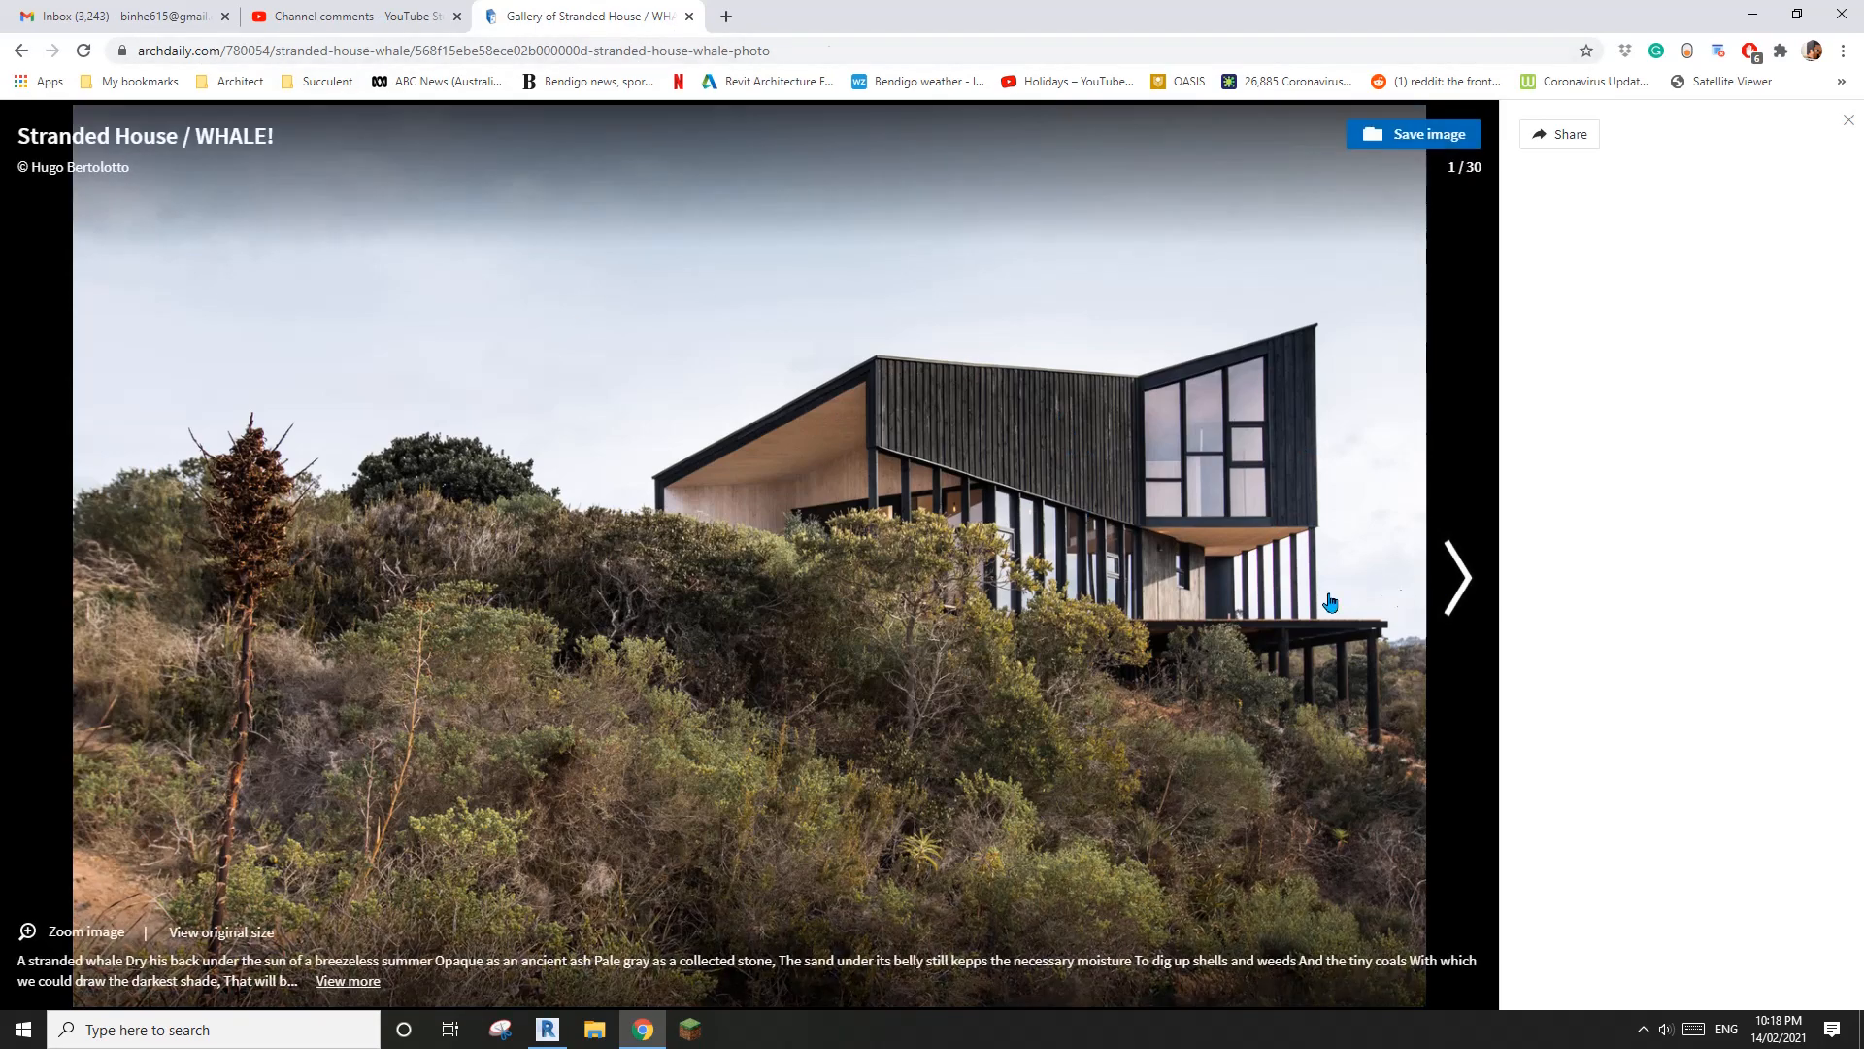
Browse through the Stranded House photo gallery to reach its architectural drawings
left_click(1204, 576)
left_click(1199, 574)
left_click(1197, 574)
left_click(1195, 574)
left_click(1193, 574)
left_click(1191, 574)
left_click(1190, 571)
left_click(1190, 565)
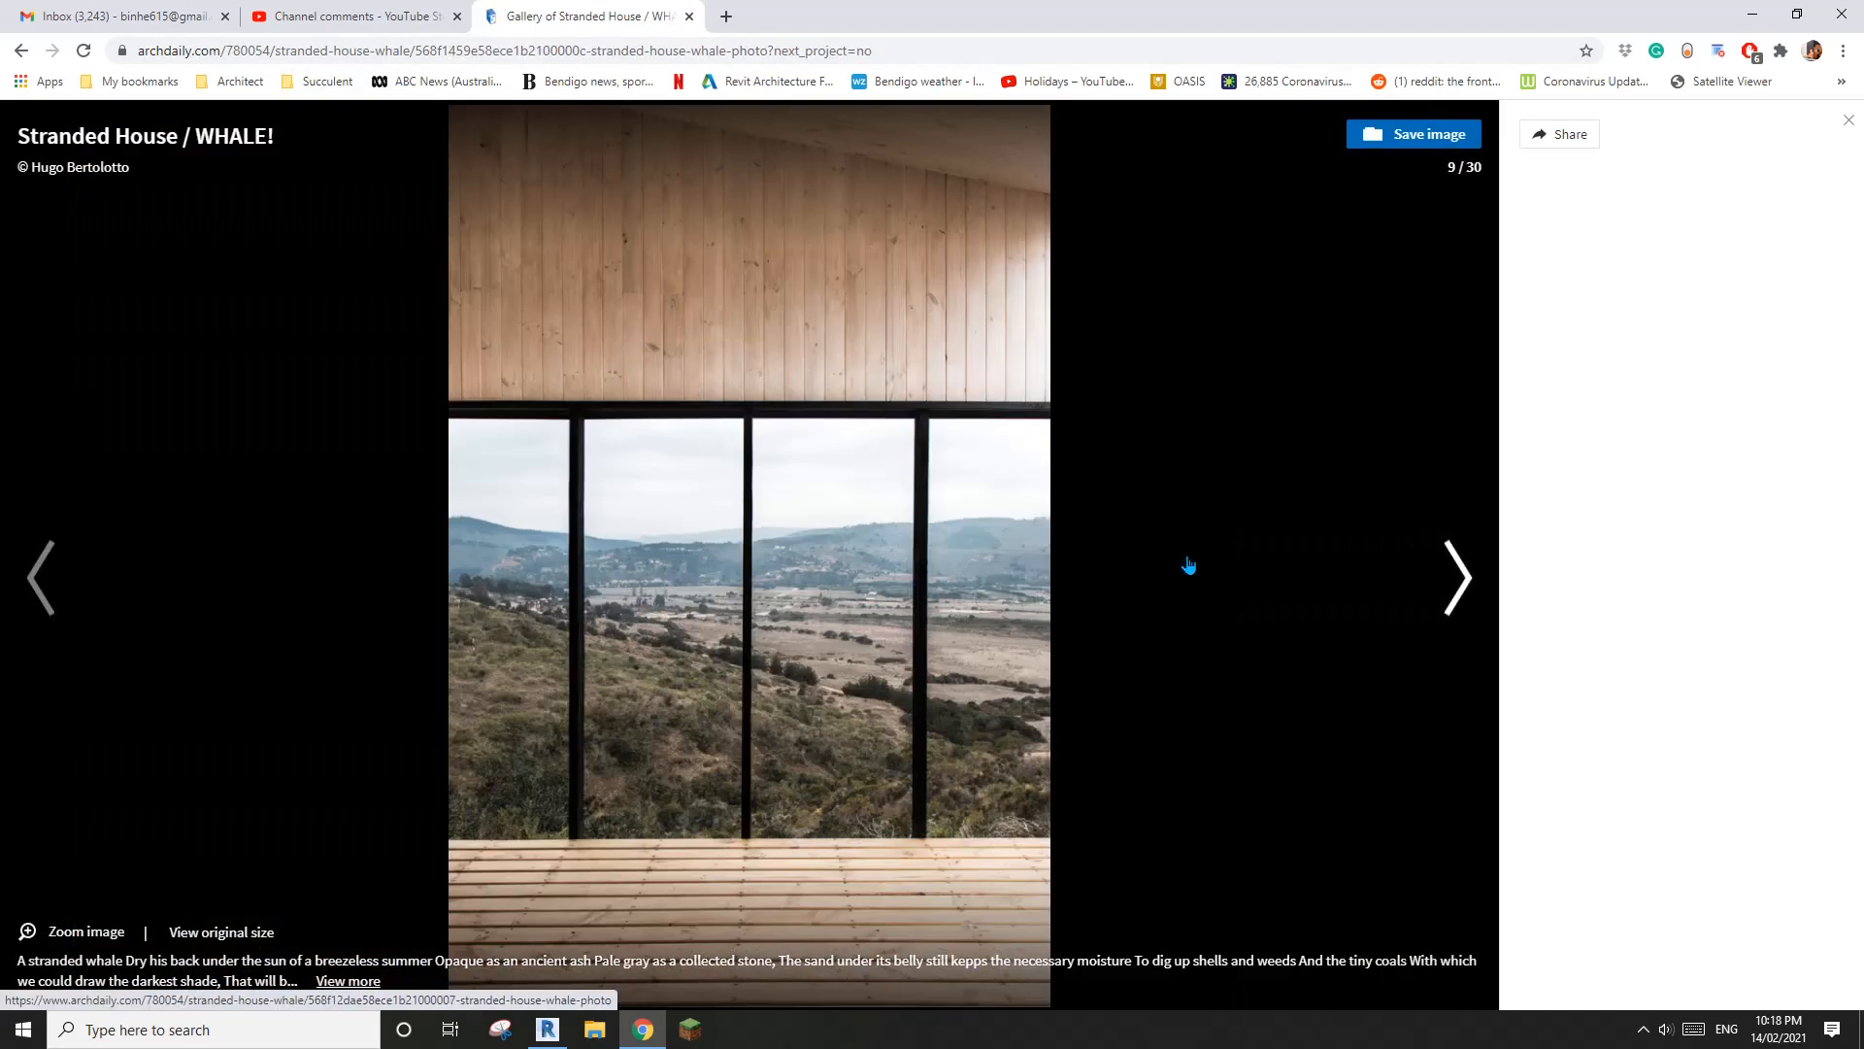
left_click(1190, 565)
left_click(1188, 566)
left_click(1186, 566)
left_click(1186, 566)
left_click(1186, 566)
left_click(1184, 567)
left_click(1184, 567)
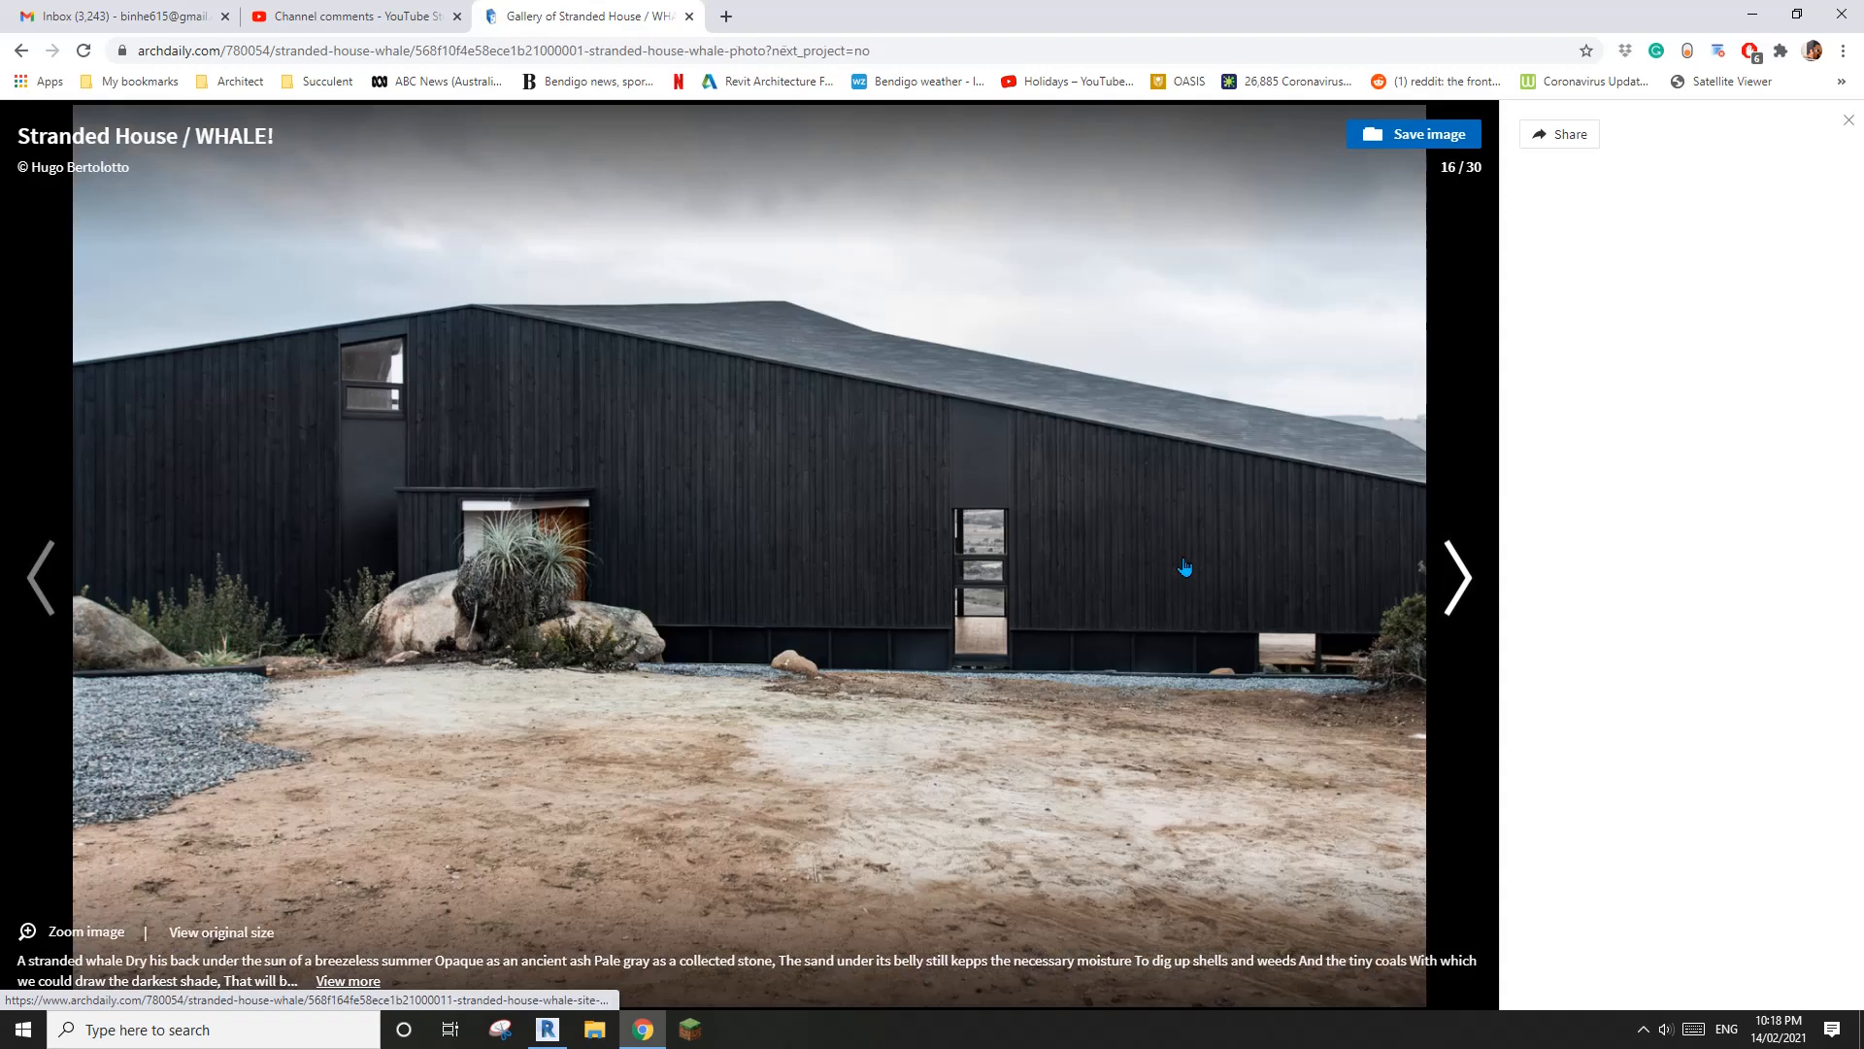
left_click(1185, 567)
left_click(1185, 567)
Examine the site plan, first floor plan and second floor plan, ending on the first floor plan
key("Left")
key("Right")
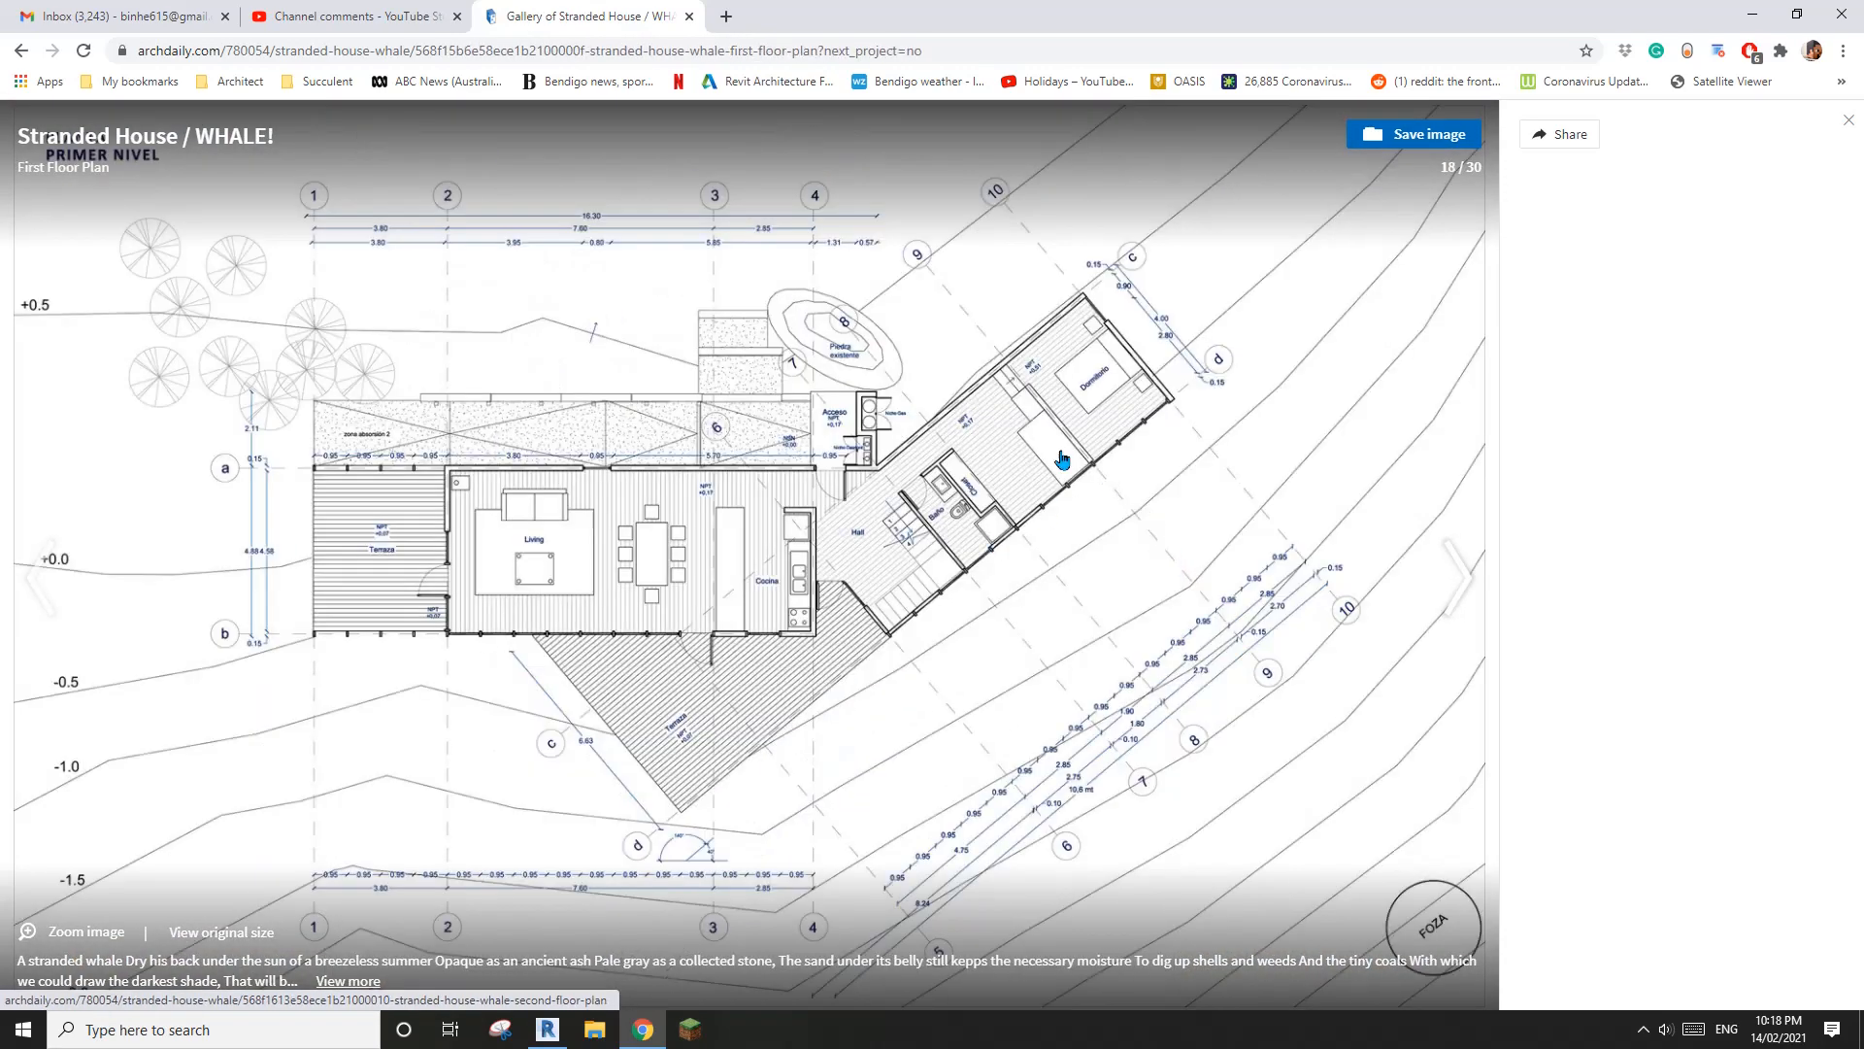
left_click(1127, 679)
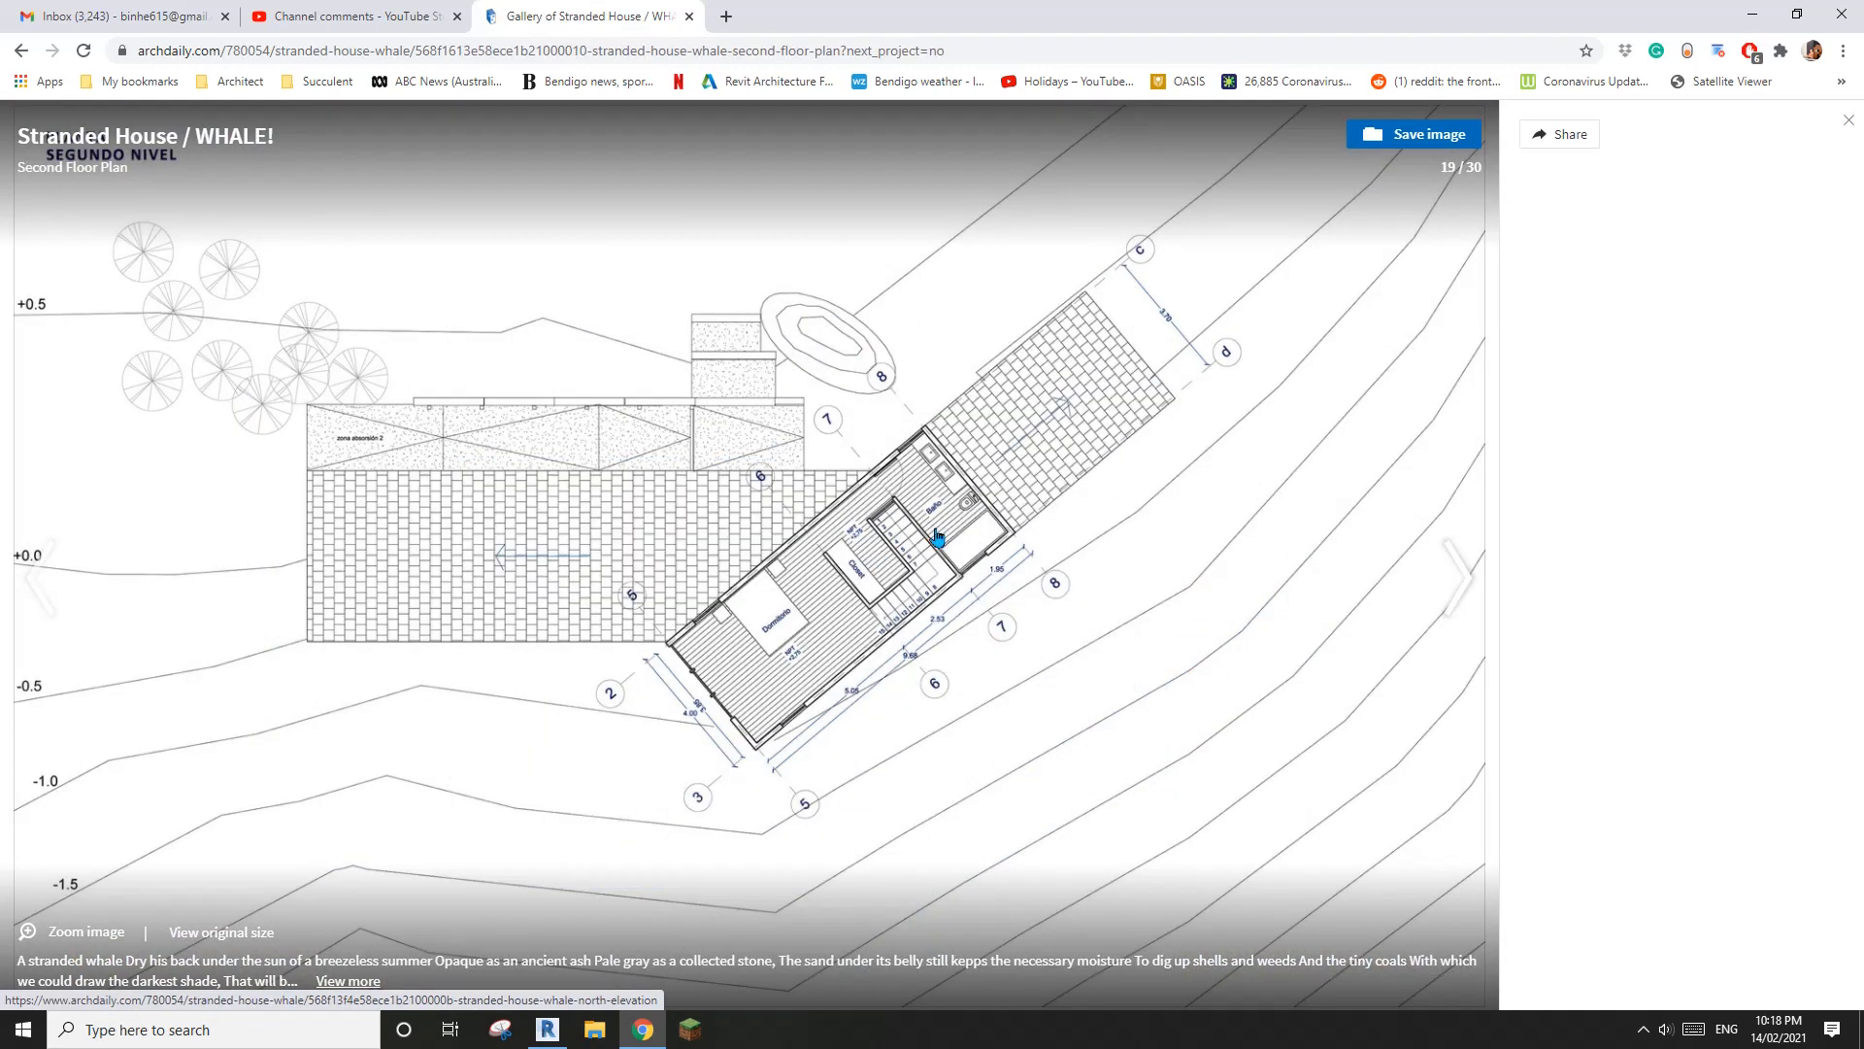
key("Left")
key("Left")
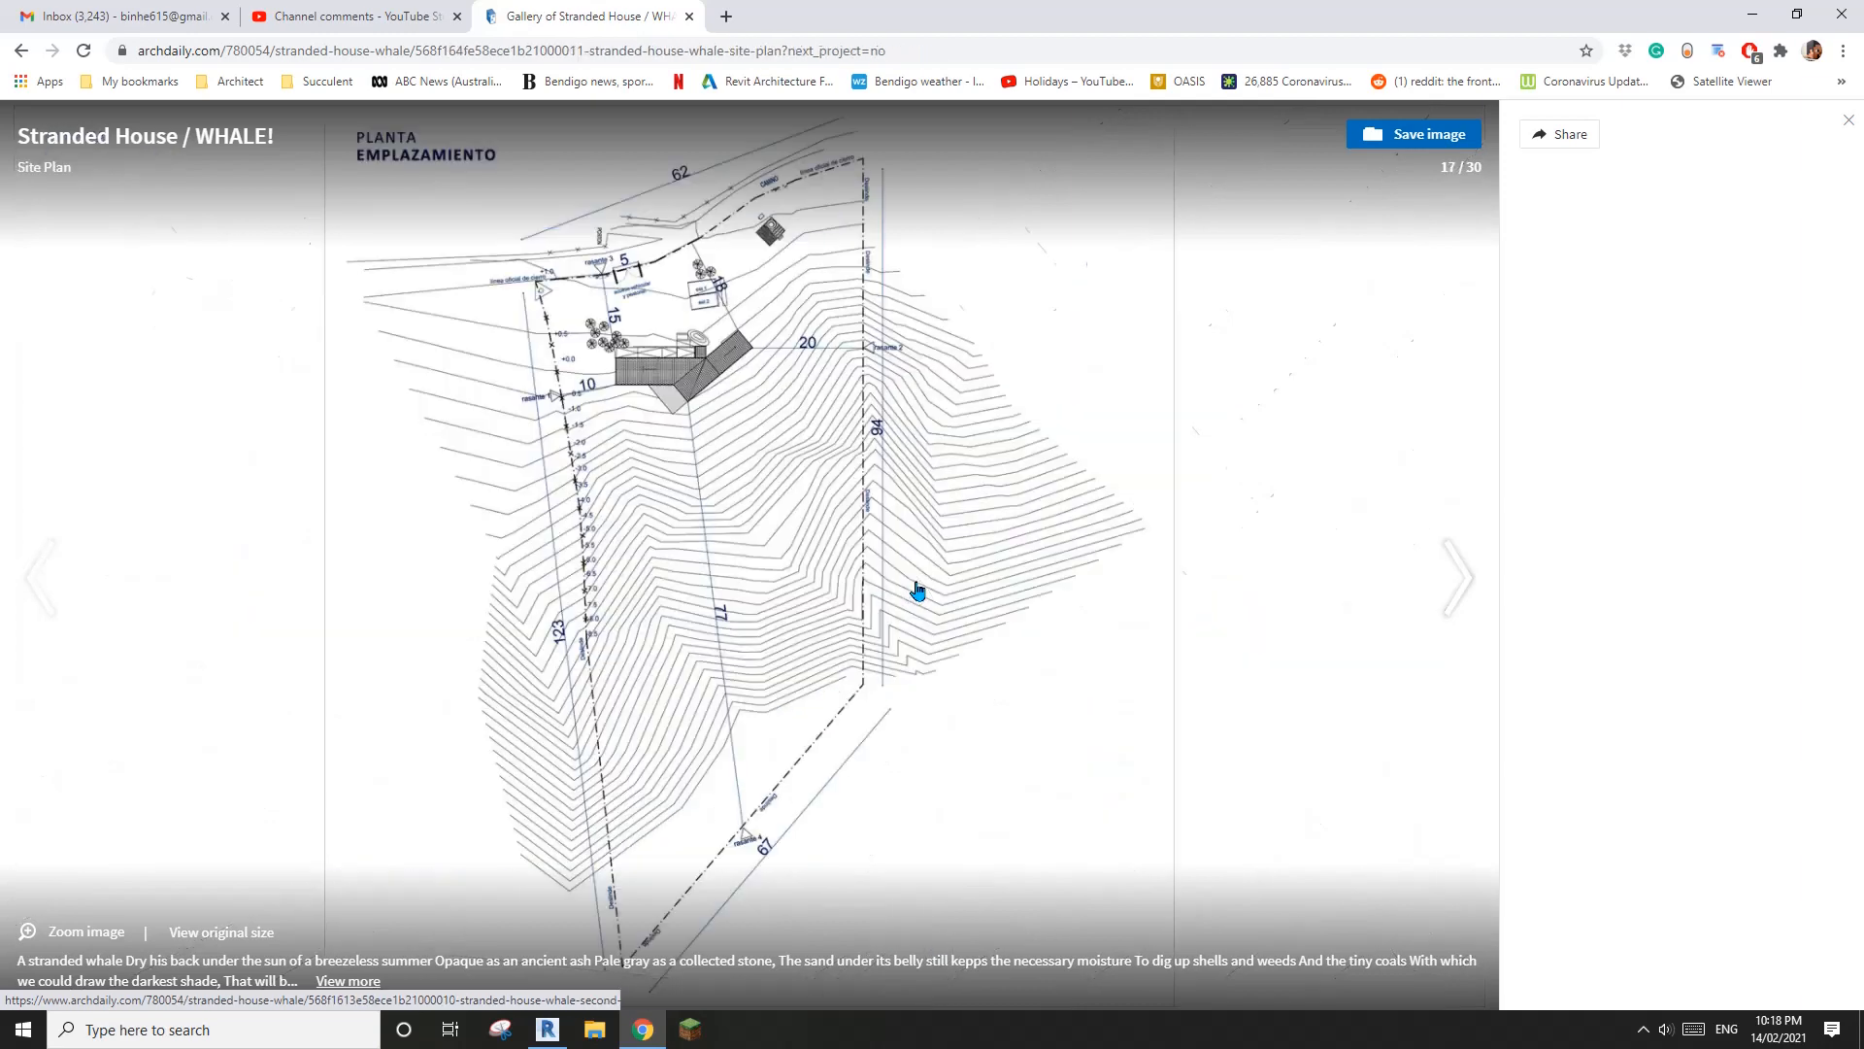
left_click(689, 383)
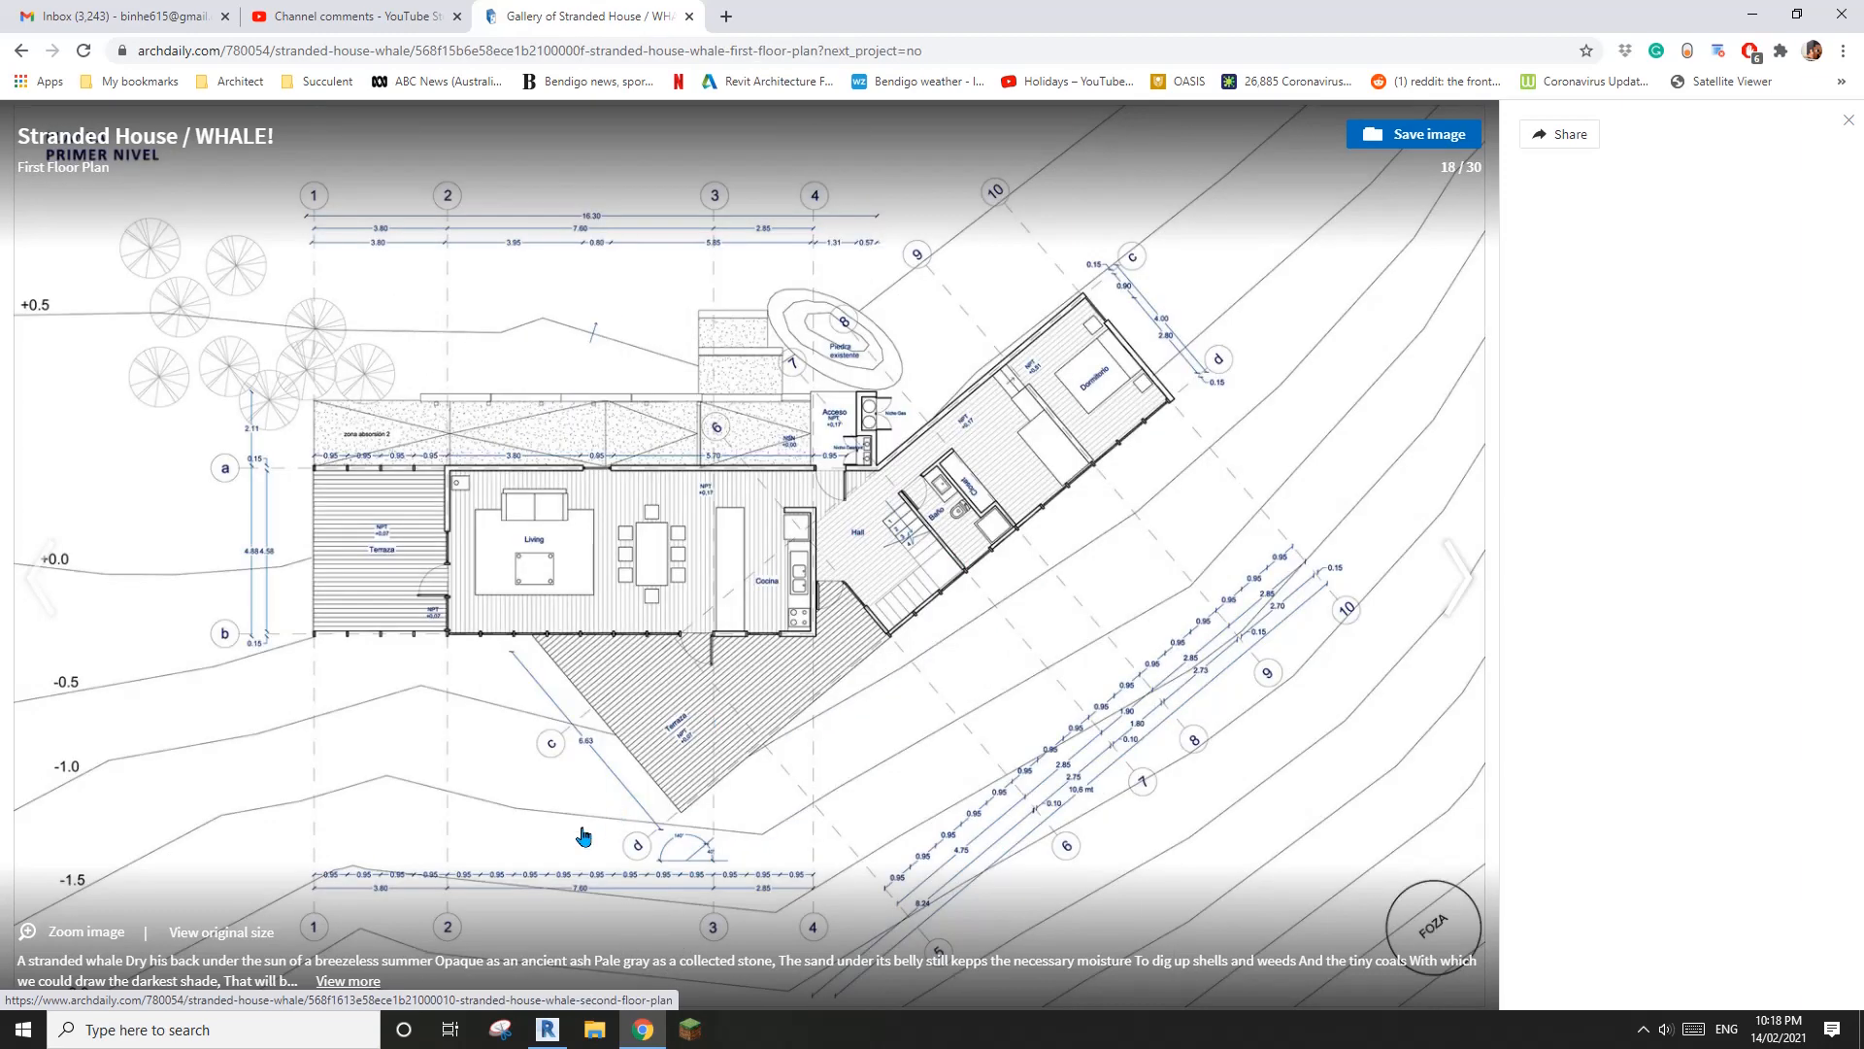
Switch to Revit and create a new project from the Architectural Template
left_click(548, 1029)
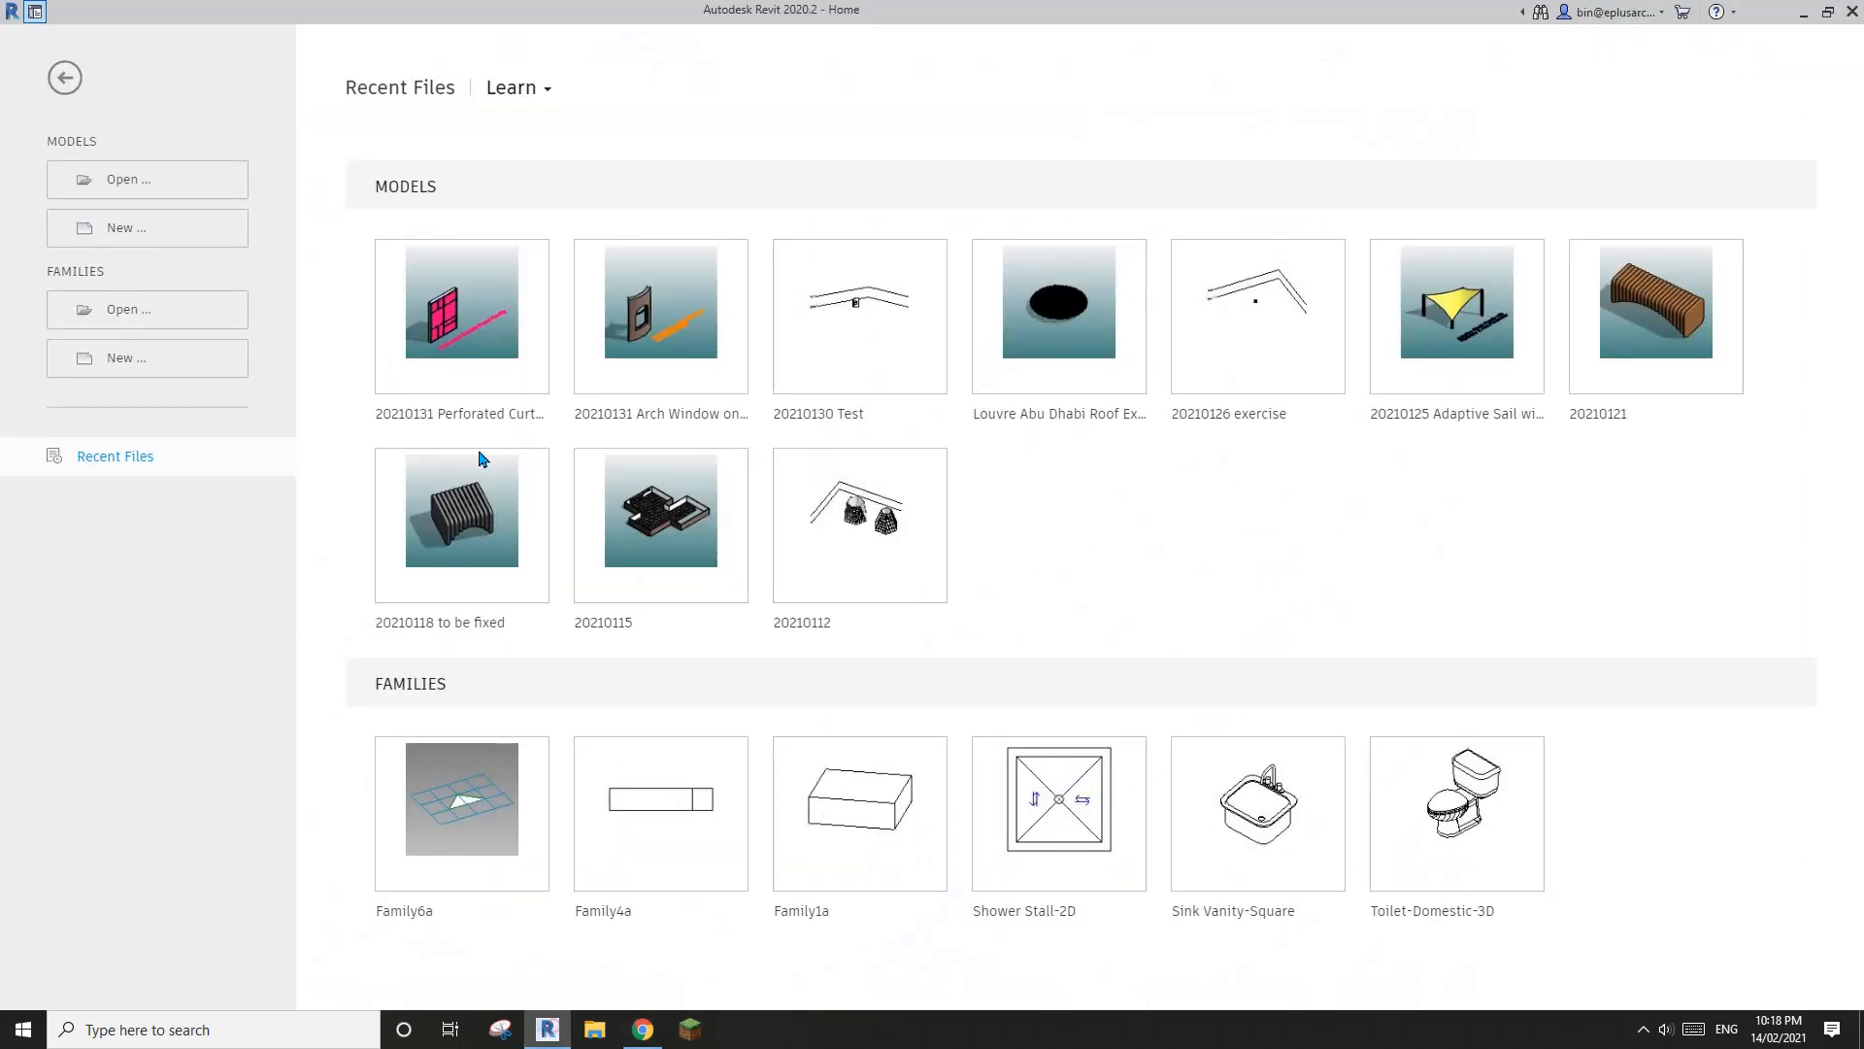
left_click(160, 233)
left_click(587, 321)
left_click(443, 367)
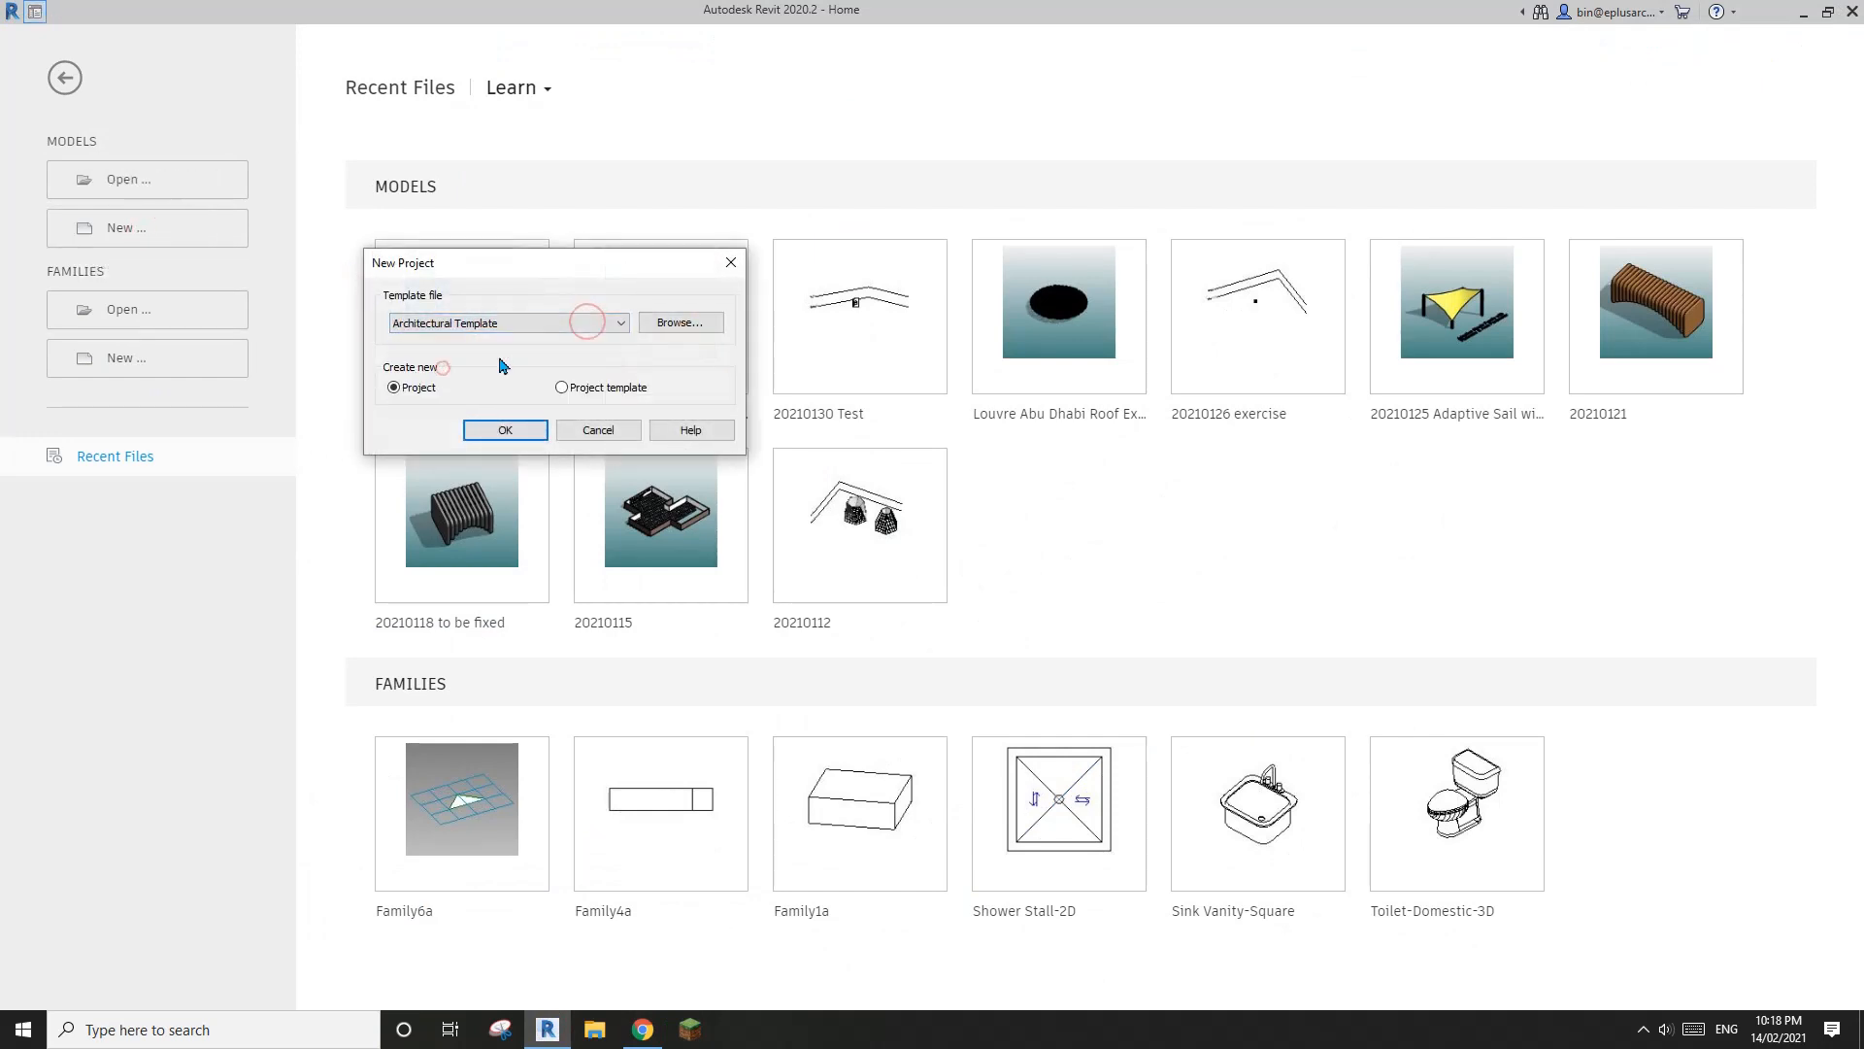
left_click(506, 433)
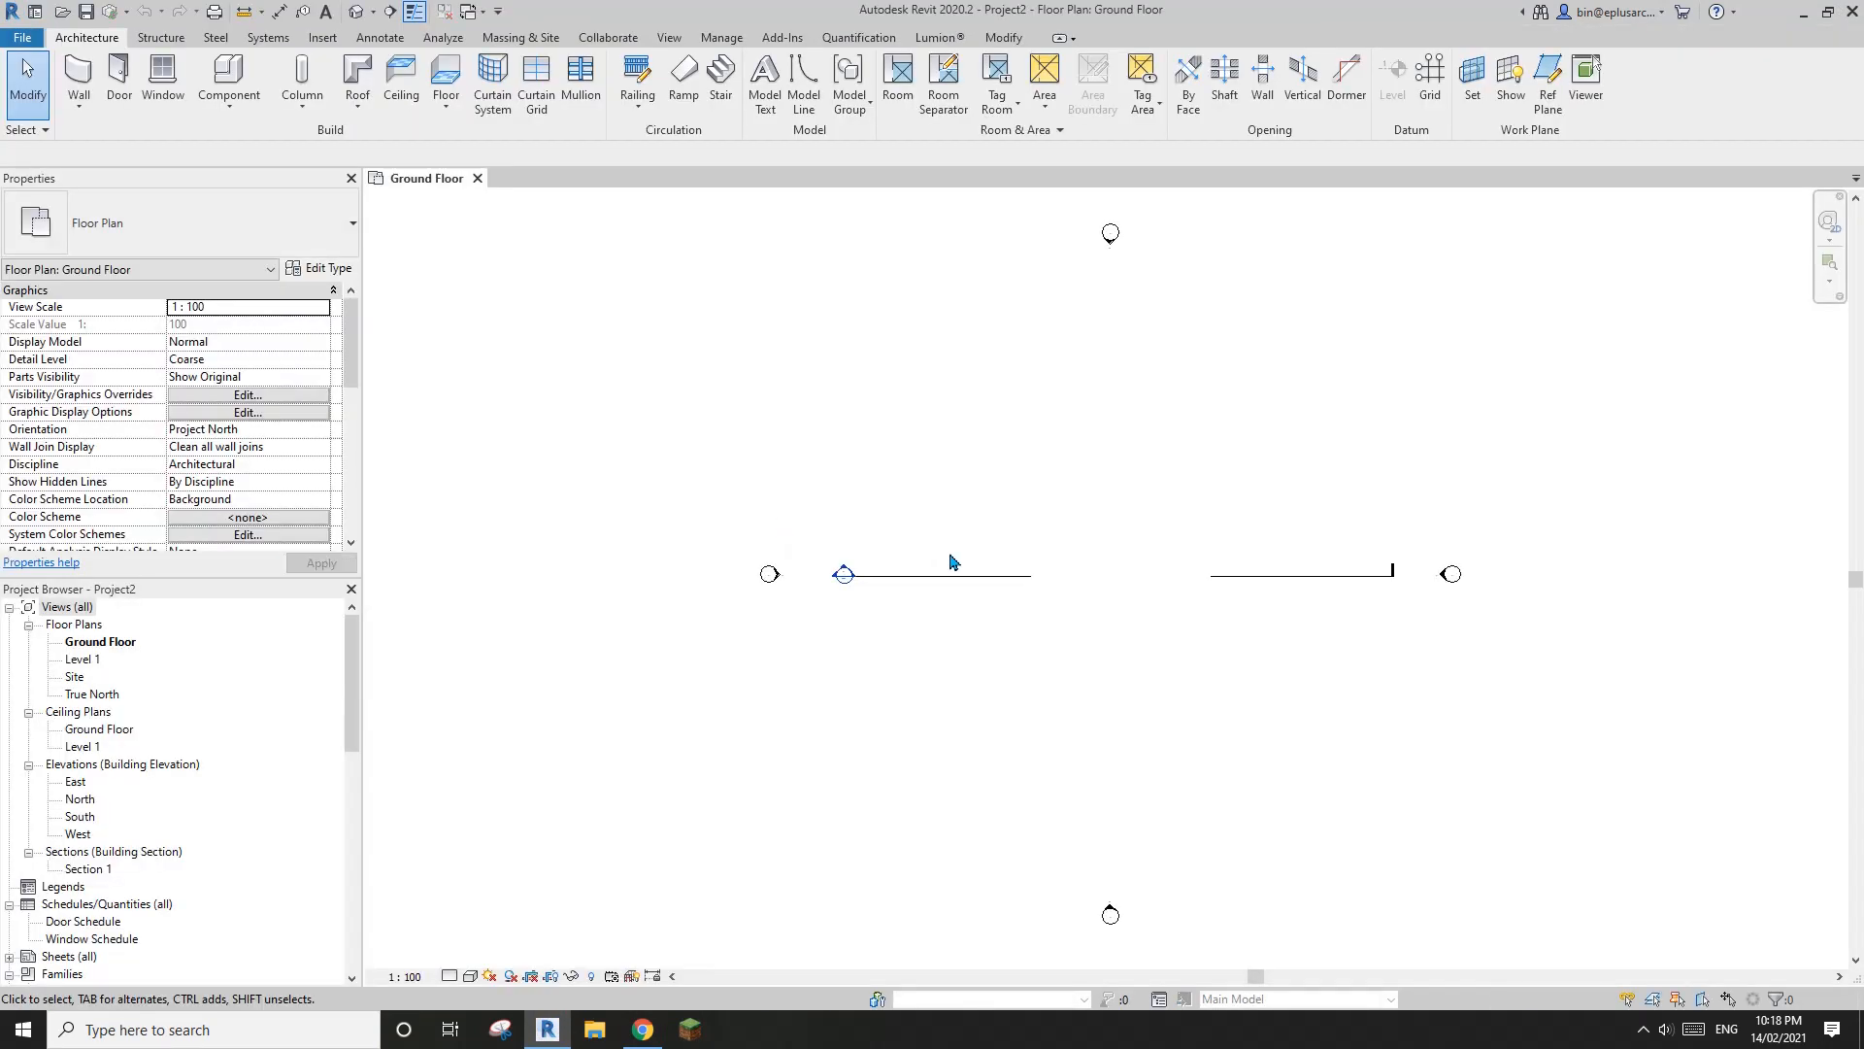
Clear the elevation and section markers from the Ground Floor plan's drawing area
middle_click_drag(1094, 554, 994, 593)
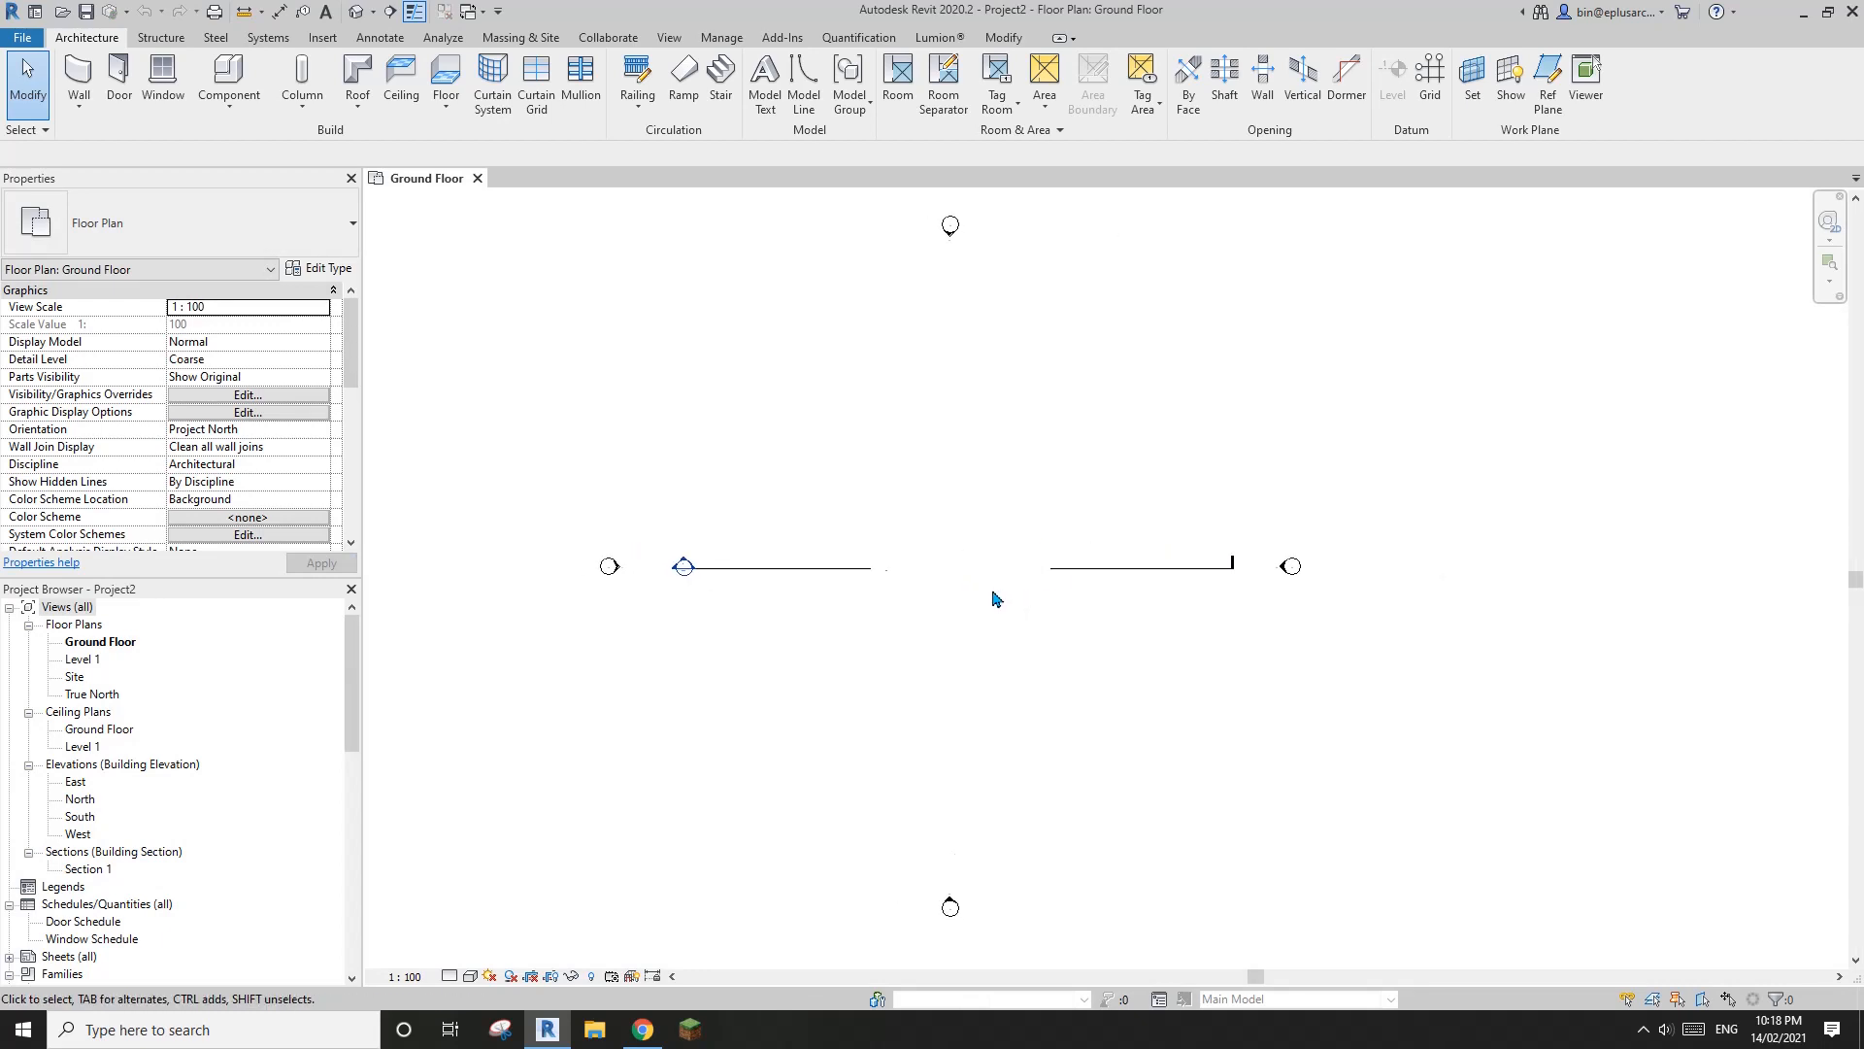
scroll(987, 608, "down", 2)
left_click_drag(734, 811, 691, 833)
key("Delete")
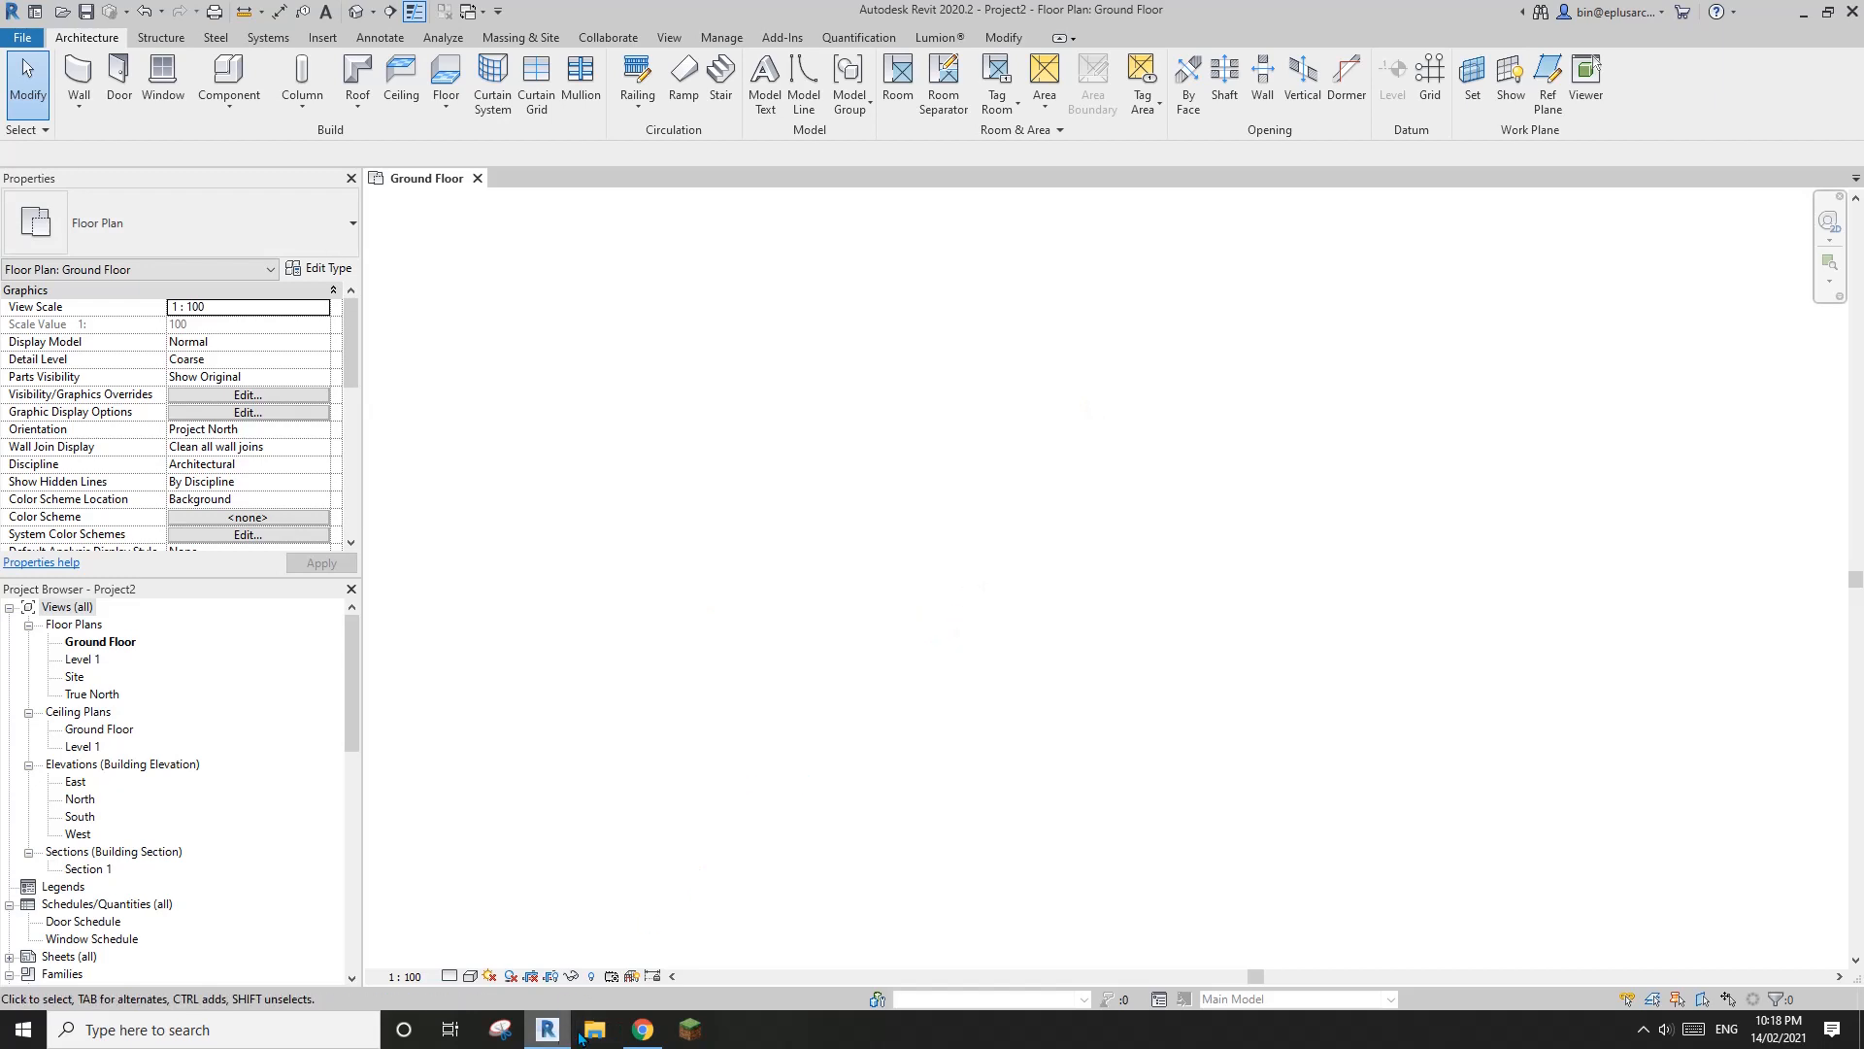
Switch to Chrome to study the two wings on the first floor plan and return to Revit
left_click(643, 1029)
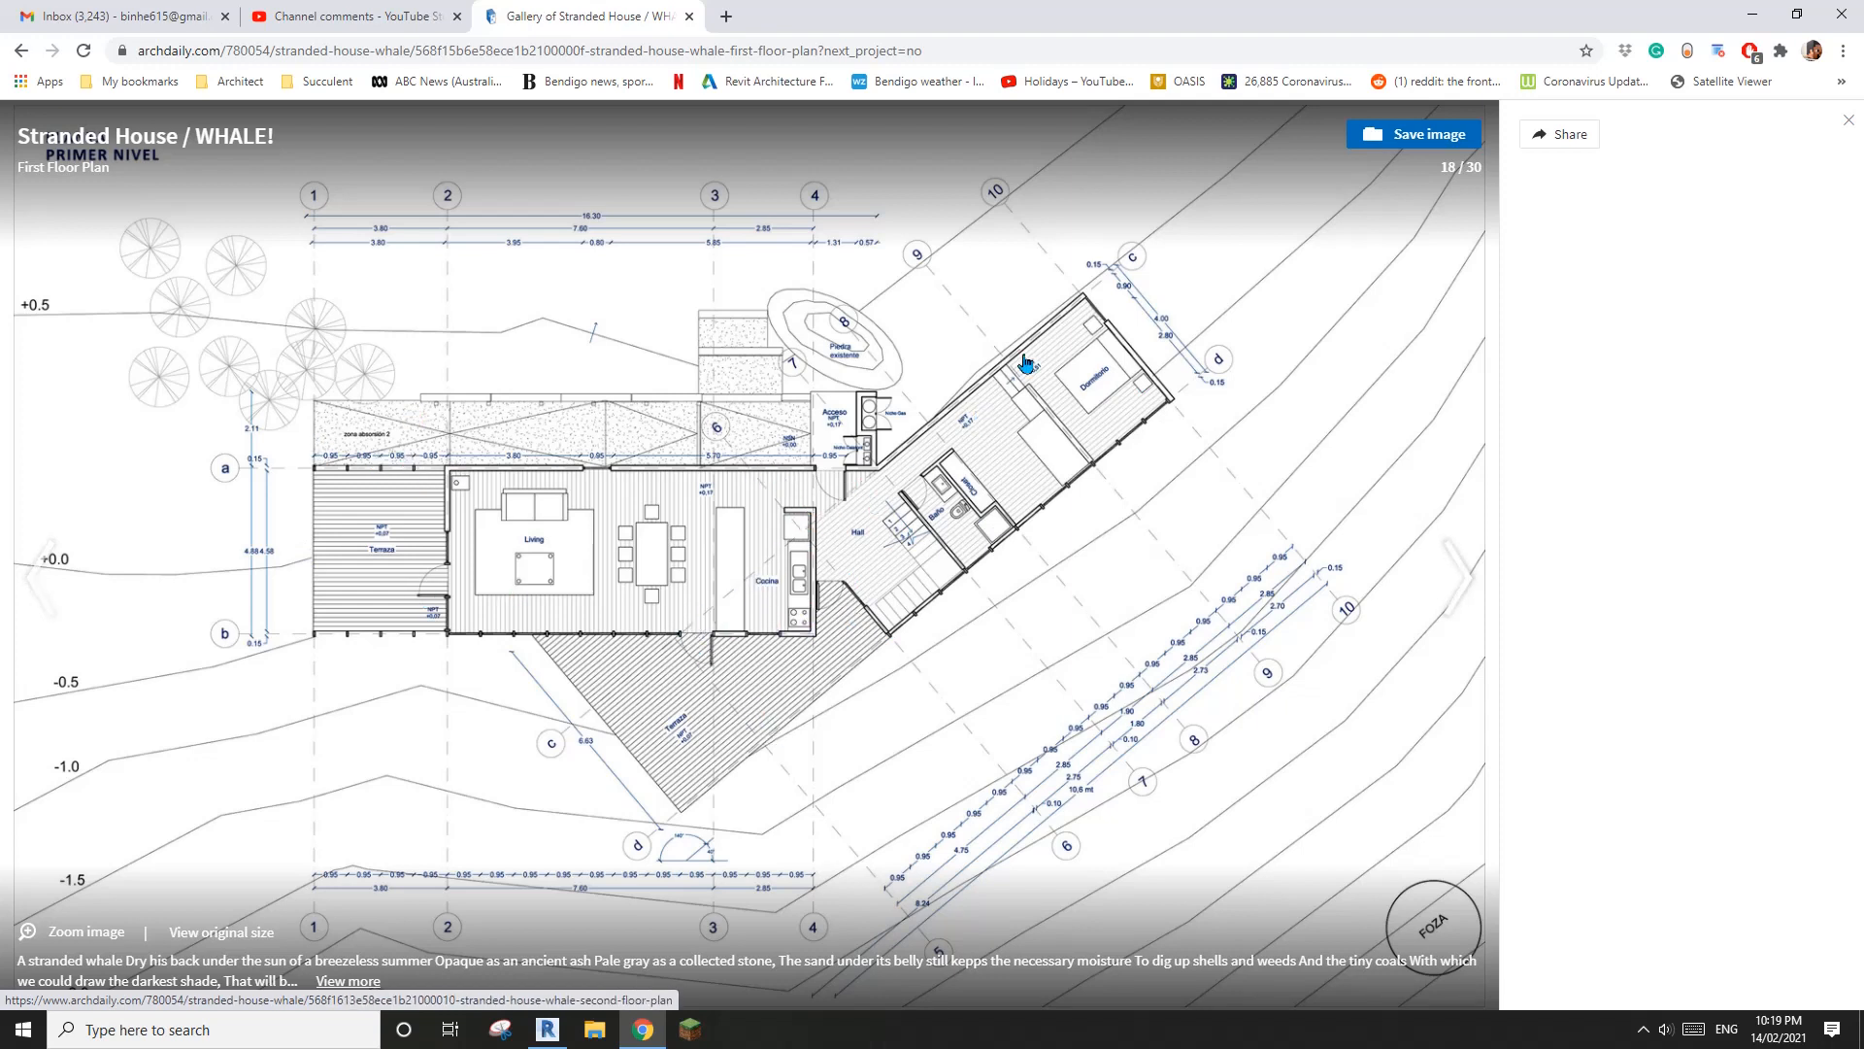
key("alt+Tab")
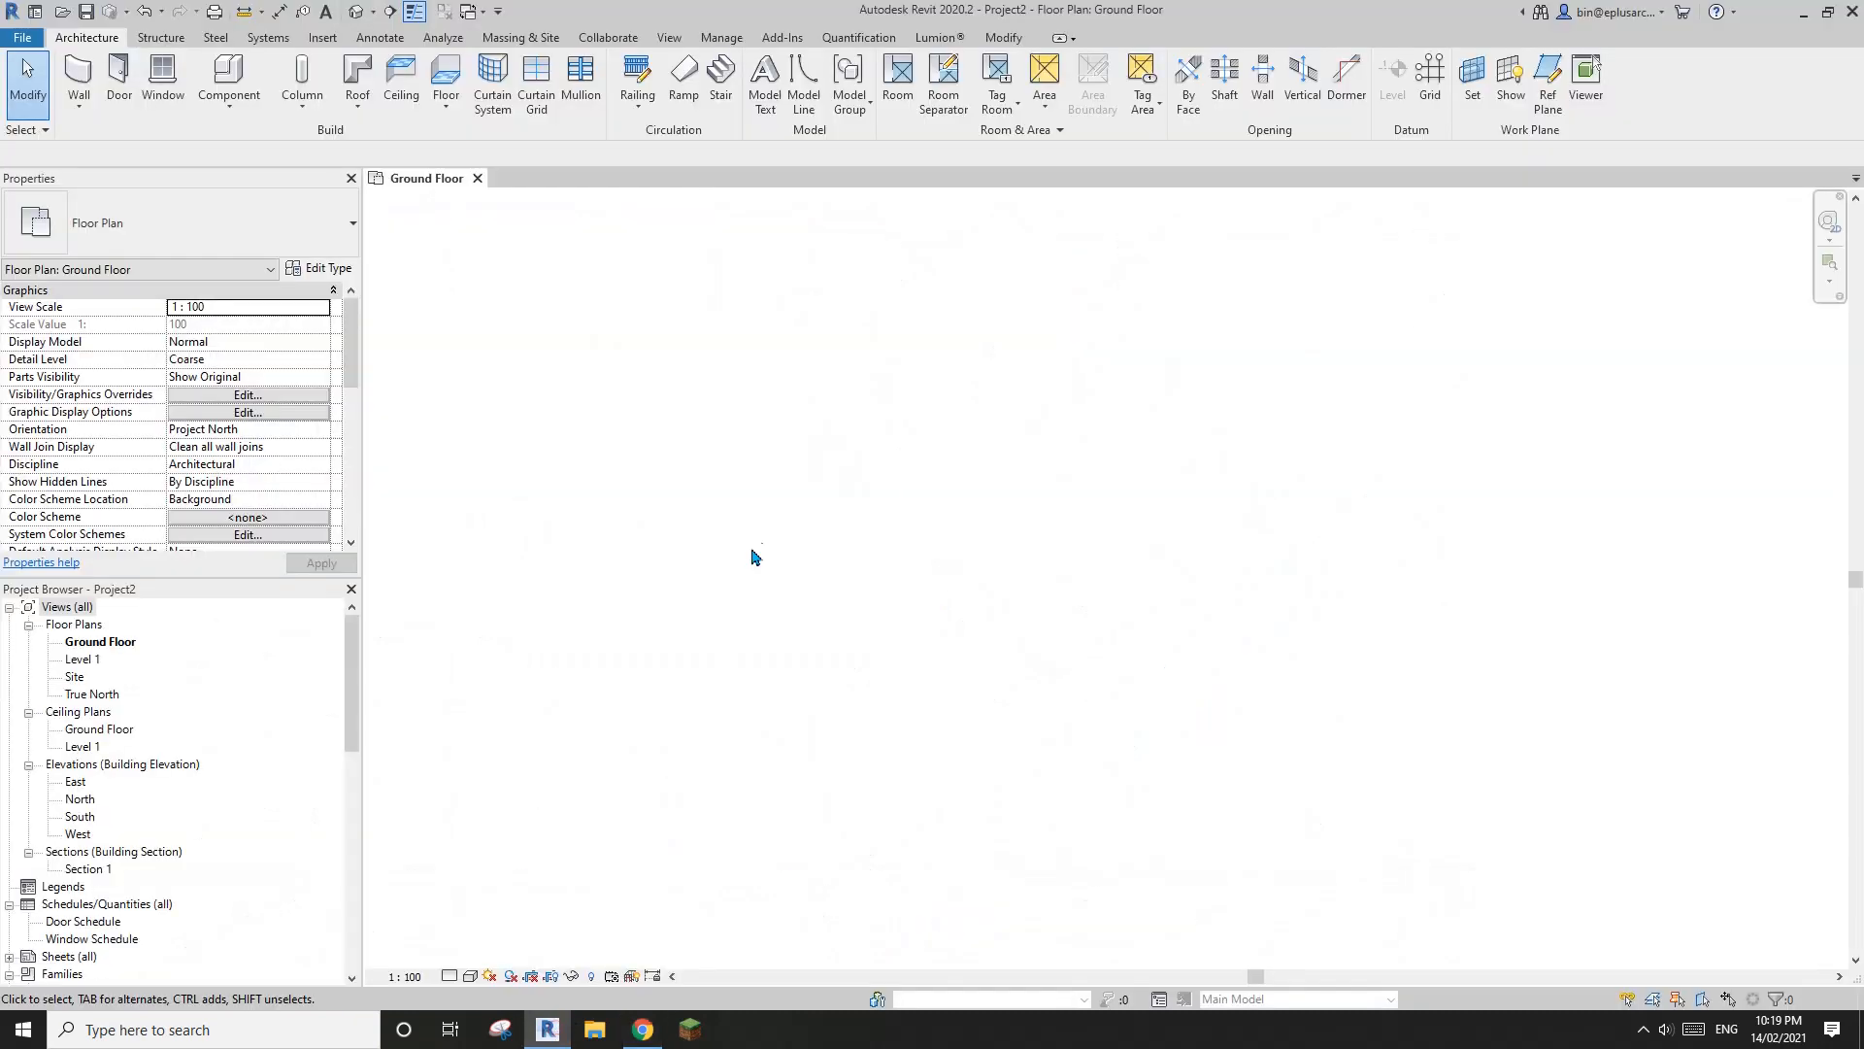
key("r")
key("p")
key("Escape")
Draw a horizontal grid line across the Ground Floor plan
left_click(1432, 92)
left_click(760, 495)
left_click(1389, 494)
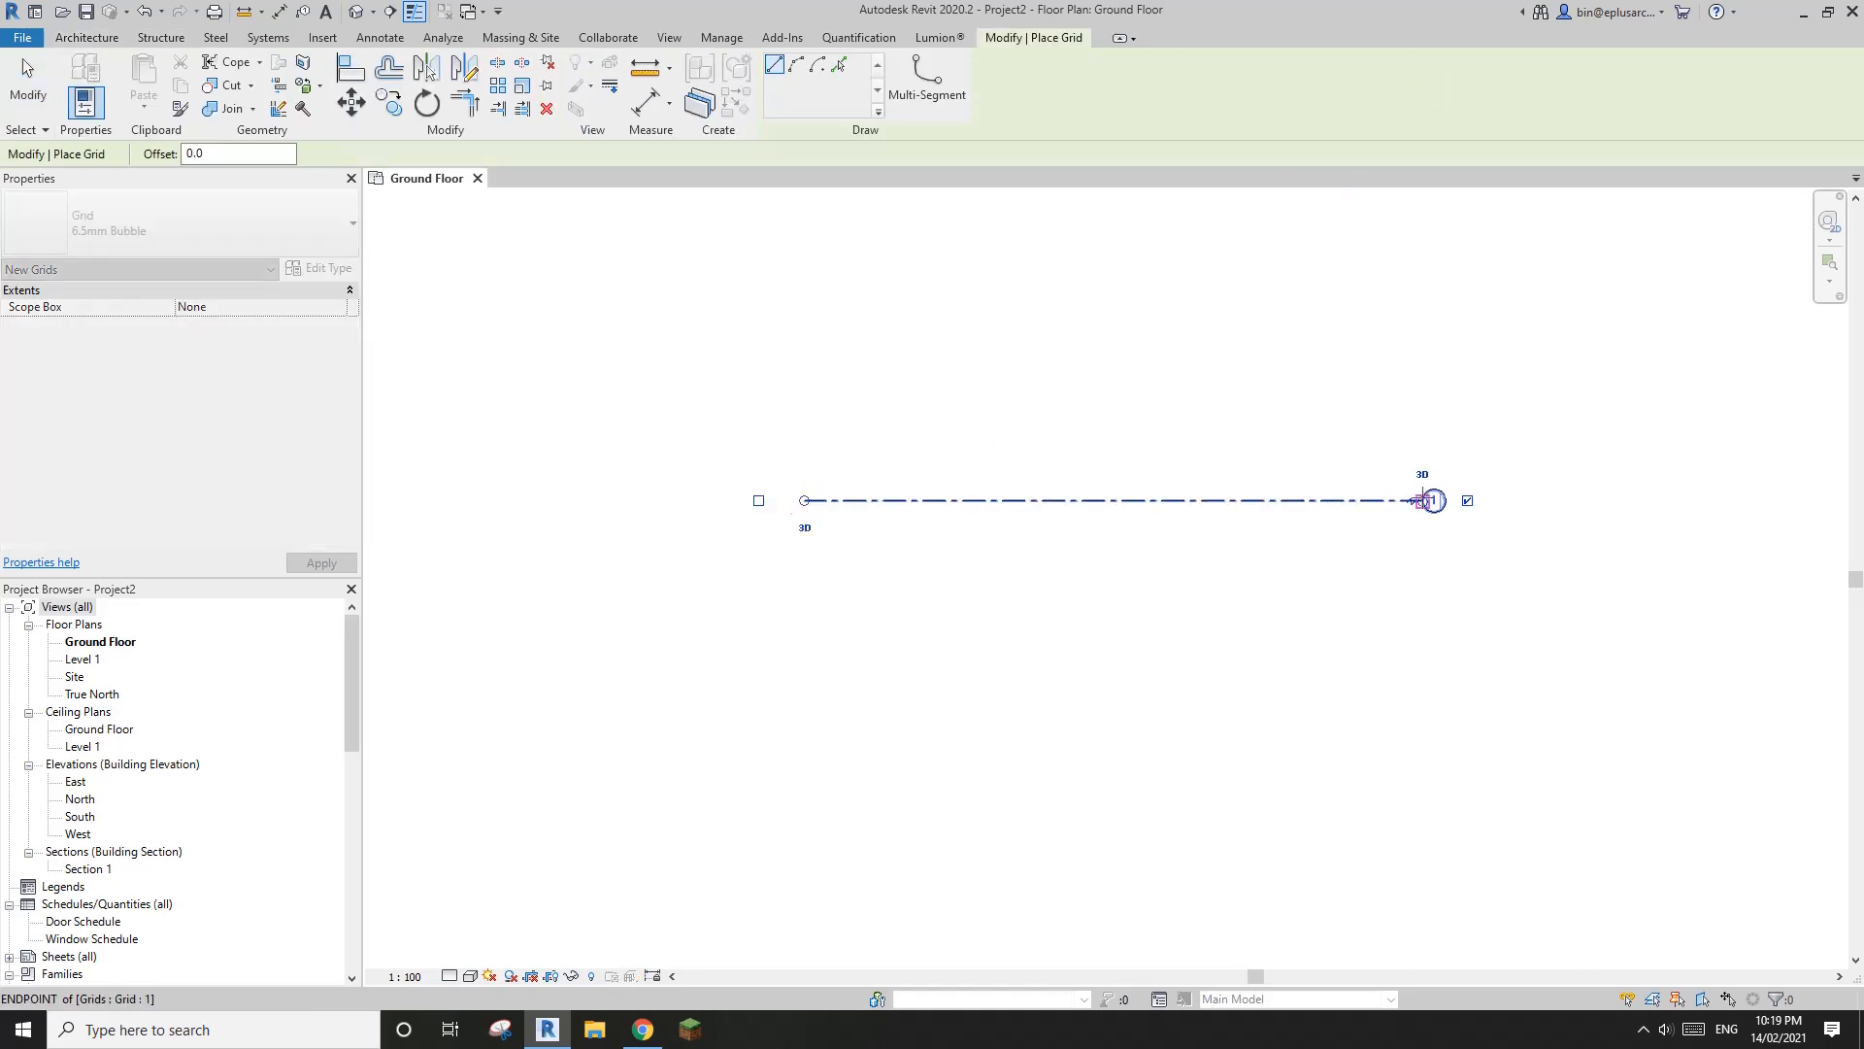
key("Escape")
key("Escape")
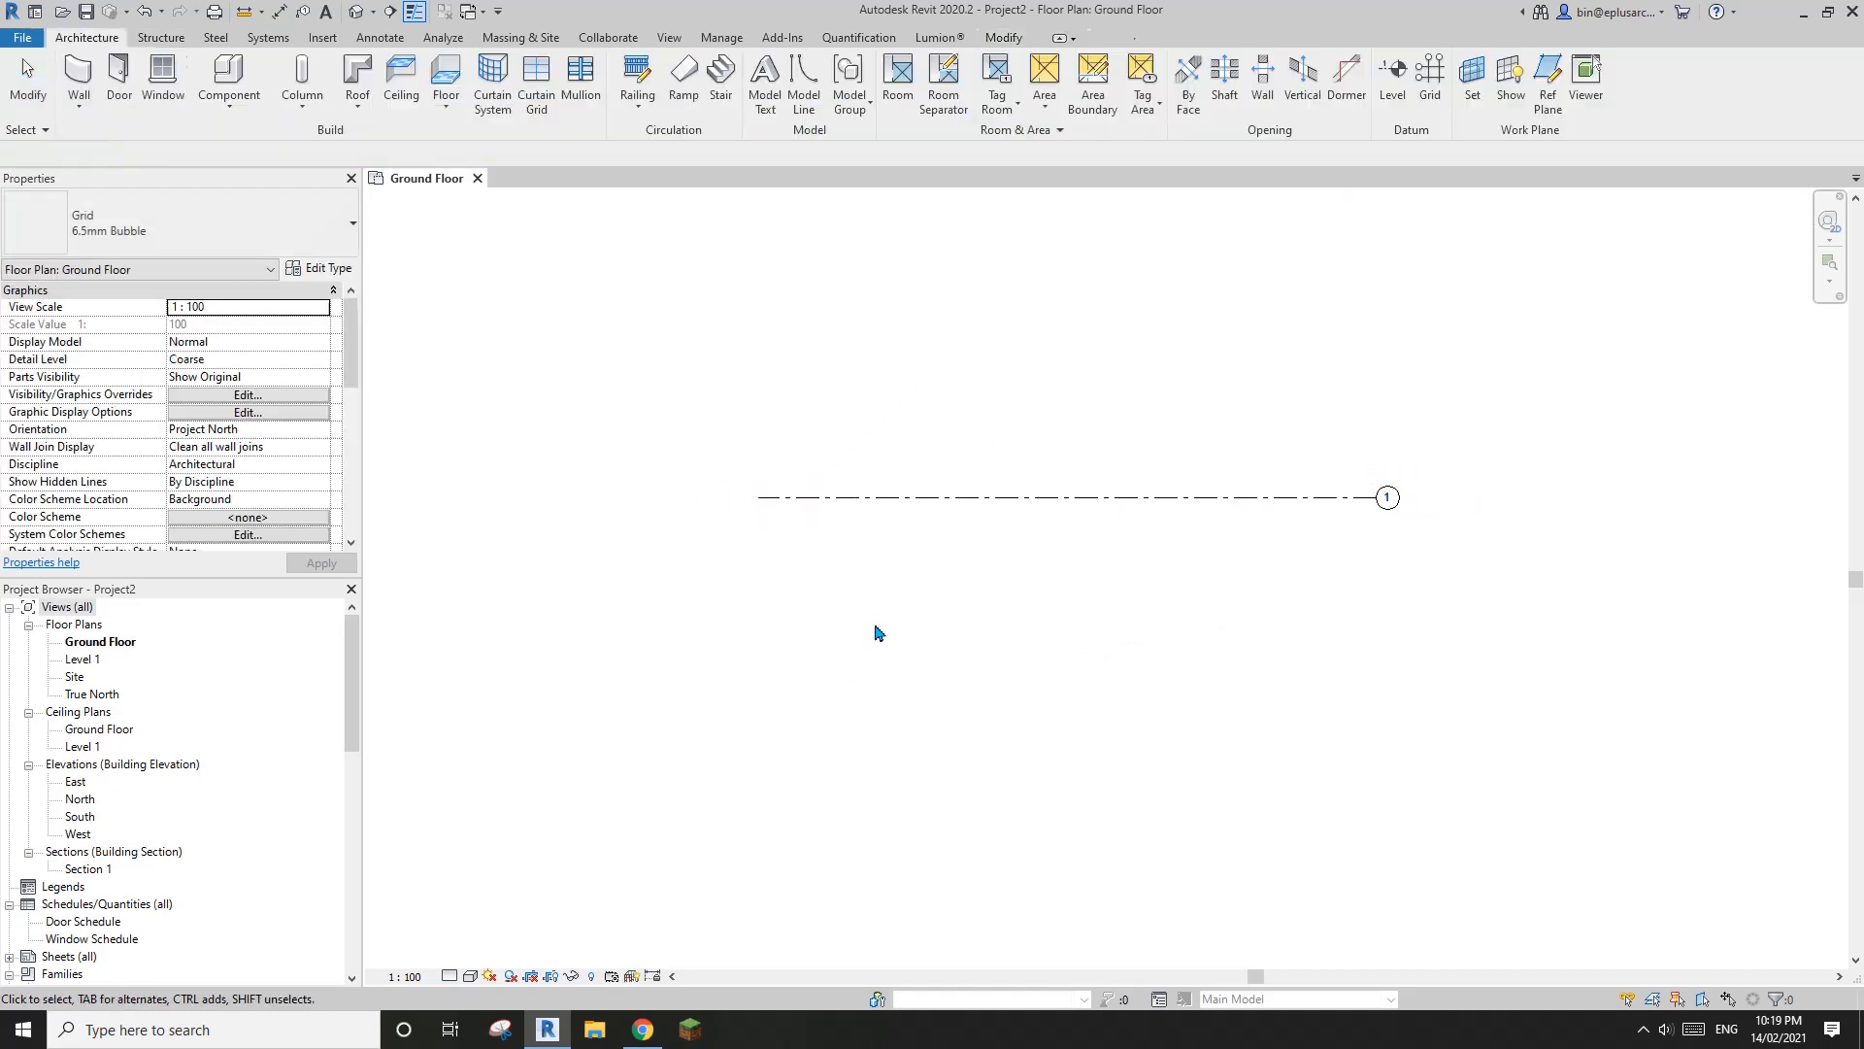
Check the first floor plan in Chrome, and in Revit copy the horizontal grid line 5000 mm downward
left_click(643, 1029)
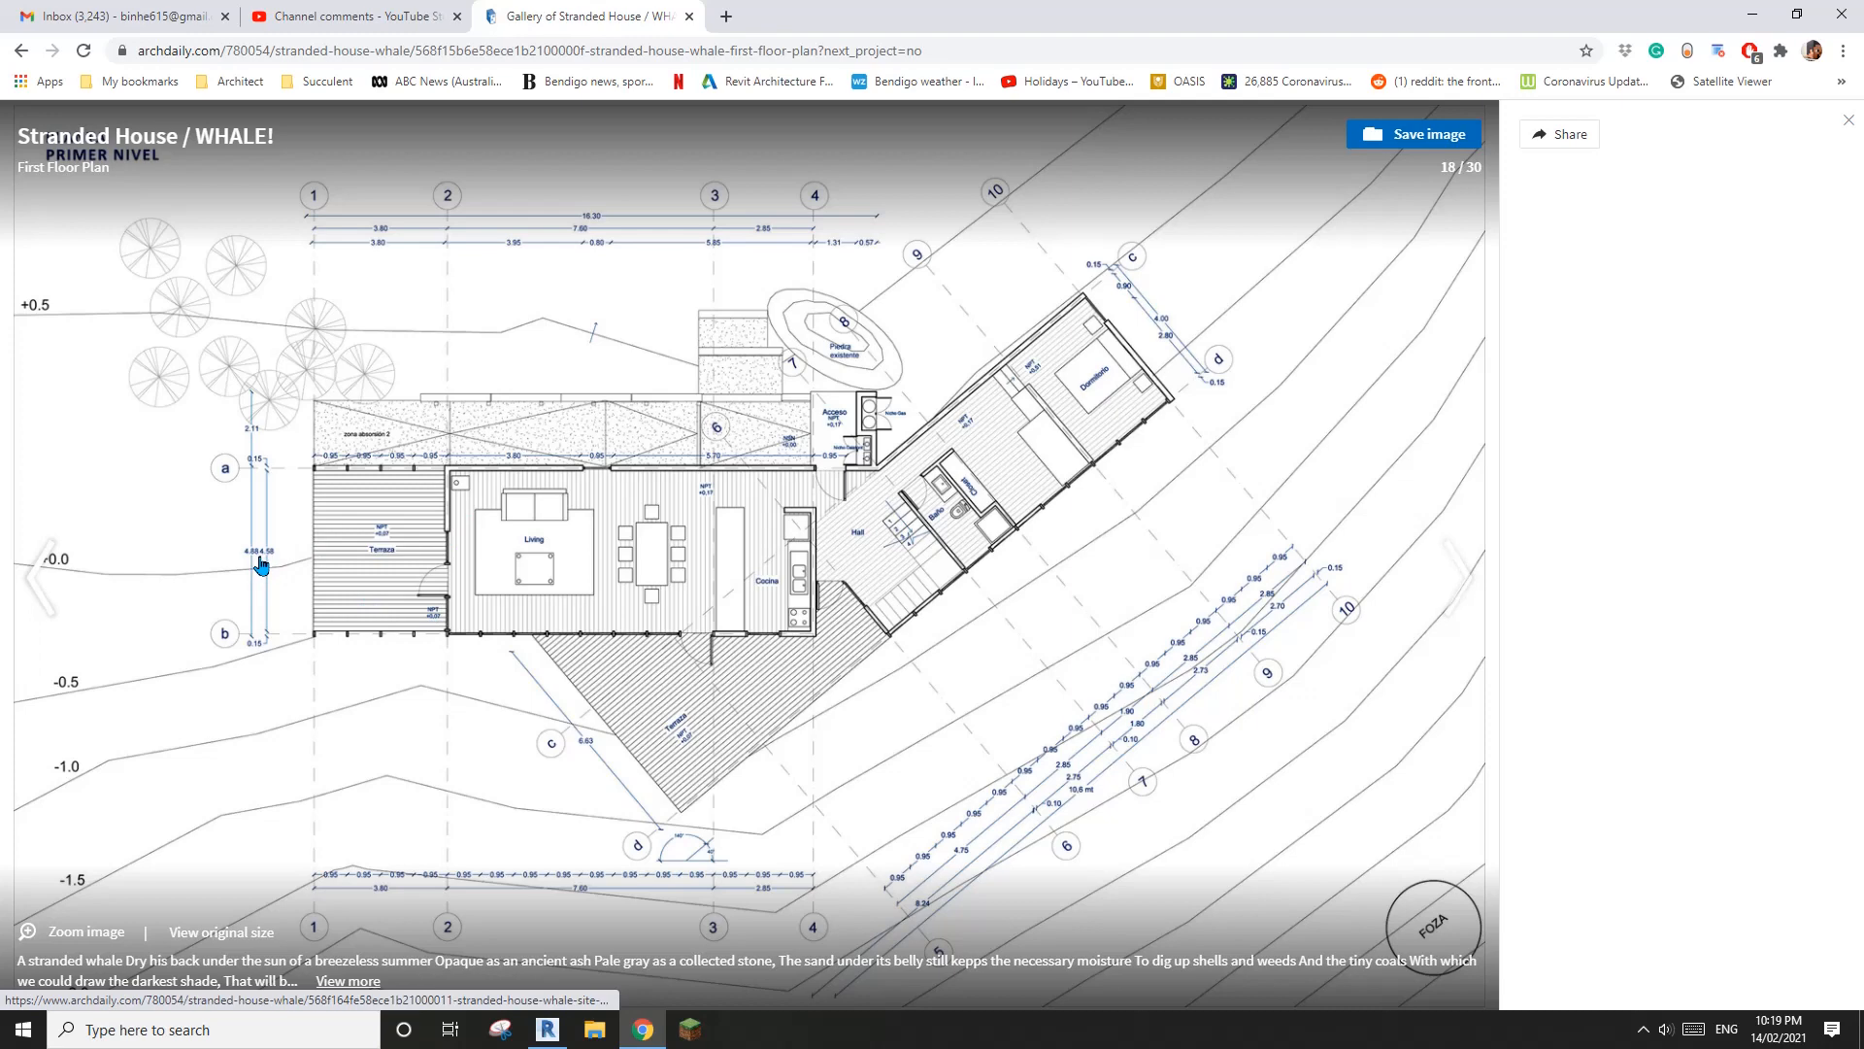
left_click(547, 1029)
left_click(1016, 510)
key("c")
key("o")
left_click(1017, 532)
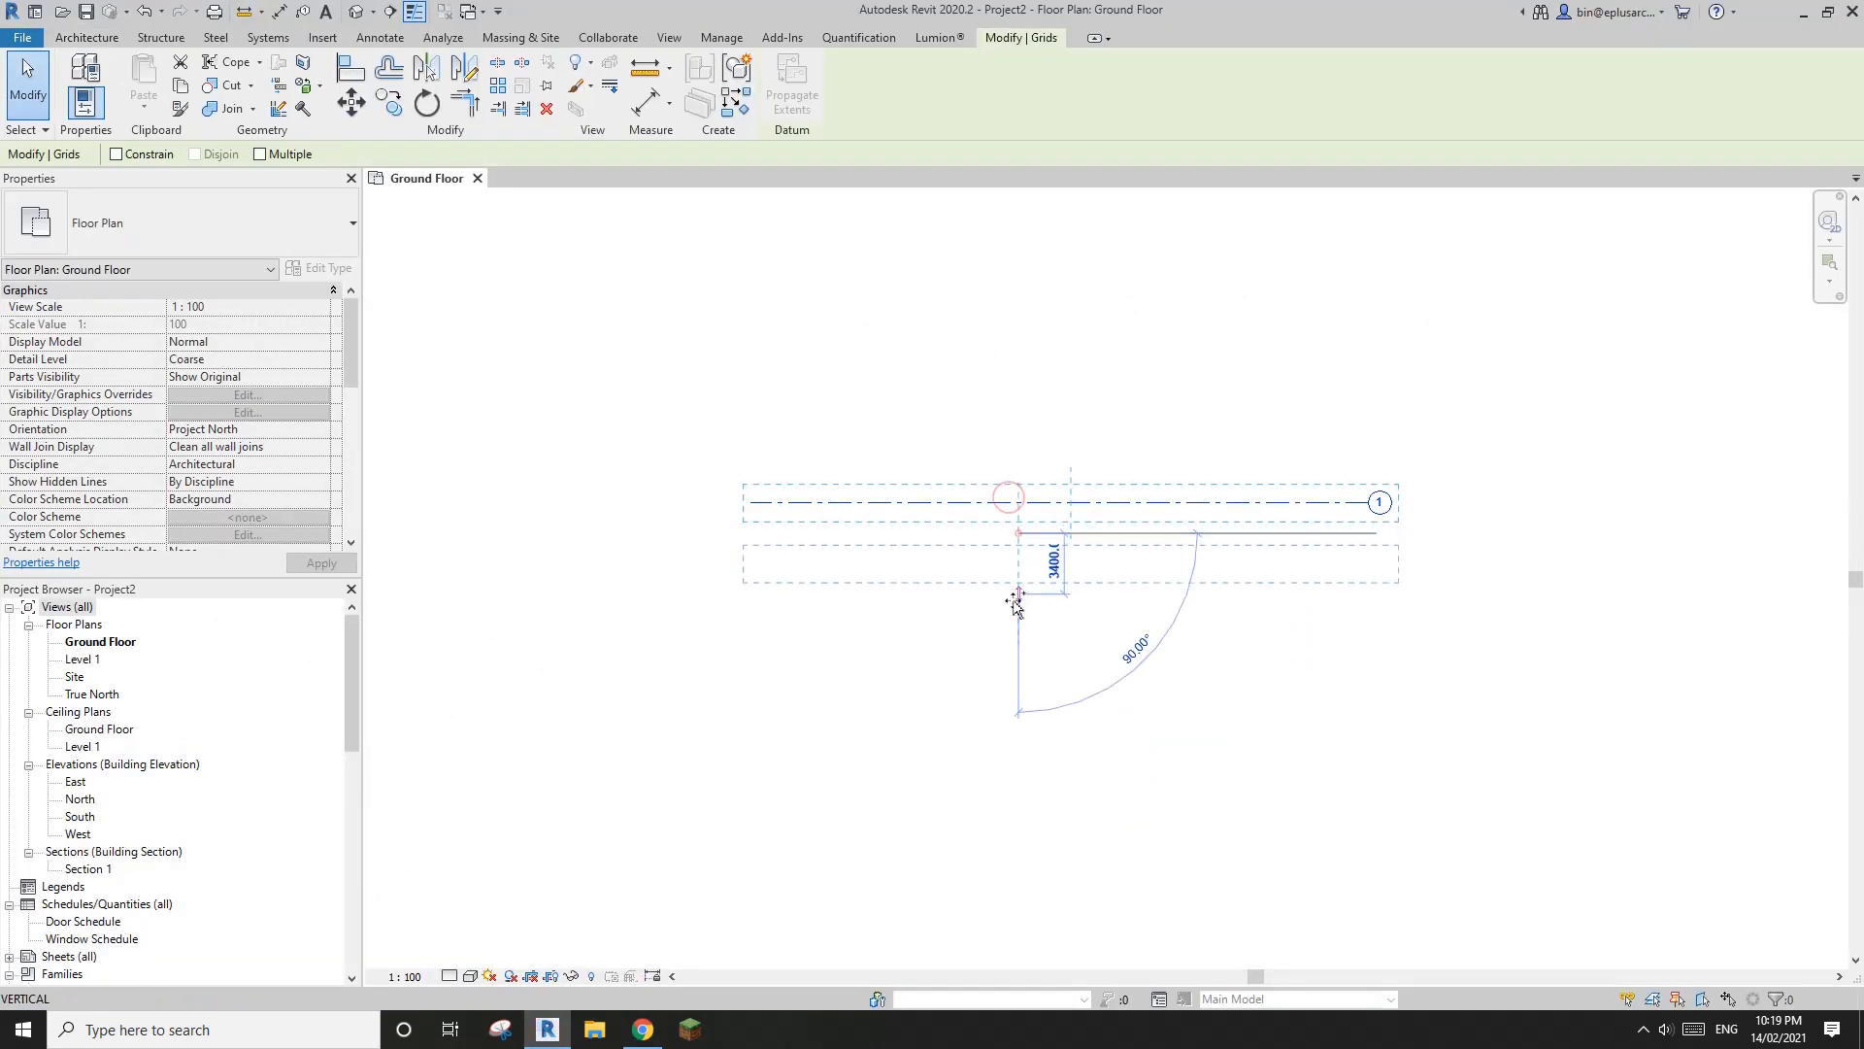
type("500")
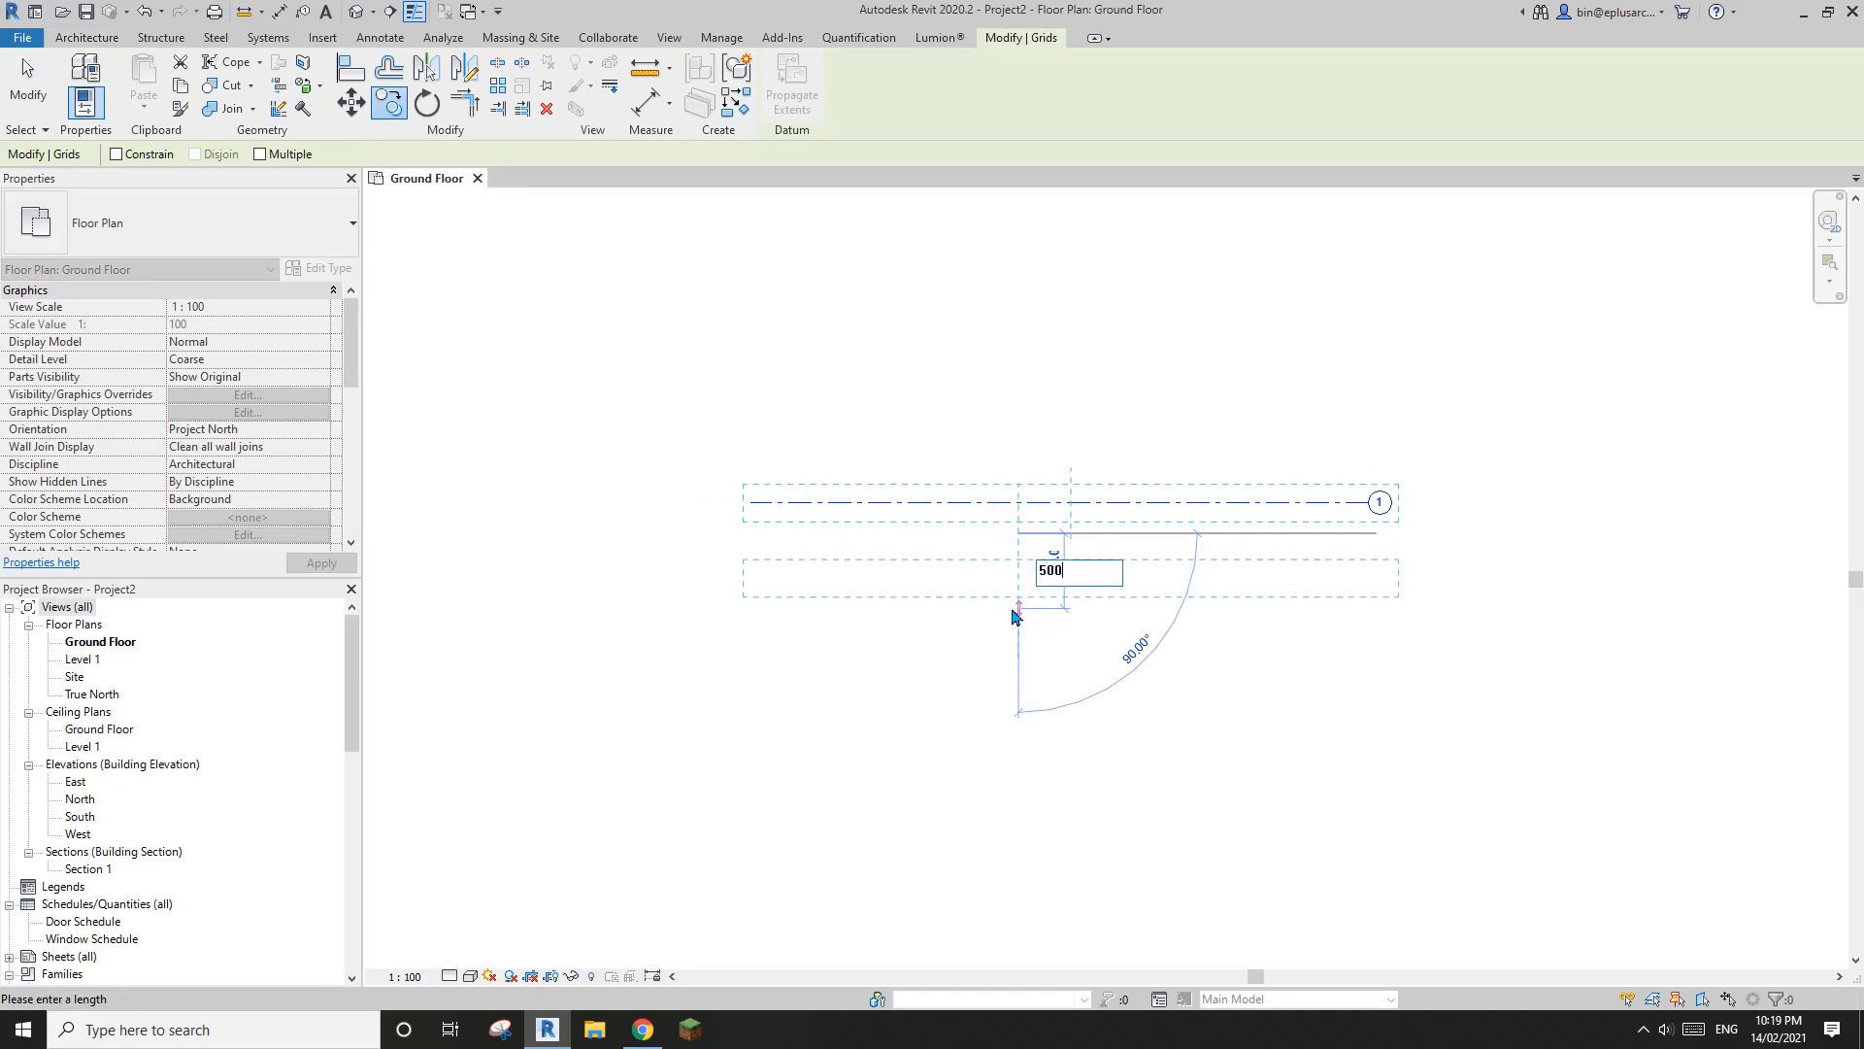
key("Return")
key("Escape")
key("r")
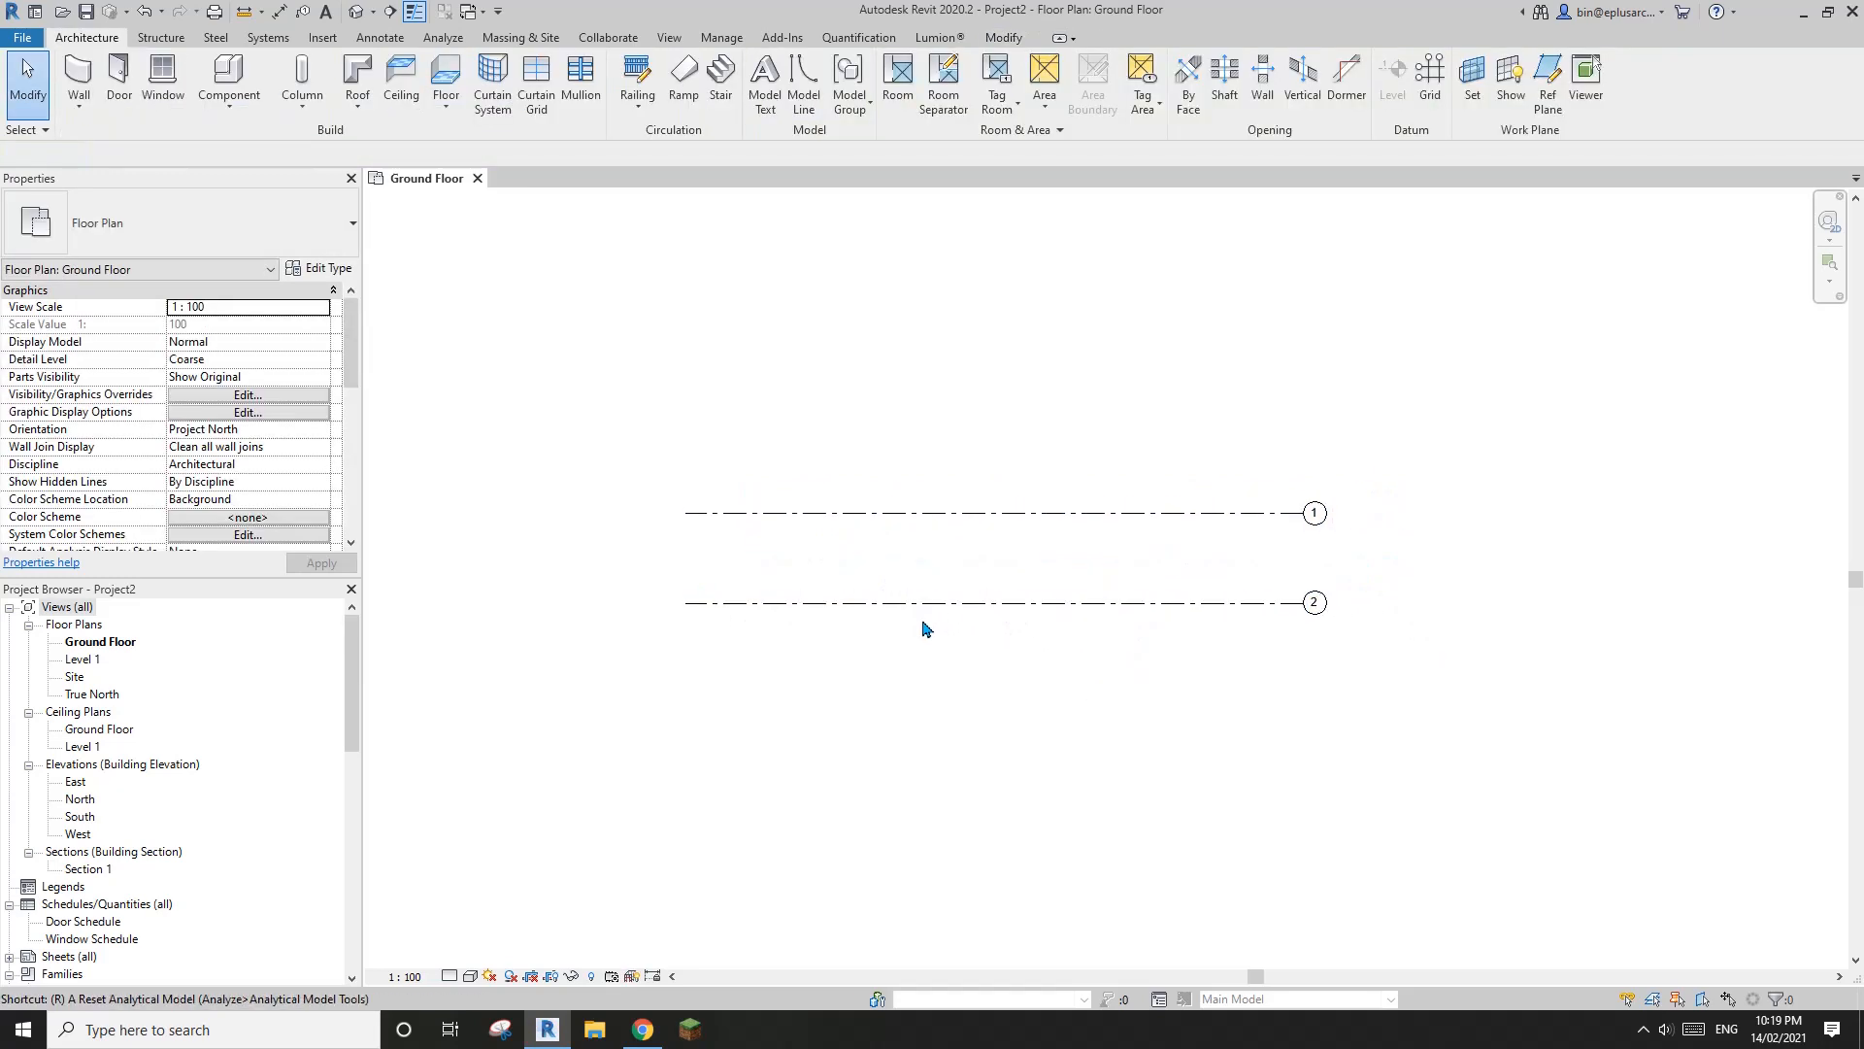
key("p")
left_click(832, 673)
key("Escape")
key("Escape")
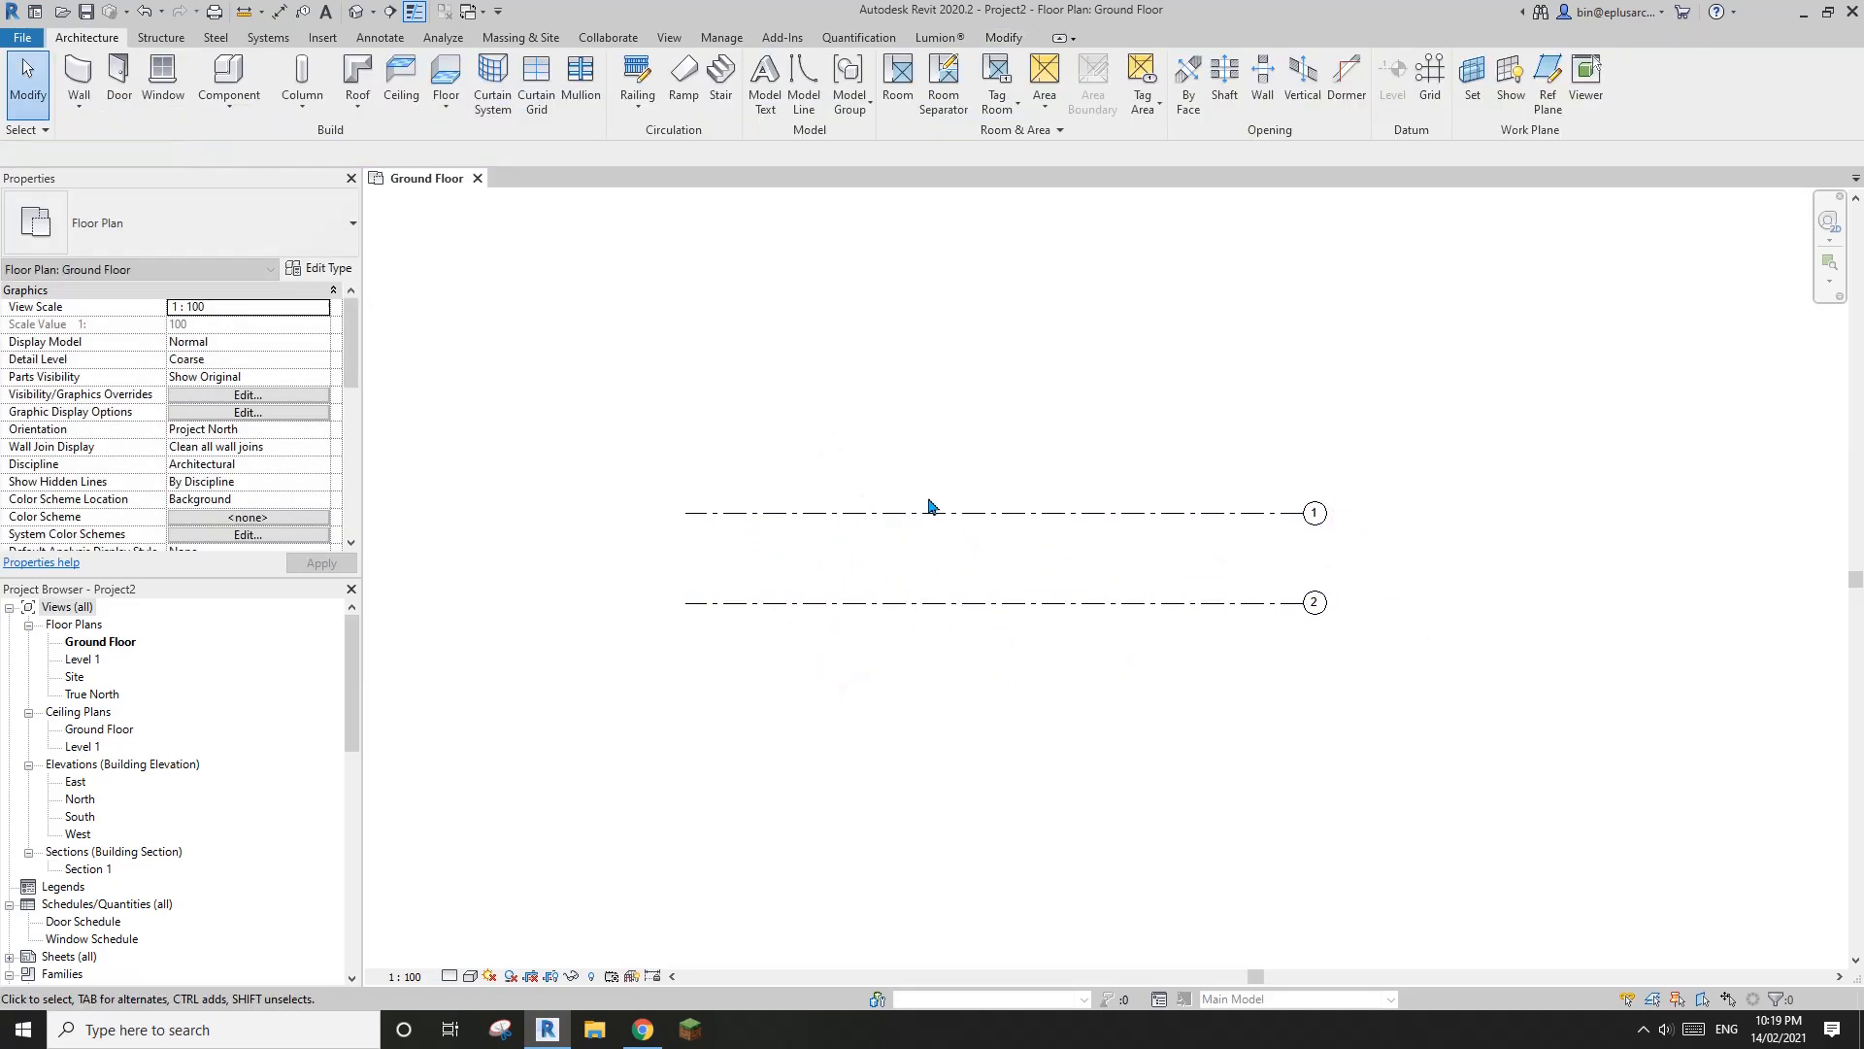
Draw a vertical grid line crossing both horizontal grids near their left ends
left_click(930, 510)
key("g")
key("r")
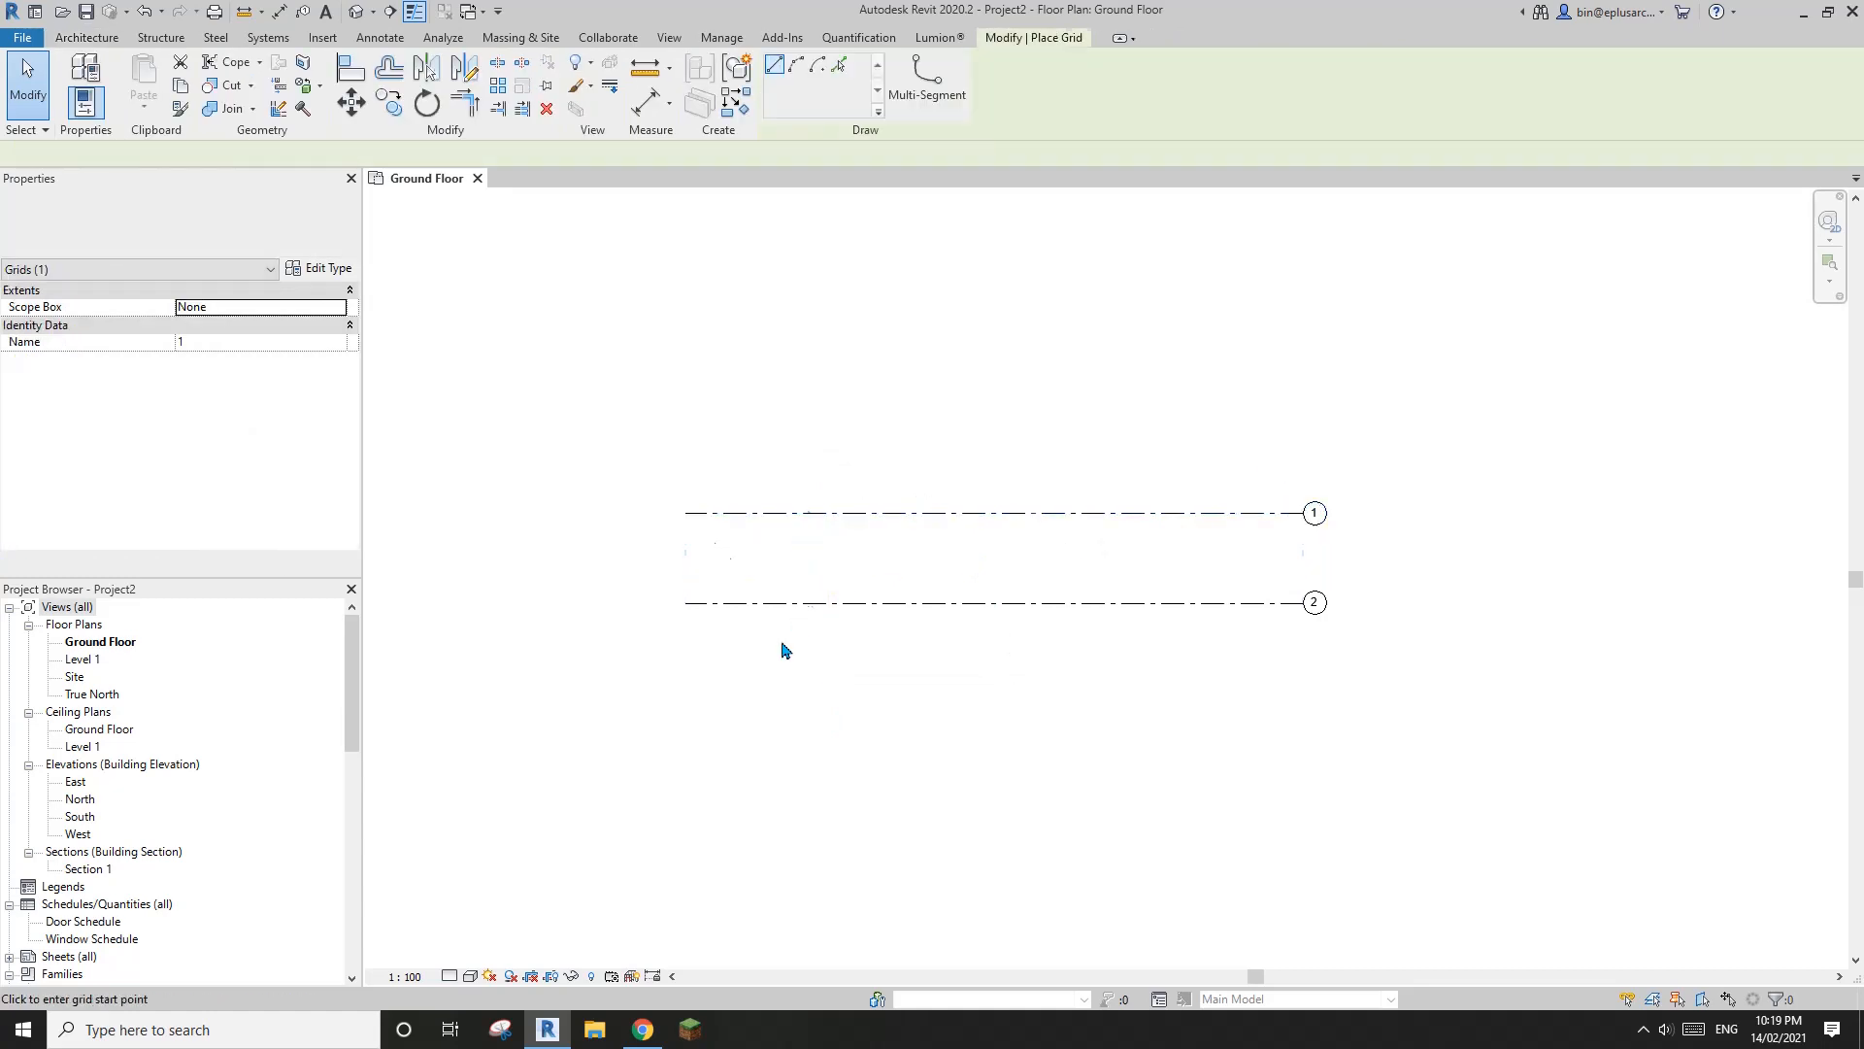
left_click(774, 650)
left_click(773, 458)
key("Escape")
key("Escape")
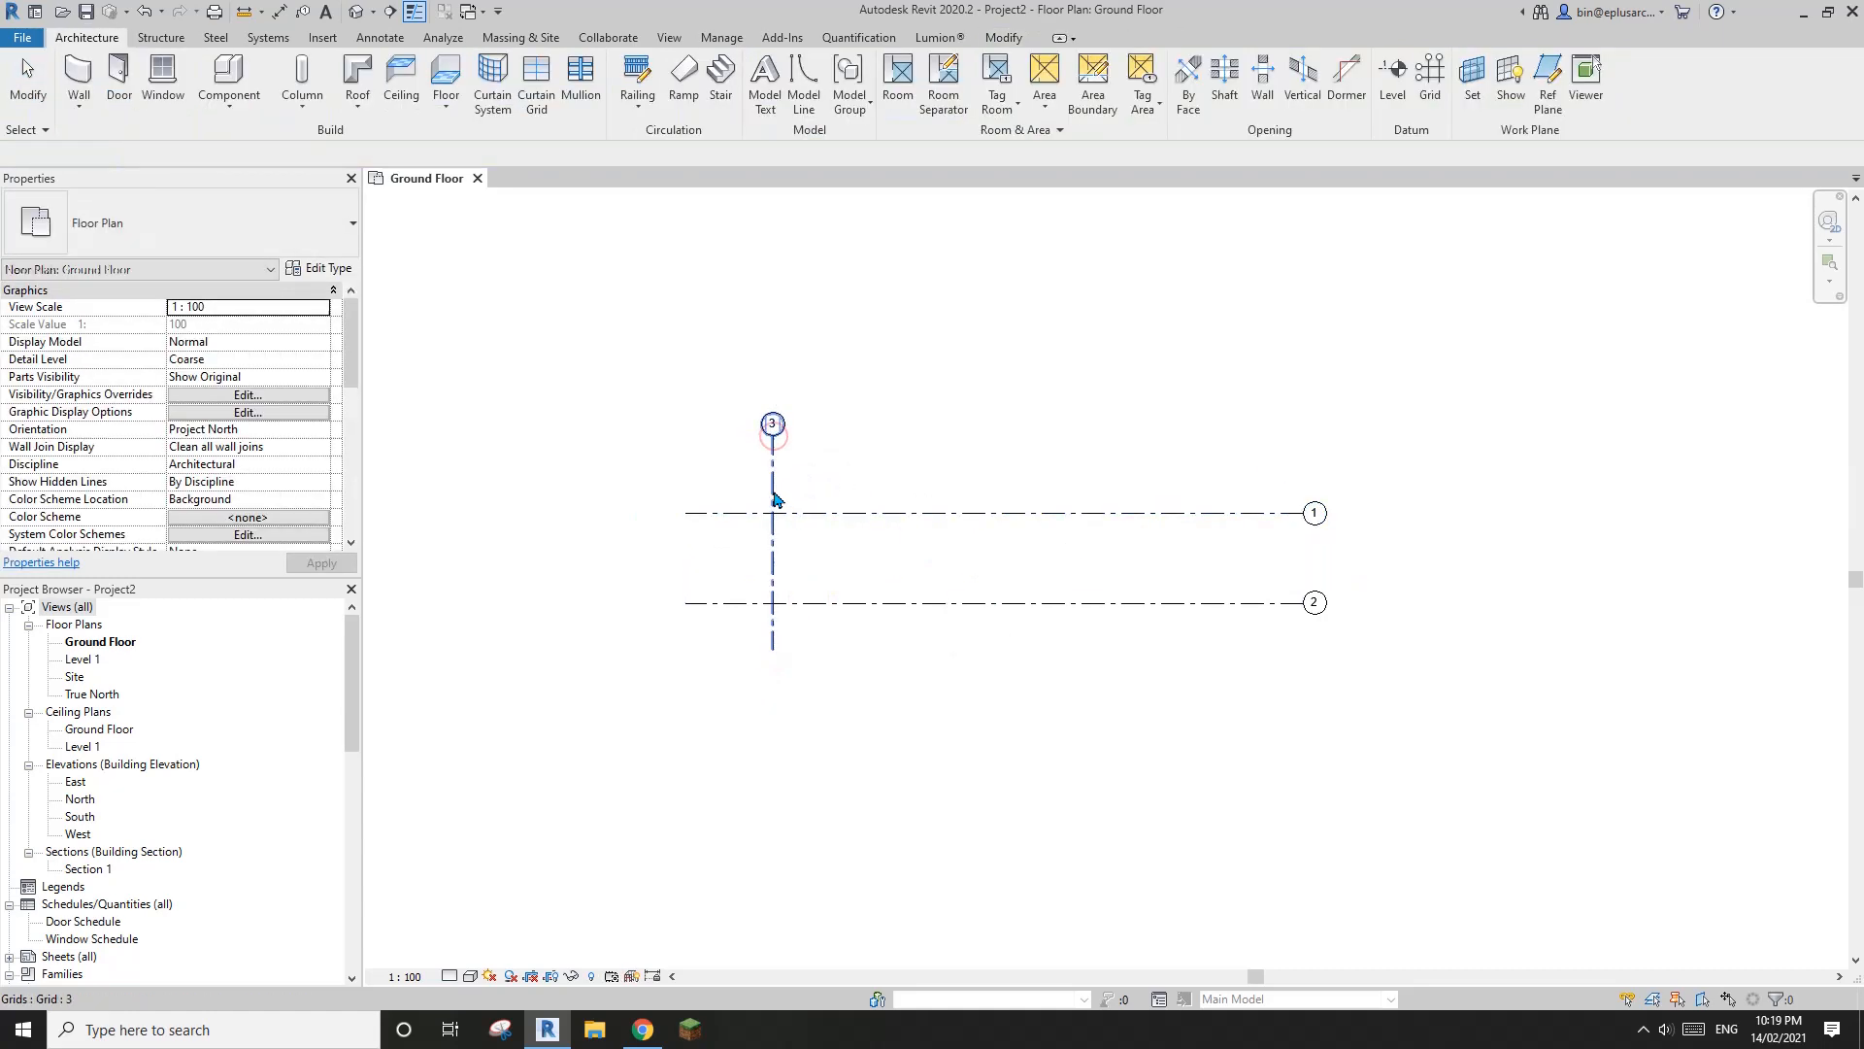
Copy the vertical grid line about 23 m to the right, near the right ends of the horizontal grids
key("c")
key("o")
left_click(774, 480)
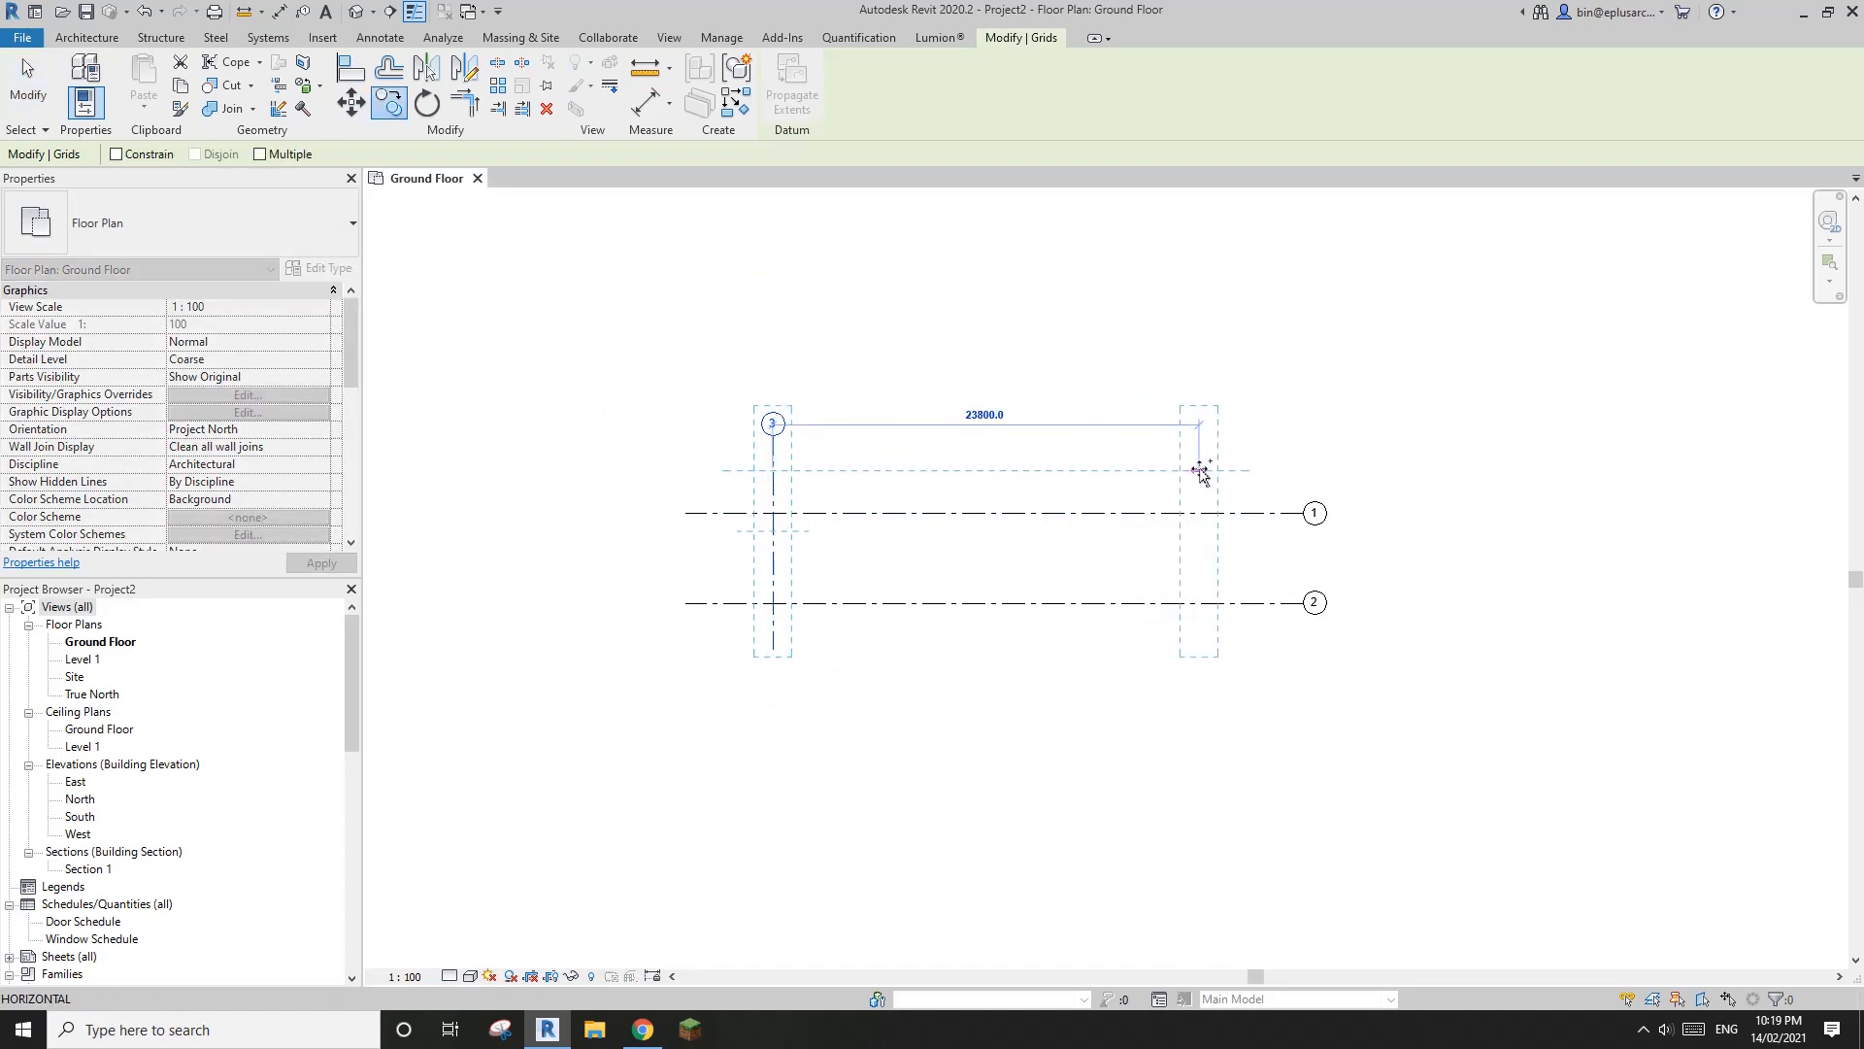
left_click(1188, 471)
key("Escape")
Draw an angled grid line at about 37° from just below grid 1, left of grid 4, up to the right
middle_click_drag(1131, 632, 821, 676)
middle_click_drag(1141, 560, 1123, 574)
middle_click_drag(1165, 473, 1157, 479)
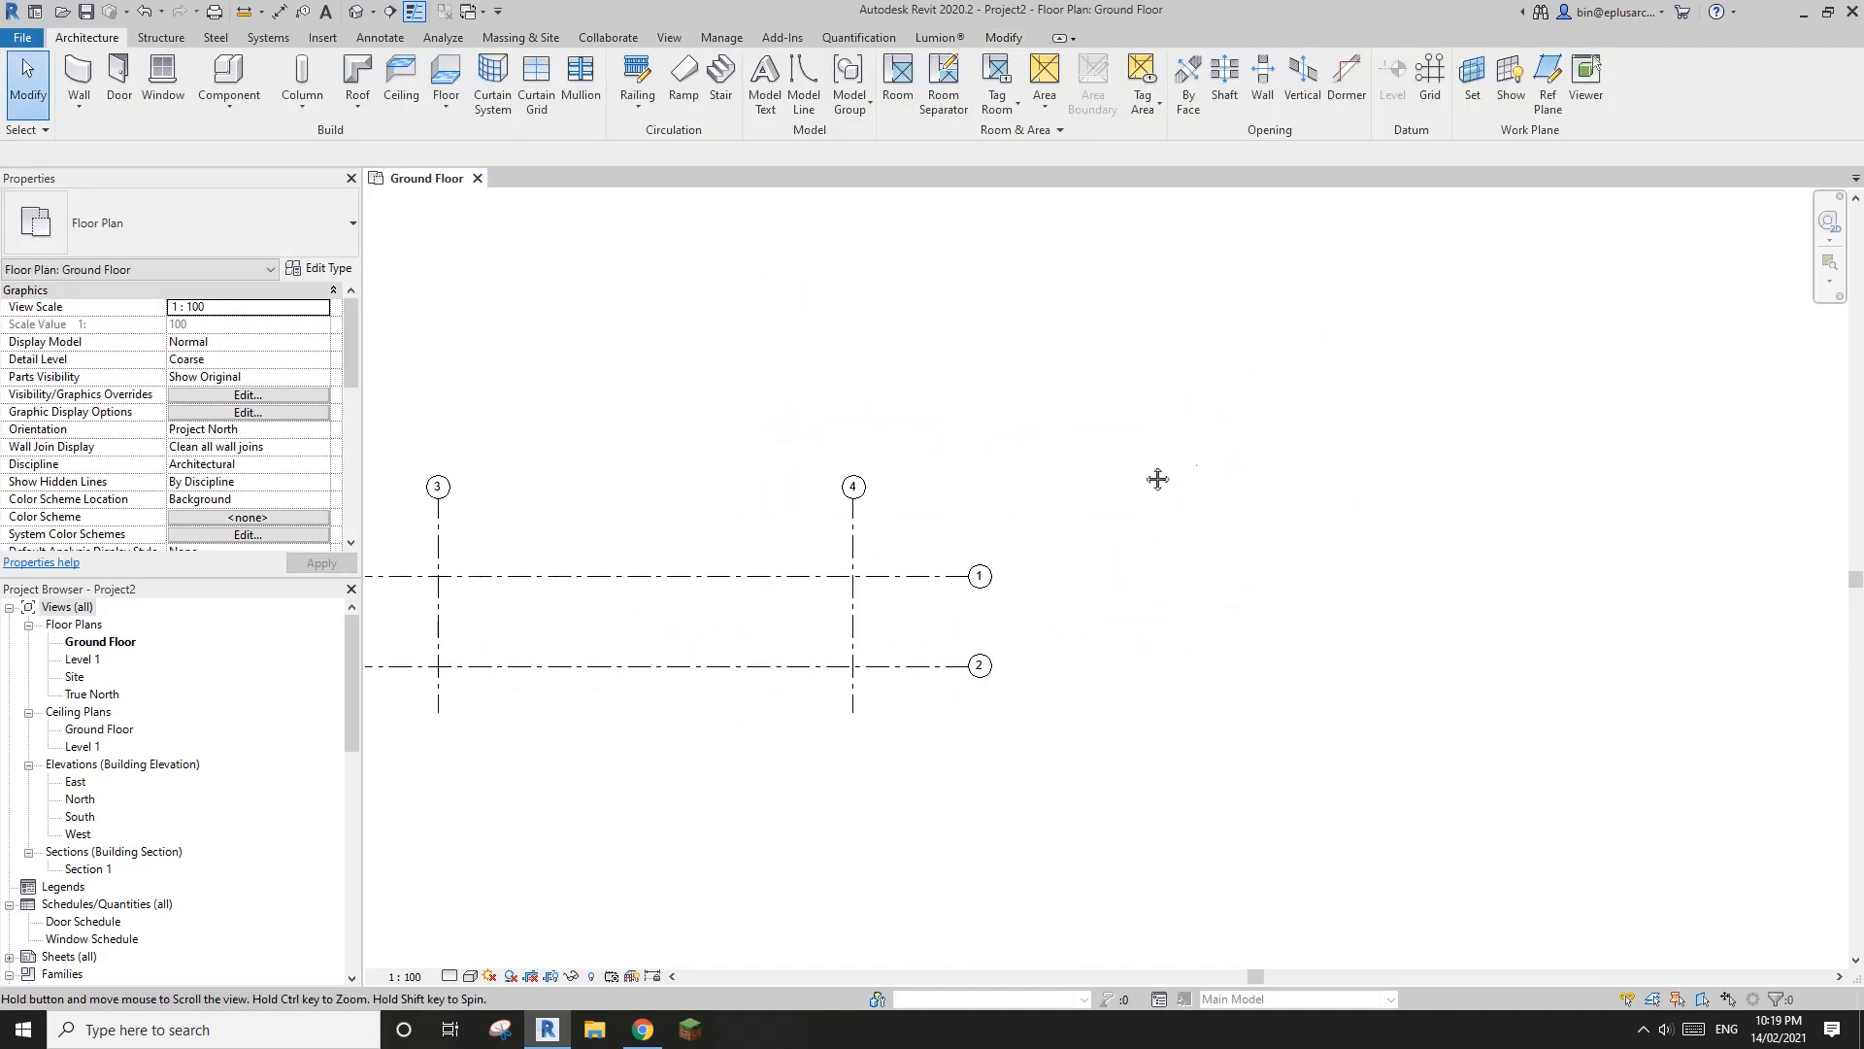
middle_click_drag(973, 569, 1083, 562)
left_click(940, 571)
left_click(1307, 377)
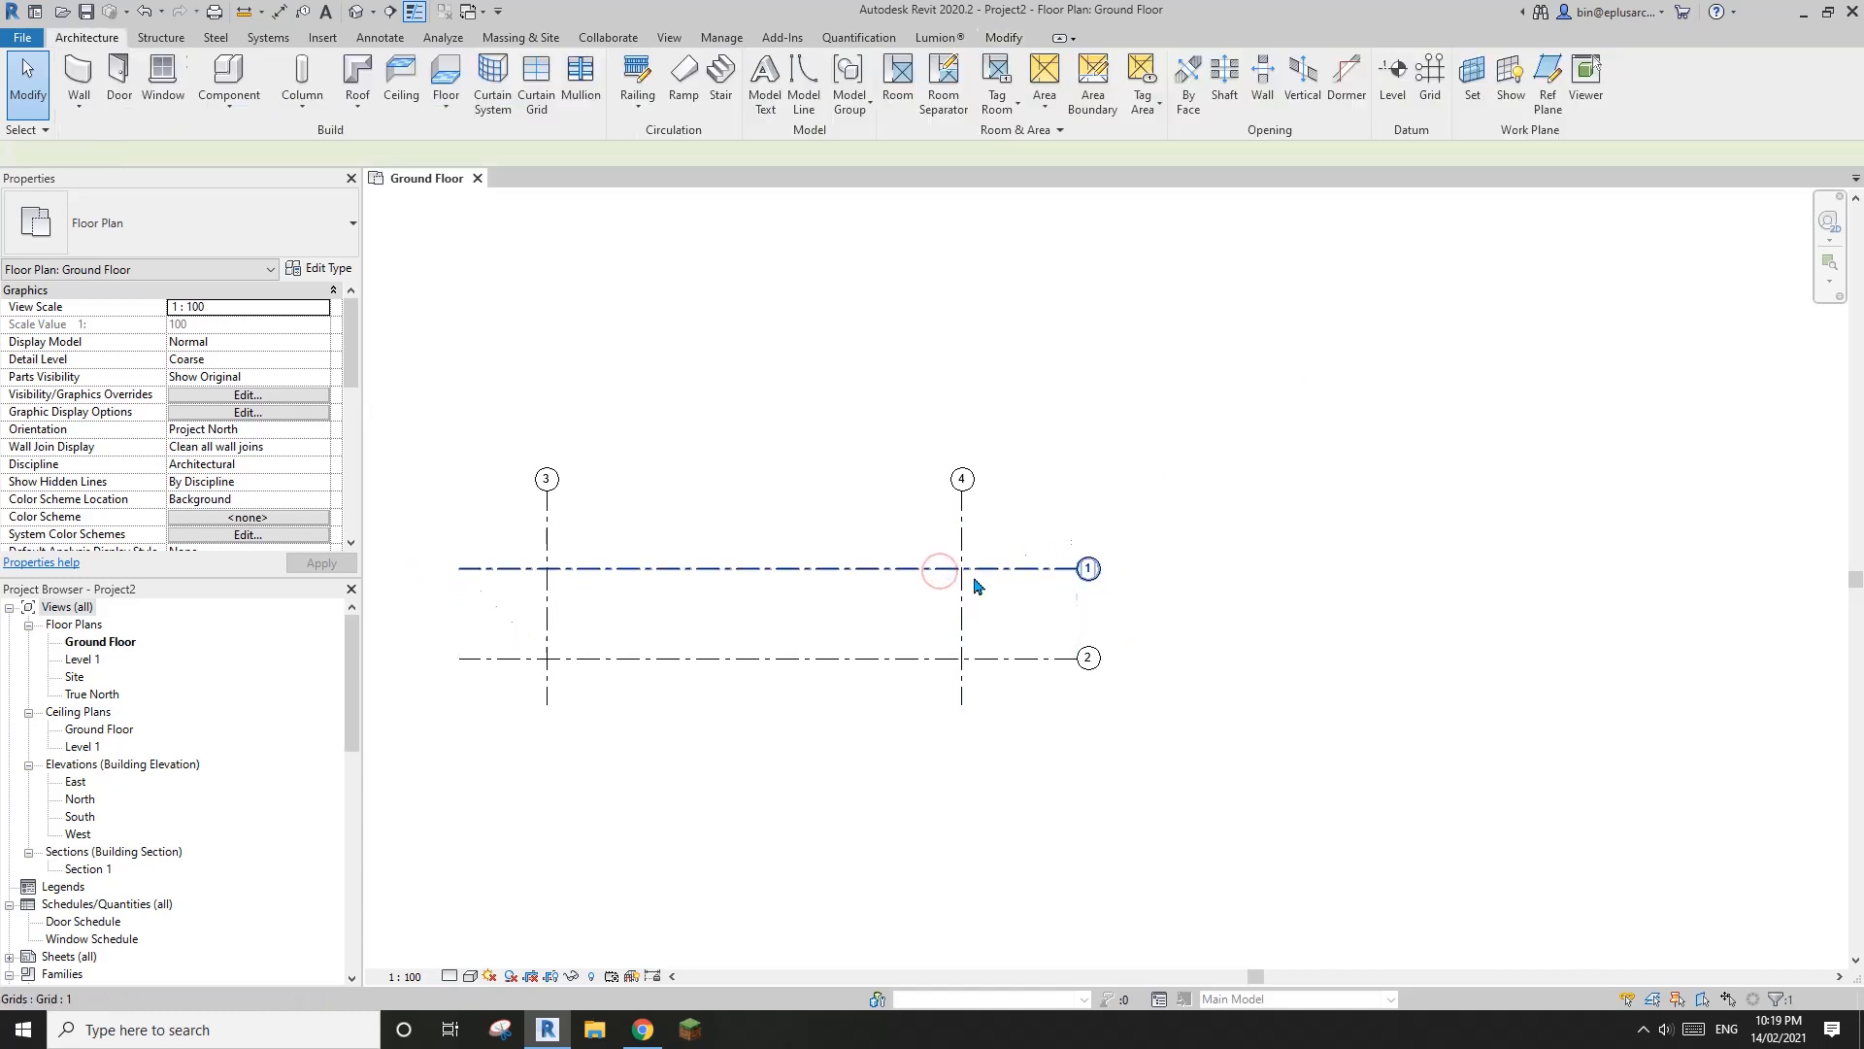
middle_click_drag(1270, 409, 1270, 413)
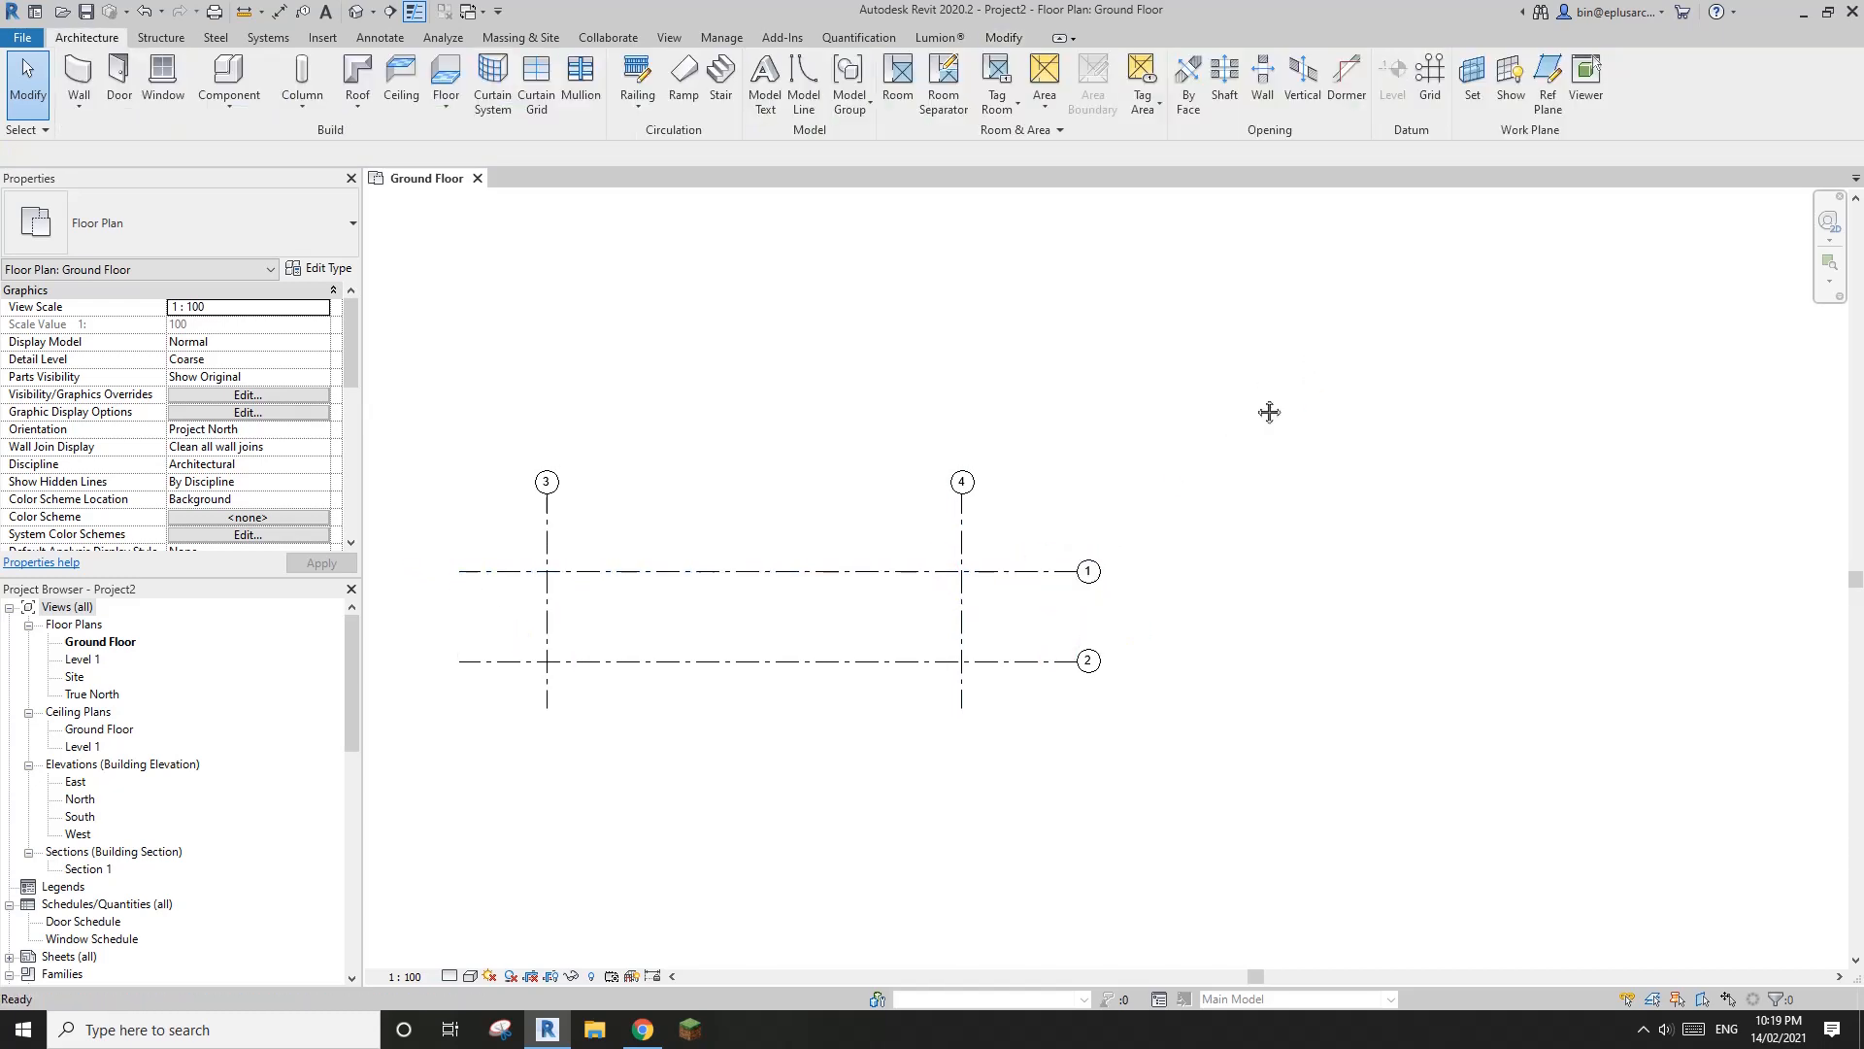
left_click(925, 581)
key("g")
key("r")
middle_click_drag(1078, 508, 1047, 536)
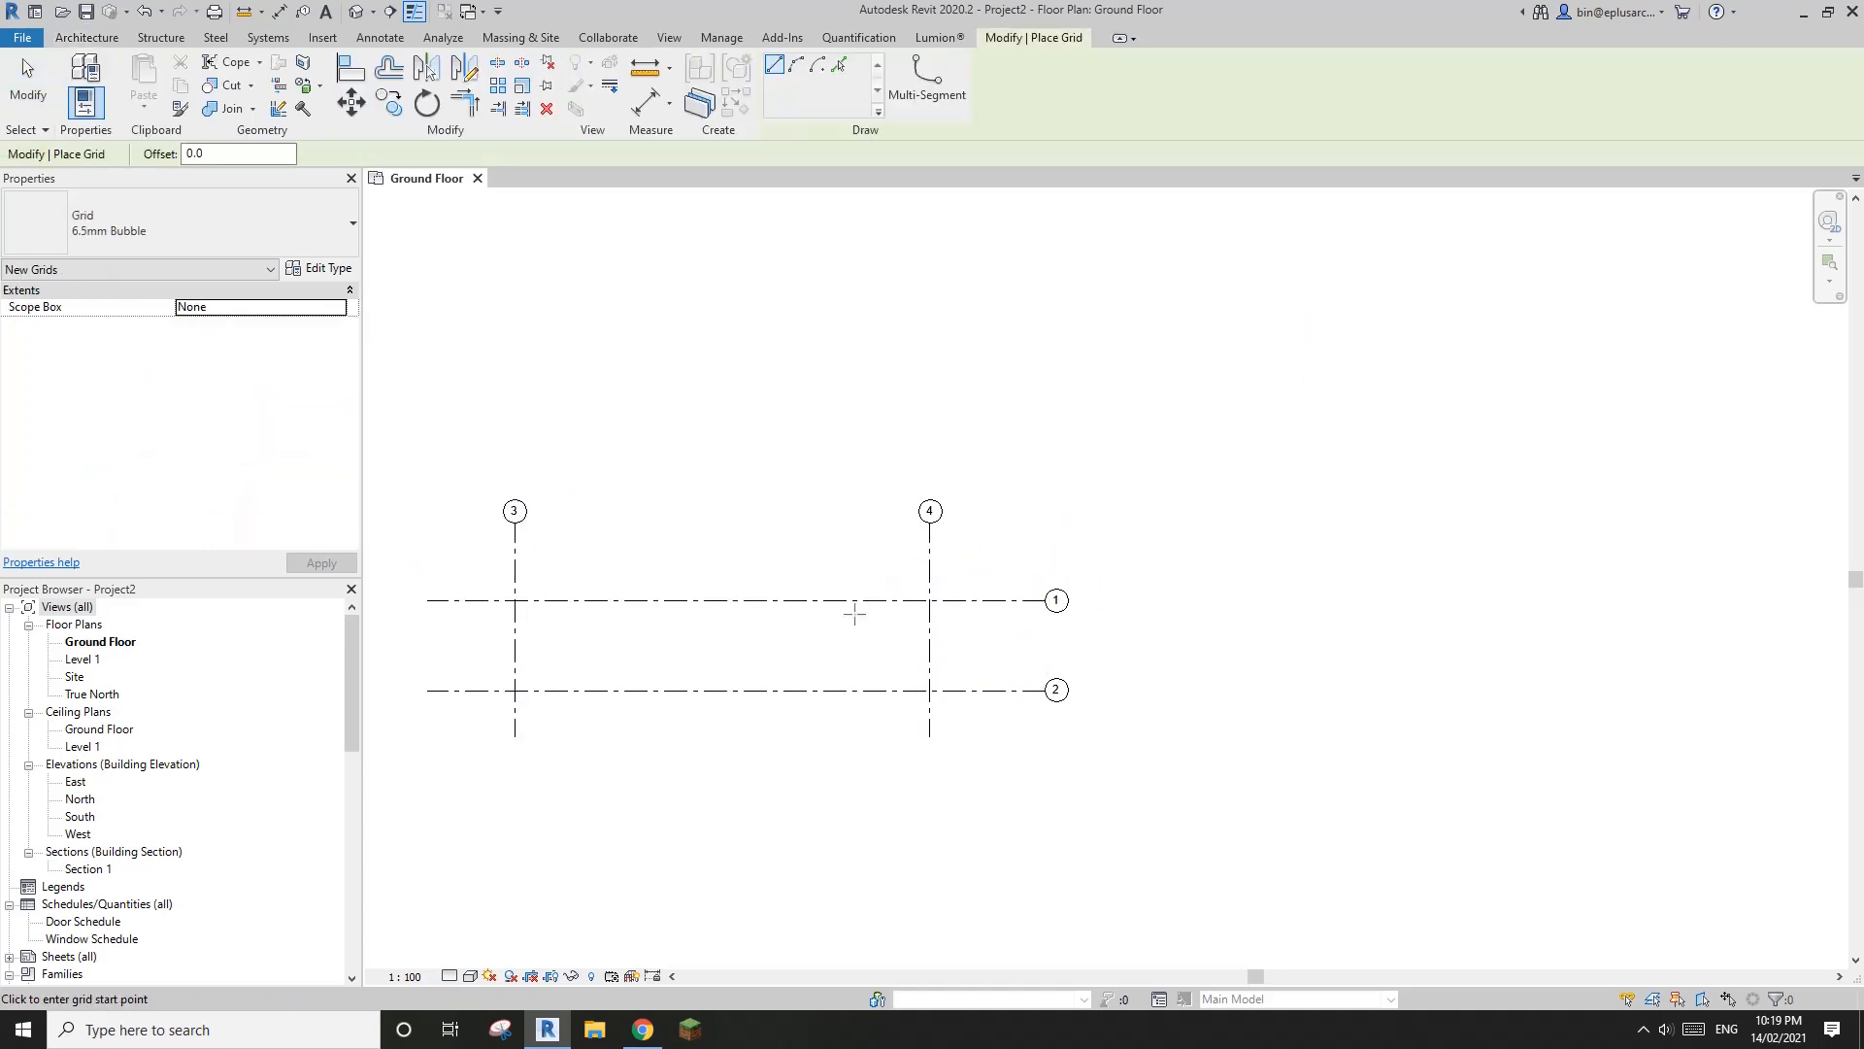
left_click(1333, 249)
key("Escape")
key("Escape")
Copy the angled grid line 5000 mm perpendicular to itself toward the lower right
left_click(1156, 387)
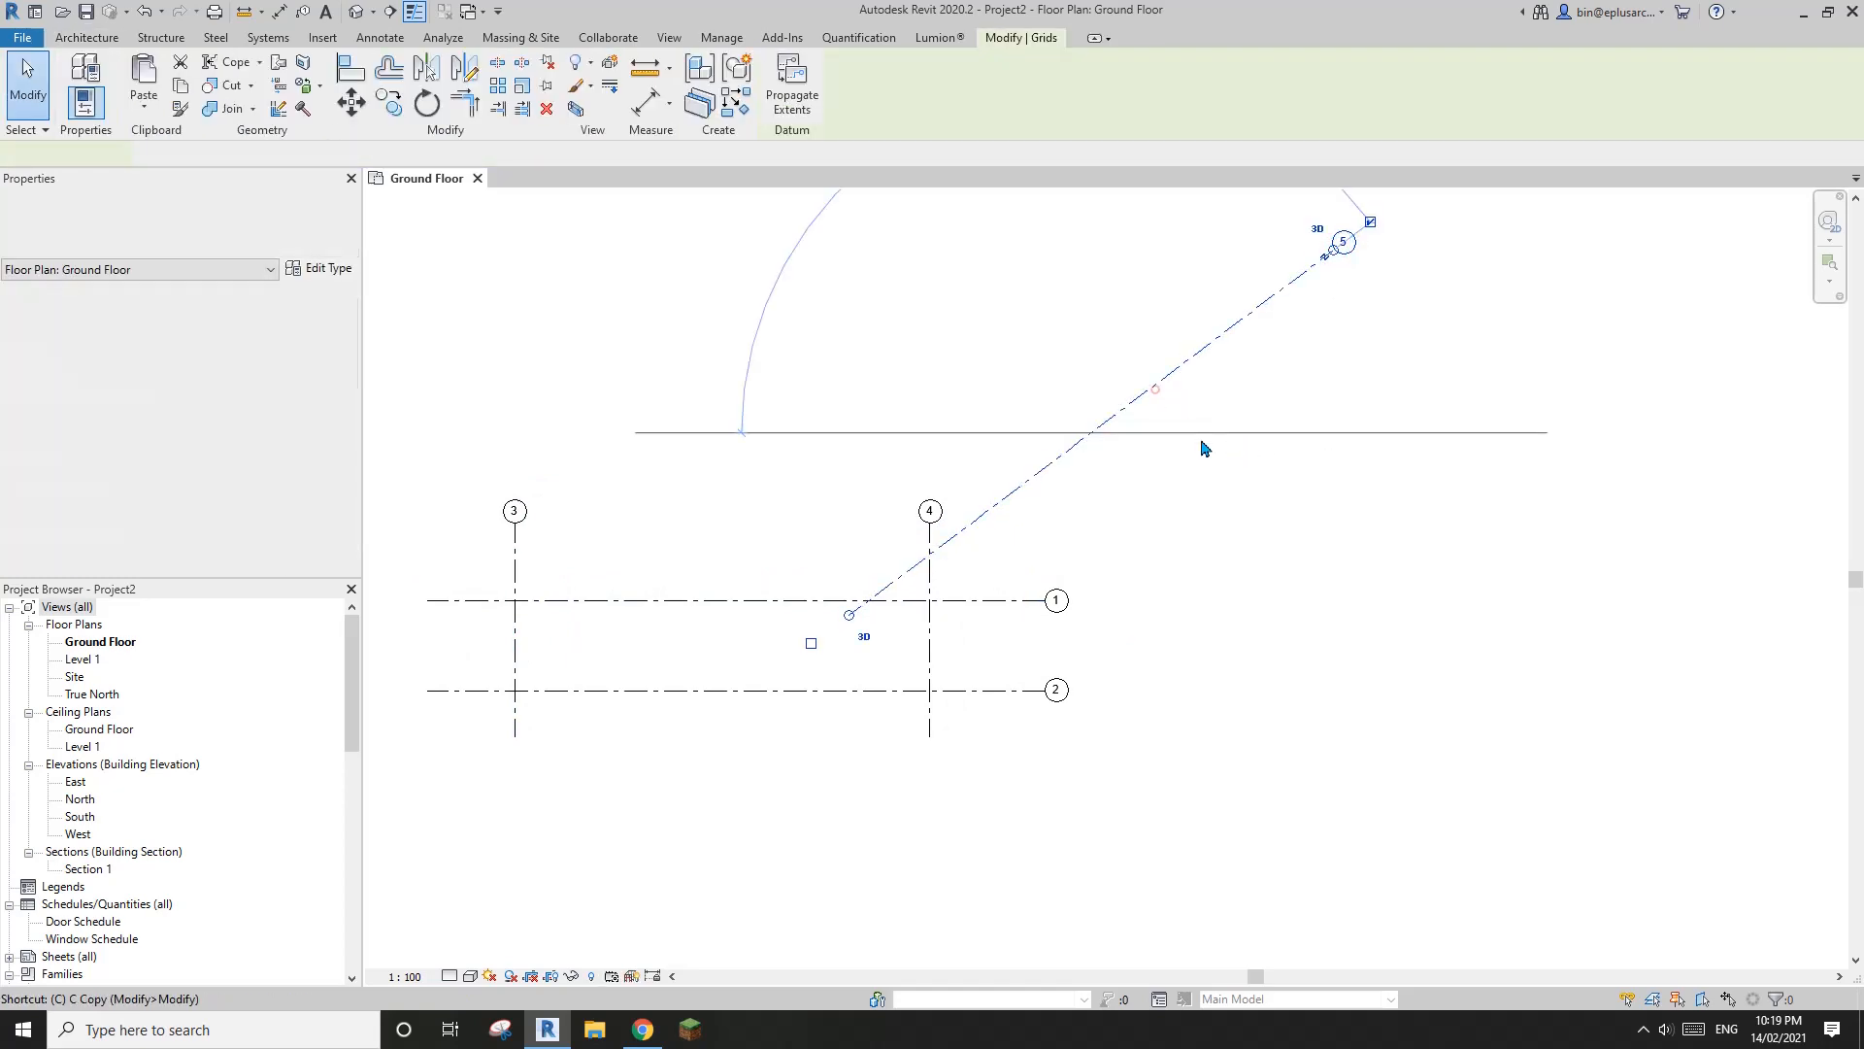
key("c")
key("o")
left_click(1129, 417)
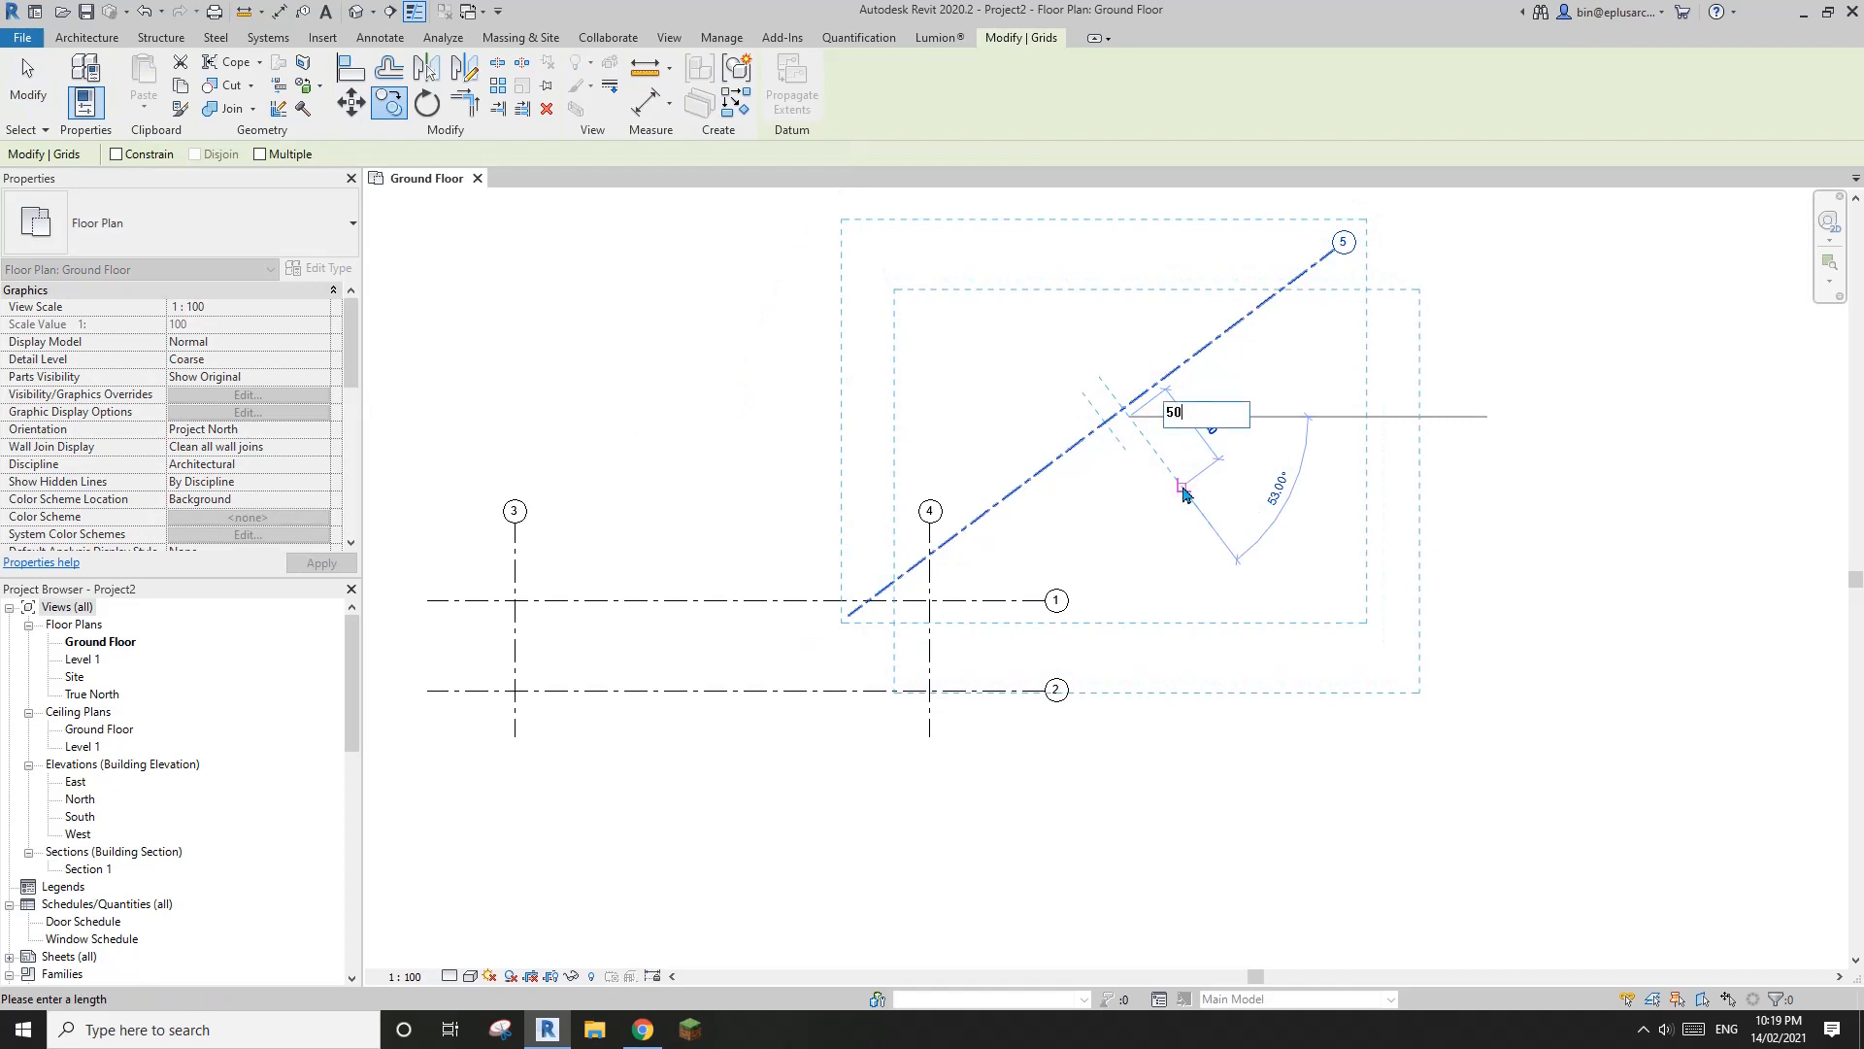
key("Return")
key("Escape")
Move grid 3 toward grid 4 so the two are about 12.3 m apart
scroll(1180, 612, "up", 4)
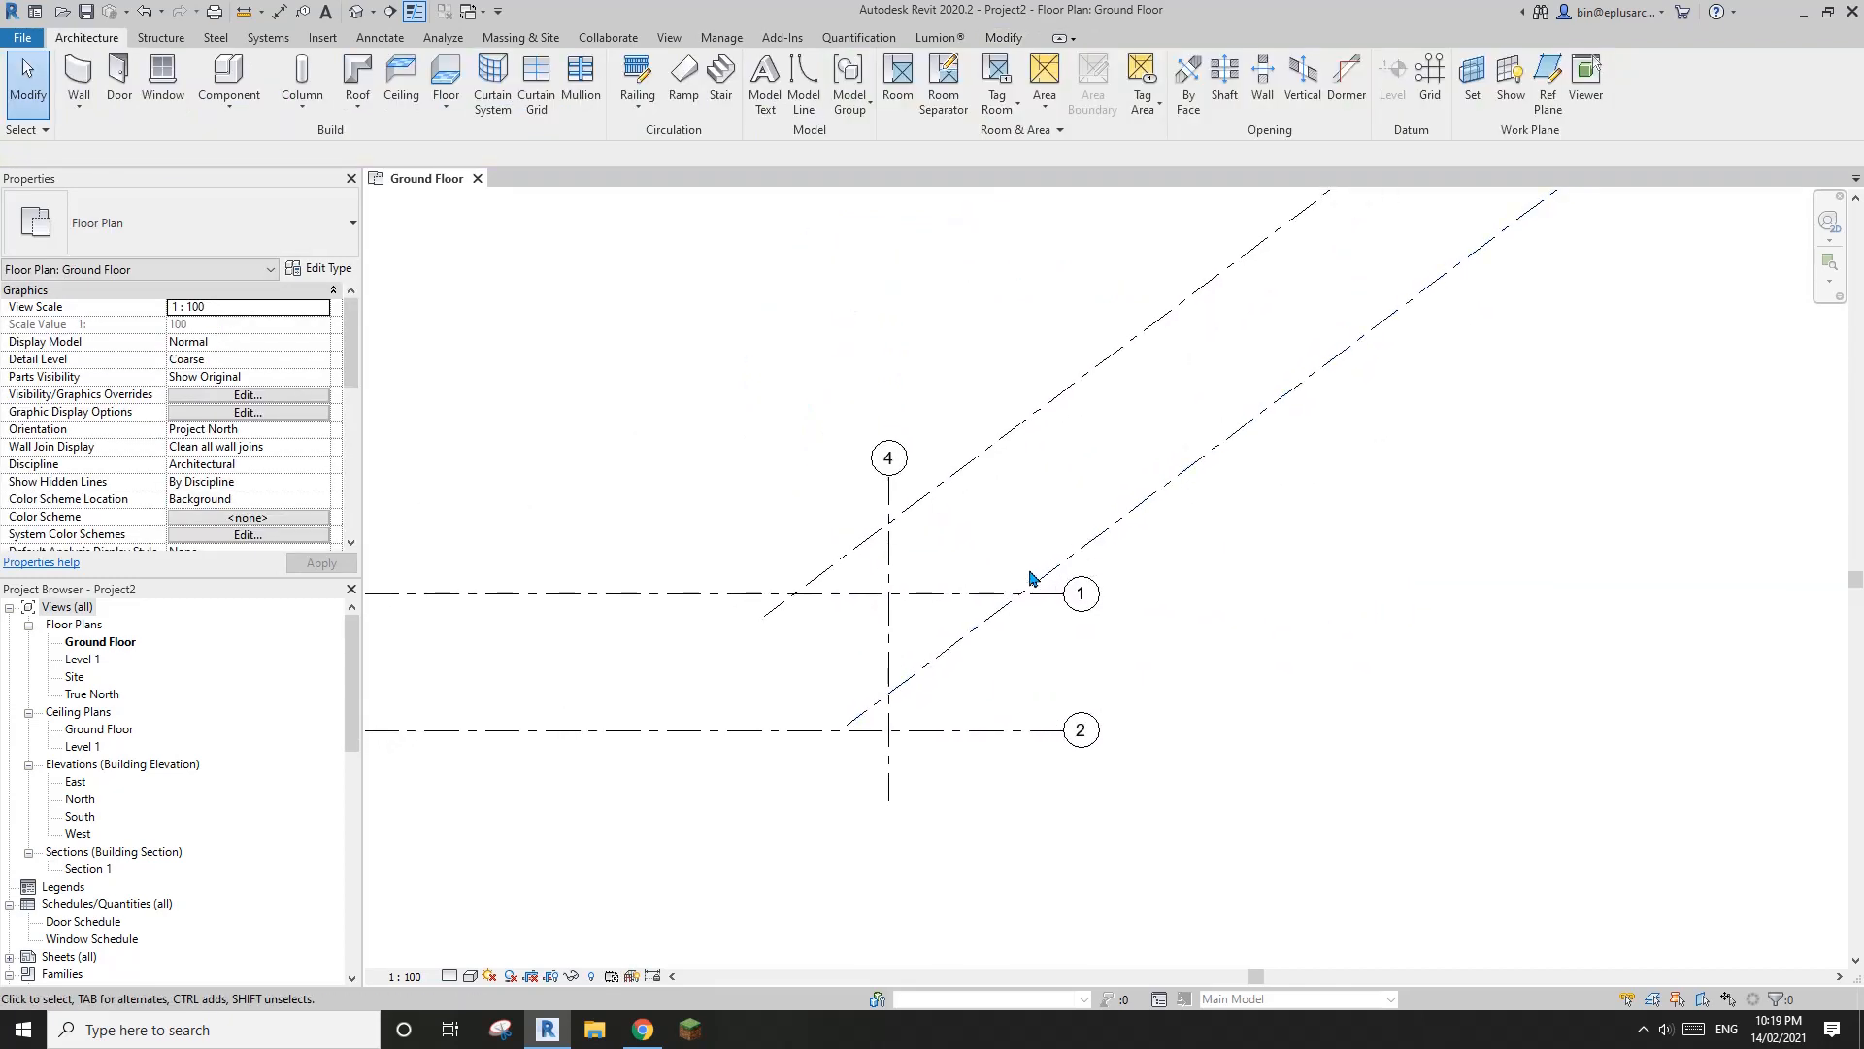
left_click_drag(694, 590, 952, 594)
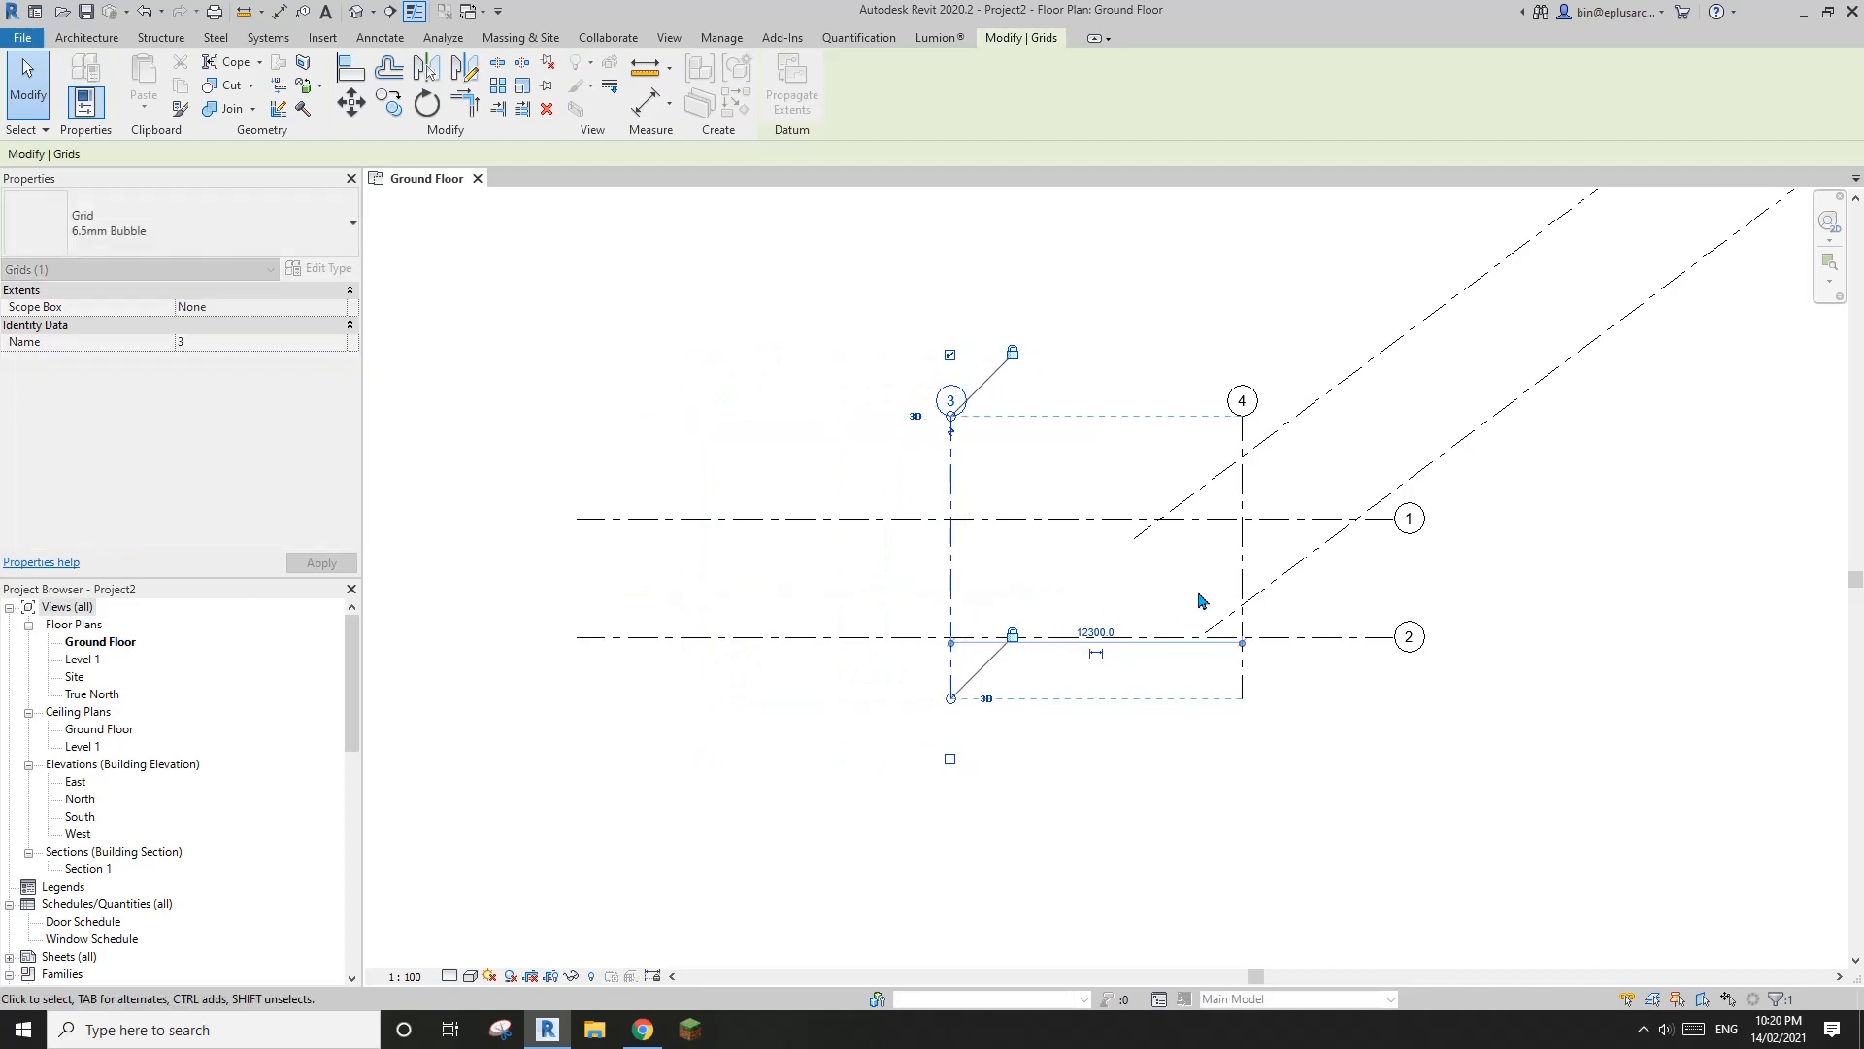
scroll(1376, 569, "up", 1)
middle_click_drag(1377, 569, 996, 724)
scroll(995, 724, "down", 2)
middle_click_drag(942, 659, 1103, 545)
scroll(1057, 644, "up", 2)
middle_click_drag(1057, 644, 1113, 628)
key("Escape")
Shorten the left ends of the aligned horizontal grids 1 and 2, bringing them closer to grid 3
left_click(636, 525)
middle_click_drag(581, 466, 785, 475)
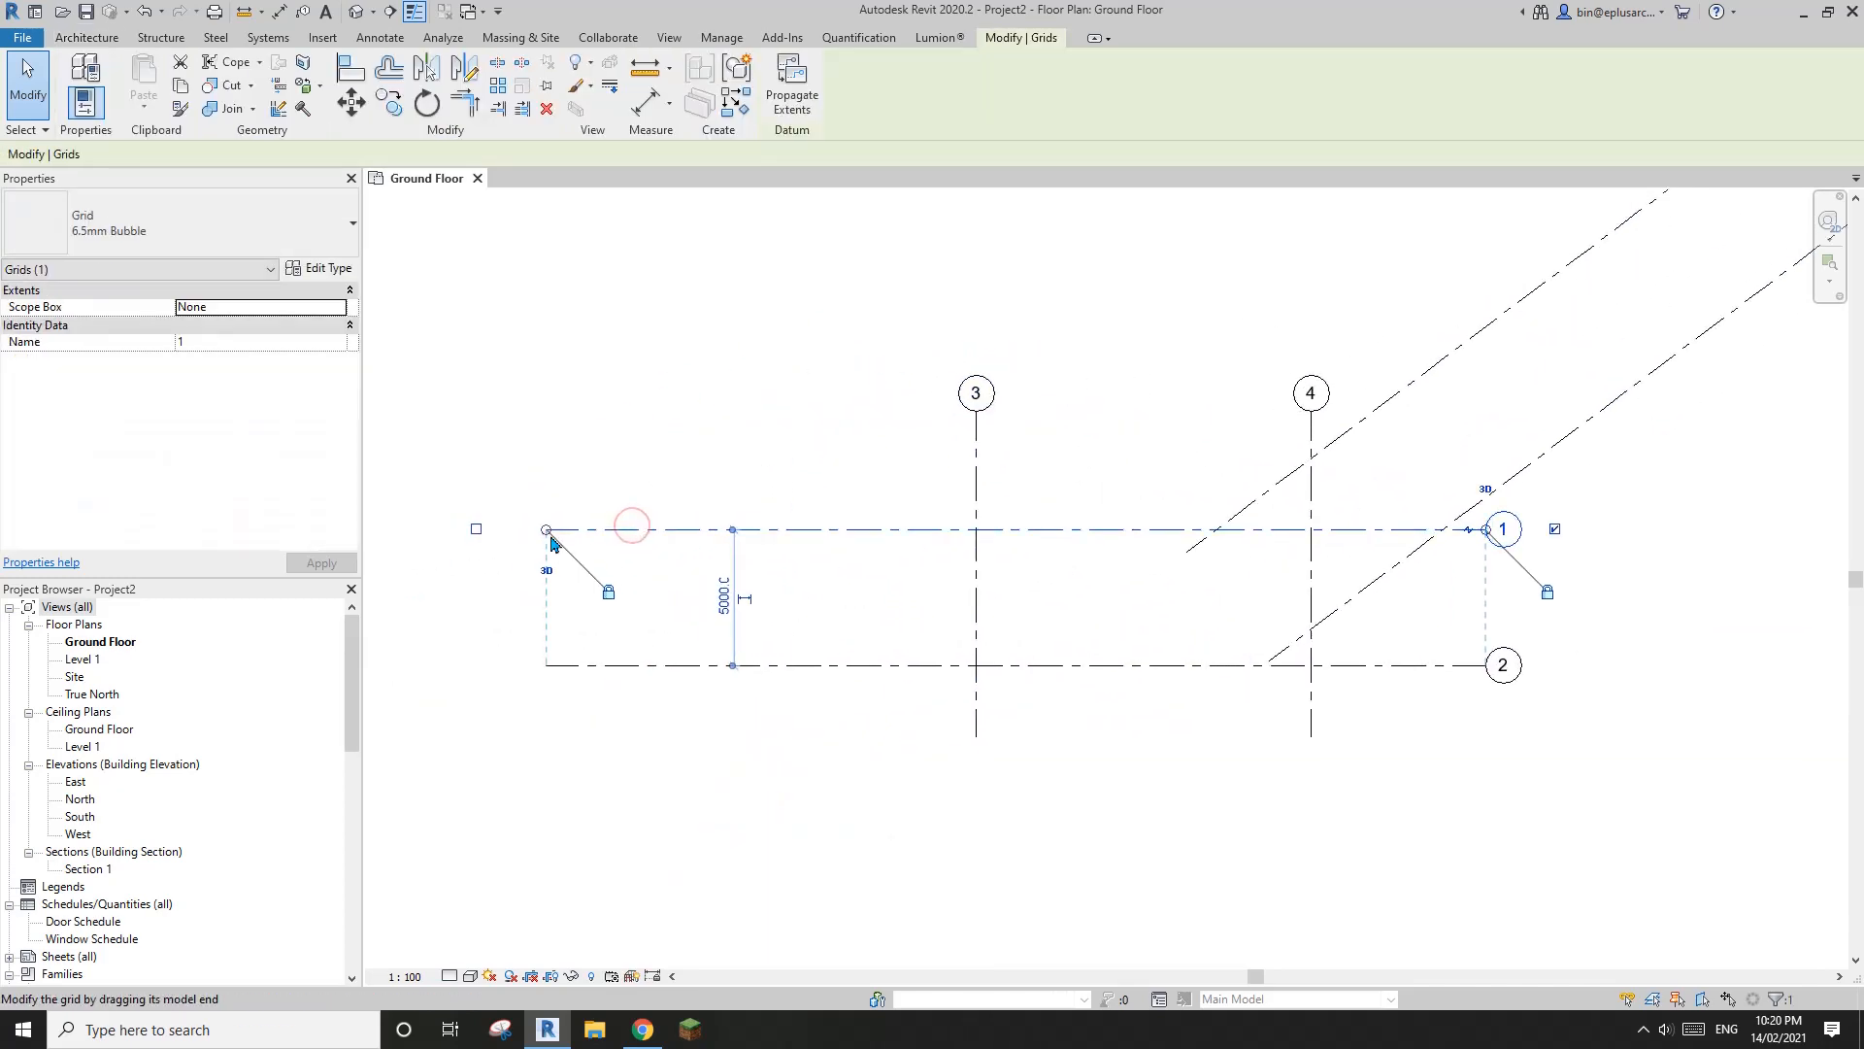
left_click_drag(547, 530, 783, 527)
middle_click_drag(1263, 314, 946, 355)
left_click(936, 332)
middle_click_drag(1119, 425, 1037, 463)
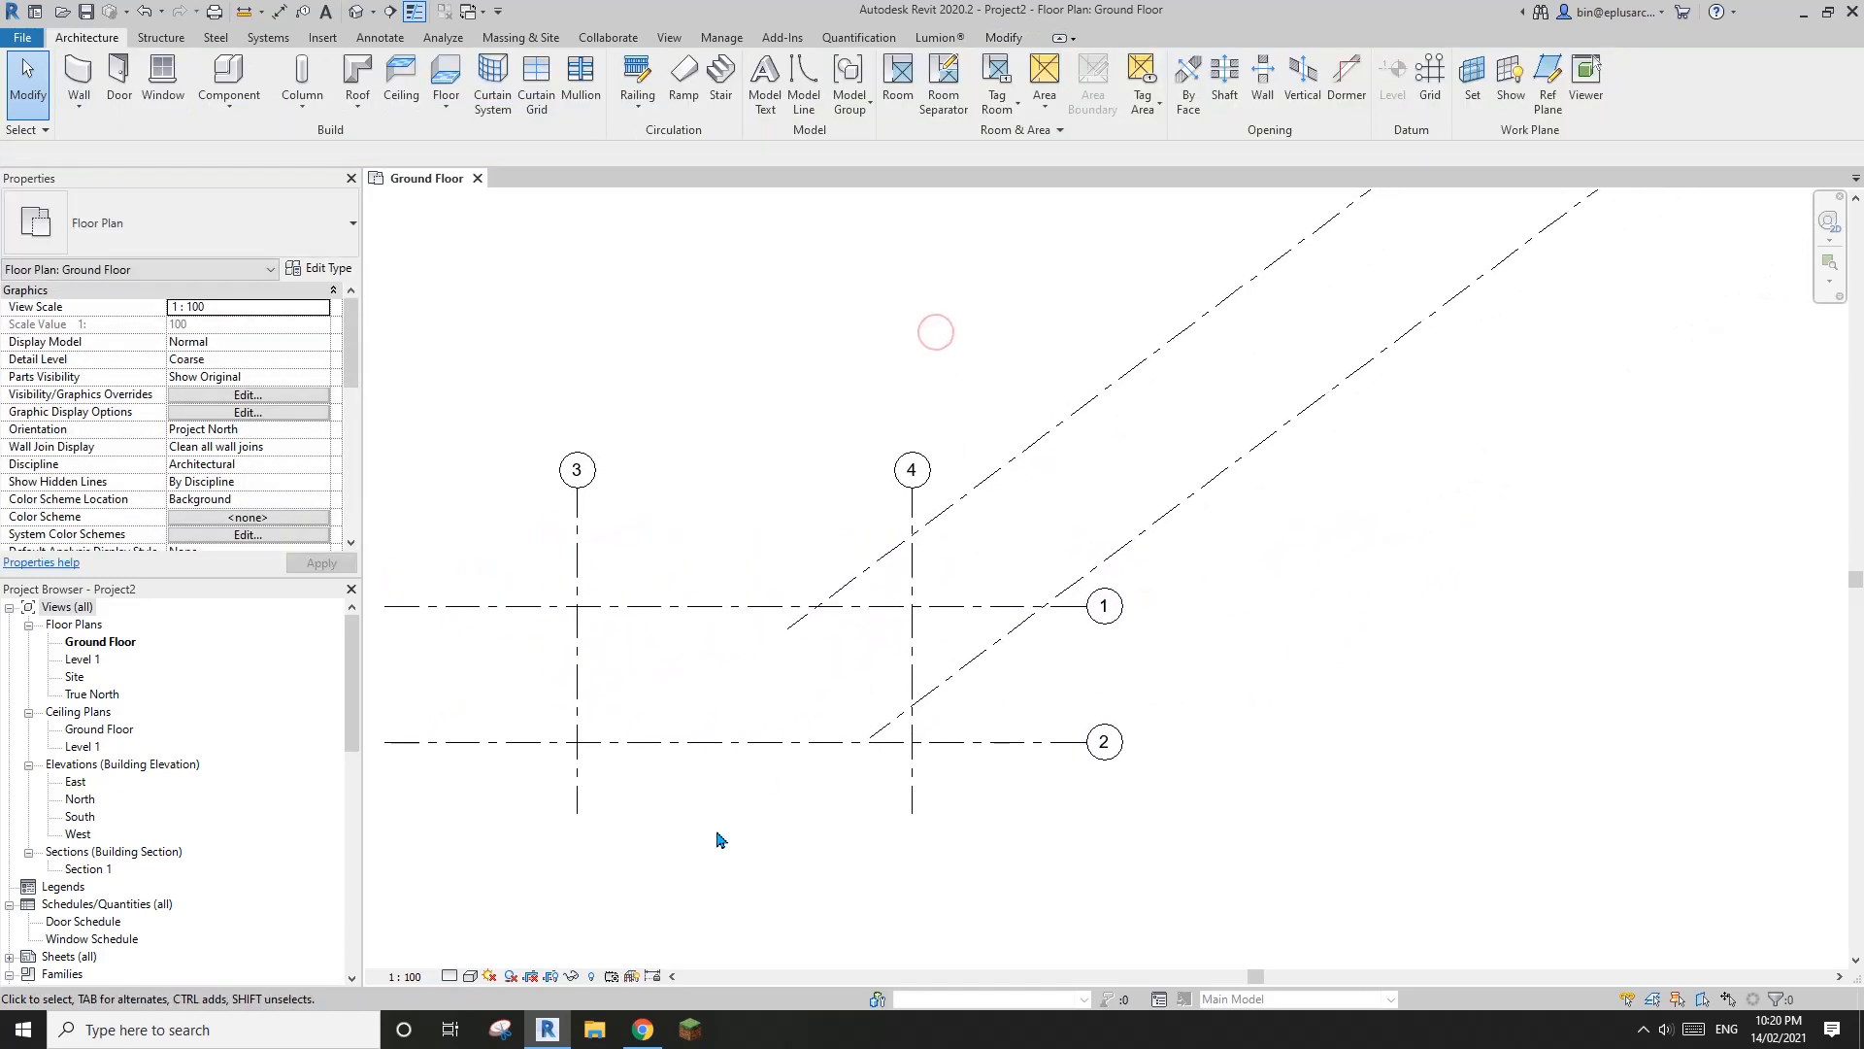
Switch to Chrome to check how the two wings meet on the first floor plan
left_click(662, 1026)
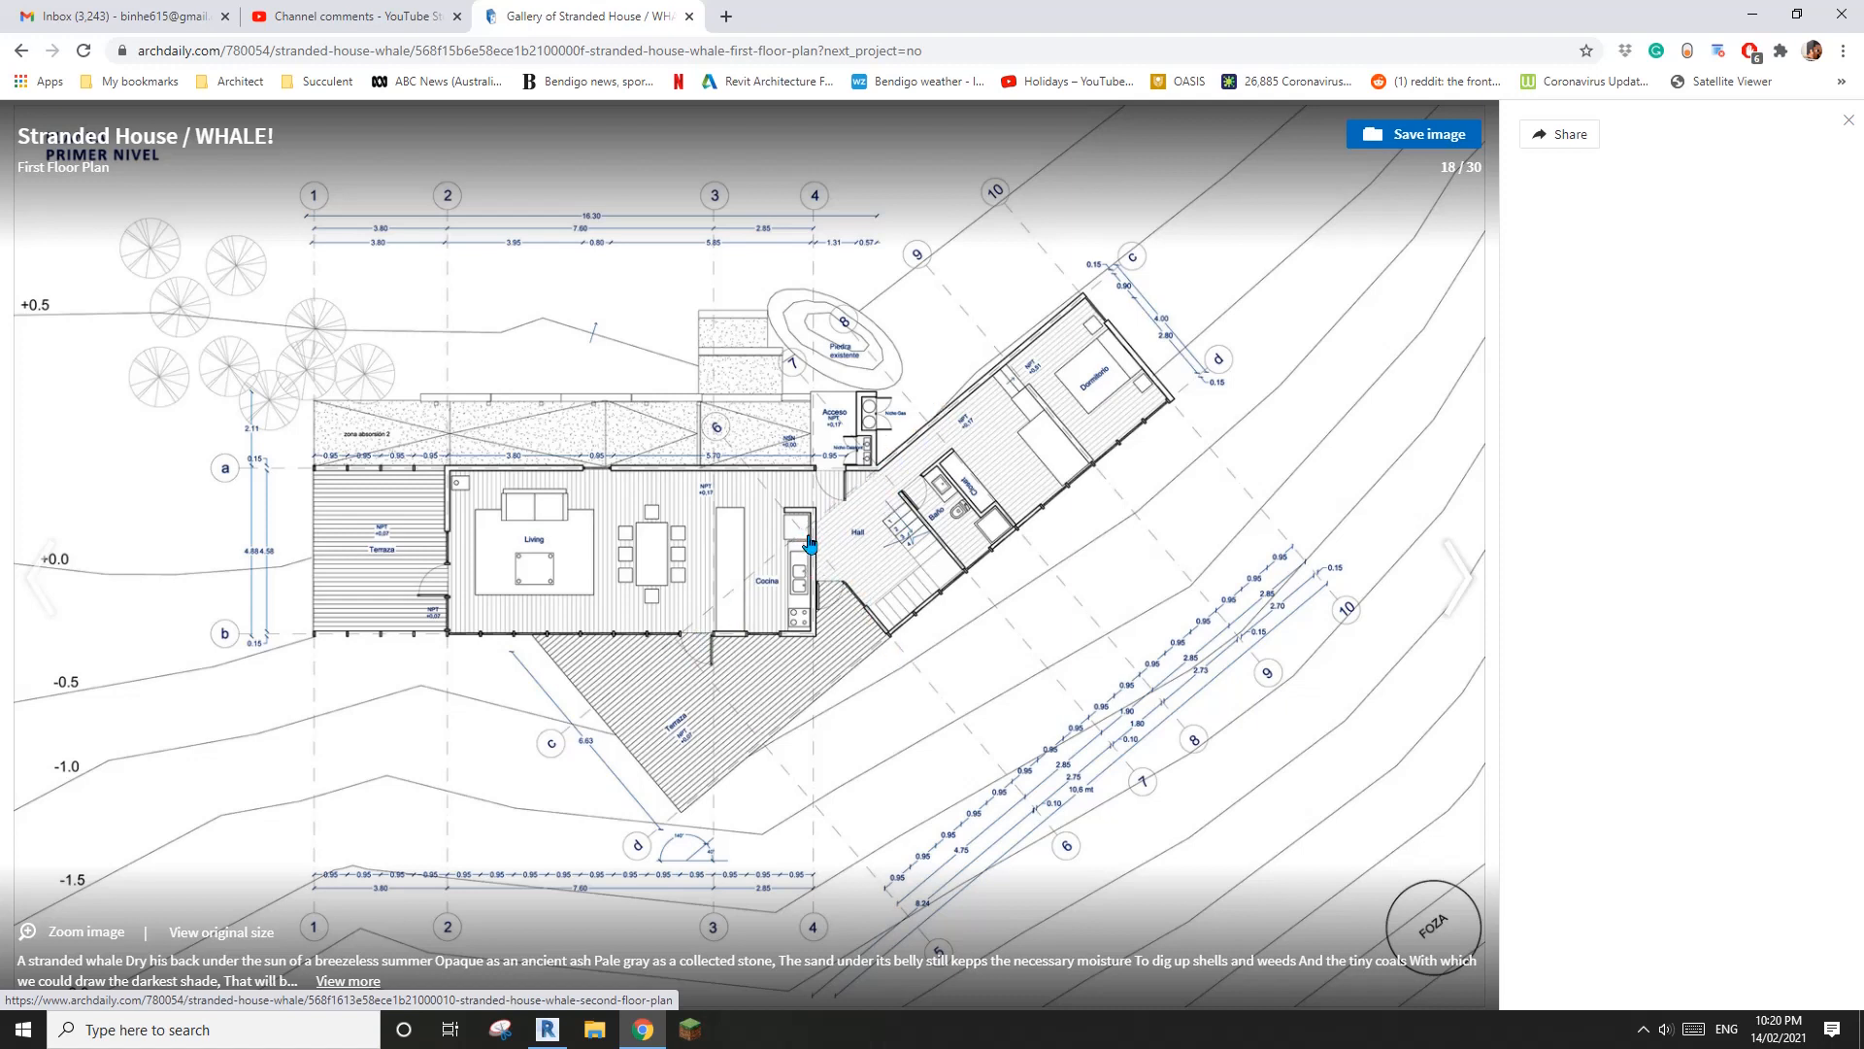
Switch to Revit and move the angled grids 5 and 6 together downward so grid 5 crosses grid 2 left of grid 4
left_click(548, 1029)
mouse_move(977, 565)
middle_mouse_down()
mouse_move(948, 522)
mouse_move(956, 591)
middle_mouse_up()
left_click(946, 444)
left_click(1034, 546, "ctrl")
scroll(1036, 534, "down", 2)
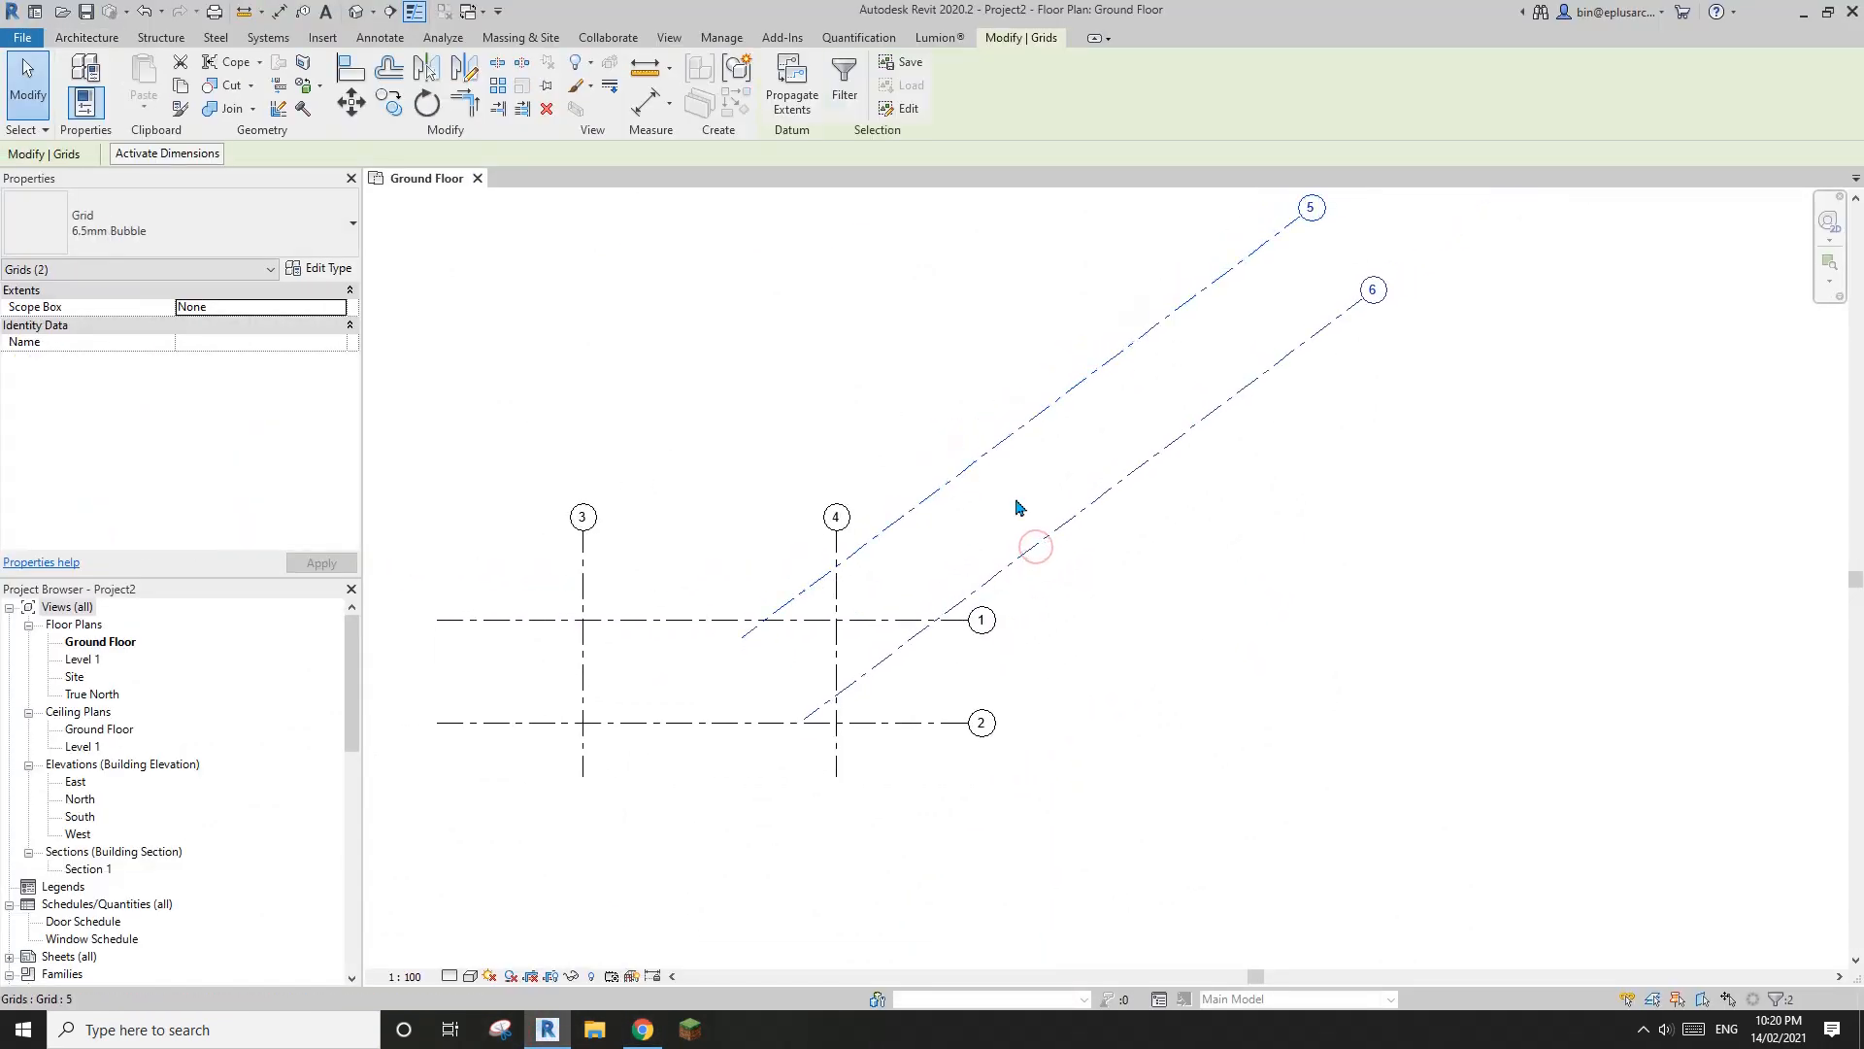
left_click_drag(1040, 550, 1022, 649)
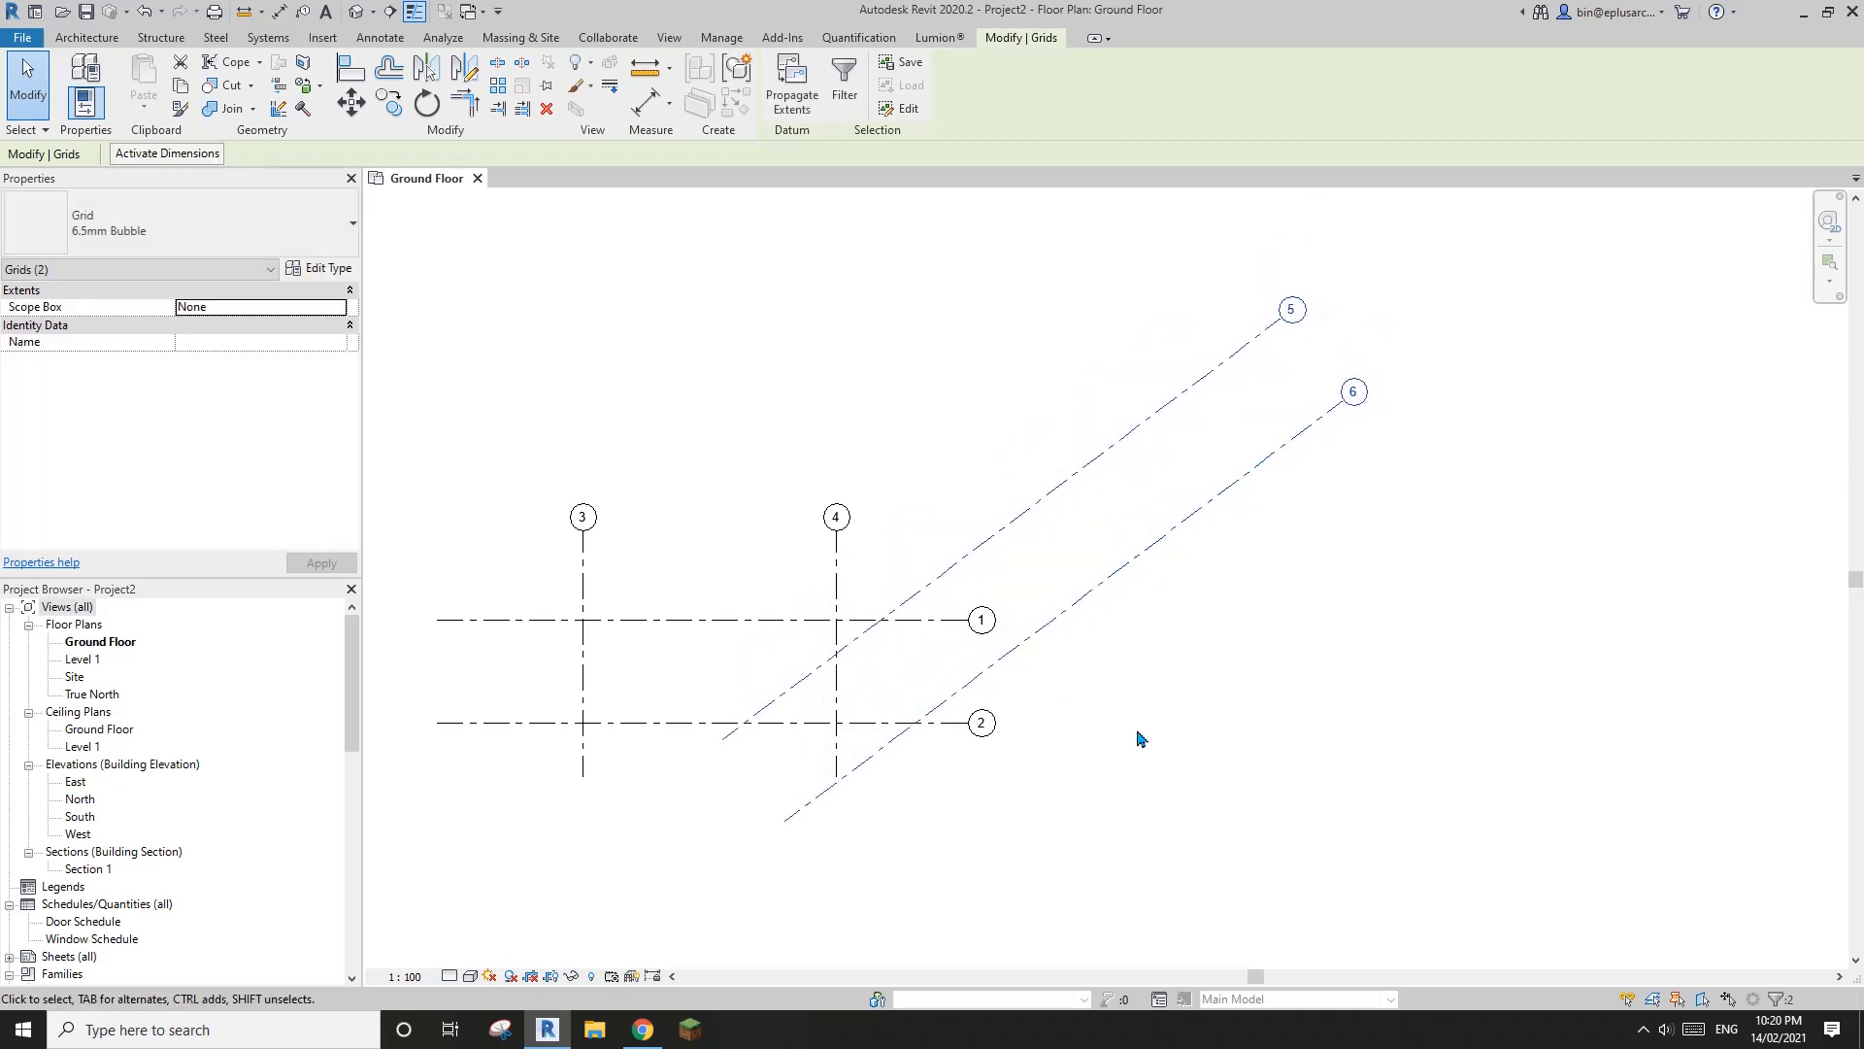
middle_click_drag(1010, 761, 1052, 636)
key("r")
key("p")
scroll(878, 694, "up", 2)
middle_click_drag(835, 717, 843, 741)
scroll(948, 613, "down", 1)
key("Escape")
left_click(950, 462)
middle_click_drag(1176, 466, 1144, 508)
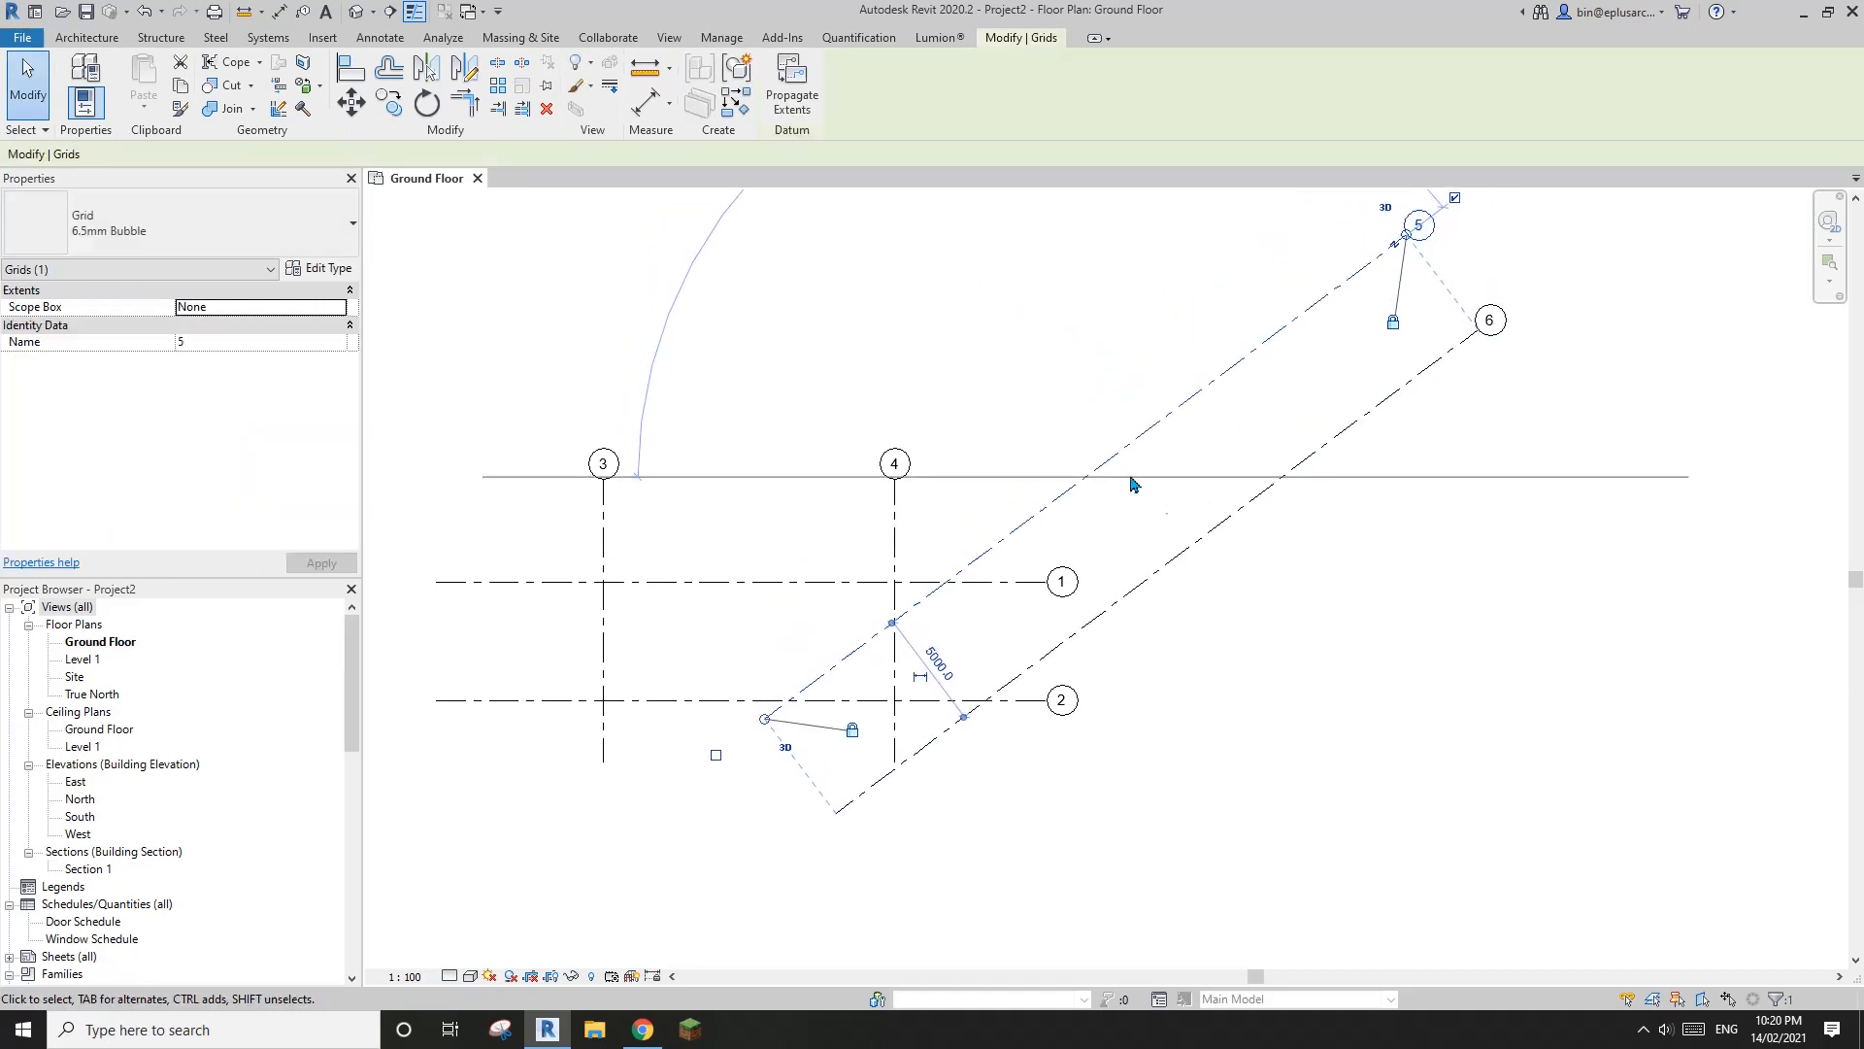
left_click(1142, 488)
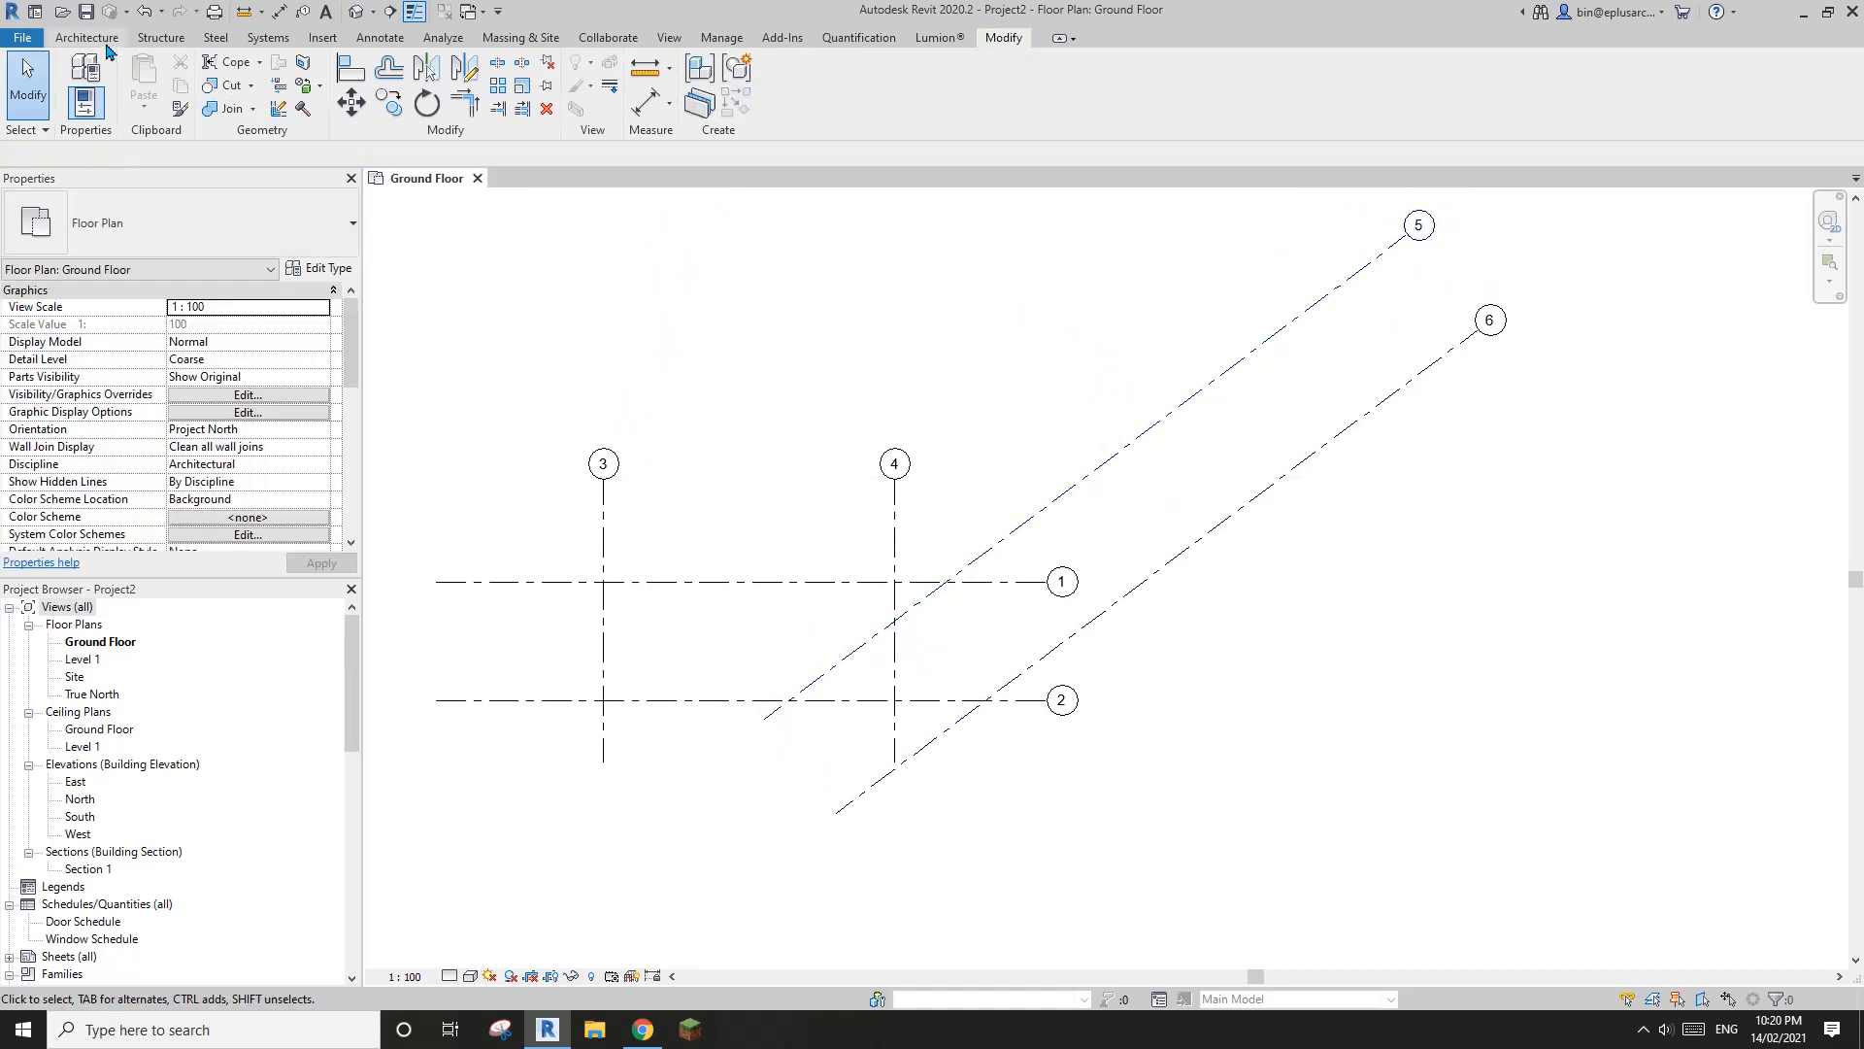
Draw a grid from the intersection of grids 2 and 5 perpendicular across grid 6, and extend its upper end past grid 5
left_click(70, 39)
left_click(1426, 90)
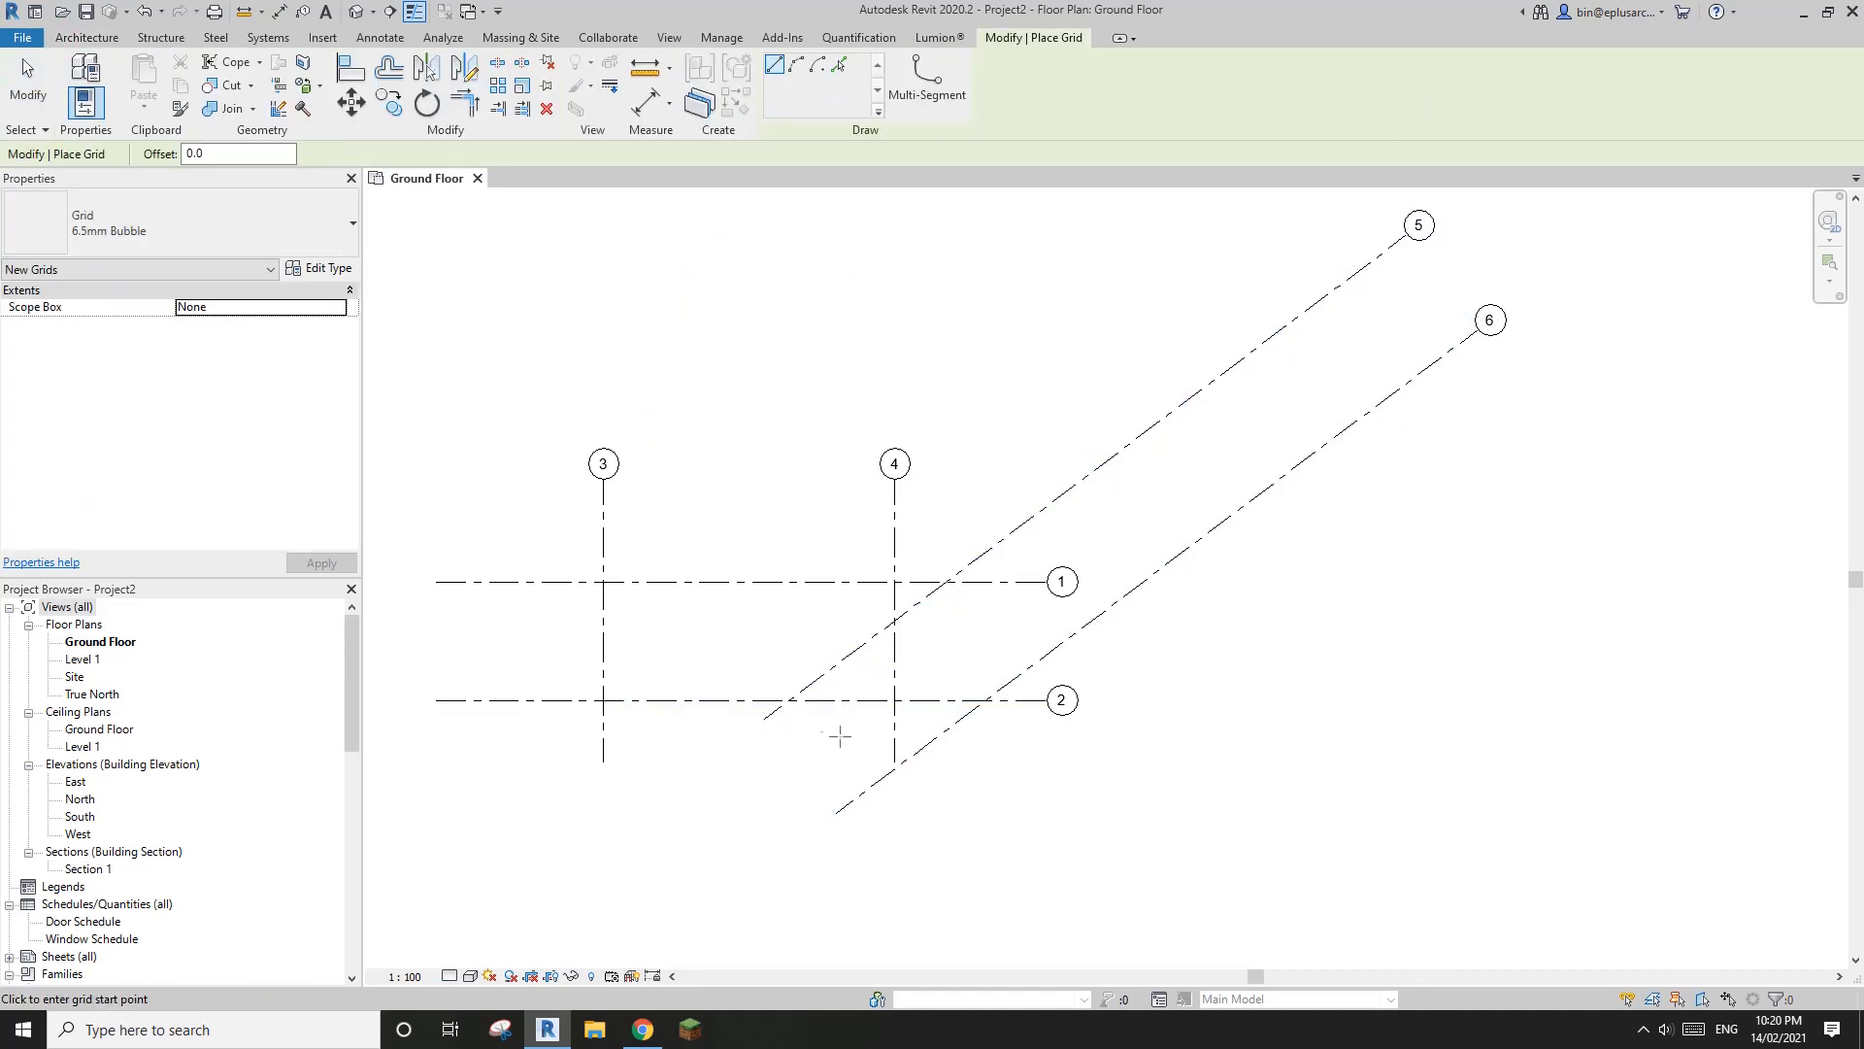
scroll(797, 708, "up", 2)
left_click(785, 695)
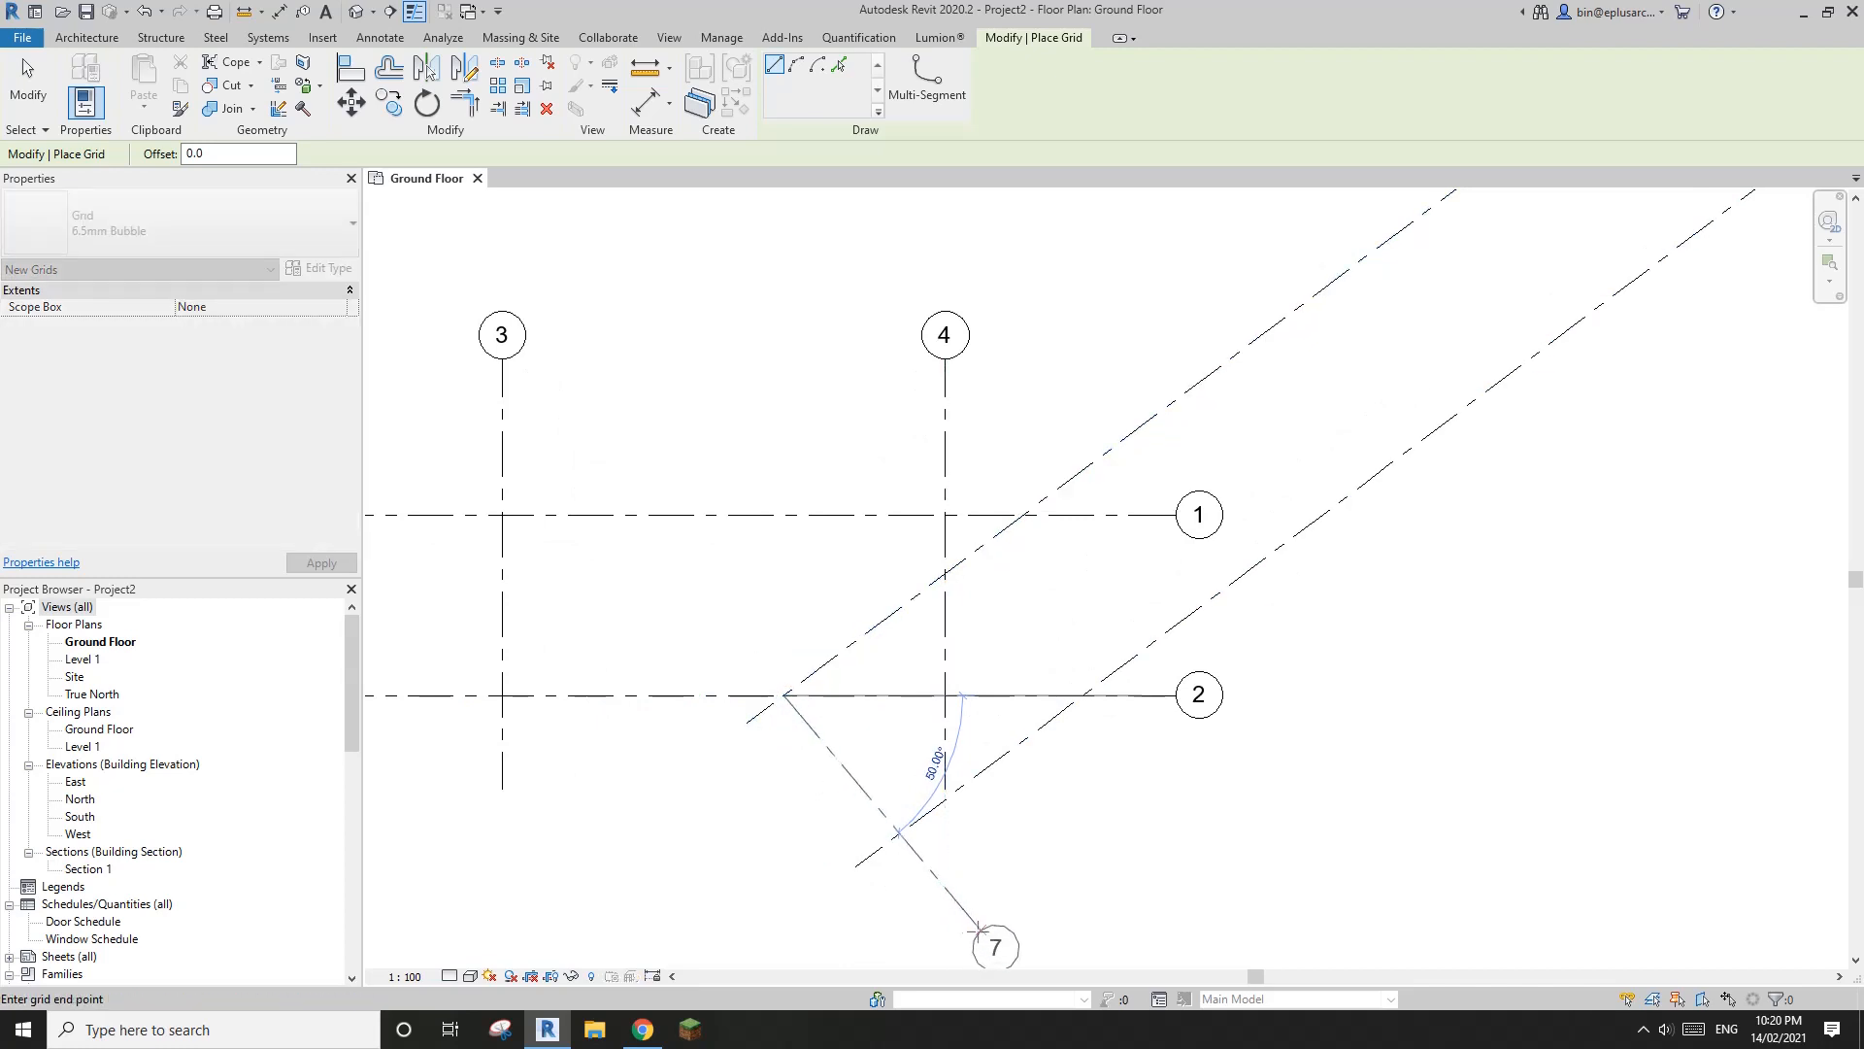
left_click(966, 935)
key("Escape")
key("Escape")
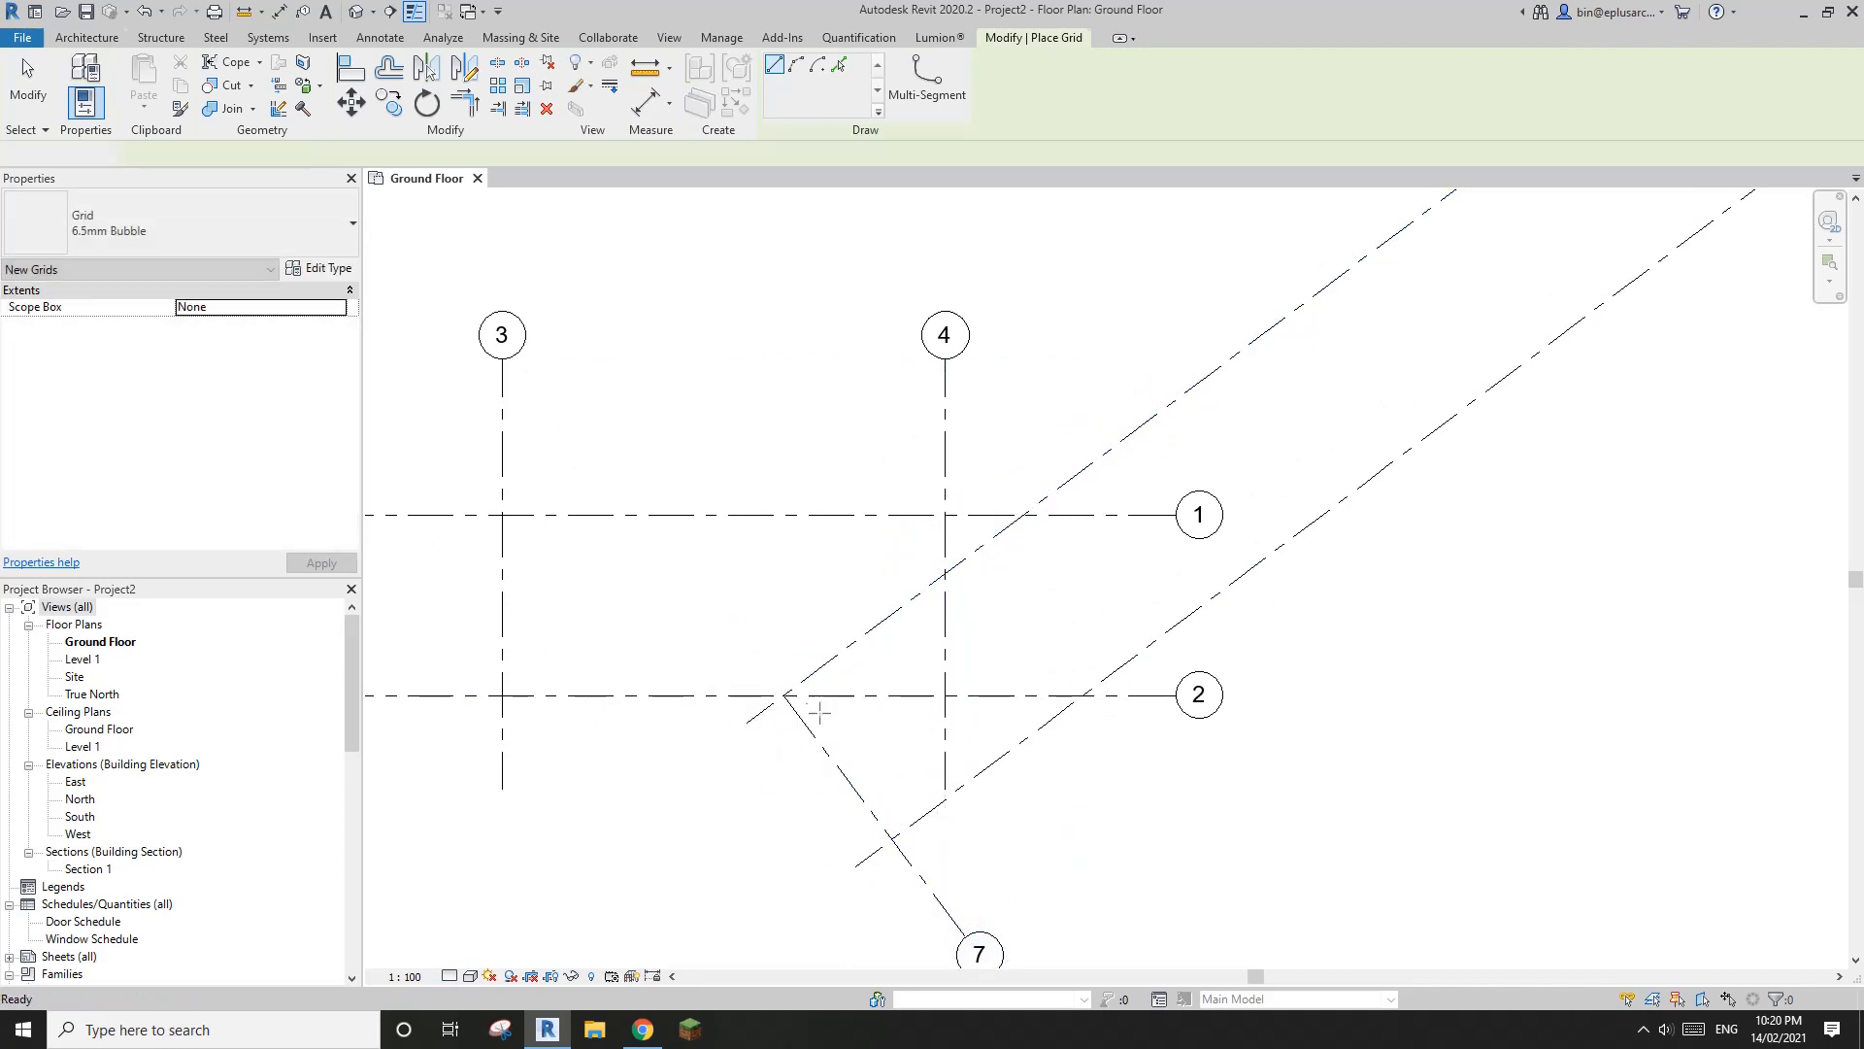
left_click(806, 738)
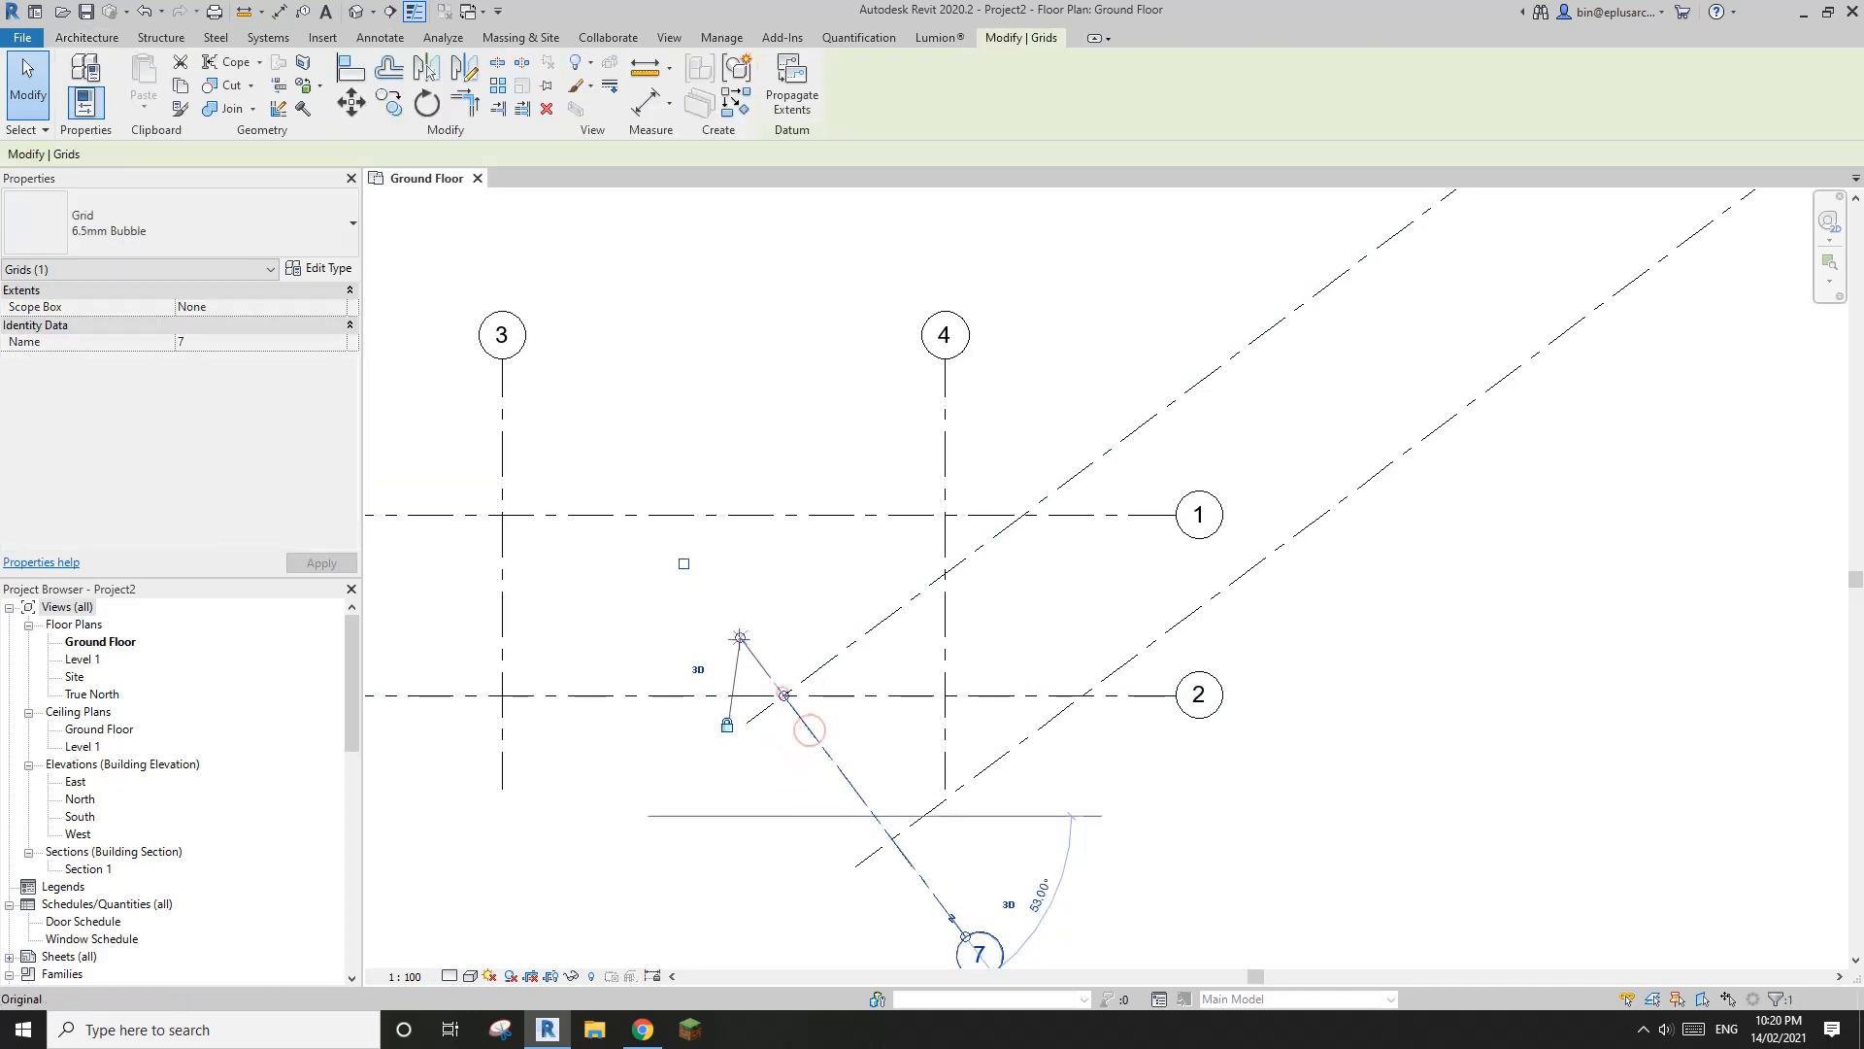
scroll(682, 553, "down", 1)
Copy the perpendicular grid 7 about 19000 mm to the upper right along the angled wing
left_click(770, 670)
middle_click_drag(997, 539, 964, 583)
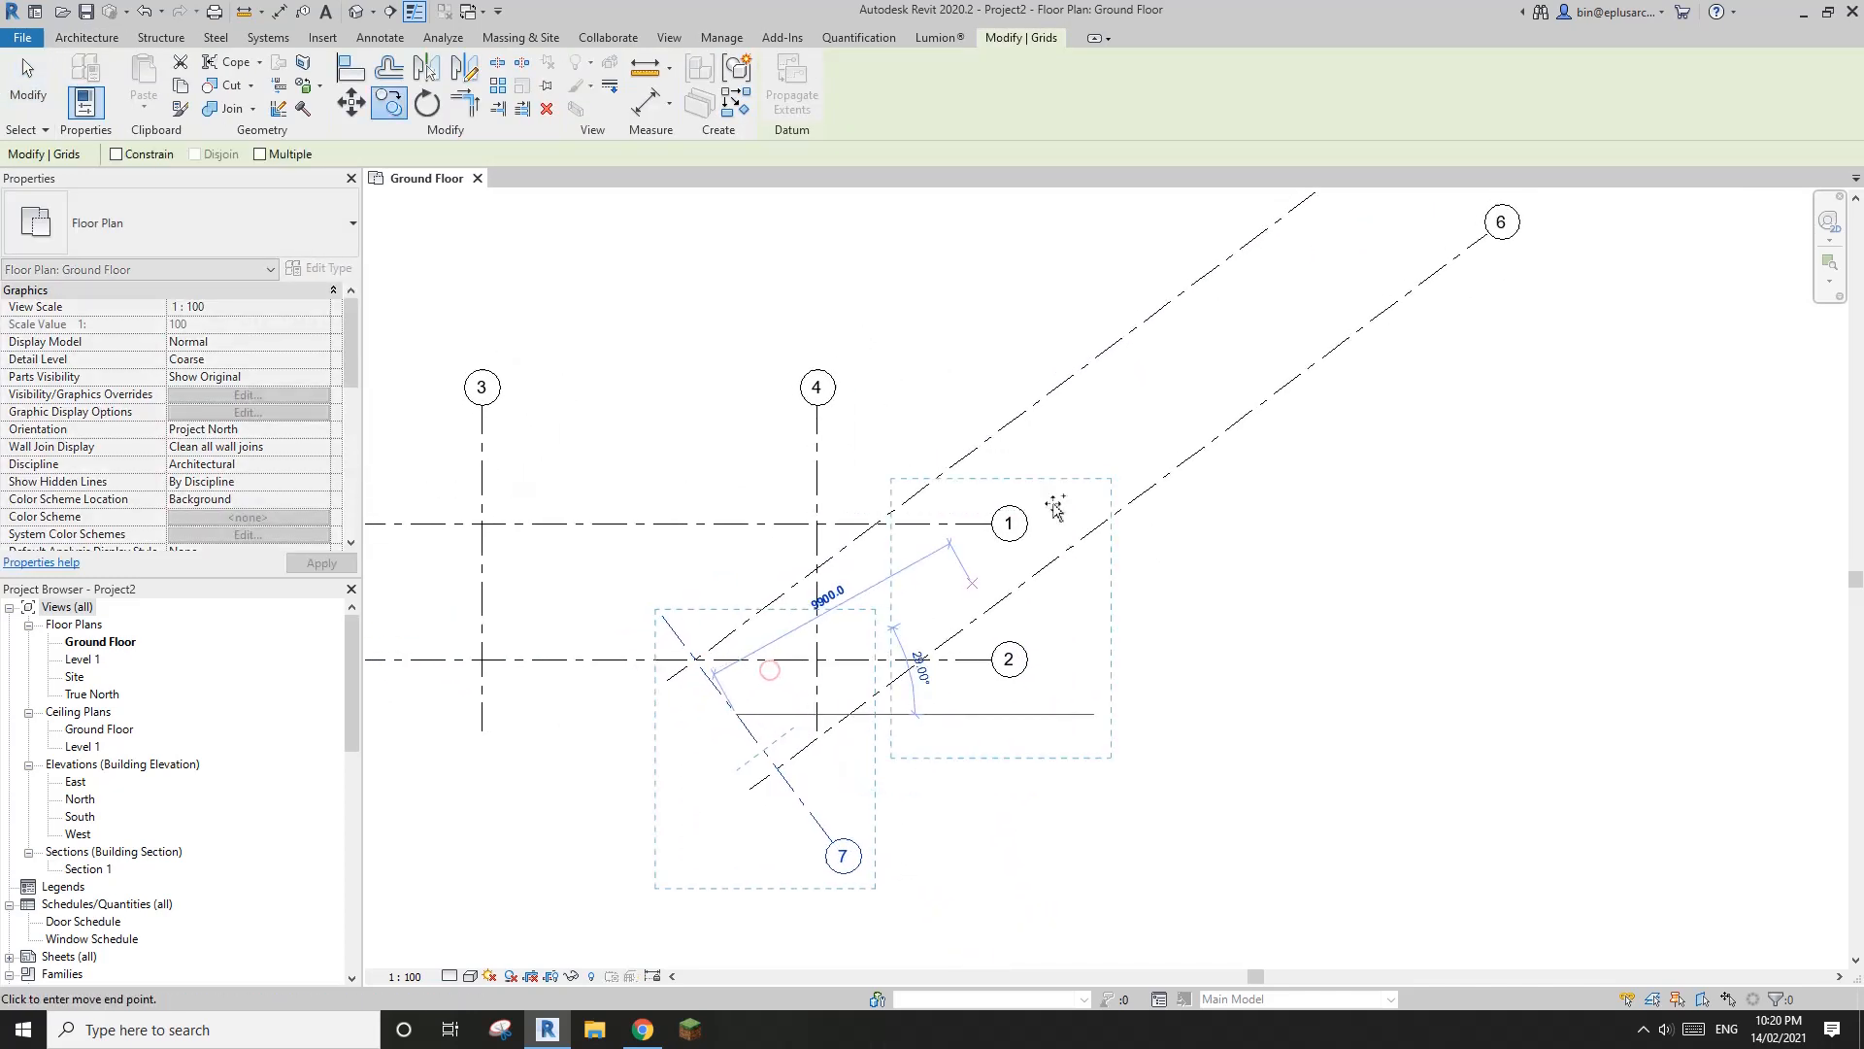
left_click(1156, 408)
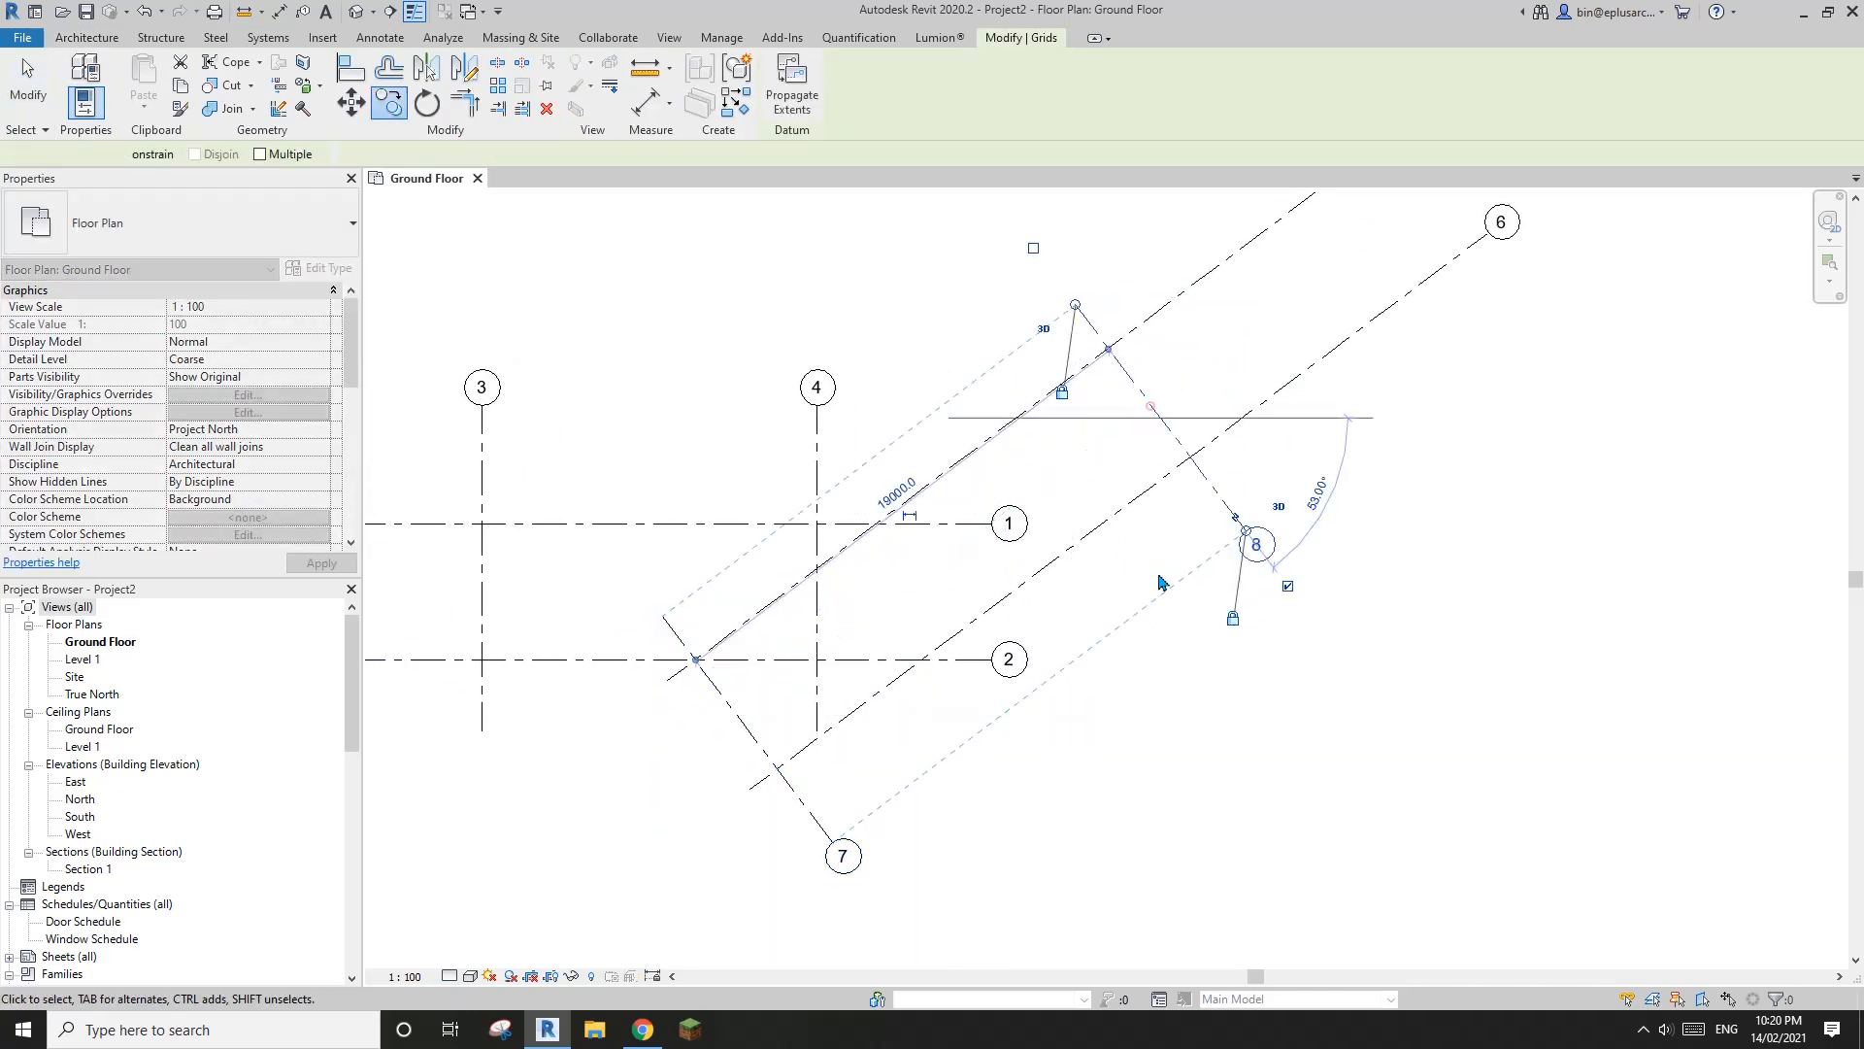
key("Escape")
Shorten the upper ends of the aligned angled grids 5 and 6 to just beyond grid 8
scroll(1185, 486, "down", 1)
left_click(1190, 405)
scroll(1284, 337, "up", 1)
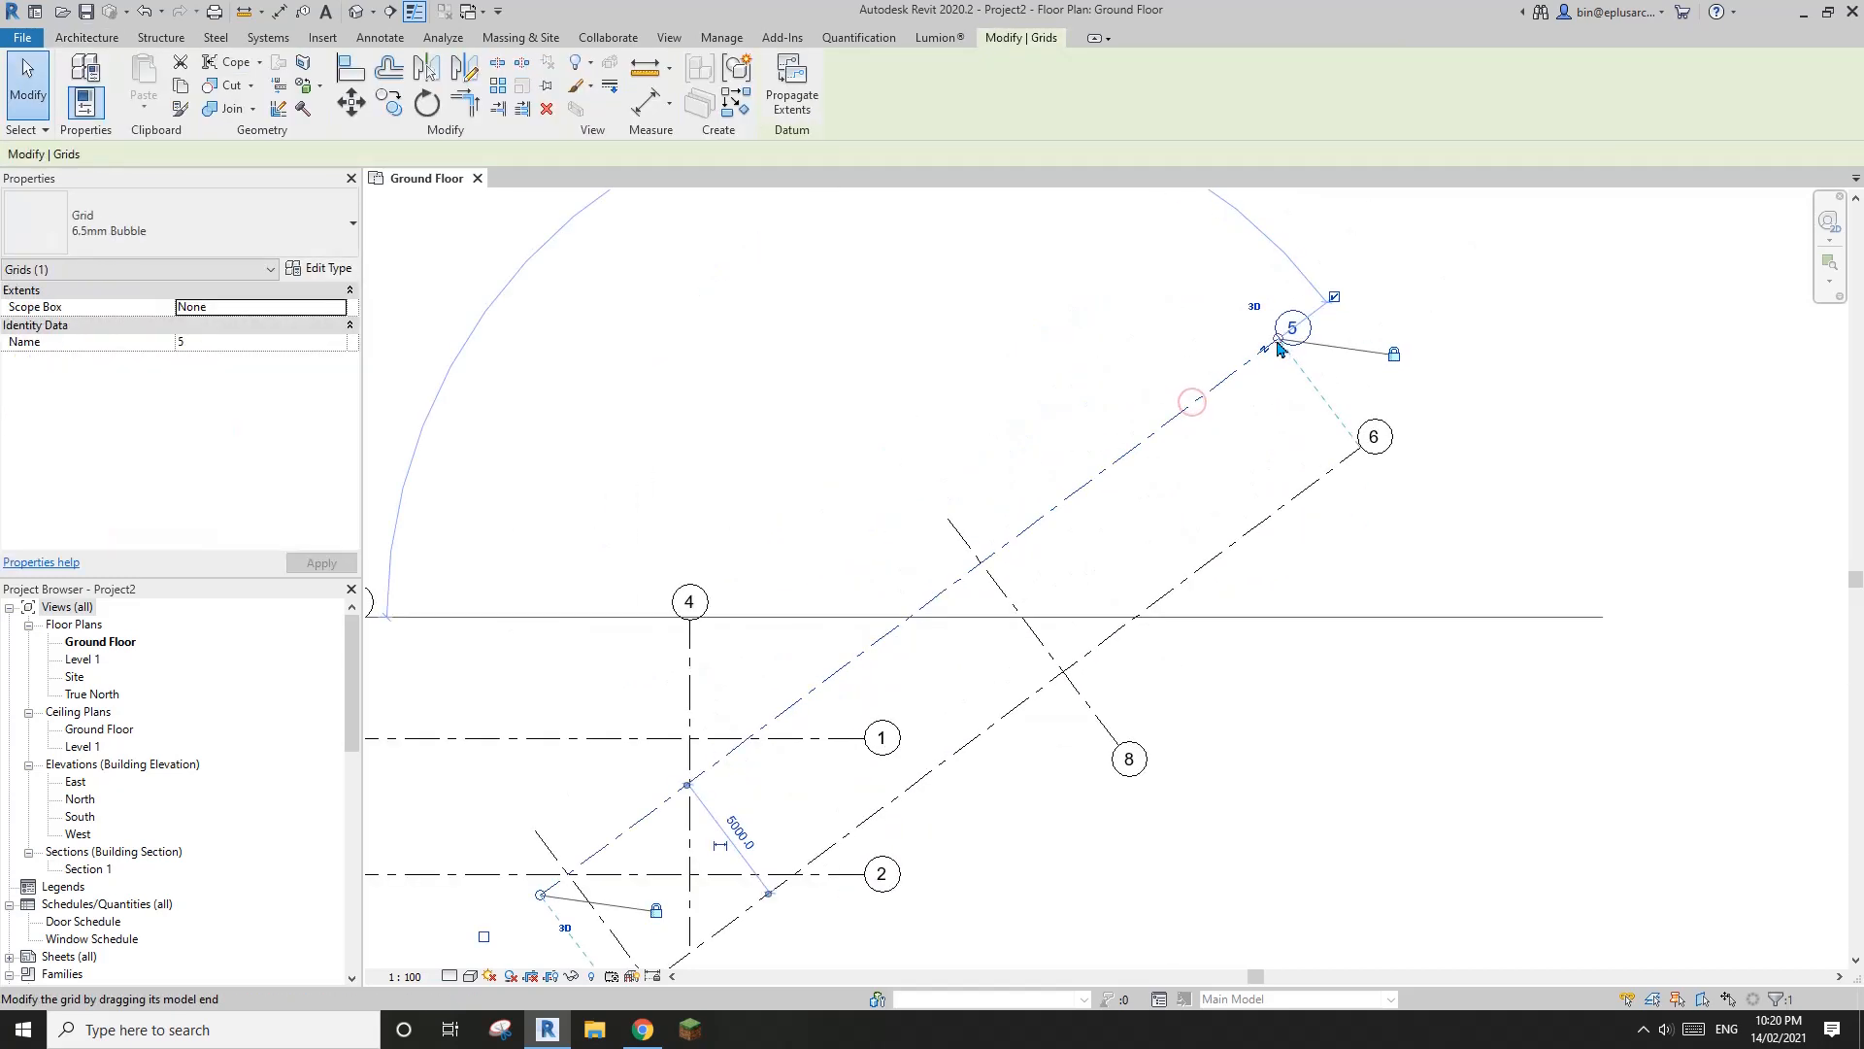
left_click_drag(1277, 339, 1058, 550)
key("Escape")
middle_click_drag(1012, 600, 1303, 376)
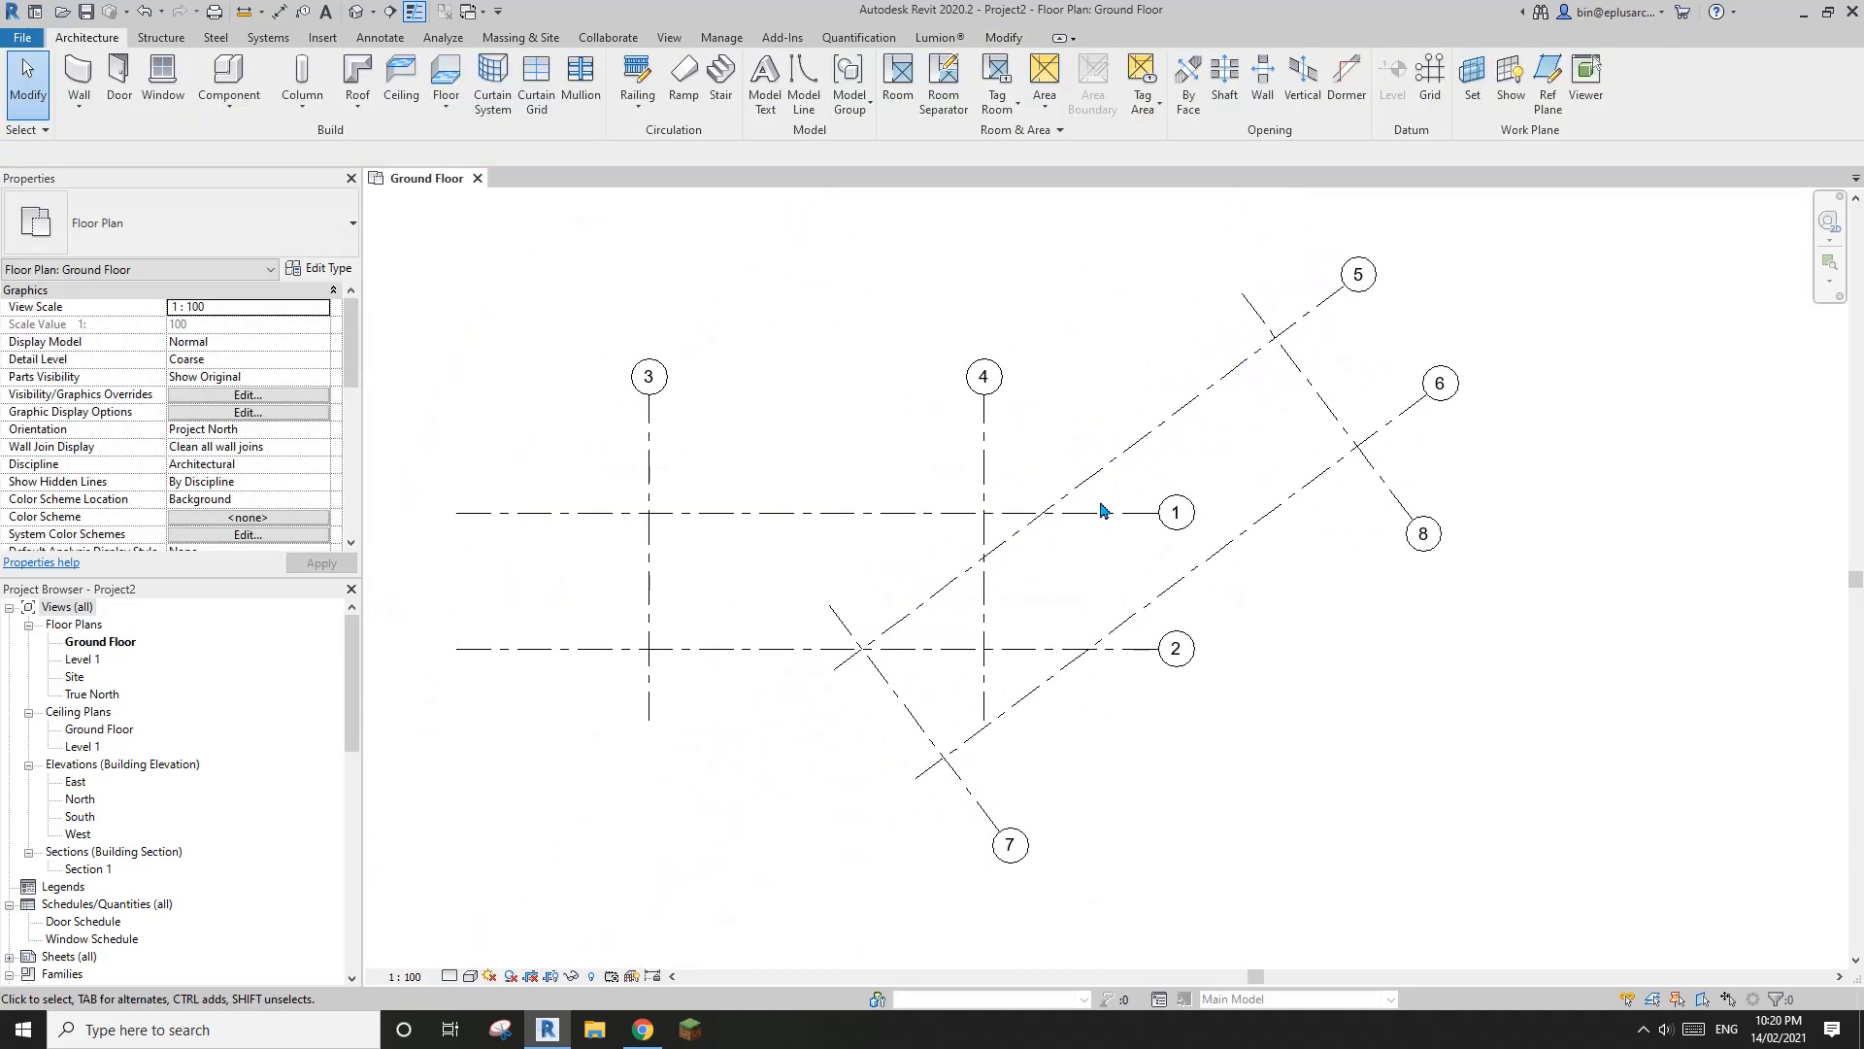
Shorten both ends of the aligned horizontal grids 1 and 2, bringing them closer to grids 3 and 4
left_click(1095, 513)
middle_click_drag(1177, 528, 1246, 527)
left_click_drag(1227, 512, 1148, 511)
middle_click_drag(770, 556, 799, 553)
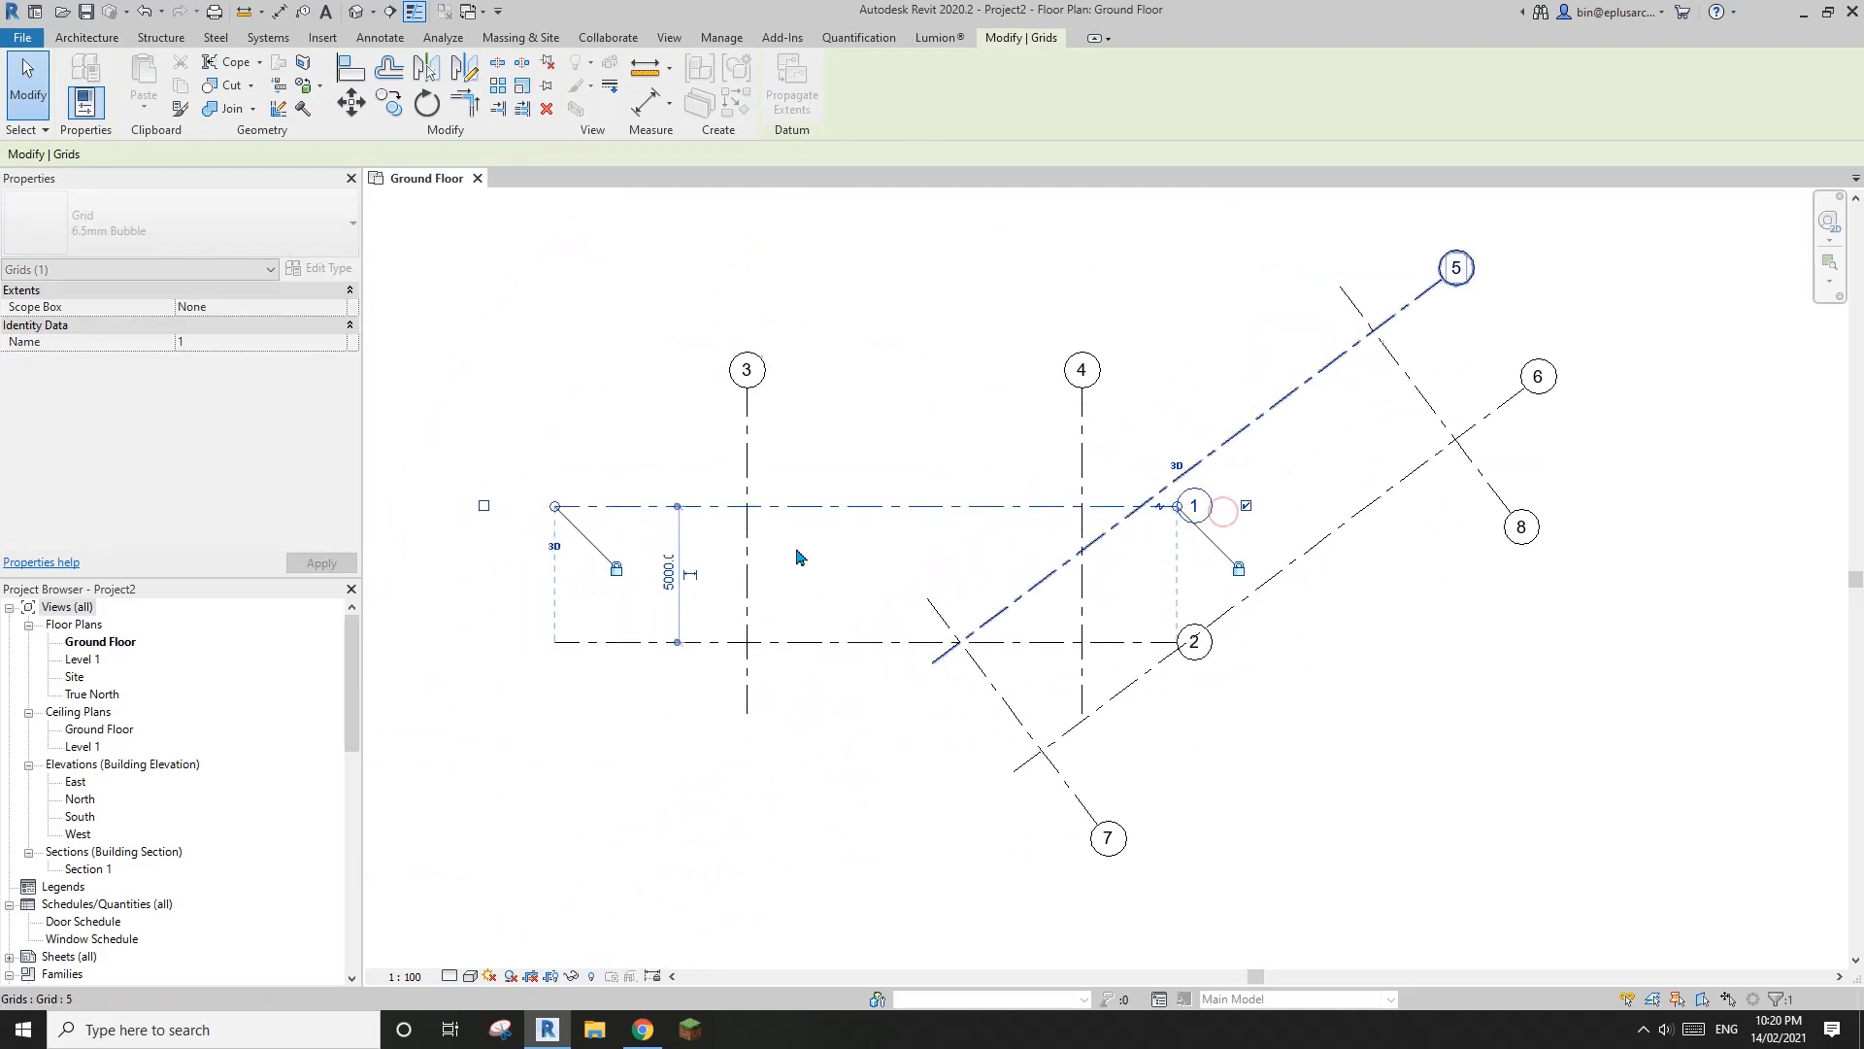
left_click_drag(557, 506, 627, 509)
Shorten the upper ends of the aligned vertical grids 3 and 4 toward grid 1
left_click(748, 446)
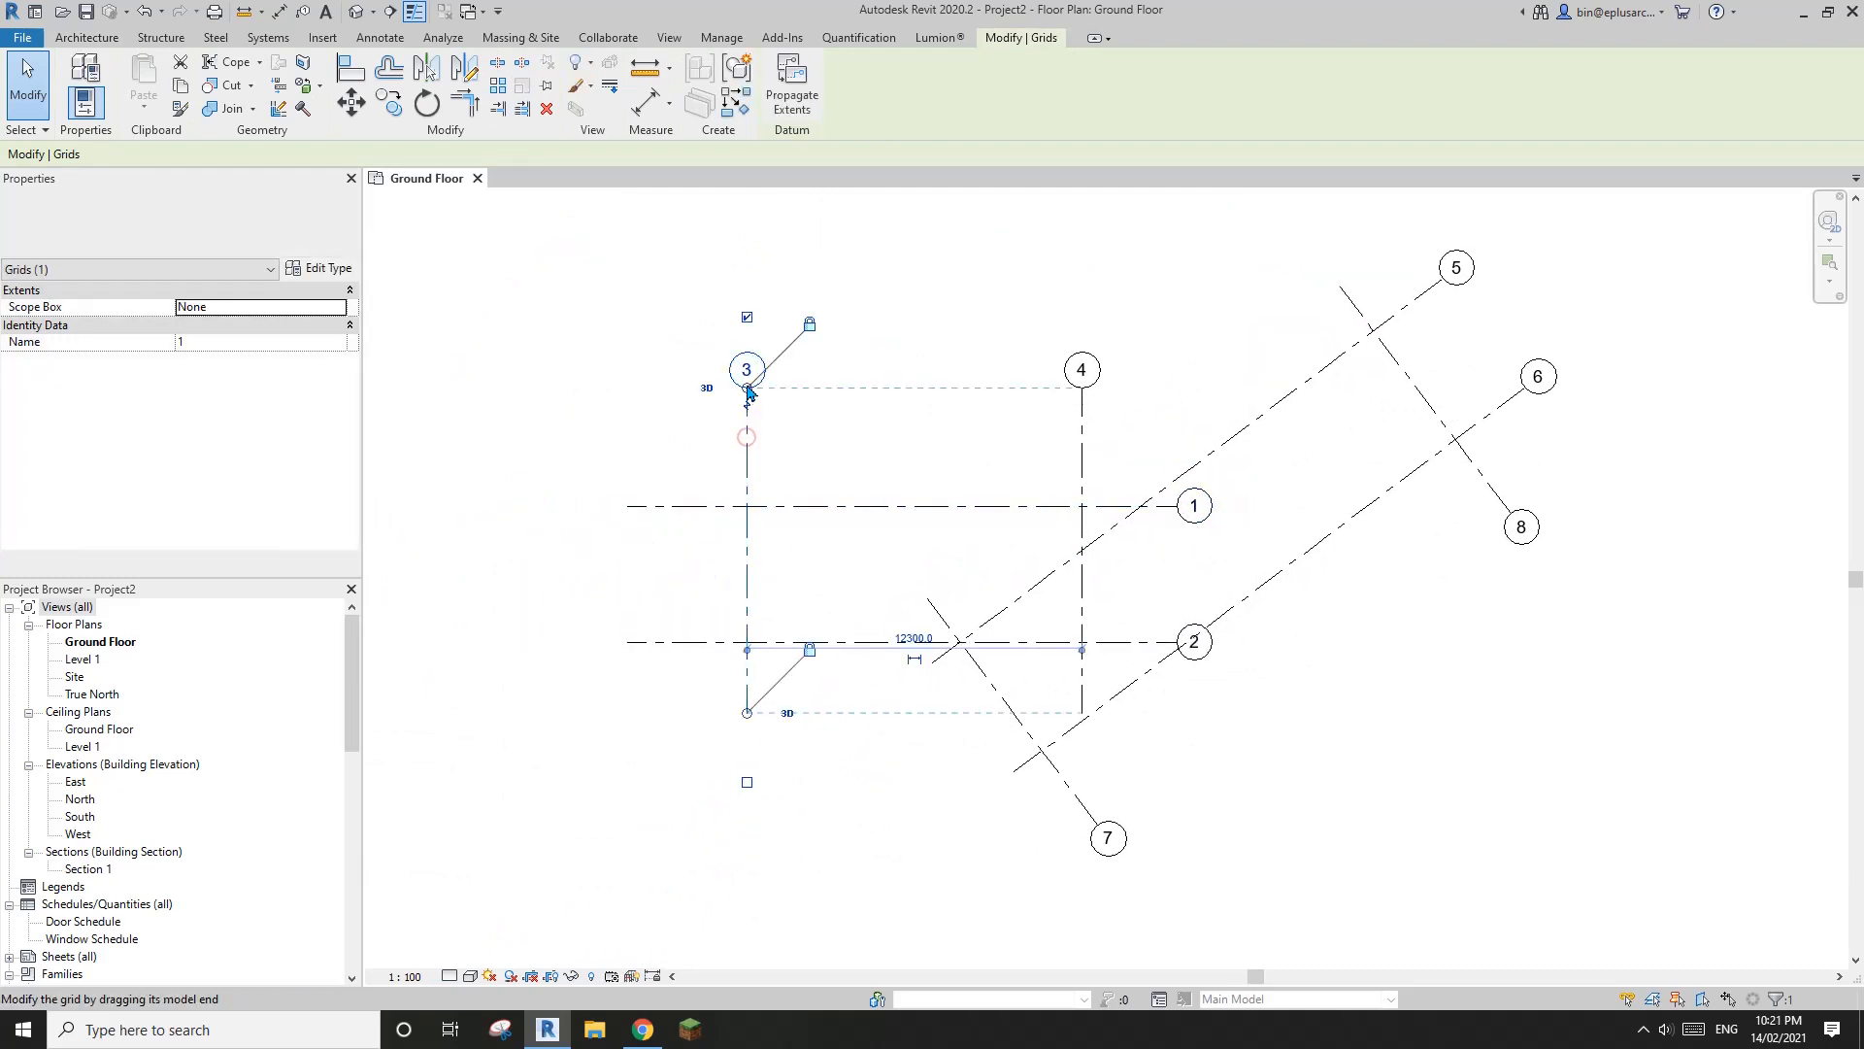
left_click_drag(747, 388, 747, 431)
middle_click_drag(1114, 478, 1076, 457)
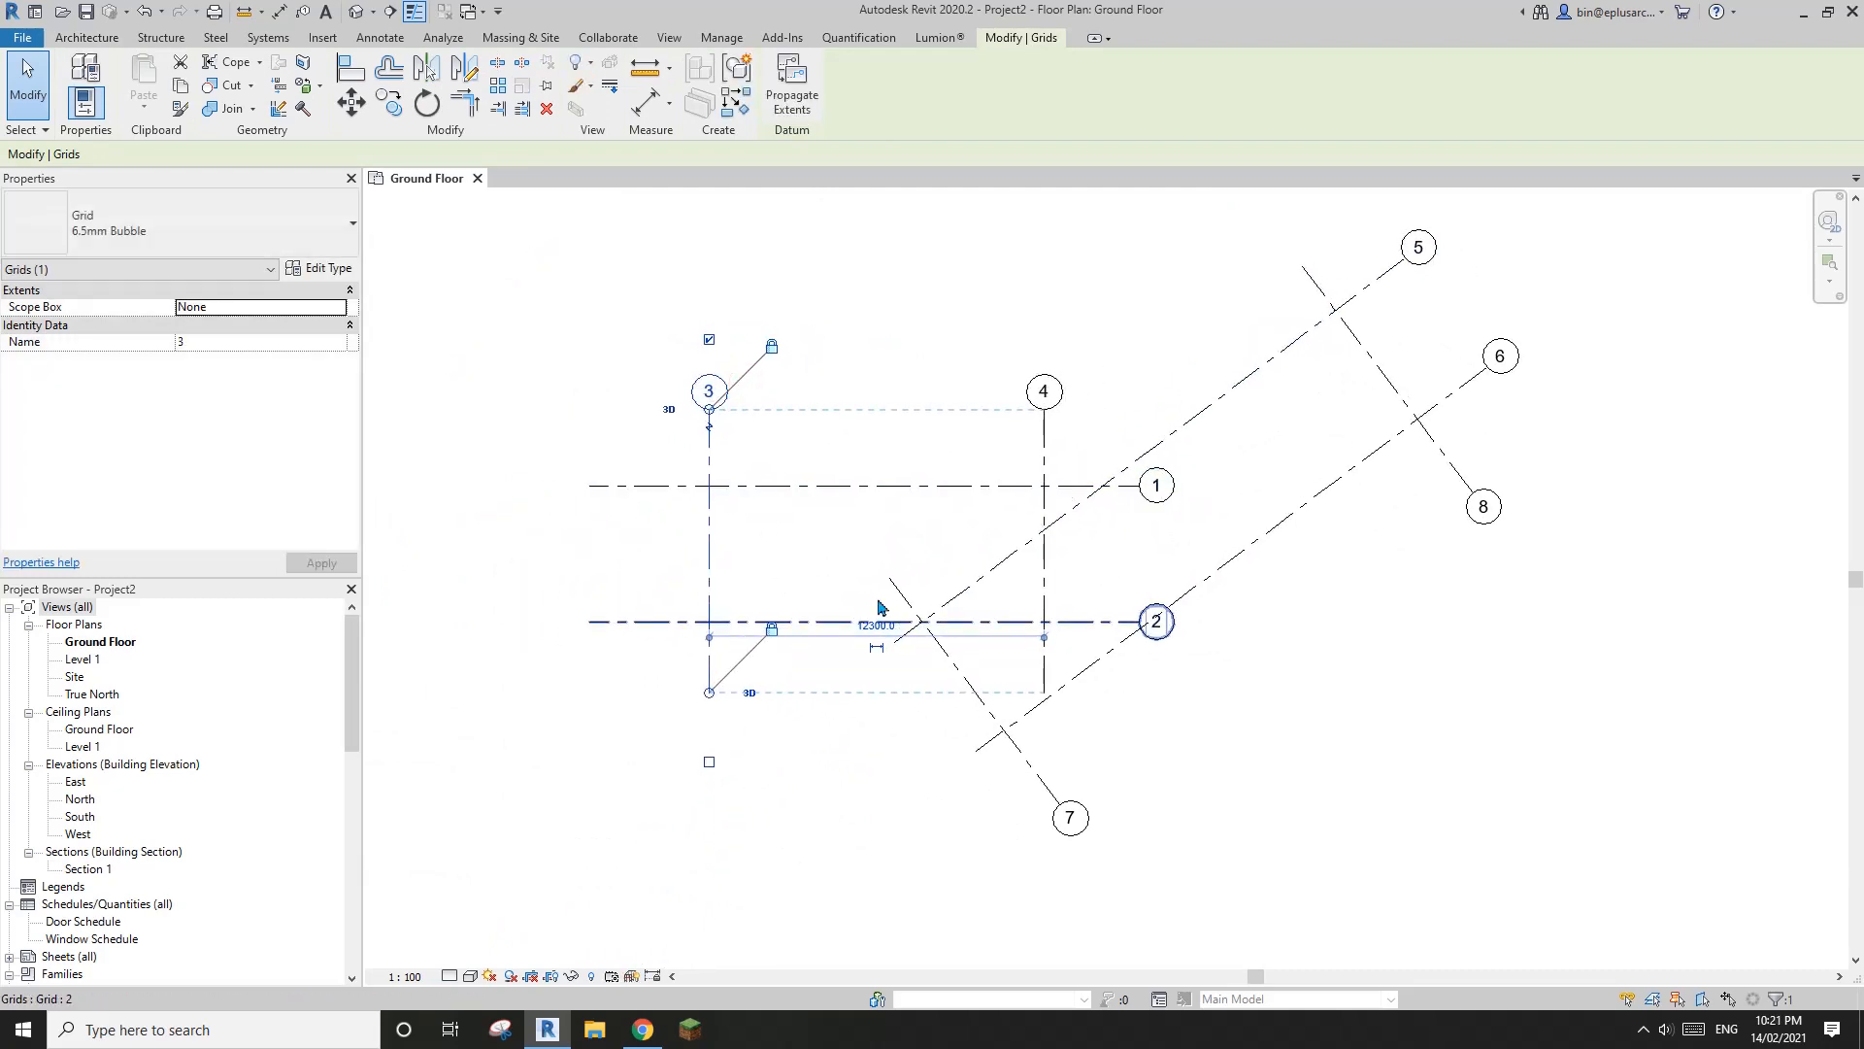
Move grid 3 farther from grid 4, to just inside the left ends of grids 1 and 2
middle_click_drag(761, 572, 942, 557)
key("Escape")
left_click_drag(893, 541, 803, 551)
middle_click_drag(1261, 501, 1247, 502)
key("Escape")
Move grid 8 down along the angled wing, closer to grid 7
left_click_drag(1563, 371, 1488, 429)
key("Escape")
middle_click_drag(1460, 463, 1399, 438)
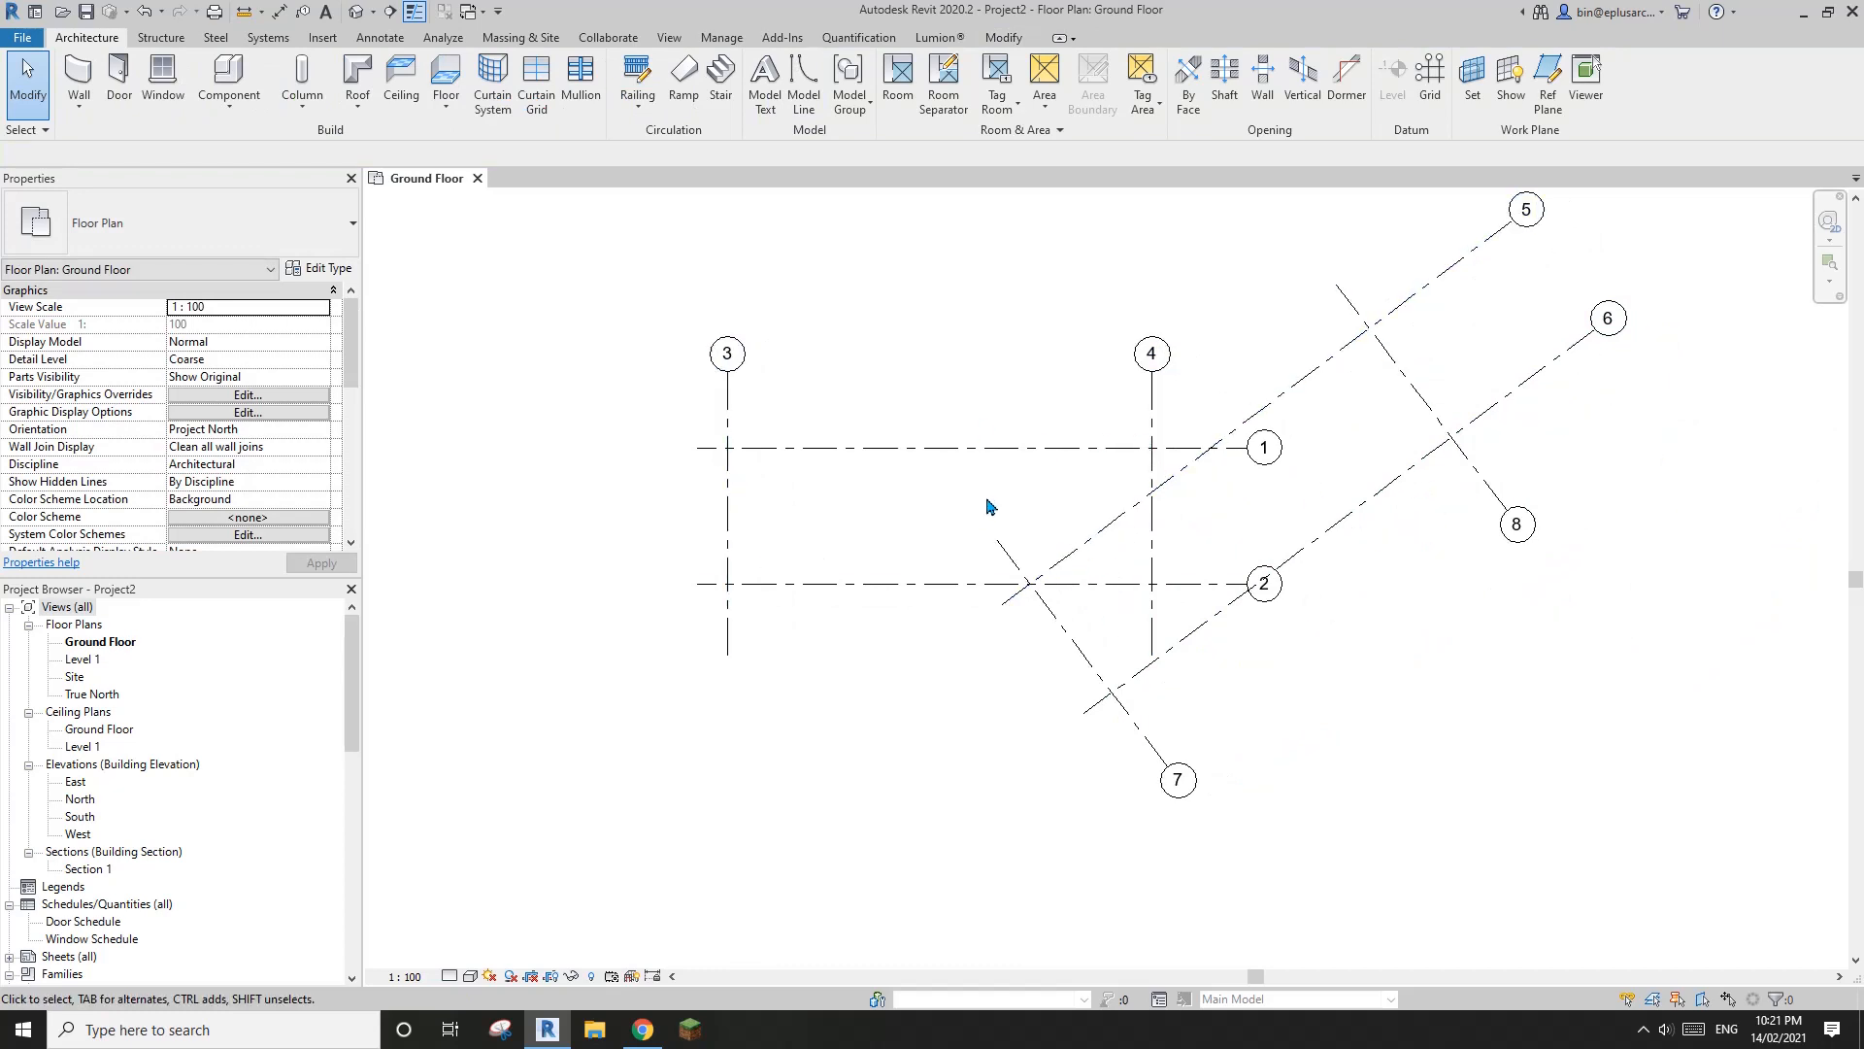
middle_click_drag(1190, 505, 1119, 525)
Shorten the upper ends of grids 5 and 6 again, bringing their bubbles closer to the moved grid 8
left_click(1421, 258)
left_click_drag(1443, 243, 1385, 284)
middle_click_drag(1425, 355, 1414, 362)
key("Escape")
scroll(942, 514, "up", 1)
middle_click_drag(942, 475, 923, 535)
scroll(934, 523, "down", 1)
Check the first floor plan in Chrome, close the gallery to view the house's exterior photo, and return to Revit
left_click(650, 1037)
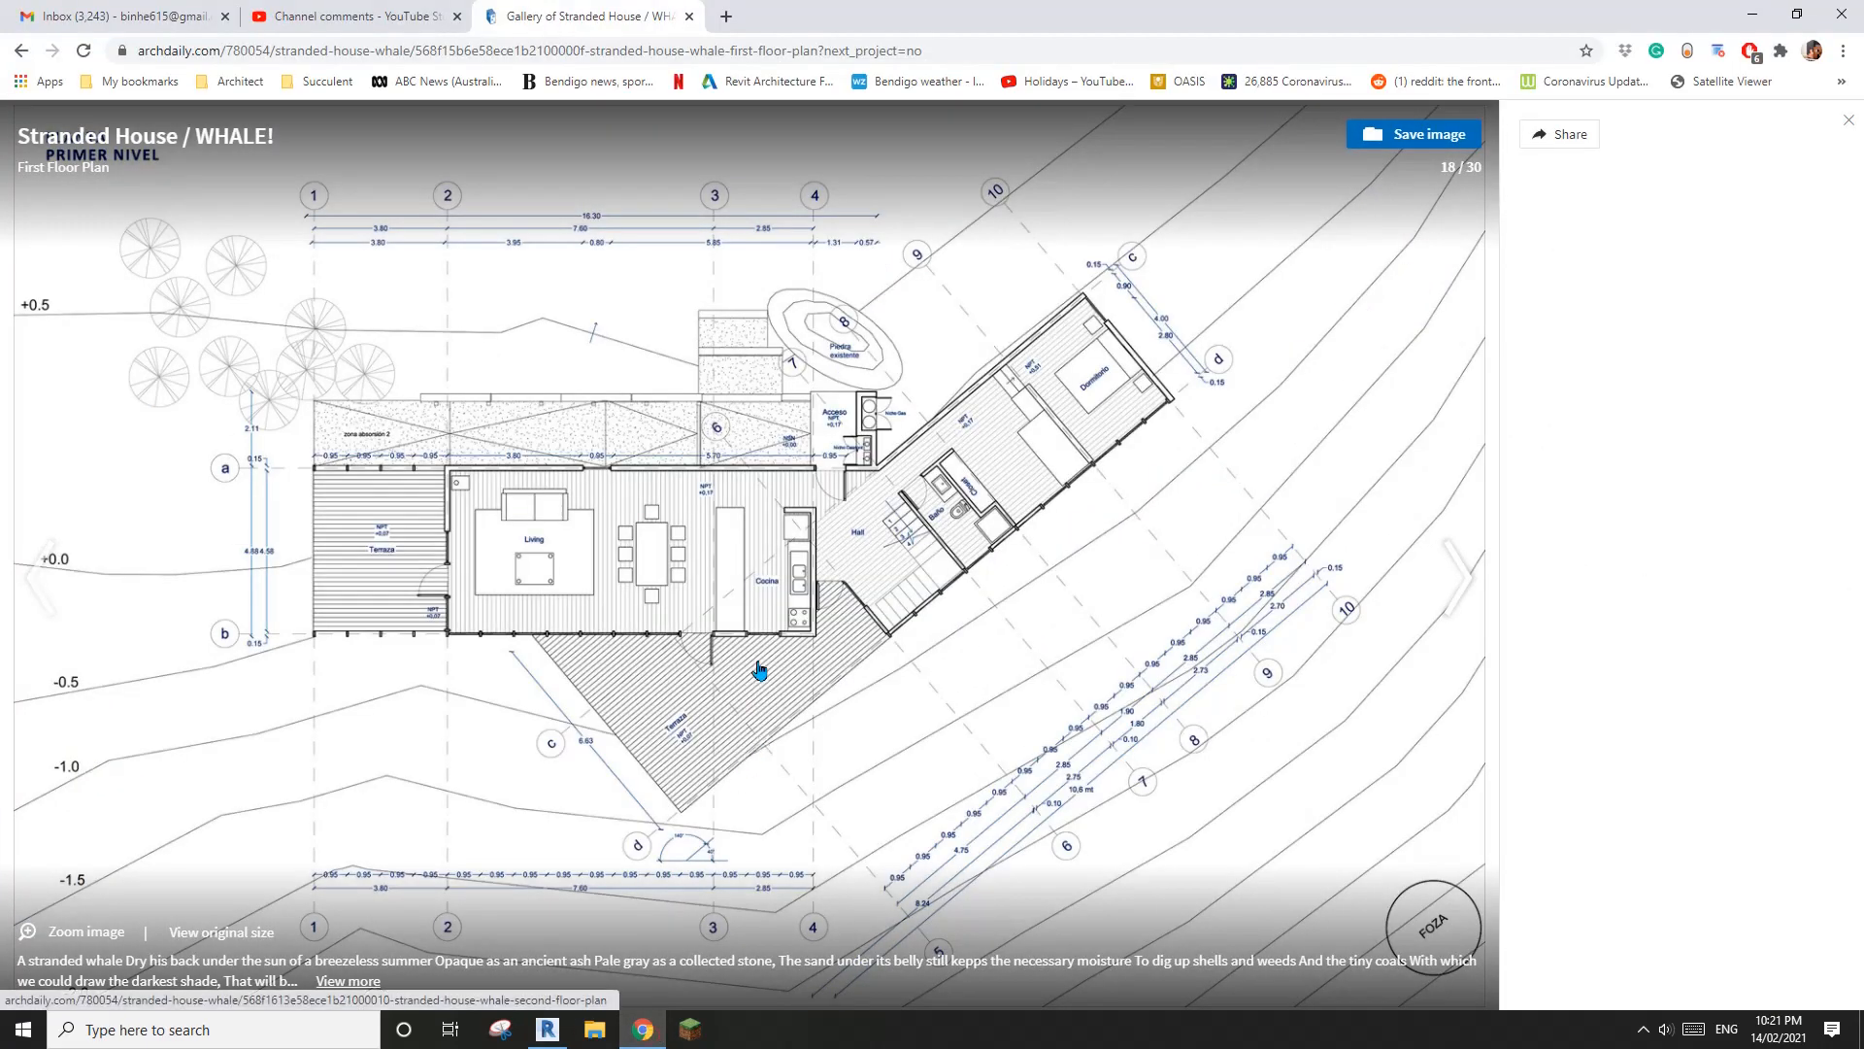
key("Escape")
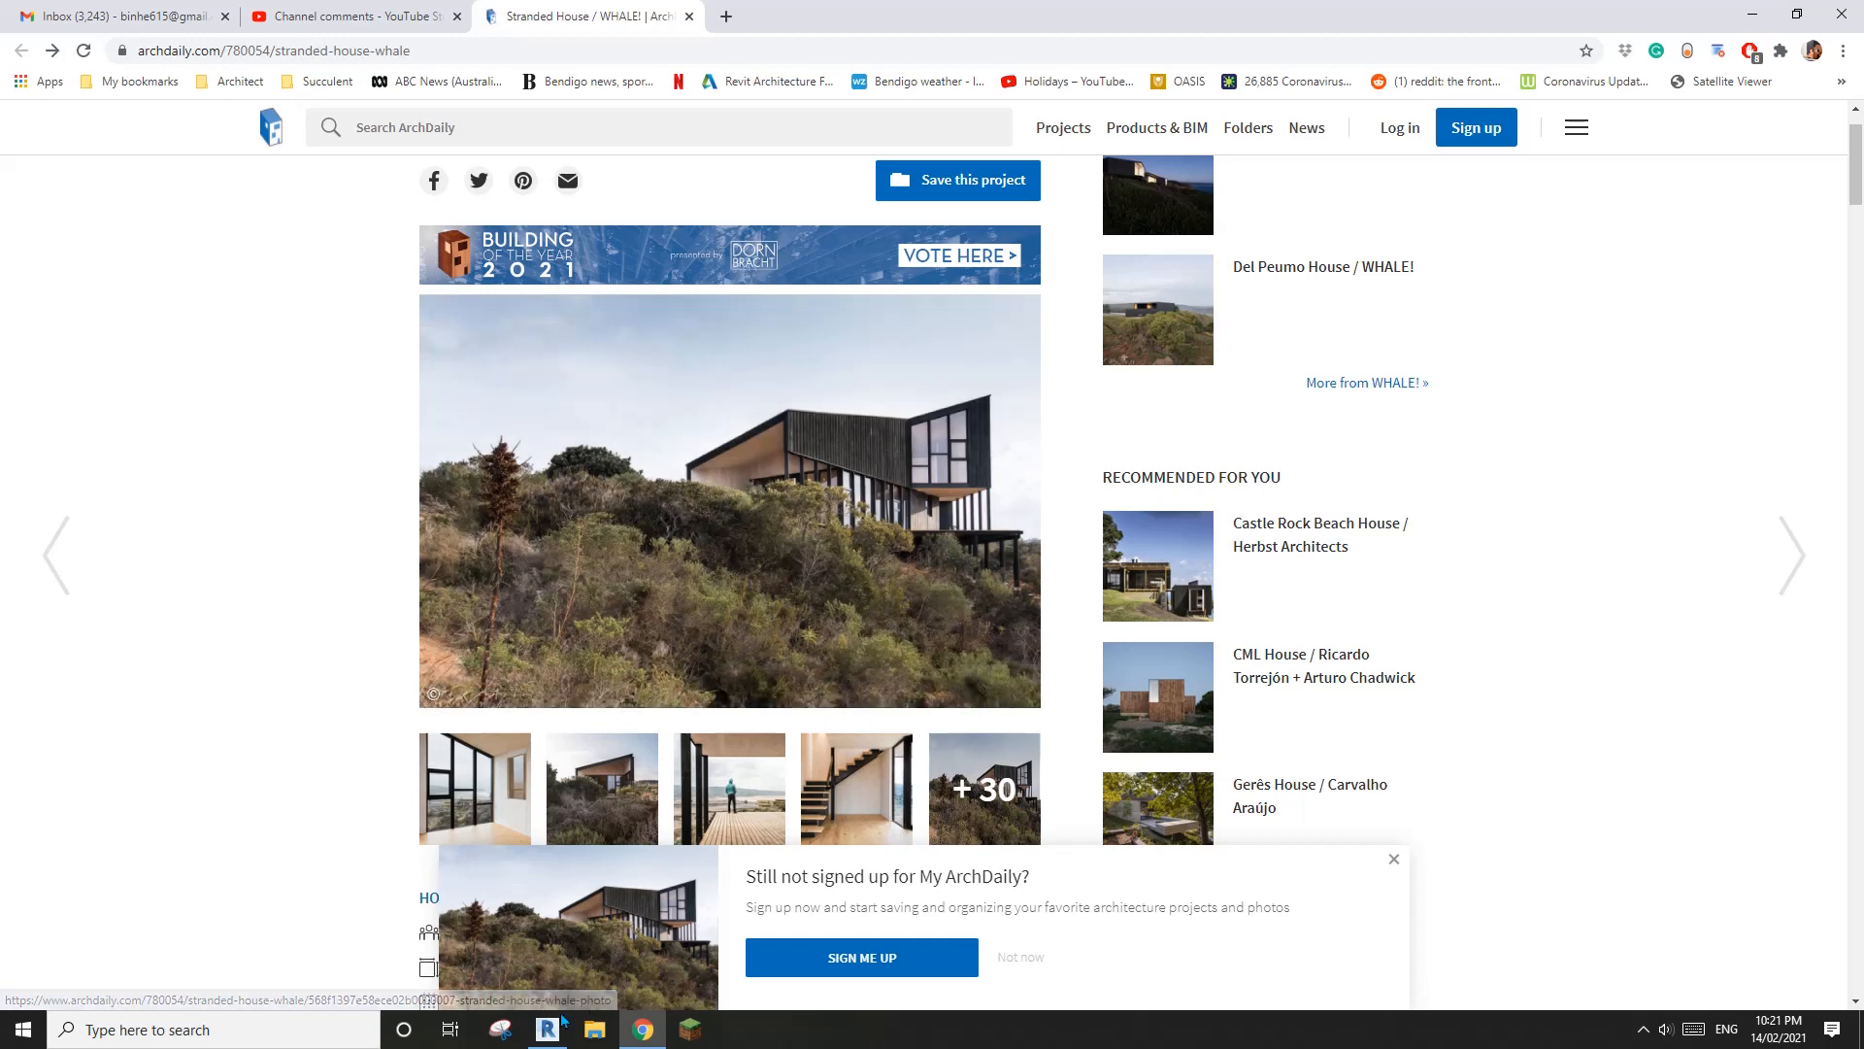
key("alt+Tab")
Start a new wall on the ground floor using the Stud timber - 90 basic wall type
middle_click_drag(1027, 627, 1036, 641)
middle_click_drag(908, 587, 912, 590)
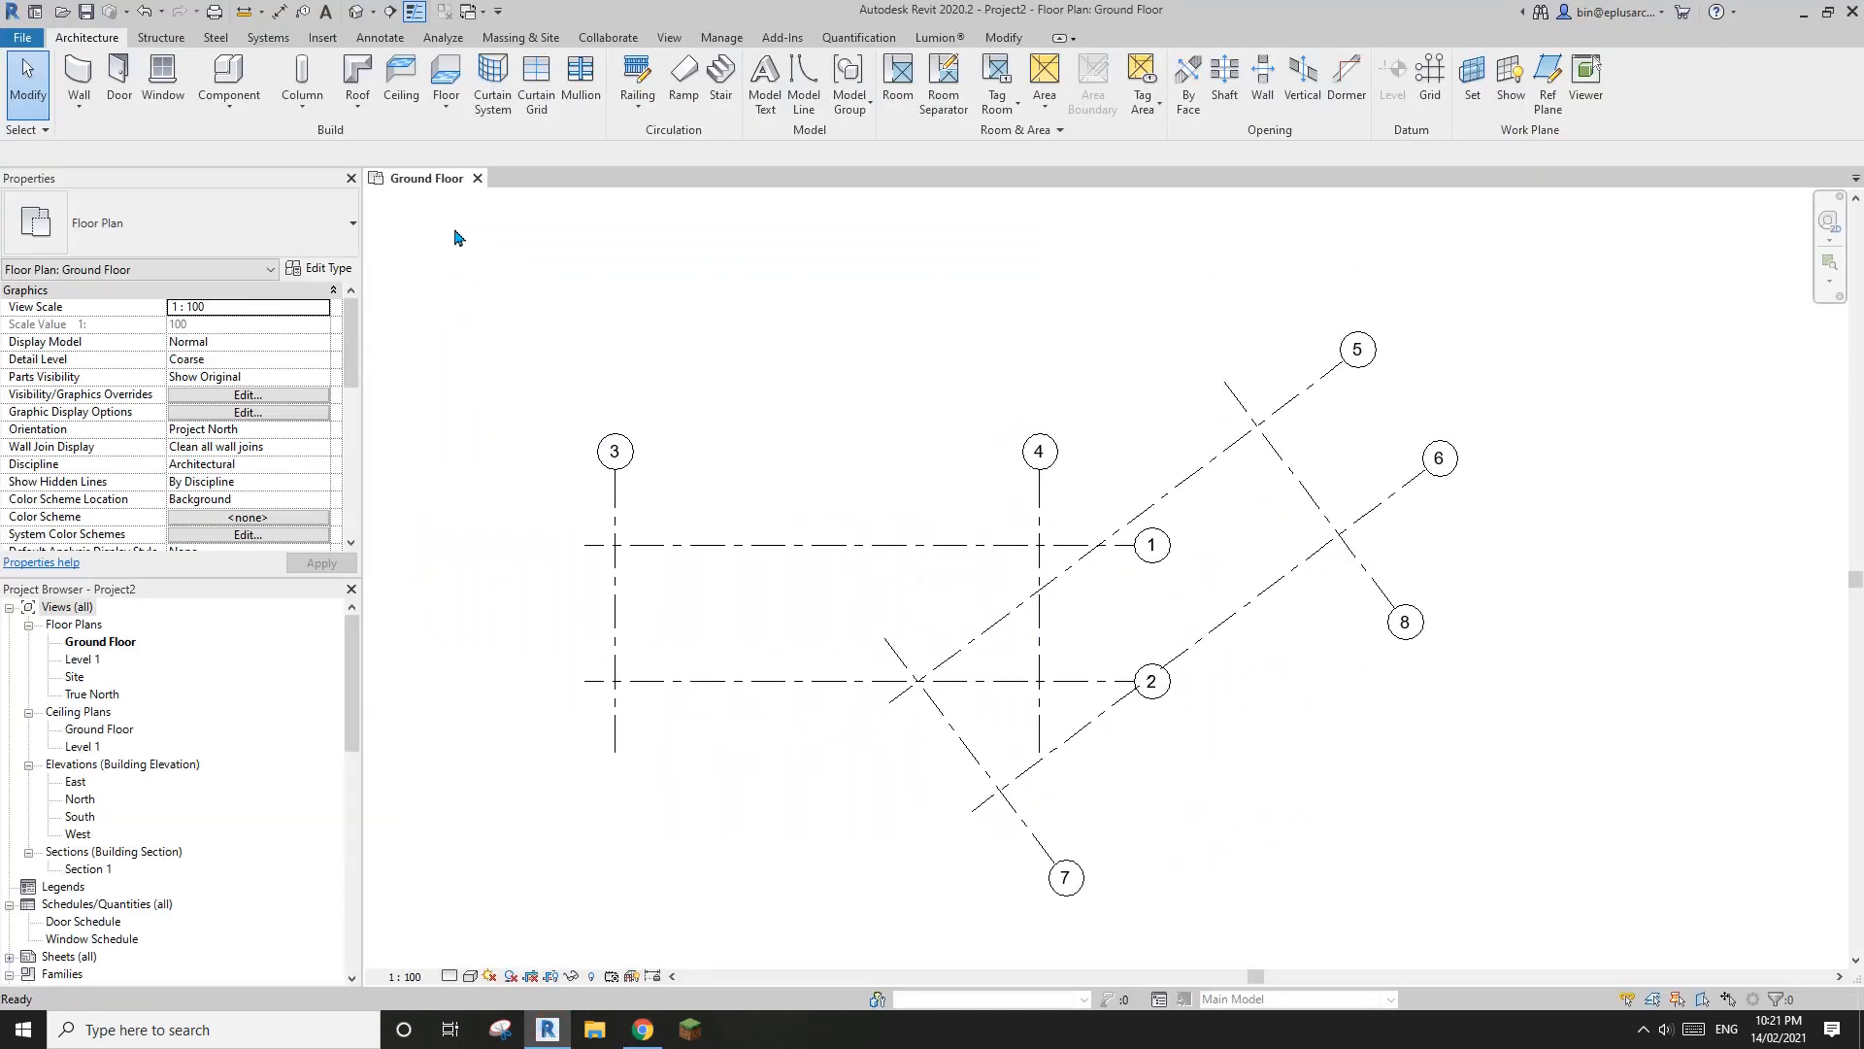
middle_click_drag(635, 329, 647, 294)
key("a")
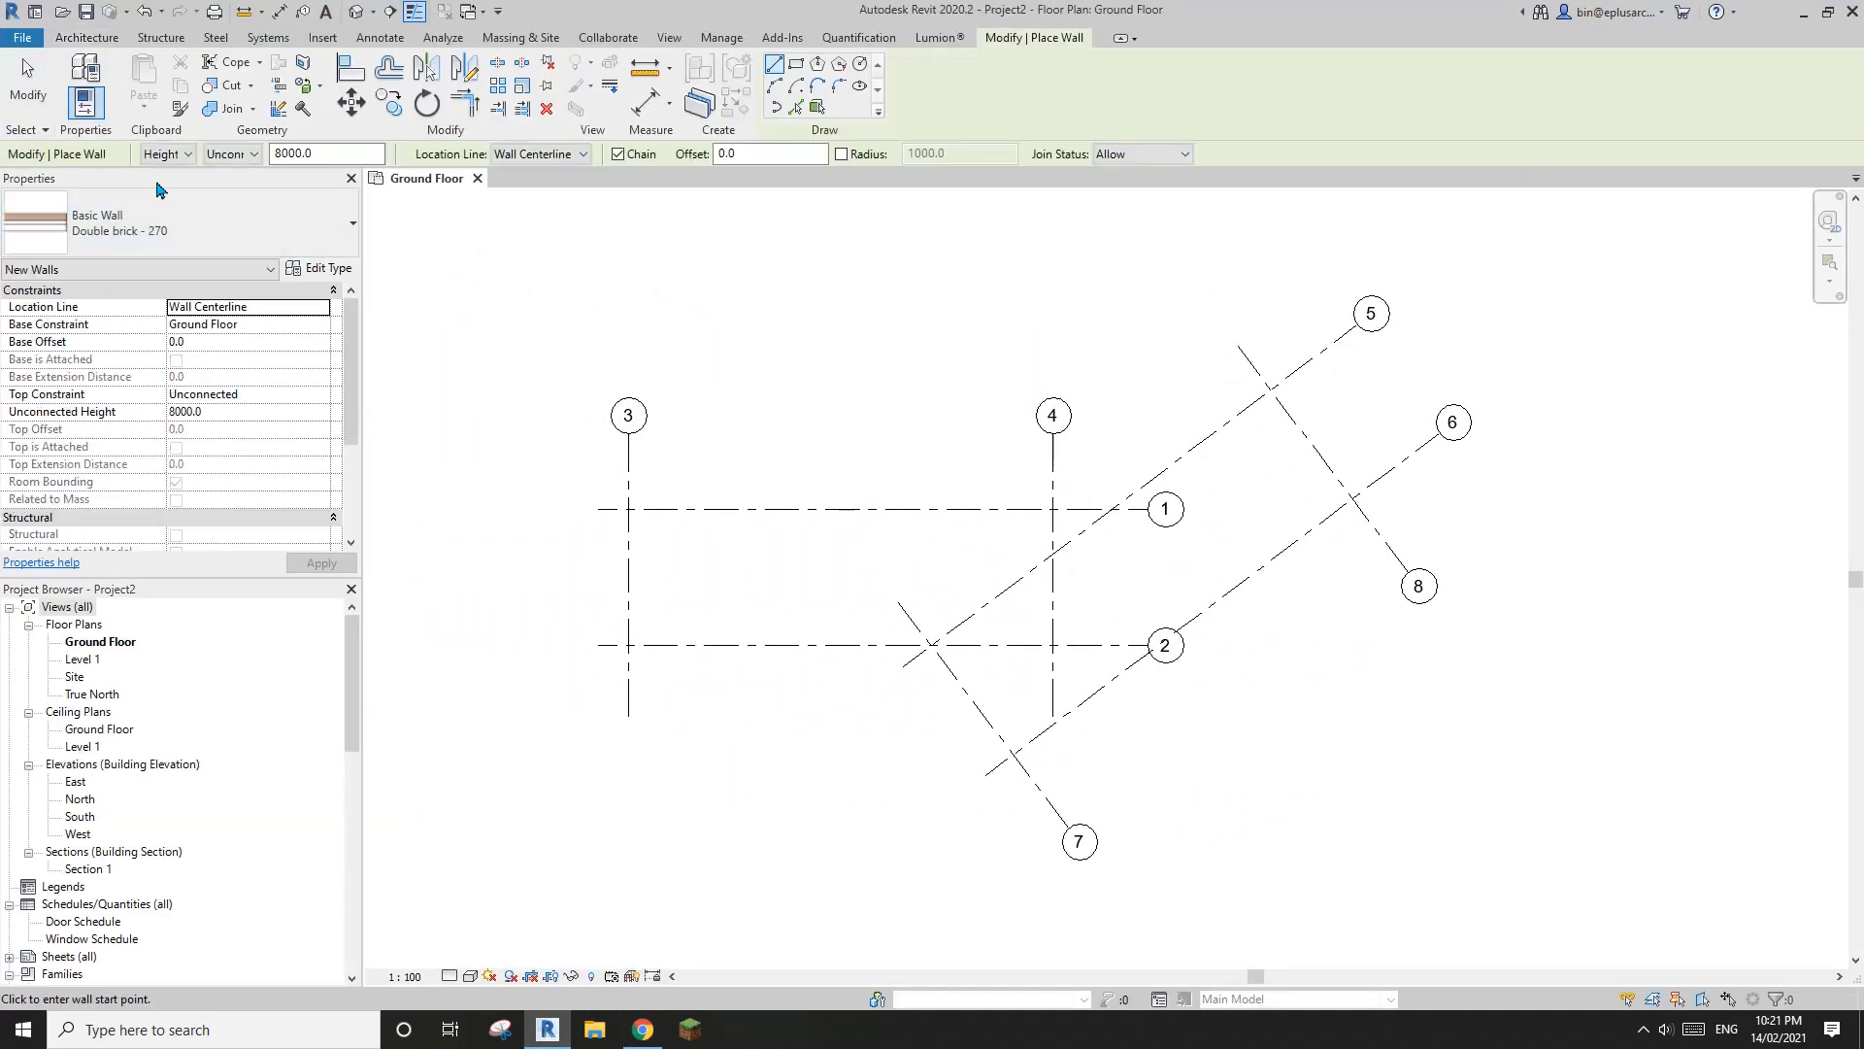
left_click(165, 222)
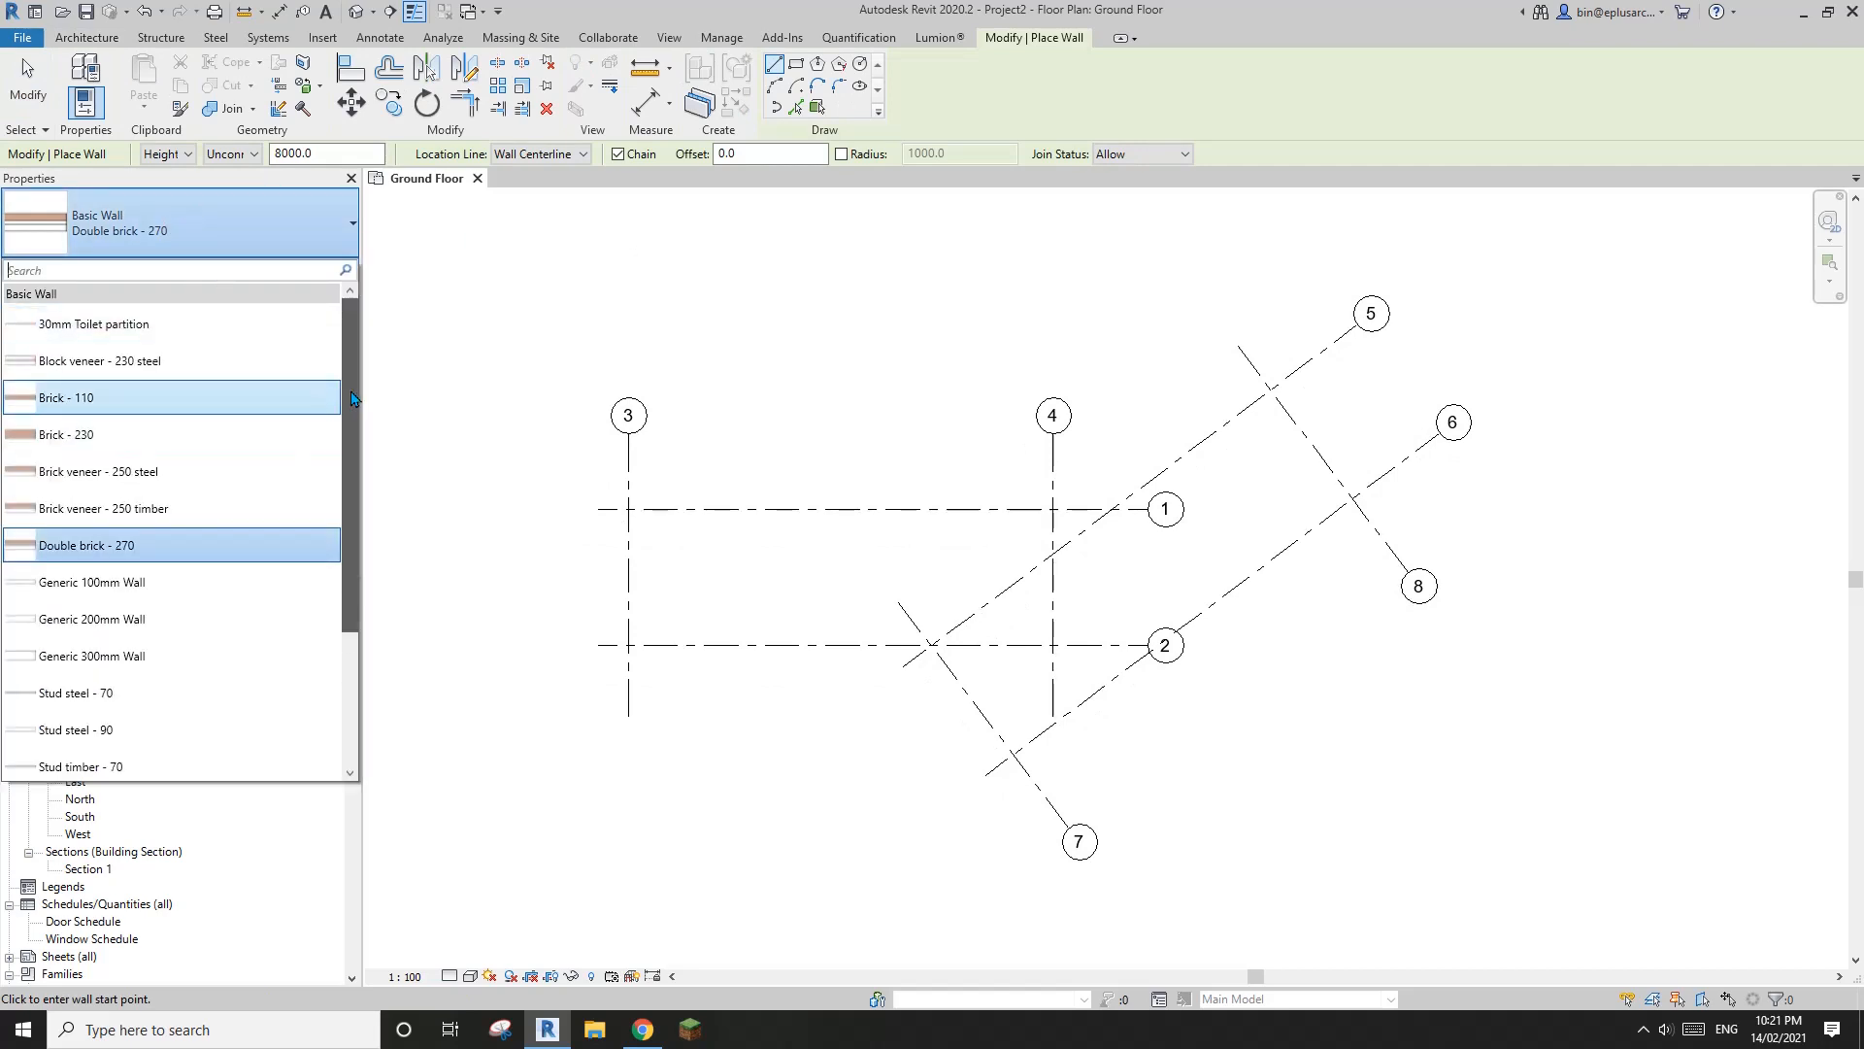
scroll(353, 398, "down", 3)
scroll(356, 388, "up", 2)
scroll(356, 388, "down", 2)
scroll(364, 379, "up", 3)
scroll(355, 388, "down", 3)
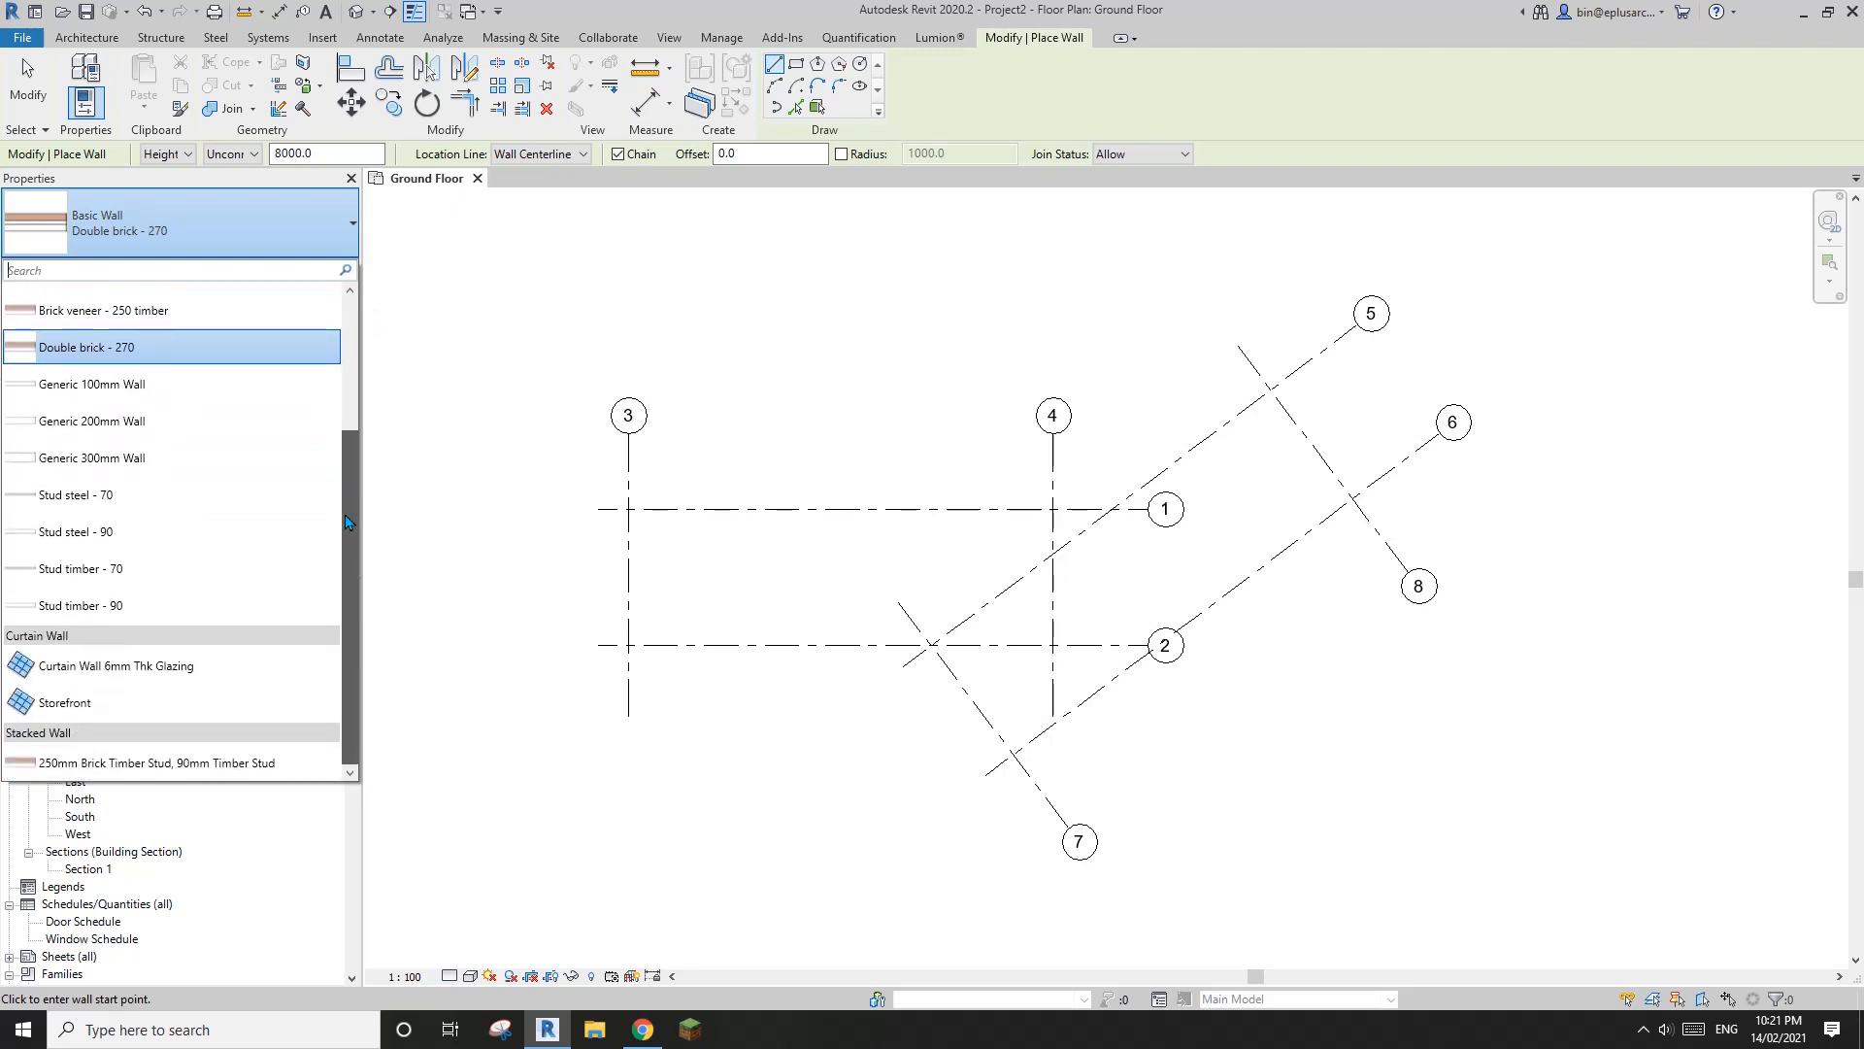
left_click(86, 609)
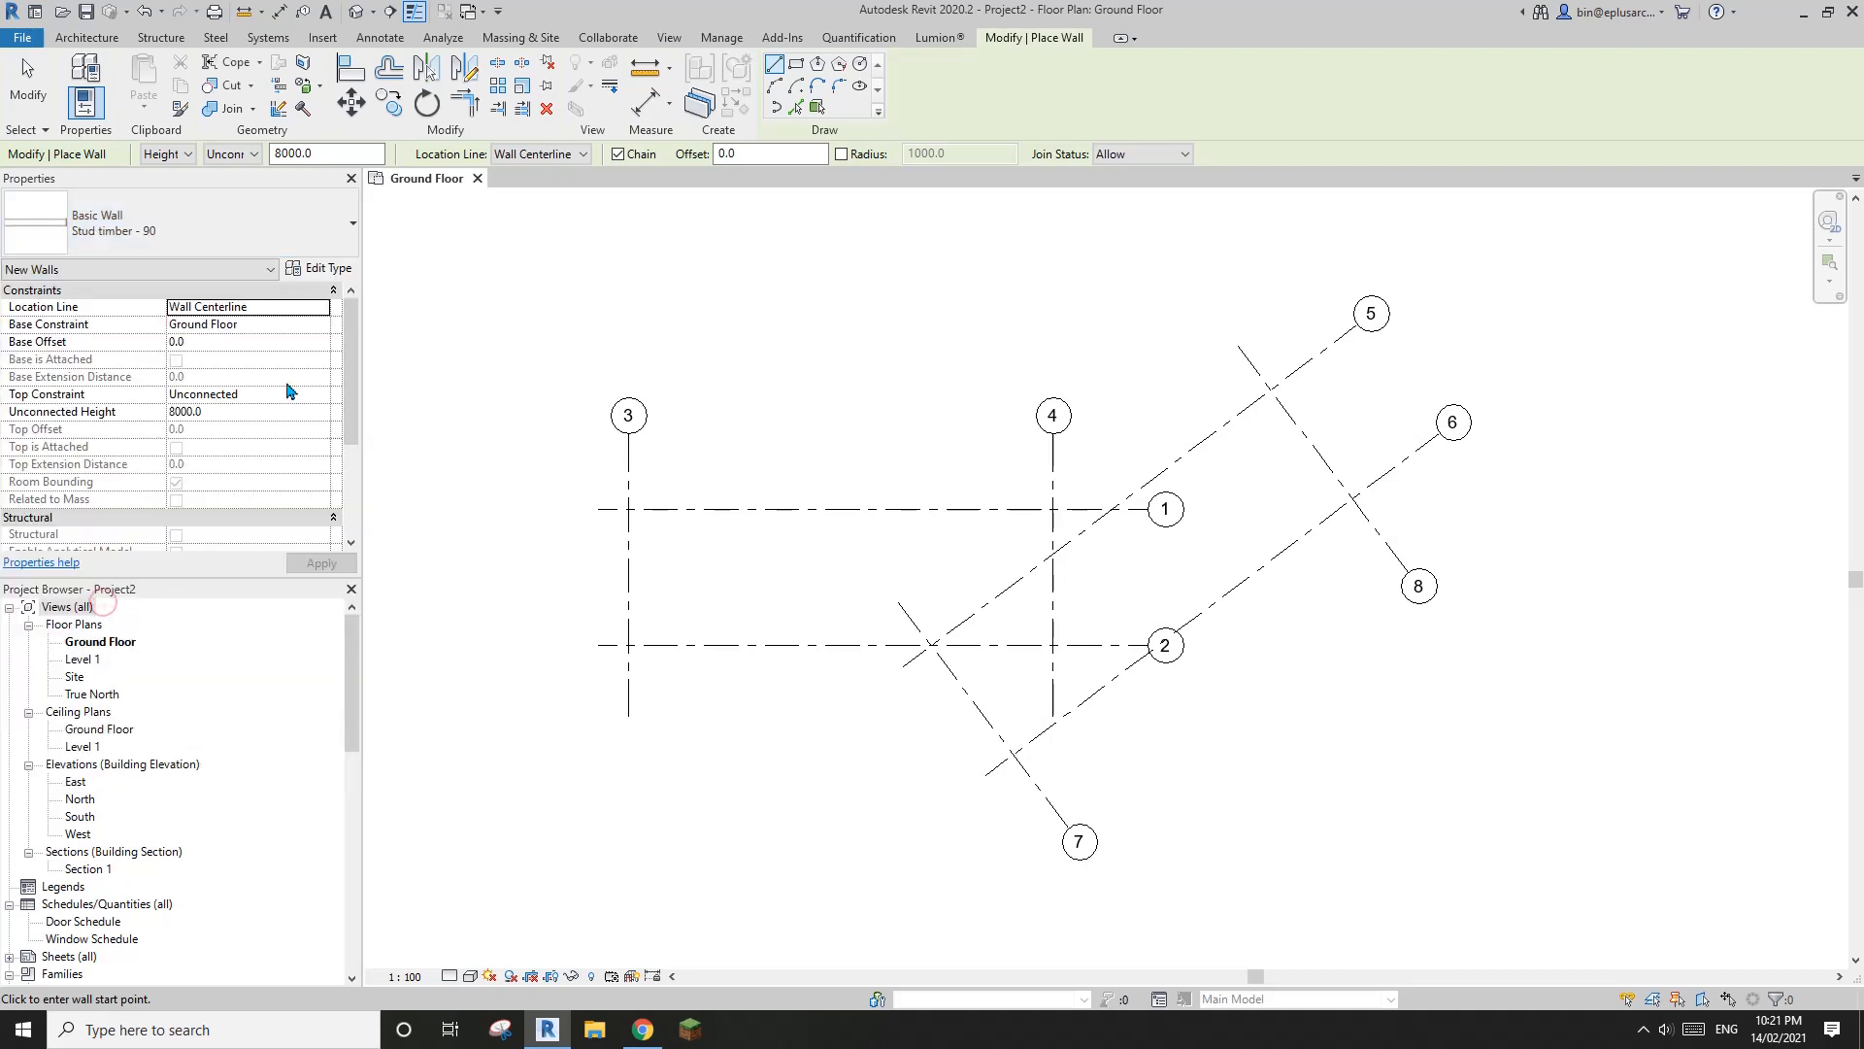
Duplicate the Stud timber - 90 wall type under the name Timber Cladding Wall
left_click(333, 271)
left_click(956, 317)
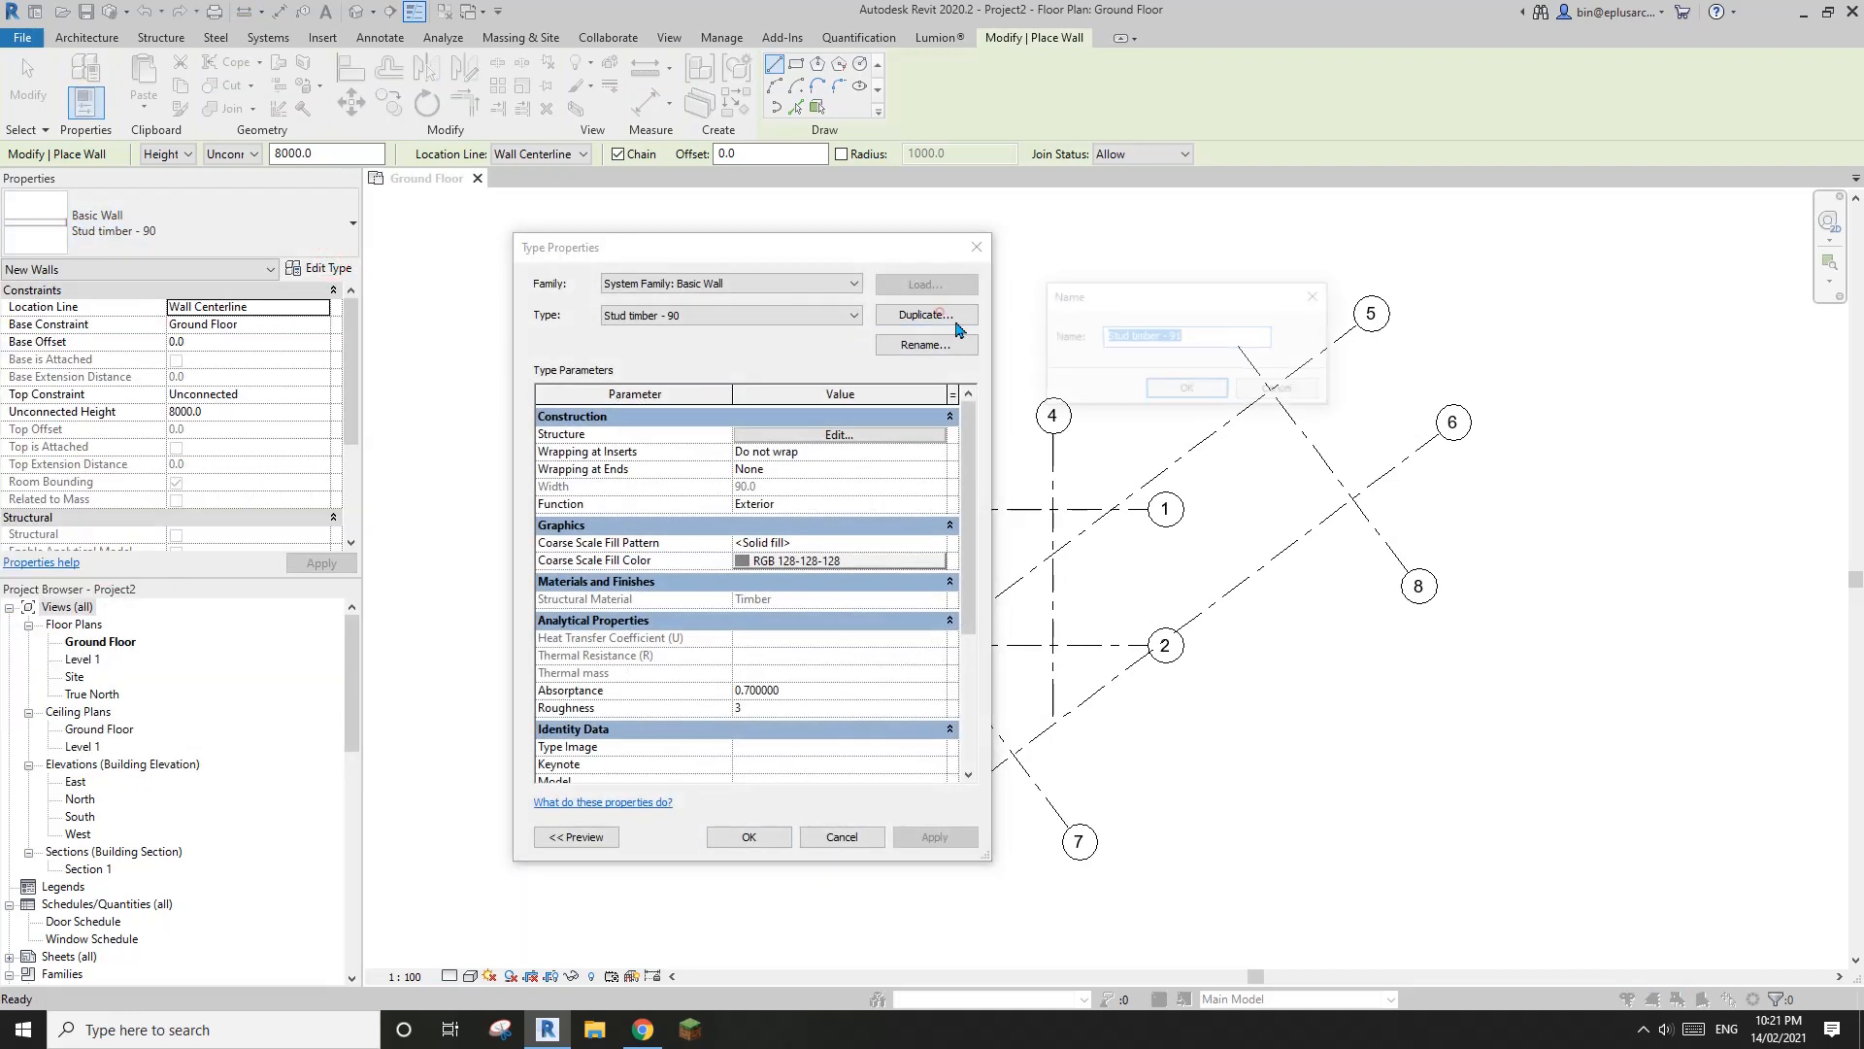
type("Timber Cladding Wall")
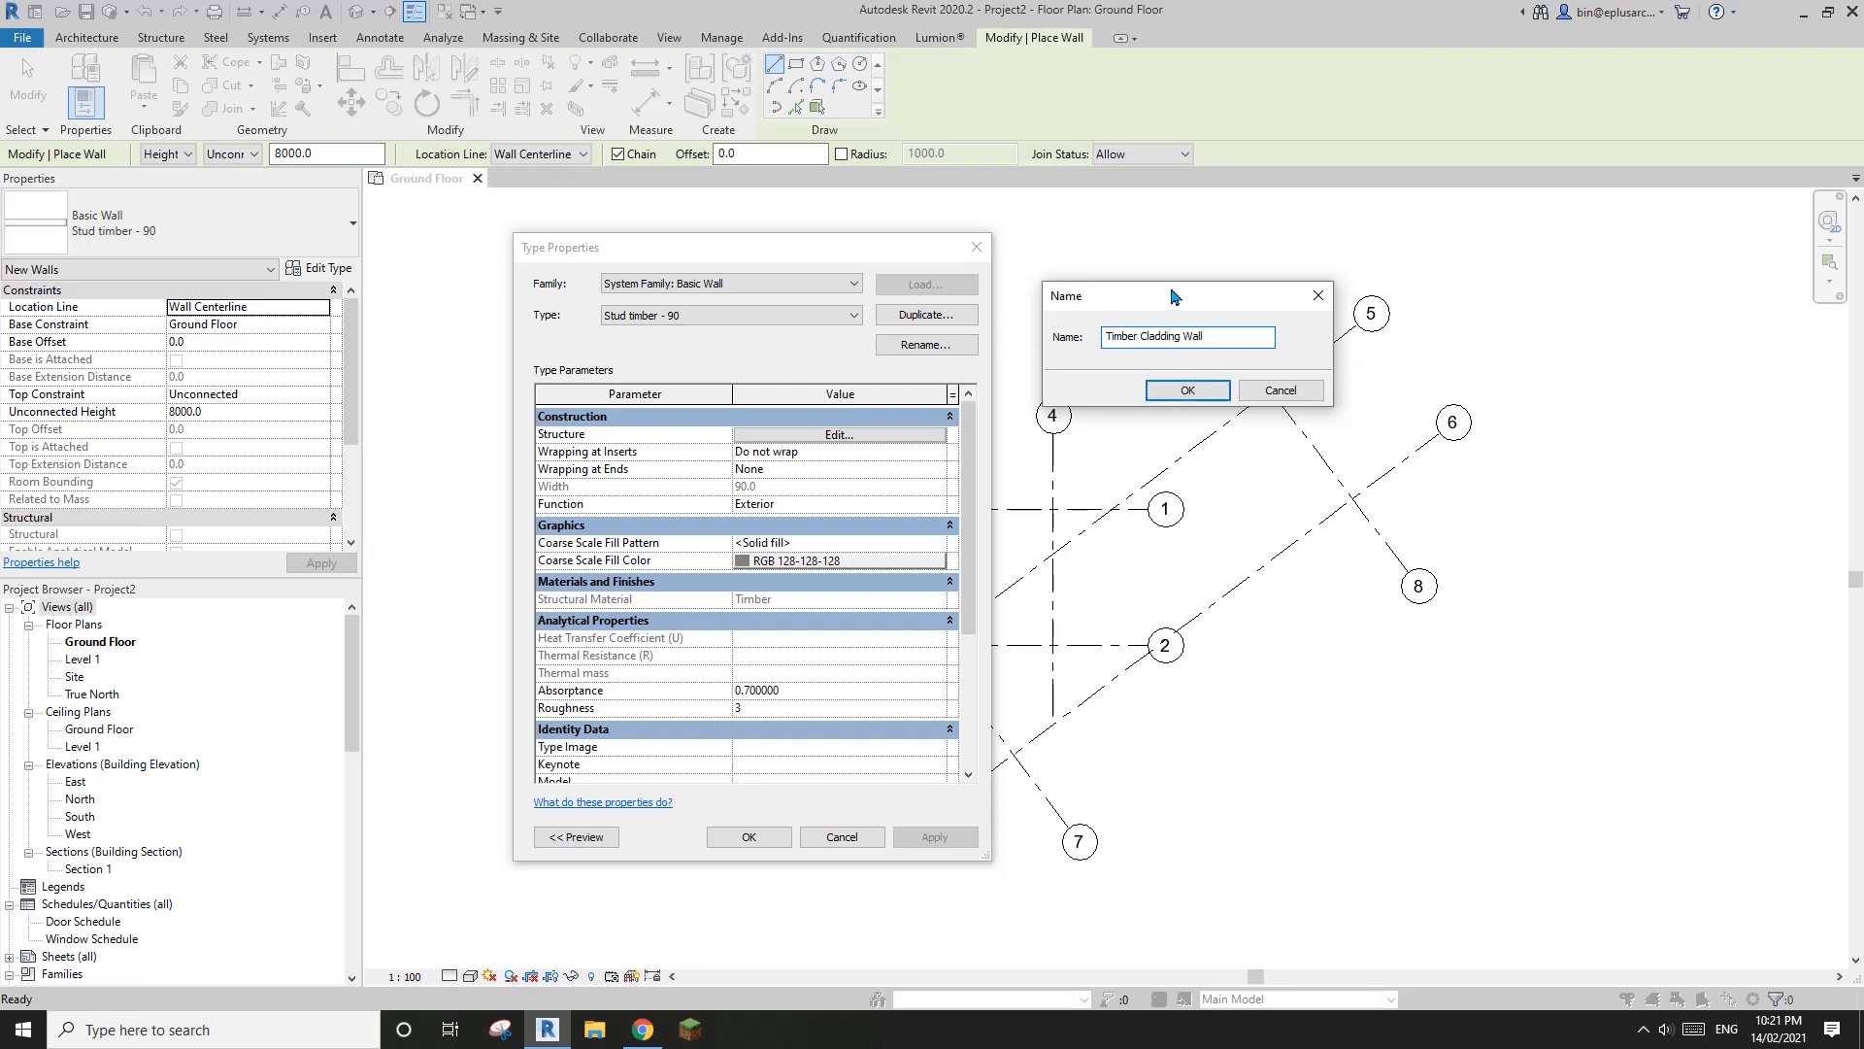
left_click(1186, 389)
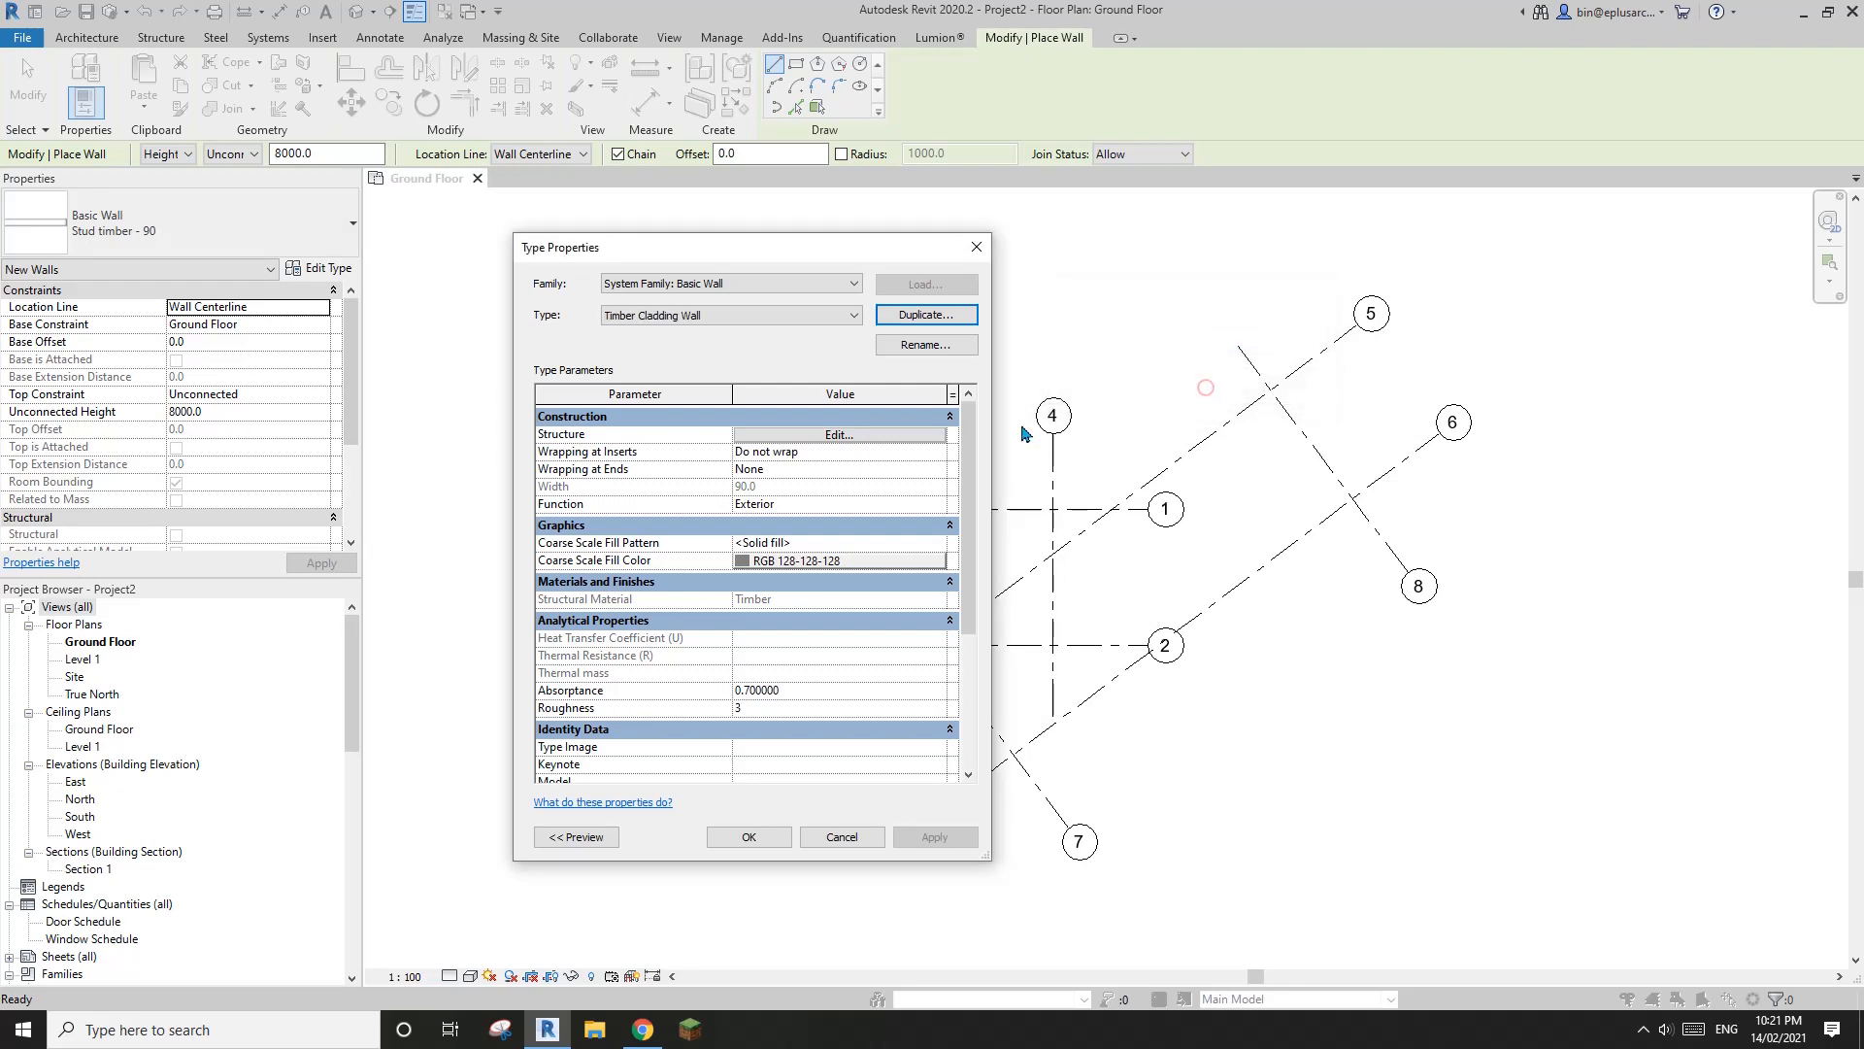
Insert a new layer in the Timber Cladding Wall structure and move it outside the core on the exterior side
left_click(833, 434)
left_click_drag(626, 250, 769, 233)
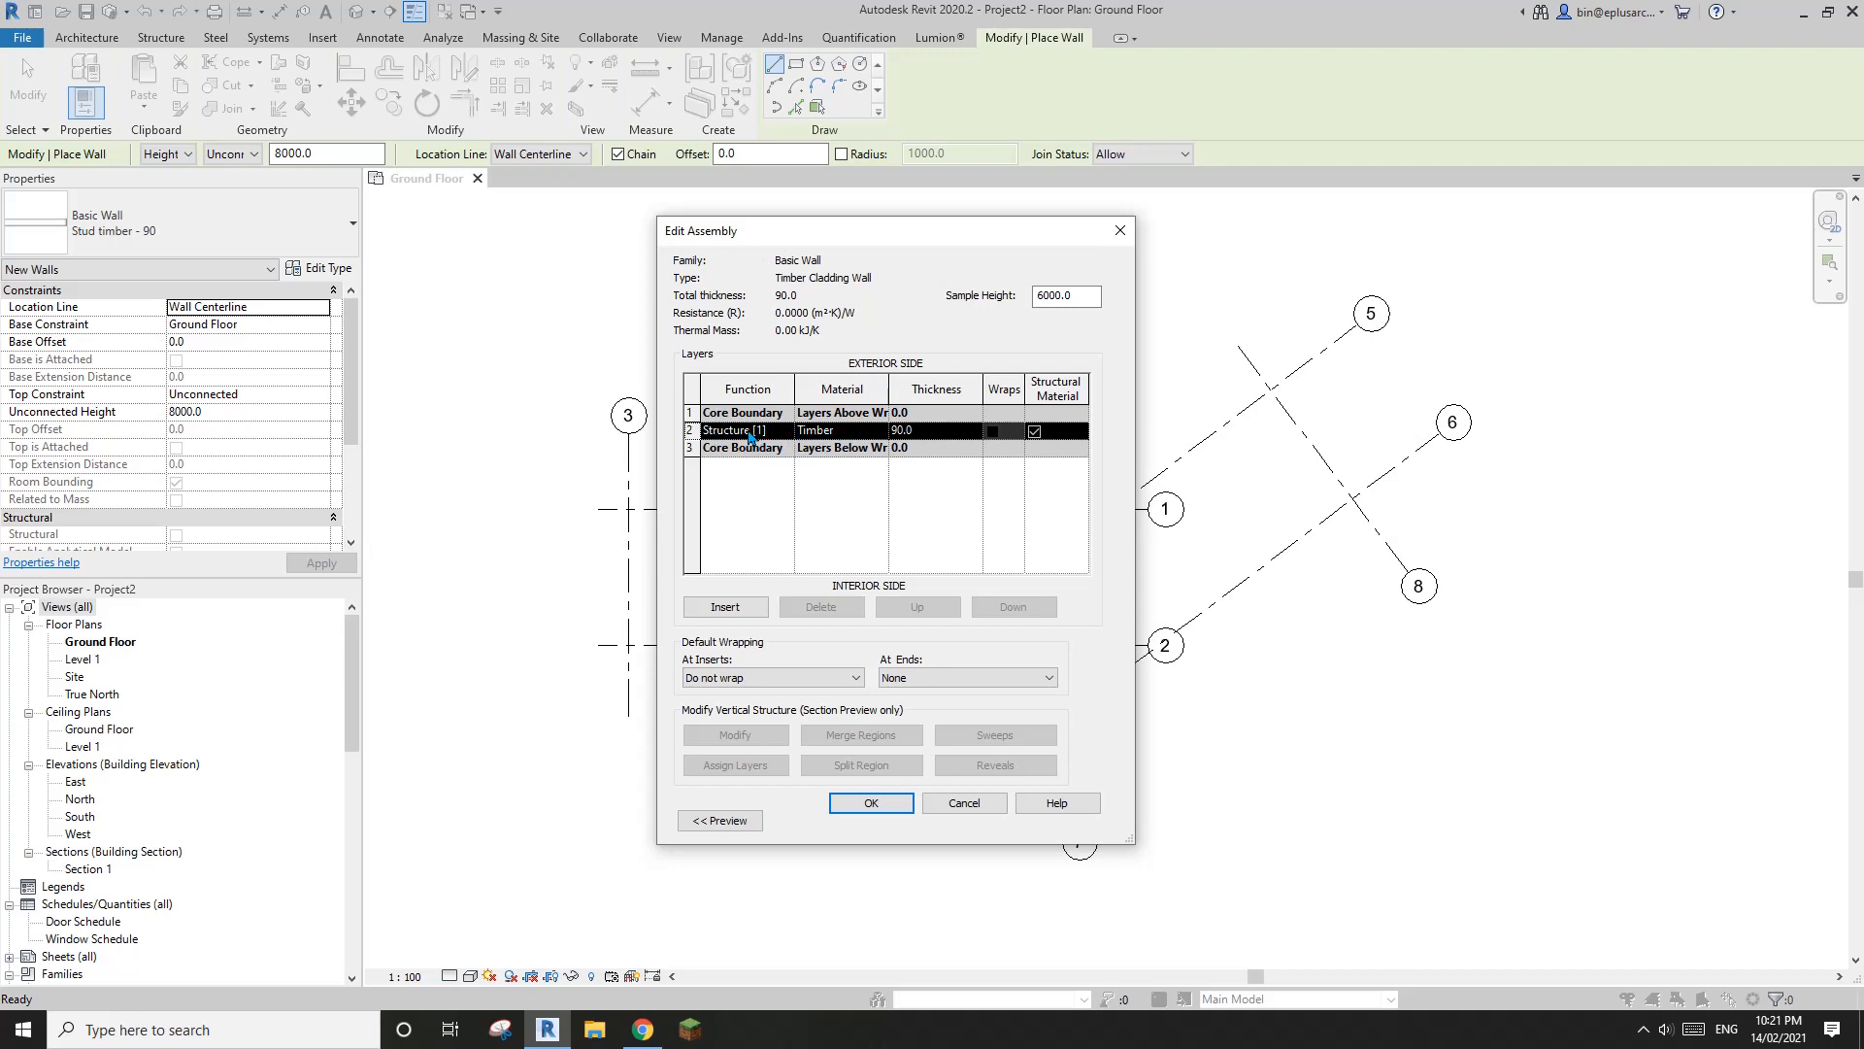
left_click(725, 606)
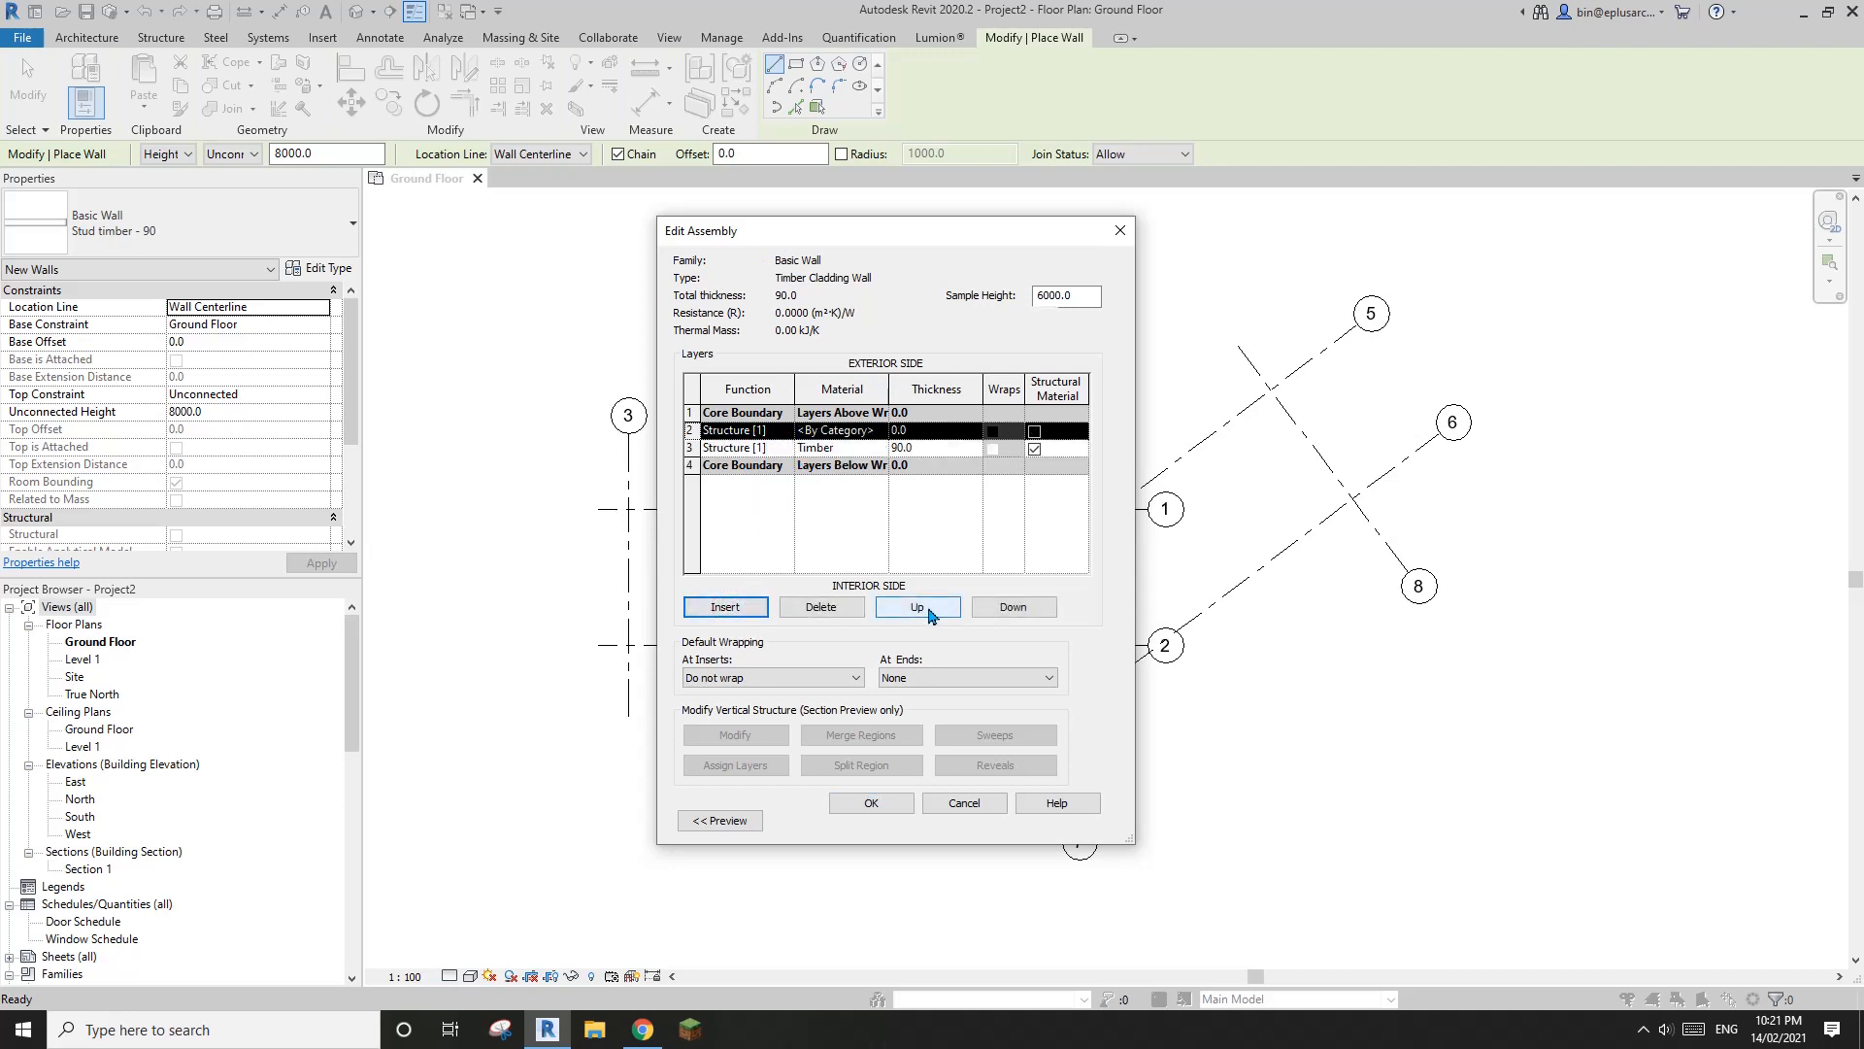
left_click(930, 613)
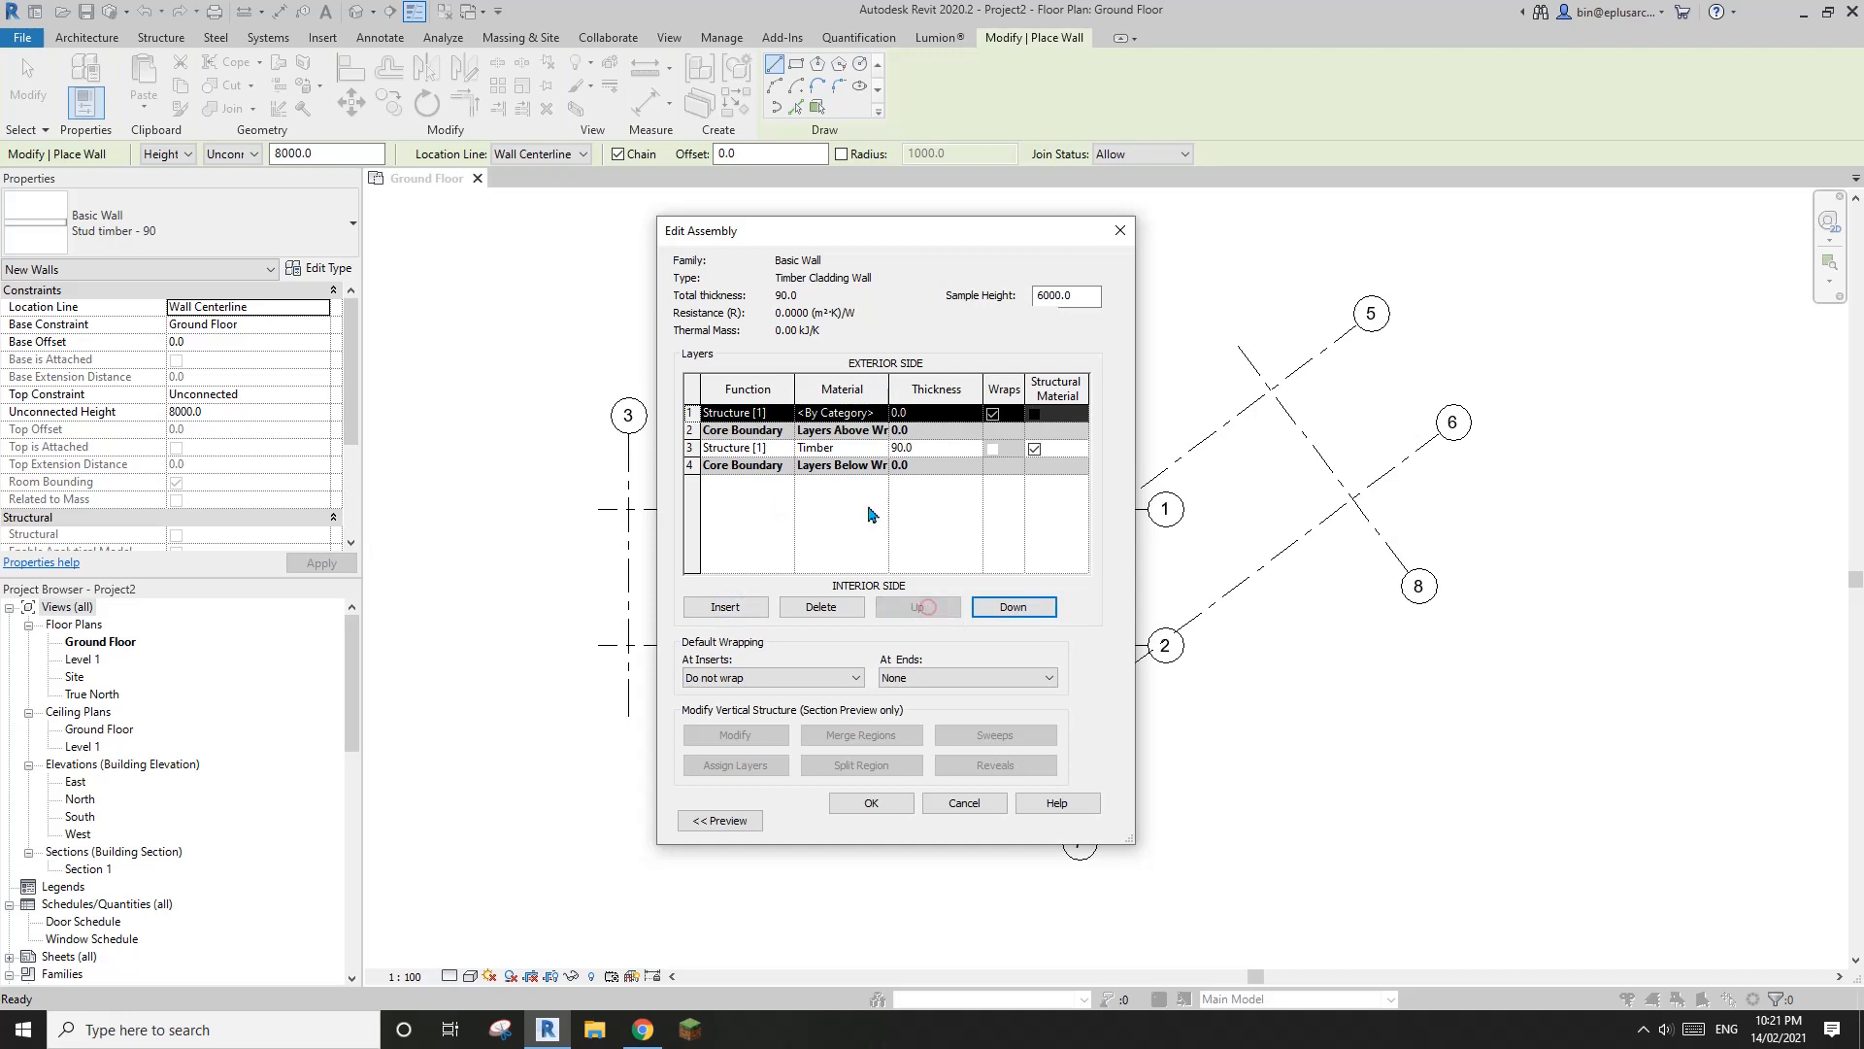
Set the outermost layer's function to Thermal/Air Layer [3] and resize the layer table and dialog so the names are readable
left_click(786, 416)
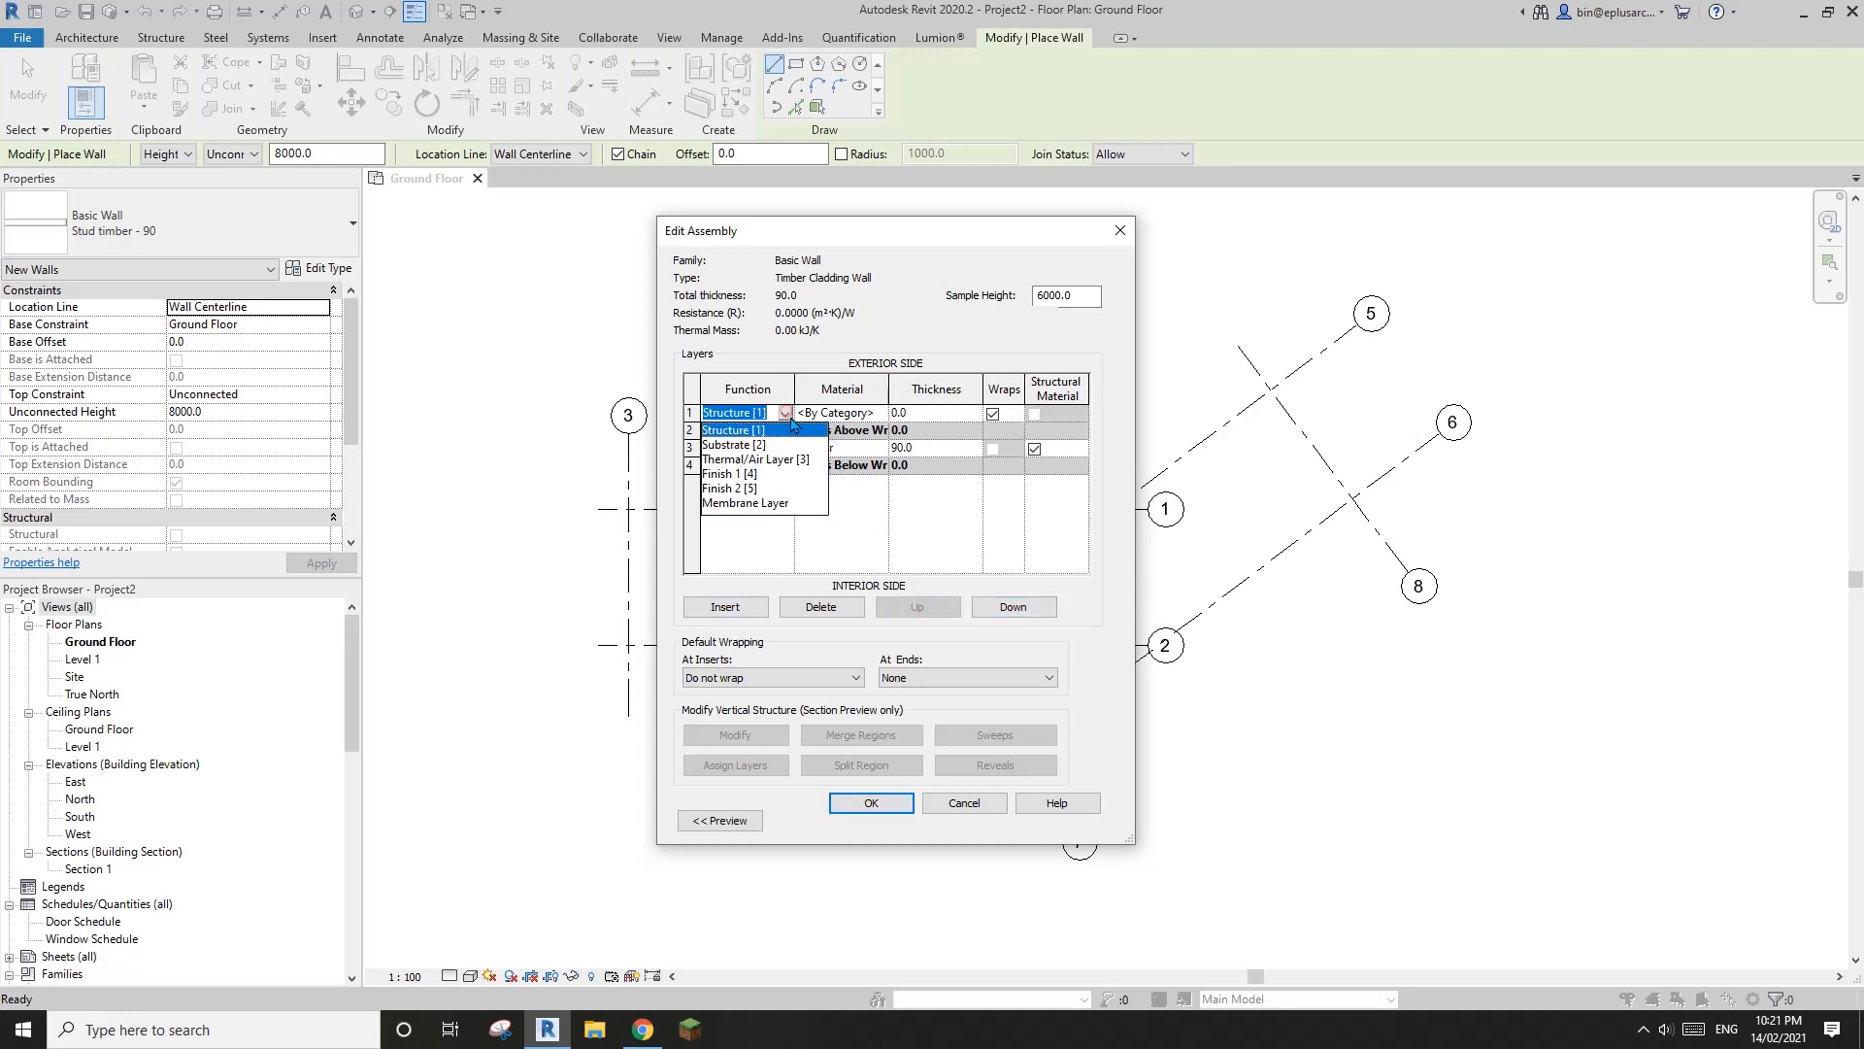
left_click(738, 453)
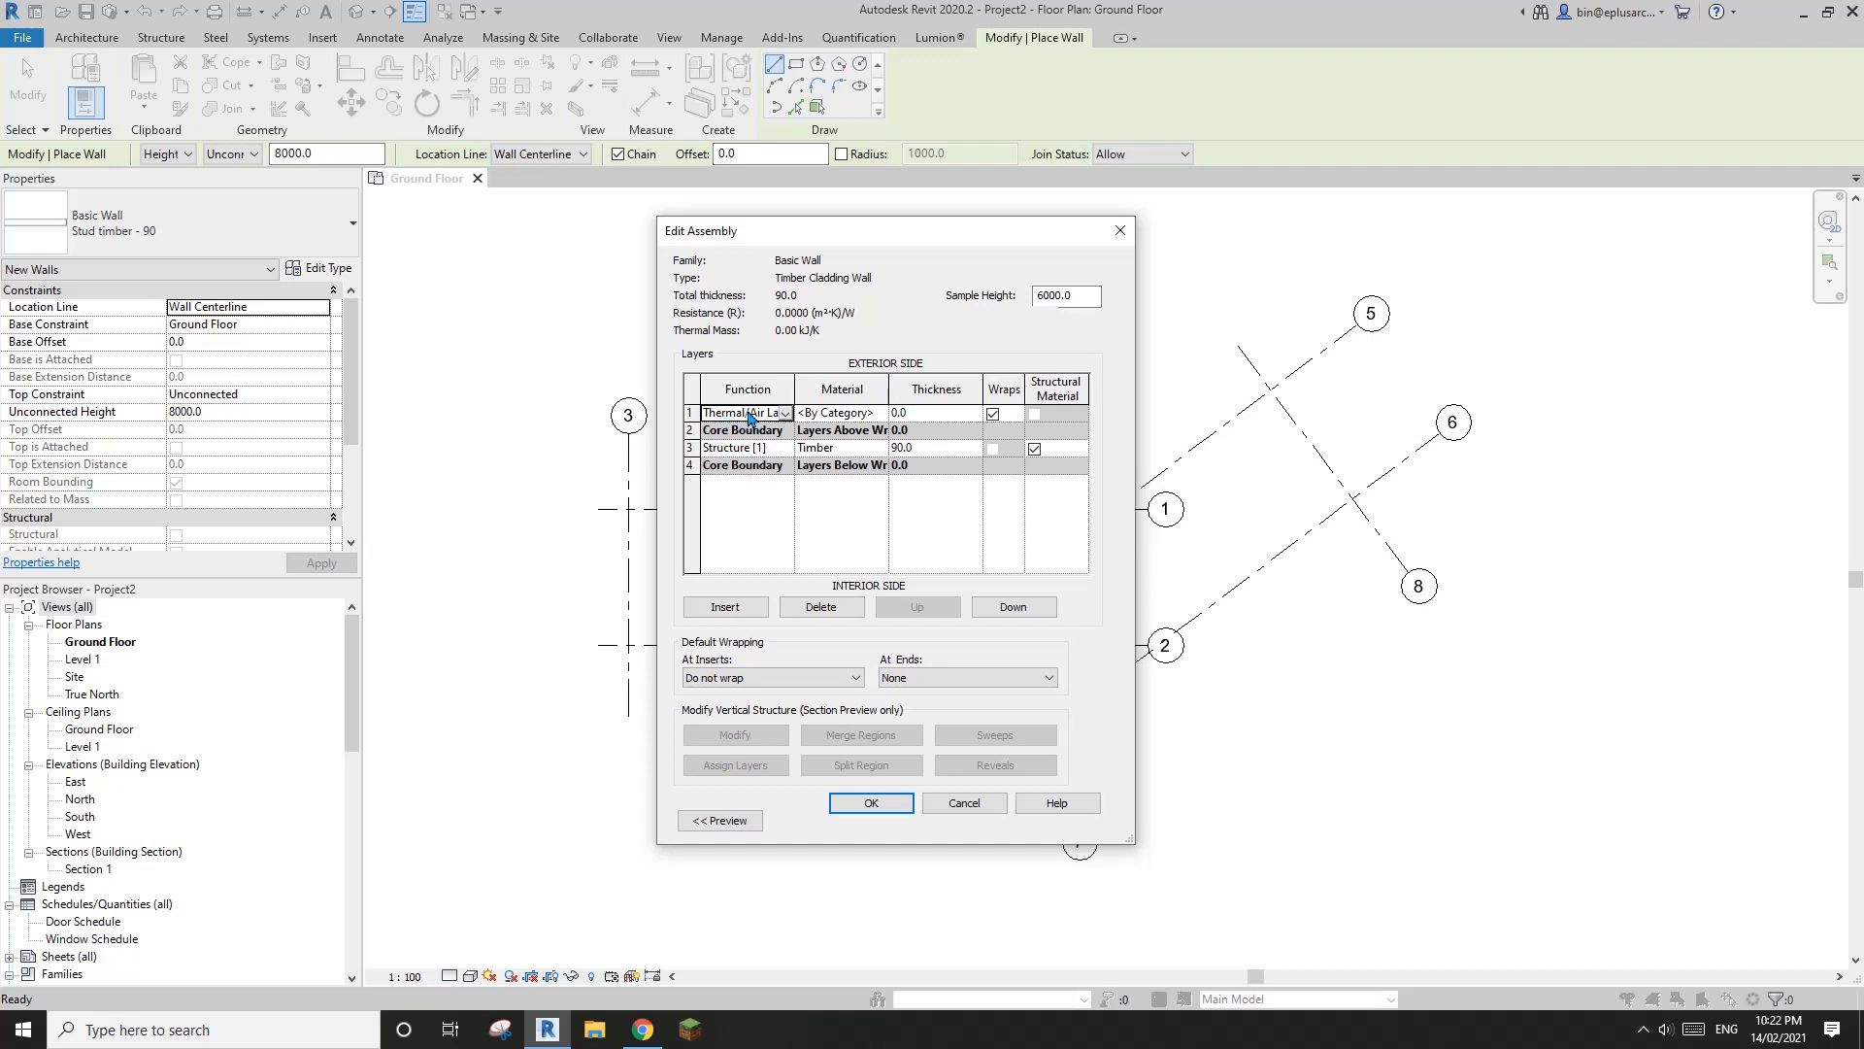
double_click(800, 389)
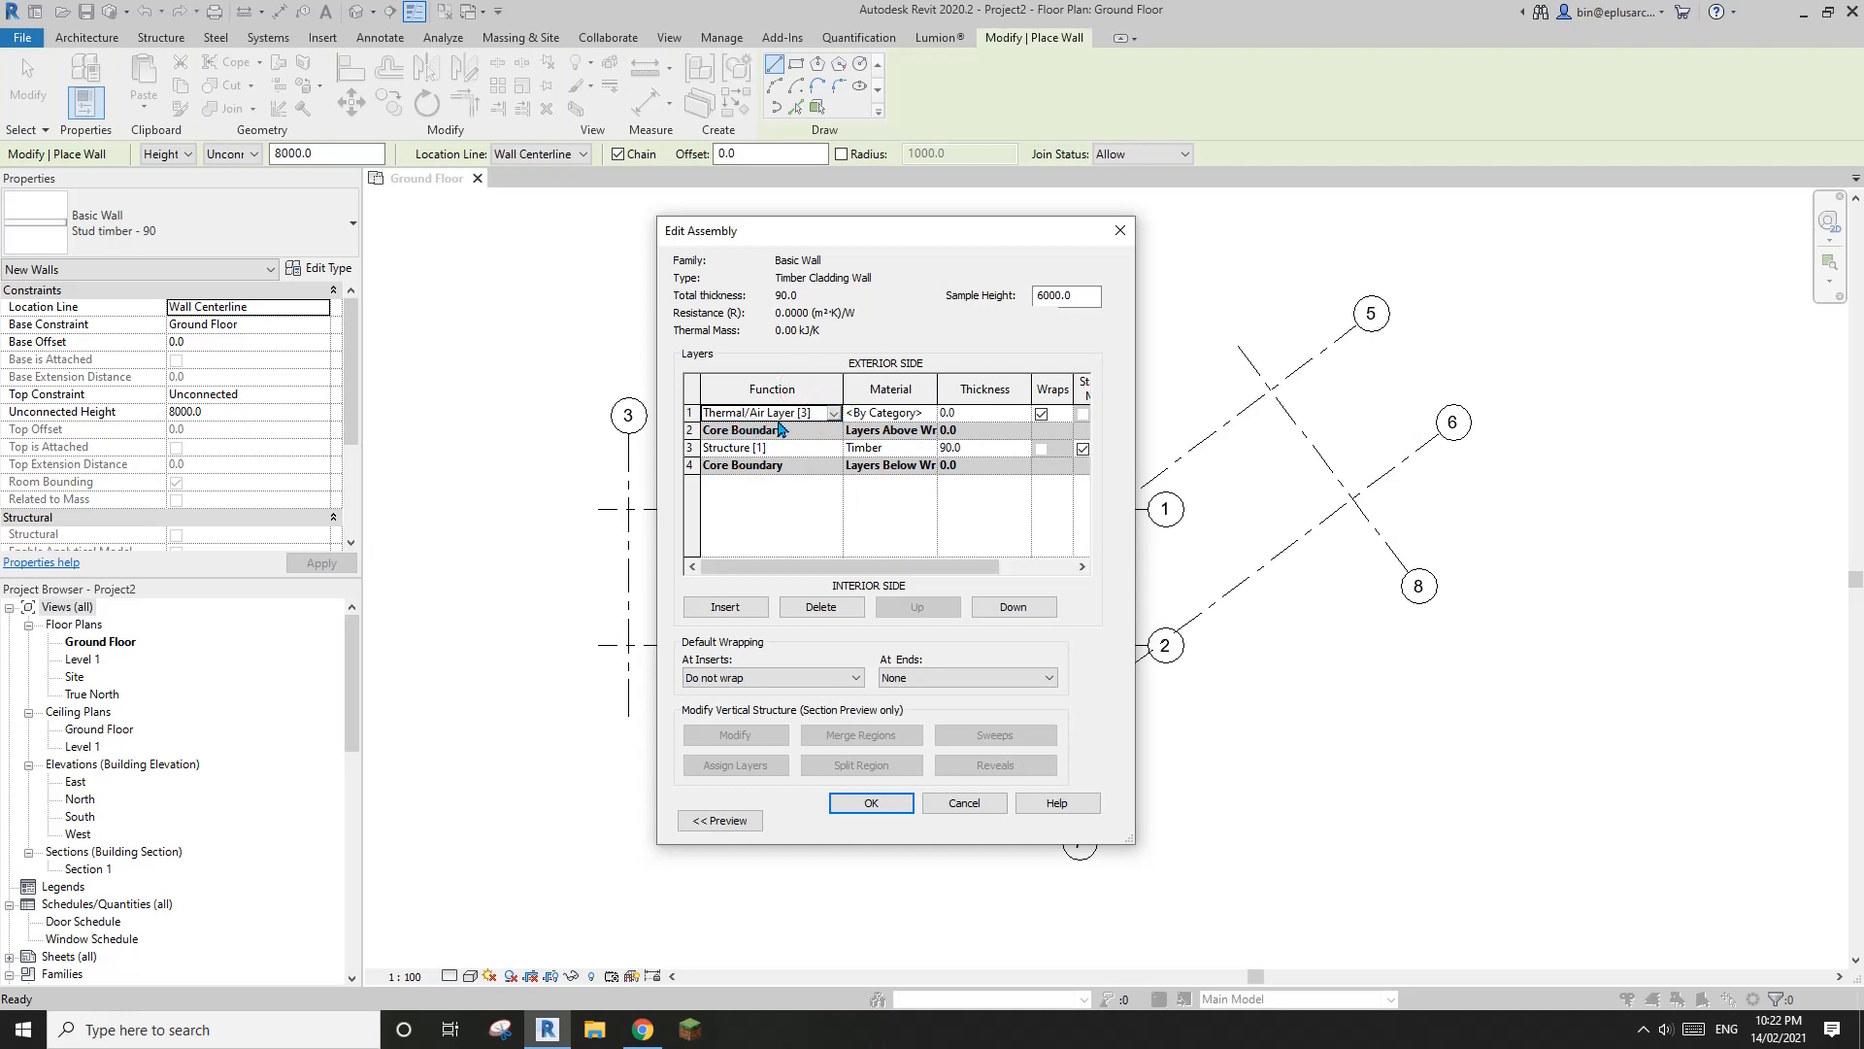
left_click(866, 414)
left_click_drag(656, 338, 553, 338)
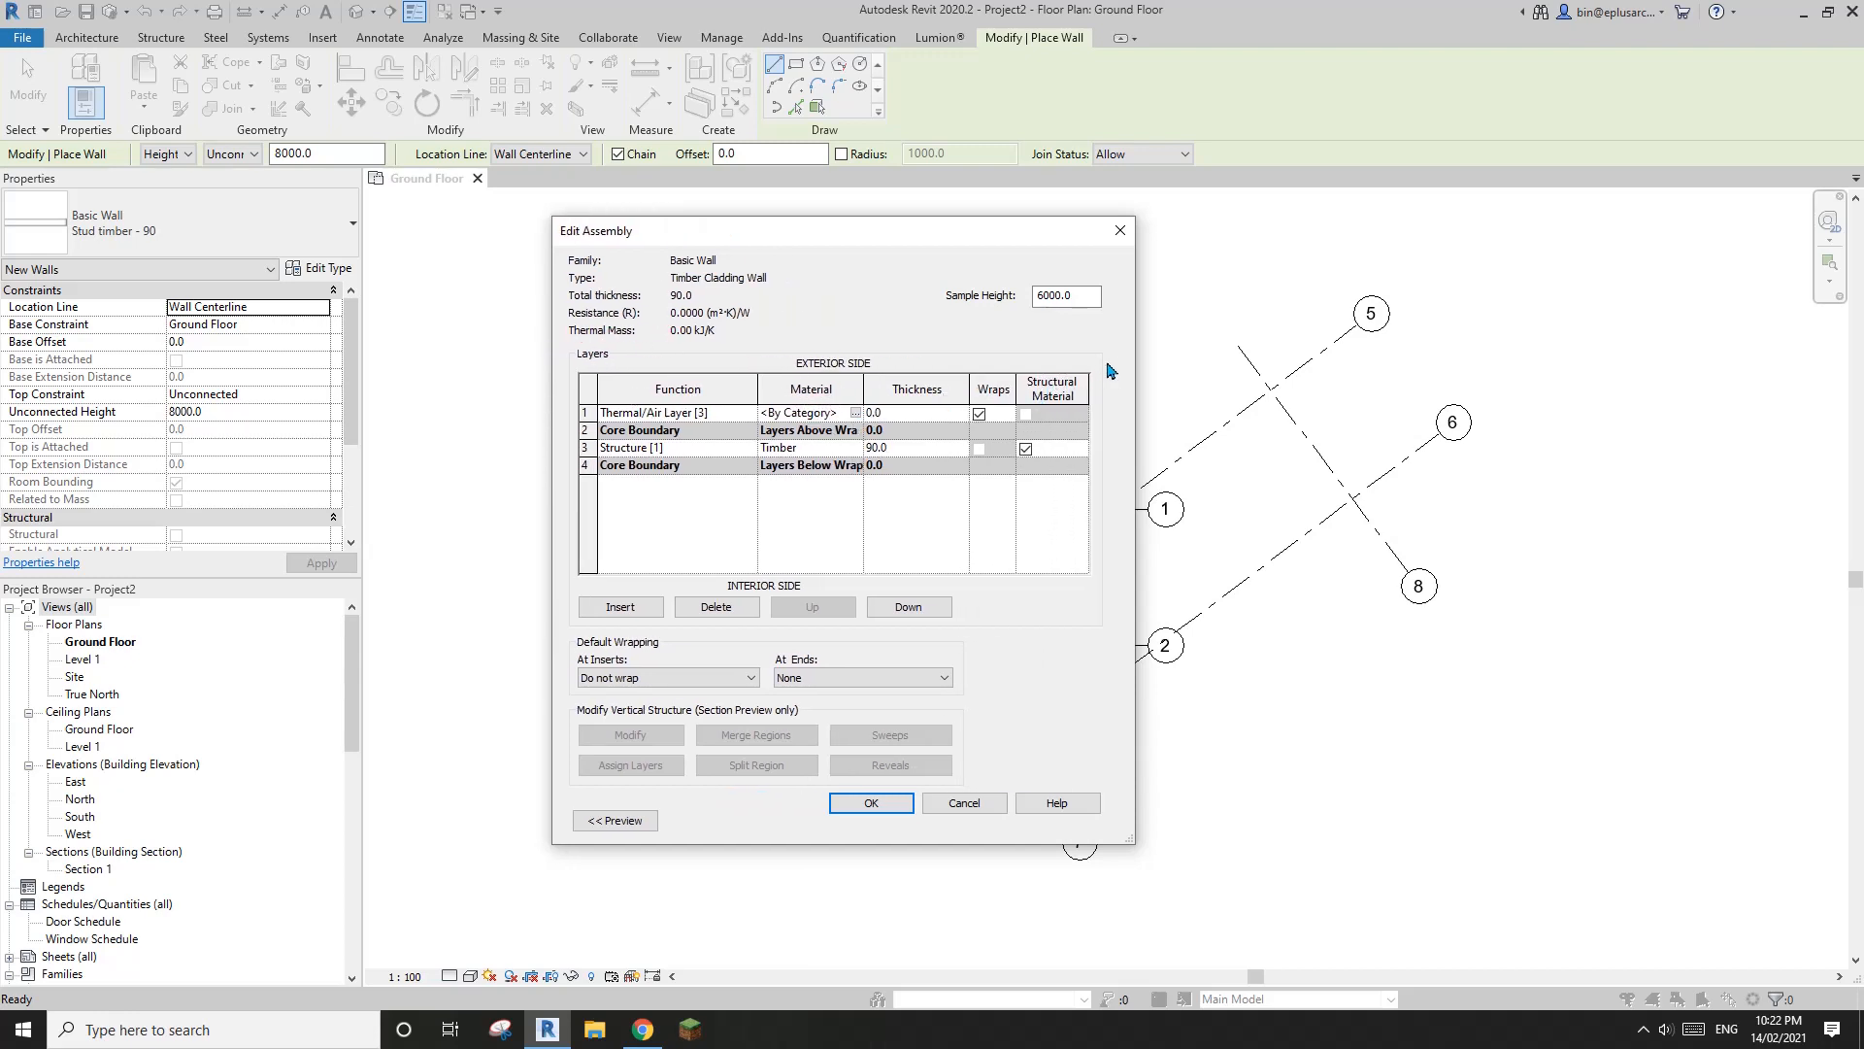
left_click_drag(1136, 364, 1118, 364)
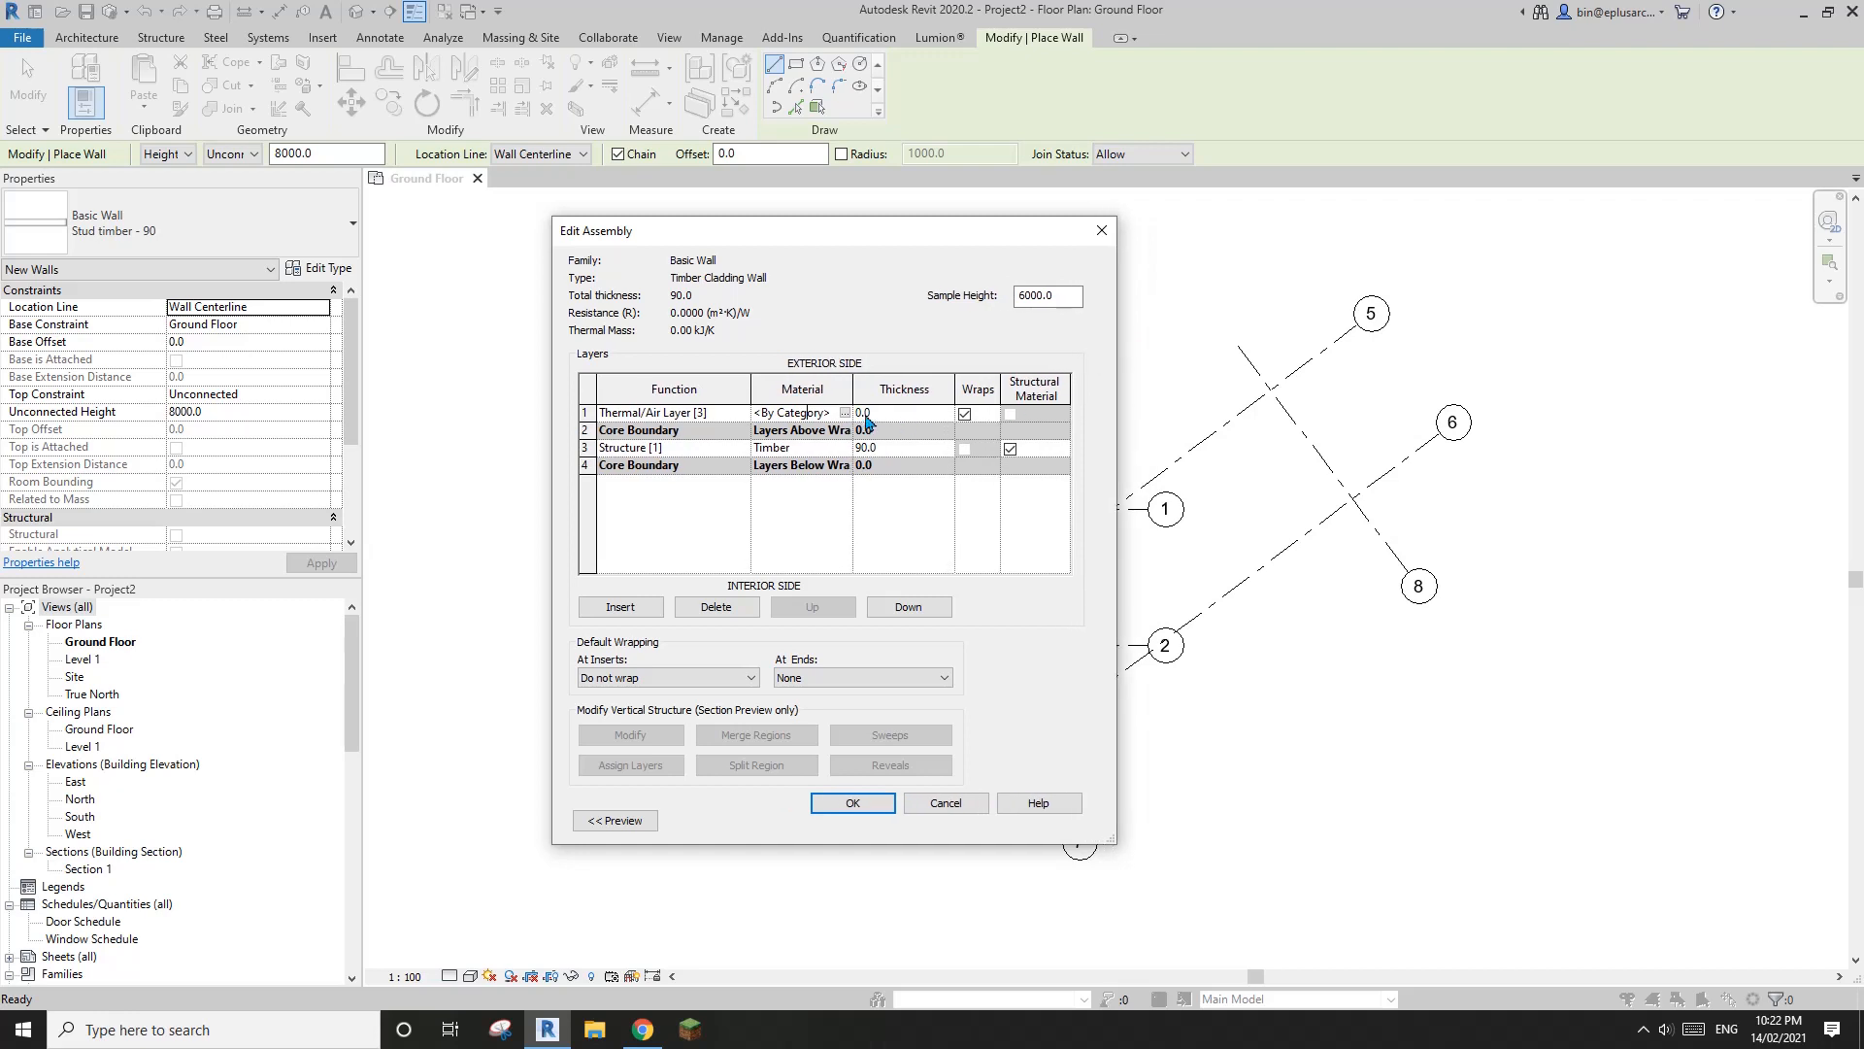
Make the outermost layer a Substrate [2] of Metal Stud Layer material with a thickness of 40
left_click(740, 413)
left_click(631, 445)
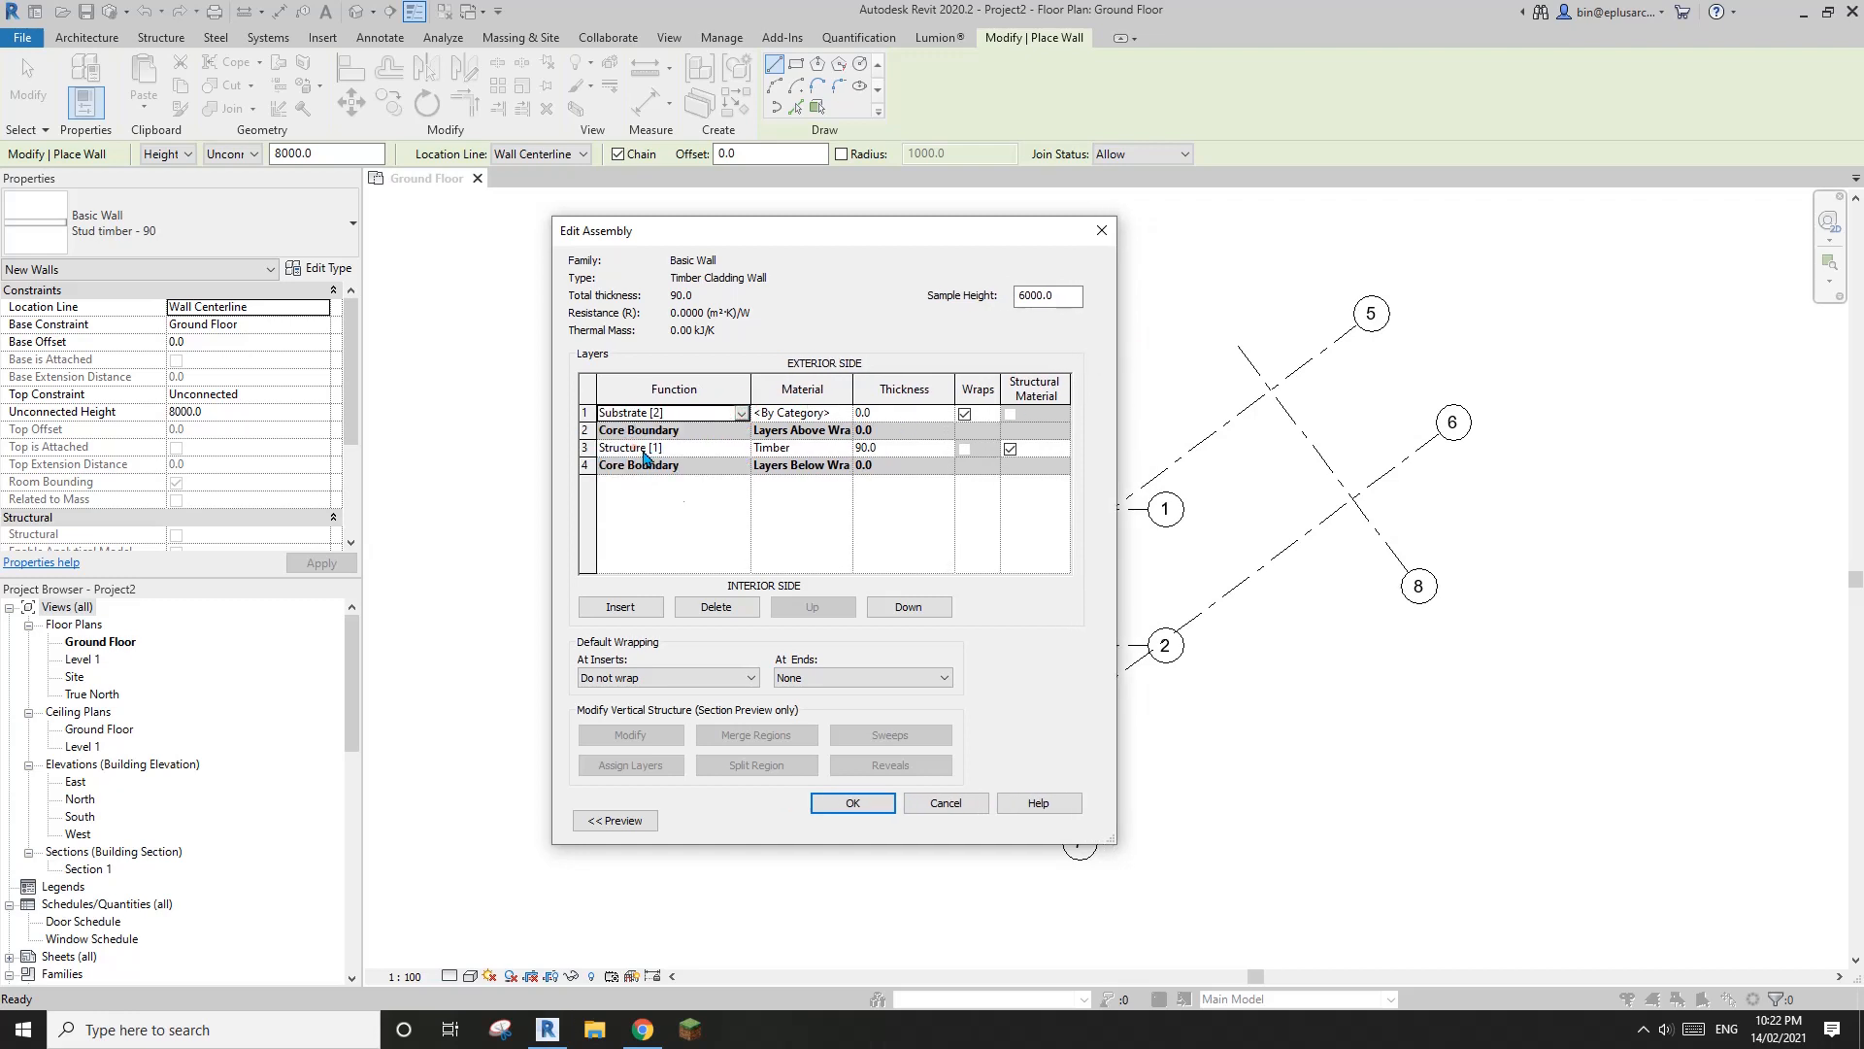
left_click(839, 415)
left_click(844, 414)
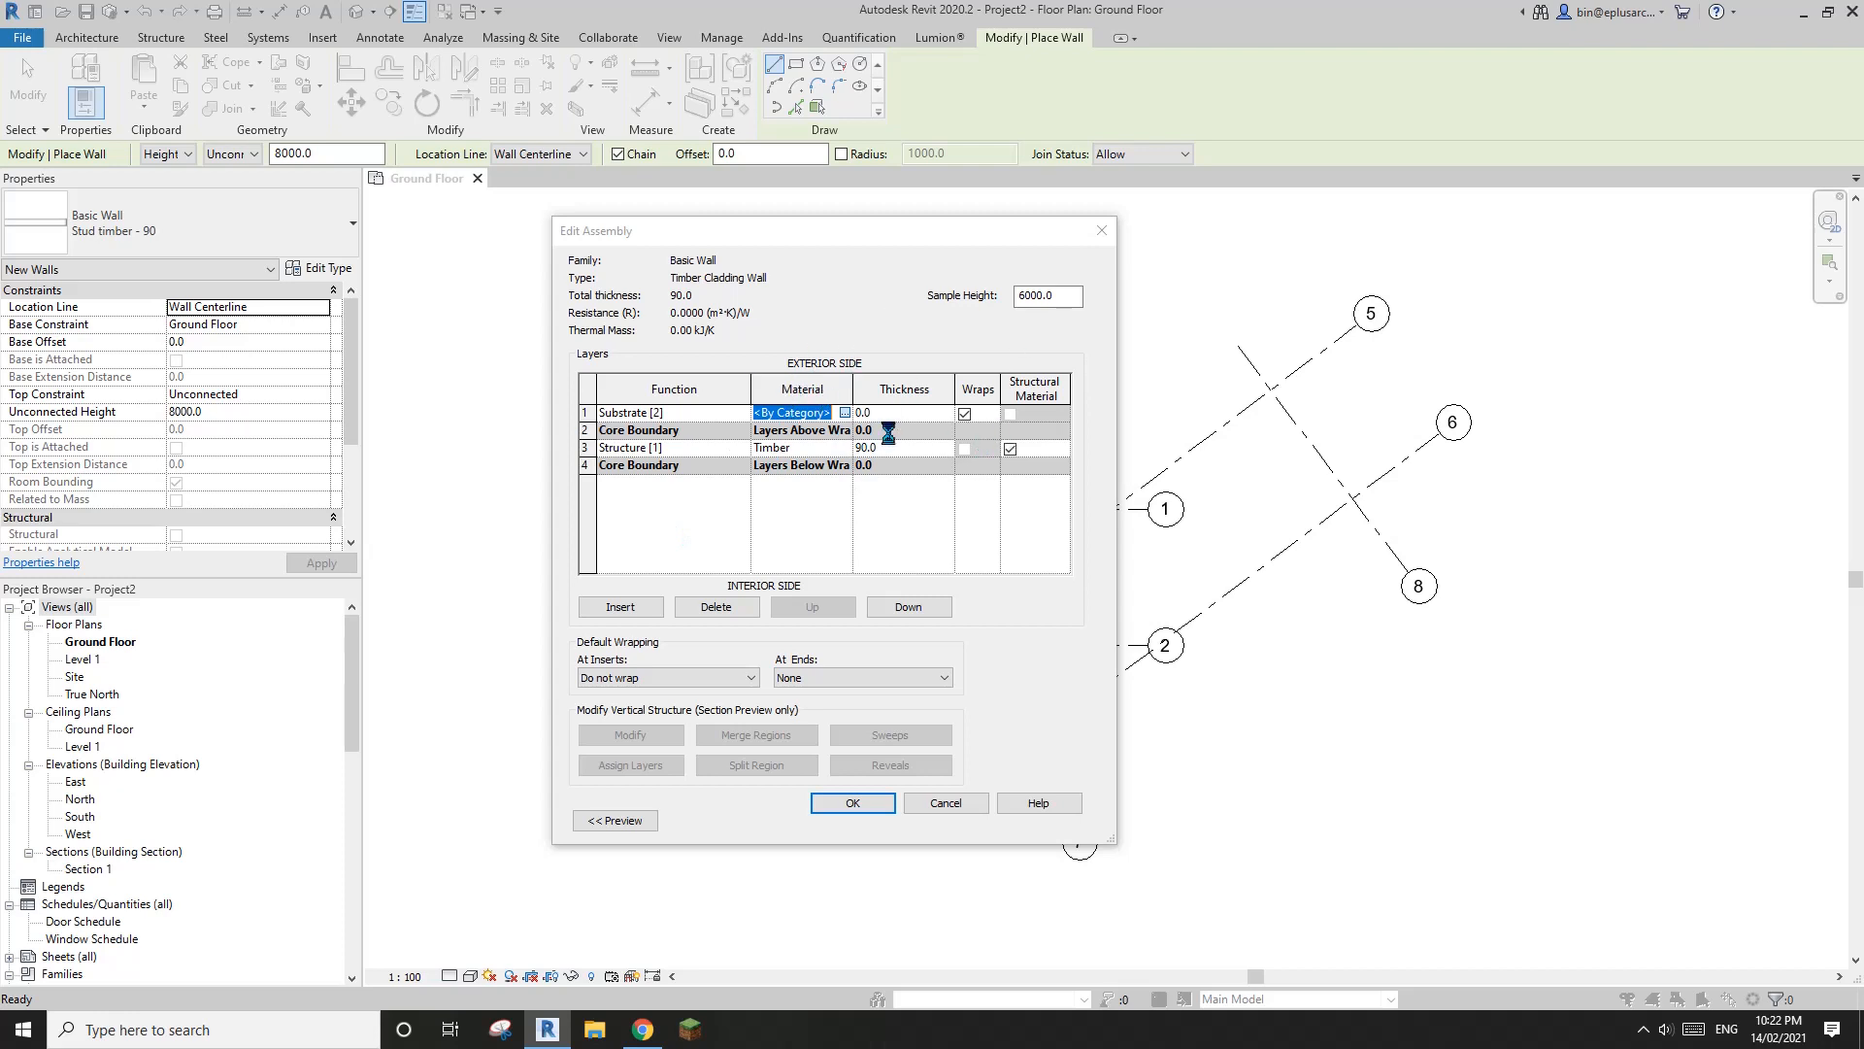
left_click(306, 116)
type("s")
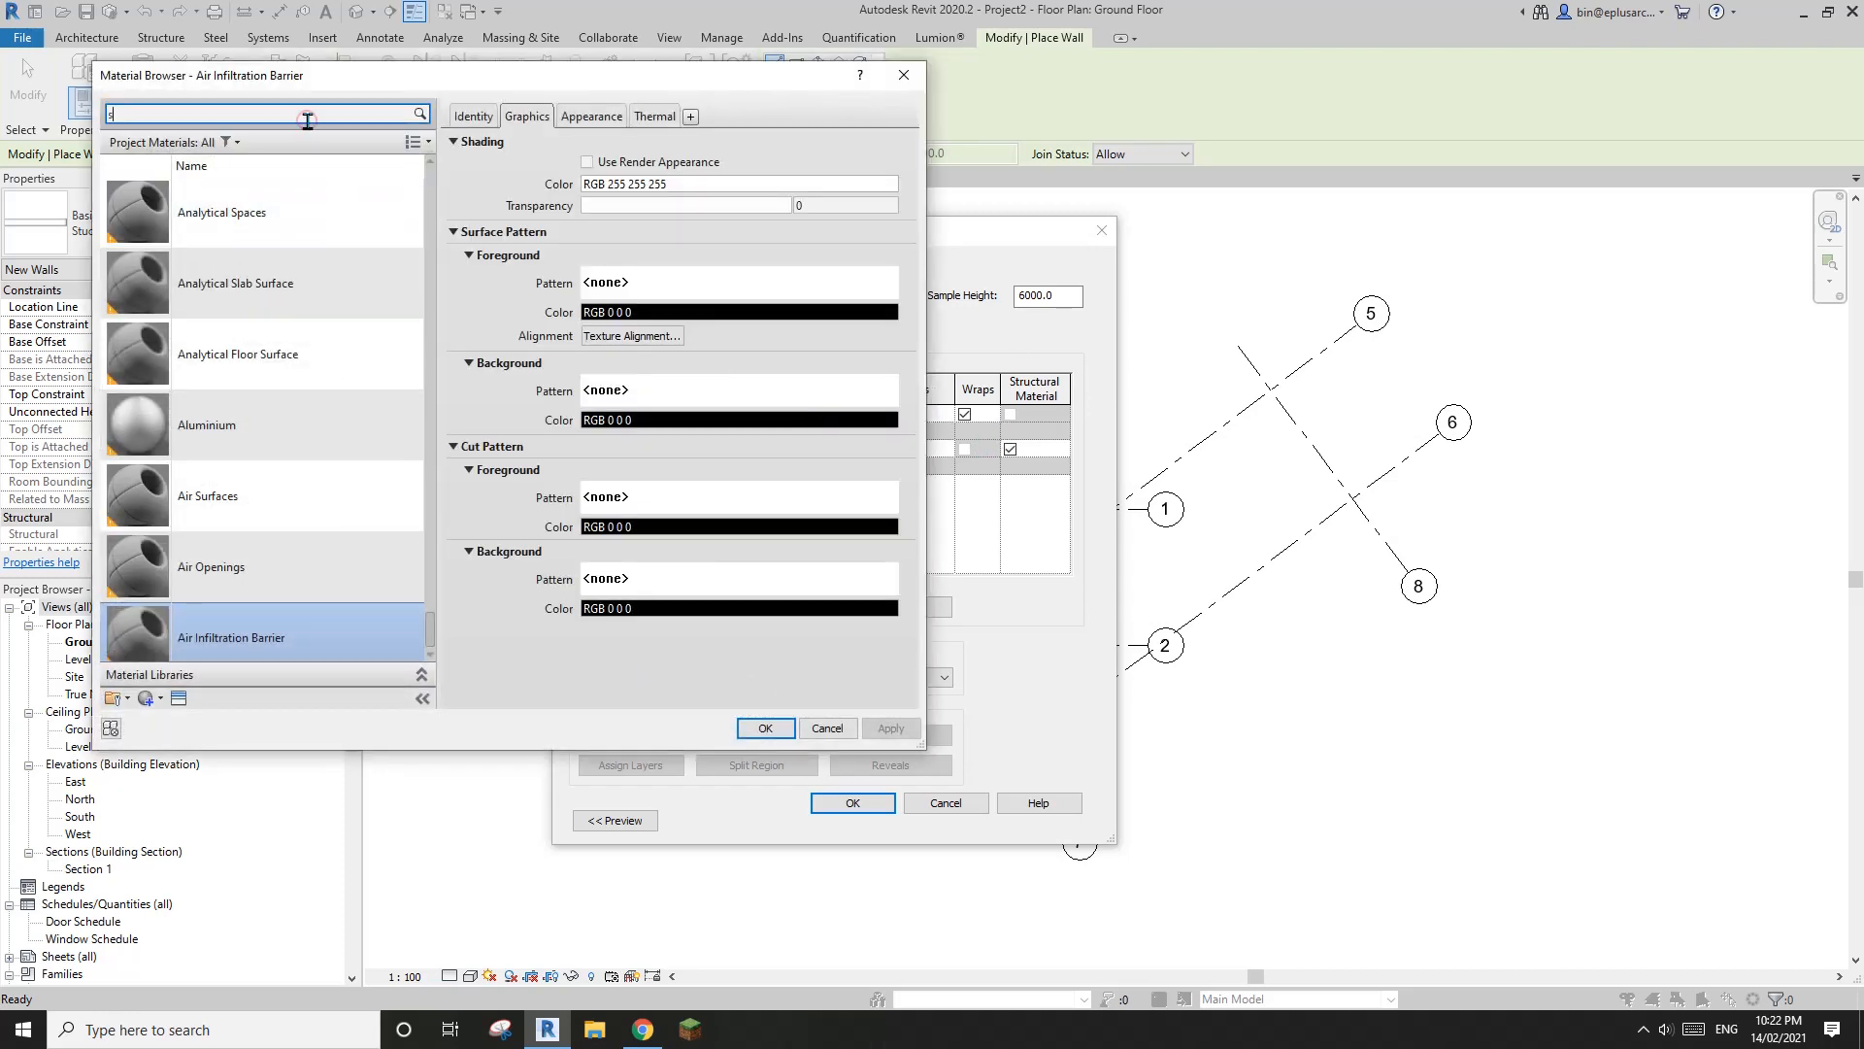
type("tud")
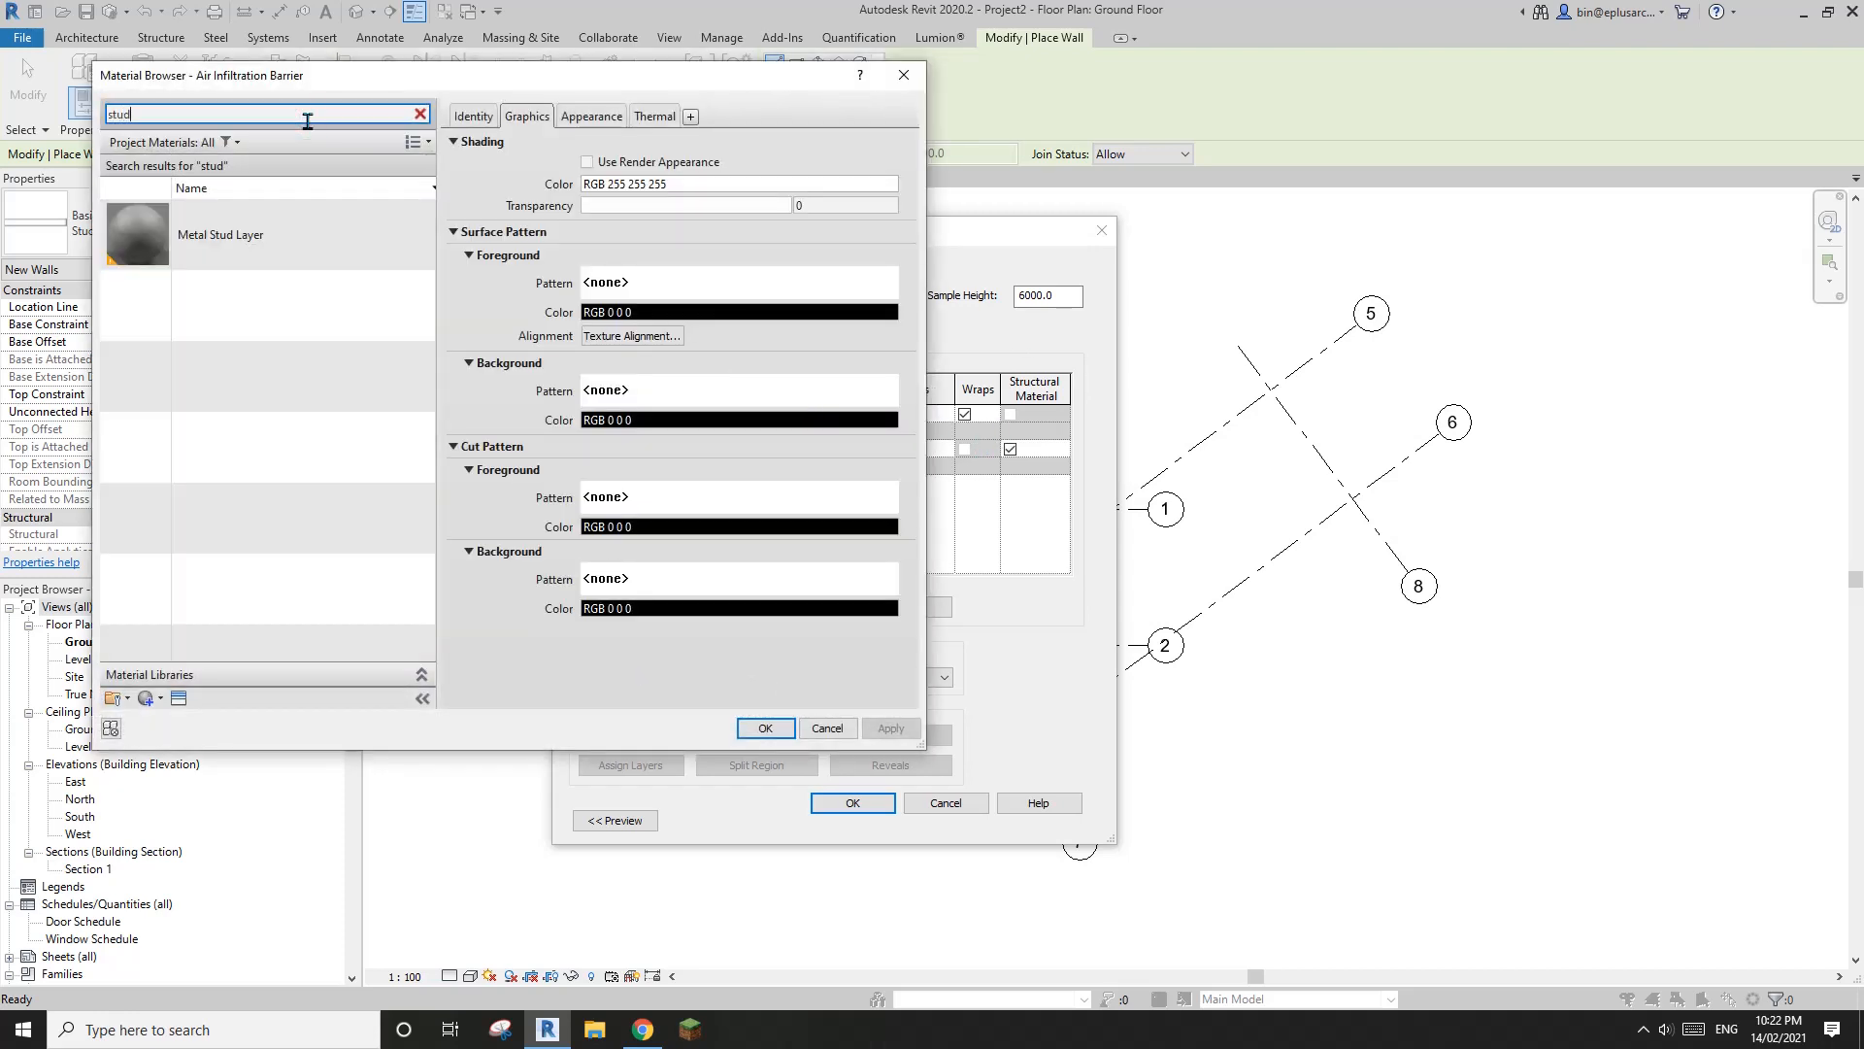
double_click(191, 241)
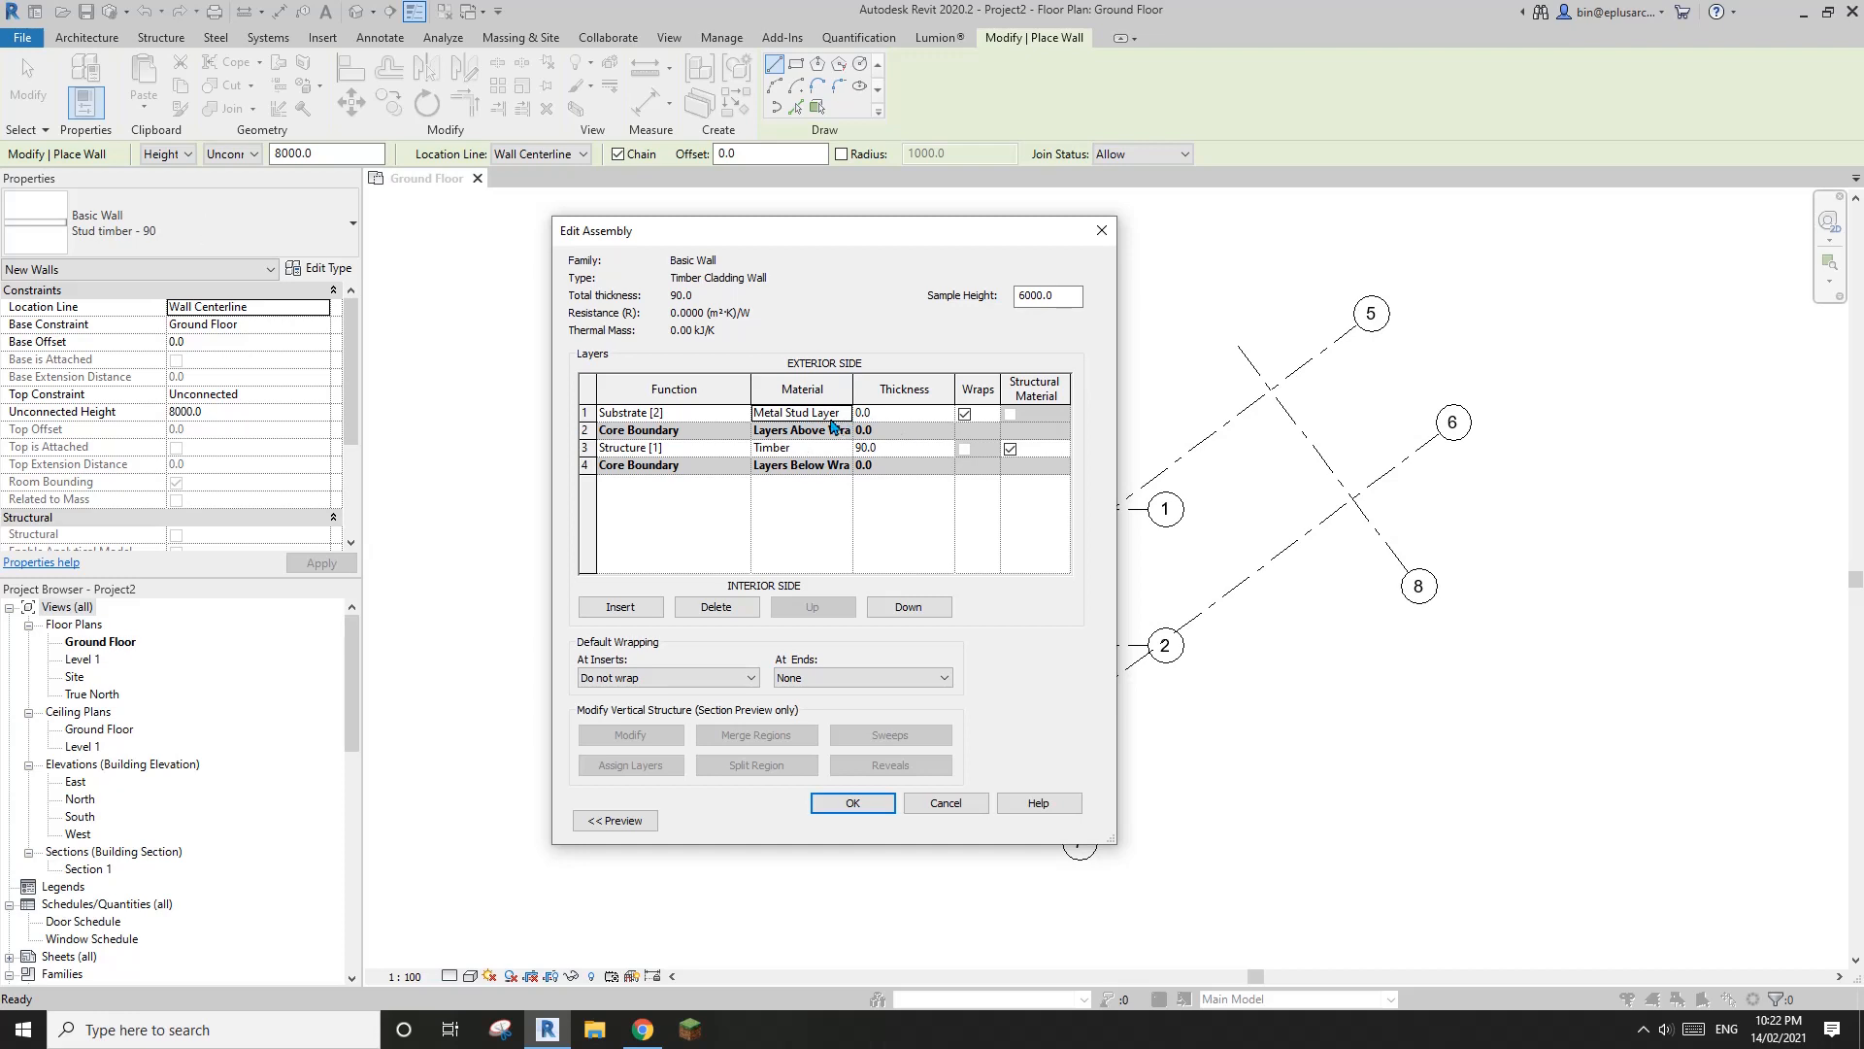
left_click(895, 415)
type("40")
Insert a new layer on the exterior side of the substrate and set its function to Finish 1 [4]
left_click(585, 413)
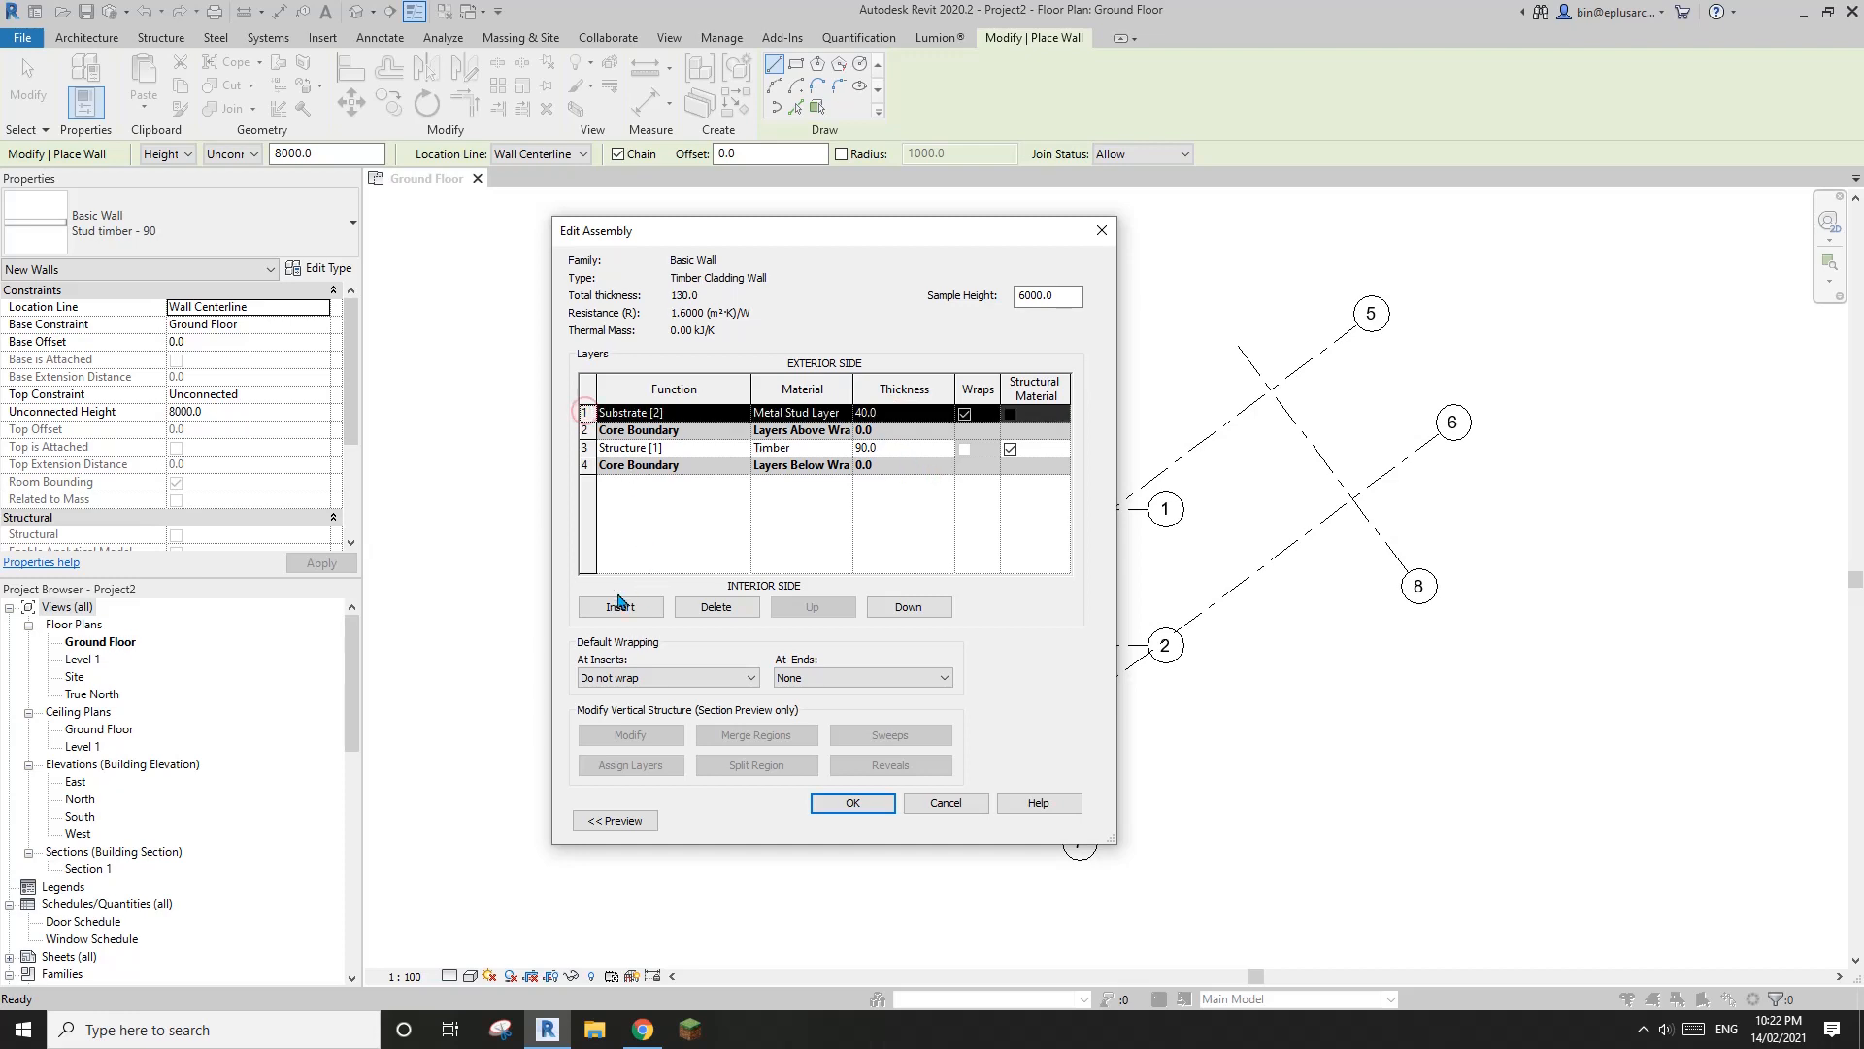
left_click(621, 607)
left_click(685, 413)
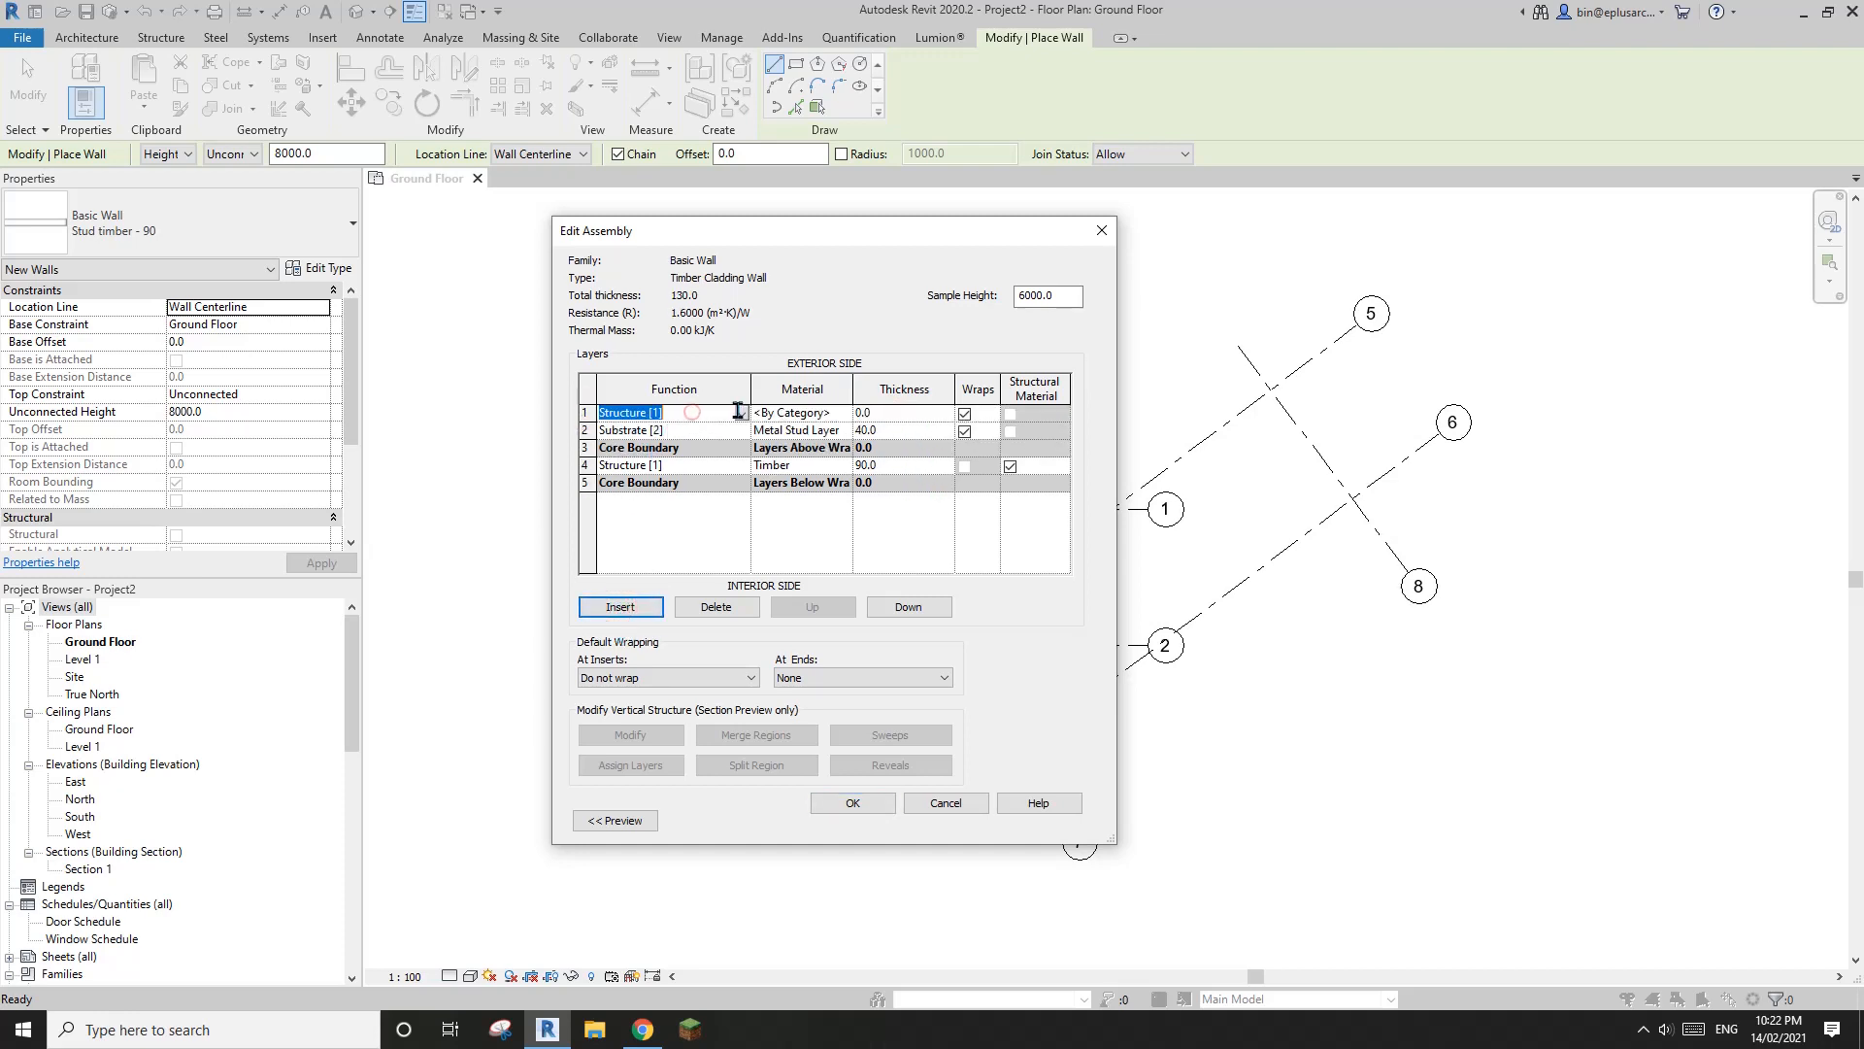
left_click(741, 413)
left_click(644, 475)
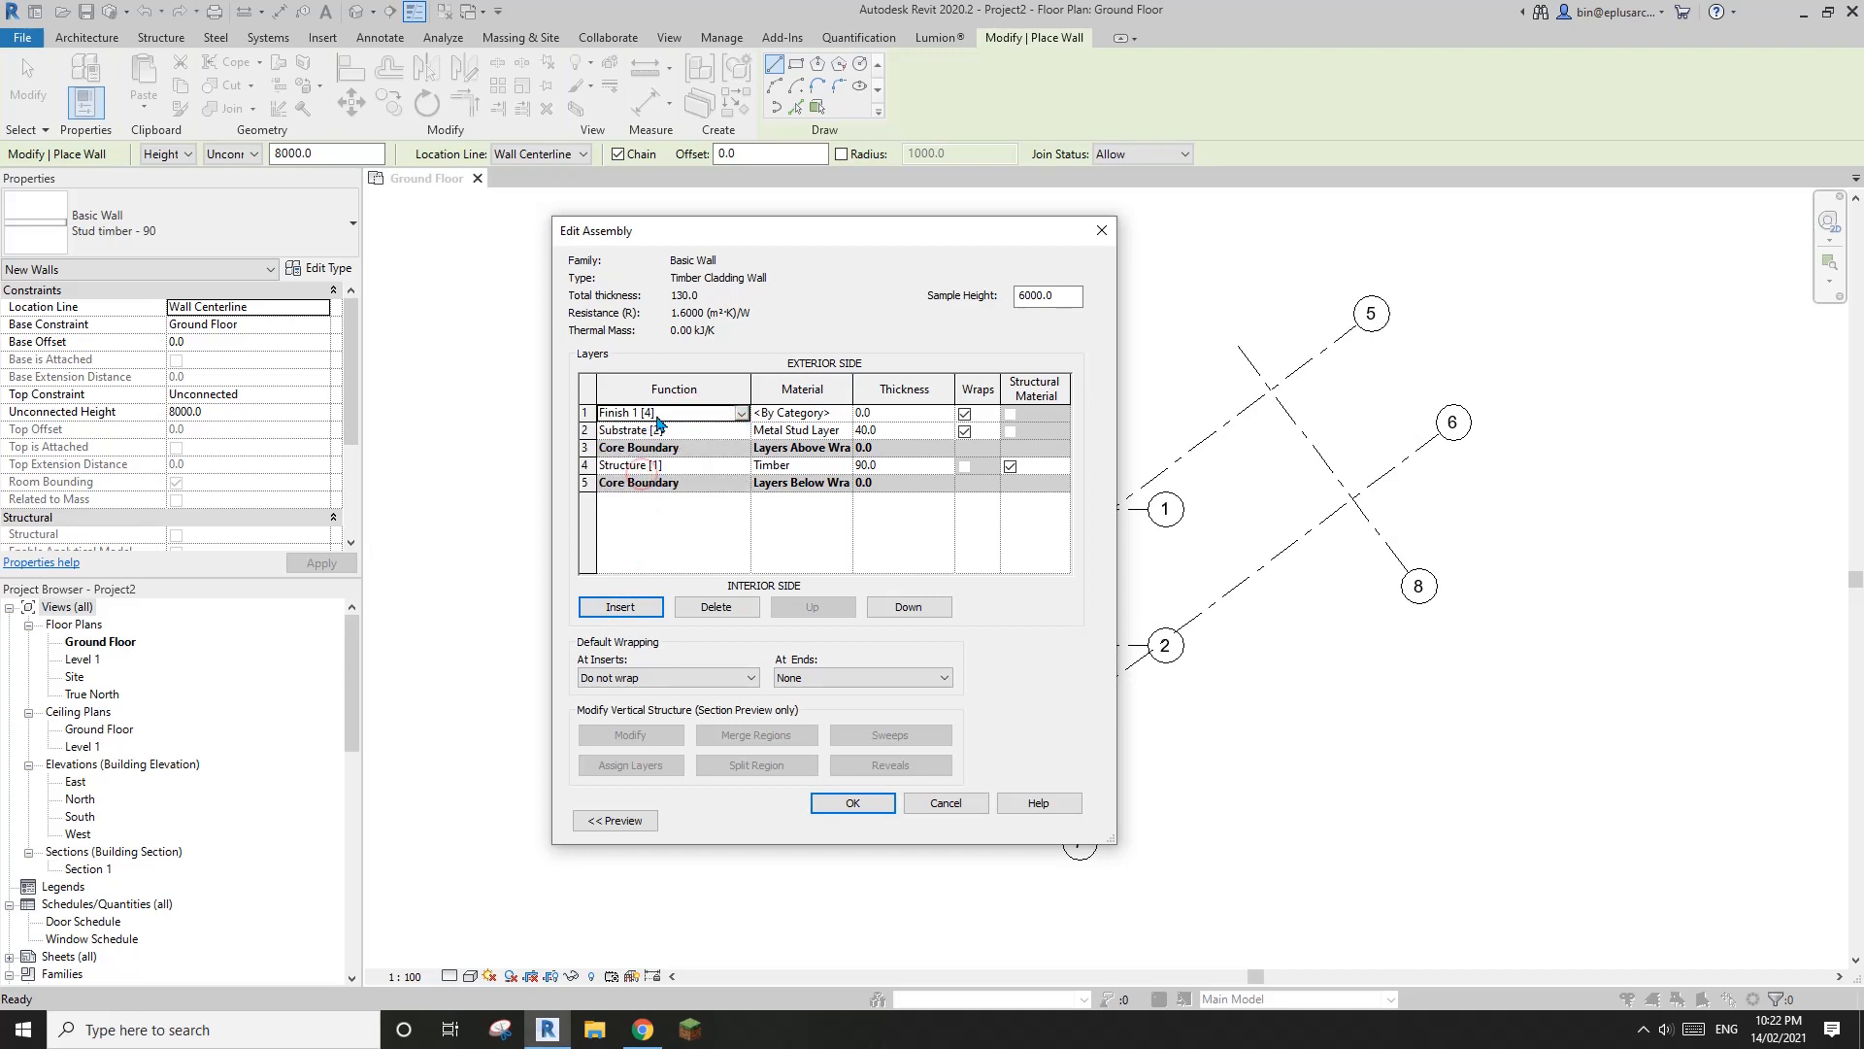
Create a new material for the Finish 1 [4] layer and rename it Timber Cladding
left_click(821, 418)
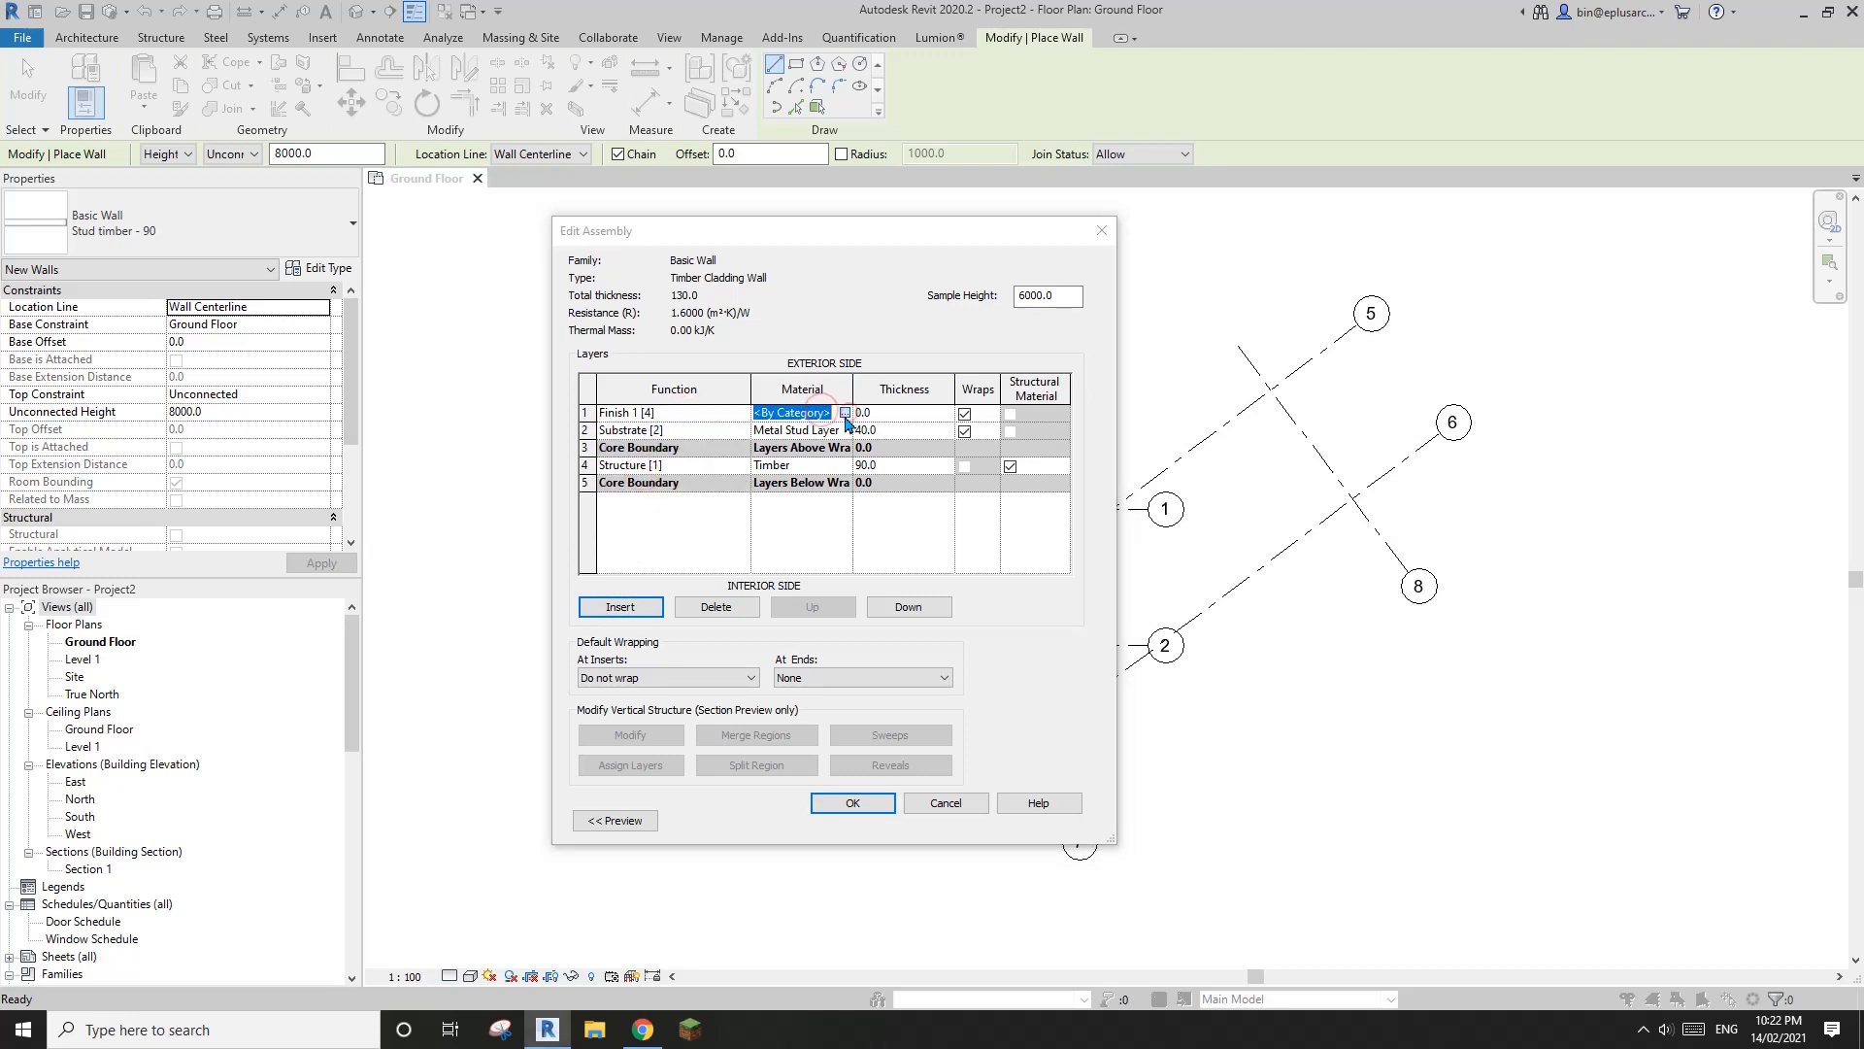
left_click(844, 412)
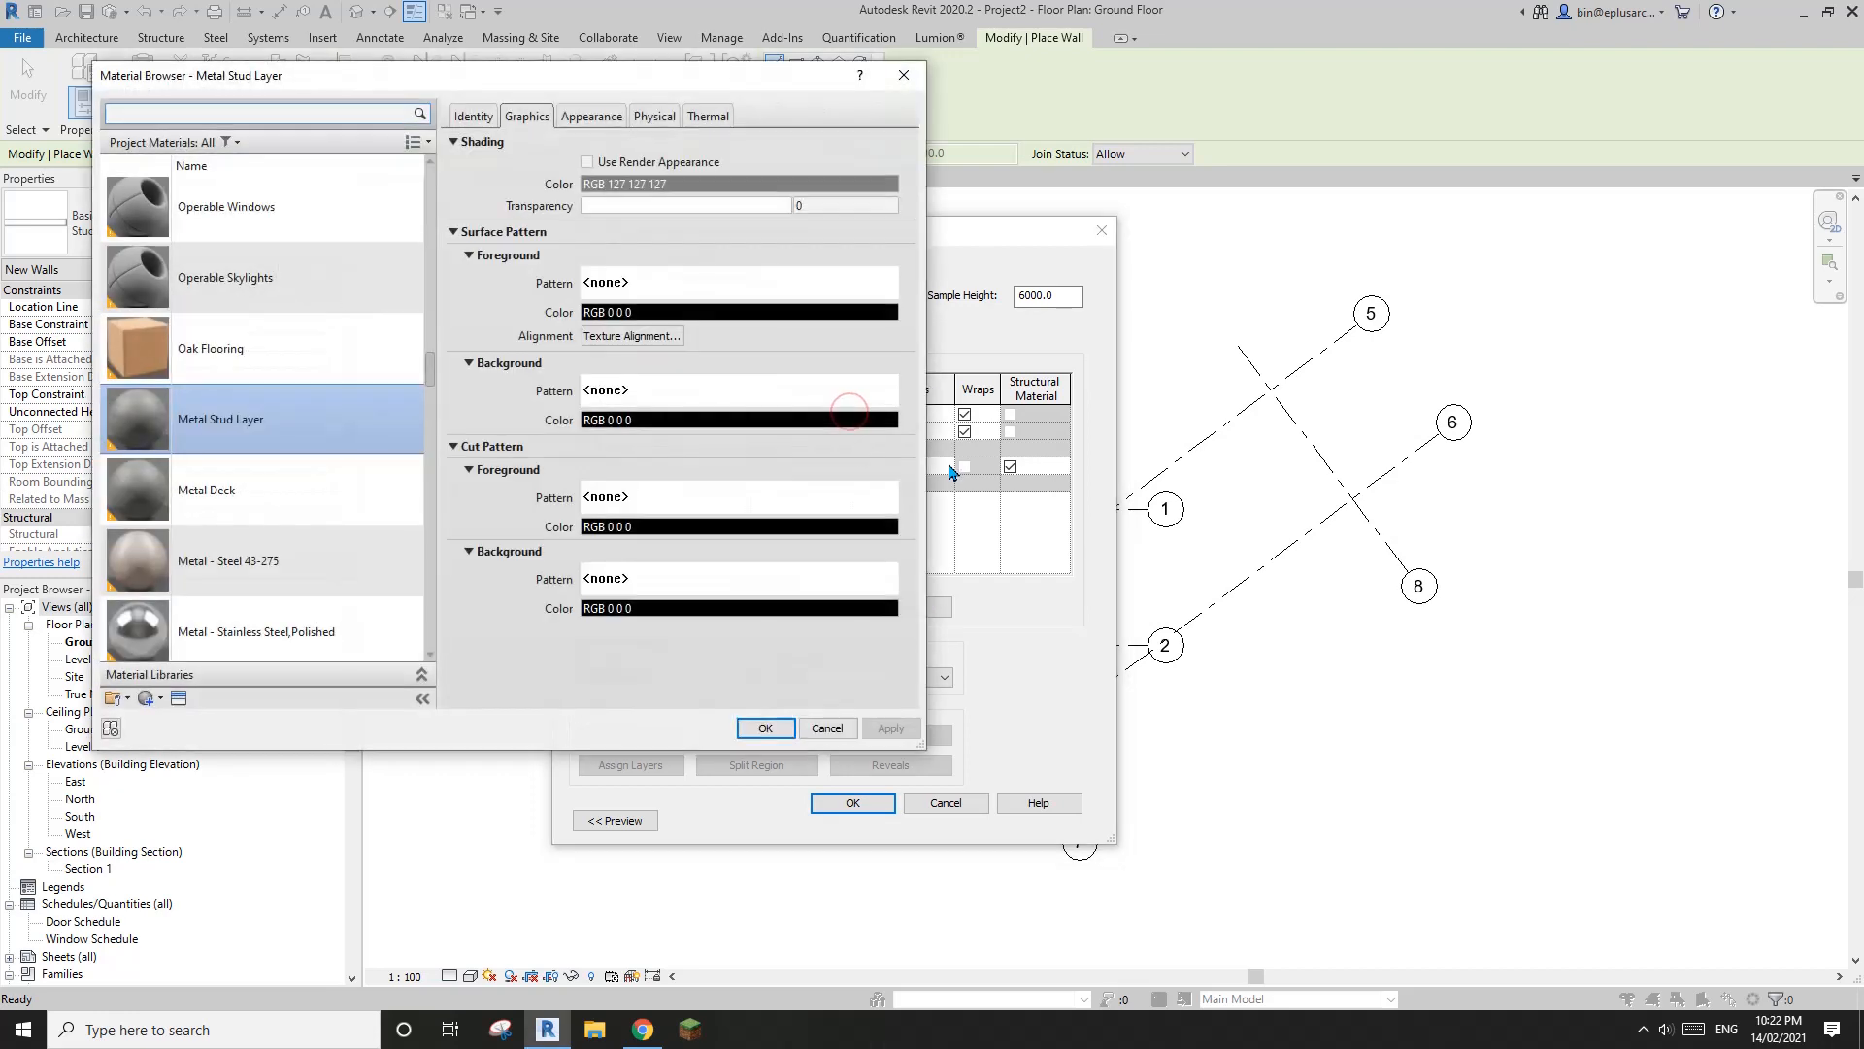
left_click(145, 697)
left_click(190, 719)
right_click(330, 427)
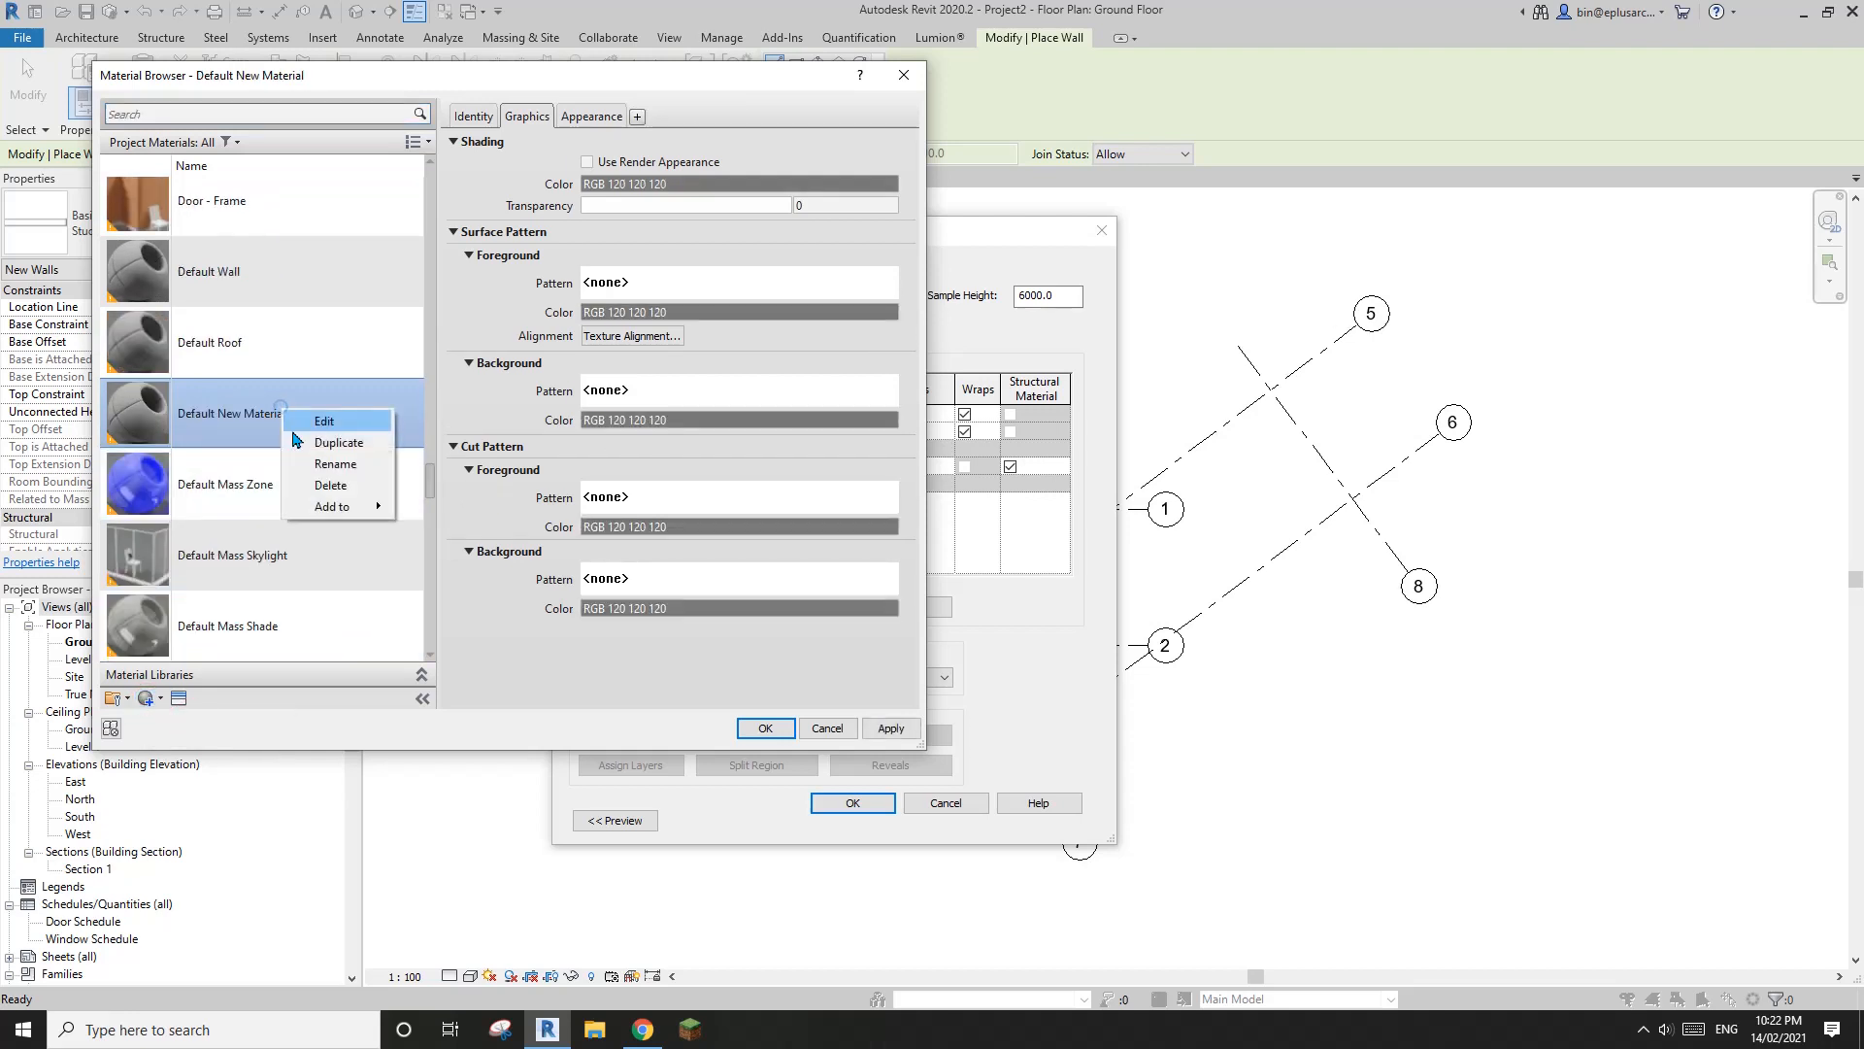
left_click(340, 472)
type("Timber Cladding")
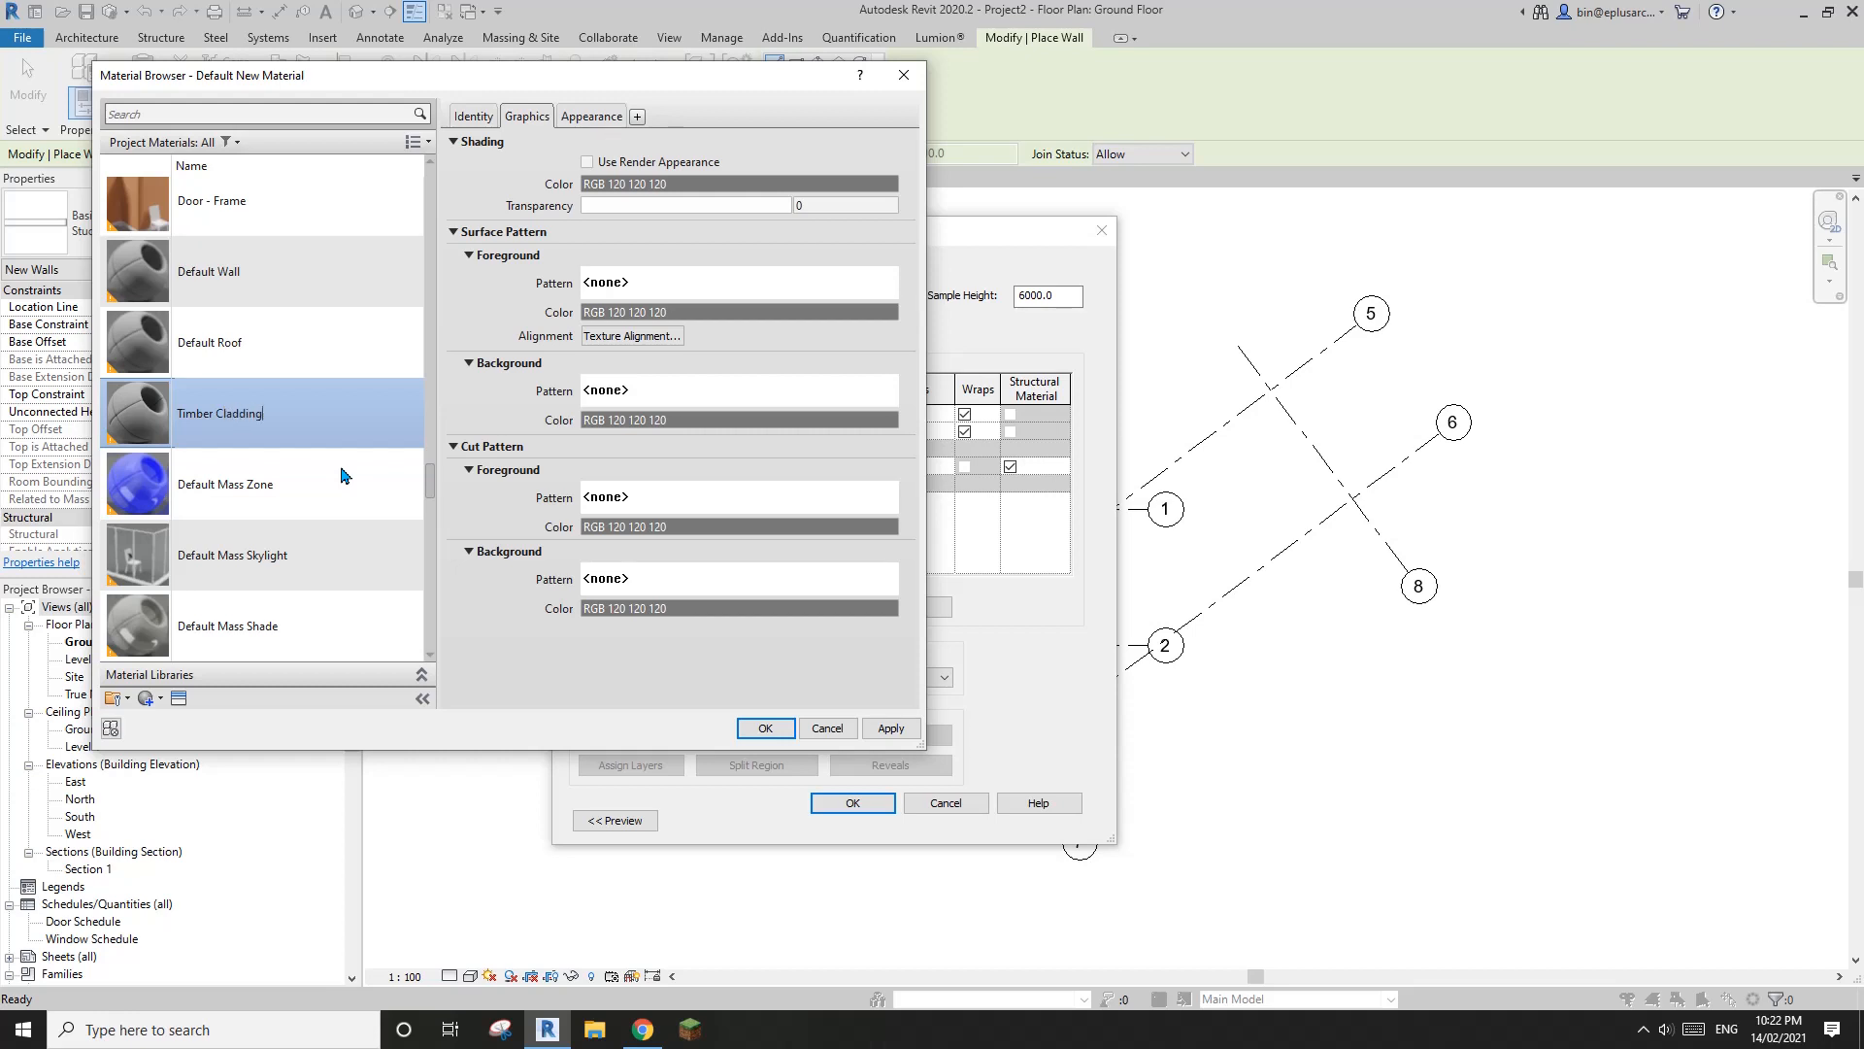
Start replacing the Timber Cladding material's appearance asset and list the Wood flooring assets of the Appearance Library
left_click(589, 116)
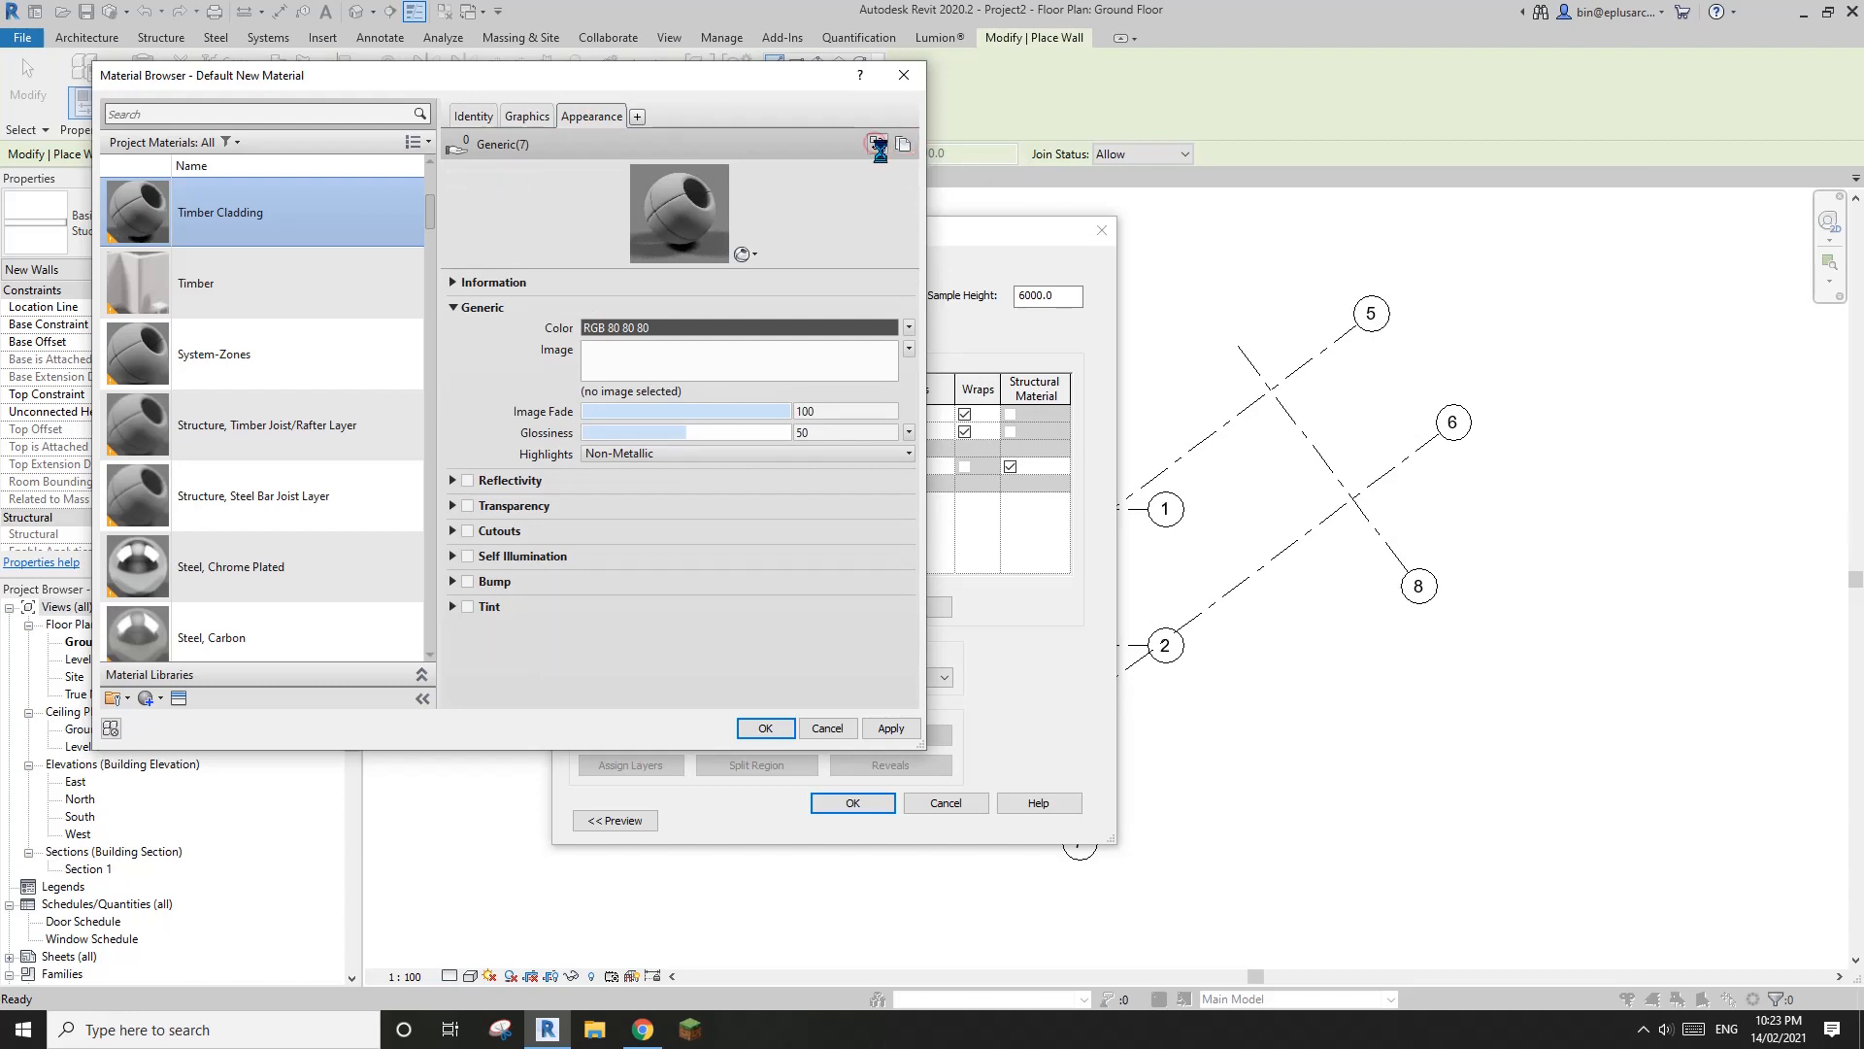
left_click(875, 145)
left_click_drag(1201, 188, 1177, 141)
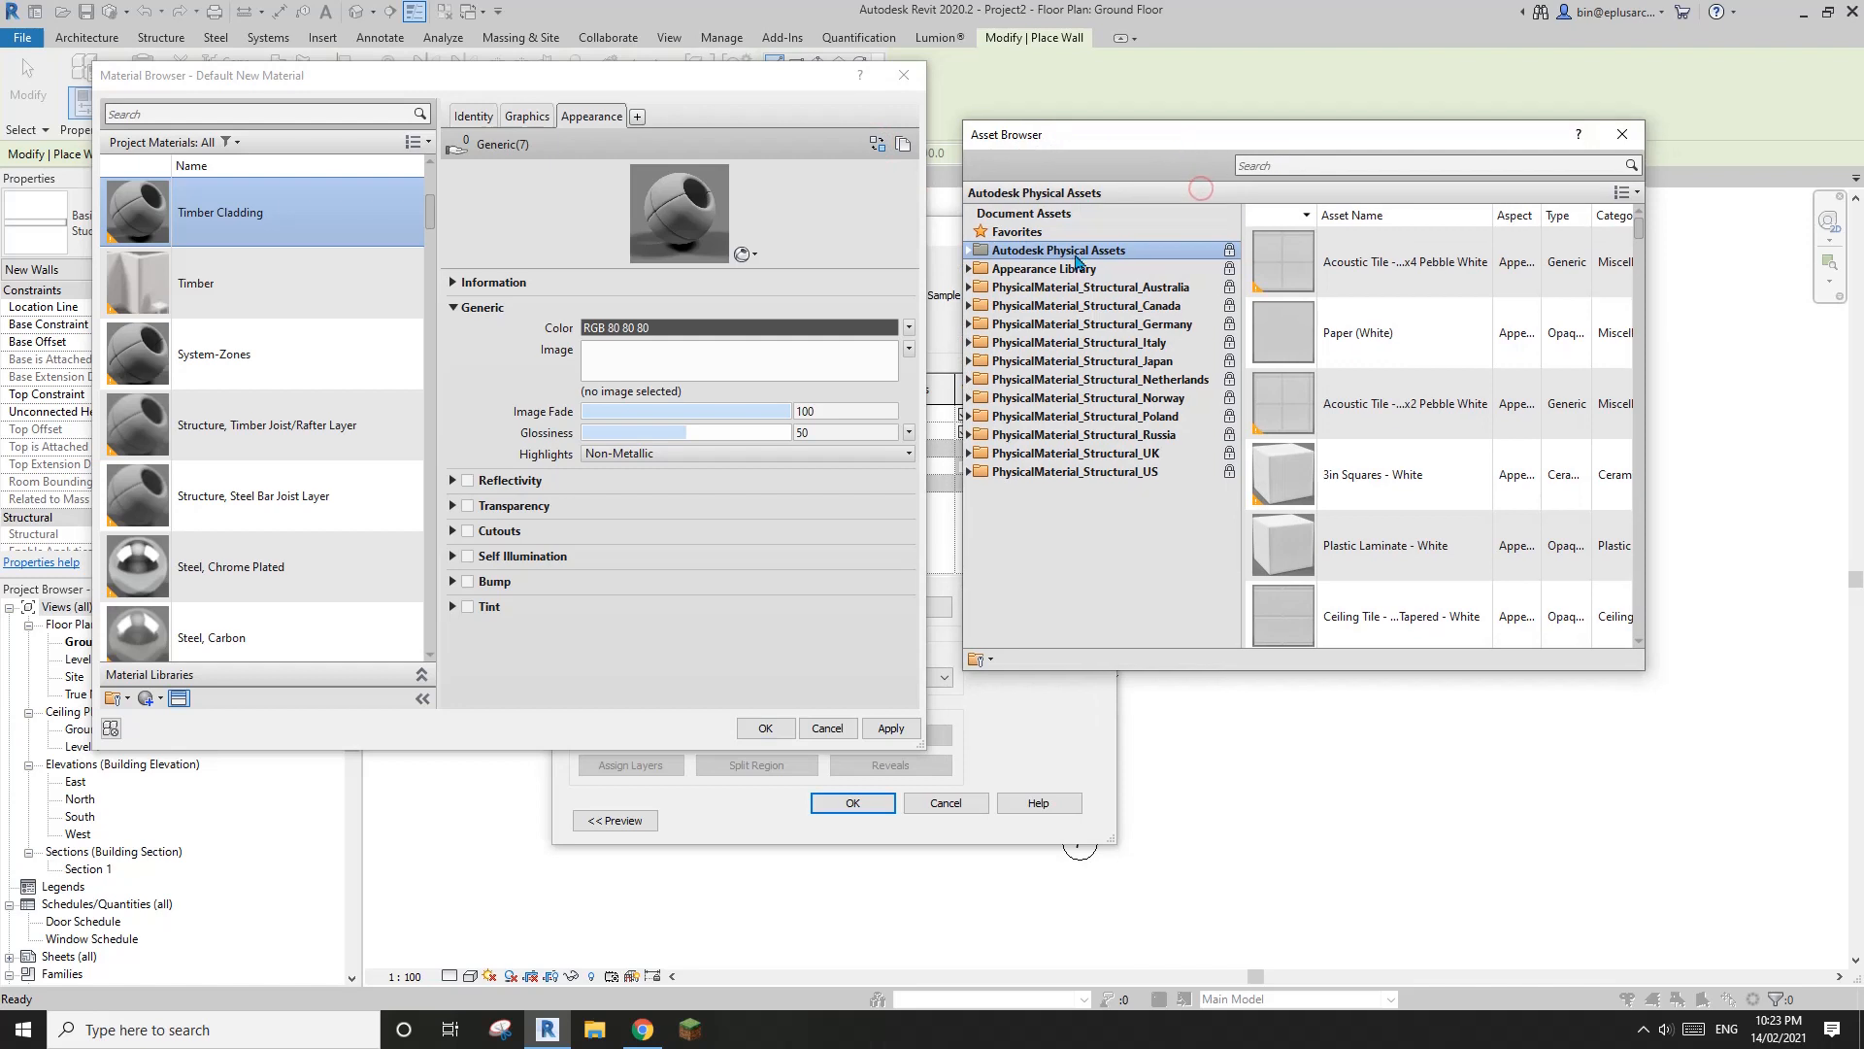
left_click(969, 269)
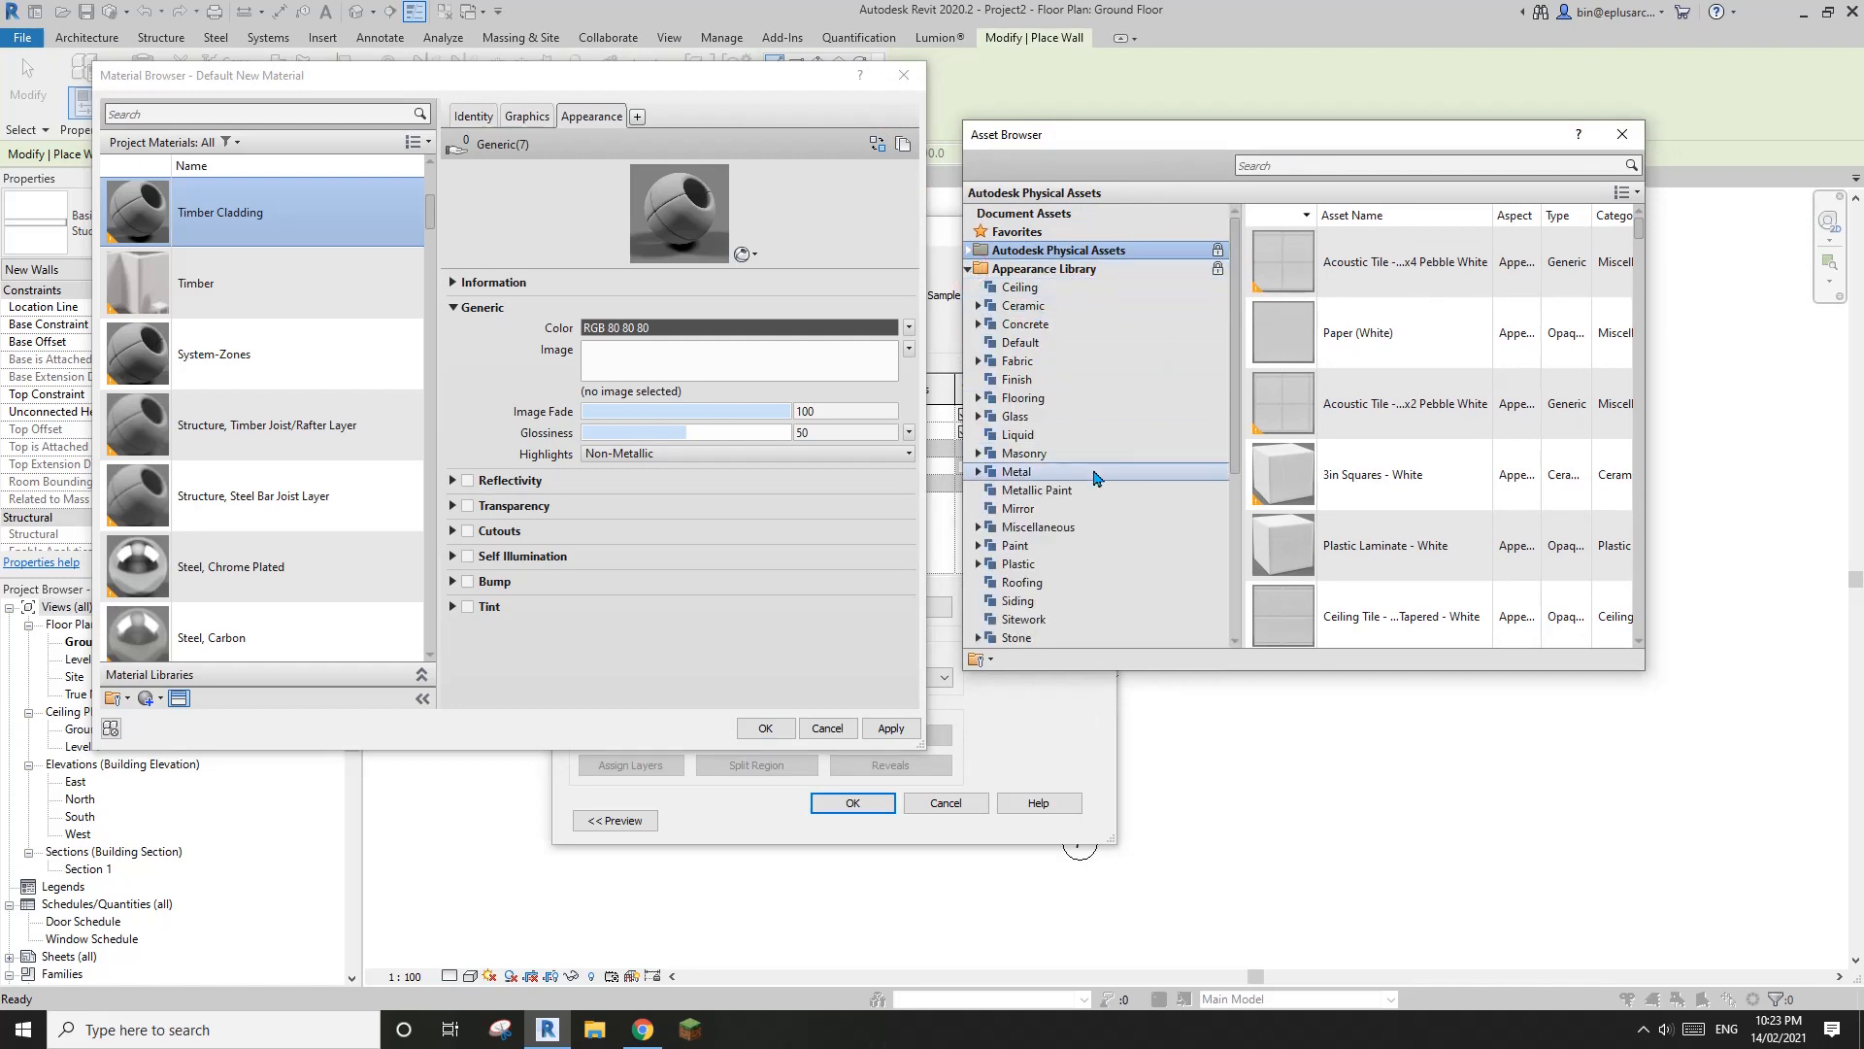
scroll(1068, 596, "down", 2)
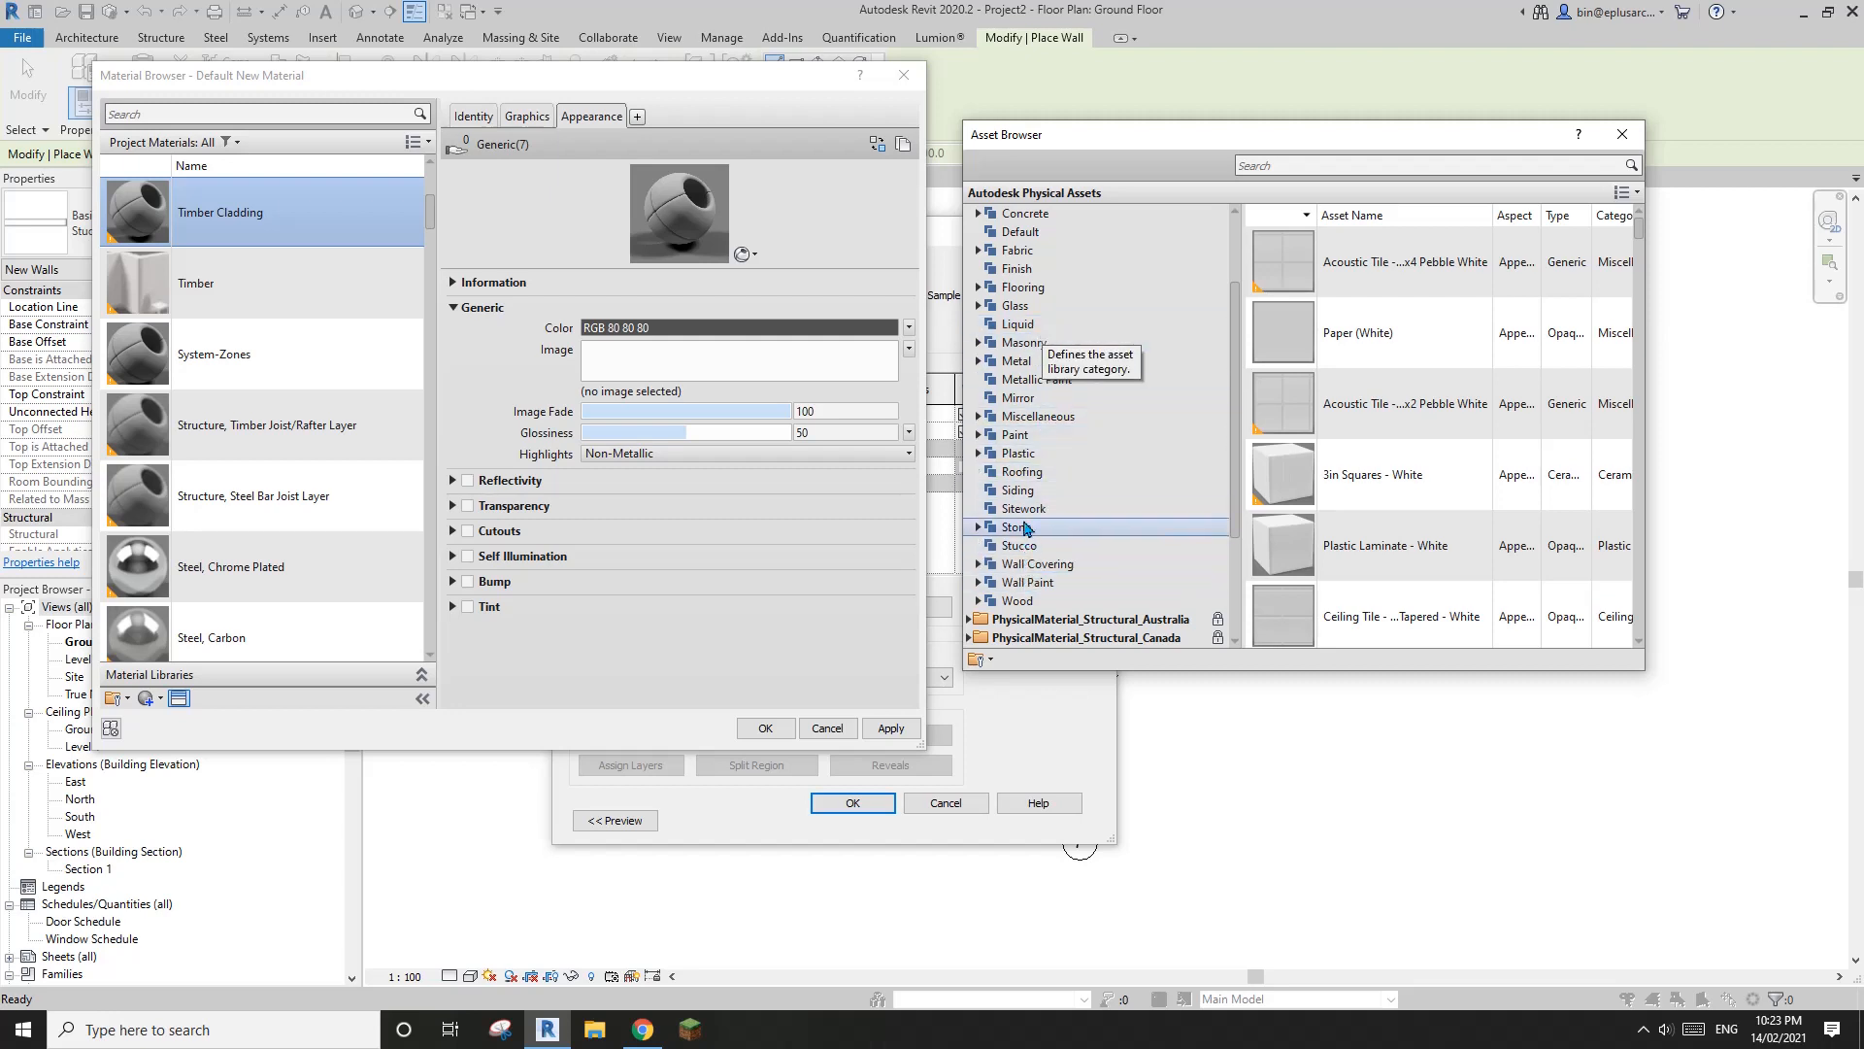
scroll(1036, 425, "up", 1)
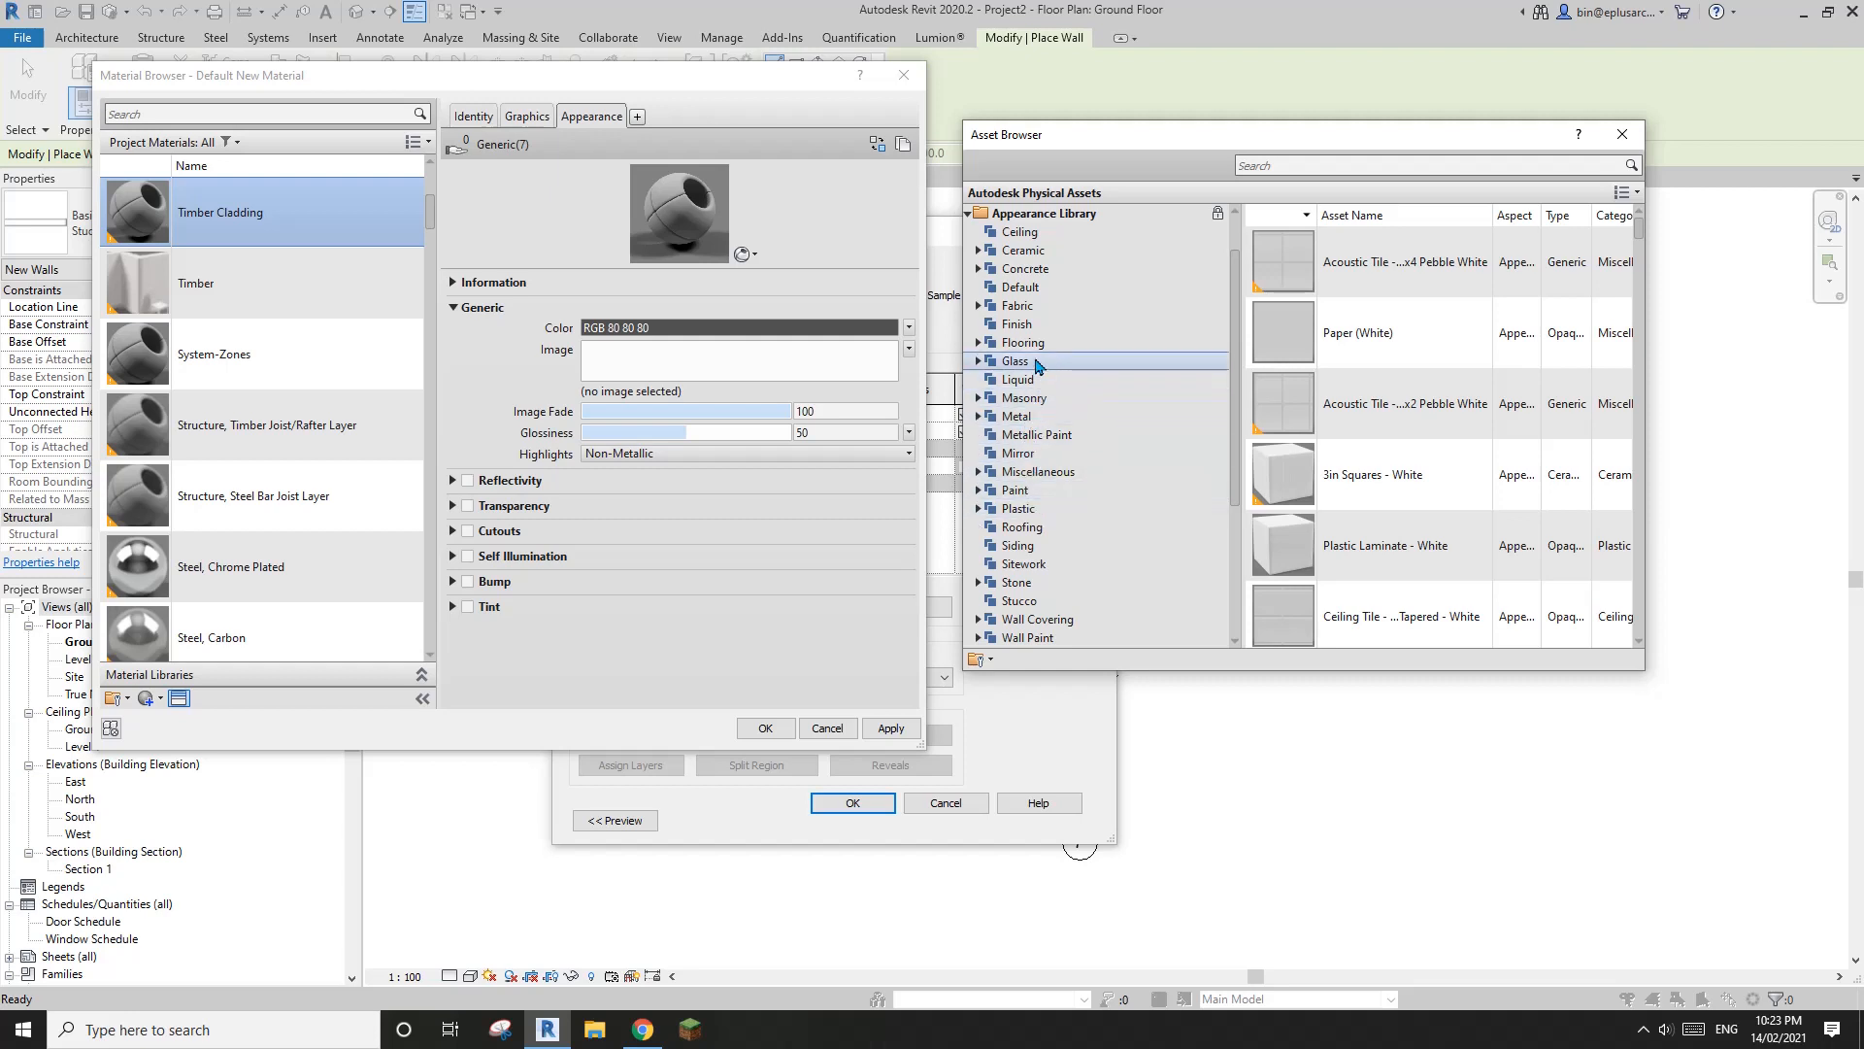
left_click(977, 343)
left_click(1026, 434)
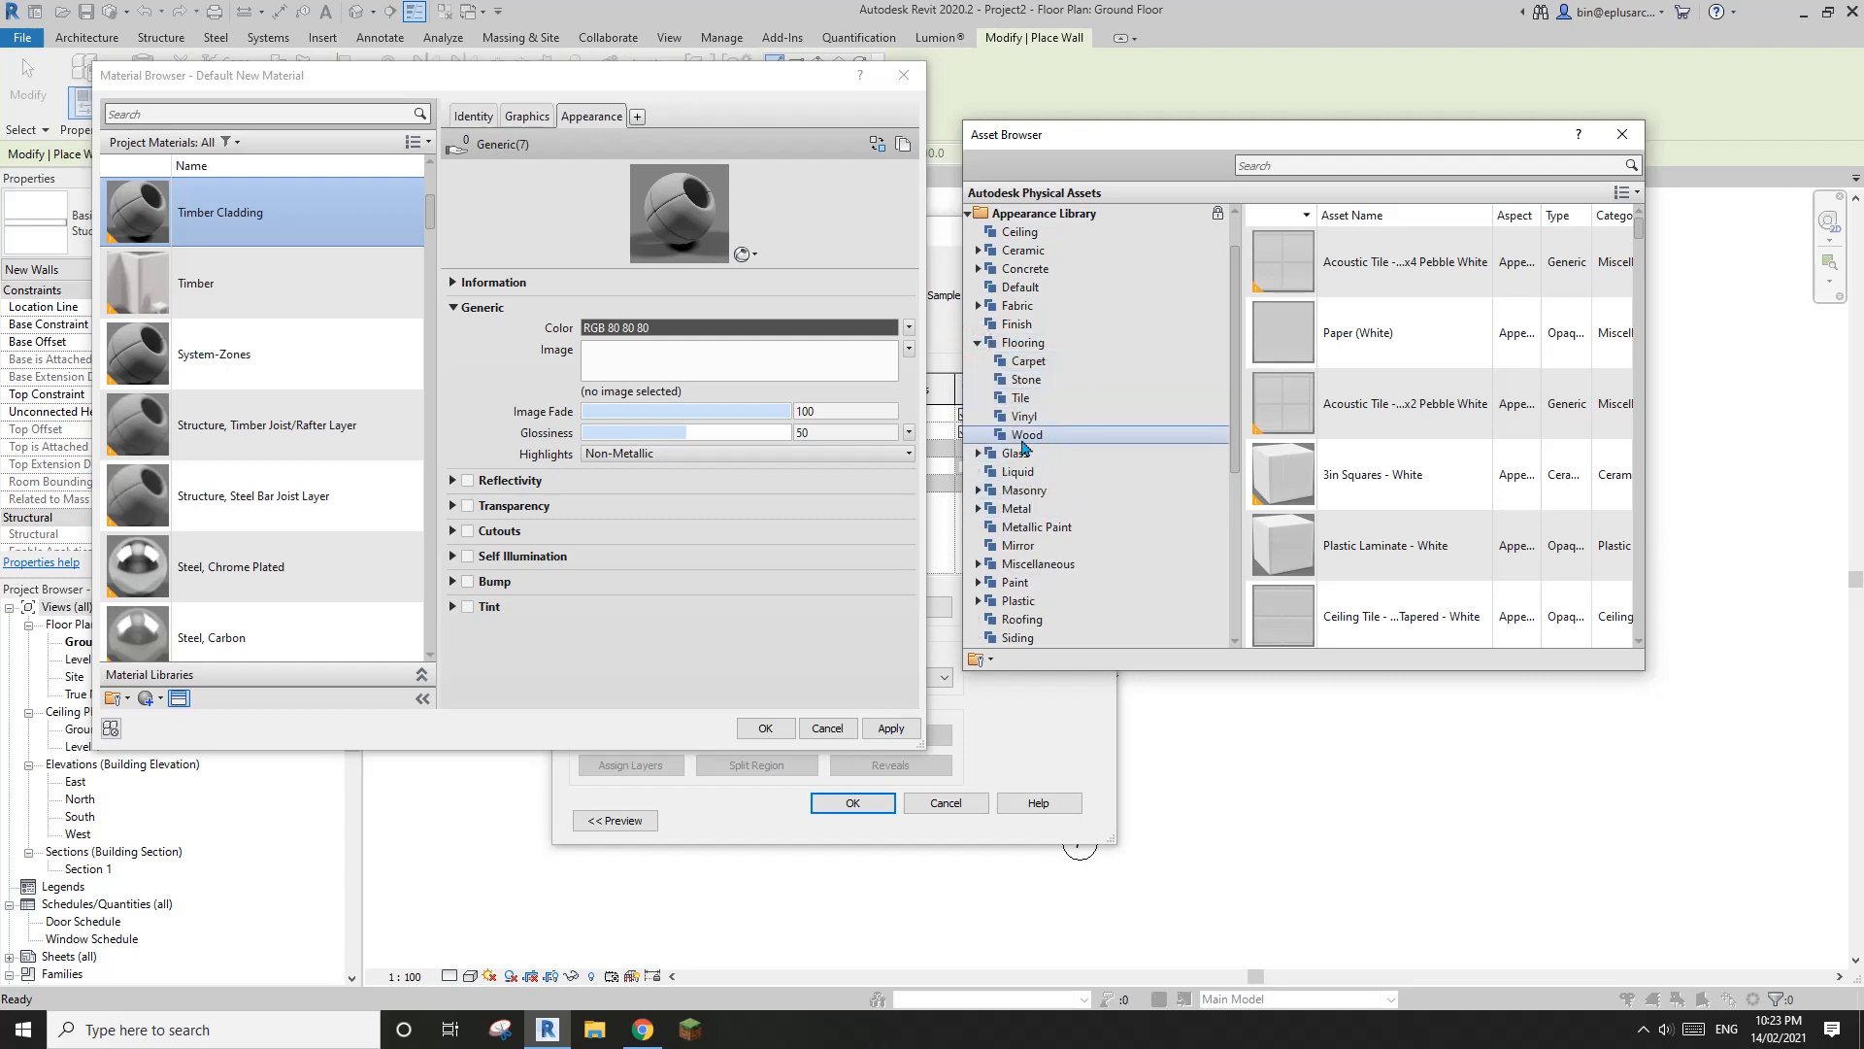
Browse the wood flooring assets and replace the Timber Cladding appearance with Flooring - Walnut
scroll(1645, 243, "down", 1)
left_click_drag(1645, 242, 1648, 602)
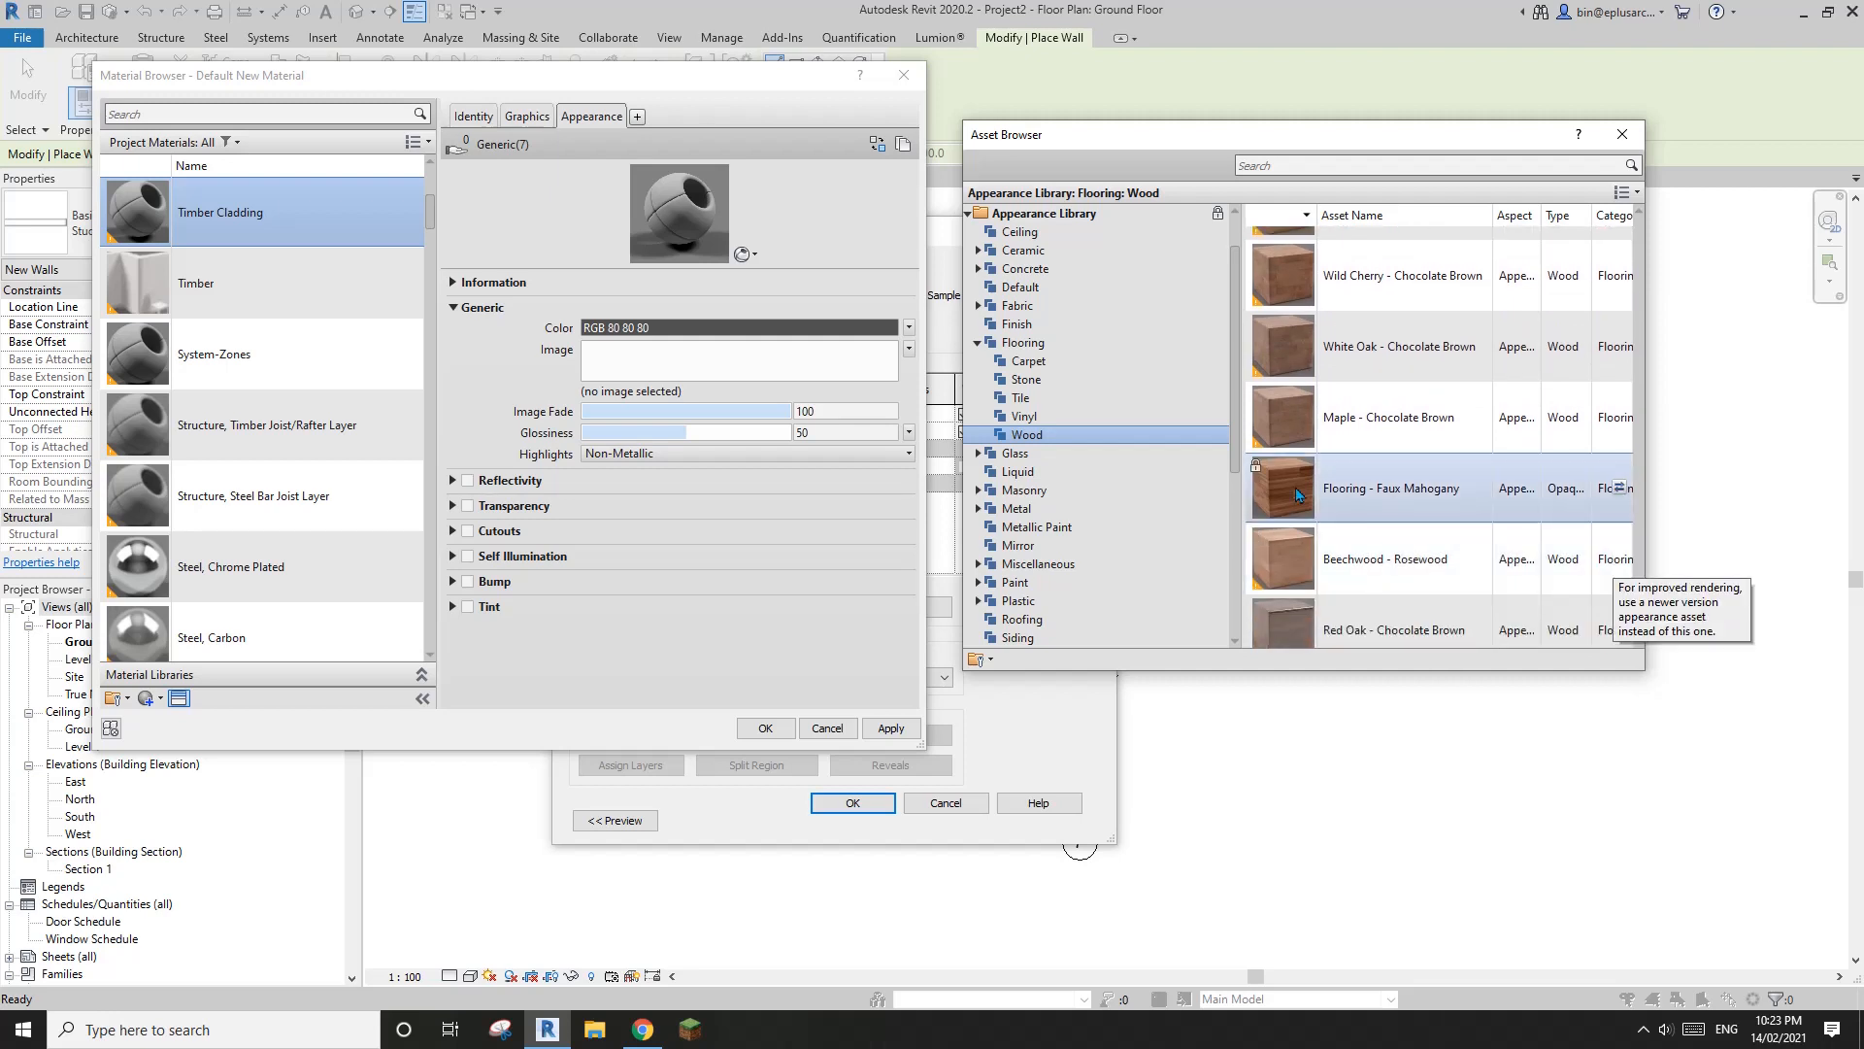
scroll(1323, 483, "down", 4)
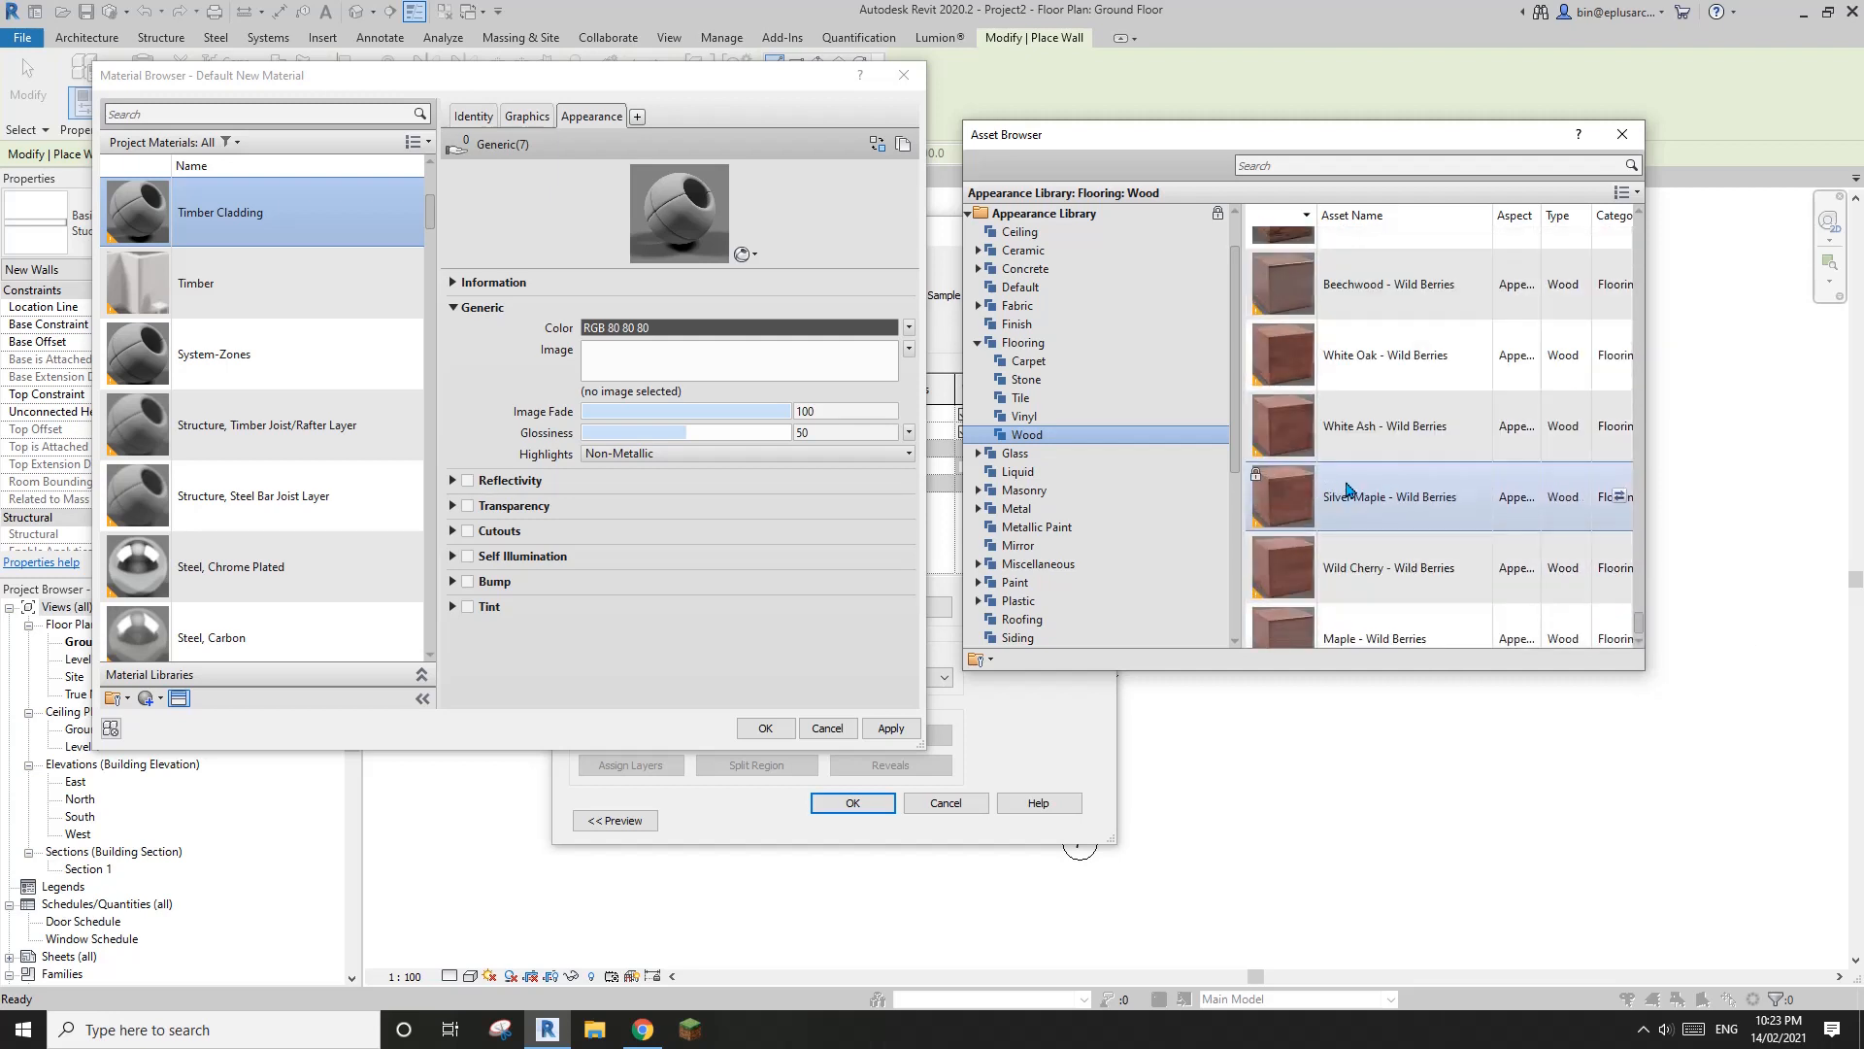
scroll(1398, 507, "up", 3)
scroll(1435, 524, "up", 3)
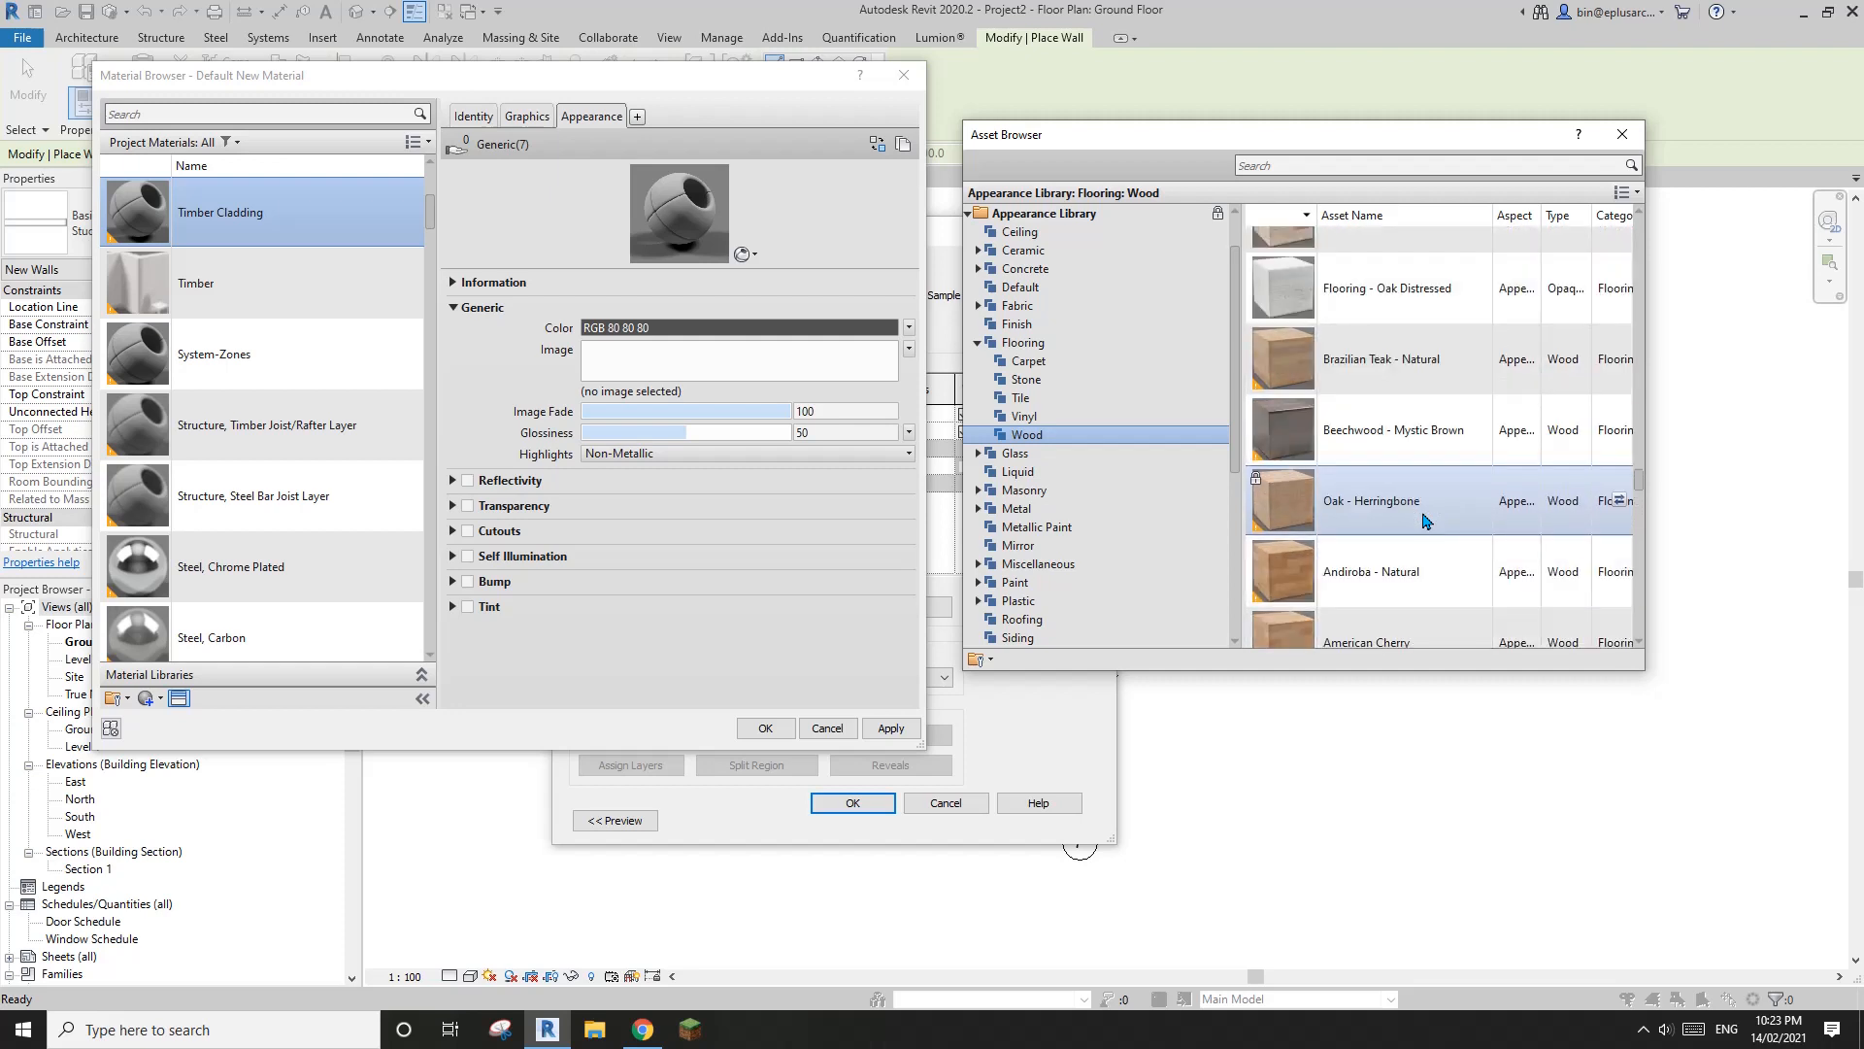
scroll(1406, 394, "up", 1)
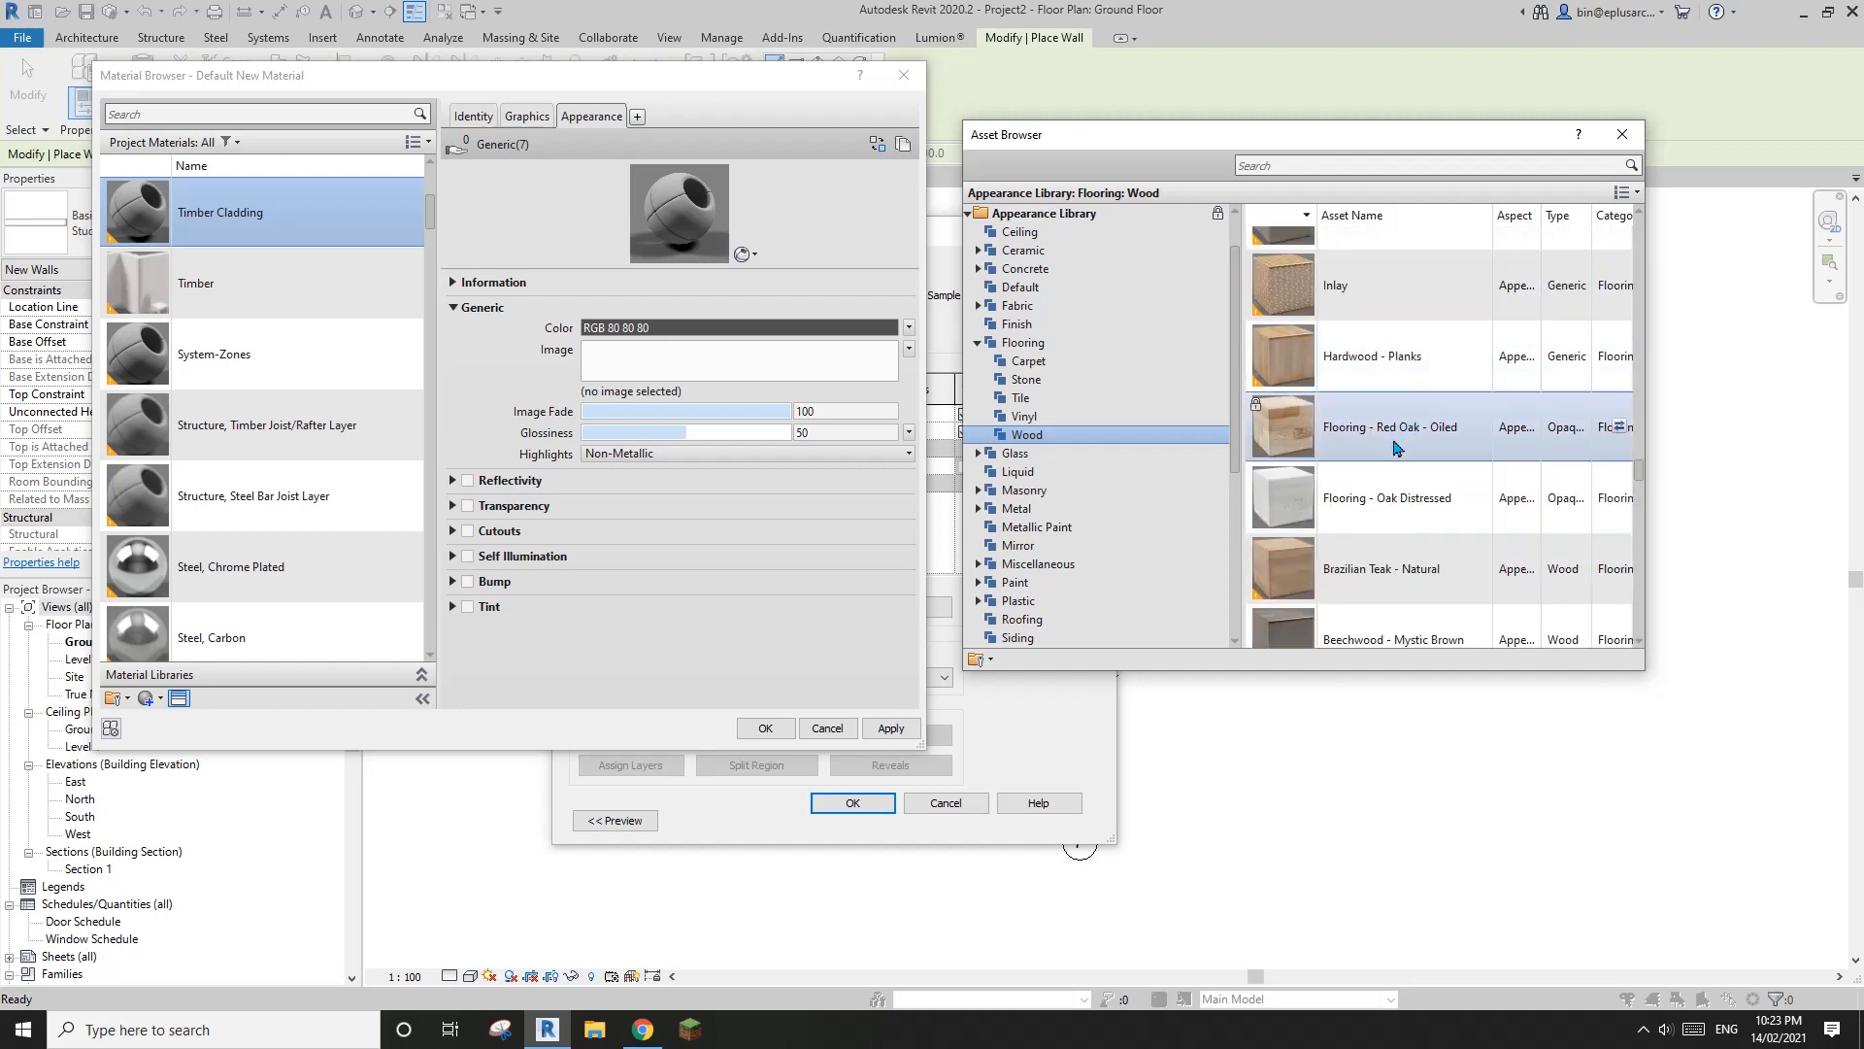
scroll(1375, 496, "down", 1)
scroll(1360, 501, "down", 4)
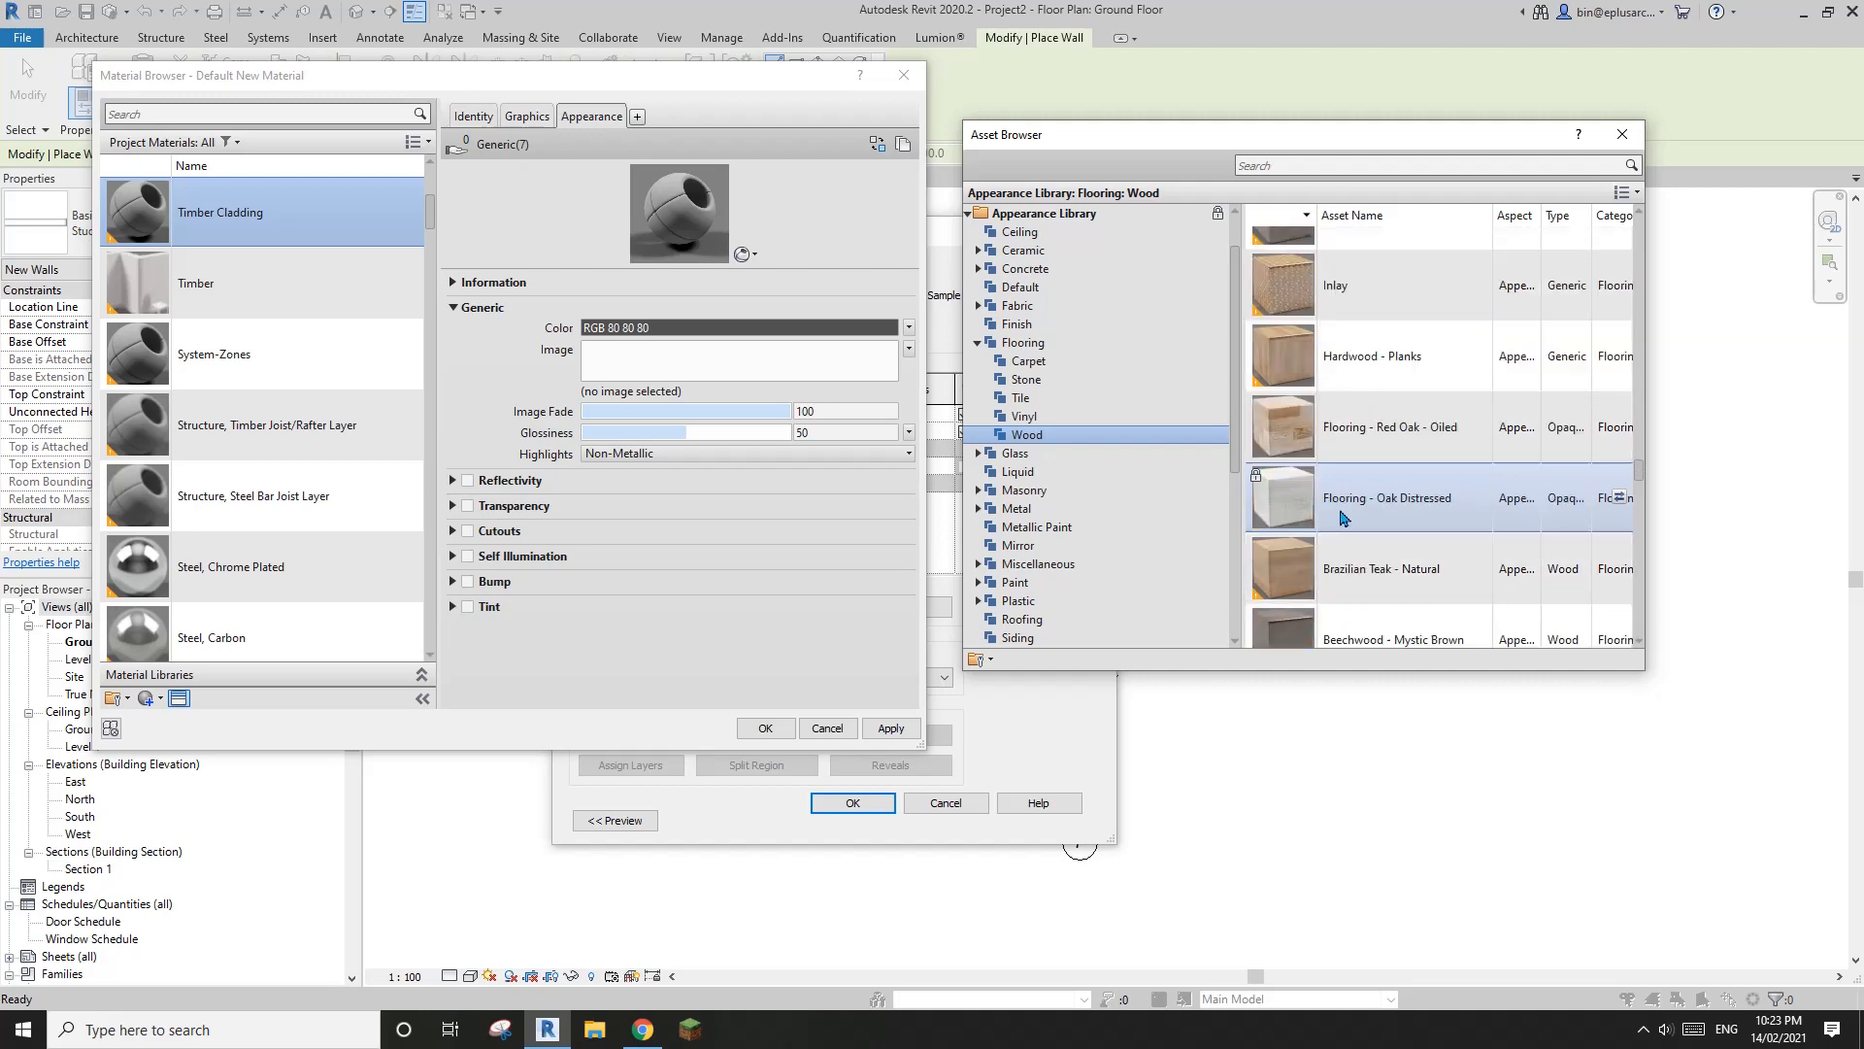
scroll(1350, 519, "up", 5)
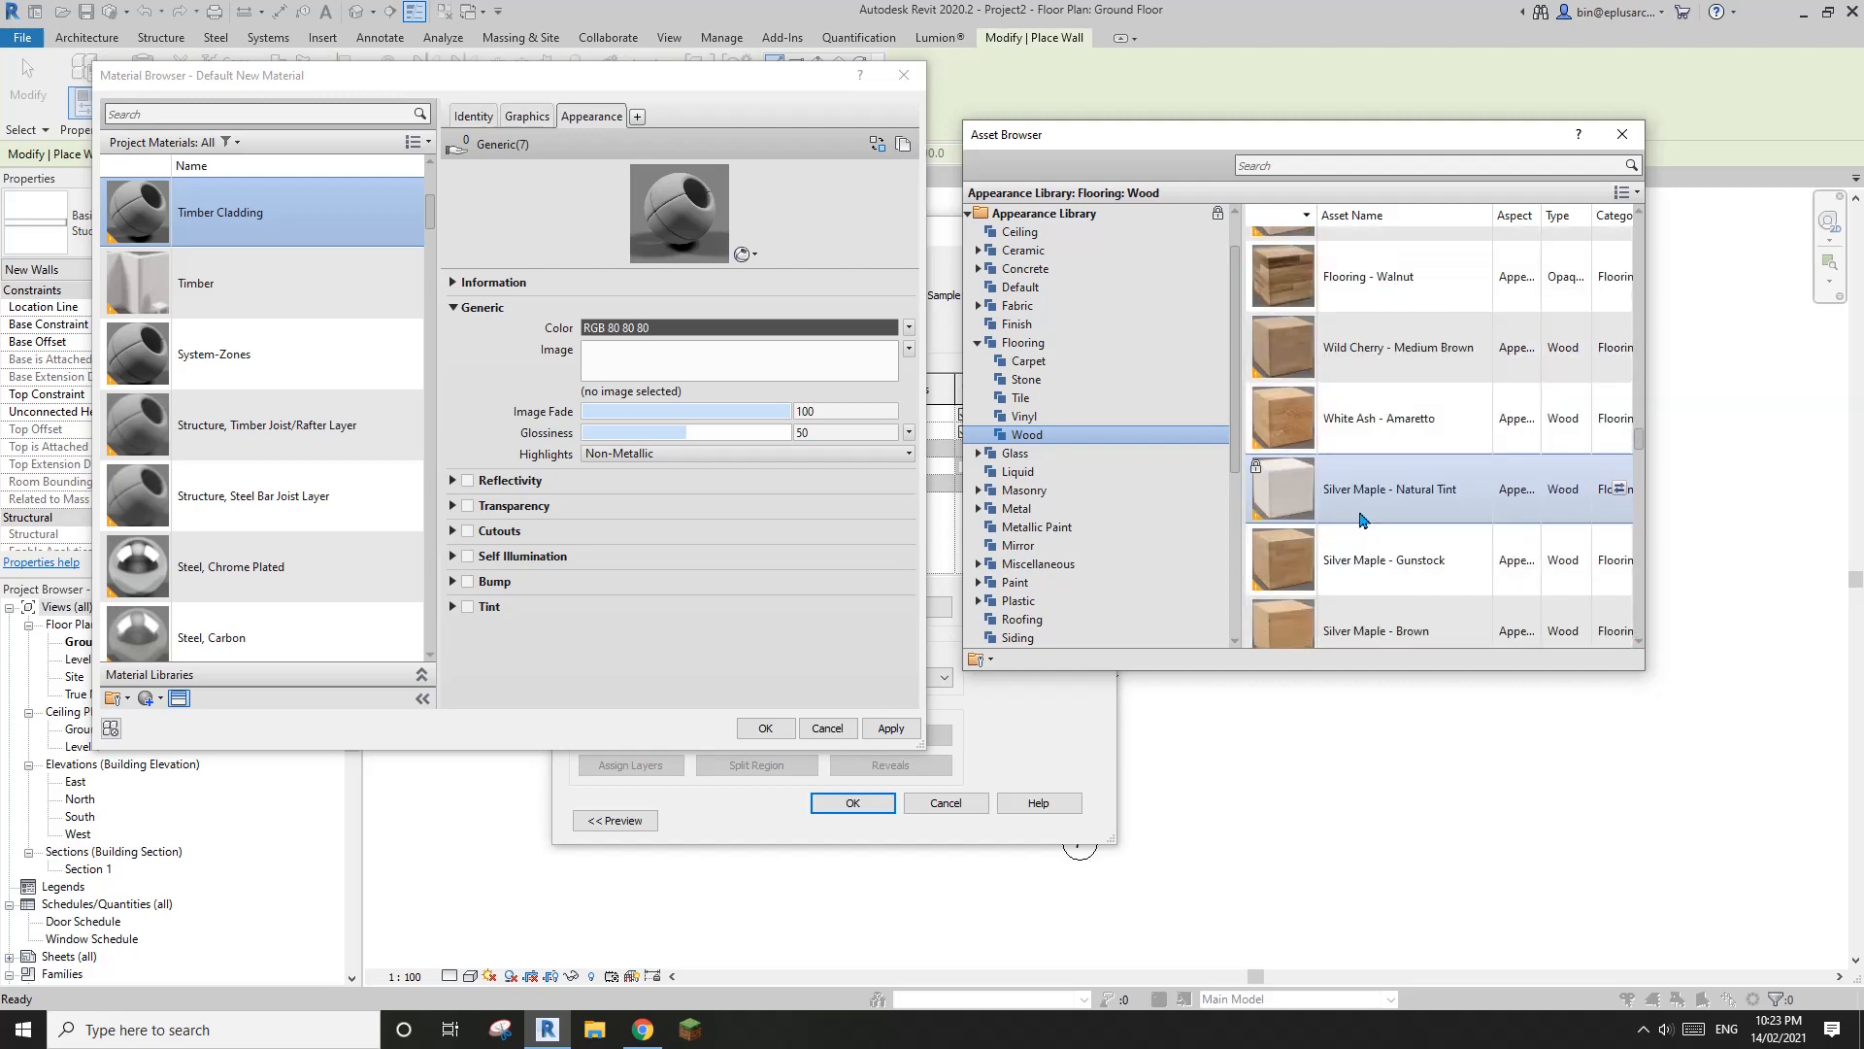
scroll(1364, 519, "up", 5)
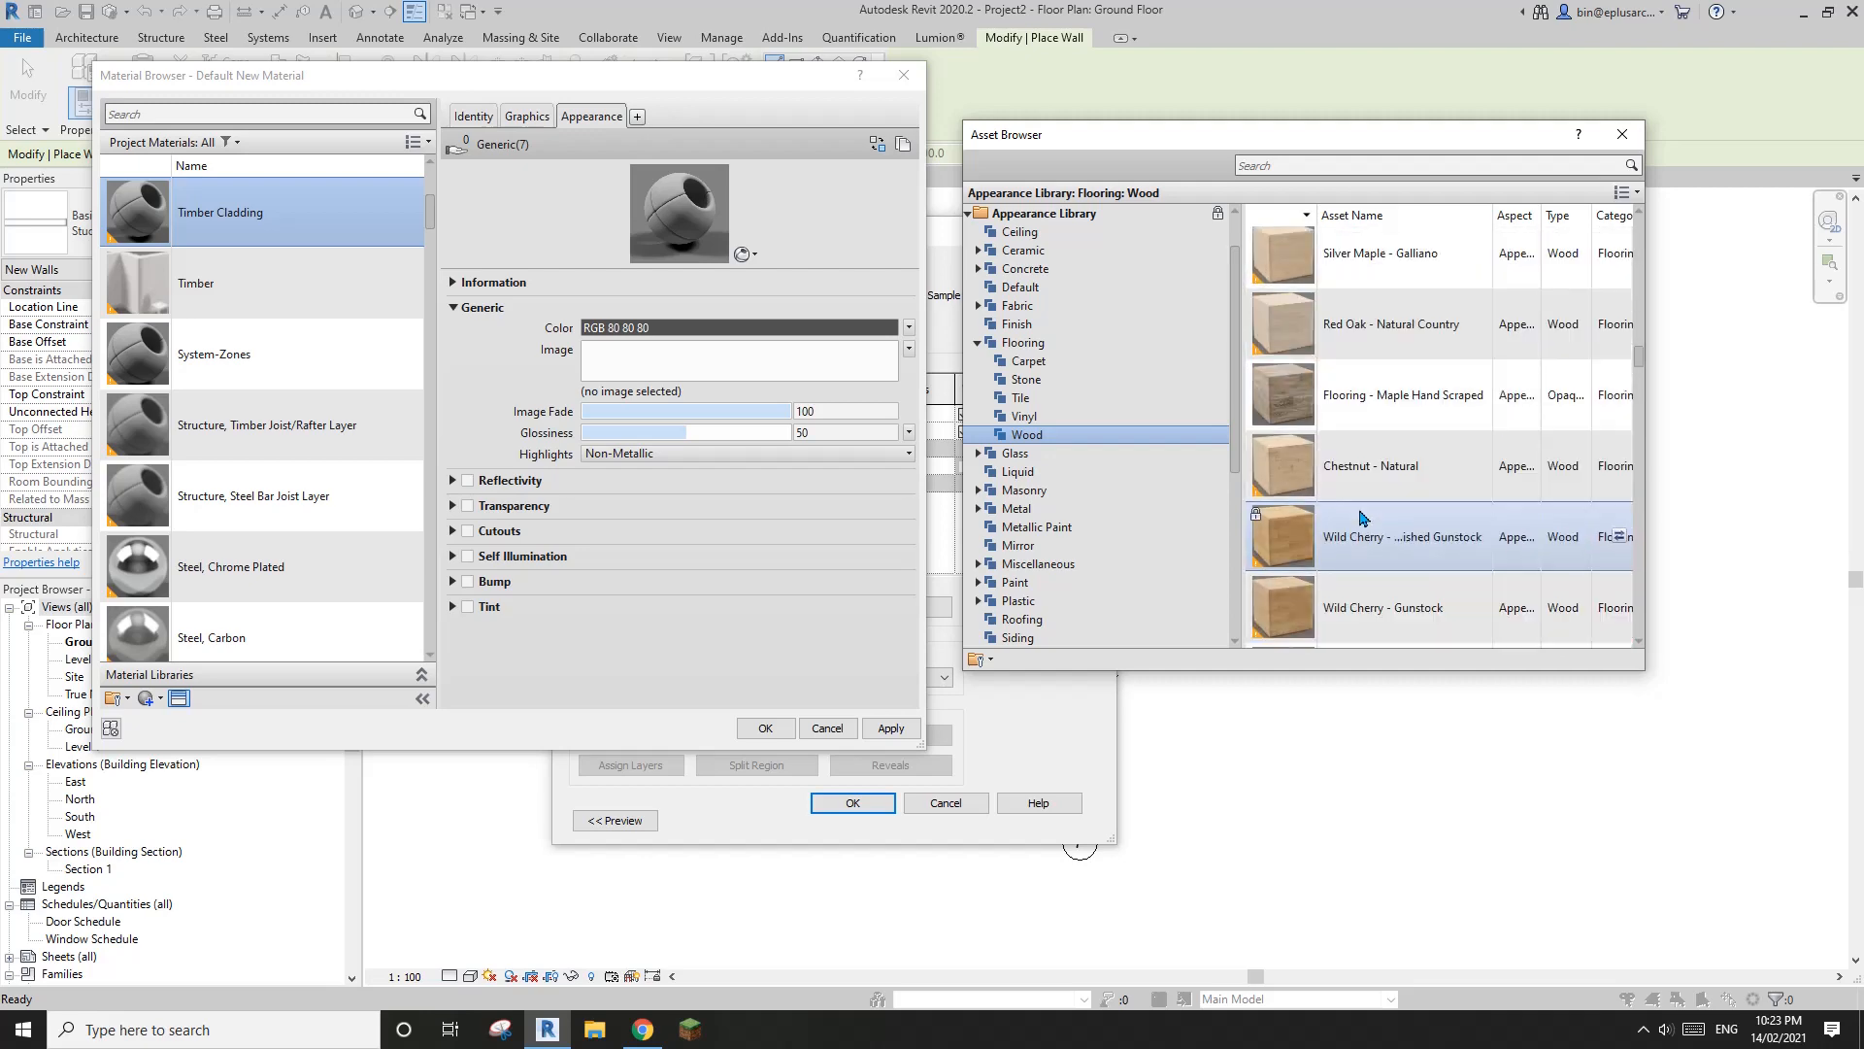
scroll(1363, 520, "up", 5)
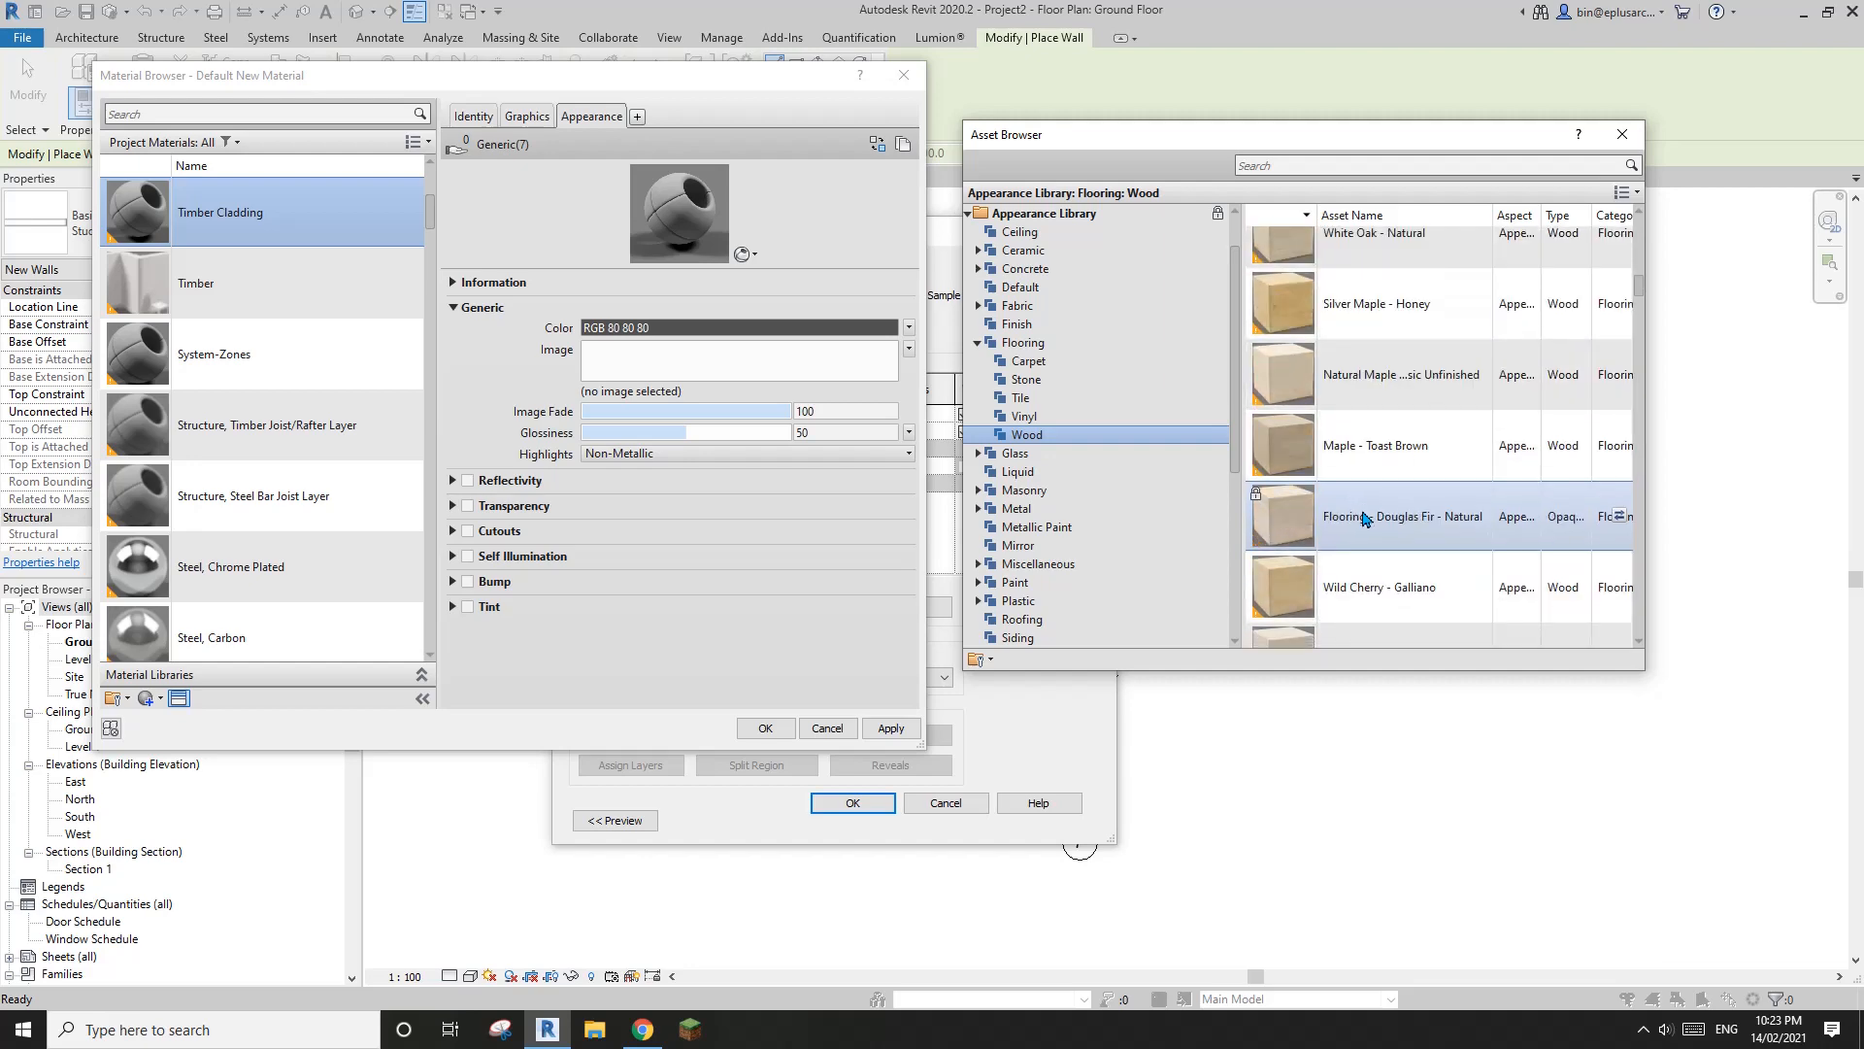
scroll(1398, 511, "down", 5)
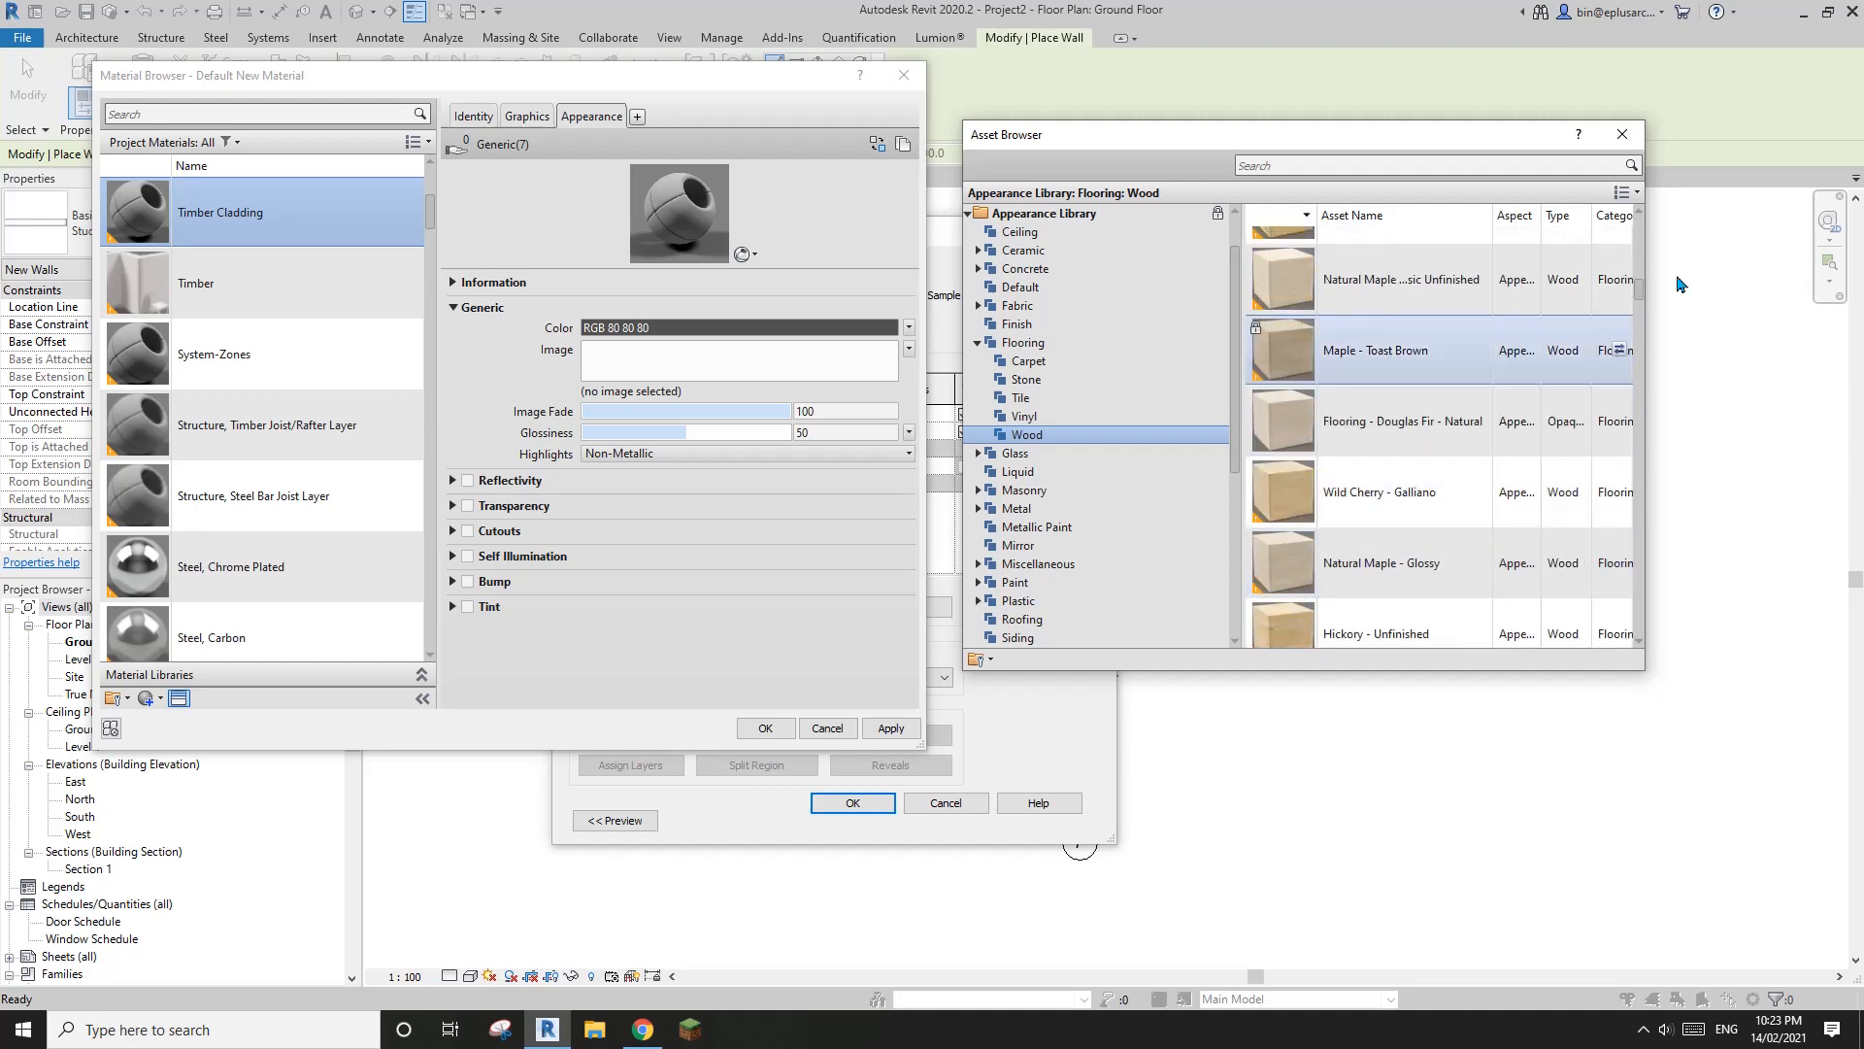
left_click_drag(1639, 286, 1643, 433)
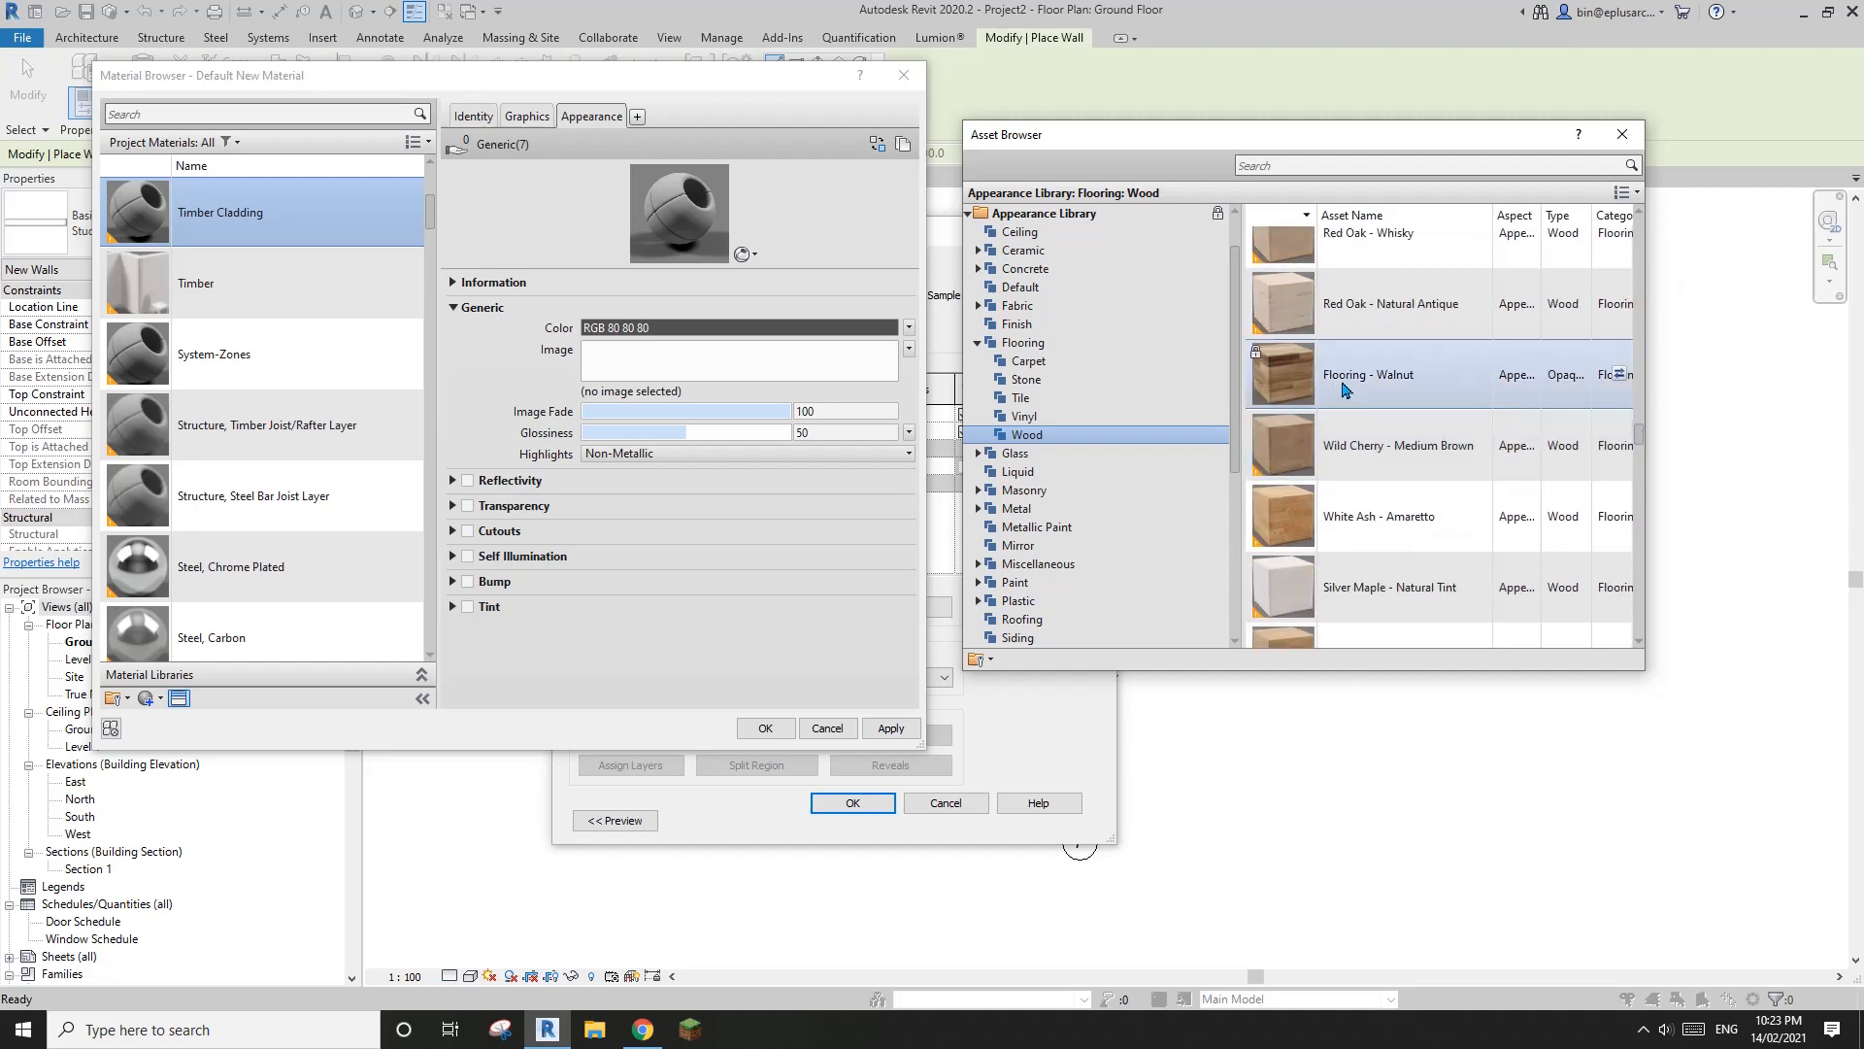
left_click(1619, 380)
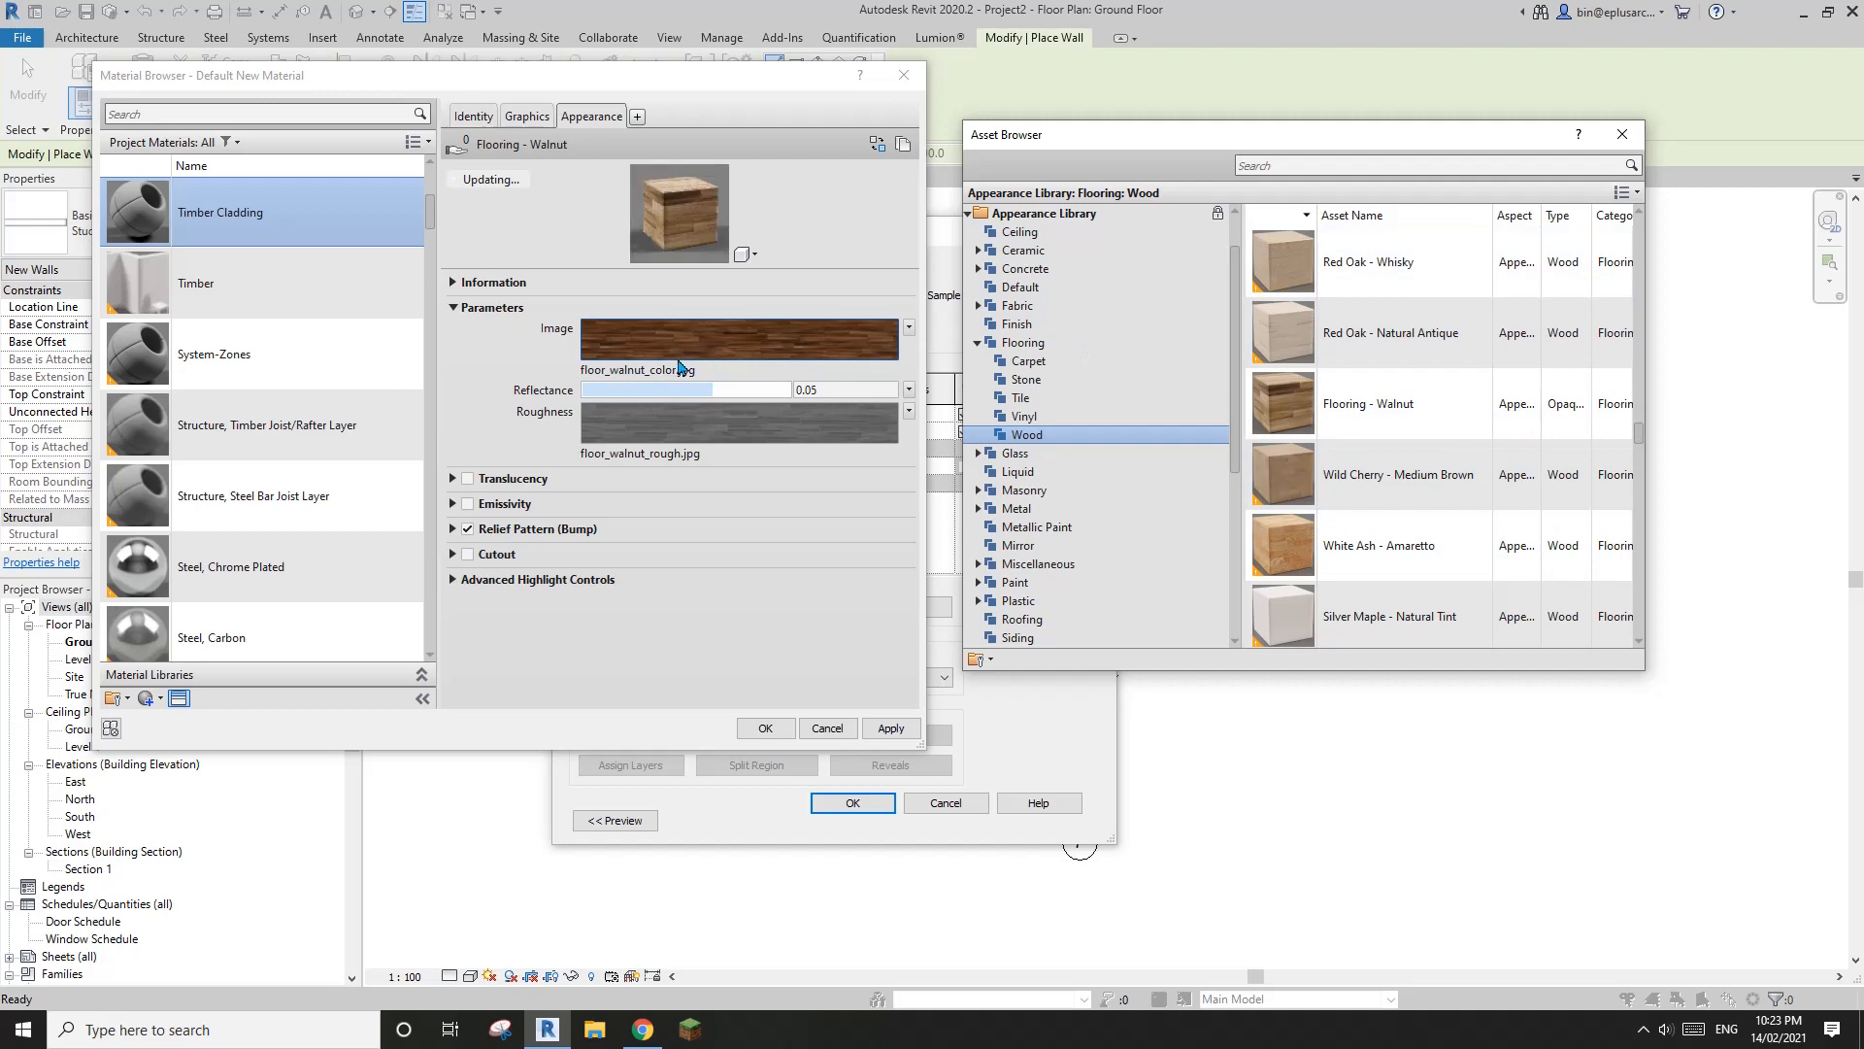
Rotate the floor_walnut_color.jpg image texture of the Timber Cladding appearance to 90°
left_click(707, 345)
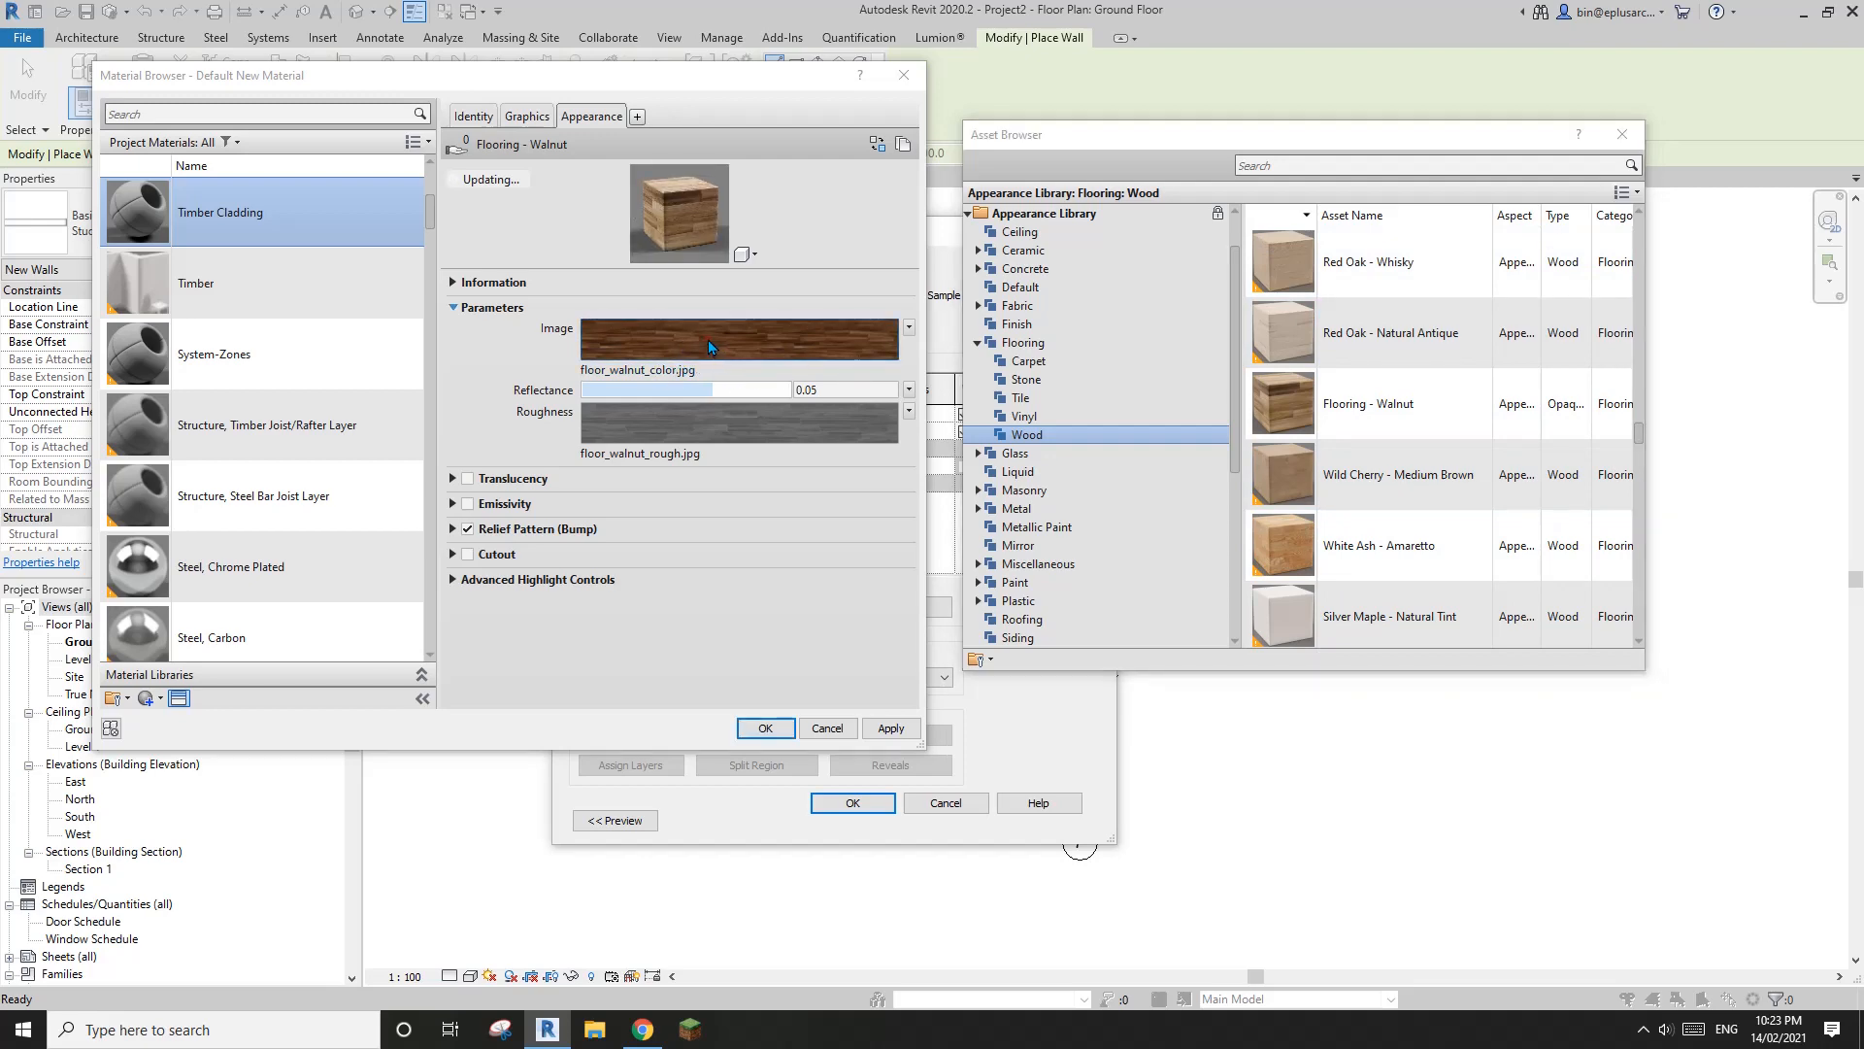
left_click(708, 345)
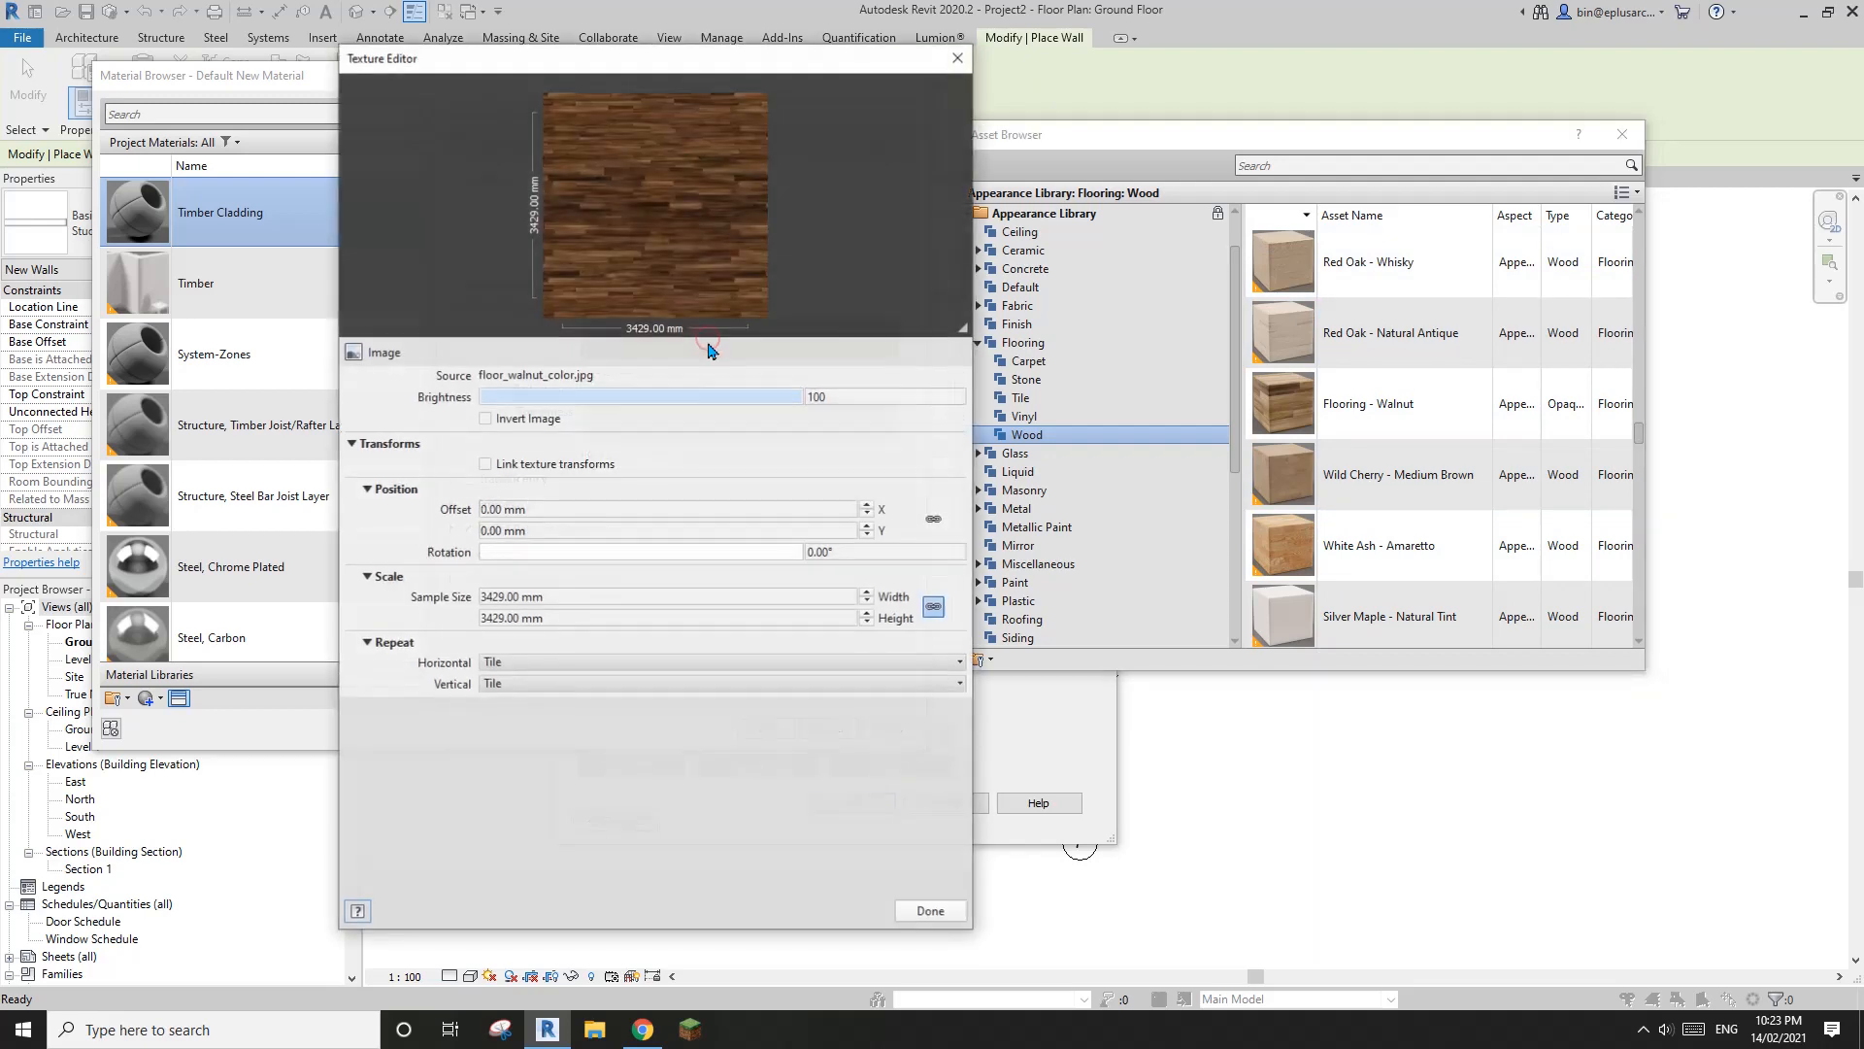
left_click(883, 552)
type("90")
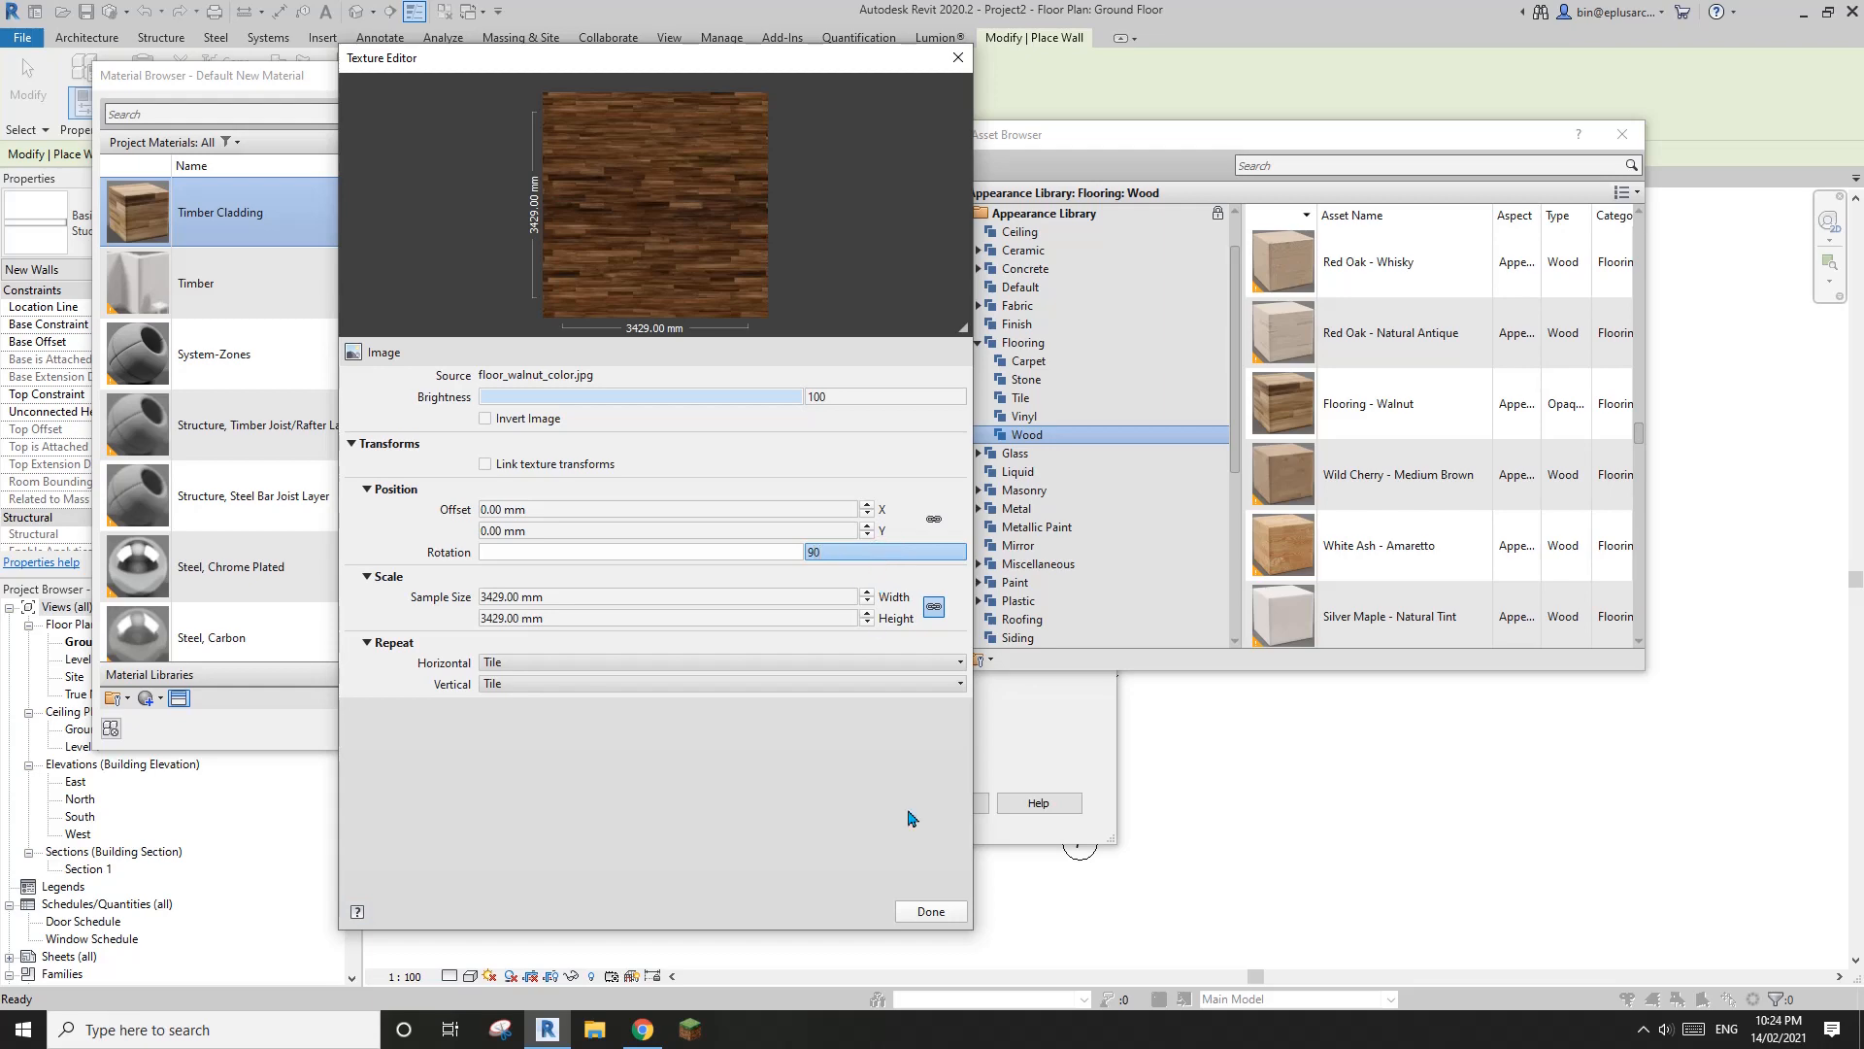
left_click(930, 912)
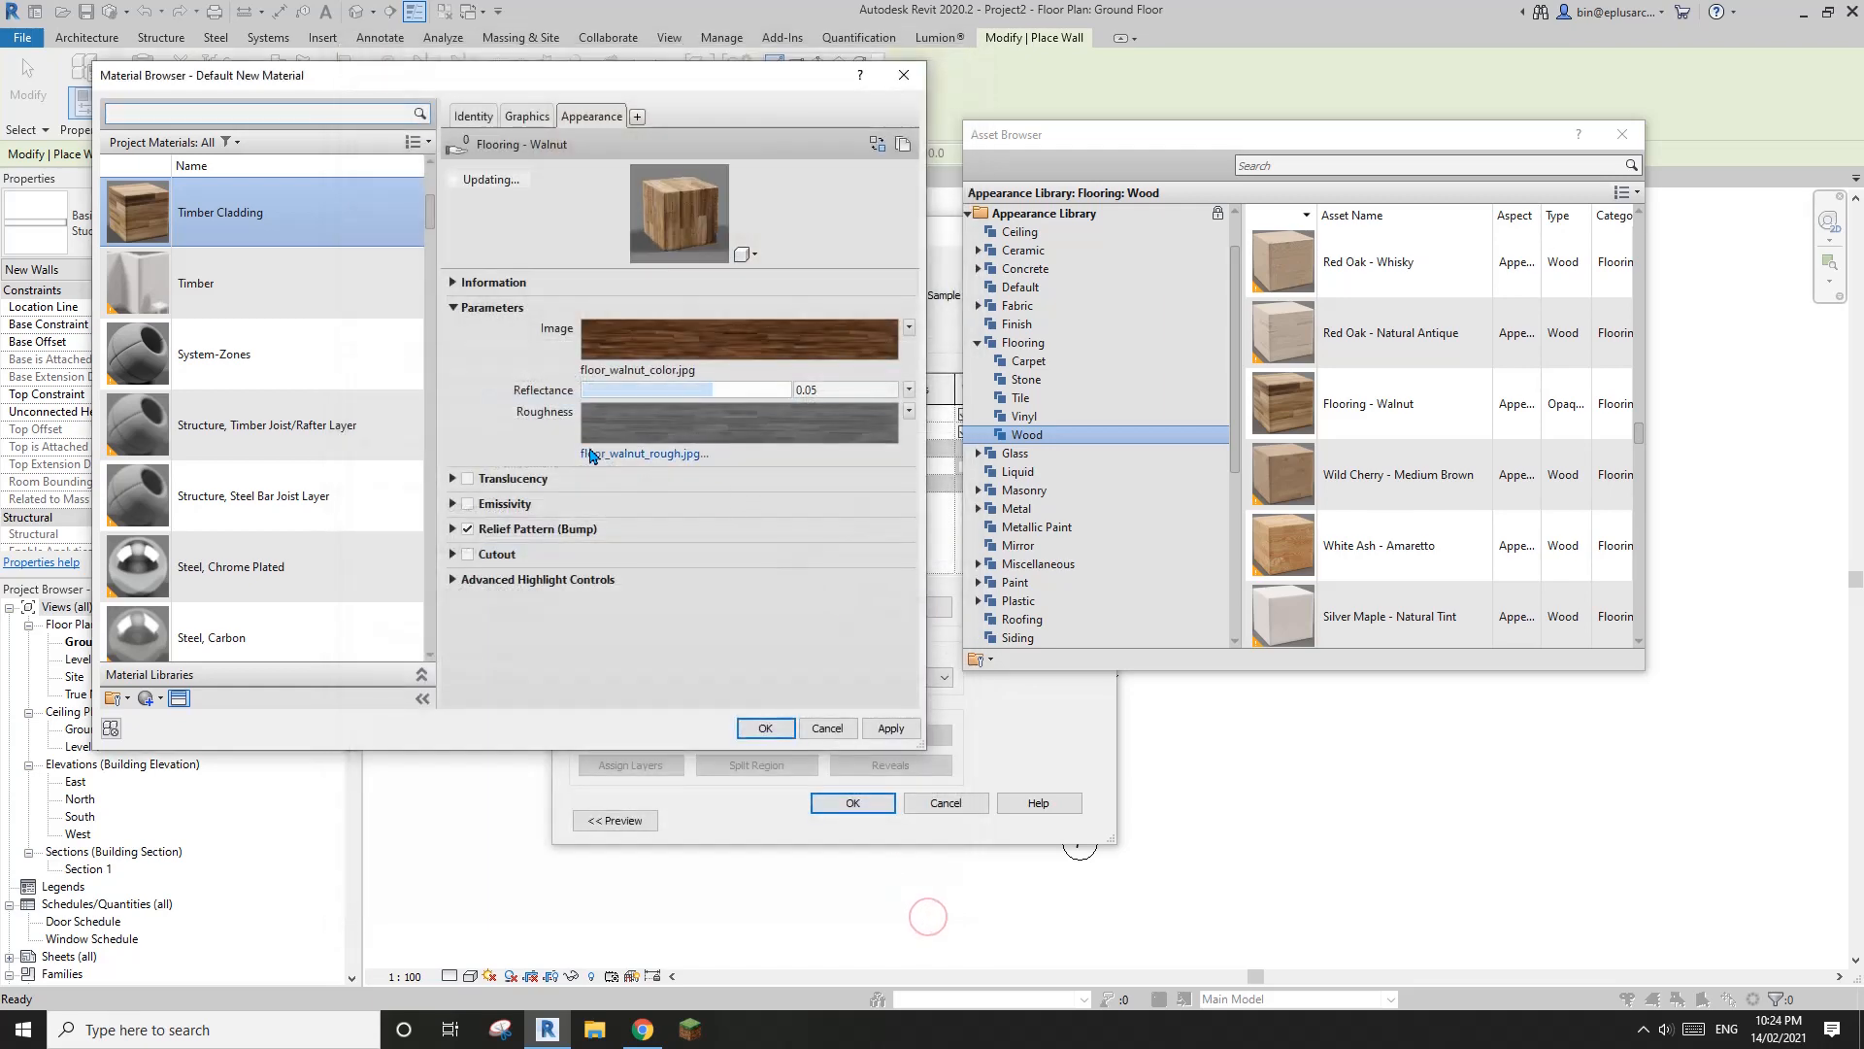
Rotate the floor_walnut_rough.jpg roughness texture to 90° as well
left_click(763, 423)
left_click(887, 551)
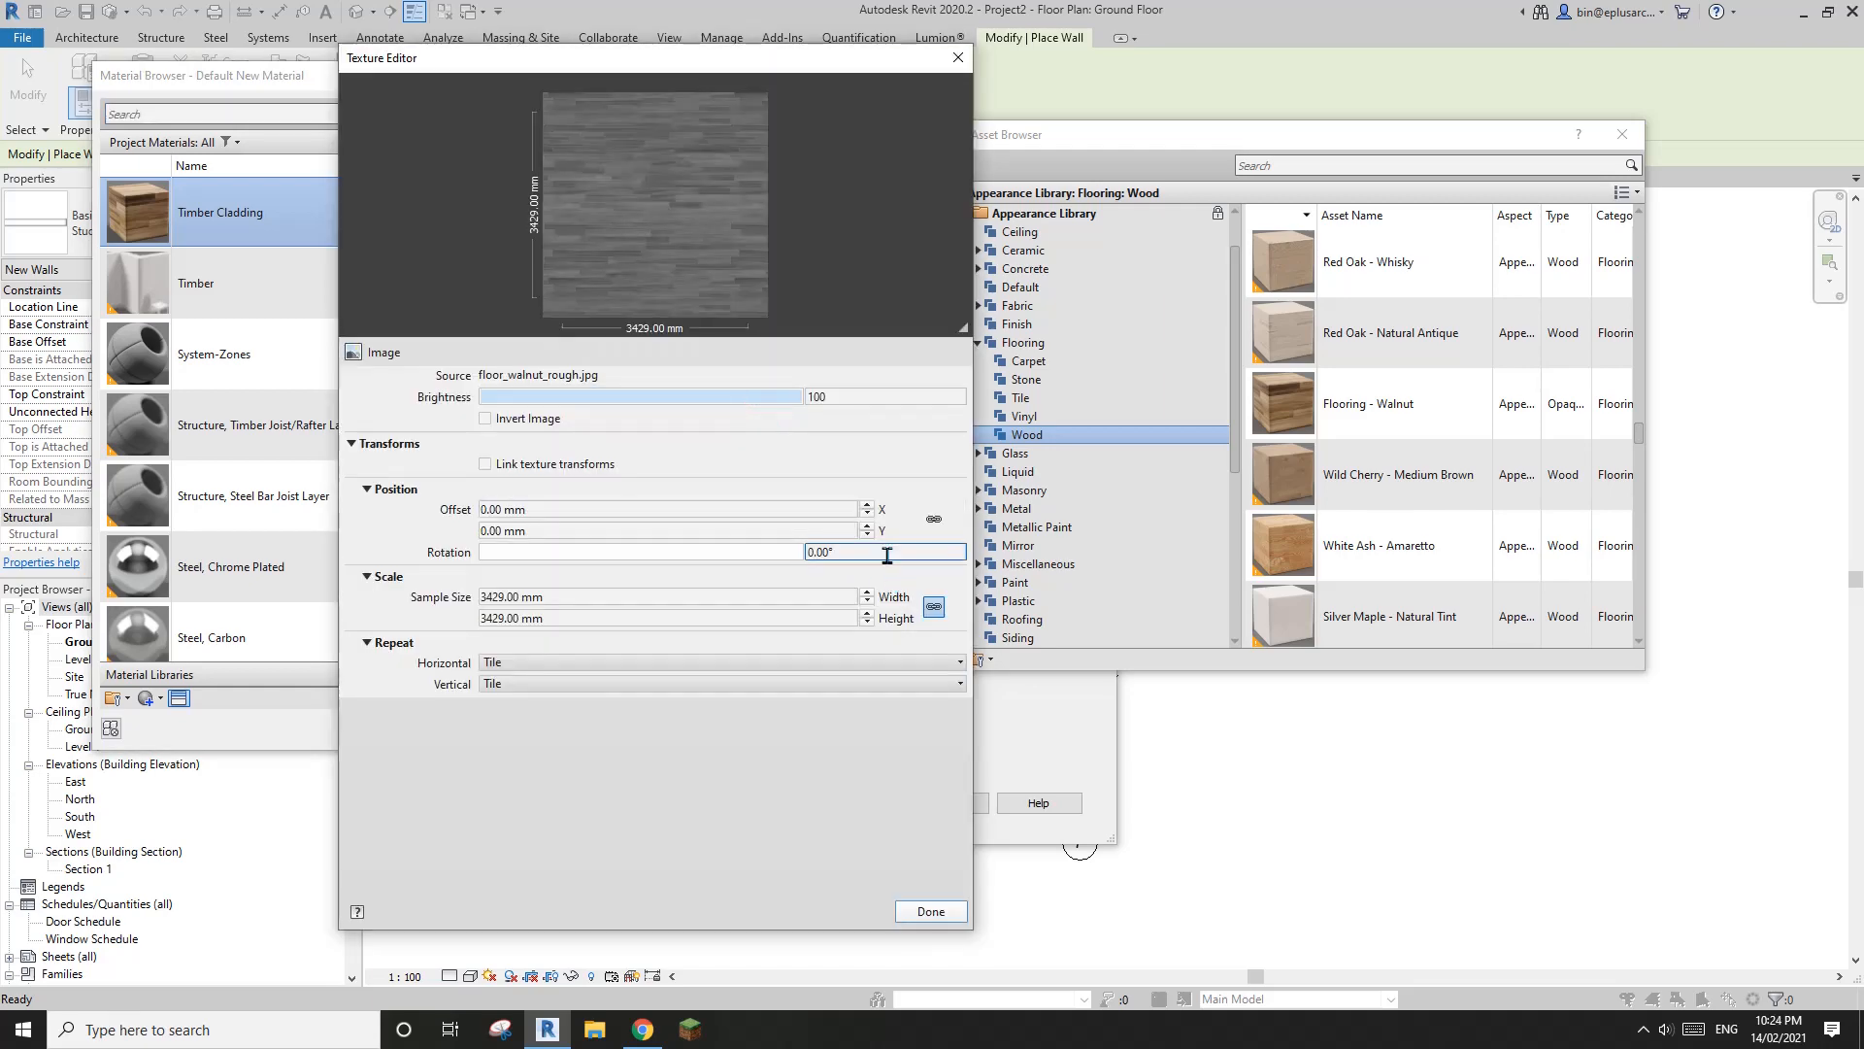
type("90")
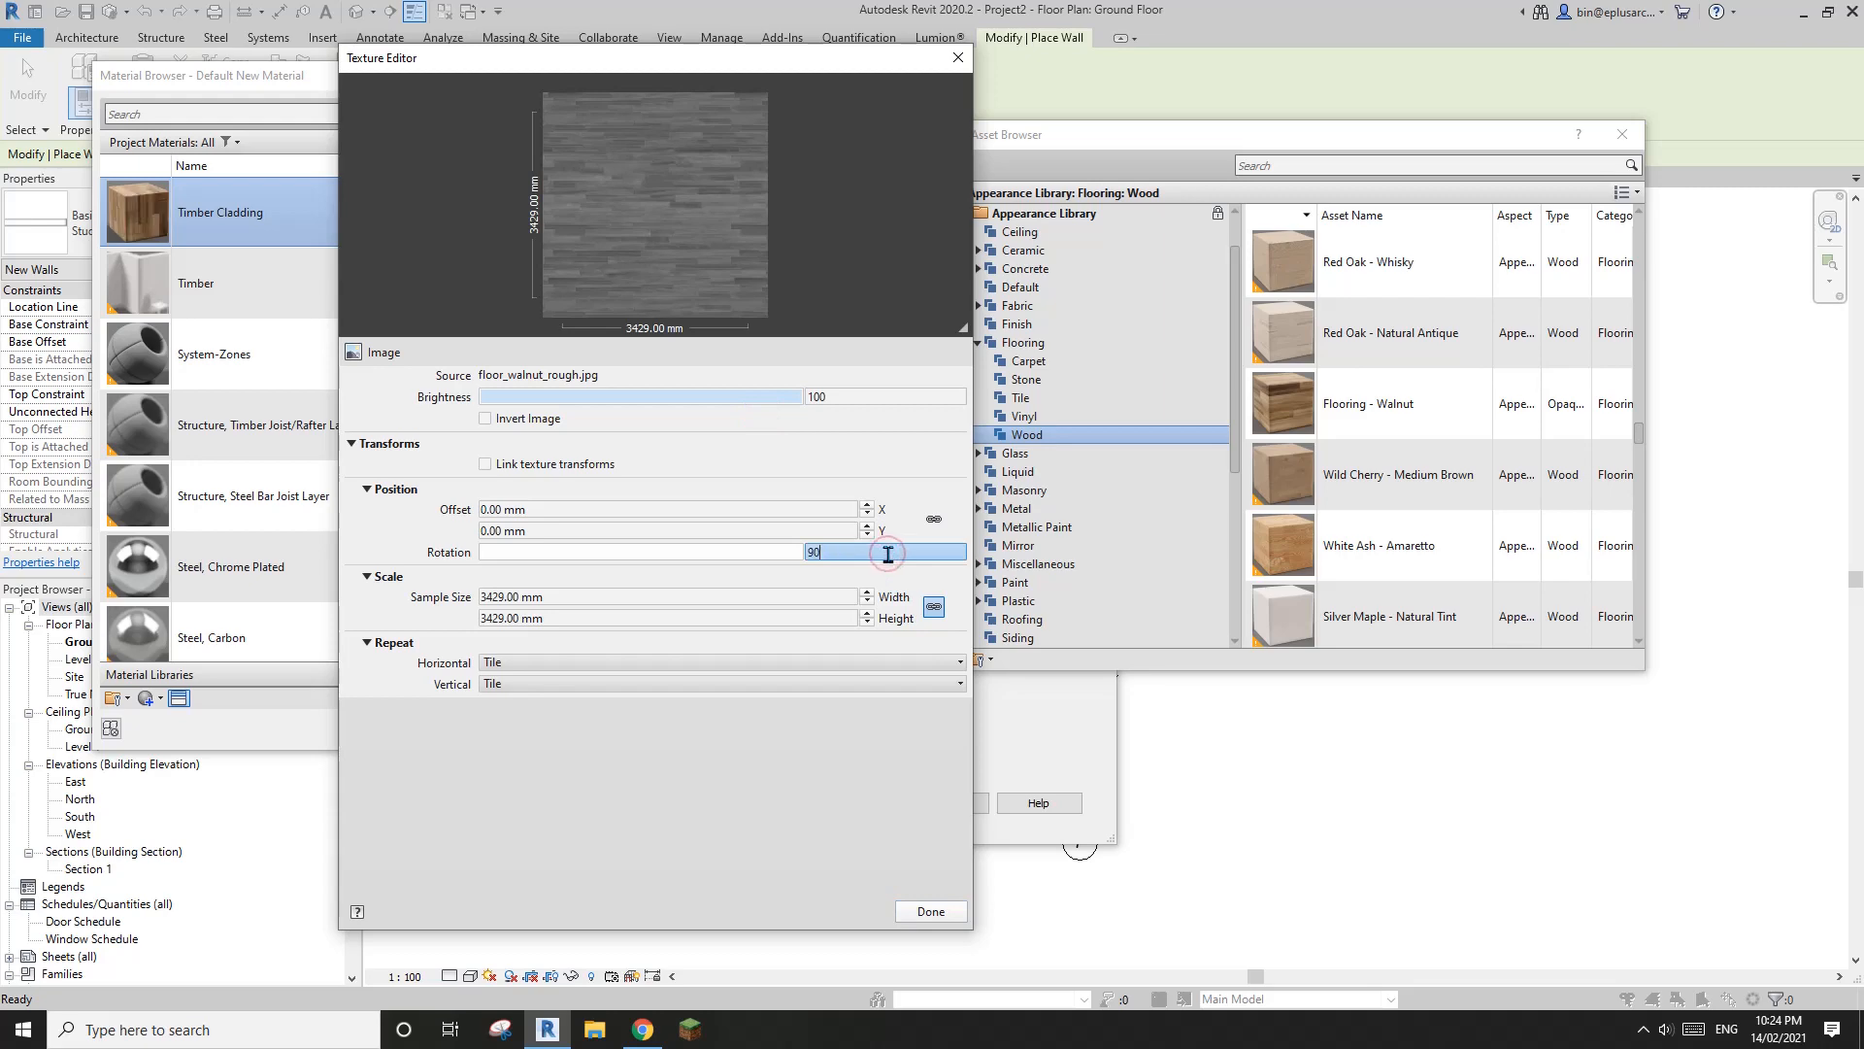
left_click(944, 912)
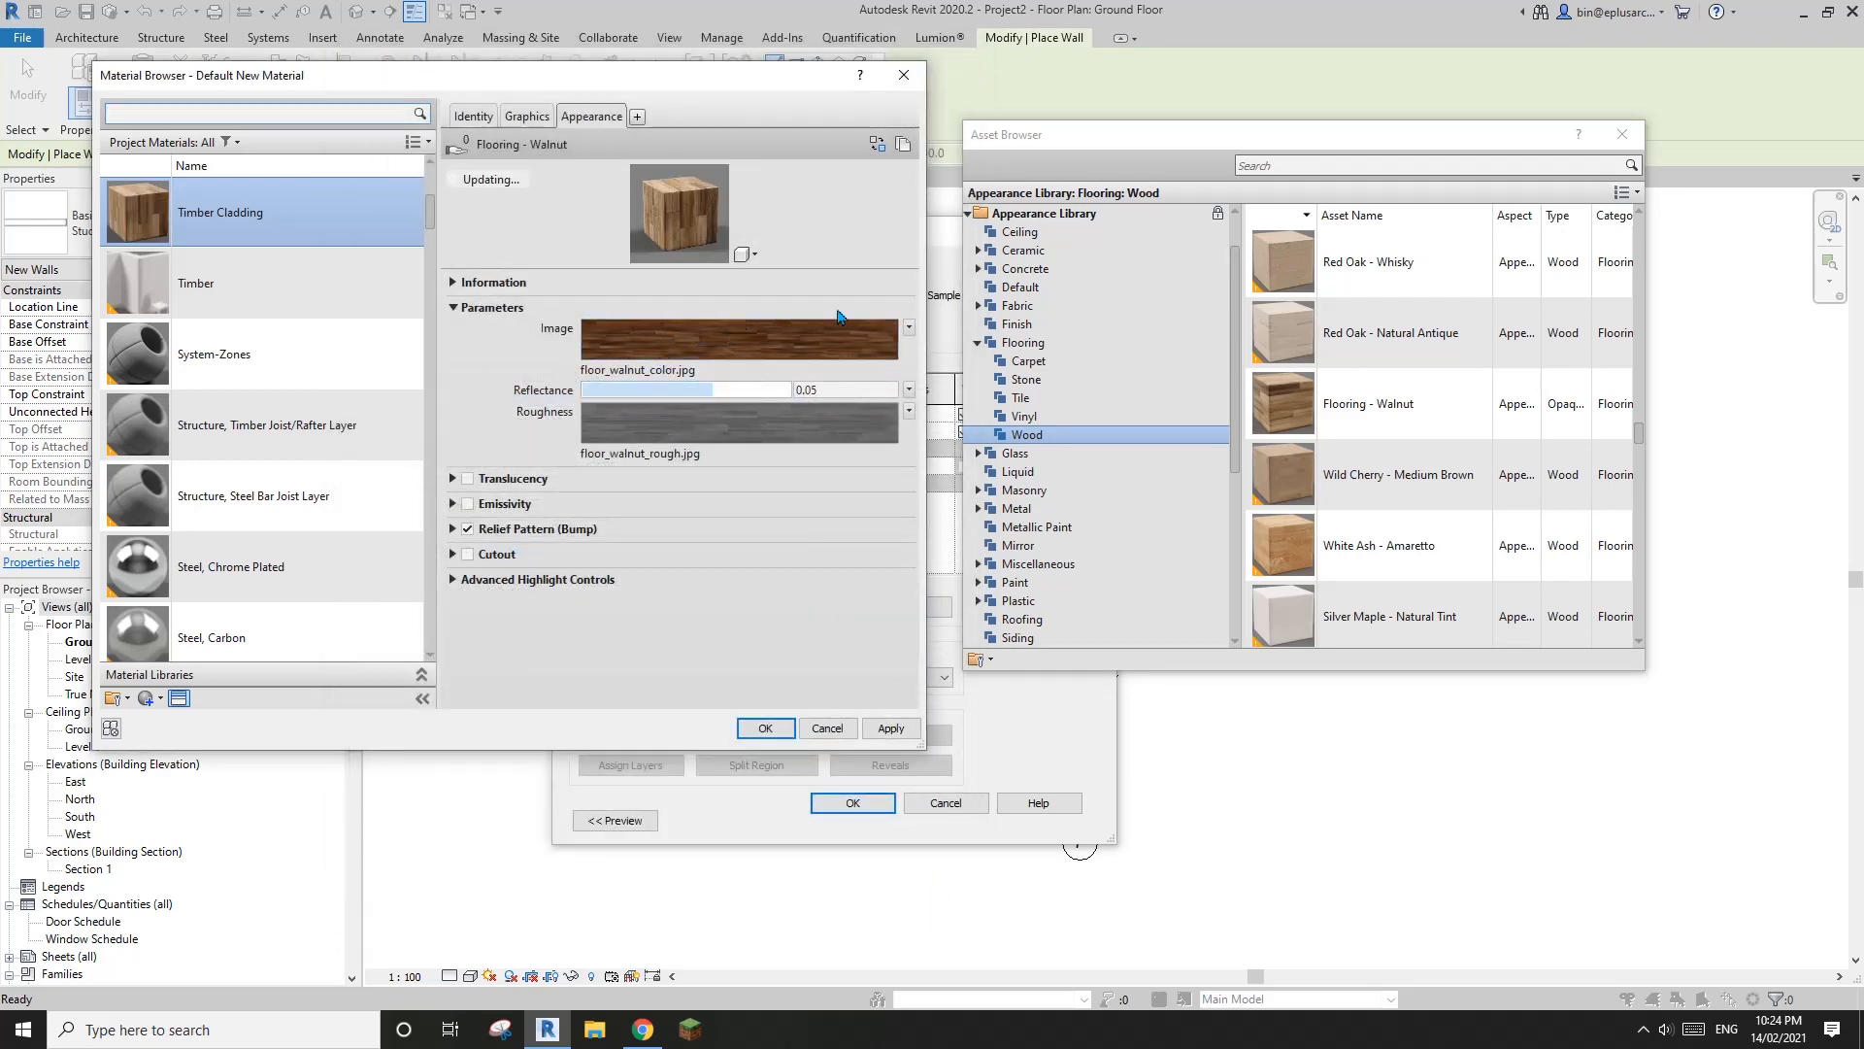
Rotate the floor_walnut_bump.jpg relief pattern texture of the Timber Cladding appearance to 90°
left_click(1631, 144)
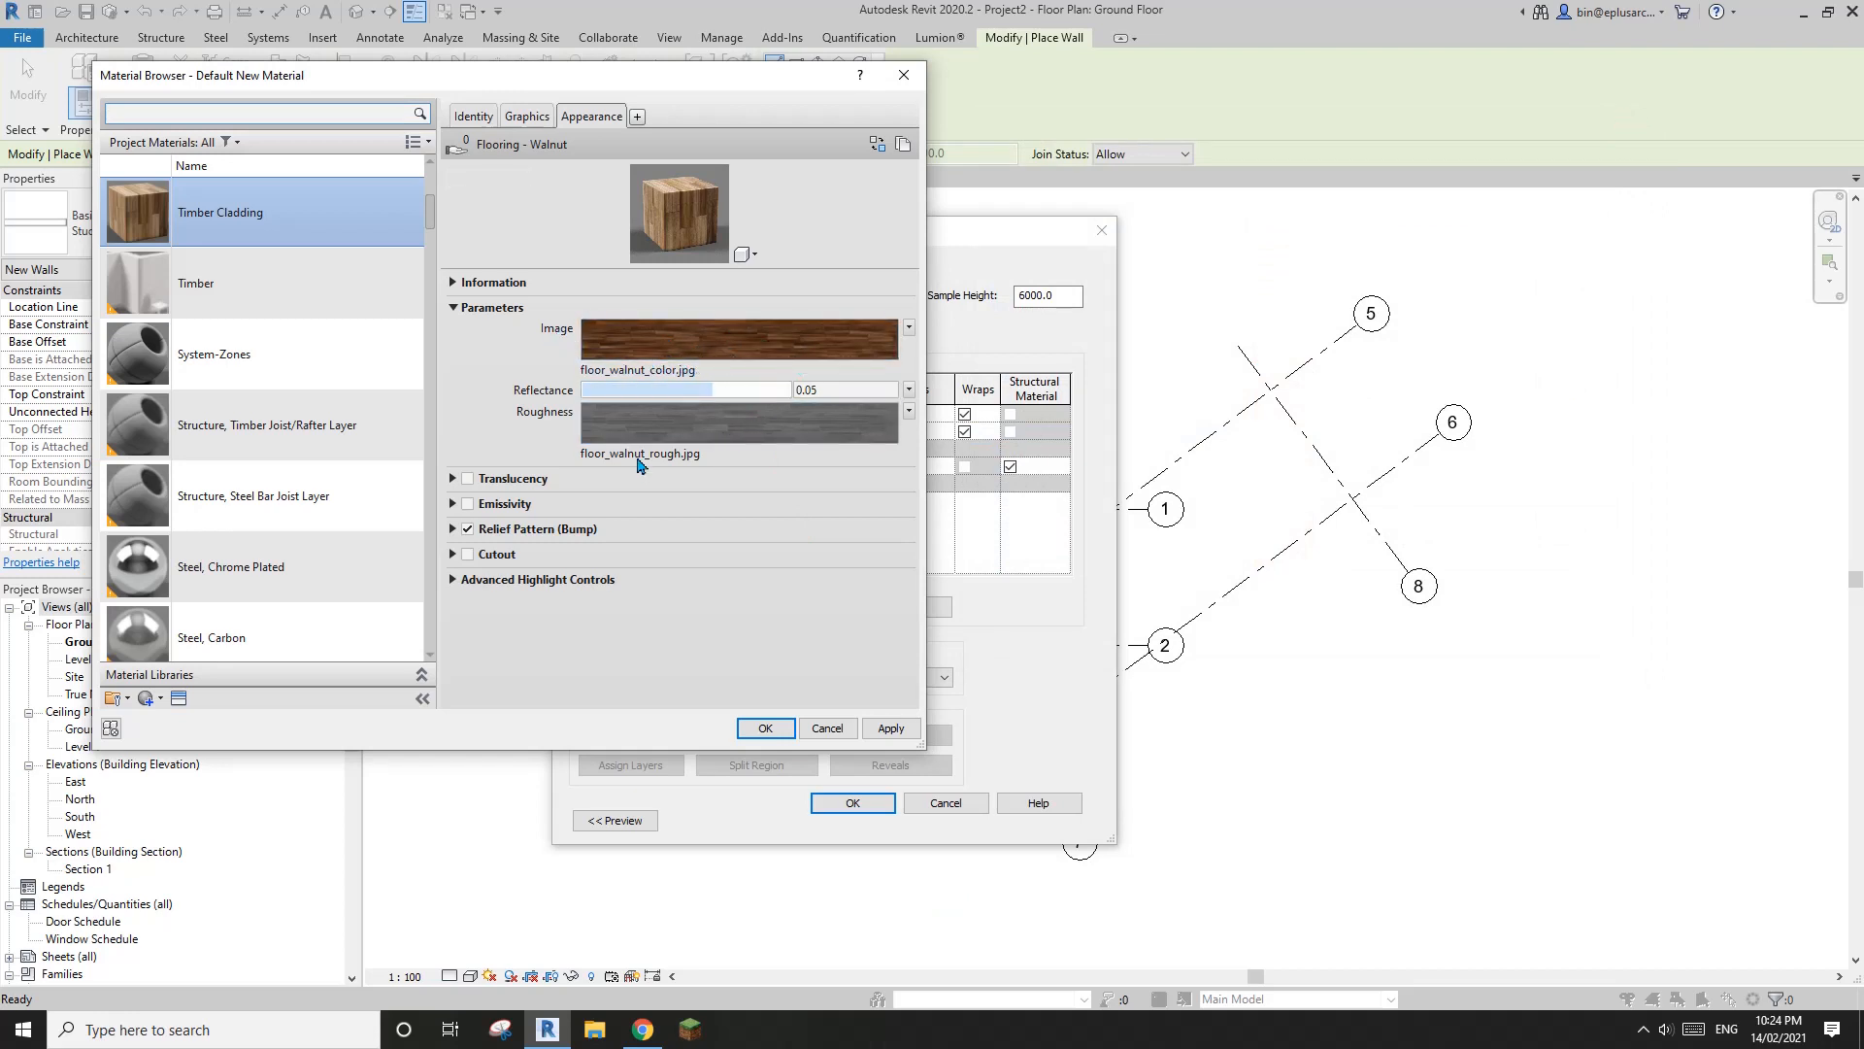
mouse_move(701, 431)
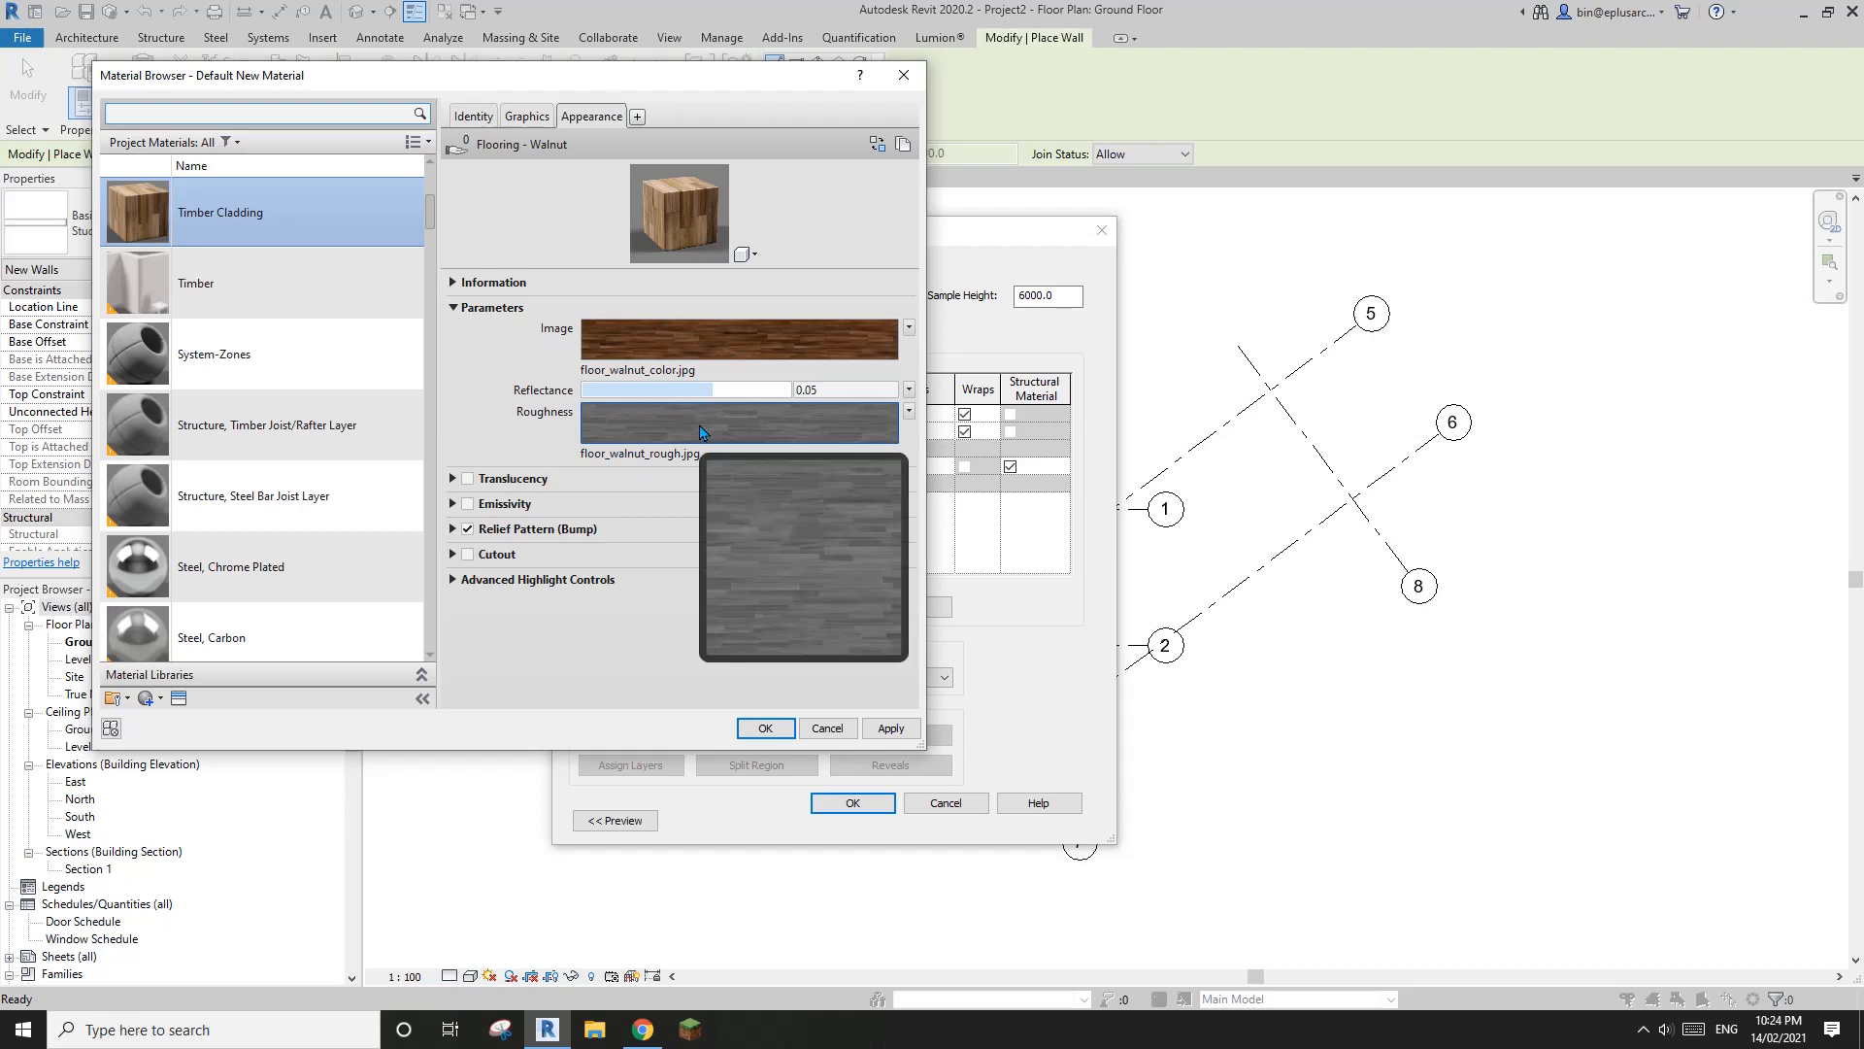
left_click(452, 529)
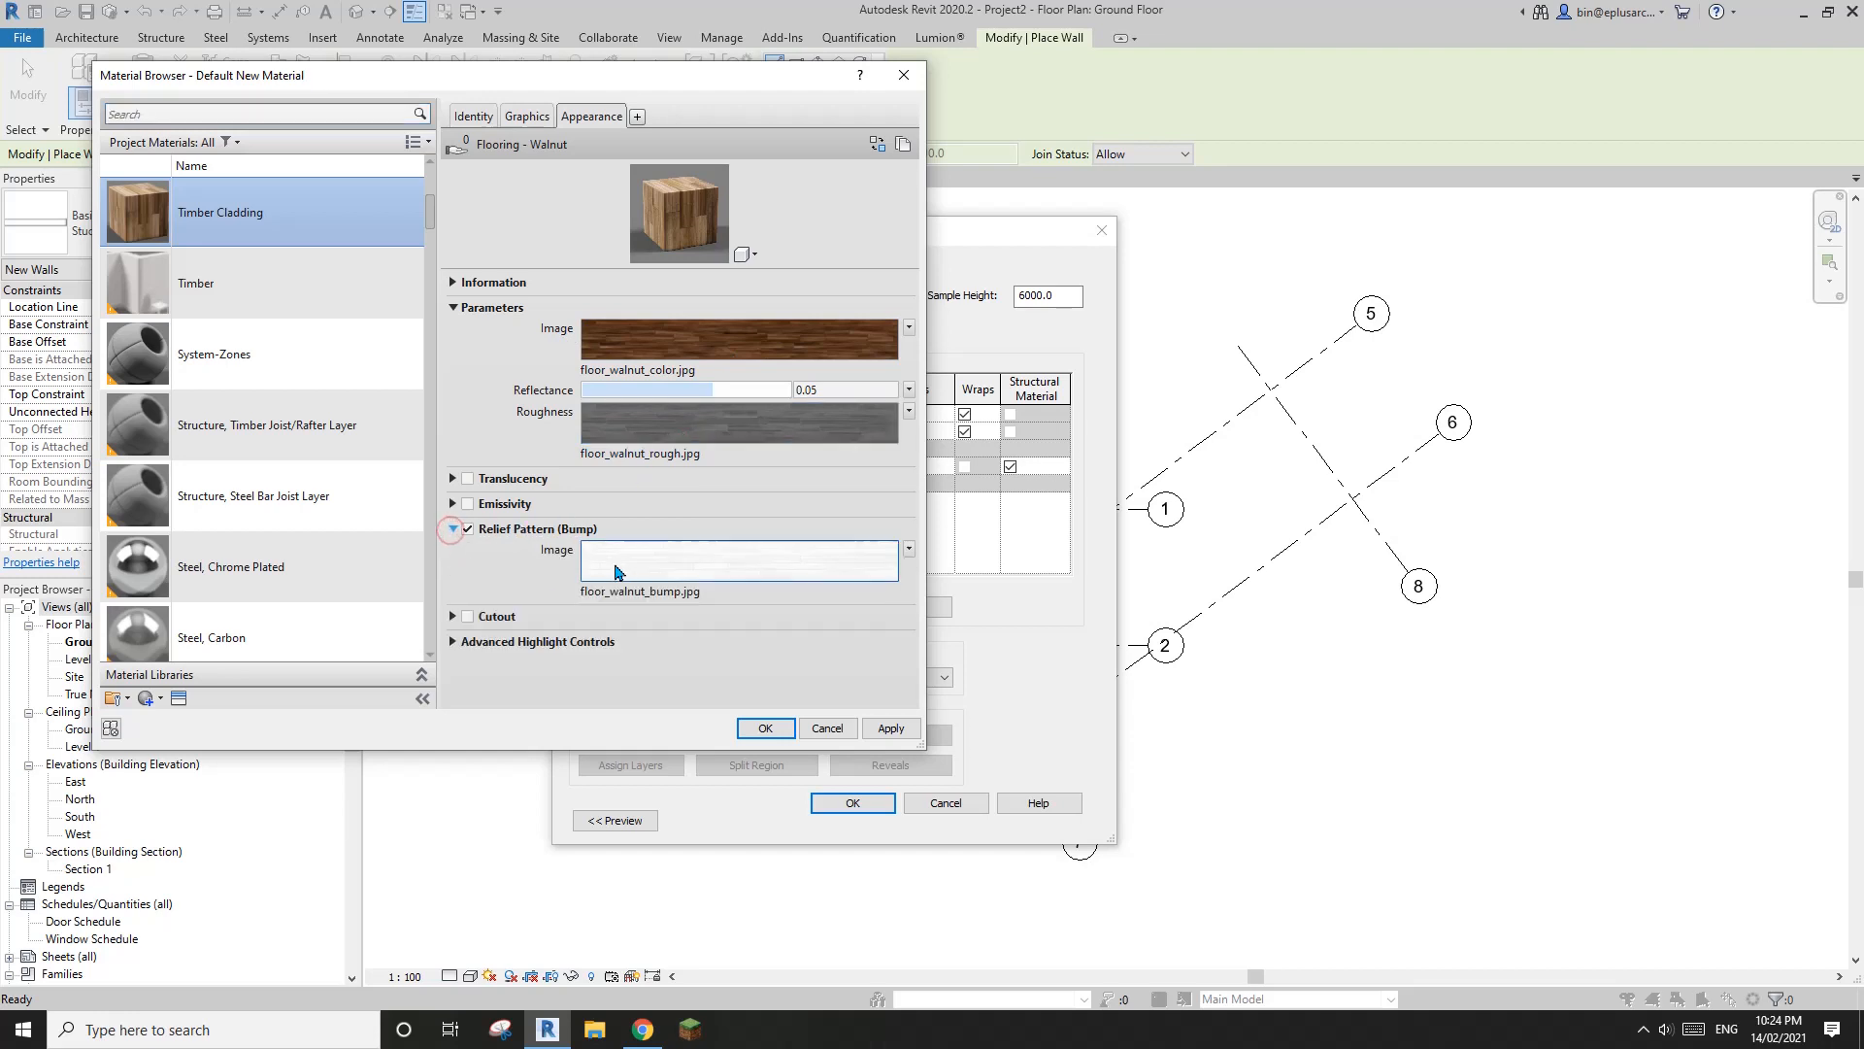
left_click(763, 563)
left_click(902, 510)
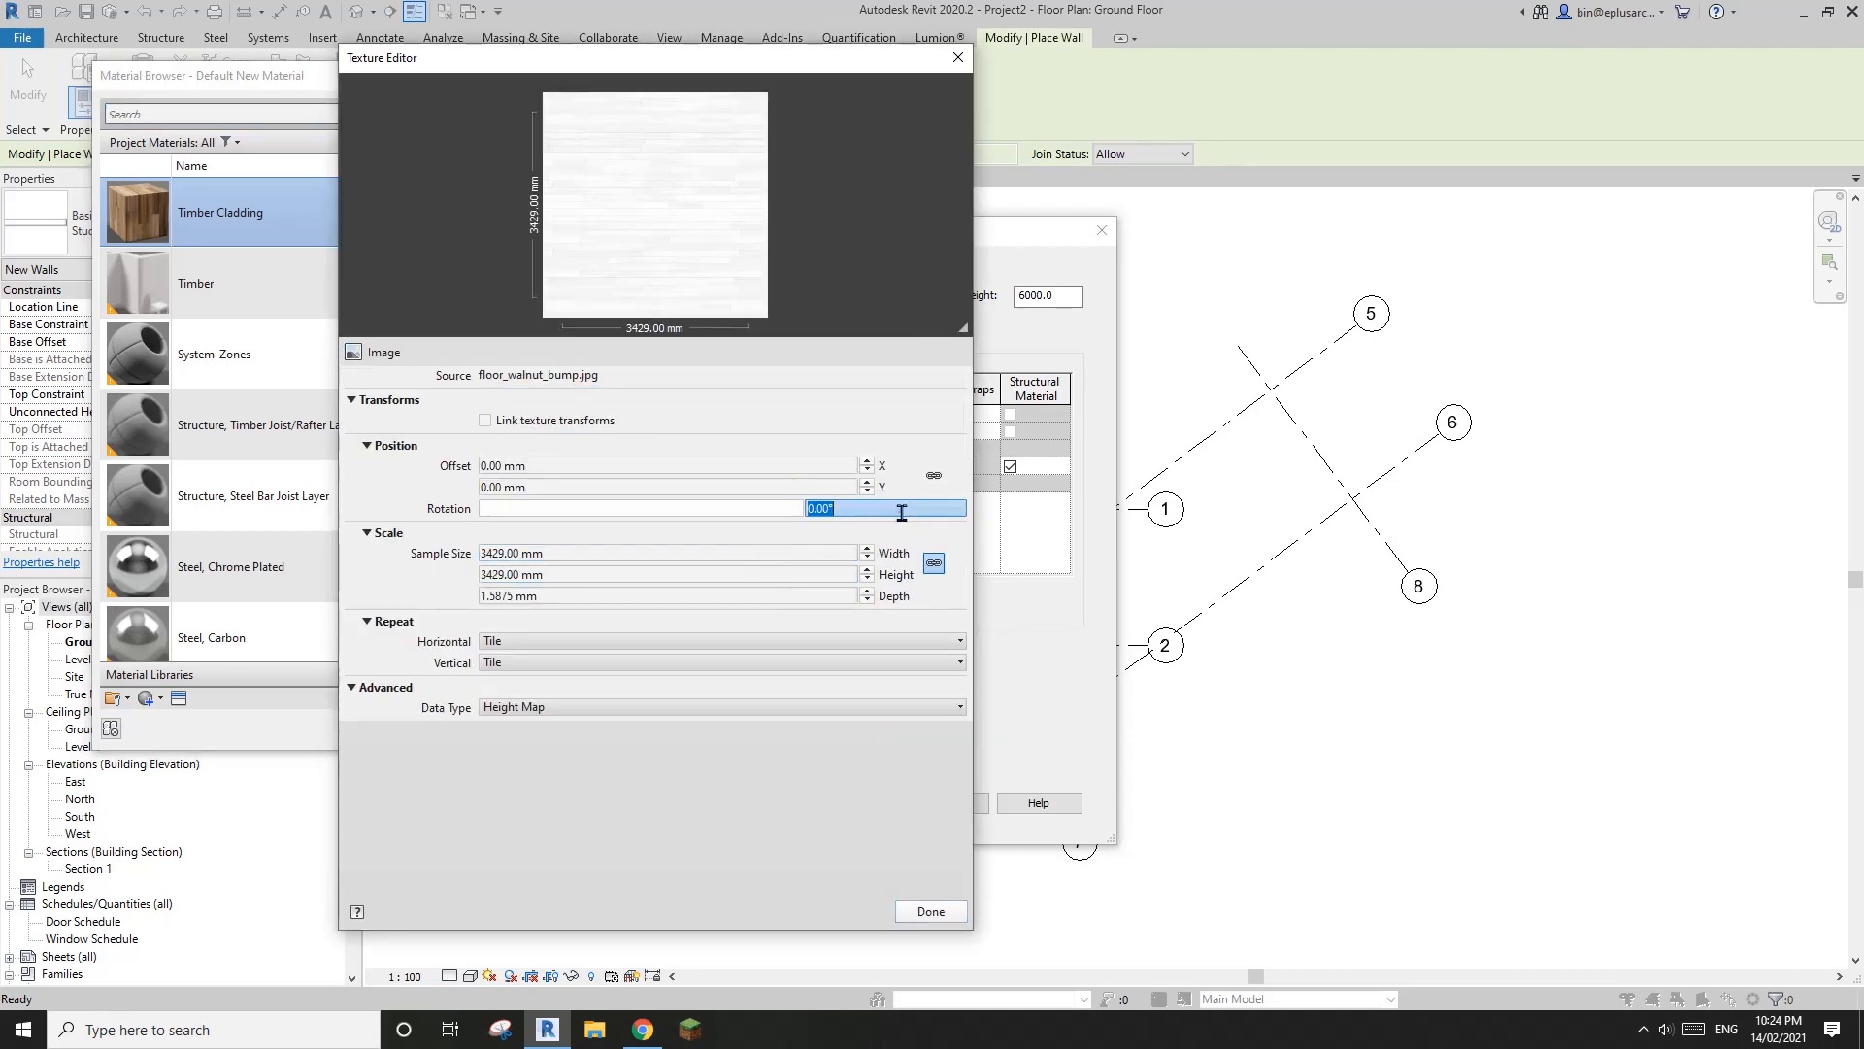
type("90")
left_click(938, 904)
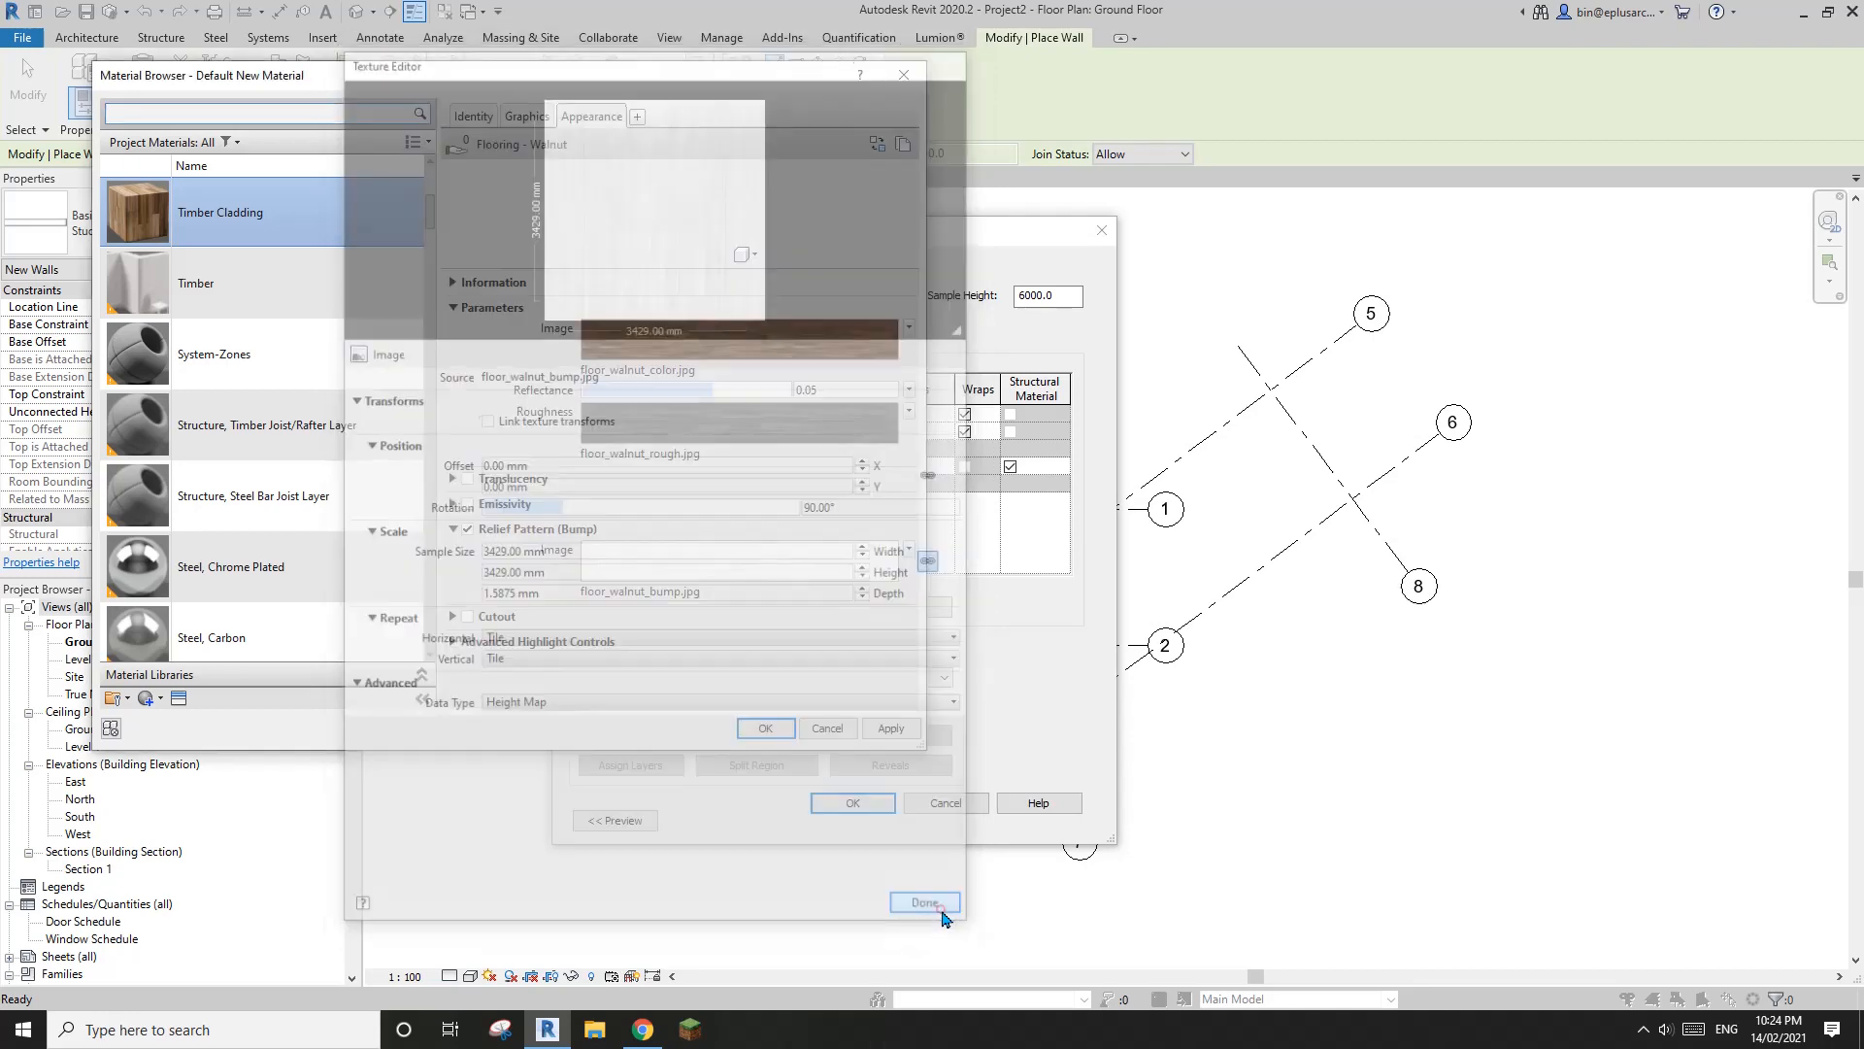
Browse the model fill patterns for the Timber Cladding's surface foreground and select 100mm Horizontal
left_click(530, 119)
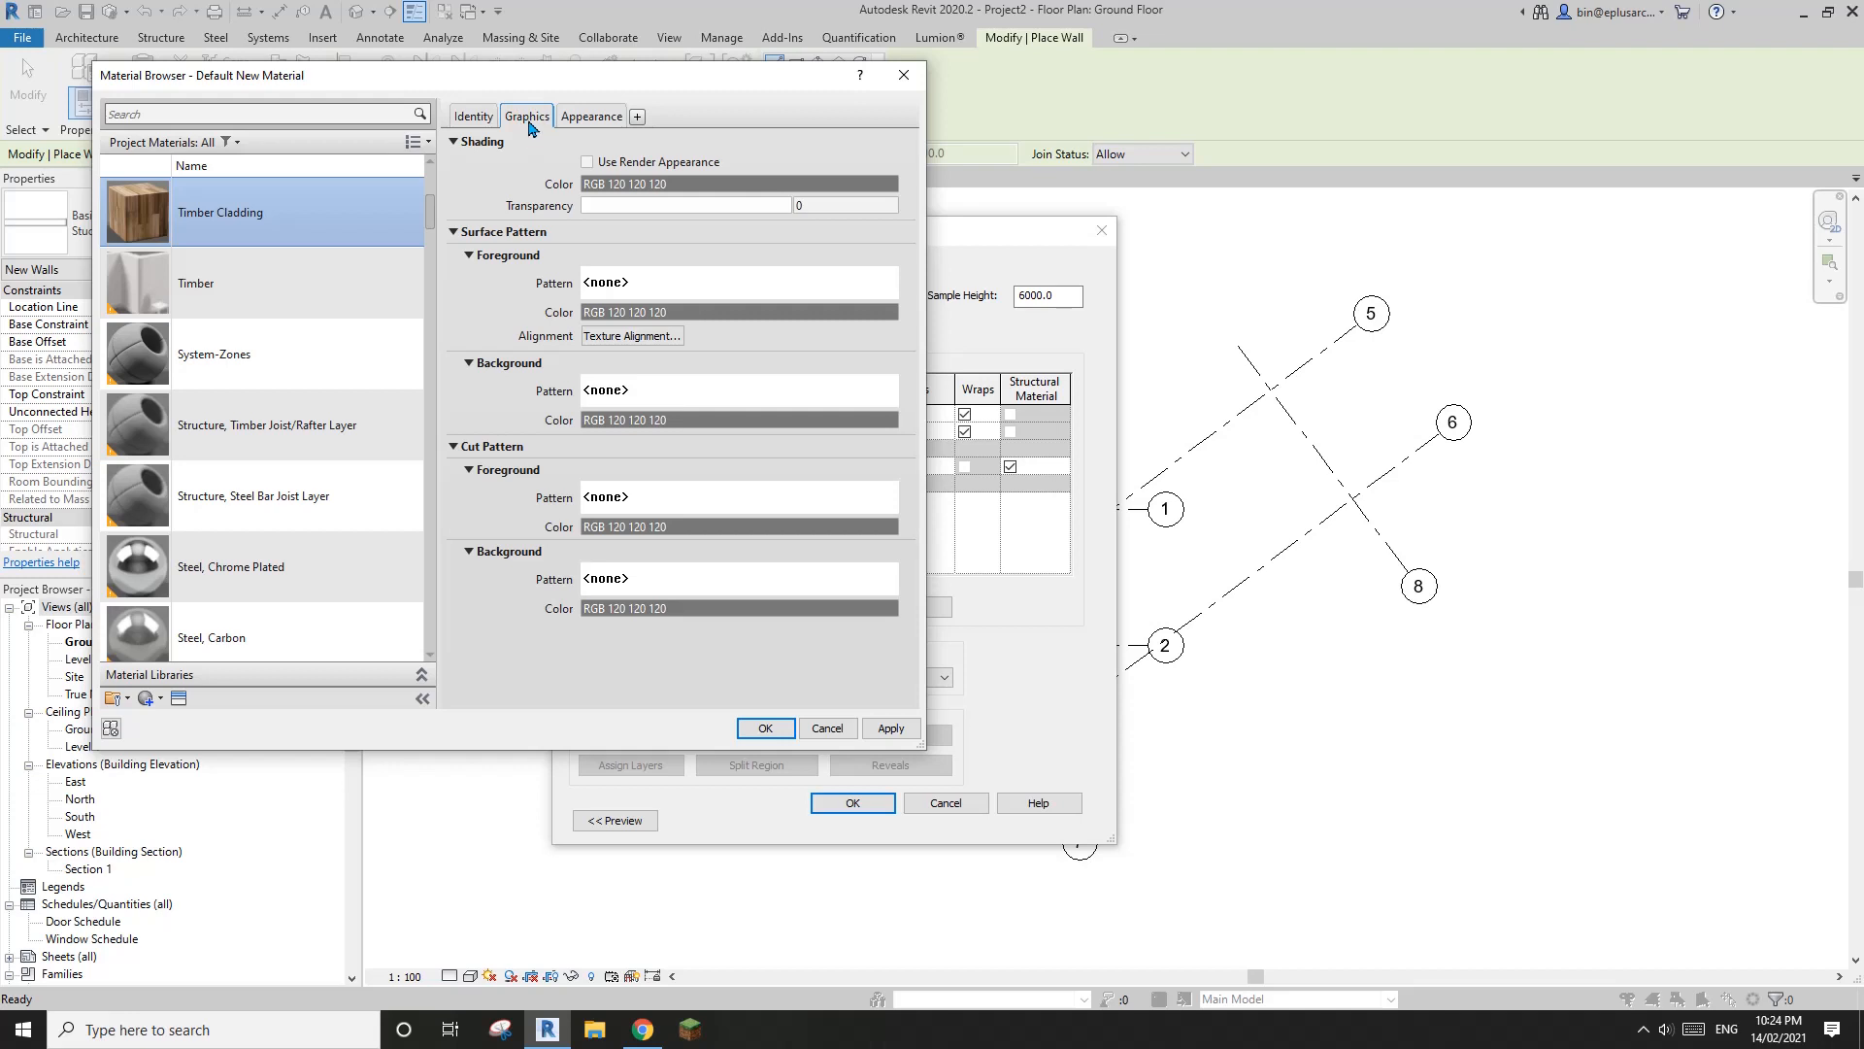
left_click_drag(686, 81, 721, 67)
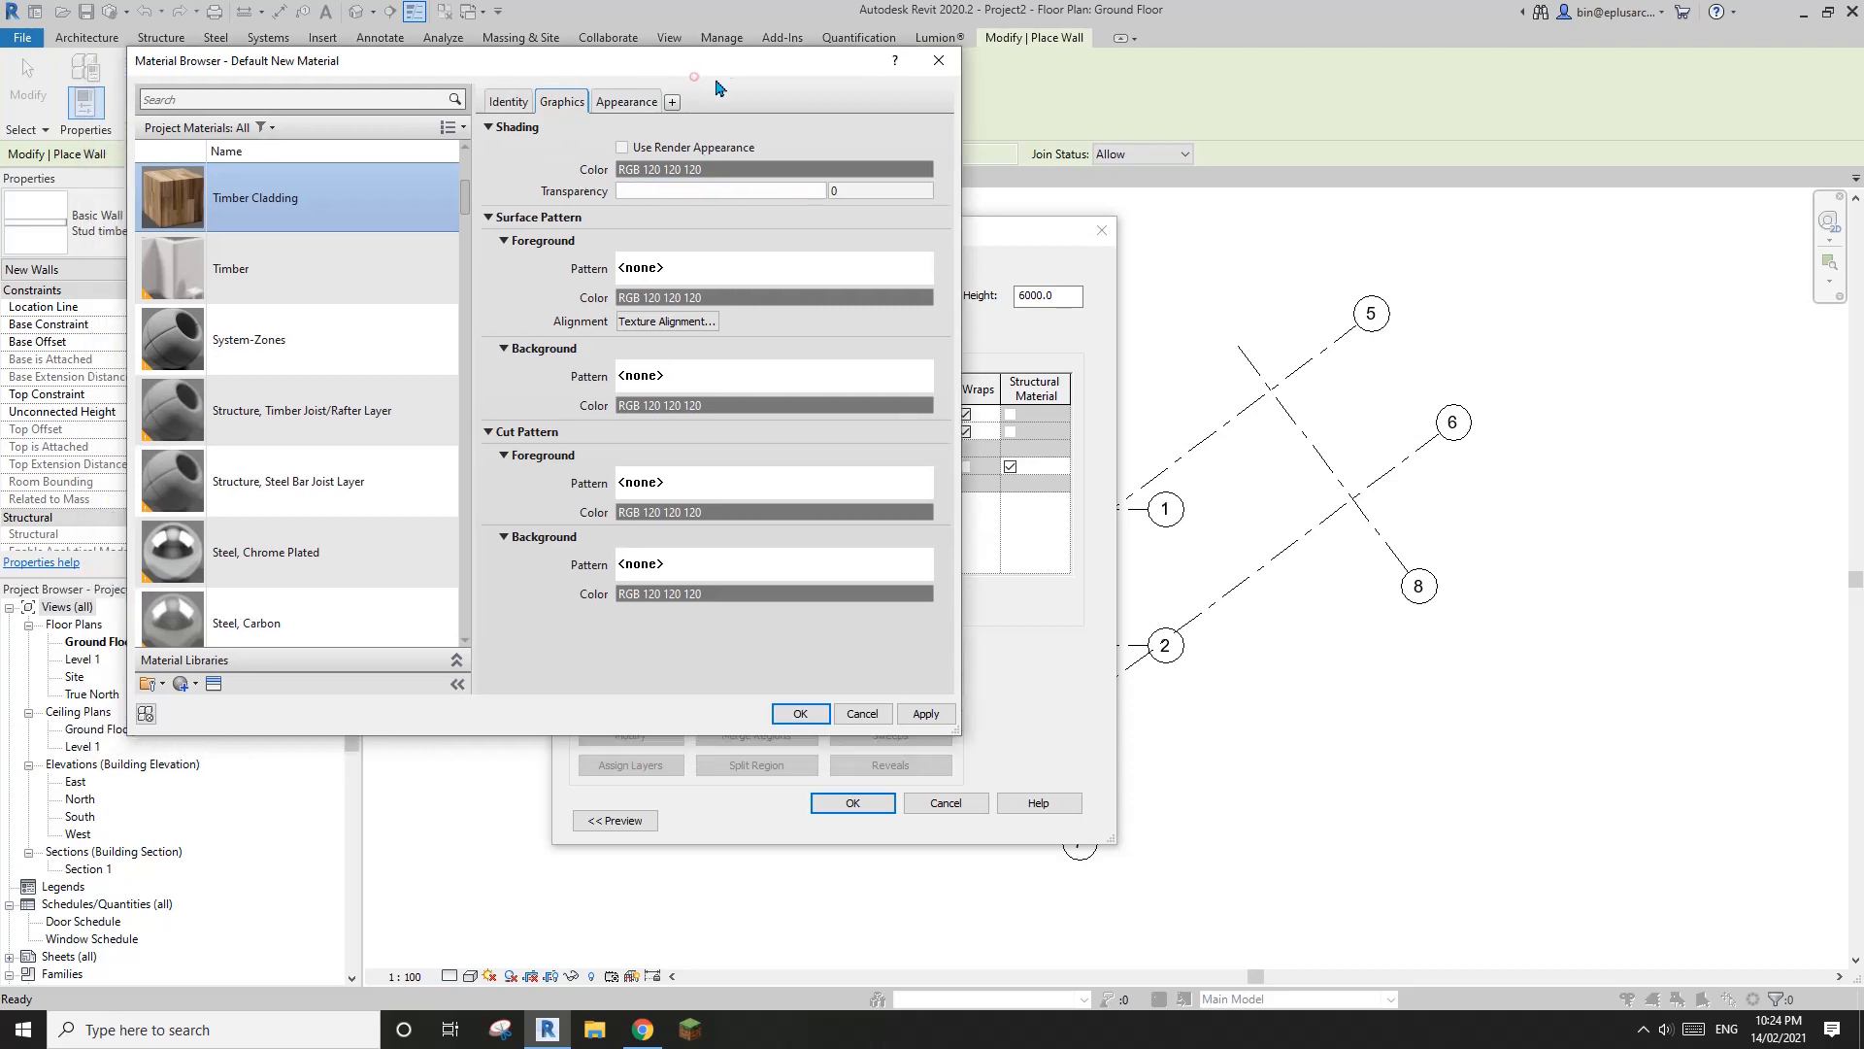
left_click(725, 276)
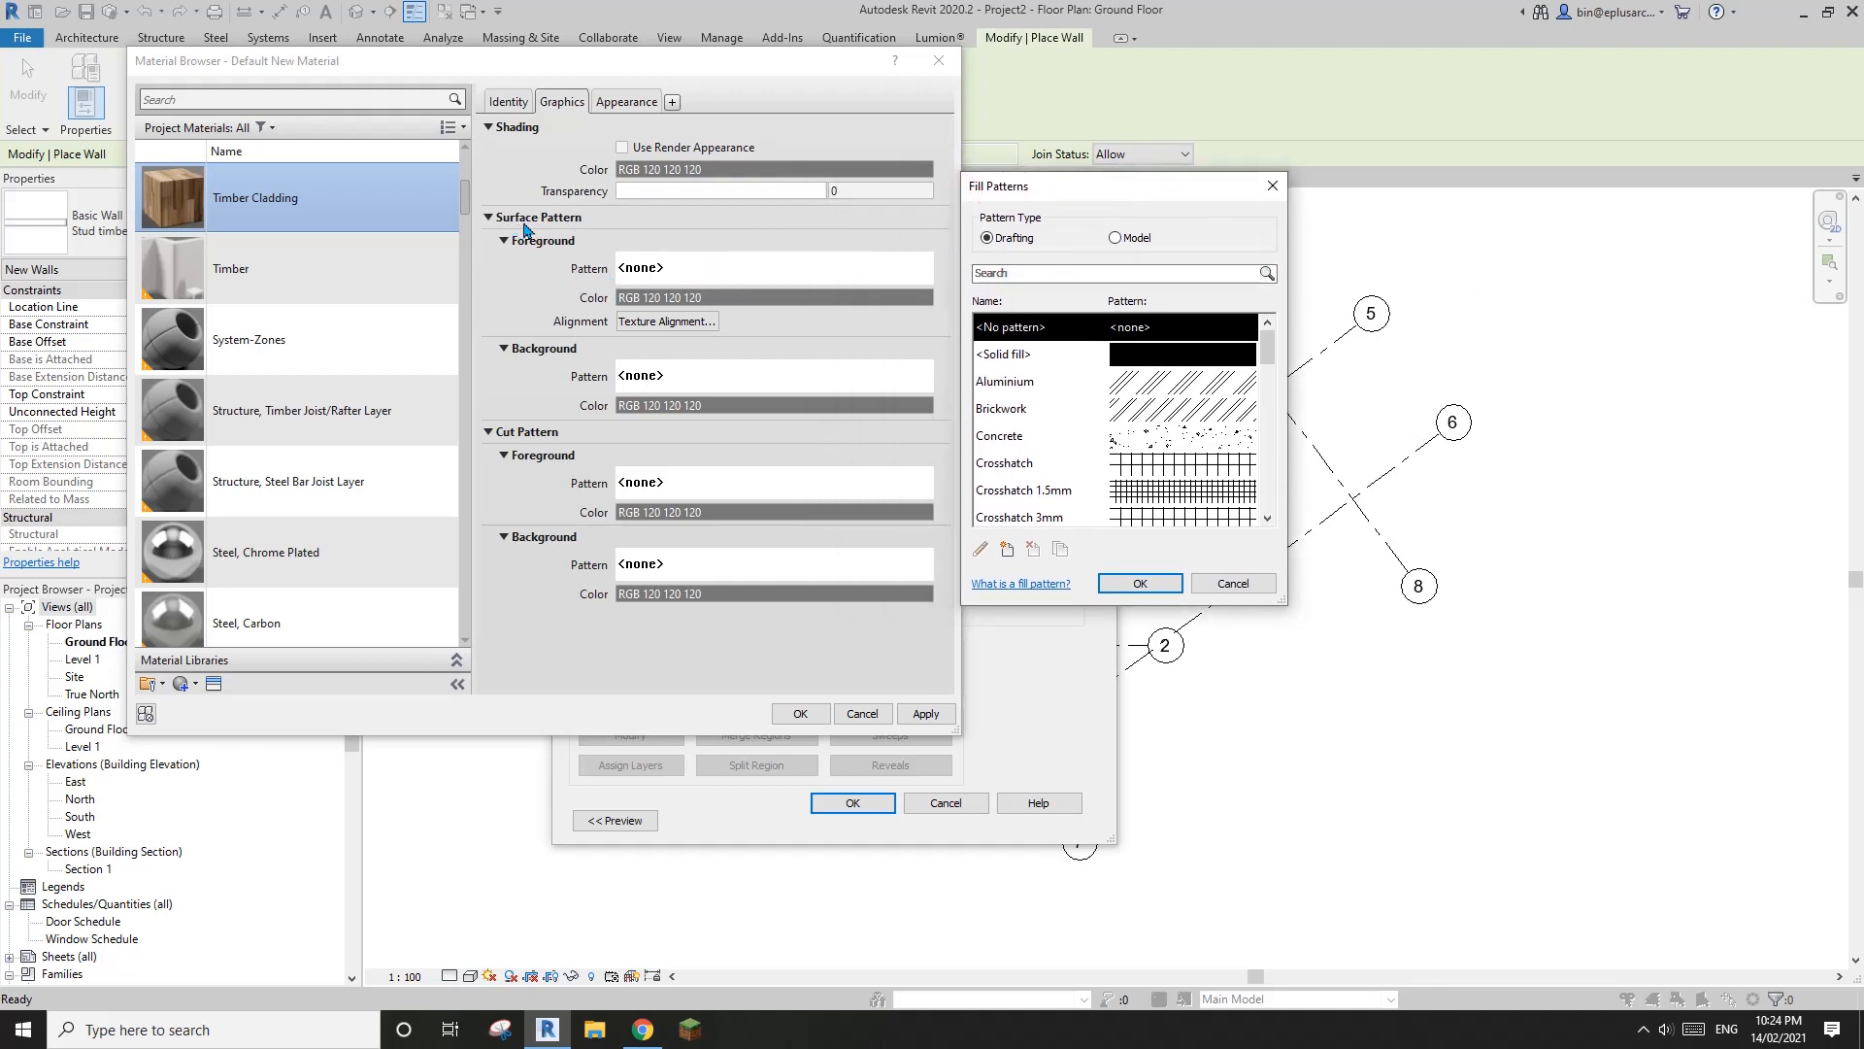
left_click(1116, 238)
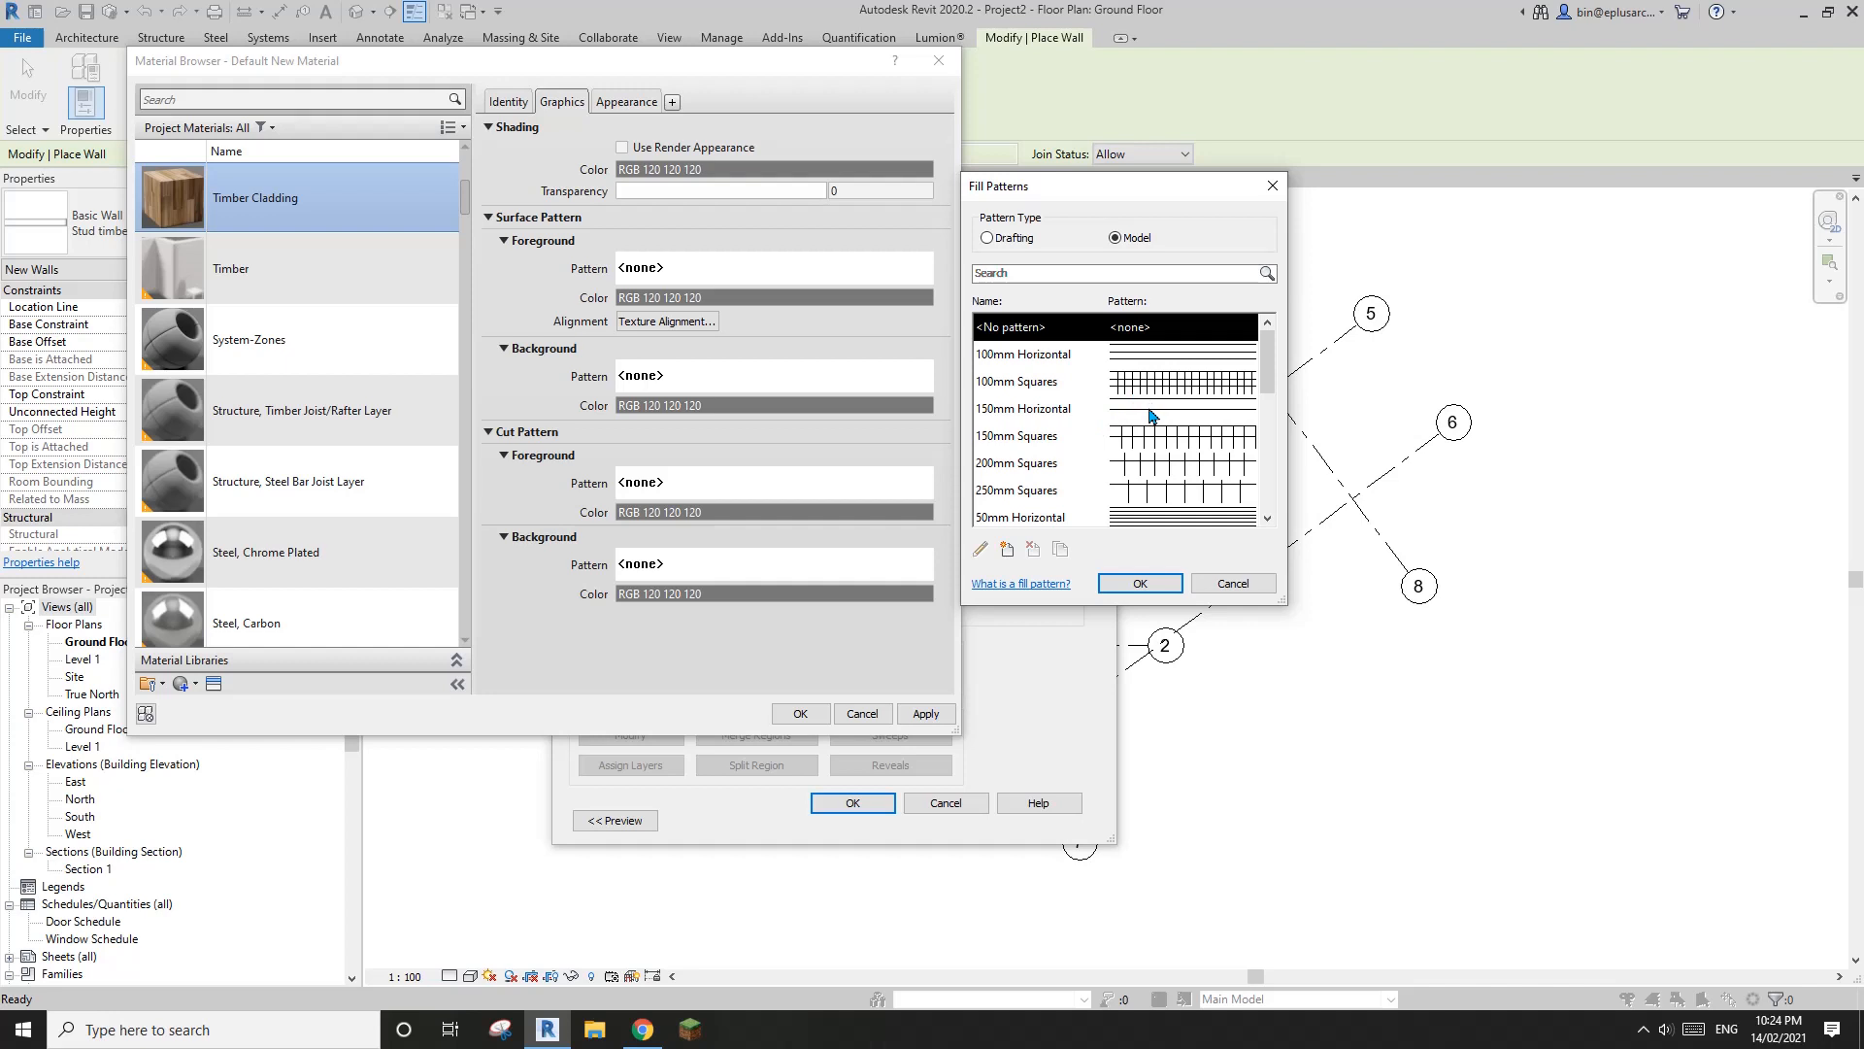
left_click_drag(1268, 361, 1267, 427)
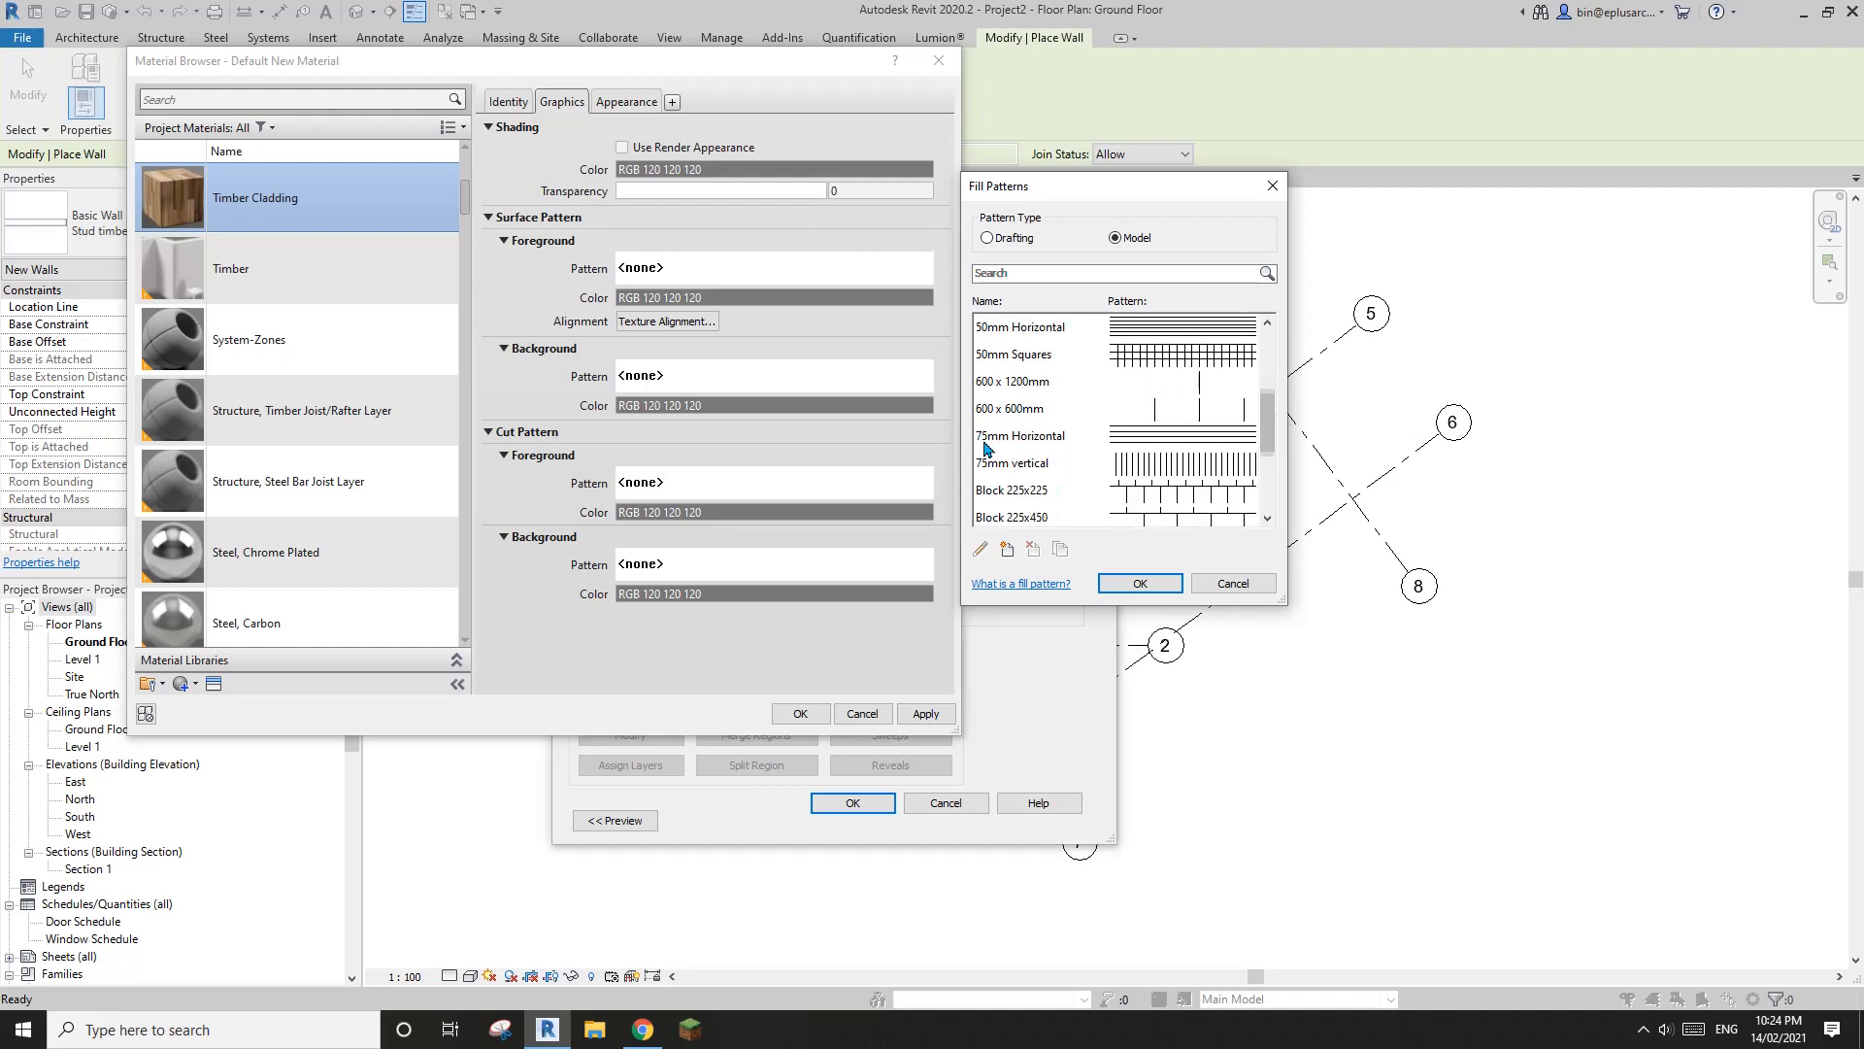
scroll(1267, 427, "up", 3)
left_click(1025, 357)
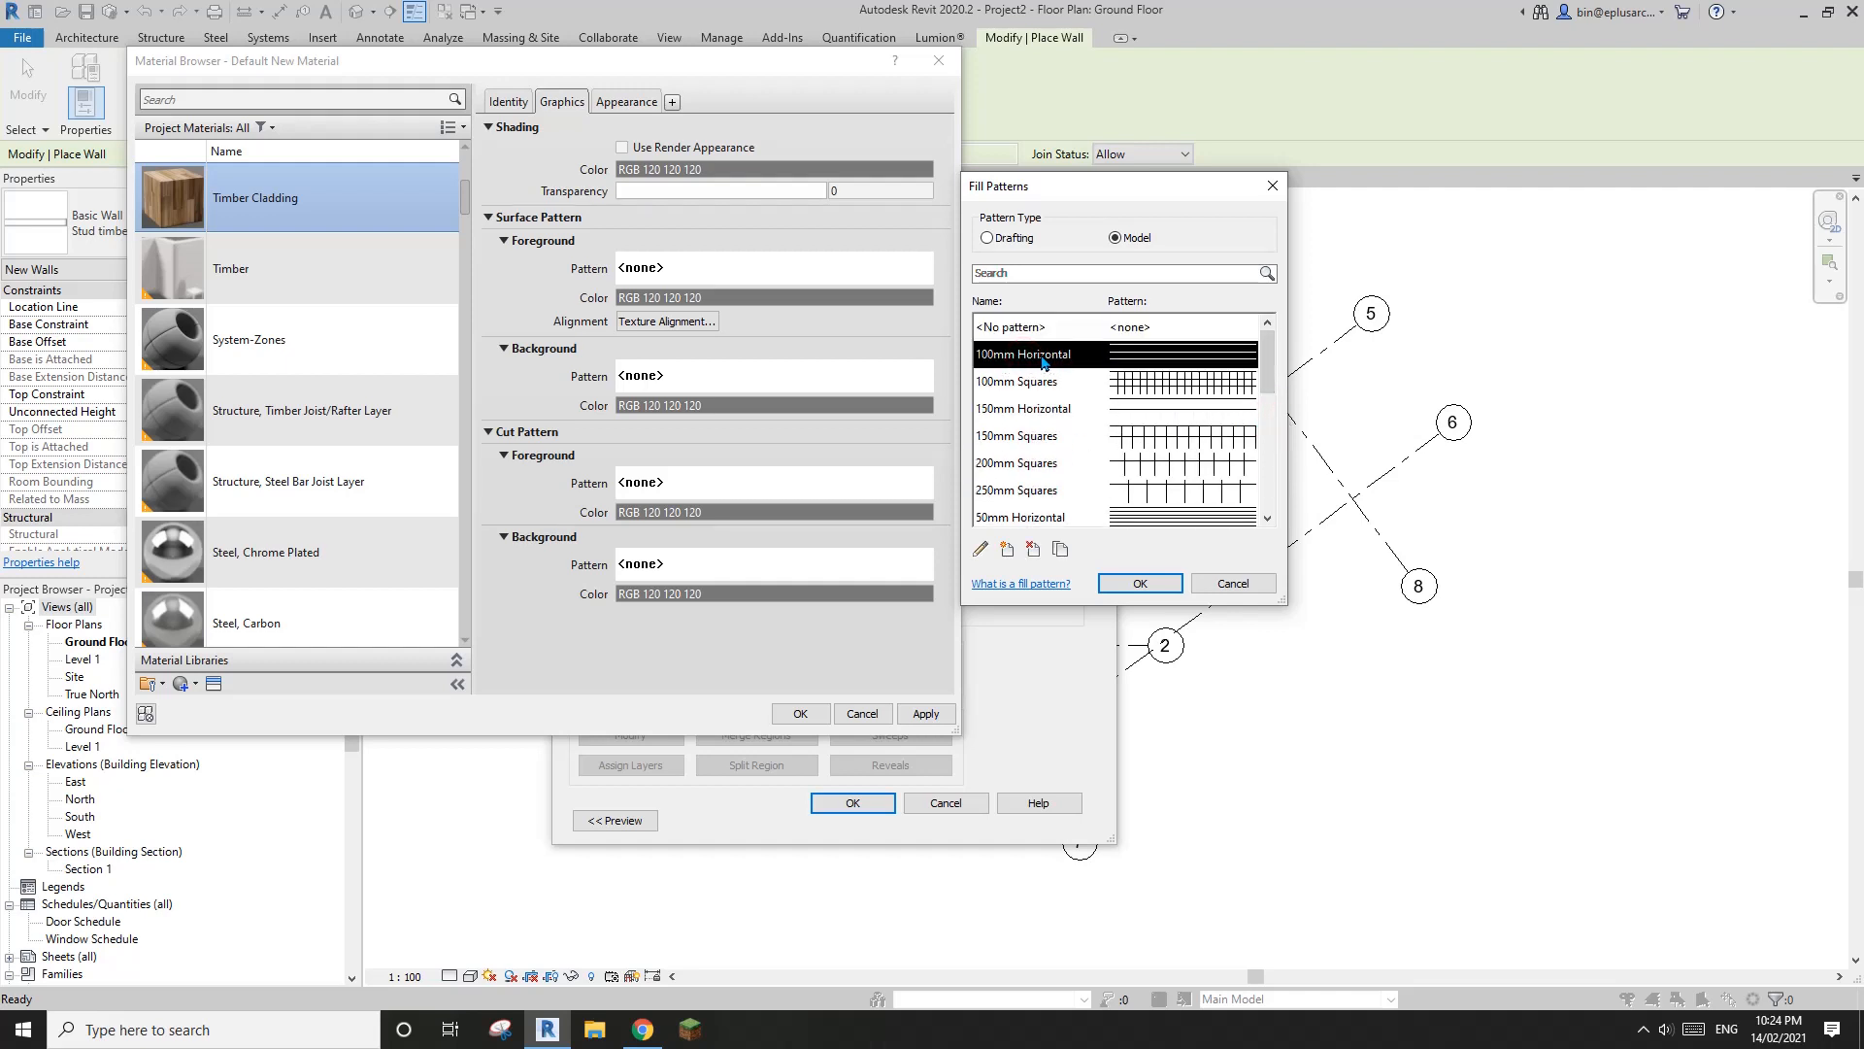
Duplicate the pattern as 100mm Vertical with a 90° line angle and assign it as the surface foreground pattern
left_click(1061, 550)
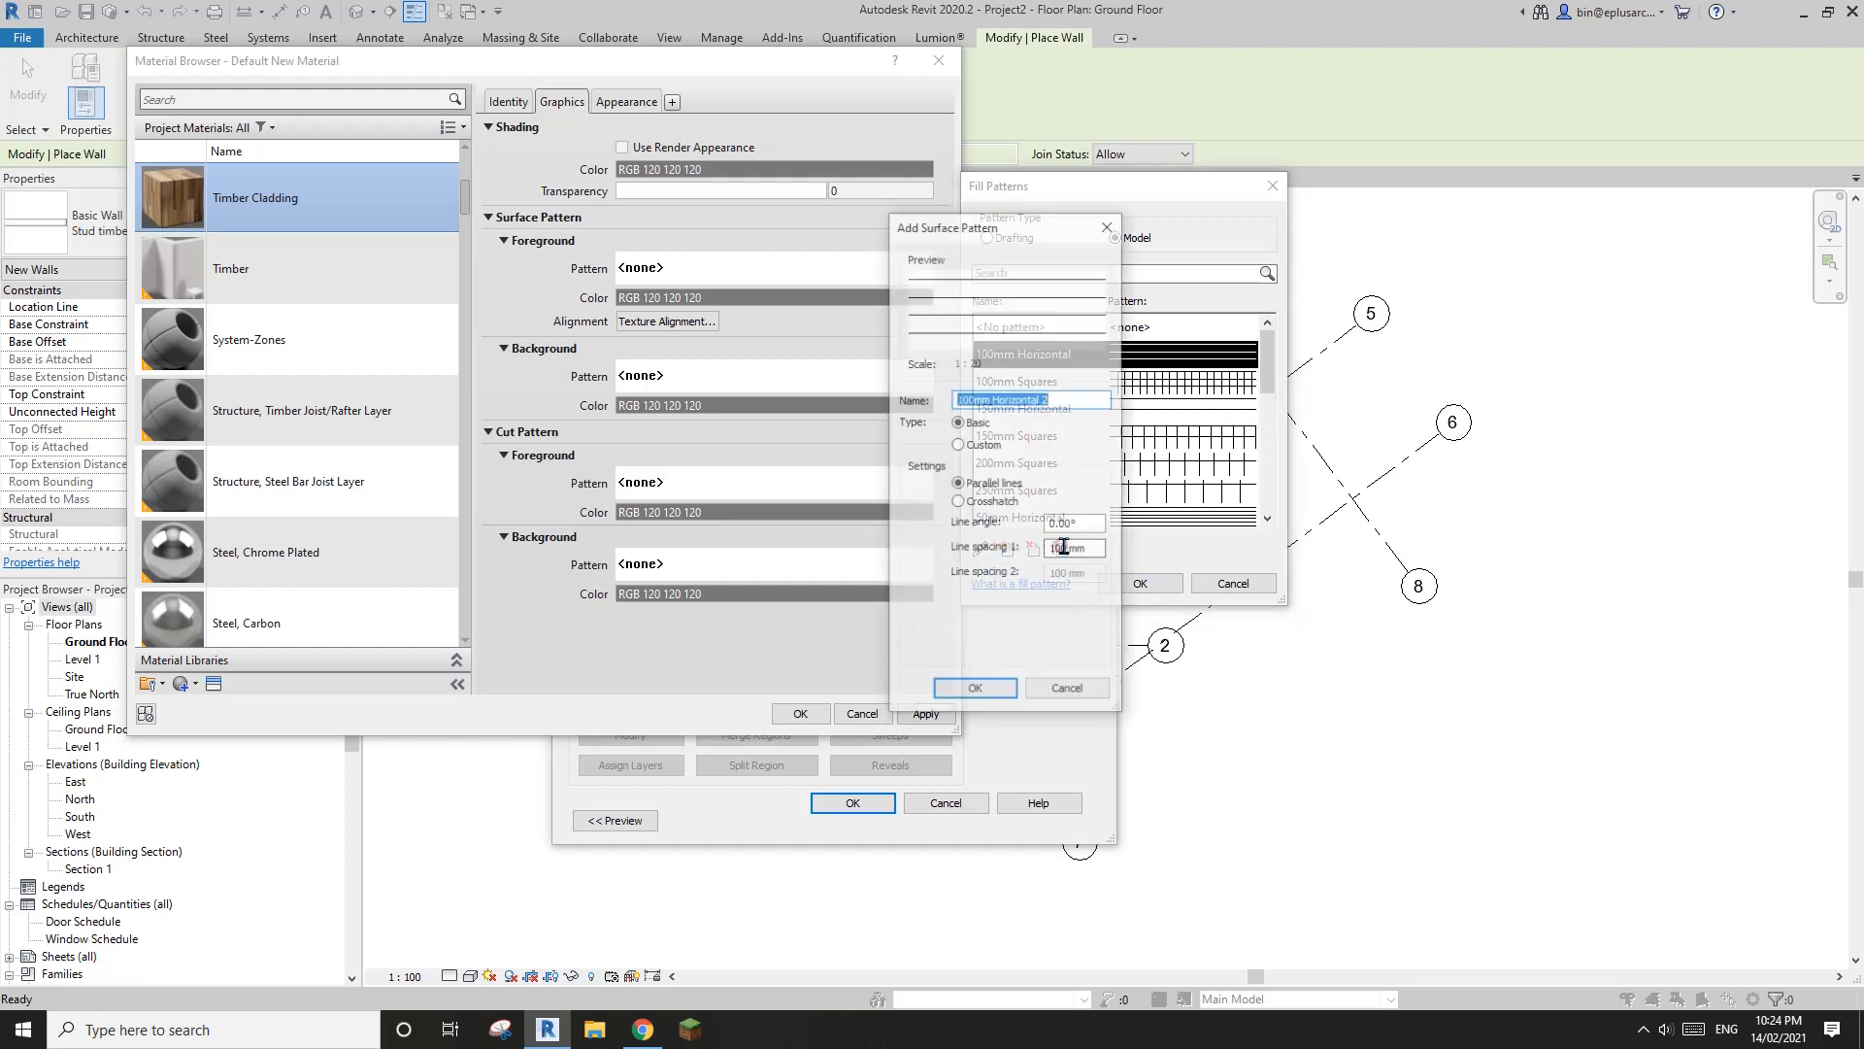
left_click(1034, 399)
left_click_drag(994, 399, 1132, 400)
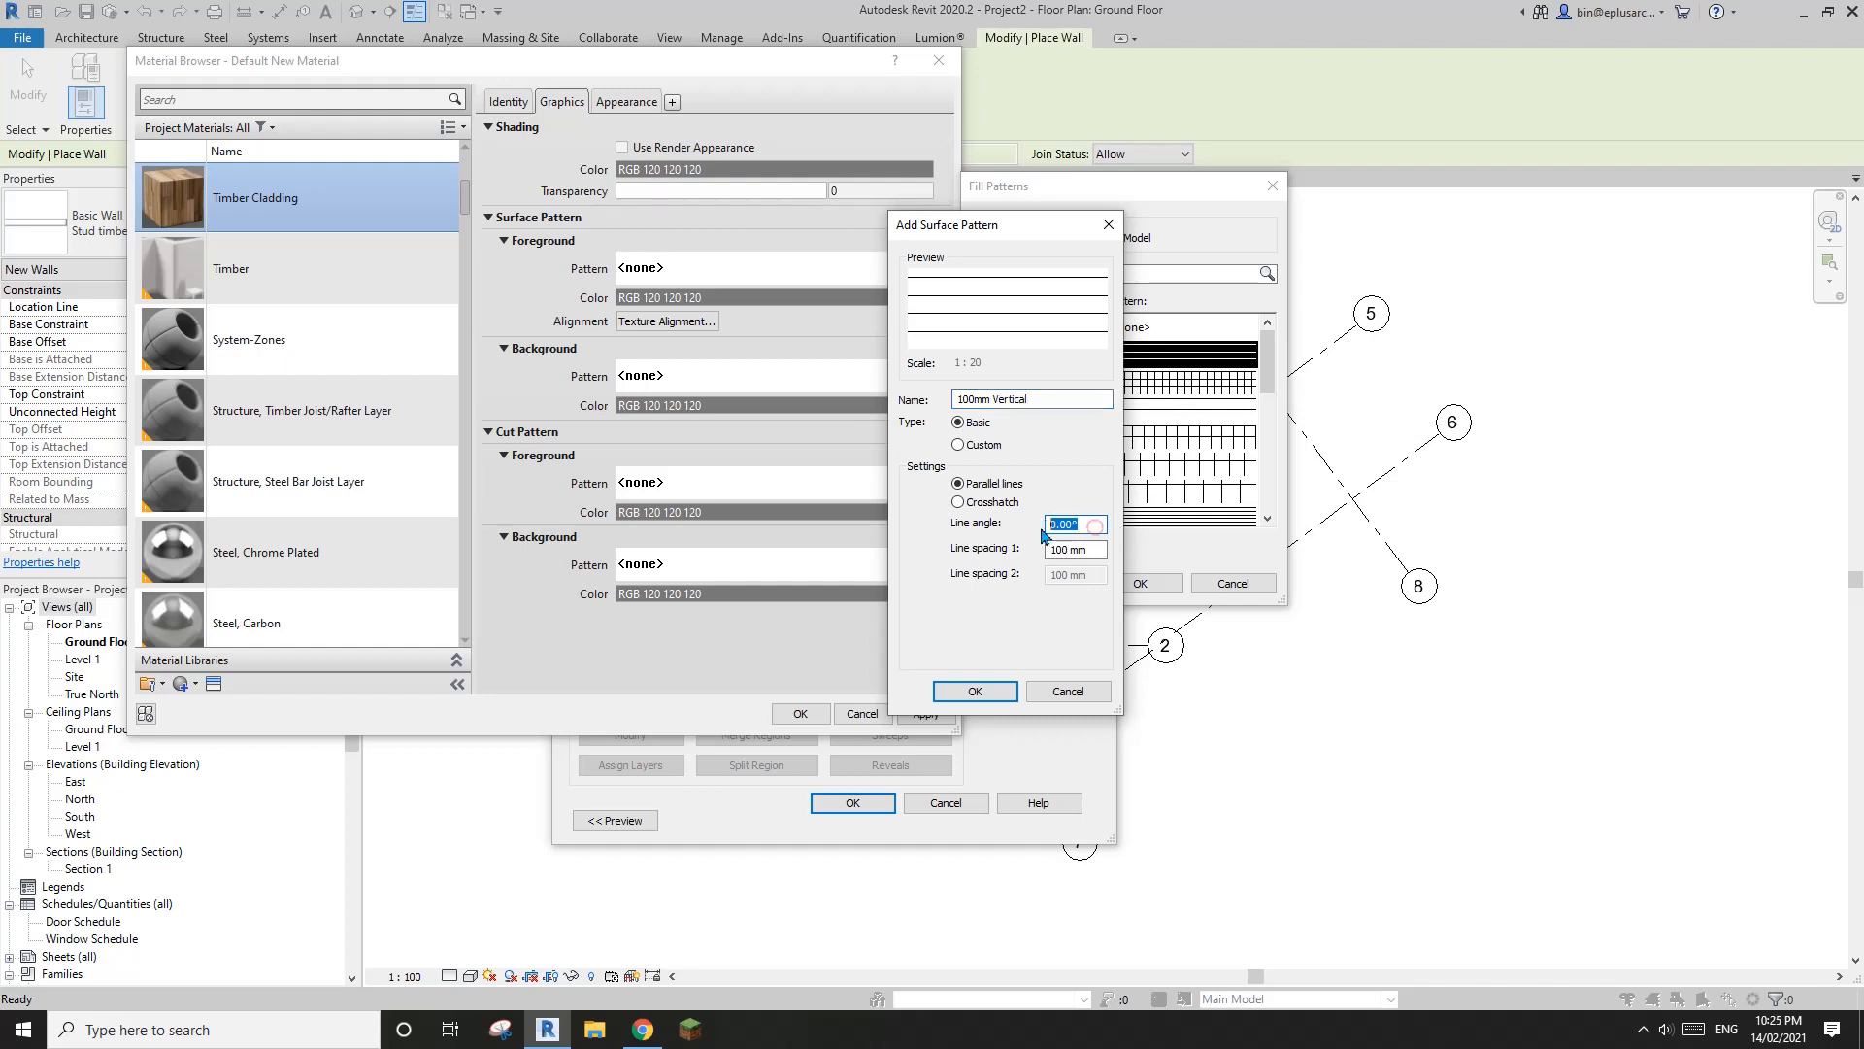
type("90")
left_click(990, 685)
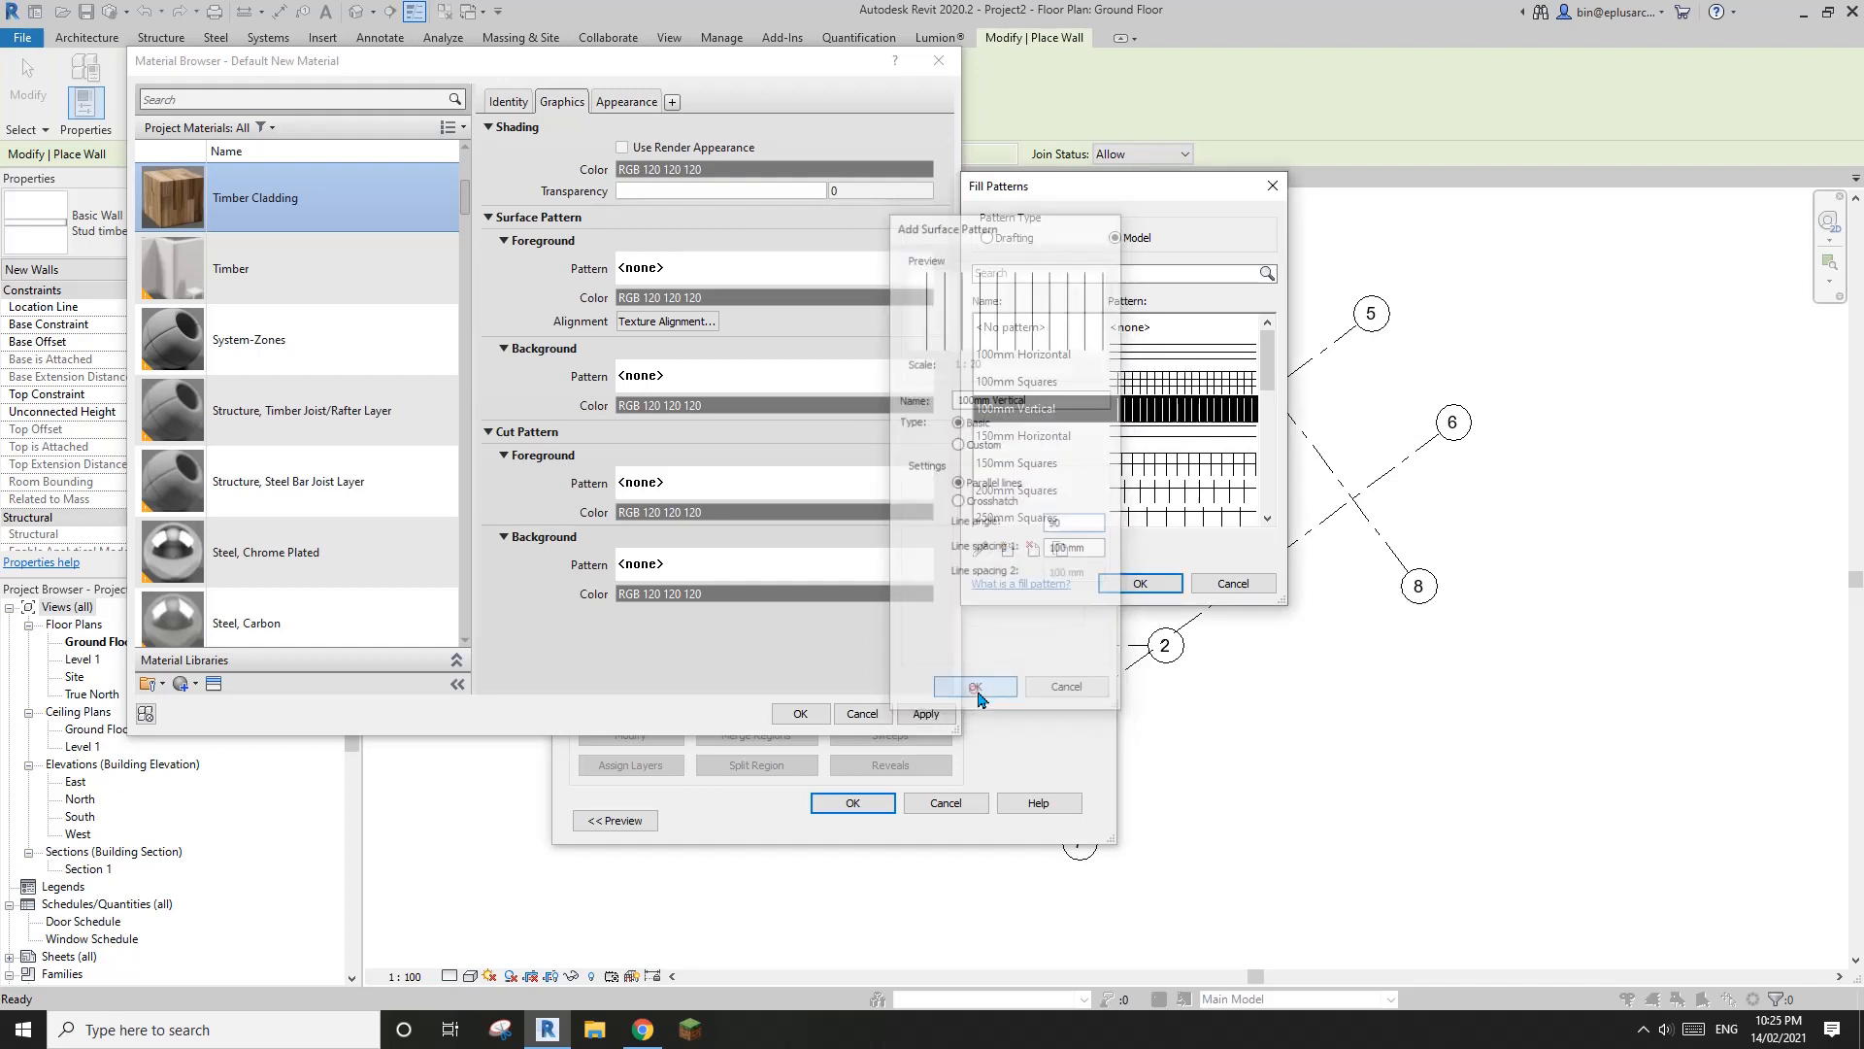
left_click(1154, 581)
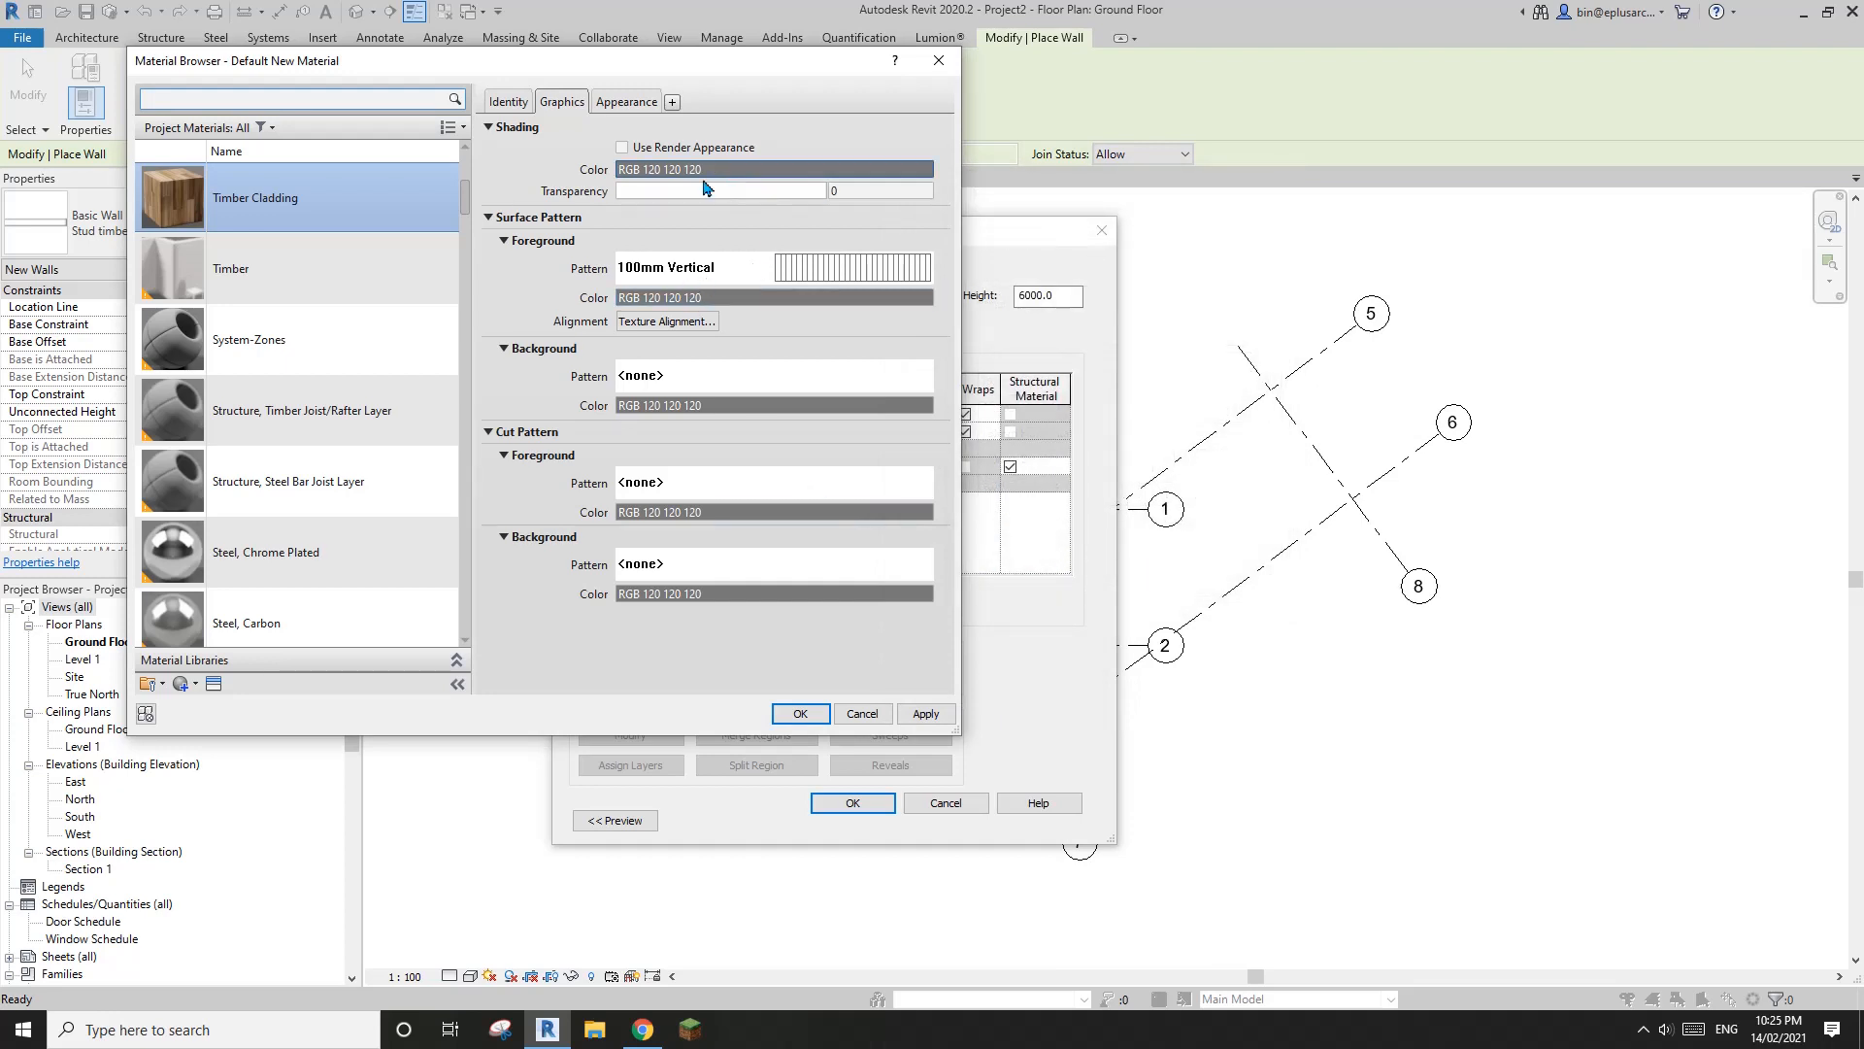
Use the render appearance for the Timber Cladding's shading and accept the material for the finish layer
left_click(645, 148)
left_click(622, 103)
left_click(563, 103)
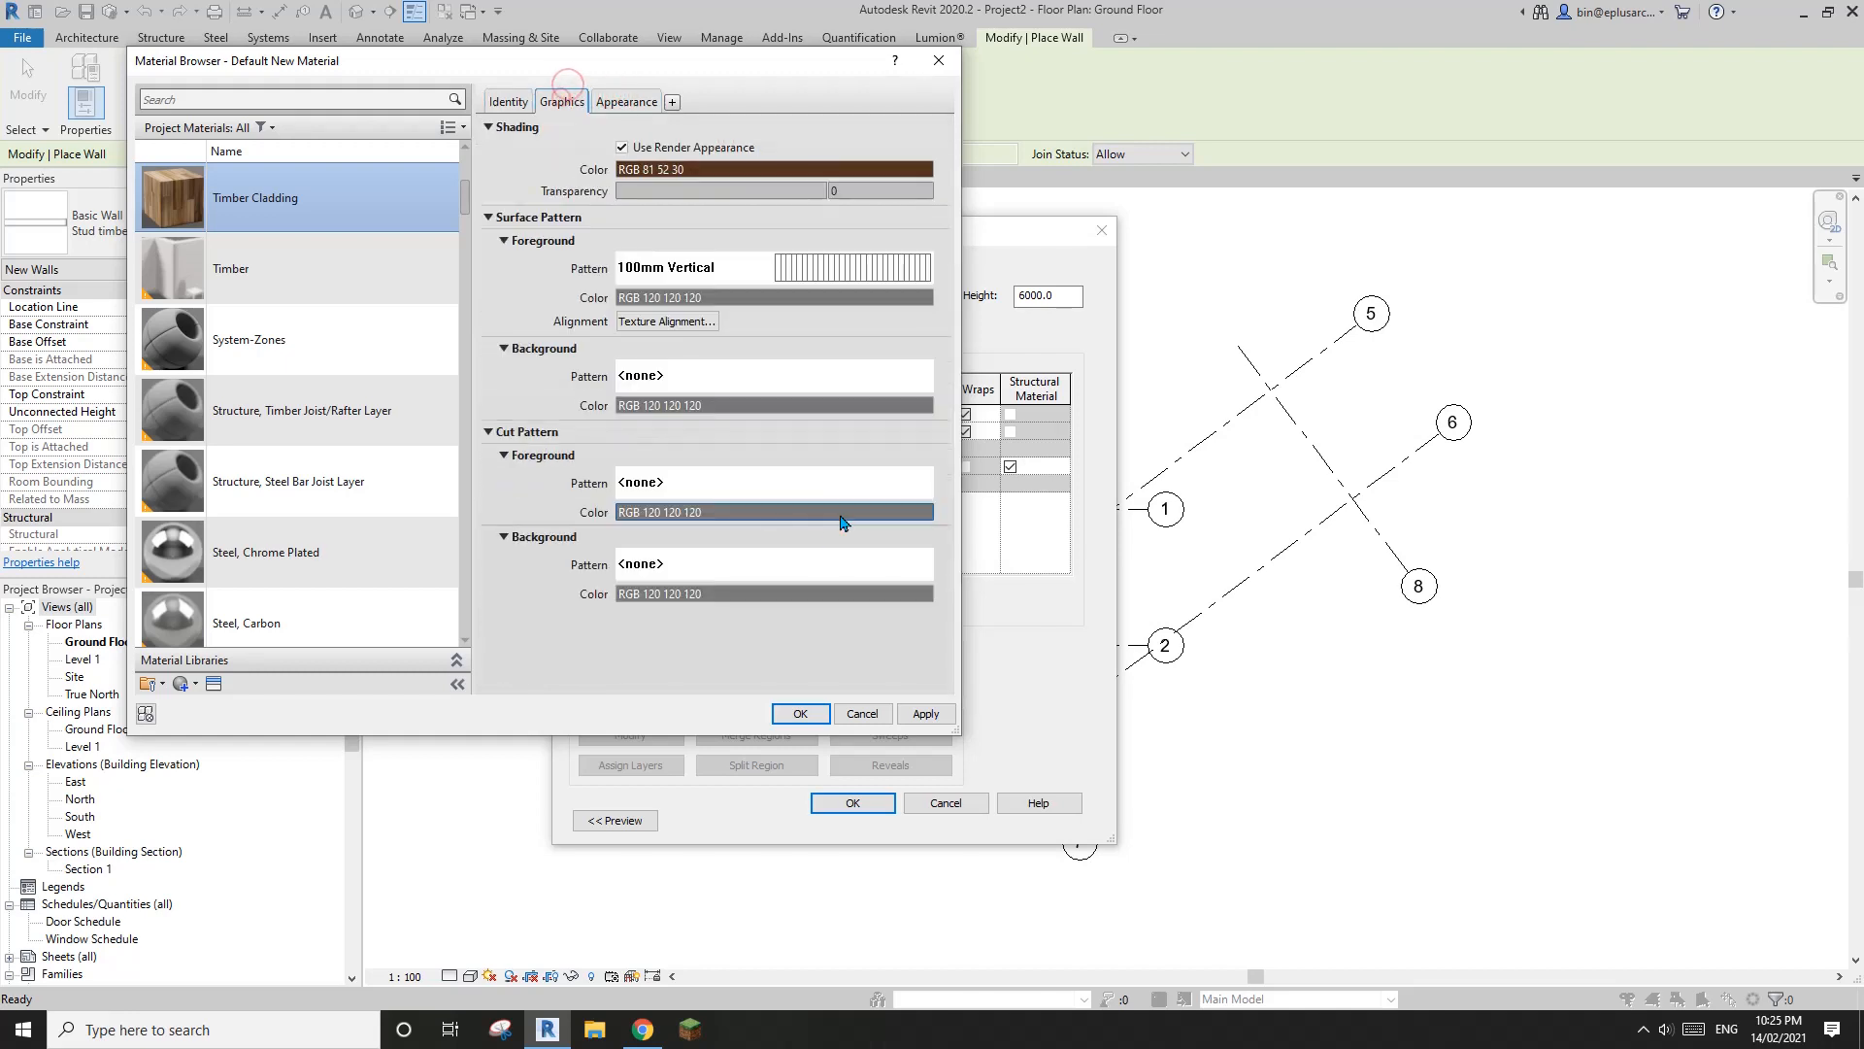
left_click(799, 712)
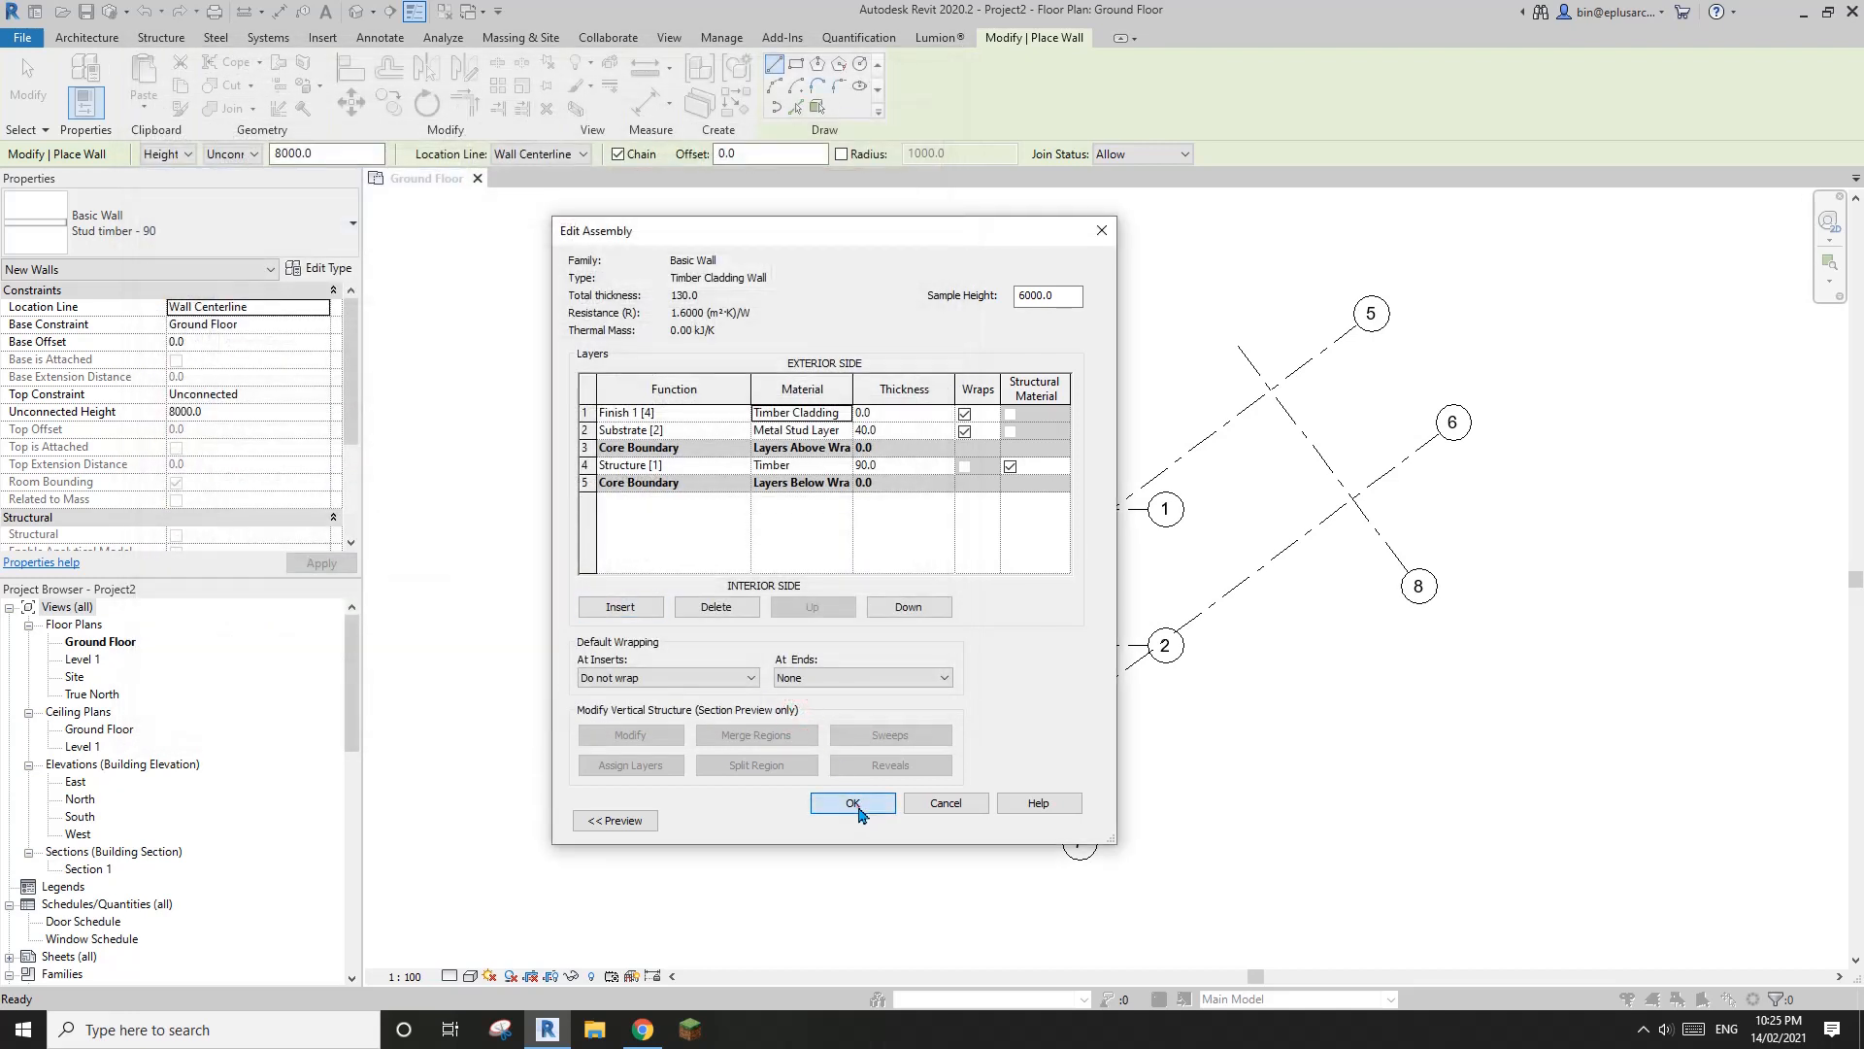
Set the thickness of the exterior Timber Cladding finish layer to 20
left_click(854, 806)
left_click_drag(939, 409, 824, 511)
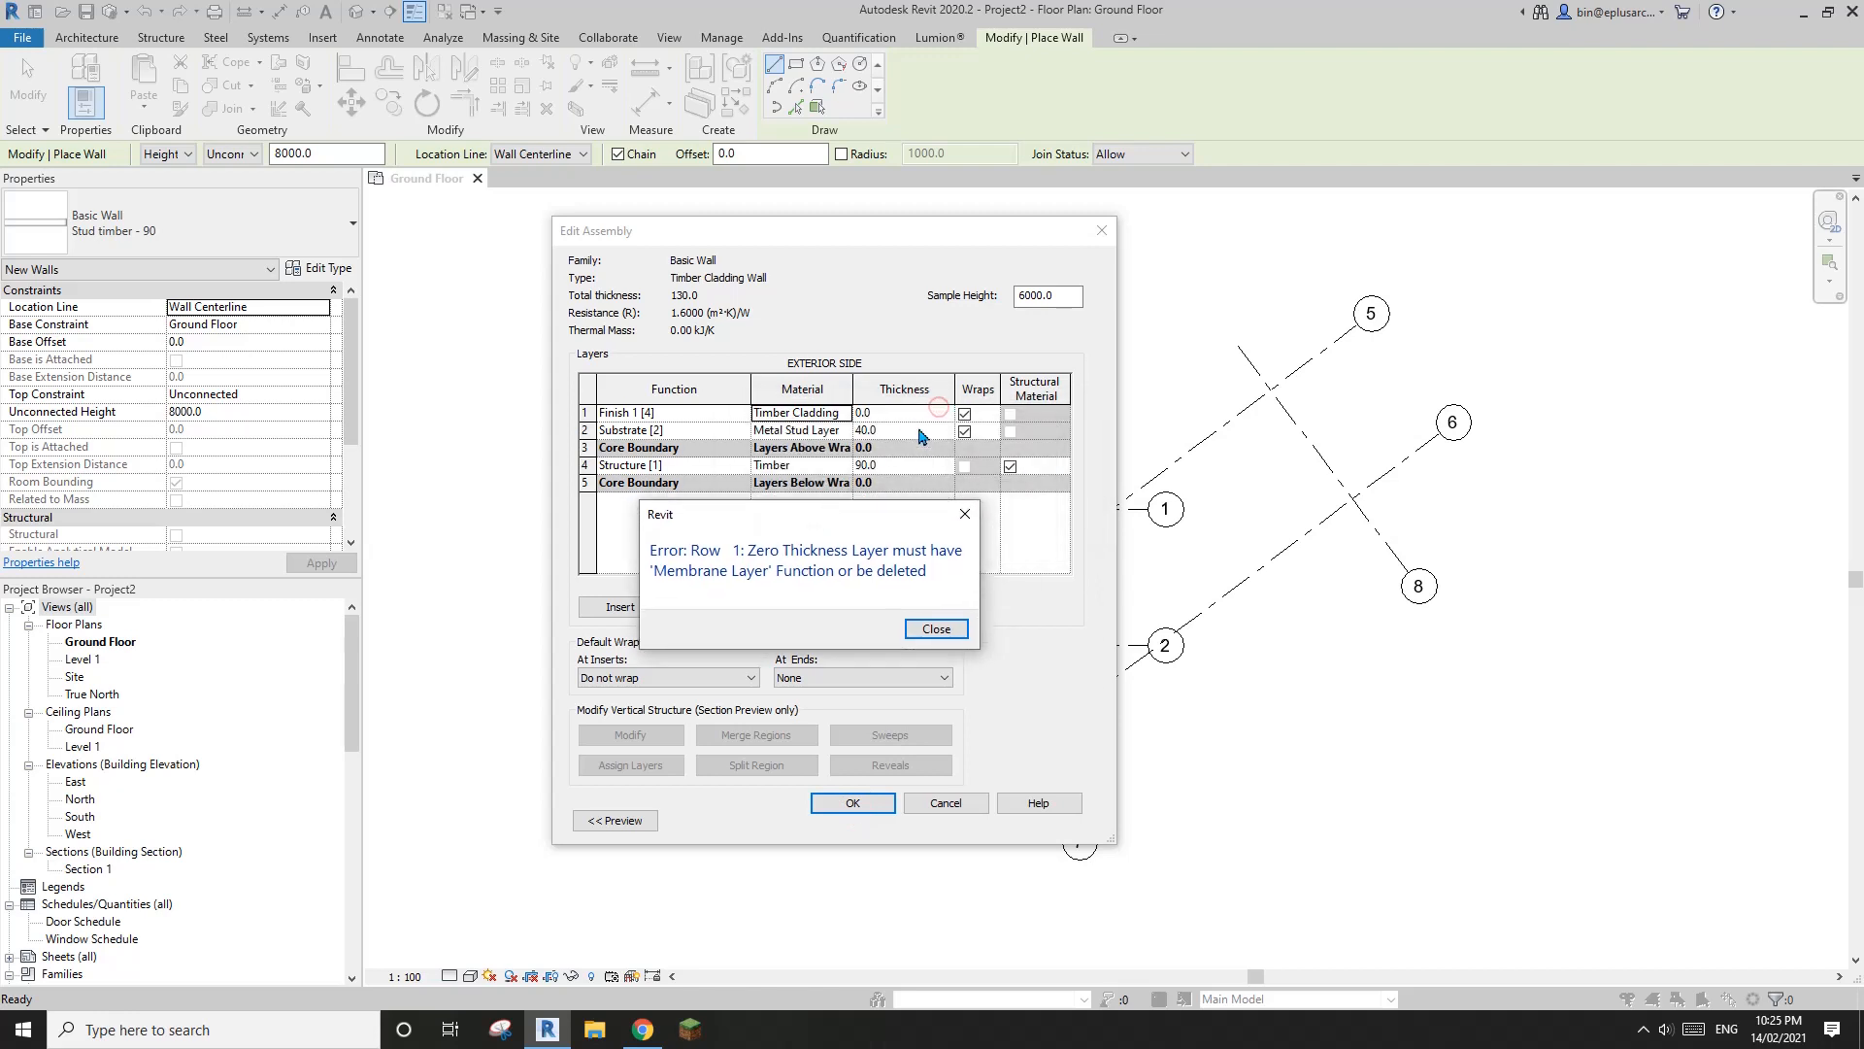
left_click(957, 637)
left_click(897, 414)
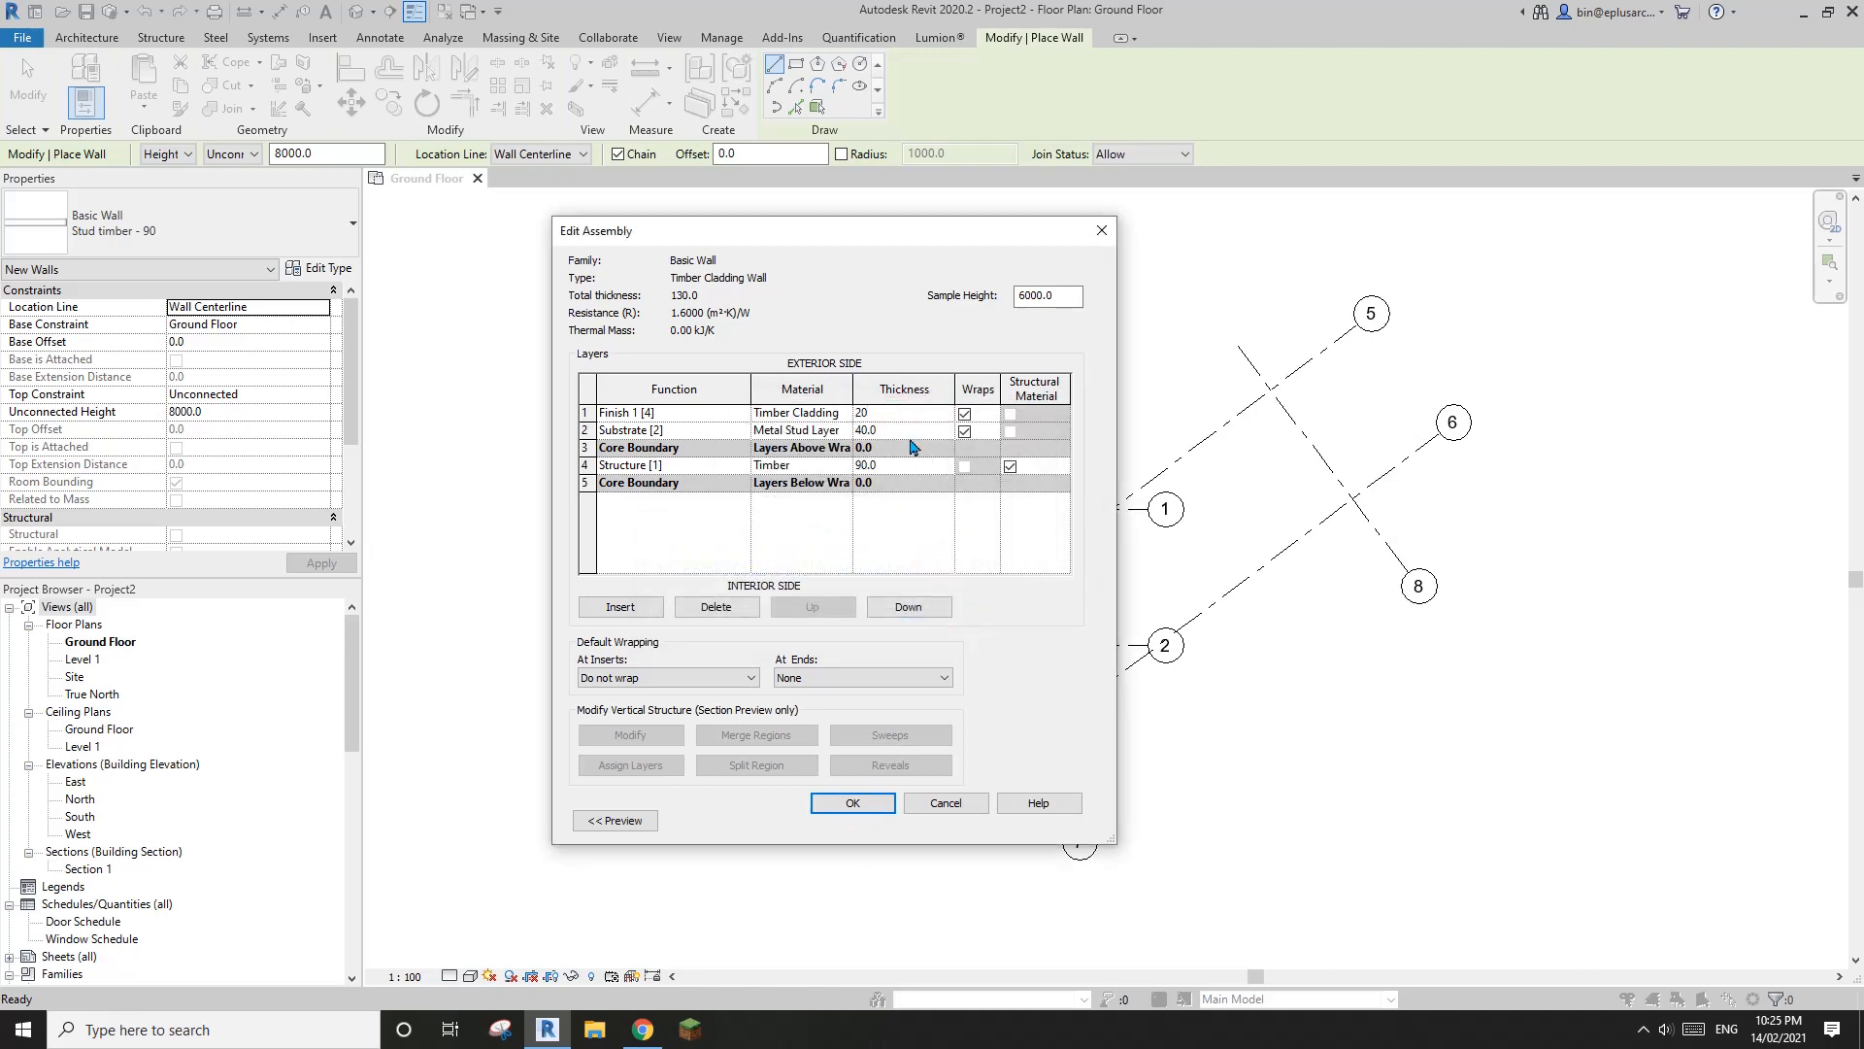
Insert a Finish 1 [4] layer on the interior side, below the inner core boundary
left_click(691, 467)
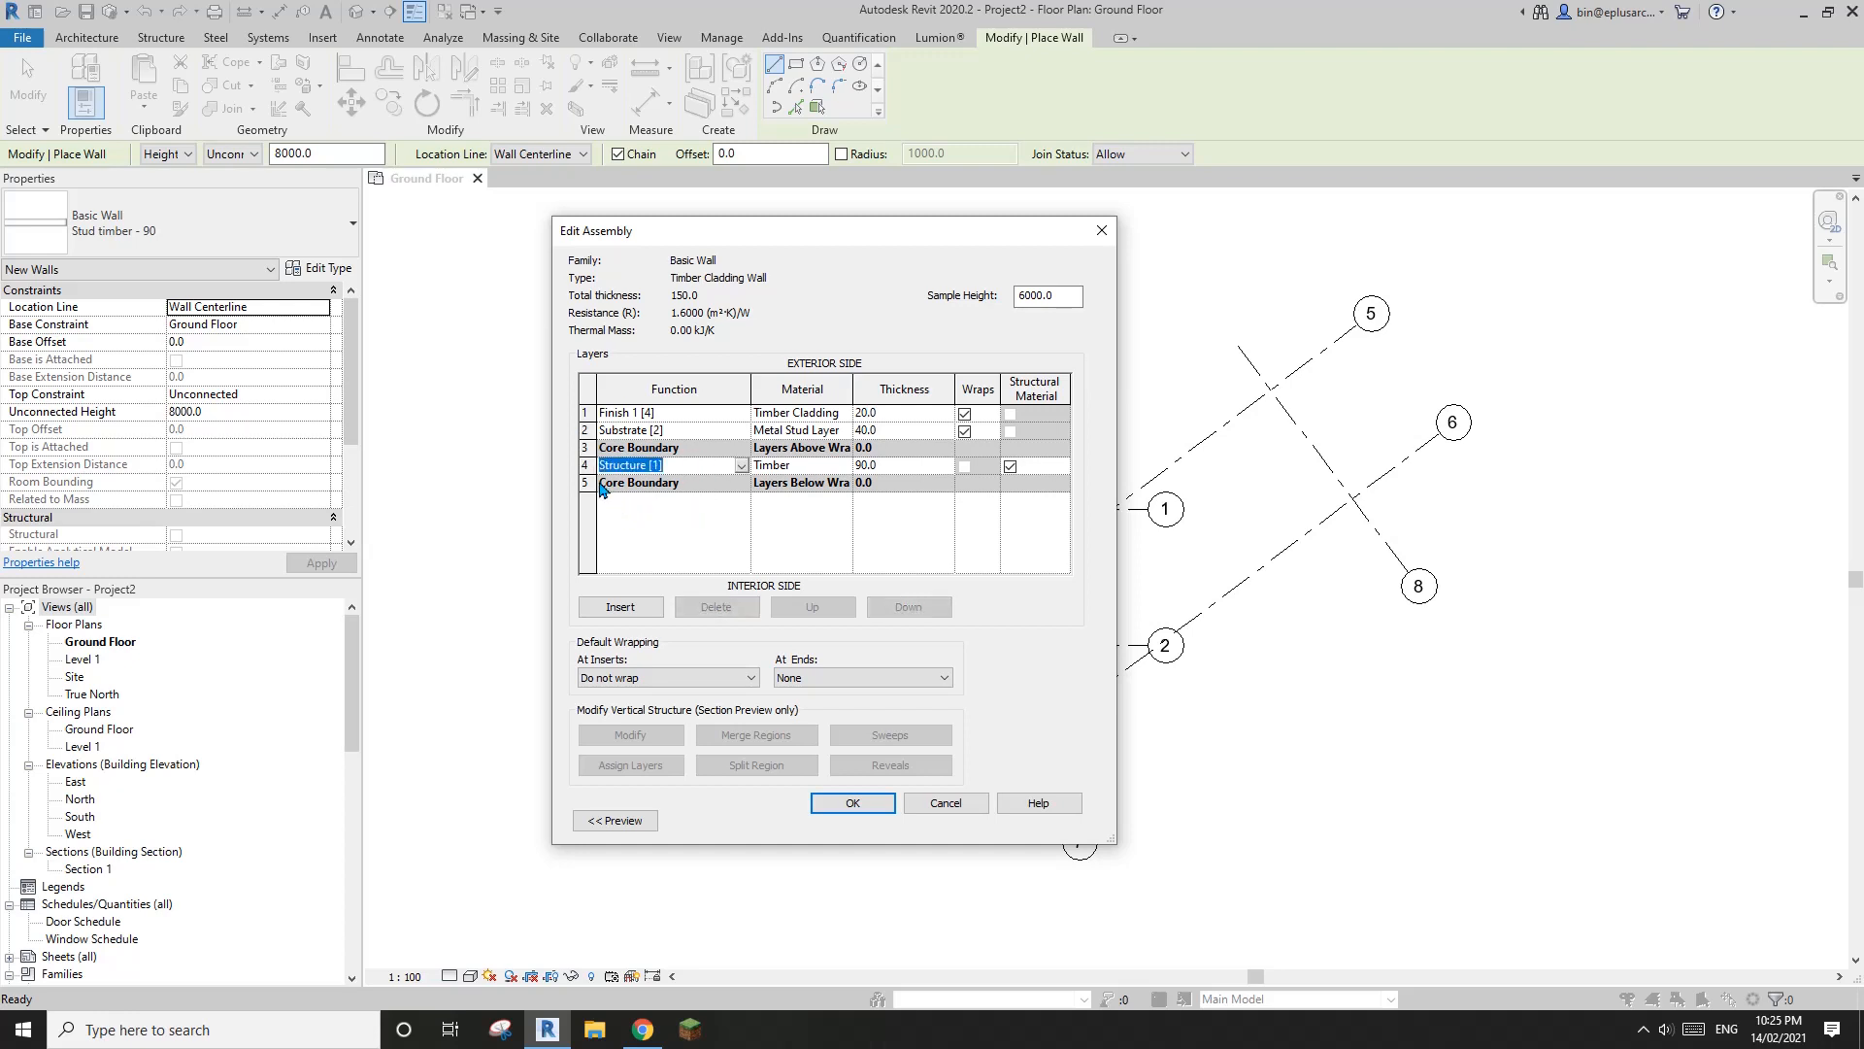
left_click(618, 607)
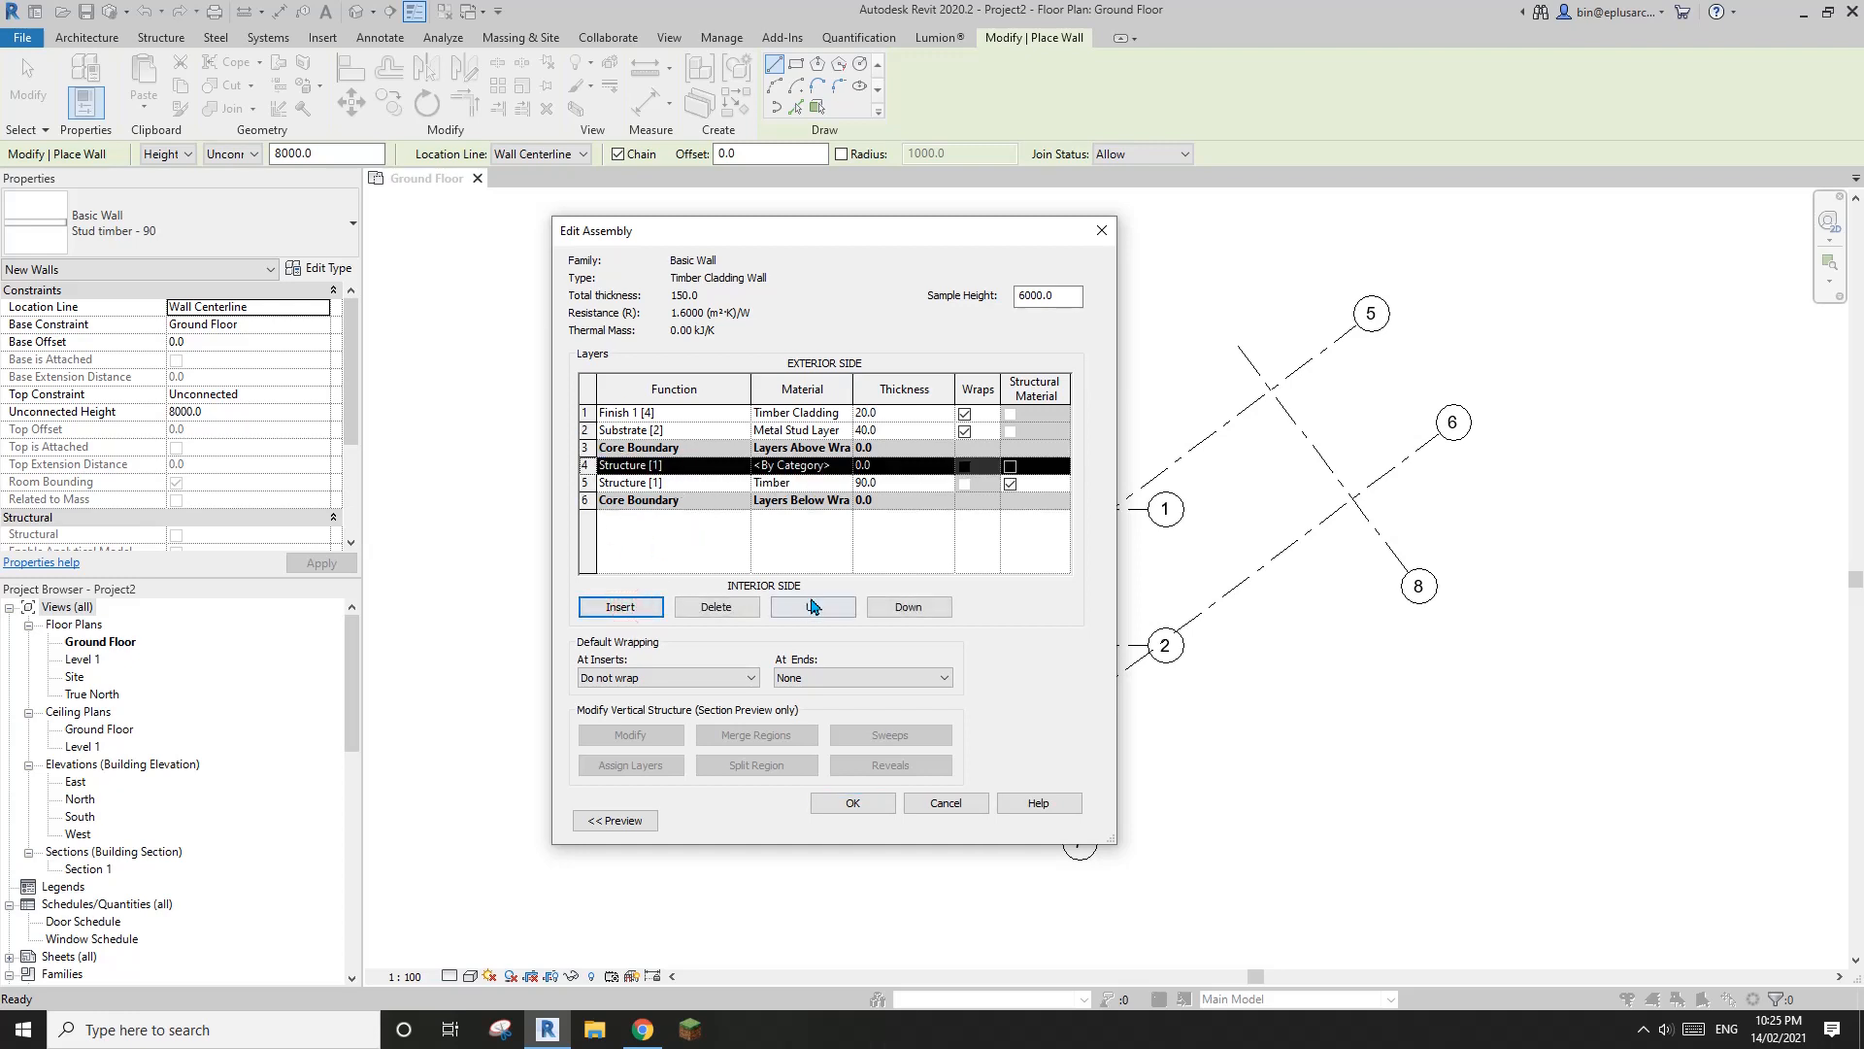
left_click(908, 607)
left_click(908, 607)
left_click(699, 499)
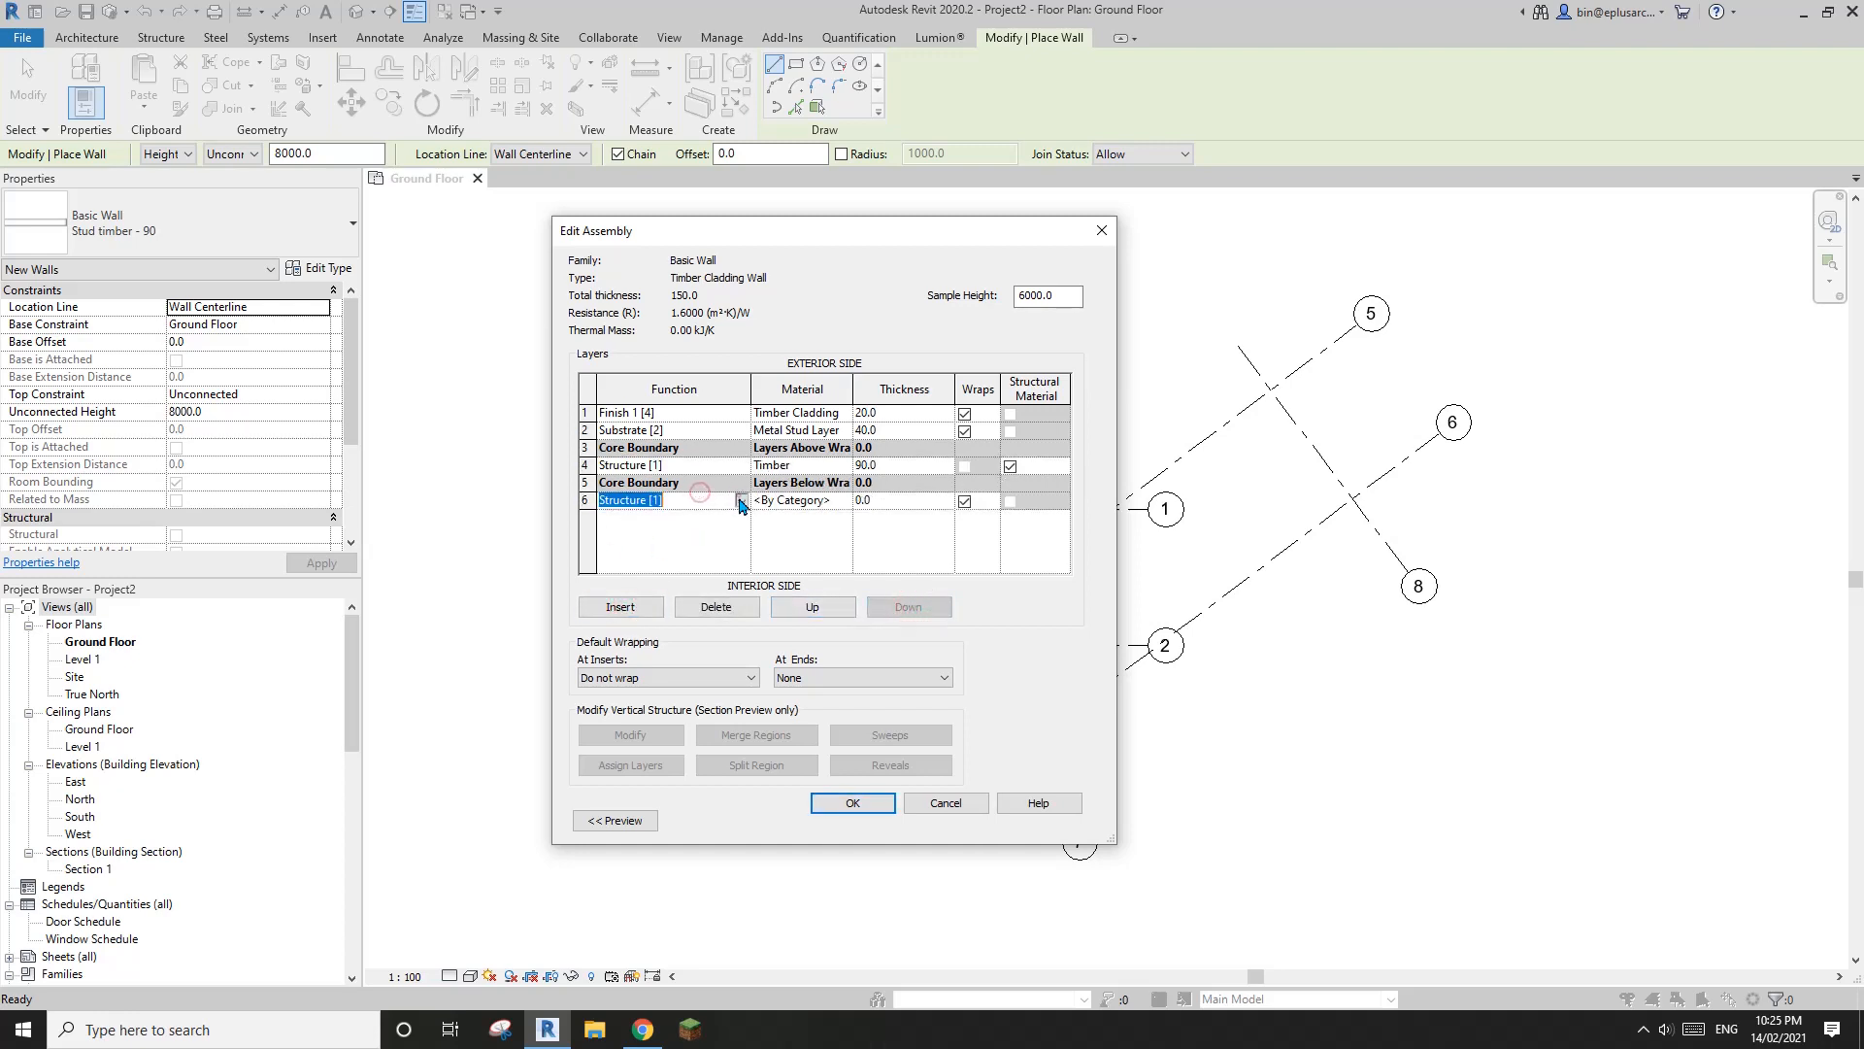
left_click(741, 500)
left_click(632, 542)
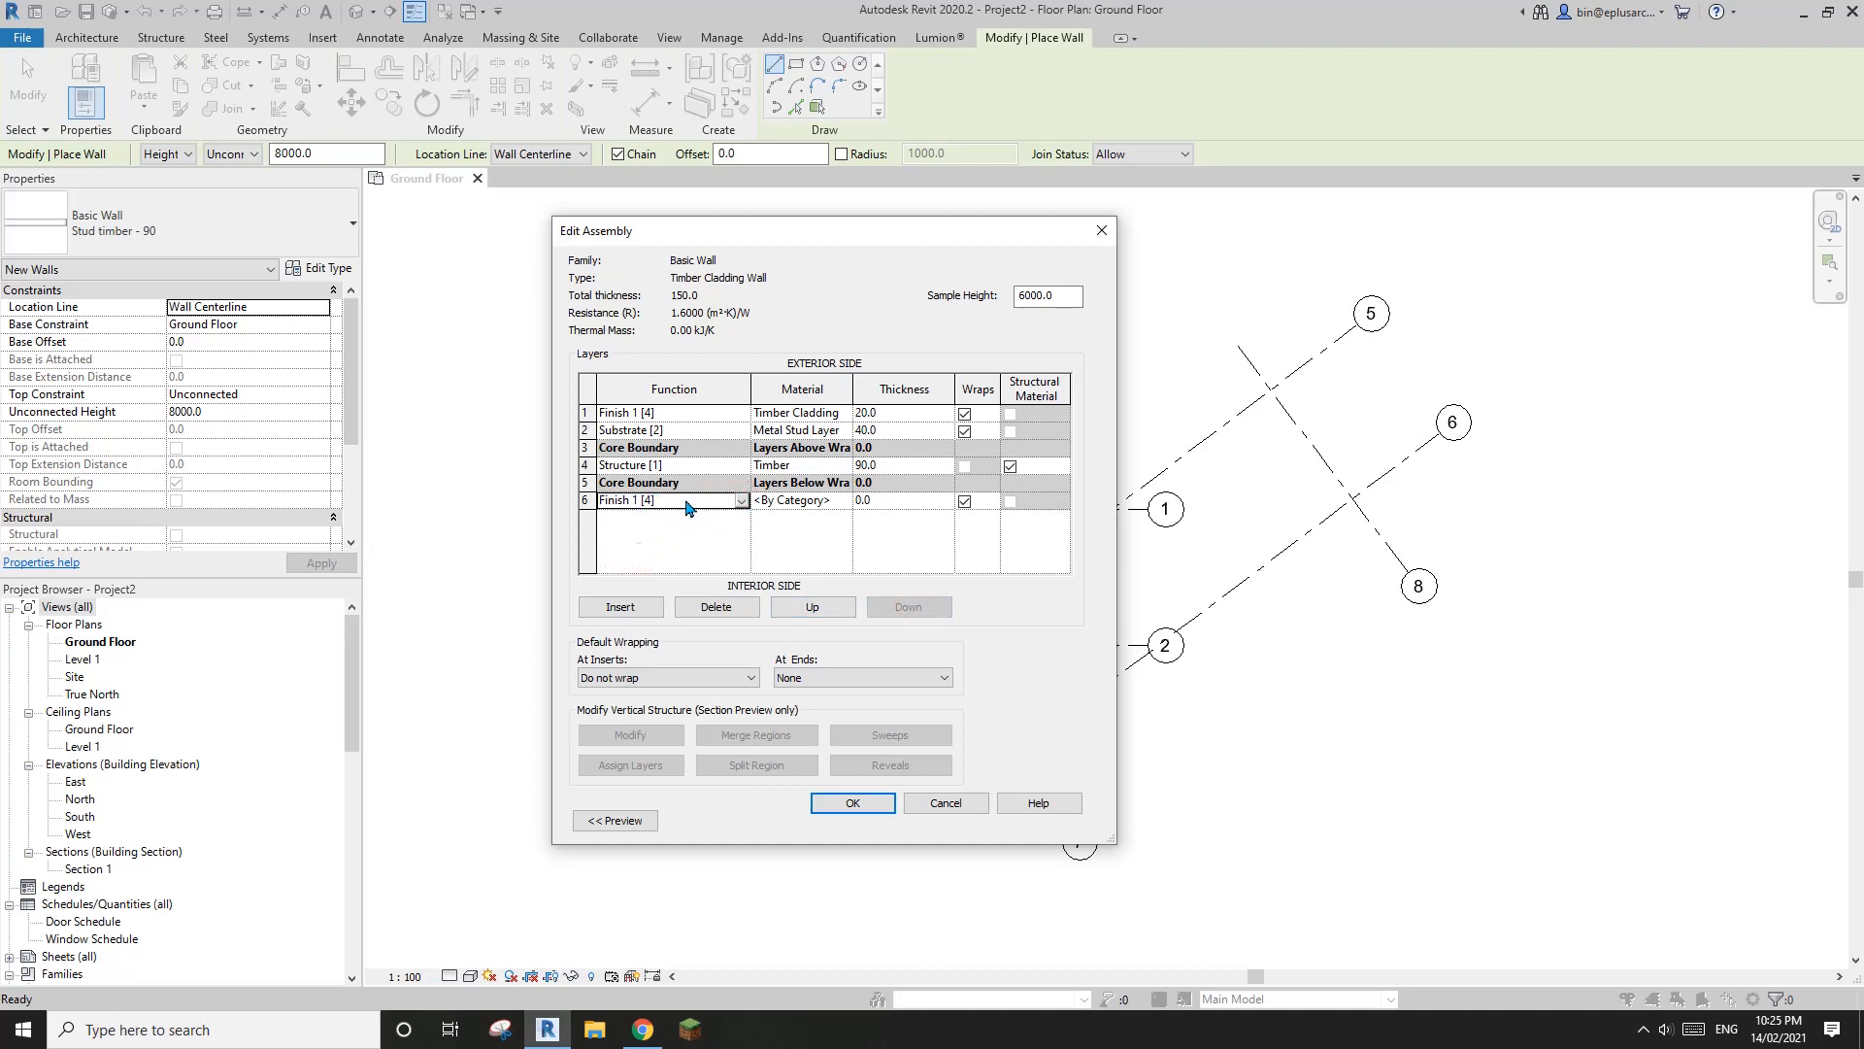
Find Gypsum Wall Board among the project materials and assign it to the interior finish layer
left_click(802, 503)
left_click(844, 501)
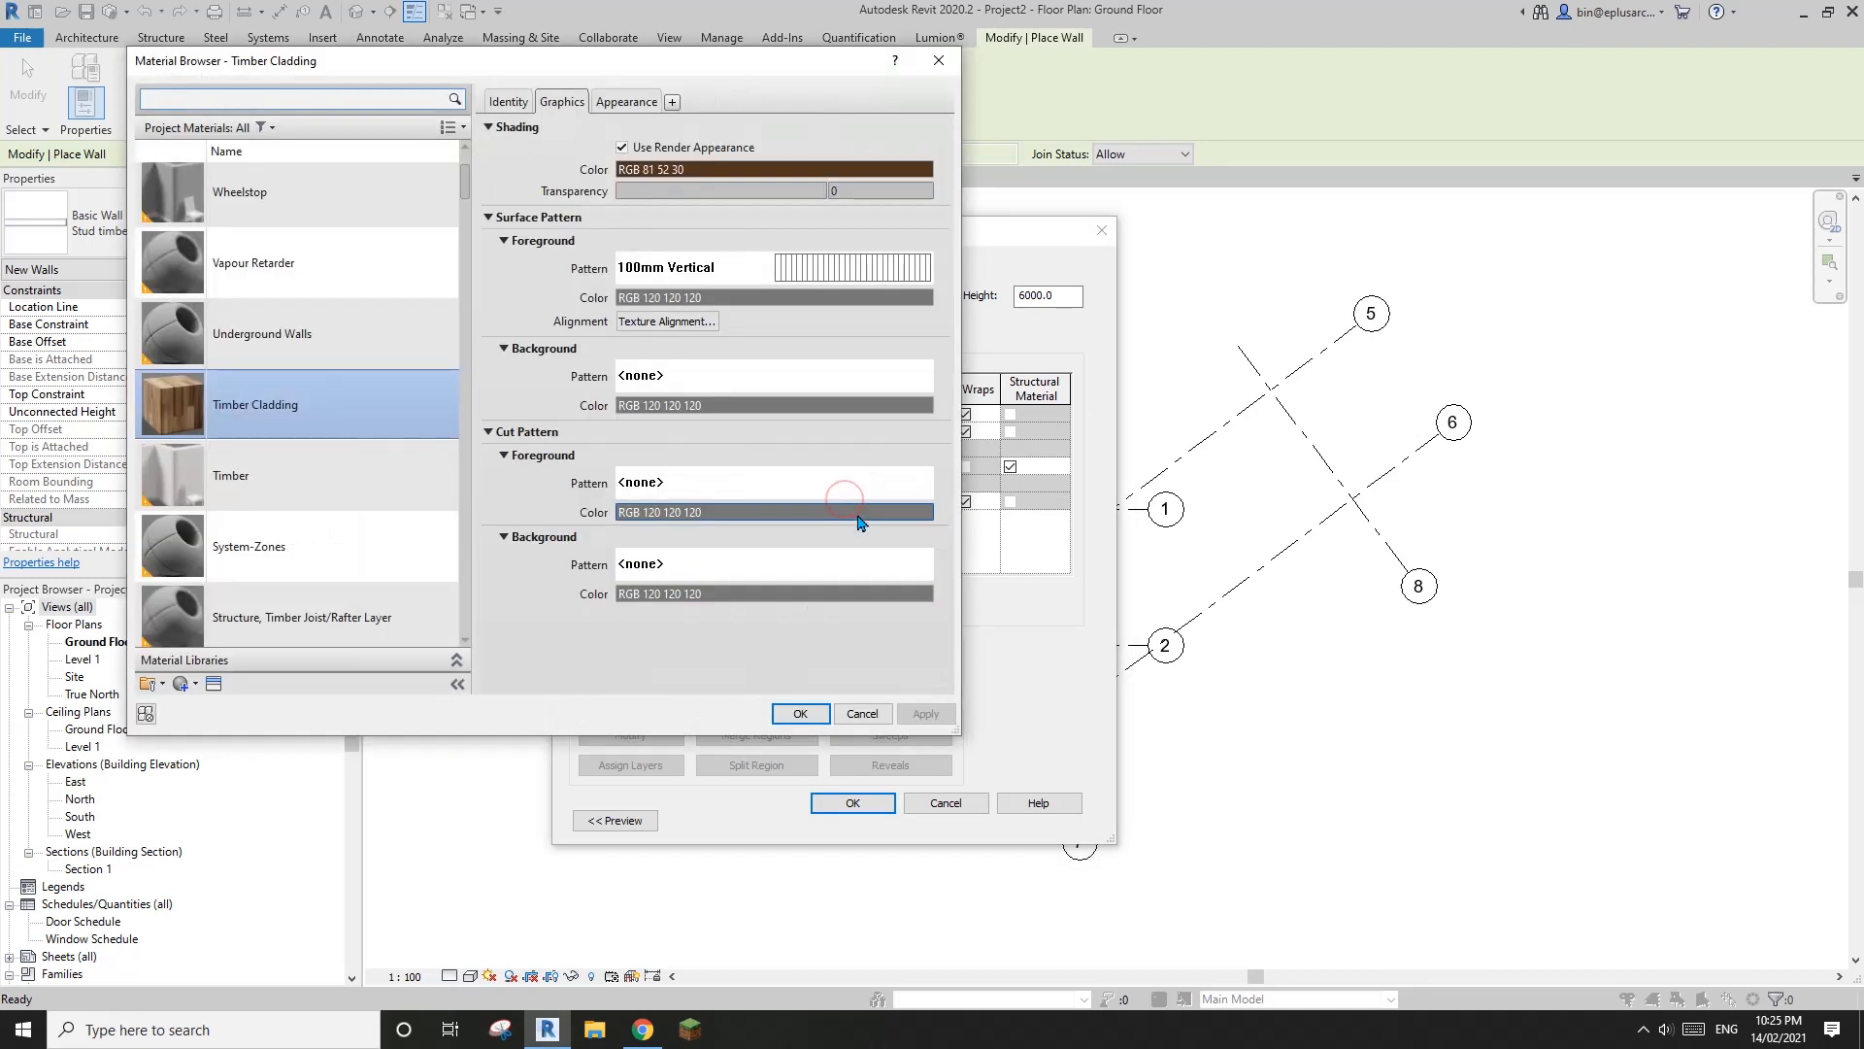
left_click(337, 102)
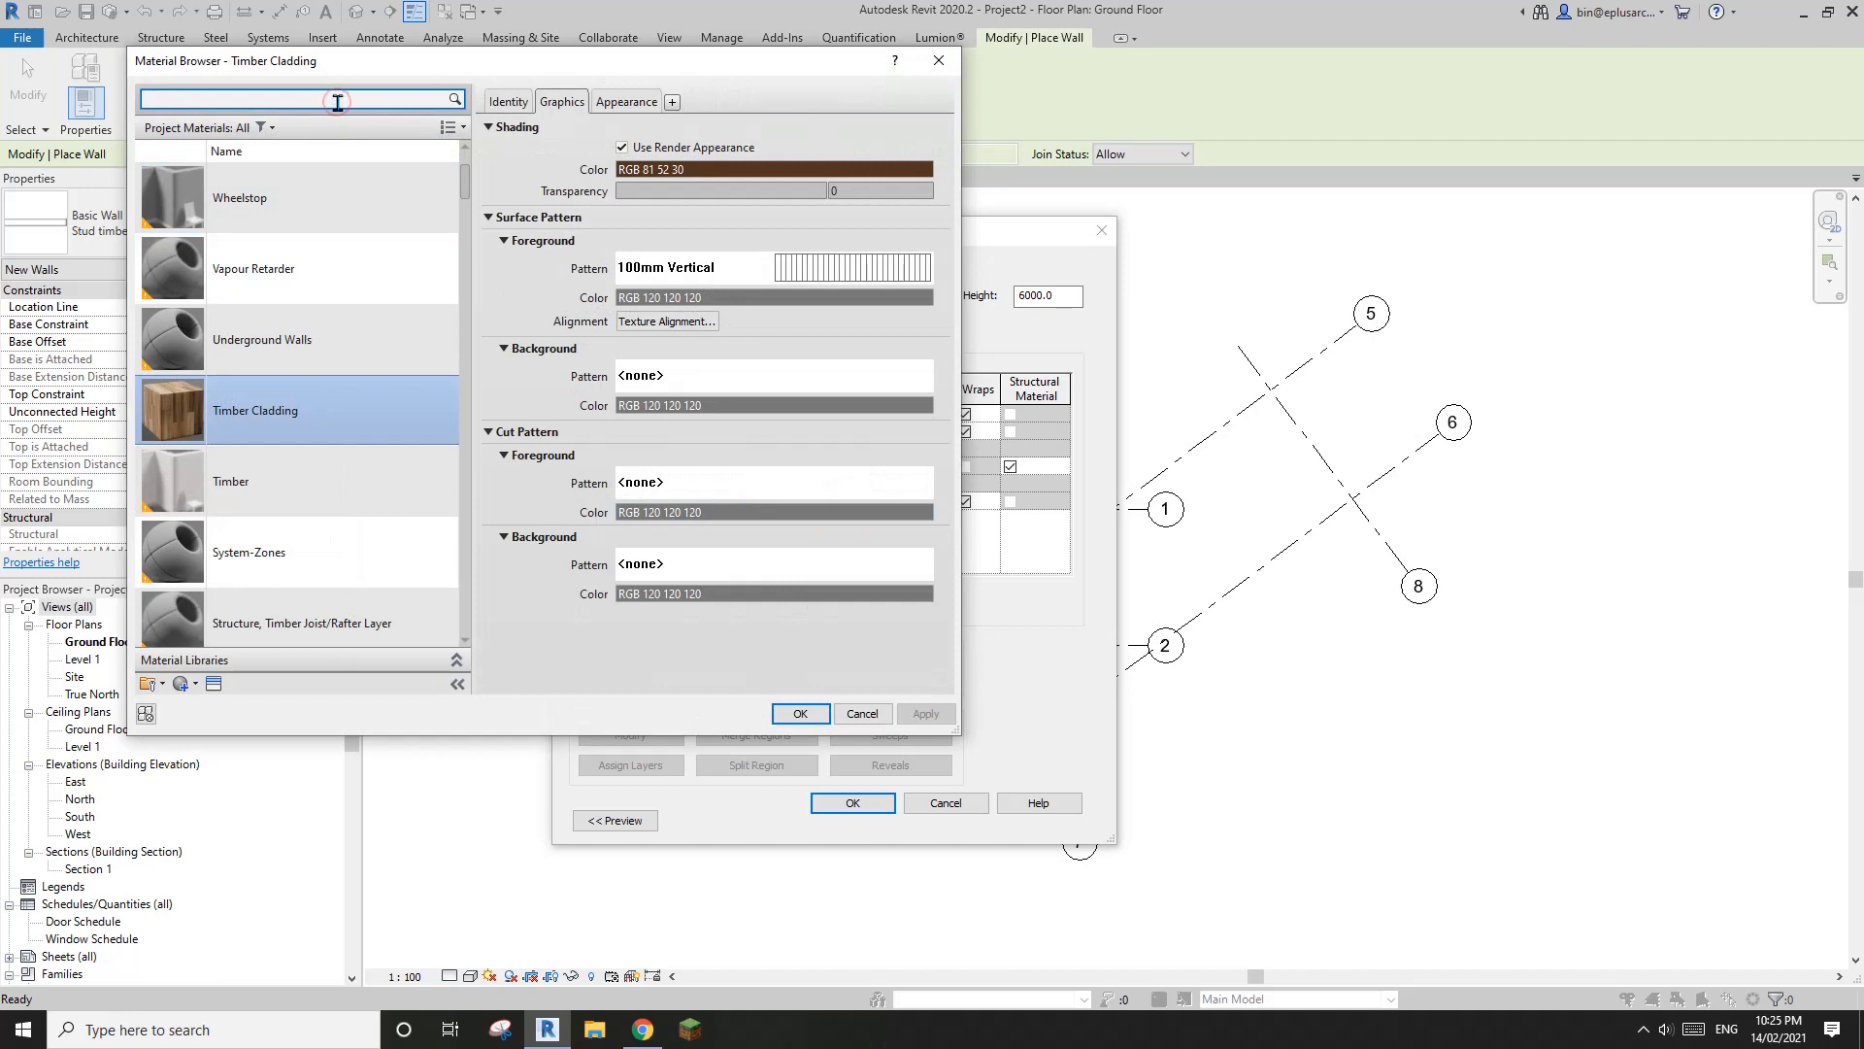
type("gy")
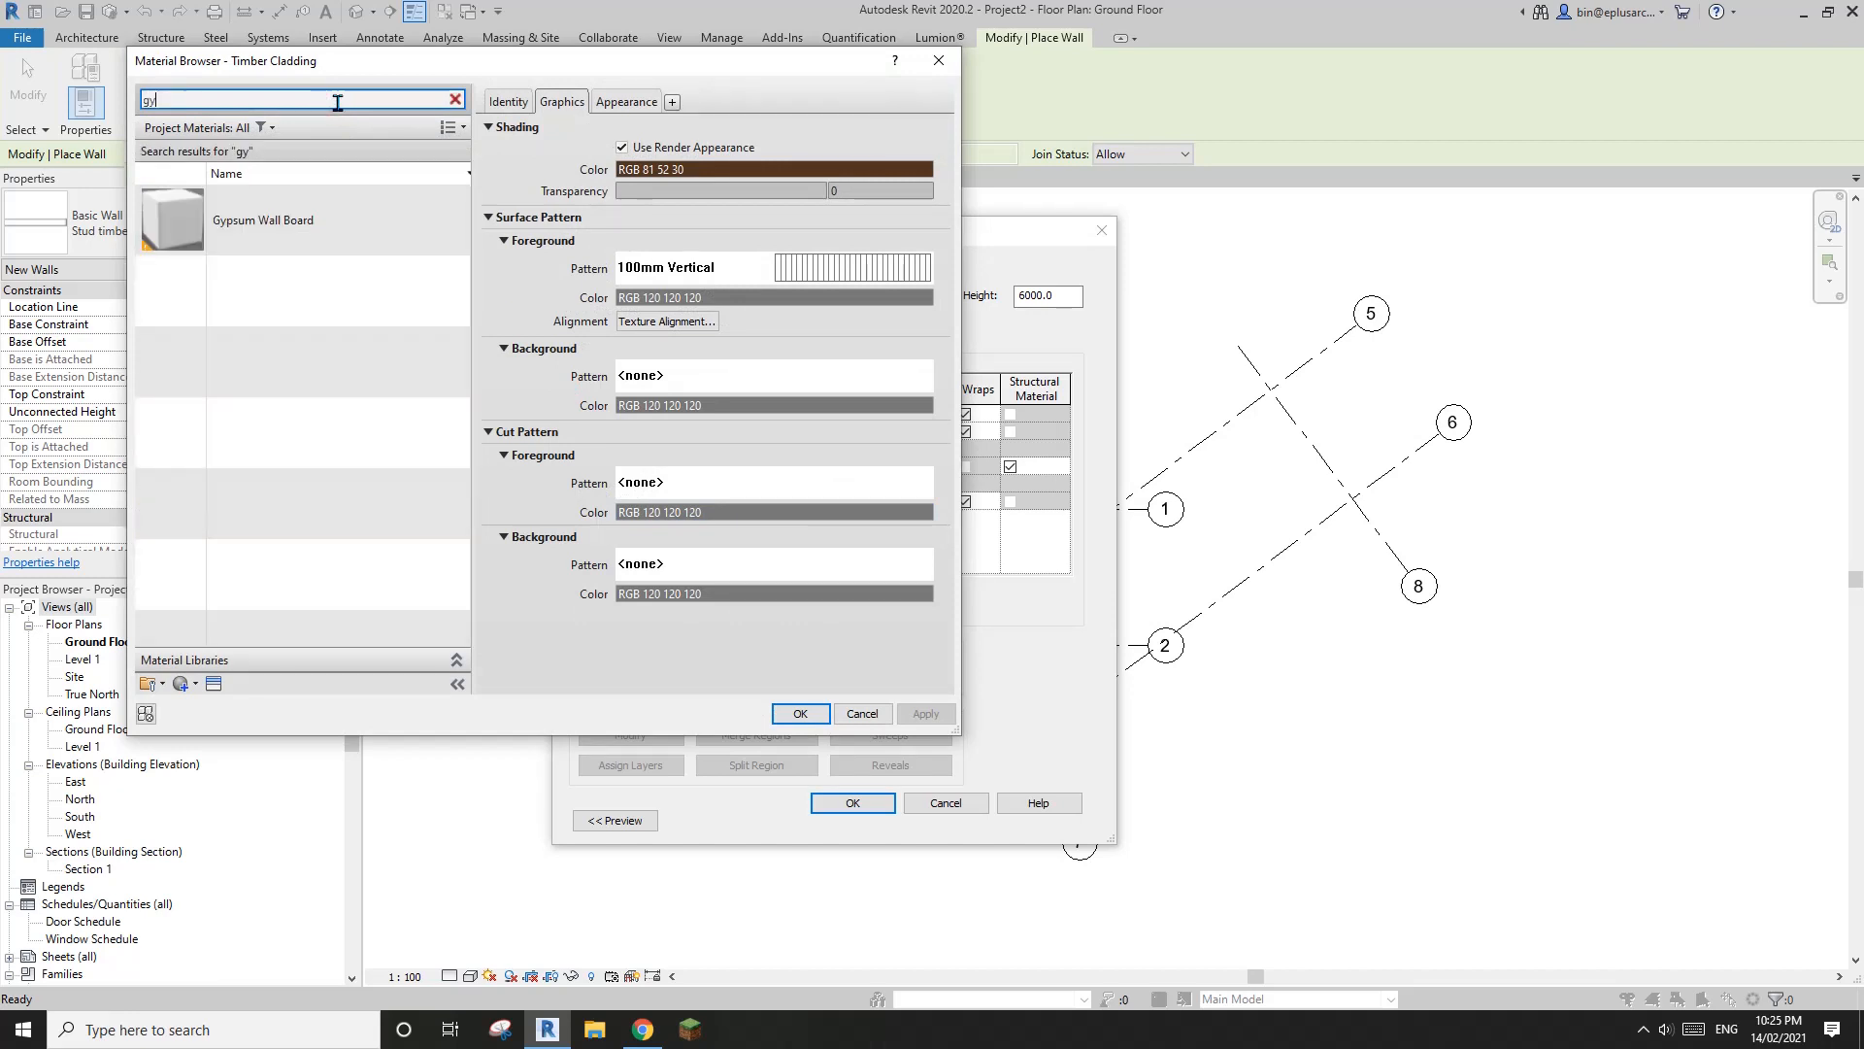
left_click(272, 225)
left_click(800, 714)
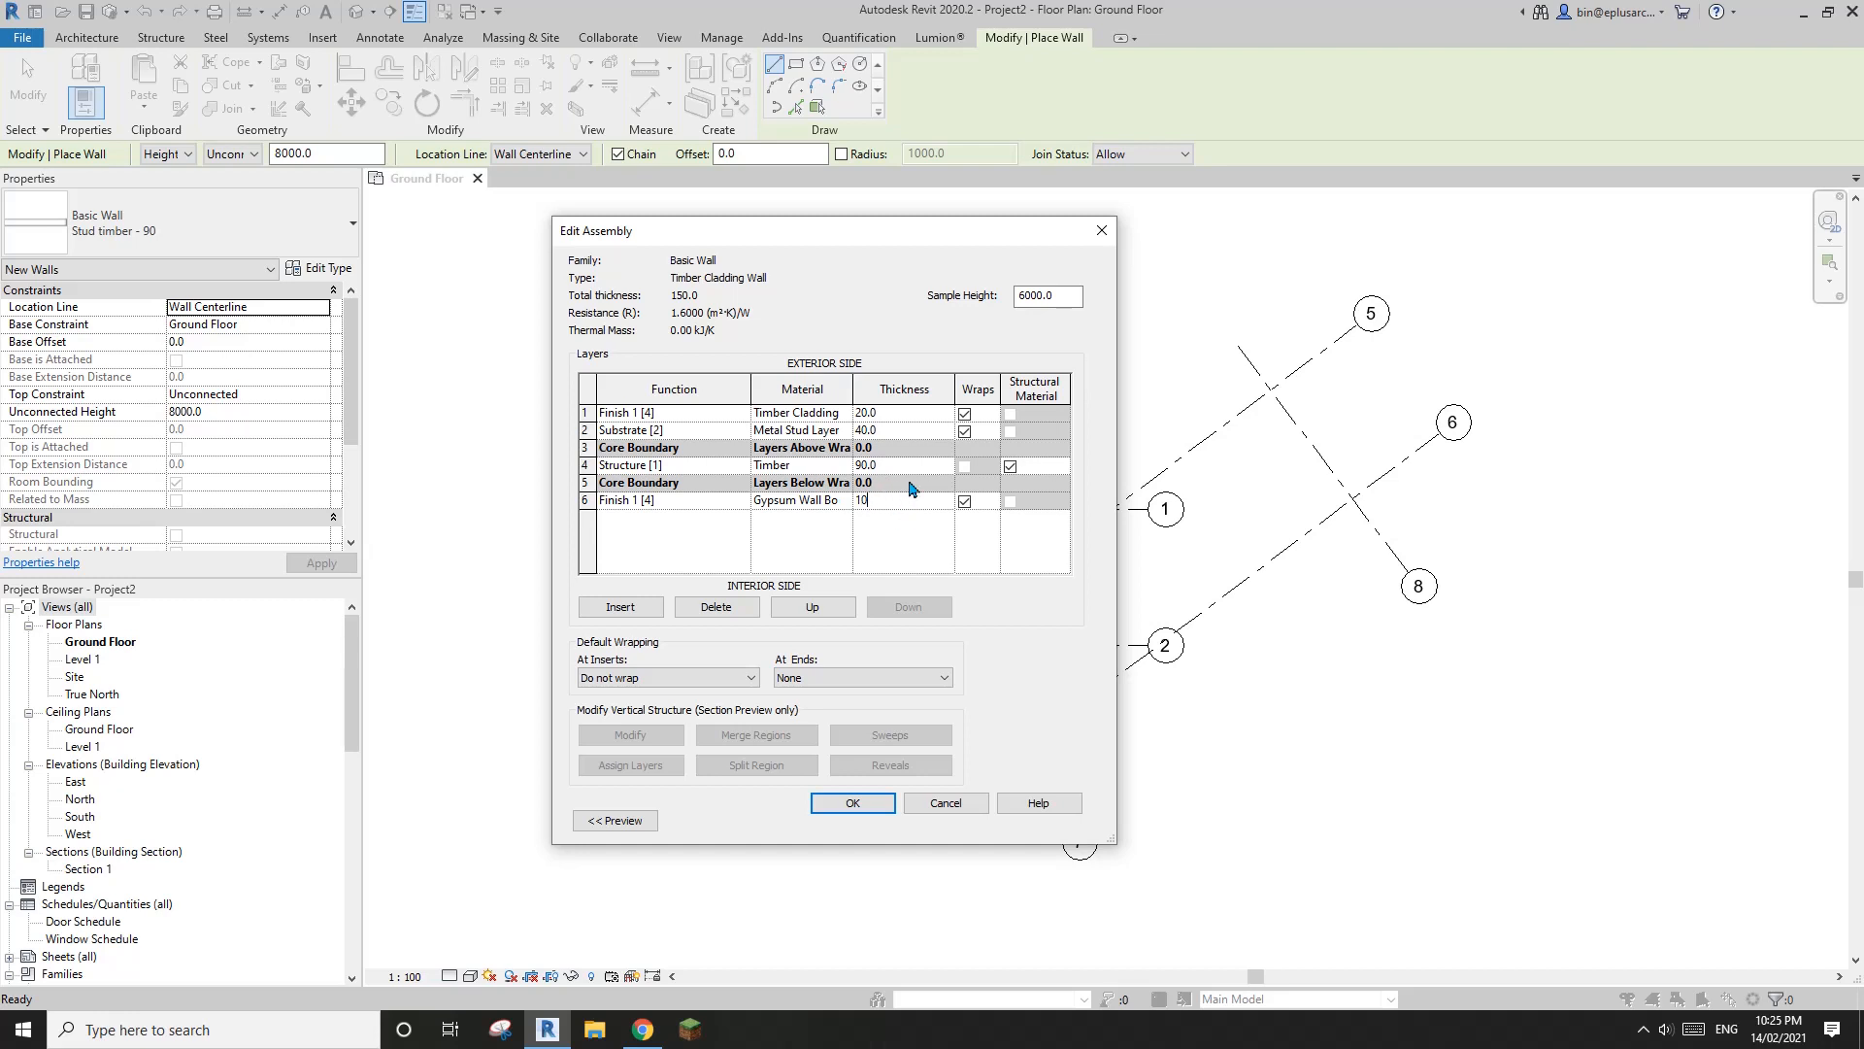
Set the gypsum layer's thickness to 10 and accept the assembly and properties of the Timber Cladding Wall type
left_click(910, 466)
left_click(913, 499)
left_click(863, 798)
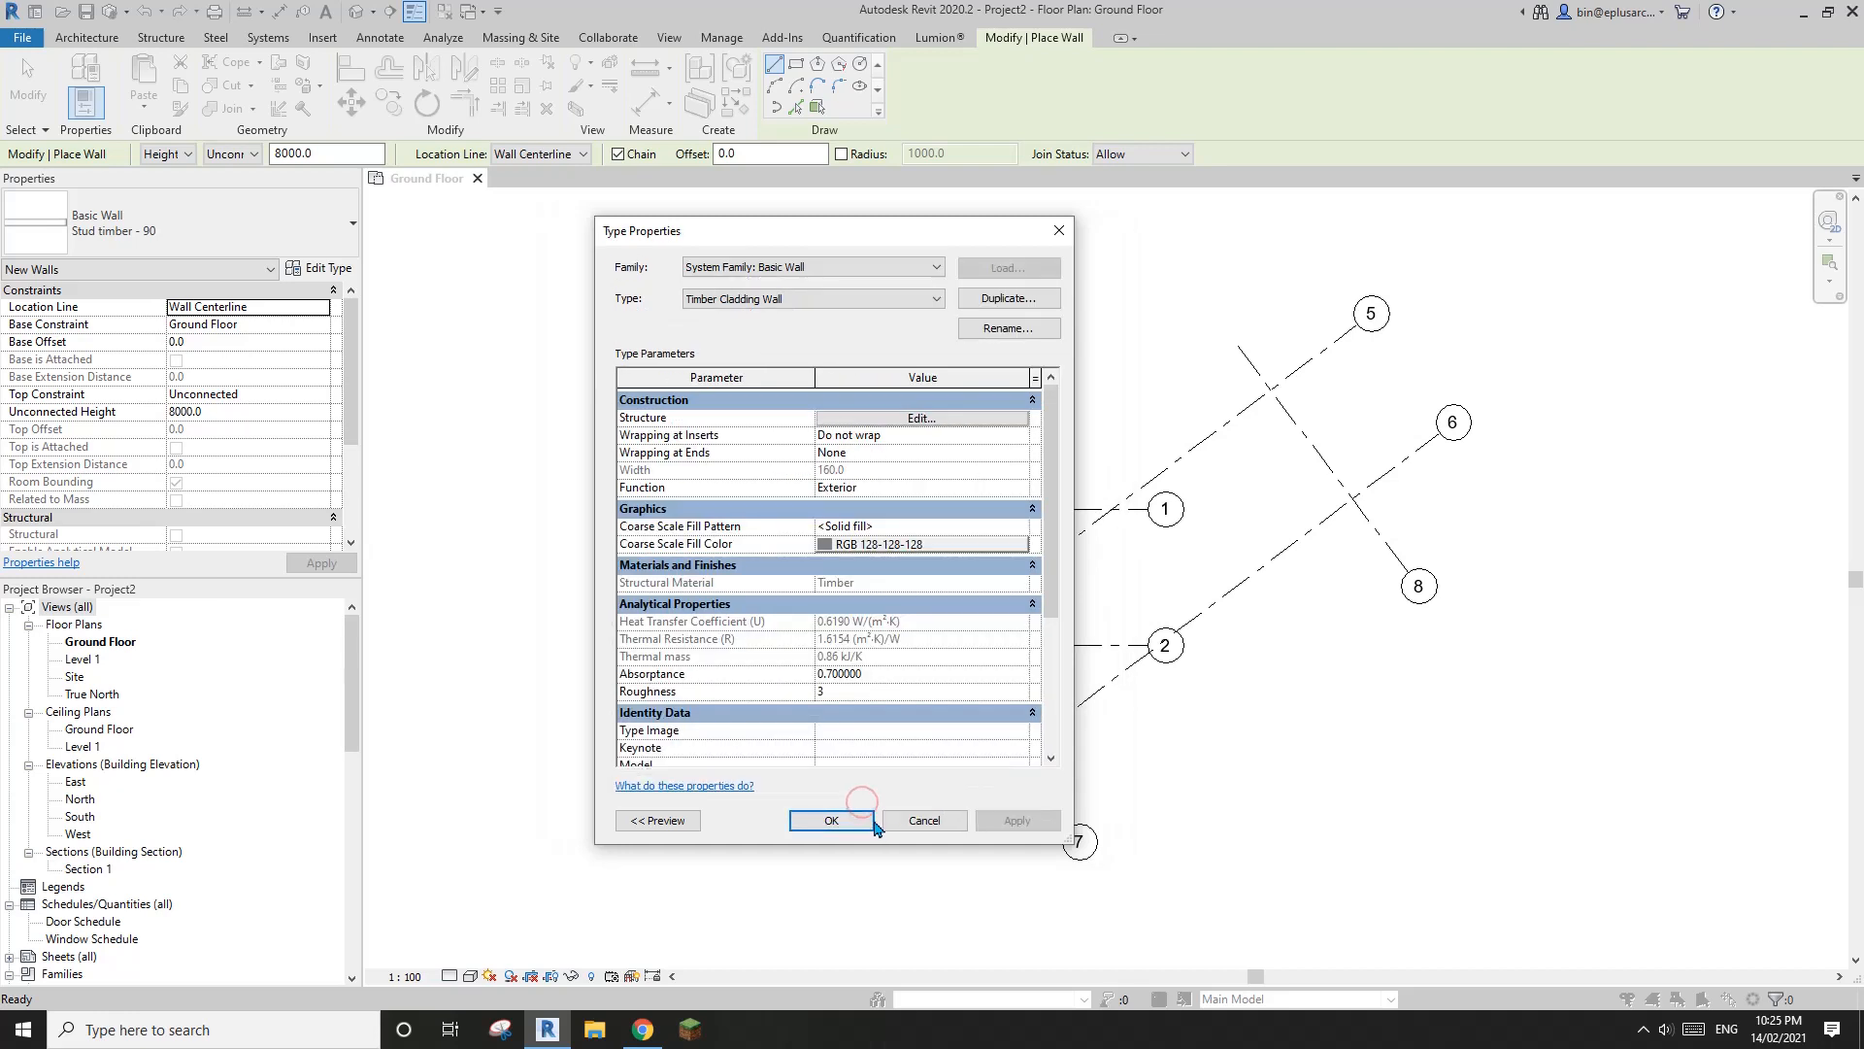
left_click(847, 821)
Set the location line for the new Timber Cladding Wall walls to Core Centerline
scroll(679, 573, "up", 2)
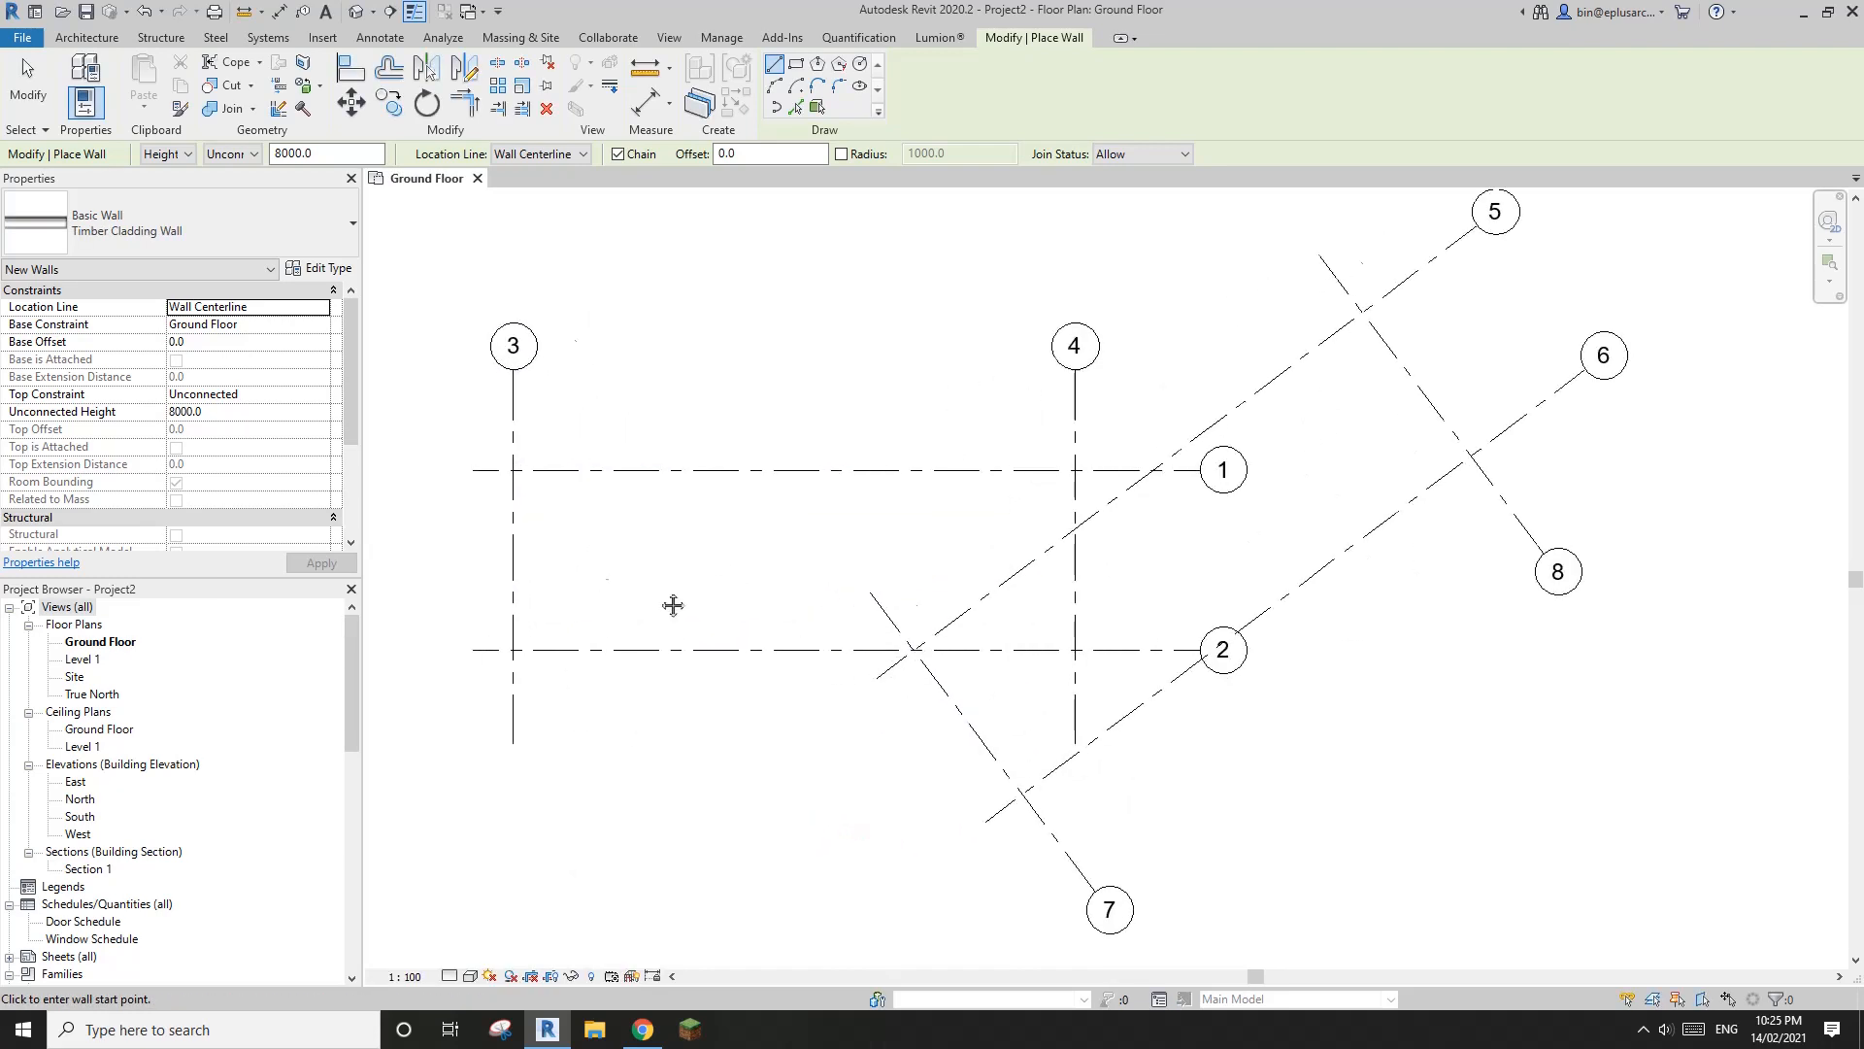
middle_click_drag(745, 570, 783, 594)
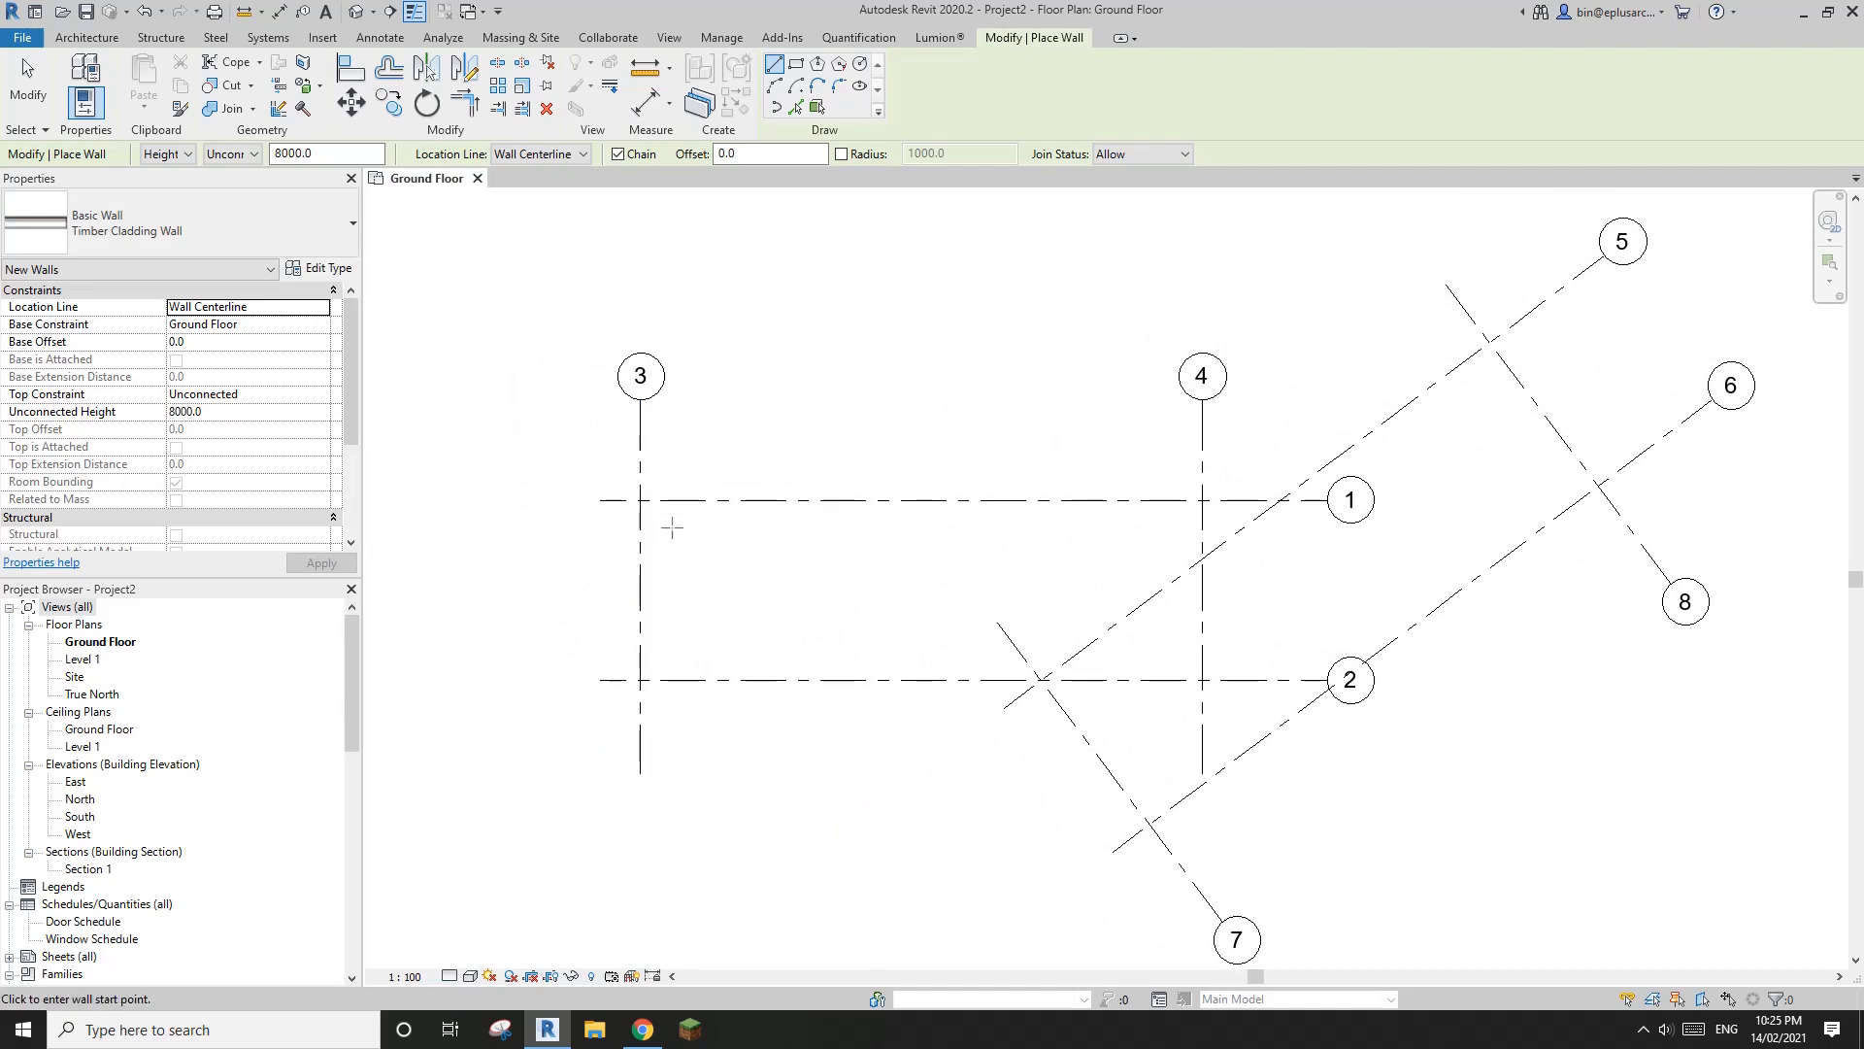
scroll(656, 511, "up", 1)
scroll(627, 530, "up", 1)
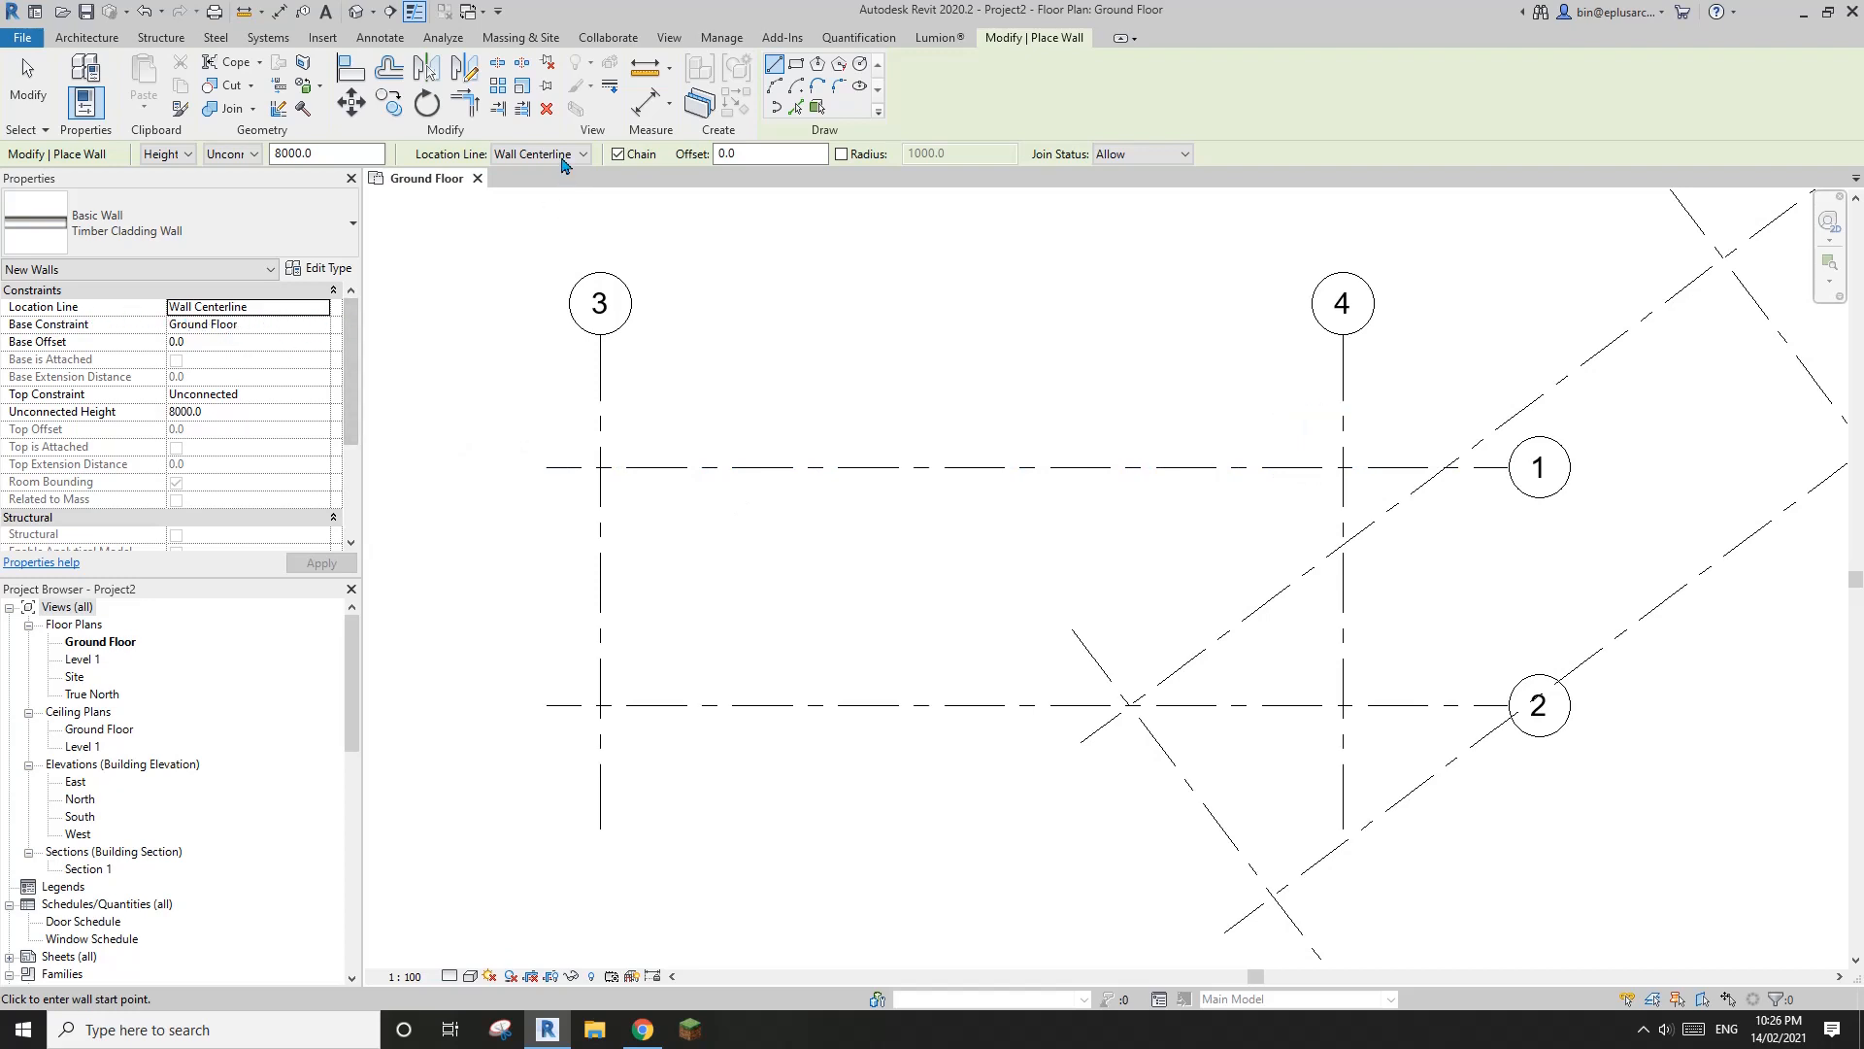
left_click(583, 156)
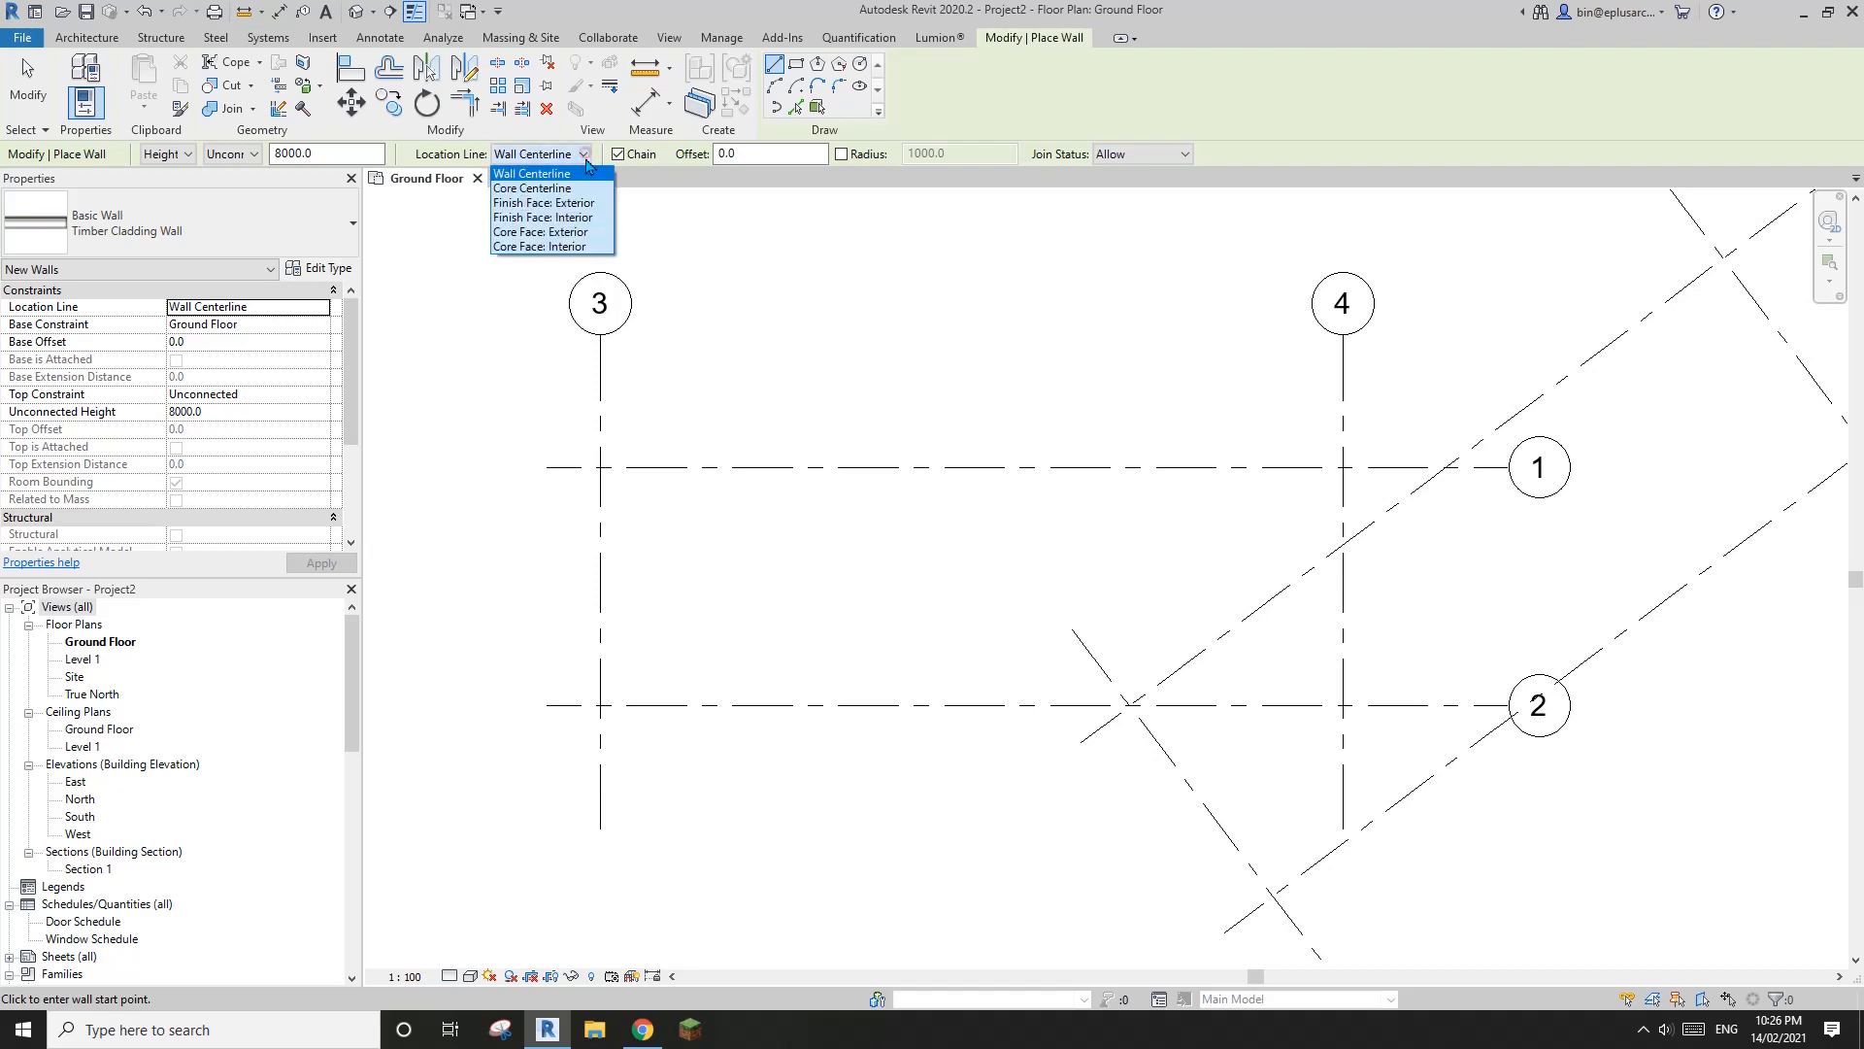
left_click(543, 190)
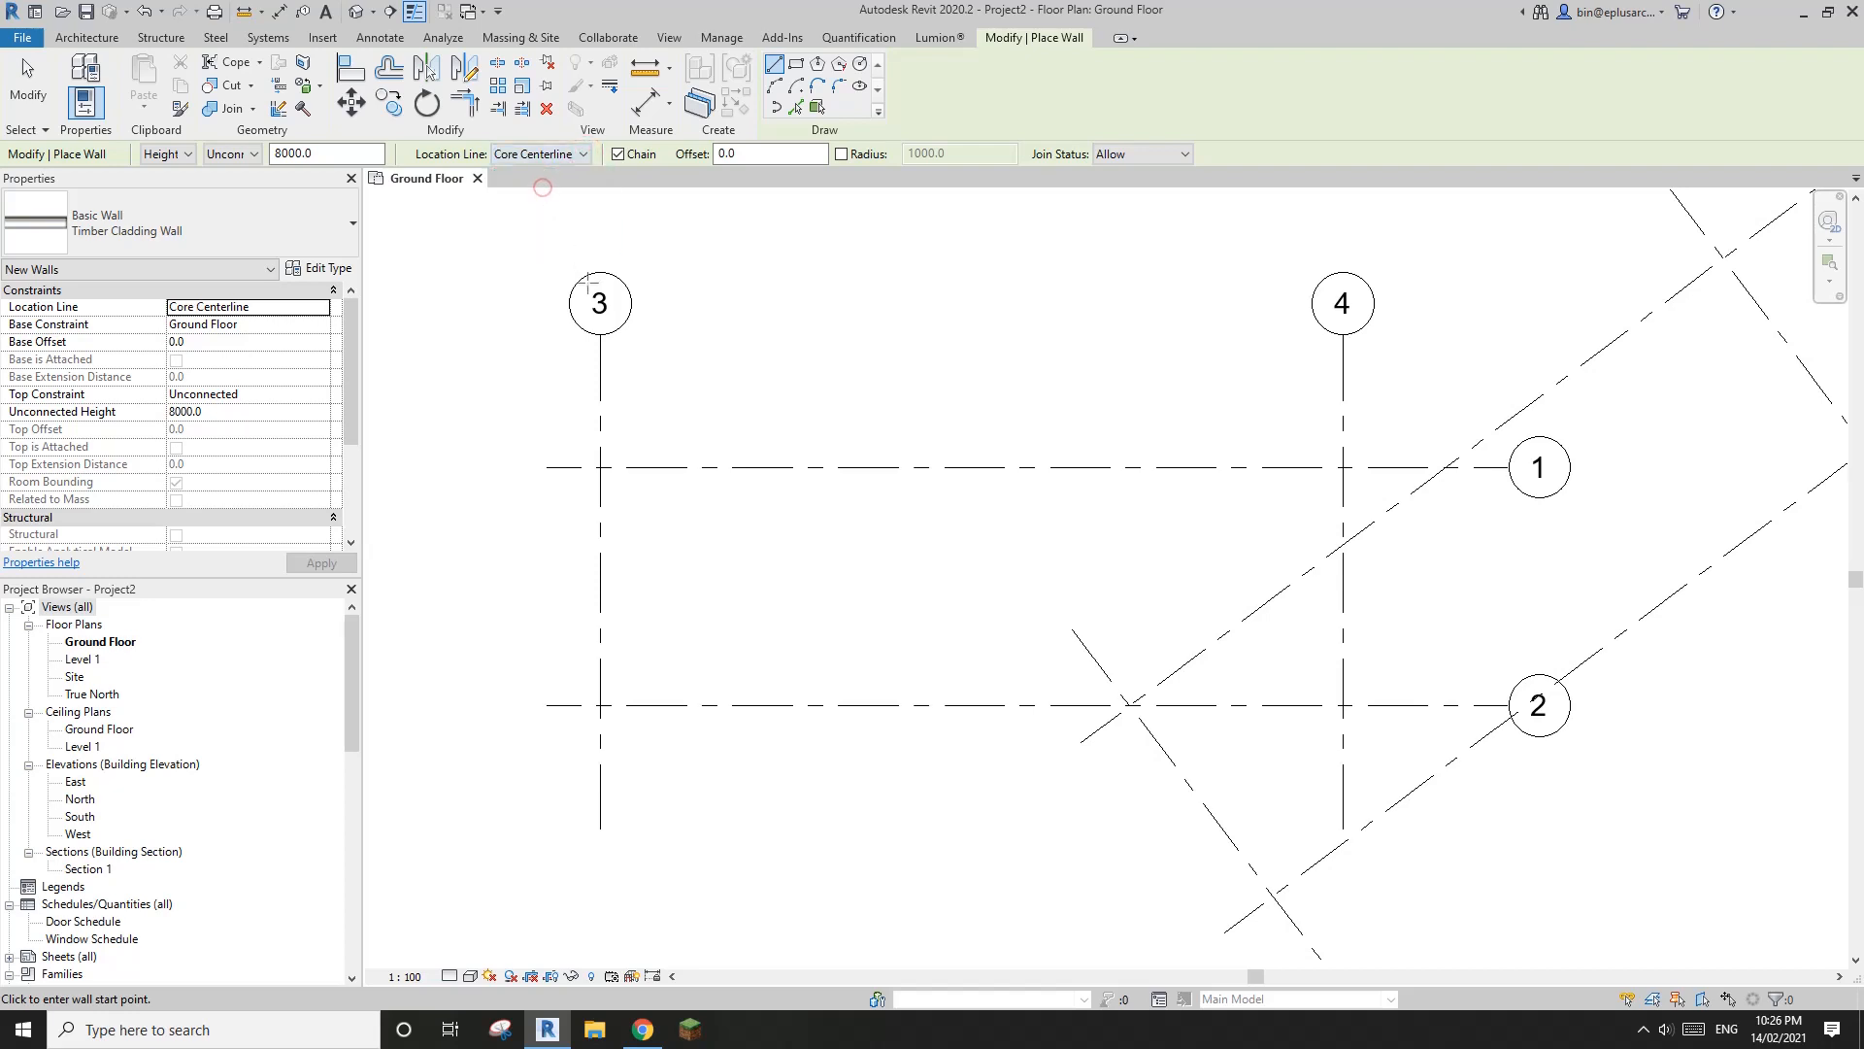
Draw a rectangle of Timber Cladding Wall from the intersection of grids 3 and 1 to that of grids 4 and 2
middle_click_drag(899, 252, 863, 253)
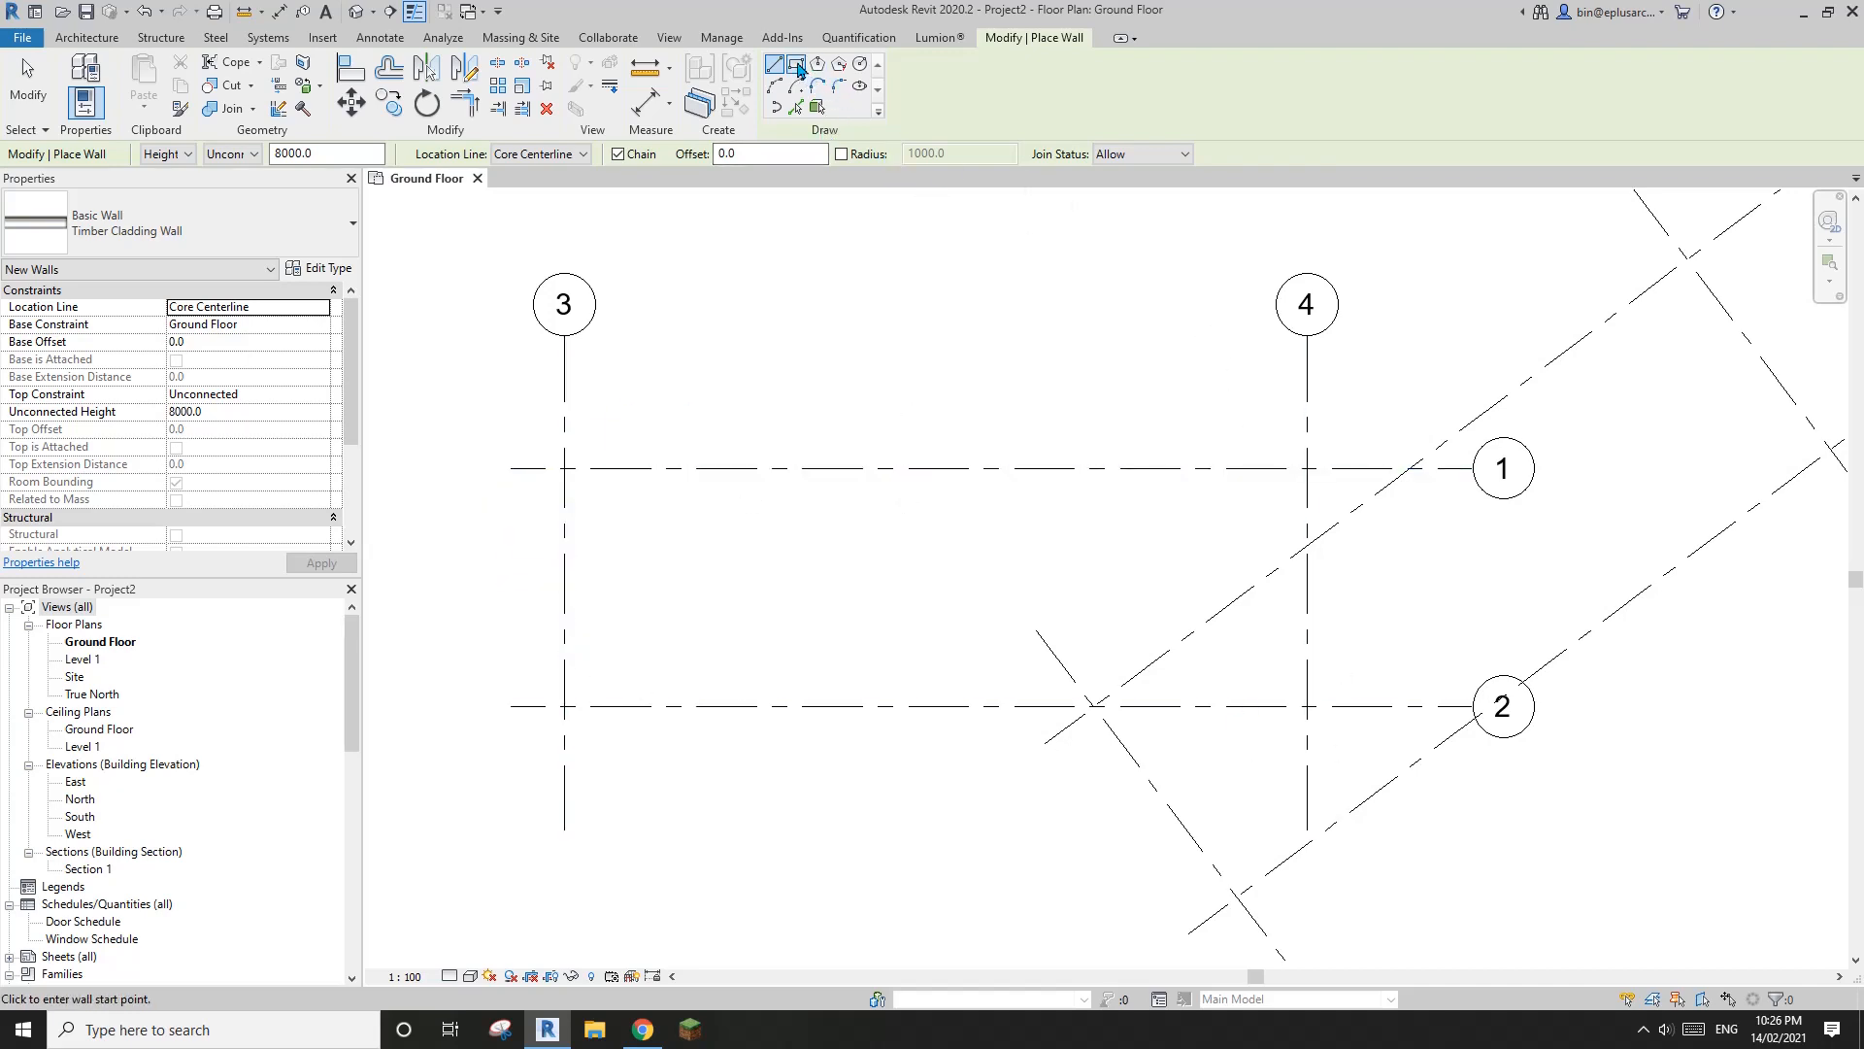
left_click(797, 65)
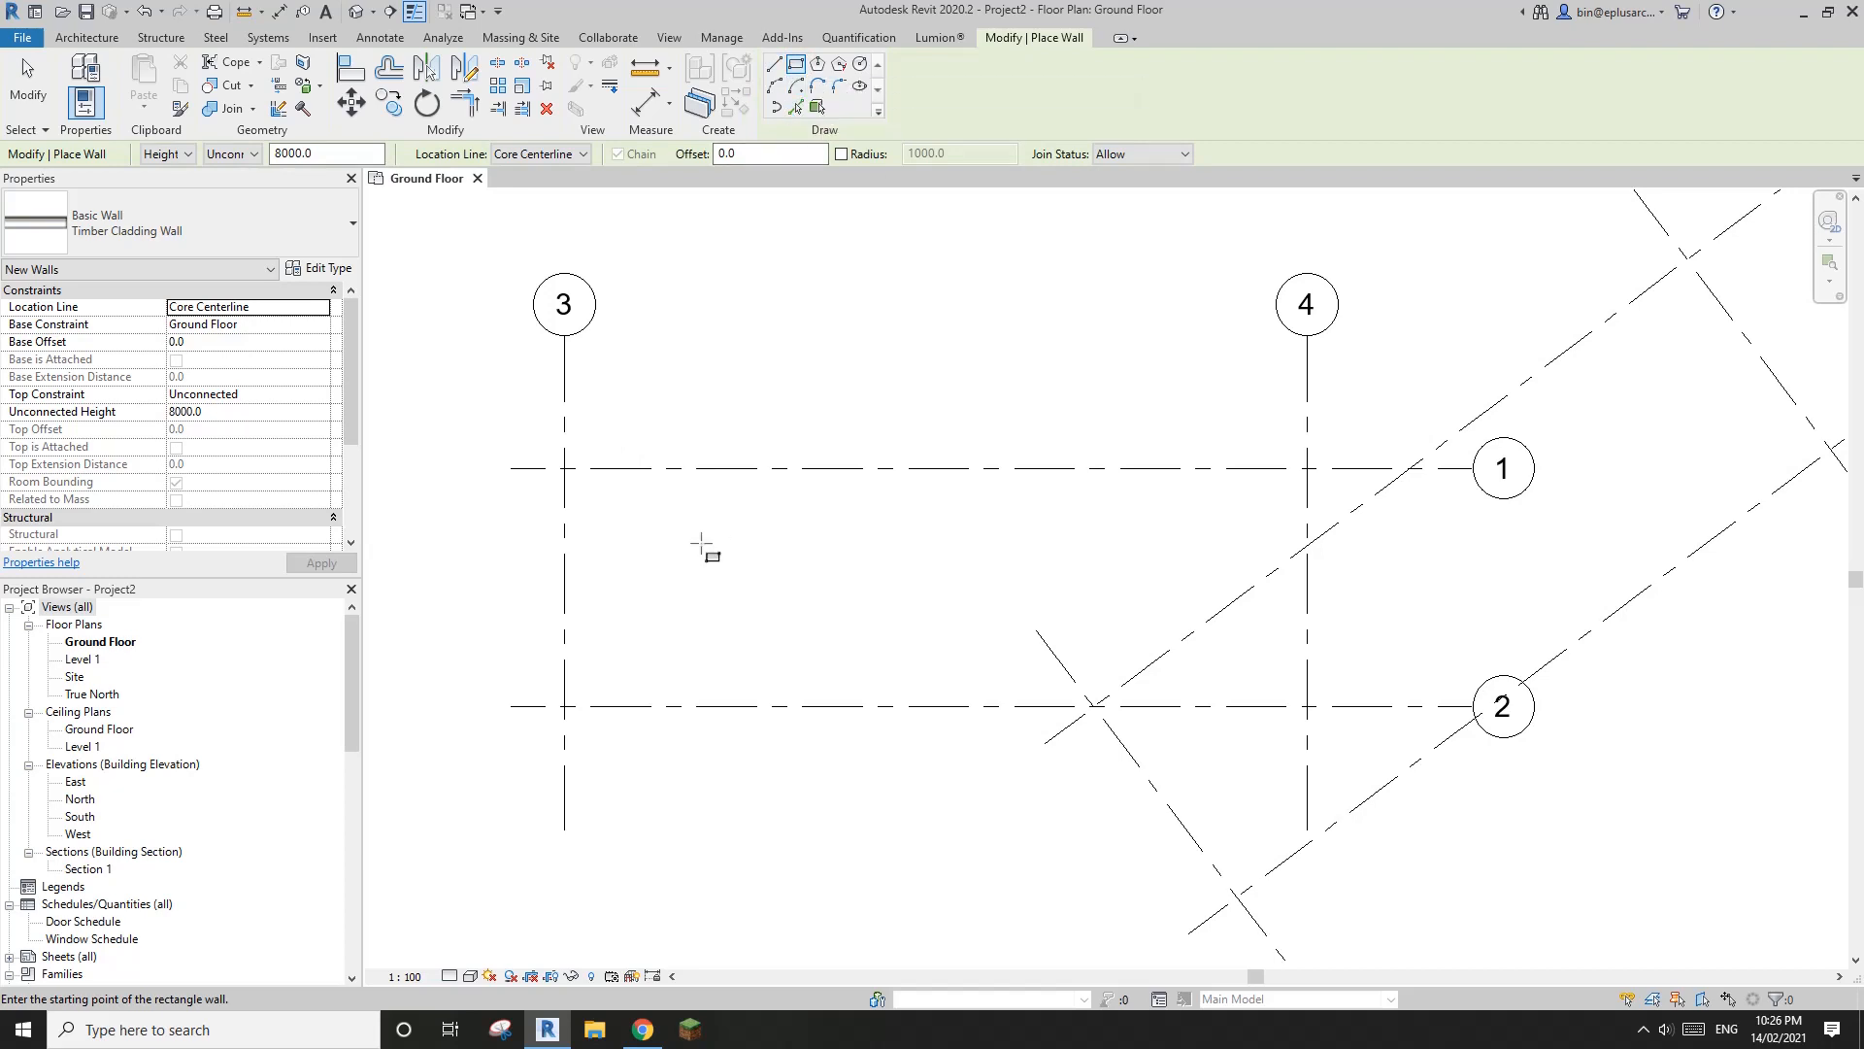
left_click(566, 470)
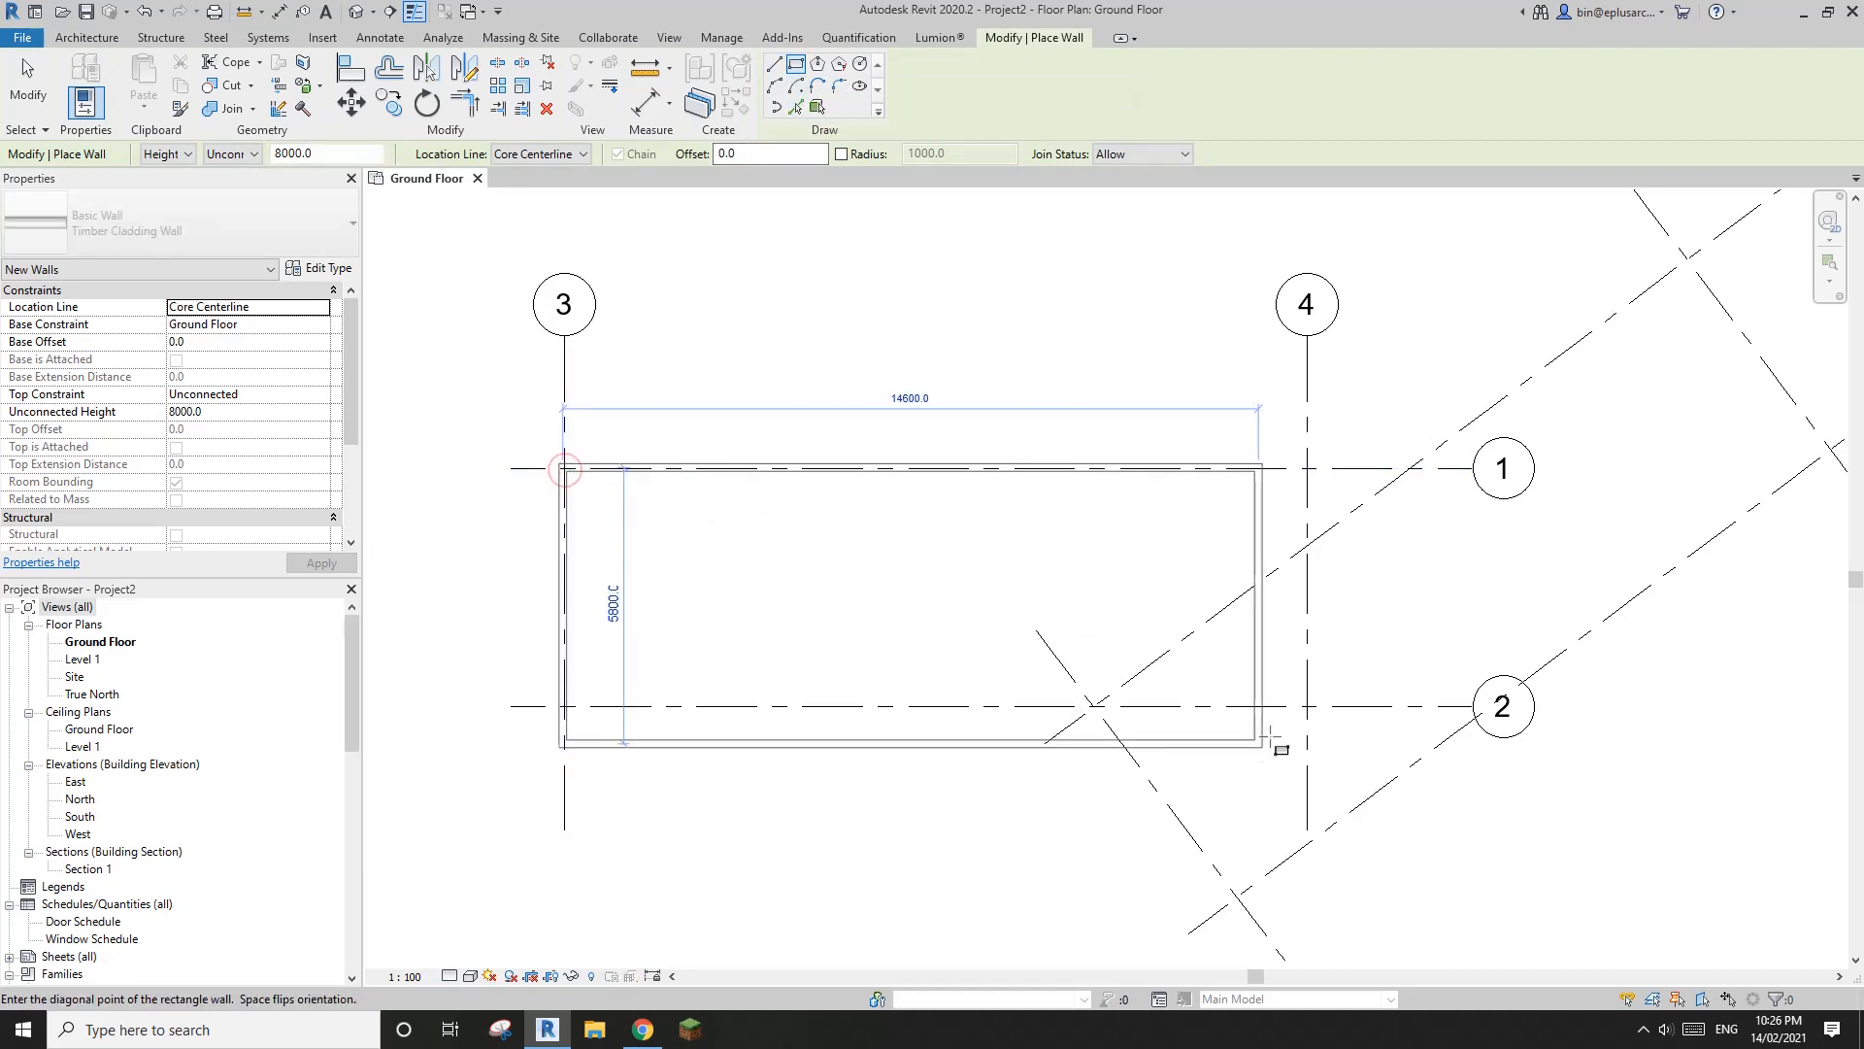
left_click(1308, 707)
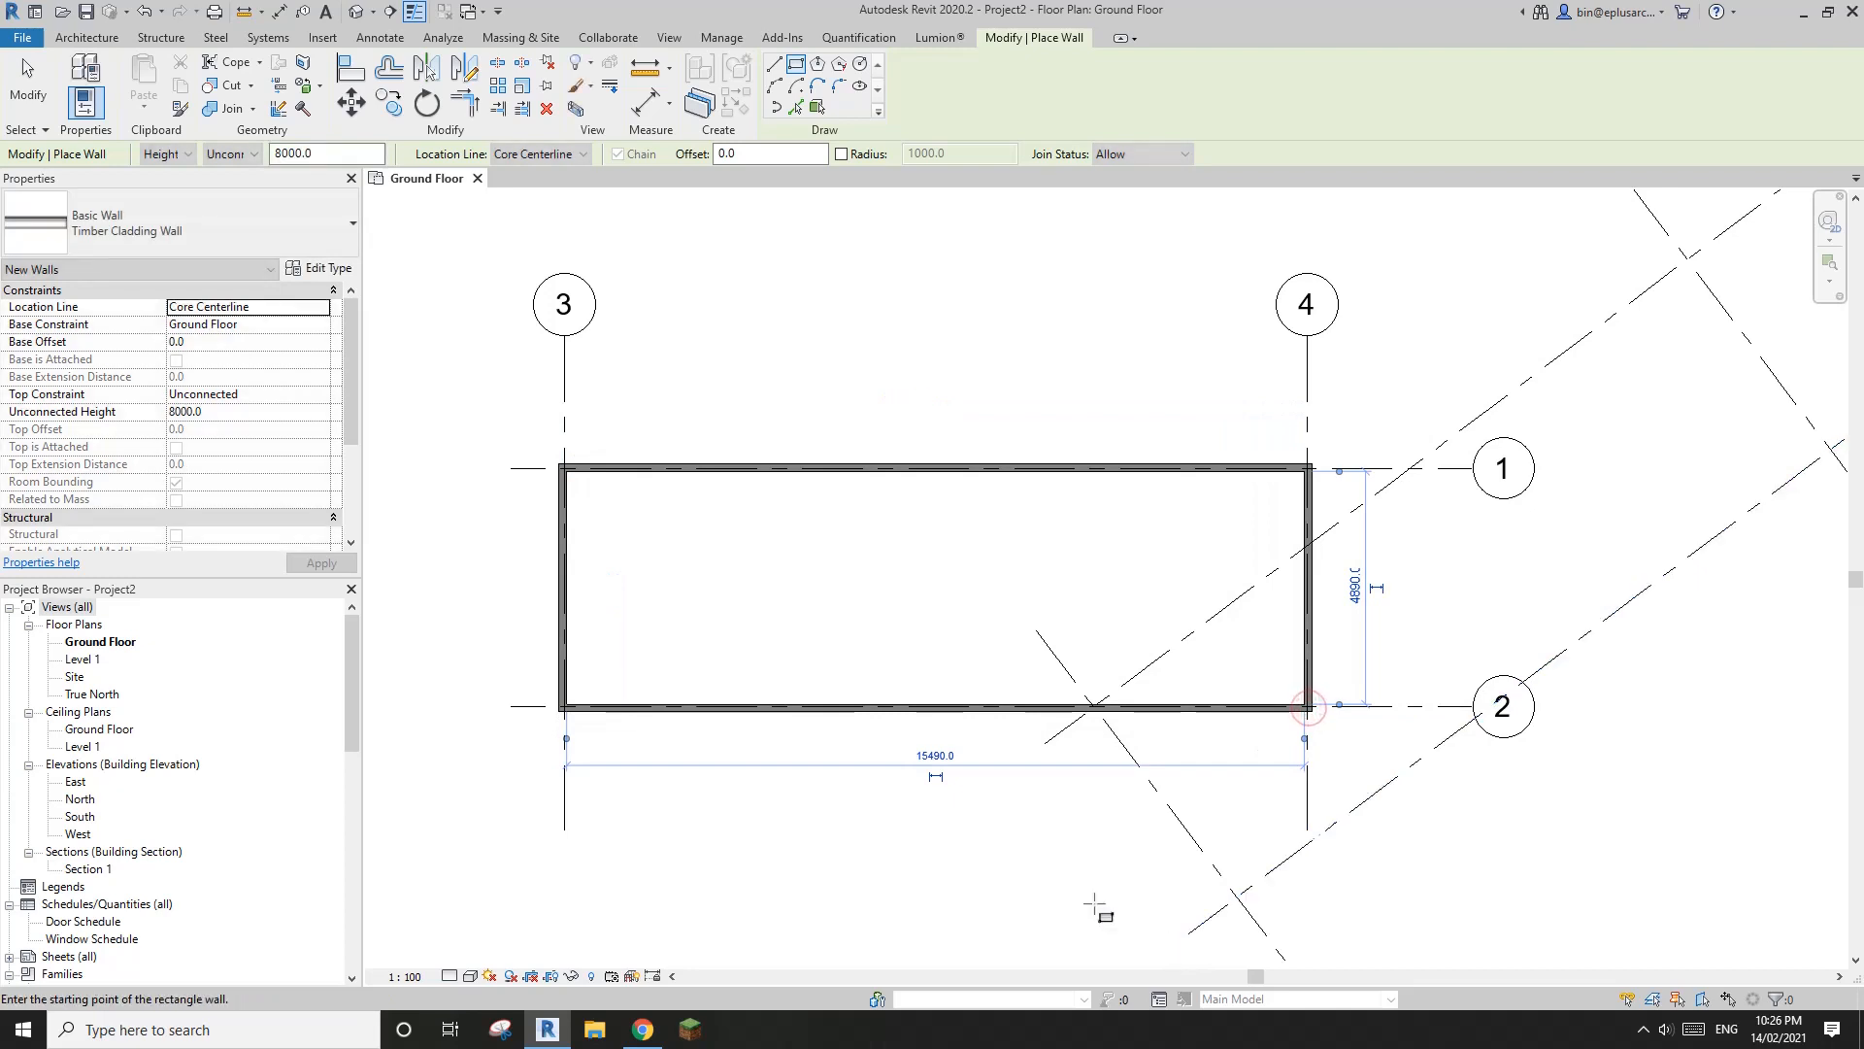
Set the Ground Floor plan's detail level to Medium and inspect the wall layers at the corner of grids 3 and 1
left_click(452, 975)
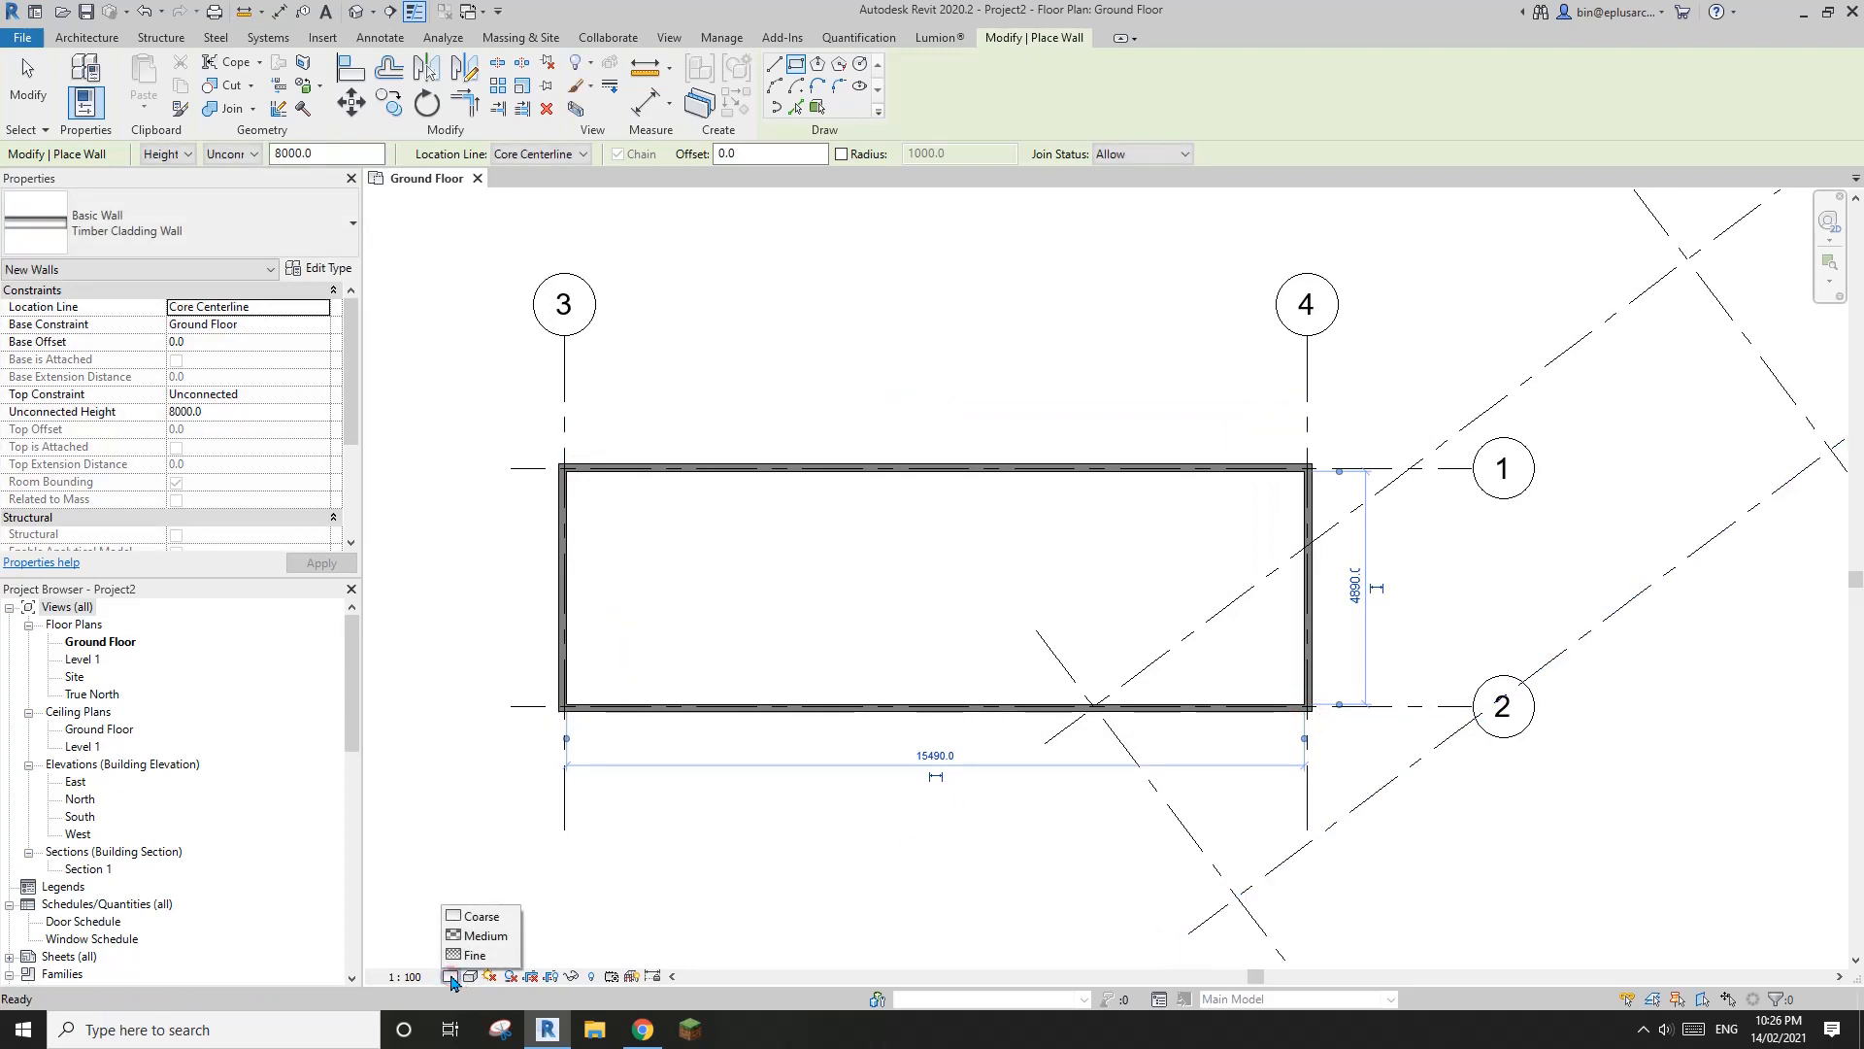
left_click(469, 940)
scroll(611, 447, "up", 5)
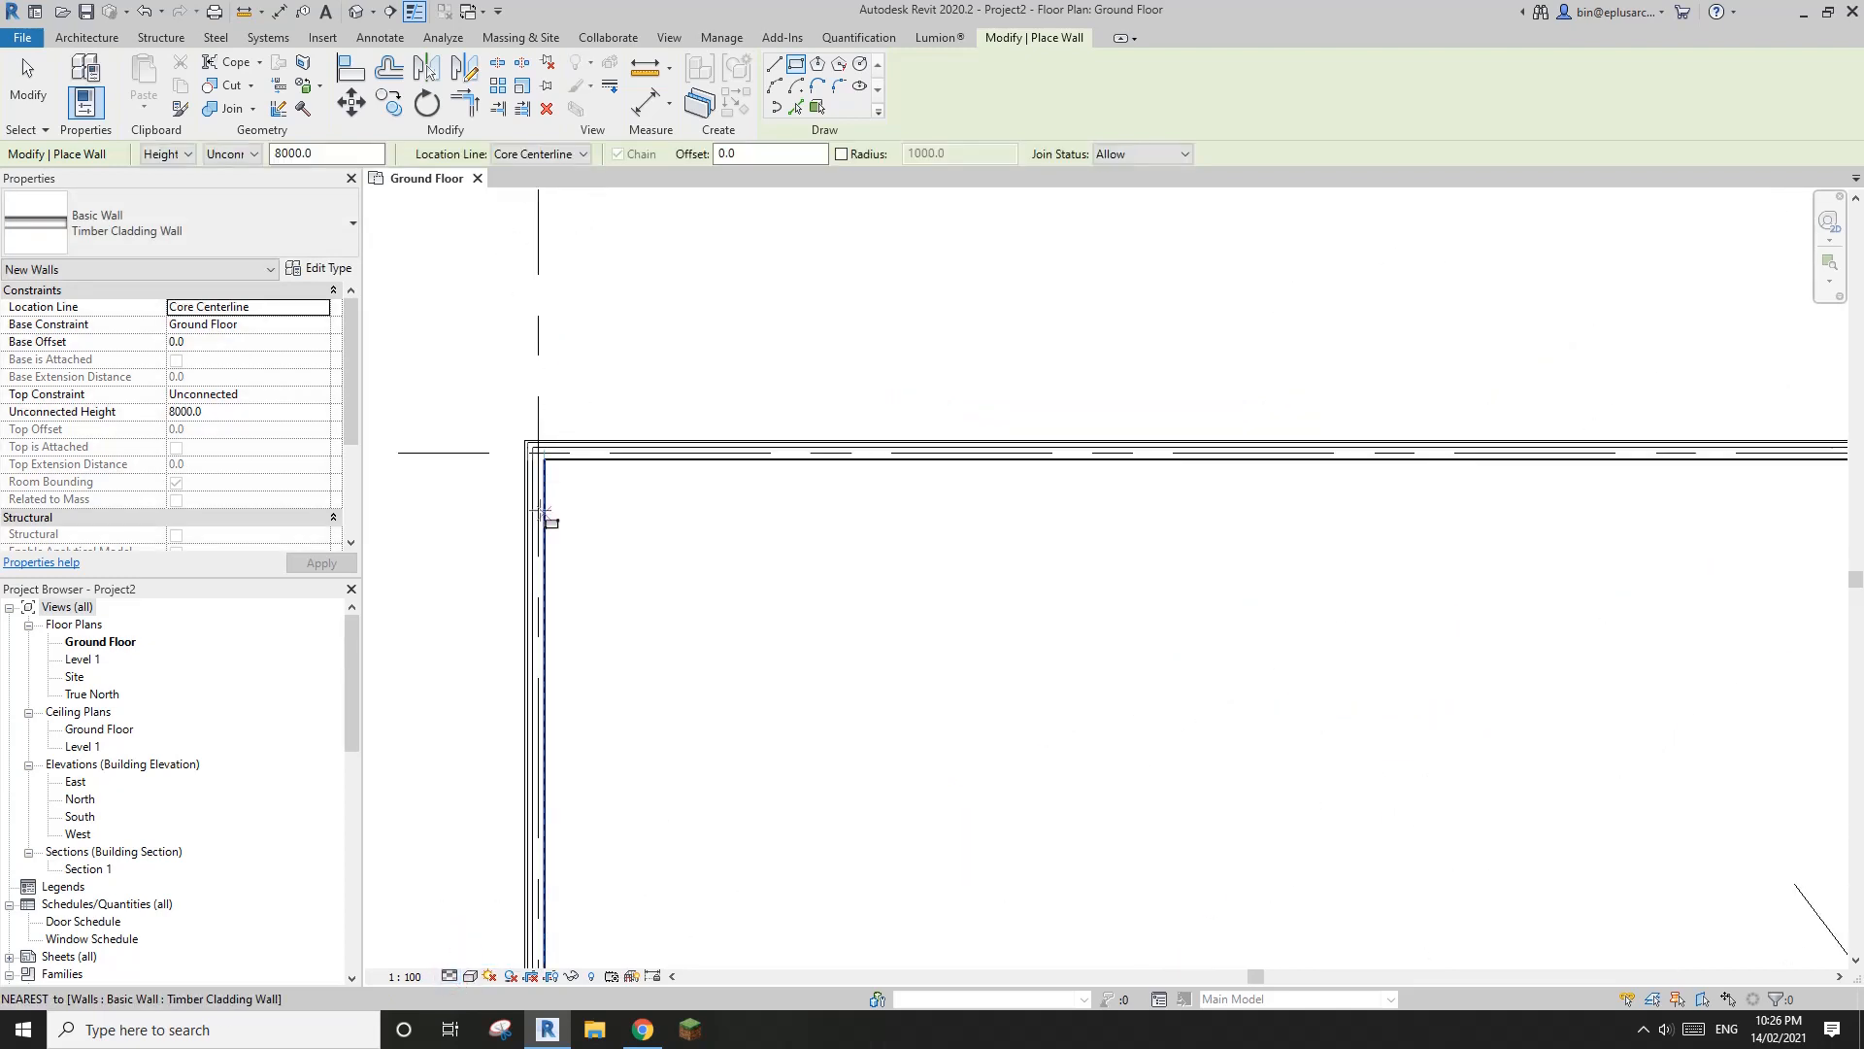
middle_click_drag(588, 474, 666, 476)
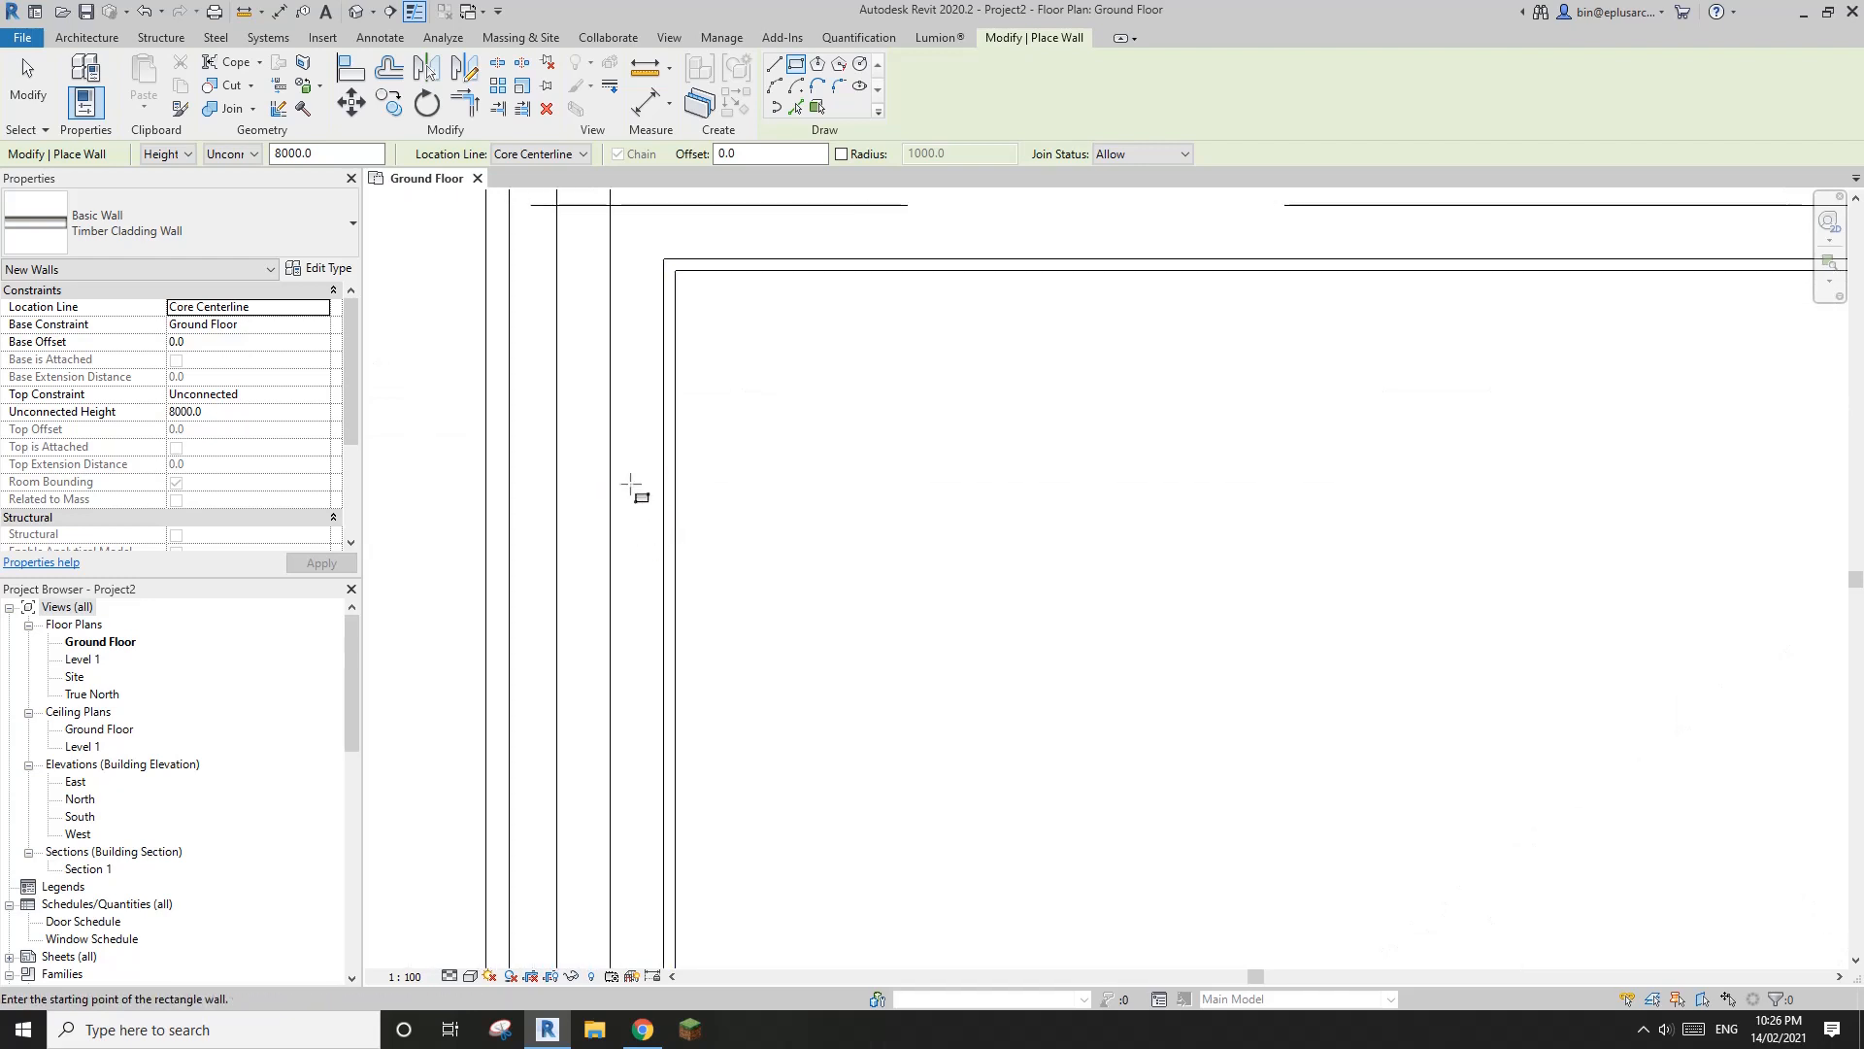
scroll(612, 427, "down", 2)
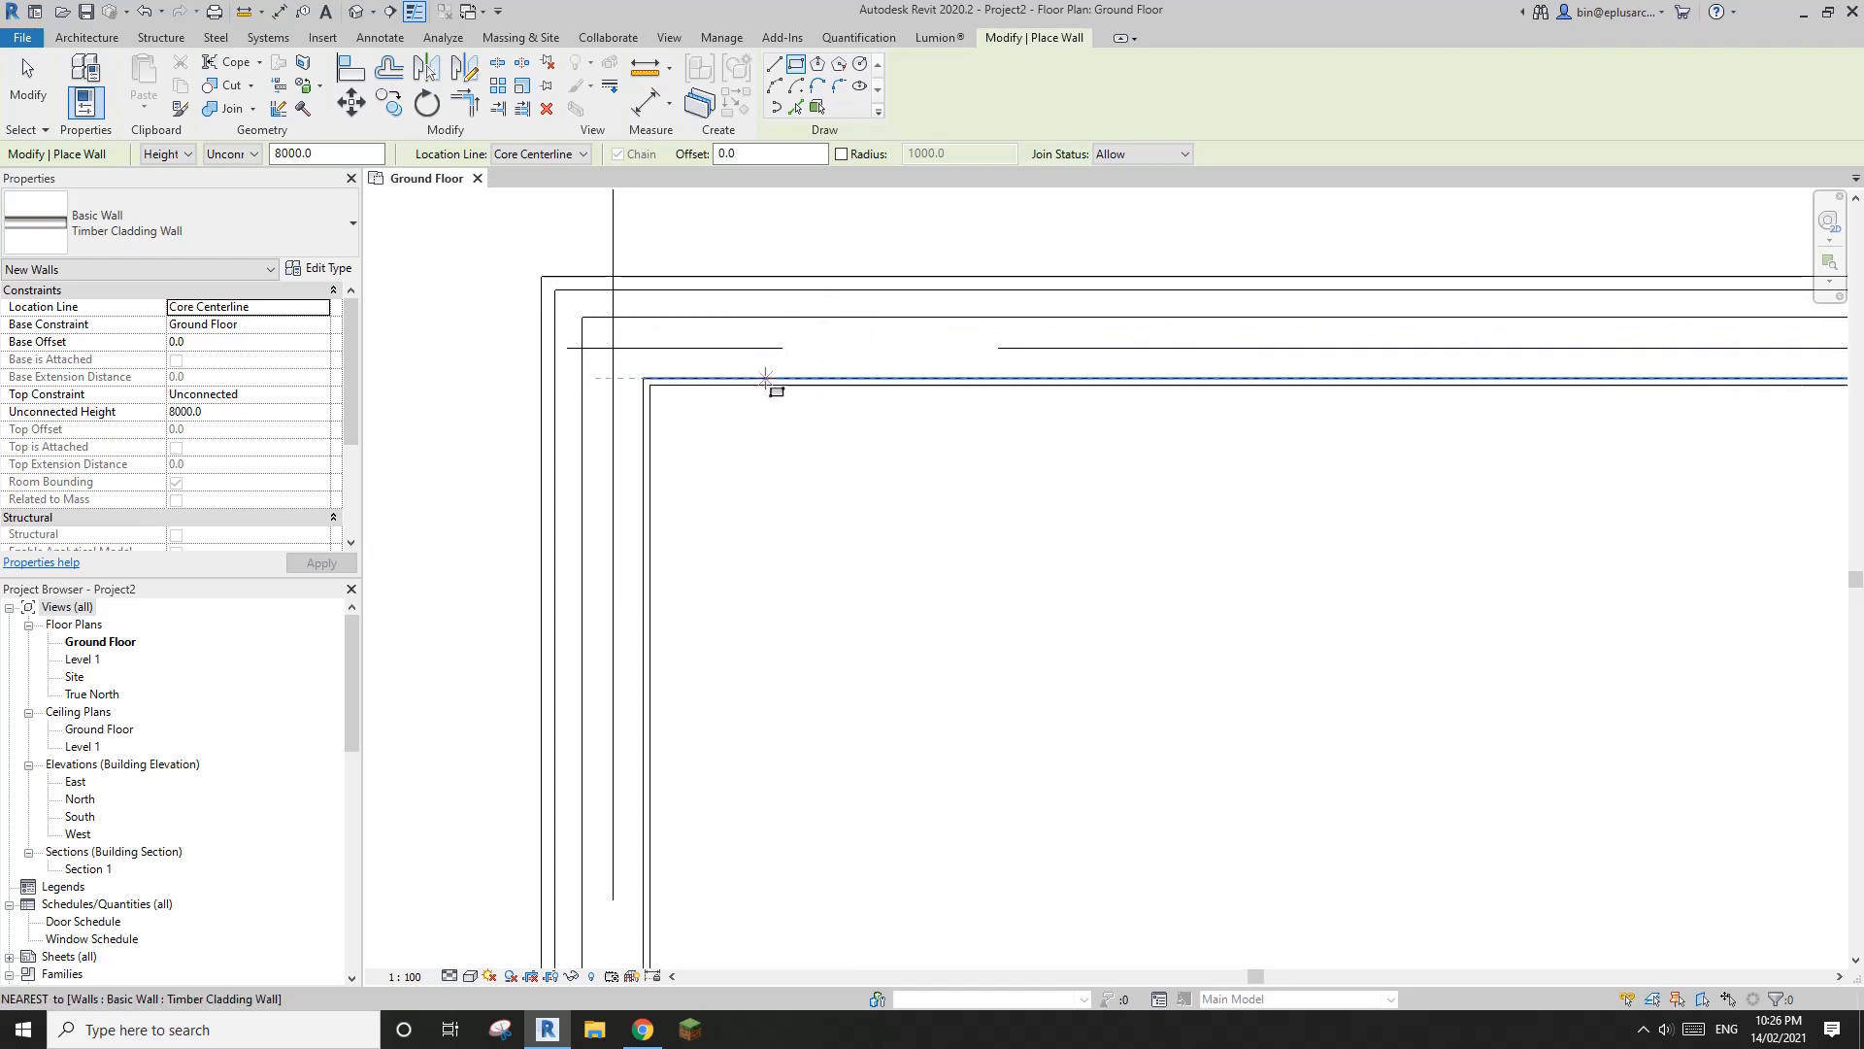
scroll(622, 452, "down", 2)
scroll(683, 476, "down", 8)
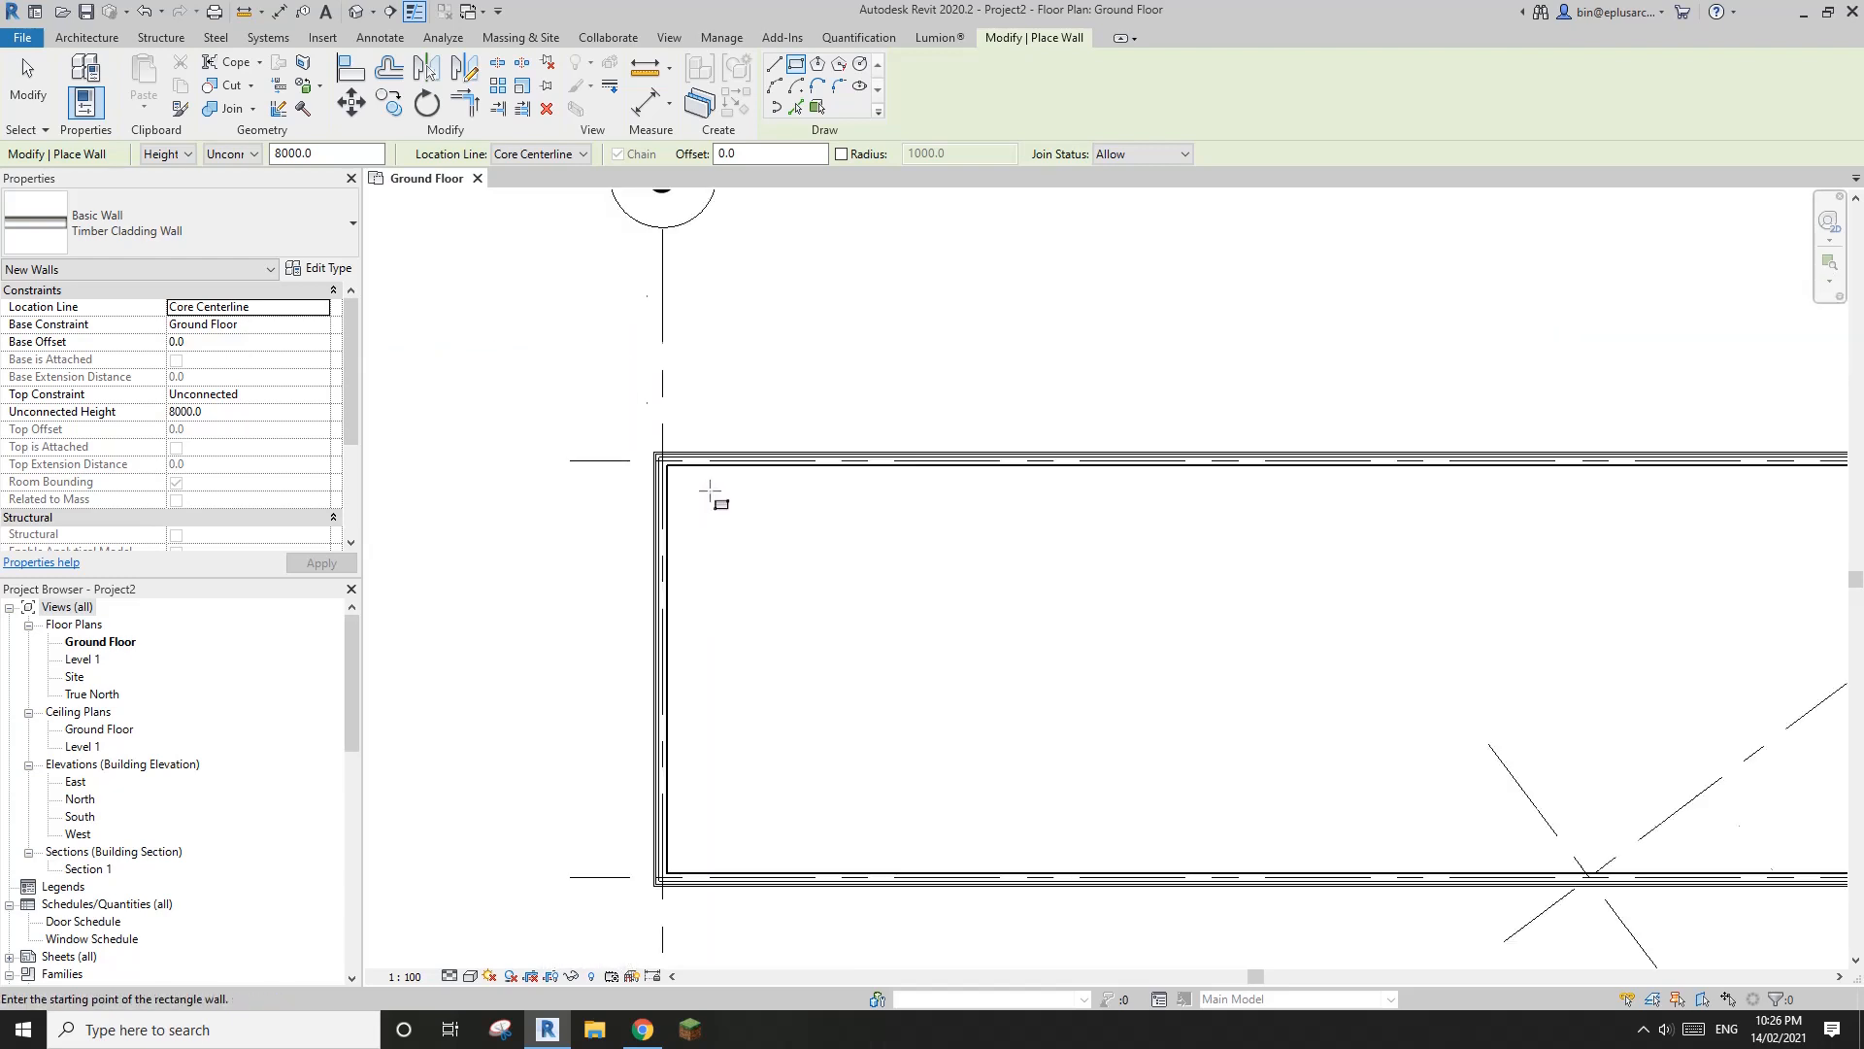
Switch wall placement to Pick Lines and create a Timber Cladding Wall along grid 8
scroll(1345, 552, "up", 1)
middle_click_drag(1345, 552, 913, 575)
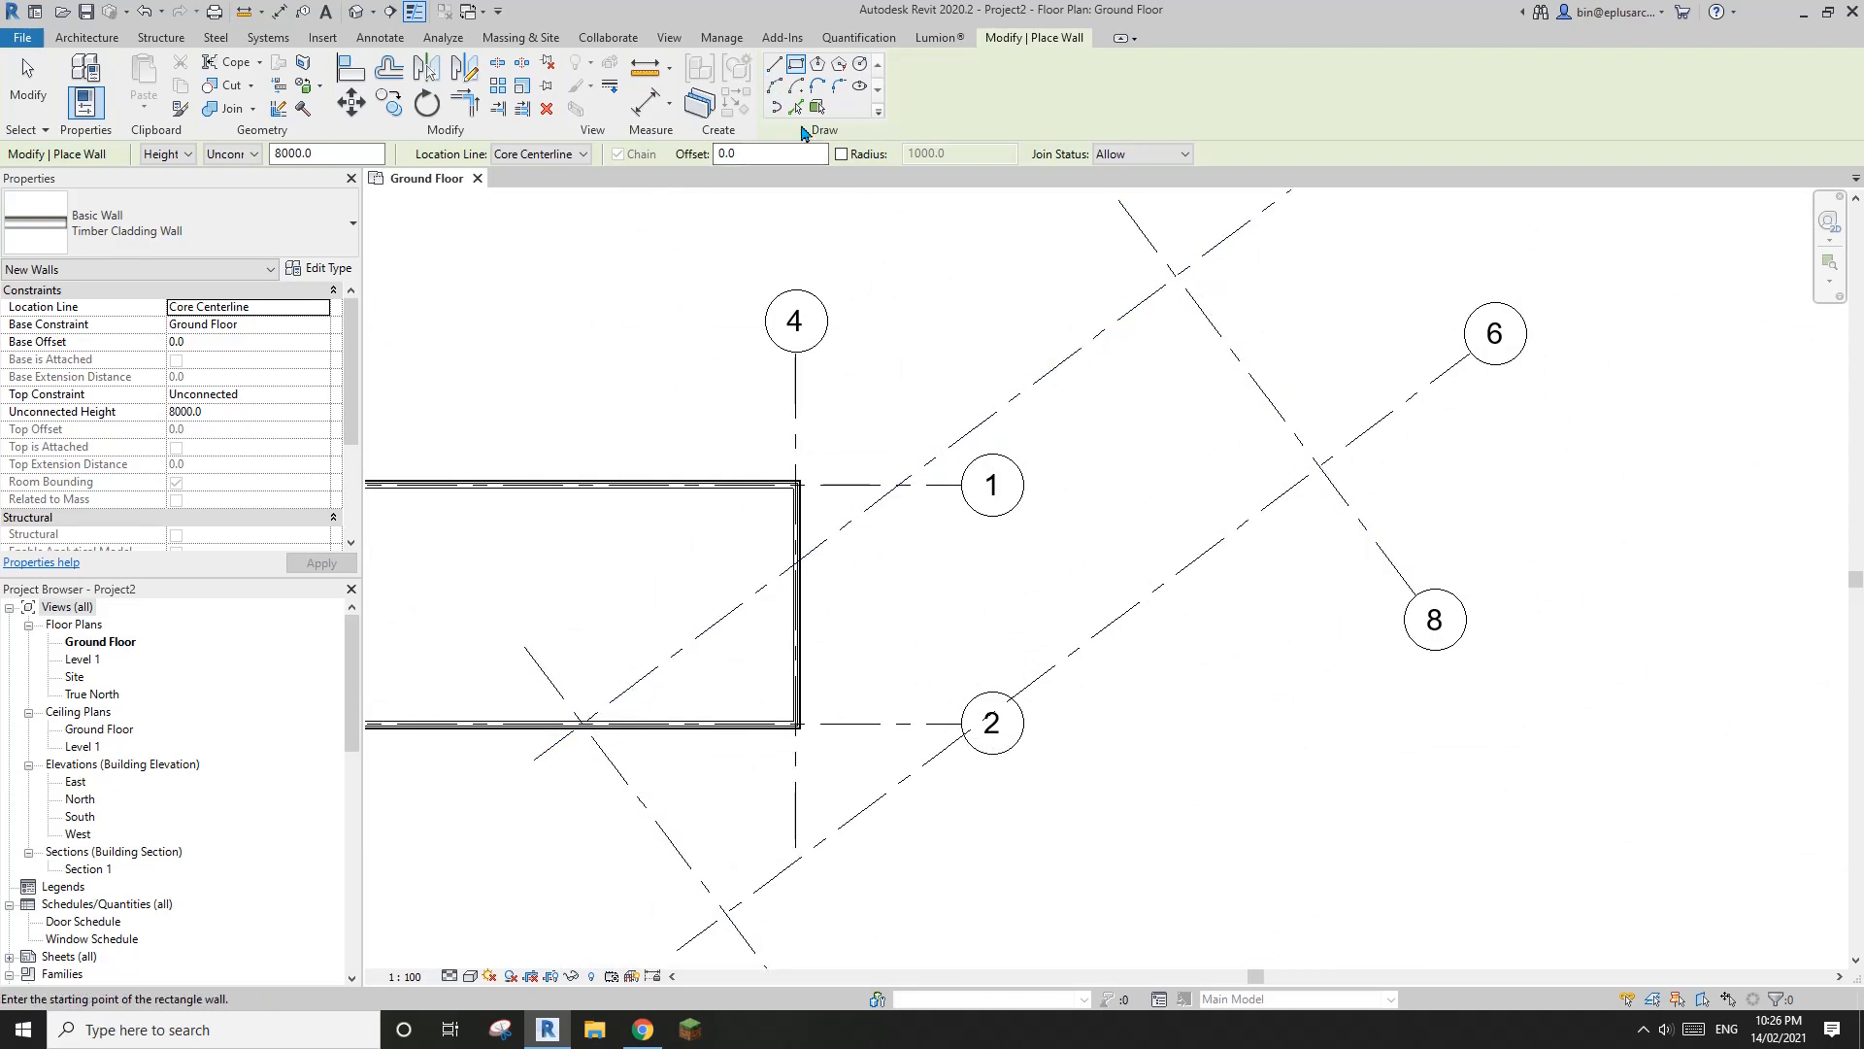
left_click(796, 114)
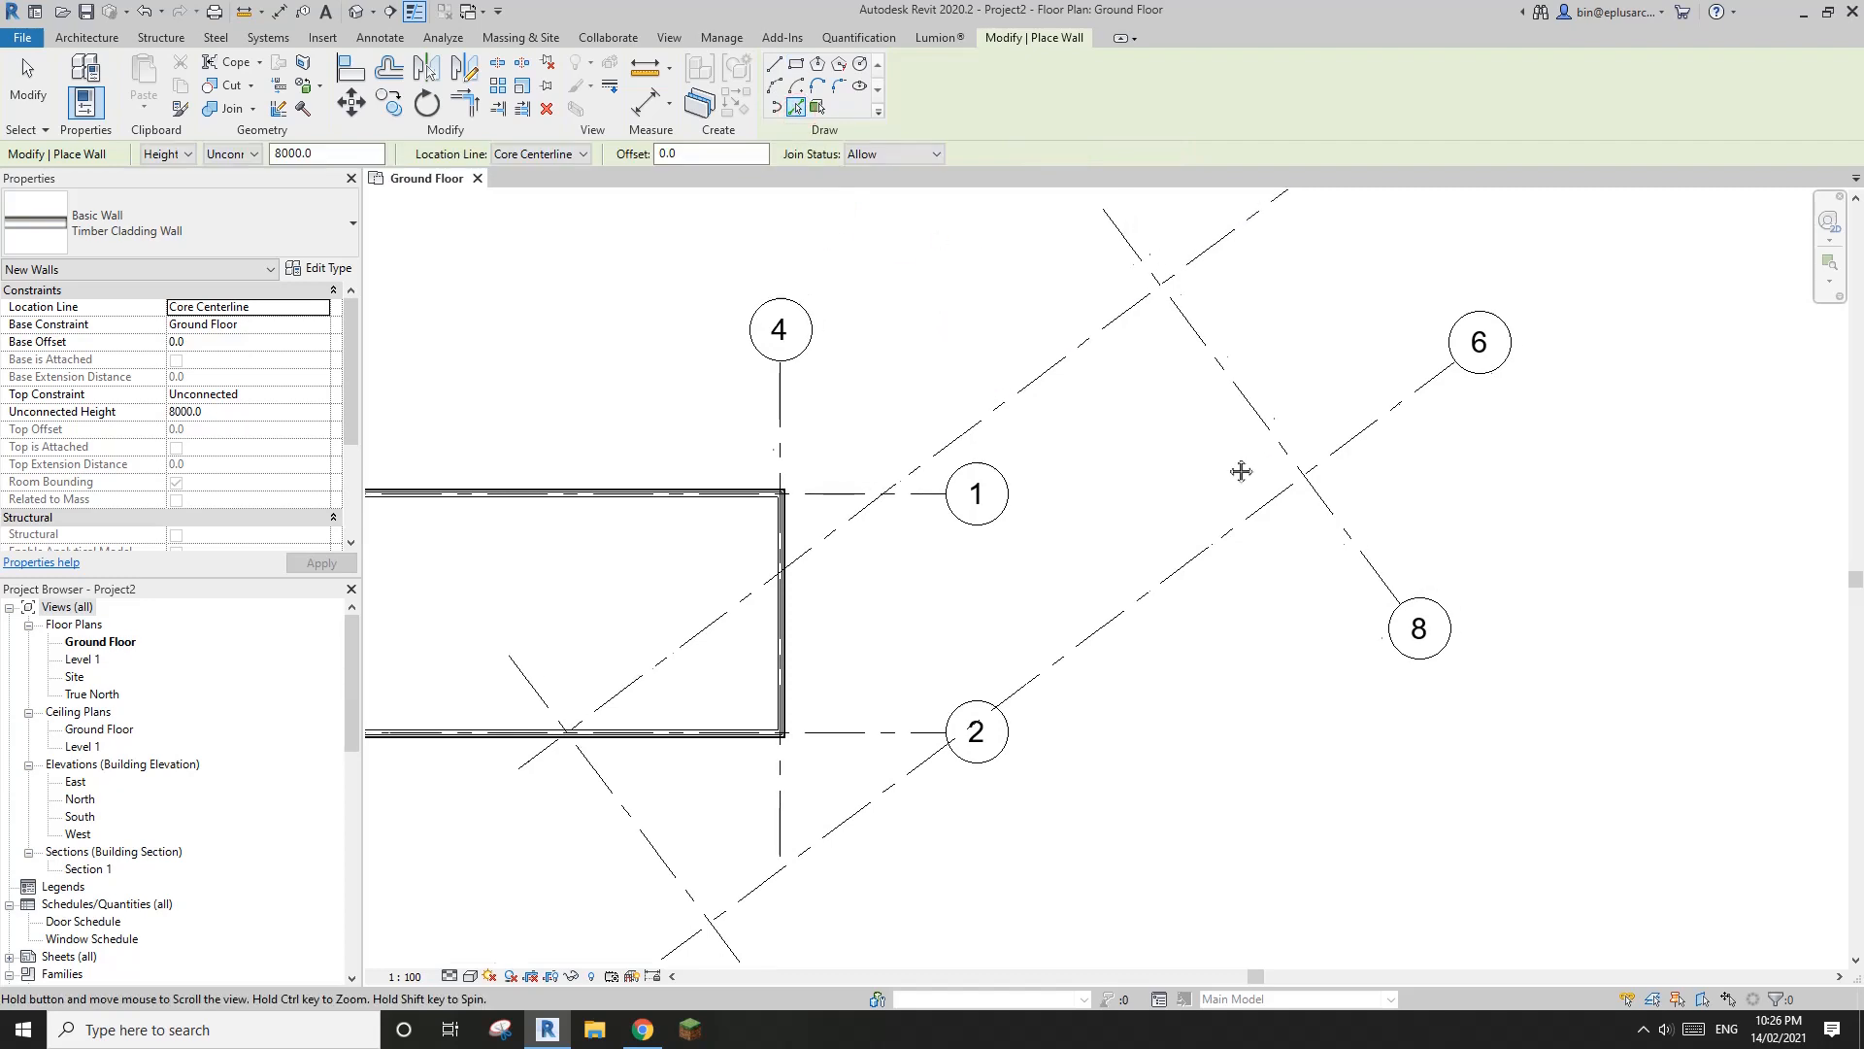
middle_click_drag(1221, 433, 1057, 464)
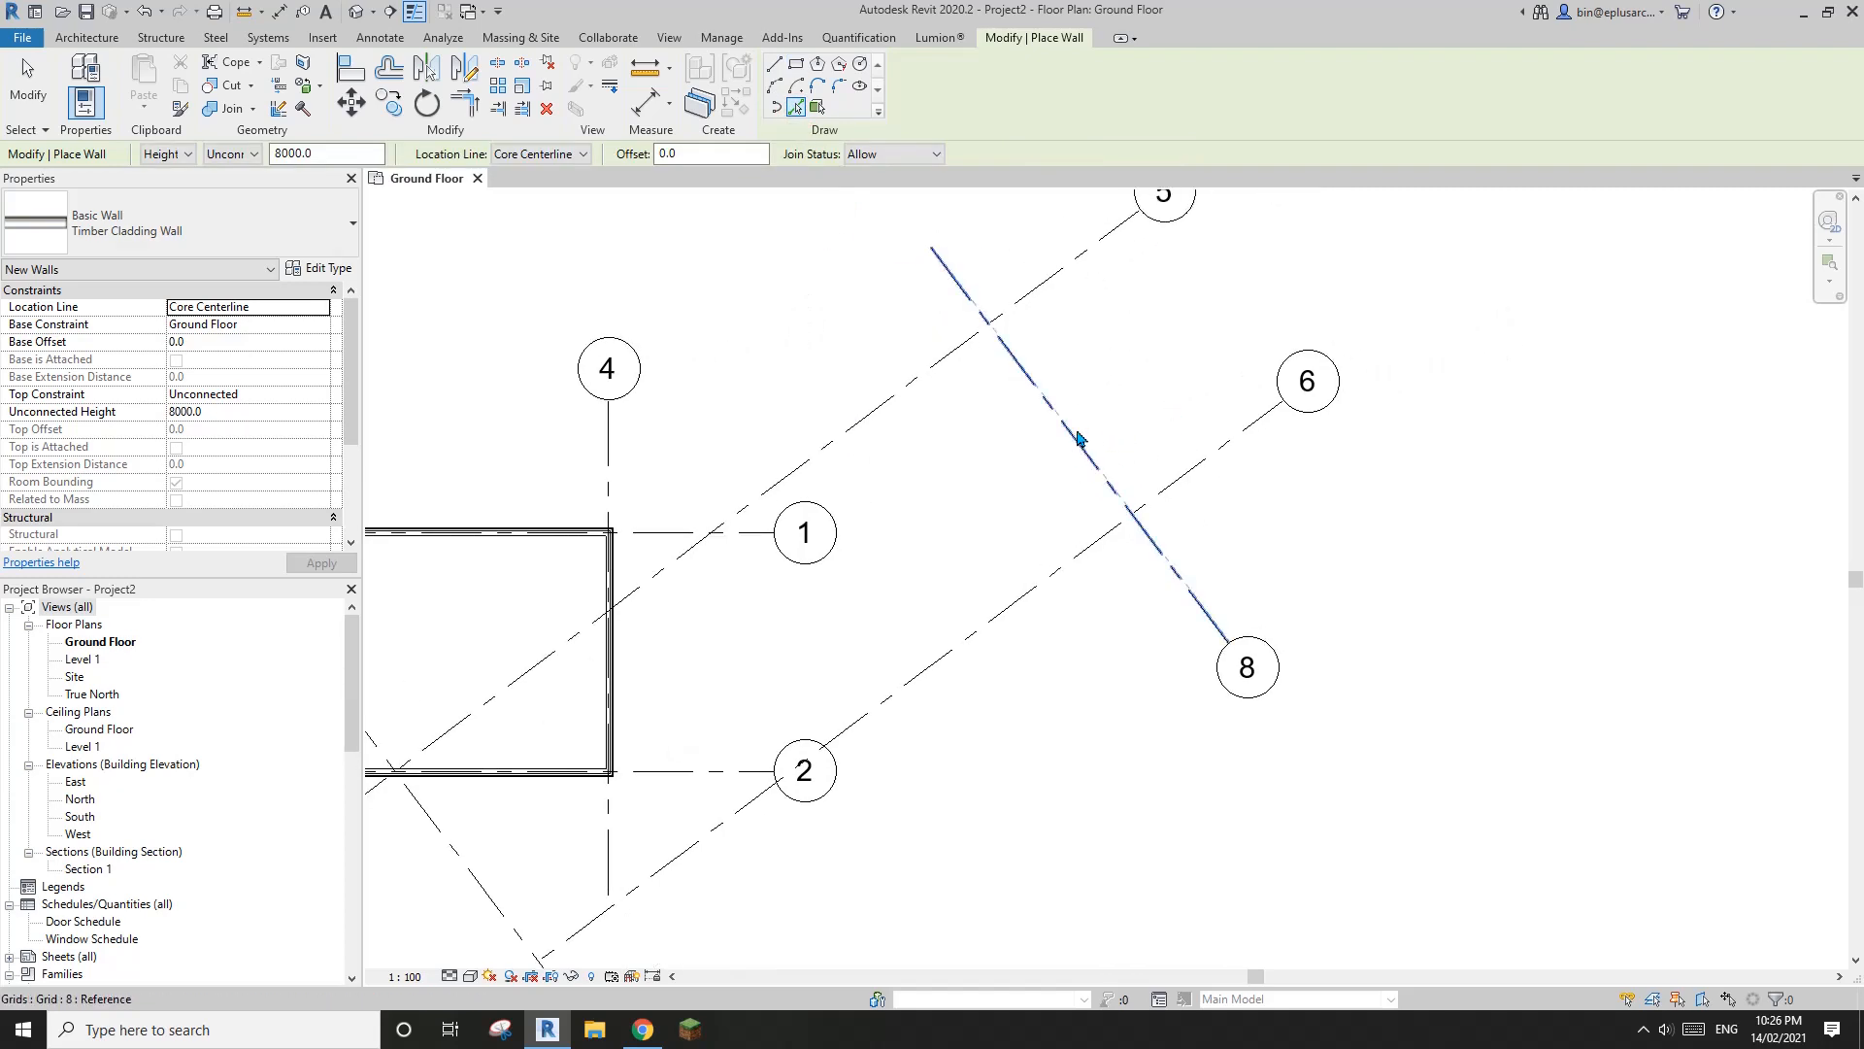
left_click(1083, 446)
scroll(1105, 442, "up", 1)
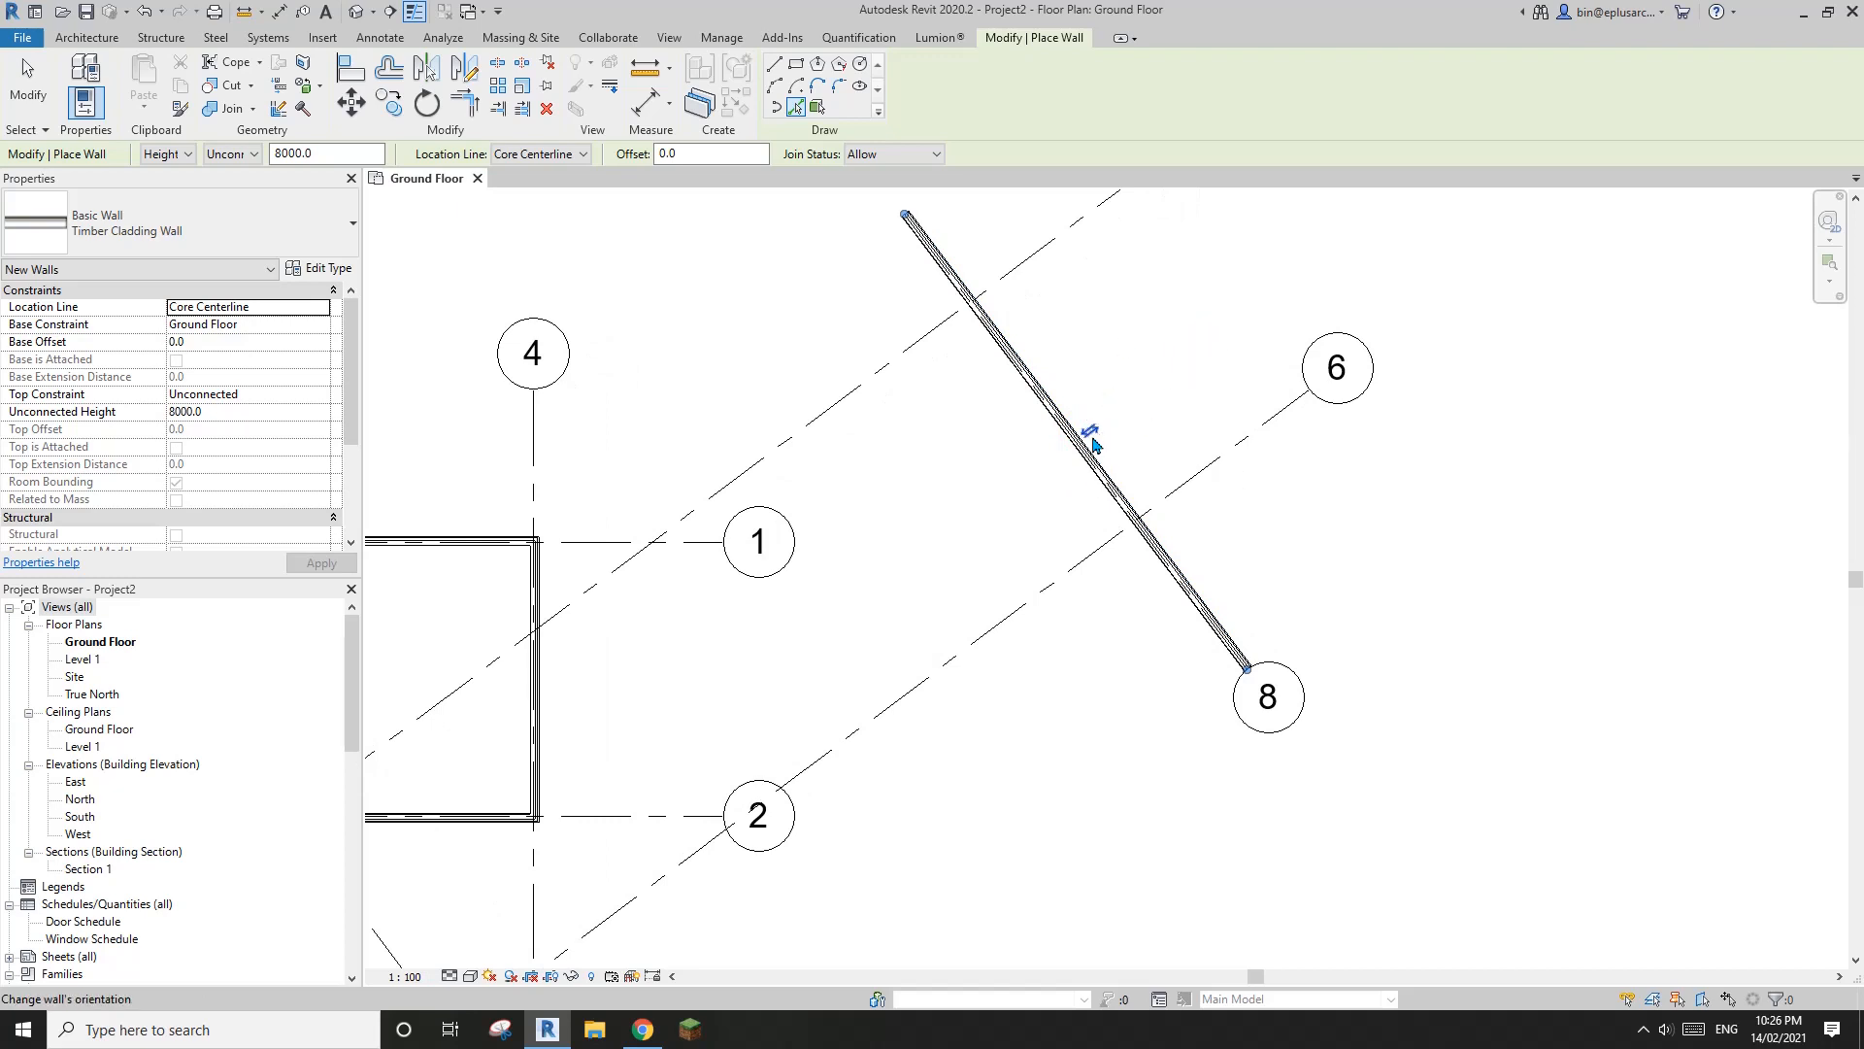
scroll(1093, 442, "up", 2)
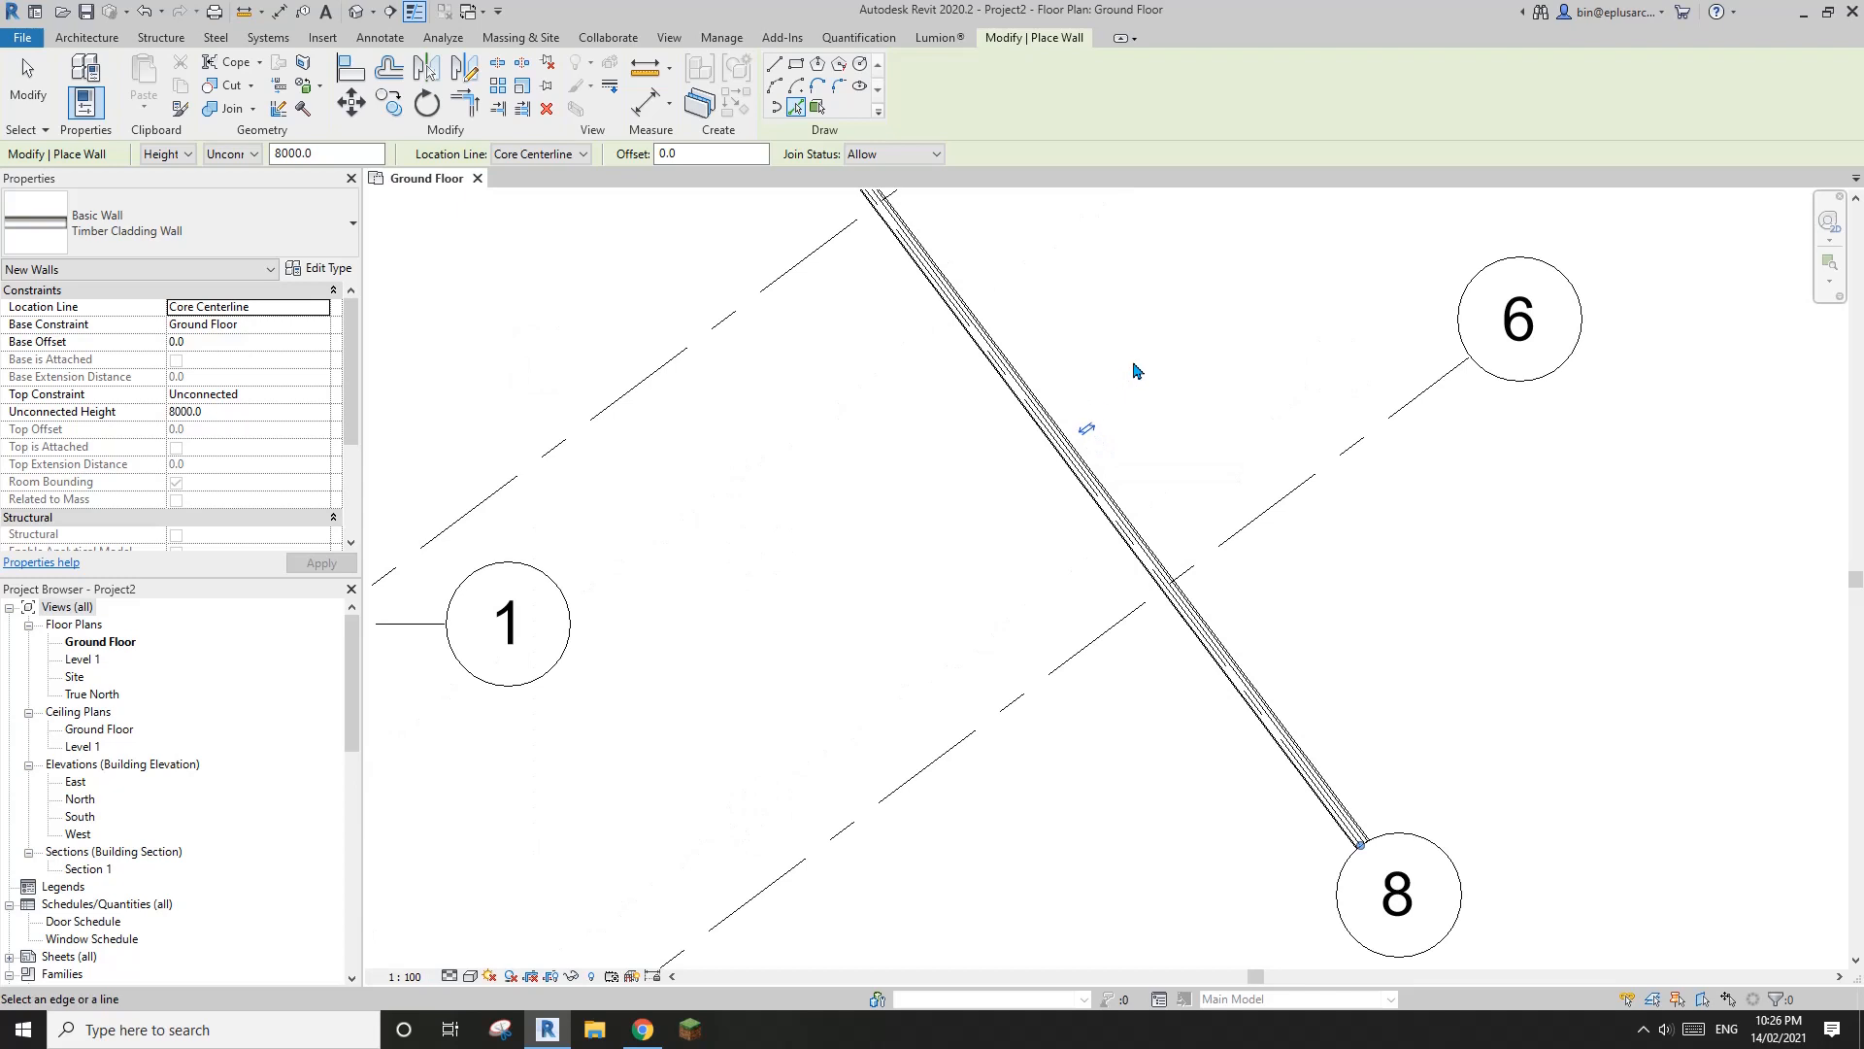
scroll(1126, 398, "down", 1)
scroll(1111, 427, "down", 1)
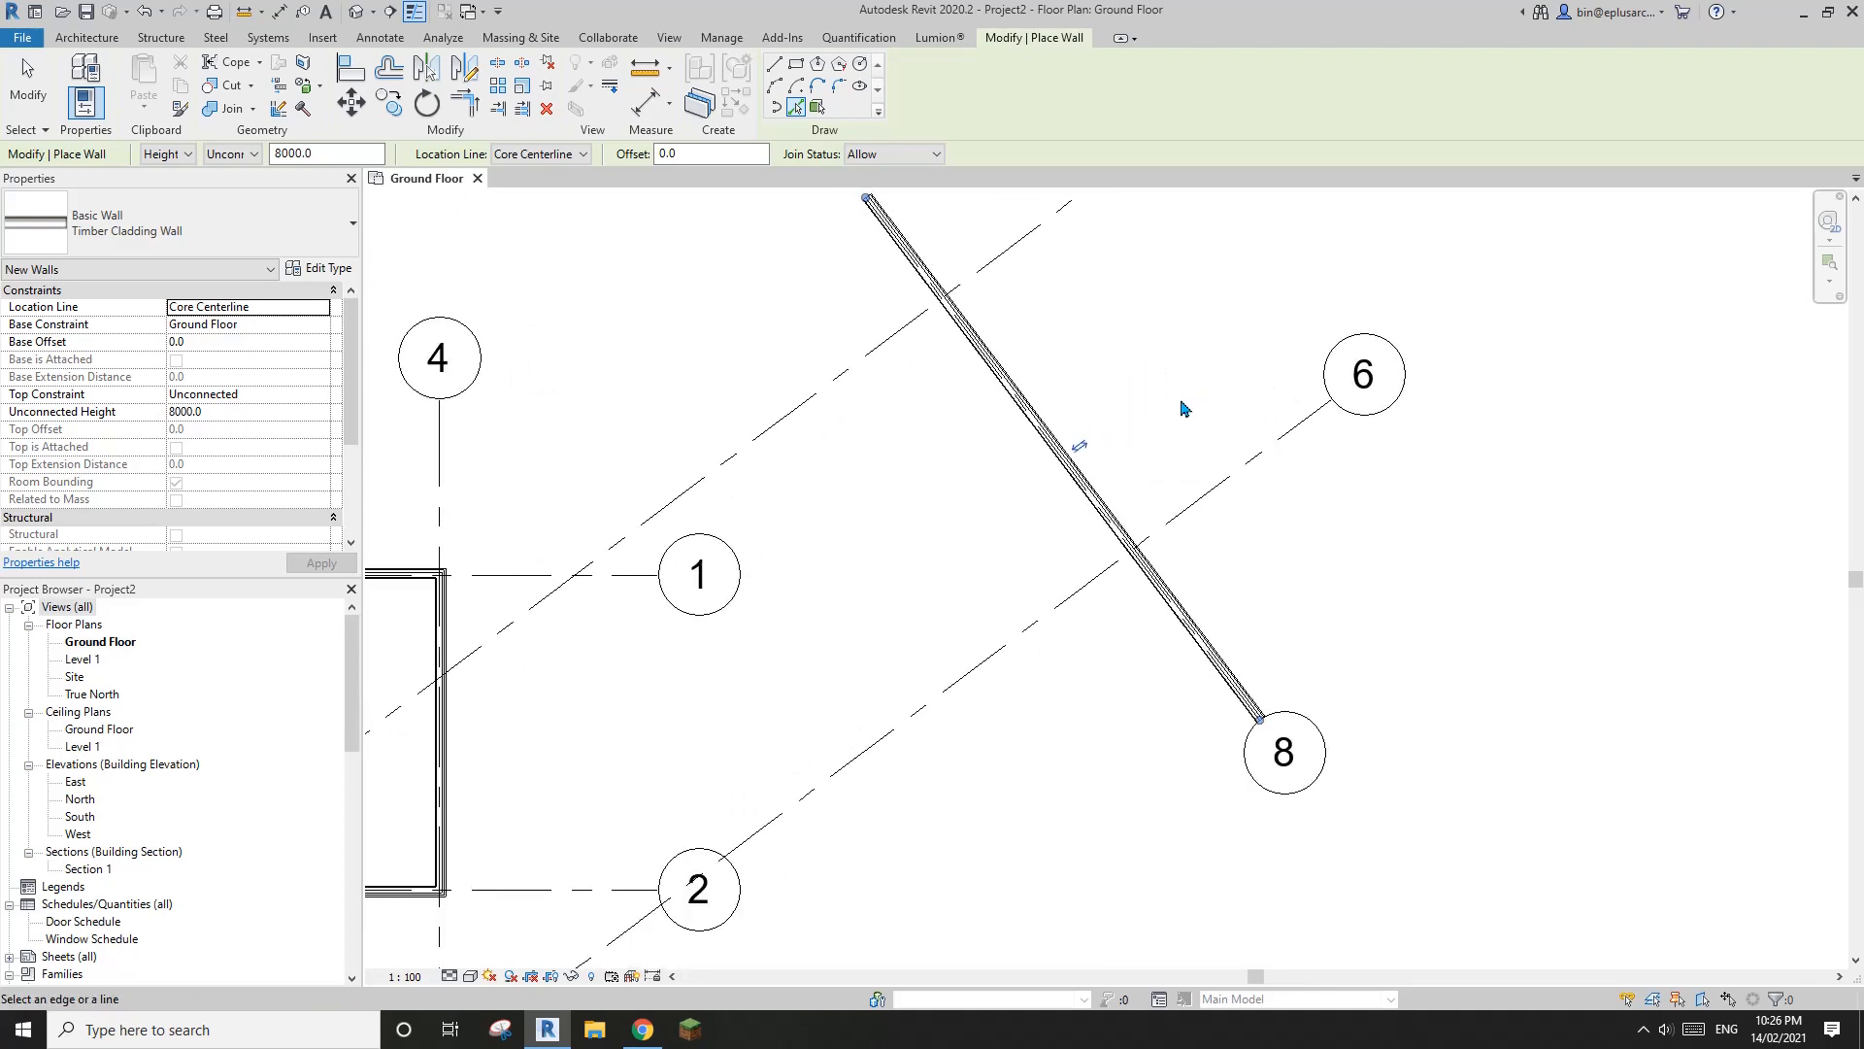
Create a wall along grid 6 and flip its orientation so the exterior side faces away from grid 5
middle_click_drag(1138, 419, 1291, 245)
scroll(1243, 504, "down", 1)
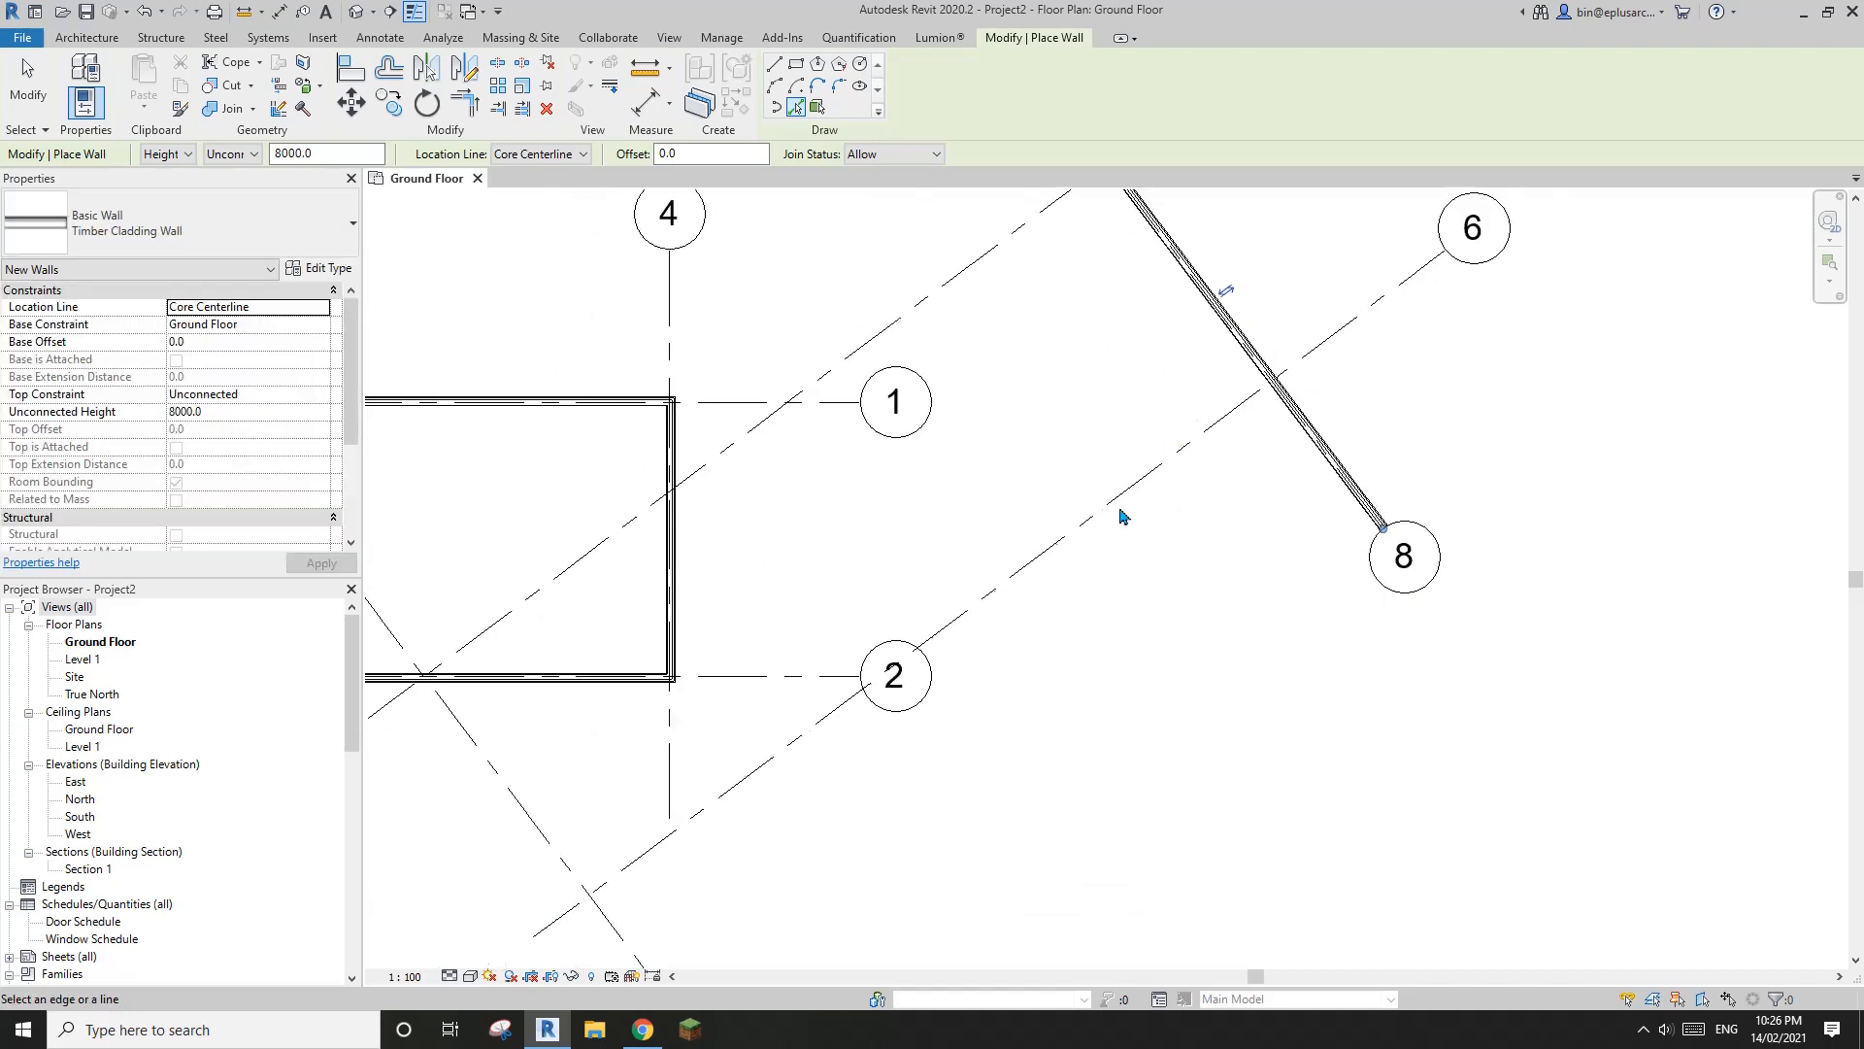
left_click(1067, 540)
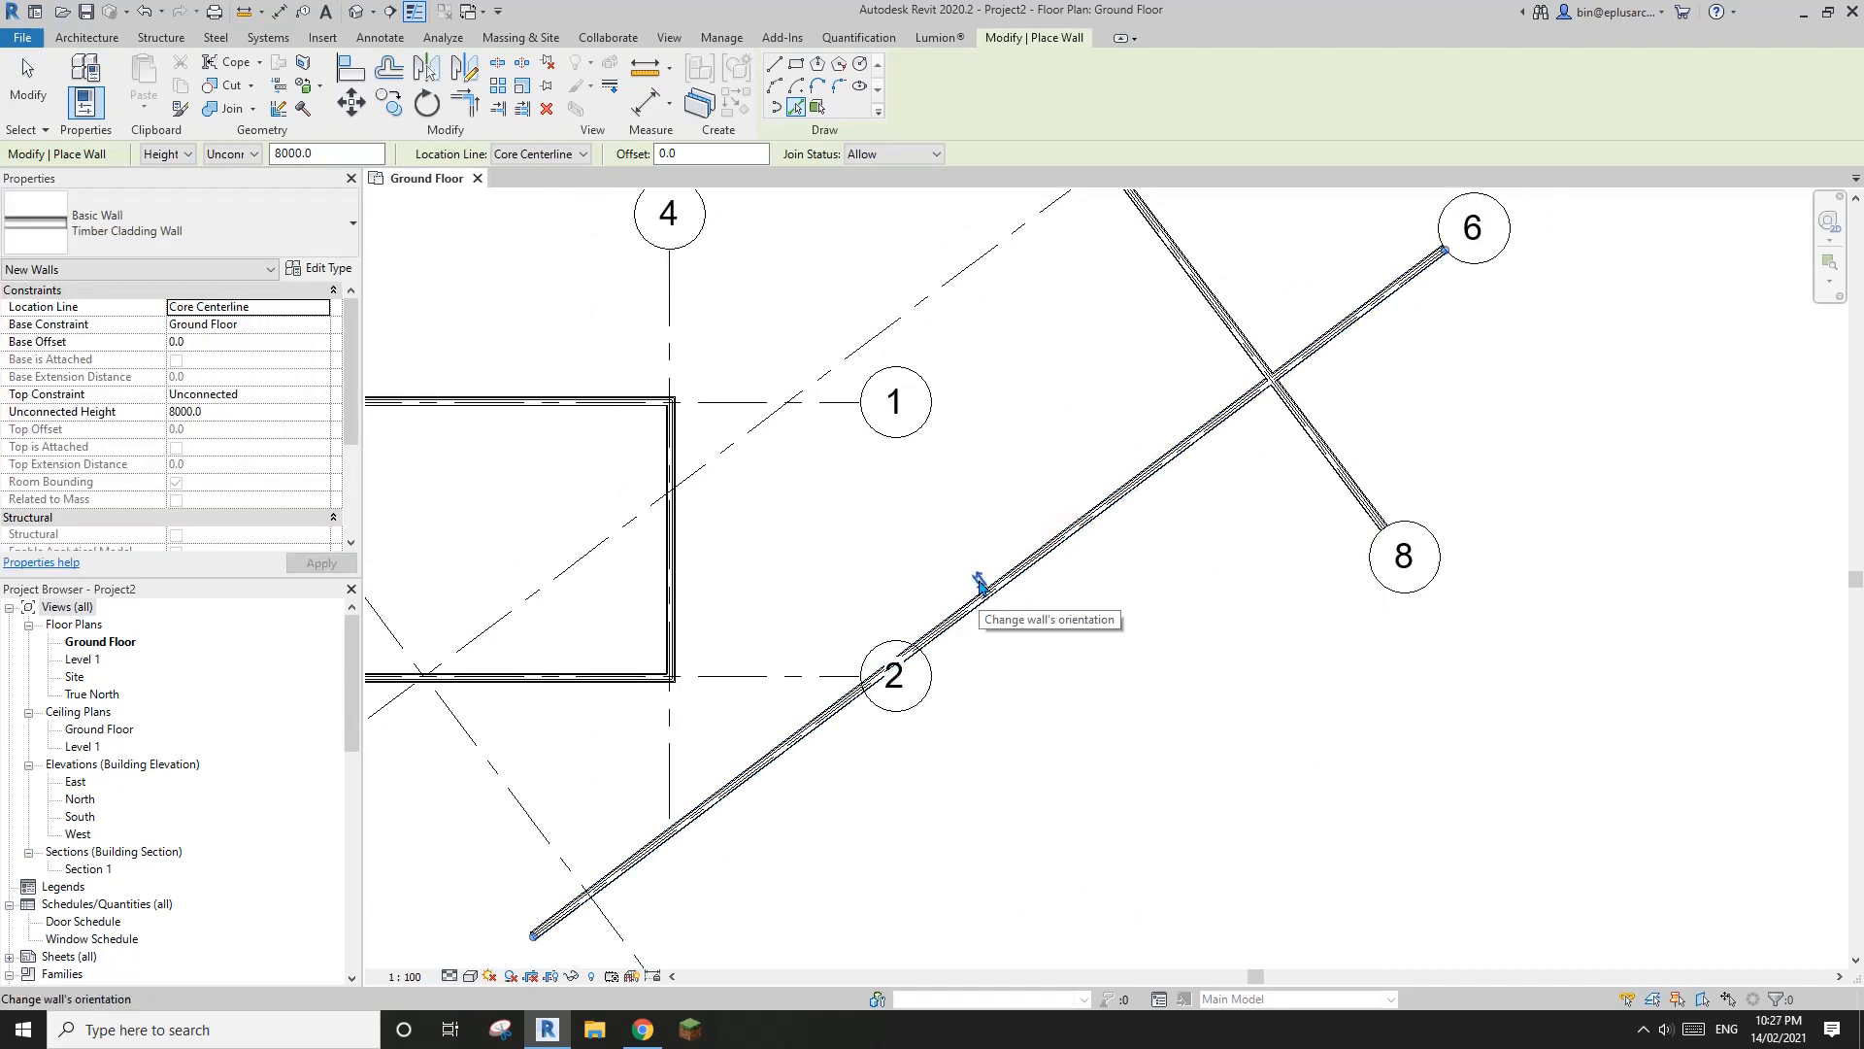
left_click(980, 583)
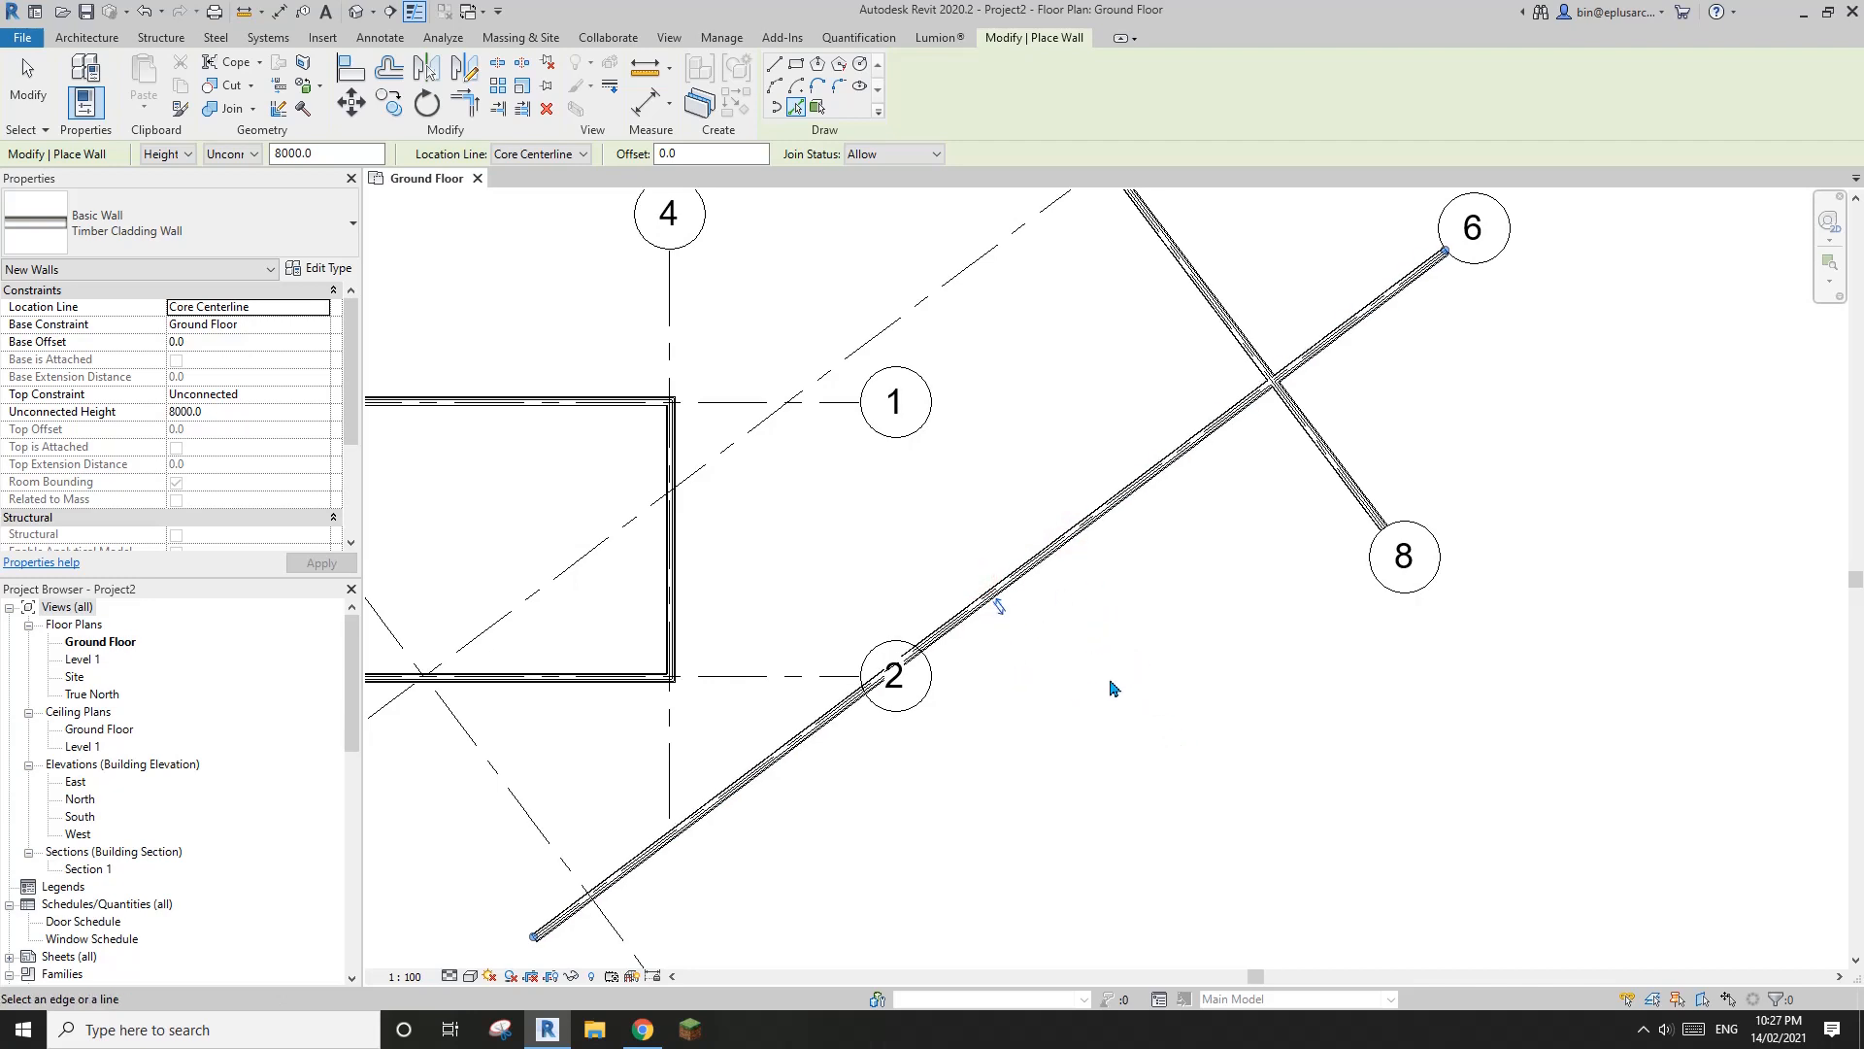
Create a wall along grid 7 and flip its orientation so the exterior side faces away from grid 8
scroll(1113, 687, "up", 3)
scroll(966, 562, "down", 4)
scroll(1060, 612, "up", 3)
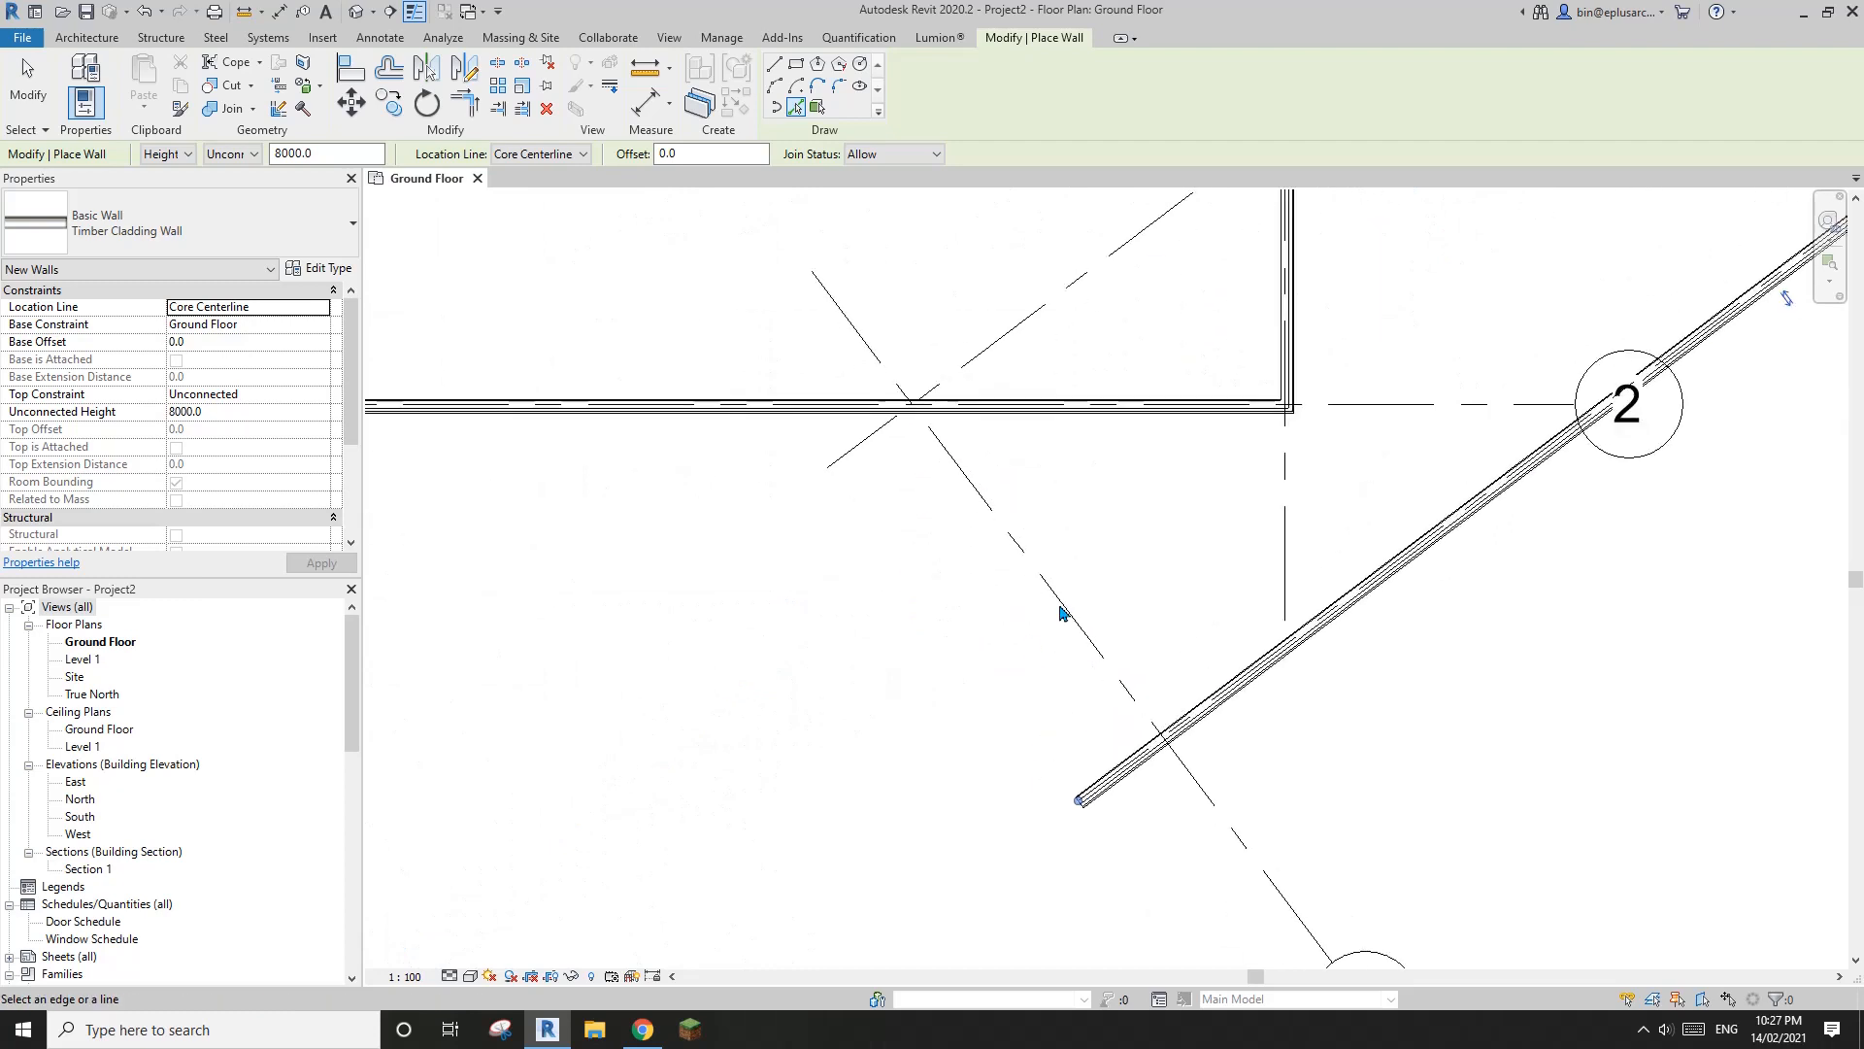
scroll(1061, 612, "up", 3)
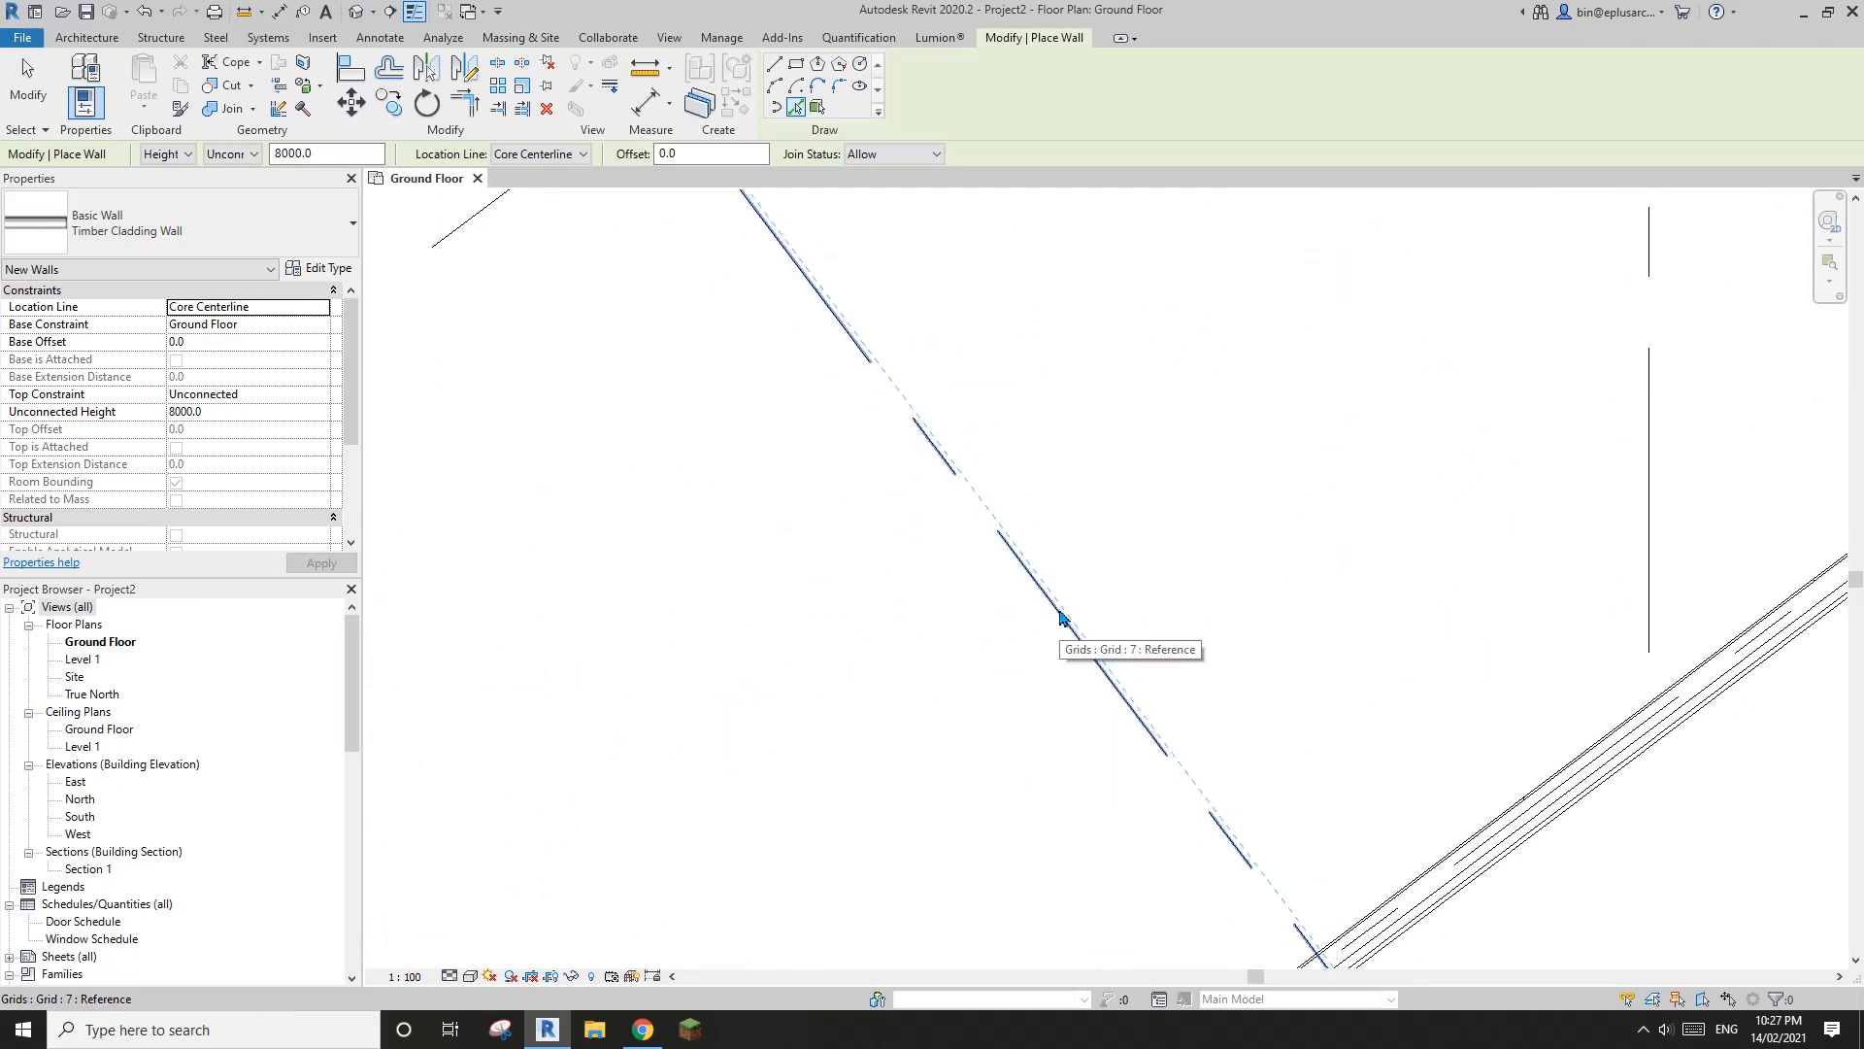
left_click(1068, 618)
scroll(1058, 728, "up", 2)
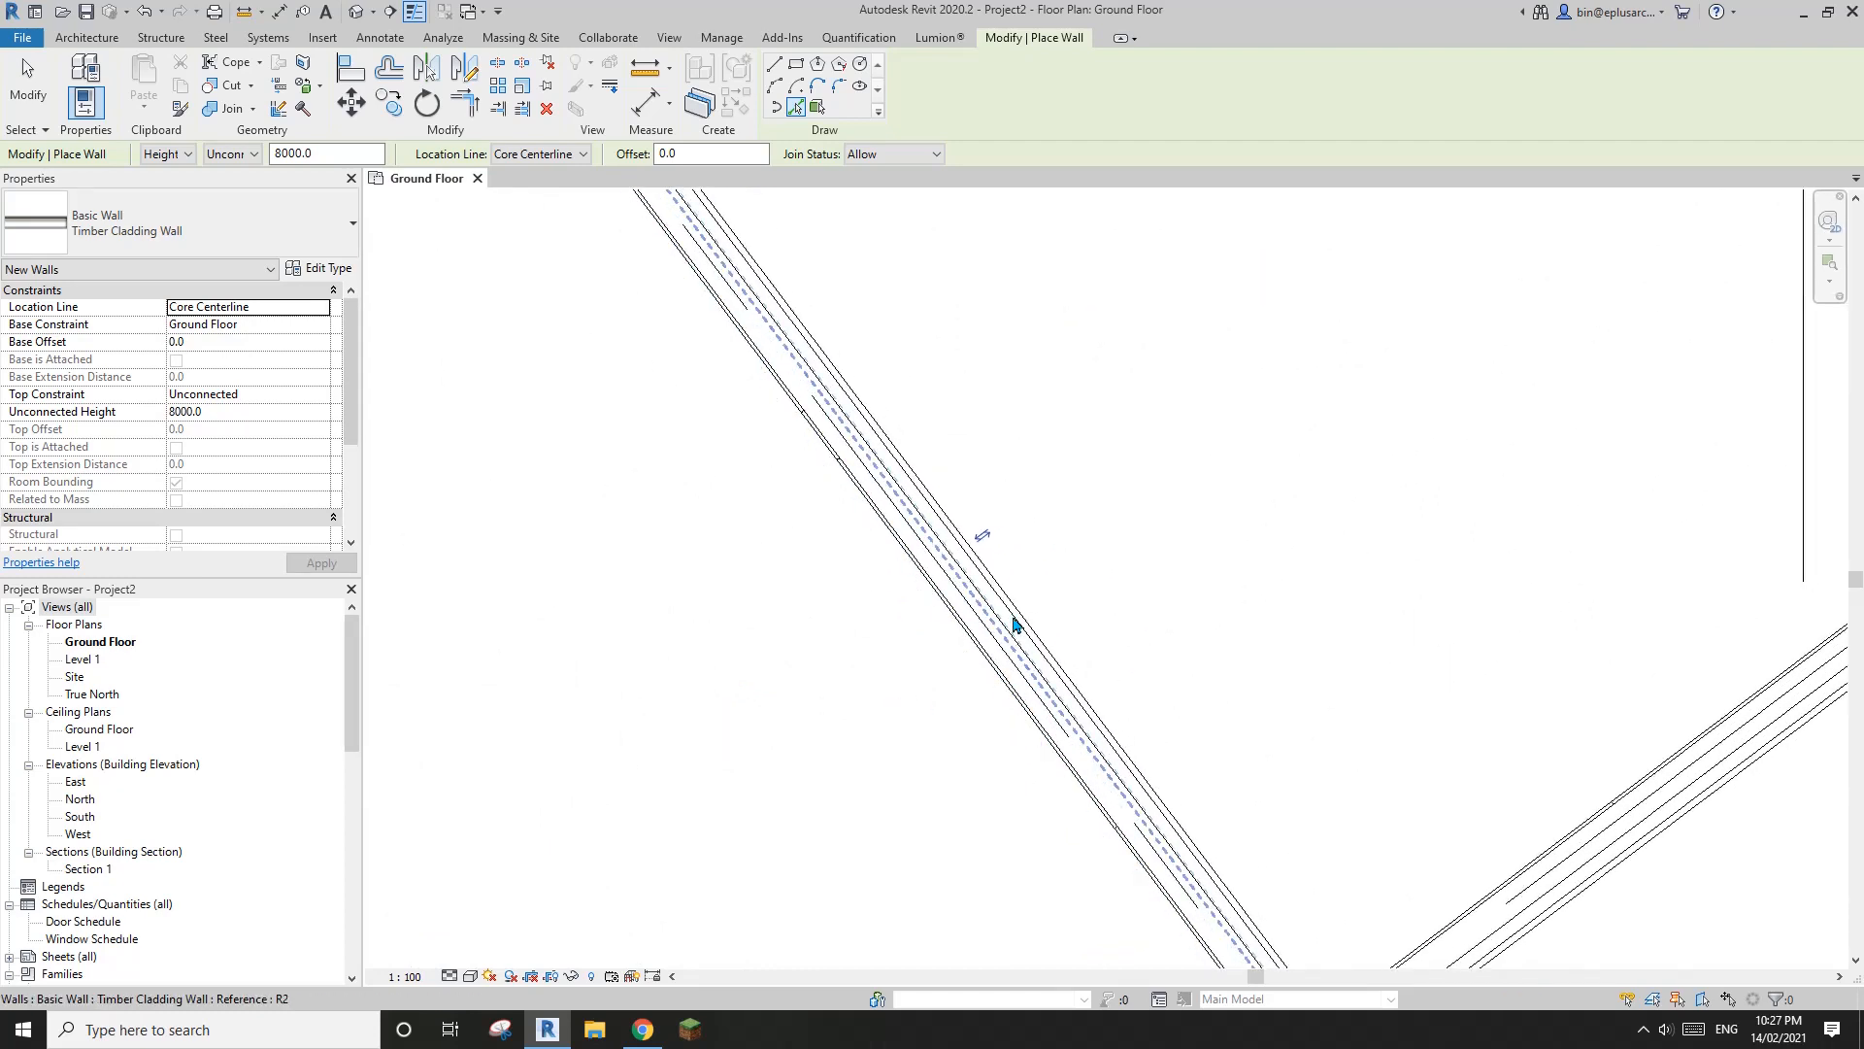
scroll(1017, 617, "up", 1)
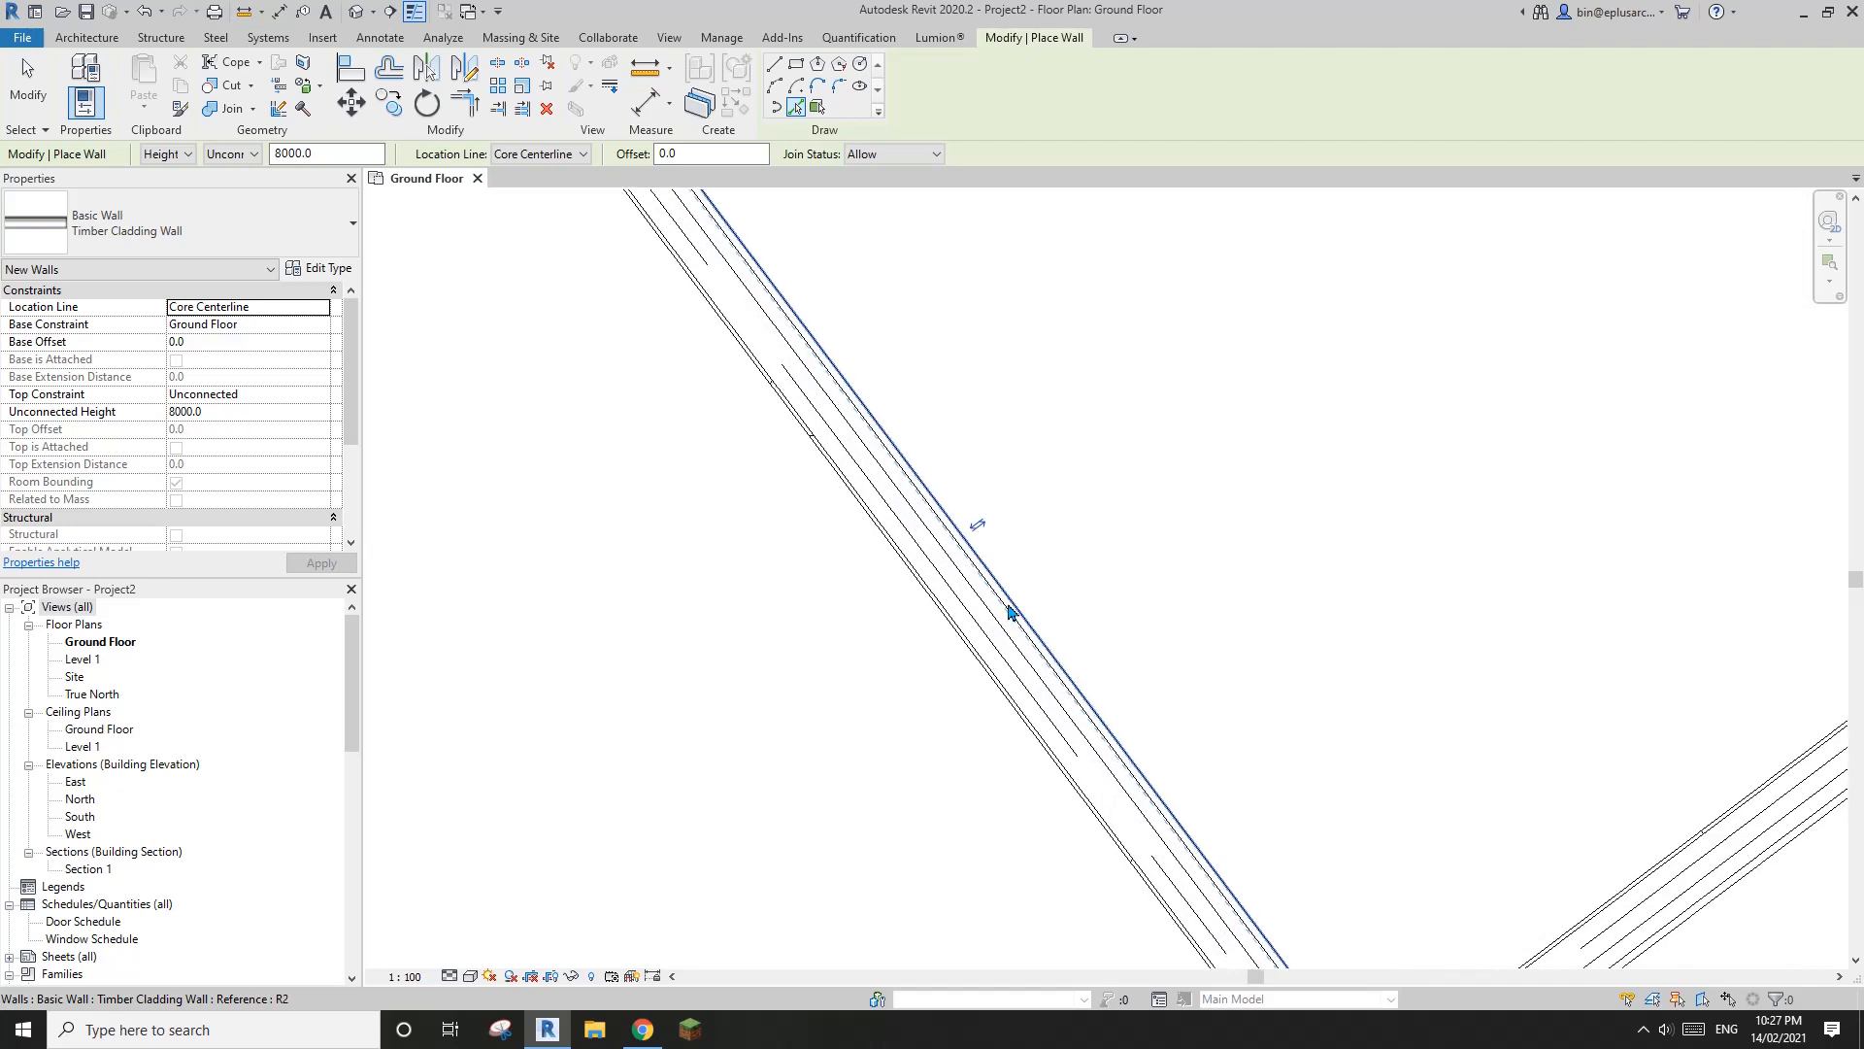
scroll(1010, 612, "down", 1)
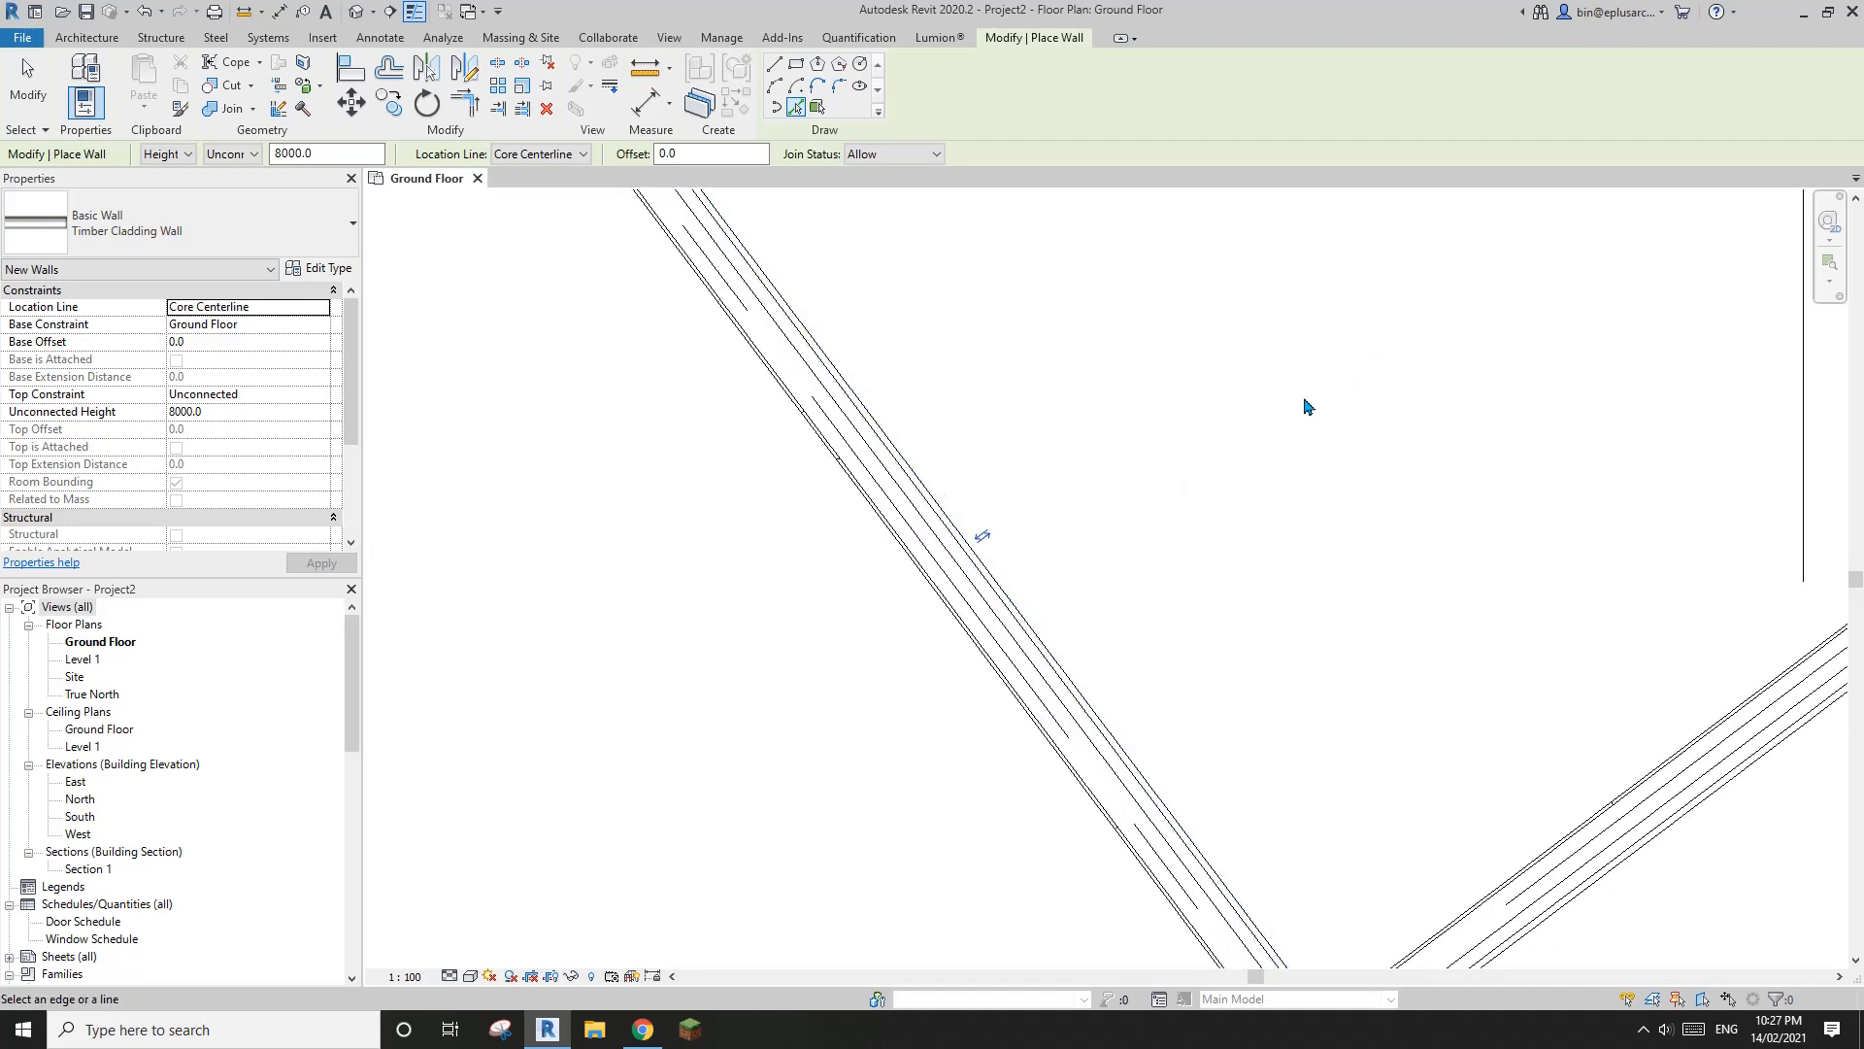
left_click(984, 539)
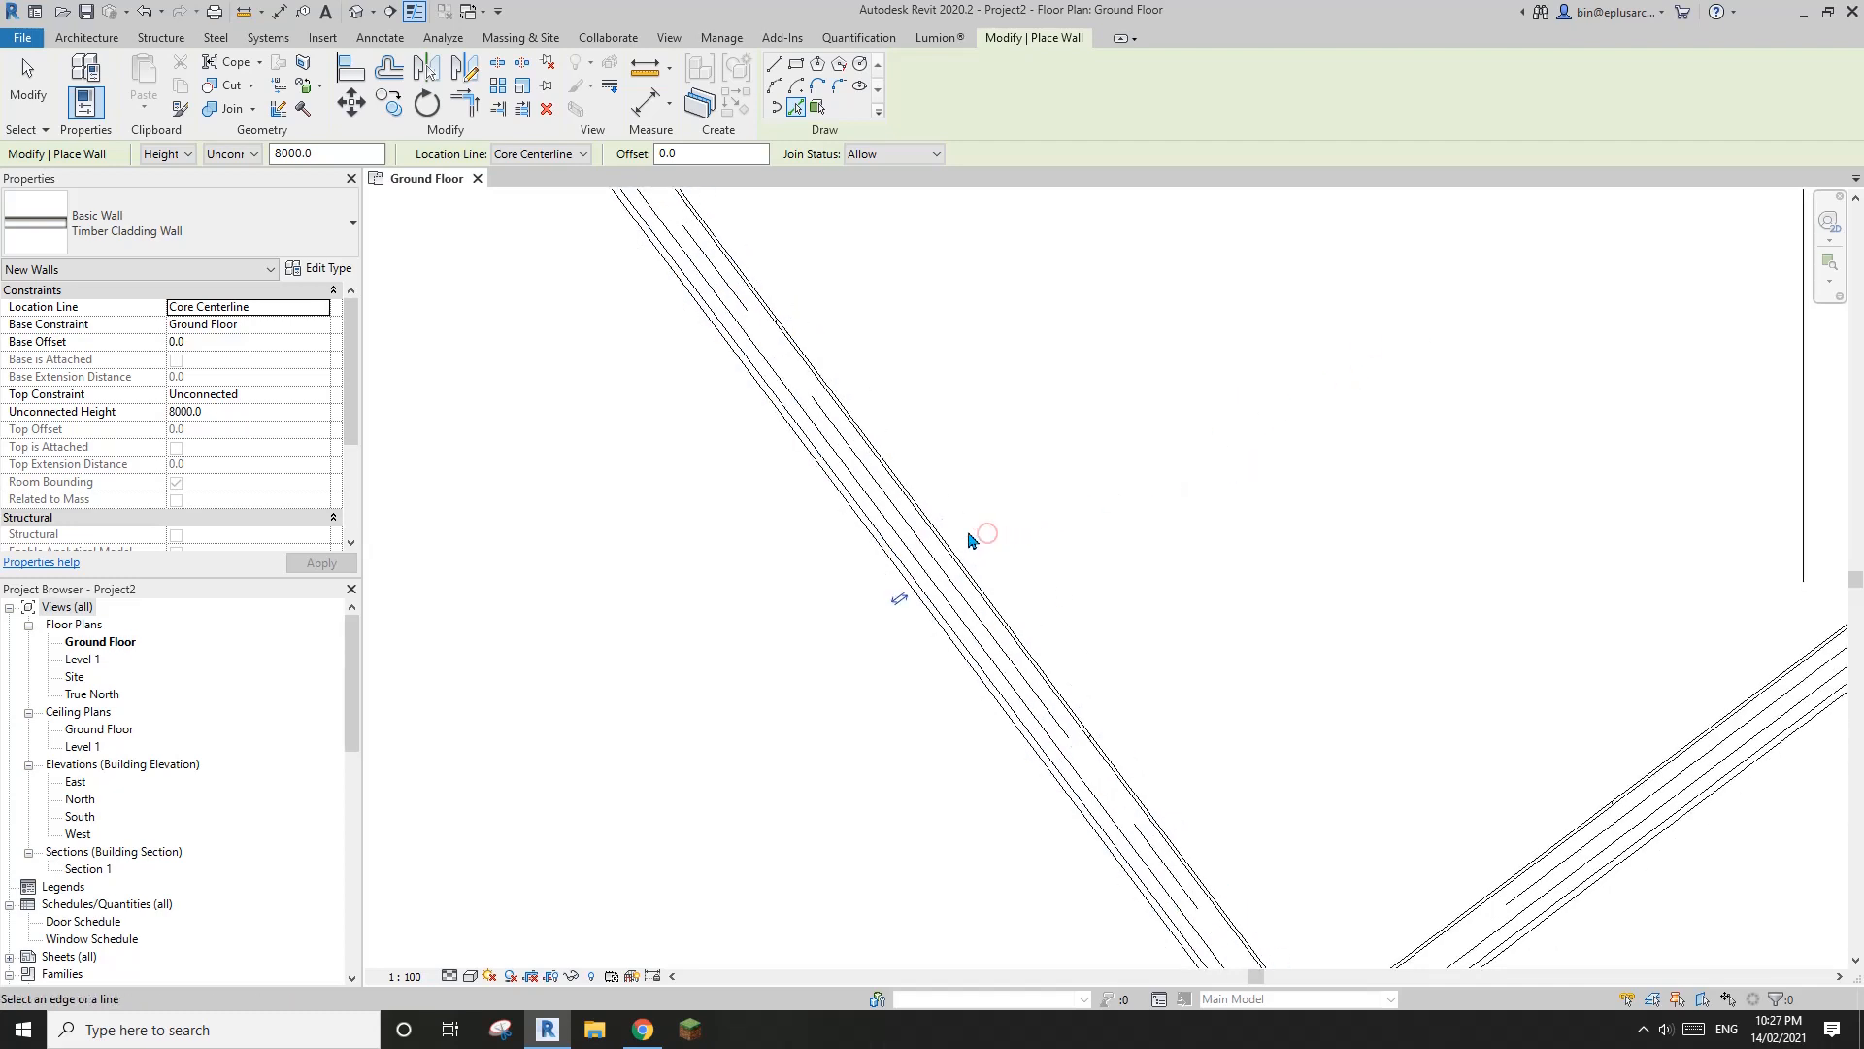
Create a Timber Cladding Wall along grid 5 to close the angled volume
scroll(856, 588, "down", 6)
scroll(1049, 428, "up", 3)
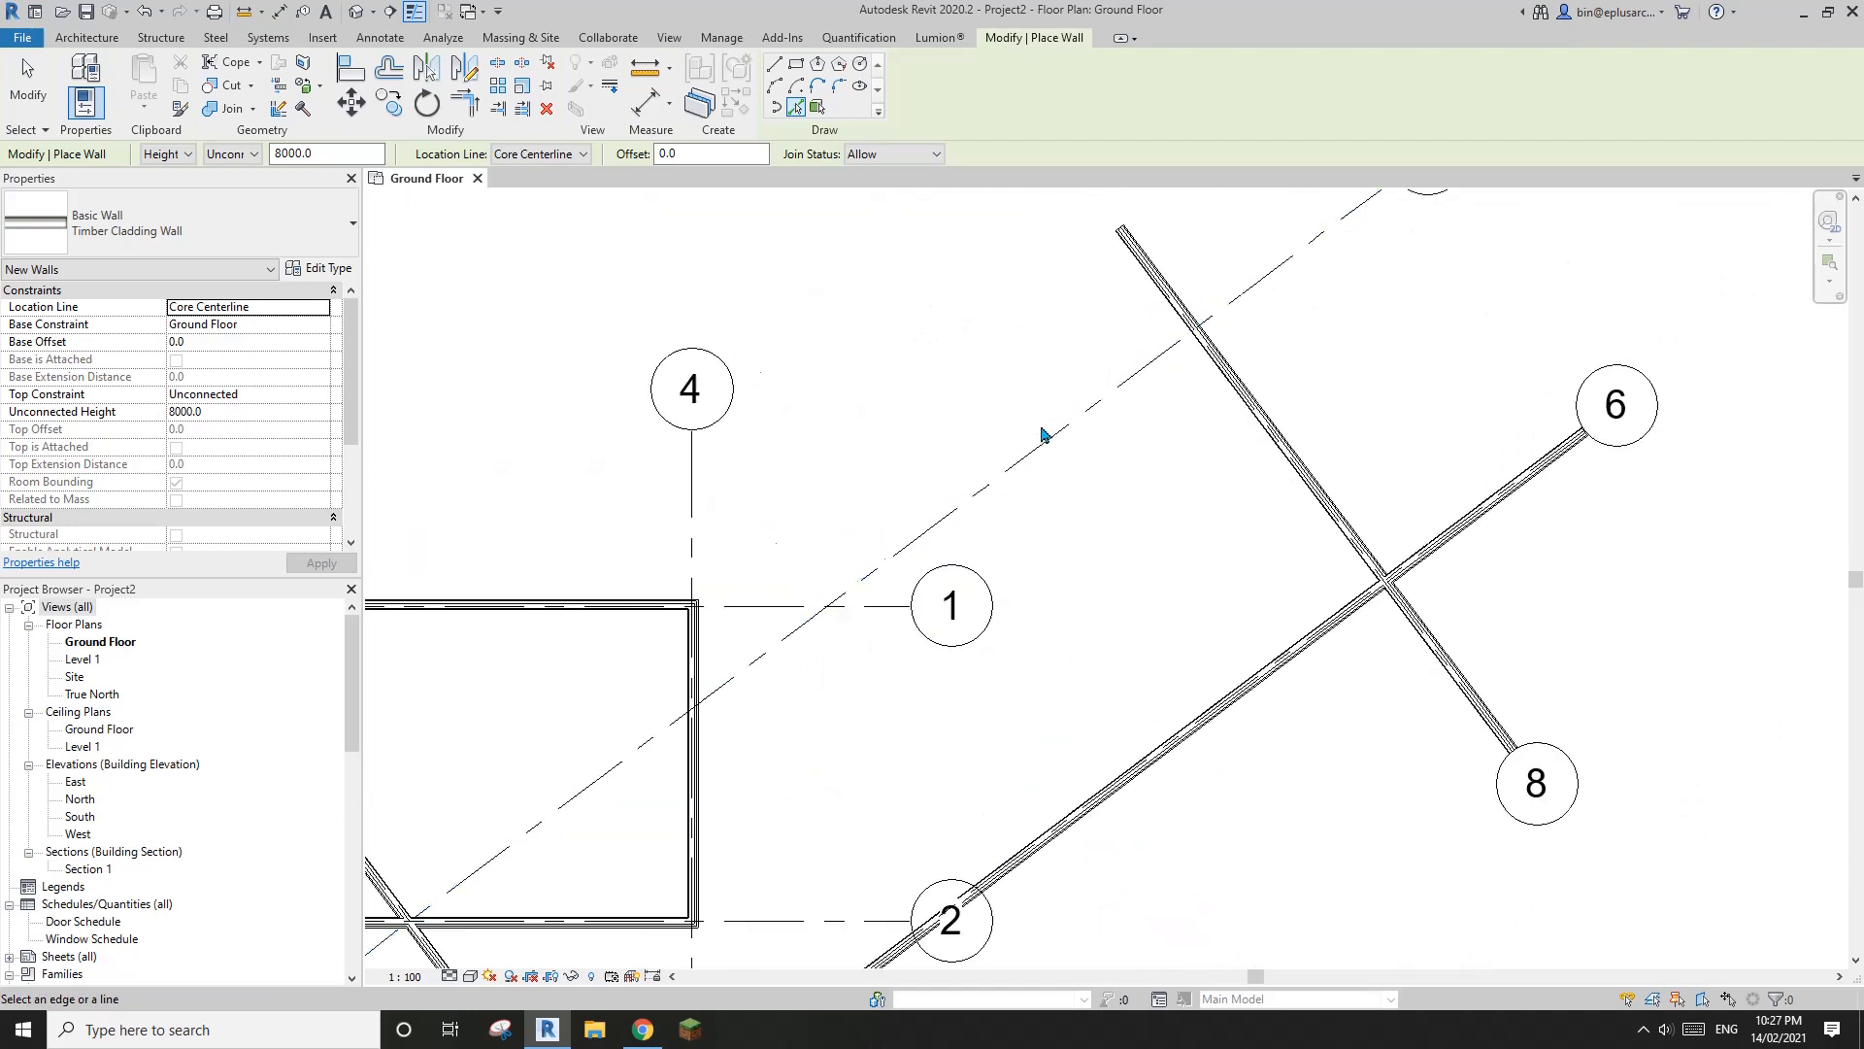
scroll(1088, 428, "up", 1)
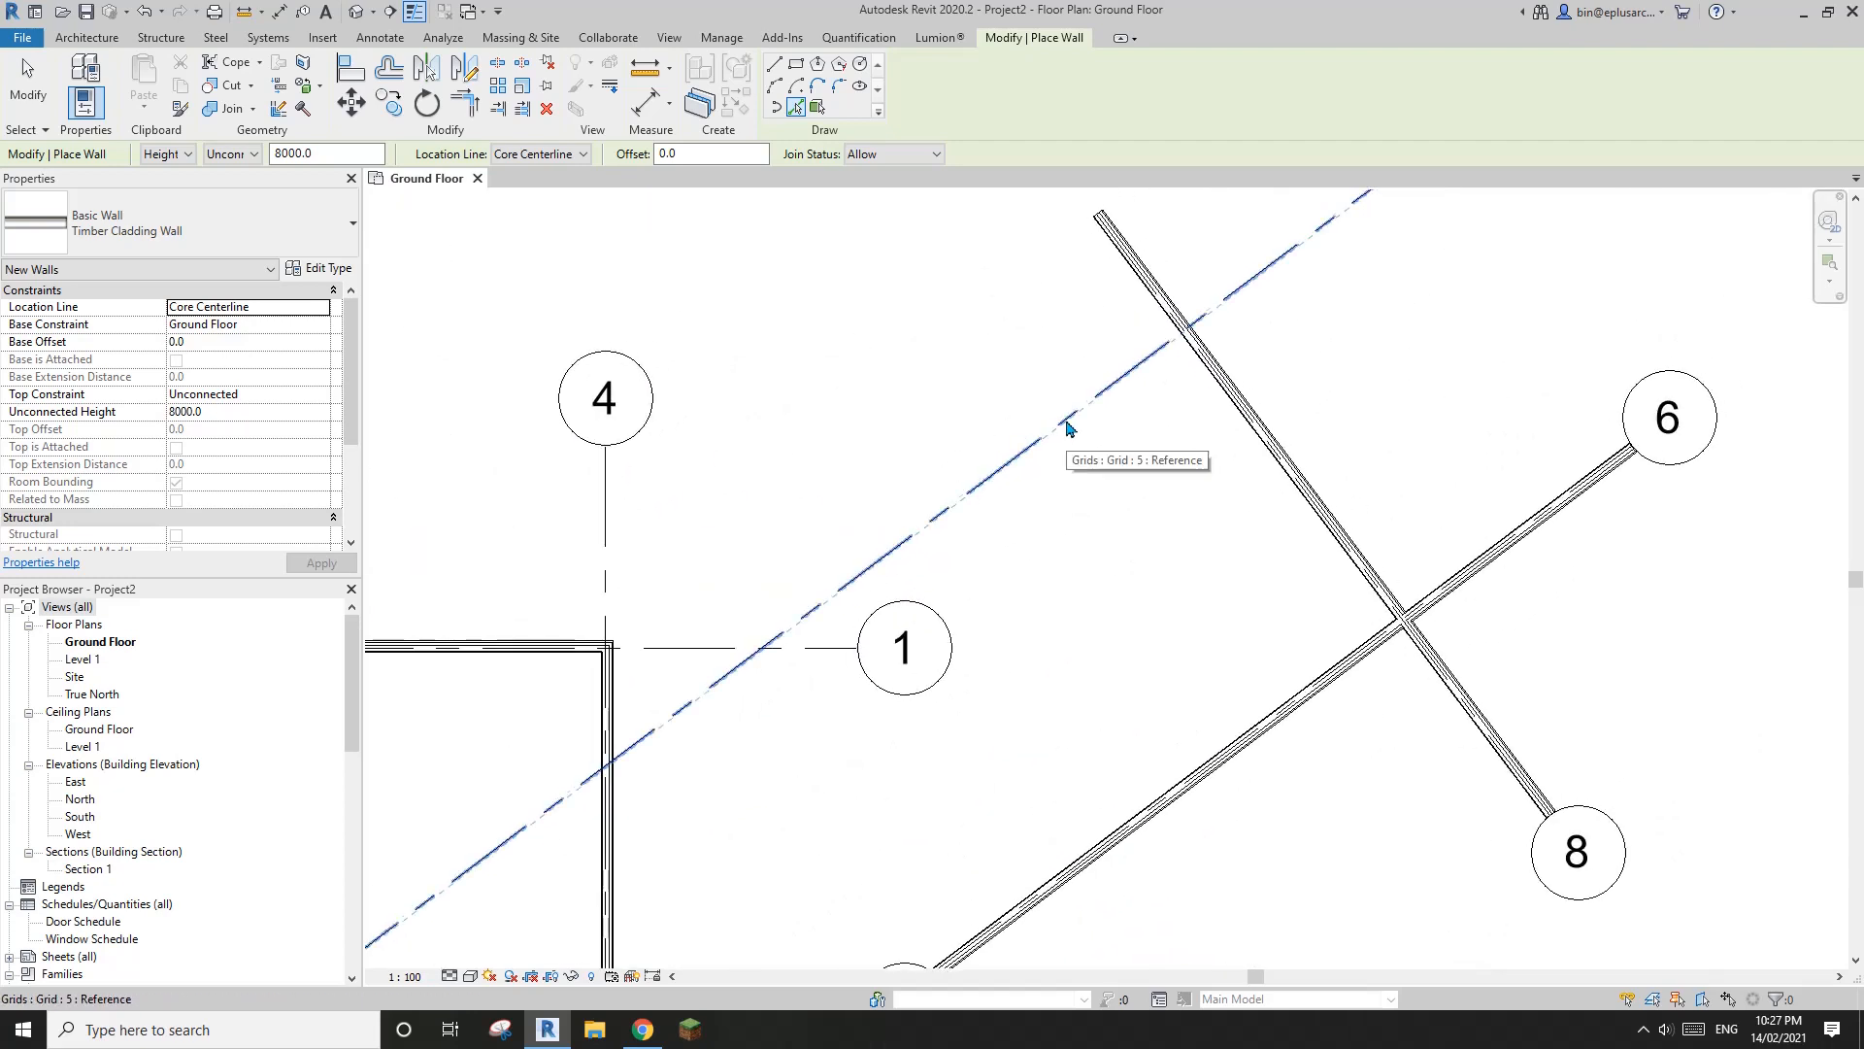
left_click(1061, 427)
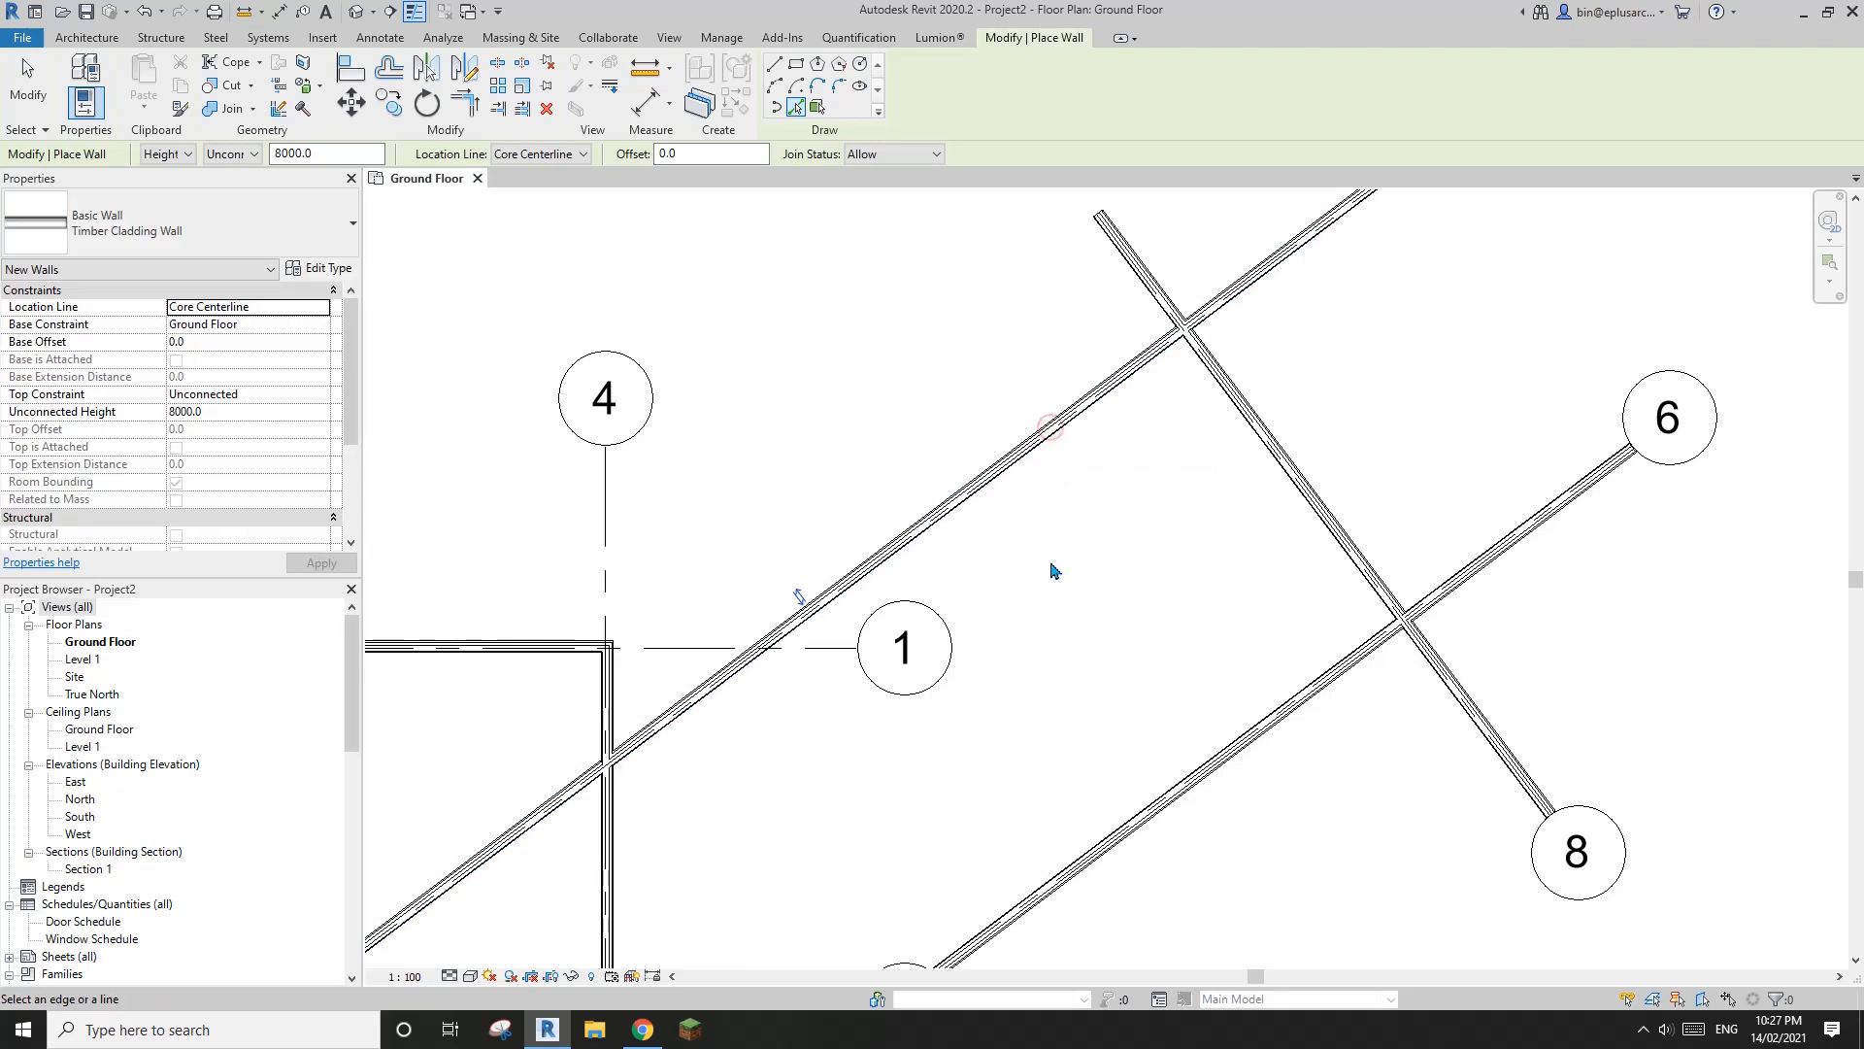
Trim the grid 8 wall to corners with the walls on grids 5 and 6, removing the overhanging ends
scroll(1015, 451, "down", 2)
key("t")
key("r")
left_click(1075, 370)
left_click(1032, 353)
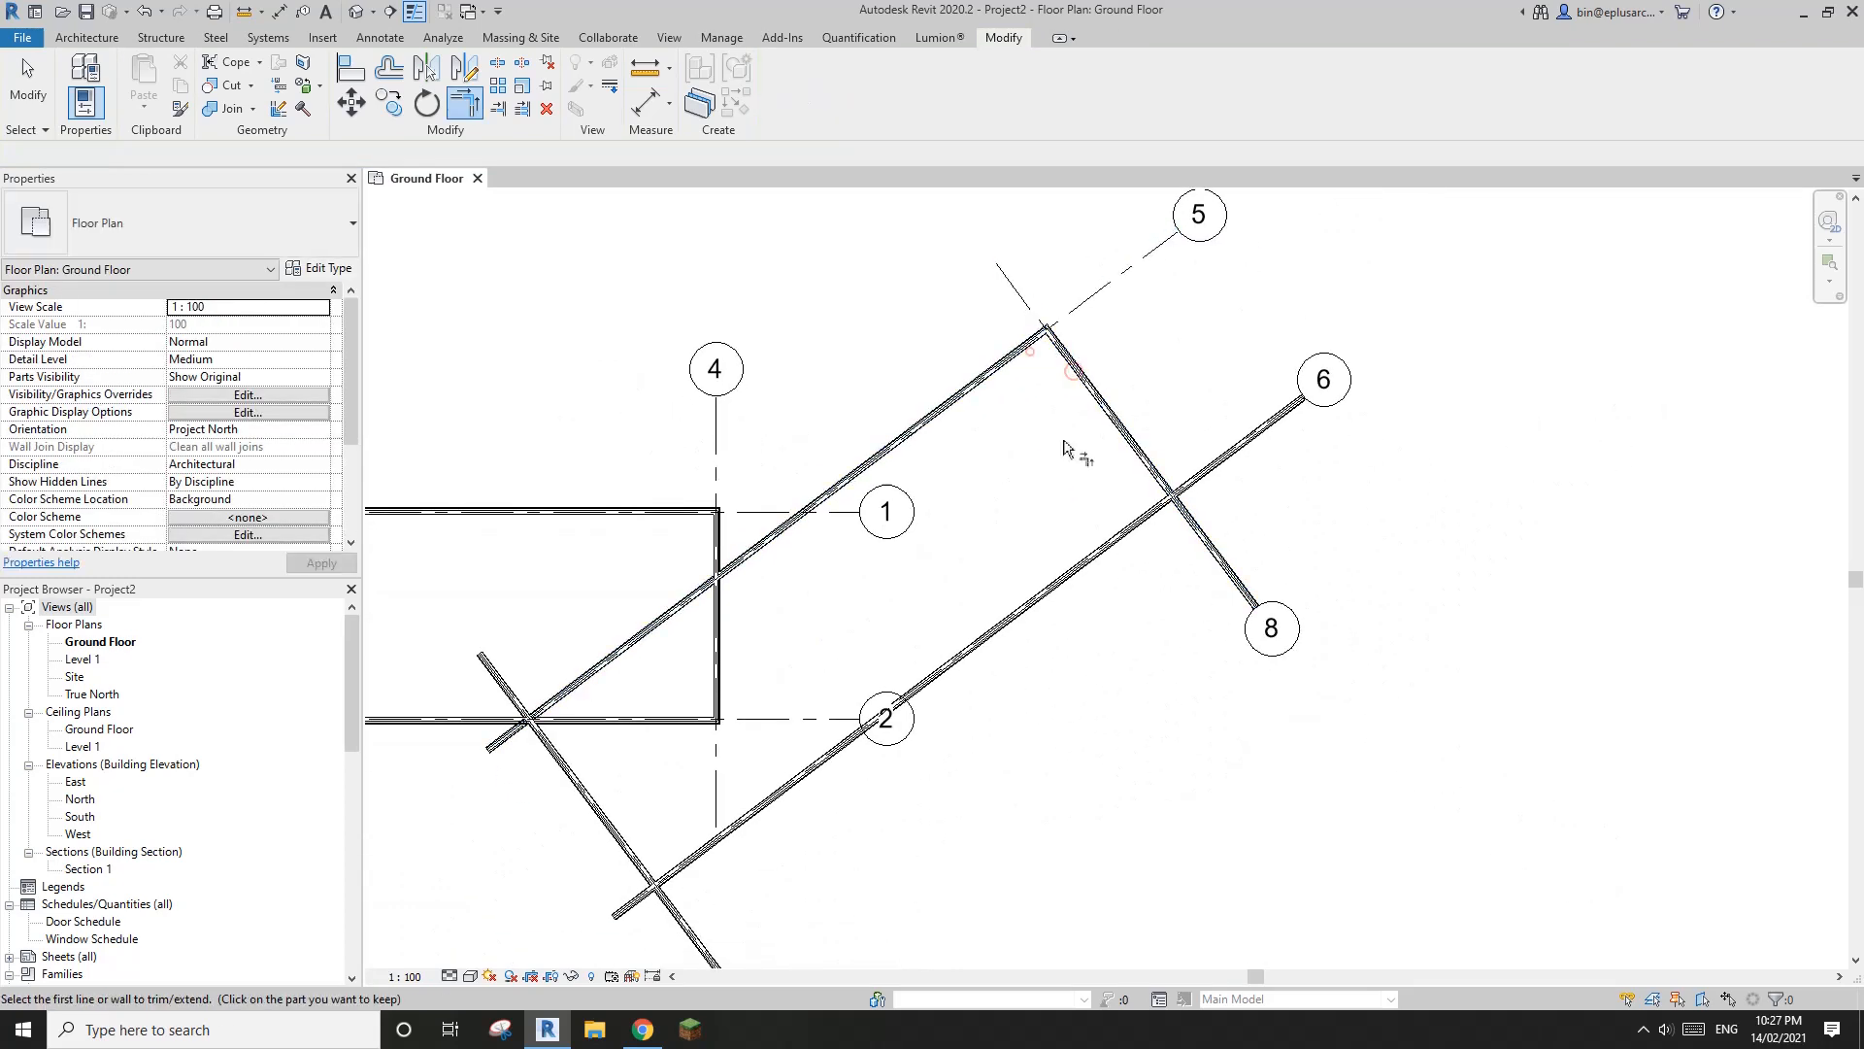
left_click(1143, 464)
left_click(1143, 507)
Trim the grid 7 wall to corners with the walls on grids 6 and 5, and finish trimming
middle_click_drag(814, 686, 991, 458)
left_click(854, 643)
left_click(800, 596)
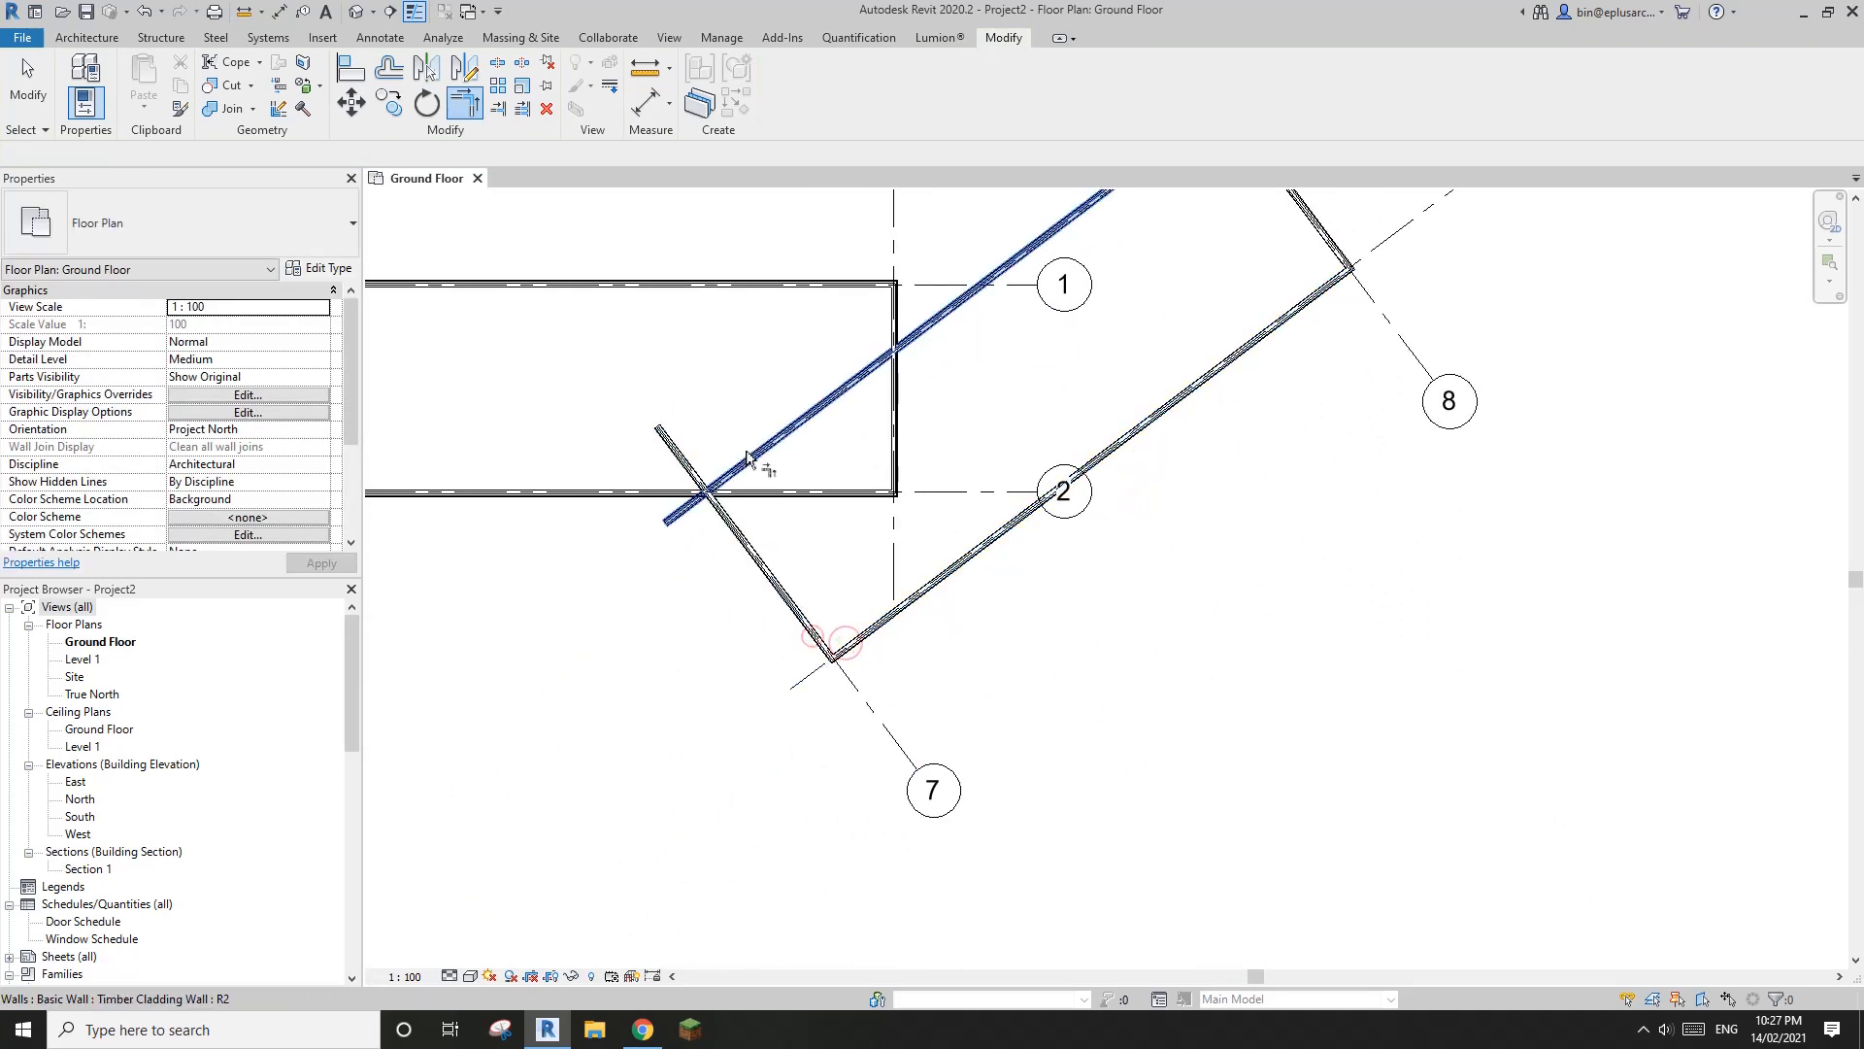
left_click(747, 450)
left_click(767, 537)
scroll(1132, 501, "down", 2)
key("Escape")
key("Escape")
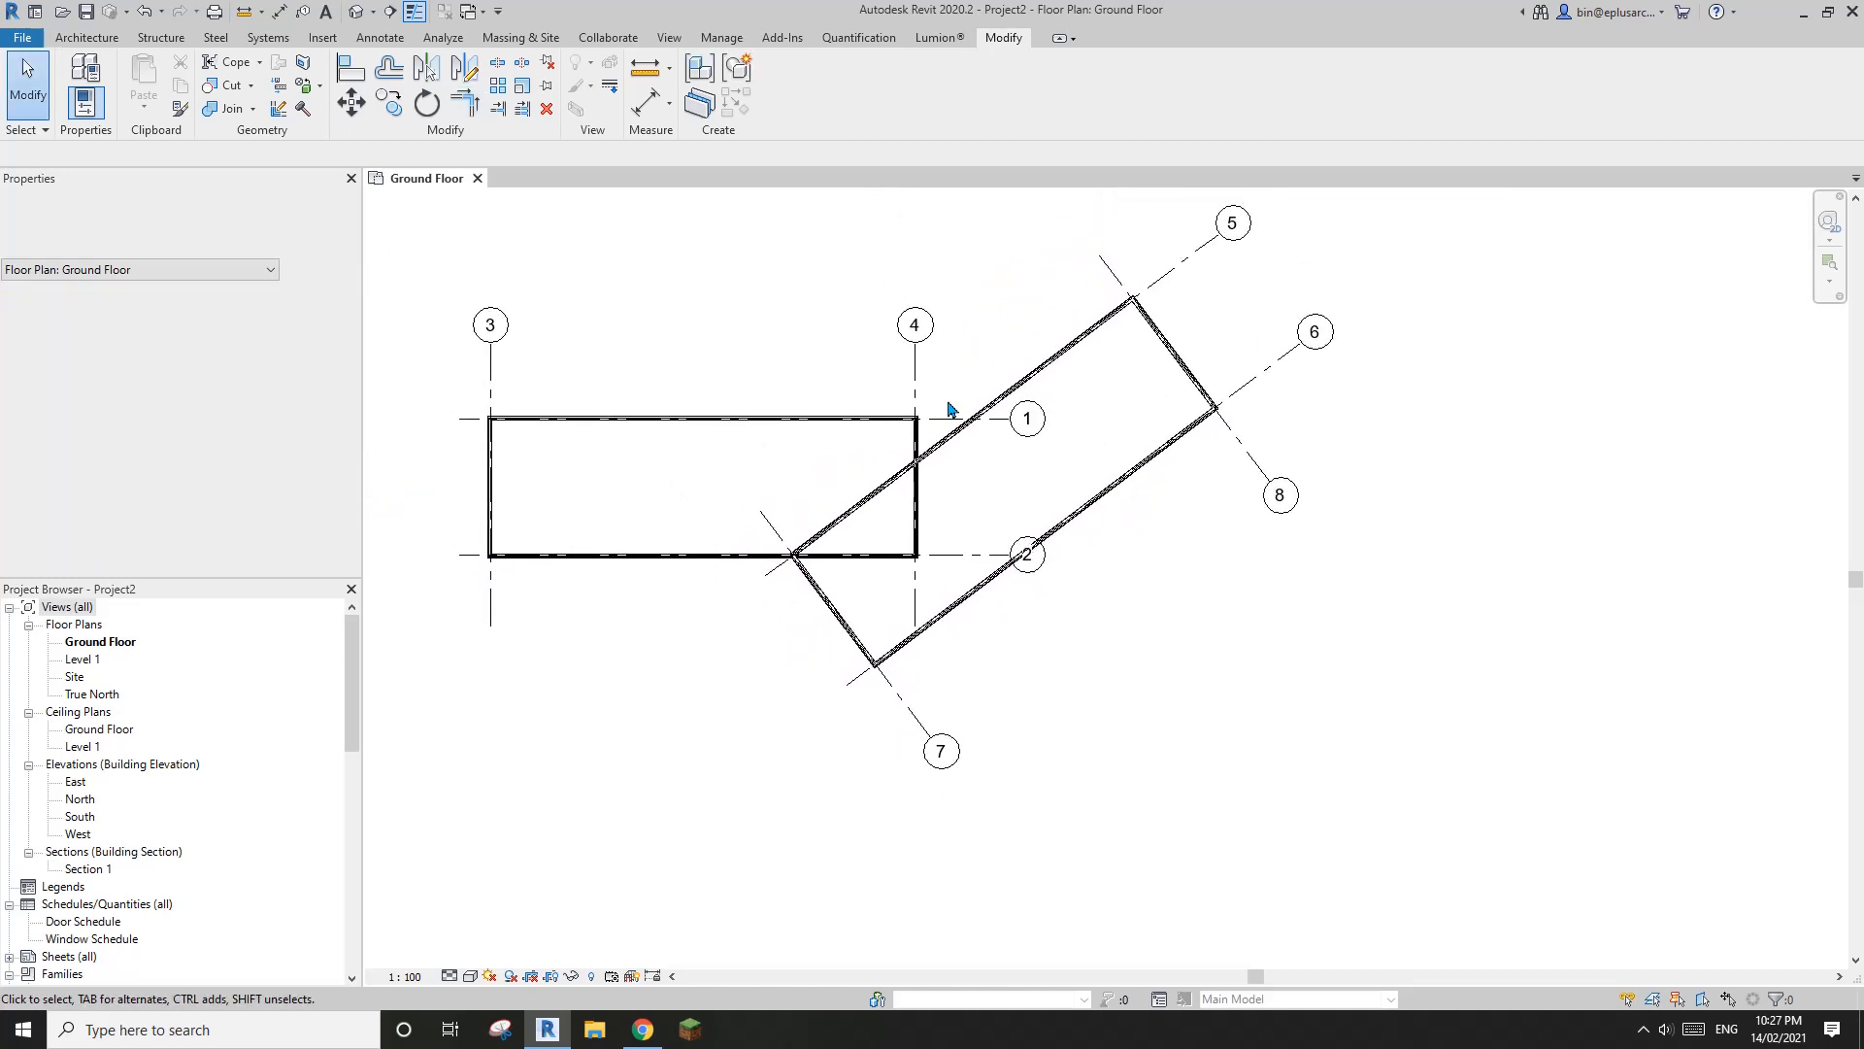
Switch to the ArchDaily gallery in the browser and examine how the two volumes meet on the Stranded House First Floor Plan, comparing it with the Revit walls
scroll(913, 473, "up", 3)
scroll(913, 473, "up", 1)
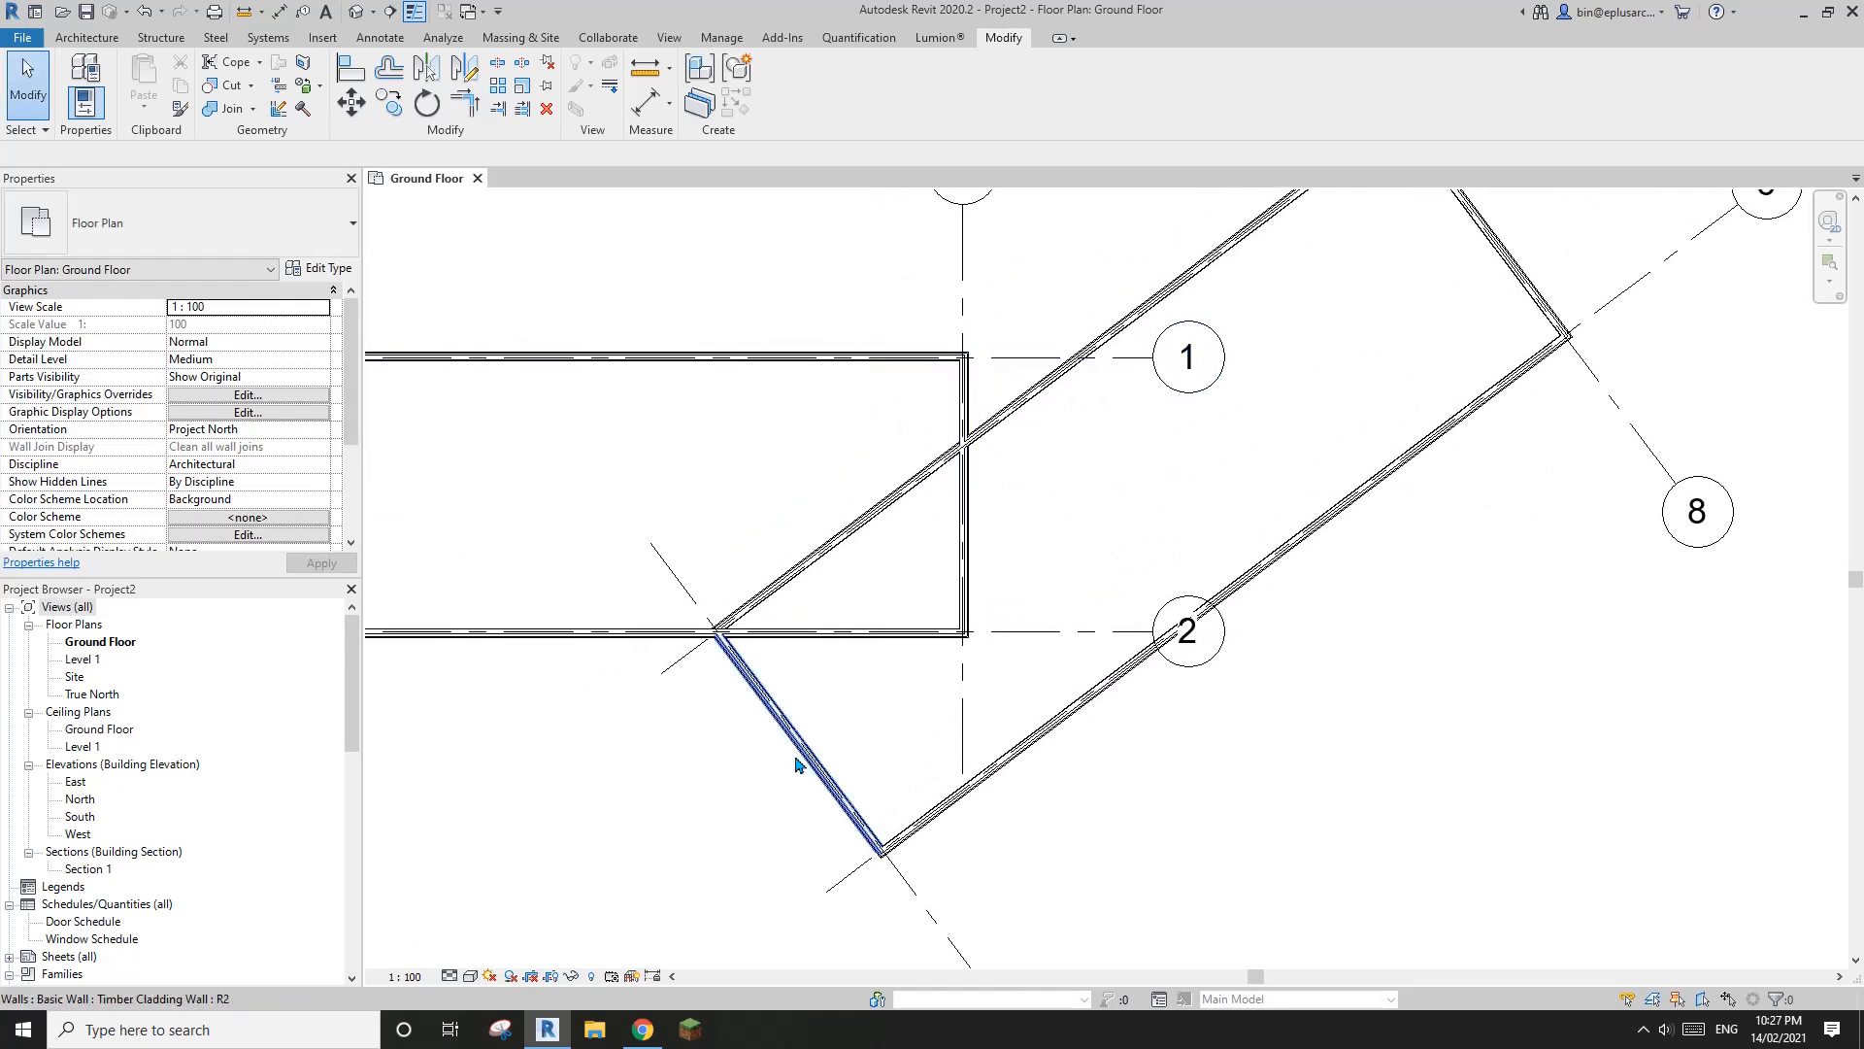
left_click(636, 1037)
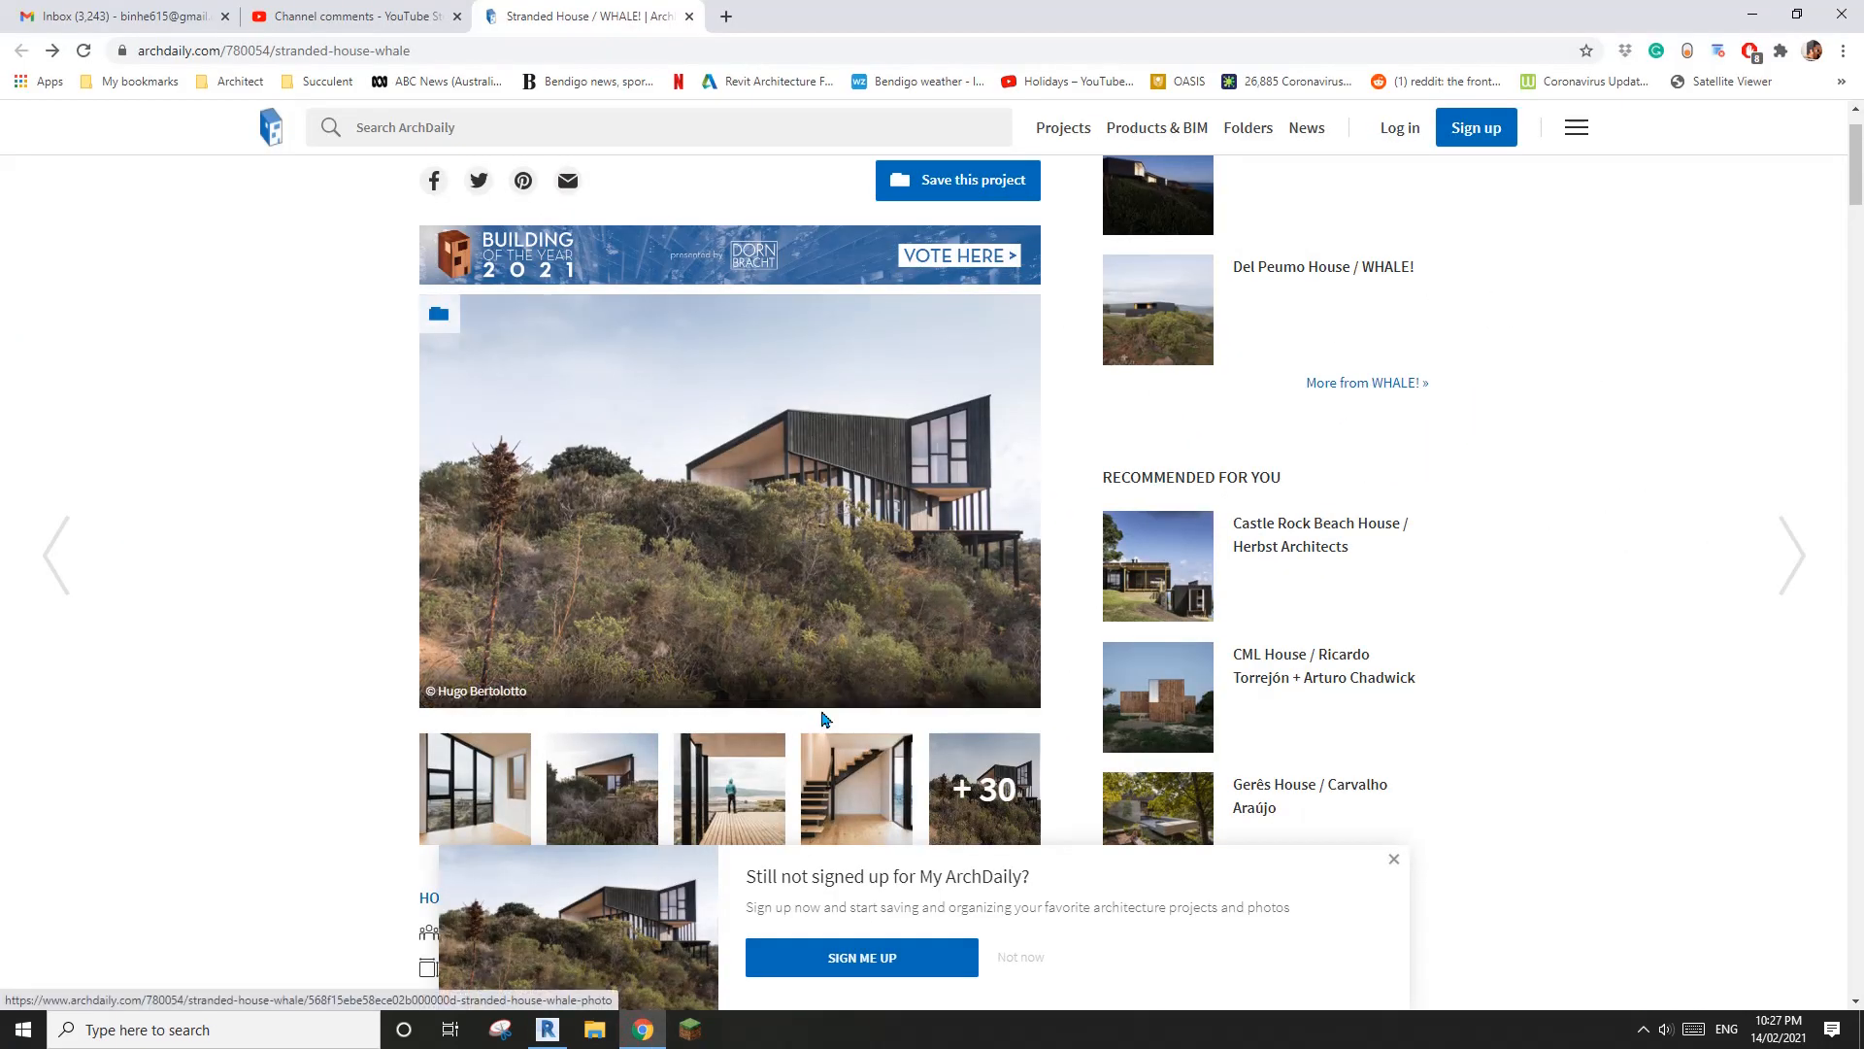
left_click(825, 593)
key("Right")
key("Right")
key("Right")
key("Right")
key("Right")
key("Right")
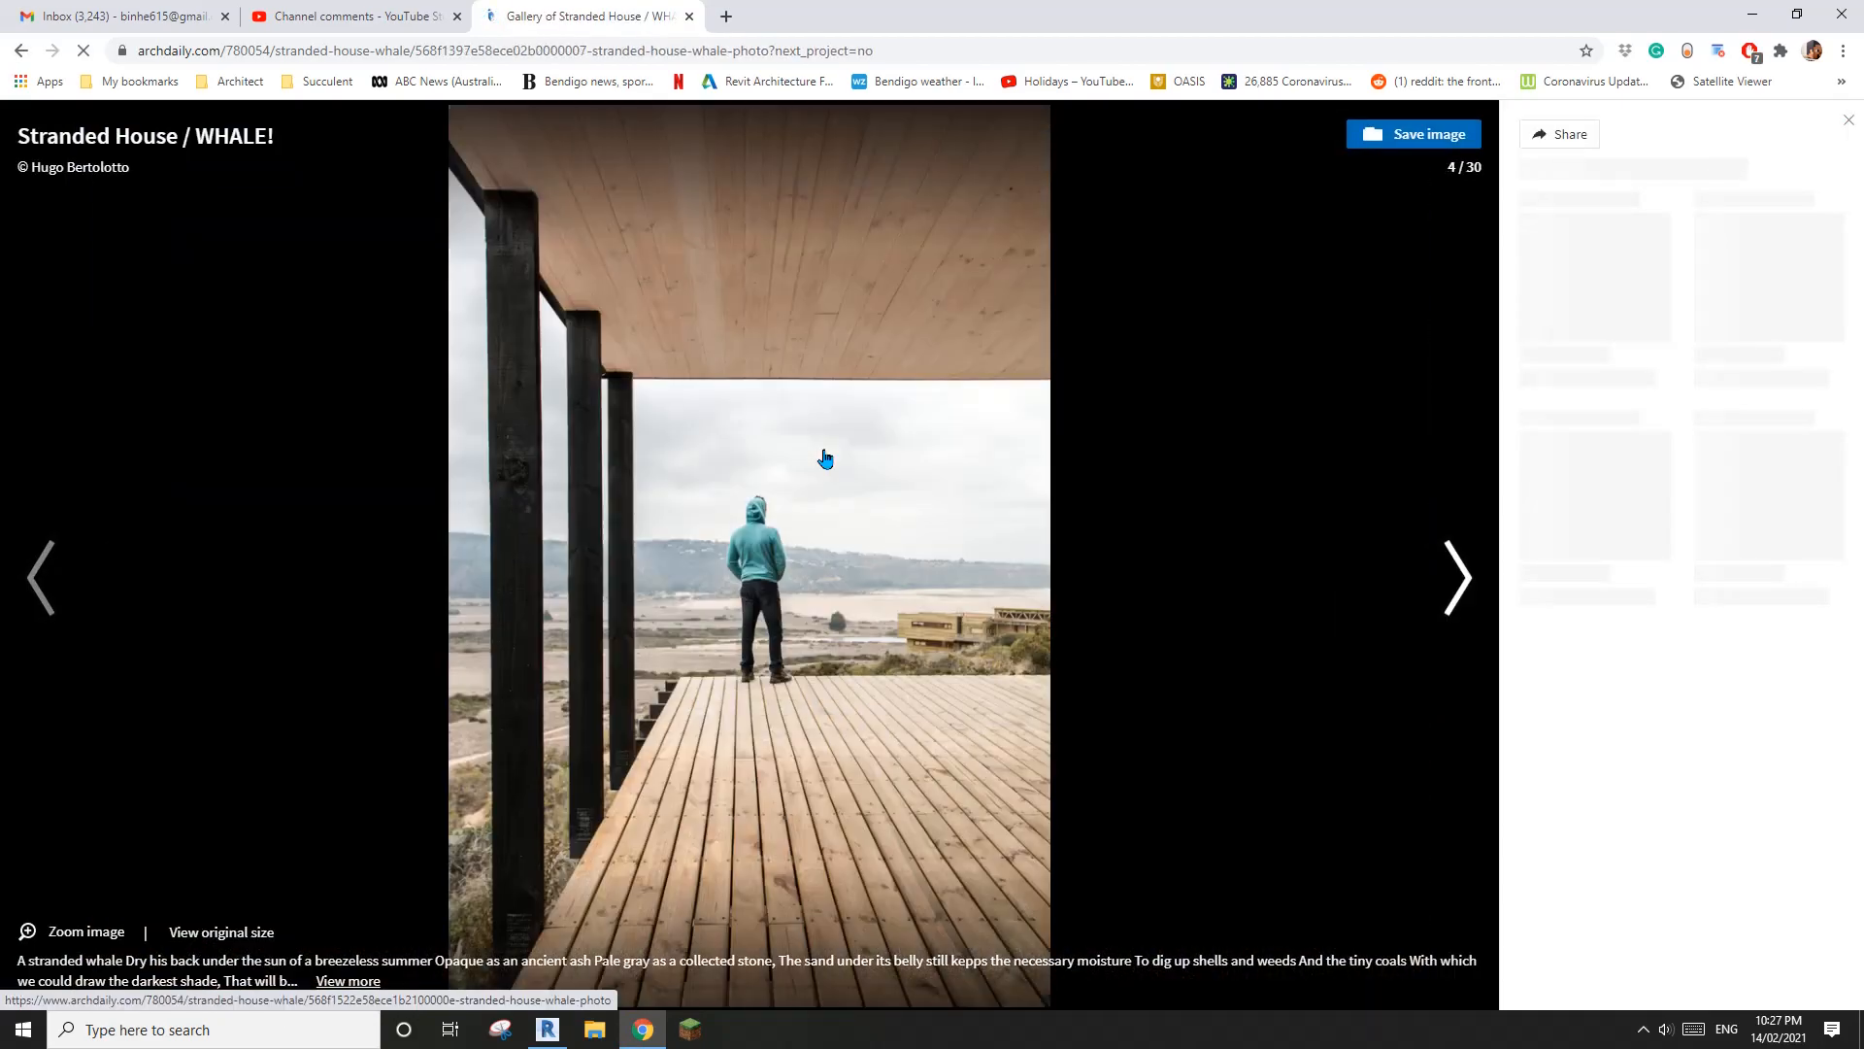
key("Right")
key("Right")
key("Right")
key("Right")
key("Right")
key("Right")
key("Right")
key("Right")
key("Right")
key("Right")
key("Right")
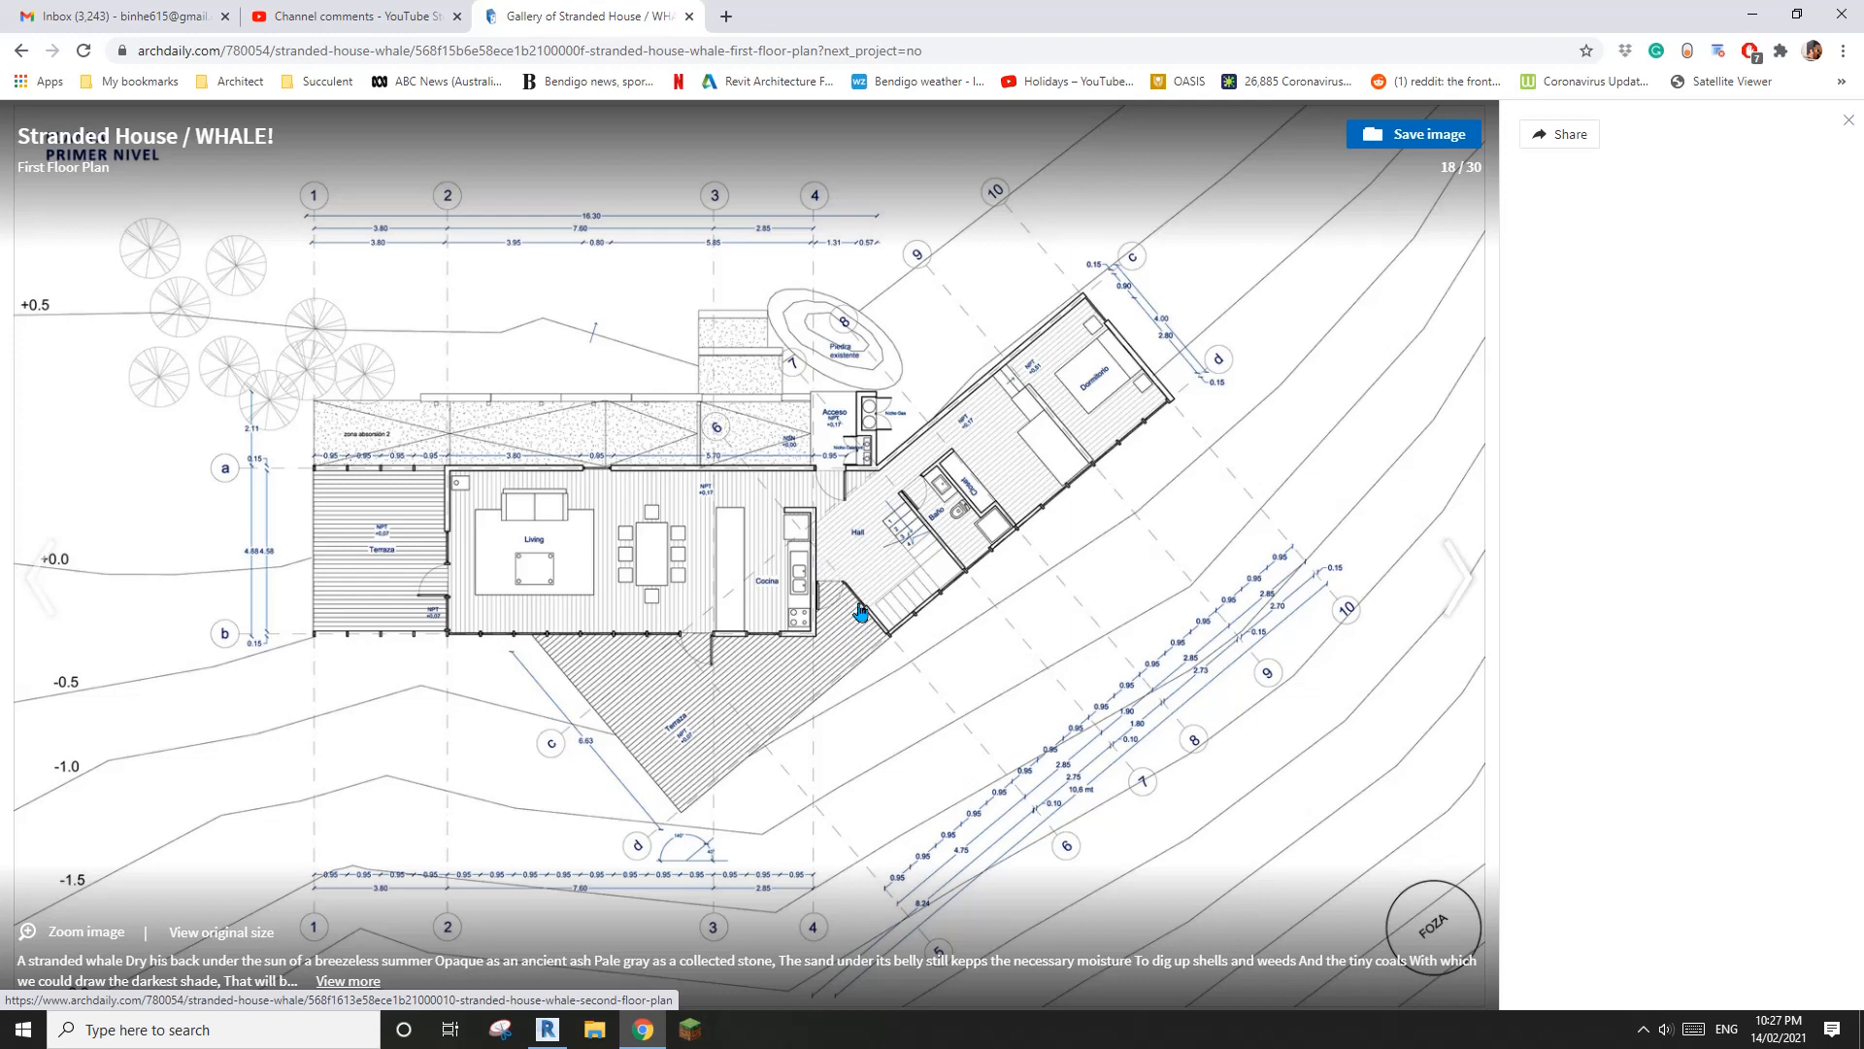
left_click(551, 1028)
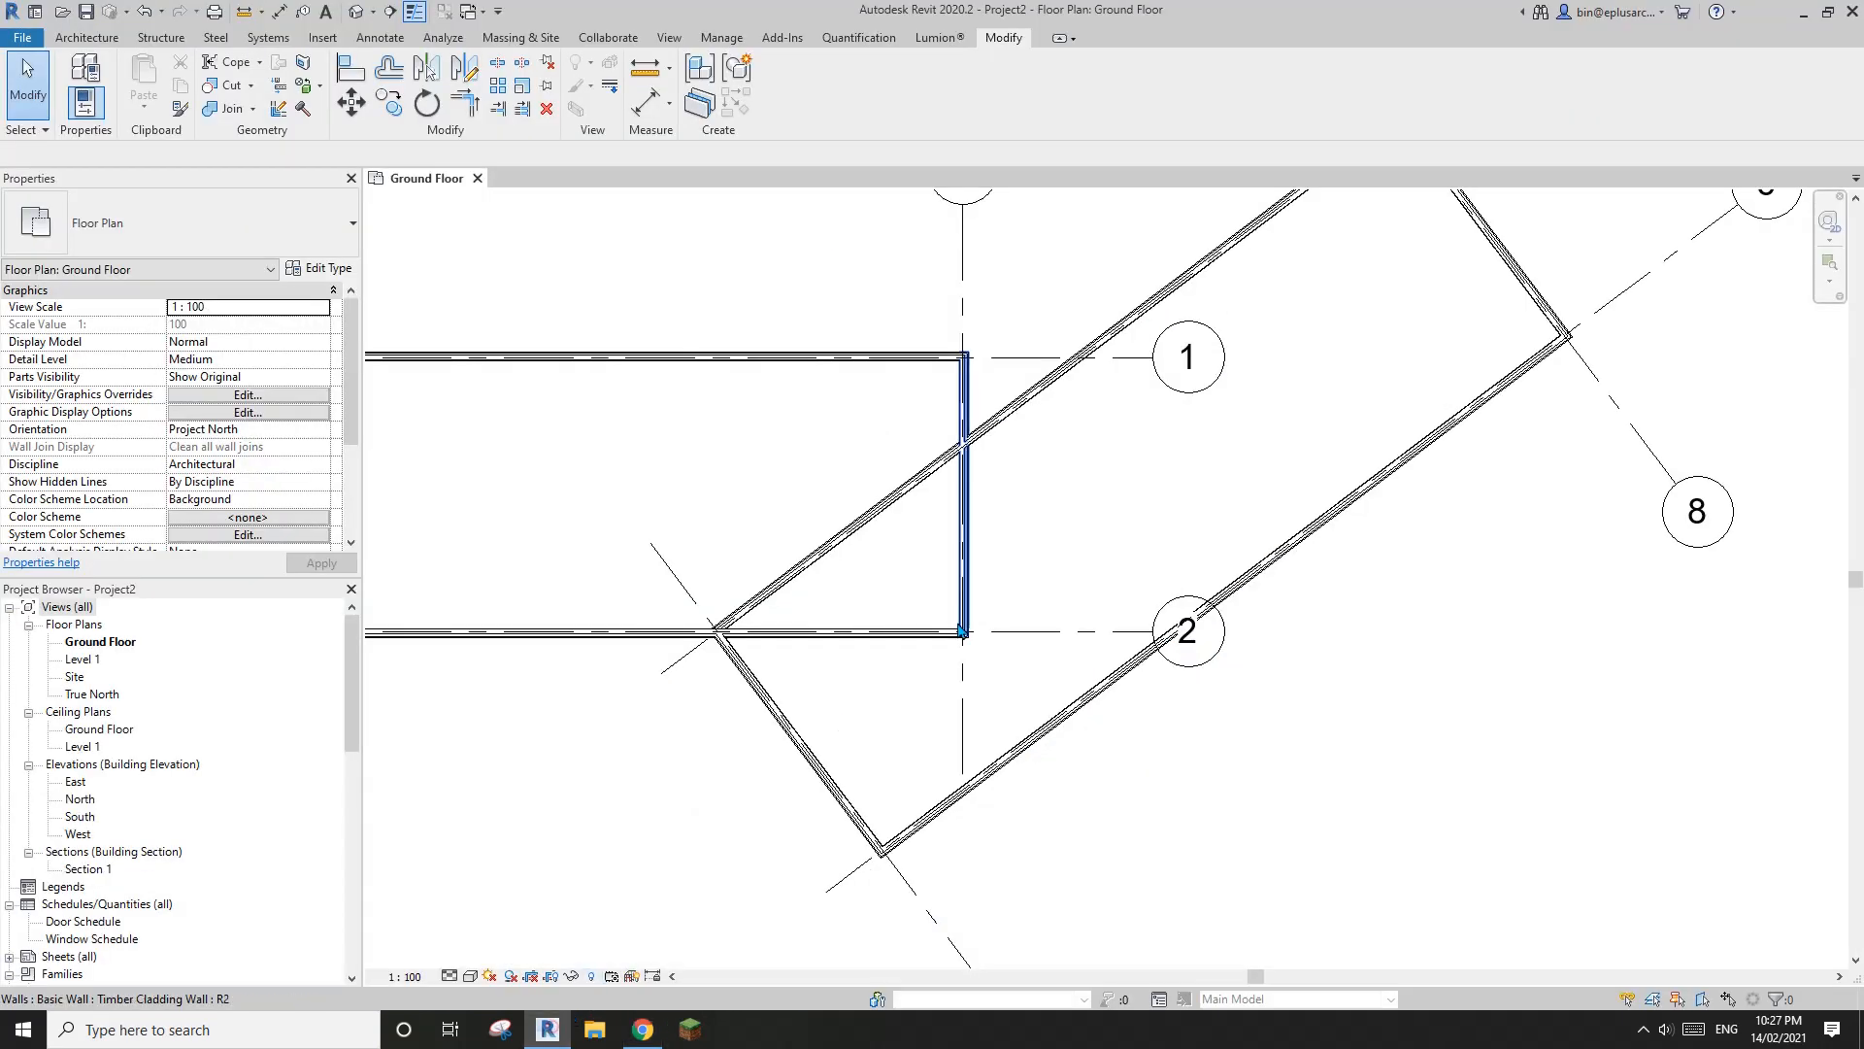
middle_click_drag(1063, 578, 911, 556)
scroll(1214, 390, "down", 1)
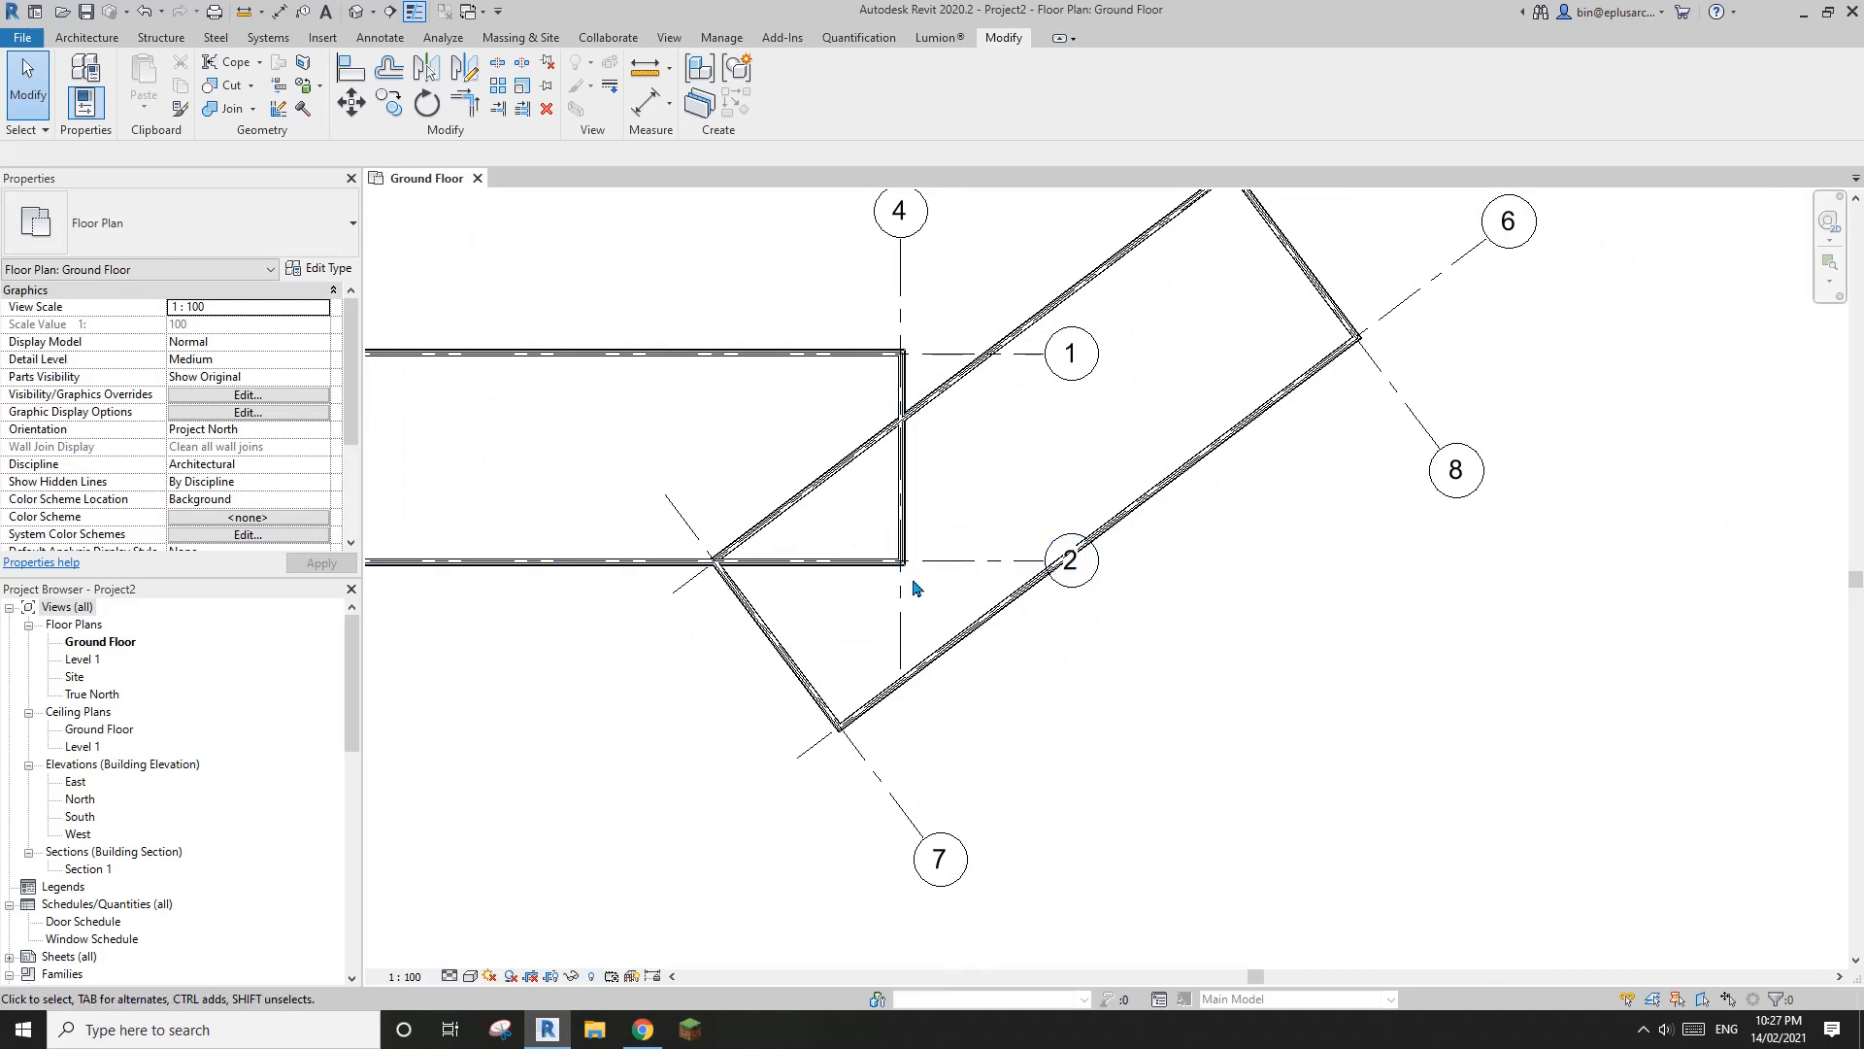
left_click(642, 1027)
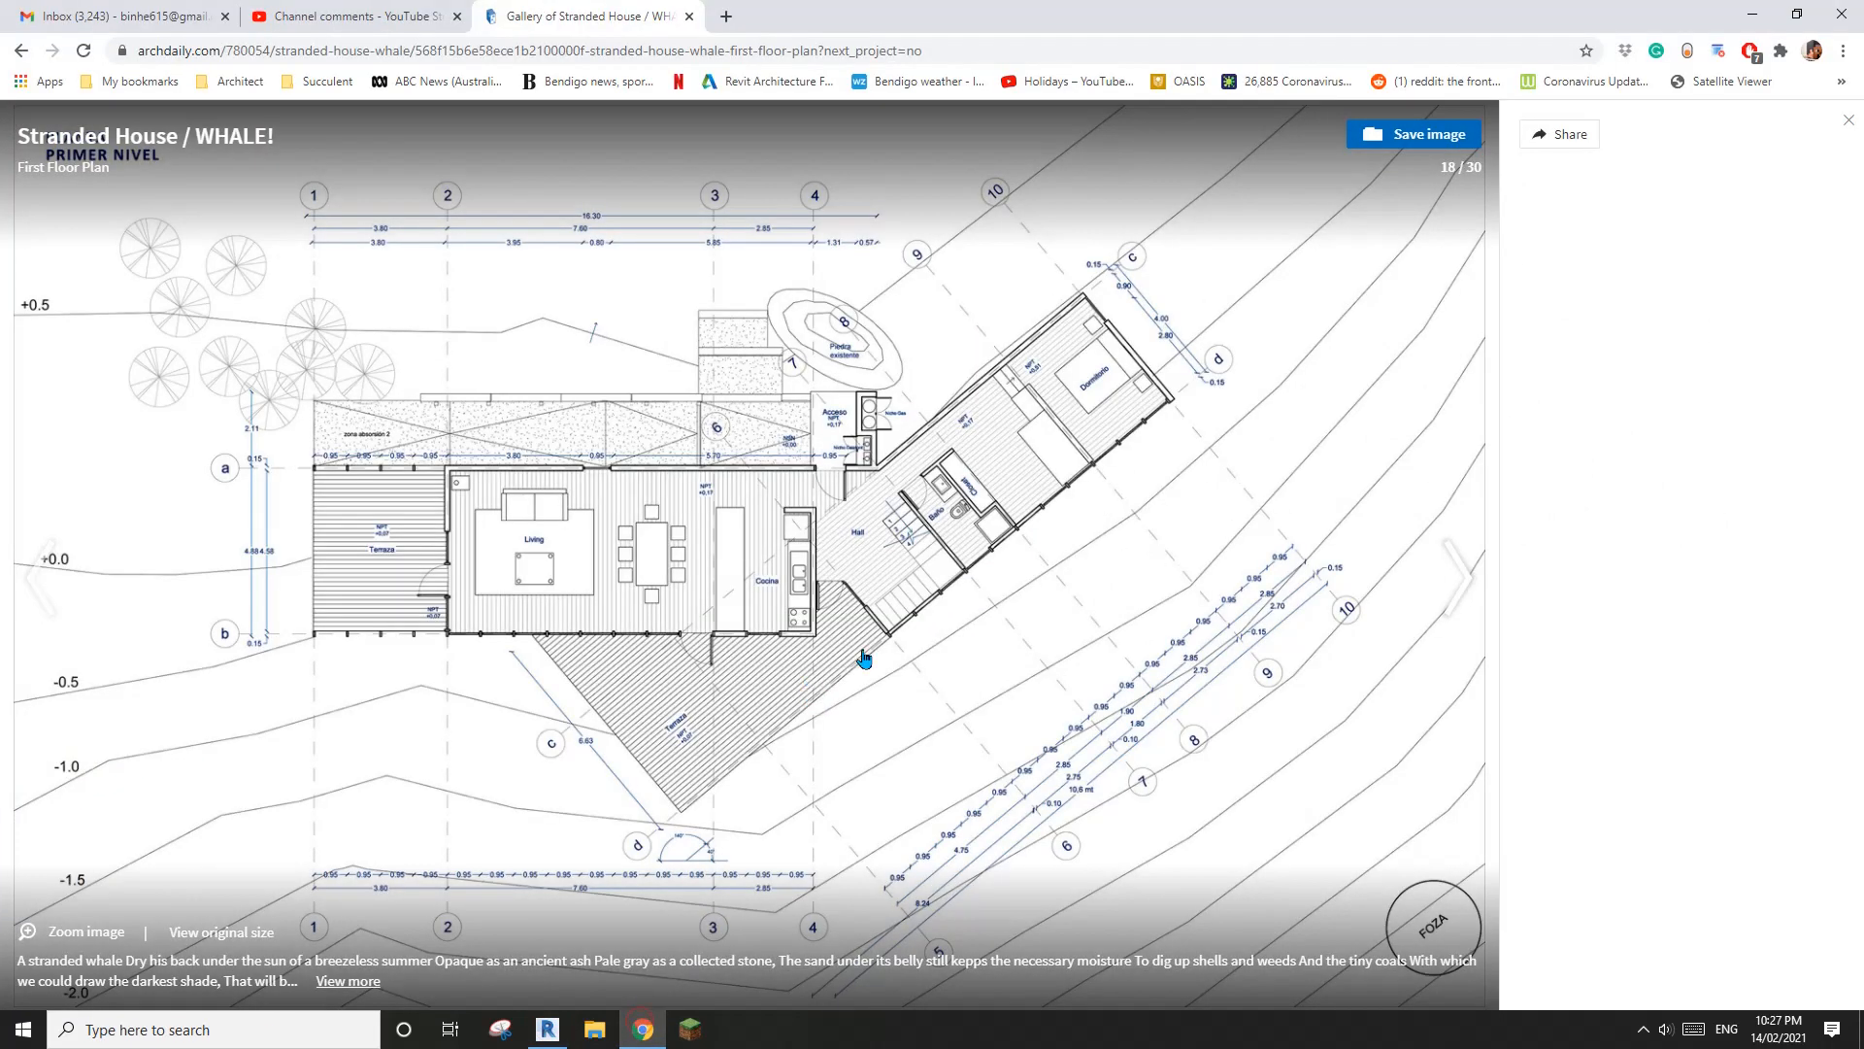
left_click(548, 1027)
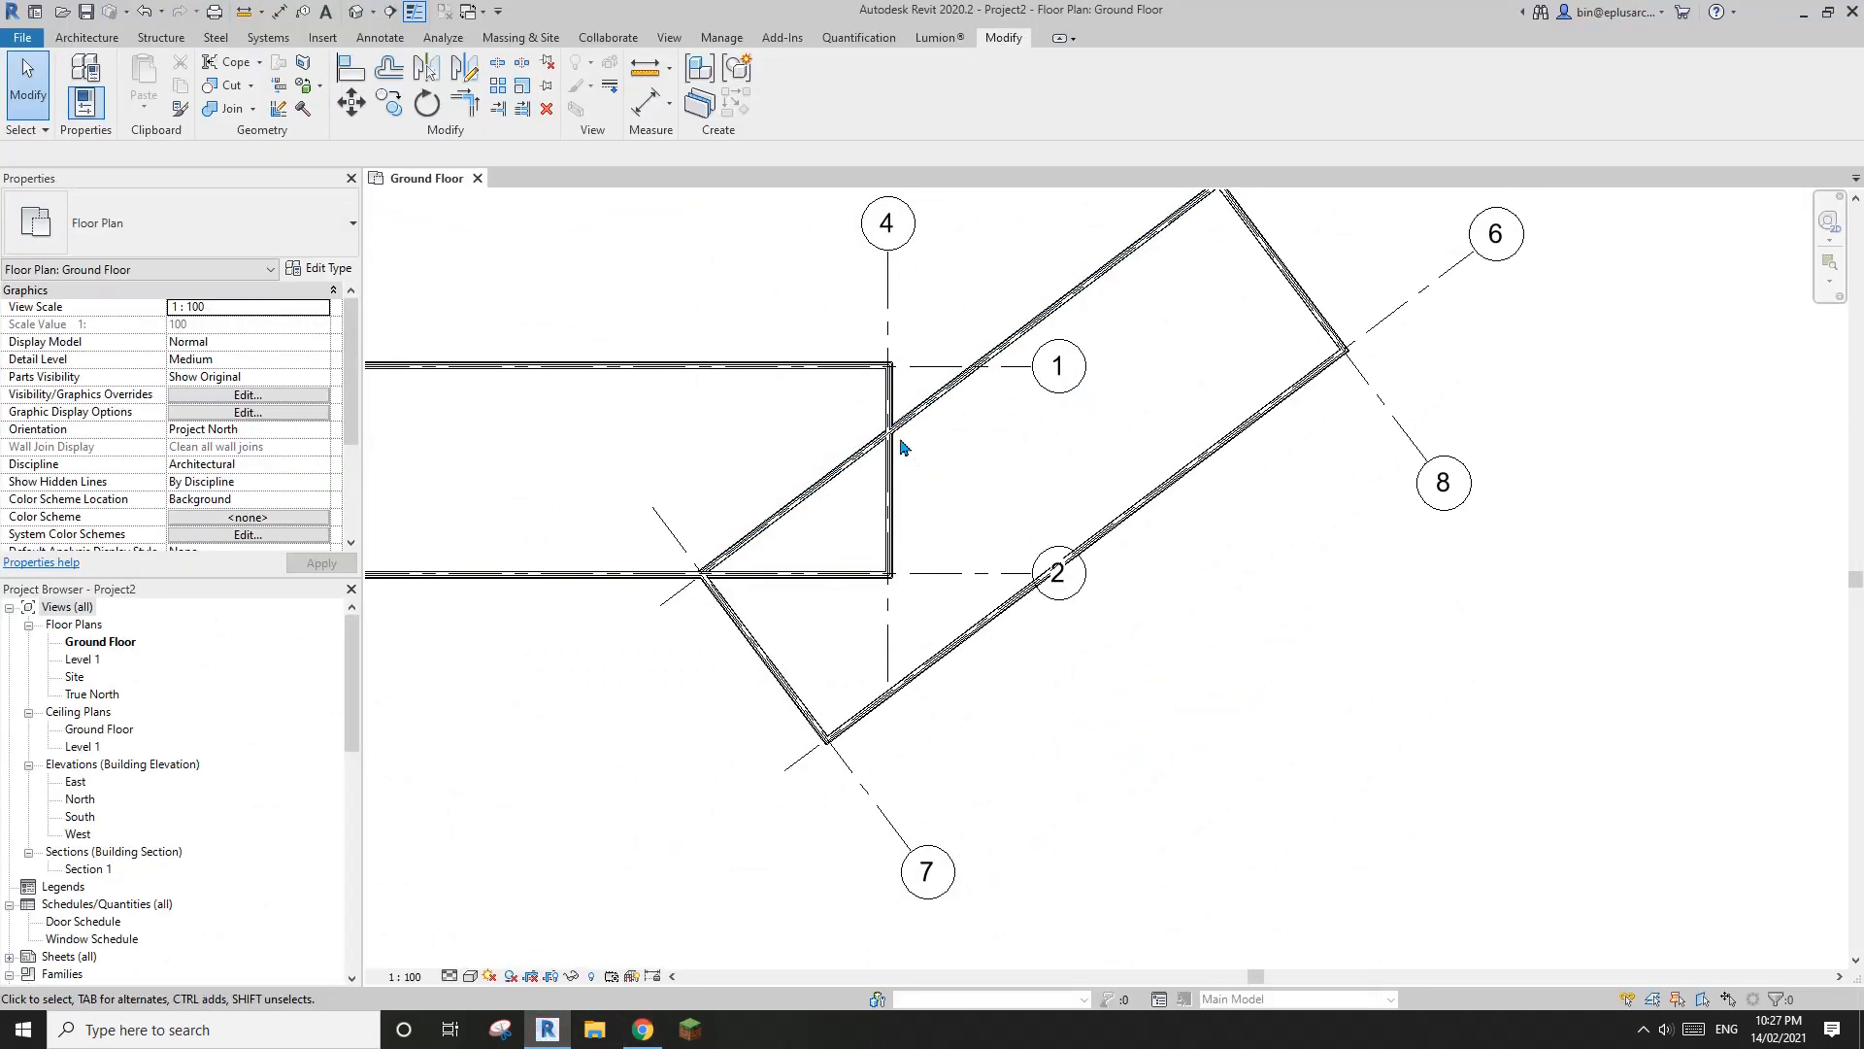
Copy the grid 7 wall about 5.1 m along the angled volume toward grid 8, checking its position against the ArchDaily plan
middle_click_drag(873, 618, 873, 622)
left_click(793, 688)
middle_click_drag(794, 688, 789, 698)
key("c")
key("o")
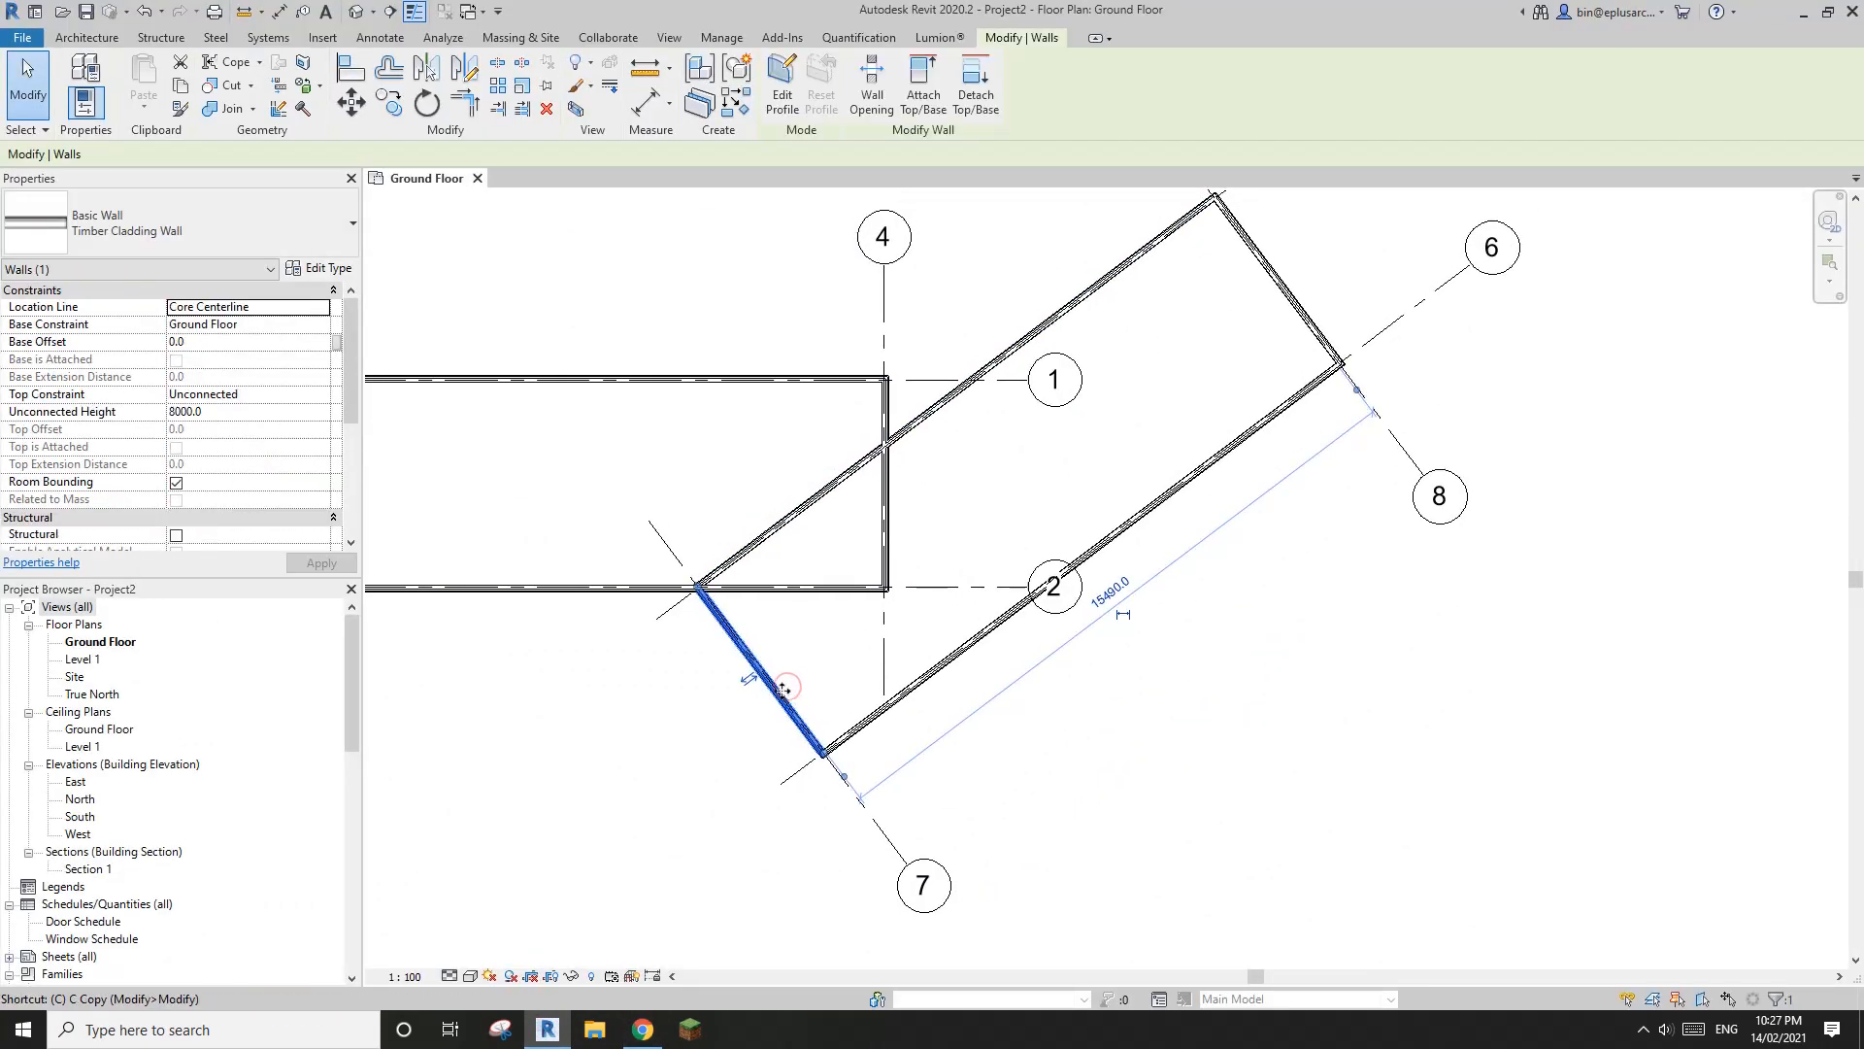
left_click(775, 686)
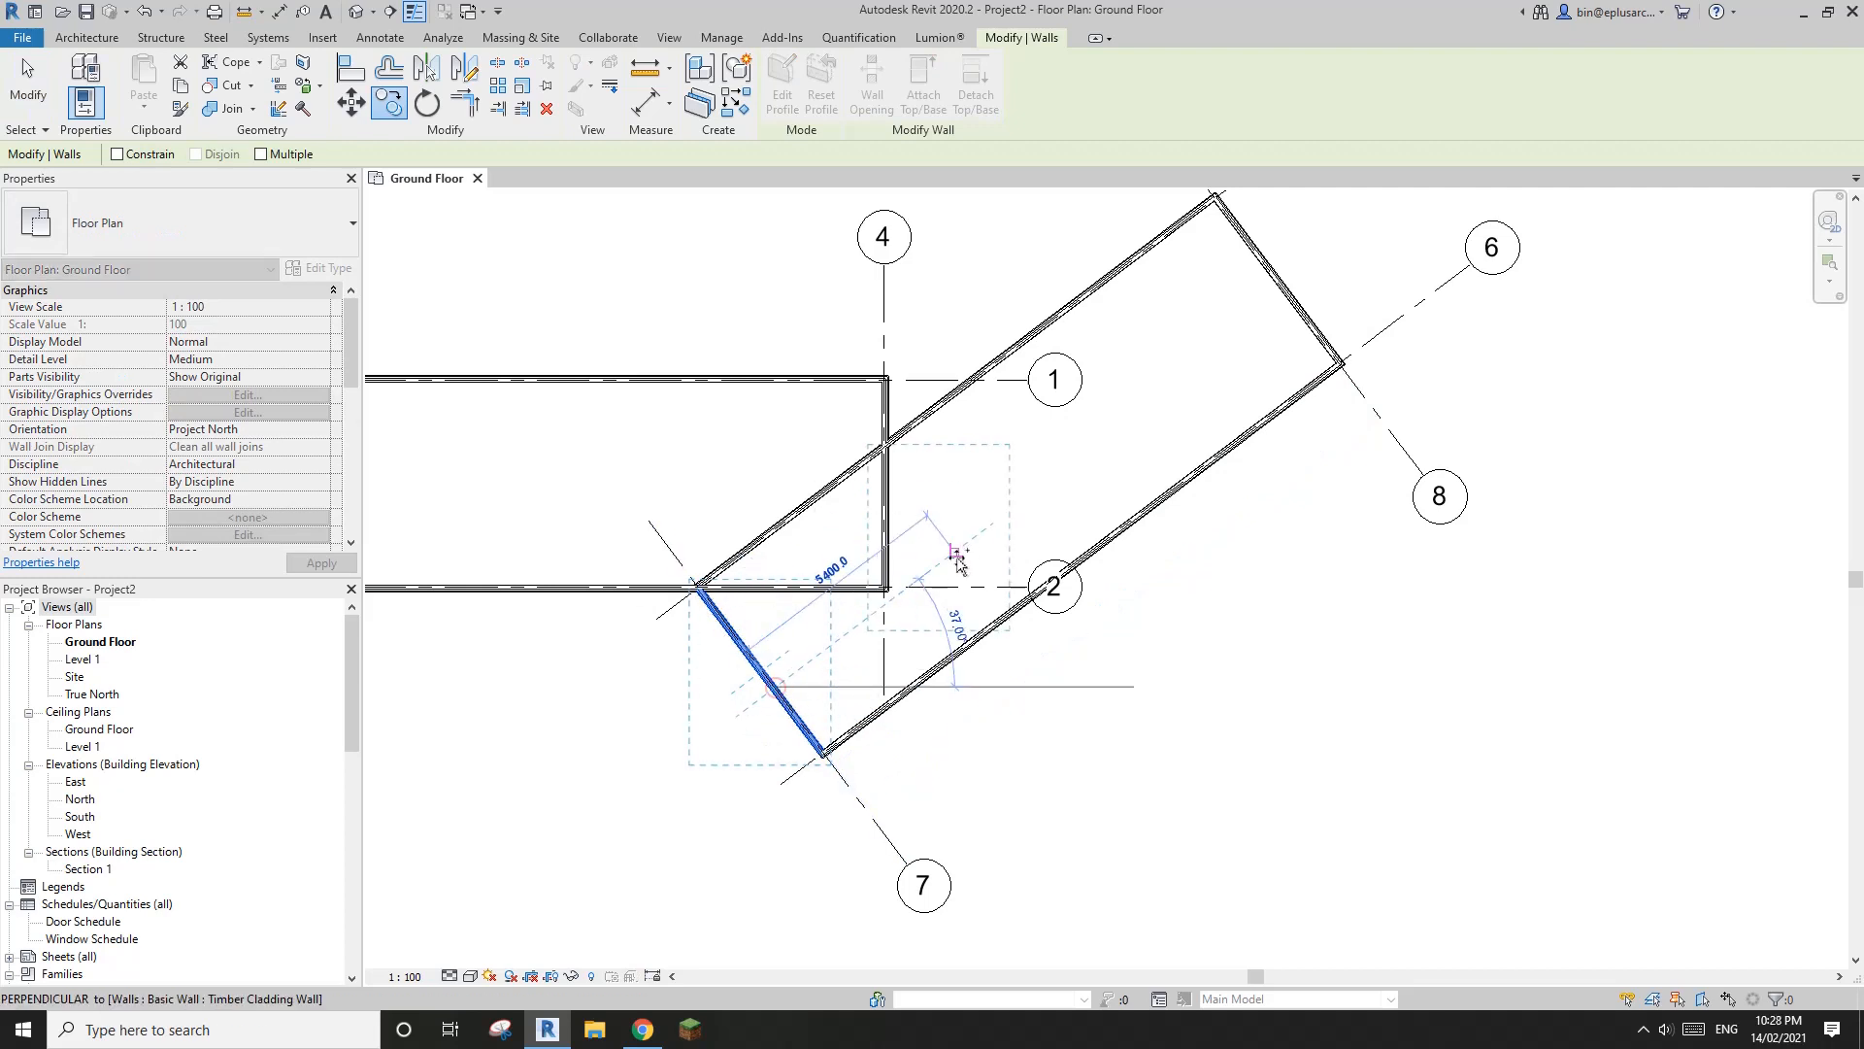
left_click(954, 558)
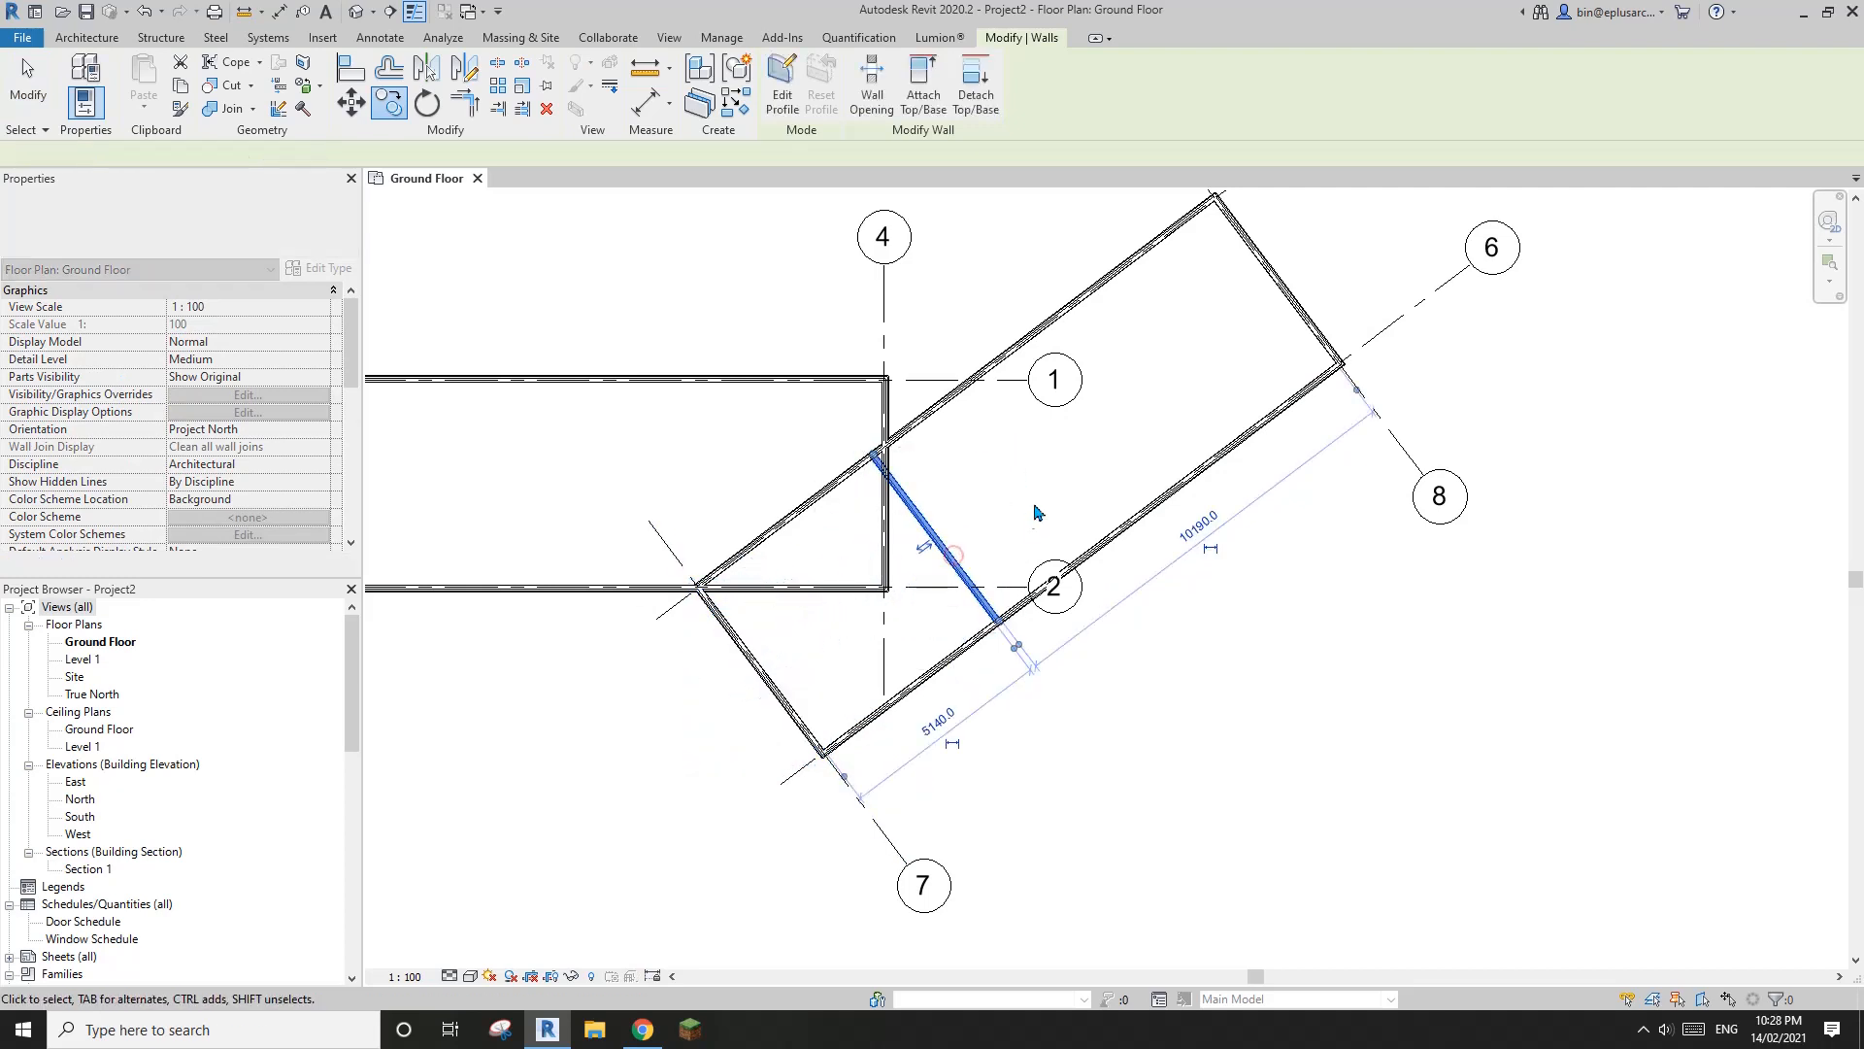
left_click(643, 1029)
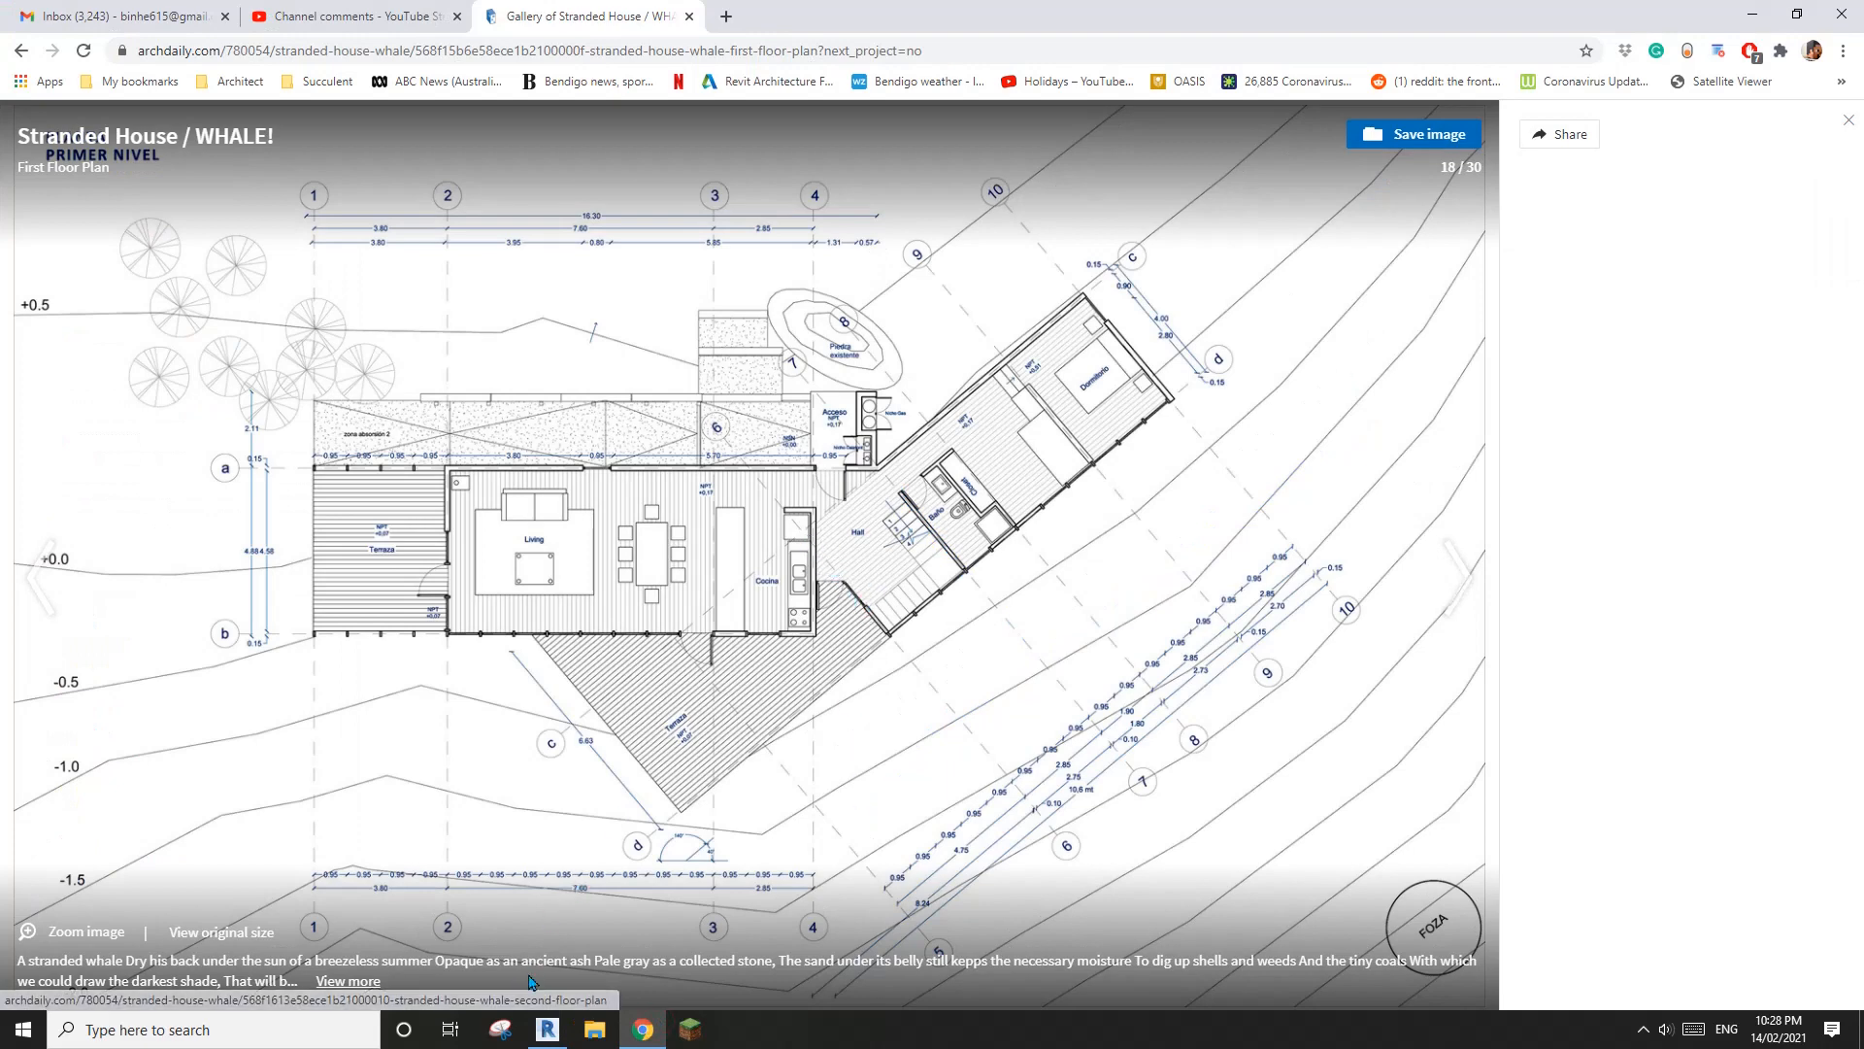
left_click(548, 1029)
key("Escape")
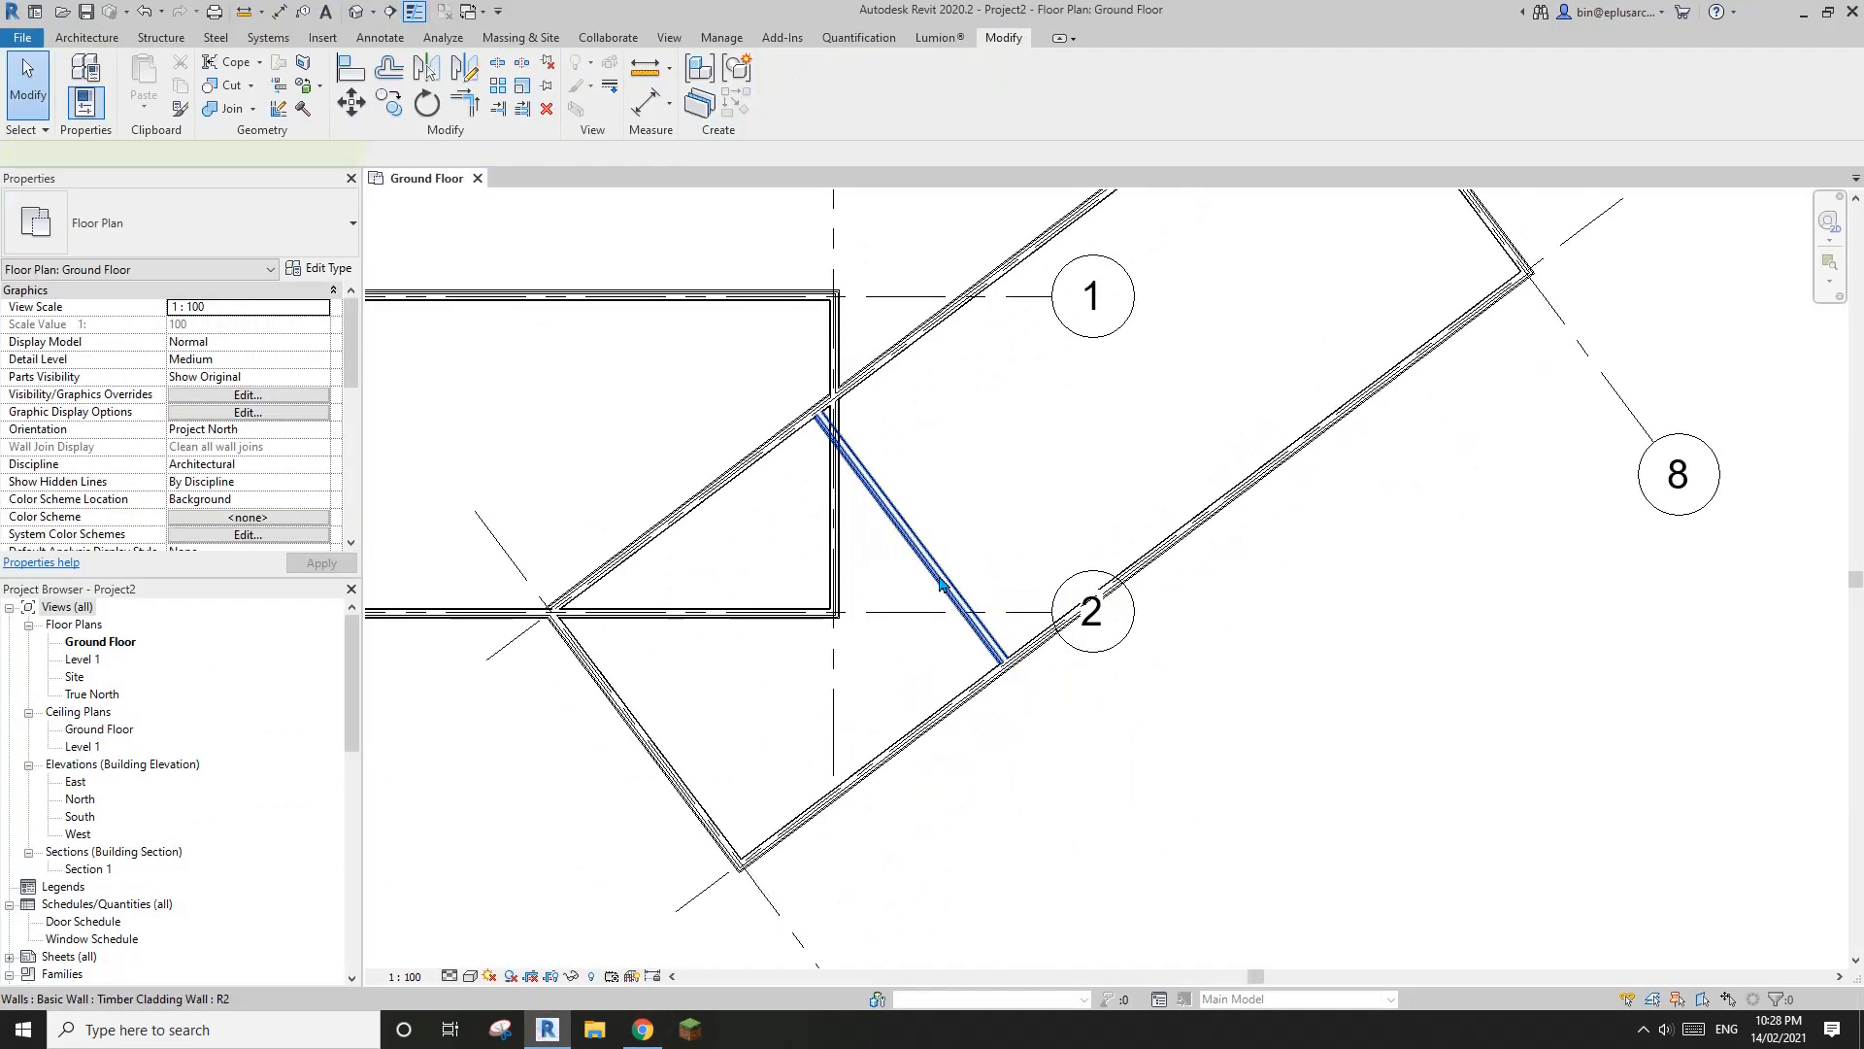
Delete the copied cross wall inside the angled volume
left_click(946, 583)
key("d")
key("e")
scroll(947, 594, "down", 2)
middle_click_drag(947, 597, 1080, 582)
scroll(1000, 626, "down", 2)
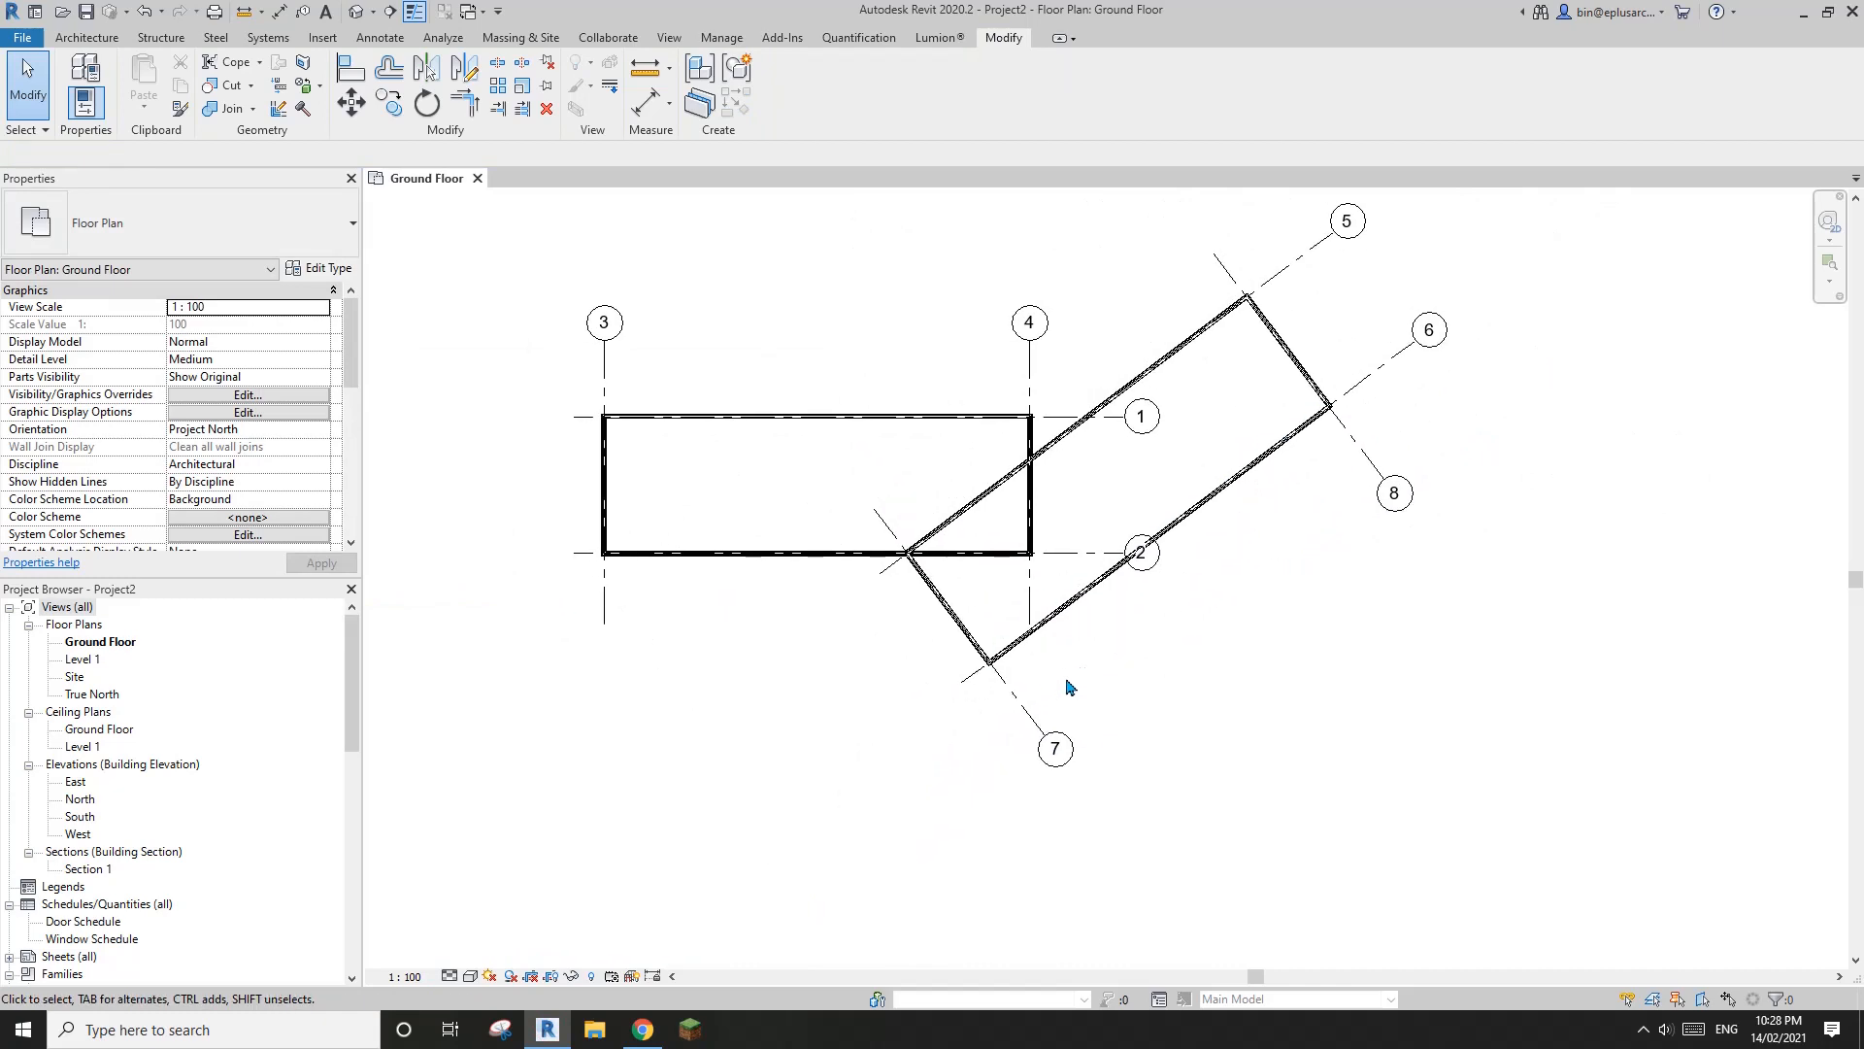
Copy grid 3 about 5 m toward grid 4, roughly a third of the way along the straight volume
left_click(1028, 713)
middle_click_drag(1082, 652, 1019, 485)
key("Escape")
left_click(690, 383)
key("c")
key("c")
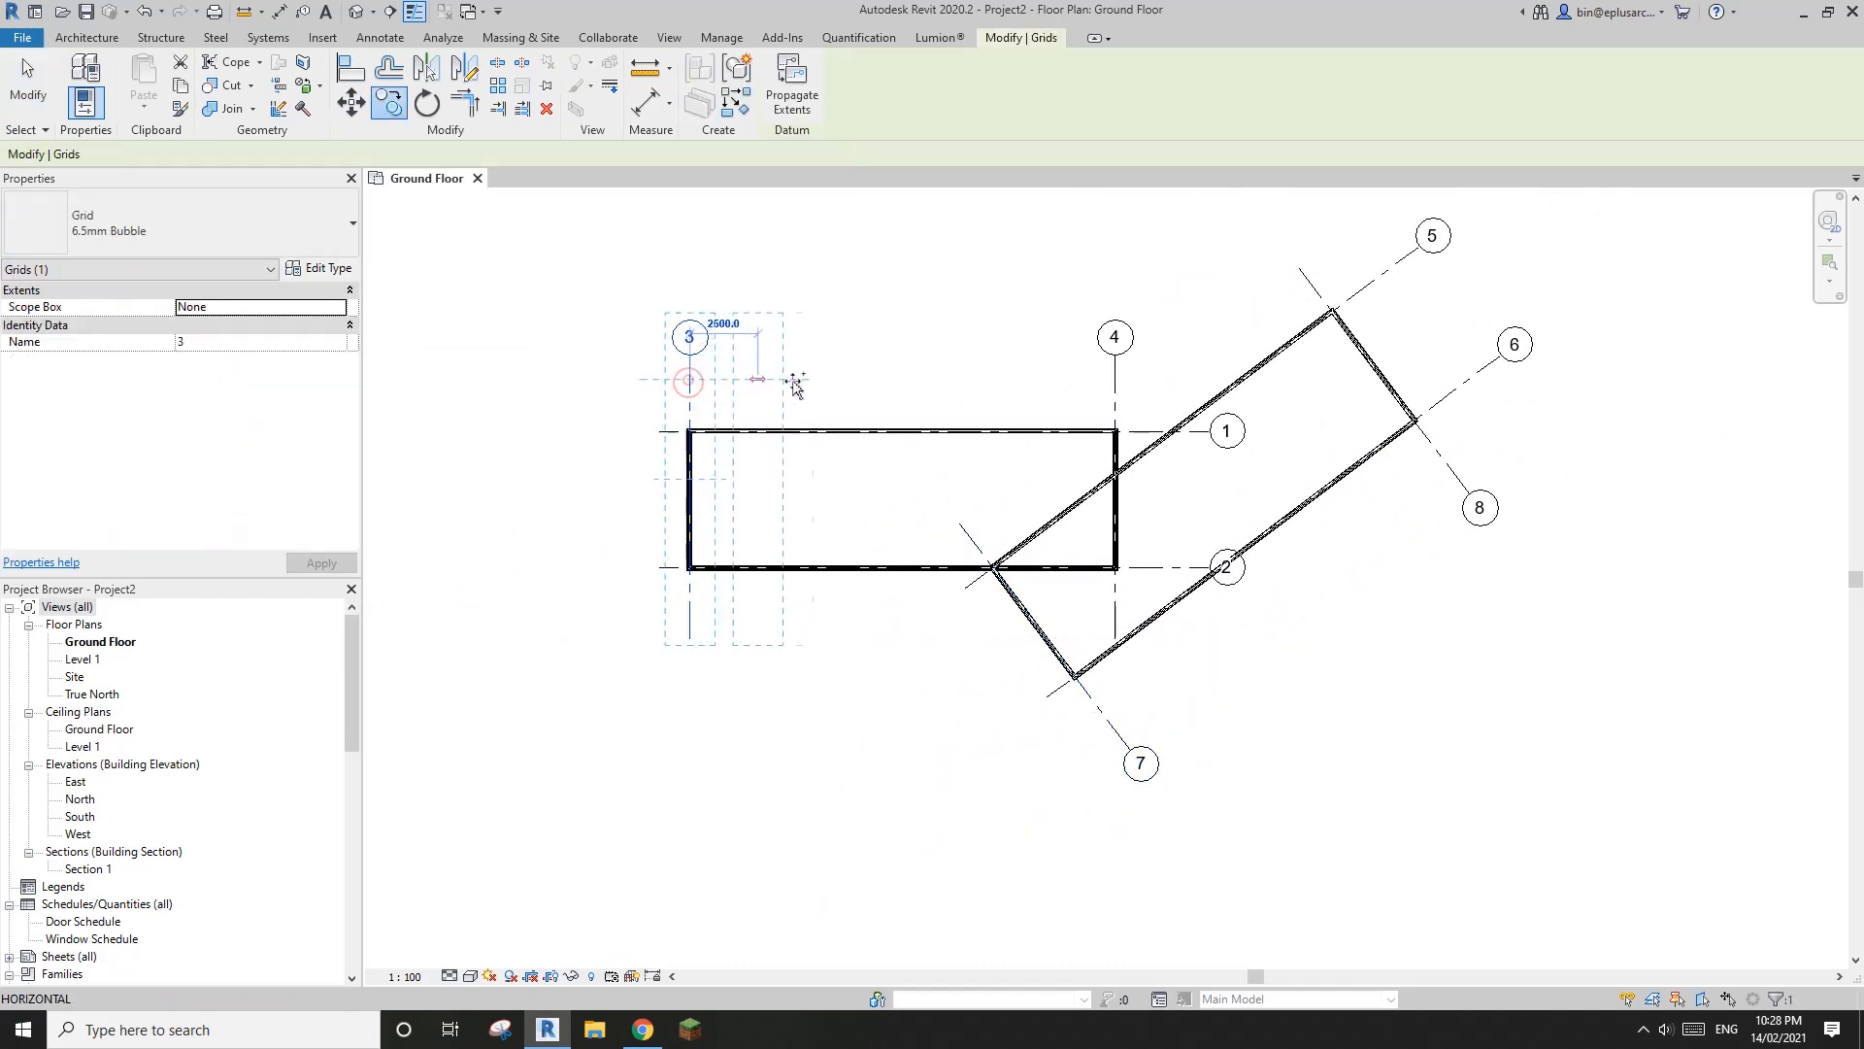
left_click(690, 381)
left_click(828, 380)
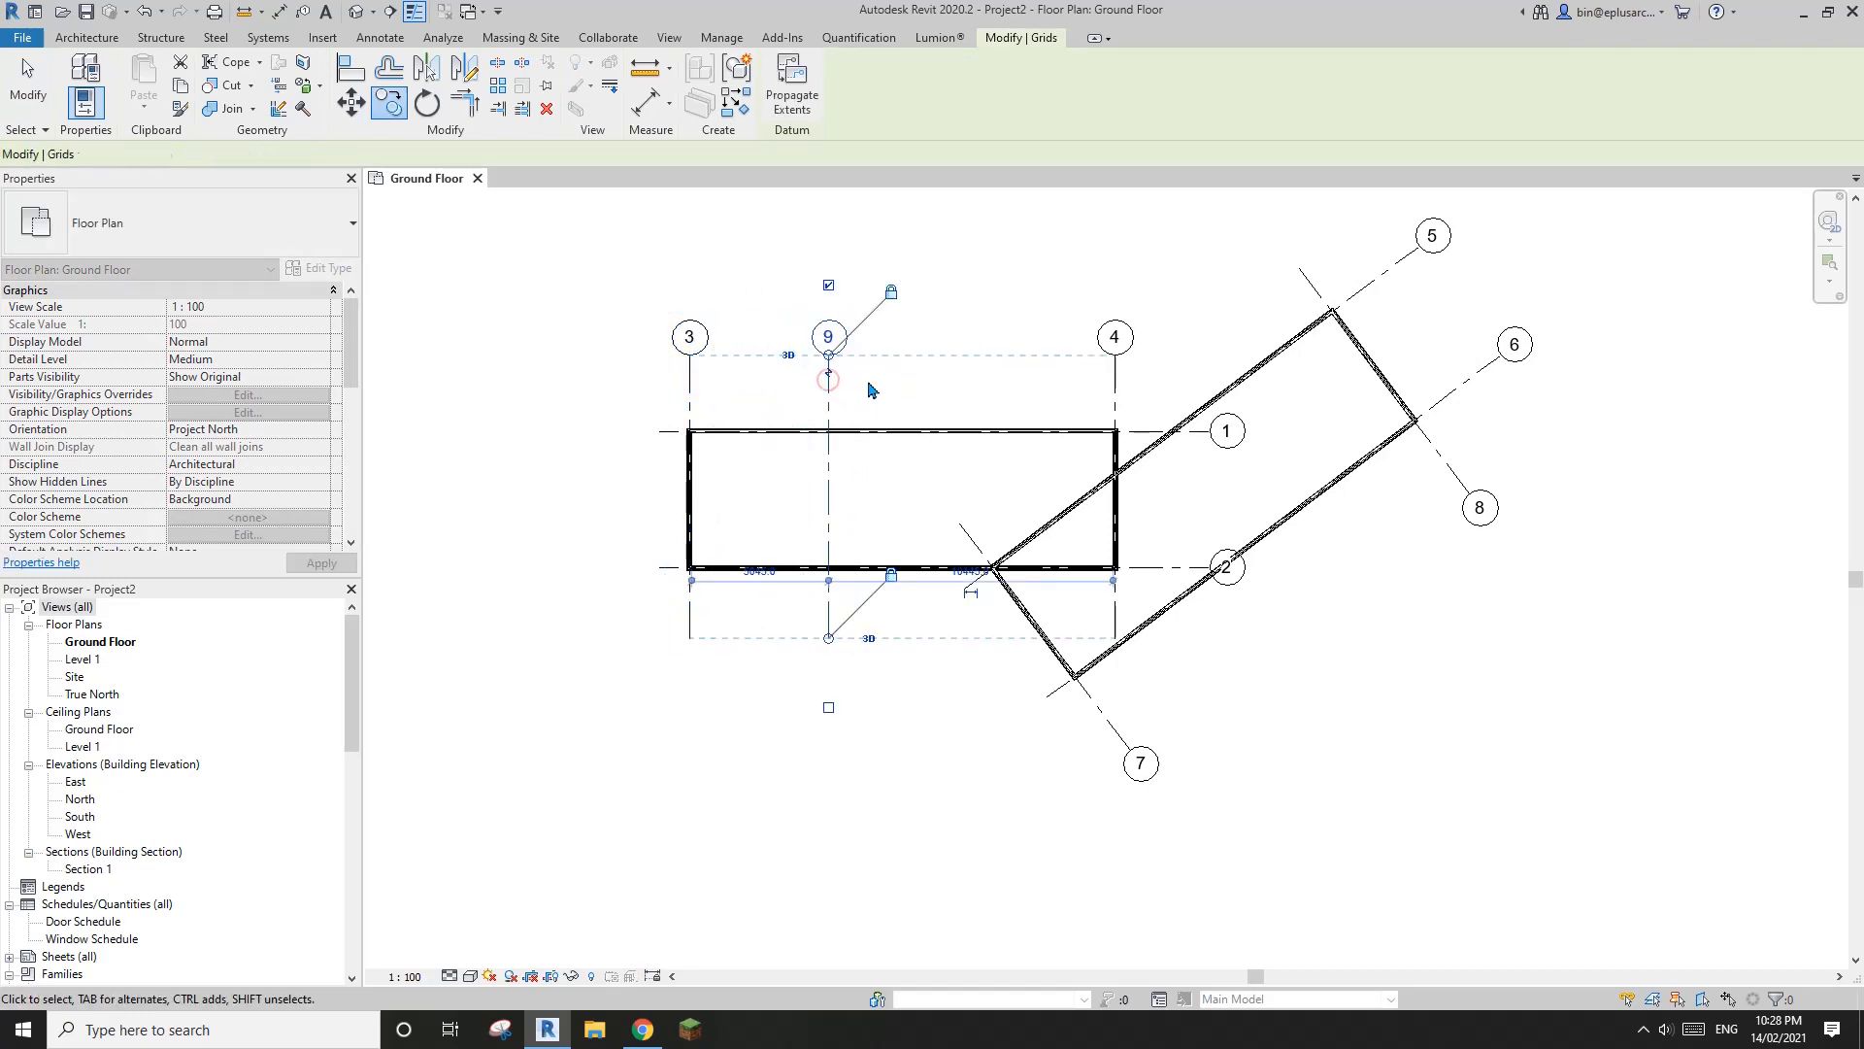
Copy grid 9 toward grid 4 to place a second intermediate grid in the straight volume
key("c")
key("c")
left_click(831, 393)
left_click(971, 392)
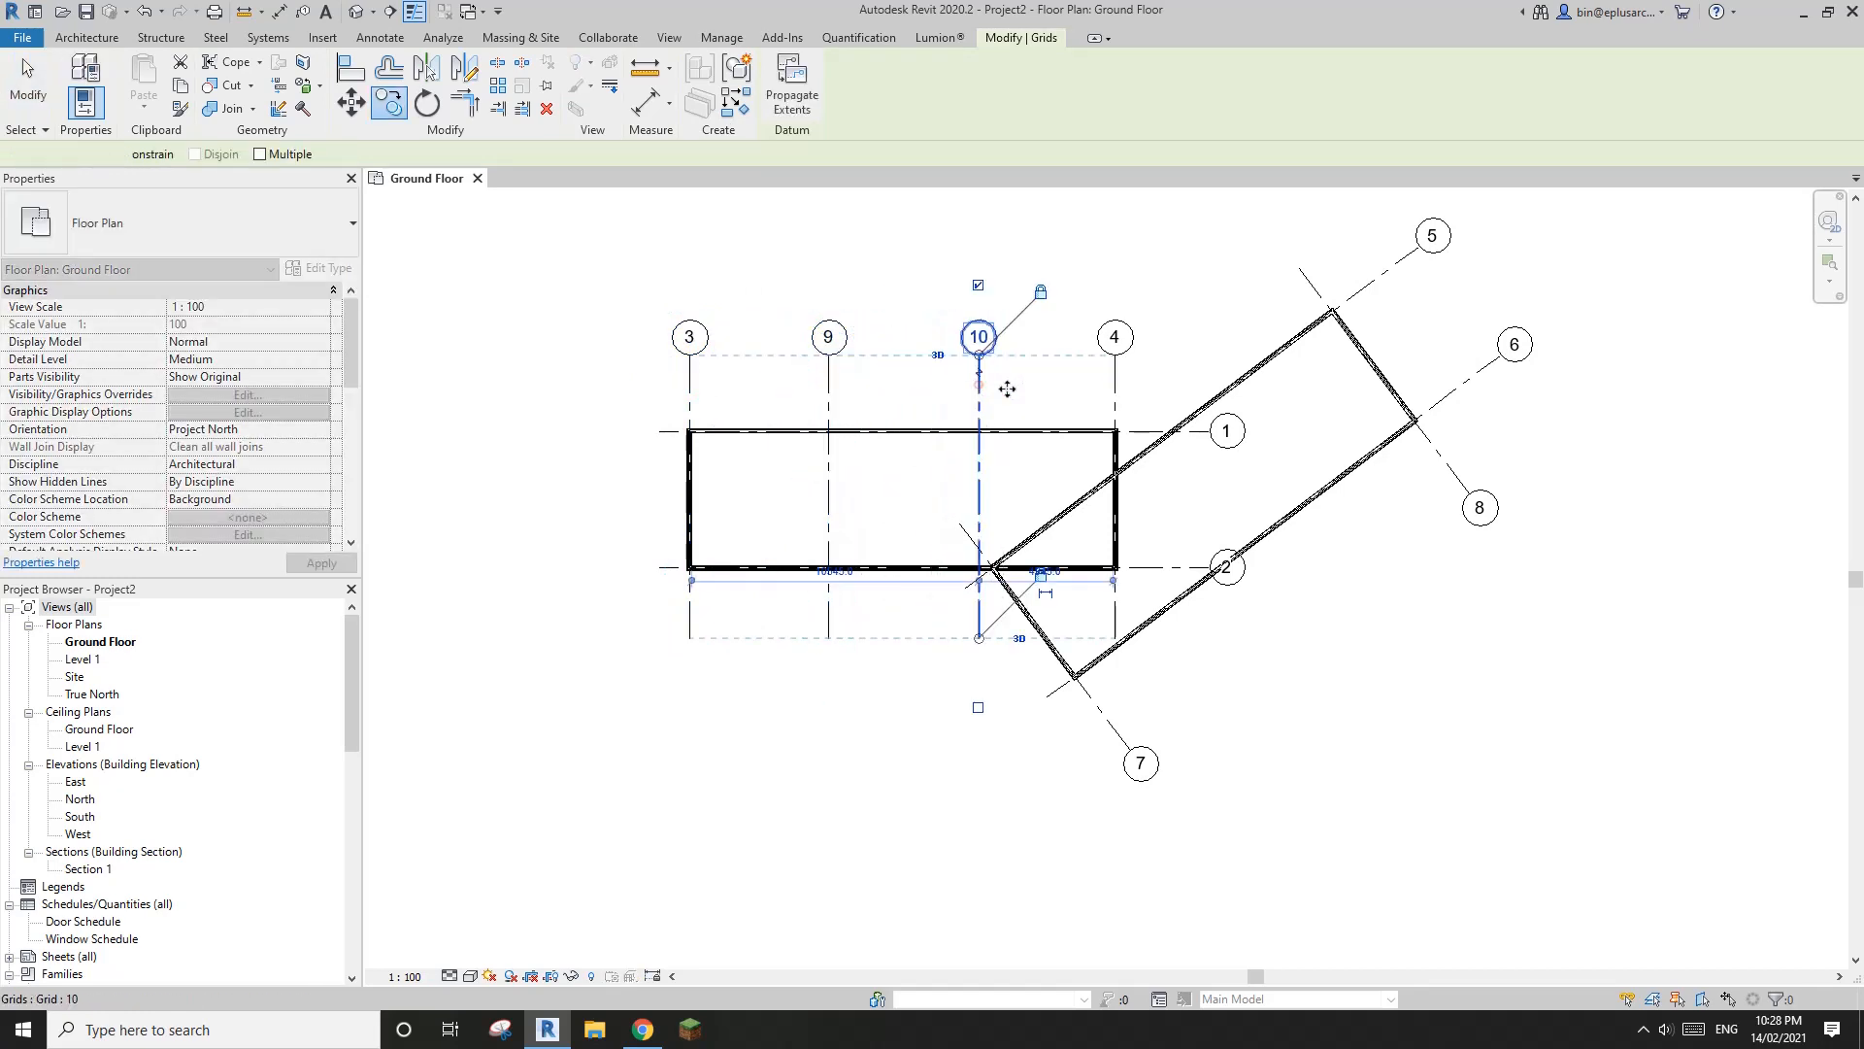
middle_click_drag(971, 392, 863, 393)
Copy grid 7 toward grid 8 by about 4445 mm, placing a parallel grid across the angled volume
left_click(999, 712)
key("c")
key("o")
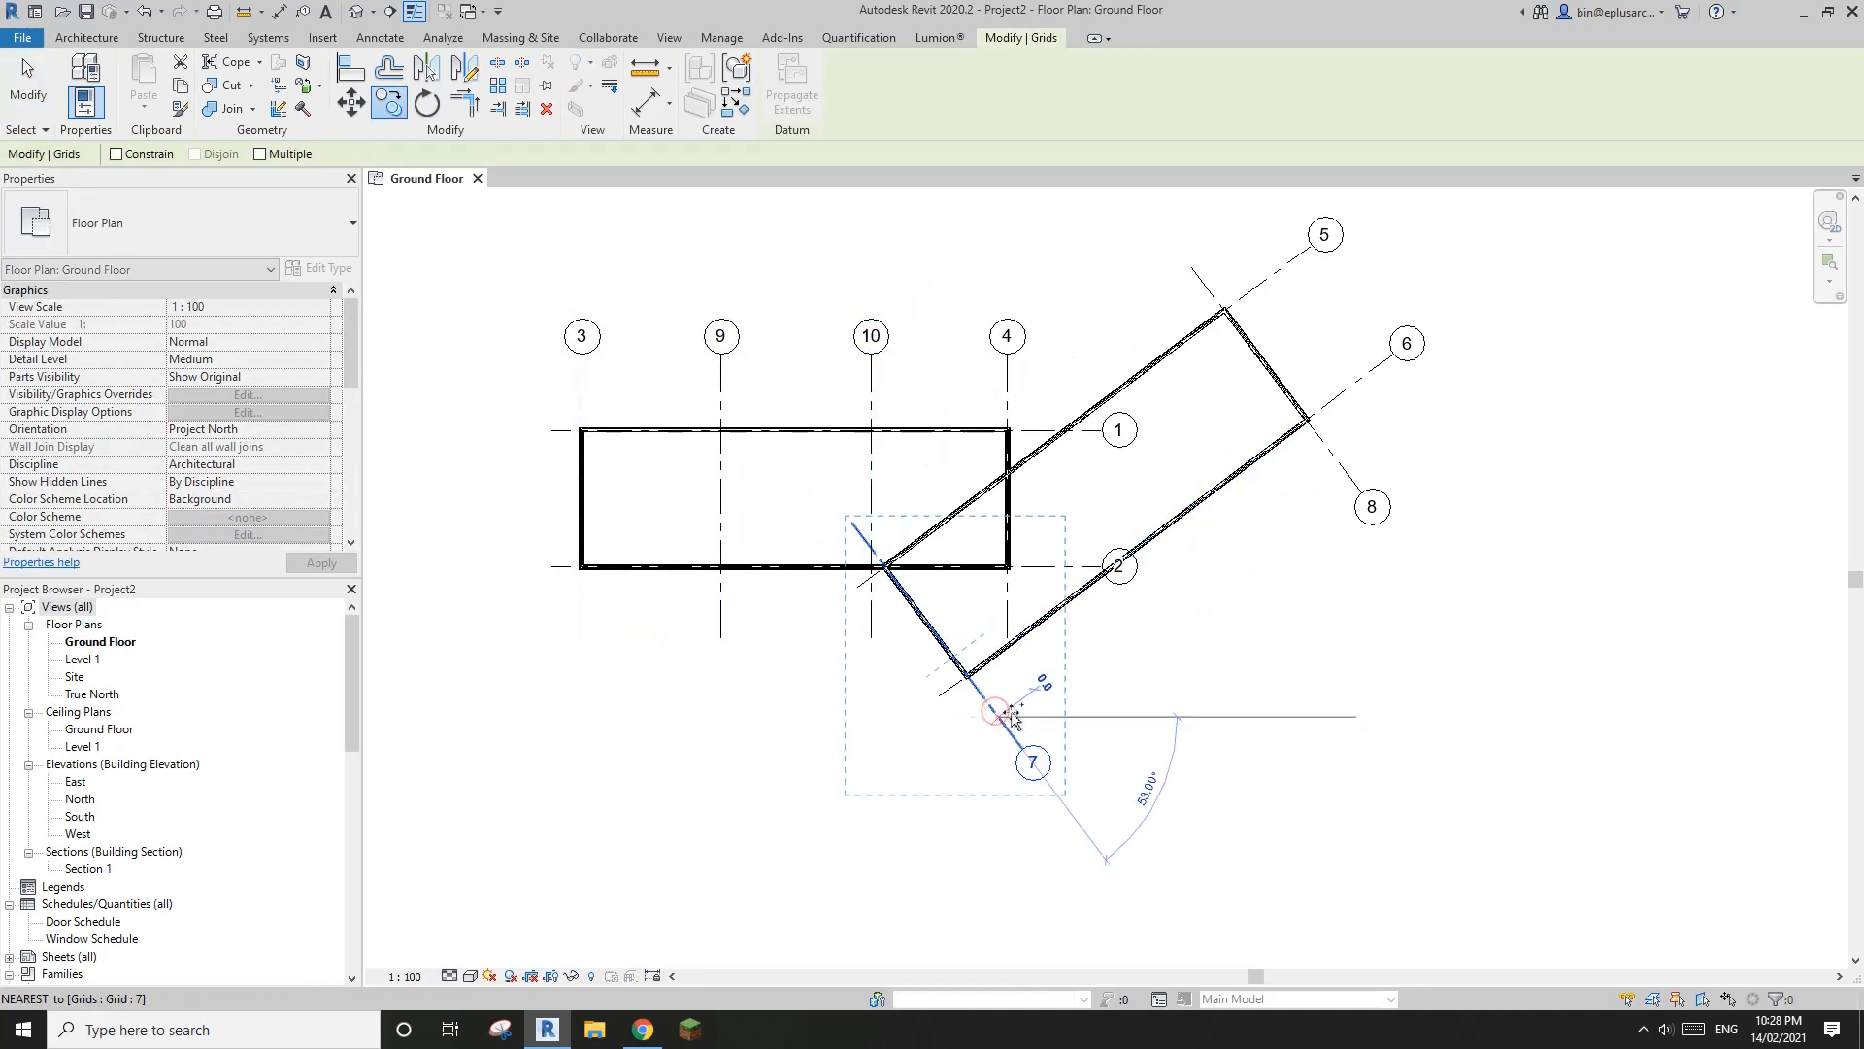
left_click(999, 716)
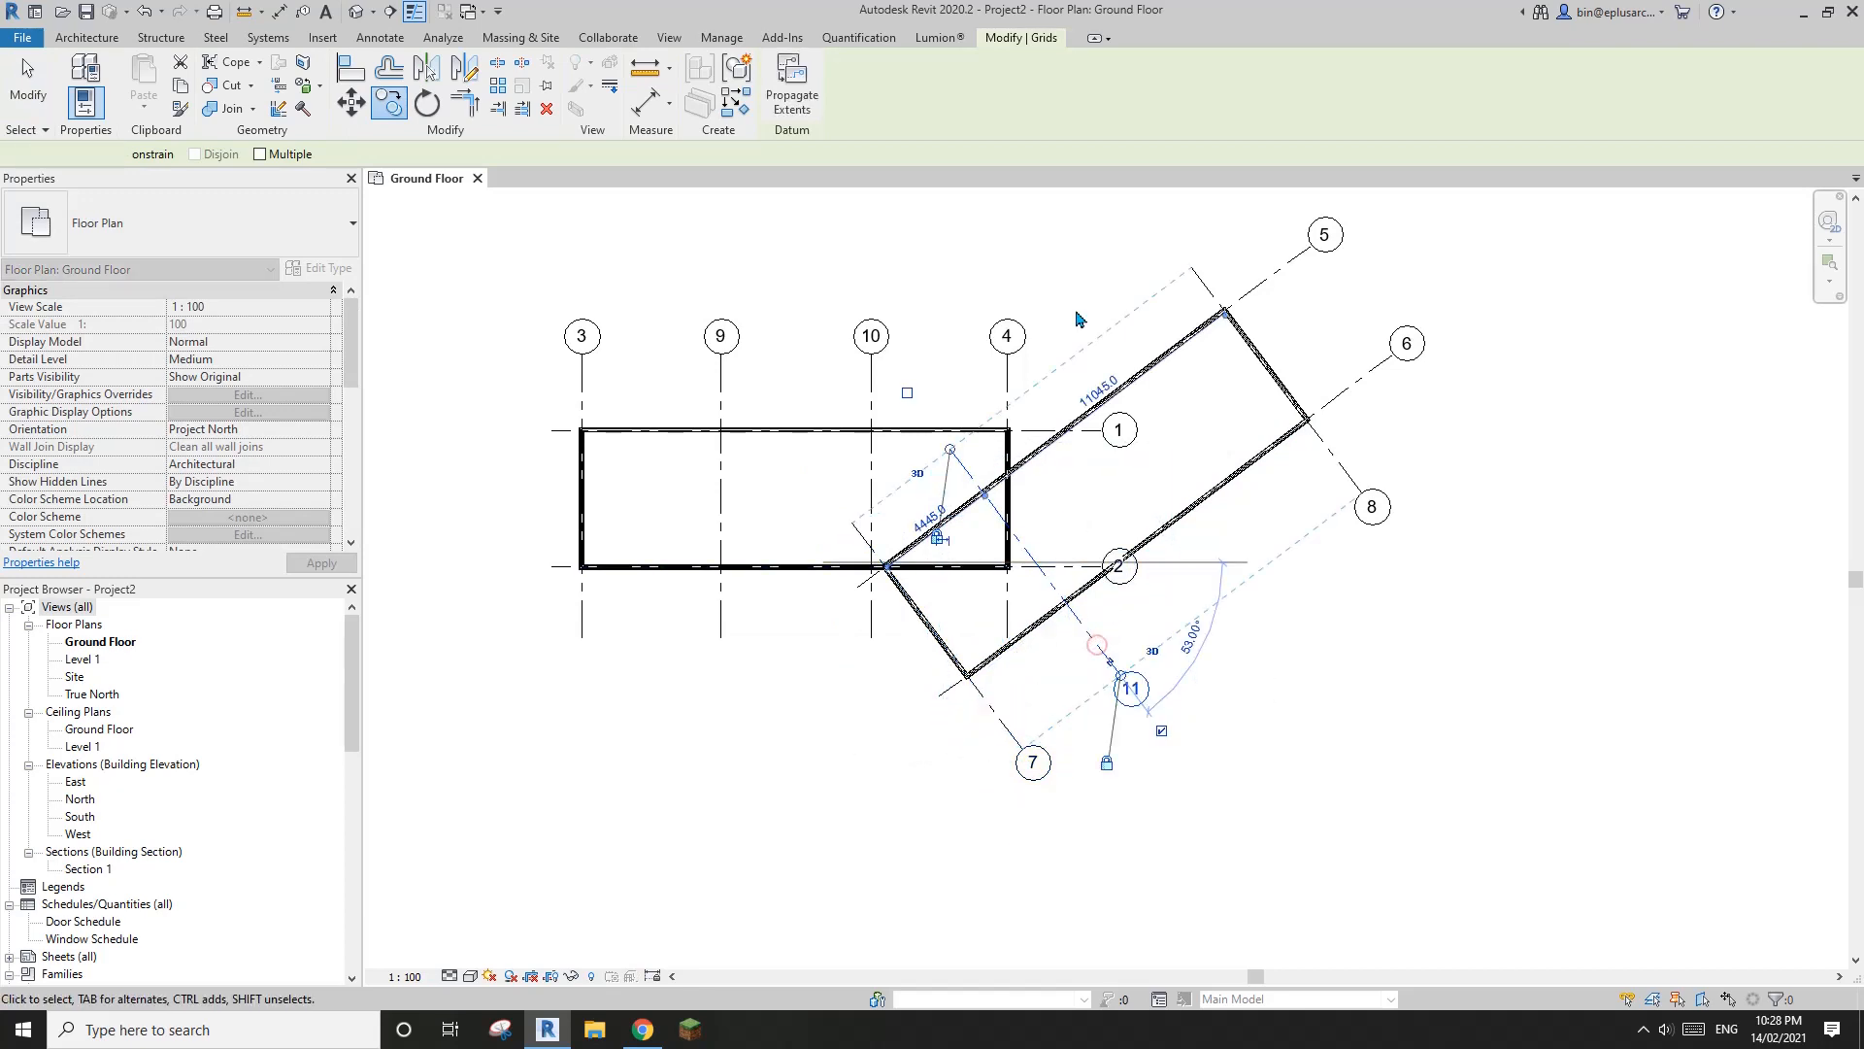
left_click(1094, 645)
Copy grid 11 toward grid 8 to place another parallel grid across the angled volume near the end of grid 1
scroll(1090, 641, "up", 1)
key("o")
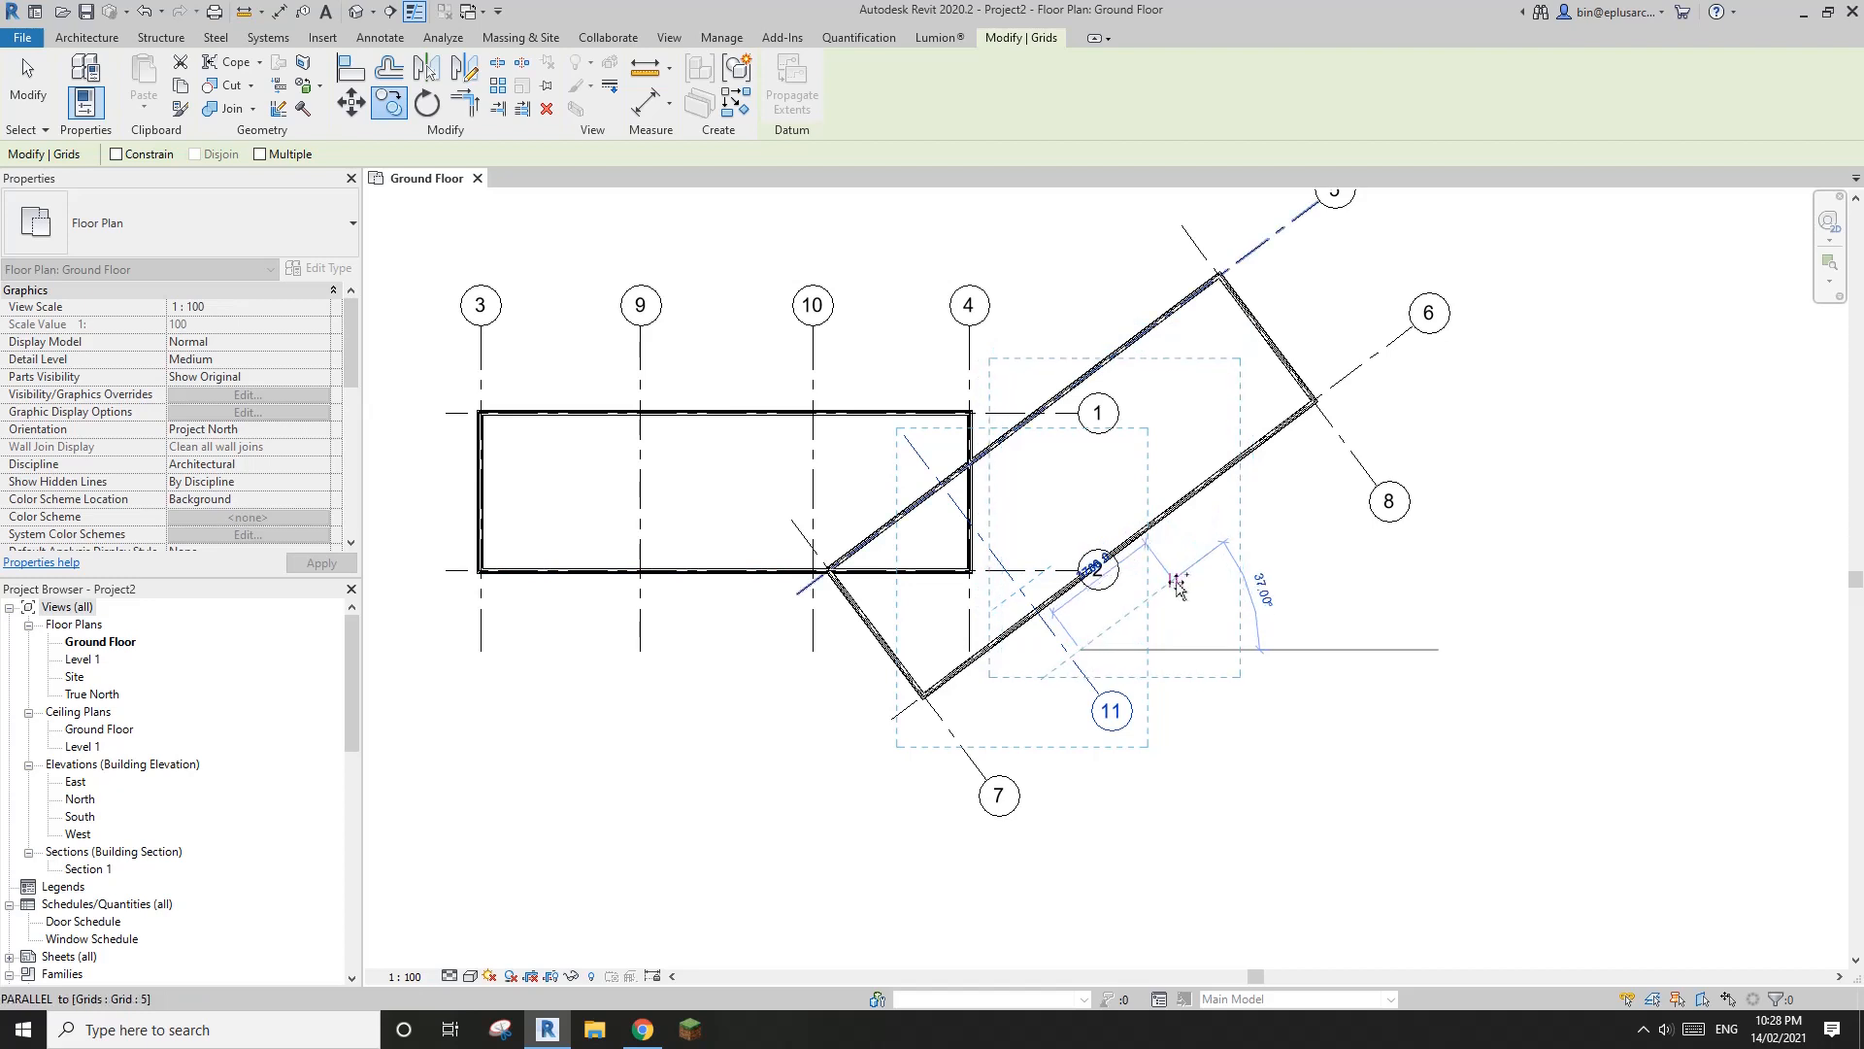
left_click(1177, 583)
key("c")
key("o")
left_click(1163, 593)
key("Escape")
key("Escape")
scroll(1167, 584, "down", 1)
middle_click_drag(1167, 584, 1248, 433)
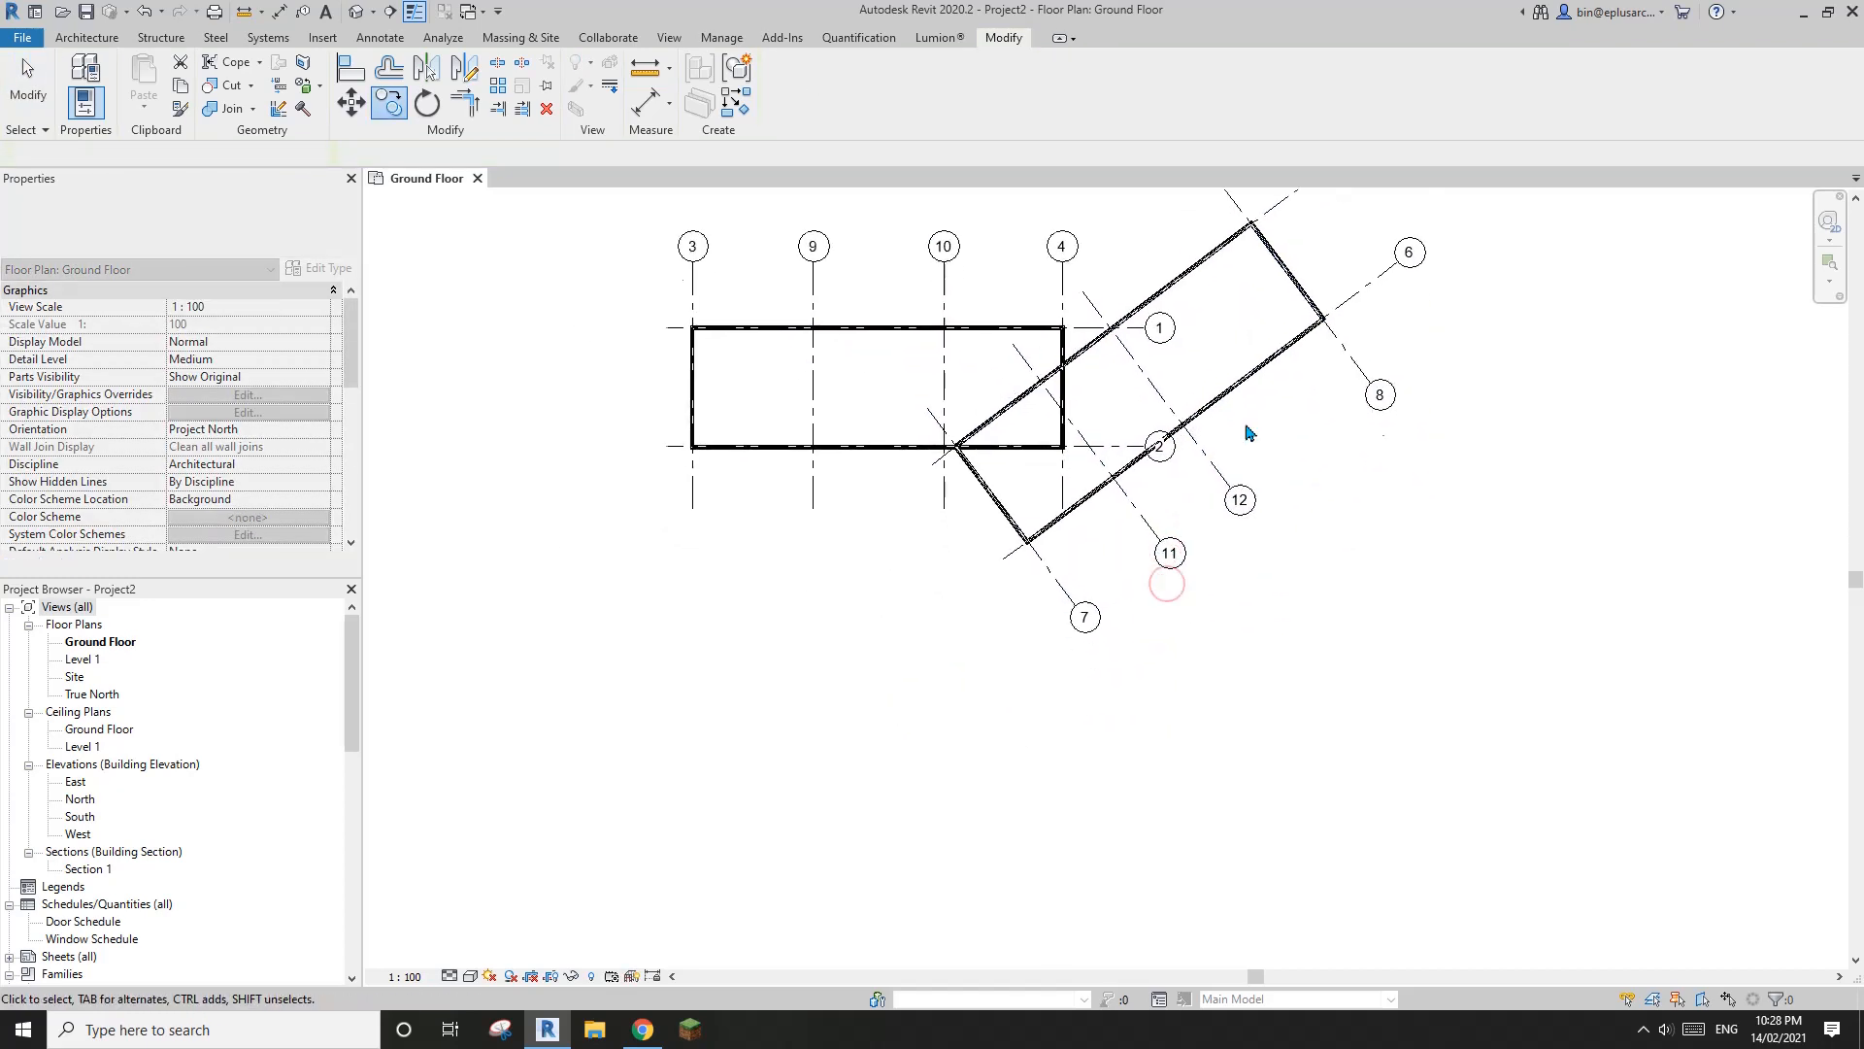
scroll(1398, 408, "up", 3)
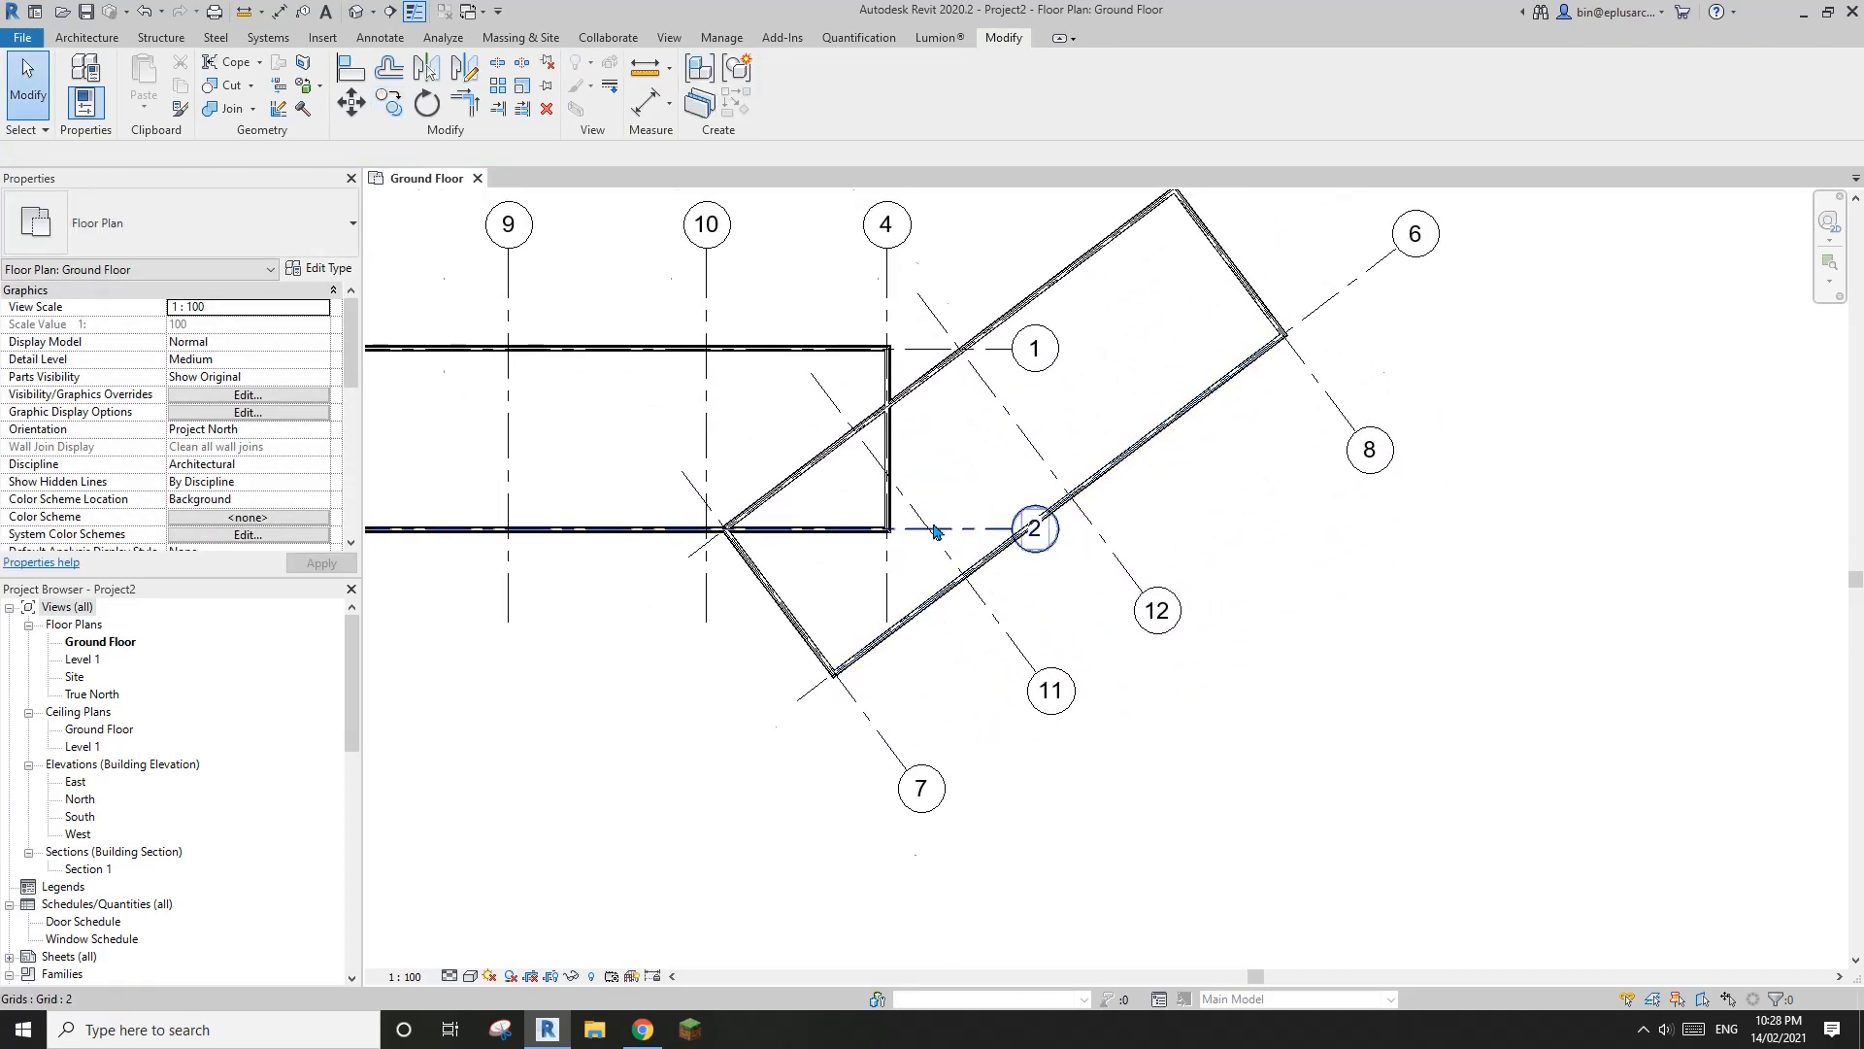
scroll(848, 514, "up", 2)
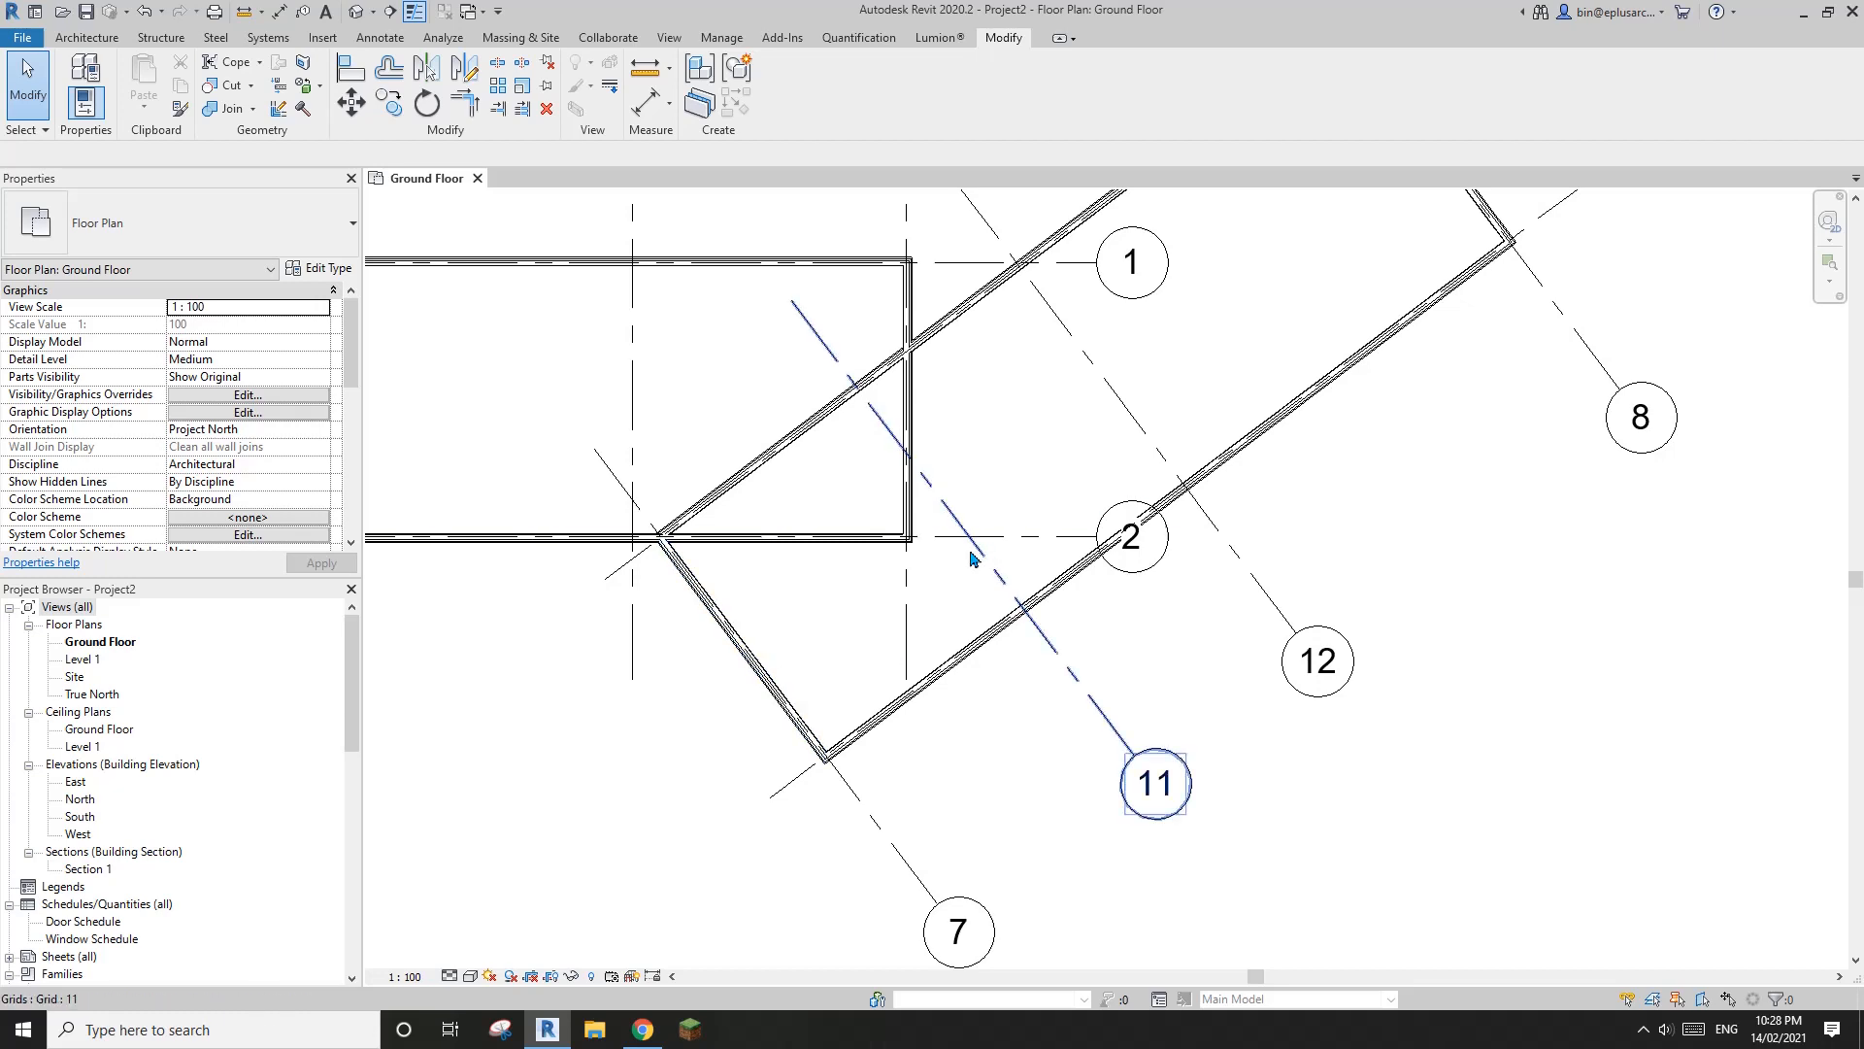
scroll(865, 632, "up", 1)
scroll(832, 687, "up", 1)
left_click(754, 668)
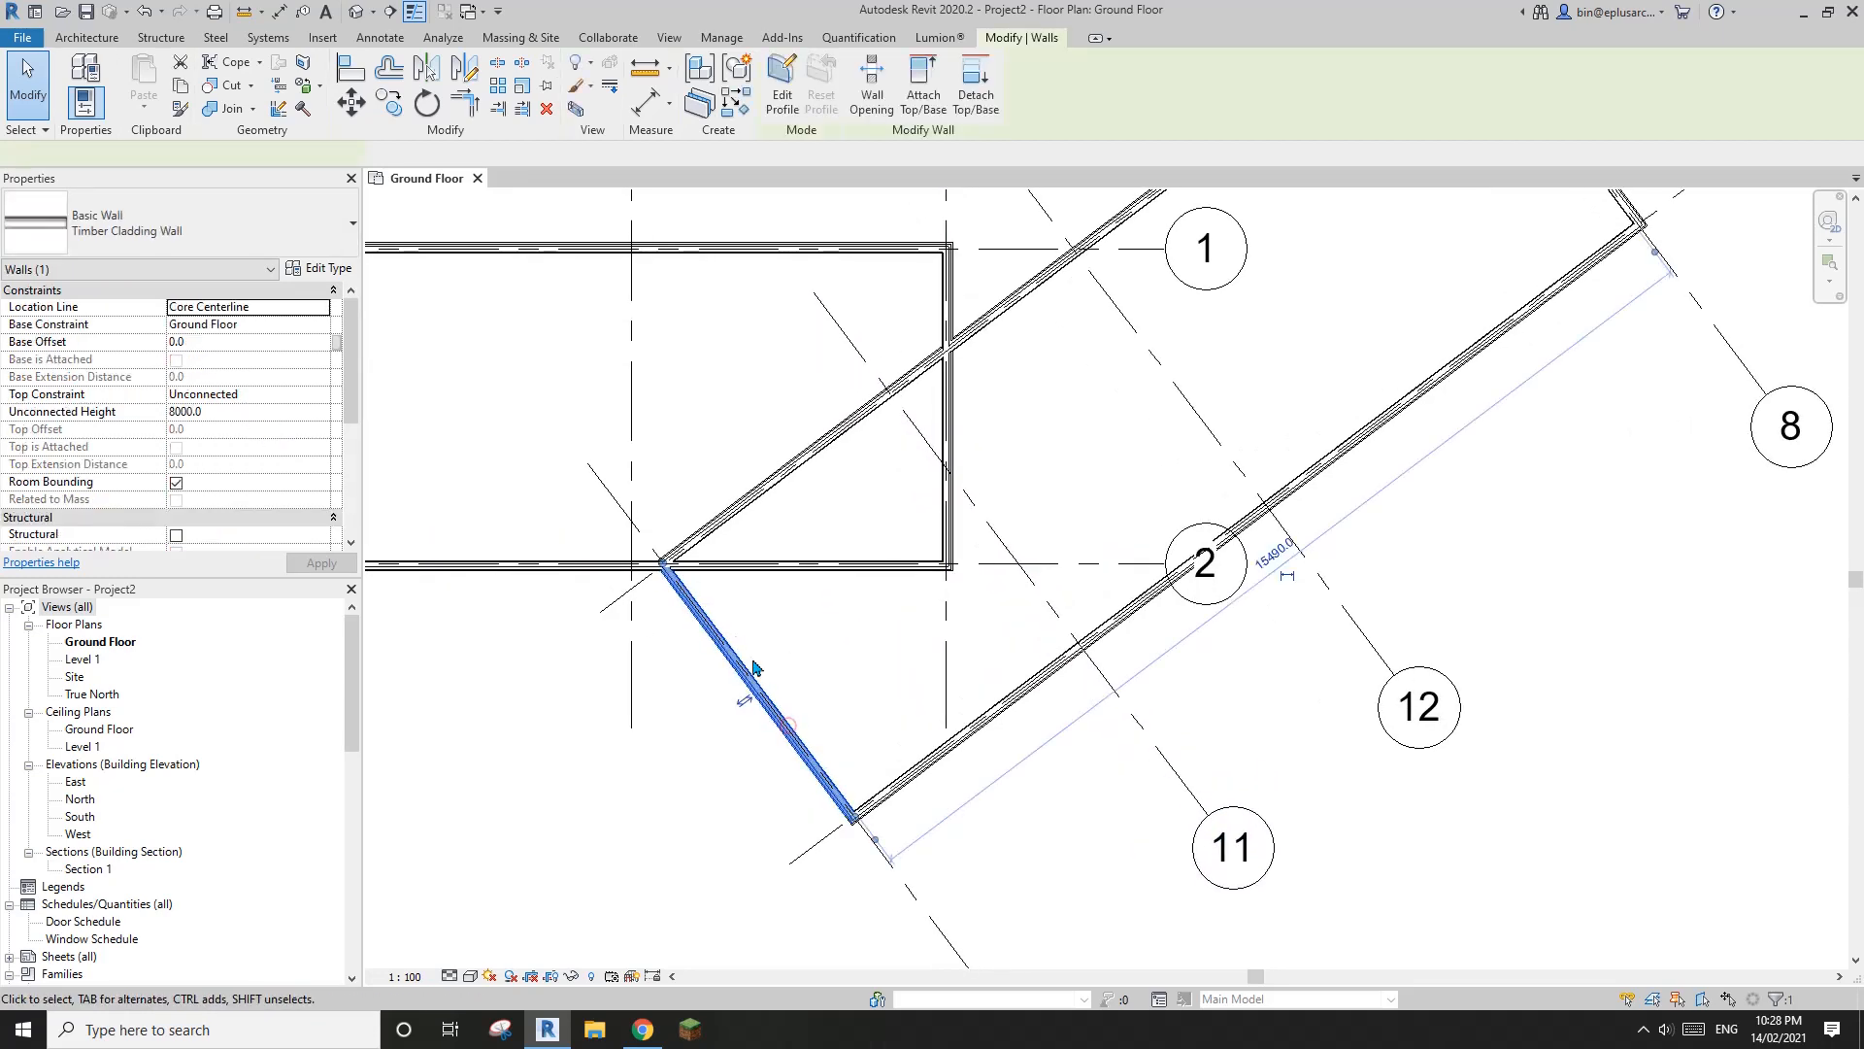
key("w")
key("a")
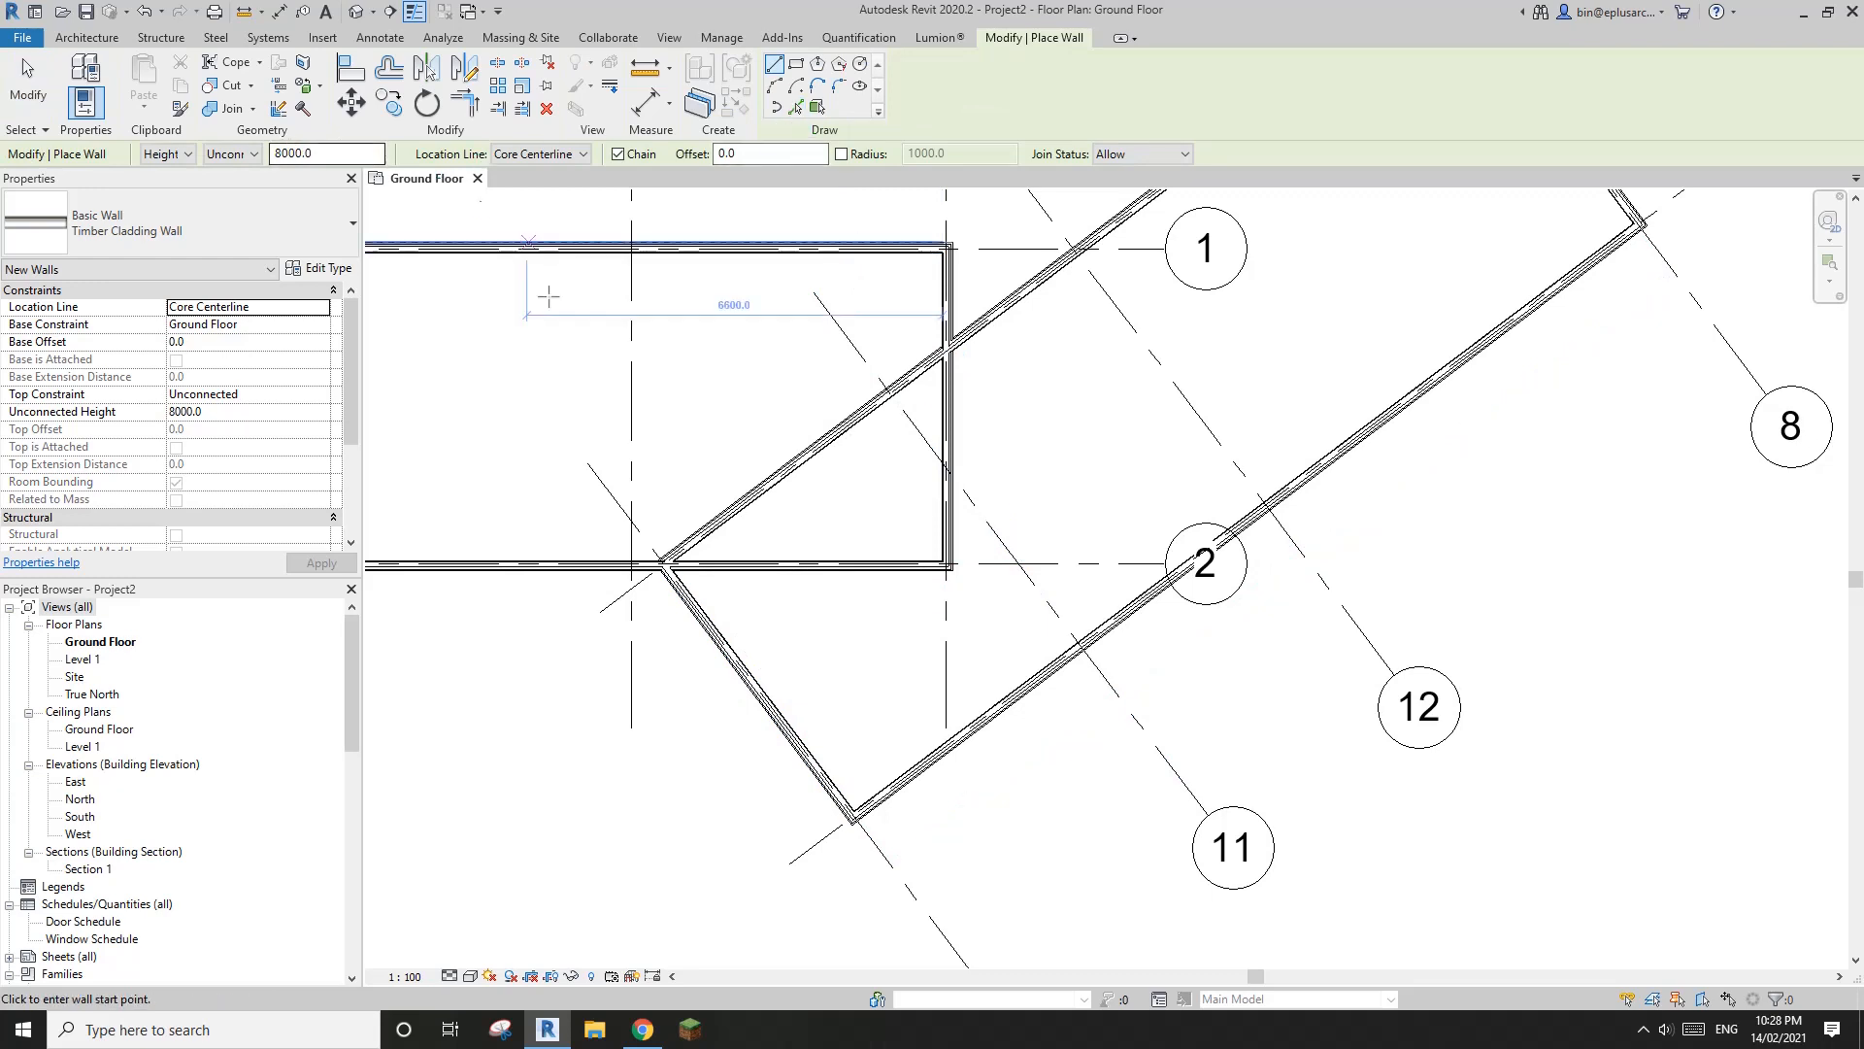
key("Escape")
scroll(904, 468, "down", 1)
Create a wall similar to the grid 7 Timber Cladding Wall by picking grid 11 as its line
left_click(782, 719)
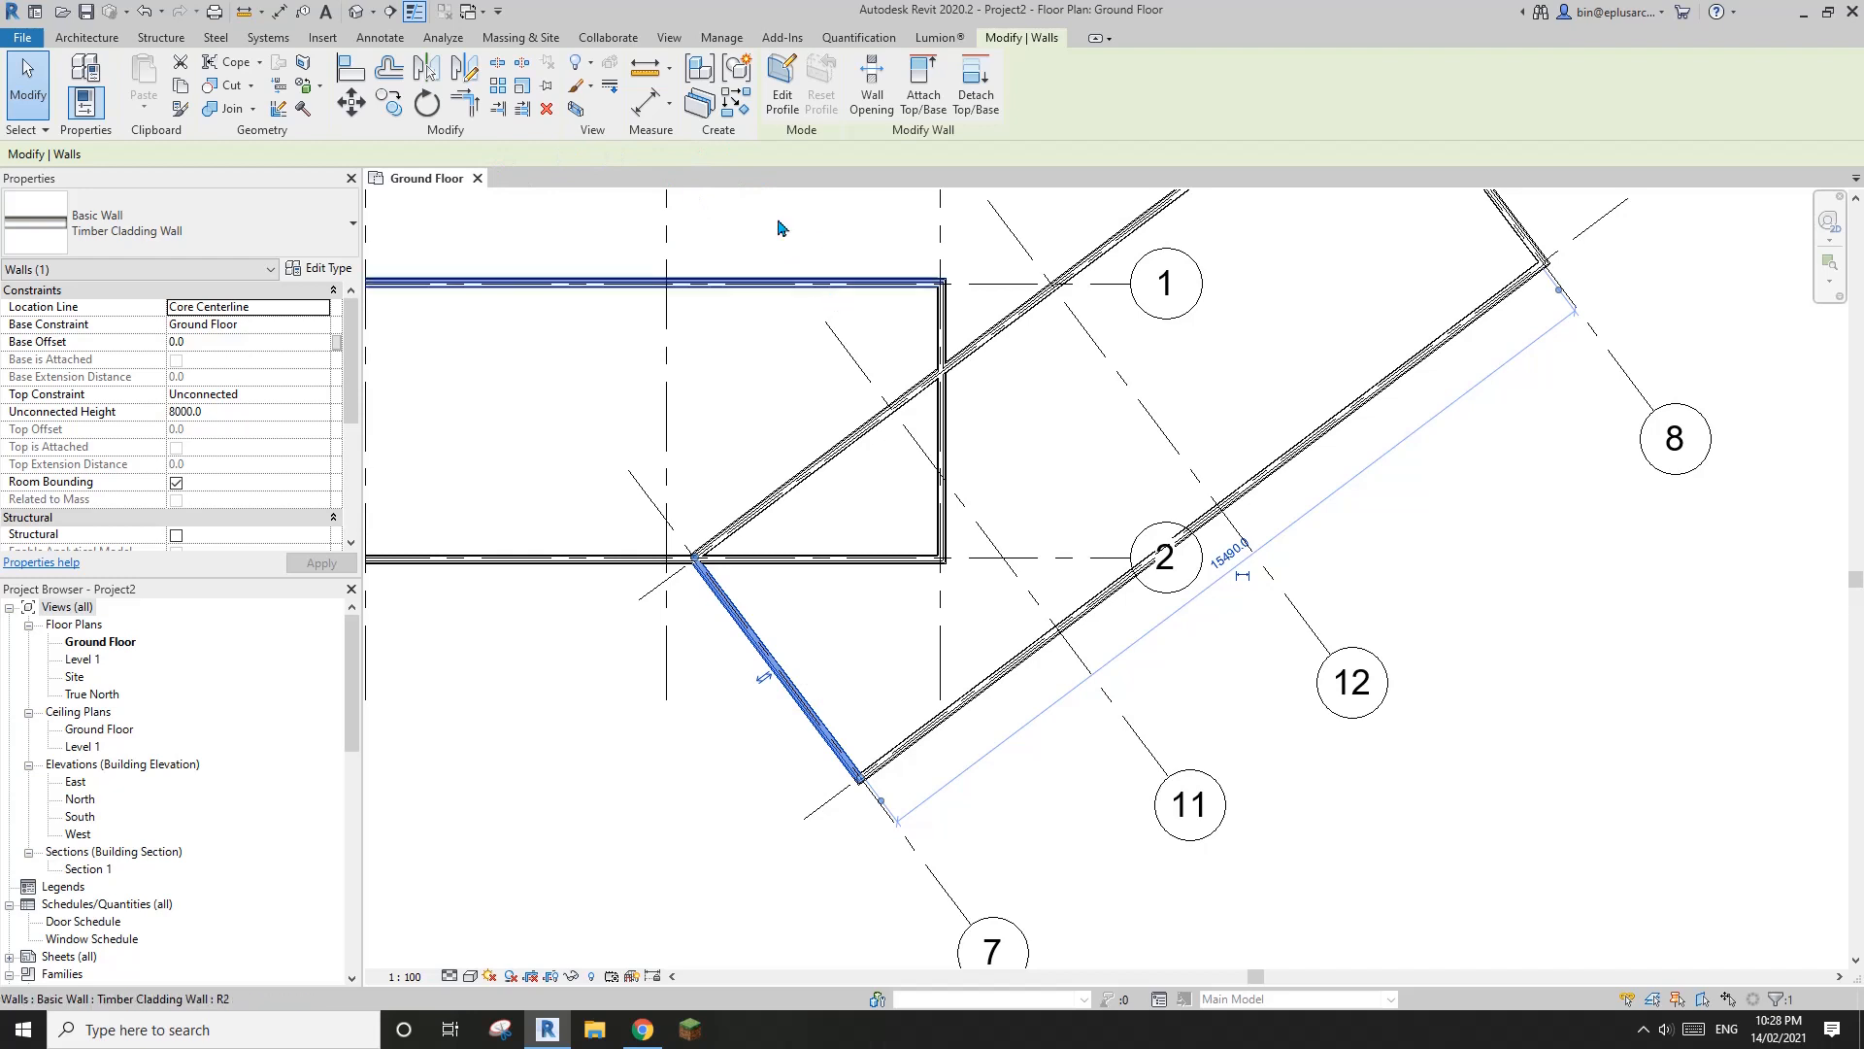
left_click(740, 105)
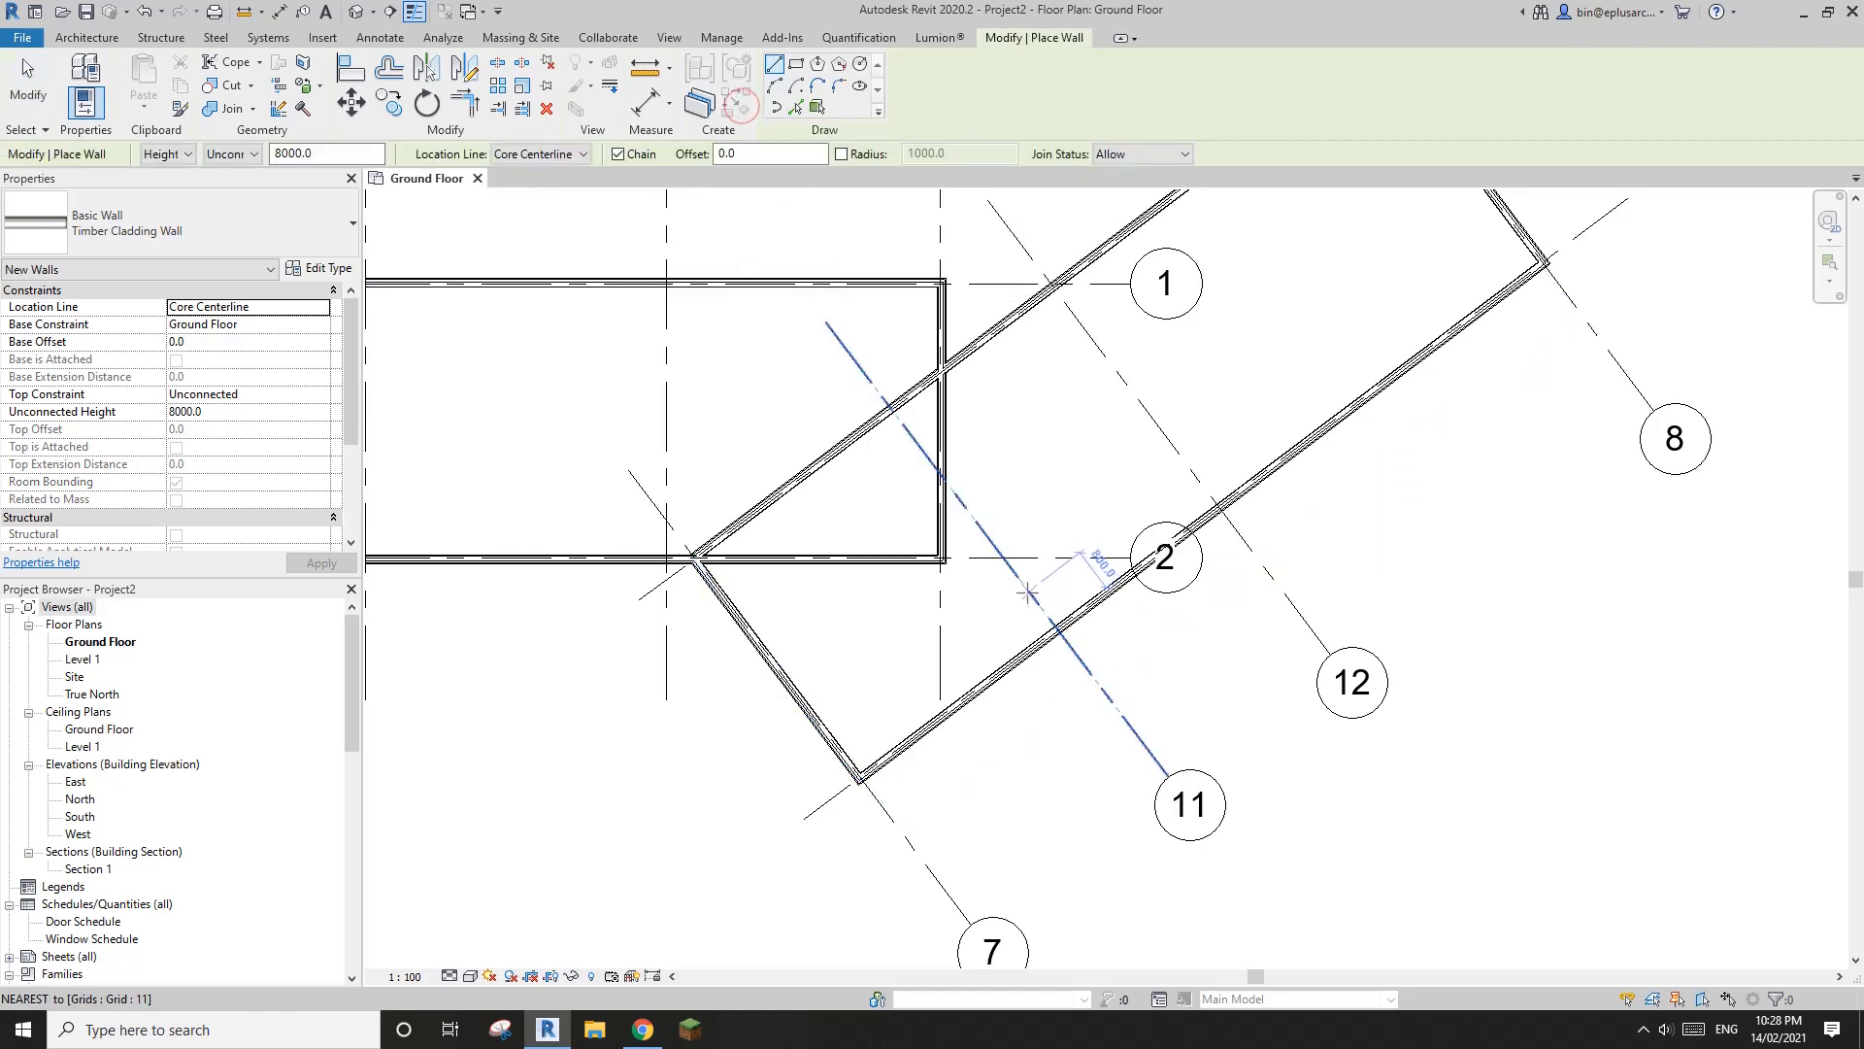
left_click(795, 107)
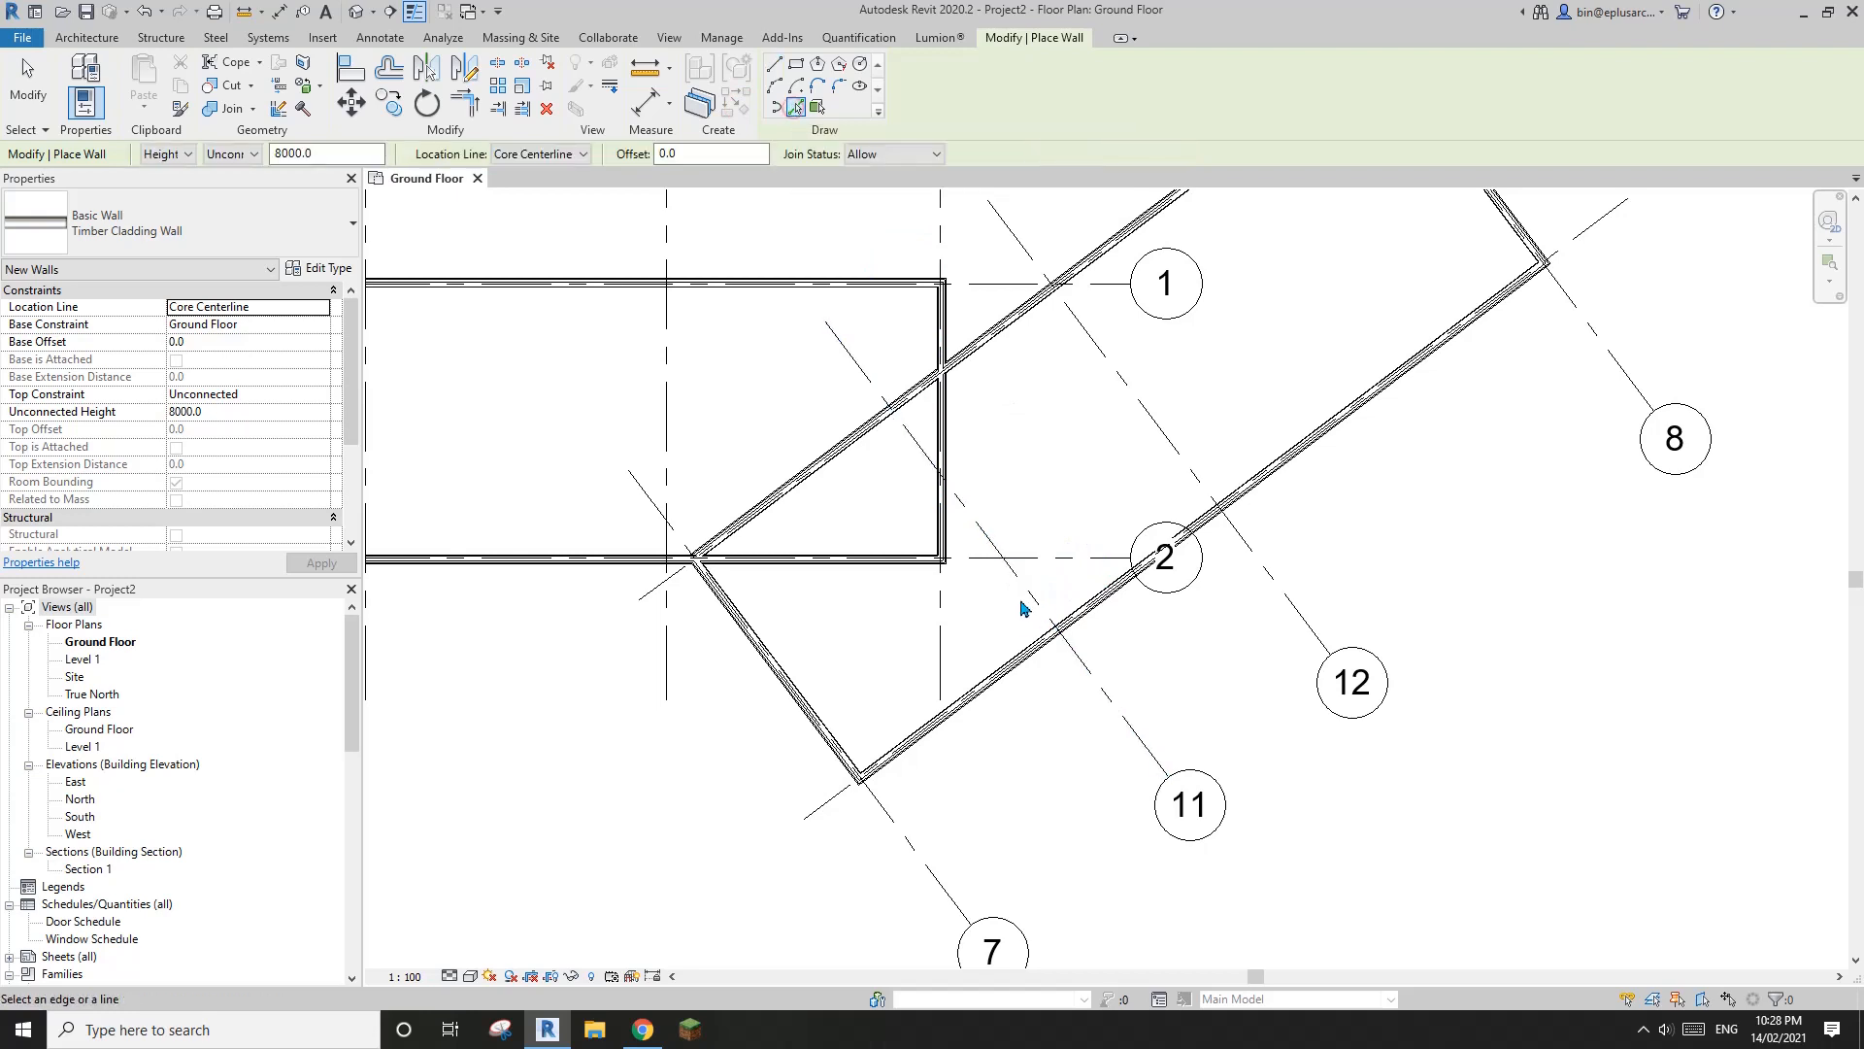
left_click(1021, 594)
key("Escape")
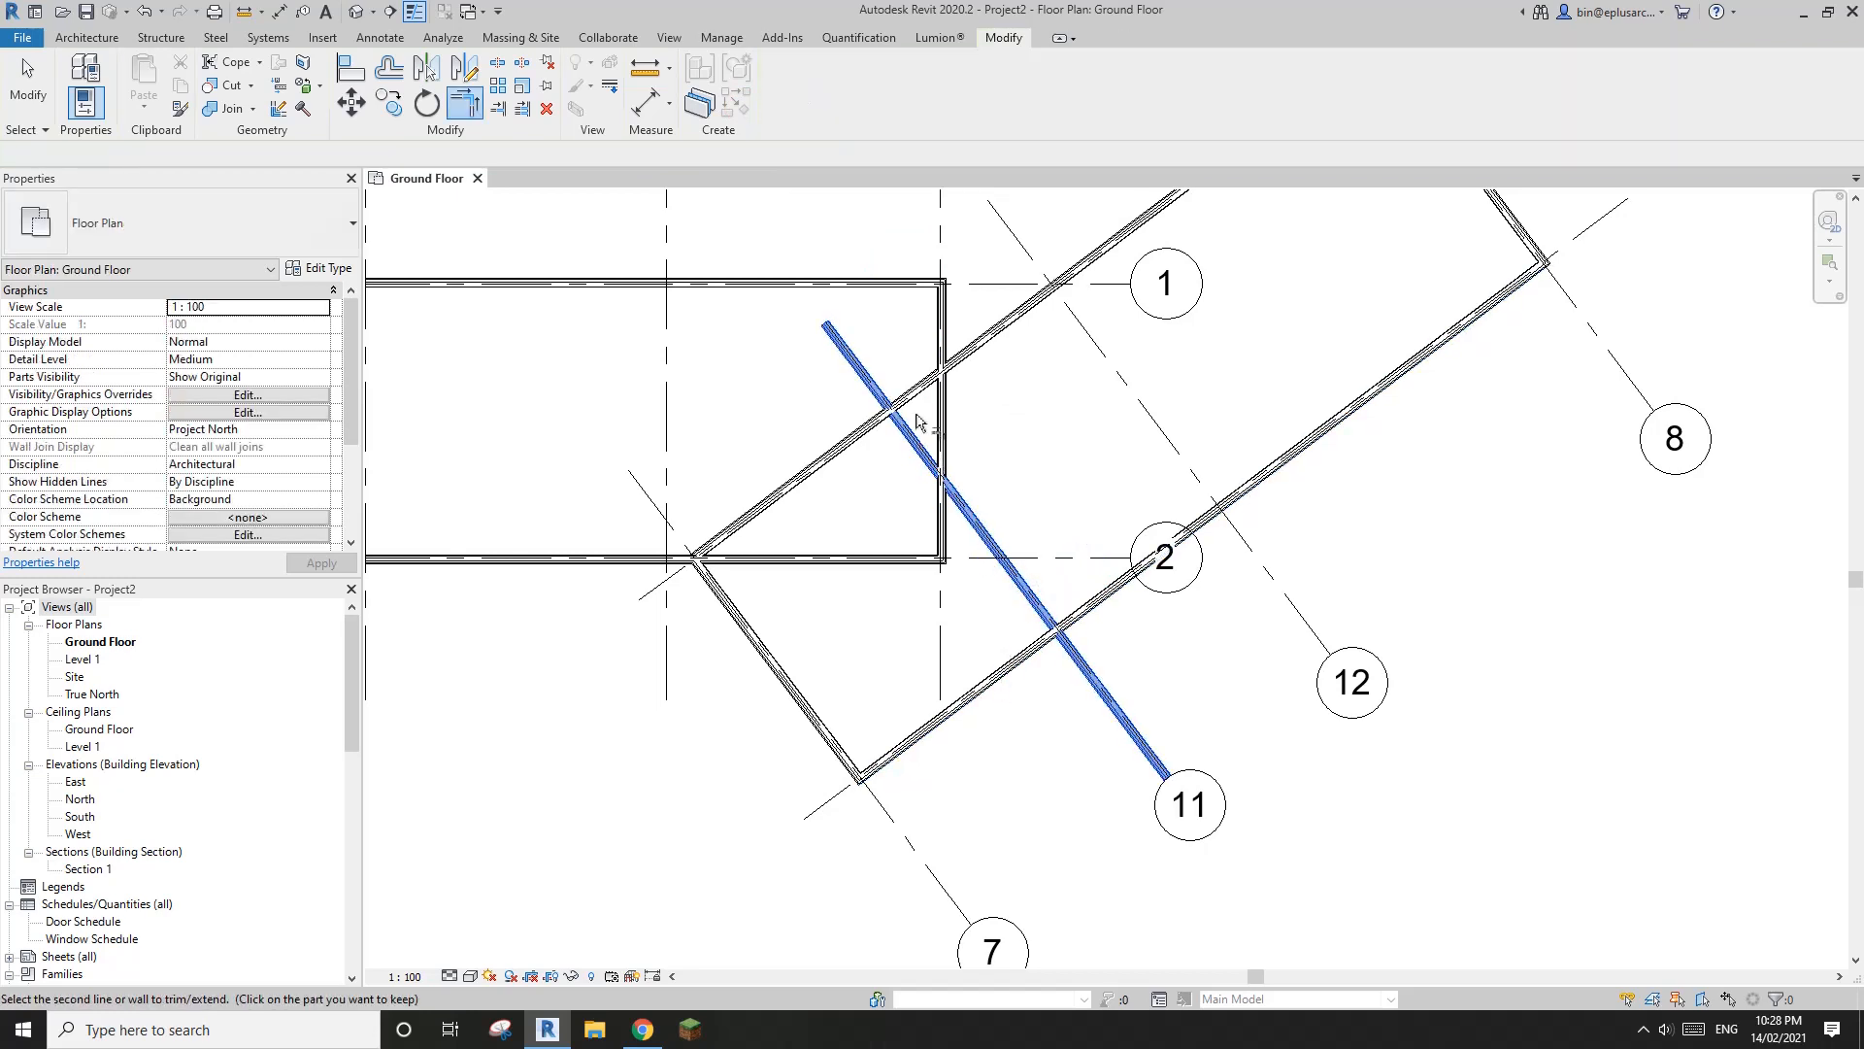
Trim the grid 11 wall to corners with the walls on grids 5 and 6, and delete the leftover wall on grid 7
left_click(1049, 613)
key("Escape")
left_click(762, 639)
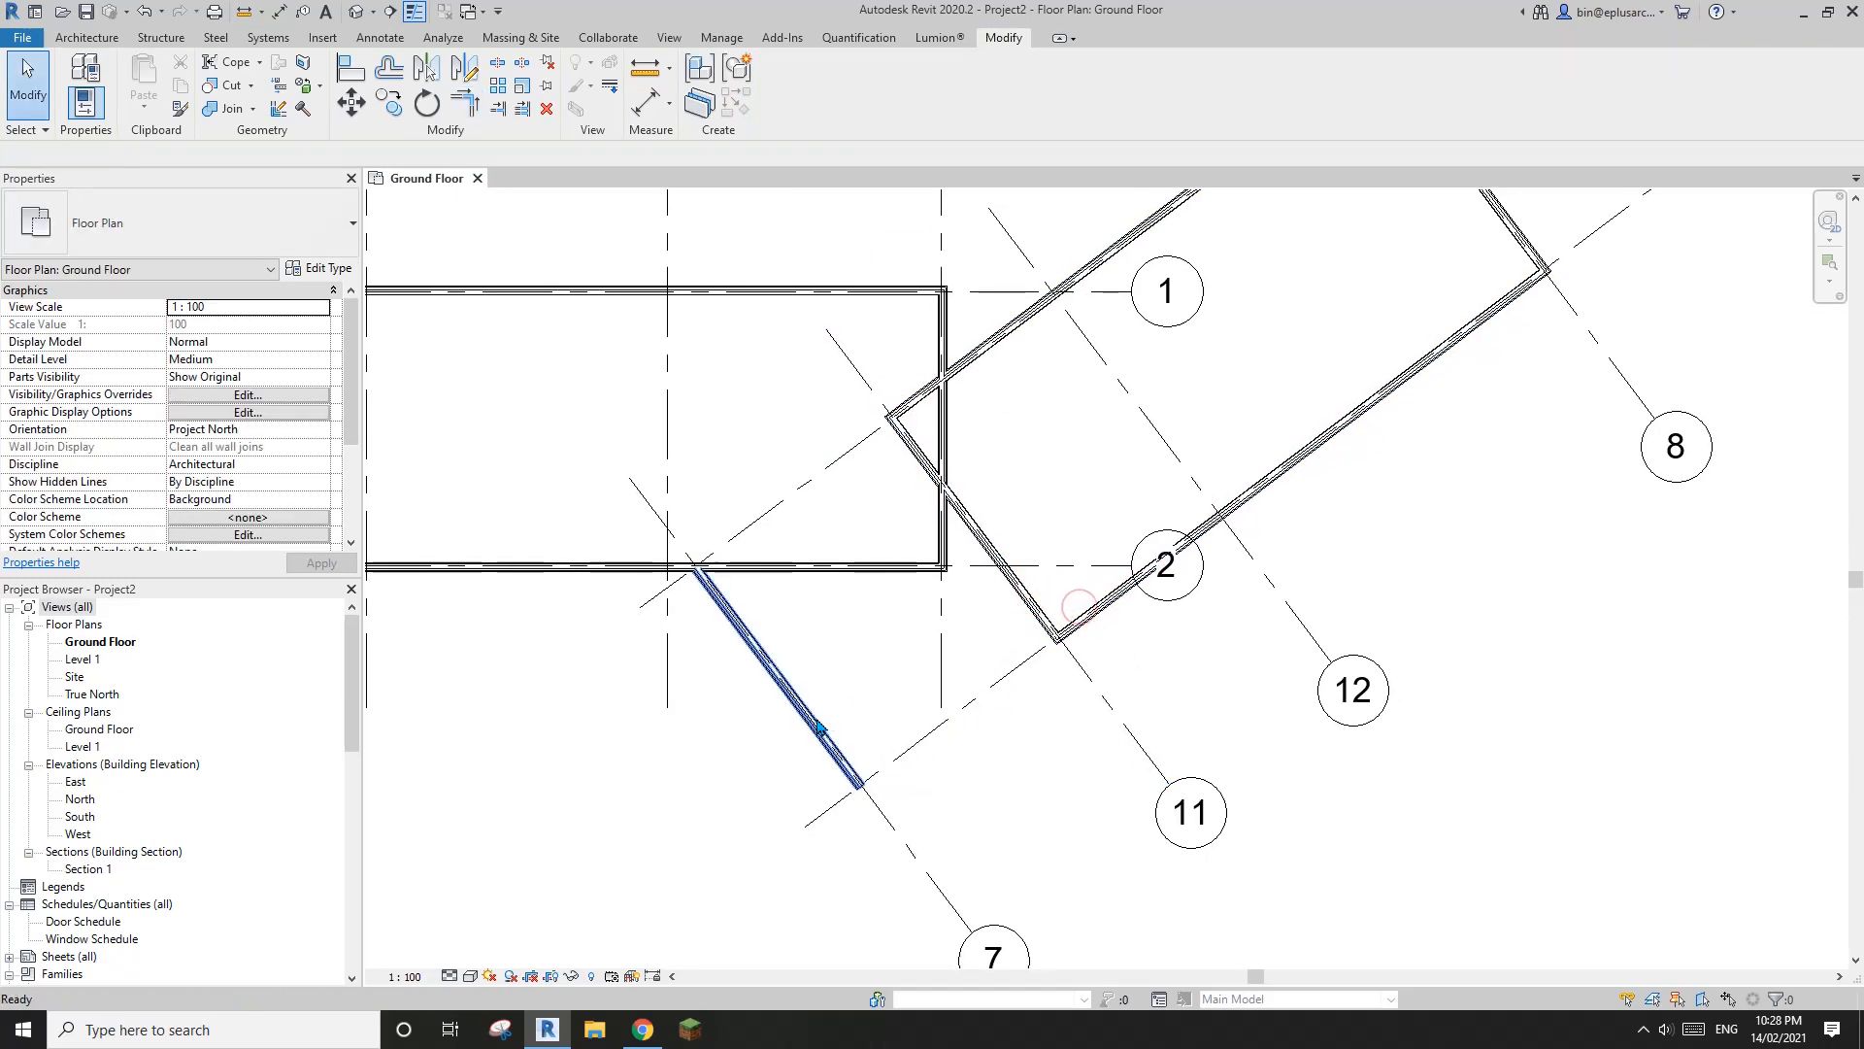
key("Delete")
middle_click_drag(943, 477, 886, 586)
Trim the walls on grids 1 and 5 to a single corner where the straight and angled volumes join
key("t")
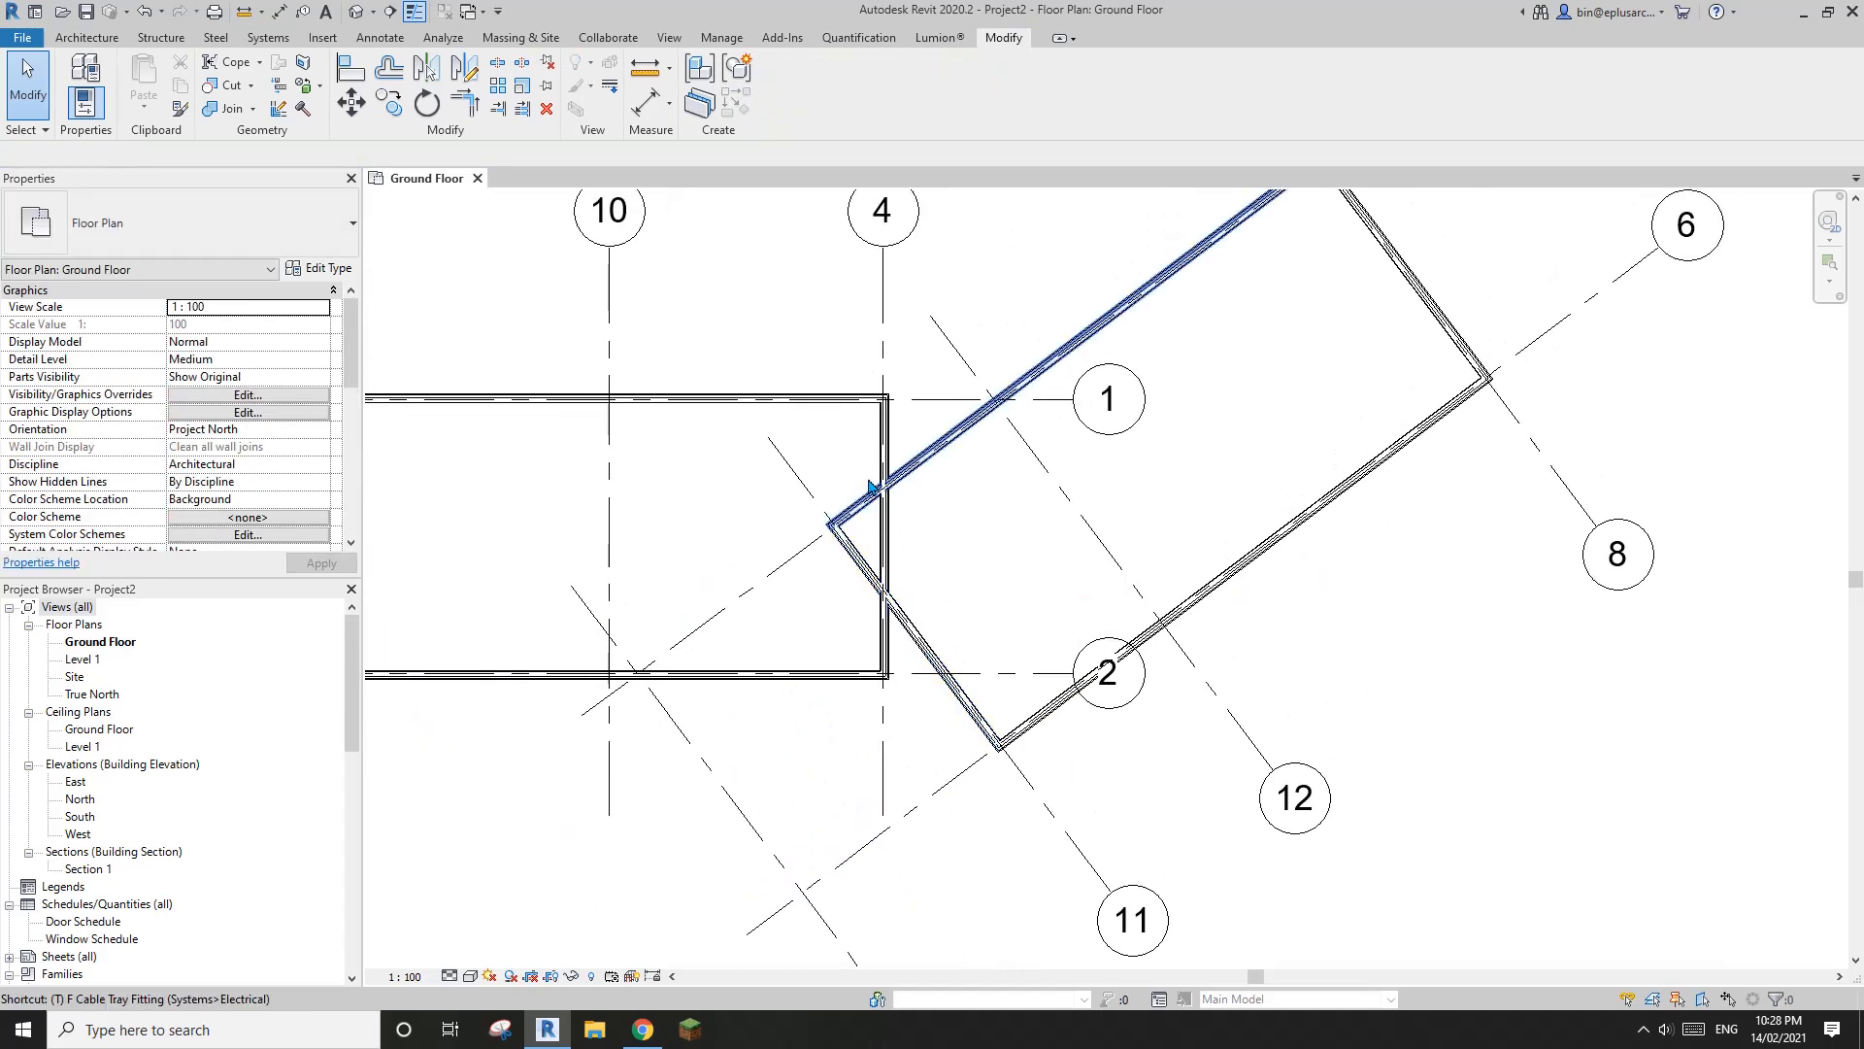
key("r")
middle_click_drag(987, 485, 1081, 500)
left_click(802, 451)
left_click(1064, 388)
scroll(1081, 501, "down", 1)
key("Escape")
Check the junction on the ArchDaily plan and trim the grid 4 and grid 11 walls to a corner in Revit
left_click(643, 1029)
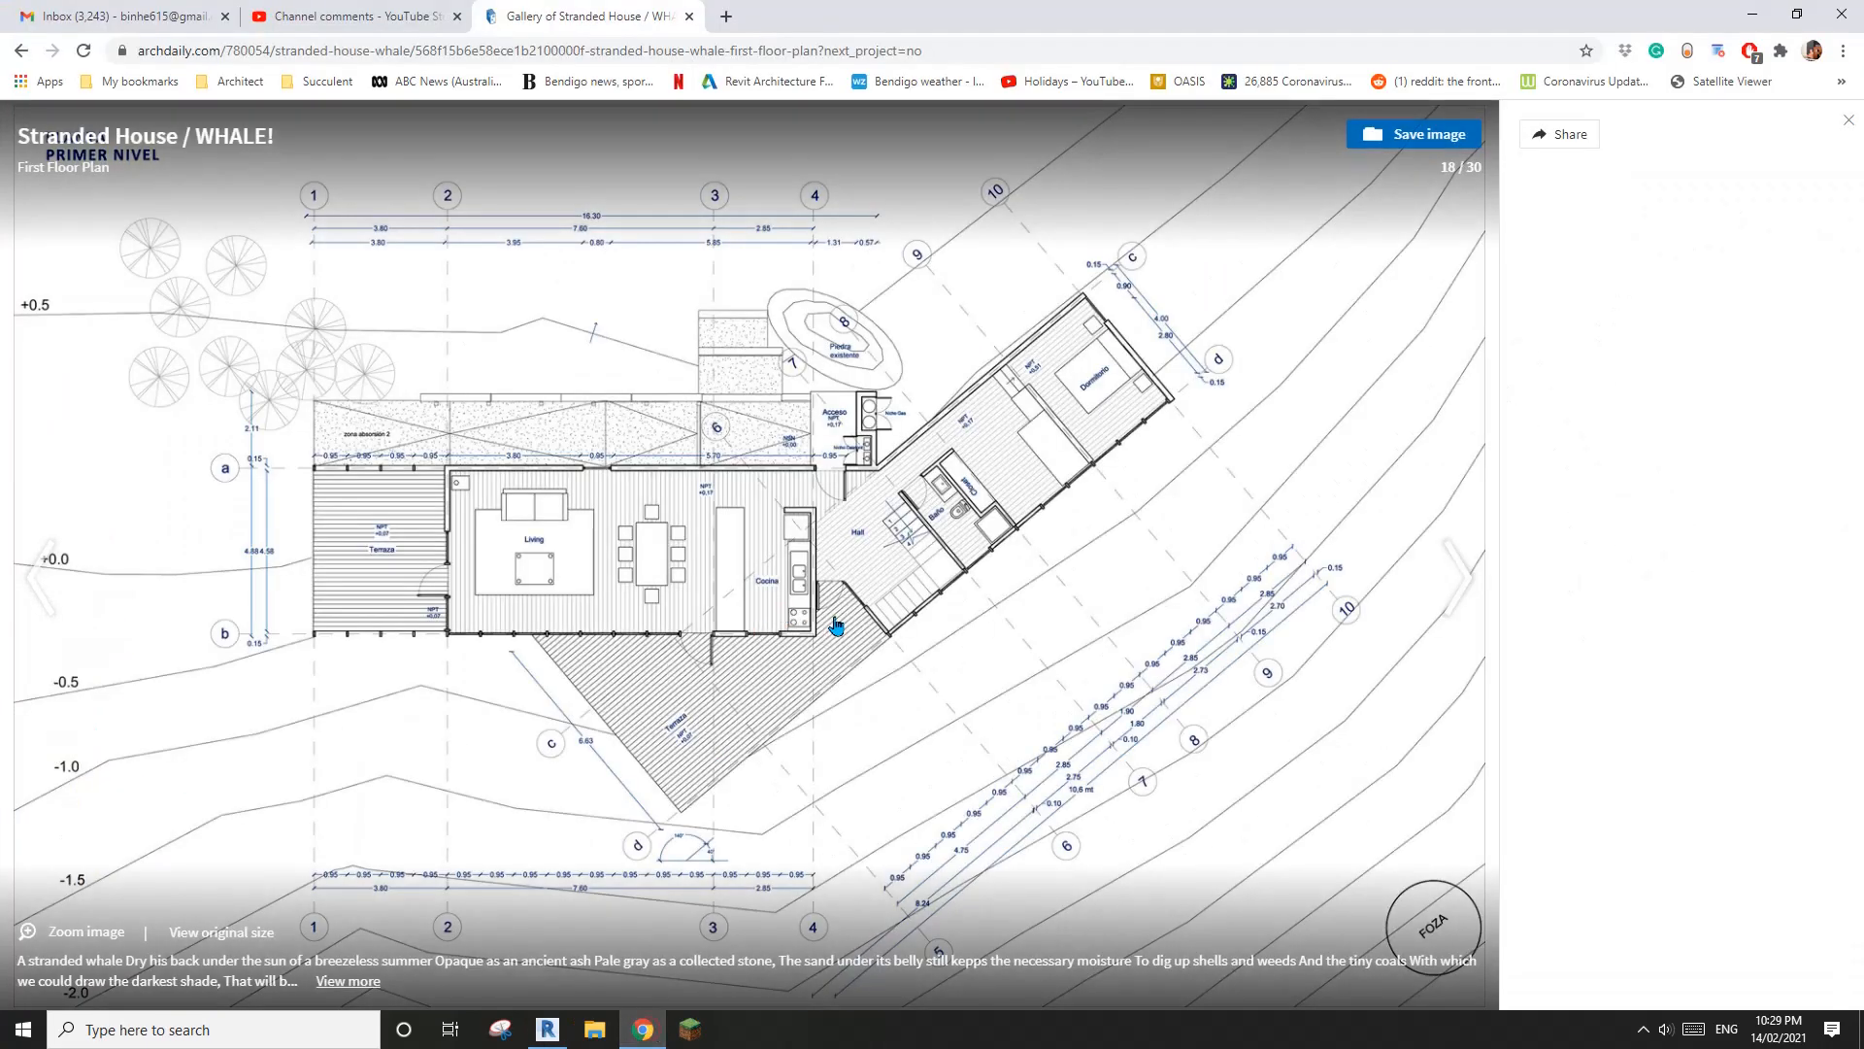
left_click(547, 1029)
scroll(961, 573, "up", 2)
left_click(956, 587)
scroll(1226, 490, "down", 2)
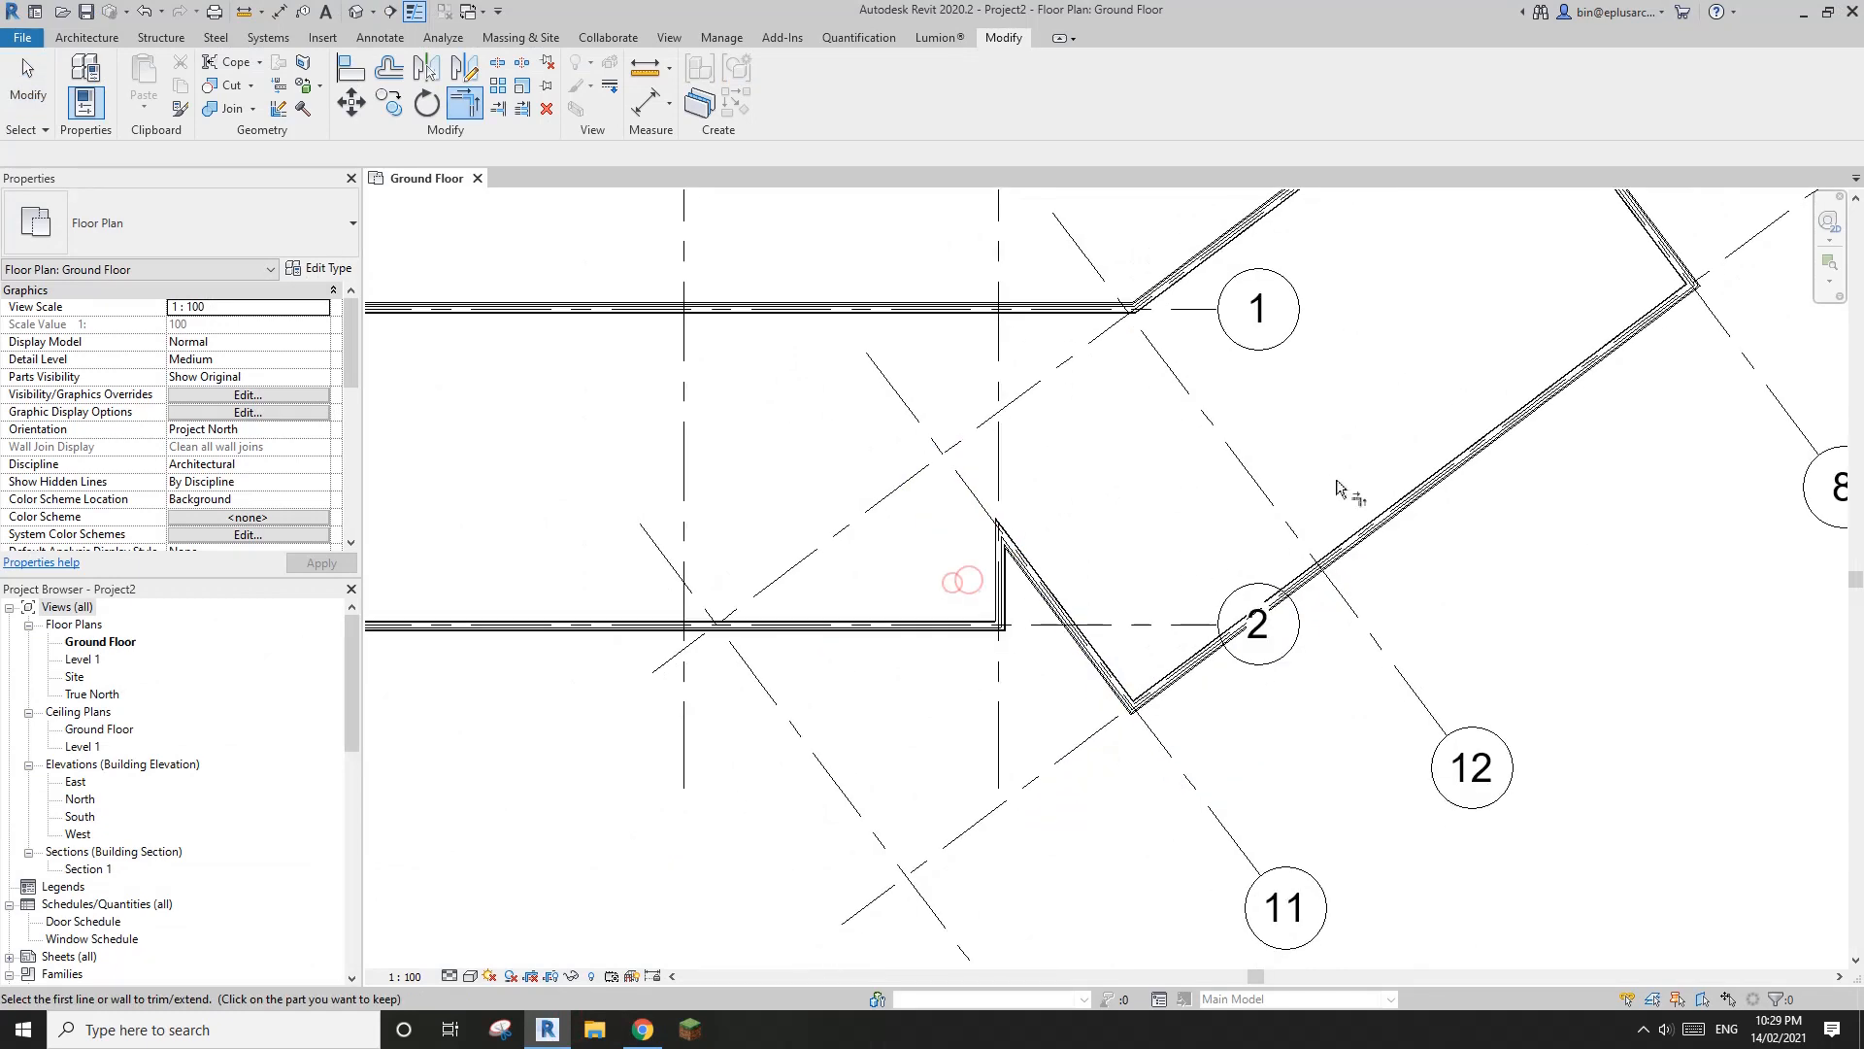
Extend the upper end of the grid 4 wall past the grid 11 wall up to grid 5
scroll(1462, 476, "down", 1)
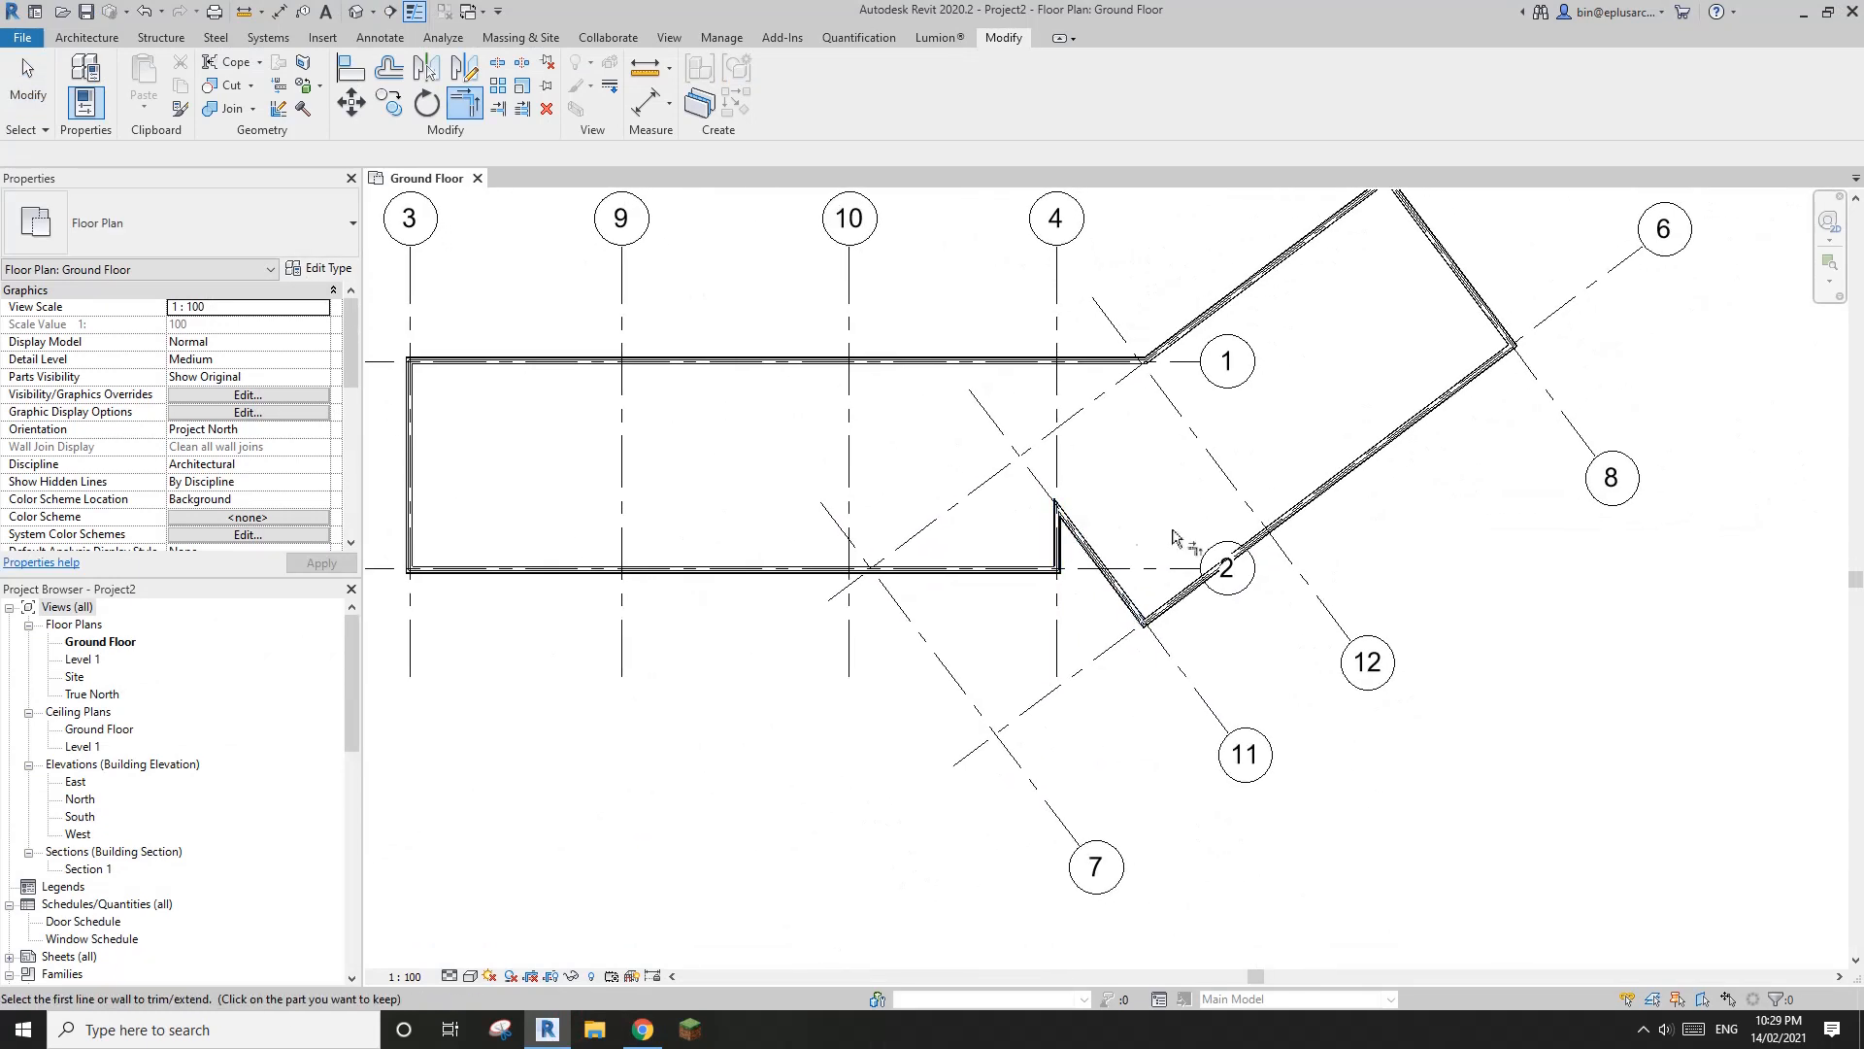
scroll(1180, 554, "down", 1)
scroll(989, 539, "up", 1)
scroll(988, 541, "up", 3)
key("Escape")
scroll(1054, 558, "up", 1)
left_click(1052, 578)
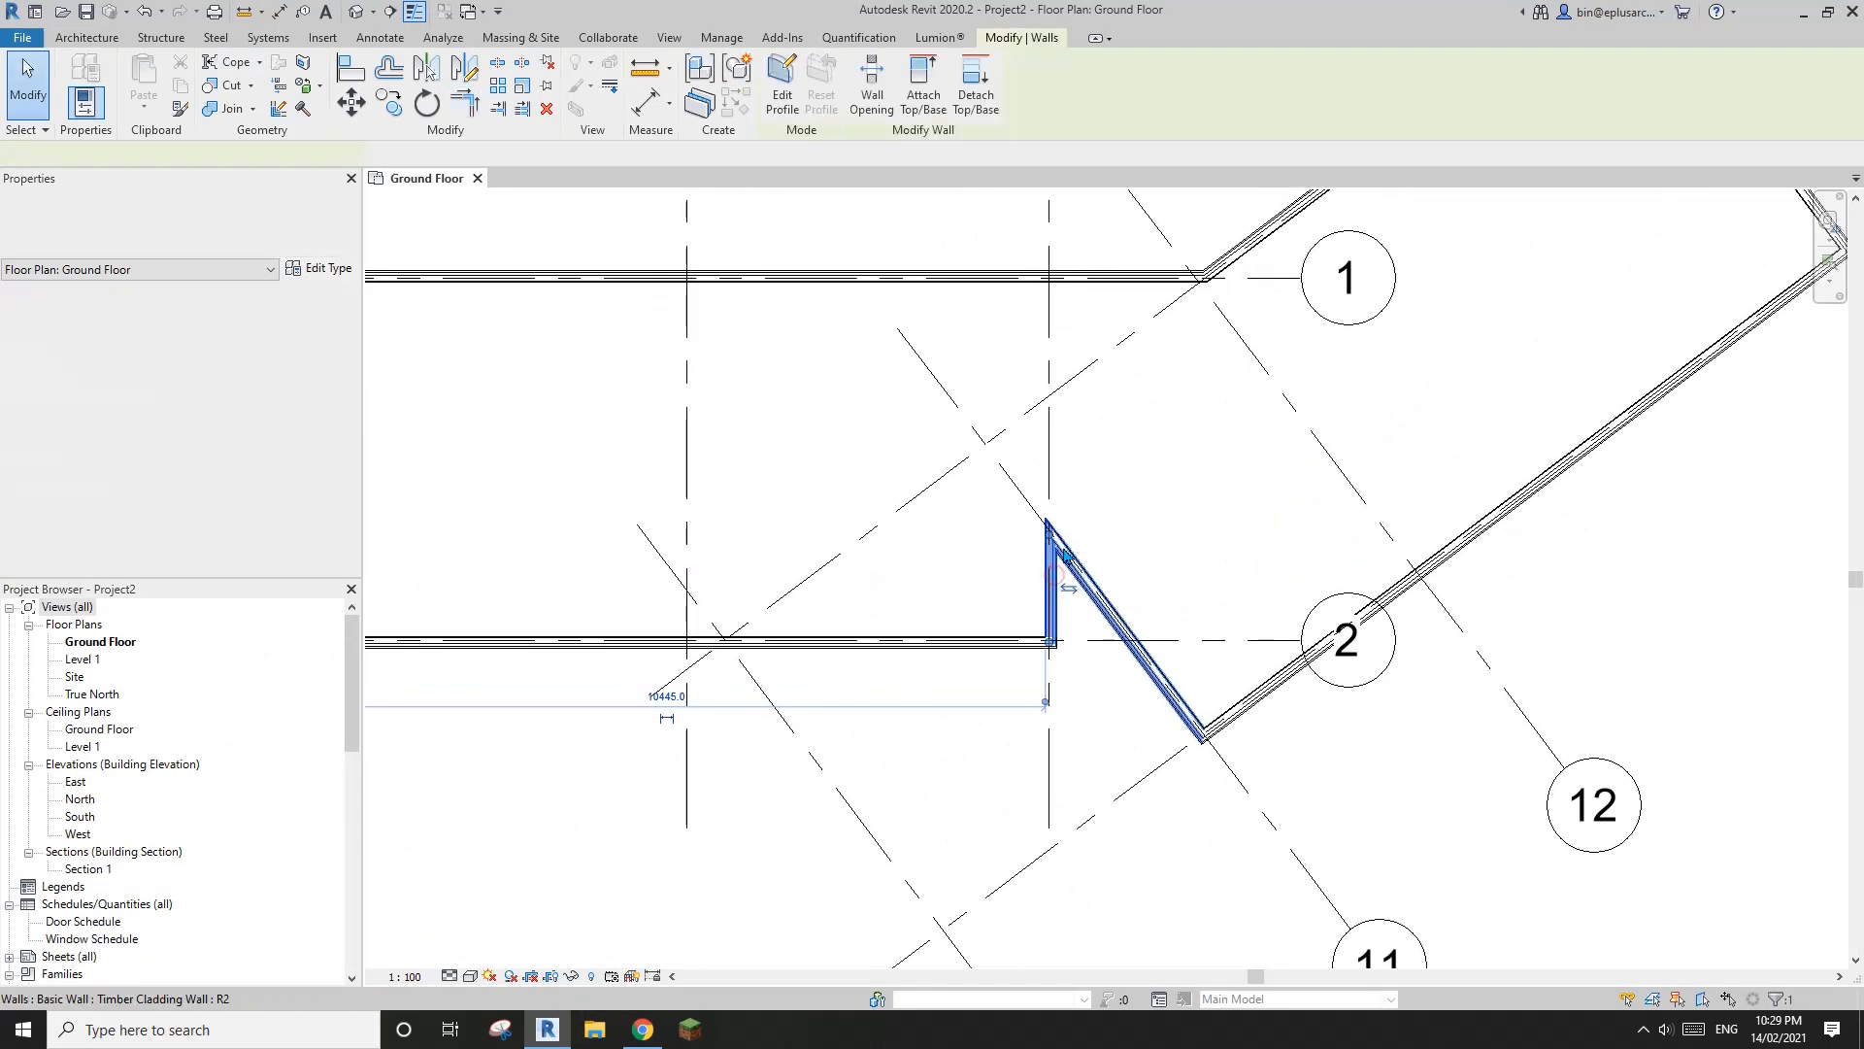
left_click_drag(1049, 527, 1049, 396)
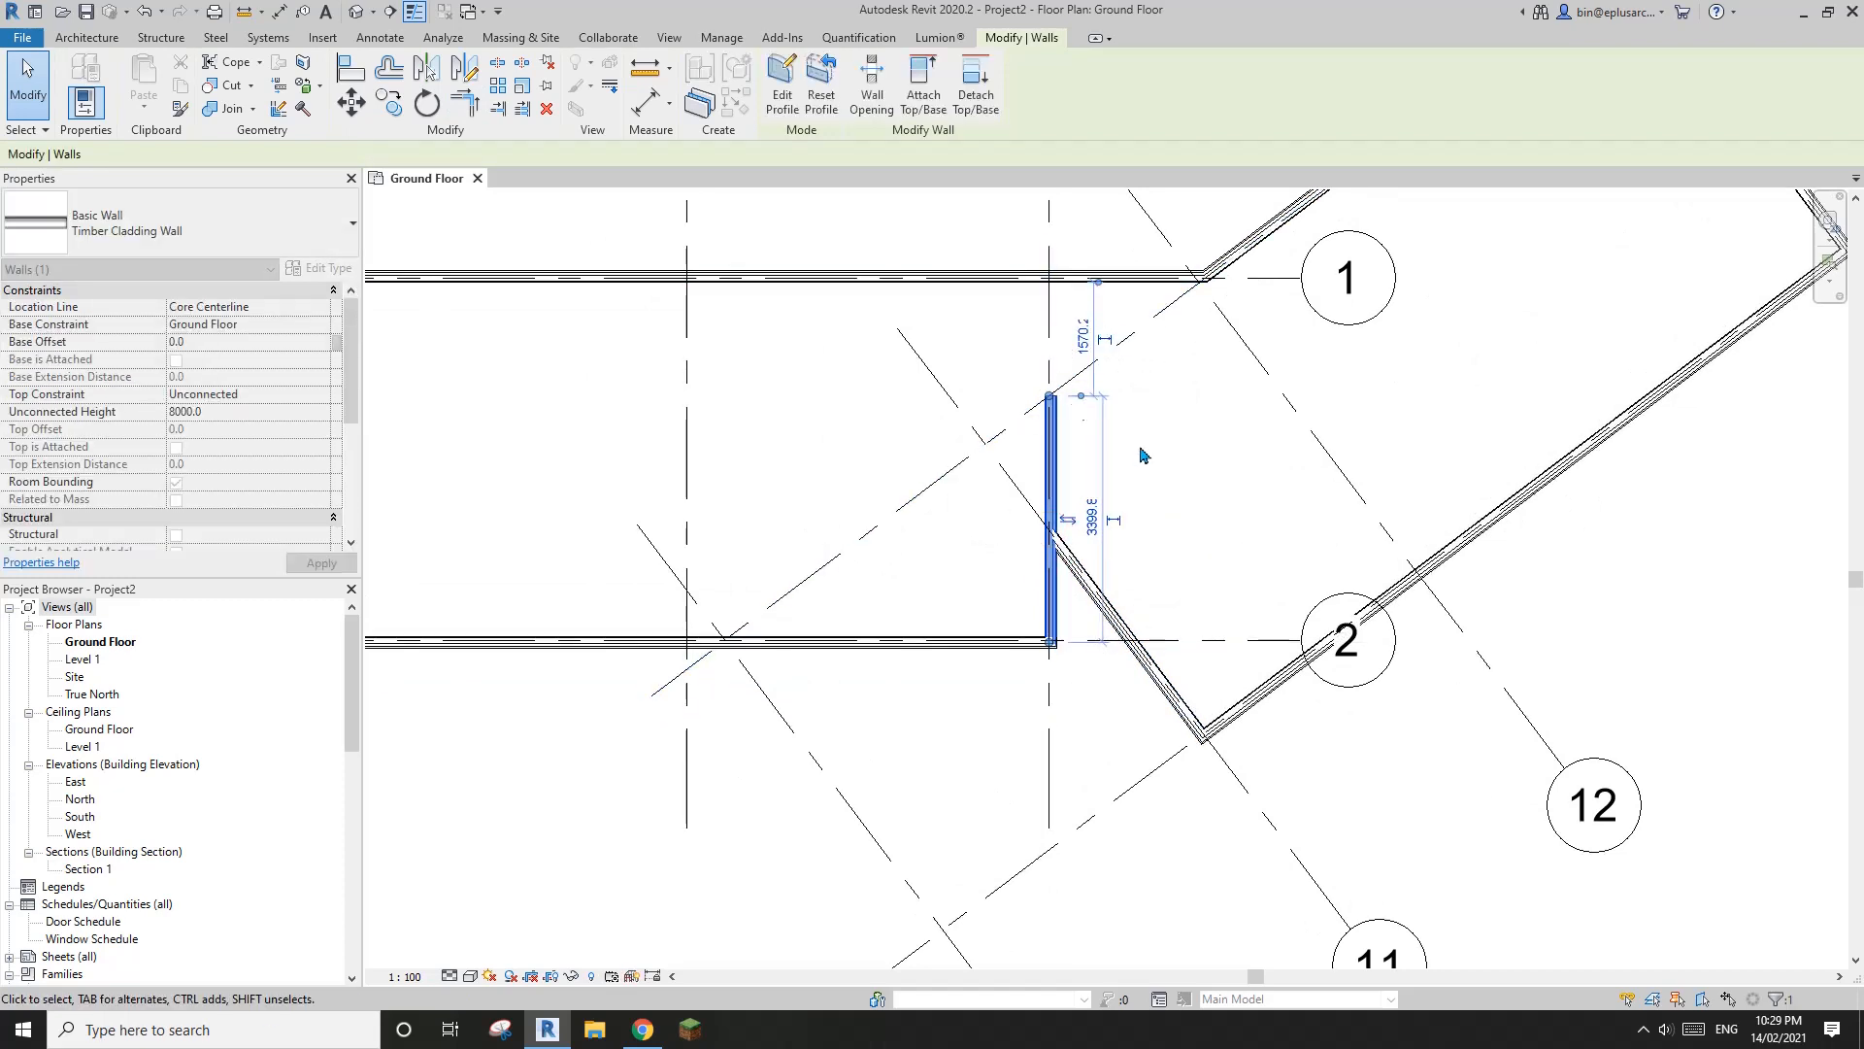
scroll(1155, 461, "down", 2)
middle_click_drag(1220, 480, 1007, 515)
key("Escape")
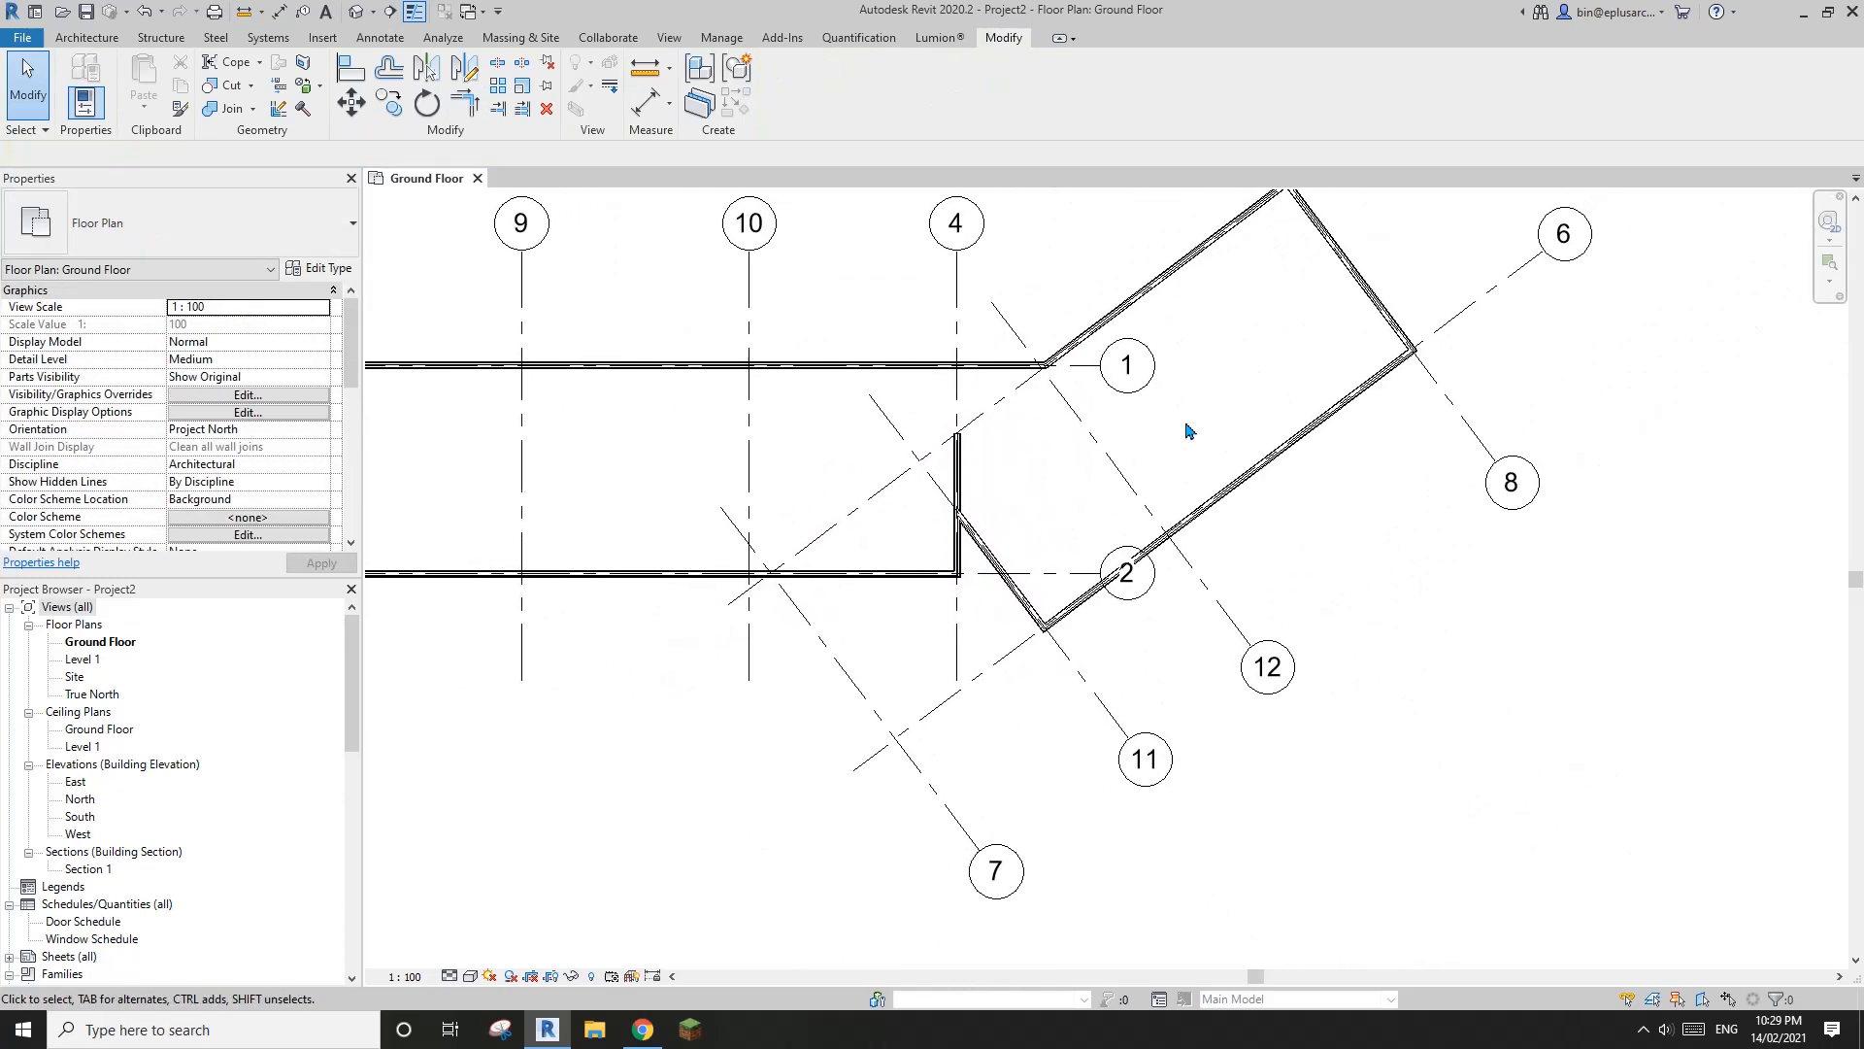
Open the default 3D view of the model
scroll(1188, 427, "down", 2)
middle_click_drag(1175, 461, 1225, 541)
scroll(1296, 499, "up", 2)
scroll(1268, 545, "down", 1)
middle_click_drag(1410, 569, 1333, 577)
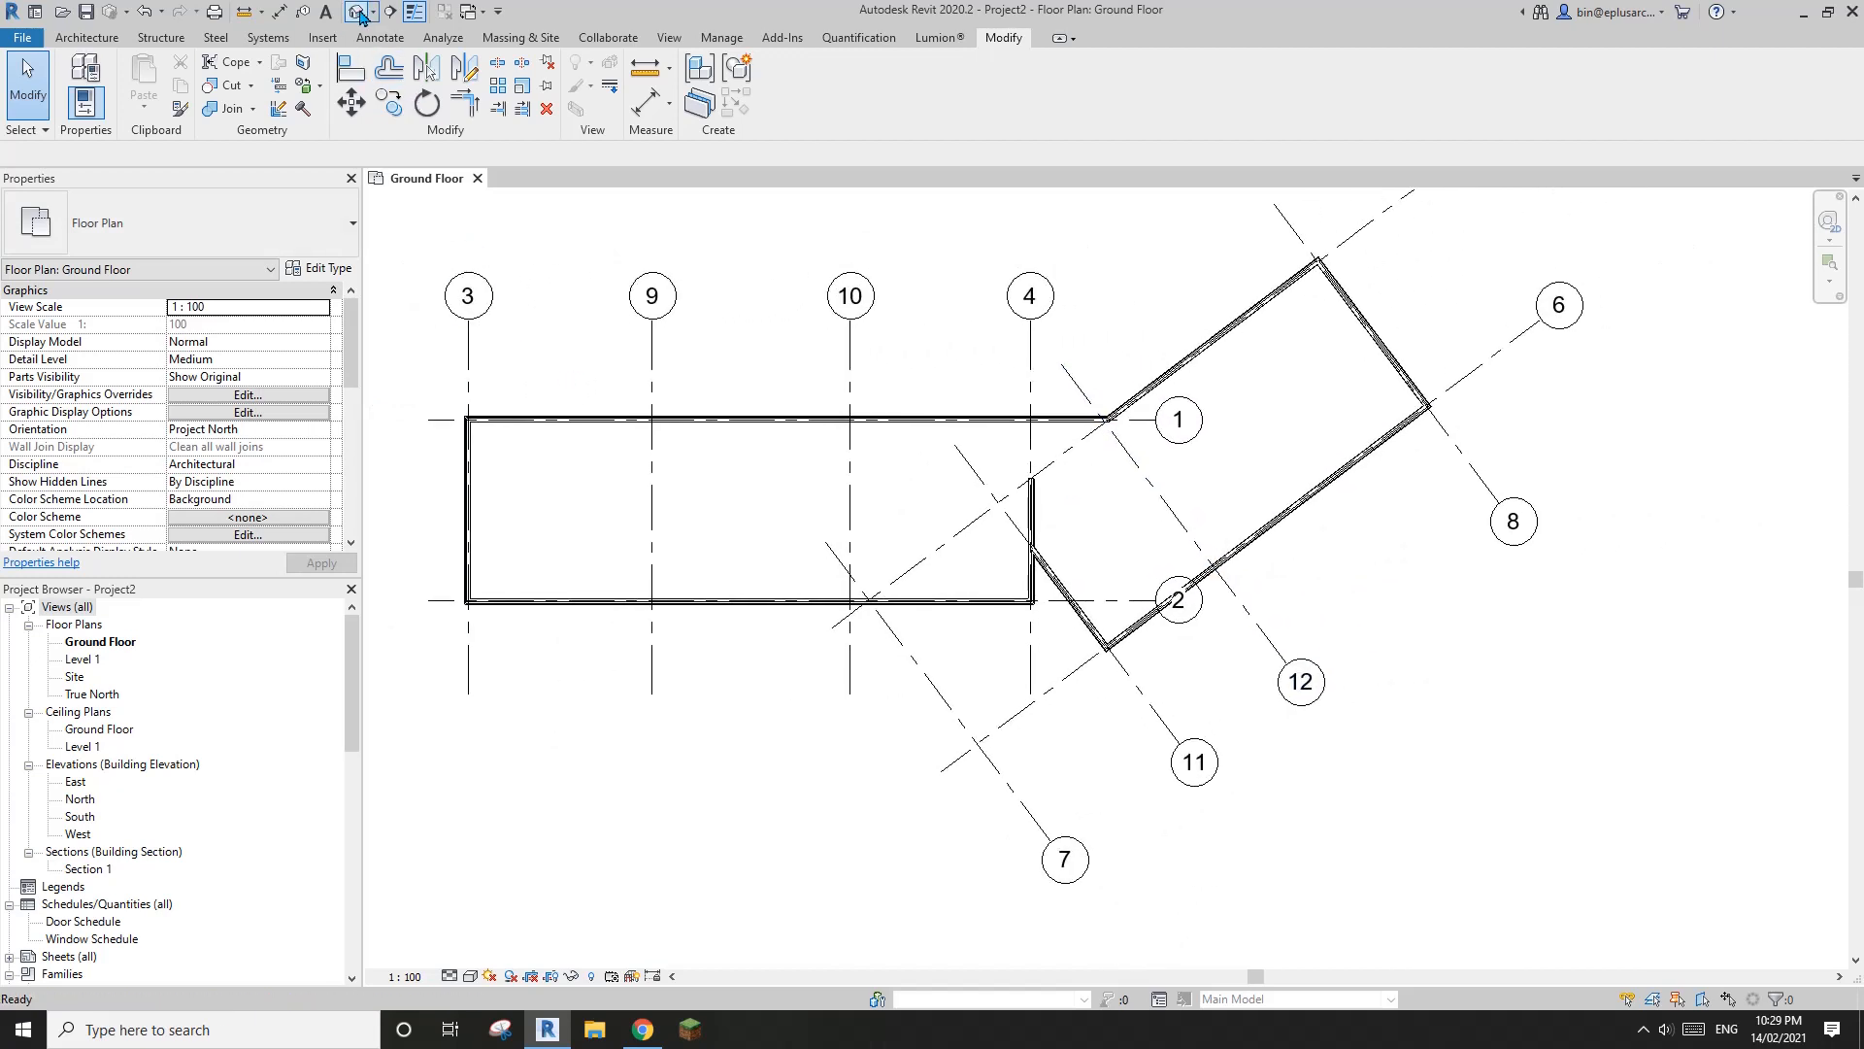
left_click(361, 14)
mouse_move(1232, 540)
middle_mouse_down("shift")
mouse_move(1068, 544)
mouse_move(948, 654)
mouse_move(1148, 689)
mouse_move(1203, 417)
mouse_move(910, 476)
mouse_move(949, 516)
mouse_move(1227, 541)
middle_mouse_up("shift")
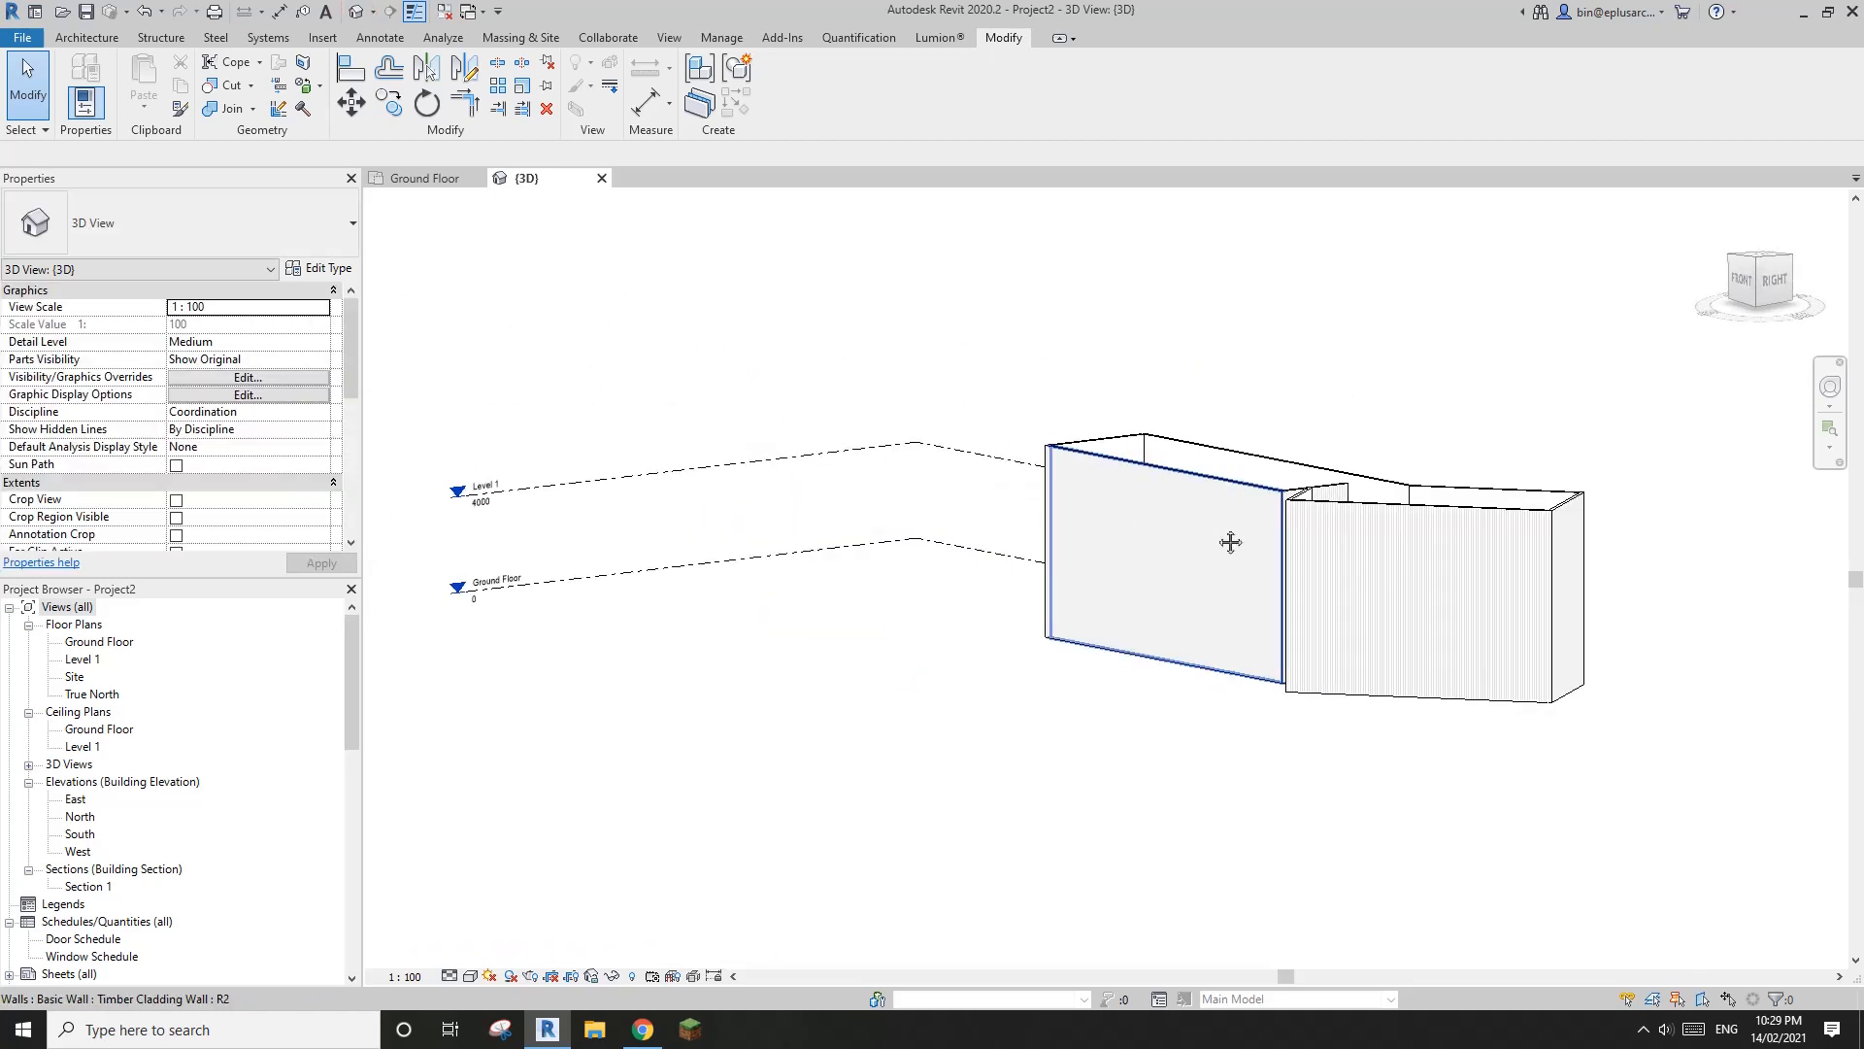
Set the elevation of Level 1 to 3300 in the 3D view
left_click(685, 471)
middle_click_drag(728, 544, 876, 634, "shift")
key("Escape")
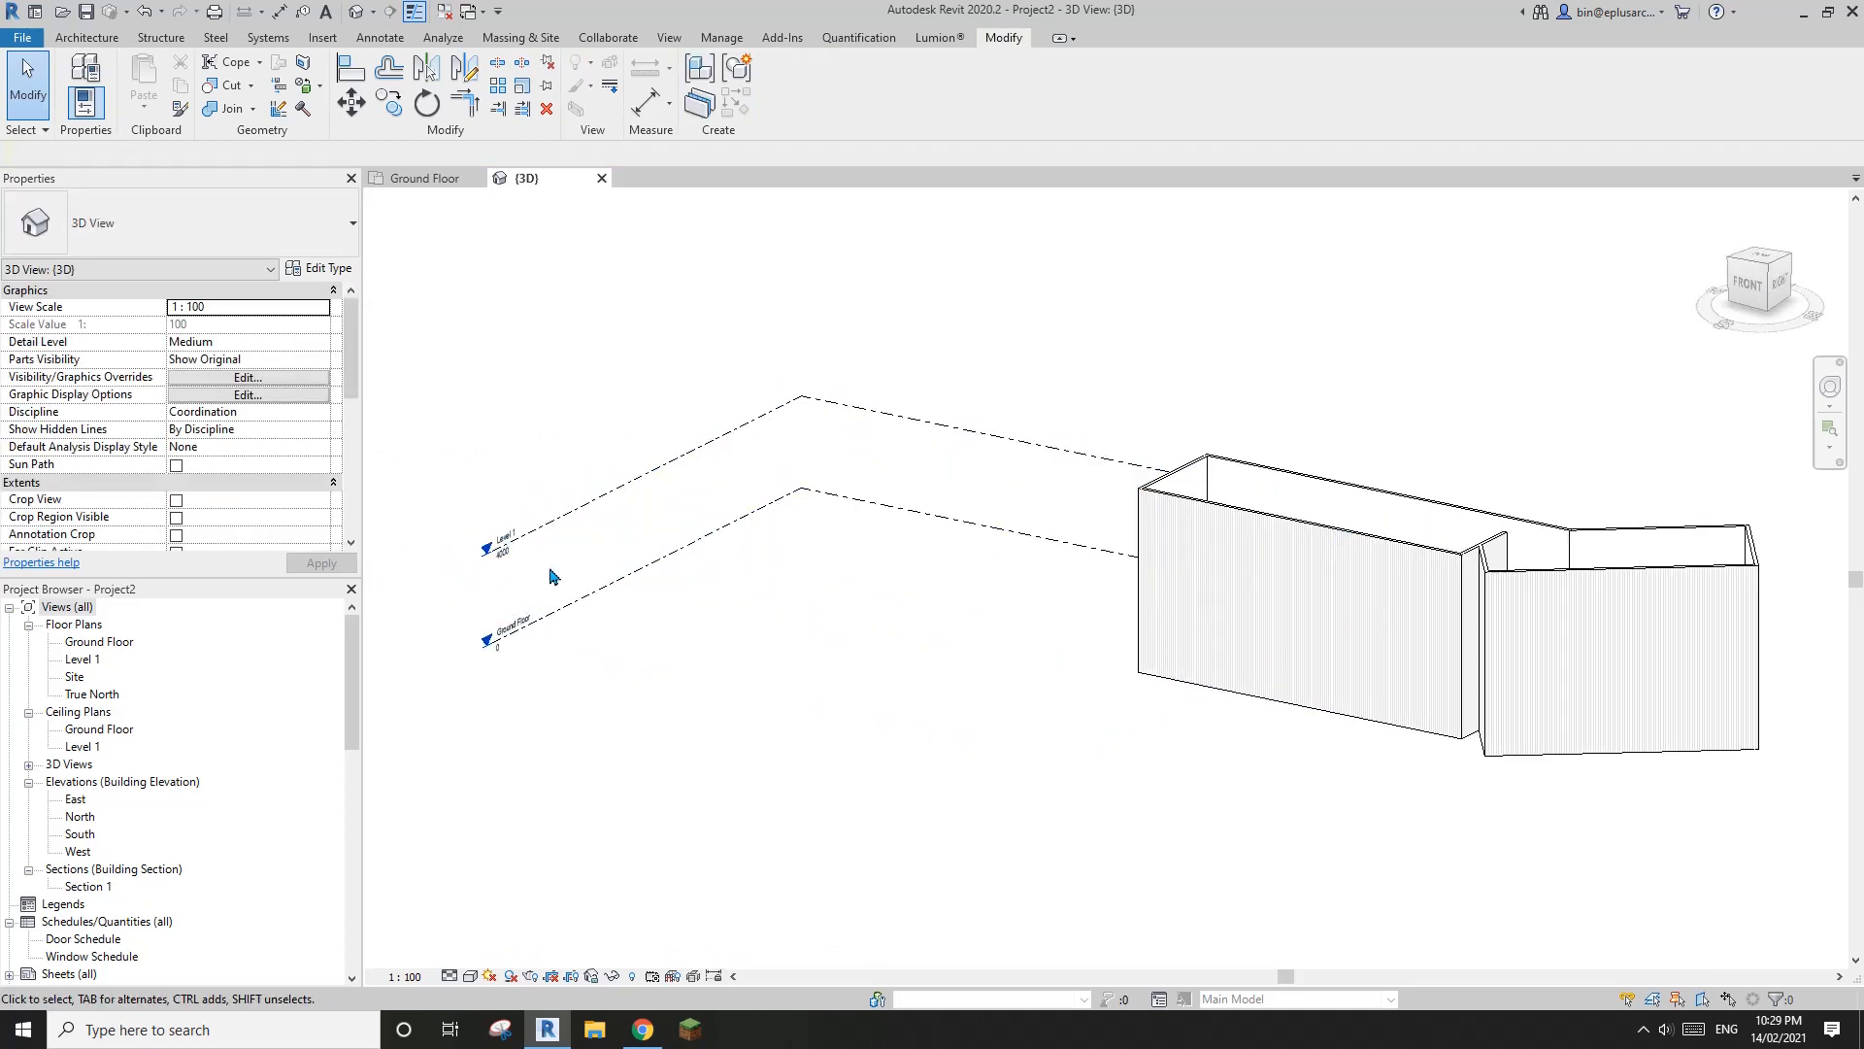
middle_click_drag(520, 561, 603, 550)
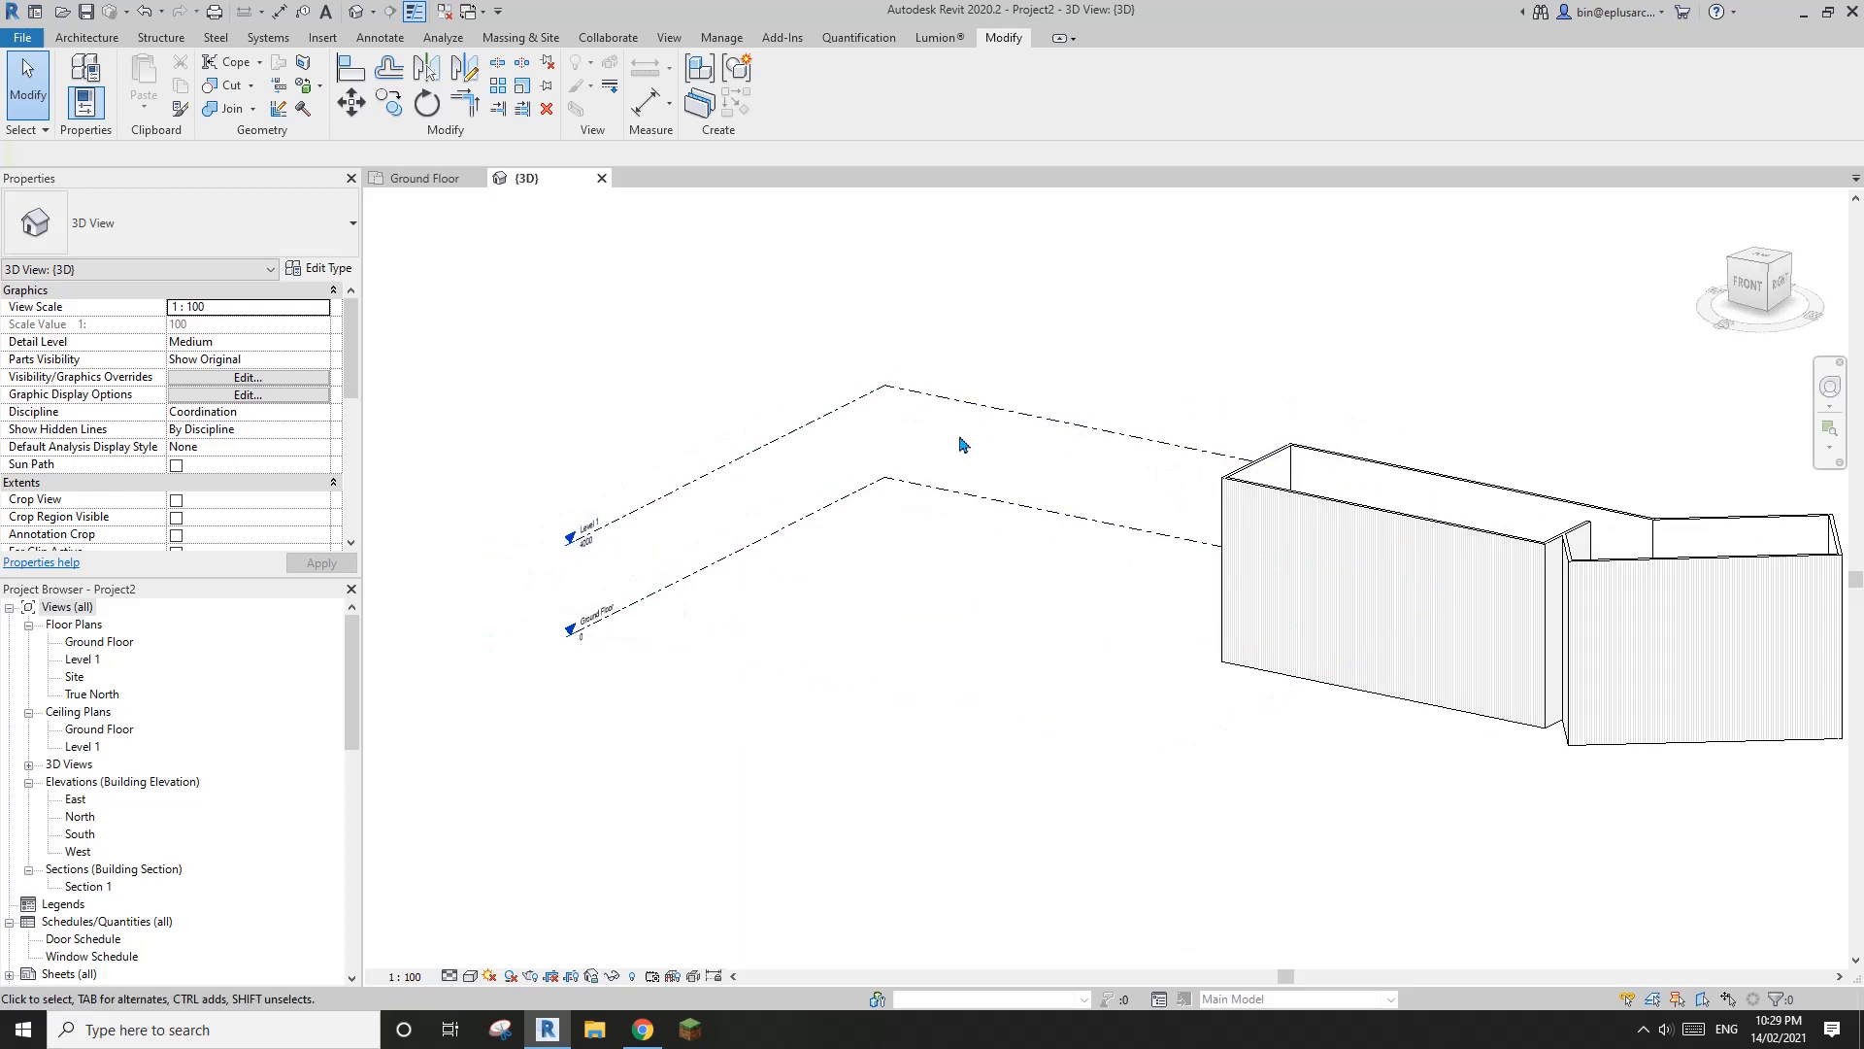
left_click(568, 535)
scroll(563, 534, "up", 3)
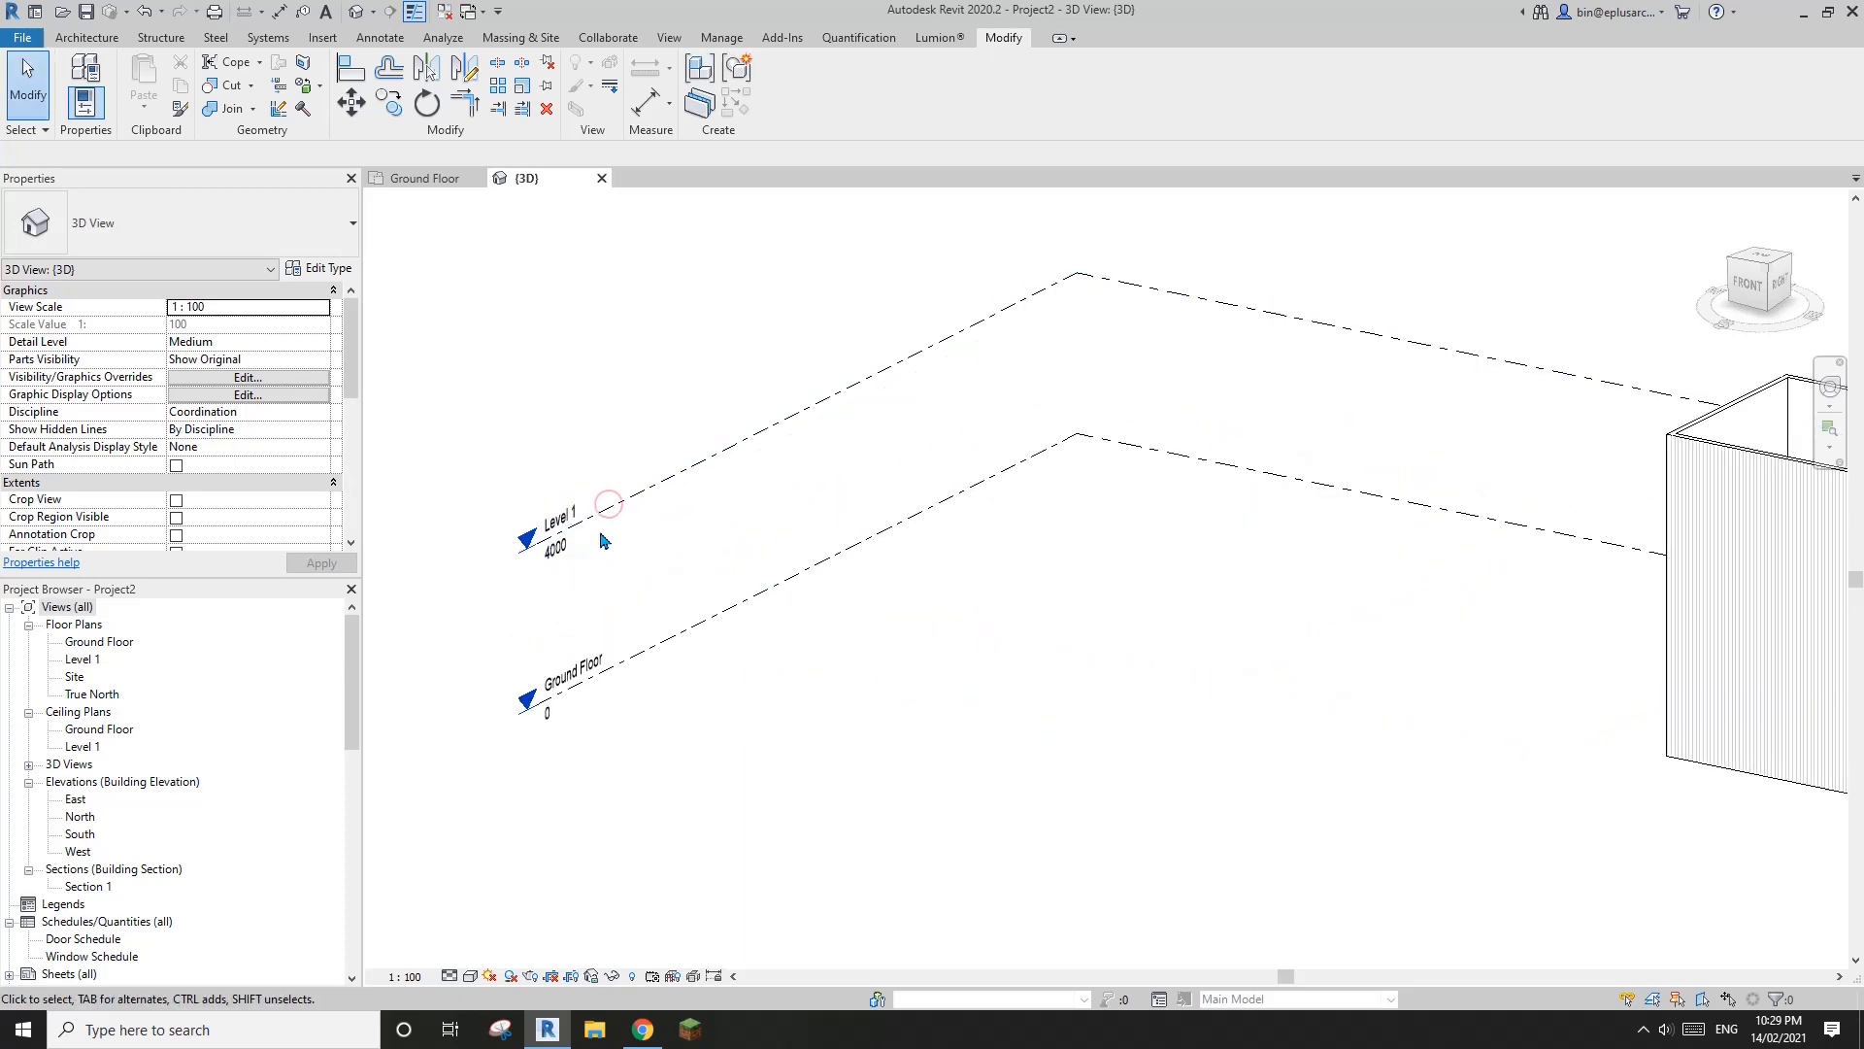
scroll(599, 571, "up", 2)
middle_click_drag(696, 601, 685, 616)
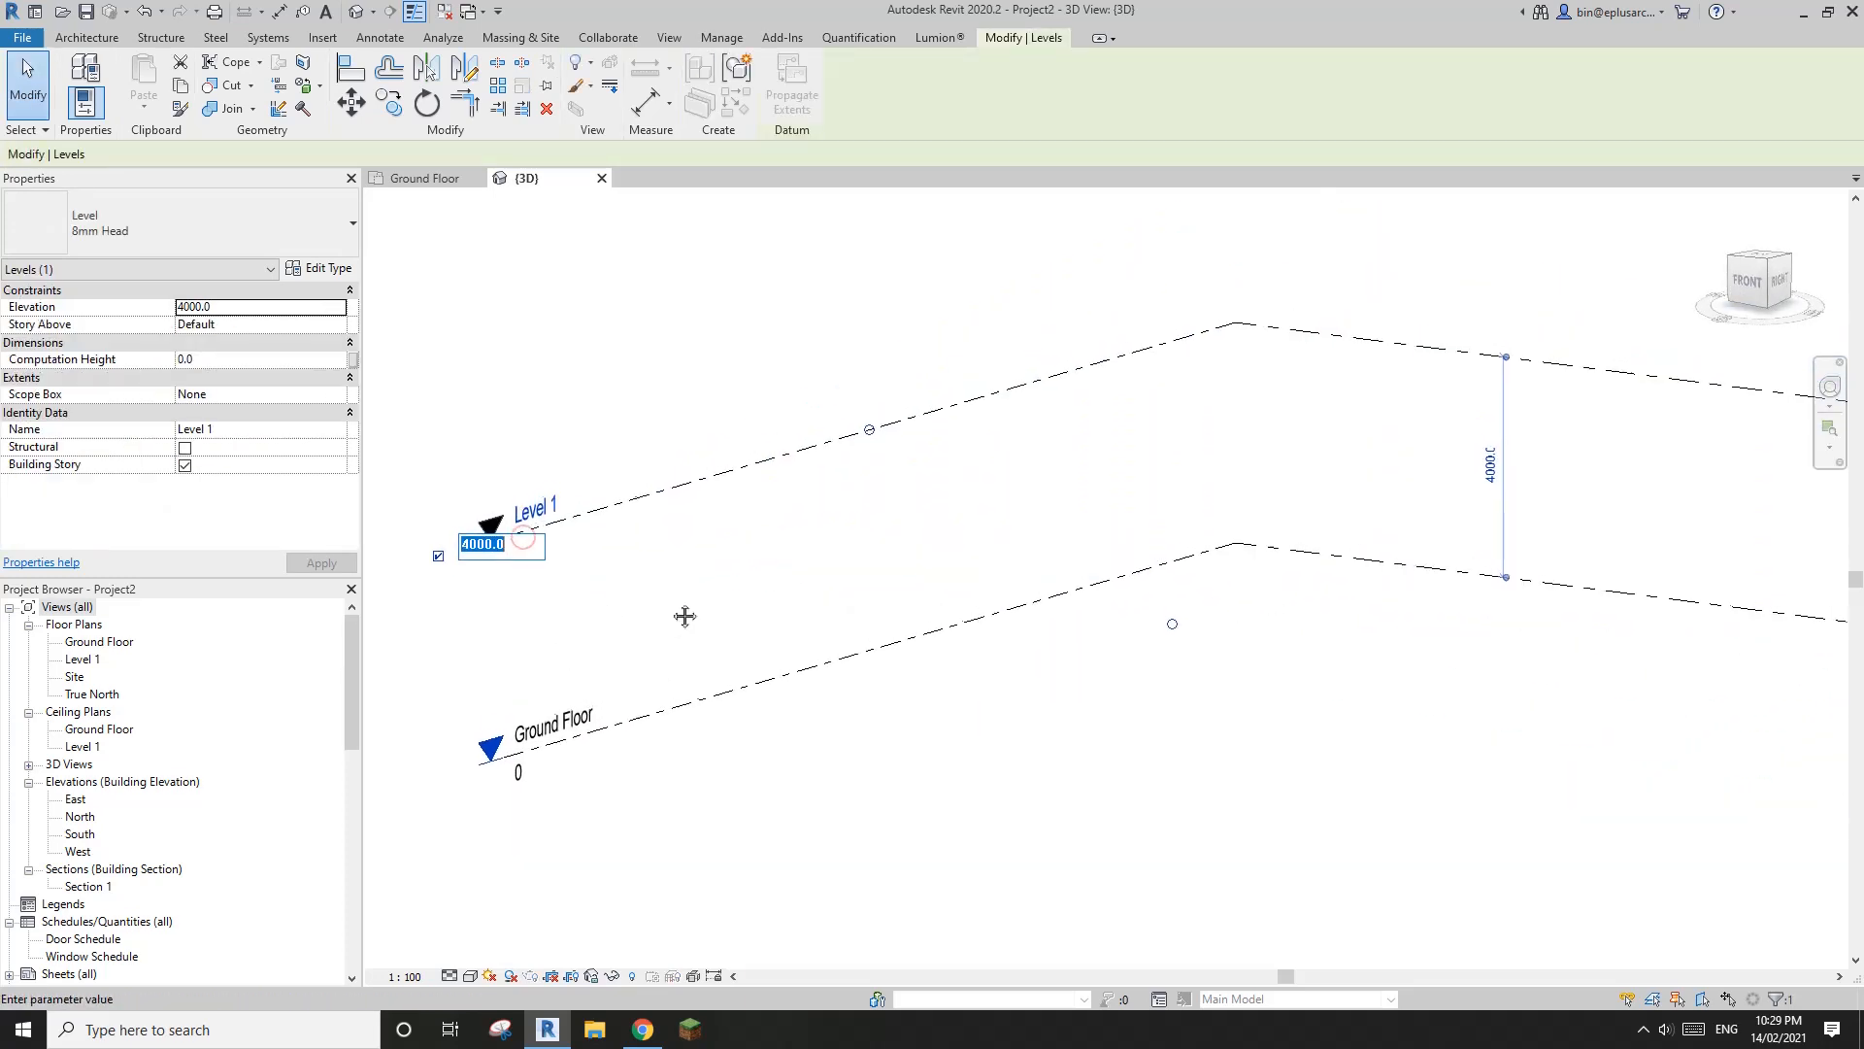
scroll(767, 597, "down", 4)
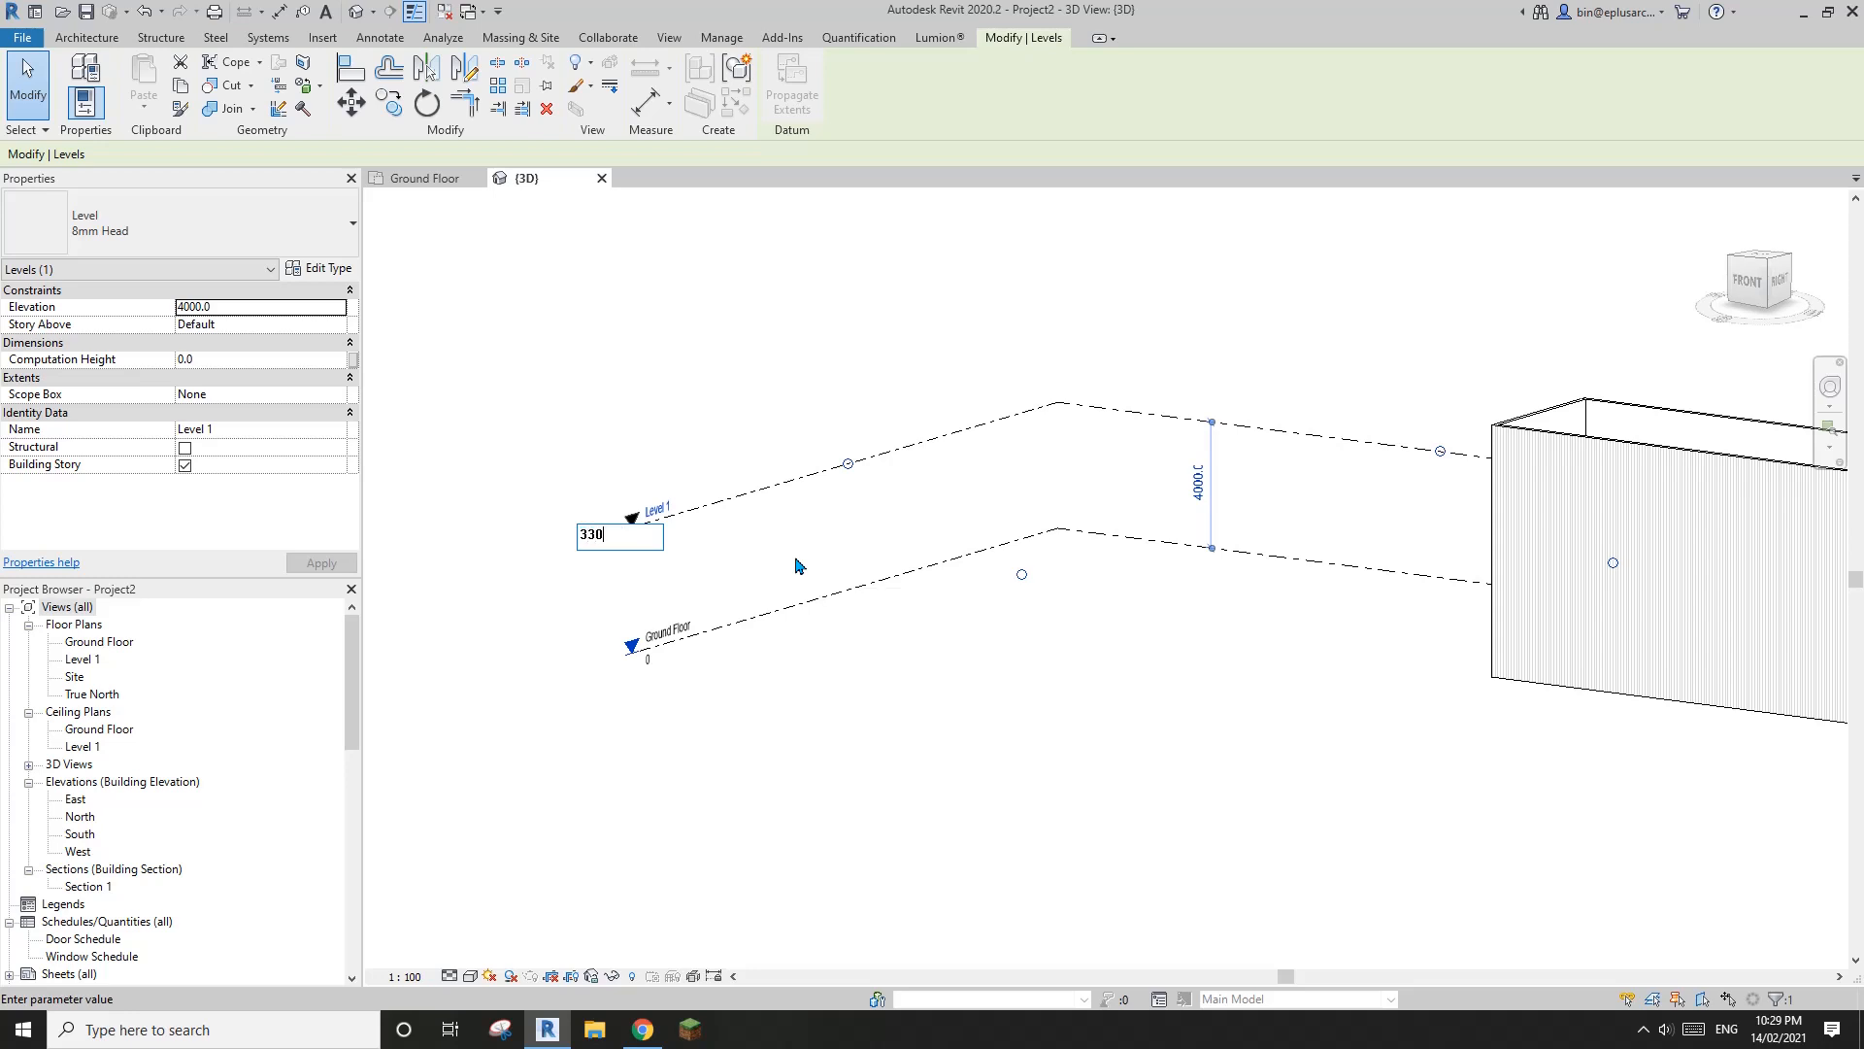
type("3300")
left_click(842, 653)
scroll(842, 652, "down", 2)
left_click(945, 586)
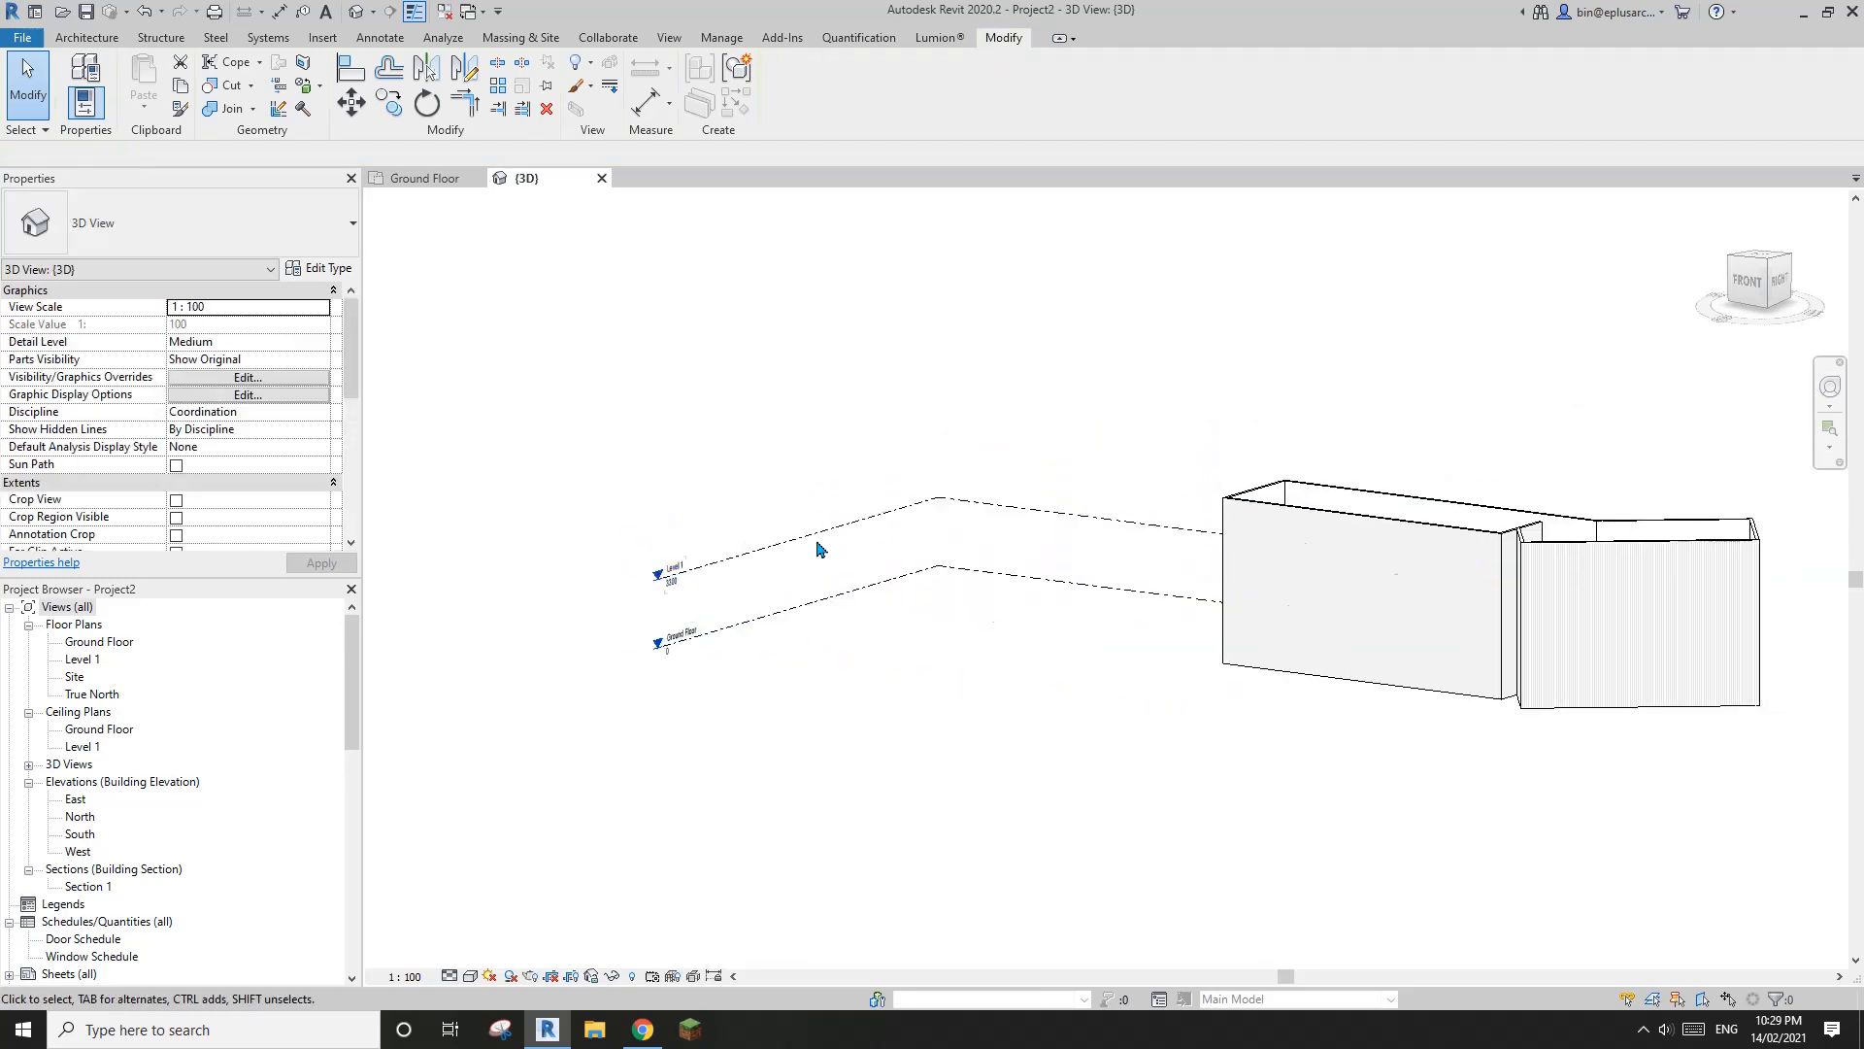
Copy Level 1 upward by the distance between Ground Floor and Level 1 to add another level at 6600
left_click(812, 534)
left_click(1749, 282)
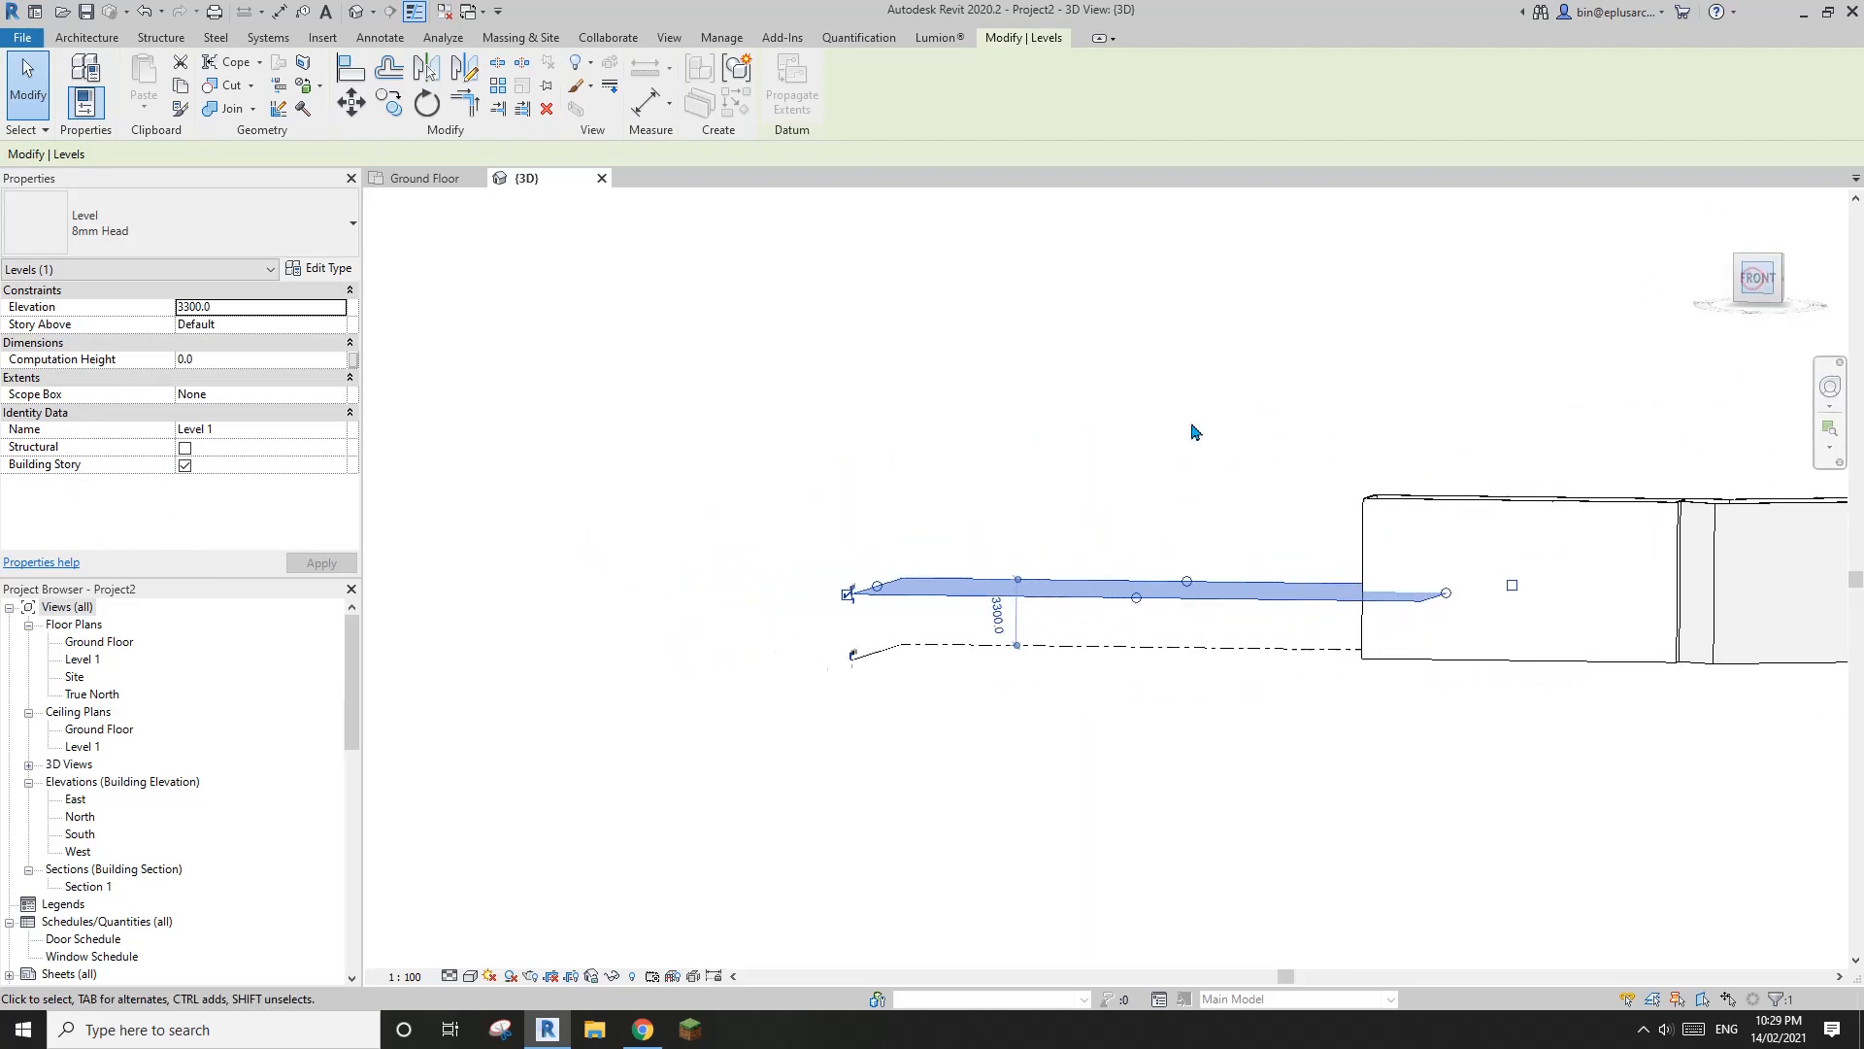
left_click(1026, 644)
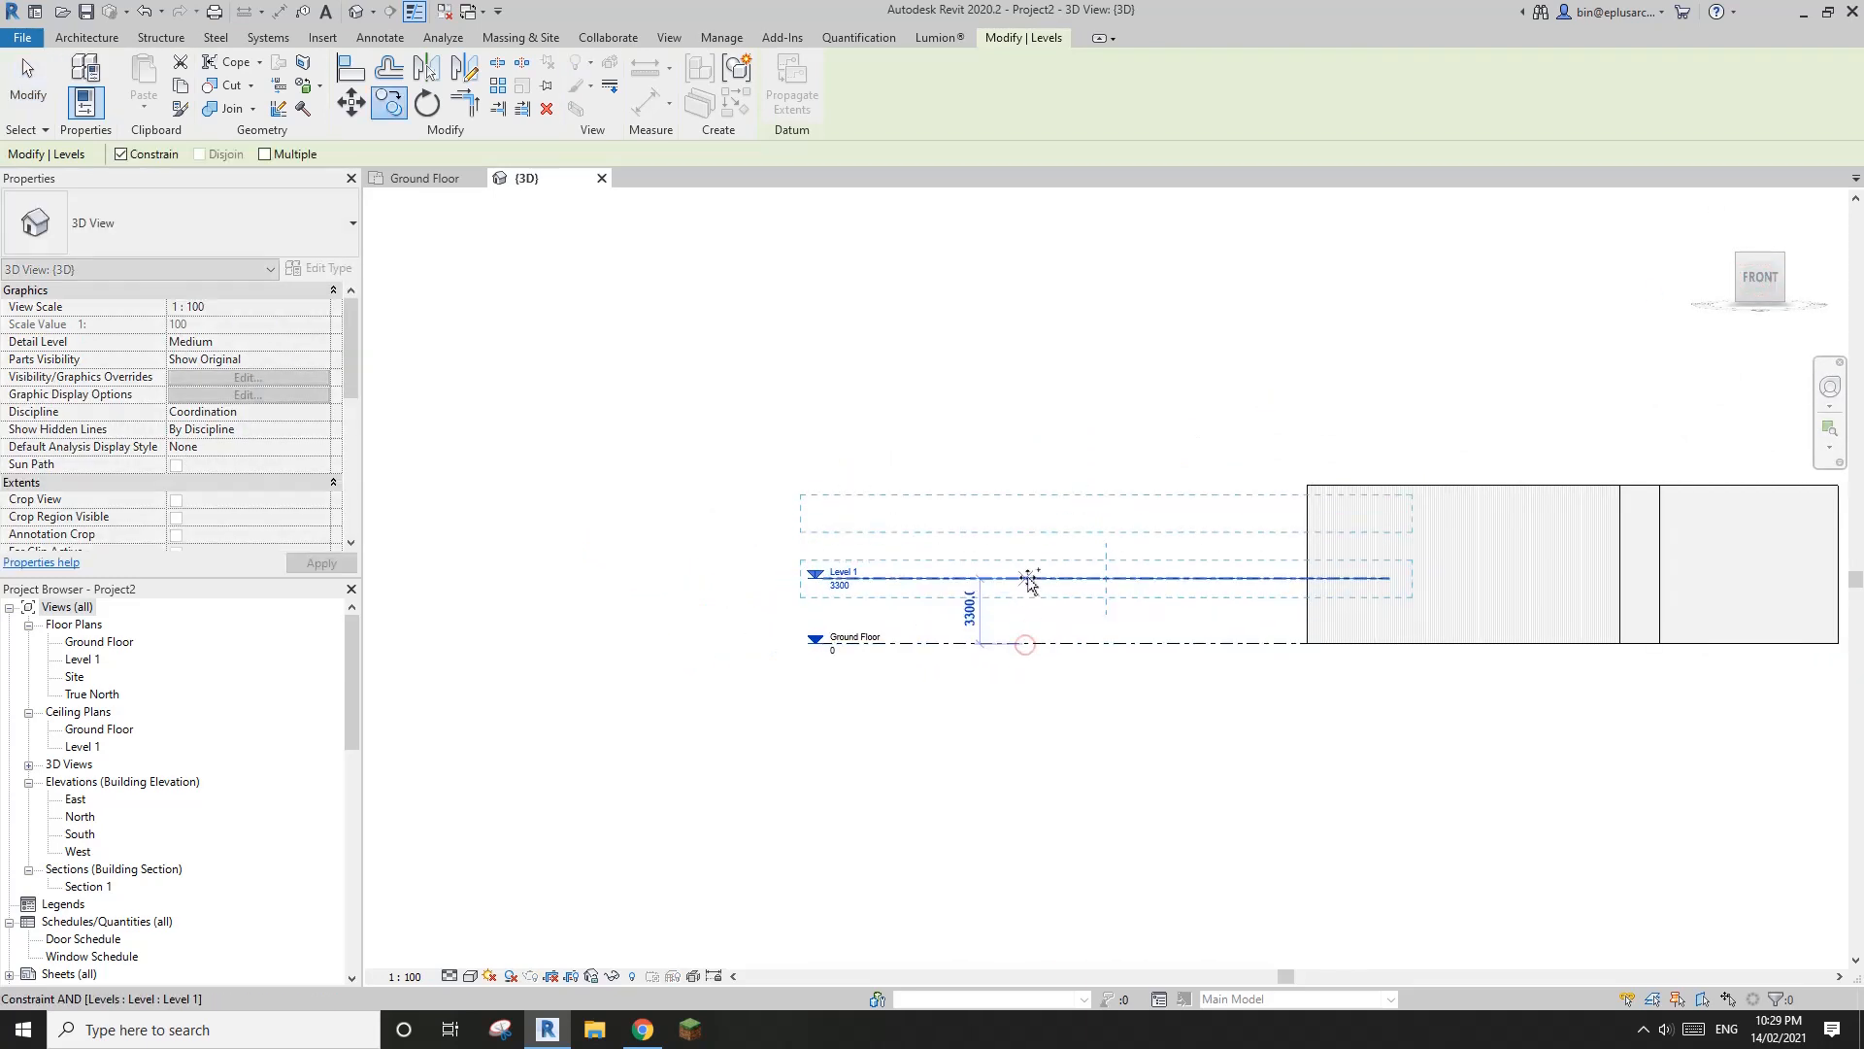
left_click(1027, 579)
left_click(874, 540)
middle_click_drag(924, 626, 855, 583, "shift")
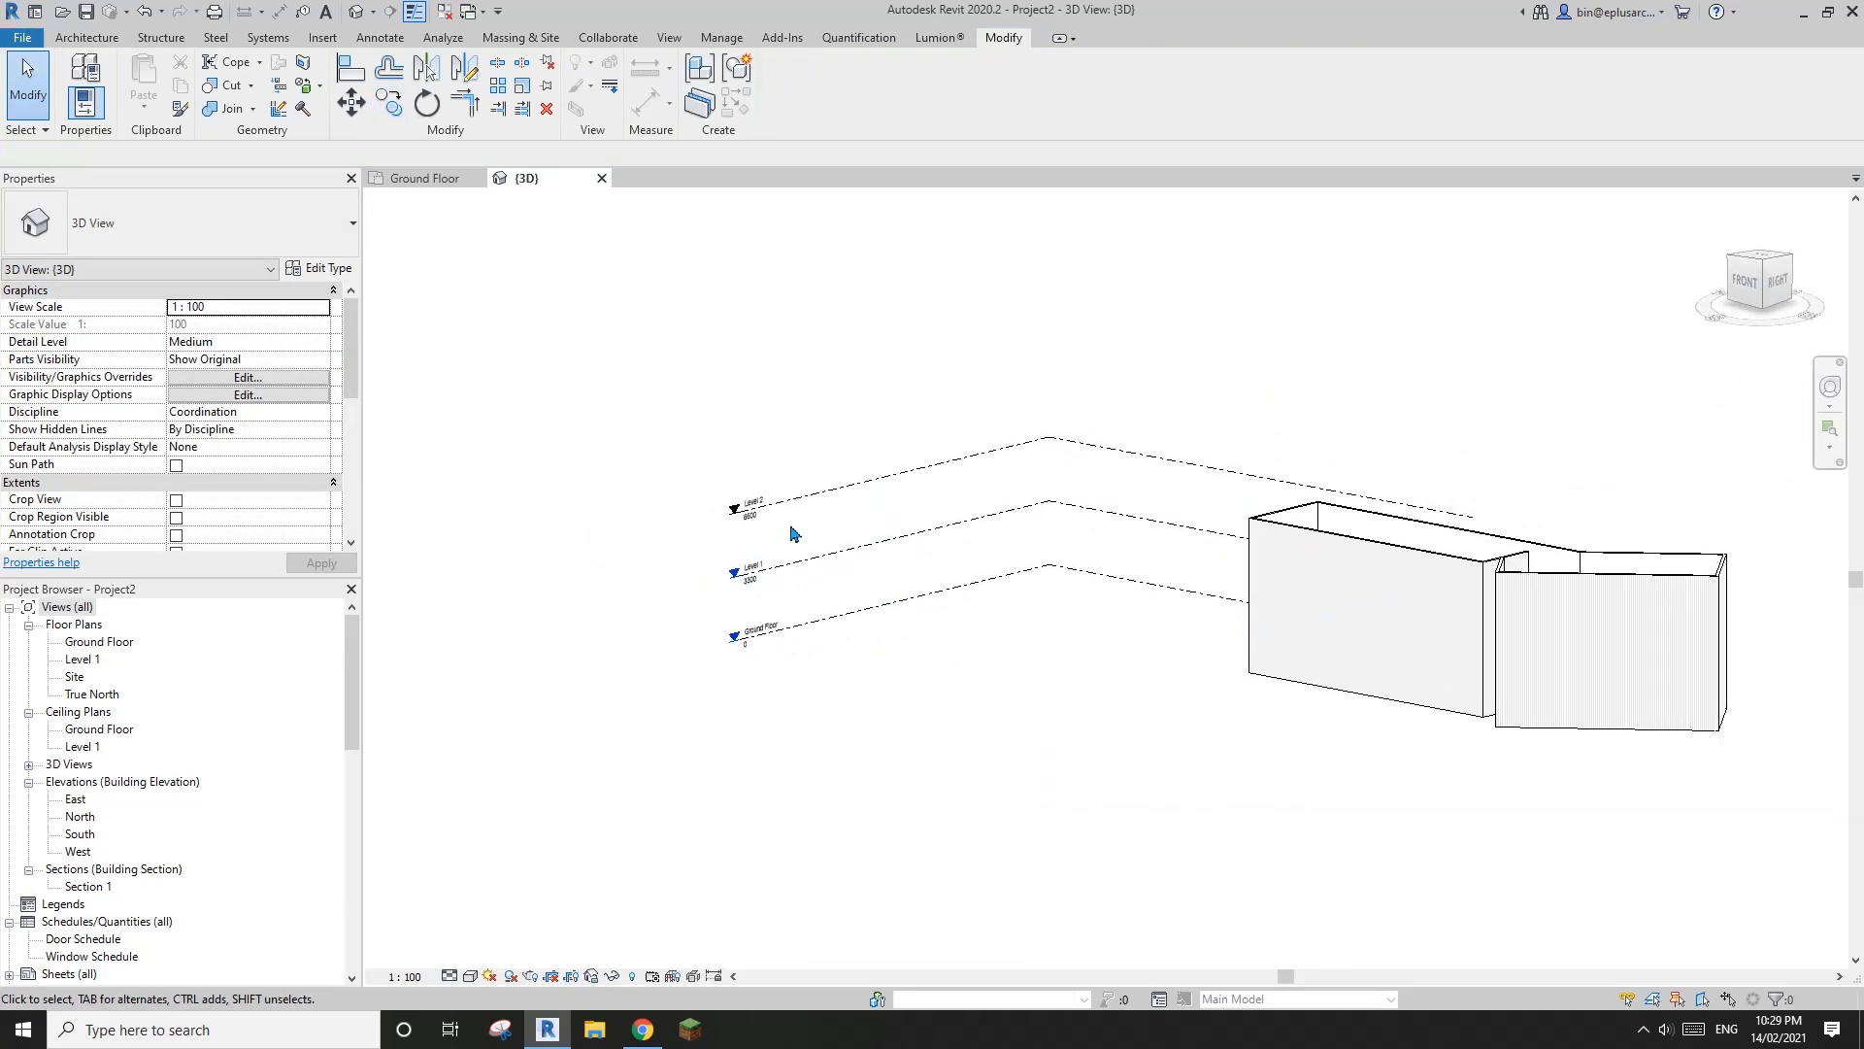
Select all three levels and maximize their 3D extents so they span the whole building
left_click(785, 503)
scroll(789, 540, "down", 2)
middle_click_drag(1275, 618, 1111, 636)
left_click(973, 633)
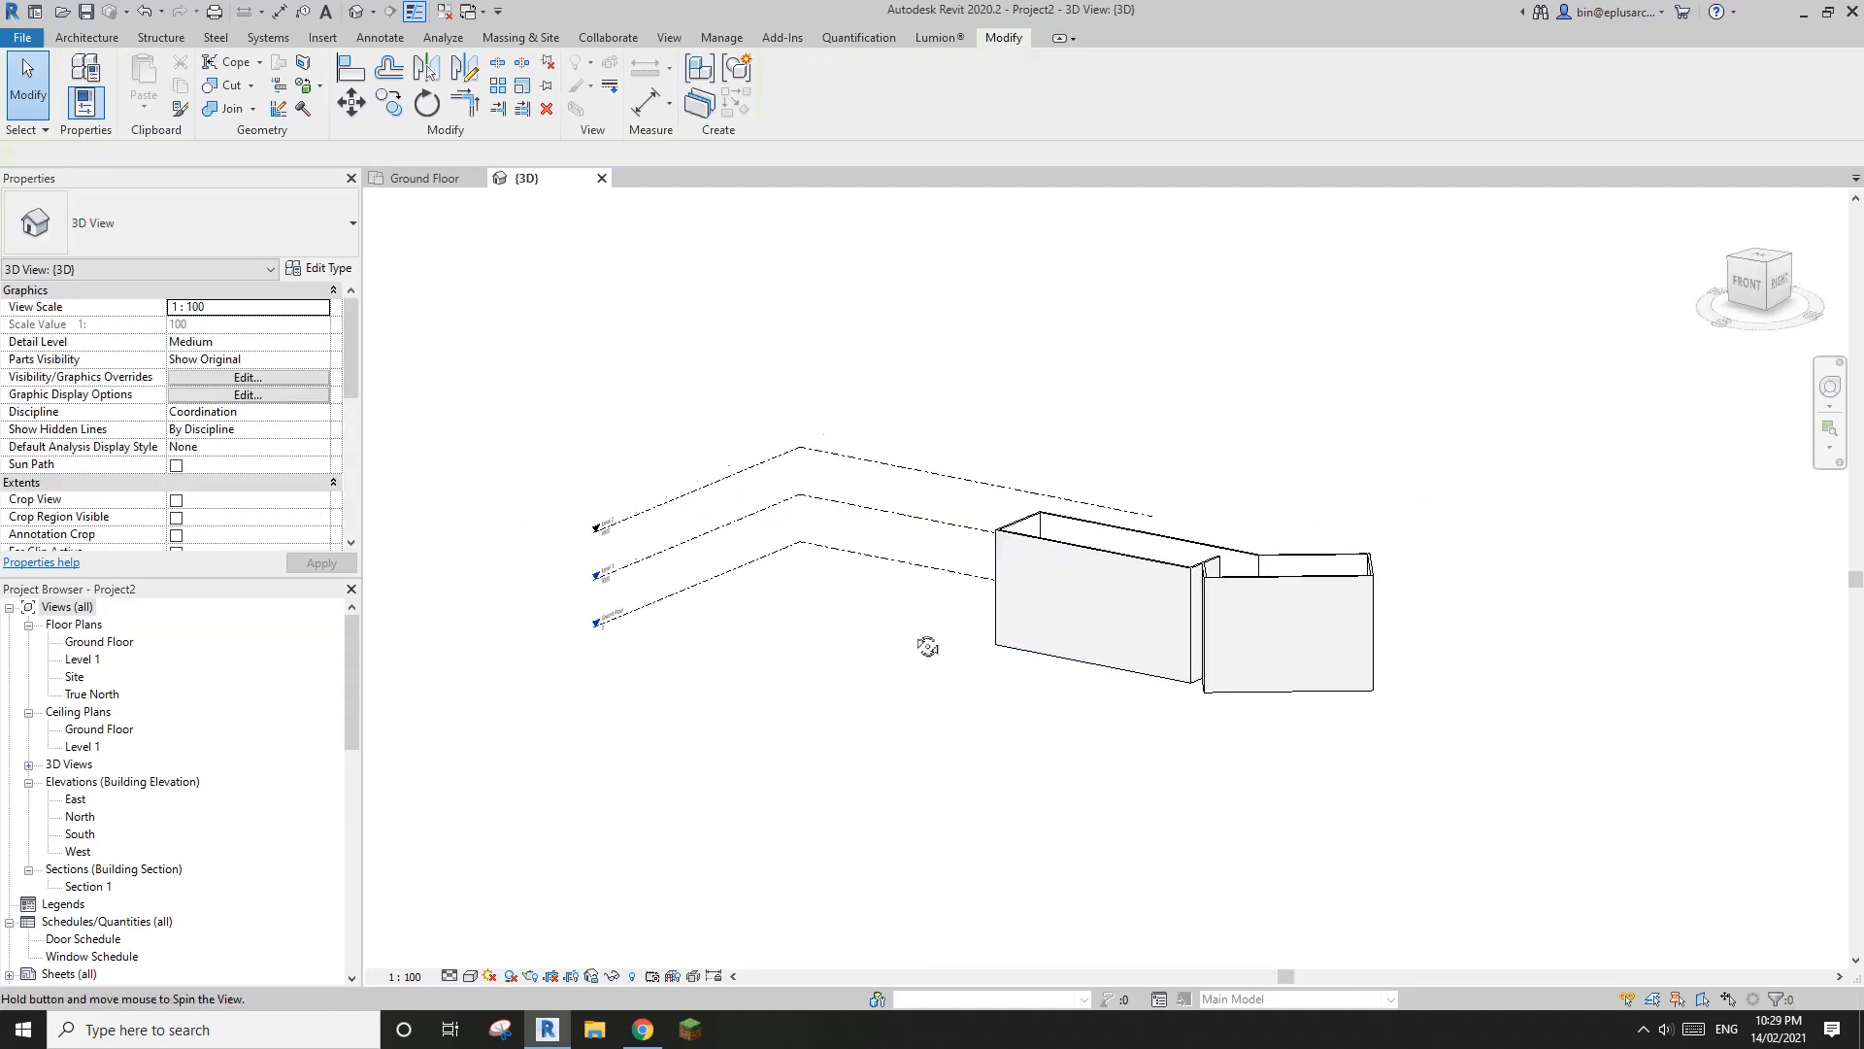
middle_click_drag(936, 644, 1417, 500, "shift")
middle_click_drag(1243, 460, 708, 512, "shift")
left_click_drag(737, 546, 737, 547)
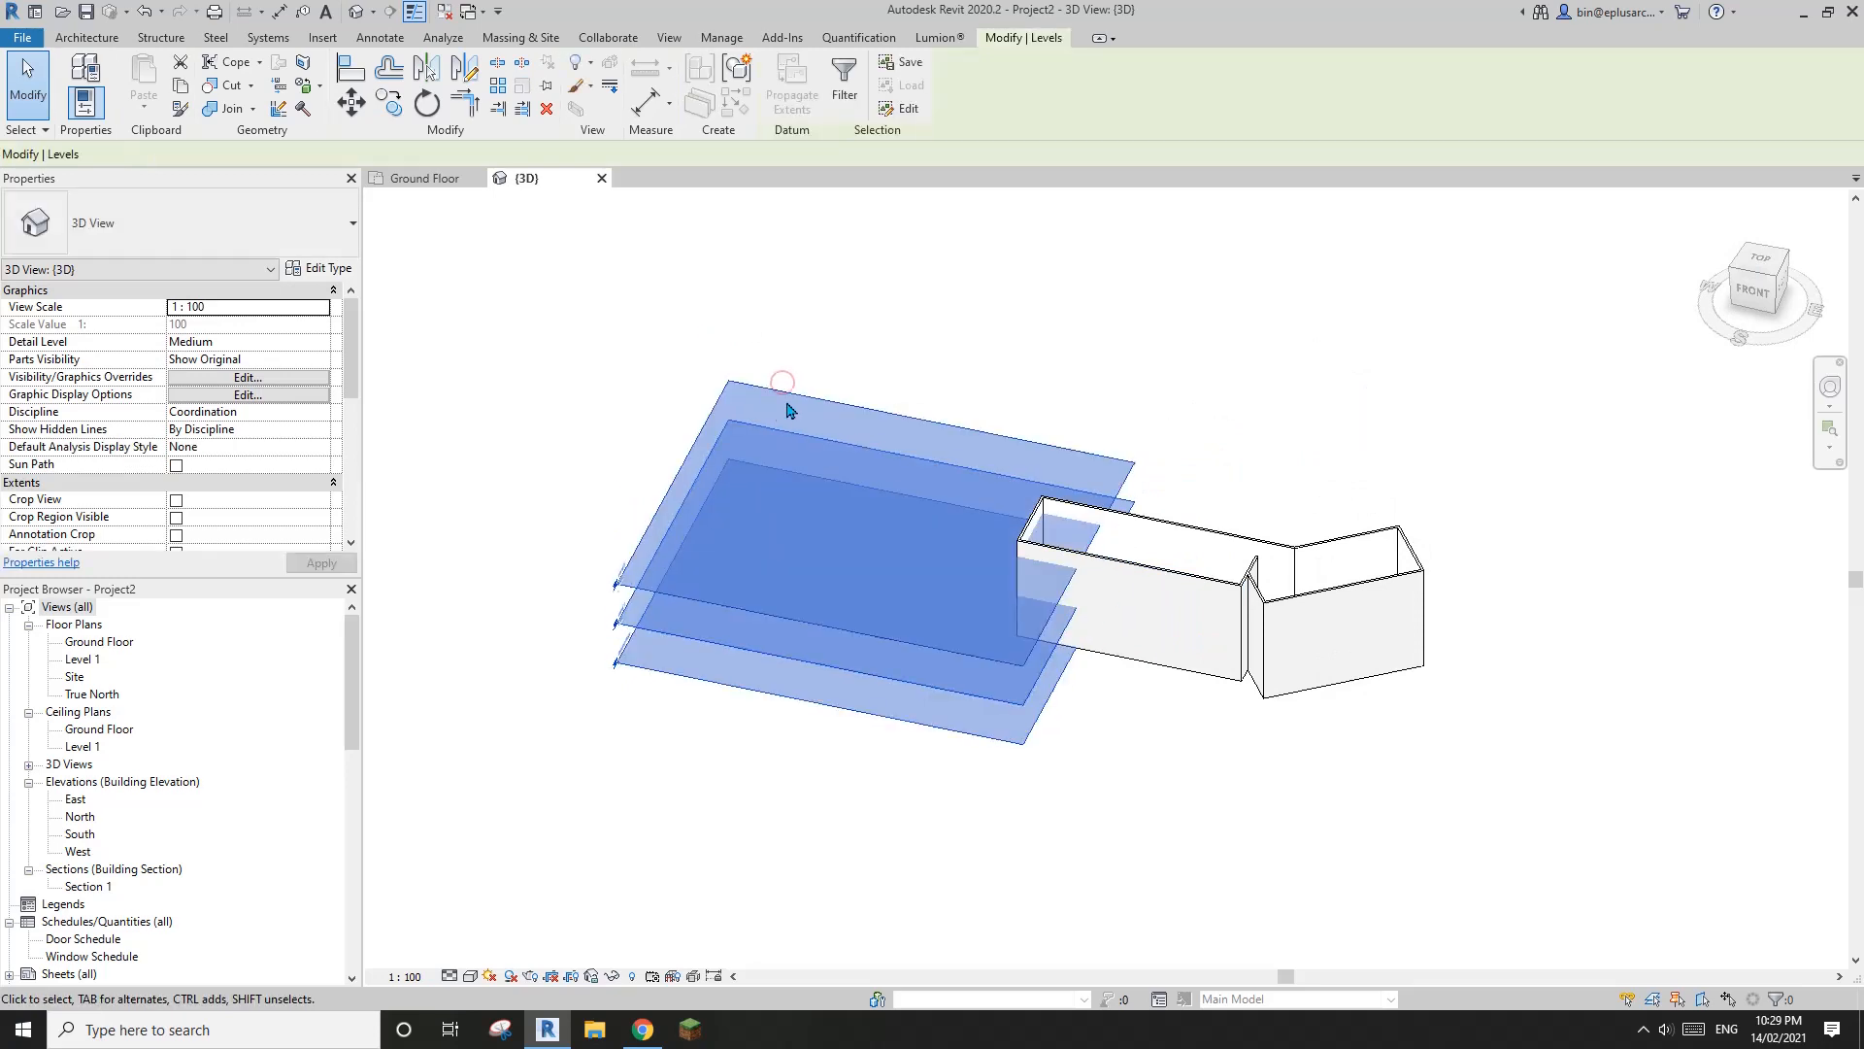
right_click(788, 396)
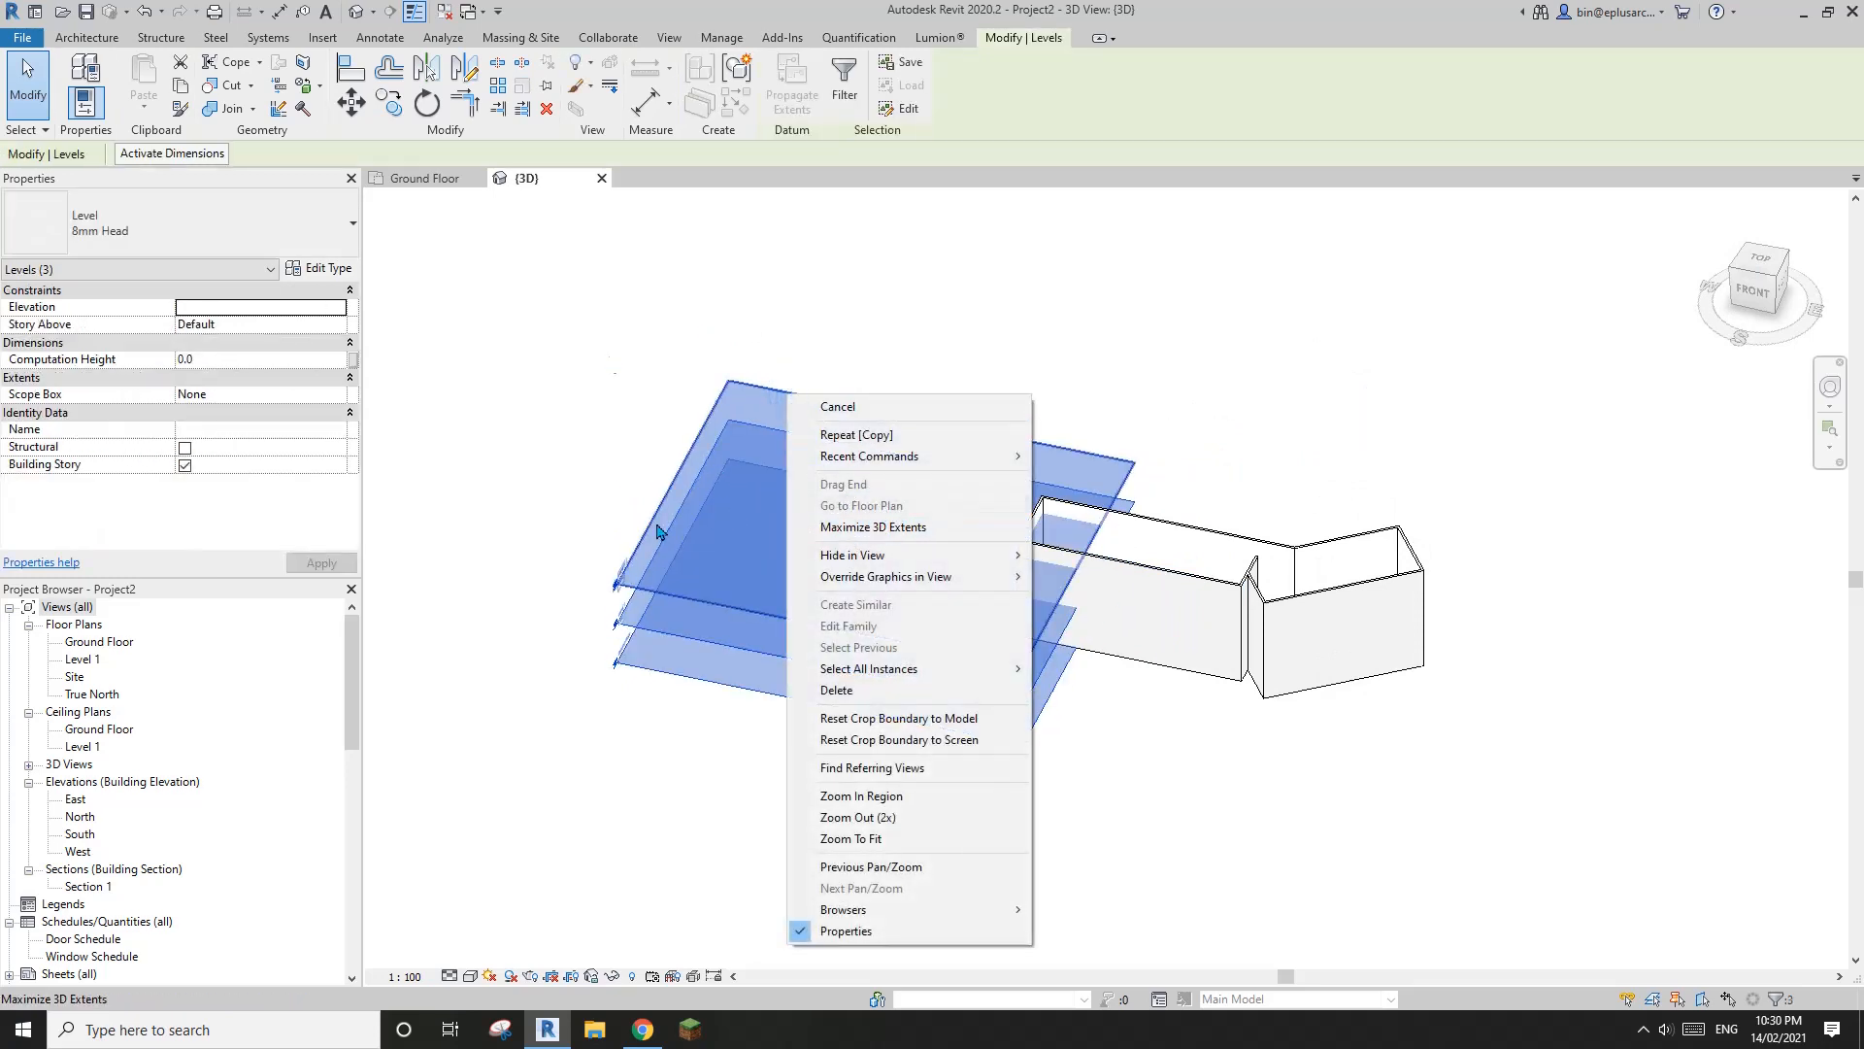
left_click(862, 532)
left_click(1511, 633)
middle_click_drag(1268, 597, 1342, 593)
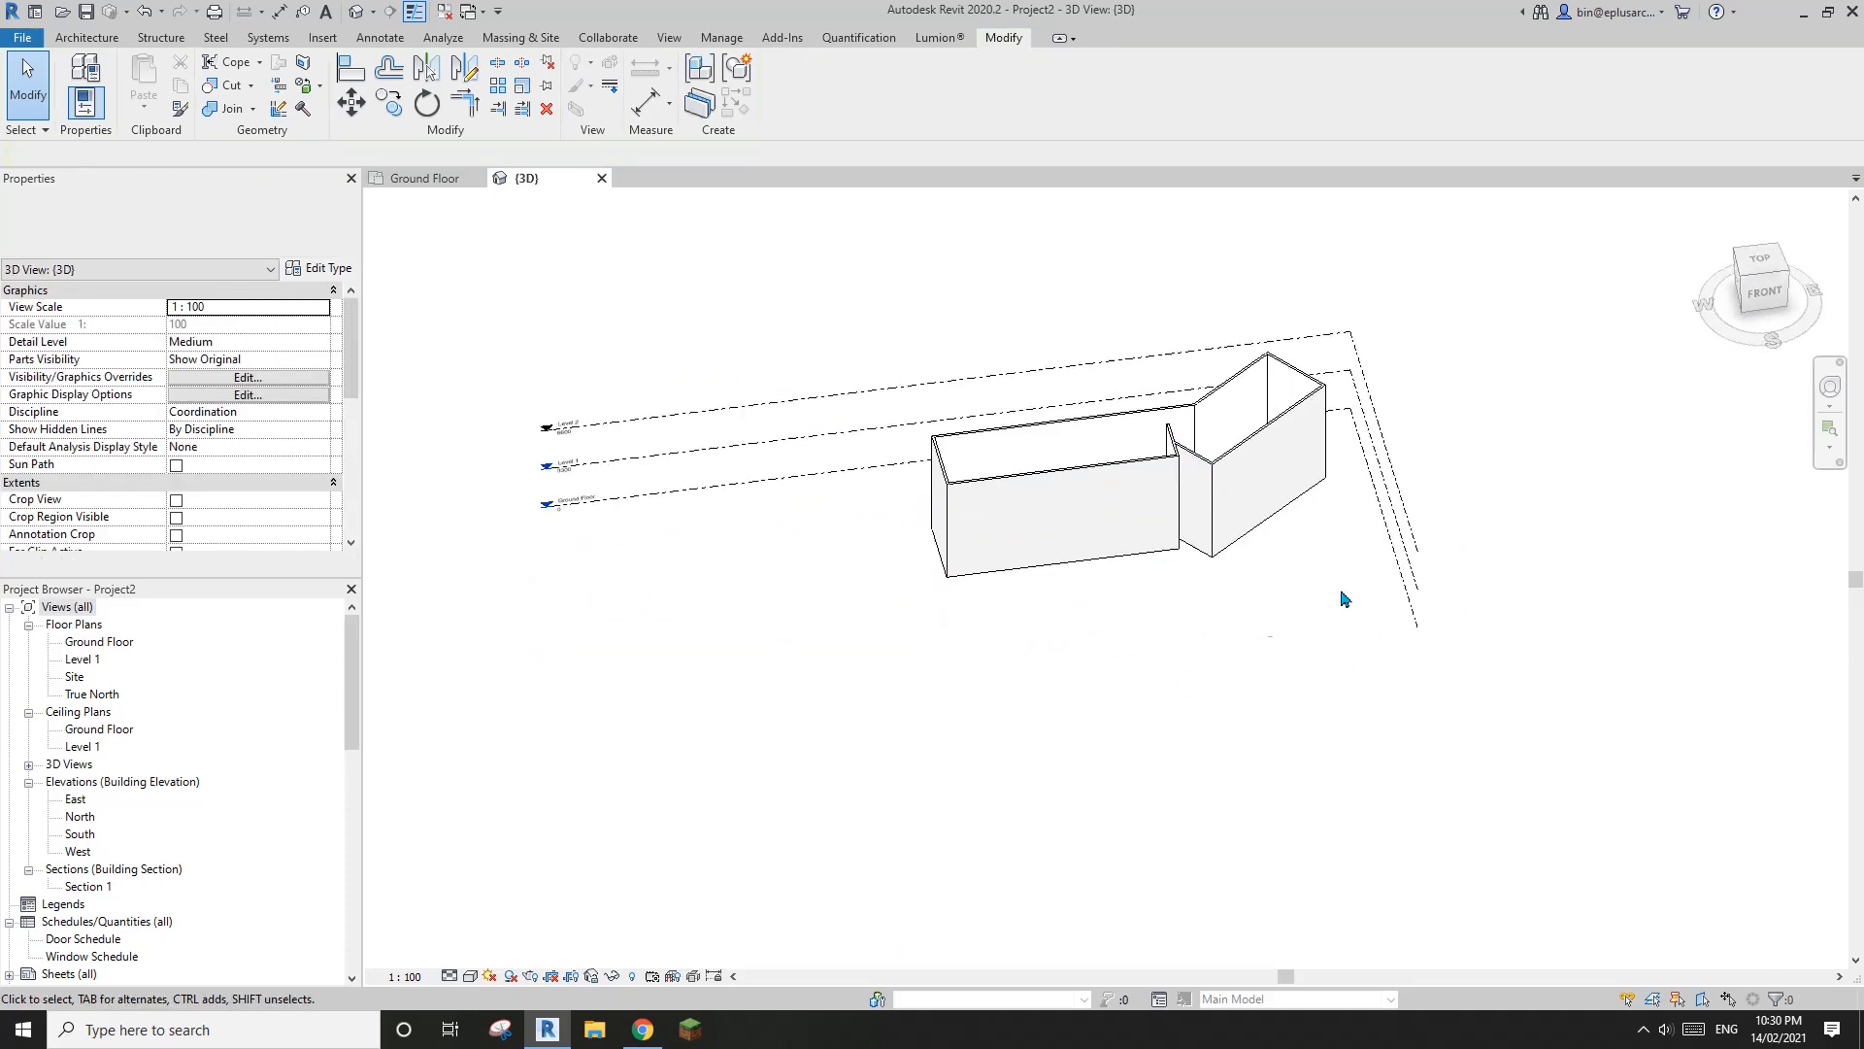
Select the whole chain of connected Timber Cladding Walls and set their top constraint to Up to level: Level 1
mouse_move(1023, 529)
middle_mouse_down("shift")
mouse_move(1214, 584)
mouse_move(1203, 599)
mouse_move(1268, 660)
mouse_move(1301, 609)
mouse_move(1262, 641)
middle_mouse_up("shift")
left_click(1219, 645)
scroll(1189, 663, "down", 1)
key("Escape")
key("Tab")
left_click(1301, 587)
scroll(1298, 587, "up", 1)
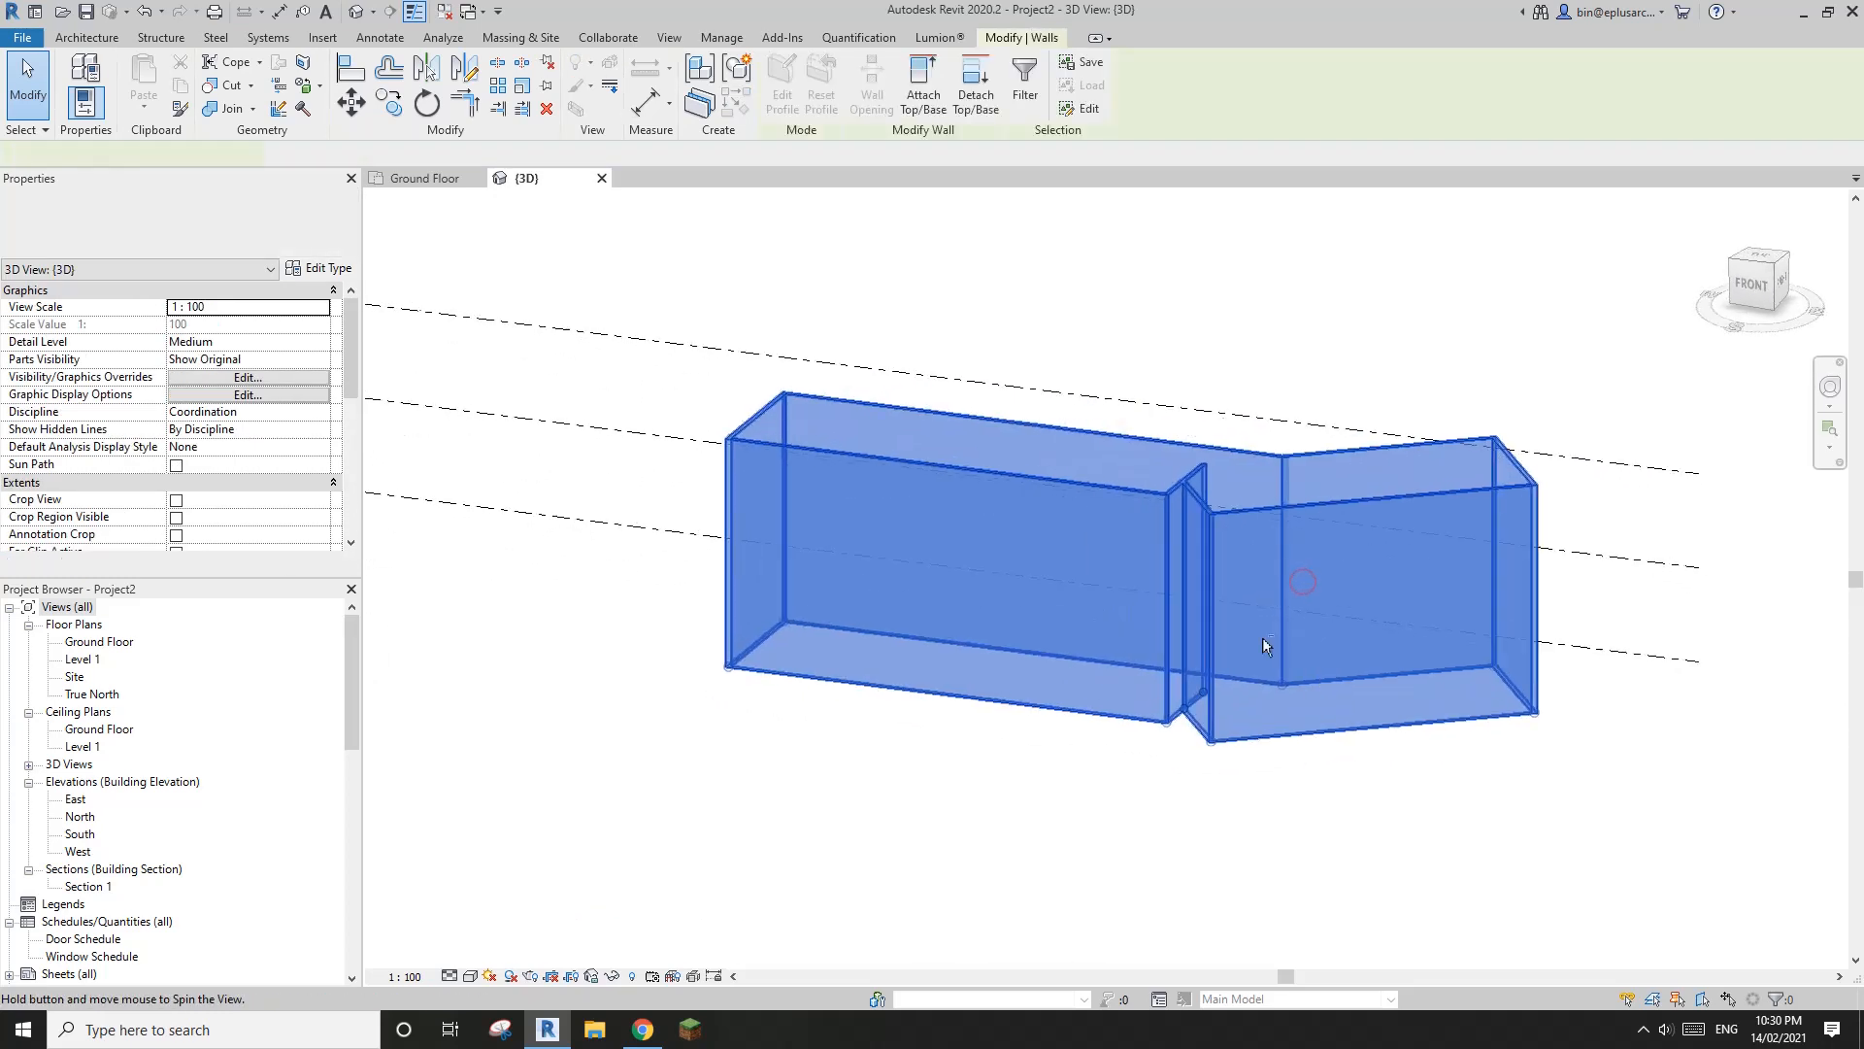
middle_click_drag(825, 587, 862, 590)
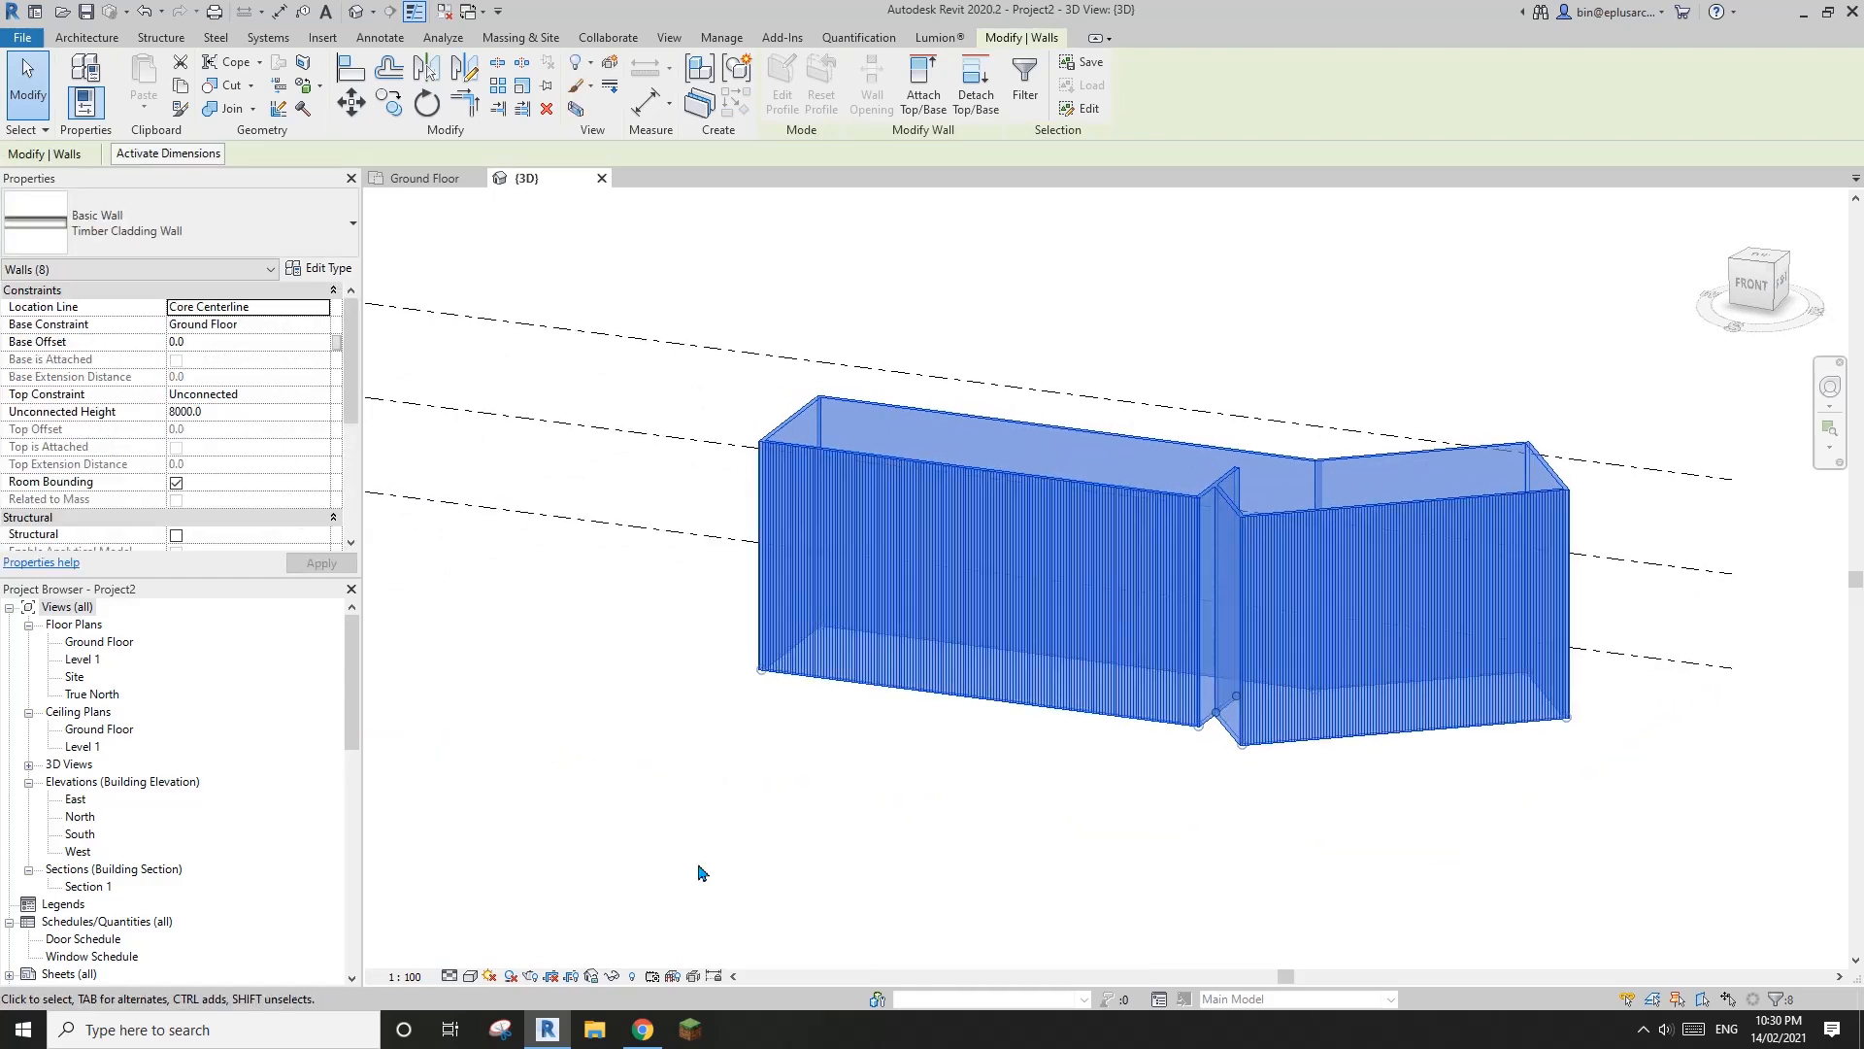
left_click(641, 1031)
left_click(548, 1029)
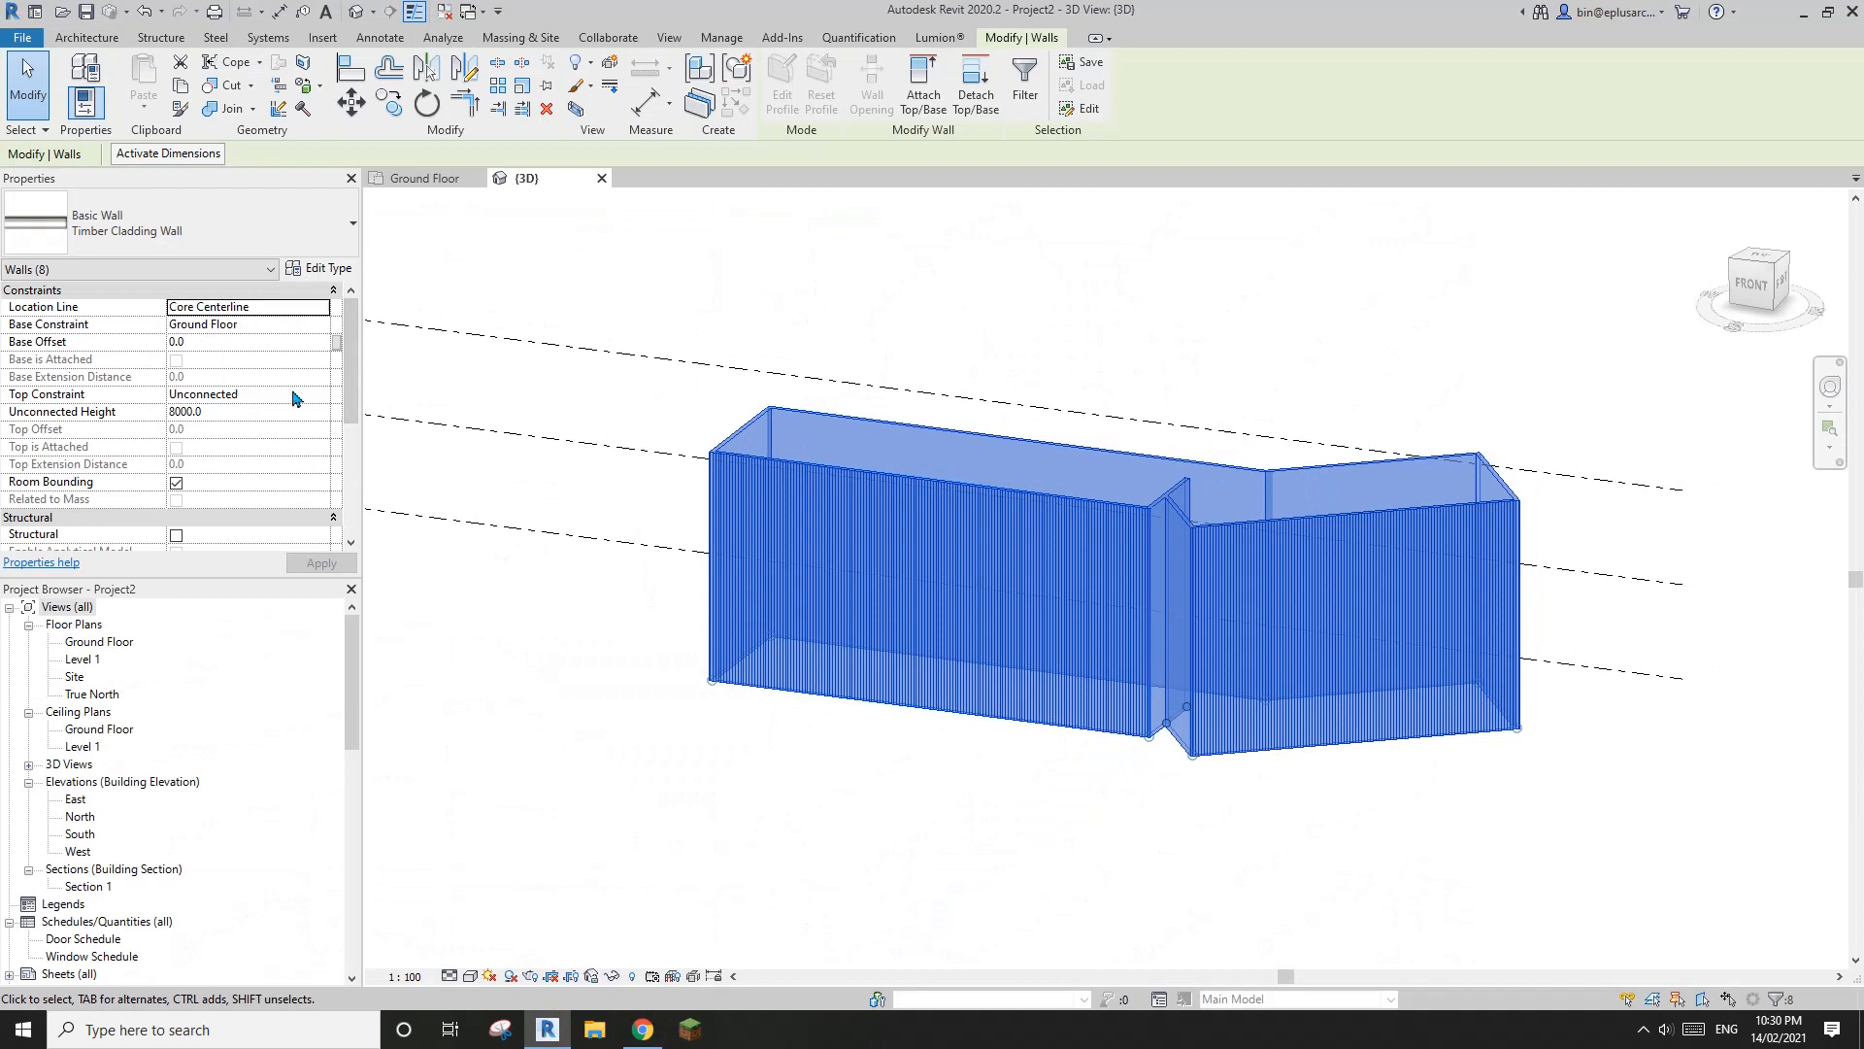
left_click(322, 396)
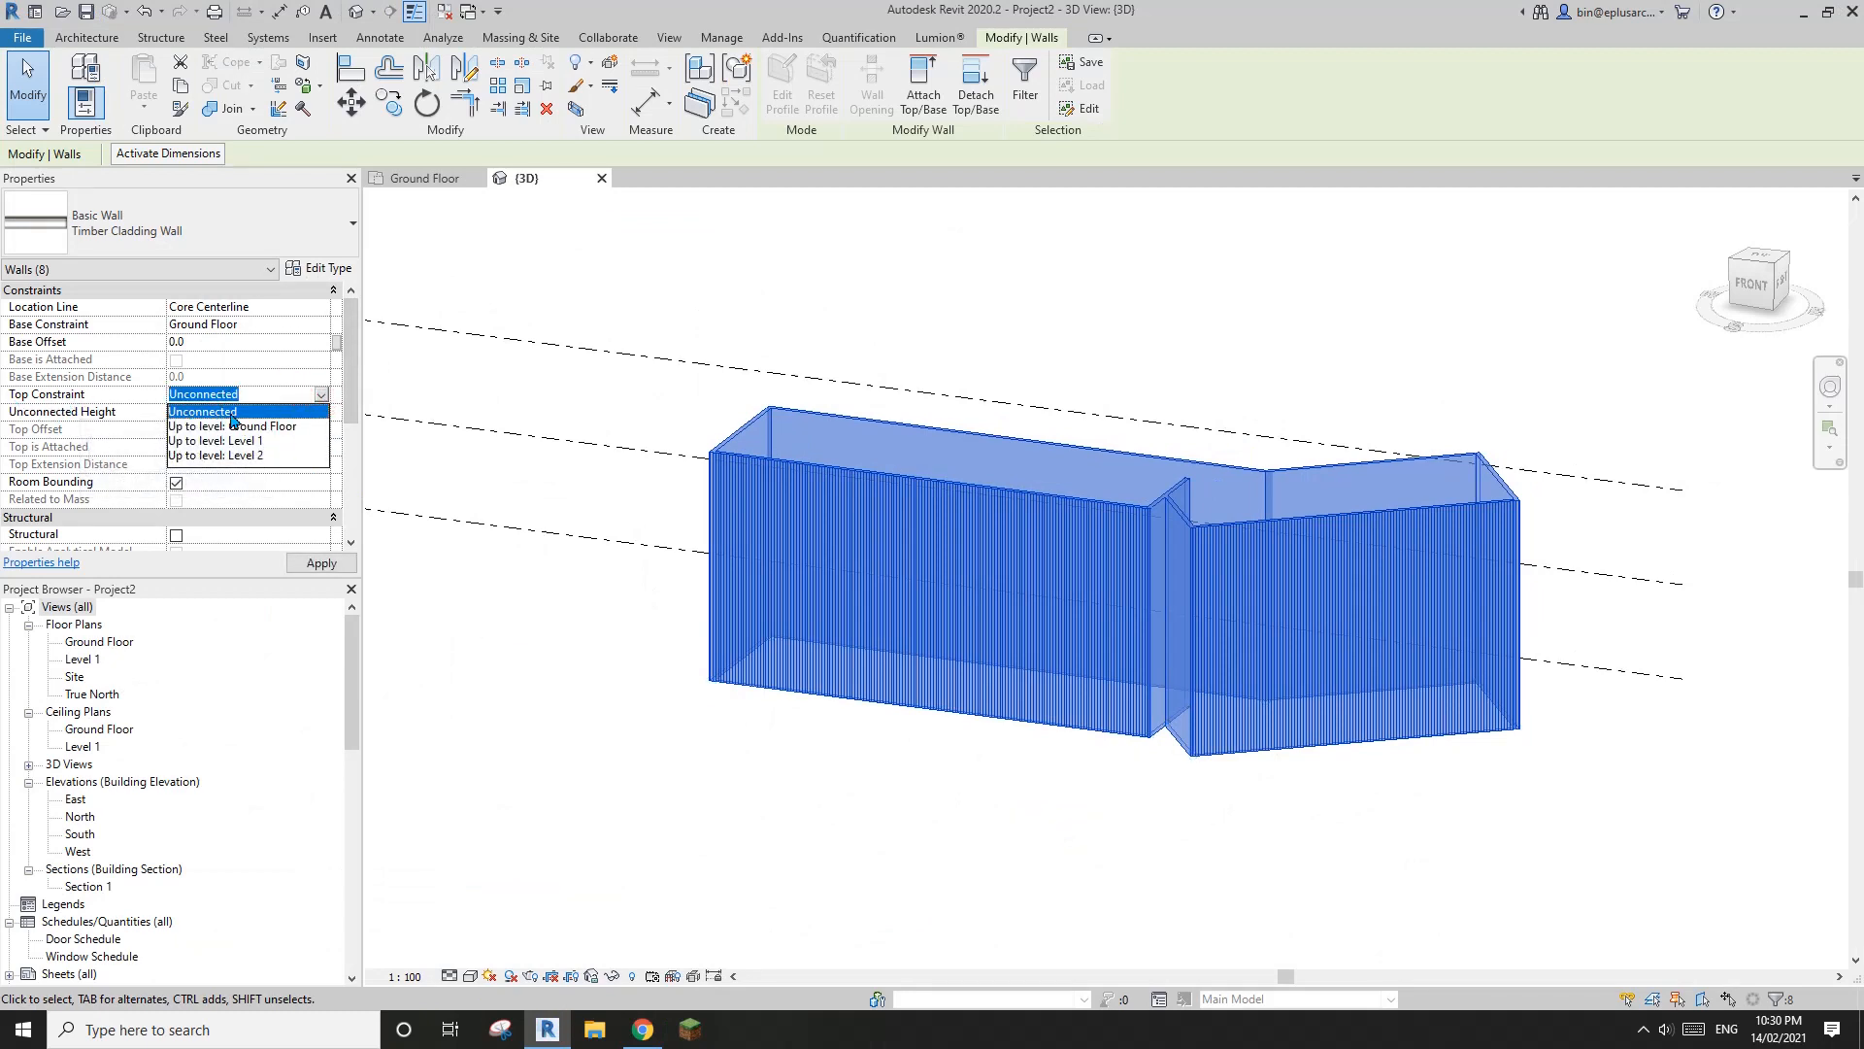
left_click(420, 381)
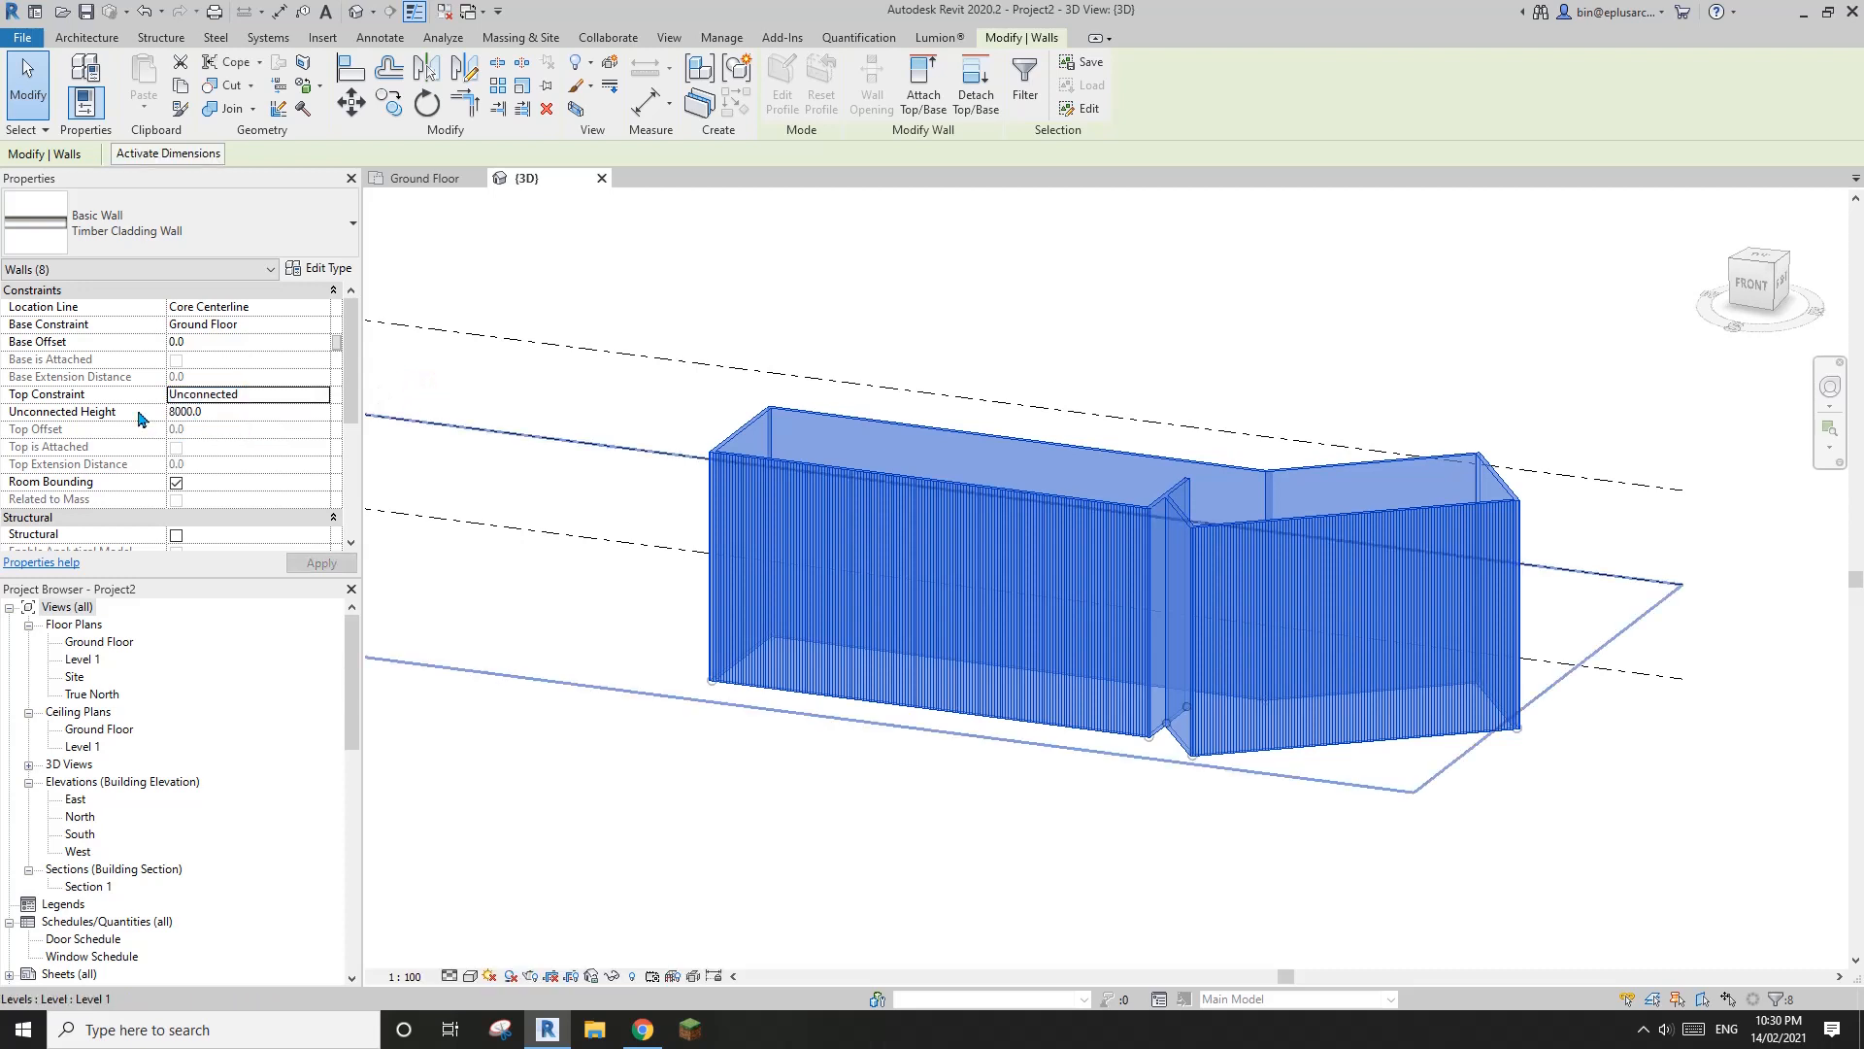
left_click(296, 396)
left_click(319, 394)
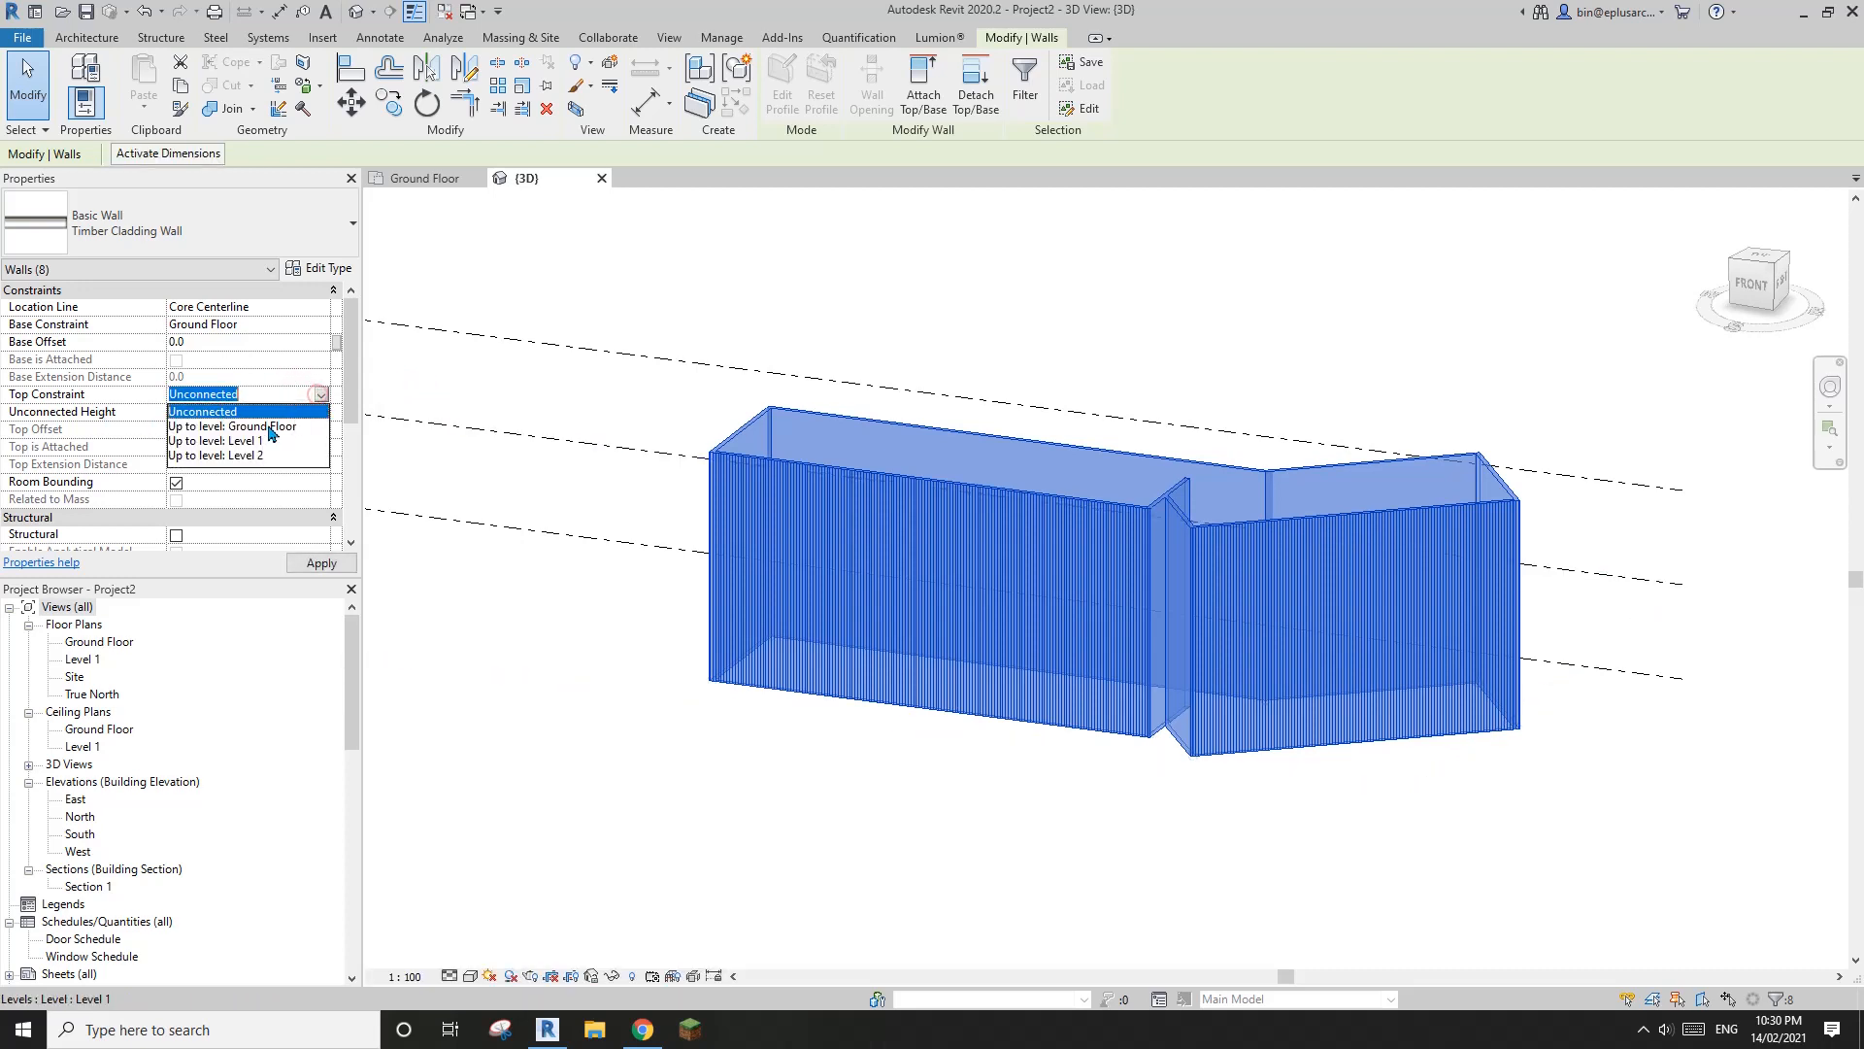
left_click(195, 441)
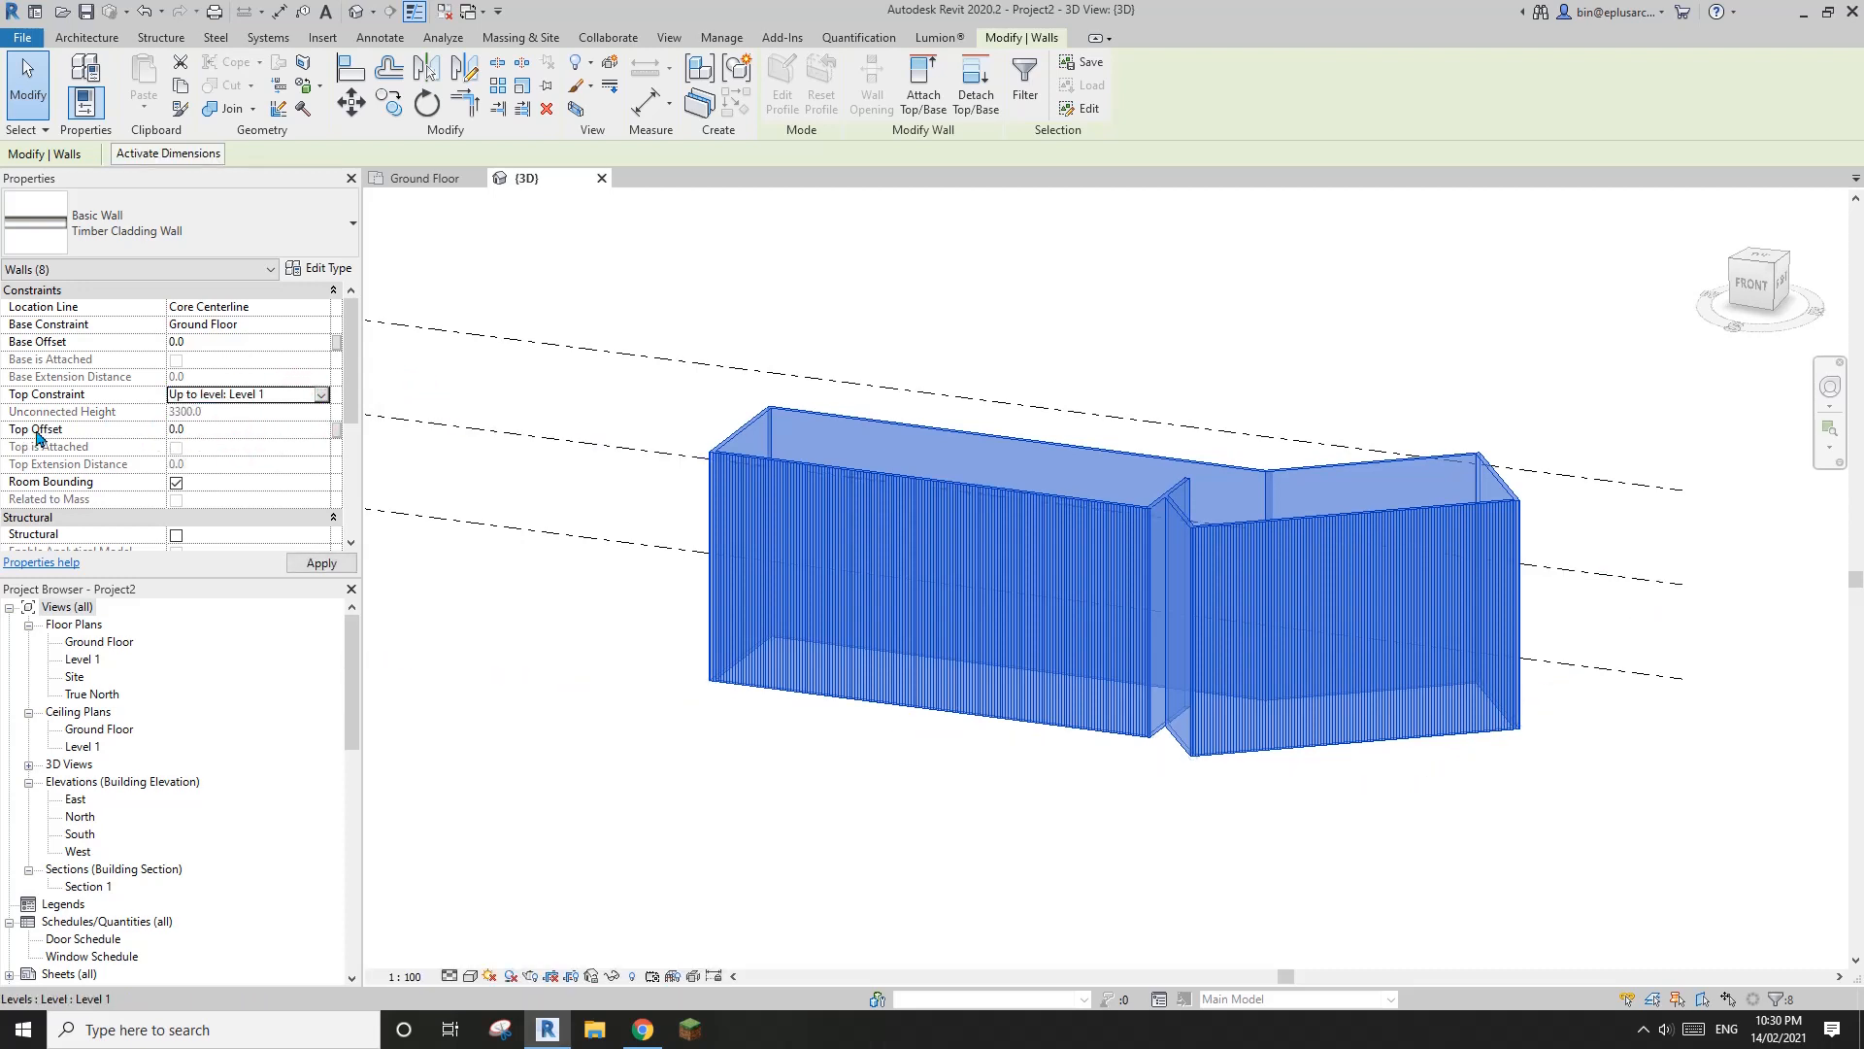
middle_click_drag(775, 343, 808, 358)
scroll(1037, 500, "down", 1)
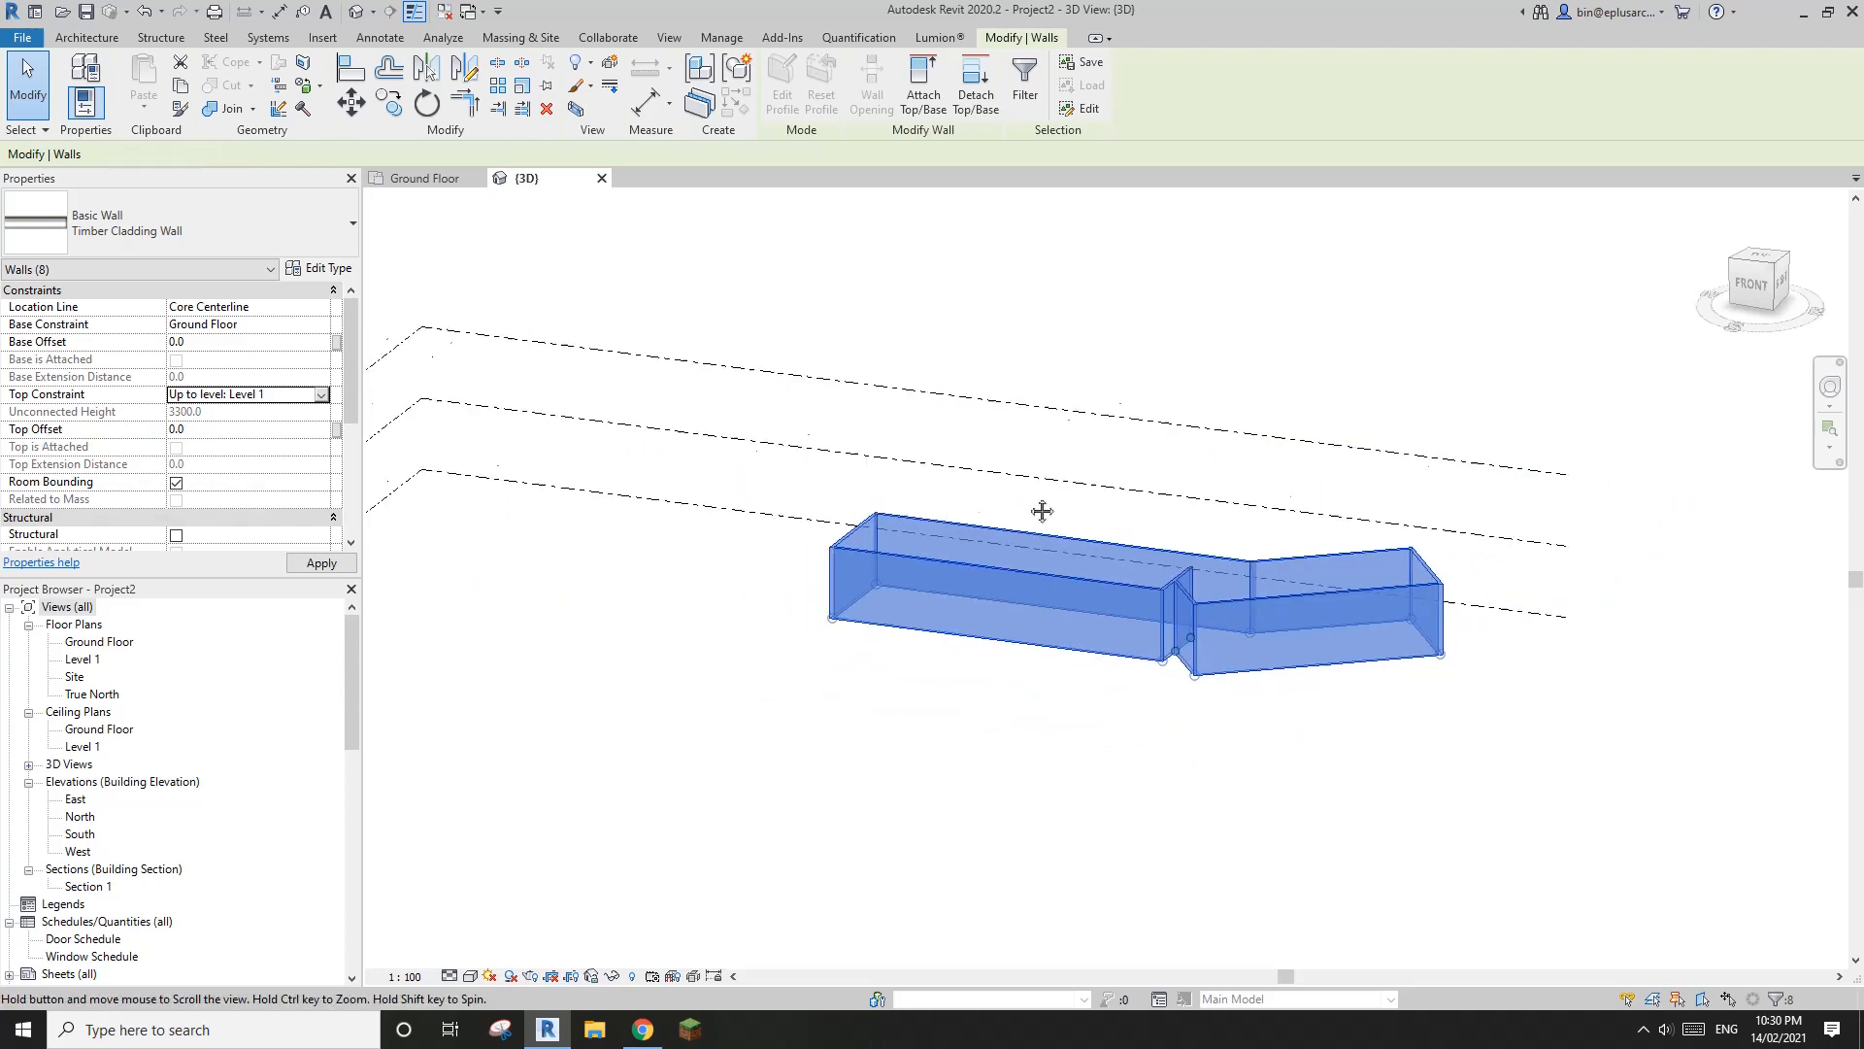
Examine the wall tops against the Level 1 line and inspect the shortened walls from several angles in 3D
middle_click_drag(1039, 512, 967, 419, "shift")
middle_click_drag(949, 560, 1092, 554)
scroll(537, 520, "up", 2)
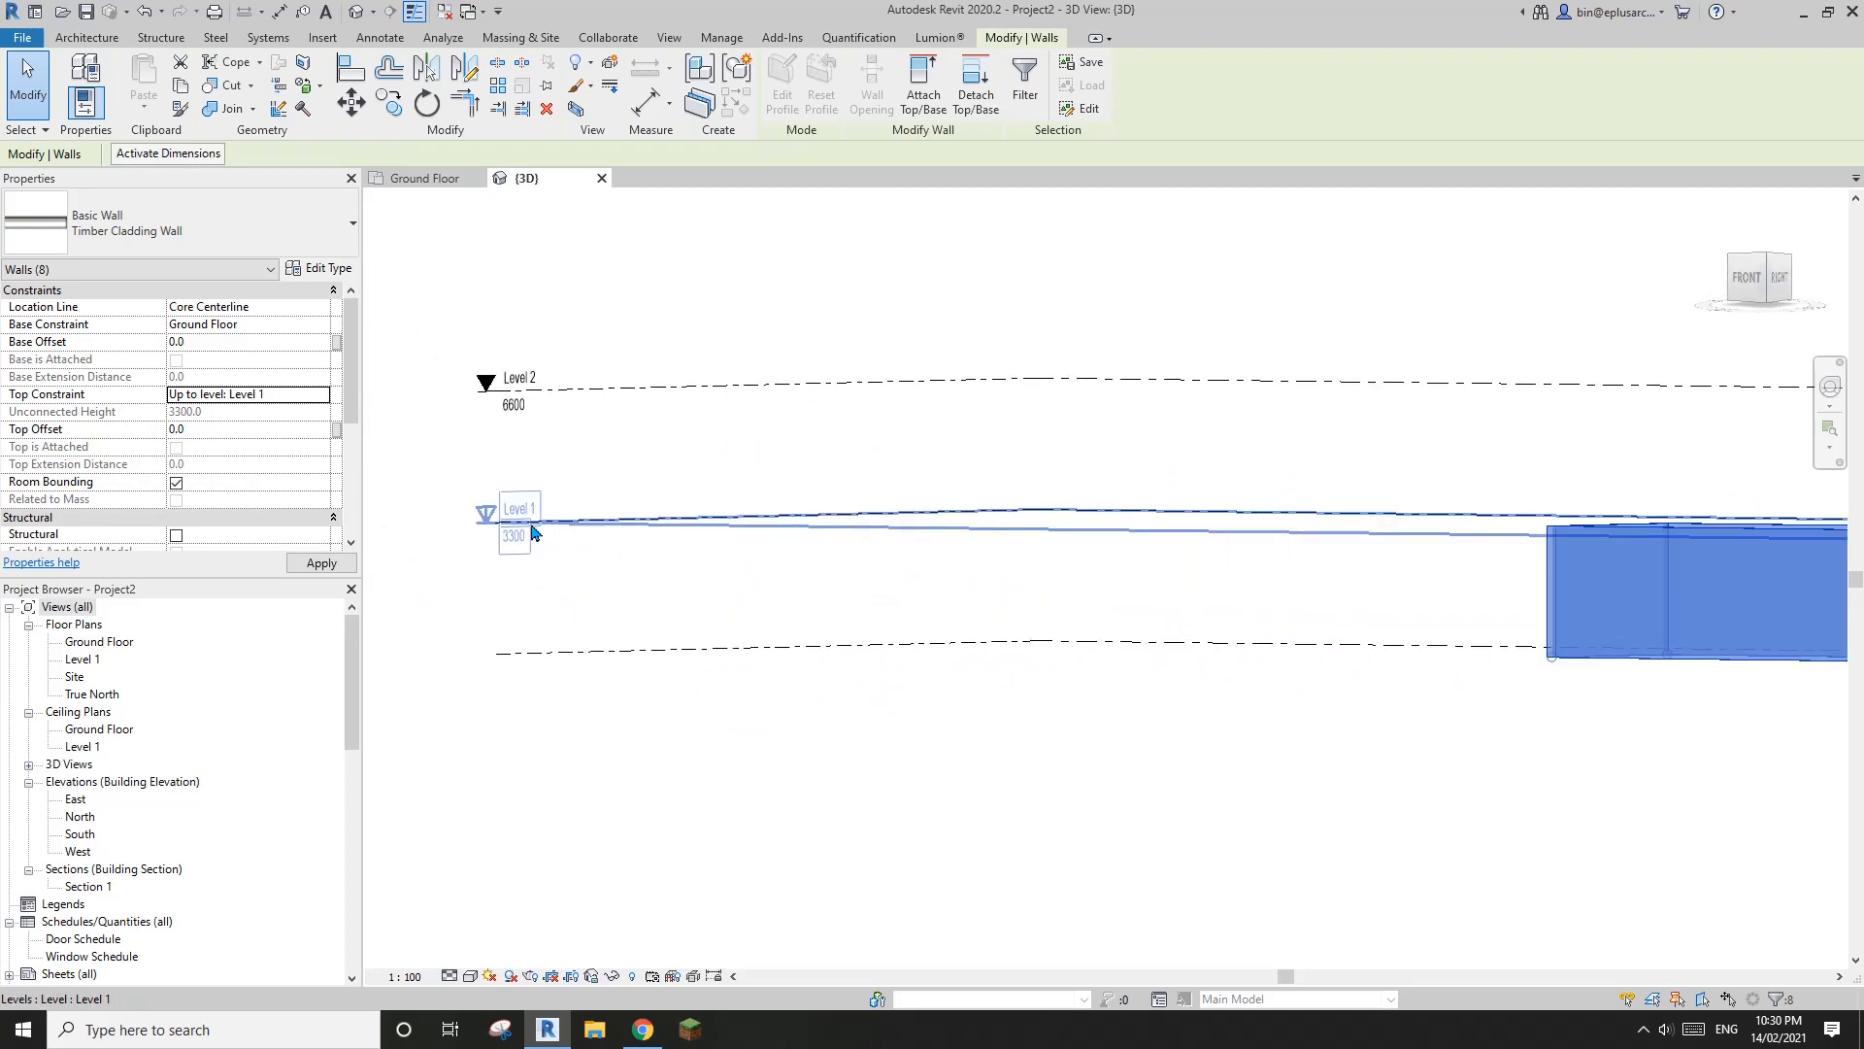
scroll(1033, 504, "down", 2)
middle_click_drag(1537, 505, 1073, 747)
left_click(1040, 642)
scroll(1155, 699, "up", 1)
middle_click_drag(1155, 699, 1159, 716)
middle_click_drag(1114, 700, 1128, 717)
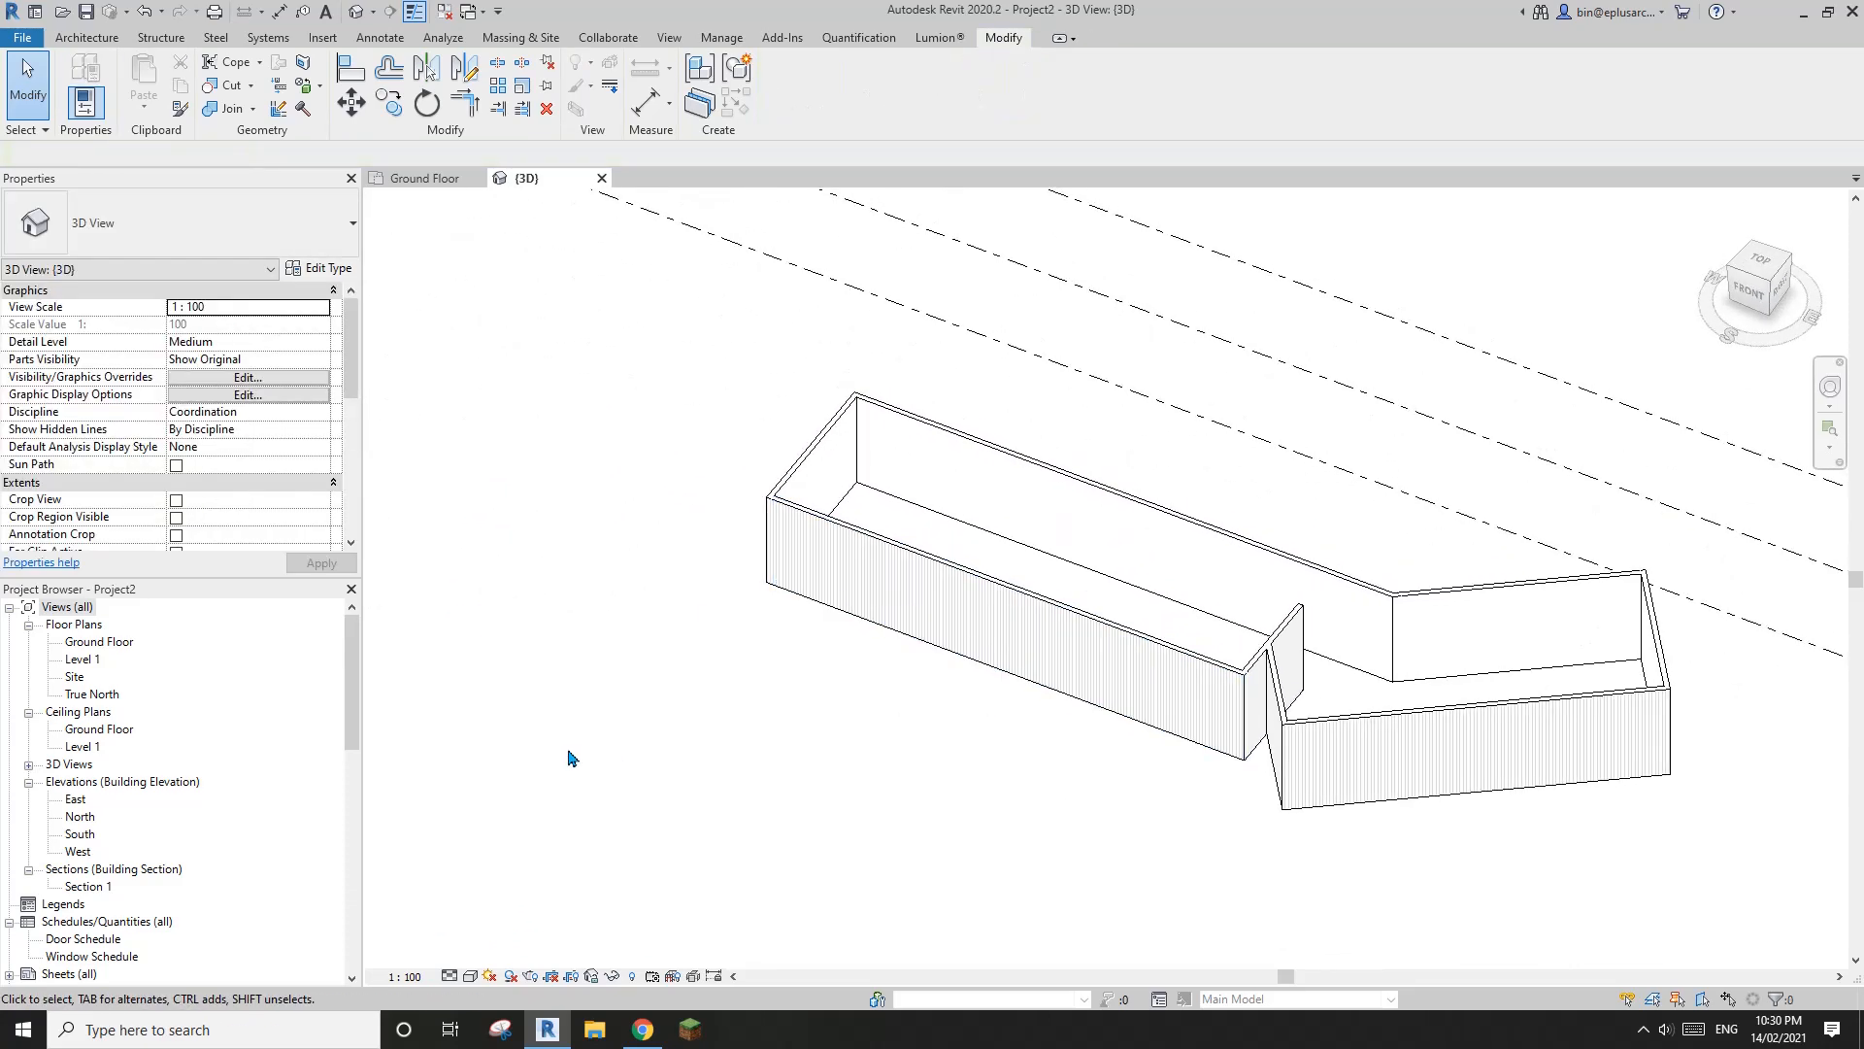
scroll(826, 729, "down", 1)
mouse_move(888, 724)
middle_mouse_down()
mouse_move(803, 740)
mouse_move(843, 756)
middle_mouse_up()
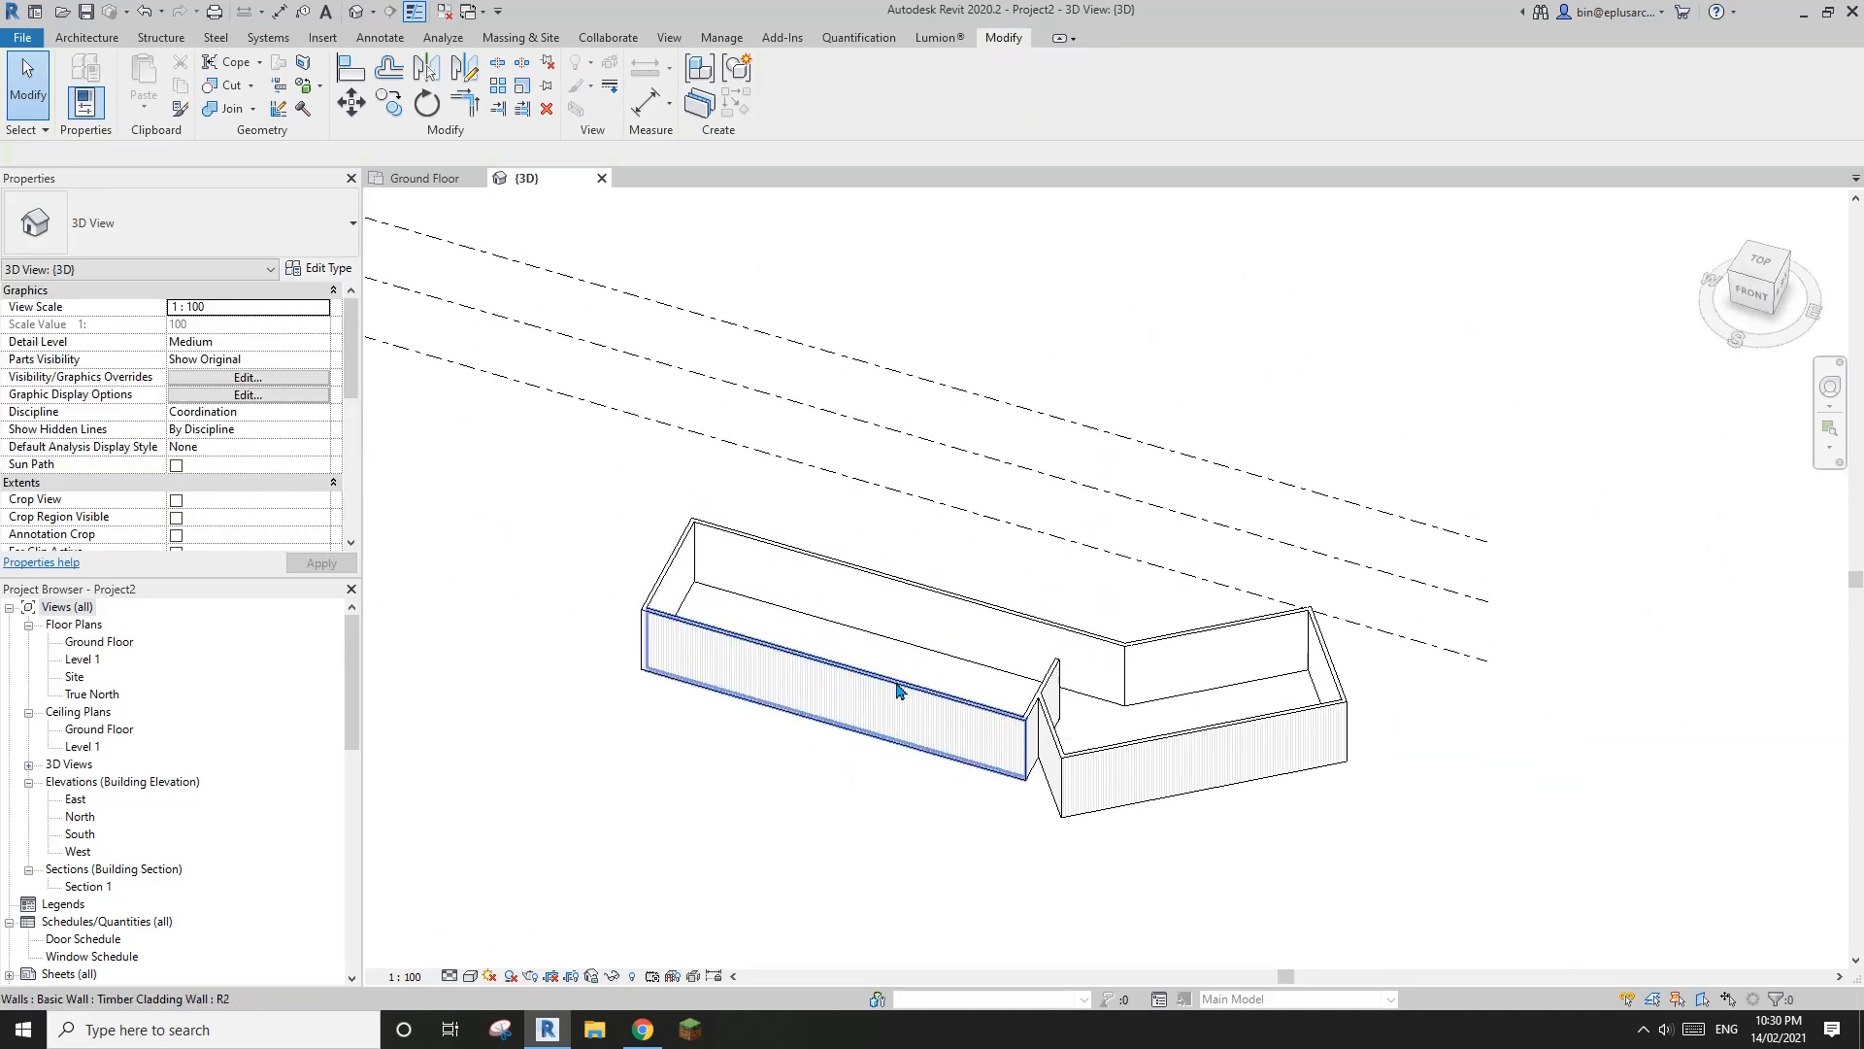
Compare the Stranded House first and second floor plans on ArchDaily in the browser
left_click(626, 1031)
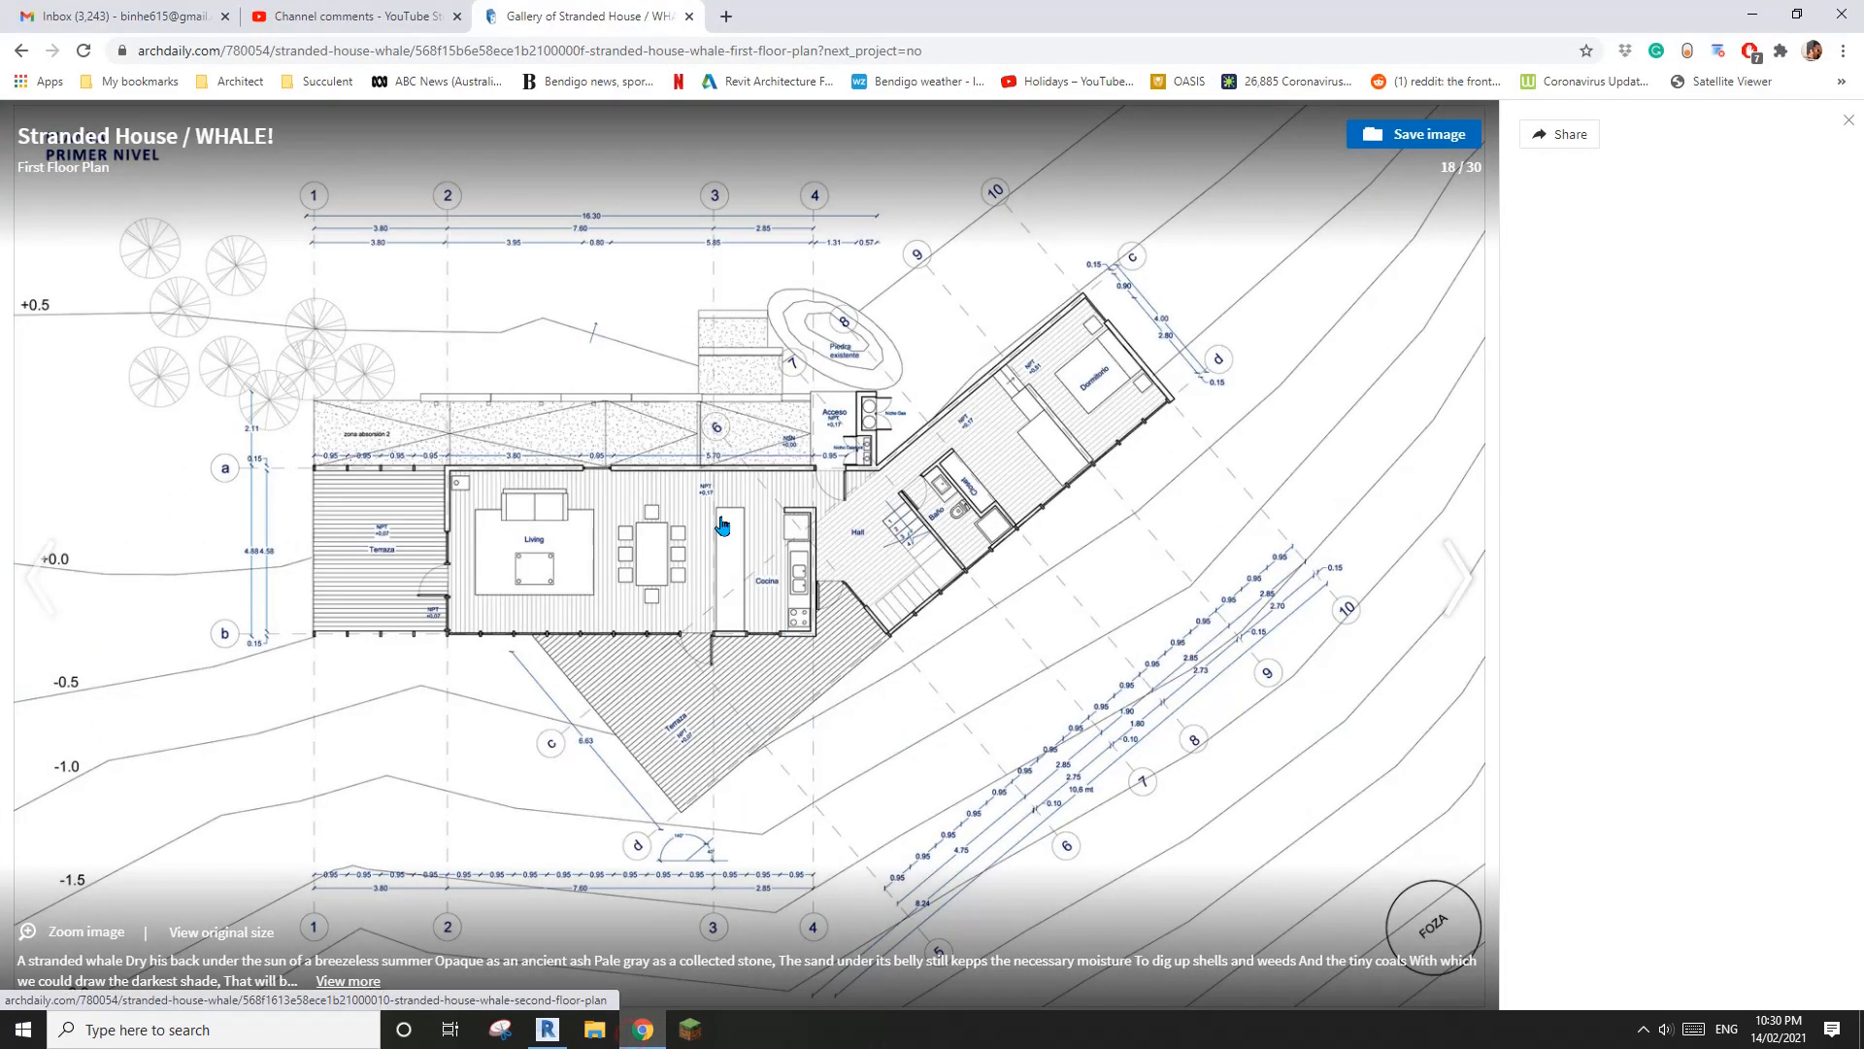
left_click(820, 540)
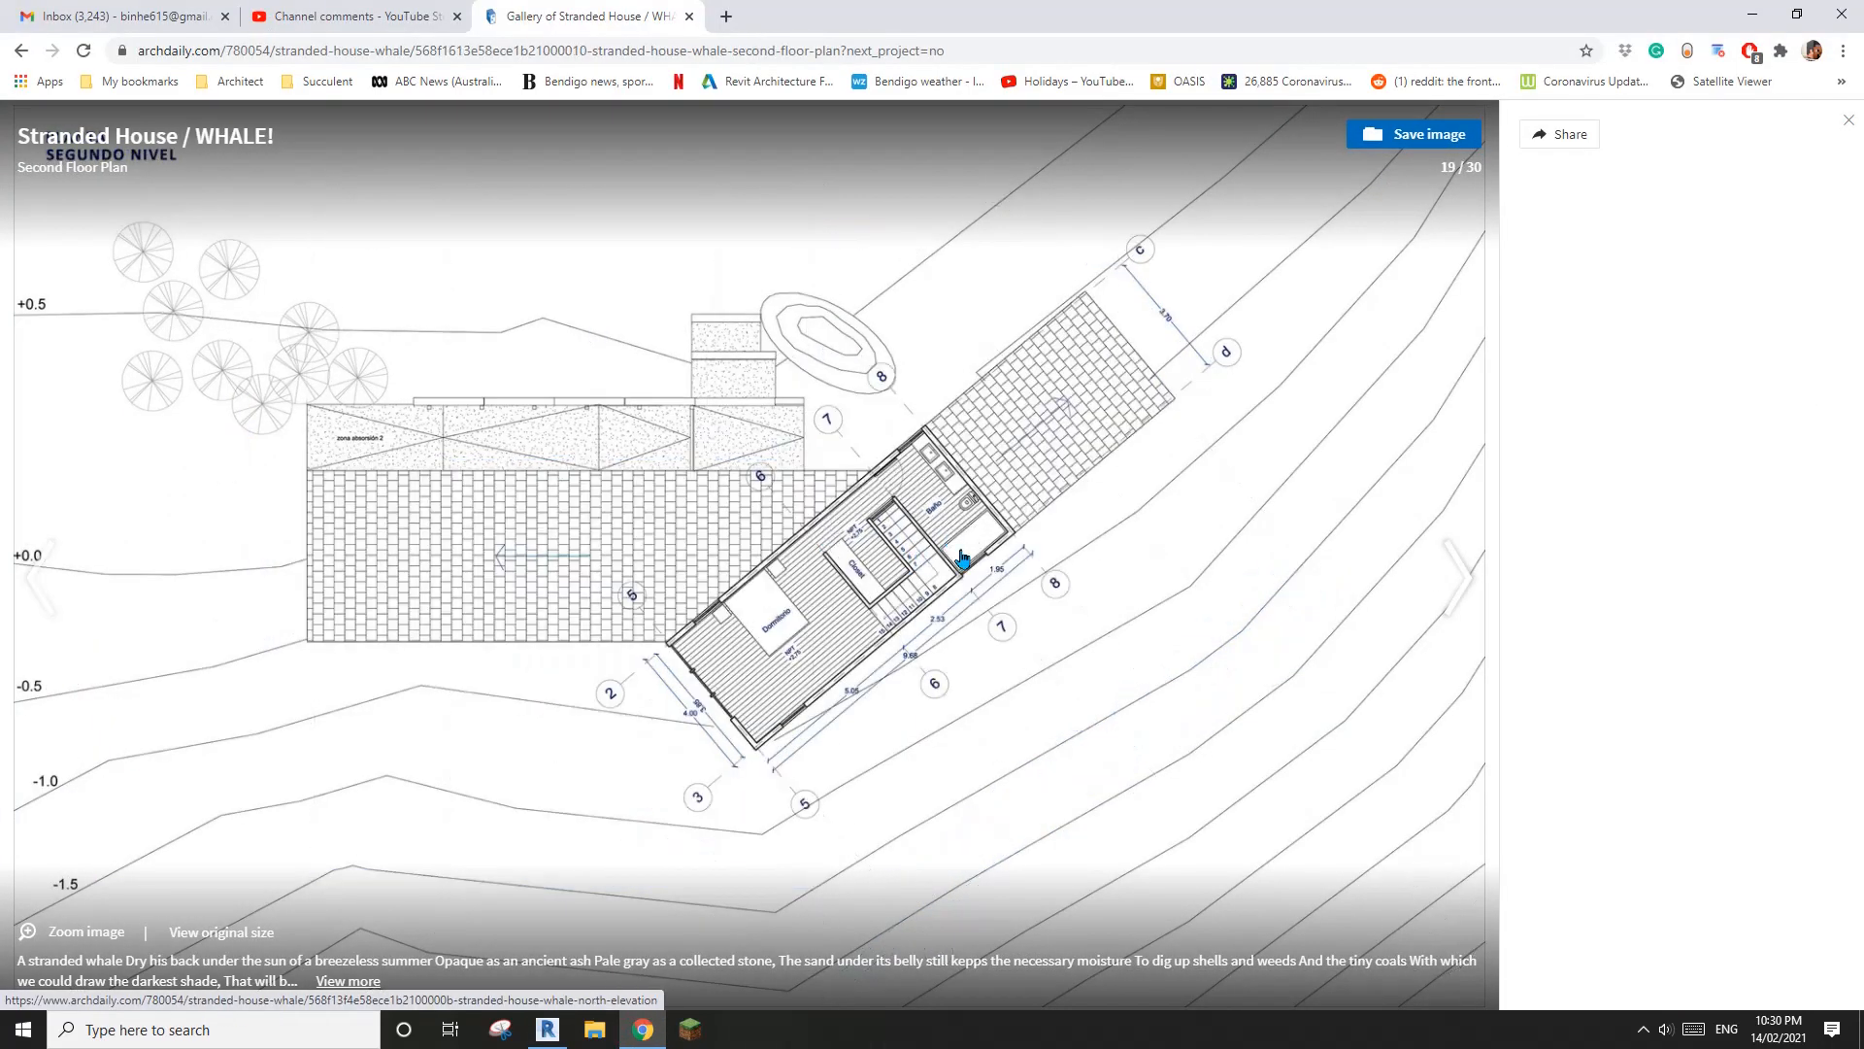
key("Left")
left_click(944, 474)
key("Left")
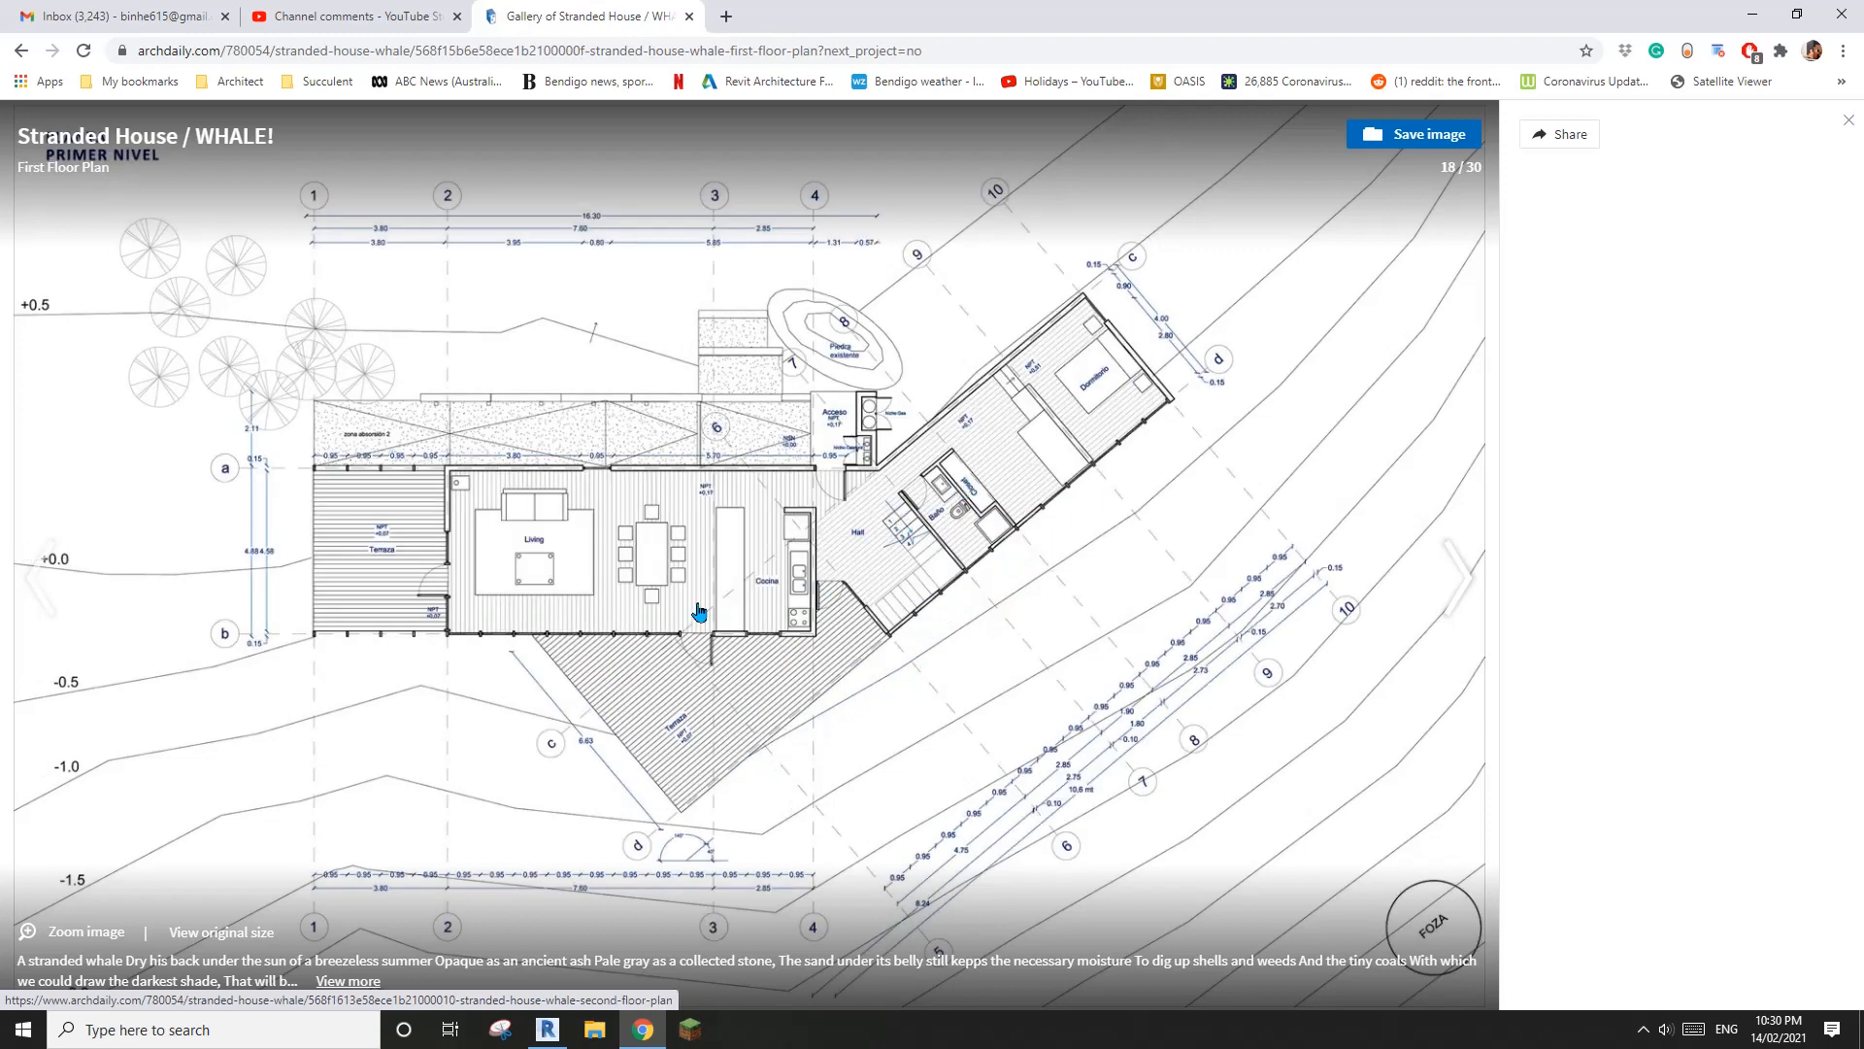
left_click(696, 664)
Return to Revit and open the Ground Floor plan
left_click(548, 1030)
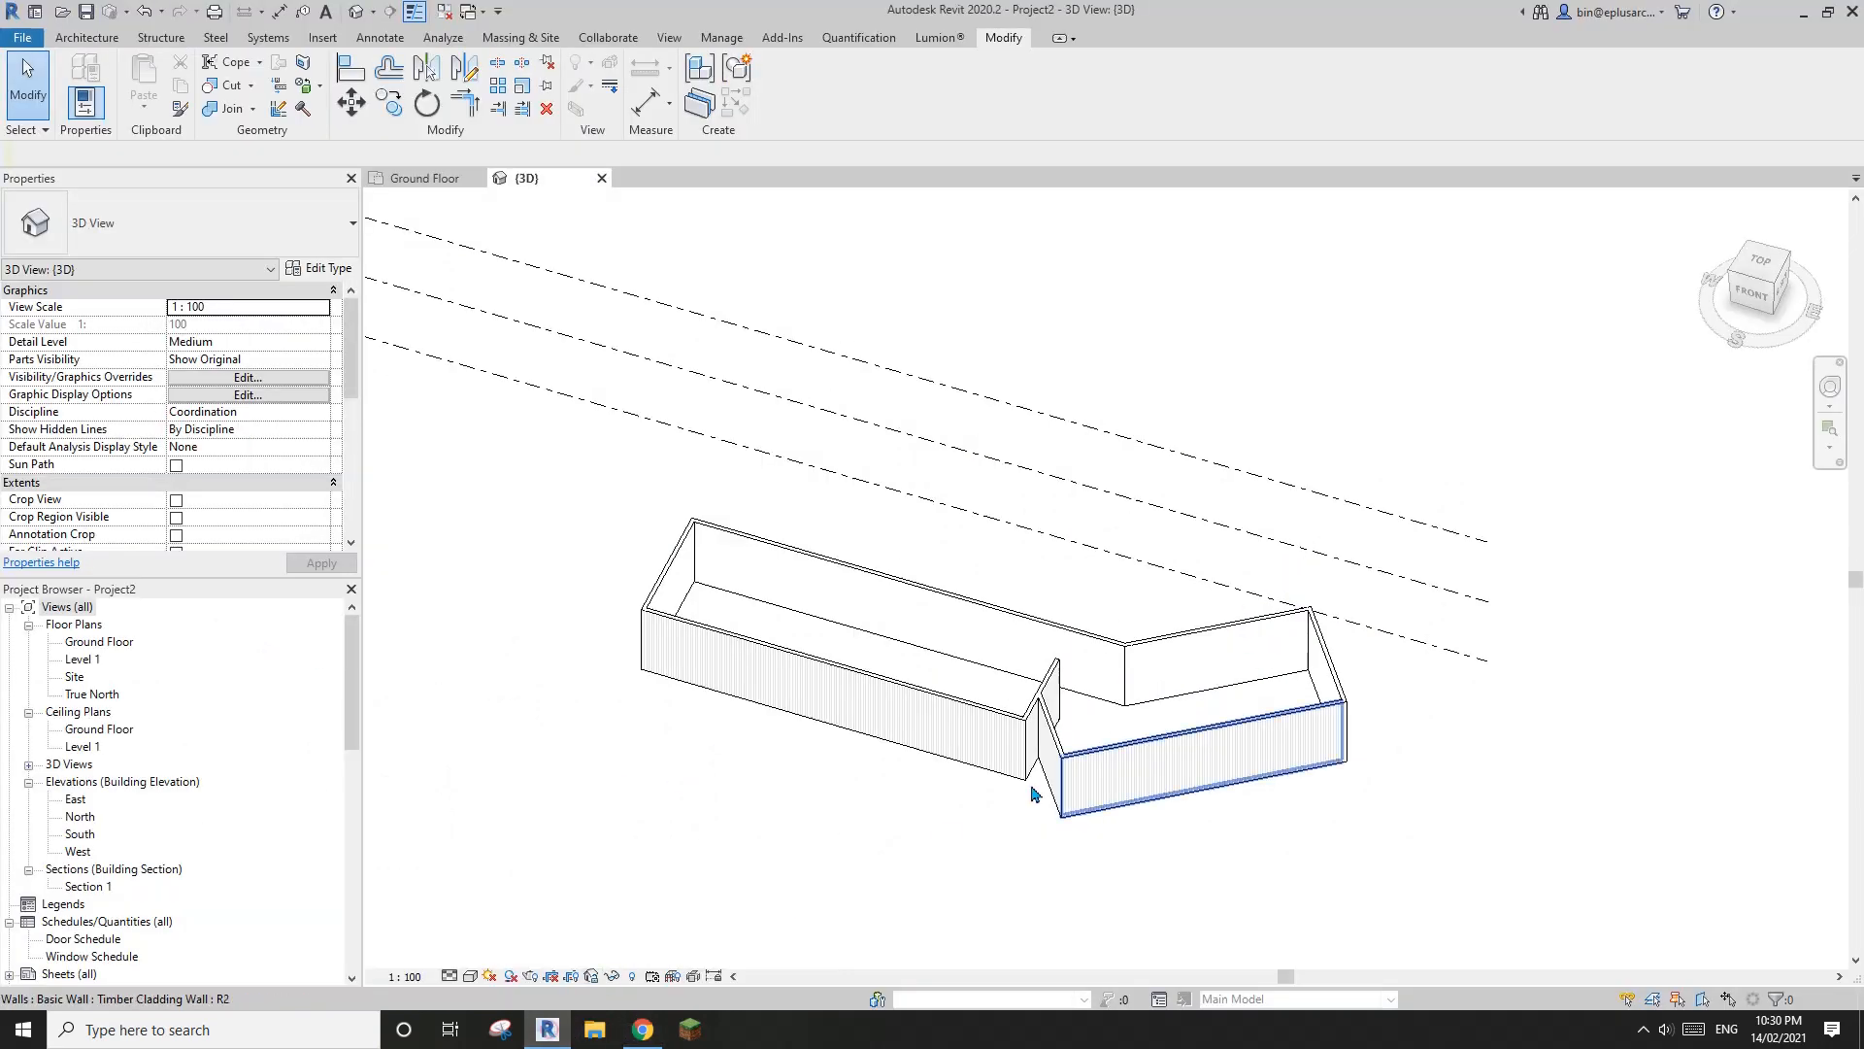
middle_click_drag(1034, 788, 965, 769)
double_click(97, 642)
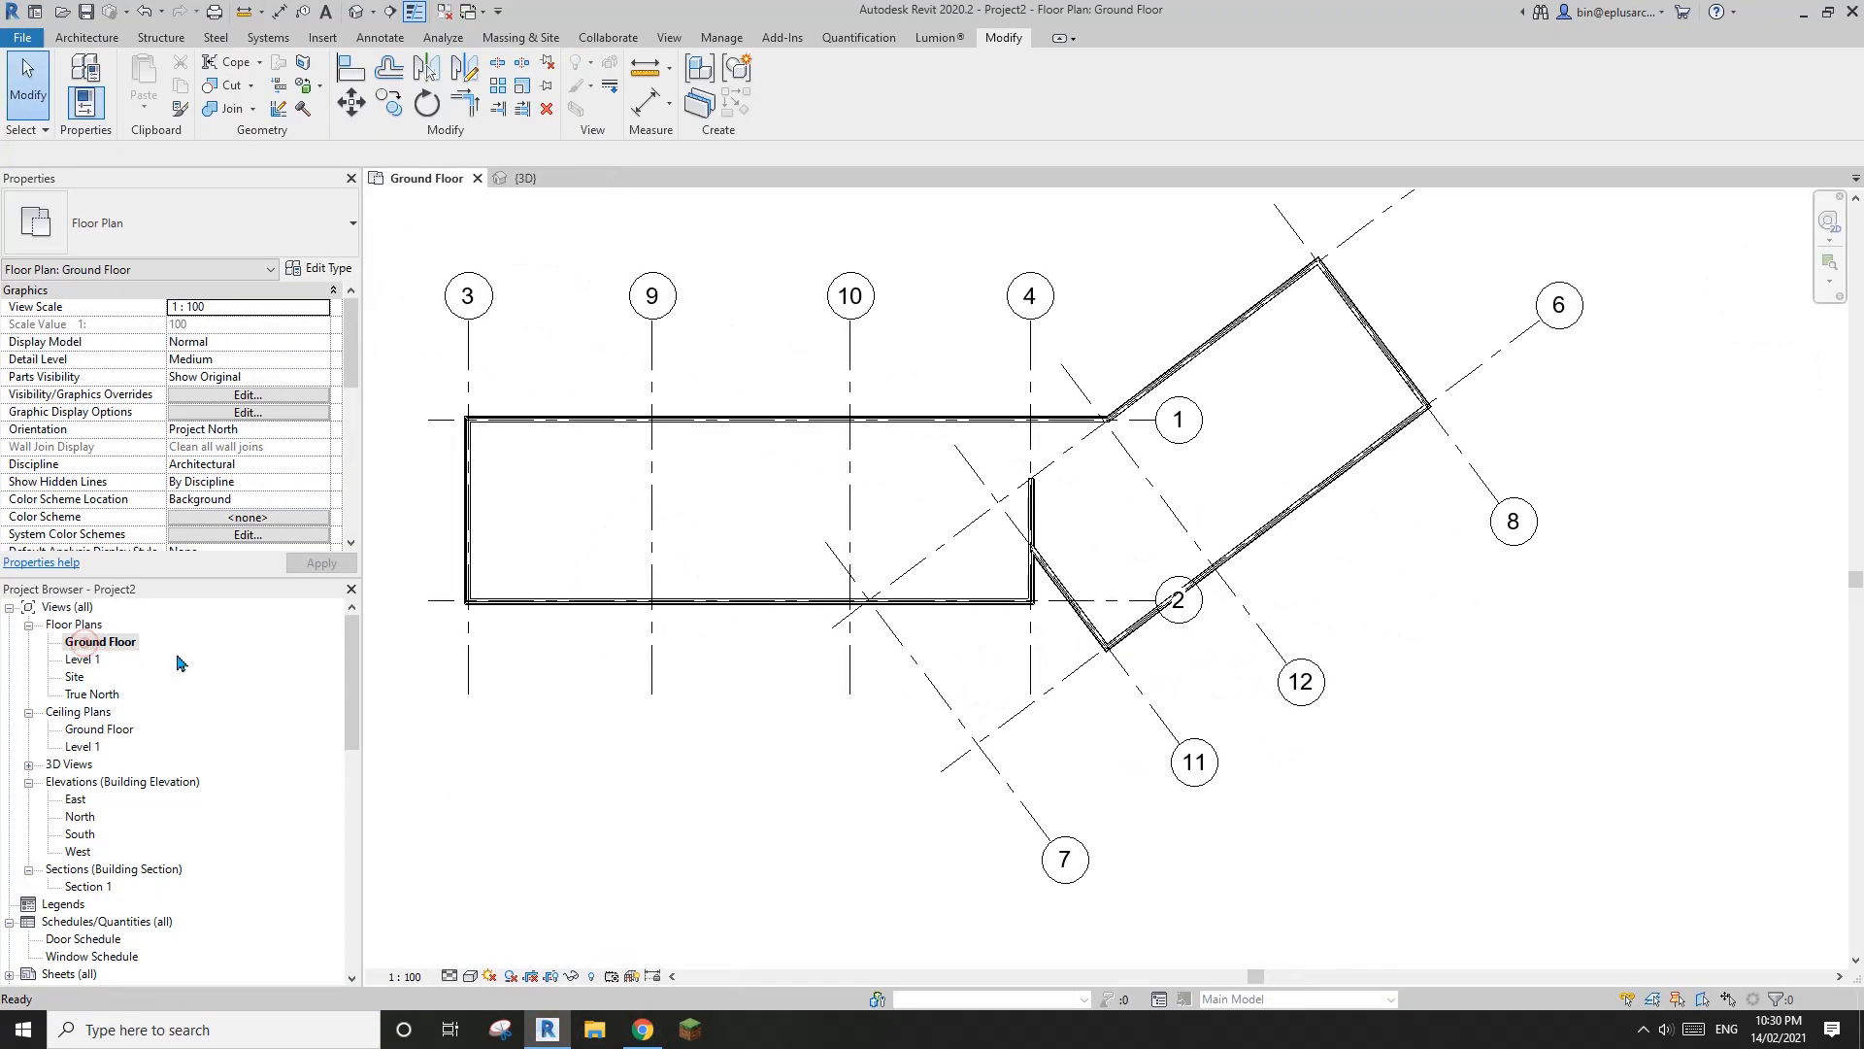
Open the Level 1 floor plan and compare its grid layout with the Stranded House second floor plan in the browser
middle_click_drag(744, 648, 661, 689)
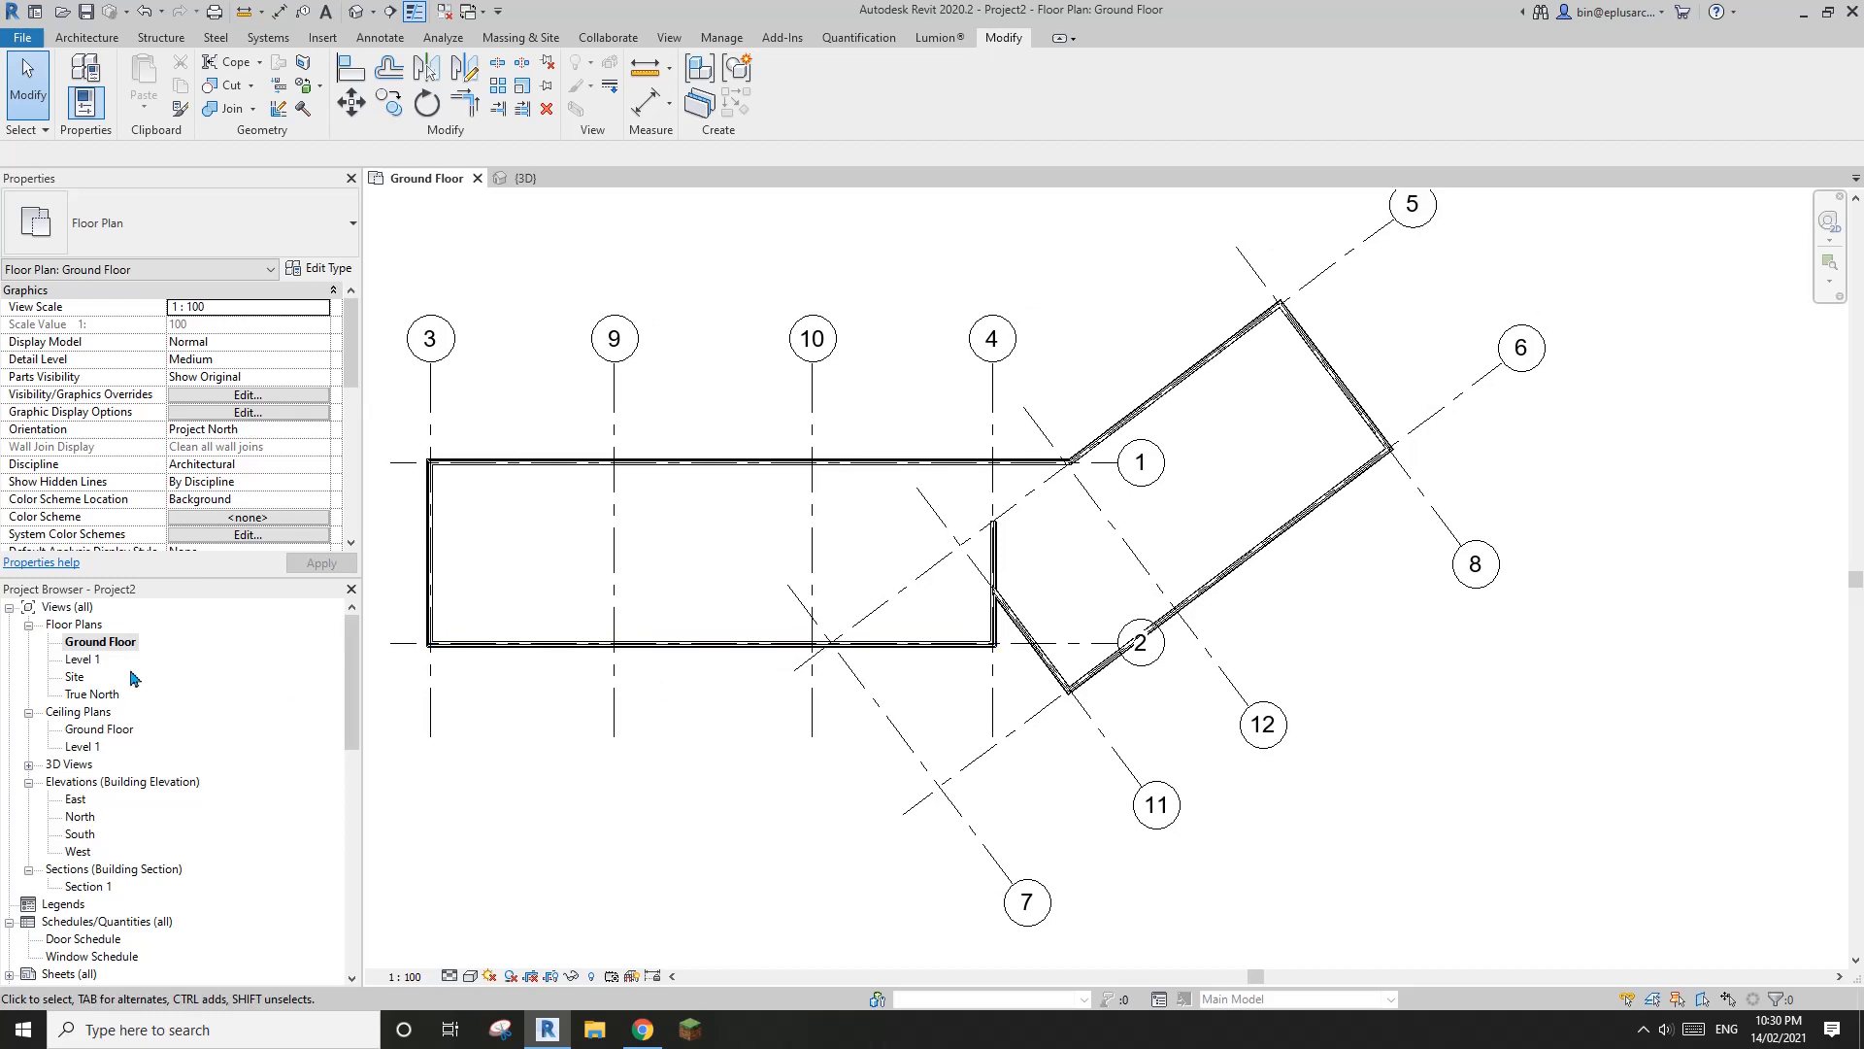
left_click(81, 660)
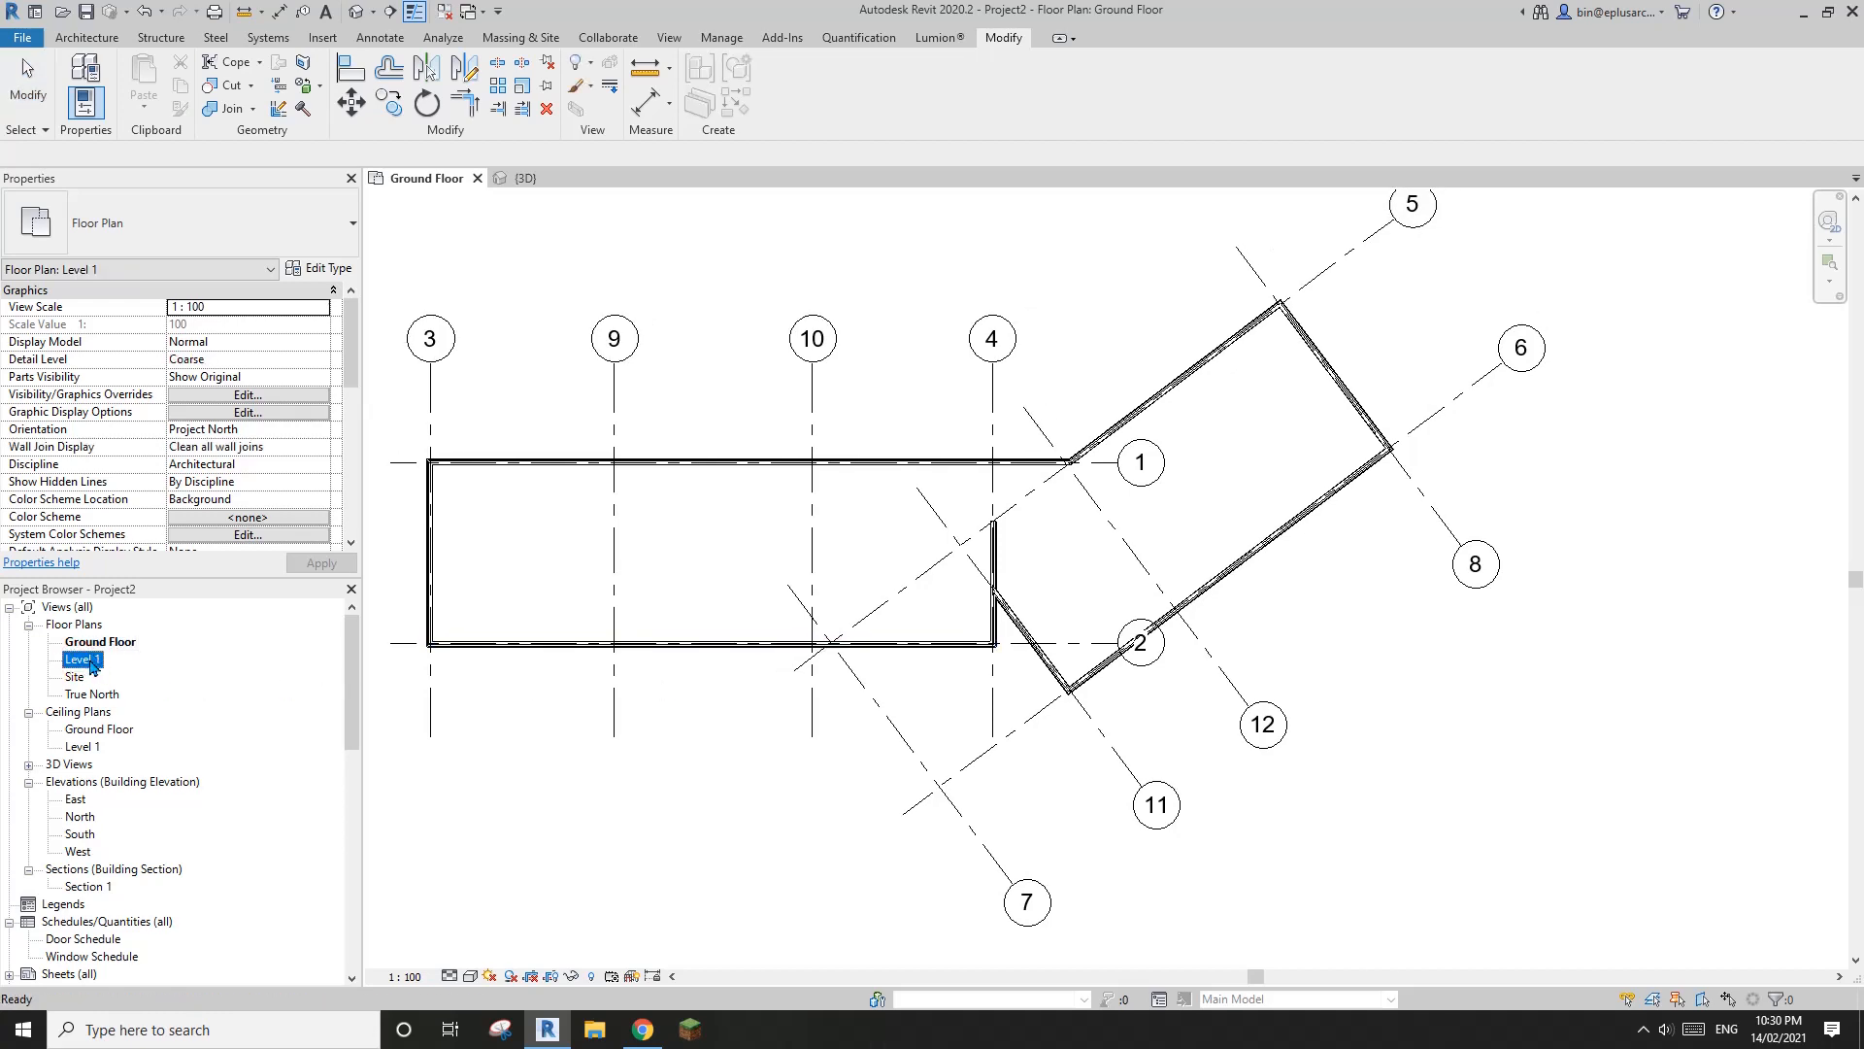
double_click(81, 660)
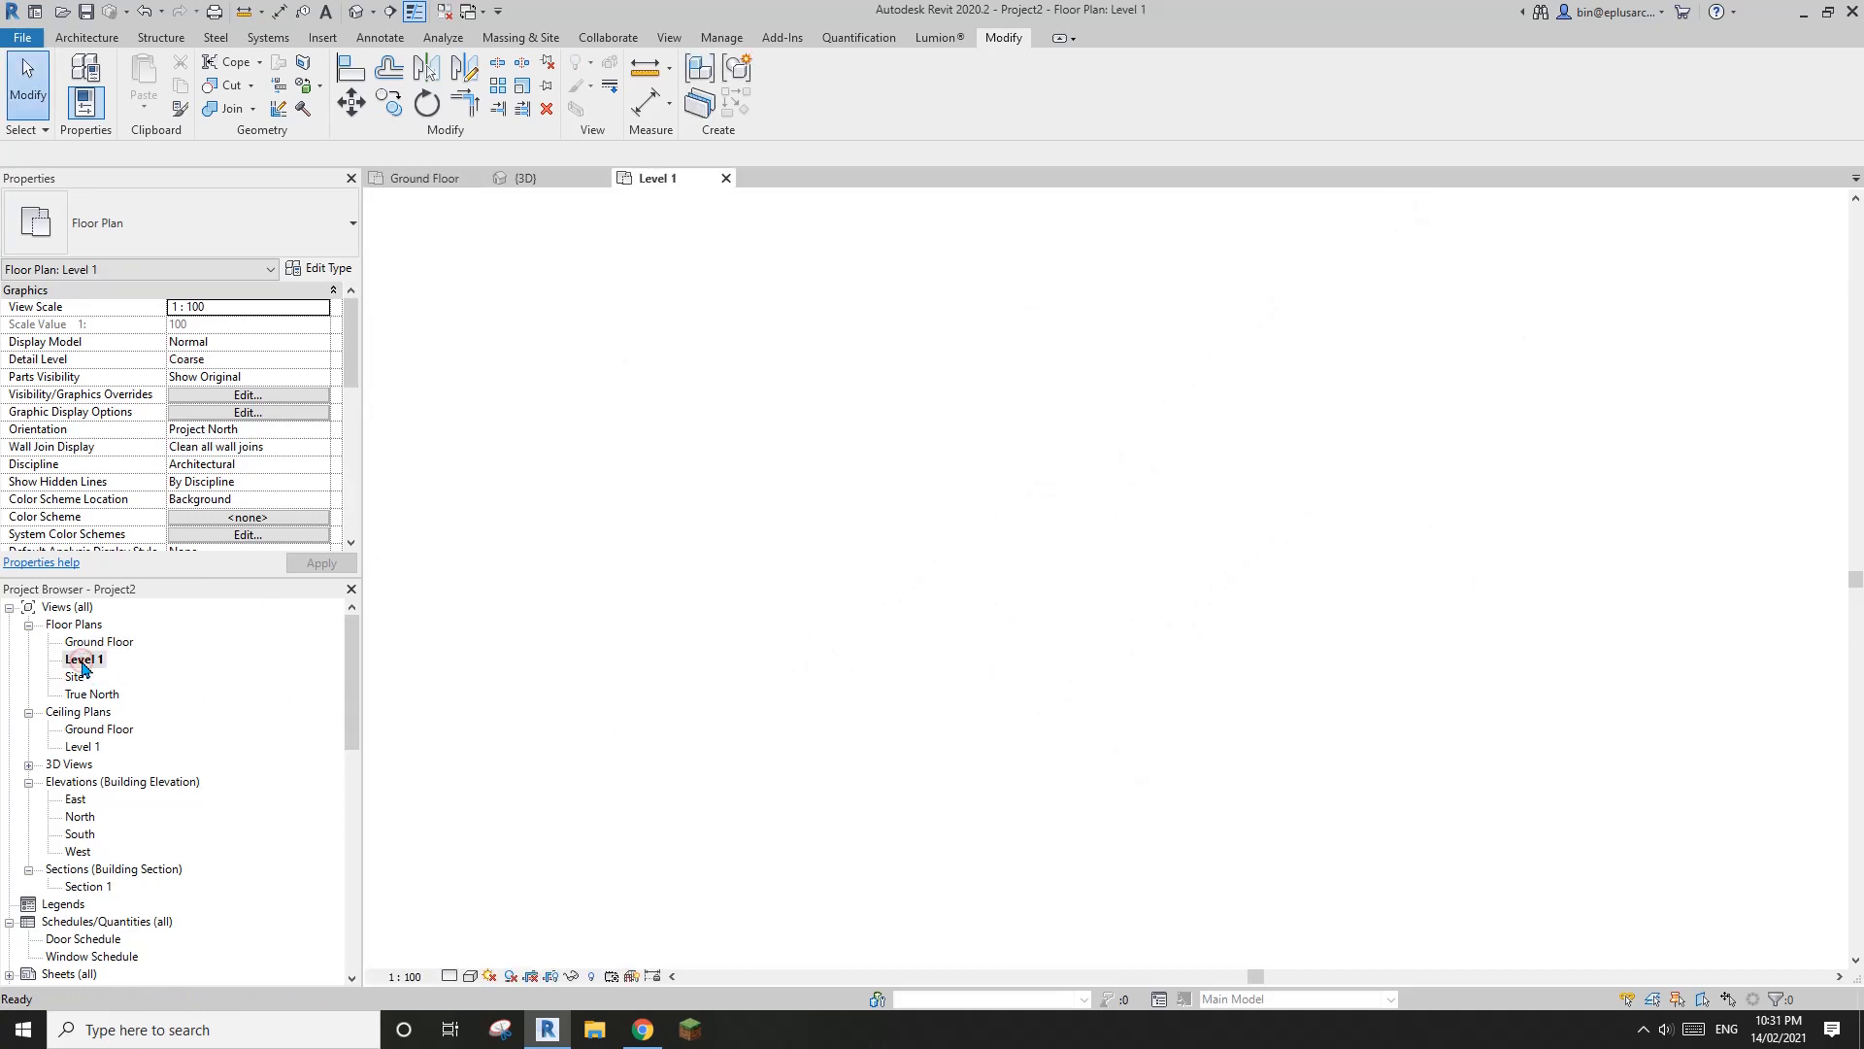
scroll(991, 637, "up", 1)
middle_click_drag(998, 639, 1114, 624)
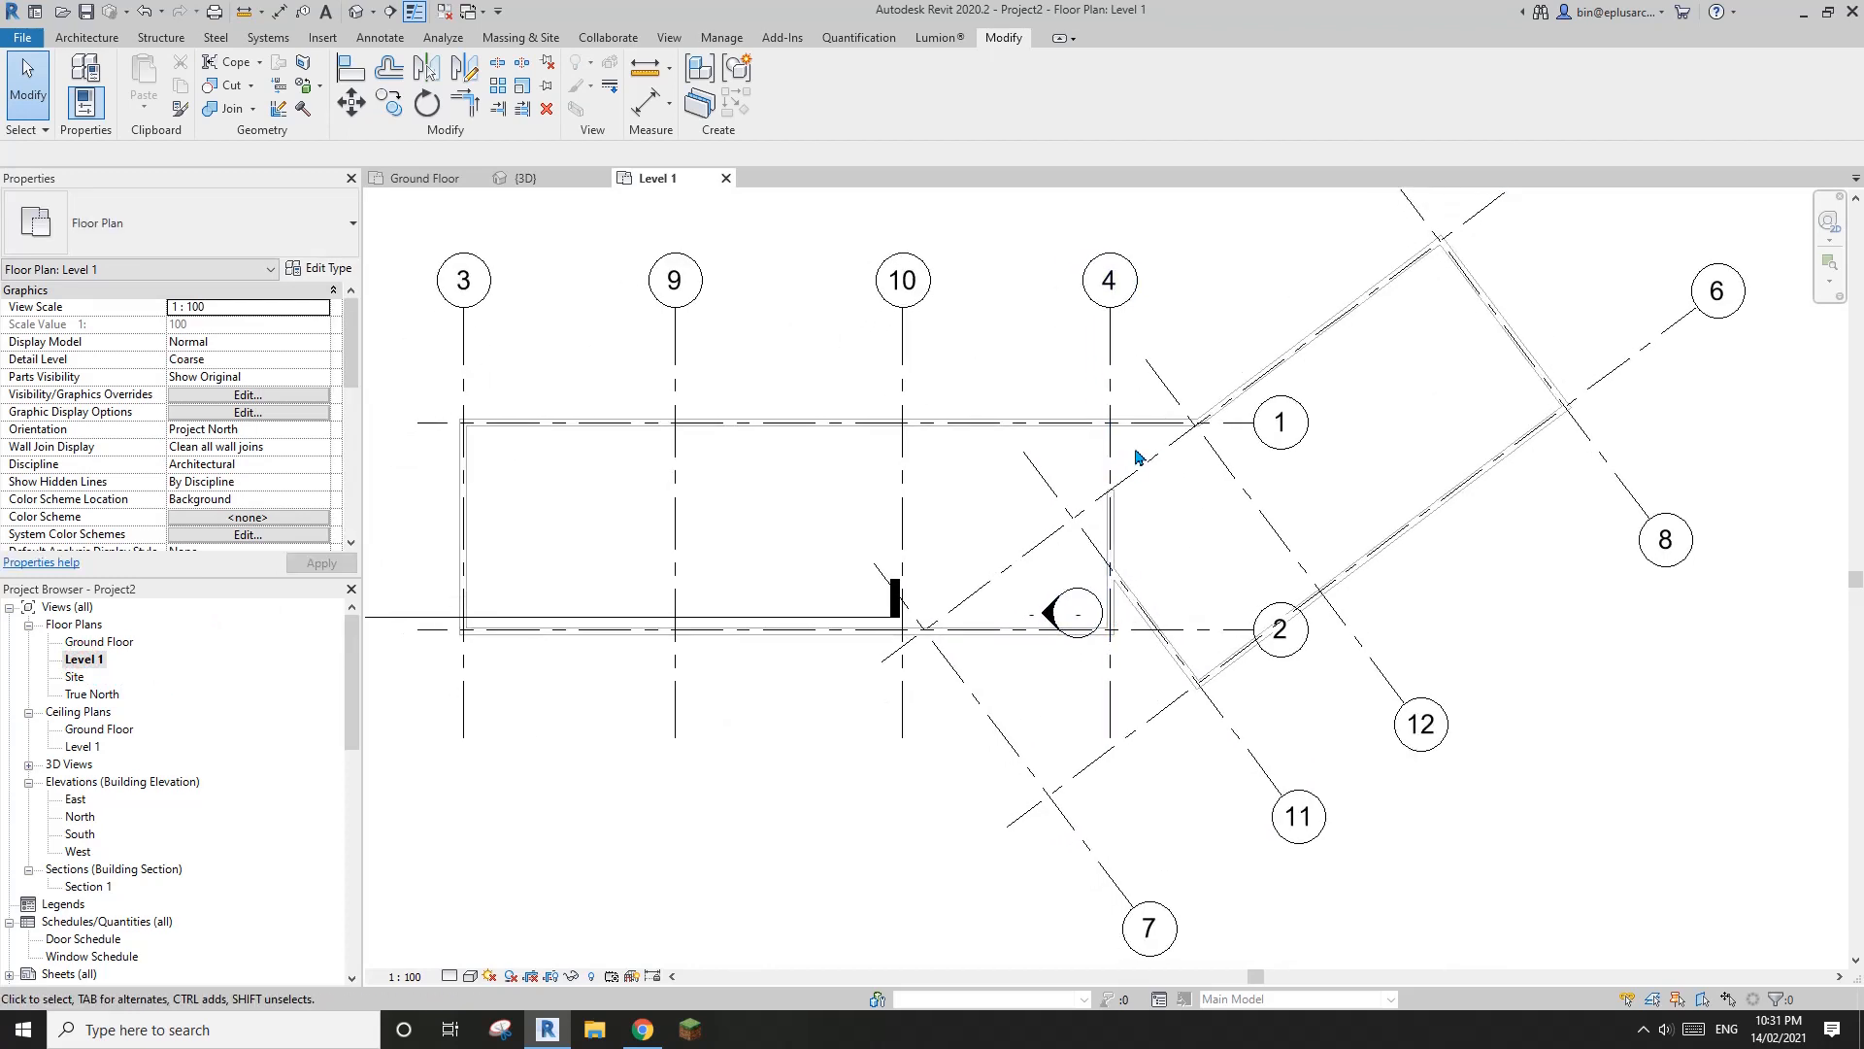
middle_click_drag(543, 445, 613, 454)
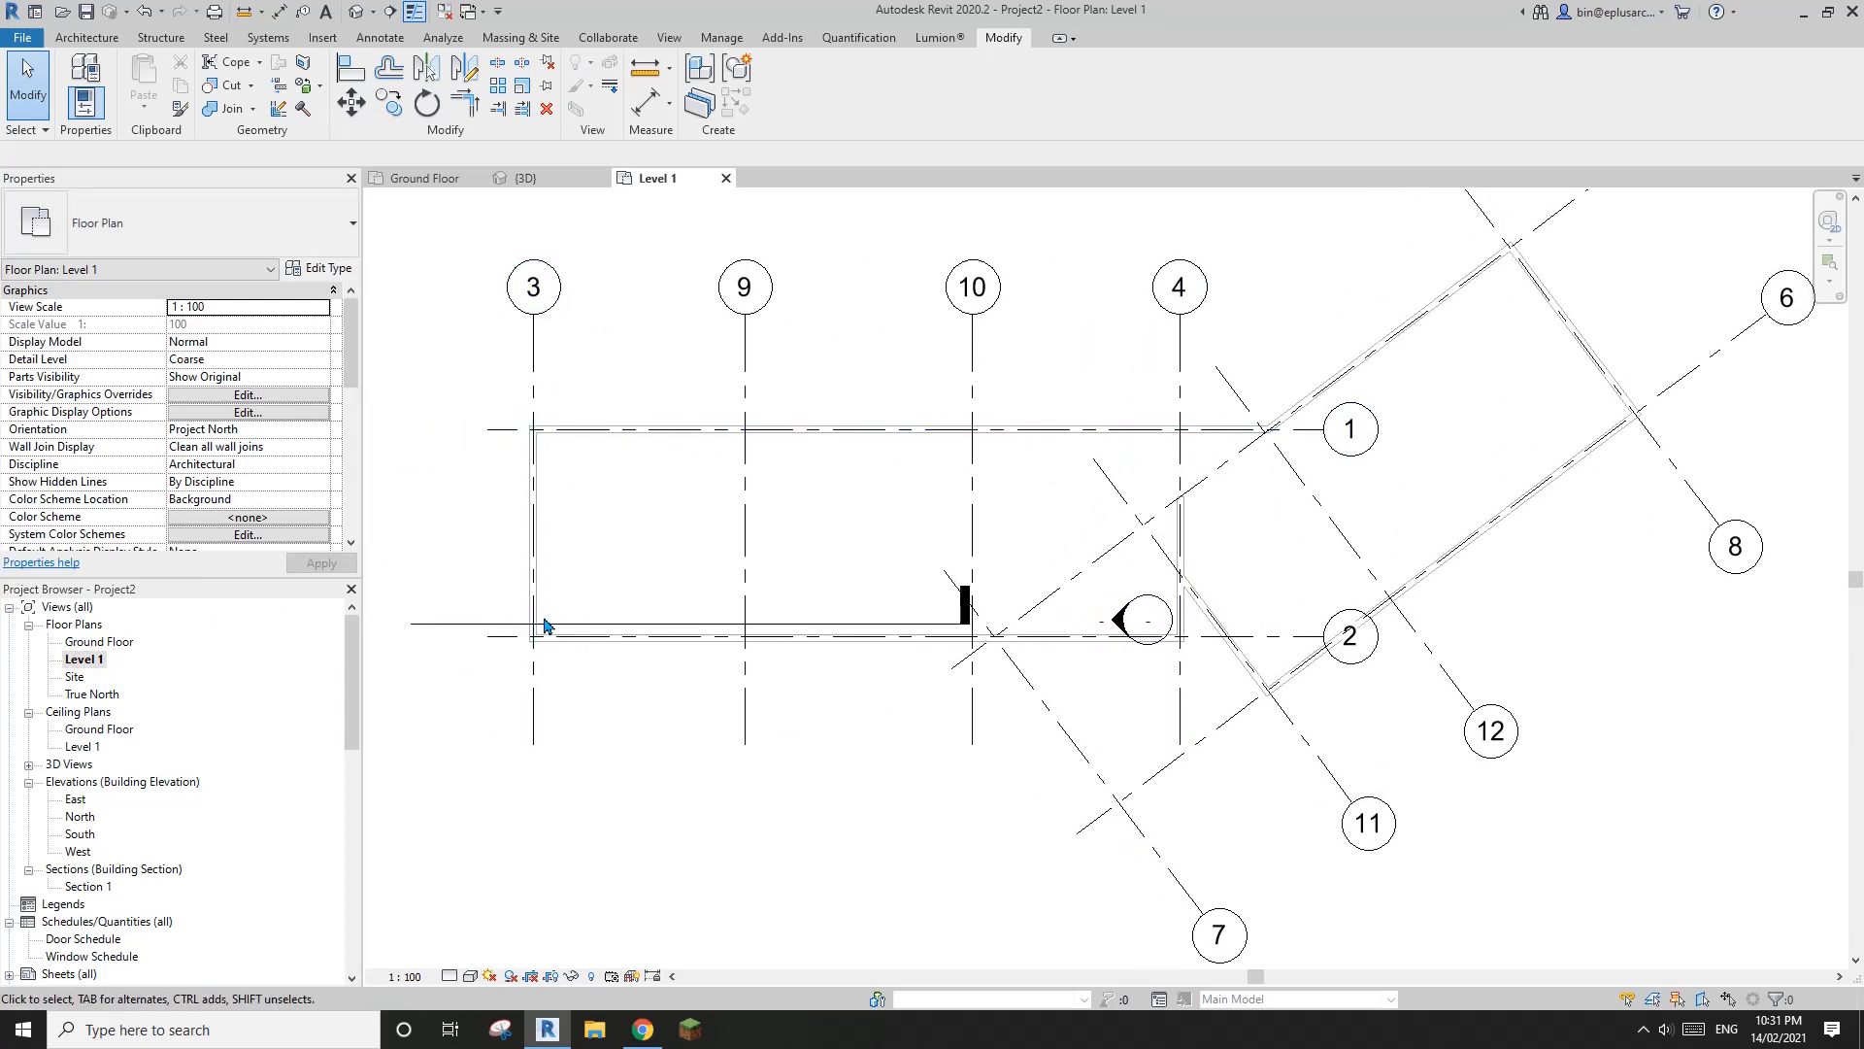
middle_click_drag(587, 637, 477, 631)
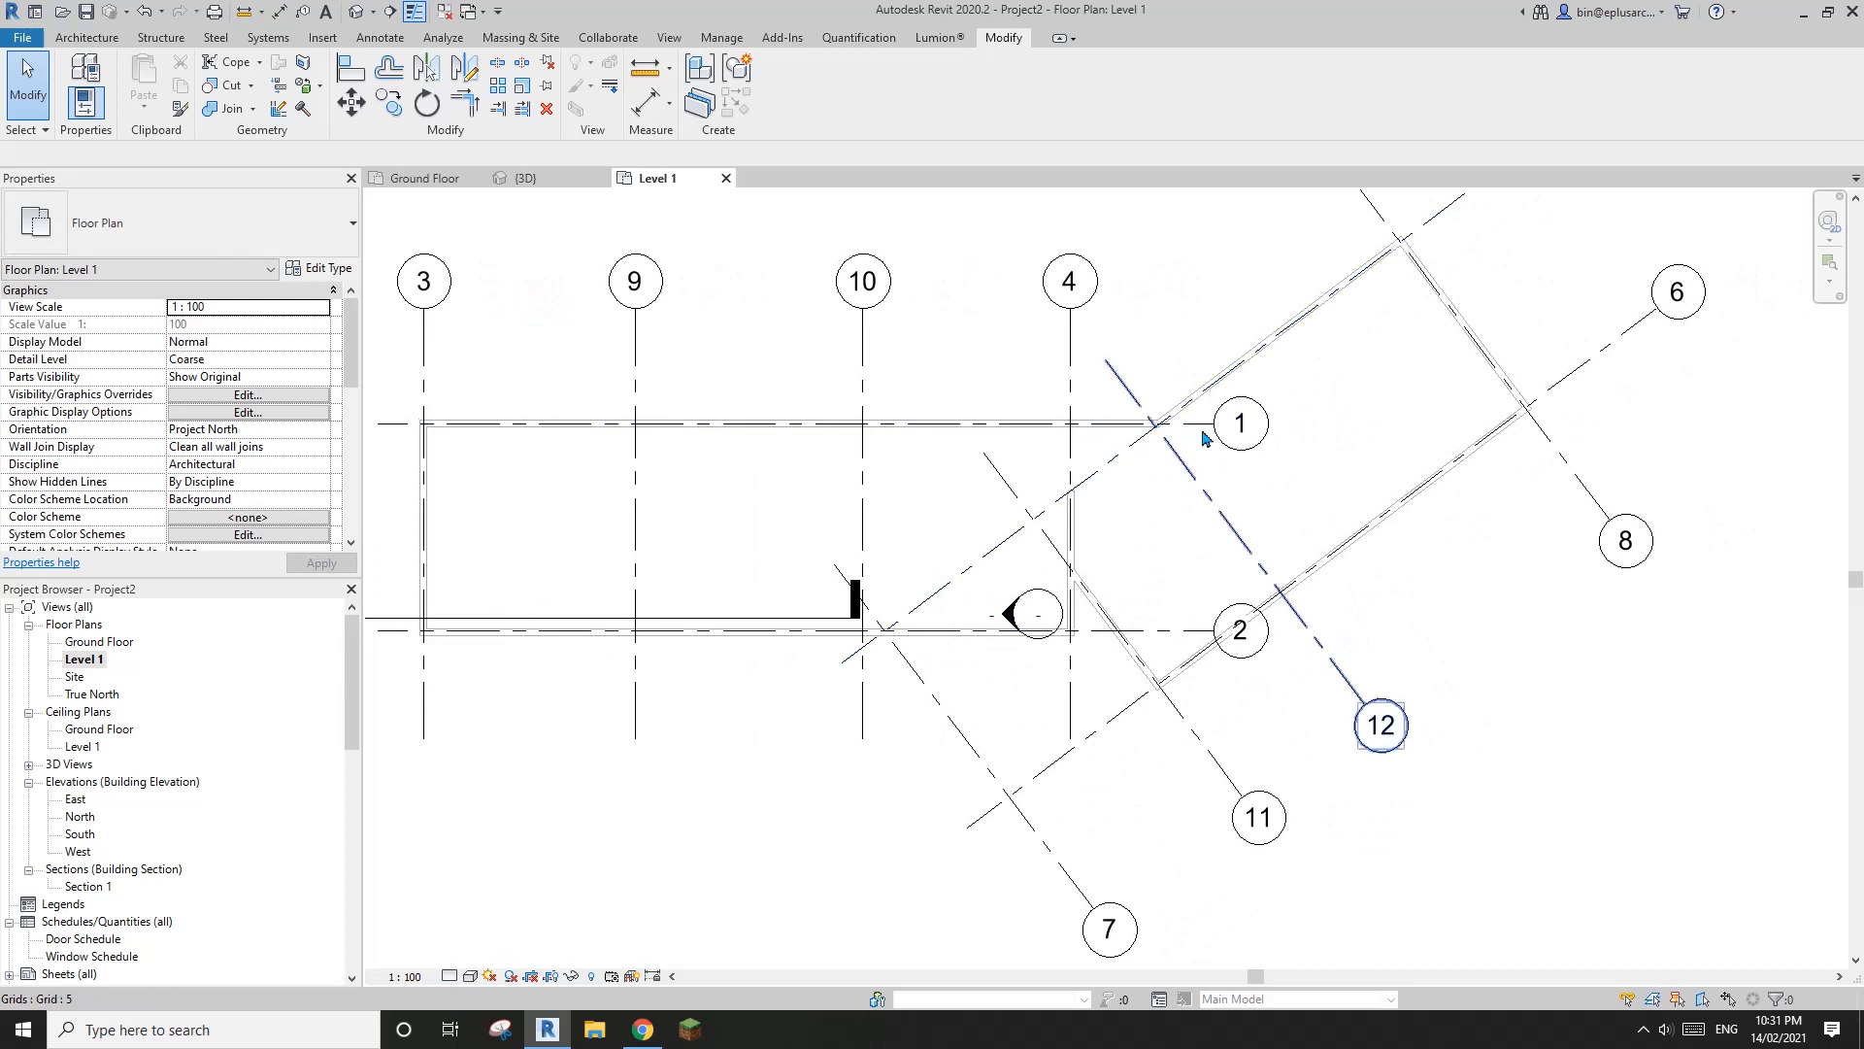
middle_click_drag(1138, 539, 1091, 533)
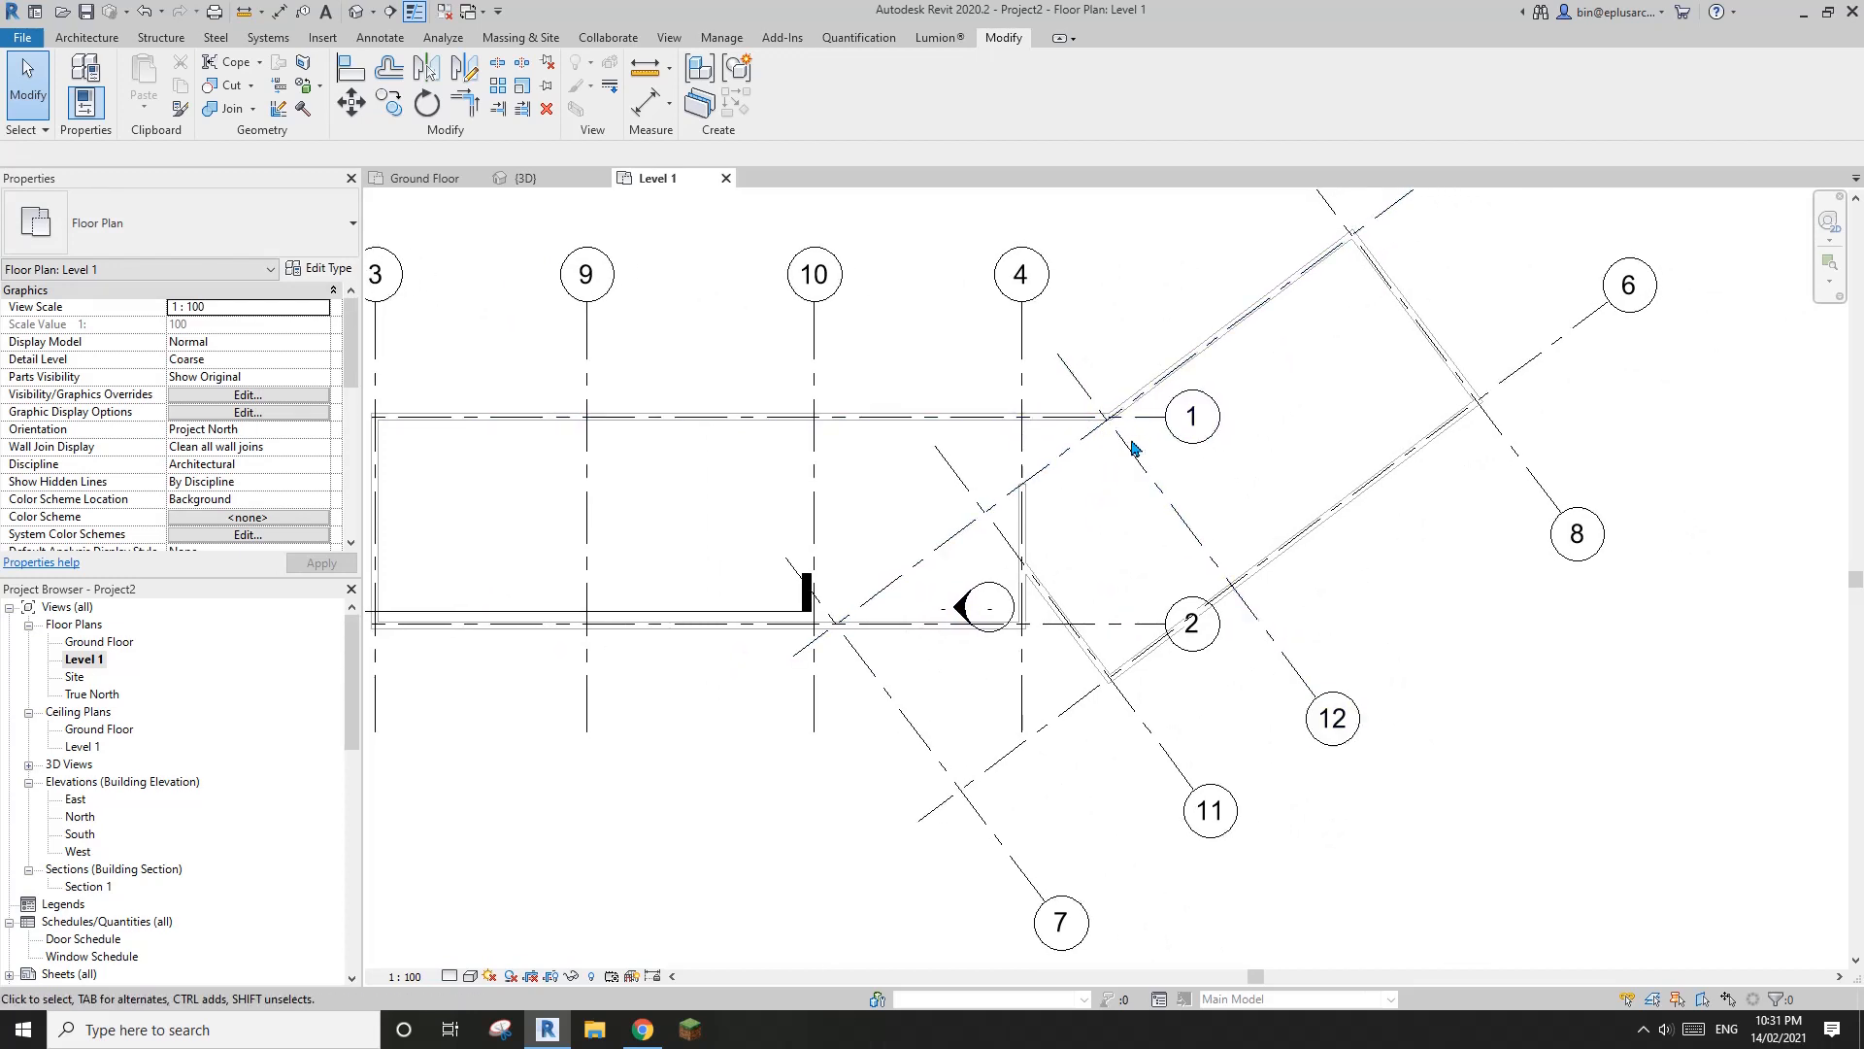
scroll(1131, 442, "down", 1)
middle_click_drag(1117, 441, 1097, 510)
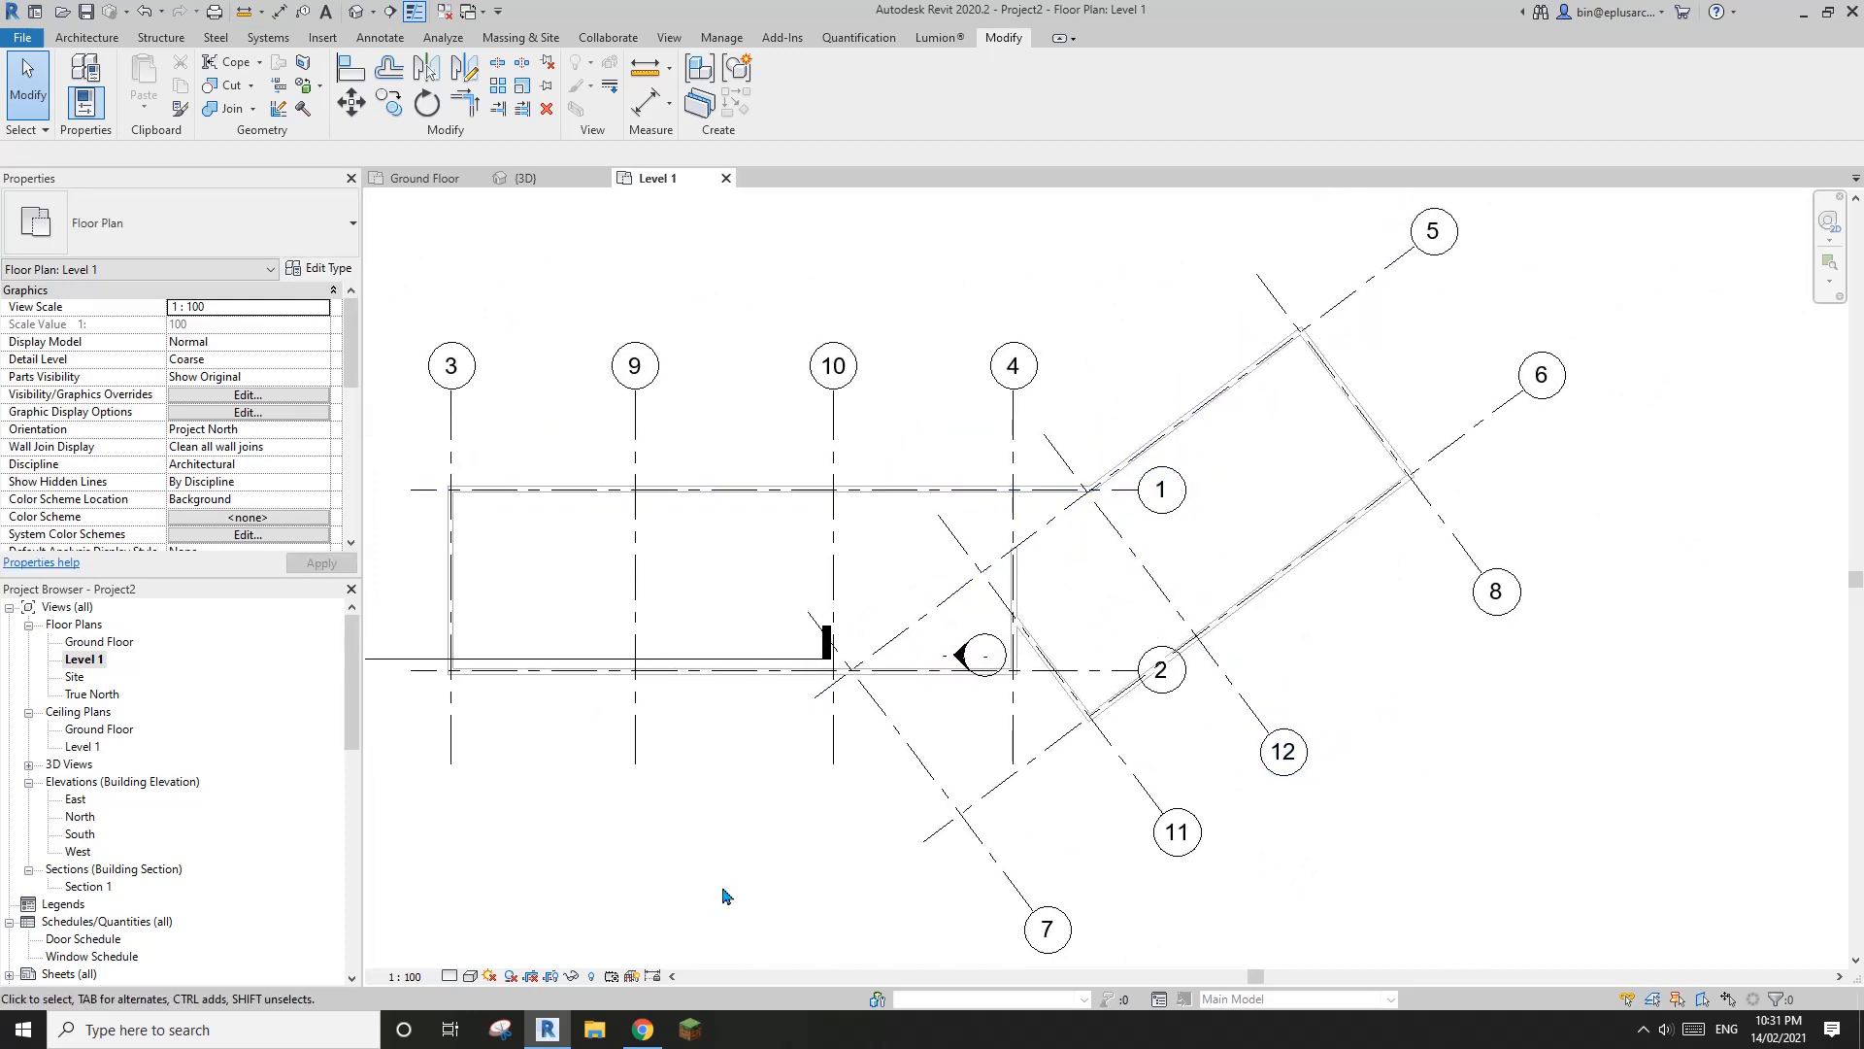
left_click(644, 1031)
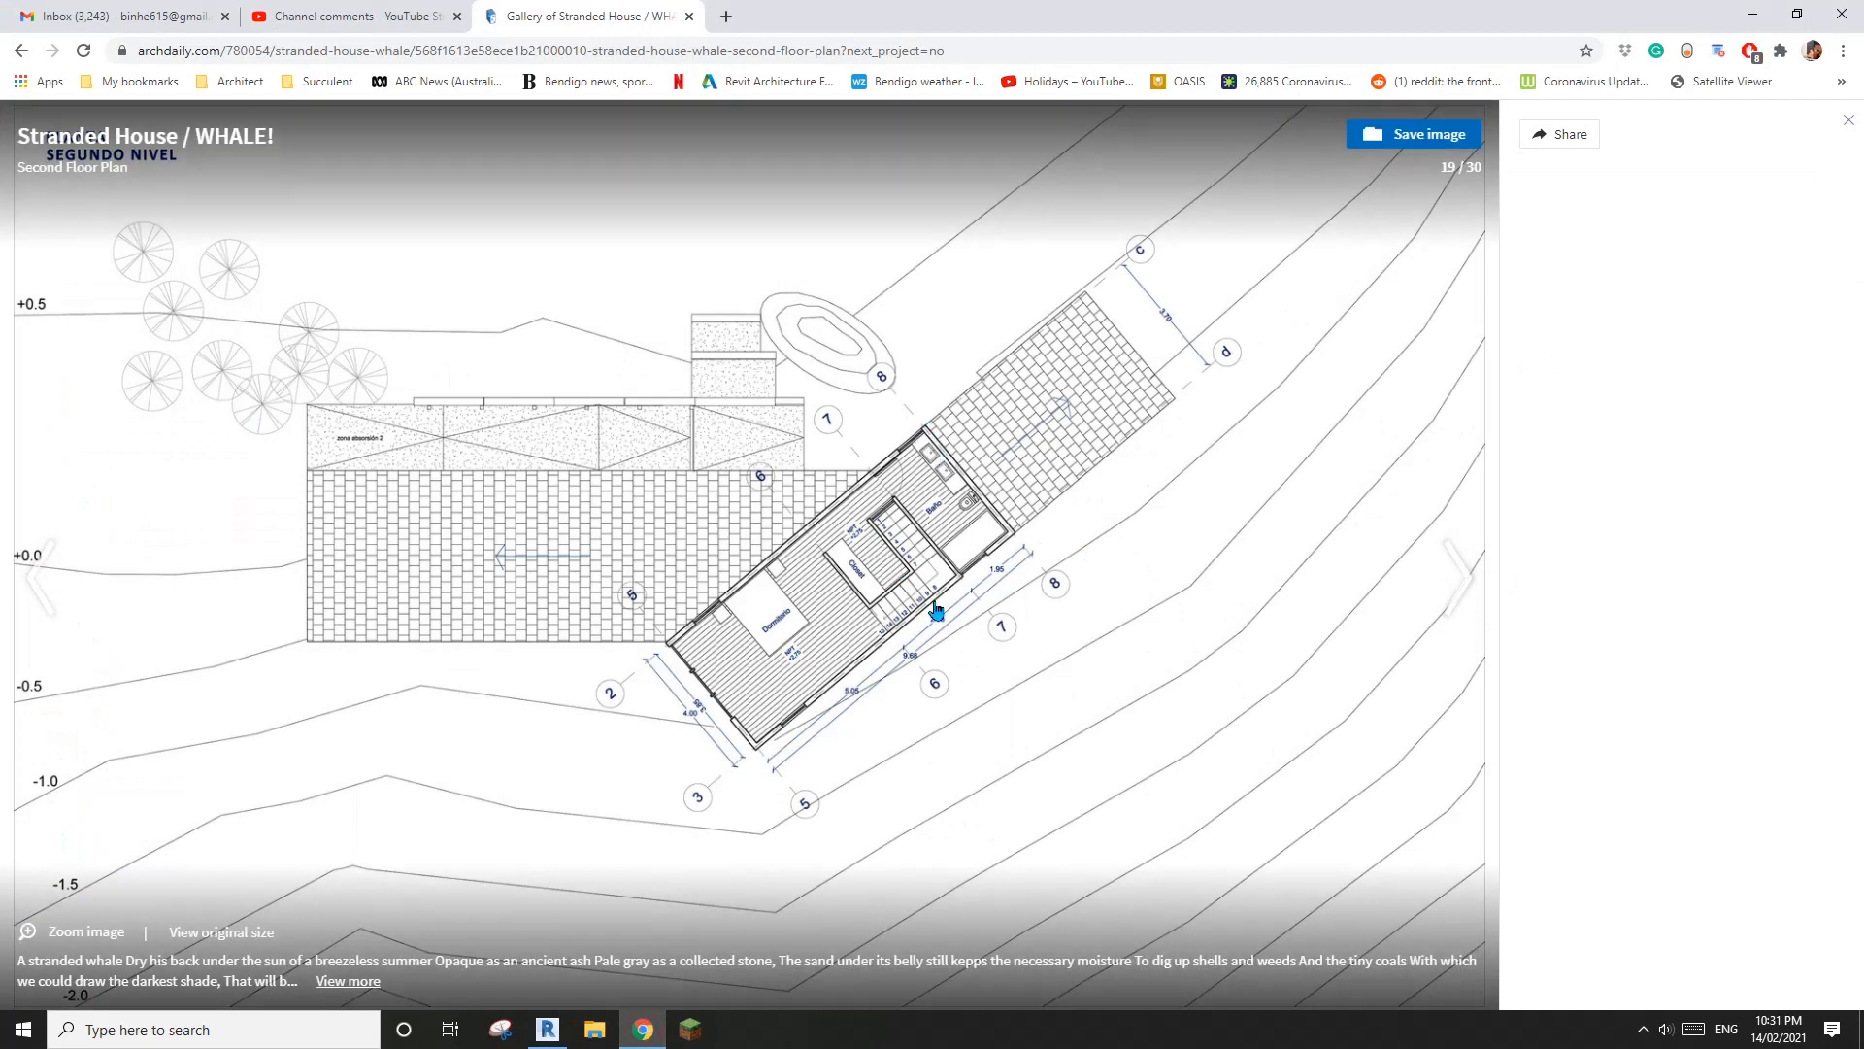
left_click(548, 1029)
Copy grid 12 about 3000 mm towards grid 8 to add another parallel grid across the angled wing
left_click(1218, 689)
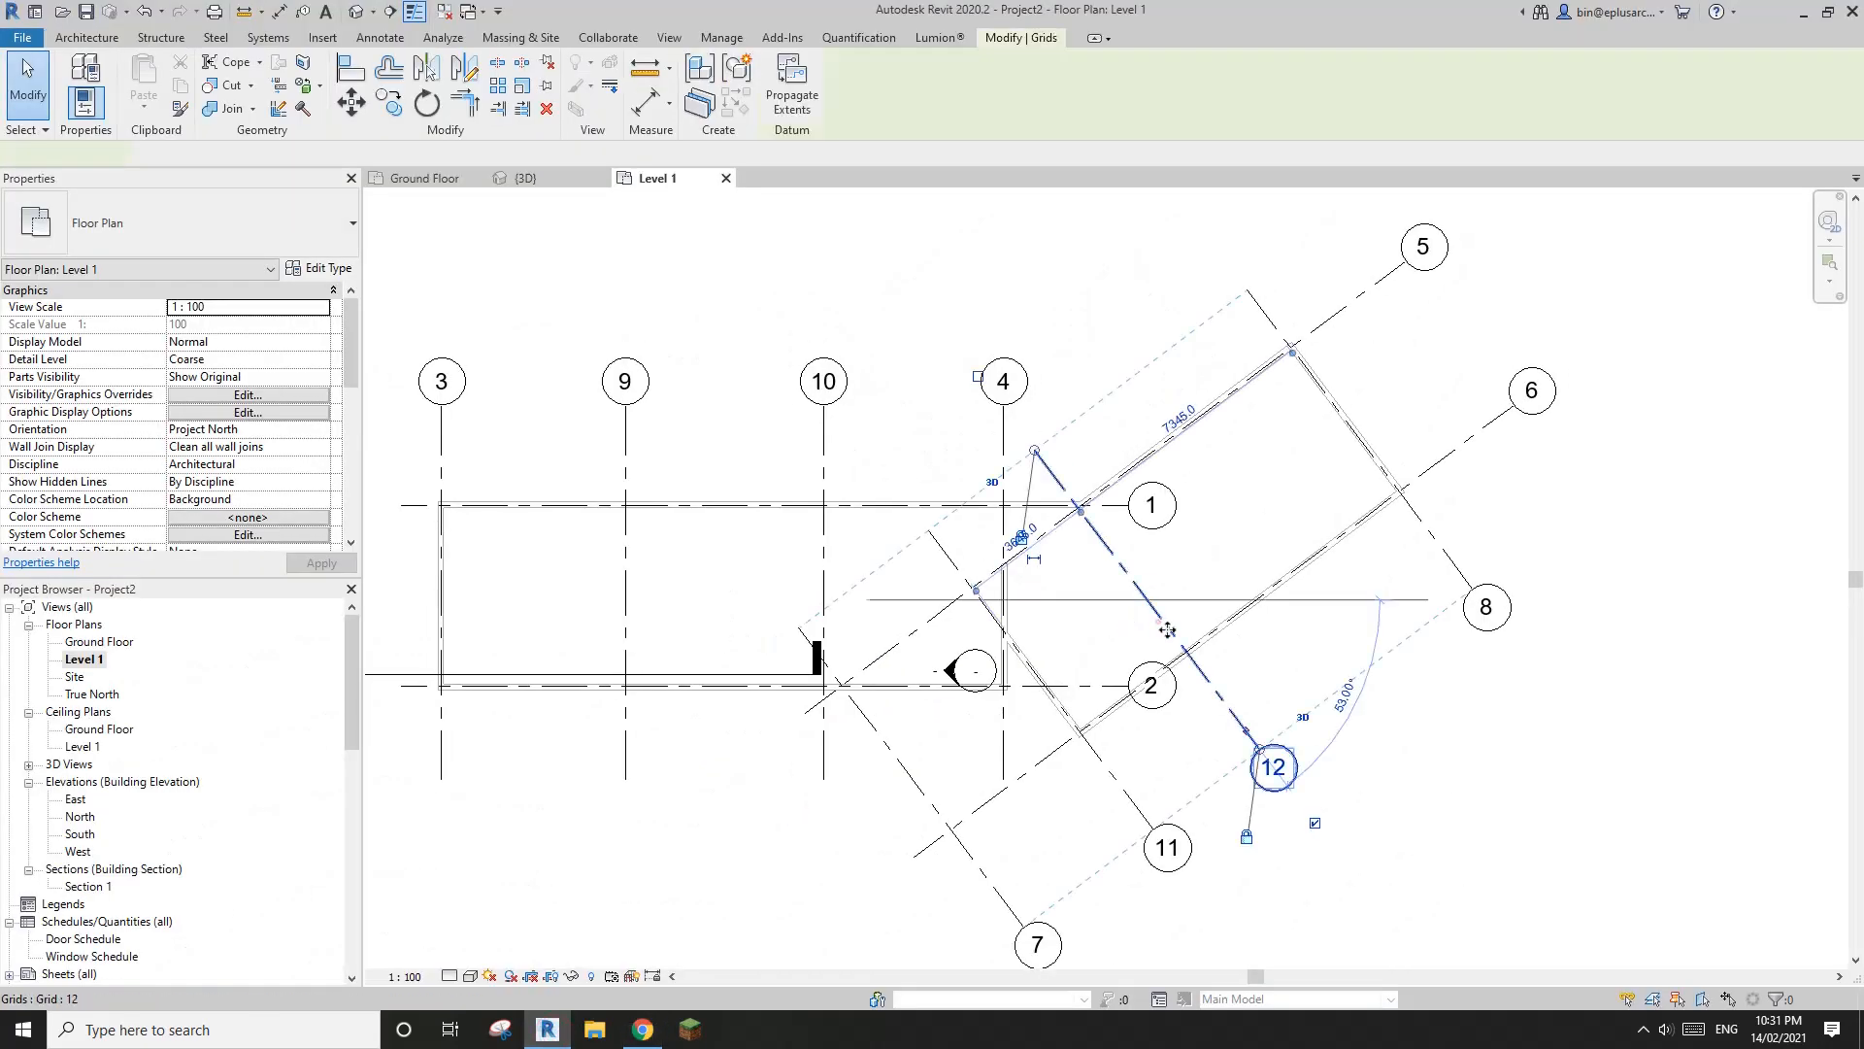
scroll(1233, 706, "up", 1)
key("c")
key("o")
left_click(1219, 704)
left_click(1320, 632)
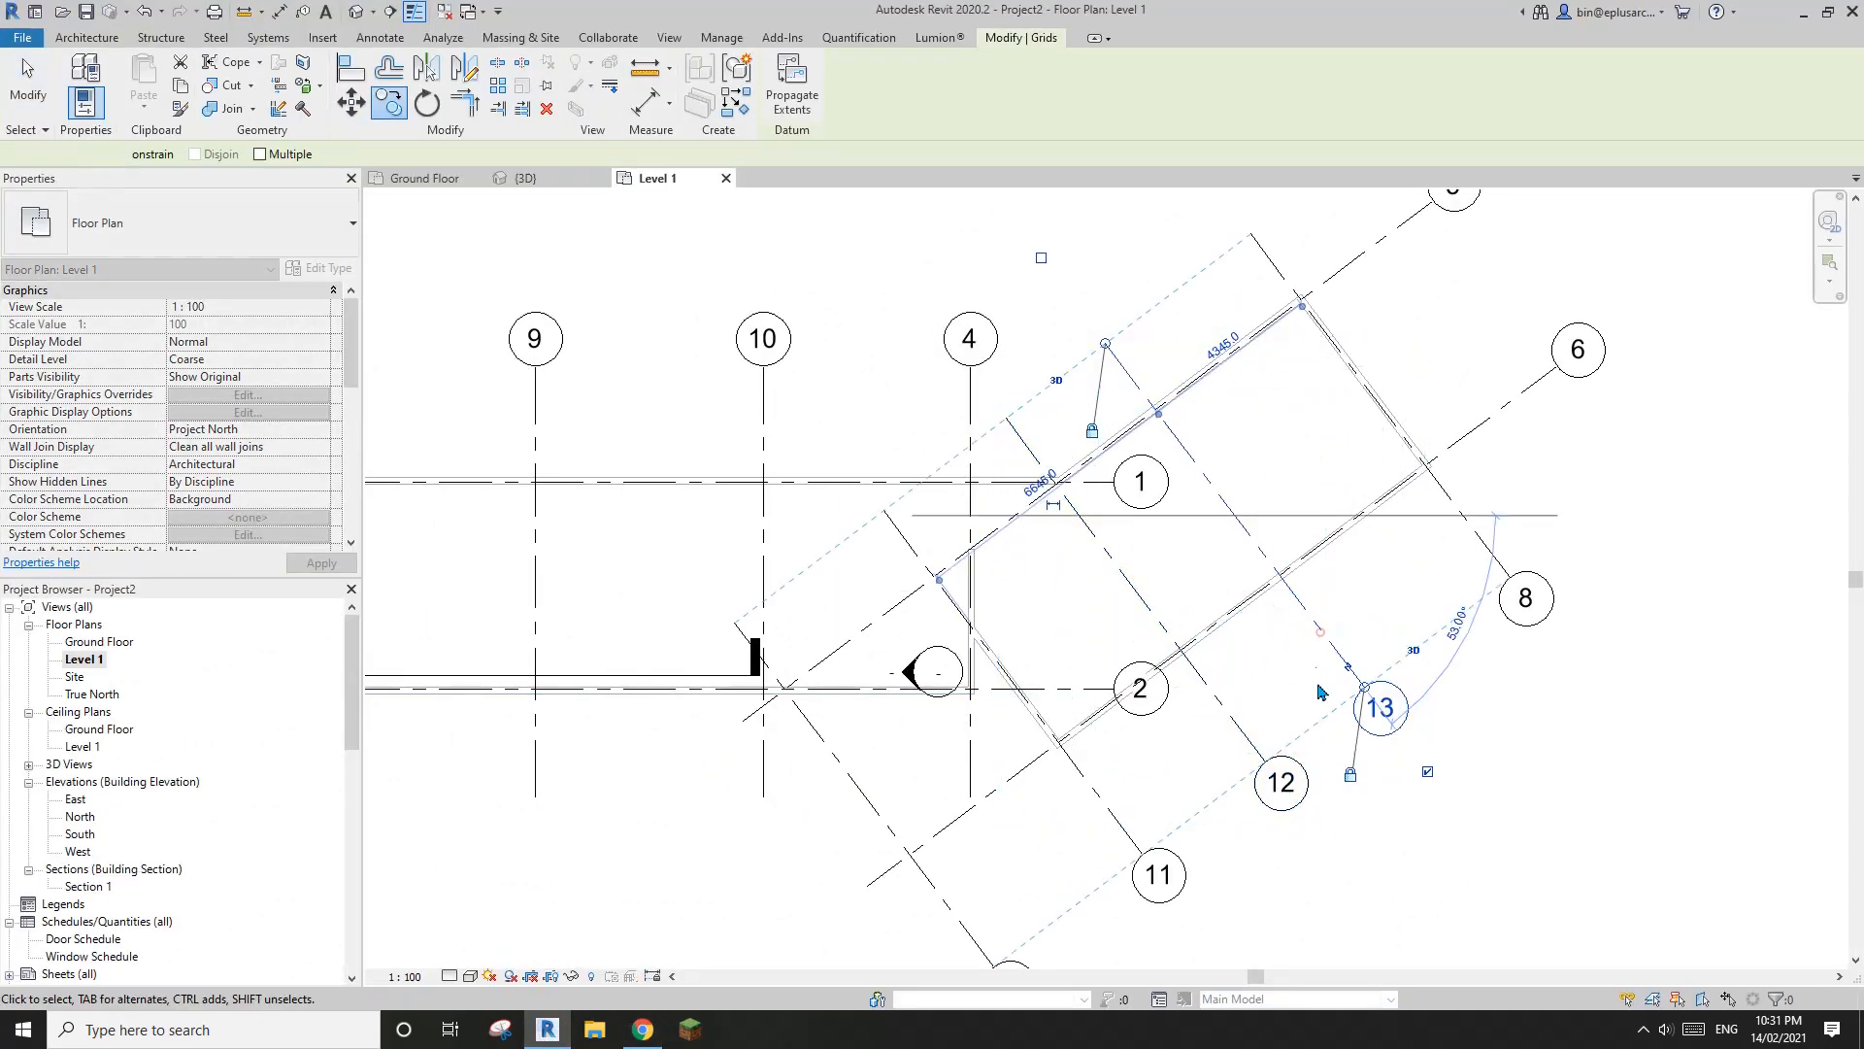
scroll(1266, 593, "down", 2)
key("Escape")
Move grid 8 about 1900 mm outward along grid 6, away from the end wall of the angled wing
middle_click_drag(1250, 560, 1100, 566)
scroll(1103, 555, "up", 1)
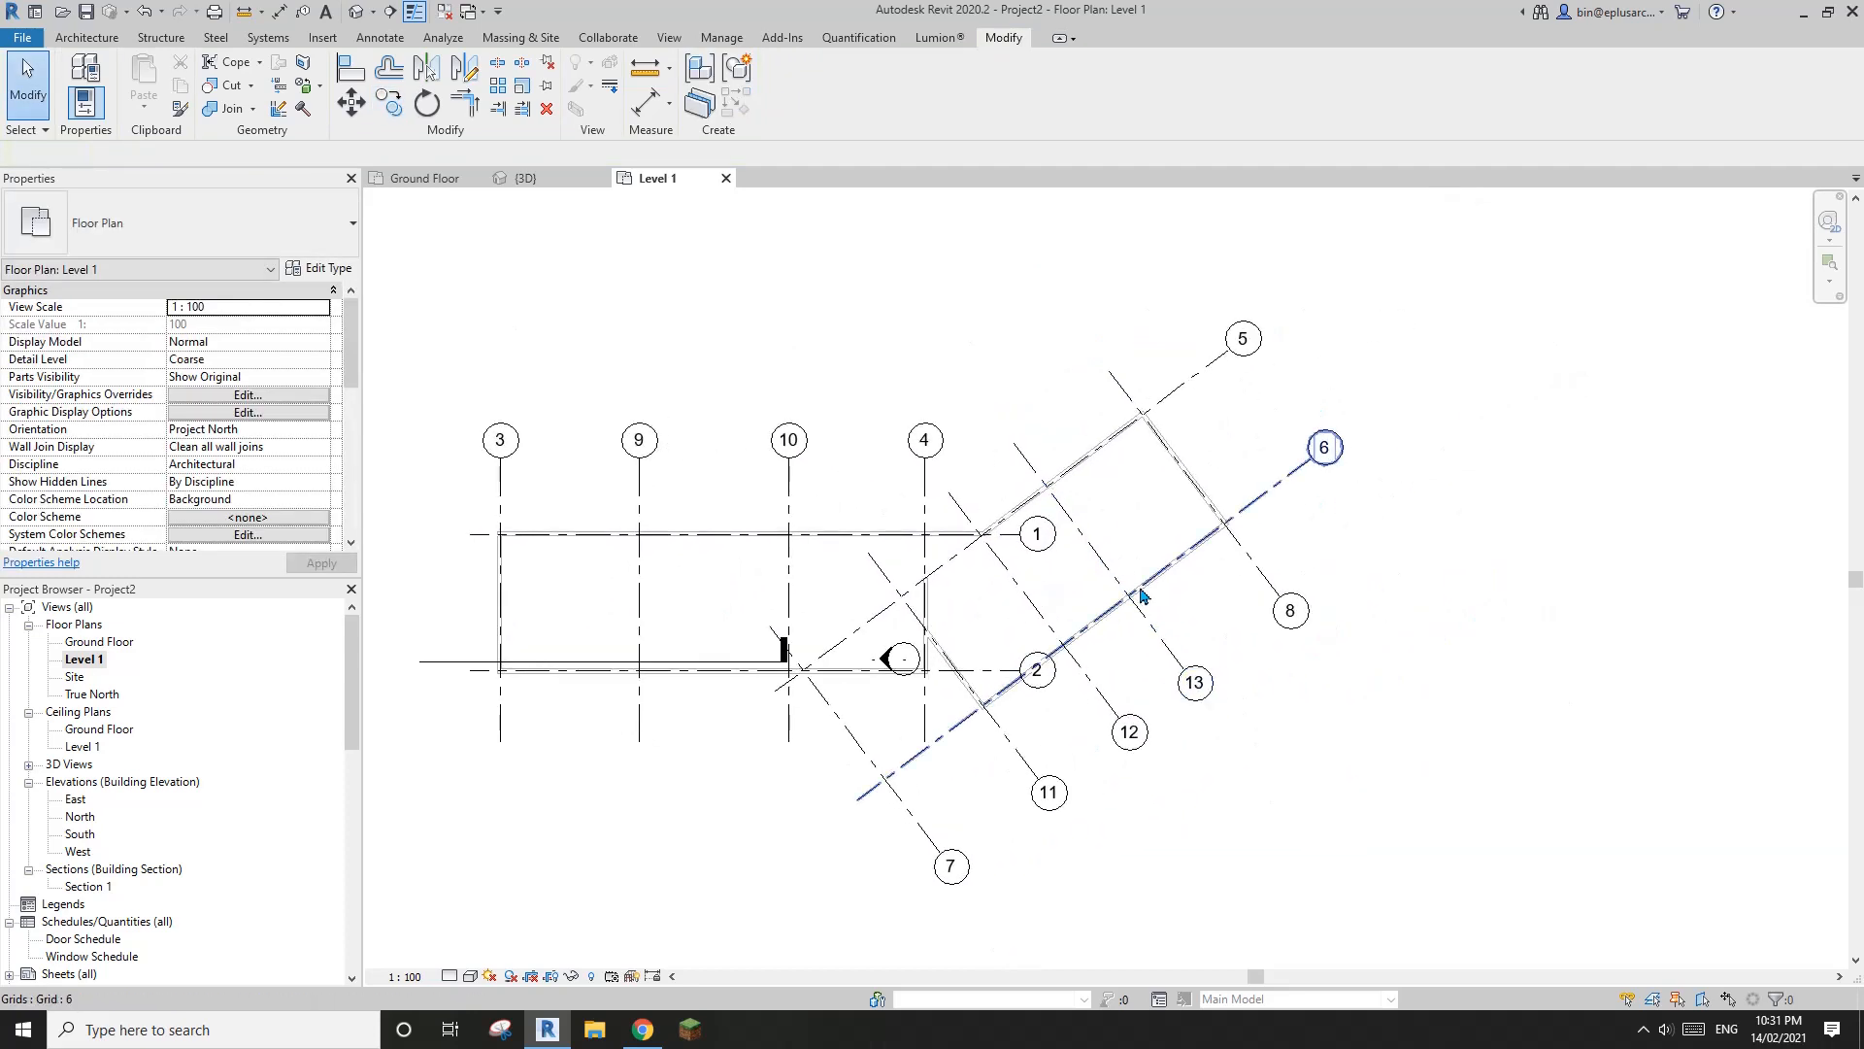
scroll(1320, 529, "up", 3)
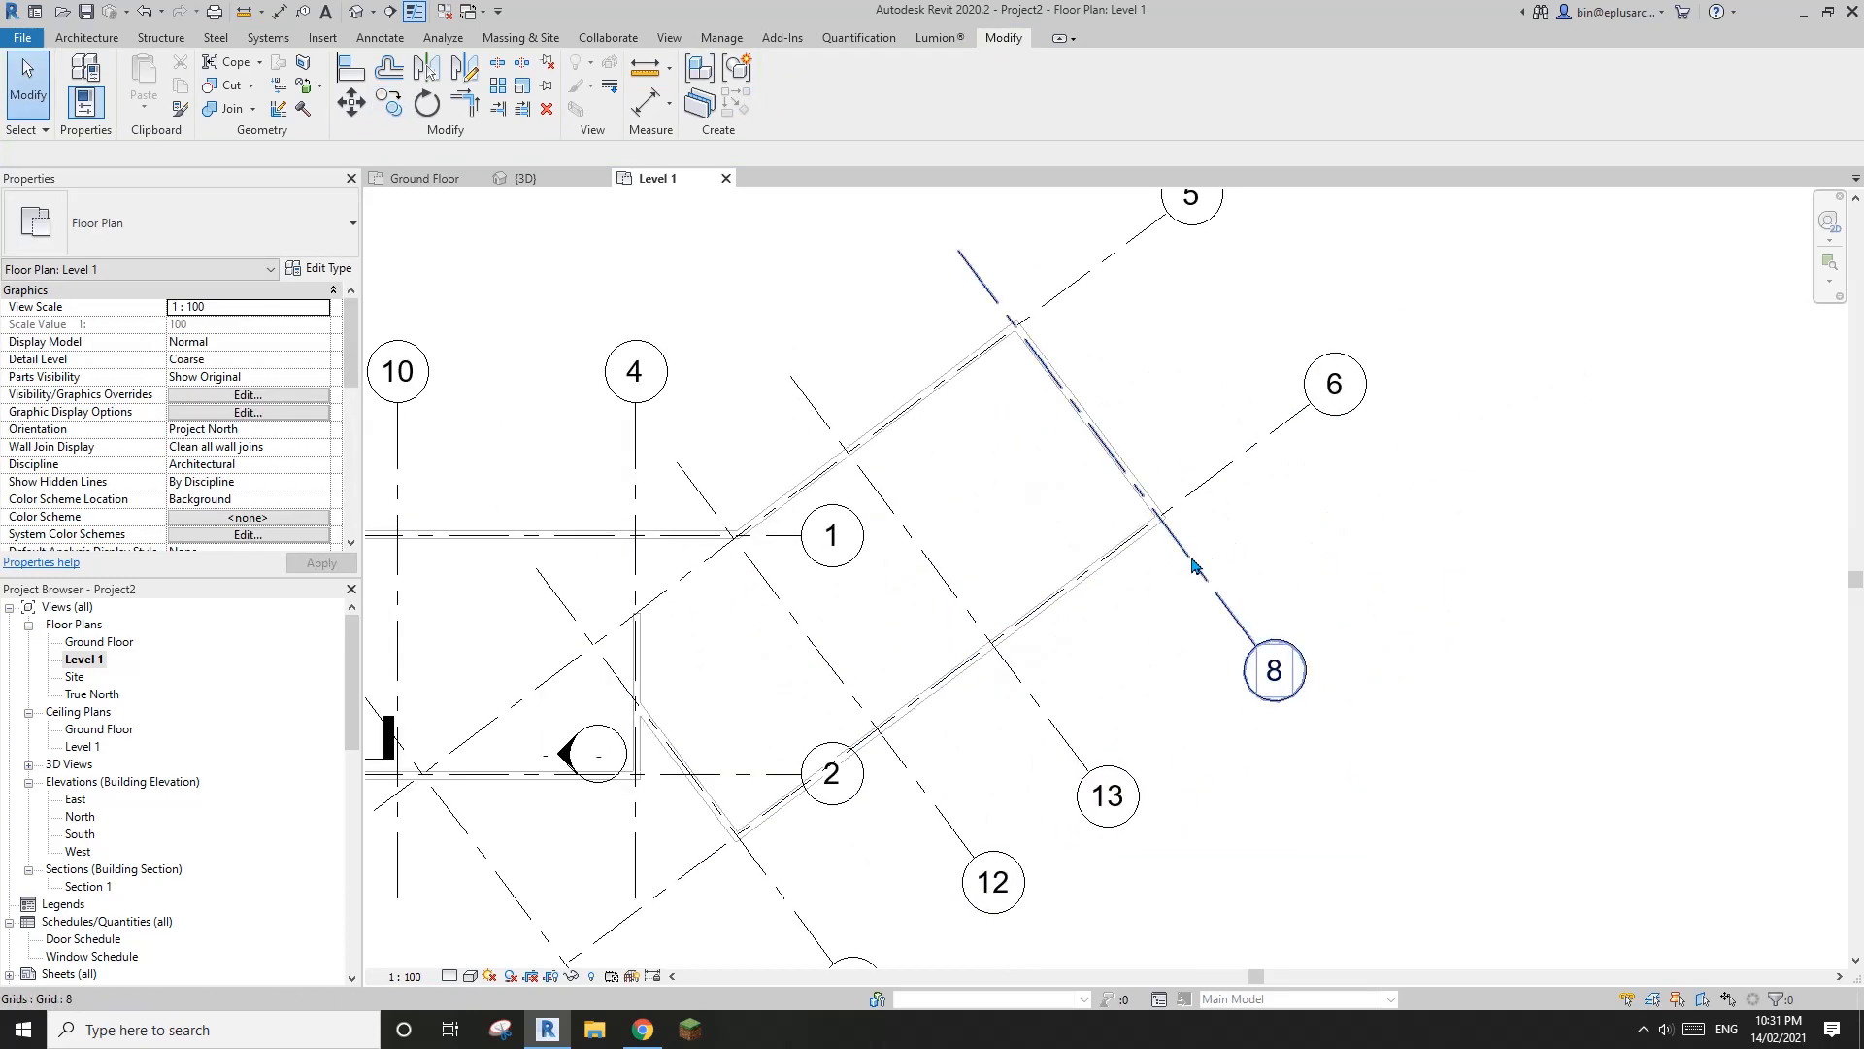
left_click(1195, 566)
left_click(1136, 416)
left_click_drag(1127, 392, 1058, 424)
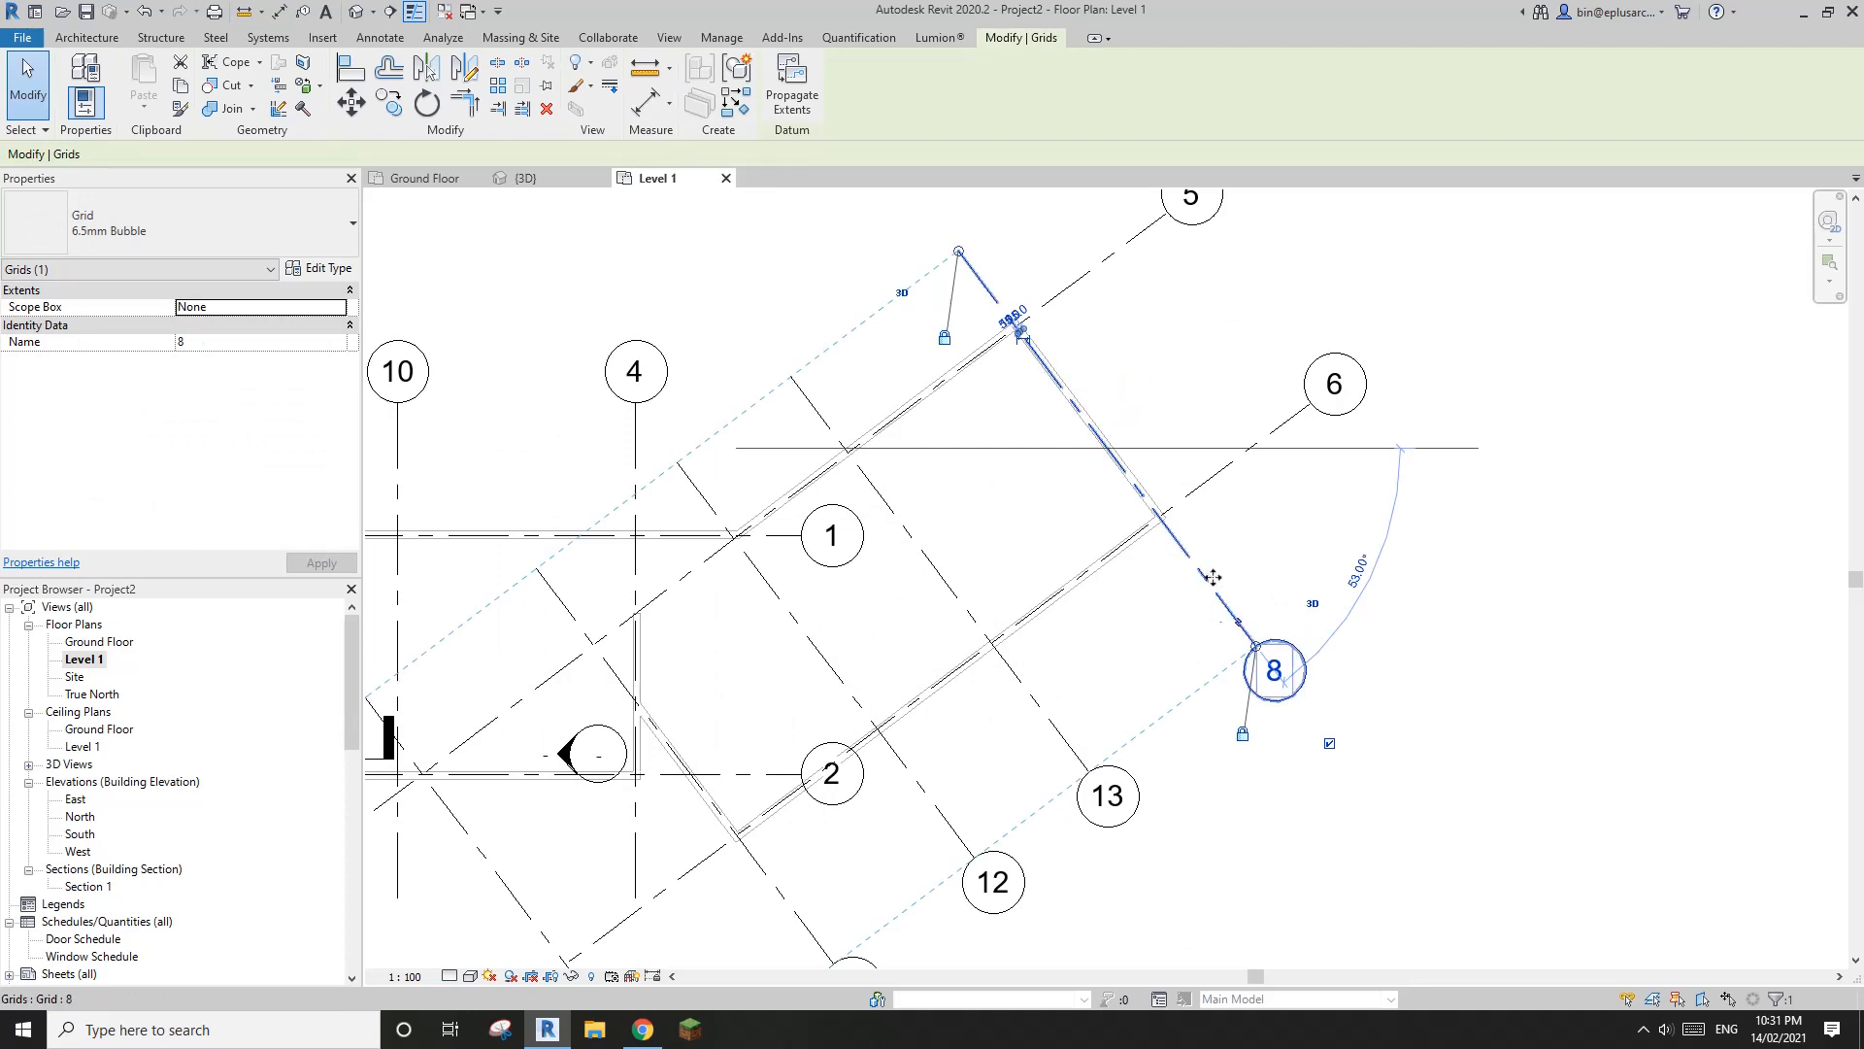
scroll(1213, 577, "up", 1)
key("m")
key("v")
left_click(1157, 520)
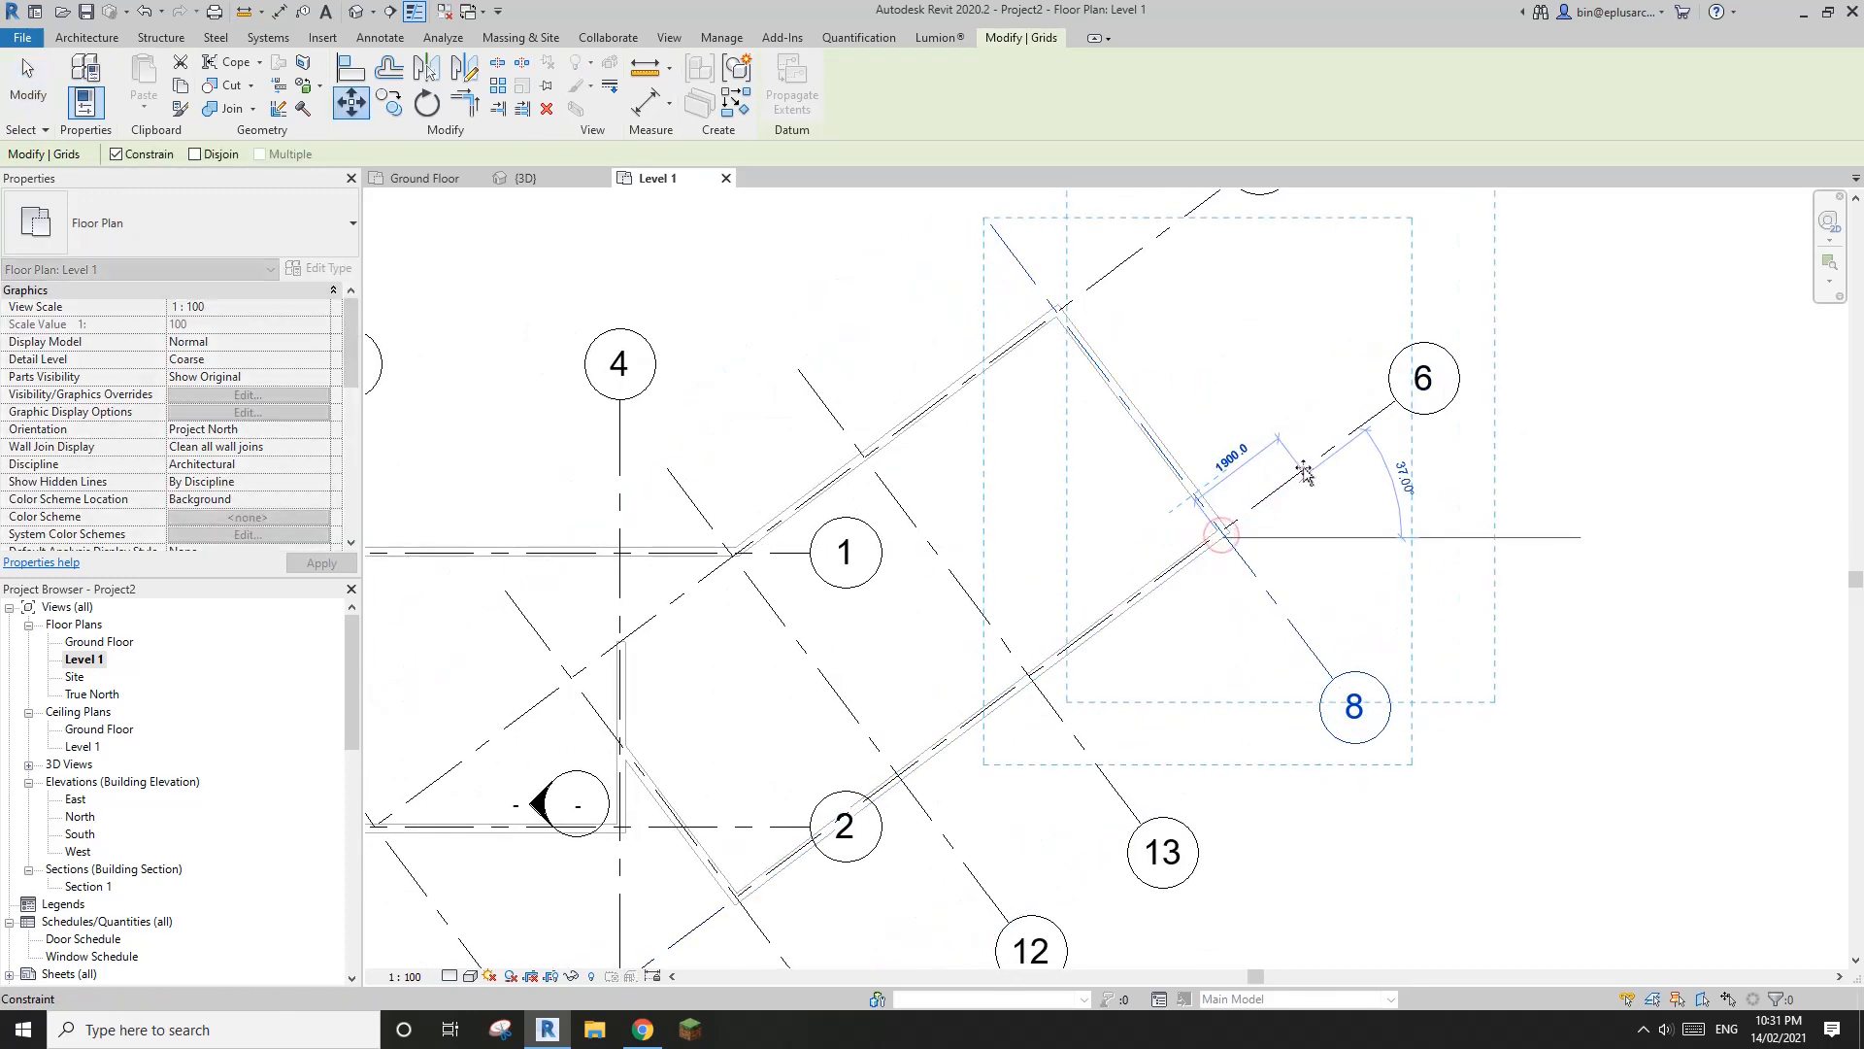
left_click(1304, 473)
scroll(1211, 429, "down", 2)
left_click(1180, 429)
scroll(1197, 447, "up", 2)
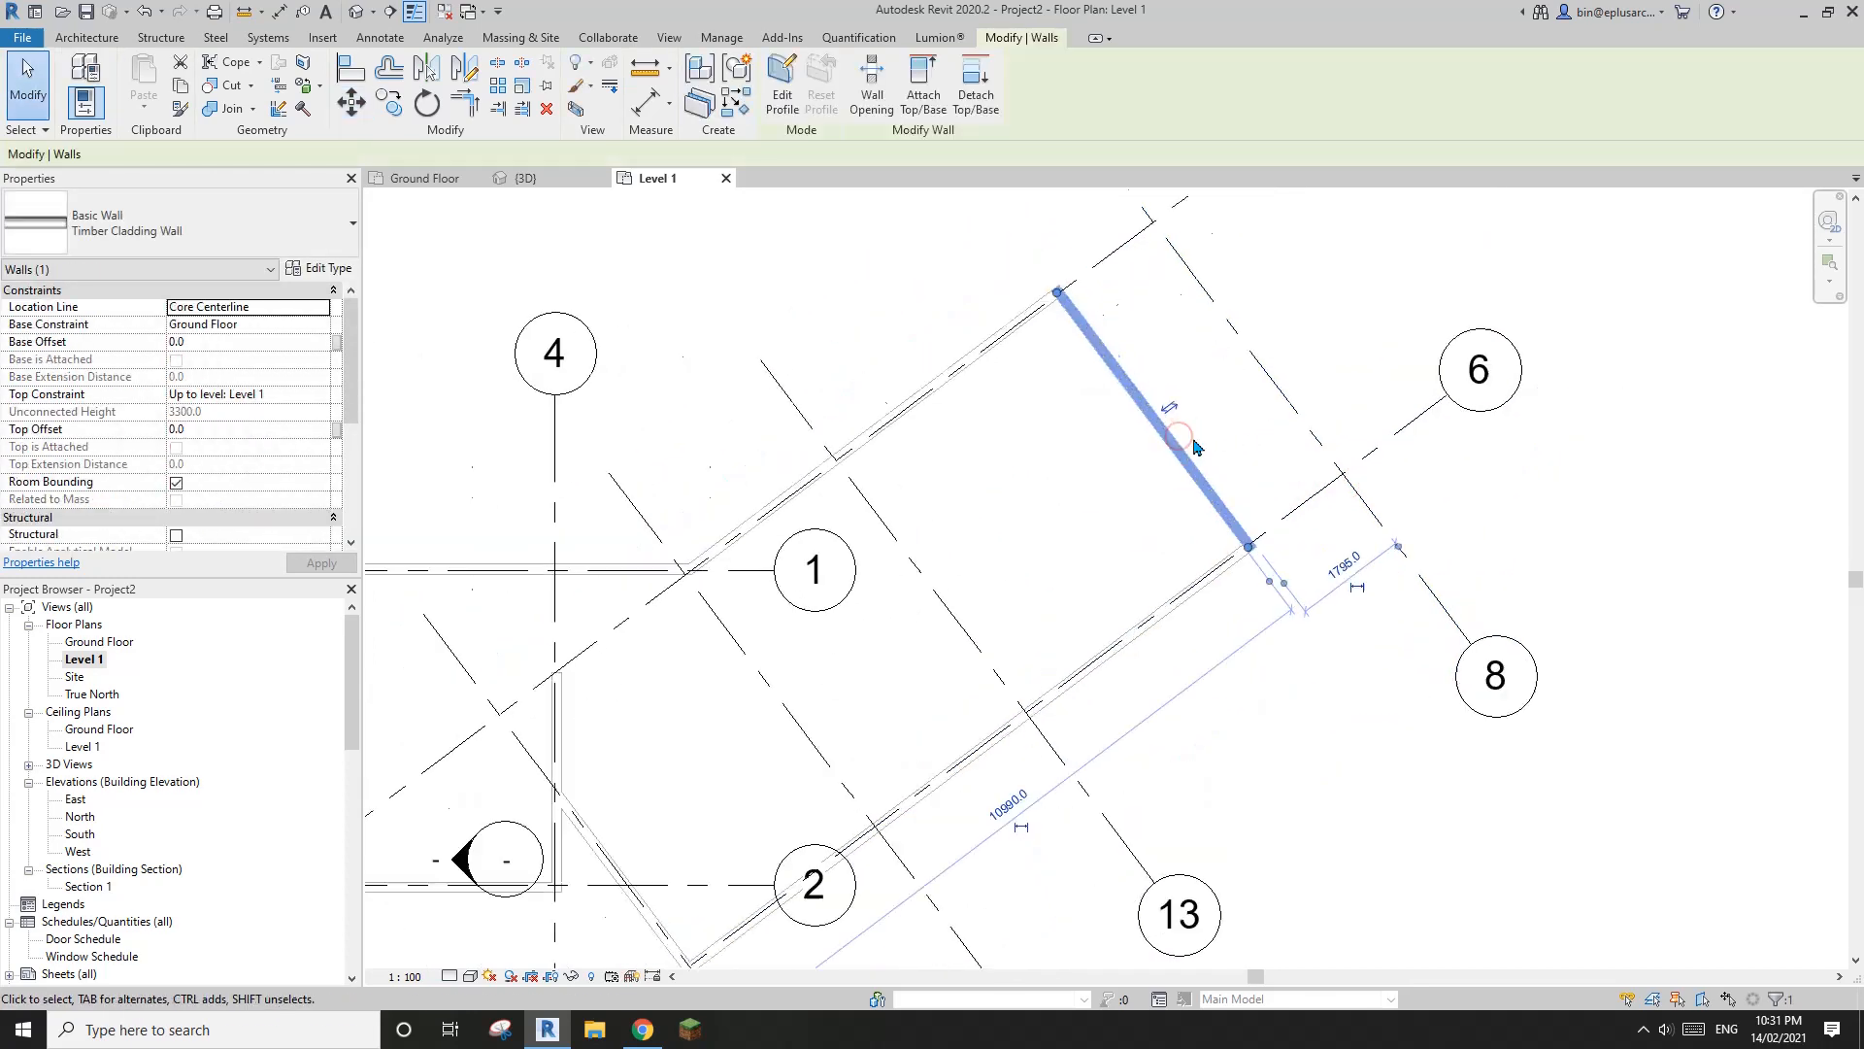
middle_click_drag(1193, 439, 1196, 454)
key("m")
key("v")
scroll(1196, 456, "up", 1)
key("Escape")
key("Escape")
scroll(409, 666, "up", 1)
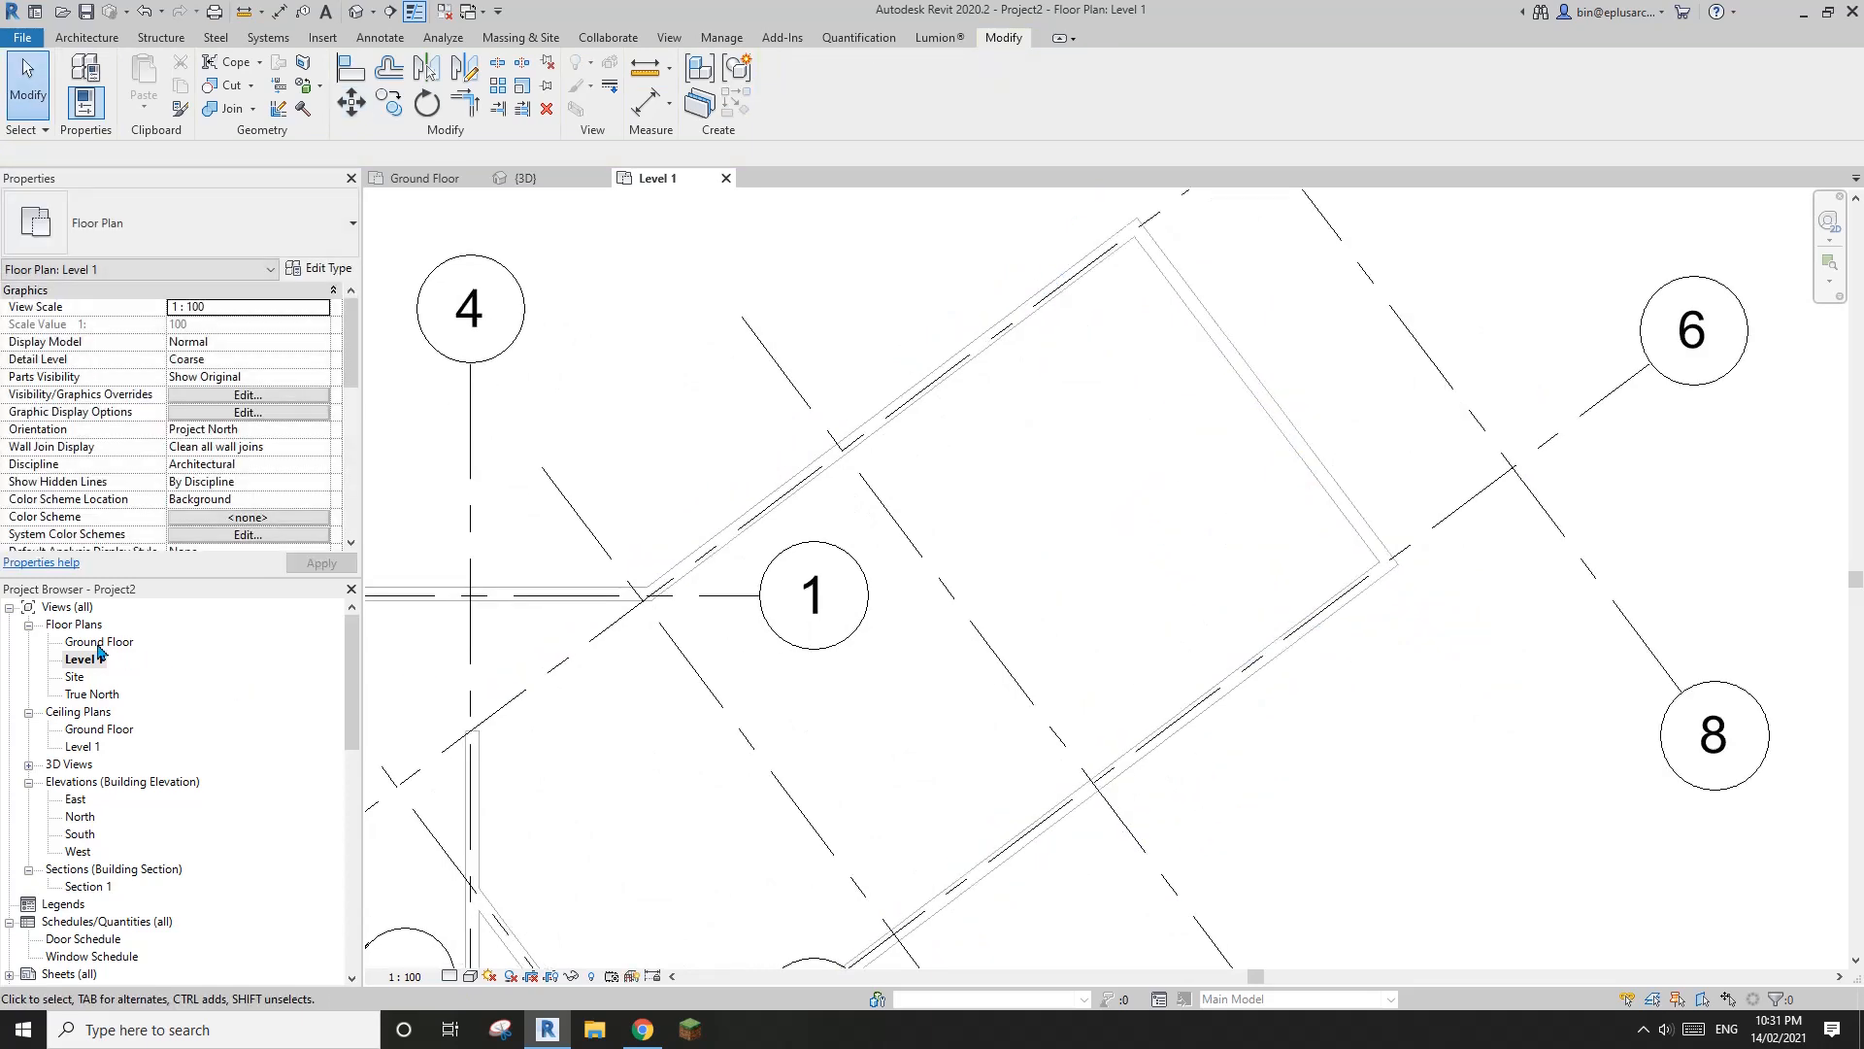
Return to the Ground Floor plan at the end wall of the angled wing
double_click(98, 643)
scroll(1081, 541, "up", 2)
middle_click_drag(1290, 354, 1247, 471)
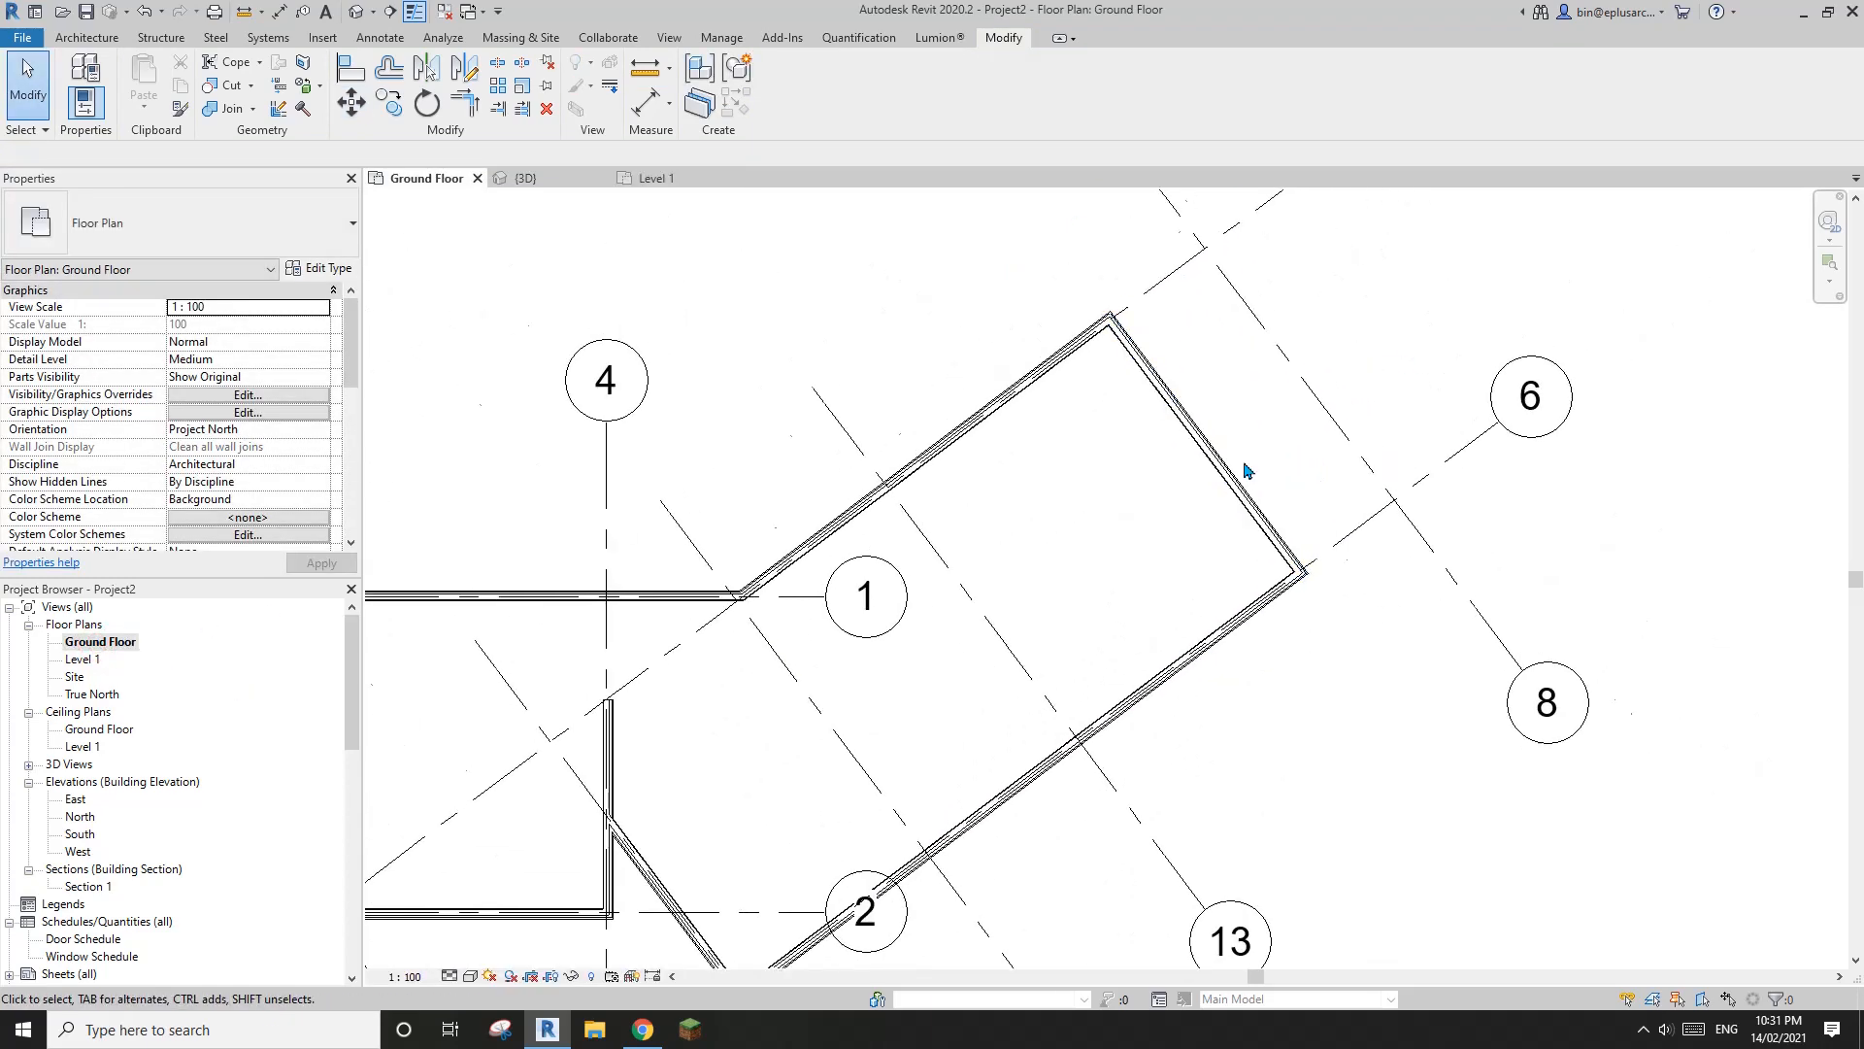
scroll(1243, 486, "up", 2)
key("a")
key("l")
scroll(1291, 476, "up", 2)
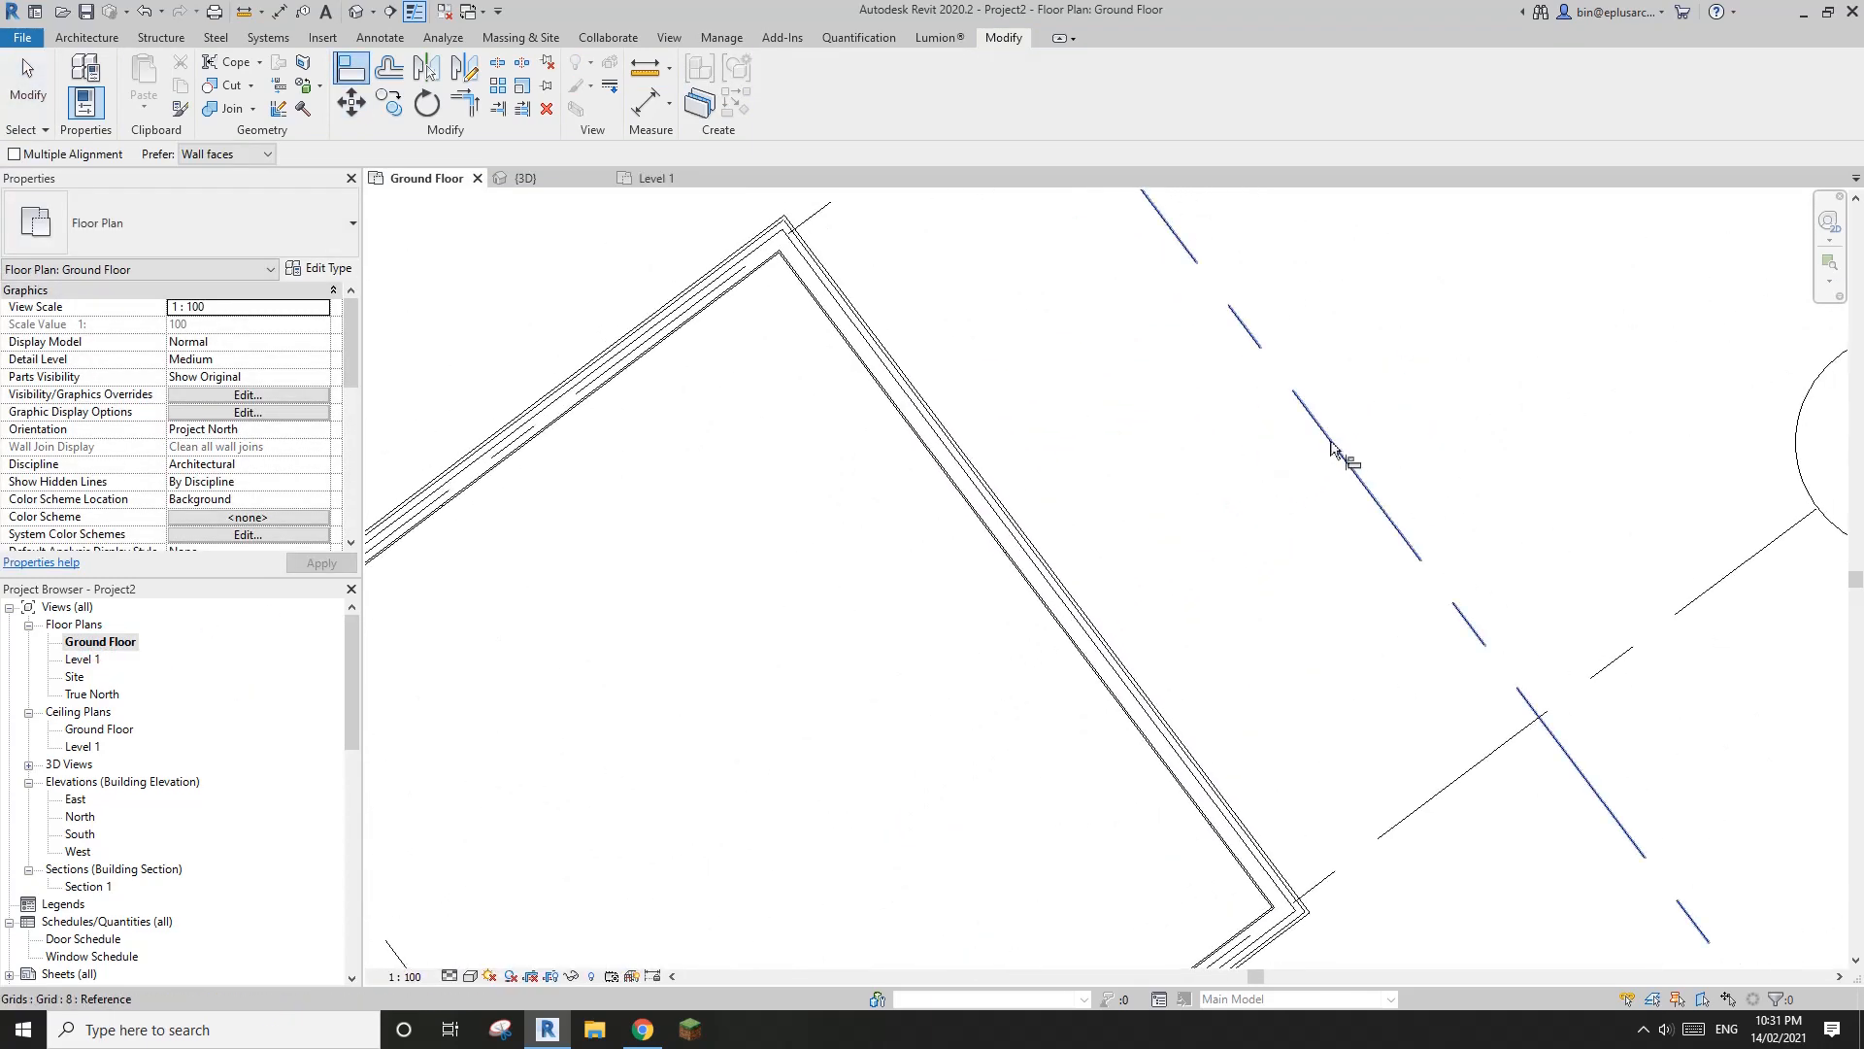
scroll(1155, 540, "down", 1)
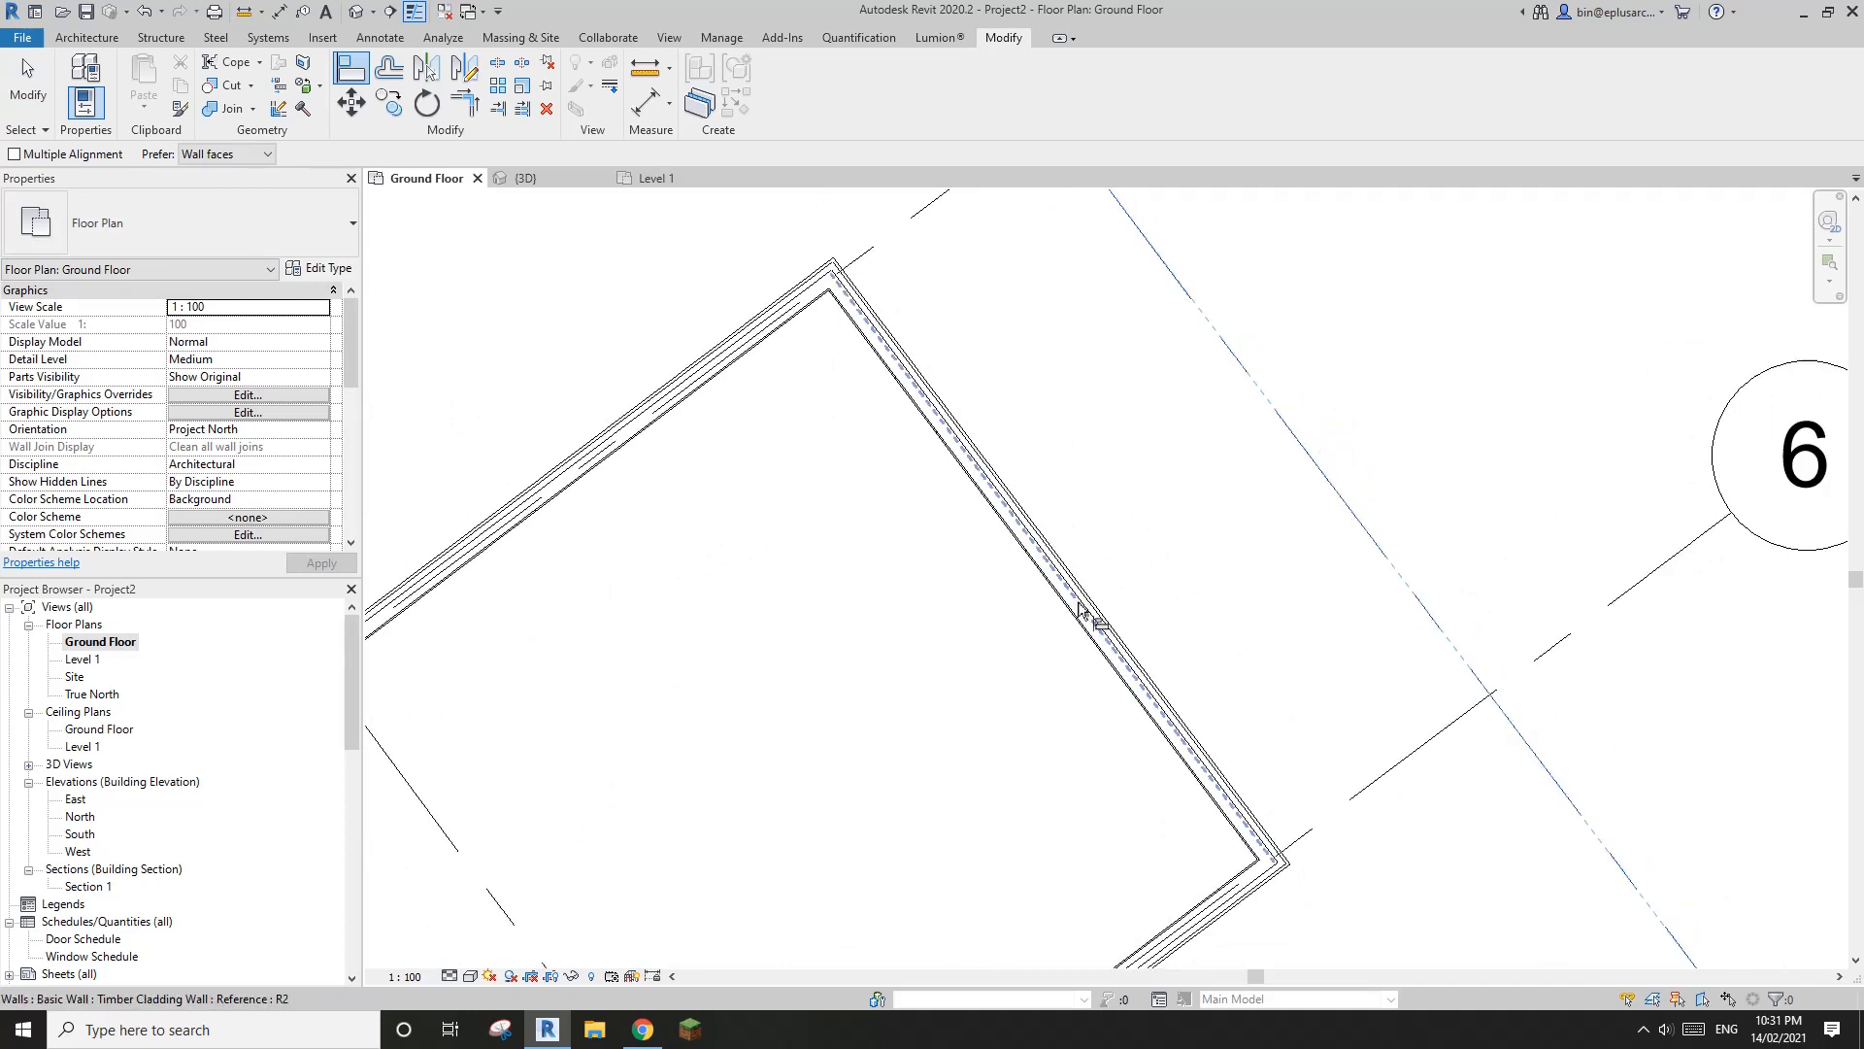
middle_click_drag(1262, 514, 1203, 573)
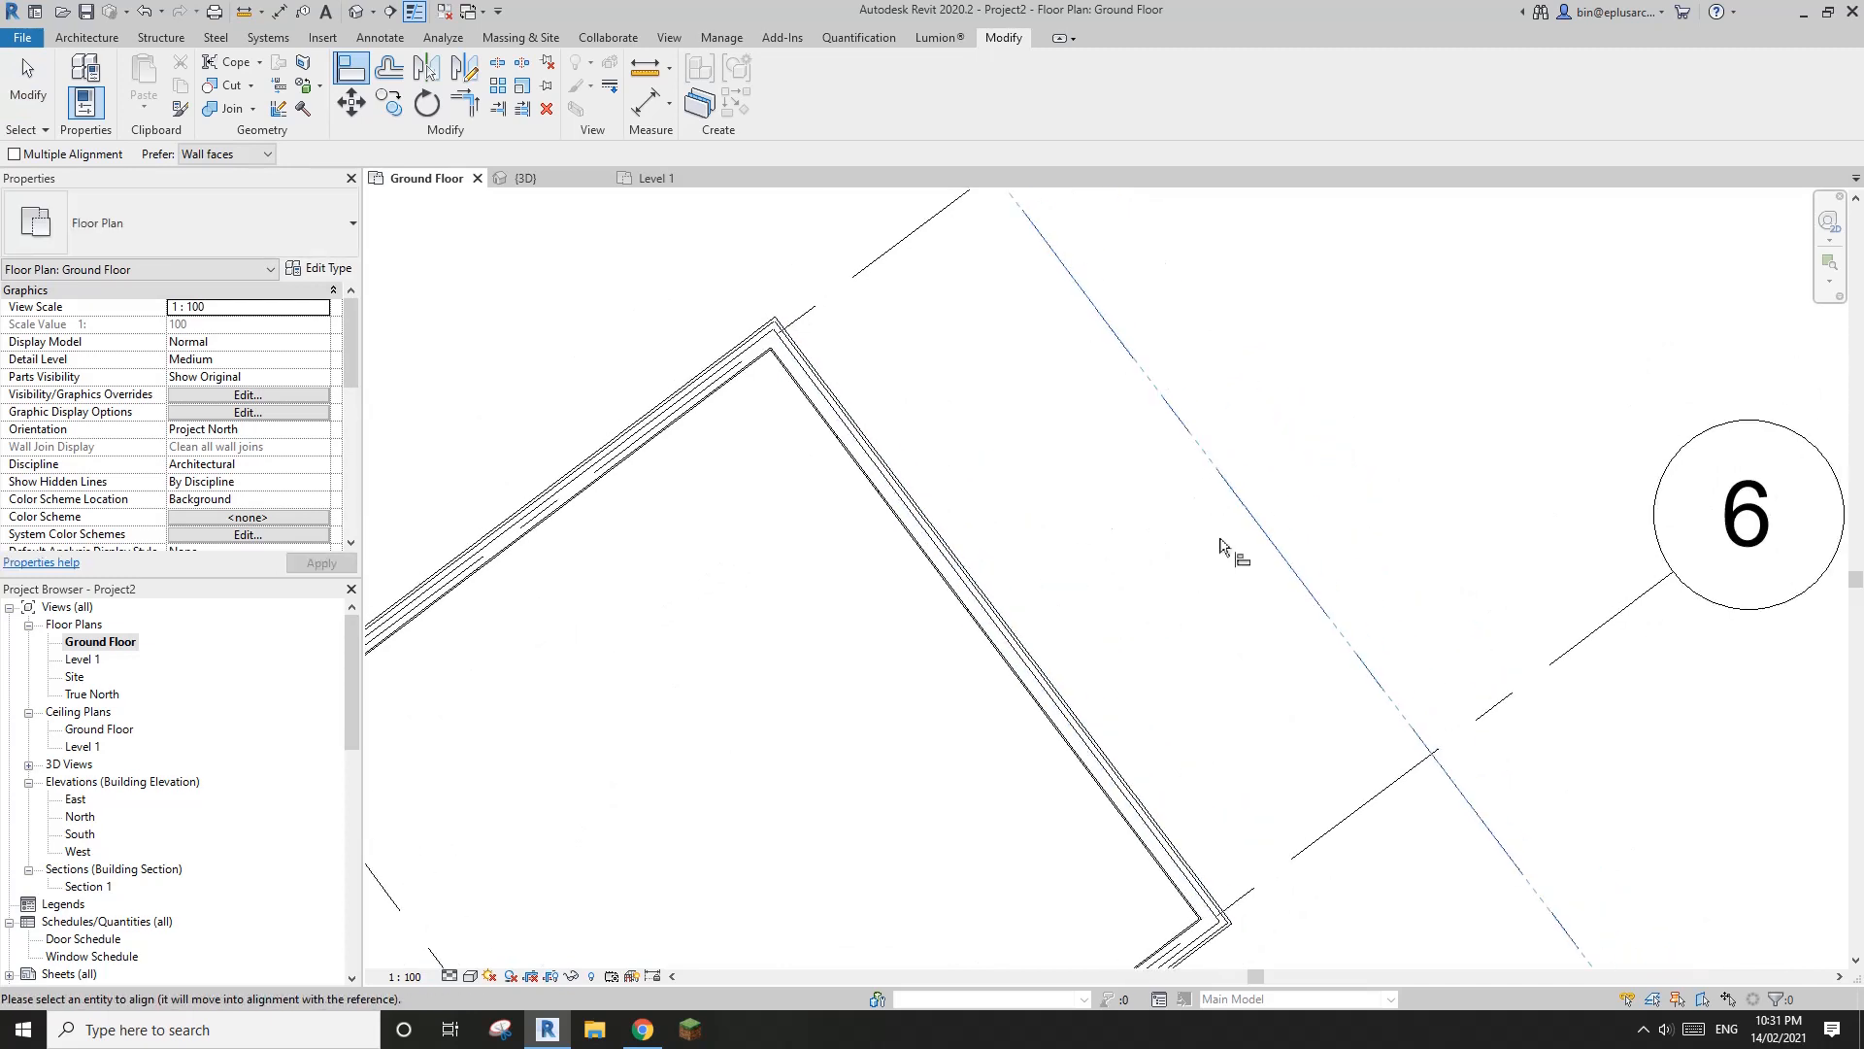
key("Escape")
key("Escape")
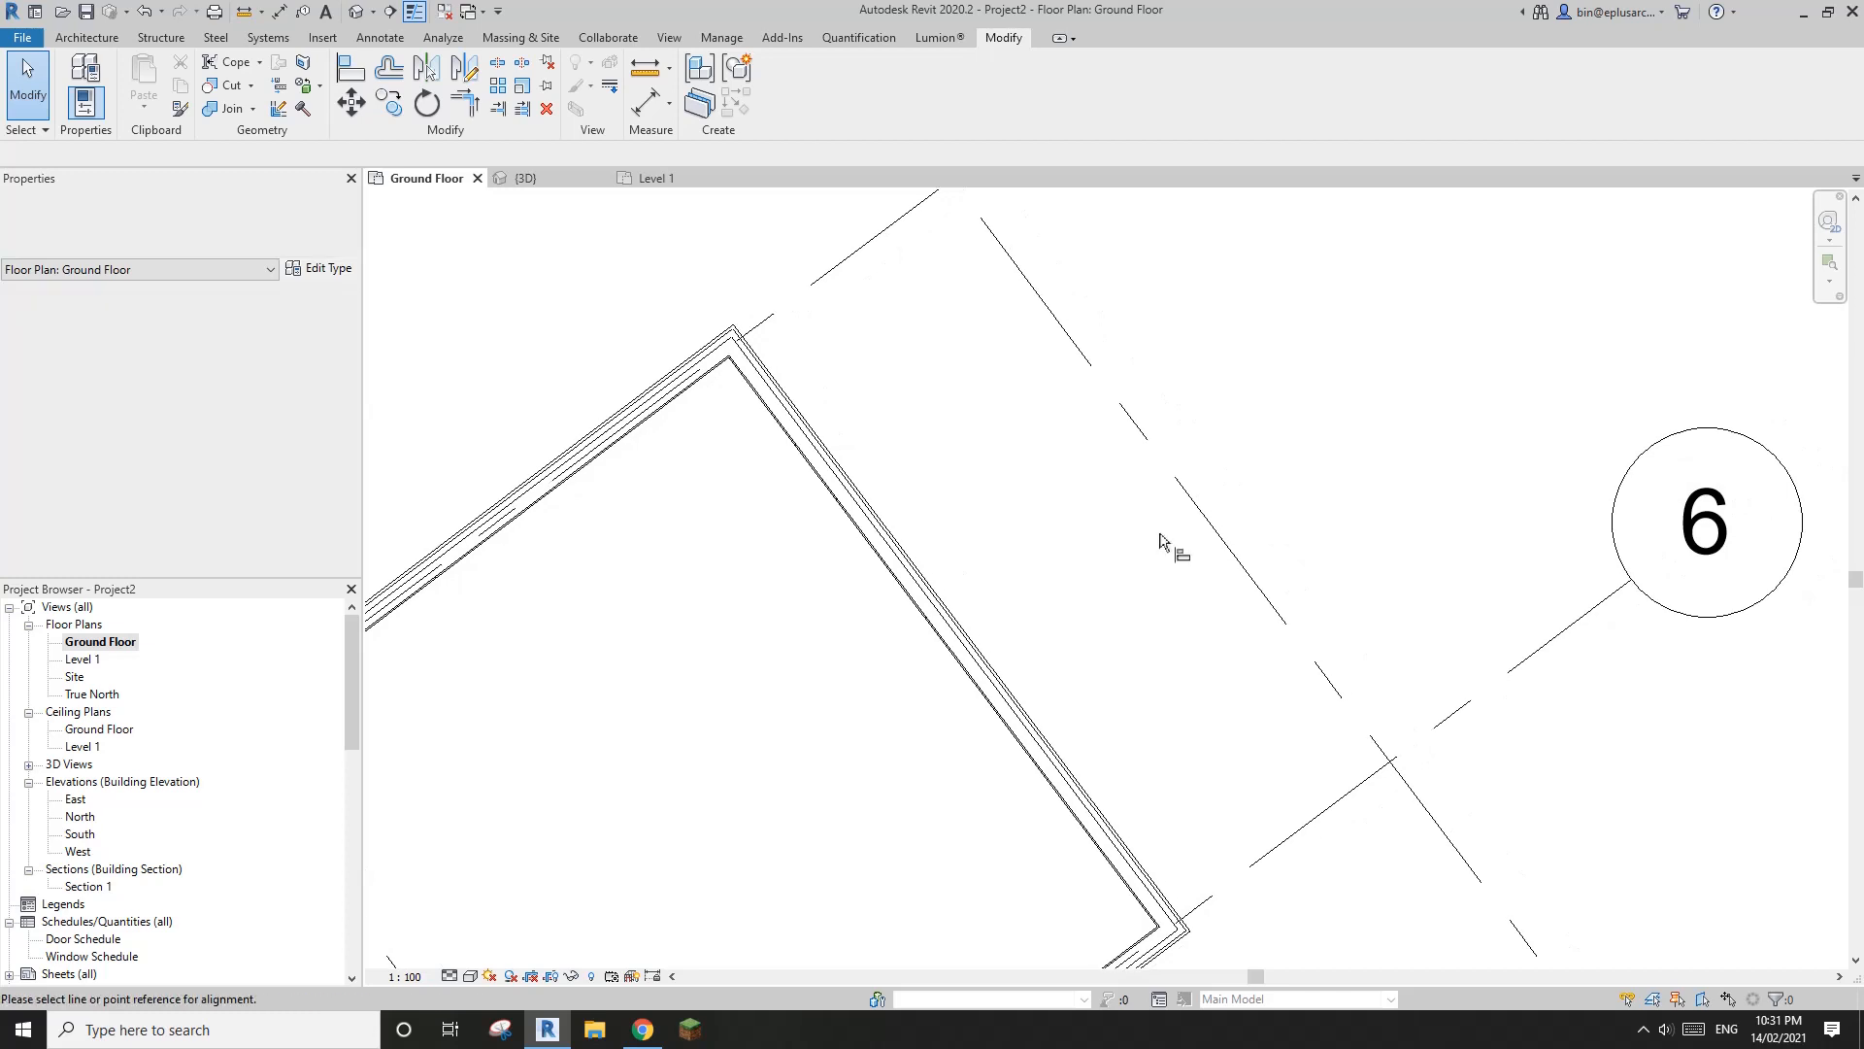
Align the core centreline of the angled wing's Timber Cladding end wall to grid 8
key("a")
key("l")
scroll(962, 633, "up", 1)
scroll(959, 629, "up", 2)
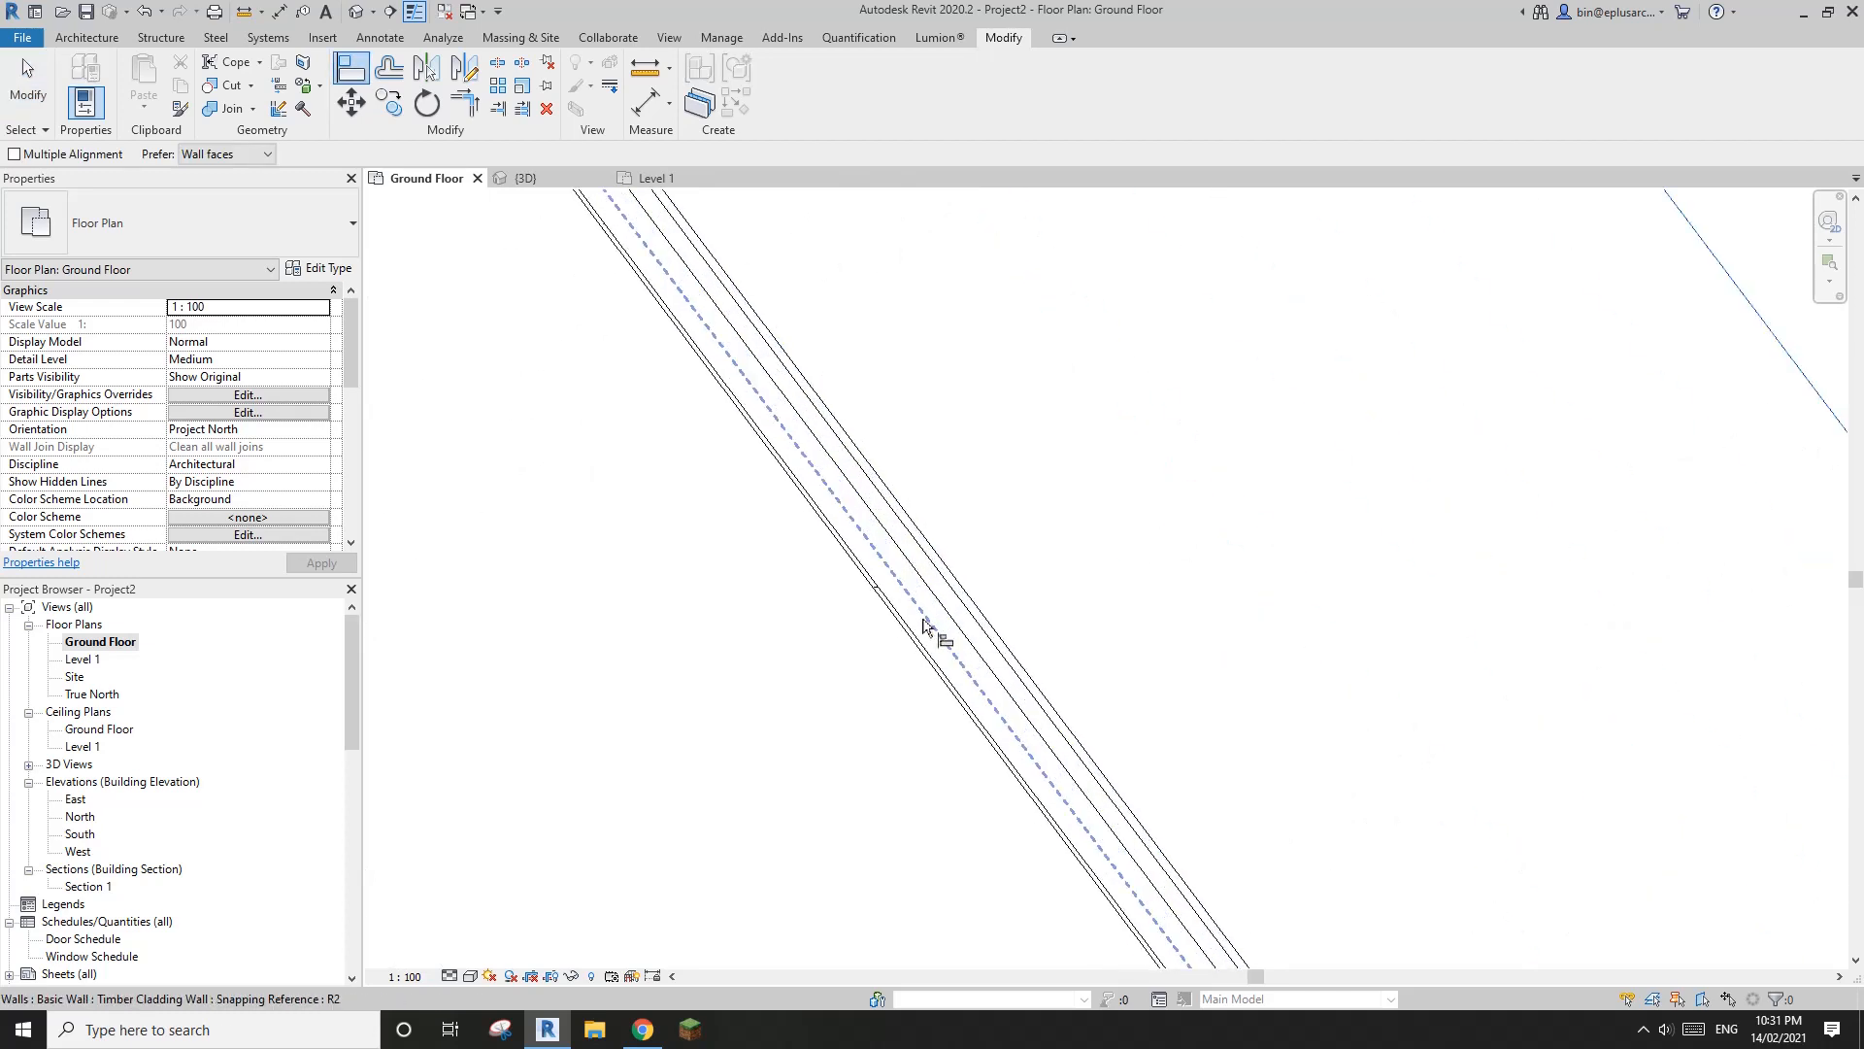
left_click(949, 648)
scroll(951, 648, "down", 4)
key("Escape")
key("Escape")
scroll(1262, 509, "down", 4)
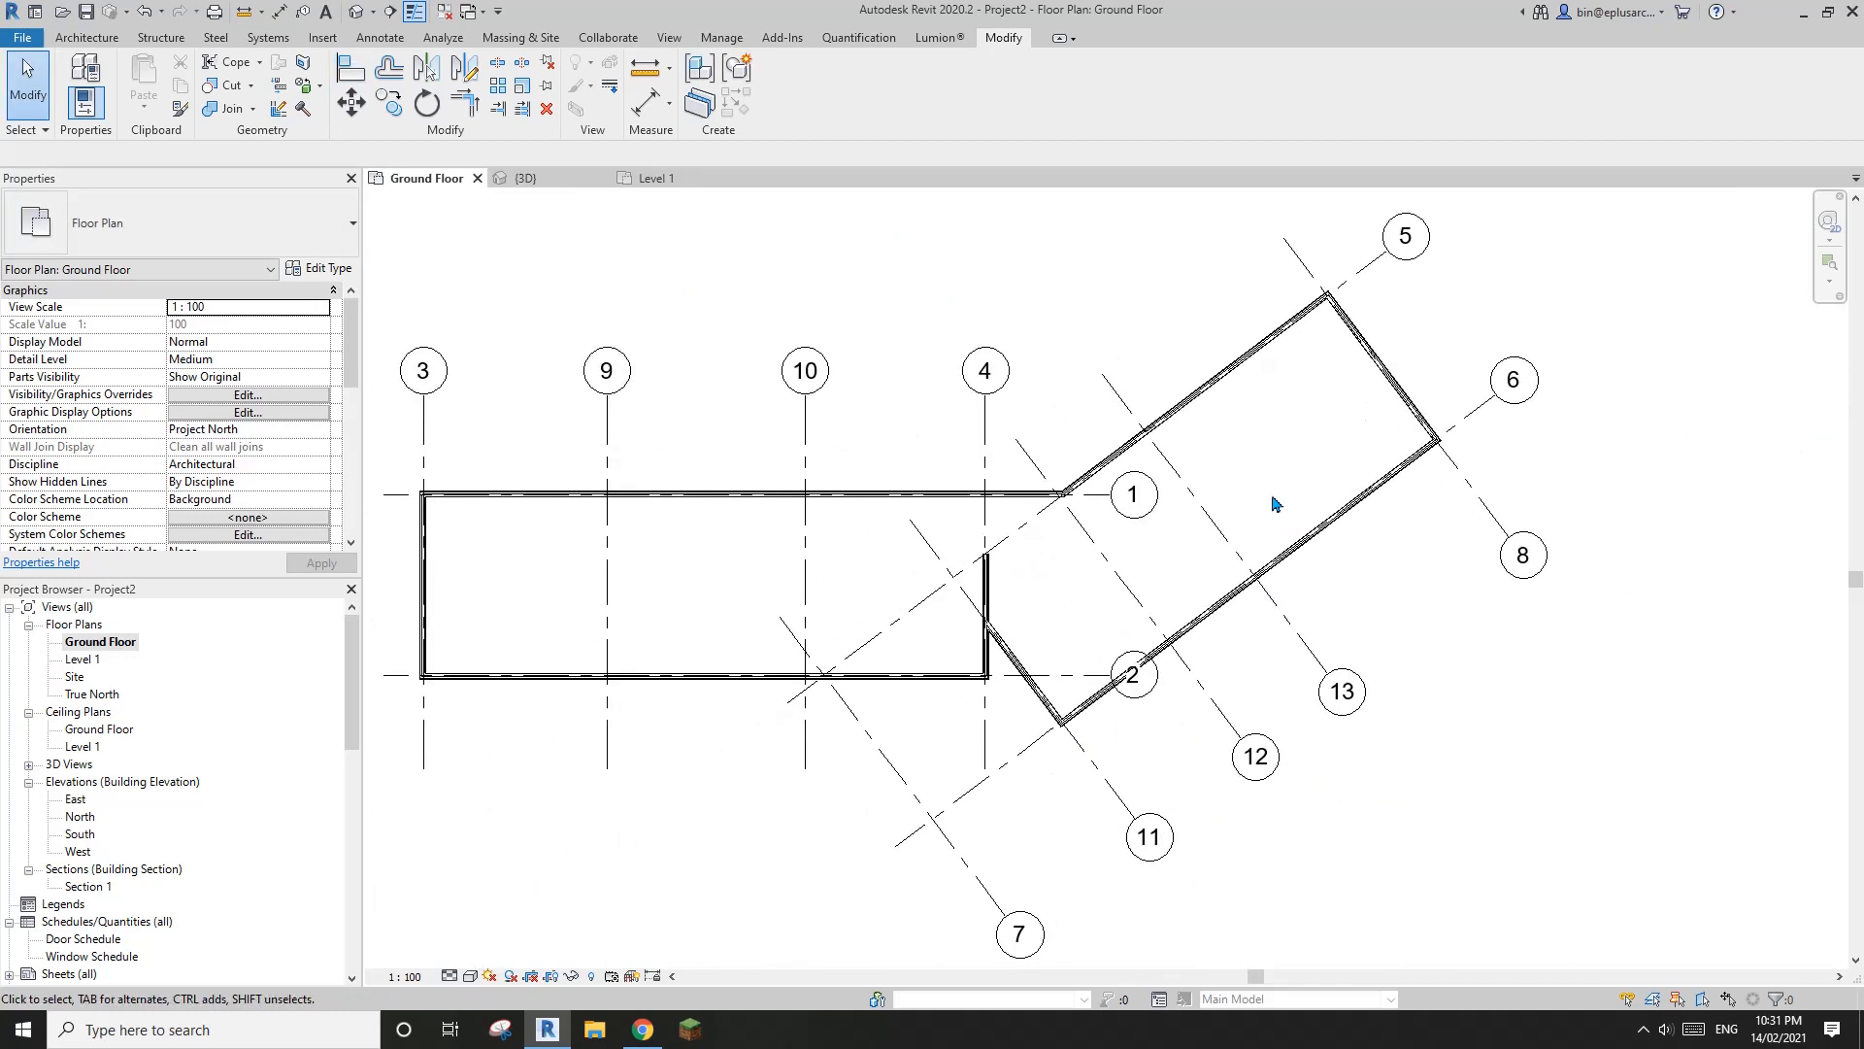
In the Level 1 plan, create a similar Timber Cladding Wall up to Level 2 by picking the line of grid 13
double_click(82, 659)
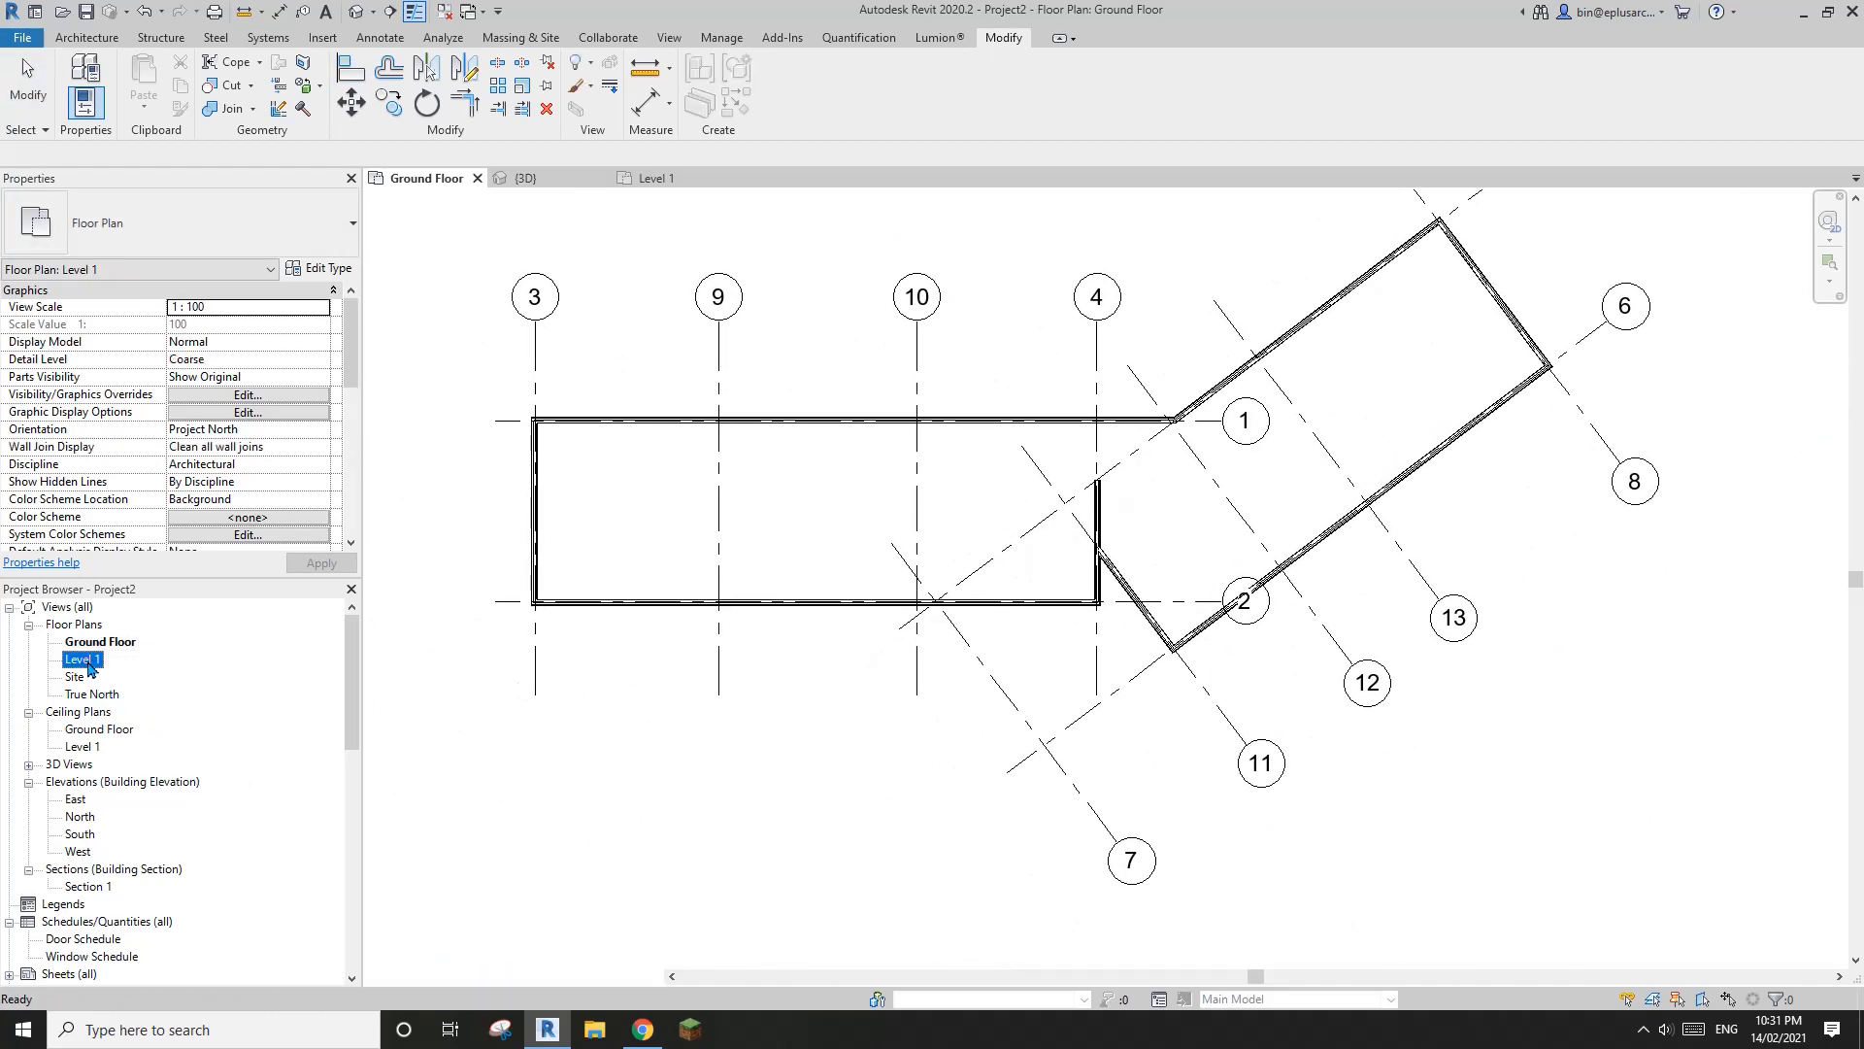
middle_click_drag(934, 483, 966, 504)
middle_click_drag(817, 397, 791, 394)
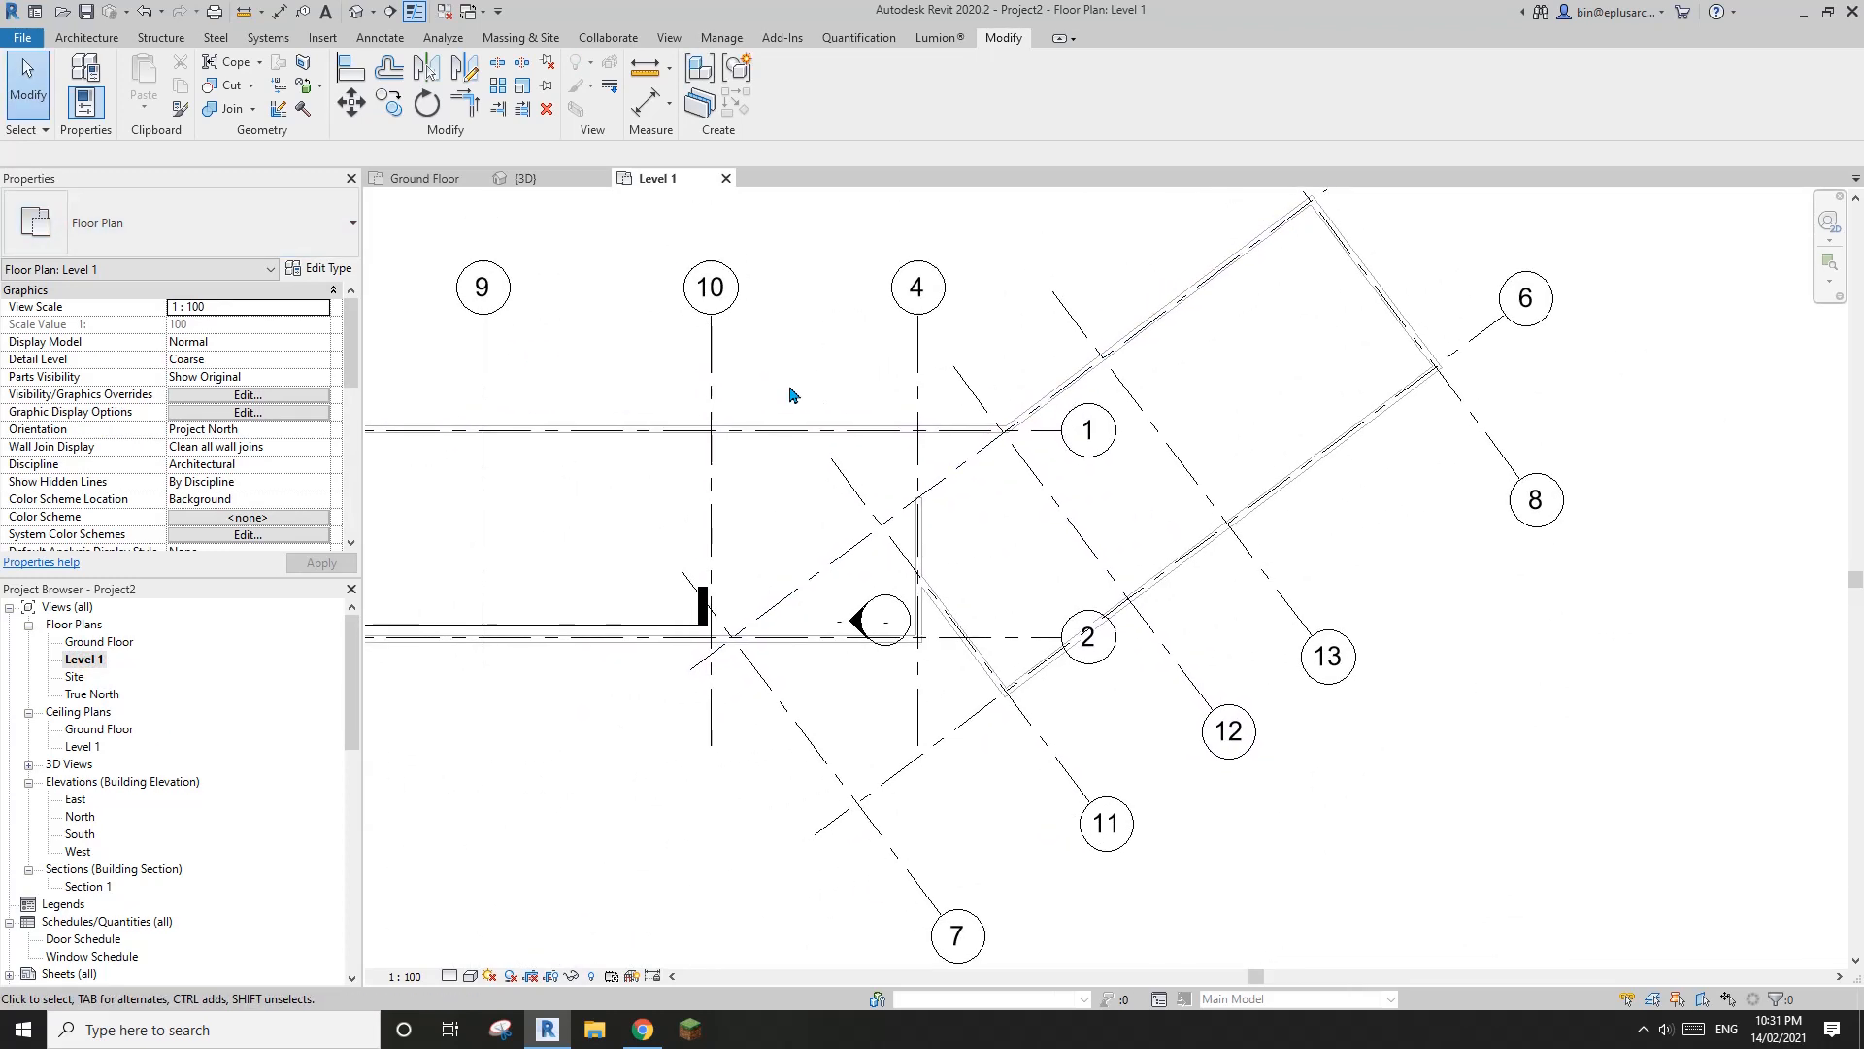
left_click(884, 427)
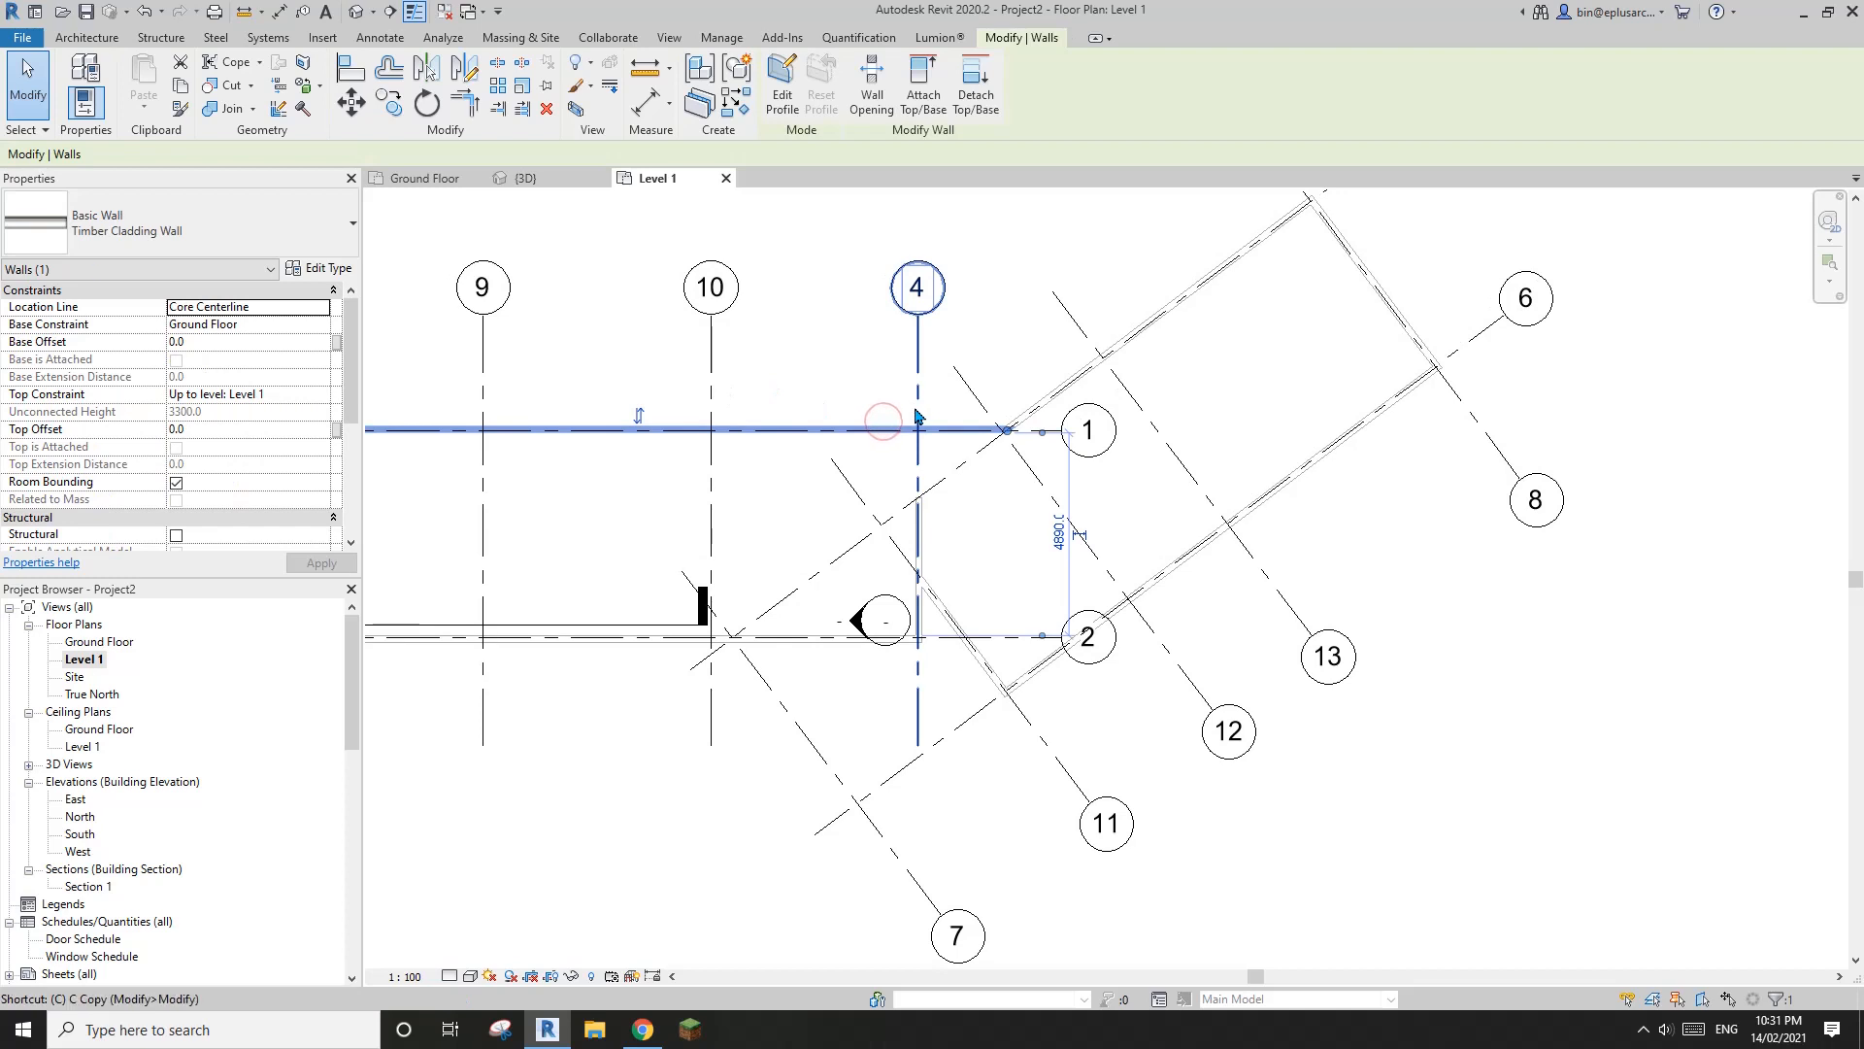
key("s")
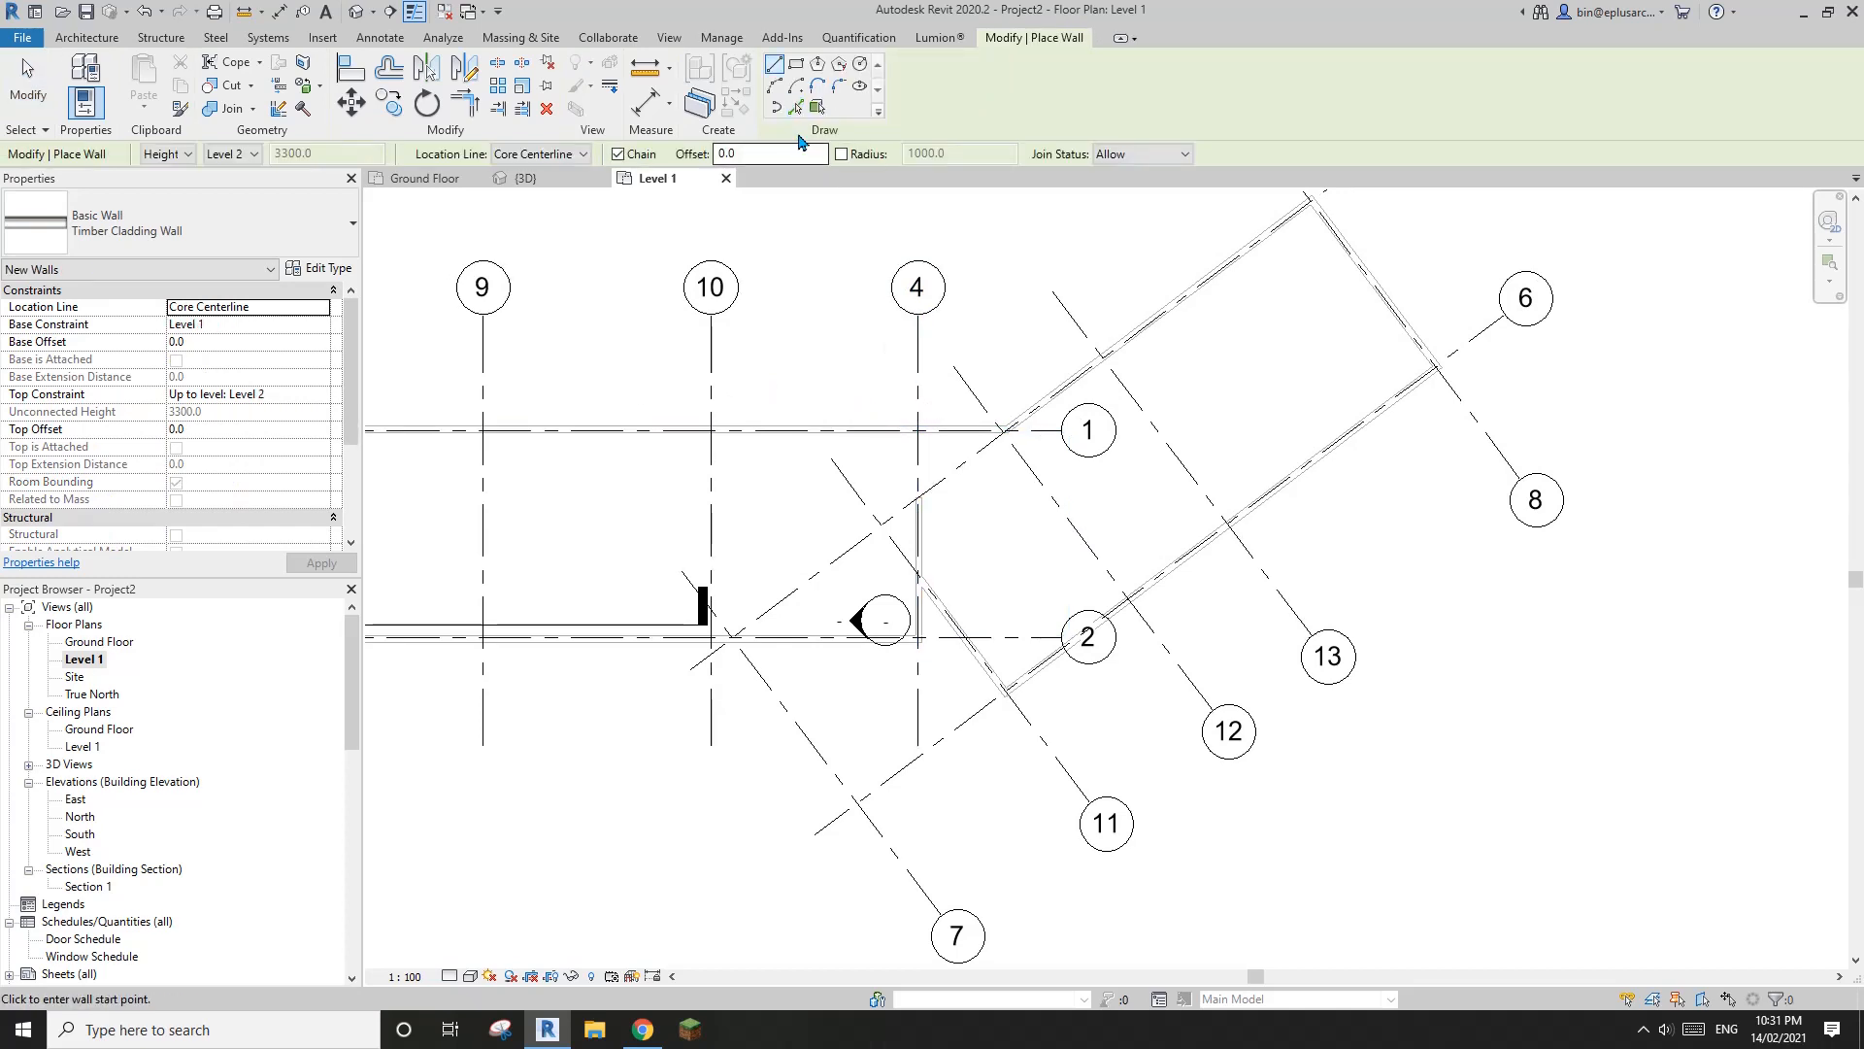
left_click(796, 108)
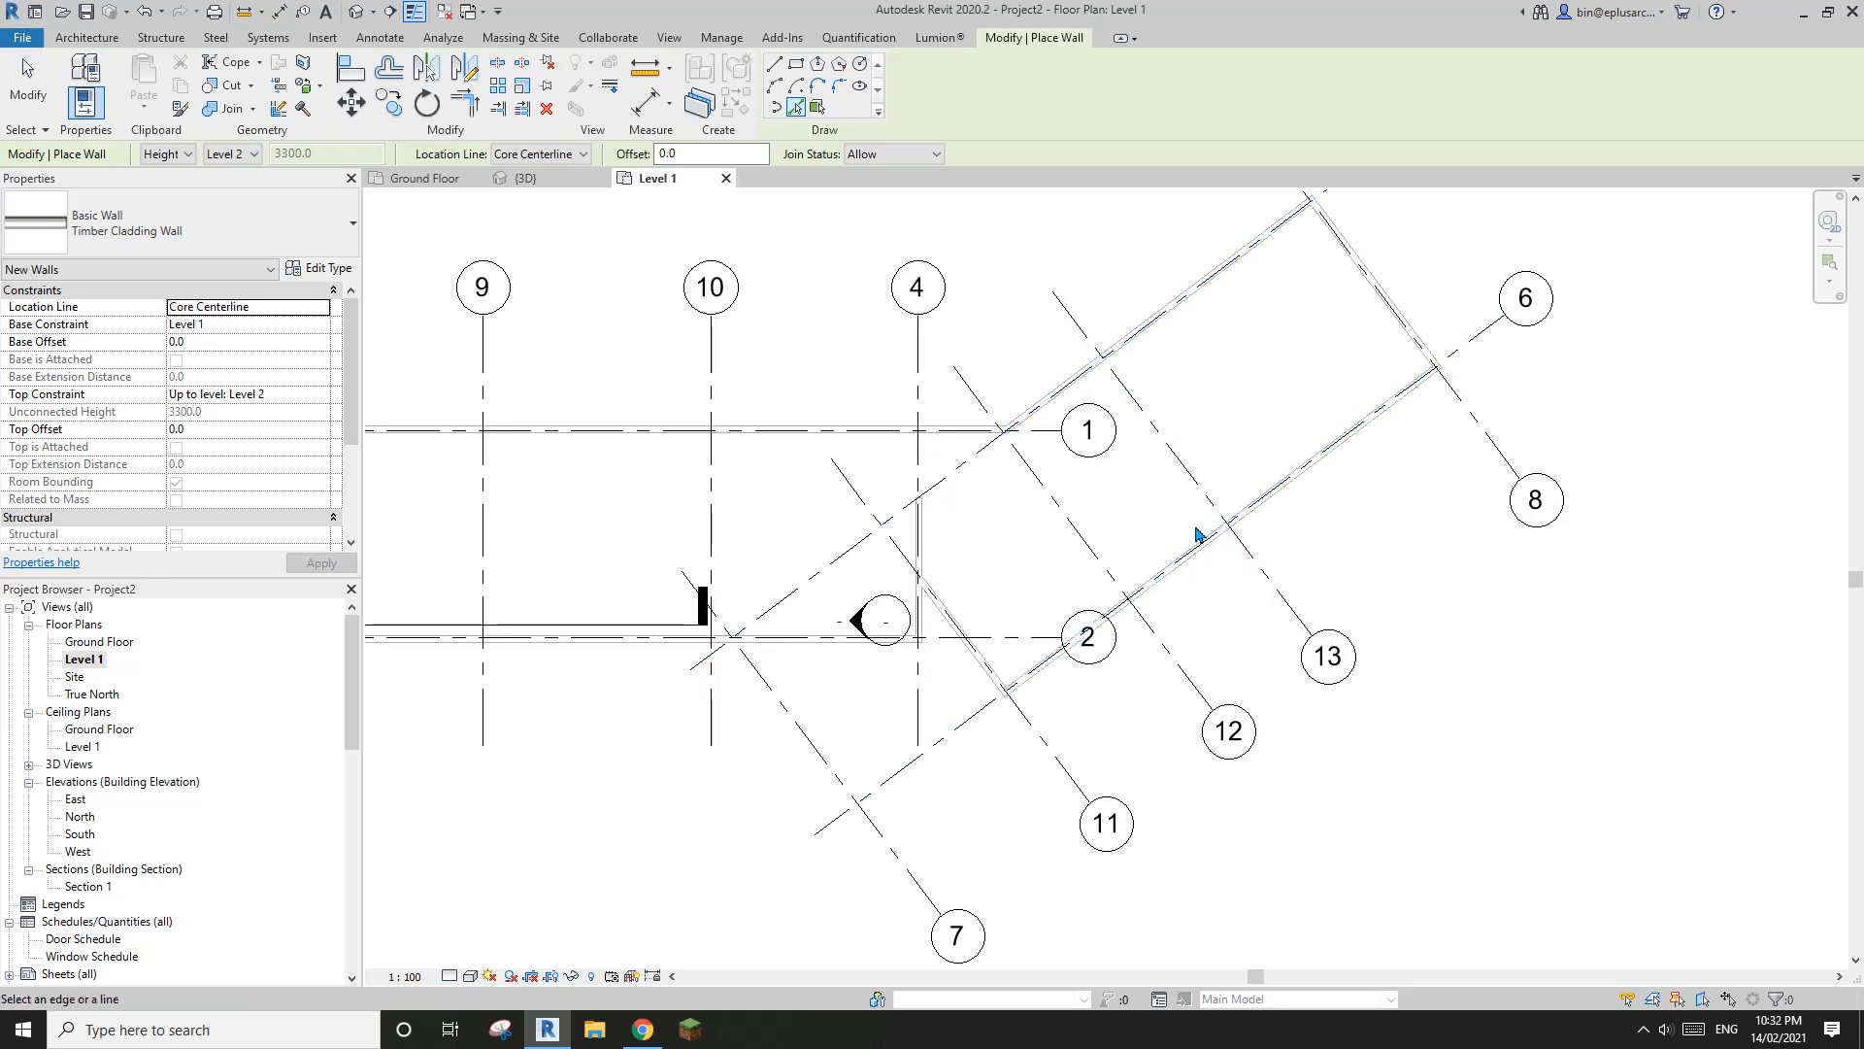
scroll(1189, 483, "up", 2)
left_click(1181, 460)
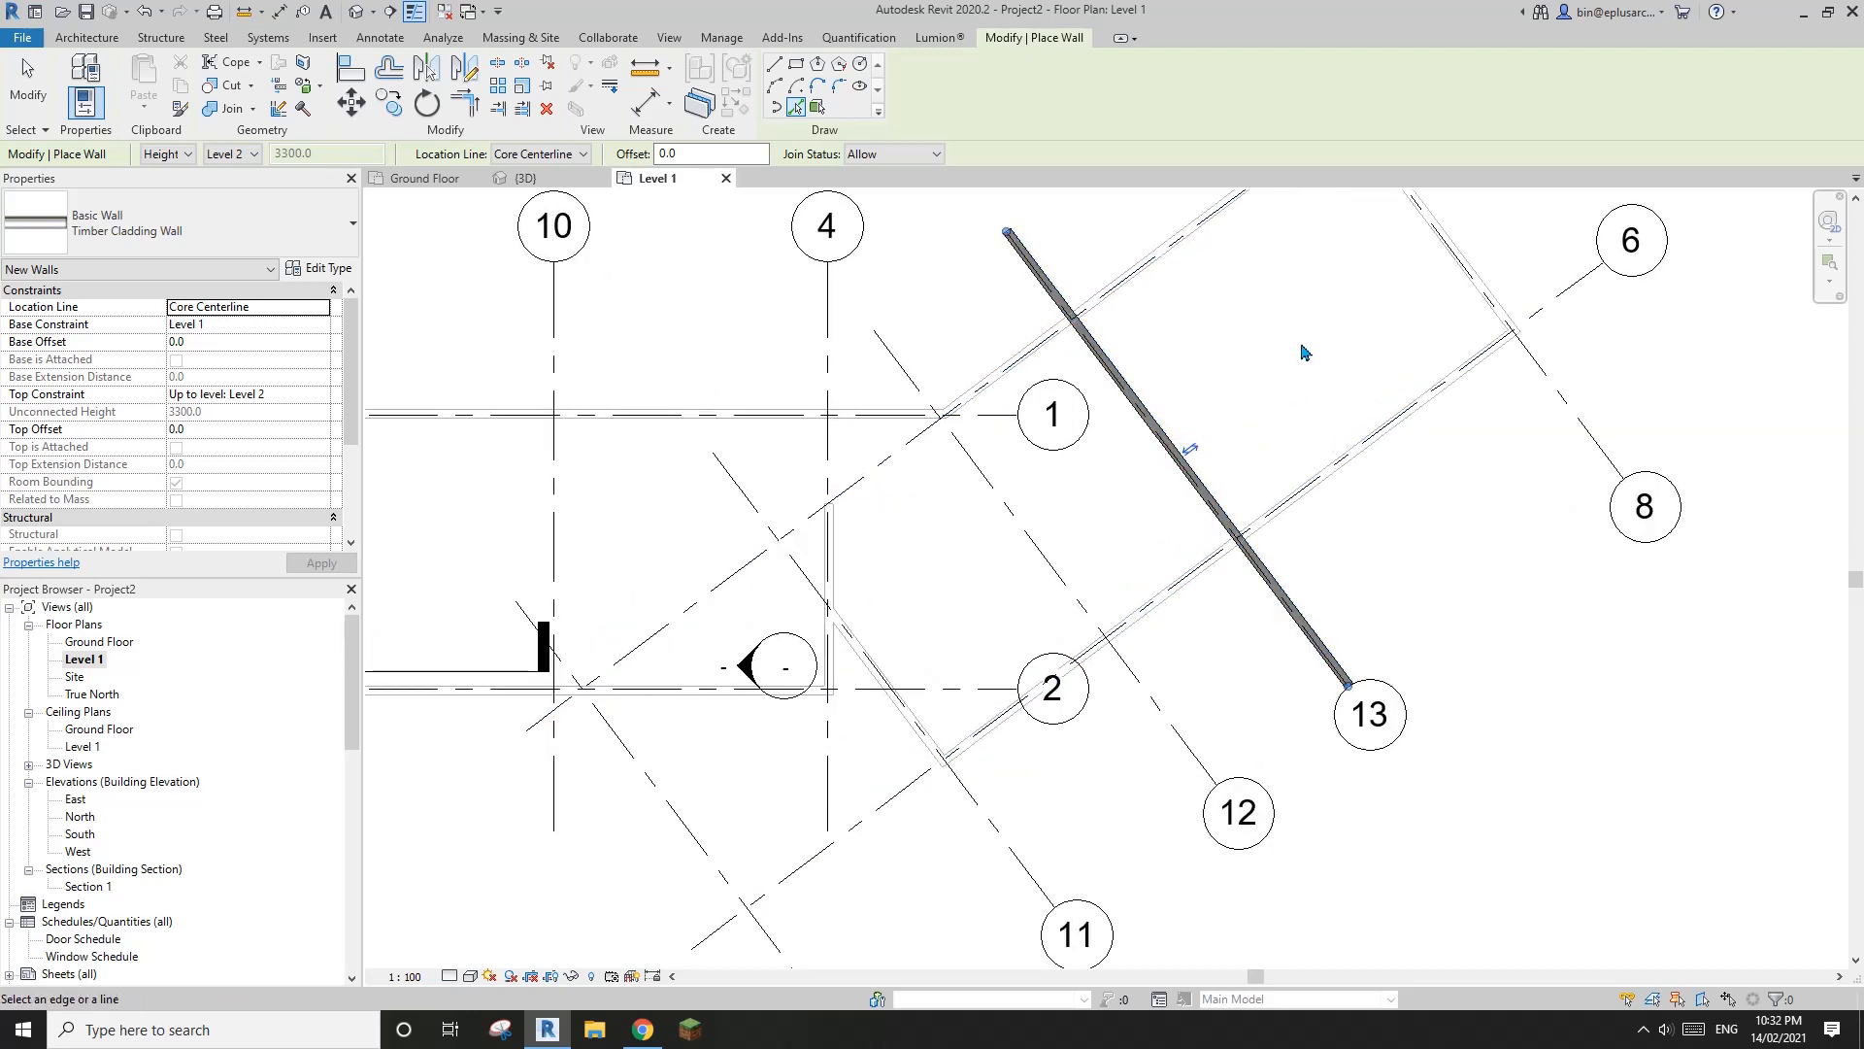
Place matching Timber Cladding Walls along grids 6, 7 and 5 to outline the upper floor volume
scroll(1262, 388, "down", 2)
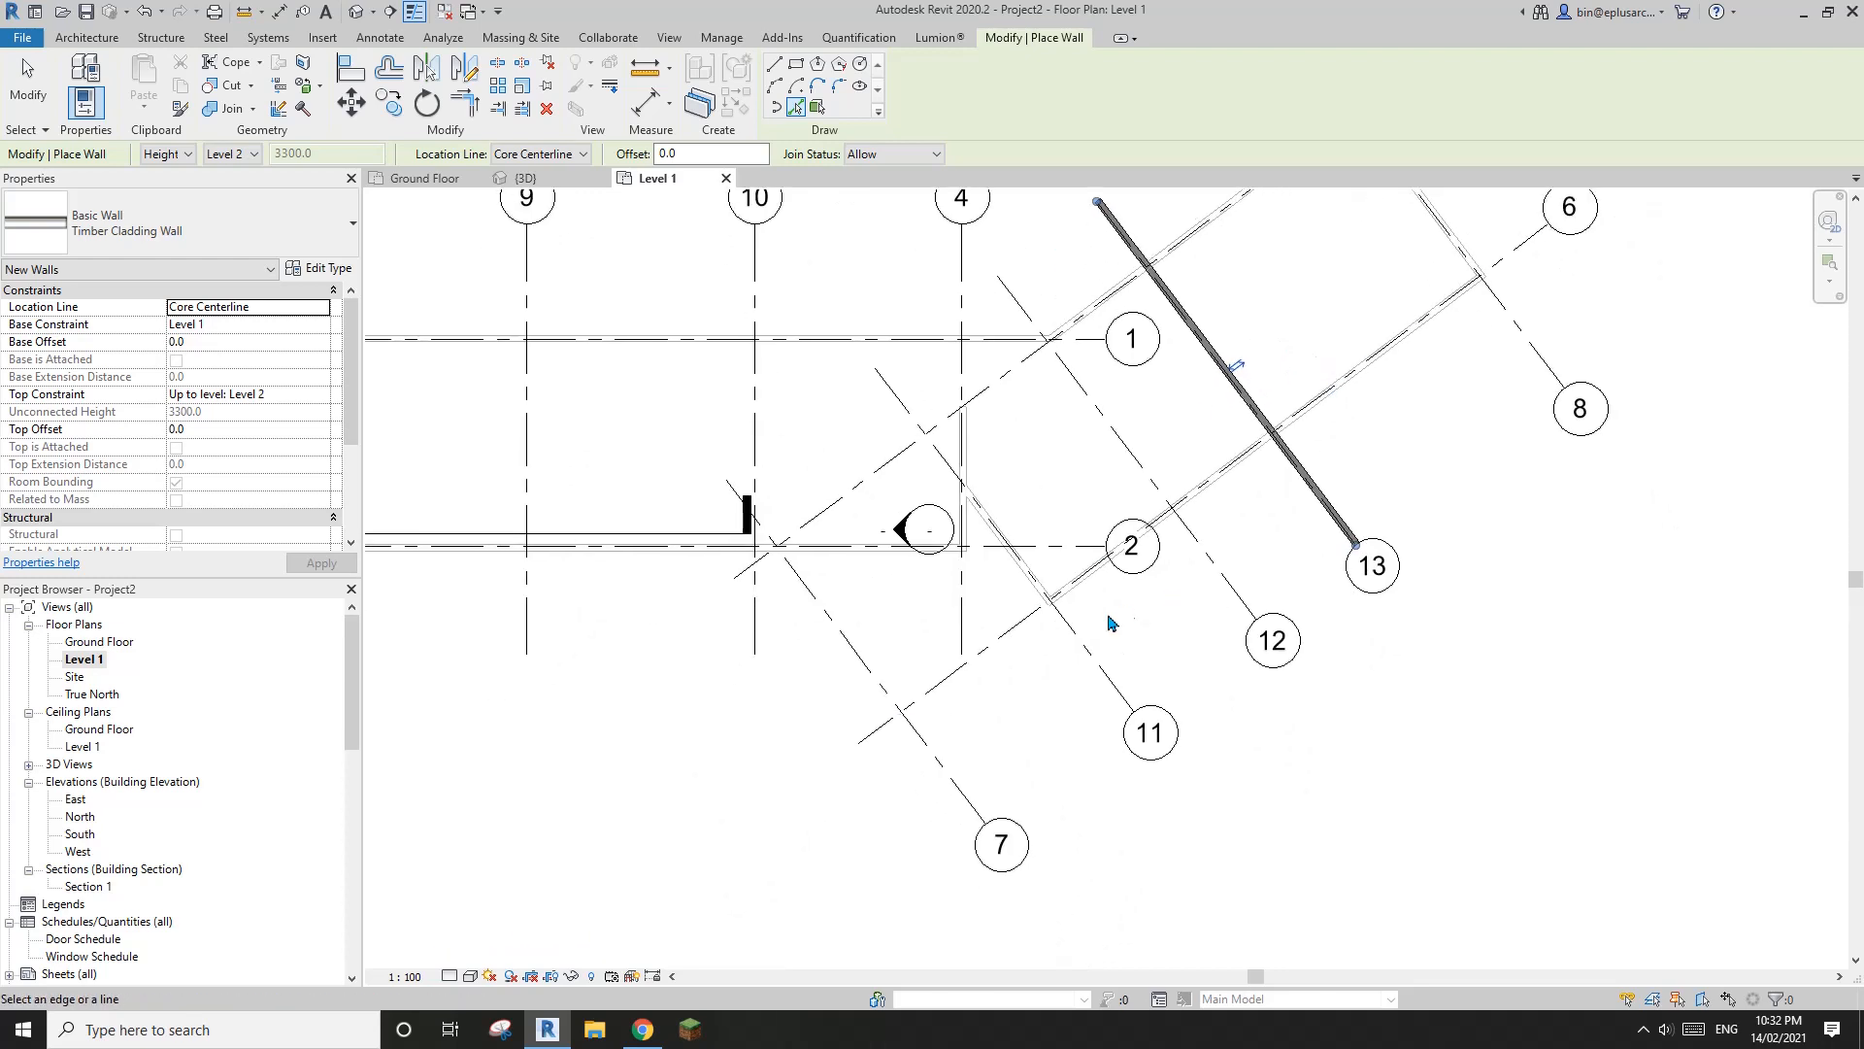
scroll(1107, 624, "up", 2)
left_click(933, 673)
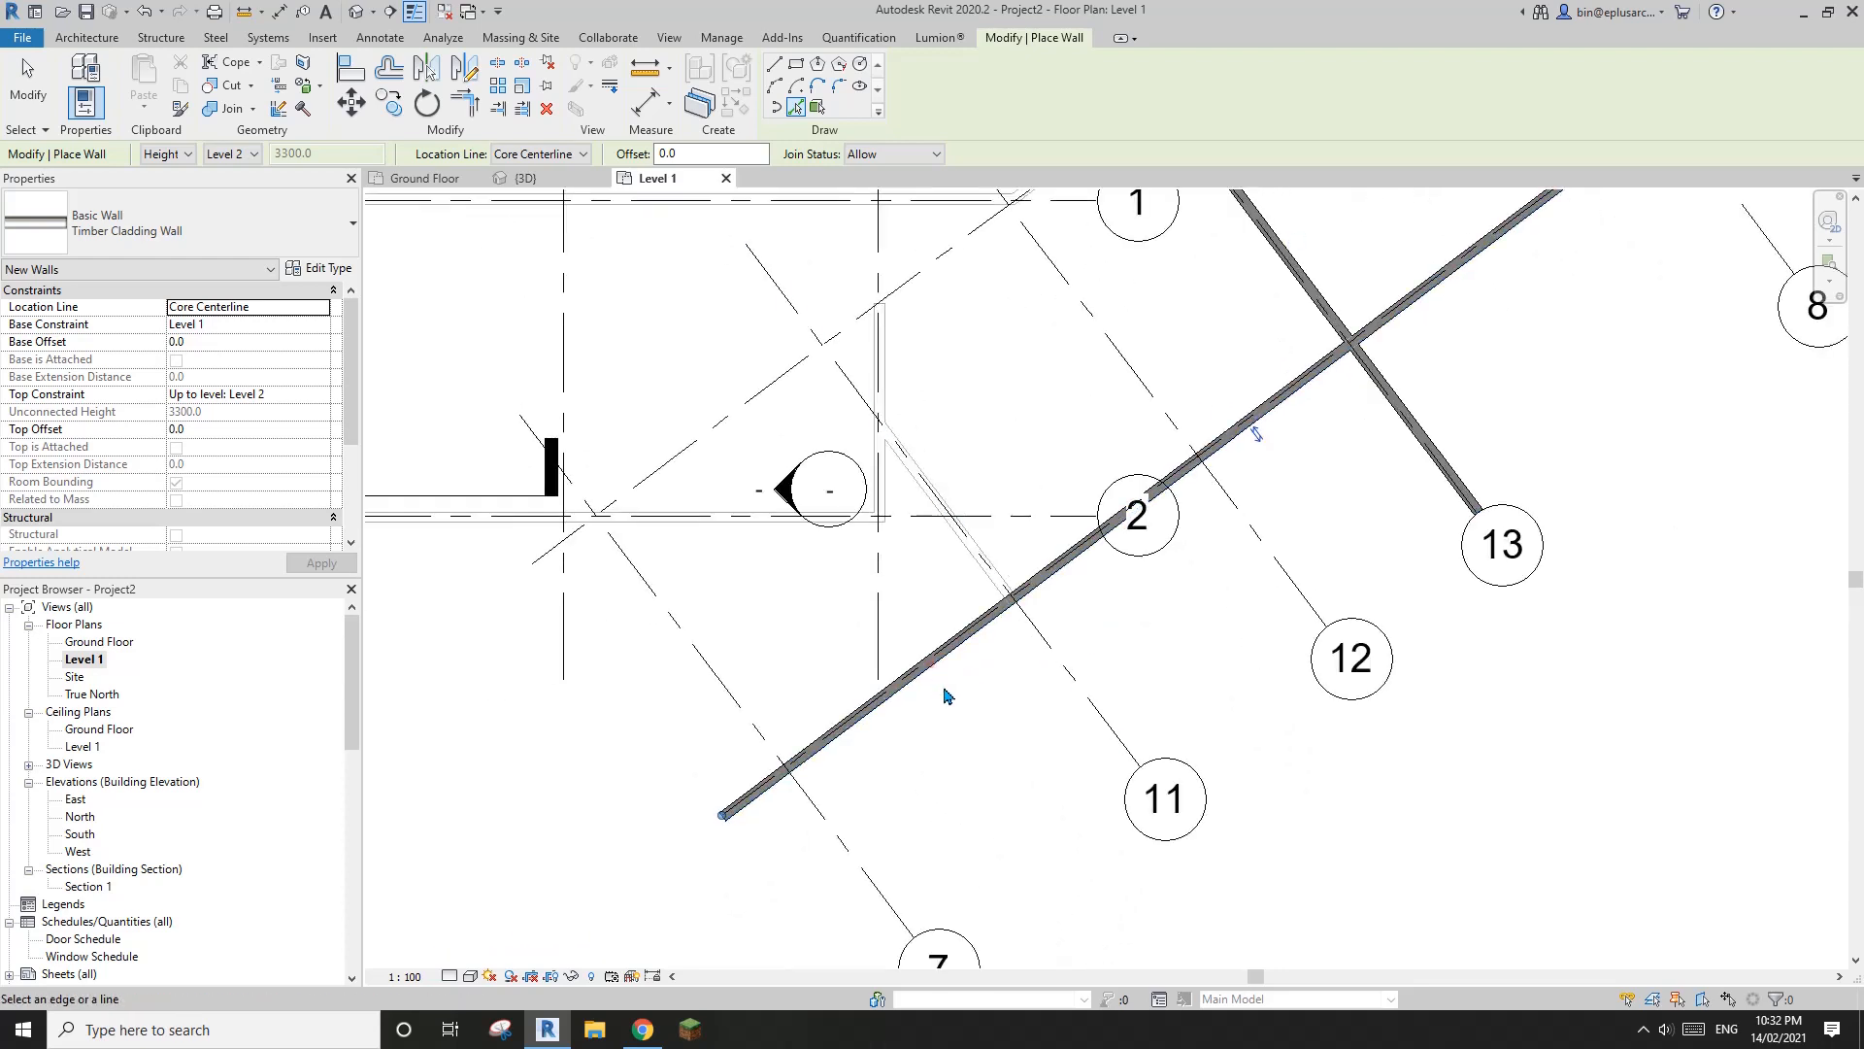
left_click(703, 667)
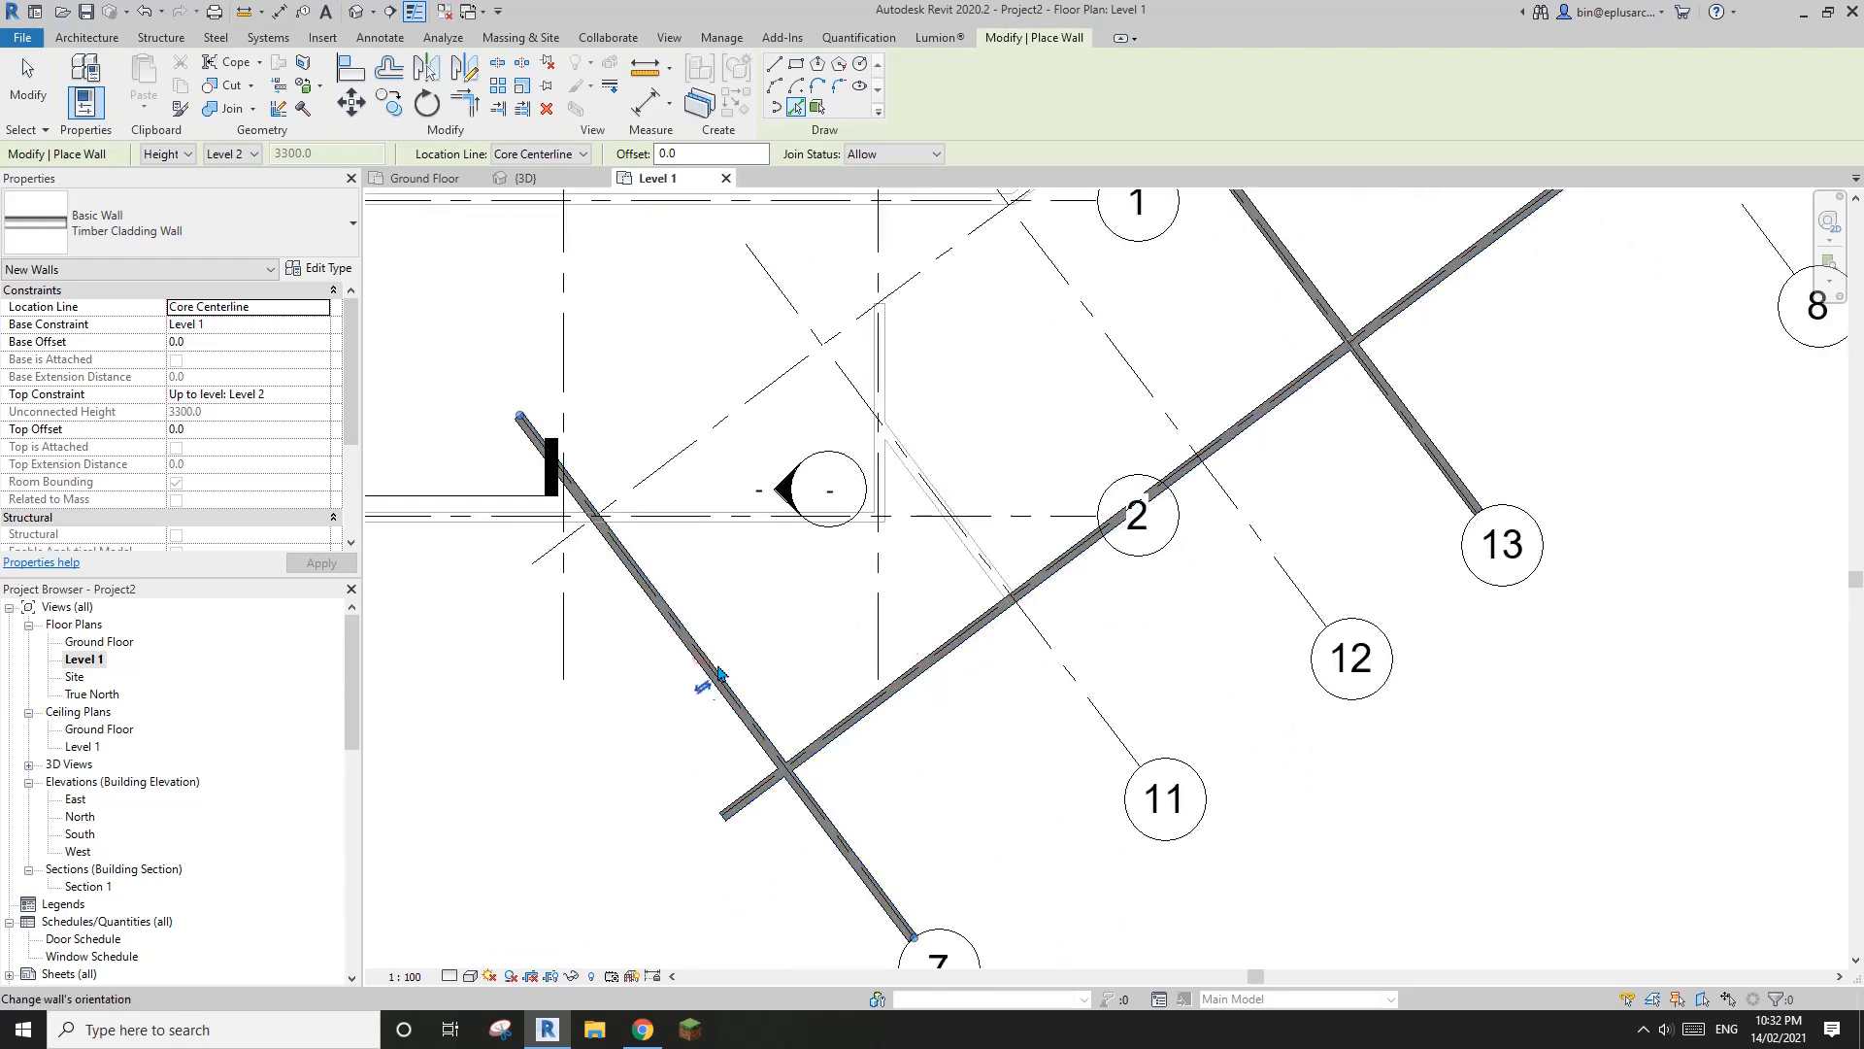
left_click(727, 419)
scroll(730, 598, "down", 1)
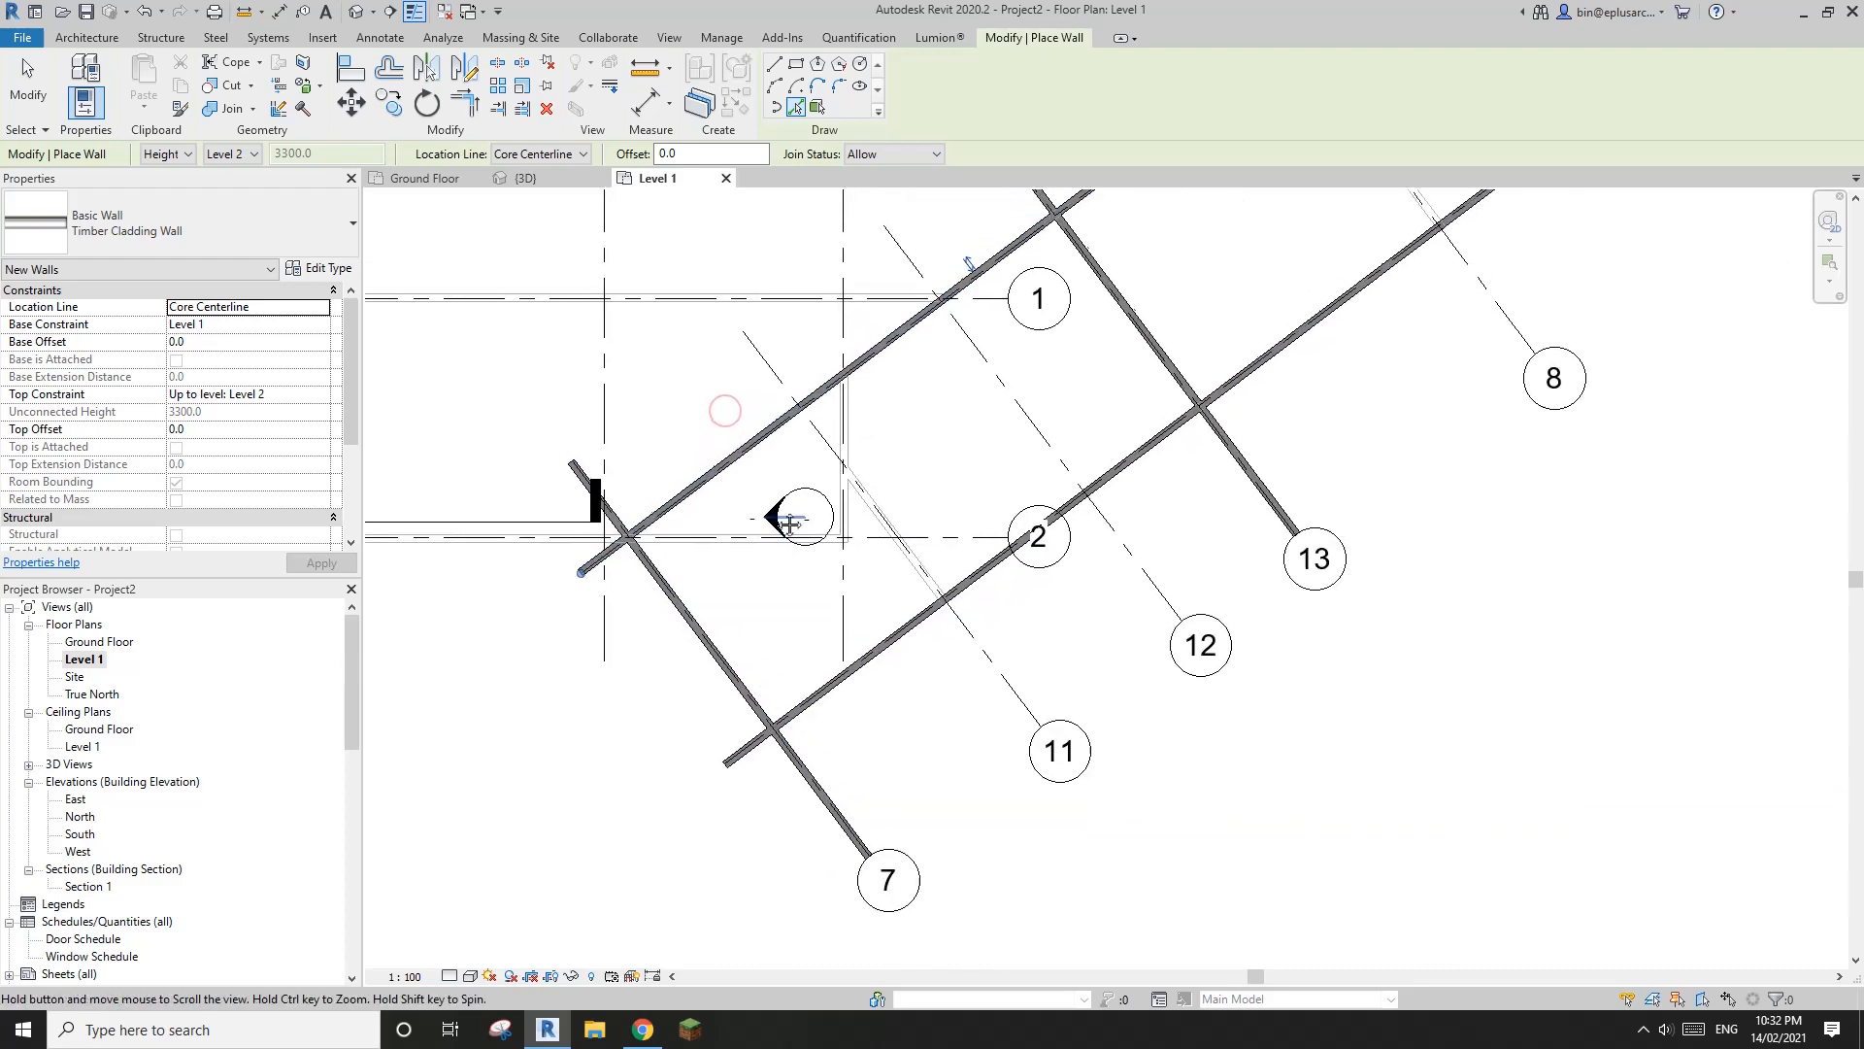
Set the Level 1 plan's detail level to Medium and leave the wall placement
left_click(450, 976)
left_click(483, 937)
key("Escape")
key("Escape")
scroll(622, 581, "up", 5)
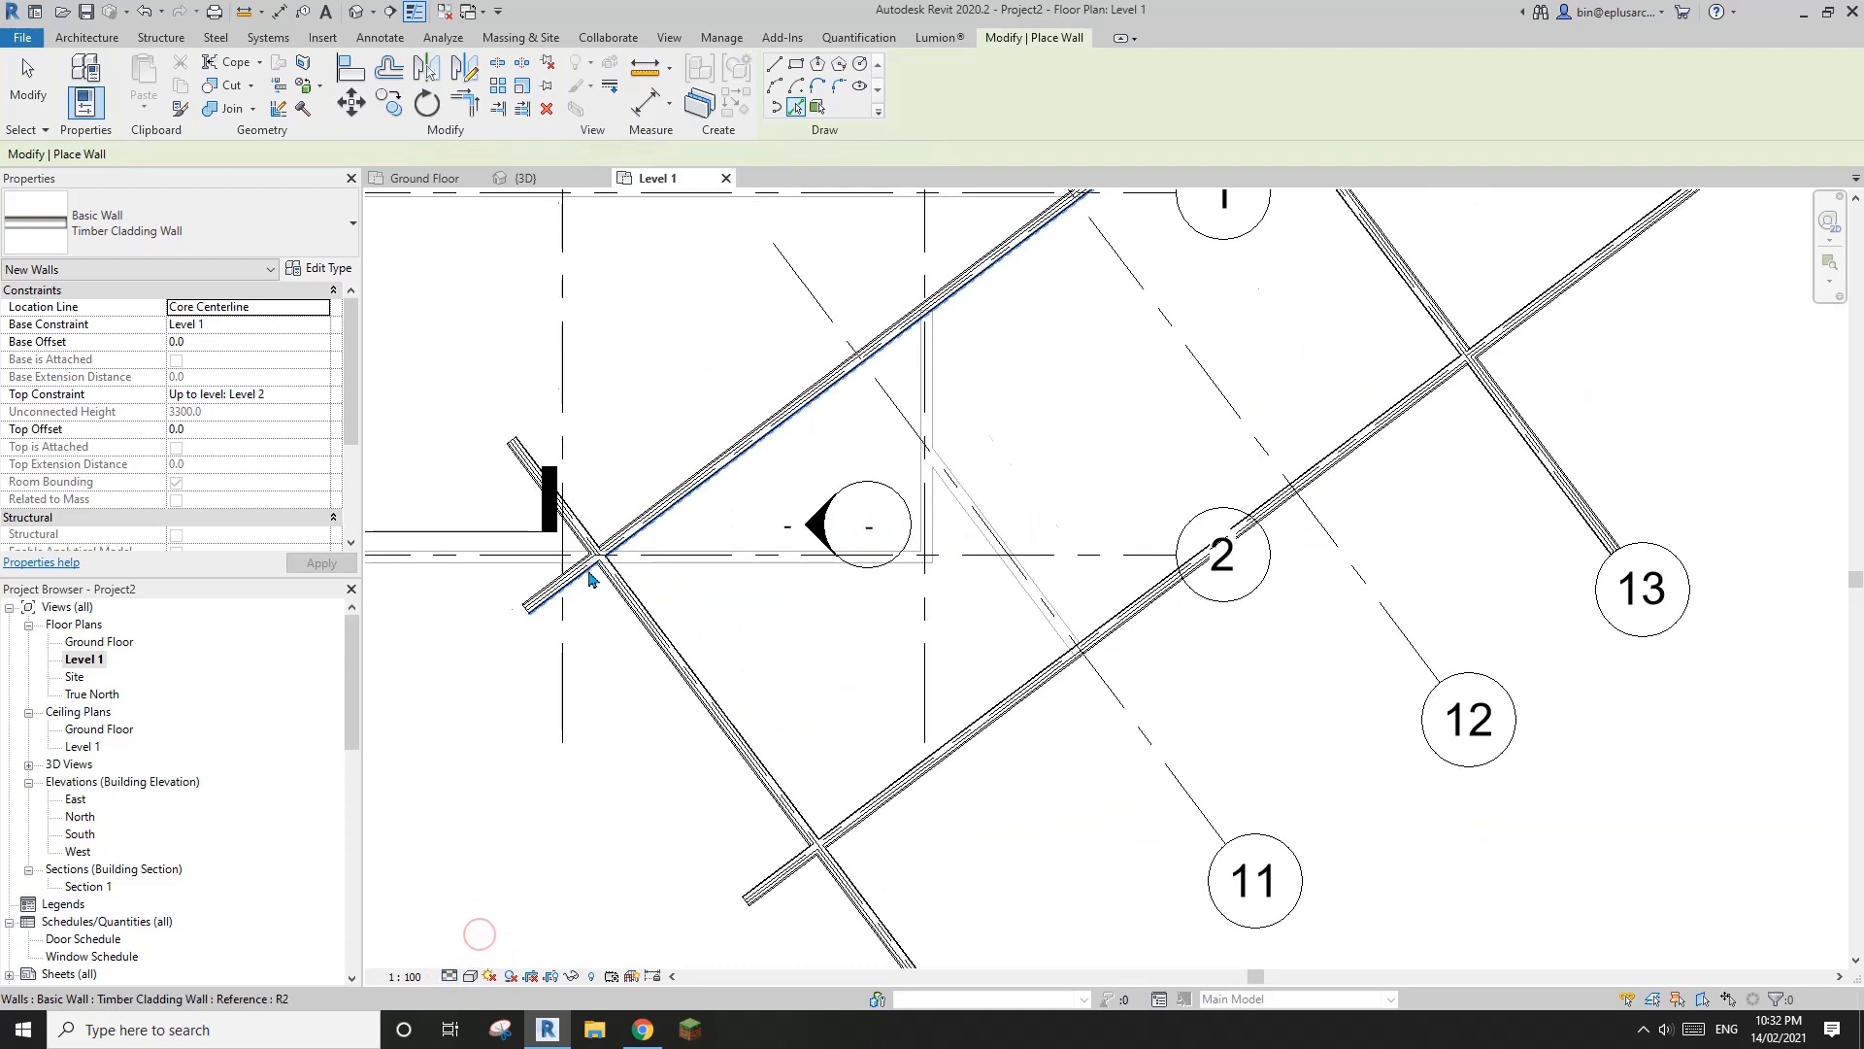
Trim the Level 1 Timber Cladding Walls on grids 5 and 7 to a corner, removing the overhanging ends
scroll(643, 582, "up", 2)
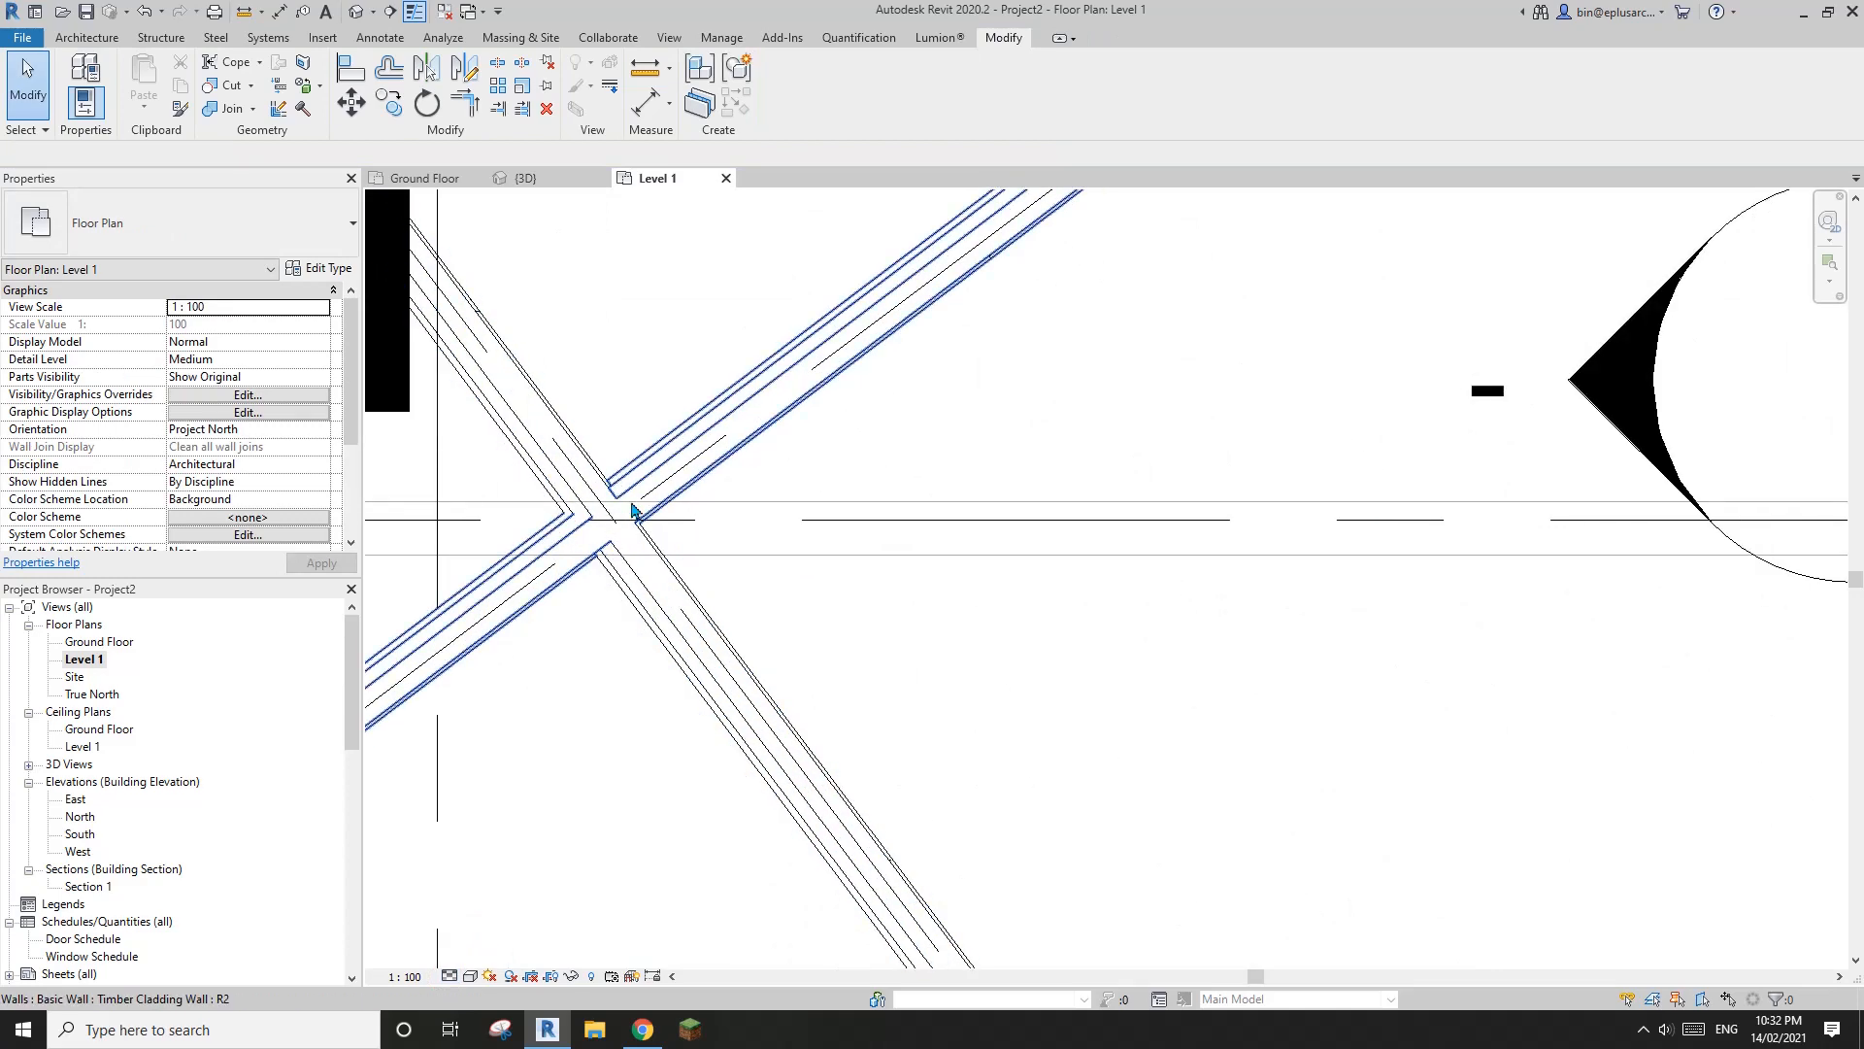
scroll(715, 660, "down", 3)
scroll(749, 702, "up", 4)
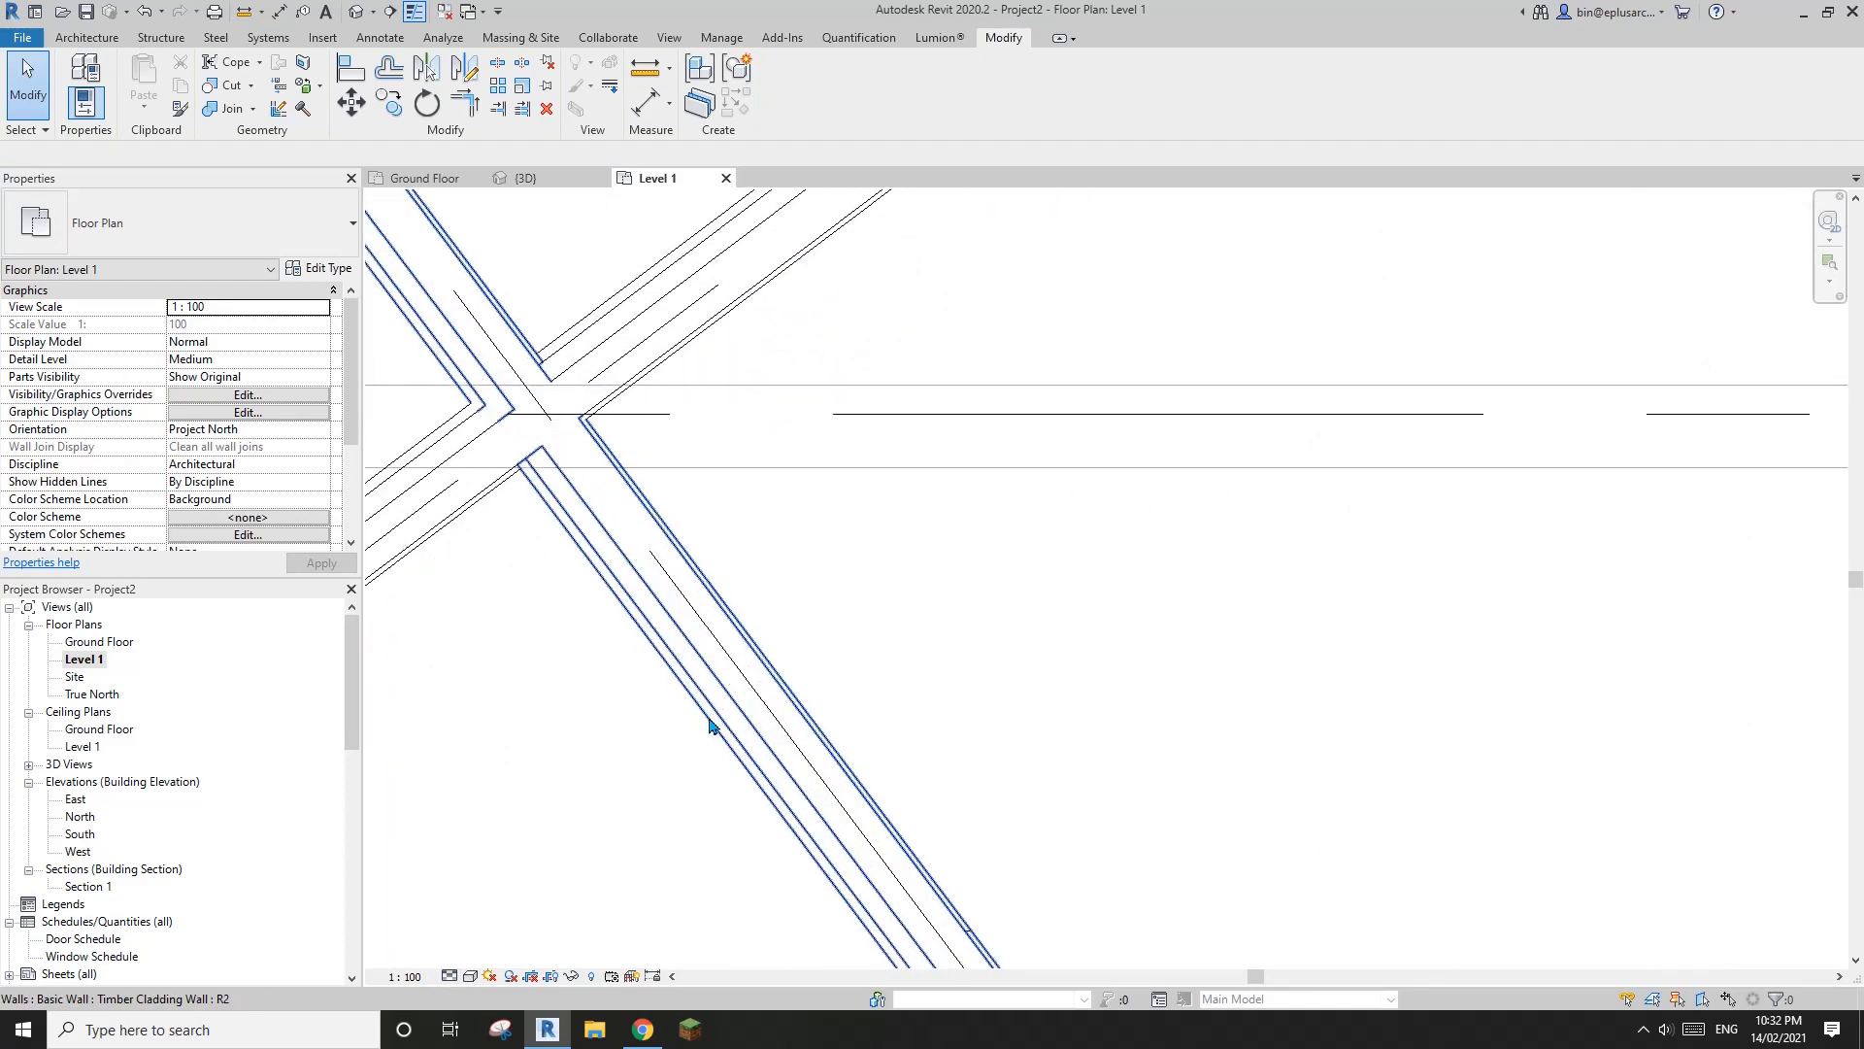
scroll(710, 721, "down", 5)
key("t")
key("r")
left_click(735, 714)
left_click(737, 594)
scroll(740, 588, "down", 3)
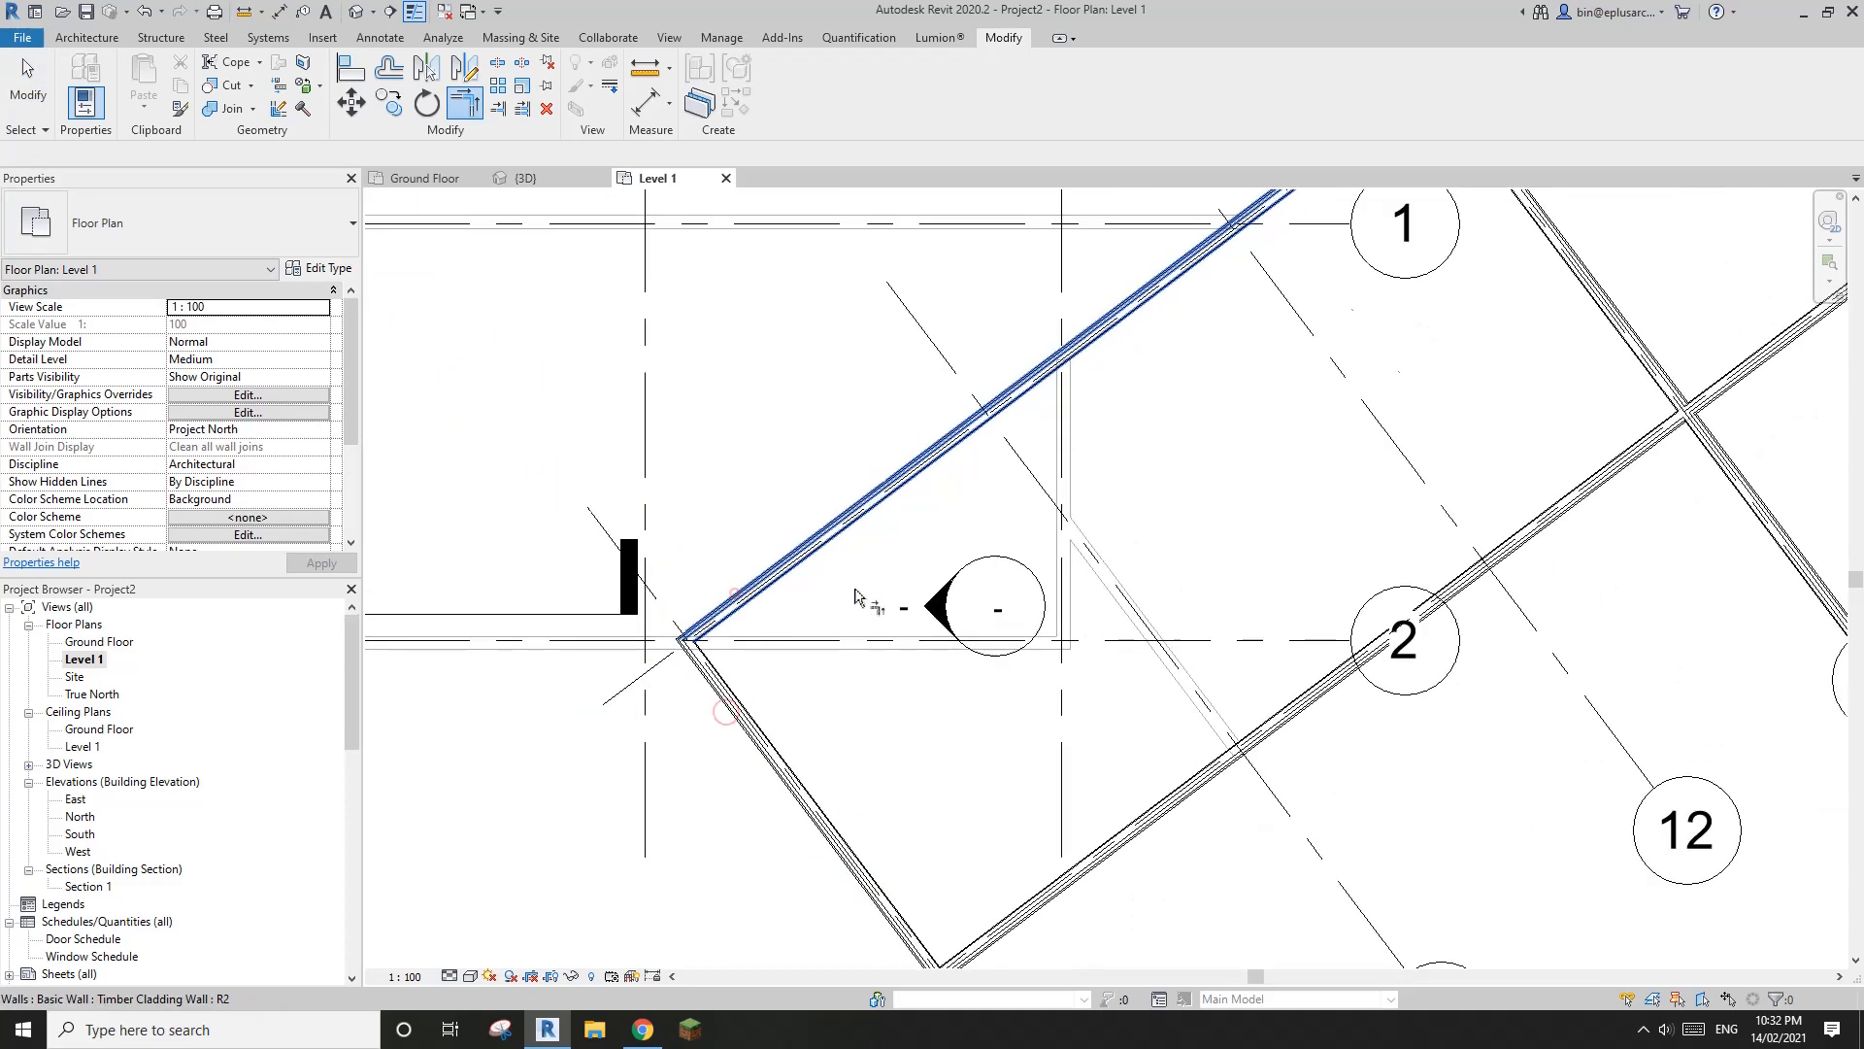
Trim the upper floor walls on grids 5 and 13 to a corner, keeping the parts that enclose the volume
middle_click_drag(847, 573, 735, 593)
key("t")
left_click(901, 466)
middle_click_drag(1151, 421, 1085, 431)
left_click(1071, 419)
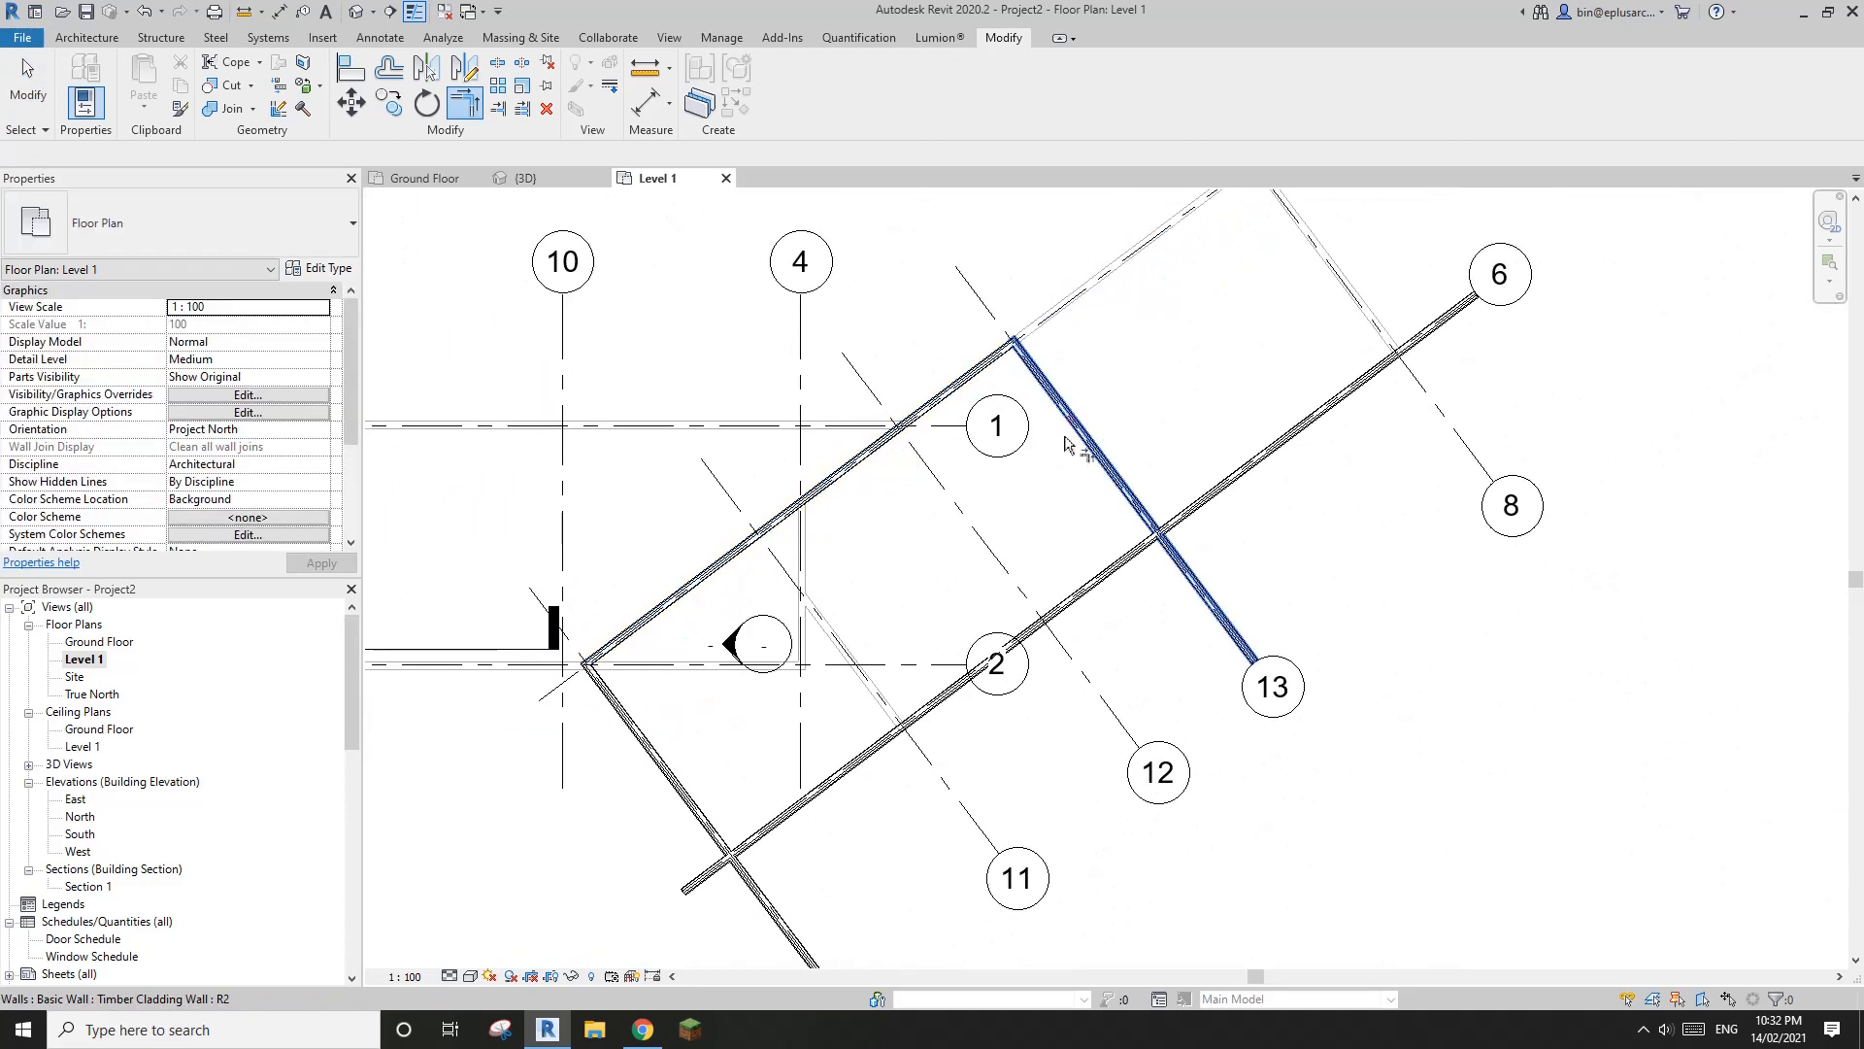
Trim the walls on grids 13 and 6 to a corner, cutting off the excess beyond their intersection
scroll(1074, 449, "down", 1)
middle_click_drag(1107, 514, 1104, 488)
left_click(1118, 469)
left_click(1122, 502)
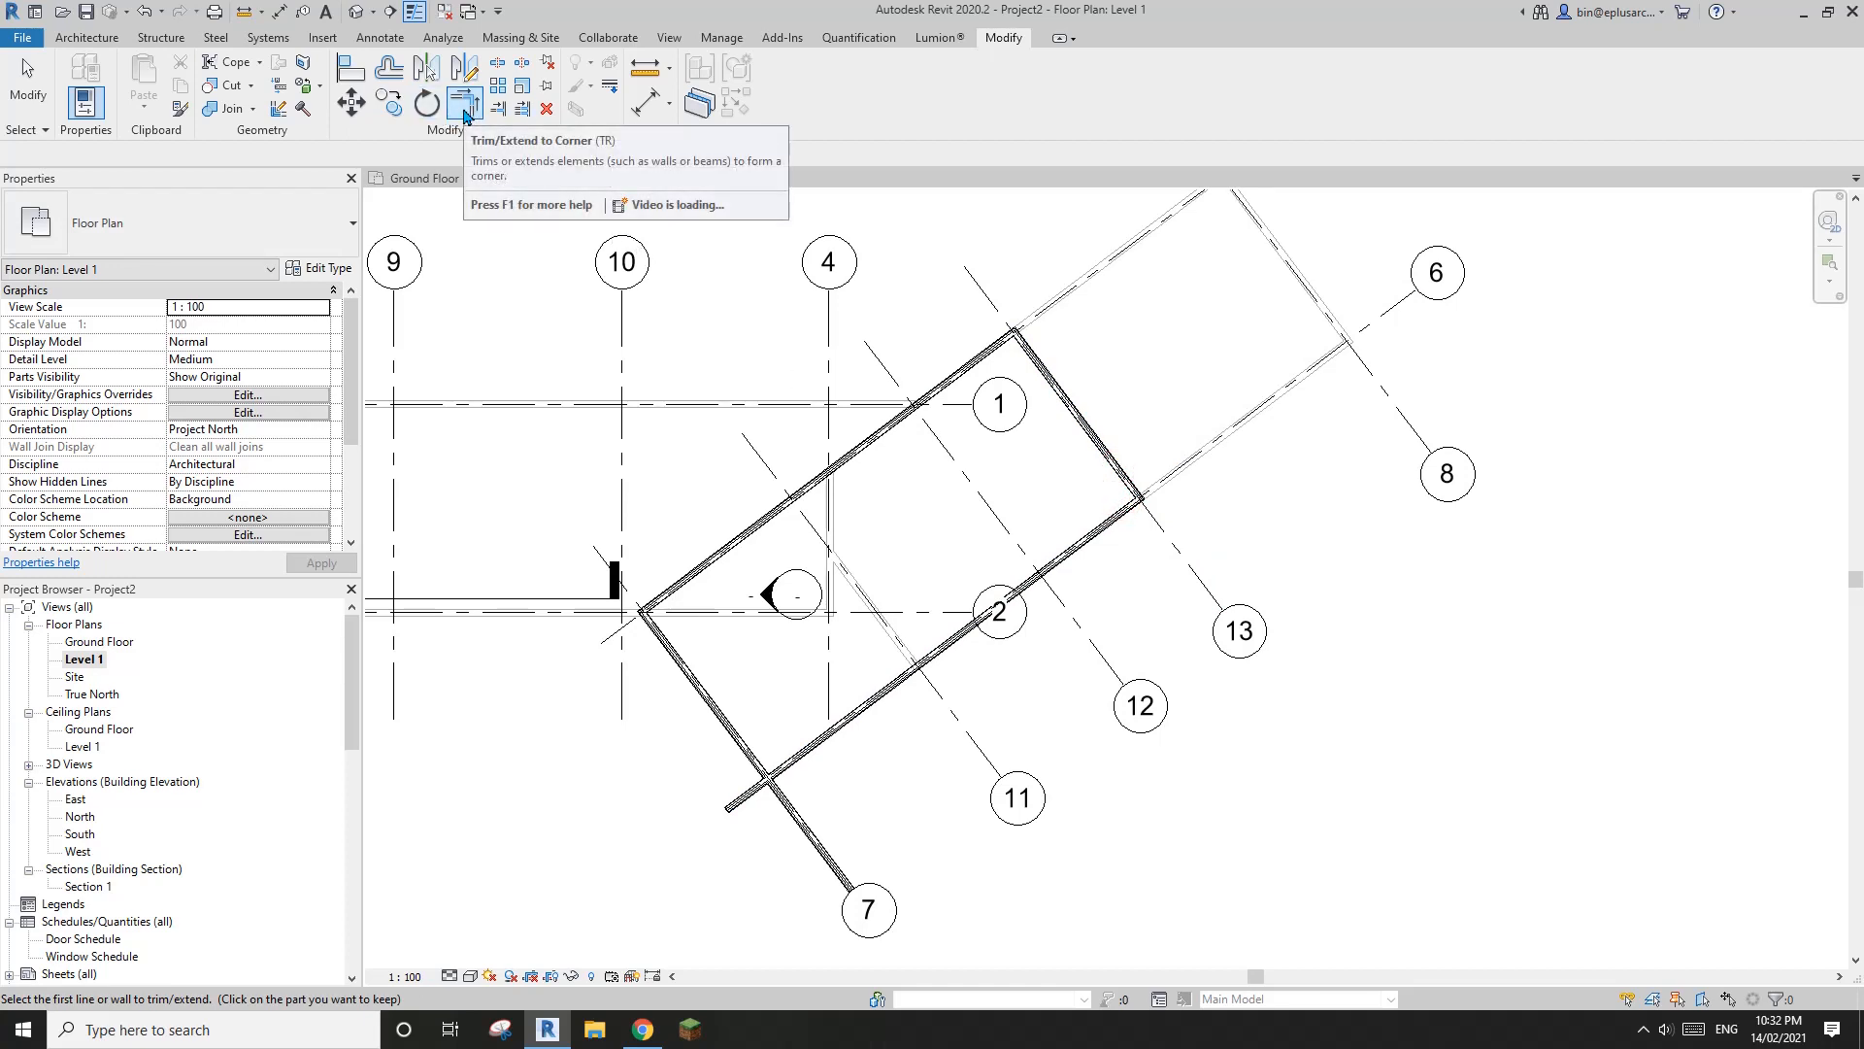
Trim the walls on grids 6 and 7 to a corner to close the upper floor rectangle, and end the trimming
middle_click_drag(809, 737, 871, 677)
left_click(867, 670)
left_click(777, 650)
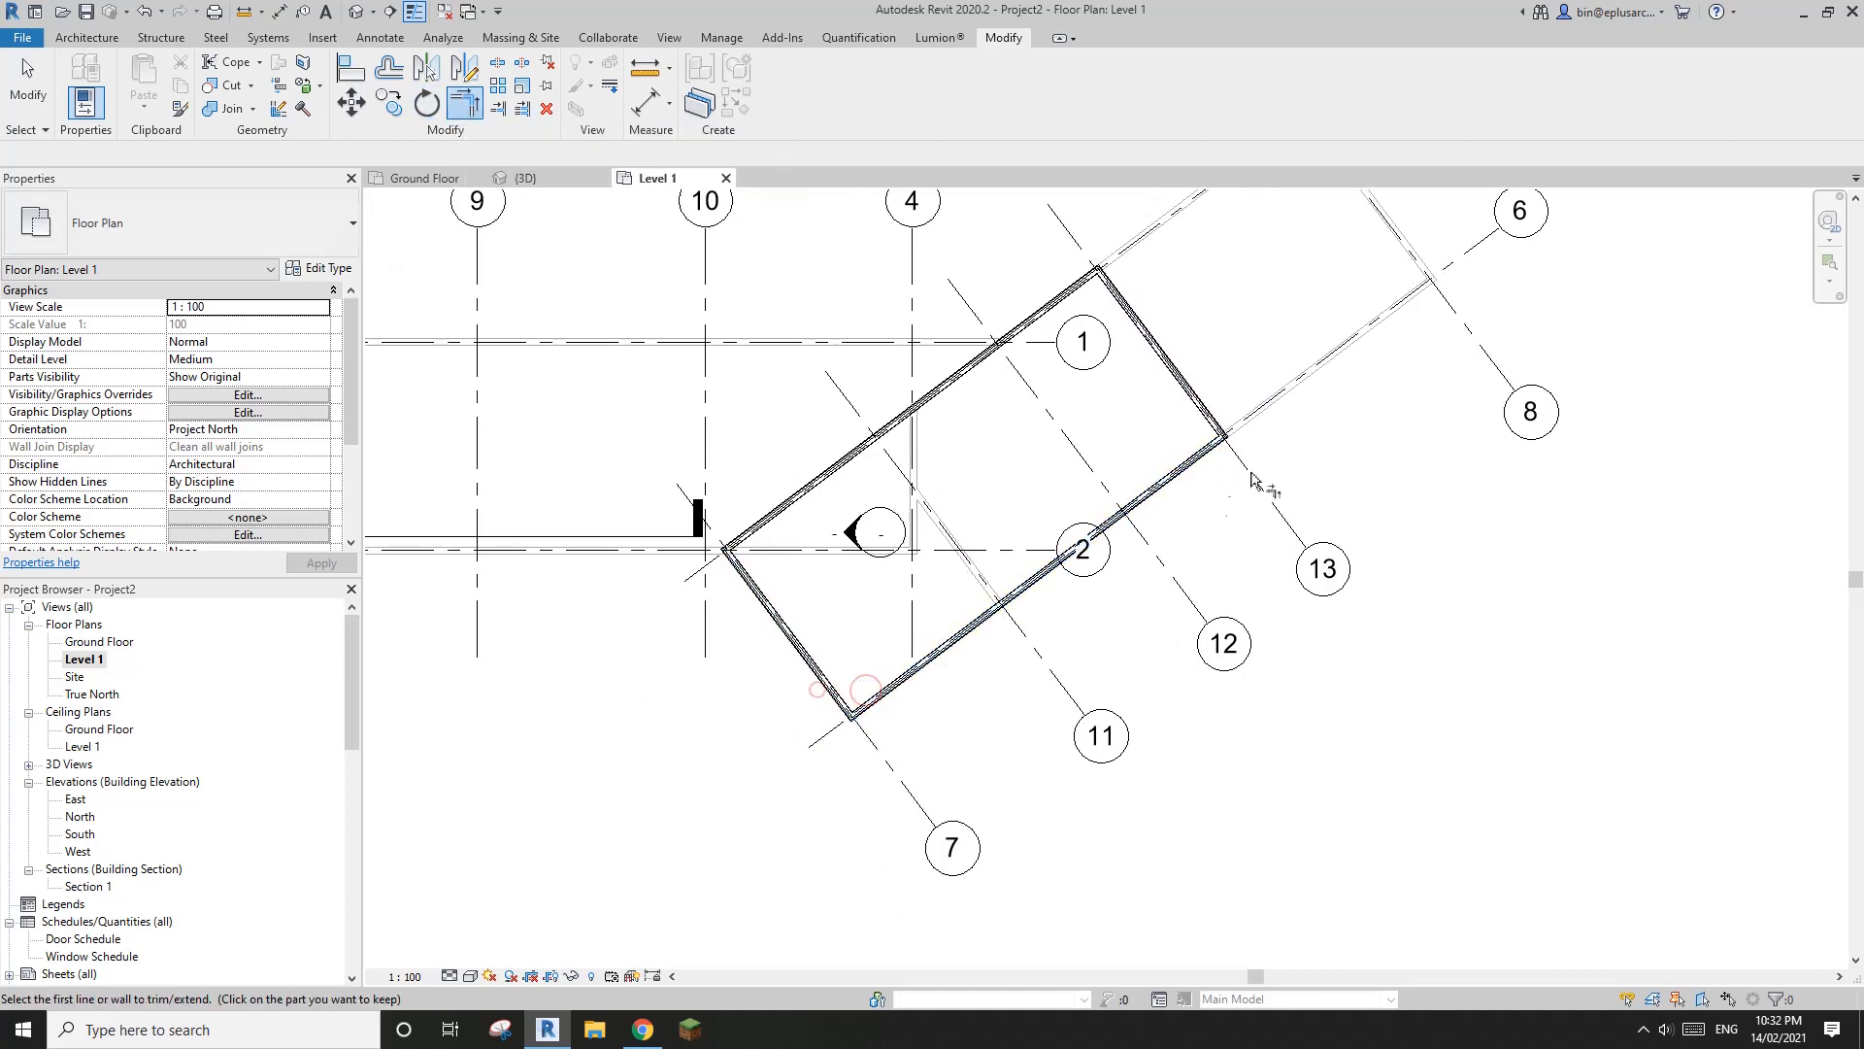
key("Escape")
scroll(1165, 531, "down", 3)
scroll(1165, 531, "up", 1)
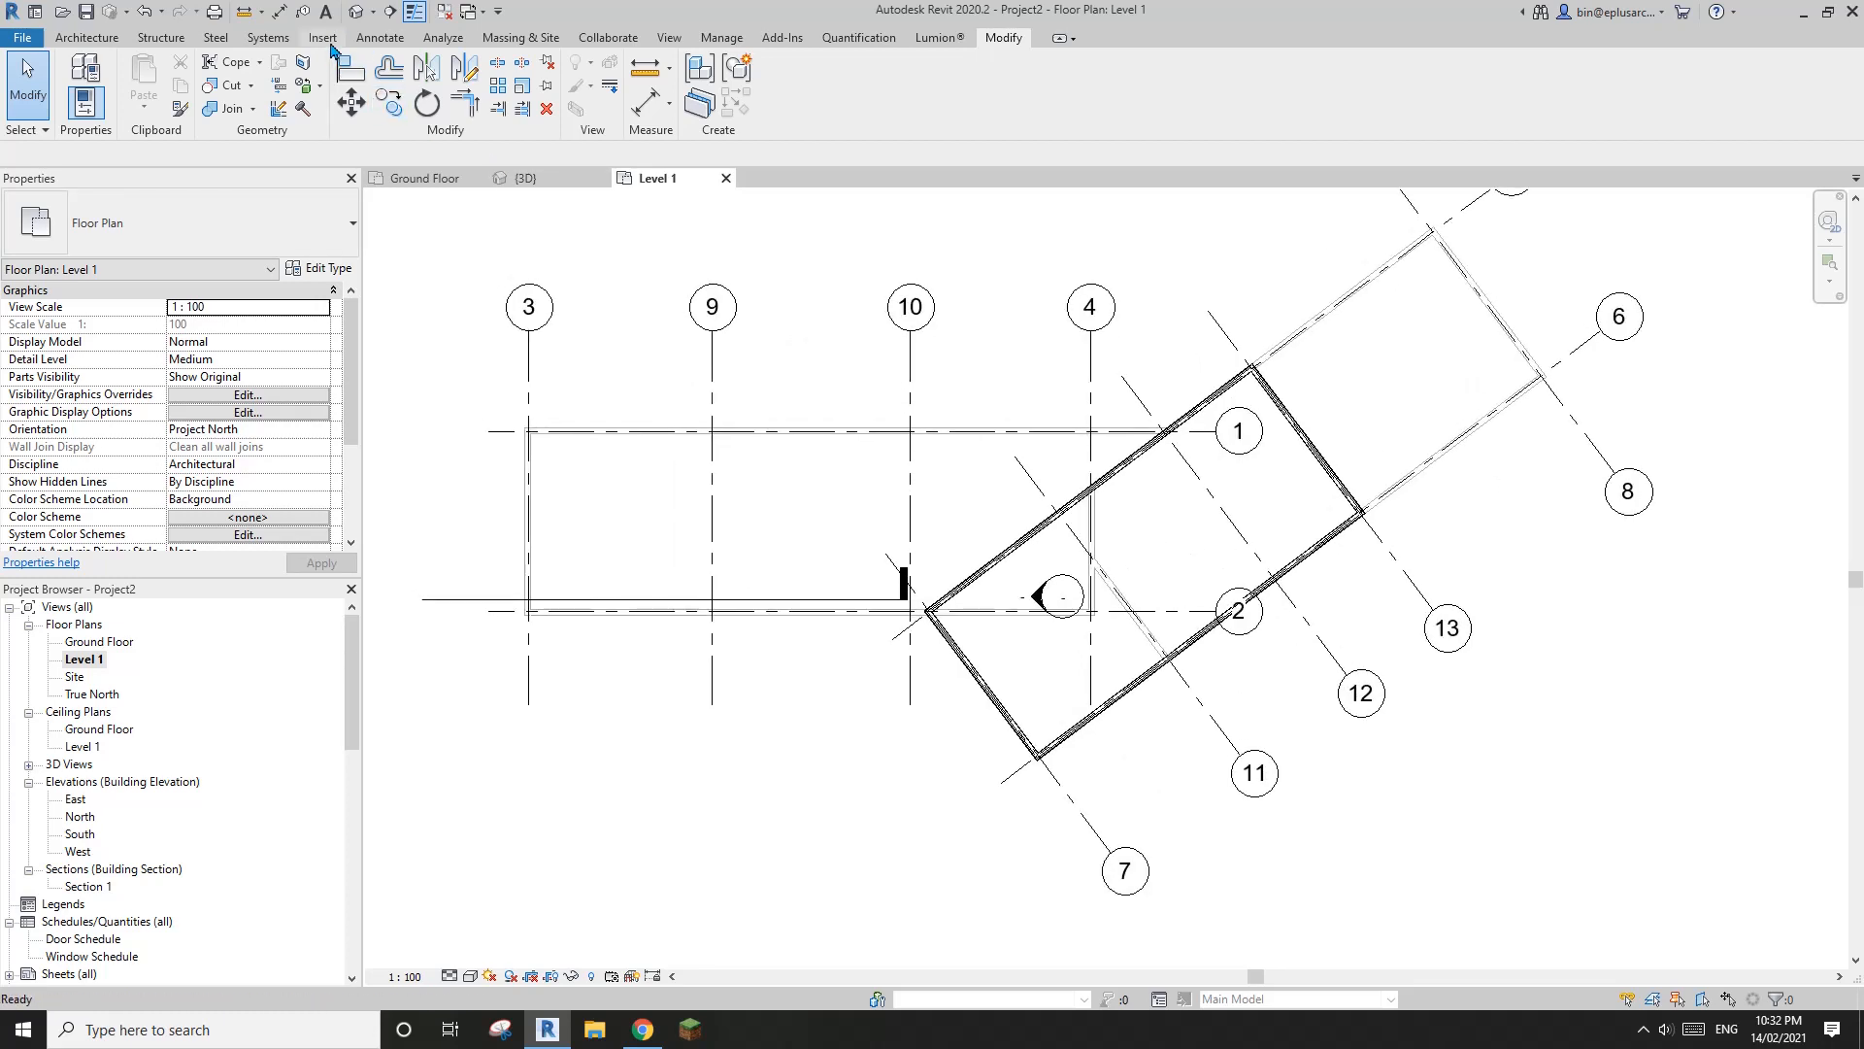
Inspect the stacked wall volumes in the default 3D view and compare them with the ArchDaily floor plans and South Elevation in Chrome
left_click(357, 11)
mouse_move(1065, 616)
middle_mouse_down("shift")
mouse_move(1009, 592)
mouse_move(1102, 549)
mouse_move(965, 512)
mouse_move(907, 533)
mouse_move(1127, 653)
mouse_move(1052, 680)
mouse_move(1124, 707)
mouse_move(1040, 666)
mouse_move(1116, 728)
mouse_move(929, 563)
mouse_move(1069, 553)
mouse_move(1124, 491)
mouse_move(812, 504)
mouse_move(865, 583)
mouse_move(971, 602)
mouse_move(865, 738)
mouse_move(891, 674)
mouse_move(728, 850)
mouse_move(1024, 724)
mouse_move(845, 761)
mouse_move(796, 922)
middle_mouse_up("shift")
left_click(644, 1032)
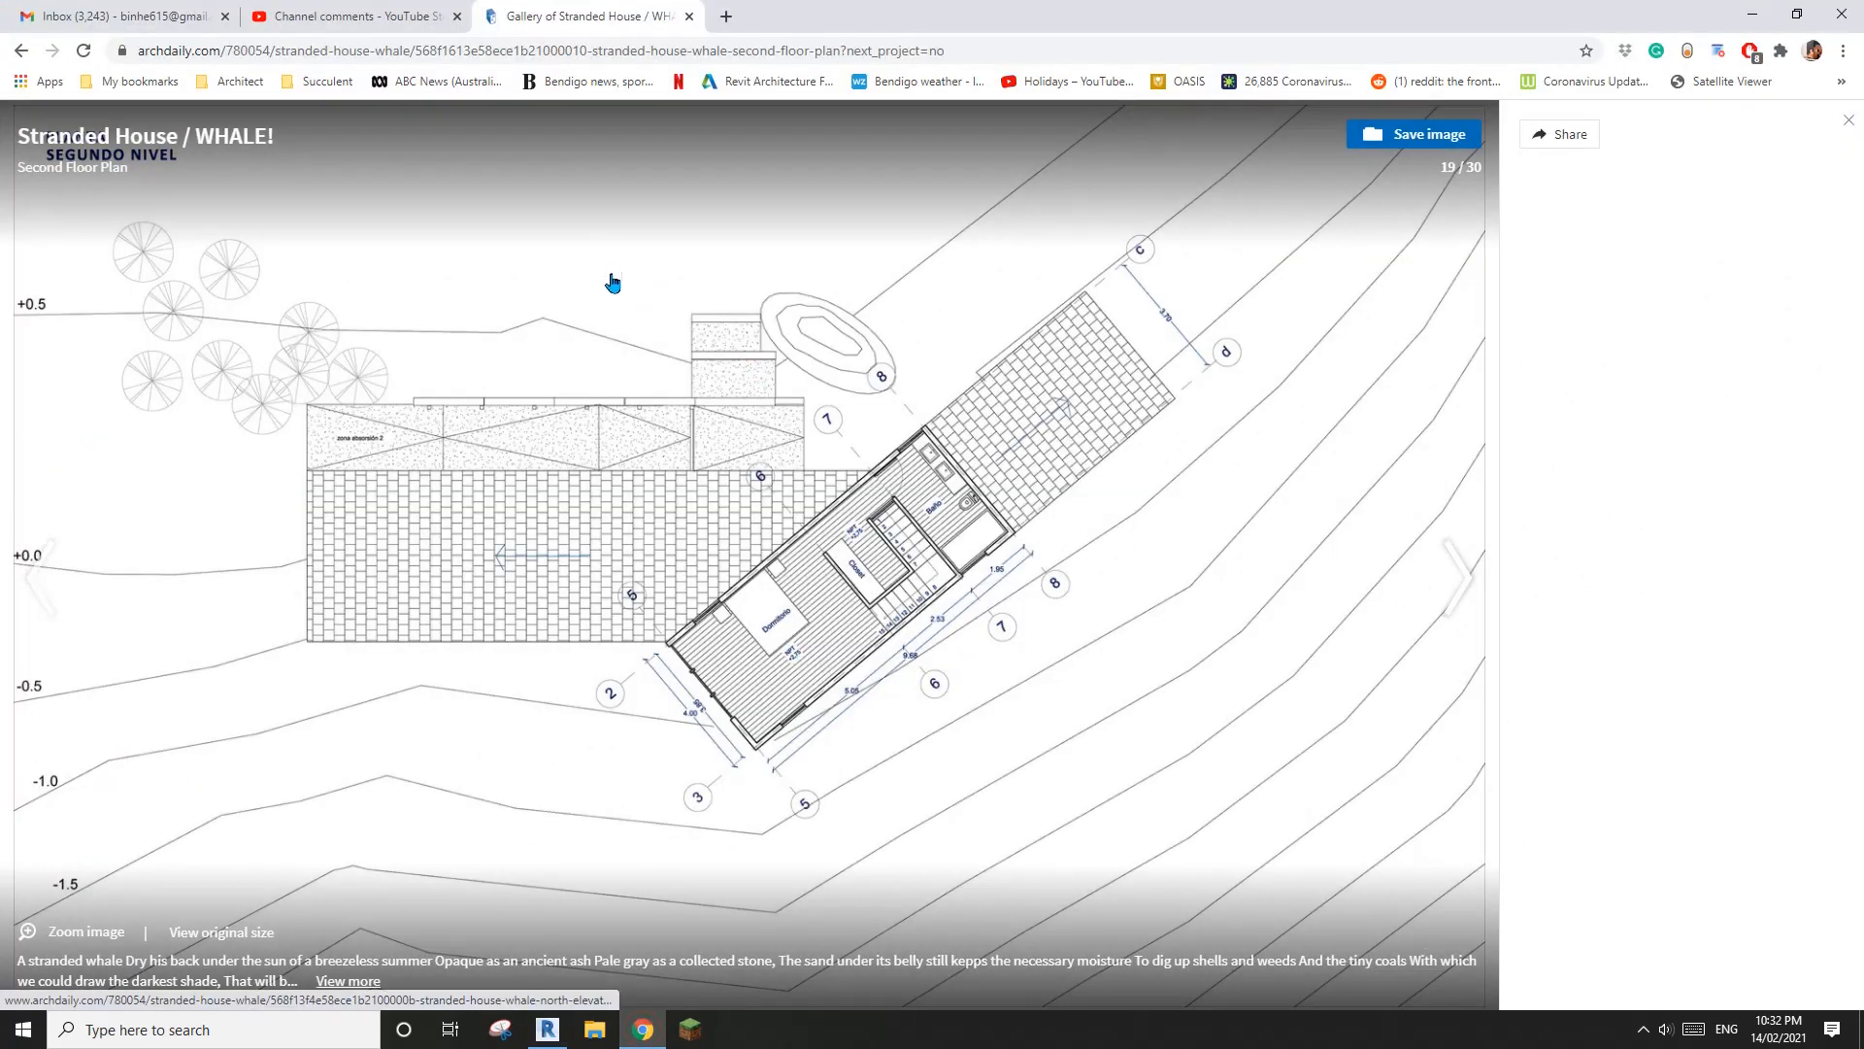
key("Left")
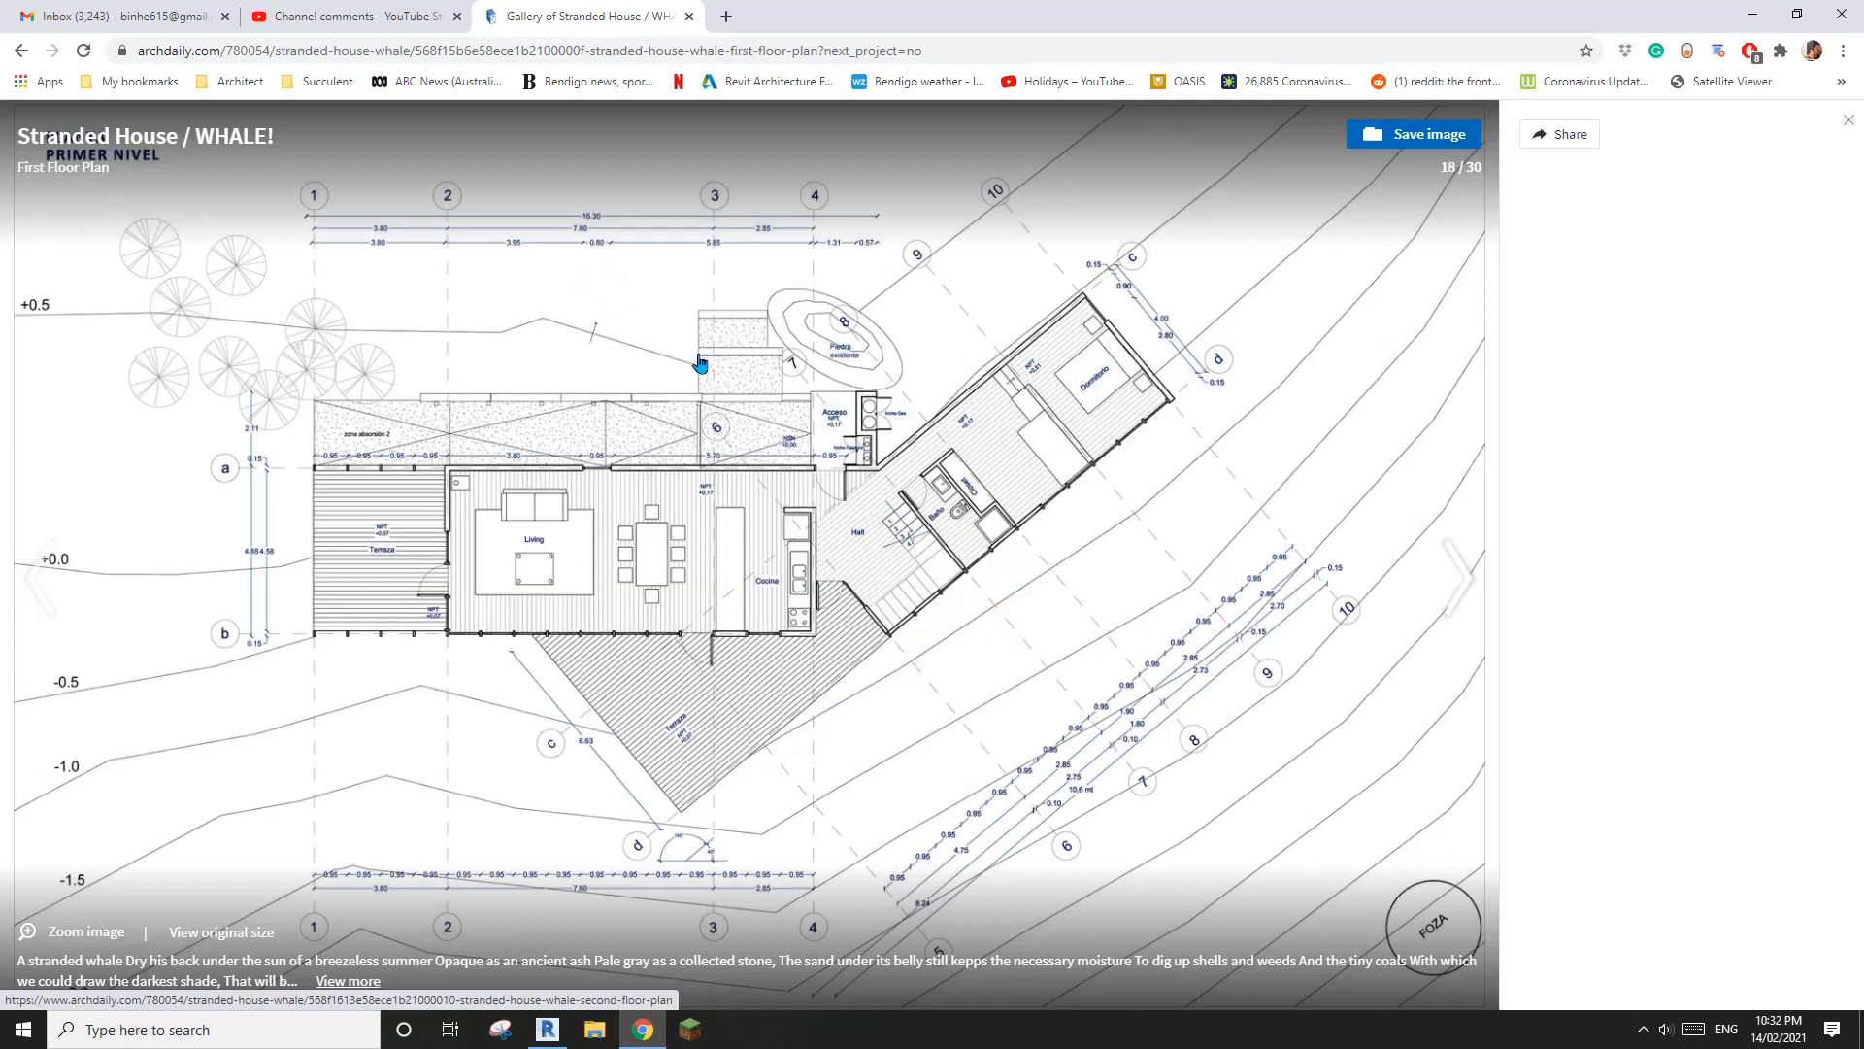
key("Left")
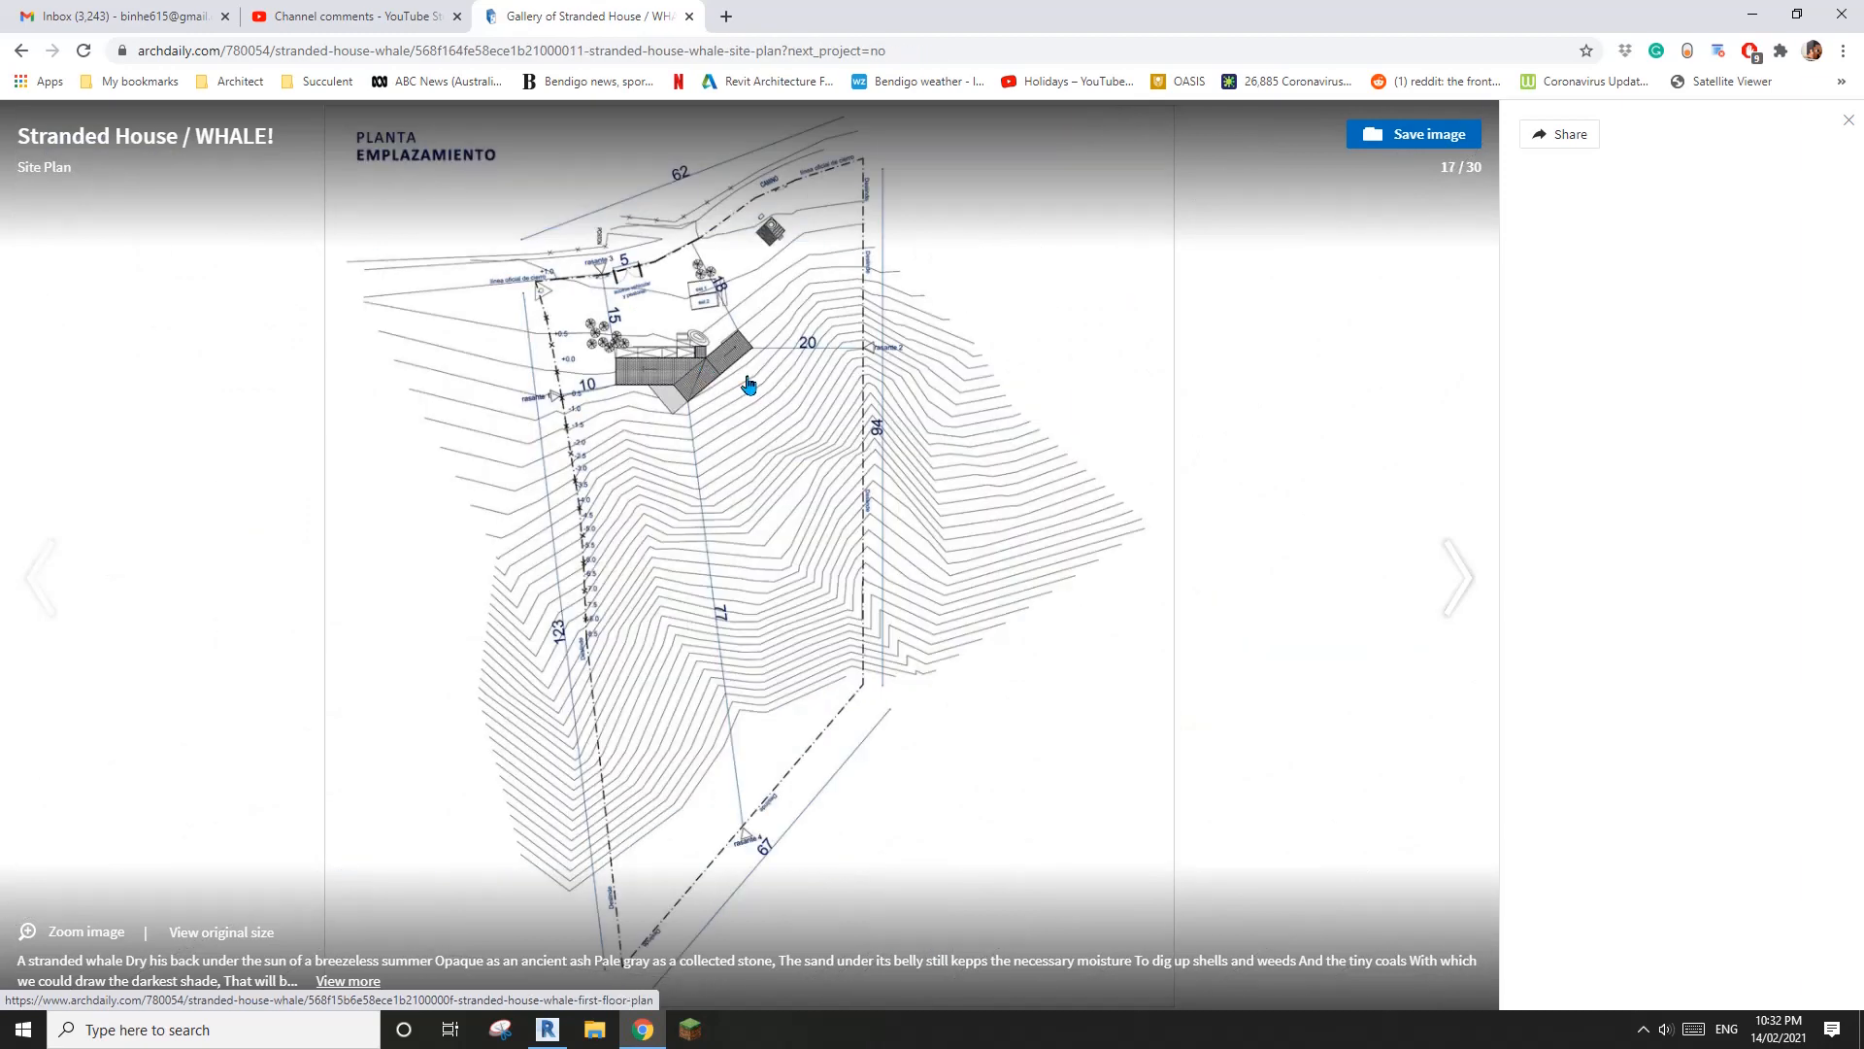
key("Right")
key("Right")
key("Right")
key("Right")
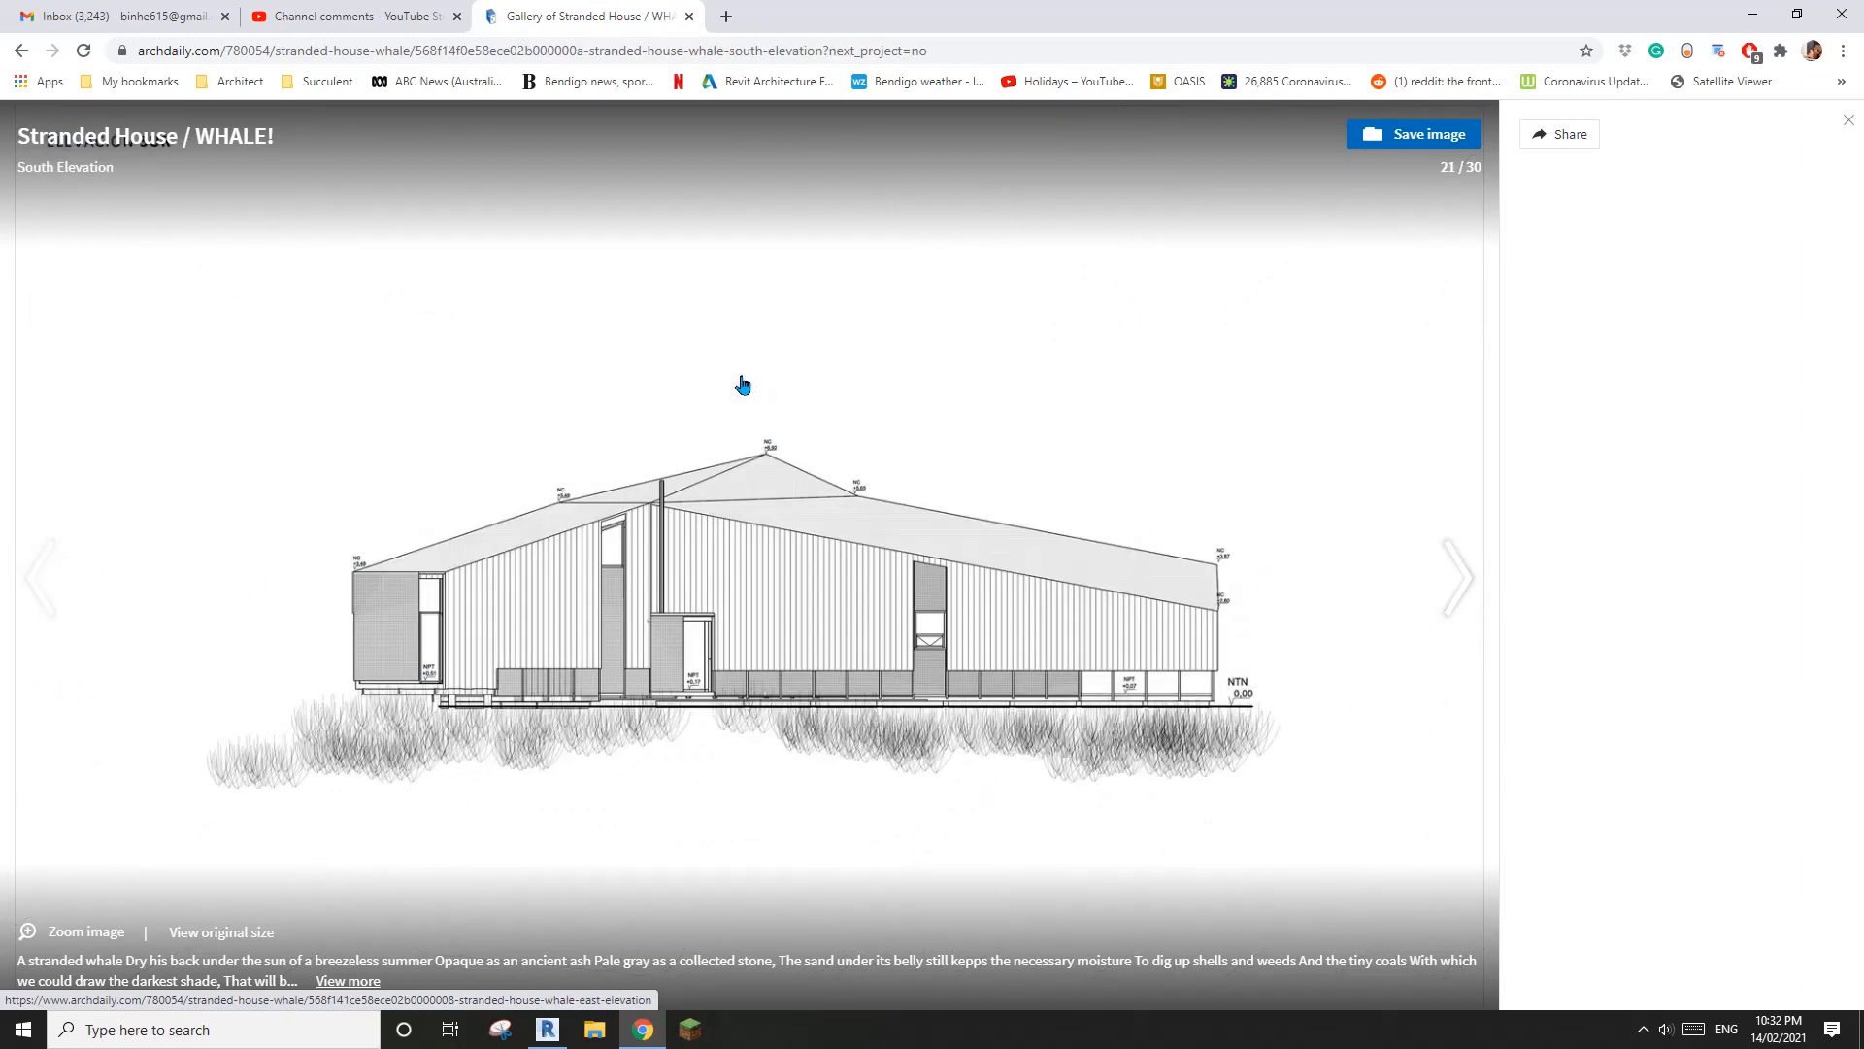
key("Left")
key("Right")
Return to Revit to examine the junction of the upper and ground floor walls from behind in 3D, and recheck the South Elevation in Chrome
left_click(553, 1029)
middle_click_drag(903, 621, 1456, 829)
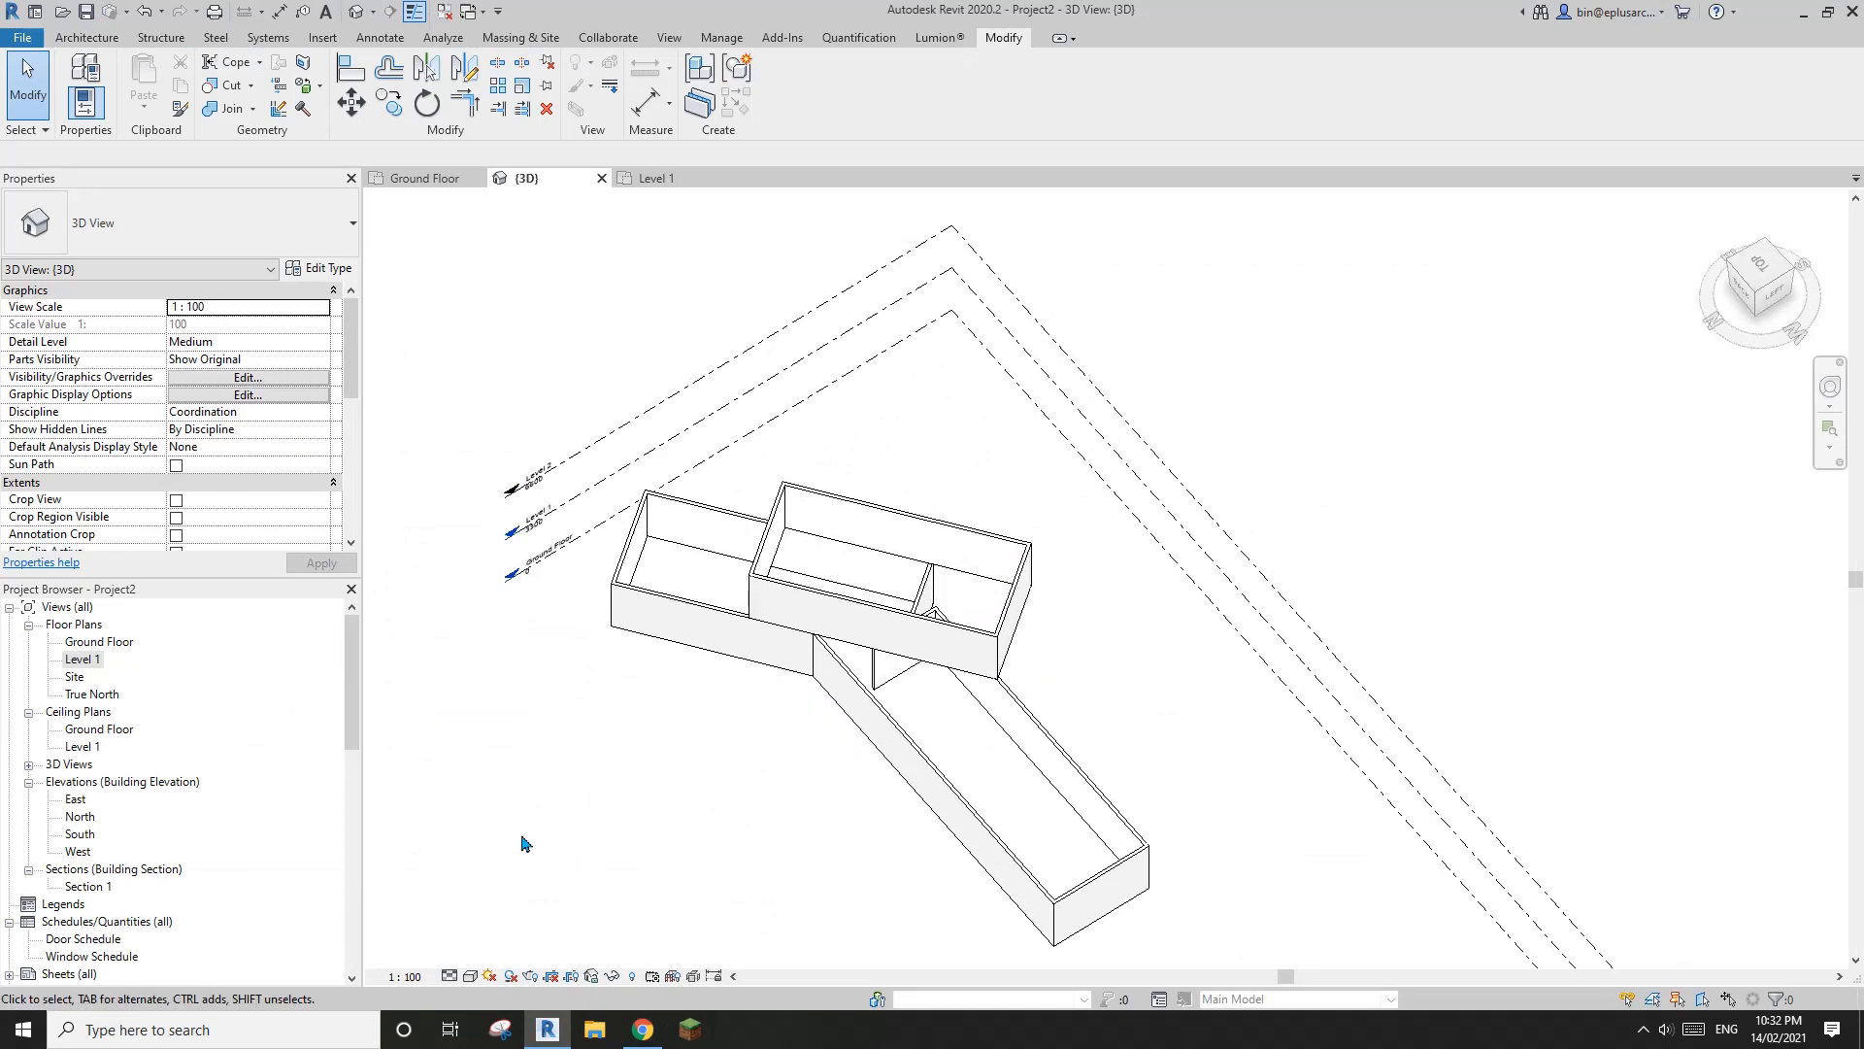
middle_click_drag(629, 833, 811, 588, "shift")
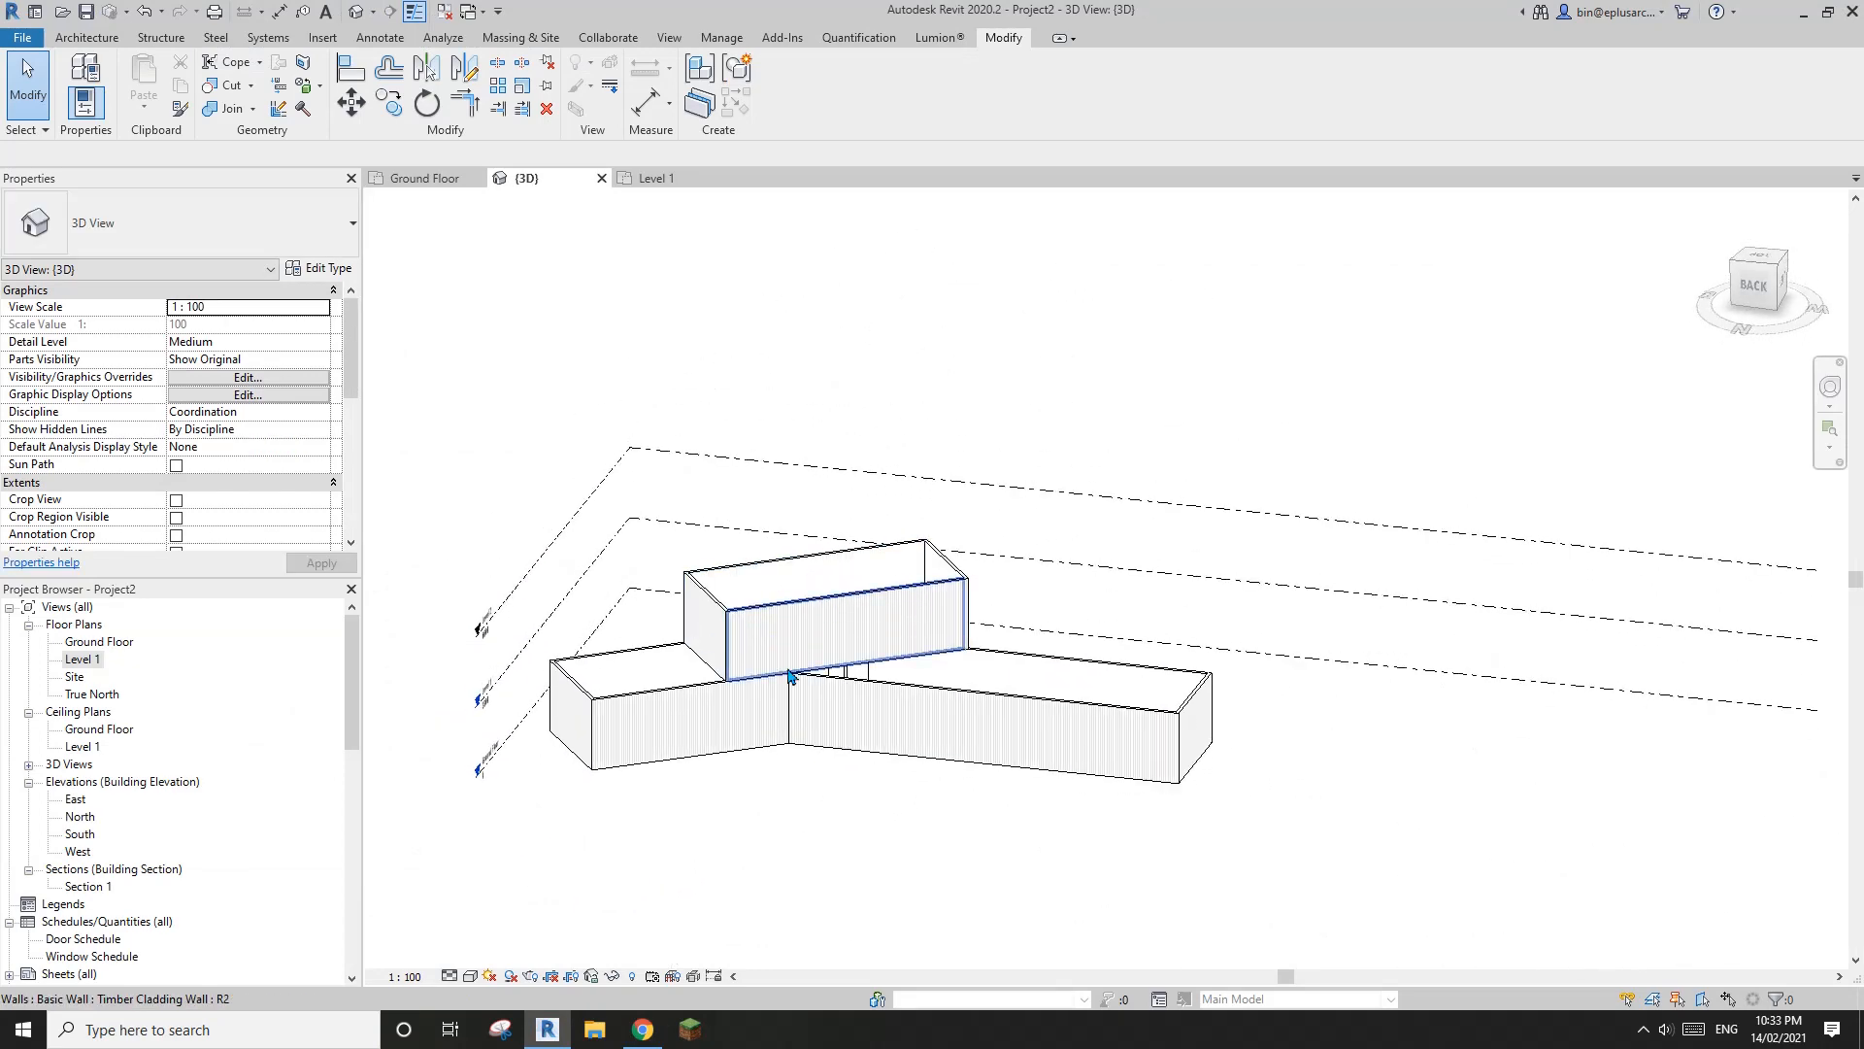
middle_click_drag(789, 789, 845, 699, "shift")
scroll(794, 716, "up", 1)
left_click(643, 1029)
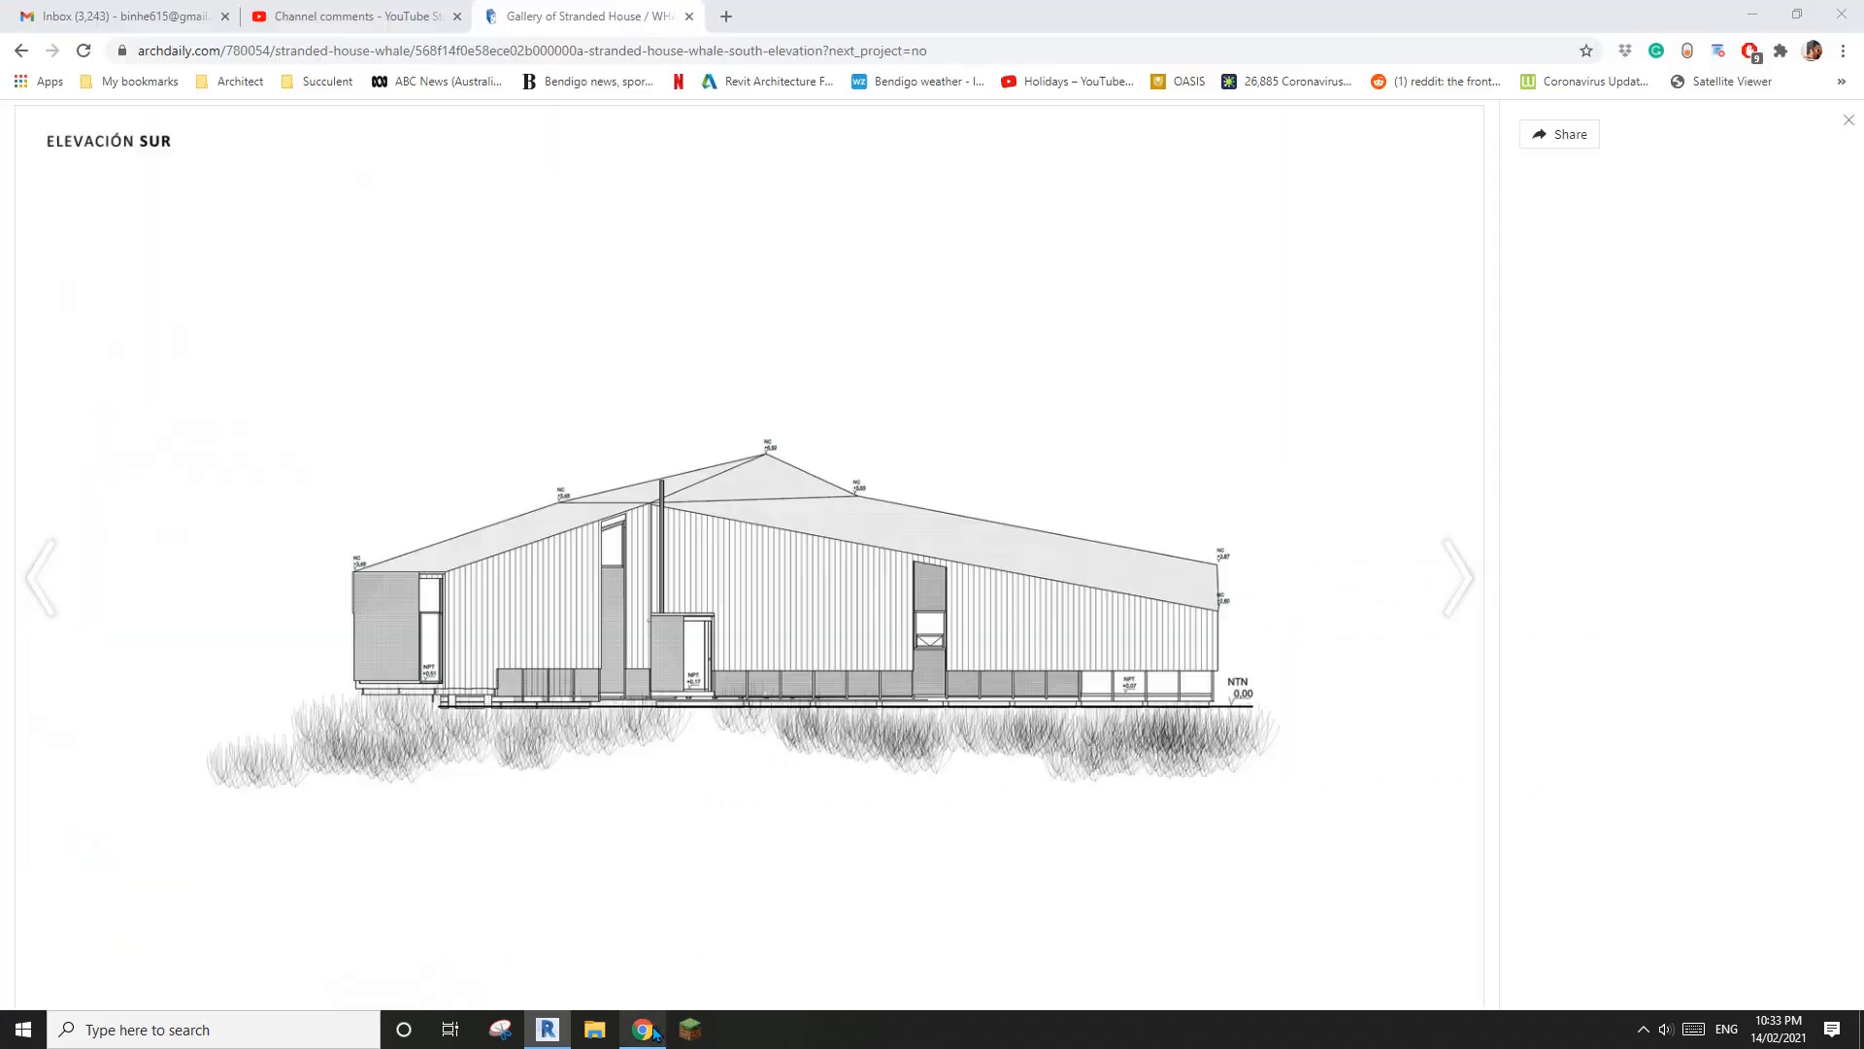
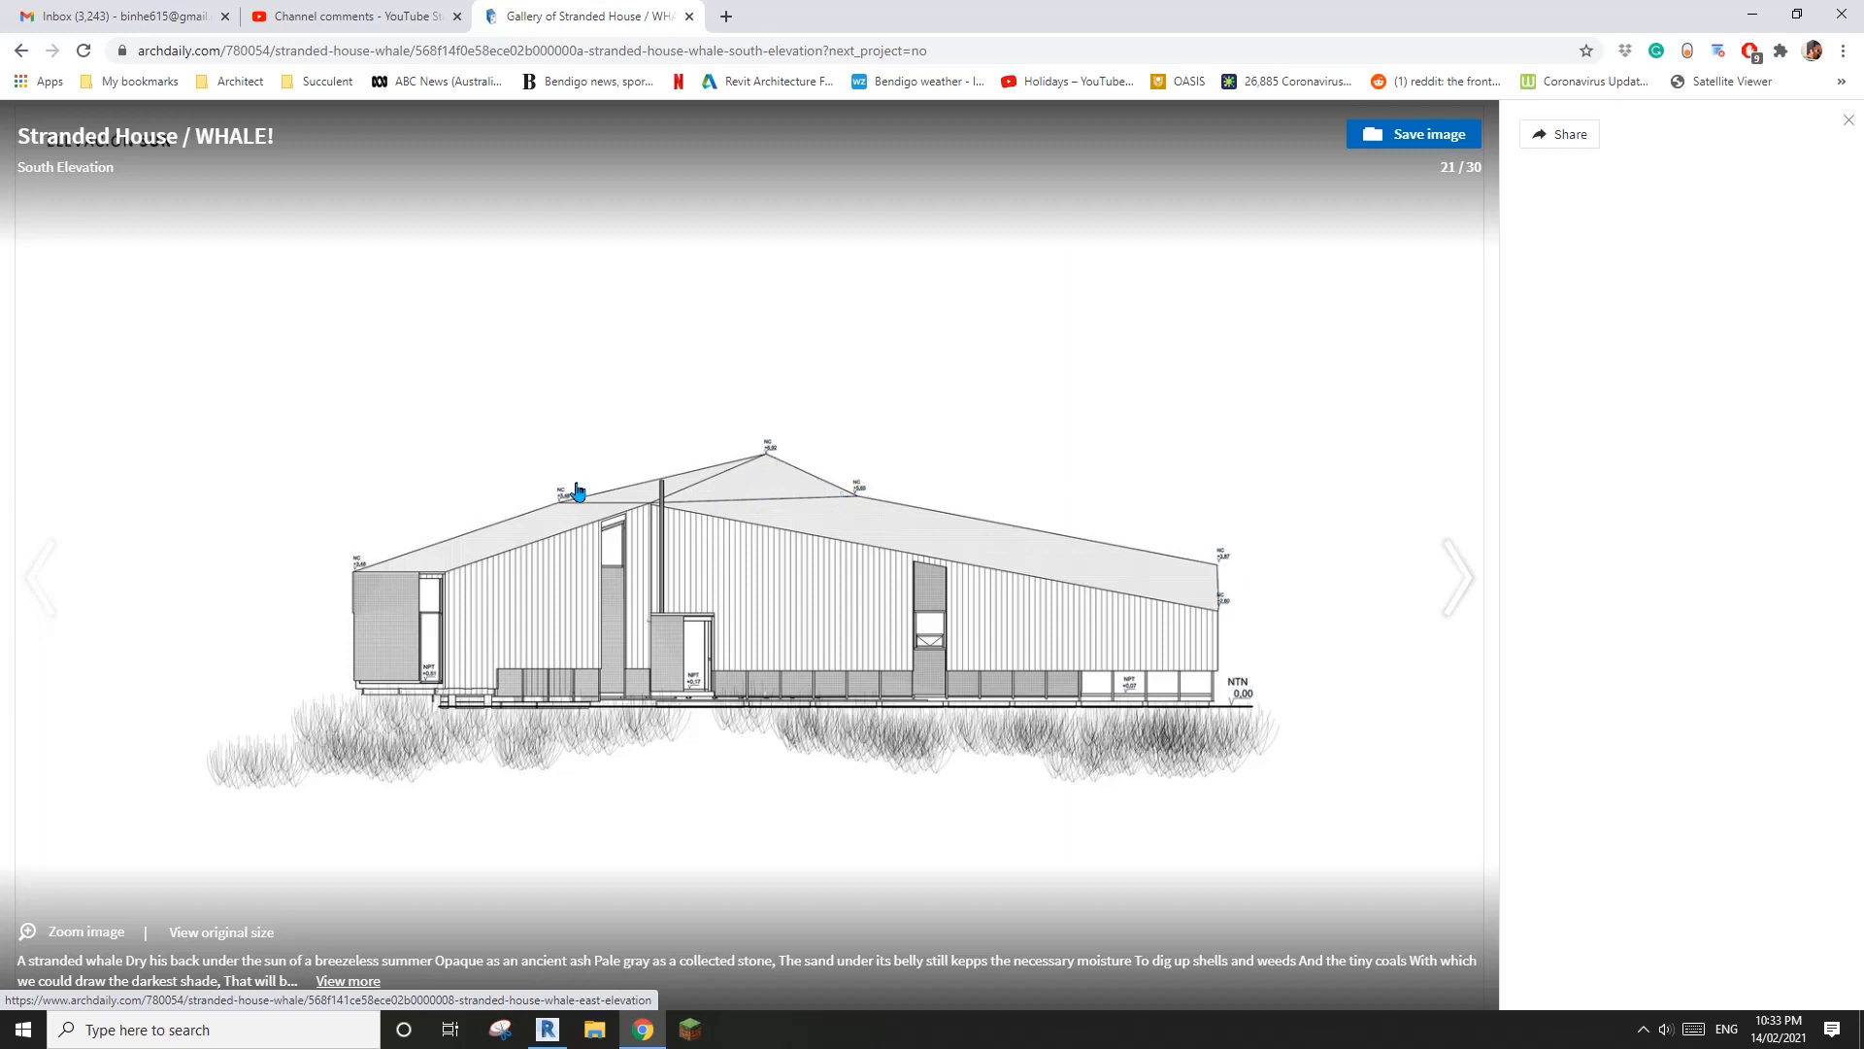
Switch back to Revit and examine the stacked ground and upper floor wall volumes from above in 3D
left_click(547, 1029)
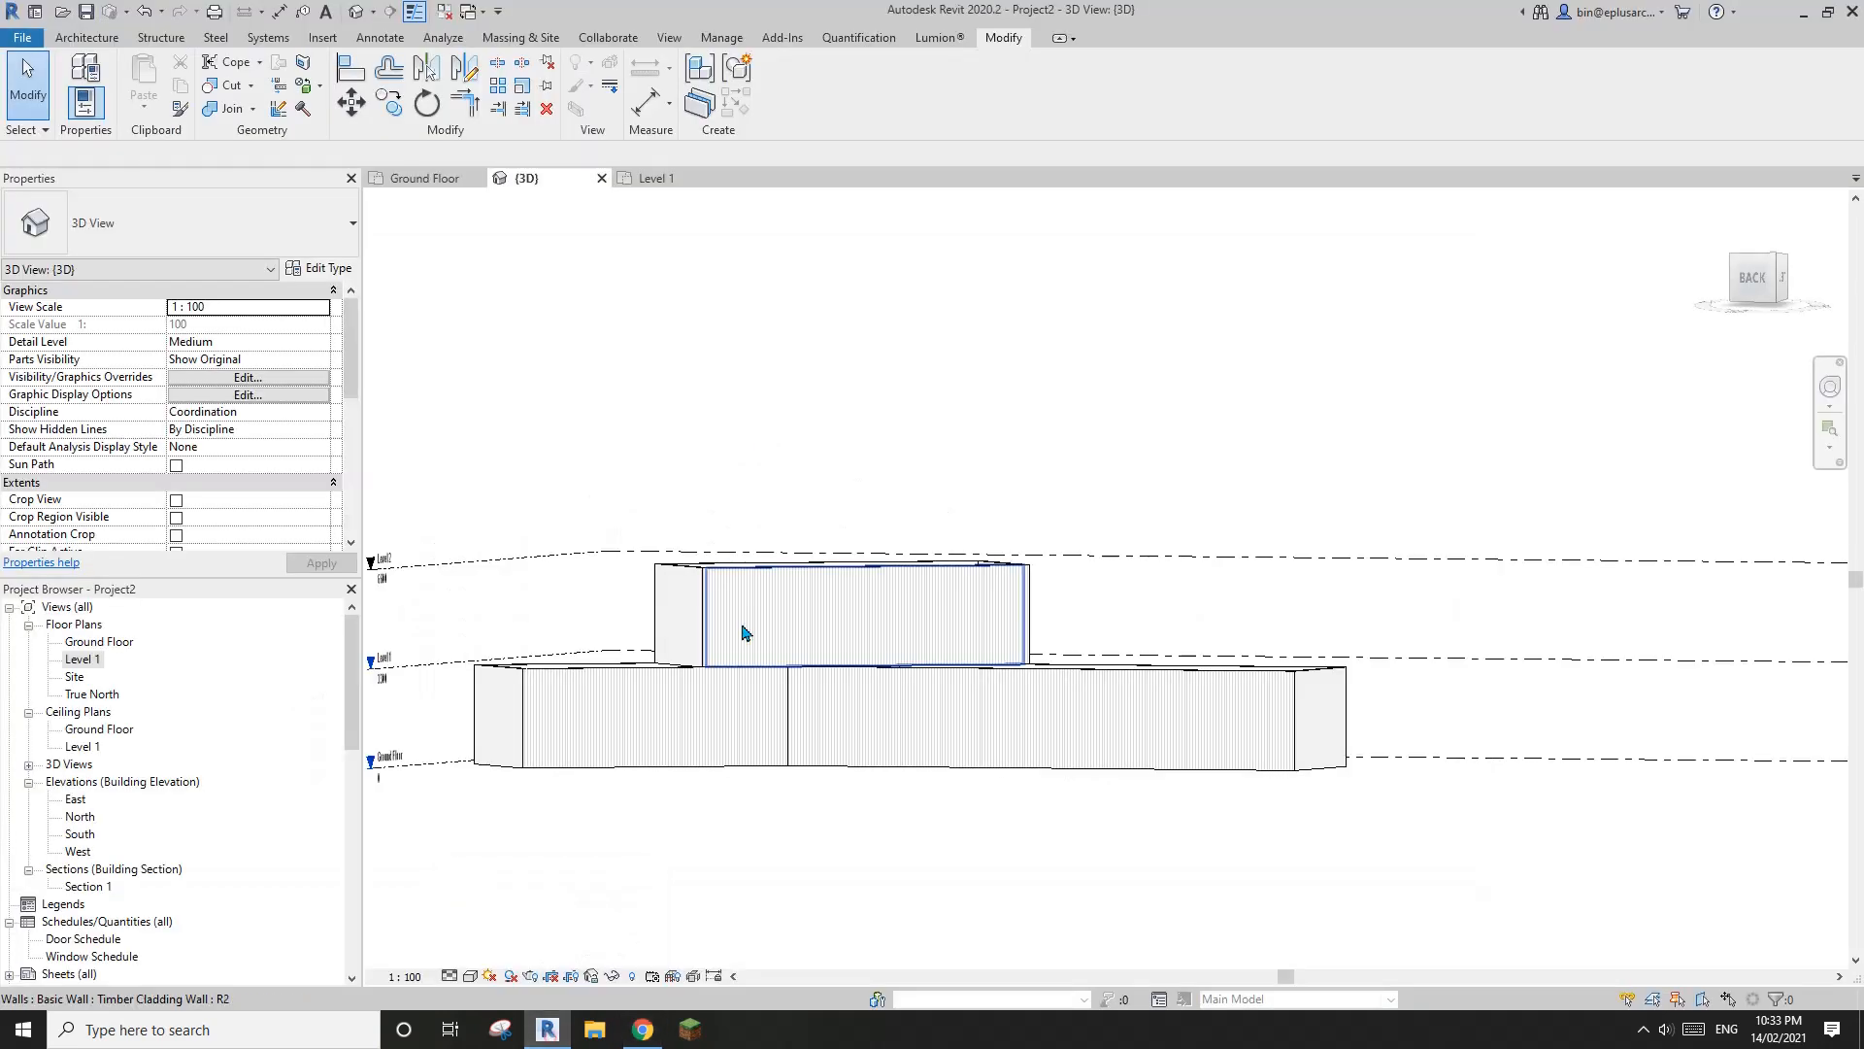
mouse_move(816, 599)
middle_mouse_down("shift")
mouse_move(615, 870)
mouse_move(505, 898)
middle_mouse_up("shift")
mouse_move(743, 653)
middle_mouse_down("shift")
mouse_move(832, 715)
mouse_move(899, 654)
mouse_move(956, 653)
middle_mouse_up("shift")
scroll(956, 652, "up", 1)
mouse_move(956, 653)
middle_mouse_down()
mouse_move(1000, 635)
mouse_move(896, 606)
middle_mouse_up()
scroll(977, 637, "down", 1)
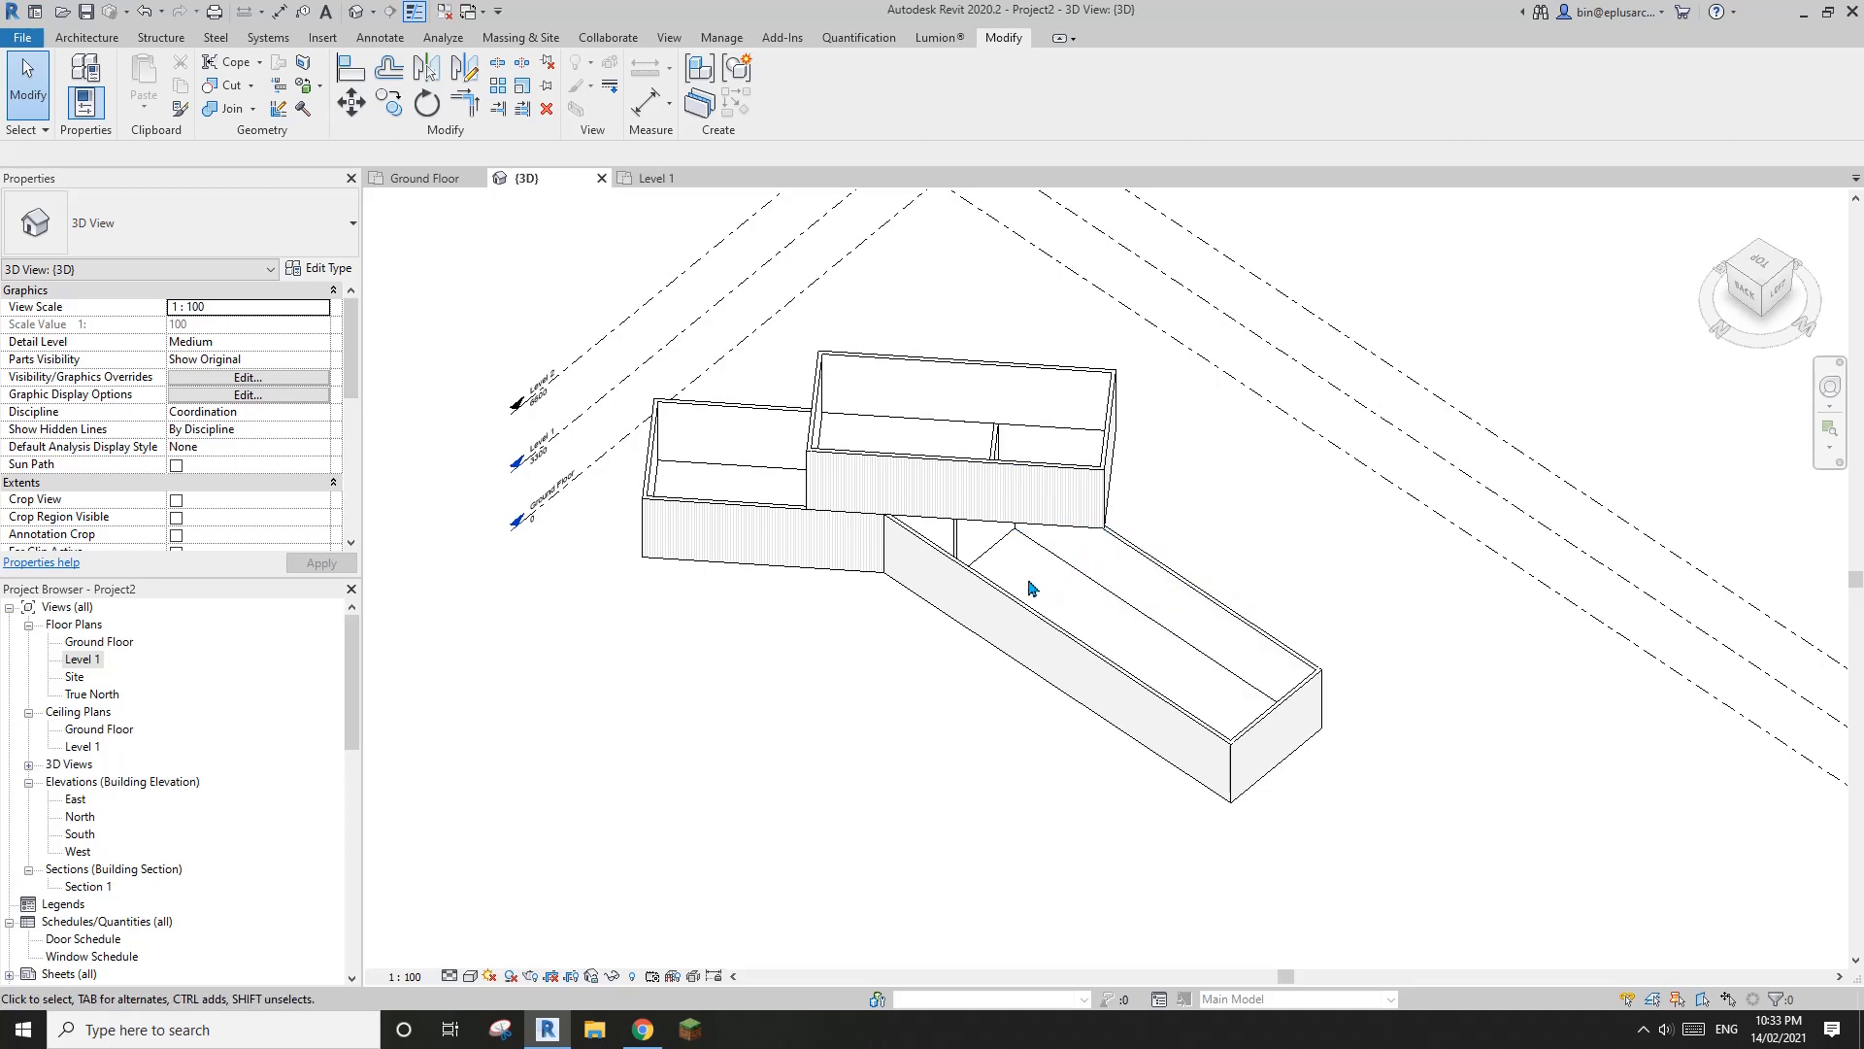
middle_click_drag(1034, 588, 1103, 580)
middle_click_drag(1104, 581, 1082, 574, "shift")
middle_click_drag(631, 355, 648, 376)
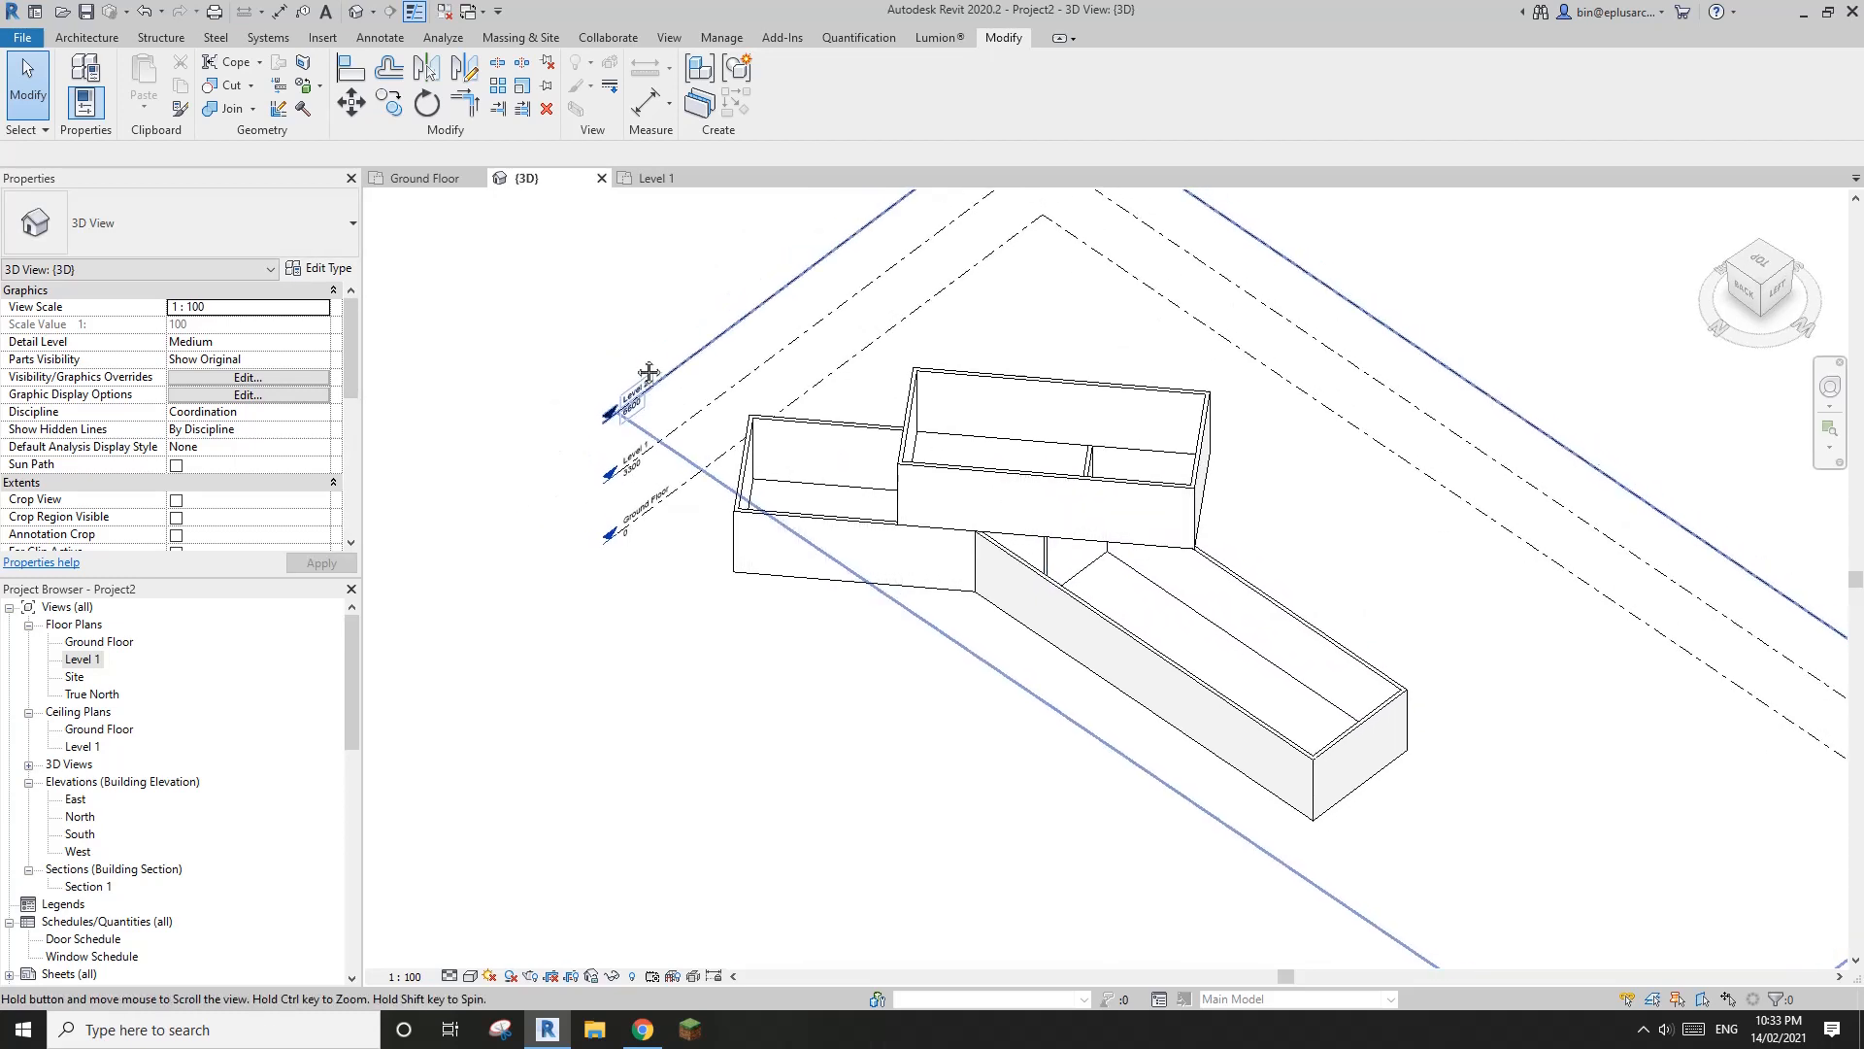
Set the work plane with the Pick a plane option, using the long outer face of the upper floor wall
left_click(92, 39)
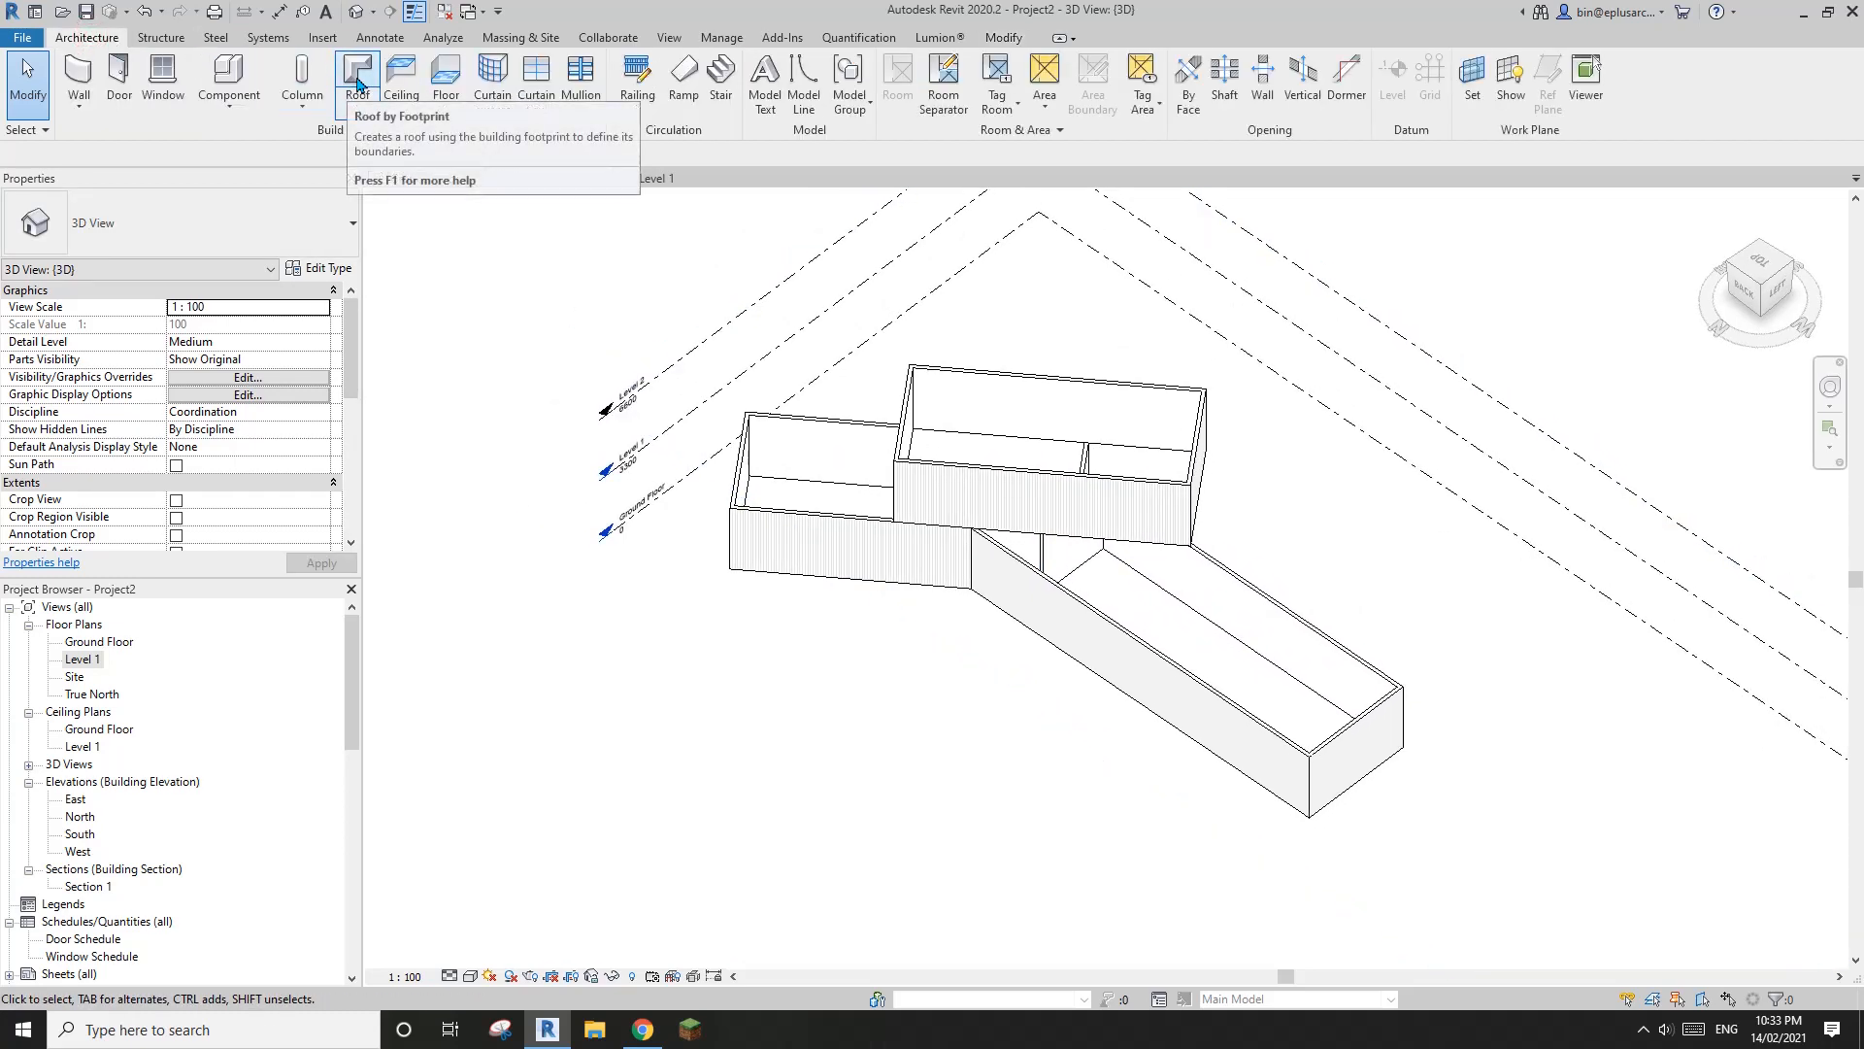
middle_click_drag(1049, 376, 1011, 394)
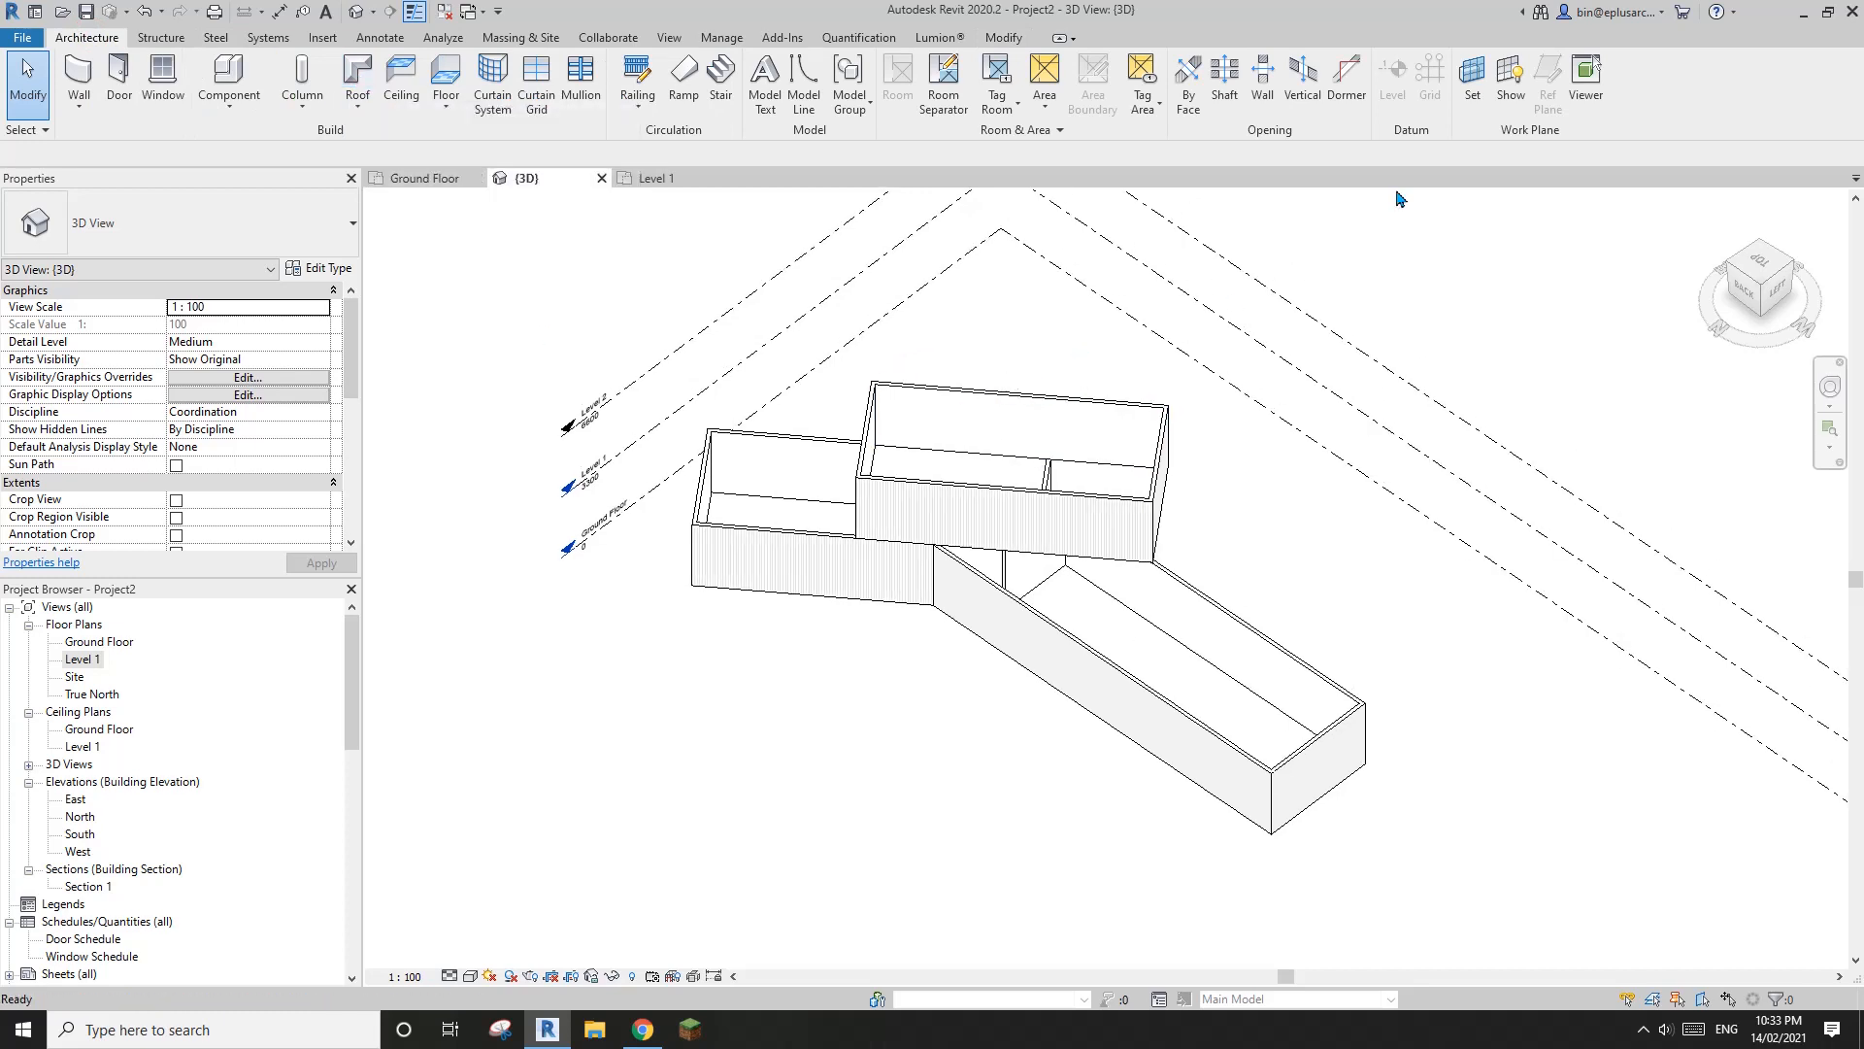
left_click(1474, 97)
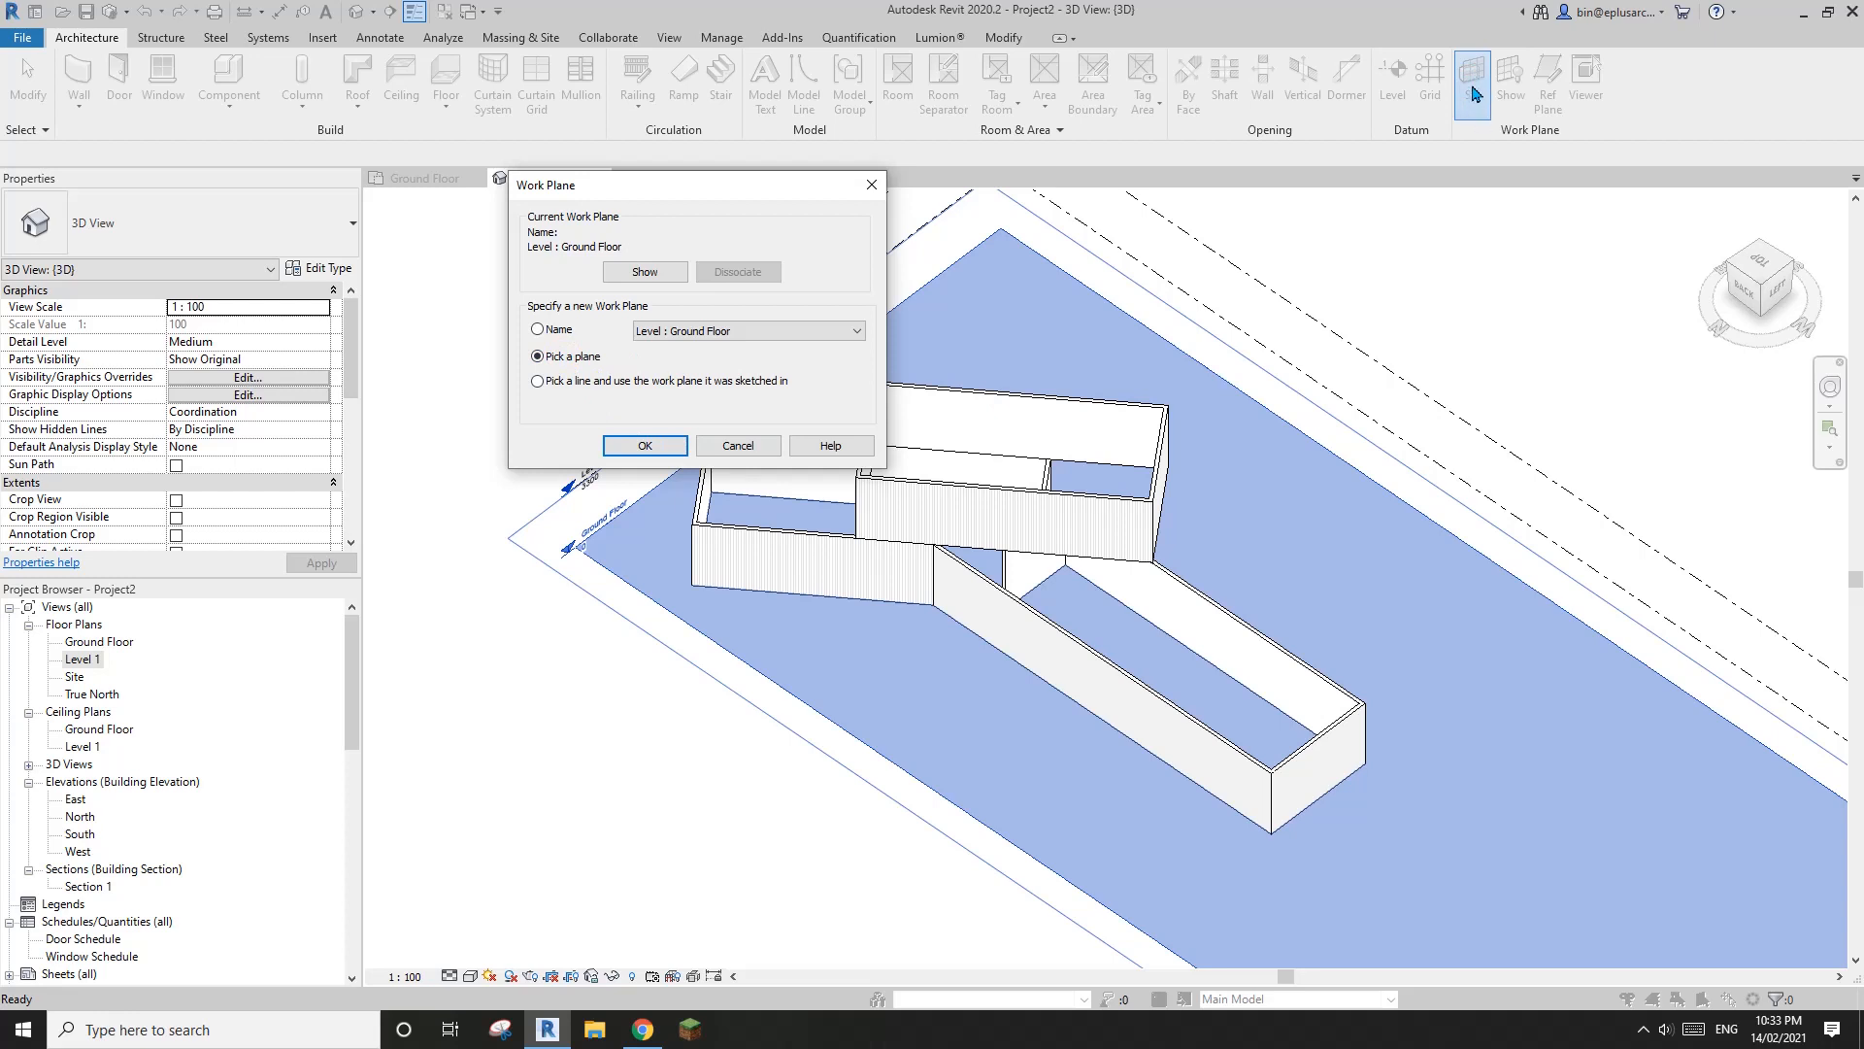
left_click(645, 444)
scroll(1053, 512, "up", 3)
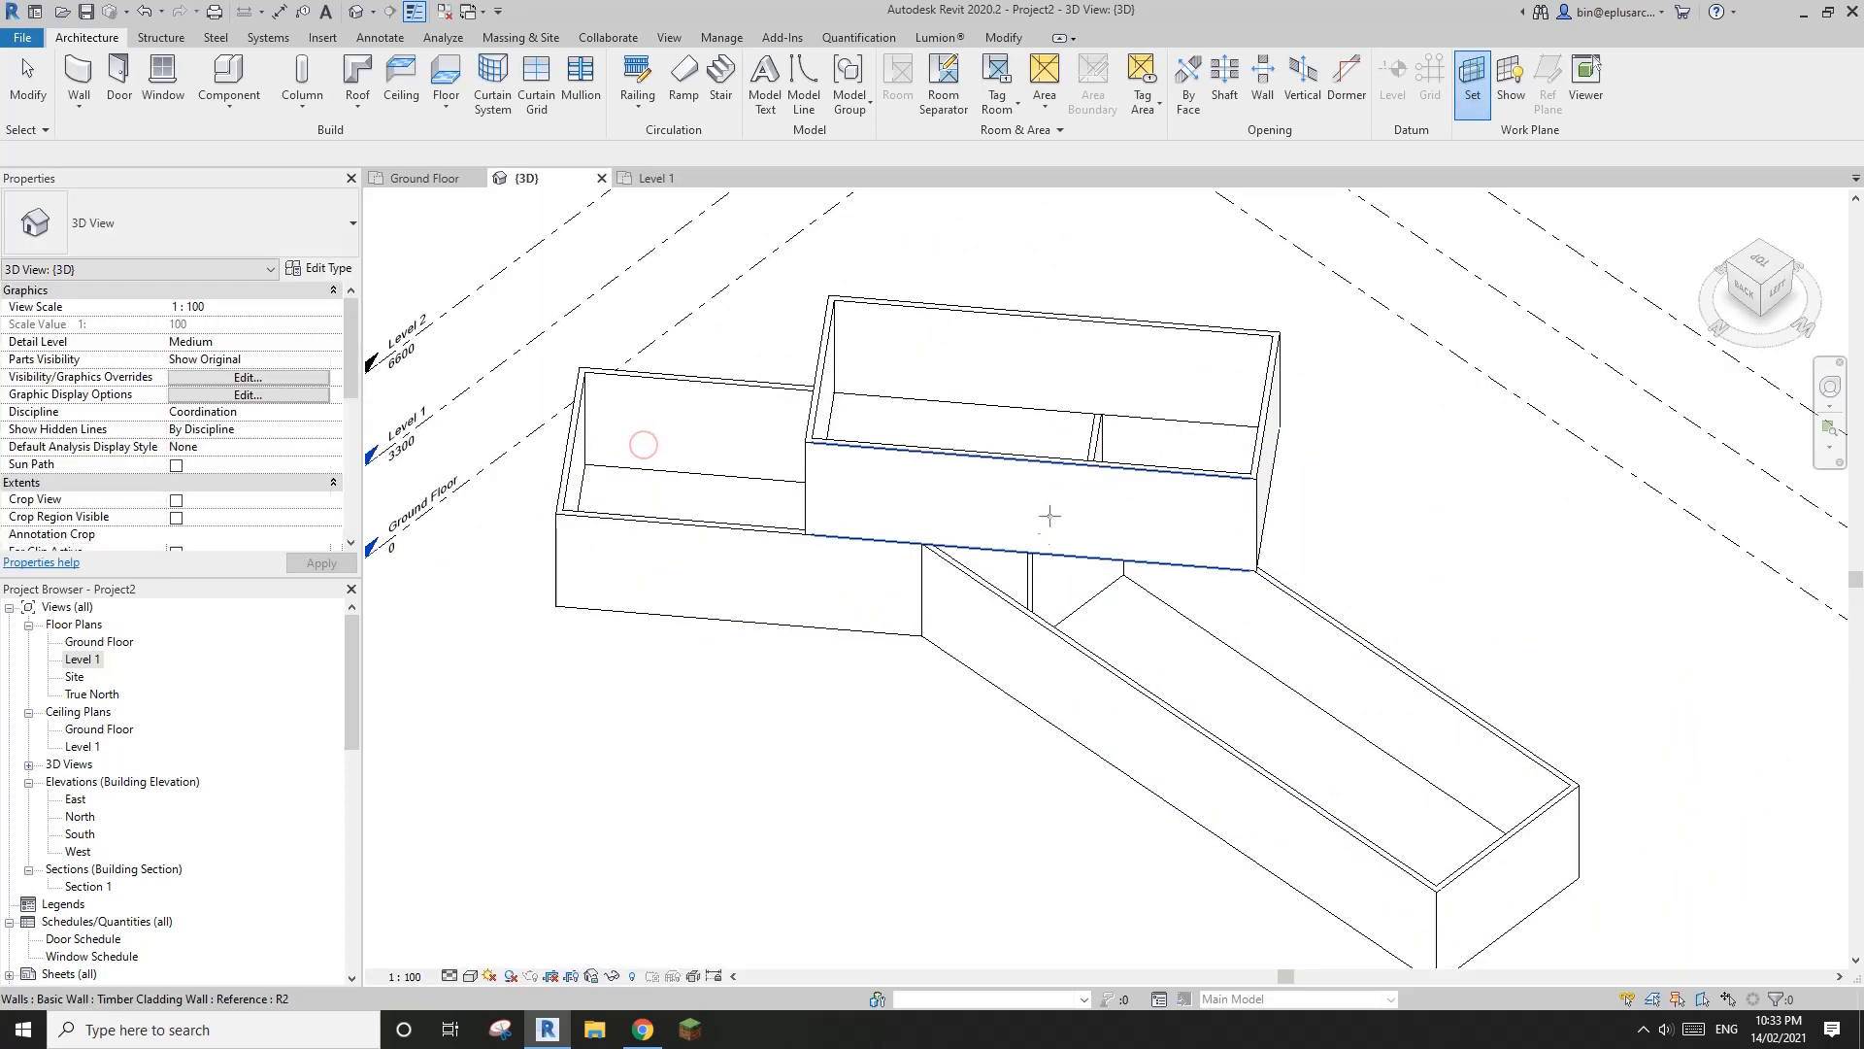
scroll(915, 499, "up", 2)
left_click(915, 499)
scroll(923, 507, "down", 3)
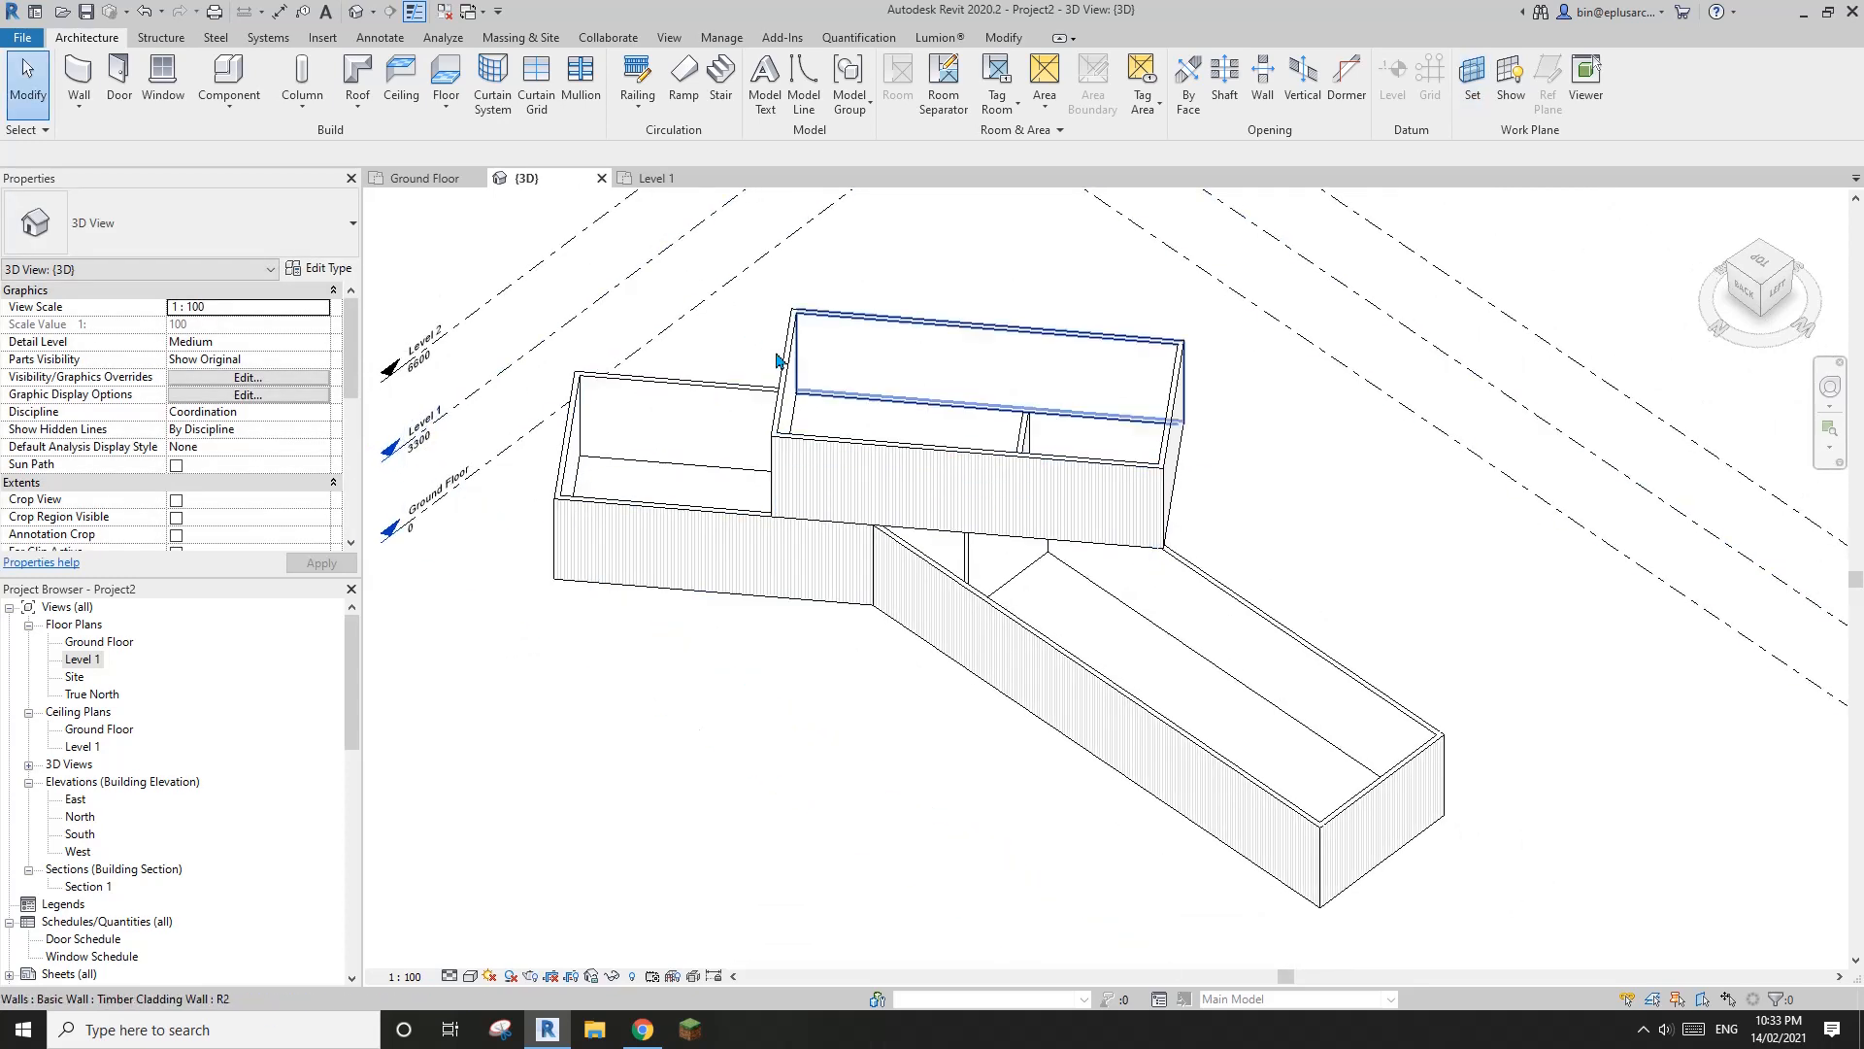
Try to start a Roof by Footprint in the 3D view and dismiss the work plane warning
scroll(836, 431, "down", 1)
middle_click_drag(836, 430, 885, 480)
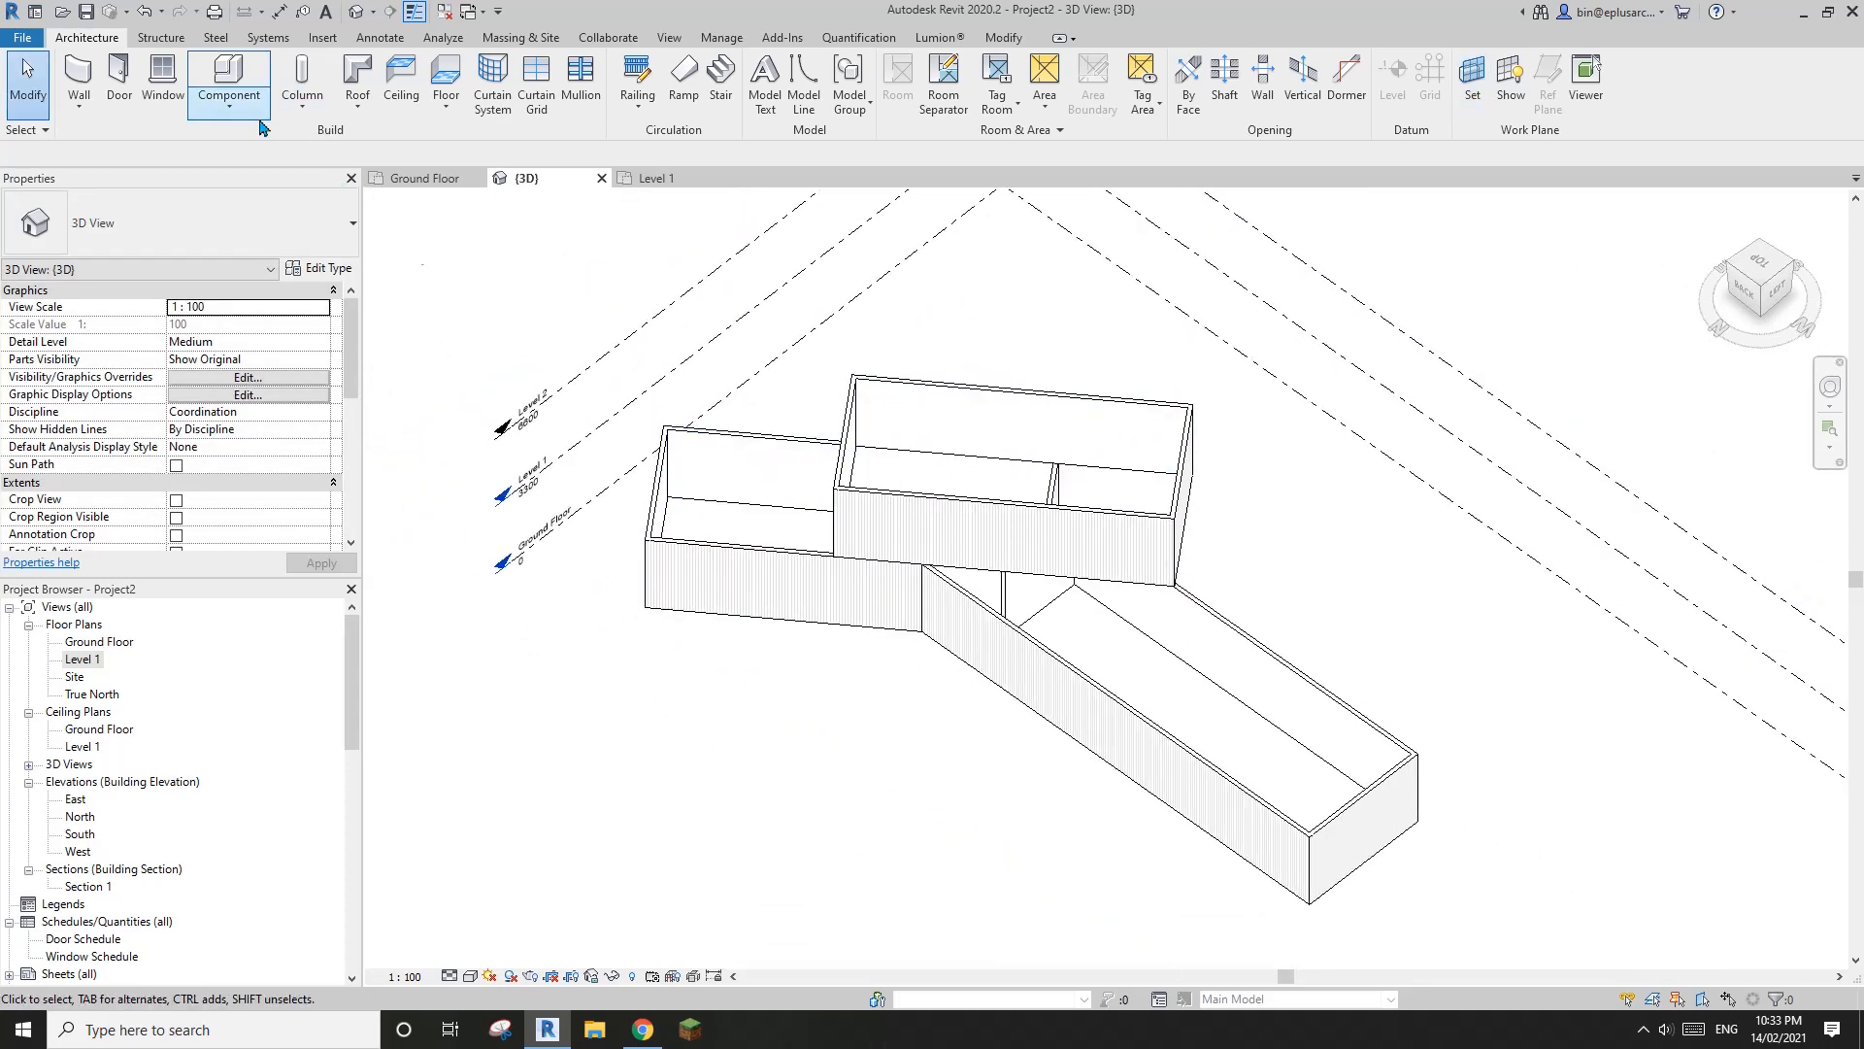
middle_click_drag(824, 347, 847, 373)
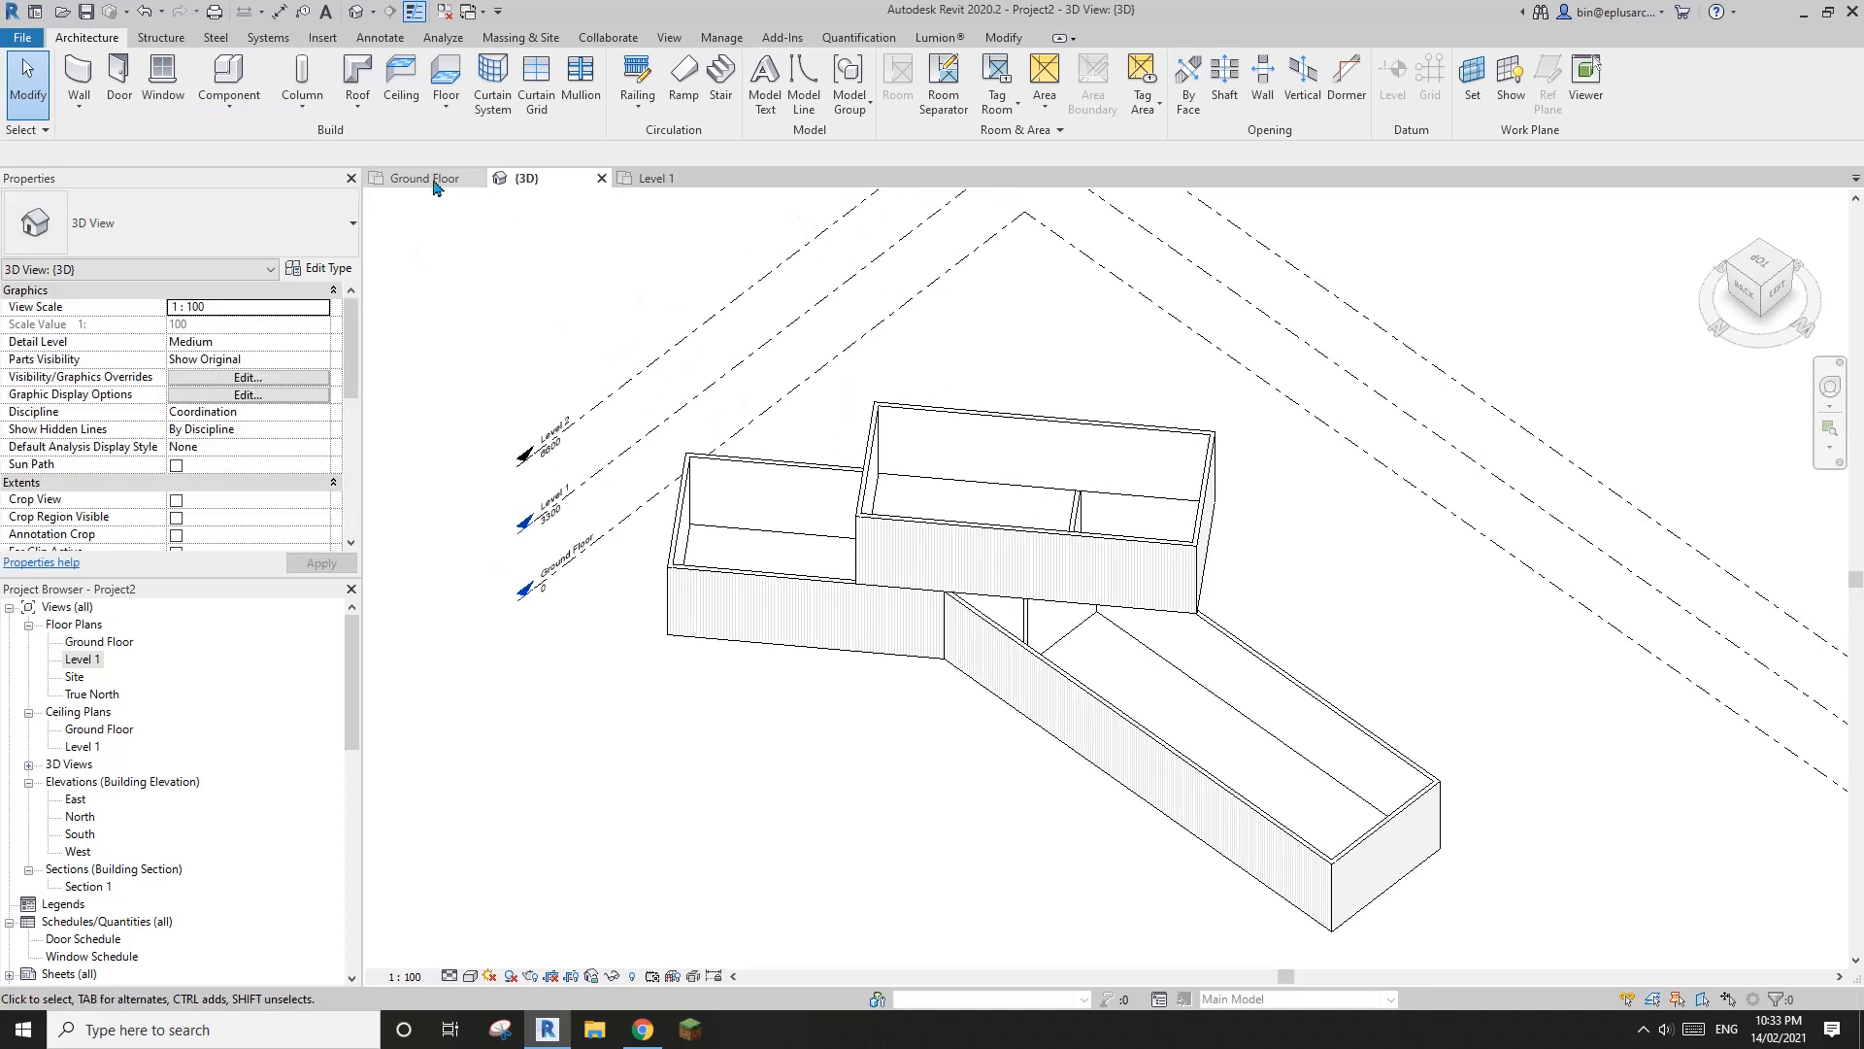
left_click(357, 78)
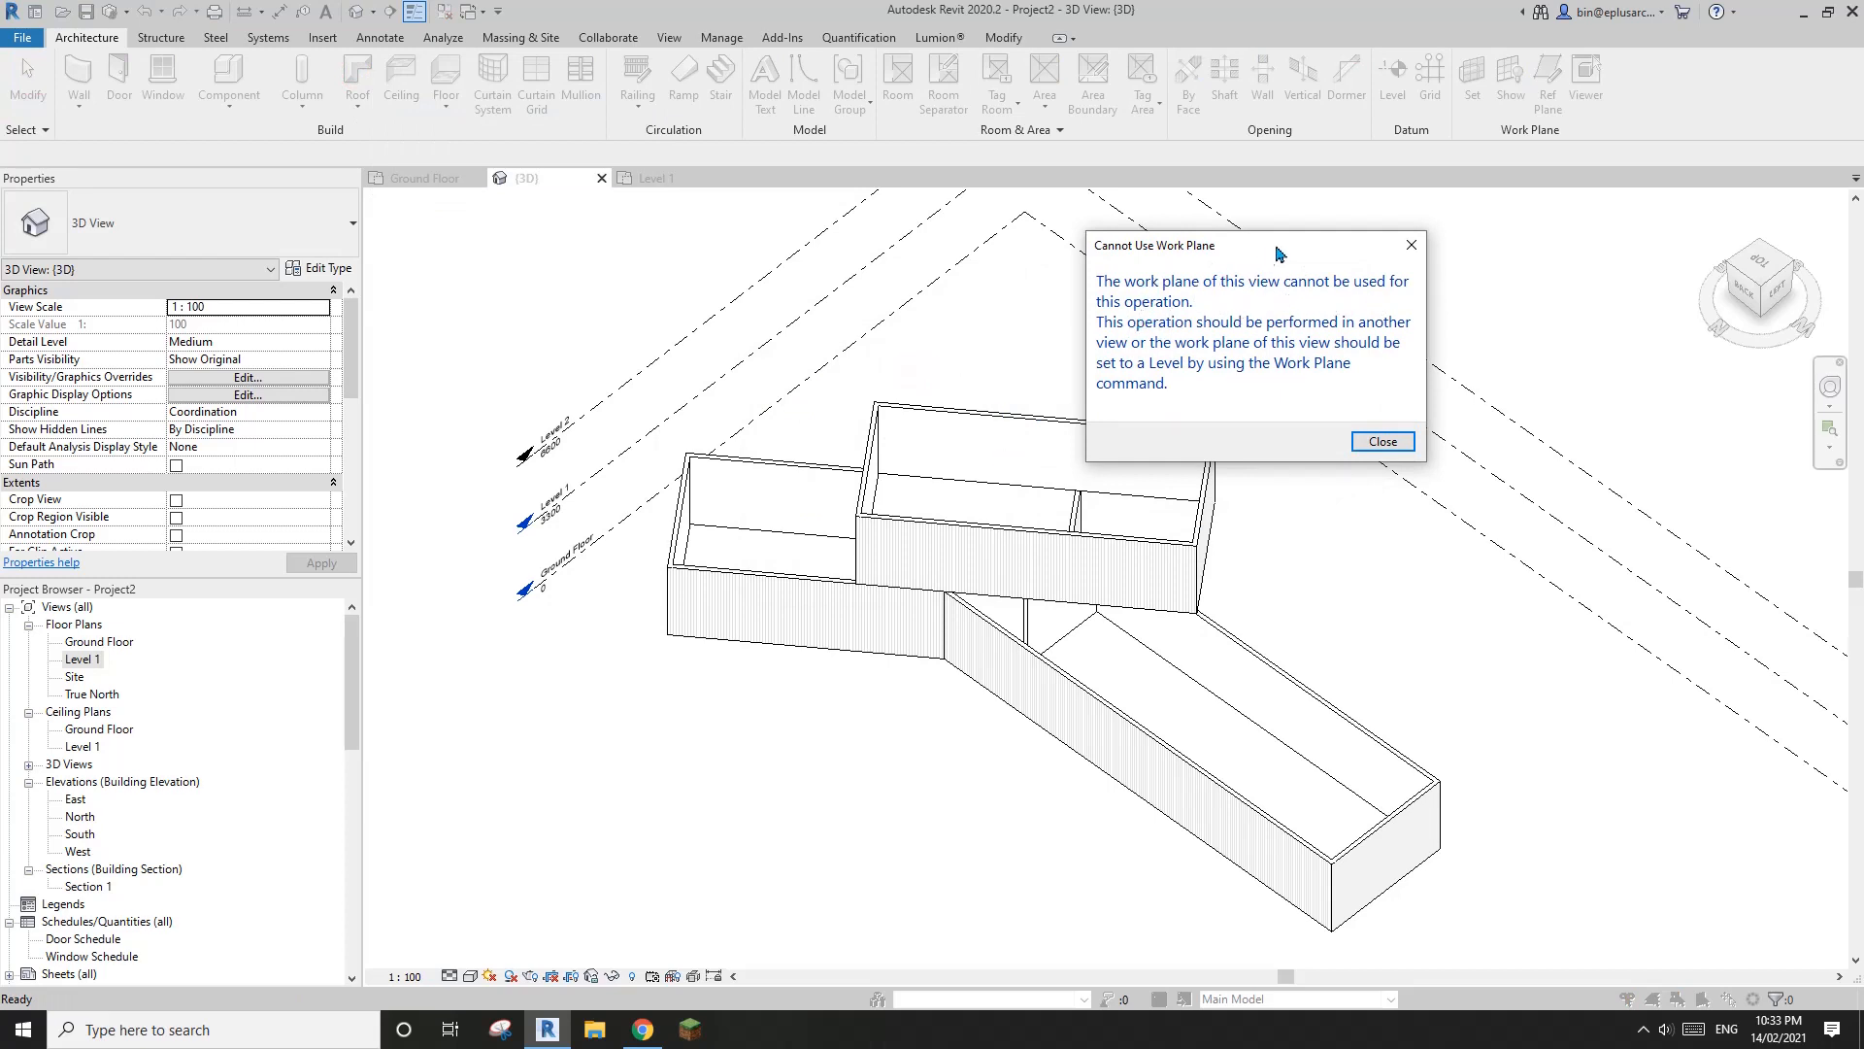
left_click_drag(1276, 247, 1218, 281)
left_click(1343, 477)
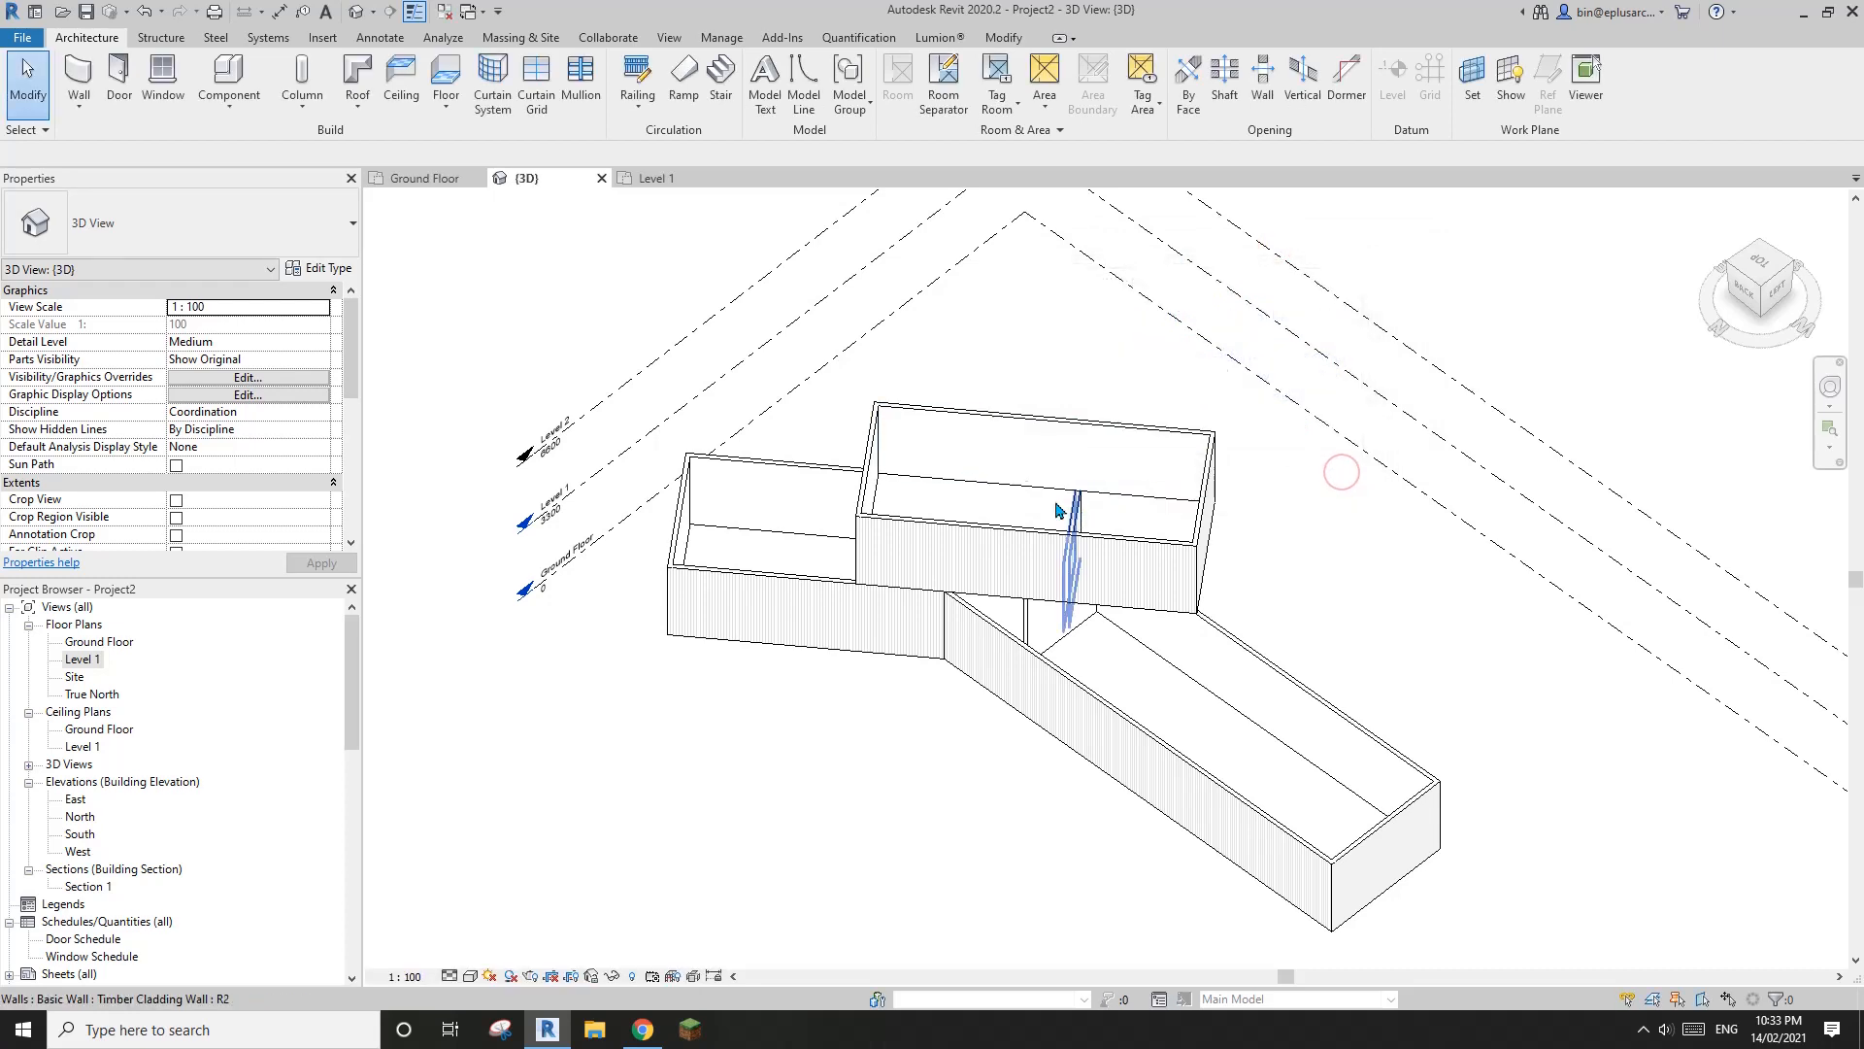
Show the active work plane in the 3D view and examine where it lies on the building
middle_click_drag(1061, 512, 1032, 583, "shift")
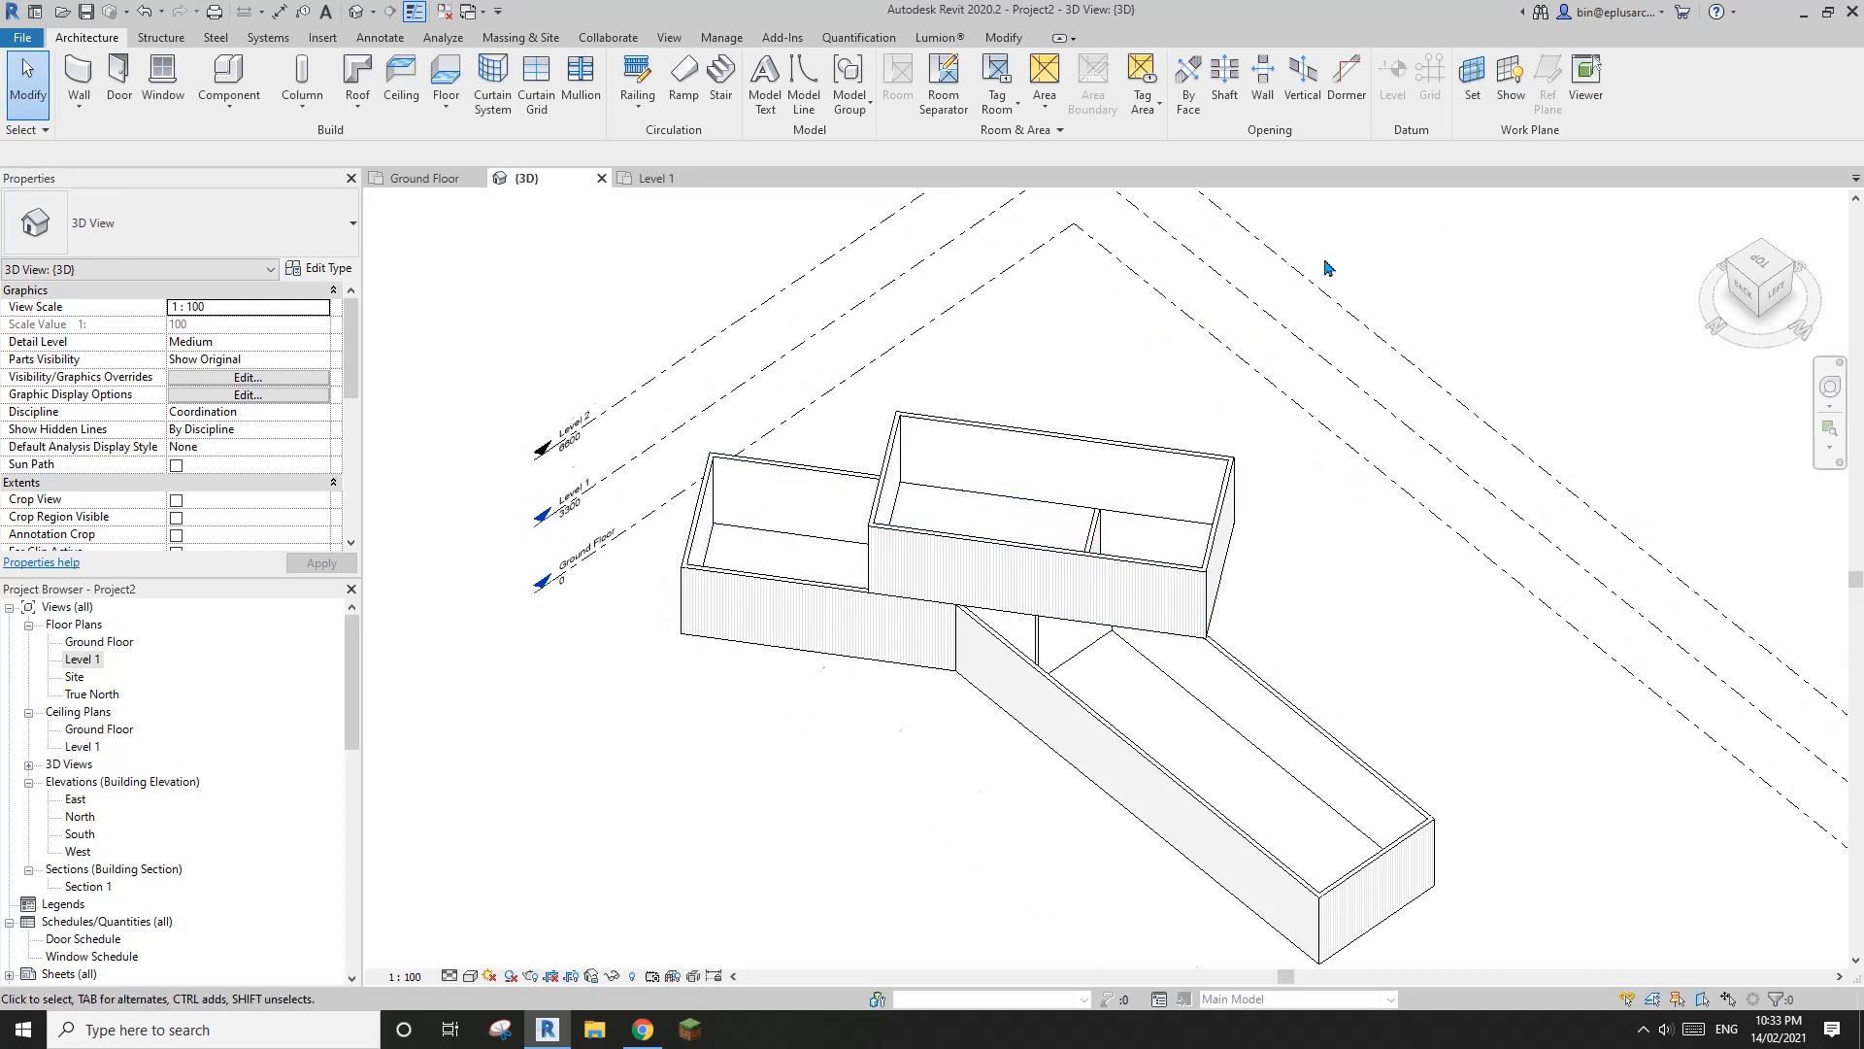
middle_click_drag(1109, 392, 1118, 393, "shift")
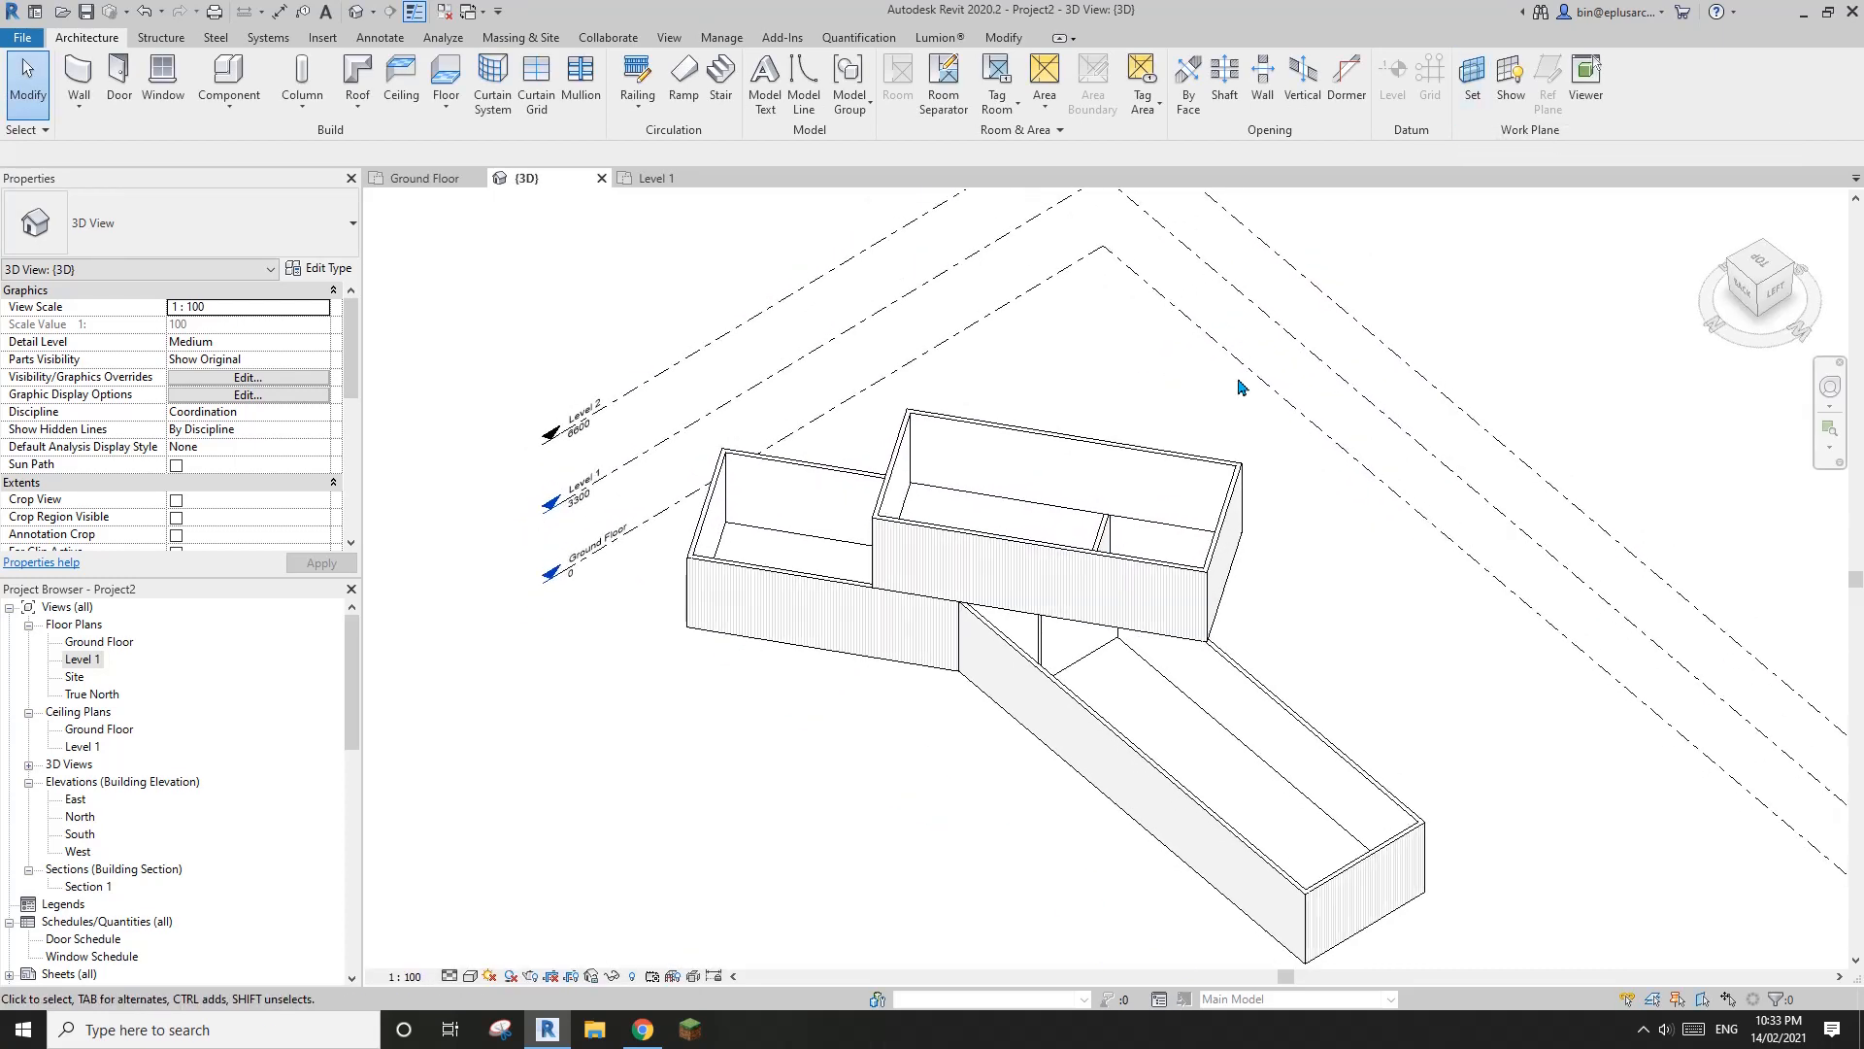
middle_click_drag(1239, 382, 1204, 353)
scroll(1205, 355, "down", 1)
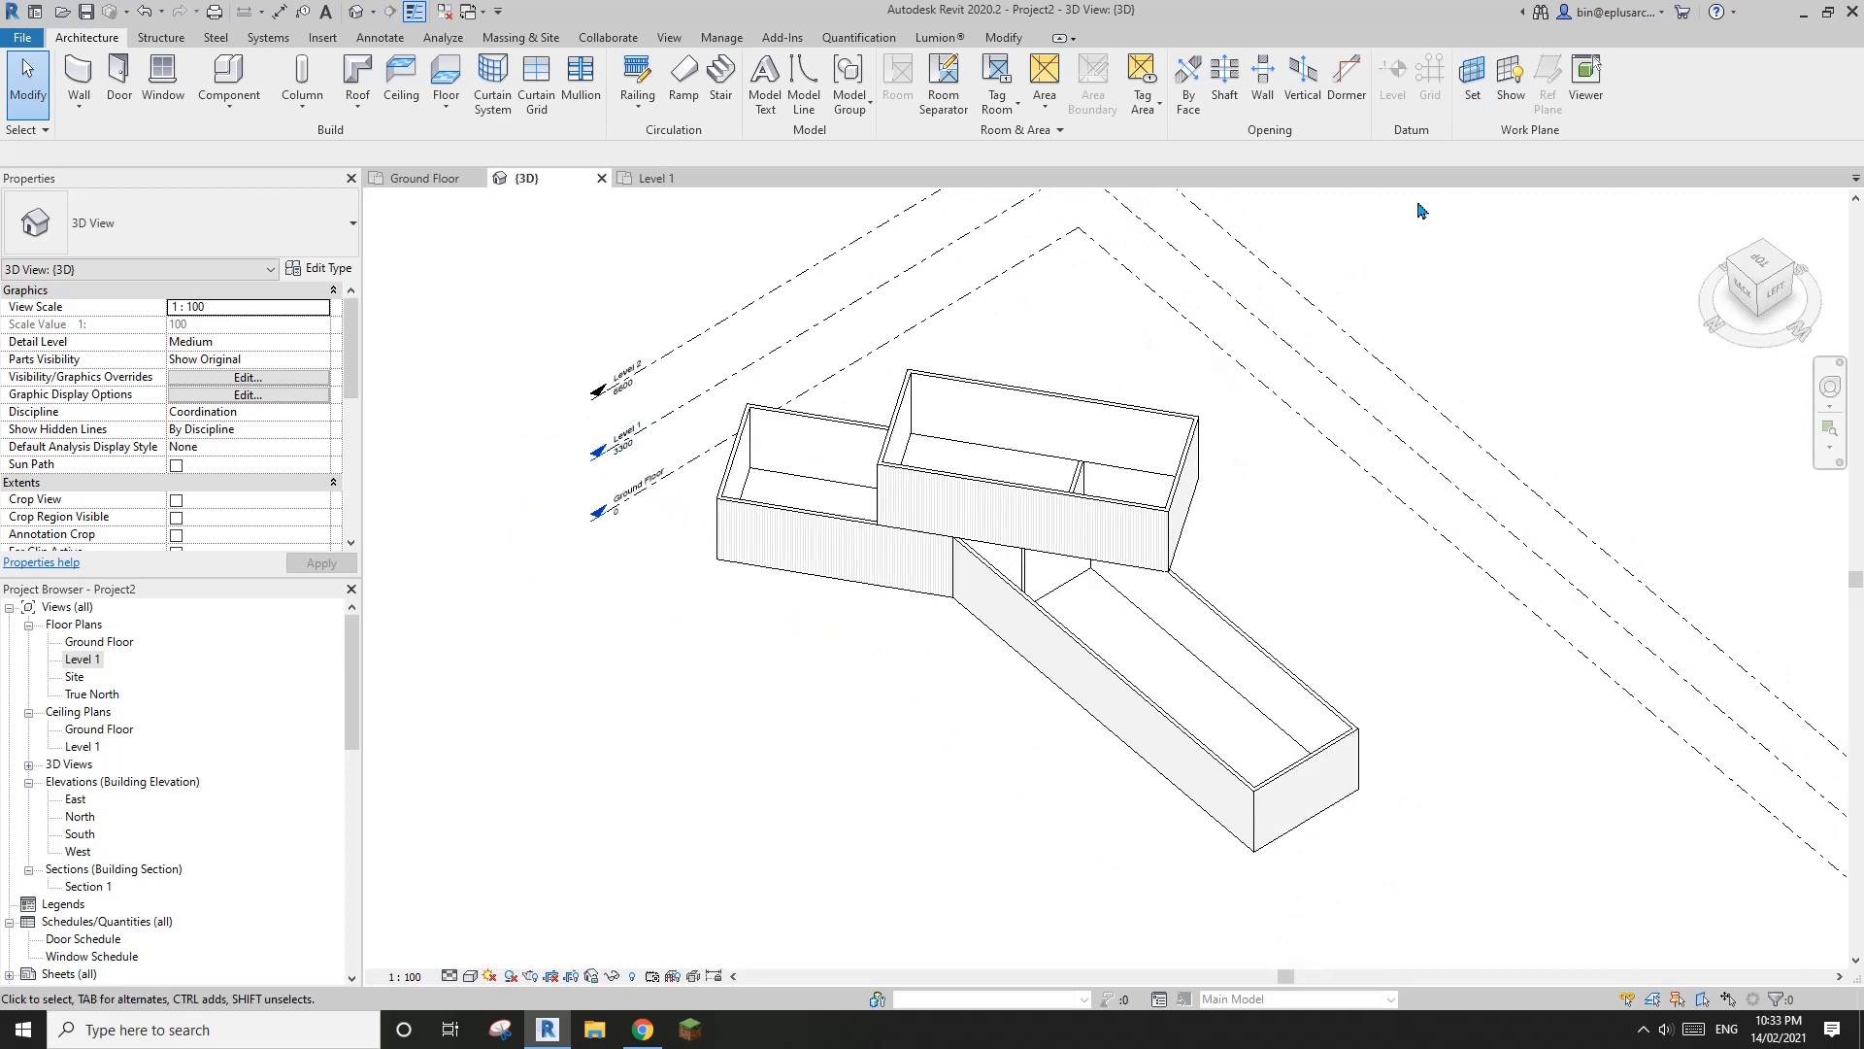
left_click(1511, 86)
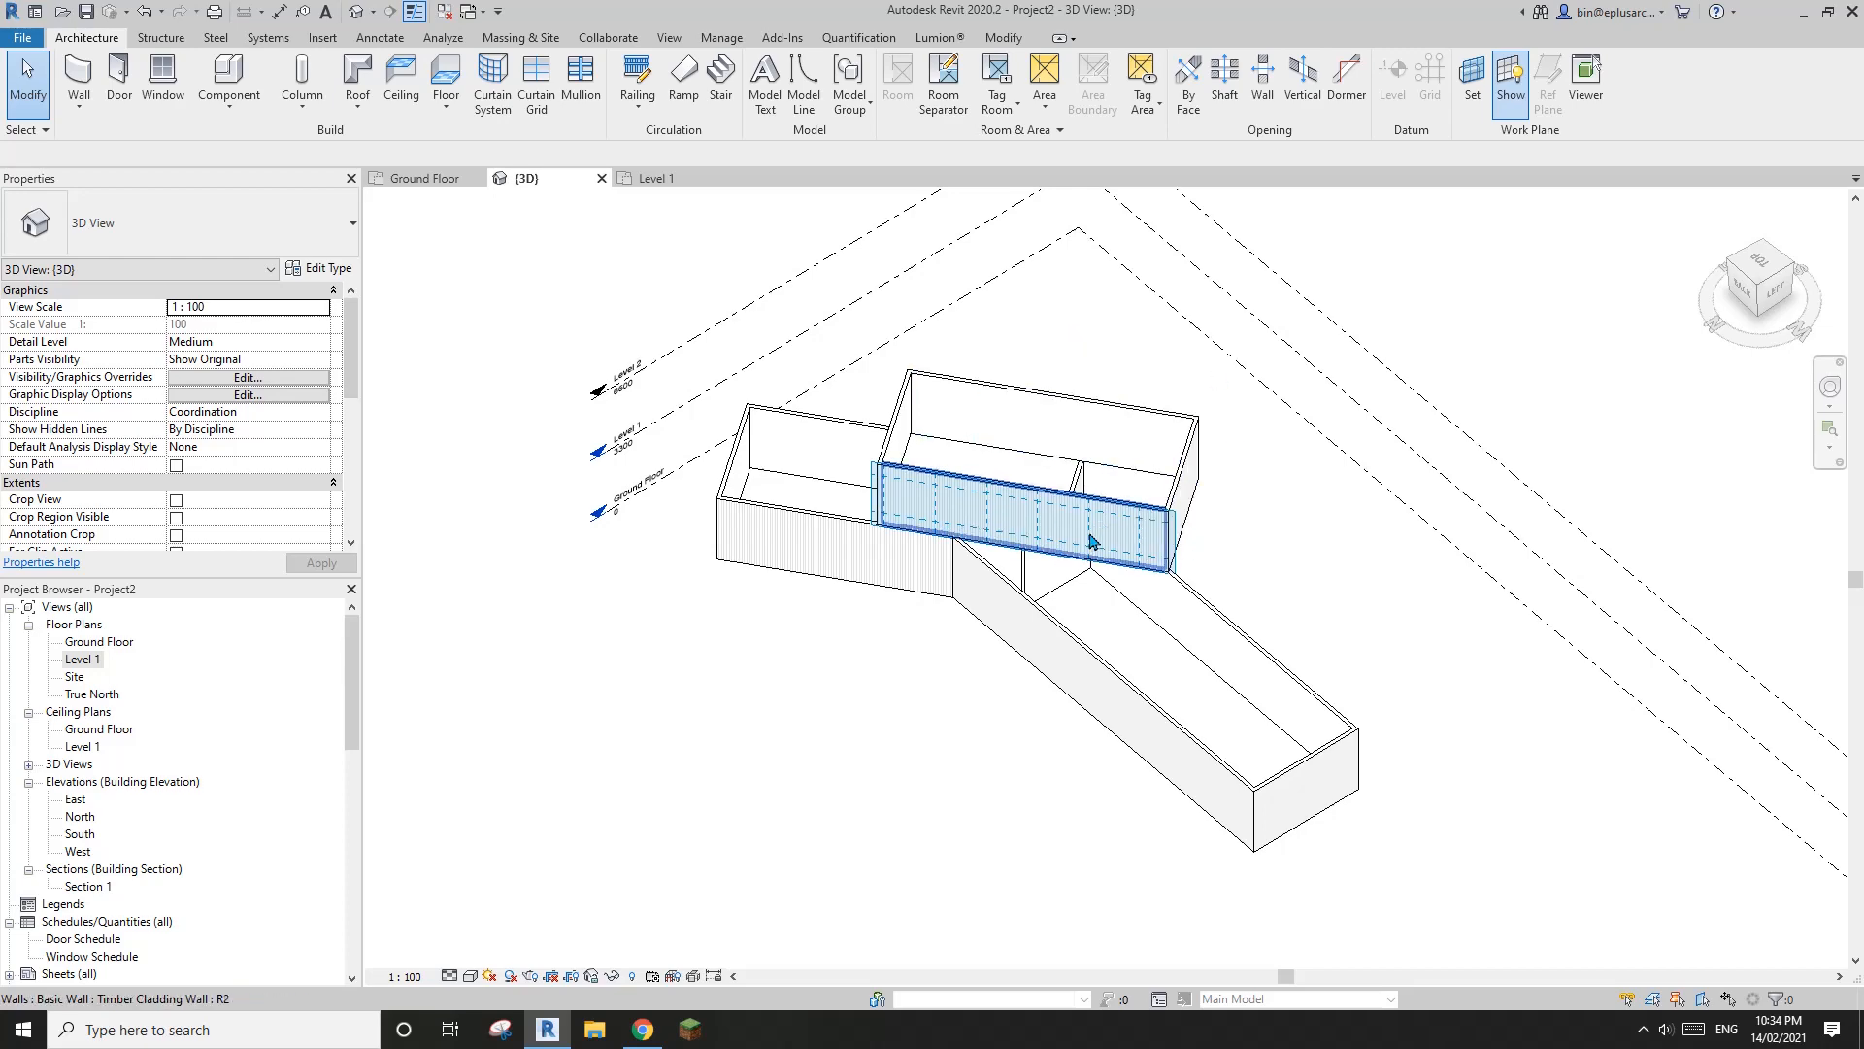
middle_click_drag(1090, 533, 1177, 603, "shift")
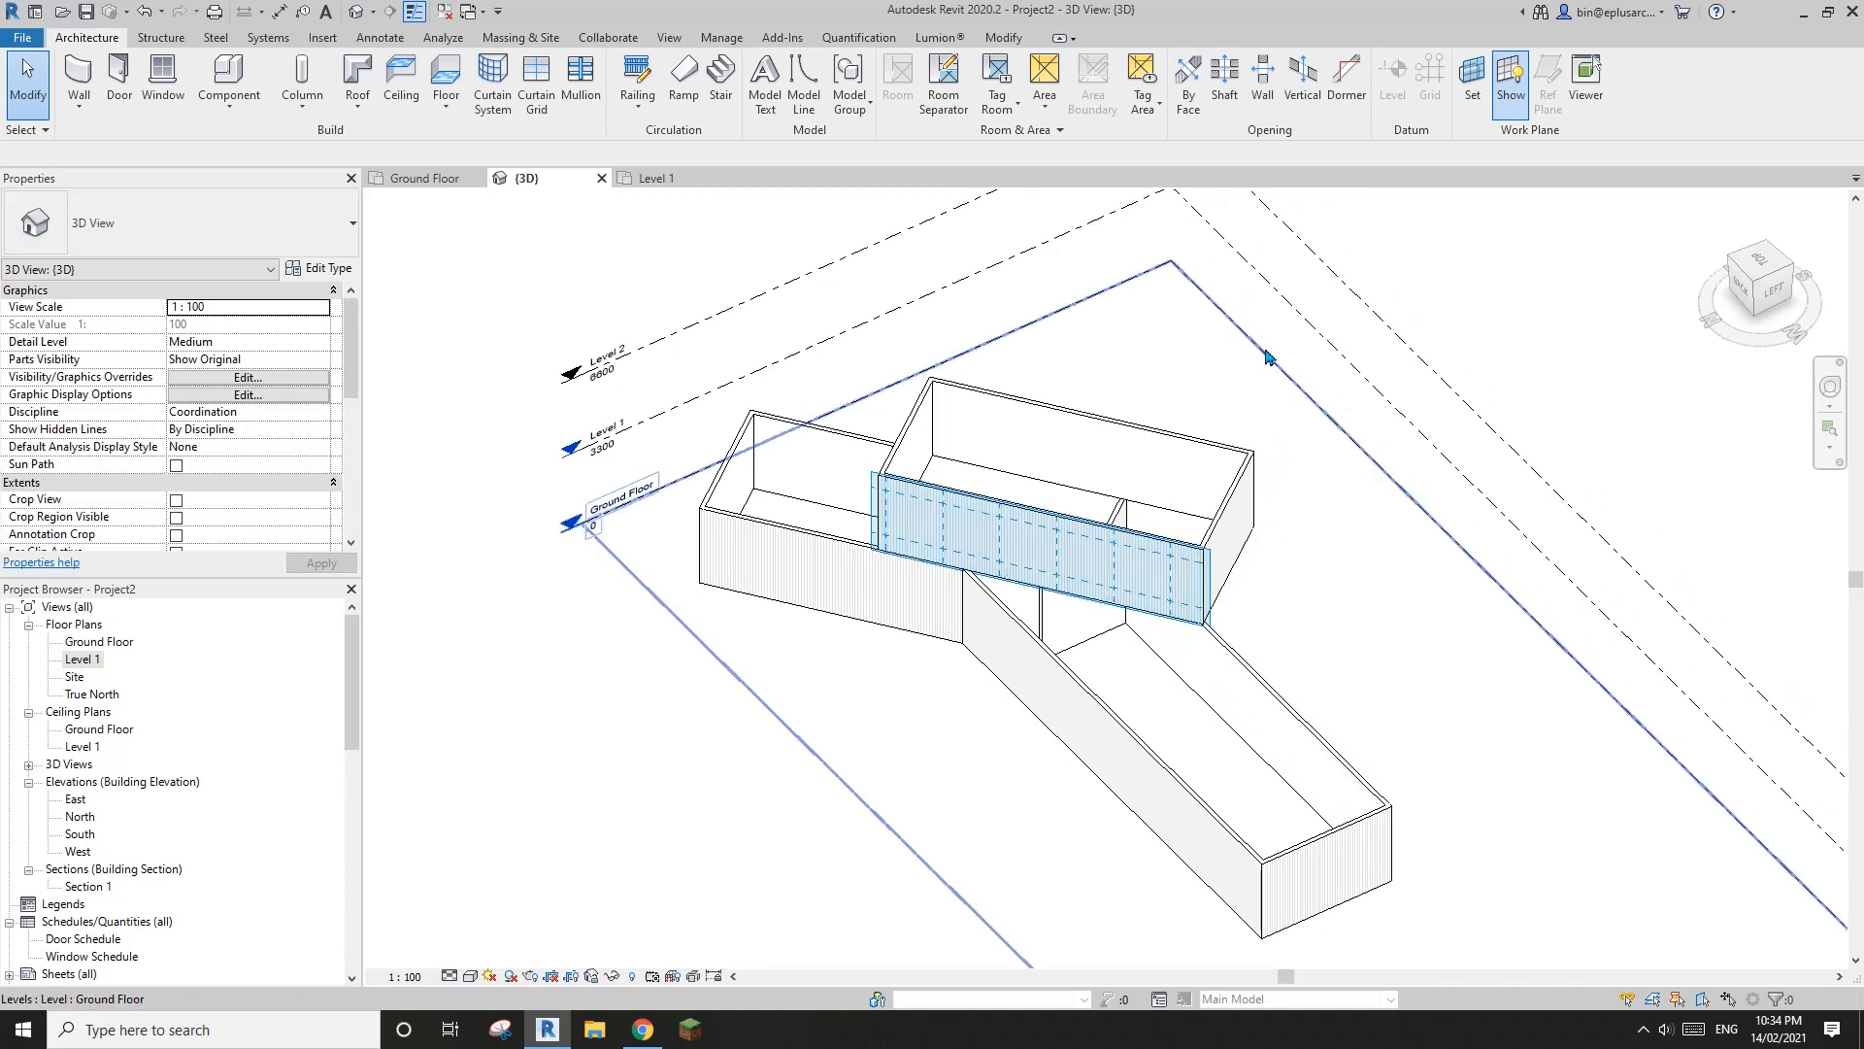
middle_click_drag(1379, 293, 1394, 321)
middle_click_drag(1072, 580, 1121, 532)
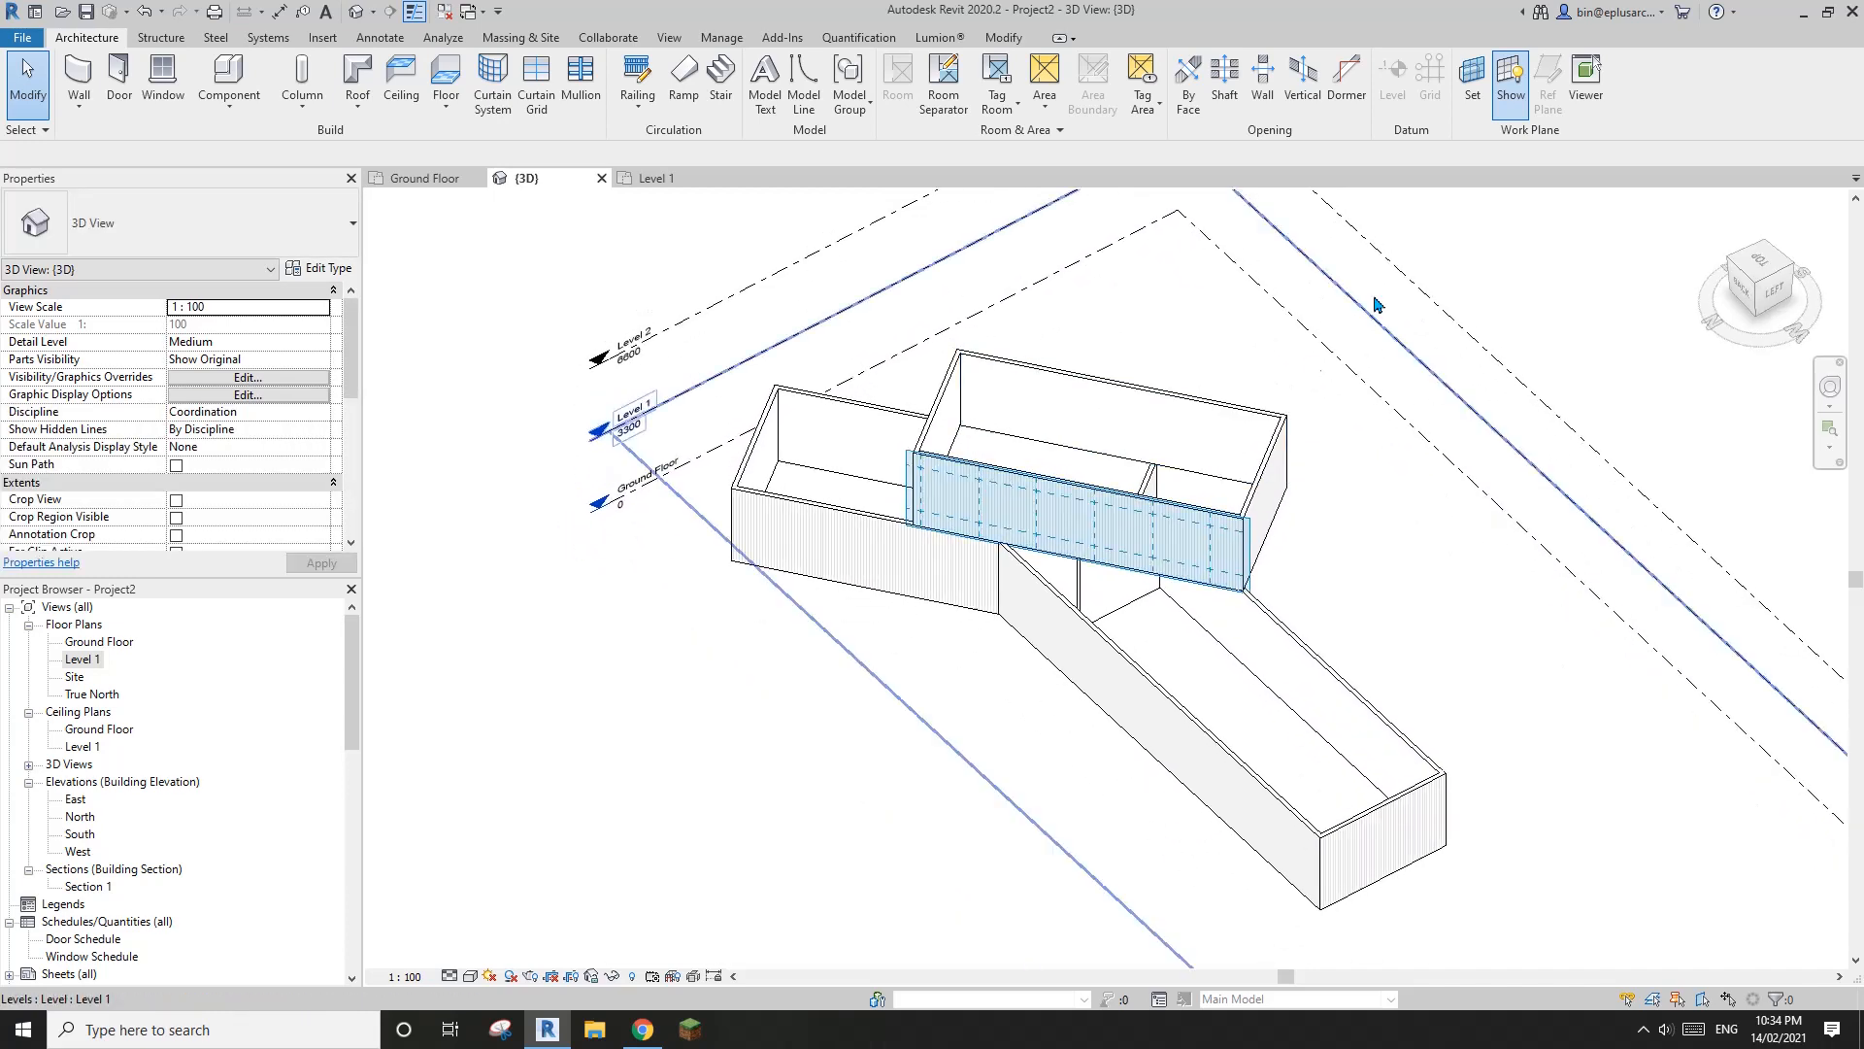
Set the work plane to Level : Level 2 and hide its grid in the 3D view
left_click(1477, 94)
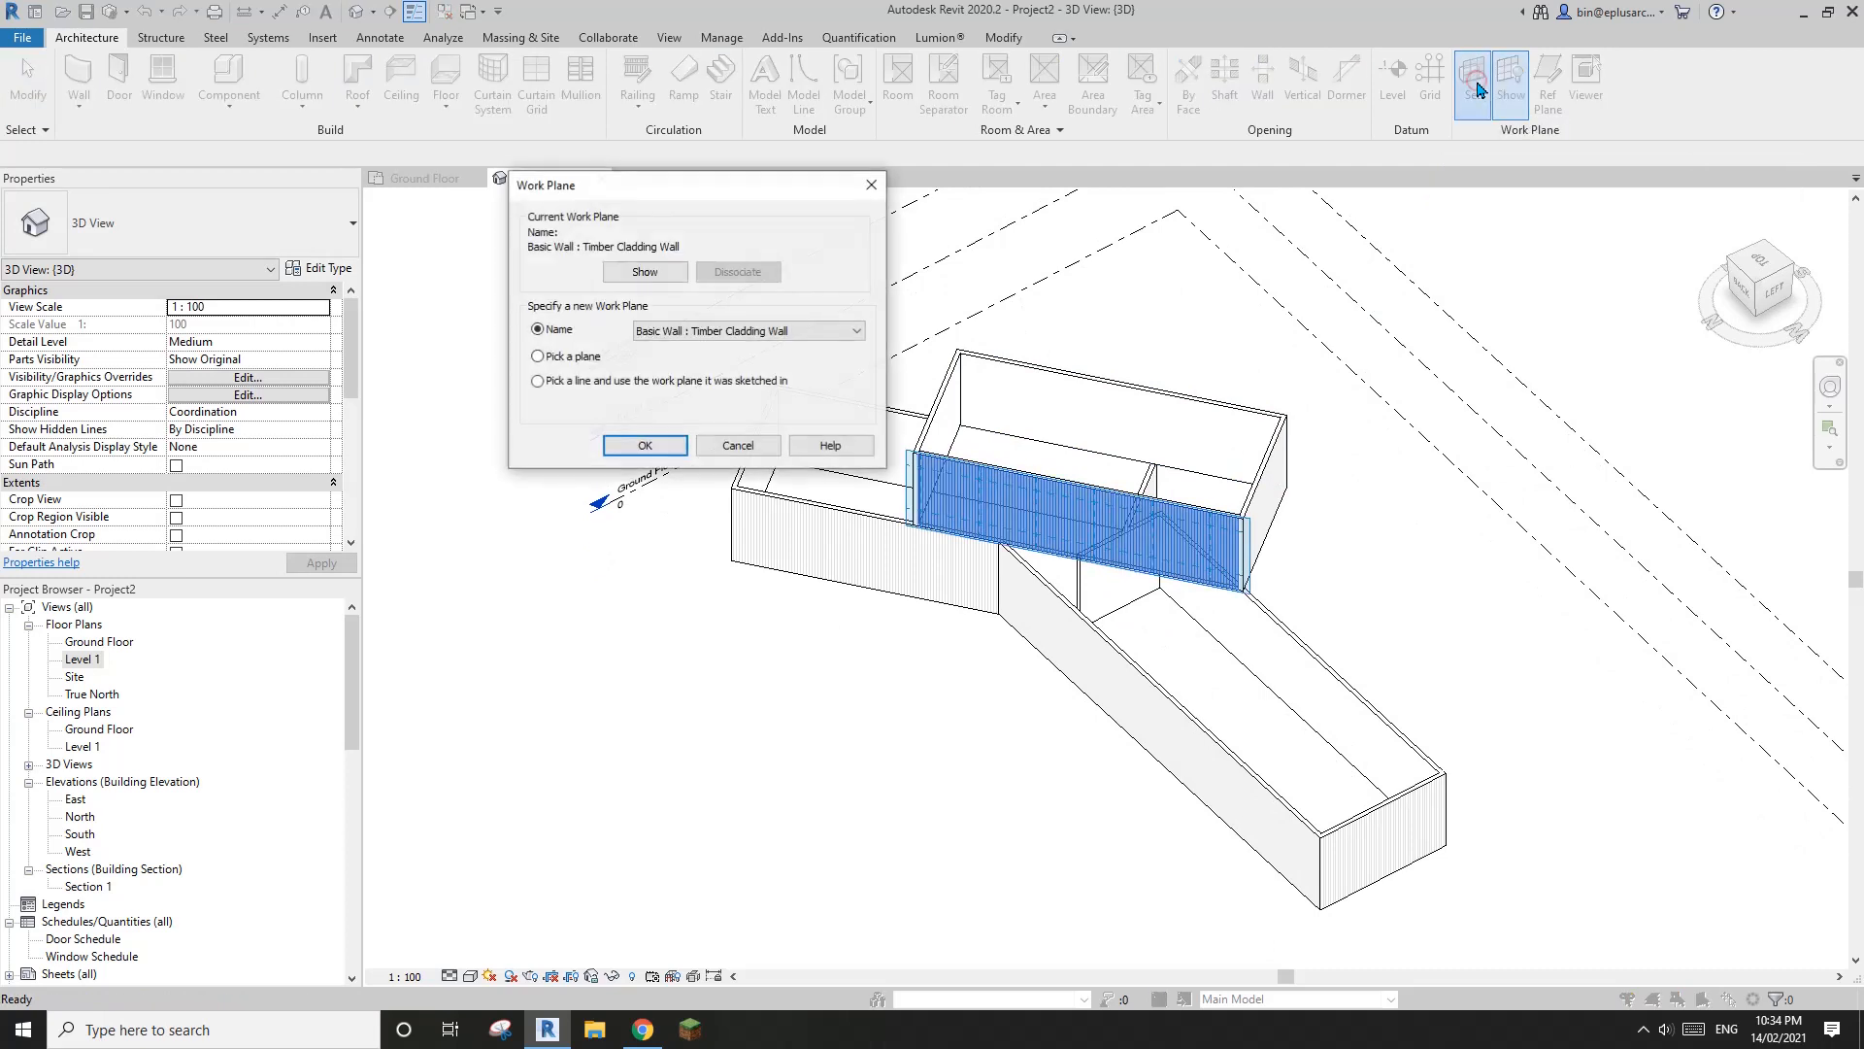
left_click(803, 334)
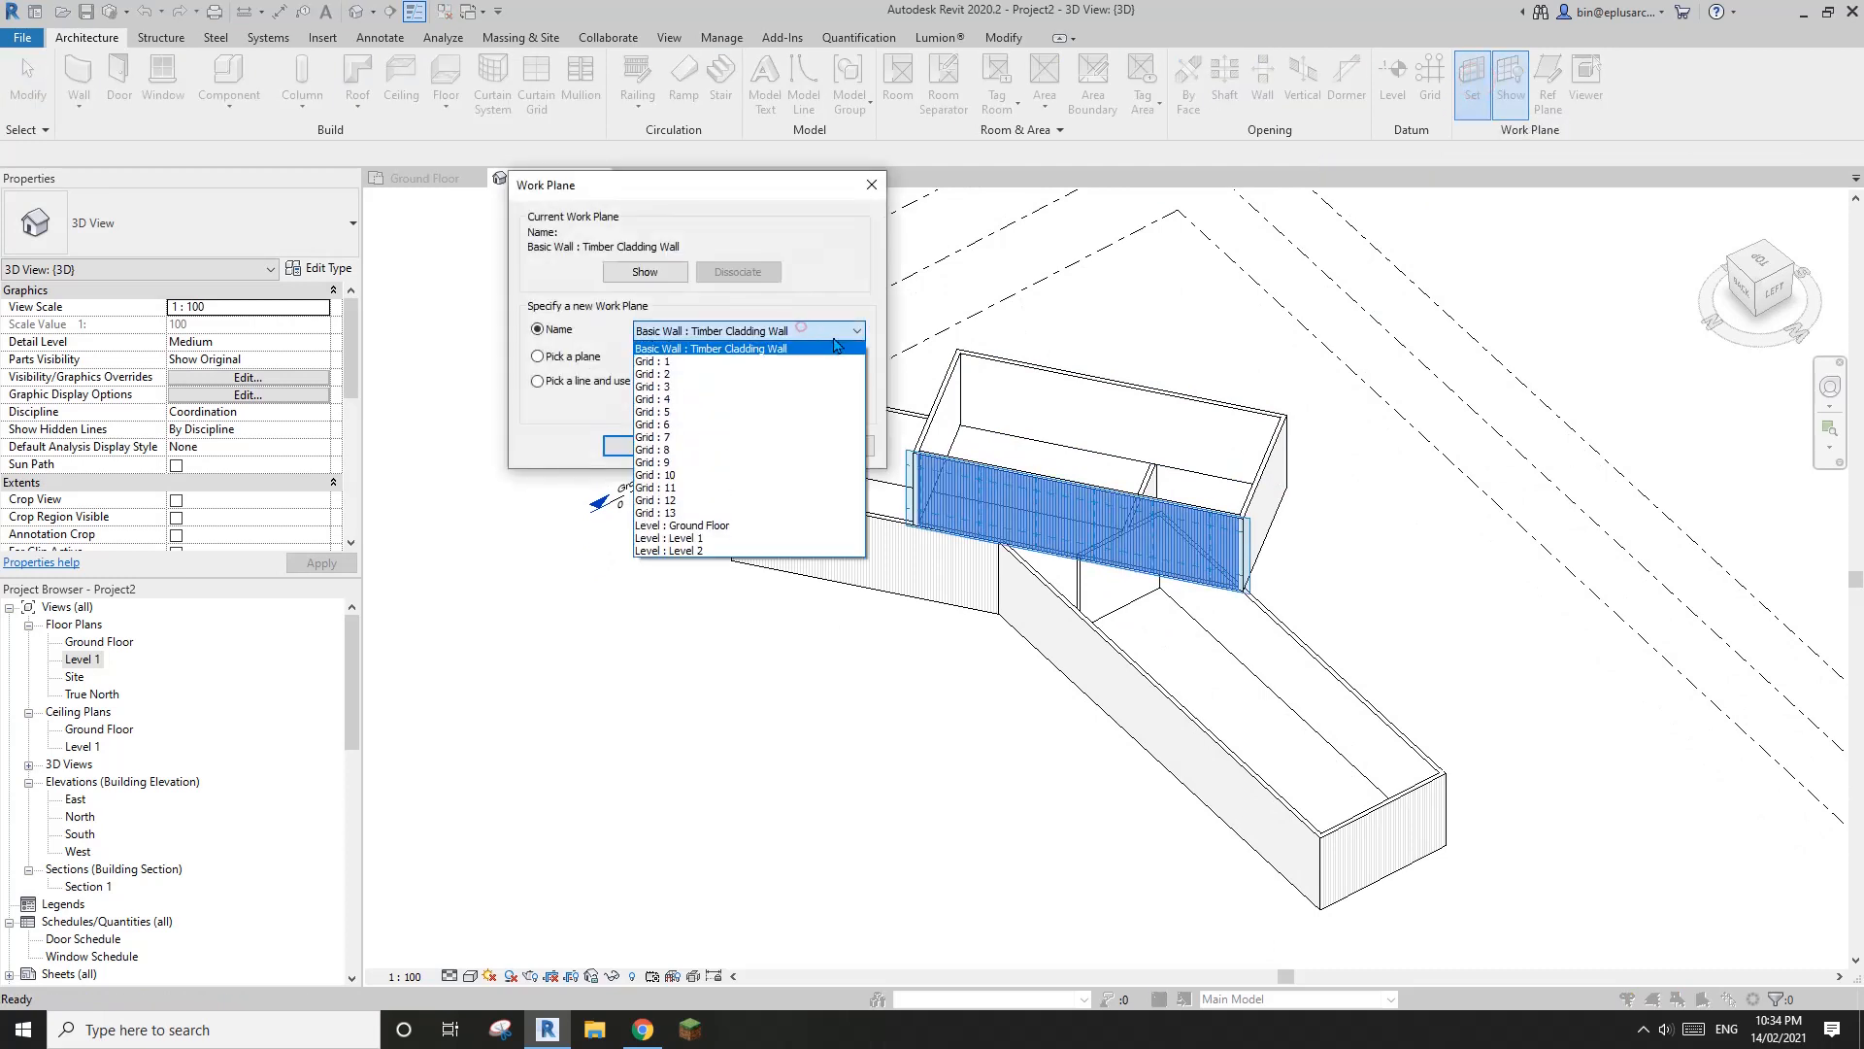
left_click(694, 551)
left_click(646, 446)
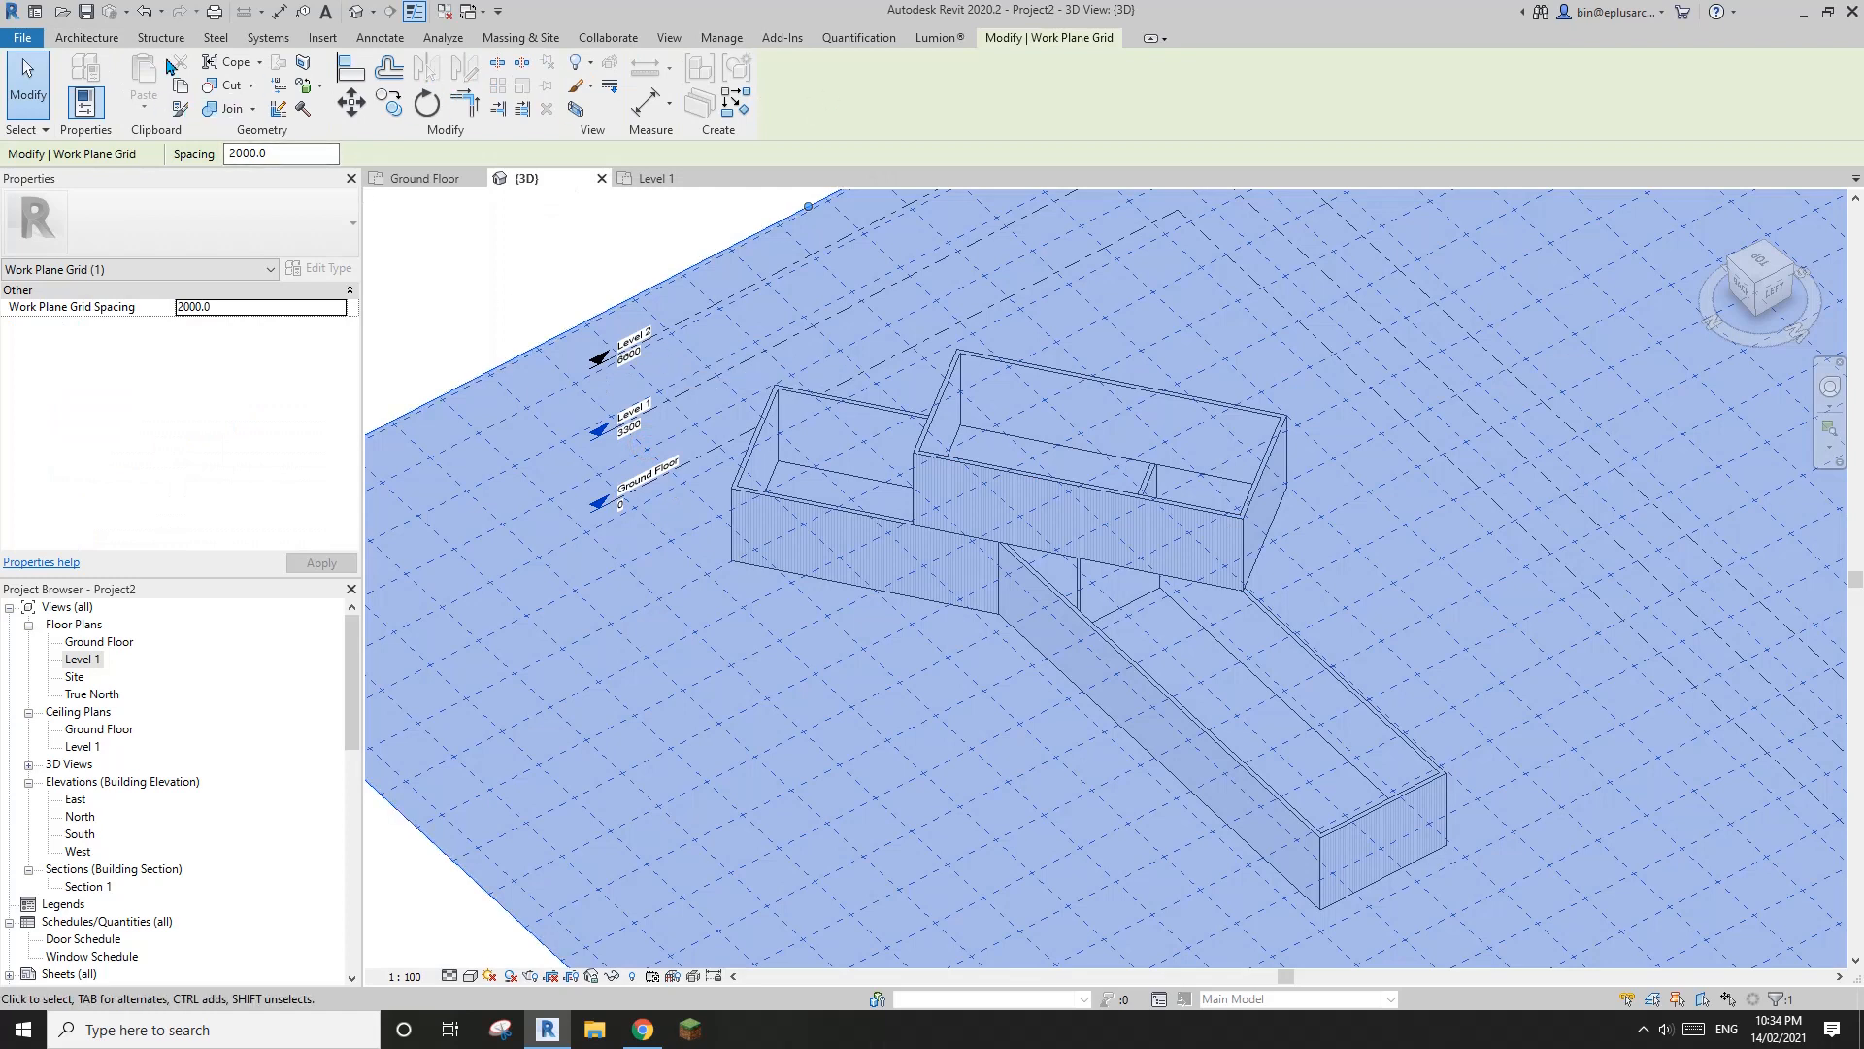
left_click(88, 39)
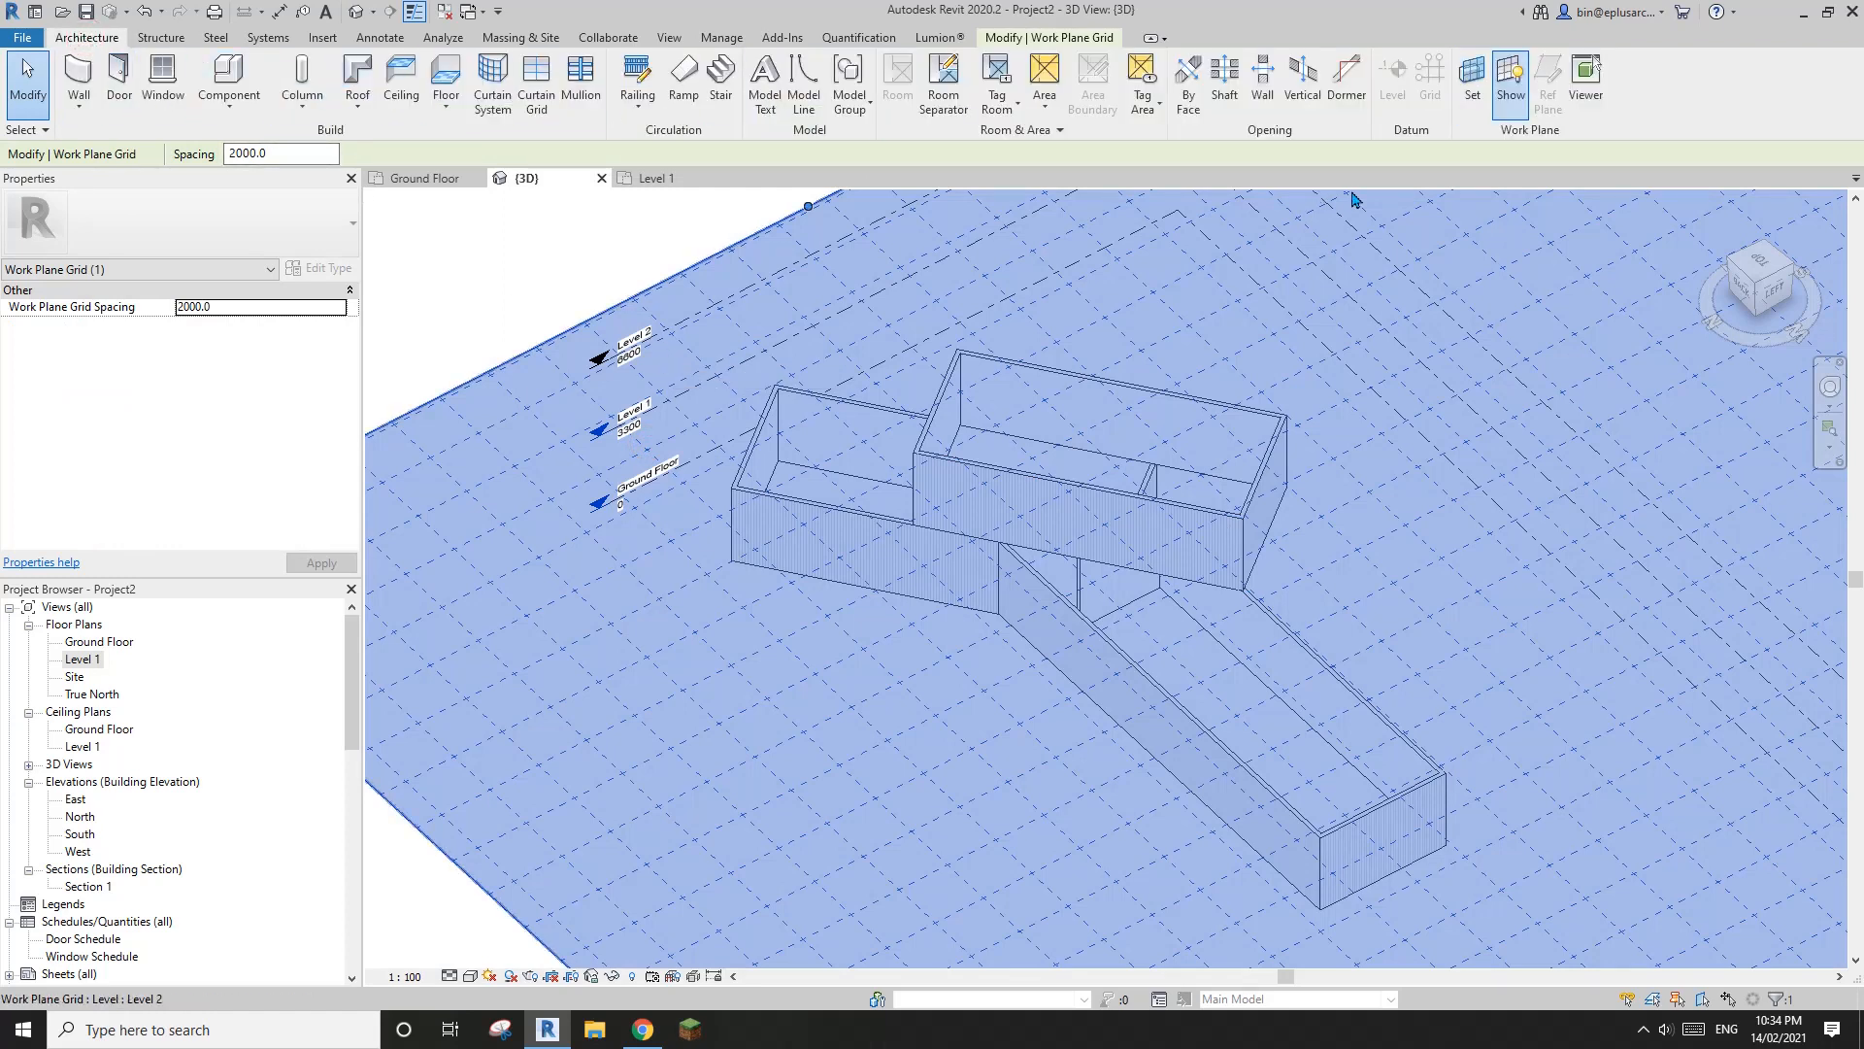
left_click(1515, 87)
left_click(1514, 102)
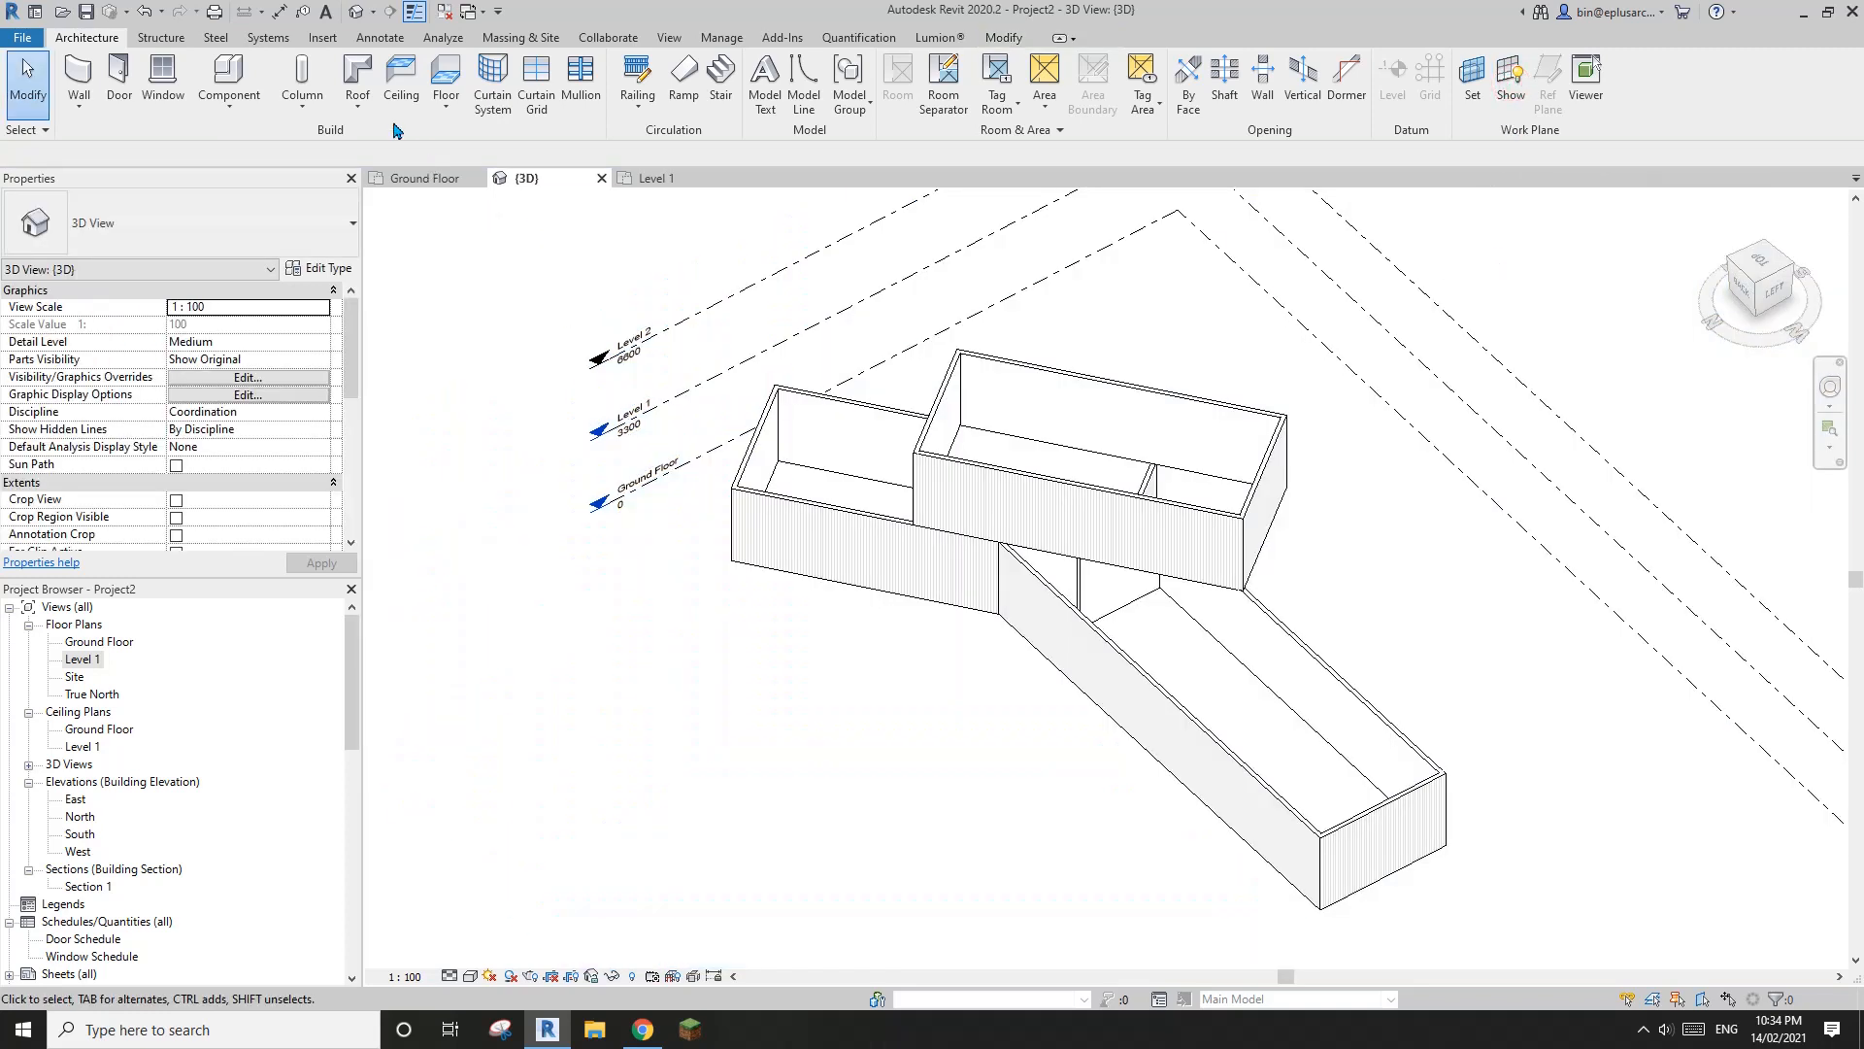
Start a Roof by Footprint on Level 2, check the roof form on the South Elevation in Chrome, and return to Revit
left_click(358, 75)
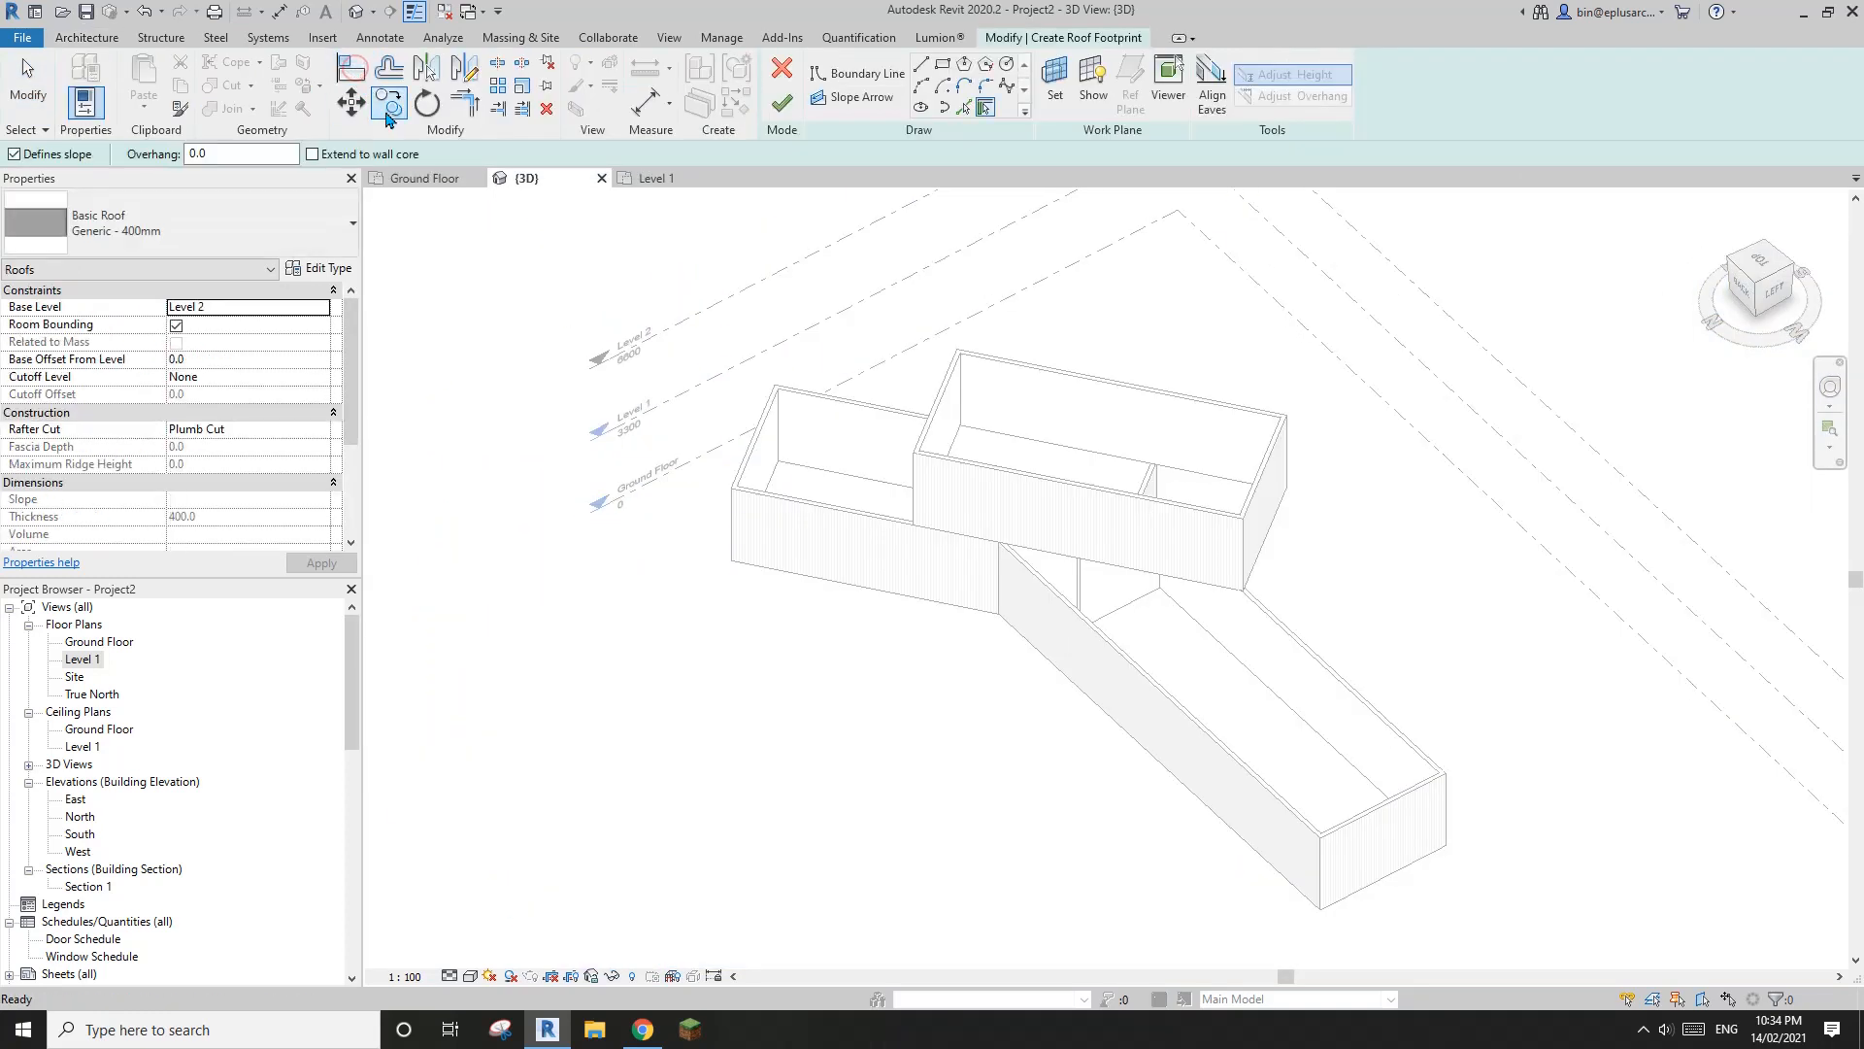
middle_click_drag(1066, 594, 1069, 678)
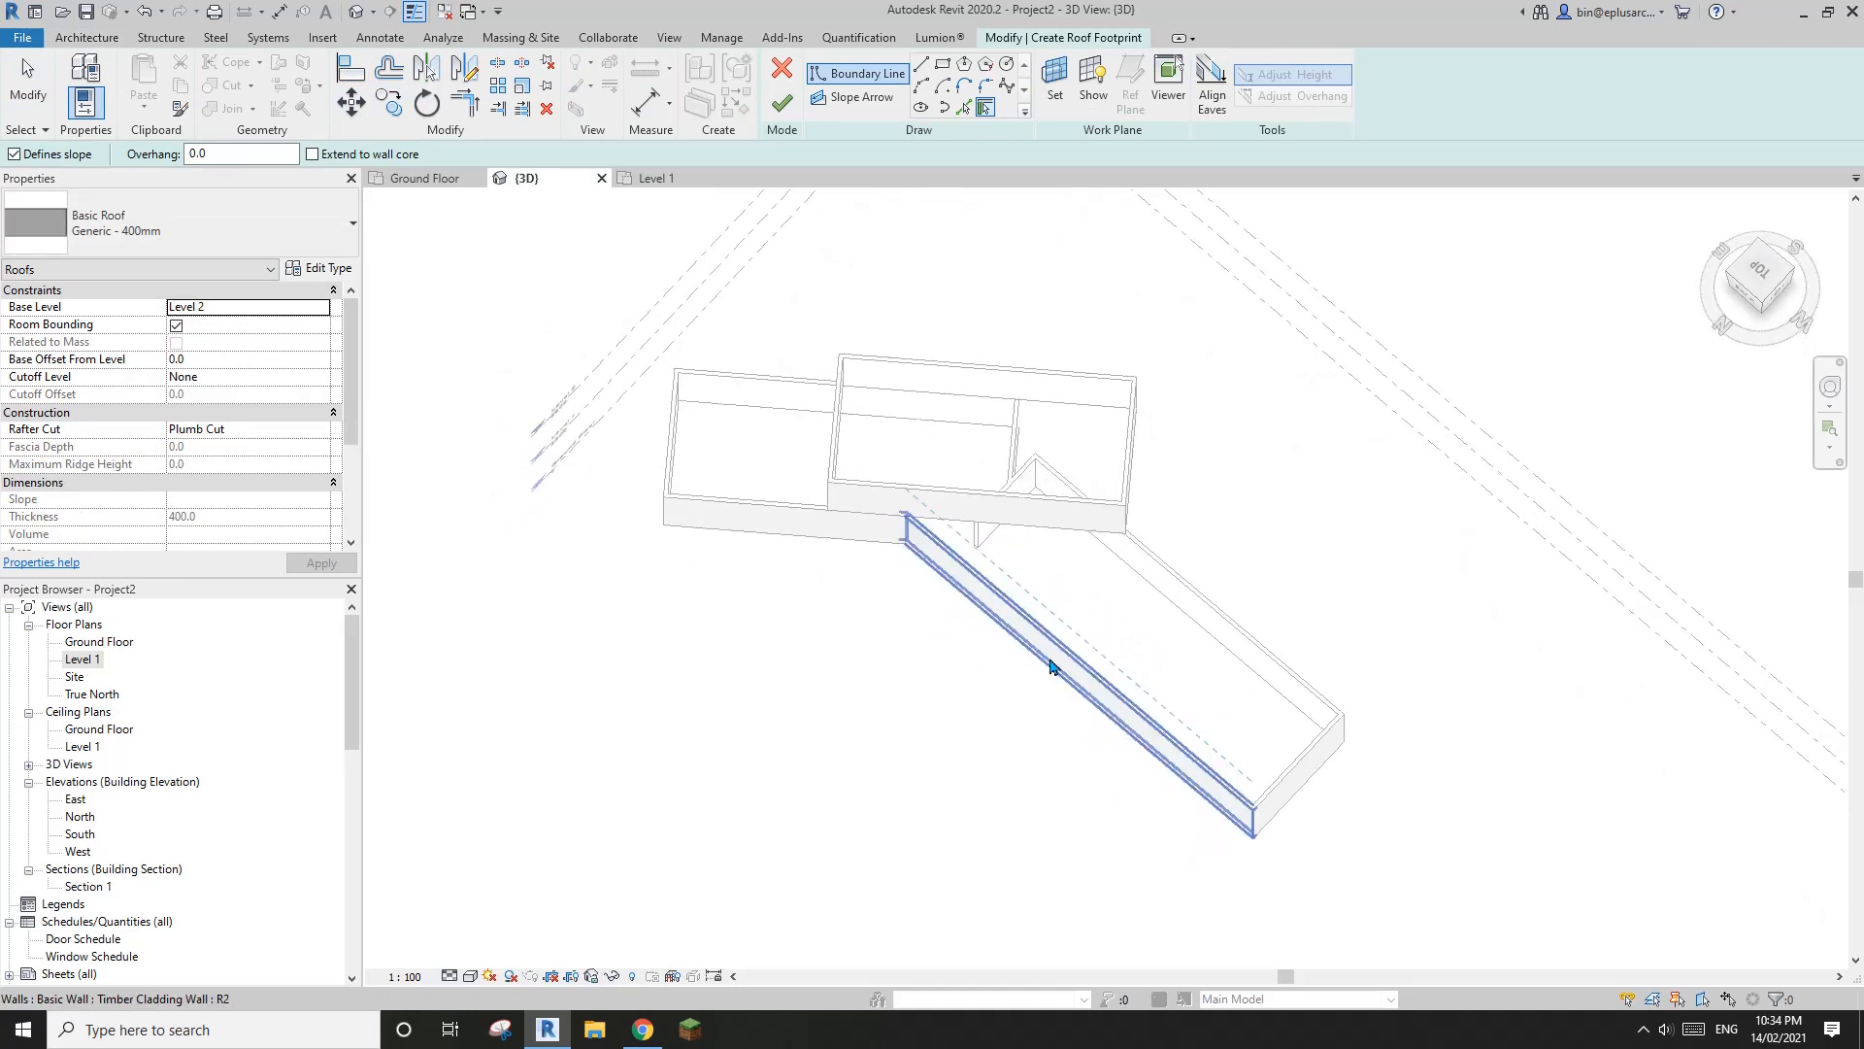
middle_click_drag(1052, 745, 936, 553, "shift")
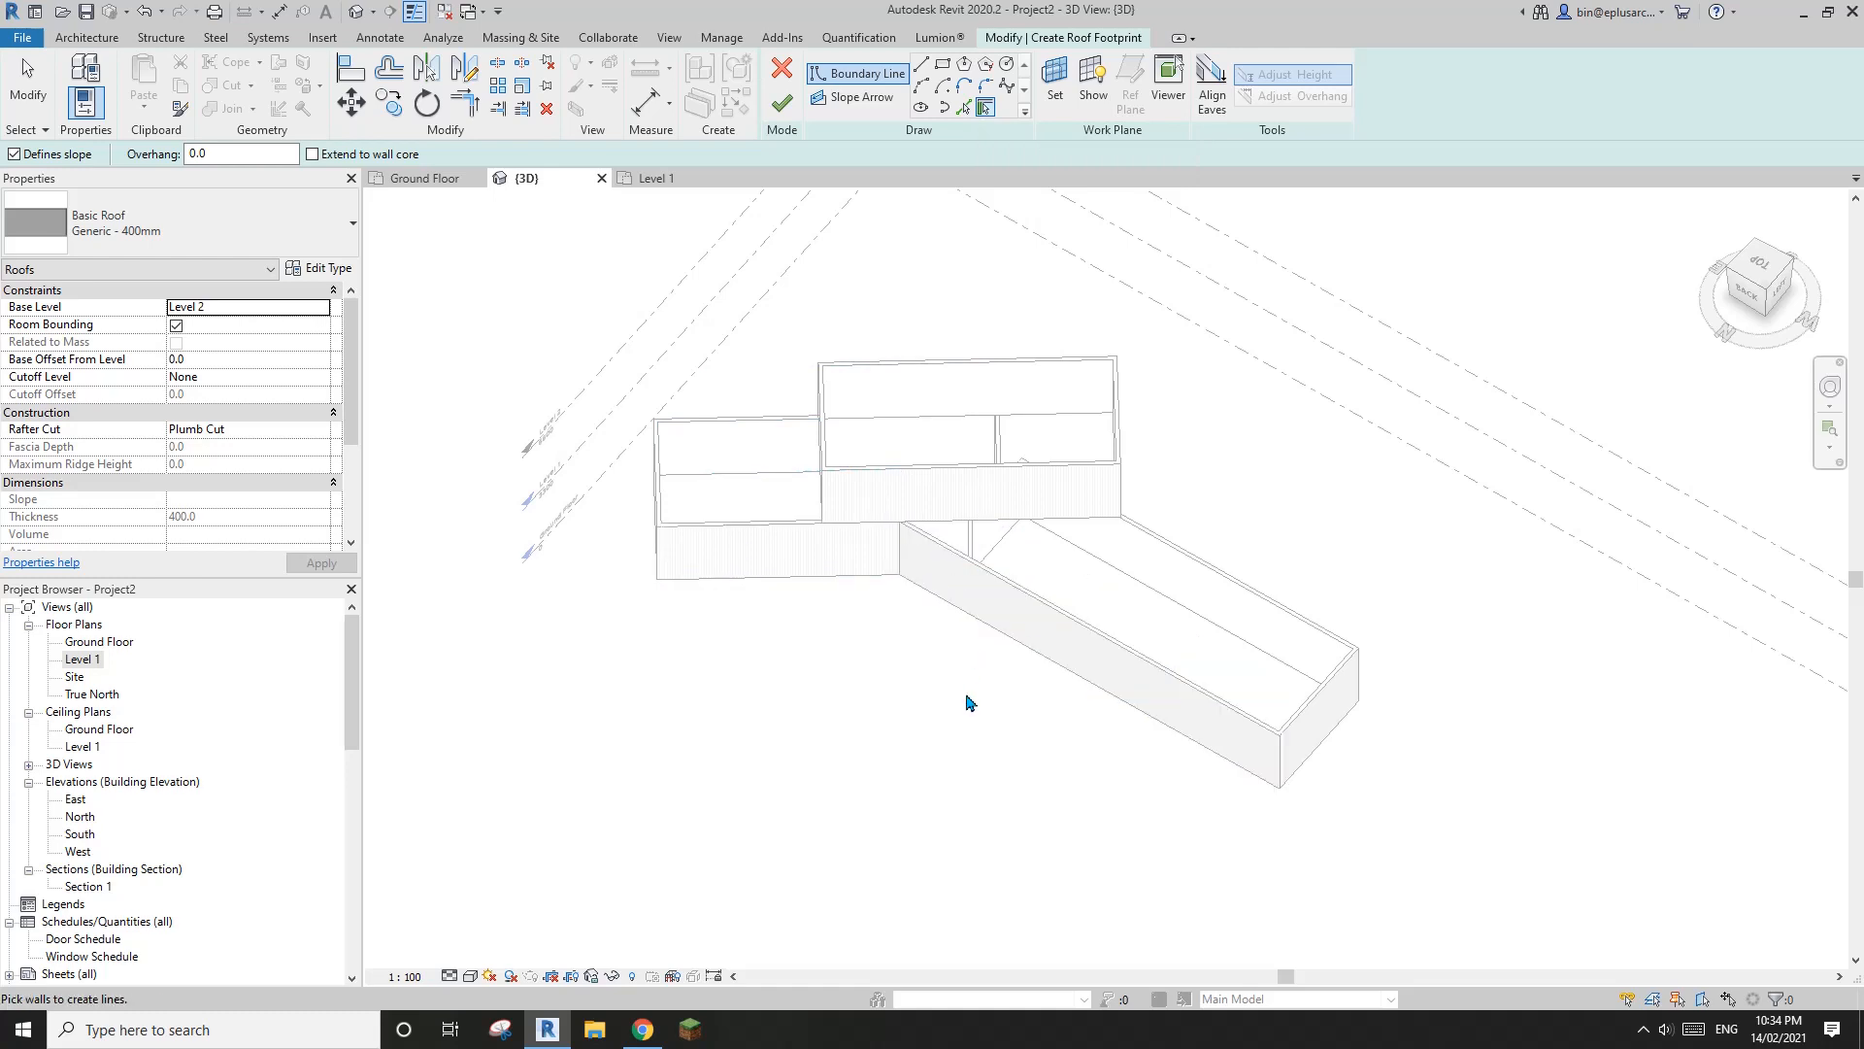
left_click(645, 1020)
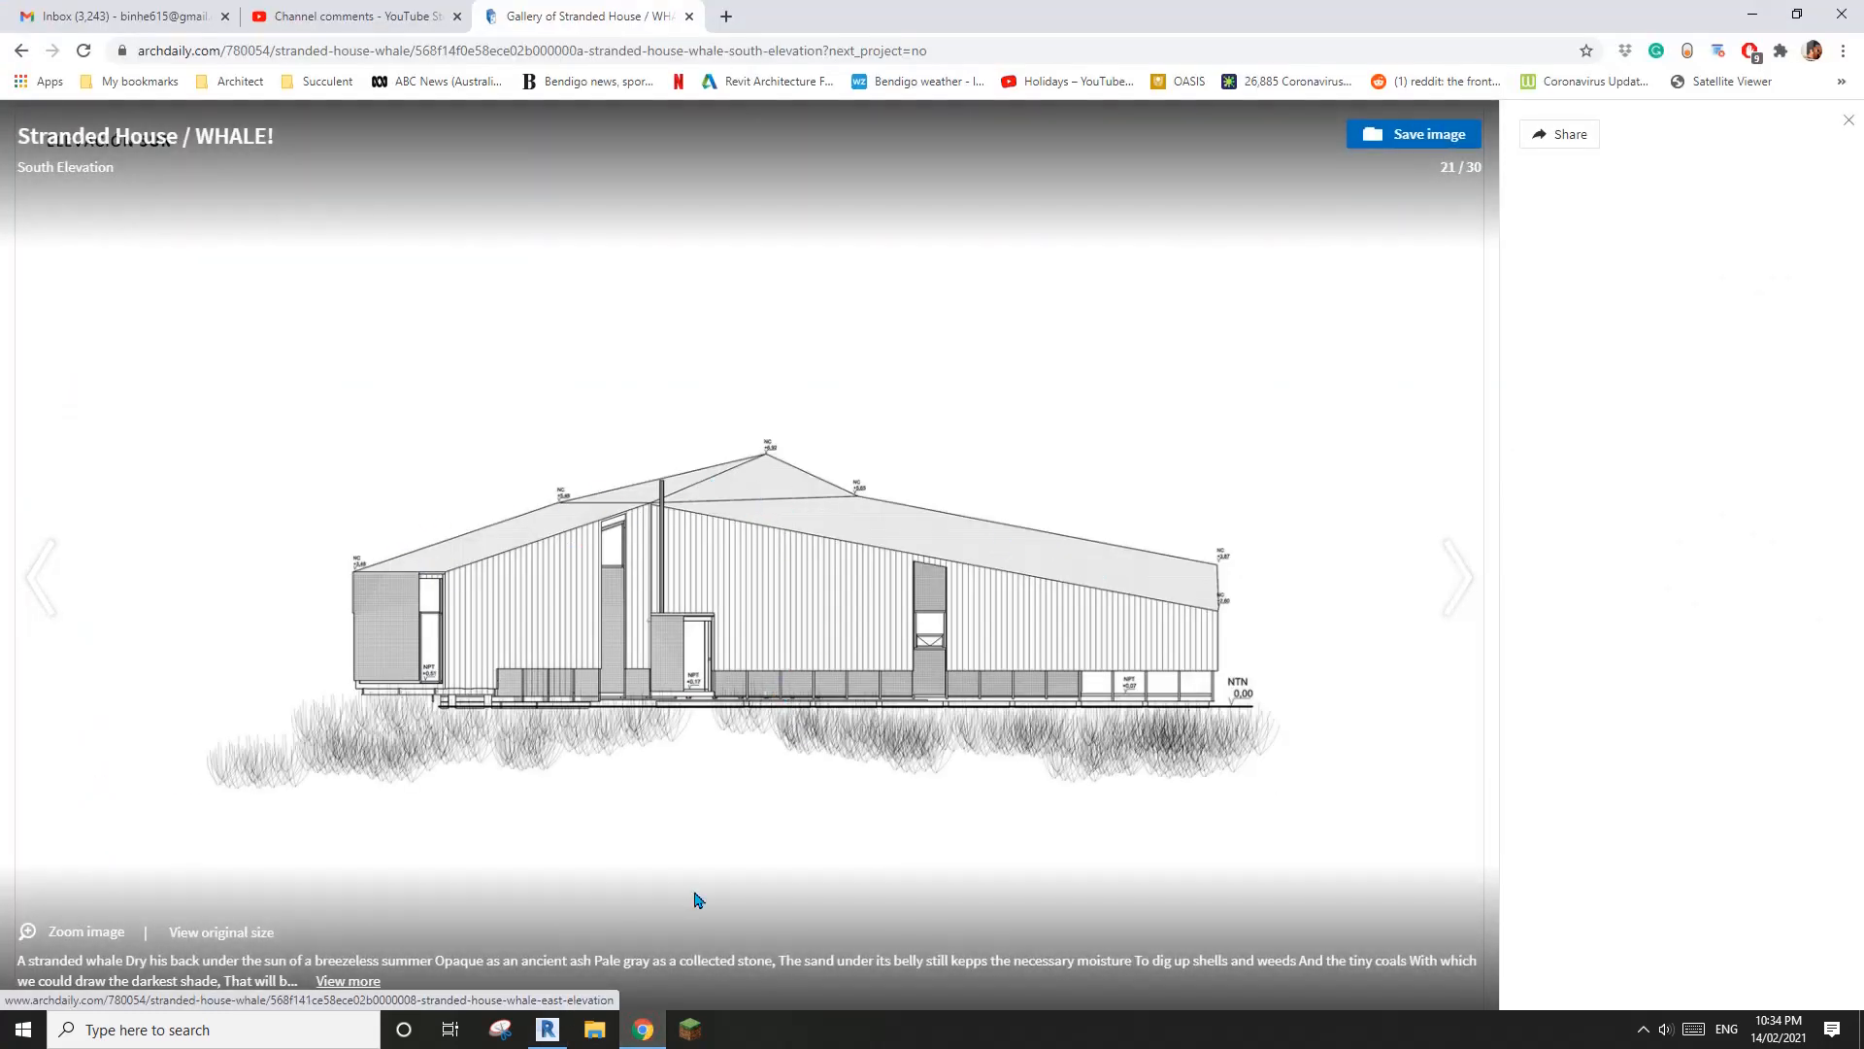
key("alt+Tab")
Pick the outer walls of both ground floor wings and the projecting upper floor as slope-defining roof boundary lines with no overhang
left_click(779, 573)
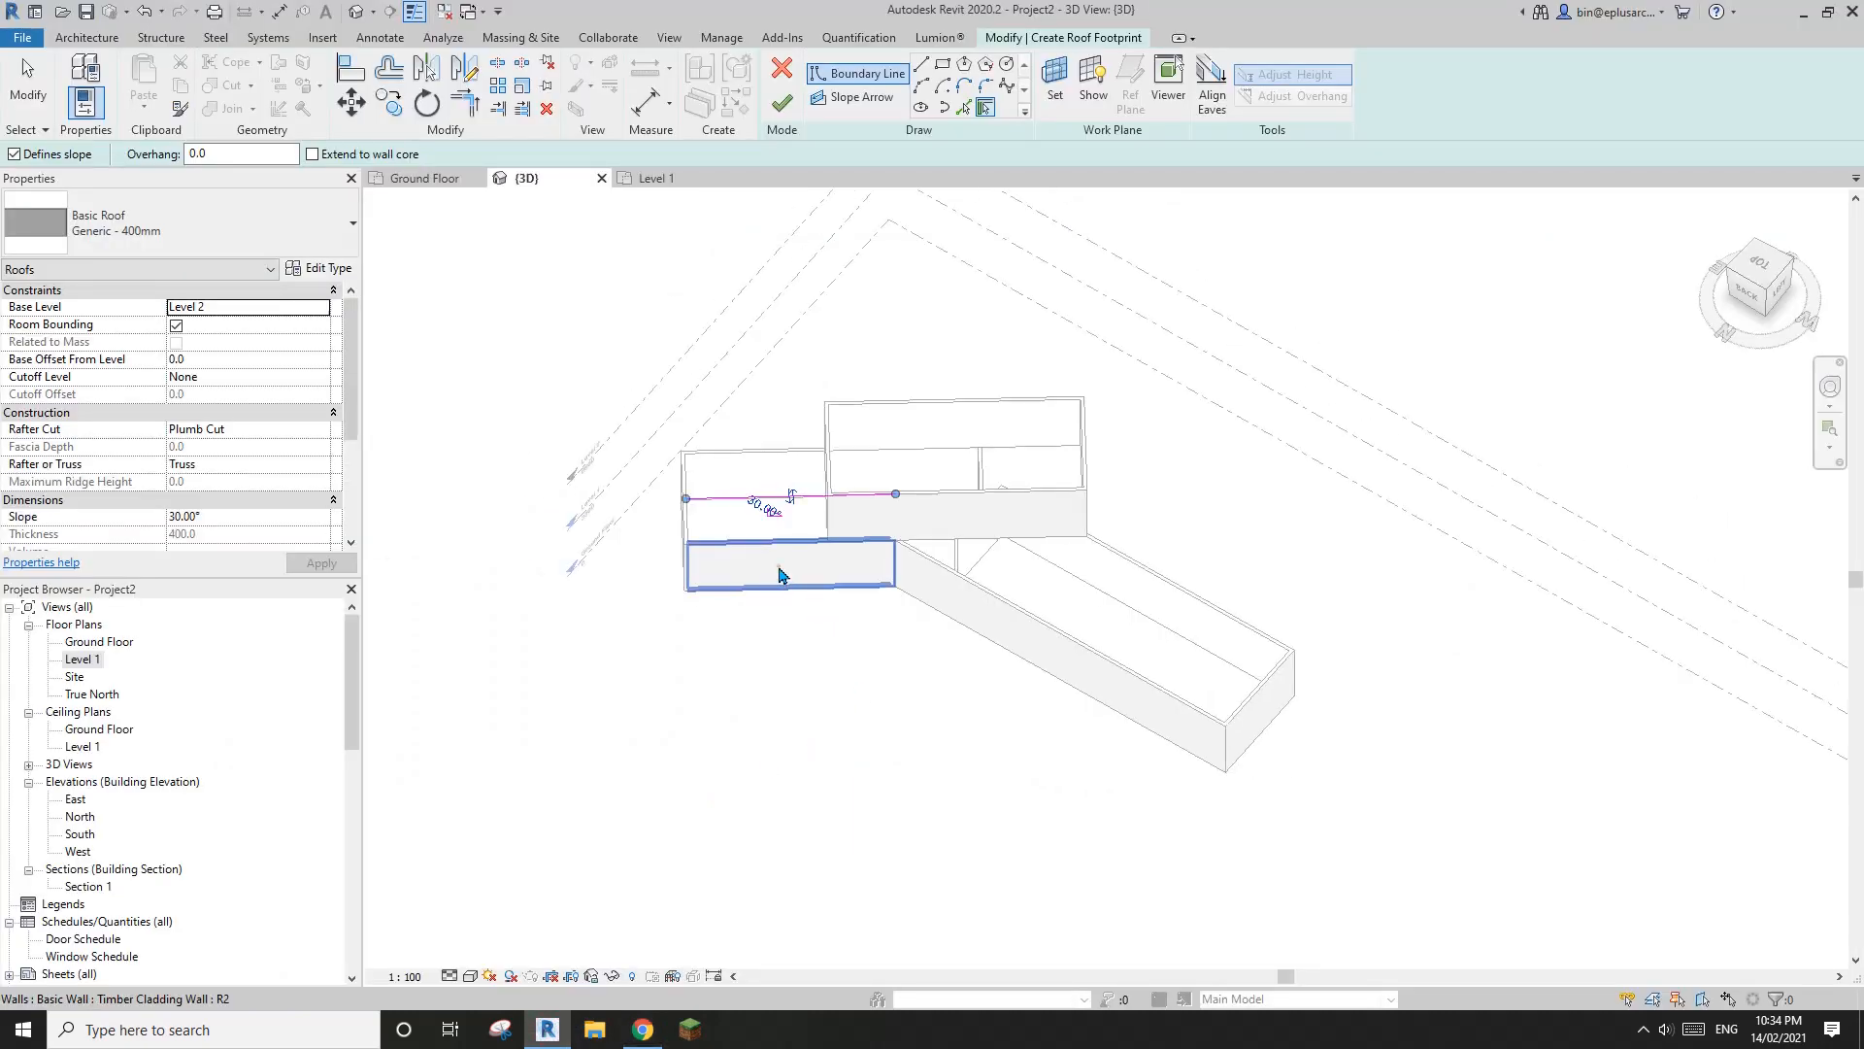
left_click(1057, 667)
left_click(1272, 713)
middle_click_drag(1204, 717, 719, 714, "shift")
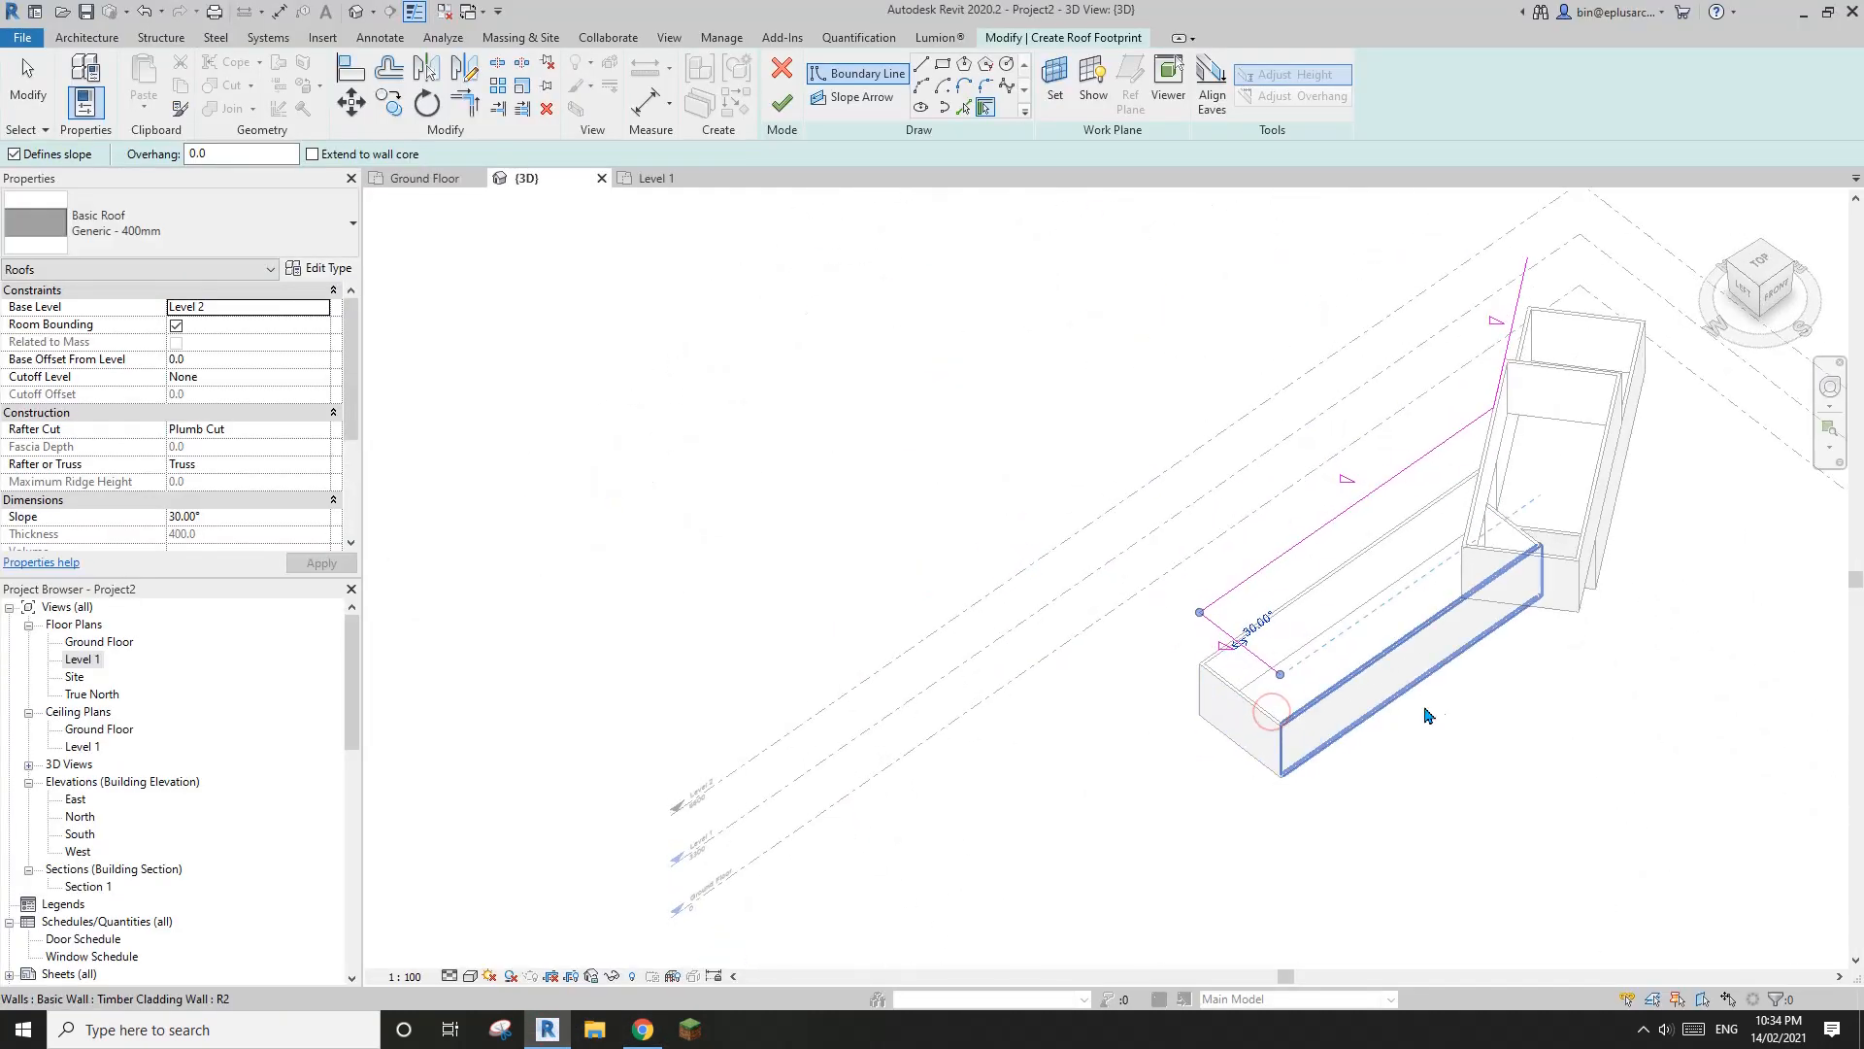
left_click(1427, 716)
middle_click_drag(1427, 715, 1313, 707, "shift")
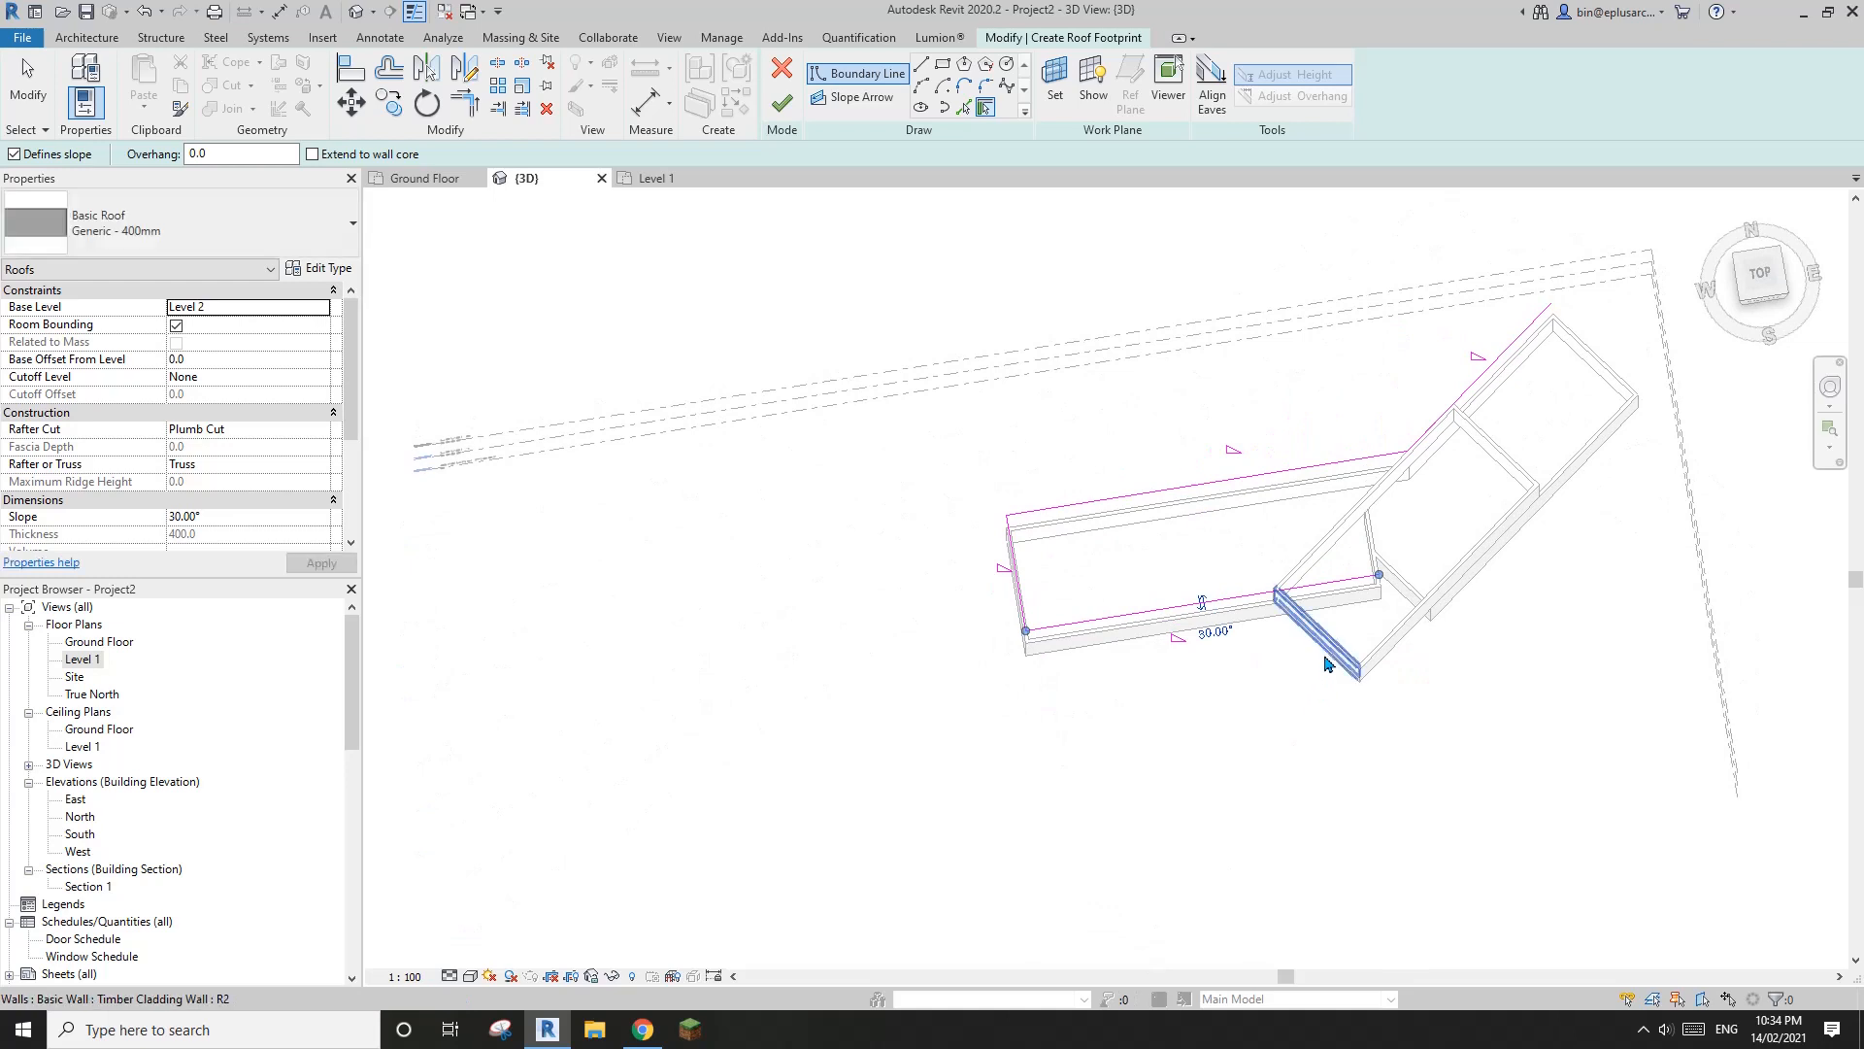
middle_click_drag(1335, 636, 1491, 763, "shift")
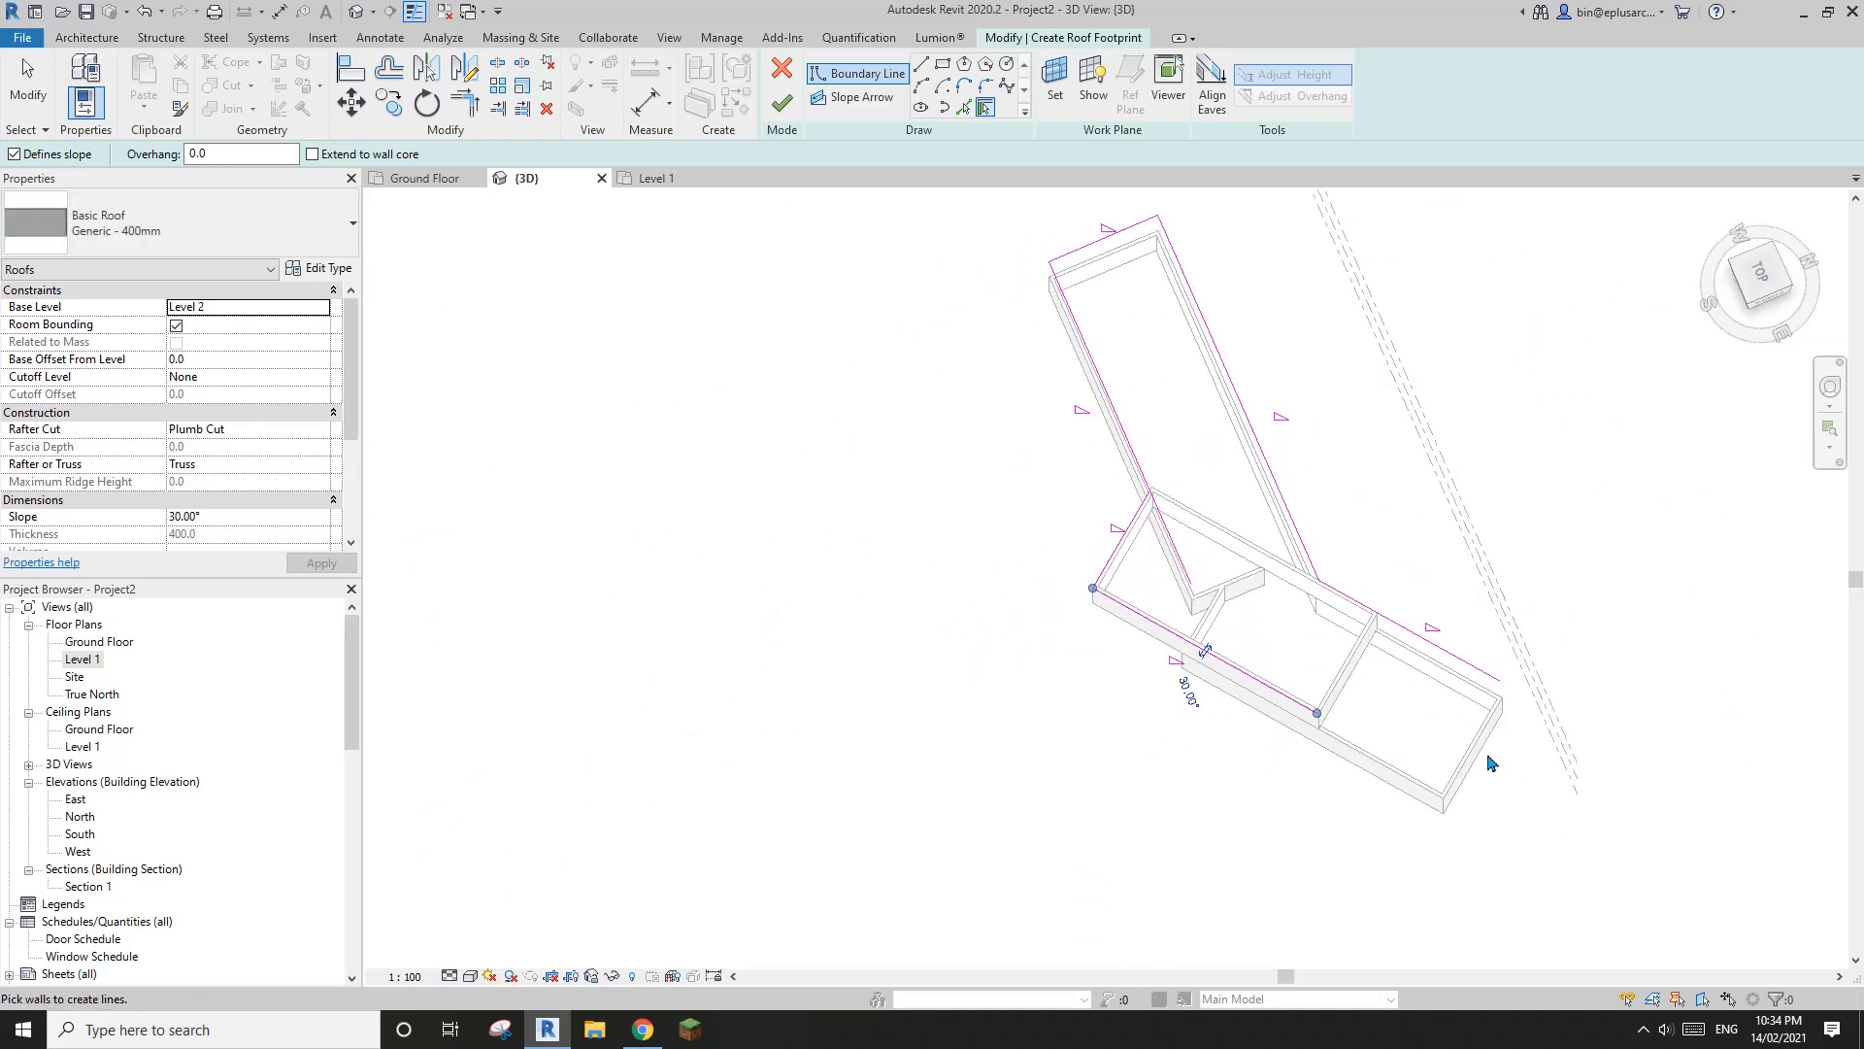
left_click(1482, 760)
Trim the open roof boundary lines to corners to close the footprint into one loop, and end the trimming
middle_click_drag(1243, 805, 1298, 761, "shift")
key("t")
key("r")
left_click(1305, 740)
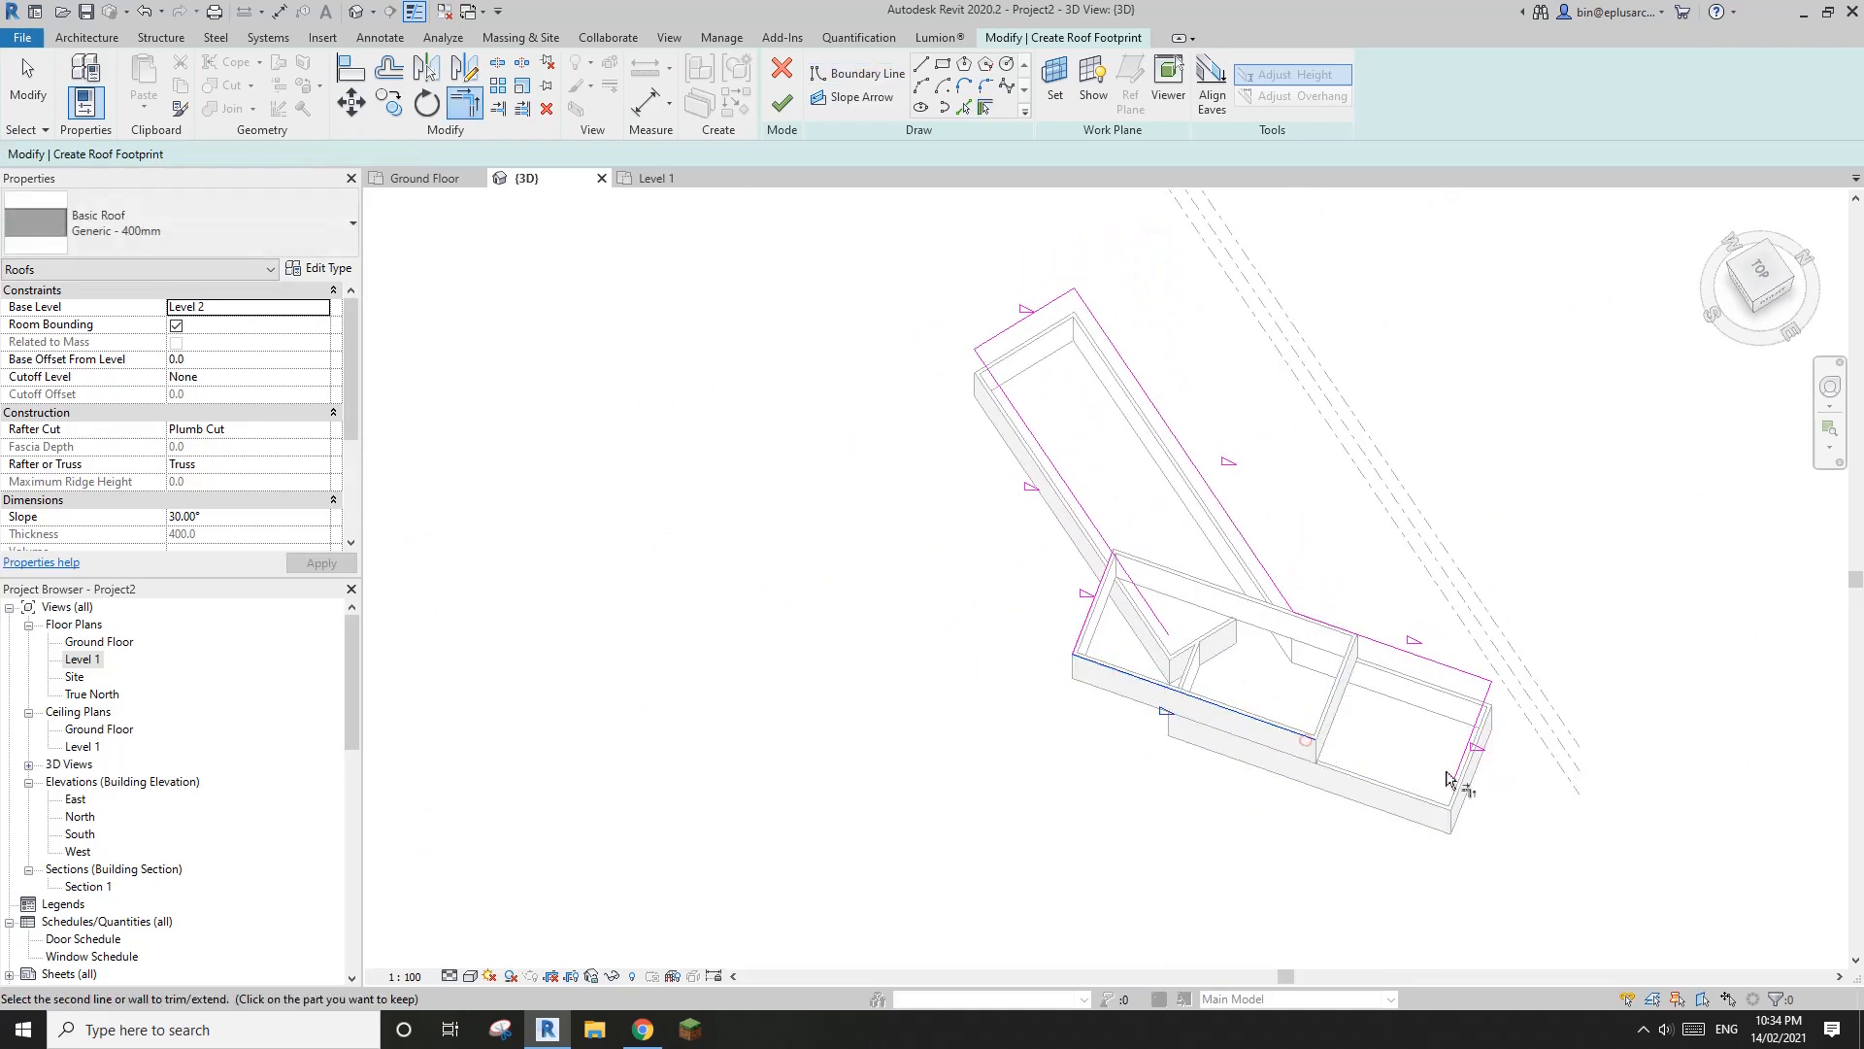
left_click(1446, 777)
middle_click_drag(1131, 521, 1097, 534)
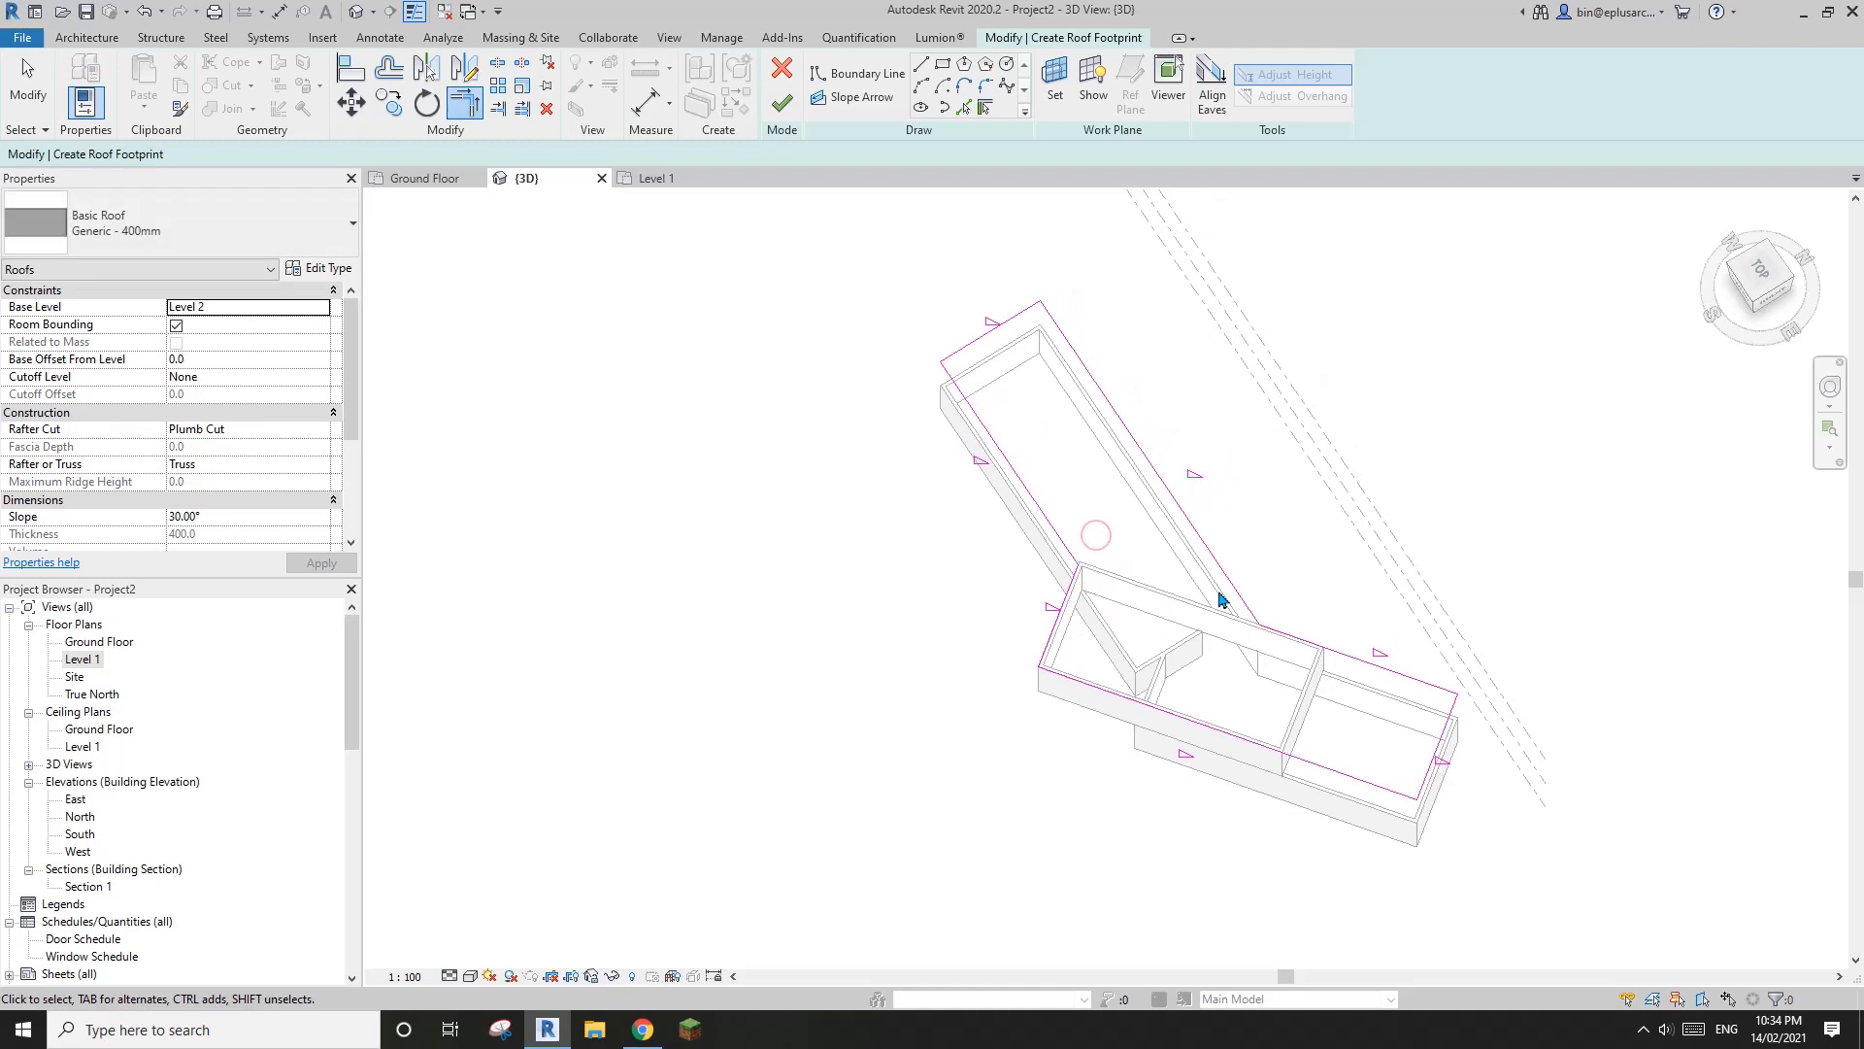
key("Escape")
Select the whole chain of roof boundary lines, turn off Defines Slope, and finish the roof sketch
key("Tab")
left_click(1020, 319)
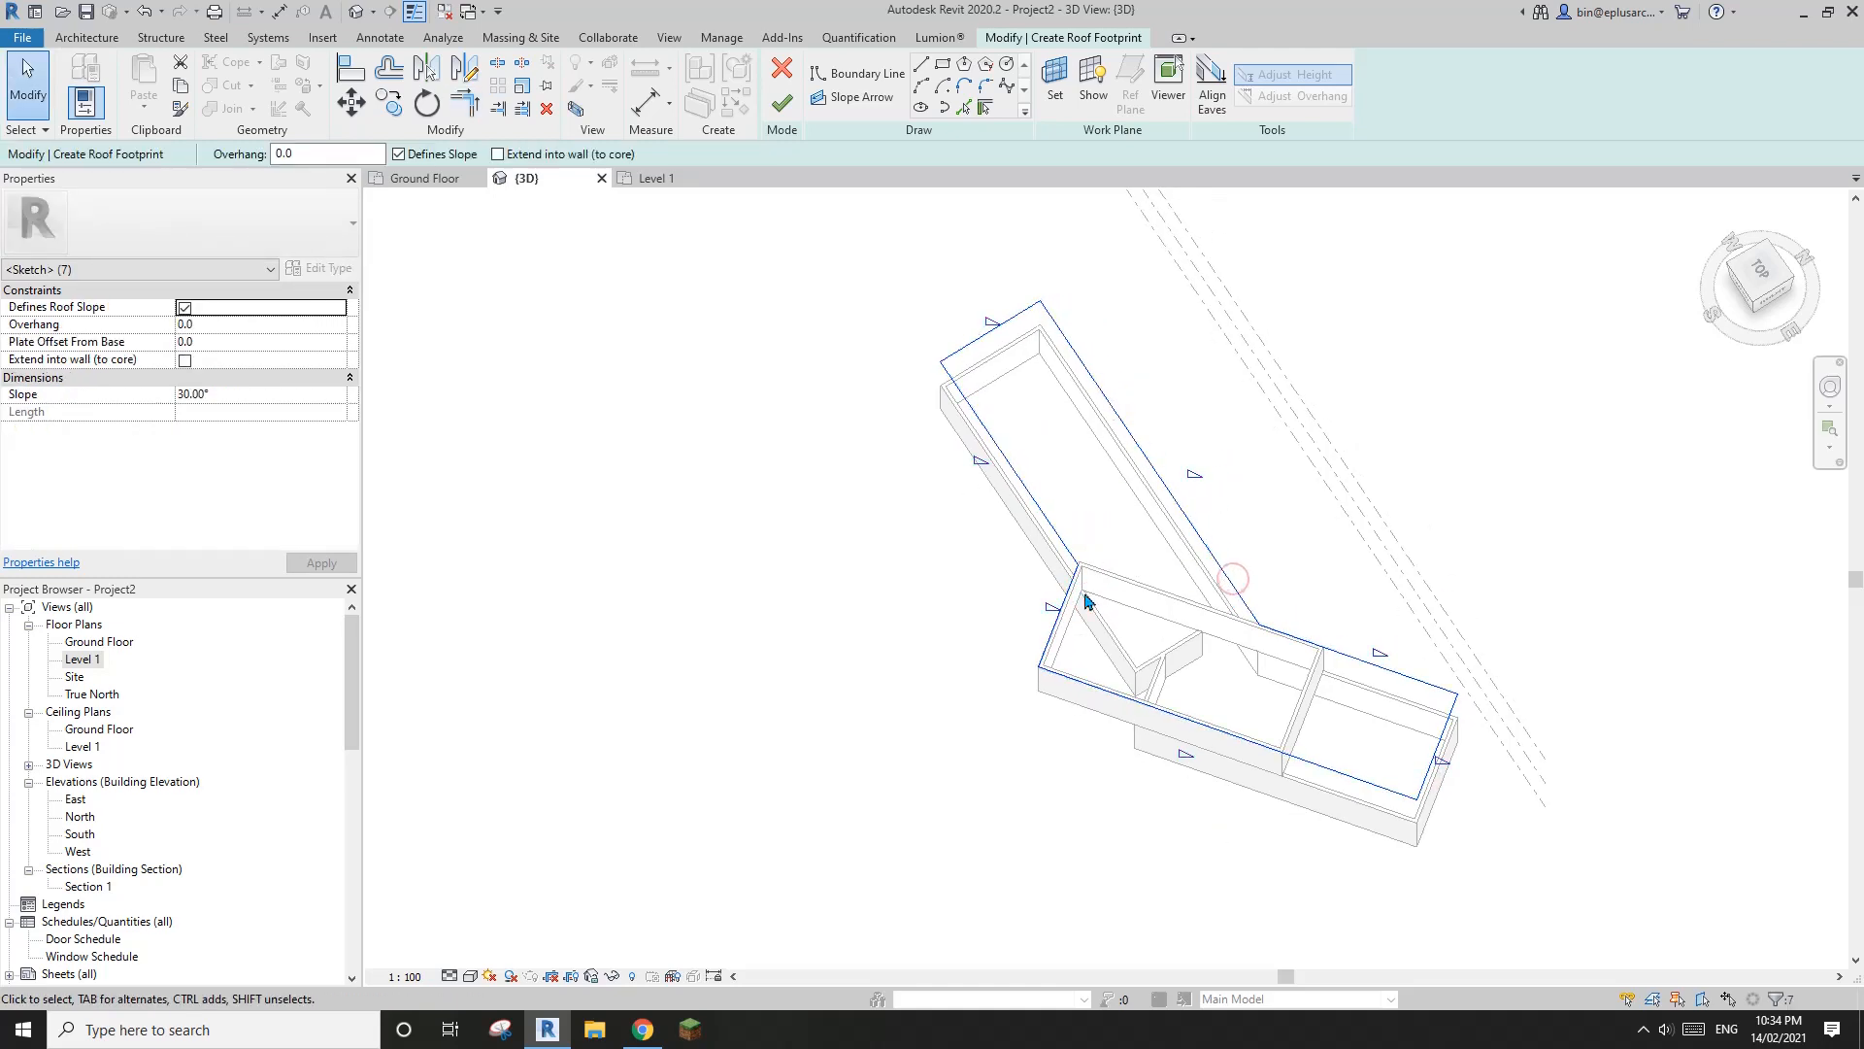
middle_click_drag(1260, 629, 974, 635)
scroll(974, 635, "up", 1)
middle_click_drag(593, 385, 735, 413)
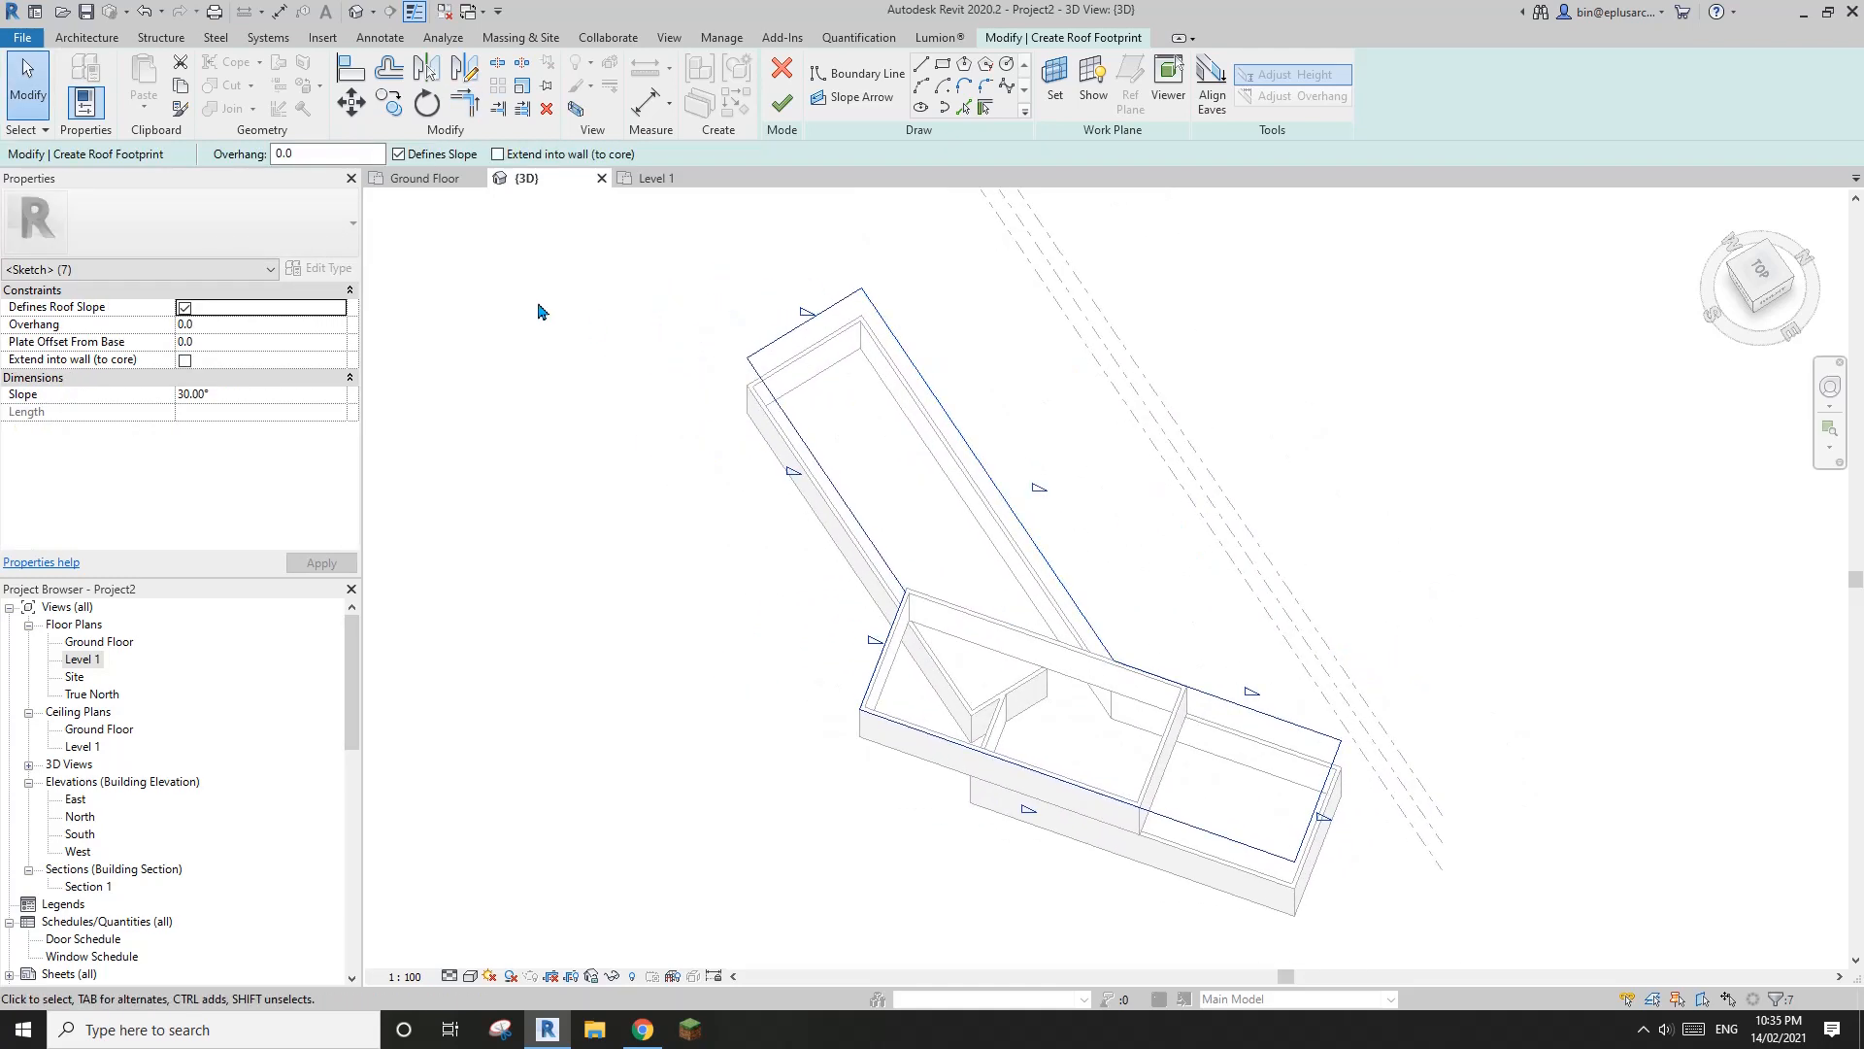
middle_click_drag(541, 274, 1338, 271, "shift")
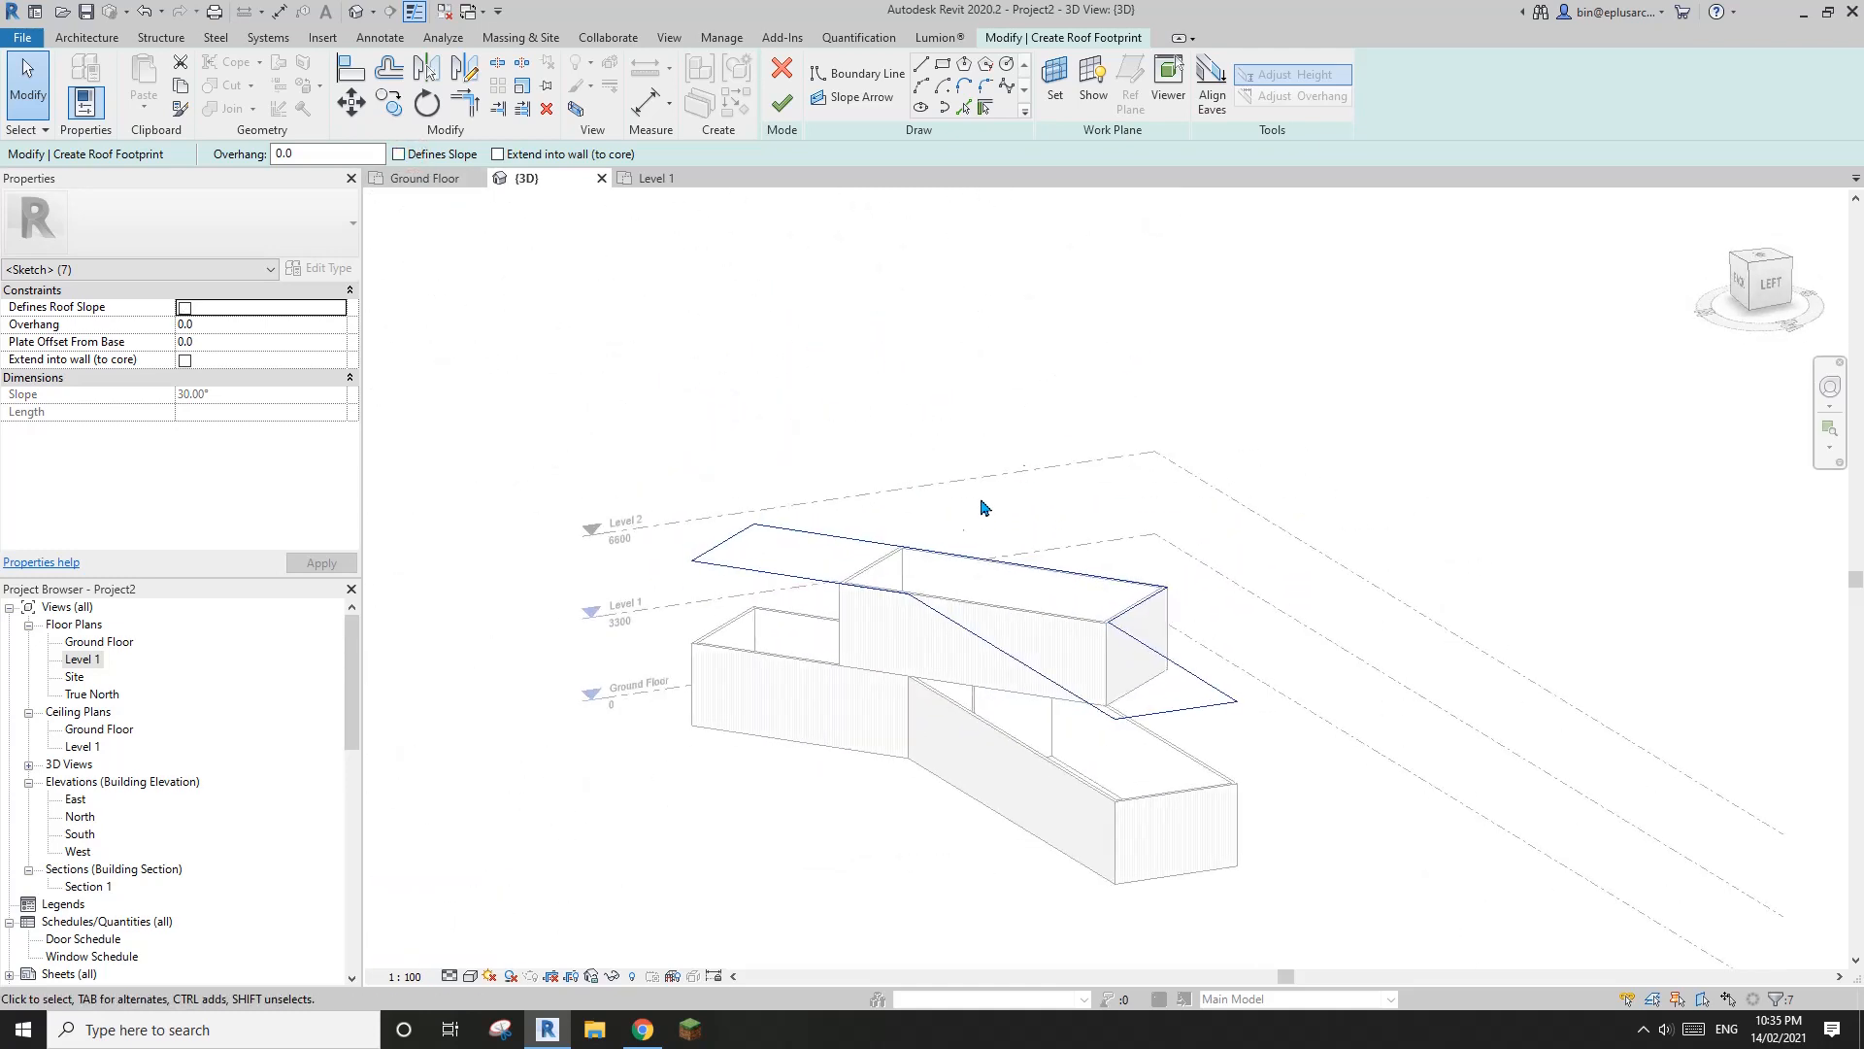
left_click(782, 105)
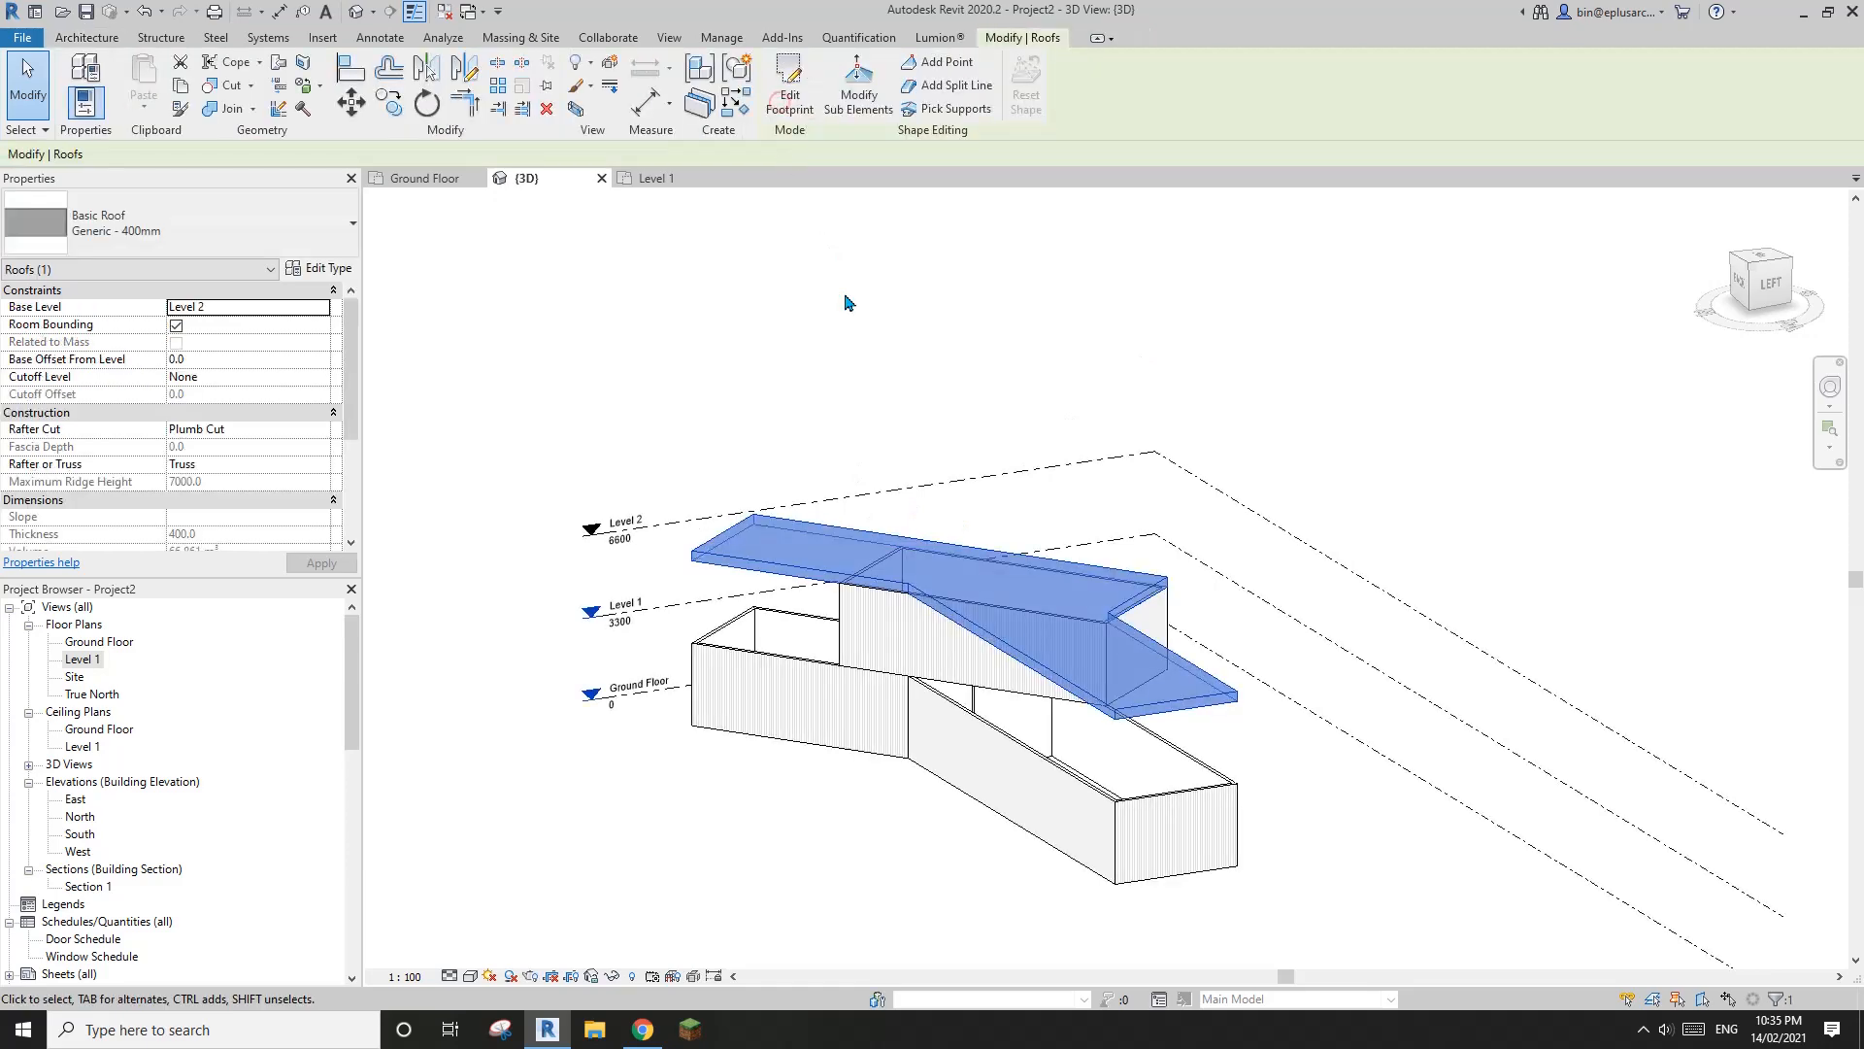
Change the new roof's type from the generic default to Basic Roof Generic - 125mm
middle_click_drag(994, 467, 1084, 433, "shift")
left_click(1085, 434)
scroll(761, 595, "up", 2)
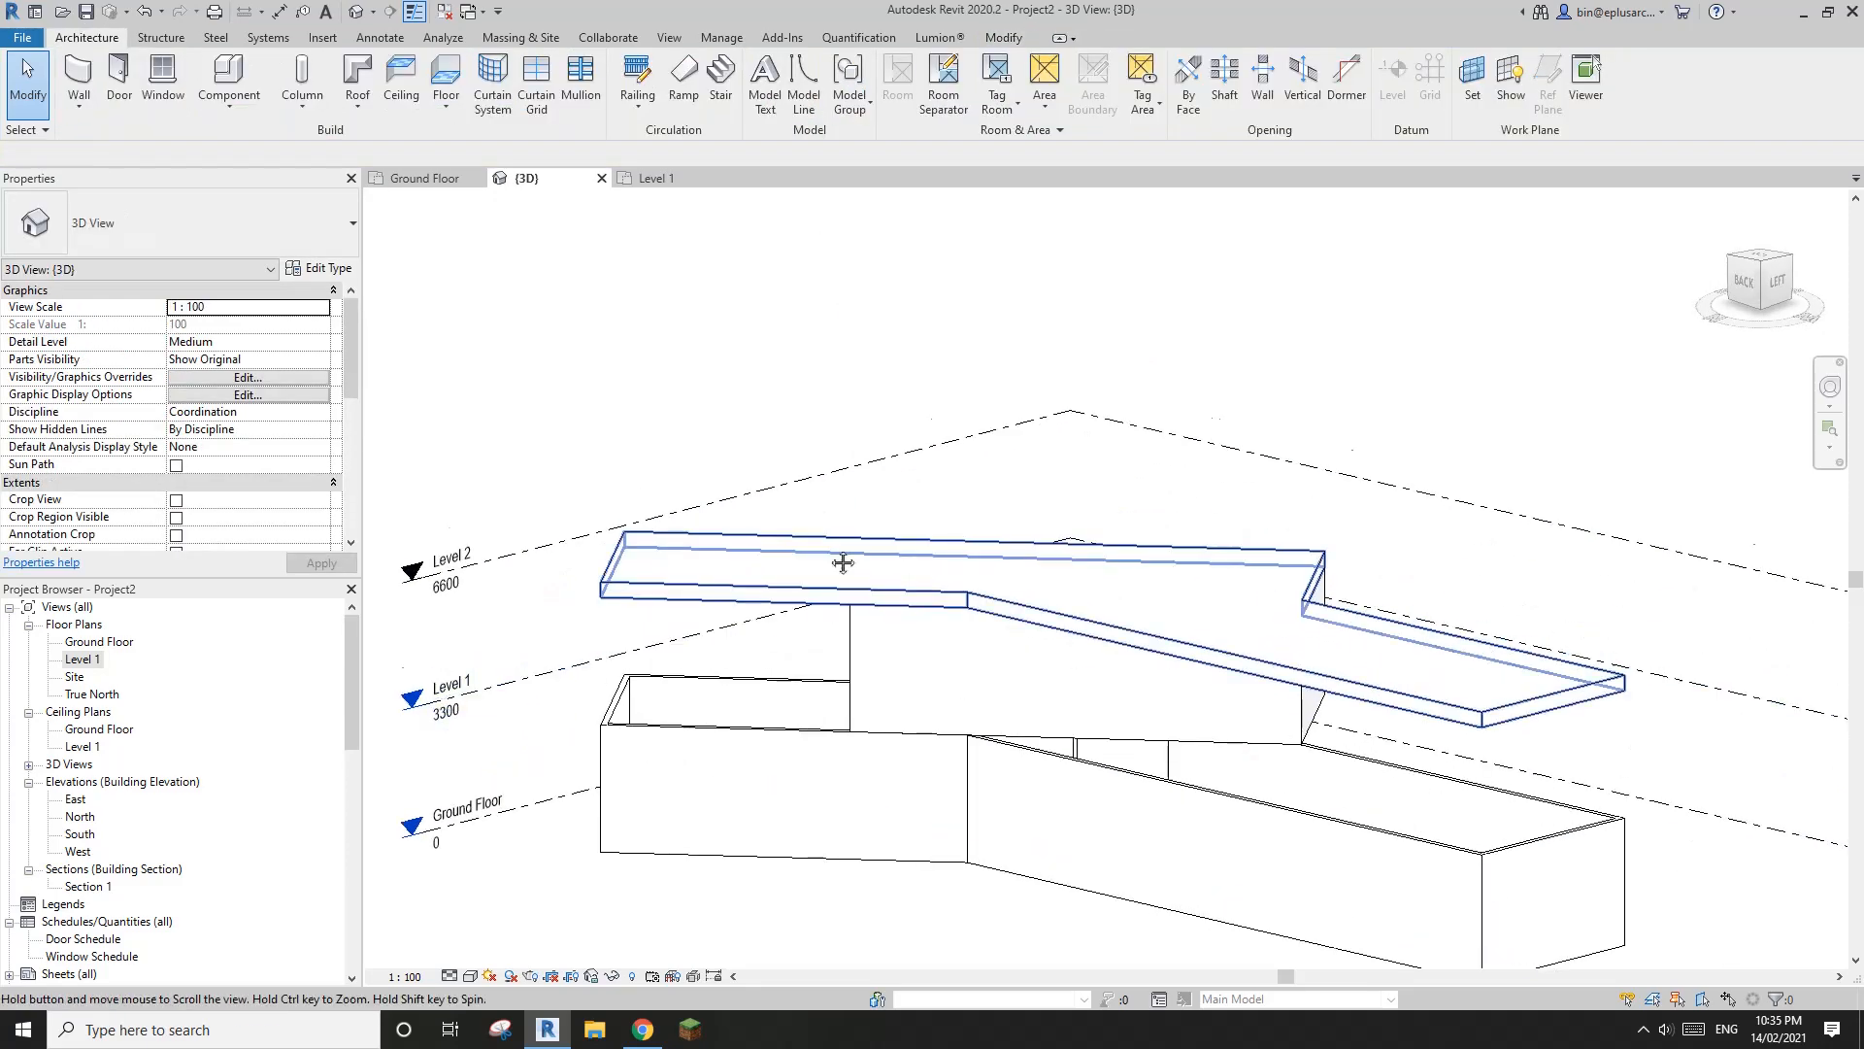
middle_click_drag(841, 562, 841, 679, "shift")
left_click(798, 480)
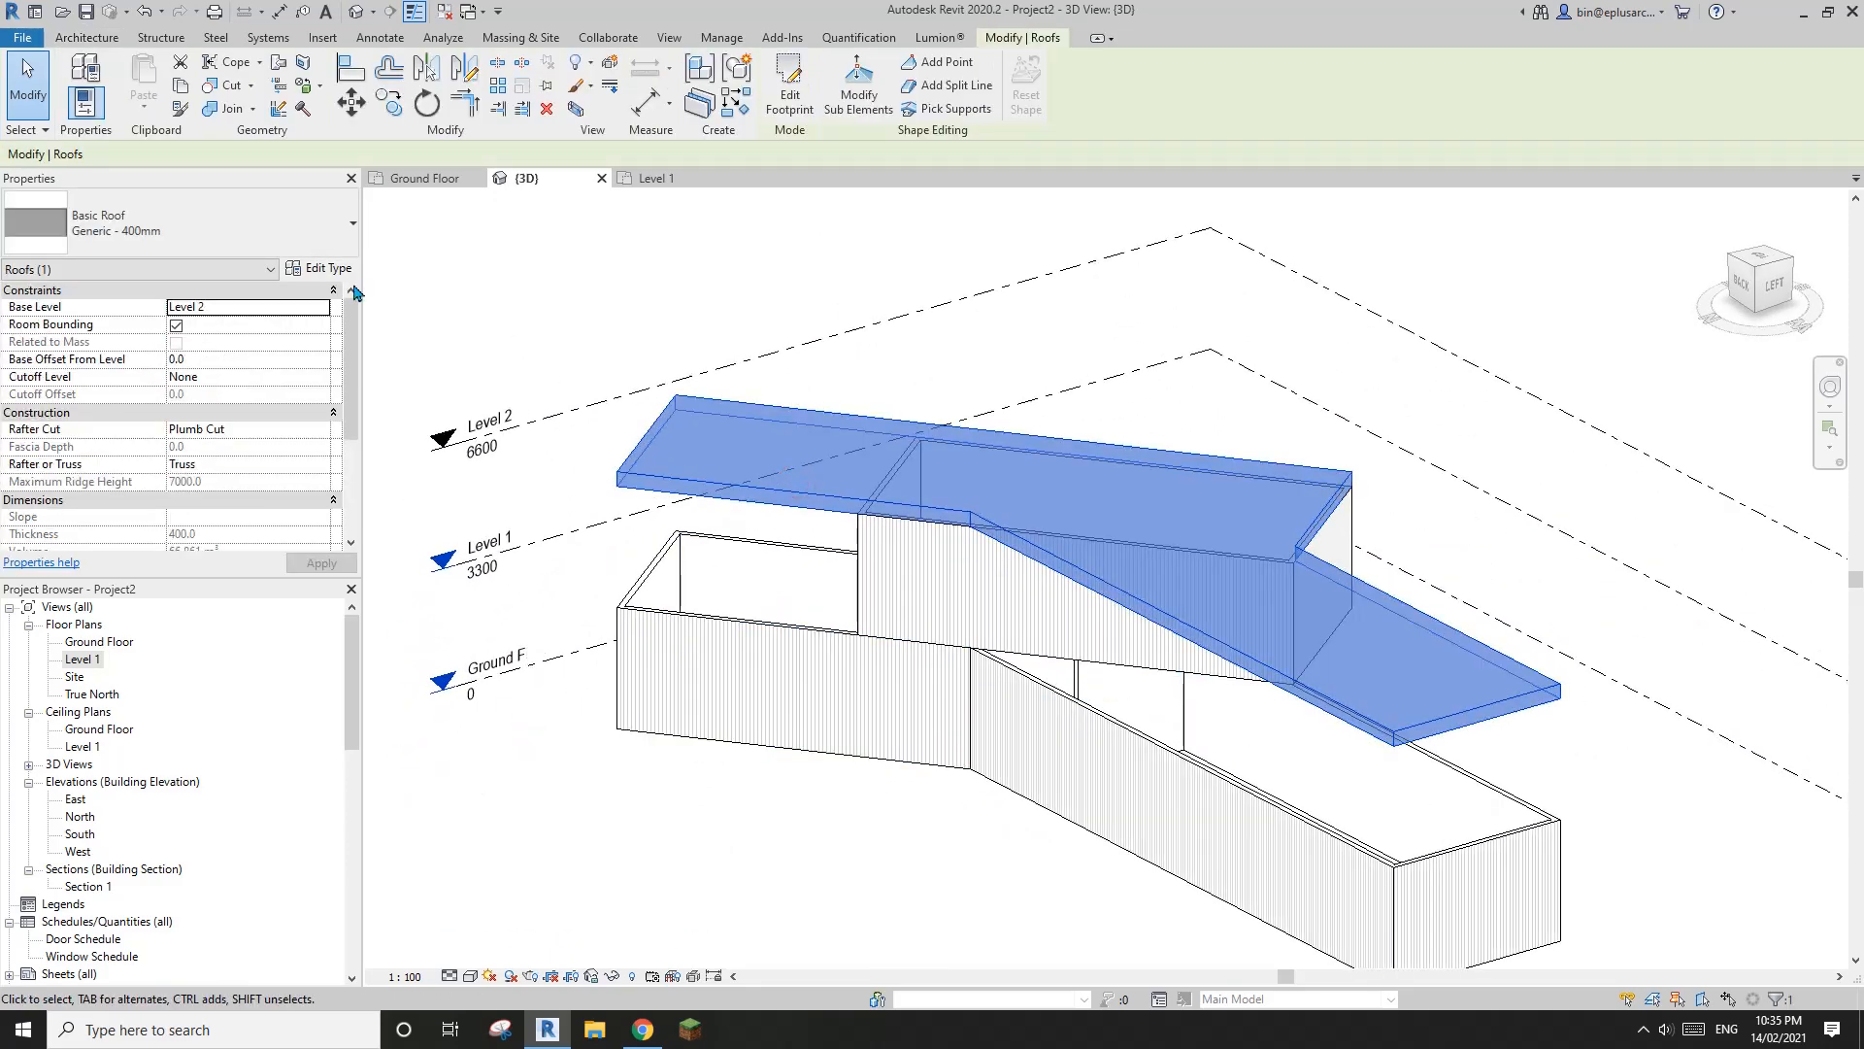
left_click(231, 221)
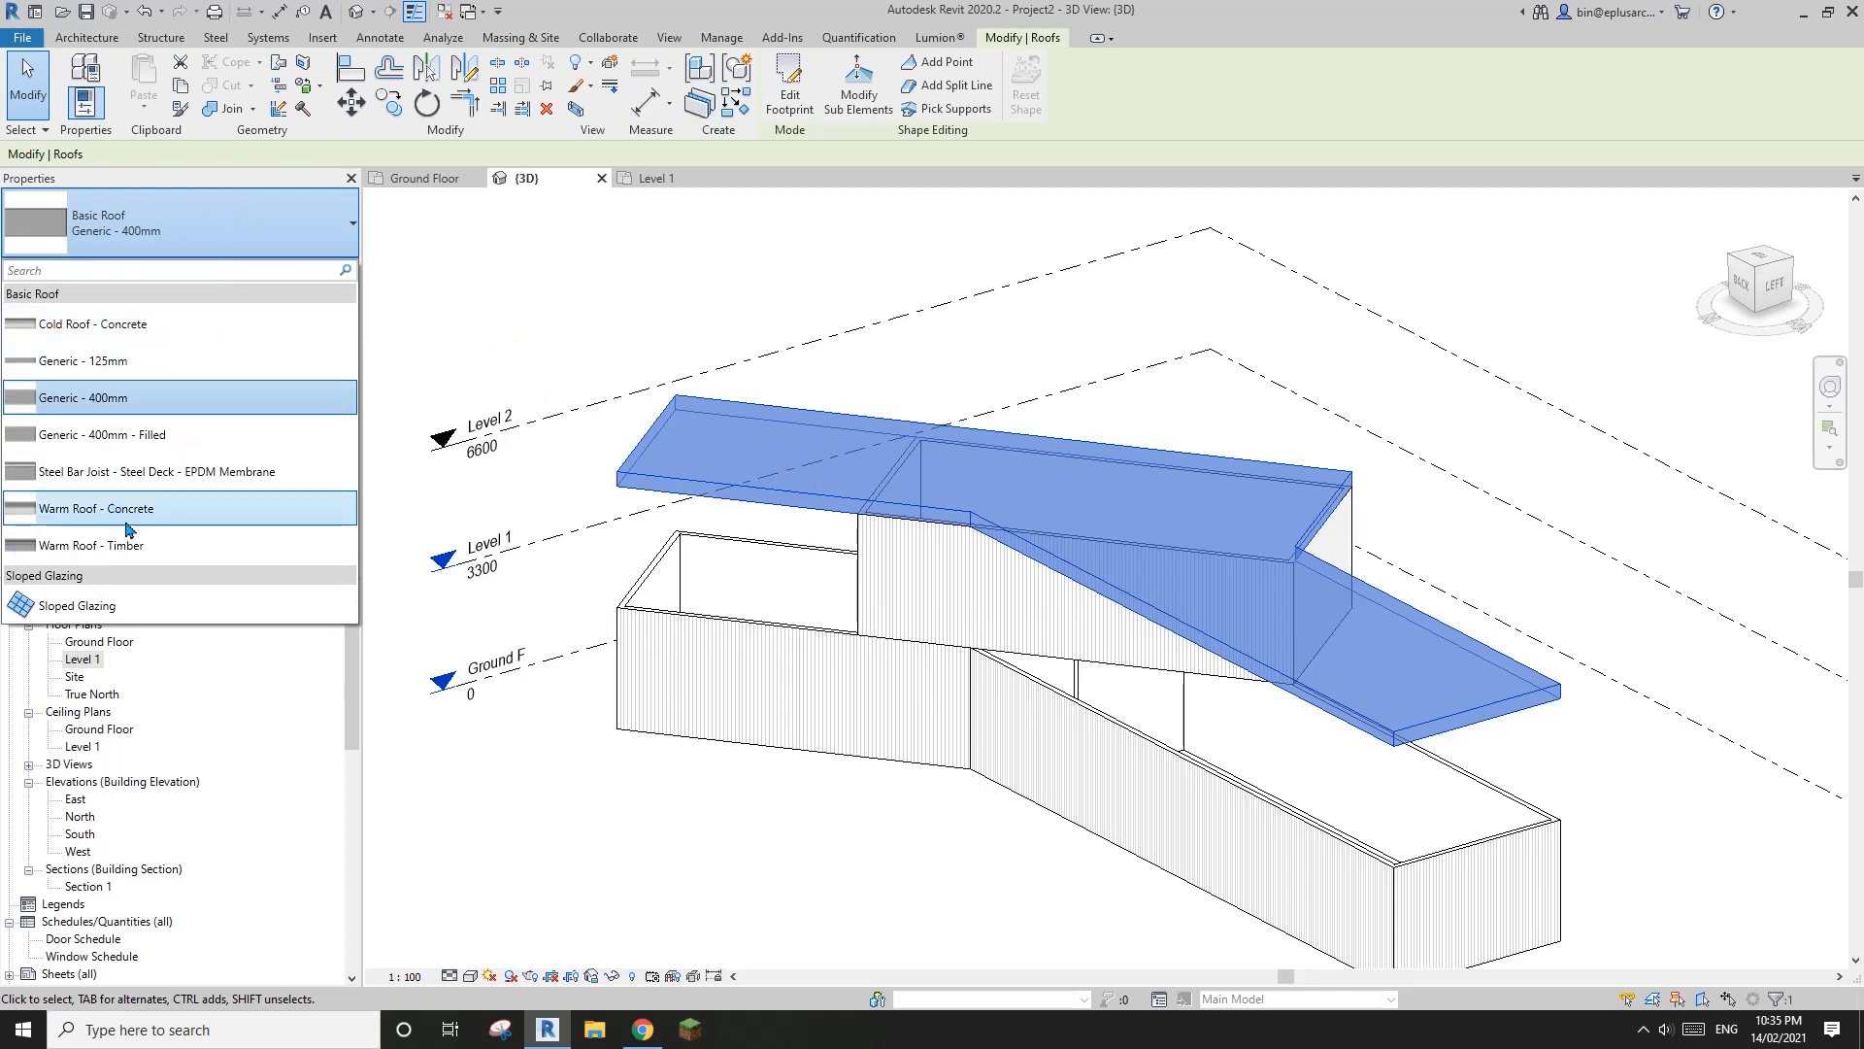
left_click(114, 363)
middle_click_drag(1263, 574, 1232, 532)
left_click(1383, 496)
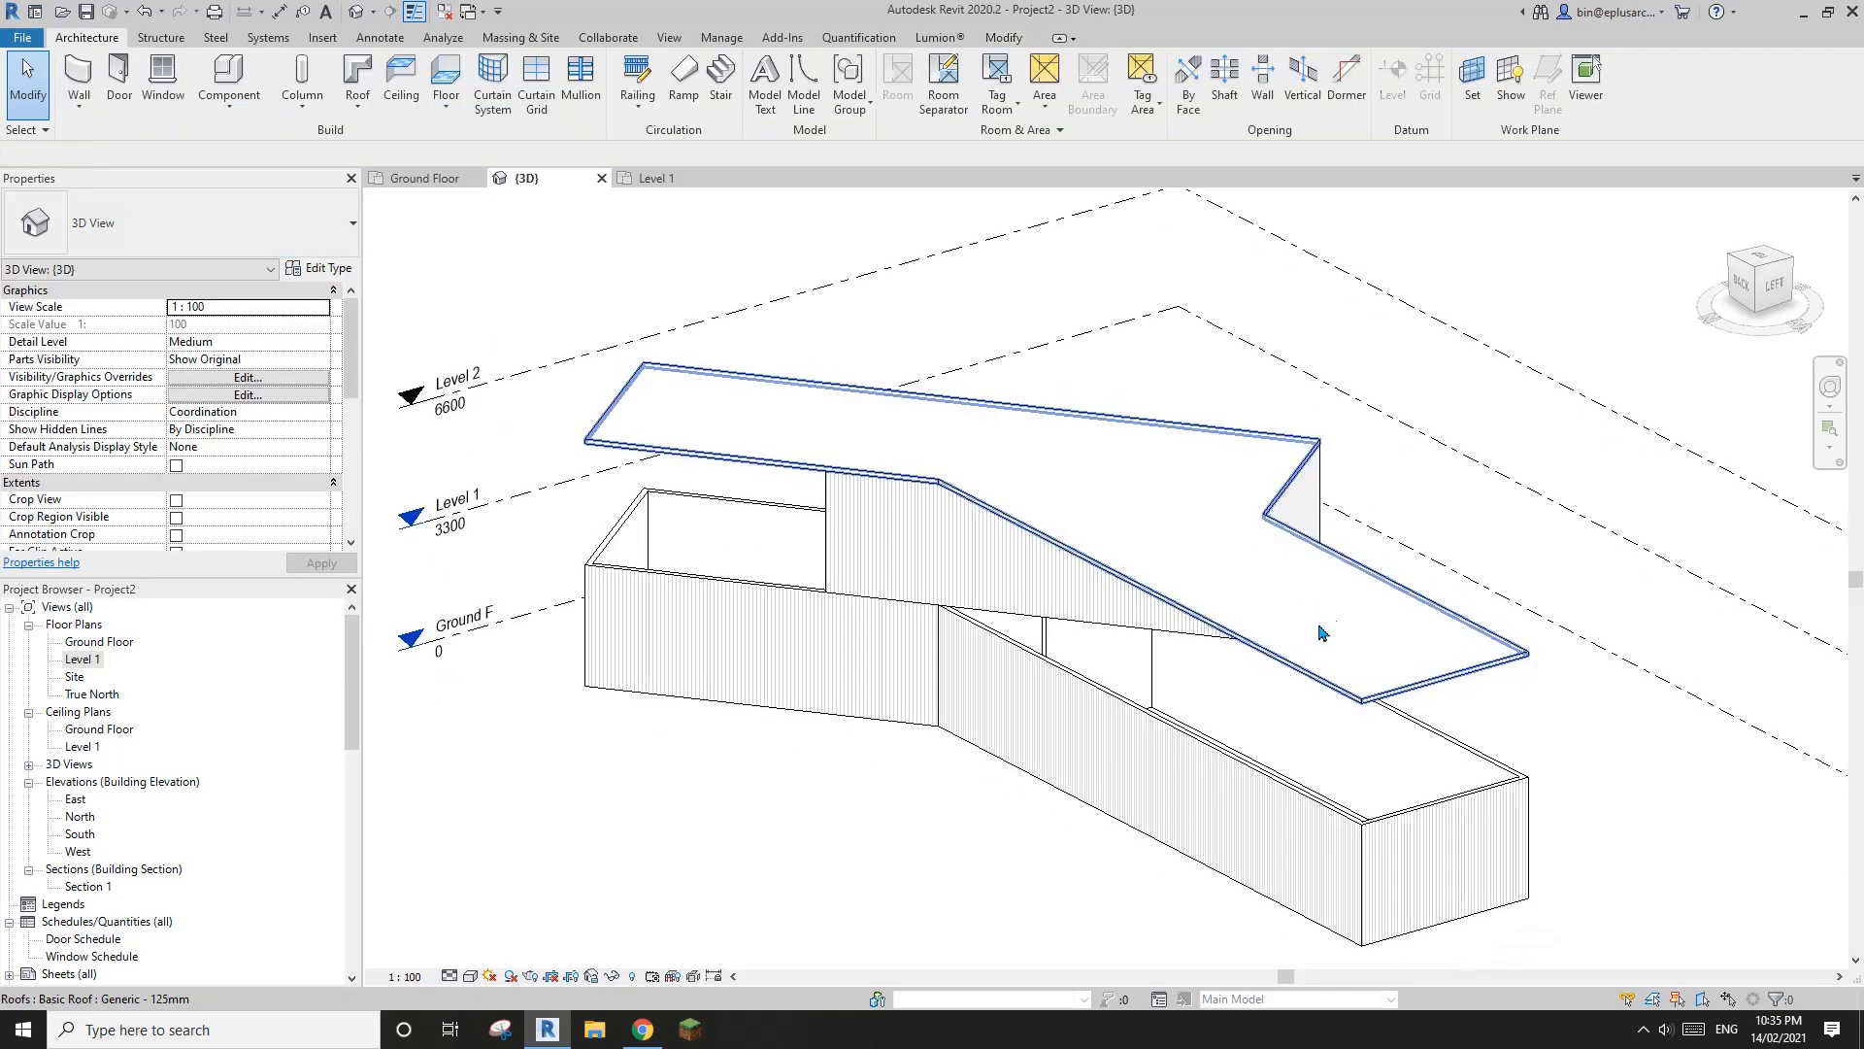
middle_click_drag(1320, 632, 1211, 516, "shift")
Start Modify Sub Elements on the roof, check the roof corners on the South Elevation in Chrome, and return to Revit
left_click(762, 379)
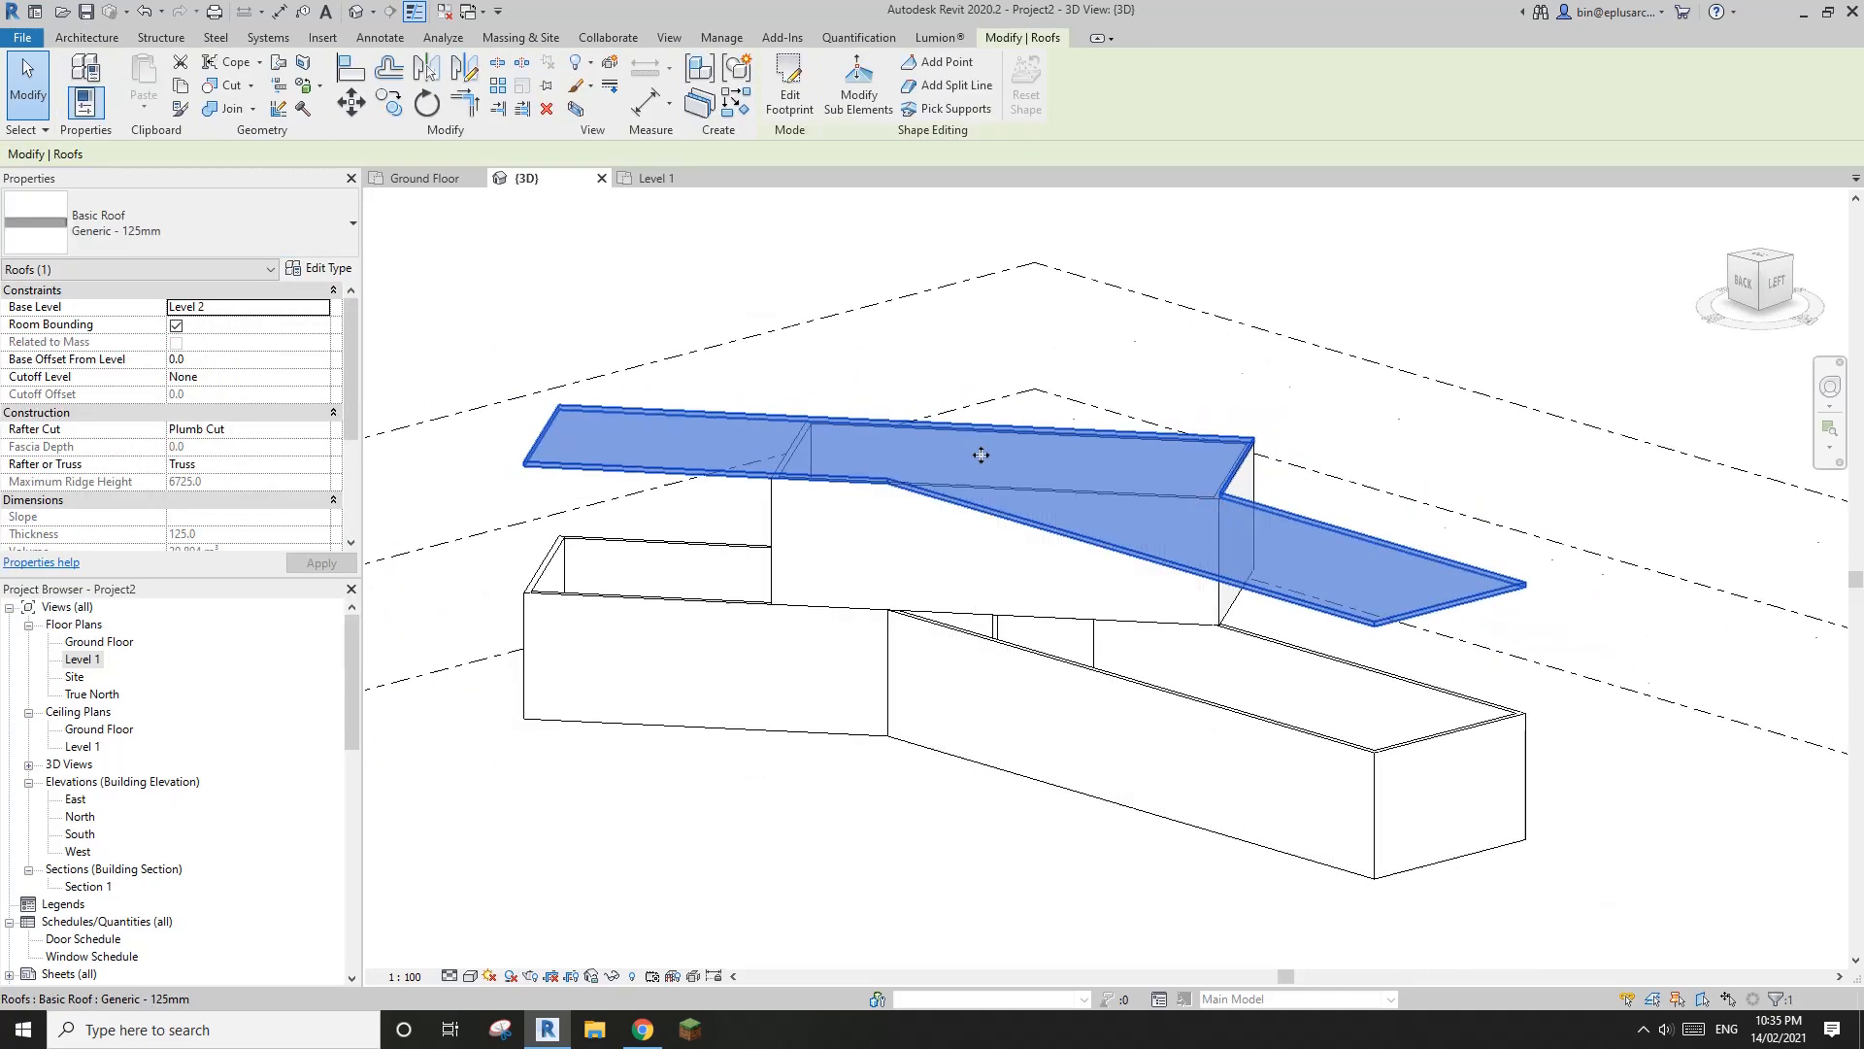
scroll(981, 454, "down", 1)
middle_click_drag(980, 454, 1028, 485, "shift")
scroll(988, 459, "up", 1)
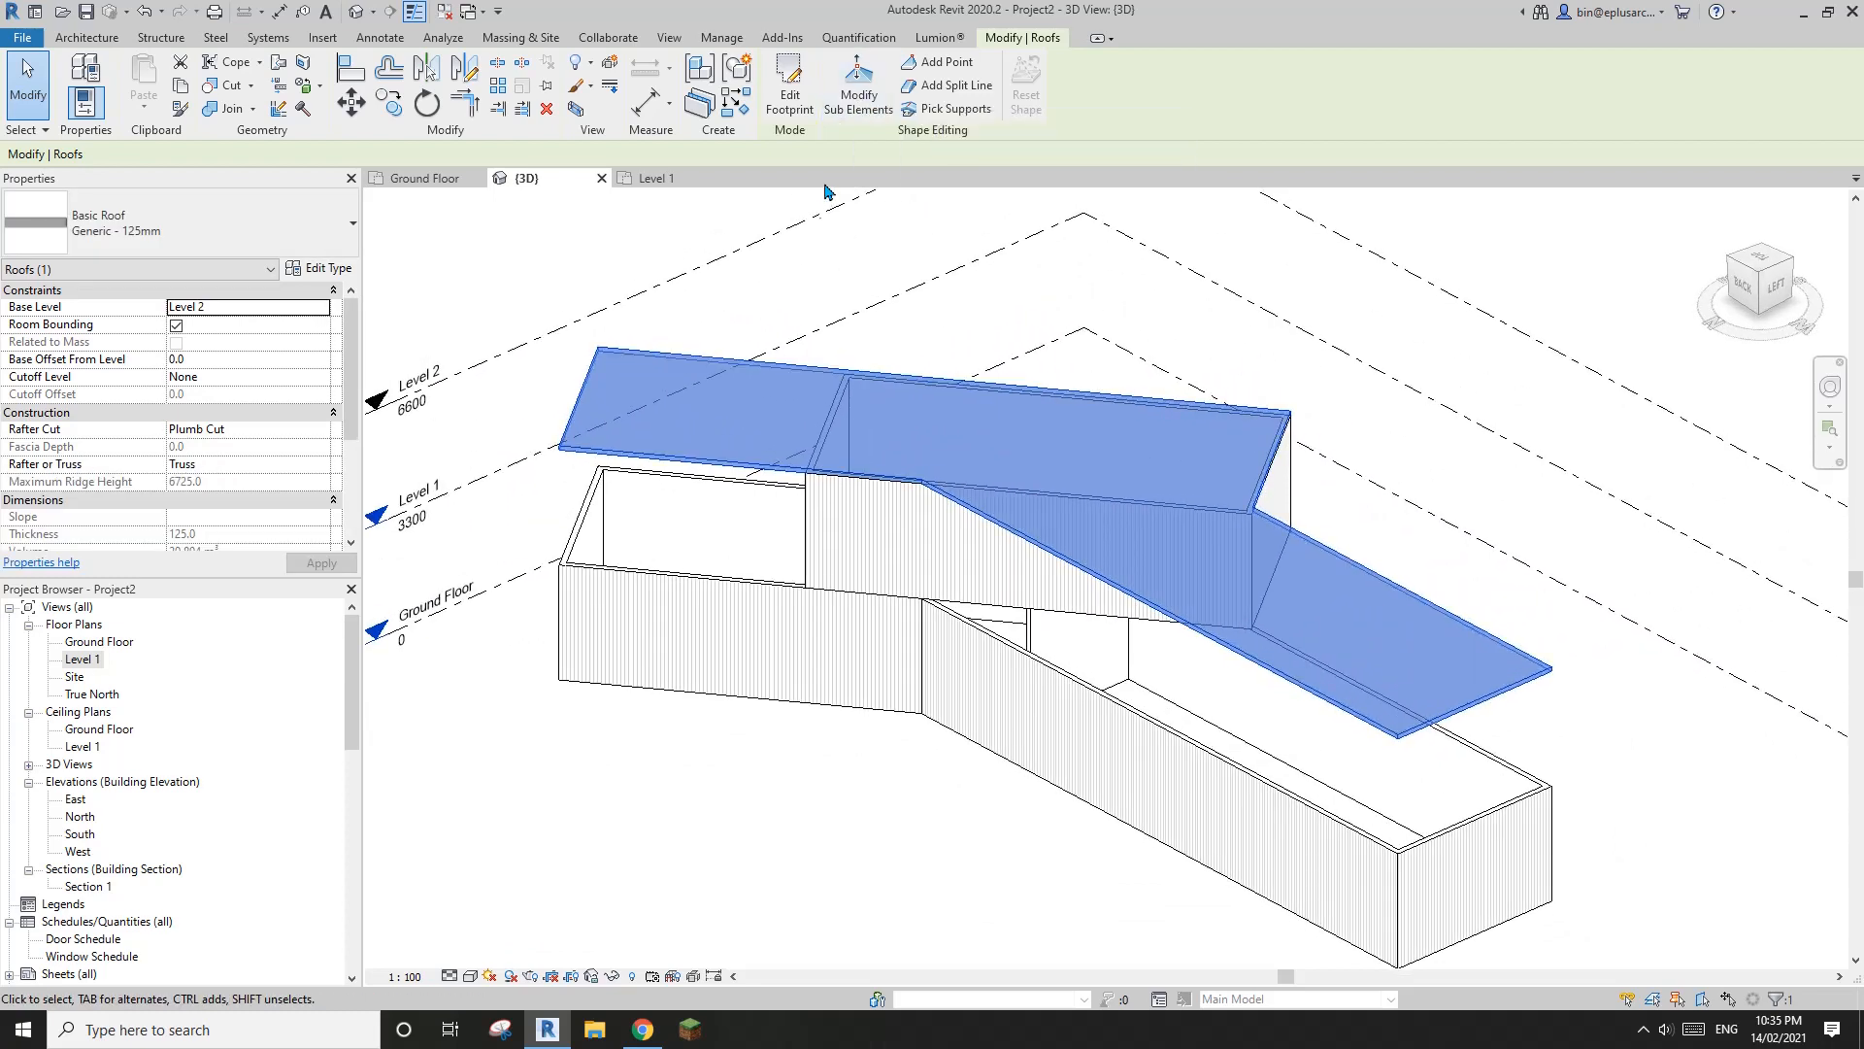
middle_click_drag(922, 317, 932, 312, "shift")
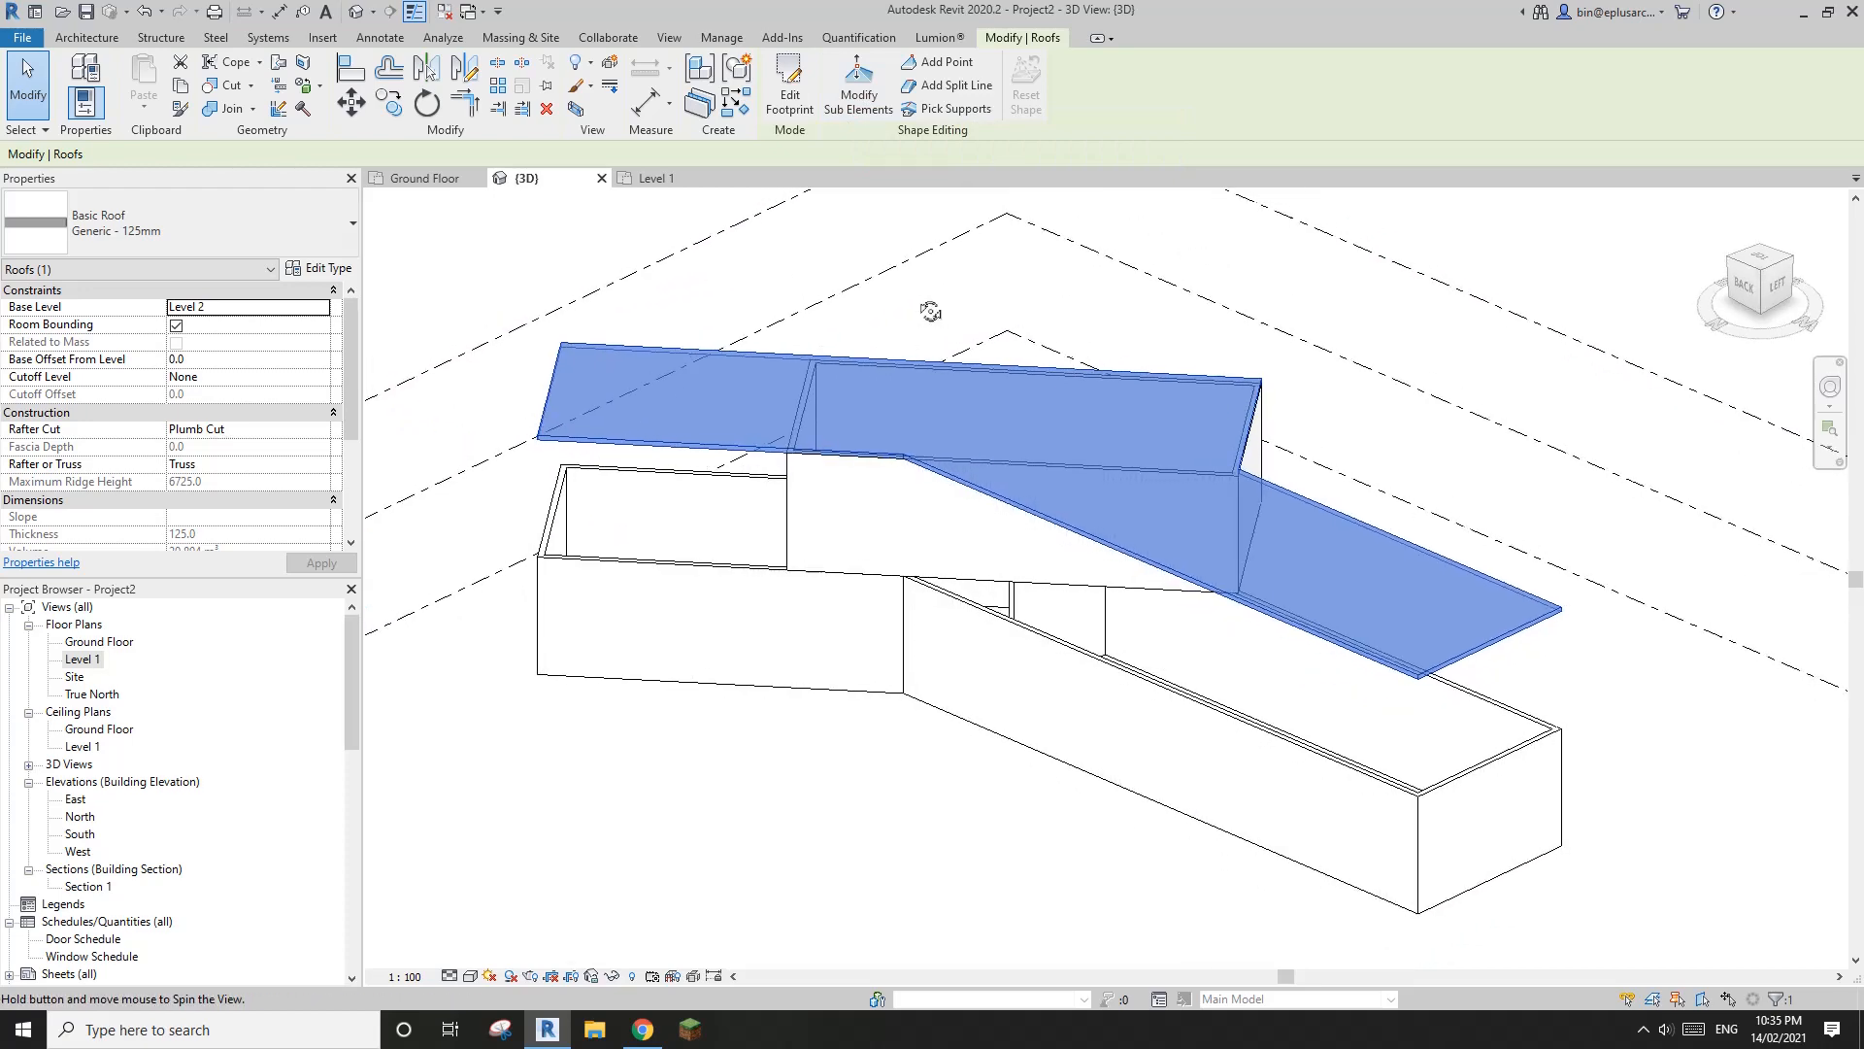
left_click(861, 108)
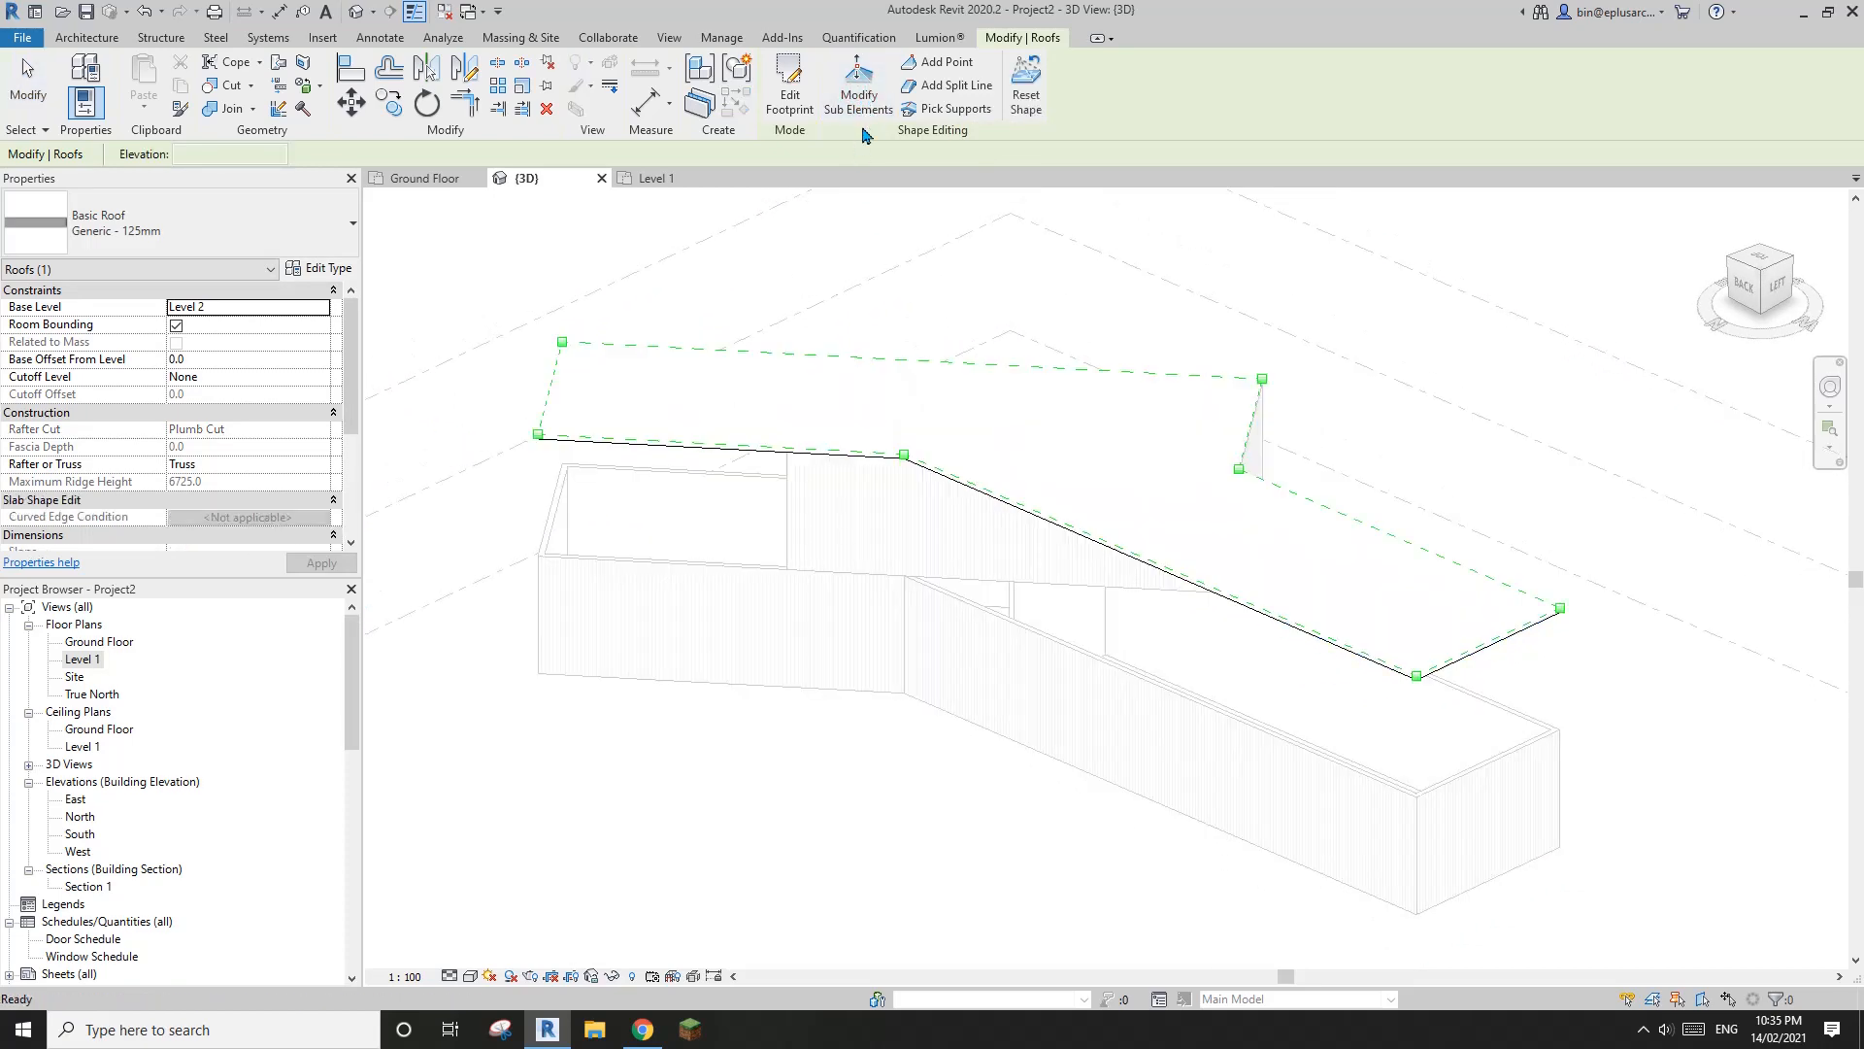
middle_click_drag(824, 349, 1000, 427, "shift")
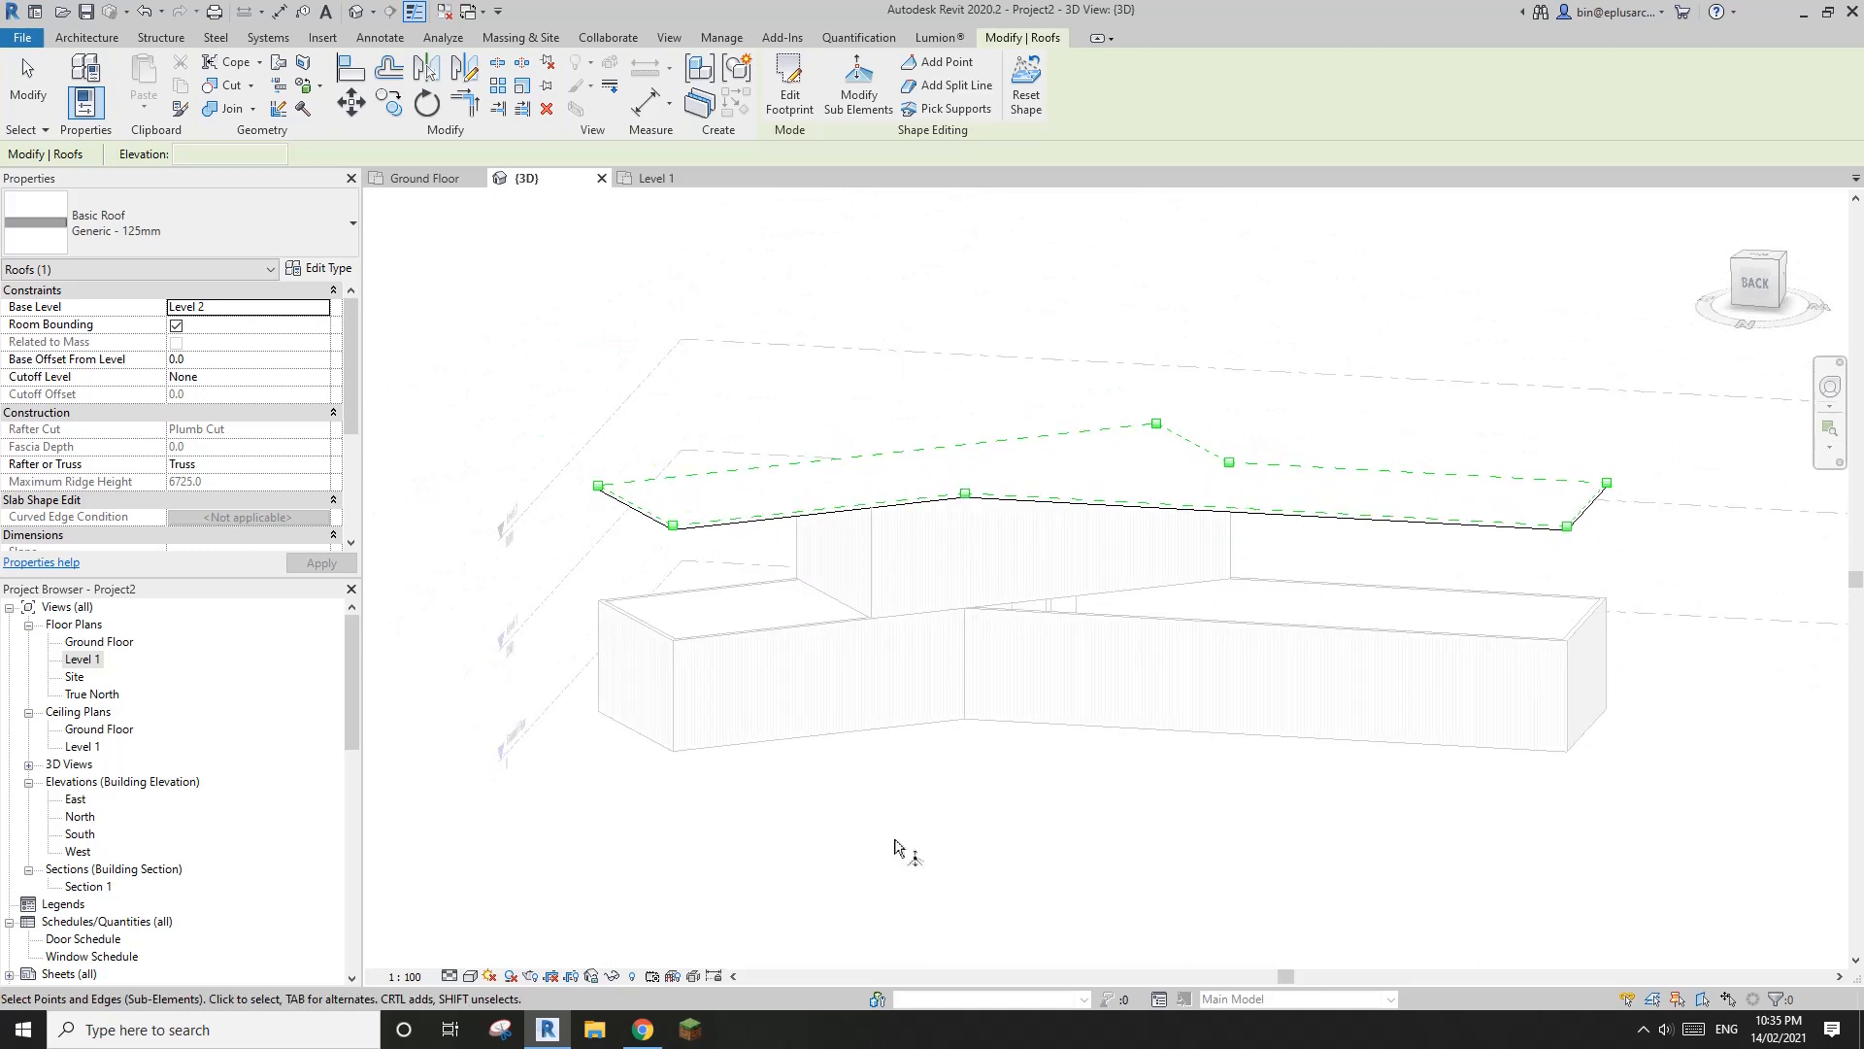
left_click(643, 1028)
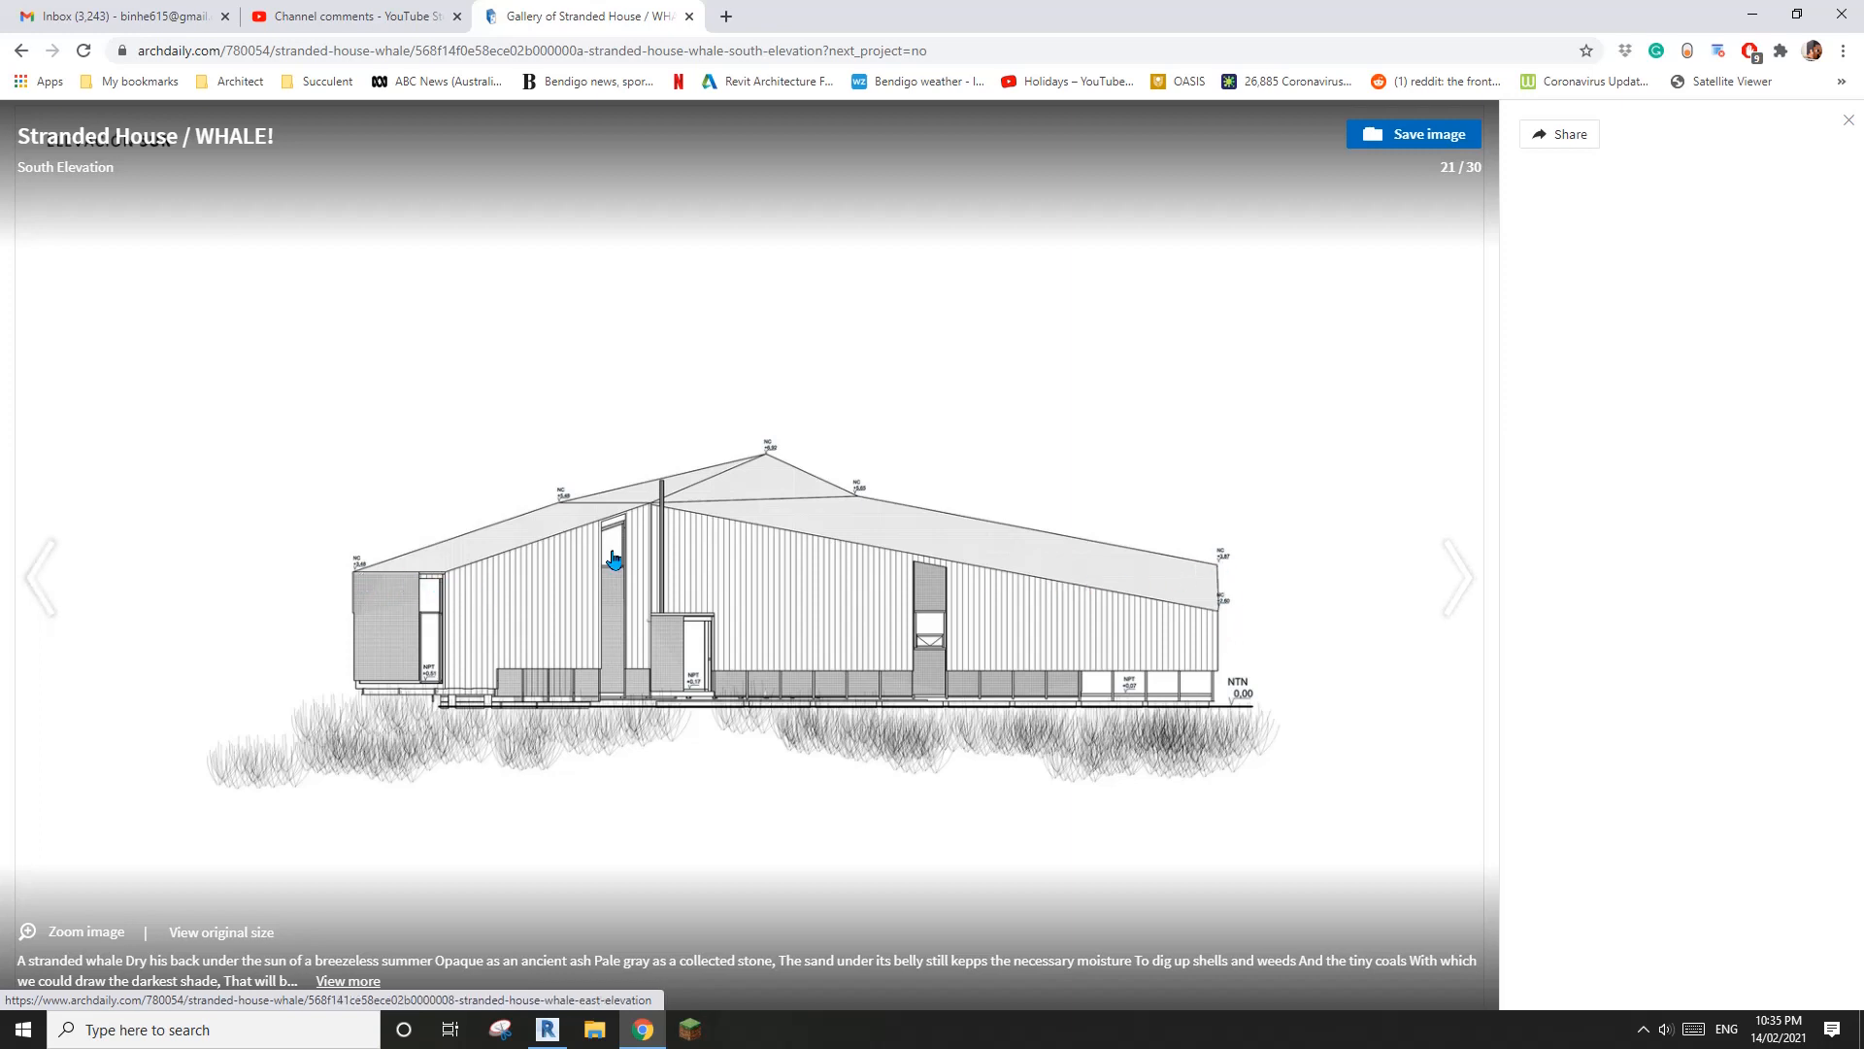
left_click(549, 1029)
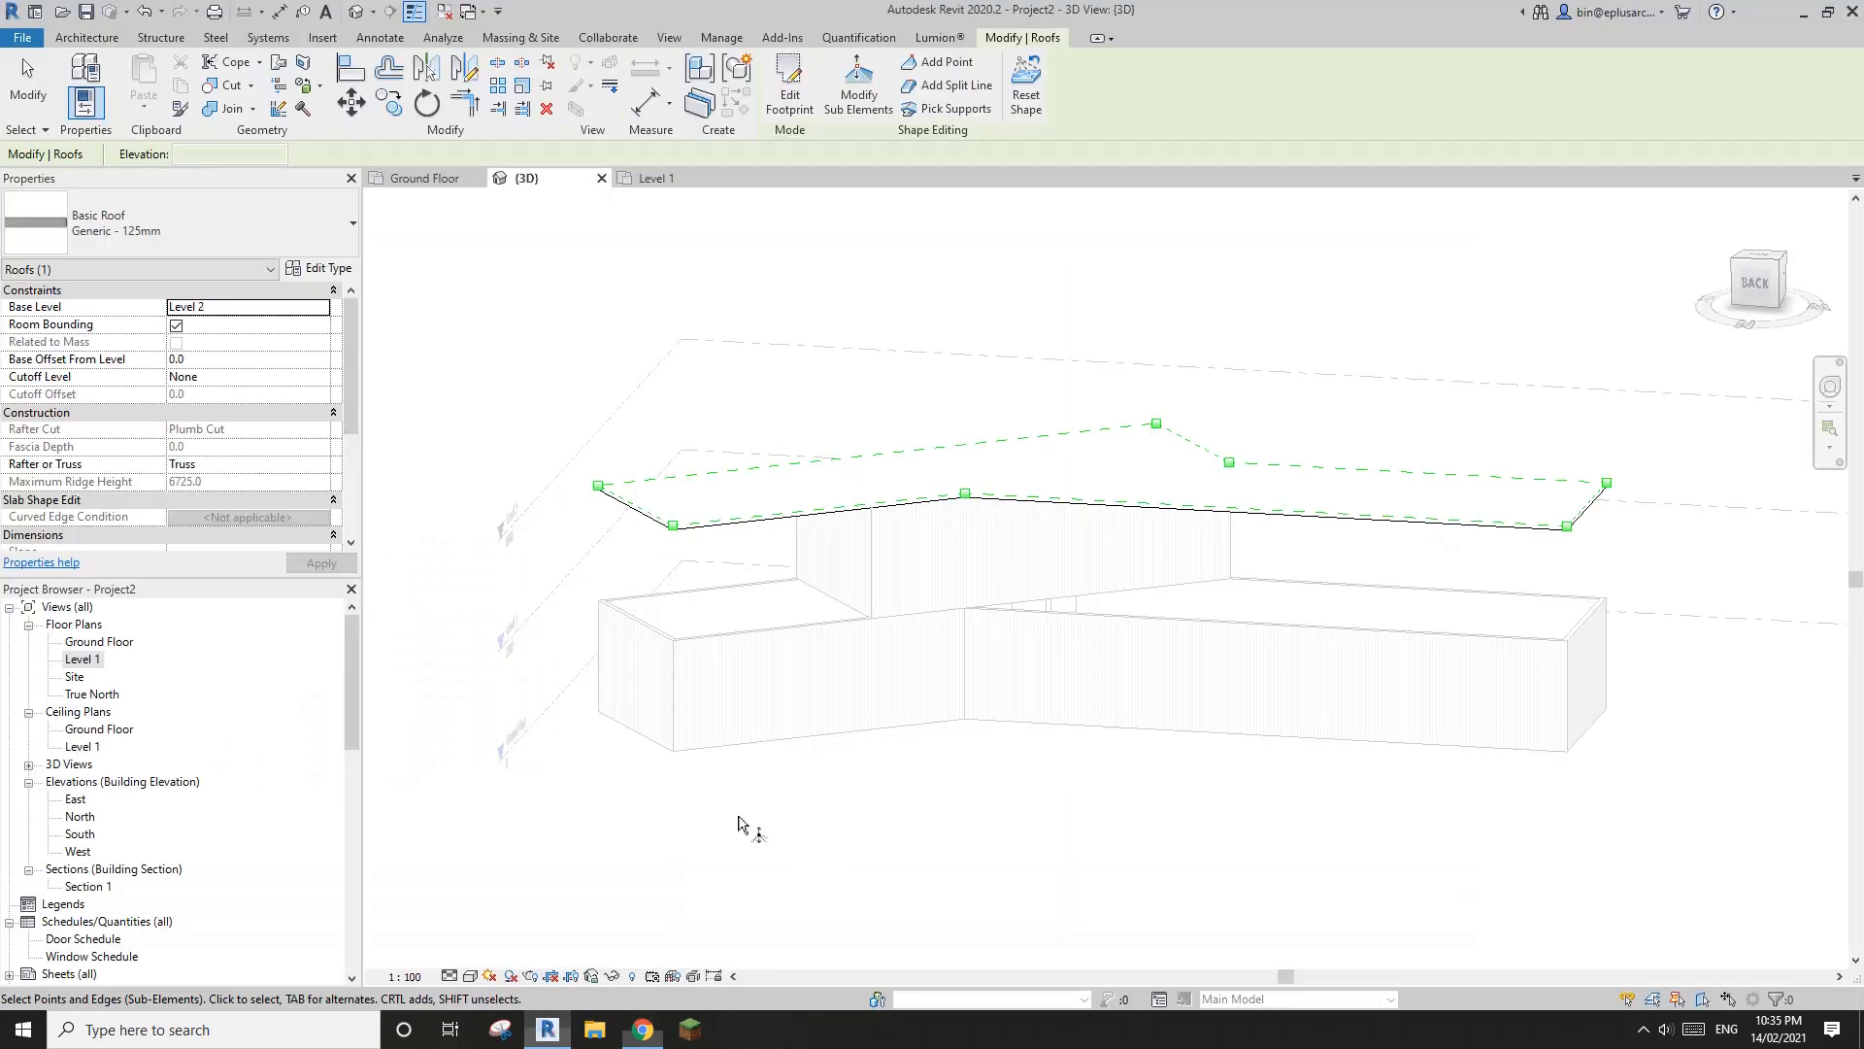
Try to lower the near roof corner at the far end of the longer ground floor wing towards the wall below
middle_click_drag(1157, 604, 823, 699)
left_click(1234, 595)
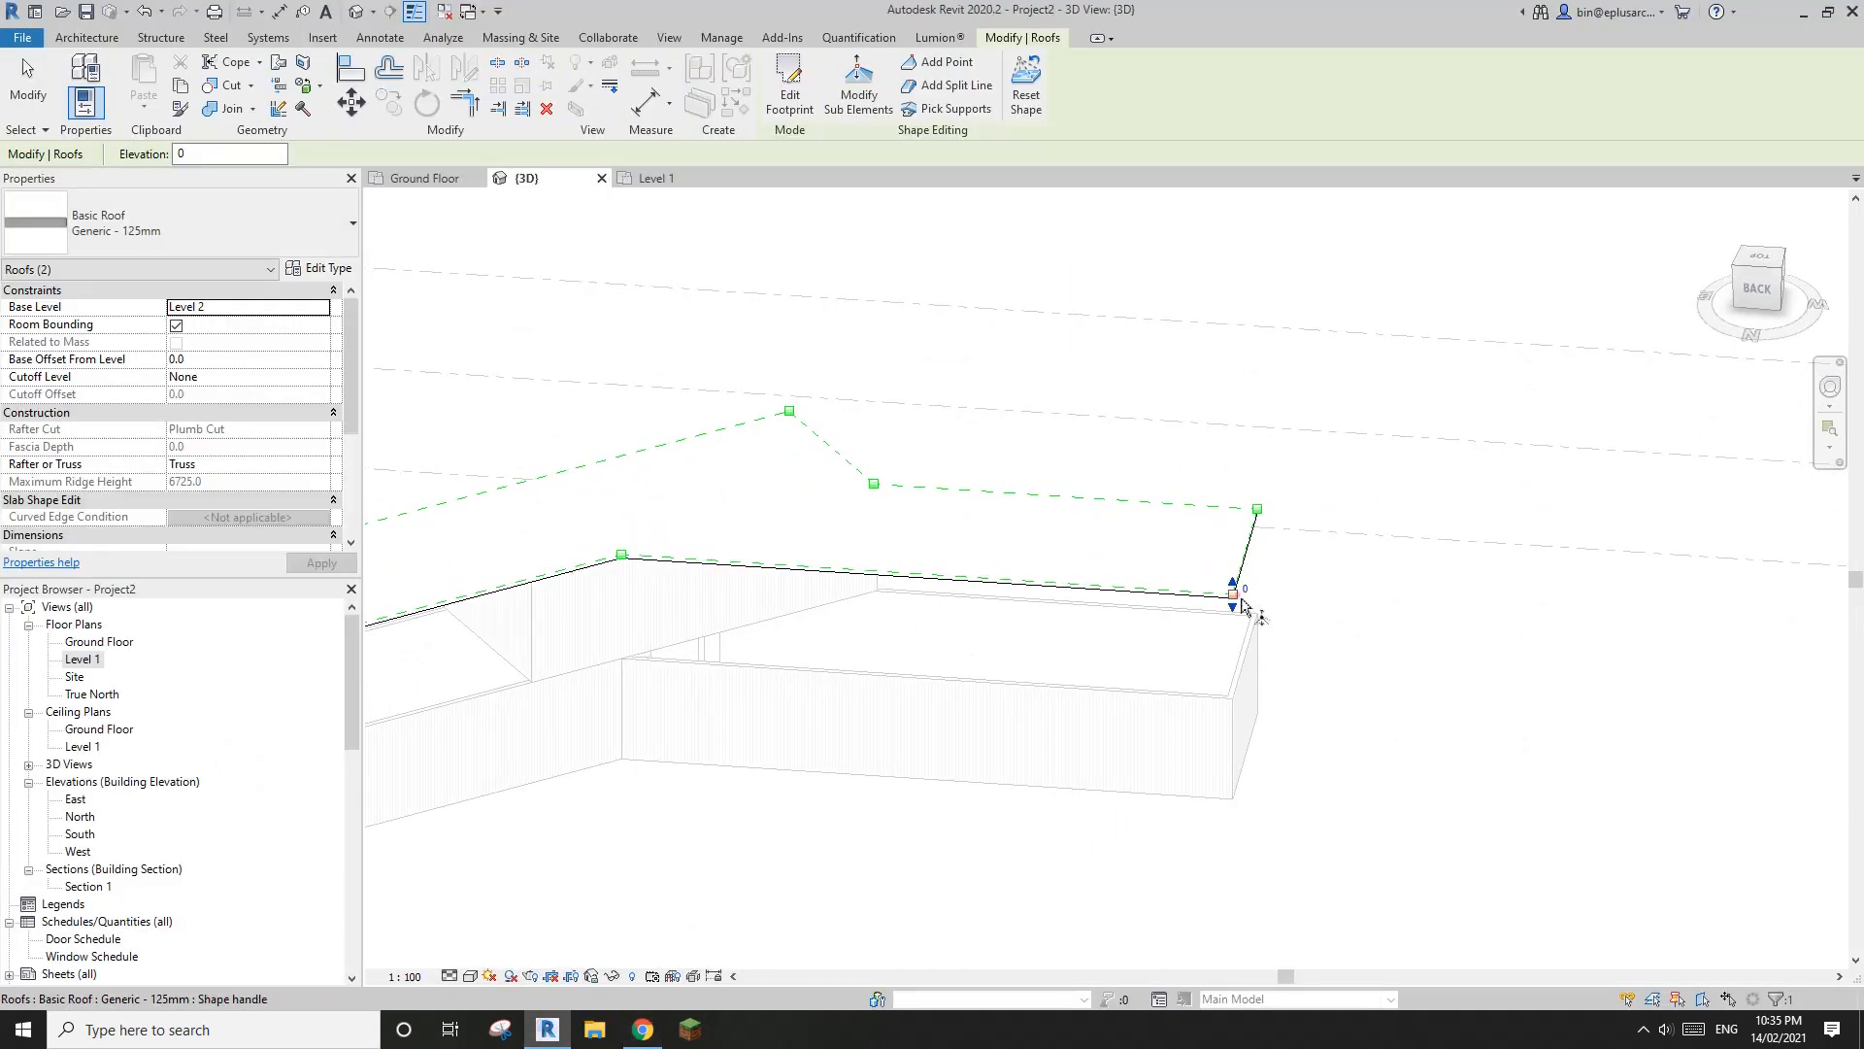
middle_click_drag(1243, 595, 1219, 496, "shift")
left_click_drag(1165, 553, 1173, 634)
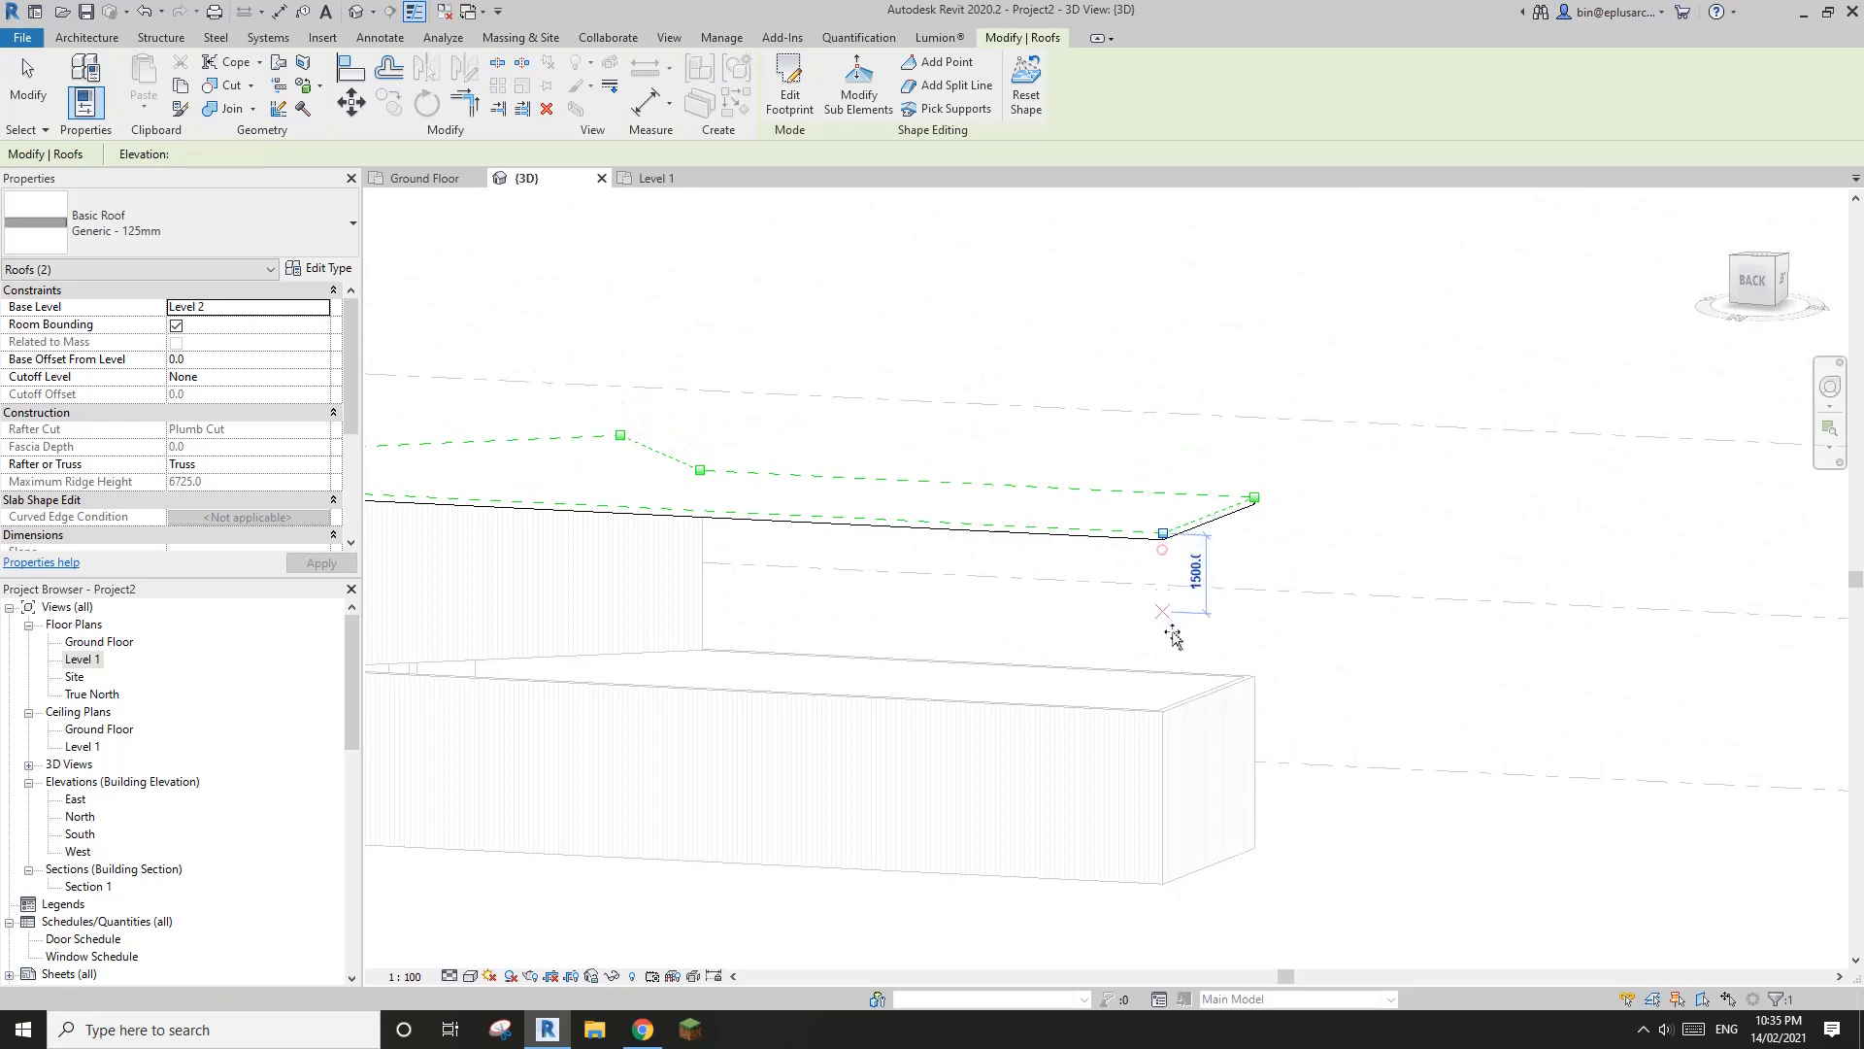
left_click_drag(1178, 728, 1175, 767)
middle_click_drag(1169, 761, 1280, 582, "shift")
scroll(1340, 614, "up", 2)
Try to lower the other roof corner at the same wing end to an elevation of -3425
left_click_drag(1249, 487, 1300, 538)
scroll(1311, 567, "up", 1)
middle_click_drag(1310, 567, 1187, 556, "shift")
left_click_drag(1176, 508, 1171, 668)
mouse_move(1131, 649)
middle_mouse_down("shift")
mouse_move(1069, 774)
mouse_move(1240, 737)
mouse_move(1214, 622)
mouse_move(1168, 550)
mouse_move(1136, 582)
mouse_move(1156, 636)
mouse_move(1348, 615)
mouse_move(1311, 622)
mouse_move(1291, 570)
mouse_move(1214, 601)
mouse_move(1254, 785)
mouse_move(1229, 720)
middle_mouse_up("shift")
scroll(1426, 830, "down", 1)
middle_click_drag(1425, 830, 1291, 730)
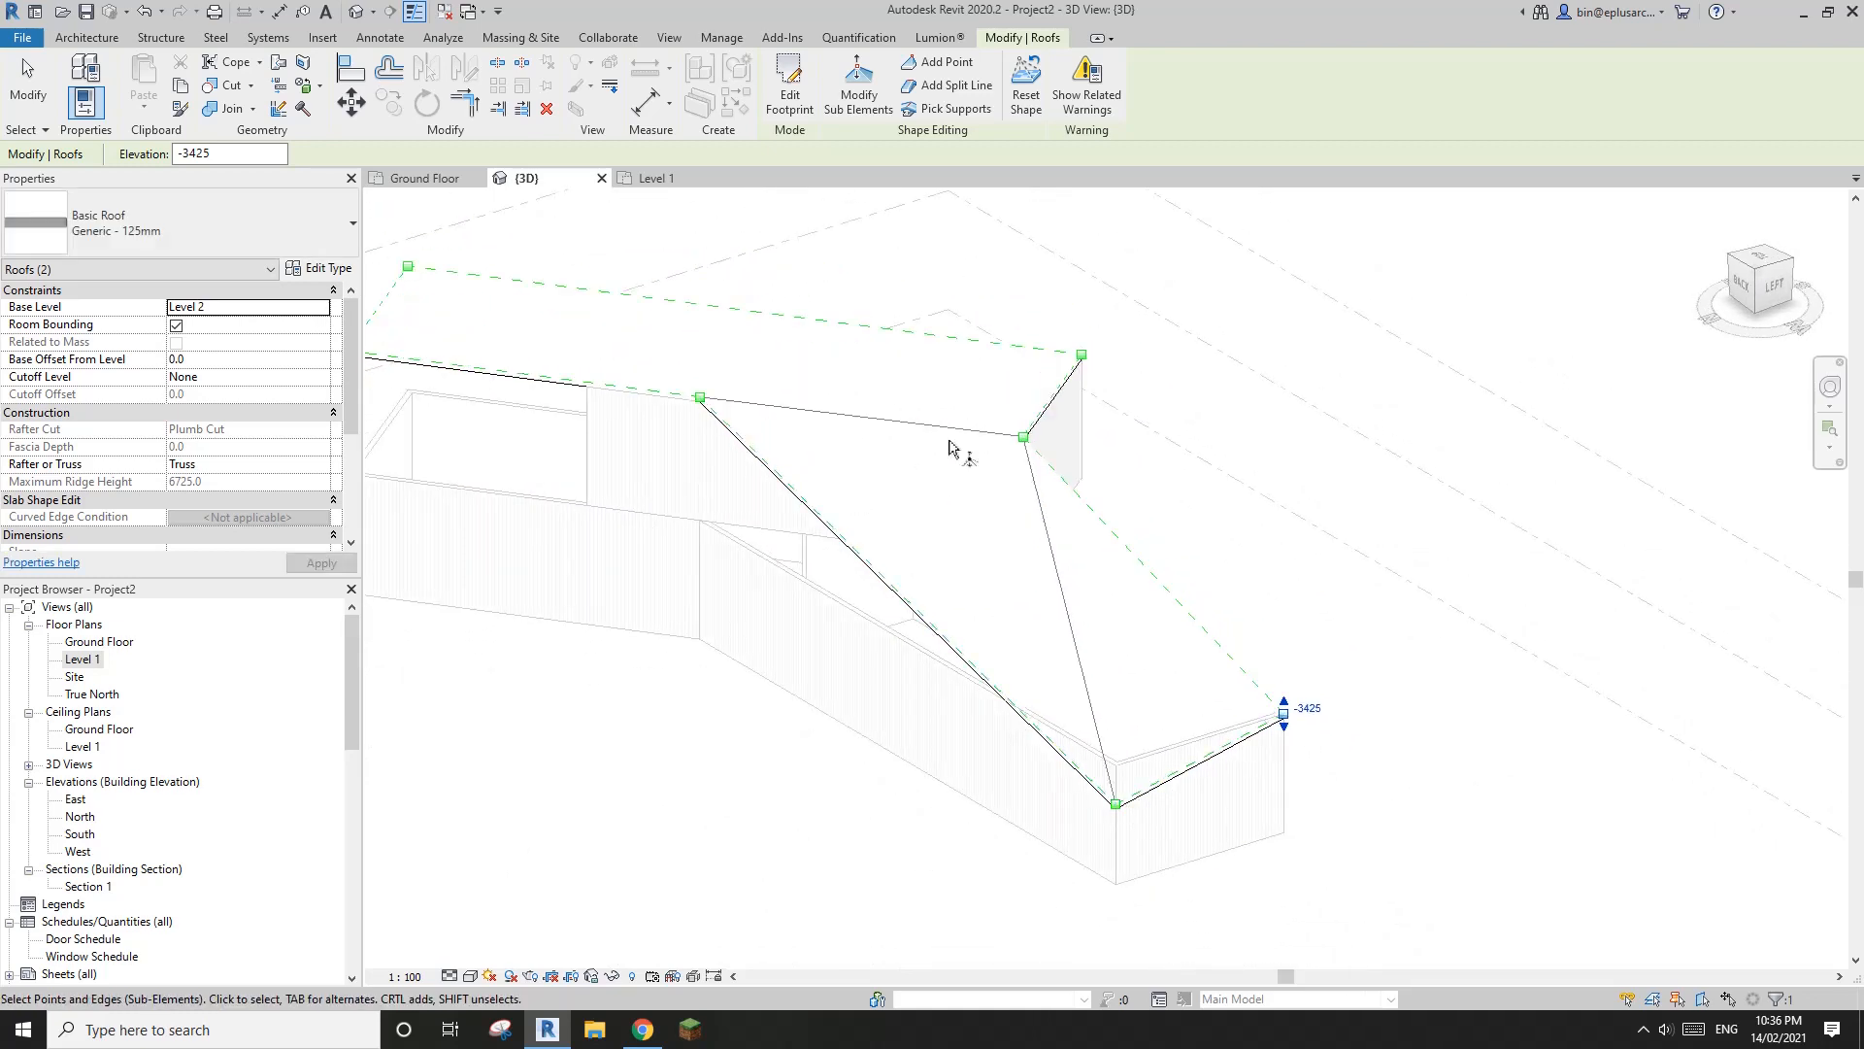
Try to align the roof point where the two ground floor wings meet with the sloping roof face at the wing end
middle_click_drag(1063, 486, 1068, 490, "shift")
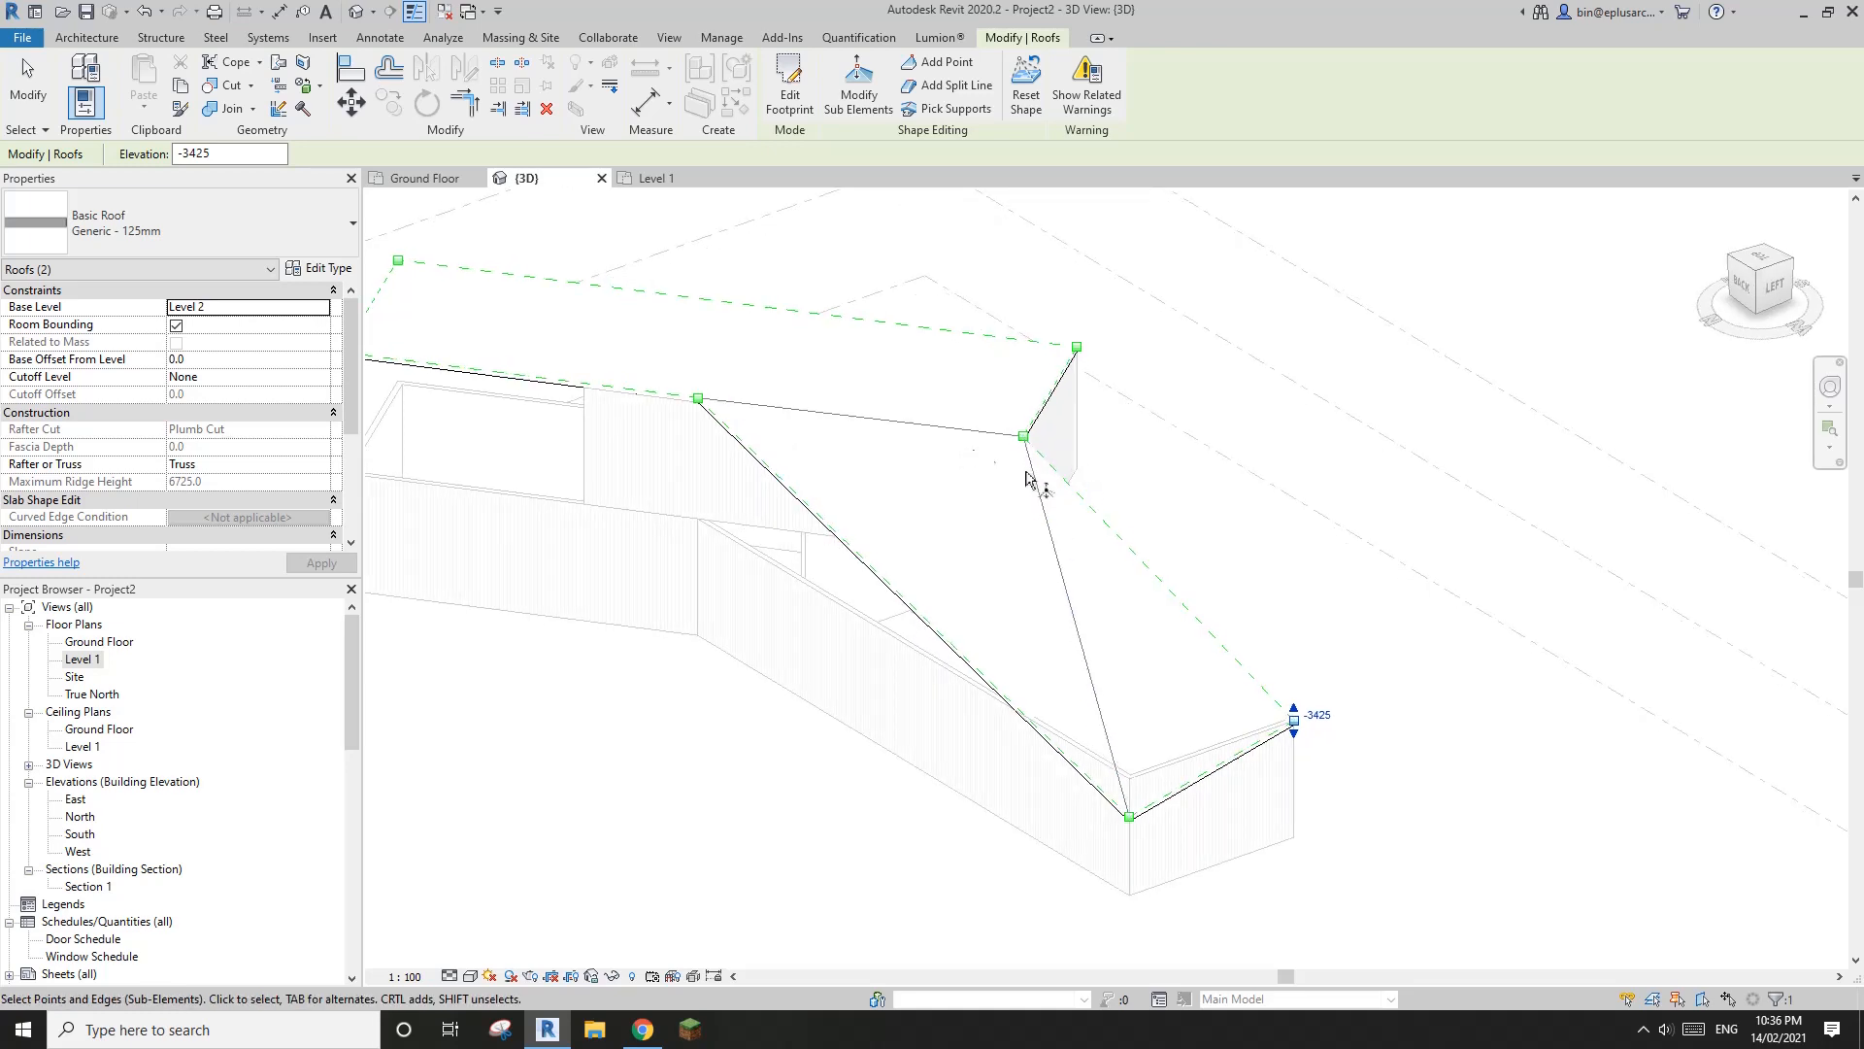
middle_click_drag(1136, 633, 830, 489, "shift")
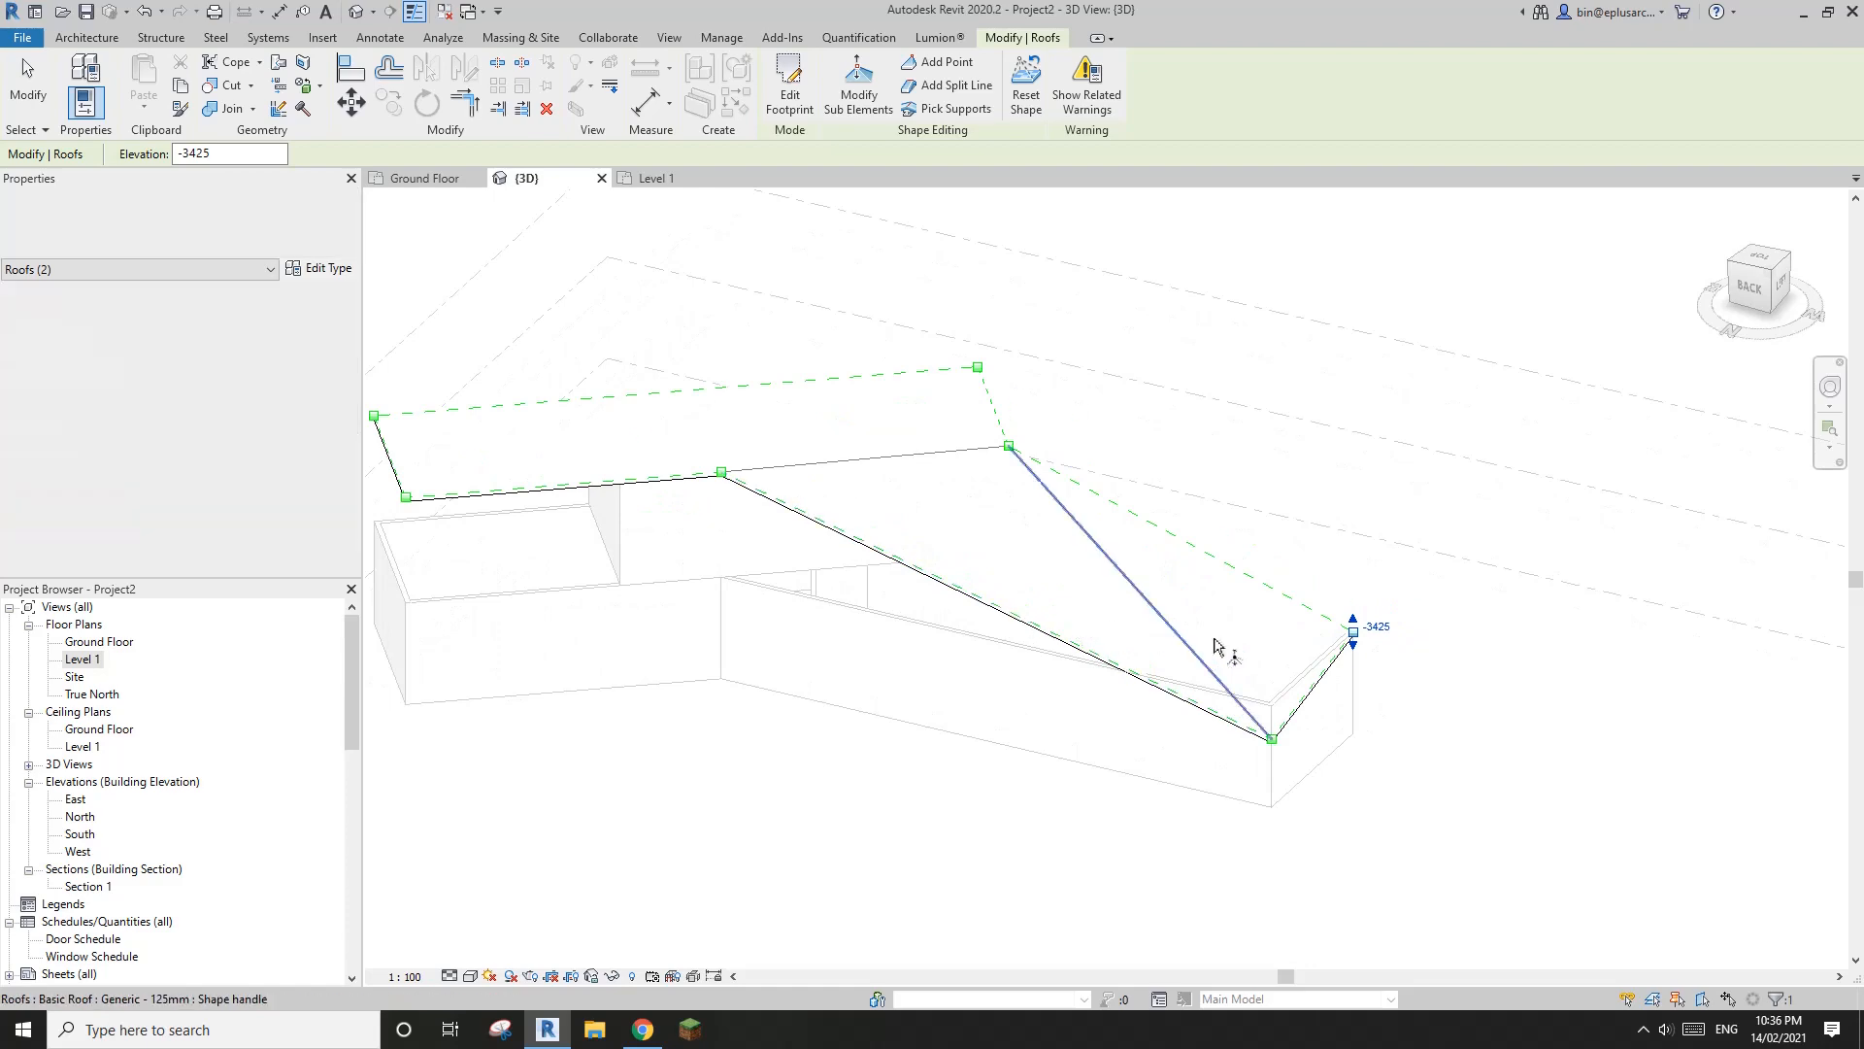
middle_click_drag(1214, 645, 792, 597, "shift")
scroll(1156, 550, "up", 2)
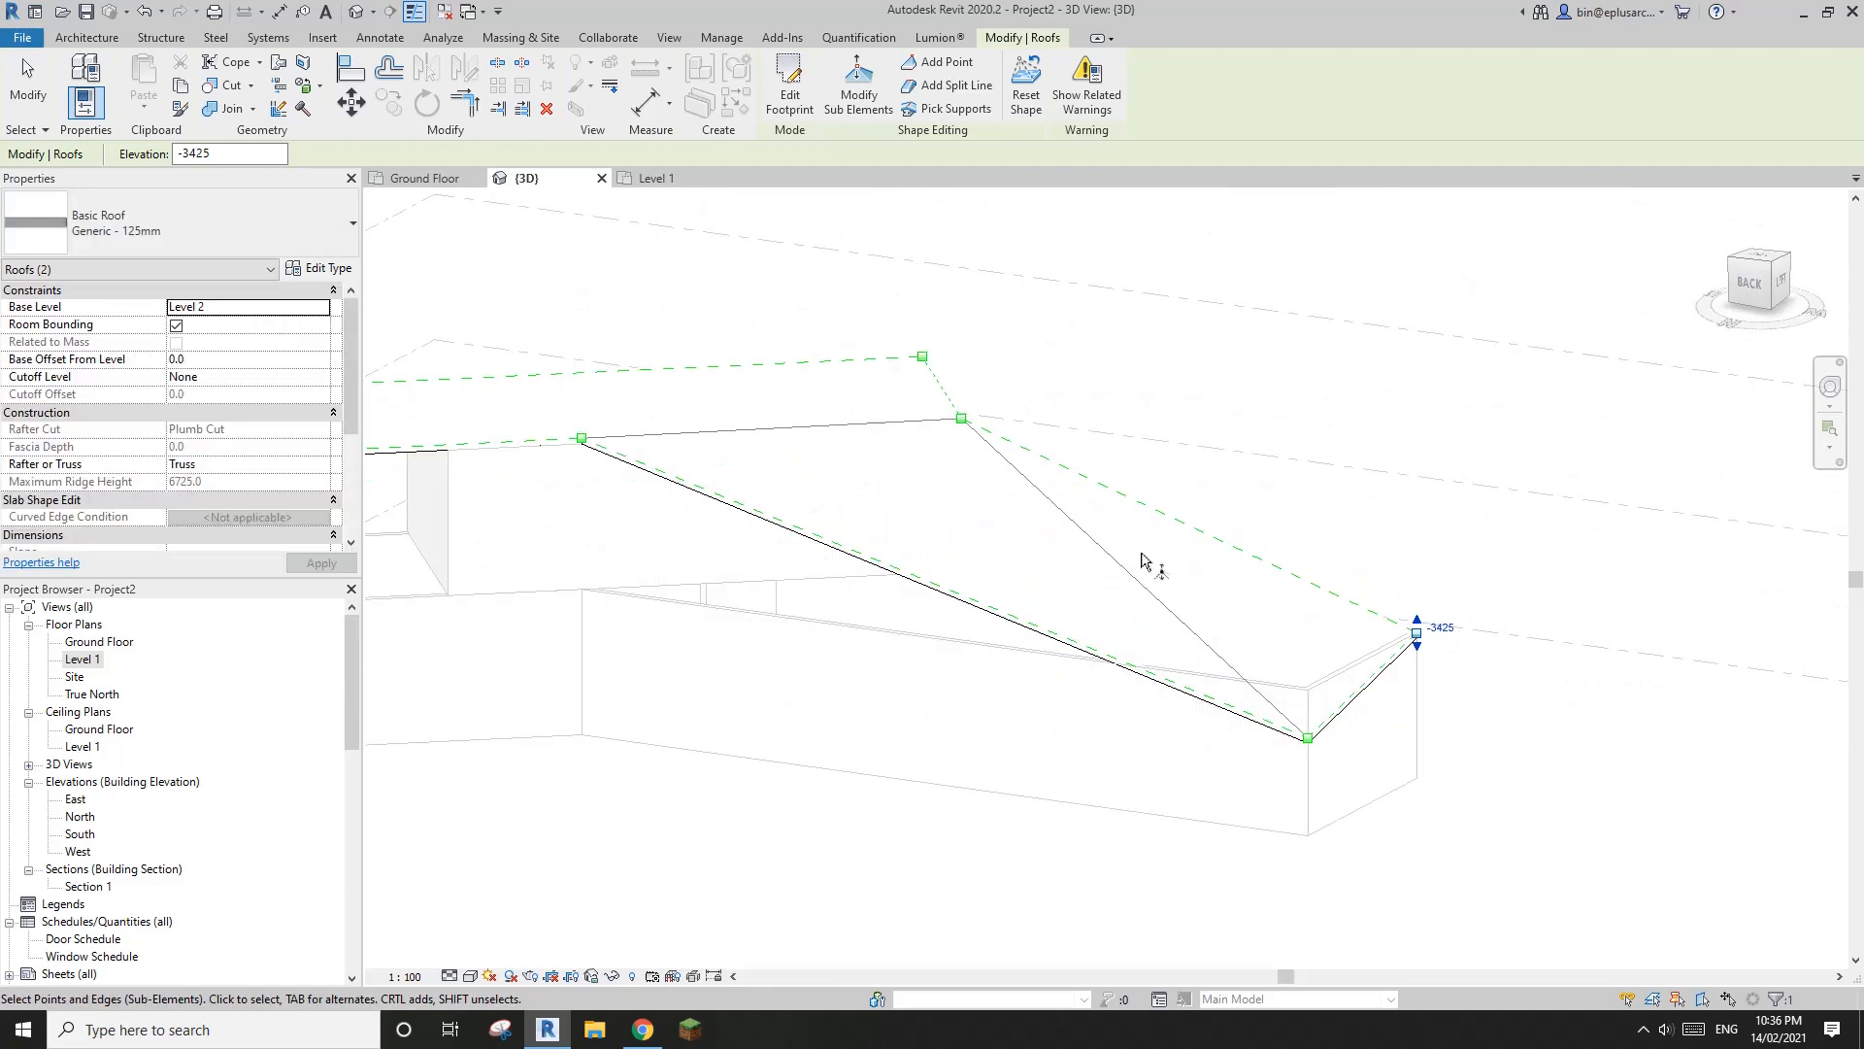
middle_click_drag(1142, 551, 1178, 652, "shift")
scroll(1124, 663, "down", 1)
key("l")
scroll(1099, 645, "down", 1)
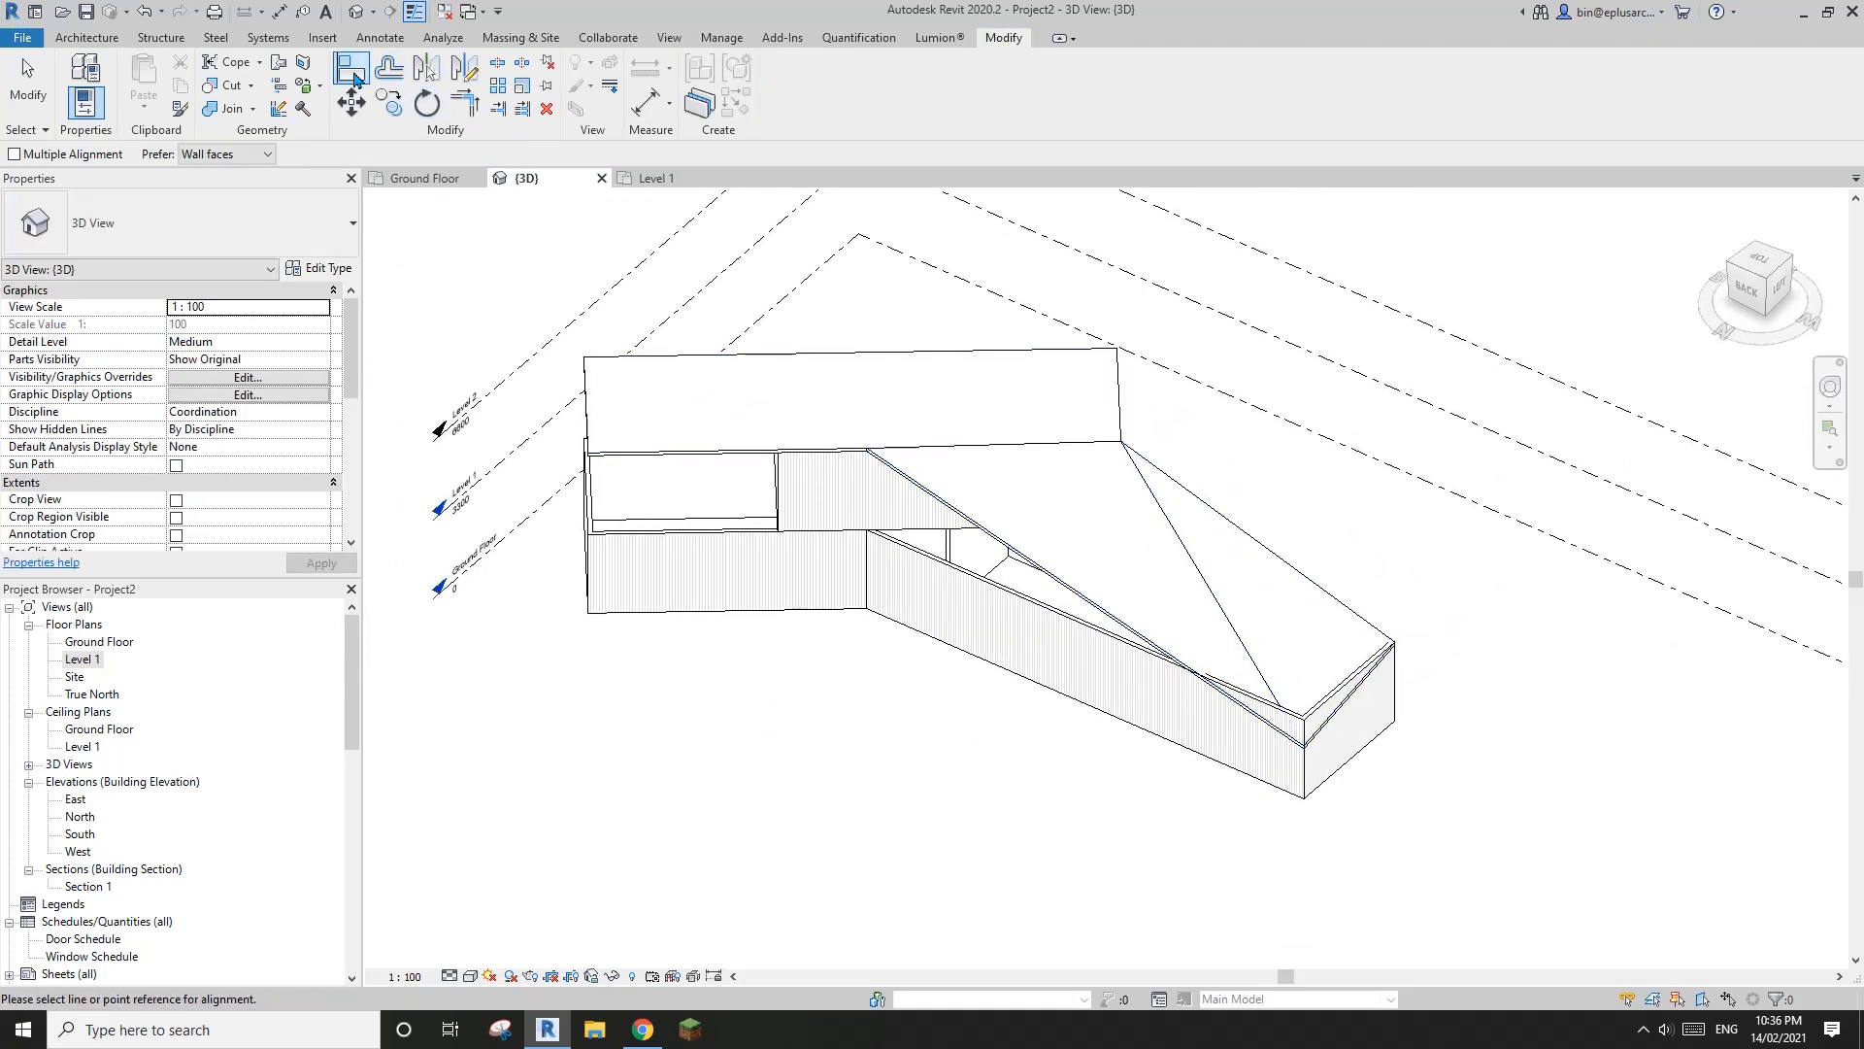
scroll(1252, 622, "up", 2)
left_click(1290, 625)
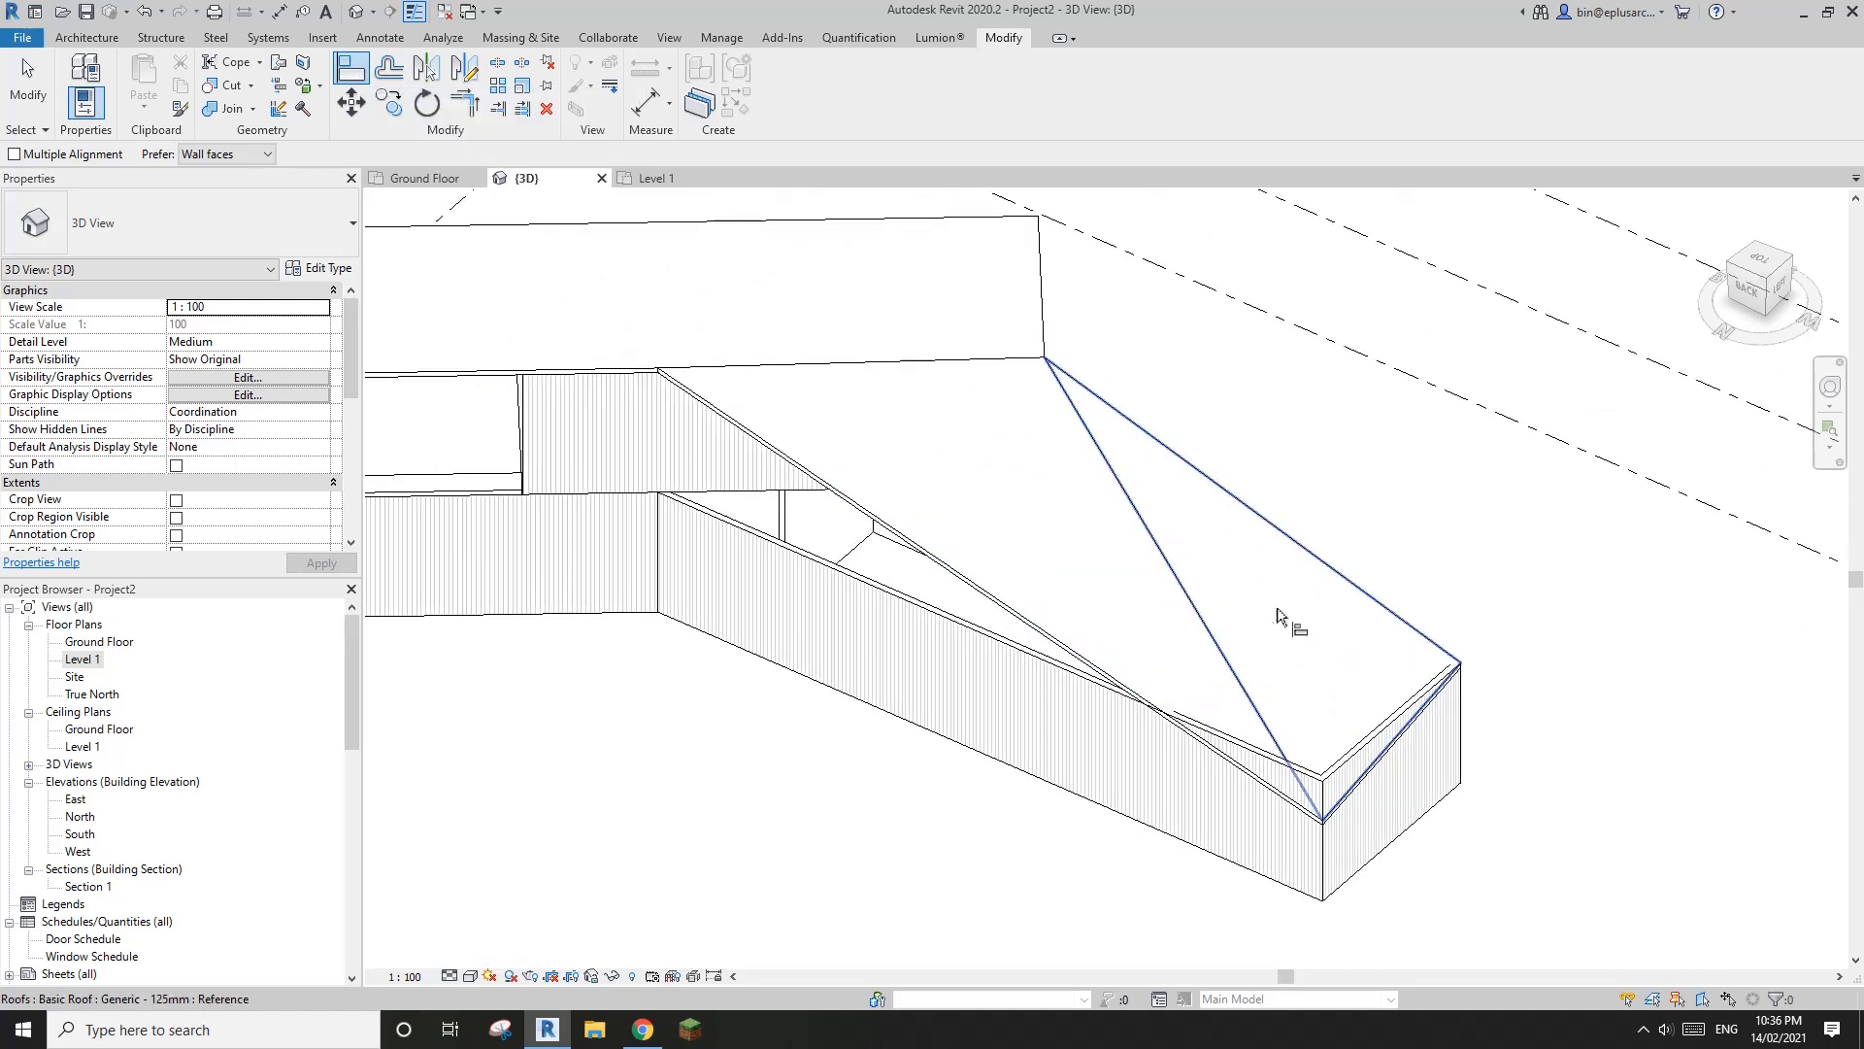
left_click(660, 372)
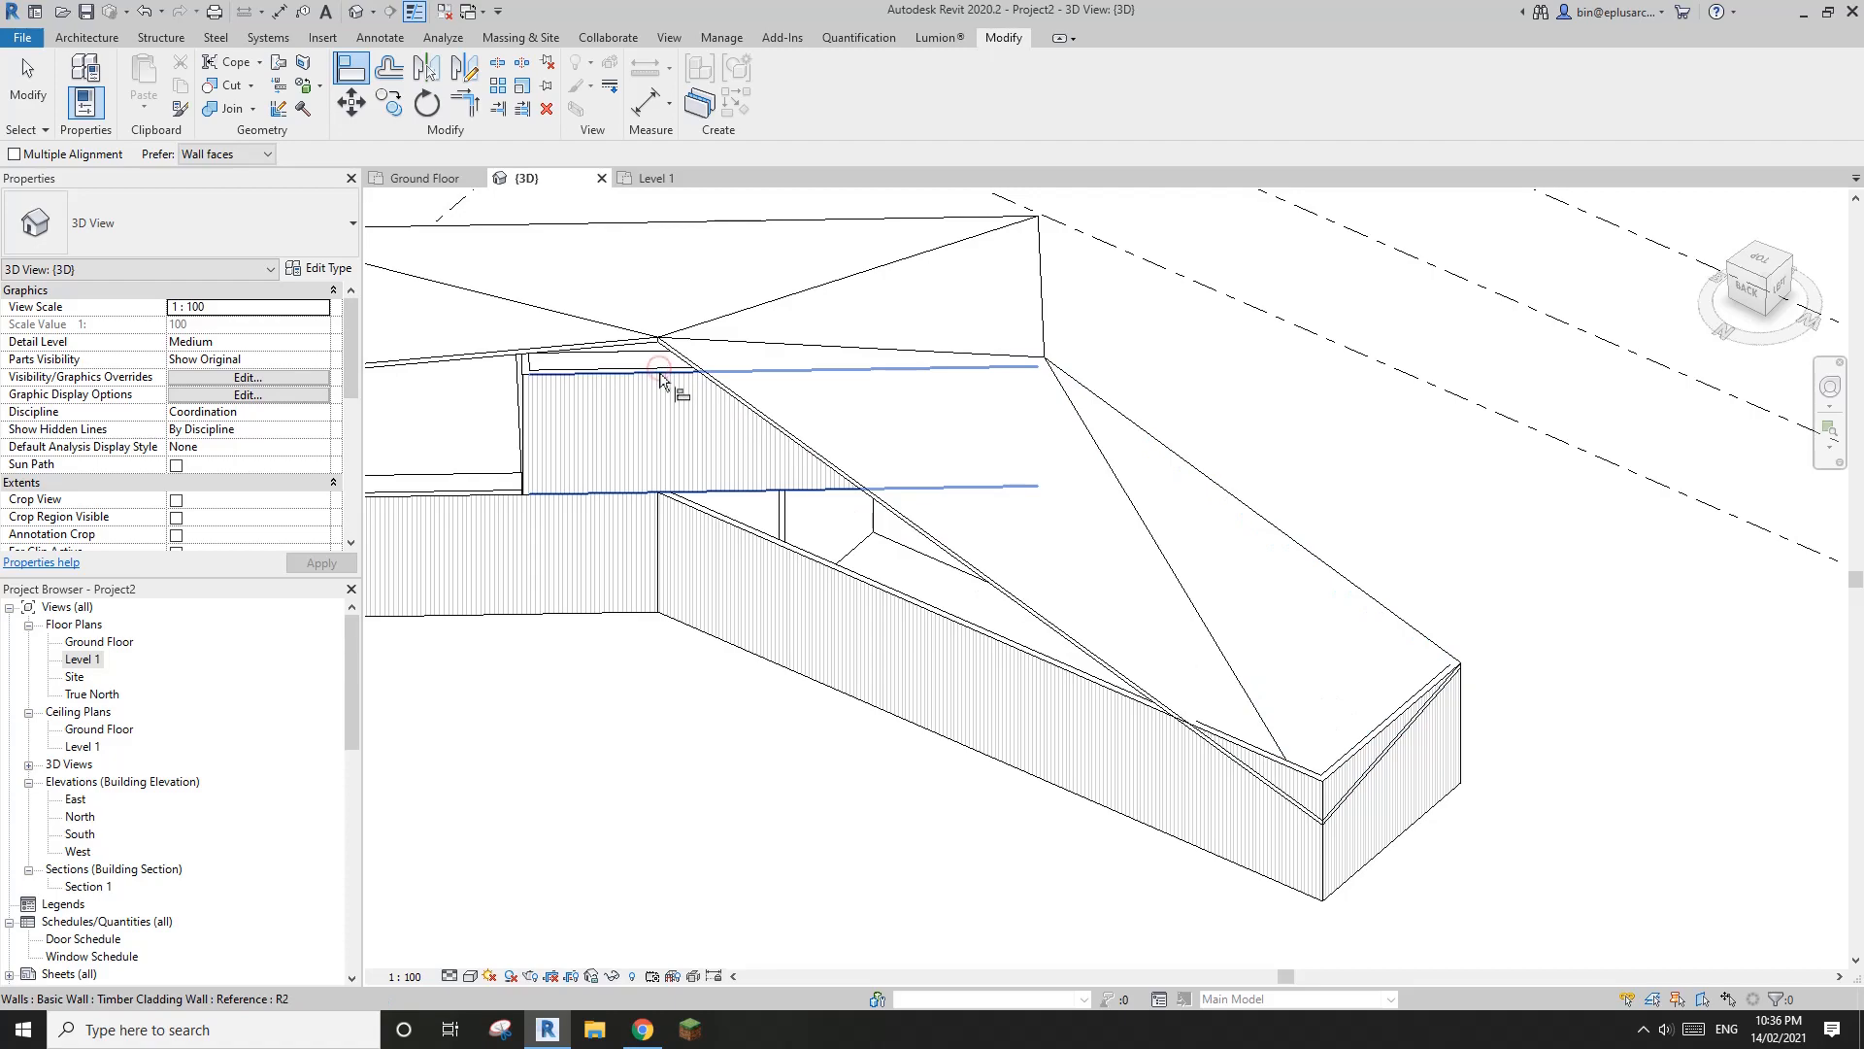
mouse_move(660, 378)
middle_mouse_down("shift")
mouse_move(1003, 545)
mouse_move(1207, 288)
mouse_move(1206, 242)
mouse_move(1366, 318)
mouse_move(1373, 362)
mouse_move(1465, 362)
mouse_move(1456, 330)
mouse_move(965, 420)
mouse_move(1209, 427)
mouse_move(1110, 524)
mouse_move(1167, 470)
mouse_move(1040, 508)
mouse_move(1057, 524)
middle_mouse_up("shift")
key("ctrl")
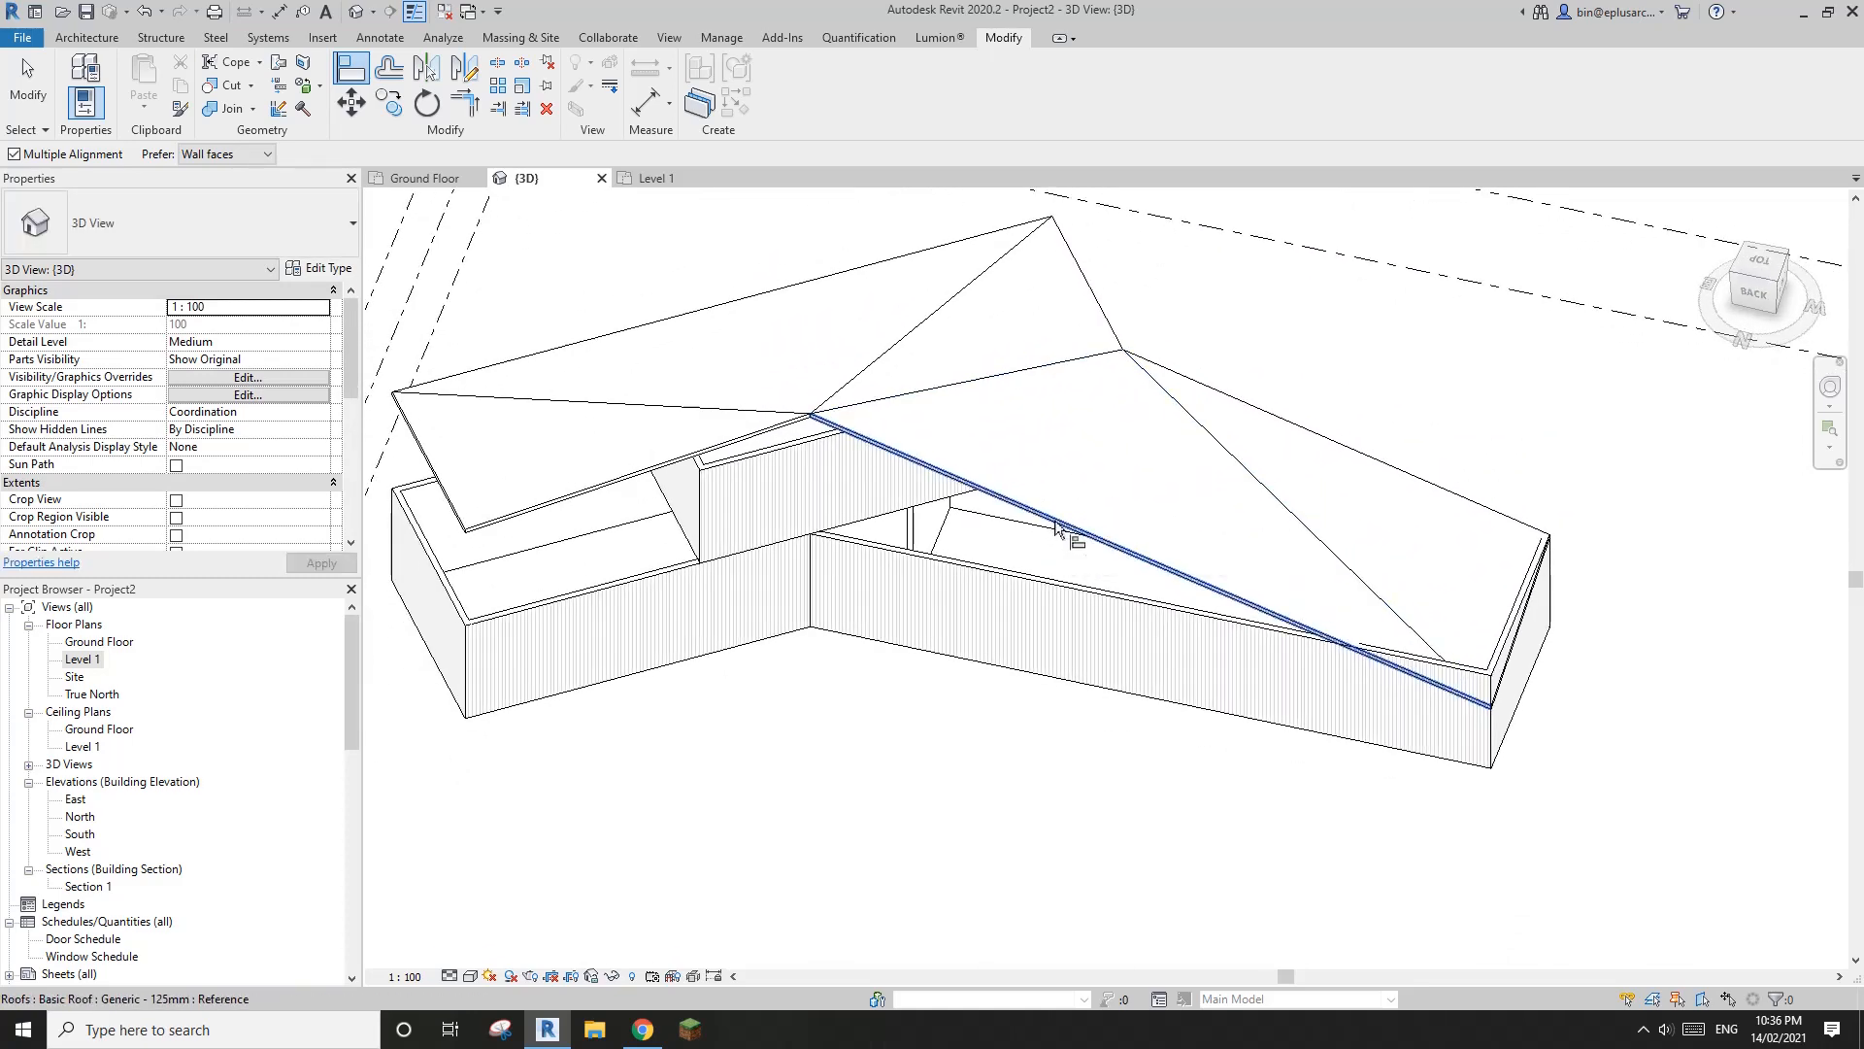
key("Escape")
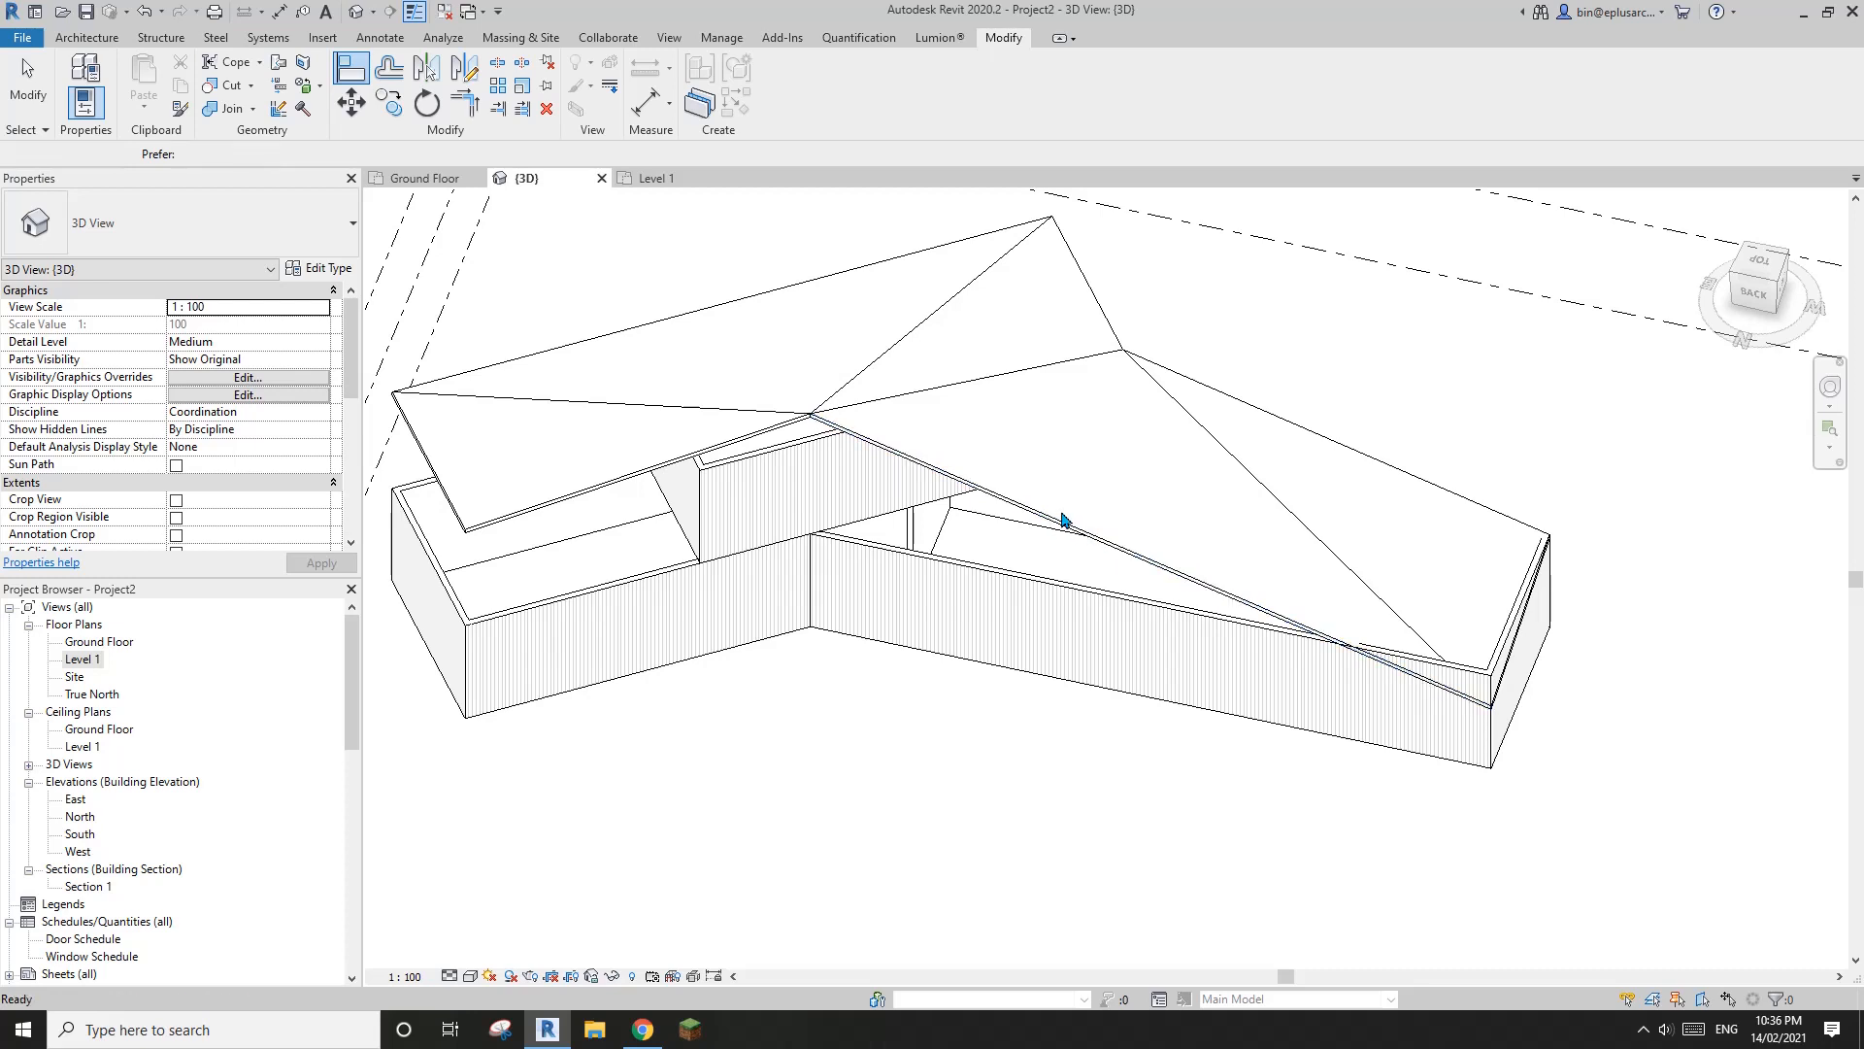
Undo the roof point alignment and the lowering of both wing-end roof corners
scroll(1062, 521, "up", 2)
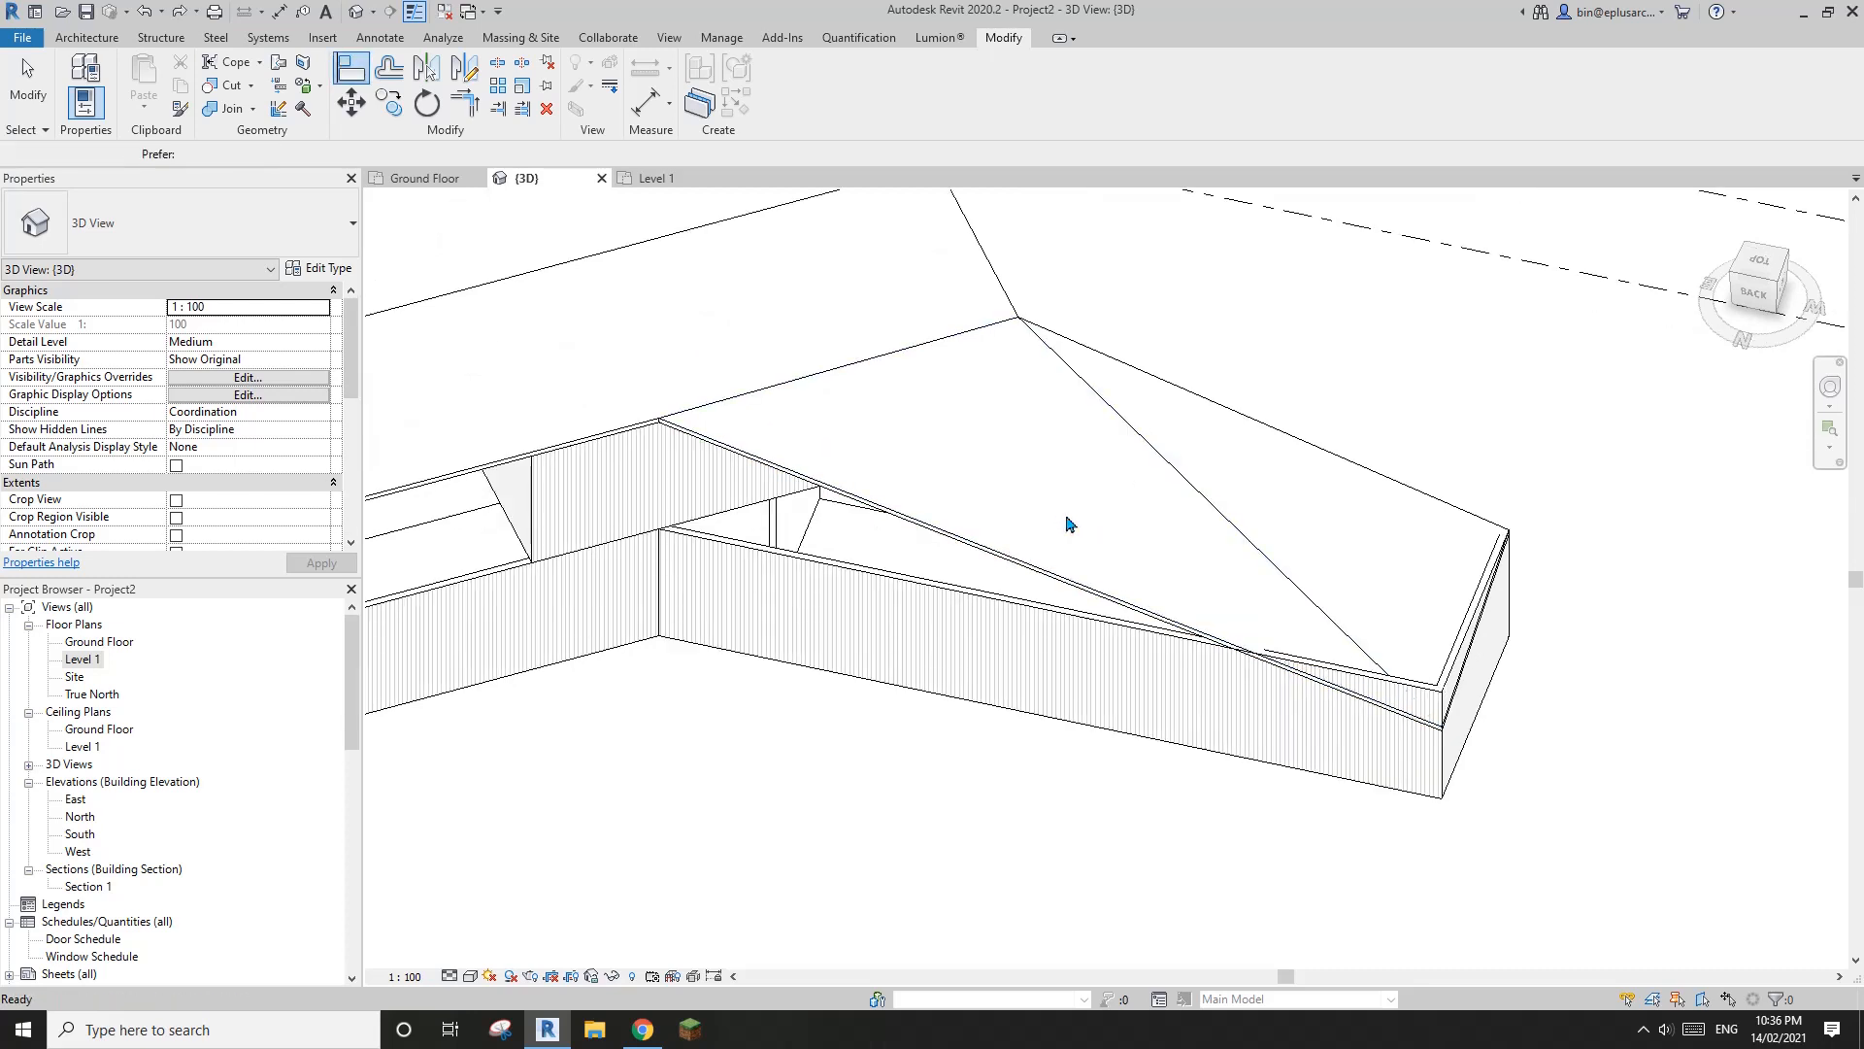
key("ctrl+z")
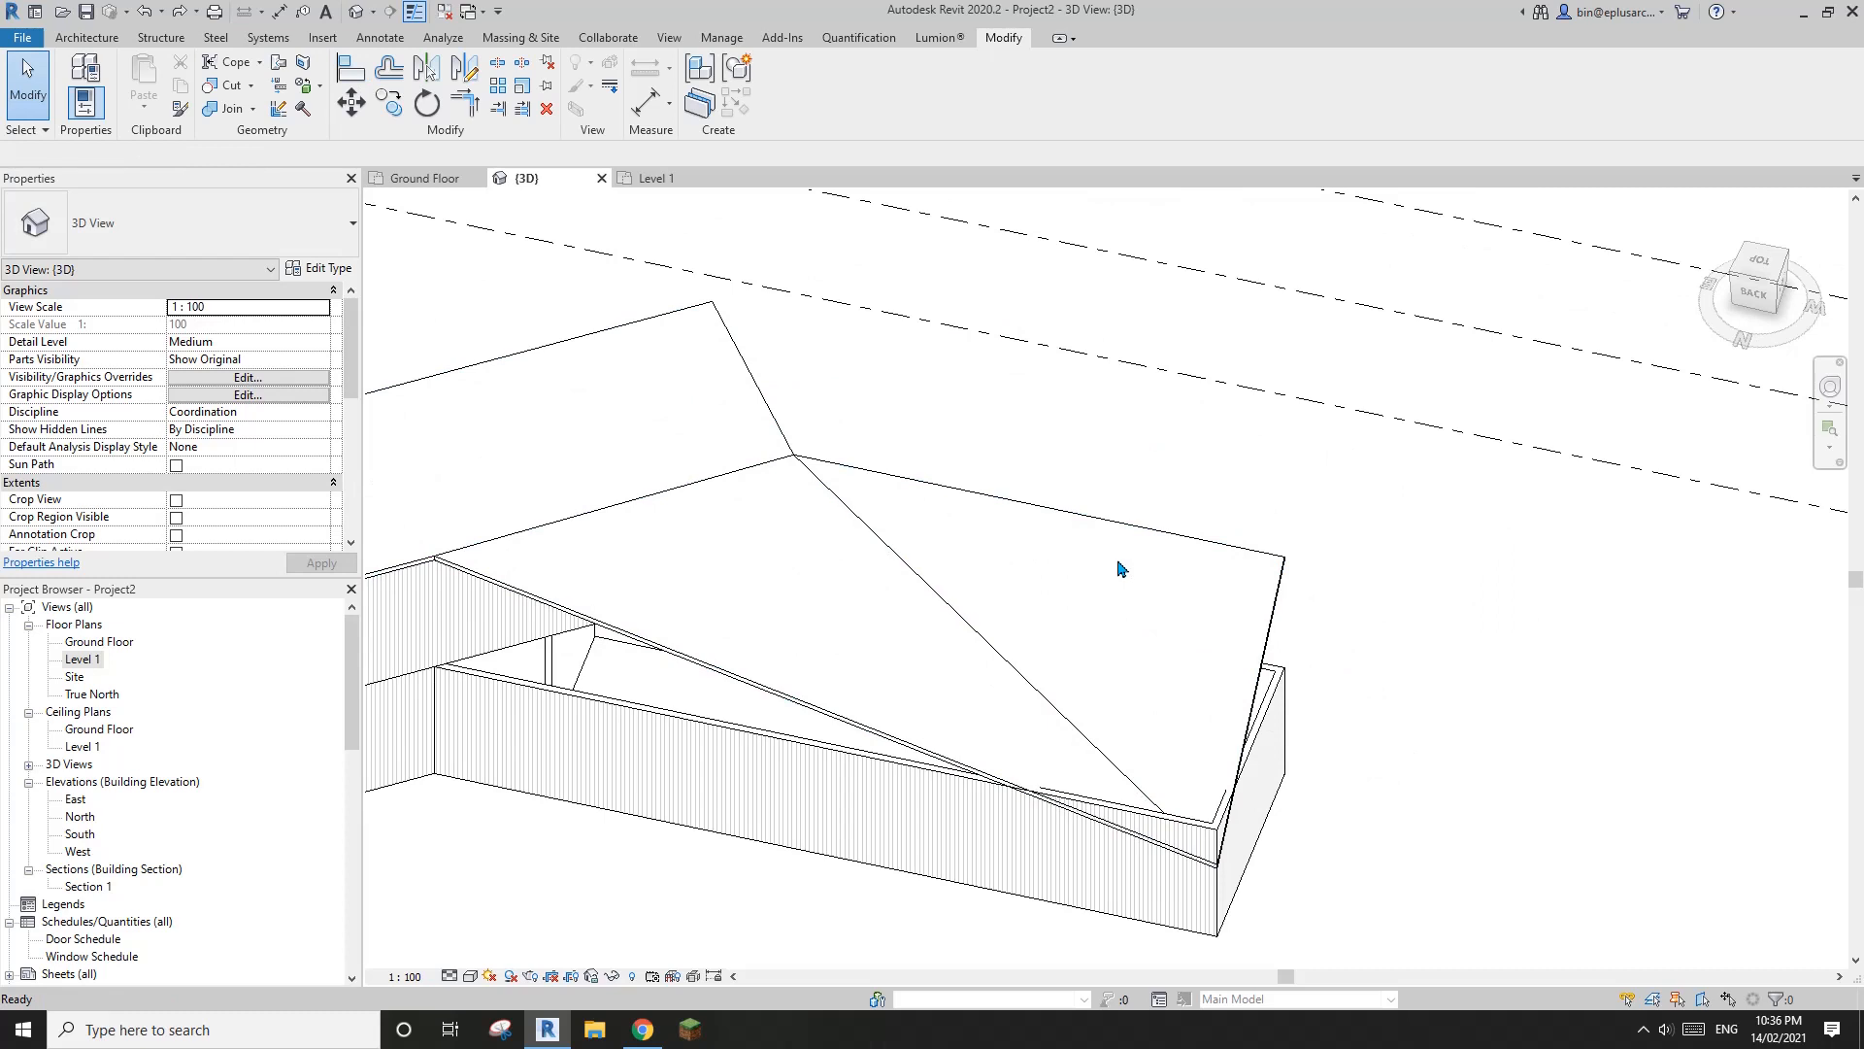
key("ctrl+z")
scroll(976, 594, "down", 3)
middle_click_drag(976, 594, 1335, 545)
scroll(1262, 542, "down", 3)
middle_click_drag(1187, 551, 1222, 603, "shift")
scroll(1231, 563, "up", 2)
scroll(1202, 575, "up", 2)
Select the flat roof, compare its shape with the South Elevation's ridge and fold lines in Chrome, and reselect it back in Revit
left_click(1074, 545)
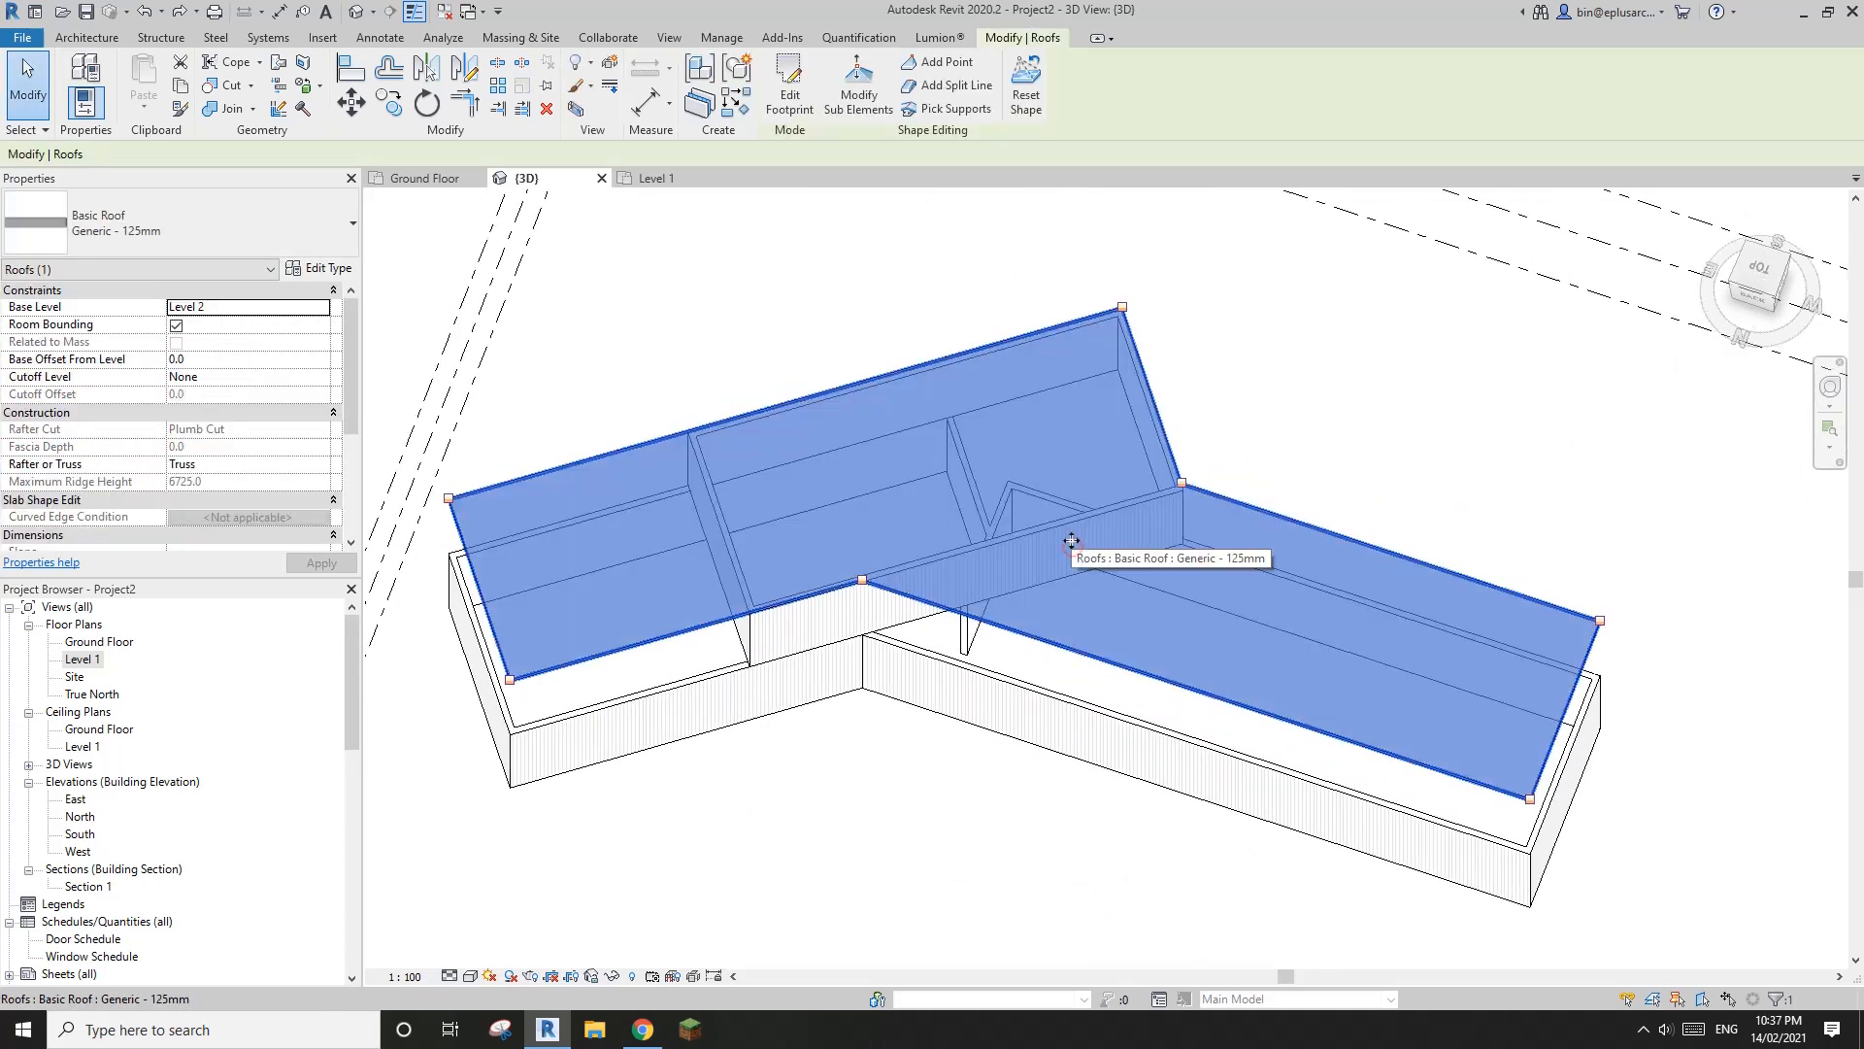
left_click(957, 86)
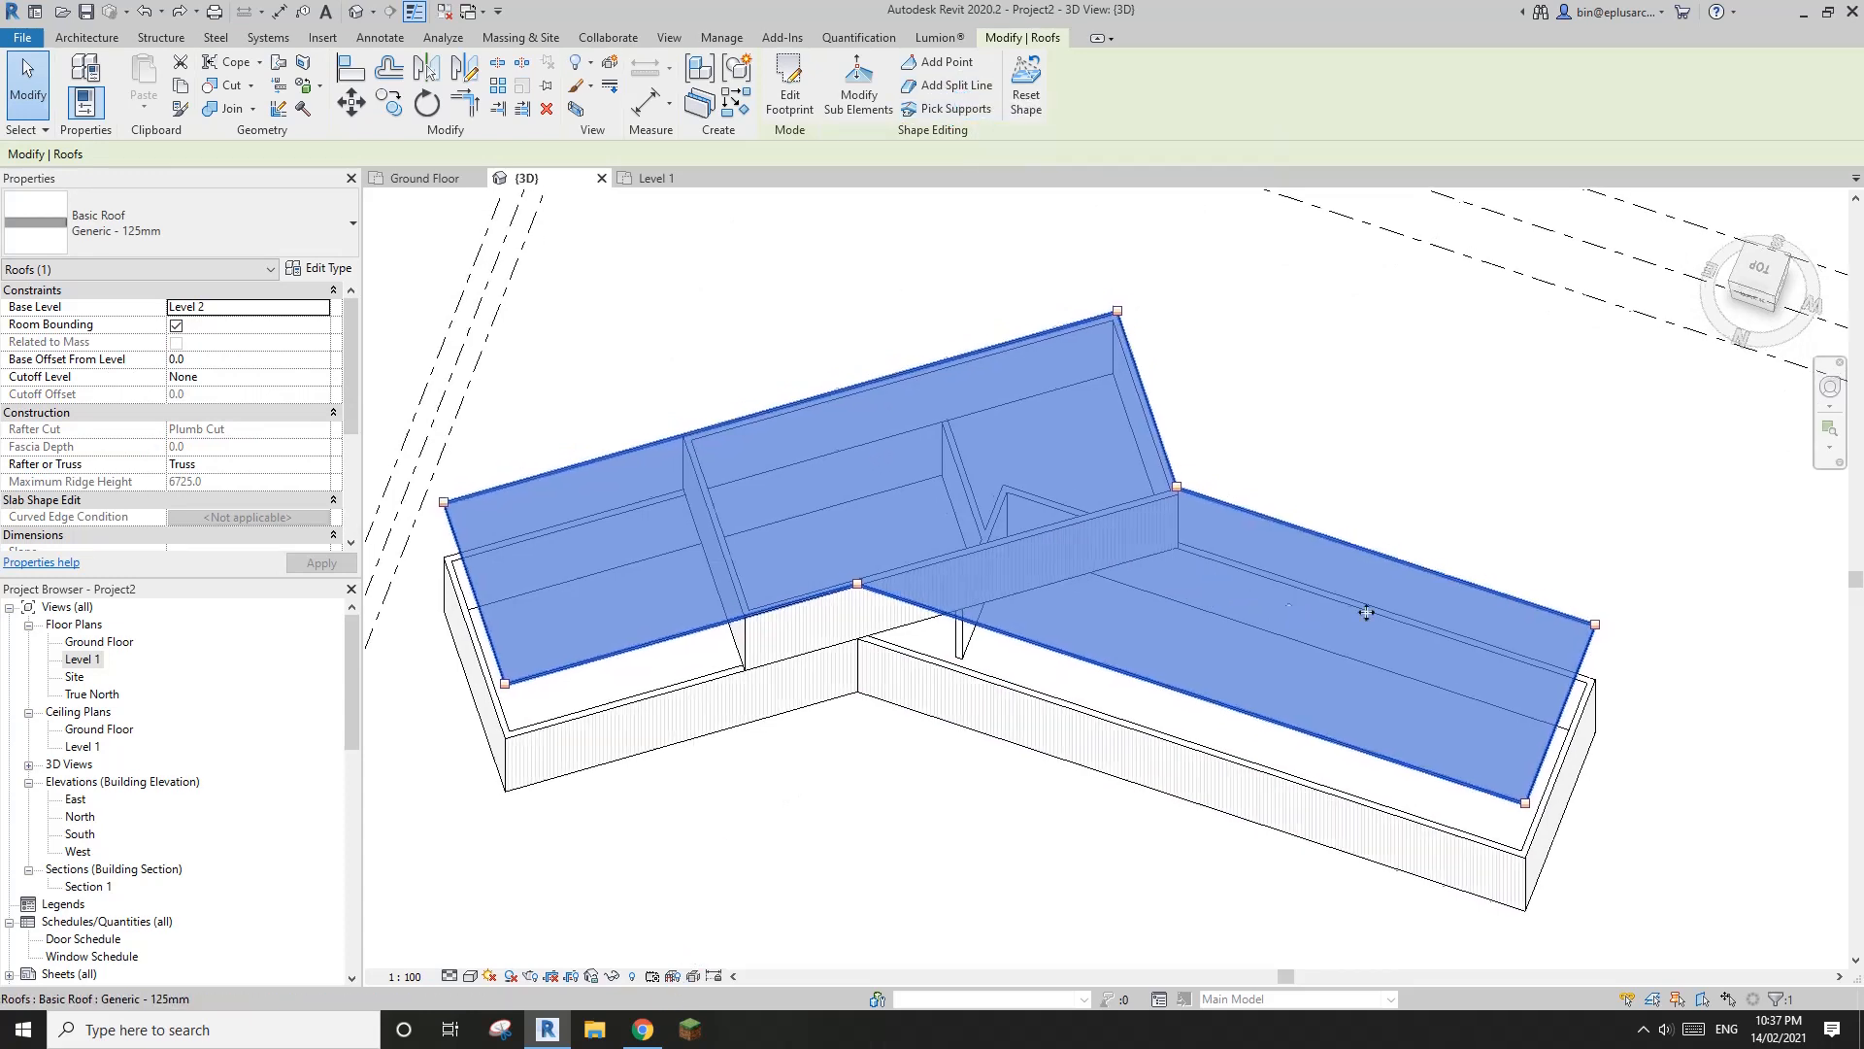
middle_click_drag(1202, 624, 1194, 586, "shift")
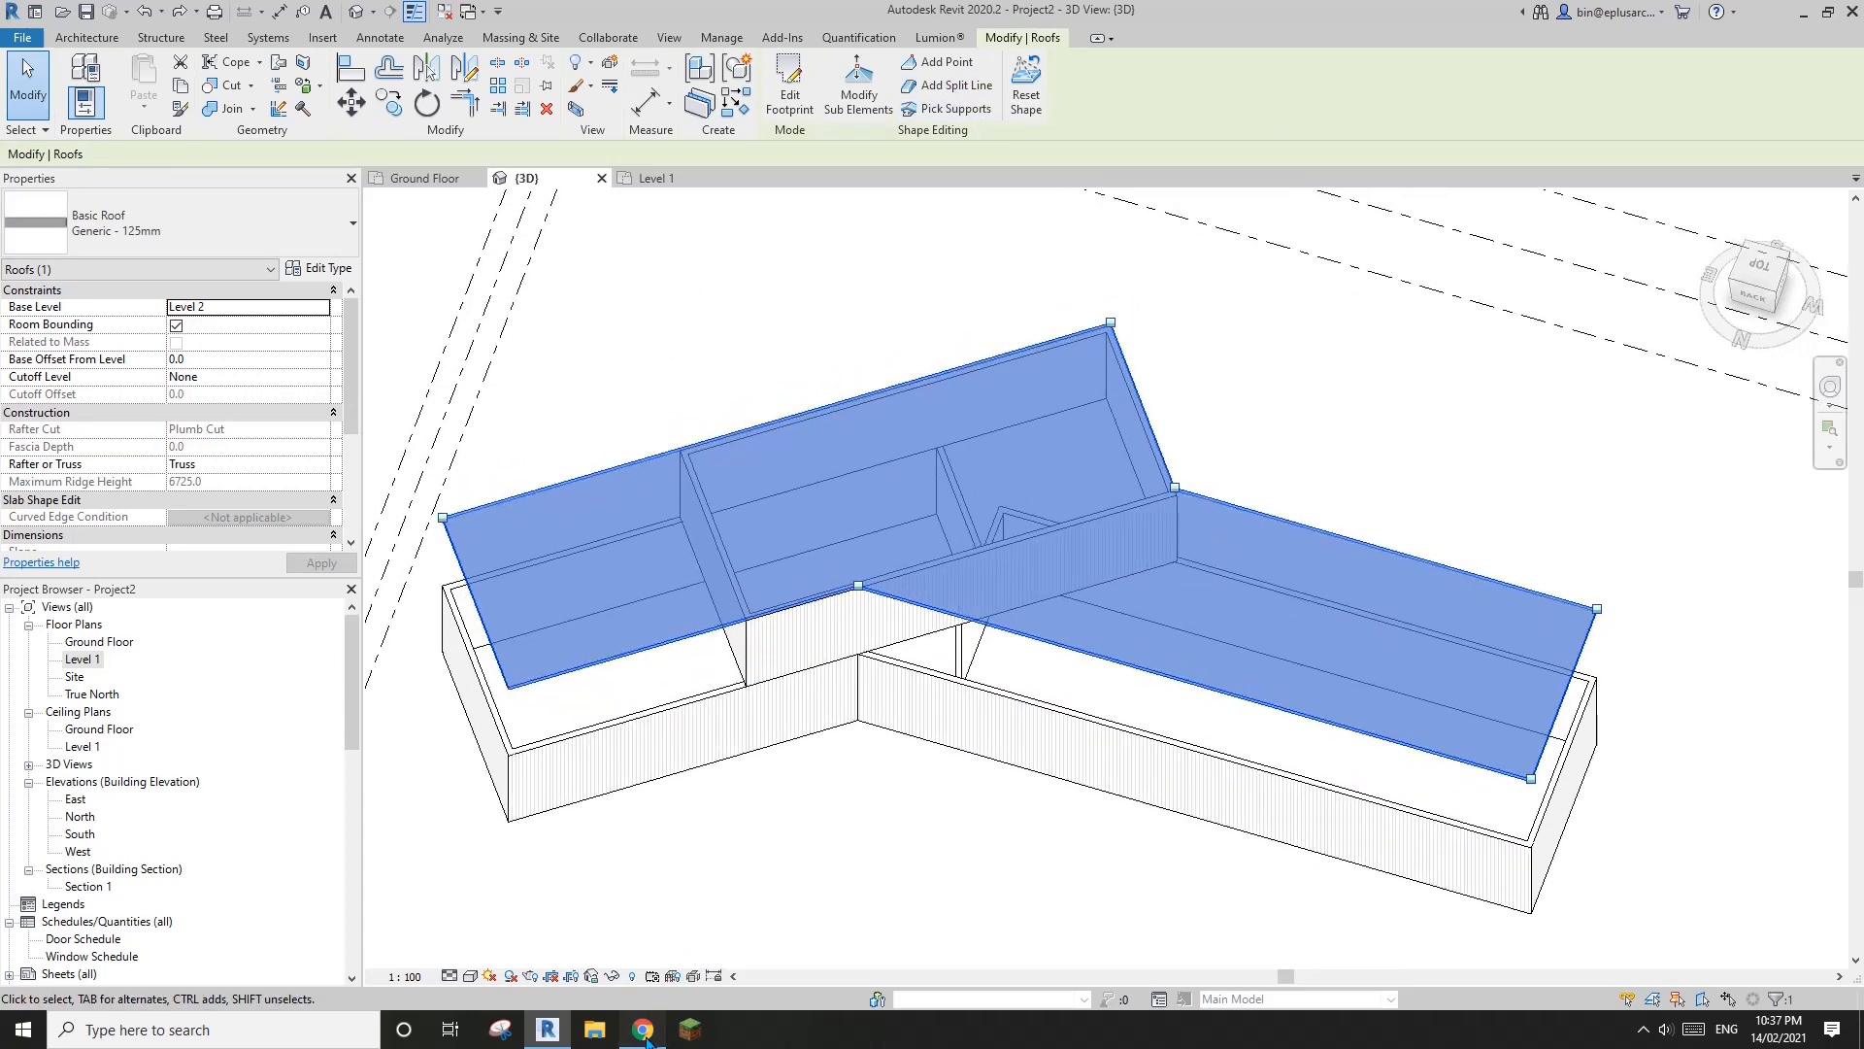
left_click(647, 1041)
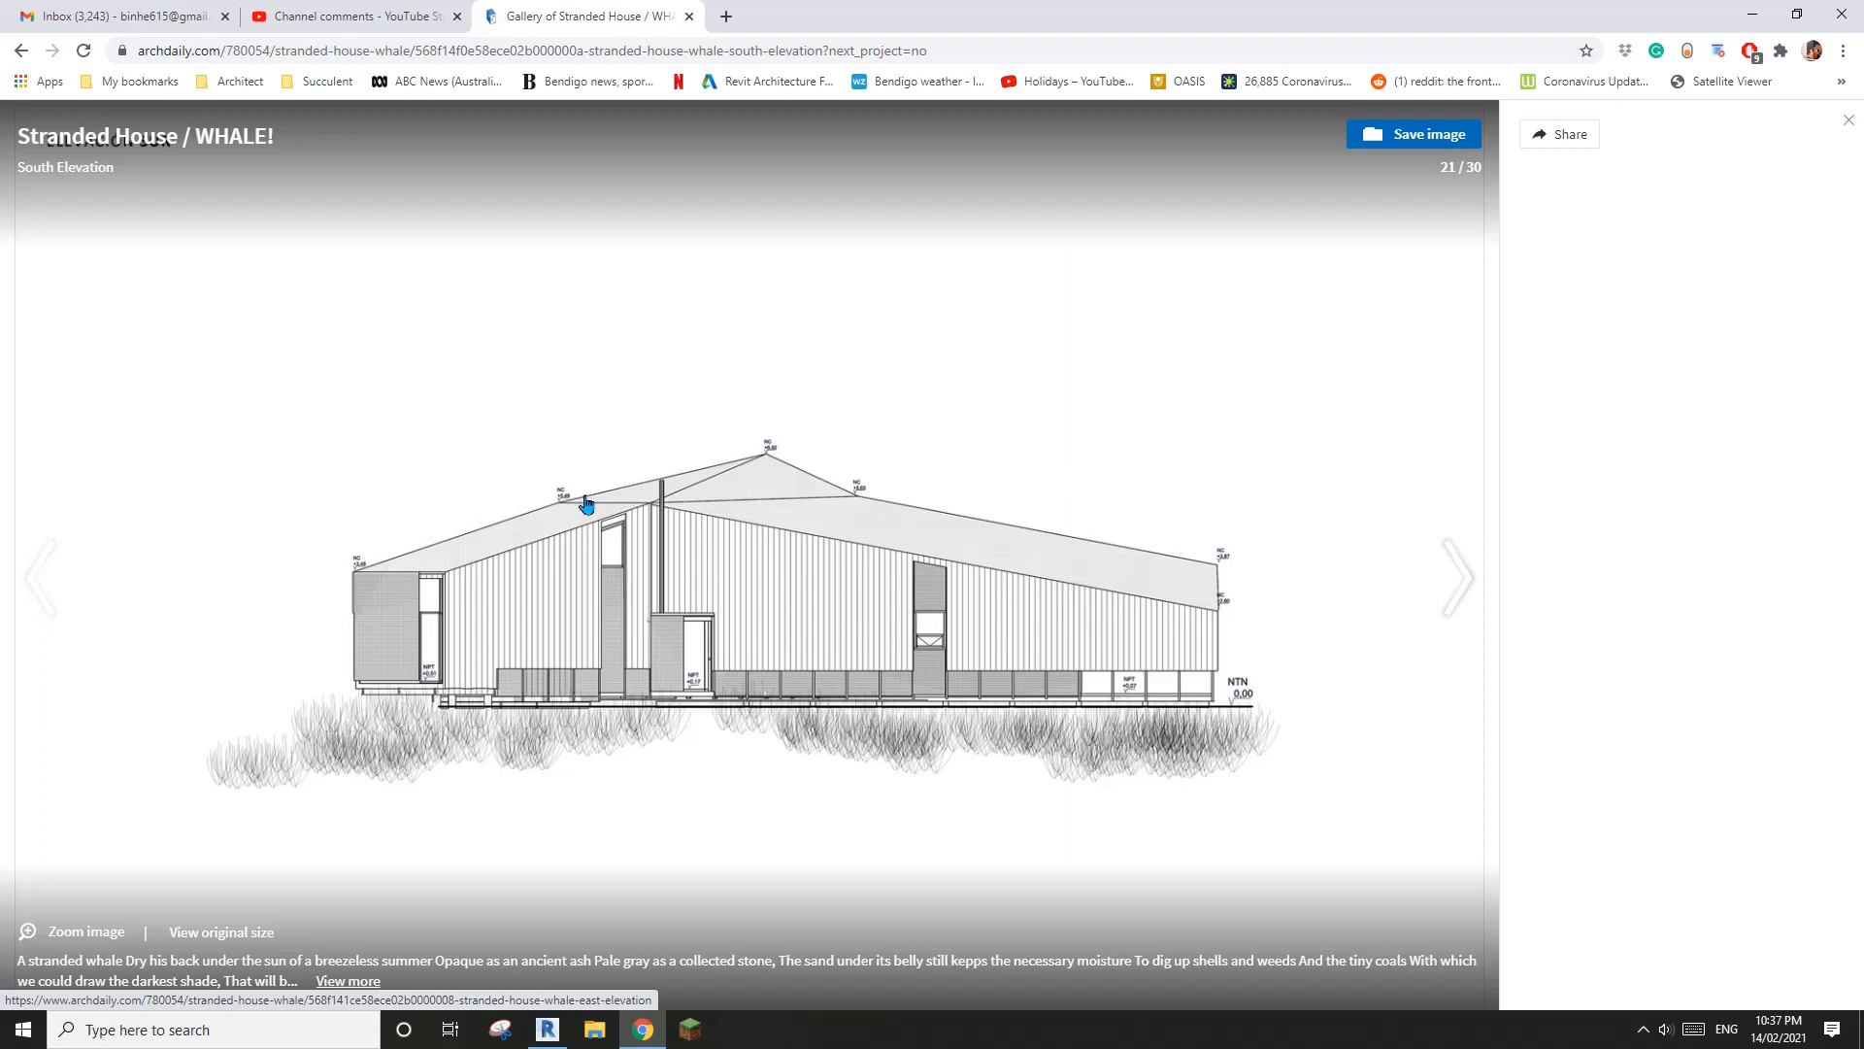
left_click(549, 1031)
scroll(913, 687, "down", 2)
middle_click_drag(913, 687, 944, 718, "shift")
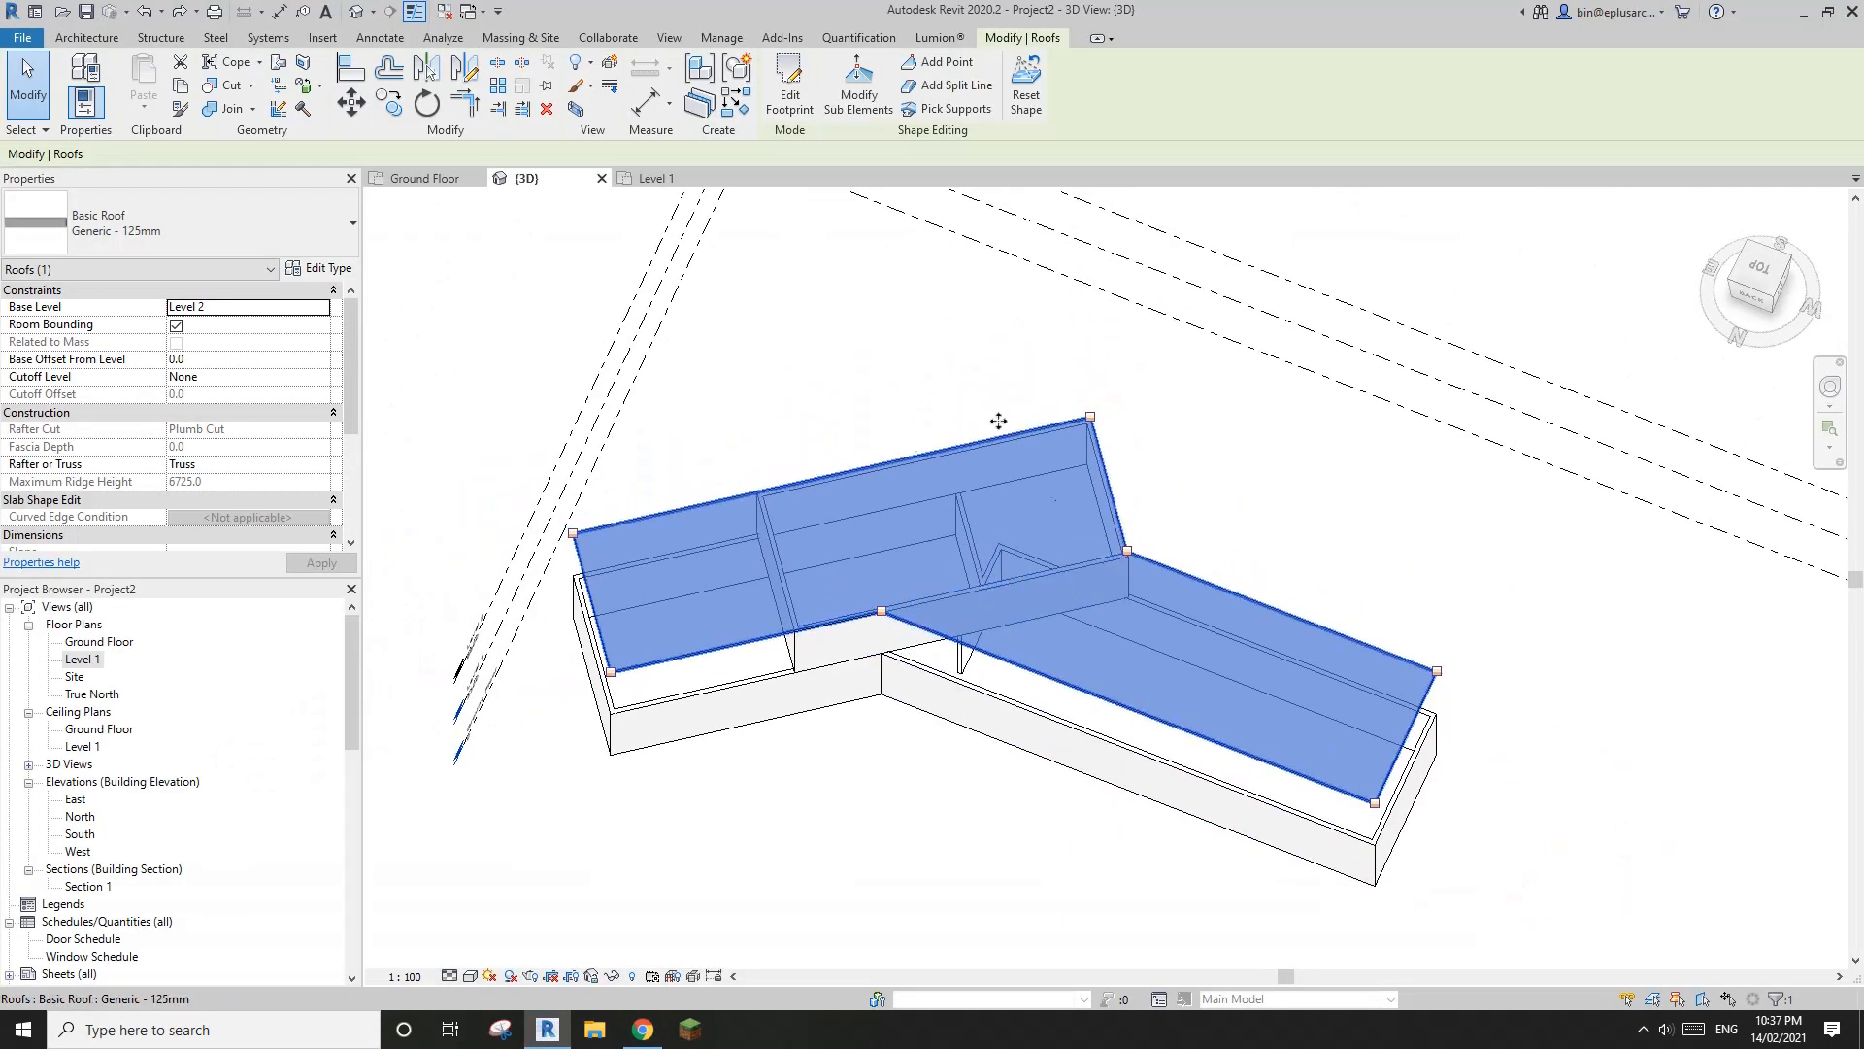
scroll(922, 481, "up", 2)
left_click(1328, 361)
left_click(1081, 491)
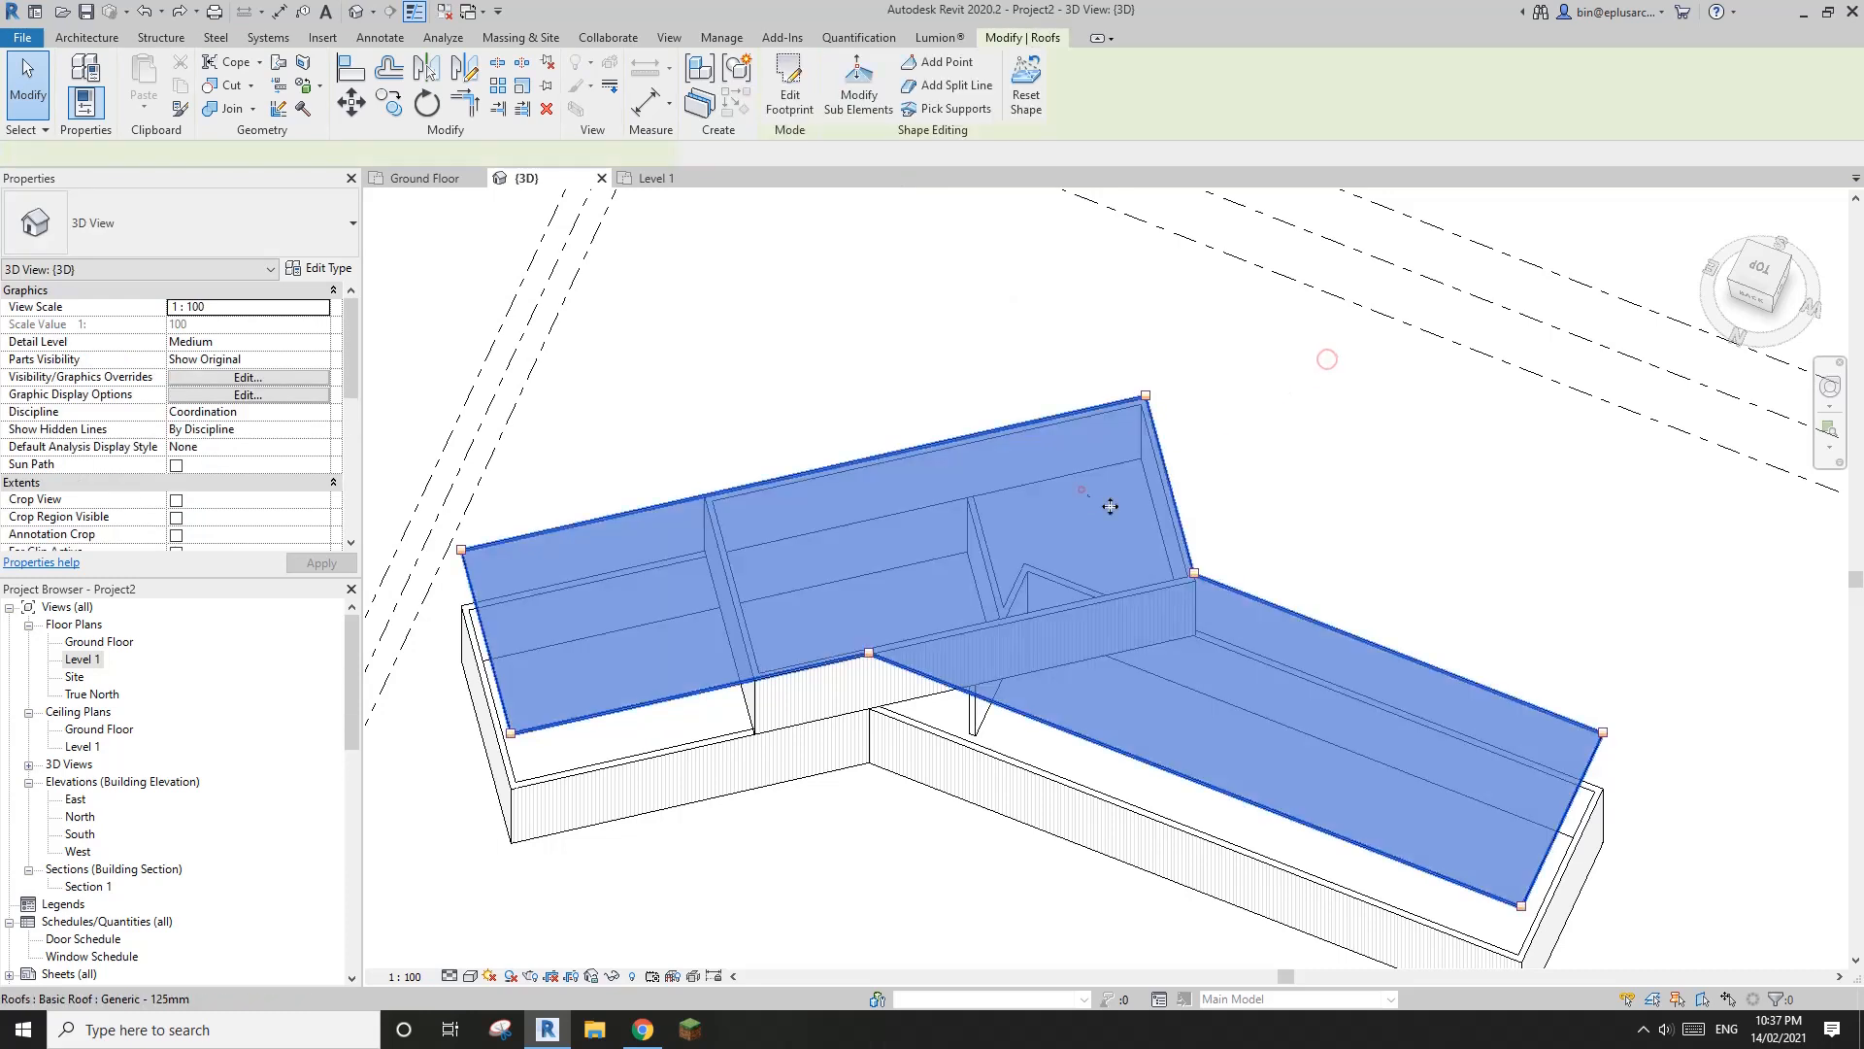
middle_click_drag(1066, 519, 1047, 515)
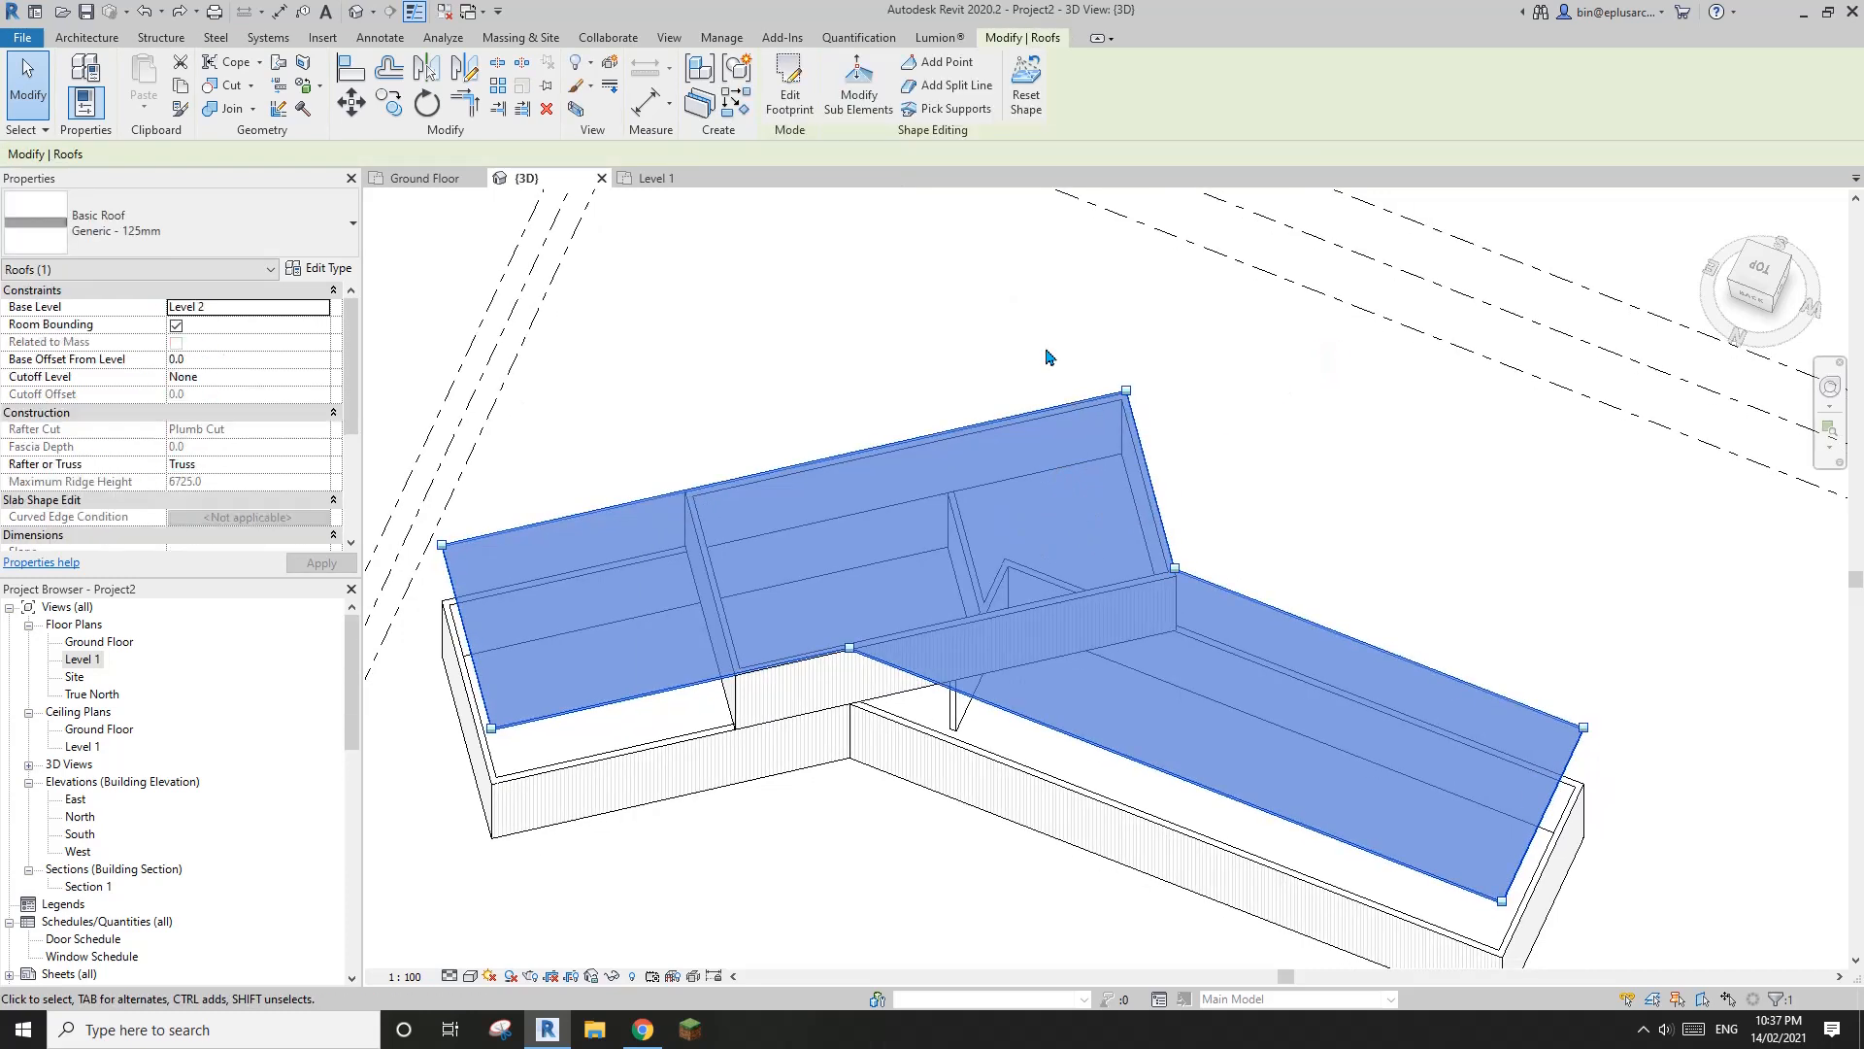
Reset the shape edits on the Level 2 roof and reselect it
left_click(1031, 92)
left_click(1214, 385)
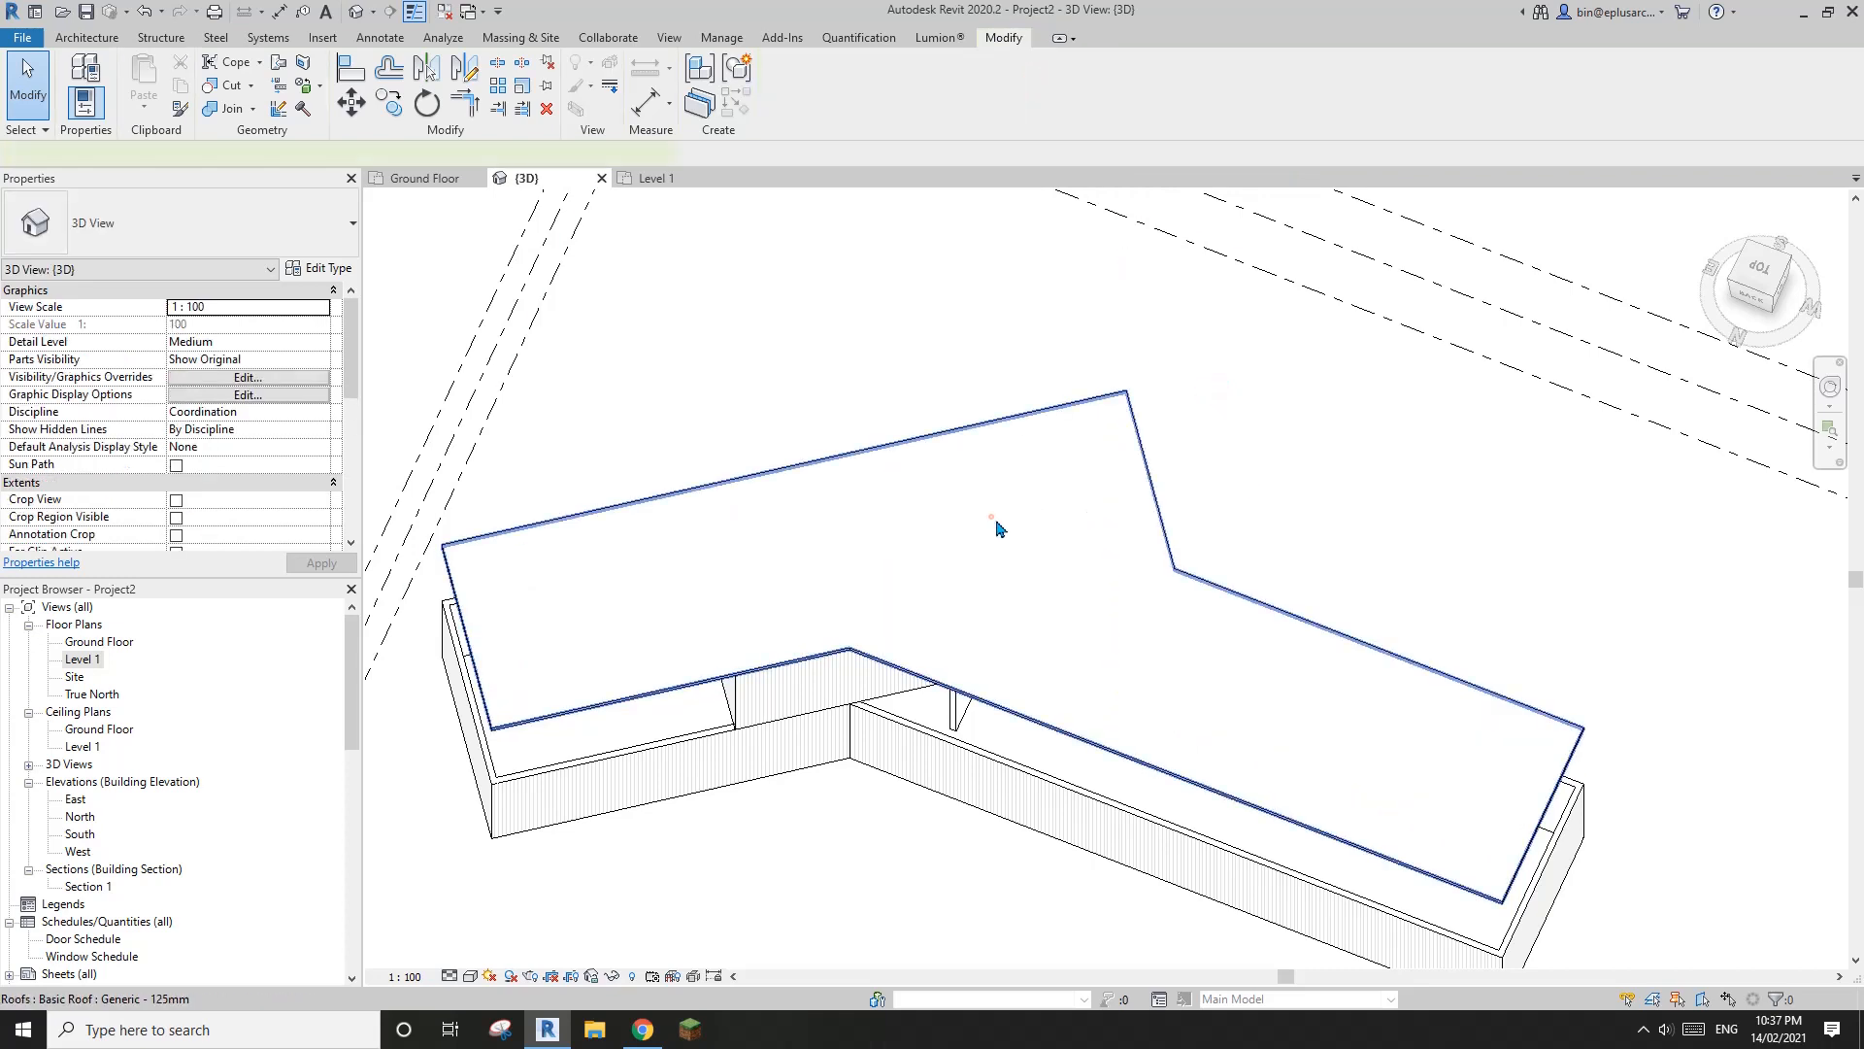
key("ctrl+z")
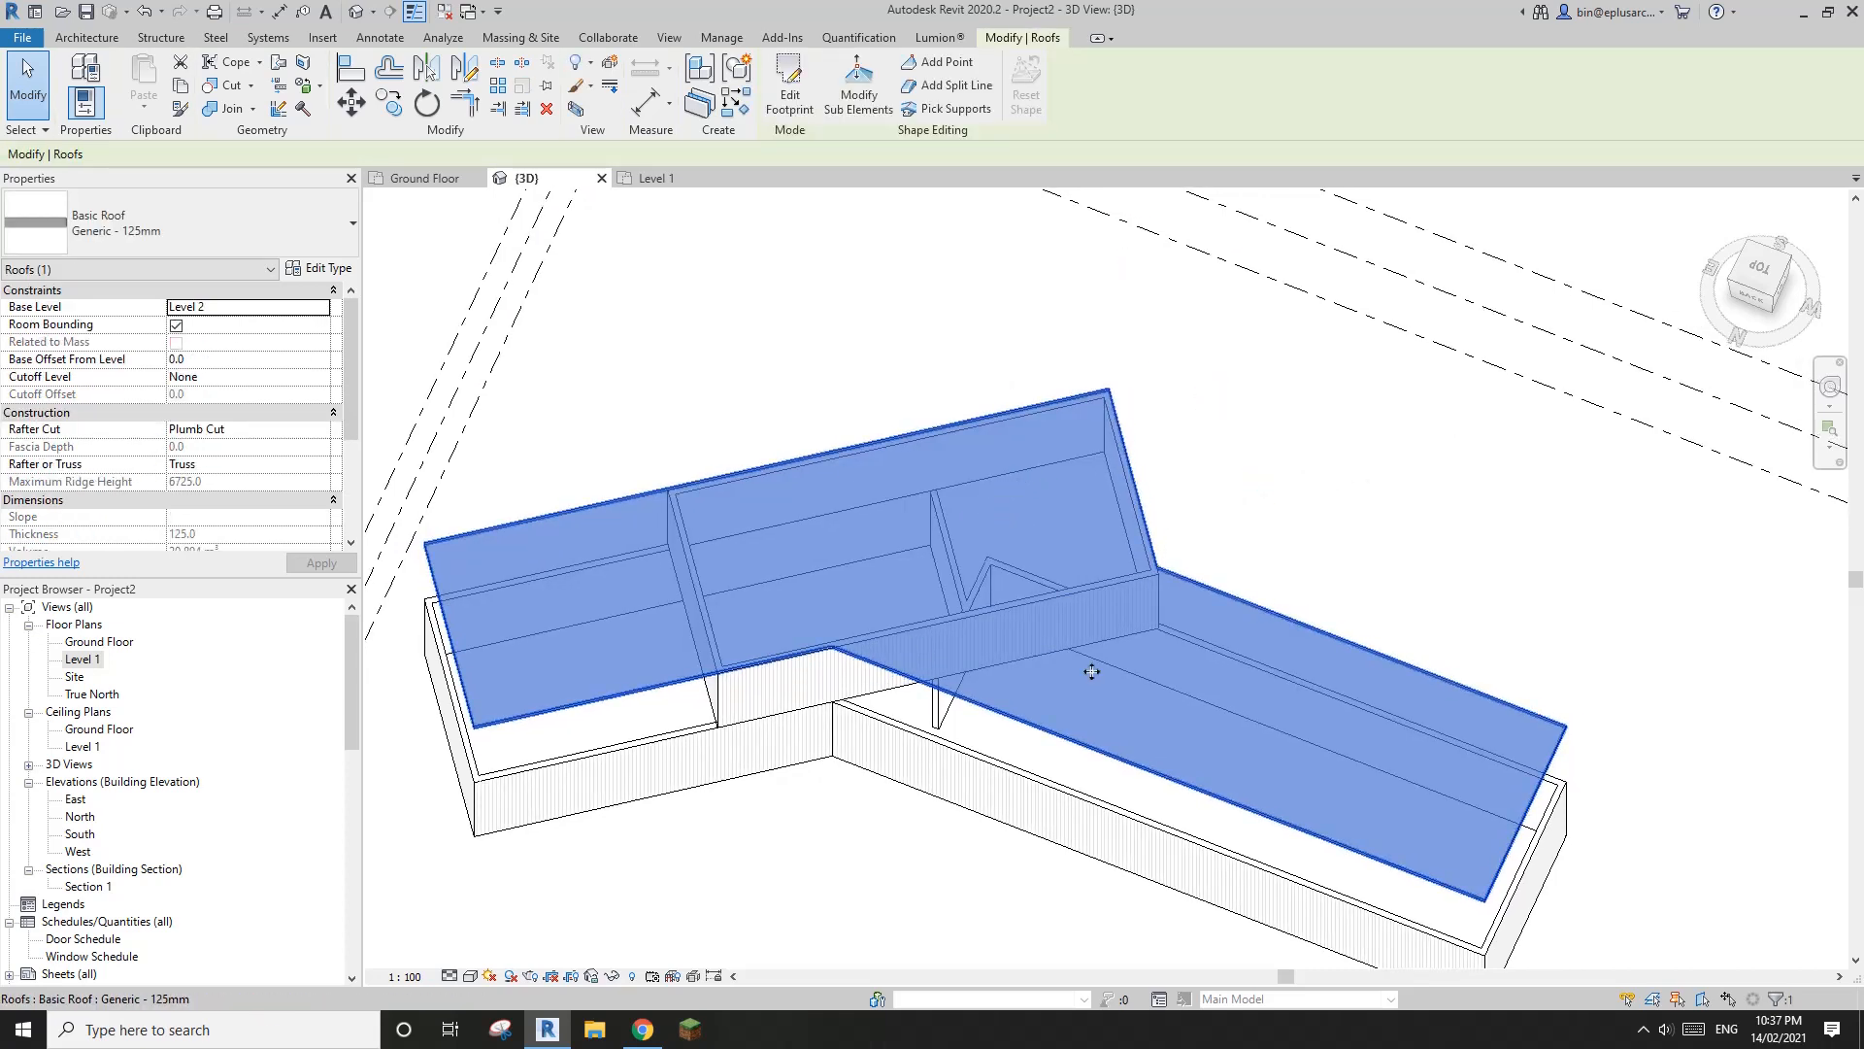
Add a roof split line between the two inner corners where the wings meet
left_click(957, 85)
middle_click_drag(1001, 666, 971, 650, "shift")
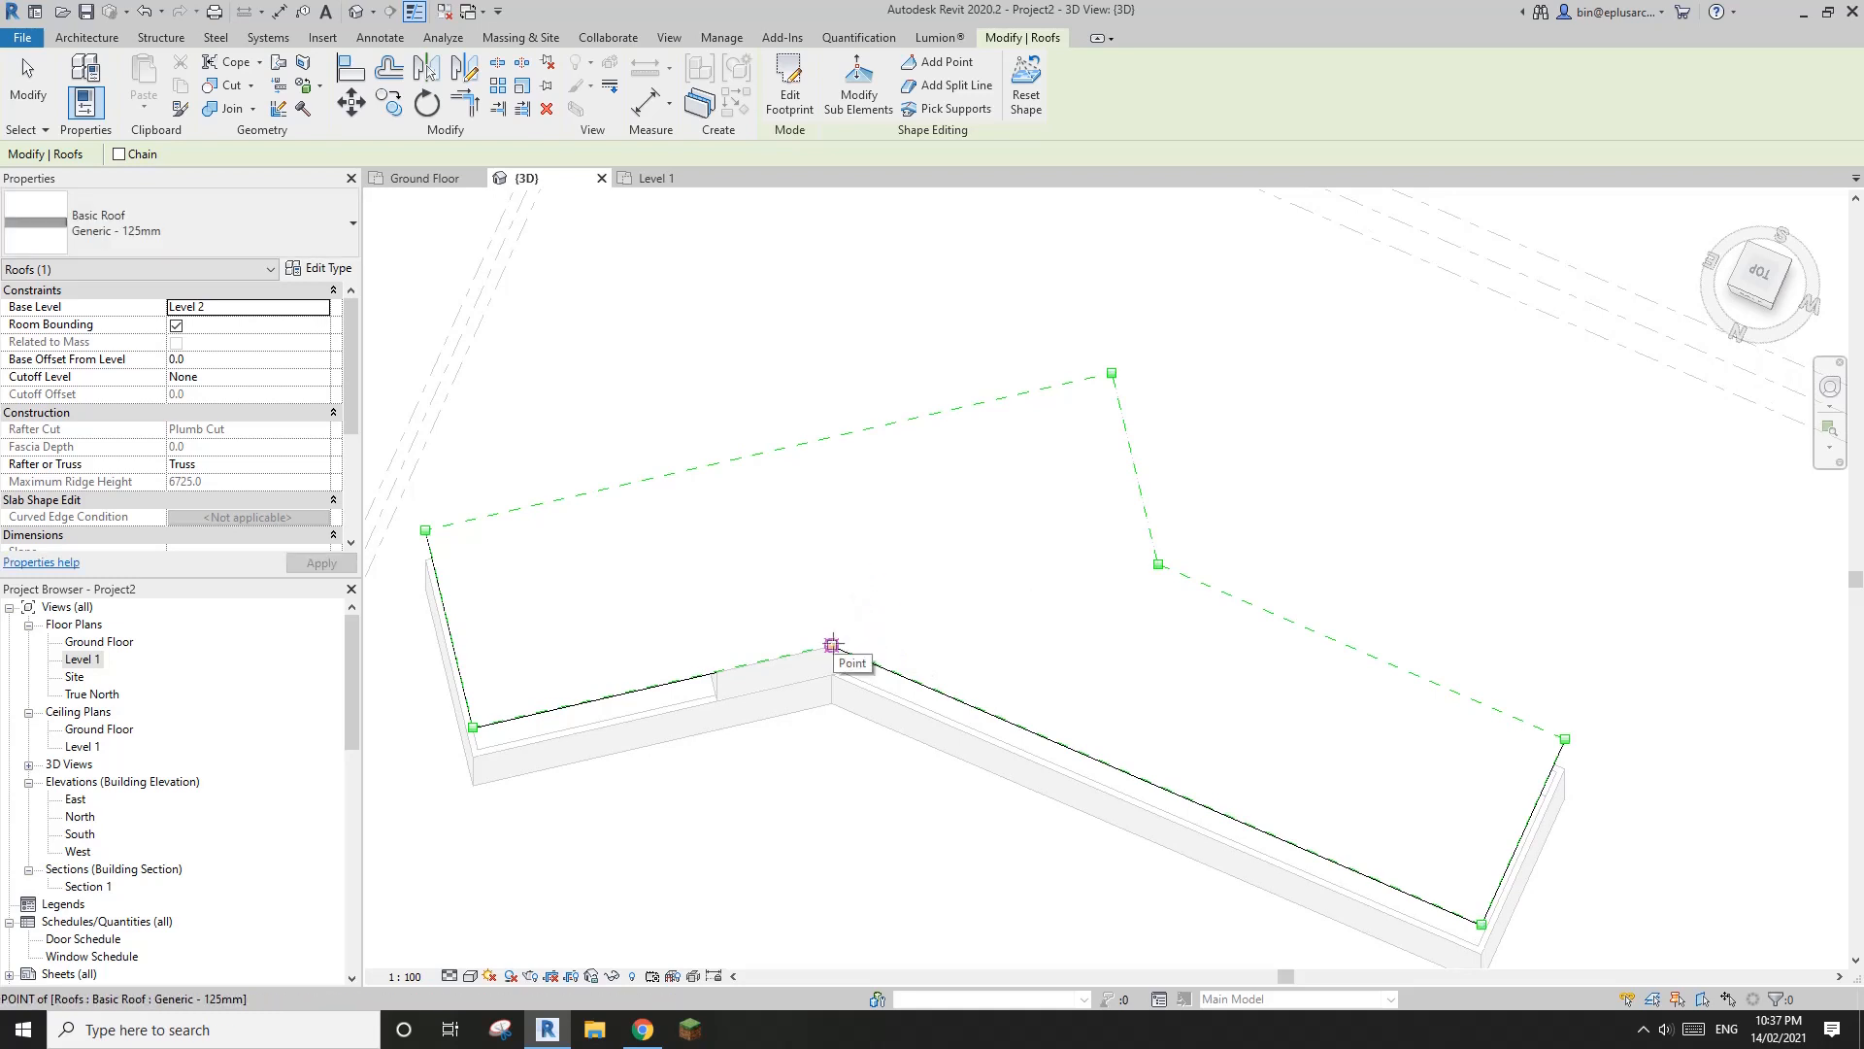
left_click(832, 645)
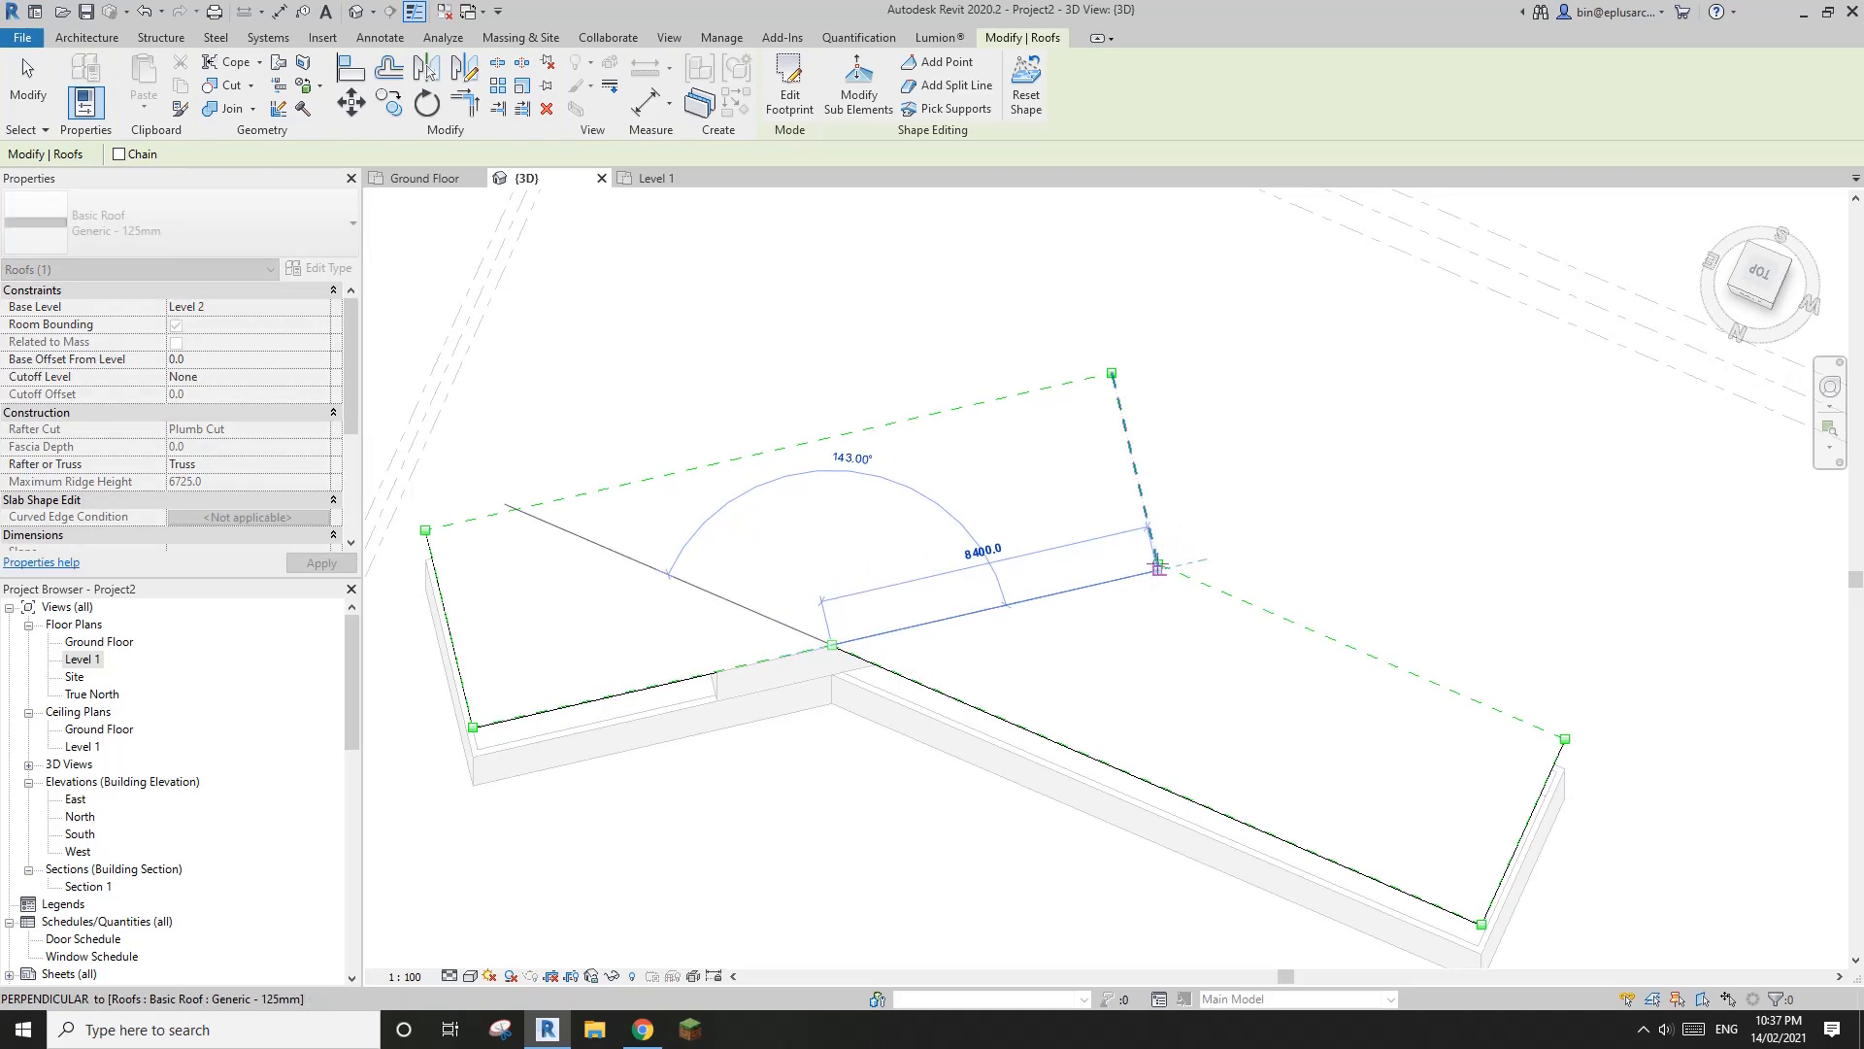
scroll(1158, 566, "up", 2)
left_click(1159, 563)
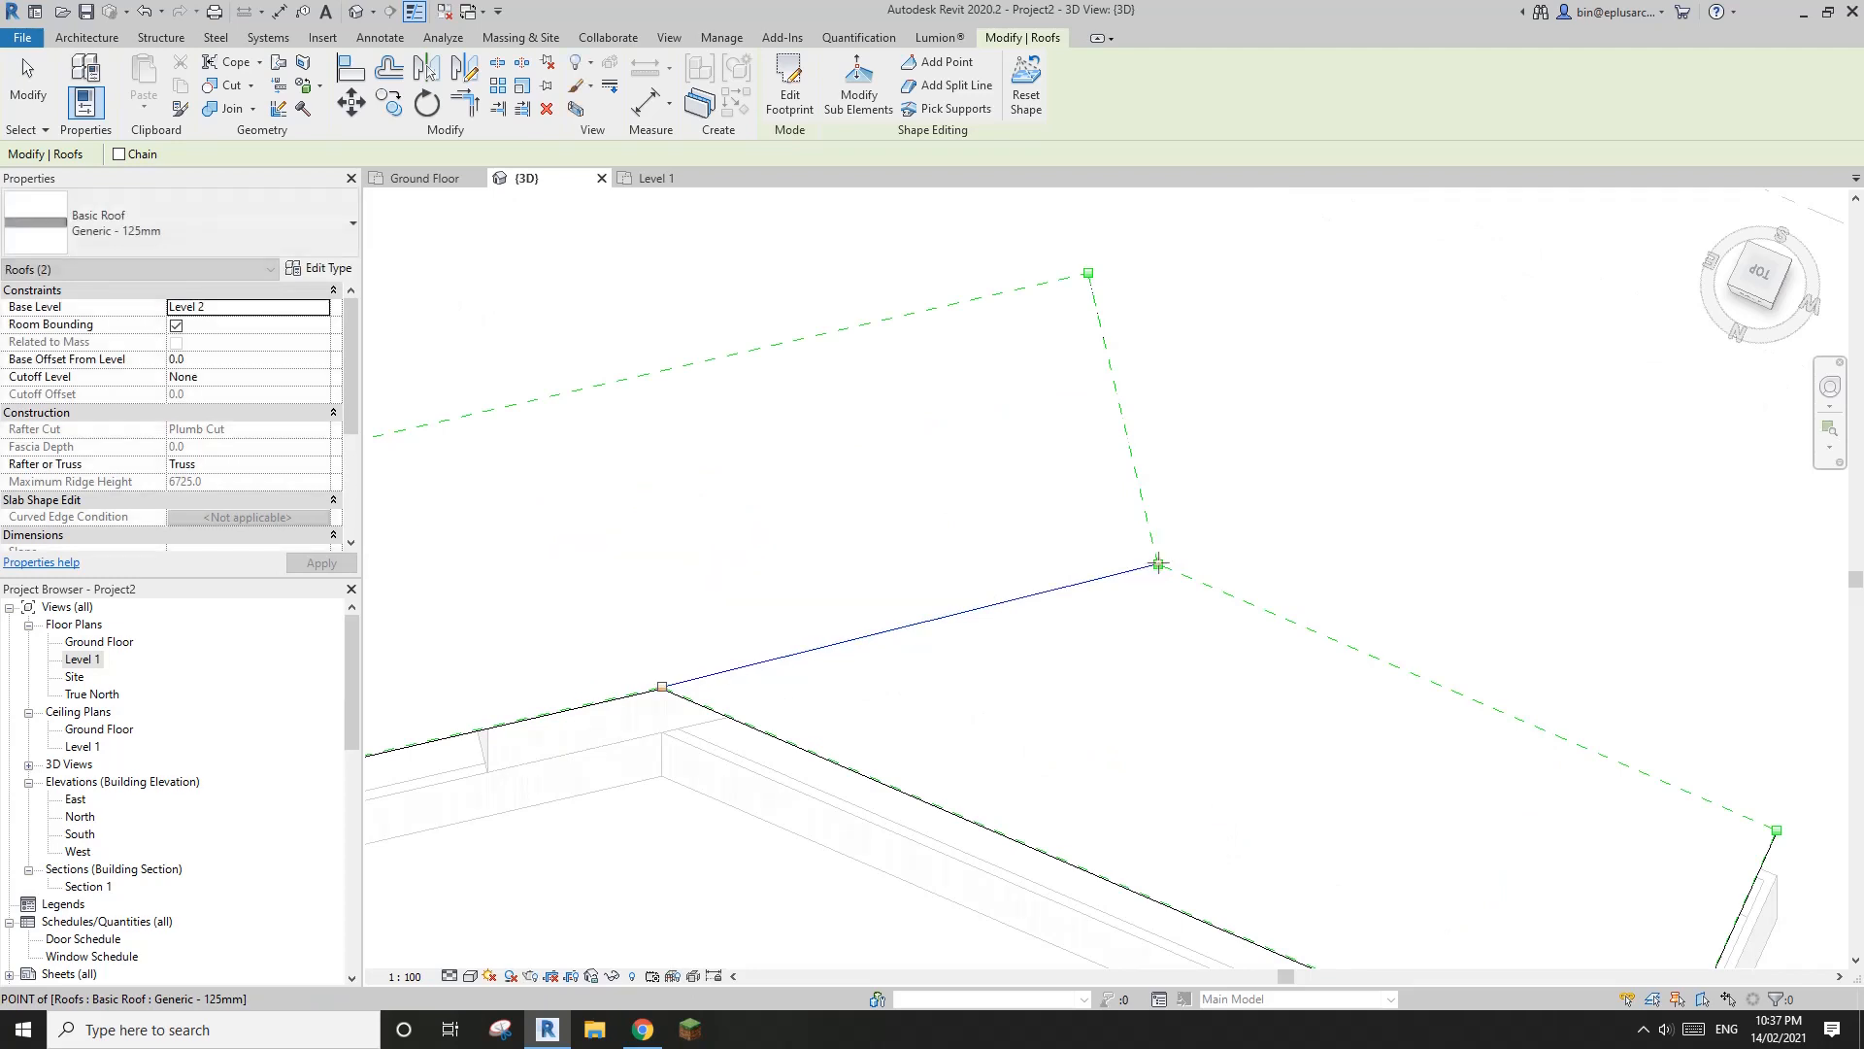
Add split lines from the front inner corner, one perpendicular to the opposite long edge and one to that edge's peak corner
middle_click_drag(739, 645, 927, 629)
scroll(876, 636, "down", 1)
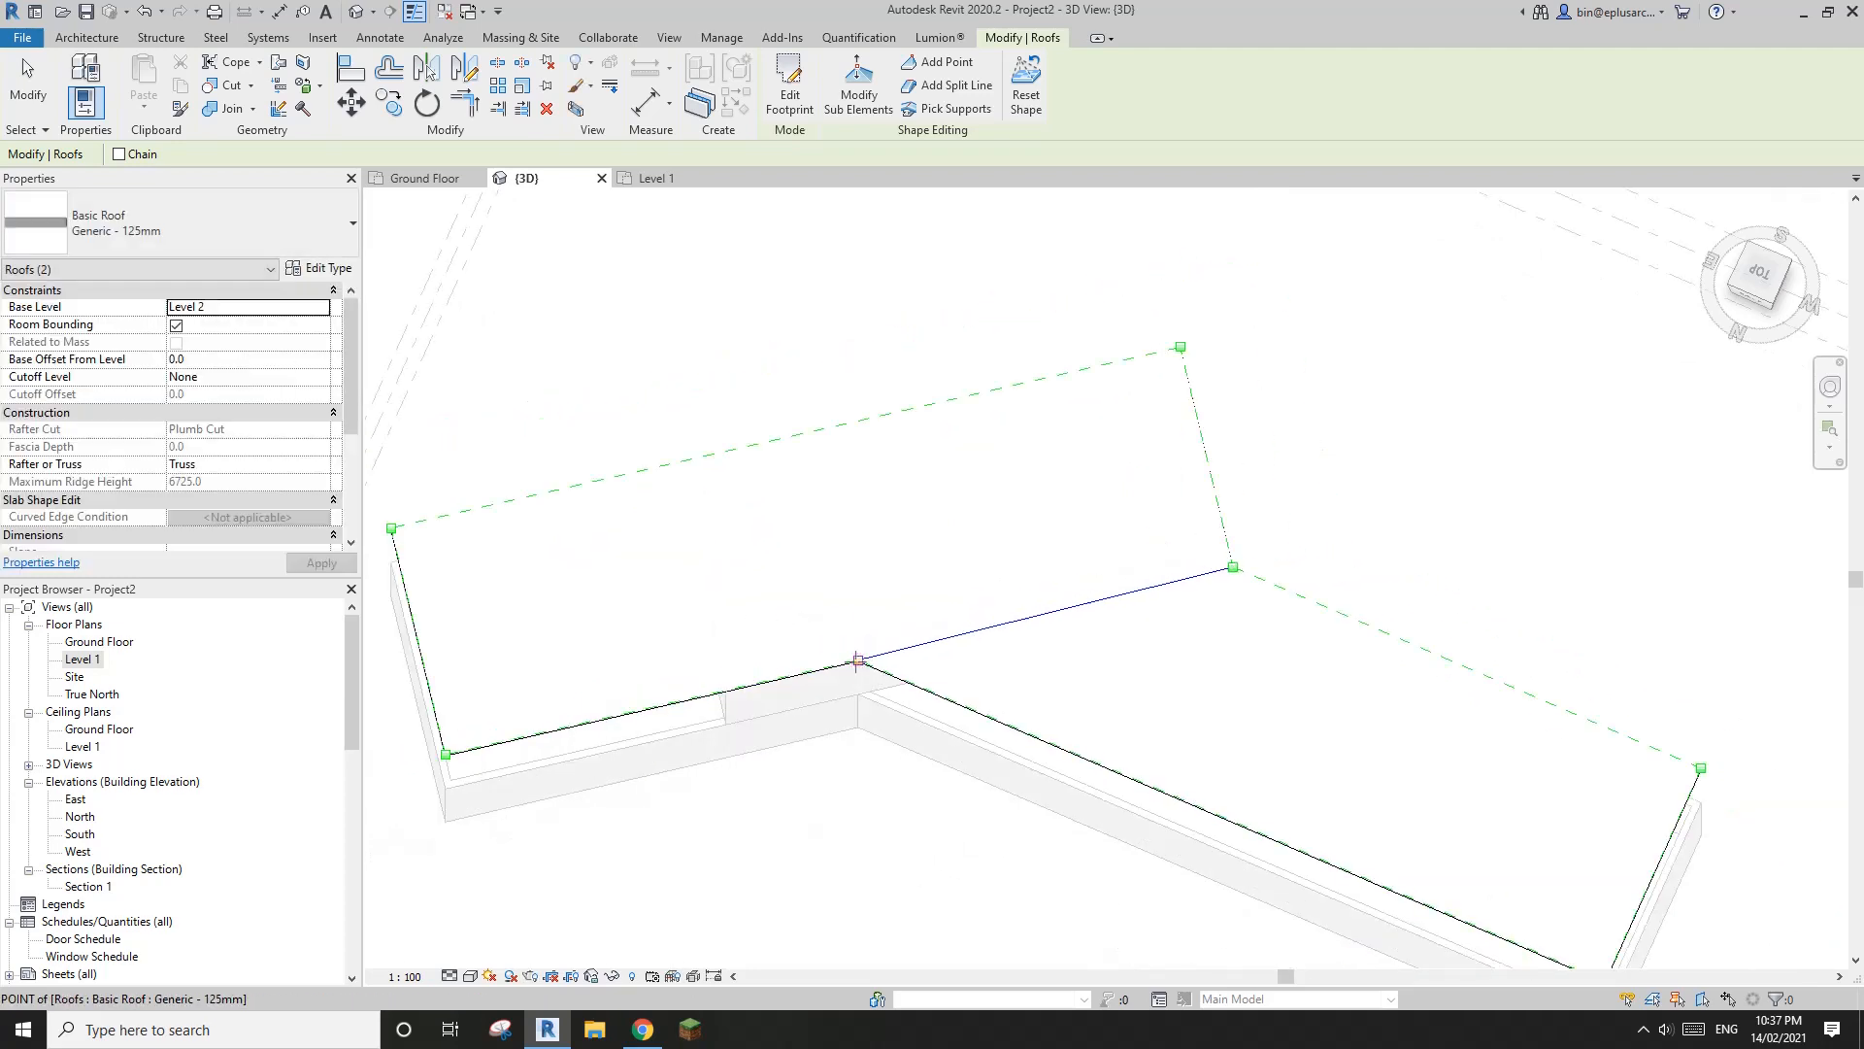
left_click(857, 659)
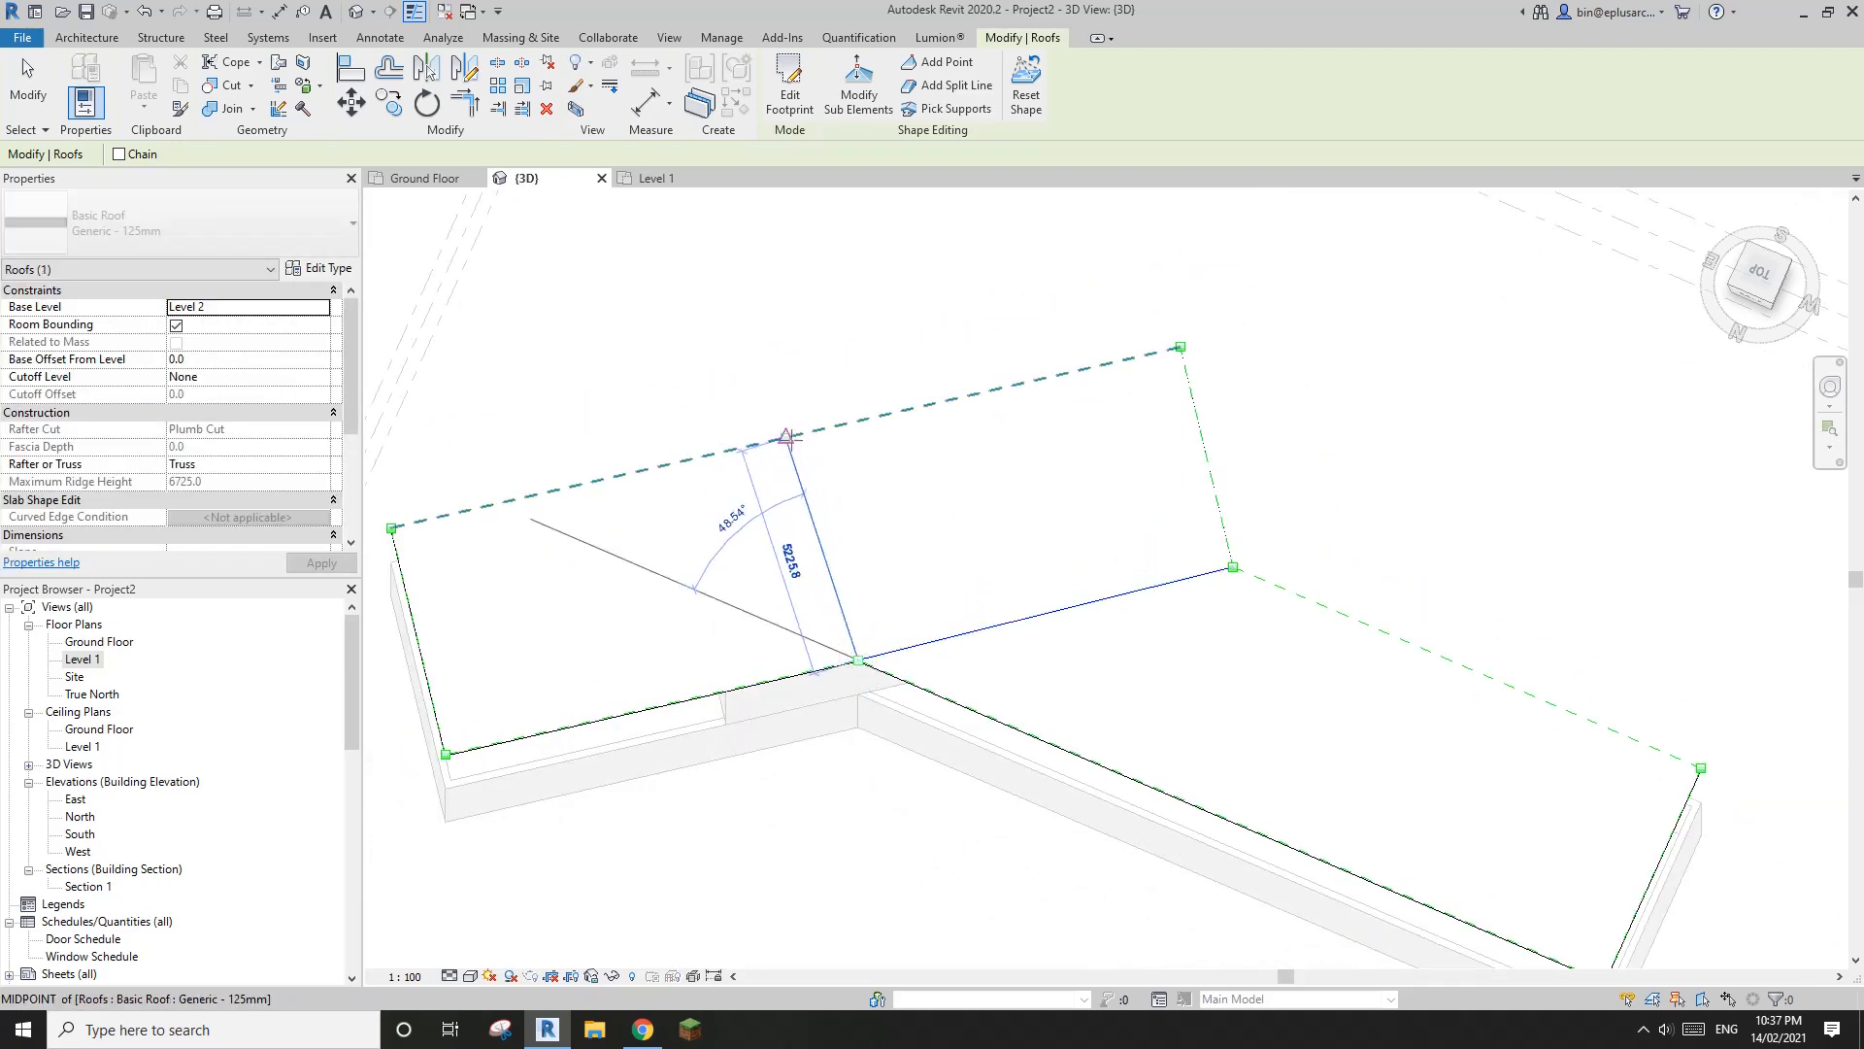
left_click(802, 432)
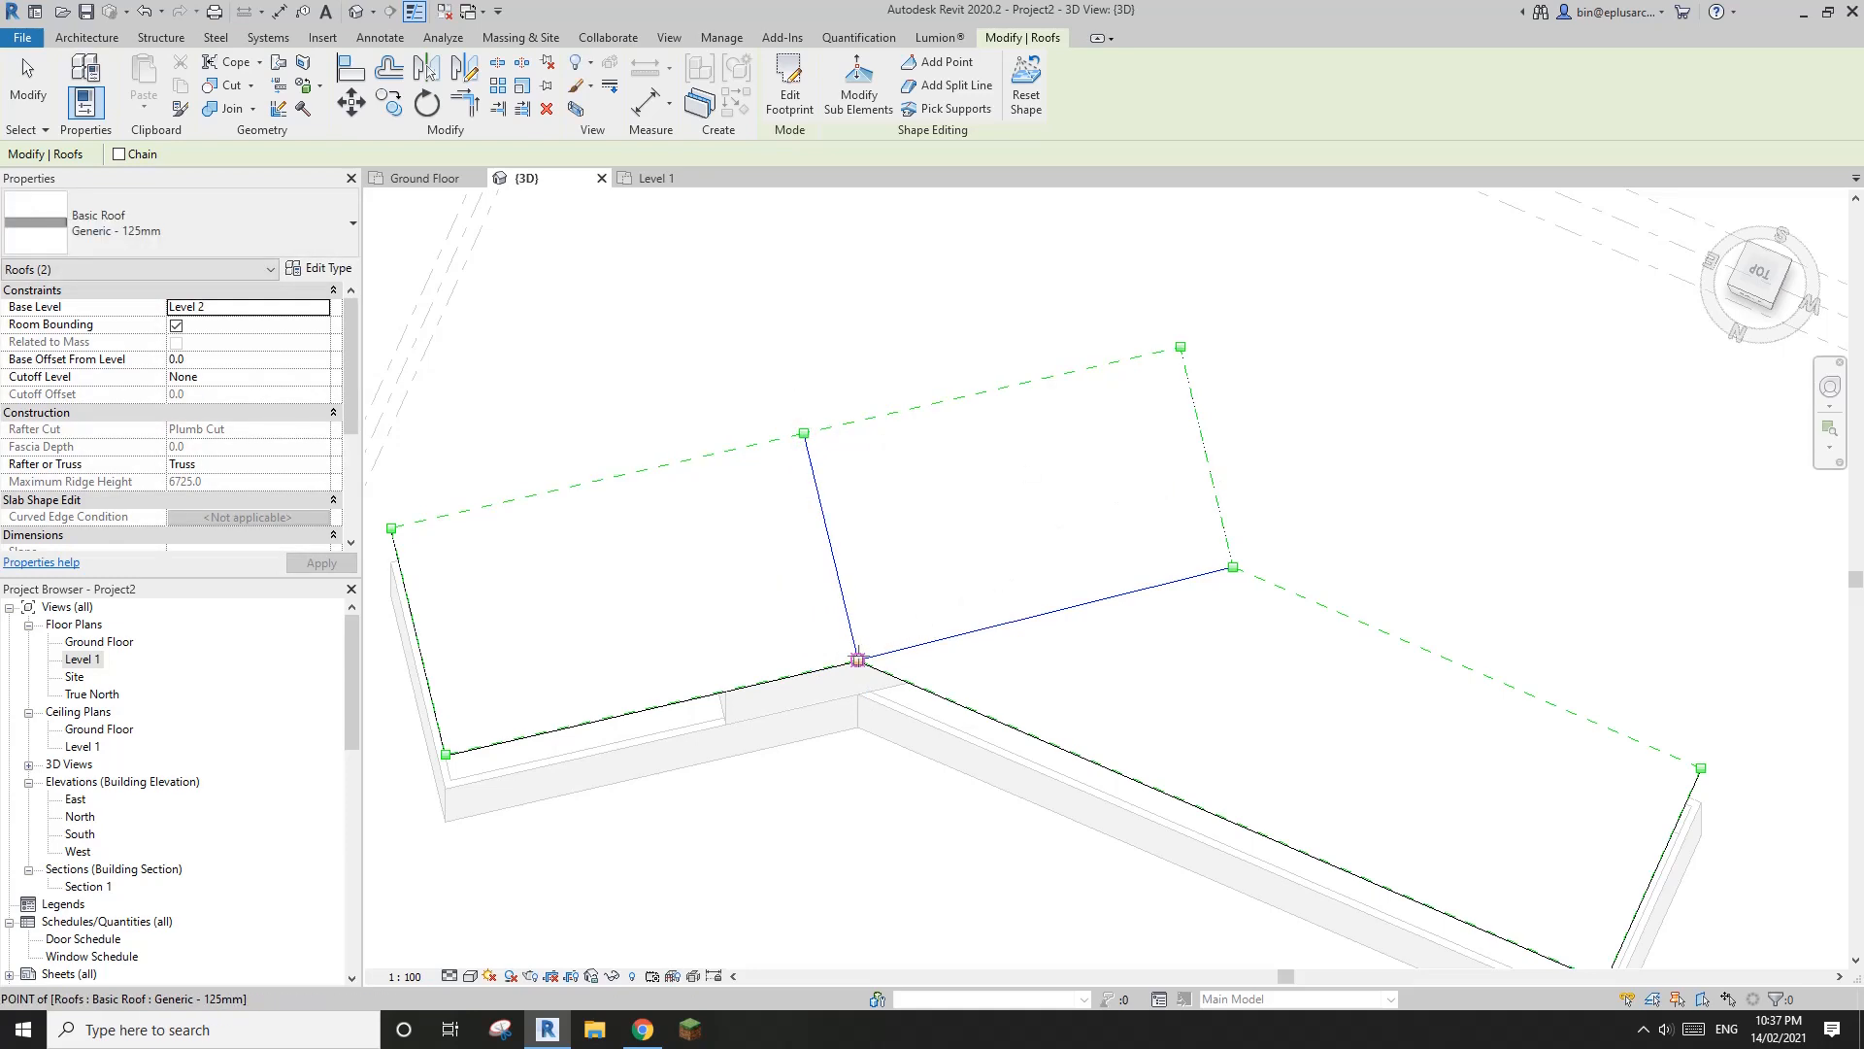
left_click(857, 660)
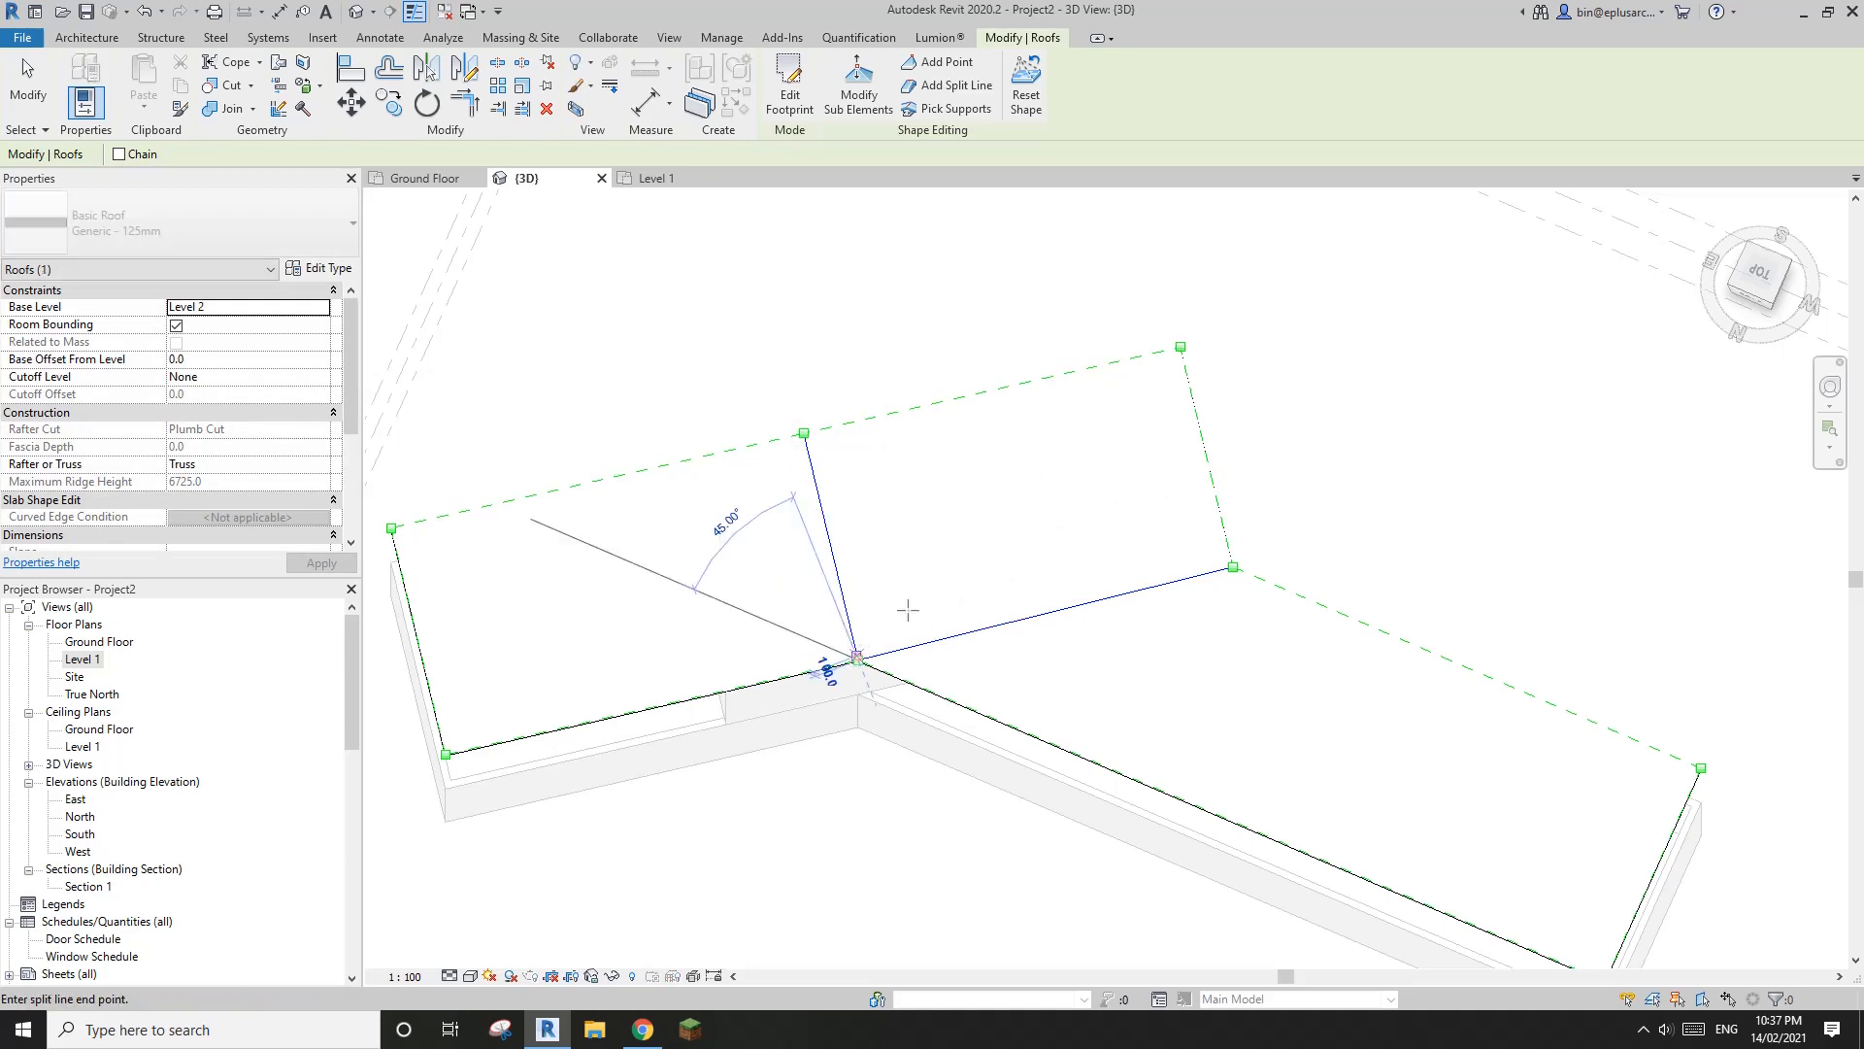
left_click(1180, 347)
middle_click_drag(1195, 470, 1169, 642, "shift")
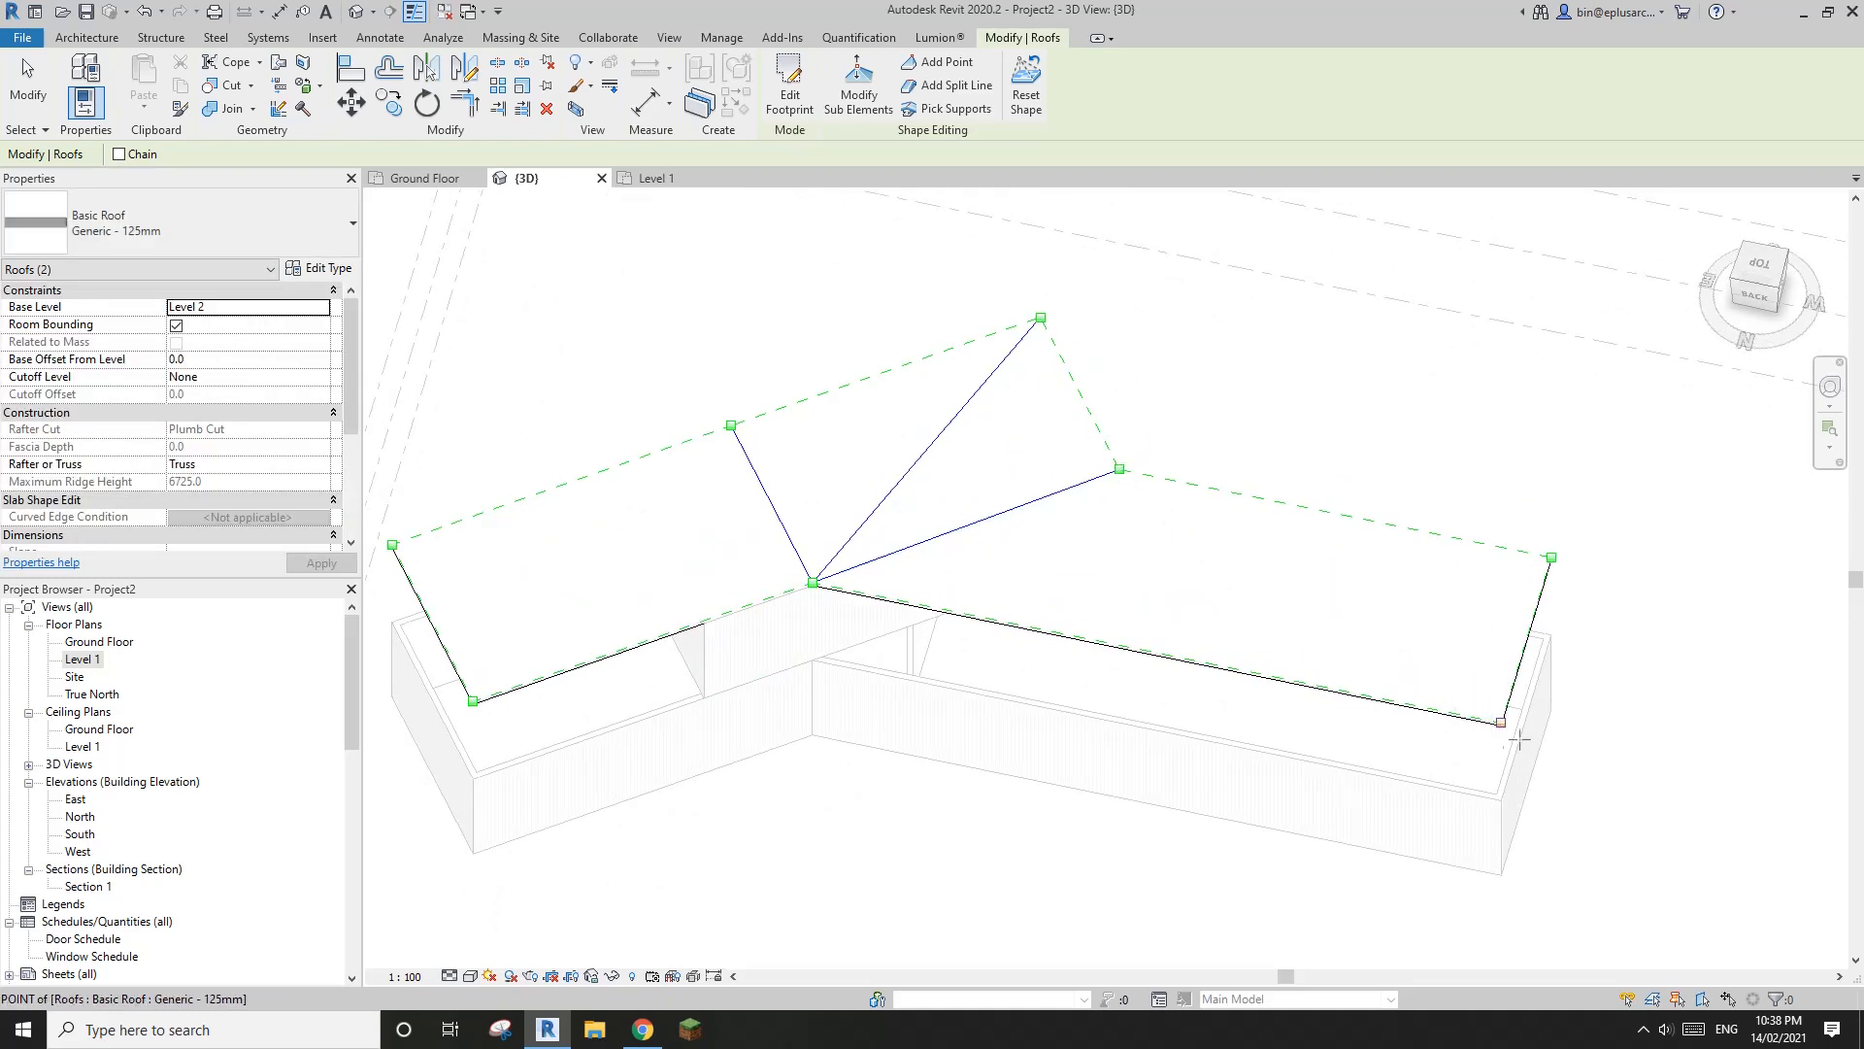
Add a diagonal split line from the rear inner corner to the front corner at the single-storey wing's end
left_click(1120, 469)
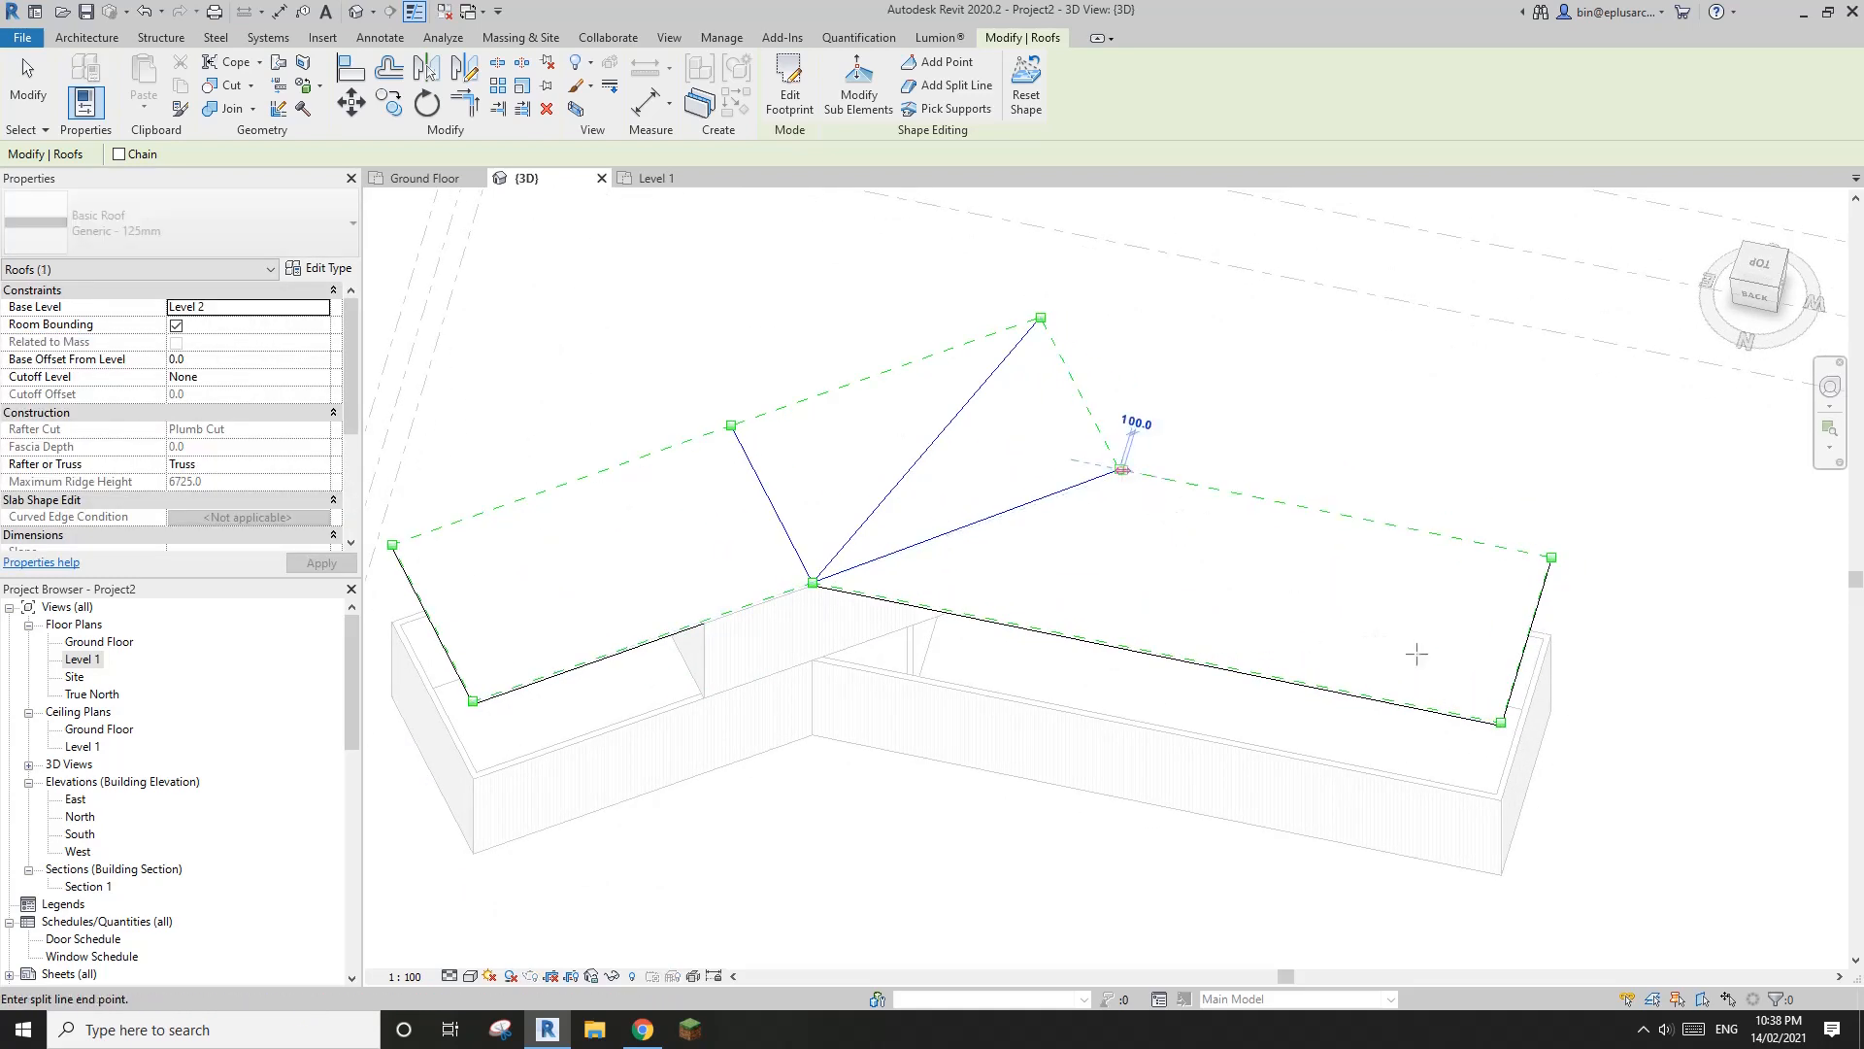
left_click(1501, 722)
middle_click_drag(550, 529, 859, 514)
scroll(860, 513, "down", 1)
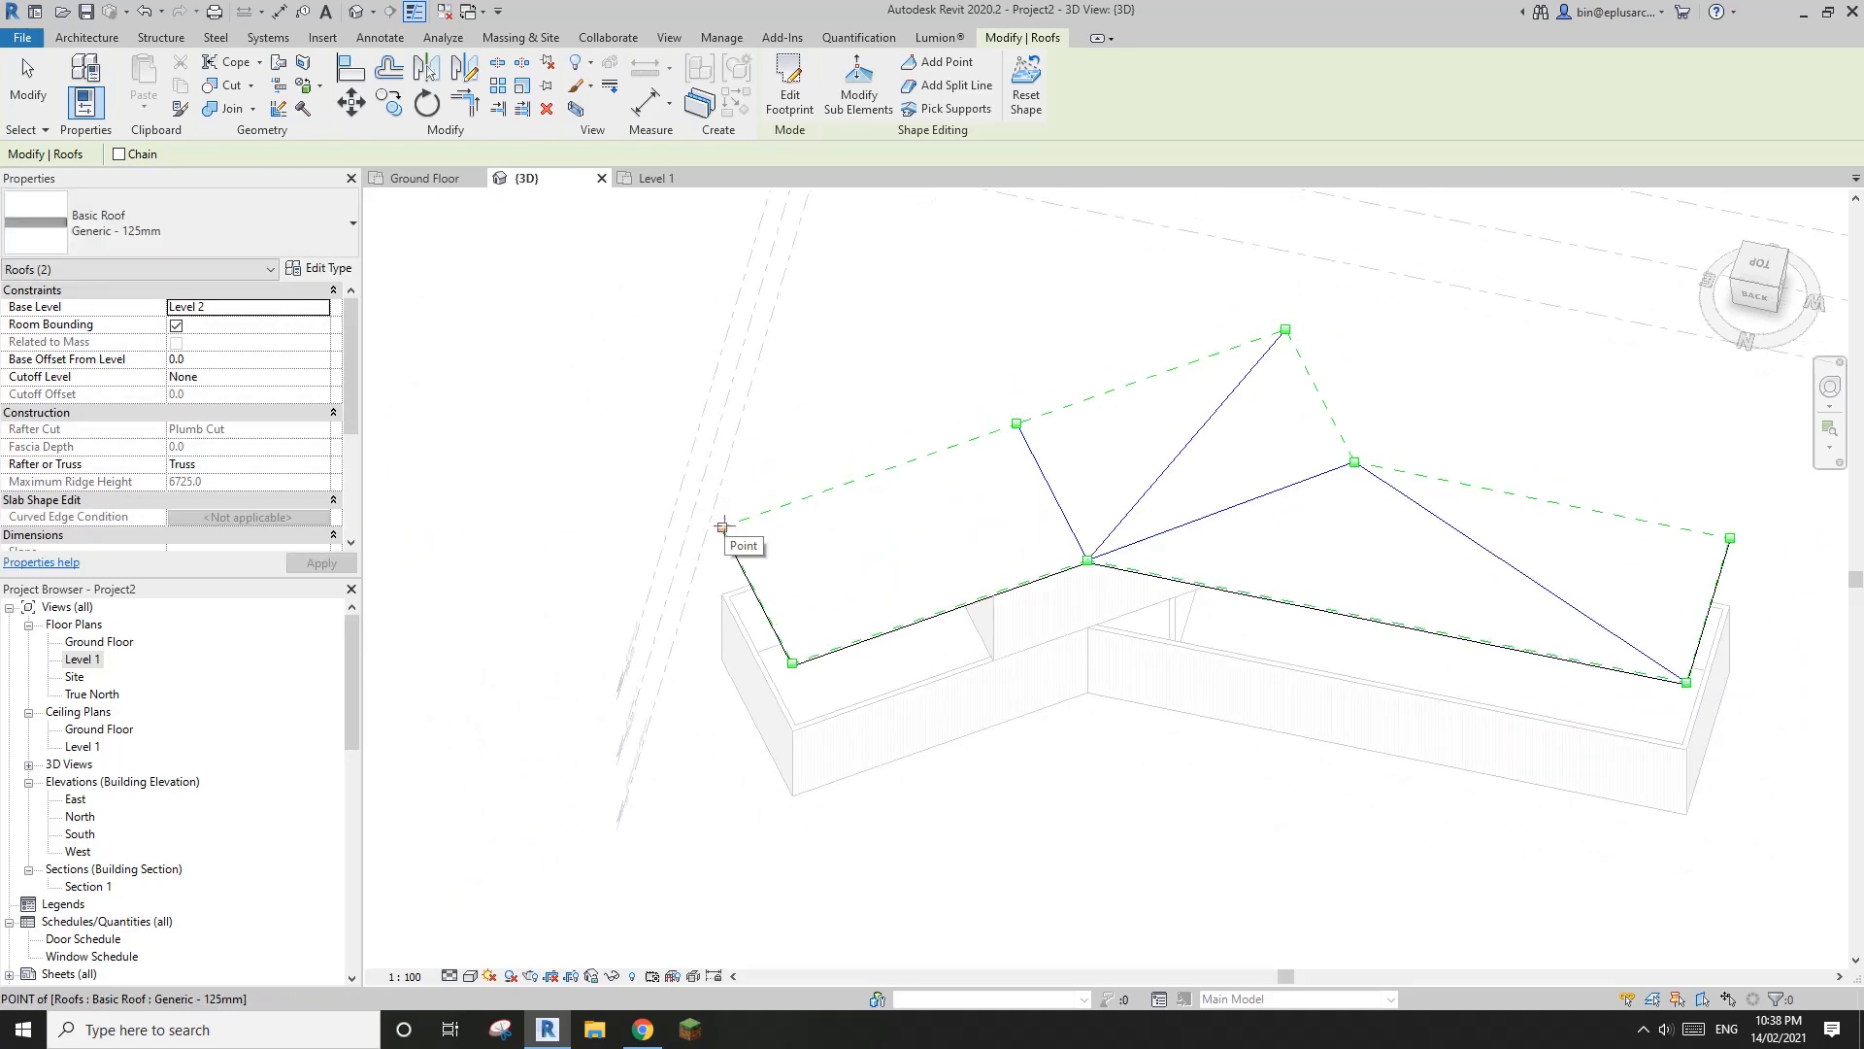
key("Escape")
Add a split line from the other wing's rear end corner to the front inner corner and finish splitting
scroll(937, 554, "up", 1)
left_click(956, 86)
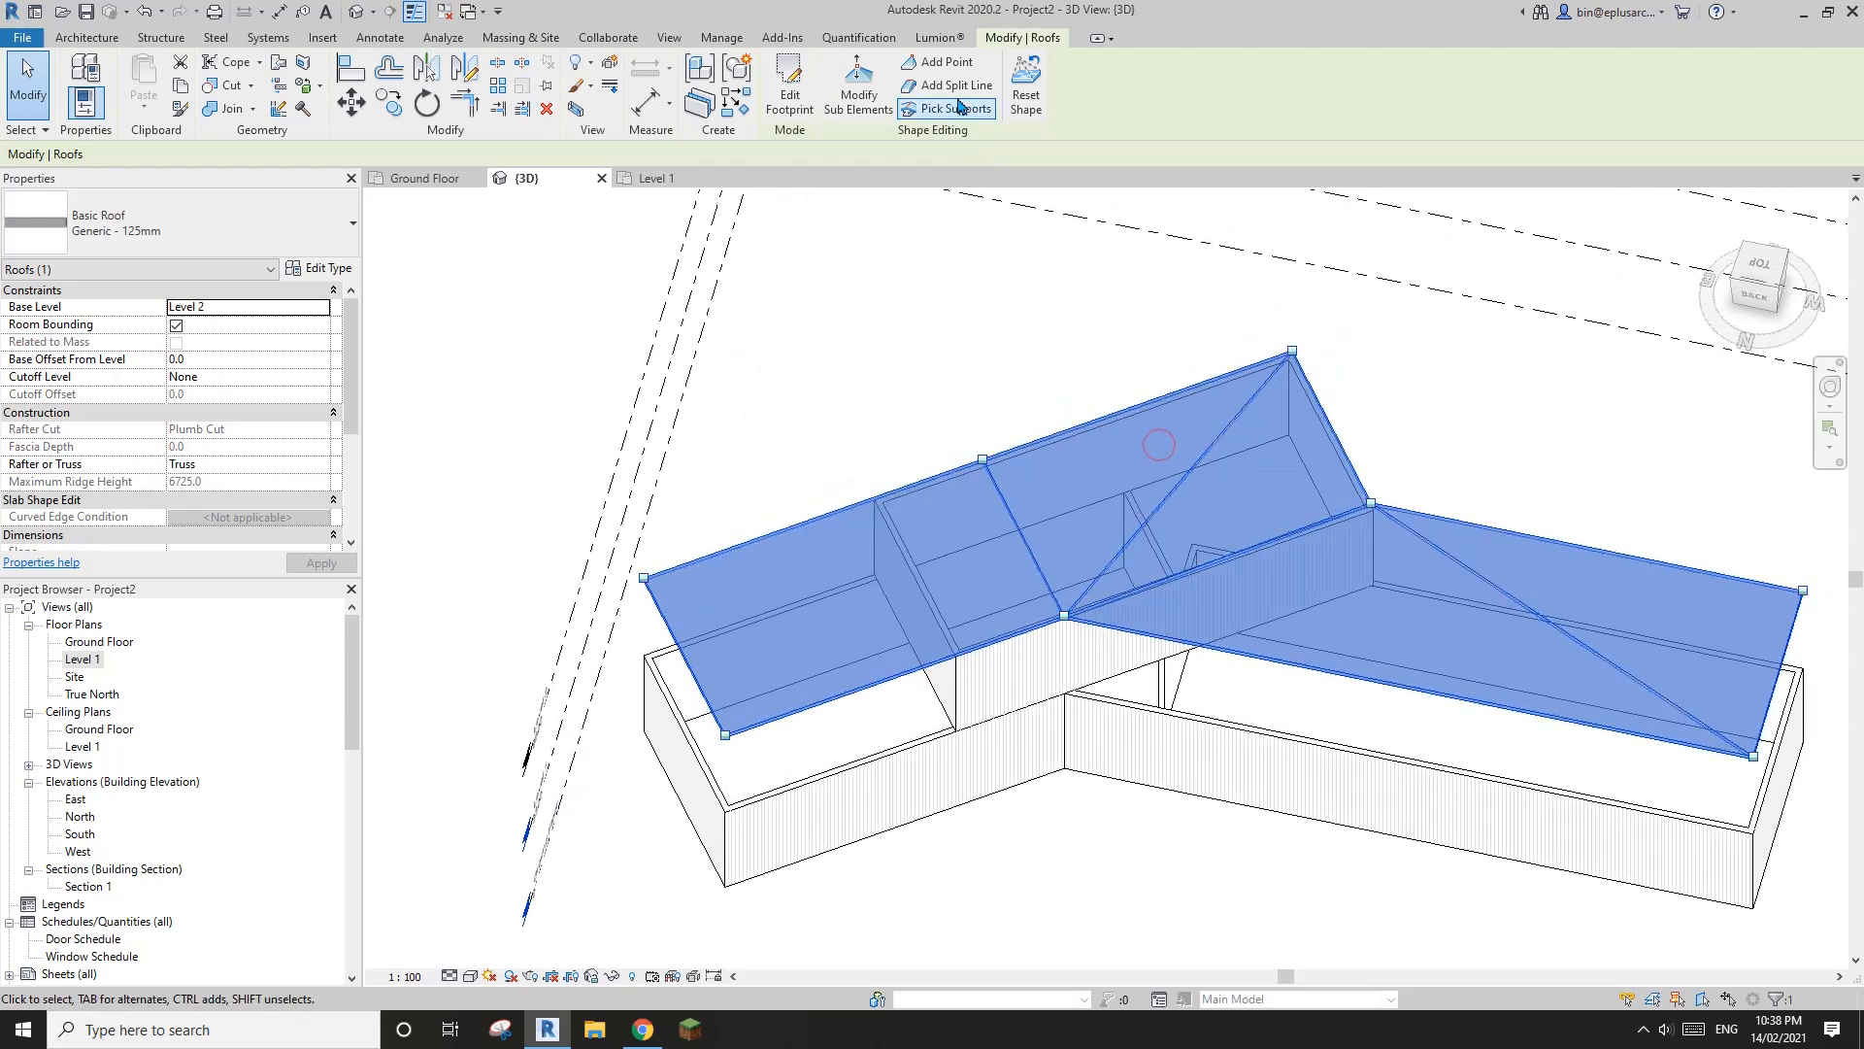
left_click(644, 578)
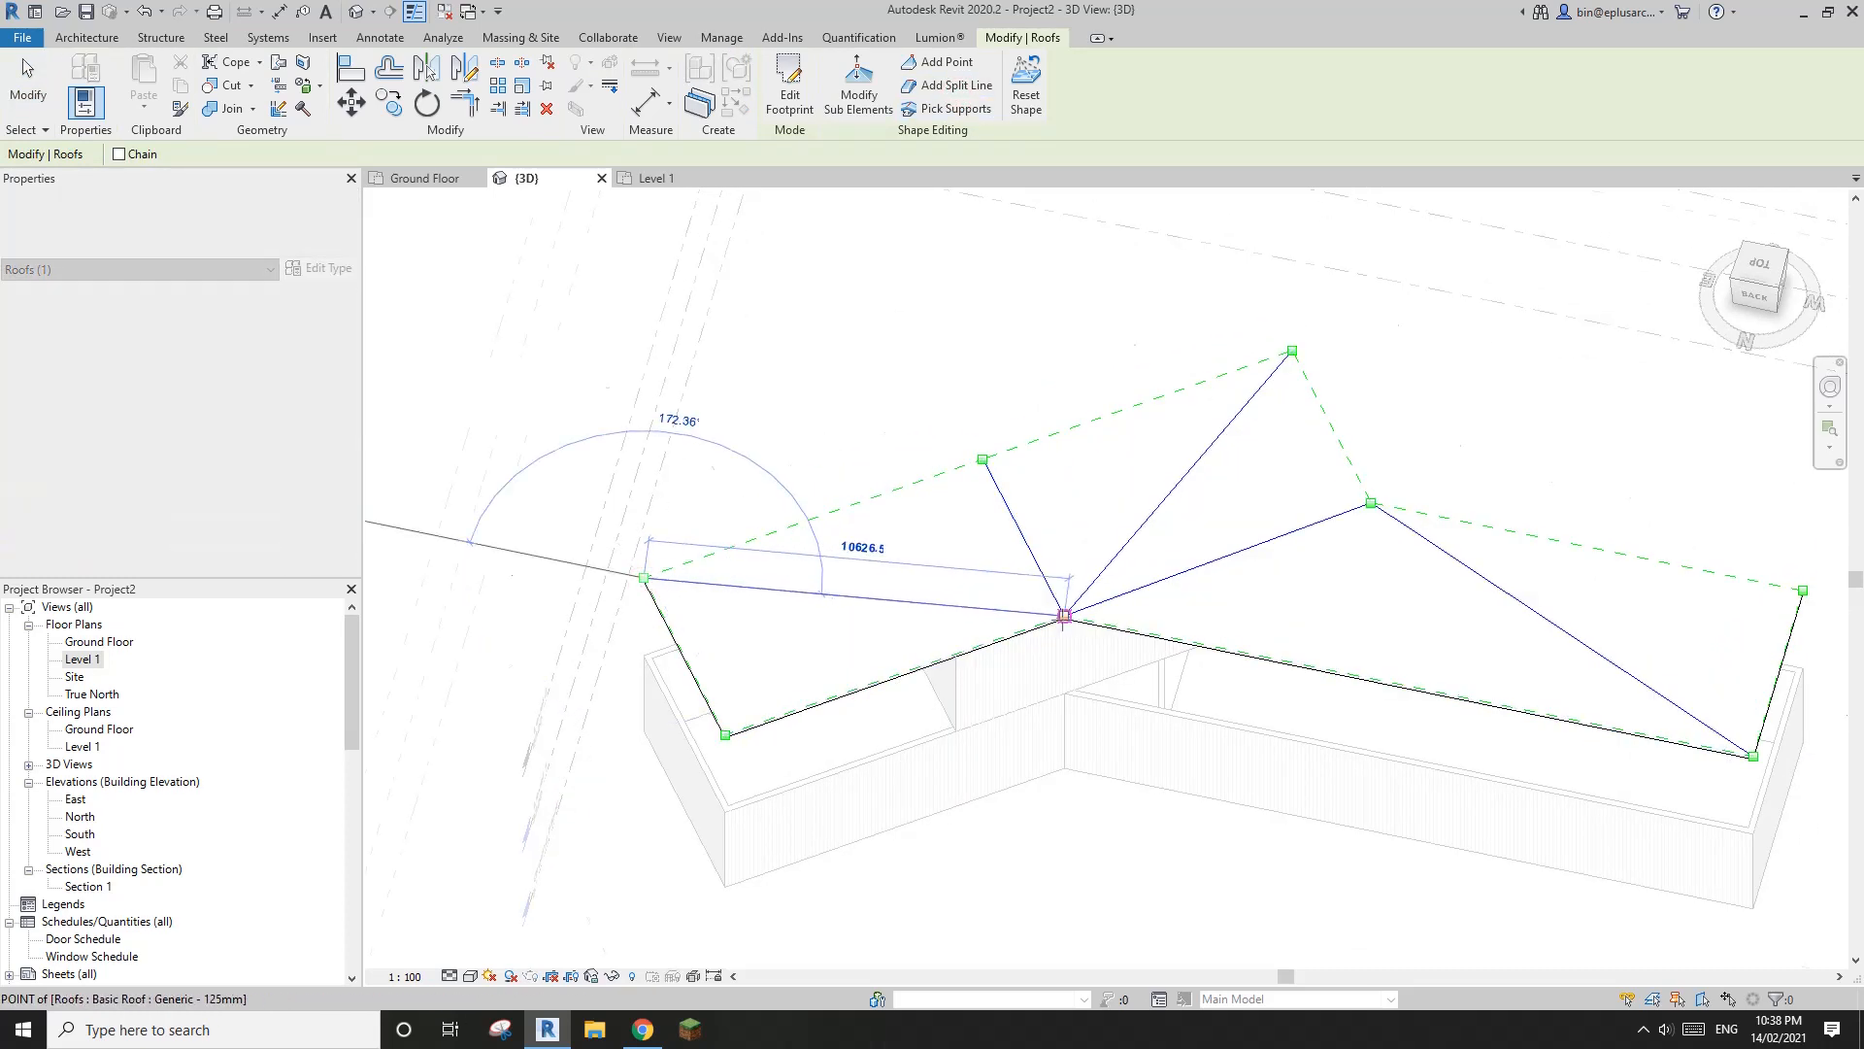
scroll(1064, 616, "up", 3)
left_click(1066, 612)
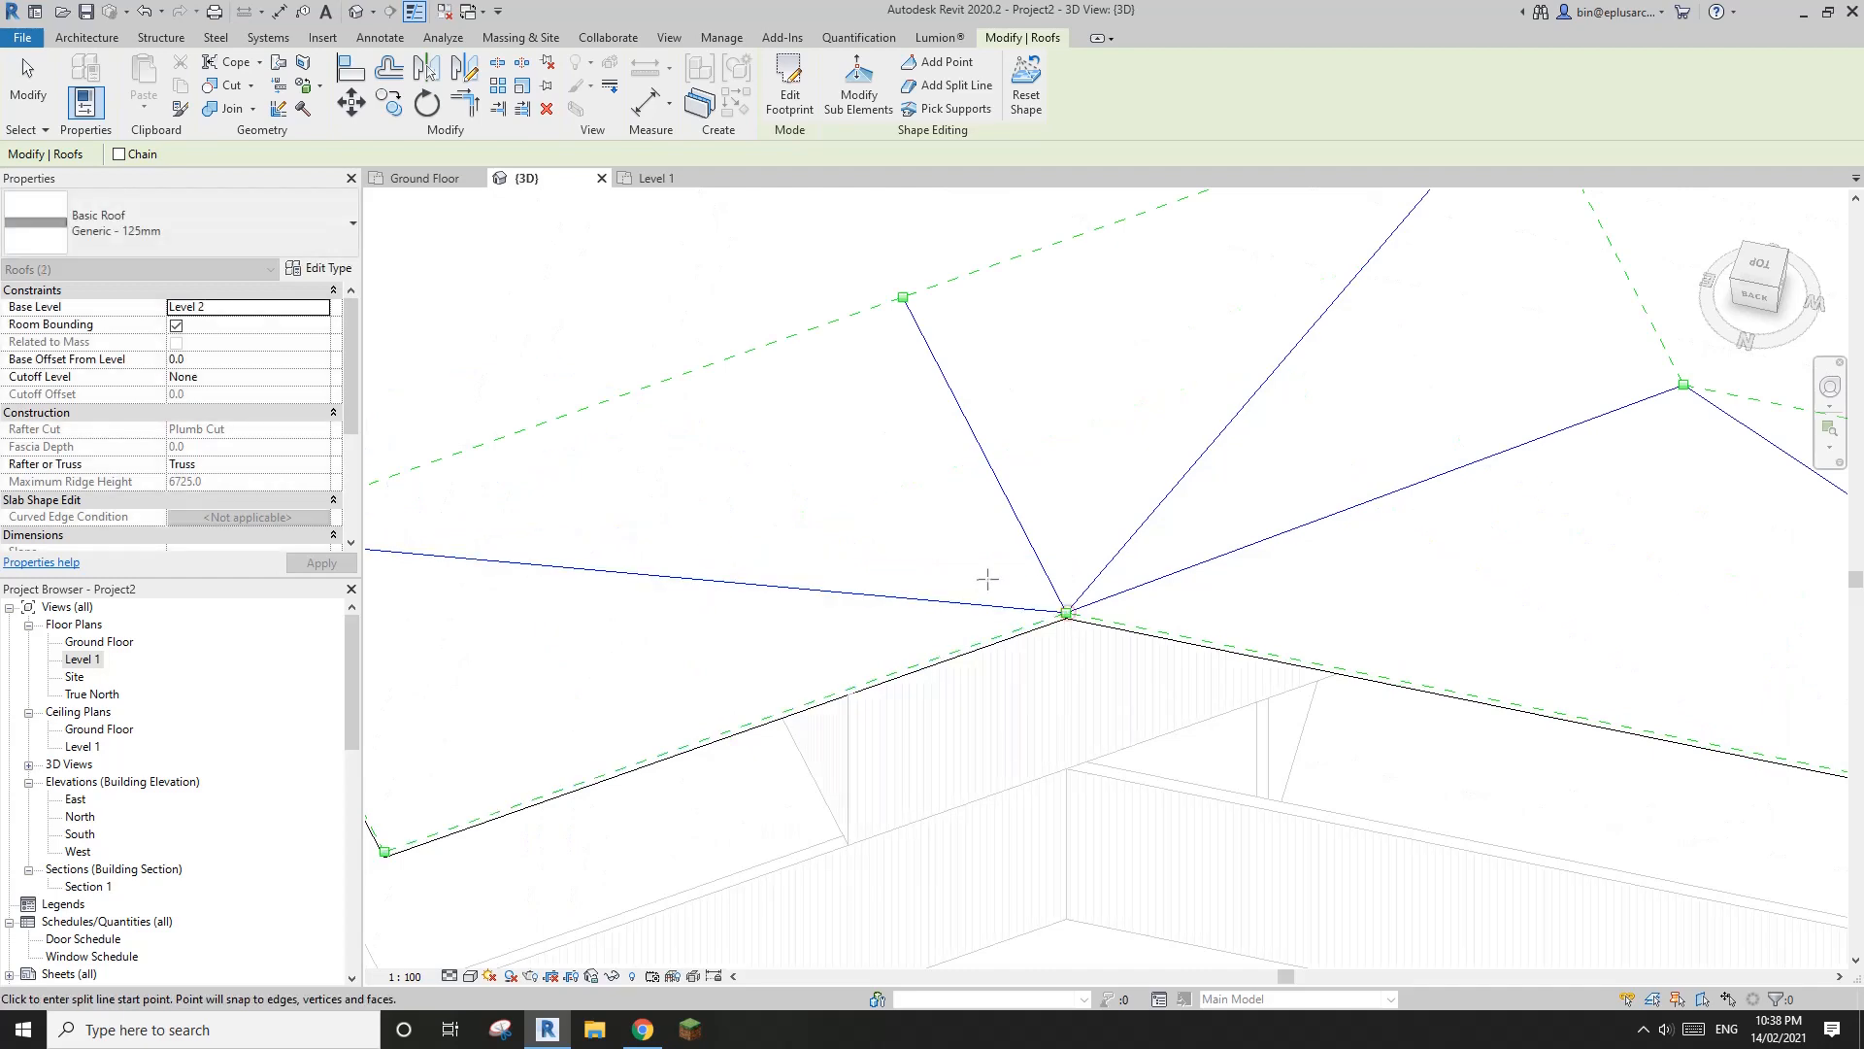
scroll(986, 579, "down", 5)
key("Escape")
key("Escape")
middle_click_drag(1179, 656, 1191, 726, "shift")
Lower the roof's front corner at the single-storey wing's end to an elevation of about -4120 with Modify Sub Elements
scroll(1077, 595, "up", 1)
scroll(1191, 720, "up", 1)
left_click(1168, 709)
scroll(1155, 694, "down", 2)
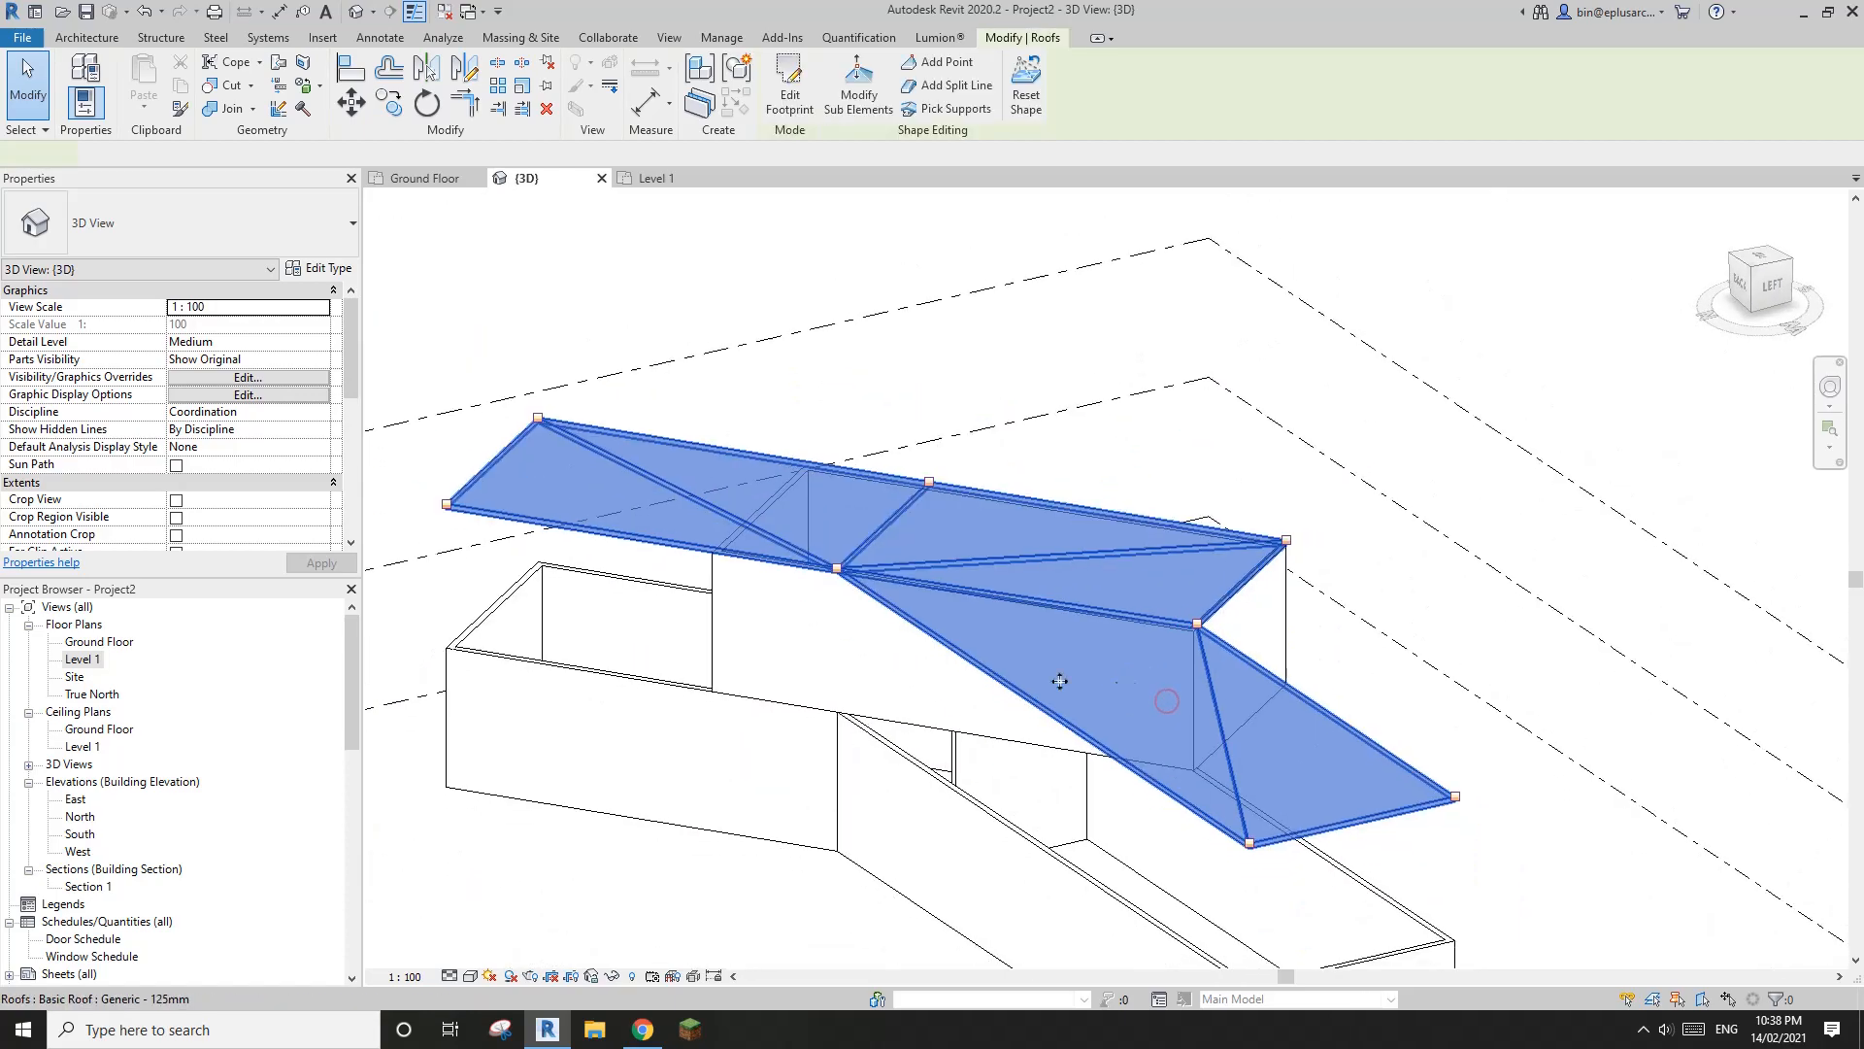
middle_click_drag(1058, 678, 1142, 637, "shift")
scroll(1161, 691, "down", 1)
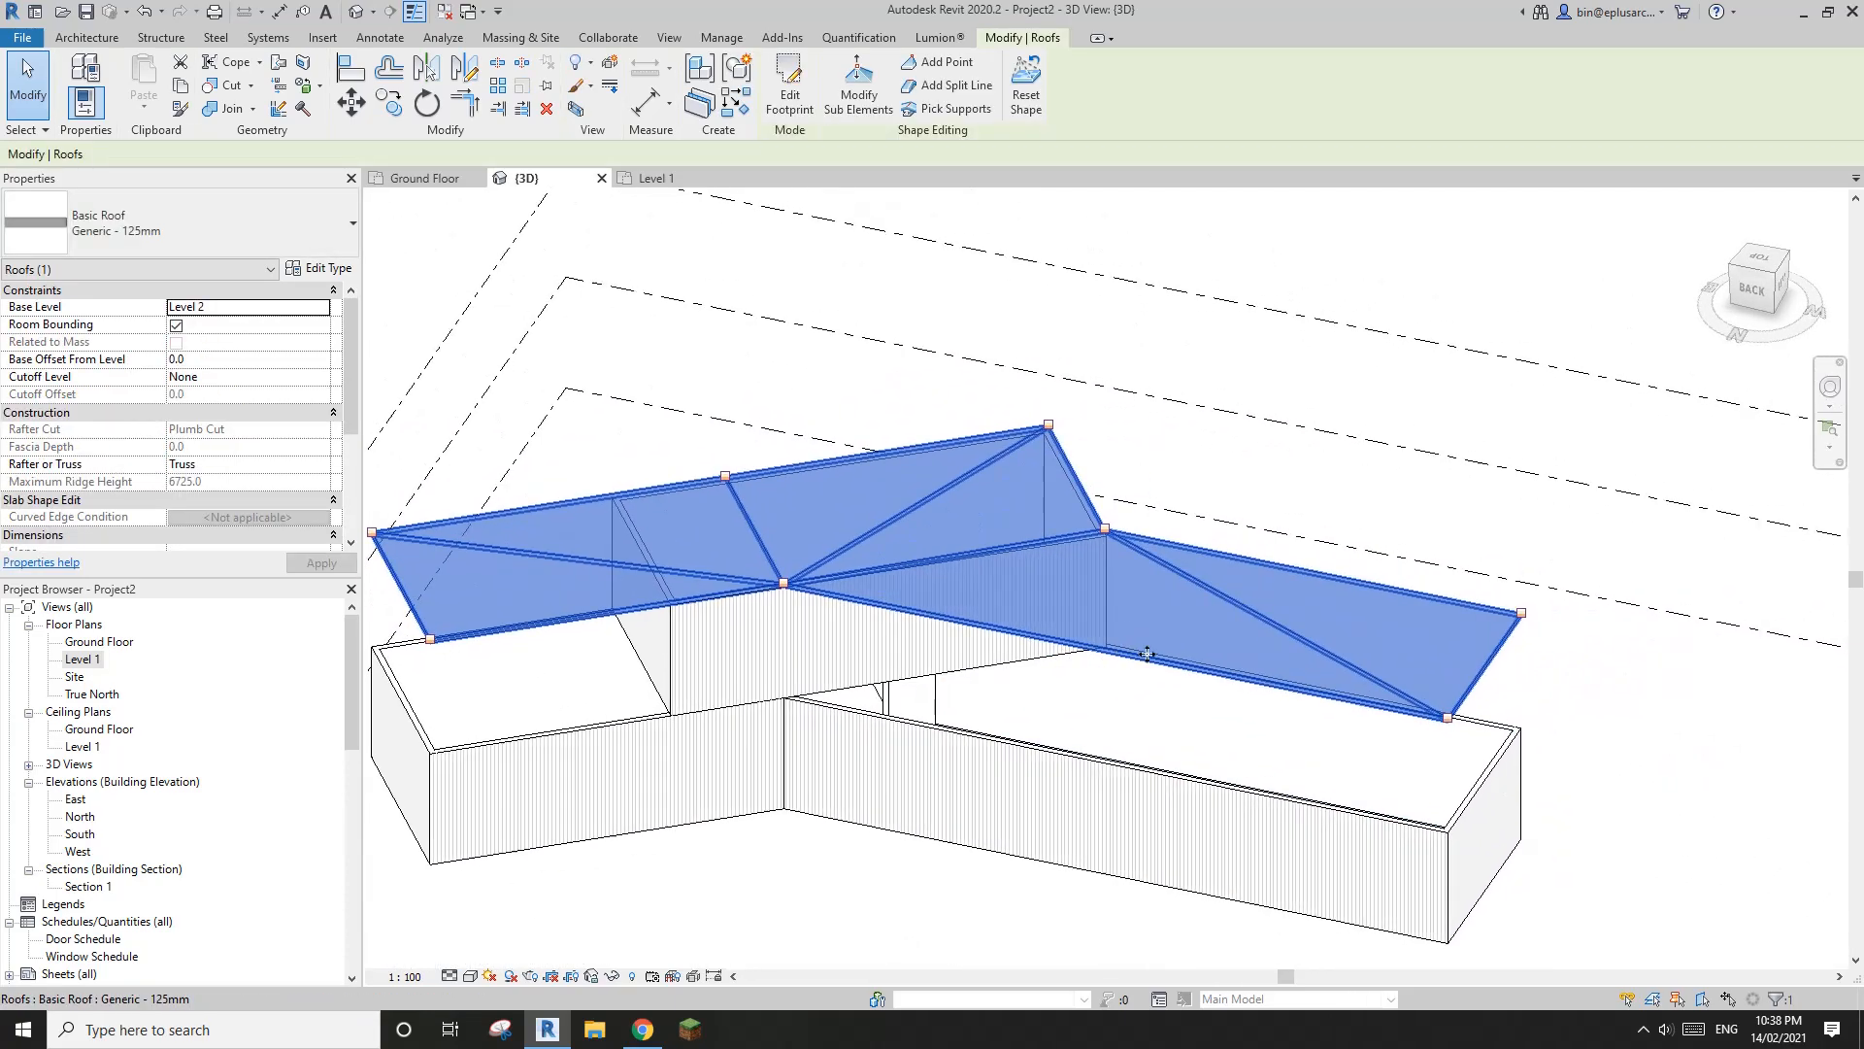
left_click(859, 97)
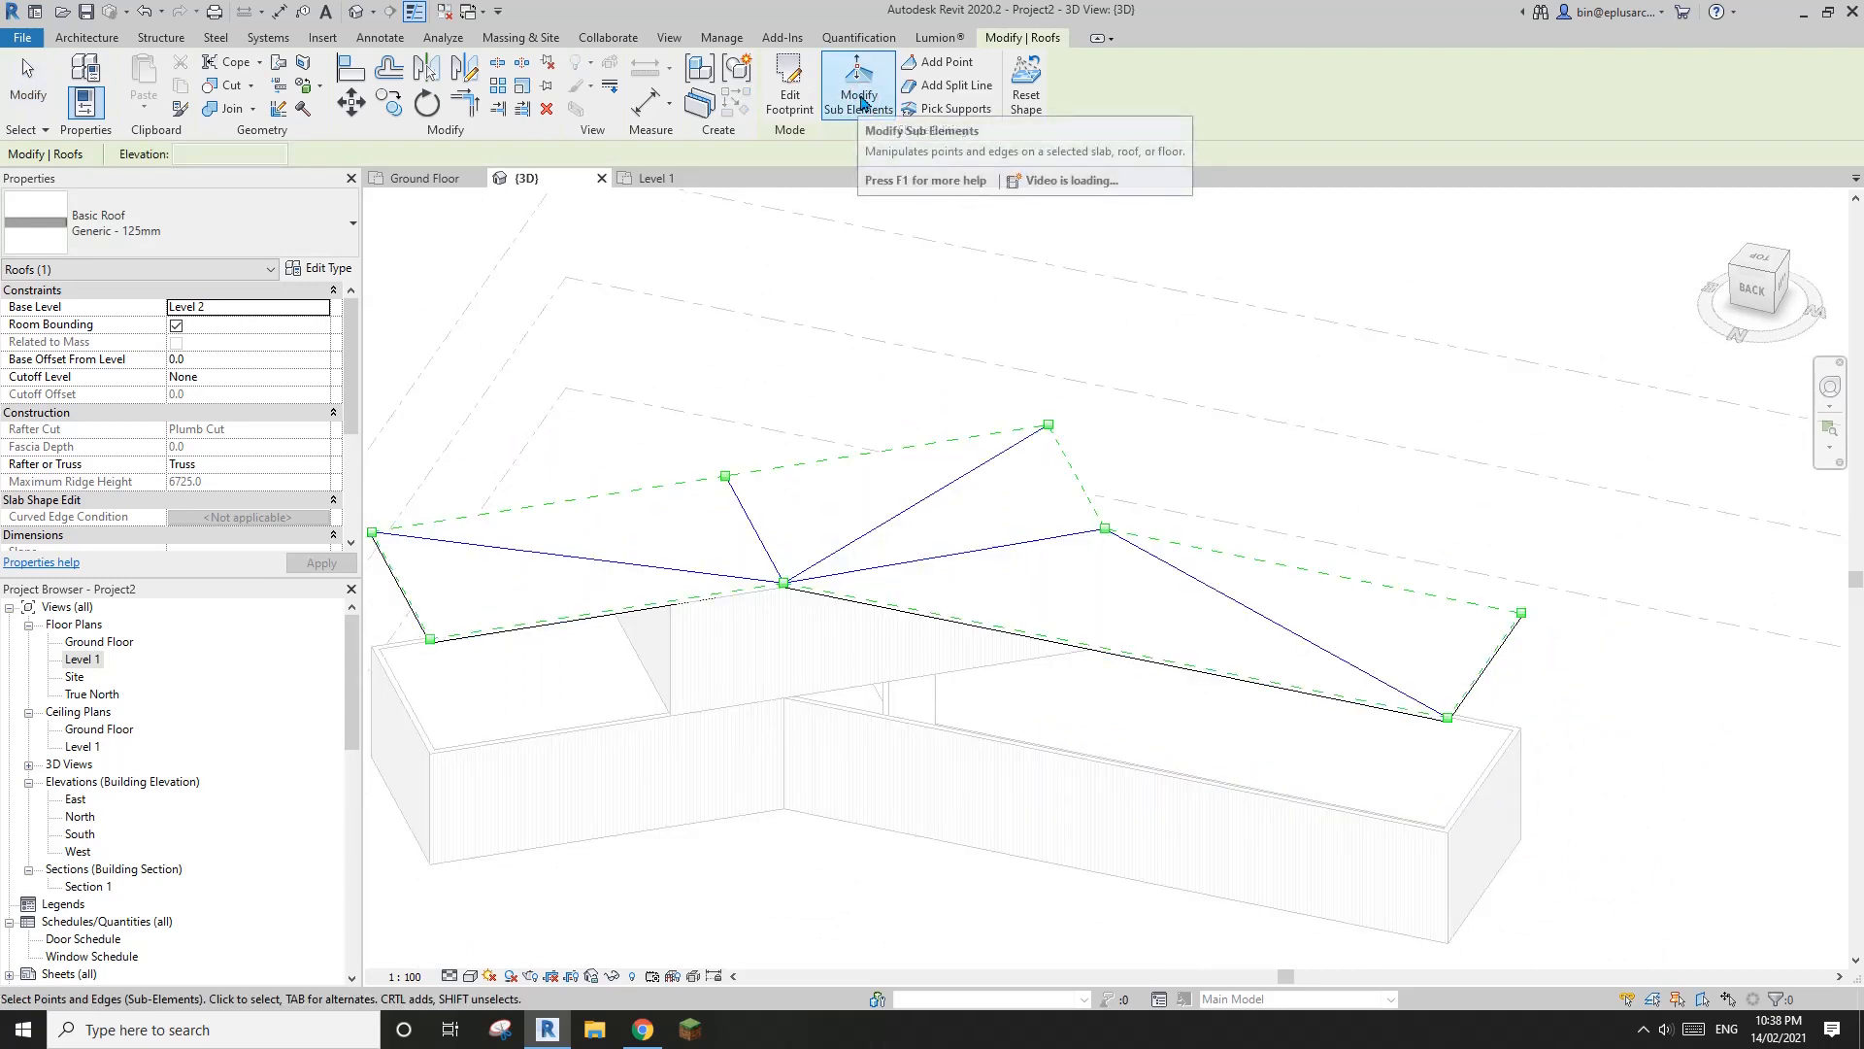
middle_click_drag(1463, 695, 1342, 665)
scroll(1340, 665, "up", 2)
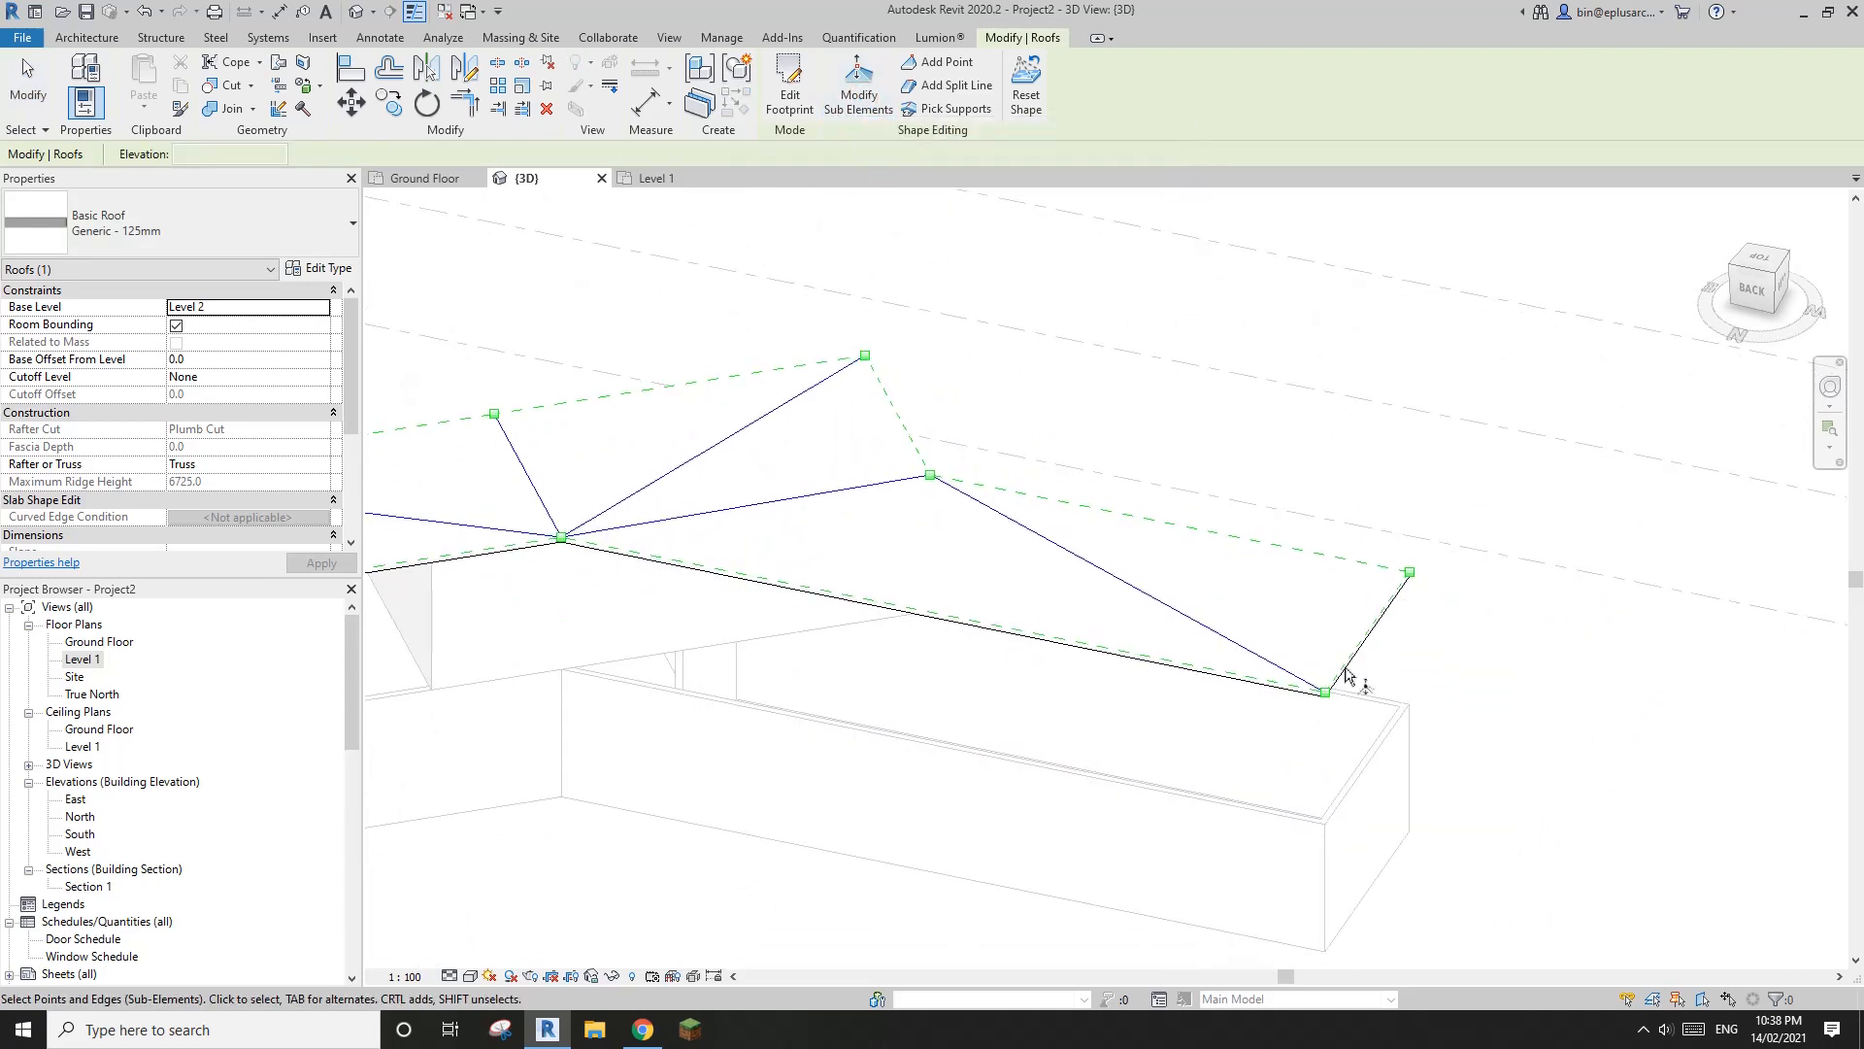
left_click_drag(1364, 731, 1325, 879)
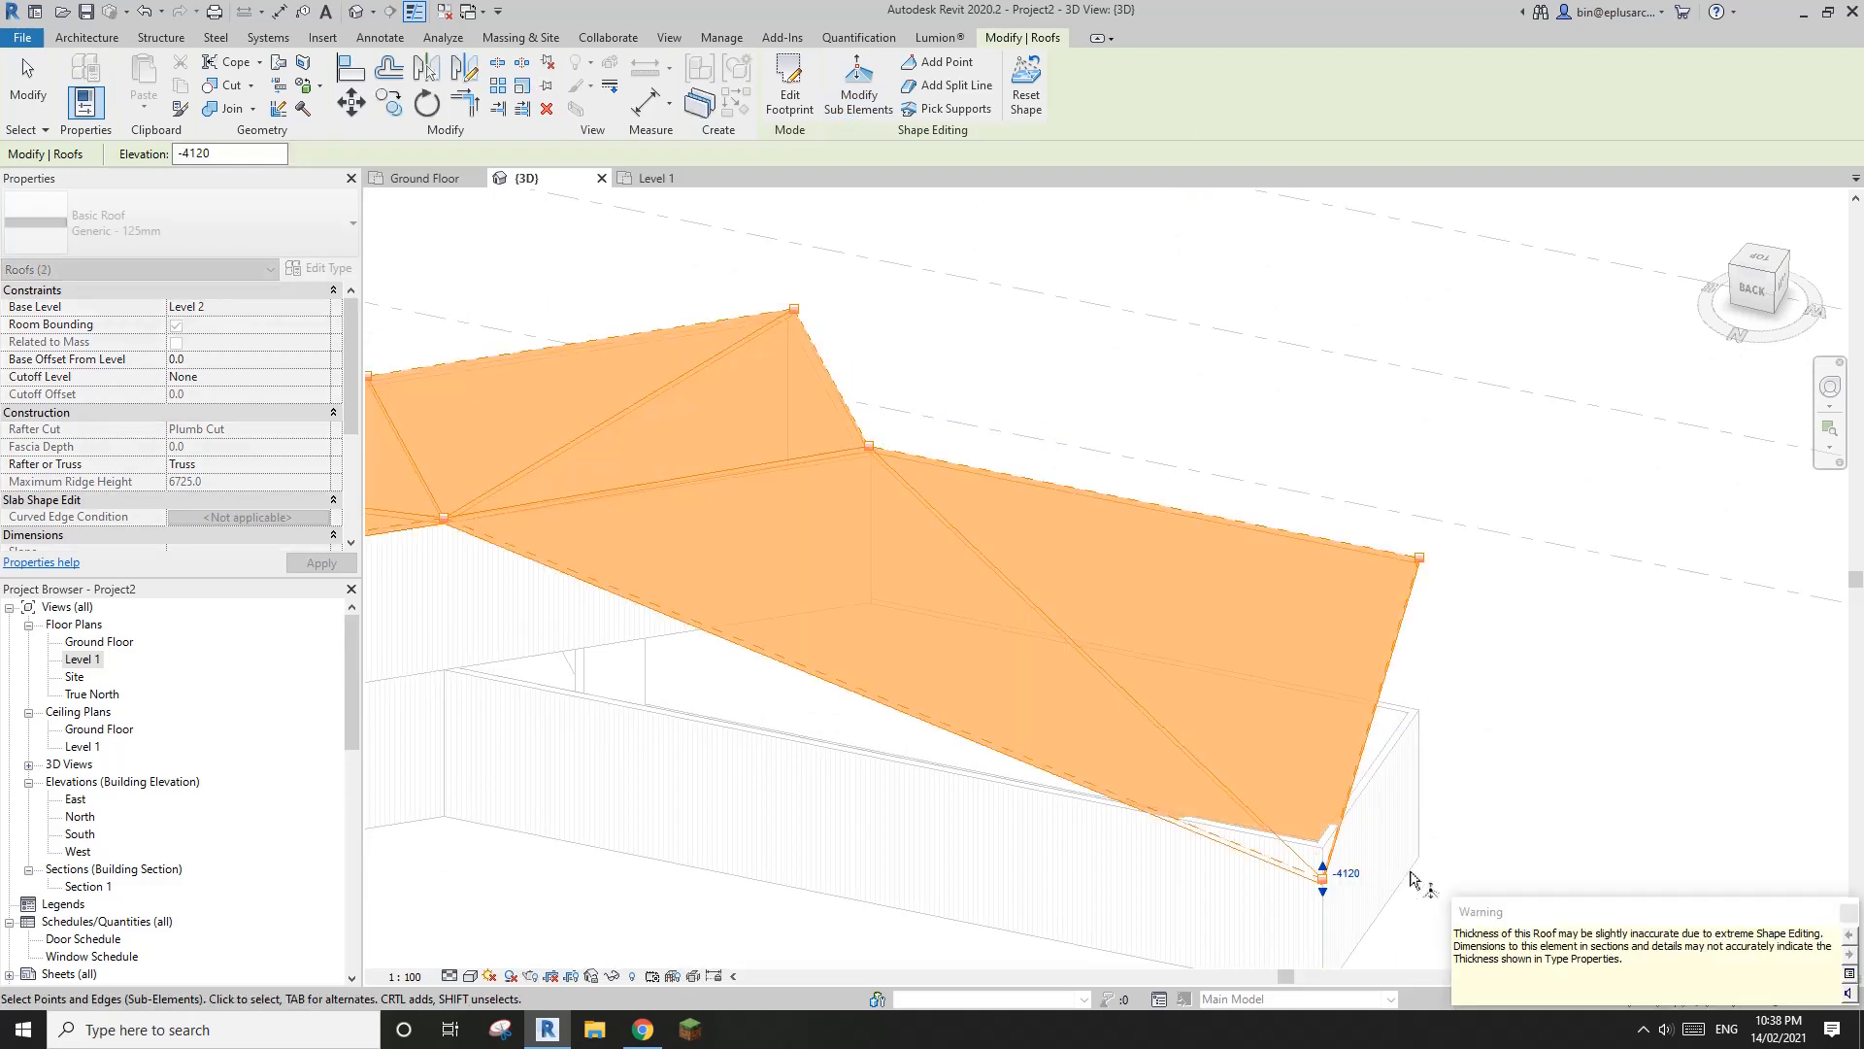
Try deleting the diagonal split line to the lowered wing-end corner and examine the roof surface from several angles
middle_click_drag(1440, 778, 1107, 527, "shift")
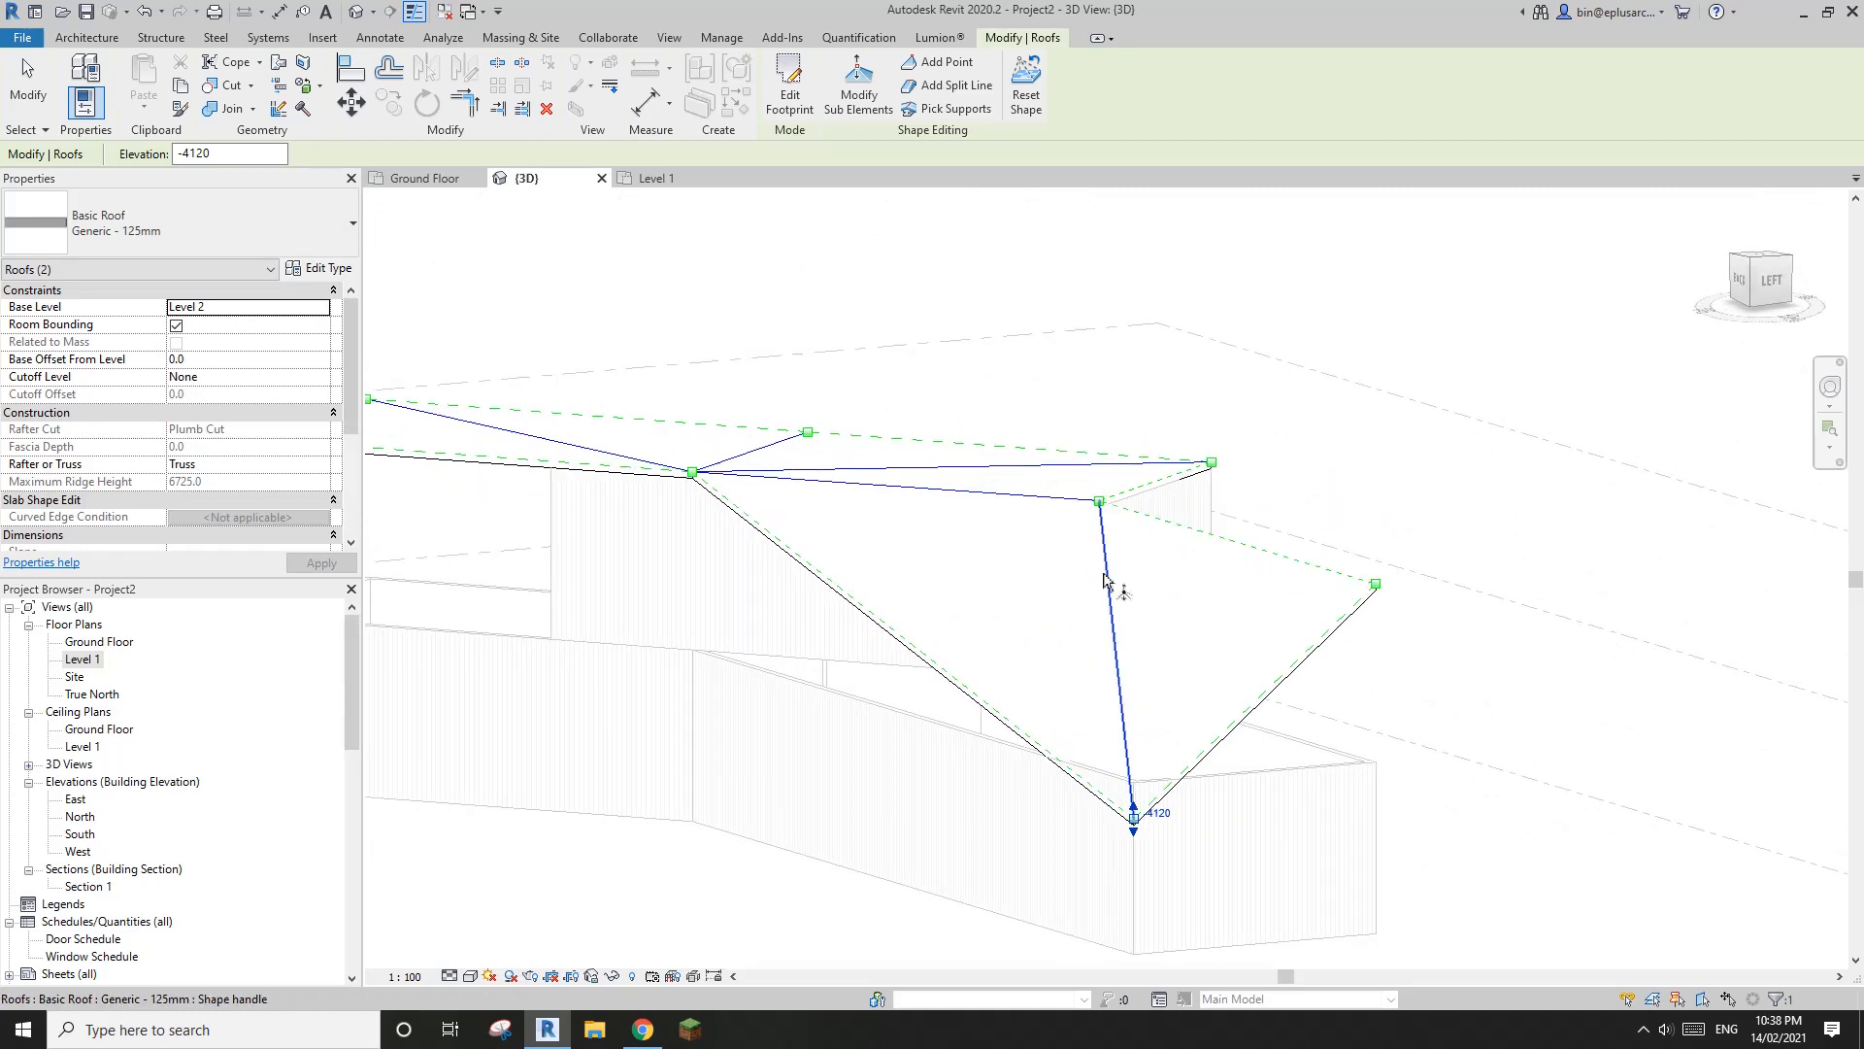
middle_click_drag(1131, 757, 1256, 486, "shift")
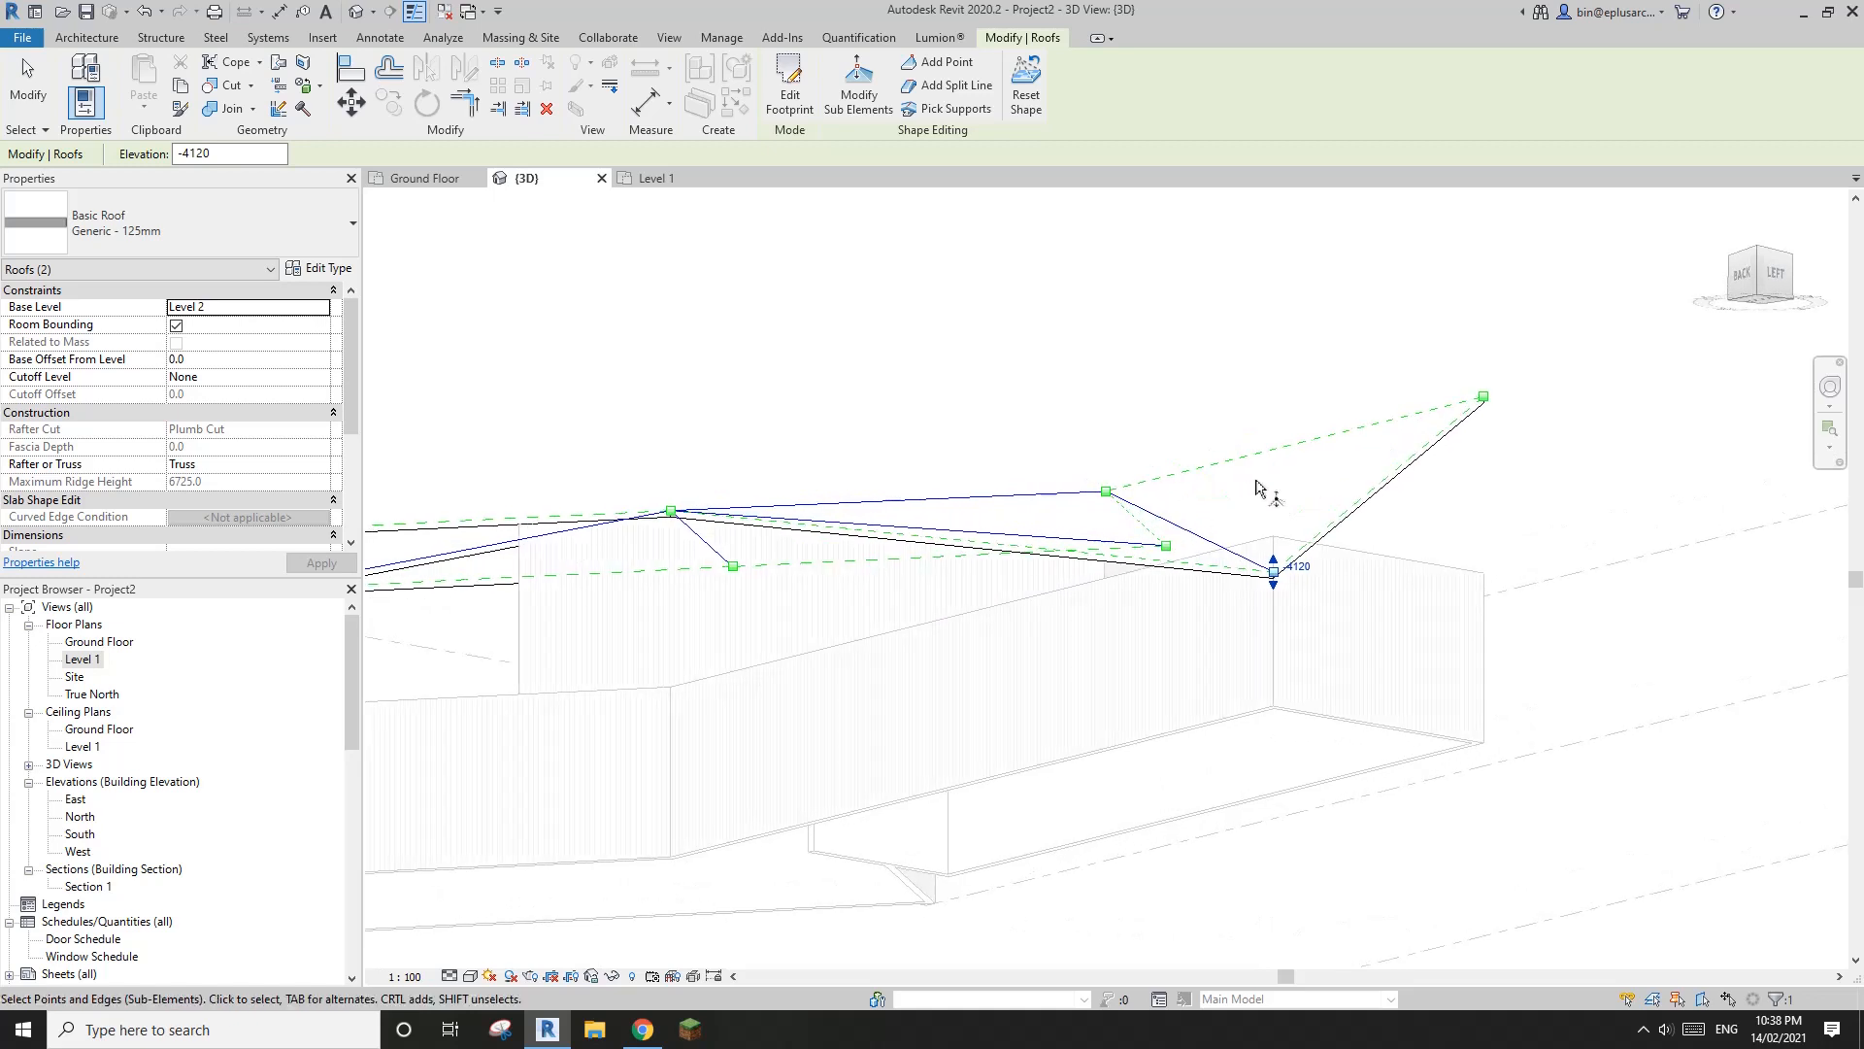
middle_click_drag(1177, 547, 1111, 786, "shift")
middle_click_drag(1075, 686, 1101, 657)
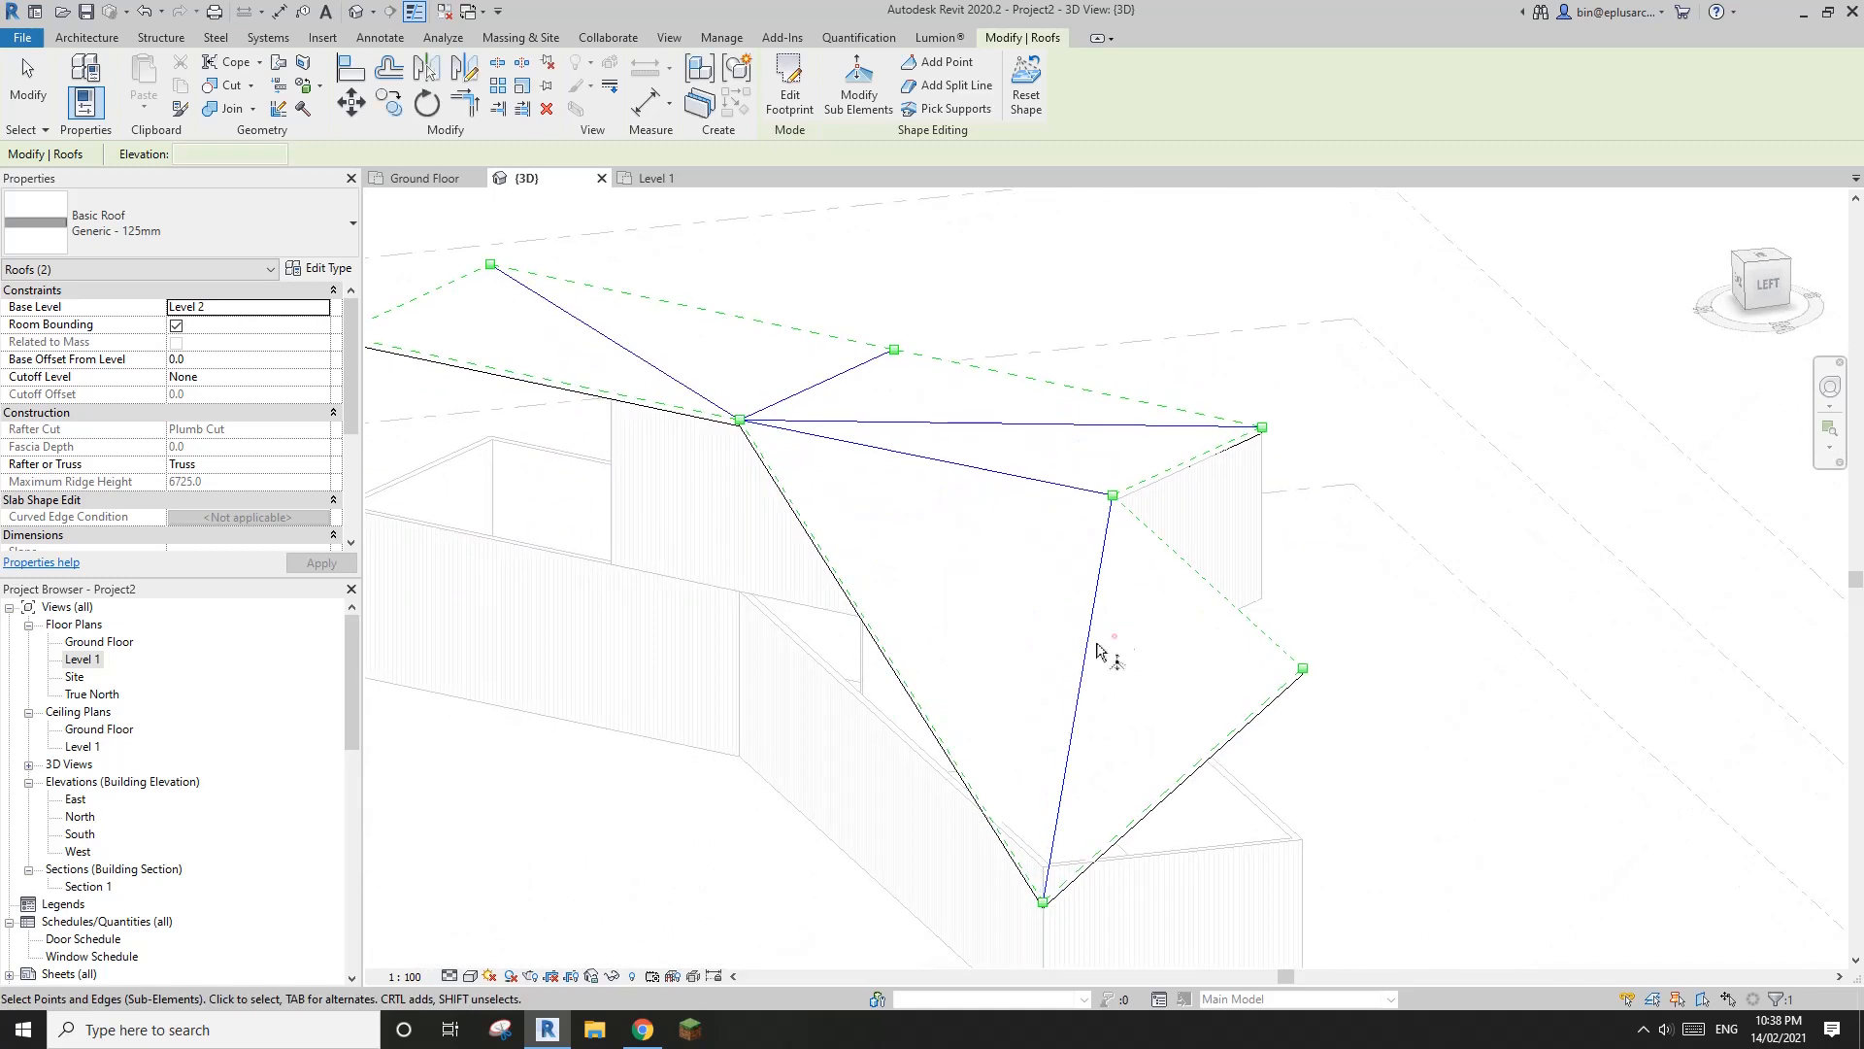
left_click(1090, 645)
left_click(1100, 660)
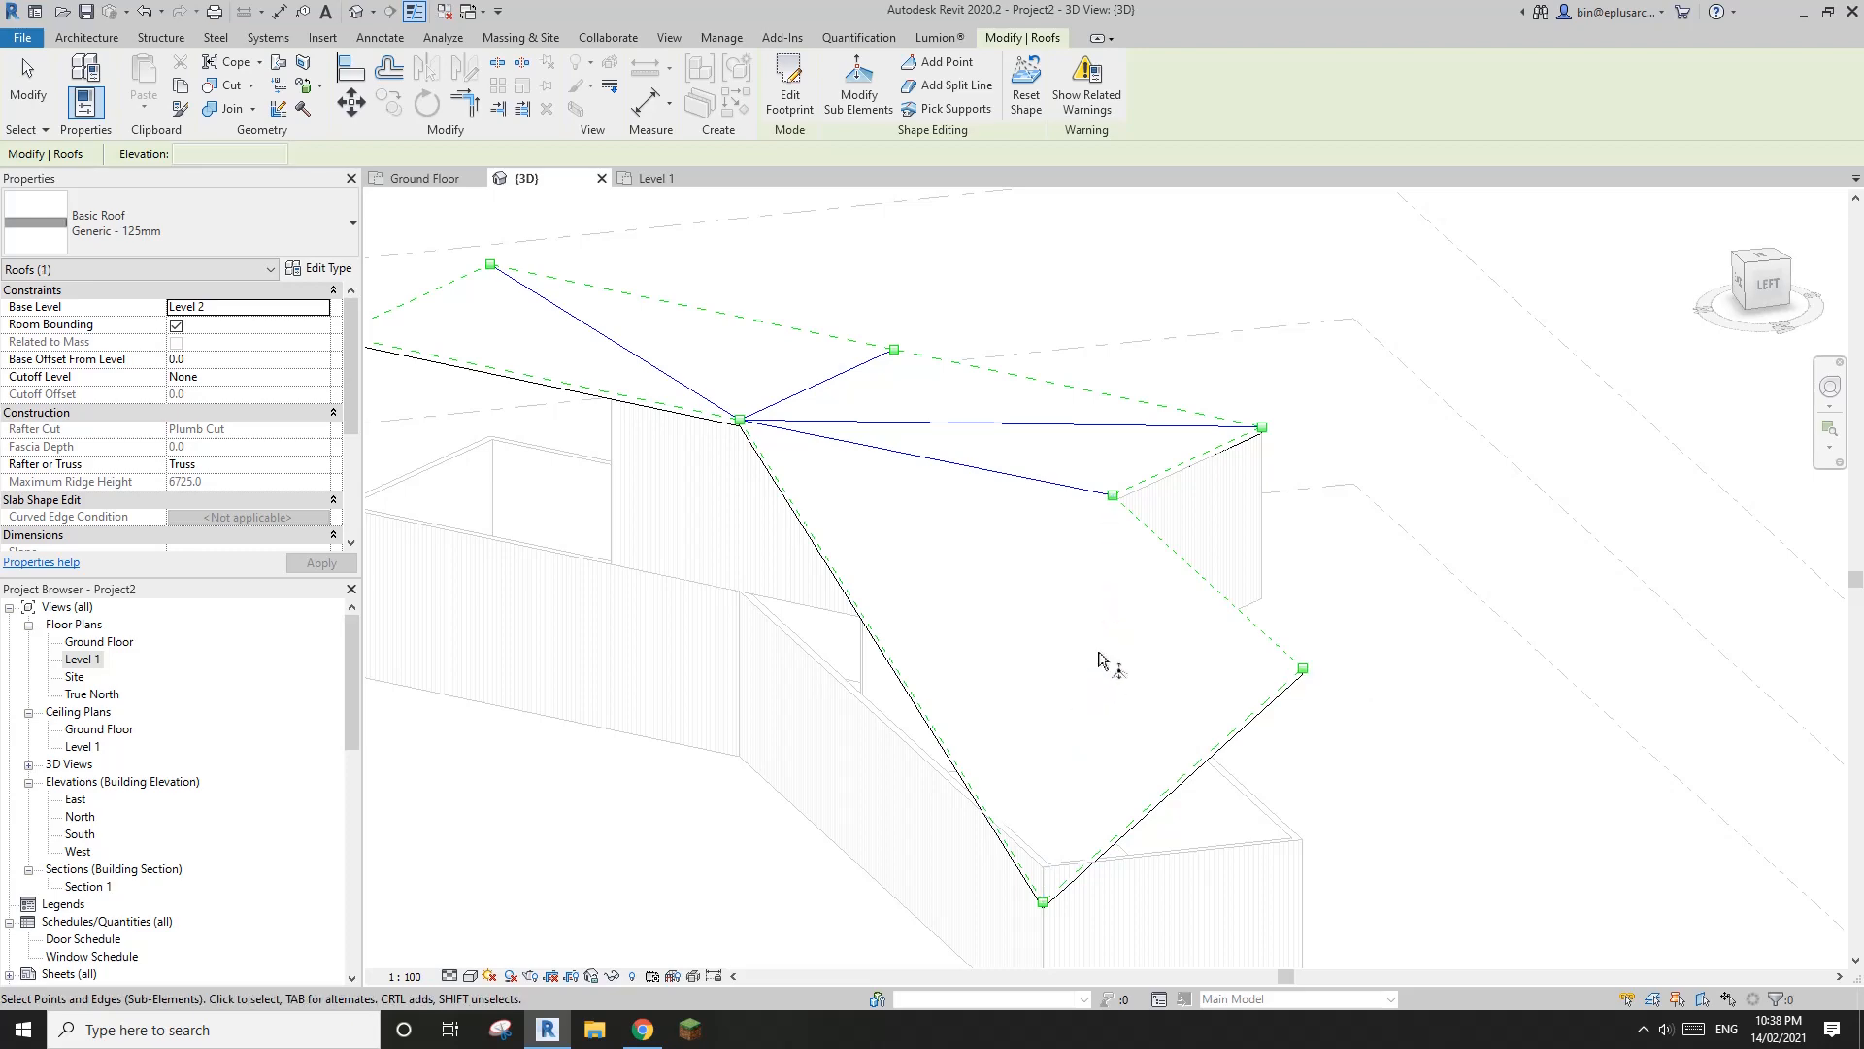
mouse_move(1131, 692)
middle_mouse_down("shift")
mouse_move(1119, 708)
mouse_move(1065, 691)
mouse_move(1074, 719)
mouse_move(1073, 533)
mouse_move(1124, 554)
mouse_move(1129, 515)
mouse_move(1065, 499)
mouse_move(1007, 615)
mouse_move(944, 683)
mouse_move(923, 624)
mouse_move(981, 595)
mouse_move(1029, 665)
mouse_move(1207, 541)
mouse_move(1174, 470)
mouse_move(1157, 695)
mouse_move(1173, 534)
mouse_move(1190, 562)
mouse_move(1169, 574)
mouse_move(1208, 629)
mouse_move(1322, 600)
middle_mouse_up("shift")
scroll(1287, 616, "down", 3)
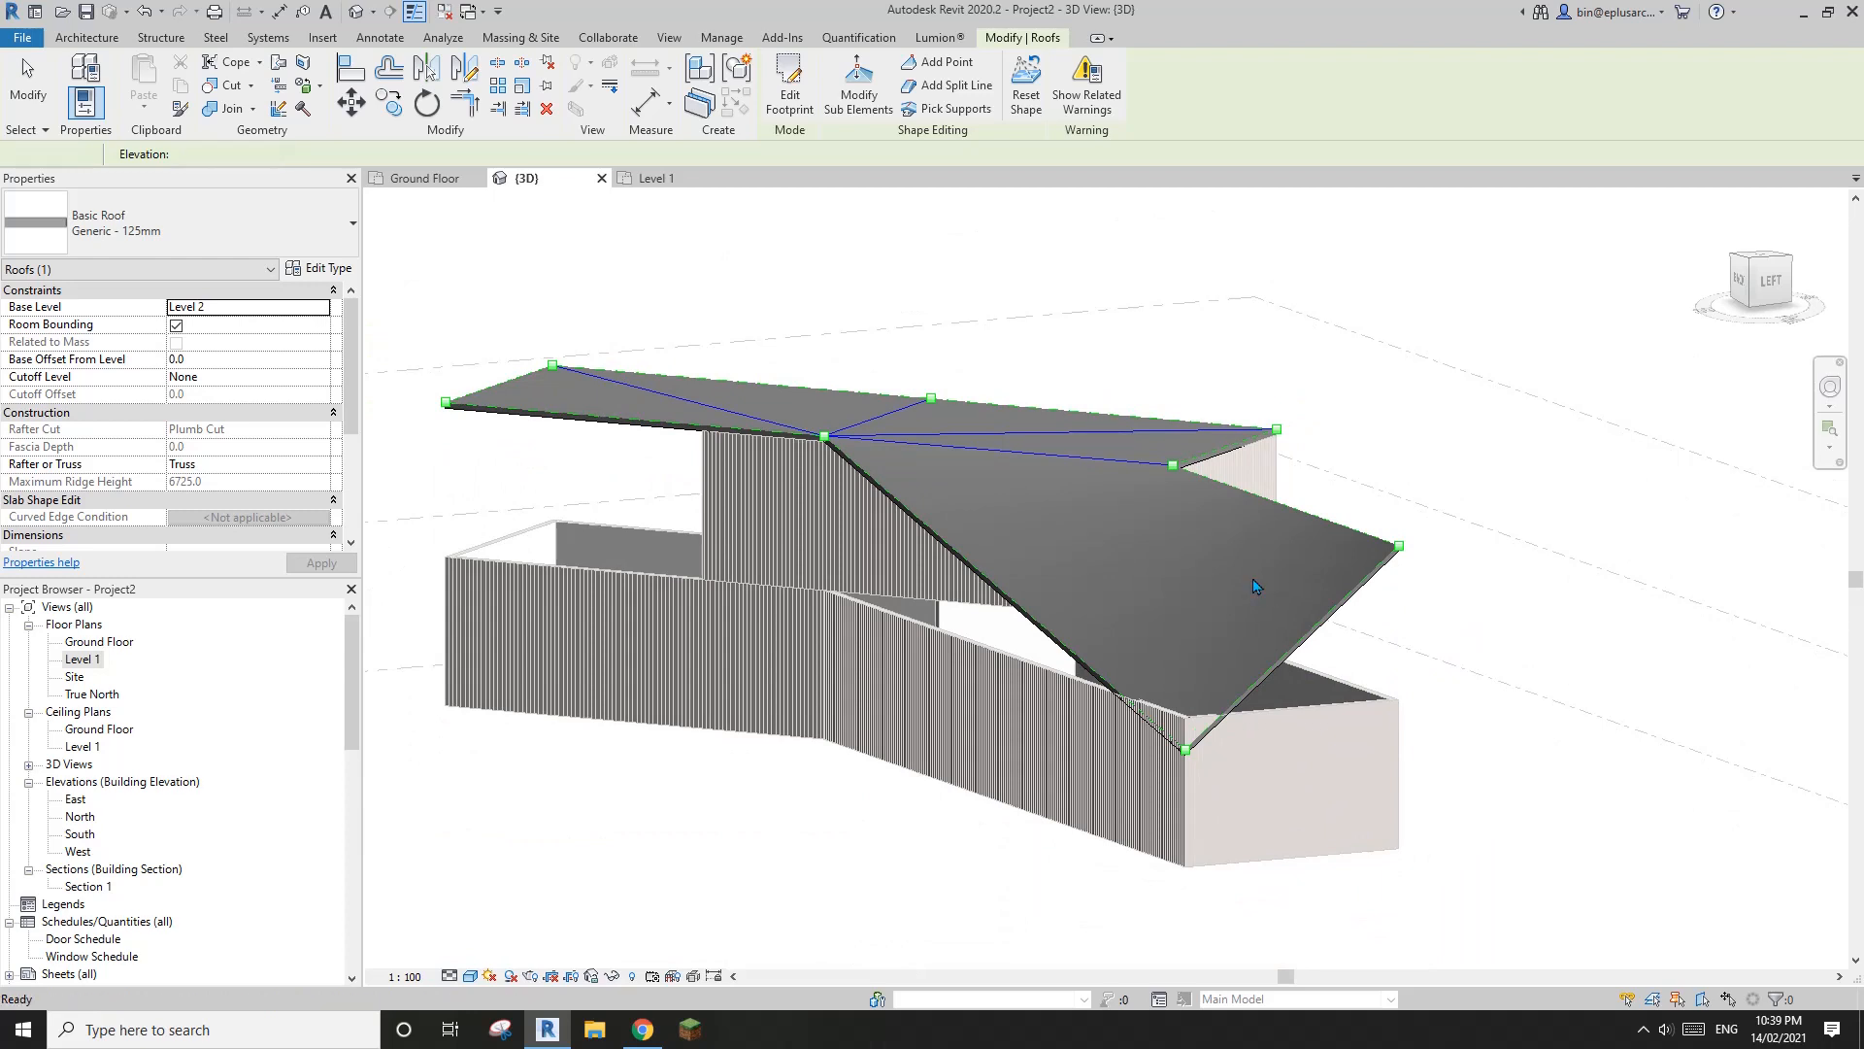
scroll(1252, 585, "up", 5)
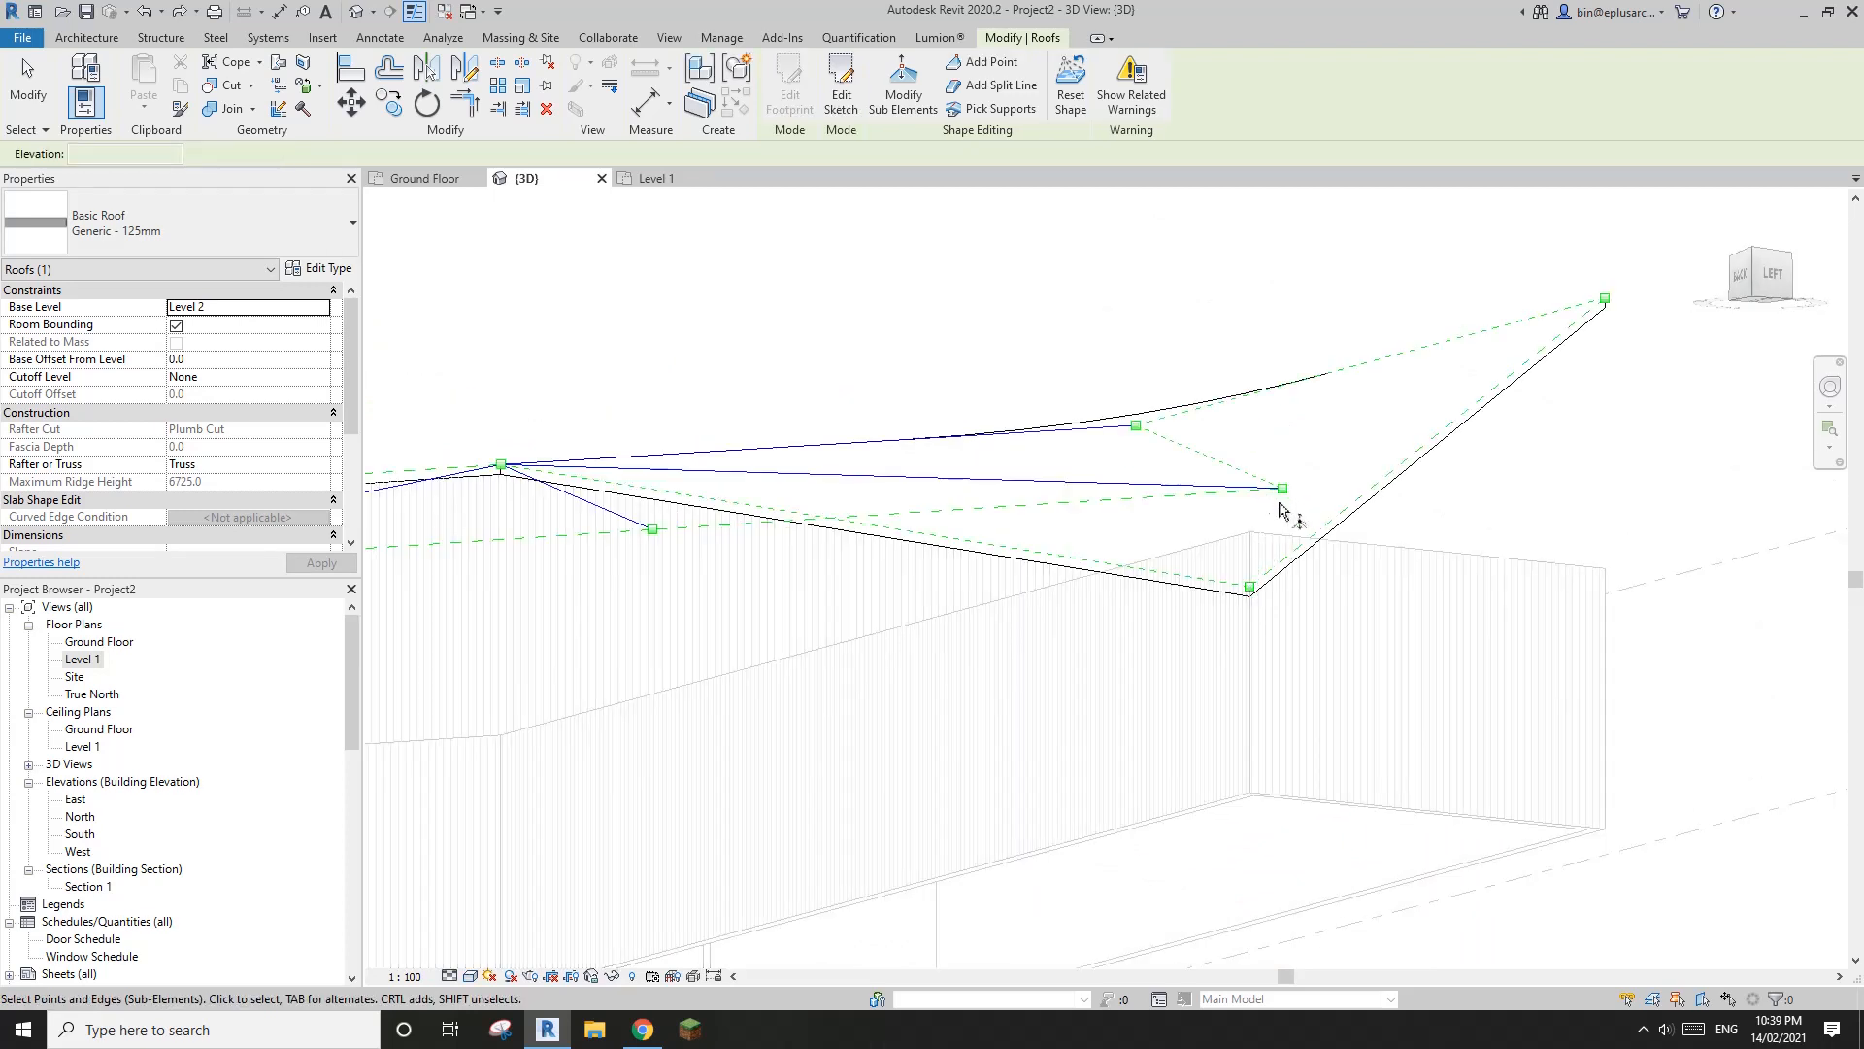
scroll(1262, 524, "down", 2)
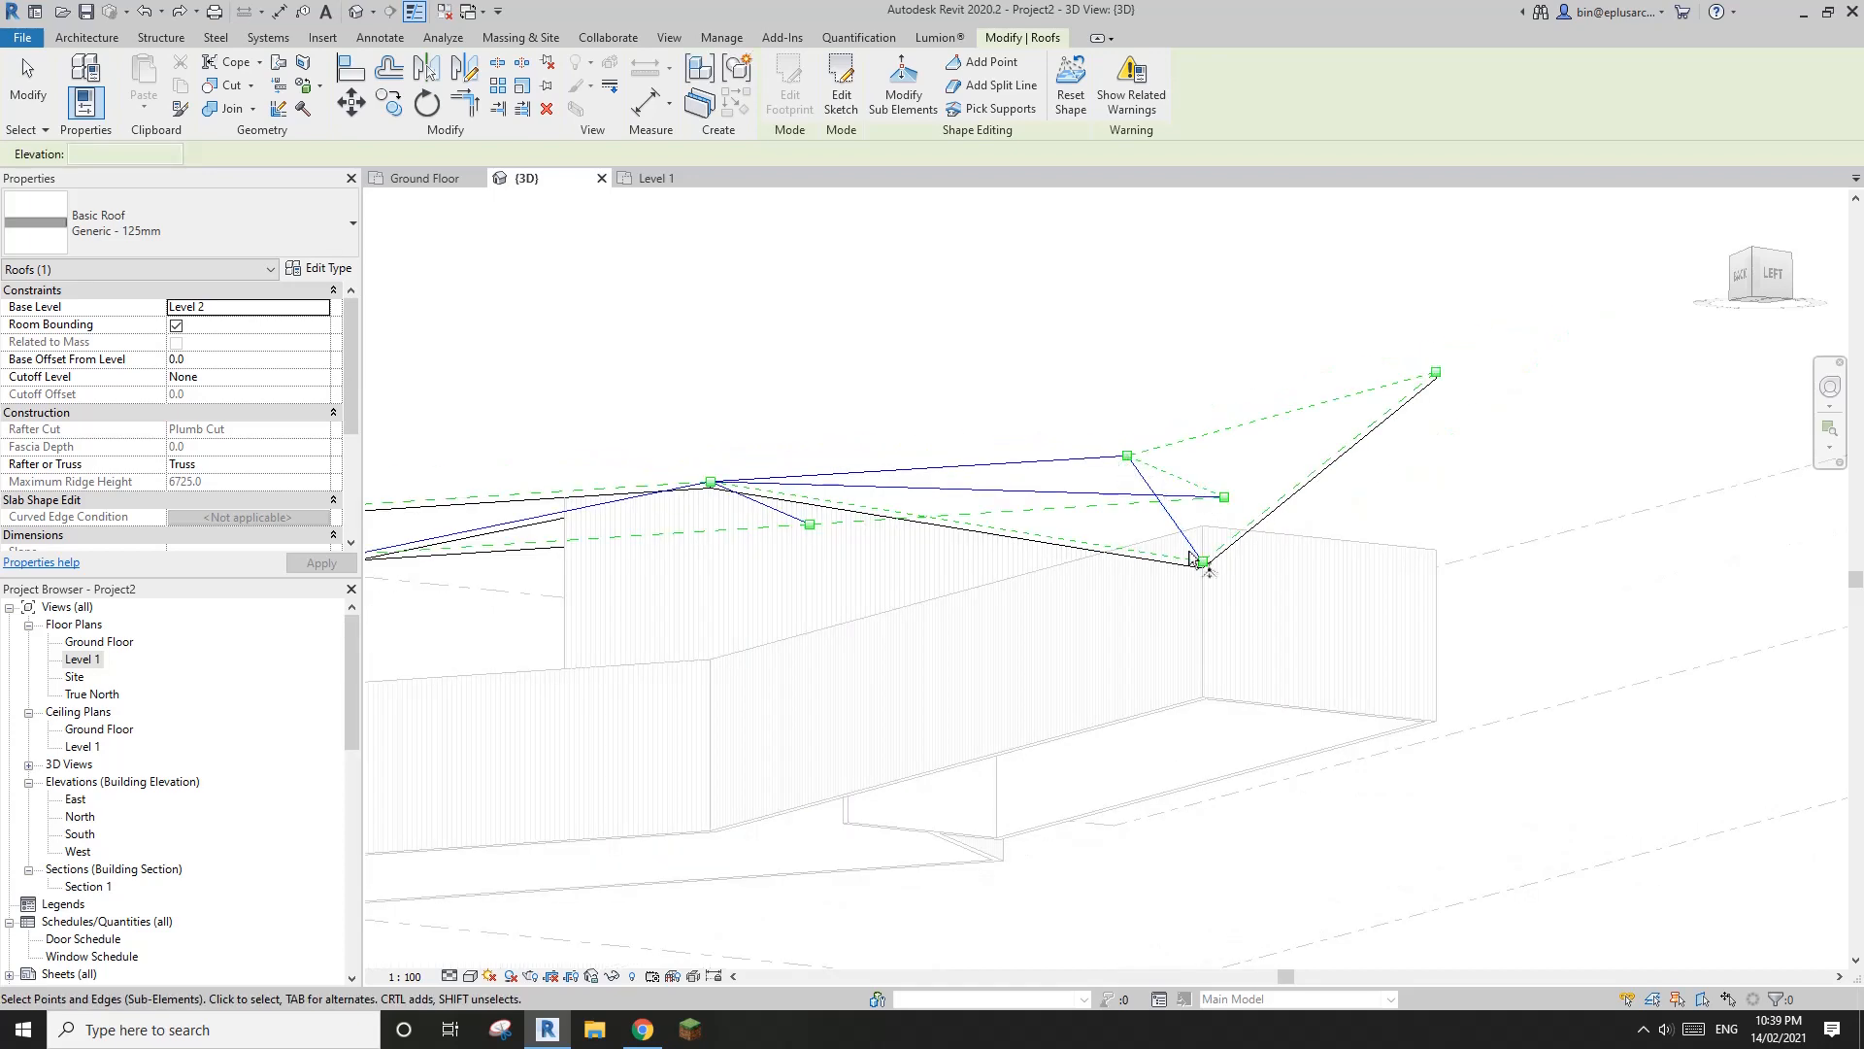
Align the rear roof corner at the same wing end with the adjoining sloping roof face
middle_click_drag(1184, 519, 1078, 690, "shift")
middle_click_drag(1197, 687, 1038, 562, "shift")
middle_click_drag(1149, 677, 1107, 674)
key("a")
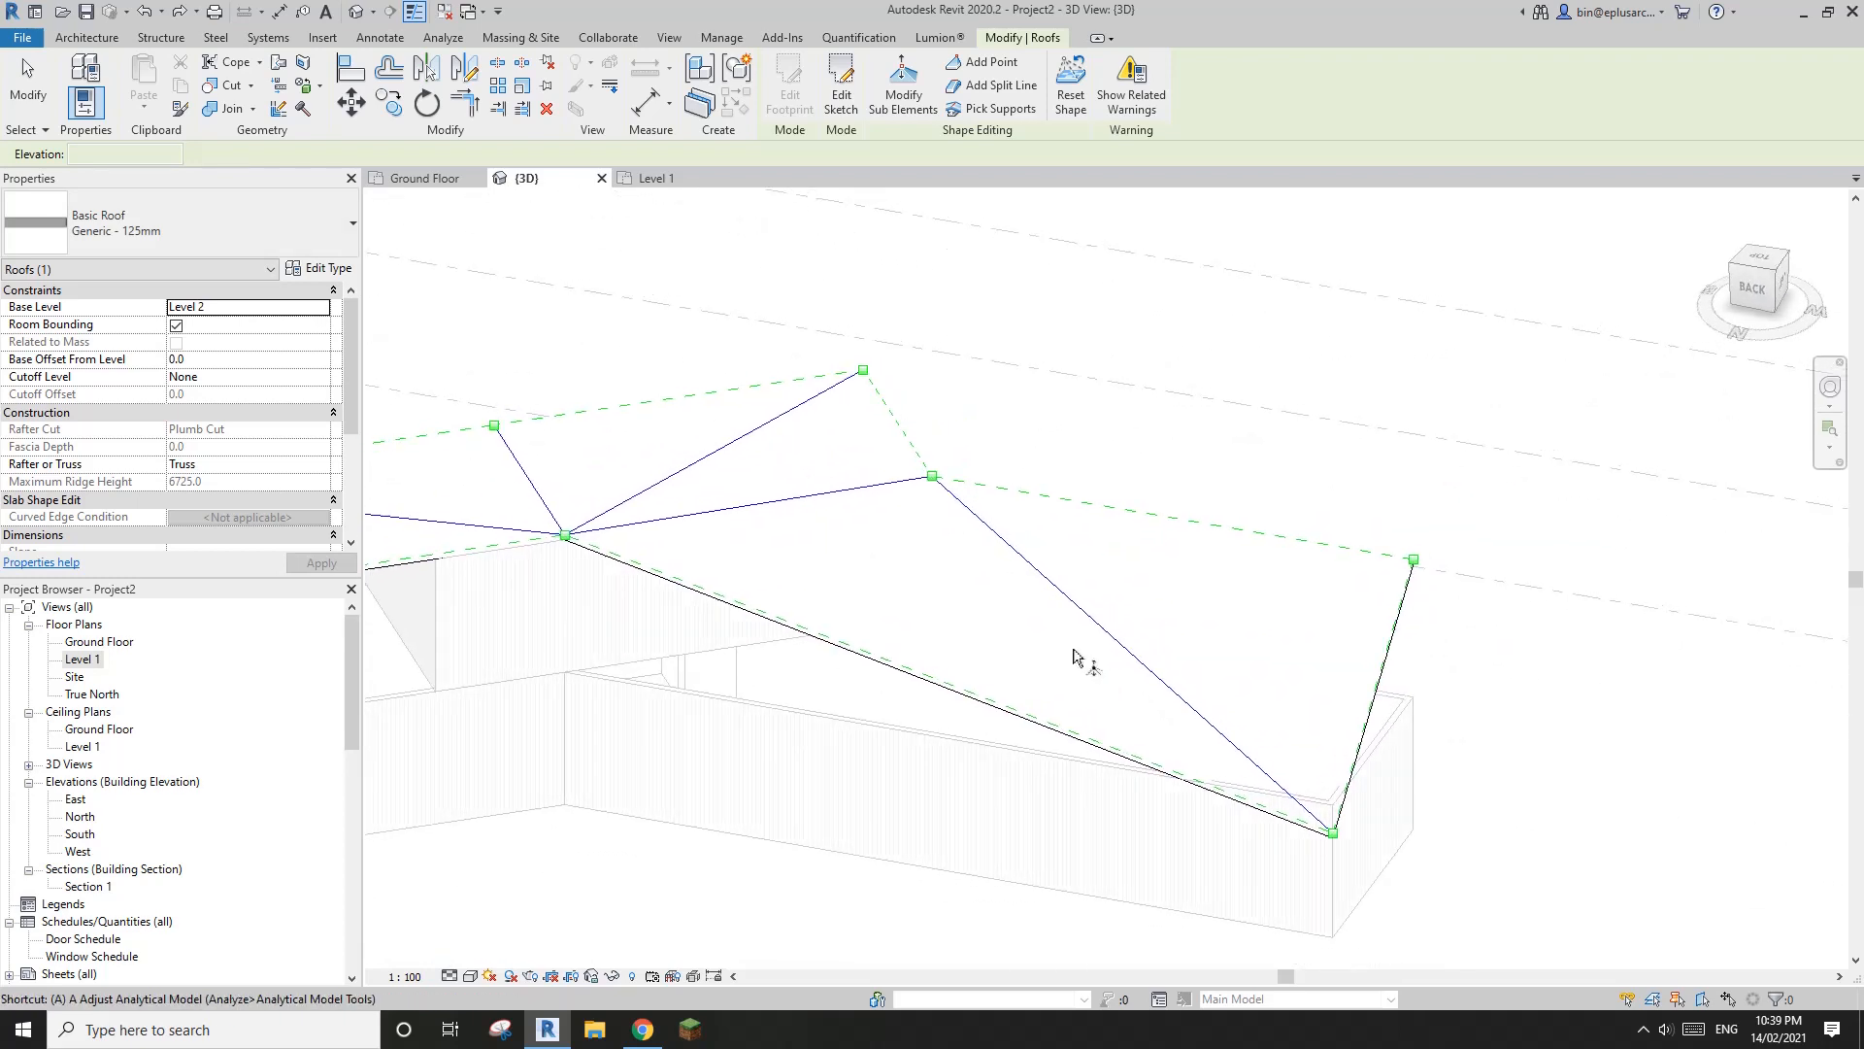
key("l")
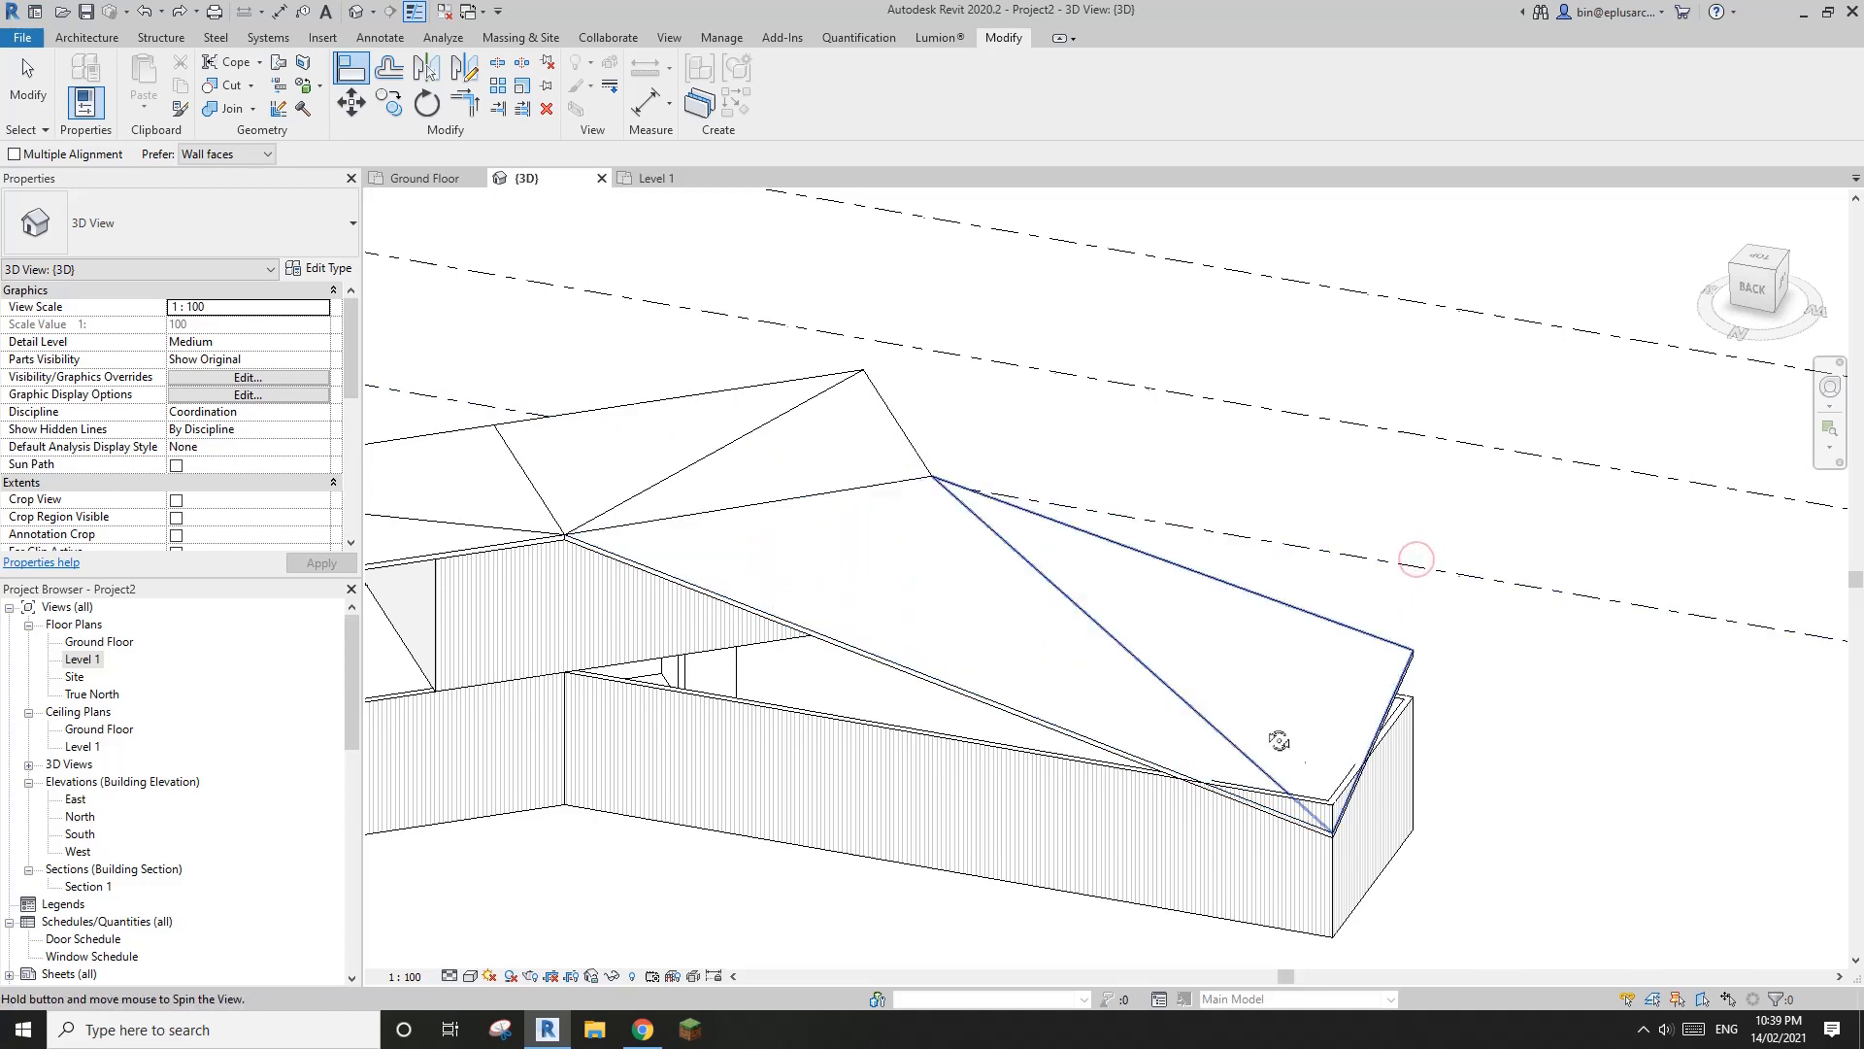
Examine the aligned roof face above the wing-end walls from low viewing angles
mouse_move(1281, 741)
middle_mouse_down("shift")
mouse_move(1076, 515)
mouse_move(1000, 486)
mouse_move(789, 521)
middle_mouse_up("shift")
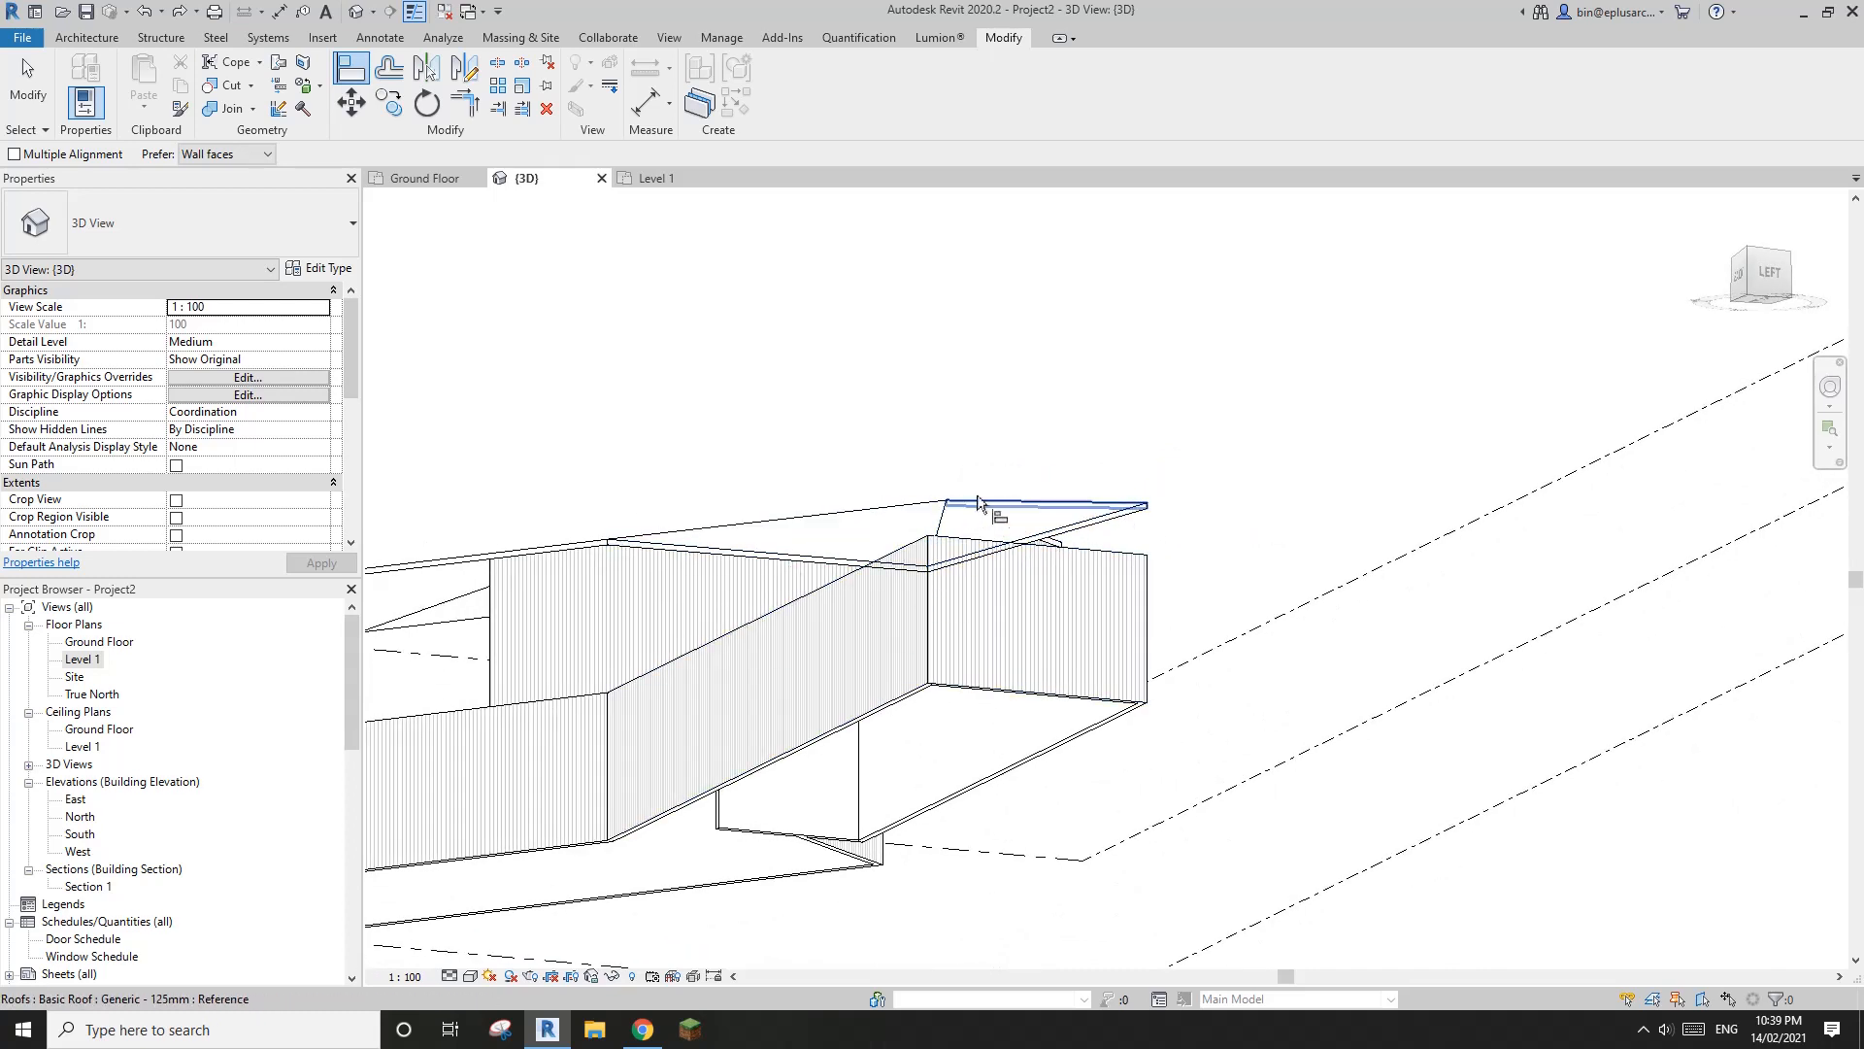
middle_click_drag(978, 503, 855, 526, "shift")
mouse_move(1034, 571)
middle_mouse_down()
mouse_move(1252, 753)
mouse_move(1226, 712)
mouse_move(1195, 708)
mouse_move(1185, 732)
mouse_move(1020, 660)
middle_mouse_up()
scroll(1253, 753, "up", 1)
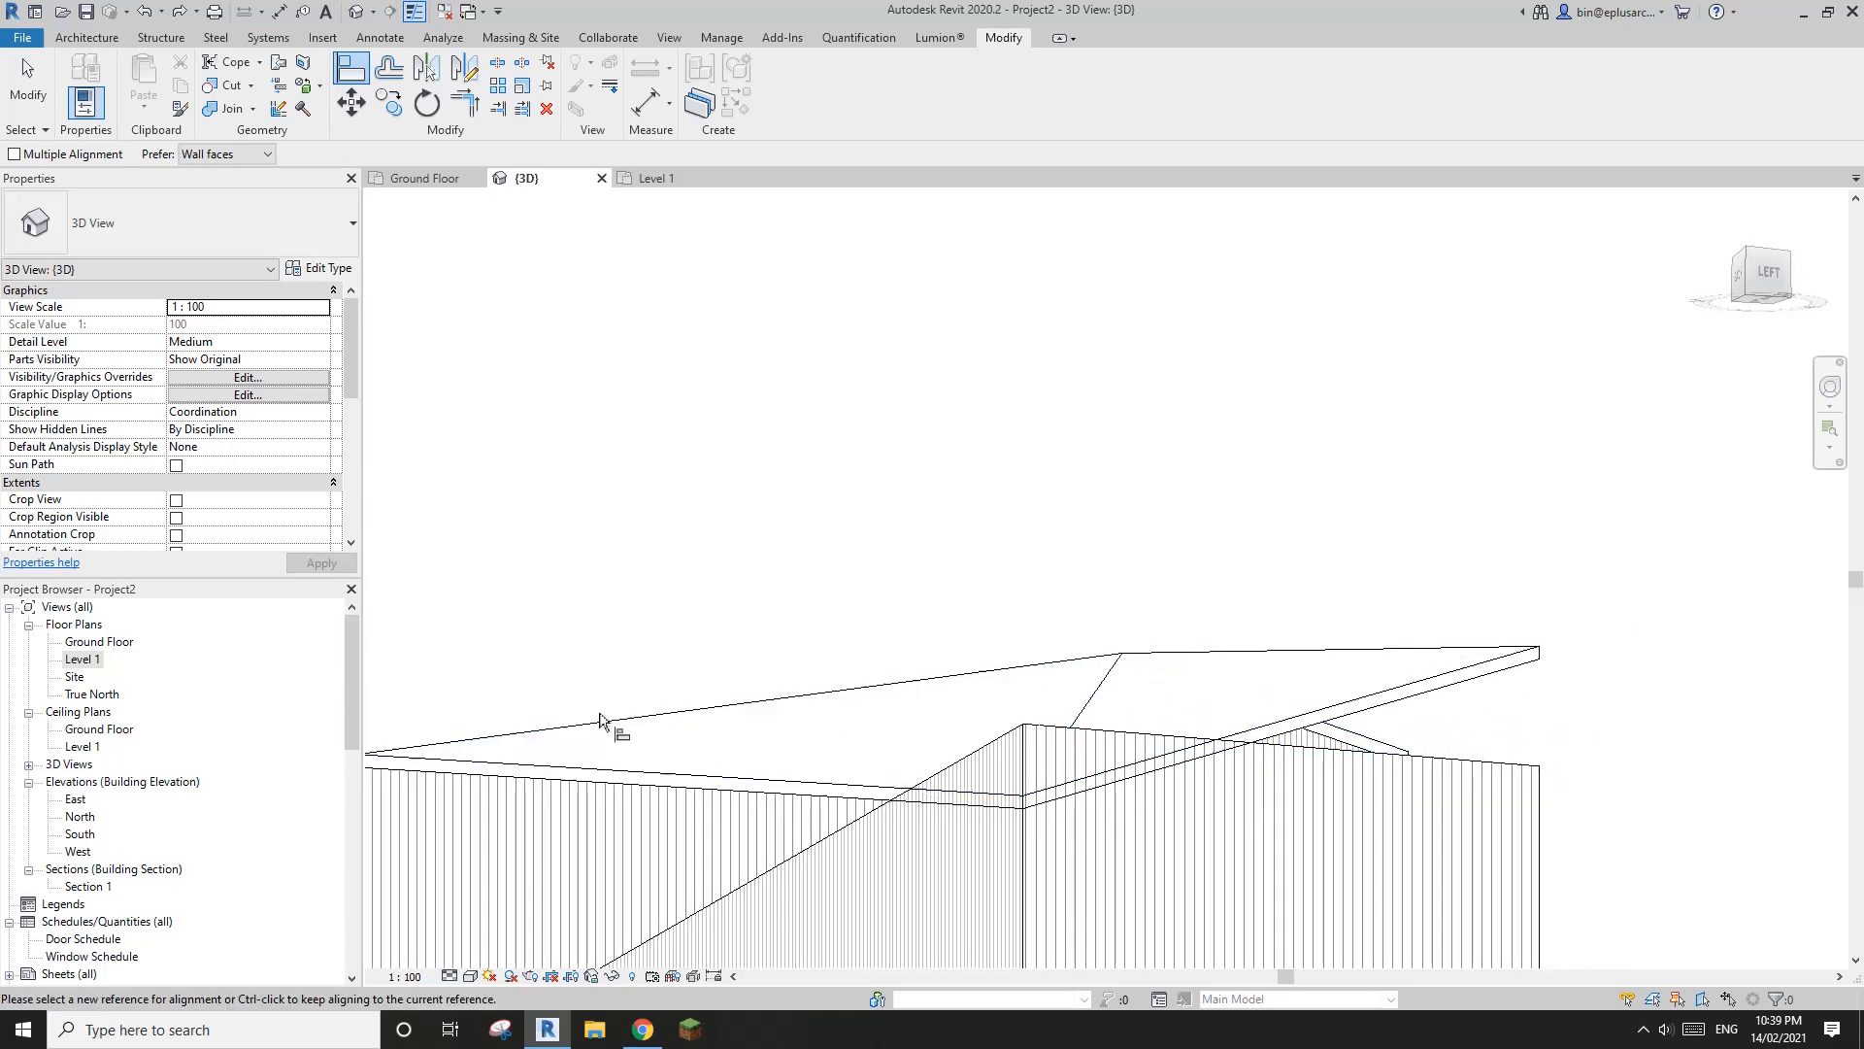
scroll(483, 720, "down", 1)
middle_click_drag(483, 719, 735, 688)
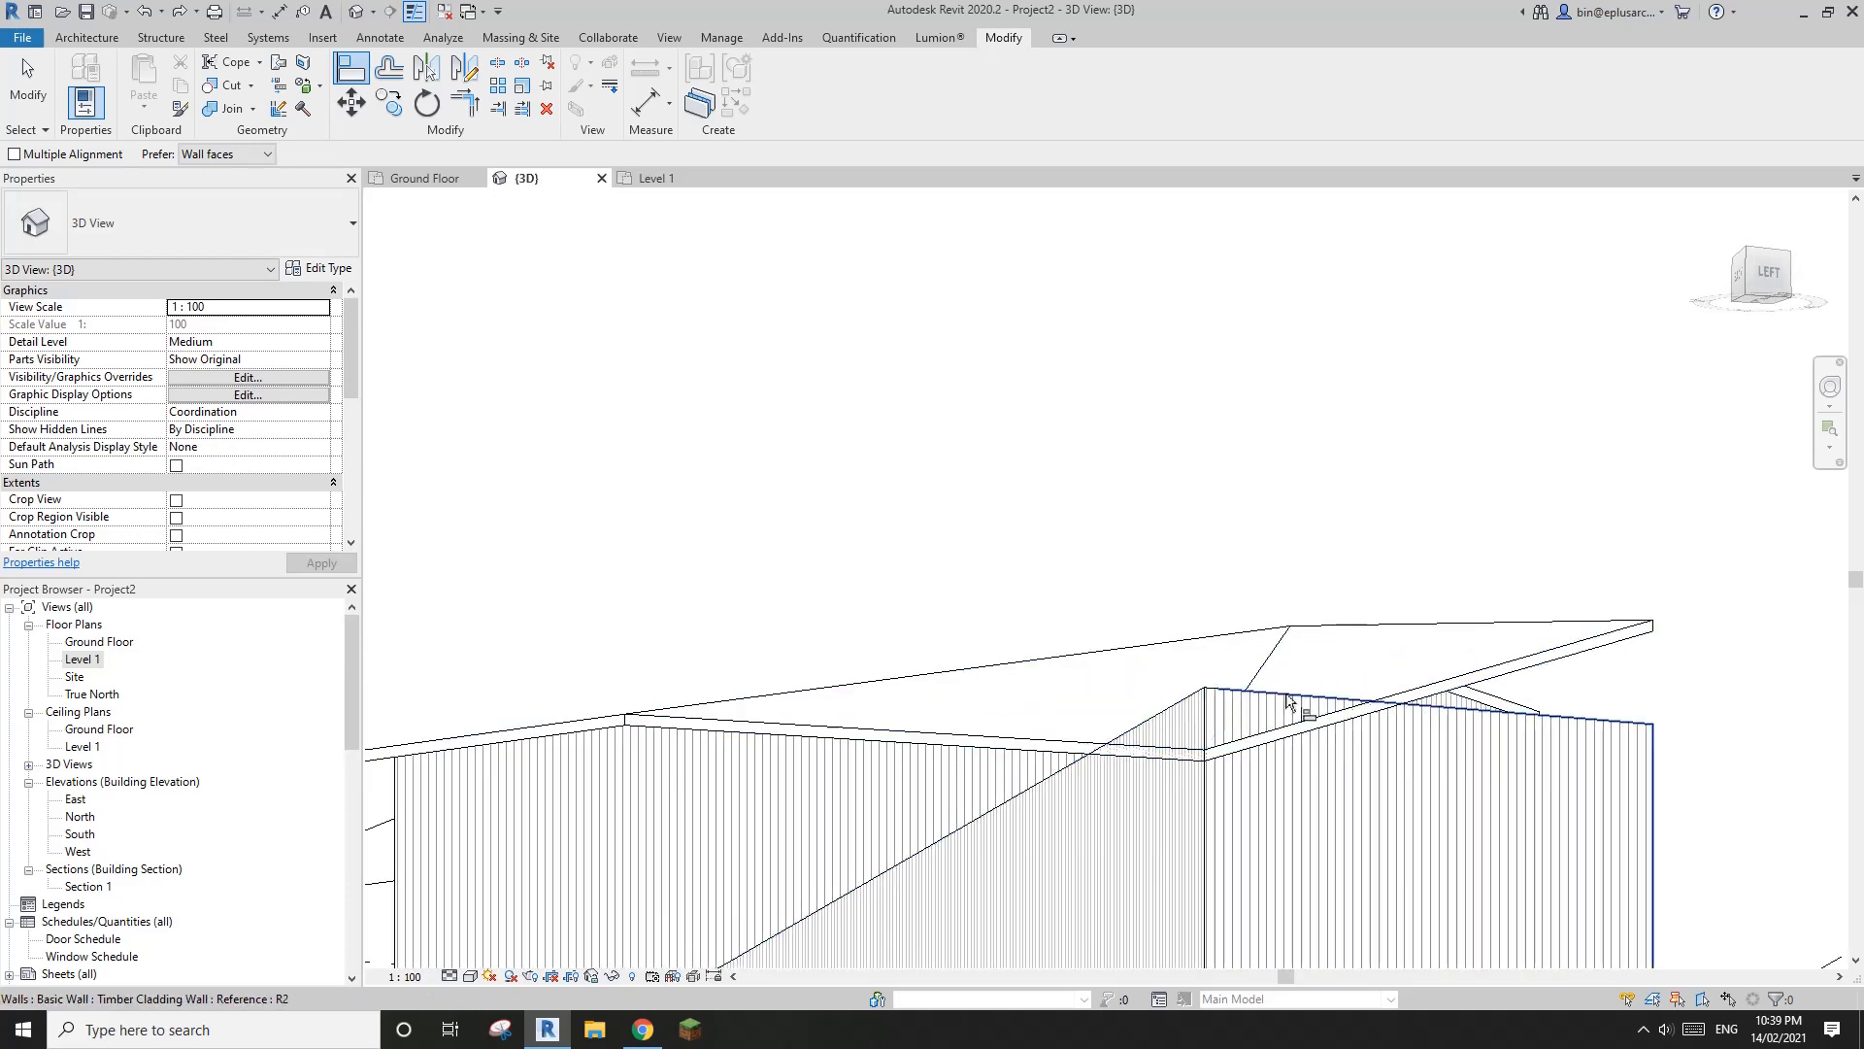
mouse_move(1288, 699)
middle_mouse_down("shift")
mouse_move(1356, 820)
mouse_move(1448, 583)
mouse_move(1397, 629)
mouse_move(1220, 637)
mouse_move(1109, 452)
mouse_move(745, 916)
middle_mouse_up("shift")
Compare the folded roof with the South Elevation in Chrome, then return to the Revit model
left_click(643, 1029)
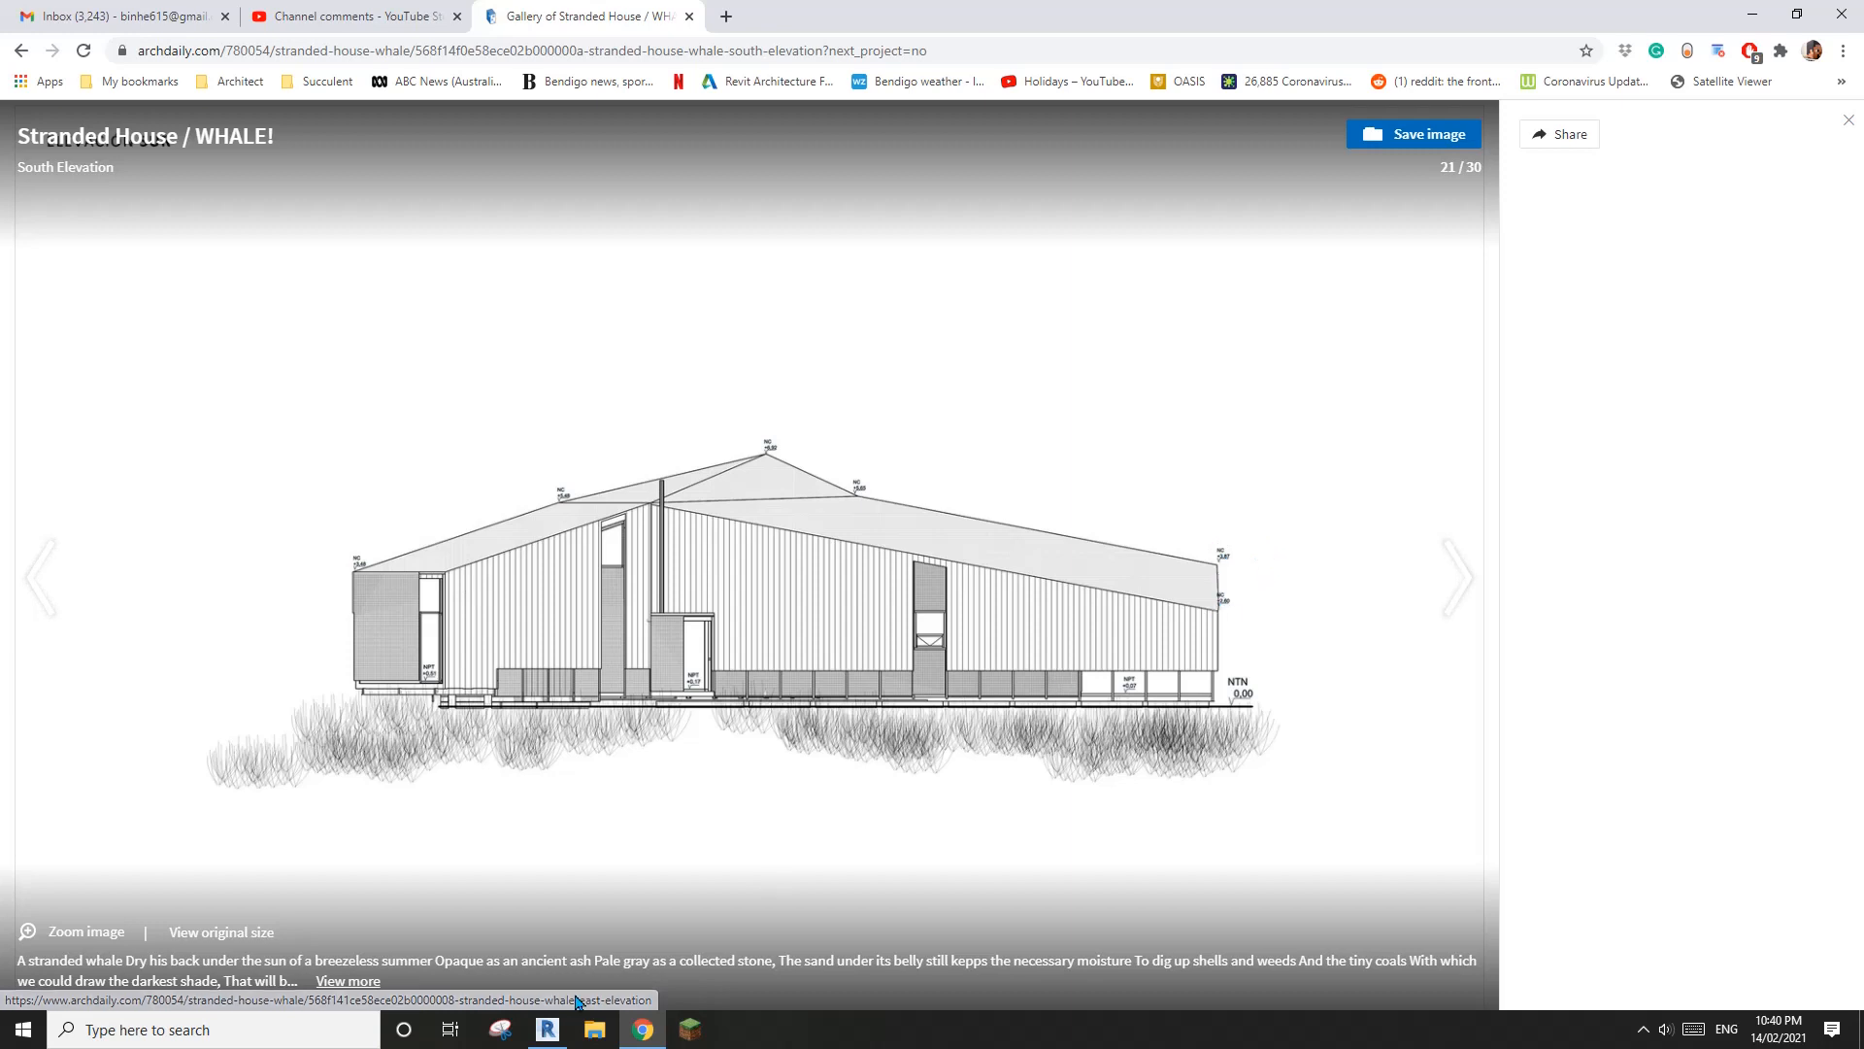
key("alt+Tab")
left_click(1168, 528)
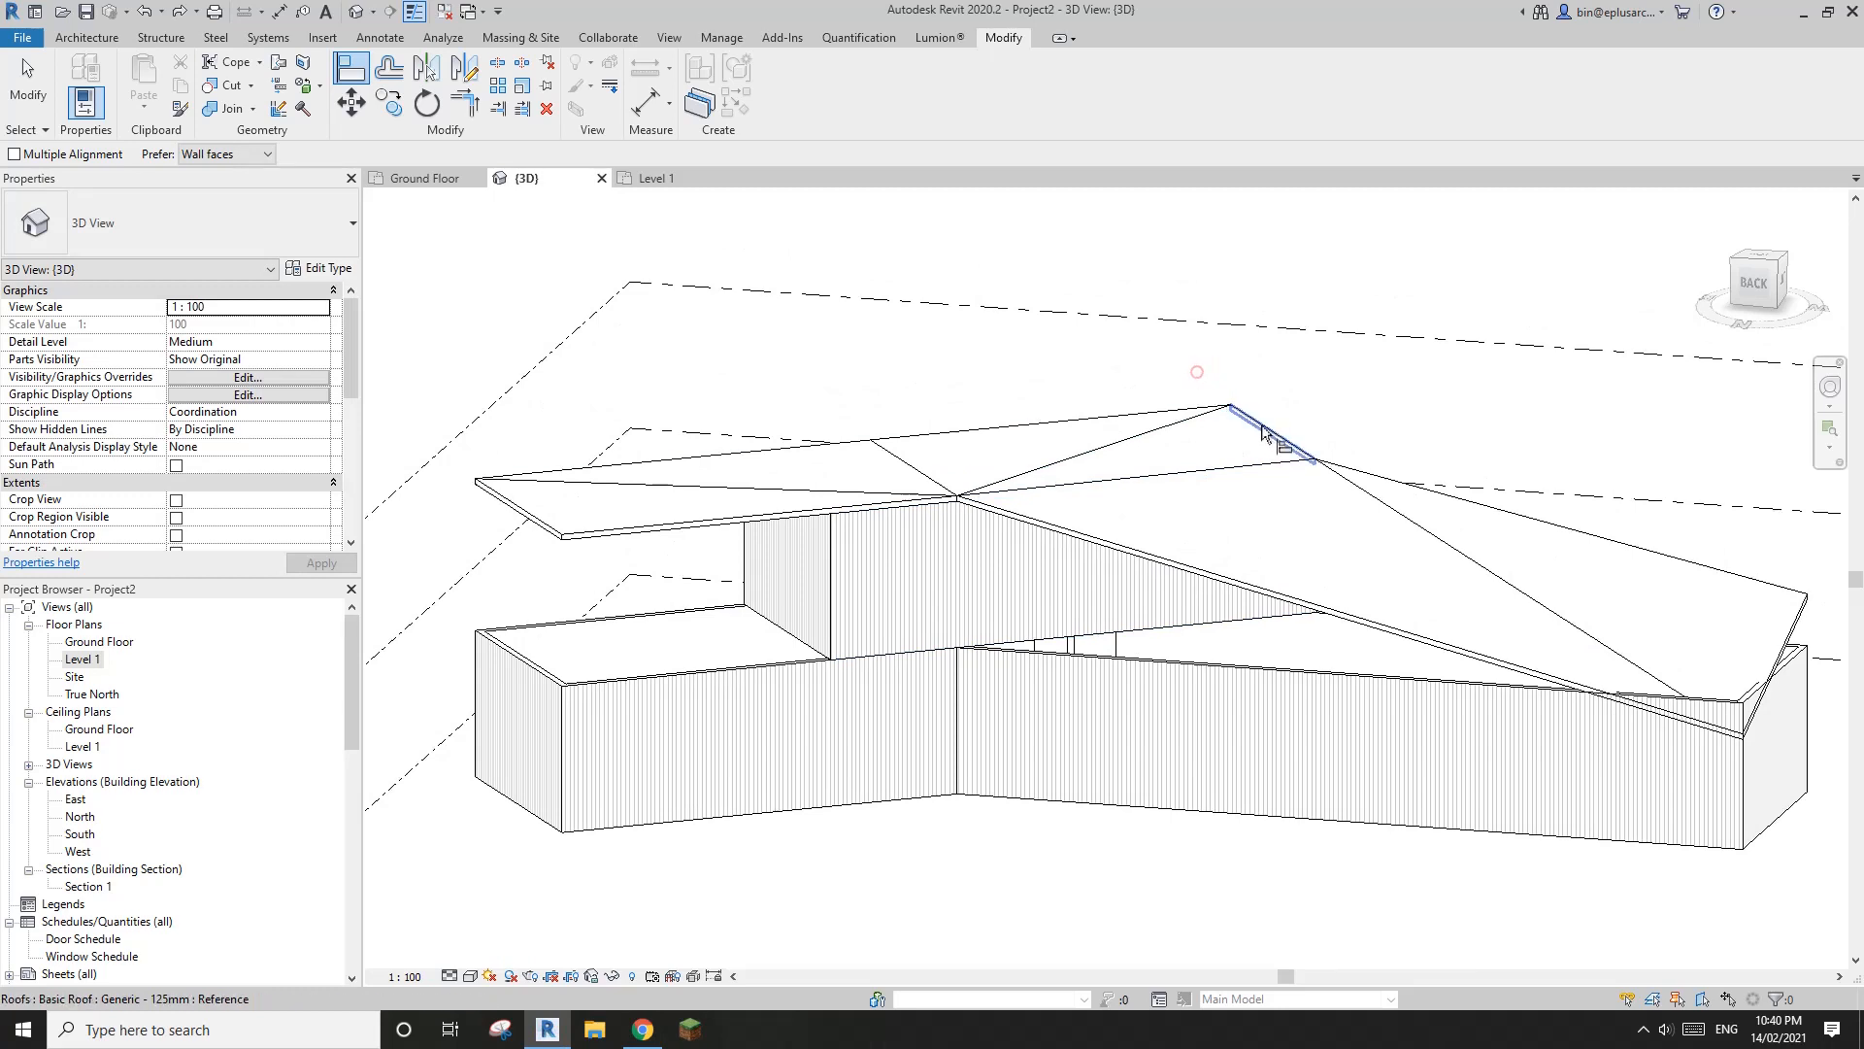
middle_click_drag(1185, 544, 1267, 578, "shift")
key("Escape")
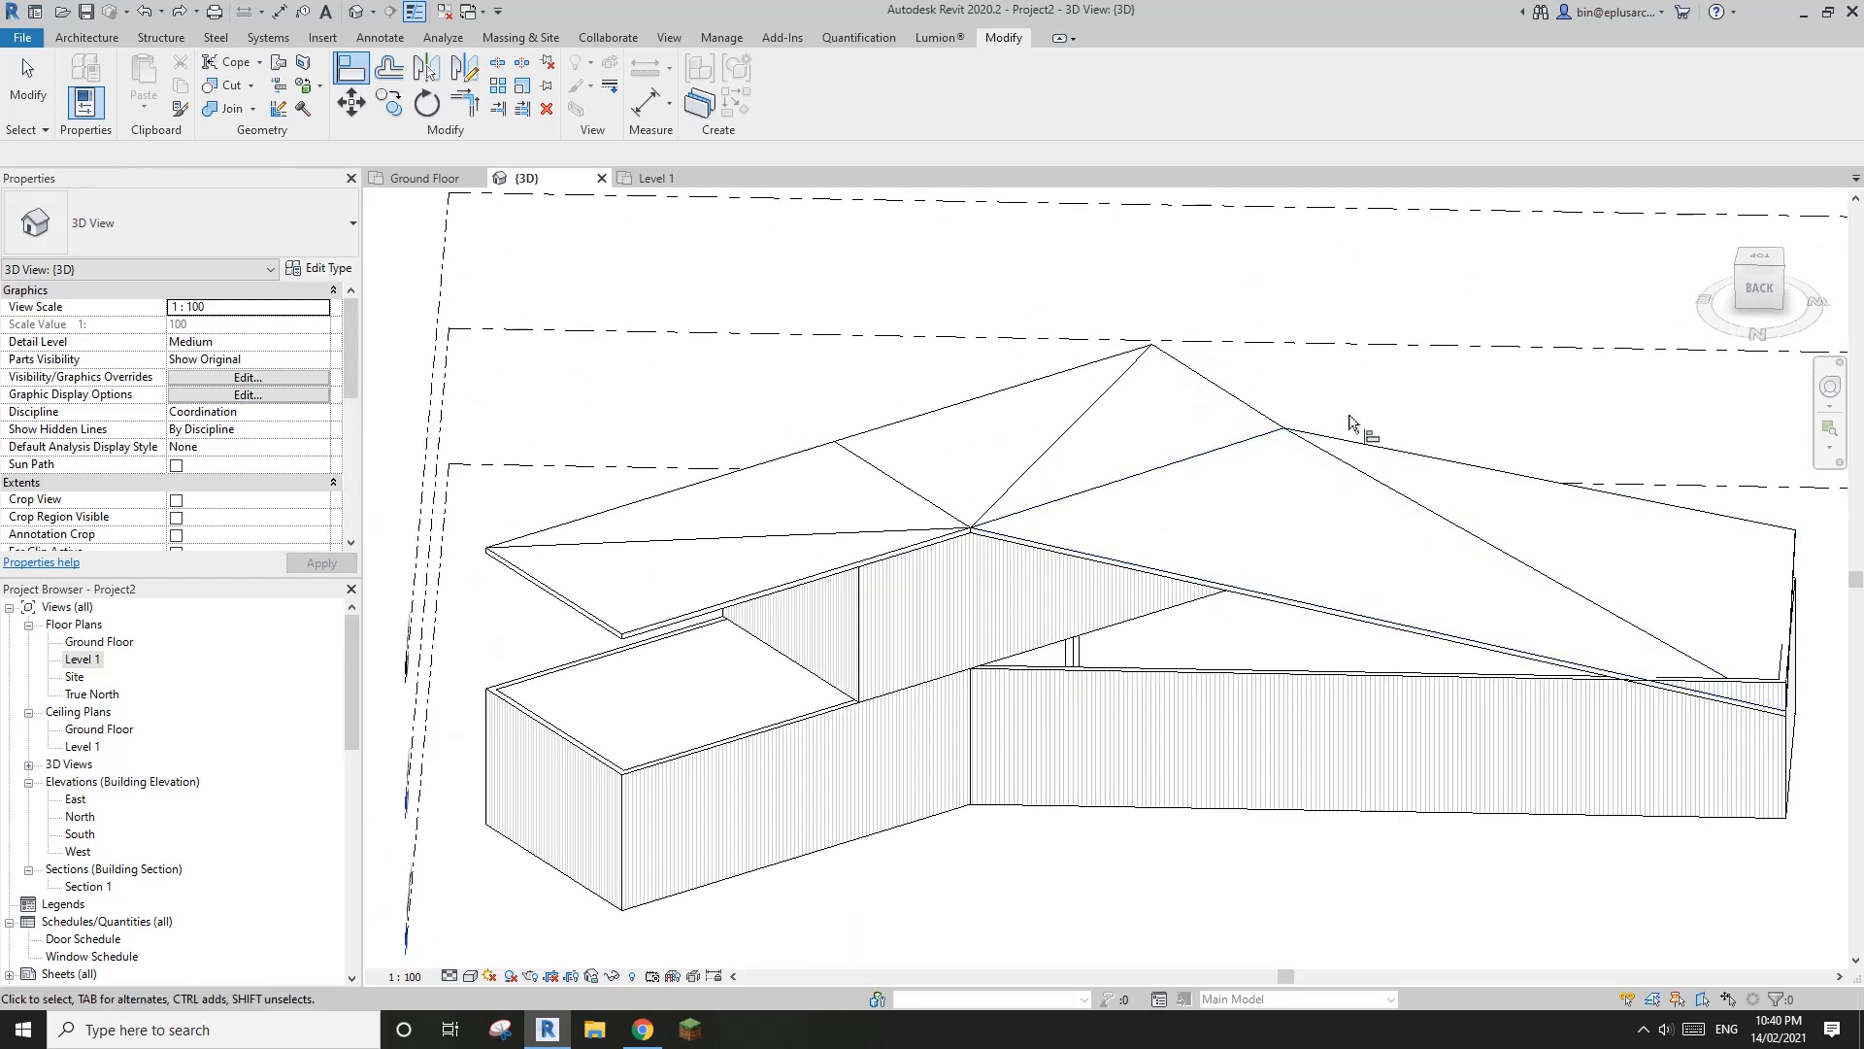
Raise the rear peak point of the Level 2 roof to an elevation of 900 using Modify Sub Elements
left_click(1160, 417)
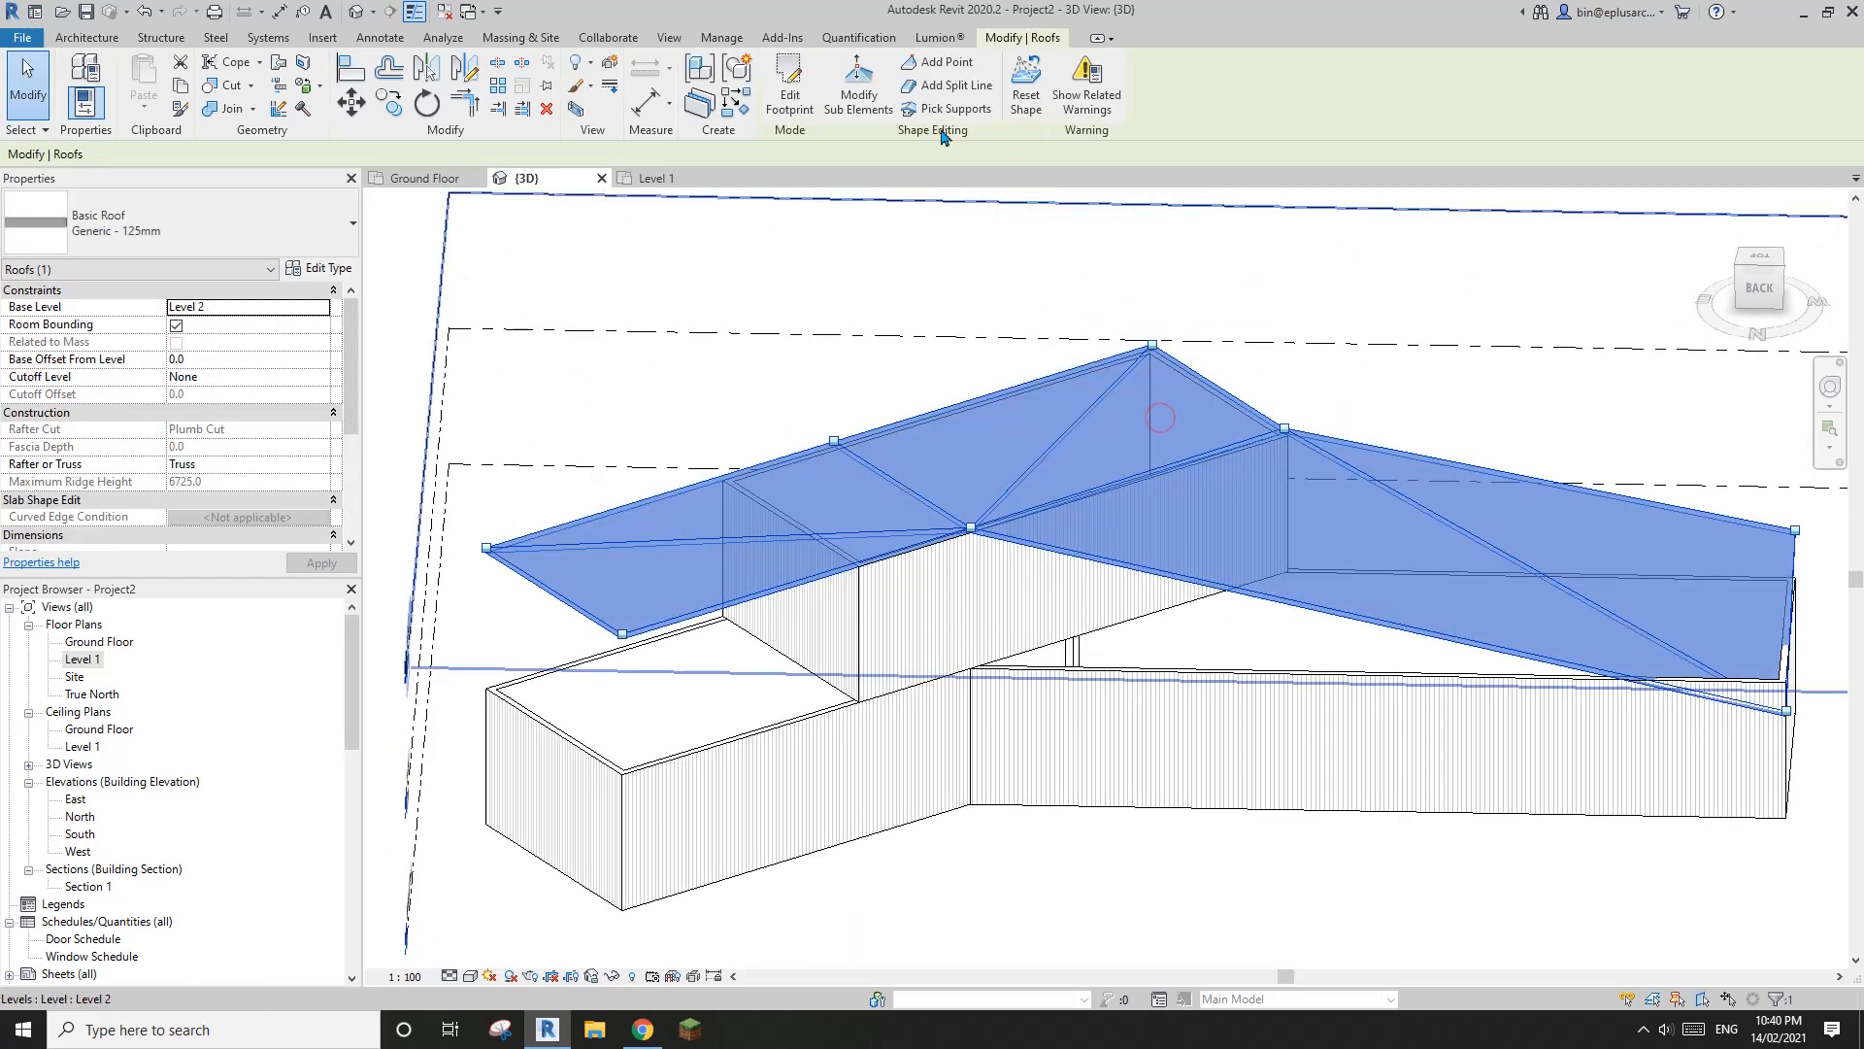
left_click(877, 97)
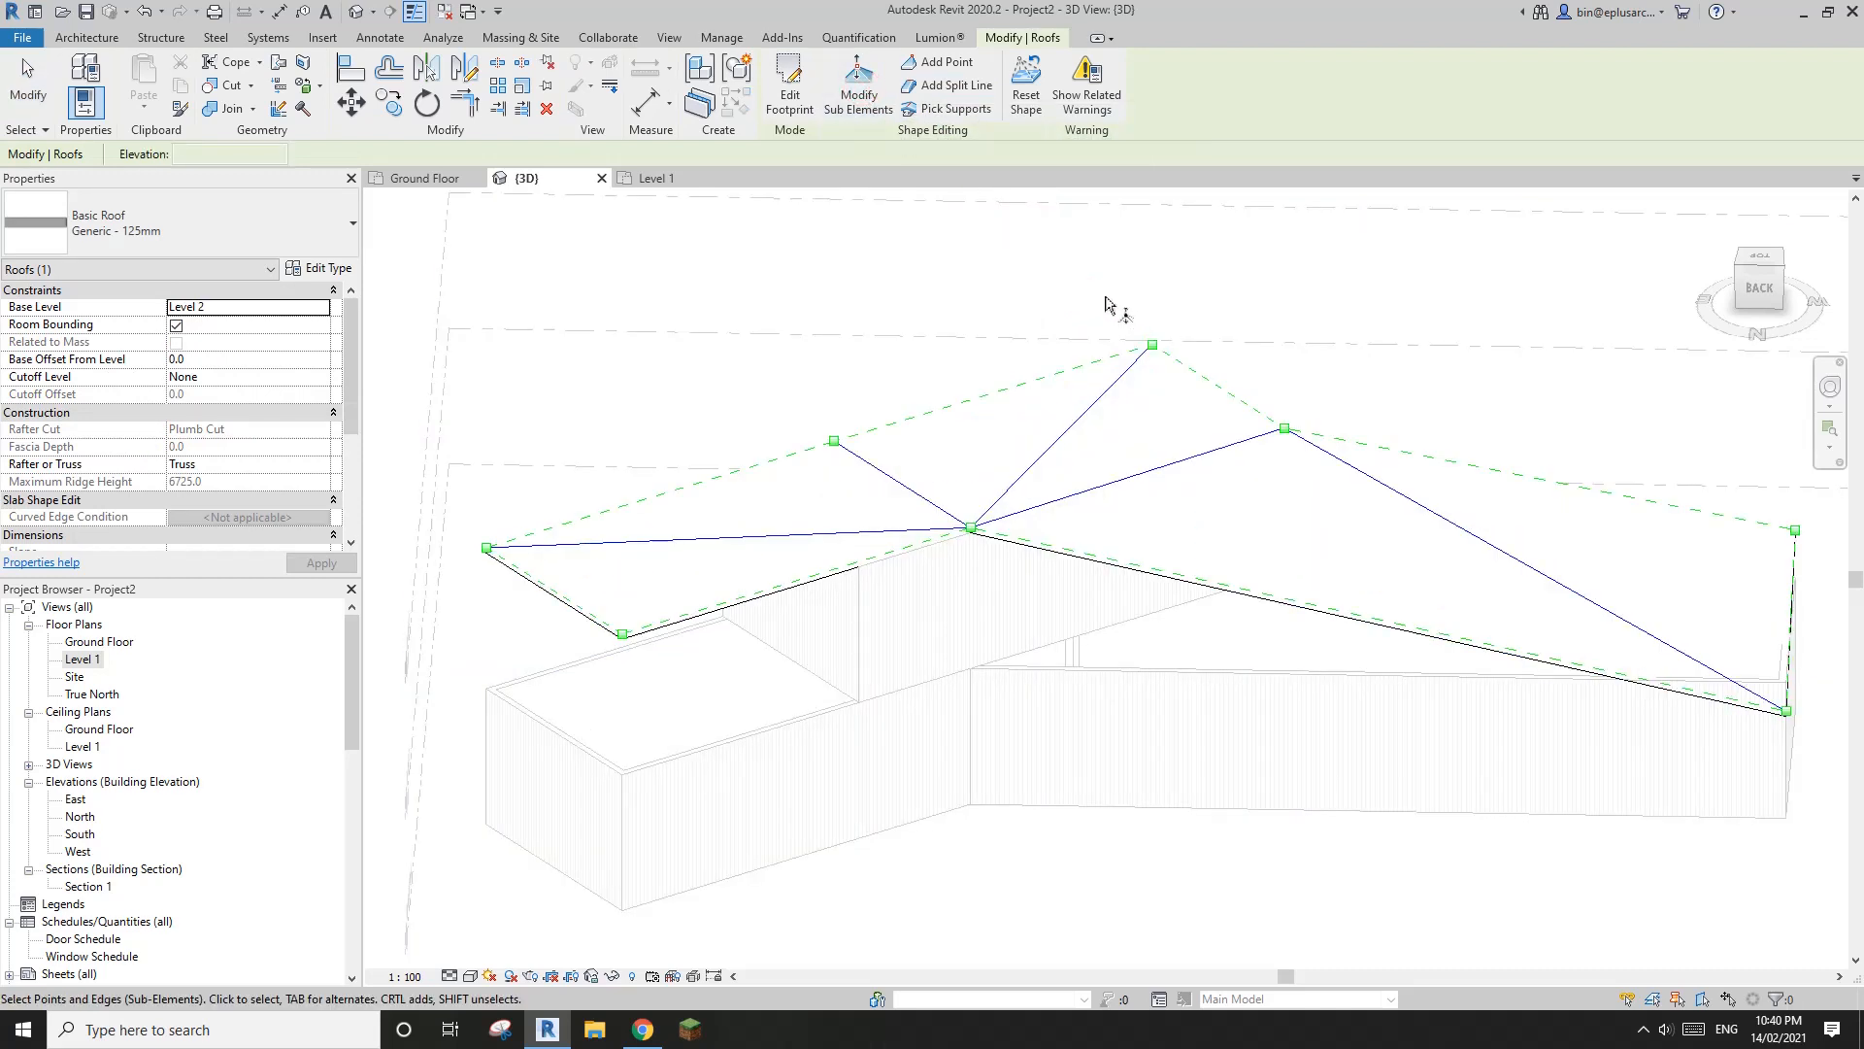
left_click_drag(1189, 377, 1190, 376)
scroll(1169, 399, "down", 1)
middle_click_drag(1171, 397, 1185, 265, "shift")
scroll(1182, 281, "up", 3)
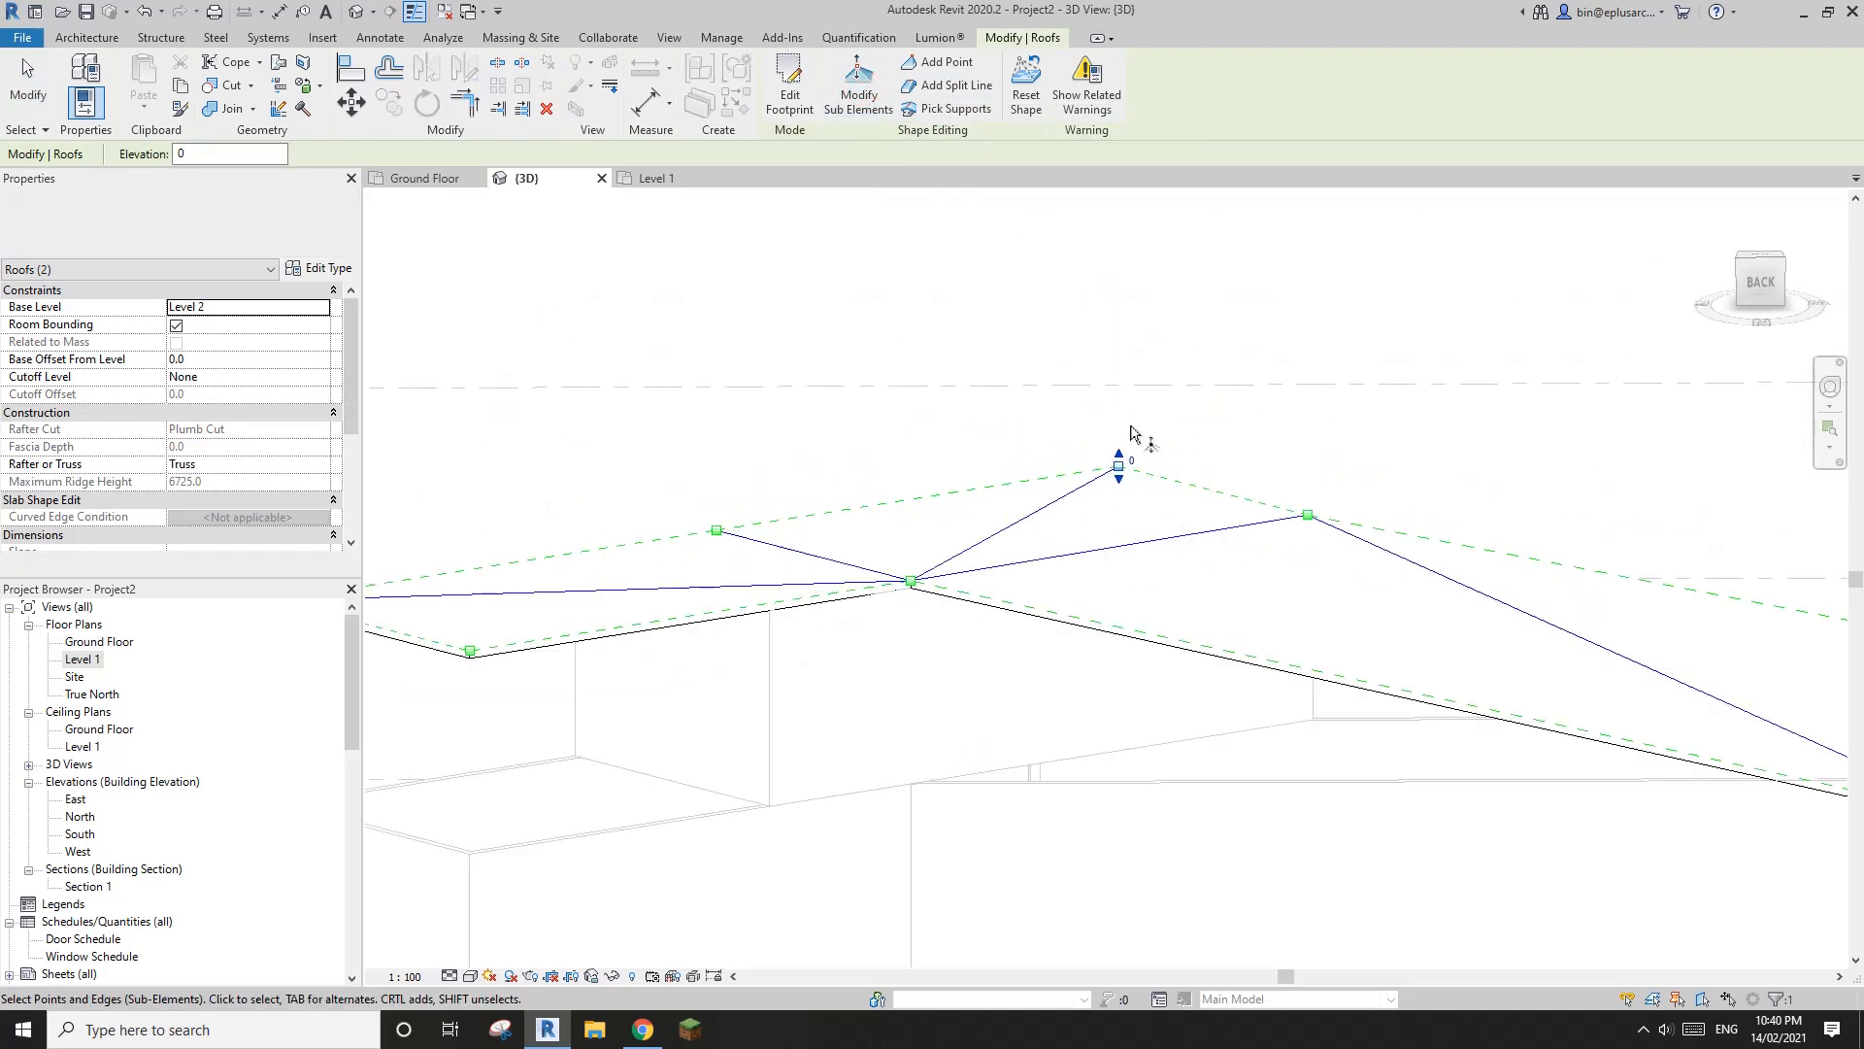
left_click_drag(1120, 415, 1119, 414)
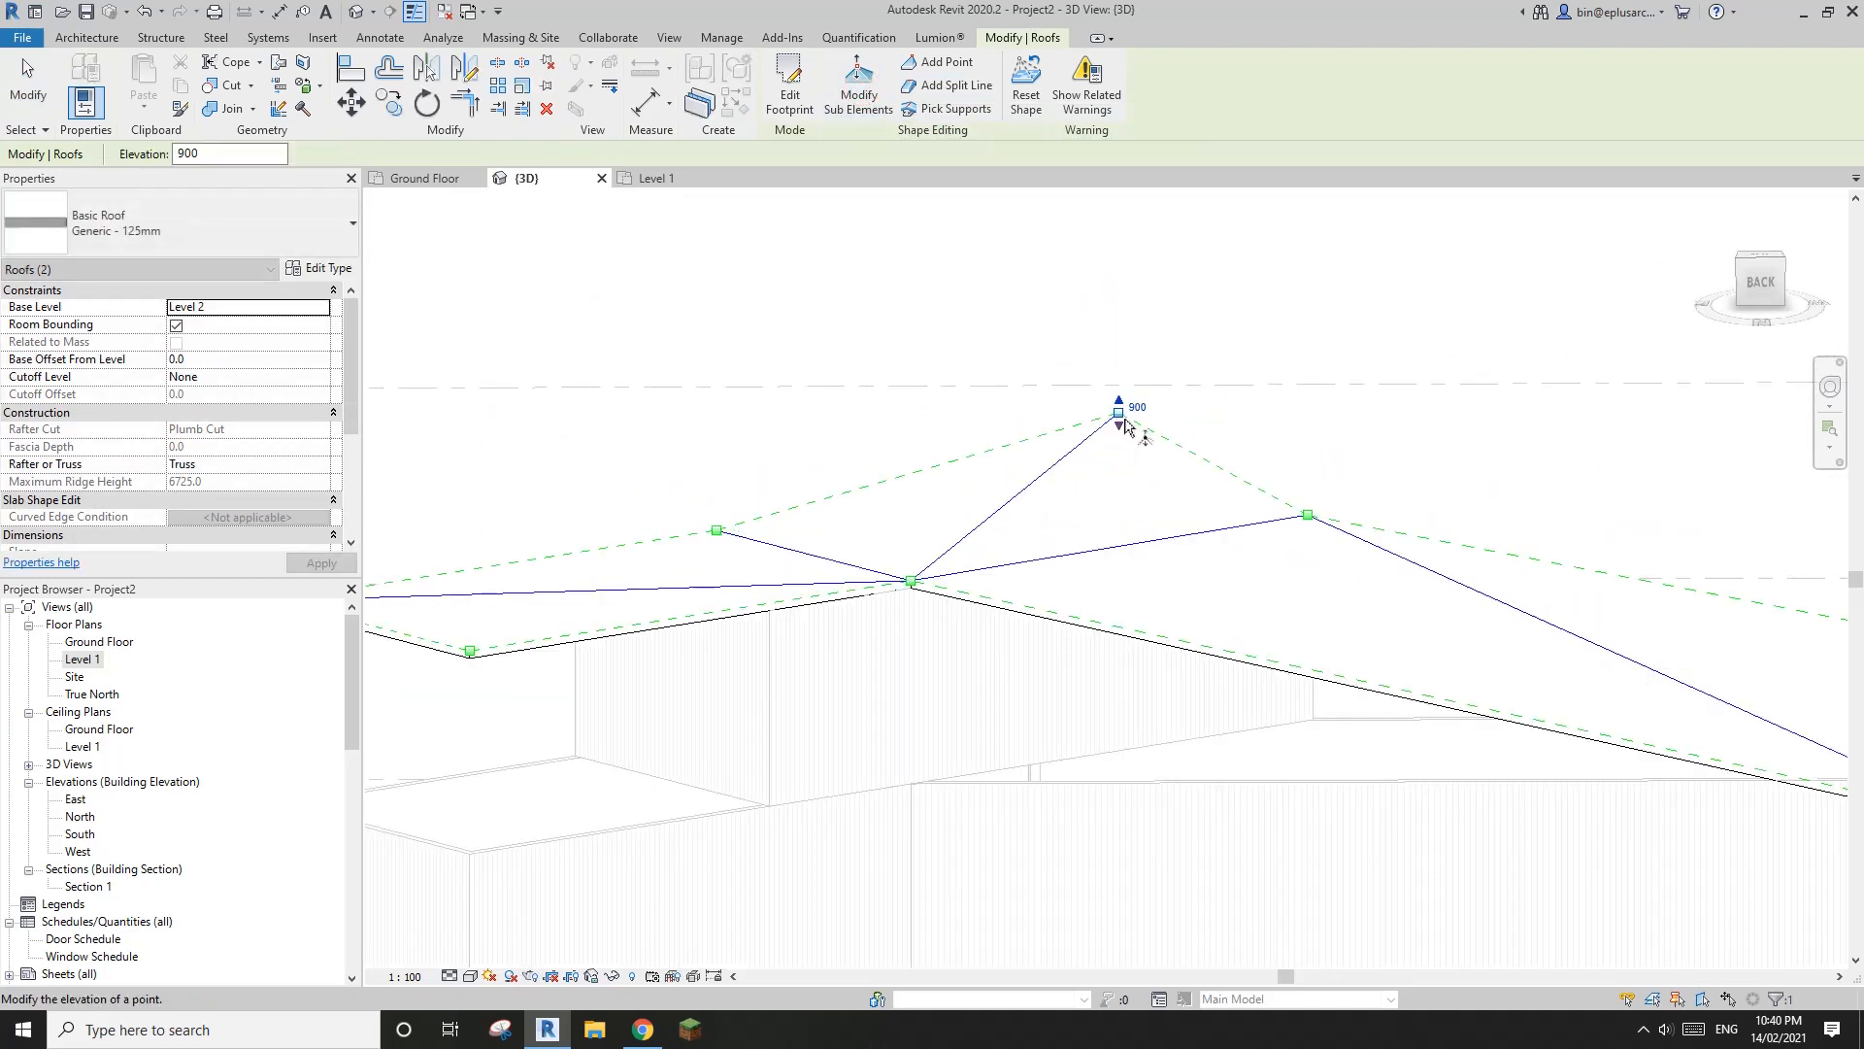
Examine the raised roof peak from low angles against the South Elevation in Chrome, then return to the Revit model
middle_click_drag(1166, 496, 1136, 442, "shift")
scroll(921, 474, "down", 1)
middle_click_drag(1136, 442, 1071, 425, "shift")
middle_click_drag(1217, 557, 705, 439)
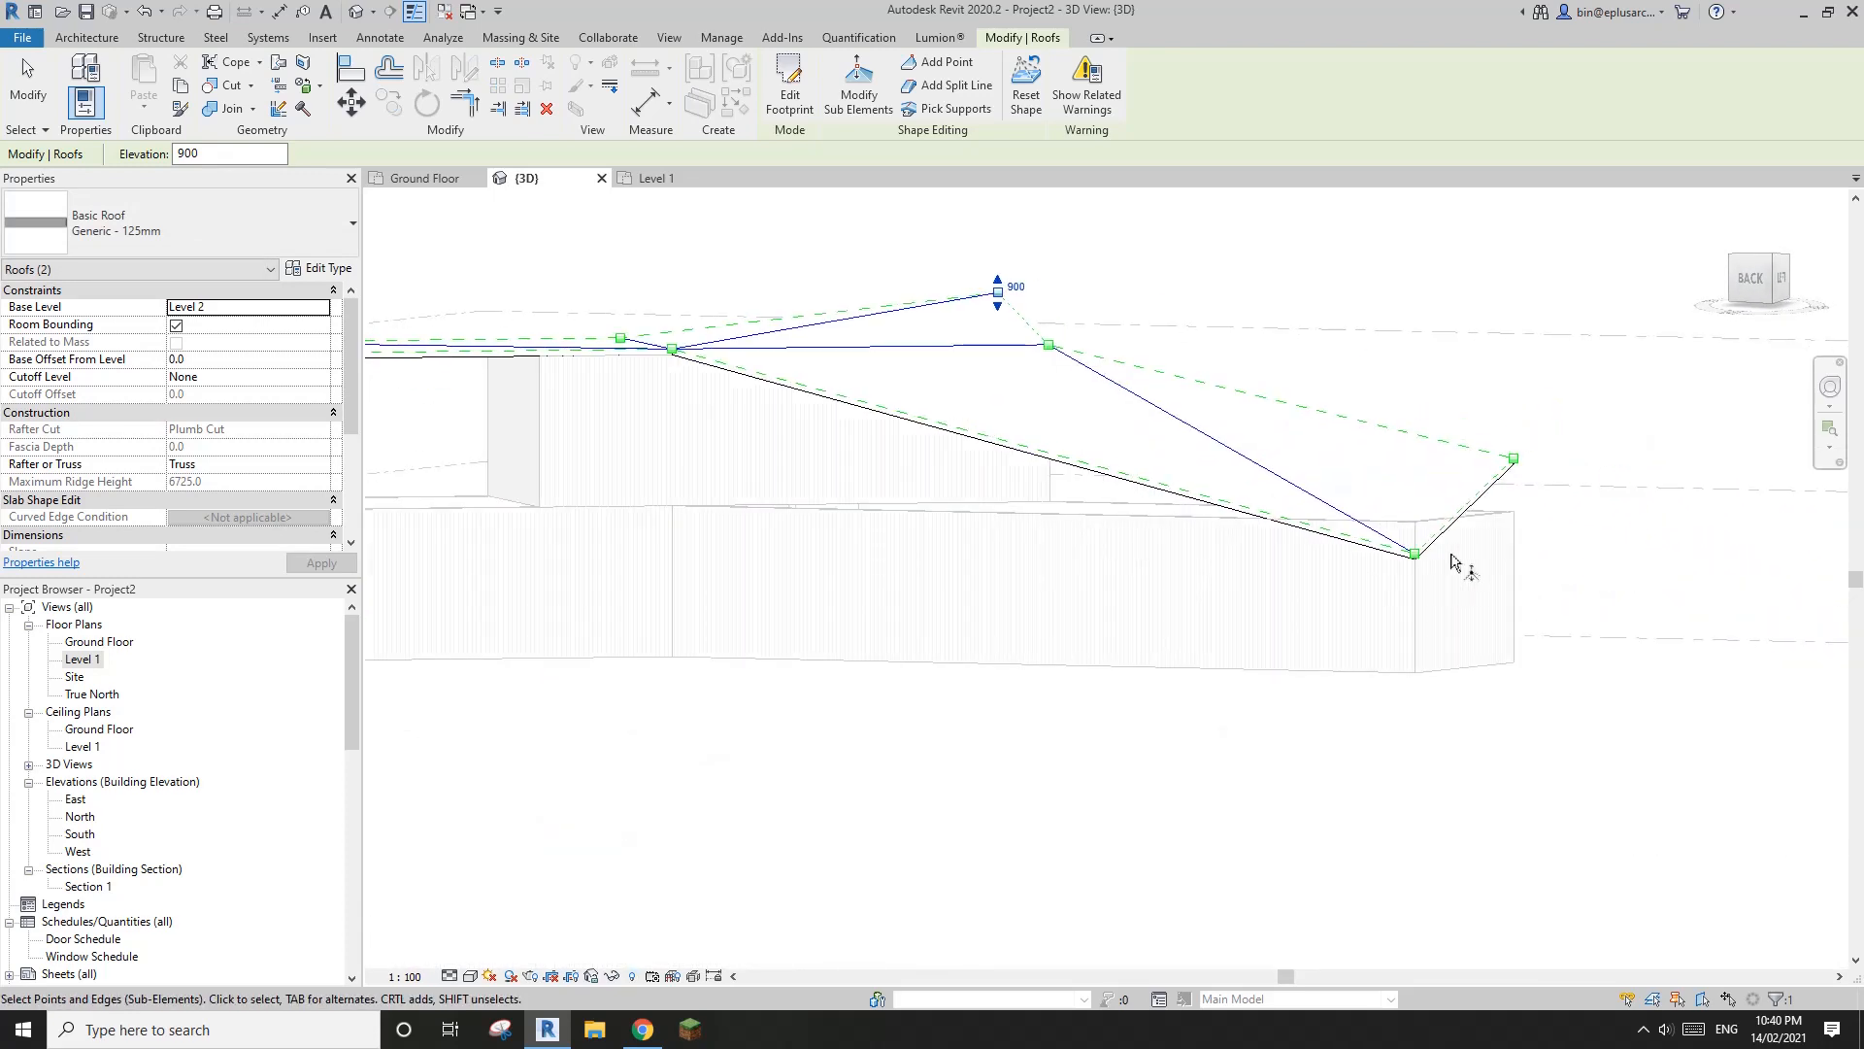
scroll(1468, 524, "down", 2)
middle_click_drag(1472, 496, 1456, 516, "shift")
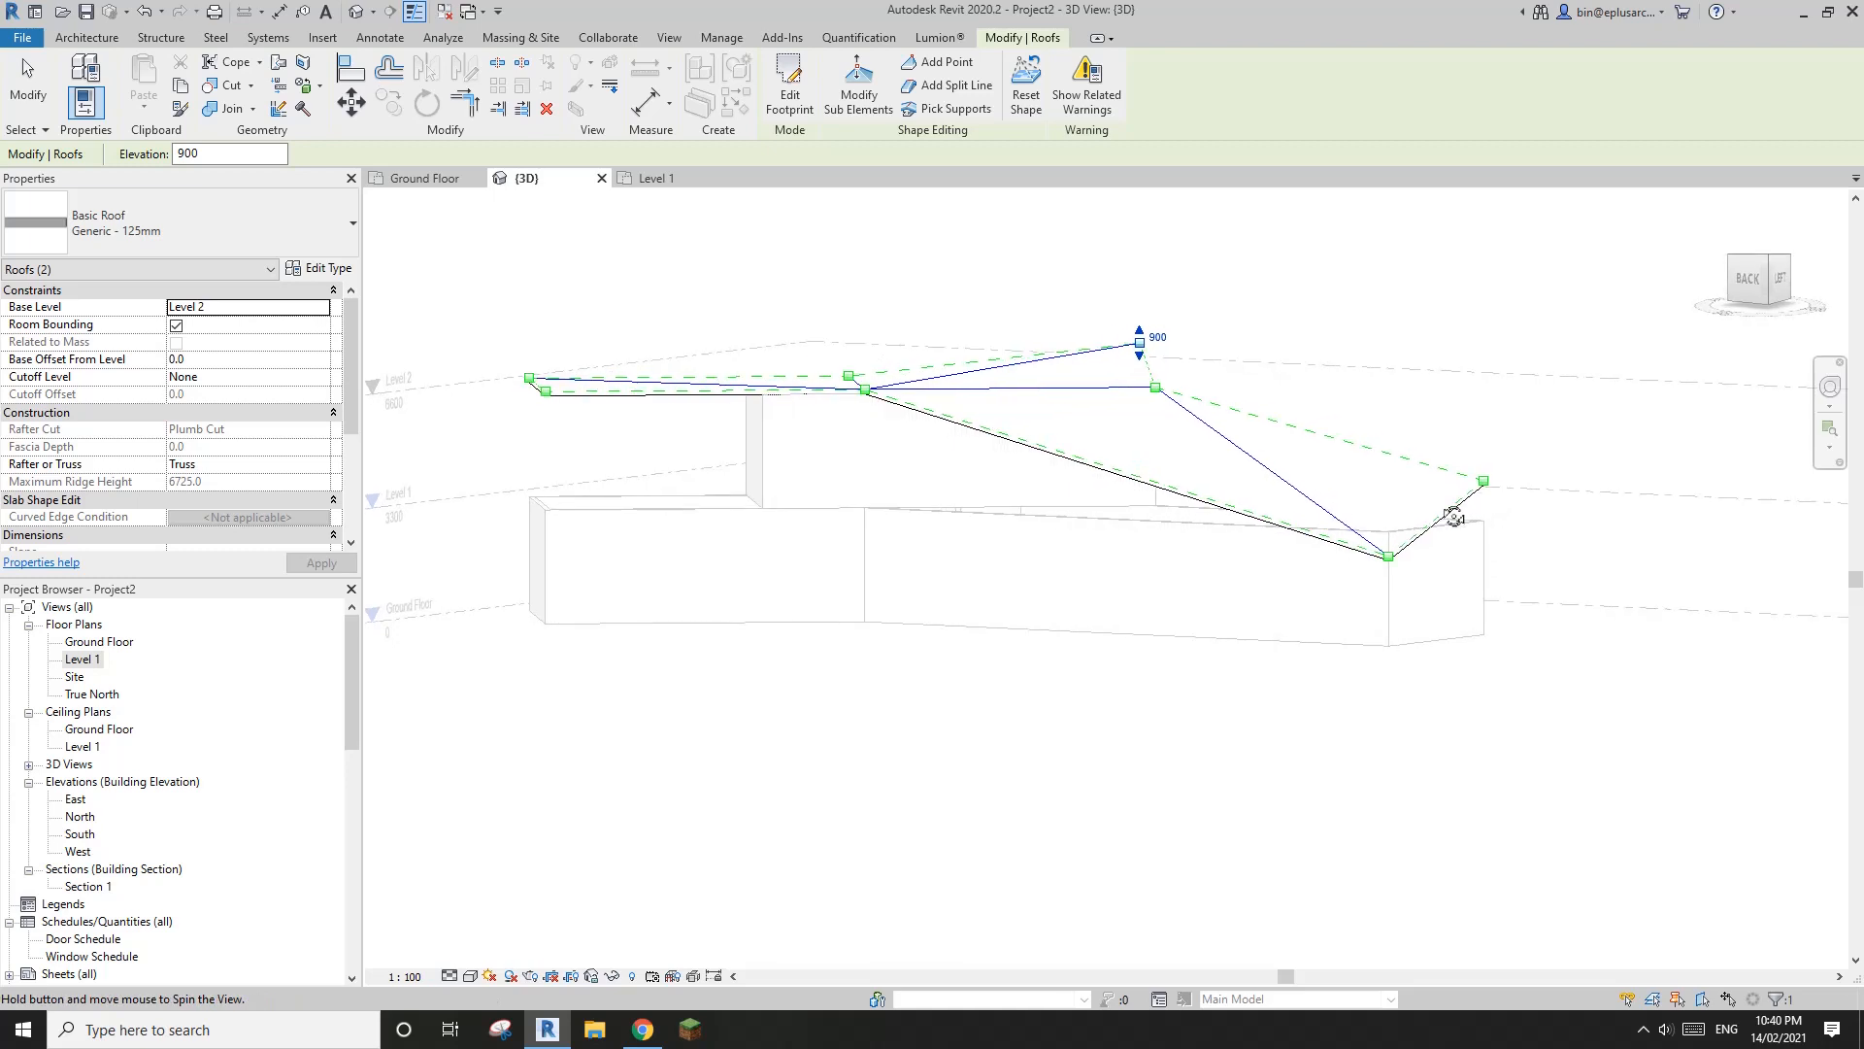
key("alt+Tab")
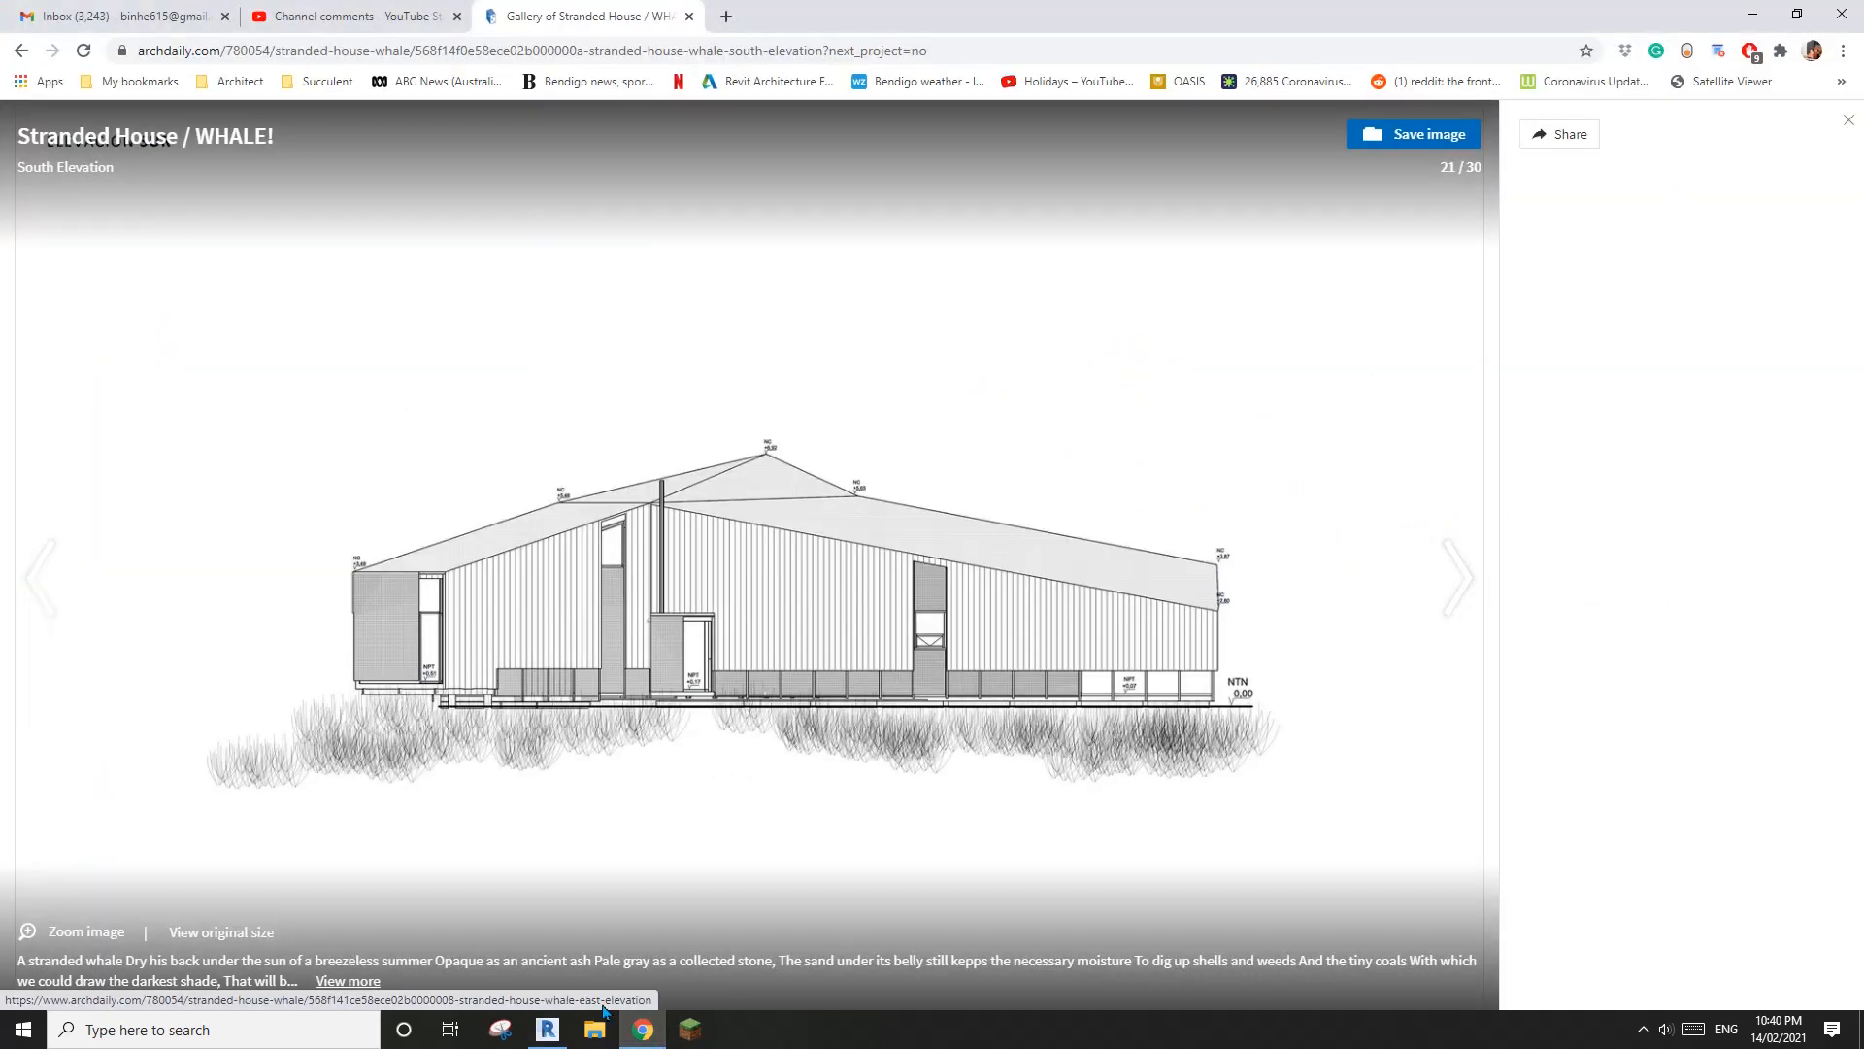
left_click(548, 1029)
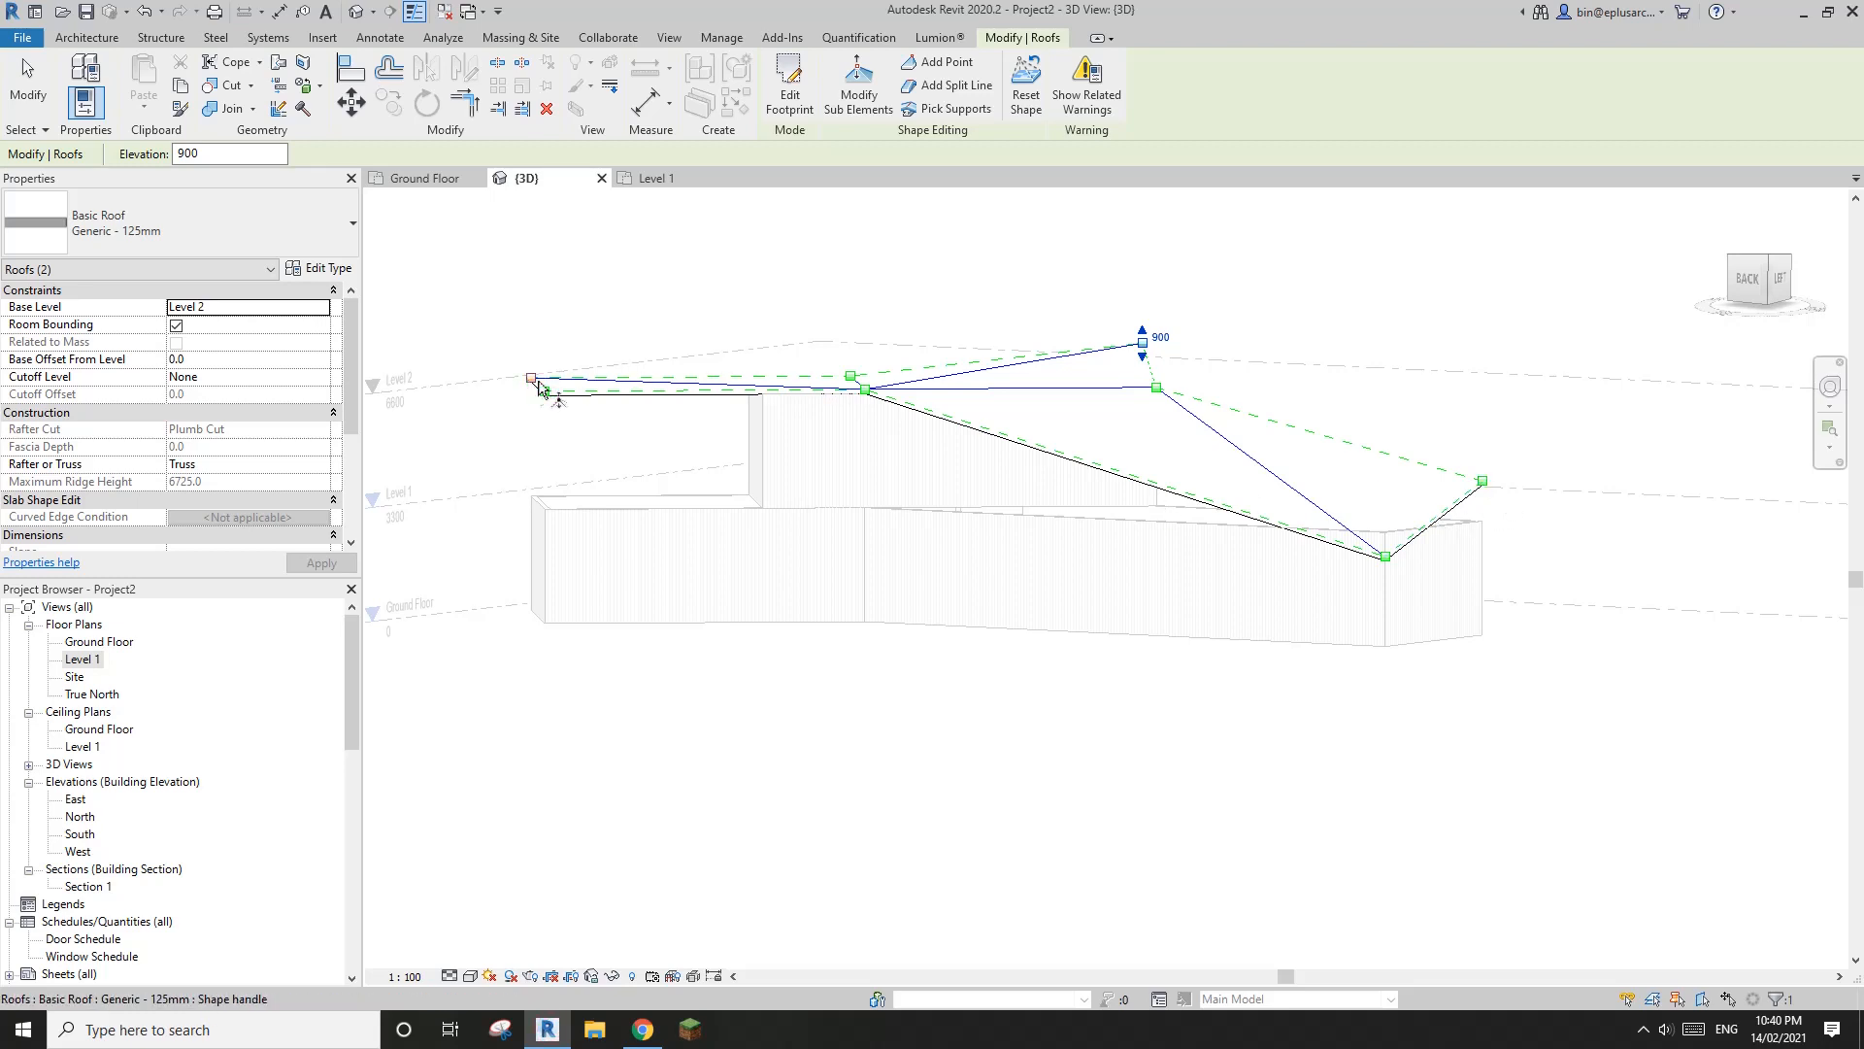
Lower the whole roof edge at the shorter wing's end to an elevation of -2447
middle_click_drag(1466, 497, 767, 501, "shift")
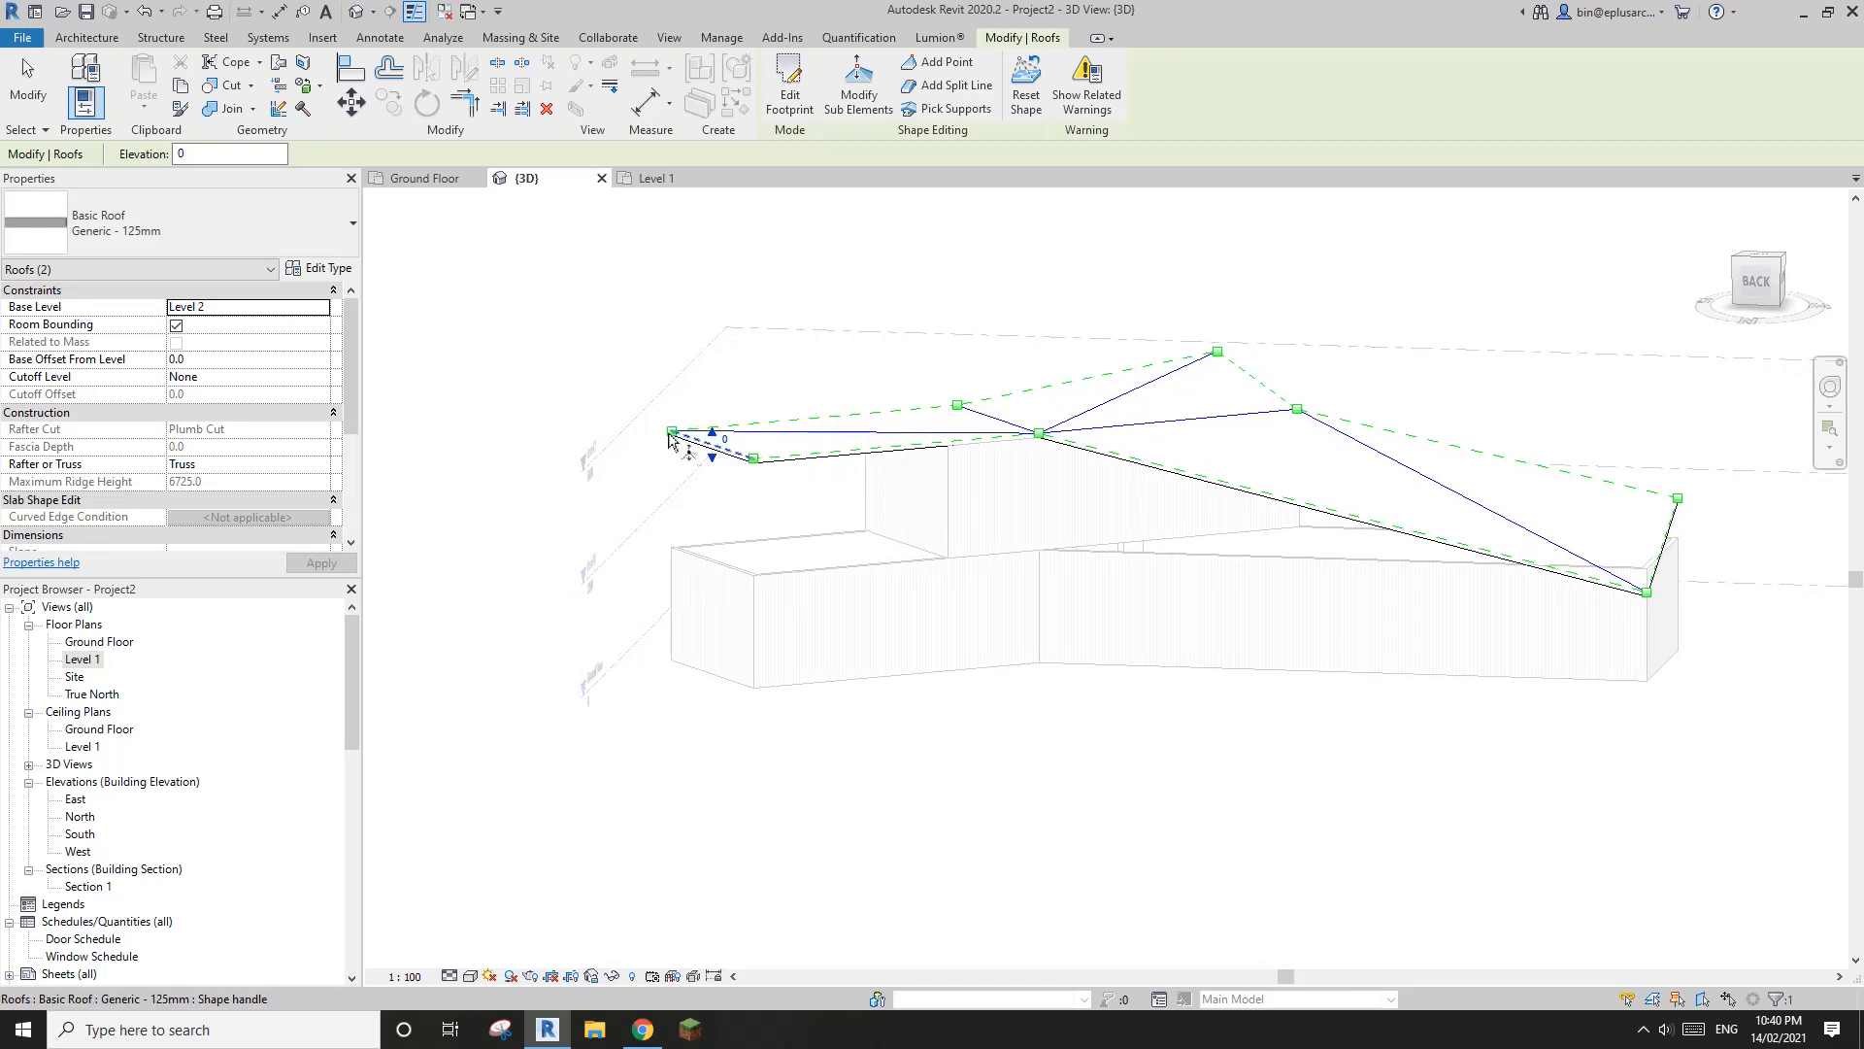
left_click_drag(708, 460, 719, 535)
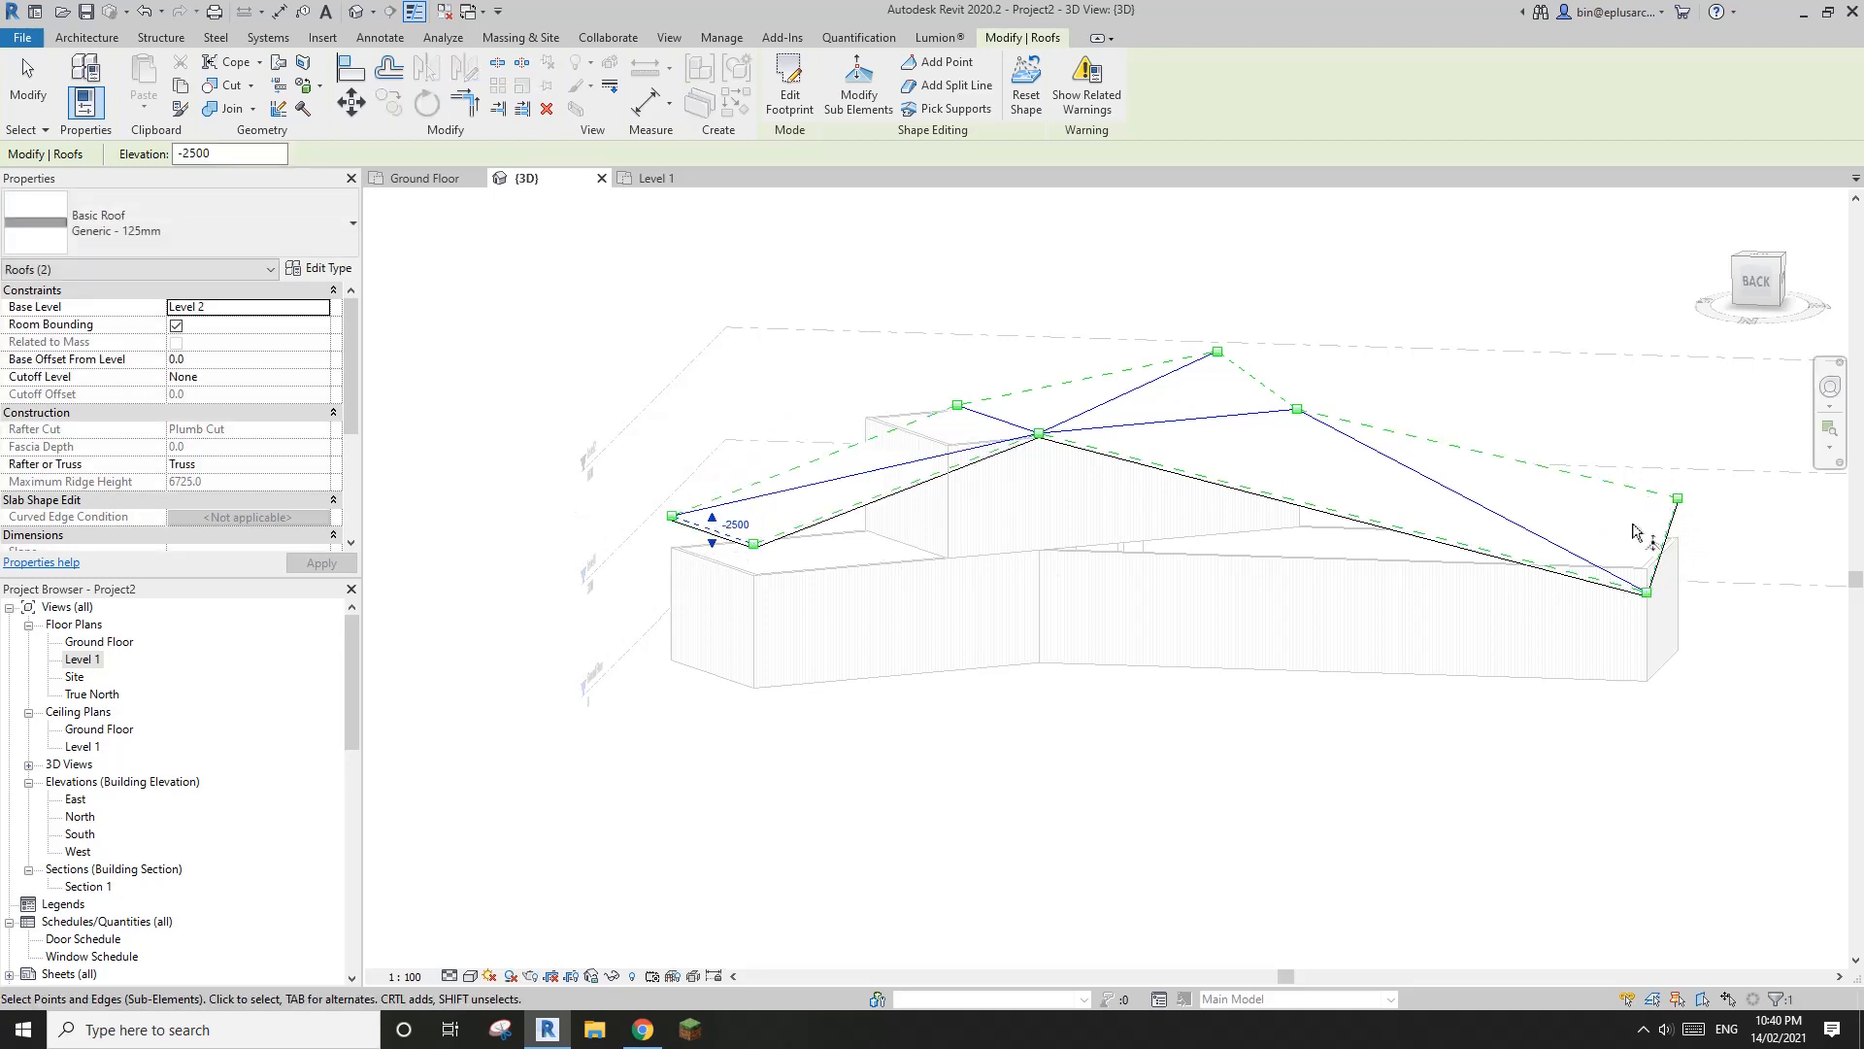
middle_click_drag(1023, 587, 1003, 491, "shift")
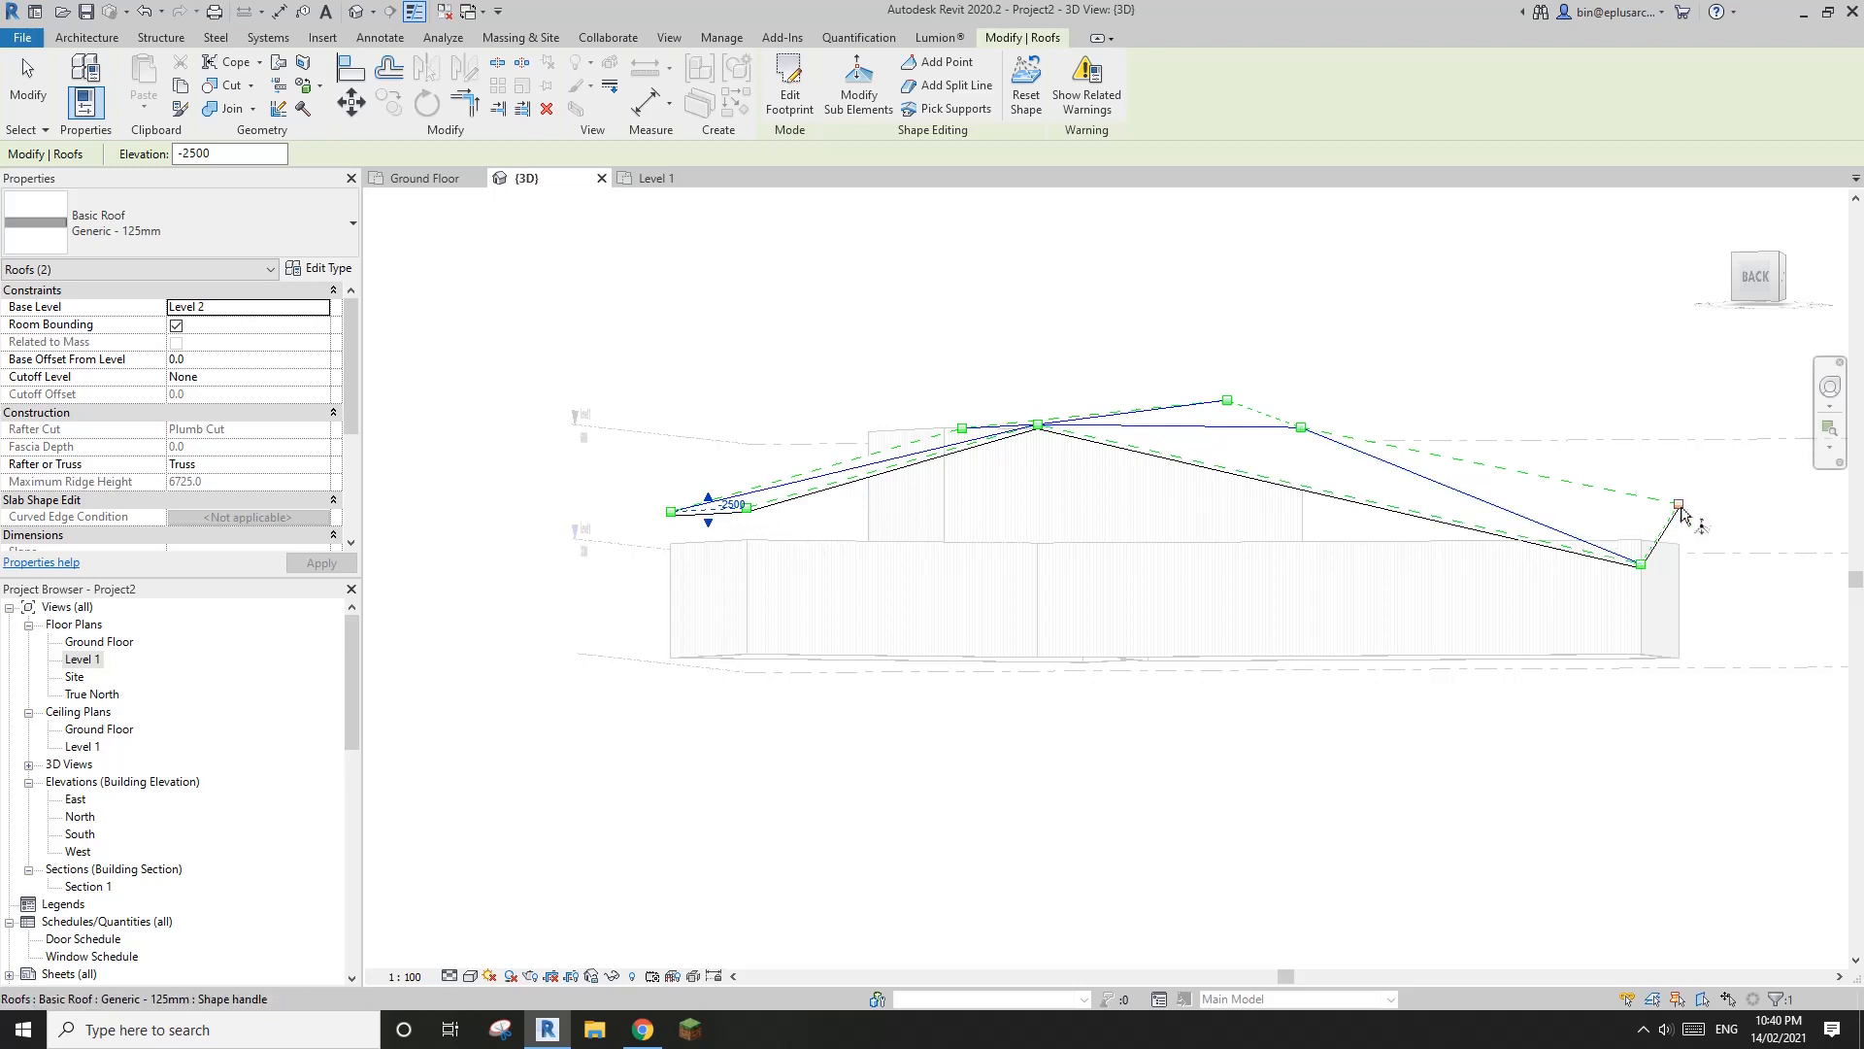
middle_click_drag(1682, 515, 1648, 570, "shift")
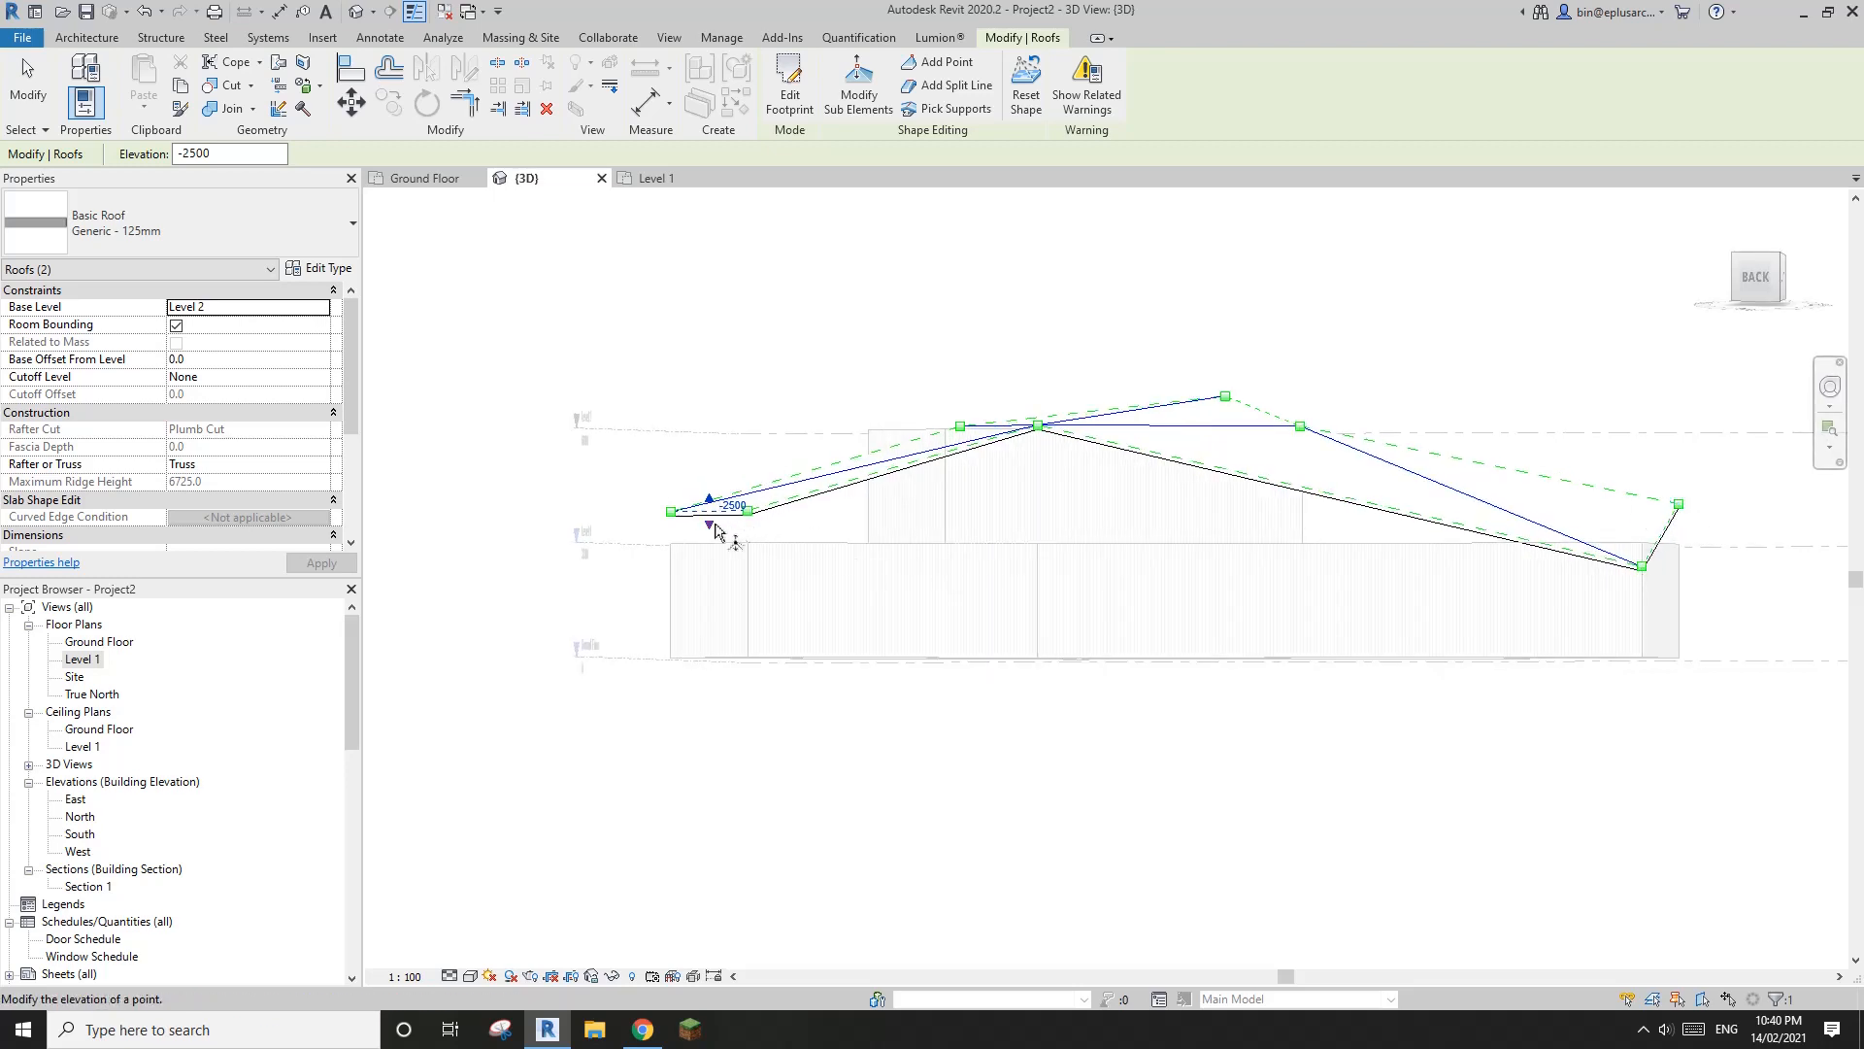
left_click_drag(715, 529, 713, 517)
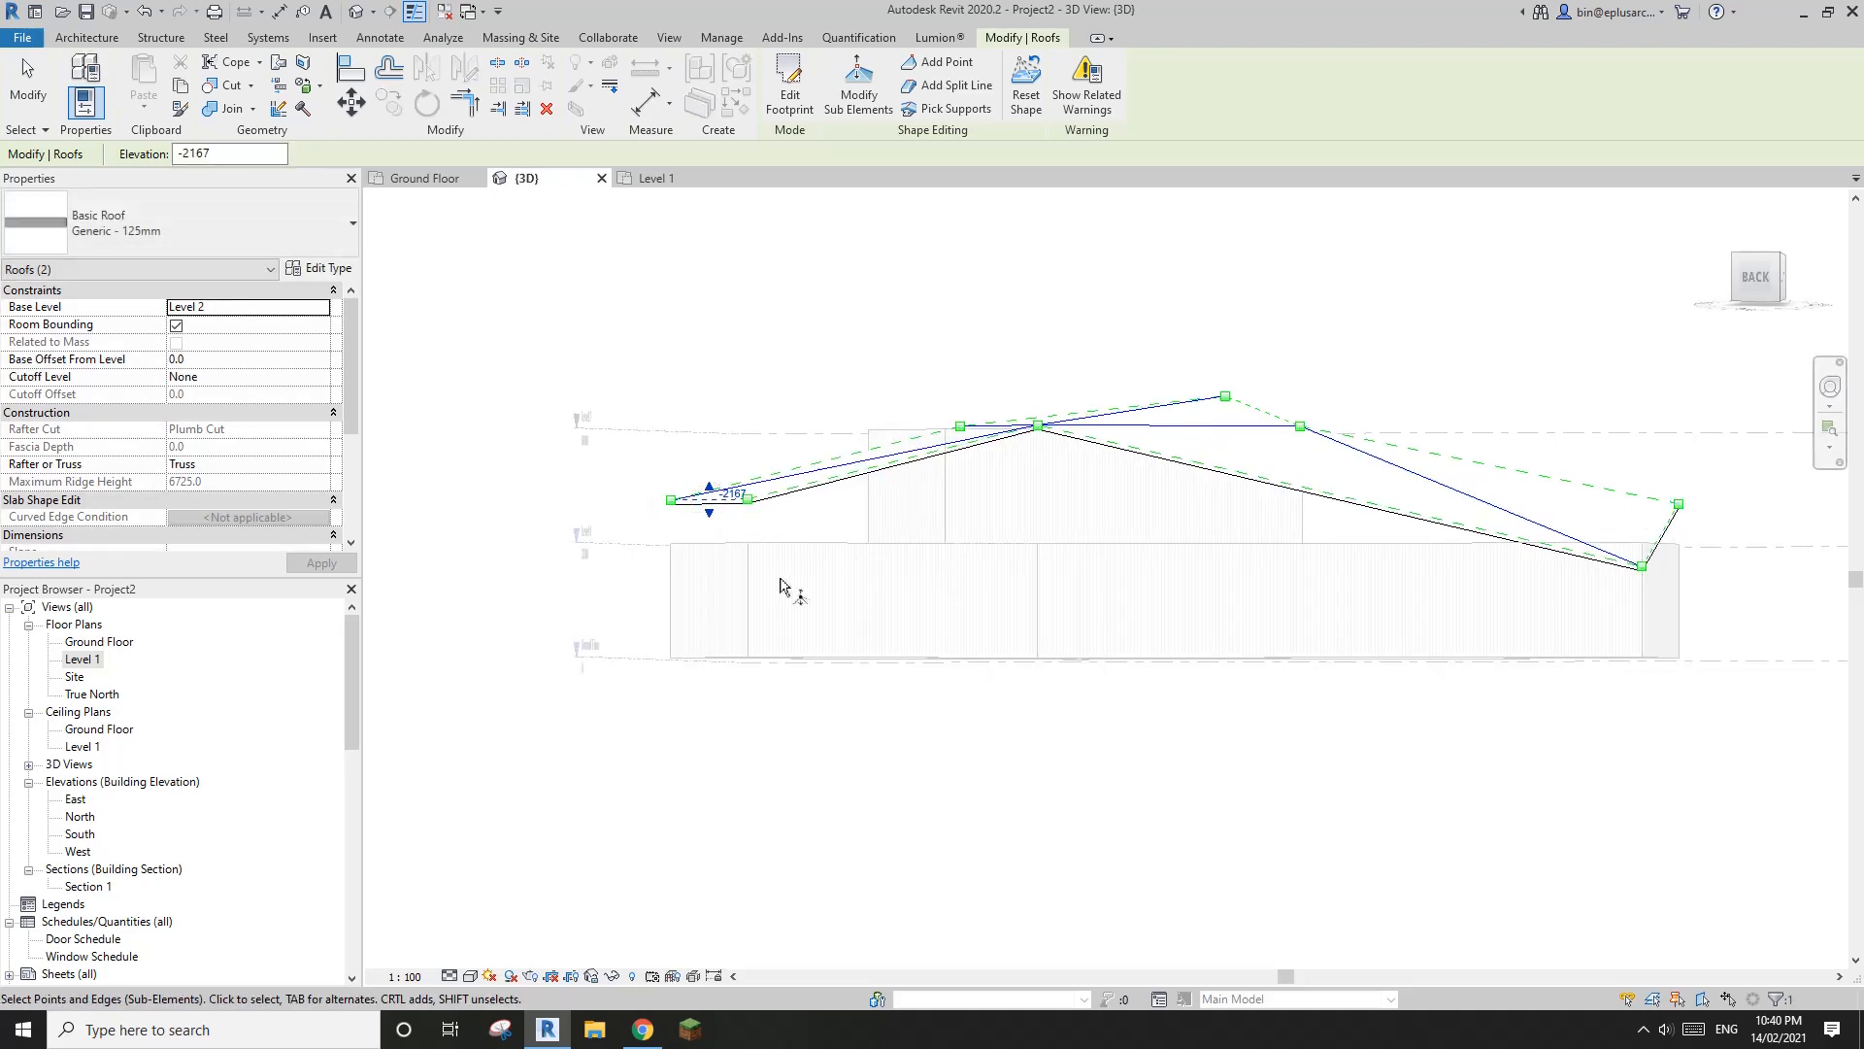
middle_click_drag(780, 585, 1049, 362, "shift")
scroll(939, 542, "up", 3)
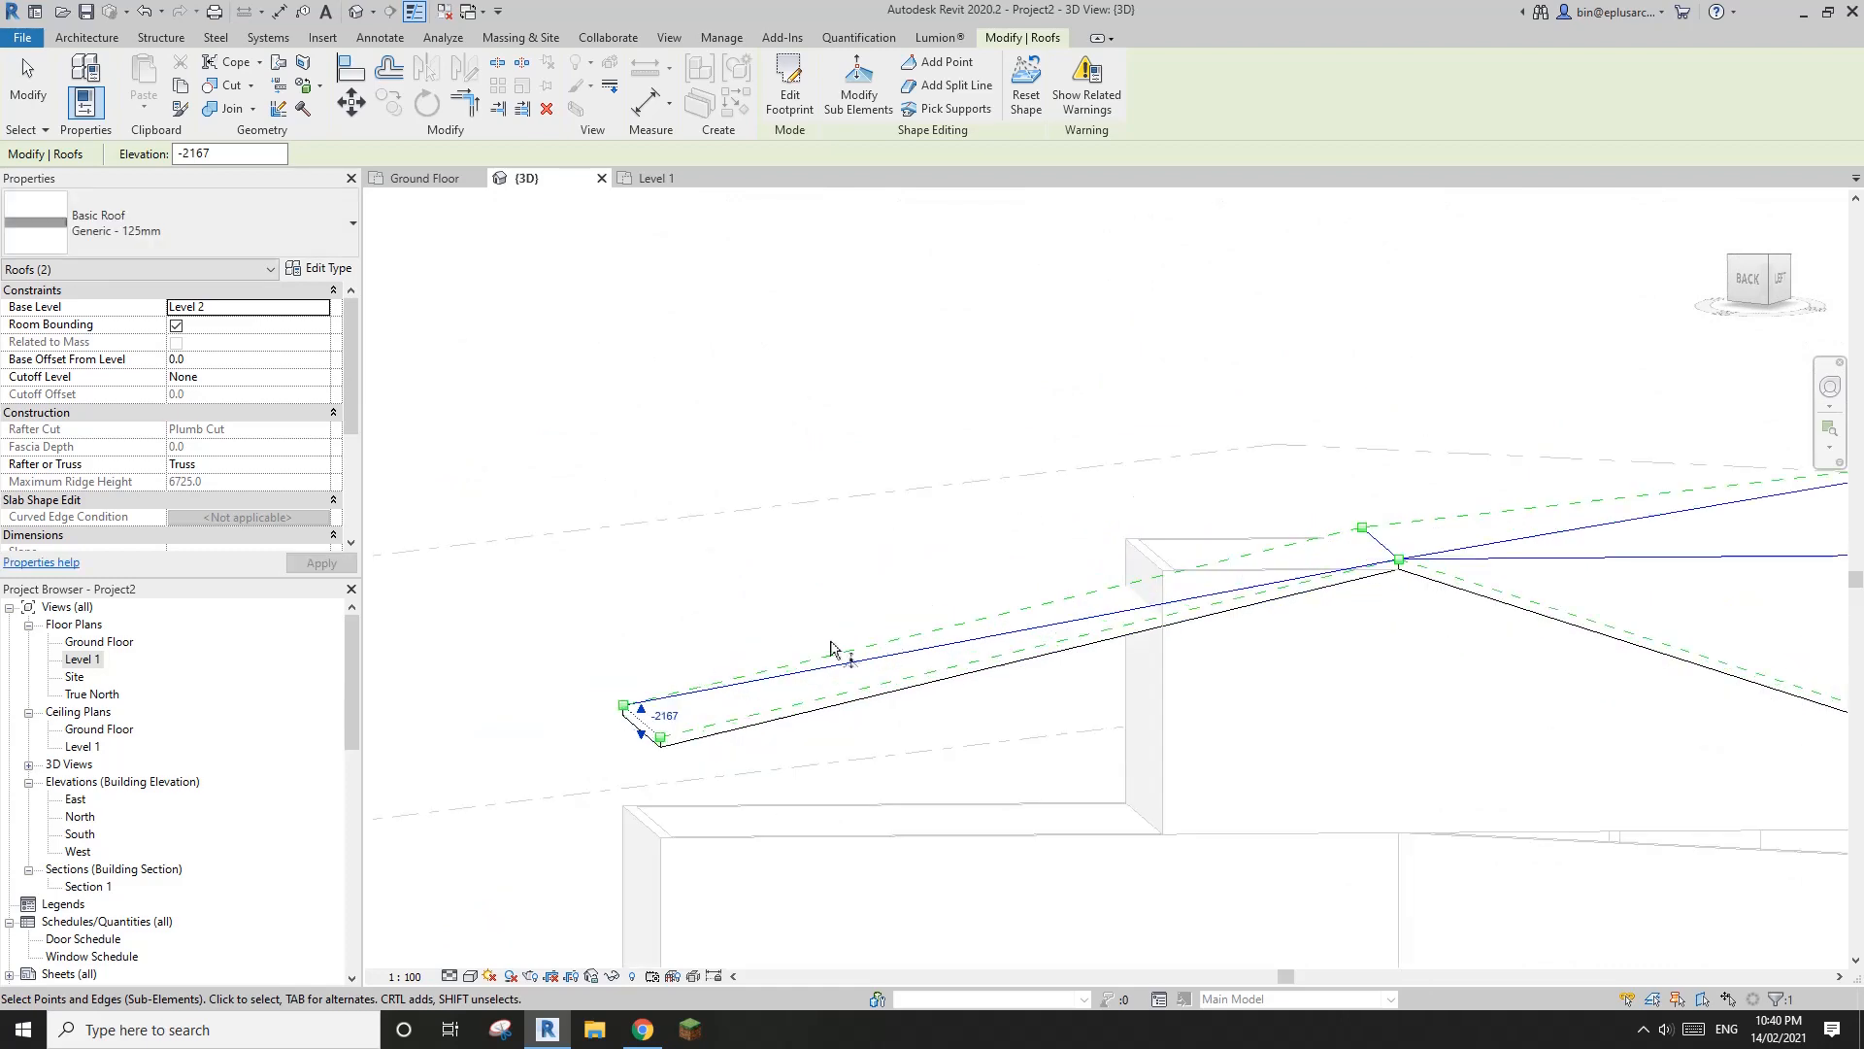
scroll(656, 724, "up", 2)
left_click(632, 751)
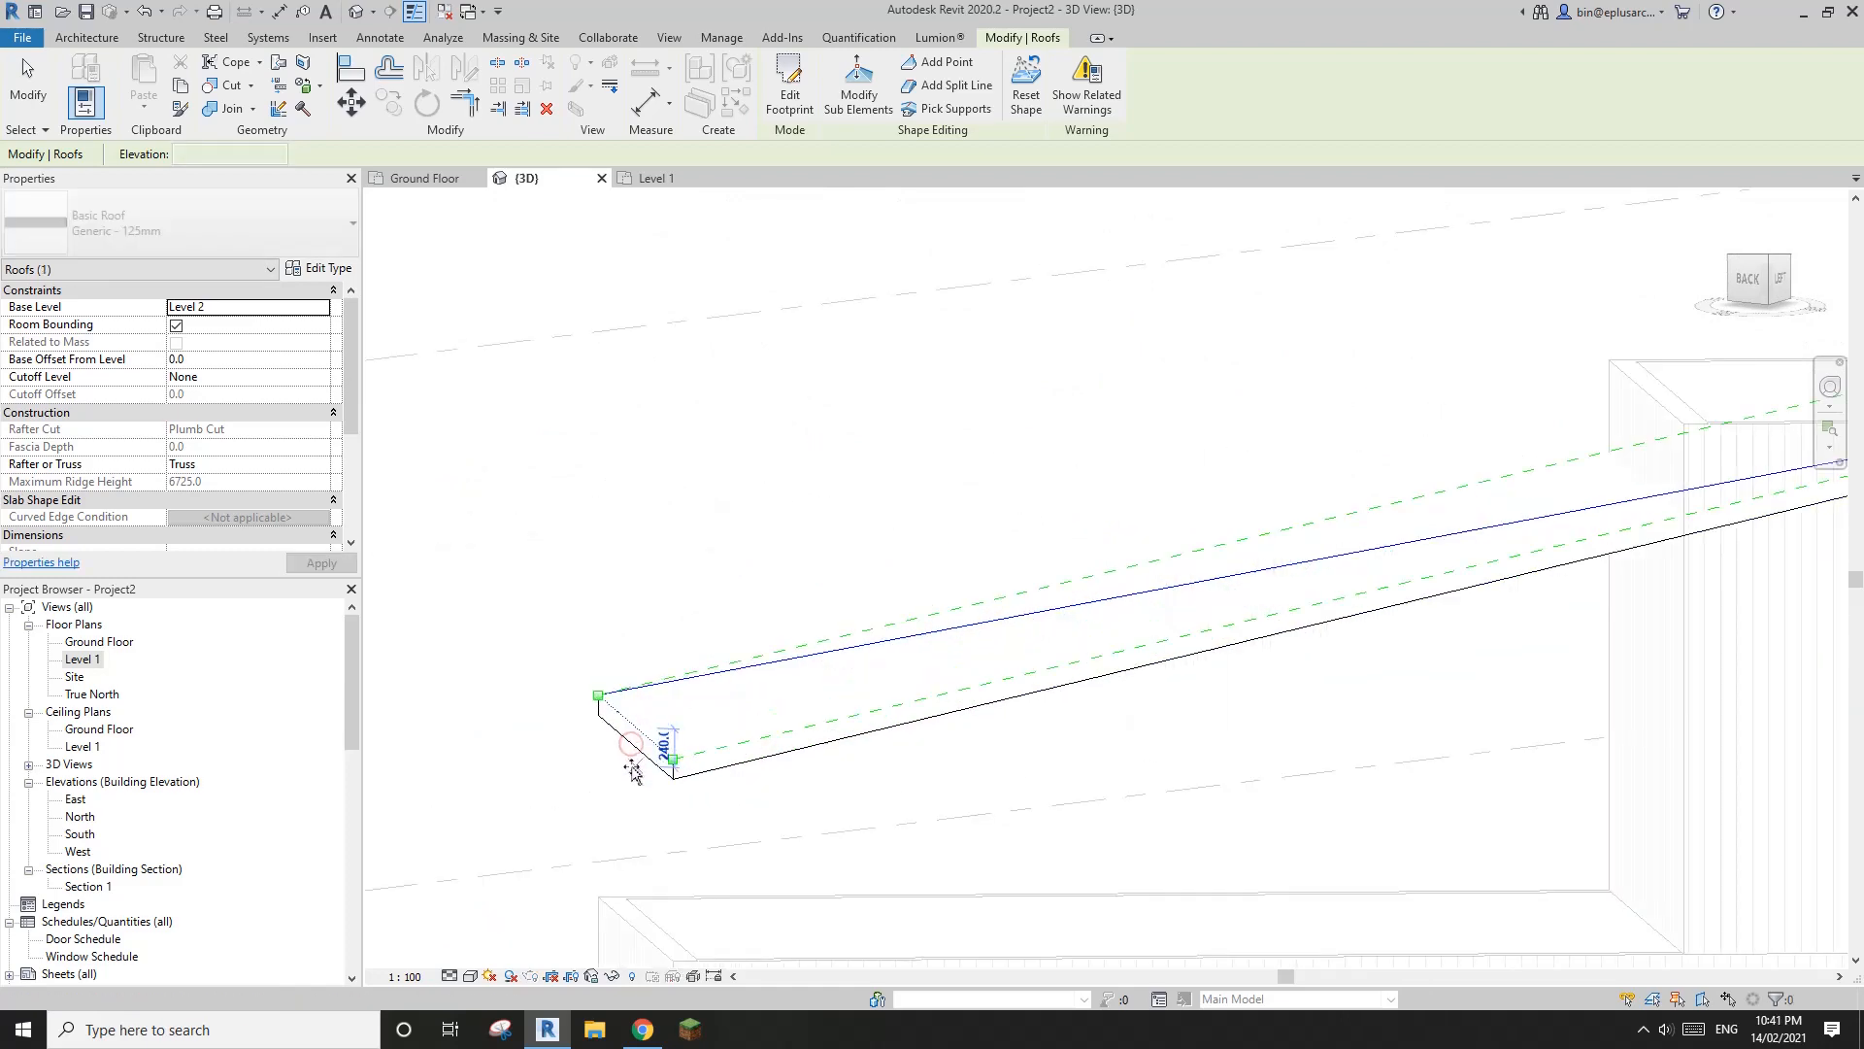
left_click_drag(633, 770, 633, 776)
scroll(639, 773, "down", 3)
middle_click_drag(1041, 719, 1051, 882, "shift")
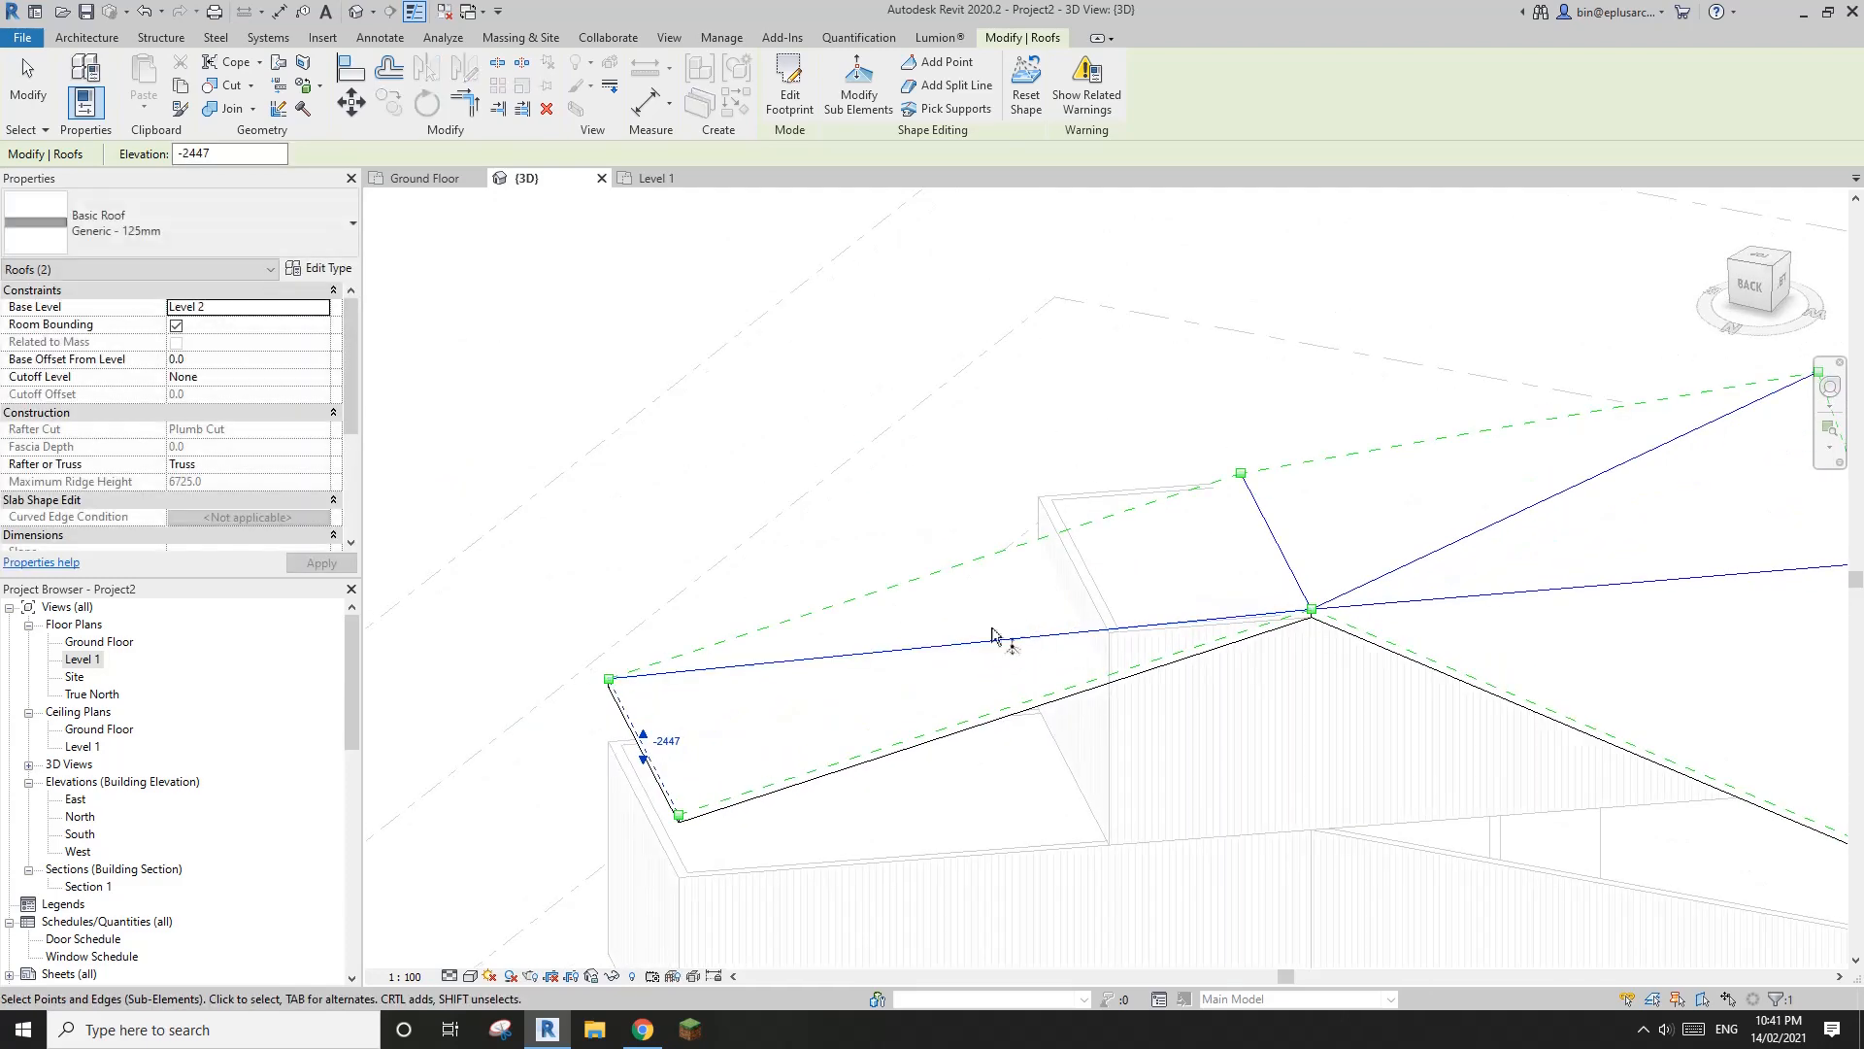
Delete the diagonal split line running to the lowered end of the roof over the shorter wing
middle_click_drag(992, 634, 1187, 707, "shift")
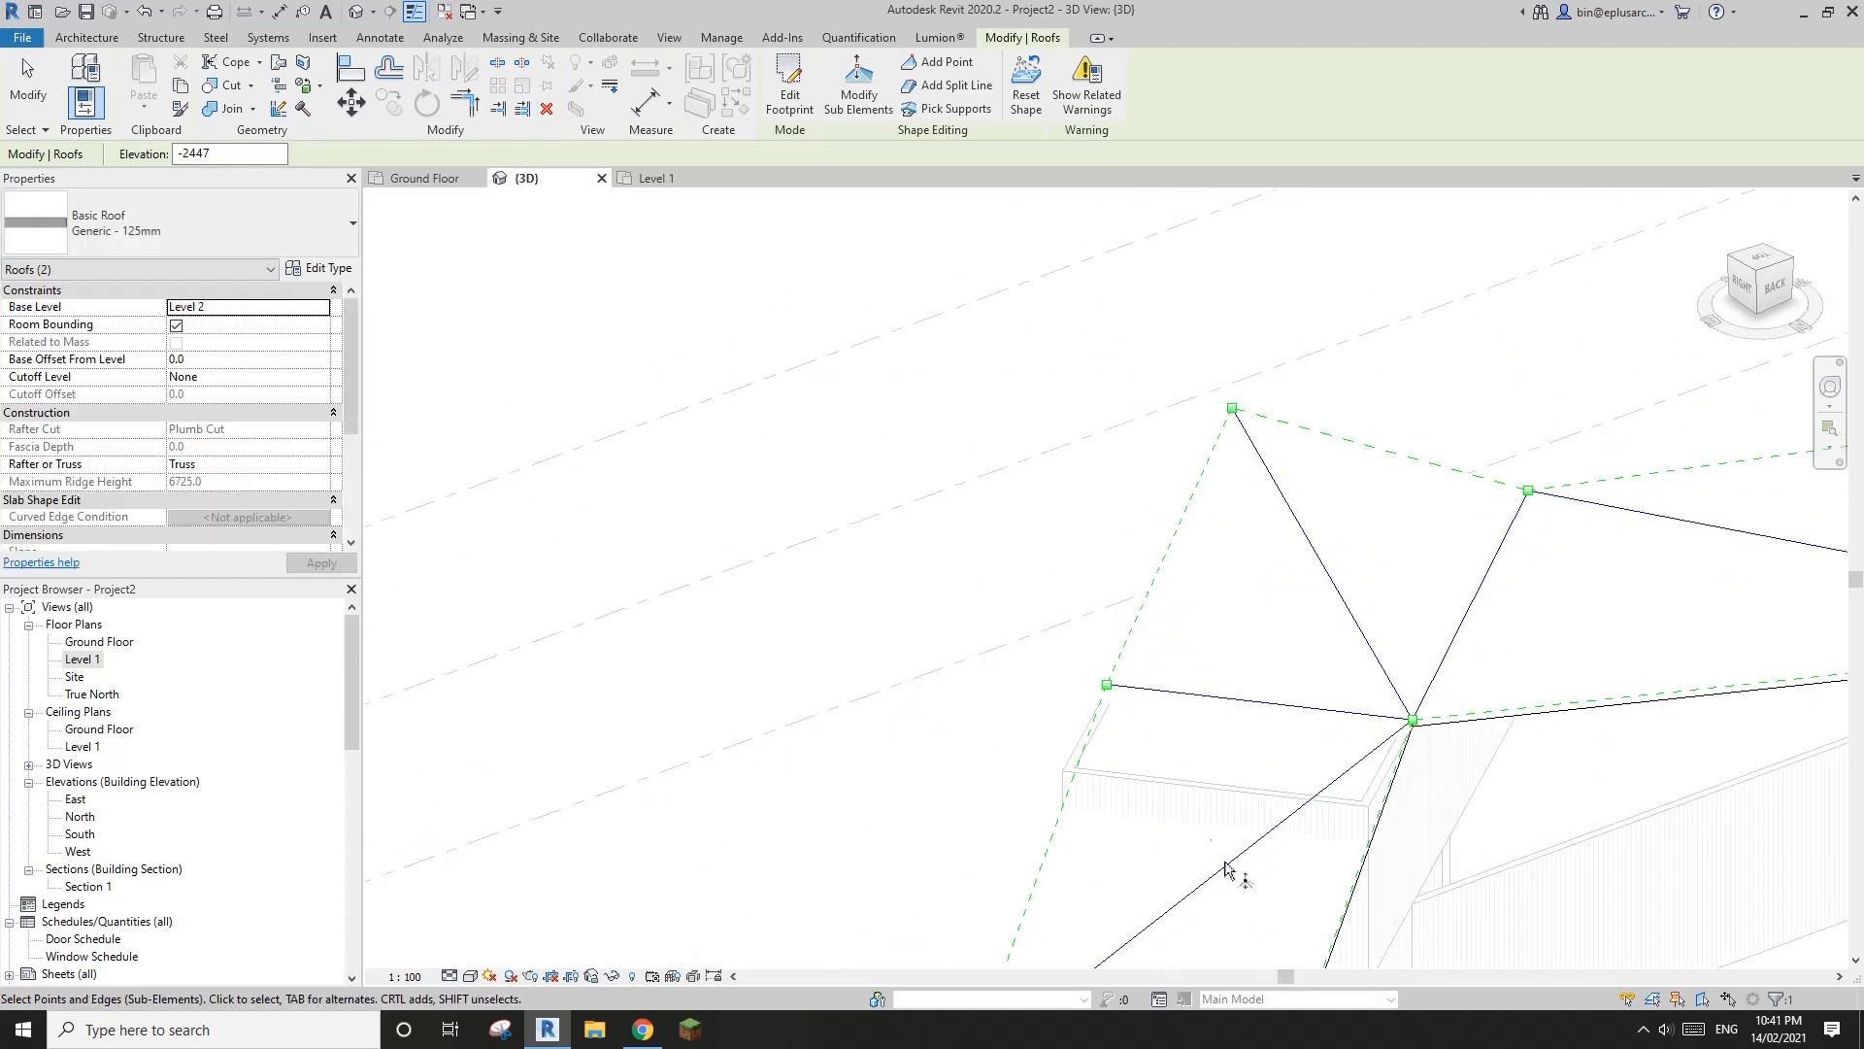
middle_click_drag(1226, 867, 1085, 706, "shift")
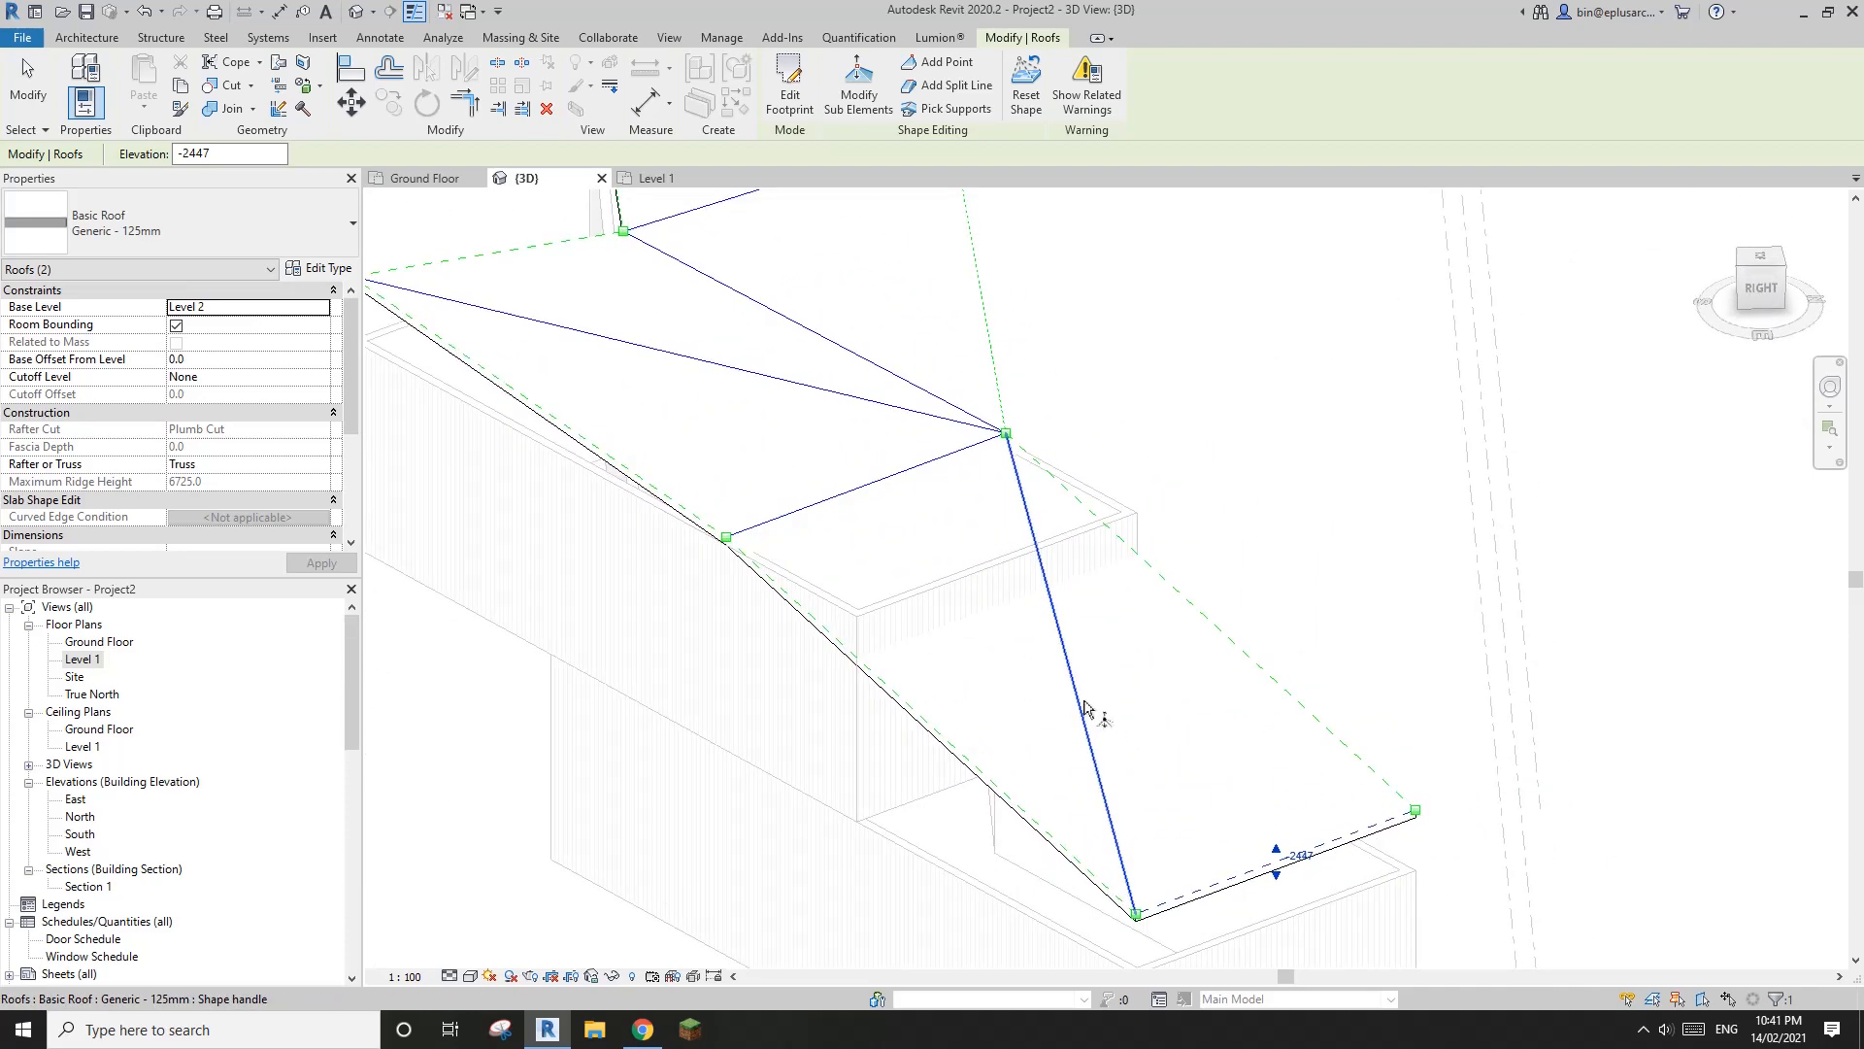
key("Escape")
left_click(1081, 697)
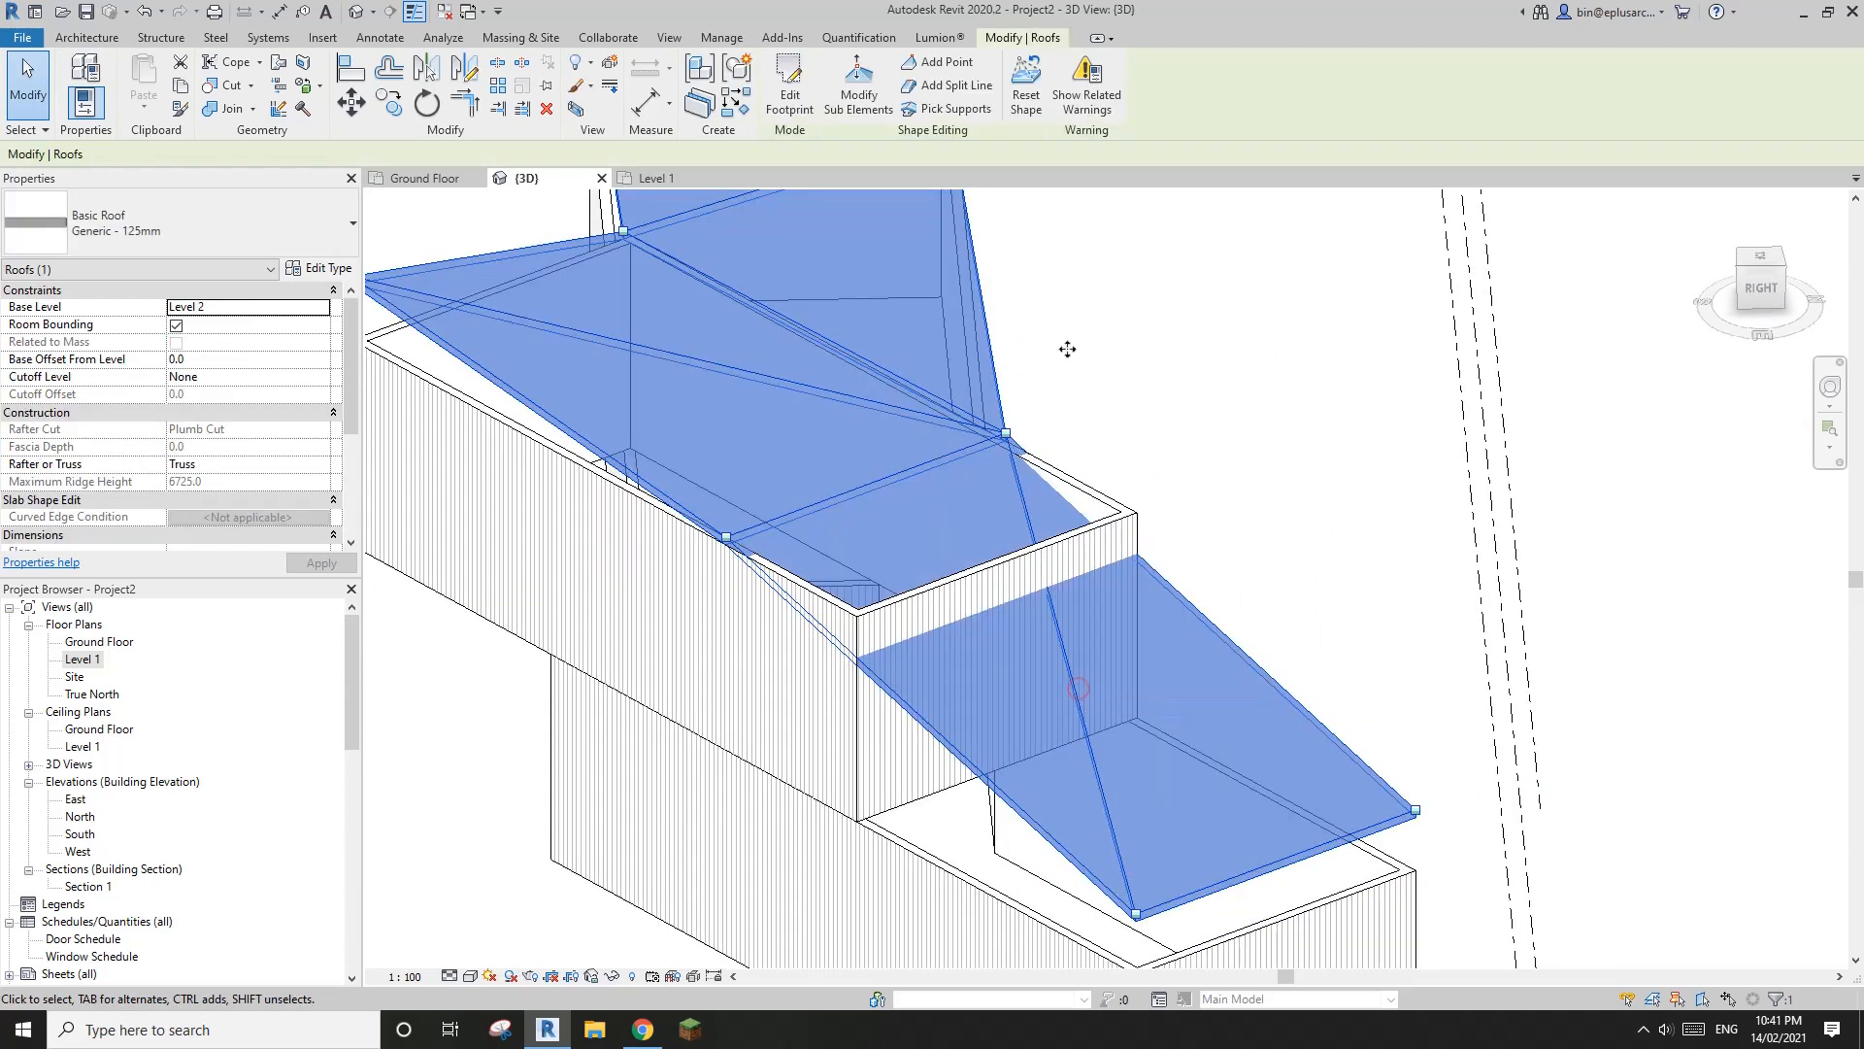
left_click(858, 94)
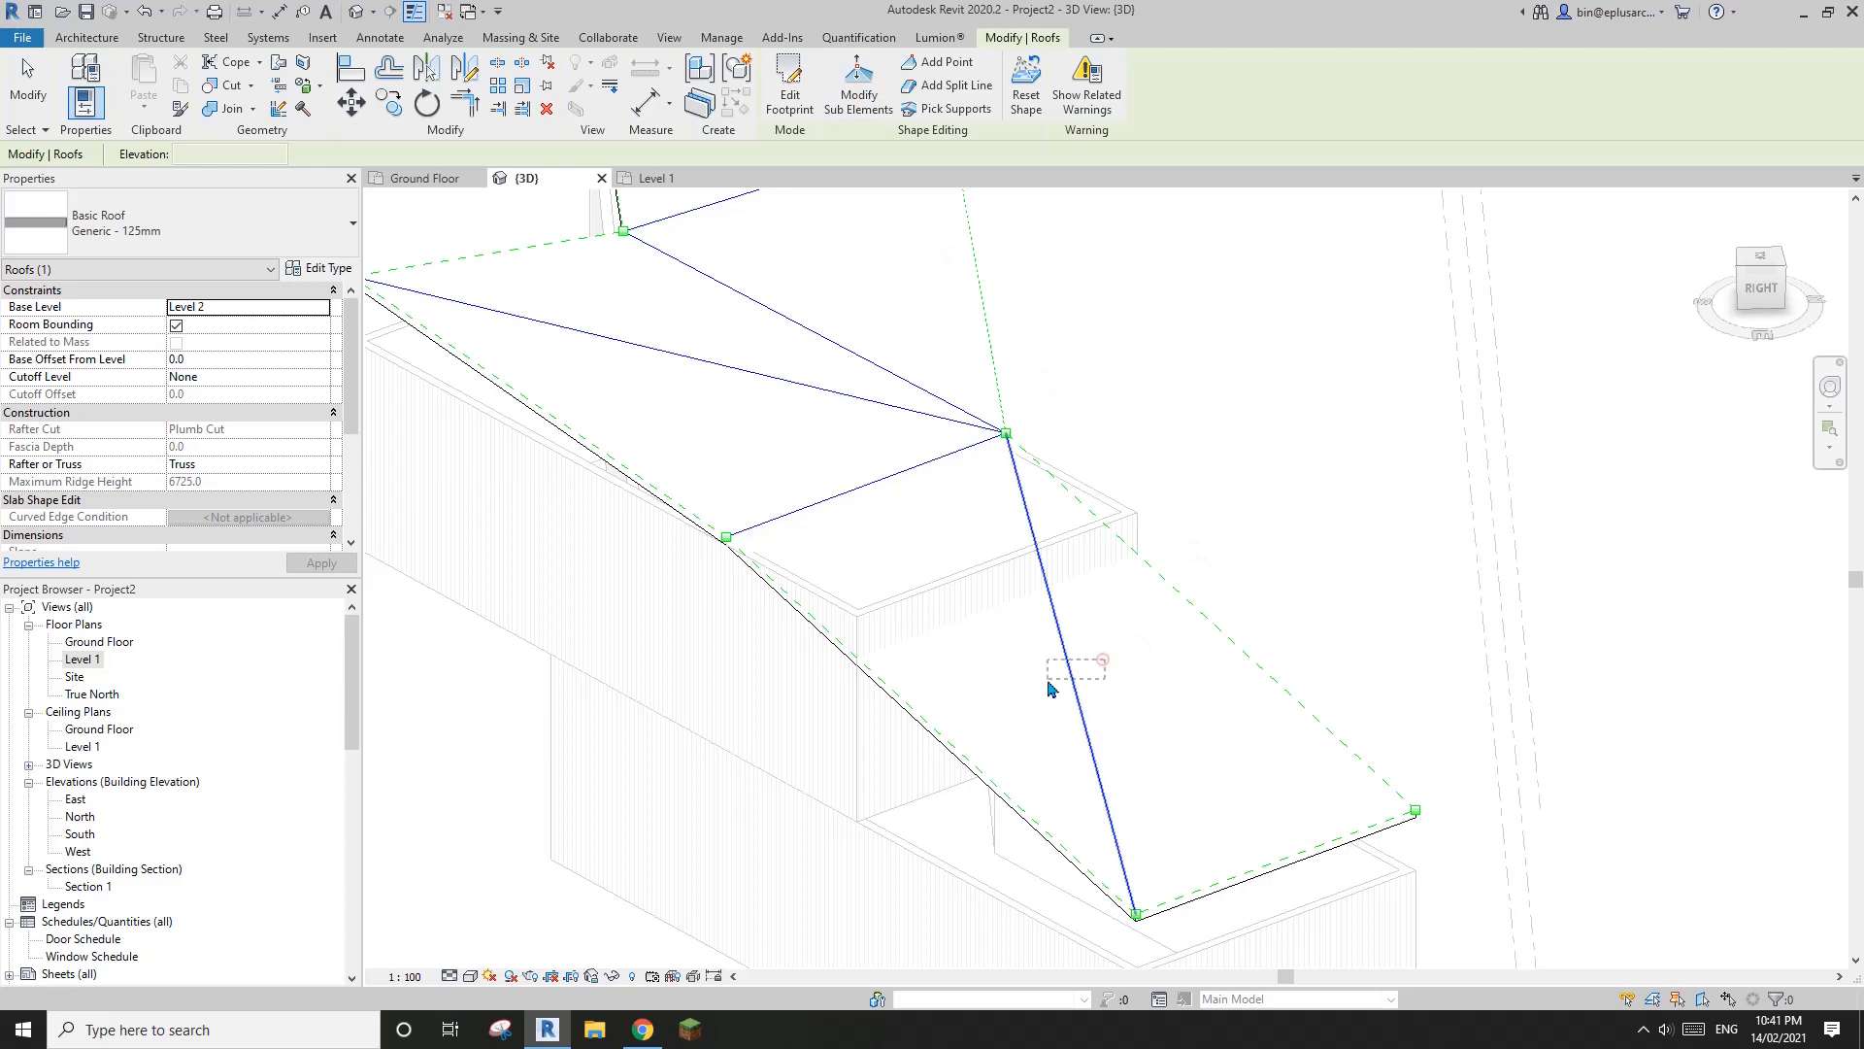
left_click(1084, 695)
middle_click_drag(1105, 695, 1231, 595, "shift")
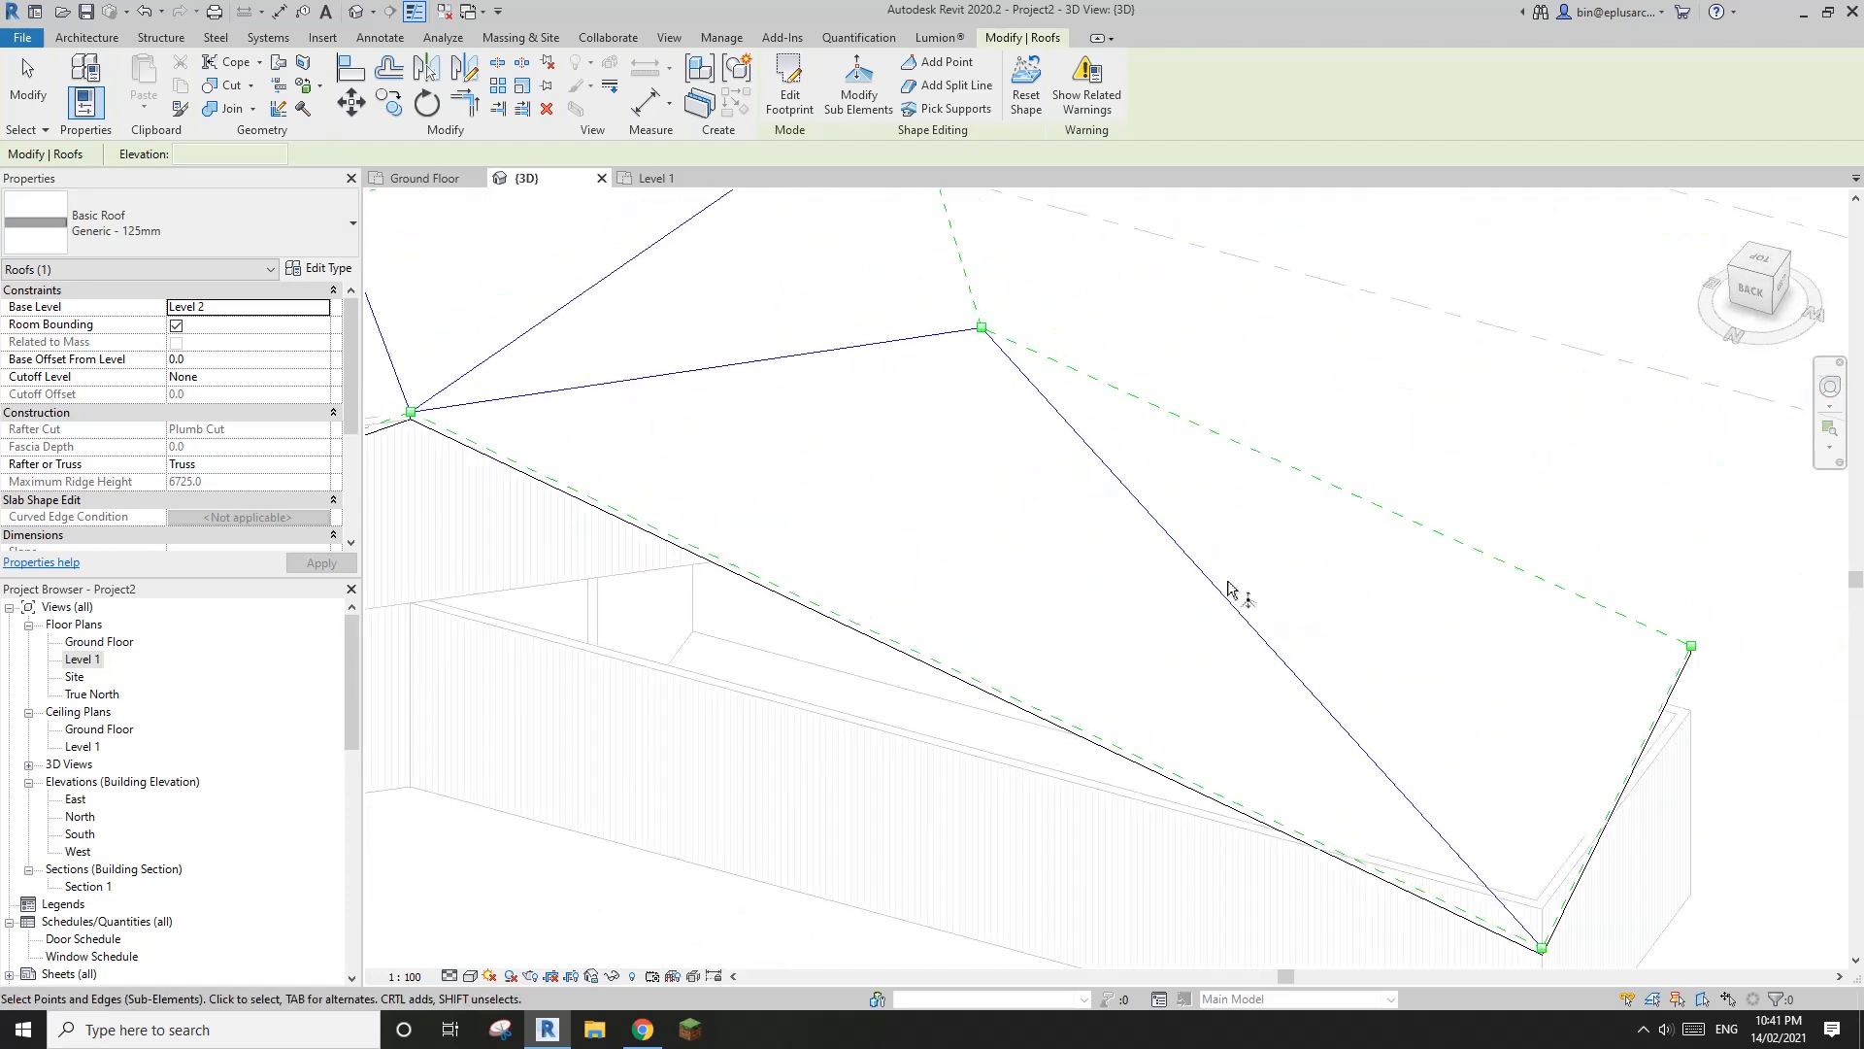
Align the rear roof corner at the longer wing's end with the adjoining sloping roof face
middle_click_drag(1378, 653, 975, 642, "shift")
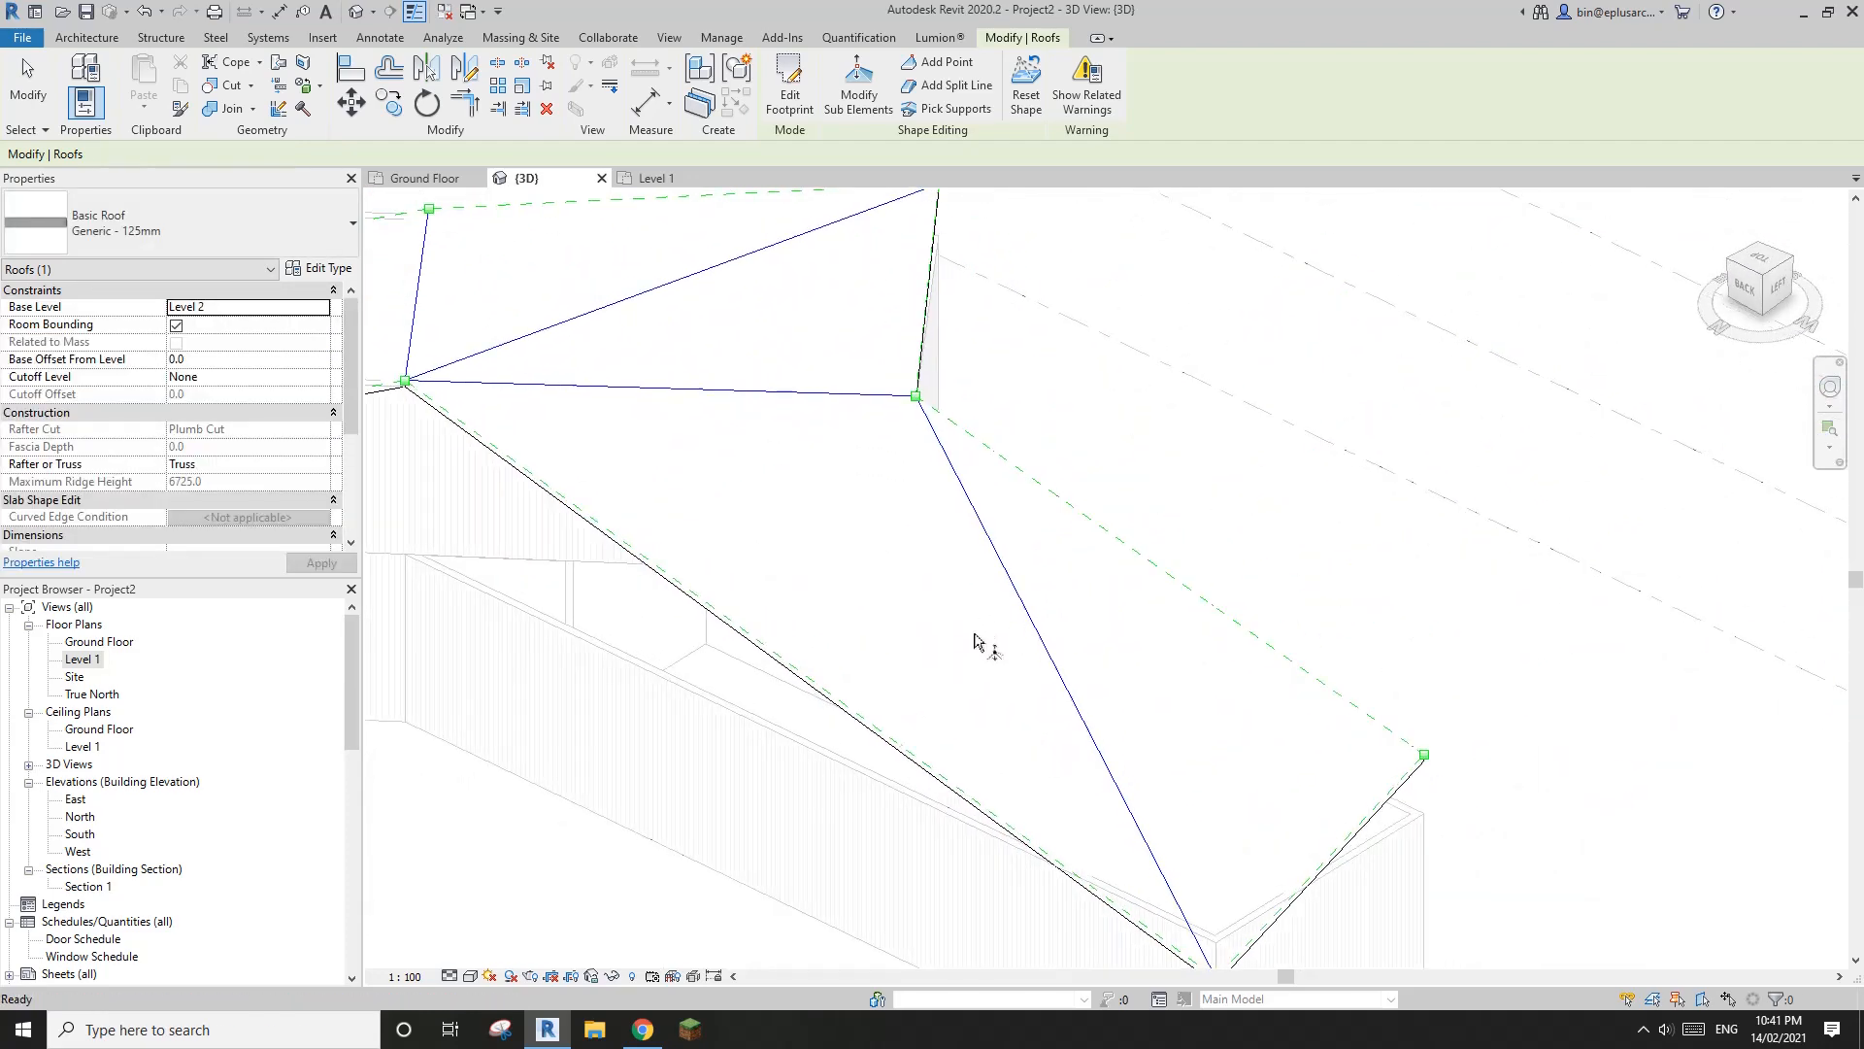
key("a")
key("l")
left_click(910, 627)
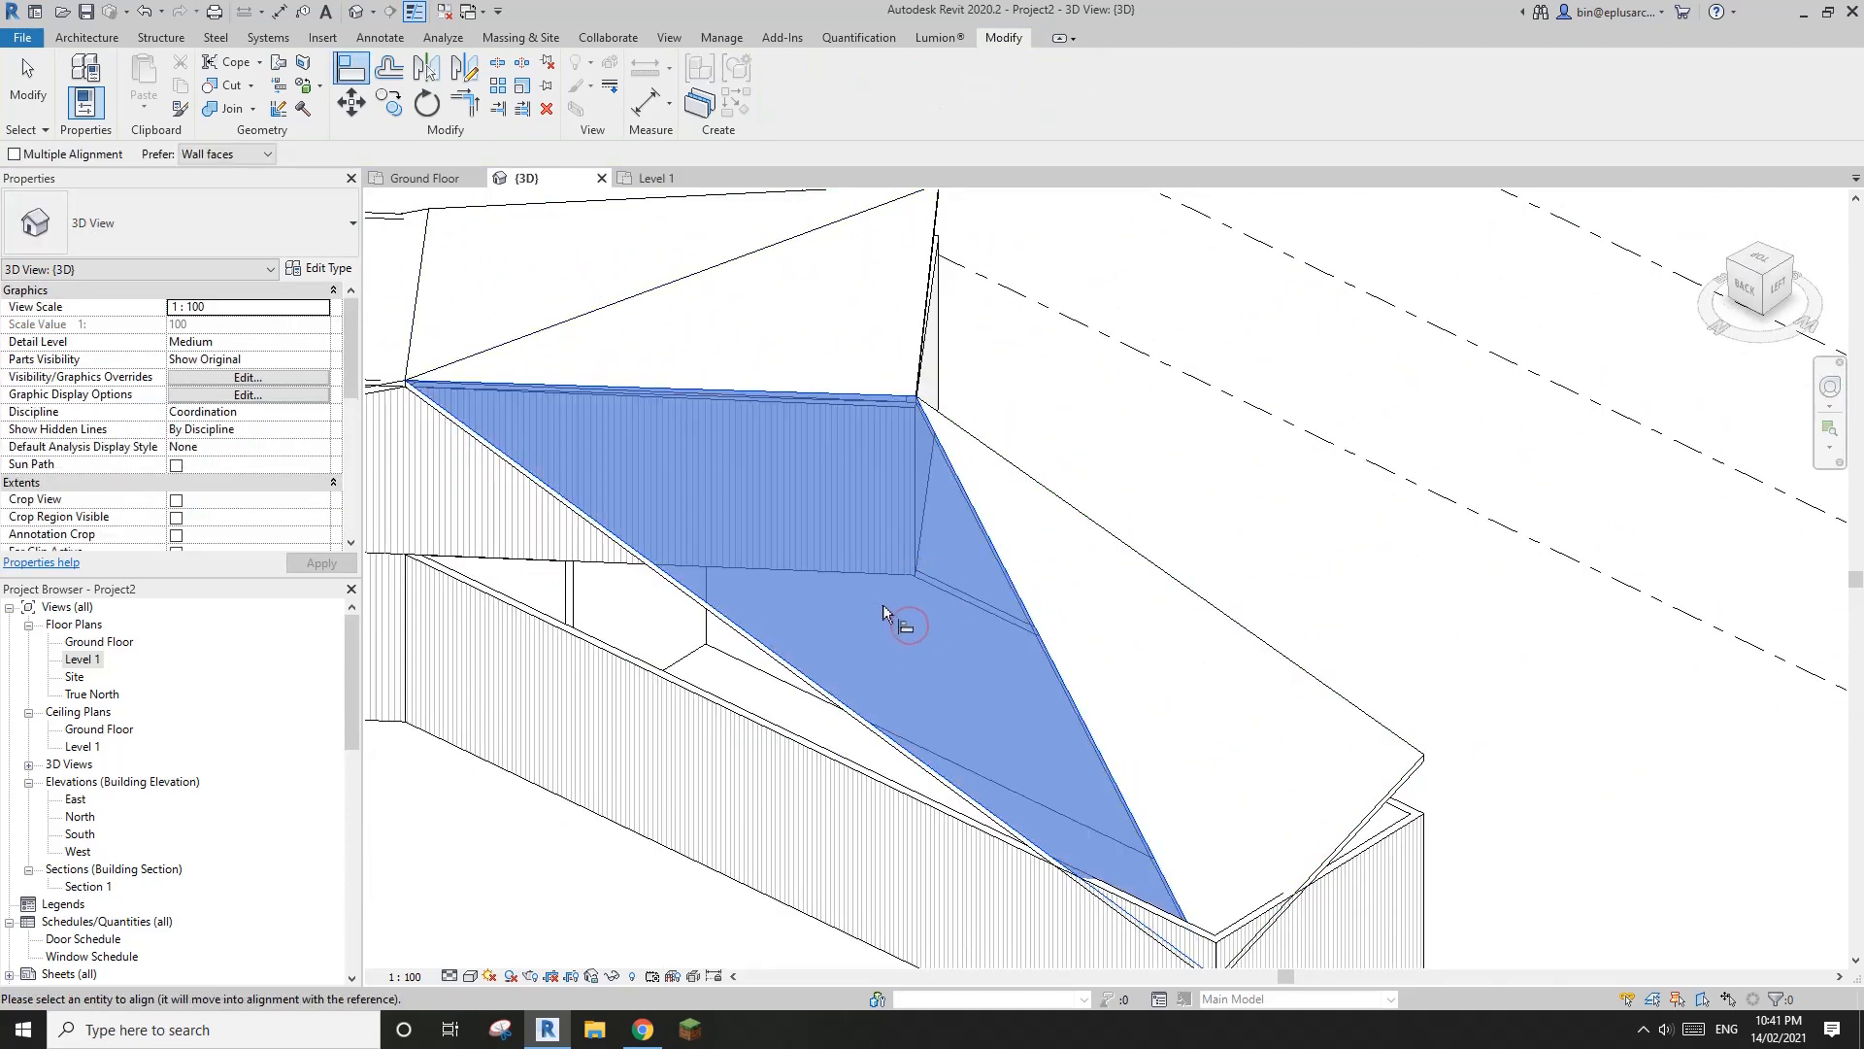
left_click(1425, 756)
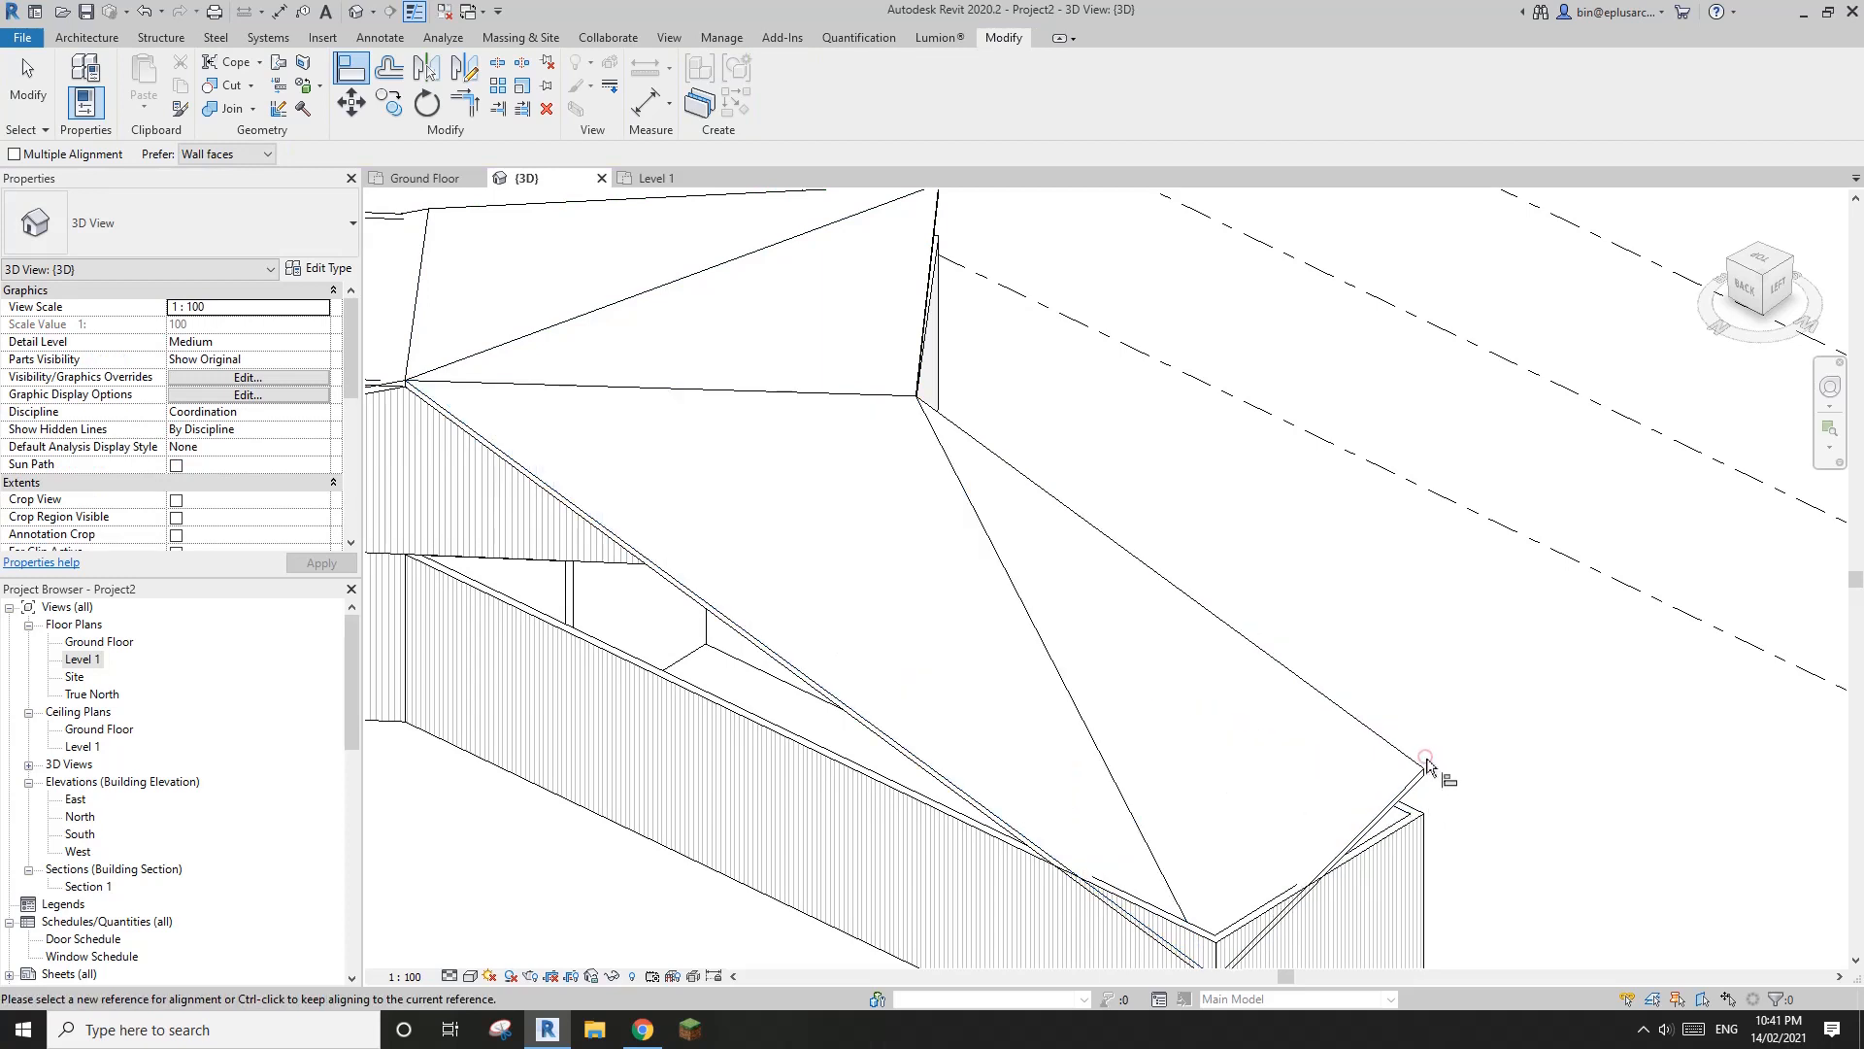
scroll(1303, 716, "down", 2)
key("Escape")
left_click(1214, 704)
key("Escape")
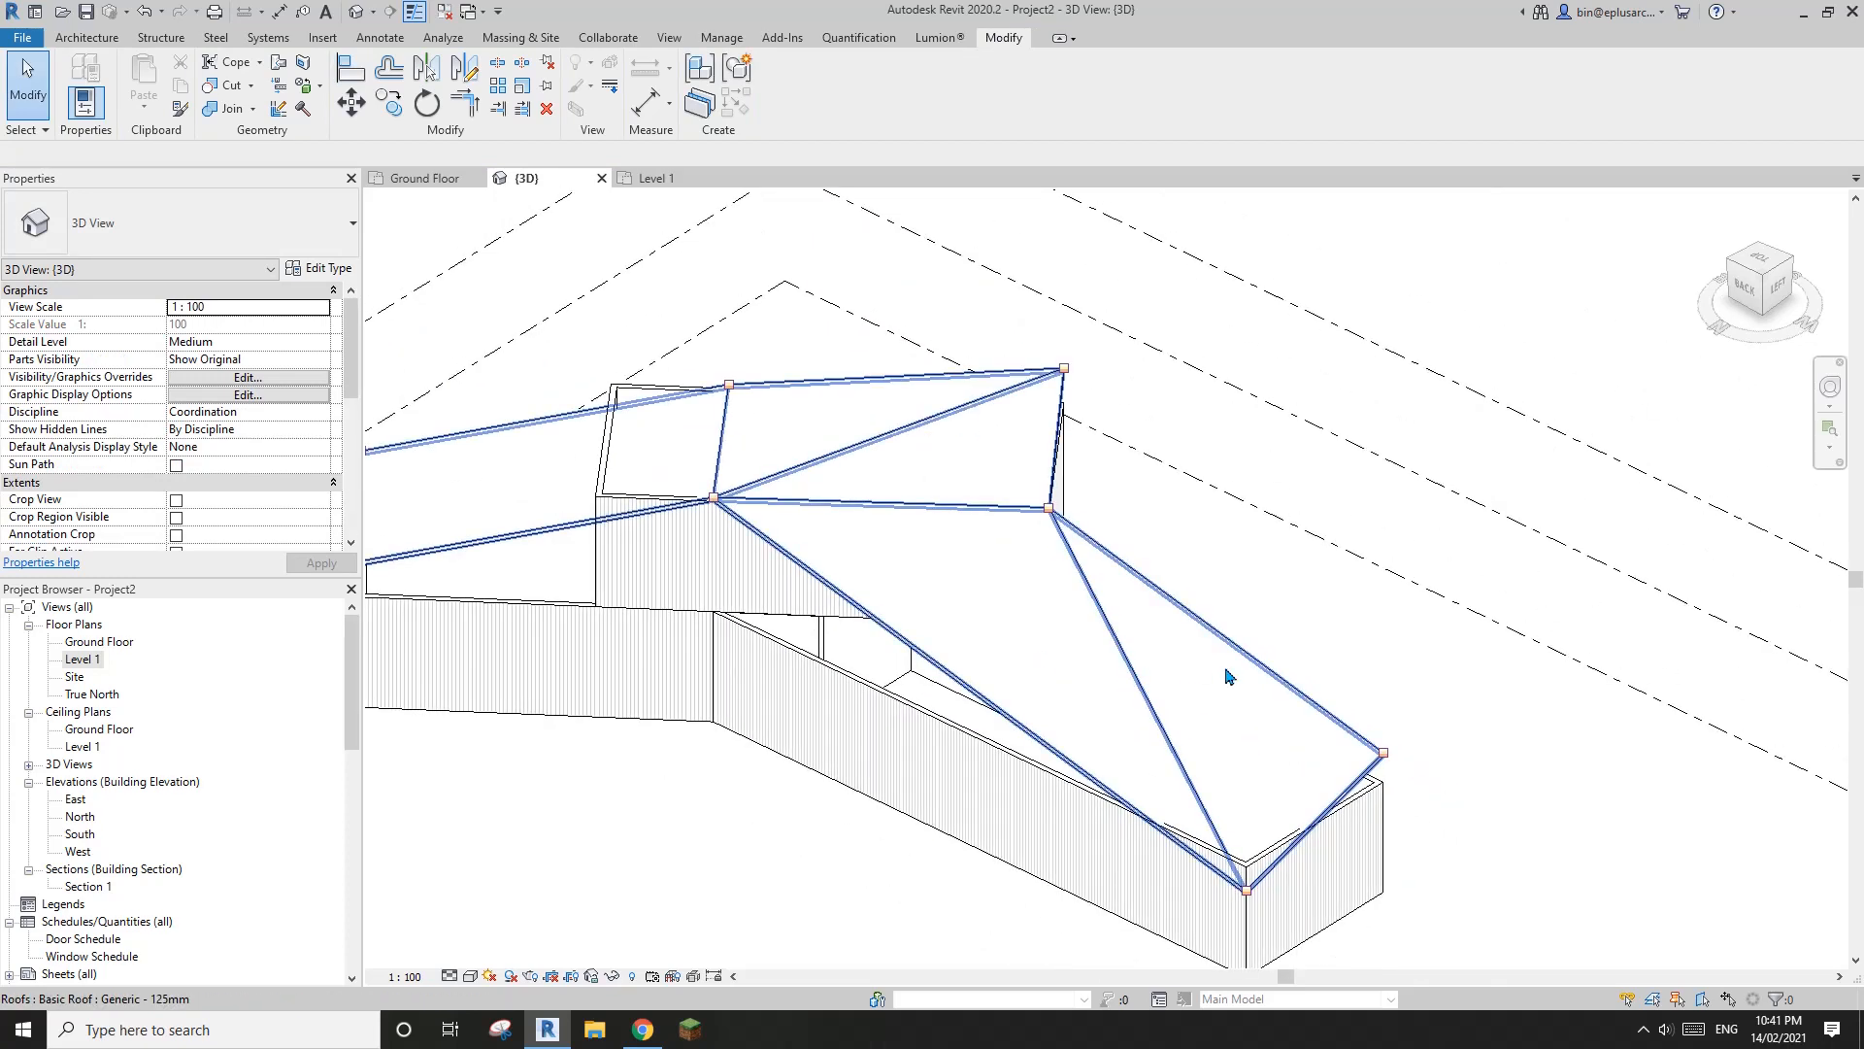
Delete the diagonal split line across the roof over the longer wing
left_click(1166, 706)
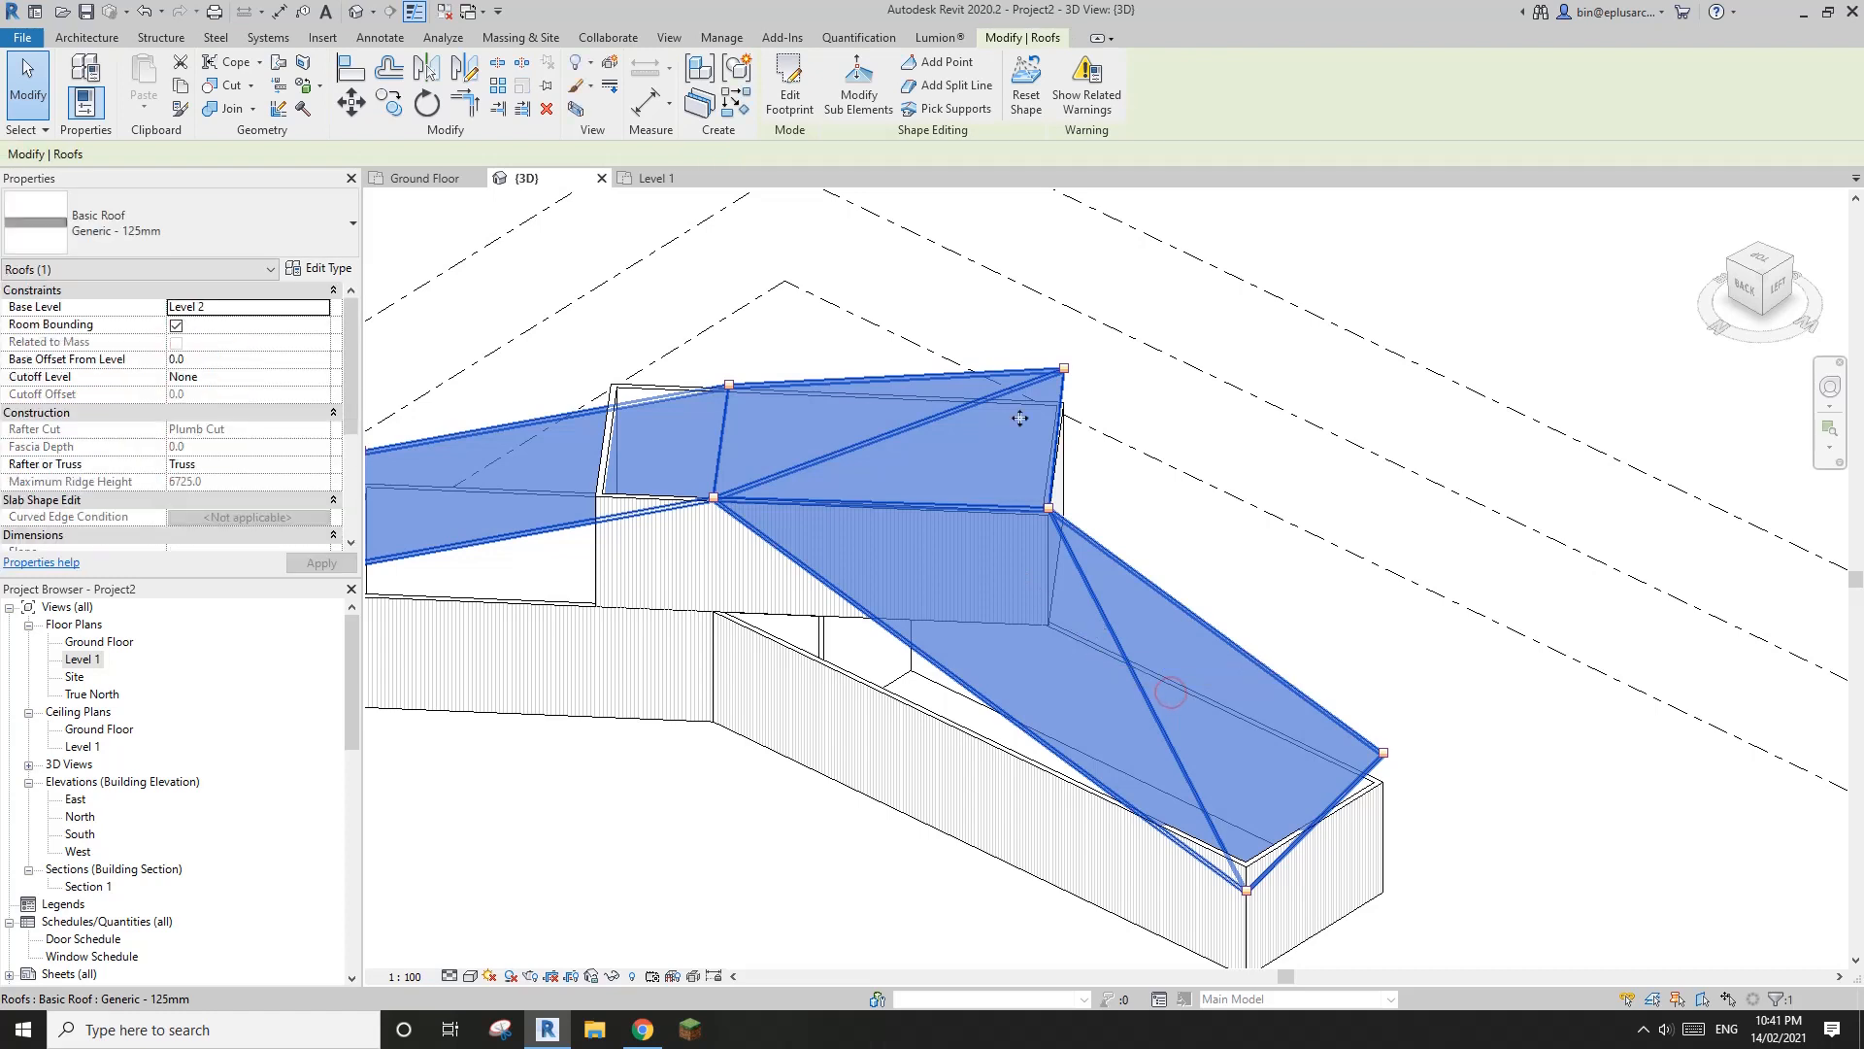
scroll(1092, 592, "up", 1)
left_click(866, 94)
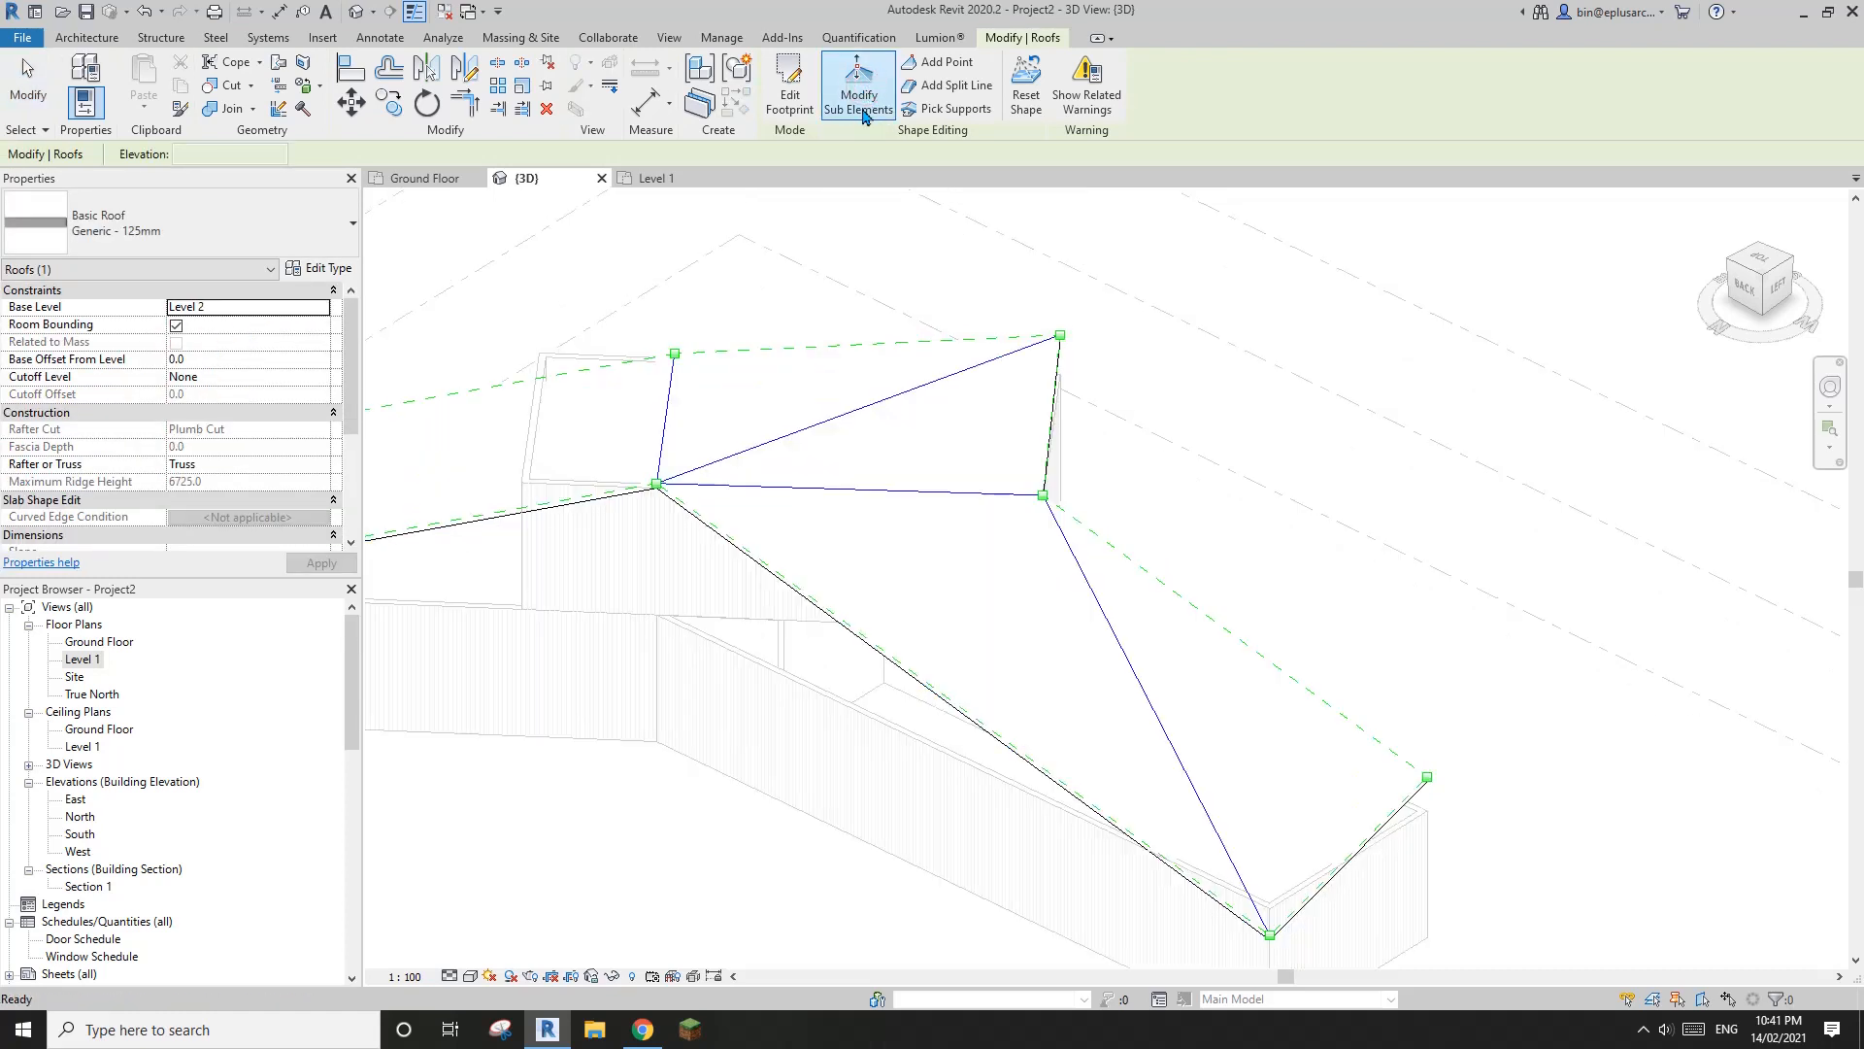
left_click(1152, 706)
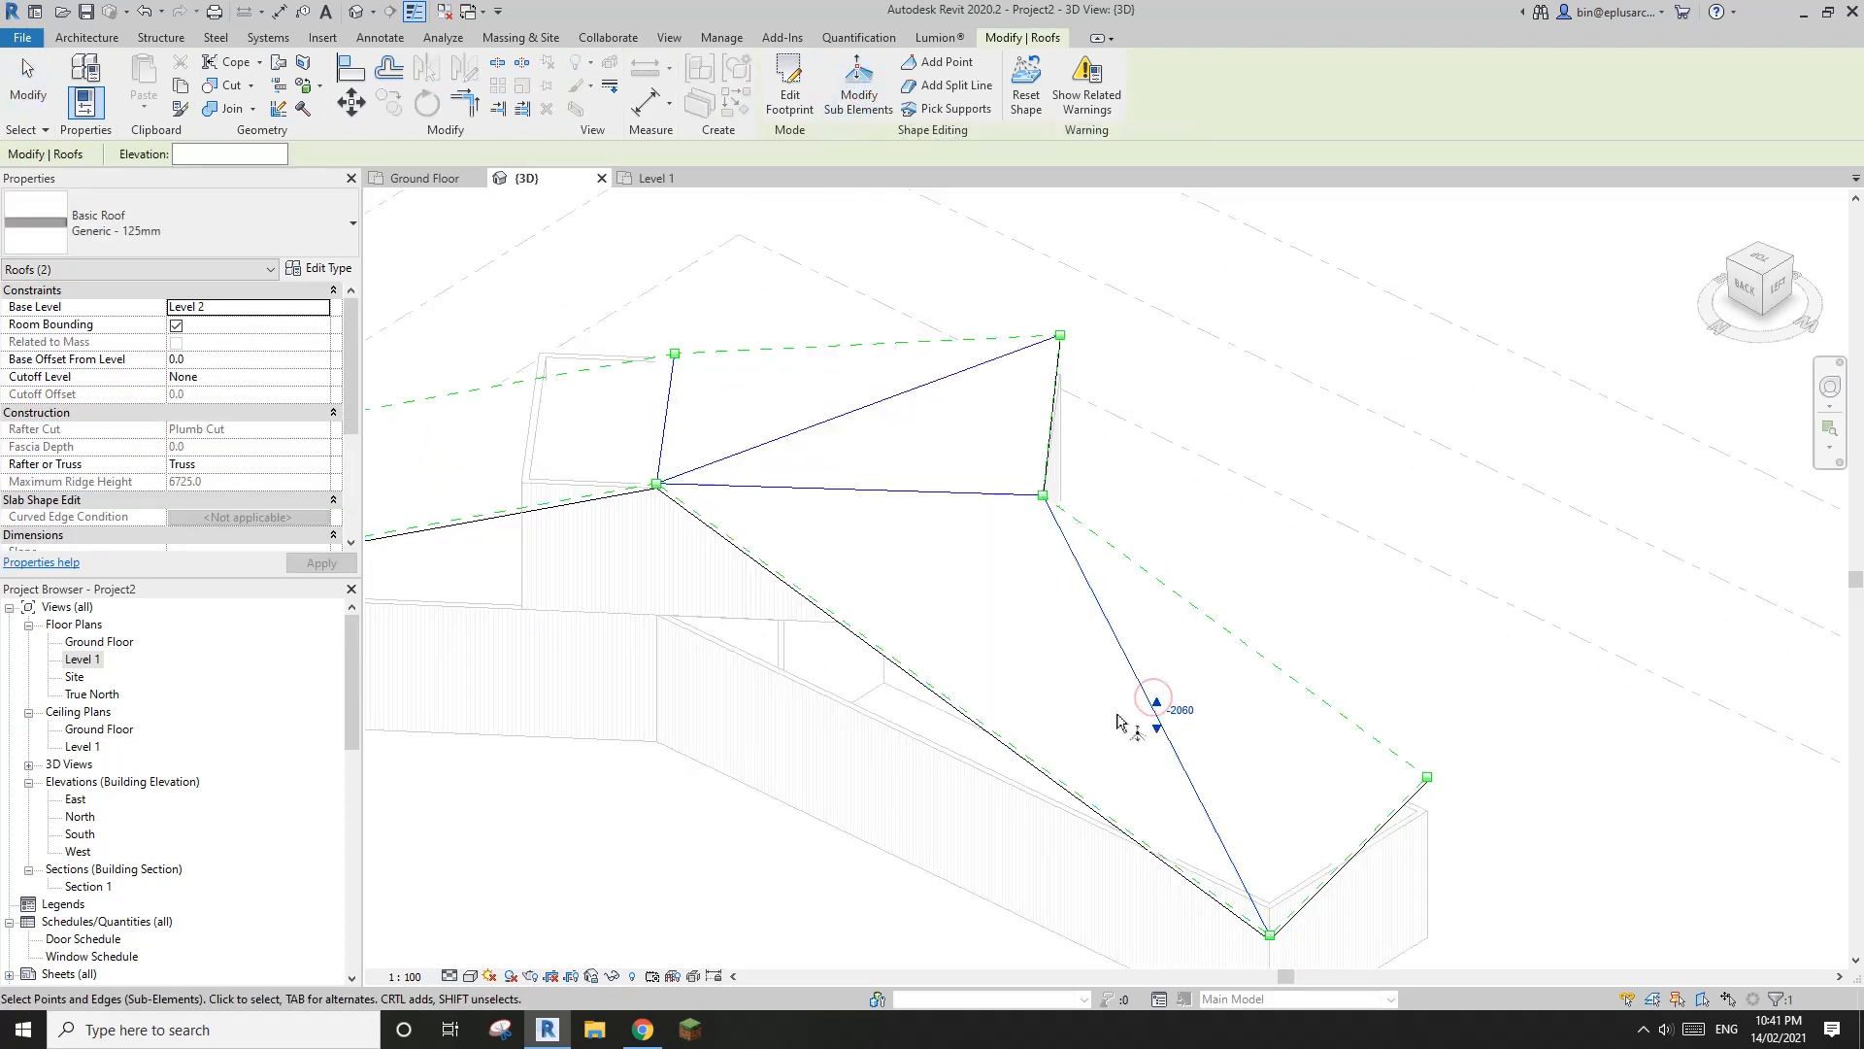
key("Escape")
middle_click_drag(1123, 708, 1003, 425, "shift")
mouse_move(1008, 420)
middle_mouse_down("shift")
mouse_move(1090, 598)
mouse_move(968, 612)
mouse_move(1074, 428)
mouse_move(995, 653)
mouse_move(932, 366)
mouse_move(718, 531)
mouse_move(1061, 499)
mouse_move(1145, 515)
mouse_move(1110, 597)
middle_mouse_up("shift")
left_click(1262, 507)
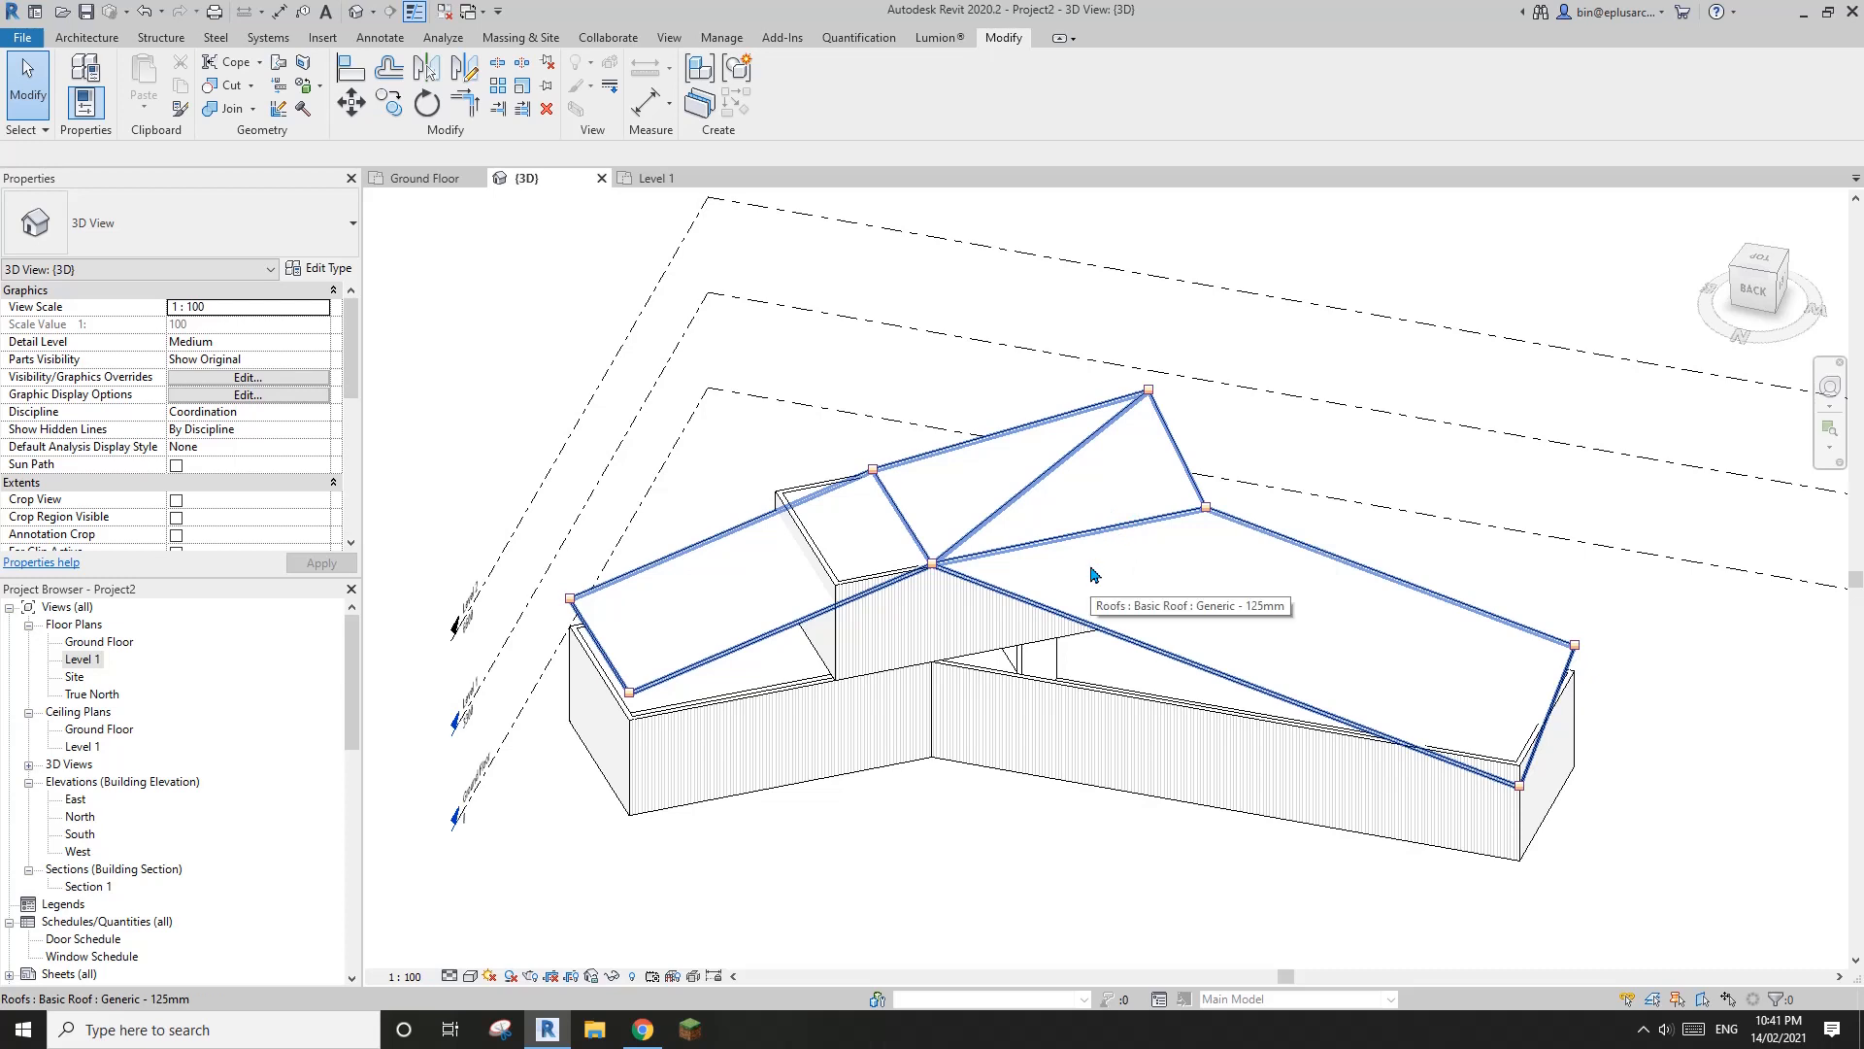
Attach the top of the longer wing's back Timber Cladding wall to the folded roof
middle_click_drag(1096, 574, 1079, 579)
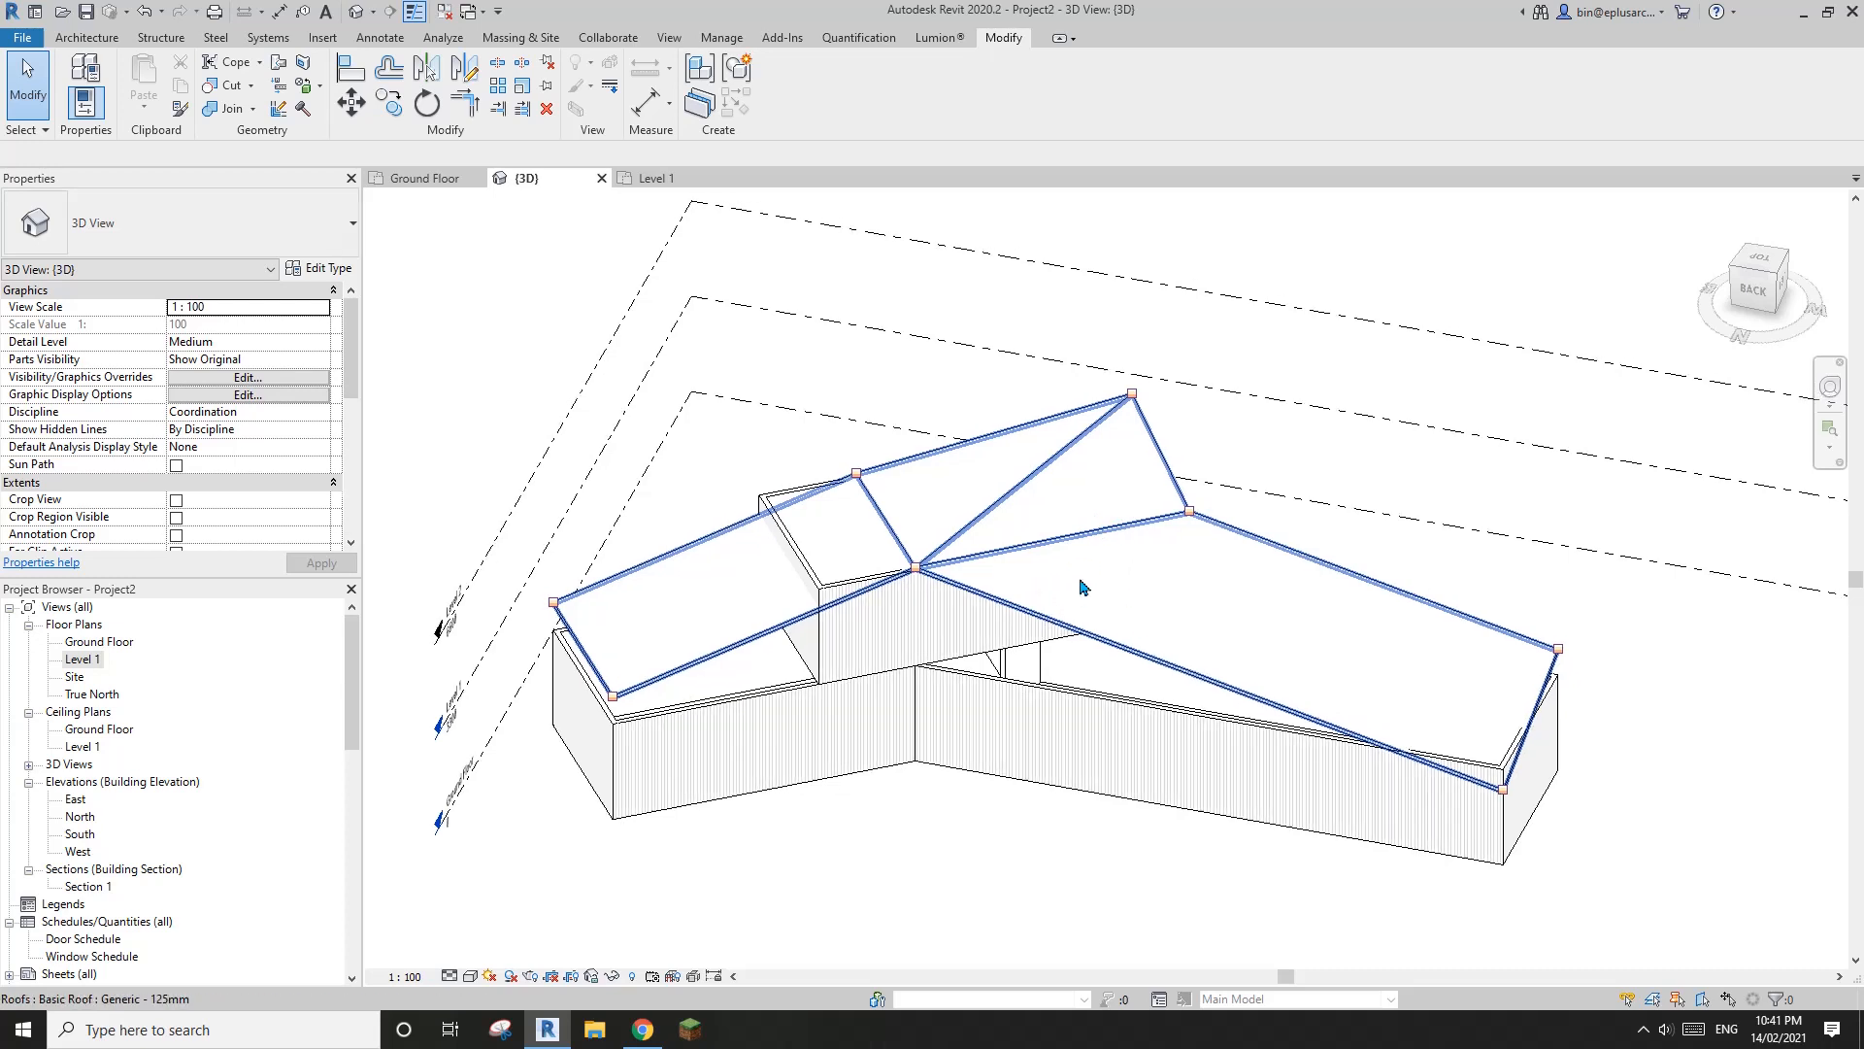
middle_click_drag(1083, 597, 932, 708)
left_click(1053, 624)
scroll(1053, 624, "up", 1)
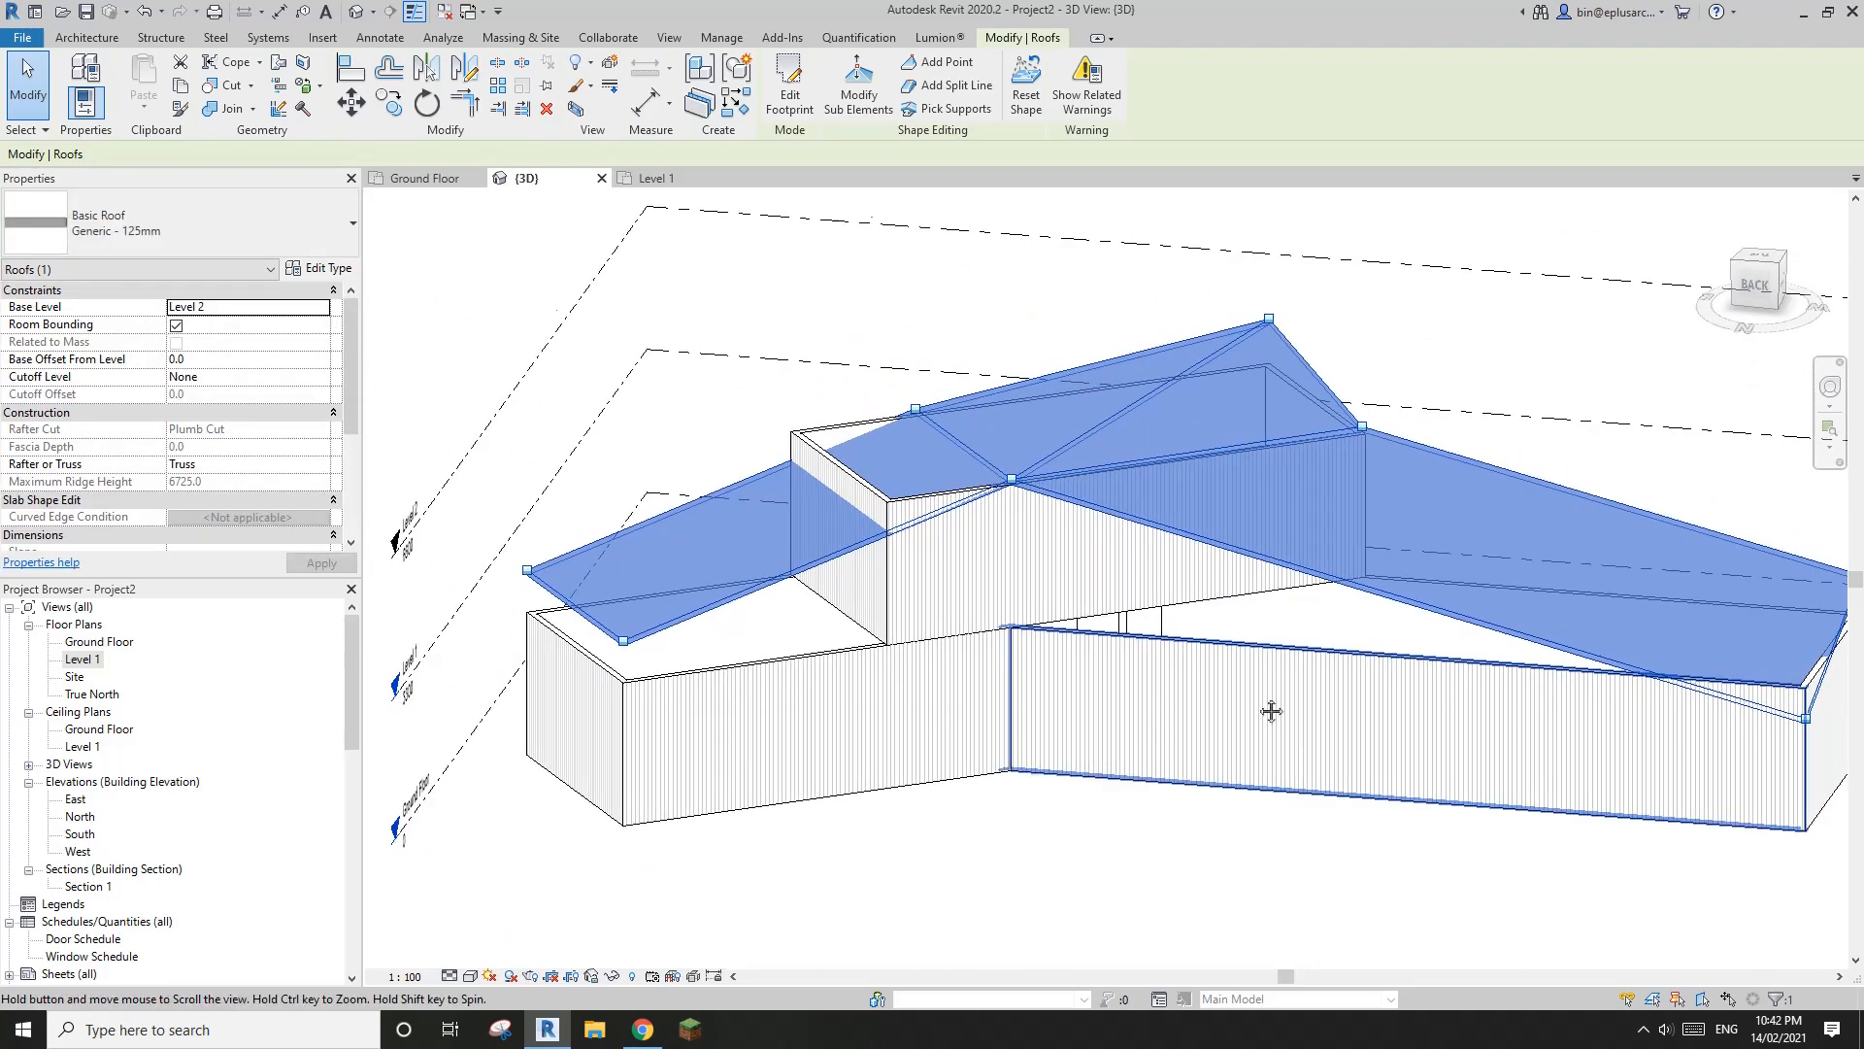
middle_click_drag(1267, 708, 1046, 701, "shift")
left_click(1078, 703)
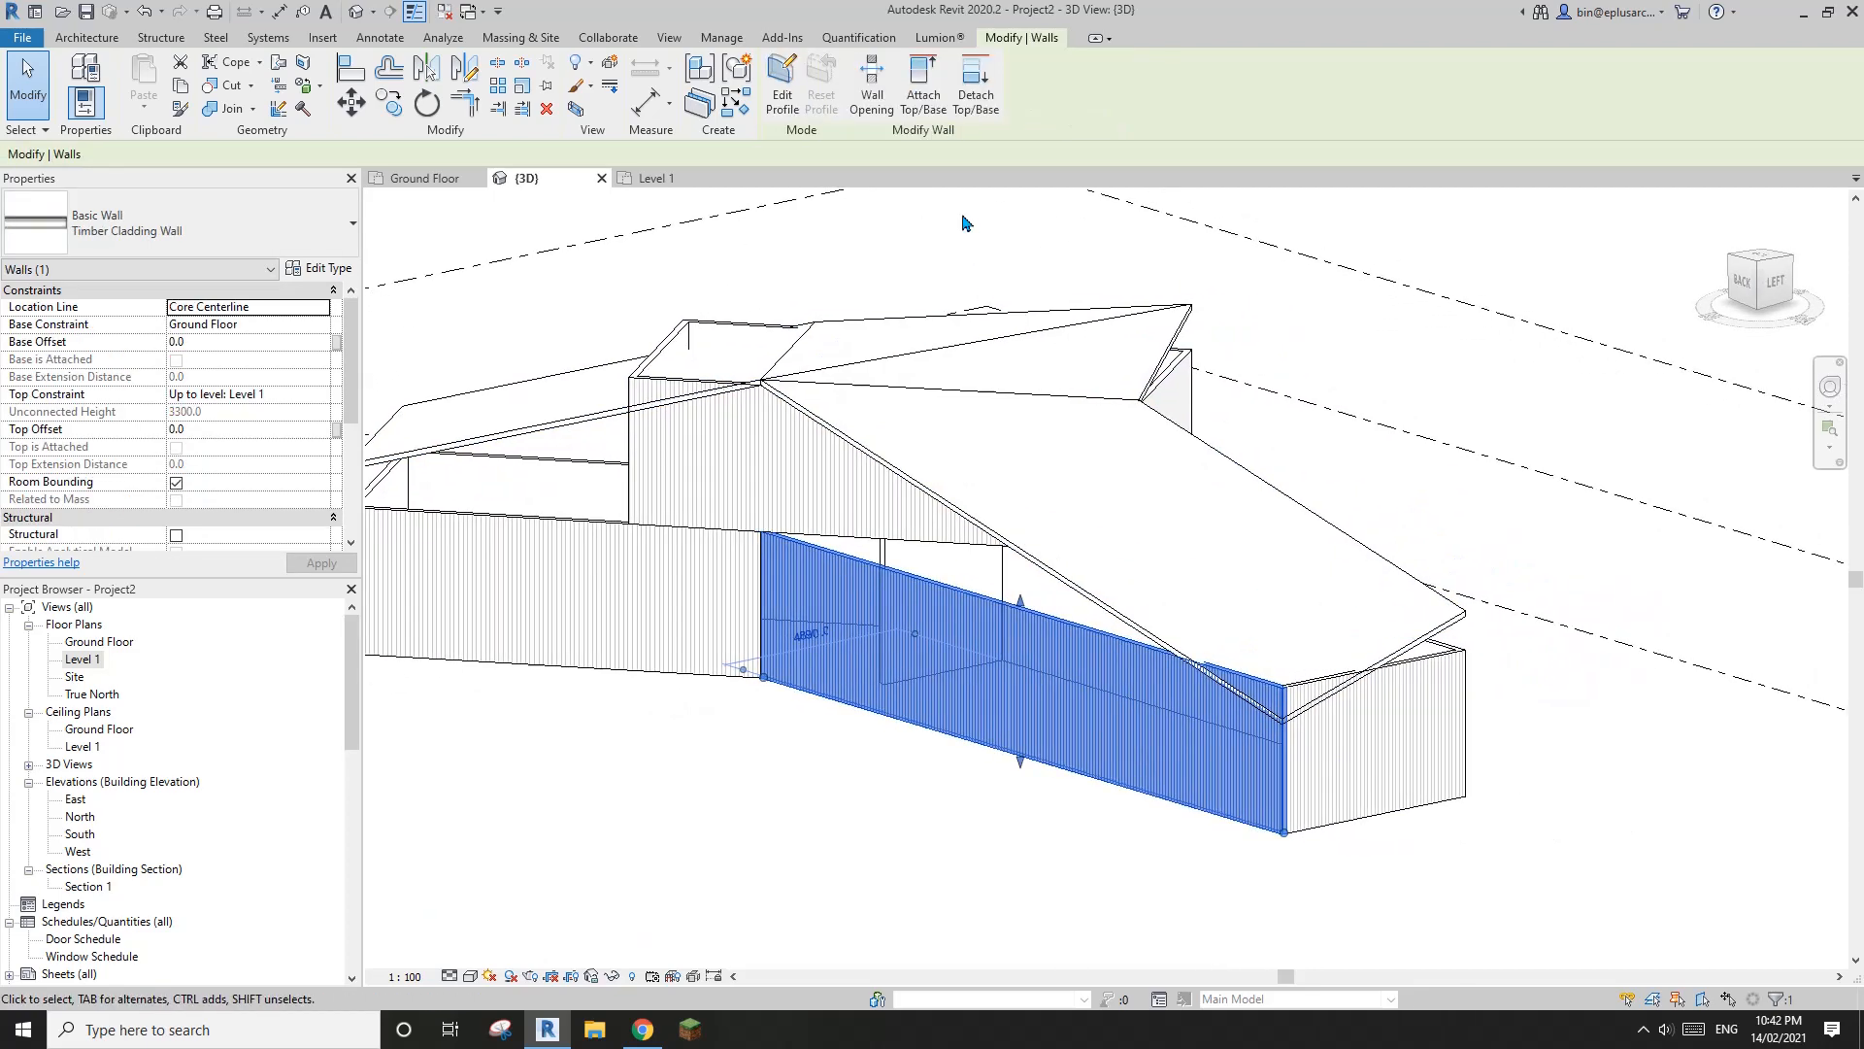
left_click(917, 96)
left_click(1067, 493)
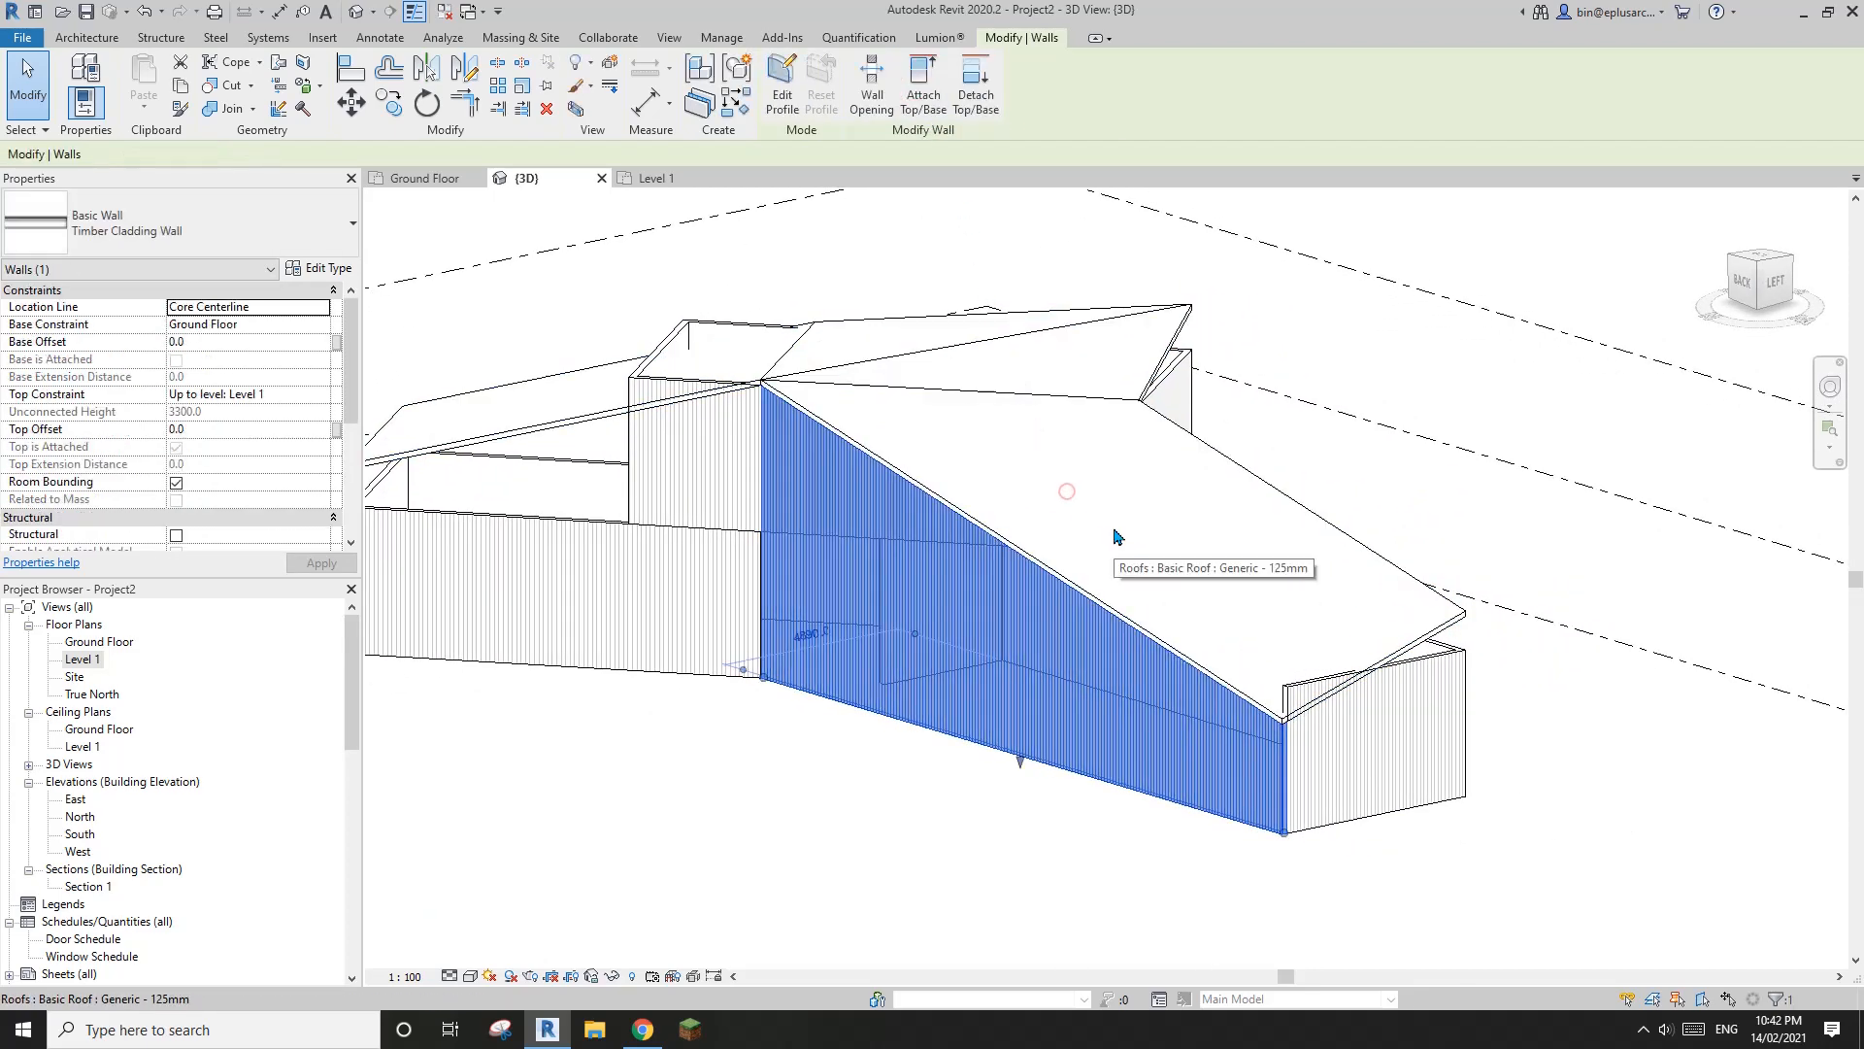
Attach the top of the end wall of the longer wing to the roof
left_click(1383, 712)
middle_click_drag(1384, 712, 1061, 373, "shift")
left_click(923, 96)
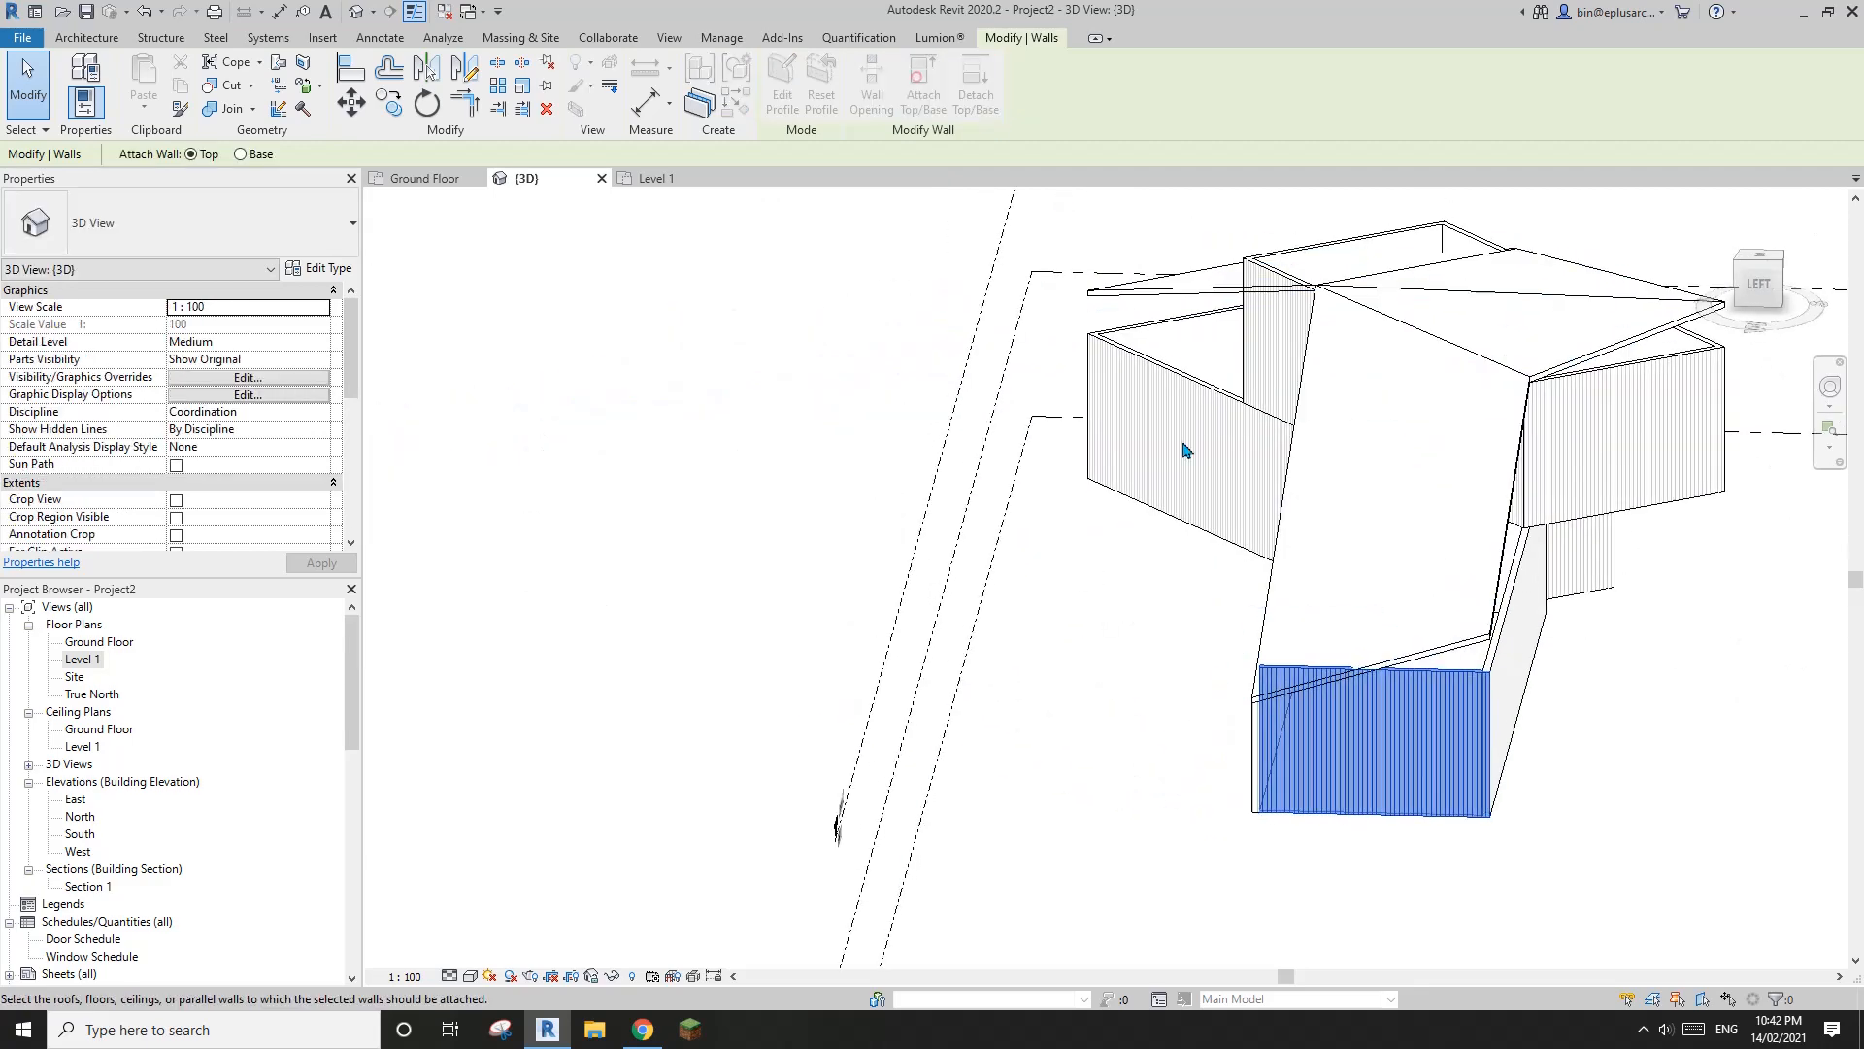
left_click(1465, 586)
Attach the tops of the longer wing's outer end wall and its front Timber Cladding wall to the folded roof
middle_click_drag(1466, 586, 1019, 549, "shift")
left_click(1399, 768)
middle_click_drag(1296, 720, 681, 704)
left_click(924, 96)
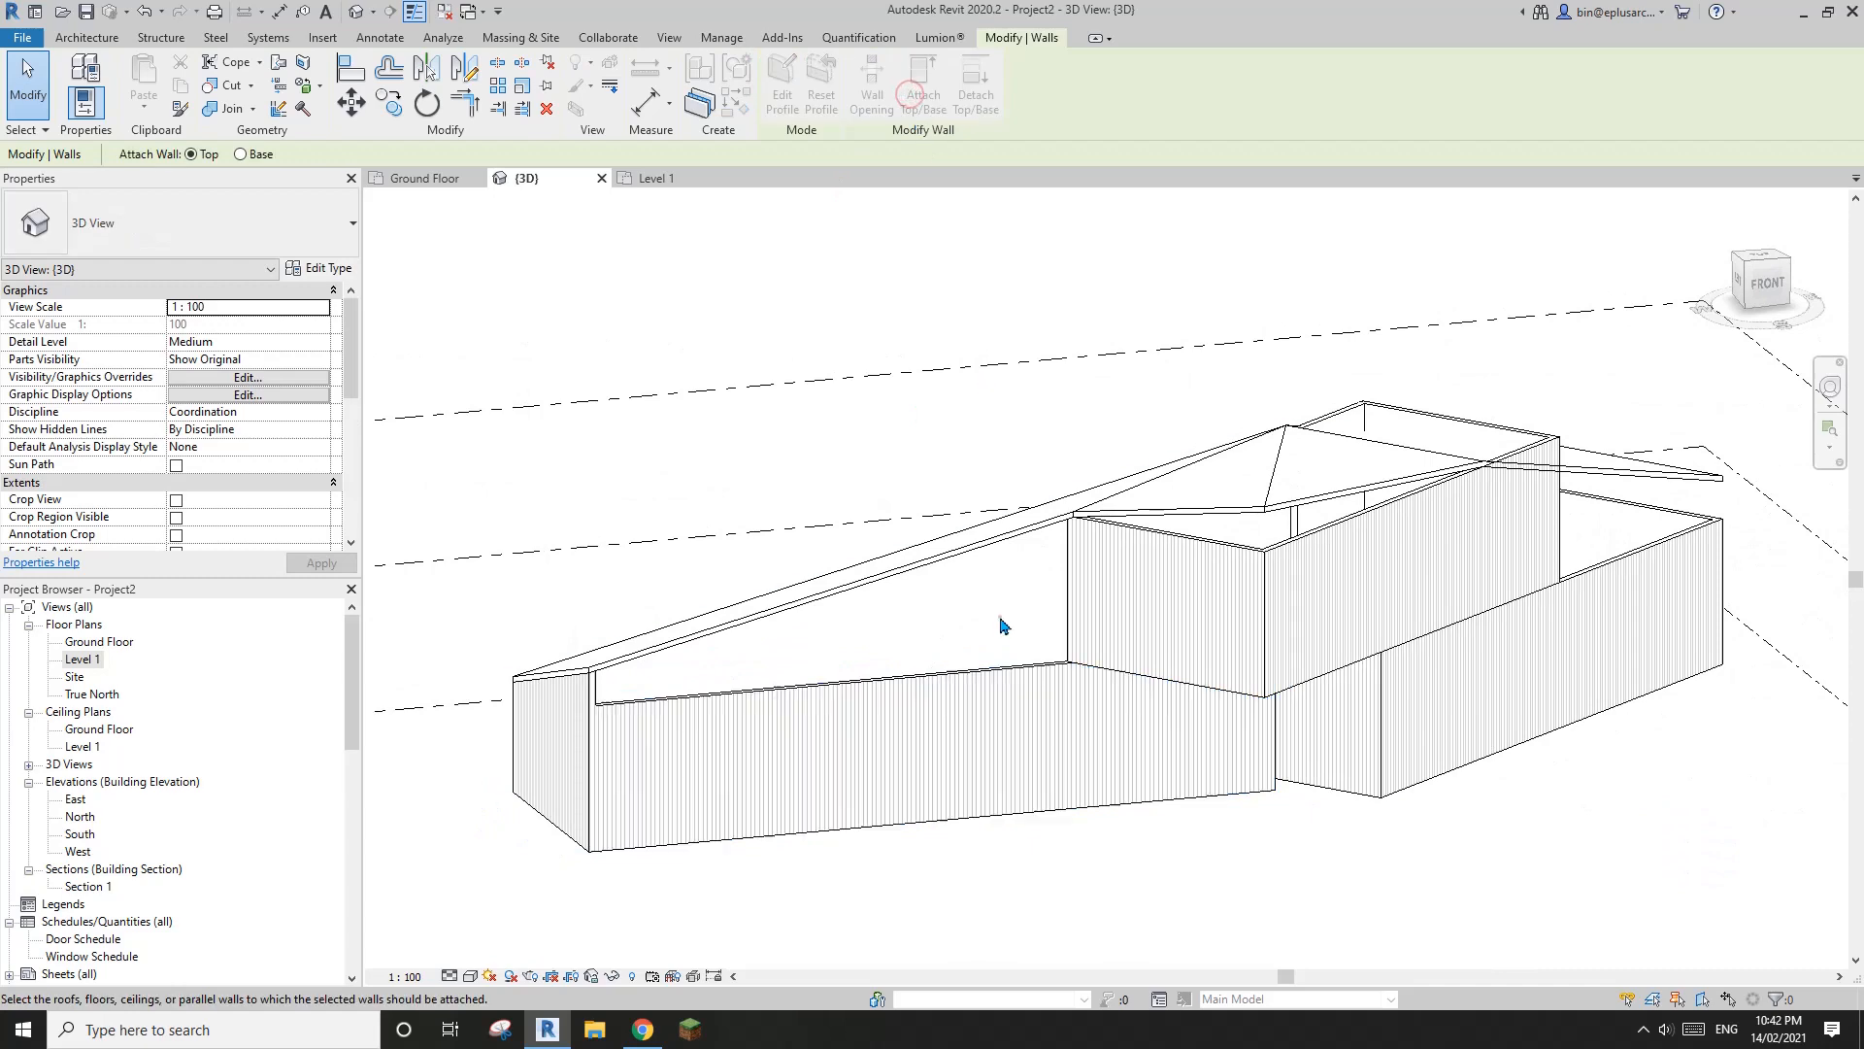
left_click(1000, 619)
middle_click_drag(1324, 681, 1252, 767)
left_click(855, 744)
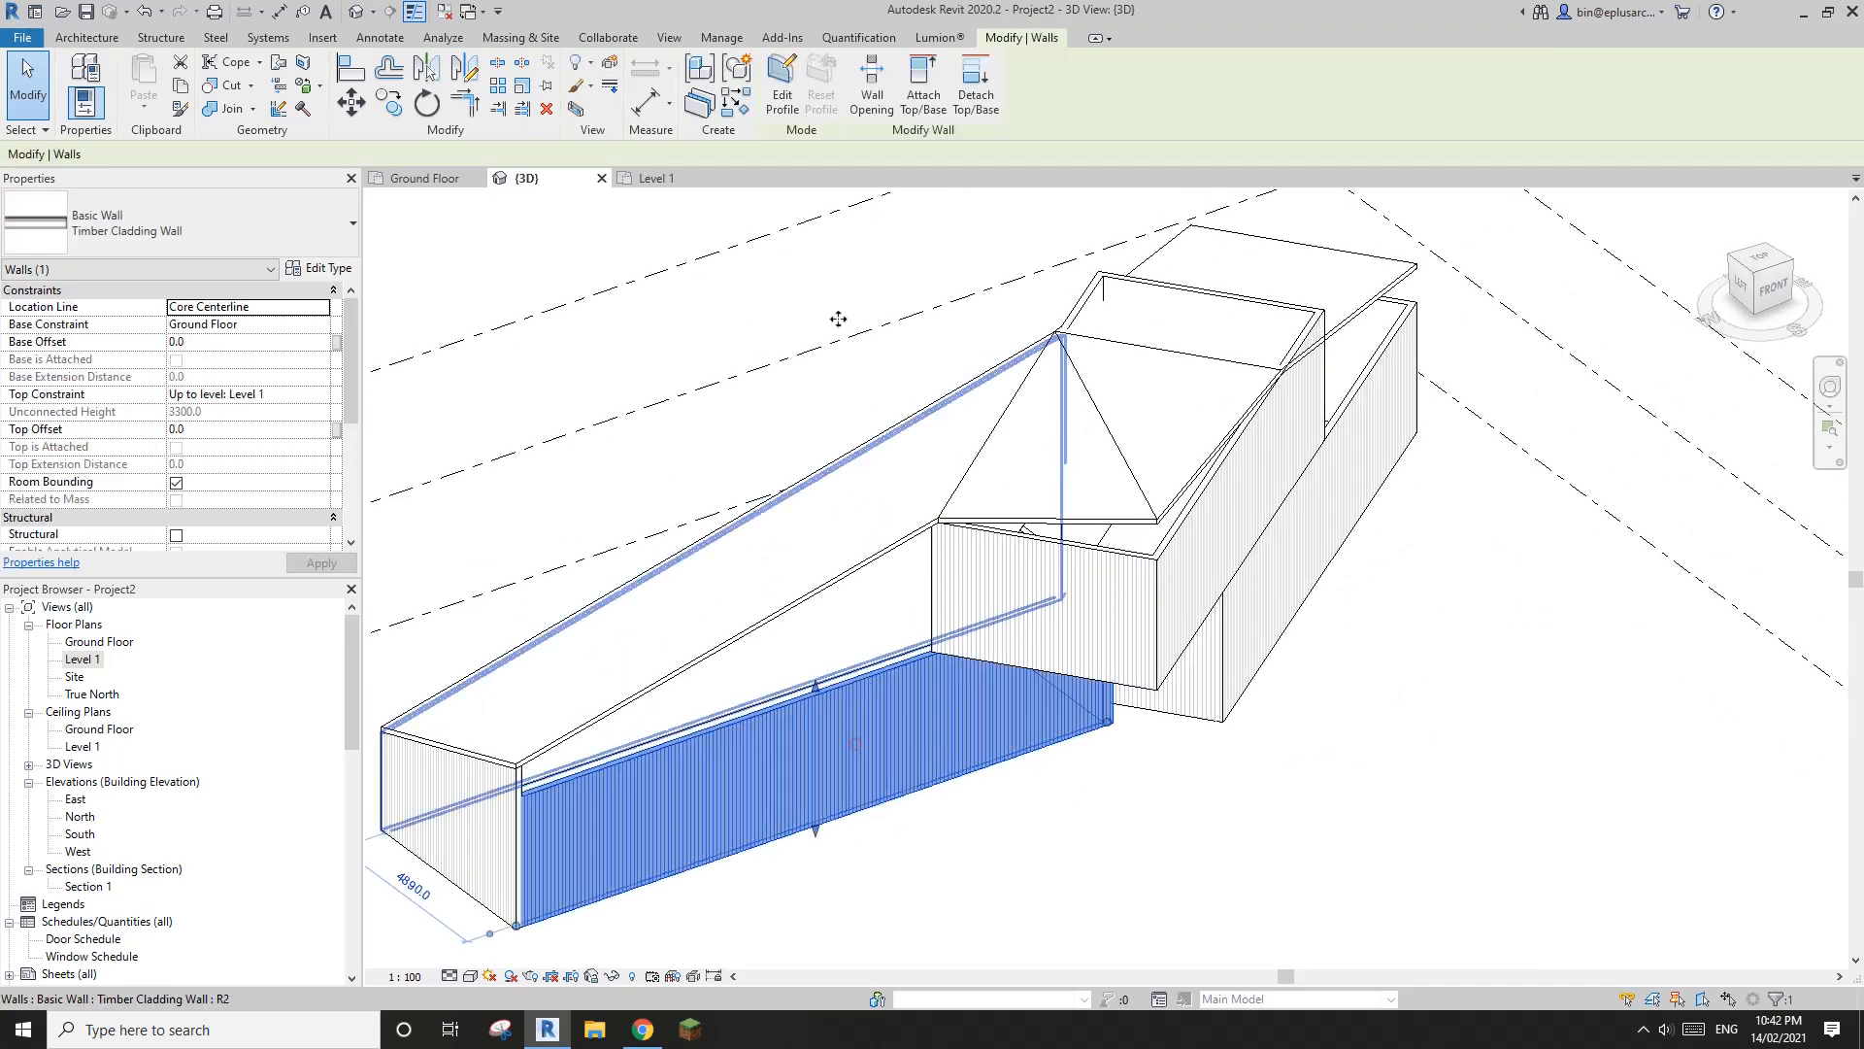
left_click(923, 96)
left_click(749, 532)
middle_click_drag(1149, 529, 1301, 568)
scroll(1056, 522, "down", 1)
middle_click_drag(1301, 568, 1081, 652, "shift")
left_click(510, 953)
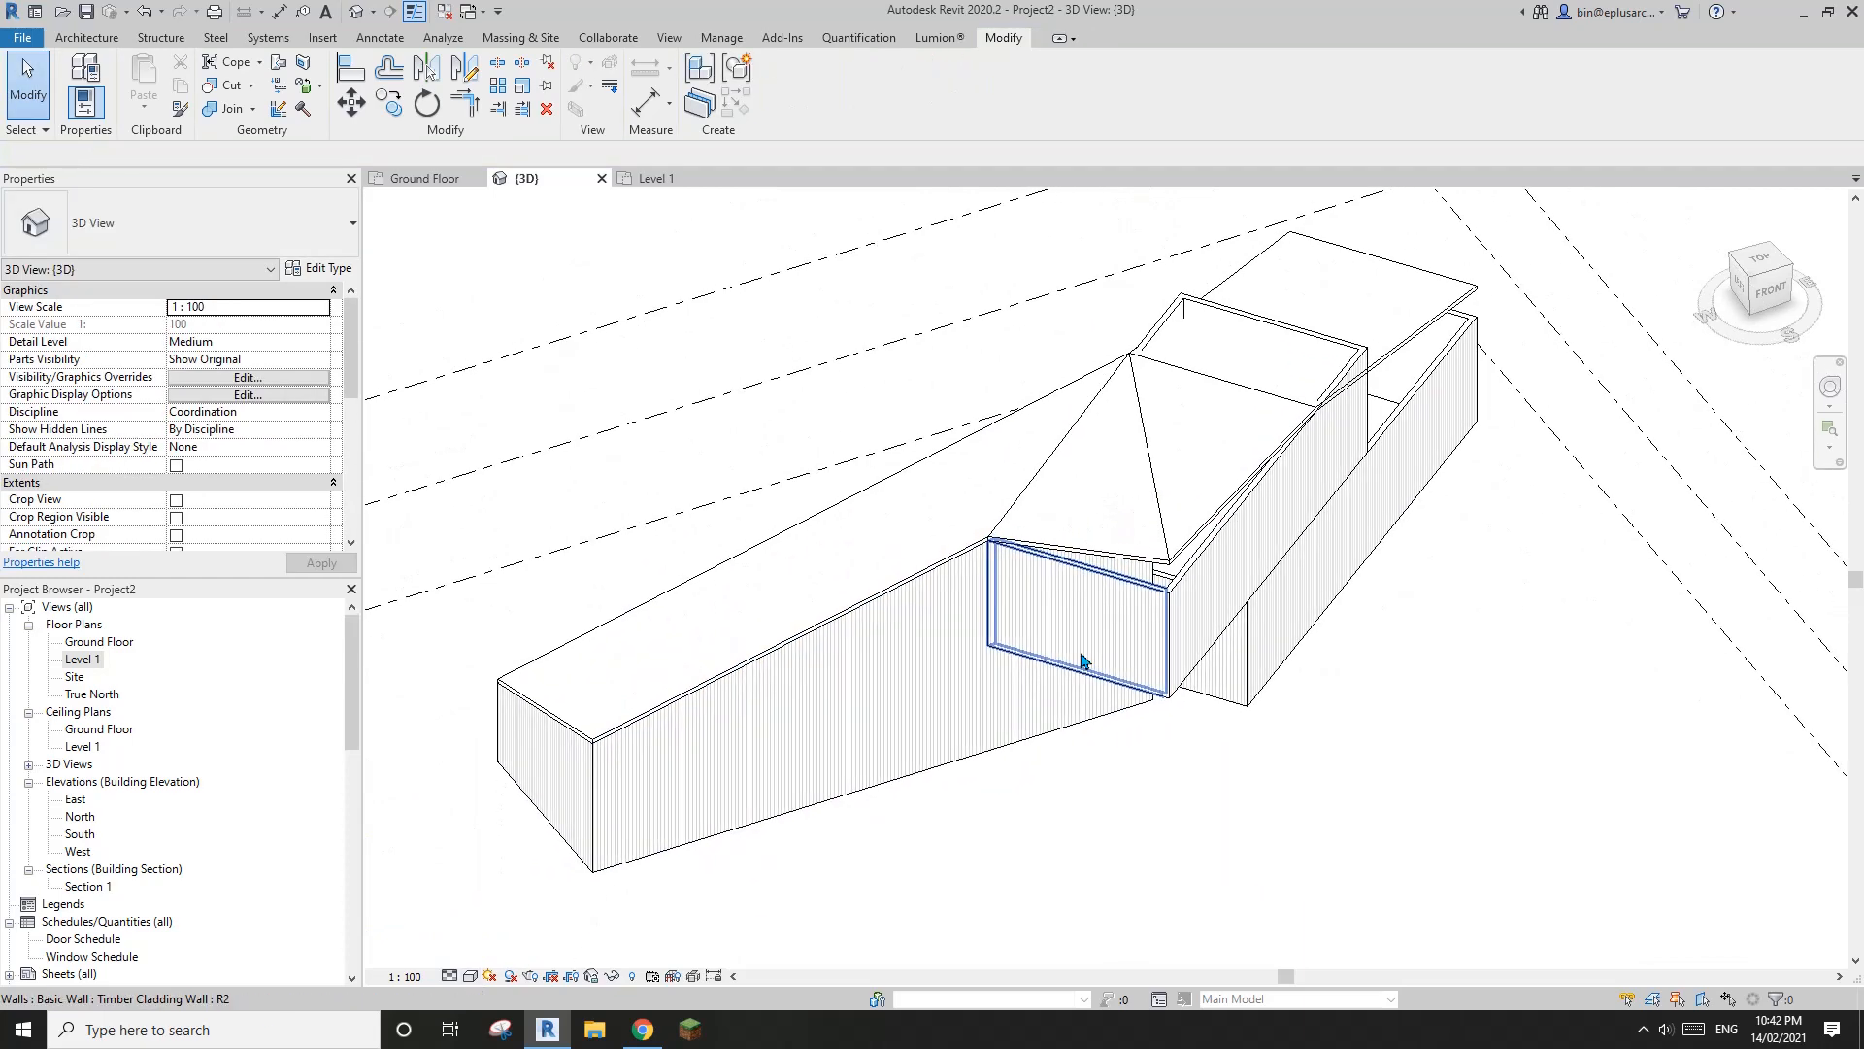
Switch the 3D view to the Shaded visual style and turn the model to show its front walls
key("s")
key("d")
middle_click_drag(1500, 619, 1233, 626)
middle_click_drag(1264, 726, 1241, 644)
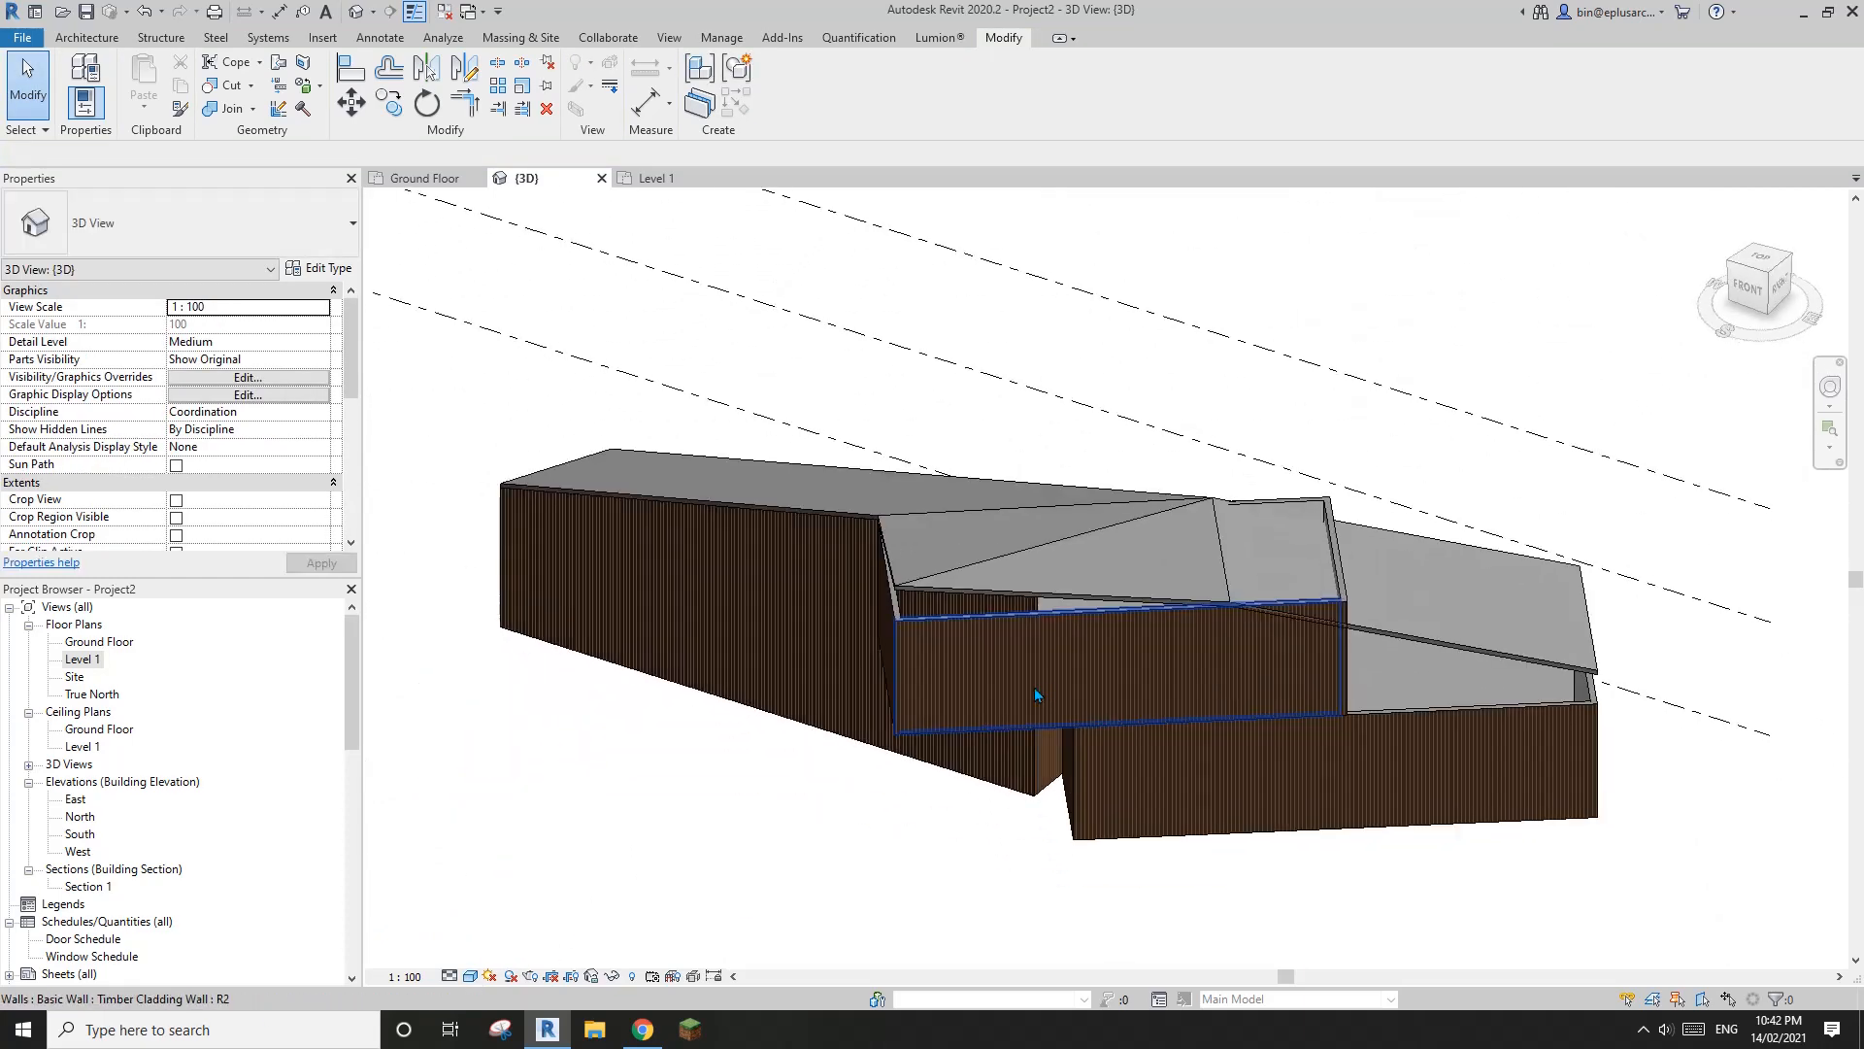
Attach the tops of the upper level's long front wall and its adjoining short wall to the roof
left_click(1033, 683)
scroll(1030, 621, "up", 1)
left_click(920, 85)
left_click(1084, 547)
mouse_move(1080, 556)
middle_mouse_down("shift")
mouse_move(1042, 586)
mouse_move(1102, 583)
middle_mouse_up("shift")
left_click(837, 724)
left_click(927, 100)
left_click(1043, 551)
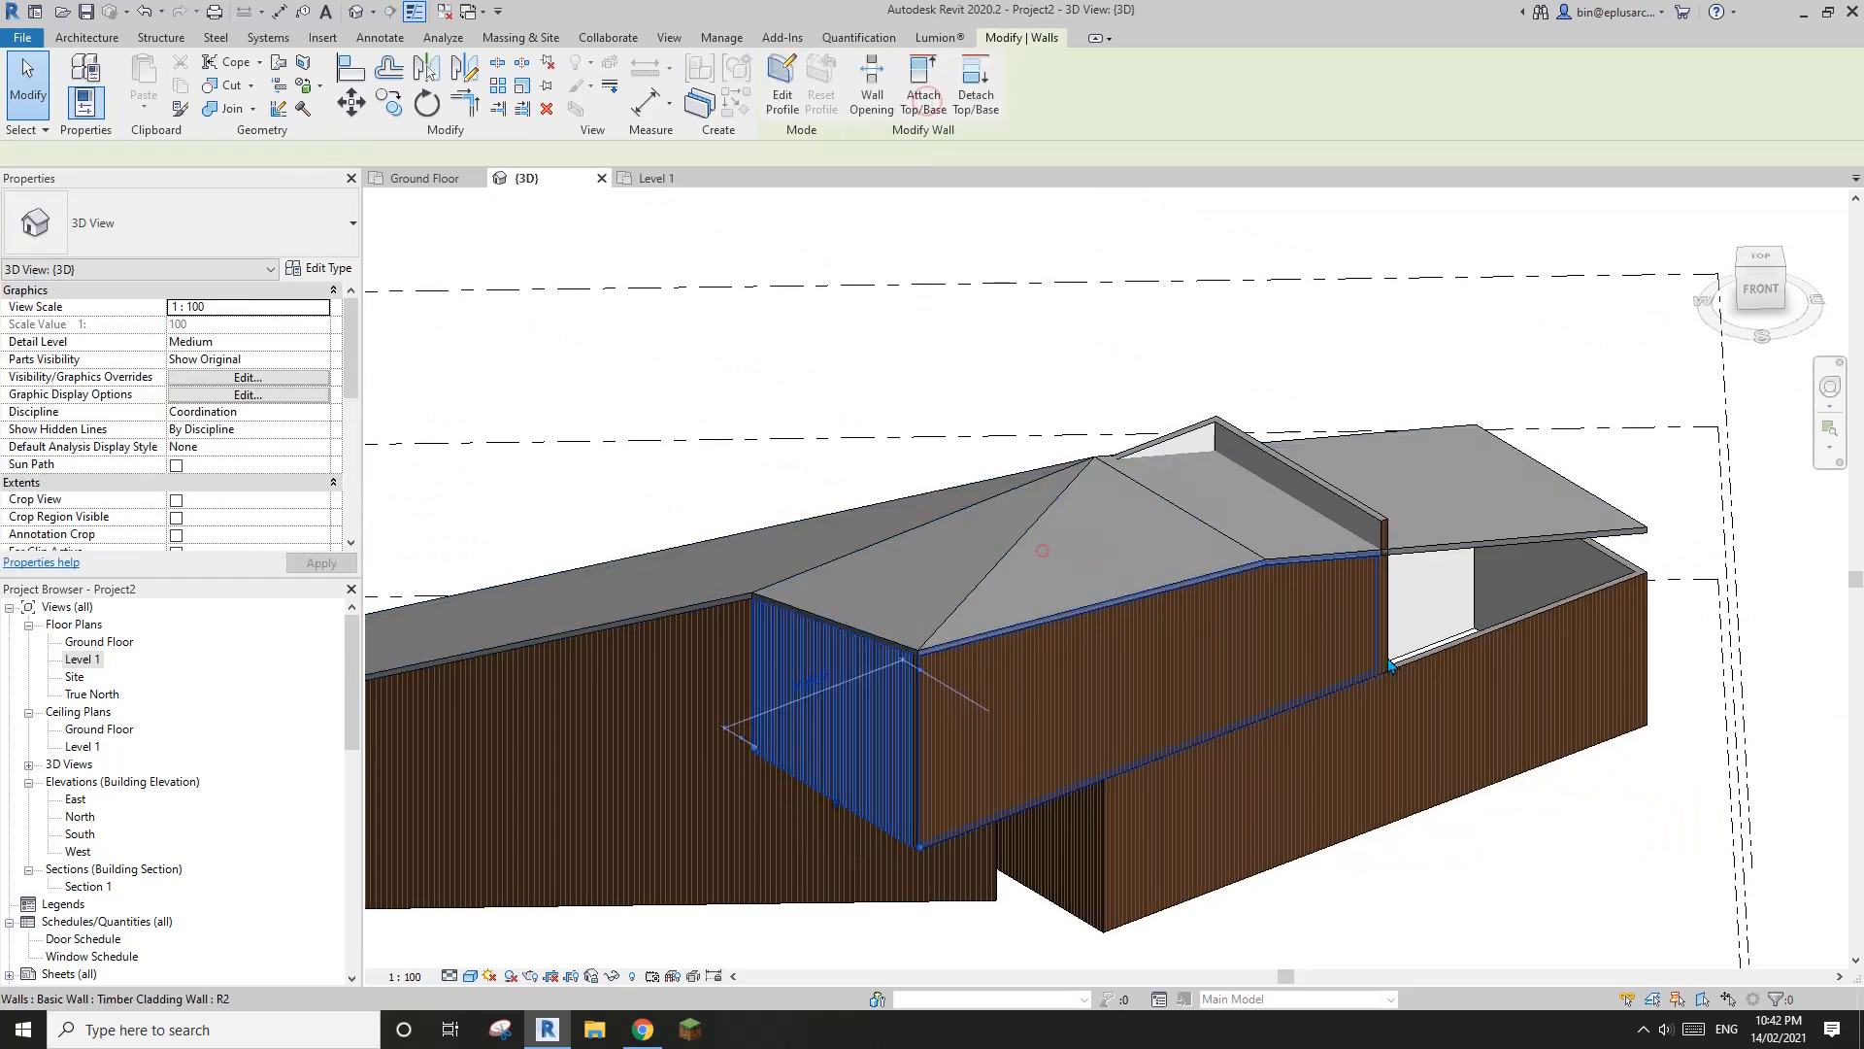
Attach the top of the shorter wing's long front ground-floor wall to the roof
middle_click_drag(1391, 665, 1105, 673, "shift")
left_click(1235, 655)
scroll(1136, 588, "up", 2)
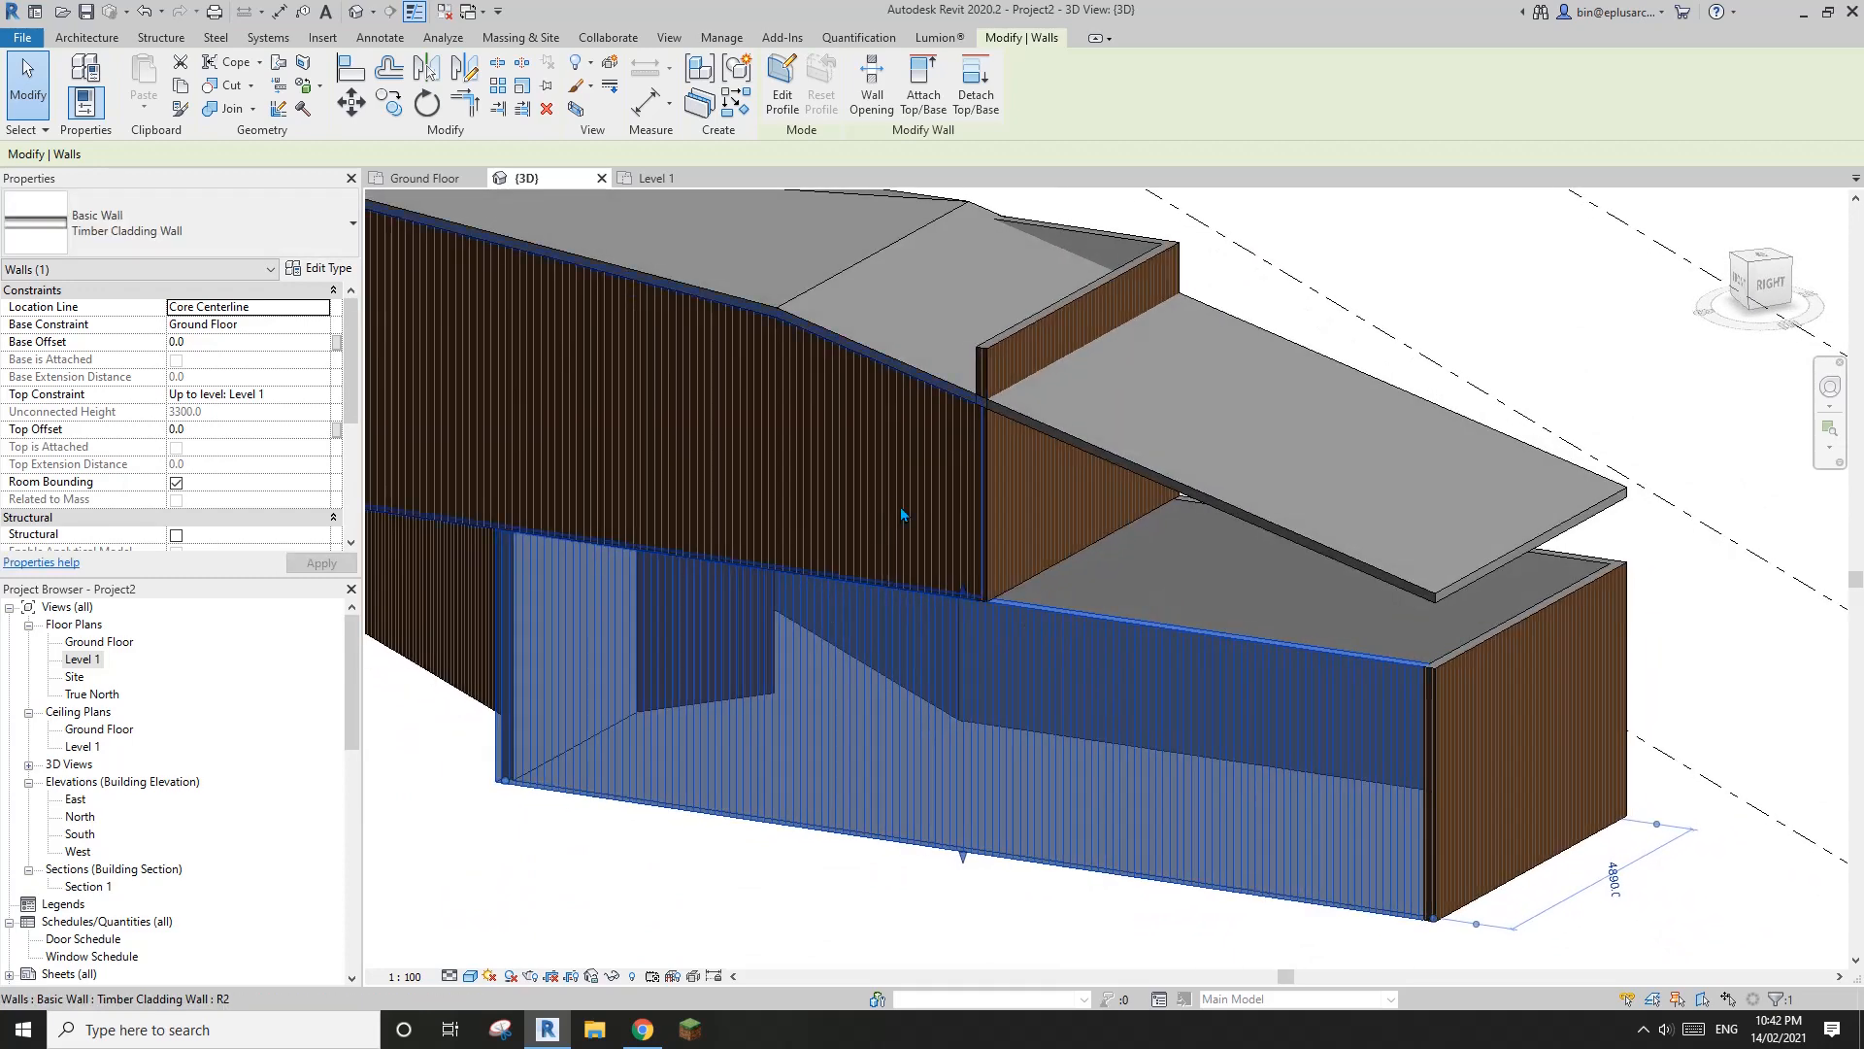
left_click(925, 100)
left_click(1224, 443)
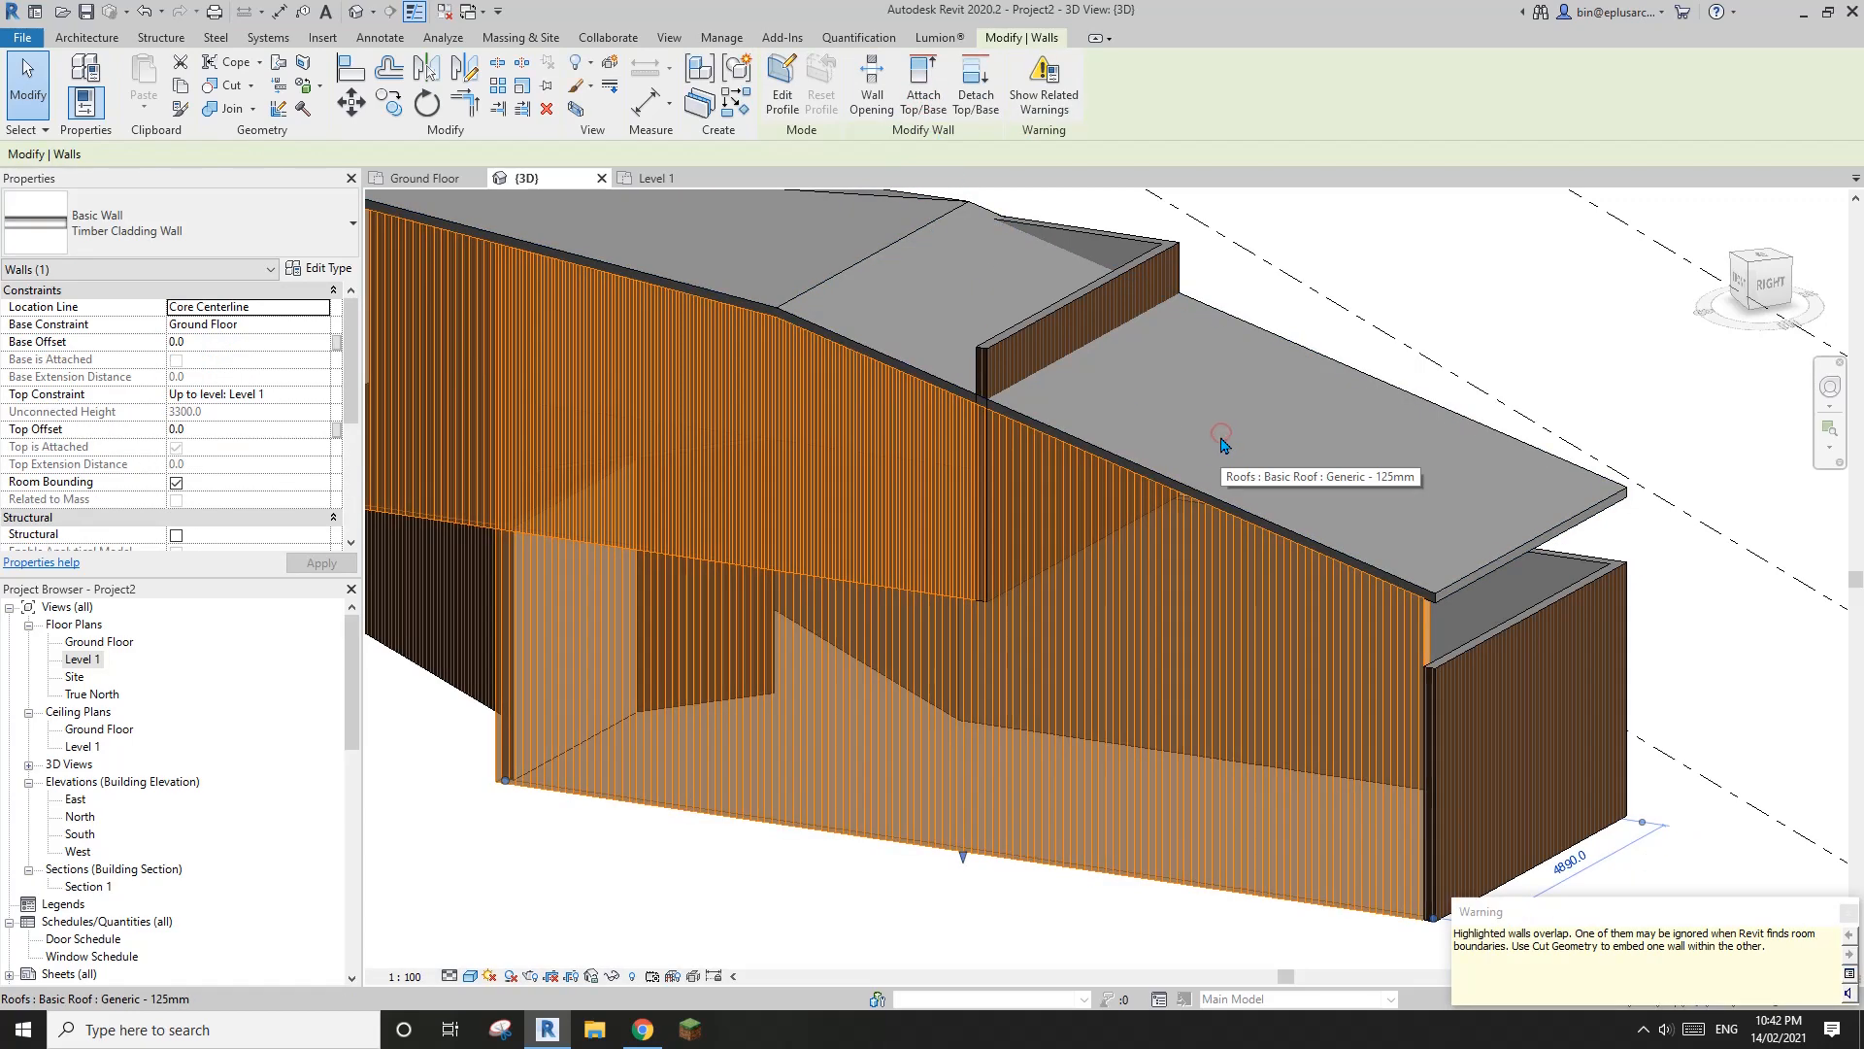
Attach the top of the overlapping front ground-floor wall to the upper-level wall above it
scroll(966, 591, "up", 3)
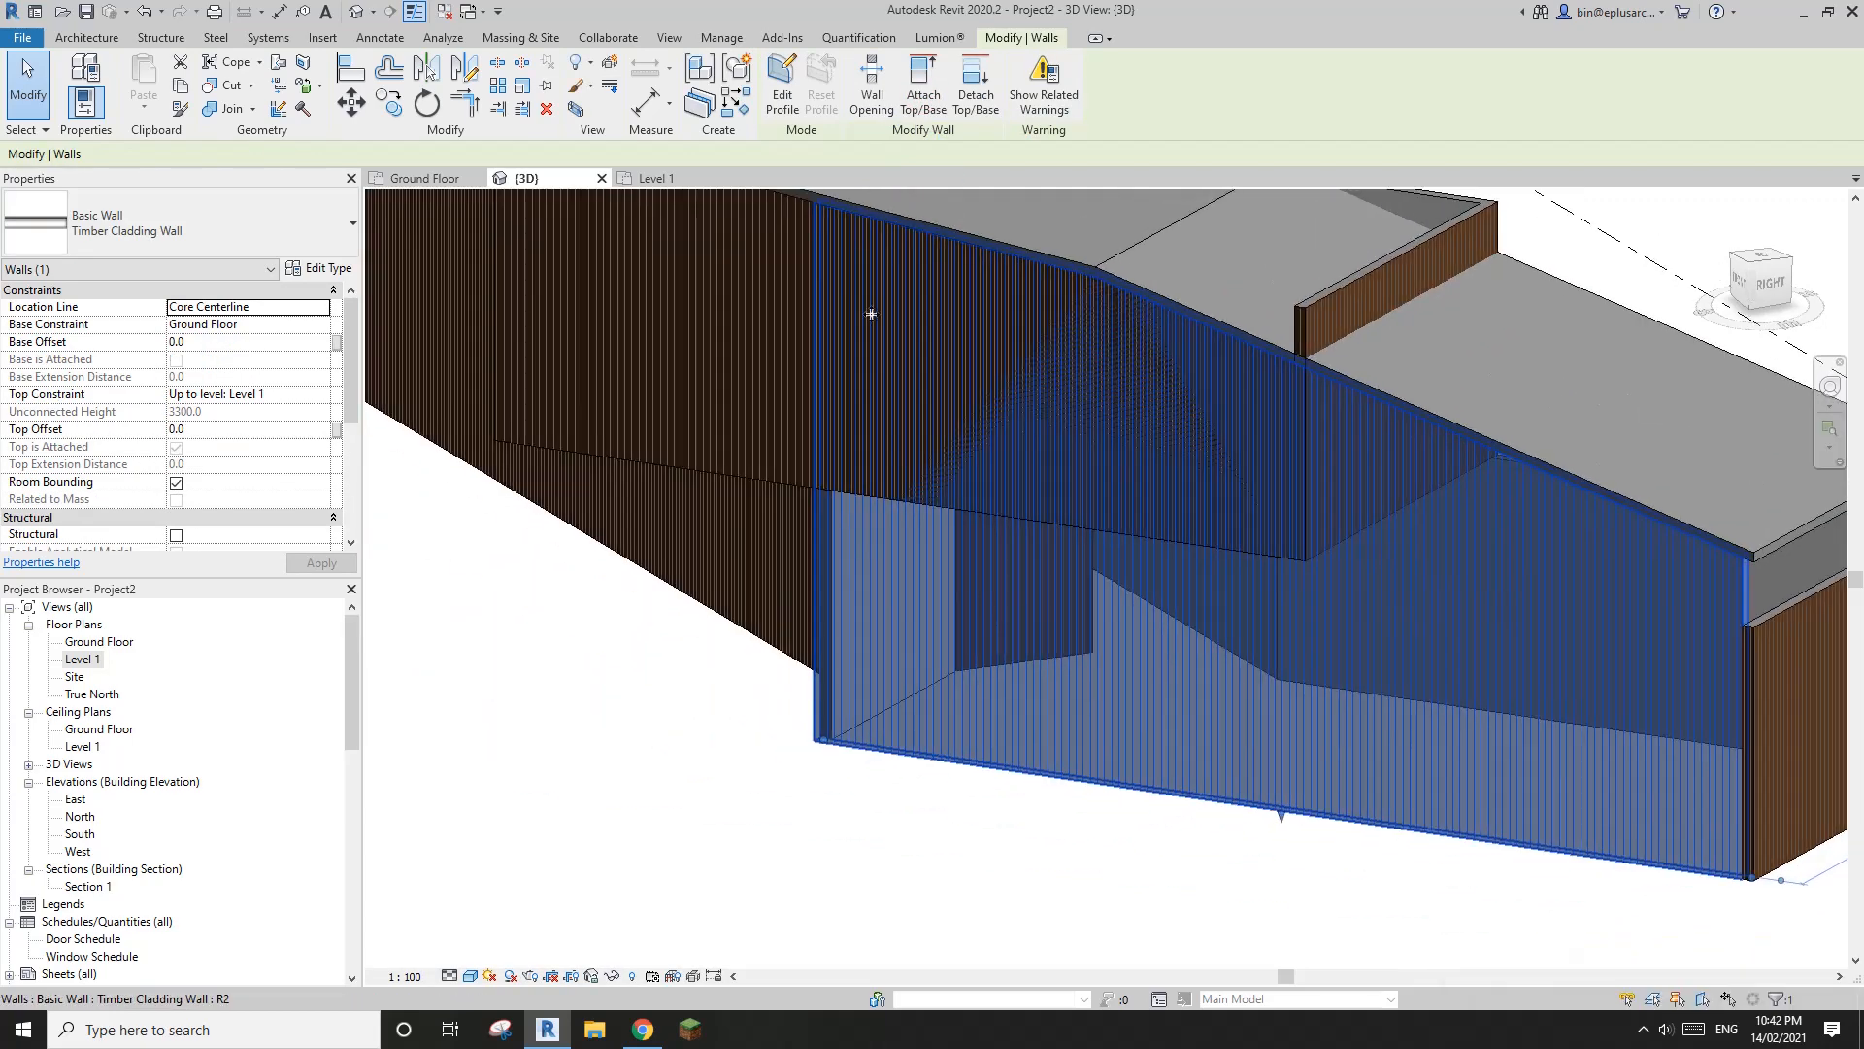
middle_click_drag(871, 314, 890, 541, "shift")
scroll(890, 541, "up", 1)
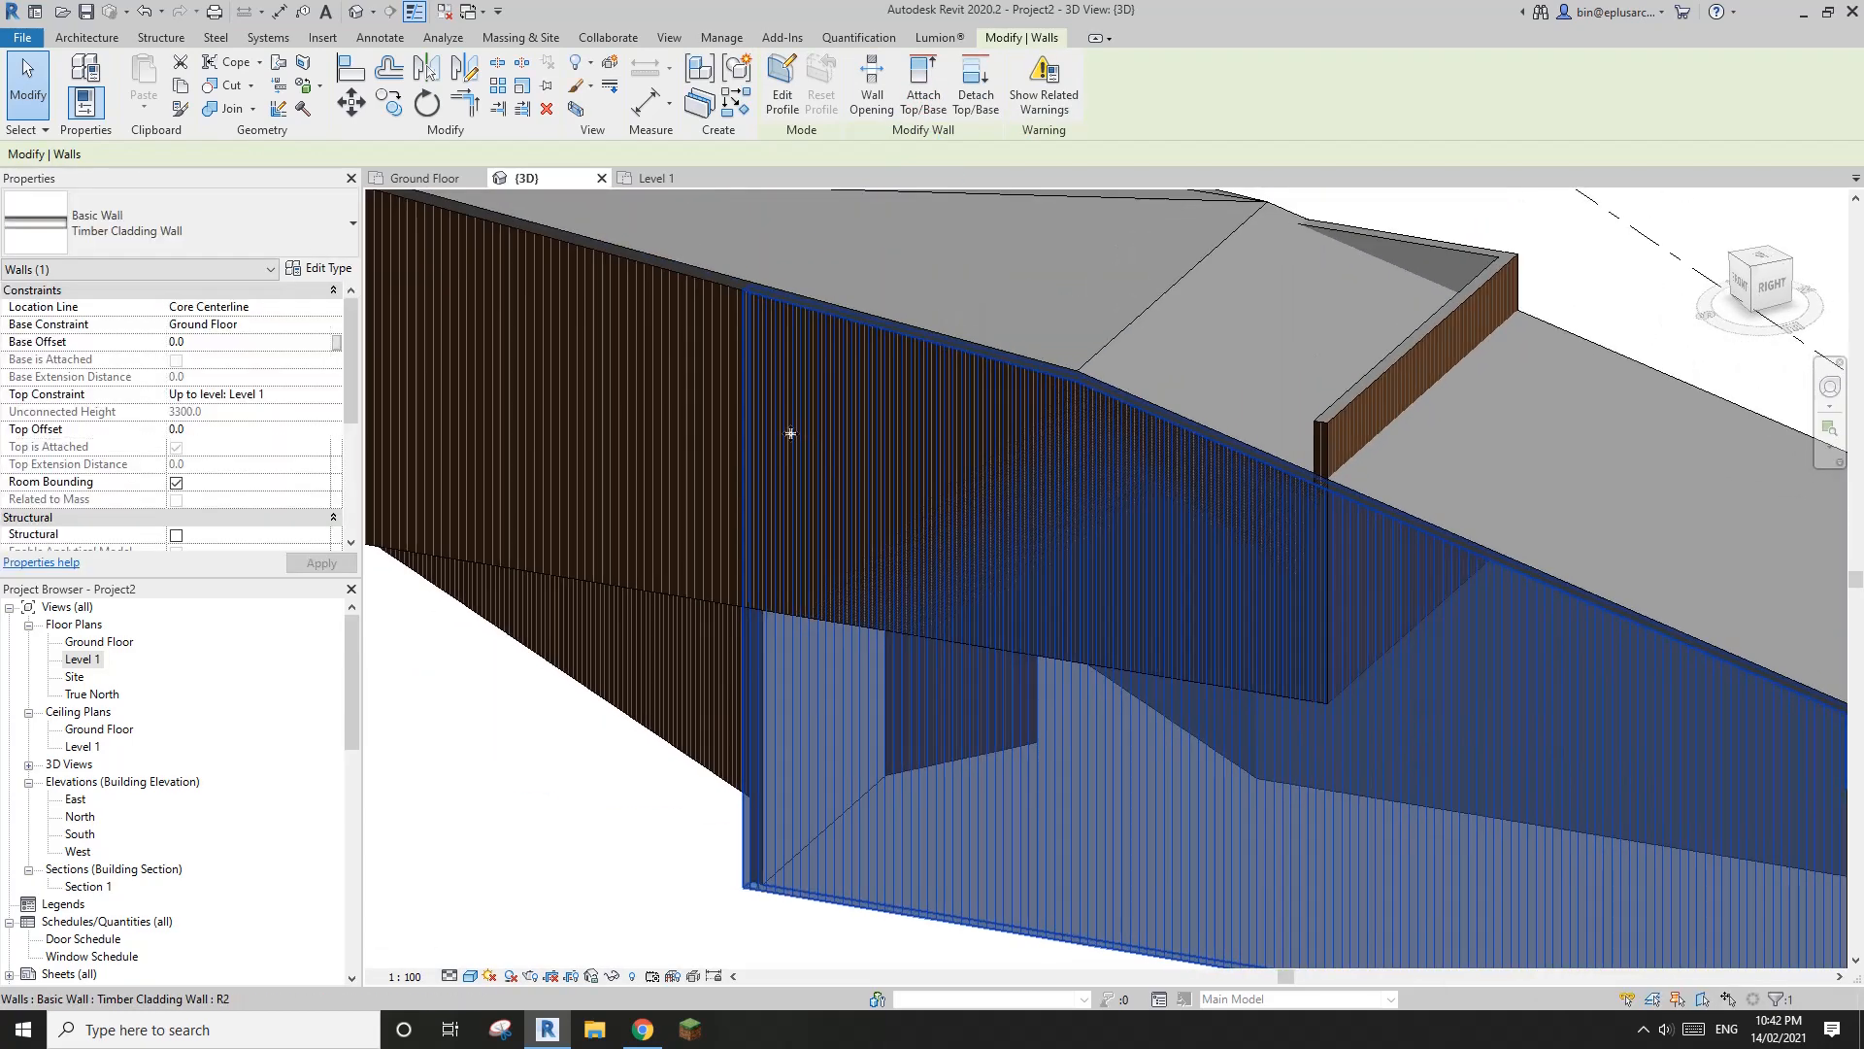
middle_click_drag(834, 463, 816, 515)
scroll(771, 445, "down", 3)
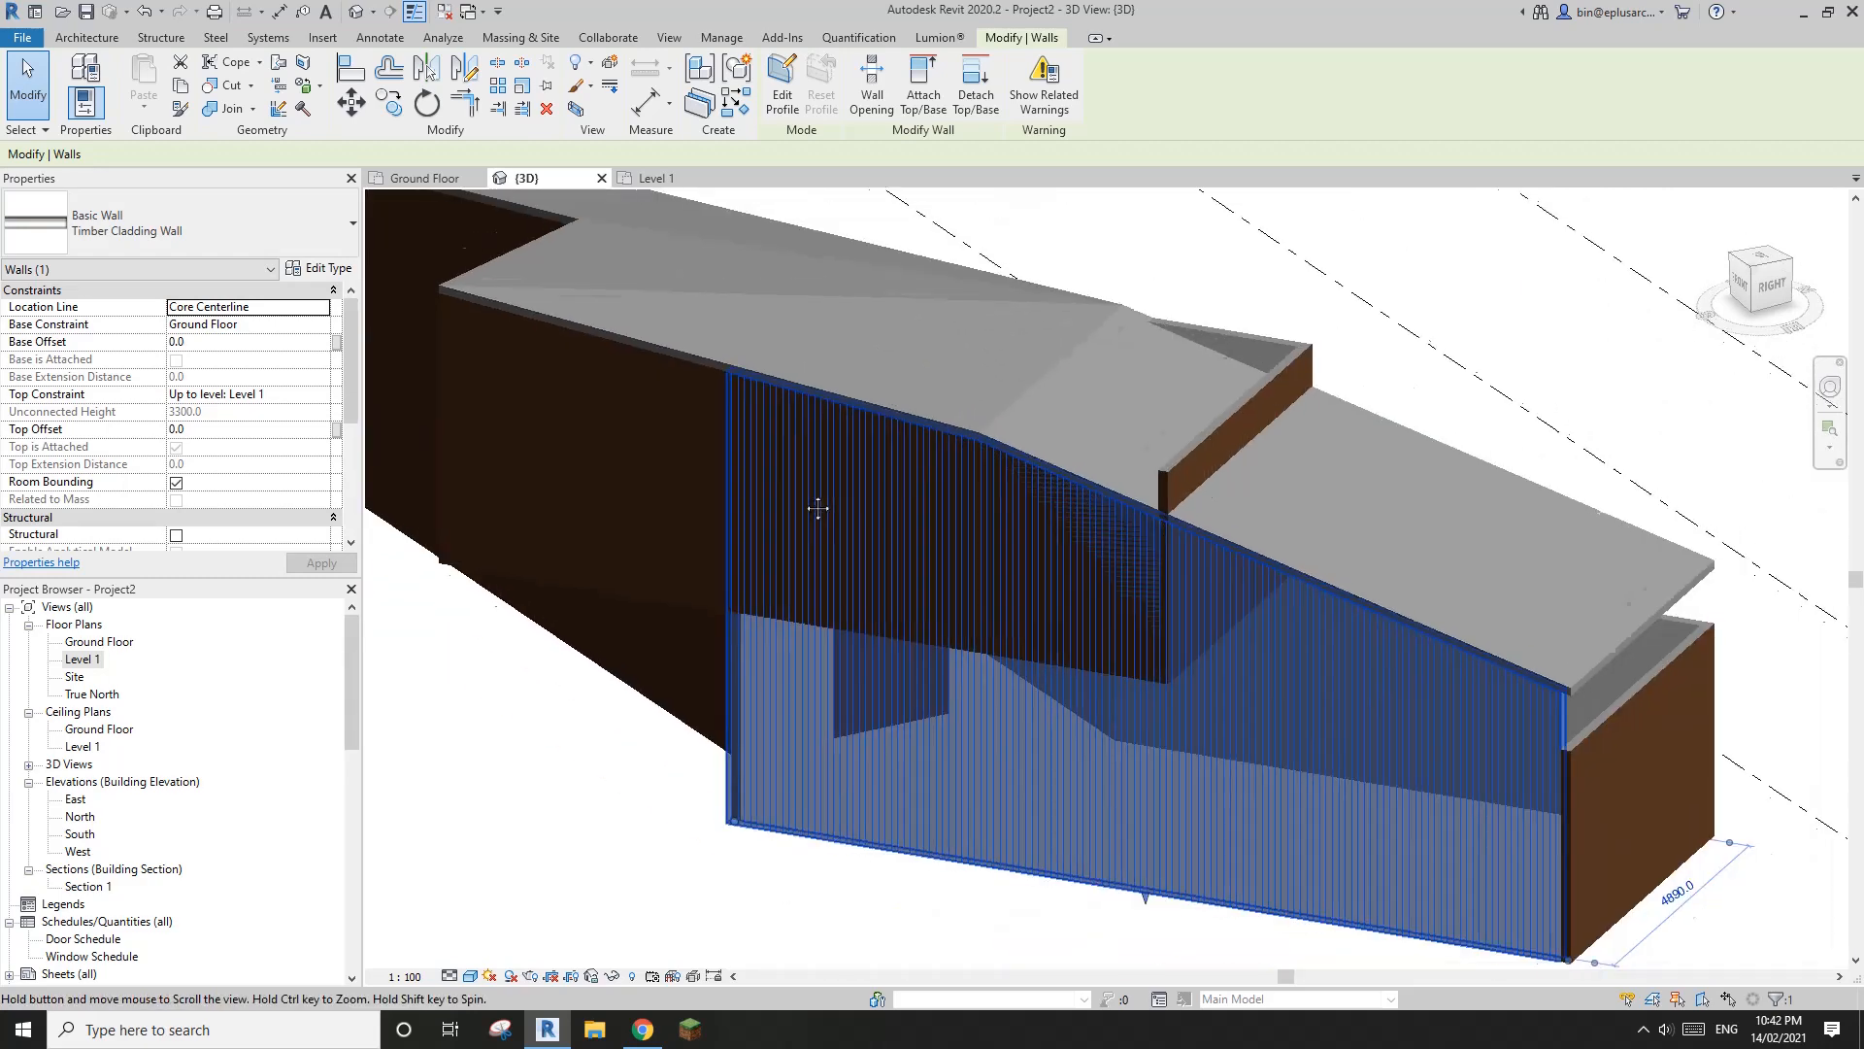
left_click(922, 100)
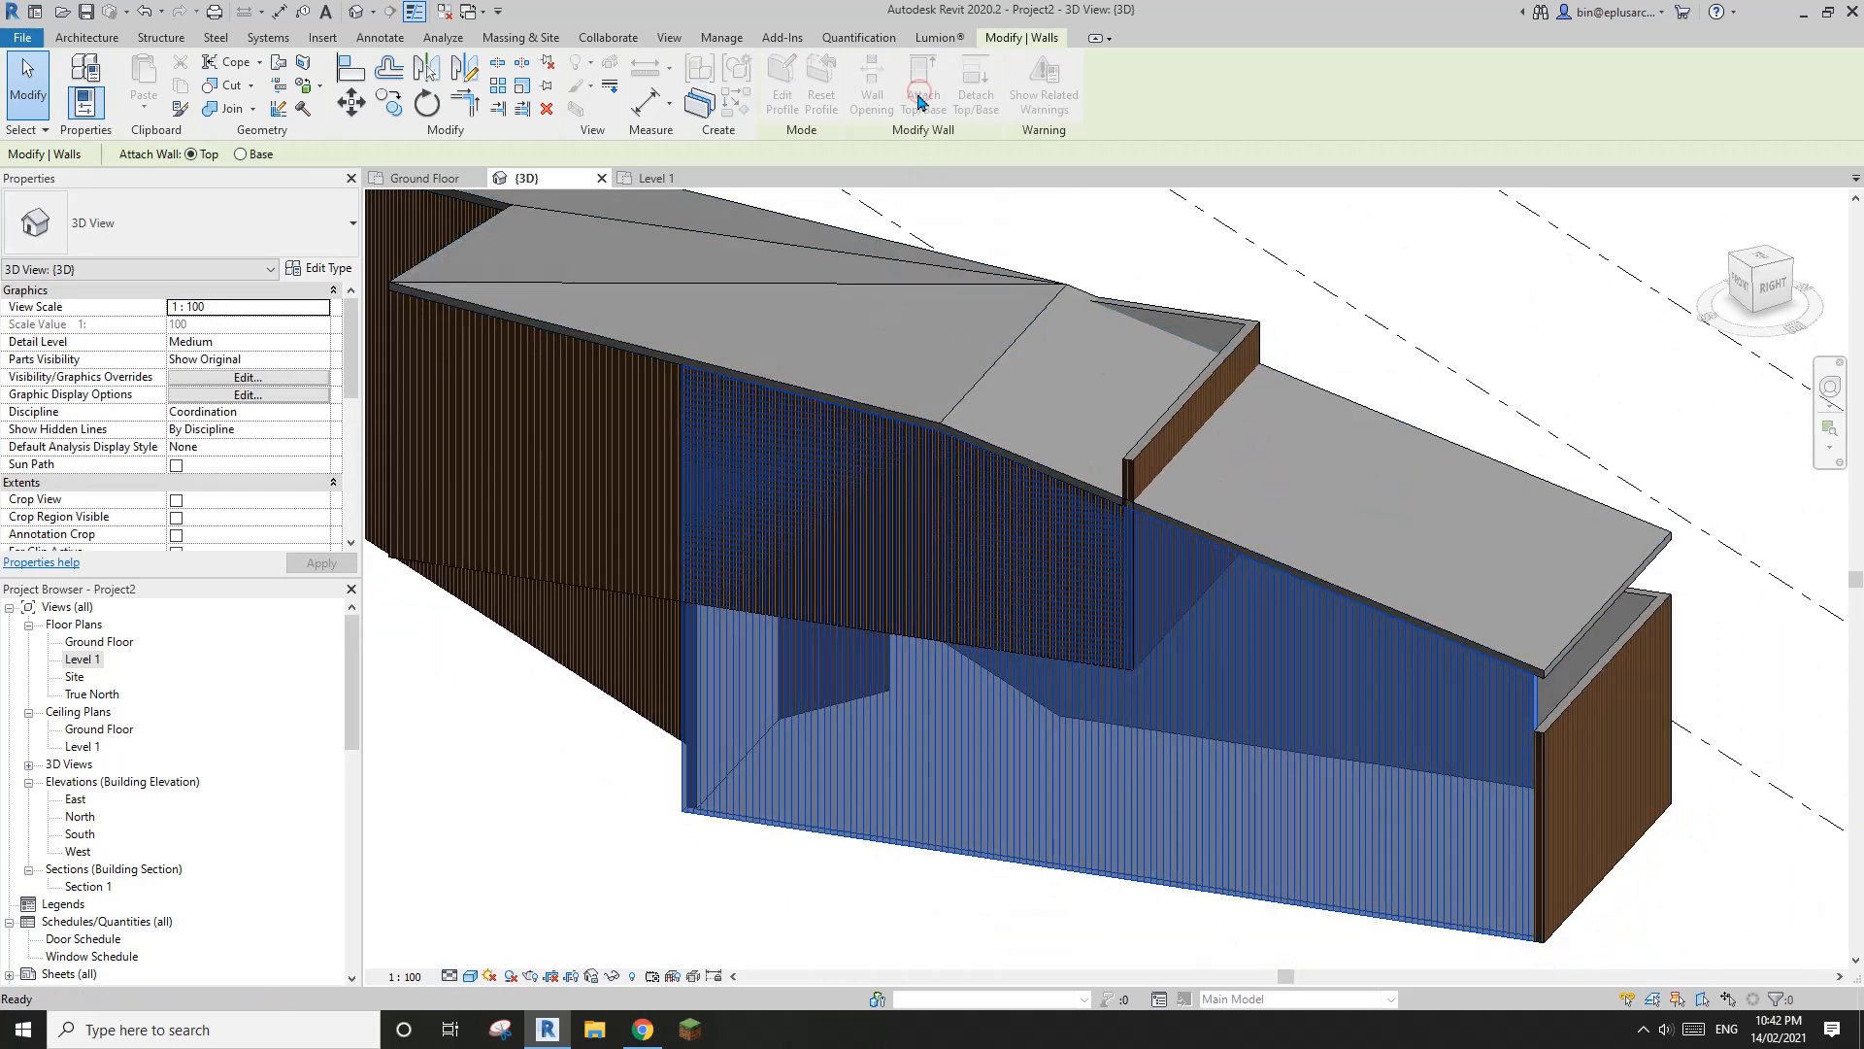
left_click(619, 520)
key("Escape")
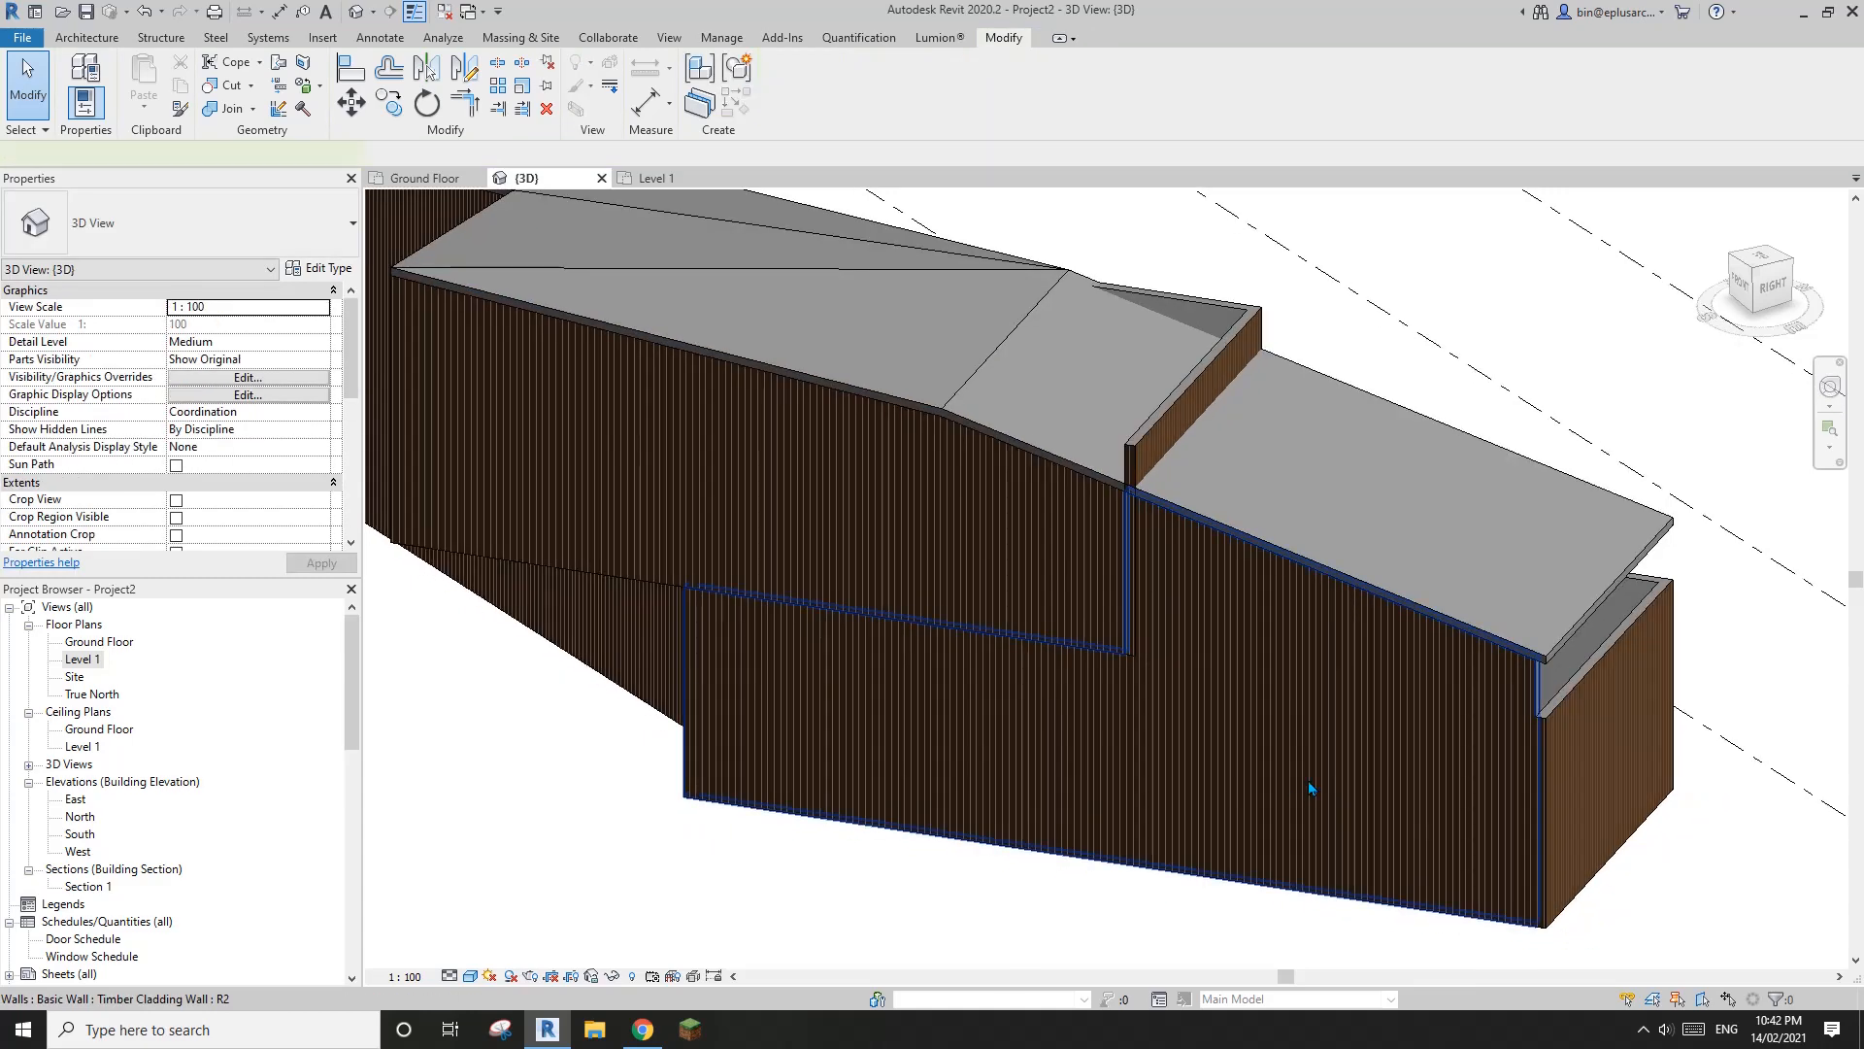
Attach the top of the shorter wing's outer end wall to the underside of the roof
left_click(1308, 779)
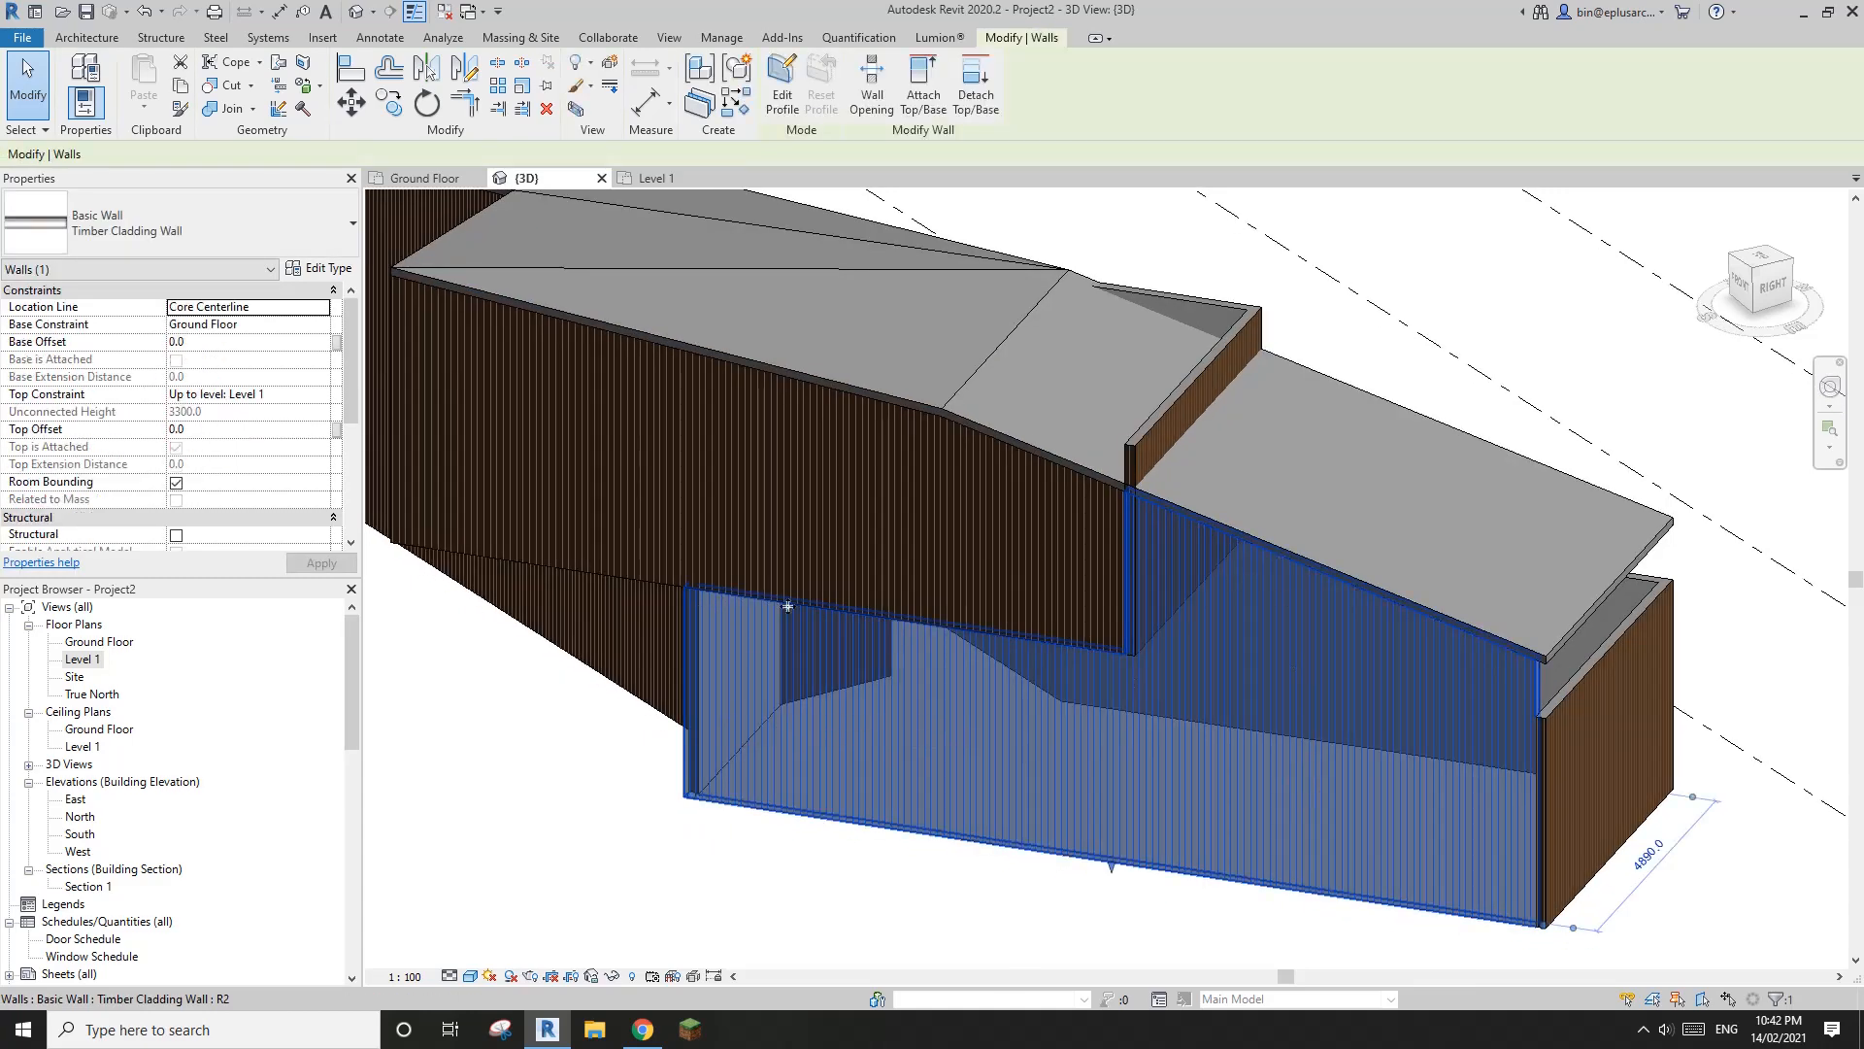
scroll(774, 610, "up", 5)
scroll(1128, 442, "down", 3)
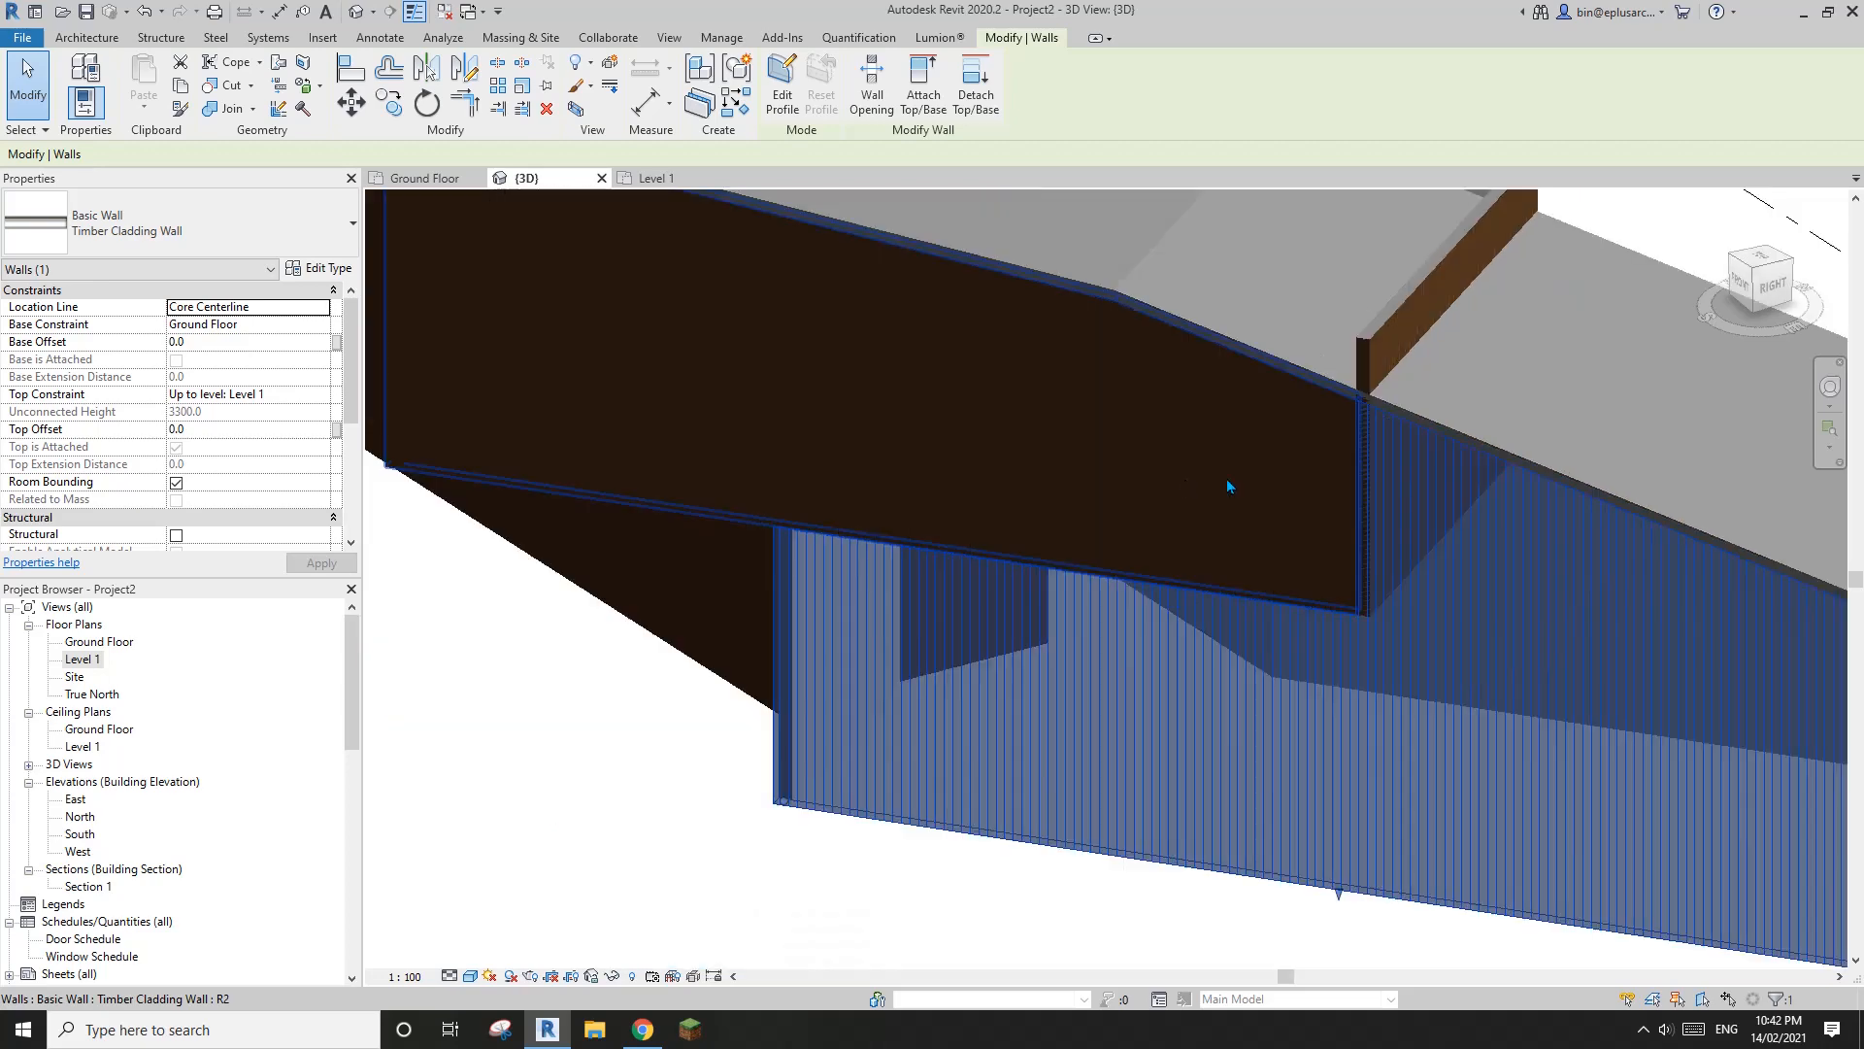
middle_click_drag(1657, 377, 1414, 380)
scroll(1394, 446, "down", 3)
middle_click_drag(1440, 566, 721, 534, "shift")
left_click(1036, 699)
left_click(903, 102)
left_click(906, 525)
Attach the top of the upper-level end wall that projects through the shorter wing's roof to that roof
scroll(1045, 565, "up", 3)
left_click(1043, 556)
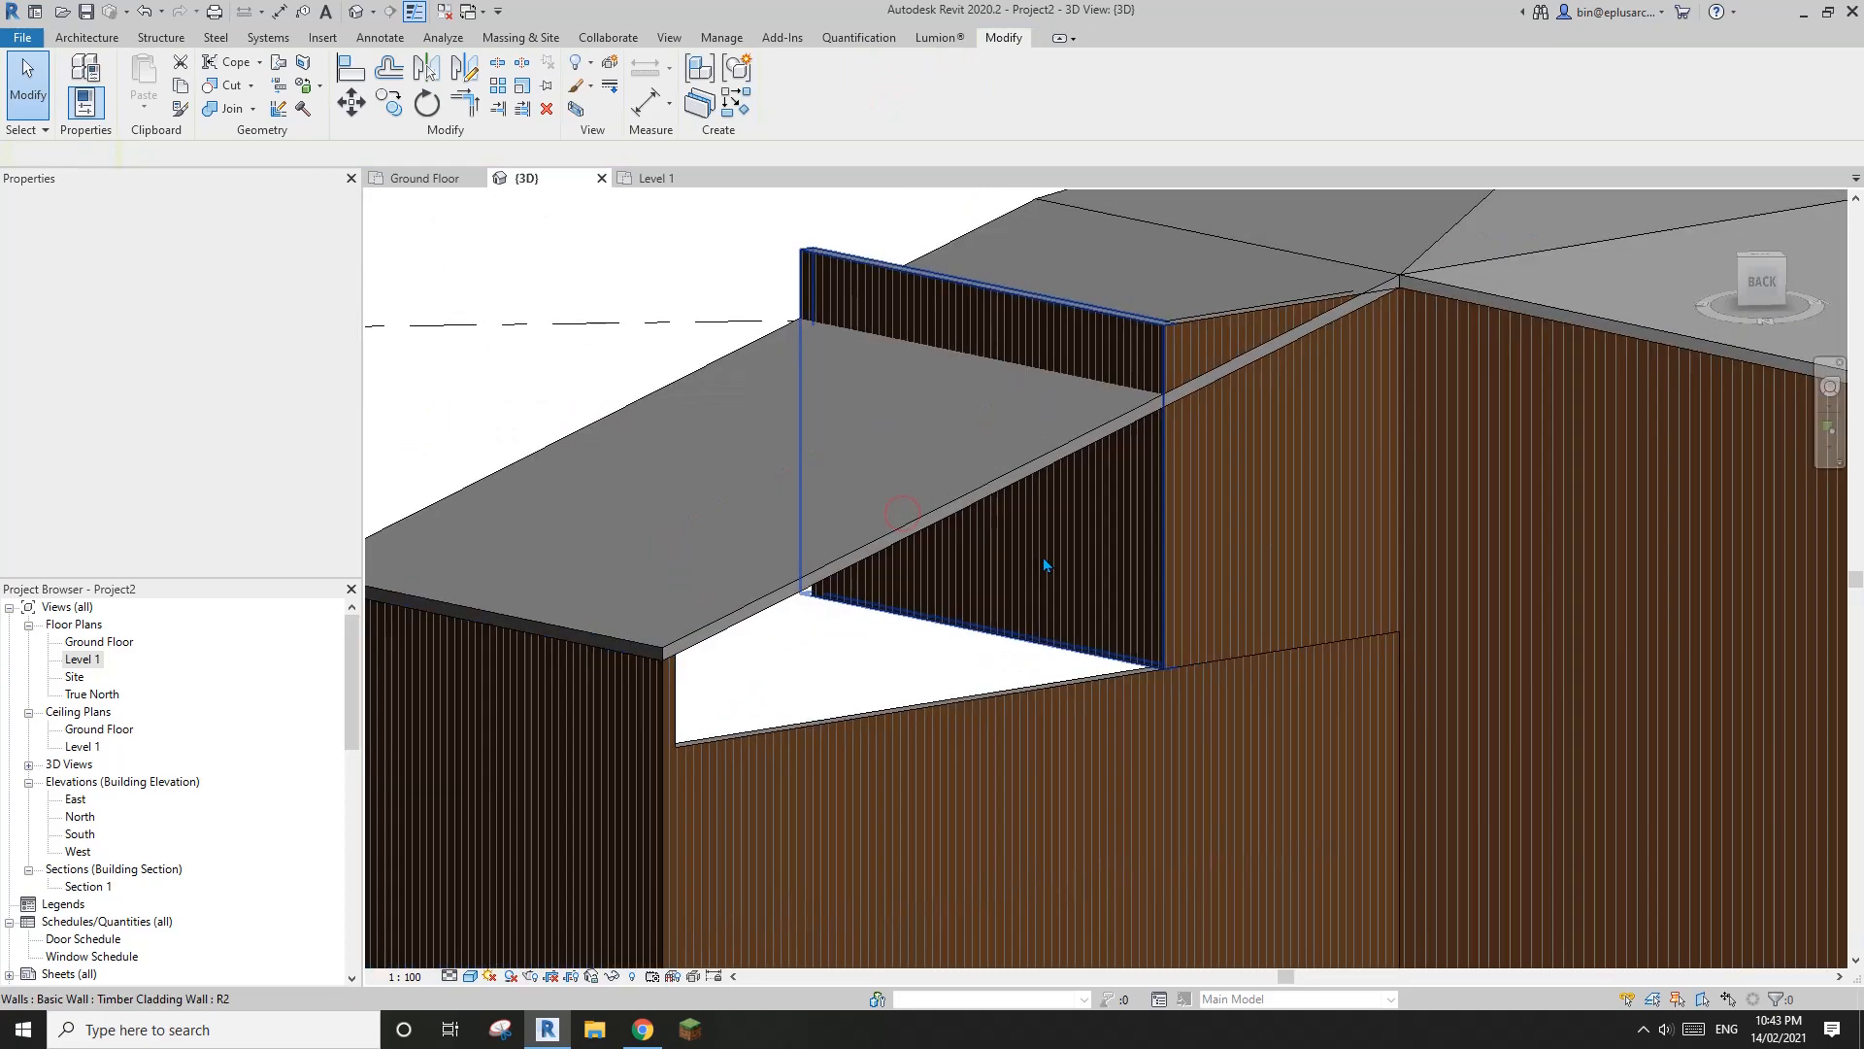
left_click(929, 100)
left_click(903, 417)
middle_click_drag(1180, 460, 1114, 468)
Attach the top of the short rear upper-level wall beside the roof fold to the roof
left_click(1193, 451)
scroll(1263, 459, "down", 2)
middle_click_drag(1289, 468, 911, 553)
left_click(922, 98)
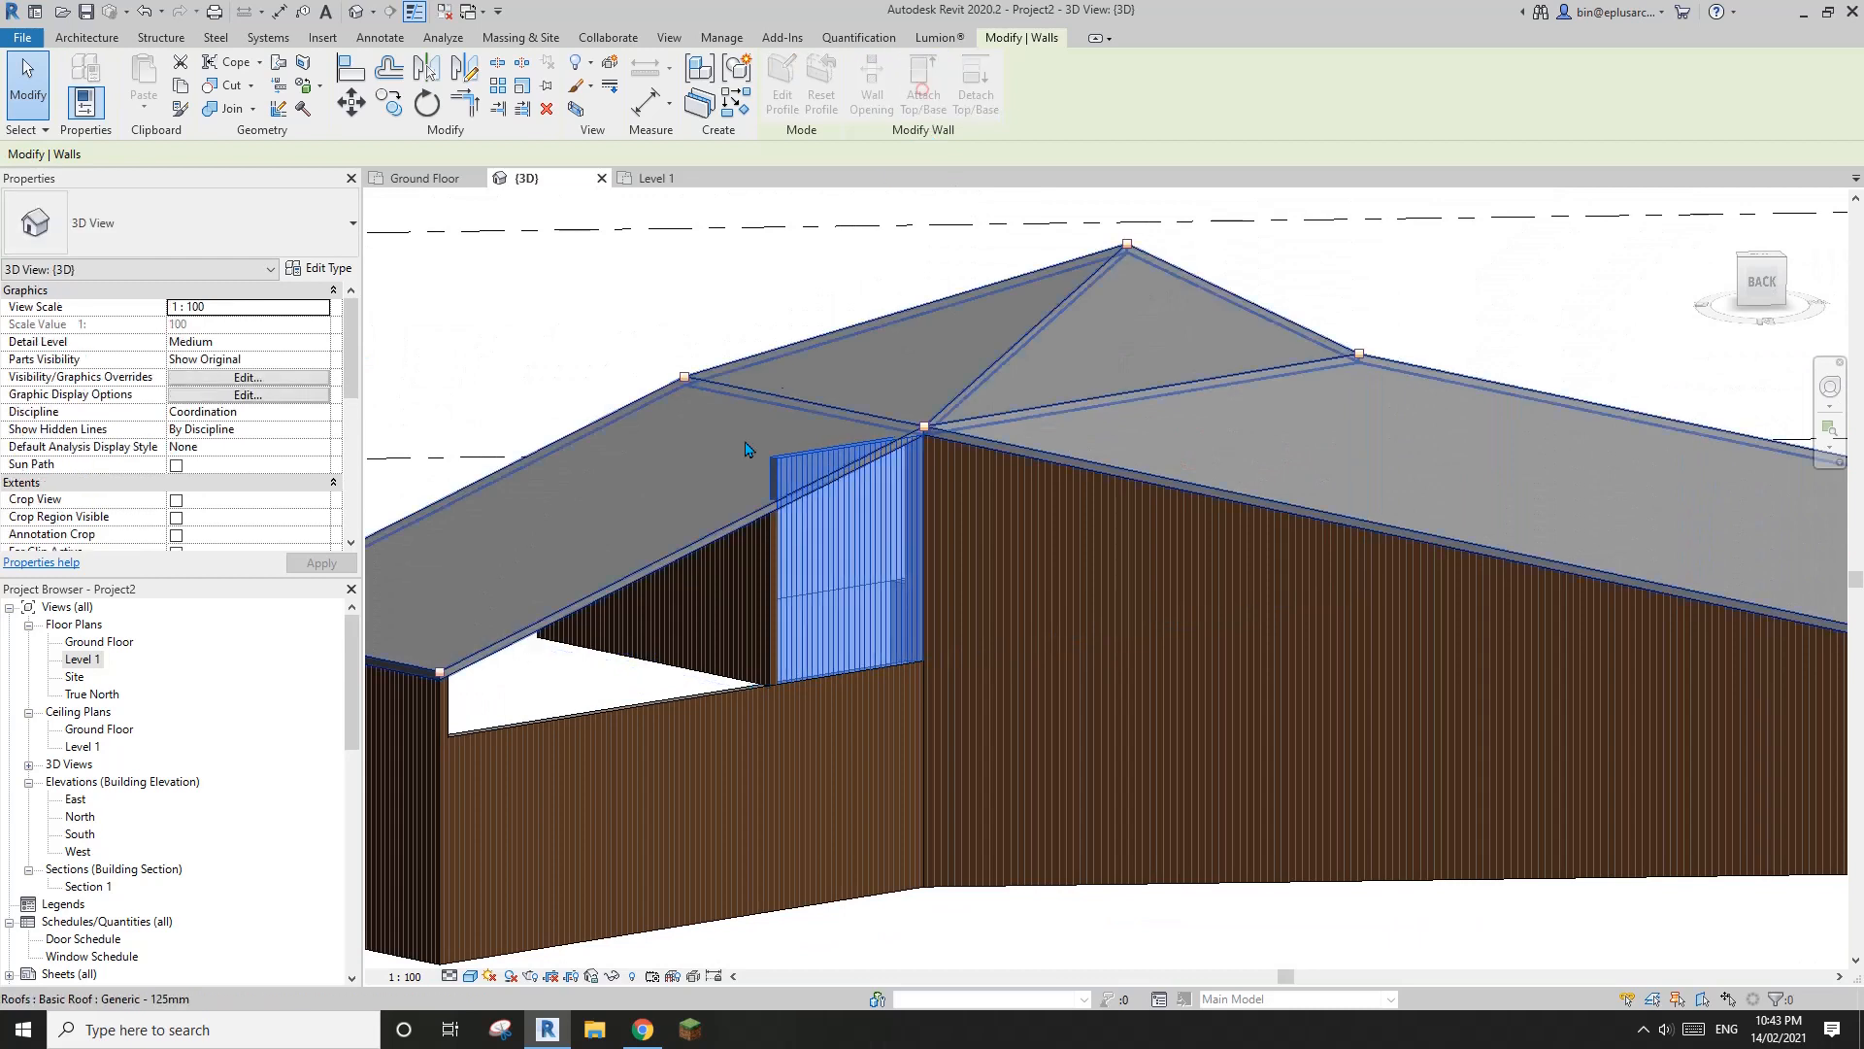
left_click(715, 469)
scroll(1034, 549, "down", 1)
Attach the top of the shorter wing's rear ground-floor wall to the upper-level wall above it and to the roof
middle_click_drag(1046, 559, 1172, 404)
scroll(812, 595, "up", 3)
left_click(812, 594)
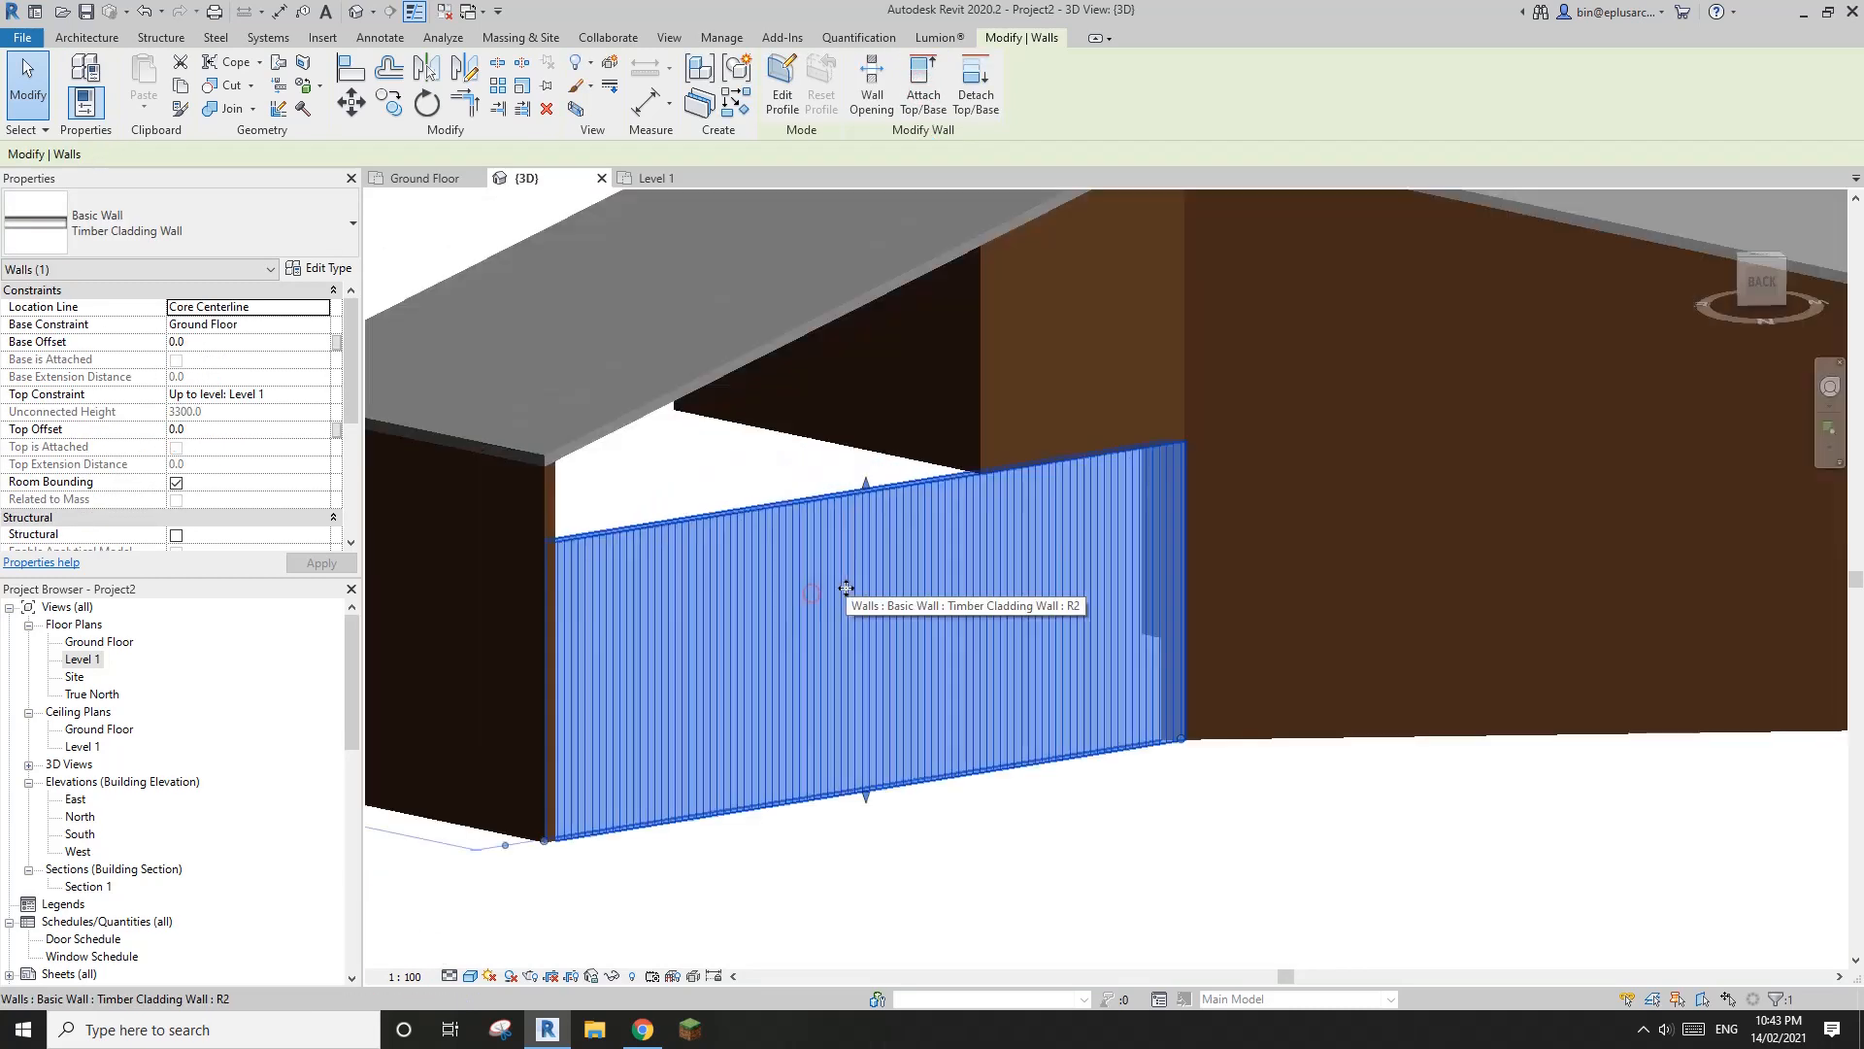
middle_click_drag(1180, 468, 1180, 507)
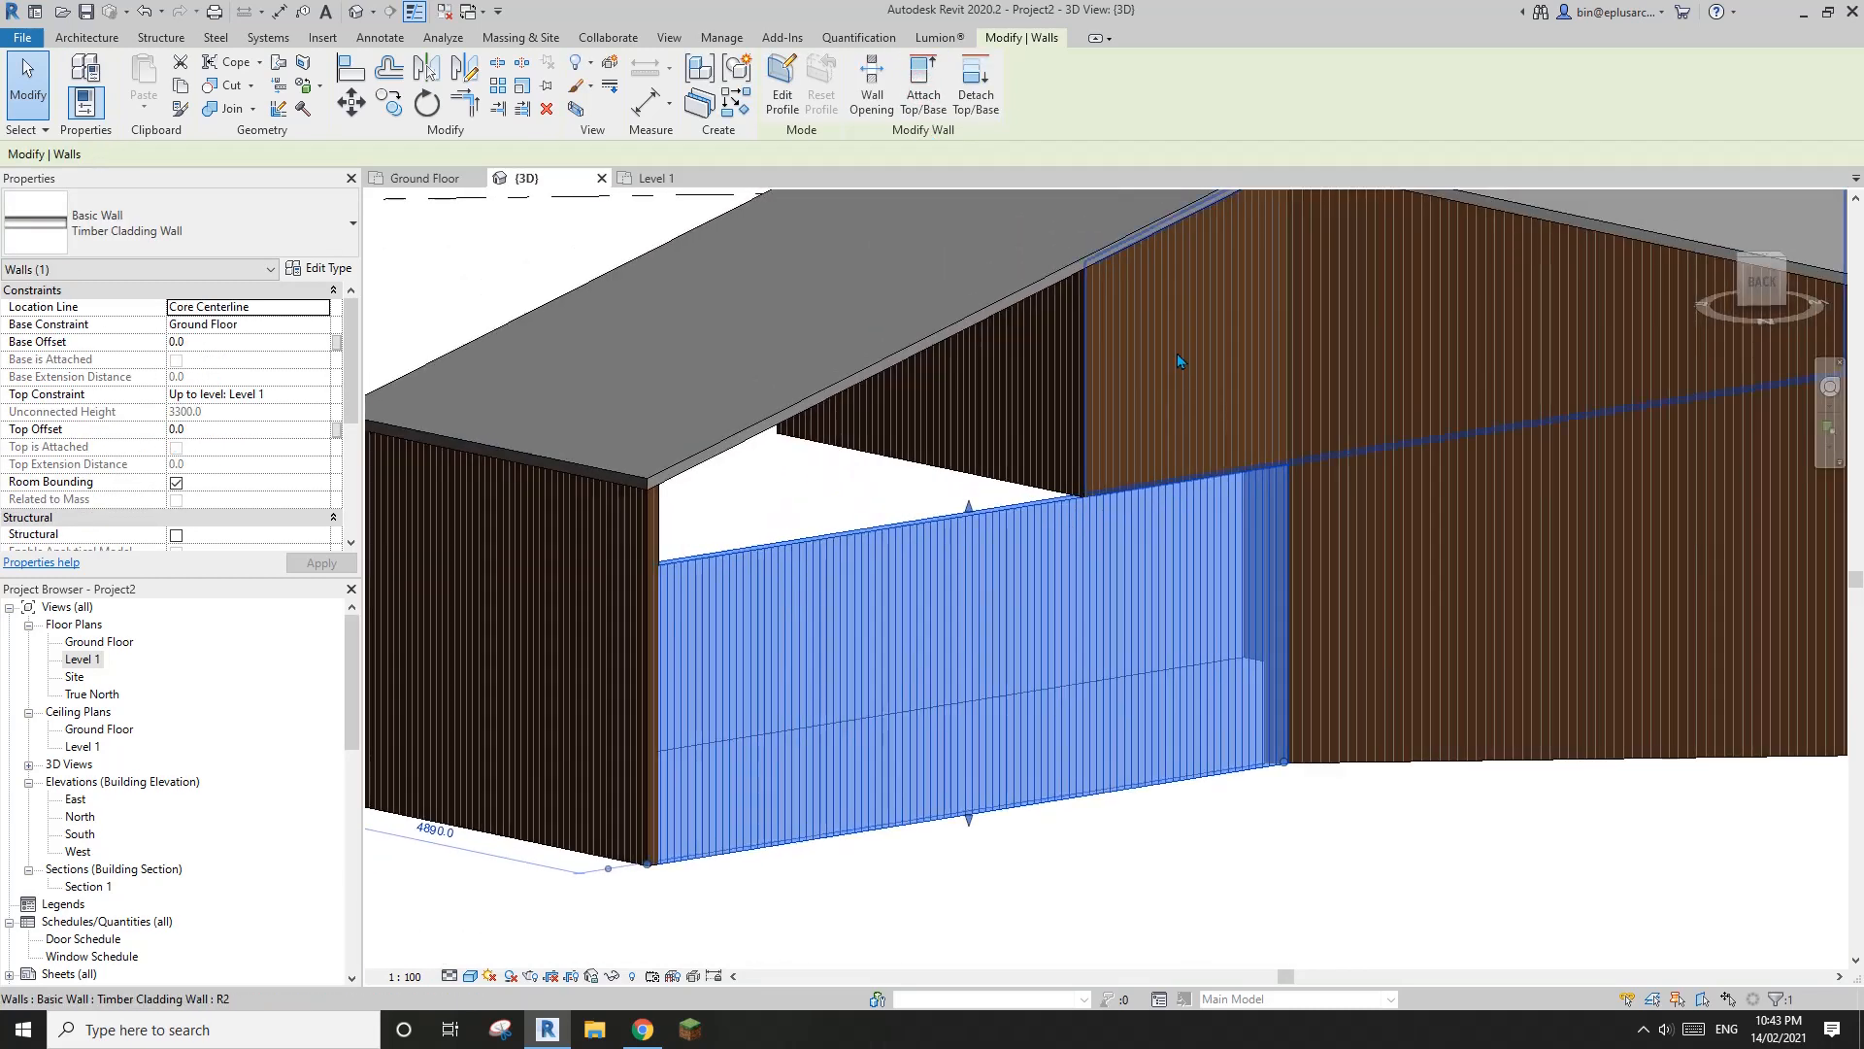
left_click(926, 103)
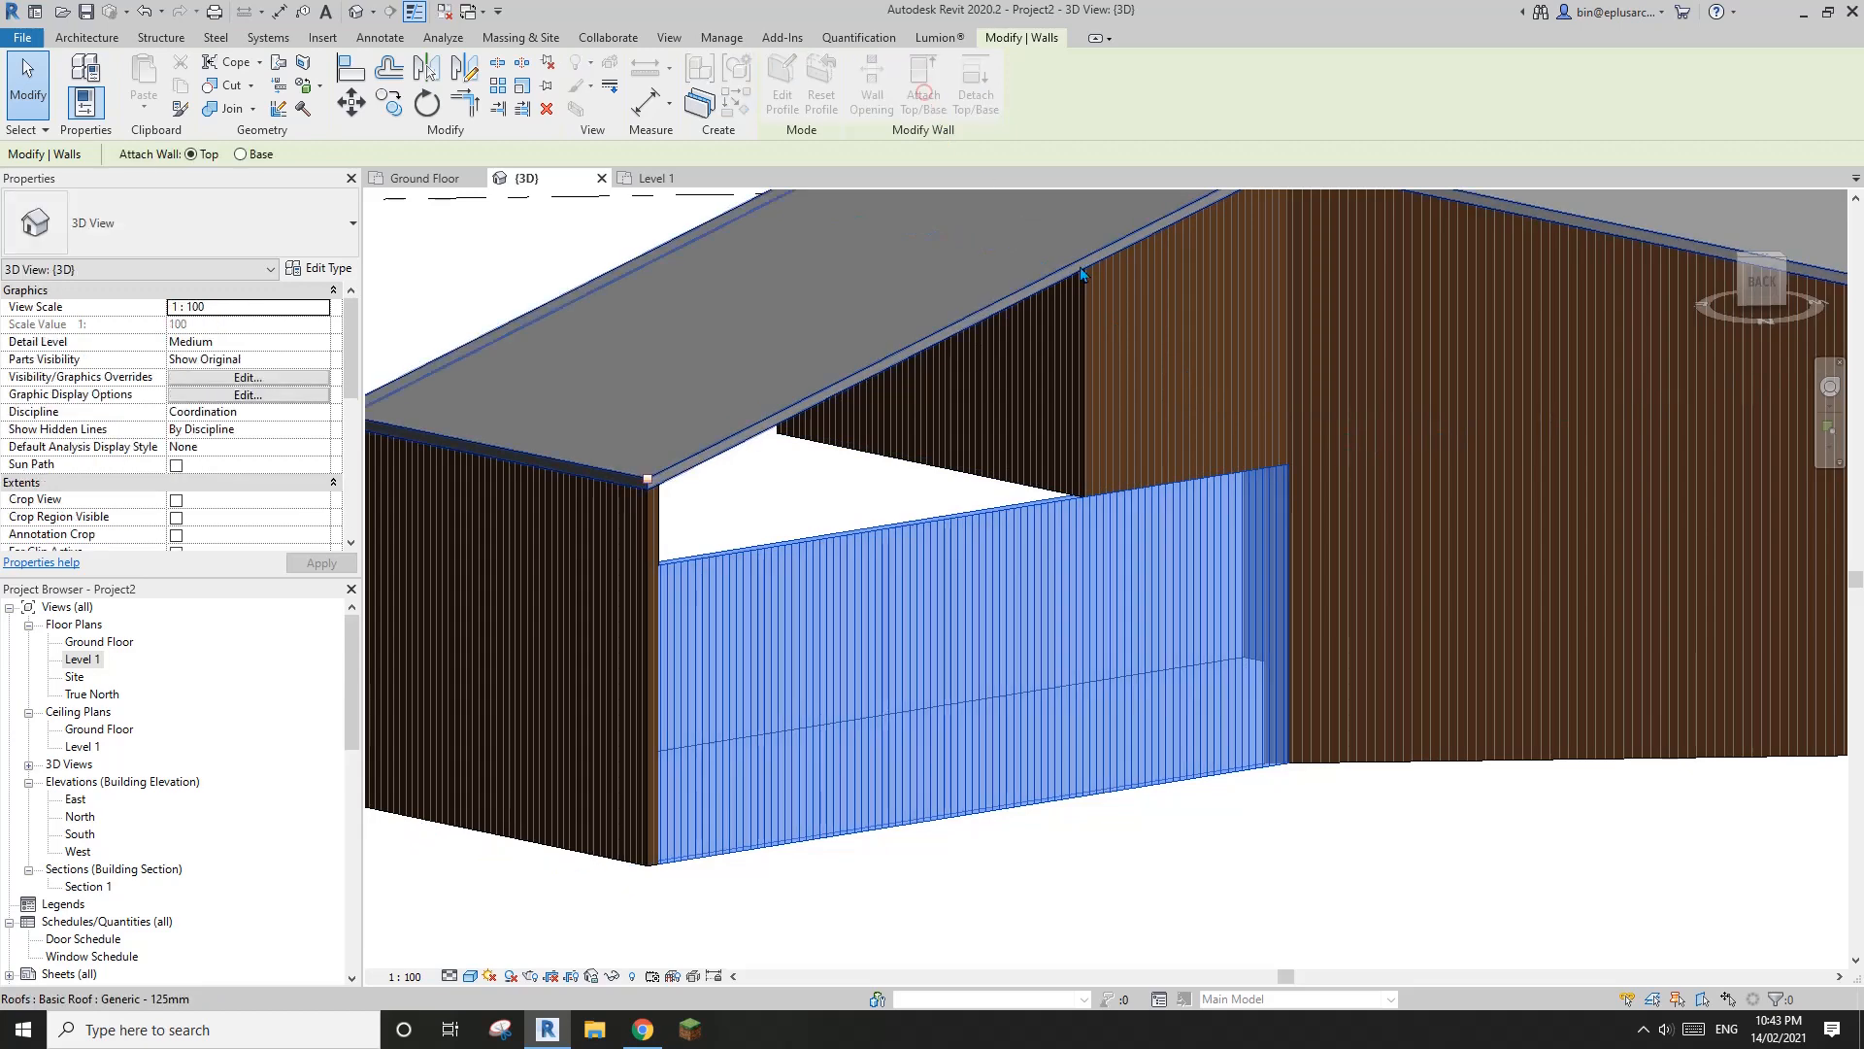
left_click(1190, 346)
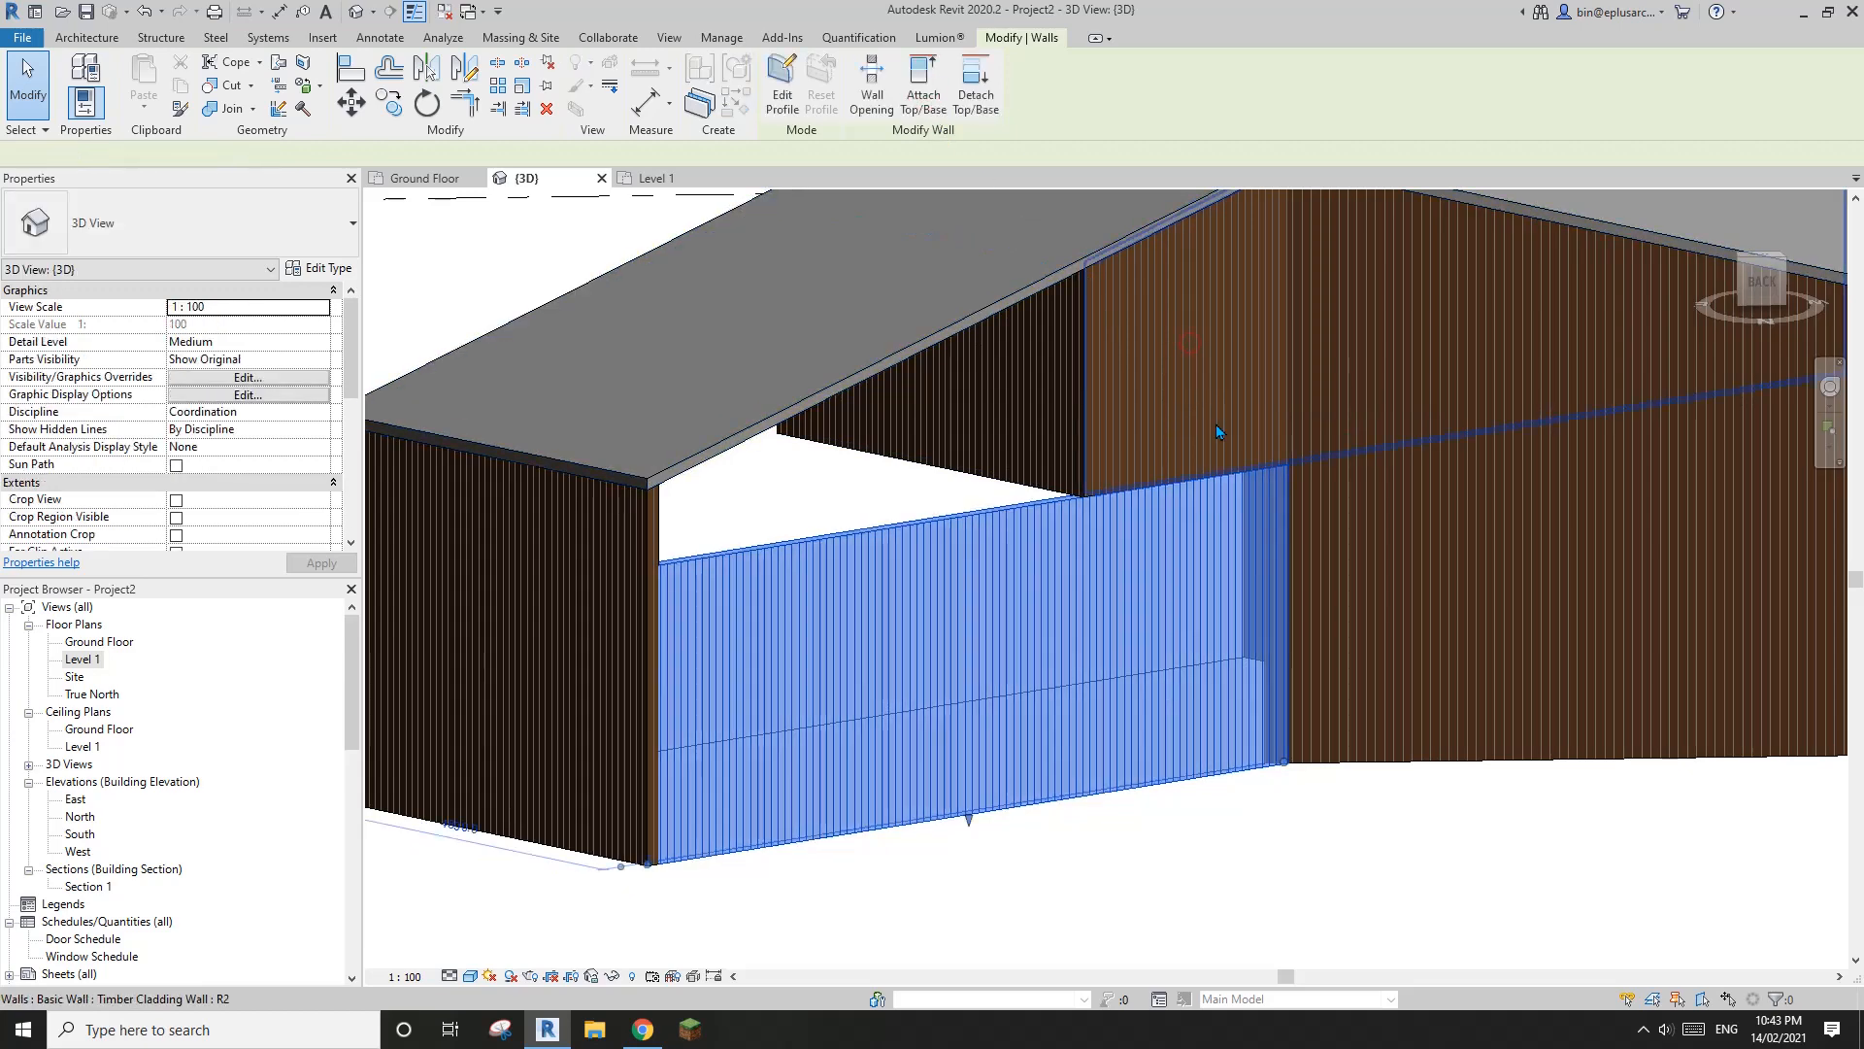
left_click(845, 303)
key("Escape")
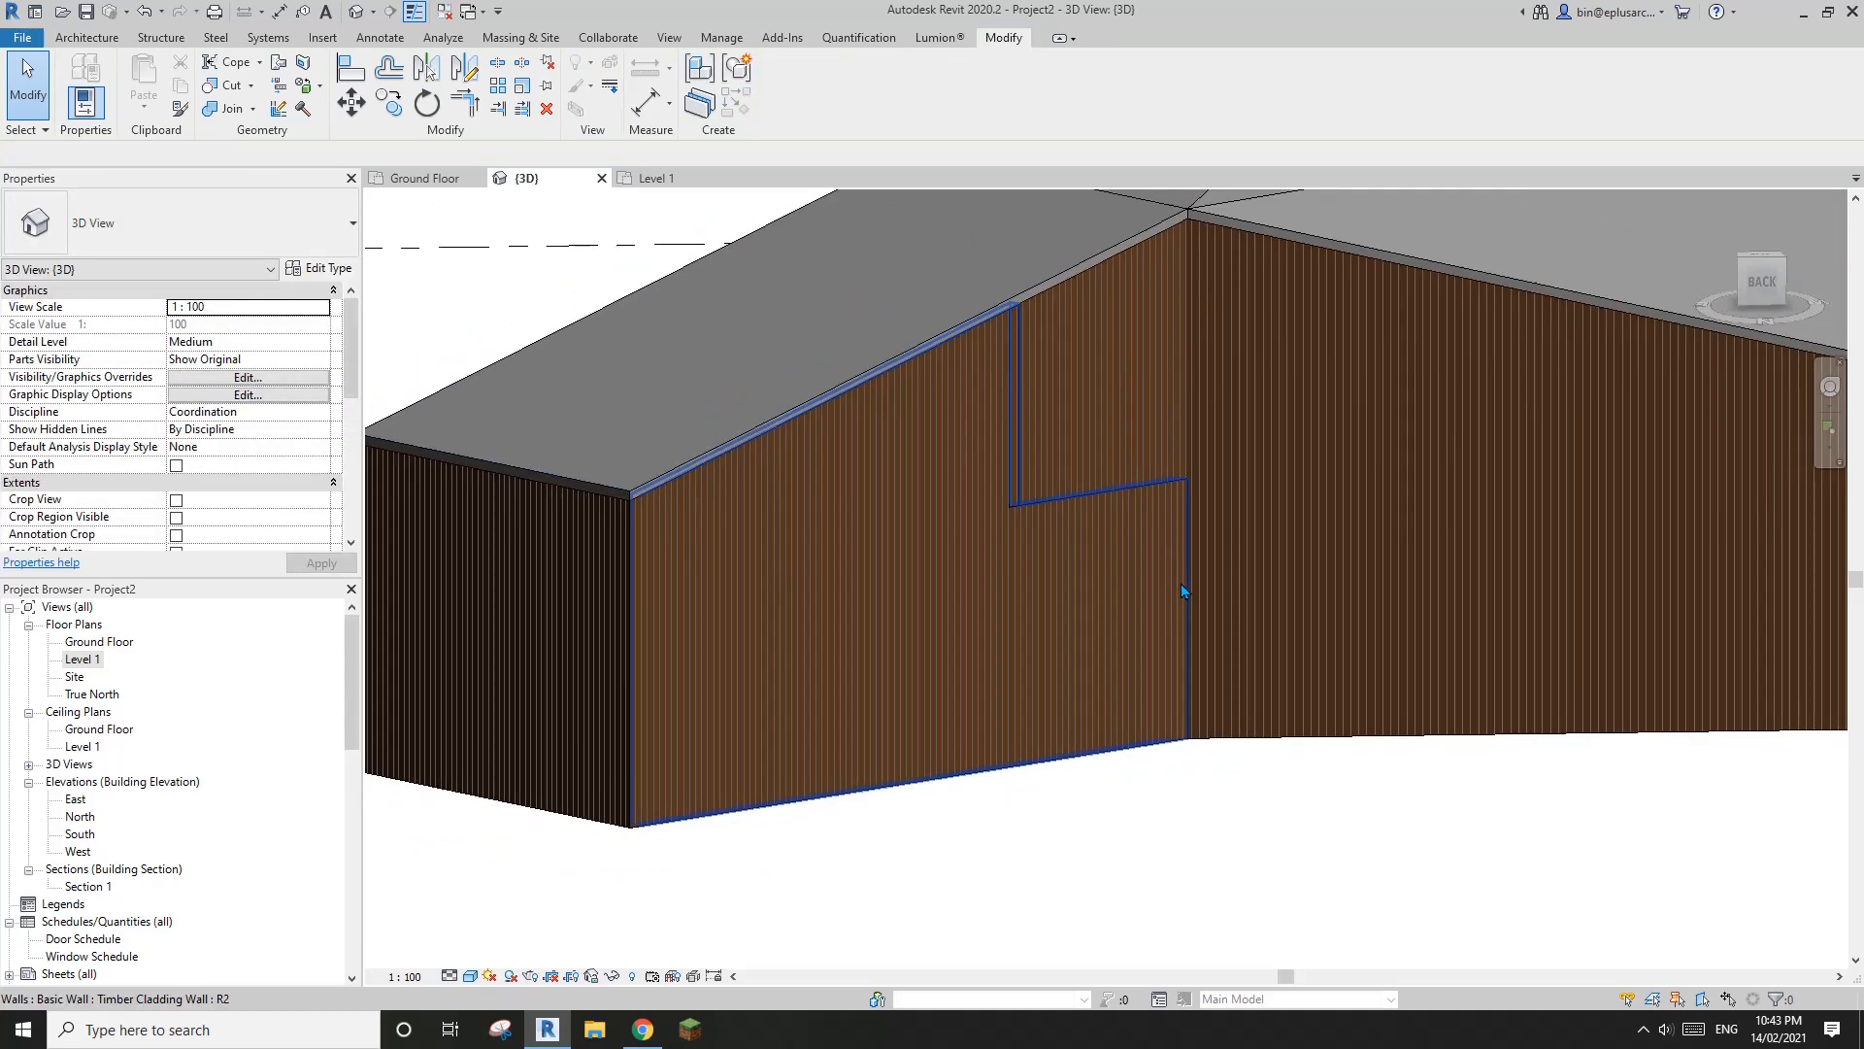
Examine the joint where the front ground-floor wall meets the upper-level Timber Cladding wall
middle_click_drag(1180, 583, 1004, 534, "shift")
scroll(828, 420, "up", 3)
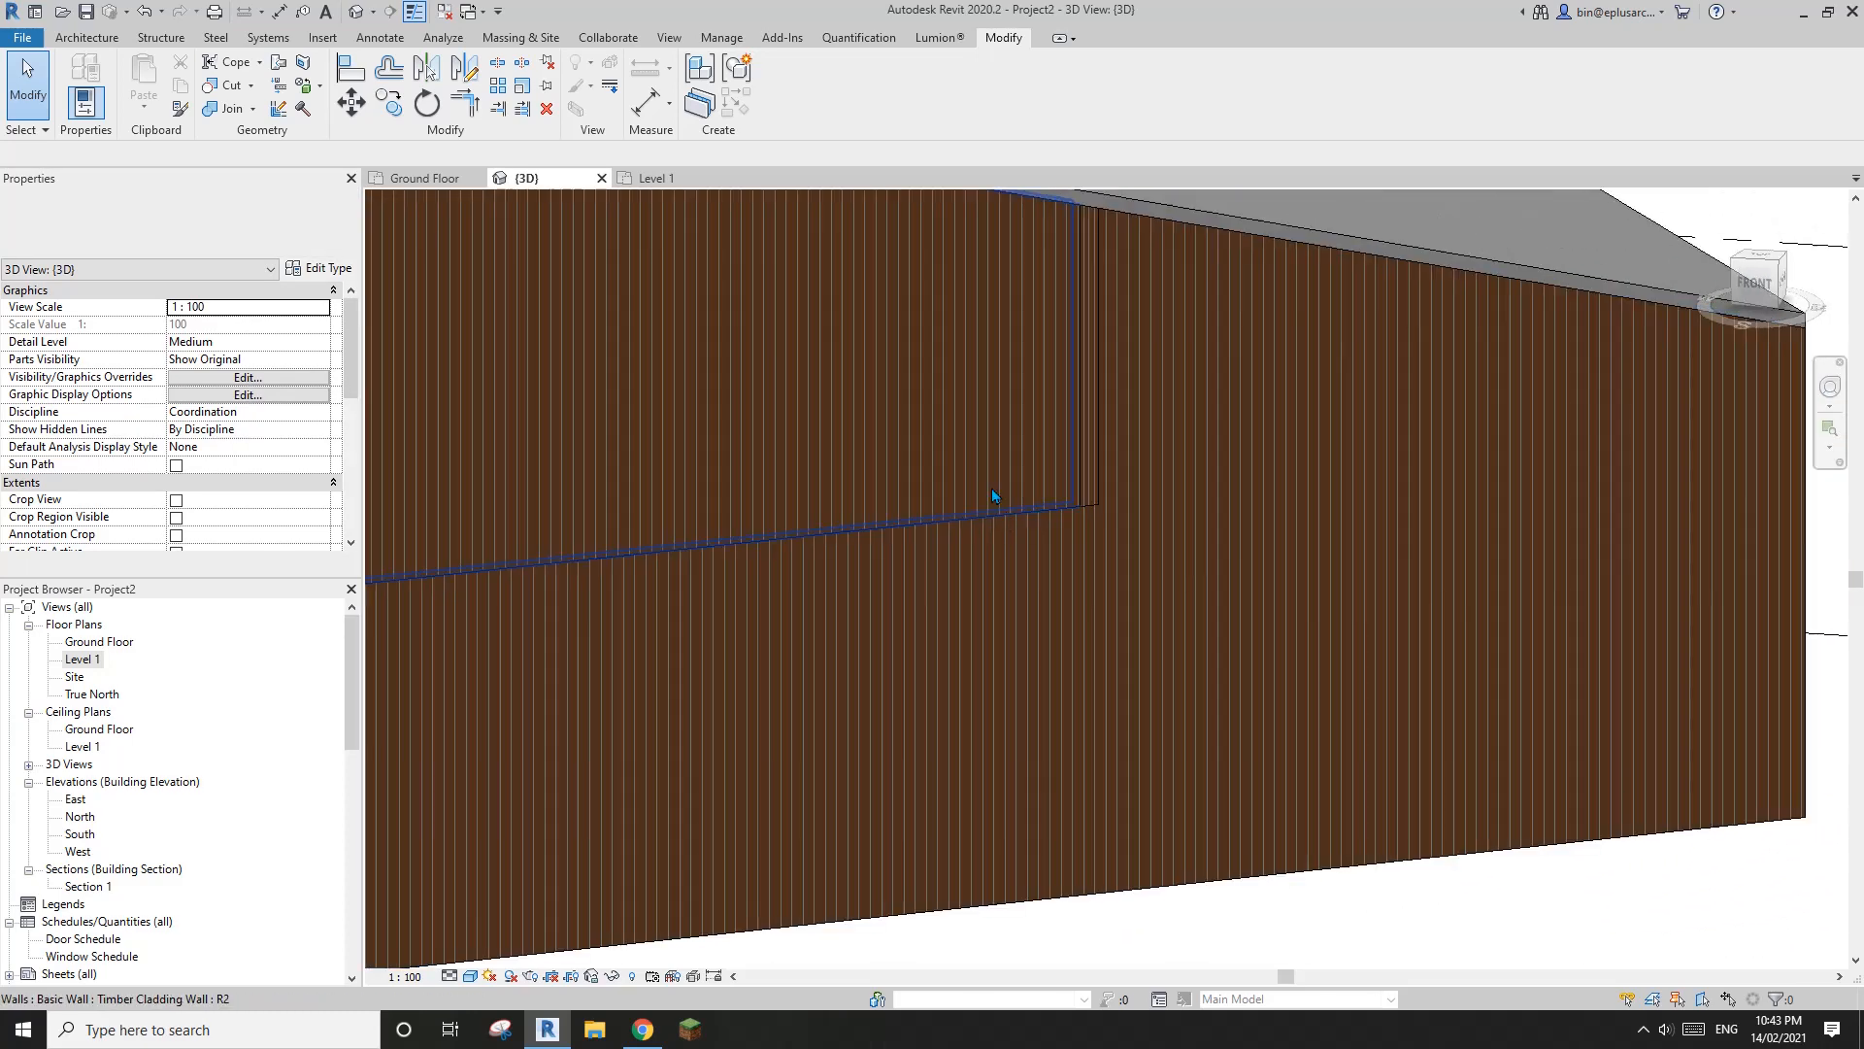
scroll(1107, 487, "up", 2)
scroll(1052, 530, "up", 2)
scroll(1052, 535, "down", 2)
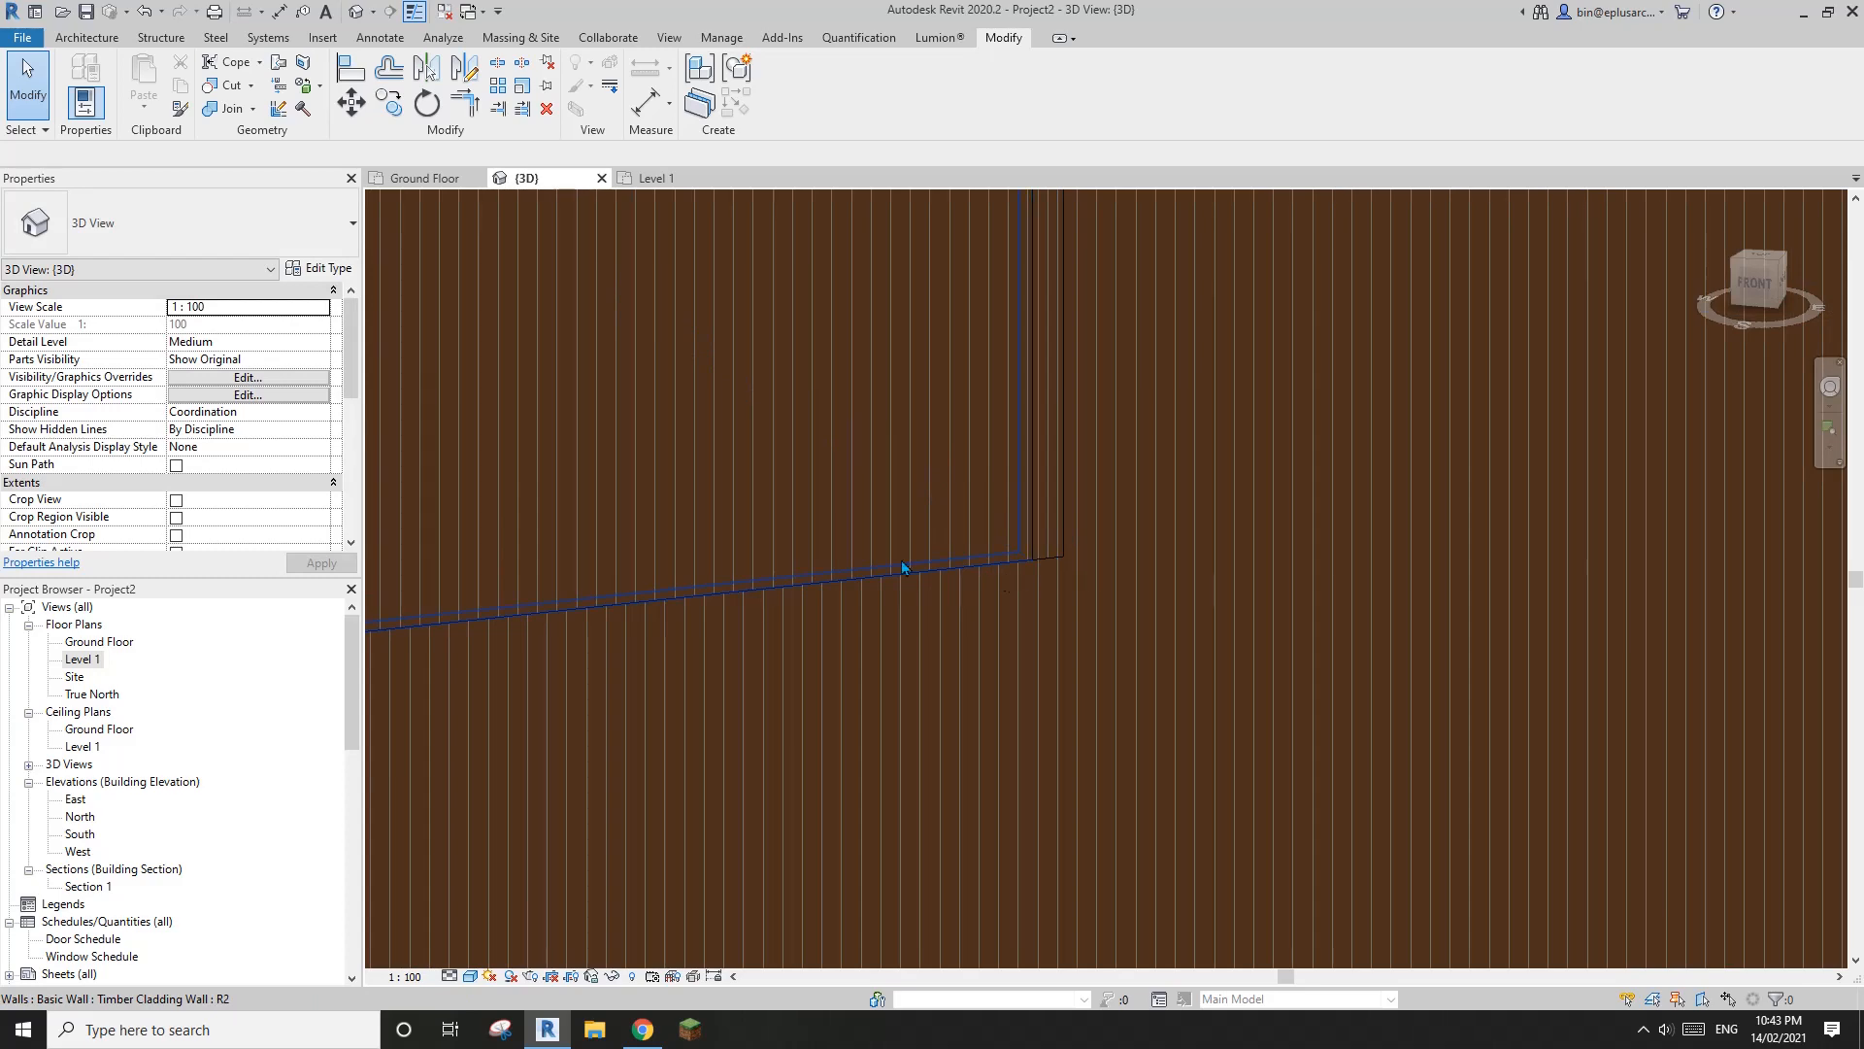
scroll(968, 566, "down", 3)
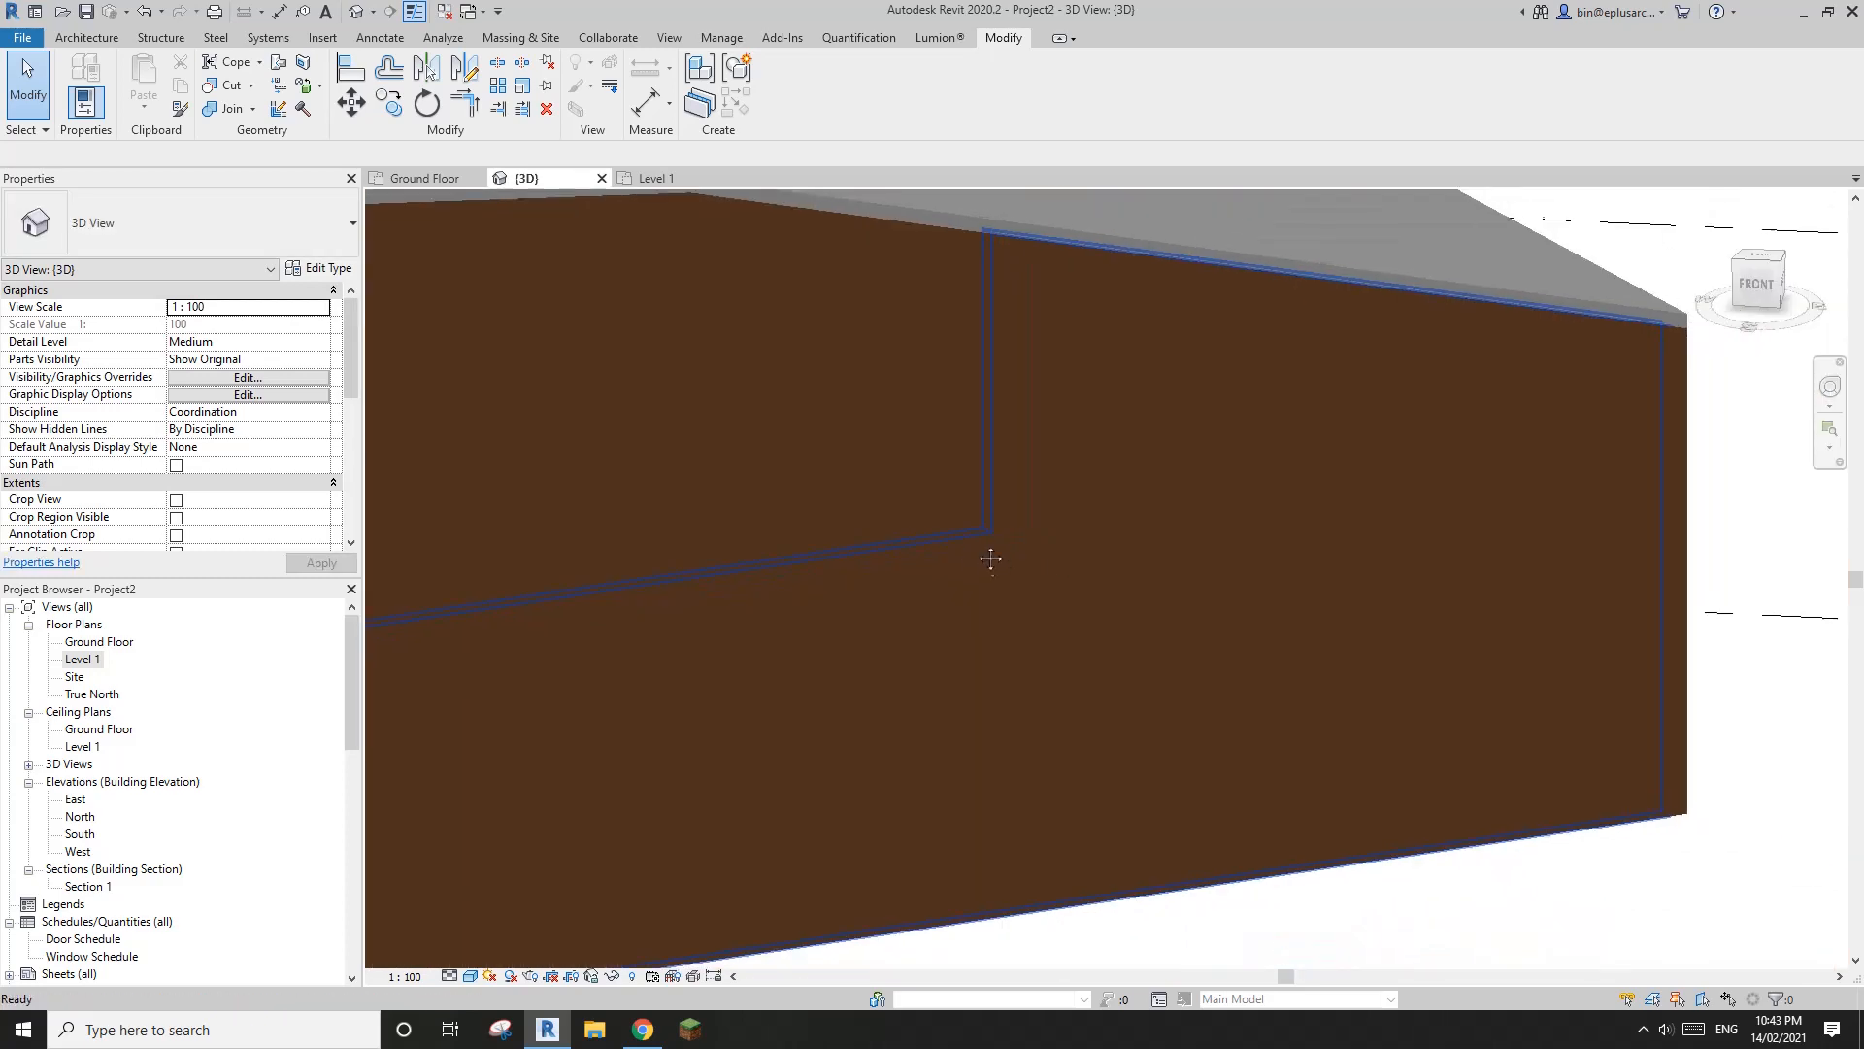
middle_click_drag(975, 532, 882, 521, "shift")
scroll(971, 528, "down", 1)
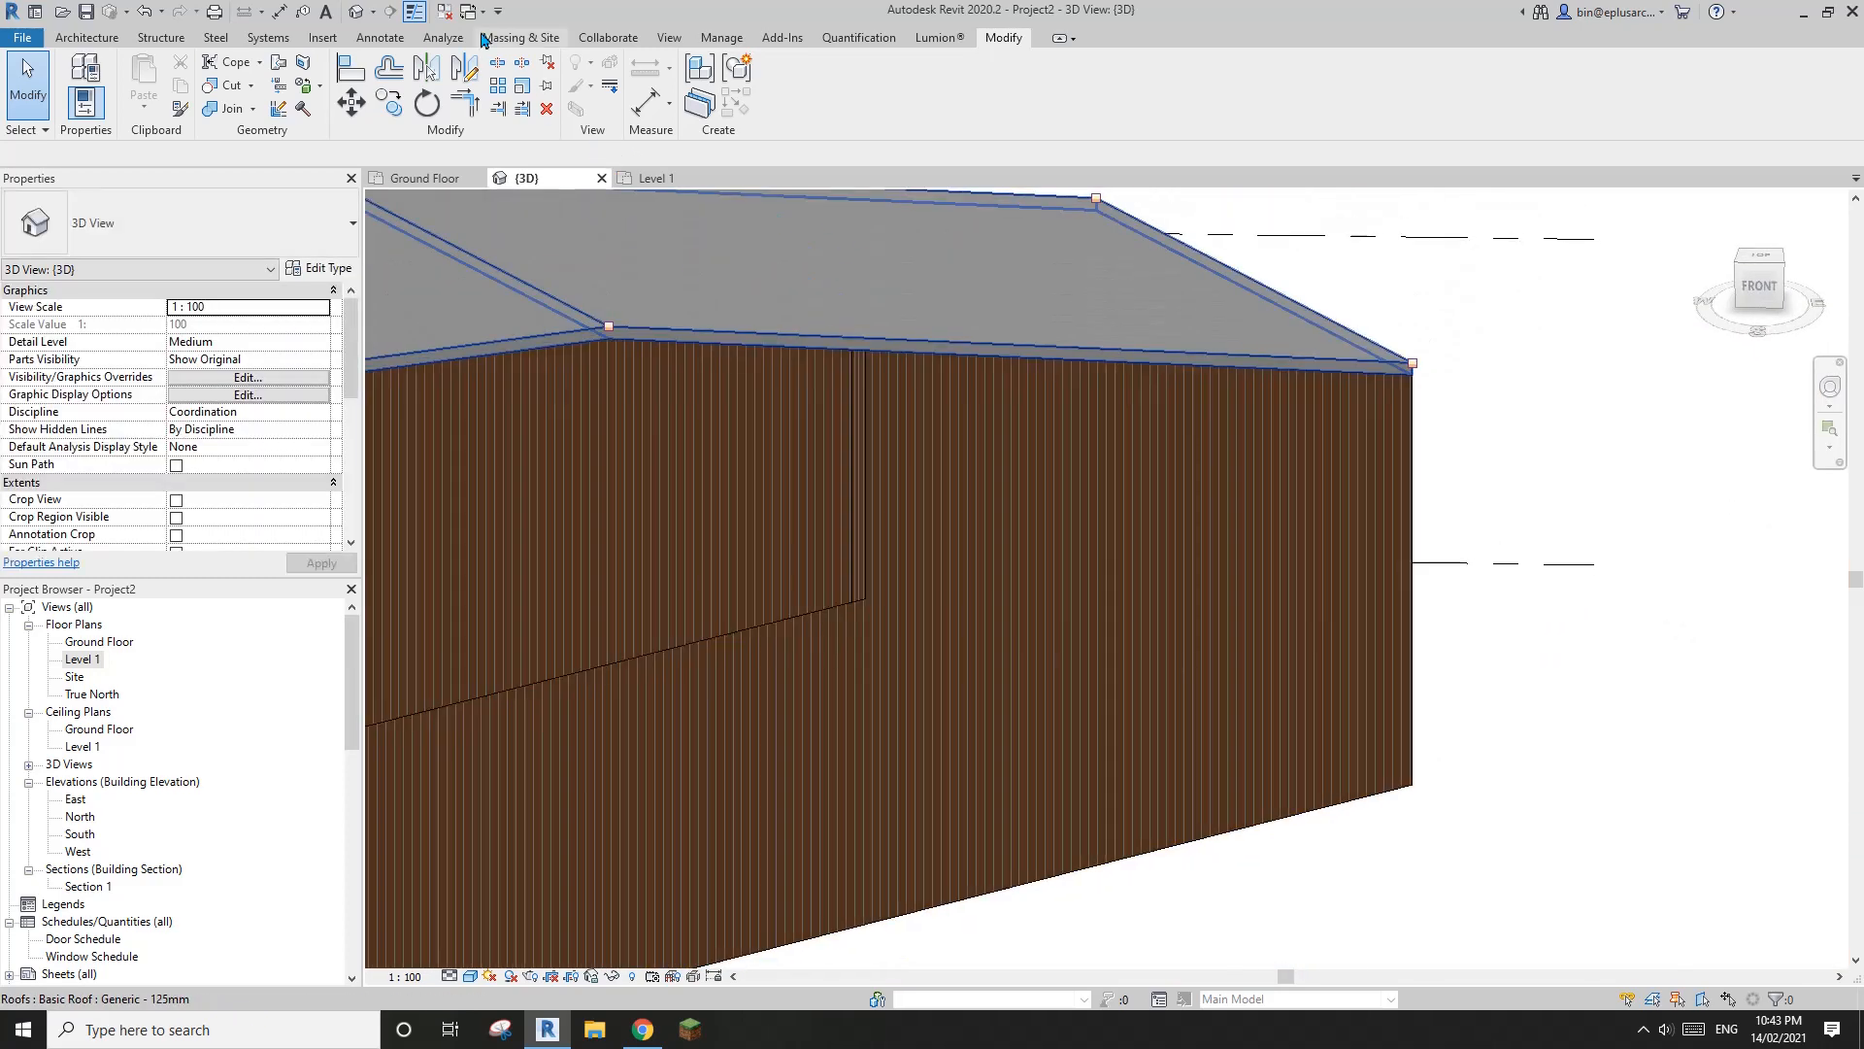
scroll(802, 463, "up", 2)
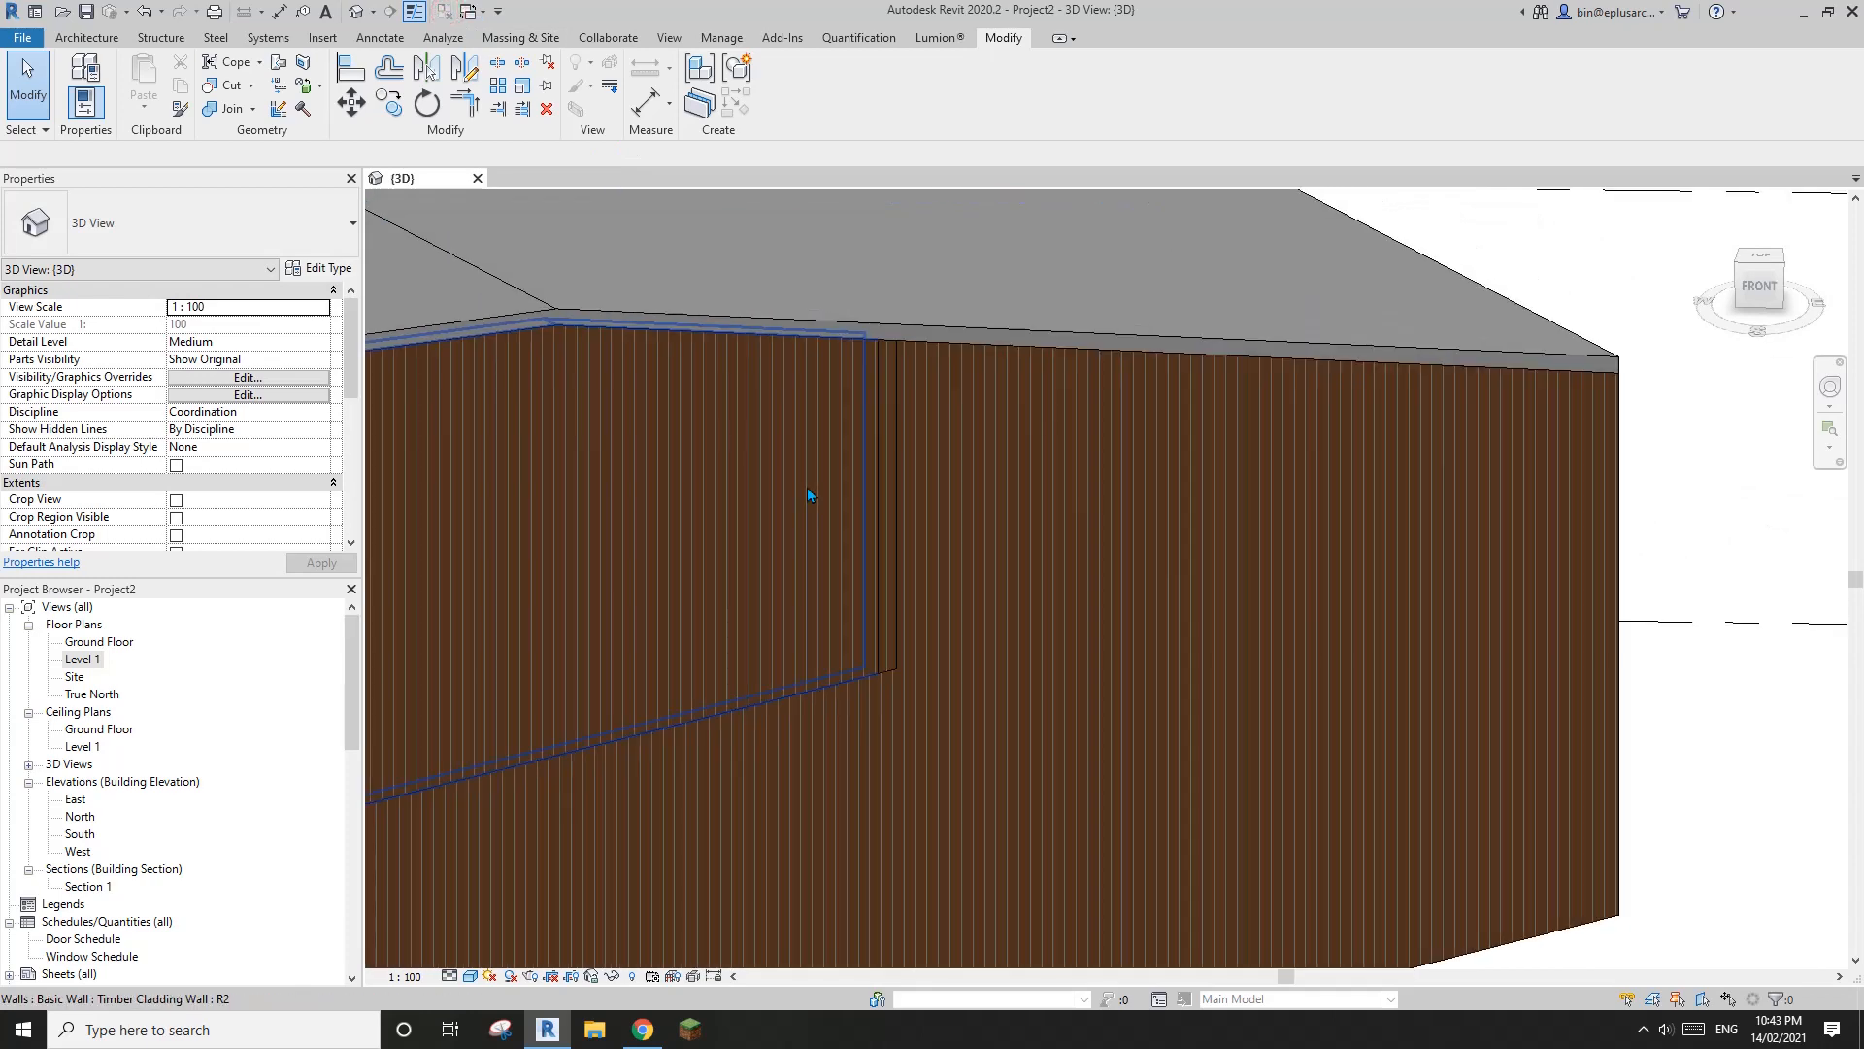
Switch the 3D view to the Realistic visual style and inspect the timber texture on the front walls
left_click(470, 976)
left_click(540, 920)
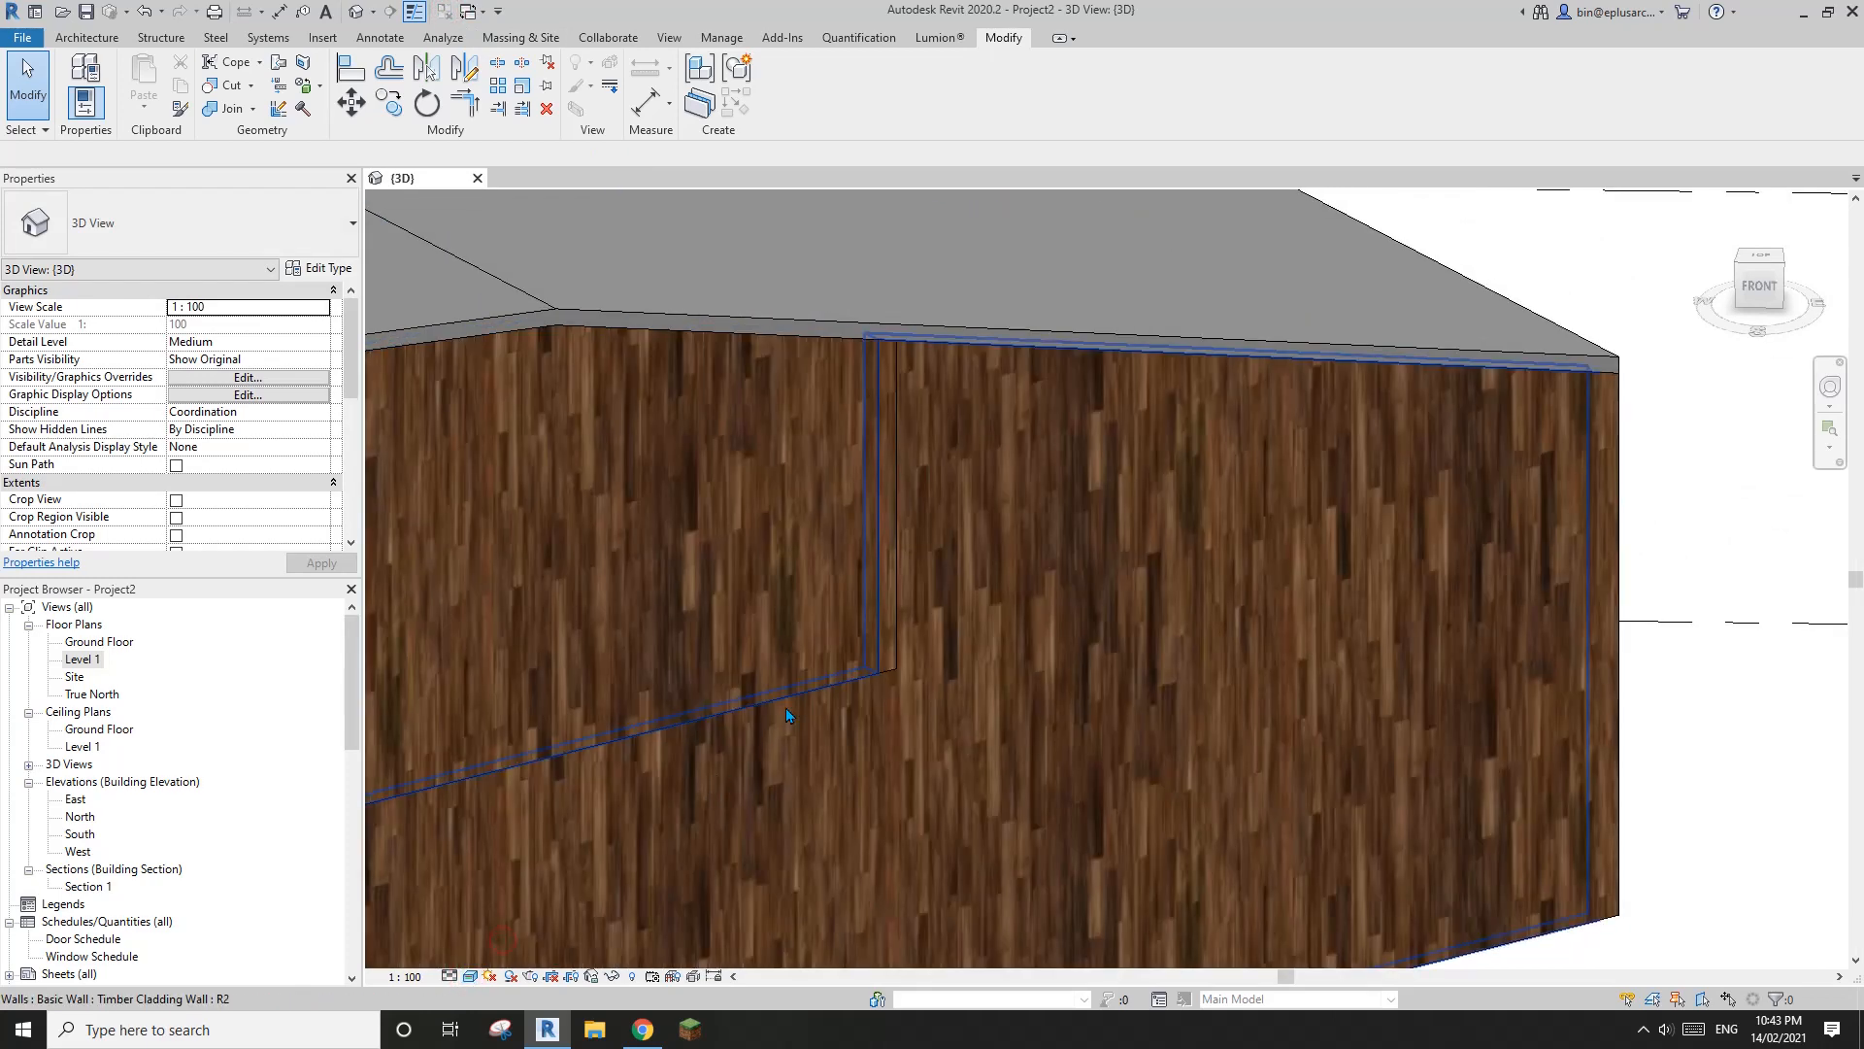
scroll(785, 702, "down", 2)
middle_click_drag(785, 703, 1178, 600)
scroll(1088, 718, "down", 2)
scroll(1091, 731, "up", 5)
scroll(1085, 736, "down", 2)
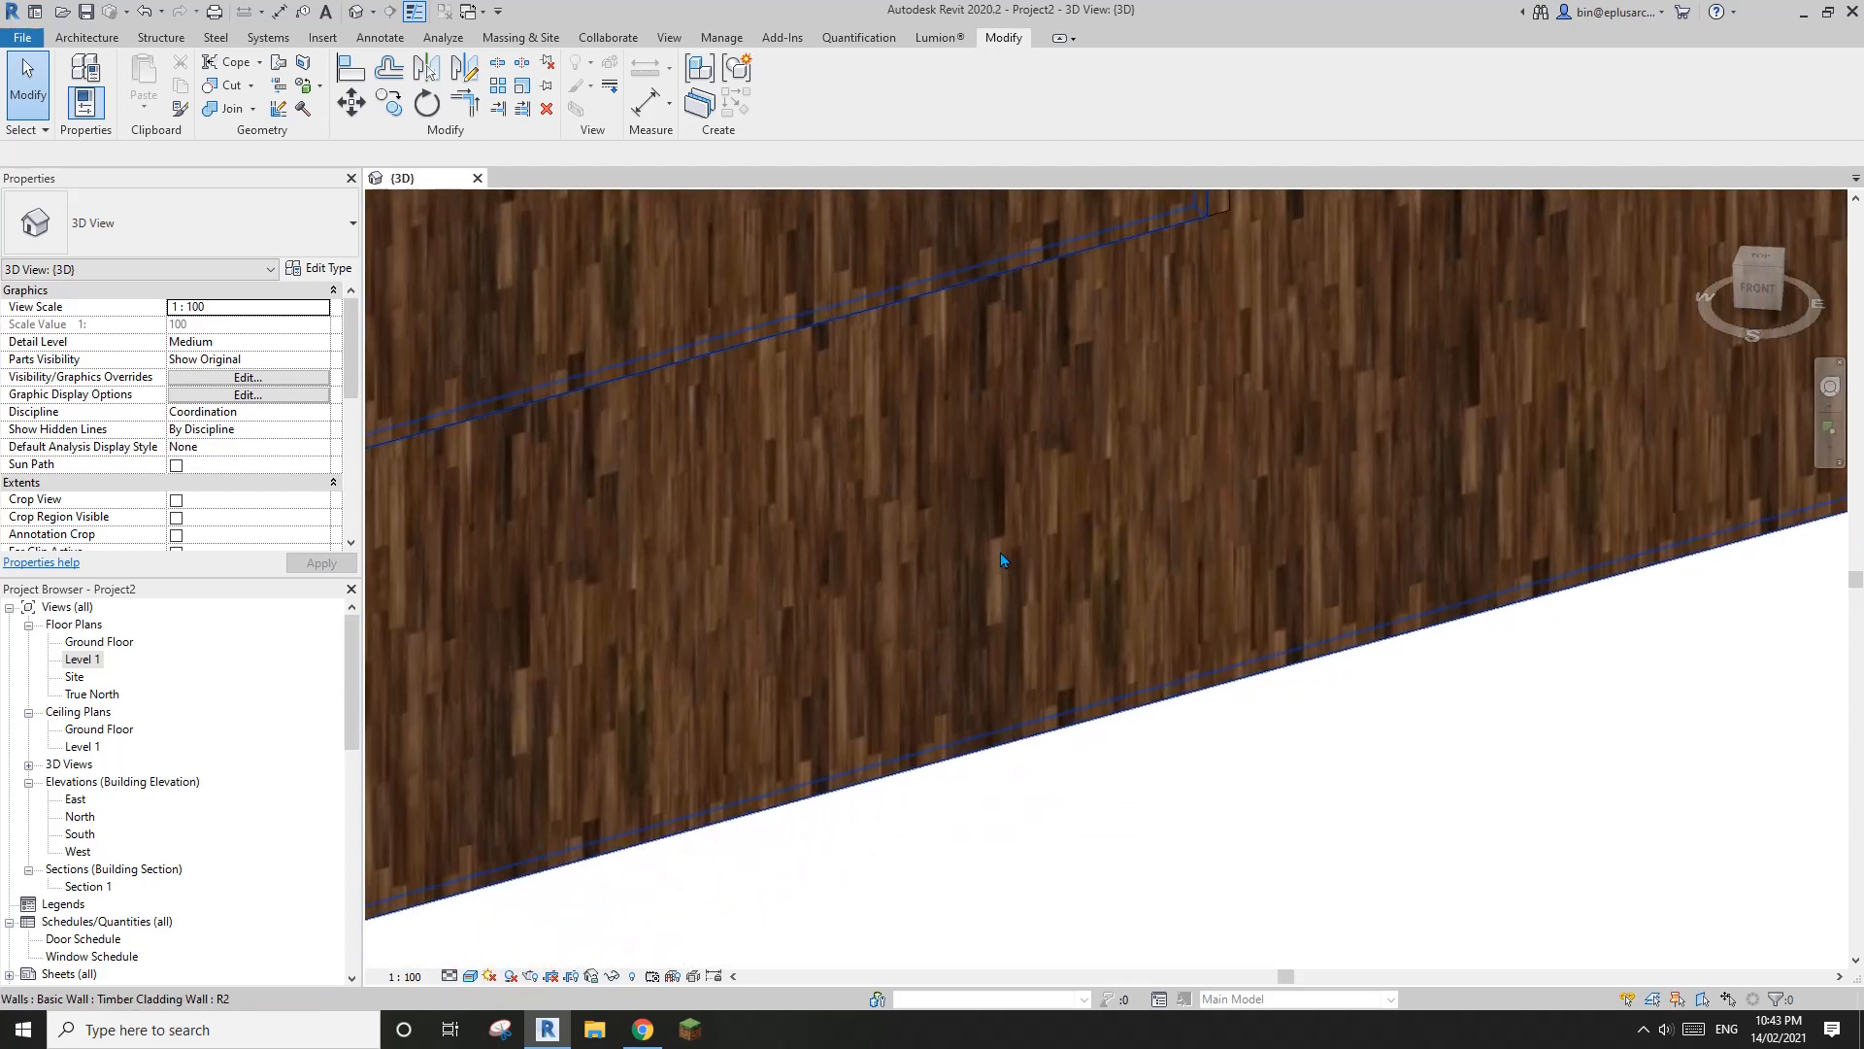
middle_click_drag(1000, 553, 1023, 612)
Review the Timber Cladding material's floor_walnut_color.jpg texture scale and rotation settings without changing them
left_click(722, 36)
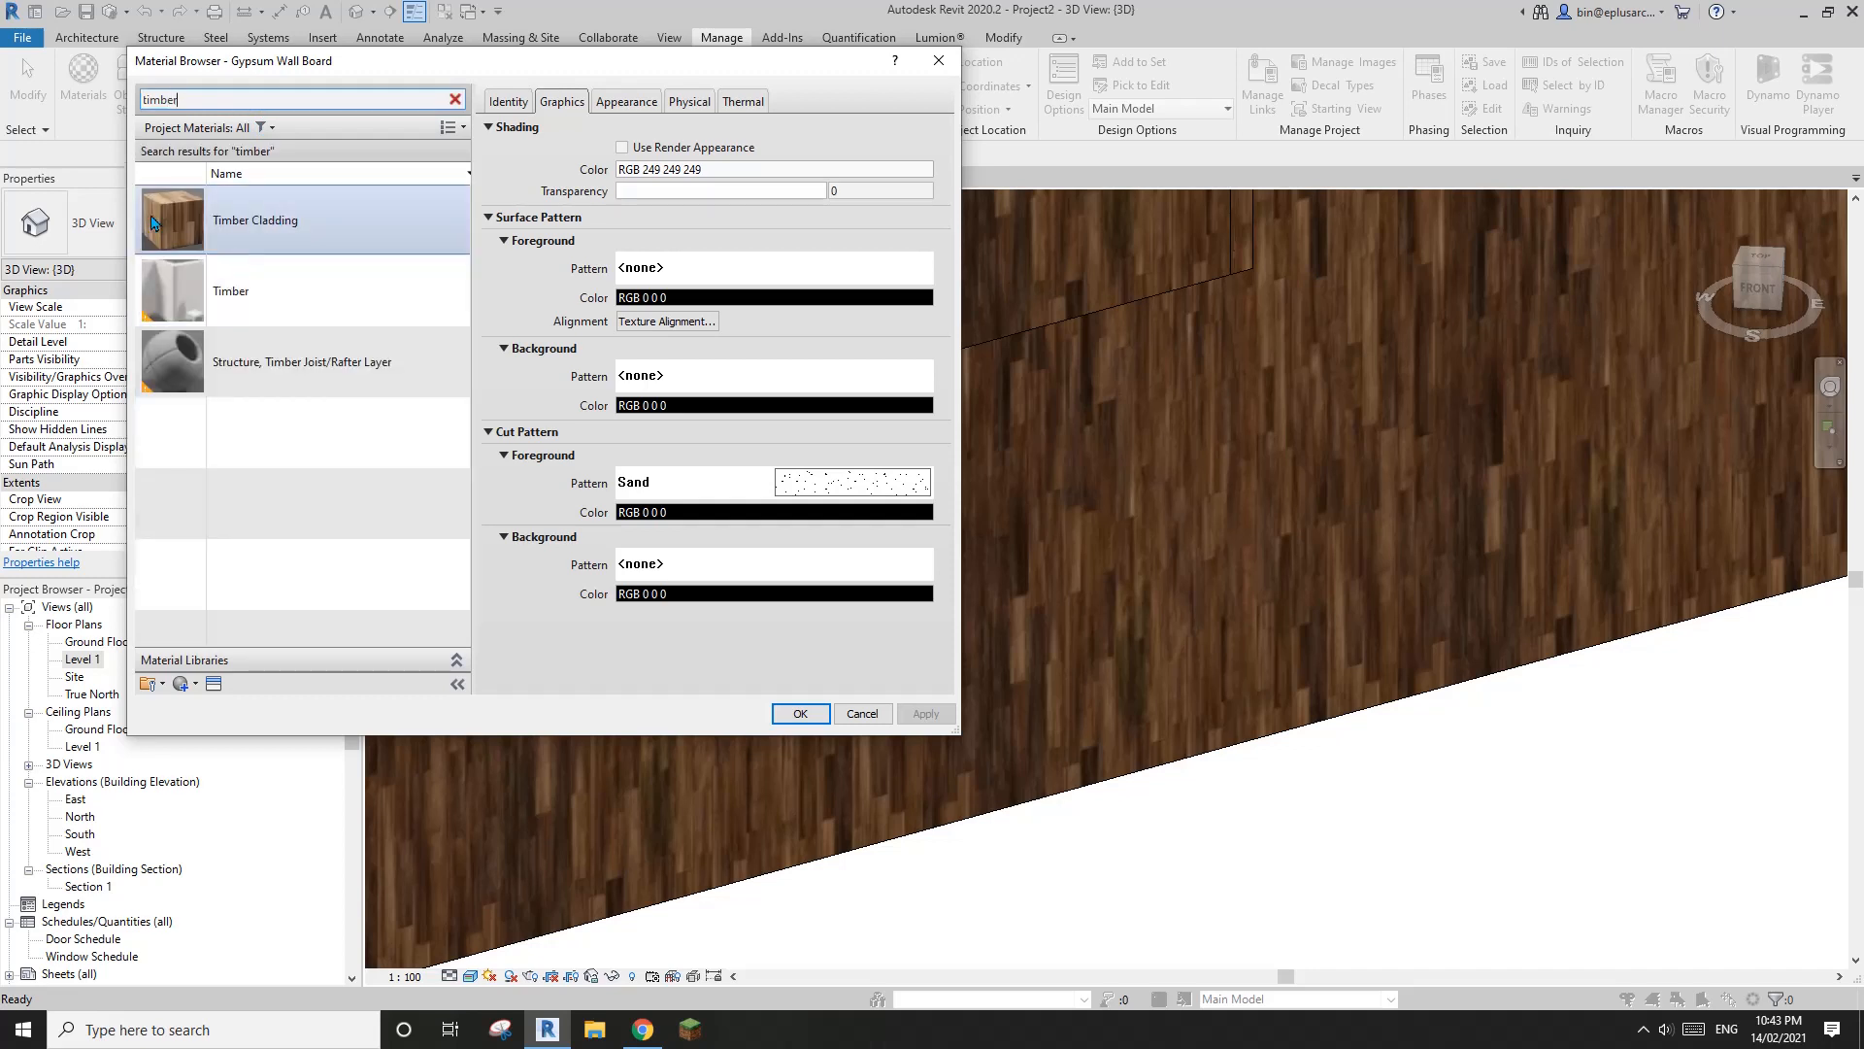
left_click(150, 218)
left_click(622, 104)
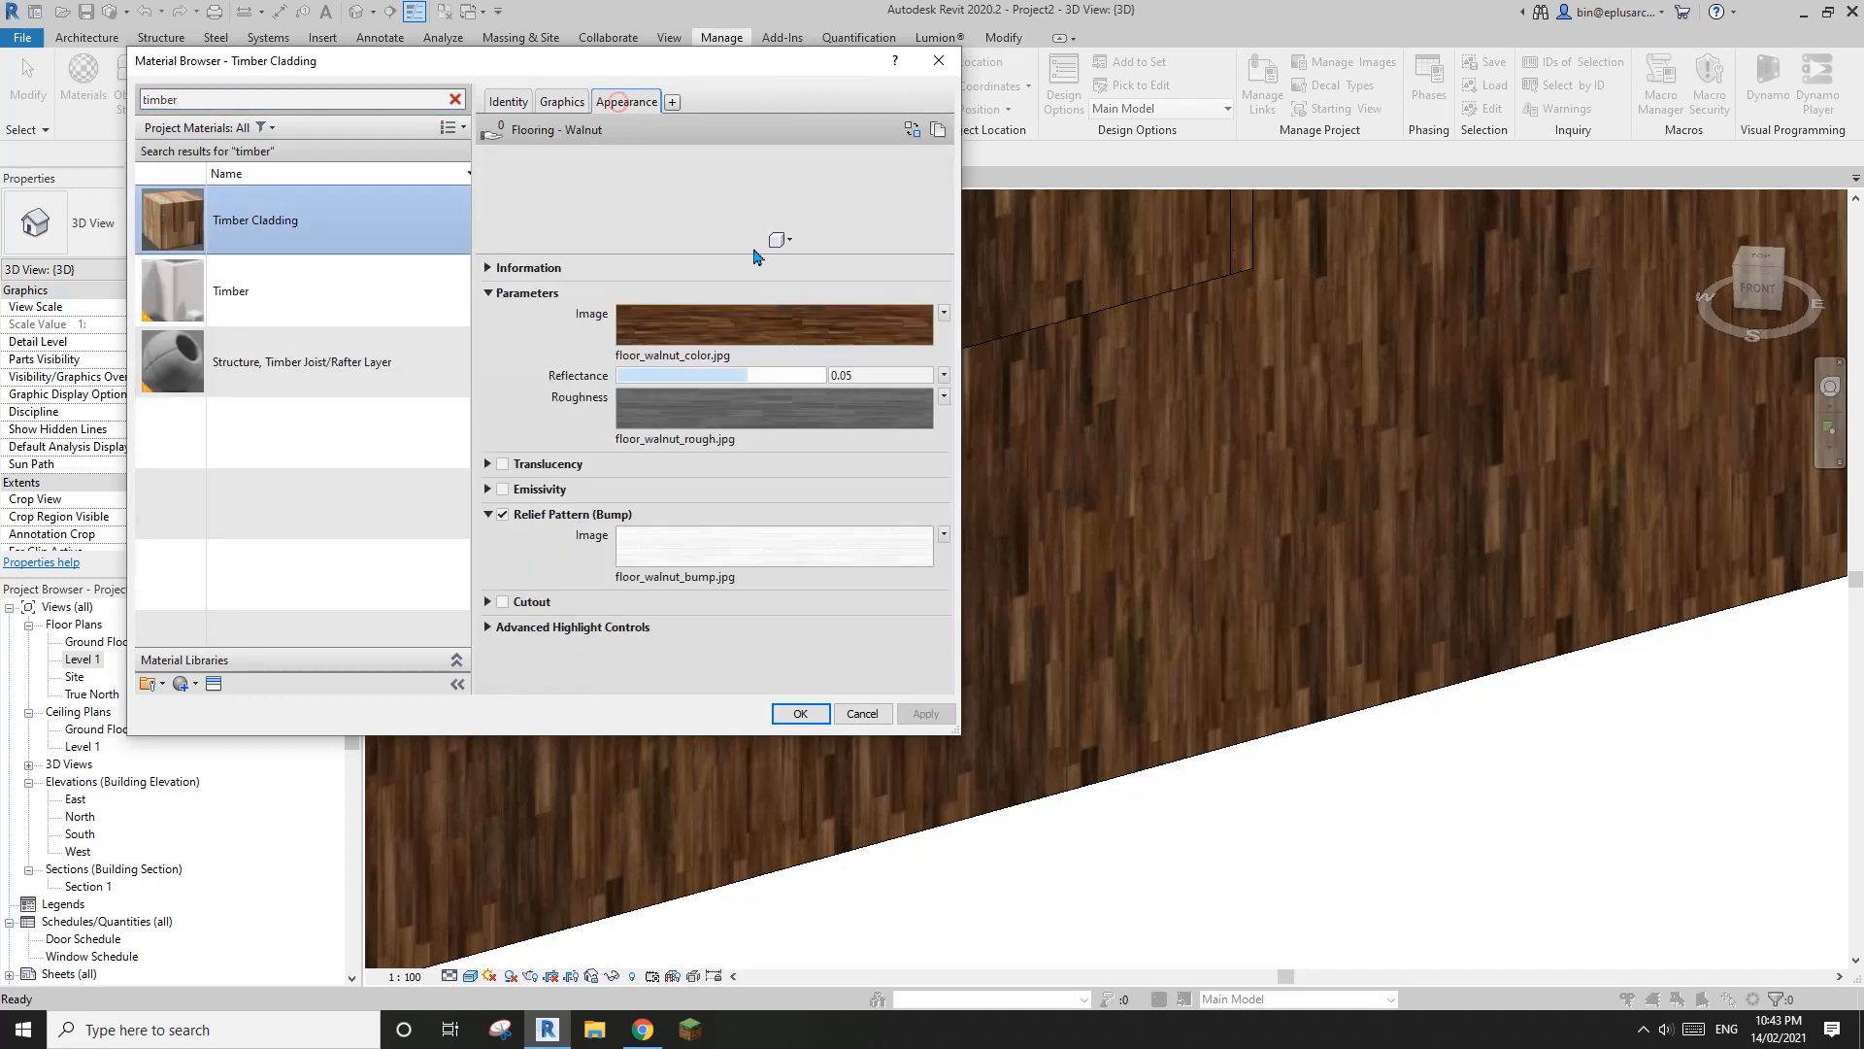
left_click(739, 324)
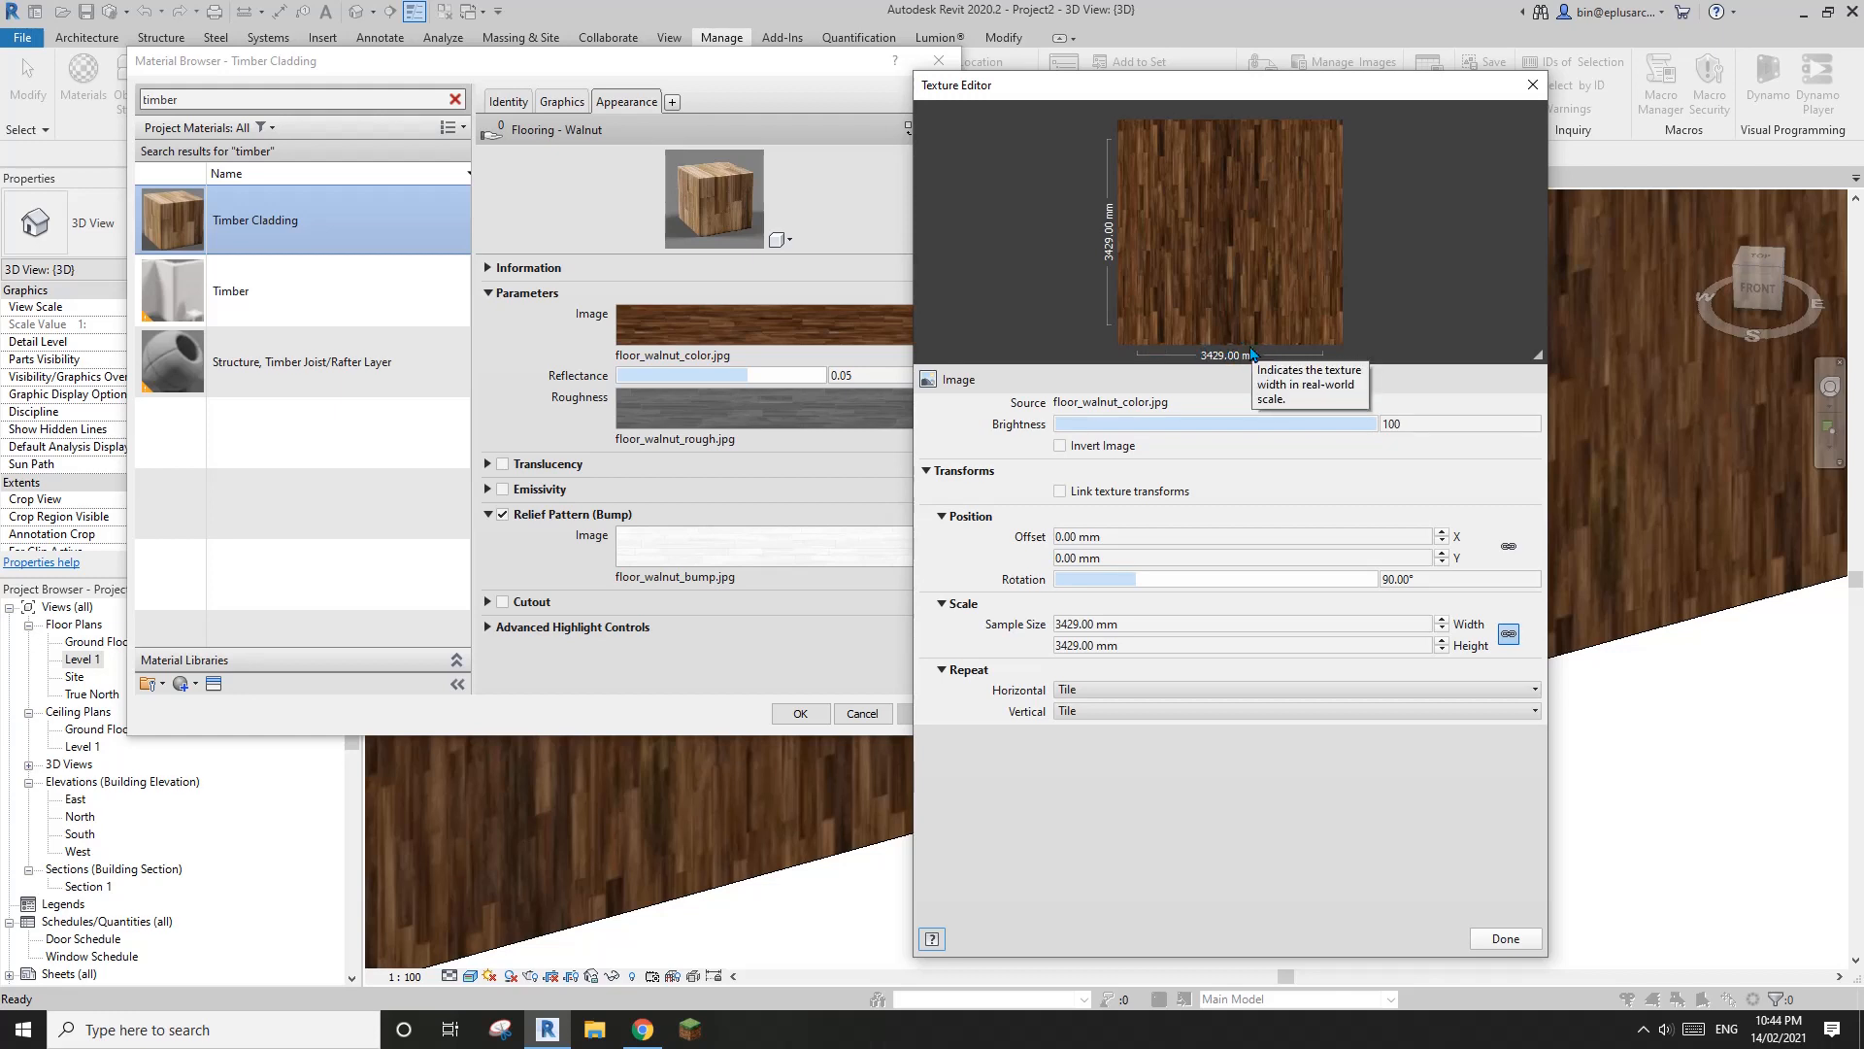
left_click(1531, 87)
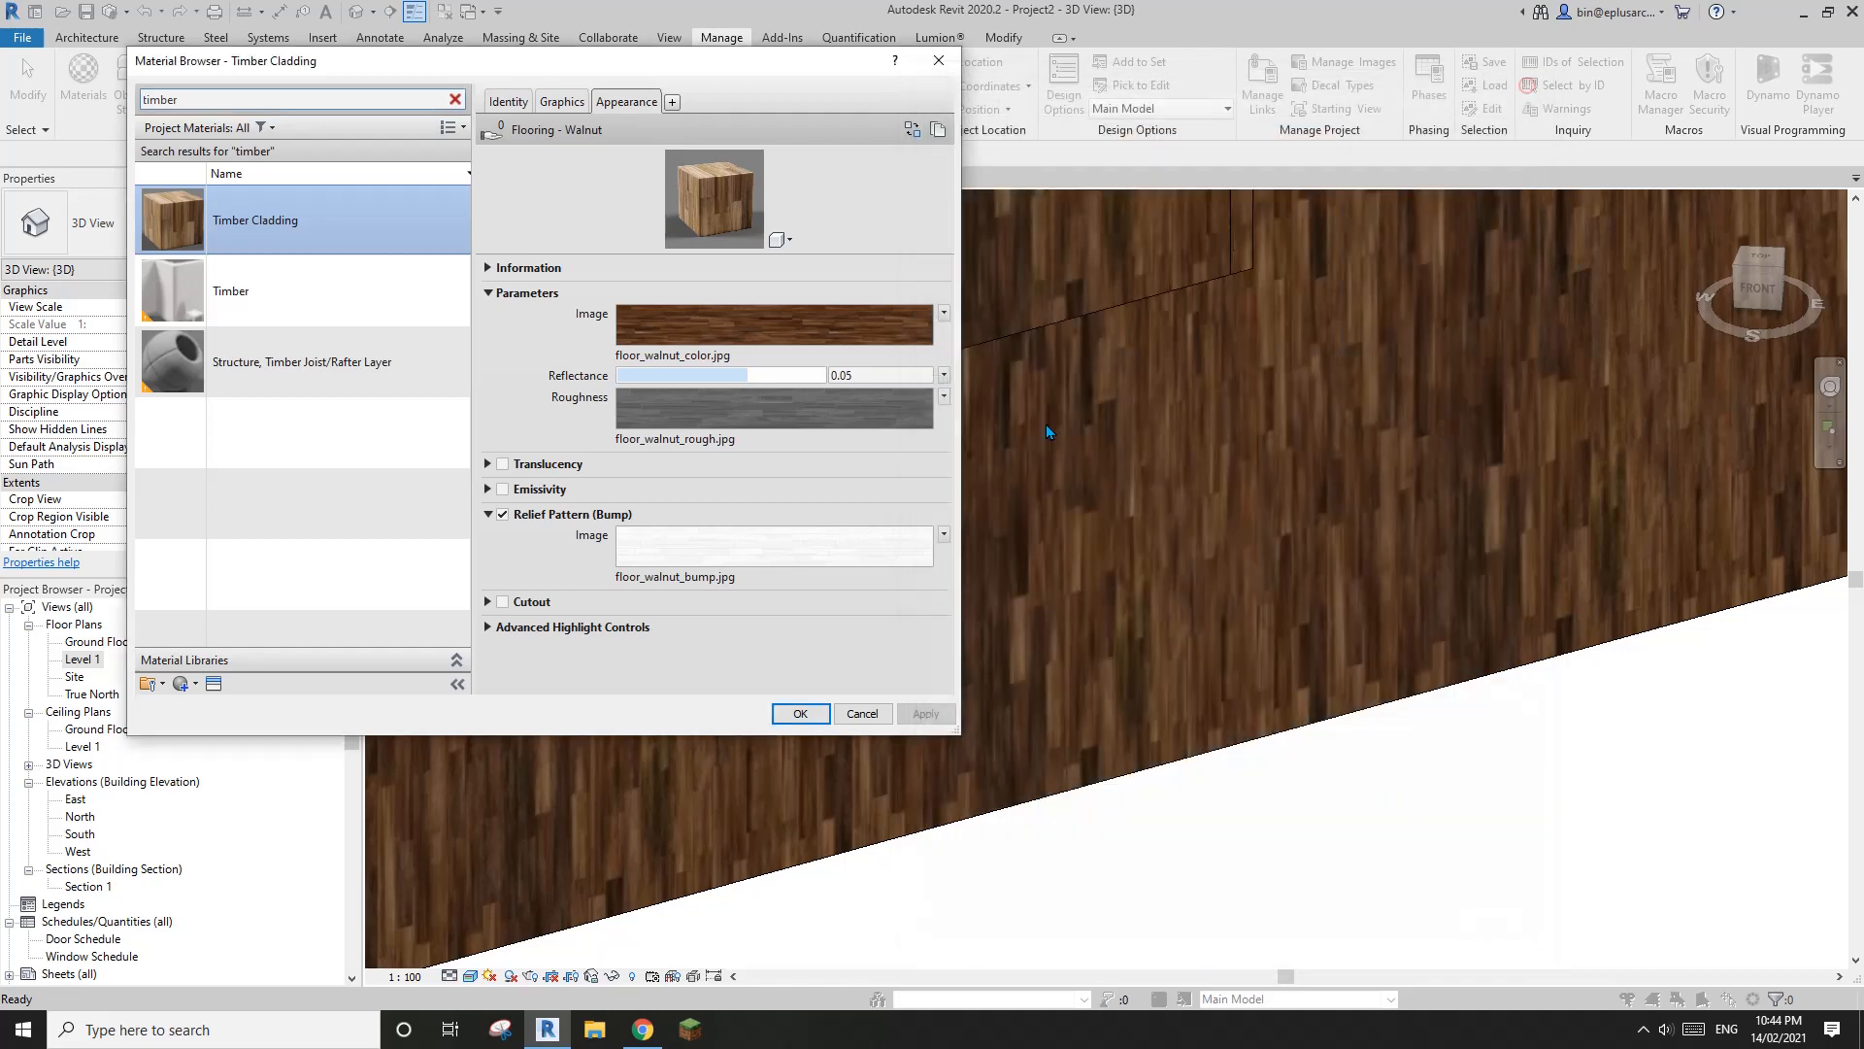
left_click(946, 66)
mouse_move(1157, 540)
middle_mouse_down()
mouse_move(1144, 510)
mouse_move(1147, 561)
middle_mouse_up()
scroll(1126, 511, "up", 5)
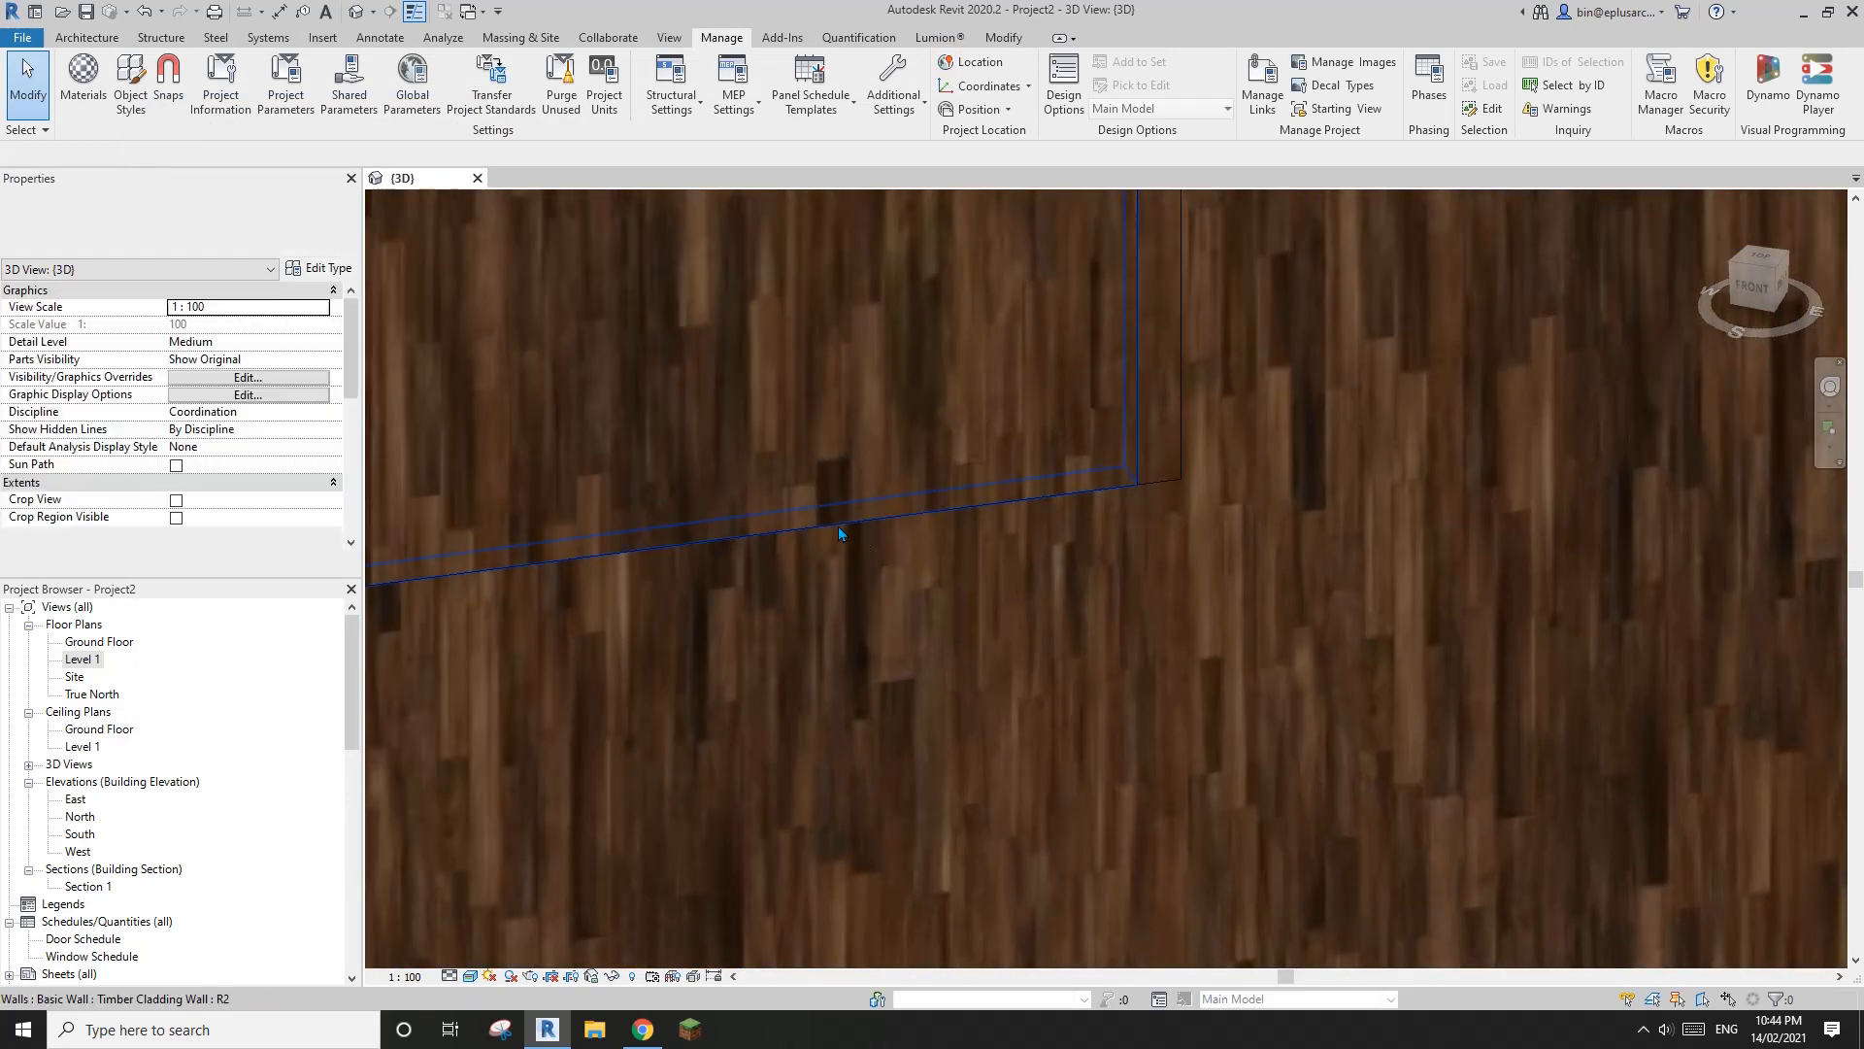
mouse_move(840, 533)
middle_mouse_down()
mouse_move(949, 420)
mouse_move(825, 497)
mouse_move(732, 512)
mouse_move(910, 524)
mouse_move(841, 501)
middle_mouse_up()
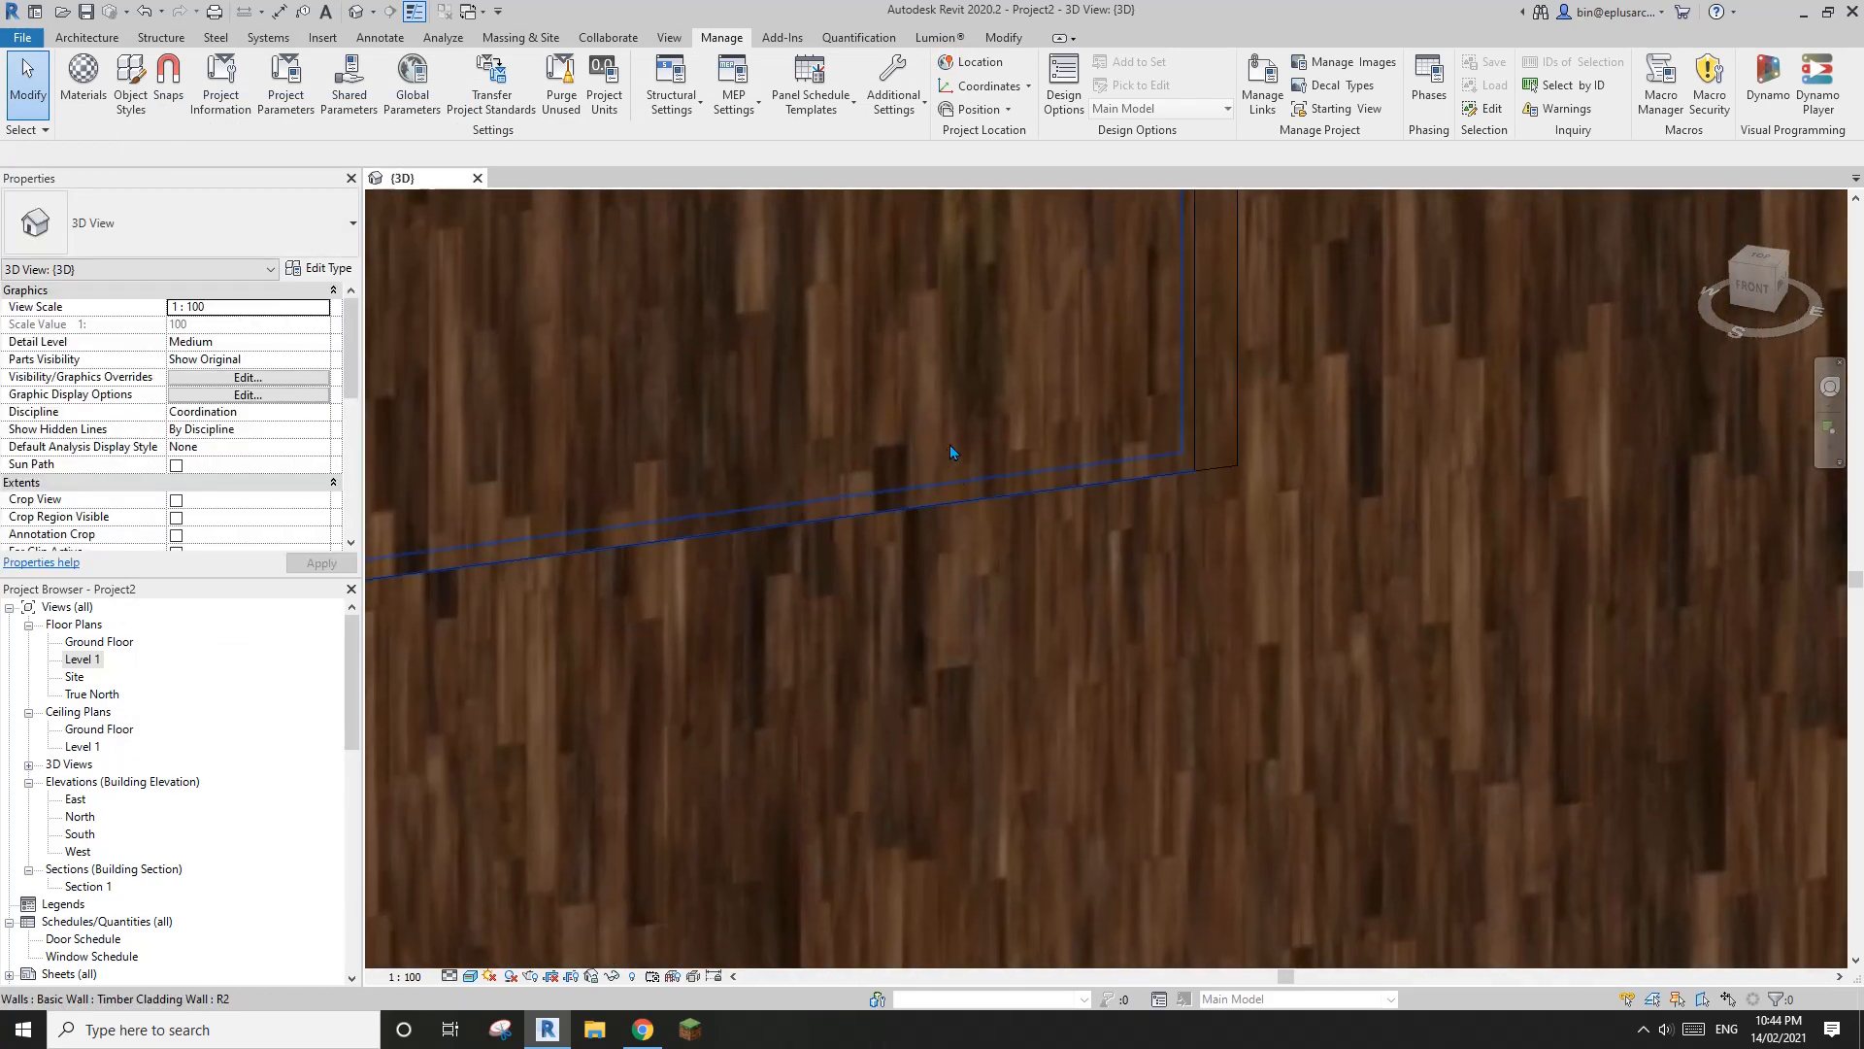
middle_click_drag(949, 451, 772, 512)
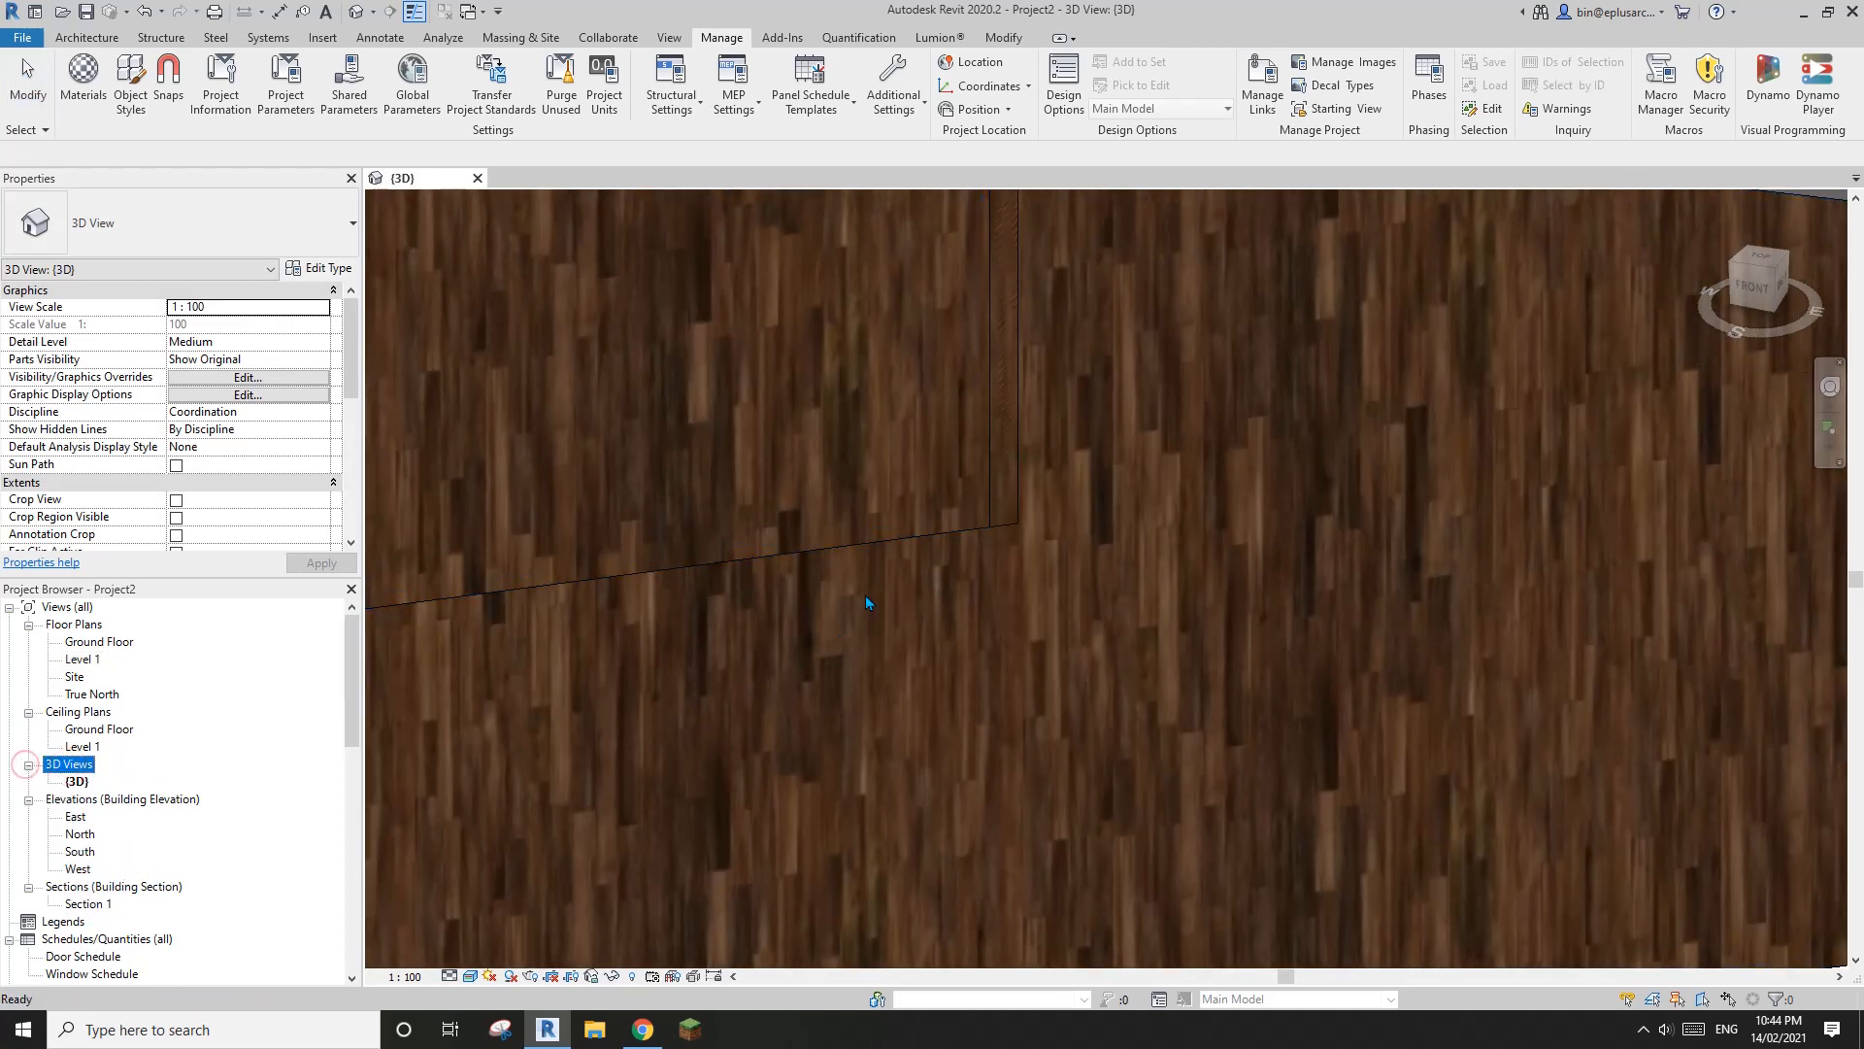
Duplicate the {3D} view and set the copy to the Hidden Line visual style
right_click(83, 785)
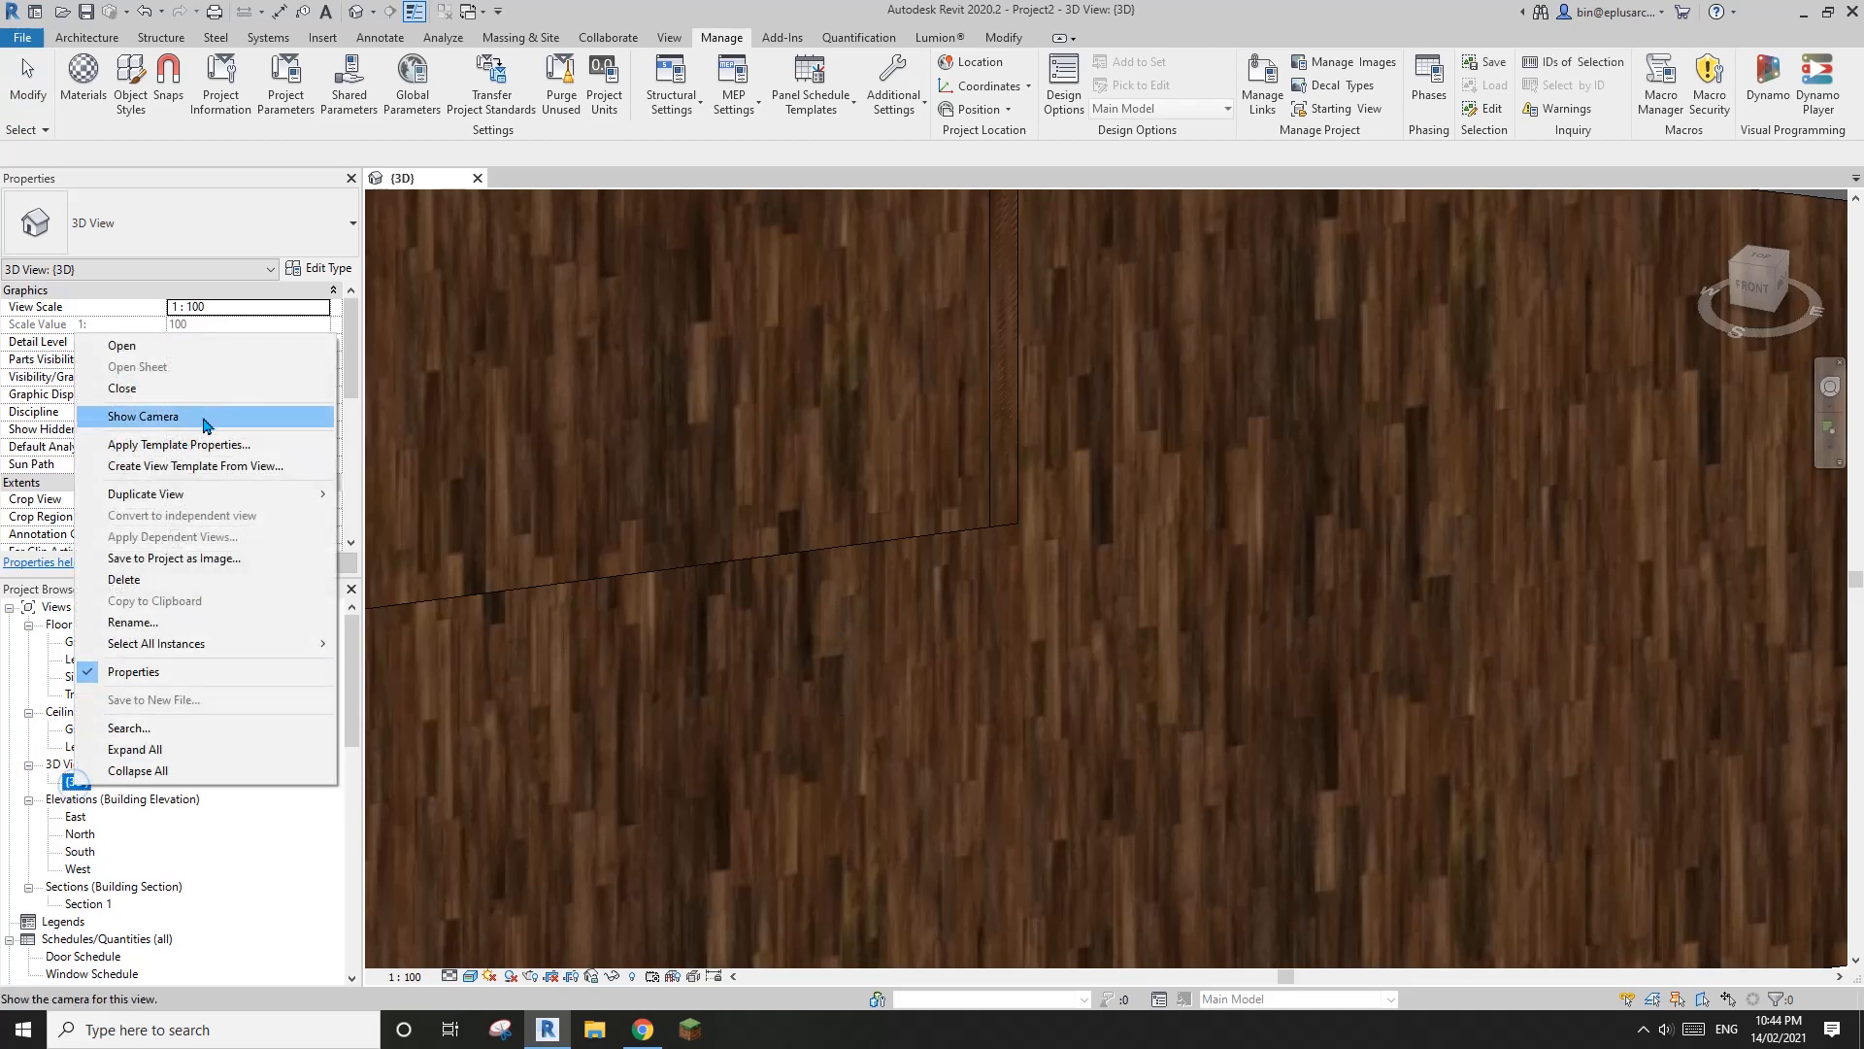
left_click(400, 500)
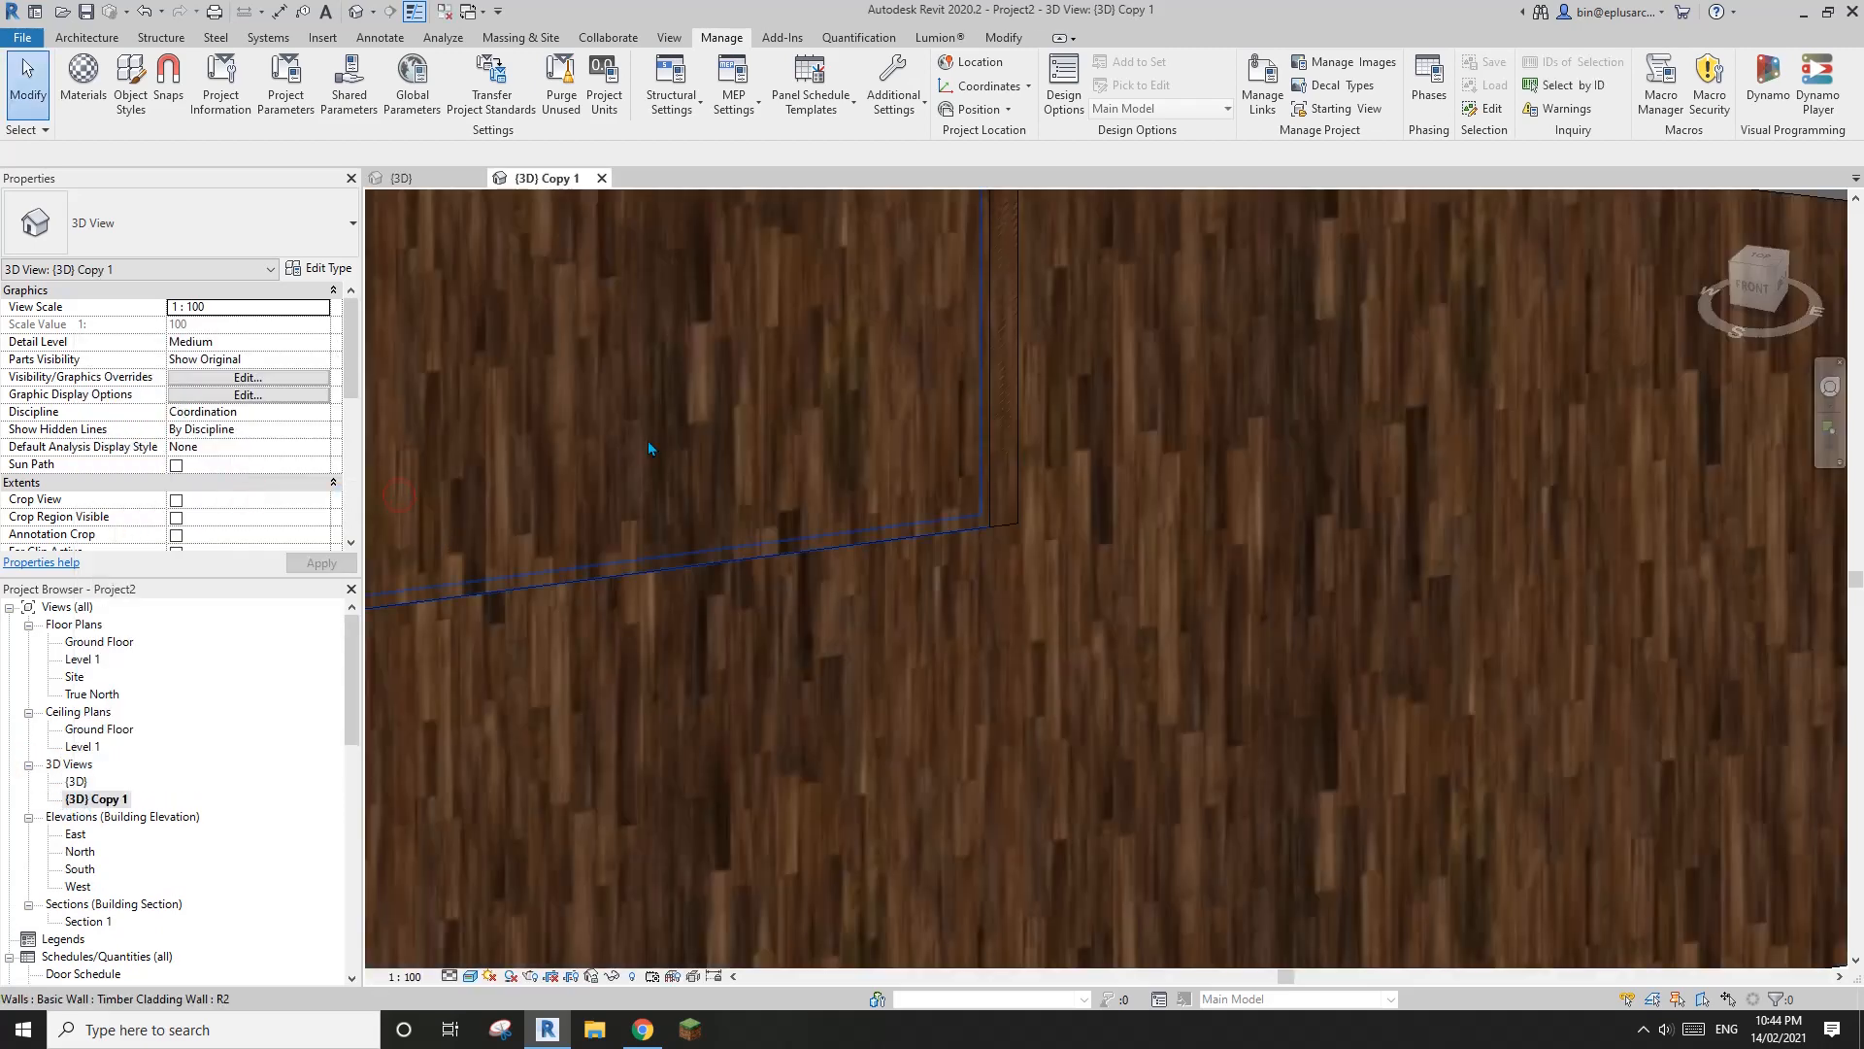
middle_click_drag(1161, 500, 1214, 502)
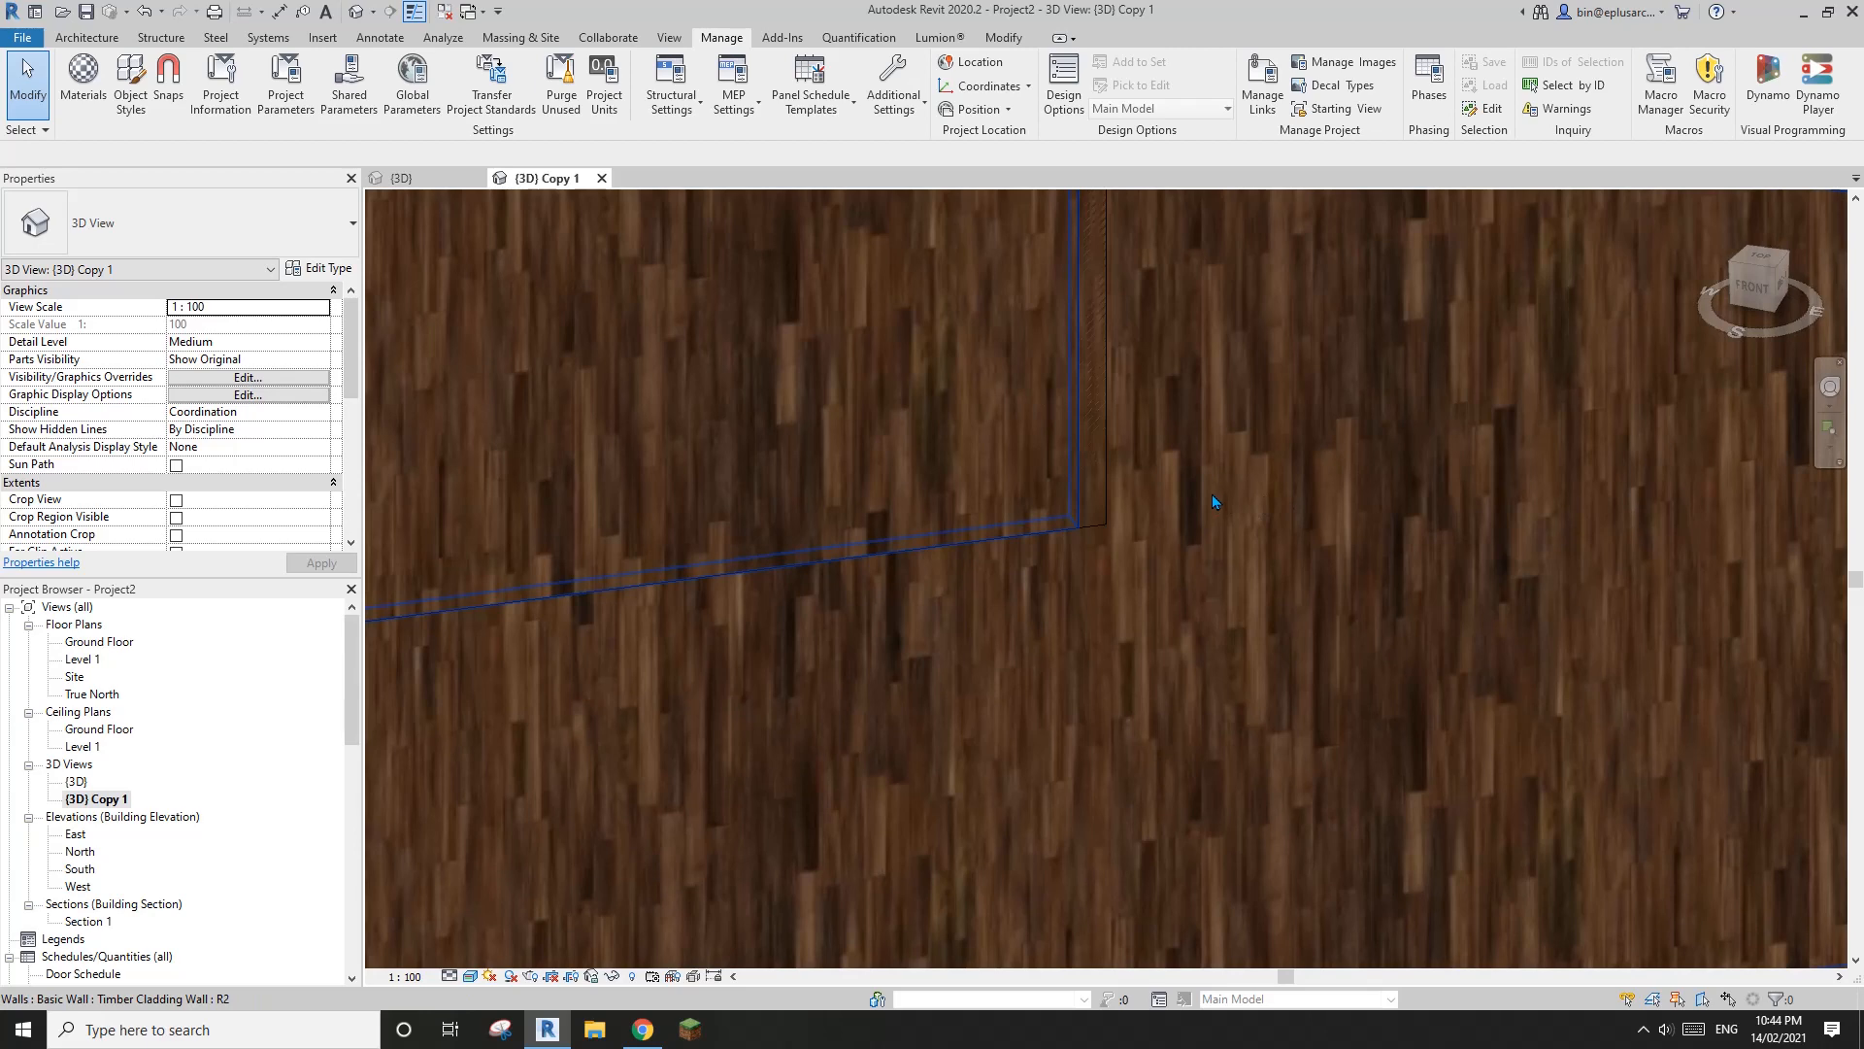
key("h")
key("l")
middle_click_drag(1113, 577, 1279, 578)
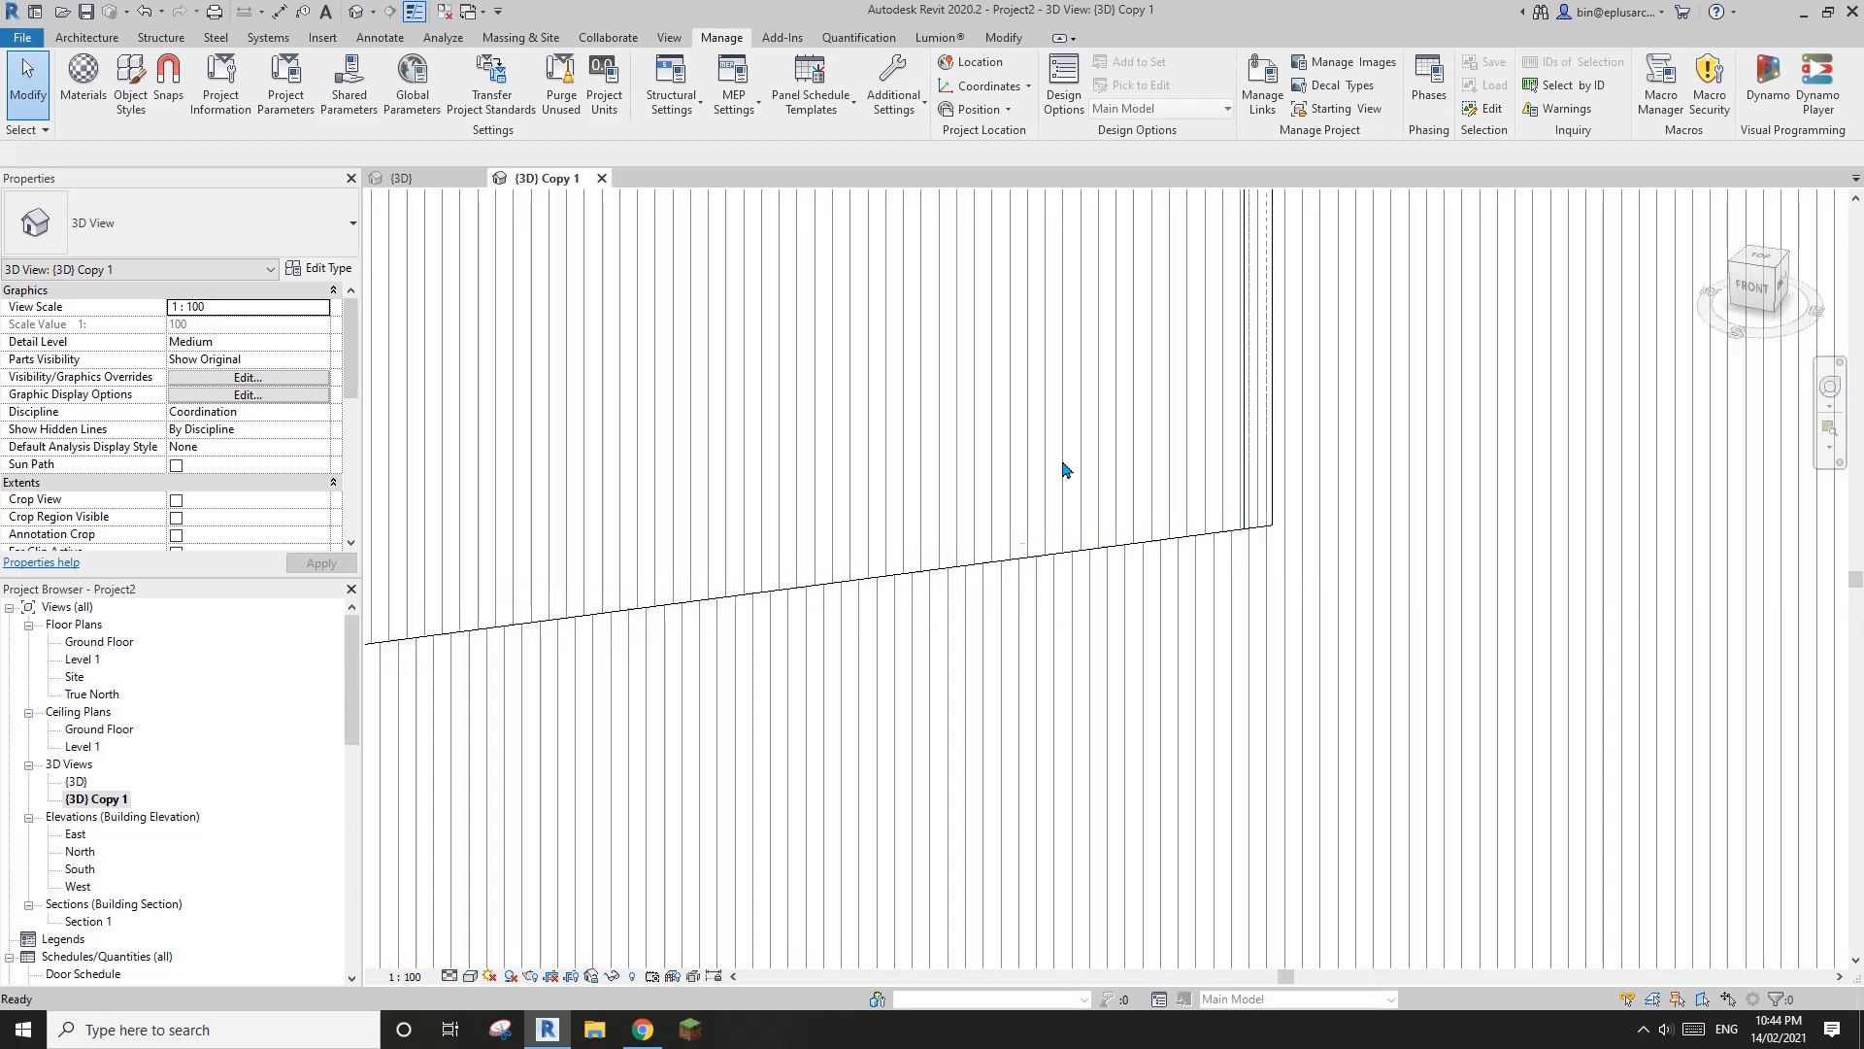
middle_click_drag(709, 315, 885, 316)
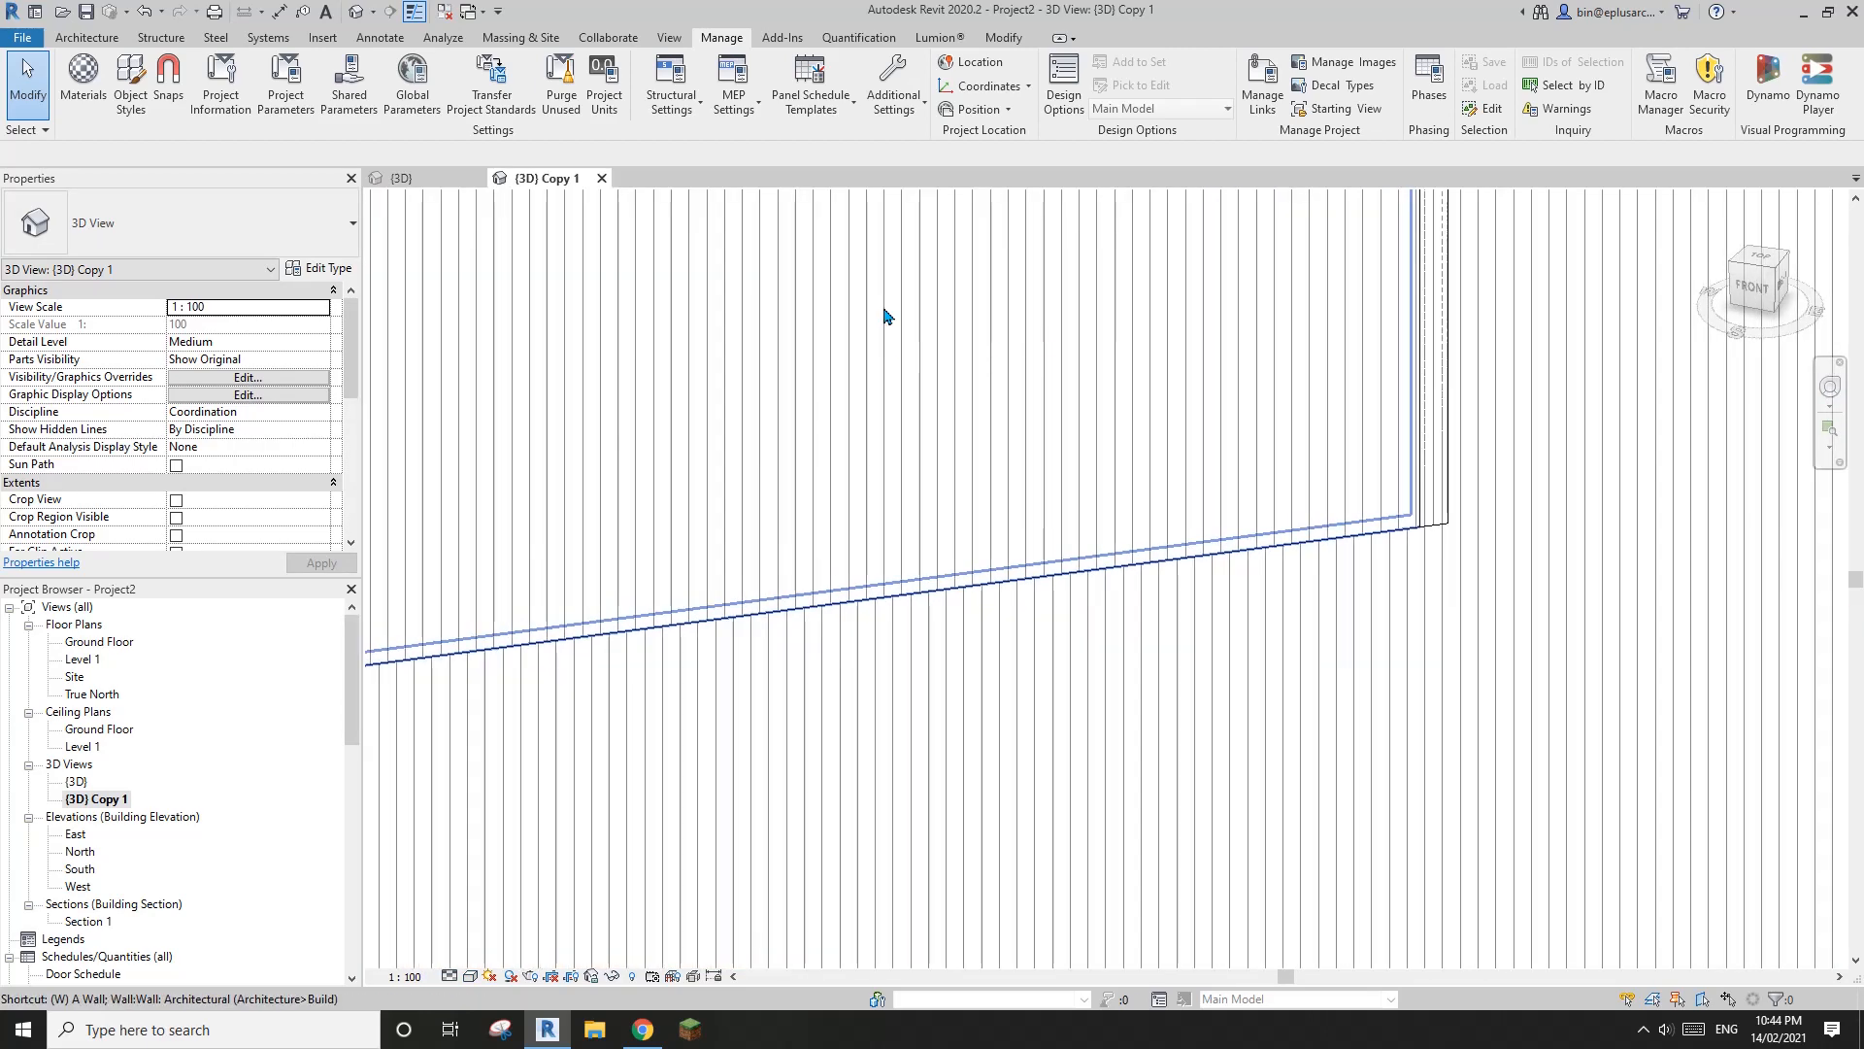
Tile the hidden-line copy beside the realistic 3D view and frame the front wall joint in both
key("t")
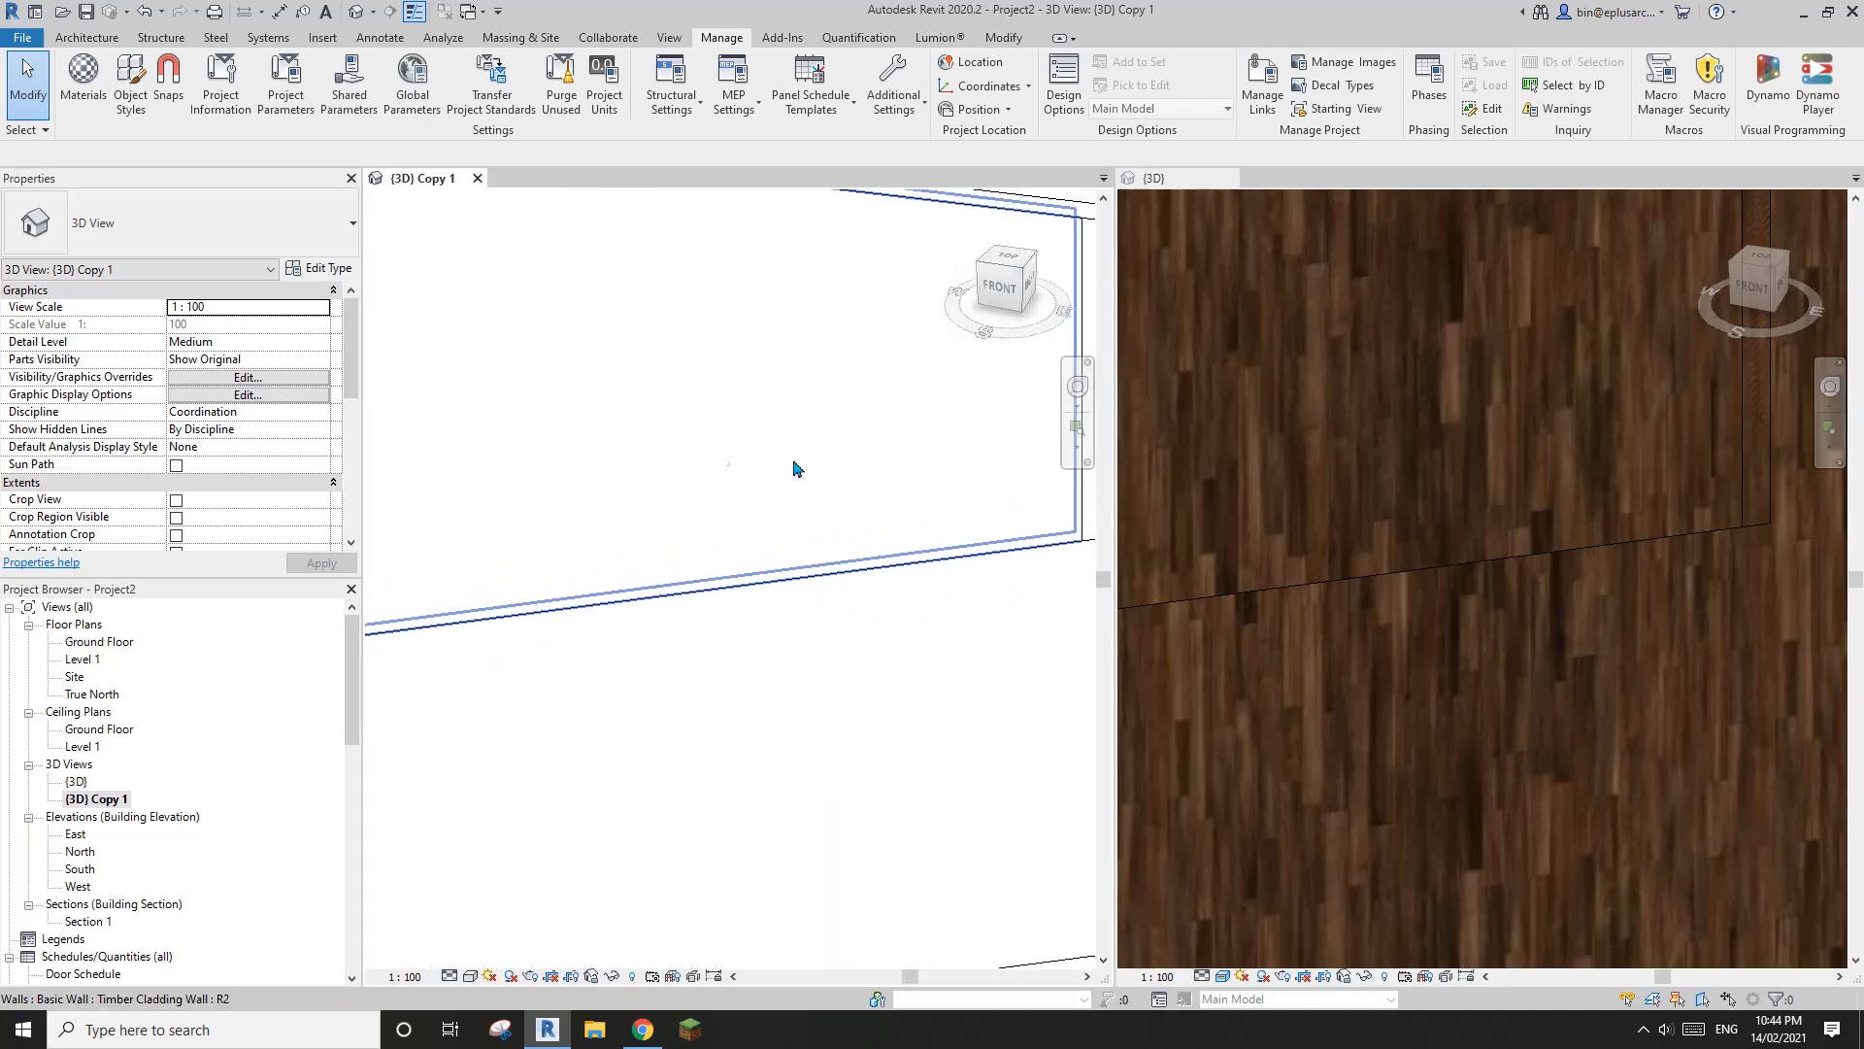
scroll(1385, 431, "down", 10)
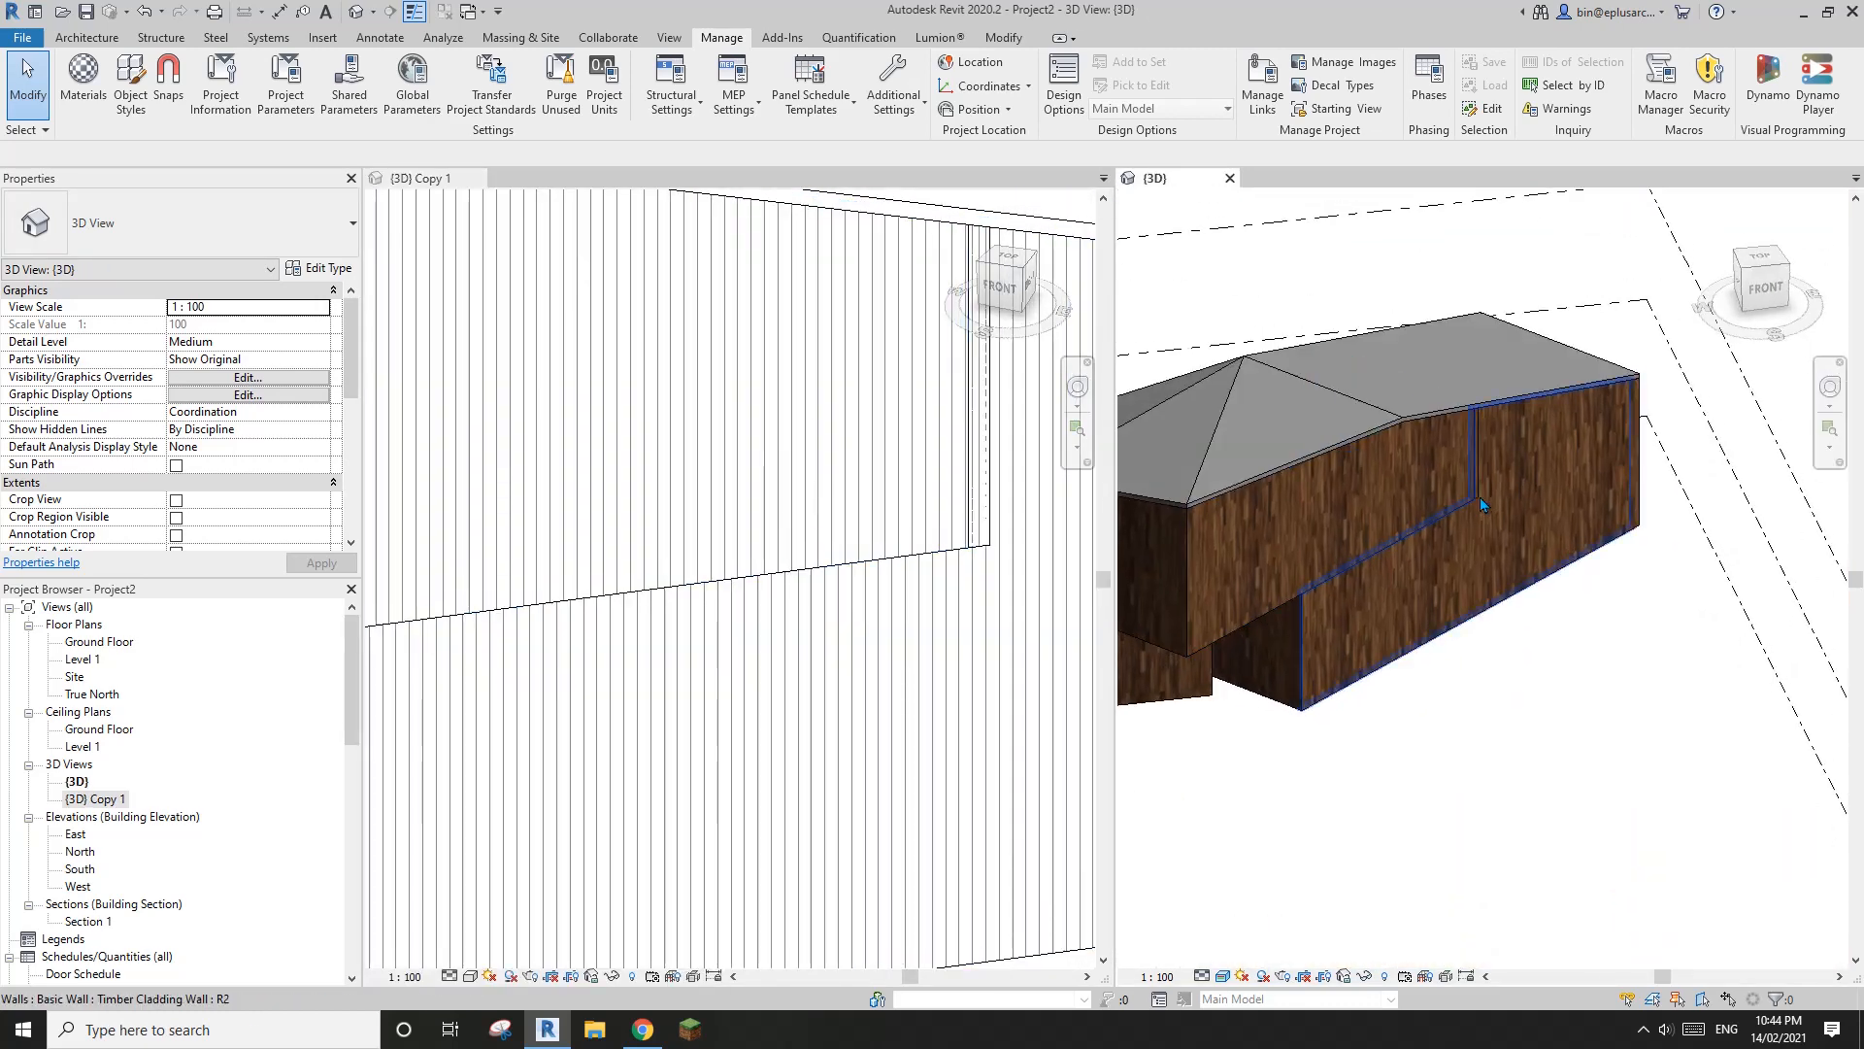
scroll(1480, 498, "up", 8)
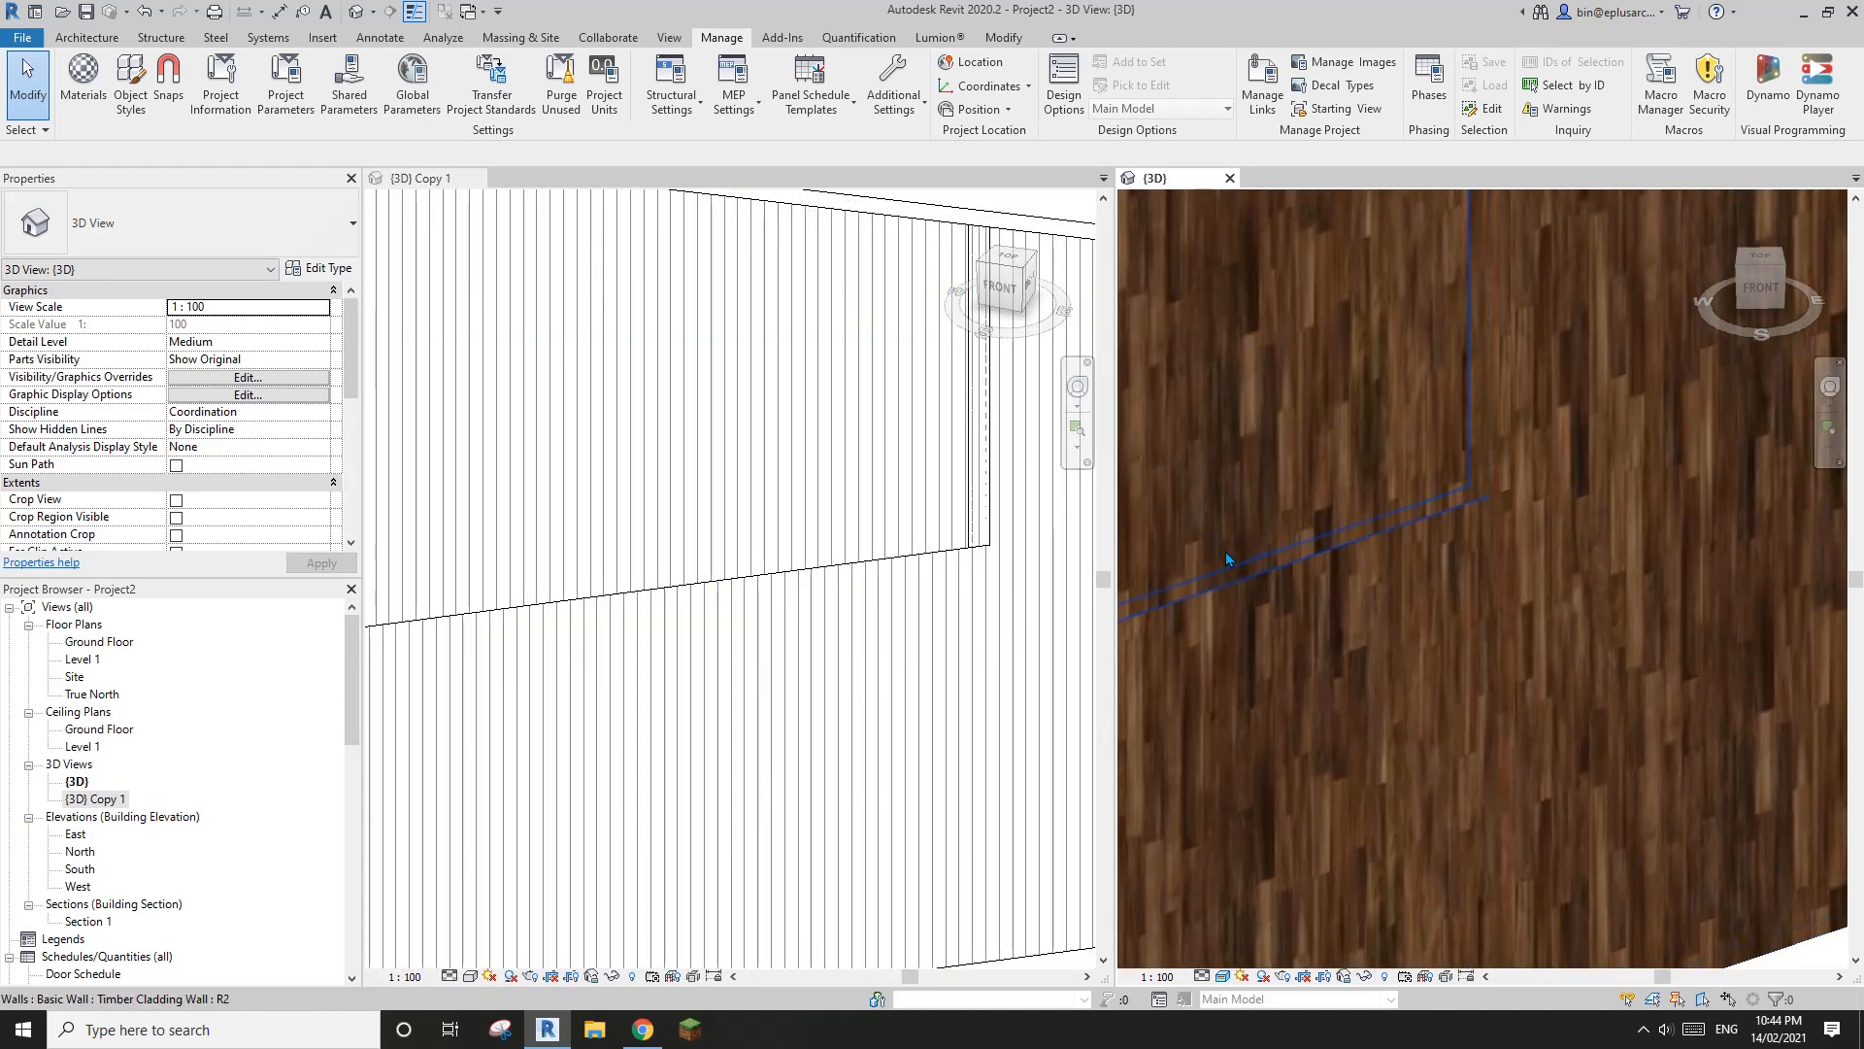
middle_click_drag(949, 550, 831, 567)
scroll(1546, 468, "up", 3)
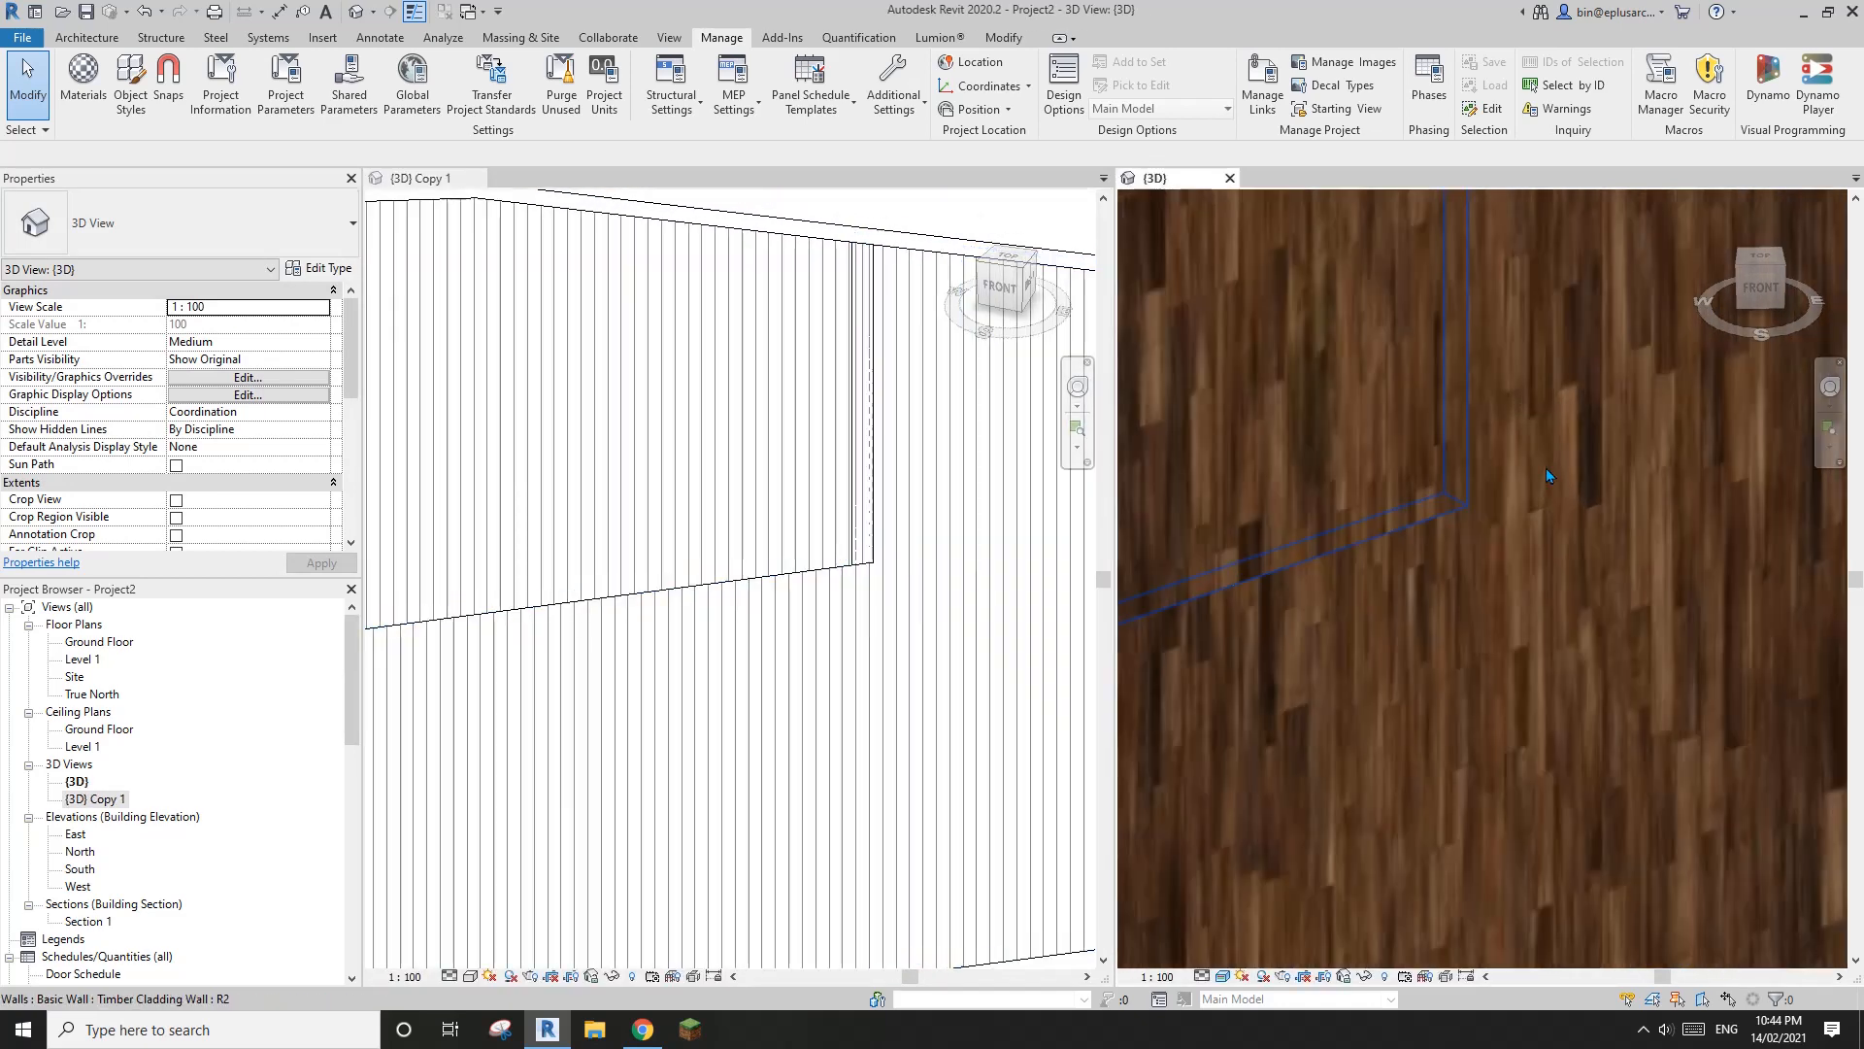
middle_click_drag(1546, 468, 1486, 559, "shift")
left_click(780, 609)
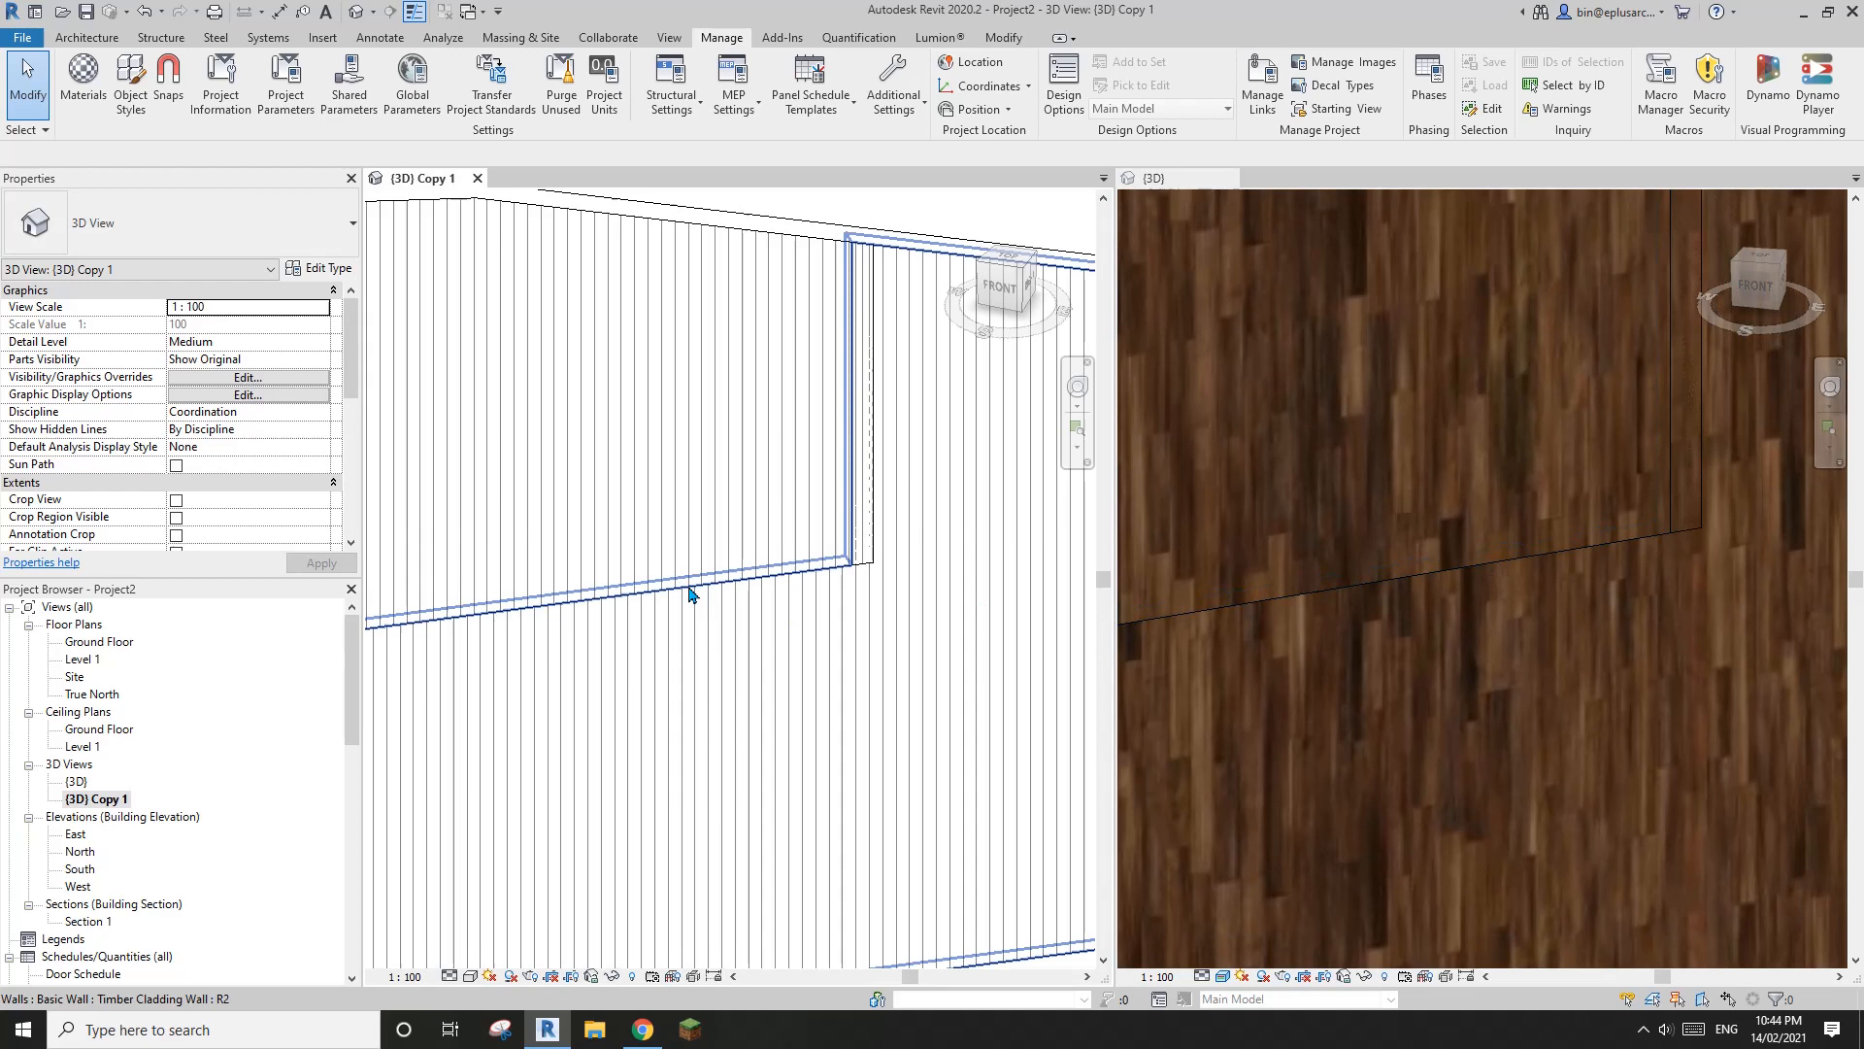
Nudge the surface pattern of the upper-level front Timber Cladding wall to align its timber texture with the wall below
left_click(650, 505)
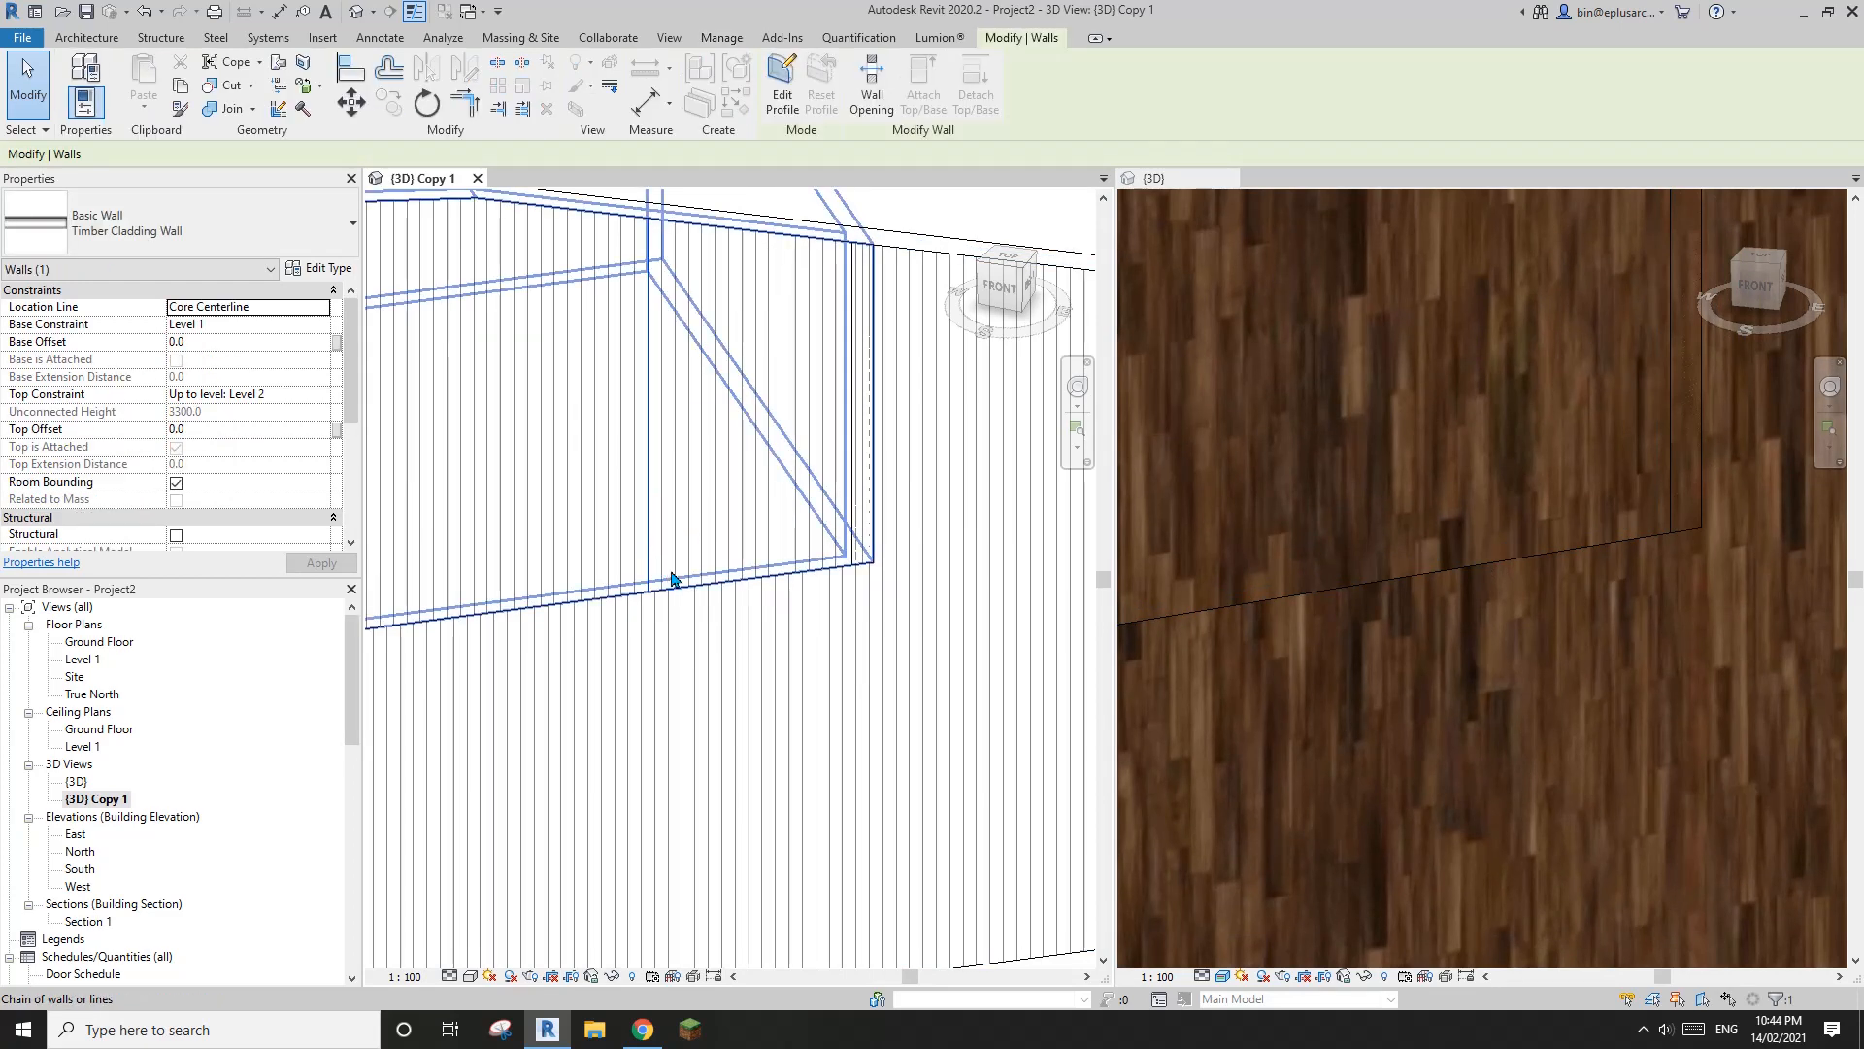
left_click_drag(671, 579, 682, 575)
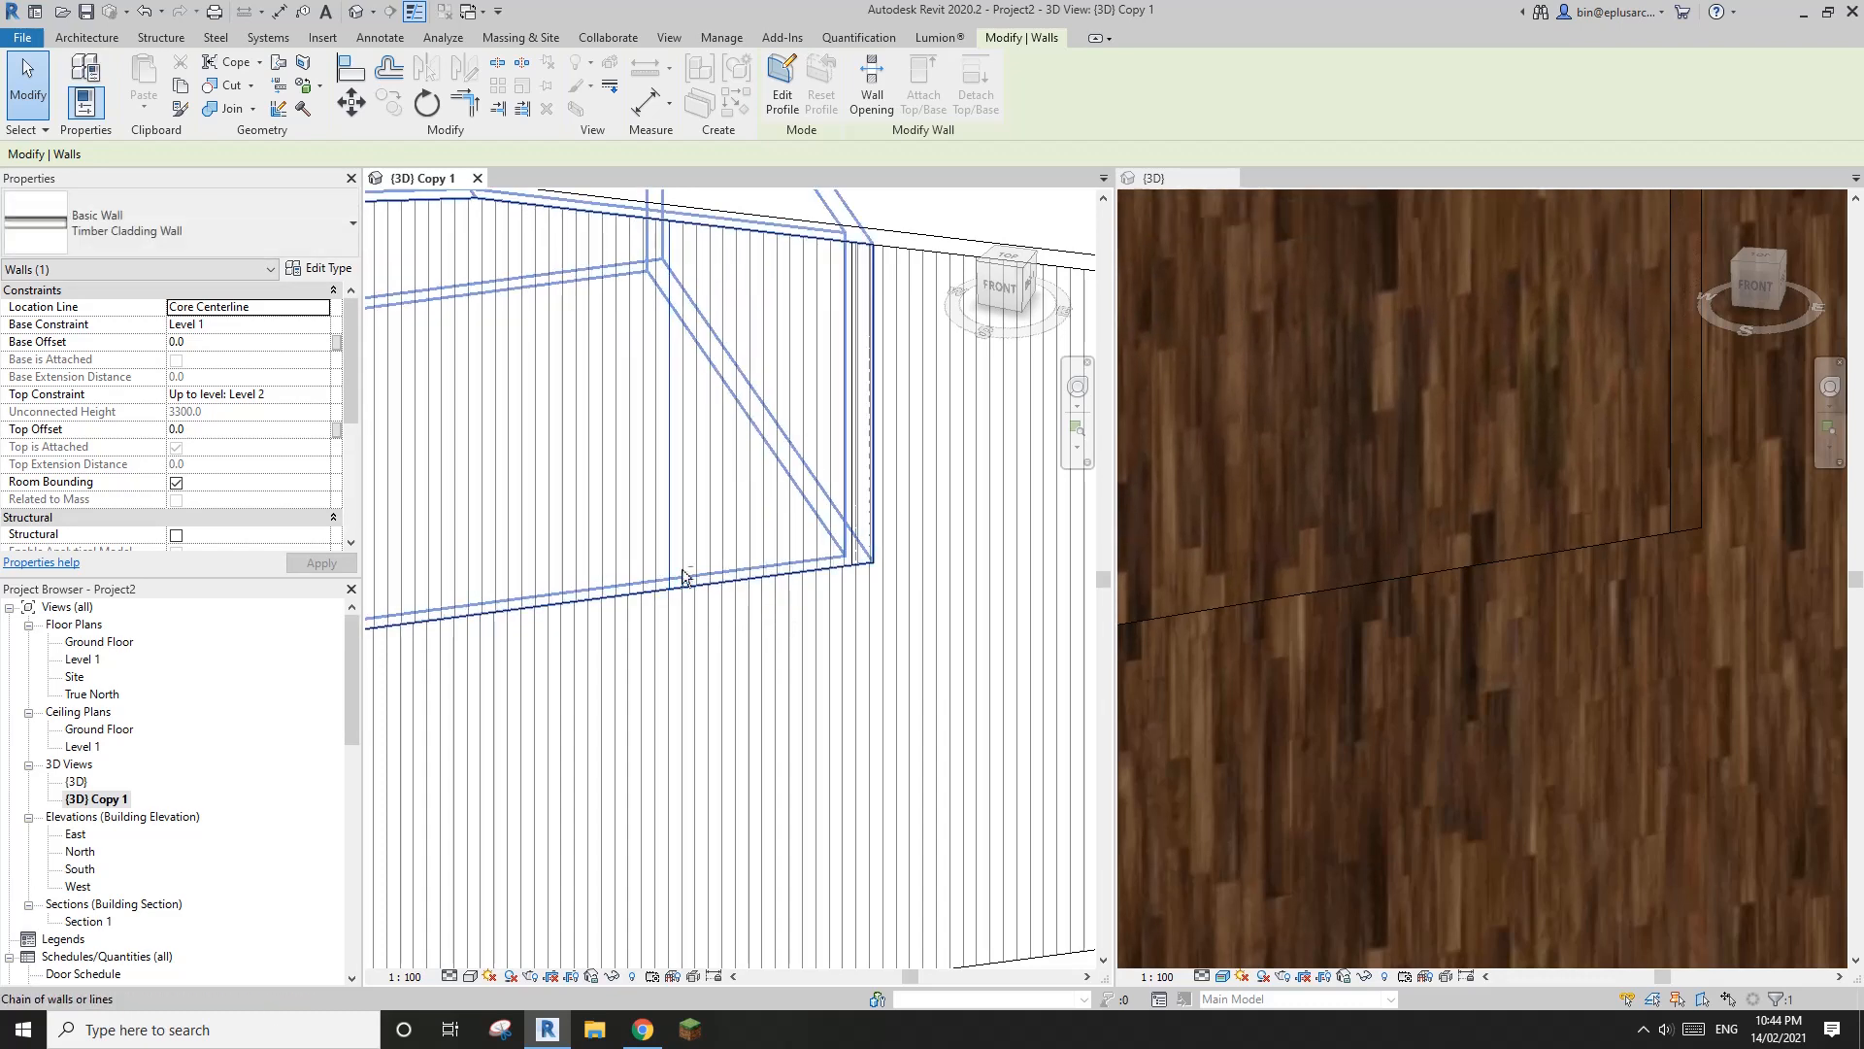
key("Up")
key("Up")
key("Right")
key("Right")
key("Right")
key("Right")
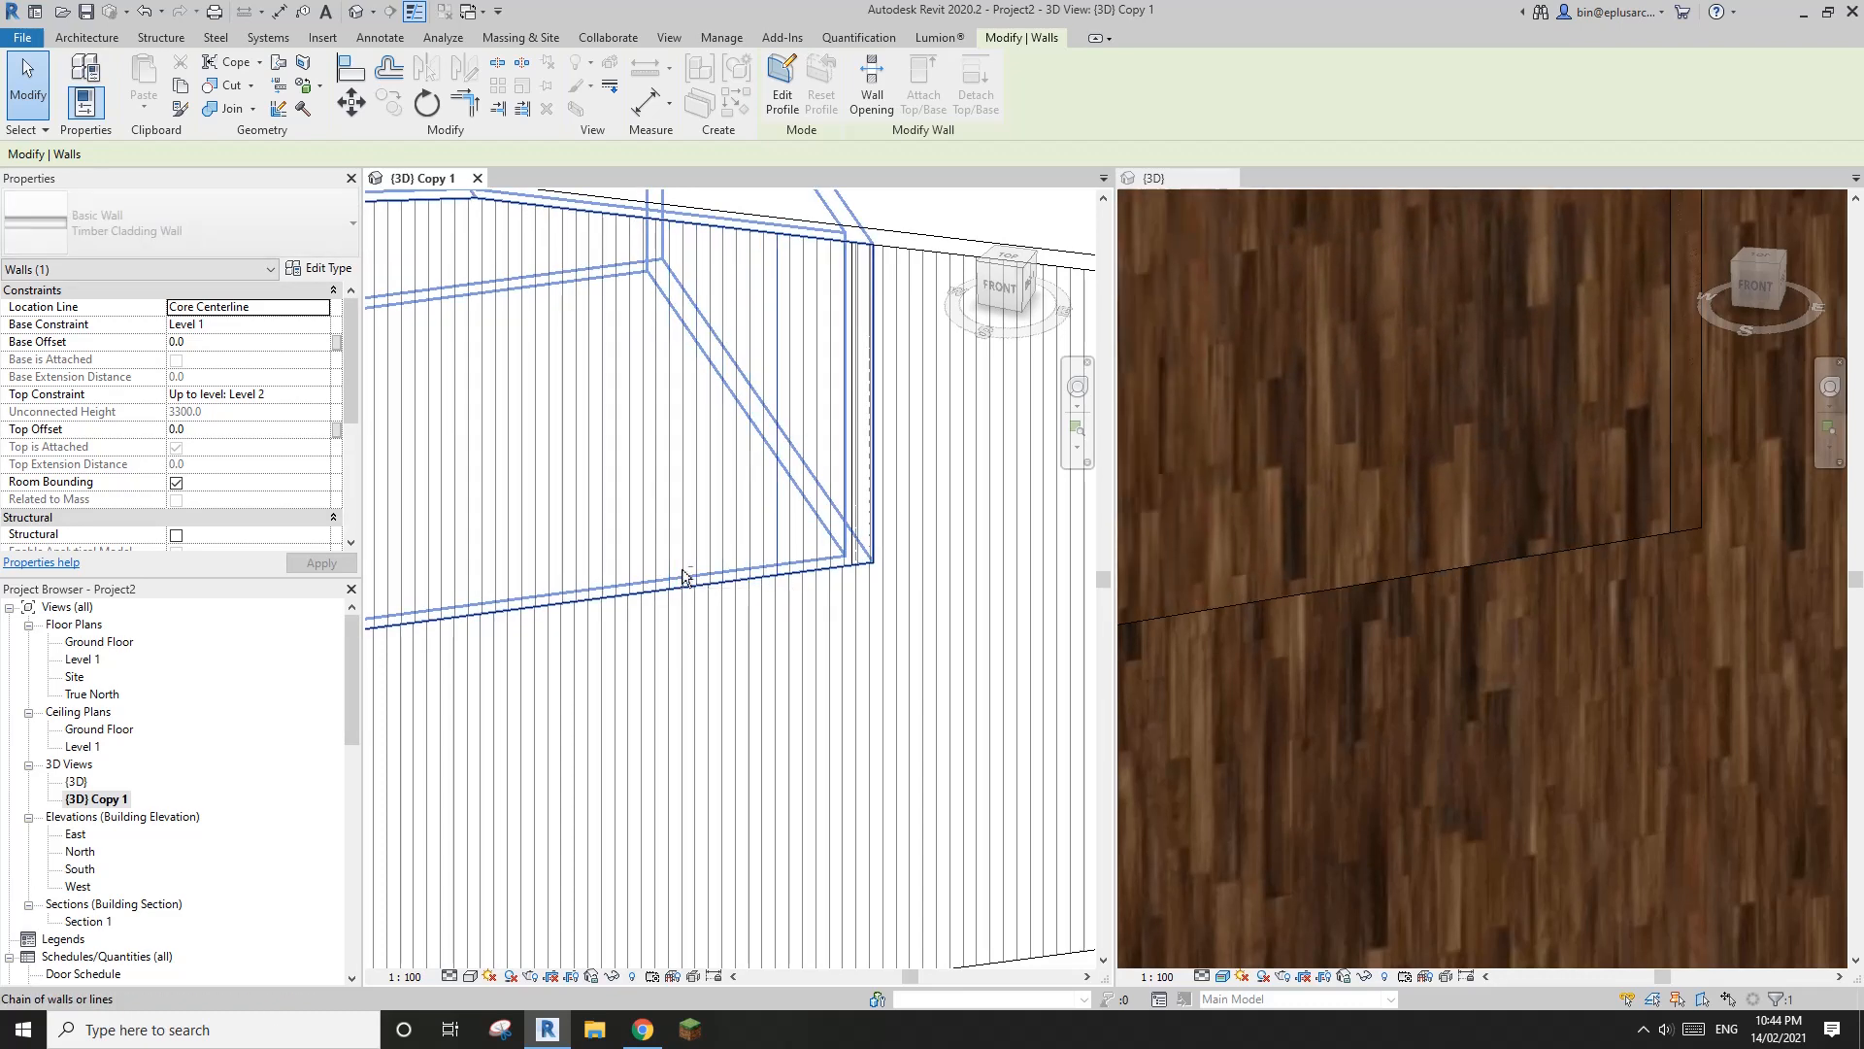
key("Right")
key("Down")
key("Right")
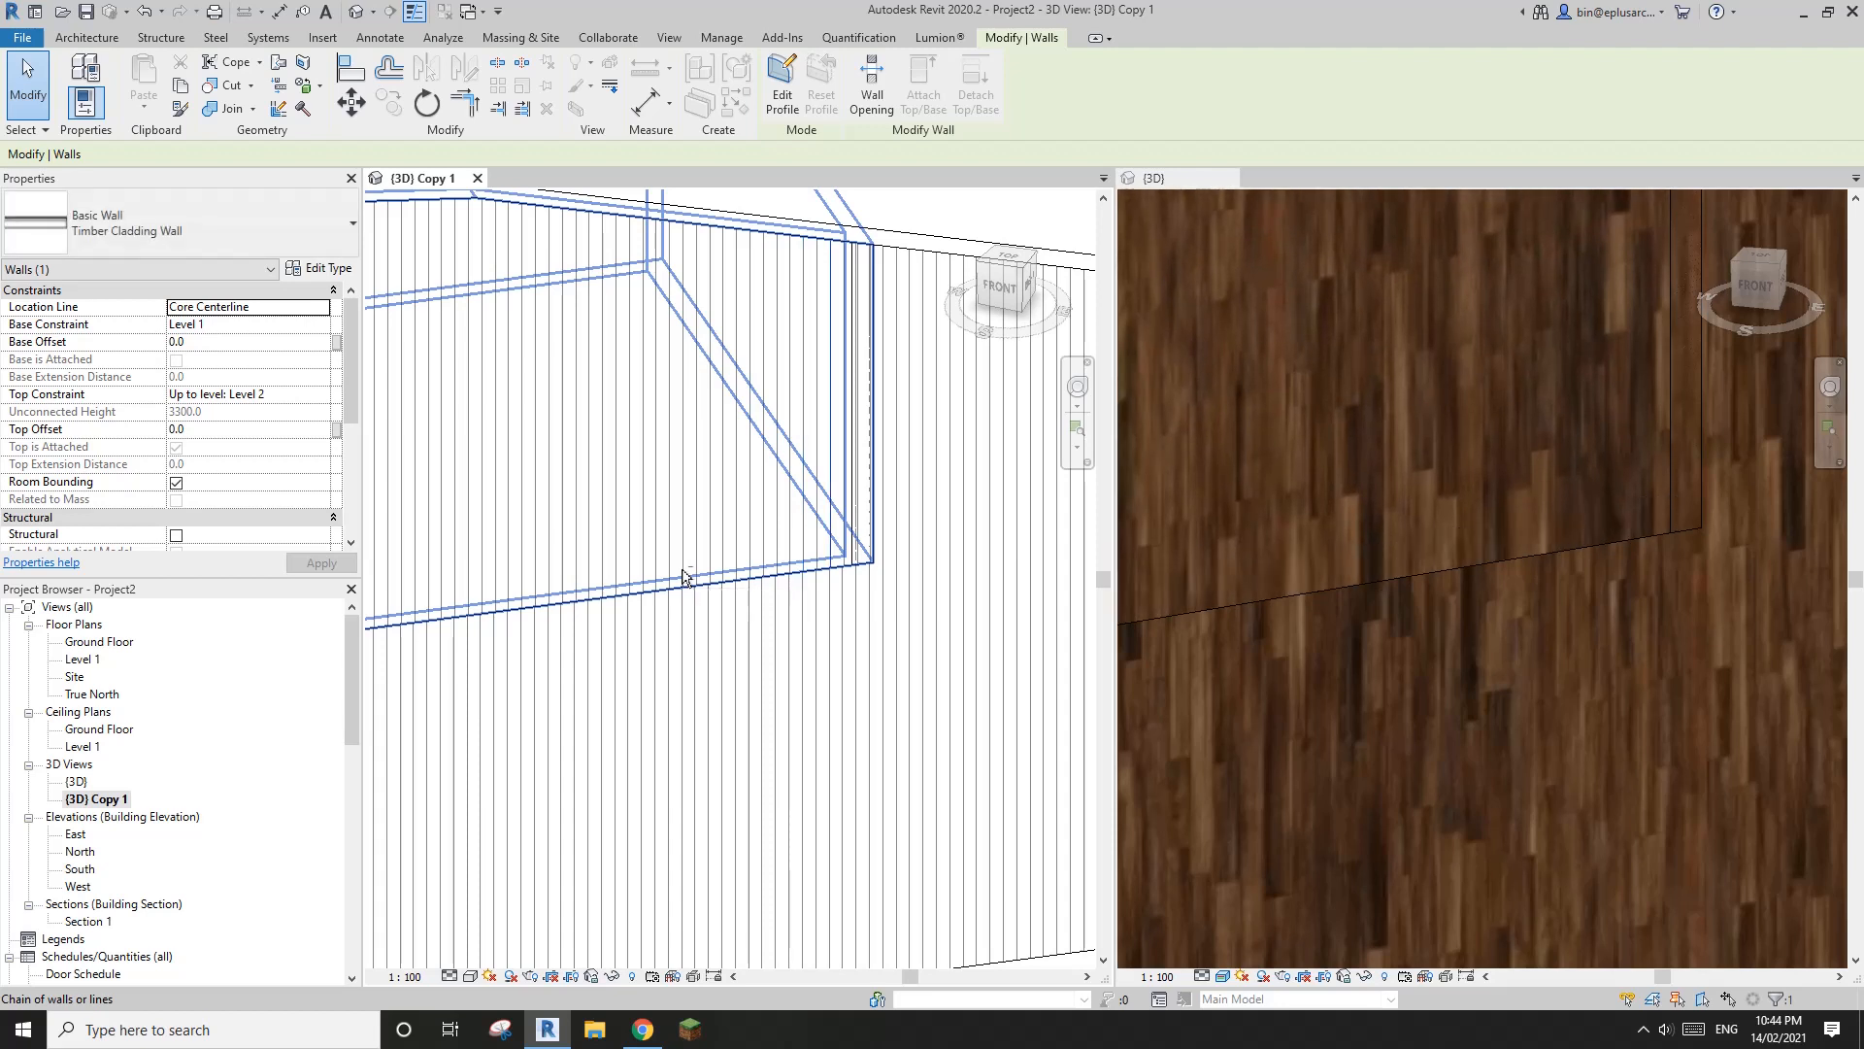
key("Left")
key("Left")
key("Left")
key("Left")
key("Left")
key("Left")
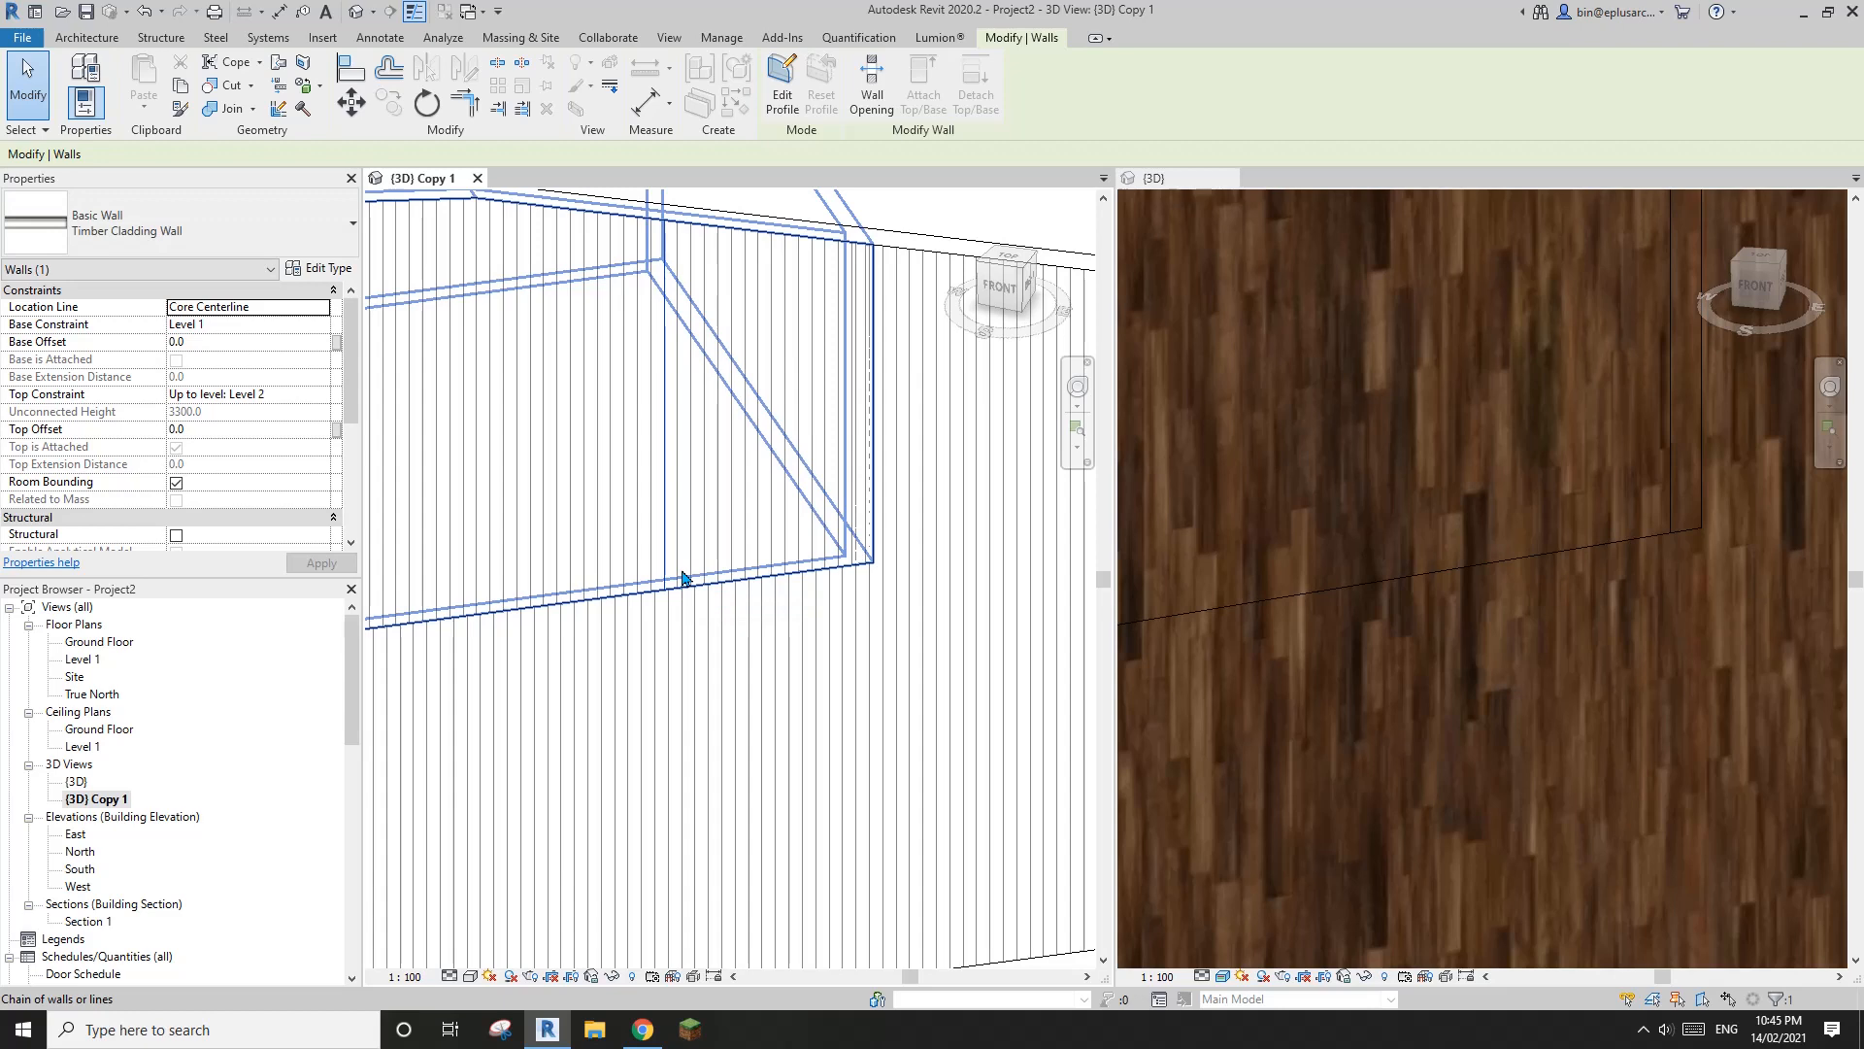
Compare the cladding alignment at the front wall joint in both views, and close the {3D} Copy 1 window
scroll(730, 581, "up", 5)
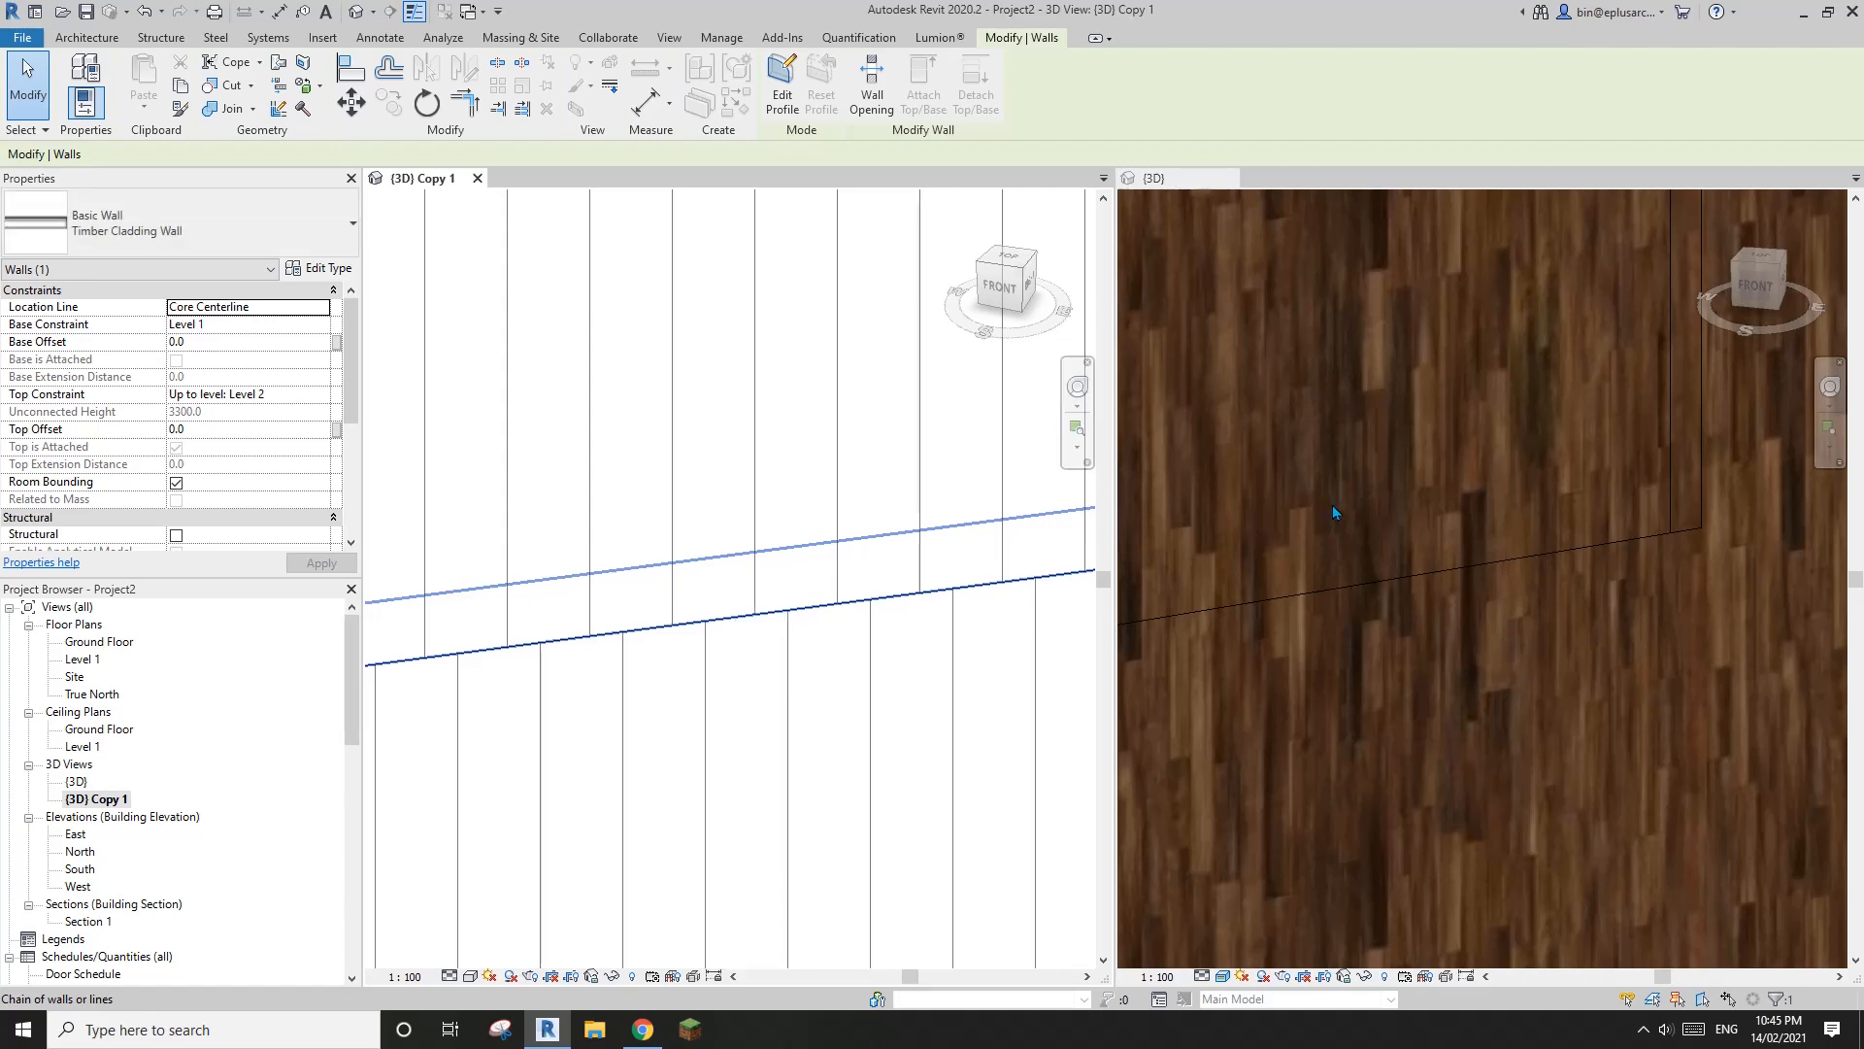
left_click(1301, 552)
scroll(1301, 552, "down", 5)
middle_click_drag(1301, 551, 1465, 523)
scroll(1523, 551, "up", 2)
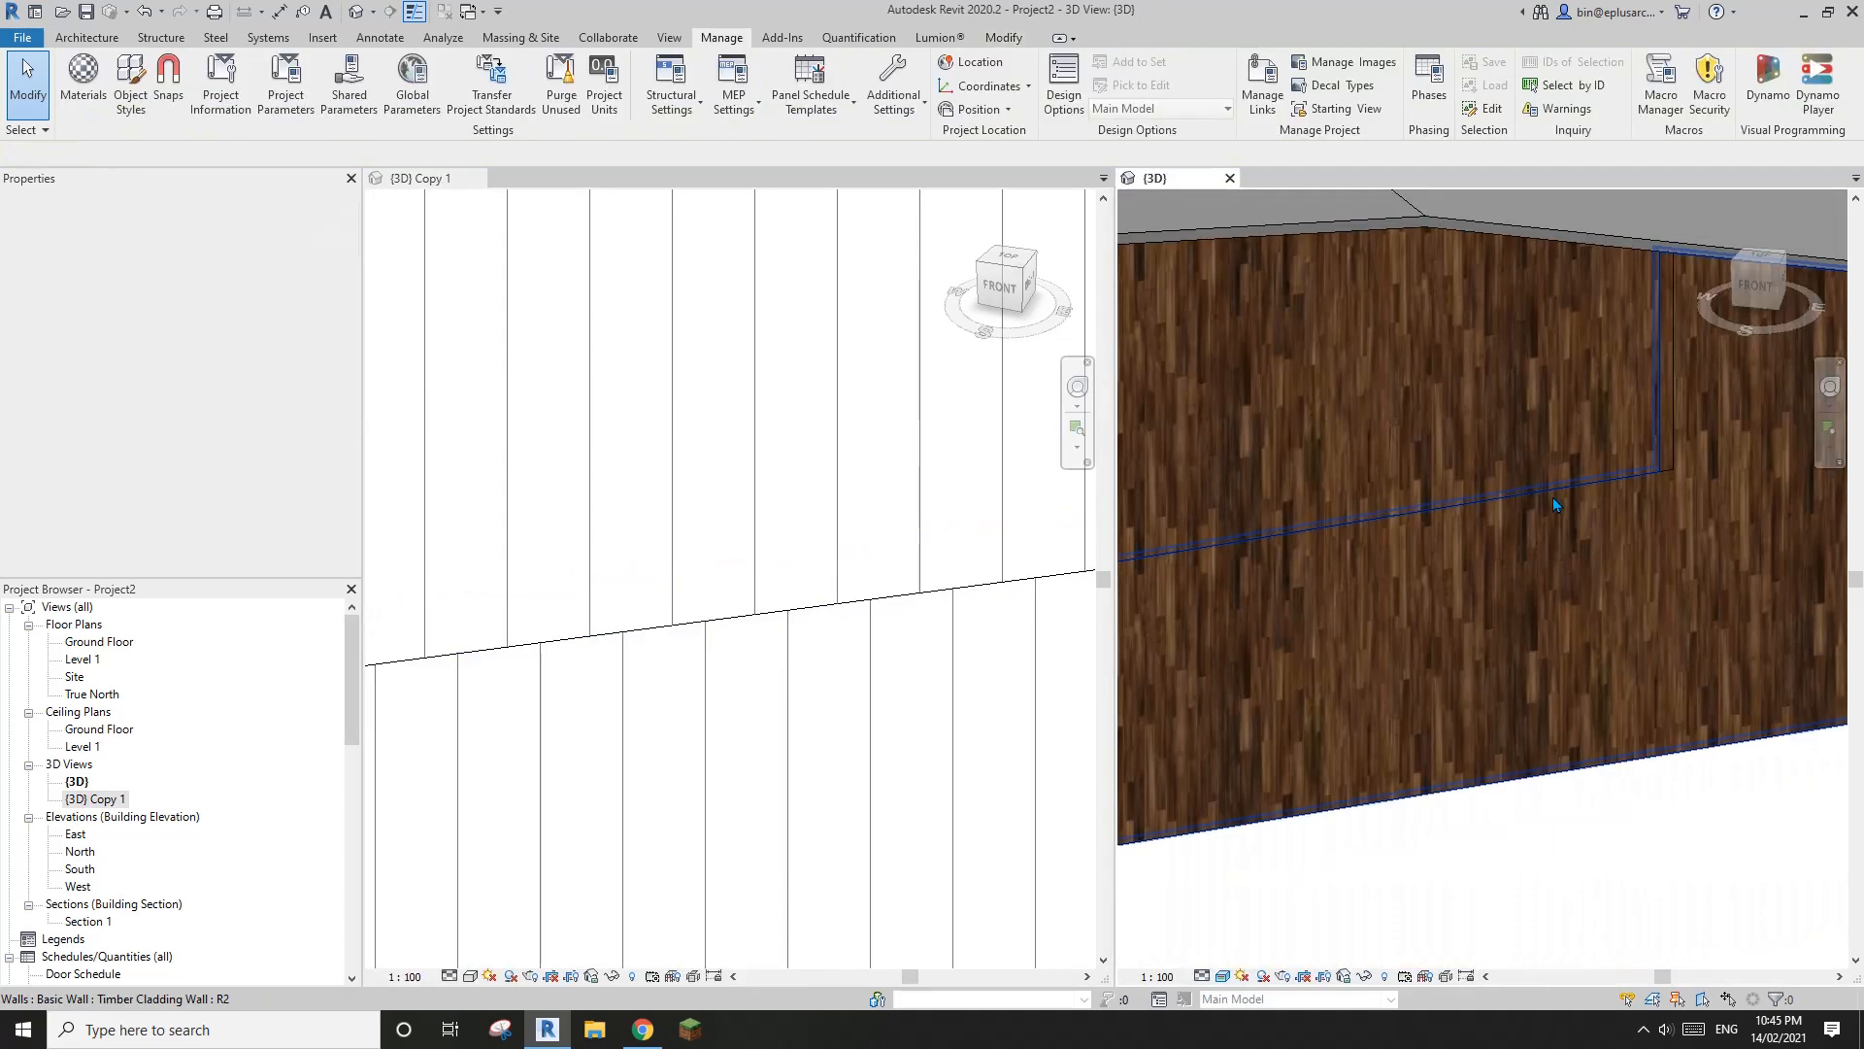
scroll(1475, 544, "up", 2)
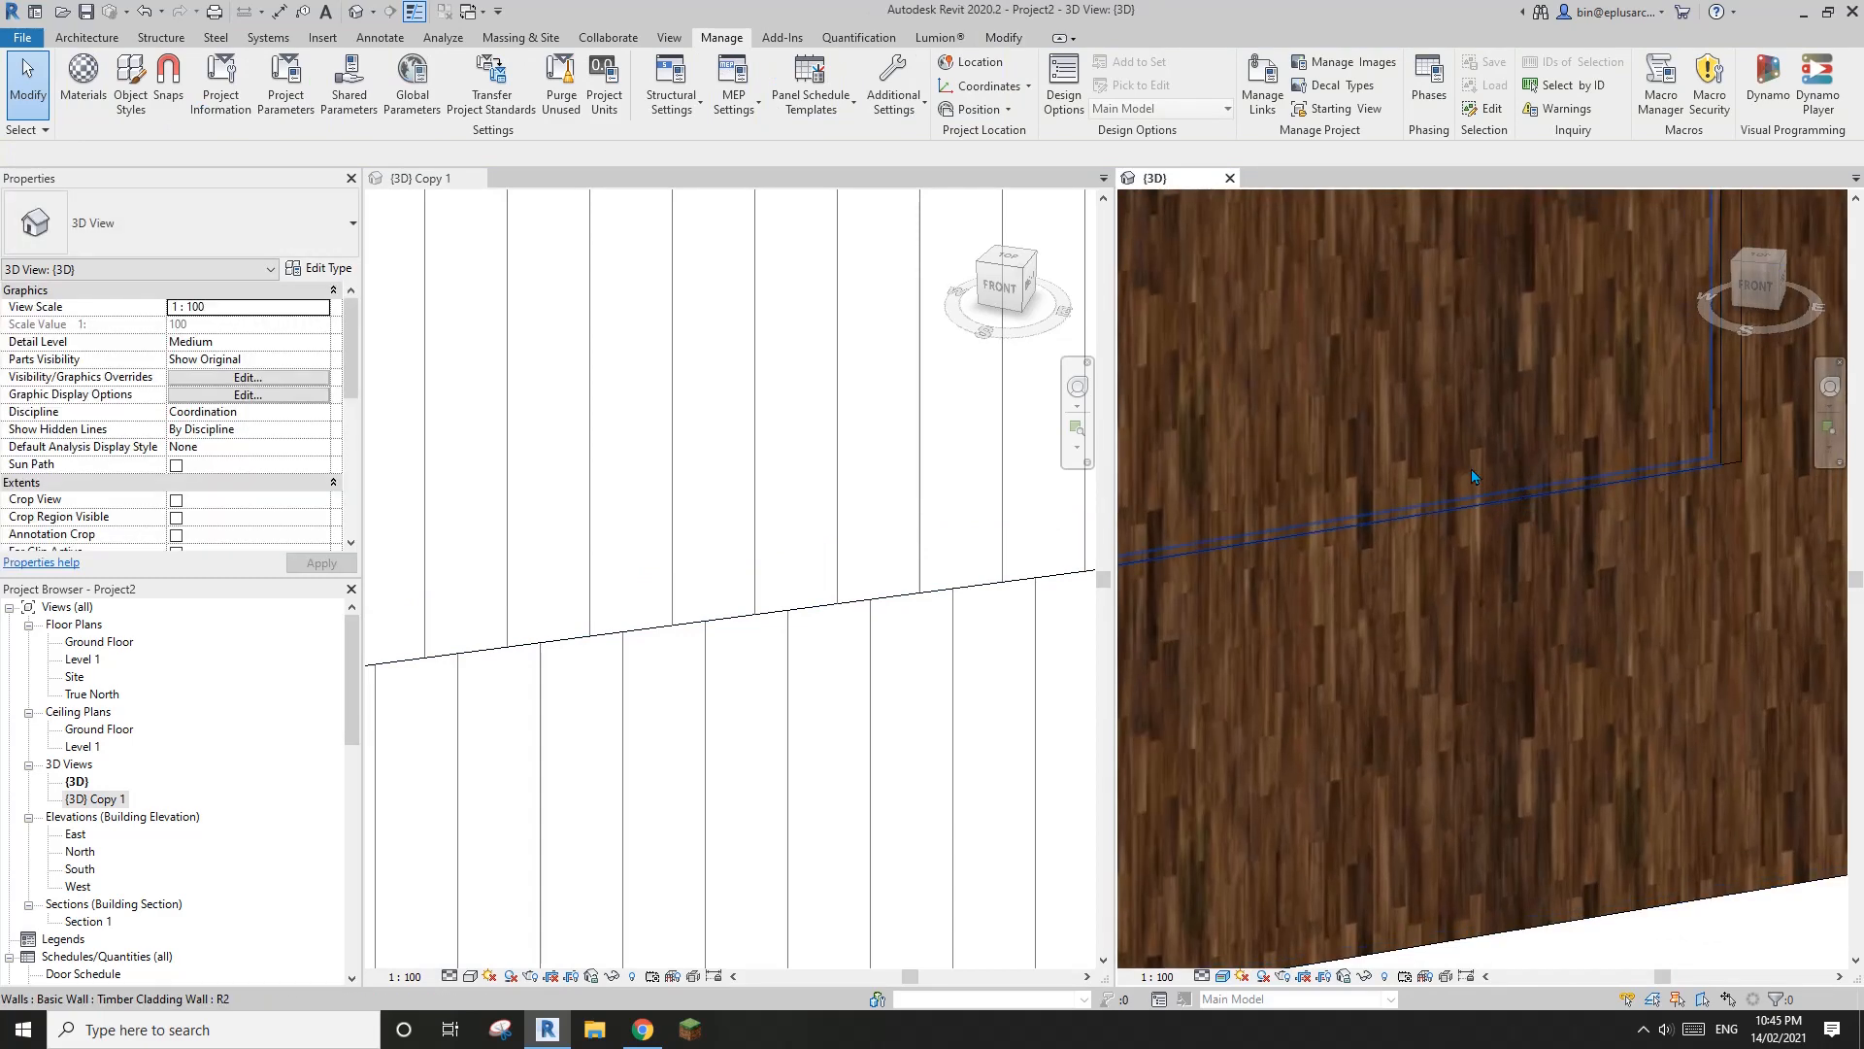
left_click(476, 178)
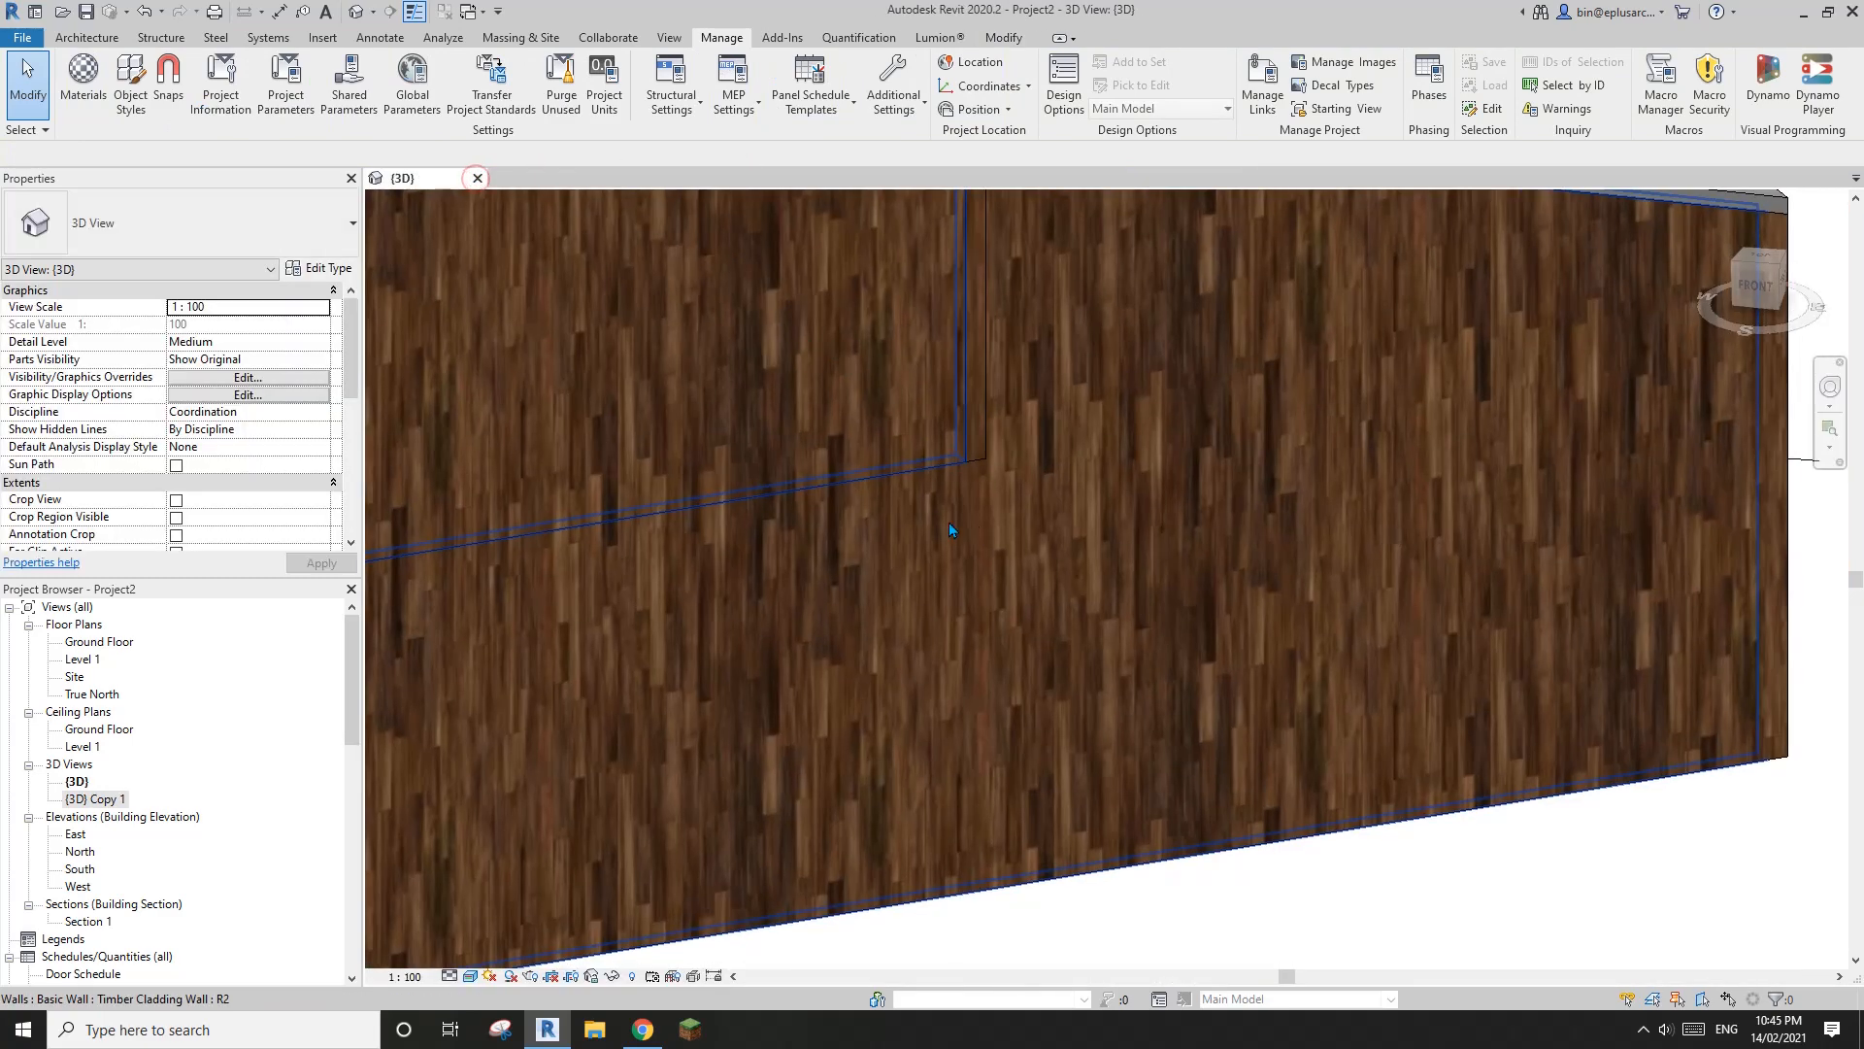
Join the upper-level front Timber Cladding wall with the ground-floor wall below it
scroll(889, 509, "down", 1)
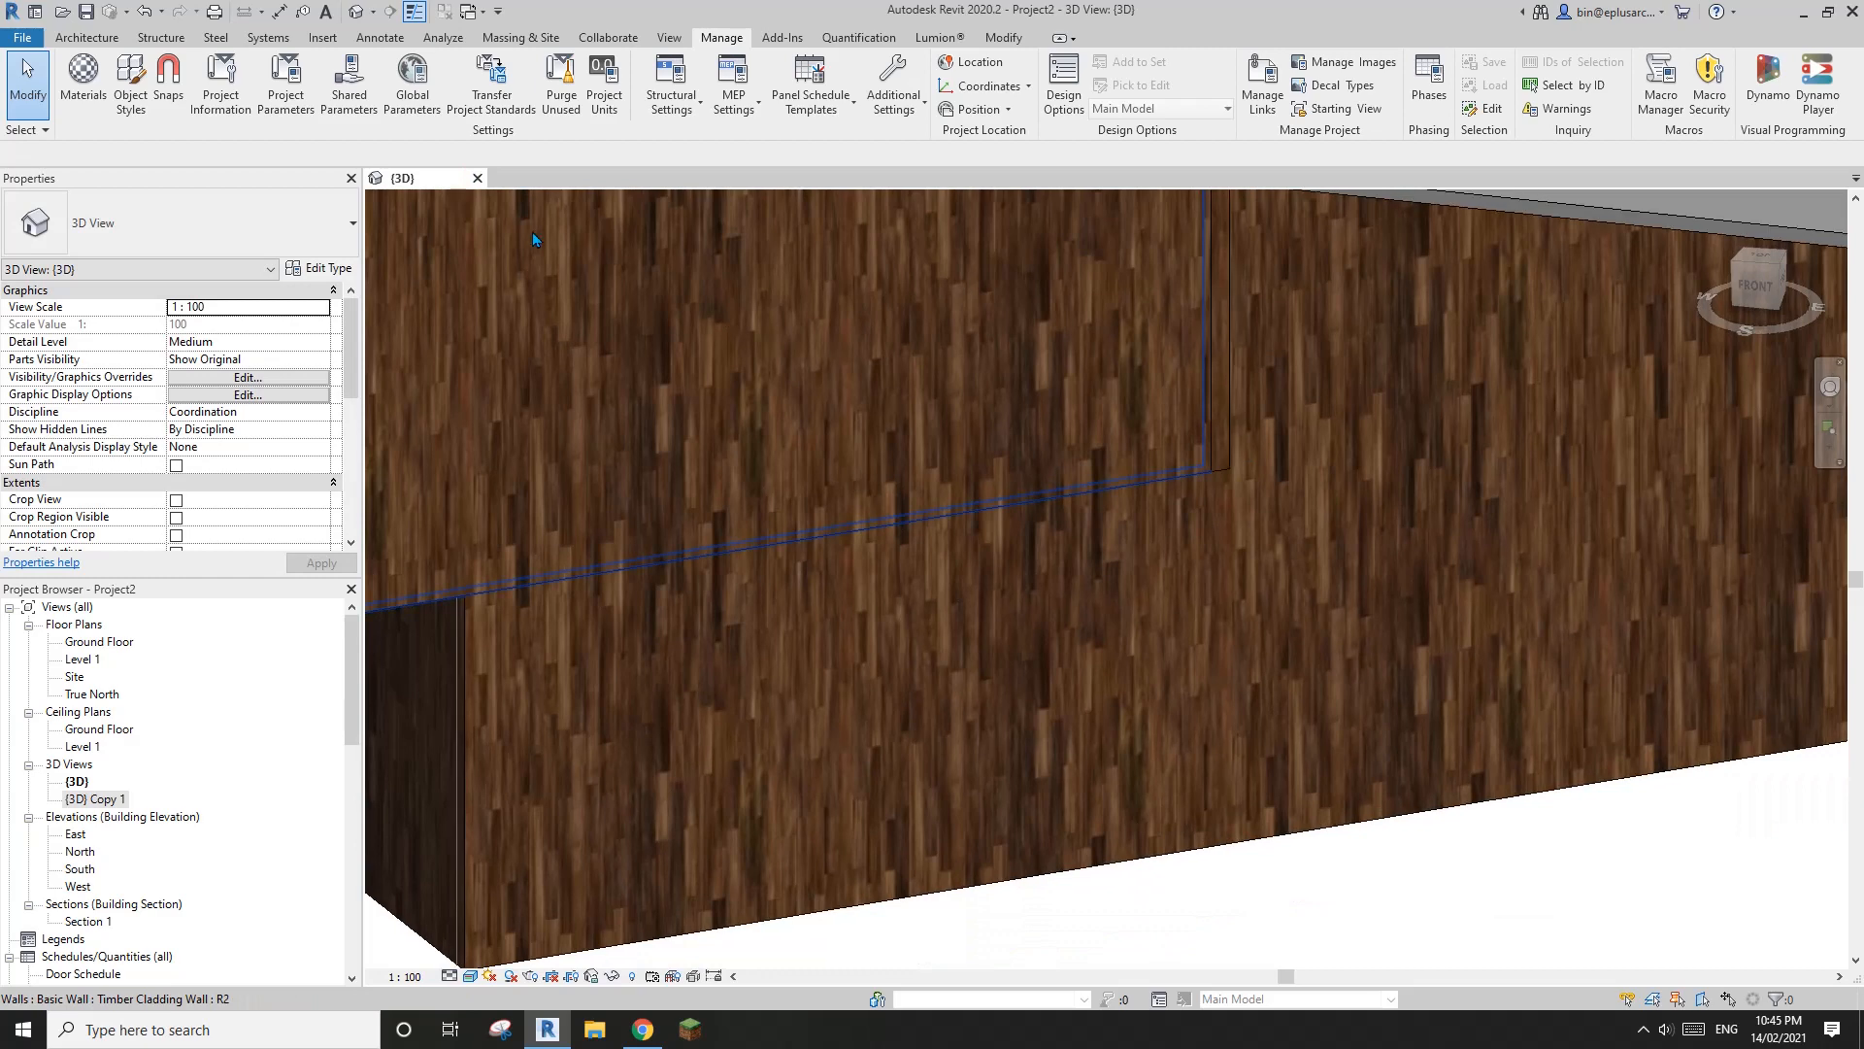
left_click(1002, 37)
left_click(231, 110)
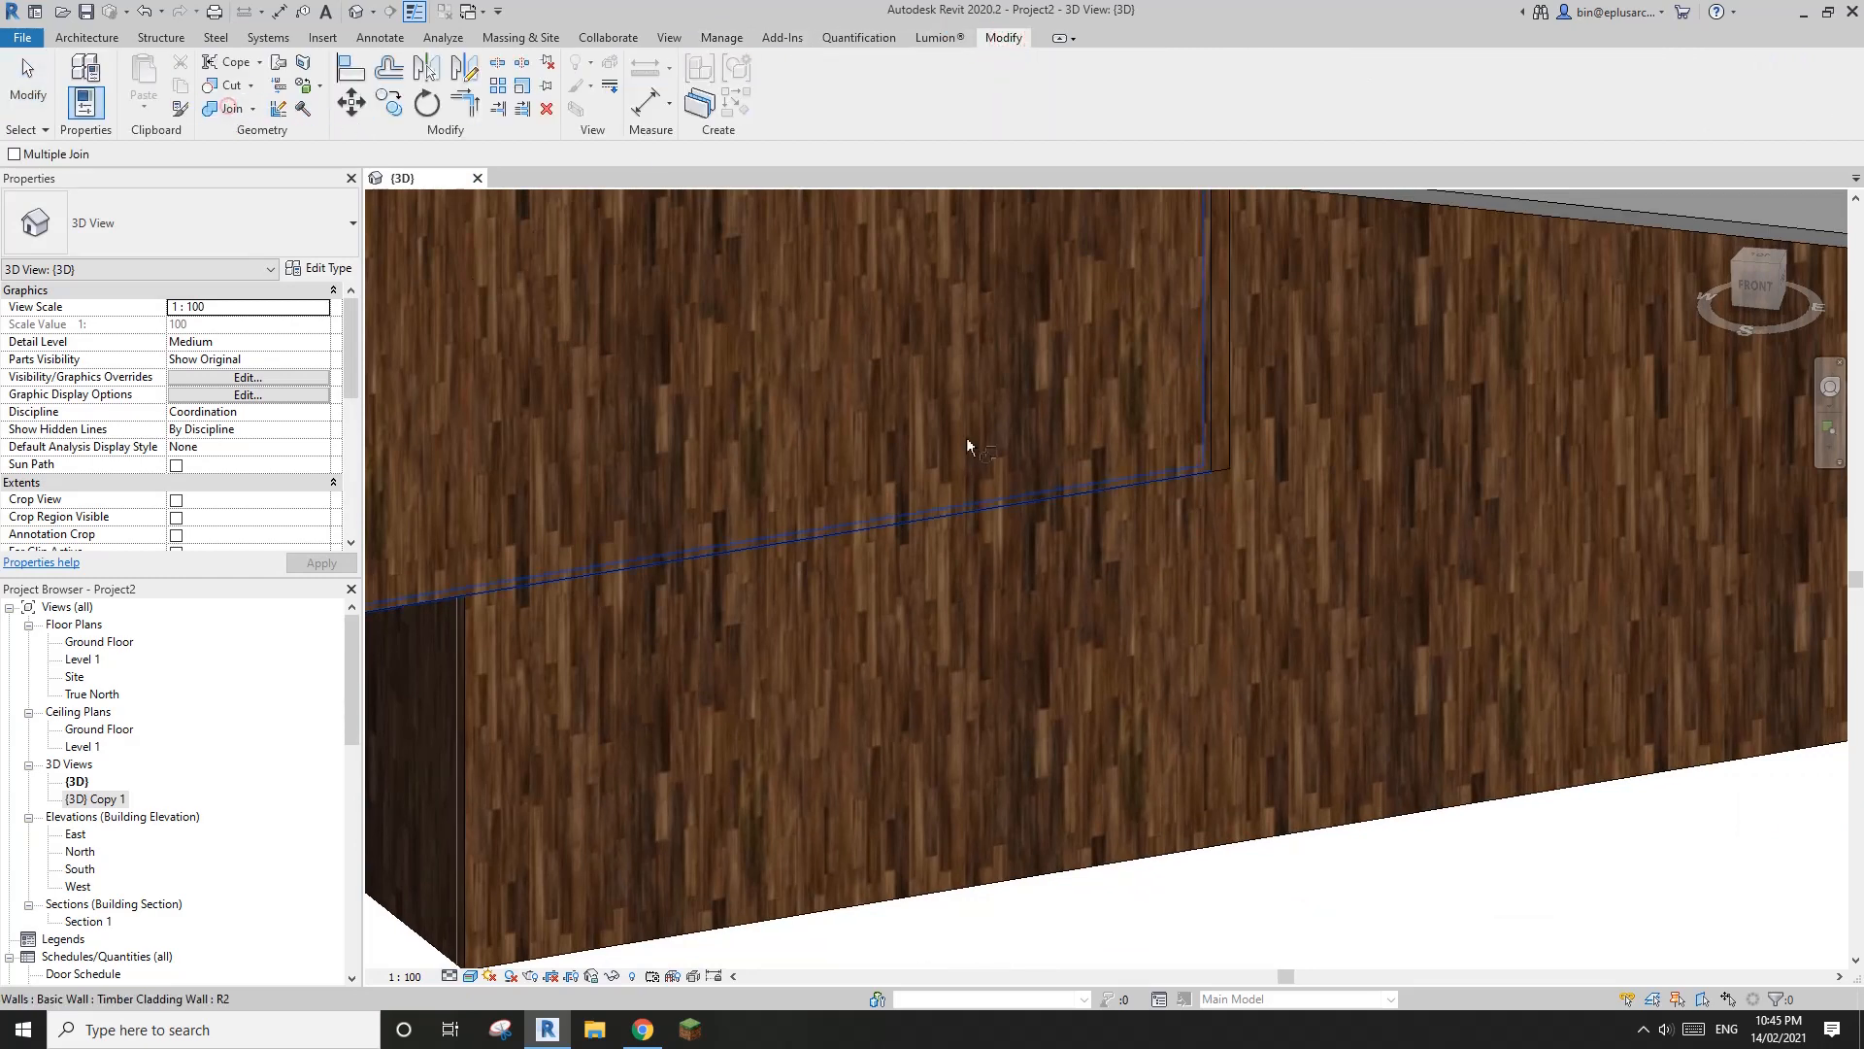
left_click(976, 415)
left_click(993, 568)
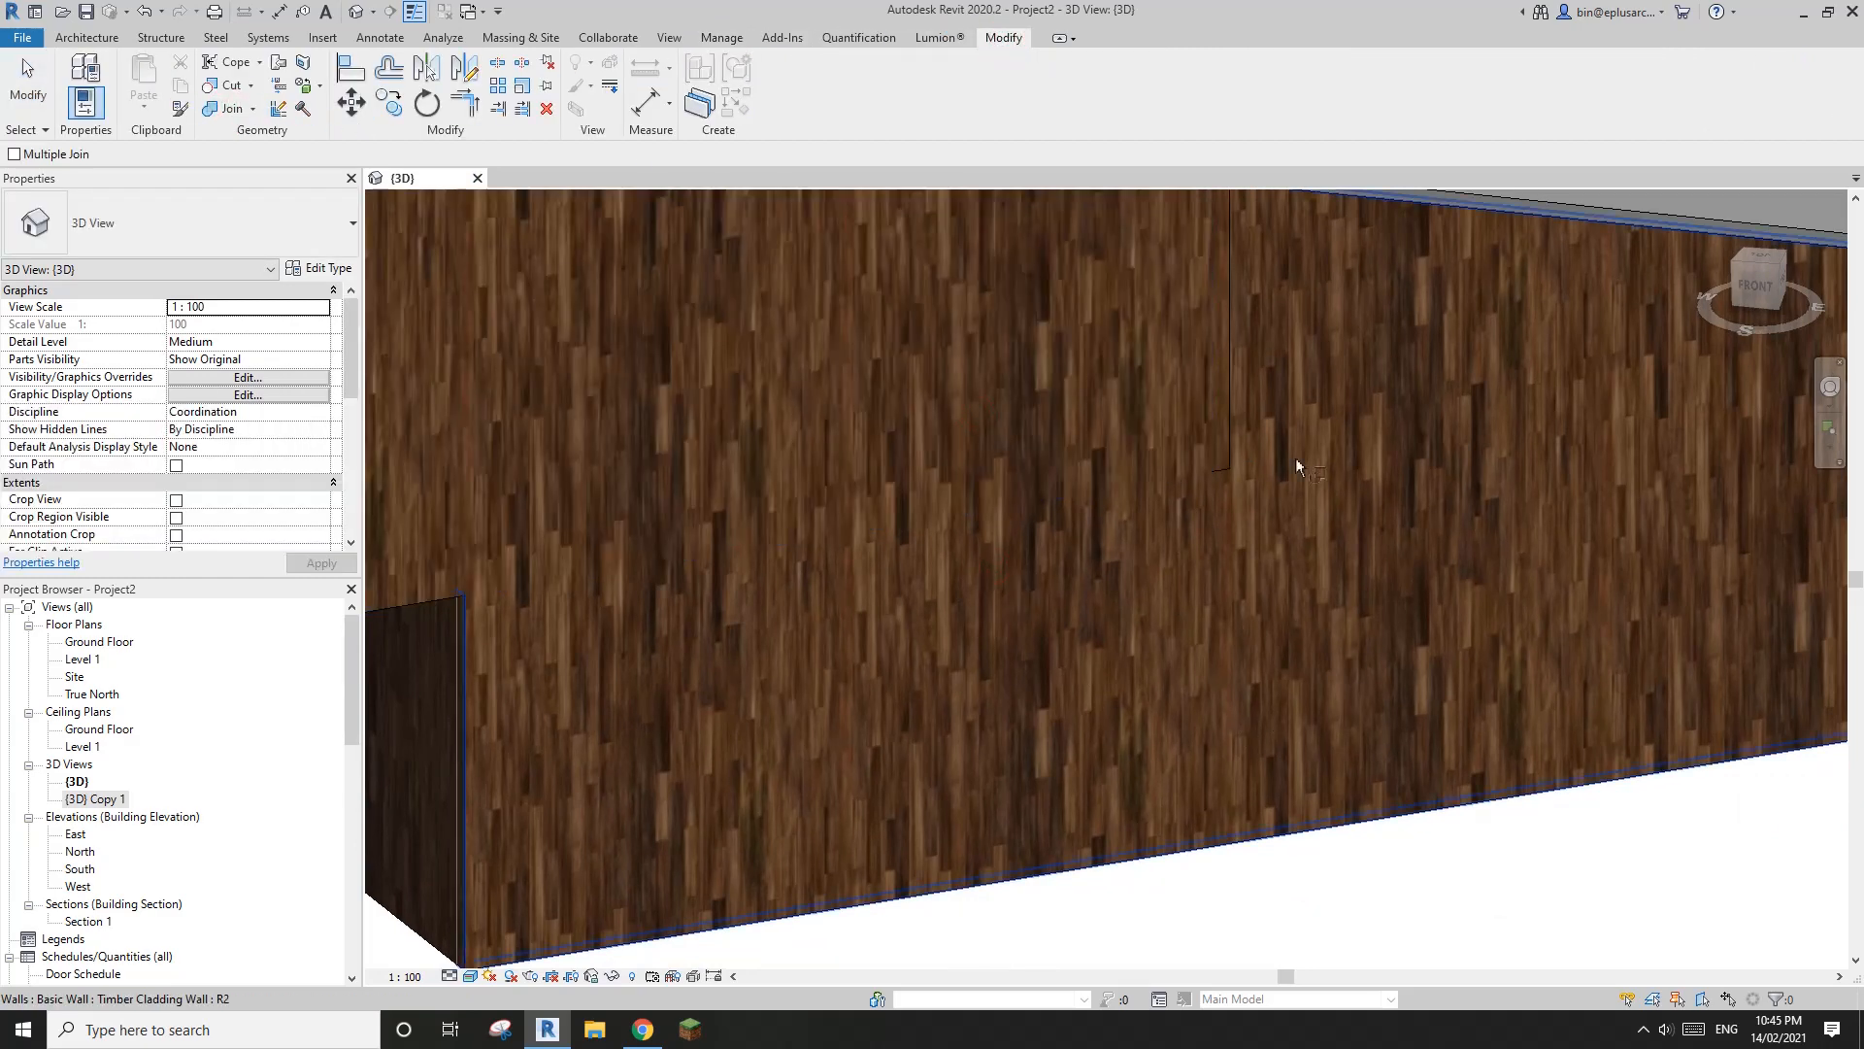
scroll(1268, 390, "up", 5)
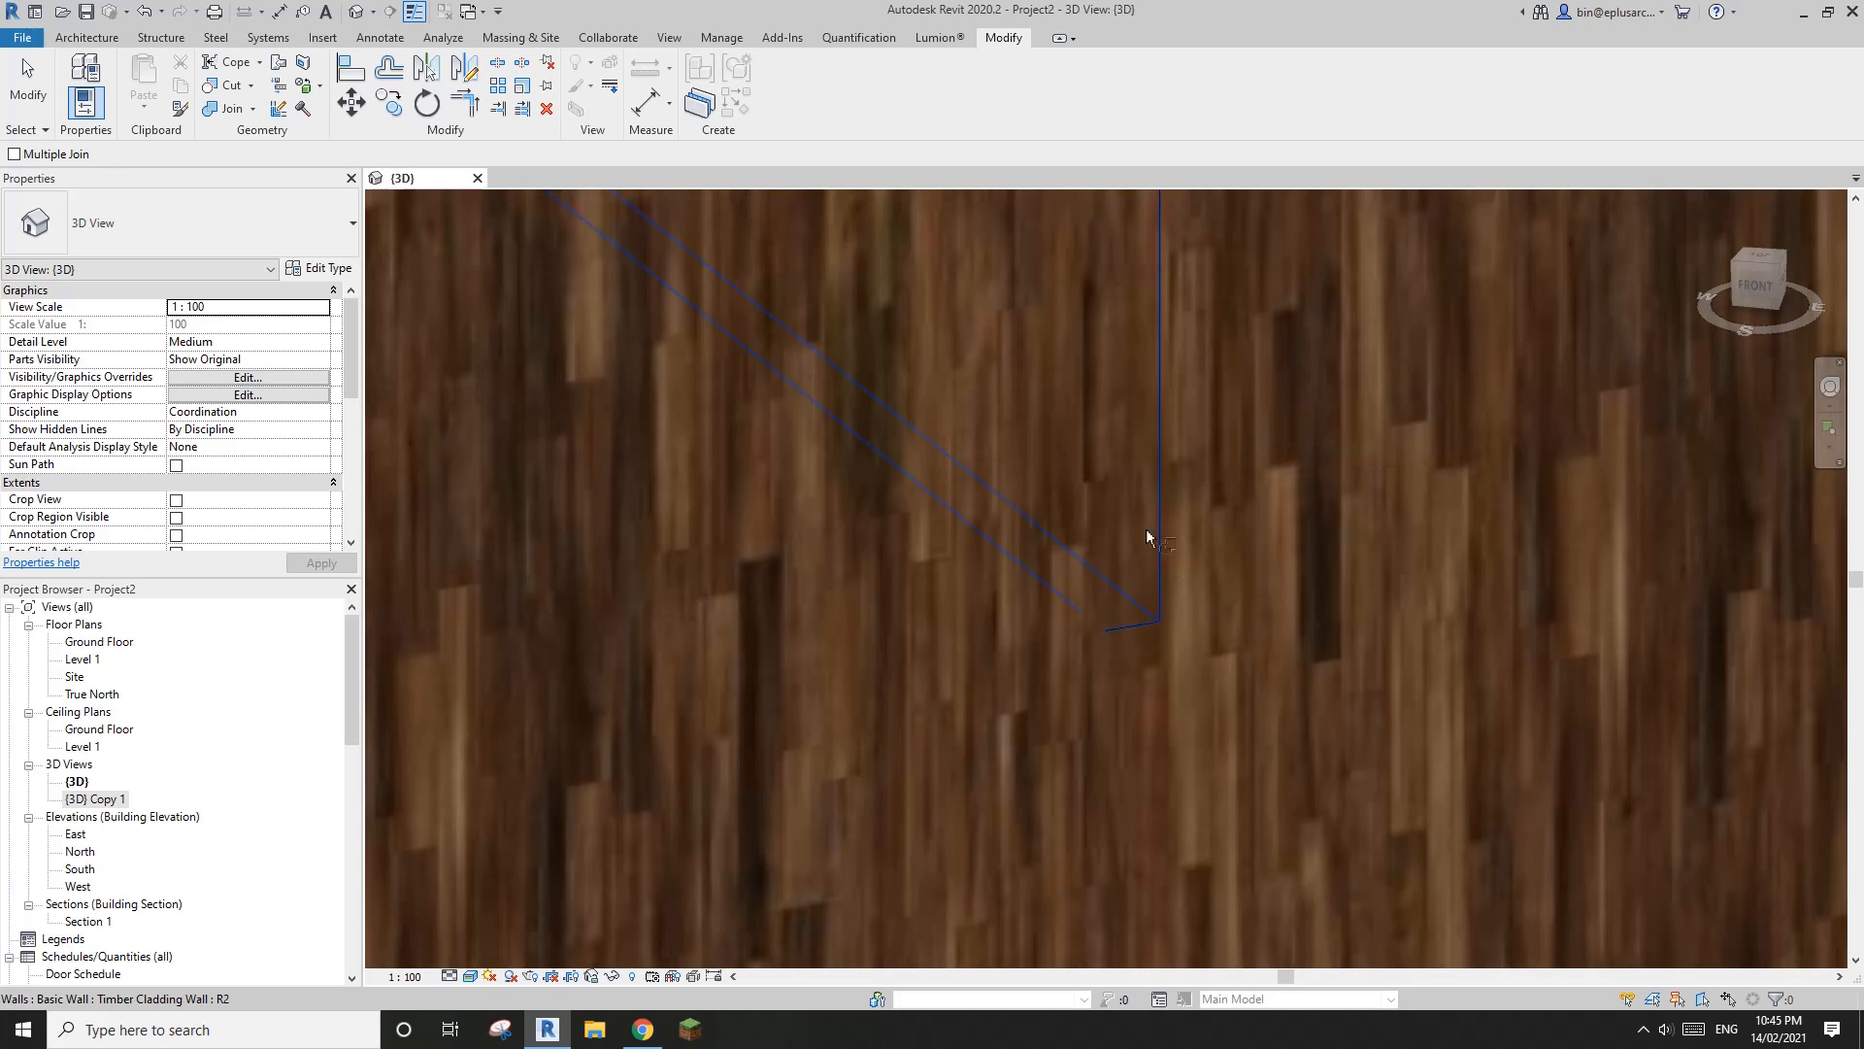
scroll(940, 495, "down", 4)
scroll(998, 520, "up", 4)
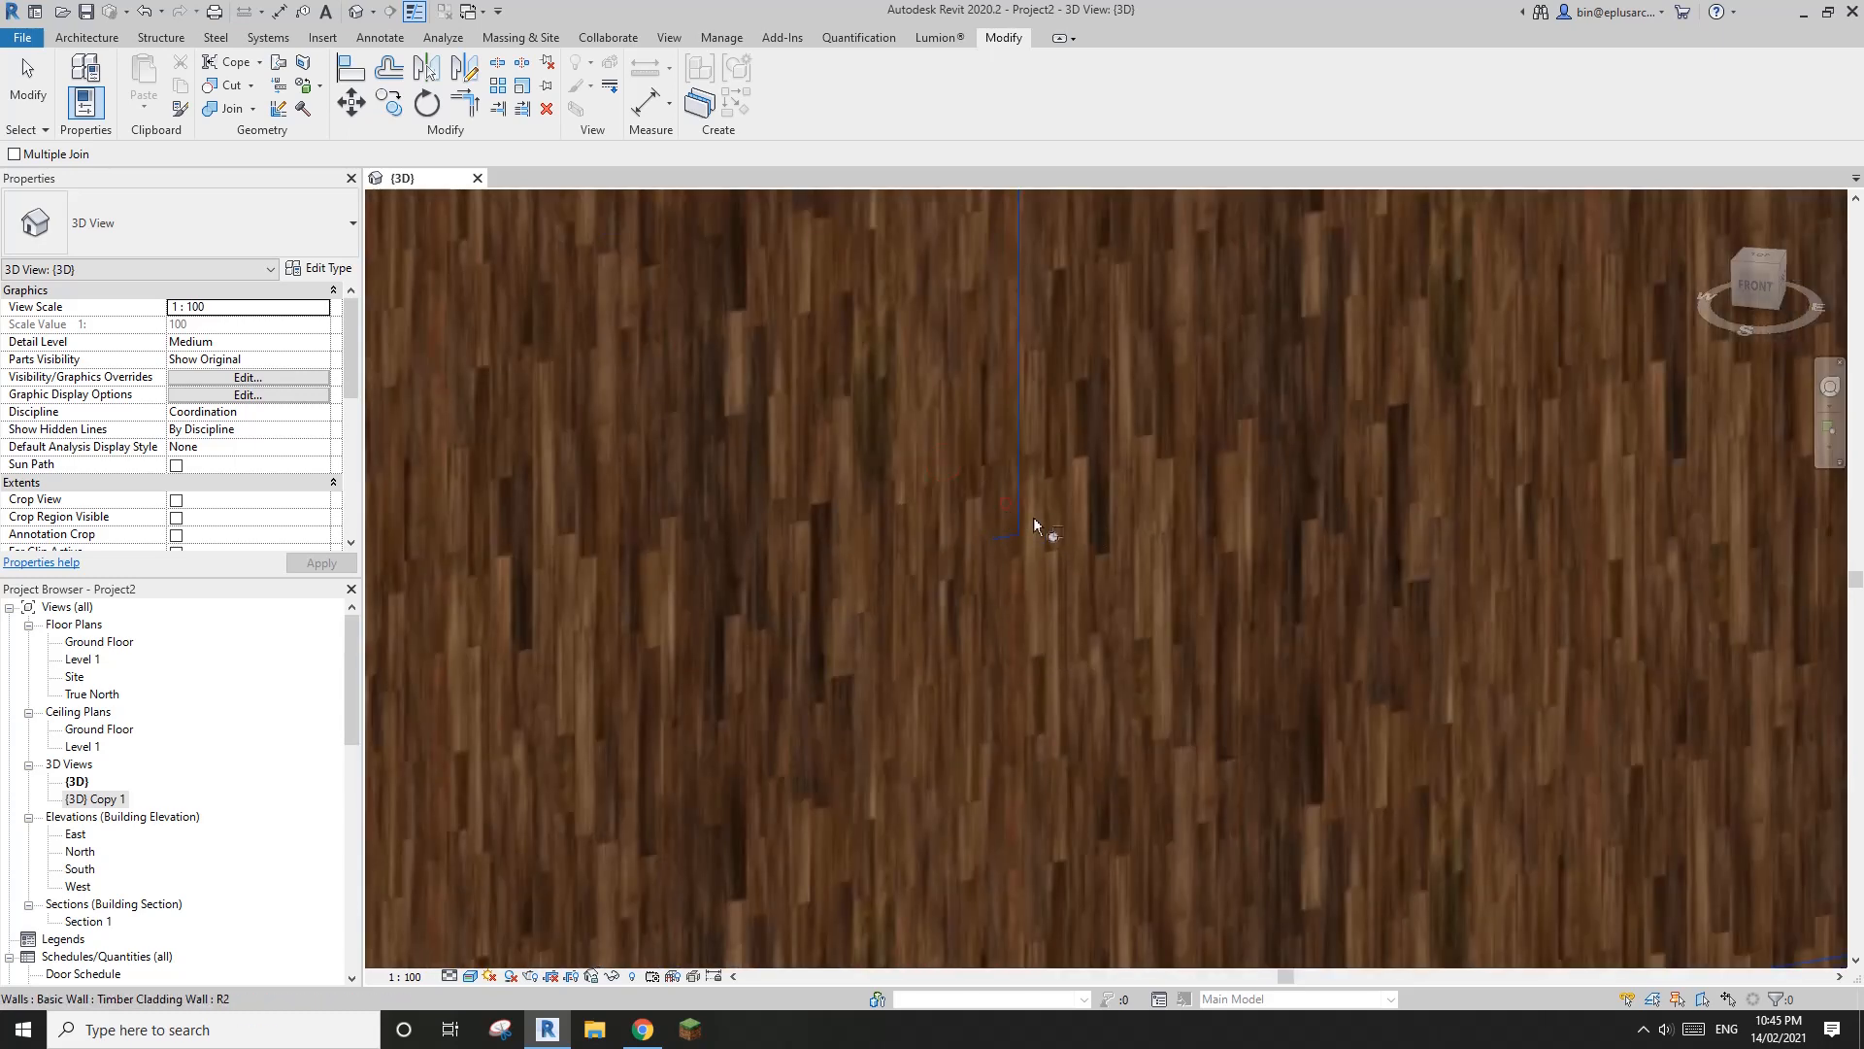
key("Escape")
scroll(1328, 510, "down", 4)
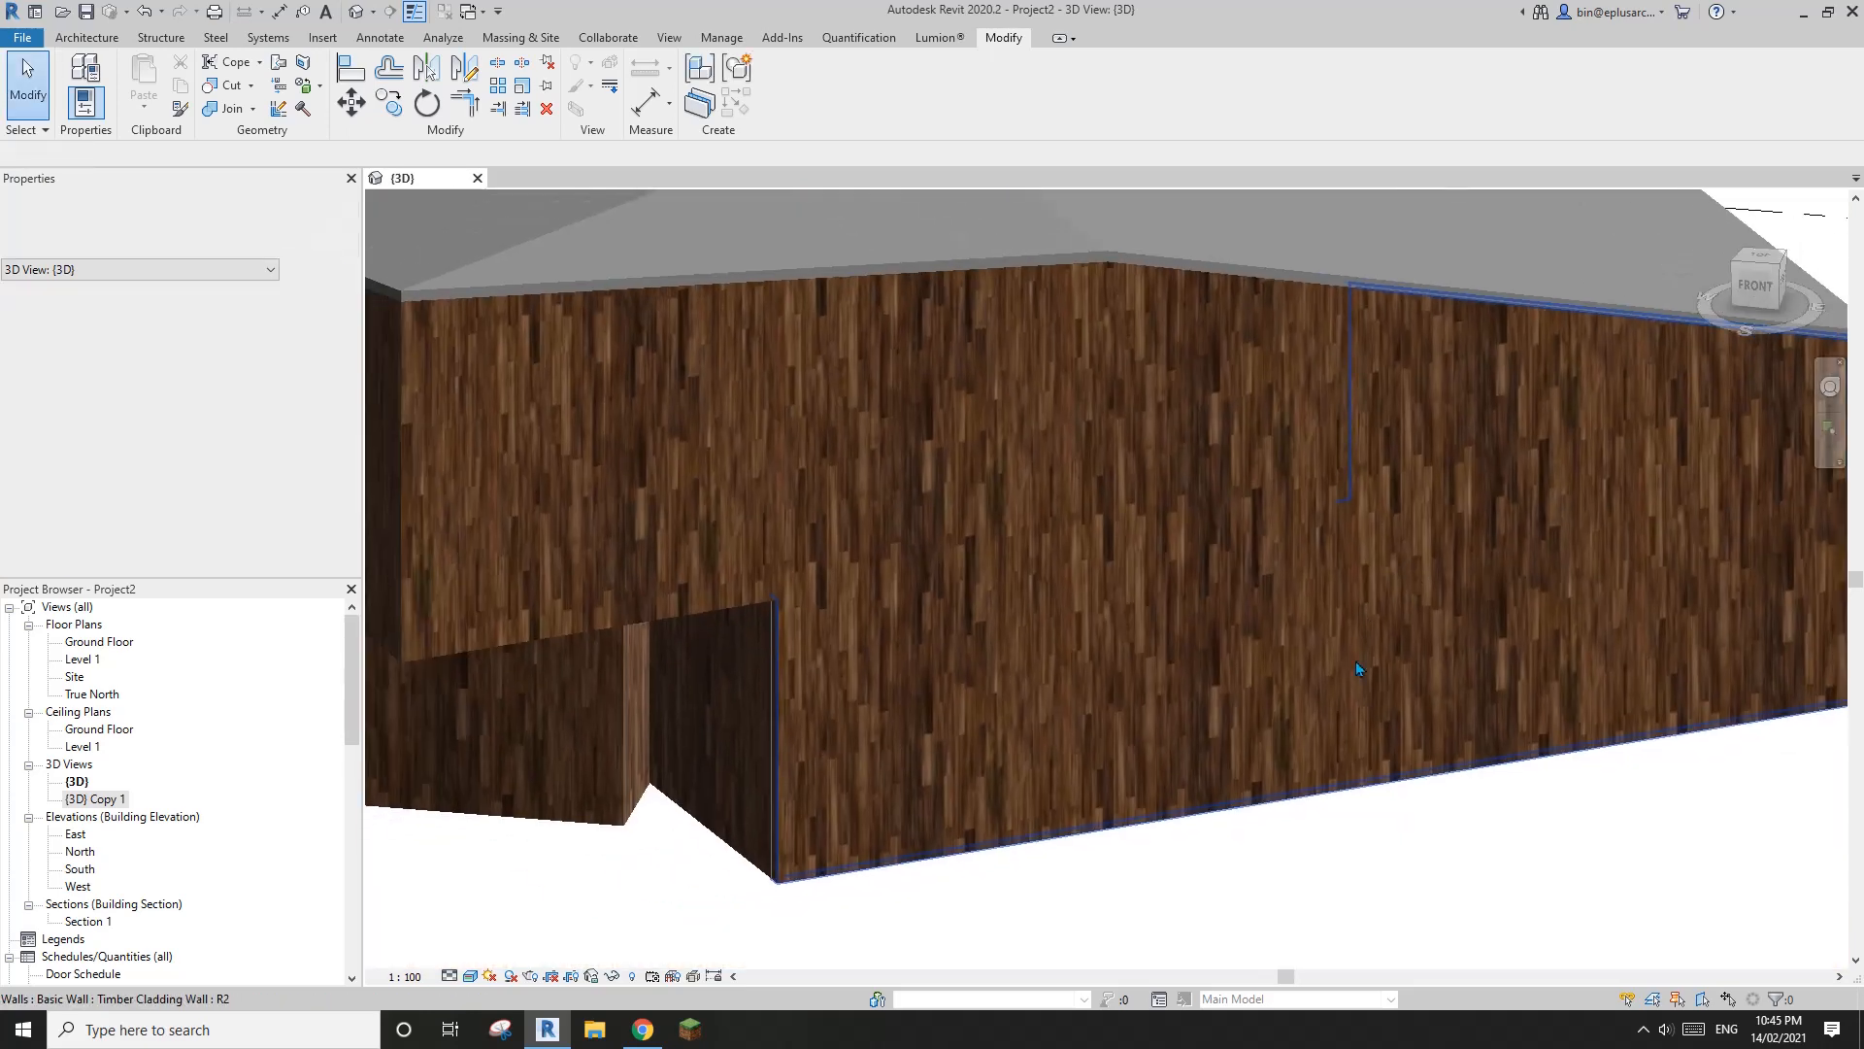
Inspect the joined front walls by selecting the upper-level and ground-floor walls
middle_click_drag(1081, 673, 907, 573, "shift")
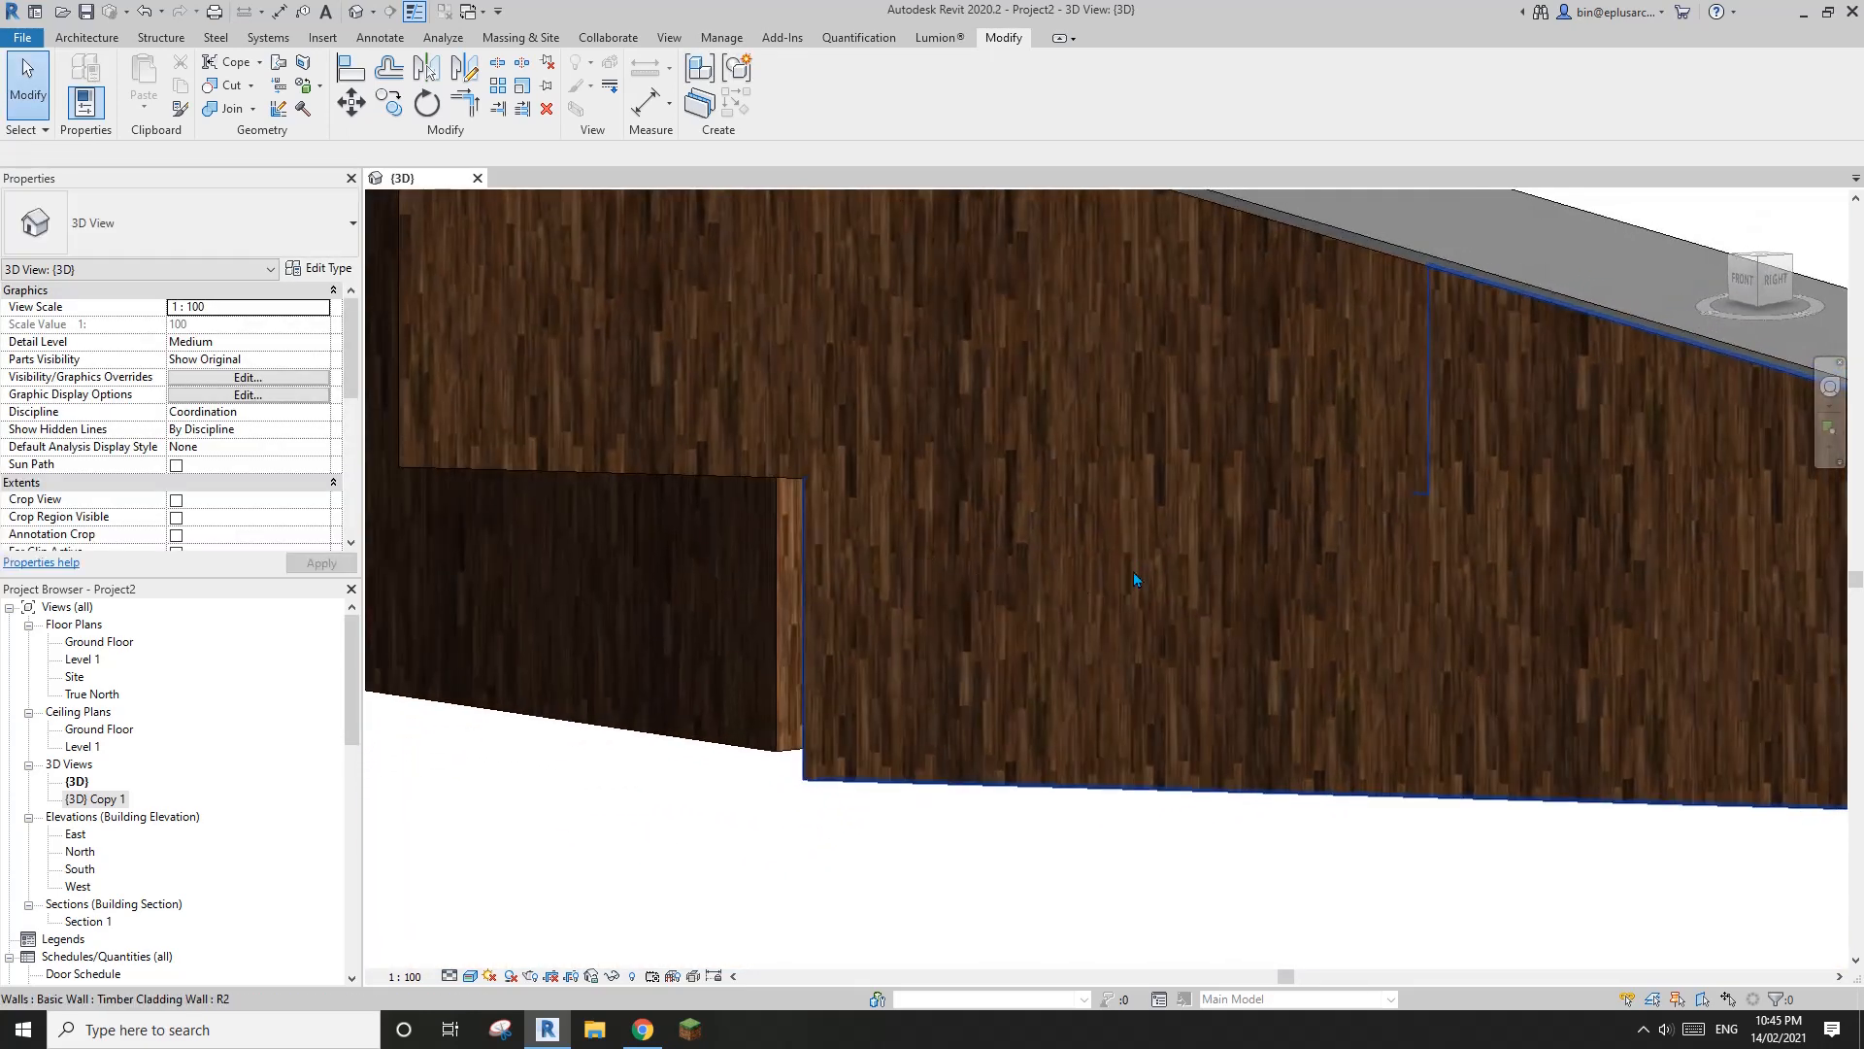
scroll(1213, 611, "down", 1)
left_click(1301, 659)
left_click(1039, 457)
left_click(1179, 596)
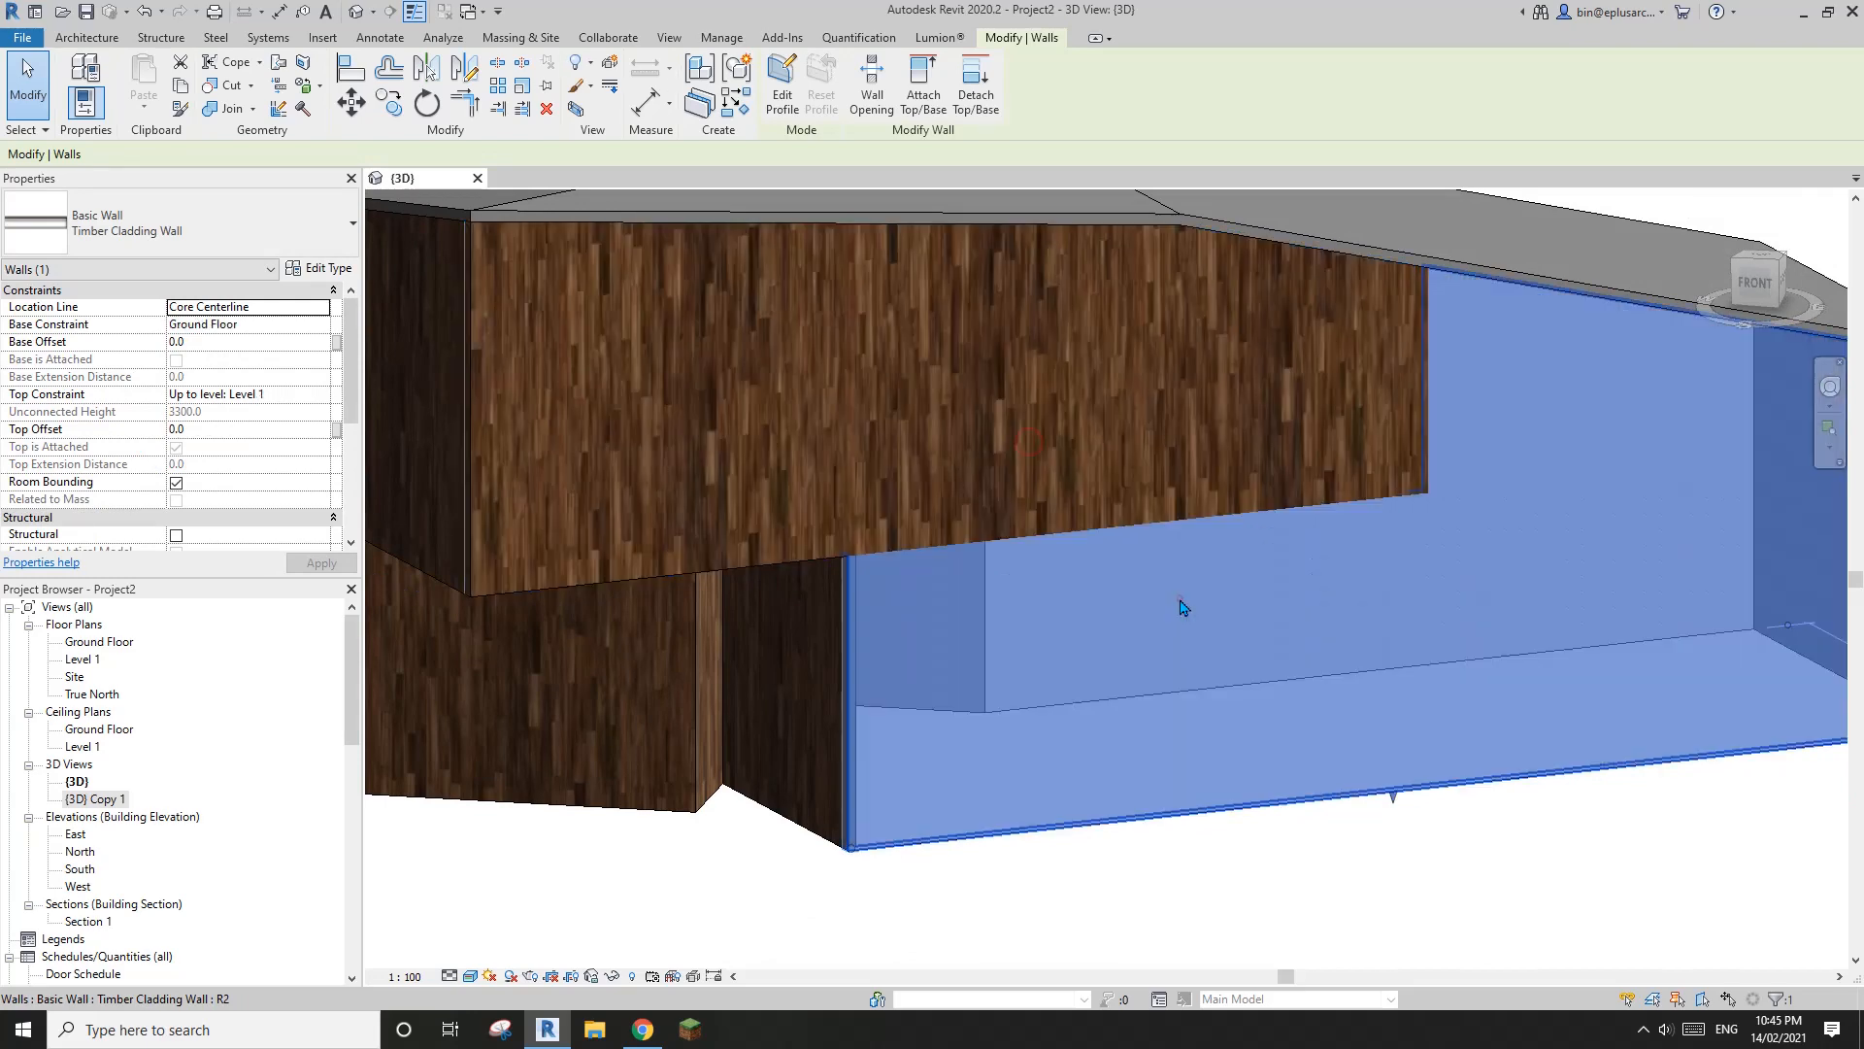
left_click(1179, 886)
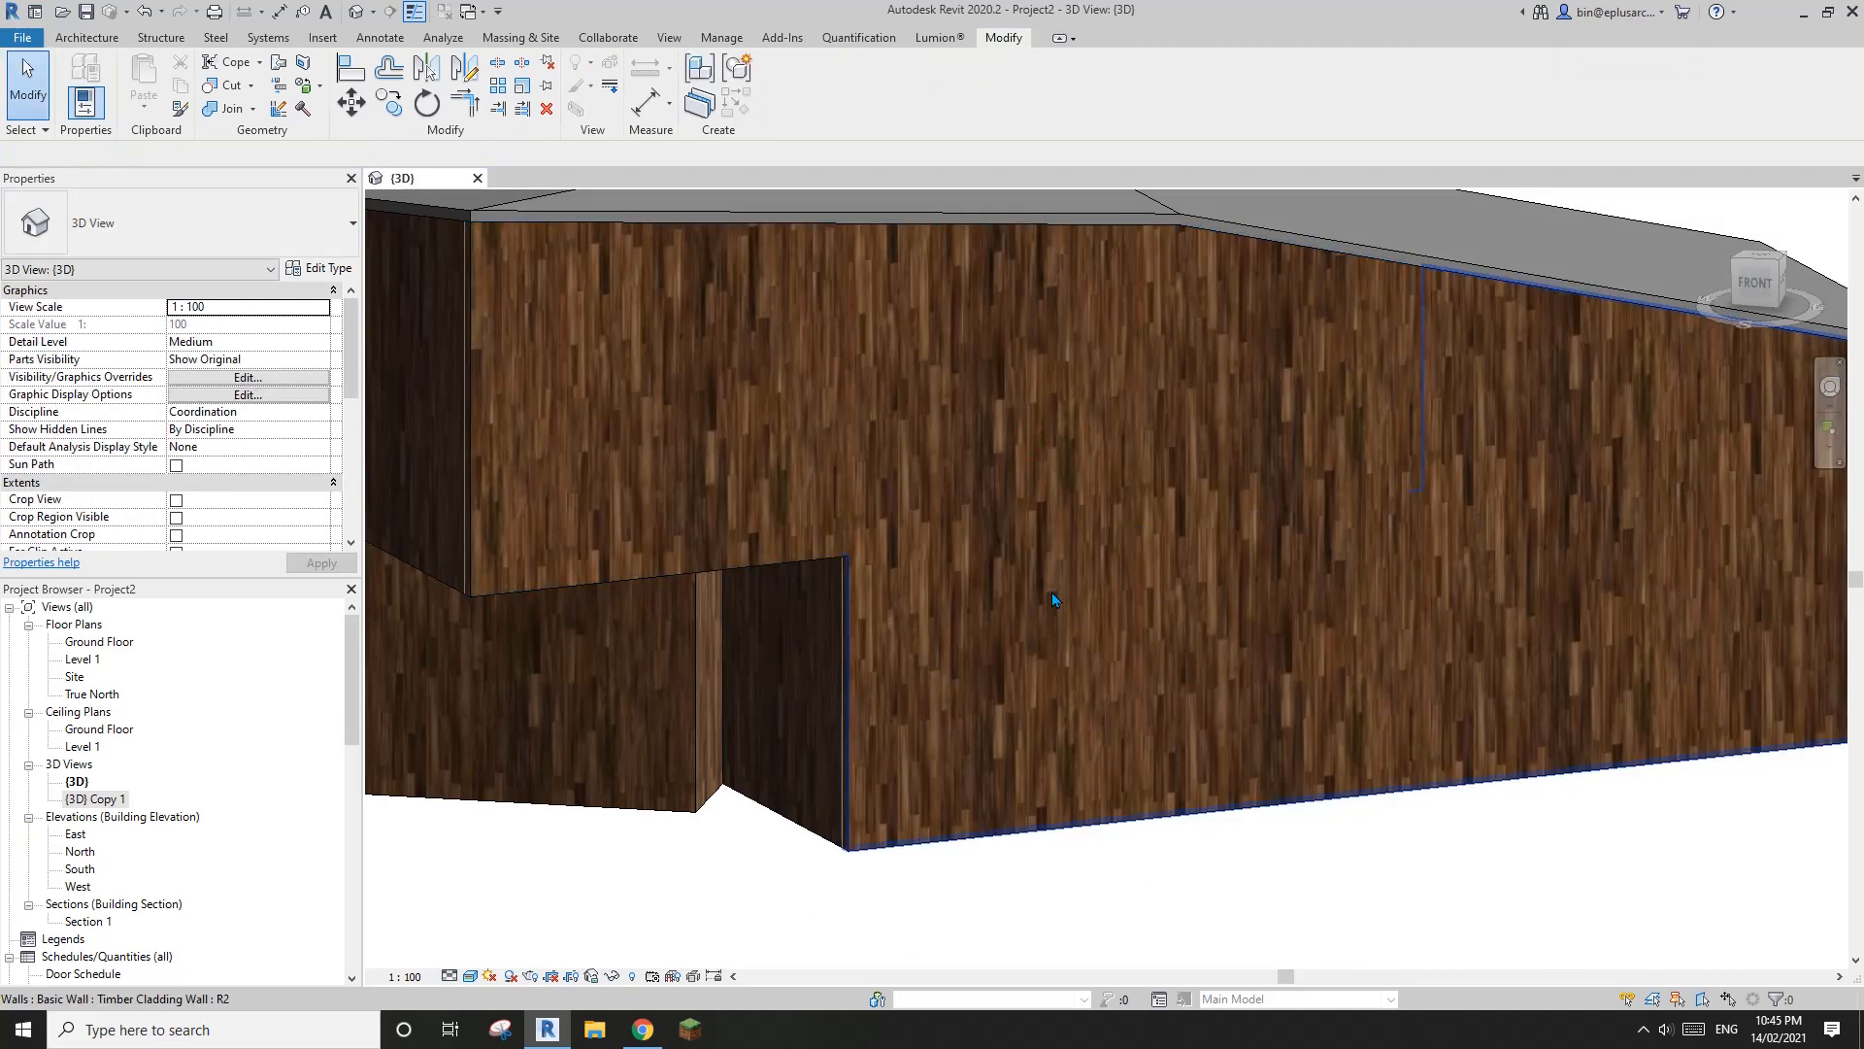
Join the rear ground-floor Timber Cladding wall with the upper-level wall above it
scroll(1051, 592, "down", 2)
middle_click_drag(1051, 592, 946, 644, "shift")
scroll(1163, 537, "up", 3)
scroll(1073, 480, "down", 3)
scroll(1048, 541, "up", 4)
scroll(1126, 524, "down", 1)
scroll(940, 635, "up", 2)
scroll(946, 645, "up", 1)
left_click(230, 110)
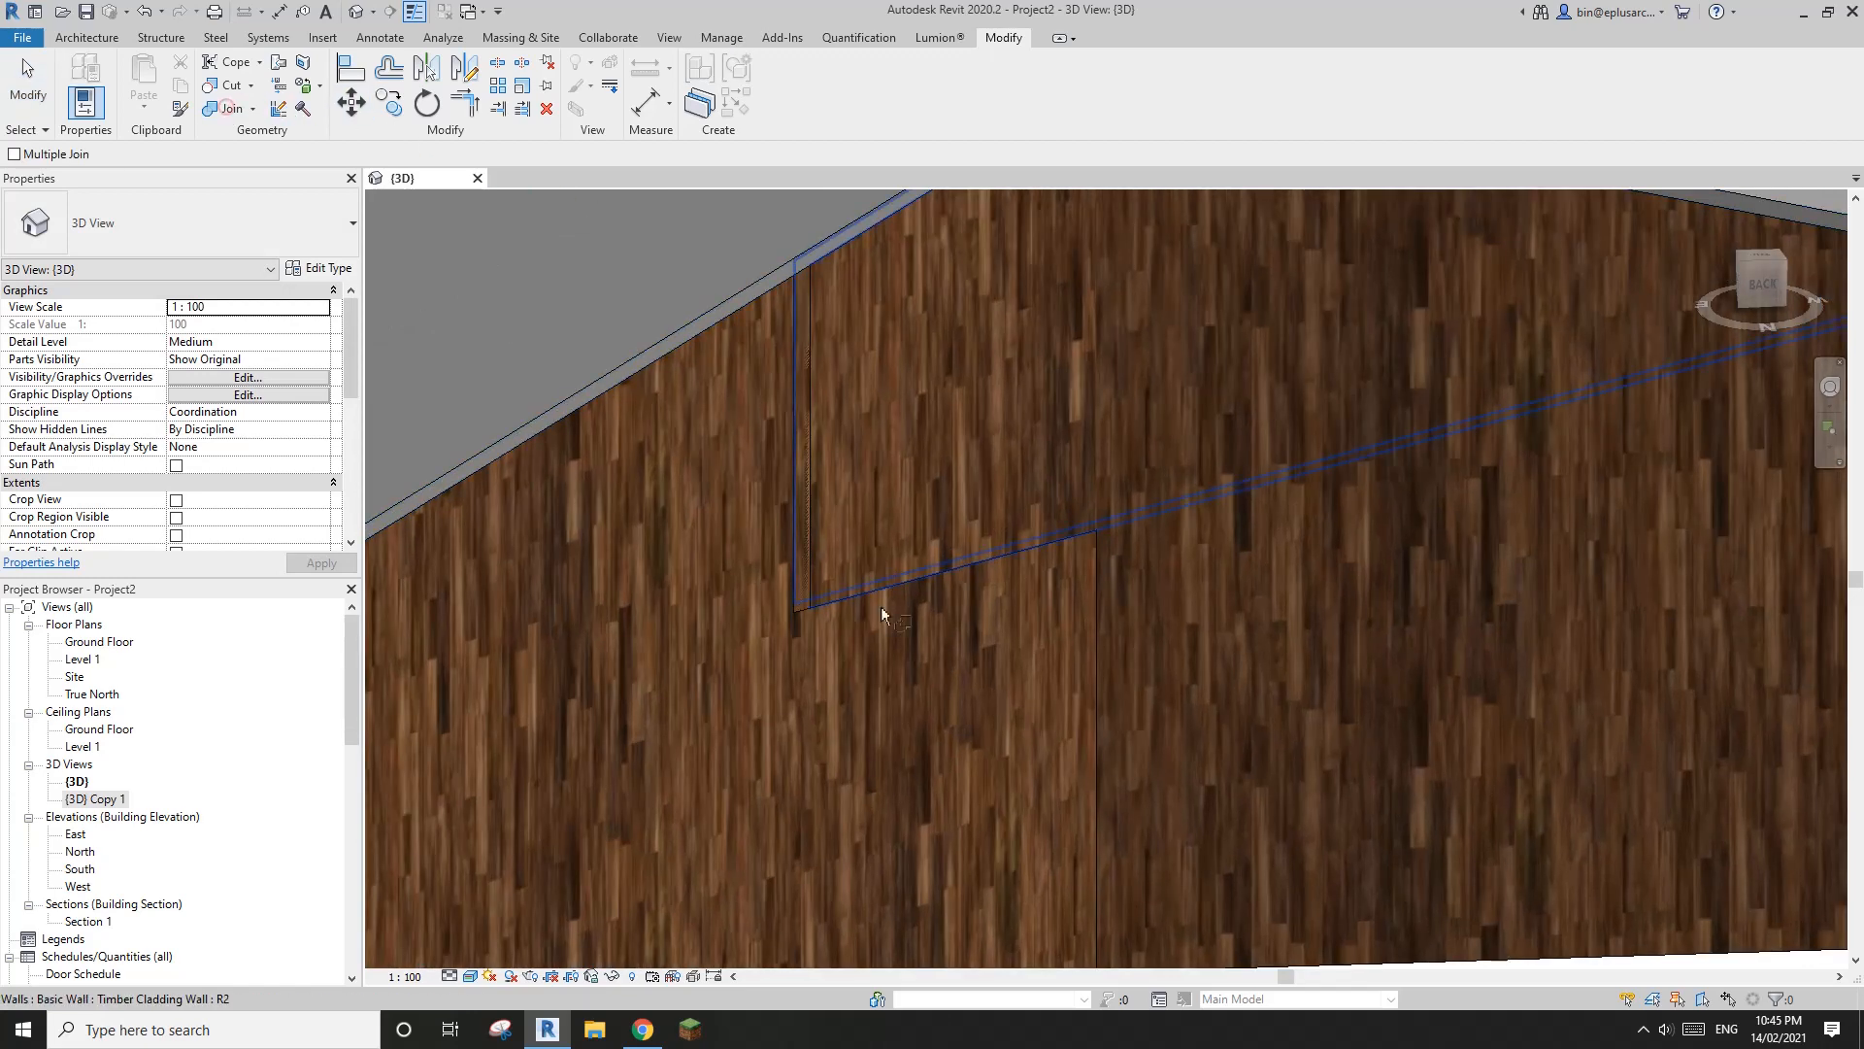
left_click(902, 634)
left_click(916, 507)
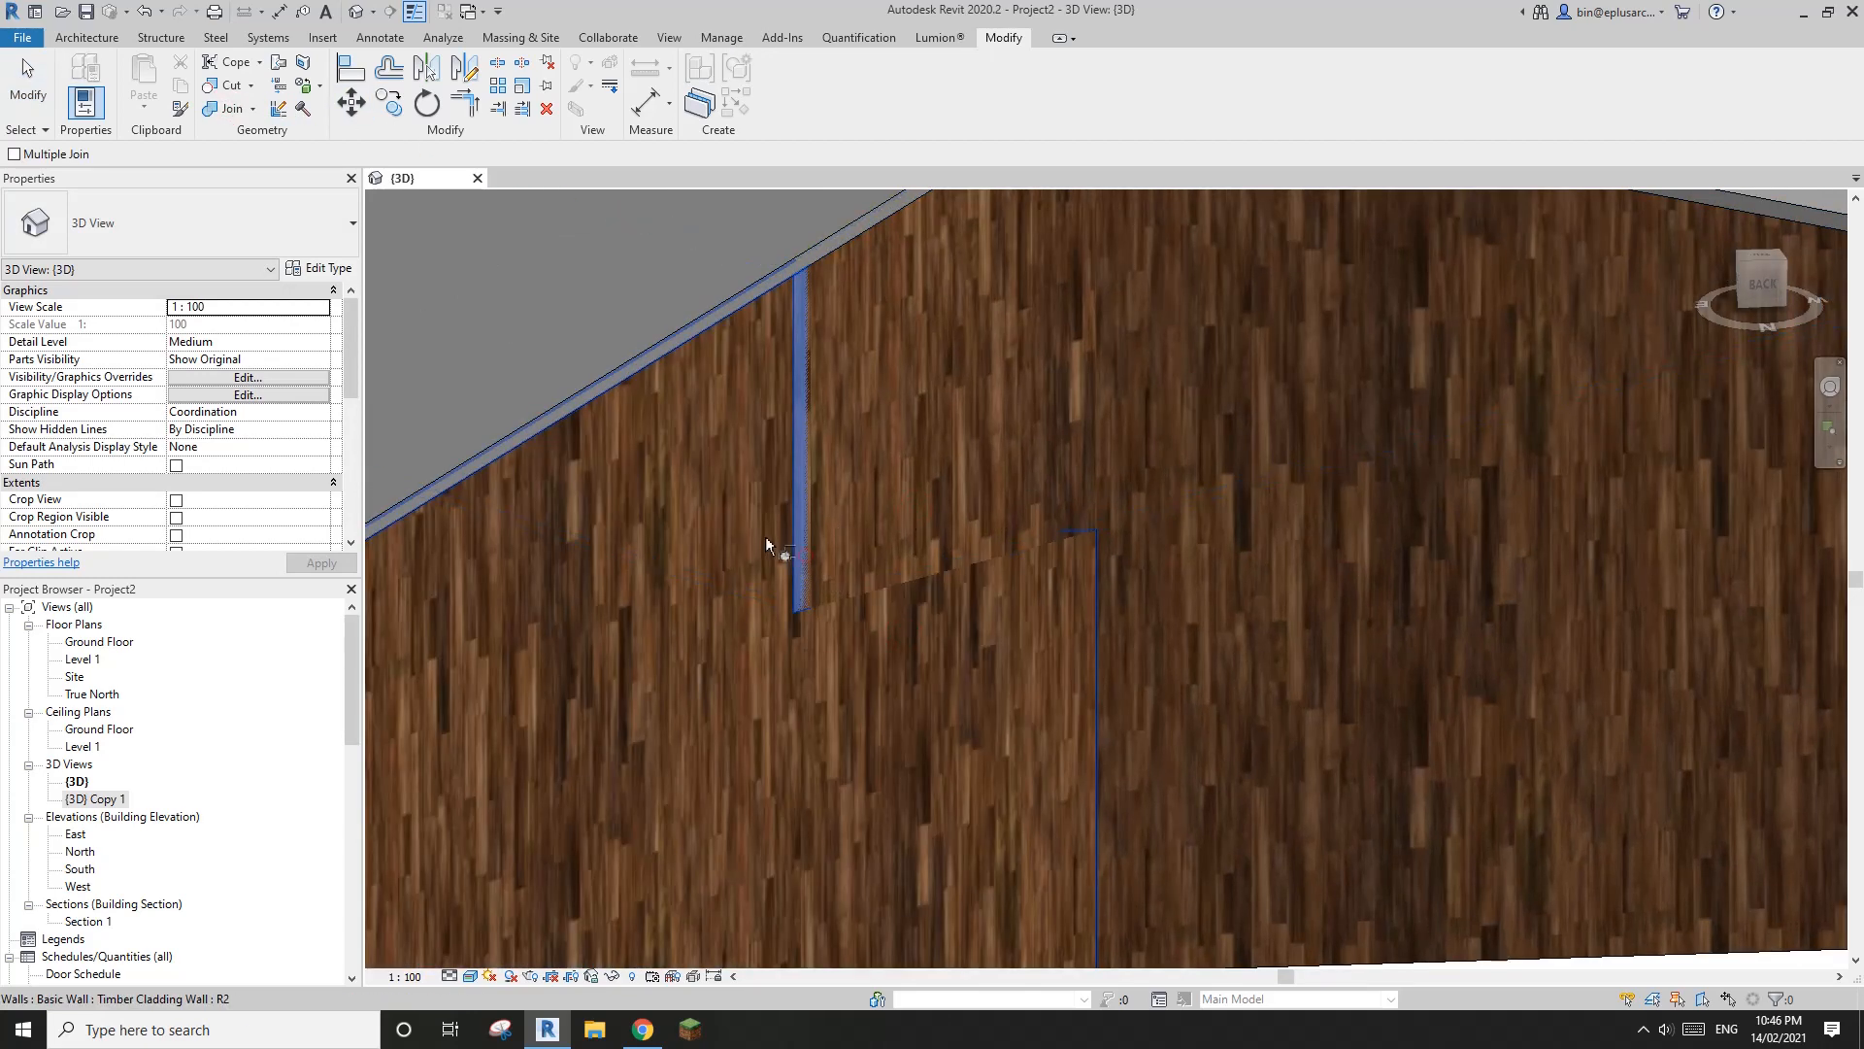
scroll(842, 603, "up", 2)
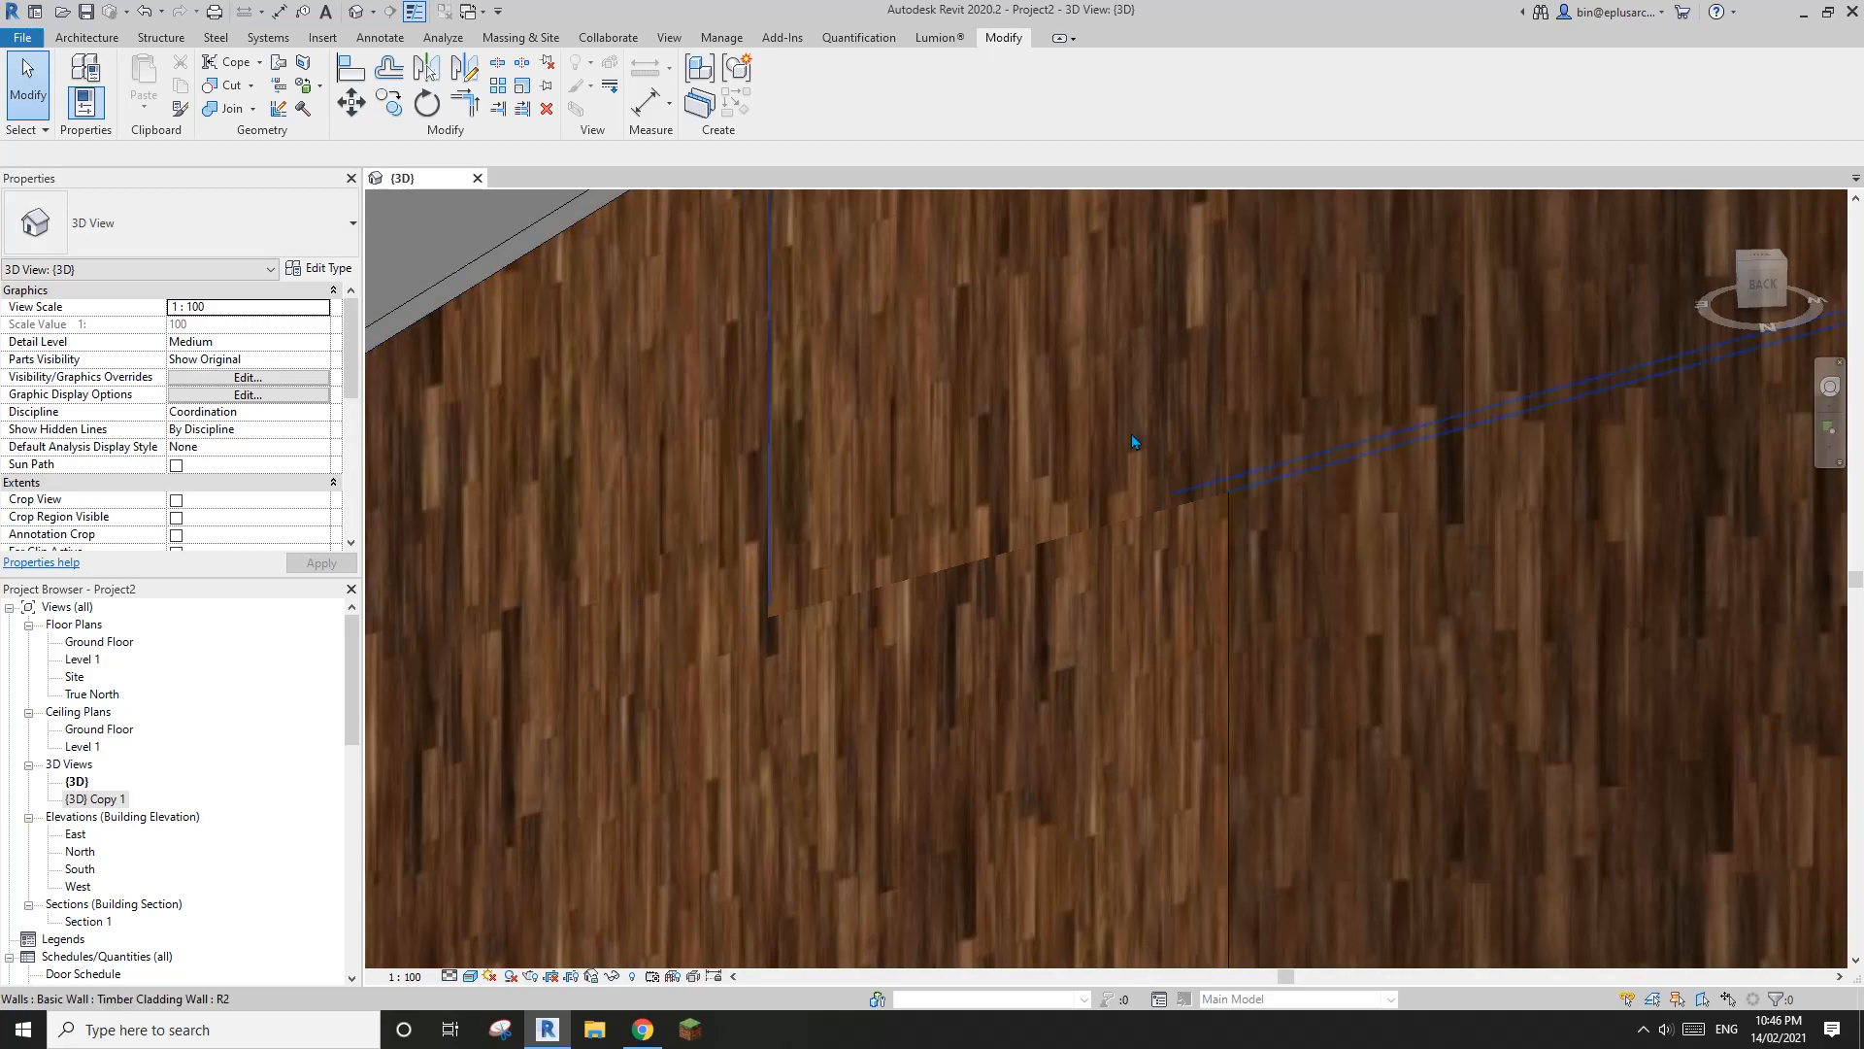
Start a Generic 150mm floor on the Ground Floor level and pick the connected chain of ground-floor walls as its boundary
scroll(1126, 470, "down", 5)
scroll(1087, 532, "down", 5)
middle_click_drag(1132, 541, 1065, 620, "shift")
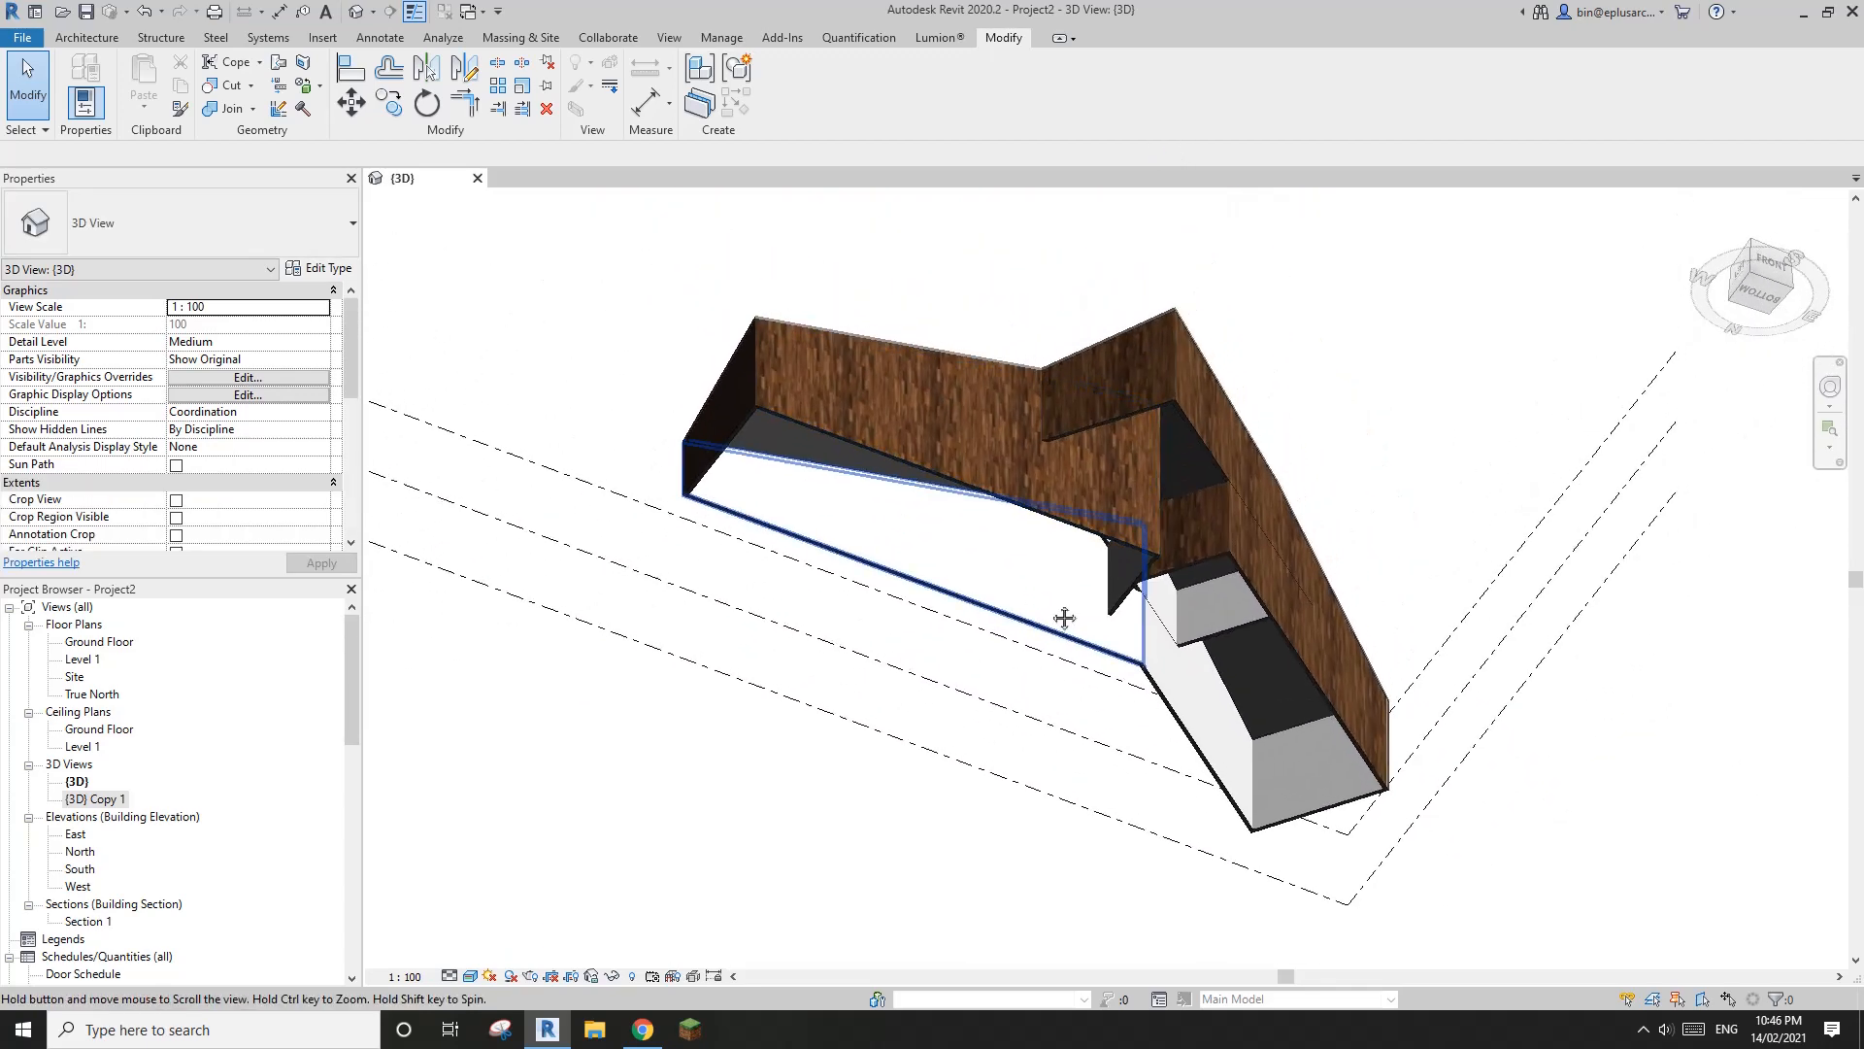
left_click(86, 38)
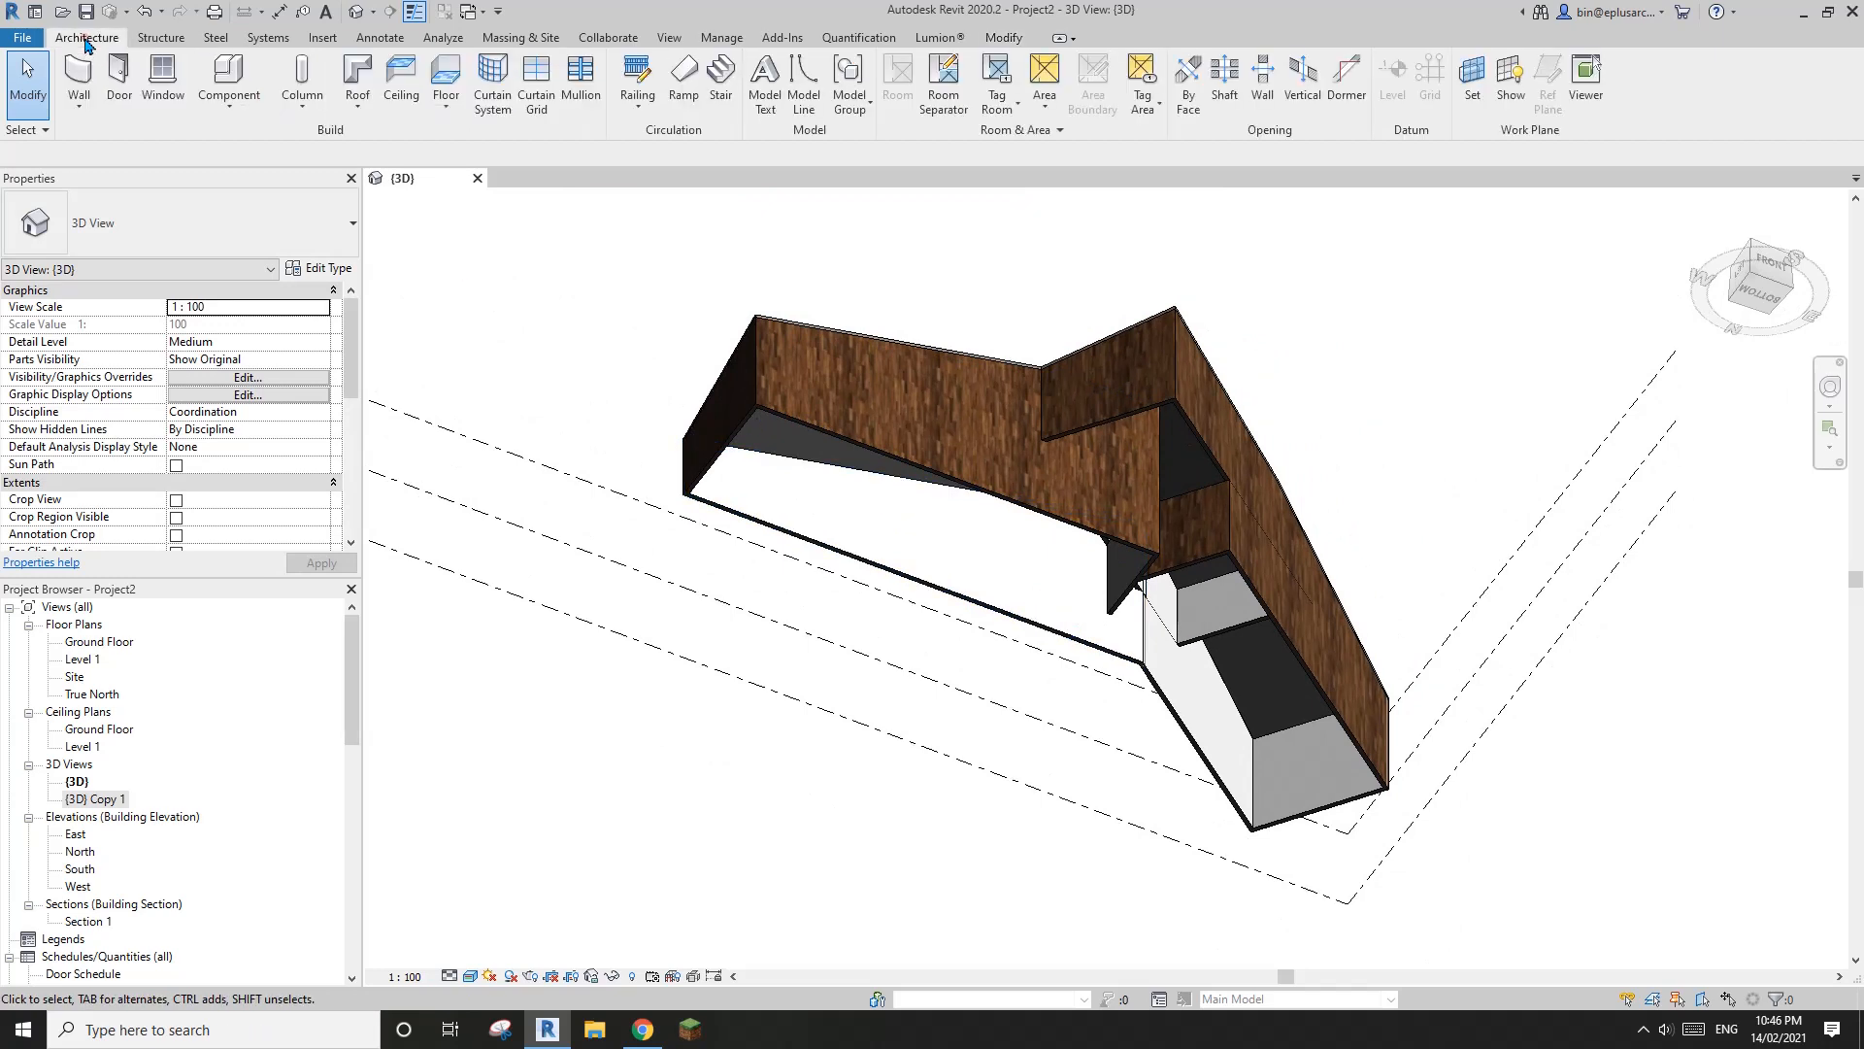
left_click(446, 81)
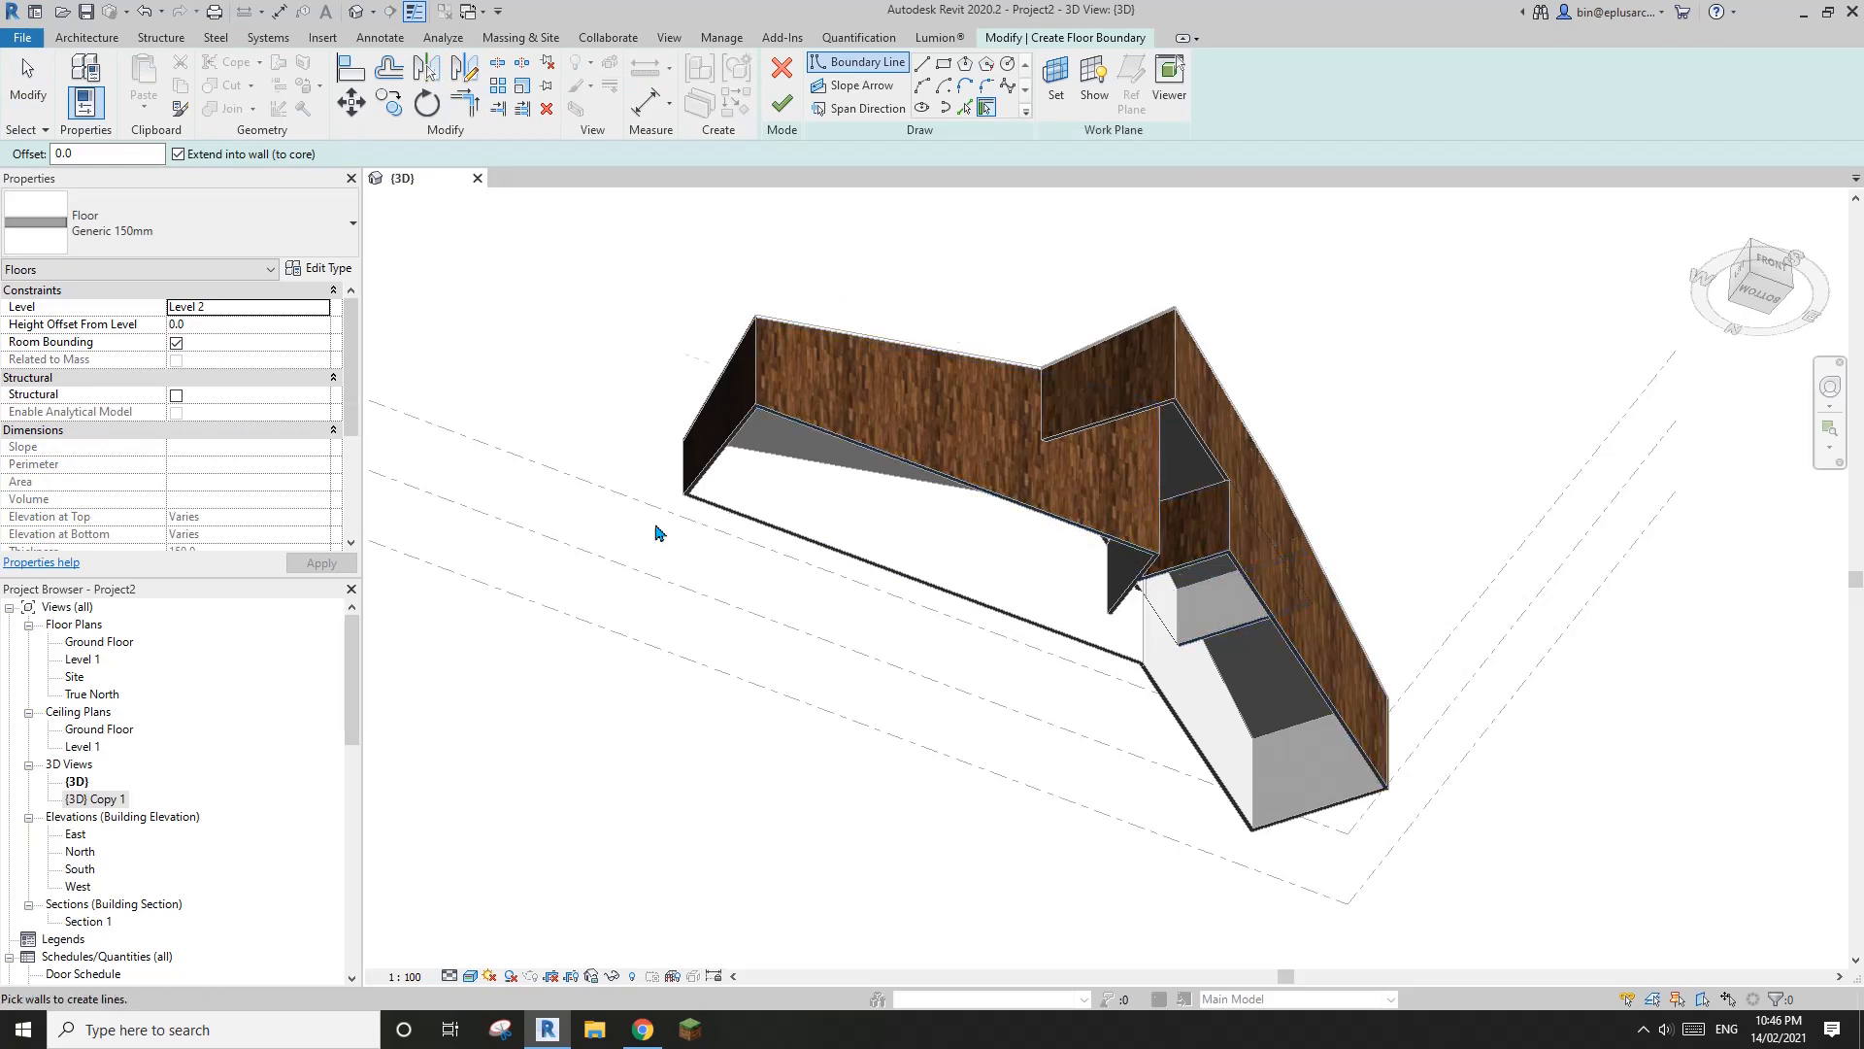
left_click(321, 307)
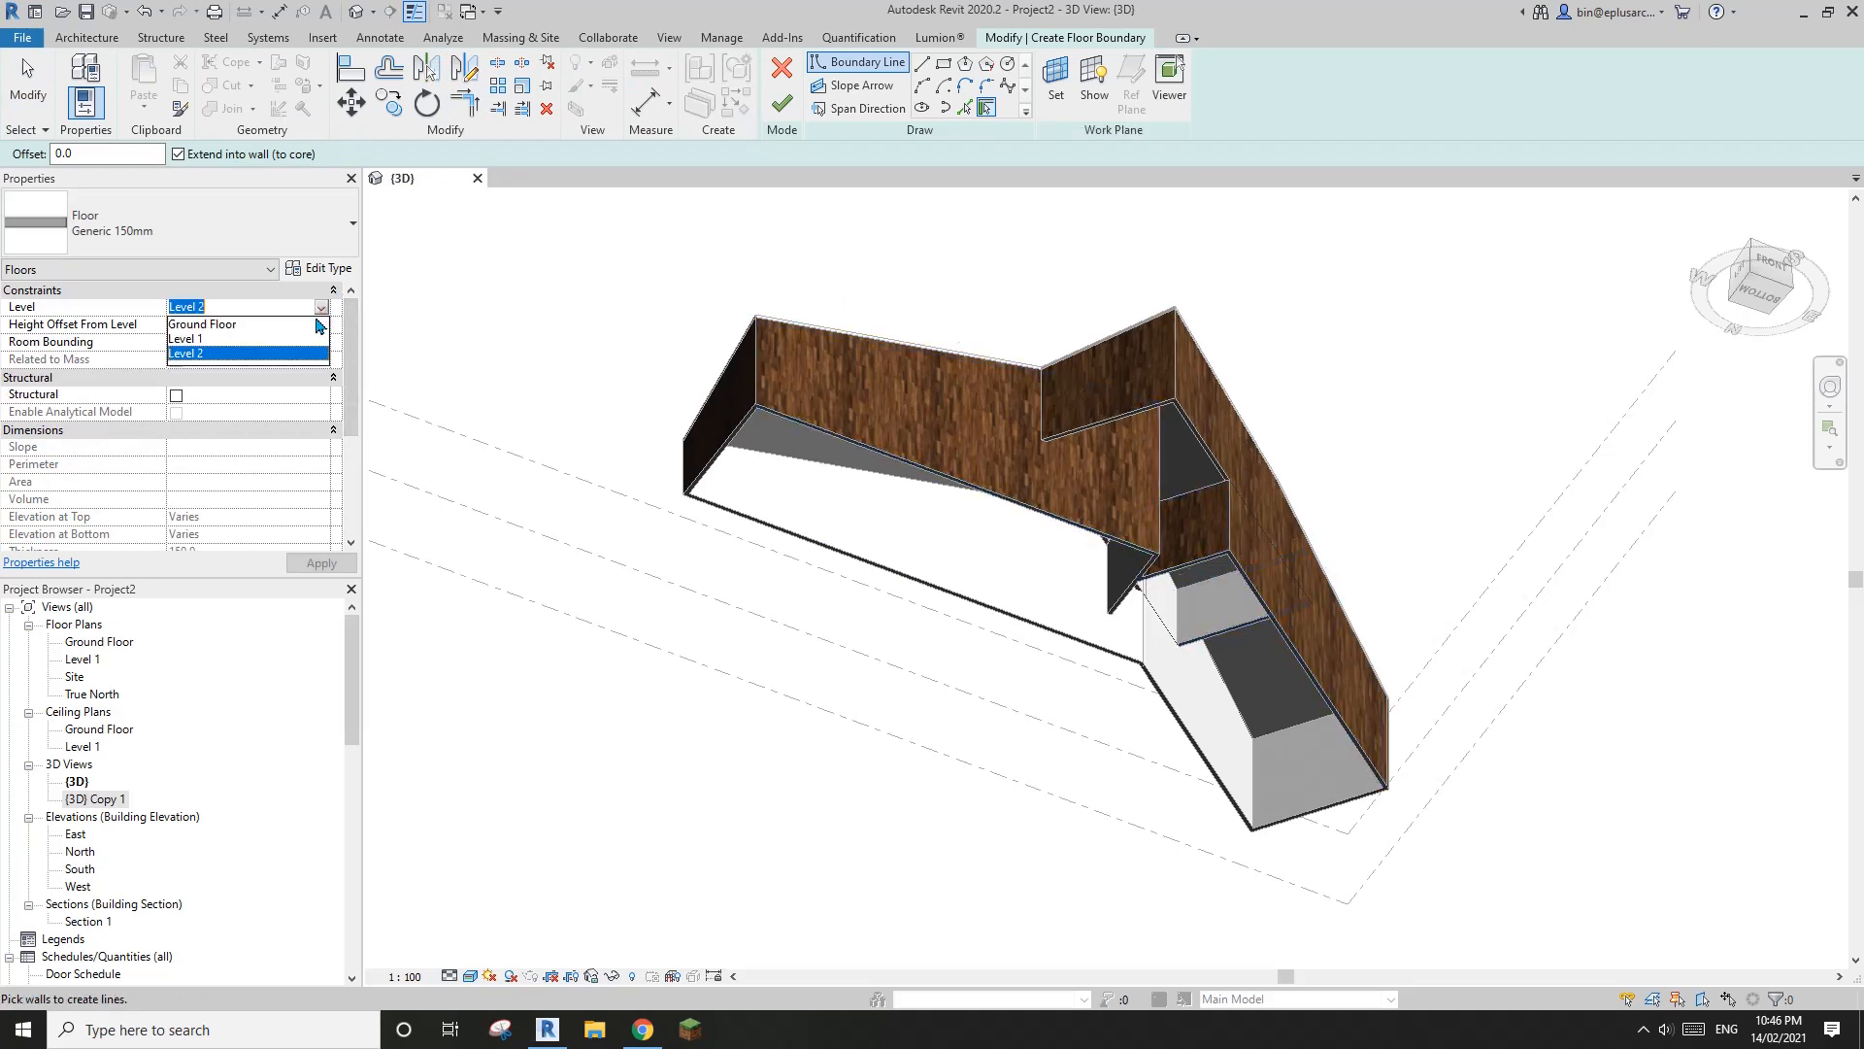
left_click(212, 325)
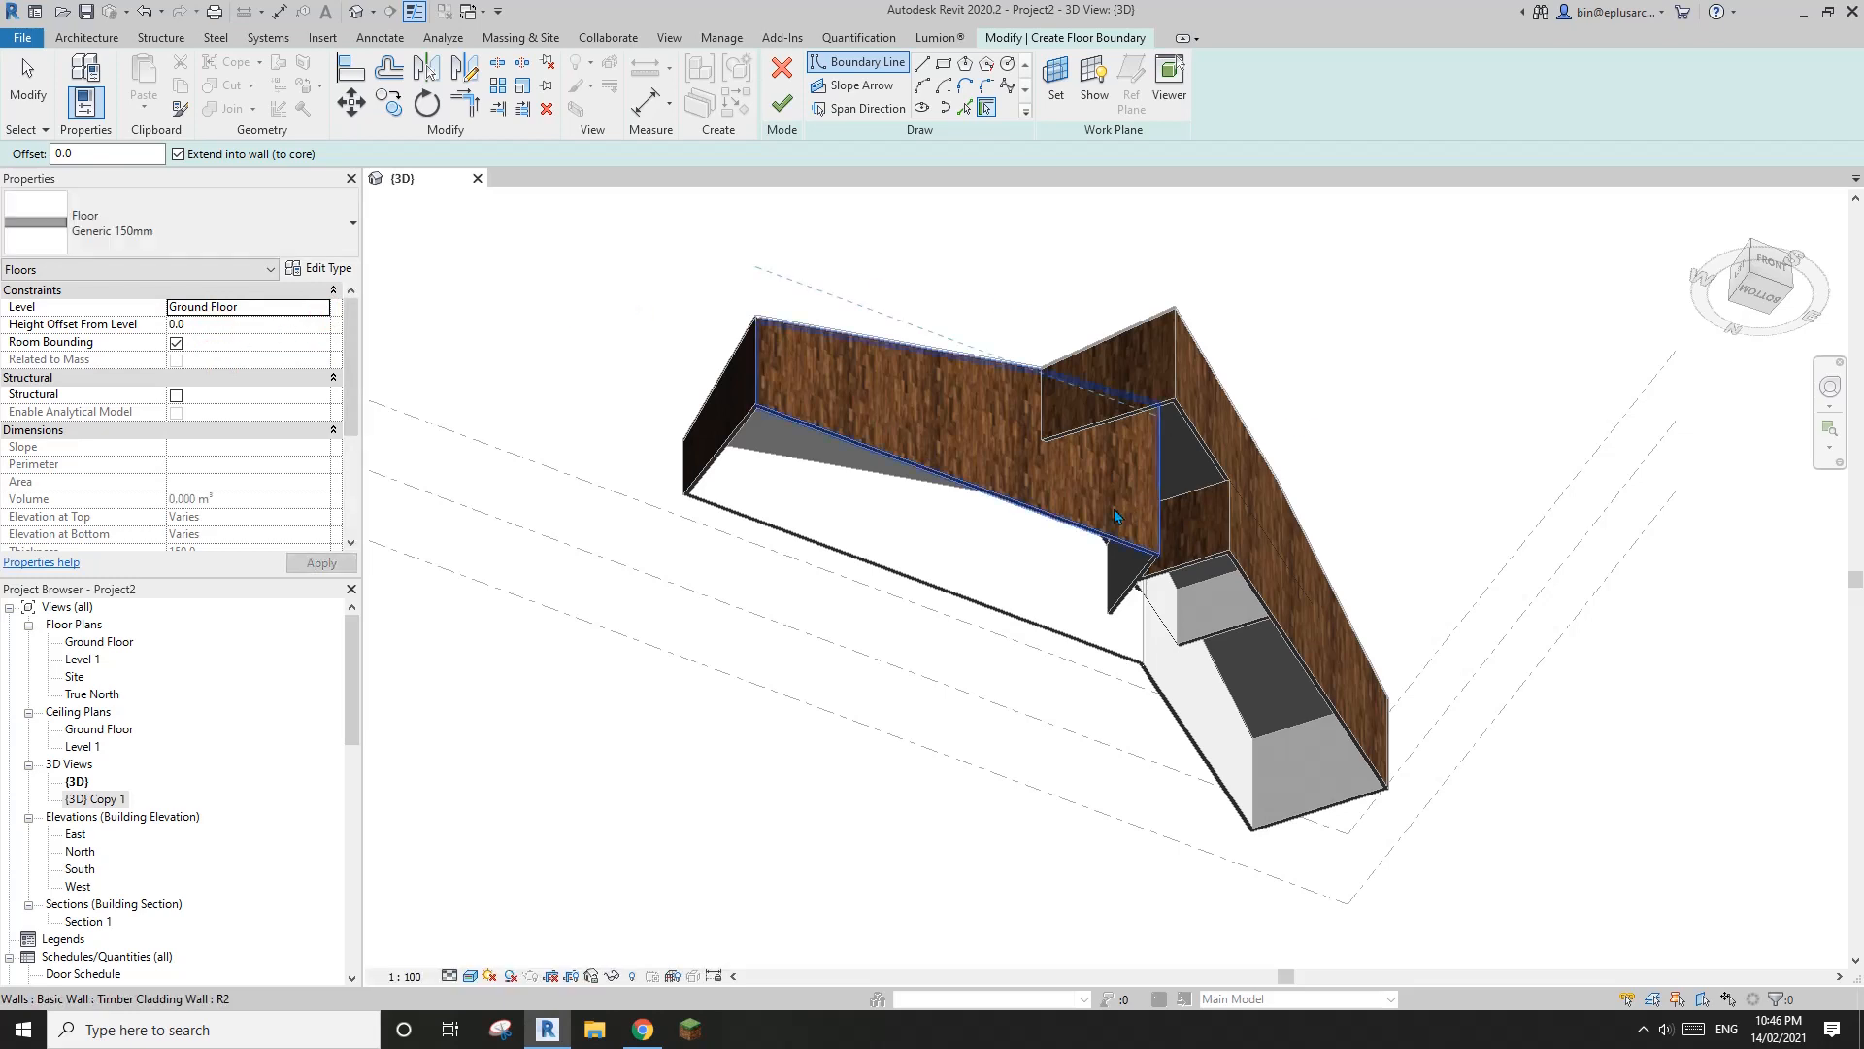
key("Tab")
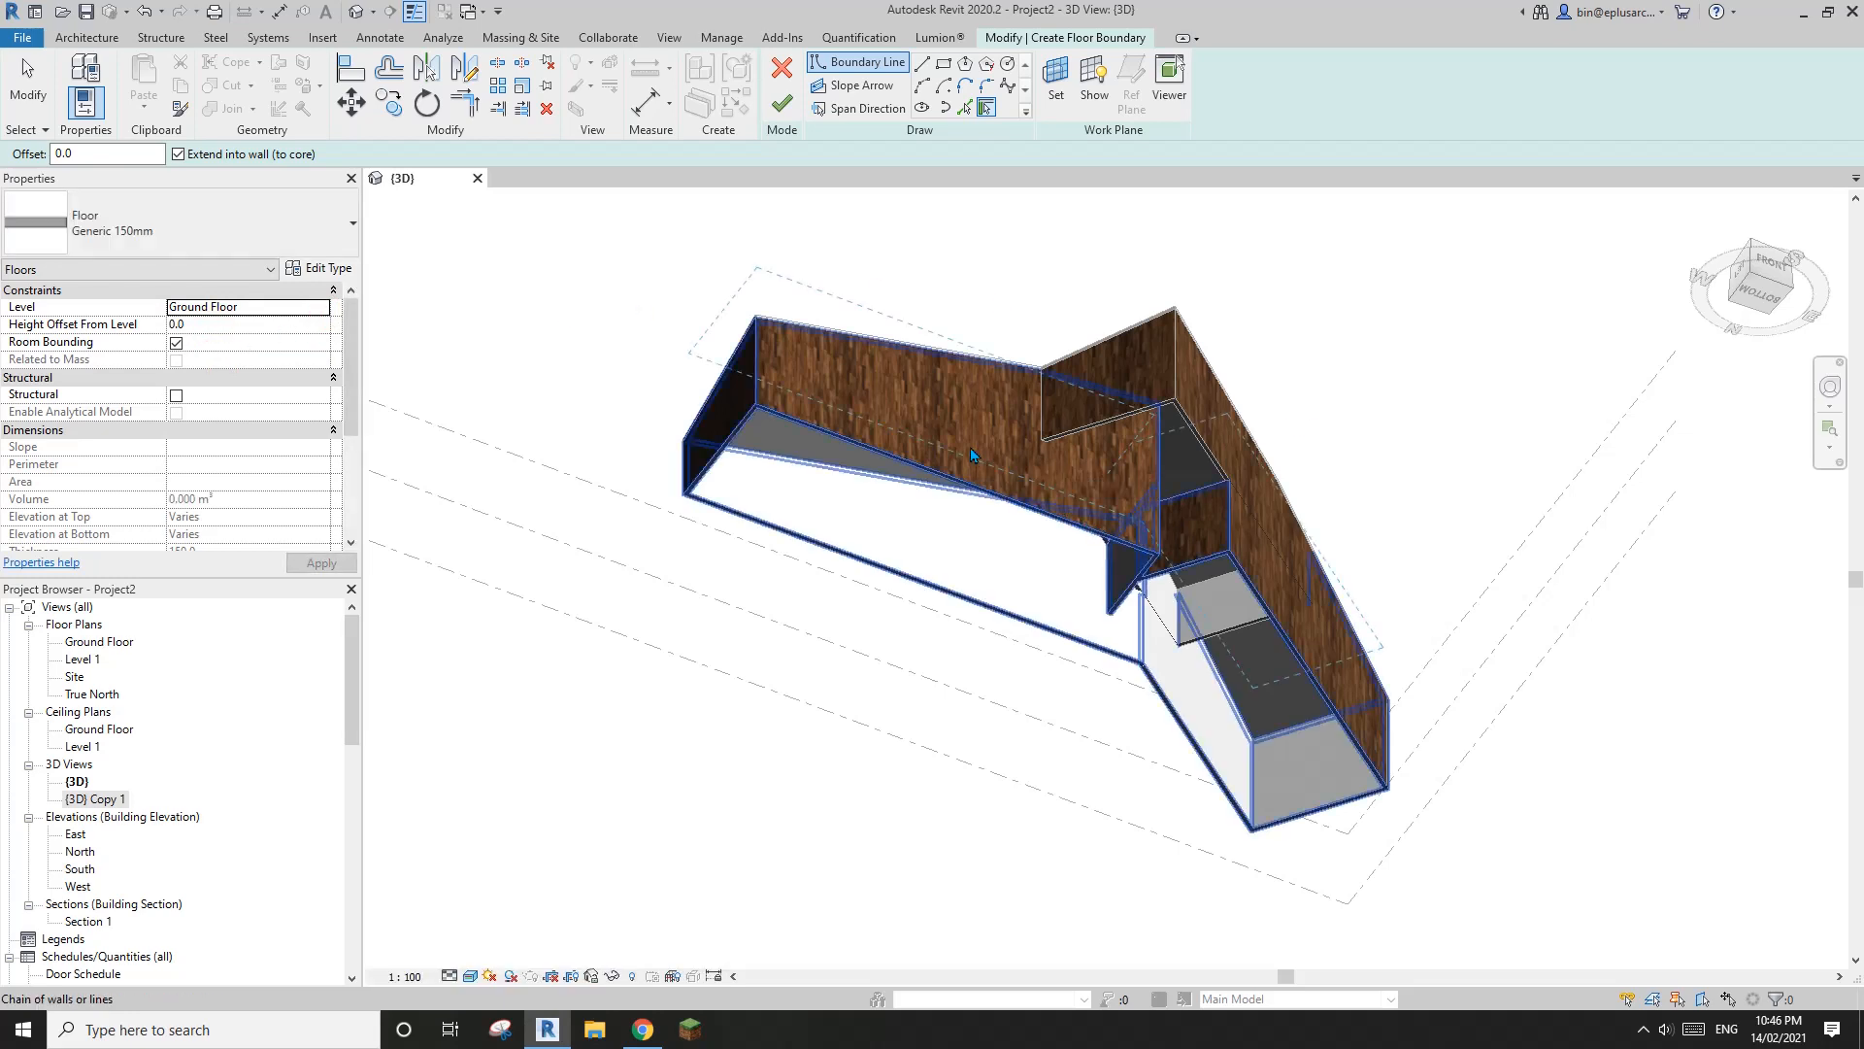
left_click(970, 447)
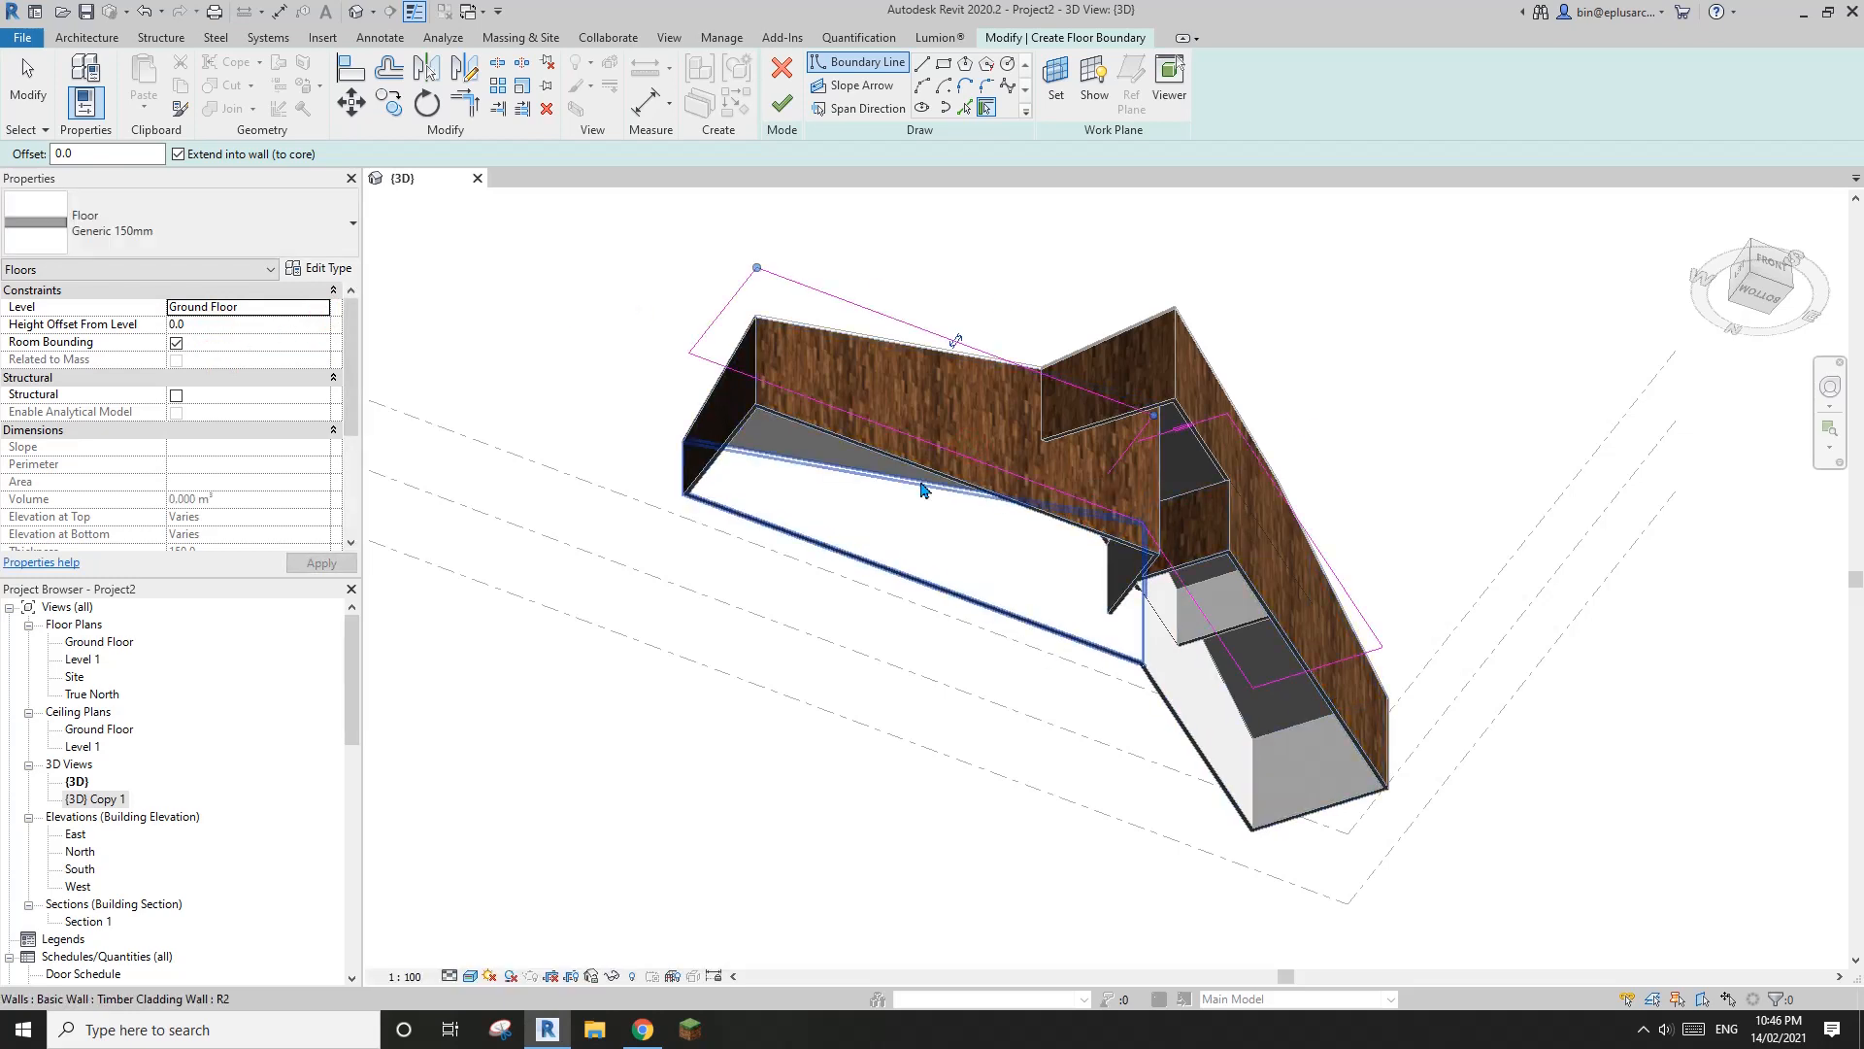
key("Escape")
Flip the floor boundary lines to the outer face of the Timber Cladding walls
scroll(1163, 424, "up", 2)
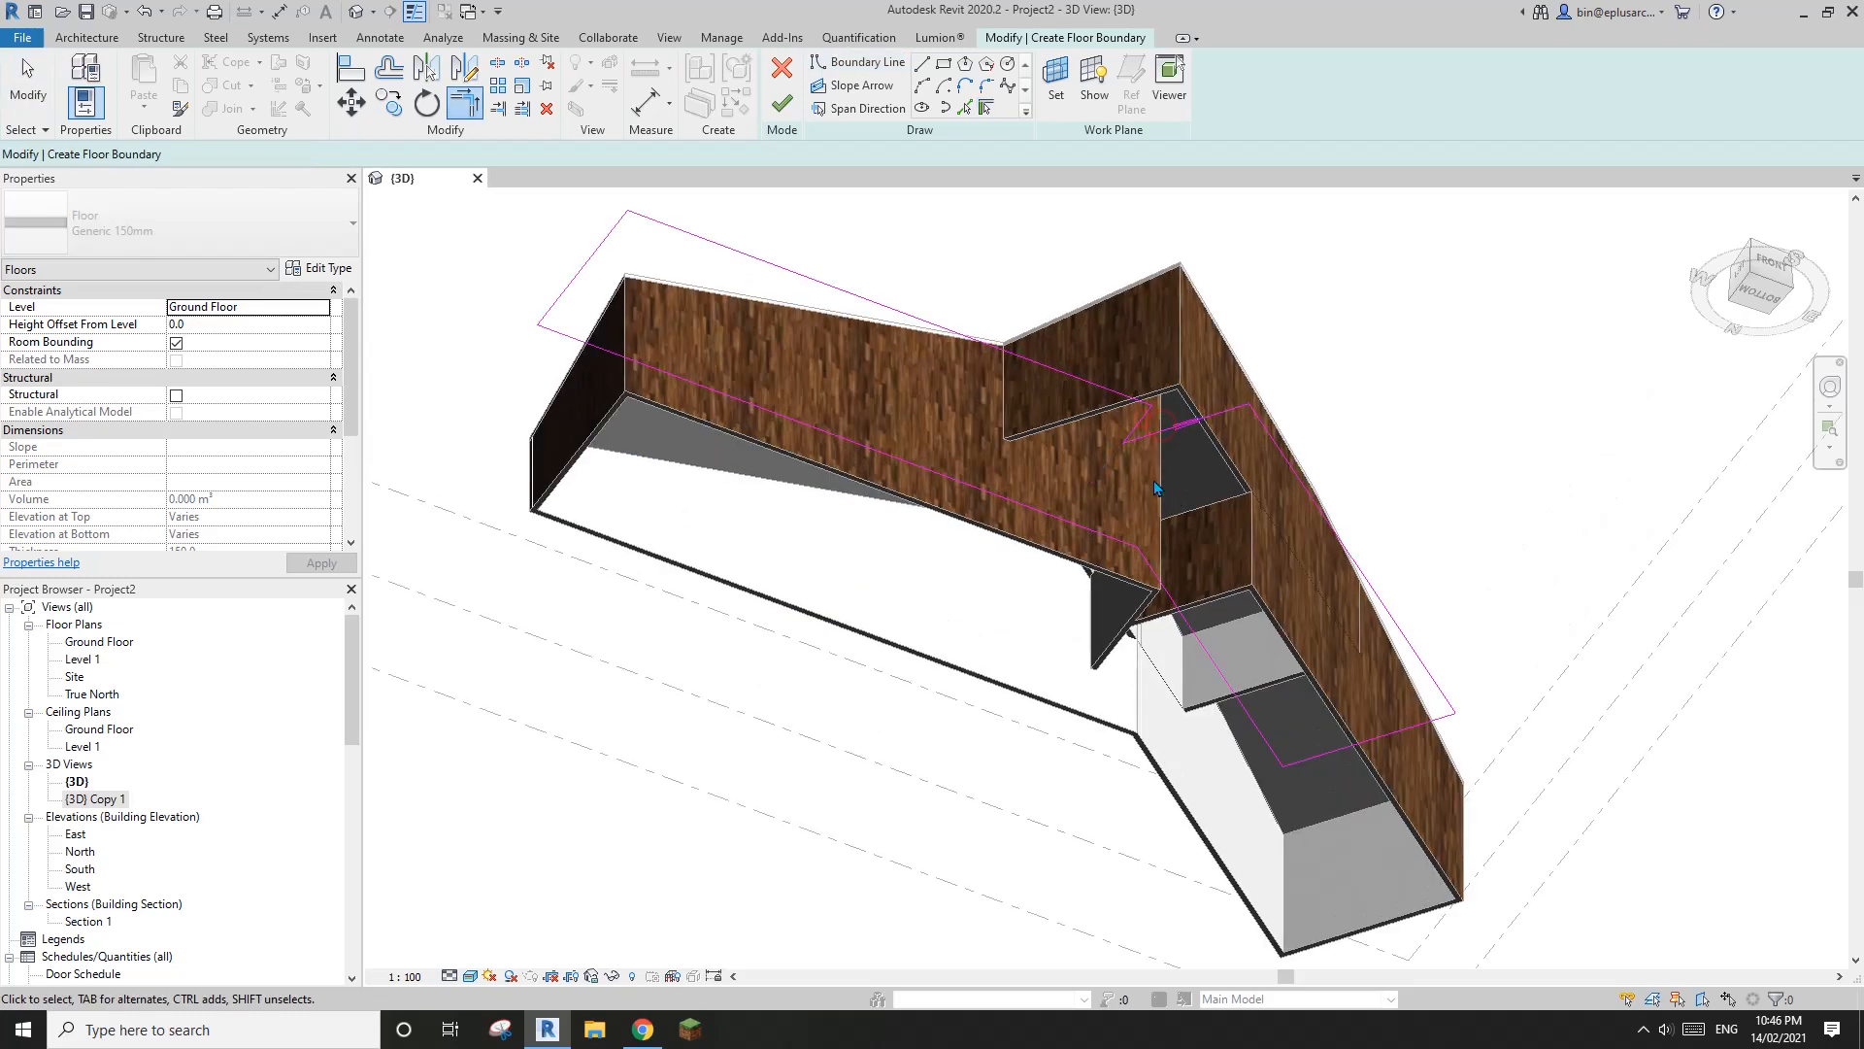
left_click(909, 321)
scroll(911, 339, "up", 2)
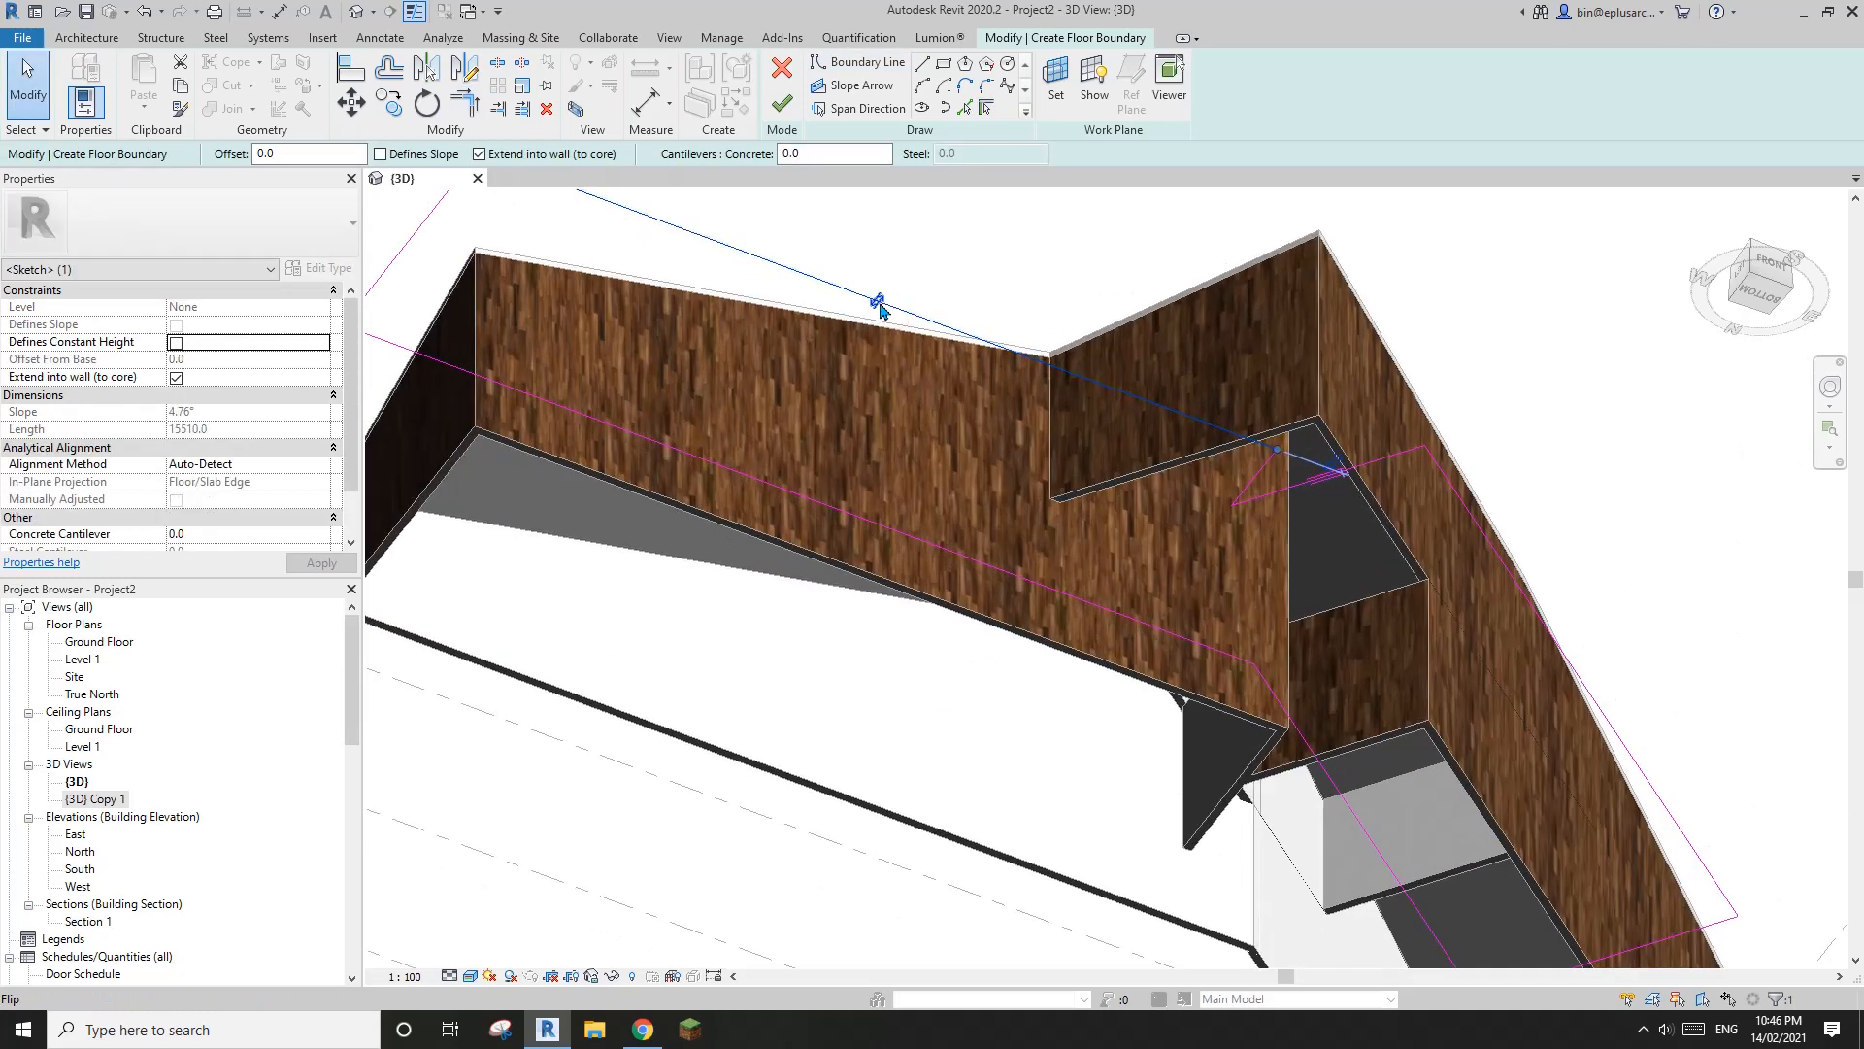
left_click_drag(880, 308, 879, 302)
scroll(987, 391, "down", 1)
middle_click_drag(988, 385, 988, 436)
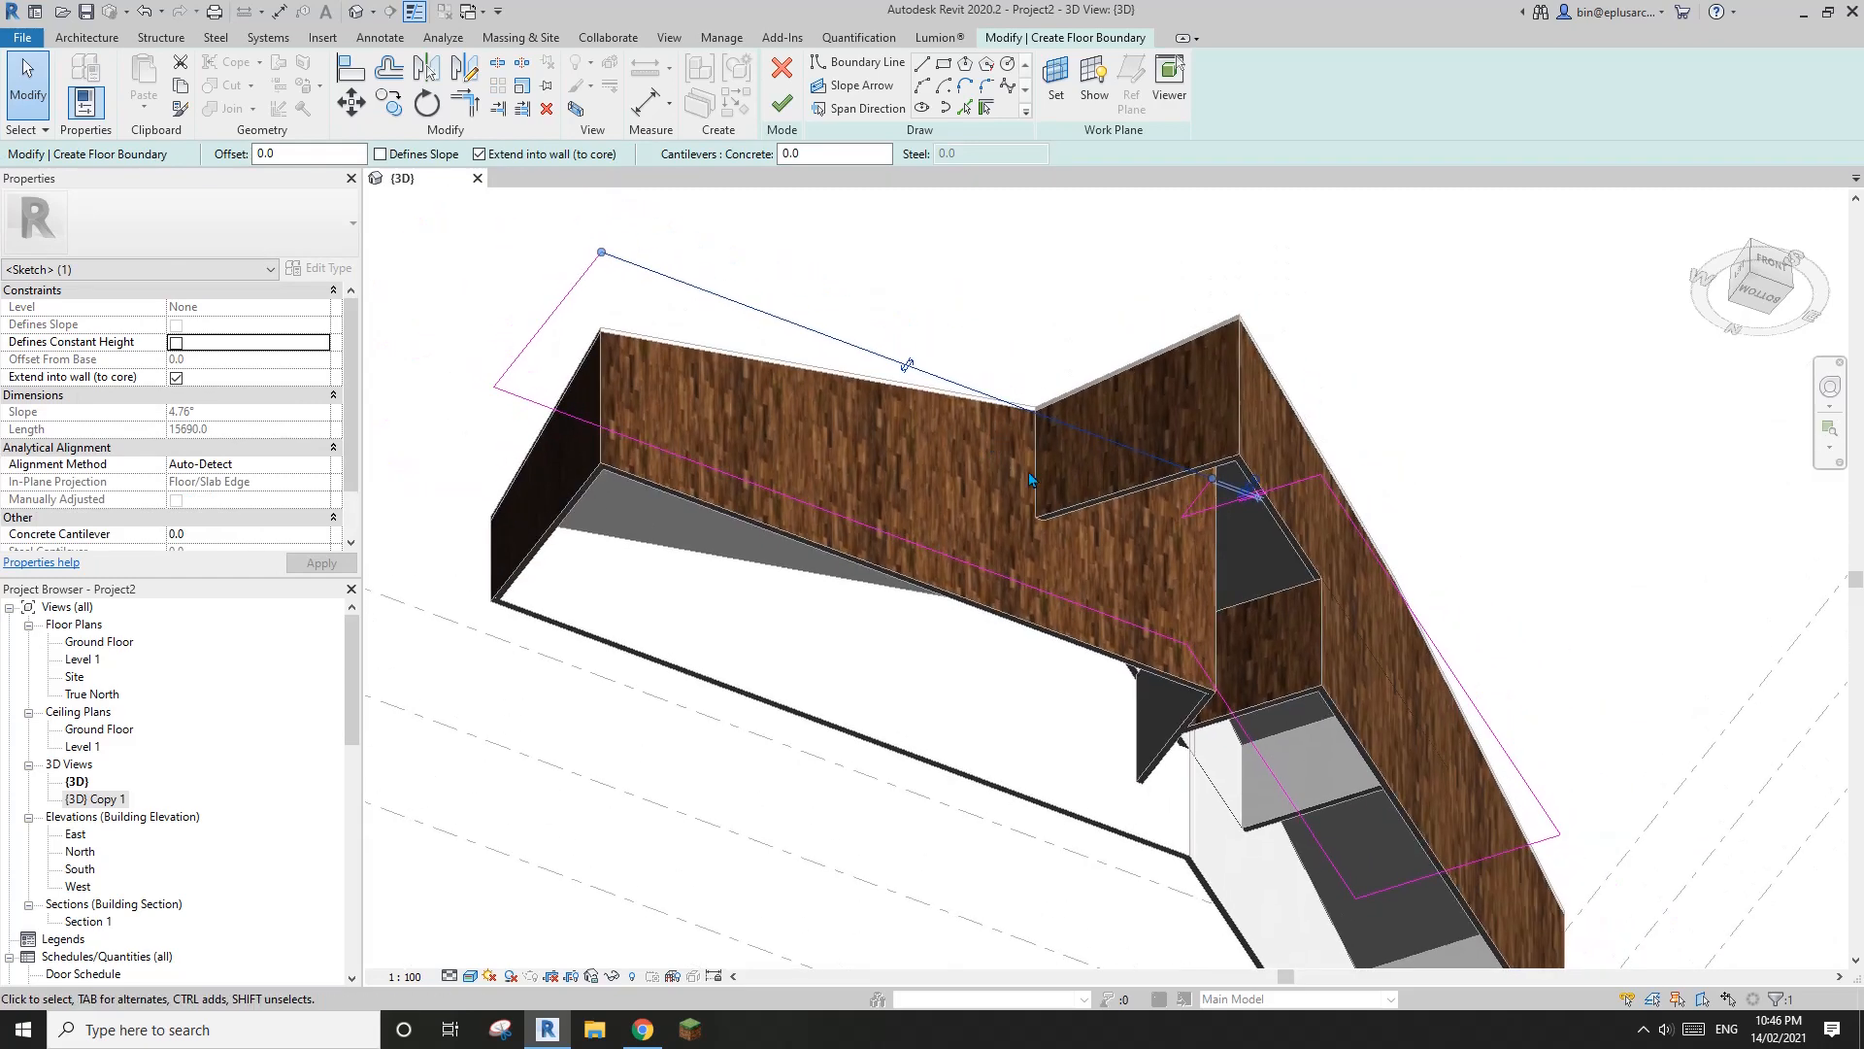
middle_click_drag(1200, 614, 1198, 612)
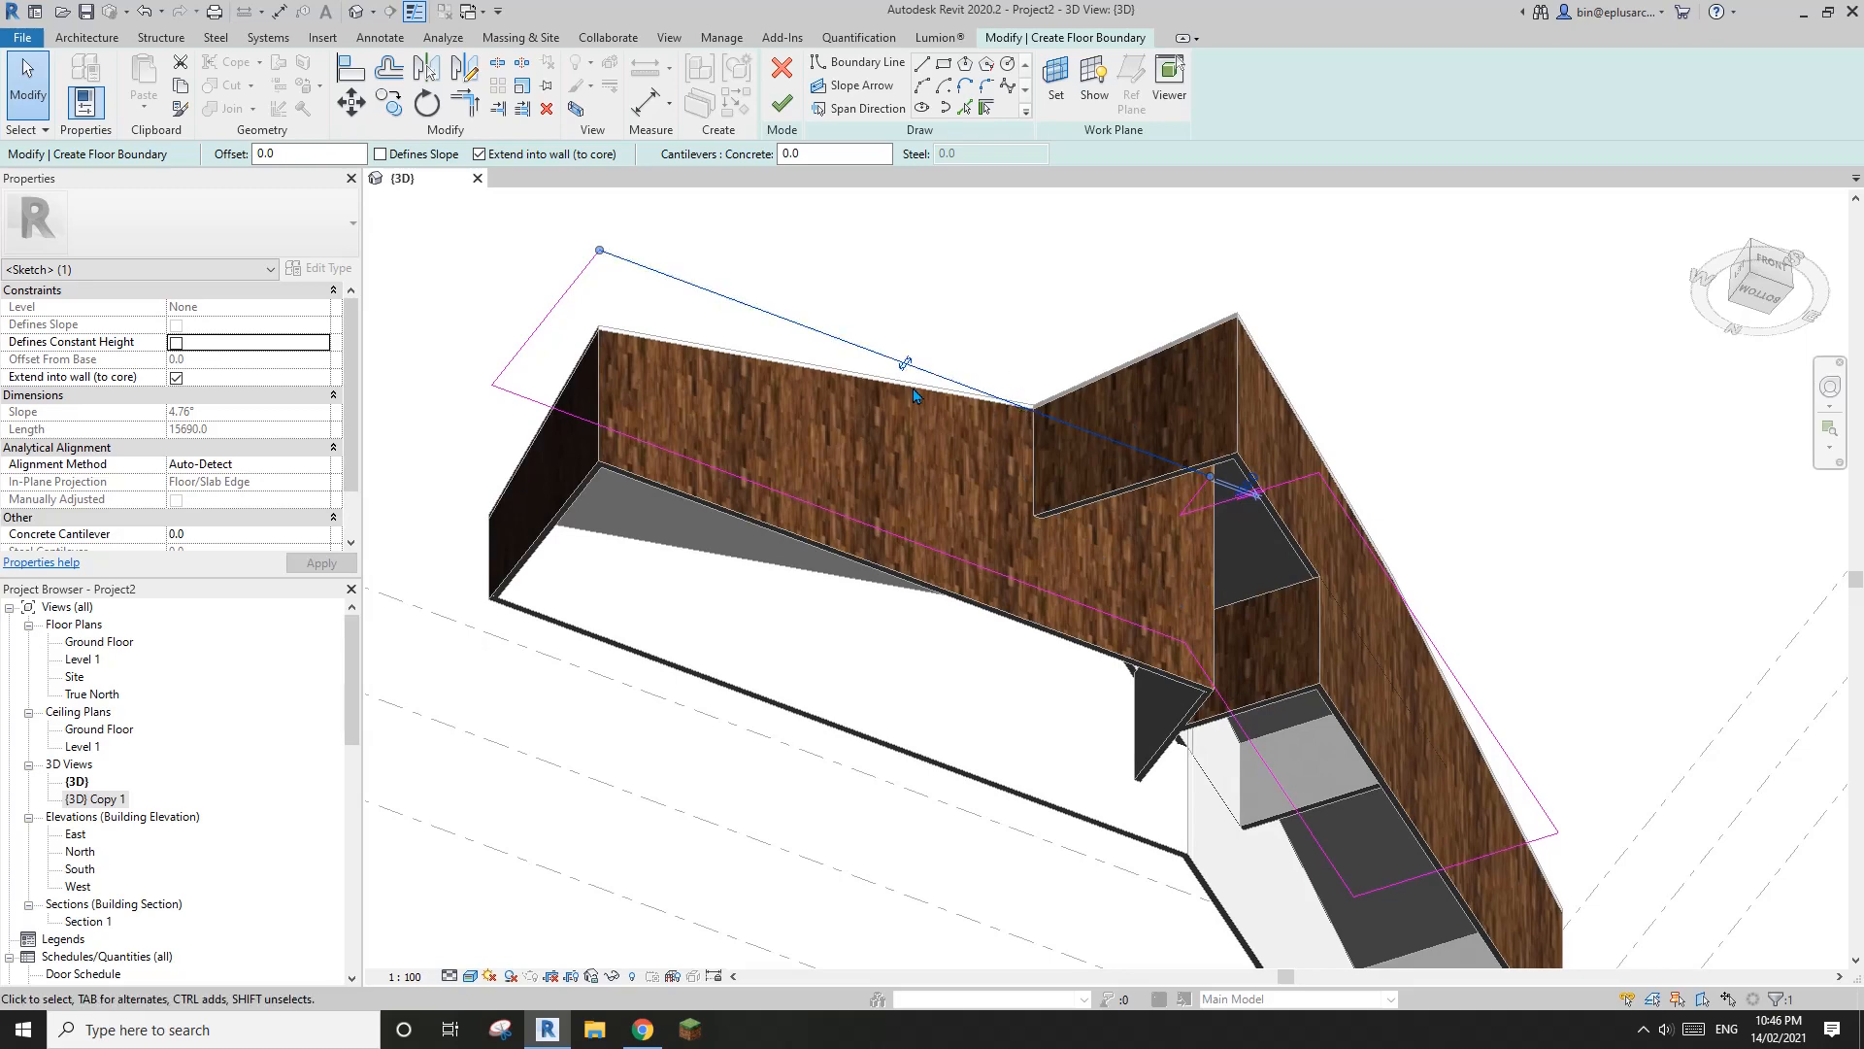
mouse_move(1000, 462)
middle_mouse_down()
mouse_move(987, 417)
mouse_move(973, 430)
middle_mouse_up()
scroll(969, 408, "down", 1)
Select the whole chain of boundary lines and finish the ground-floor slab sketch
left_click(878, 289)
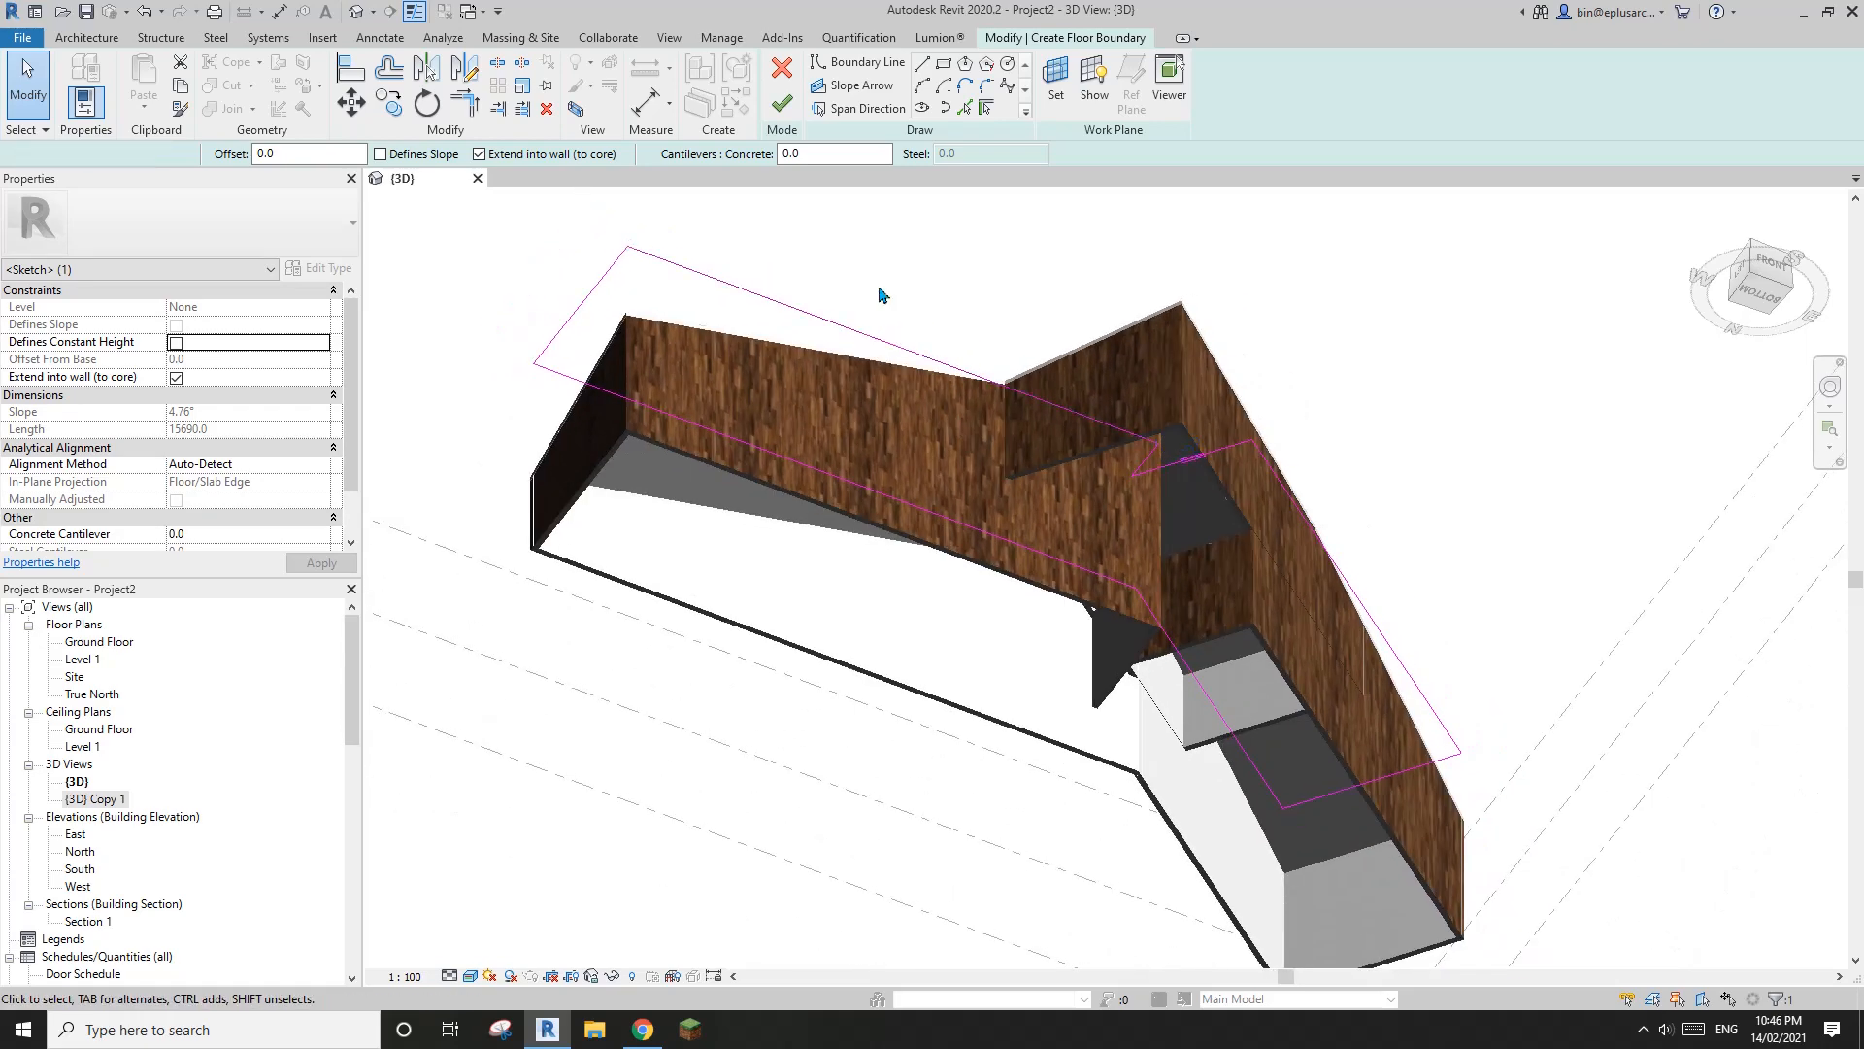
key("Tab")
left_click(872, 335)
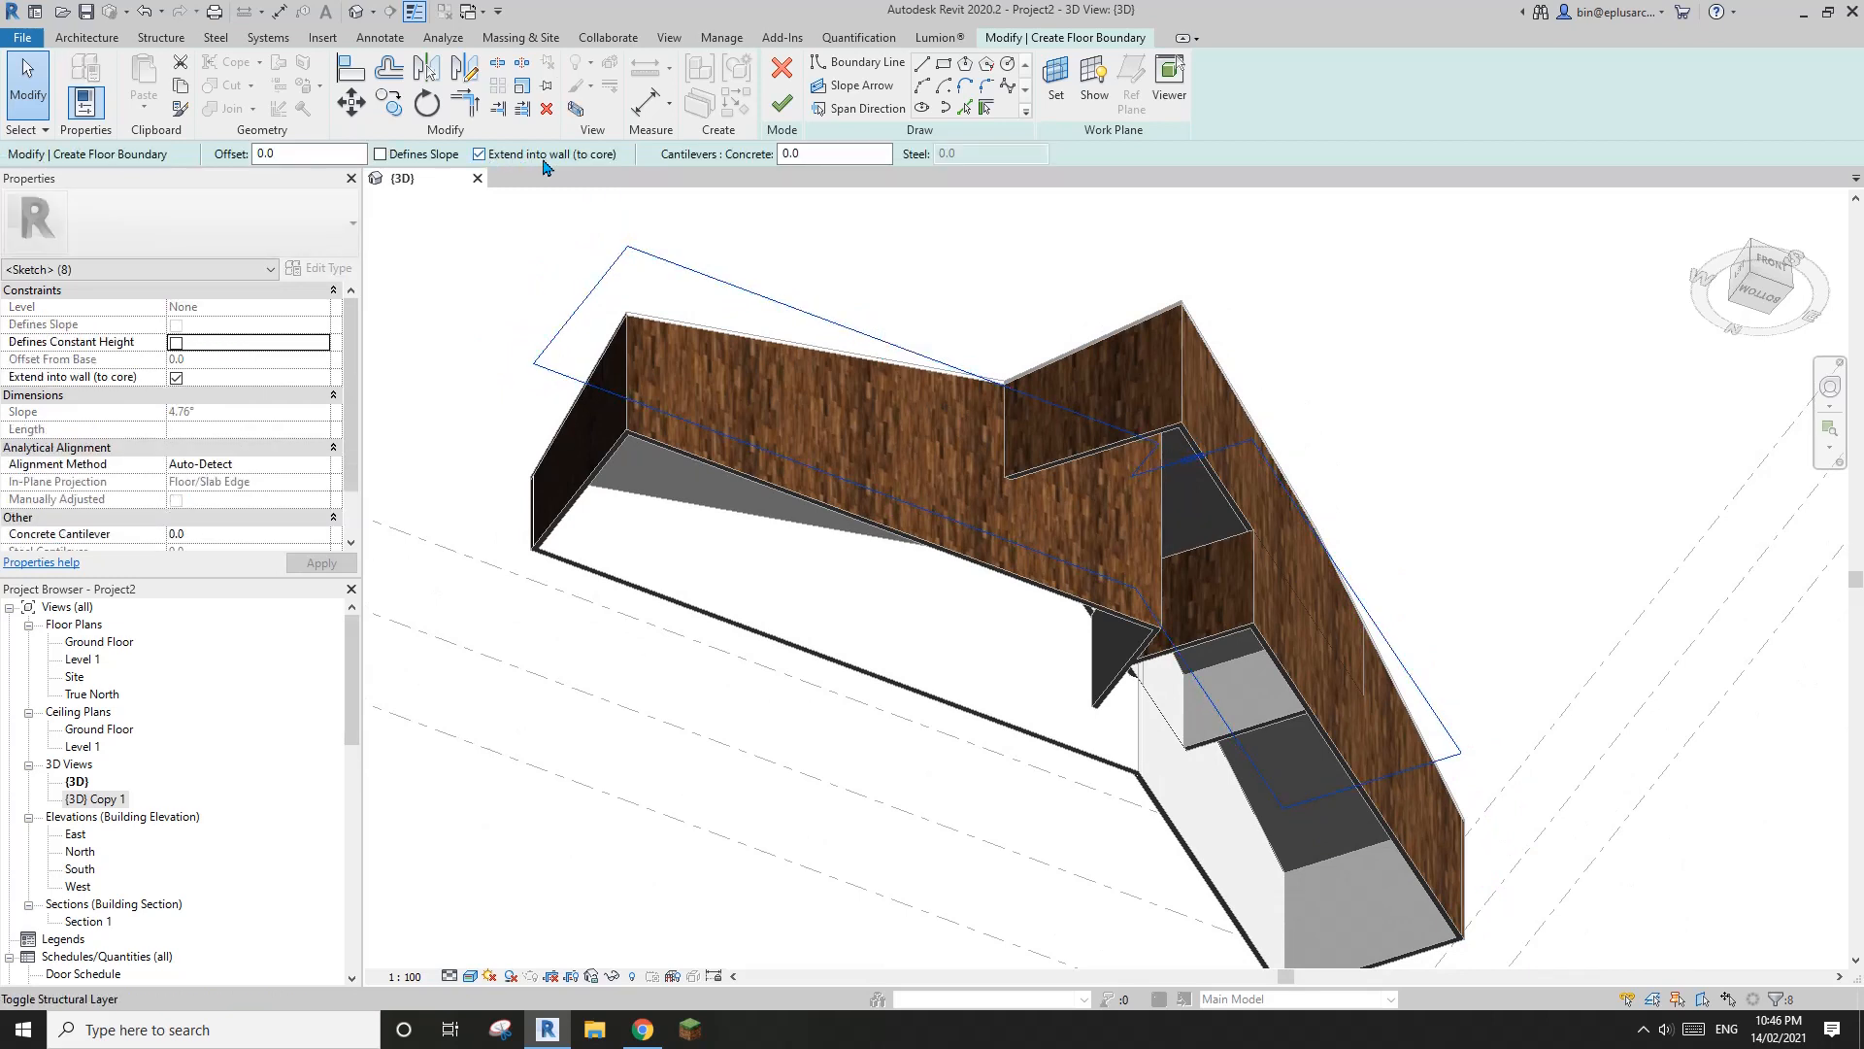
middle_click_drag(950, 354, 858, 254)
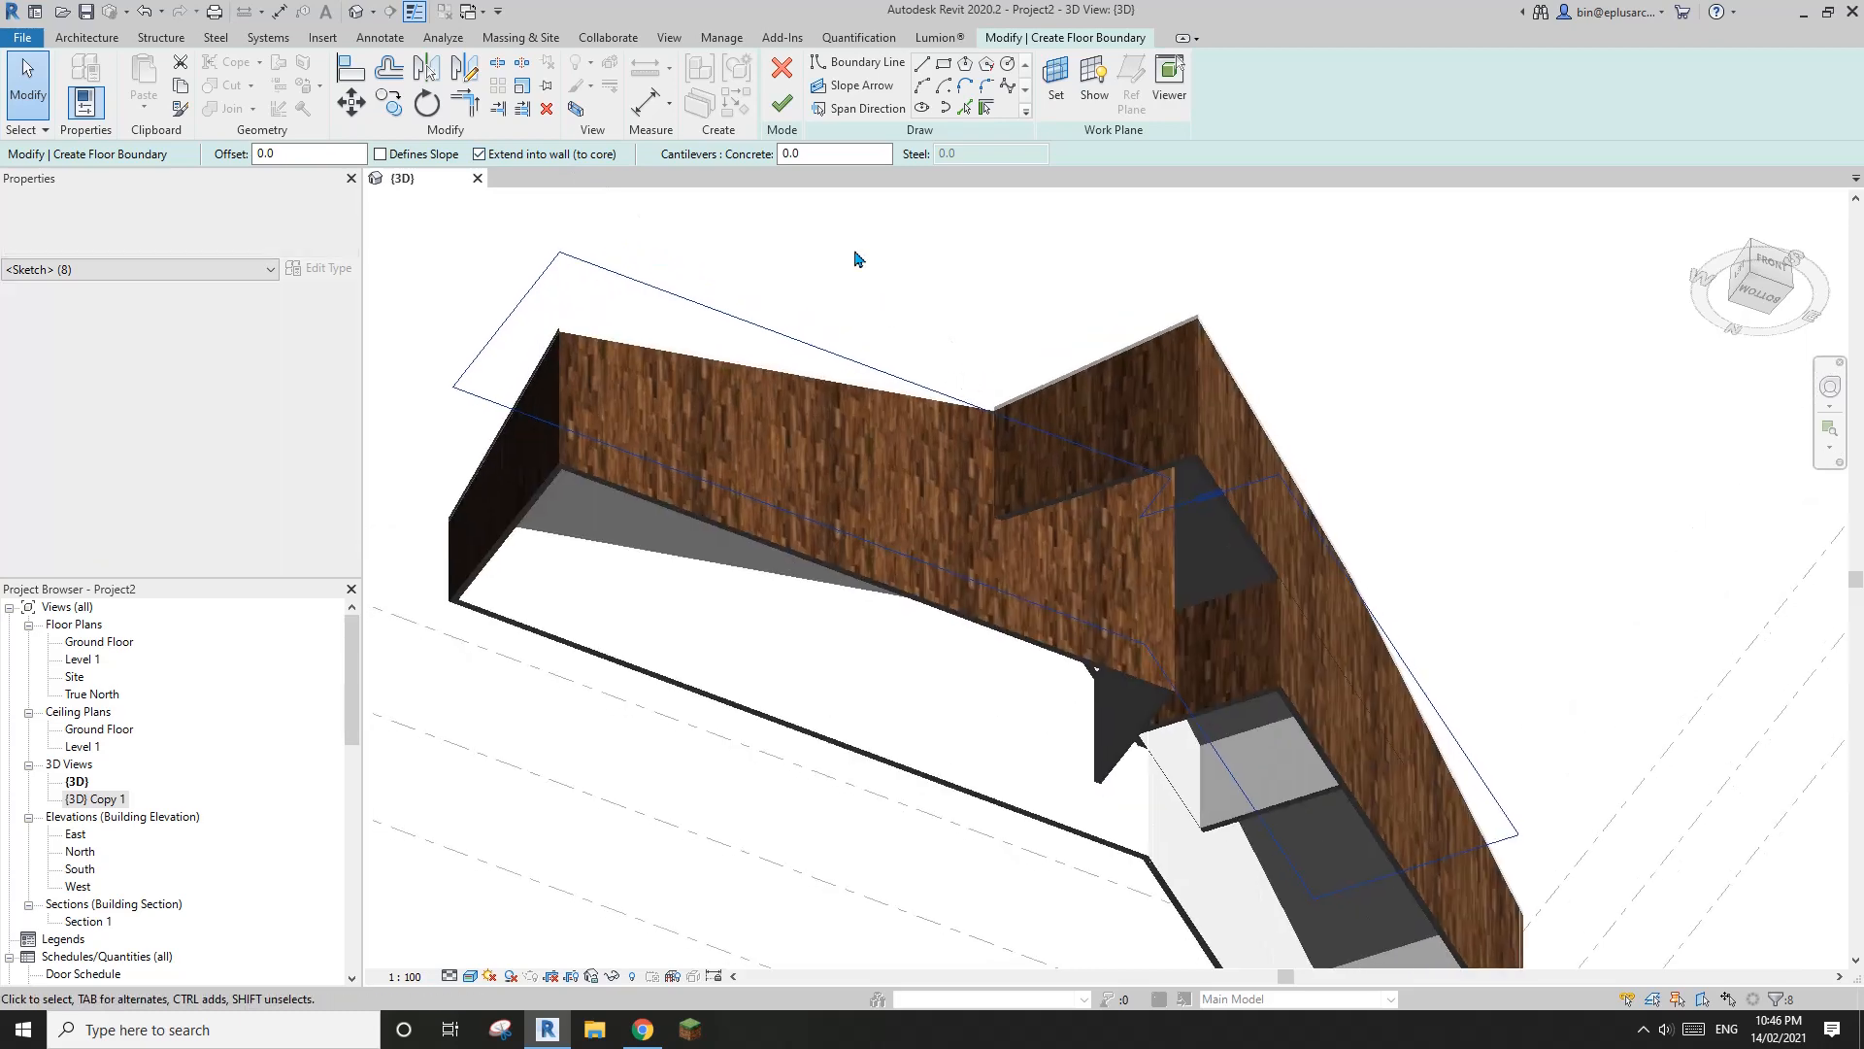
scroll(857, 254, "up", 2)
left_click(793, 107)
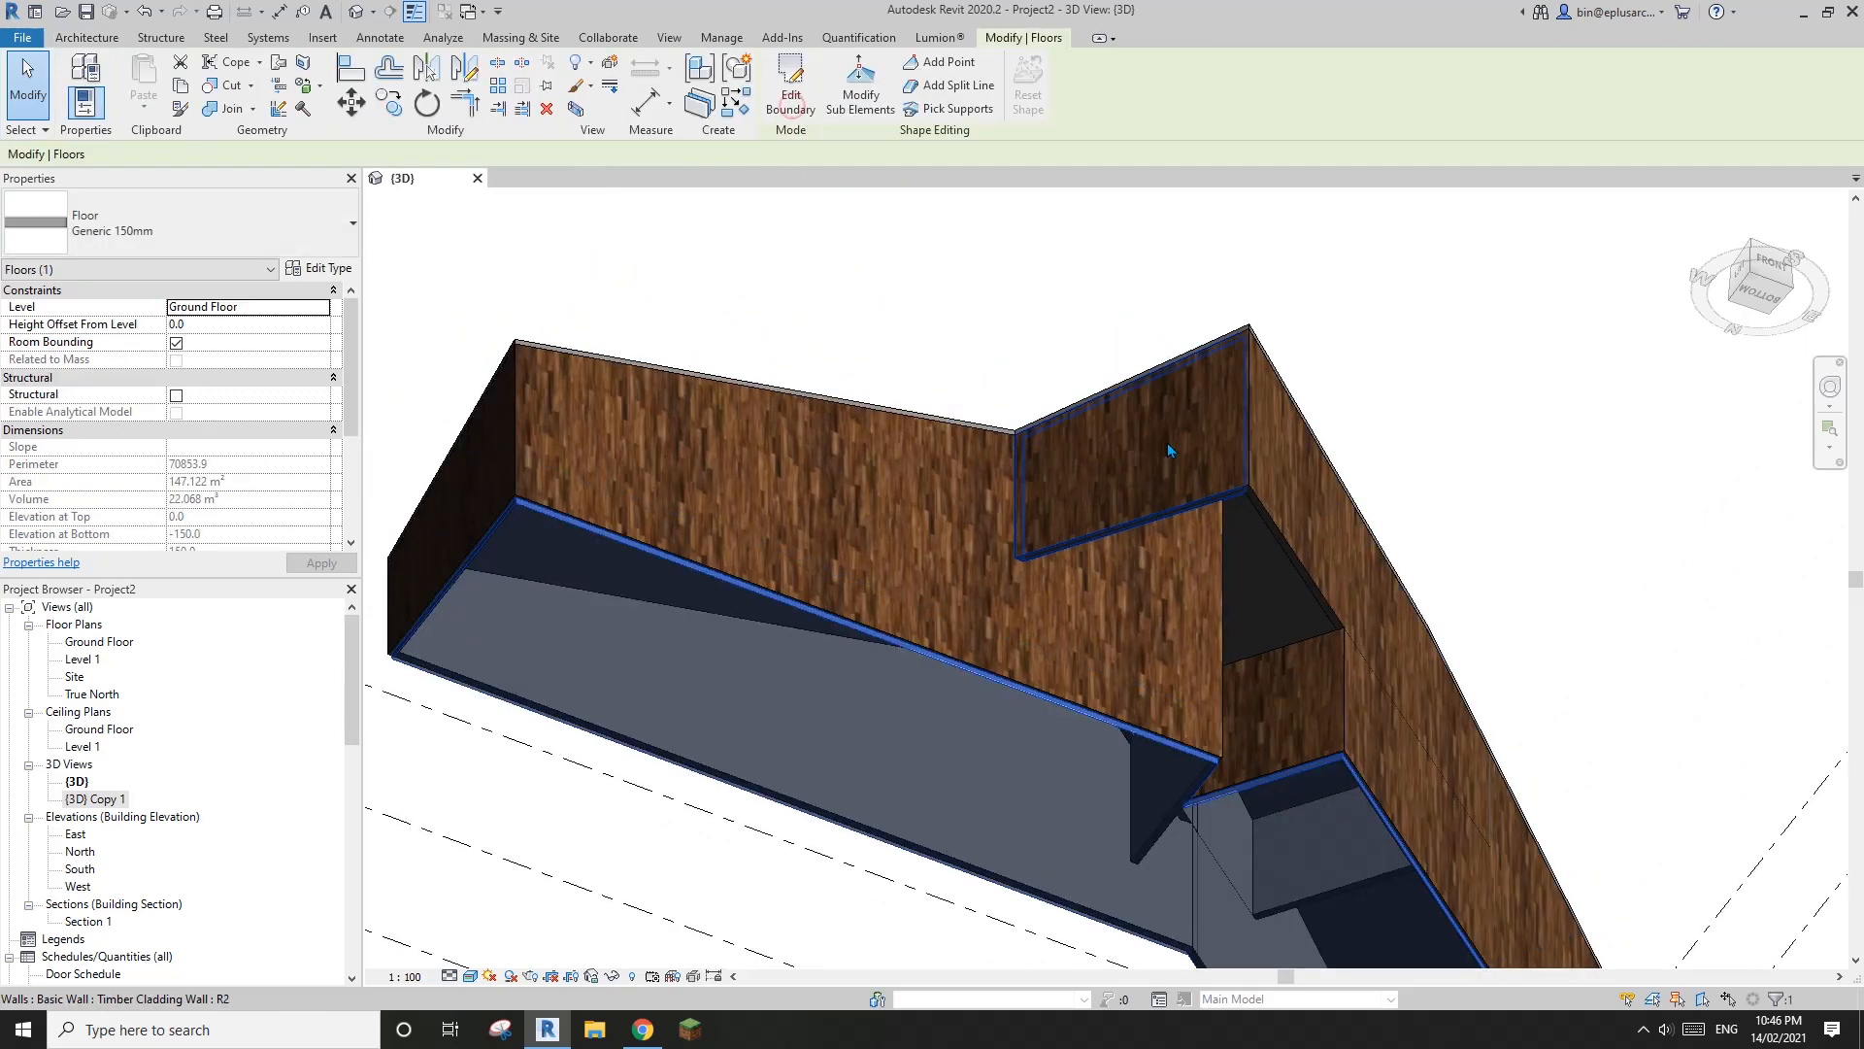
Inspect the new ground-floor slab against the surrounding walls from below by selecting it
middle_click_drag(1167, 443, 1173, 345)
scroll(1173, 345, "down", 1)
key("Escape")
scroll(1364, 565, "down", 1)
middle_click_drag(1219, 657, 1178, 562)
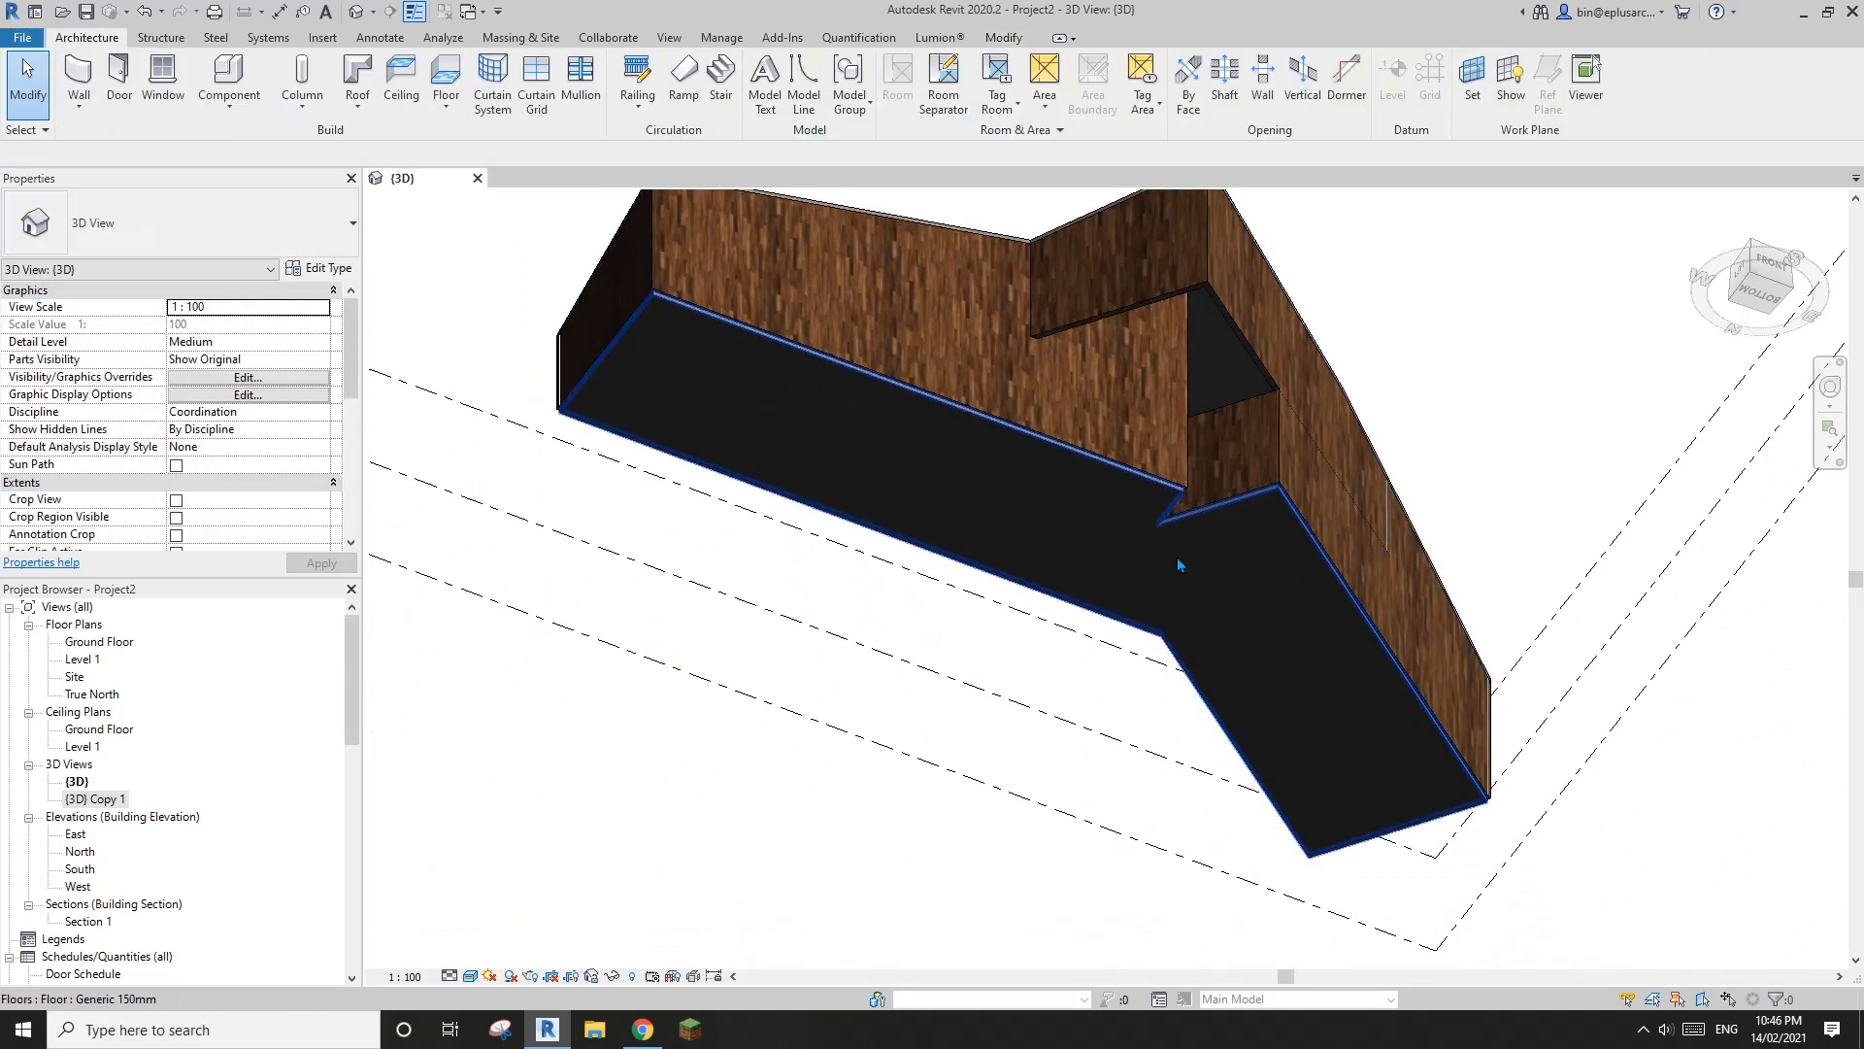
left_click(1176, 556)
middle_click_drag(1237, 618, 1166, 653)
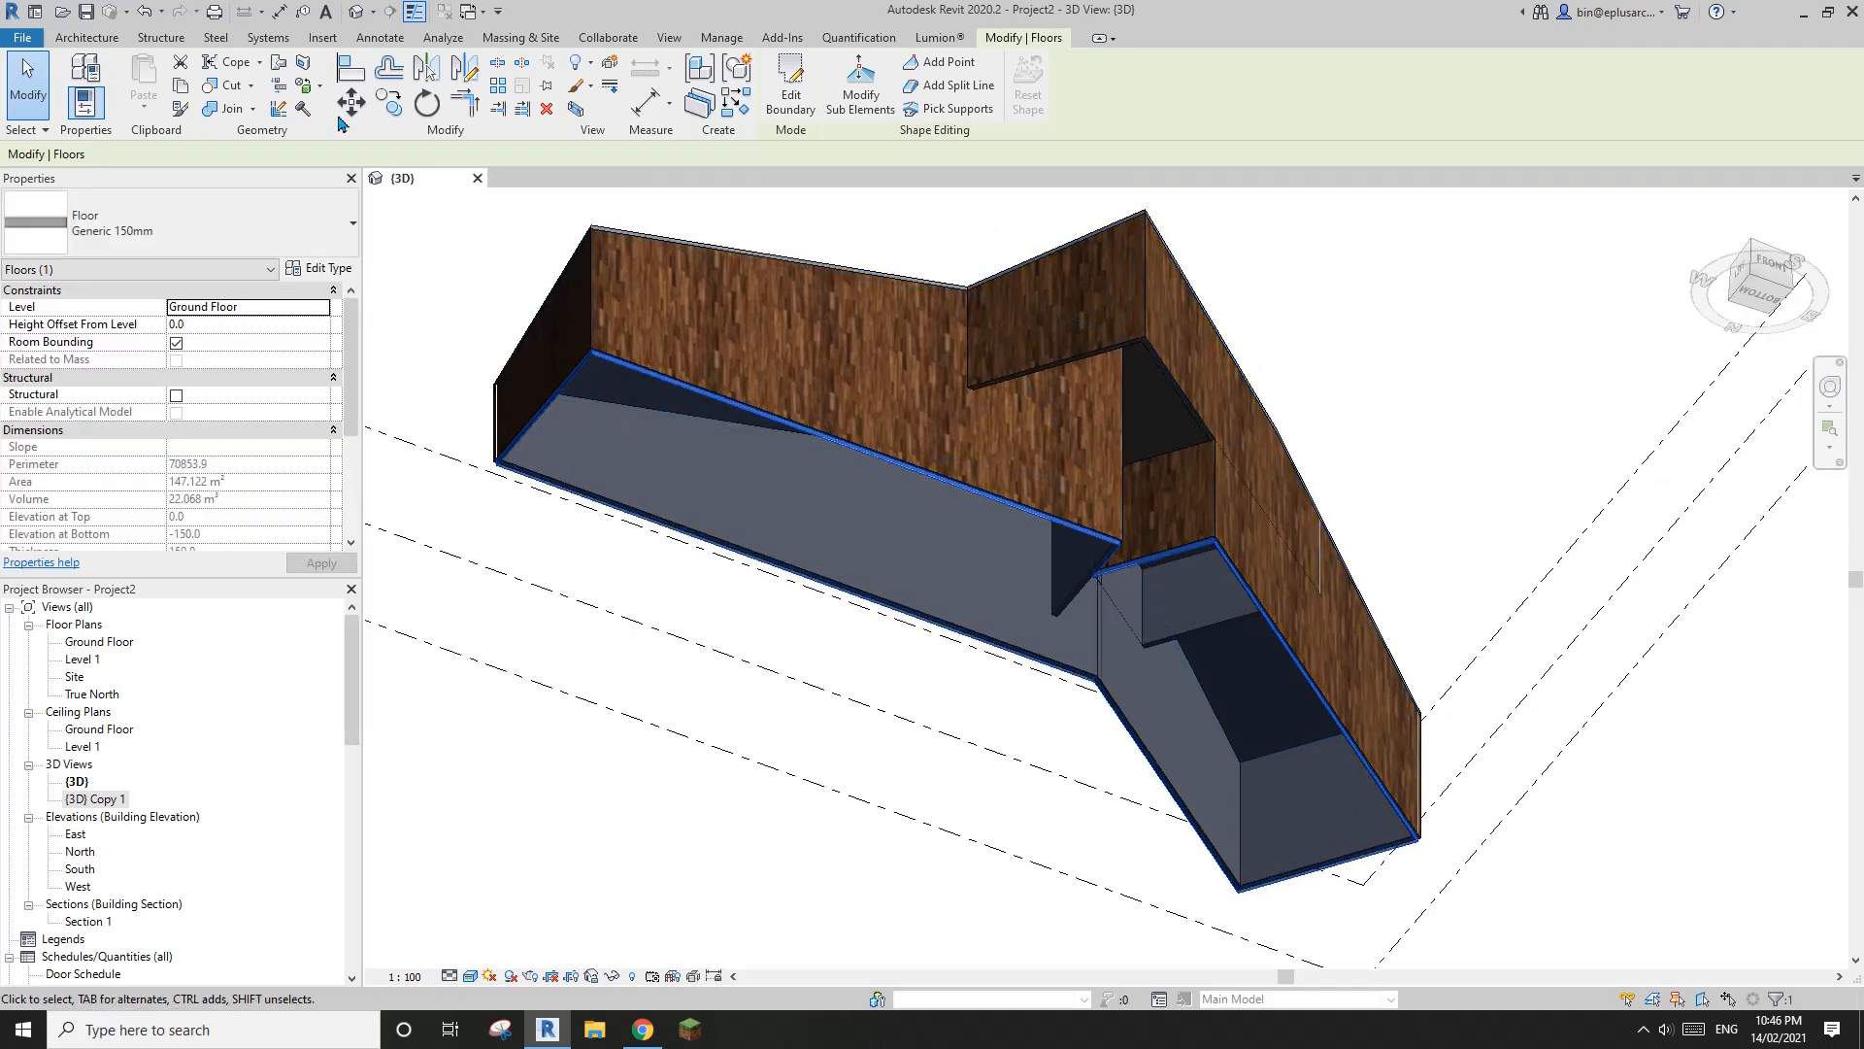
Start a Generic 150mm floor on Level 1, pick the upper-level walls as its boundary, and flip the lines to the outer faces
double_click(906, 528)
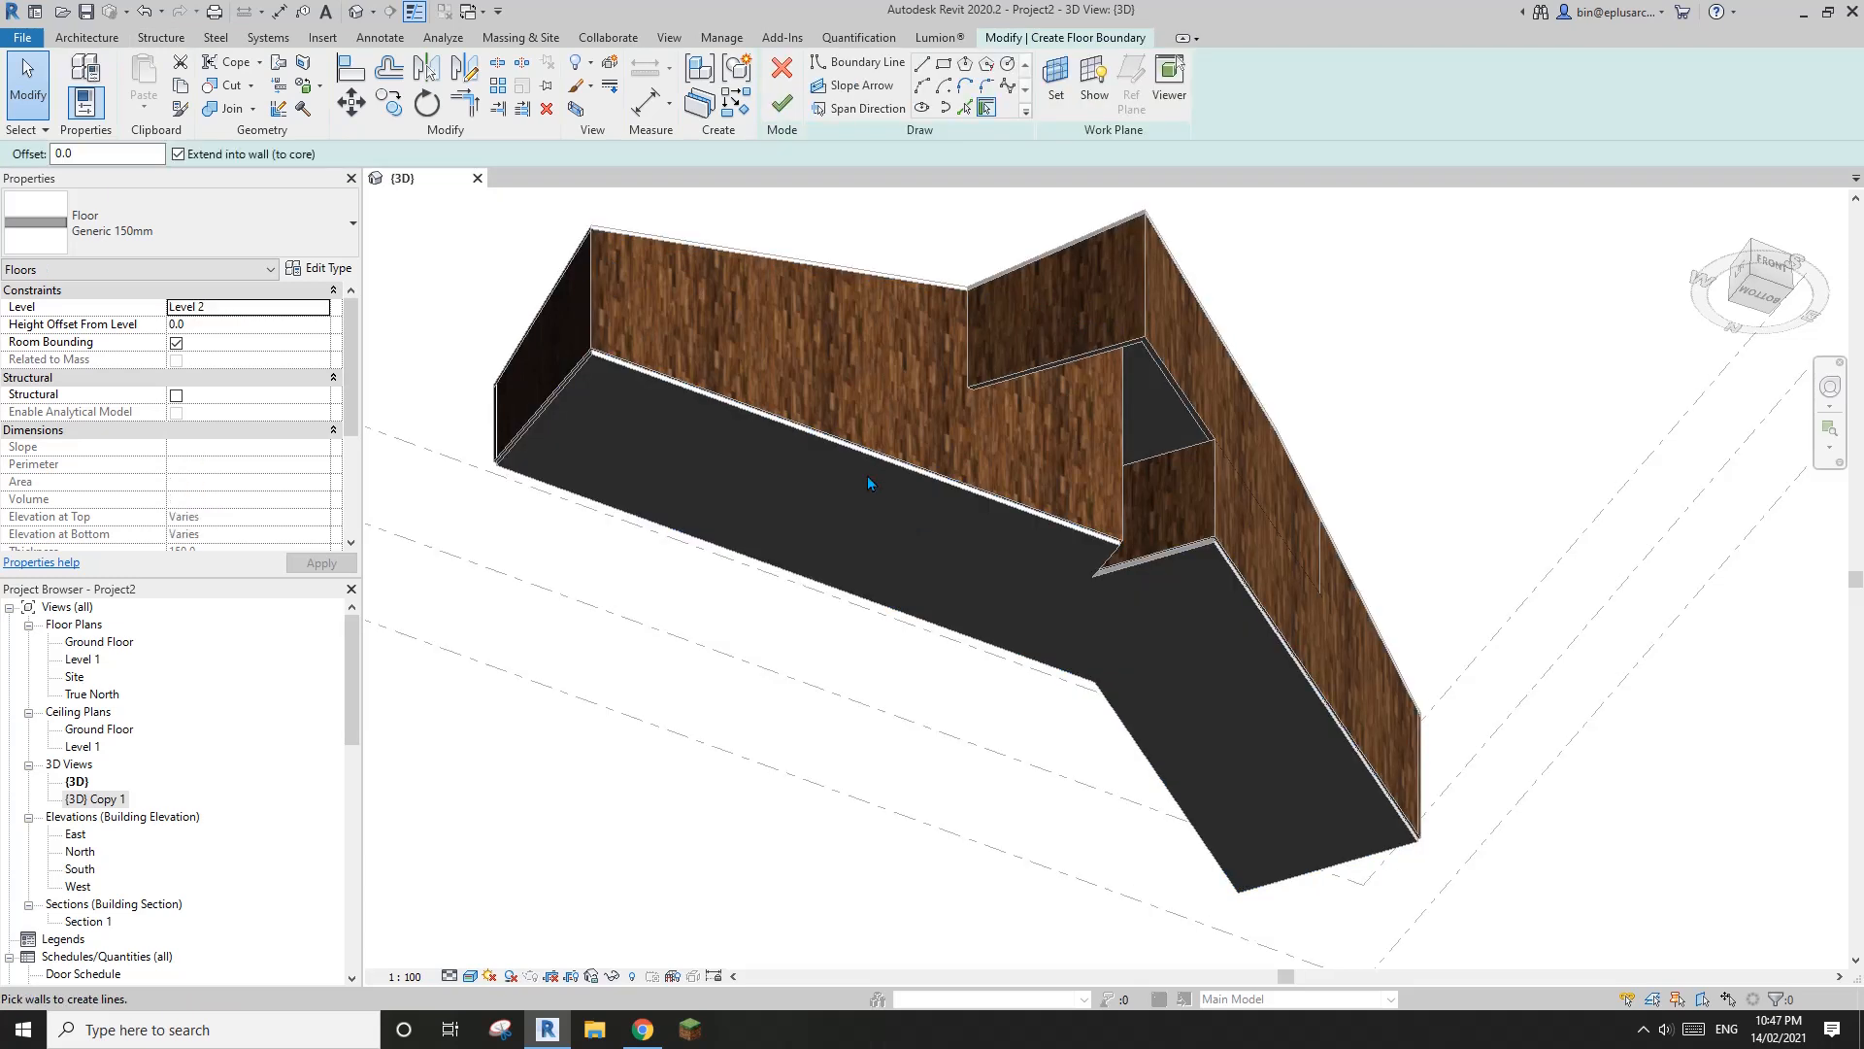
left_click(319, 306)
left_click(187, 339)
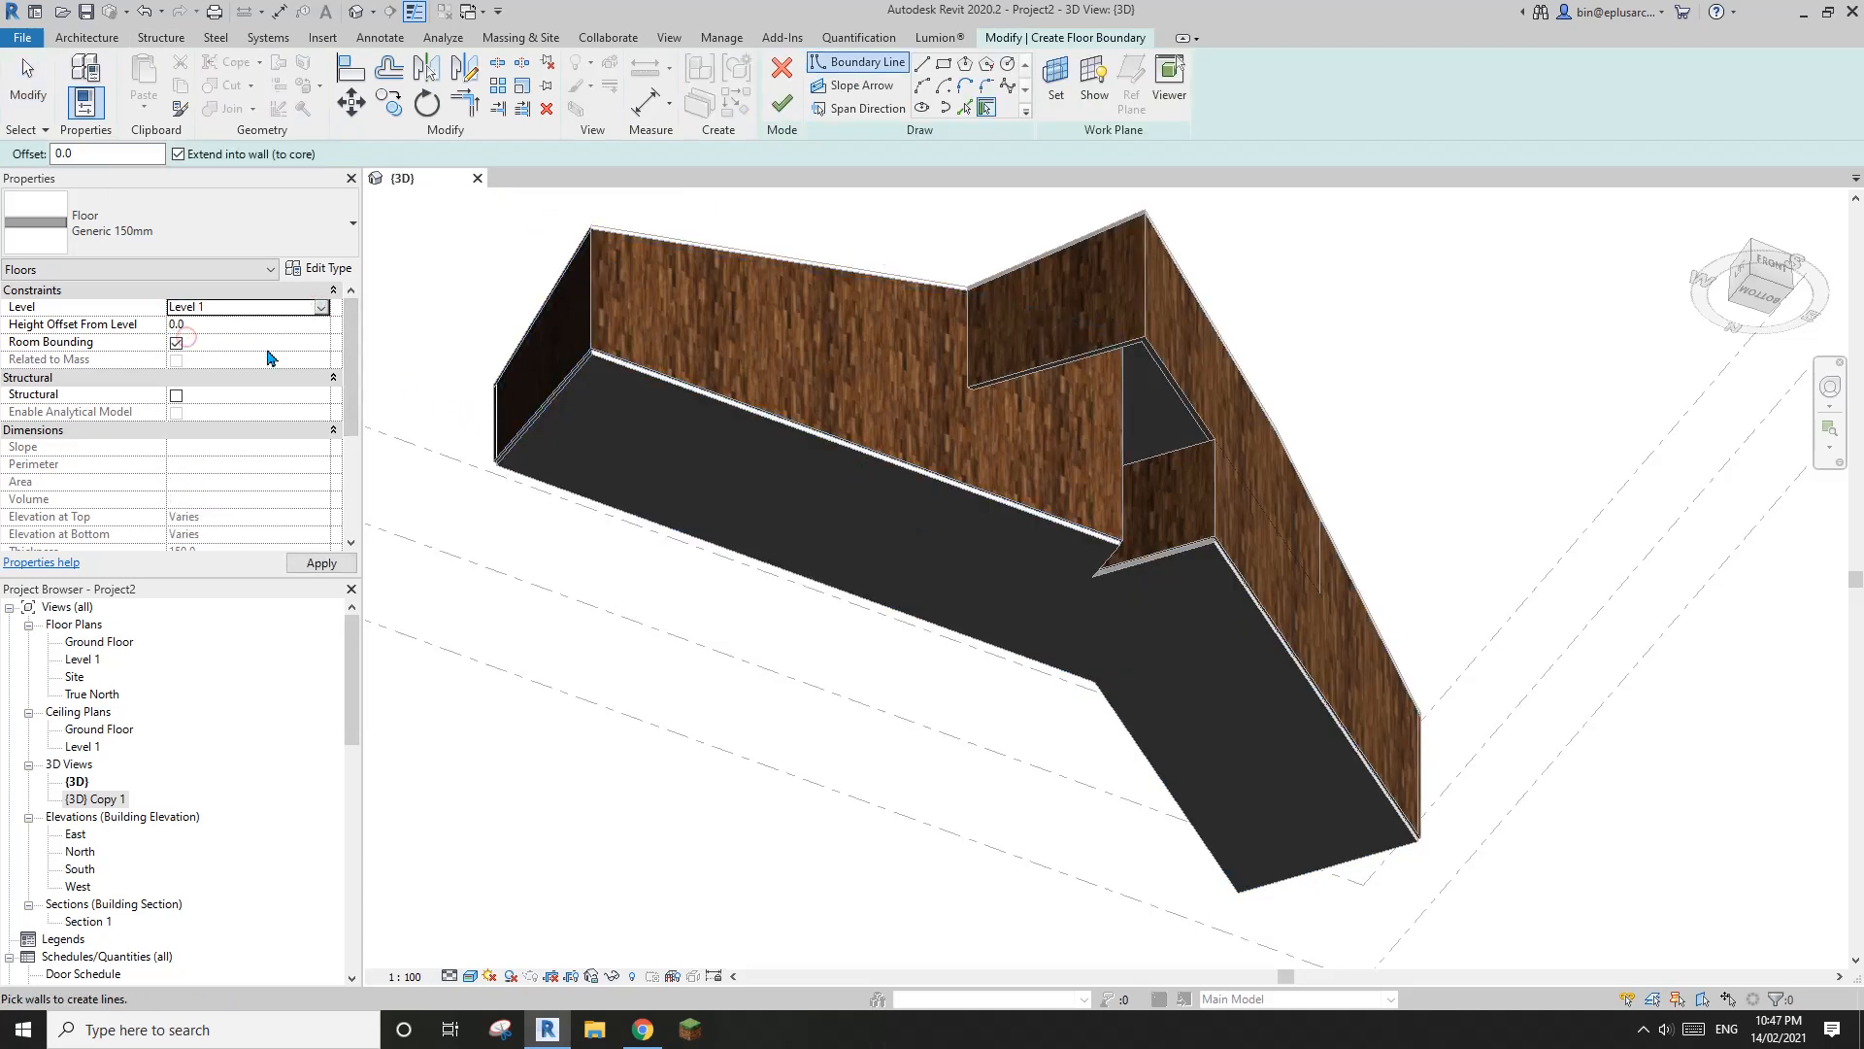
middle_click_drag(879, 393, 803, 437)
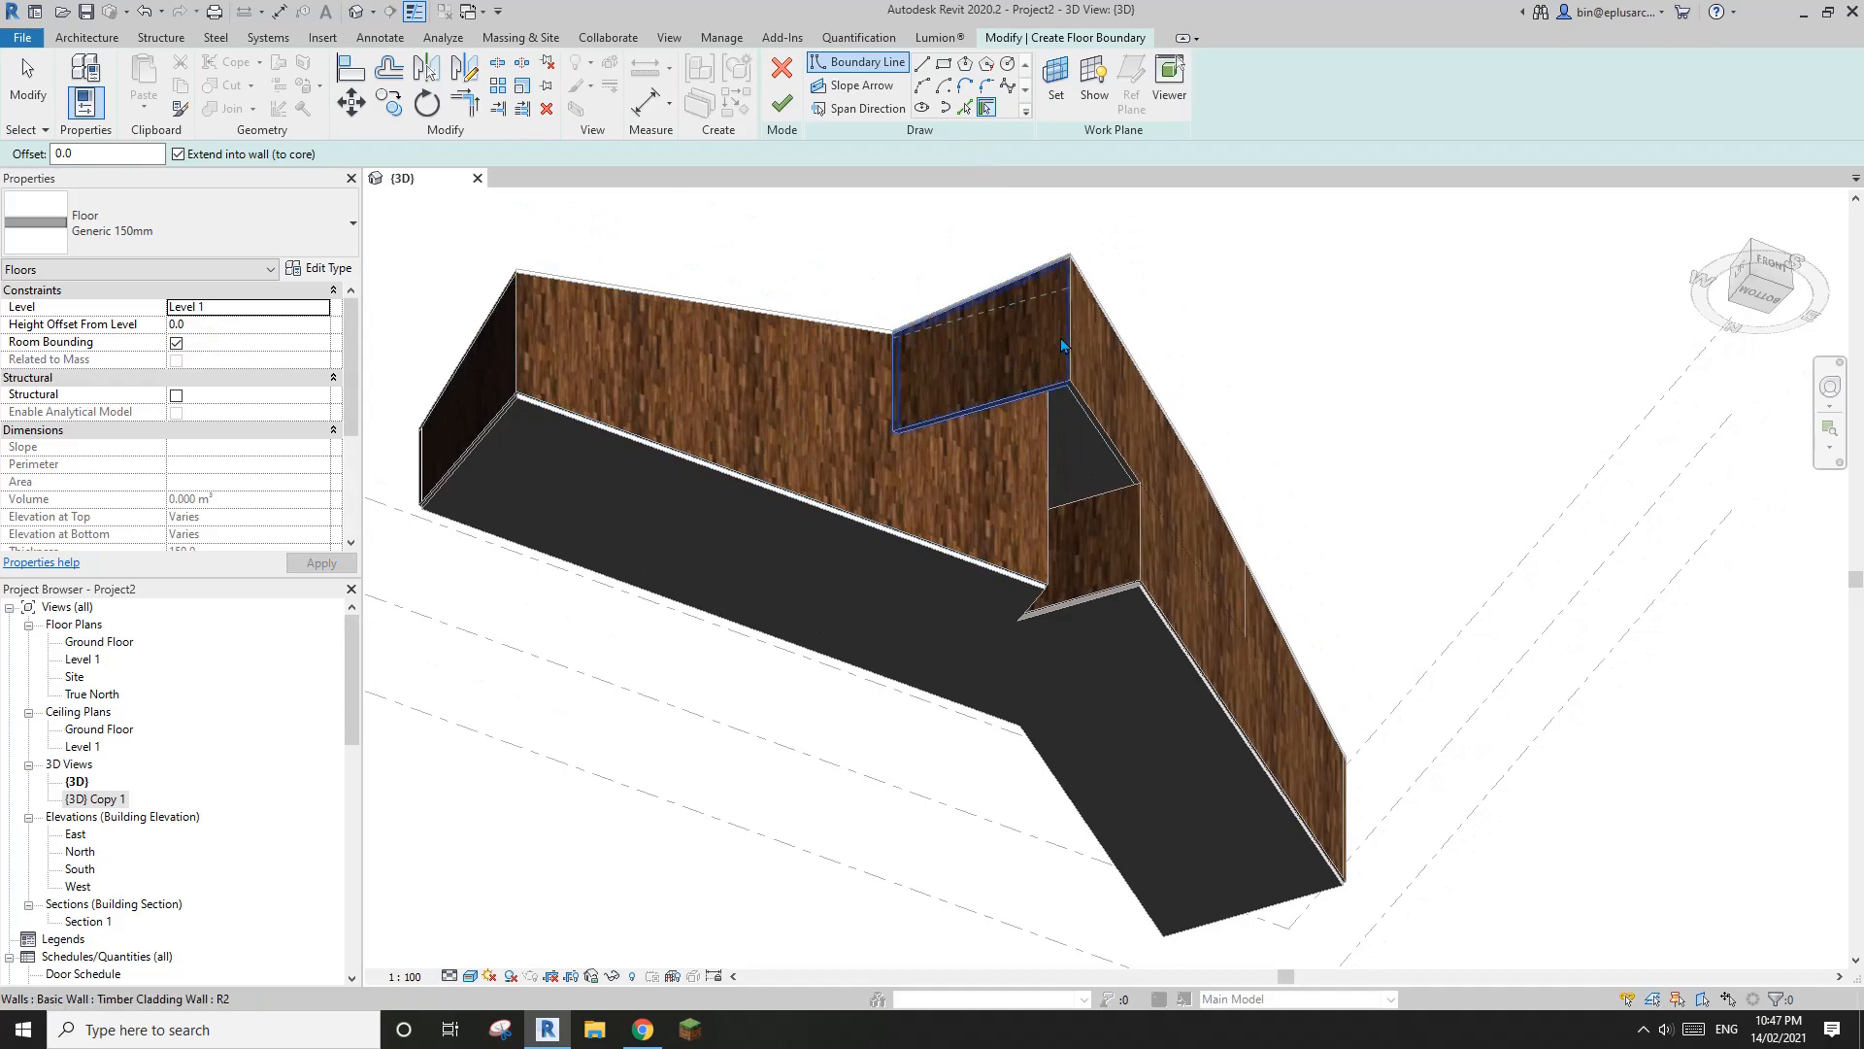
middle_click_drag(1047, 365, 1161, 416, "shift")
left_click(1219, 419)
scroll(1223, 422, "up", 2)
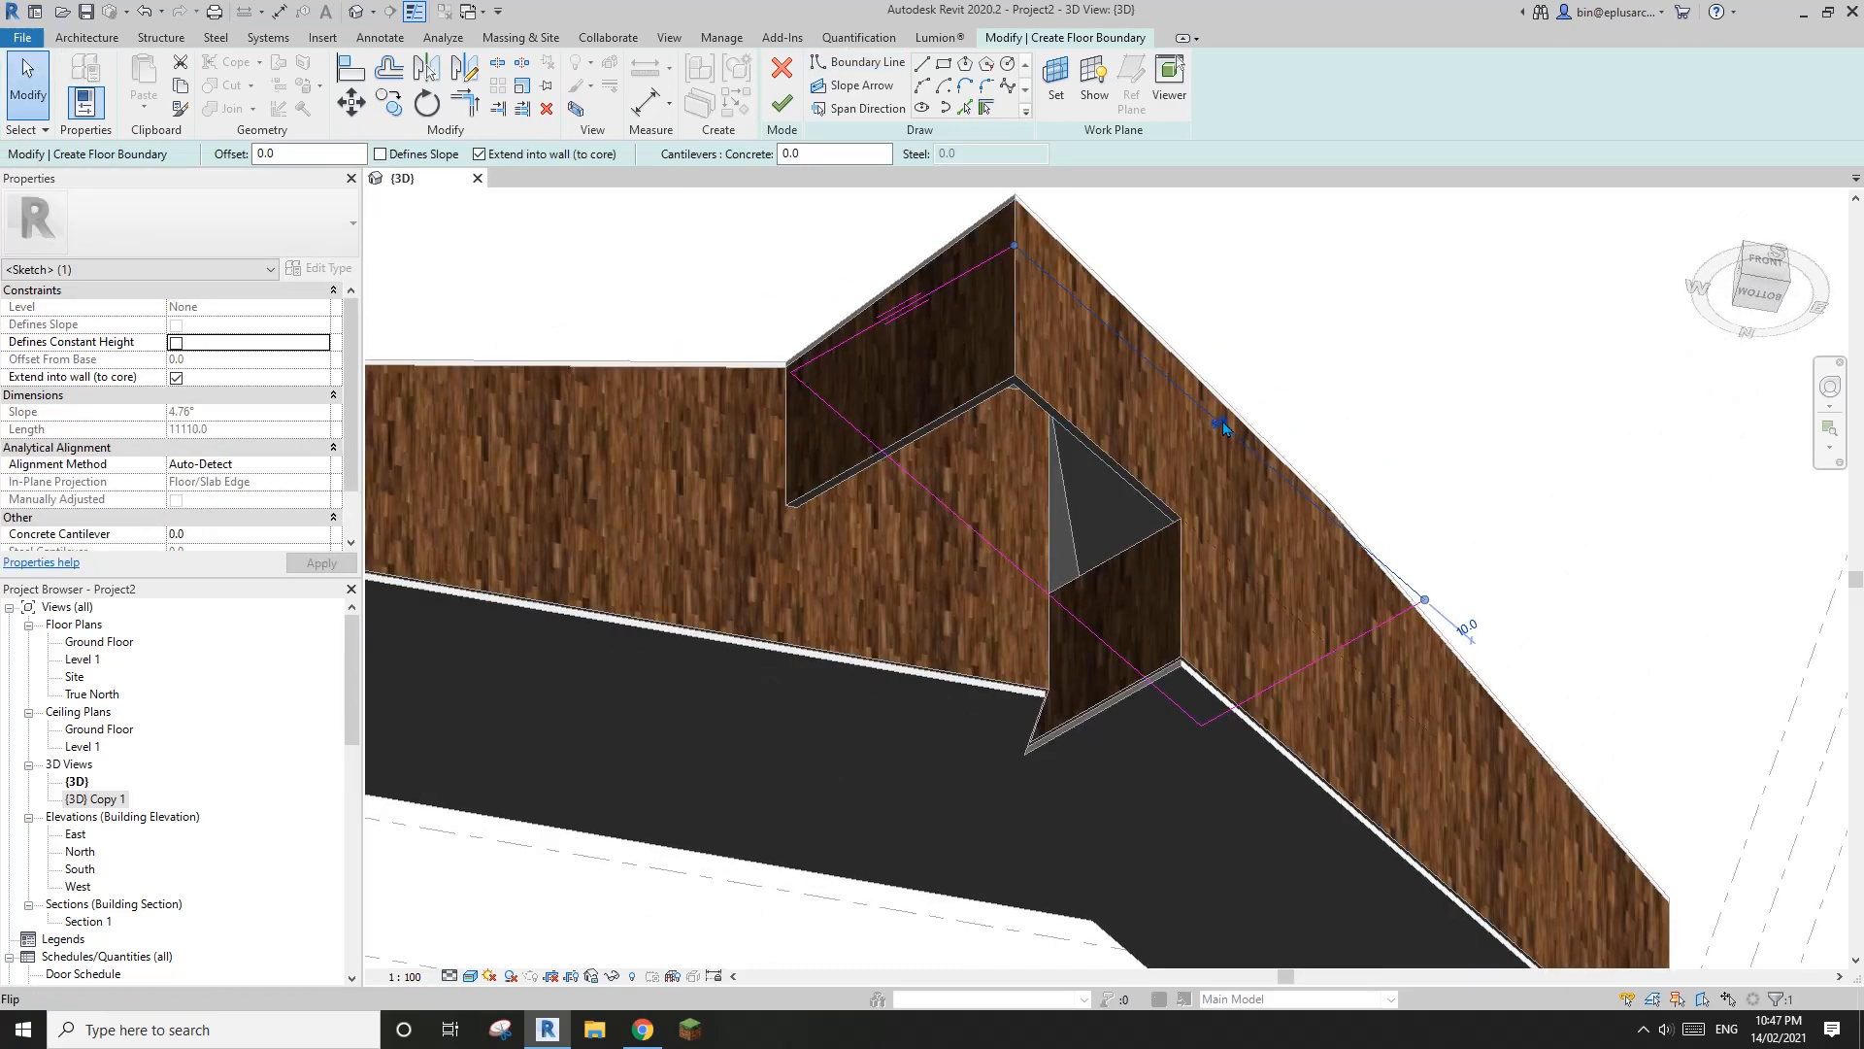
Finish the Level 1 floor sketch without attaching the walls below to its underside
scroll(1303, 526, "down", 2)
left_click(781, 102)
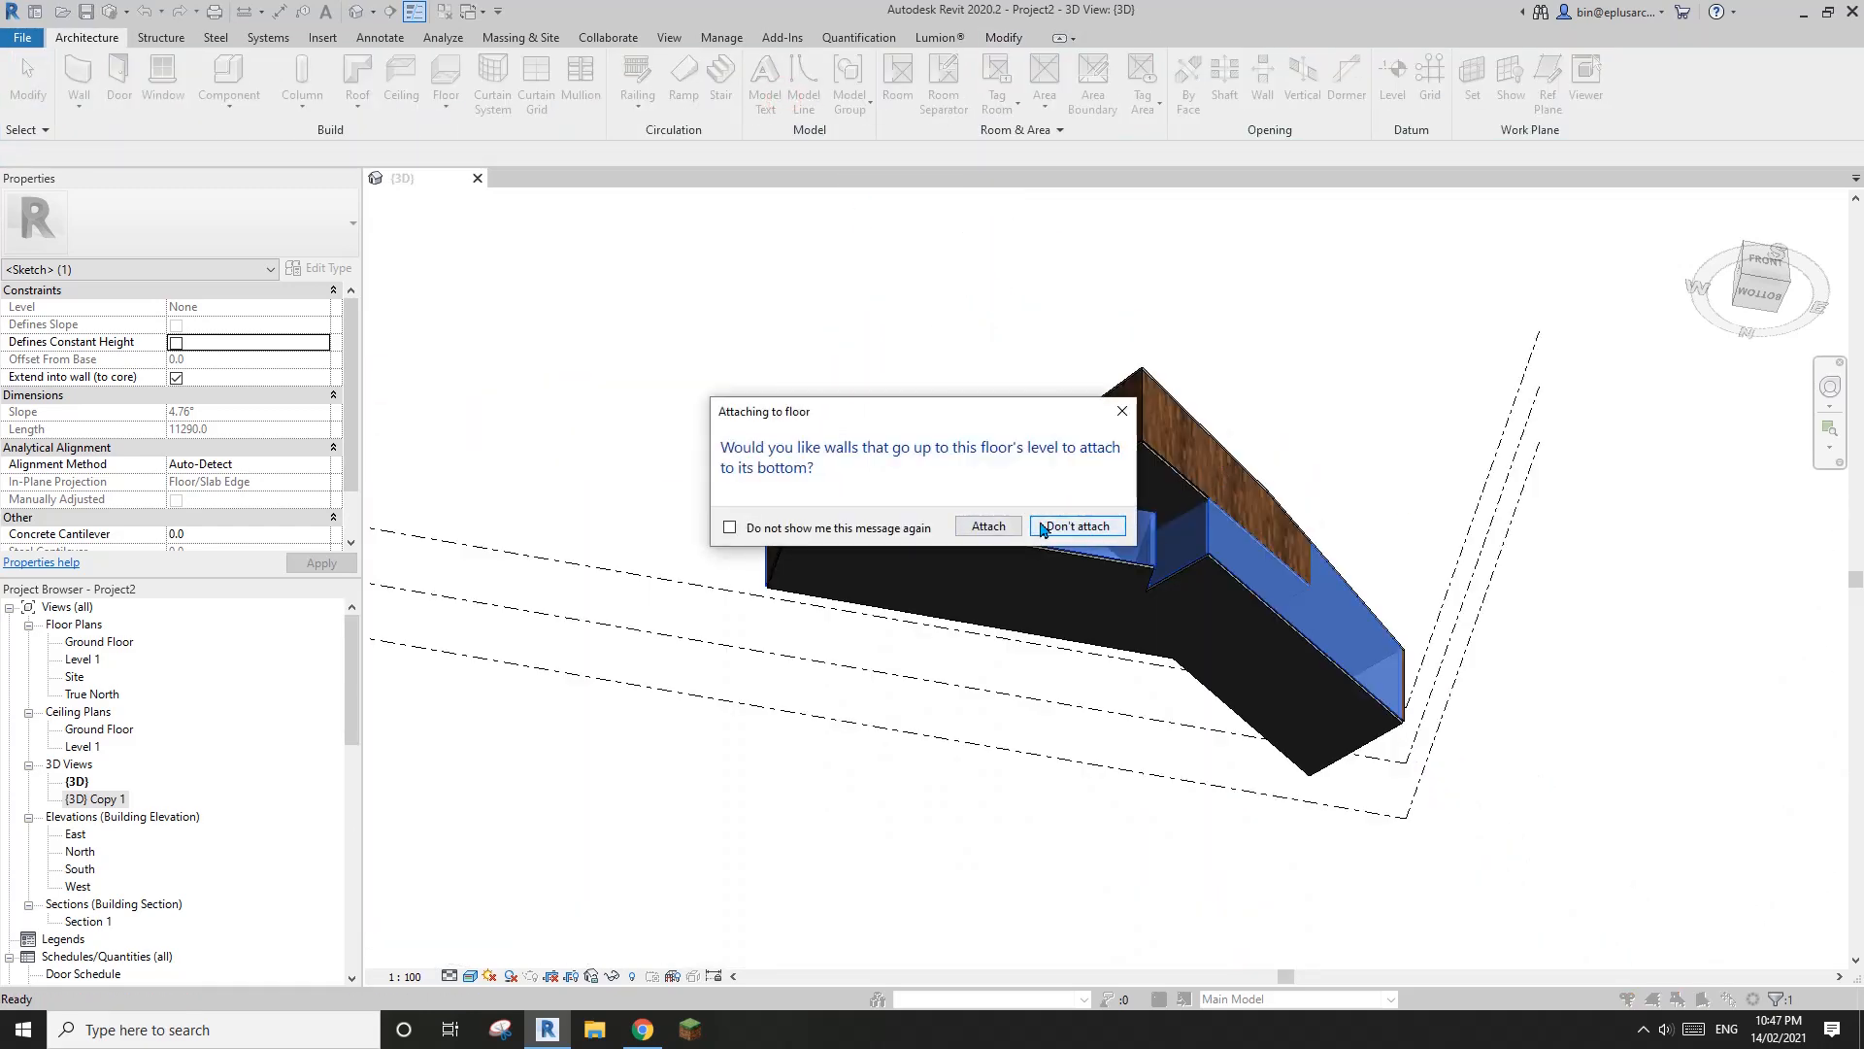
left_click(1076, 525)
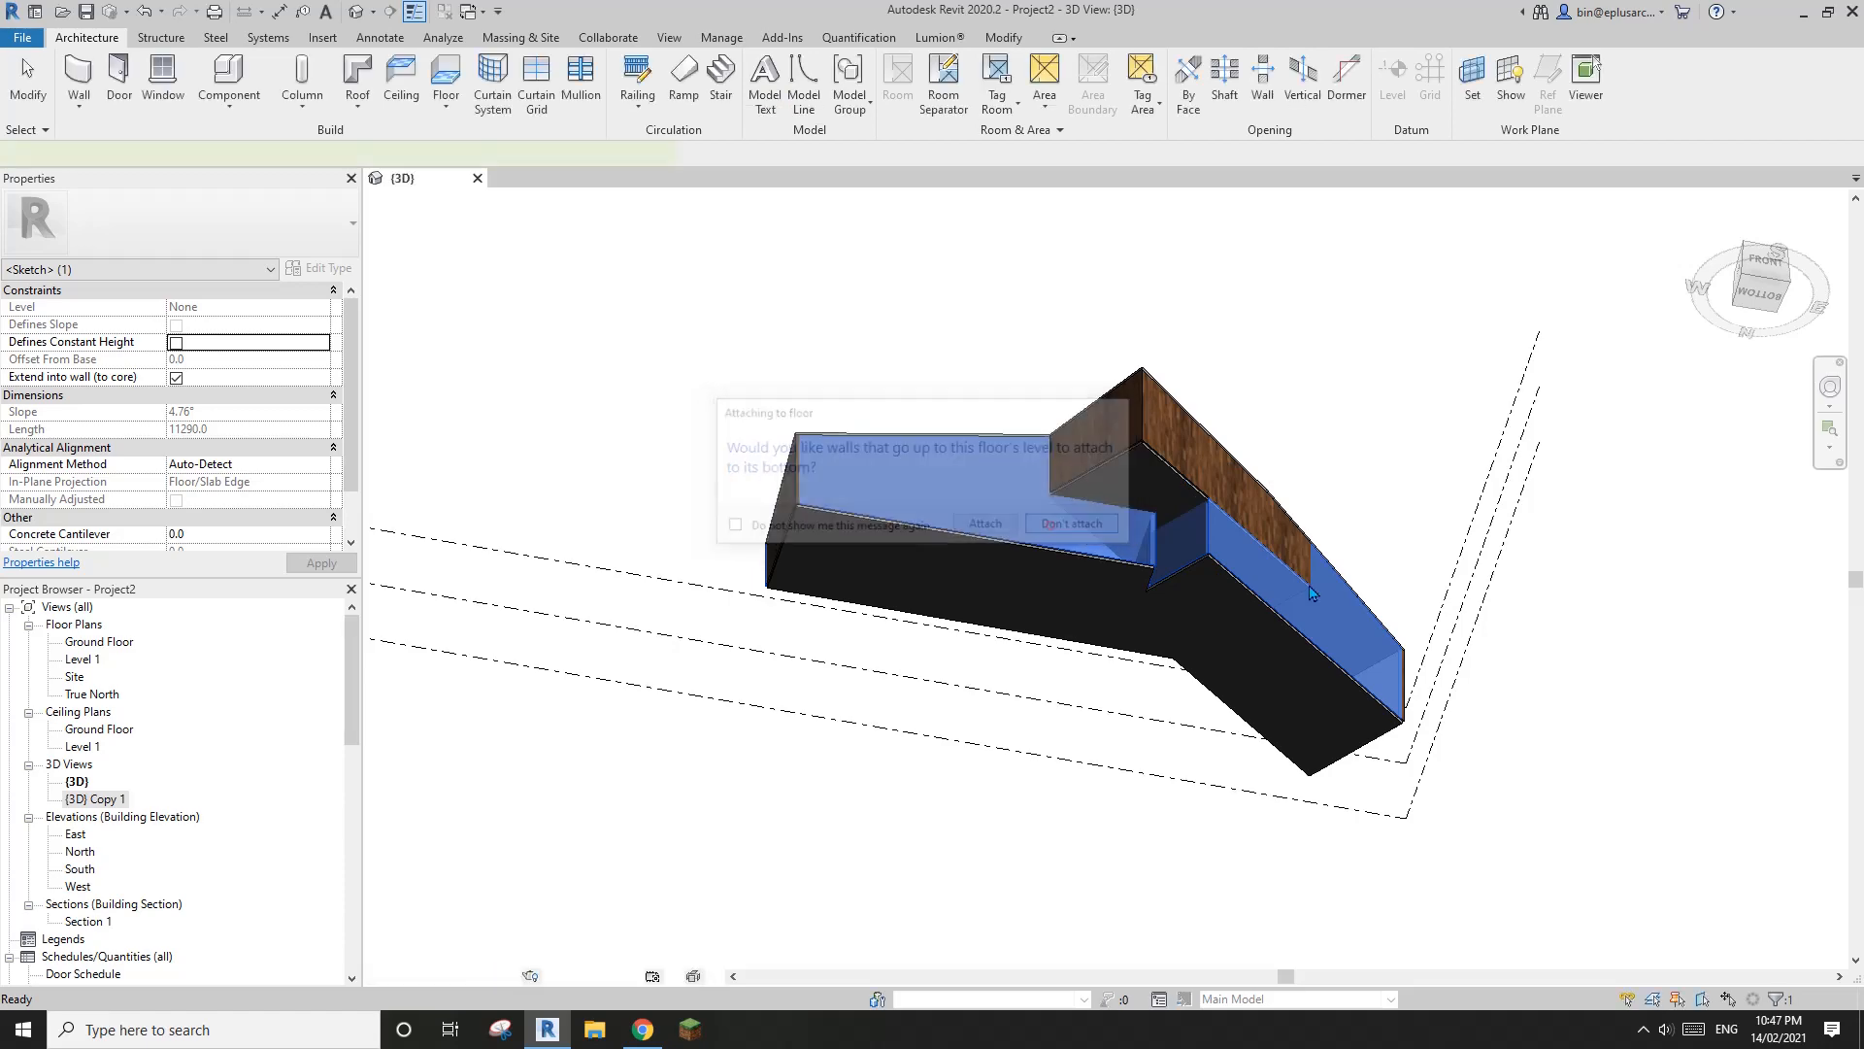
scroll(1252, 575, "up", 5)
key("Escape")
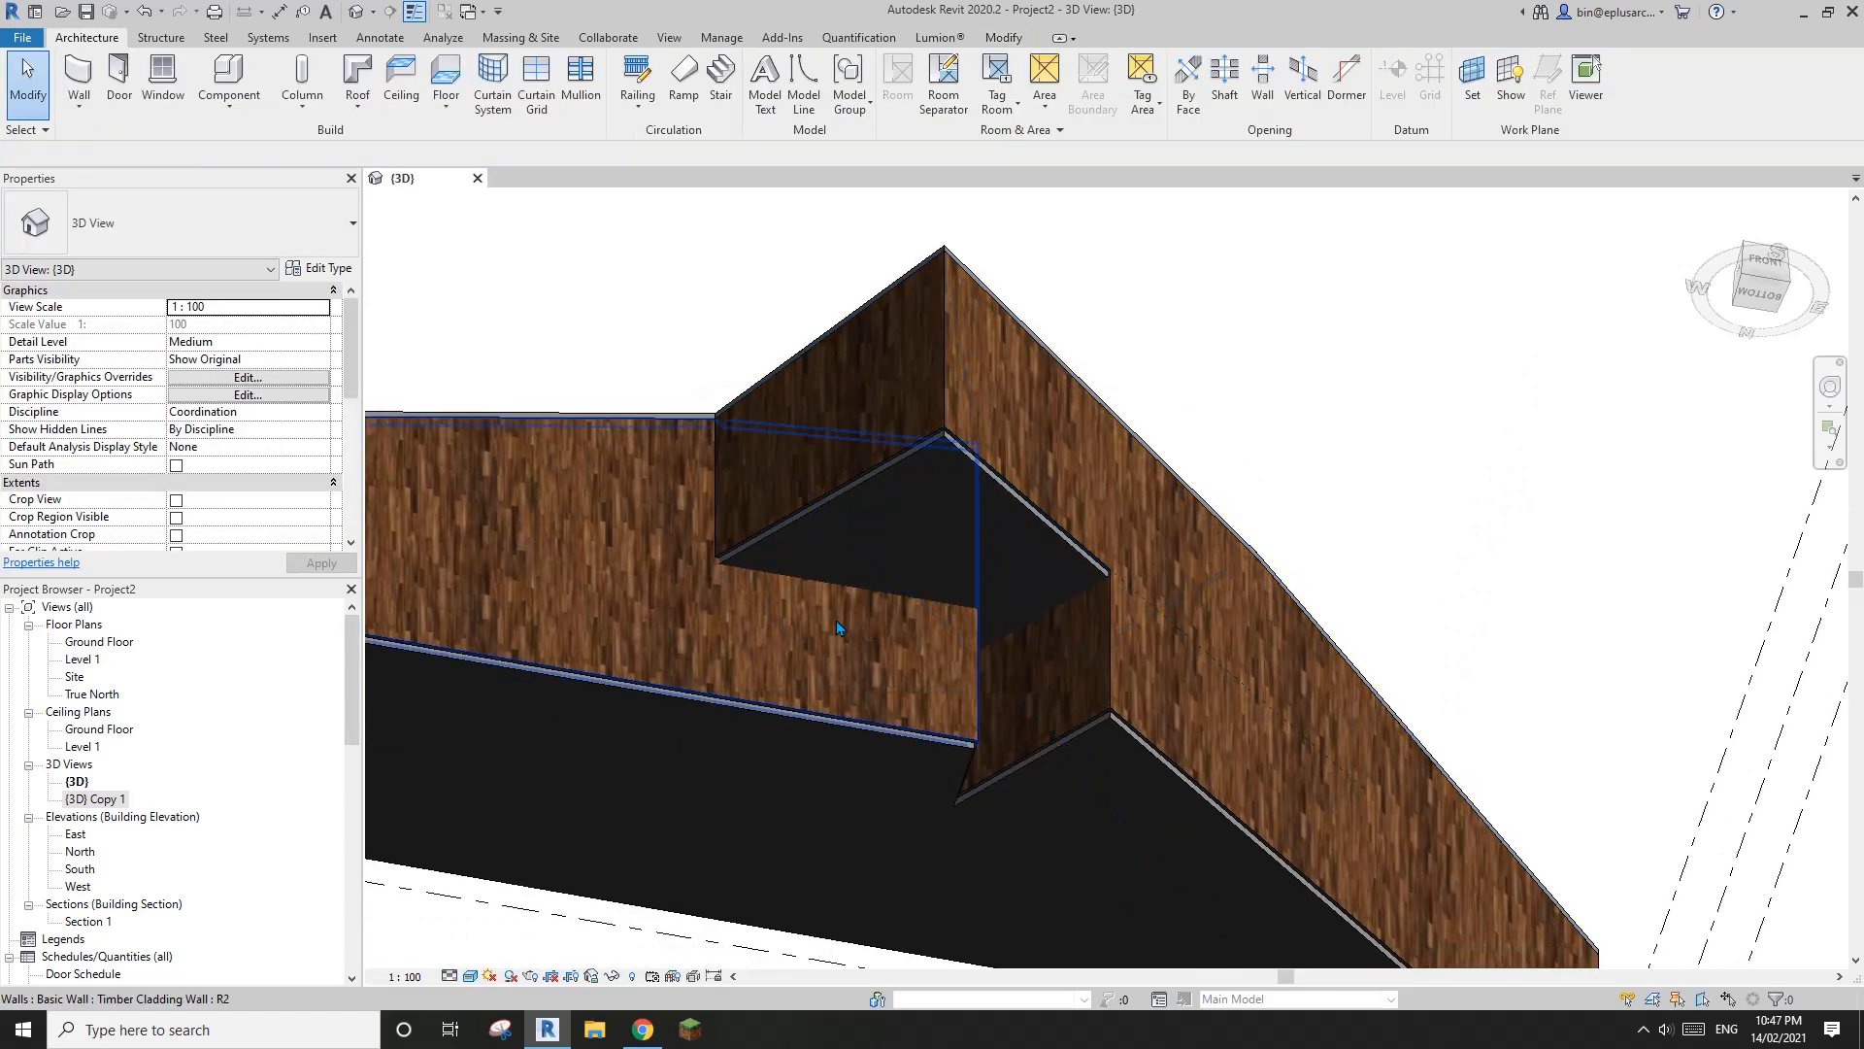
Temporarily hide the upper-level end wall and attach the top of the short ground-floor wall beneath it to the Level 1 floor
left_click(836, 621)
middle_click_drag(836, 621, 1039, 583, "shift")
key("Escape")
left_click(1022, 419)
key("h")
key("h")
middle_click_drag(1022, 419, 981, 382, "shift")
left_click(981, 383)
middle_click_drag(921, 559, 970, 341, "shift")
left_click(923, 85)
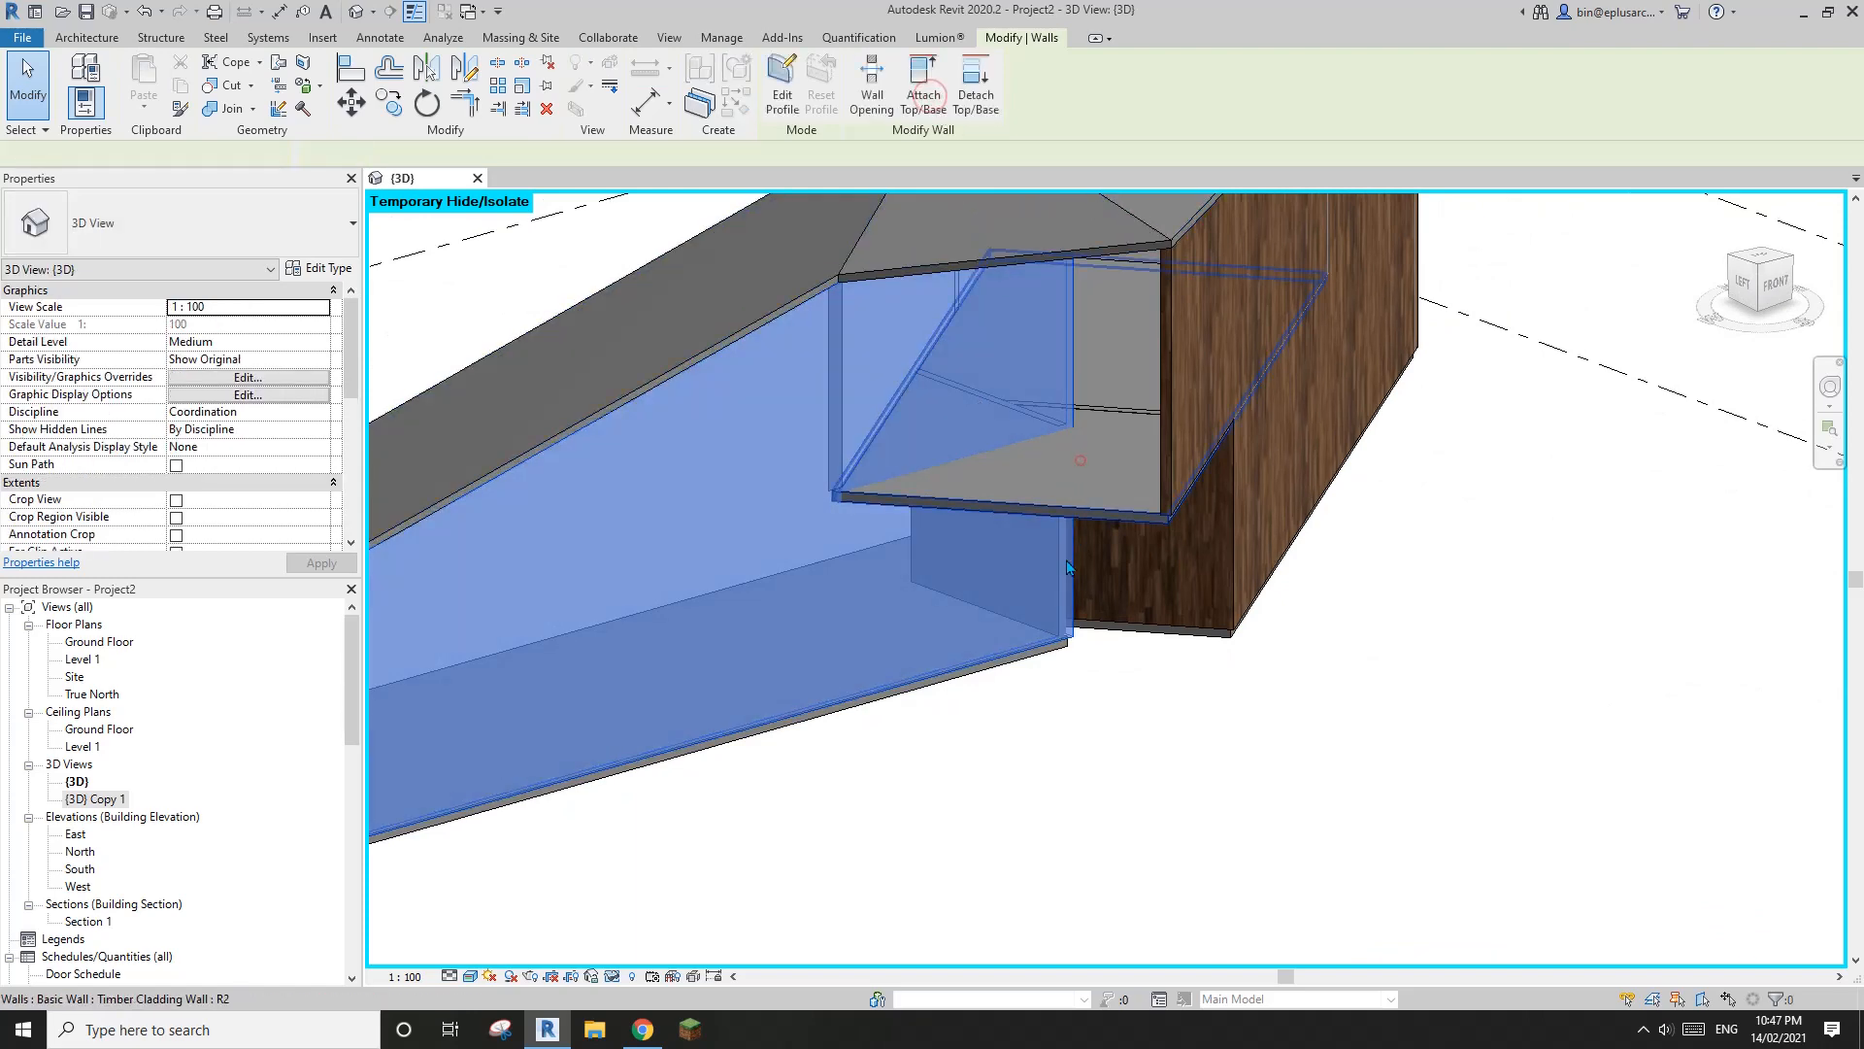
left_click(1079, 454)
key("Escape")
key("Escape")
Check where the short ground-floor wall meets the Level 1 floor by selecting it, and restore the temporarily hidden elements
scroll(980, 408, "up", 3)
left_click(981, 380)
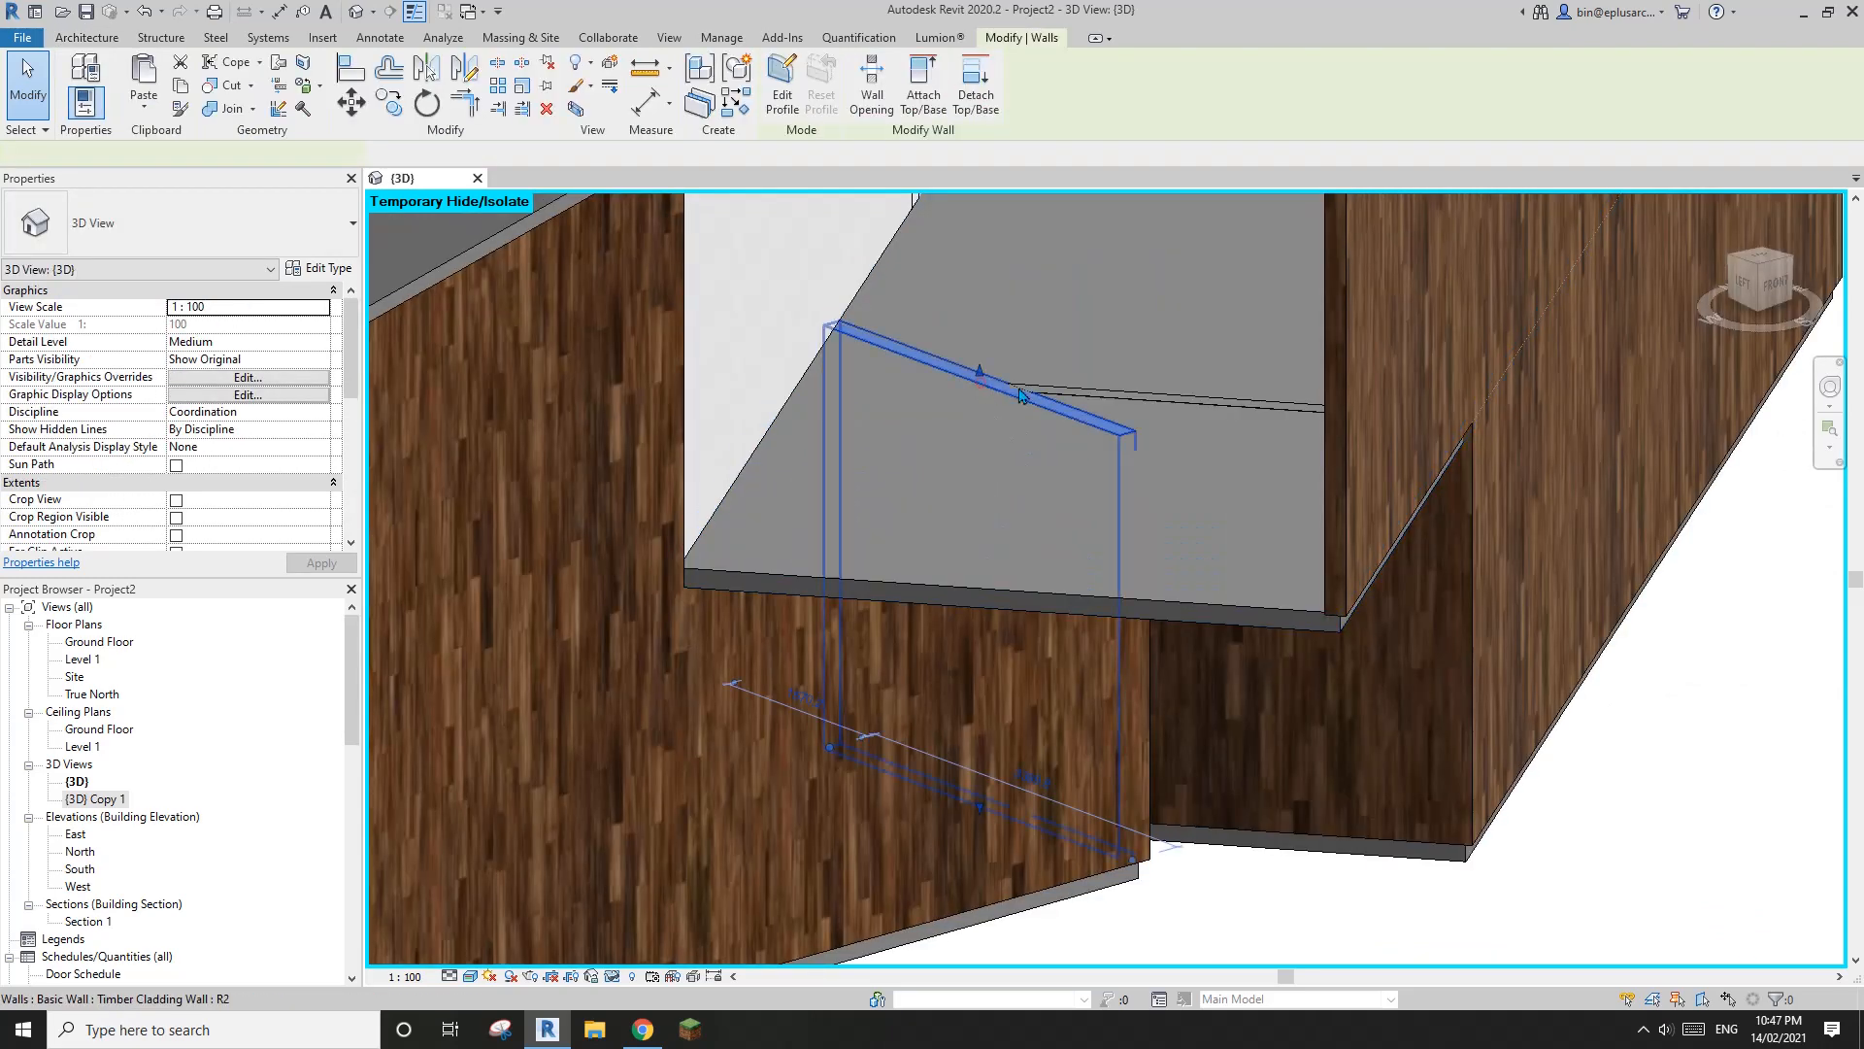
left_click(1127, 392, "ctrl")
scroll(1126, 391, "down", 2)
middle_click_drag(1126, 392, 1168, 396, "shift")
left_click(984, 94)
key("Escape")
scroll(1070, 362, "down", 1)
key("h")
key("r")
Examine the floors and inner walls by temporarily hiding the rear ground-floor and upper-level walls, and reset the temporary hiding
scroll(1086, 364, "down", 2)
scroll(1168, 396, "up", 2)
left_click(1165, 396)
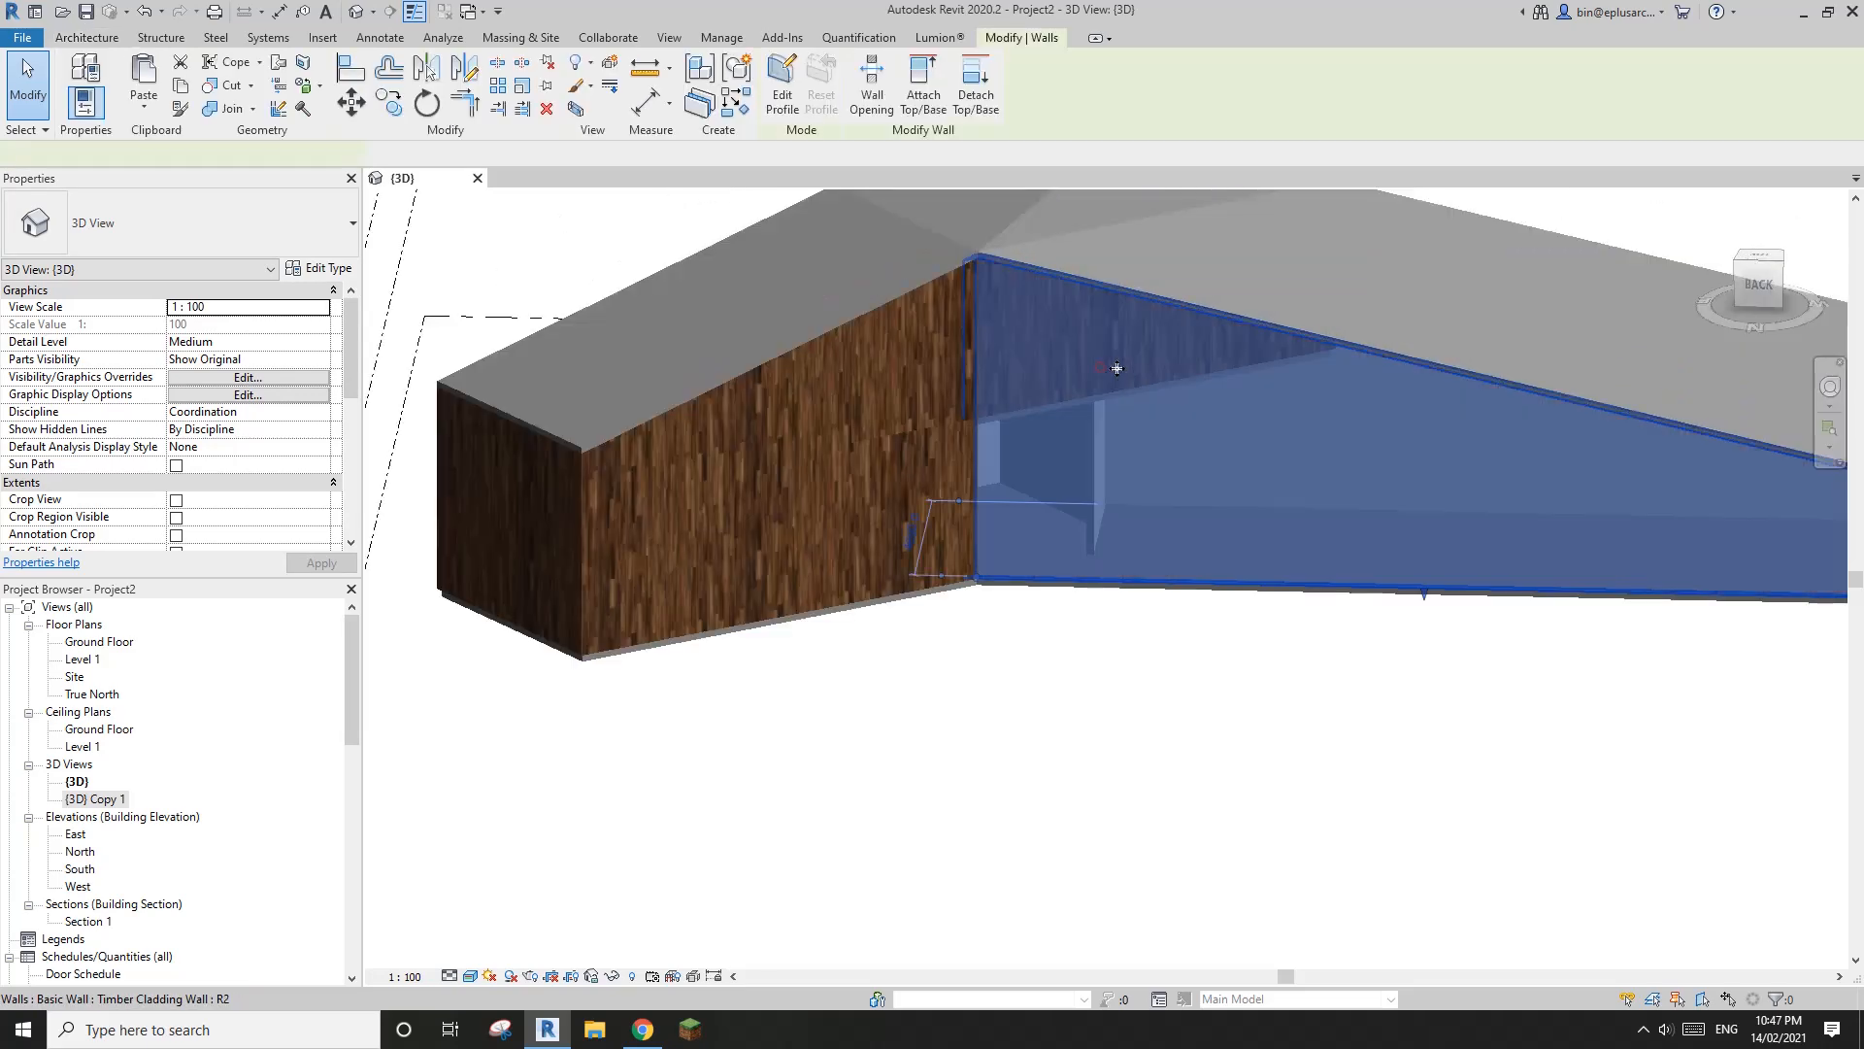
key("h")
key("h")
left_click(913, 387)
left_click(754, 472)
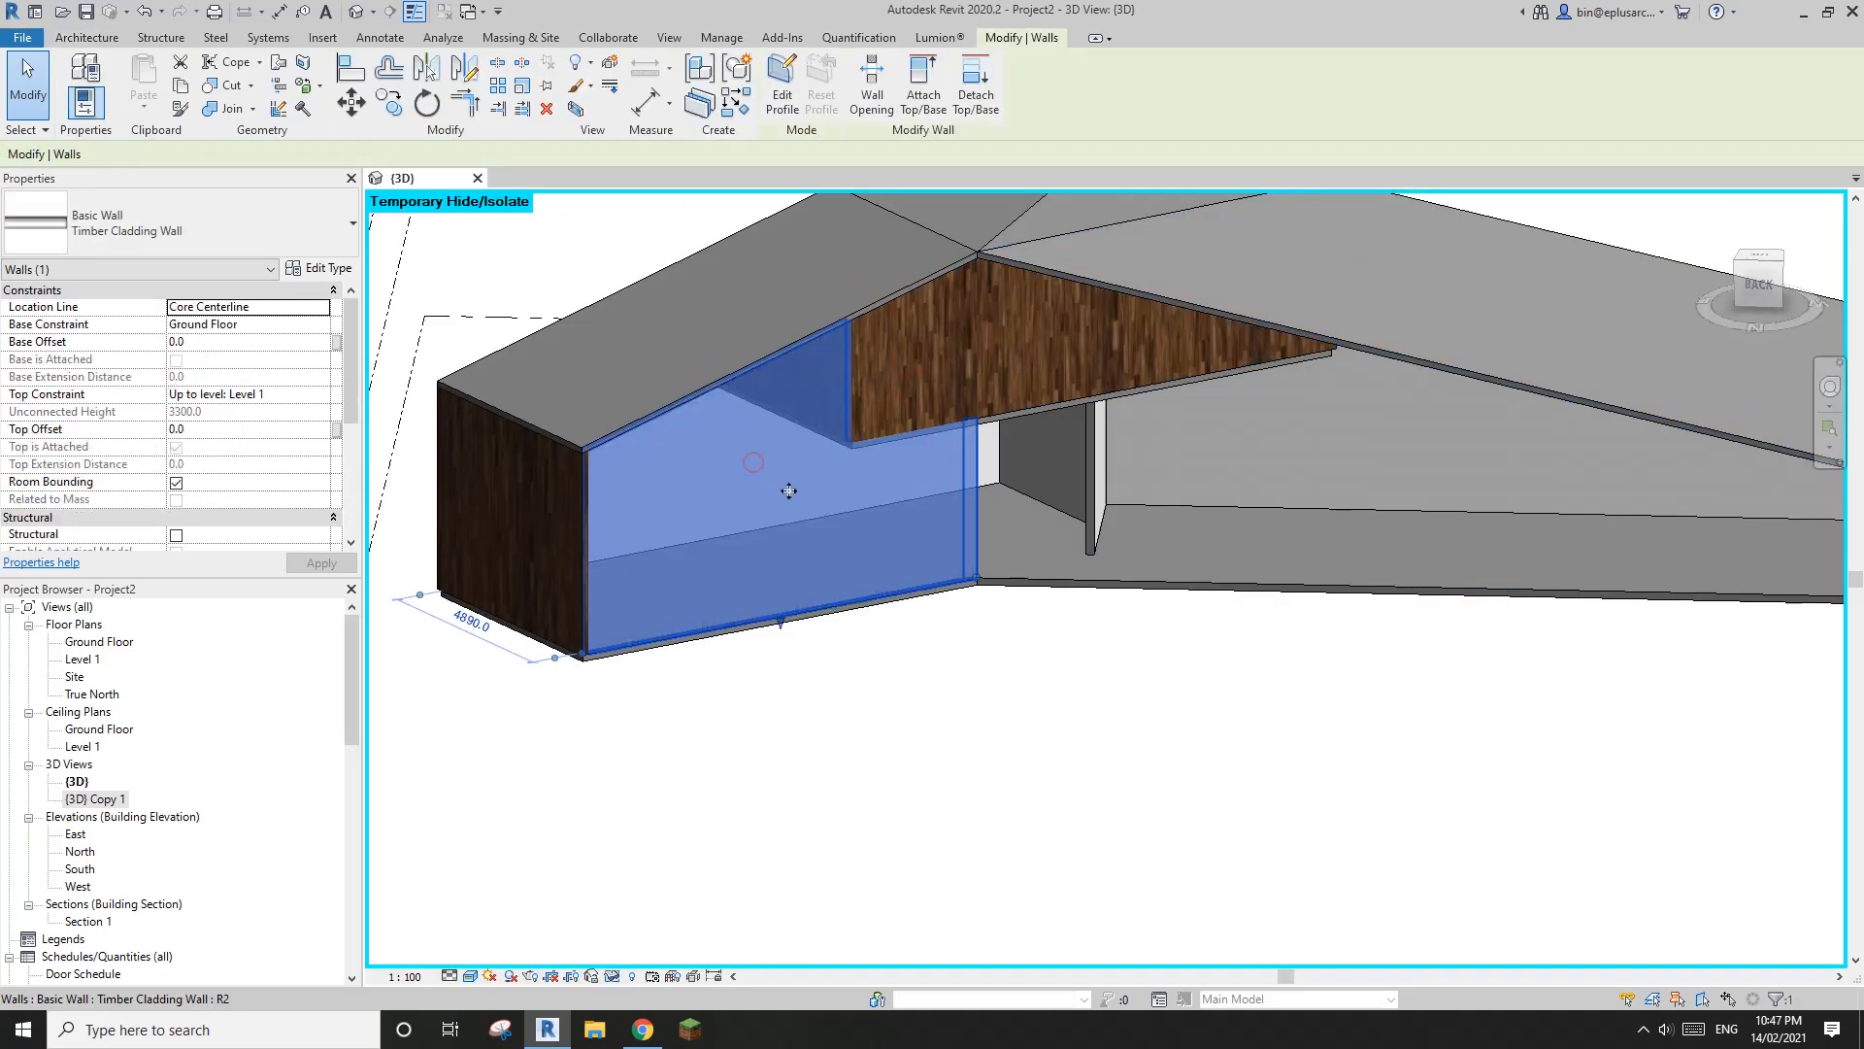
key("h")
key("h")
left_click(966, 355)
key("h")
key("h")
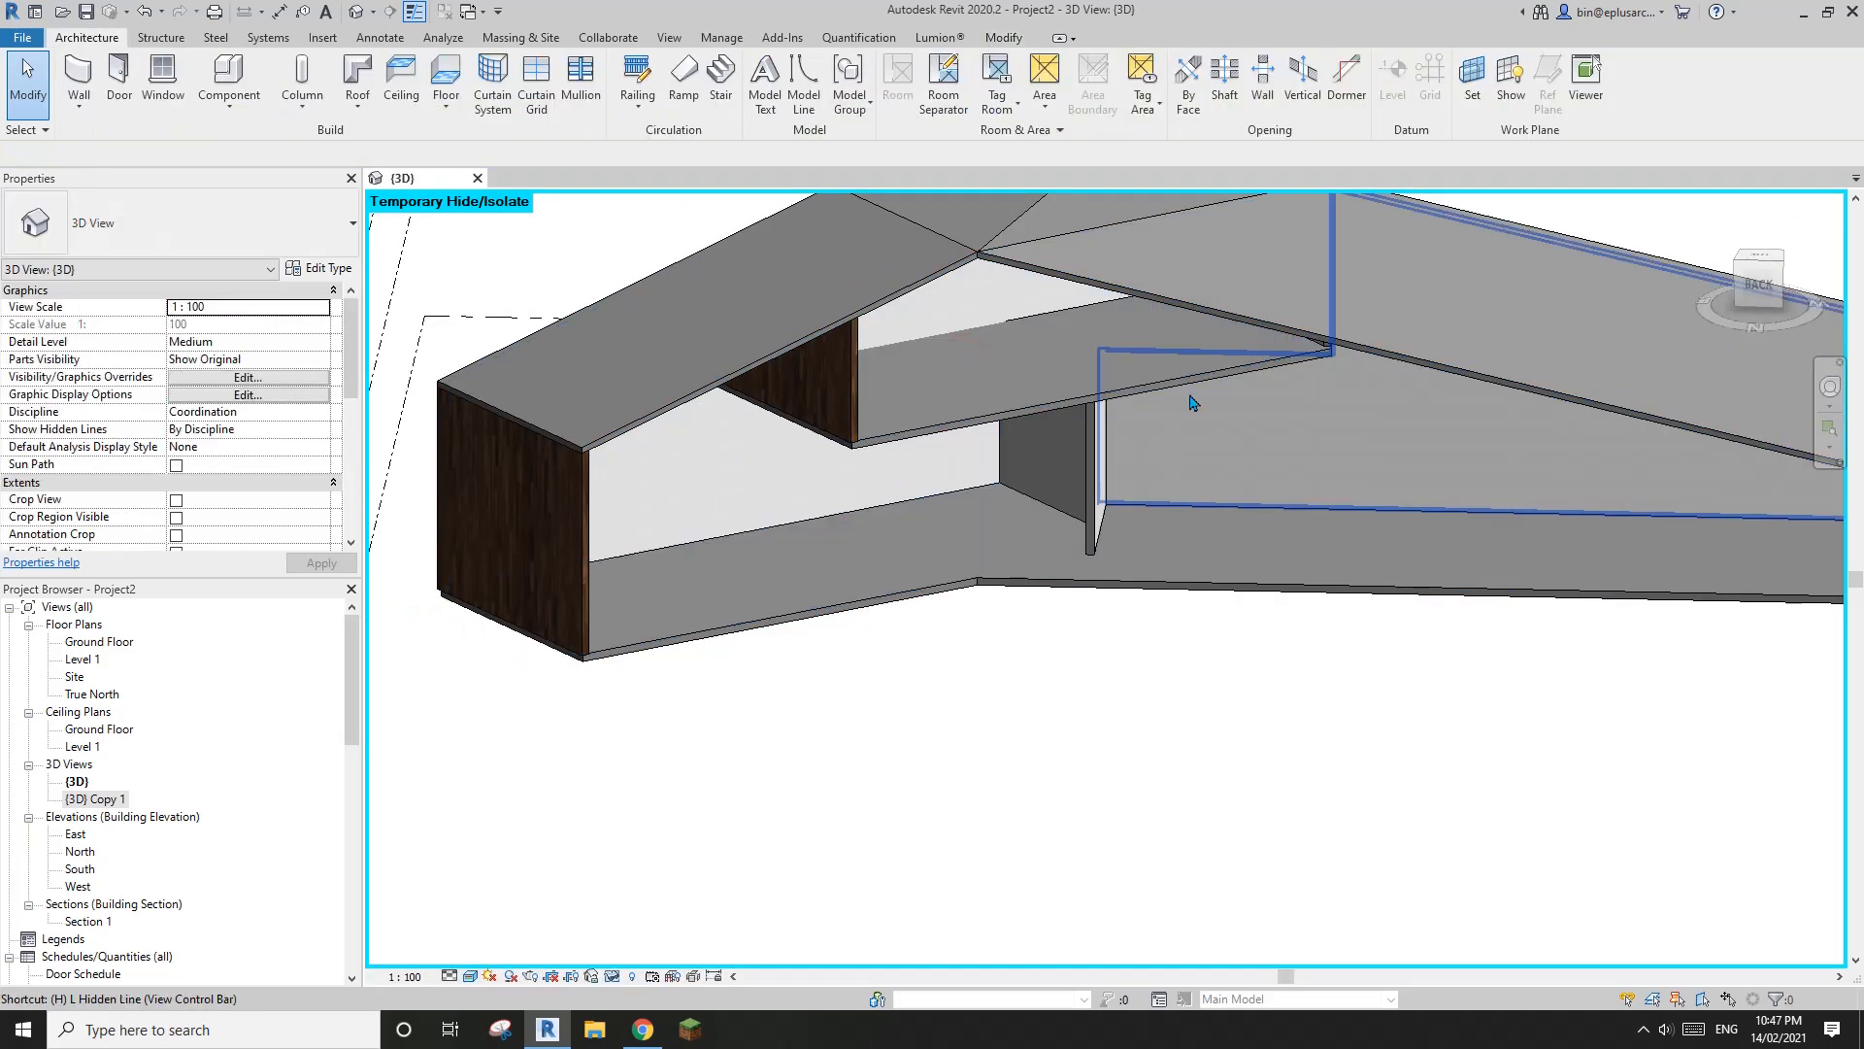
key("h")
key("r")
Select the folded roof, open its Generic - 125mm layer structure, and open the material choice for the Structure layer
scroll(1157, 382, "down", 2)
mouse_move(1145, 385)
middle_mouse_down("shift")
mouse_move(928, 399)
mouse_move(1060, 389)
mouse_move(1161, 434)
mouse_move(1156, 393)
middle_mouse_up("shift")
scroll(1148, 382, "up", 3)
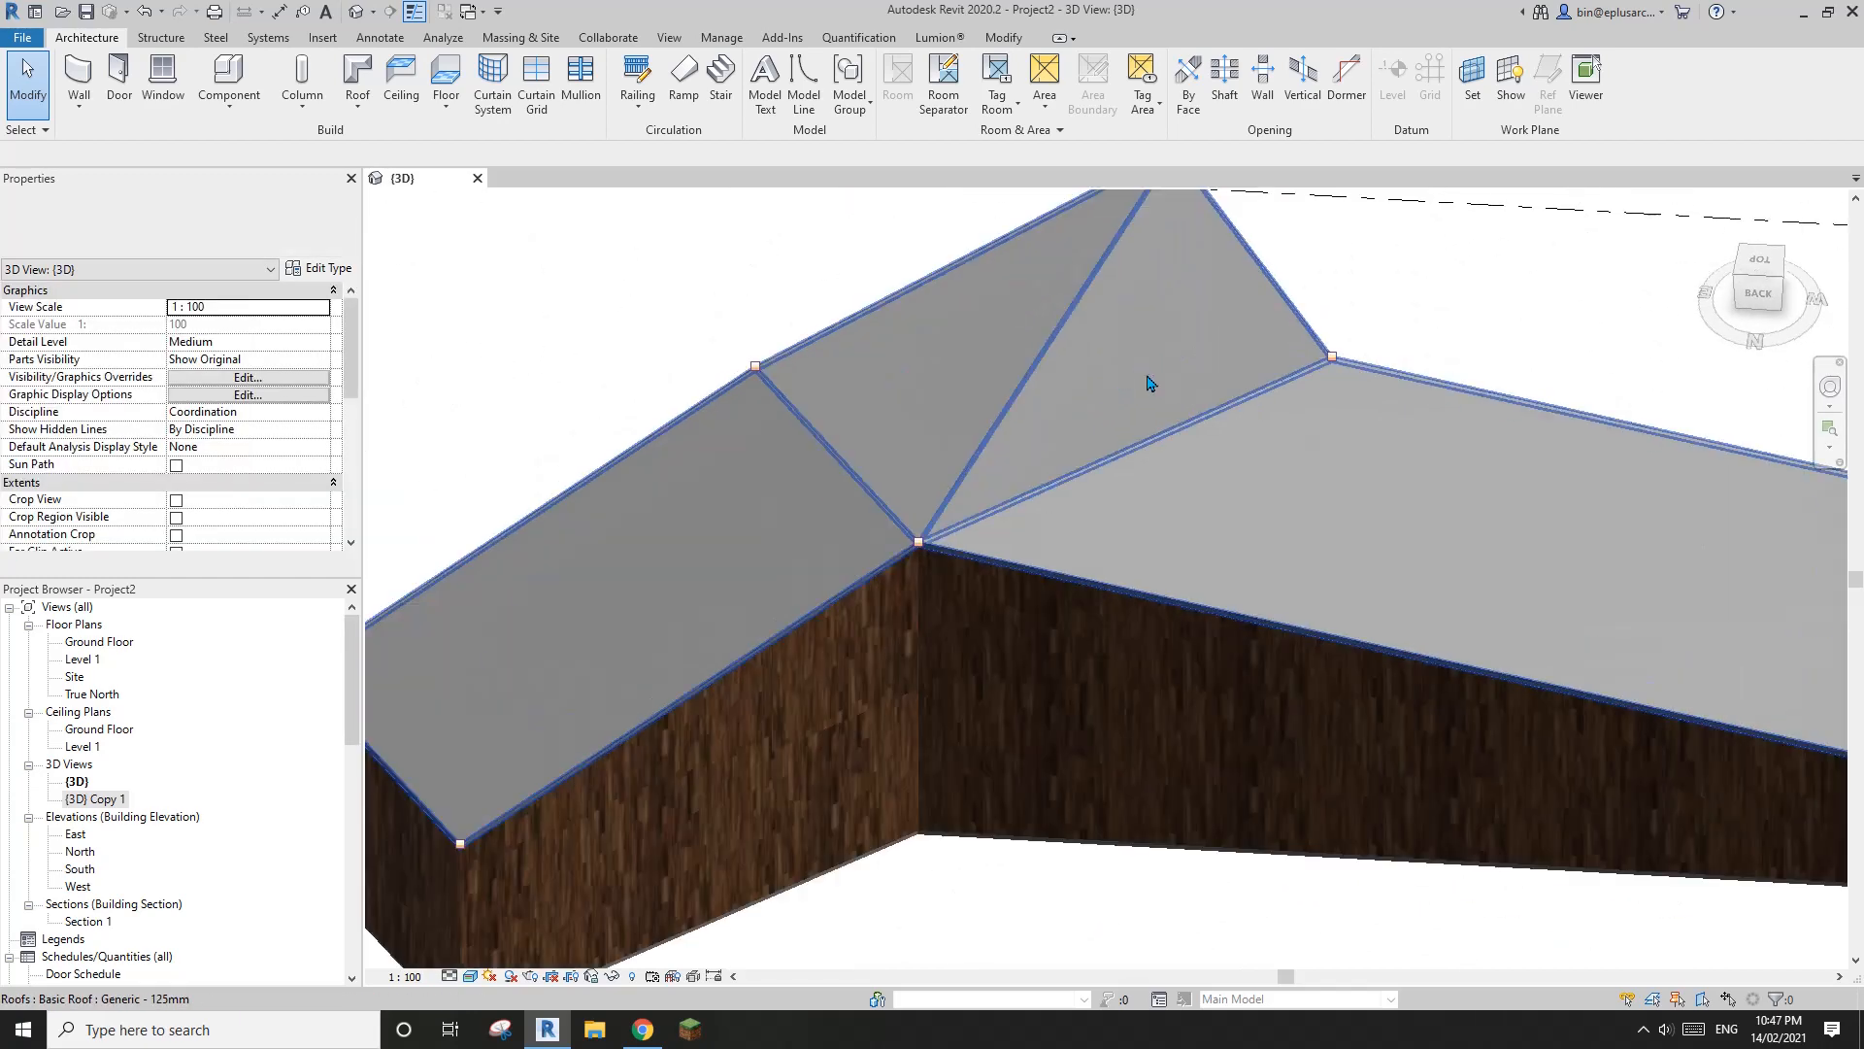
left_click(1147, 381)
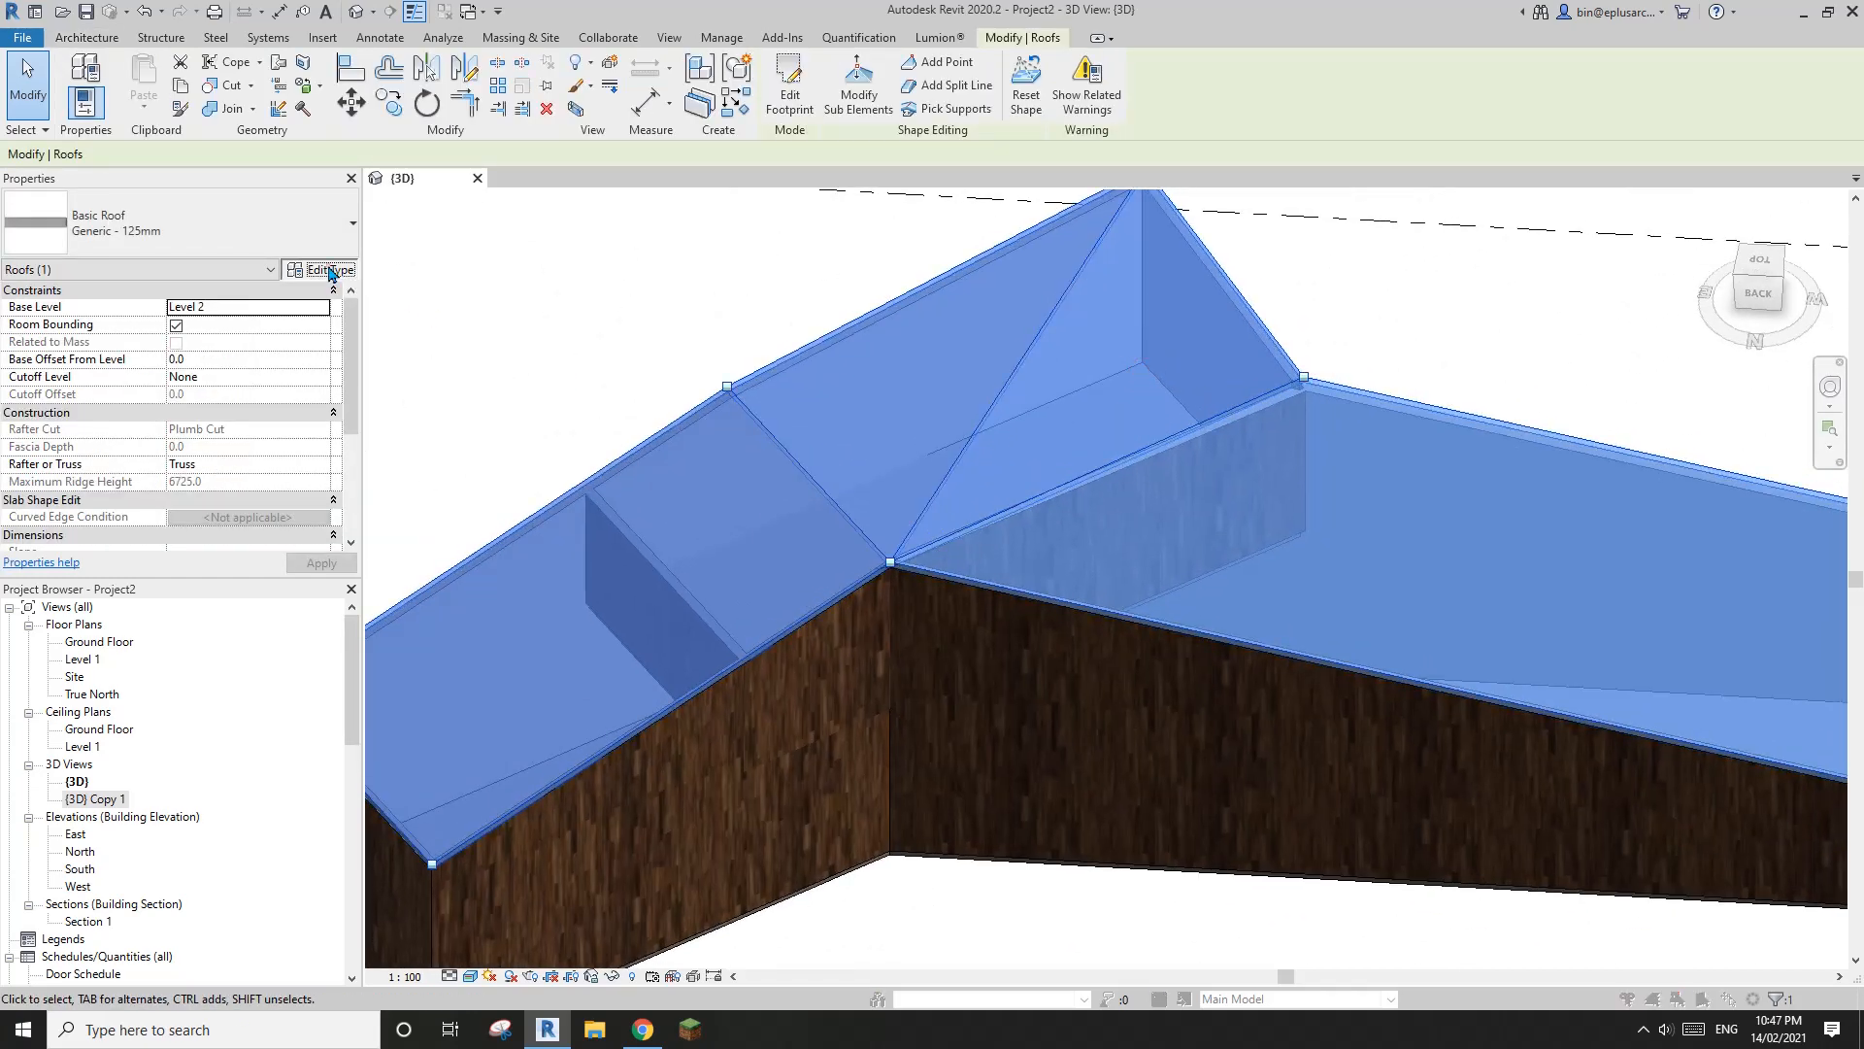
left_click(329, 270)
left_click(927, 420)
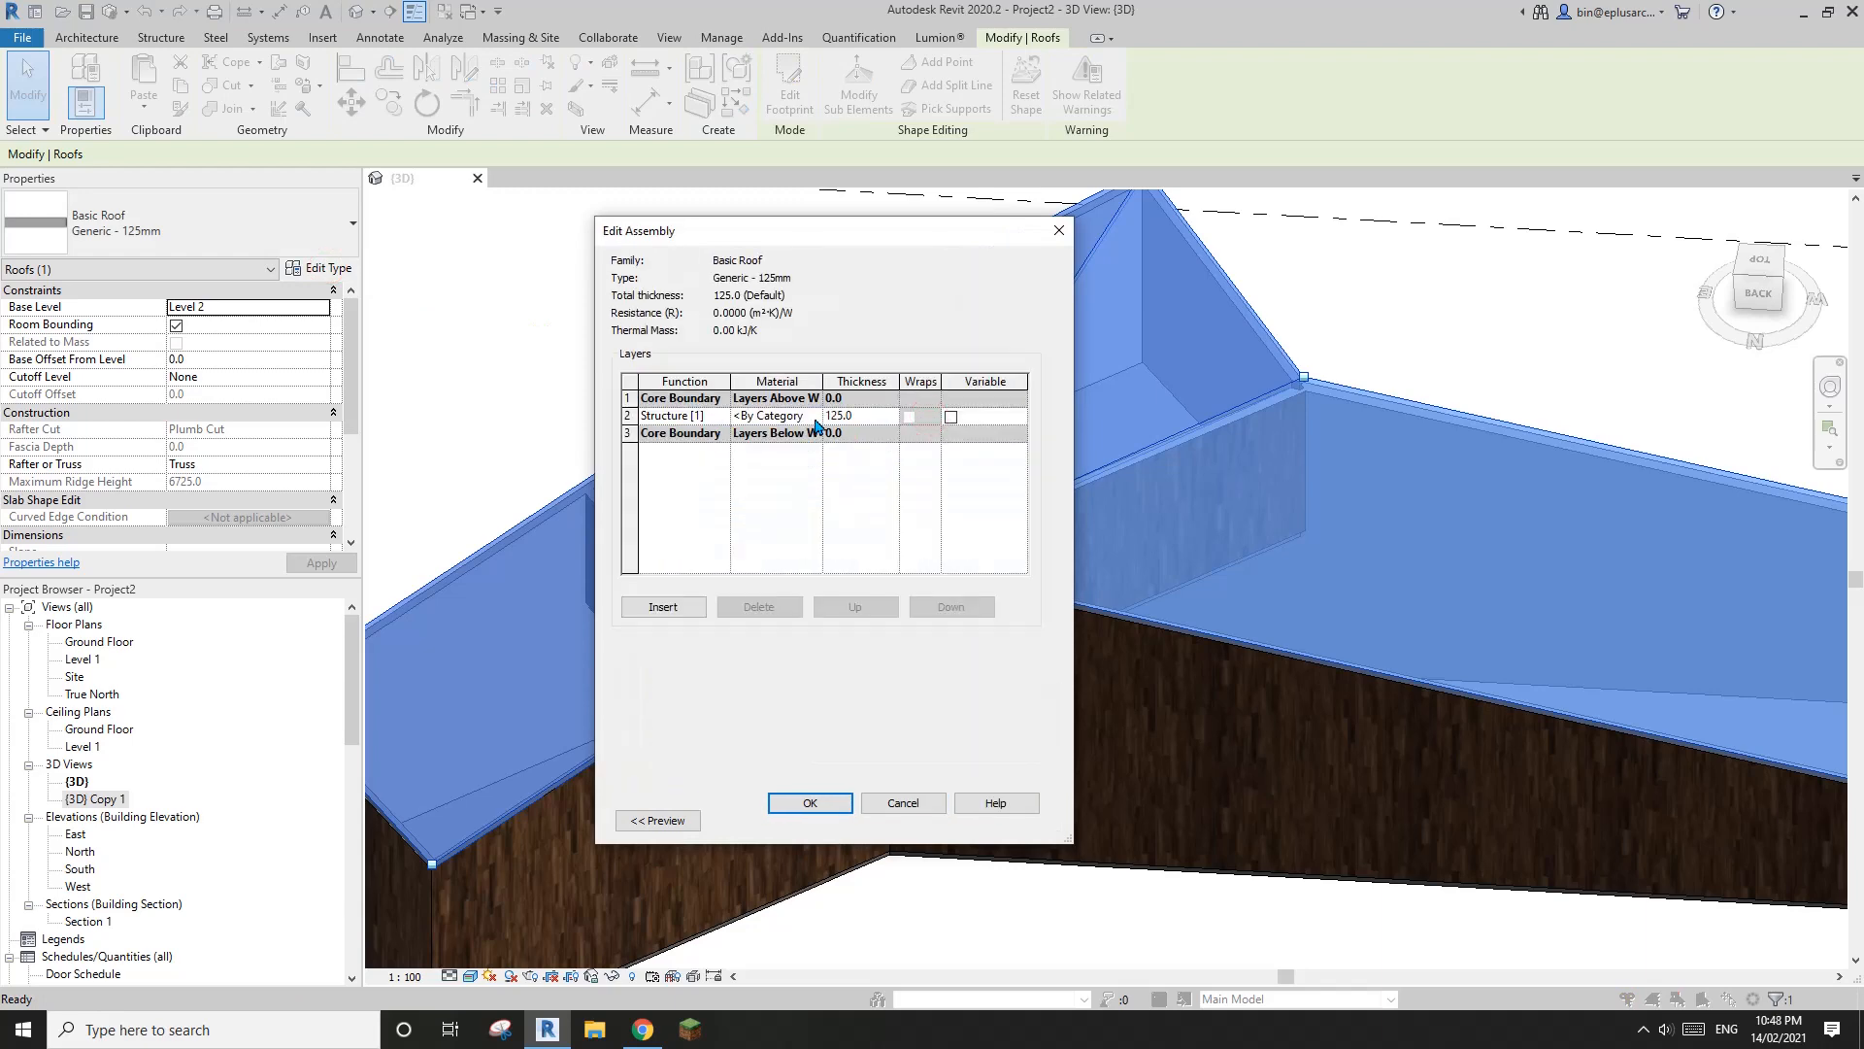
left_click(815, 417)
left_click(814, 418)
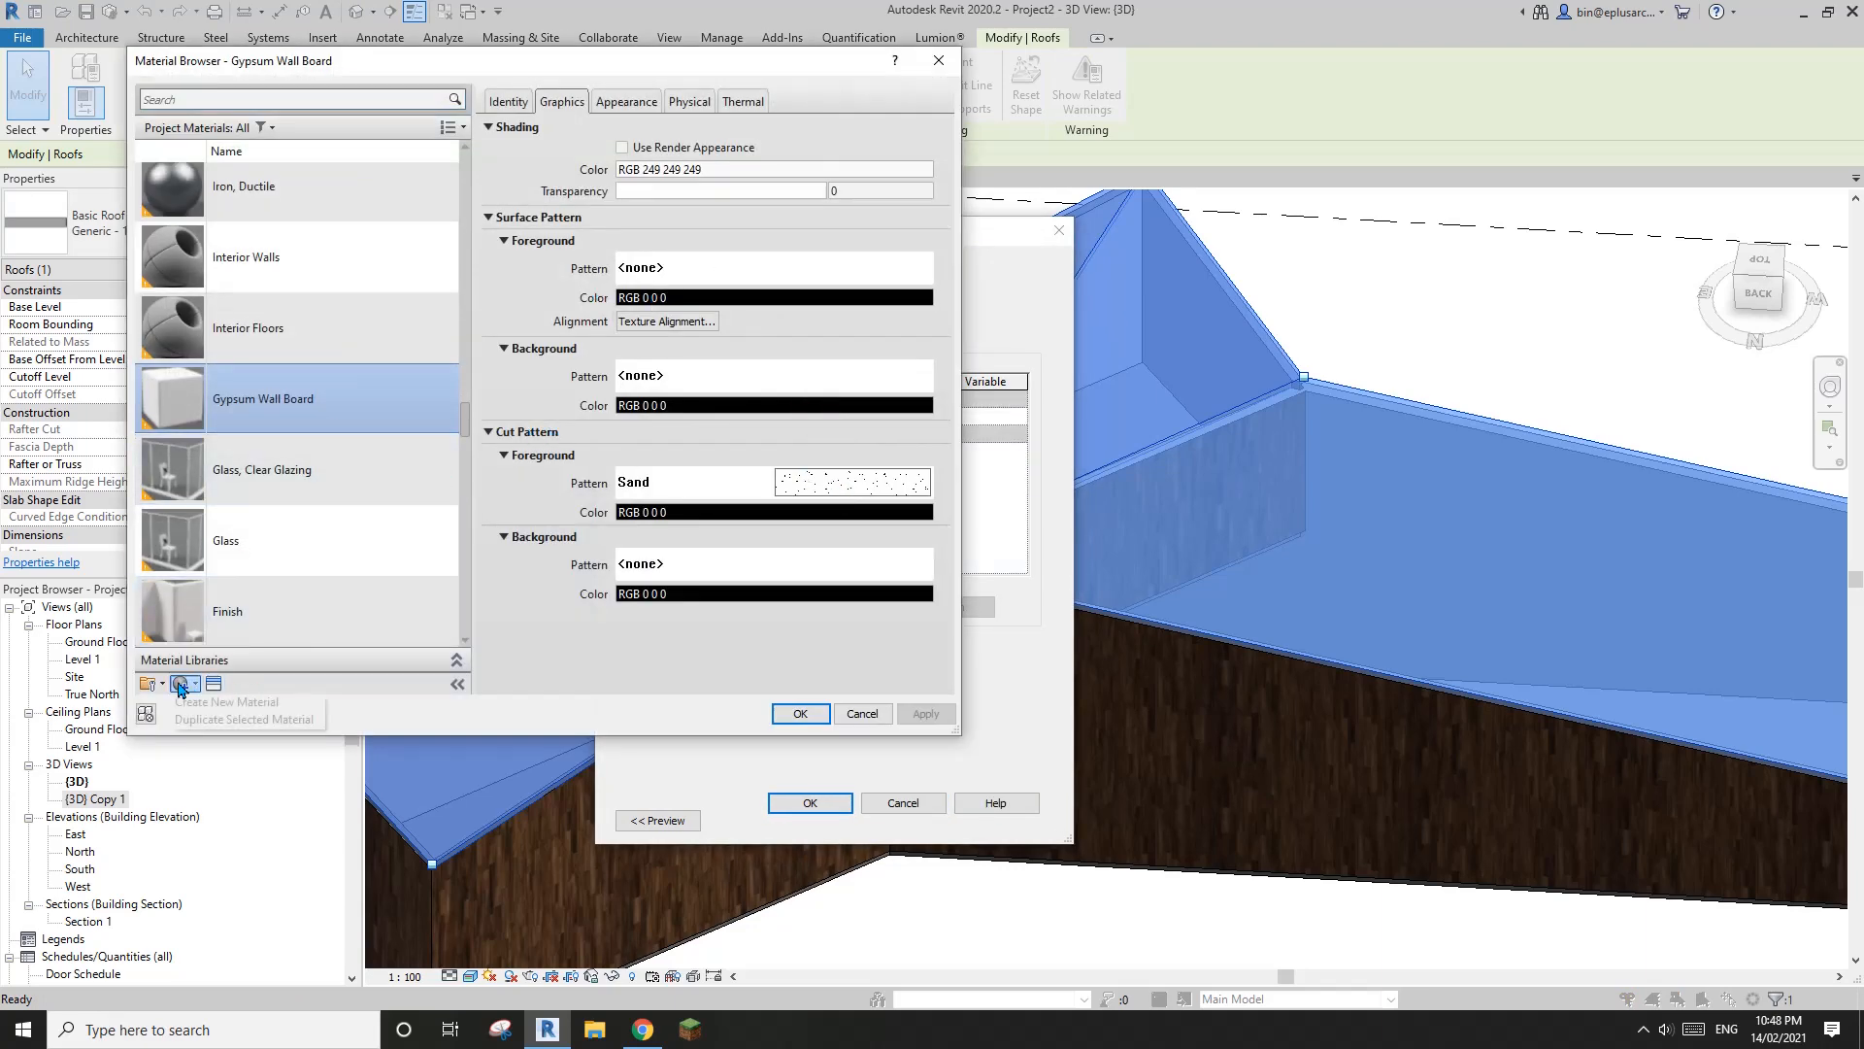
Create a new material for the roof's Structure layer and rename it Roof
left_click(227, 702)
right_click(277, 403)
left_click(330, 458)
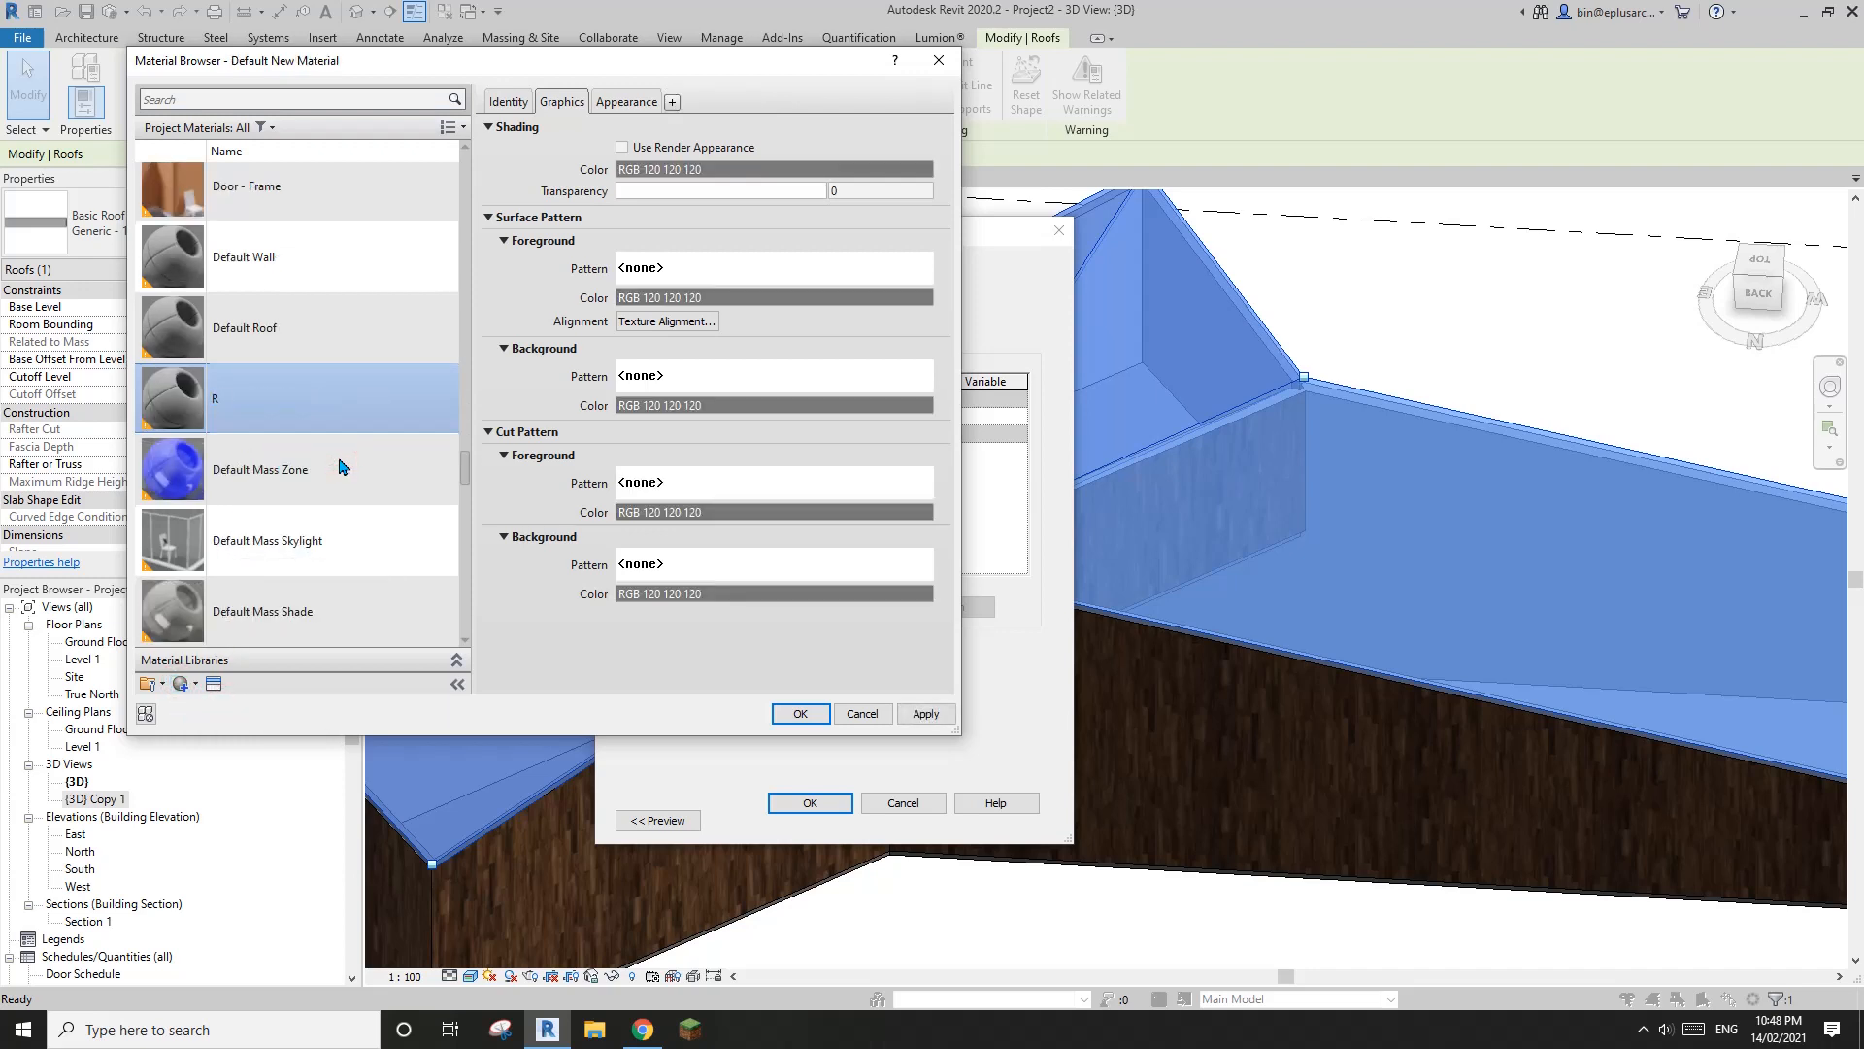
type("Roof")
key("Return")
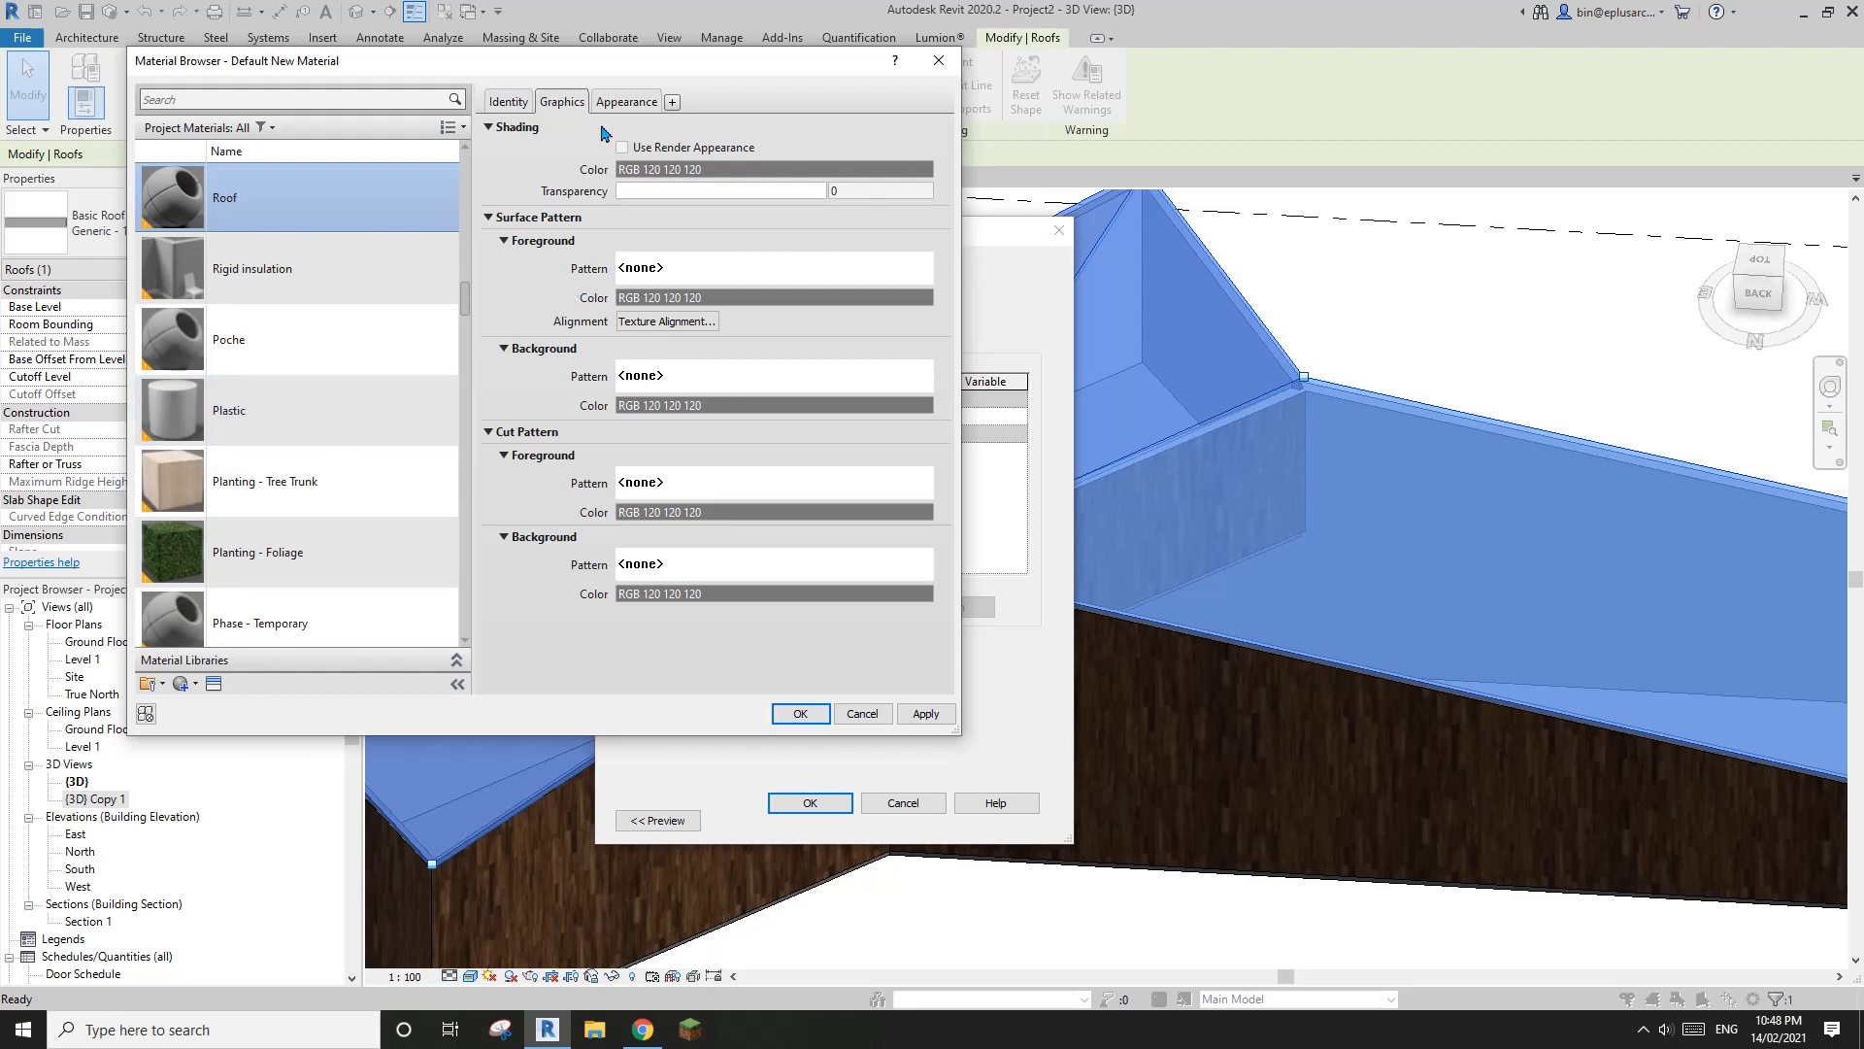
Replace the Roof material's appearance asset with Slate Shingles - Dark Grey from the Appearance Library's Roofing category
left_click(630, 101)
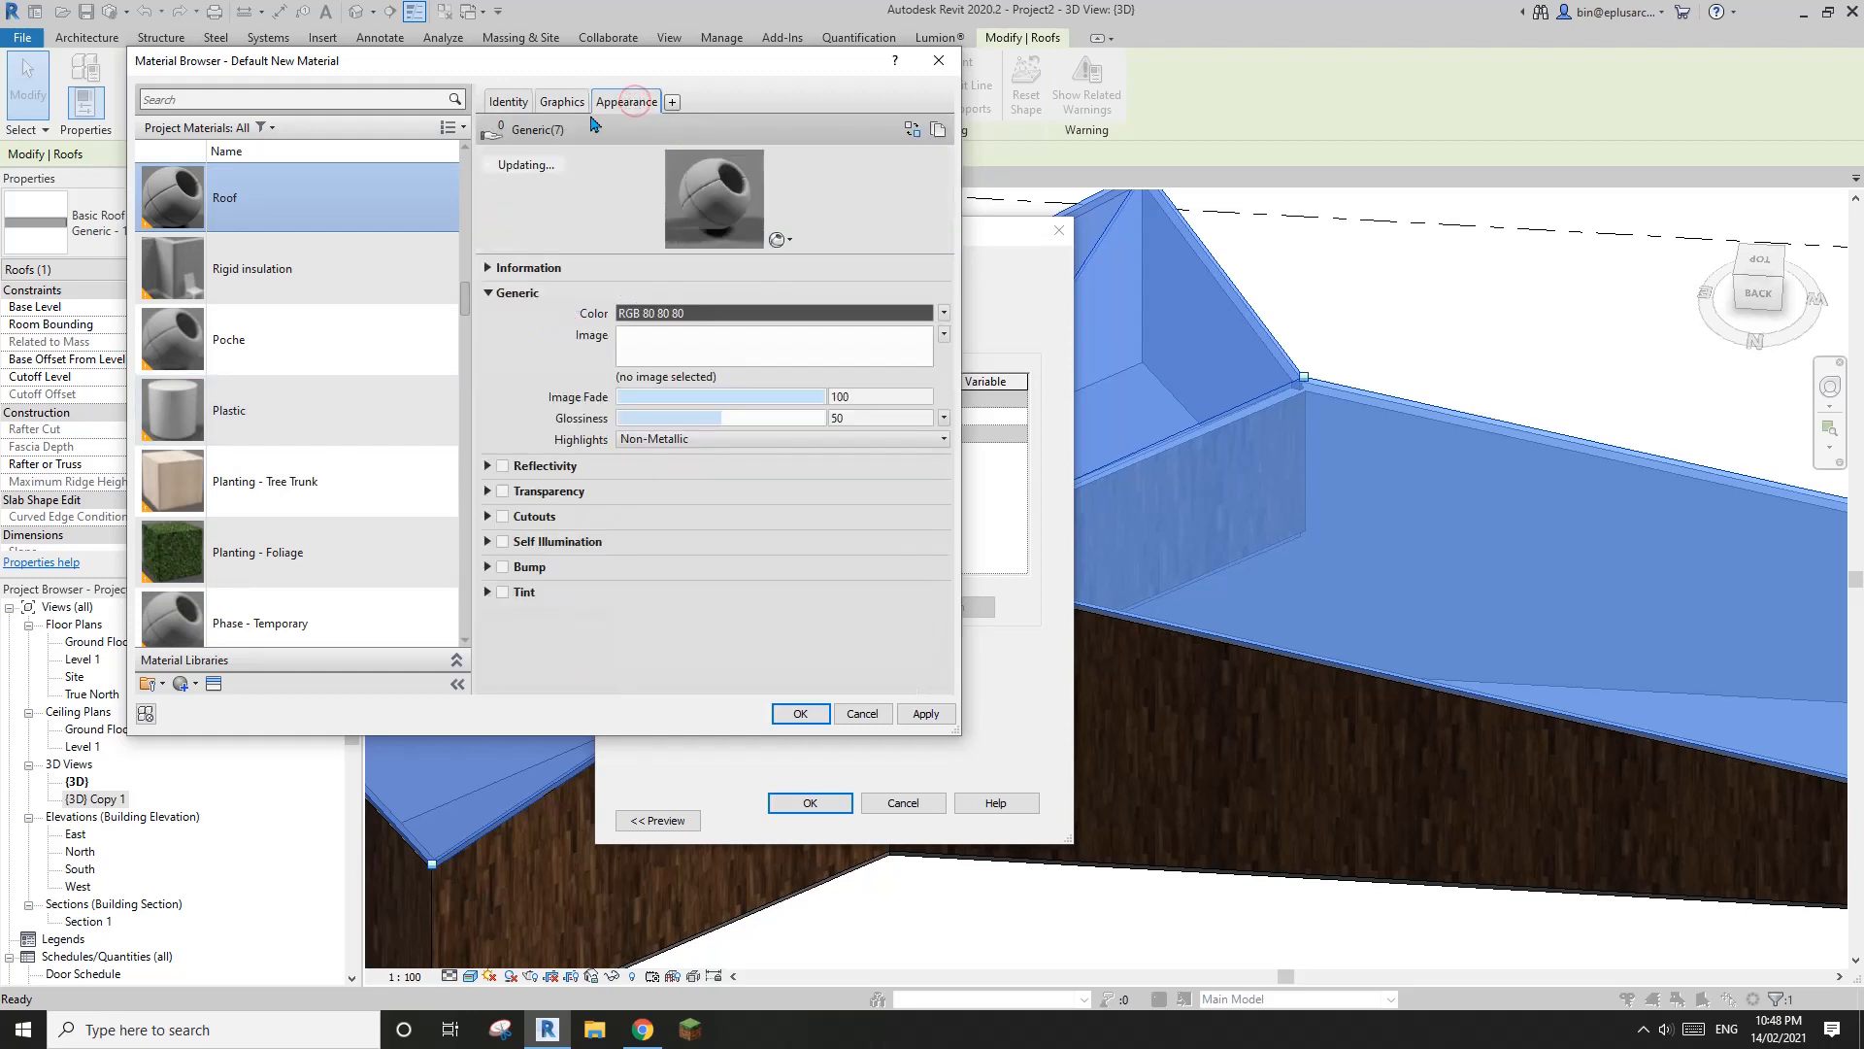
left_click(912, 131)
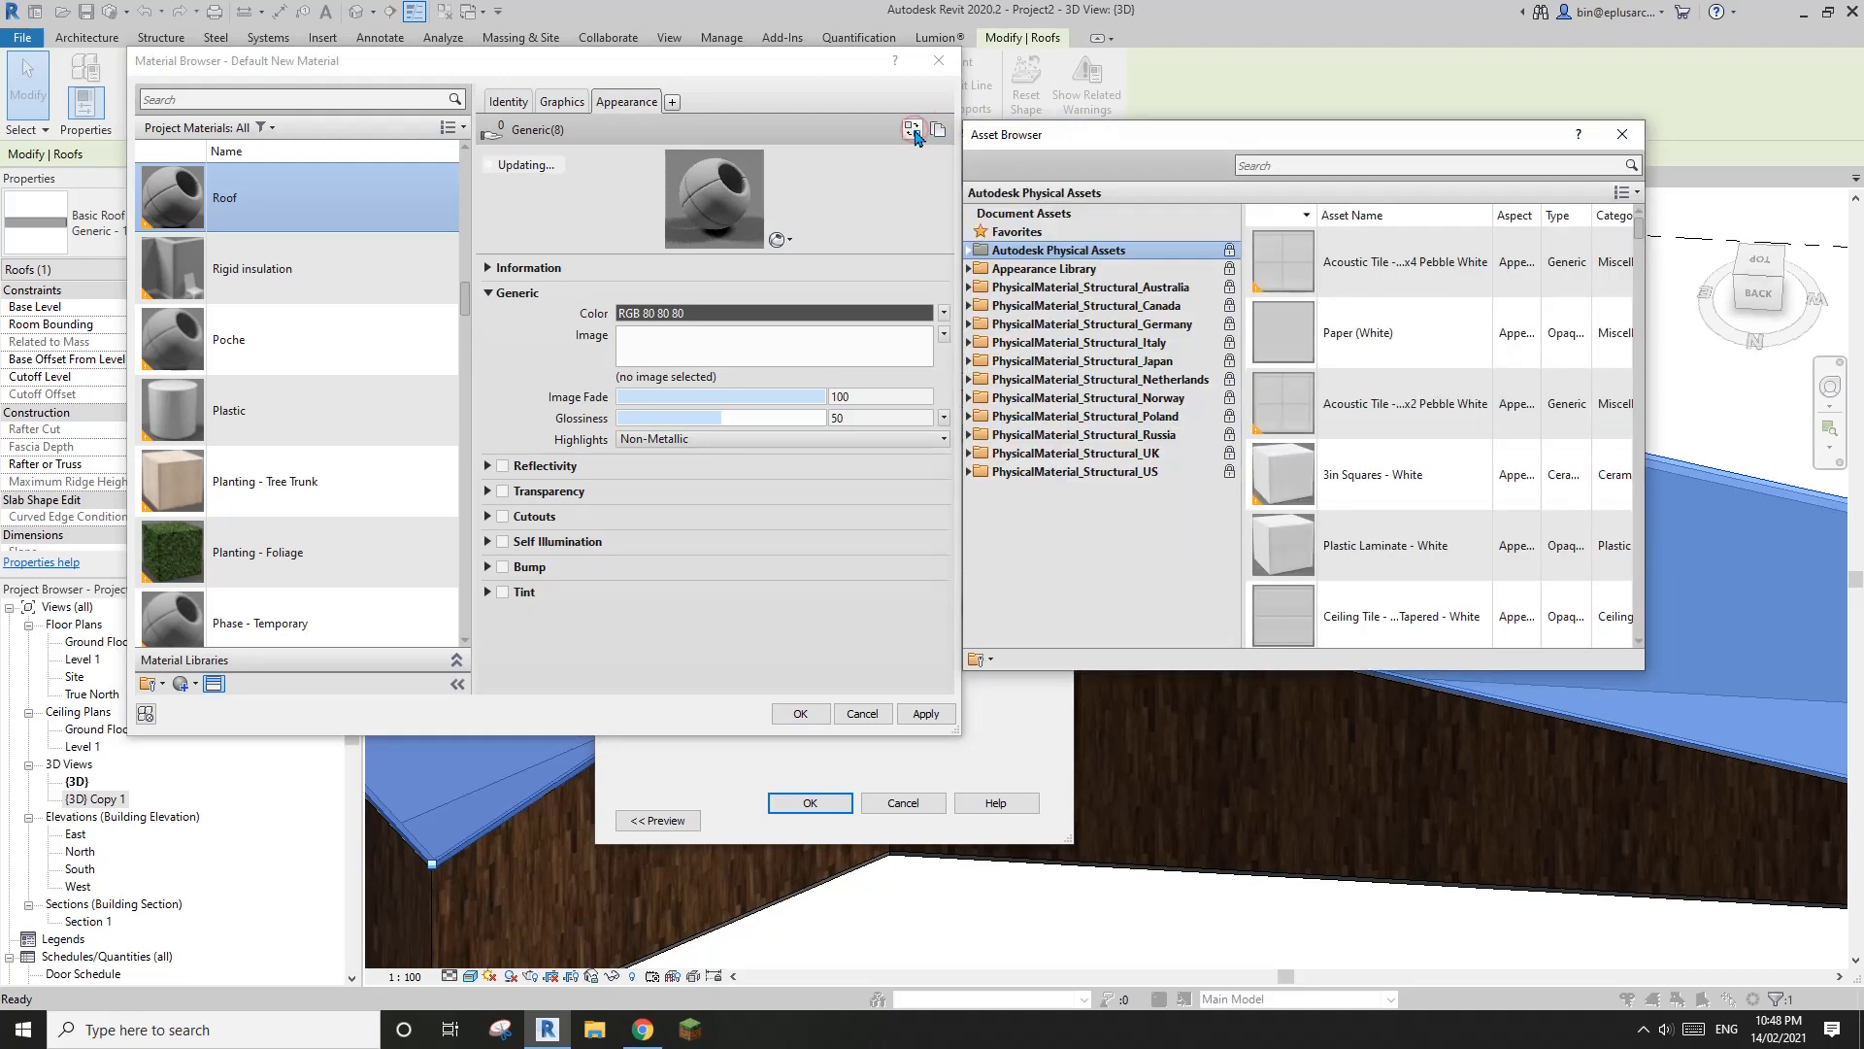
left_click_drag(1029, 143, 1095, 133)
left_click(1036, 260)
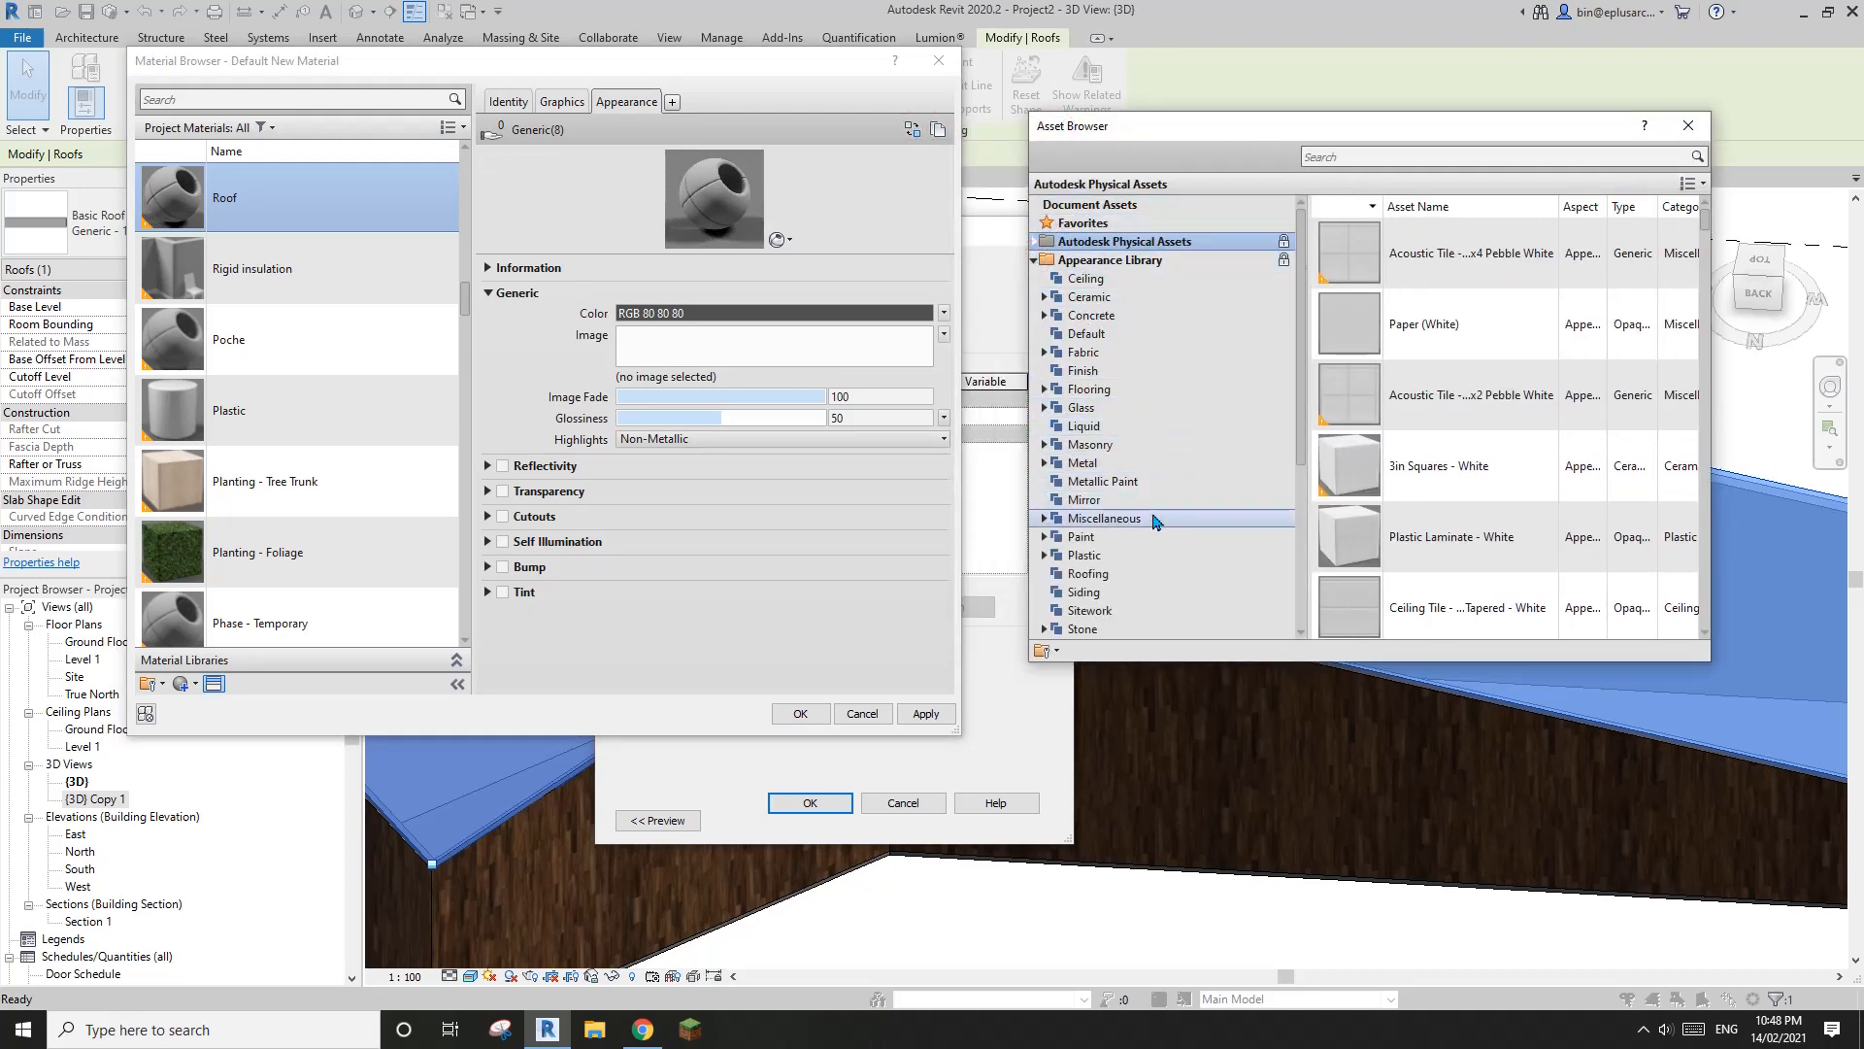
scroll(1170, 514, "down", 1)
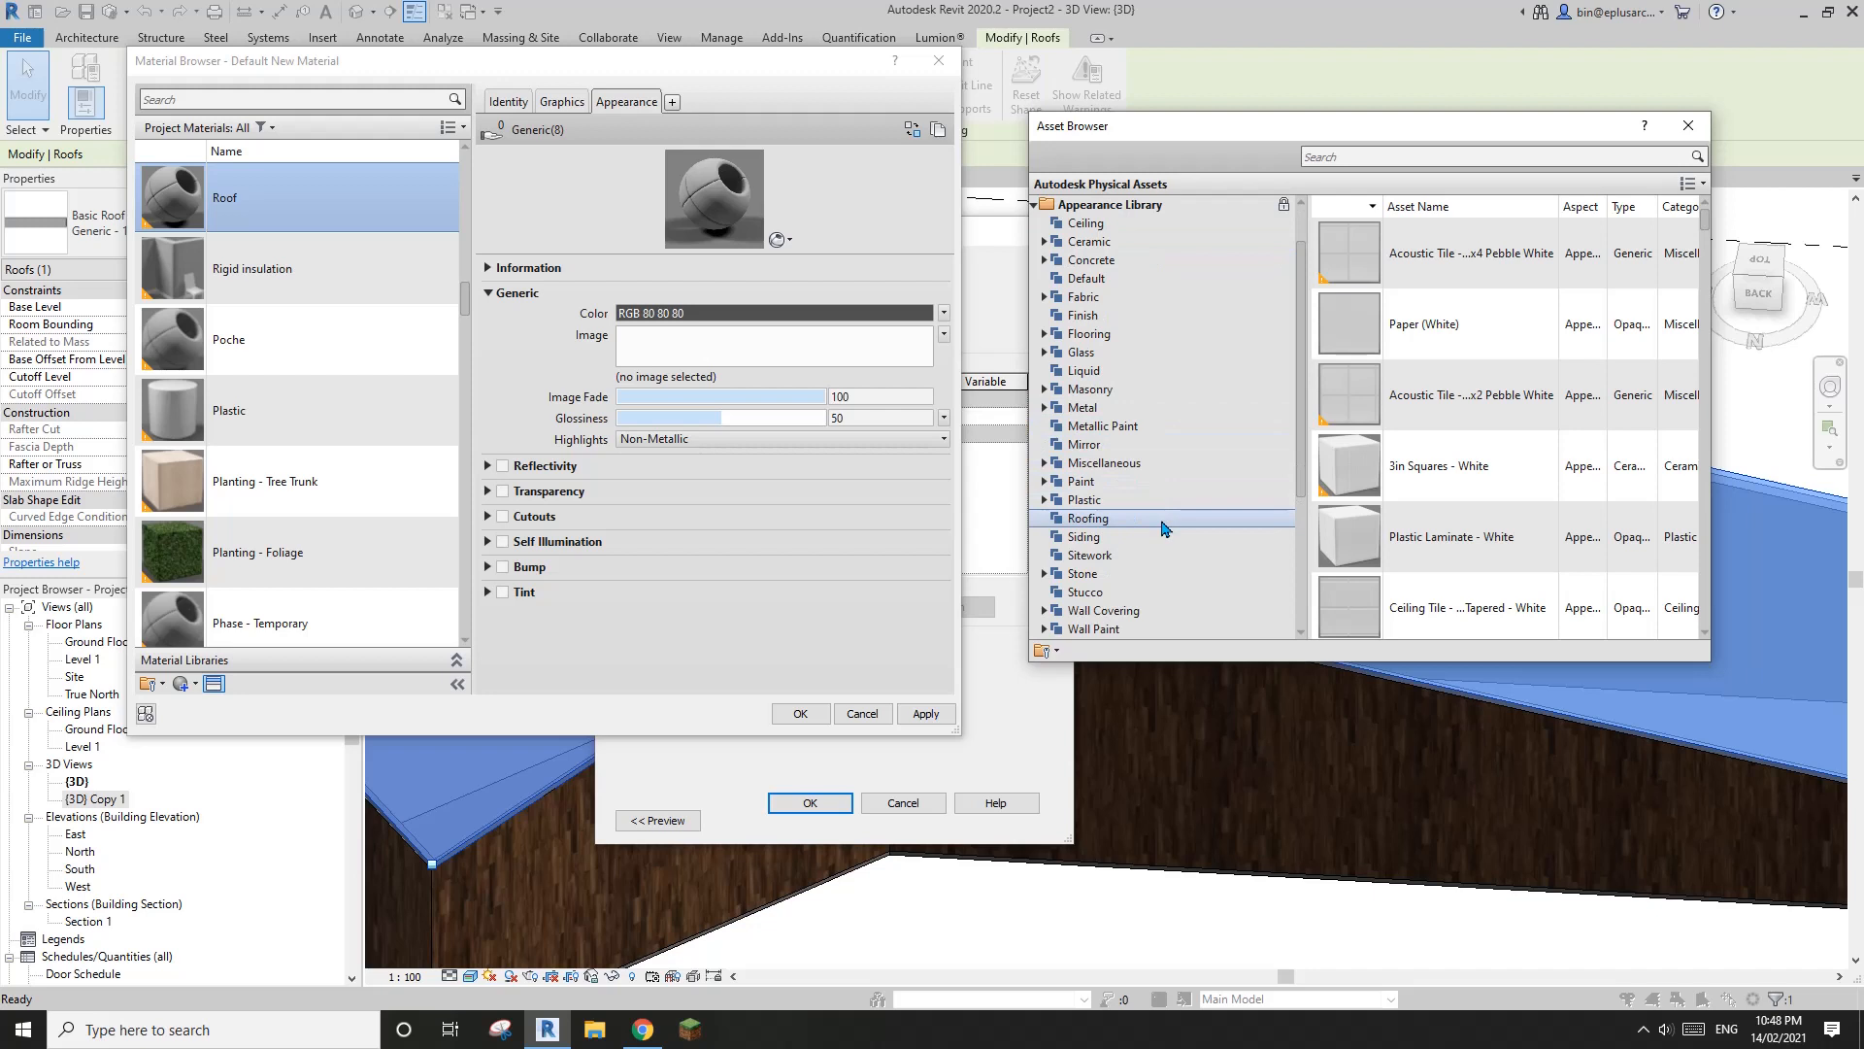
left_click(1112, 518)
scroll(1436, 614, "down", 2)
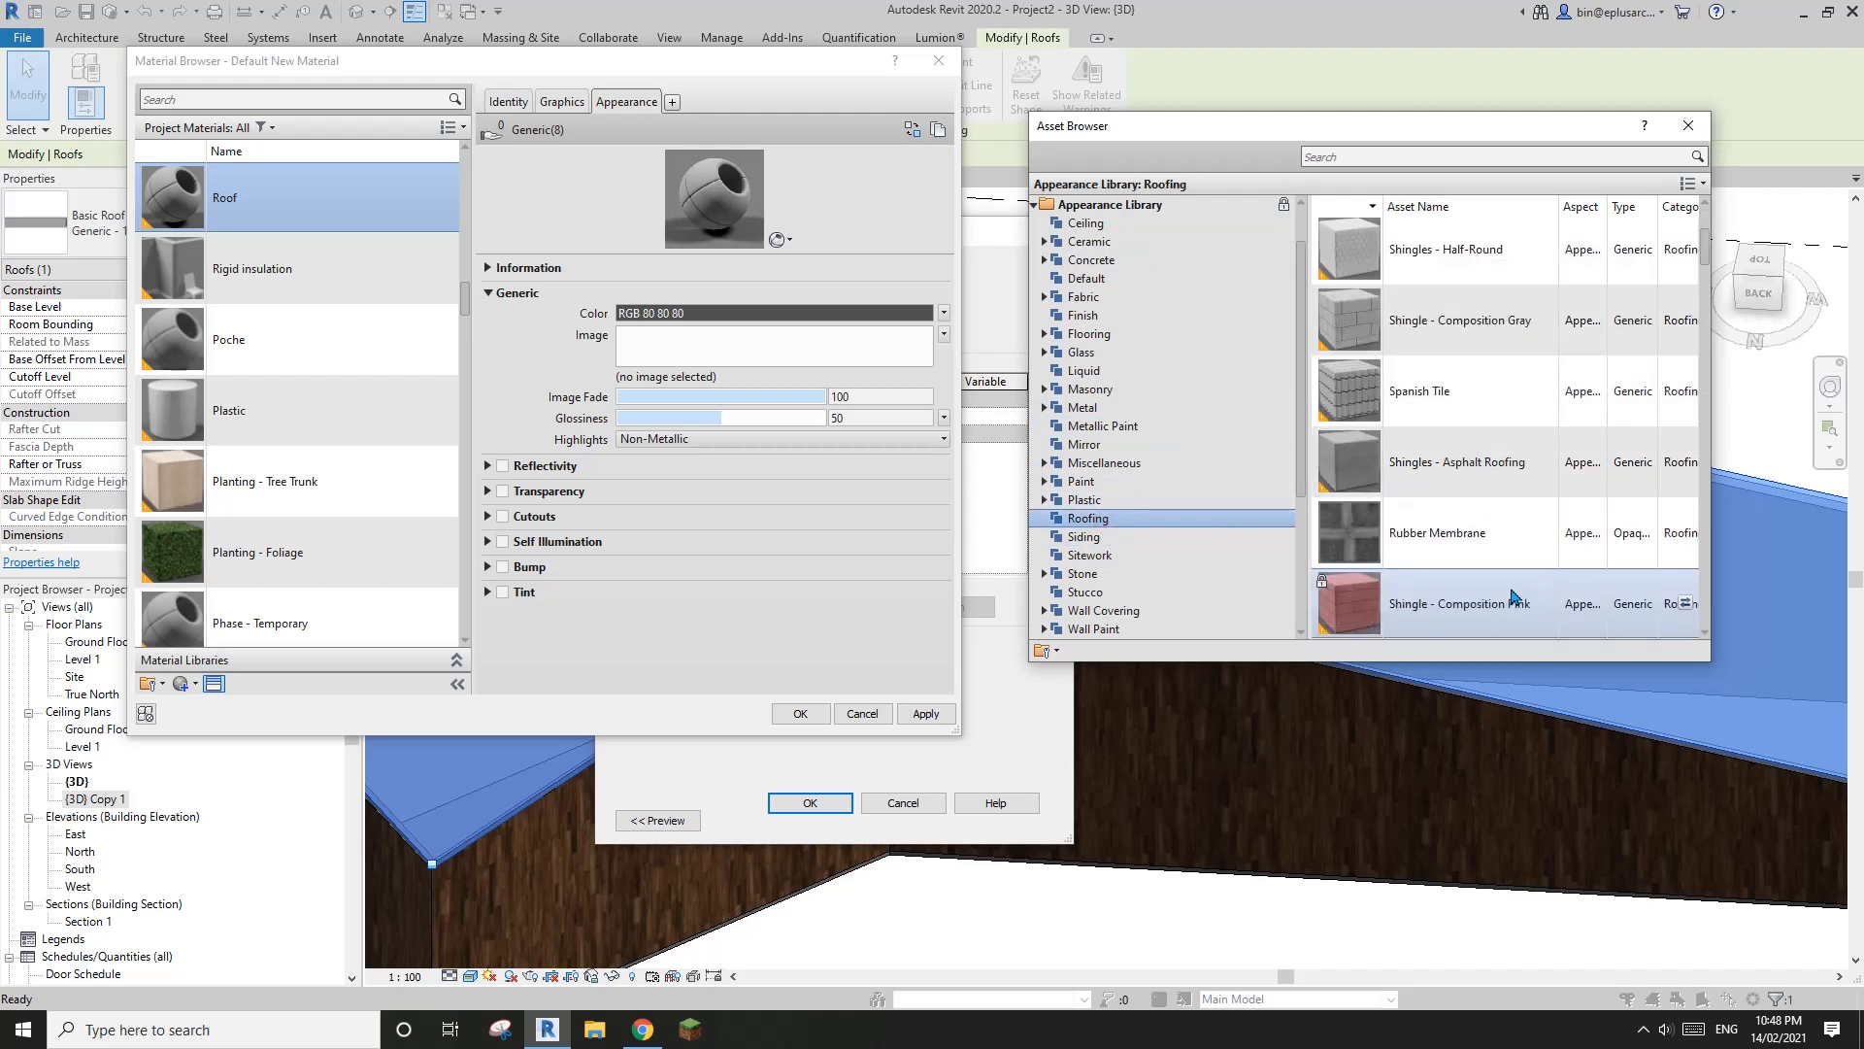
left_click_drag(1703, 269, 1726, 473)
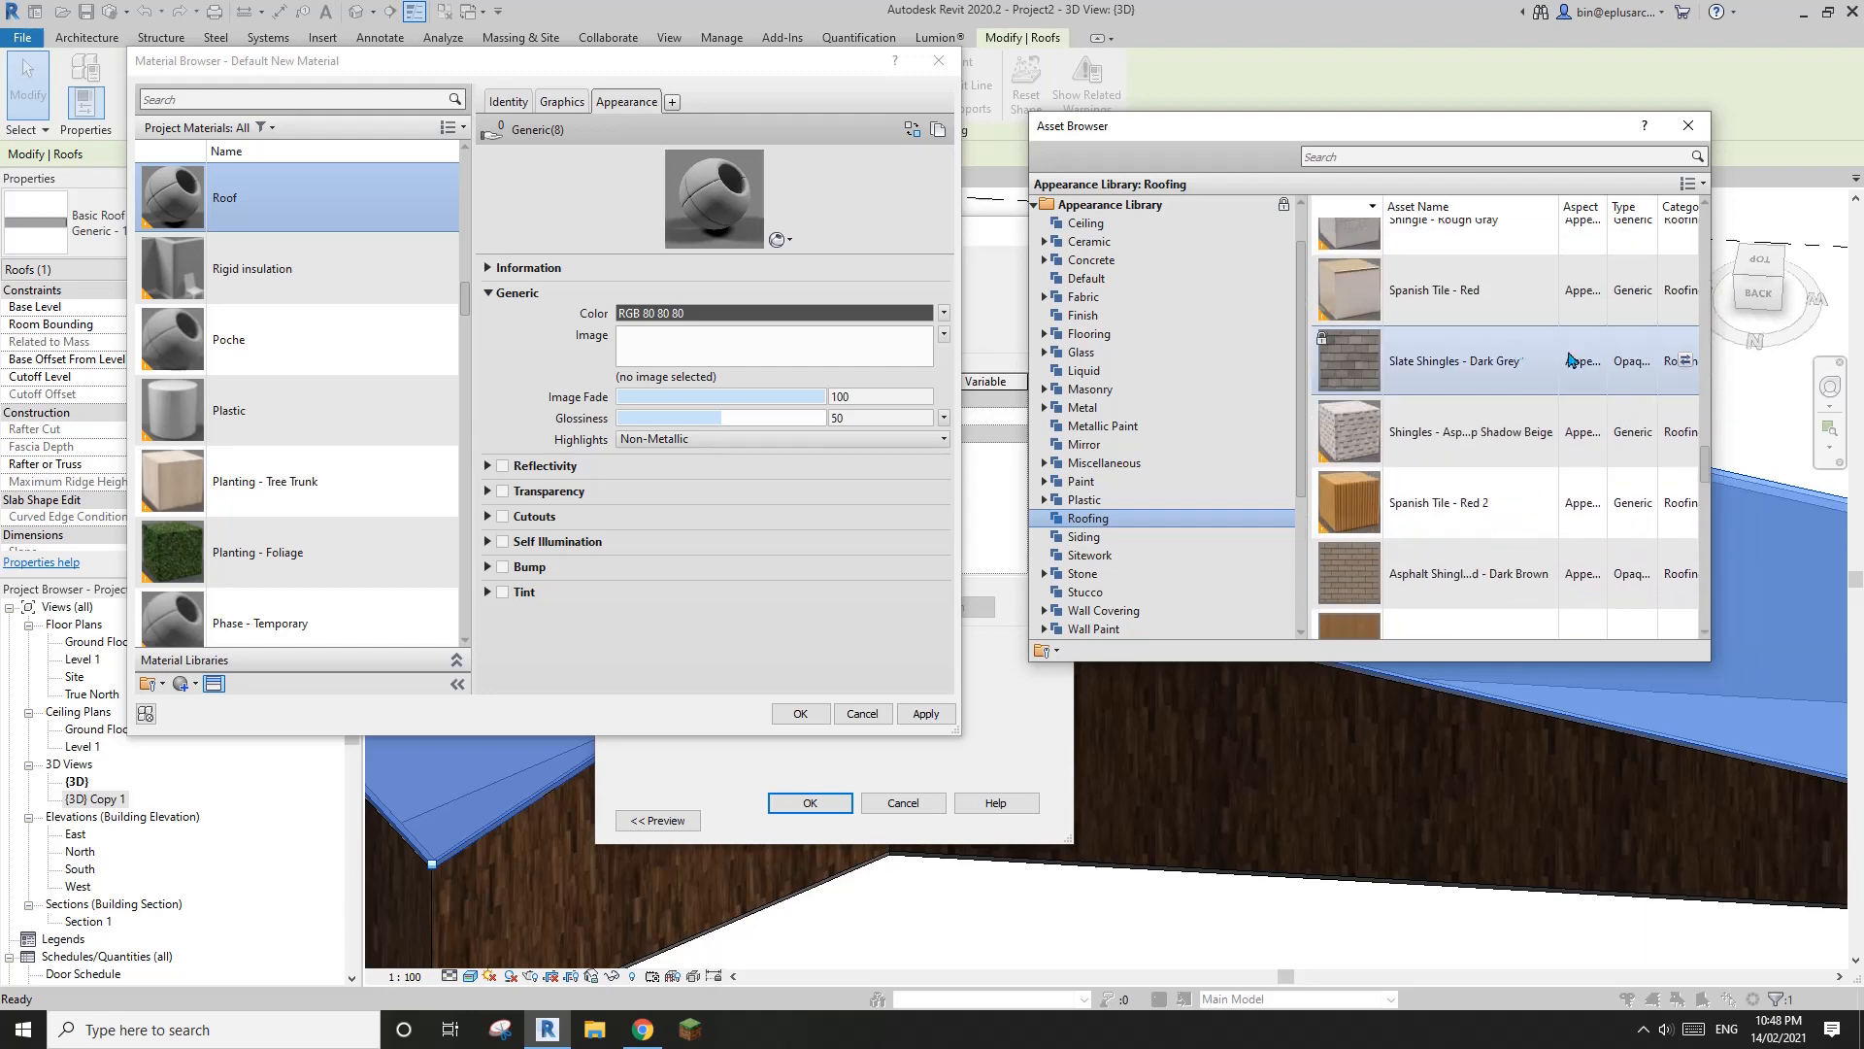
left_click(1685, 359)
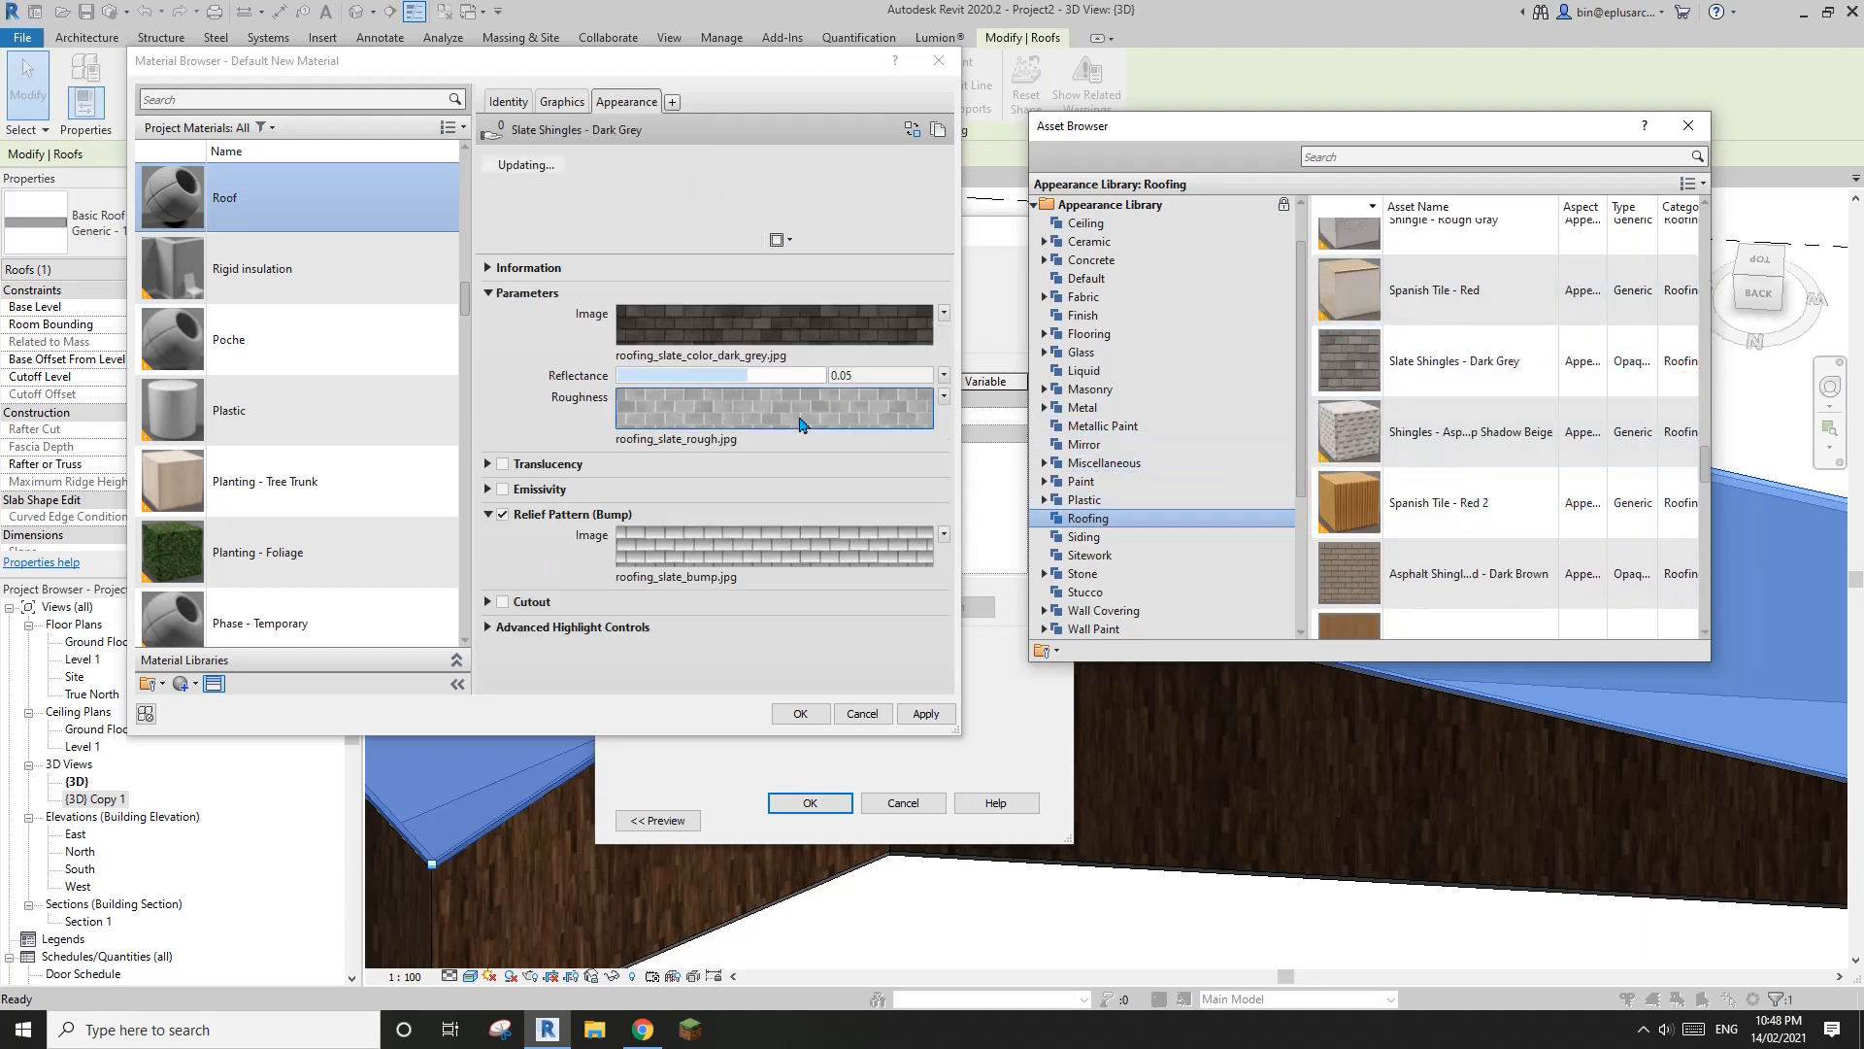
left_click(569, 109)
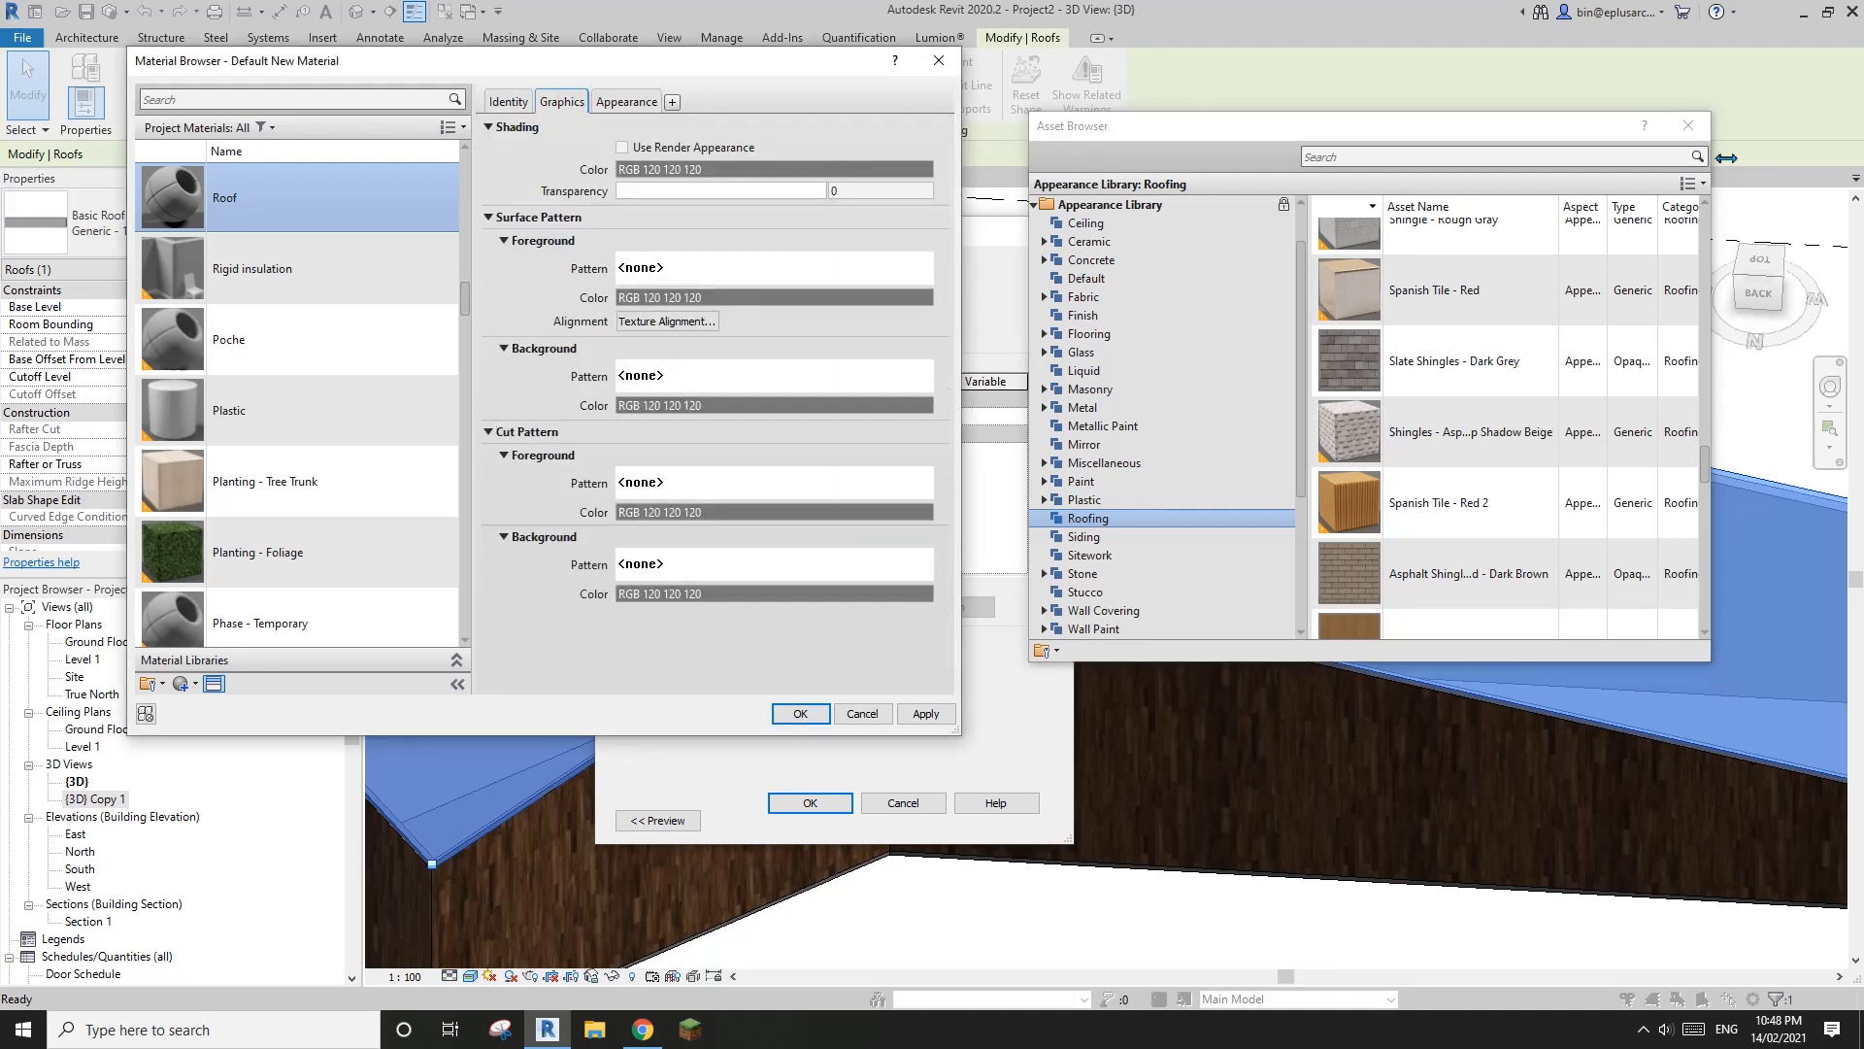
left_click(1688, 127)
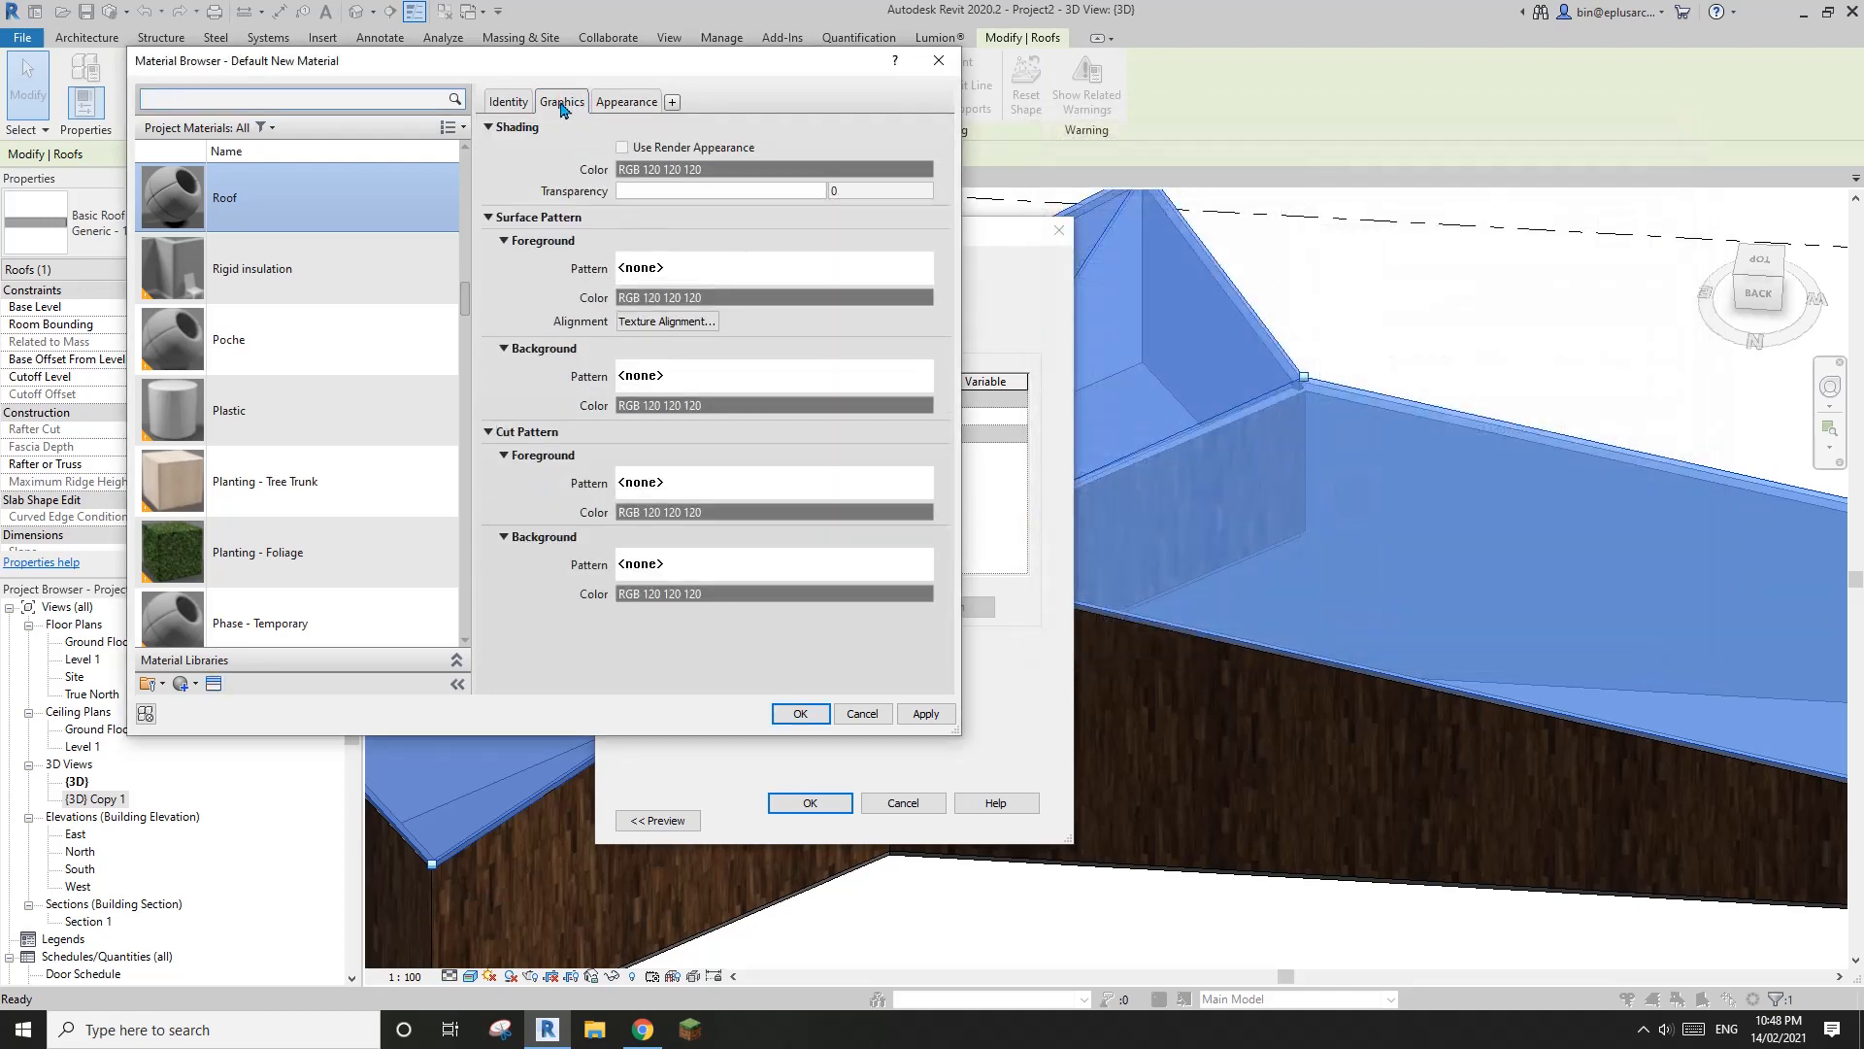
Set the Roof material's surface foreground to the model pattern Block 225x225 and accept the material and roof type changes
left_click(684, 269)
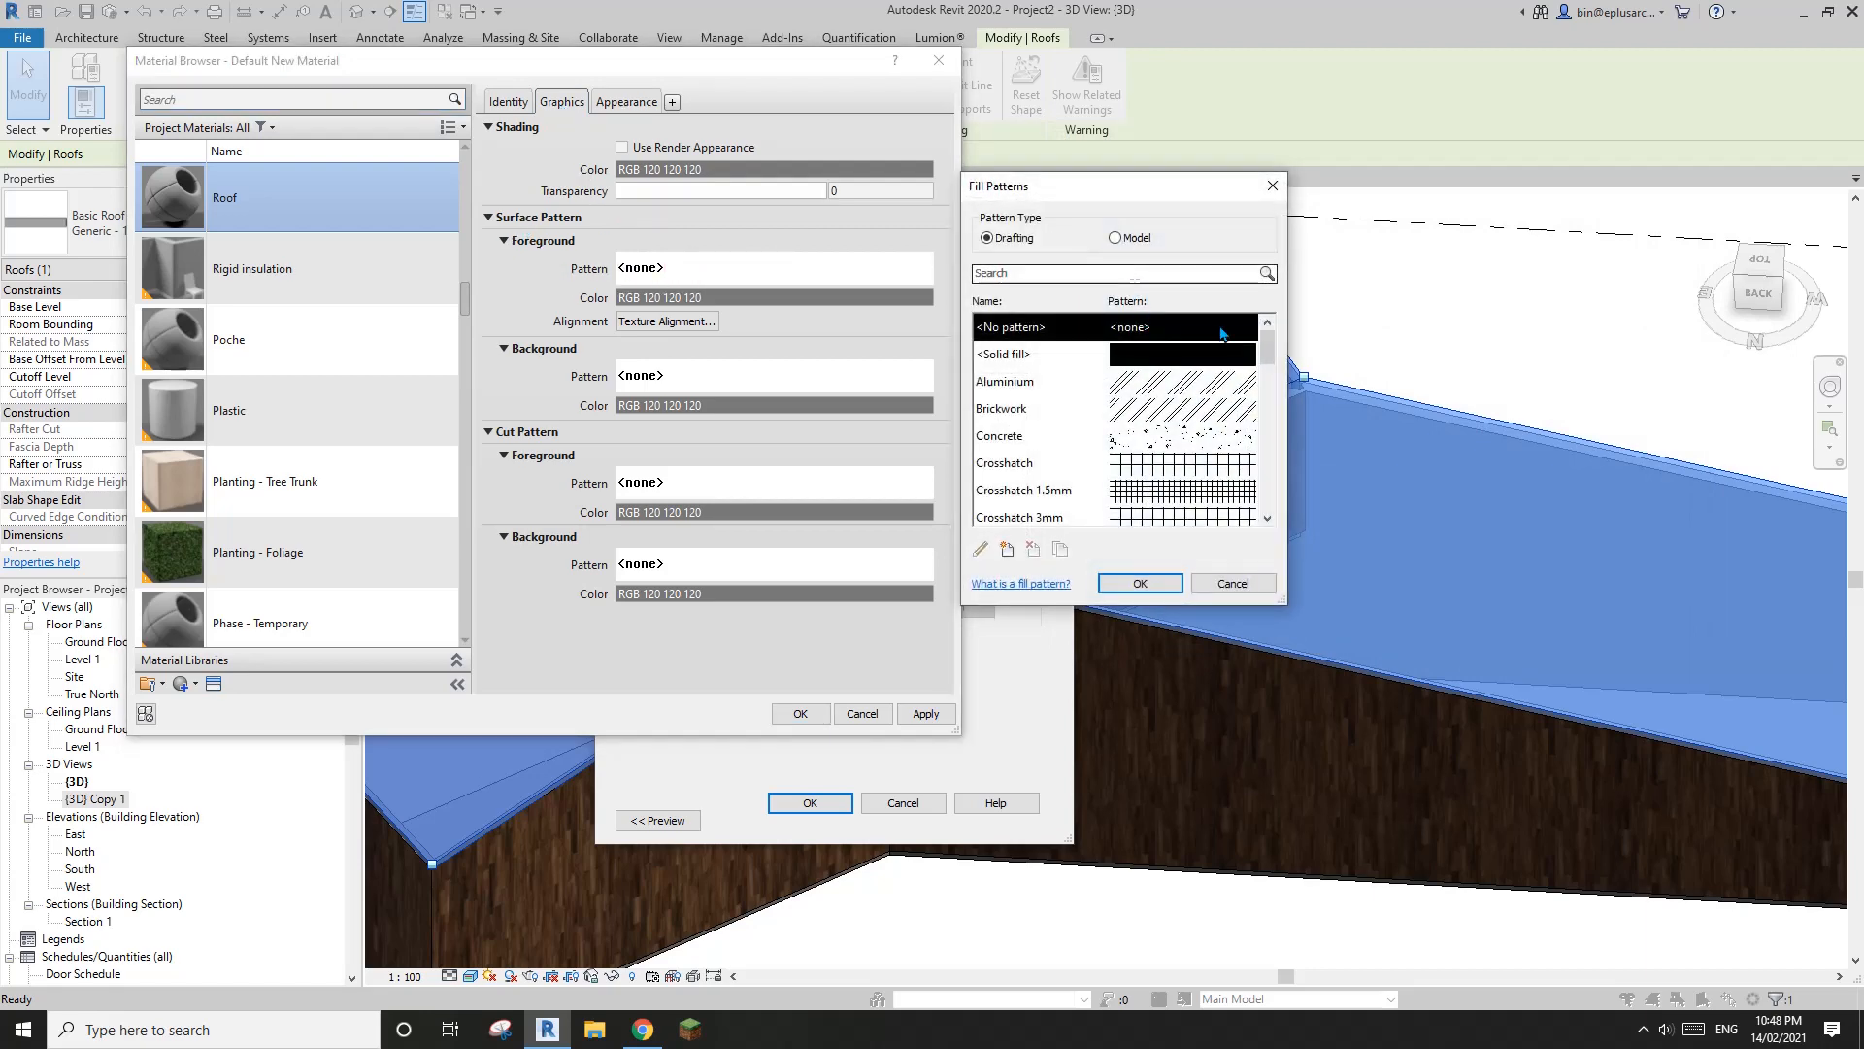
left_click(1126, 238)
left_click_drag(1264, 355, 1282, 434)
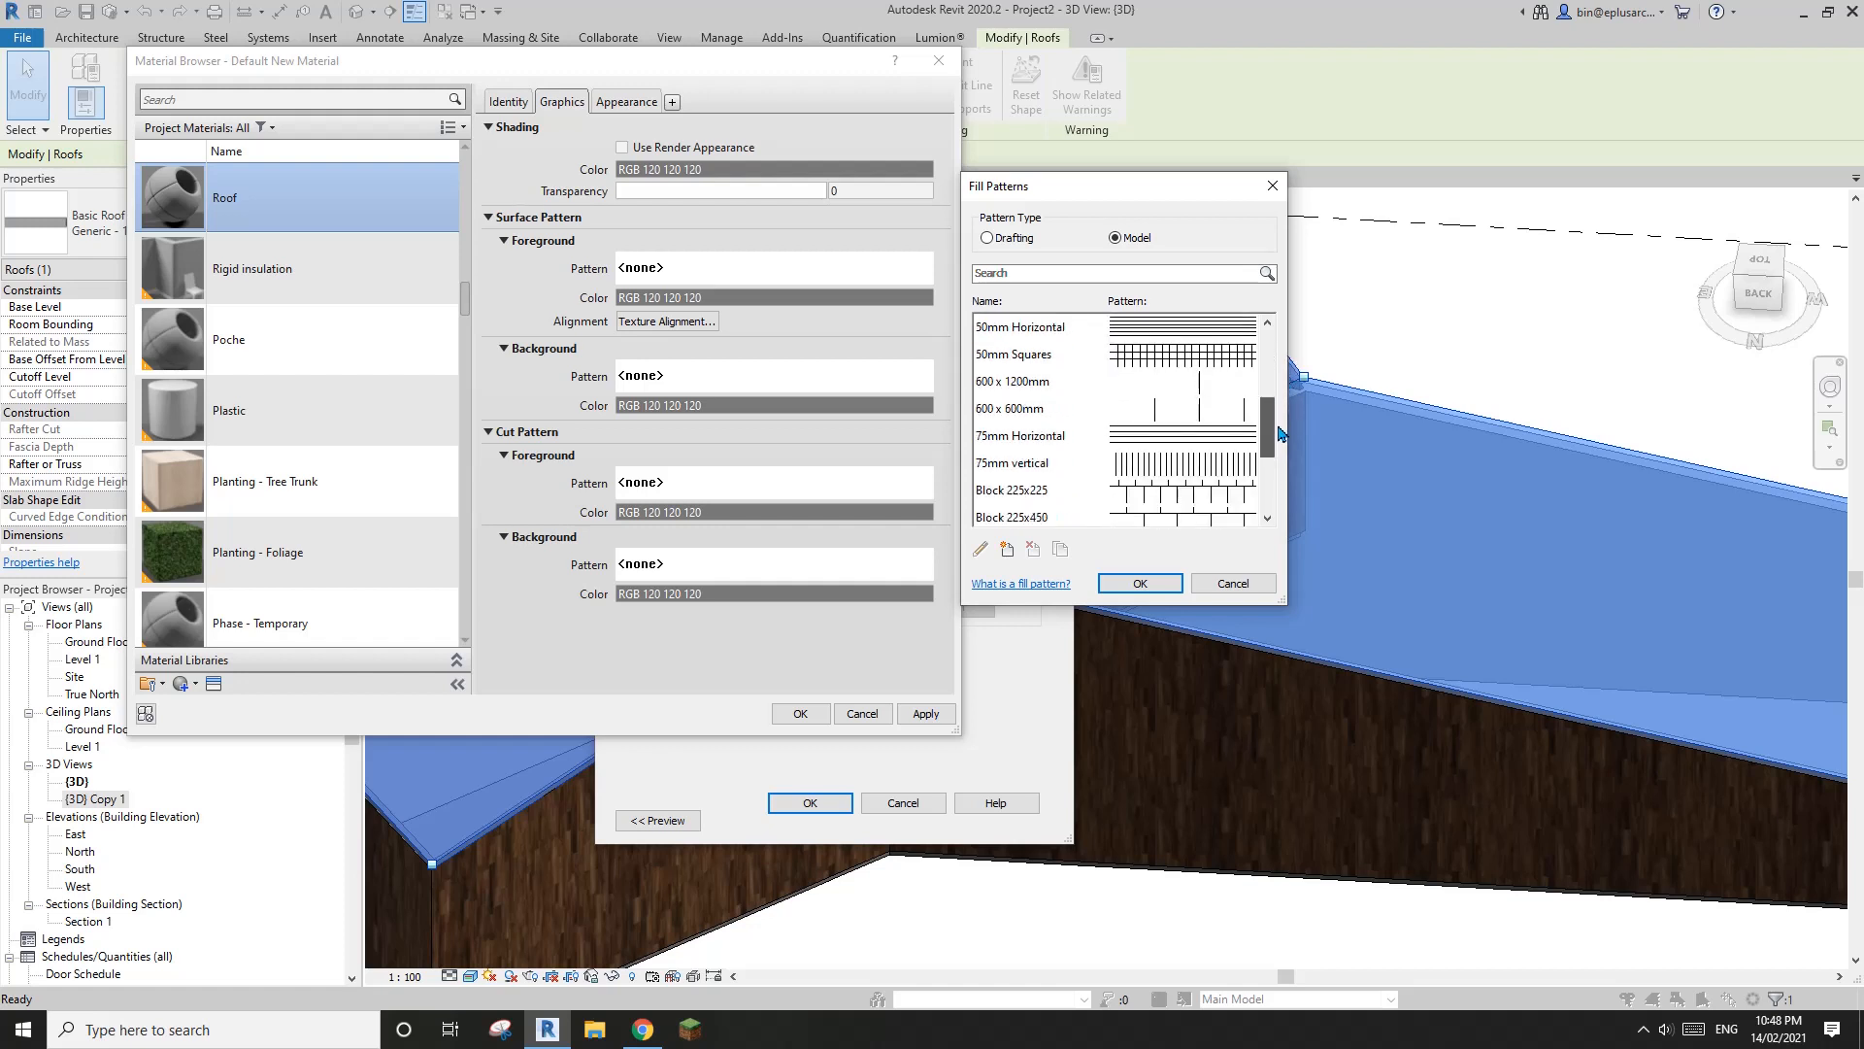
left_click(1068, 497)
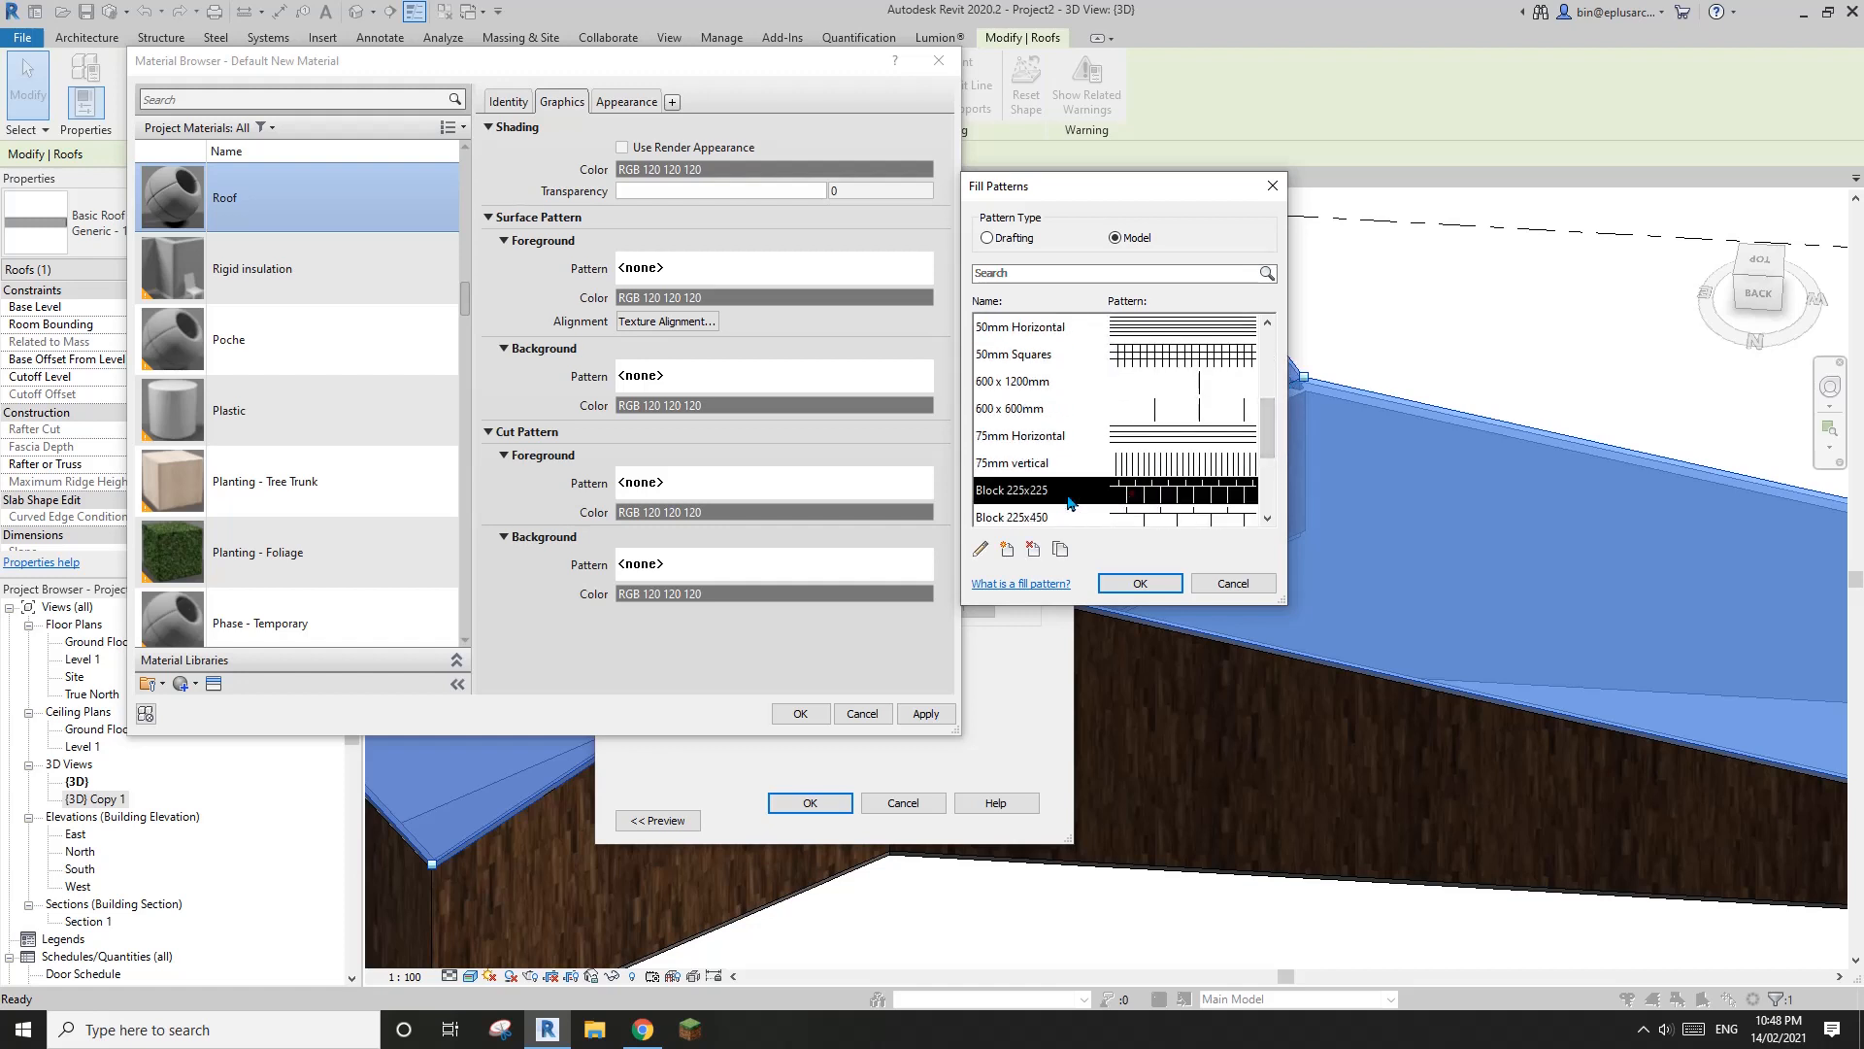
left_click(1141, 583)
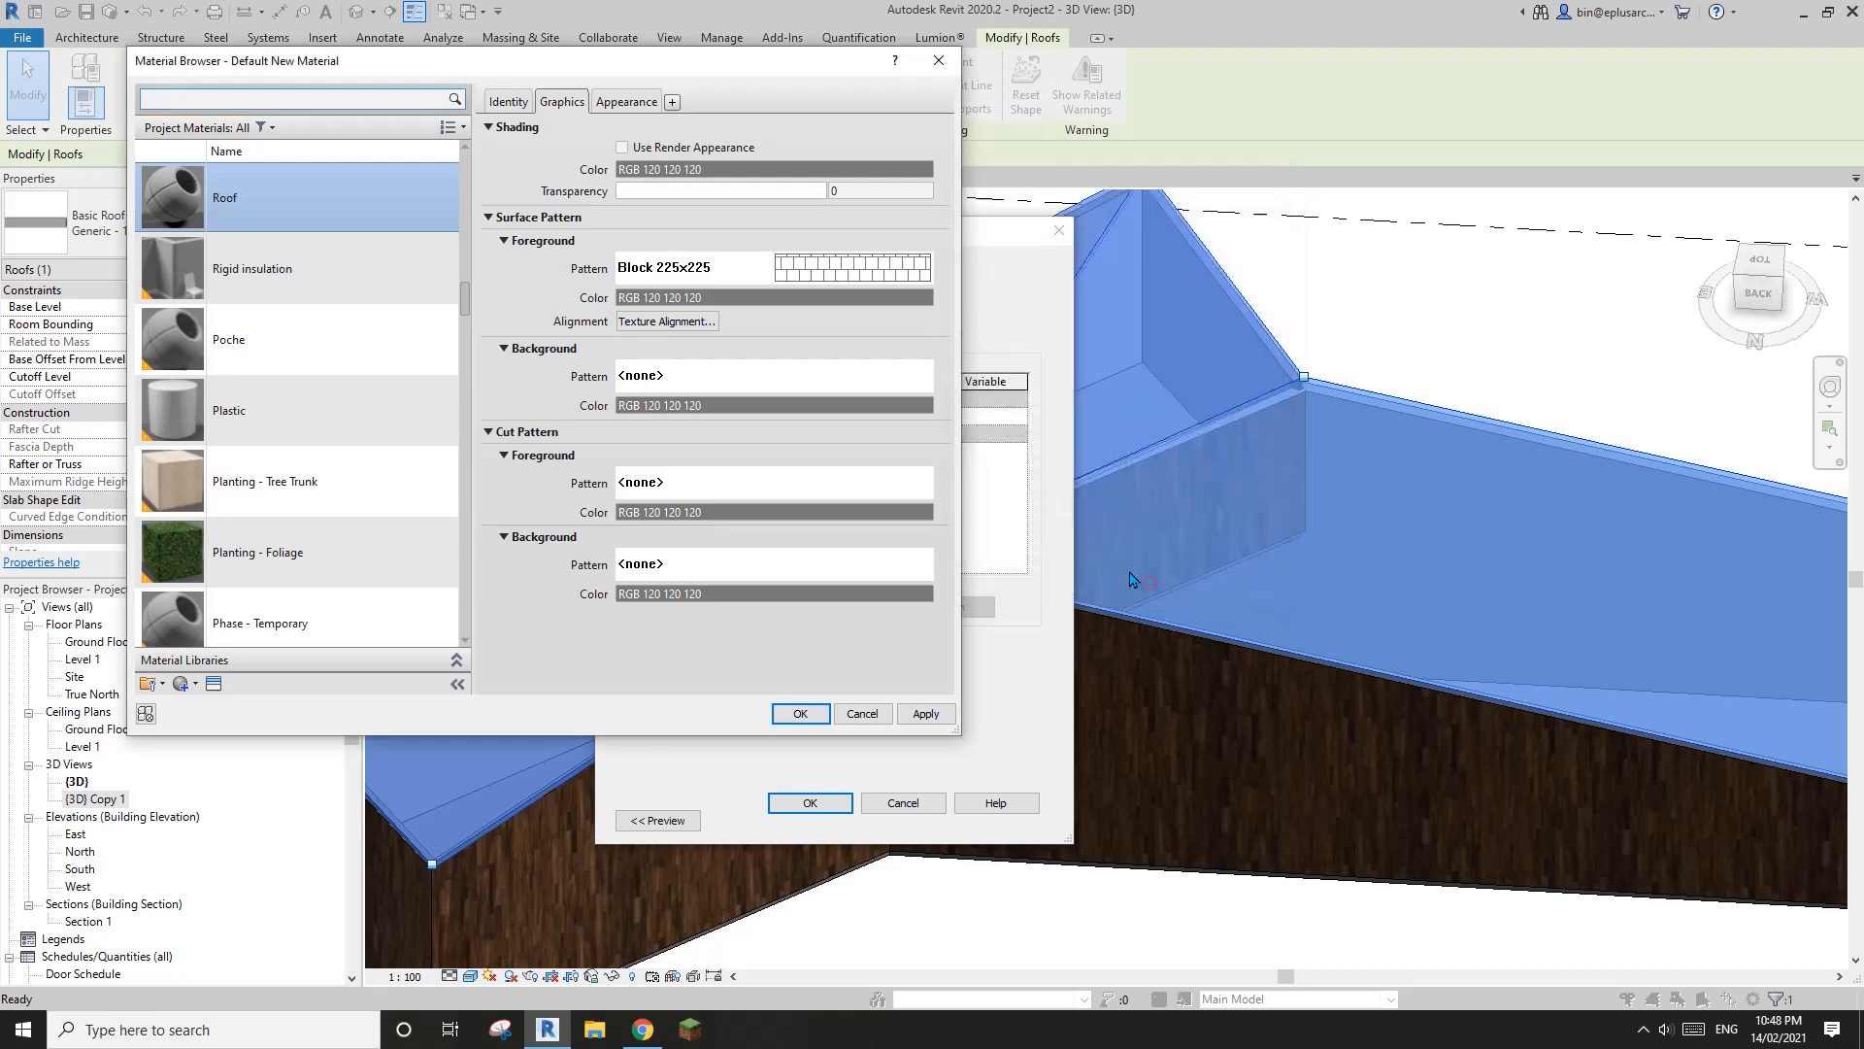
left_click(802, 714)
left_click(811, 804)
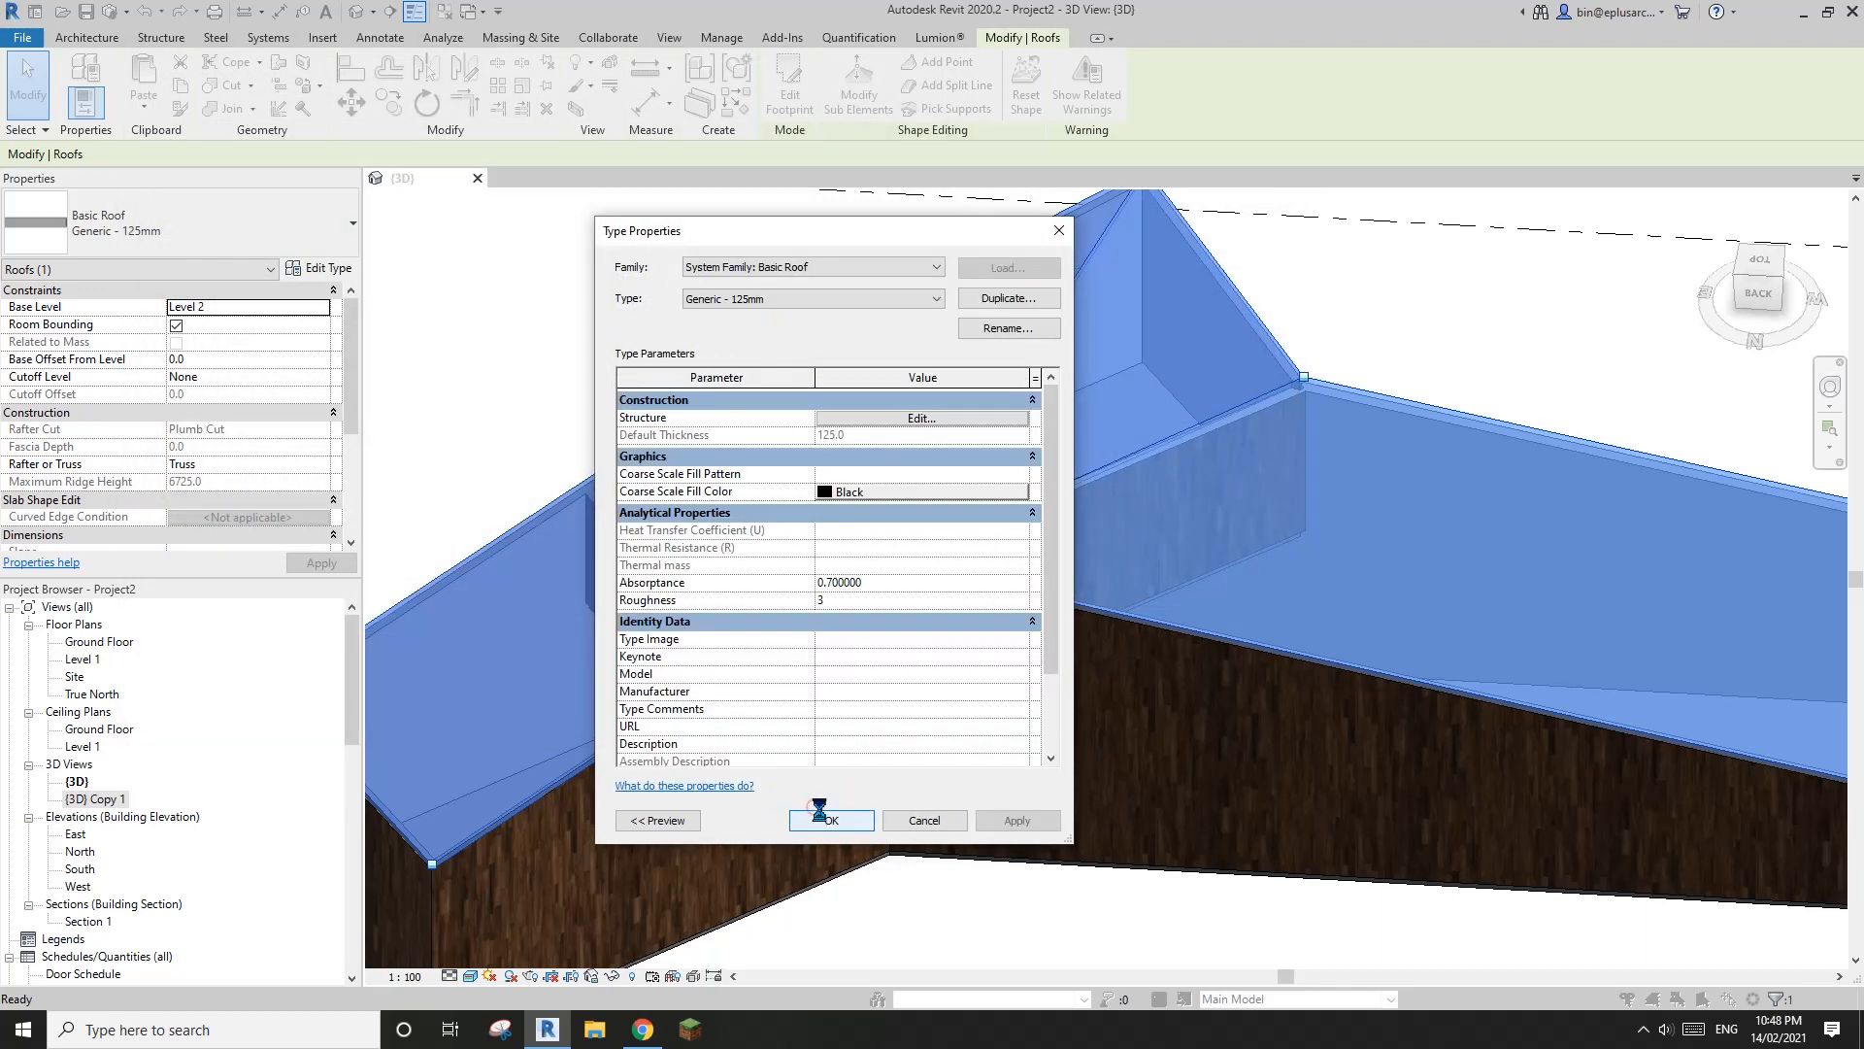
left_click(830, 819)
key("Escape")
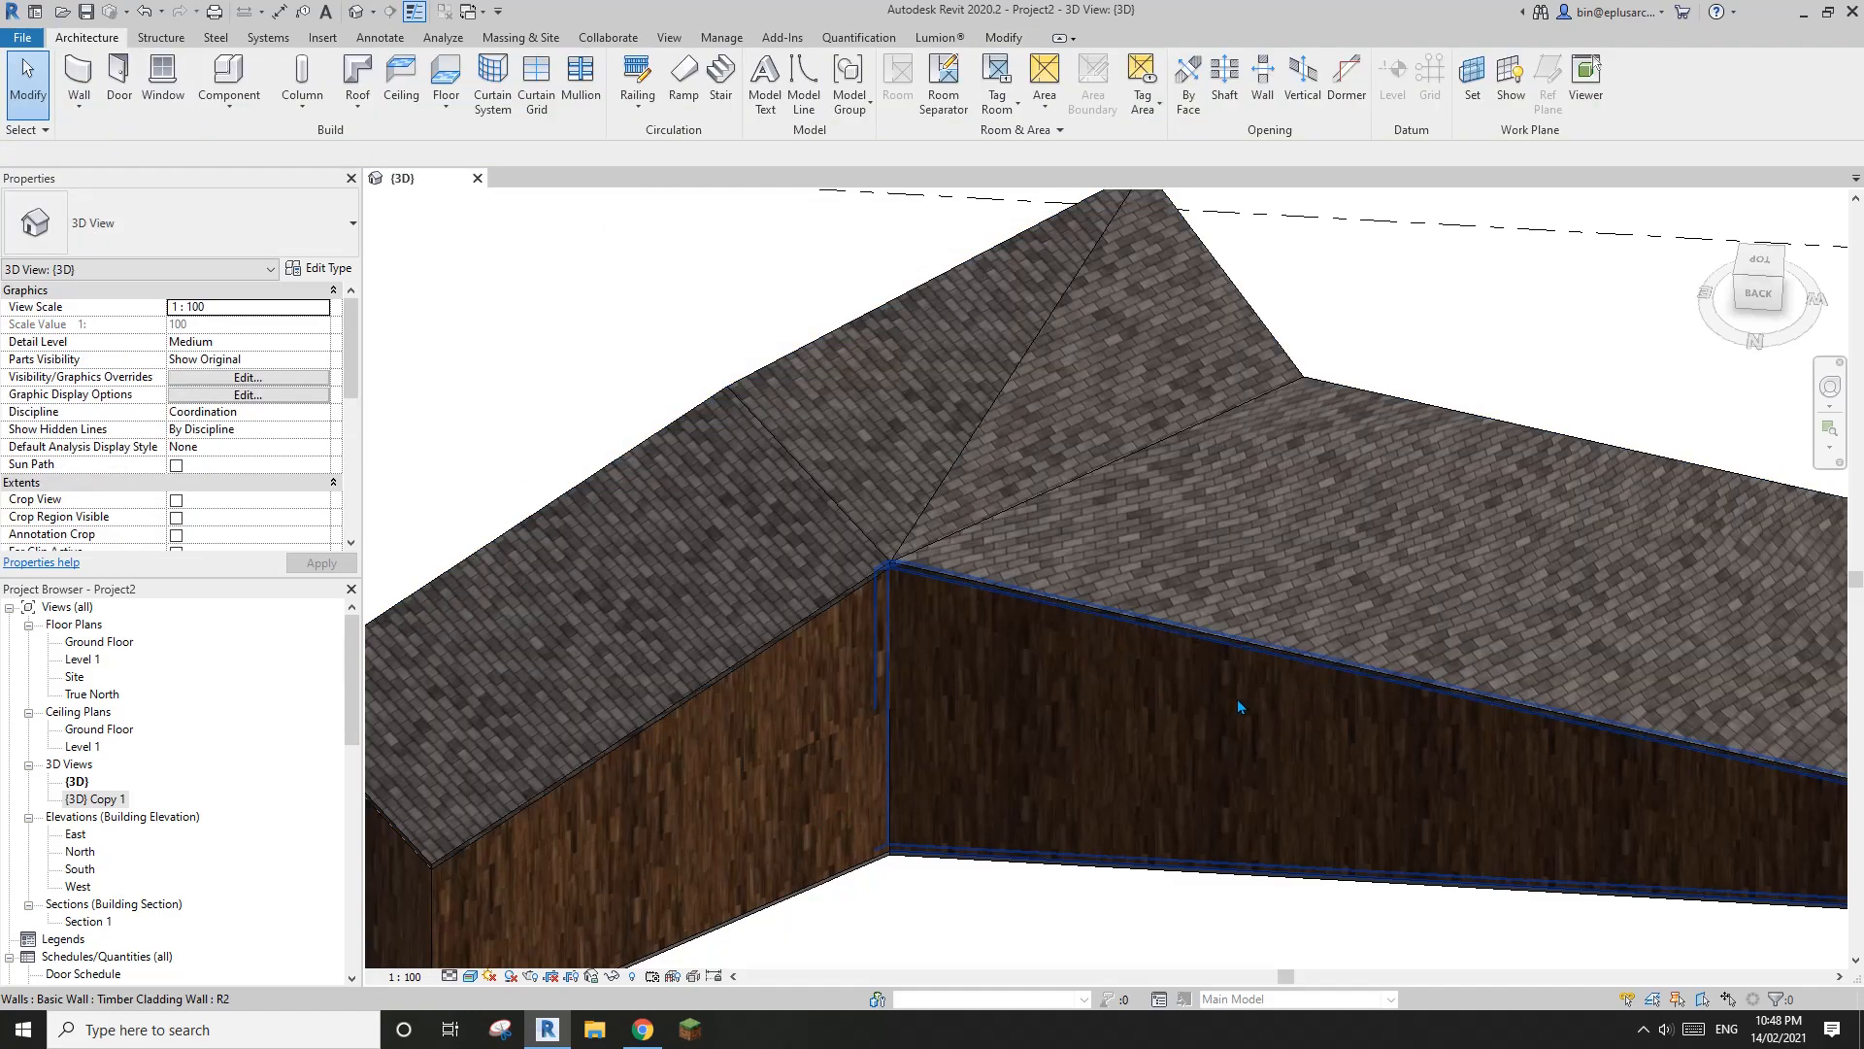
Dismiss the save reminder and switch the 3D view to the Hidden Line visual style
middle_click_drag(1237, 699, 1208, 638, "shift")
scroll(847, 887, "down", 1)
middle_click_drag(849, 886, 919, 861)
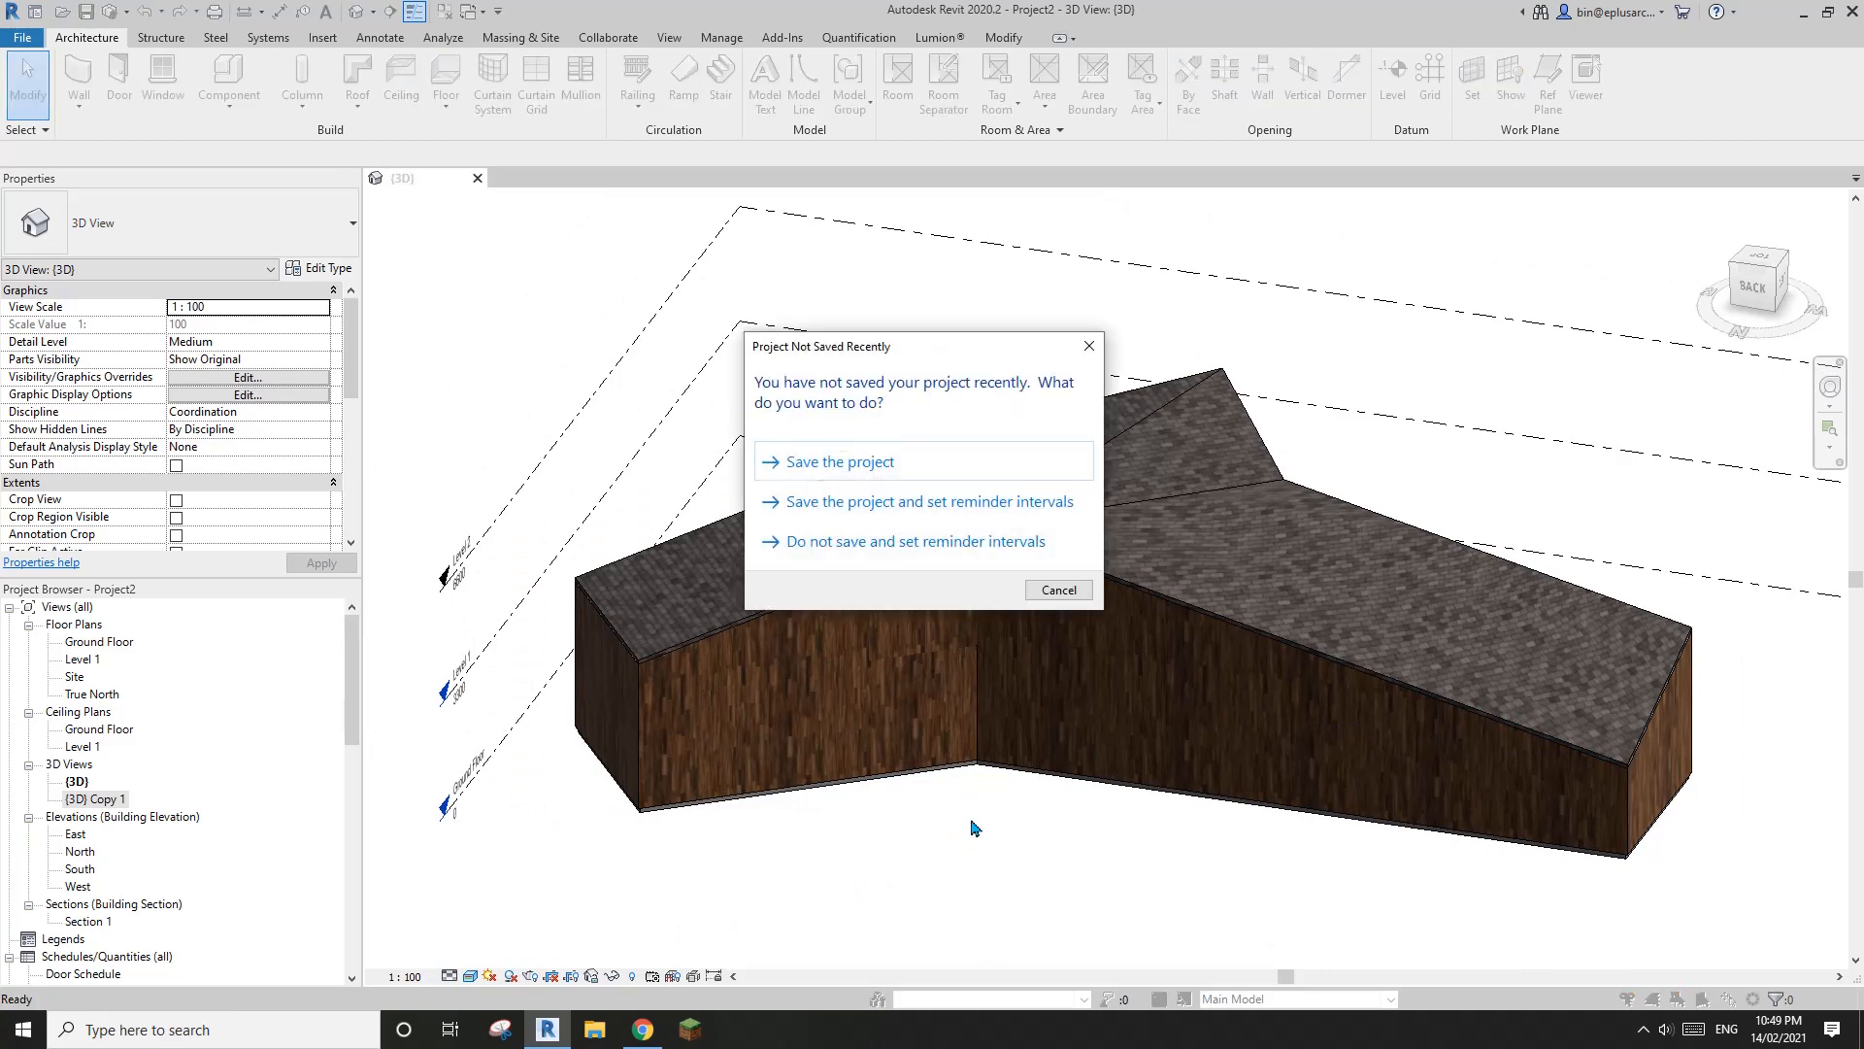
key("Escape")
middle_click_drag(1017, 729, 1082, 853, "shift")
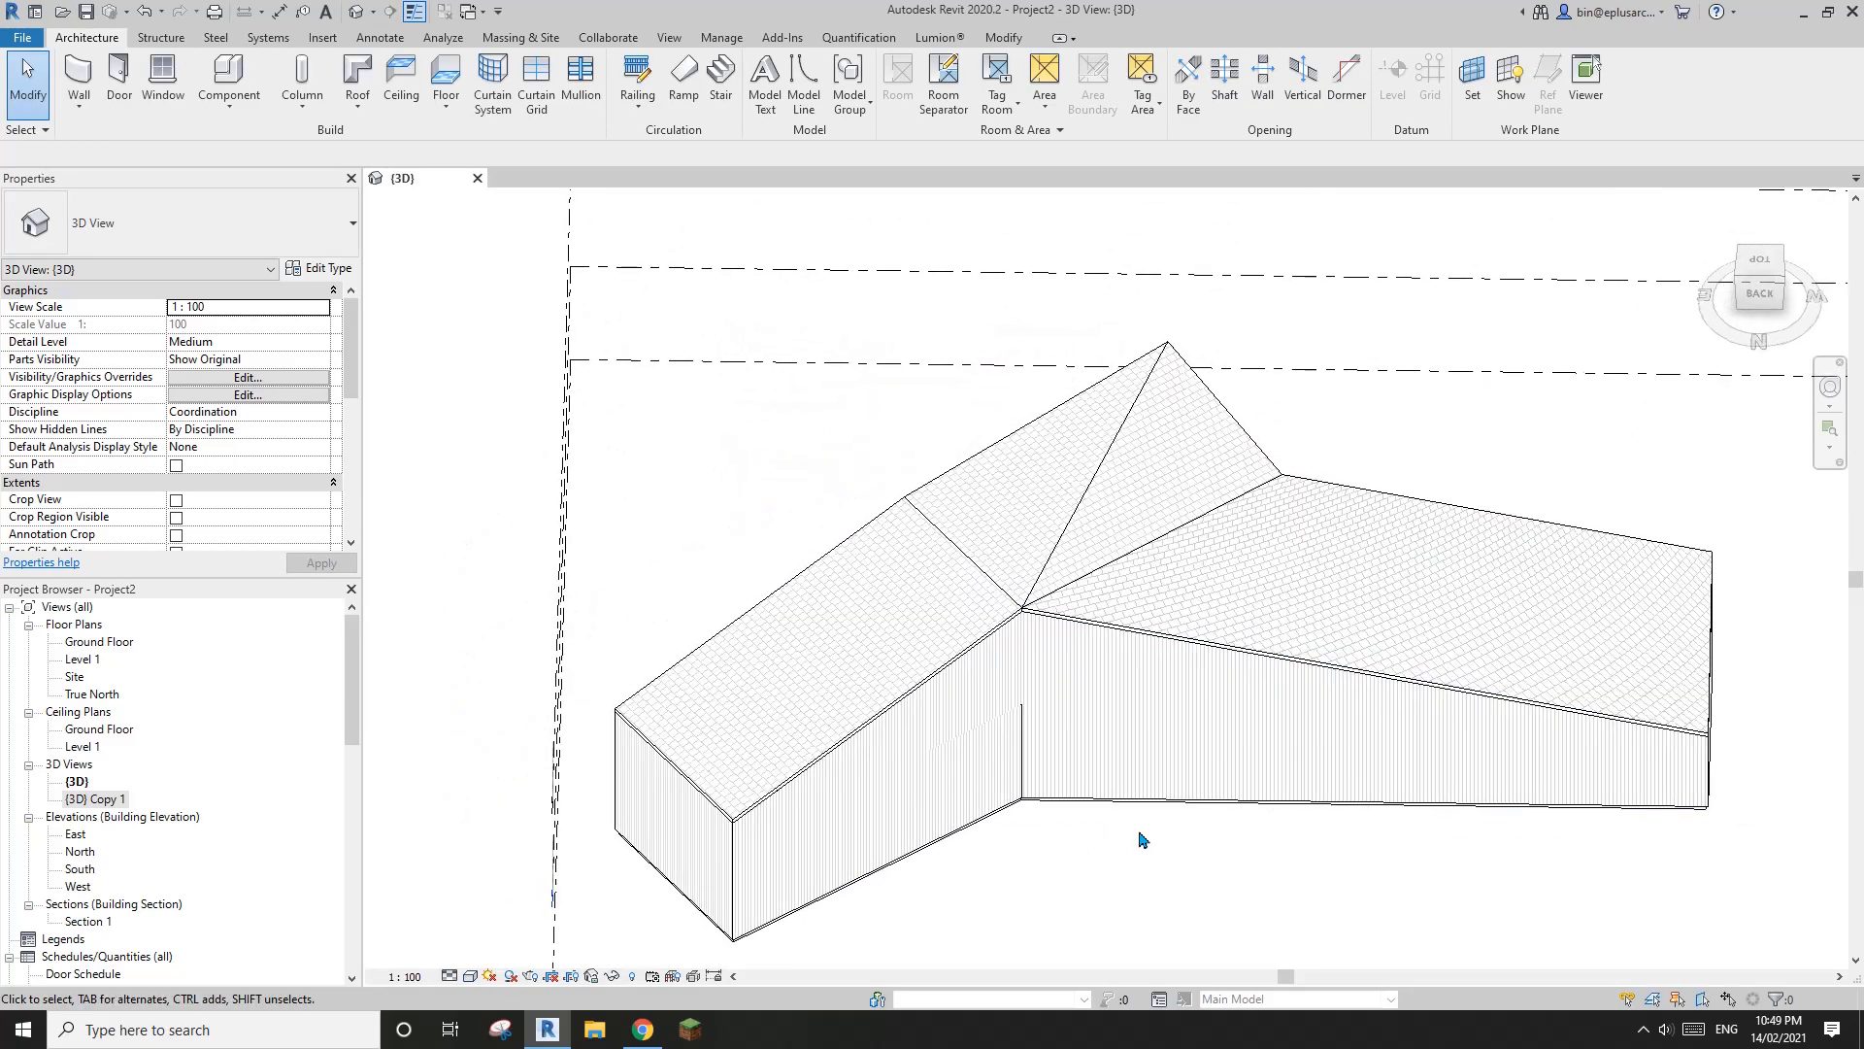
Examine how the block pattern runs across the folded roof's slopes, especially the long four-sided slope
middle_click_drag(1299, 695, 1238, 622, "shift")
scroll(1350, 623, "up", 2)
mouse_move(1378, 624)
middle_mouse_down("shift")
mouse_move(1185, 608)
mouse_move(1178, 632)
mouse_move(1178, 595)
mouse_move(1165, 606)
mouse_move(1273, 753)
mouse_move(1297, 513)
middle_mouse_up("shift")
scroll(1107, 626, "down", 2)
scroll(1157, 588, "up", 2)
left_click(1187, 597)
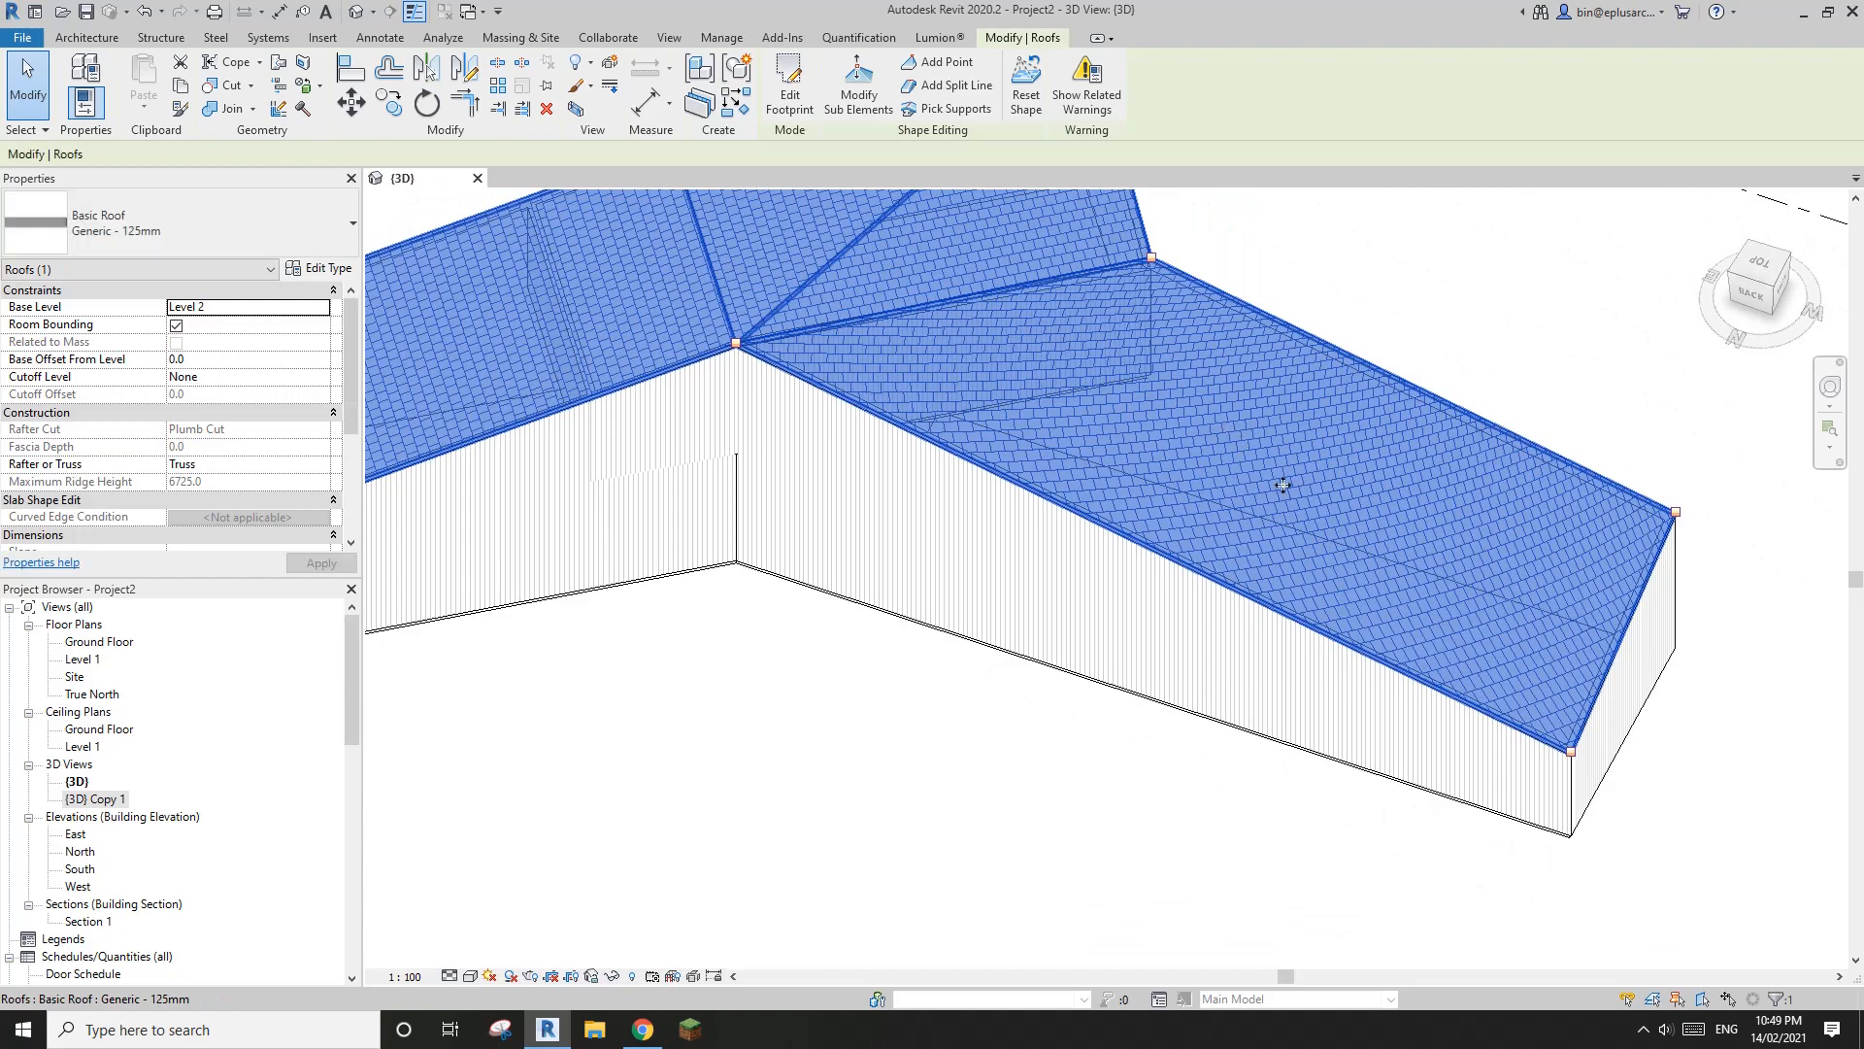
scroll(1297, 513, "up", 2)
middle_click_drag(1173, 421, 1612, 603)
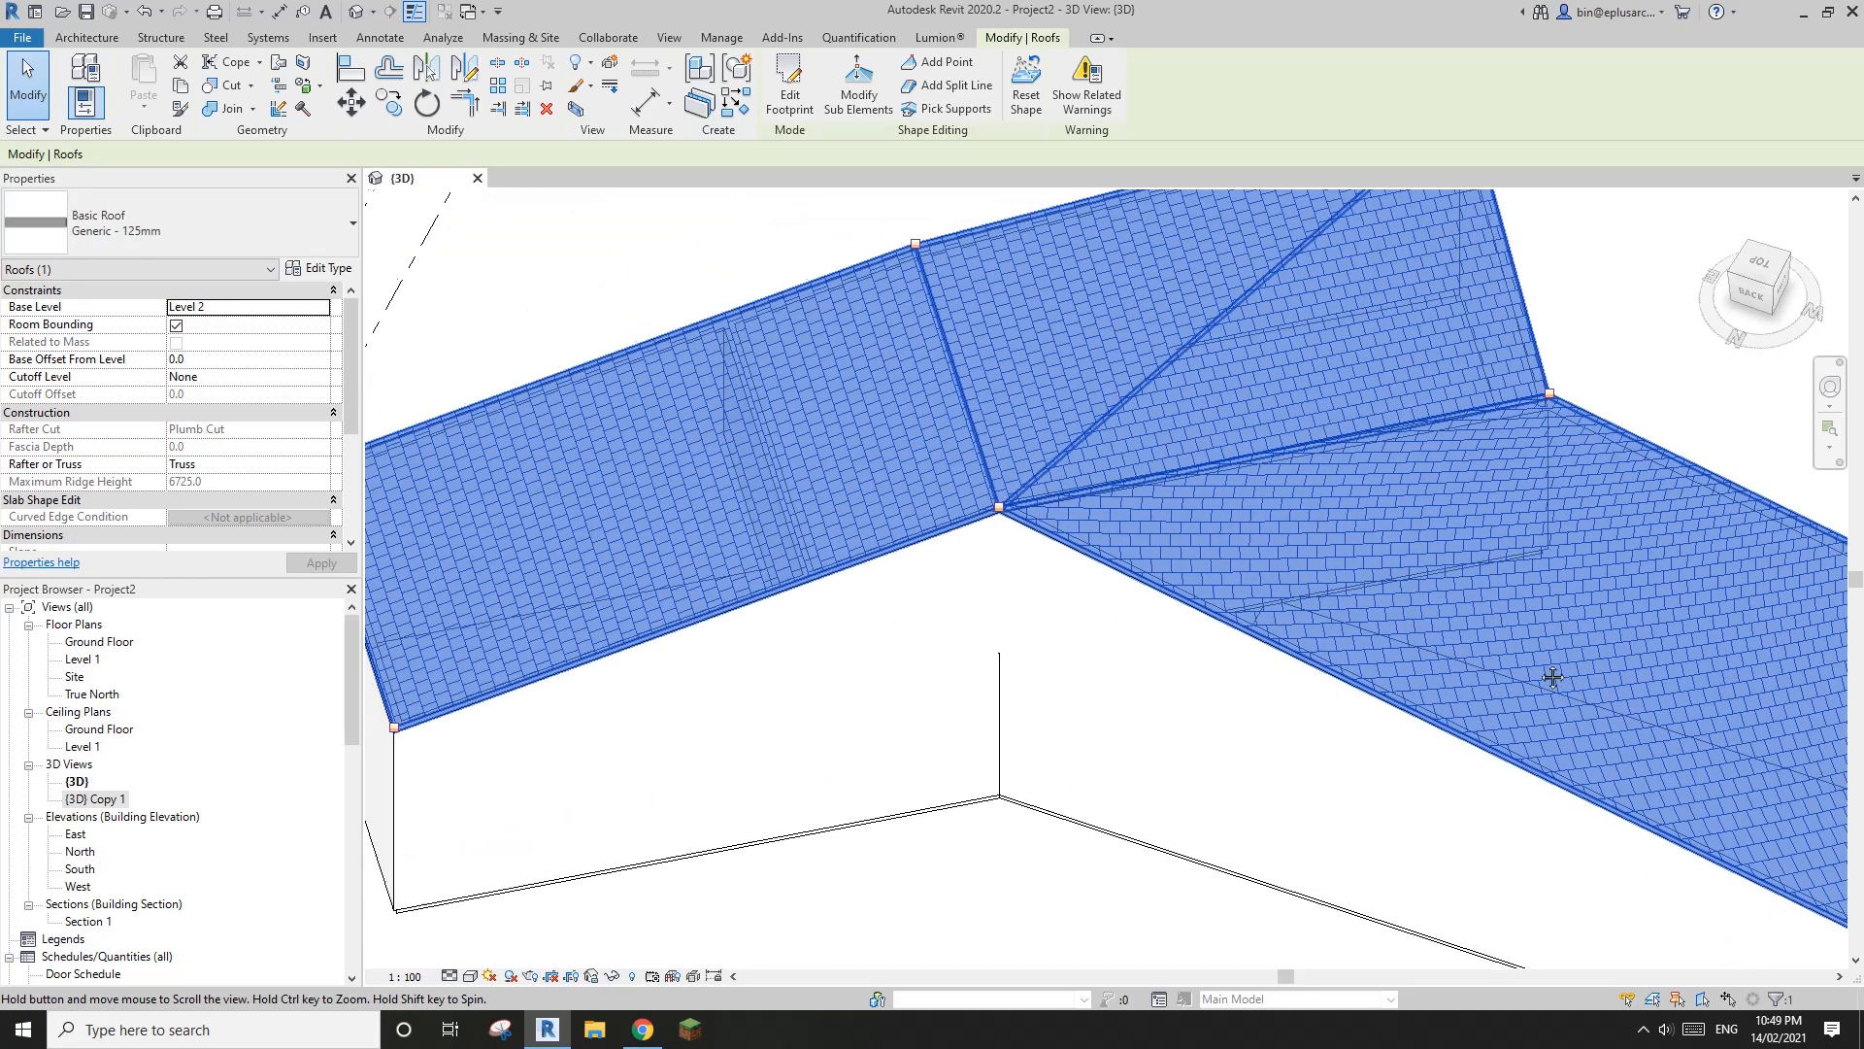
middle_click_drag(1458, 634, 1633, 668)
middle_click_drag(1765, 736, 1208, 613)
Add a split line to the roof running diagonally across the long slope, from its inner fold corner to the opposite eave corner
left_click(1182, 572)
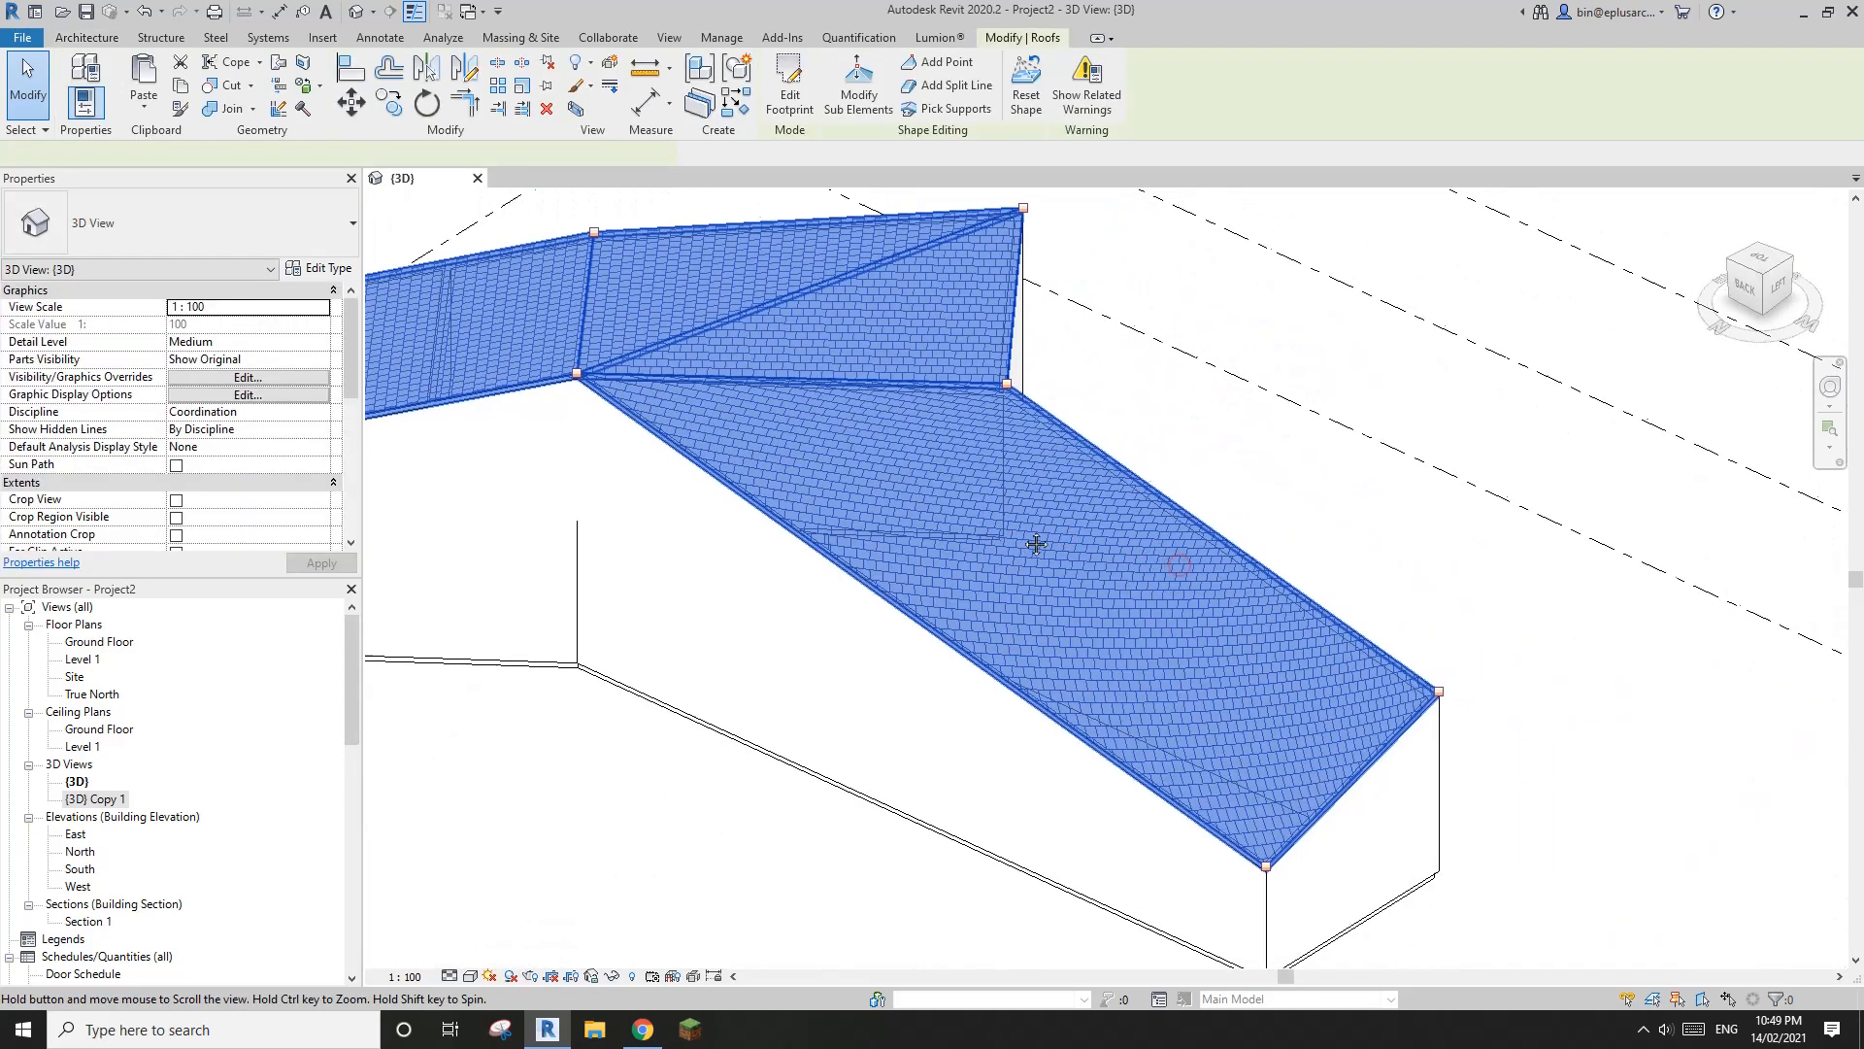
left_click(884, 105)
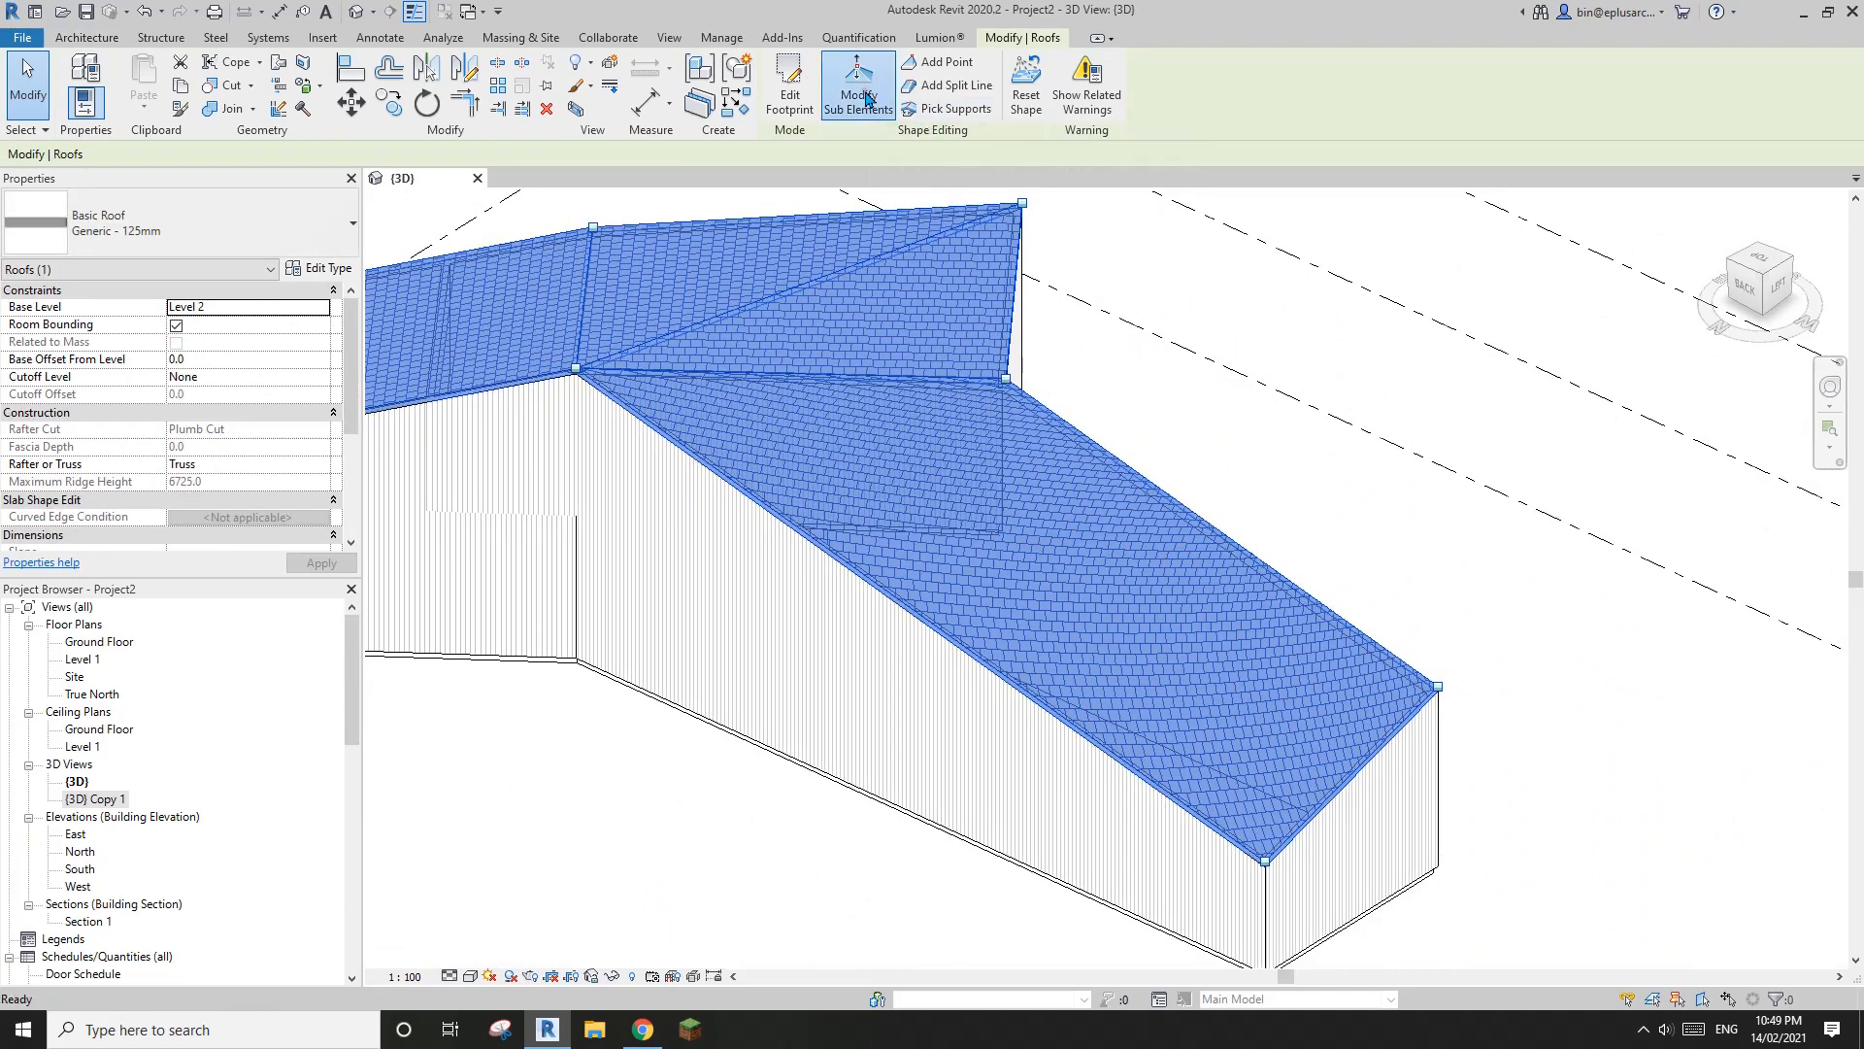
middle_click_drag(1003, 417, 1046, 469, "shift")
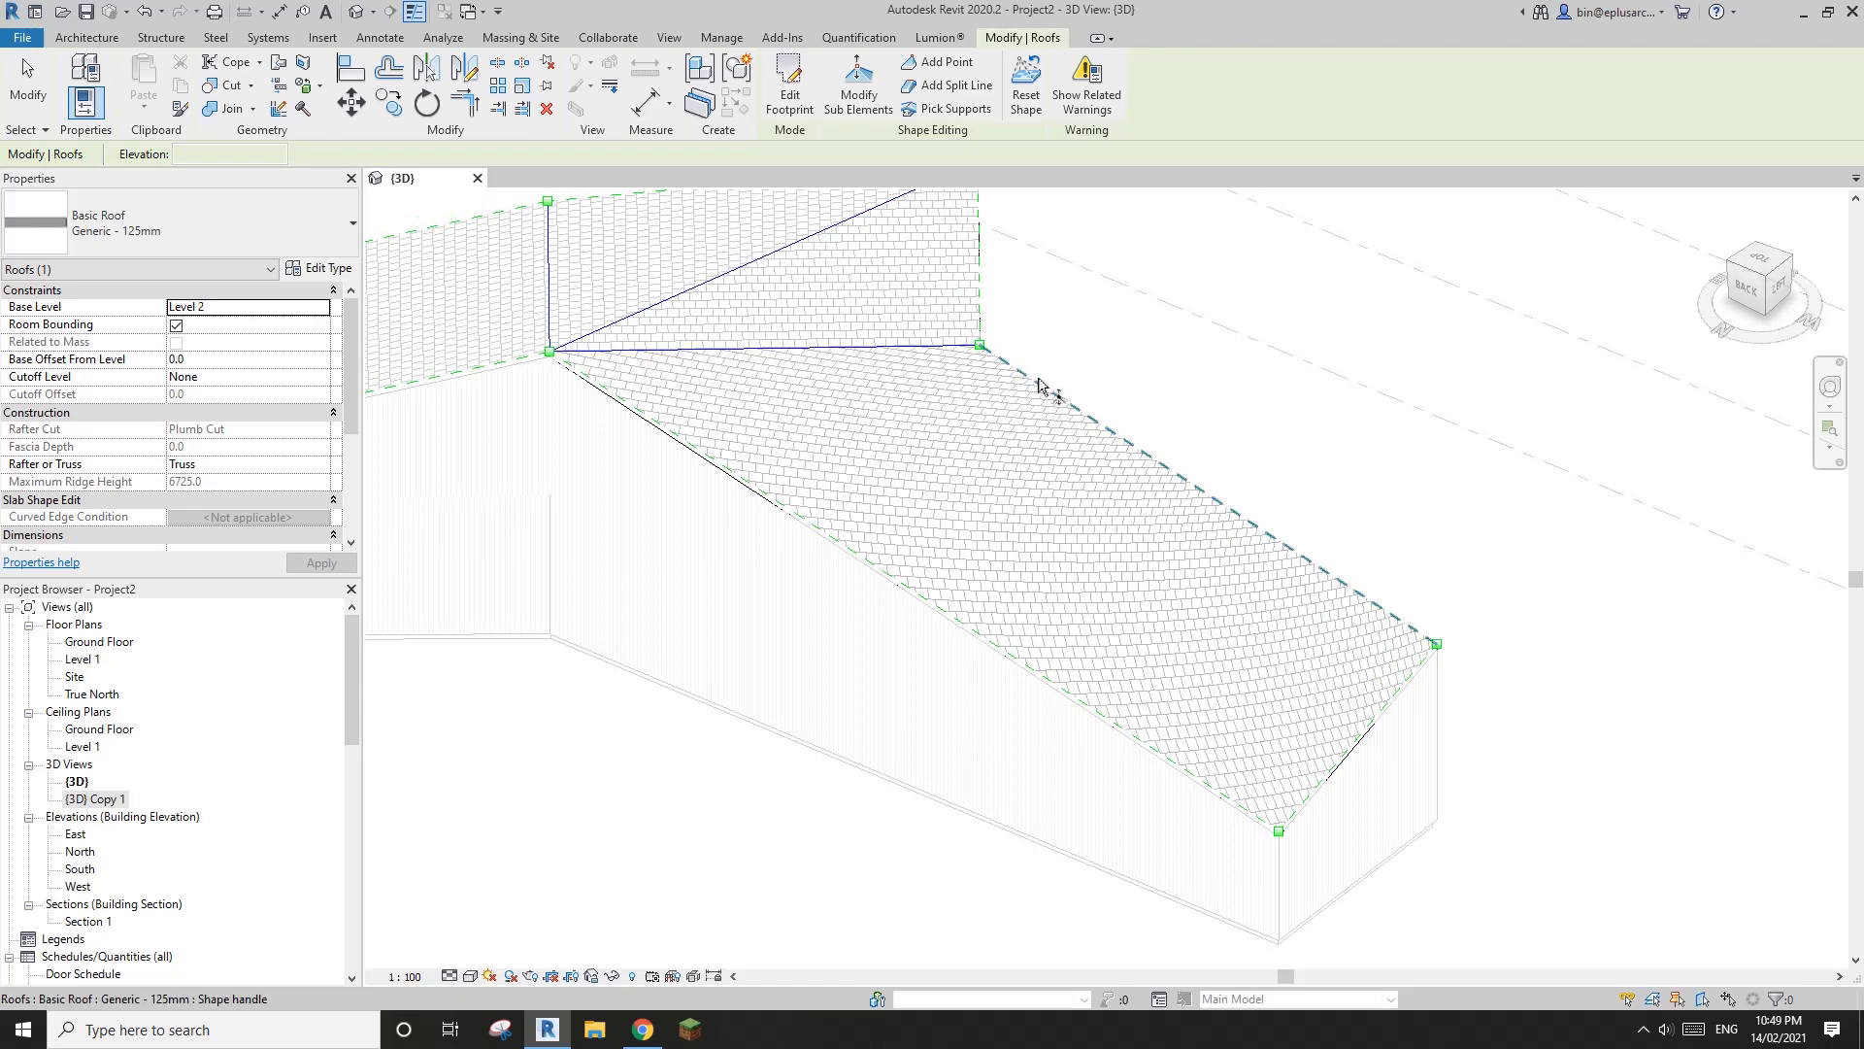
left_click(952, 87)
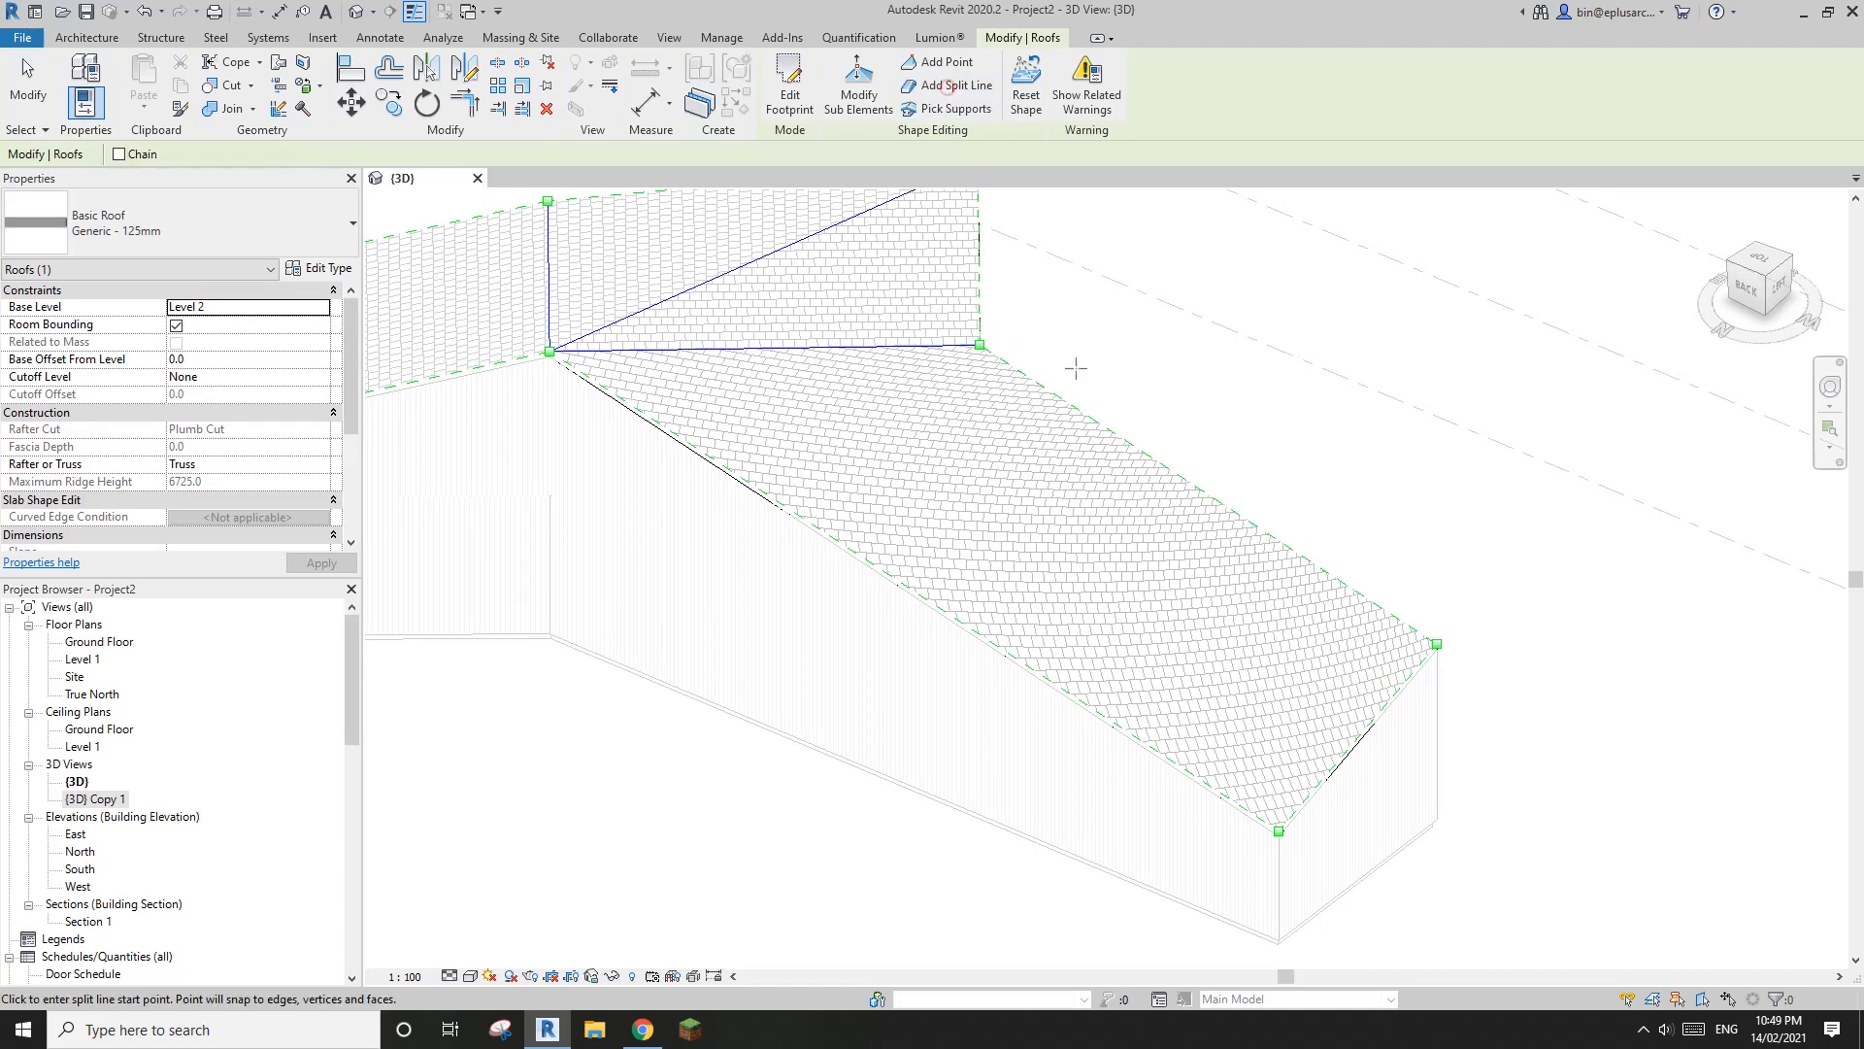
left_click(979, 345)
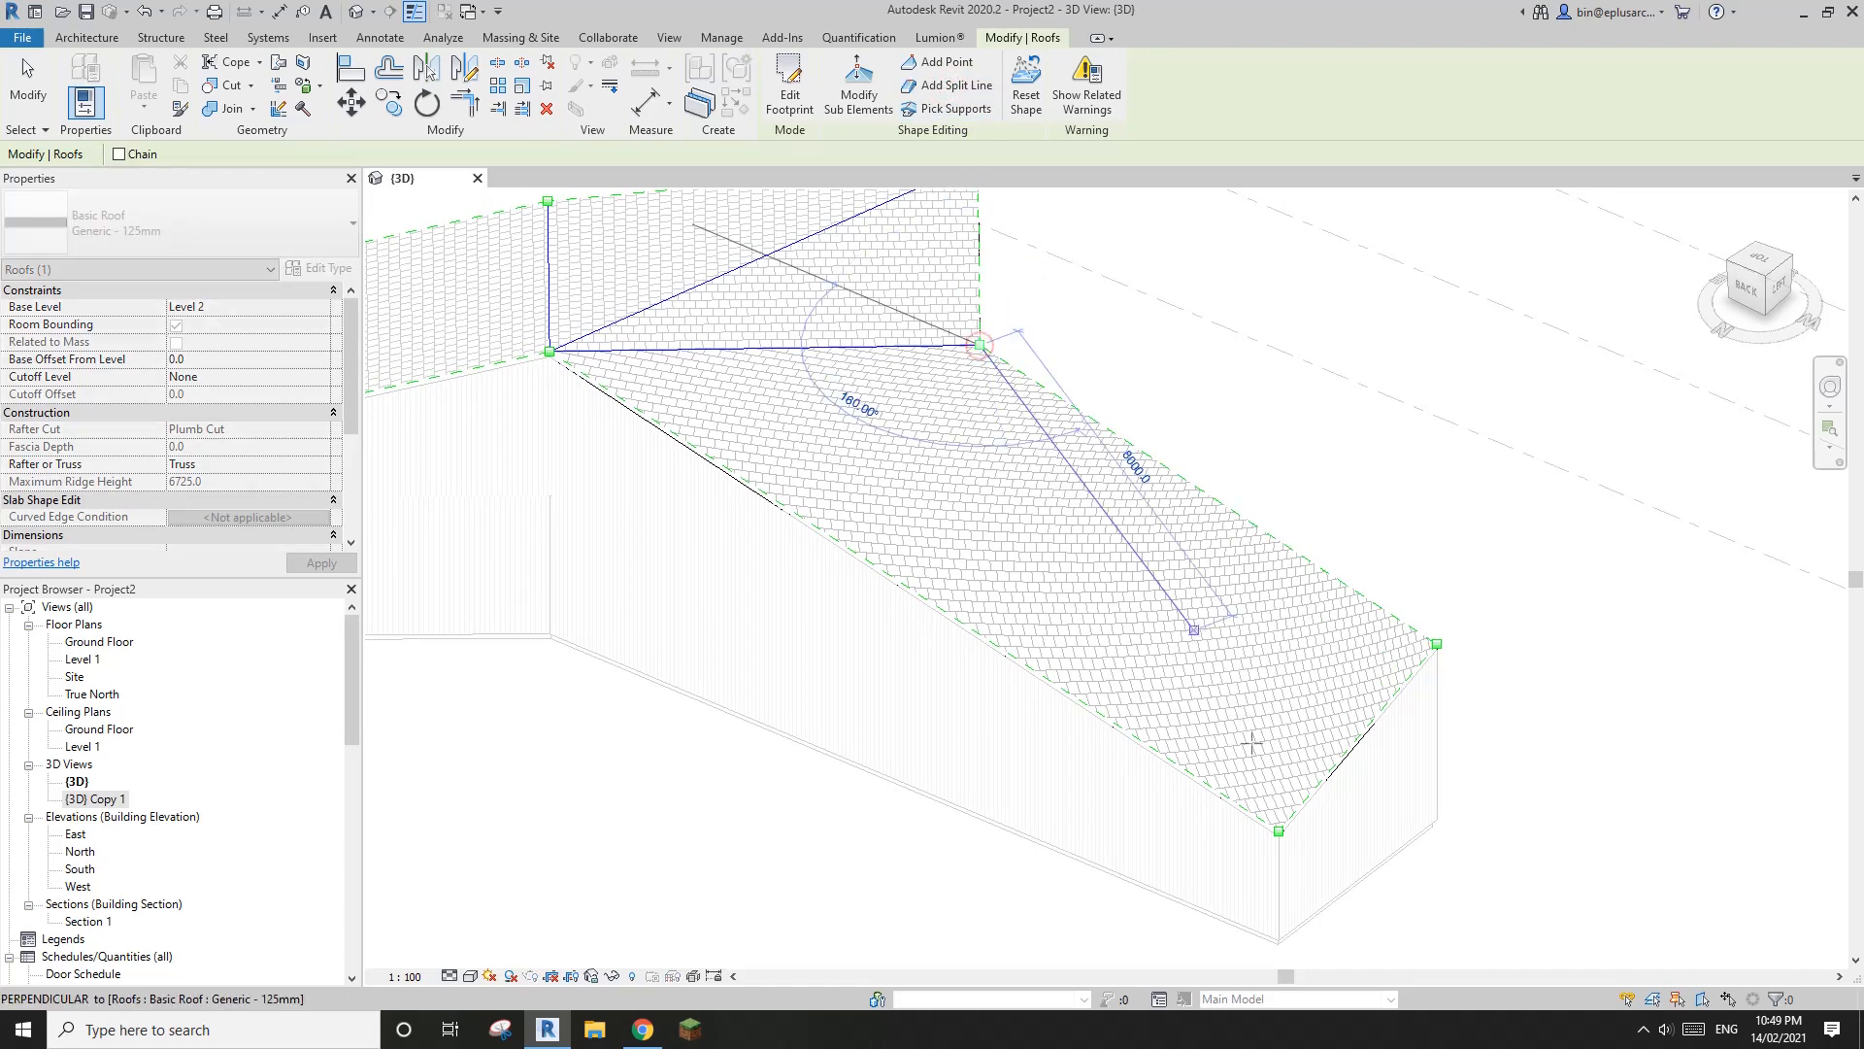
left_click(1279, 830)
Try to align the roof's outer end corner point with the plane of the larger triangular slope
middle_click_drag(1271, 825, 1090, 666, "shift")
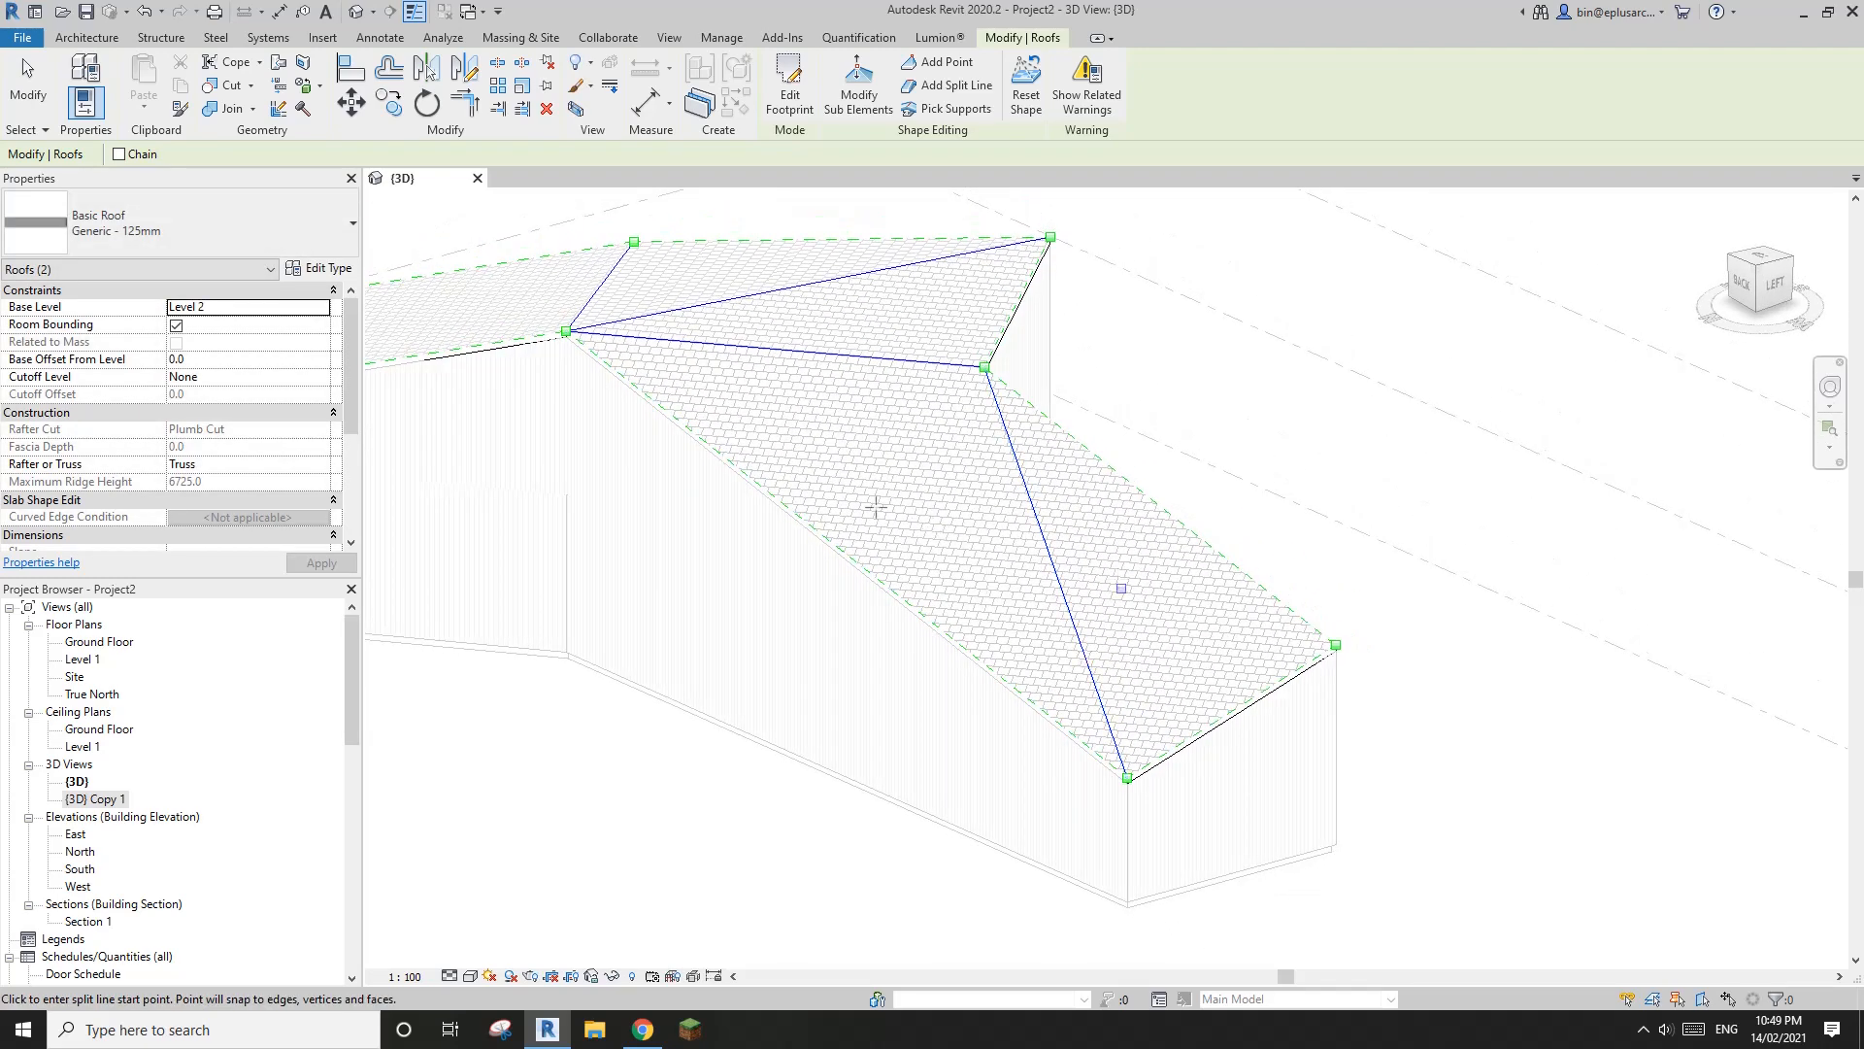
key("a")
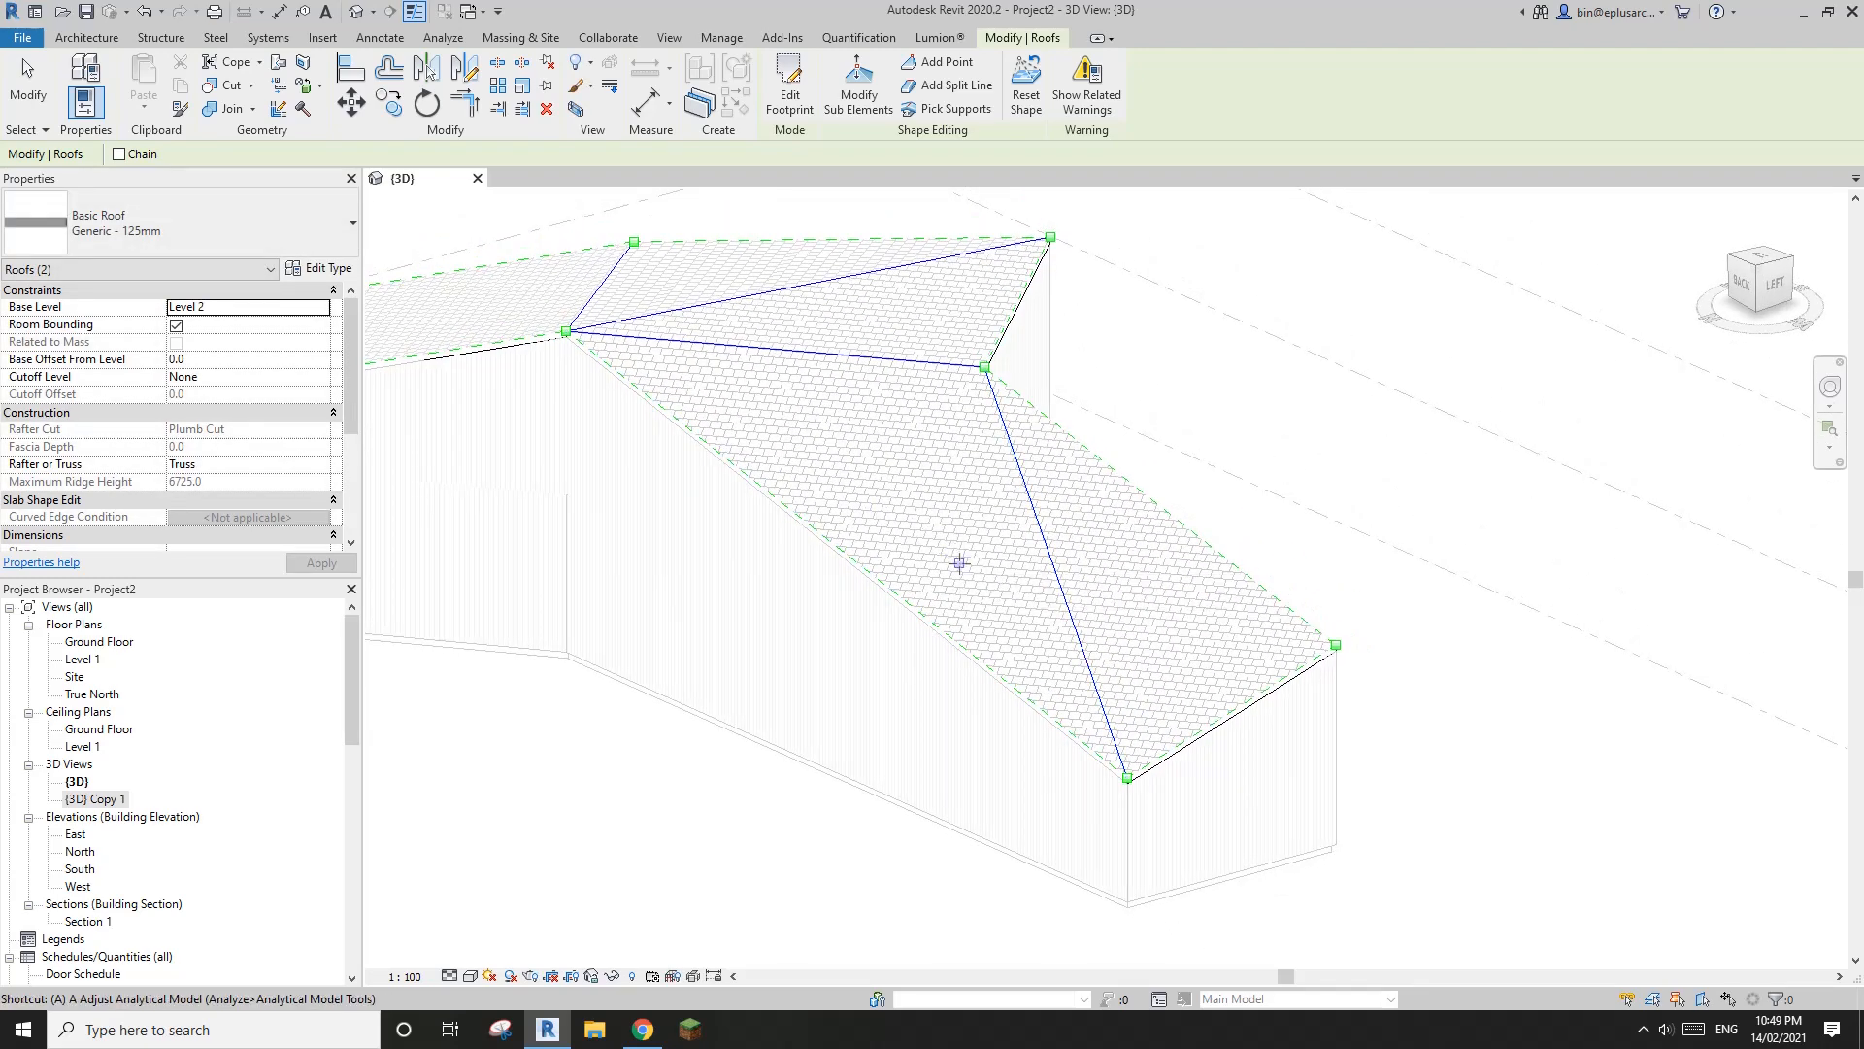
key("l")
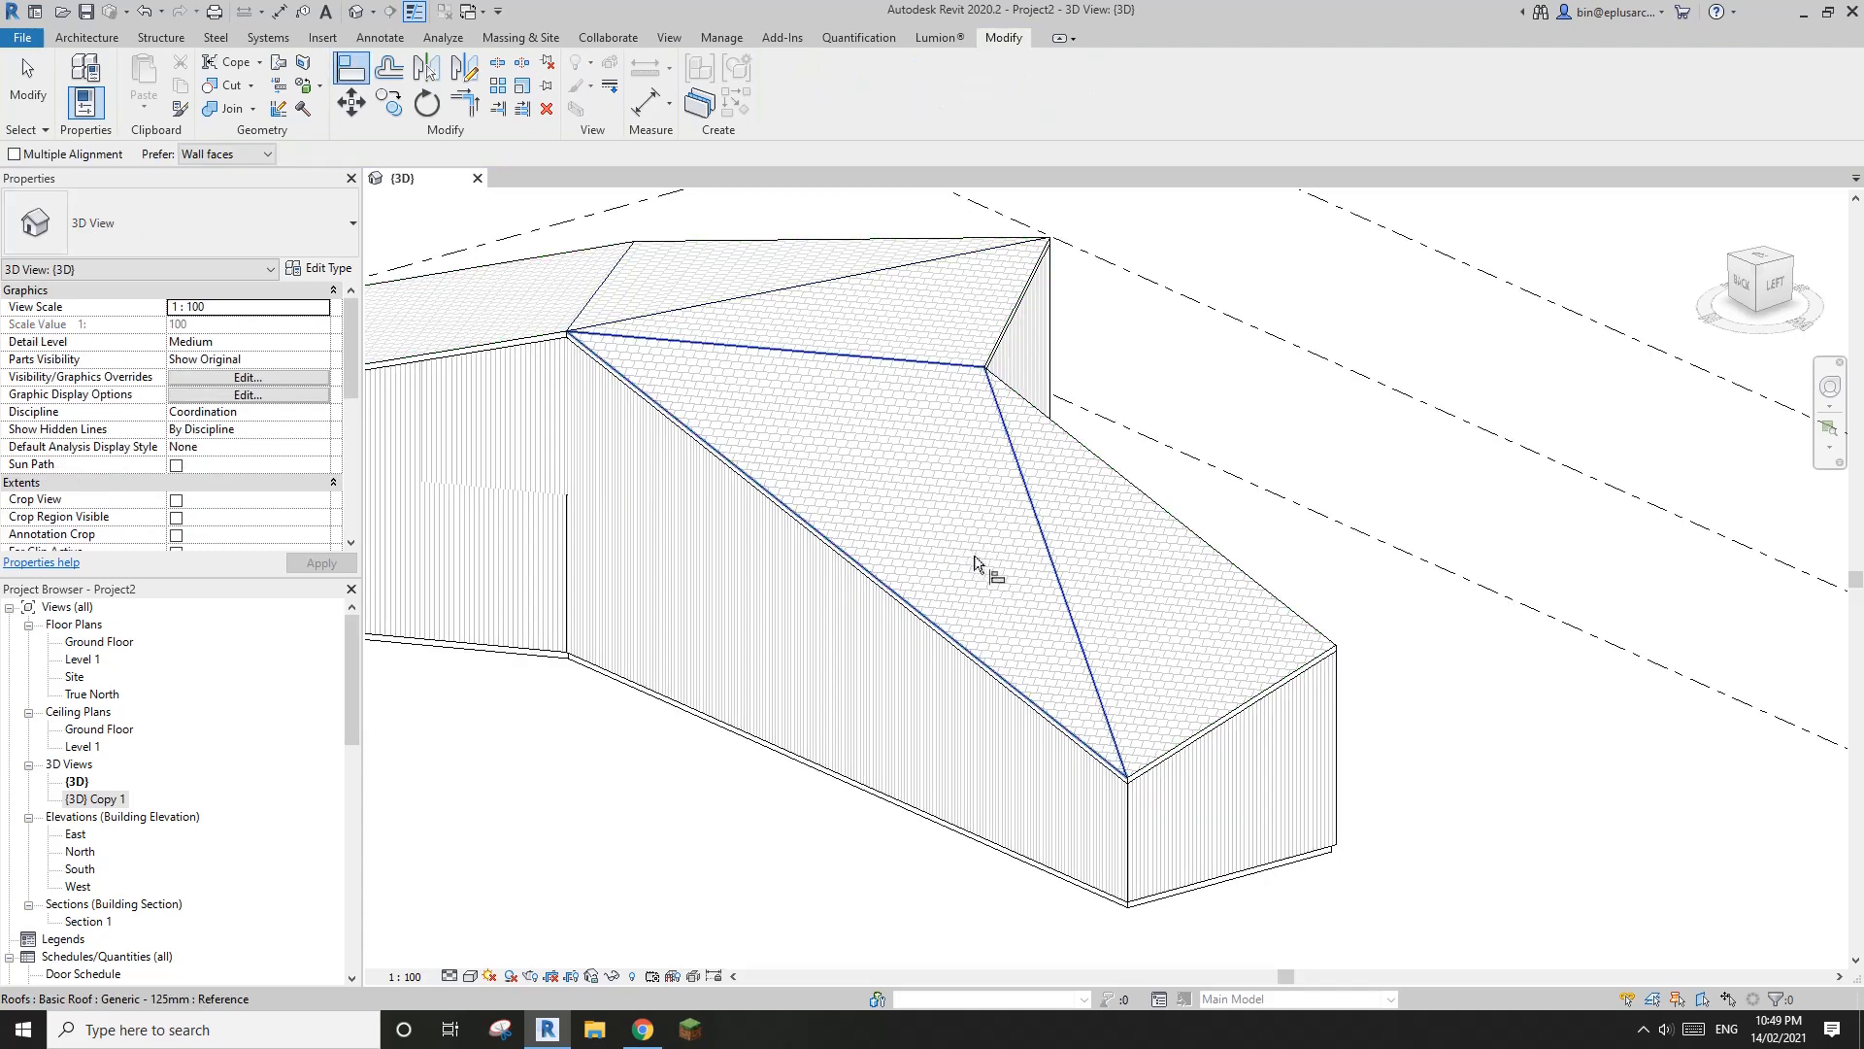
left_click(966, 561)
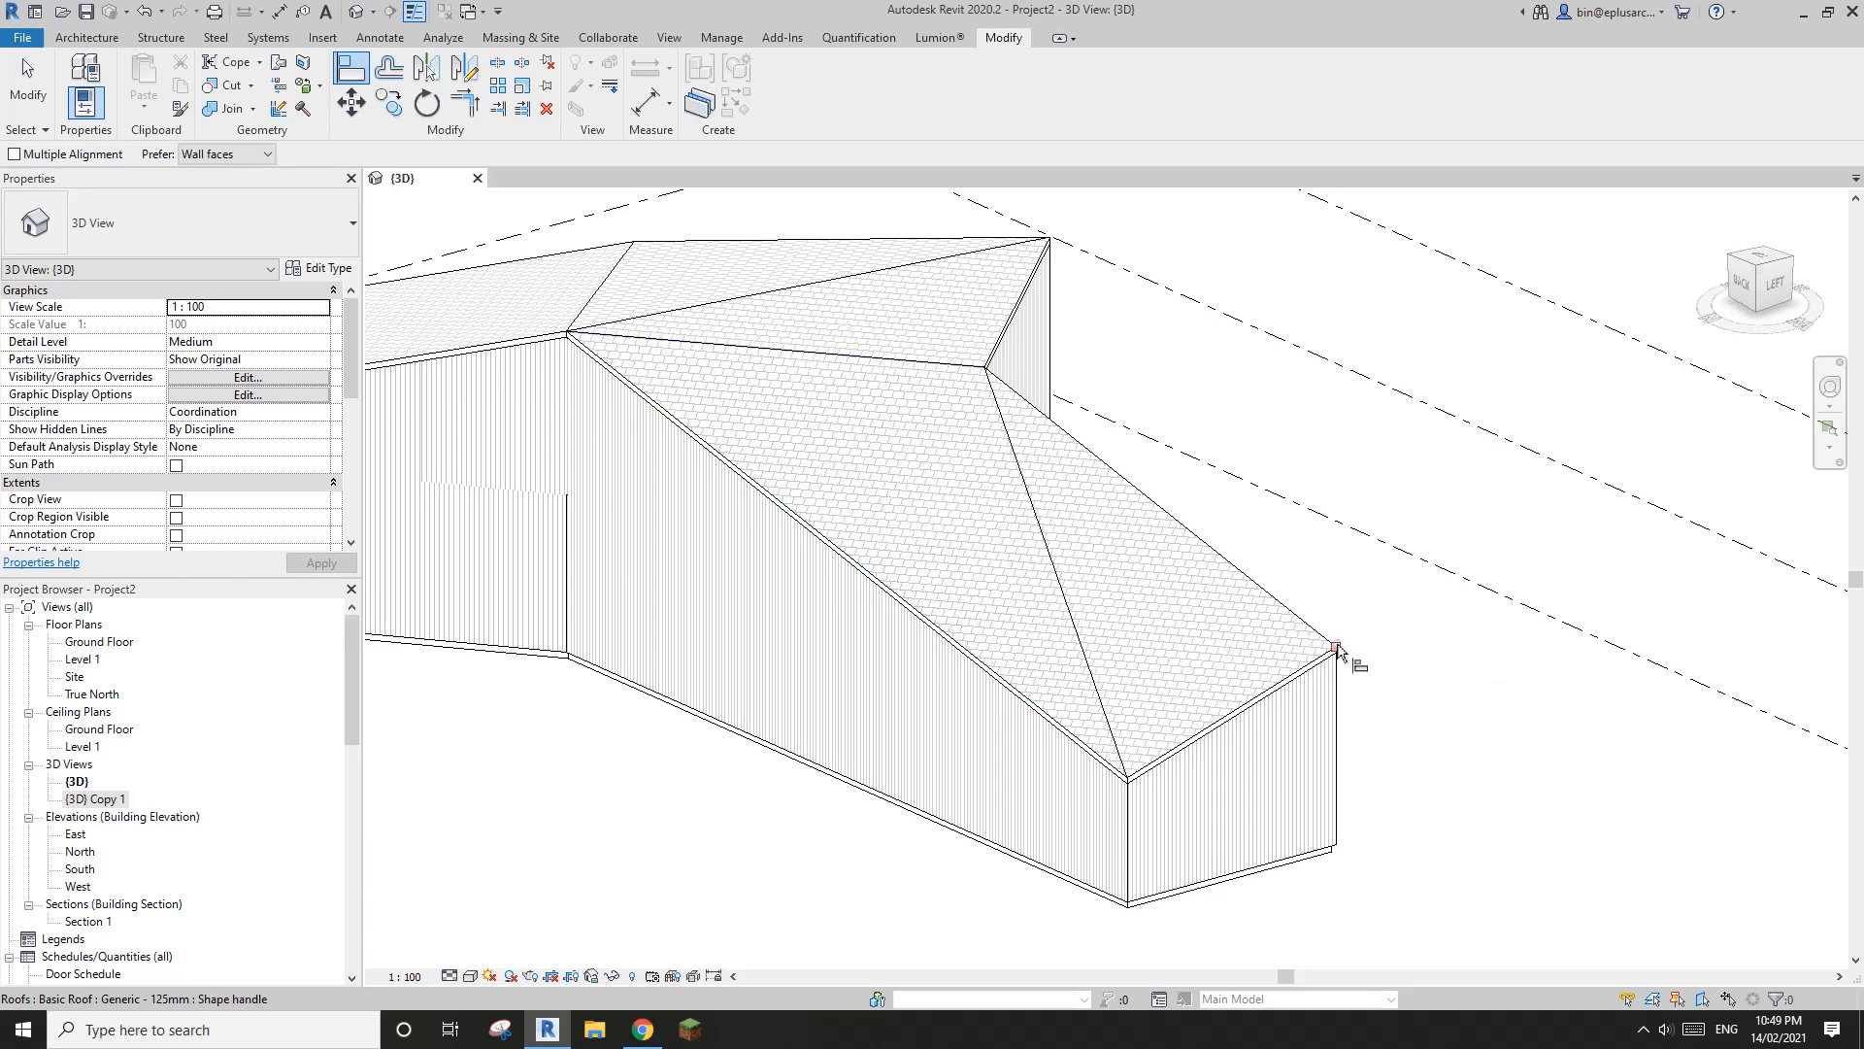
middle_click_drag(1271, 637, 1210, 636)
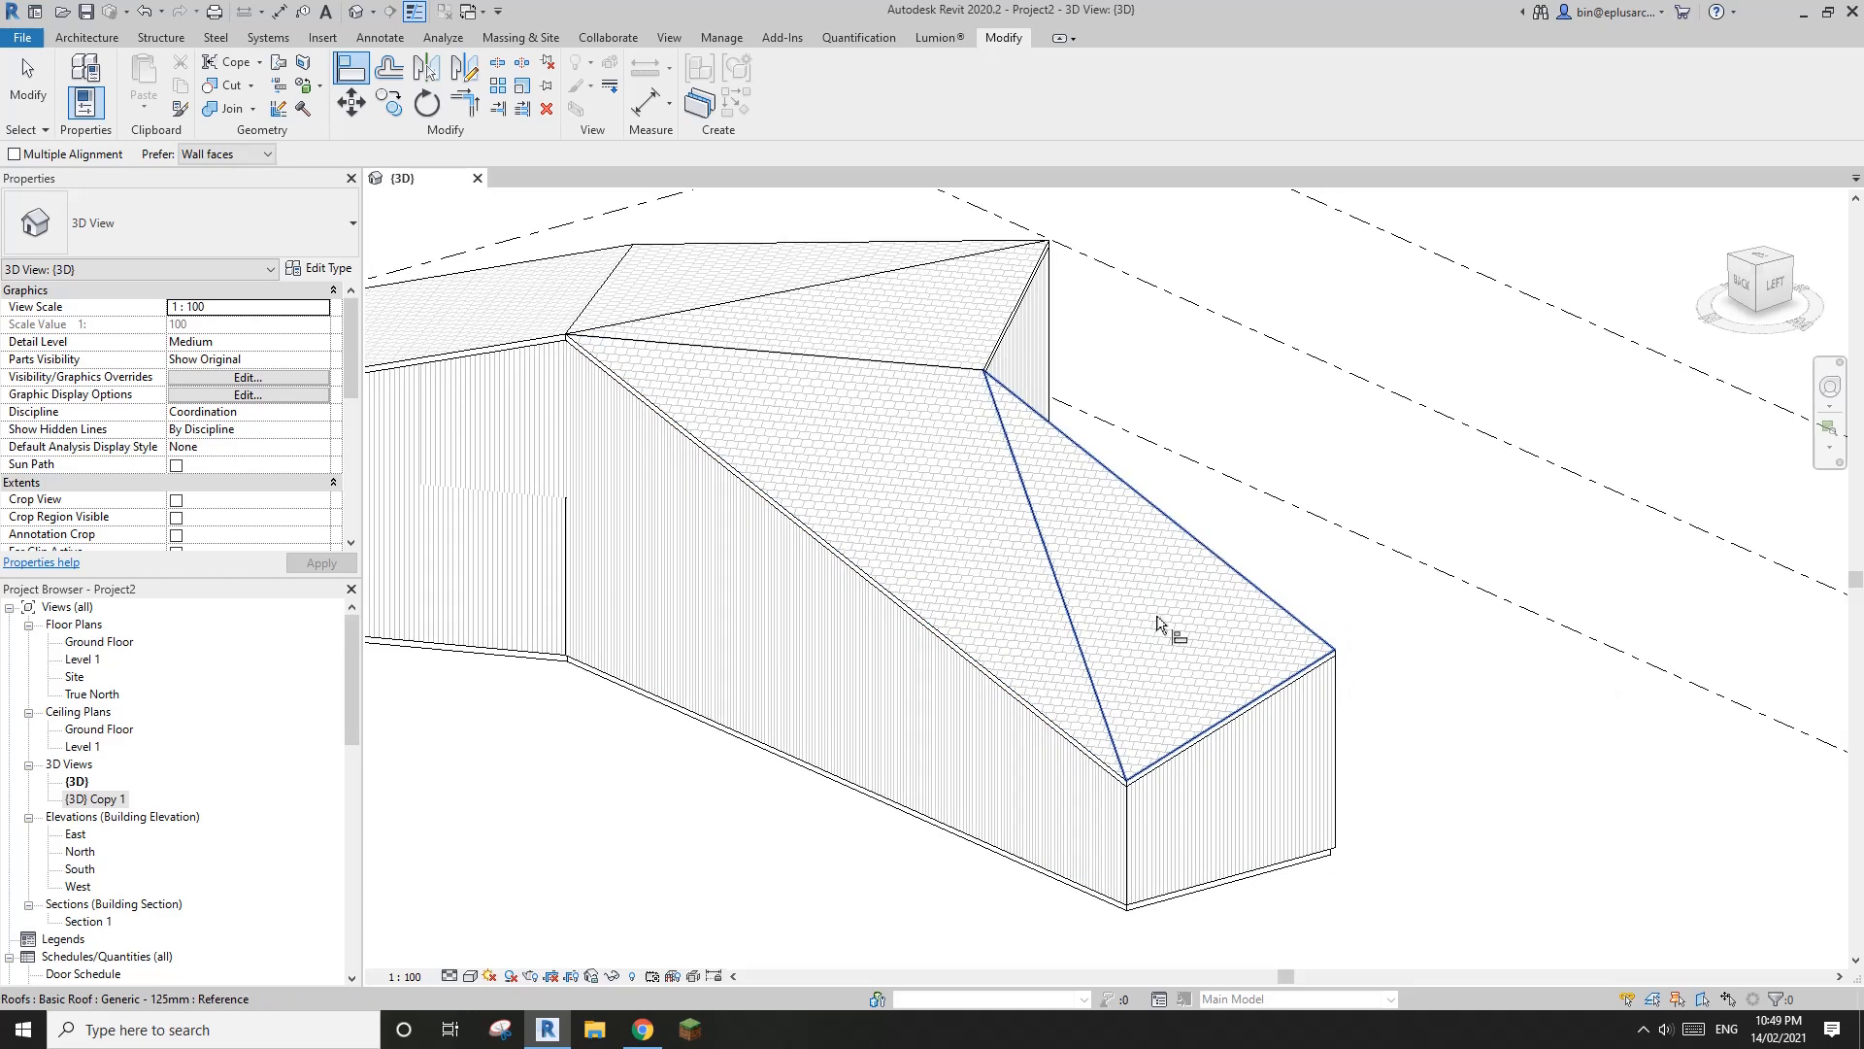
key("Escape")
Delete the diagonal split line from the long slope to compare the roof surface, and undo the deletion
left_click(957, 511)
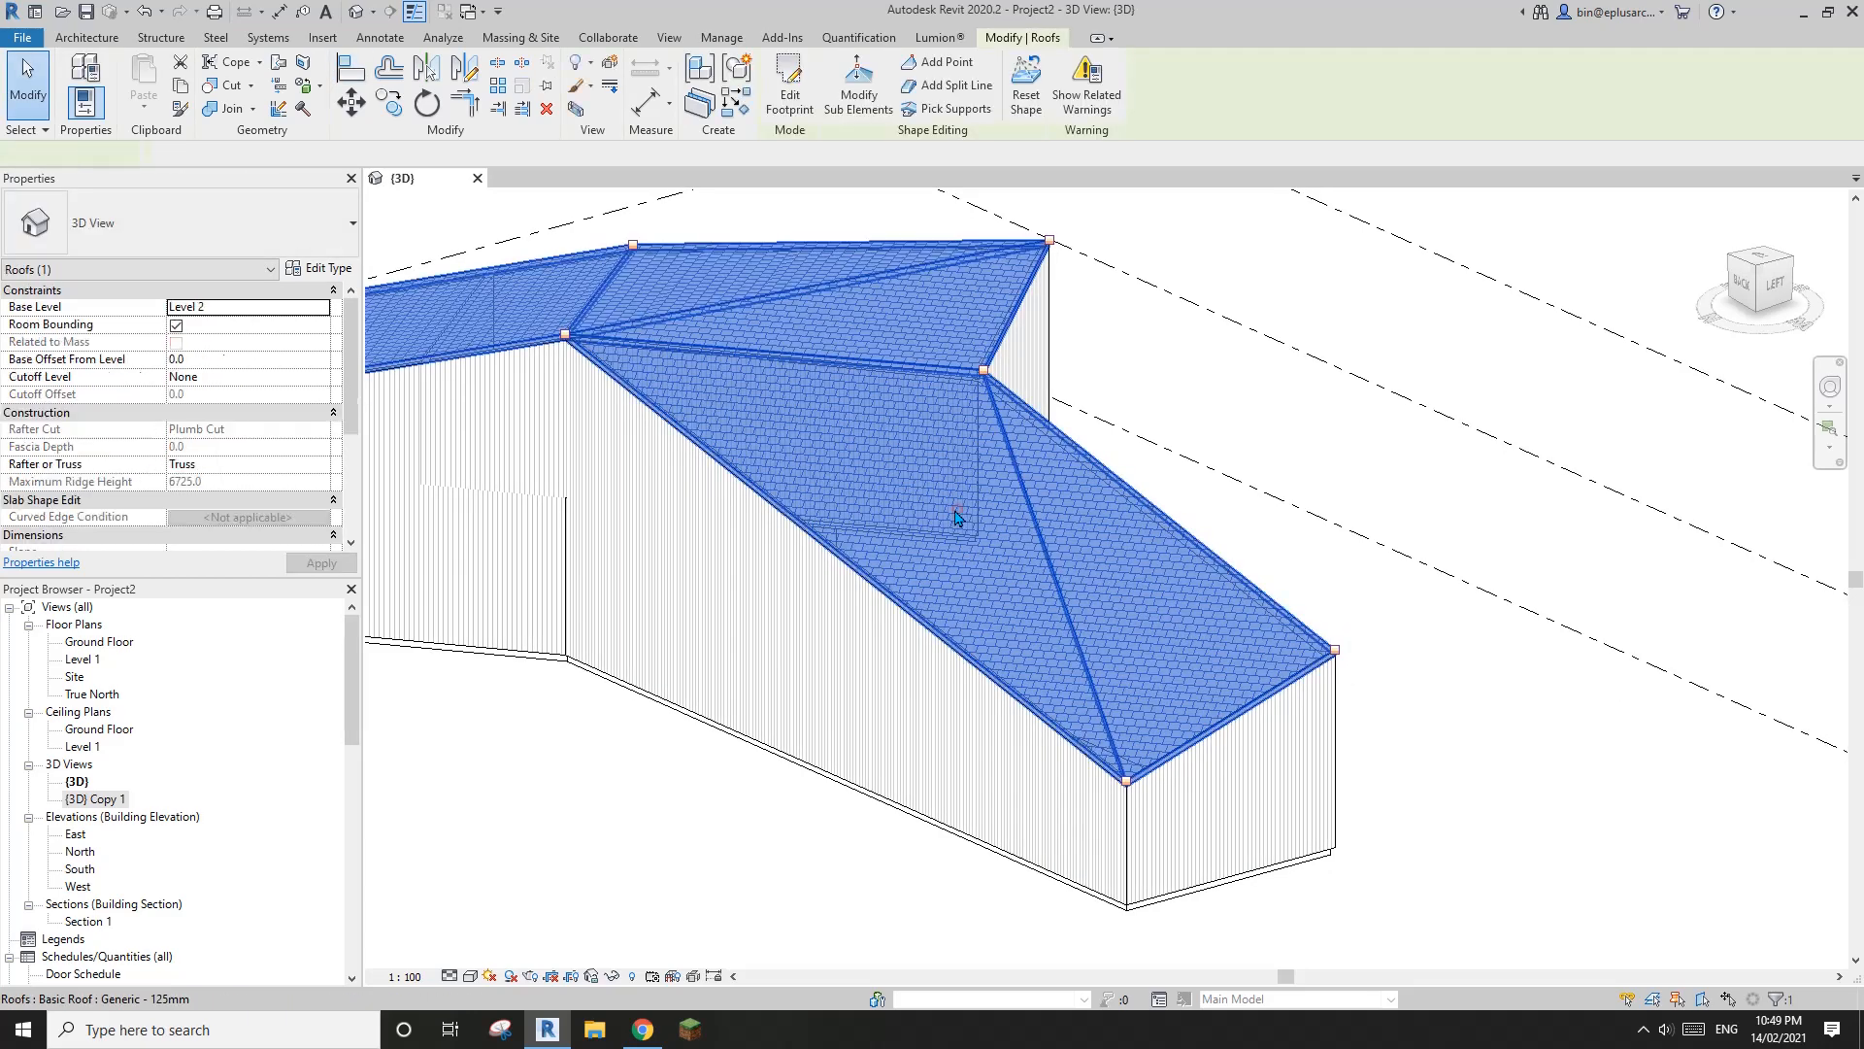
left_click(862, 113)
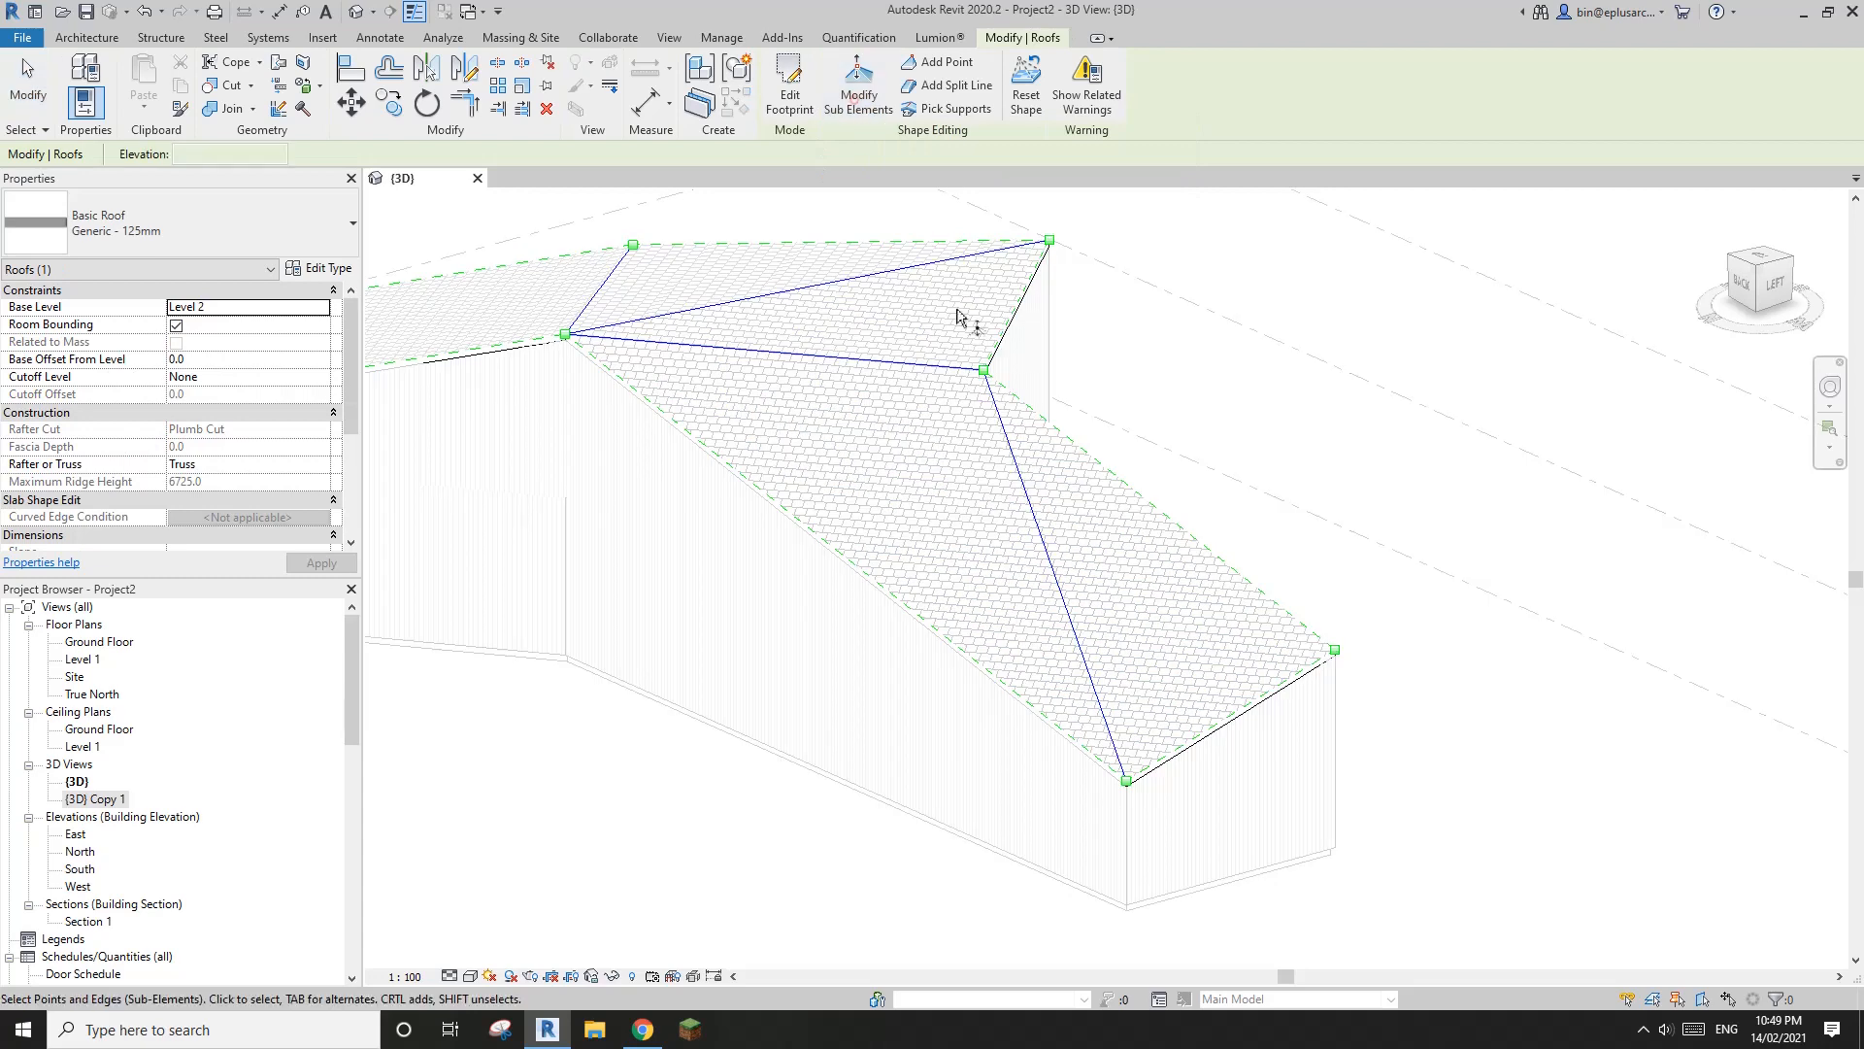
left_click(1050, 542)
key("Delete")
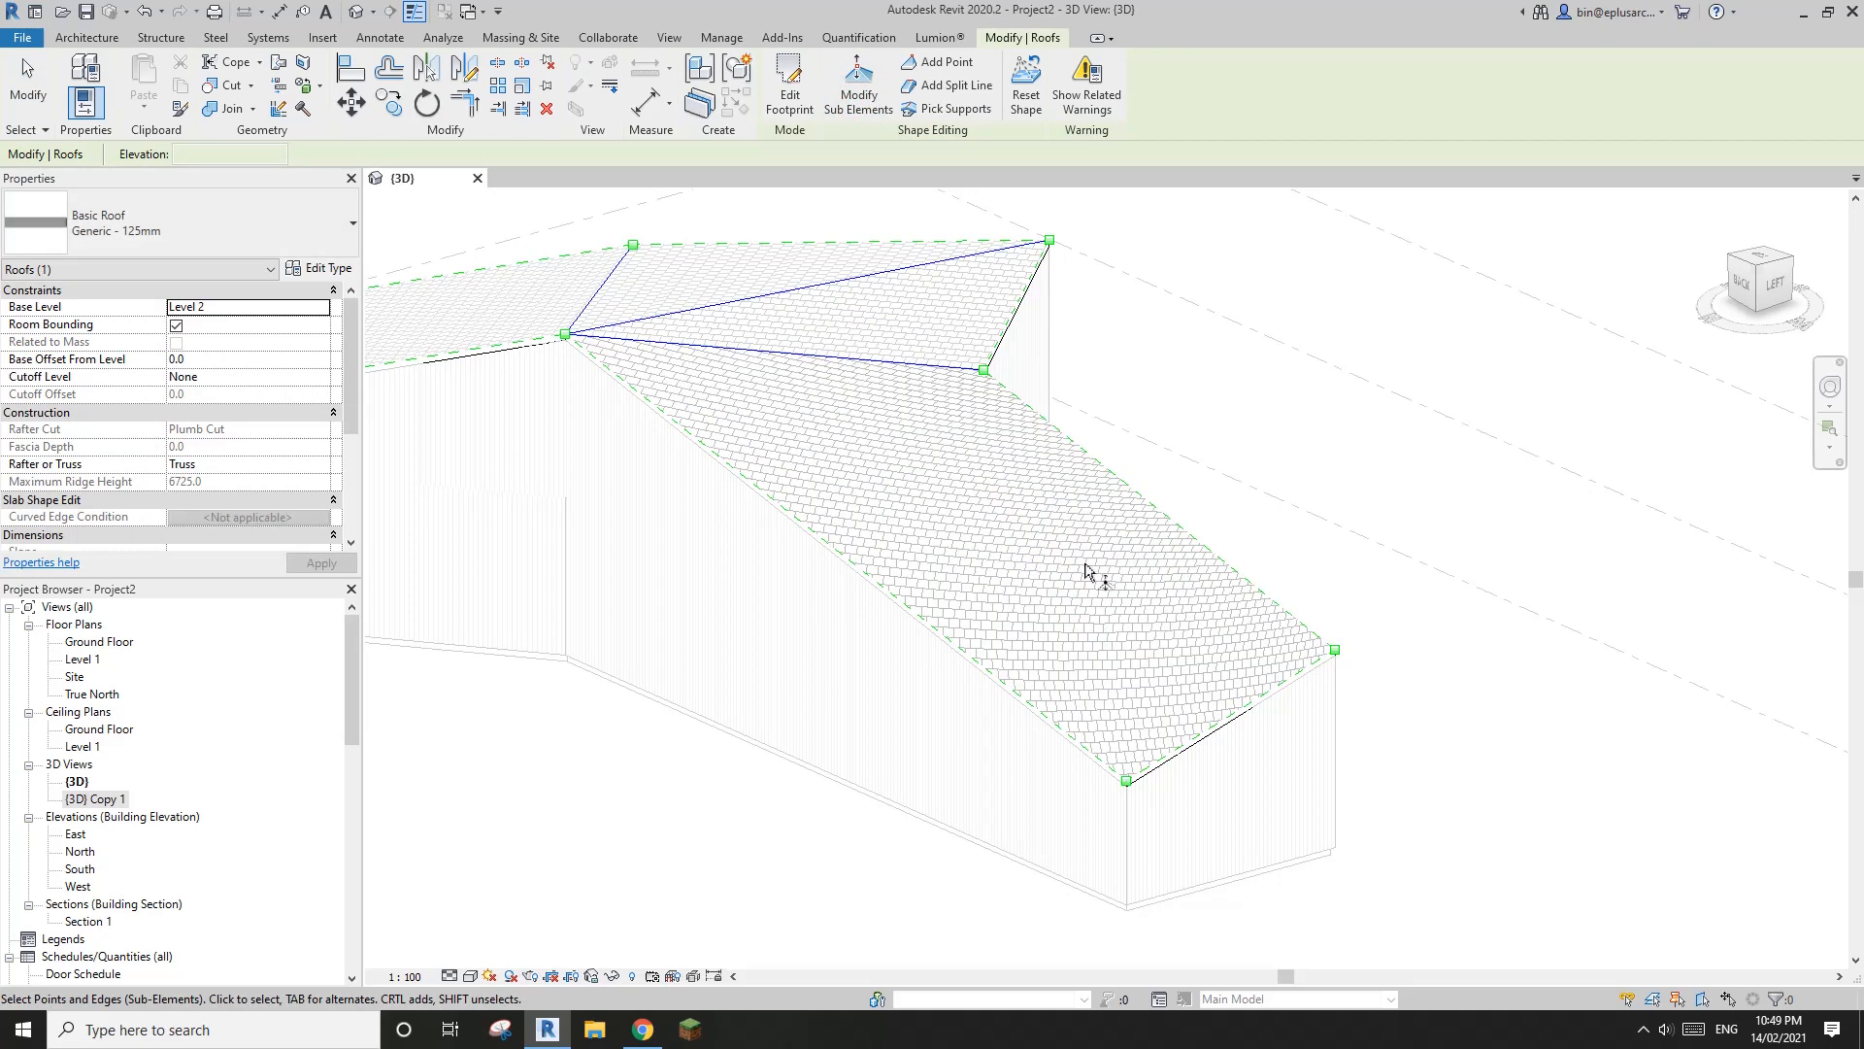
mouse_move(1128, 589)
middle_mouse_down("shift")
mouse_move(1074, 457)
mouse_move(945, 320)
mouse_move(1071, 494)
mouse_move(1107, 611)
mouse_move(1134, 579)
middle_mouse_up("shift")
key("ctrl+z")
scroll(1118, 569, "up", 2)
key("Escape")
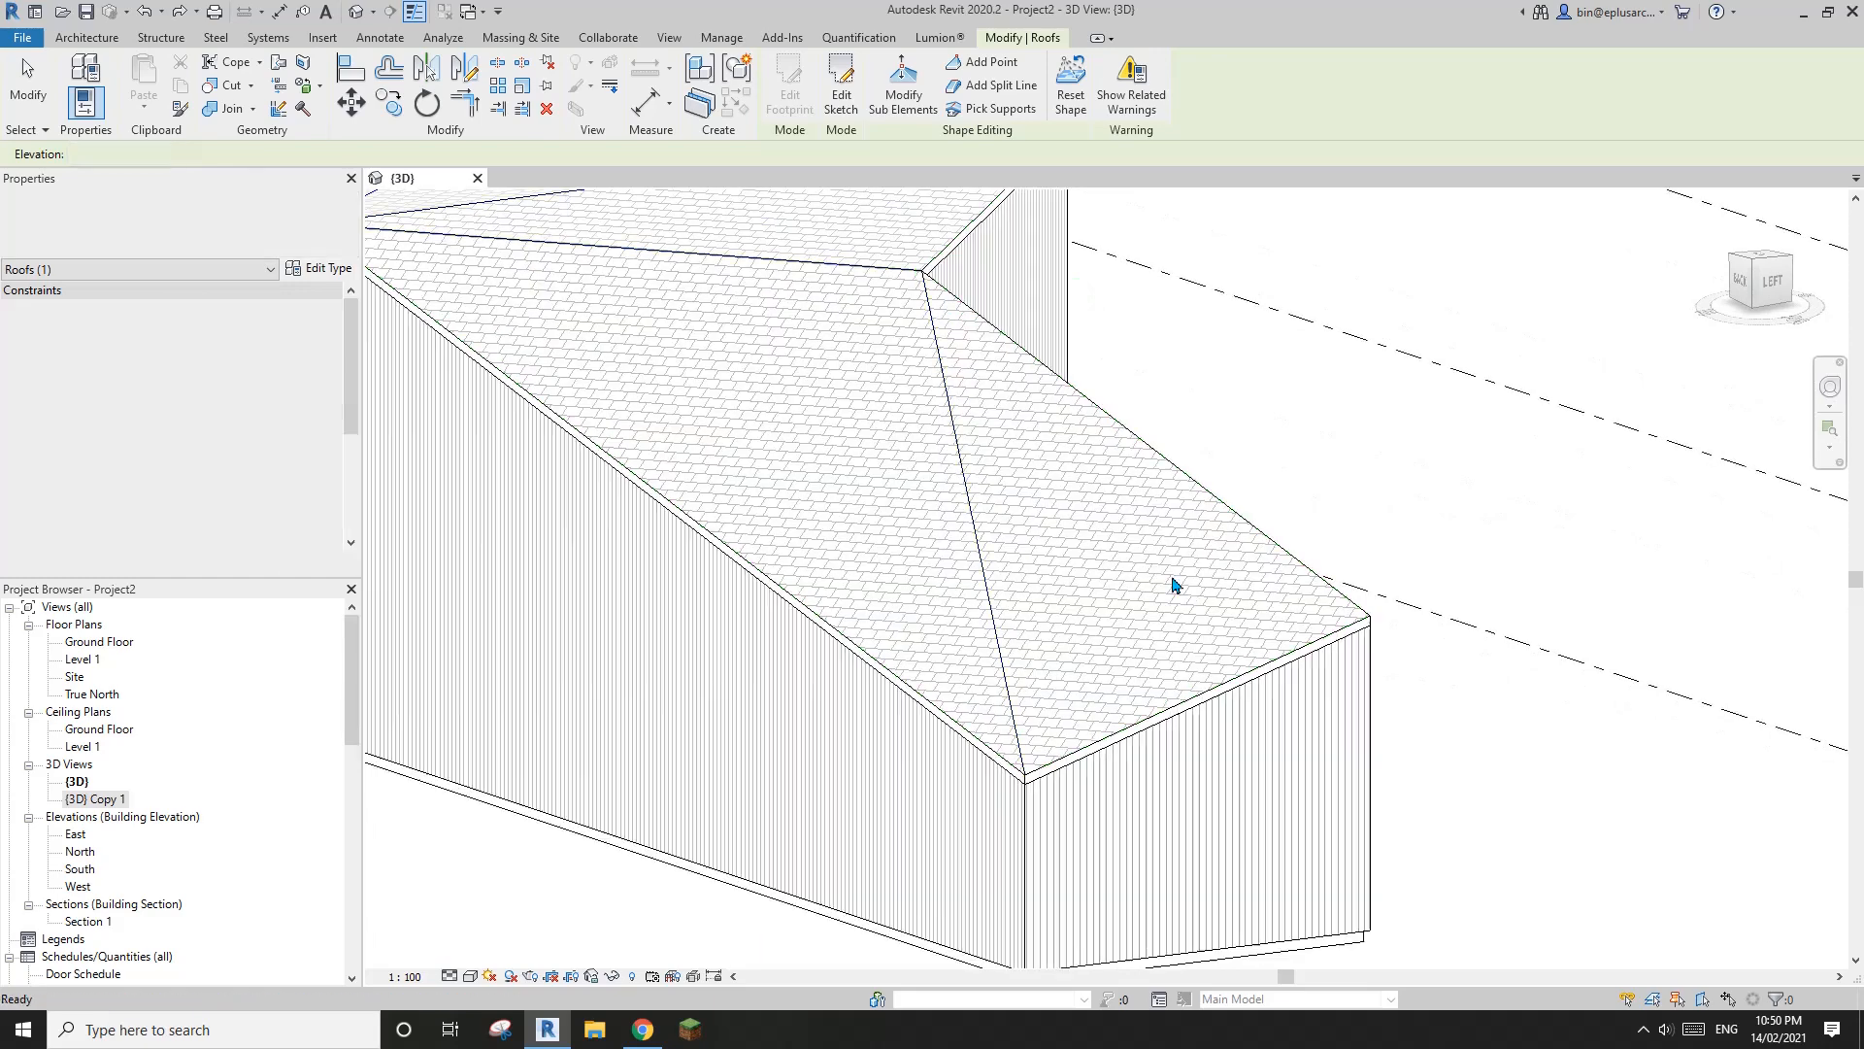
Try to align the roof's outer end corner with the triangular slope beside the diagonal split line
left_click(1025, 515)
middle_click_drag(1015, 508, 1052, 528)
key("a")
key("l")
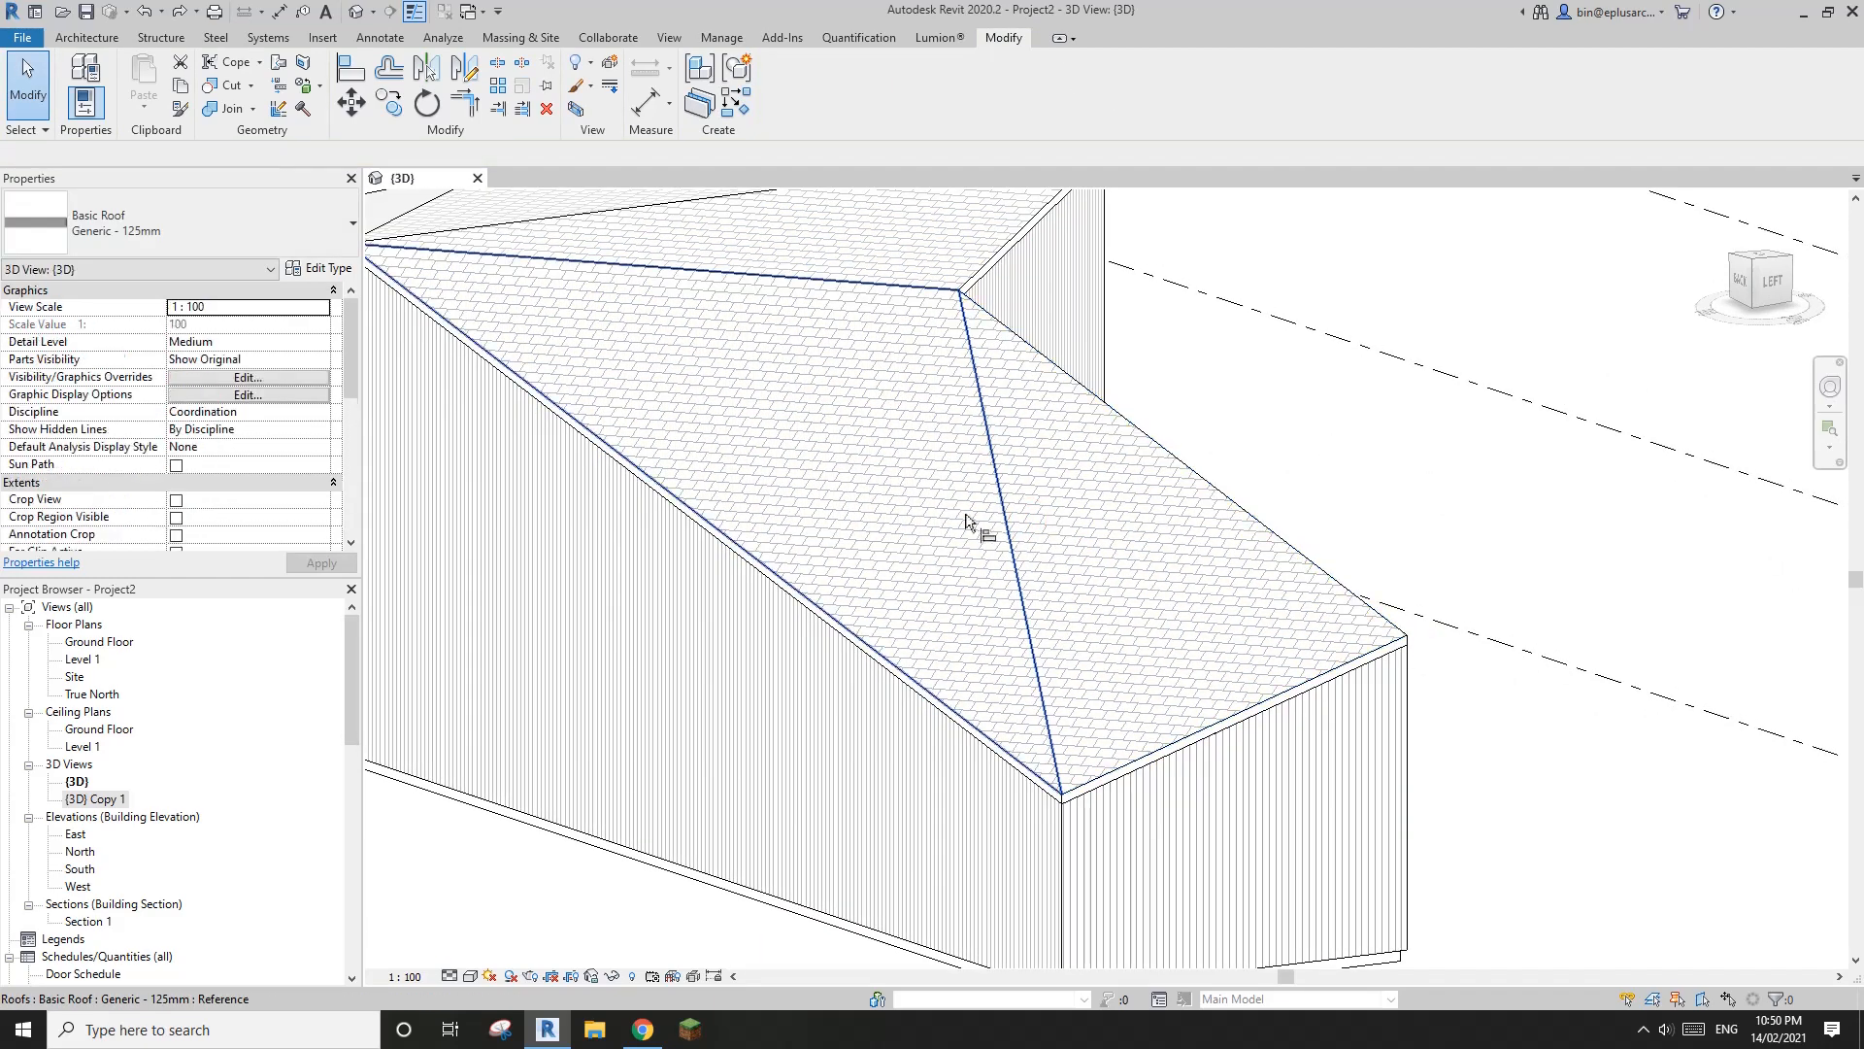
left_click(934, 507)
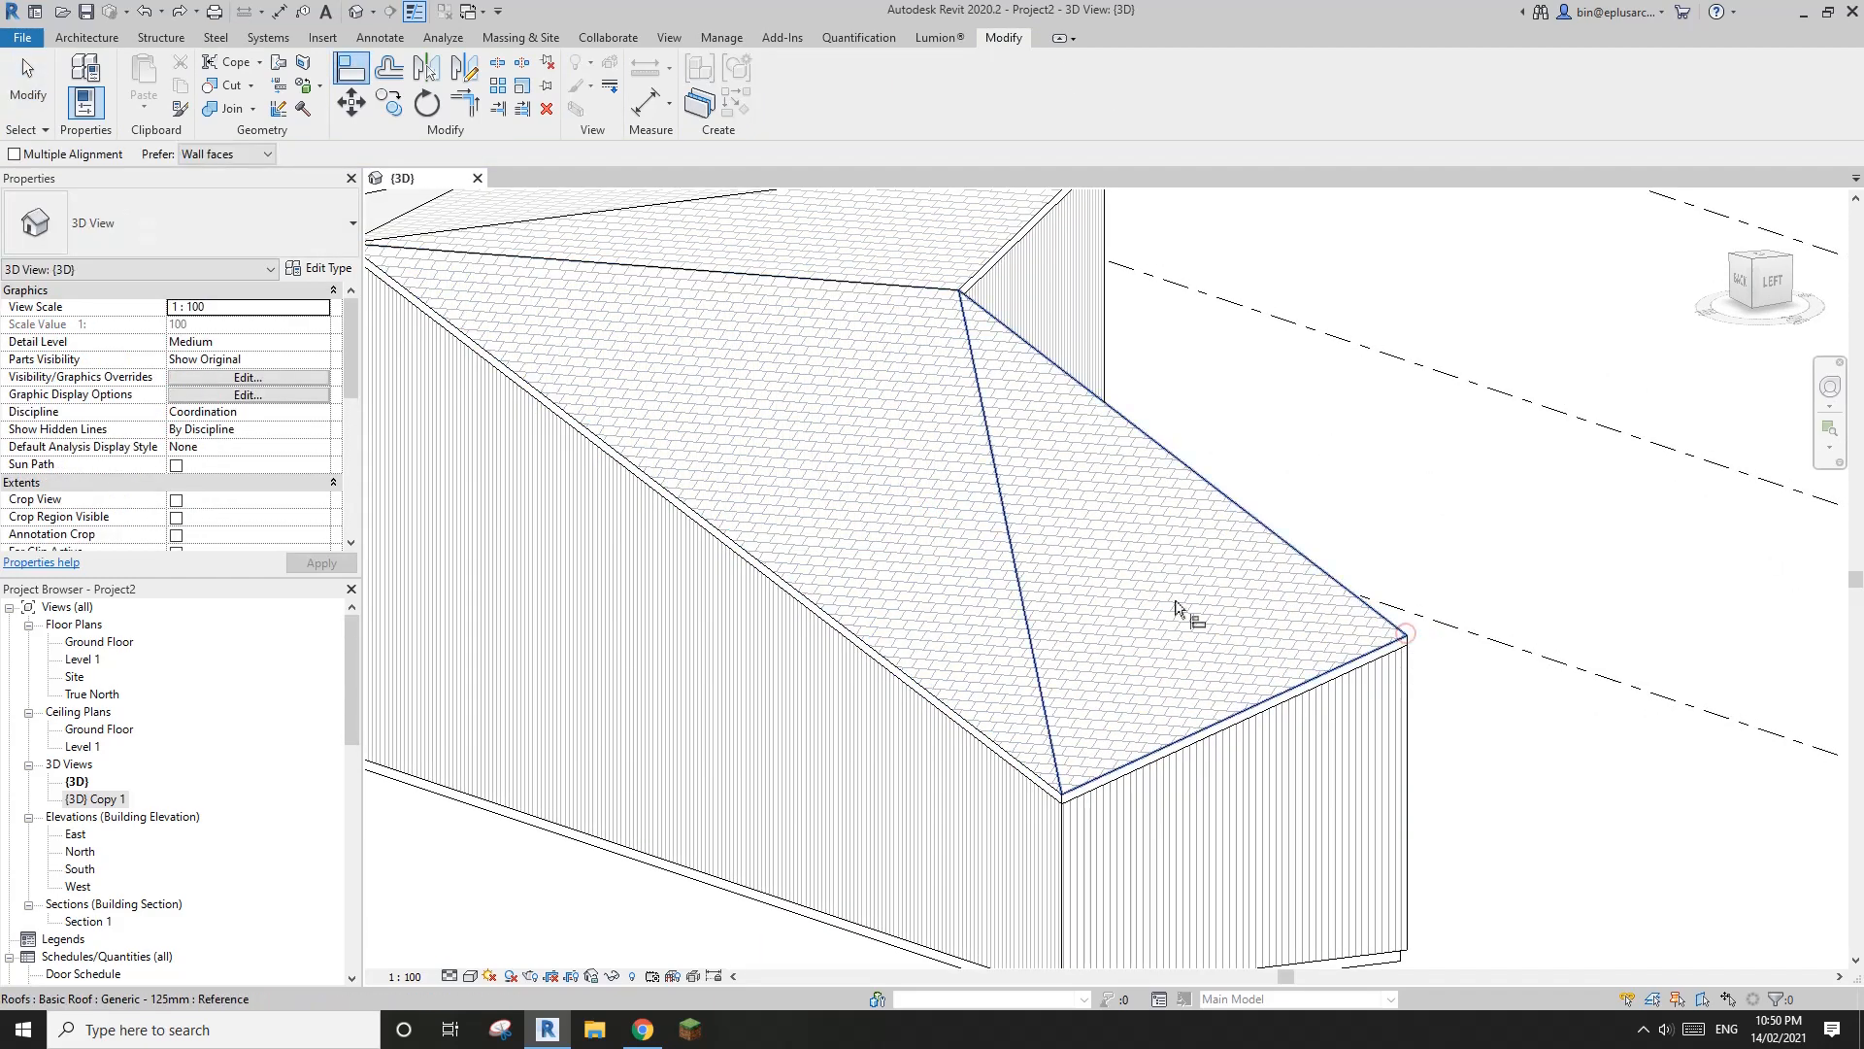
left_click(1407, 637)
left_click(977, 536)
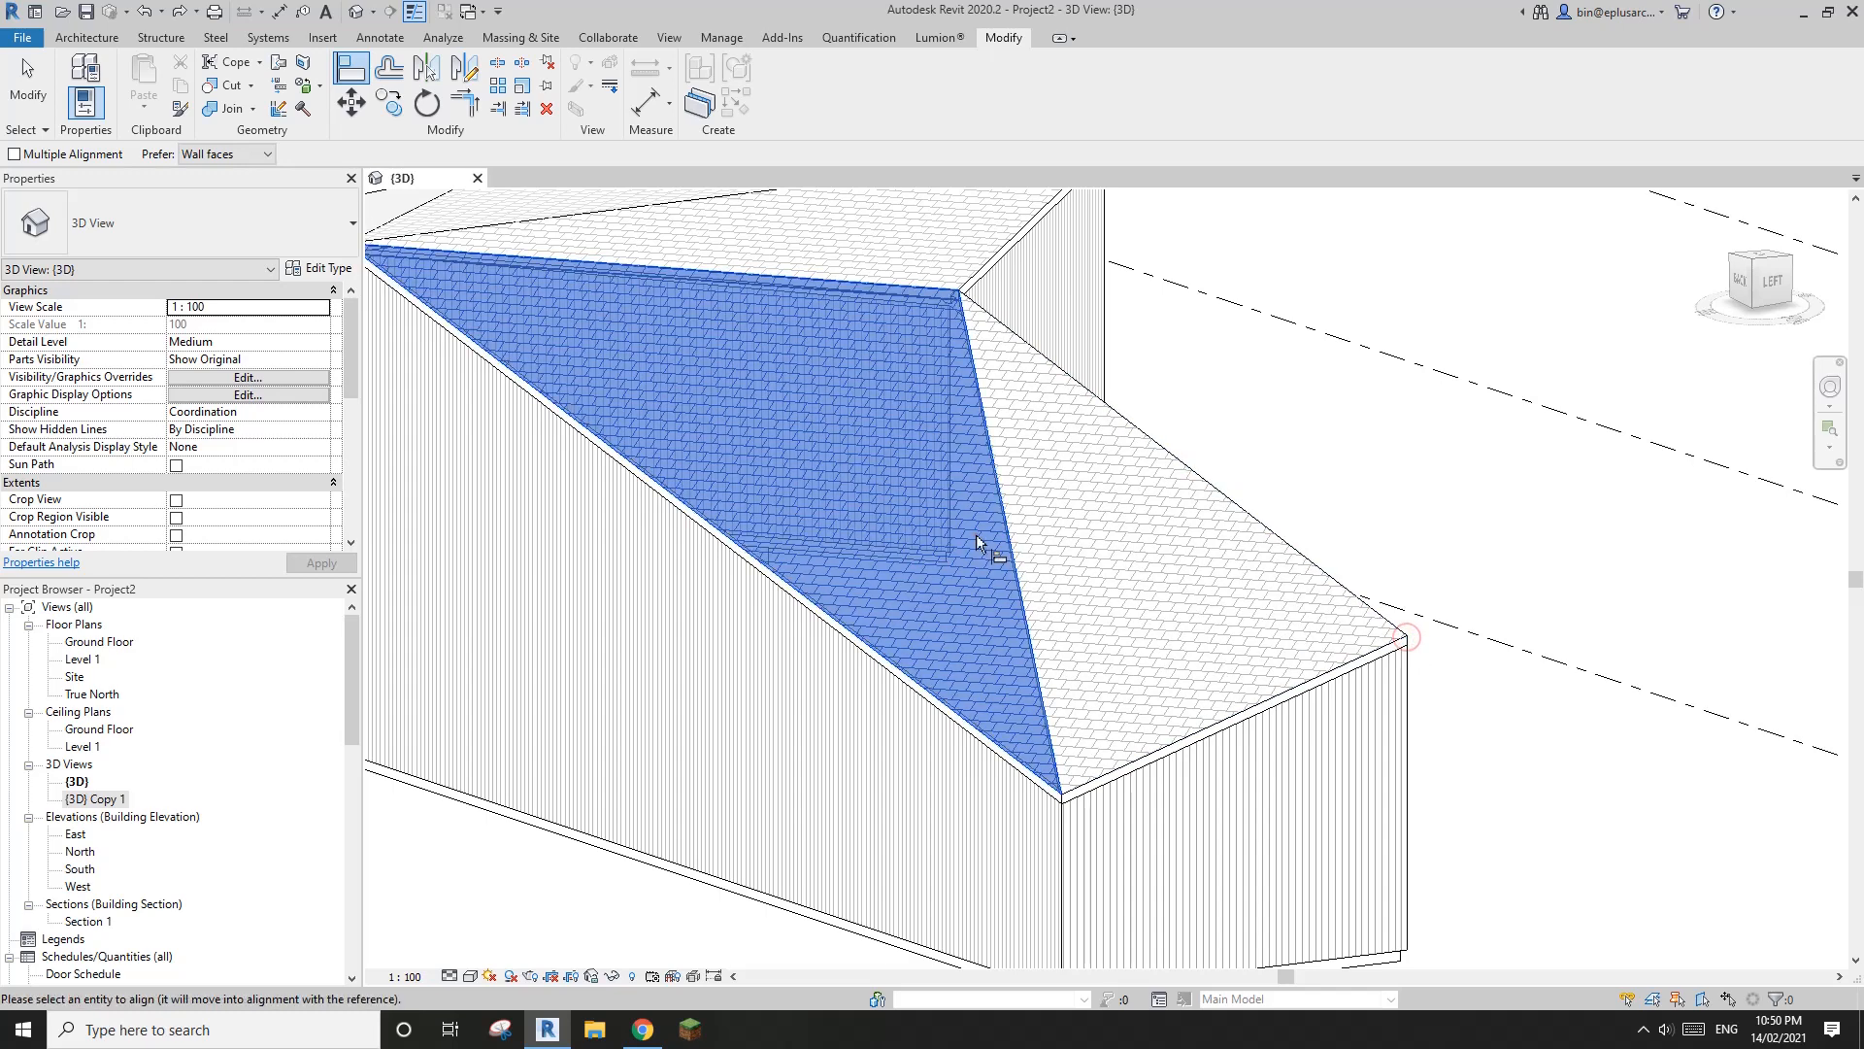
left_click(1407, 637)
left_click(903, 505)
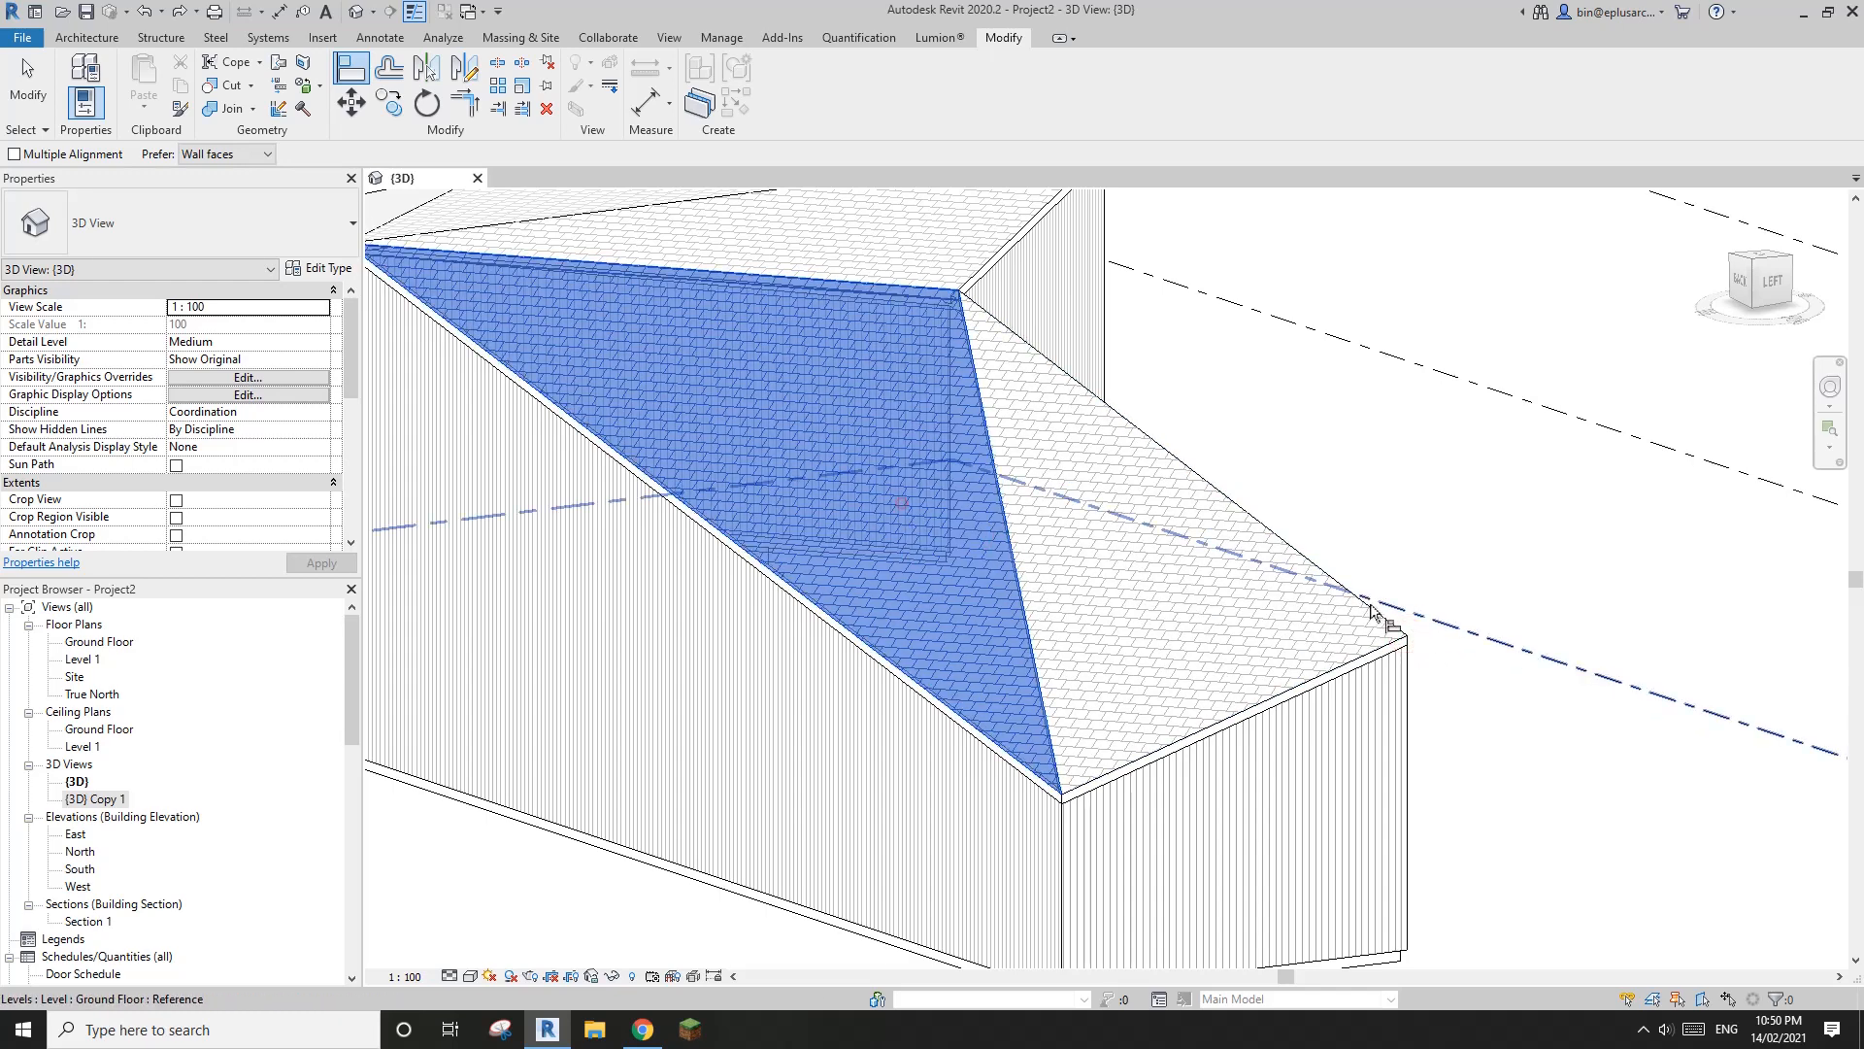
left_click(1408, 636)
key("Escape")
Delete the diagonal split line from the roof's long slope by modifying the roof's sub-elements
left_click(1026, 408)
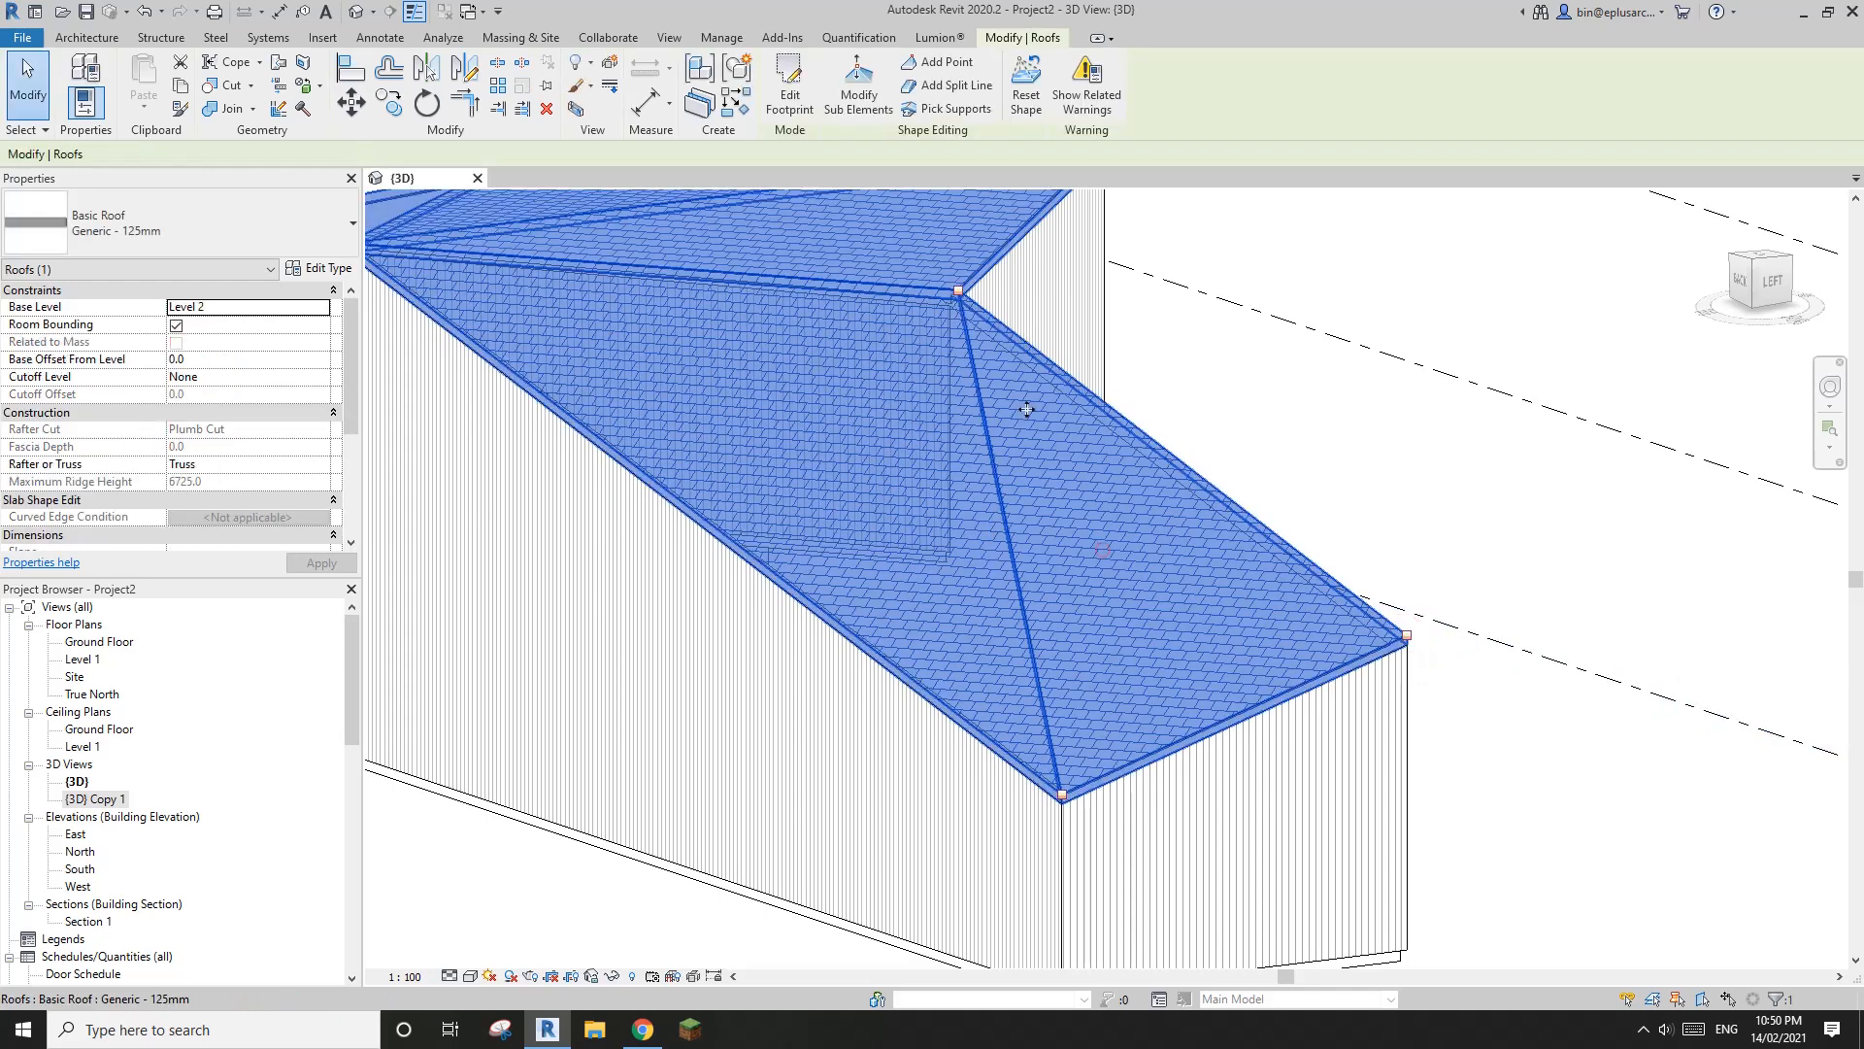
left_click(858, 37)
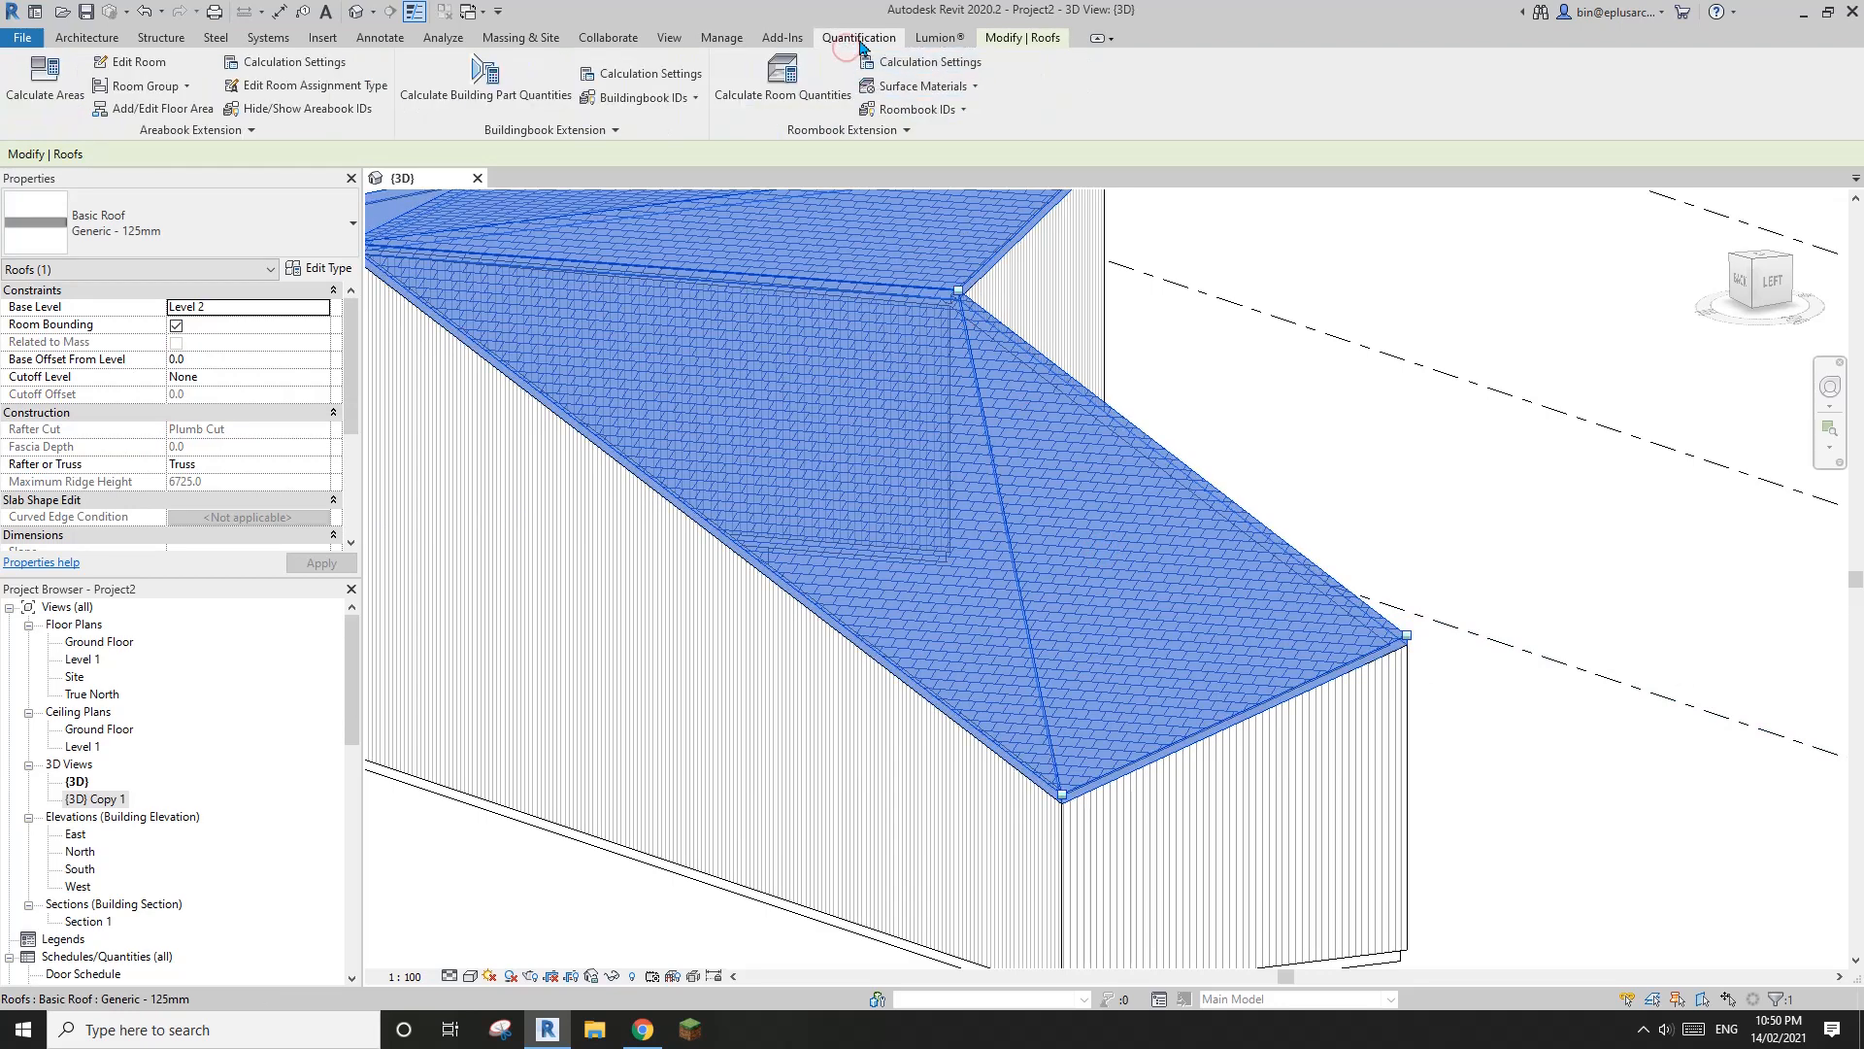
left_click(1022, 39)
left_click(858, 87)
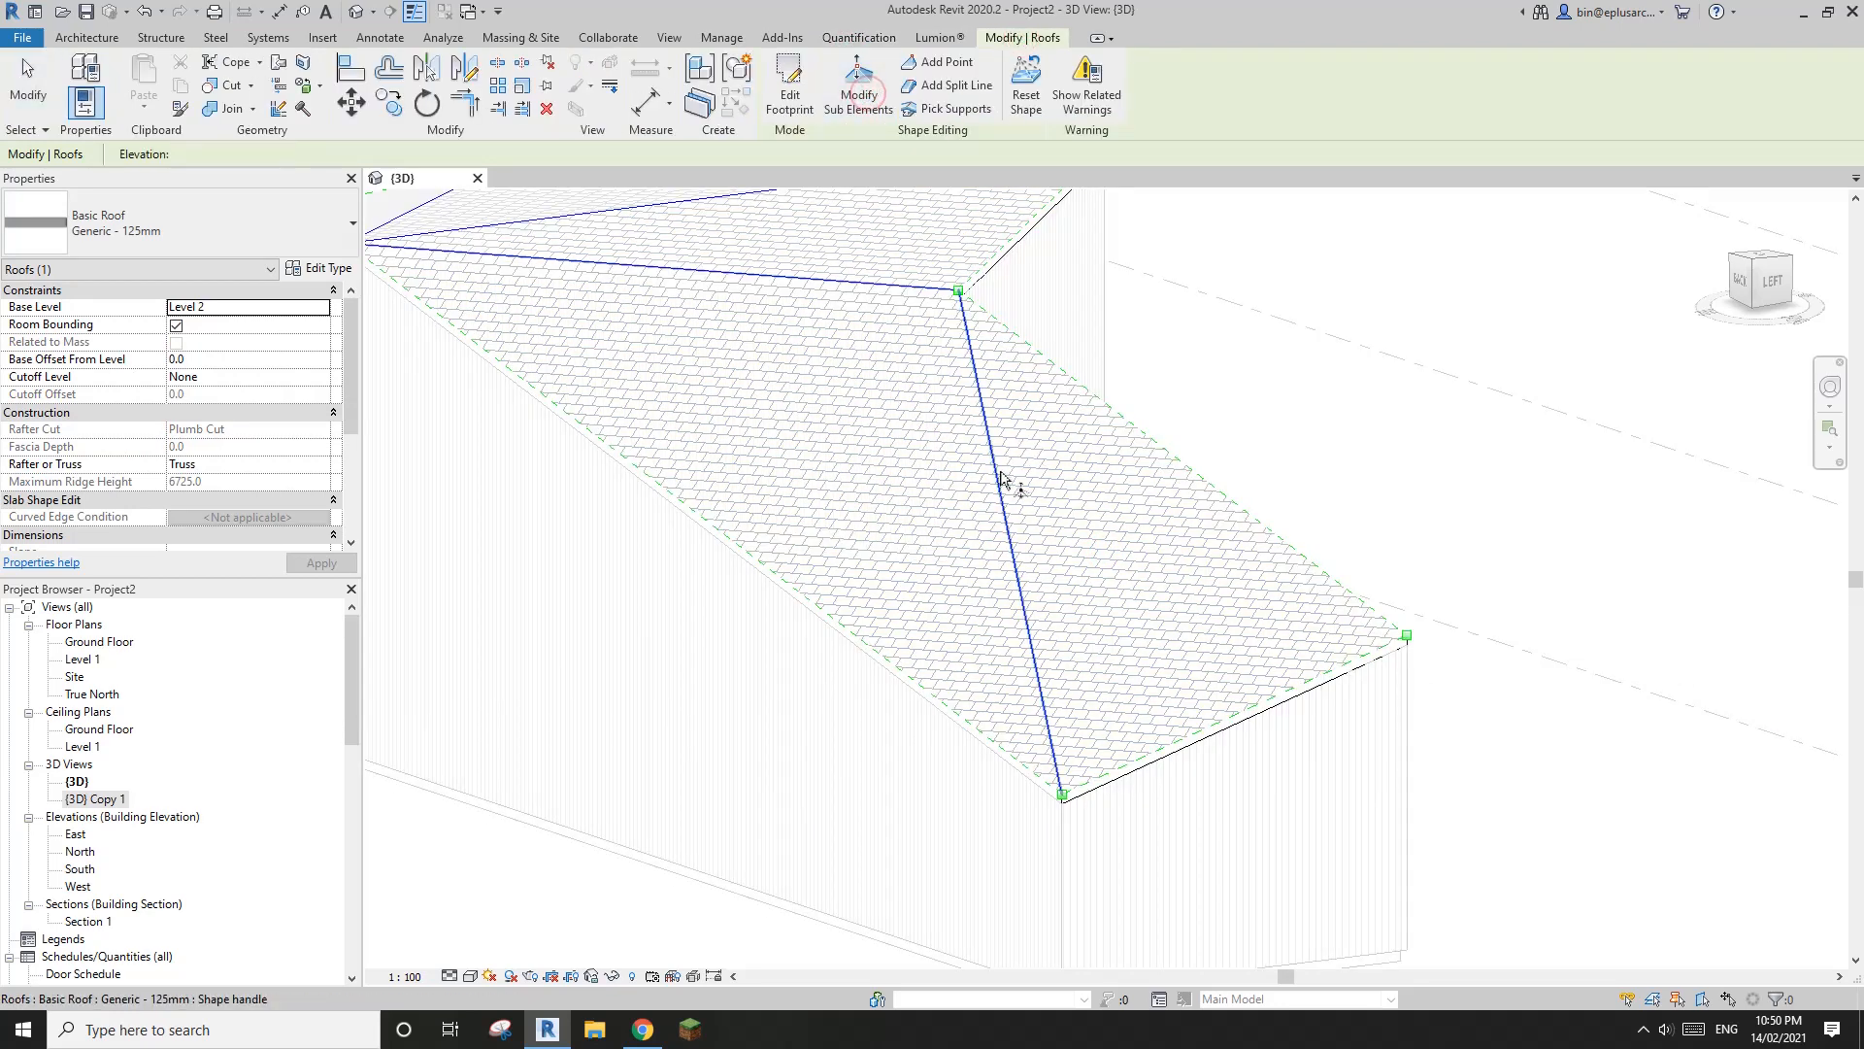
left_click(1003, 486)
key("Delete")
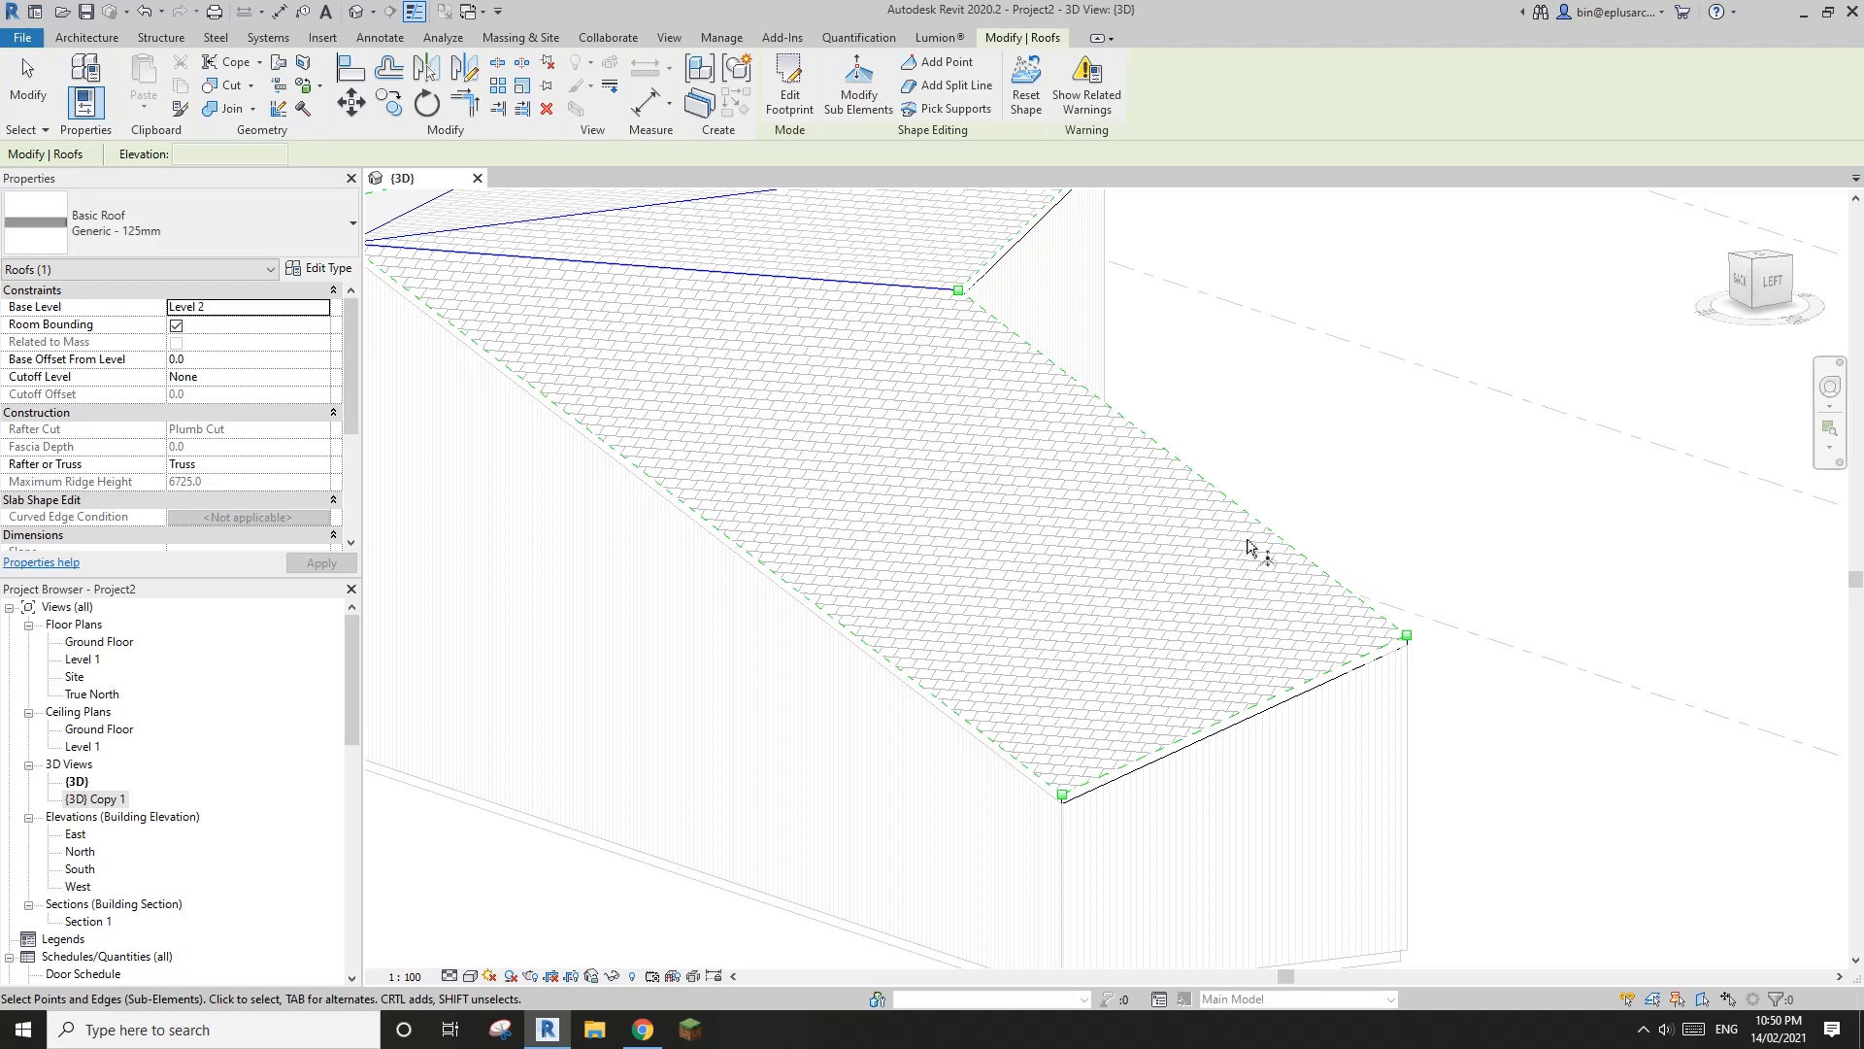
scroll(1225, 546, "down", 2)
key("Escape")
middle_click_drag(1199, 573, 1232, 632)
scroll(1194, 641, "up", 4)
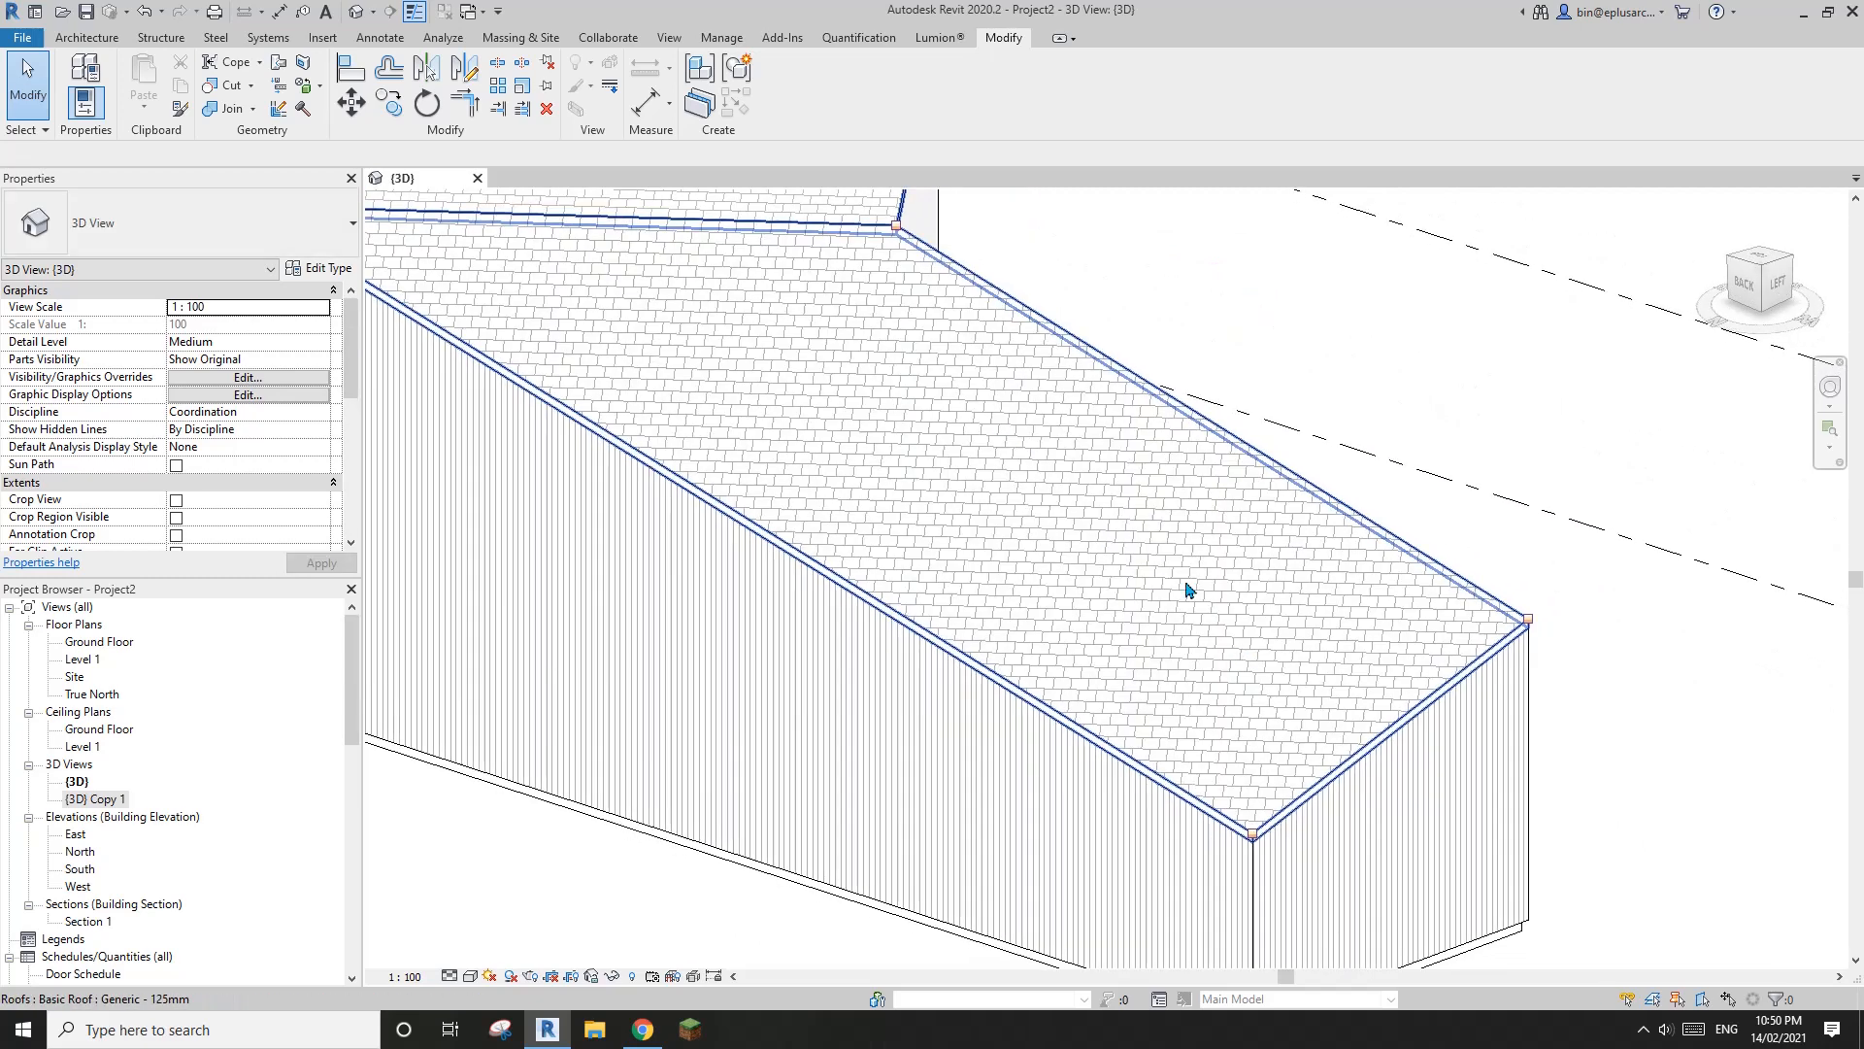
Display the whole house in the 3D view with the Realistic visual style
left_click(1143, 607)
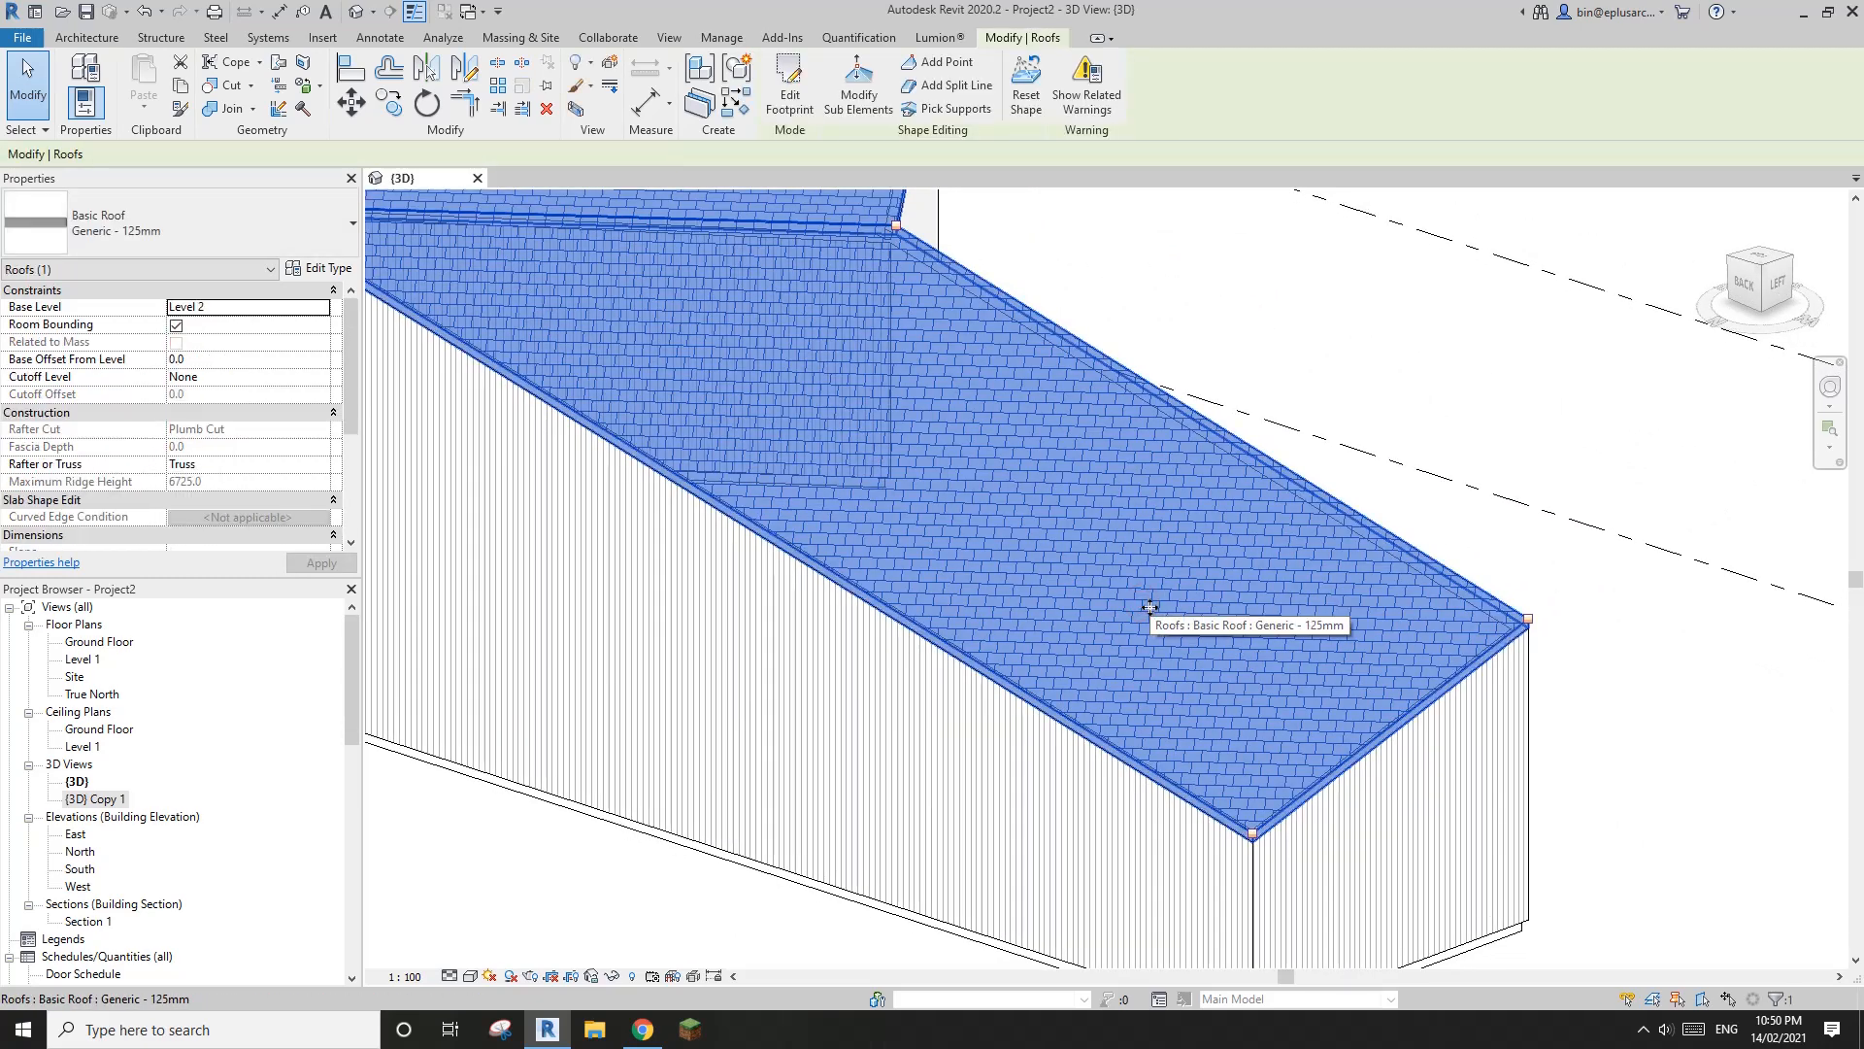
scroll(1253, 622, "down", 5)
middle_click_drag(1261, 624, 1049, 701, "shift")
key("Escape")
left_click(472, 976)
left_click(514, 935)
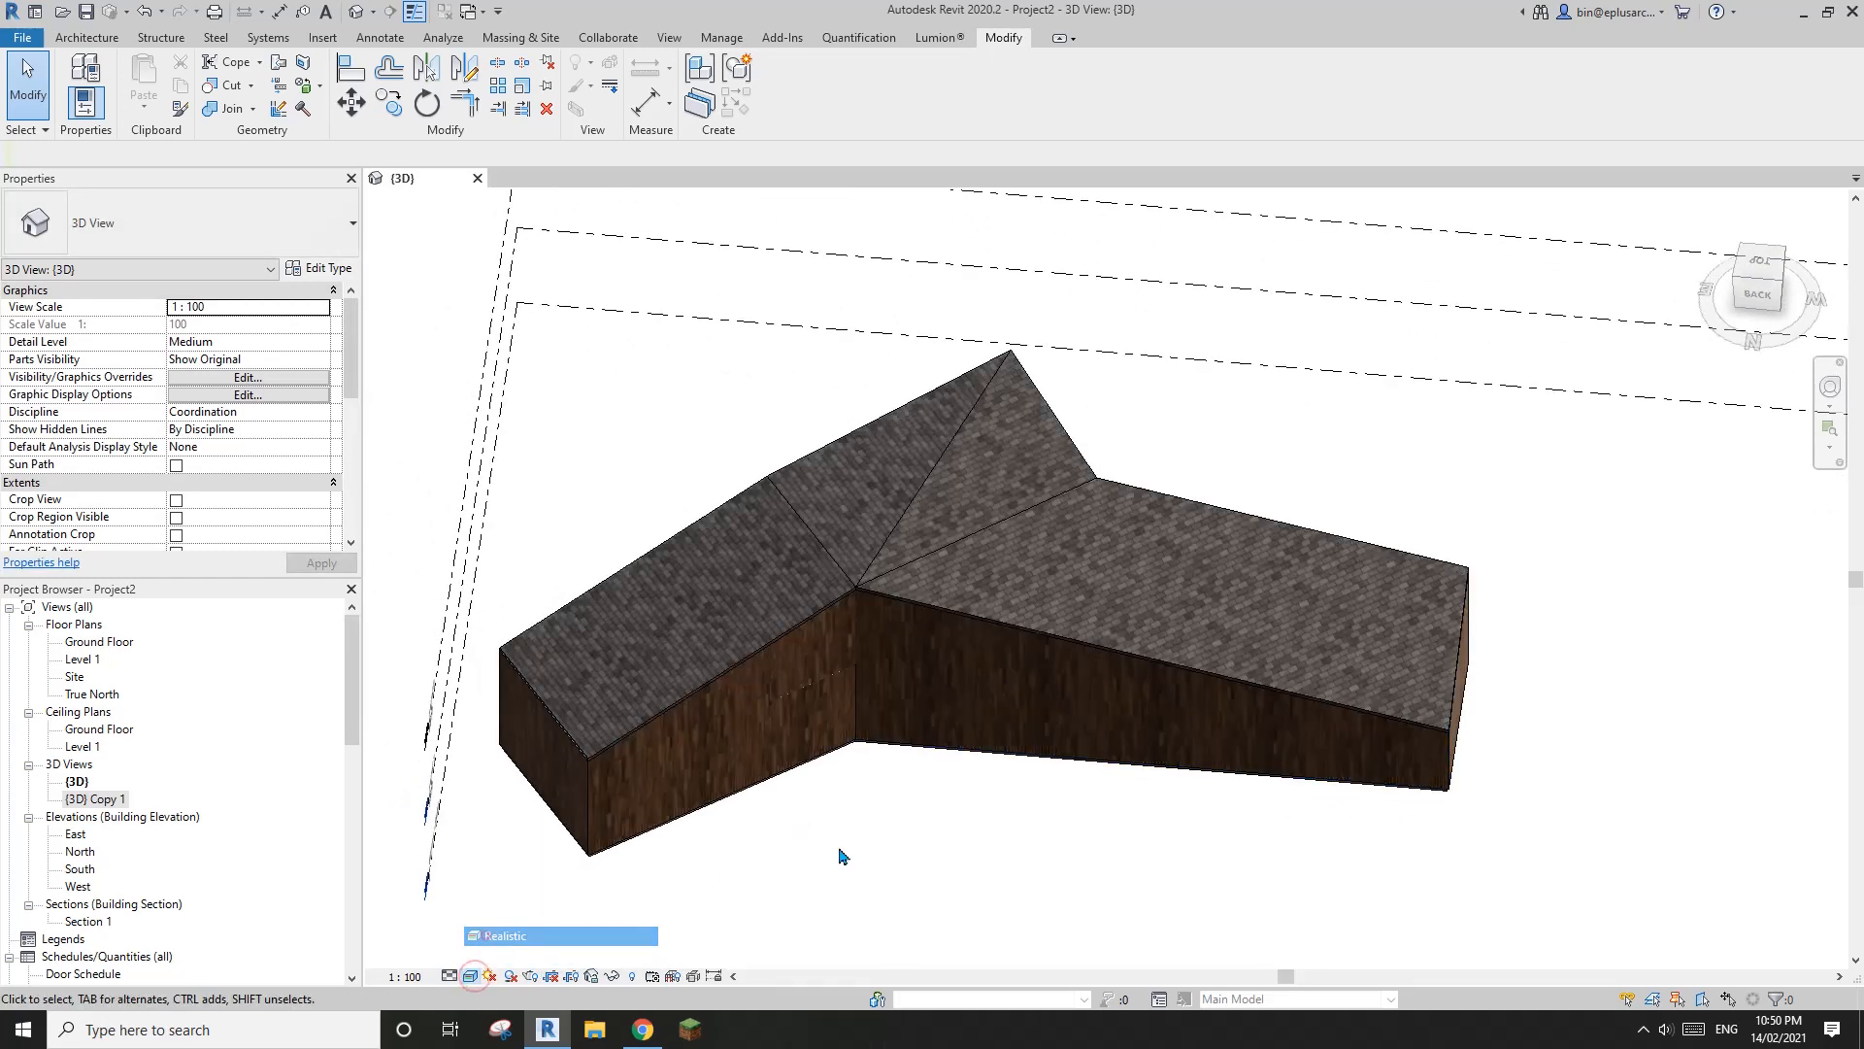
Check the long front wall against the Stranded House elevations and longitudinal section in the ArchDaily gallery in Chrome
middle_click_drag(841, 854, 1229, 729, "shift")
left_click(876, 735)
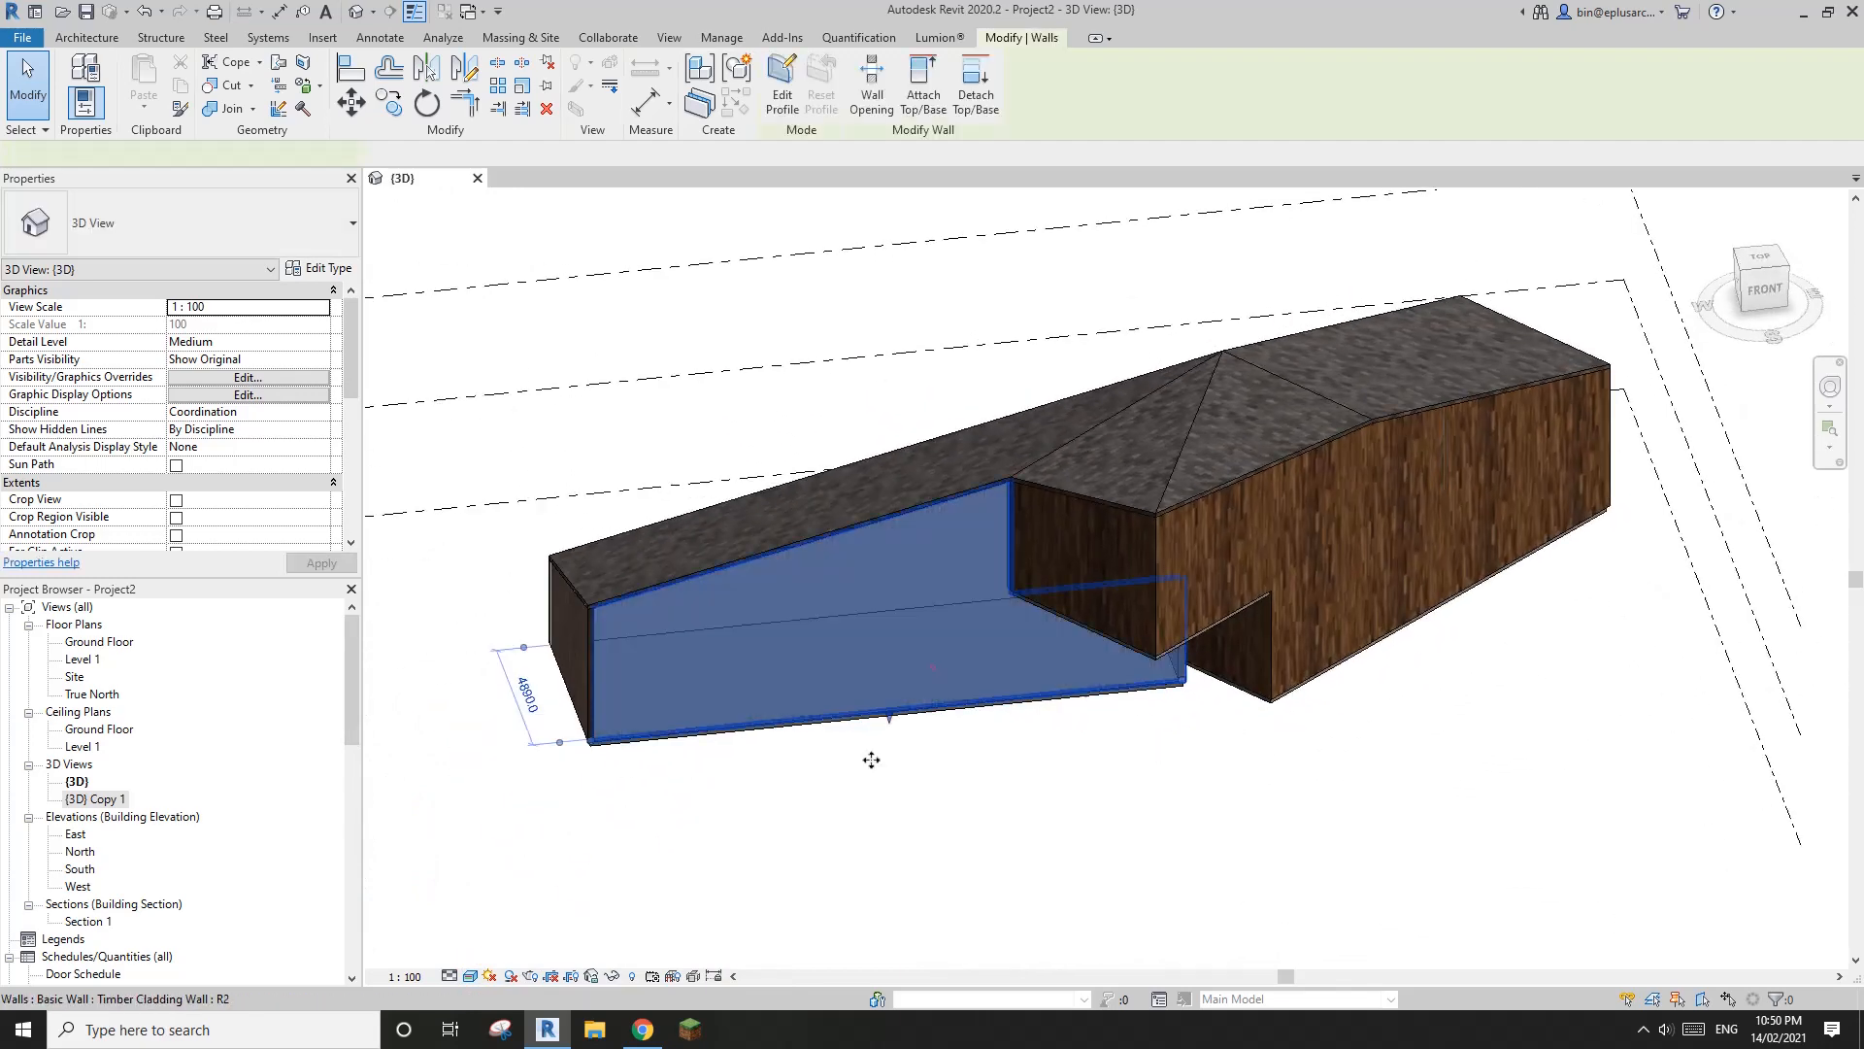
left_click(643, 1030)
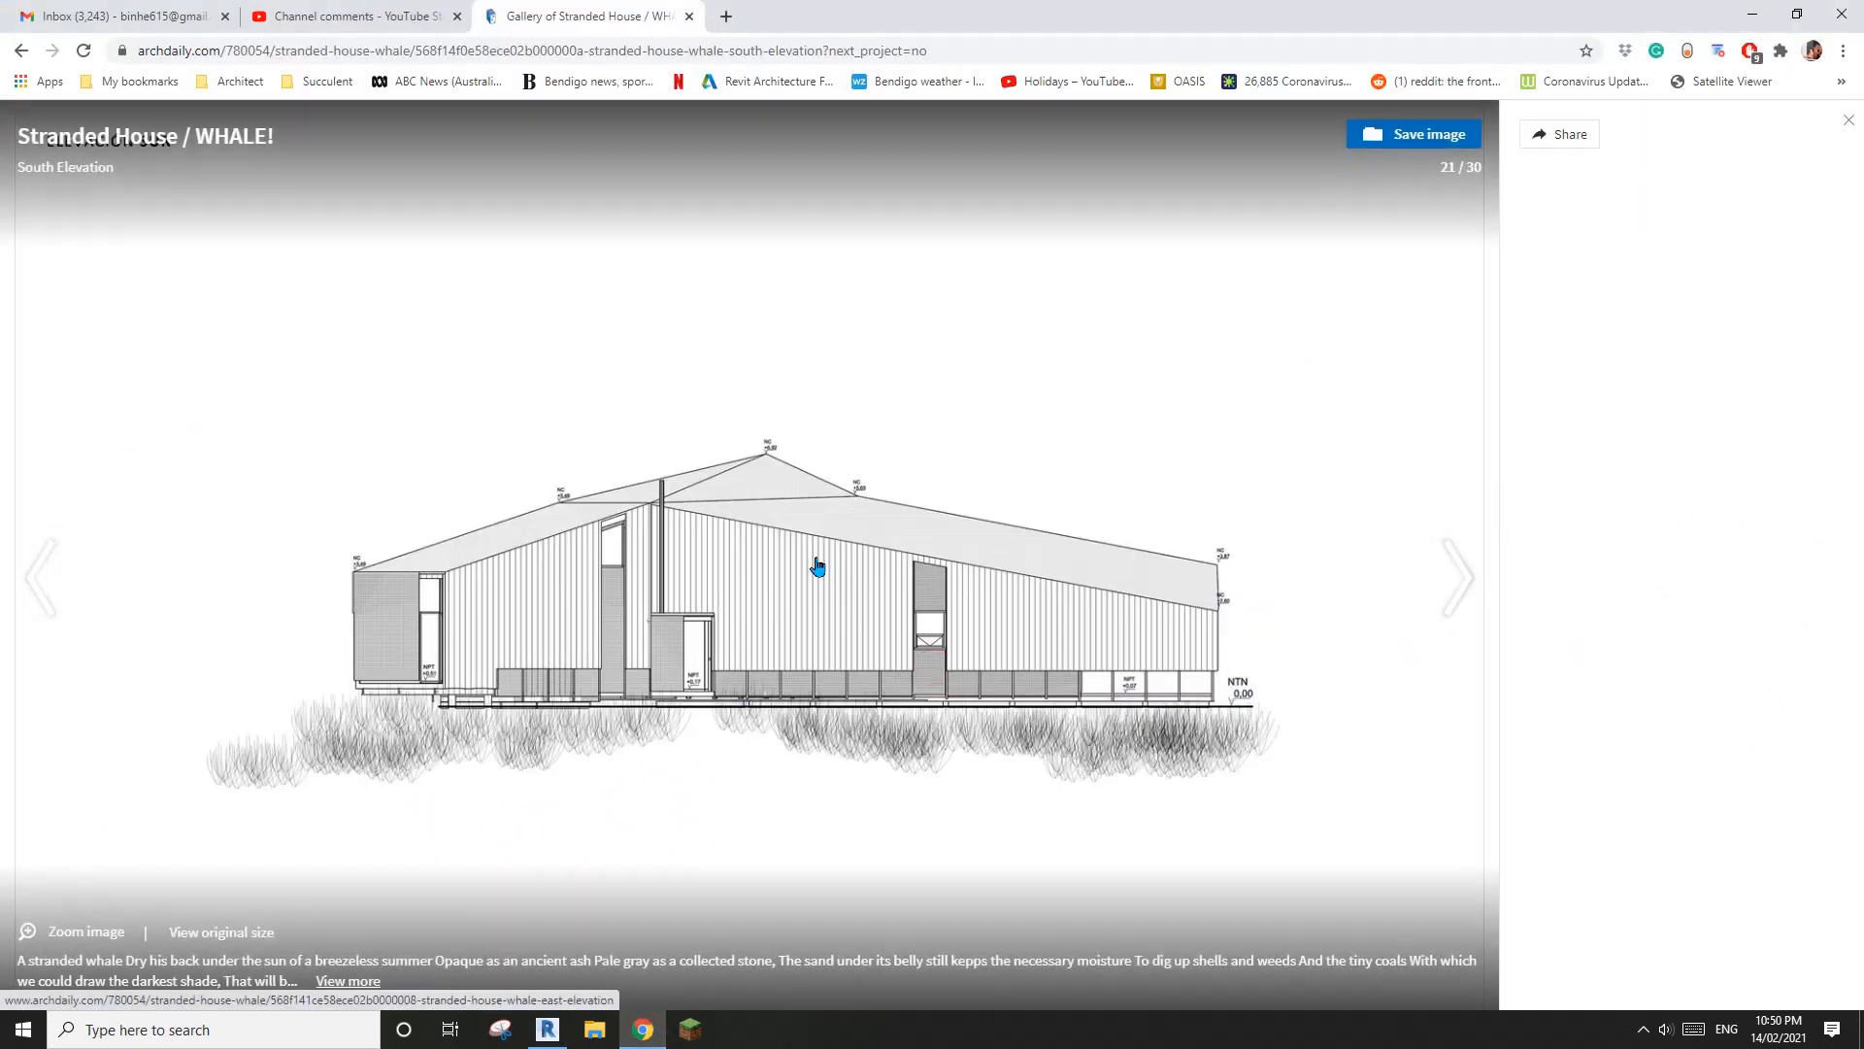
left_click(817, 566)
left_click(783, 547)
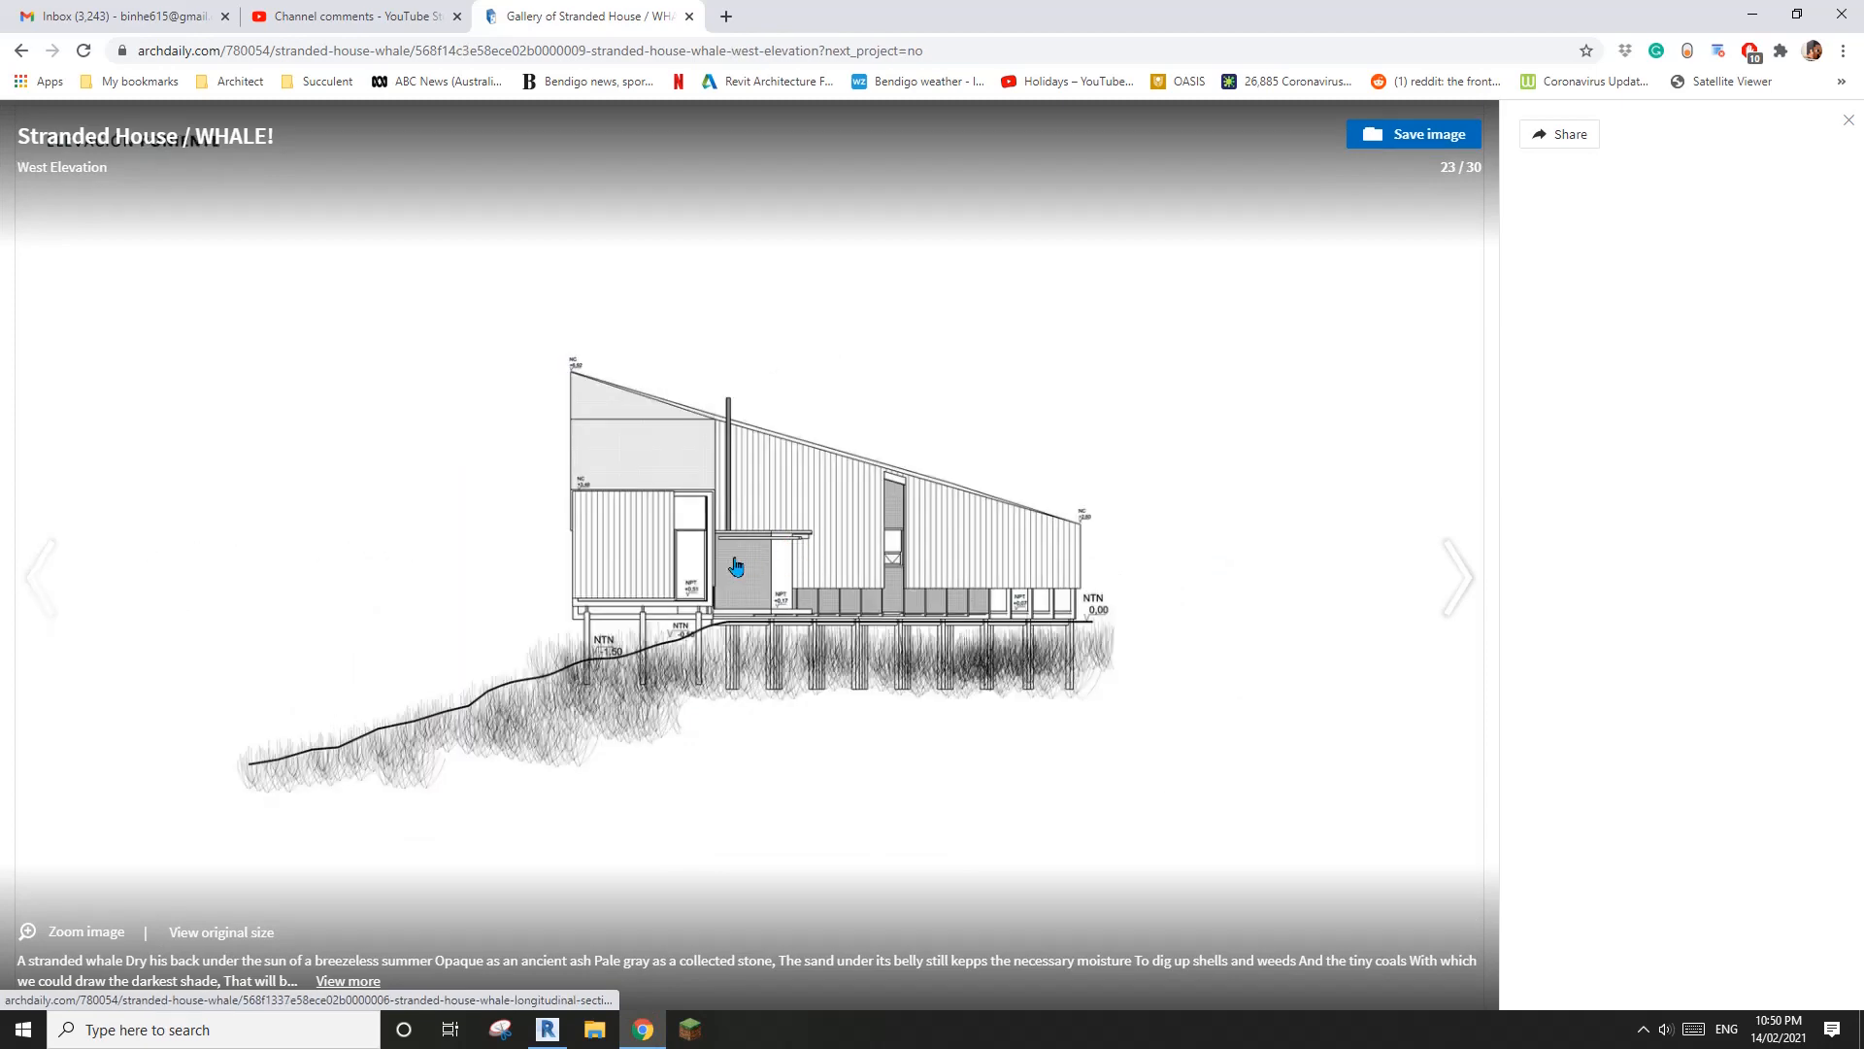
left_click(854, 595)
key("Left")
key("Left")
key("Left")
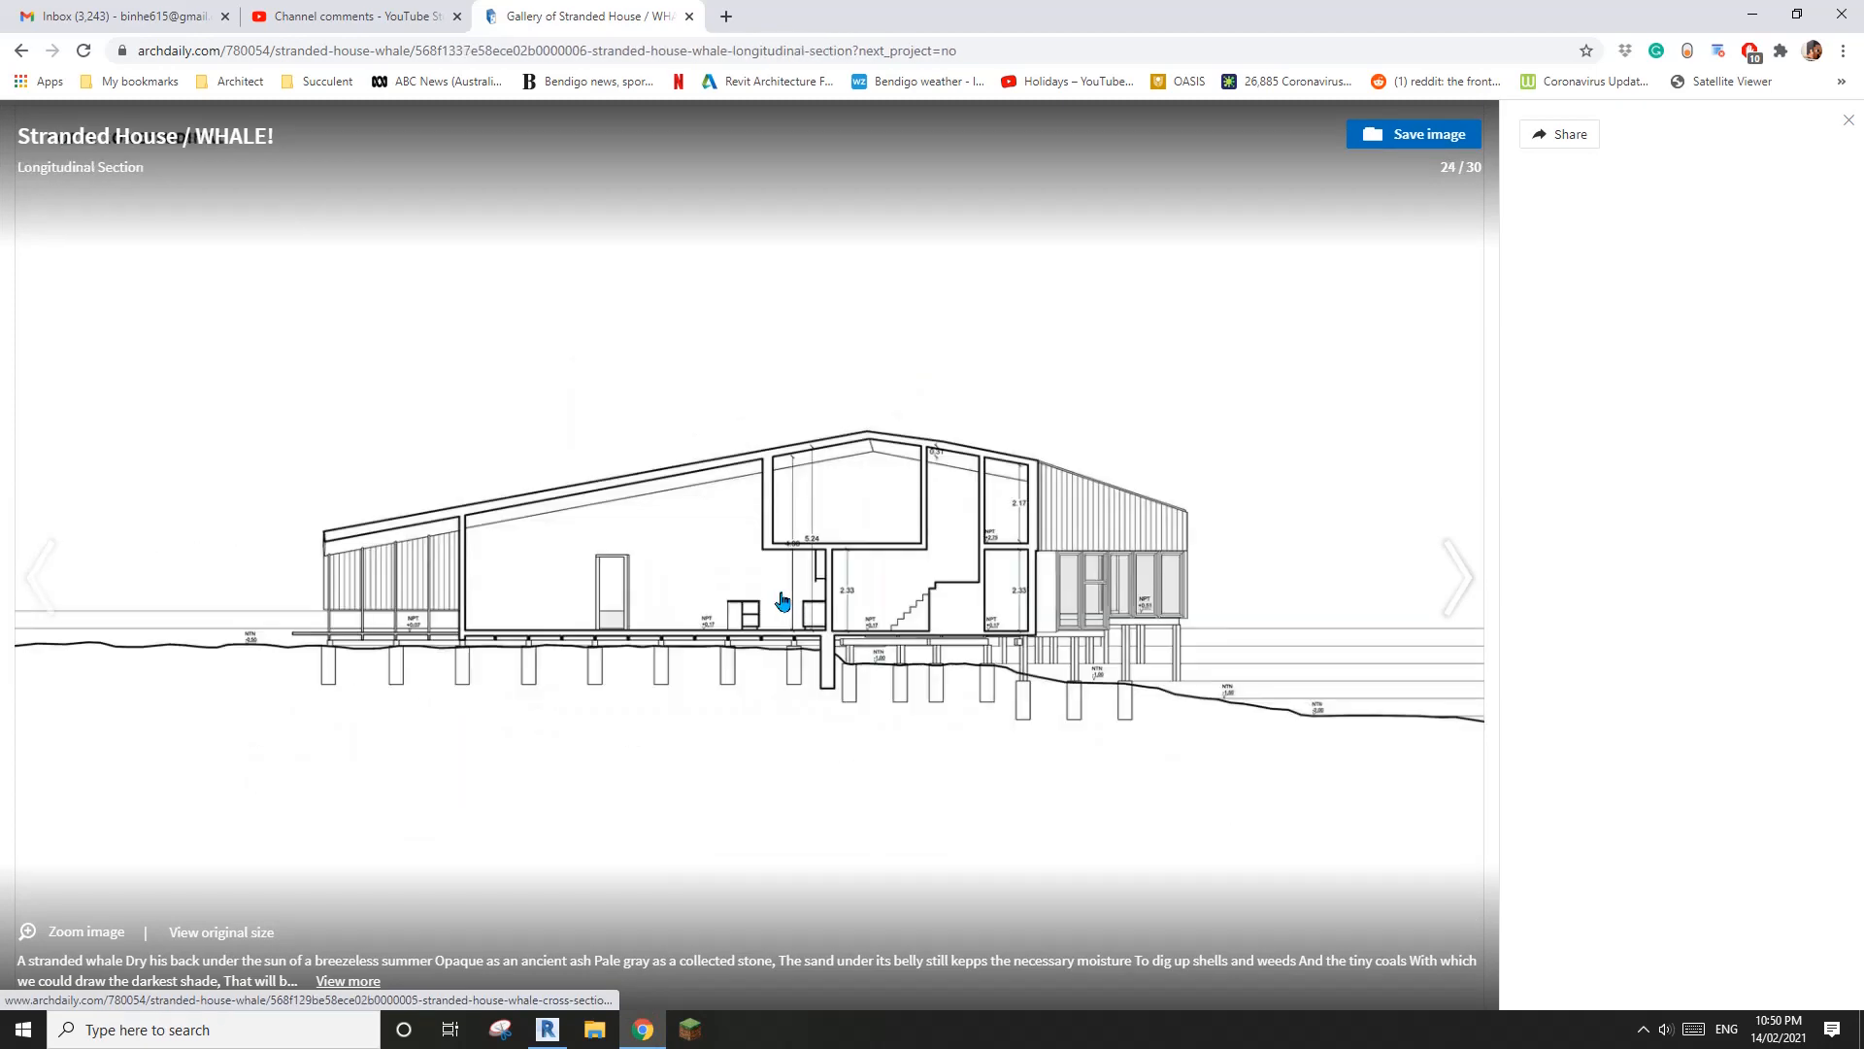
key("Left")
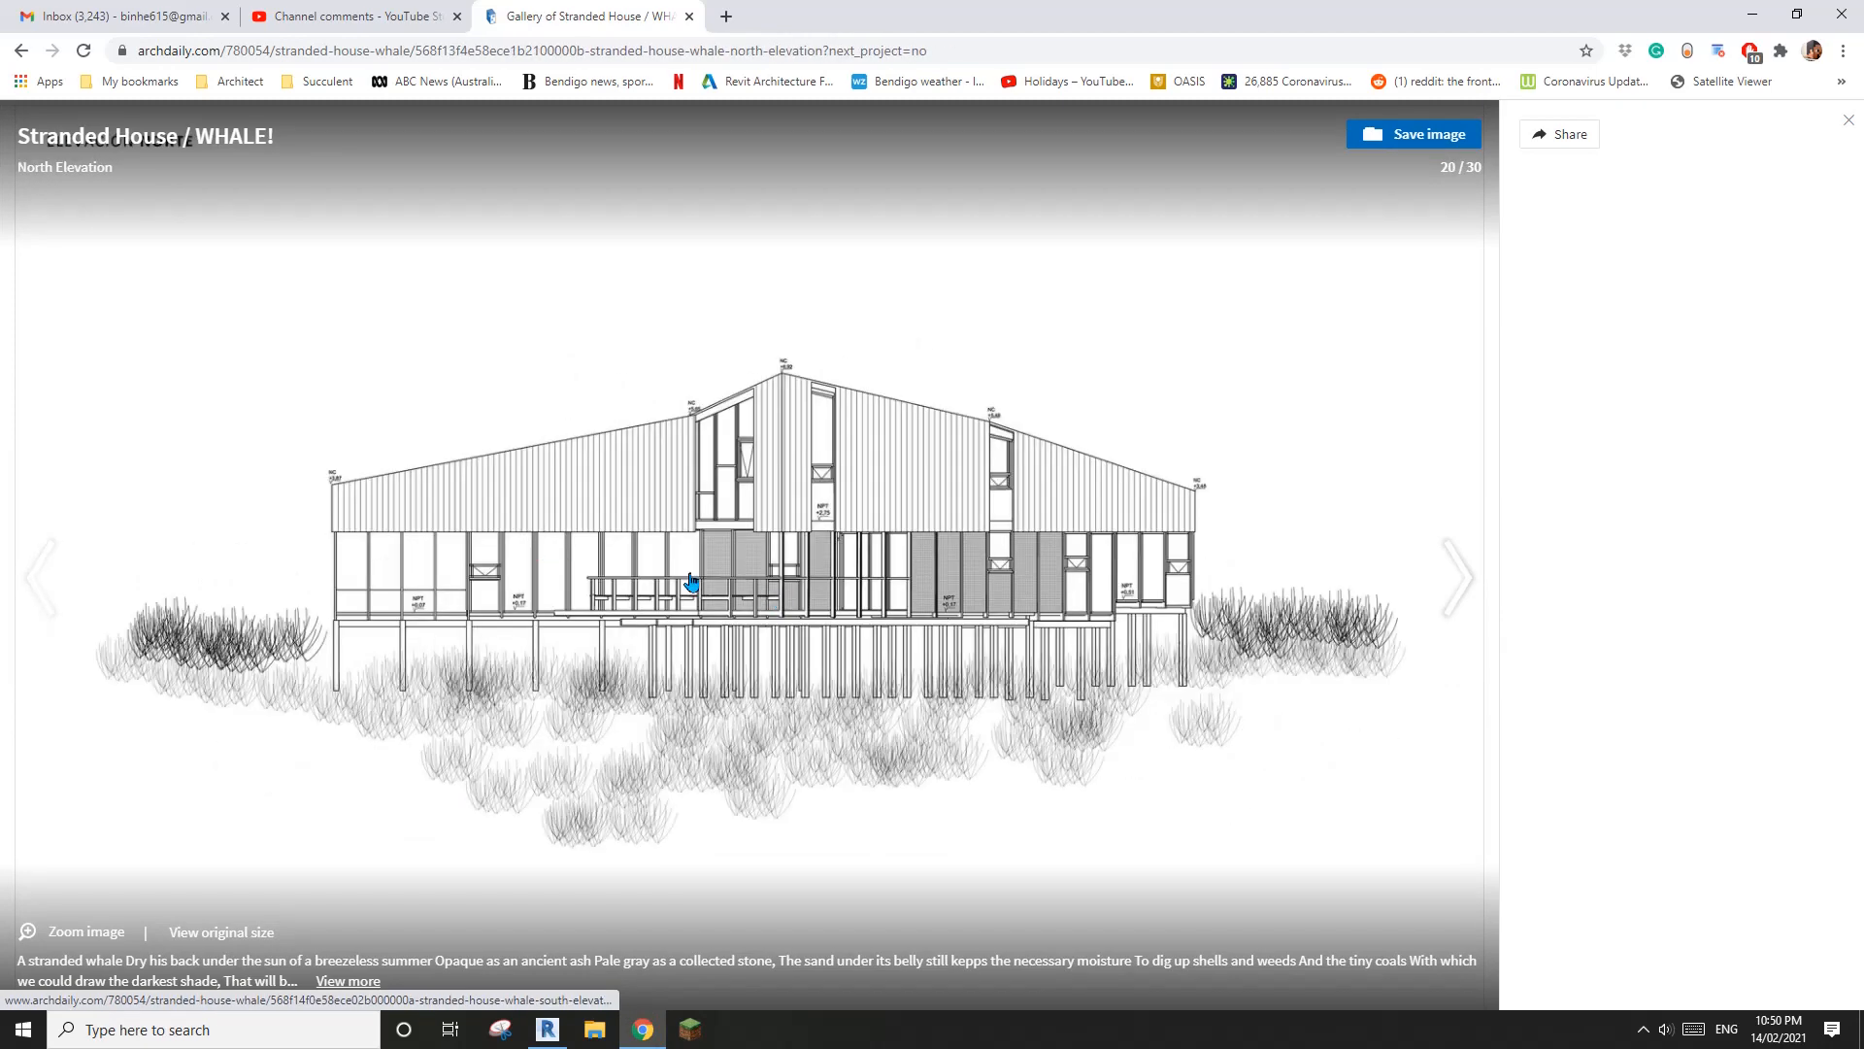
left_click(815, 587)
Switch back to Revit and examine the timber-clad walls around the inner corner at the back of the house
left_click(547, 1029)
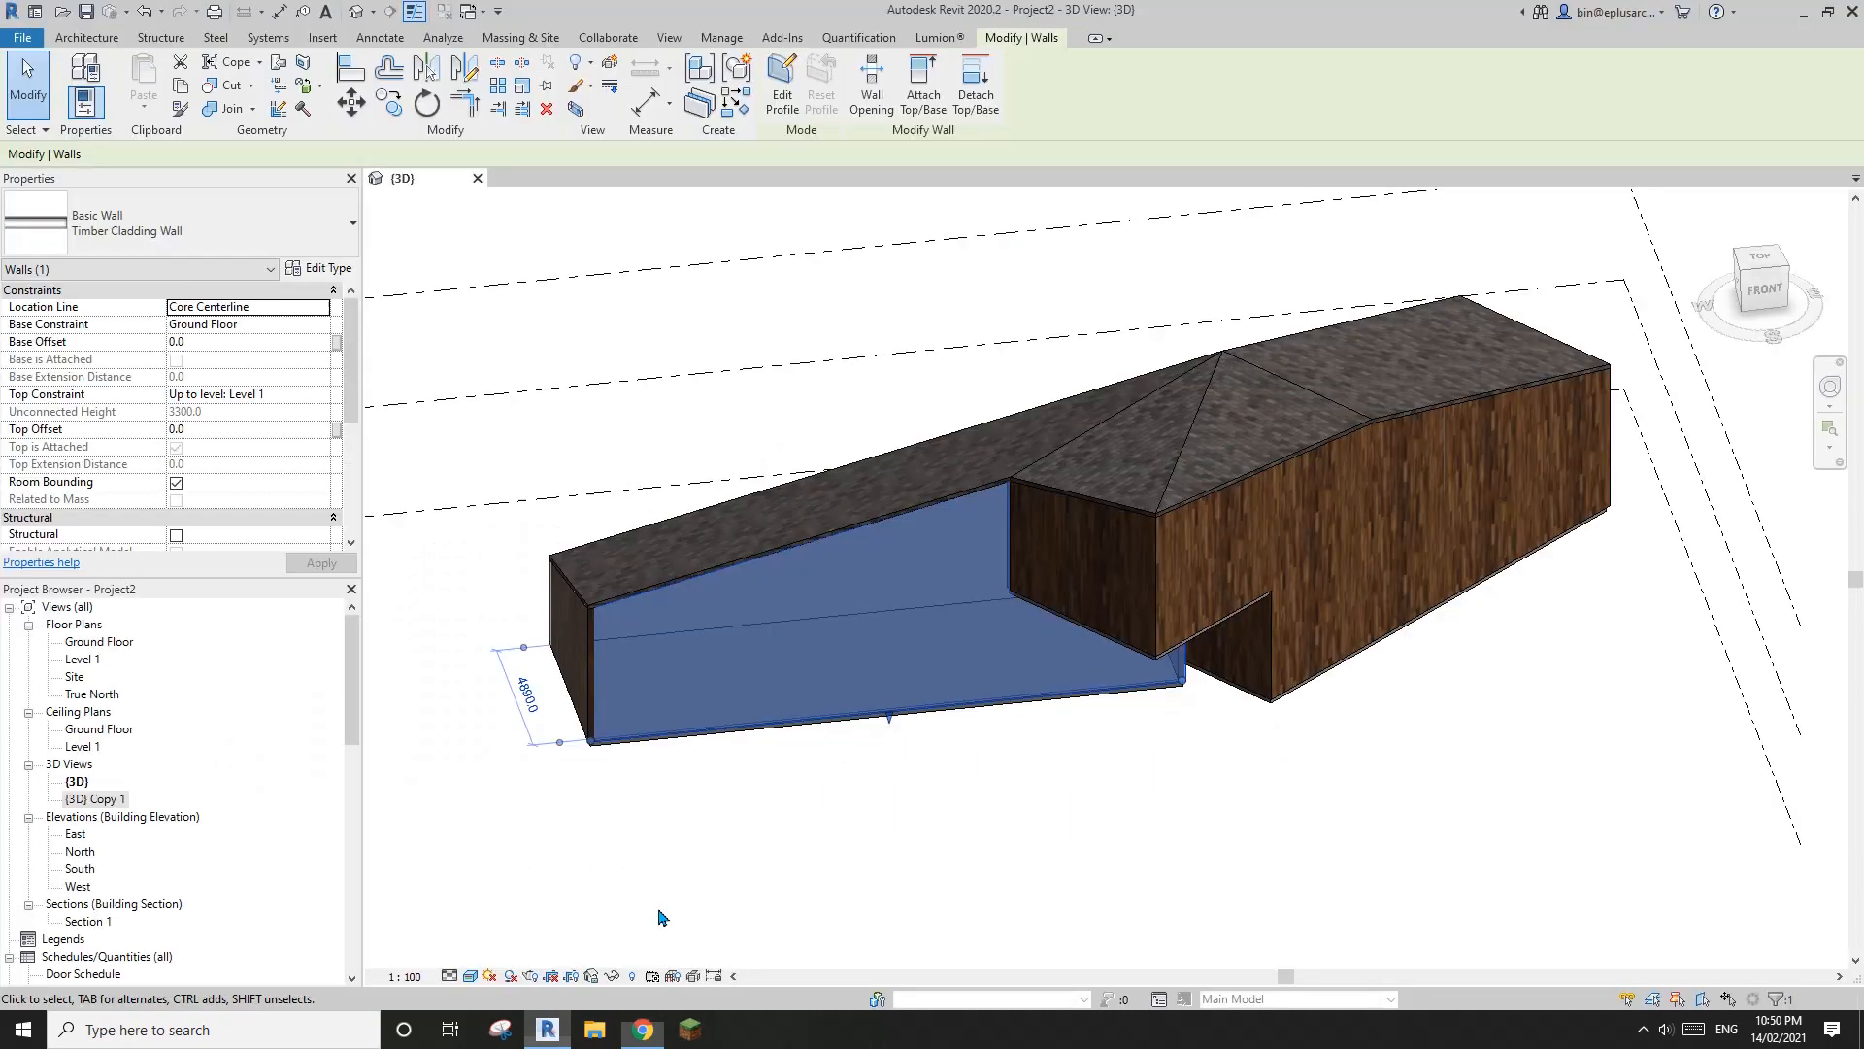
middle_click_drag(1112, 604, 1091, 631)
middle_click_drag(874, 621, 1553, 636, "shift")
middle_click_drag(891, 670, 1039, 660, "shift")
scroll(1039, 660, "up", 3)
left_click(1105, 602)
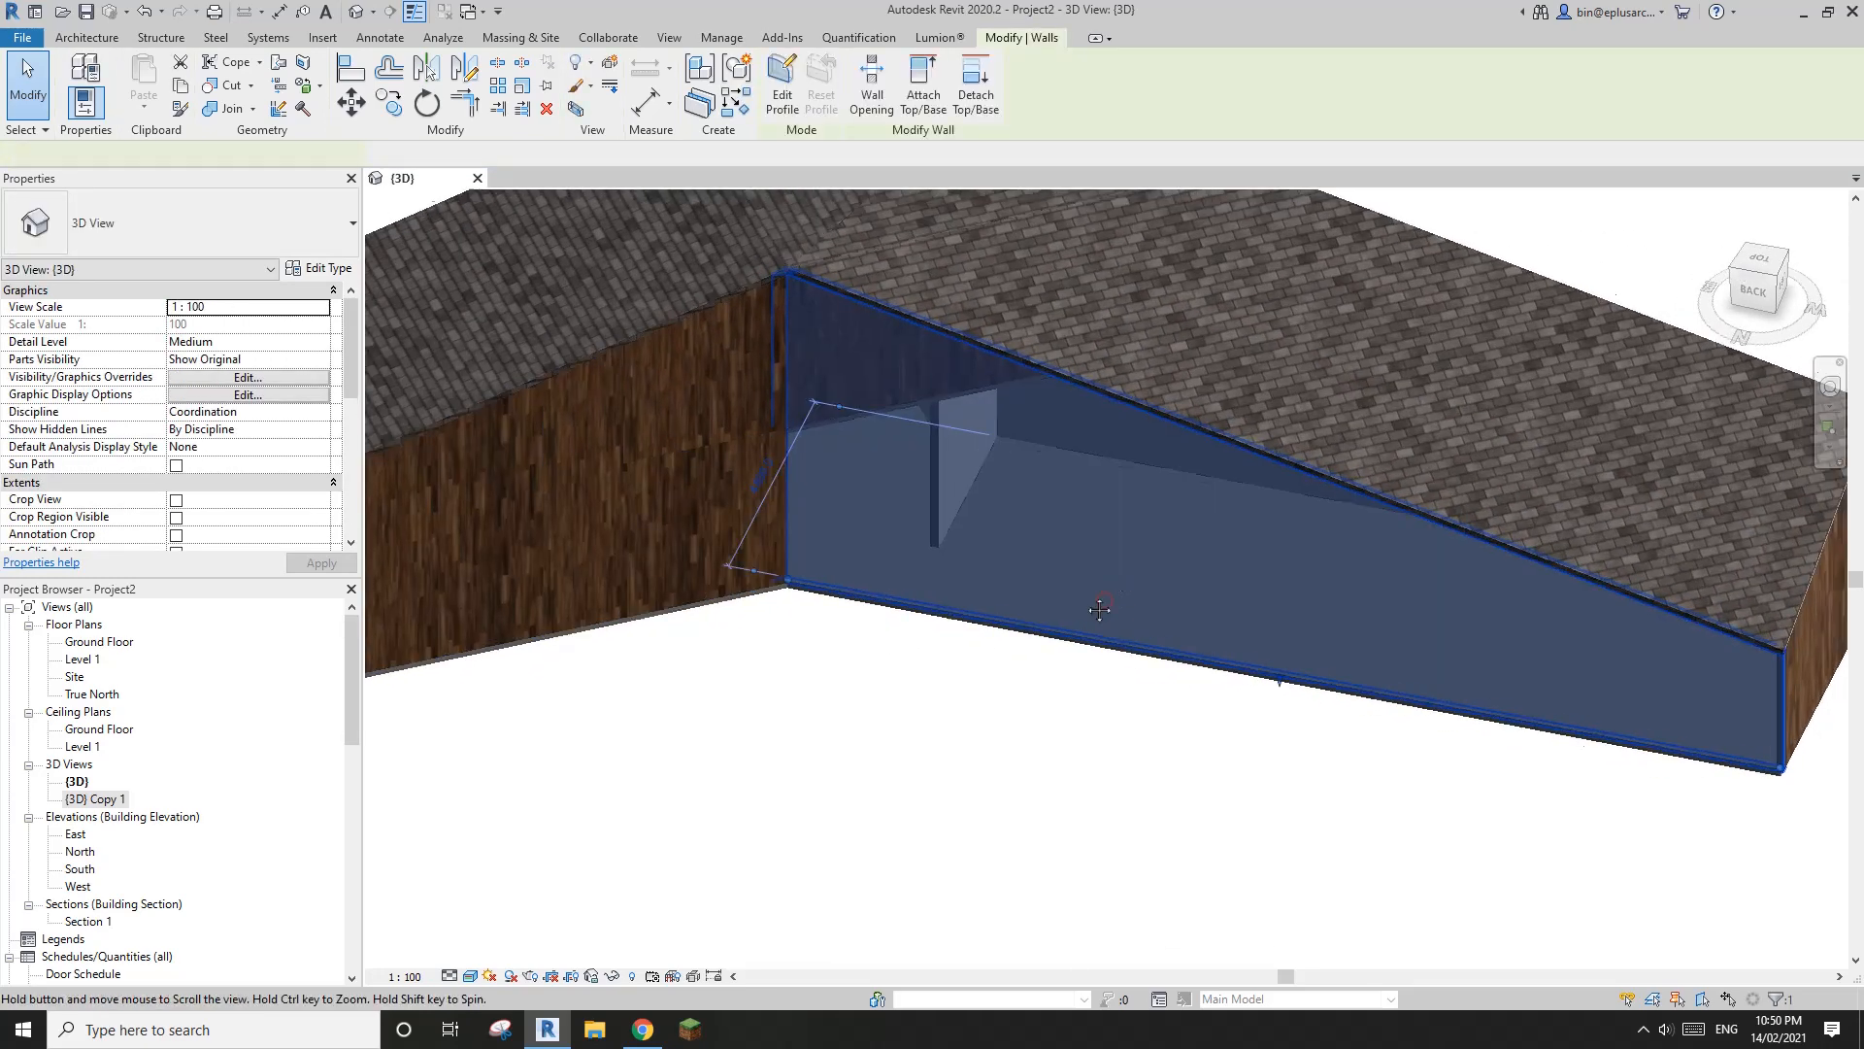
scroll(1057, 612, "down", 1)
middle_click_drag(1058, 600, 998, 602)
left_click(892, 670)
middle_click_drag(887, 670, 1034, 677)
middle_click_drag(1219, 655, 1191, 647)
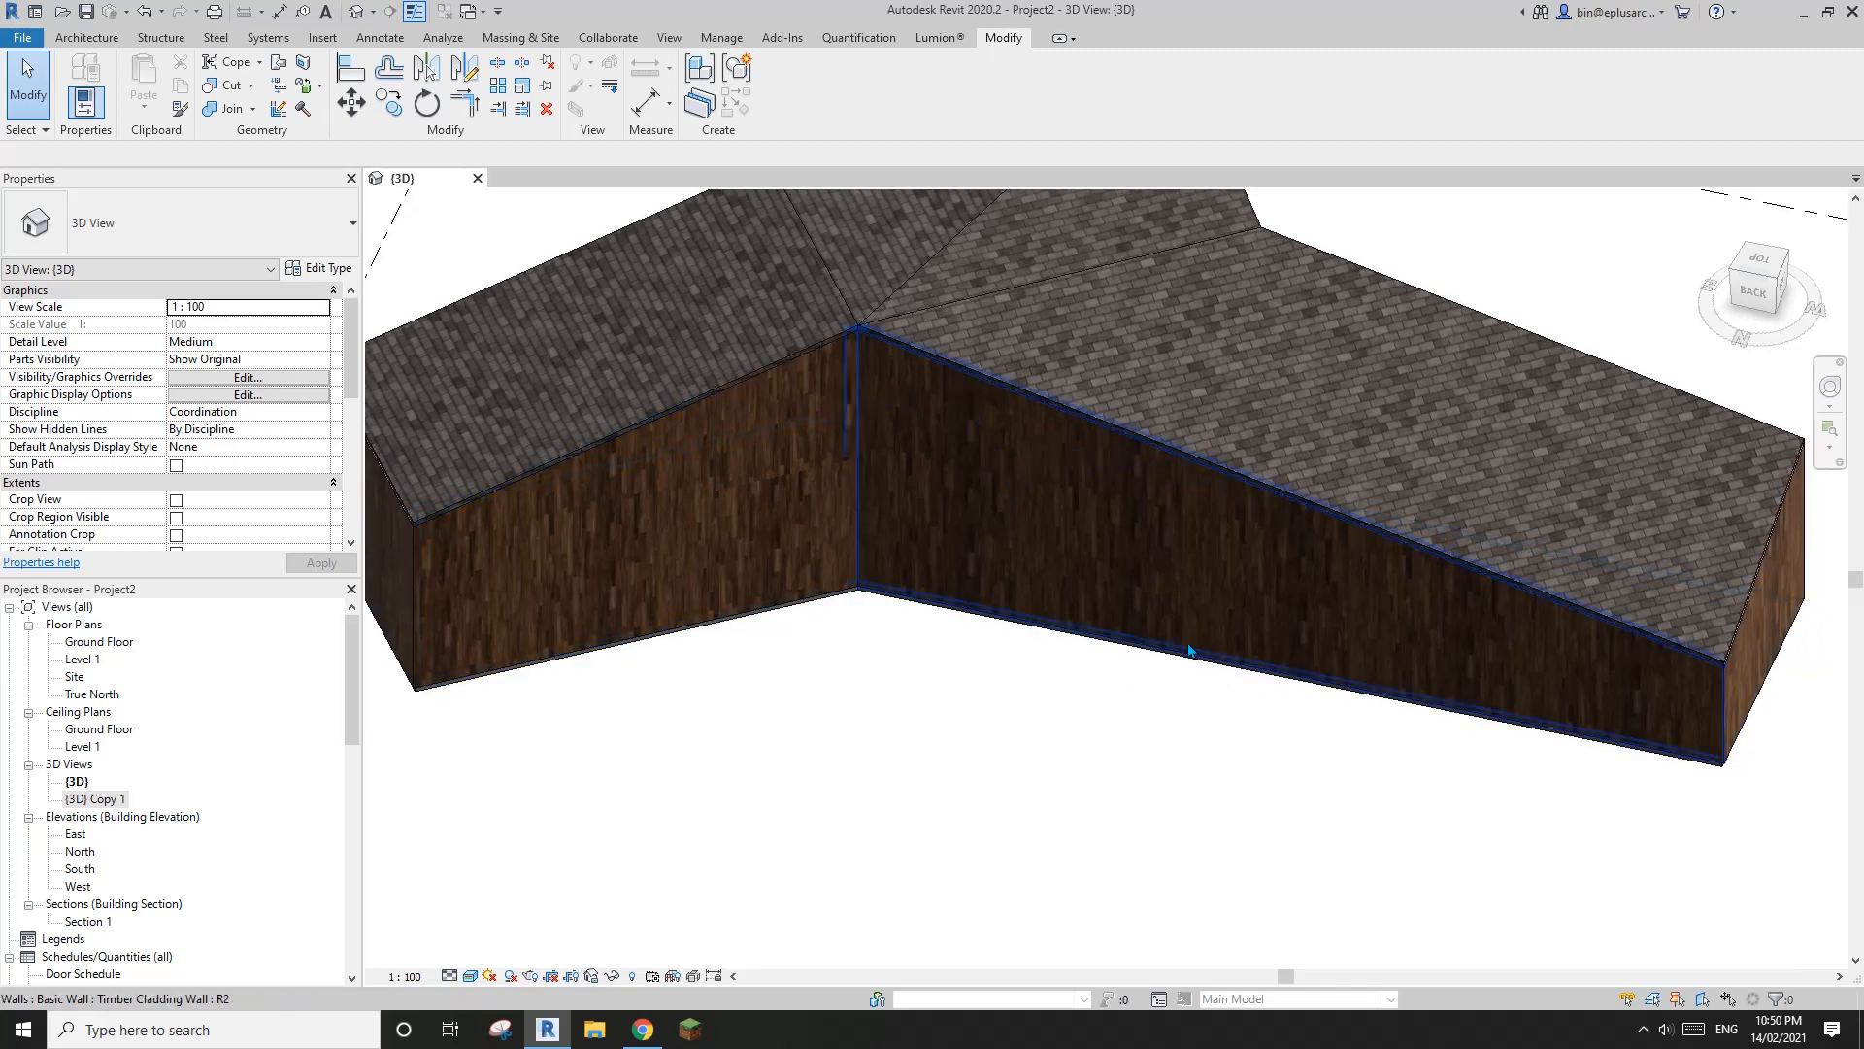
Copy the two ground-floor timber cladding walls meeting at the rear inner corner and paste them aligned to the same place
scroll(1192, 647, "up", 1)
middle_click_drag(1397, 659, 1285, 676)
left_click(1112, 629)
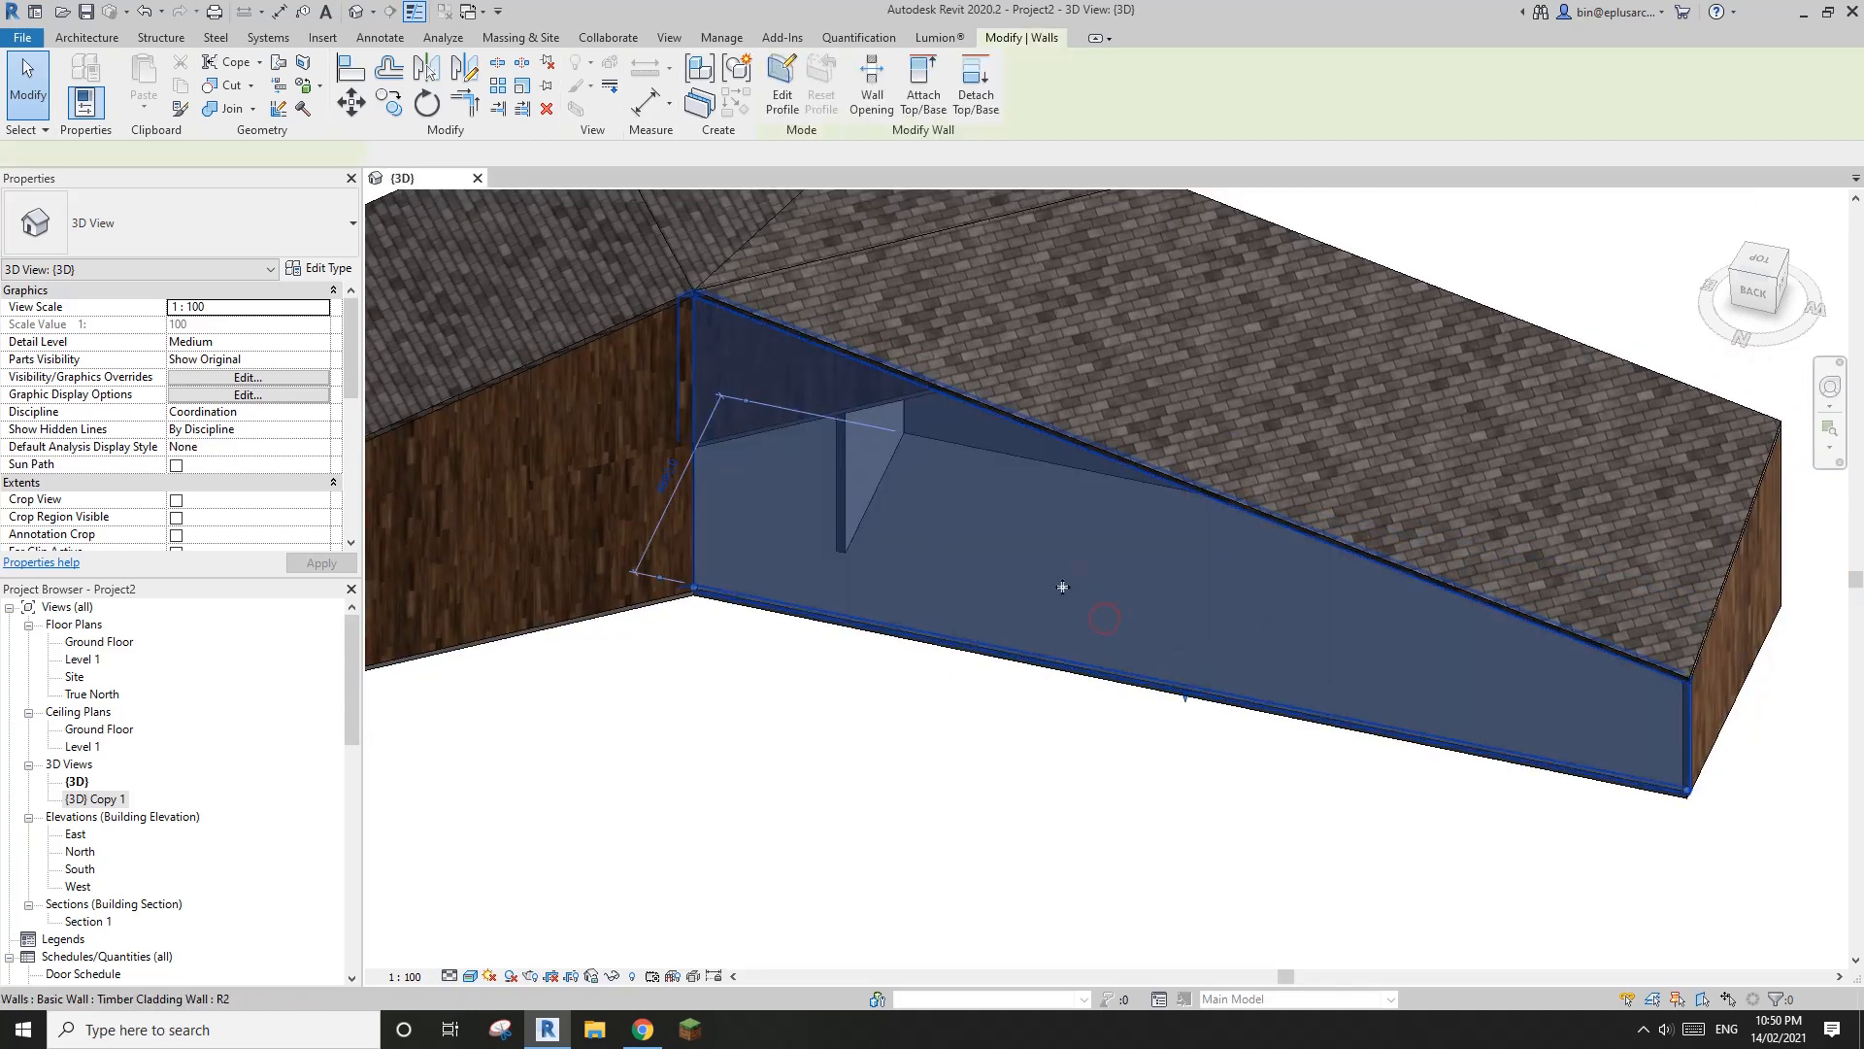
left_click(567, 584, "ctrl")
middle_click_drag(590, 586, 836, 637)
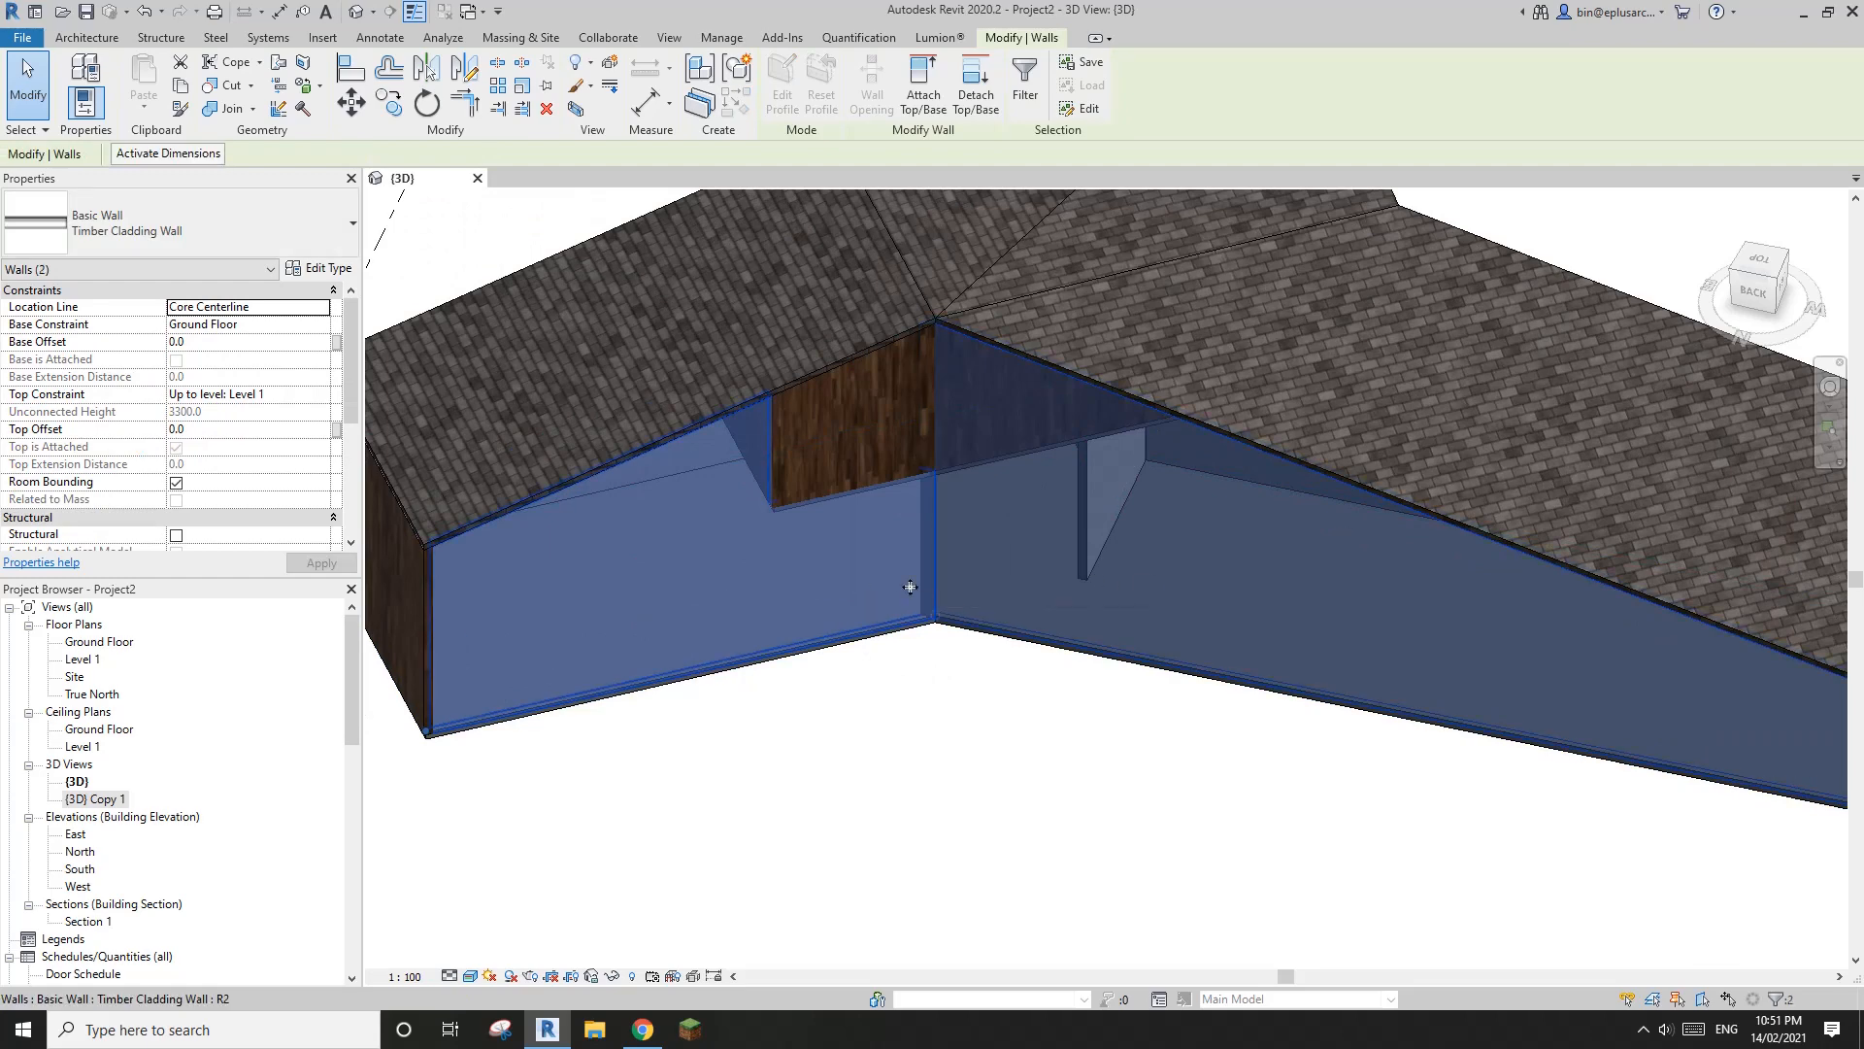
middle_click_drag(819, 462, 861, 428)
left_click(839, 415)
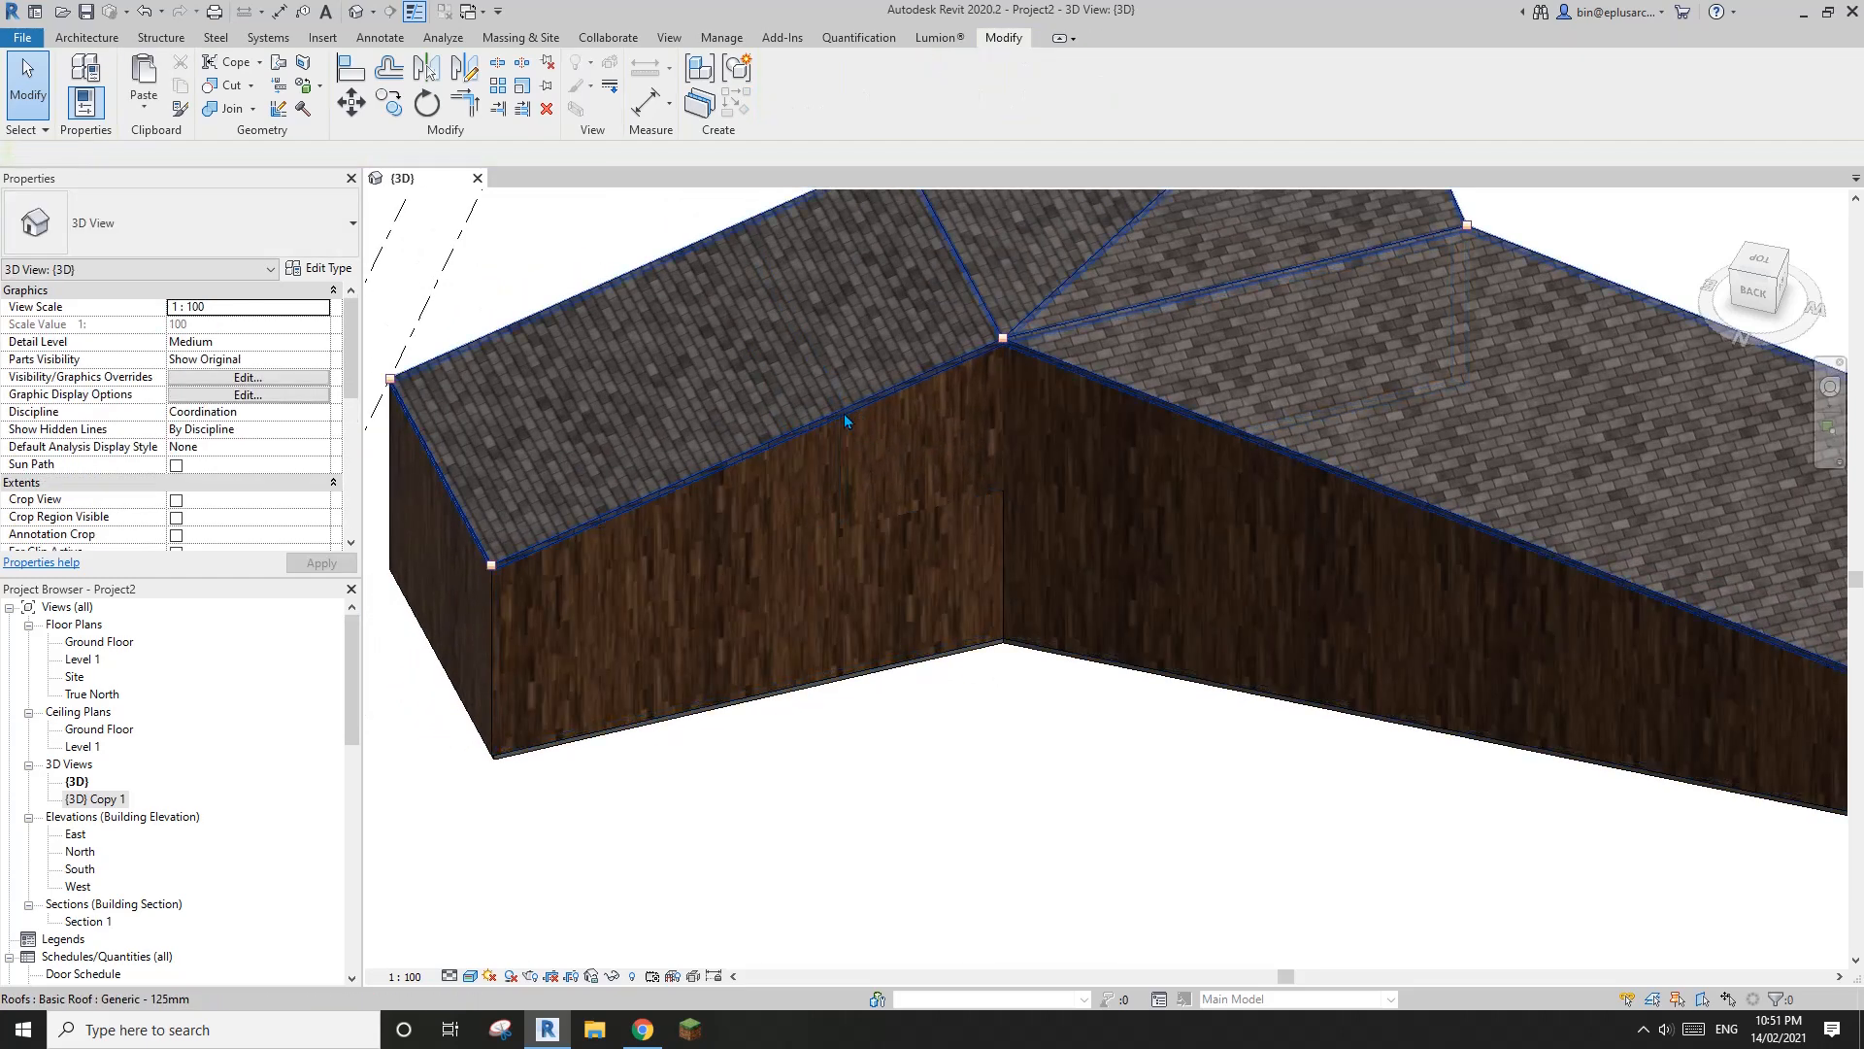
left_click(140, 115)
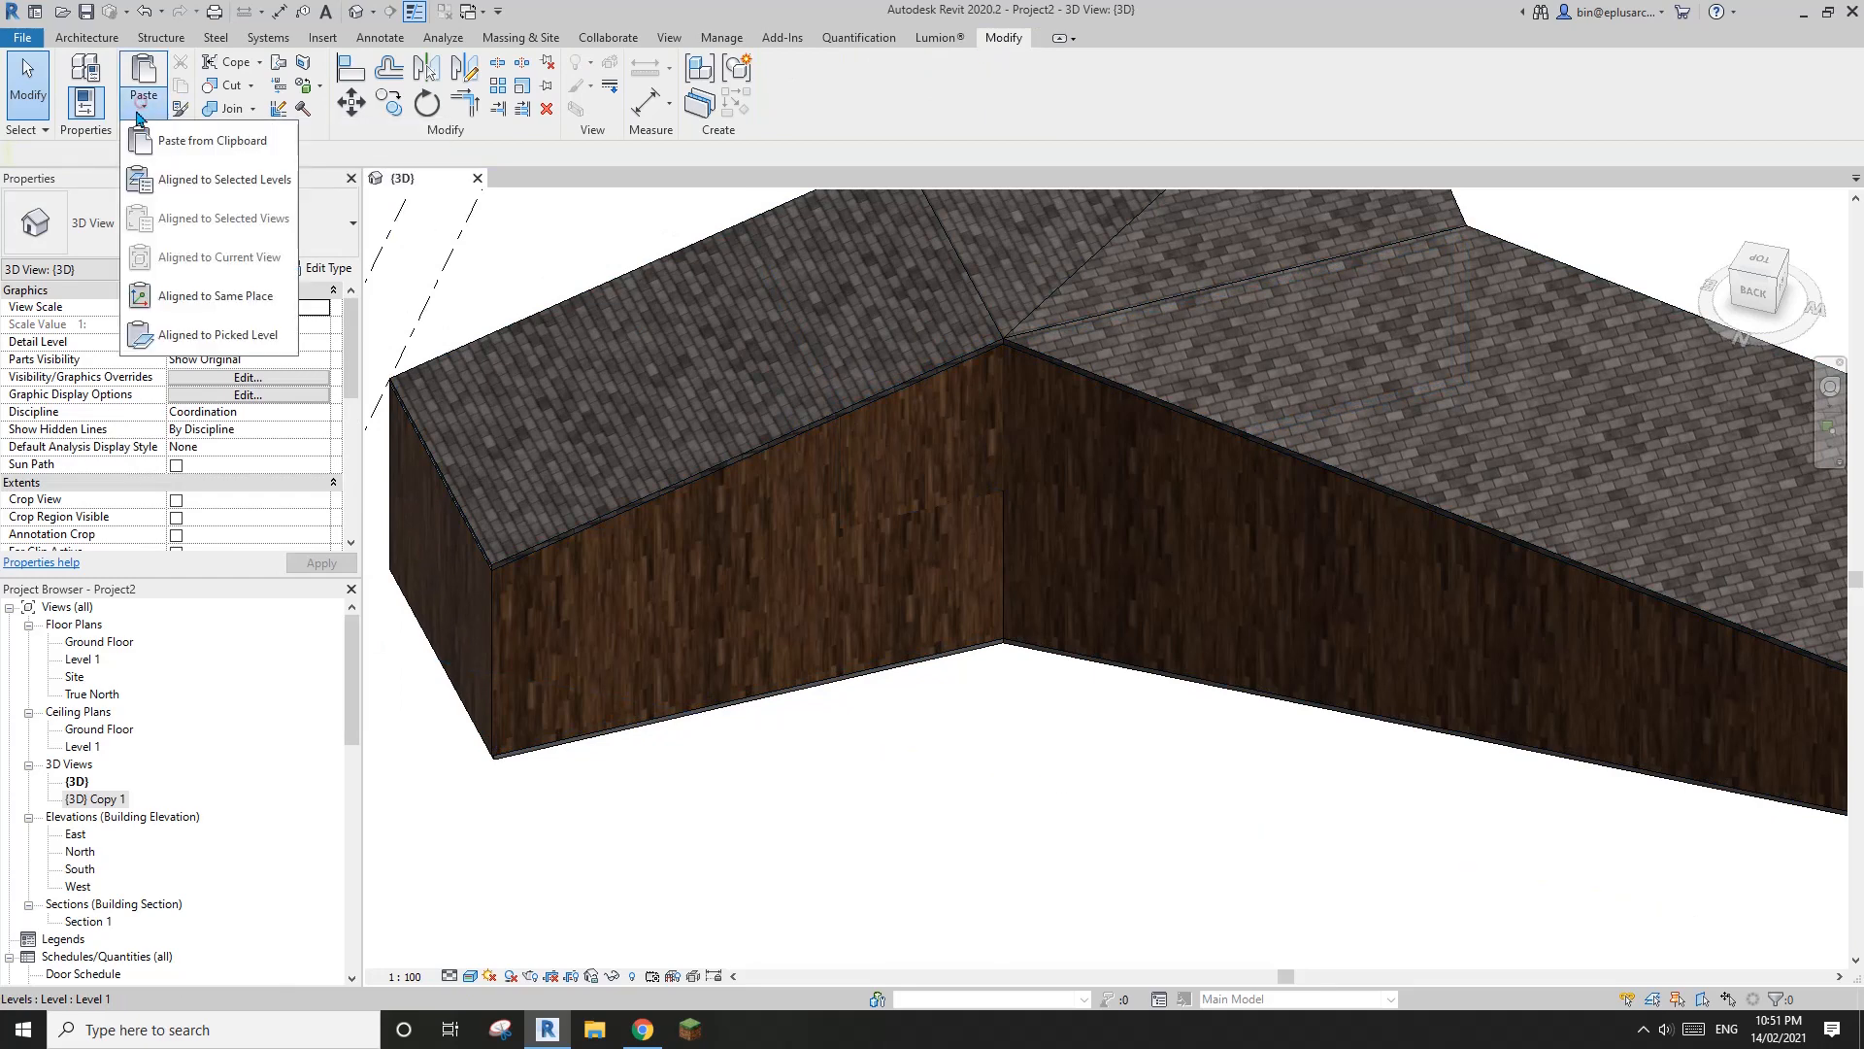
left_click(215, 295)
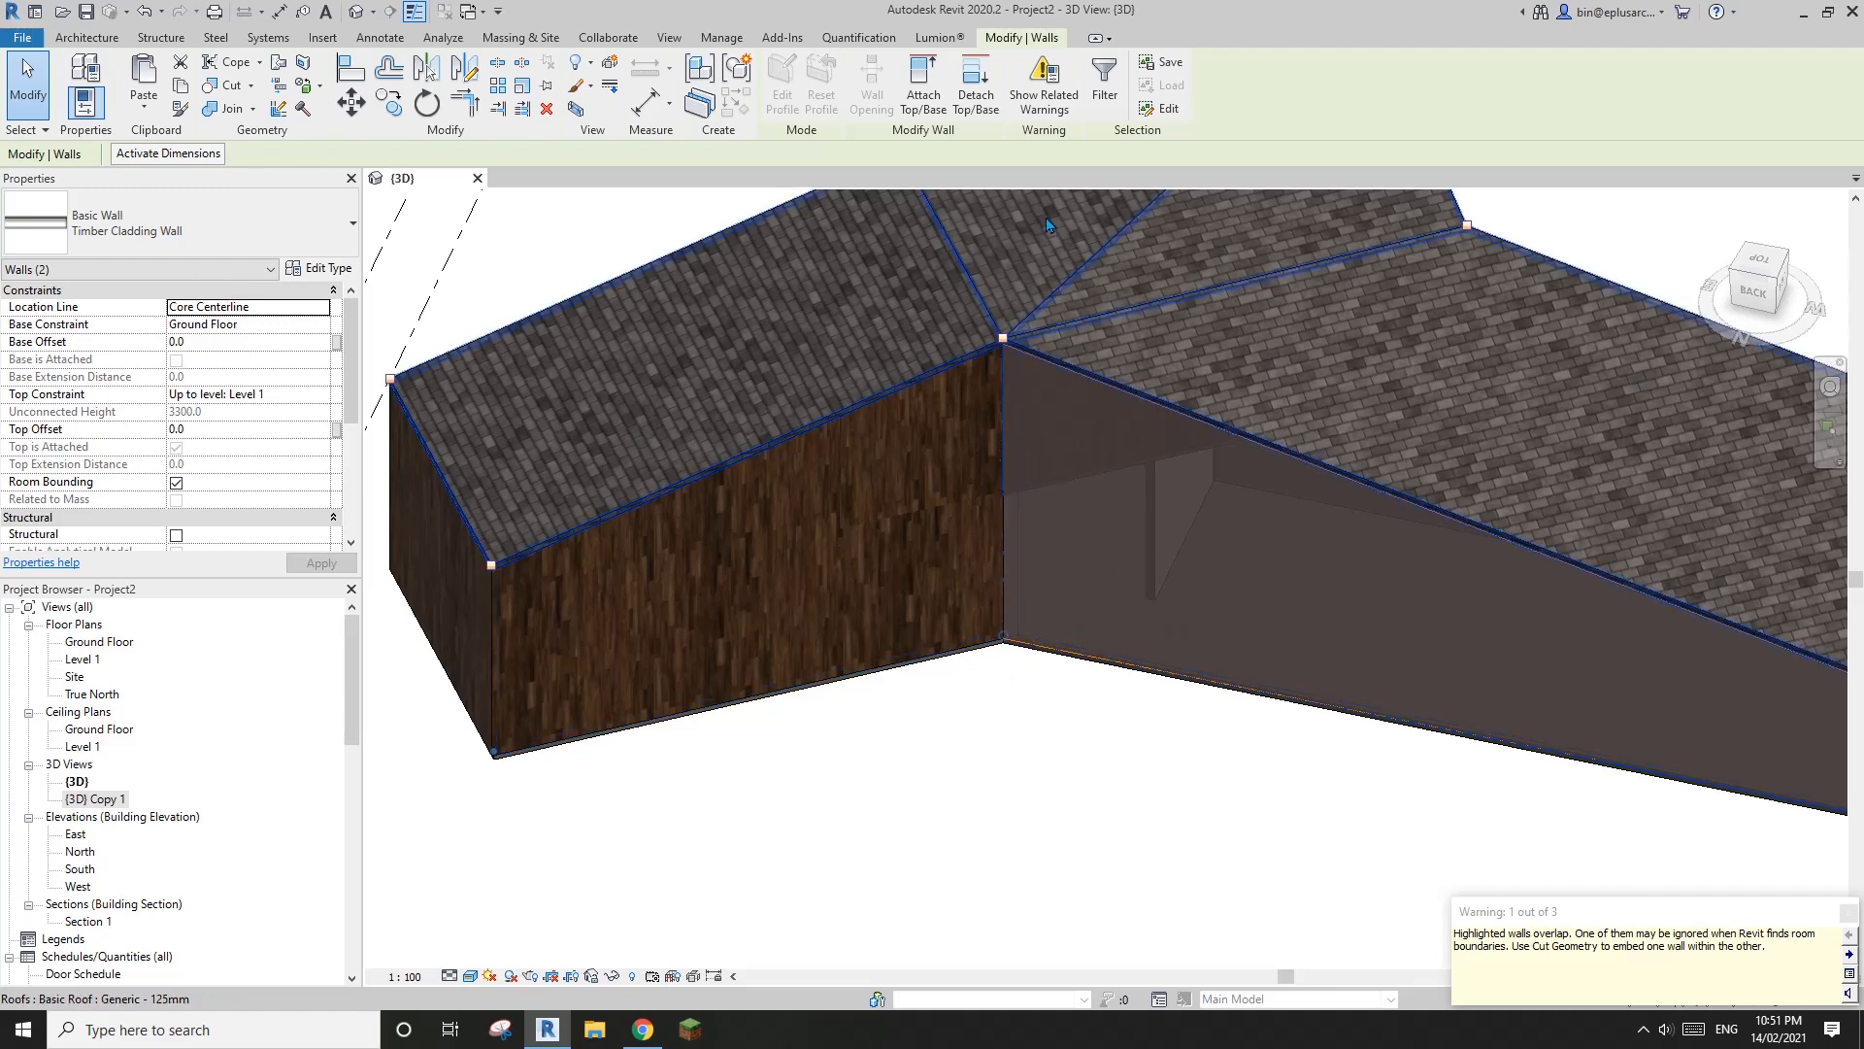
Change the two pasted timber cladding walls at the rear inner corner to the Storefront curtain wall type
left_click(1104, 81)
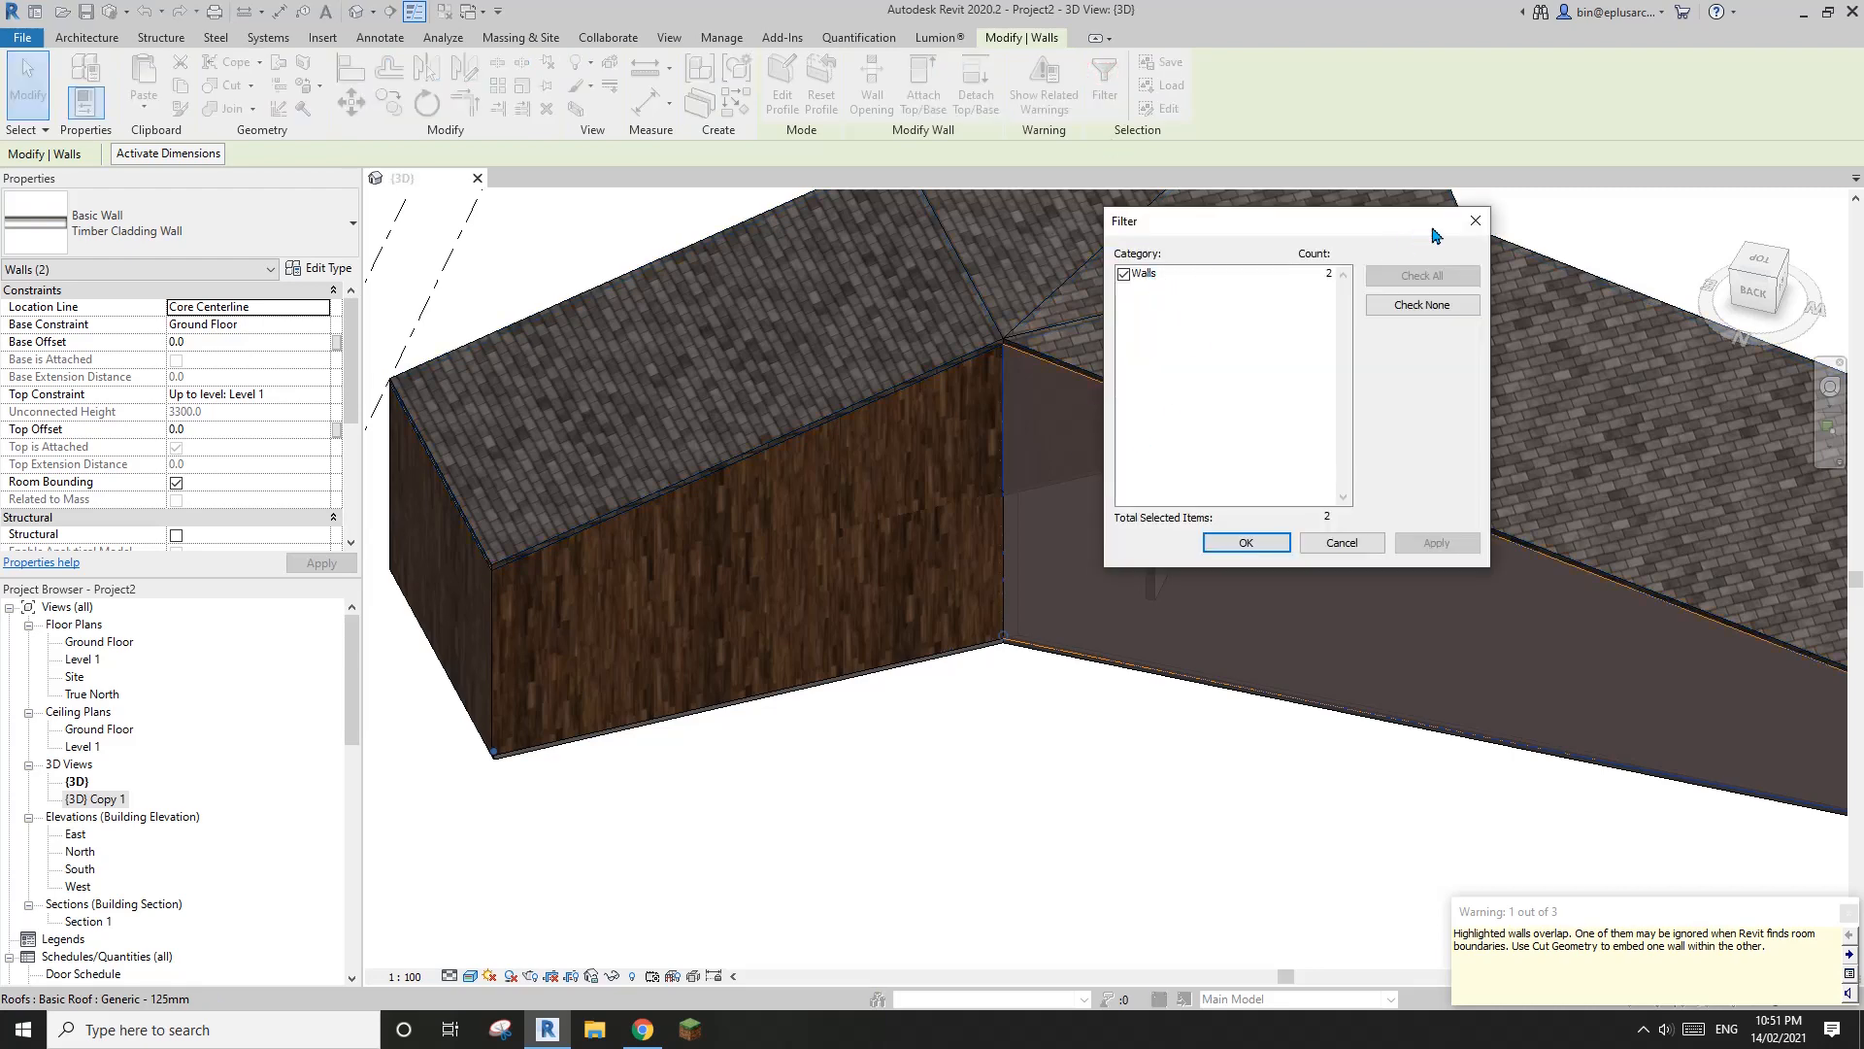
left_click(1473, 223)
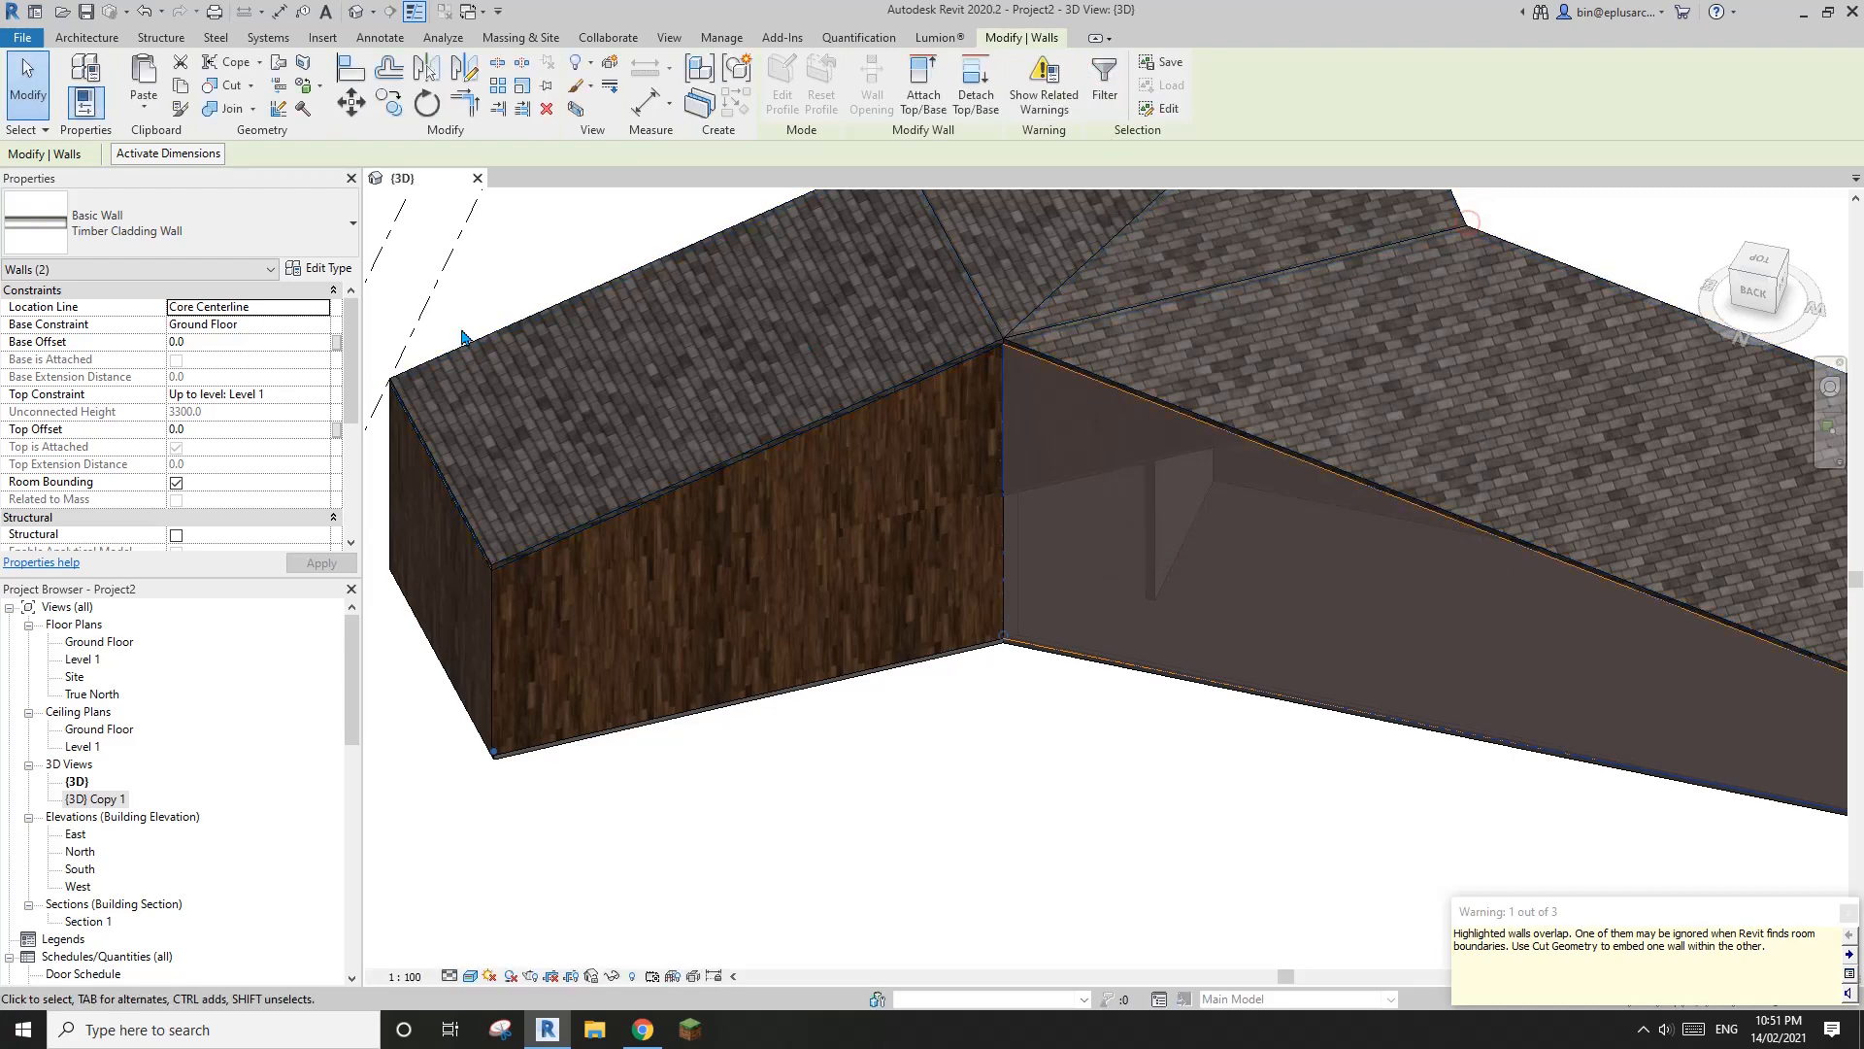
left_click(194, 226)
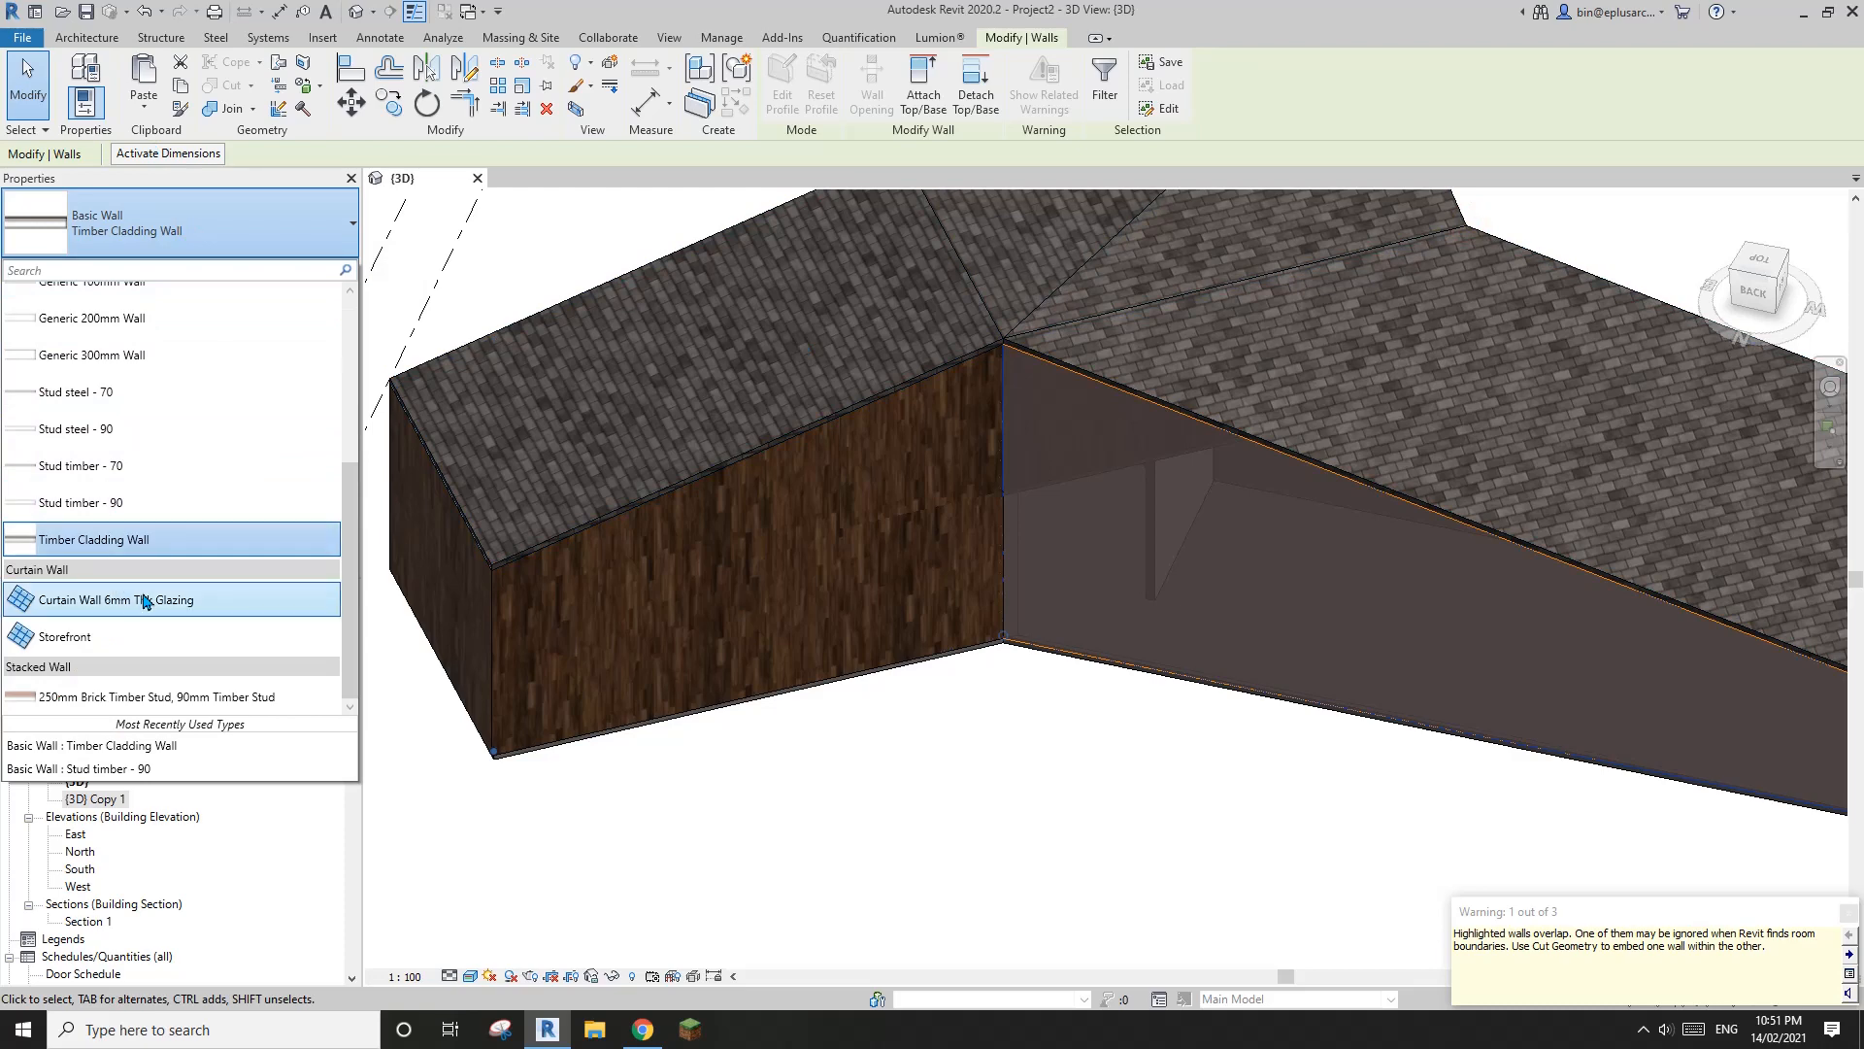
left_click(117, 637)
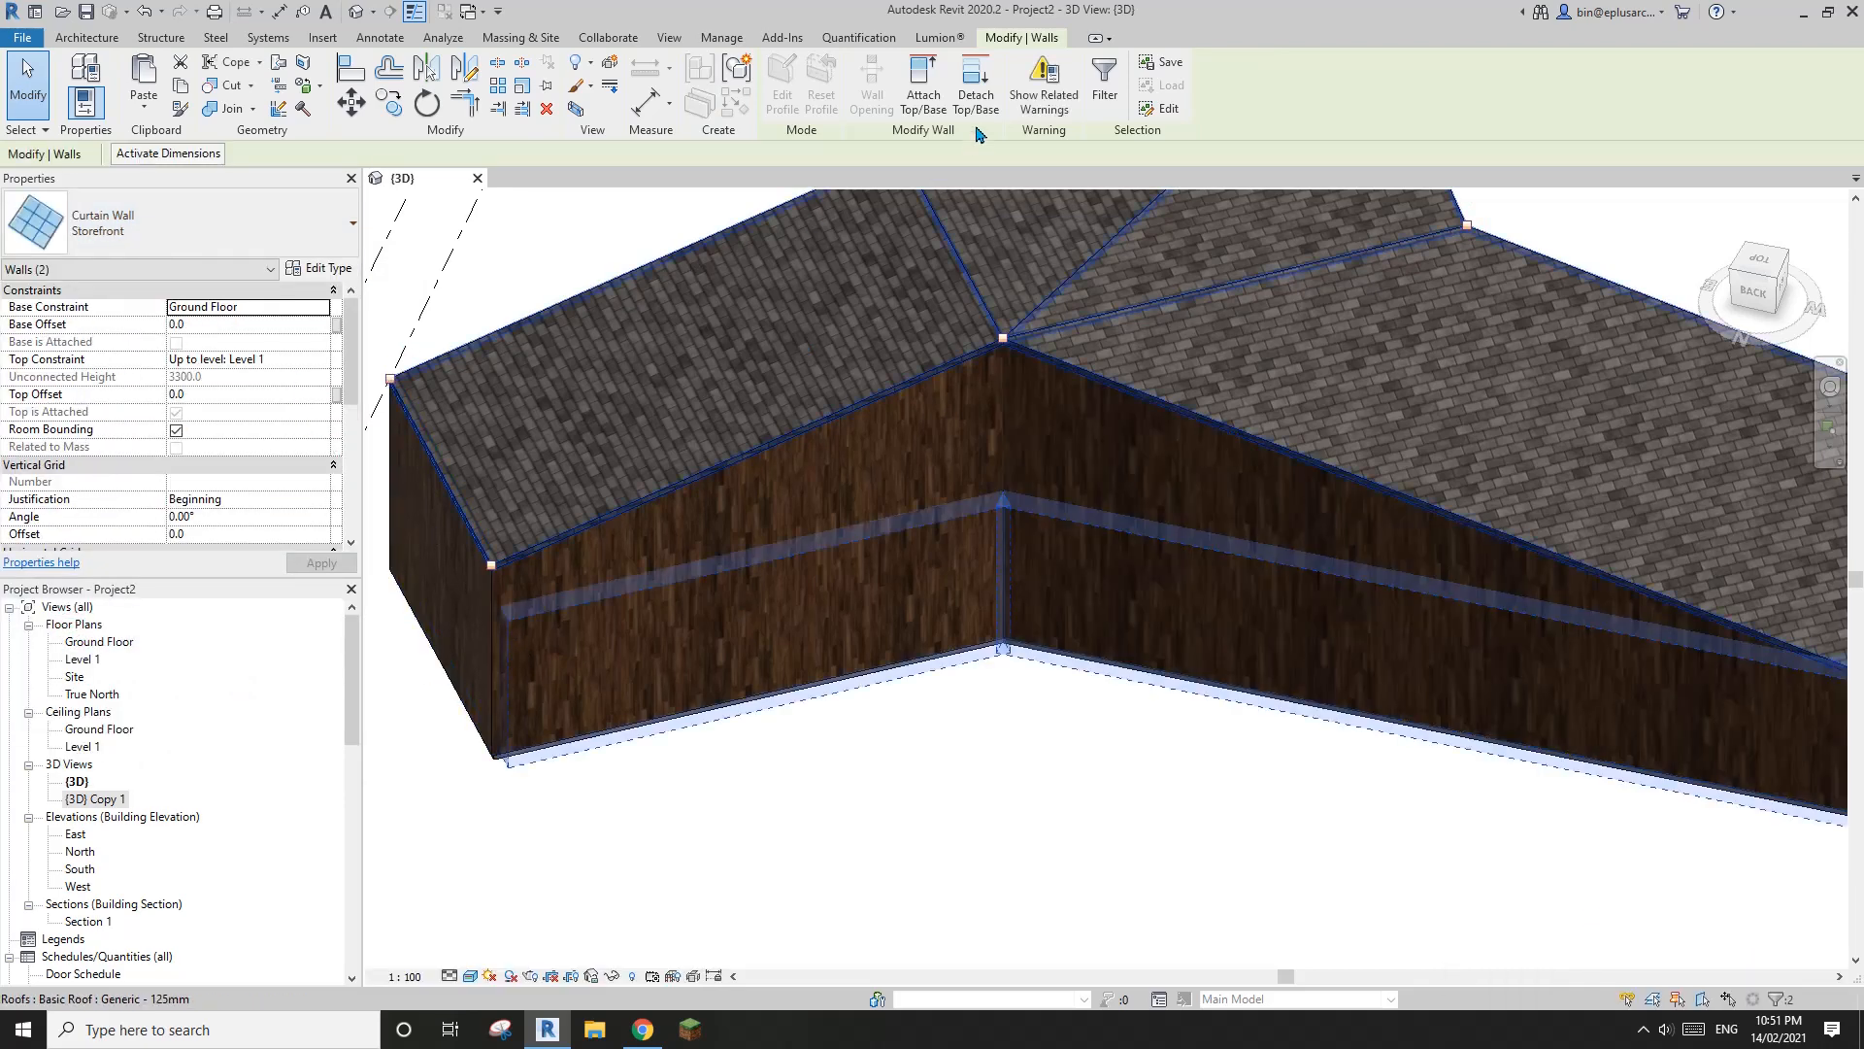
Detach the two Storefront curtain walls from the roof, deleting the mullions that cannot be created
left_click(975, 89)
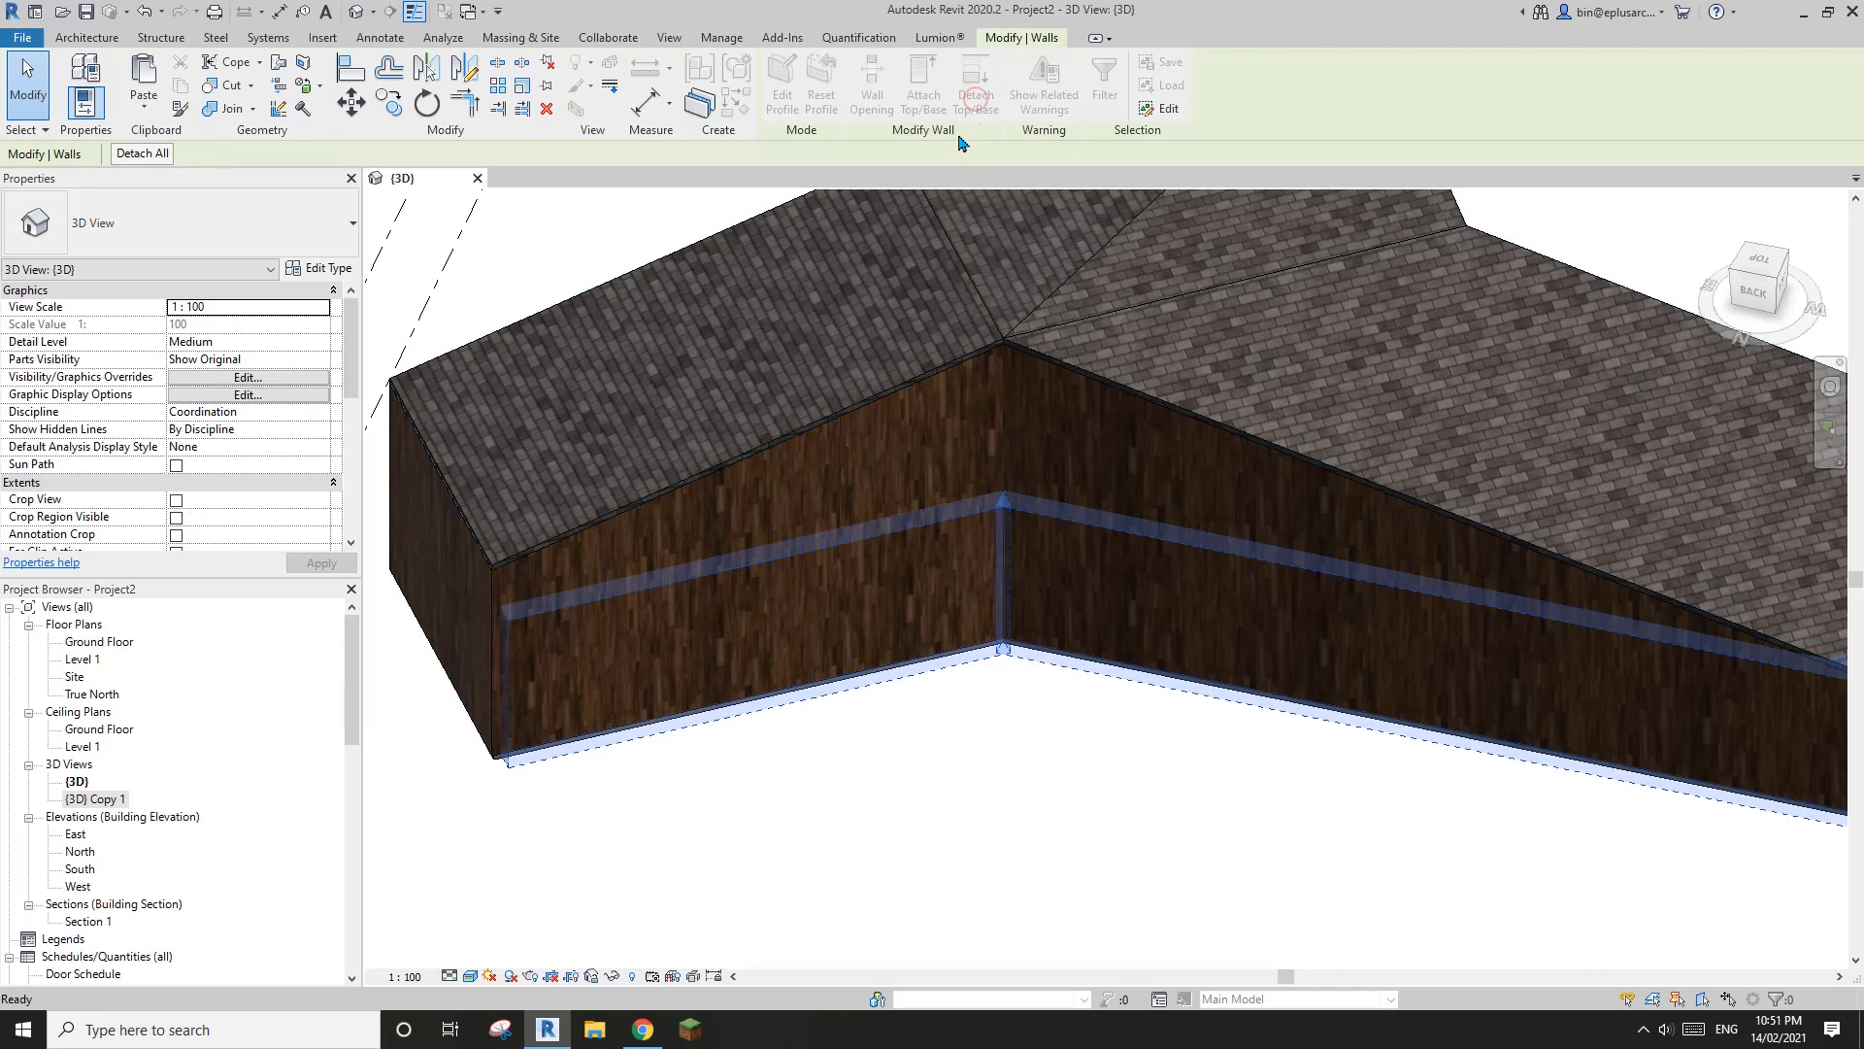
left_click(835, 306)
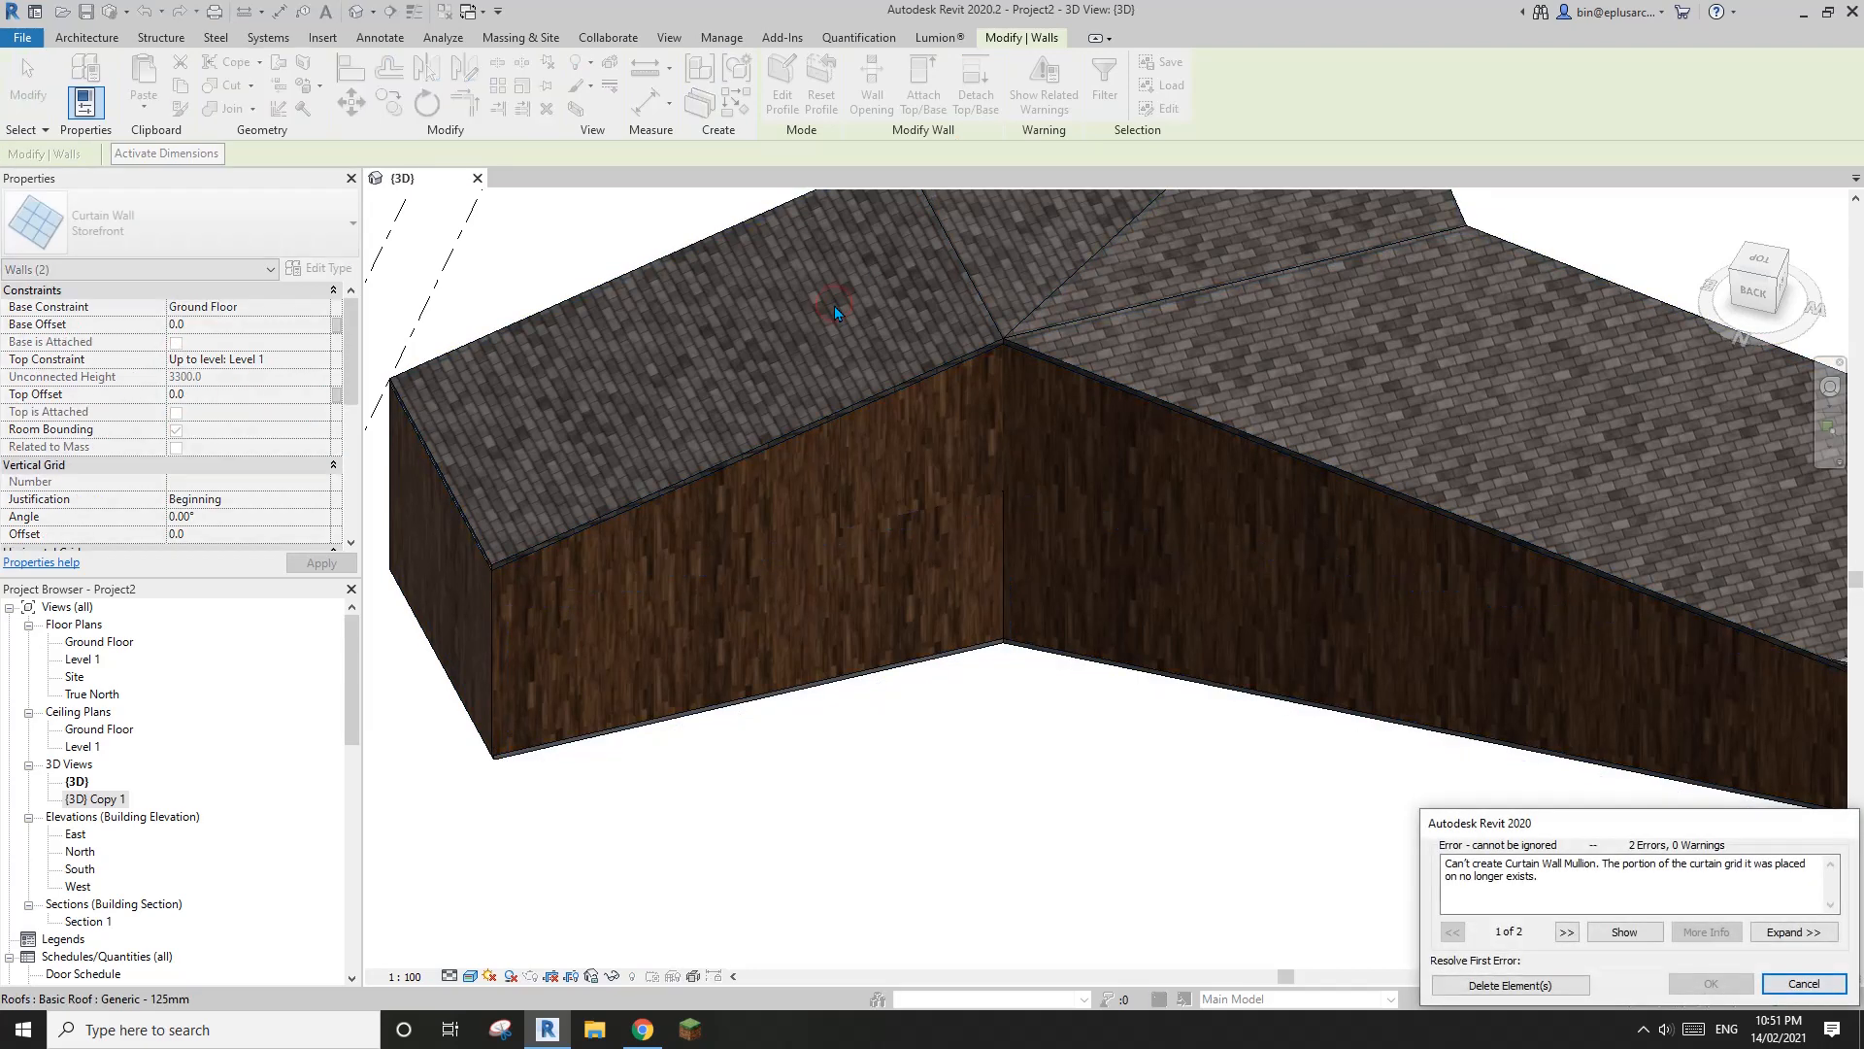
left_click(1550, 992)
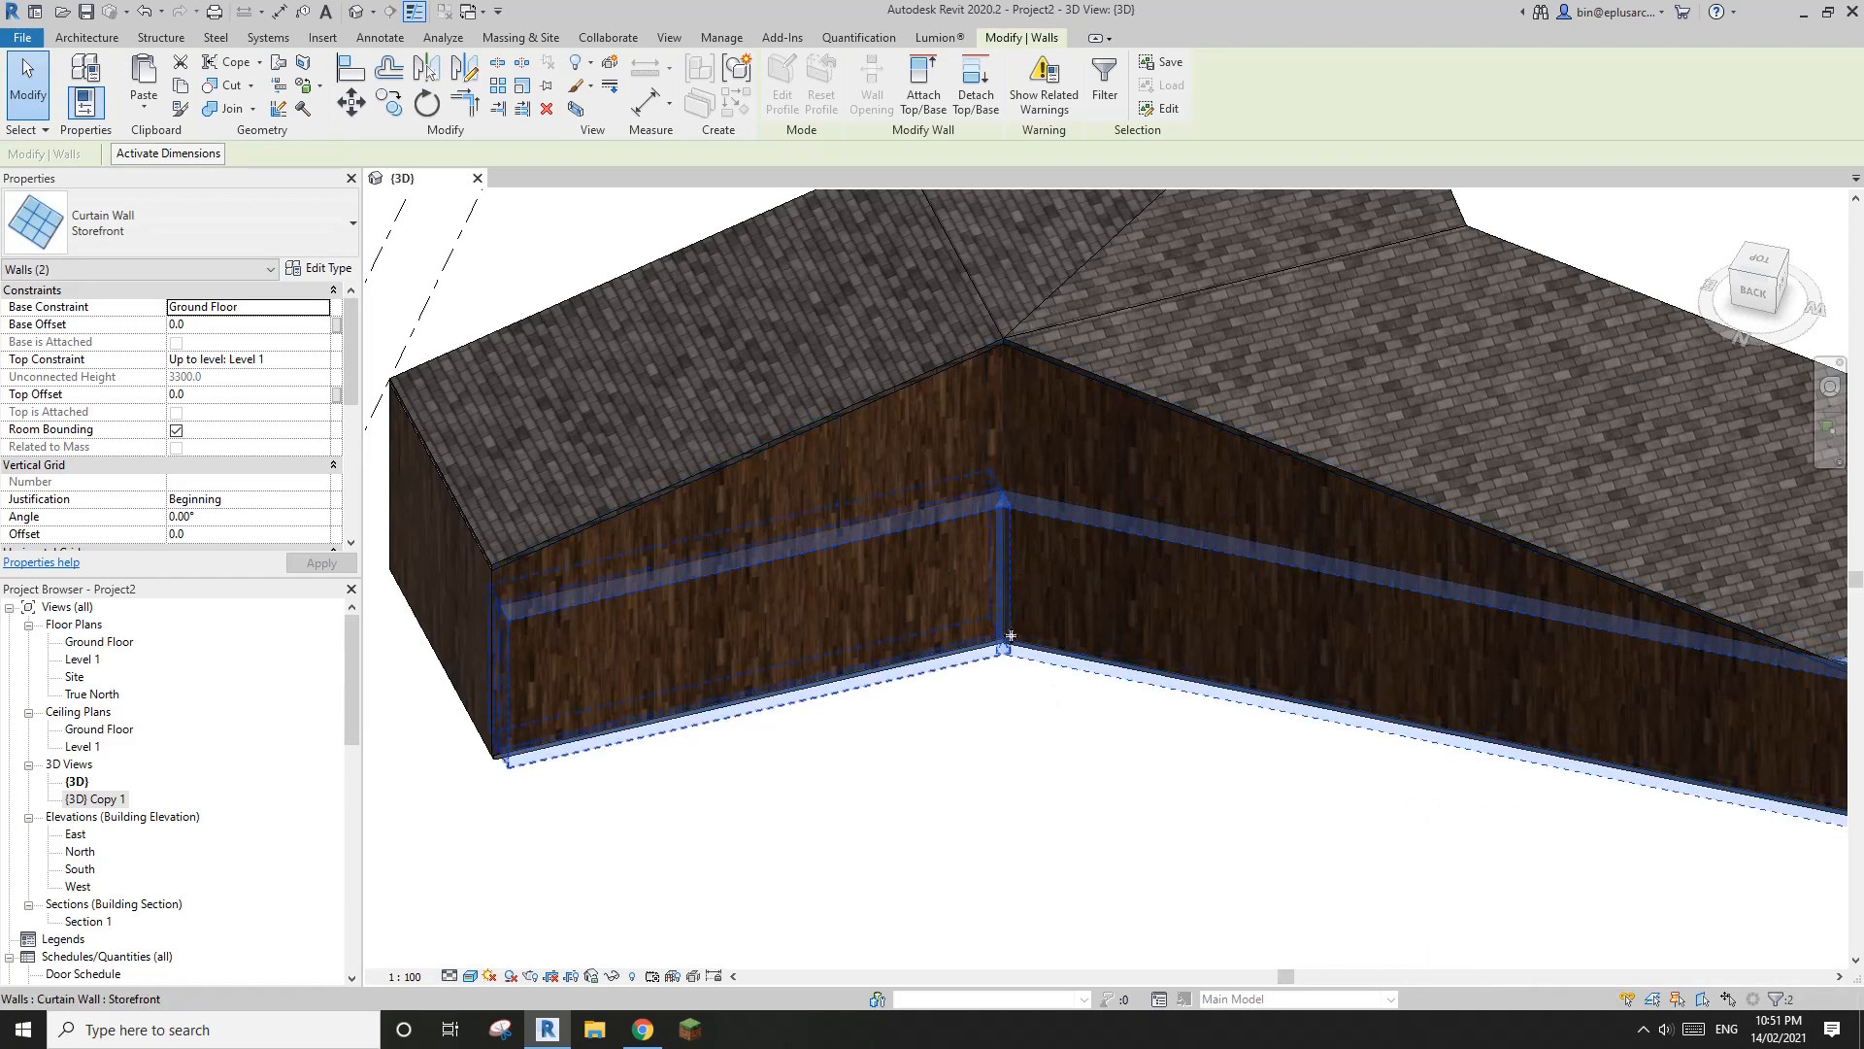
Turn on Automatically Embed in the Storefront curtain wall's type properties
middle_click_drag(943, 651, 906, 666)
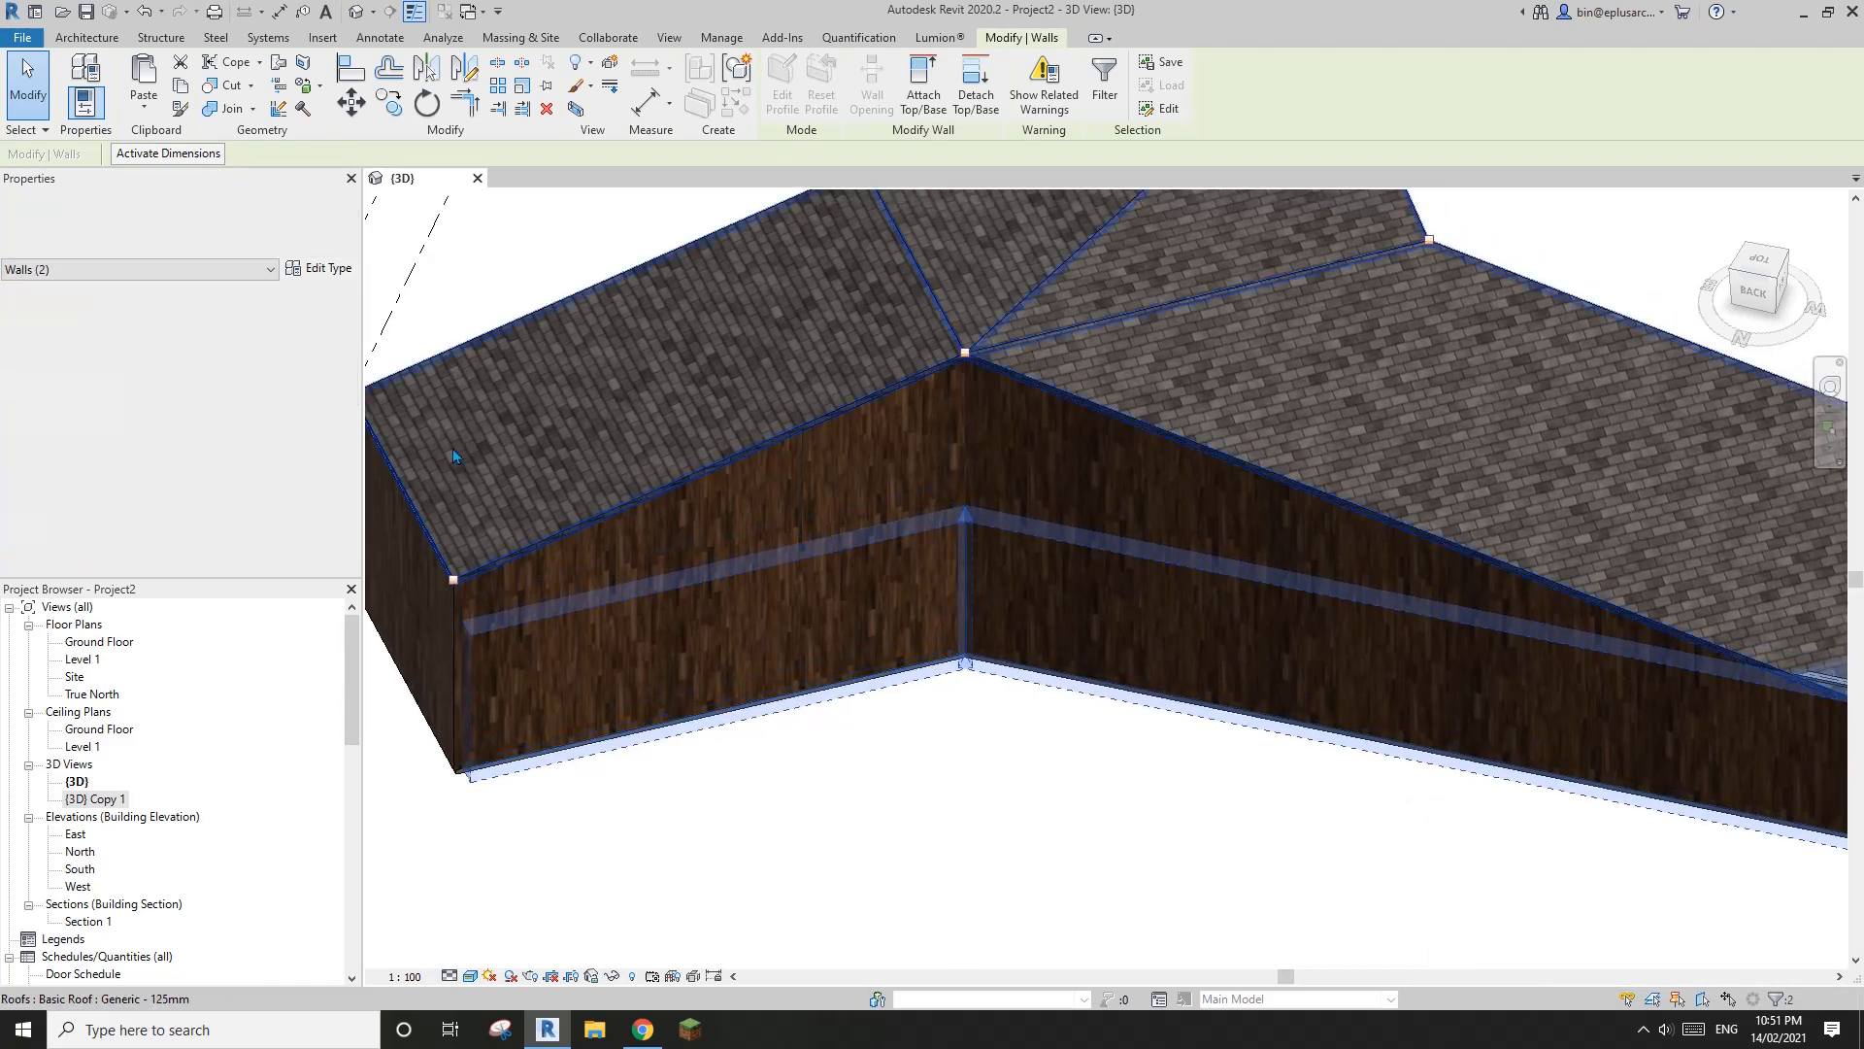
left_click(318, 274)
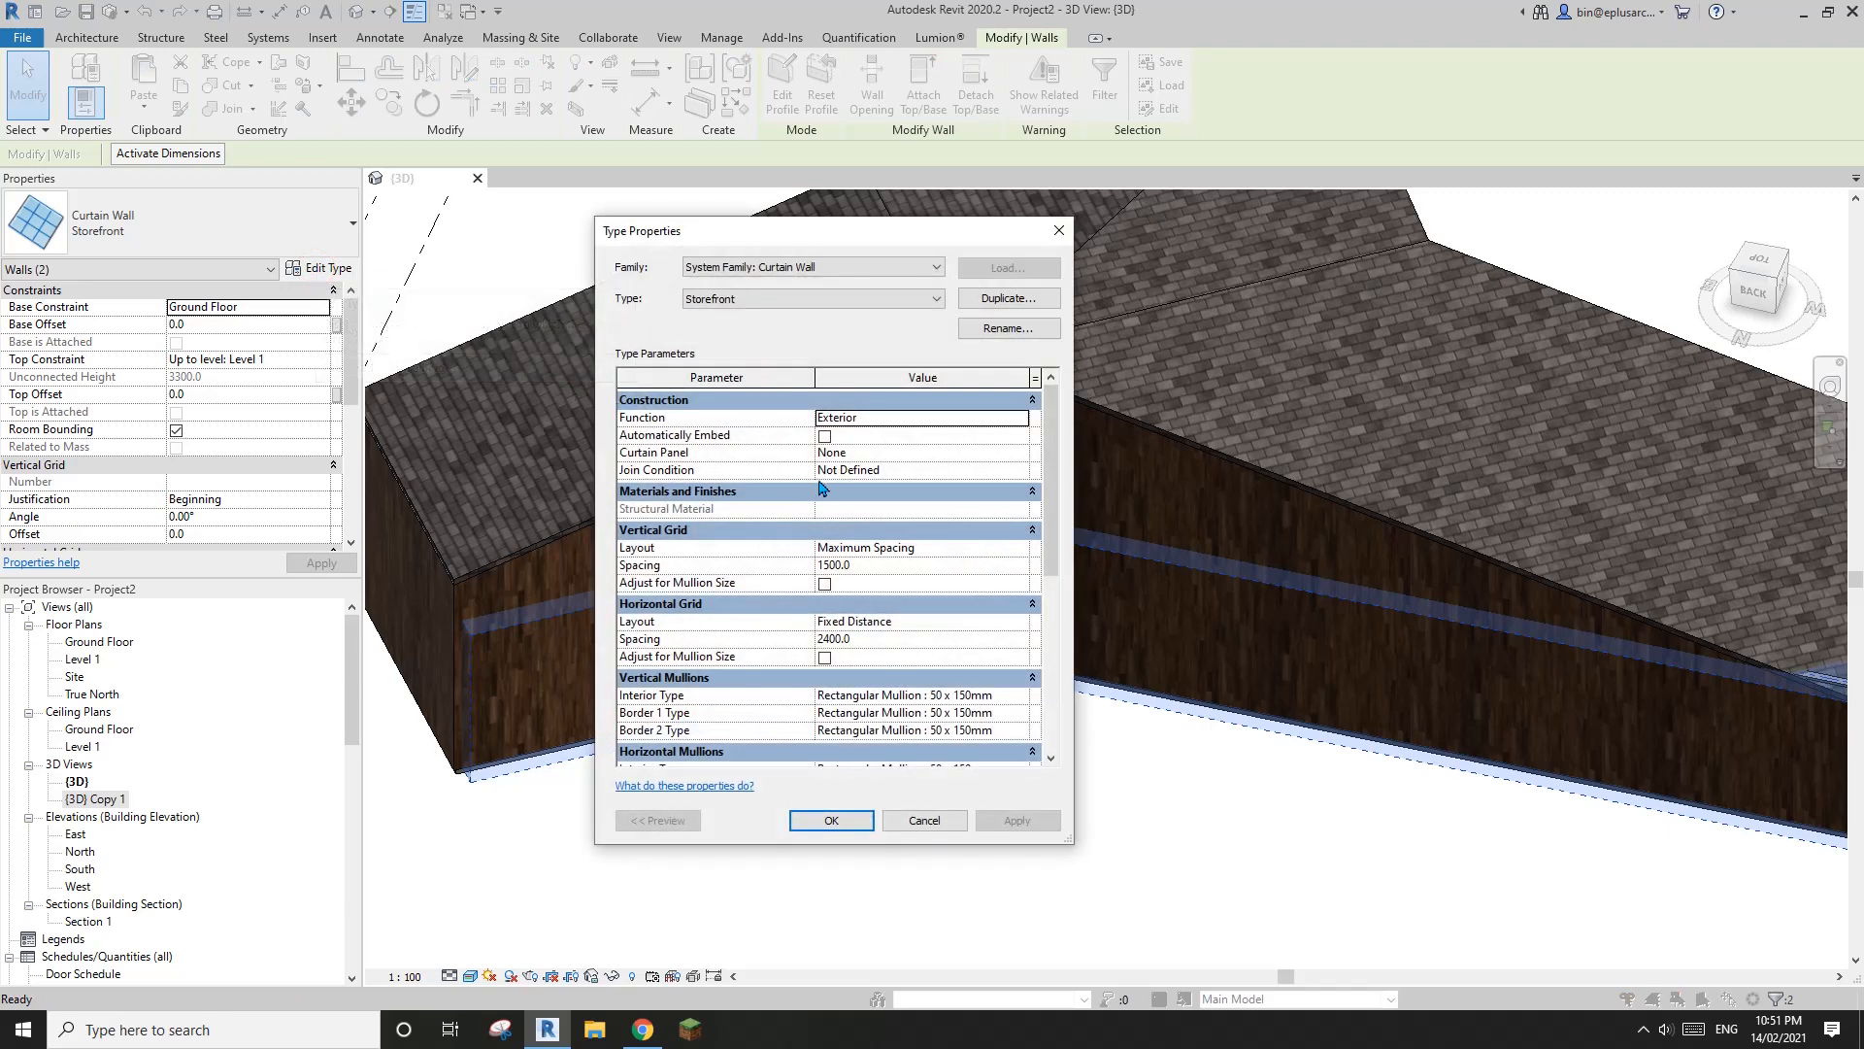
left_click(847, 825)
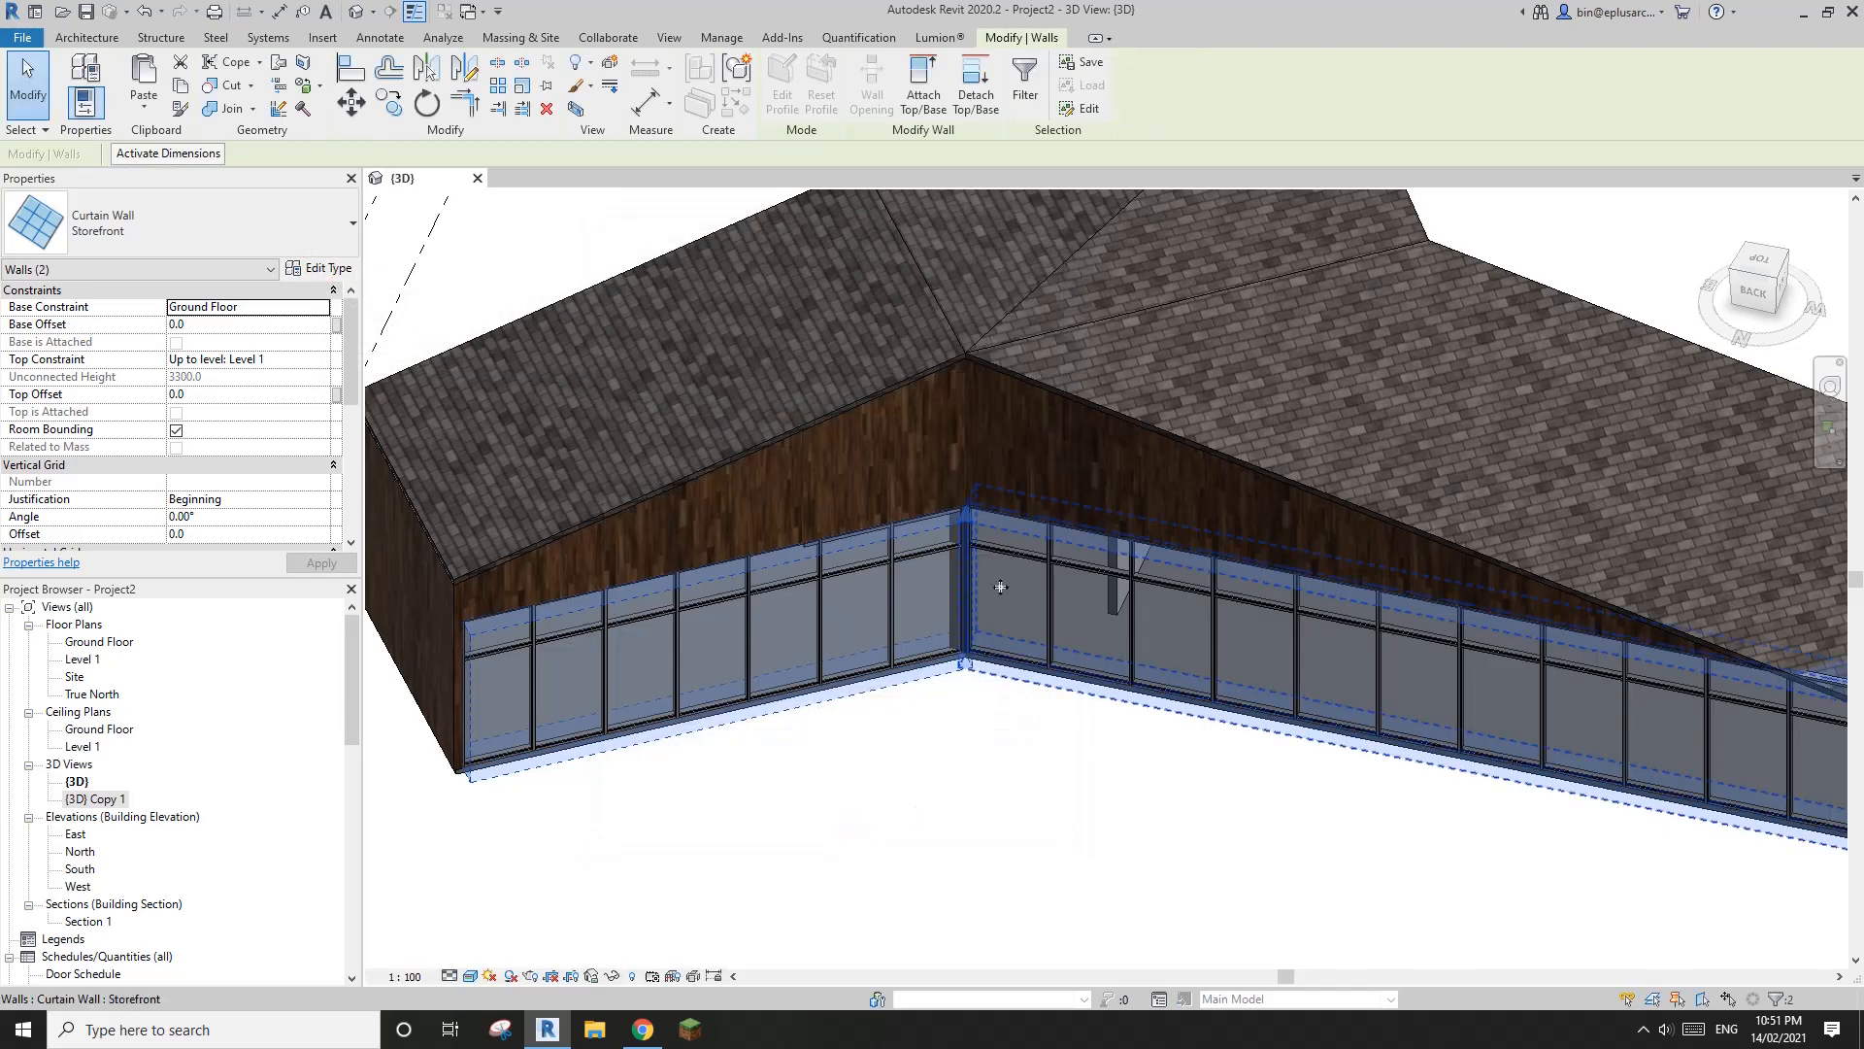
Constrain the top of both curtain walls to the Ground Floor level with a top offset of 2400
middle_click_drag(979, 650, 835, 629, "shift")
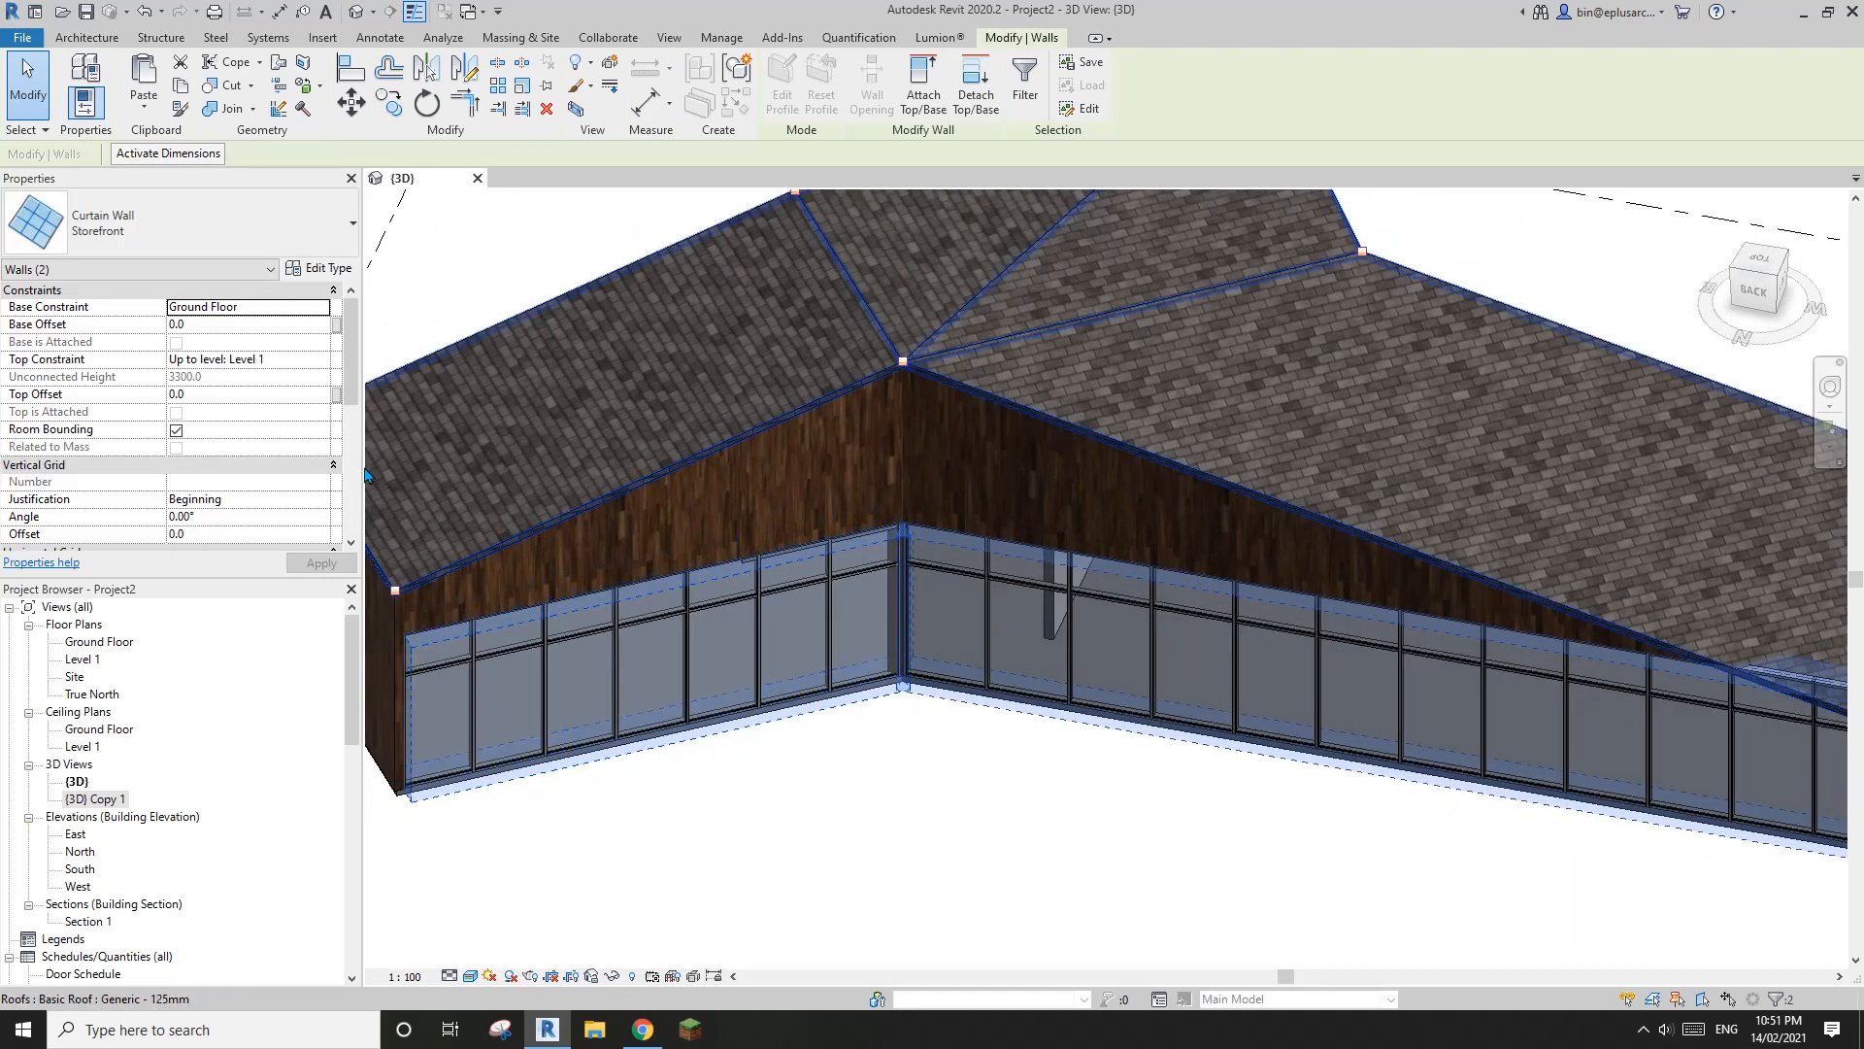
left_click(324, 368)
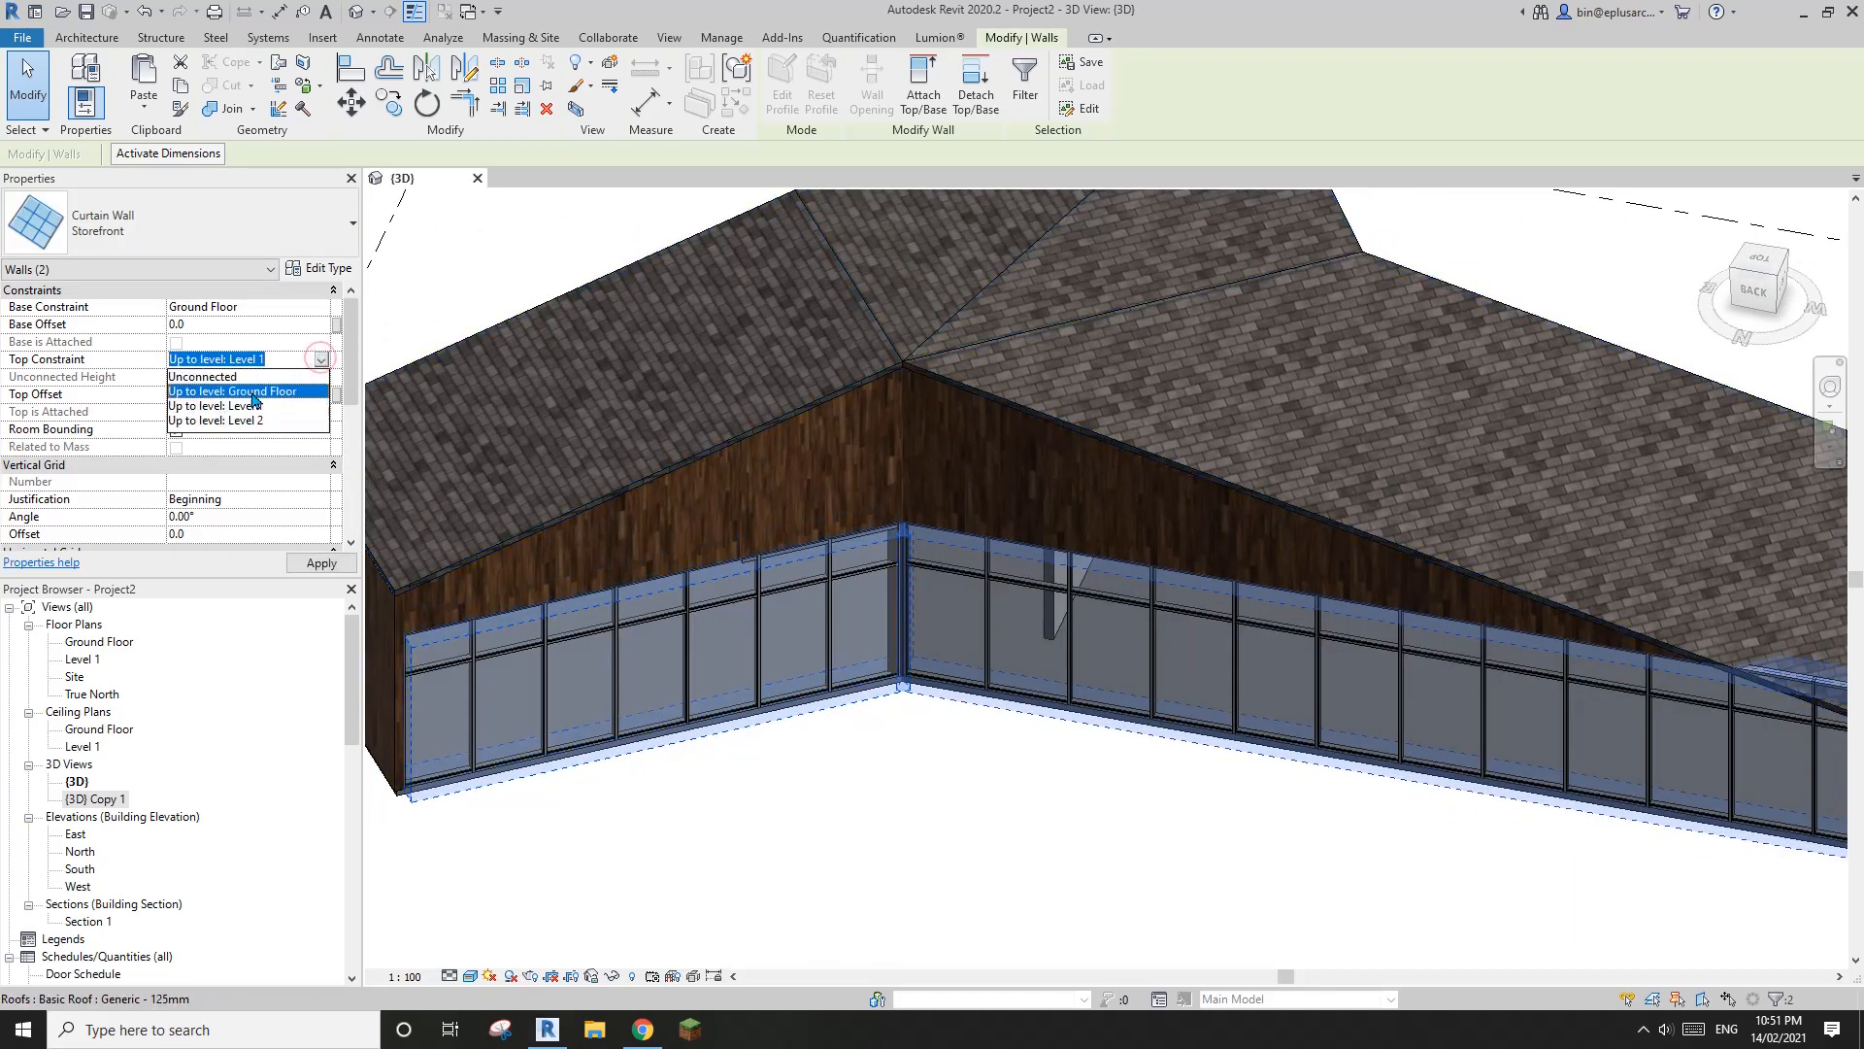
left_click(248, 391)
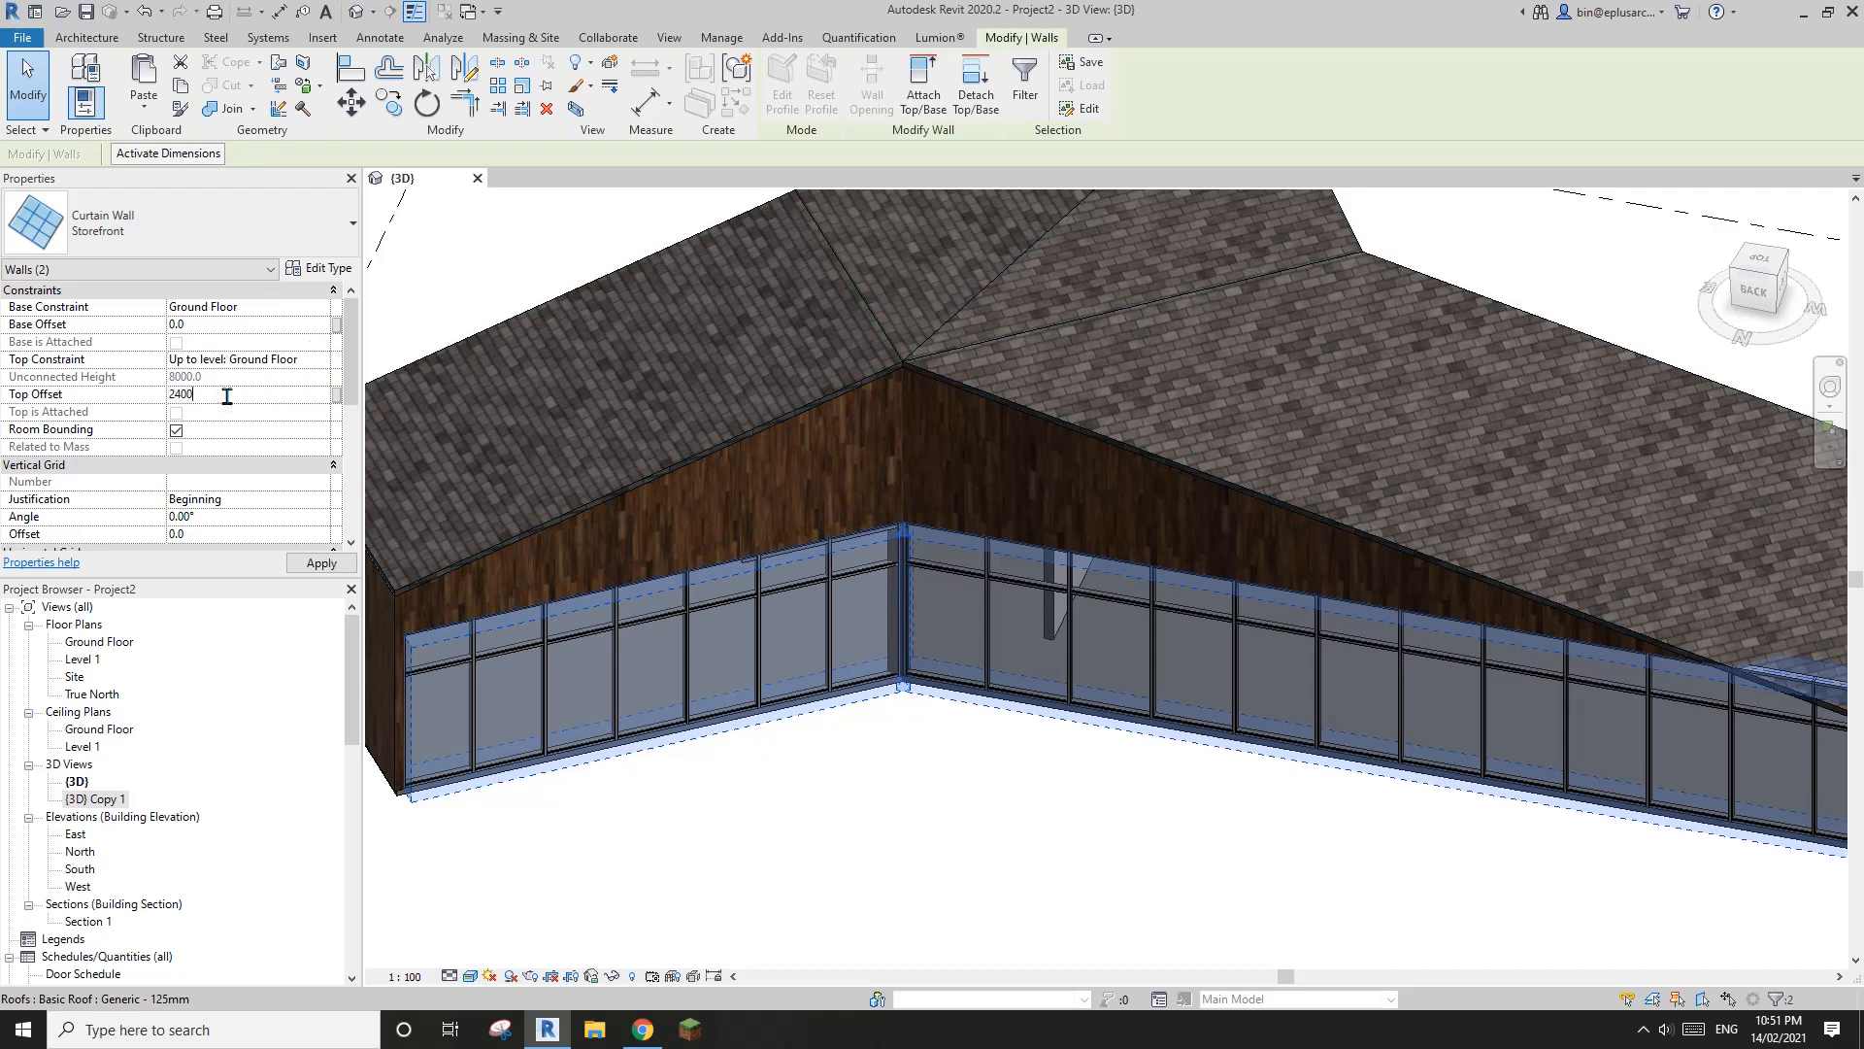
middle_click_drag(744, 344, 802, 285)
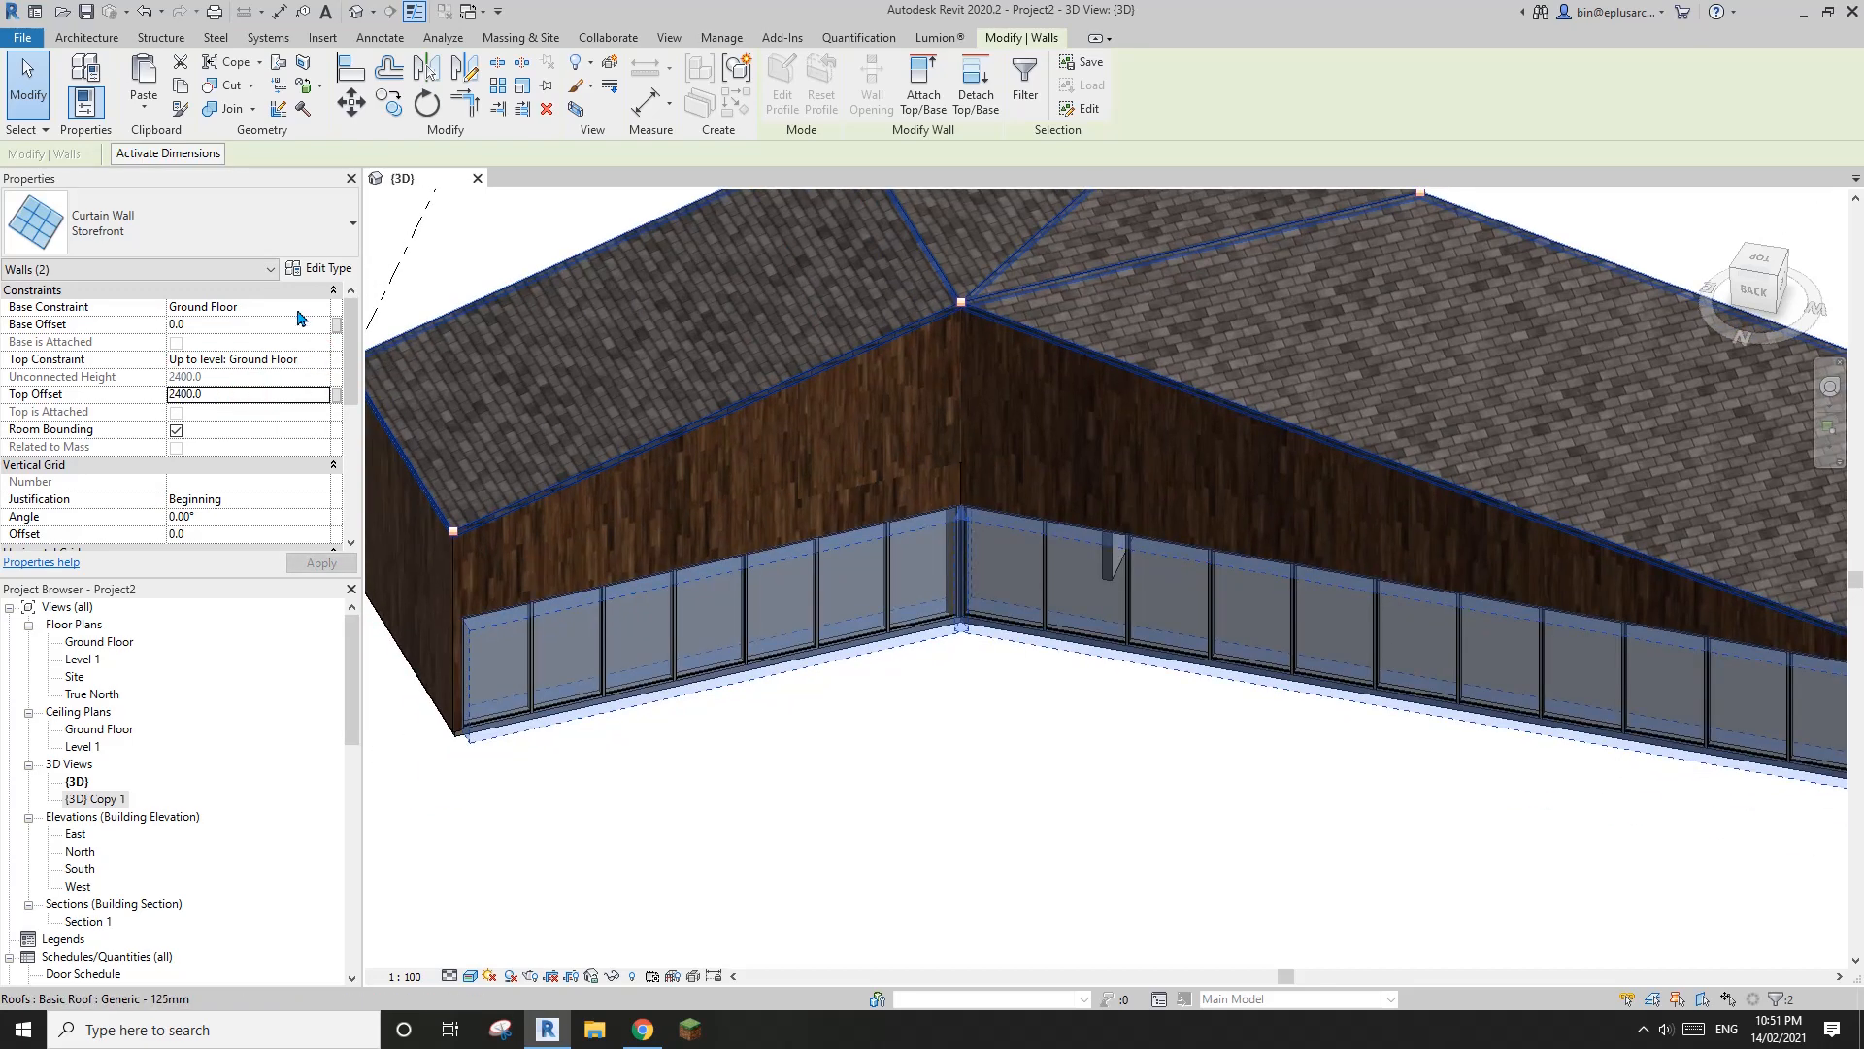
Set the Storefront type's vertical grid spacing to 1200, then deselect the curtain walls
left_click(338, 270)
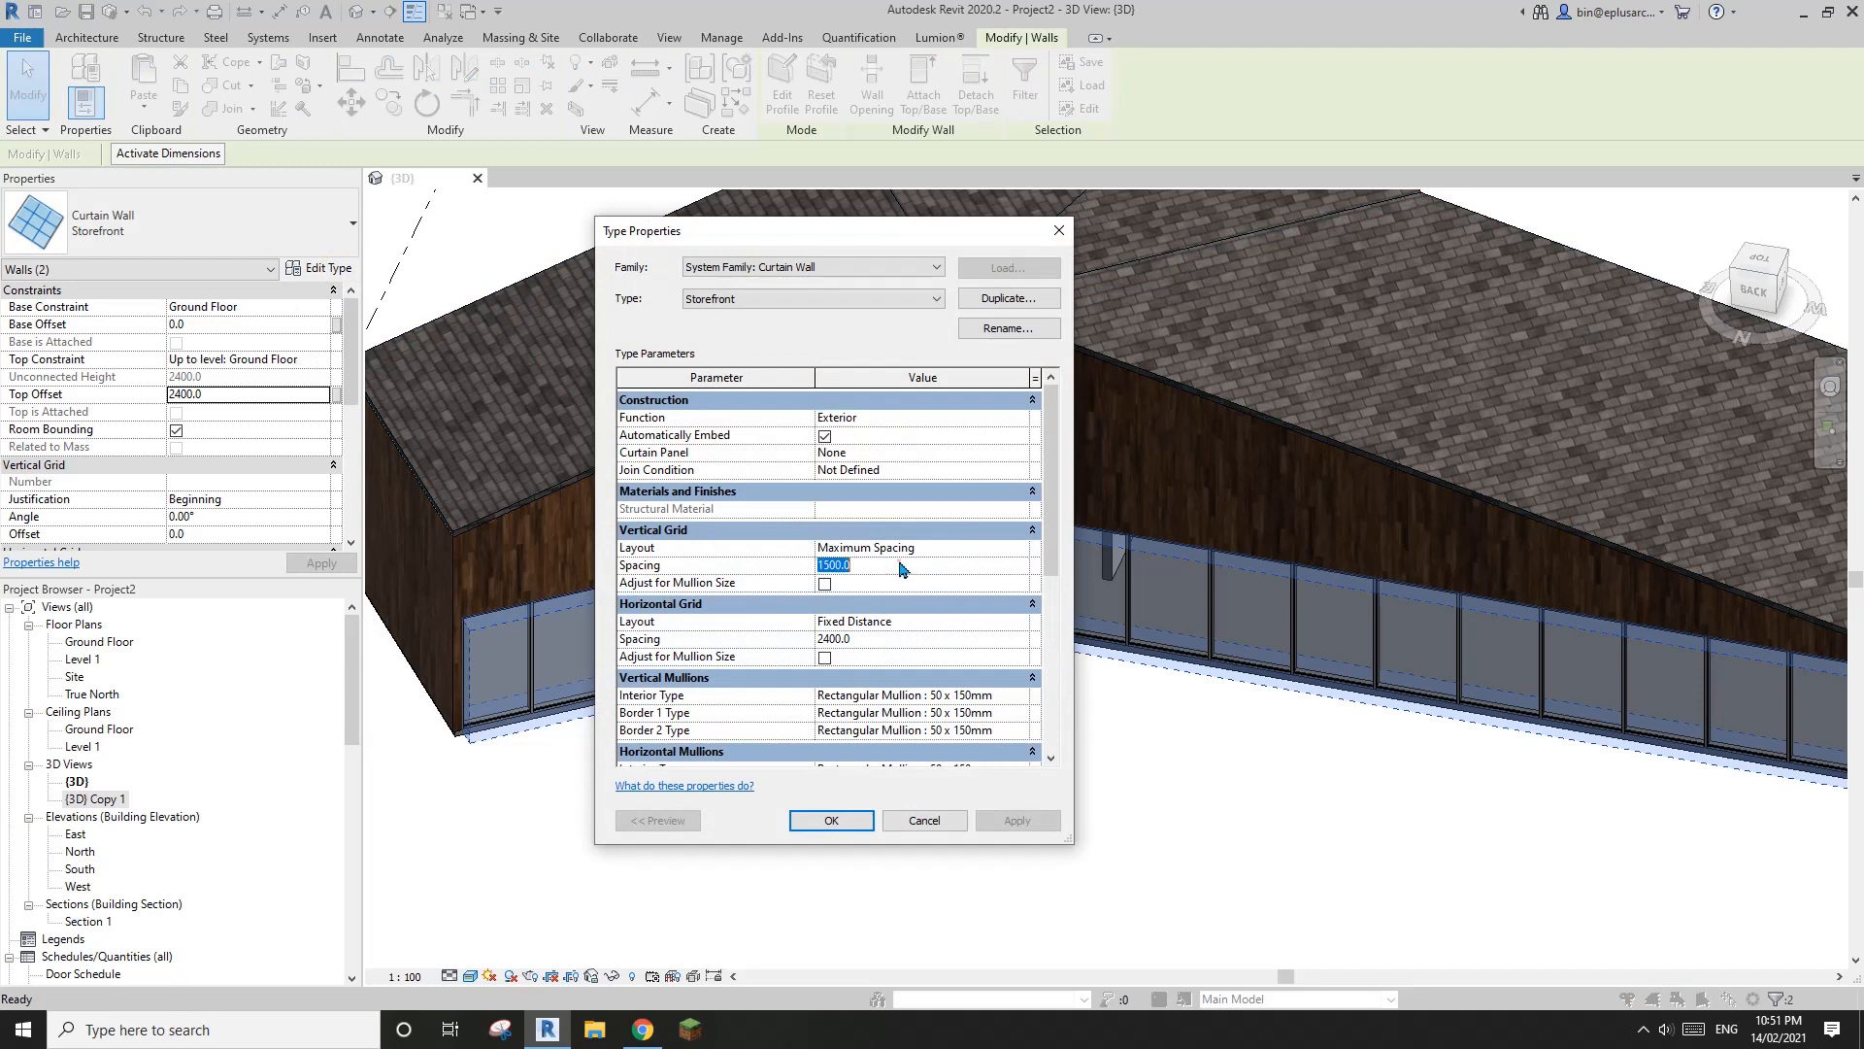
left_click(855, 826)
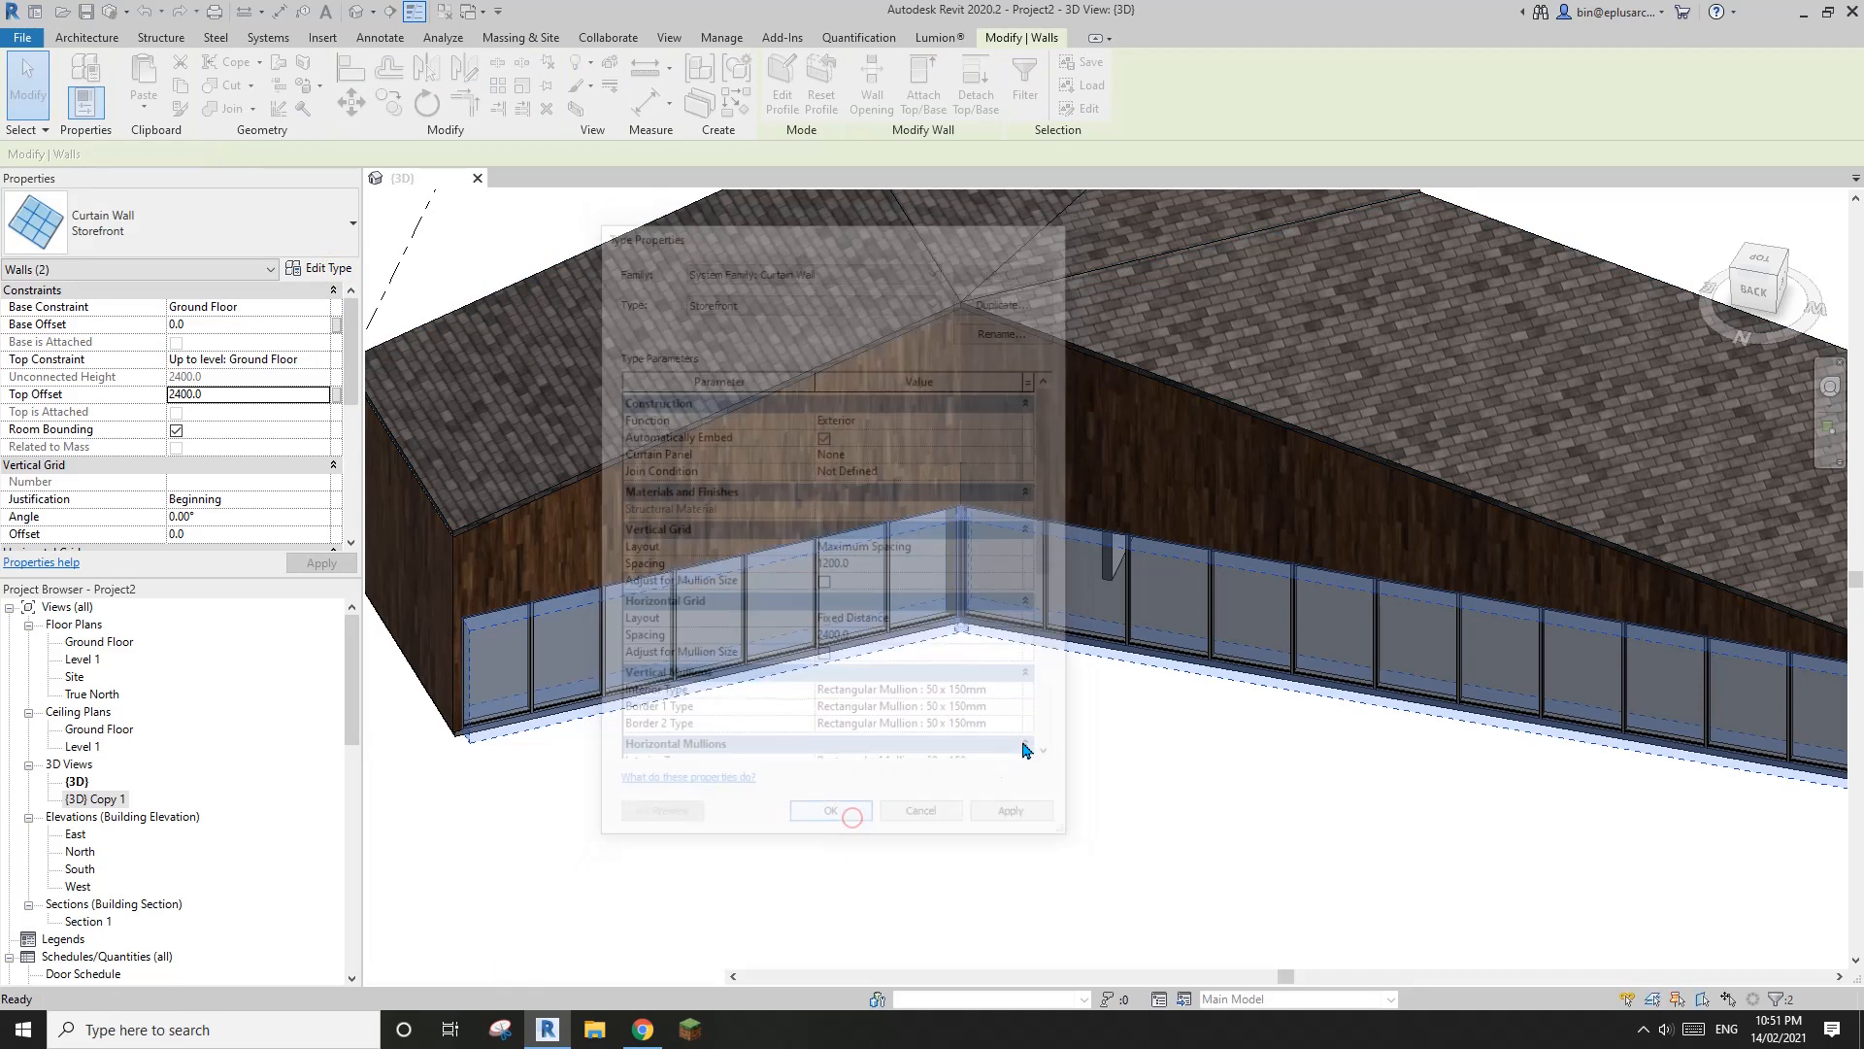
scroll(1025, 751, "down", 3)
middle_click_drag(1015, 747, 940, 787)
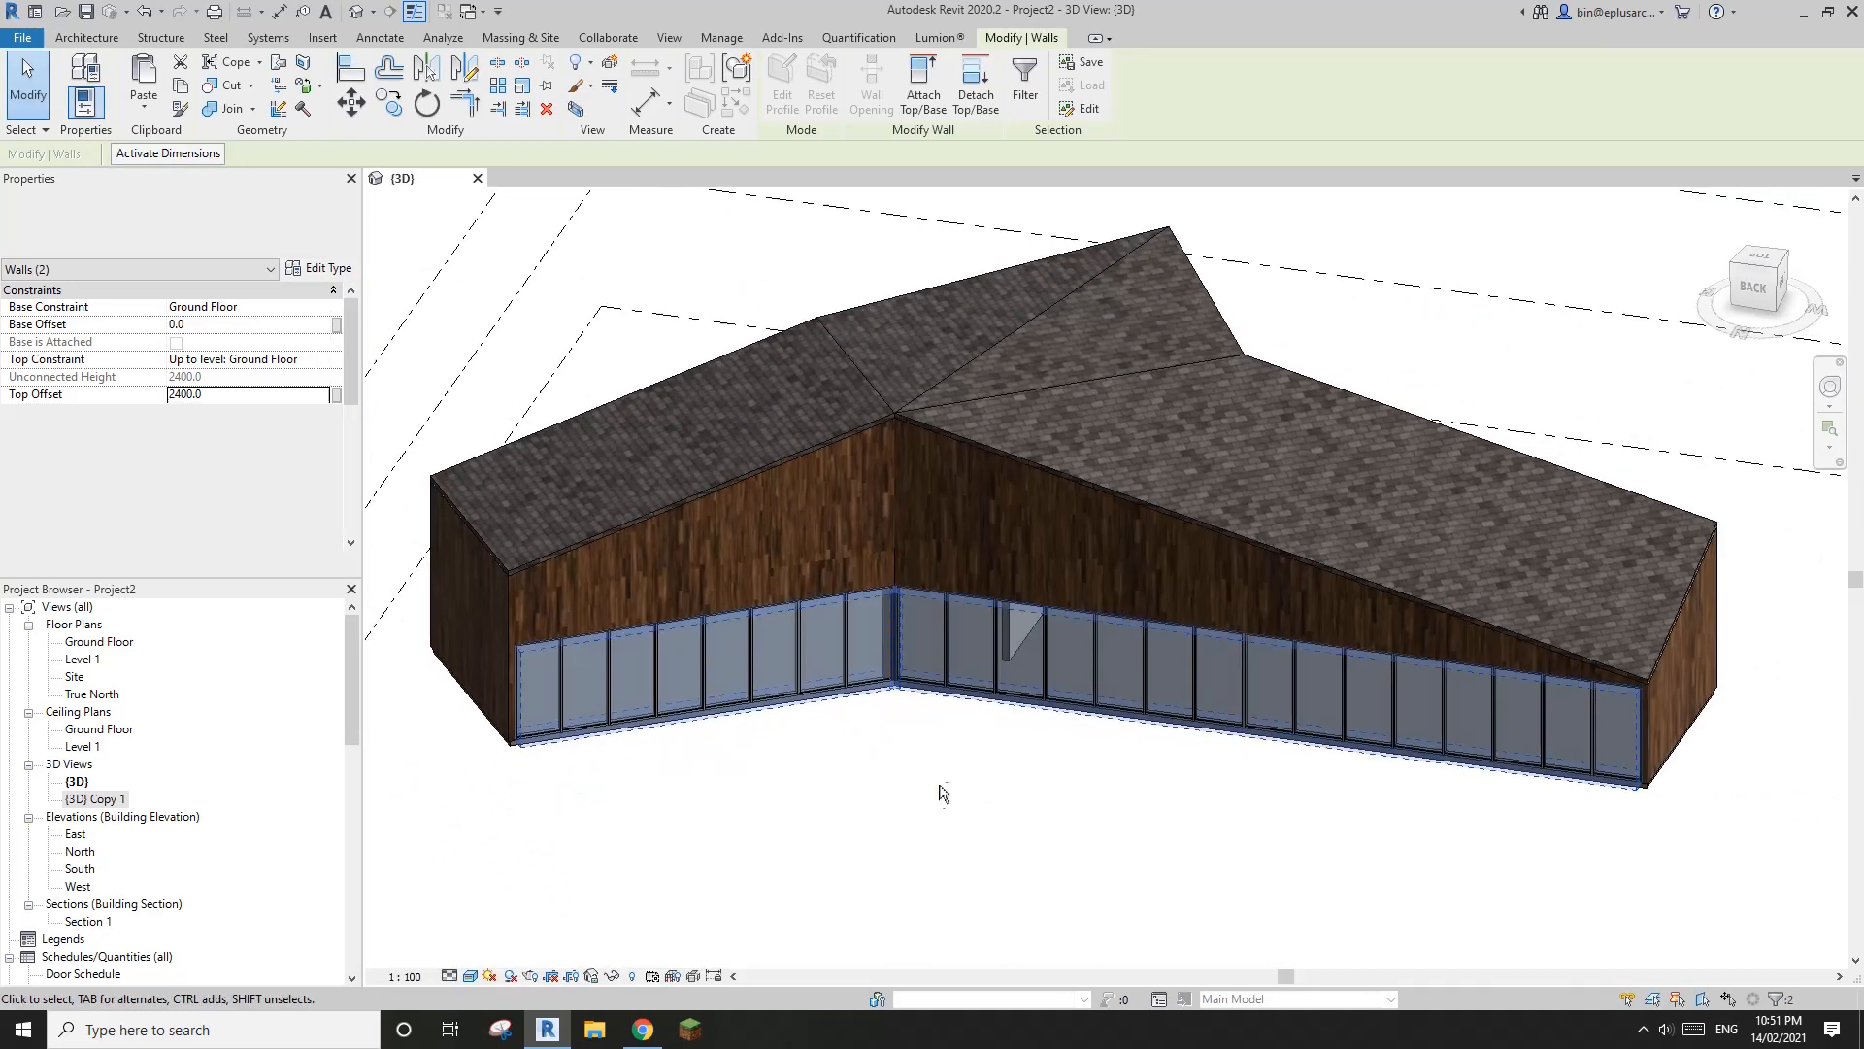
middle_click_drag(1109, 734, 1065, 718)
key("Escape")
scroll(1143, 732, "down", 2)
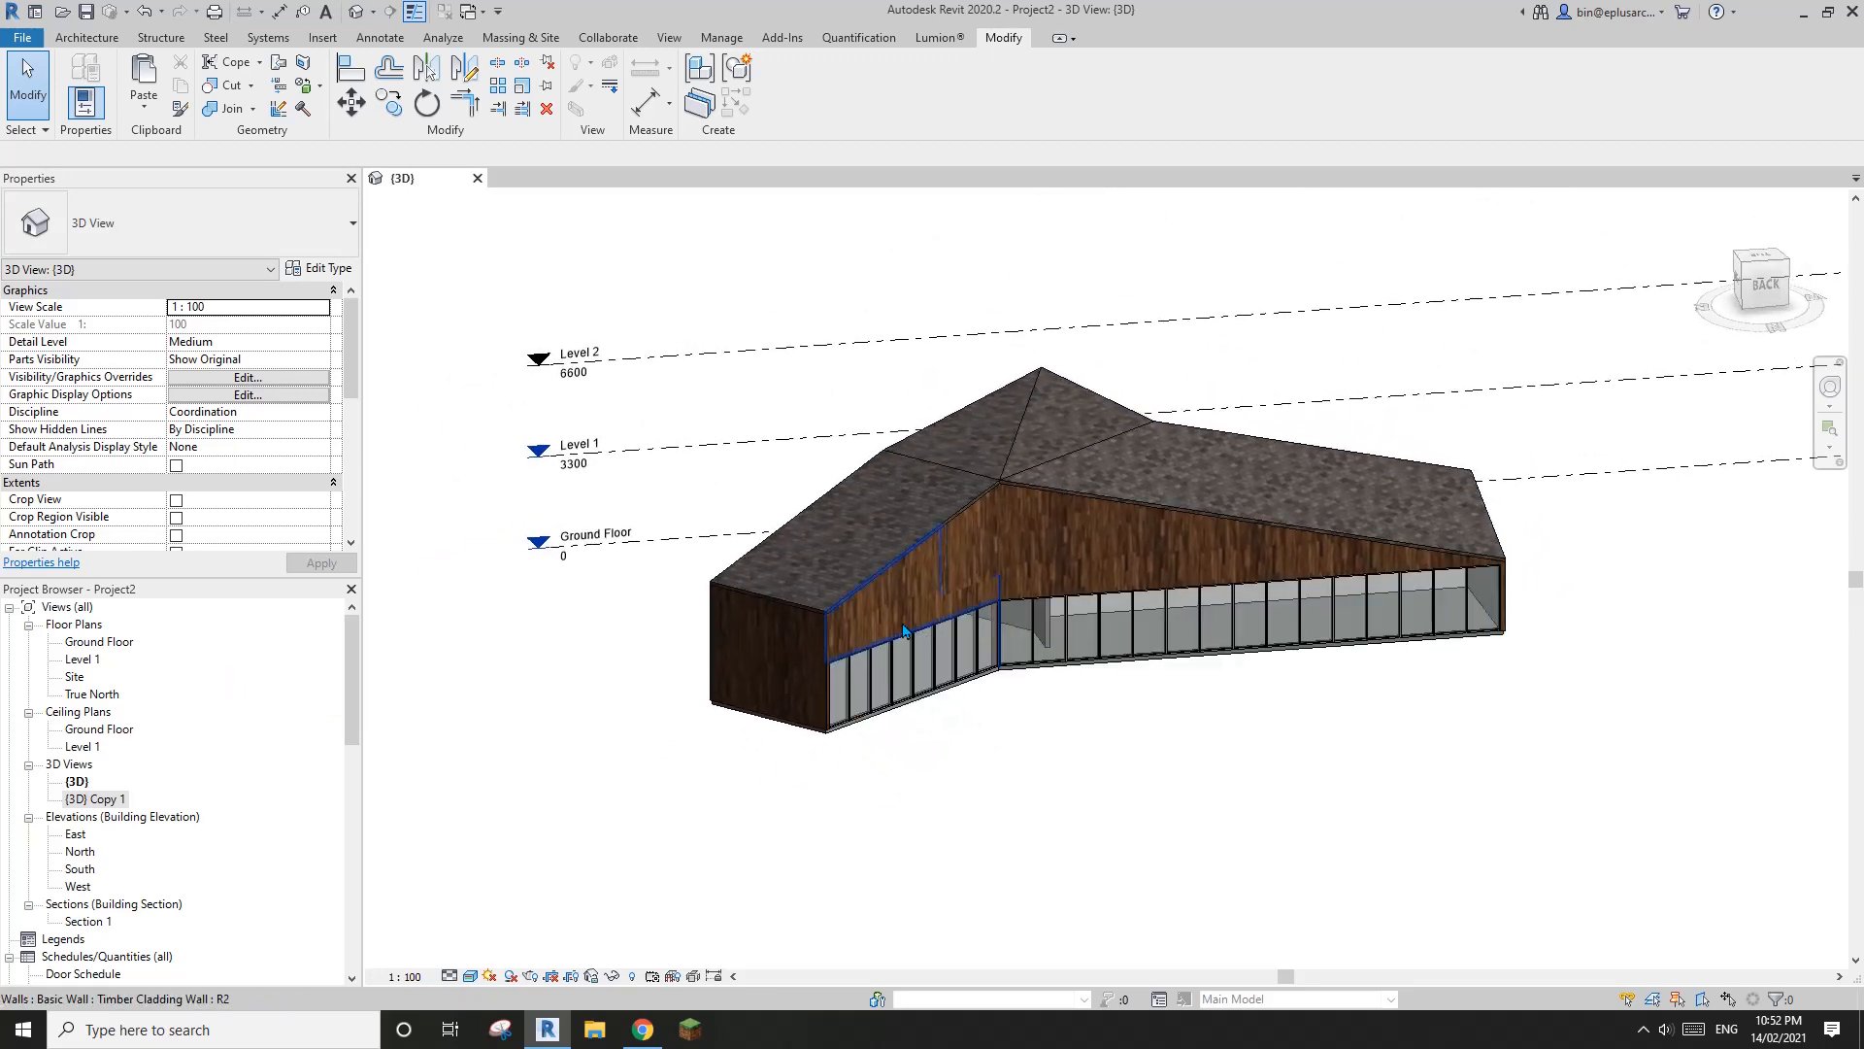
Check the base of the house in the Stranded House South Elevation in Chrome, then return to Revit
left_click(643, 1029)
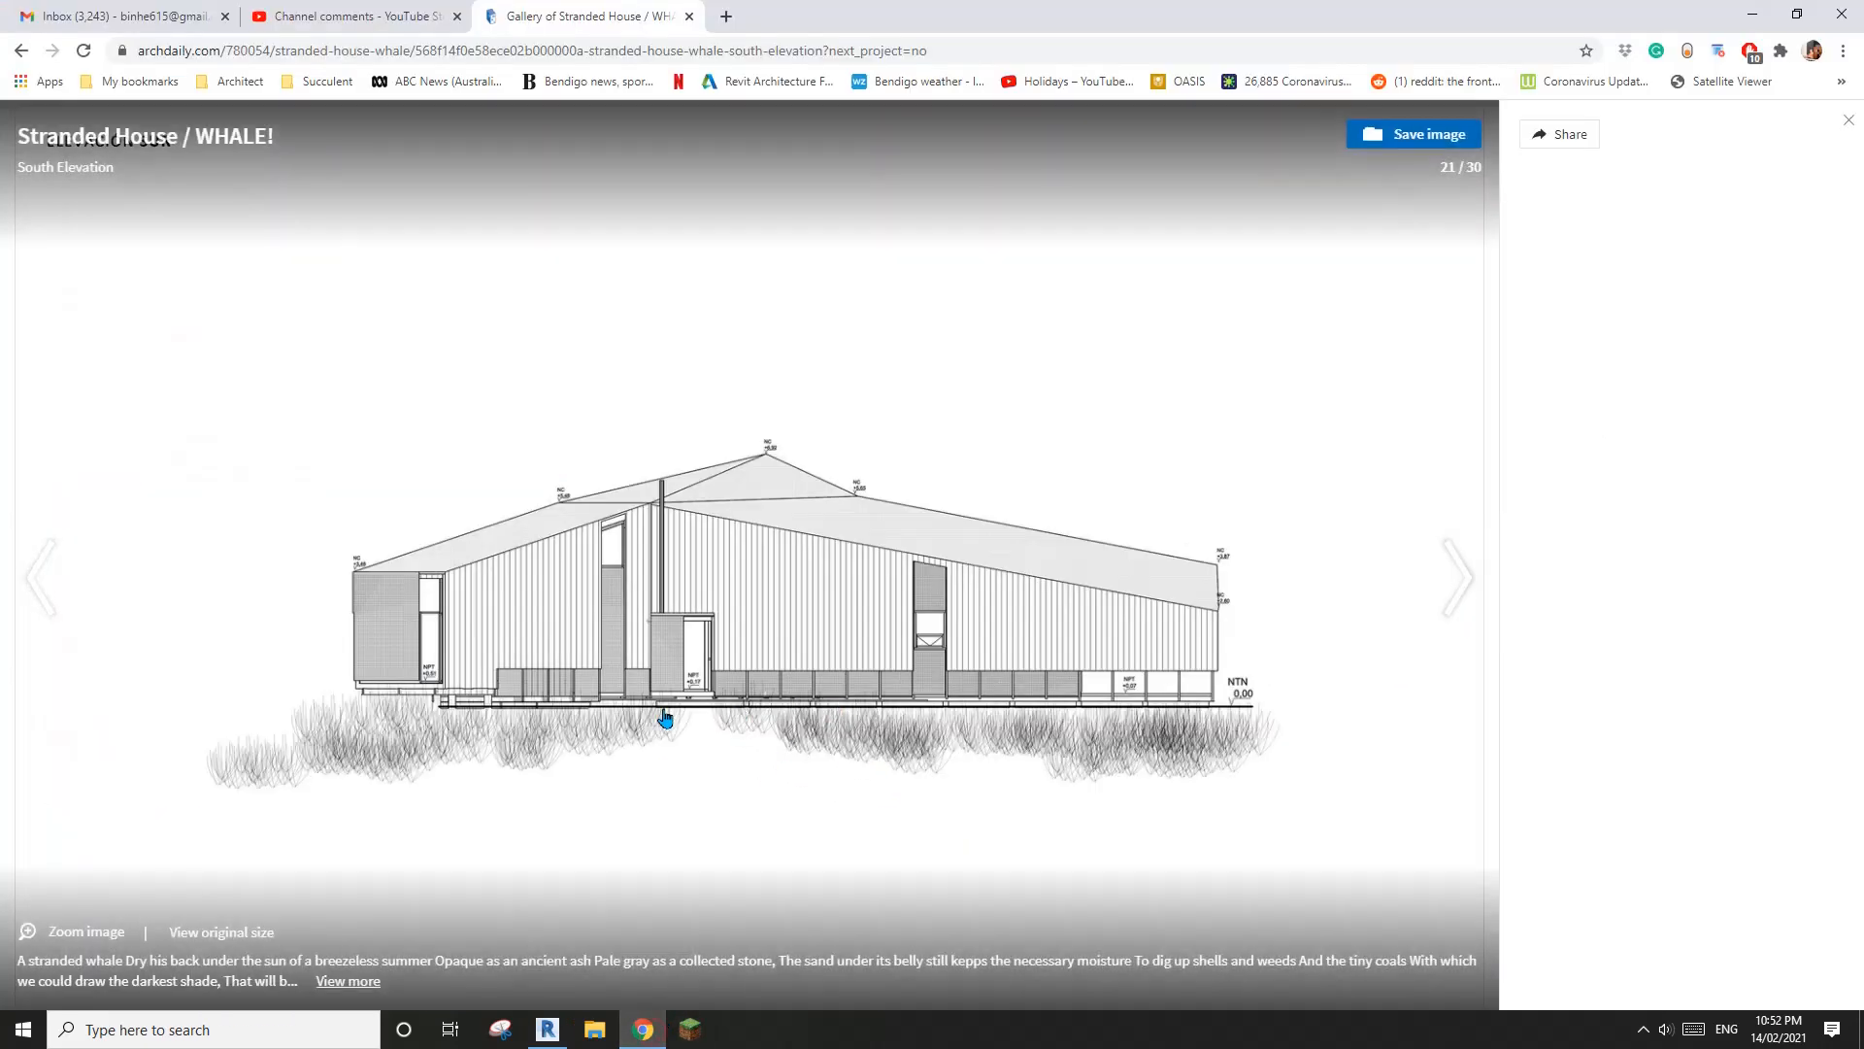
left_click(548, 1029)
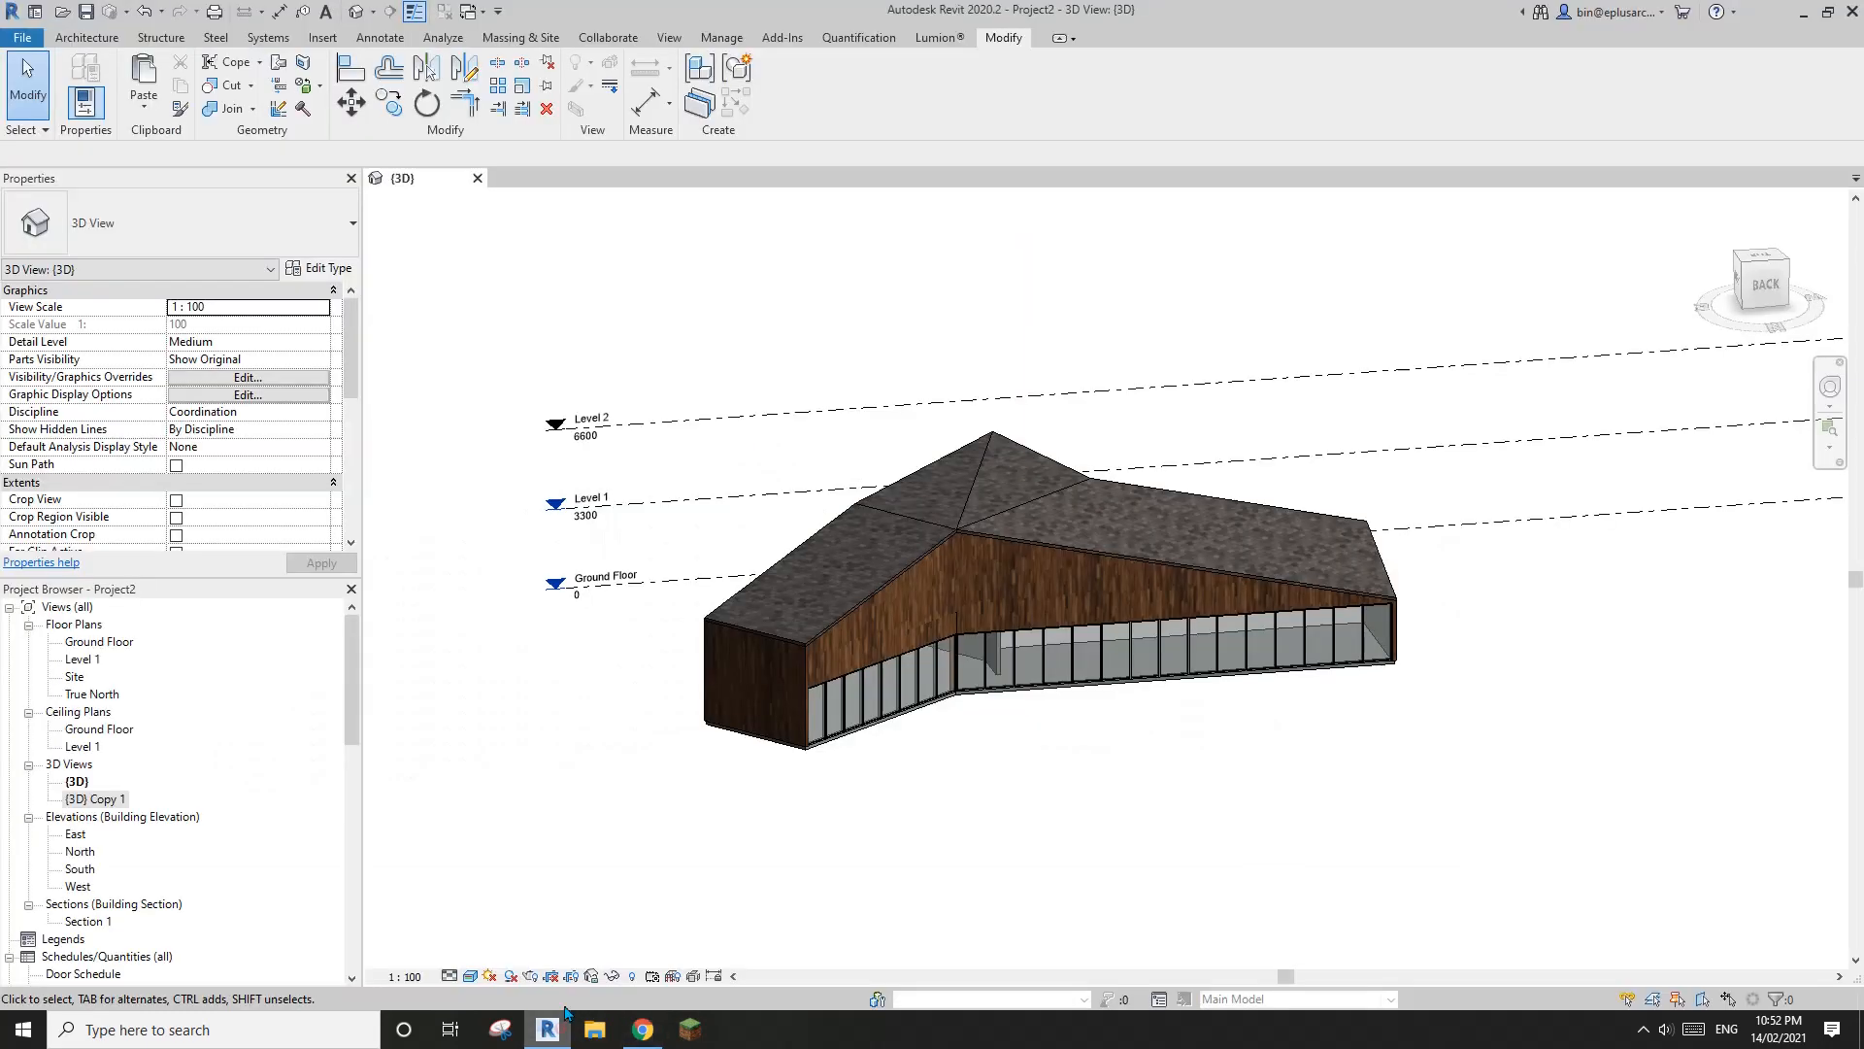
middle_click_drag(721, 746, 316, 767, "shift")
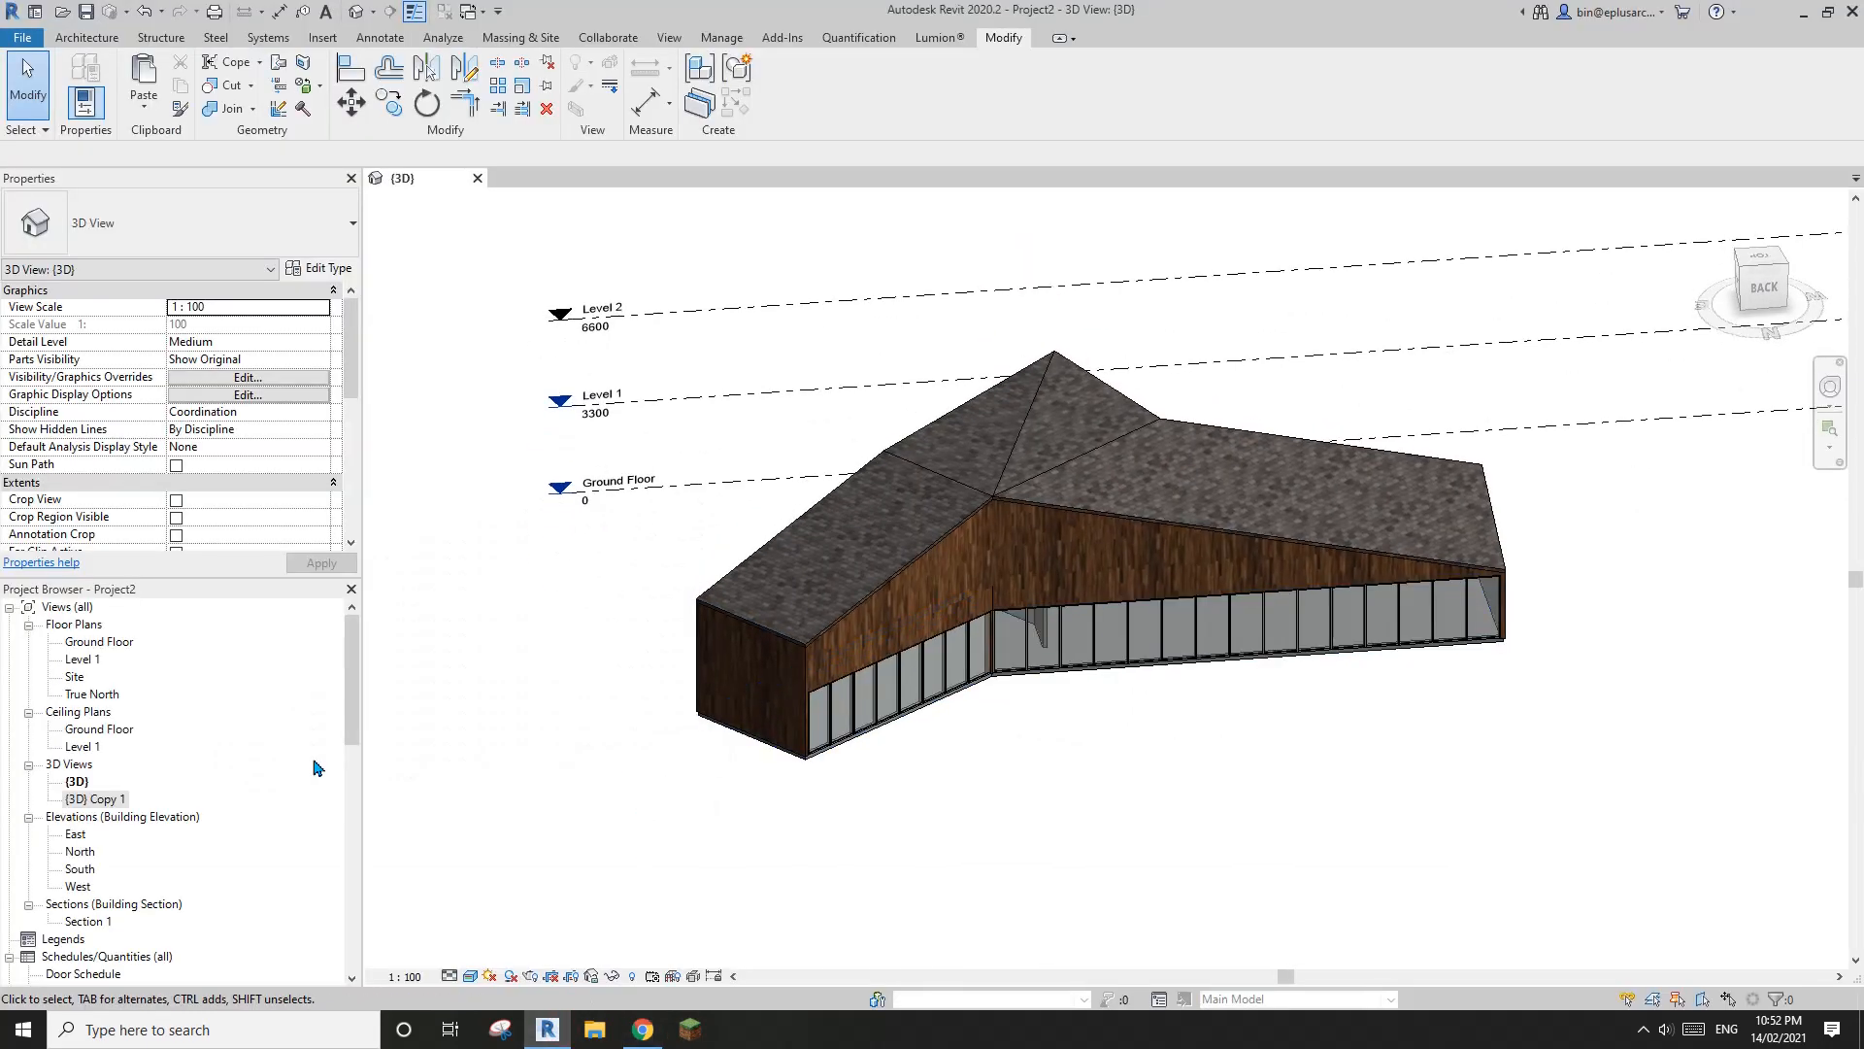
In the Ground Floor plan, place UC305x305x97 structural columns at the intersections of grids 3, 9, 10 and 4 with grids 1 and 2
double_click(95, 643)
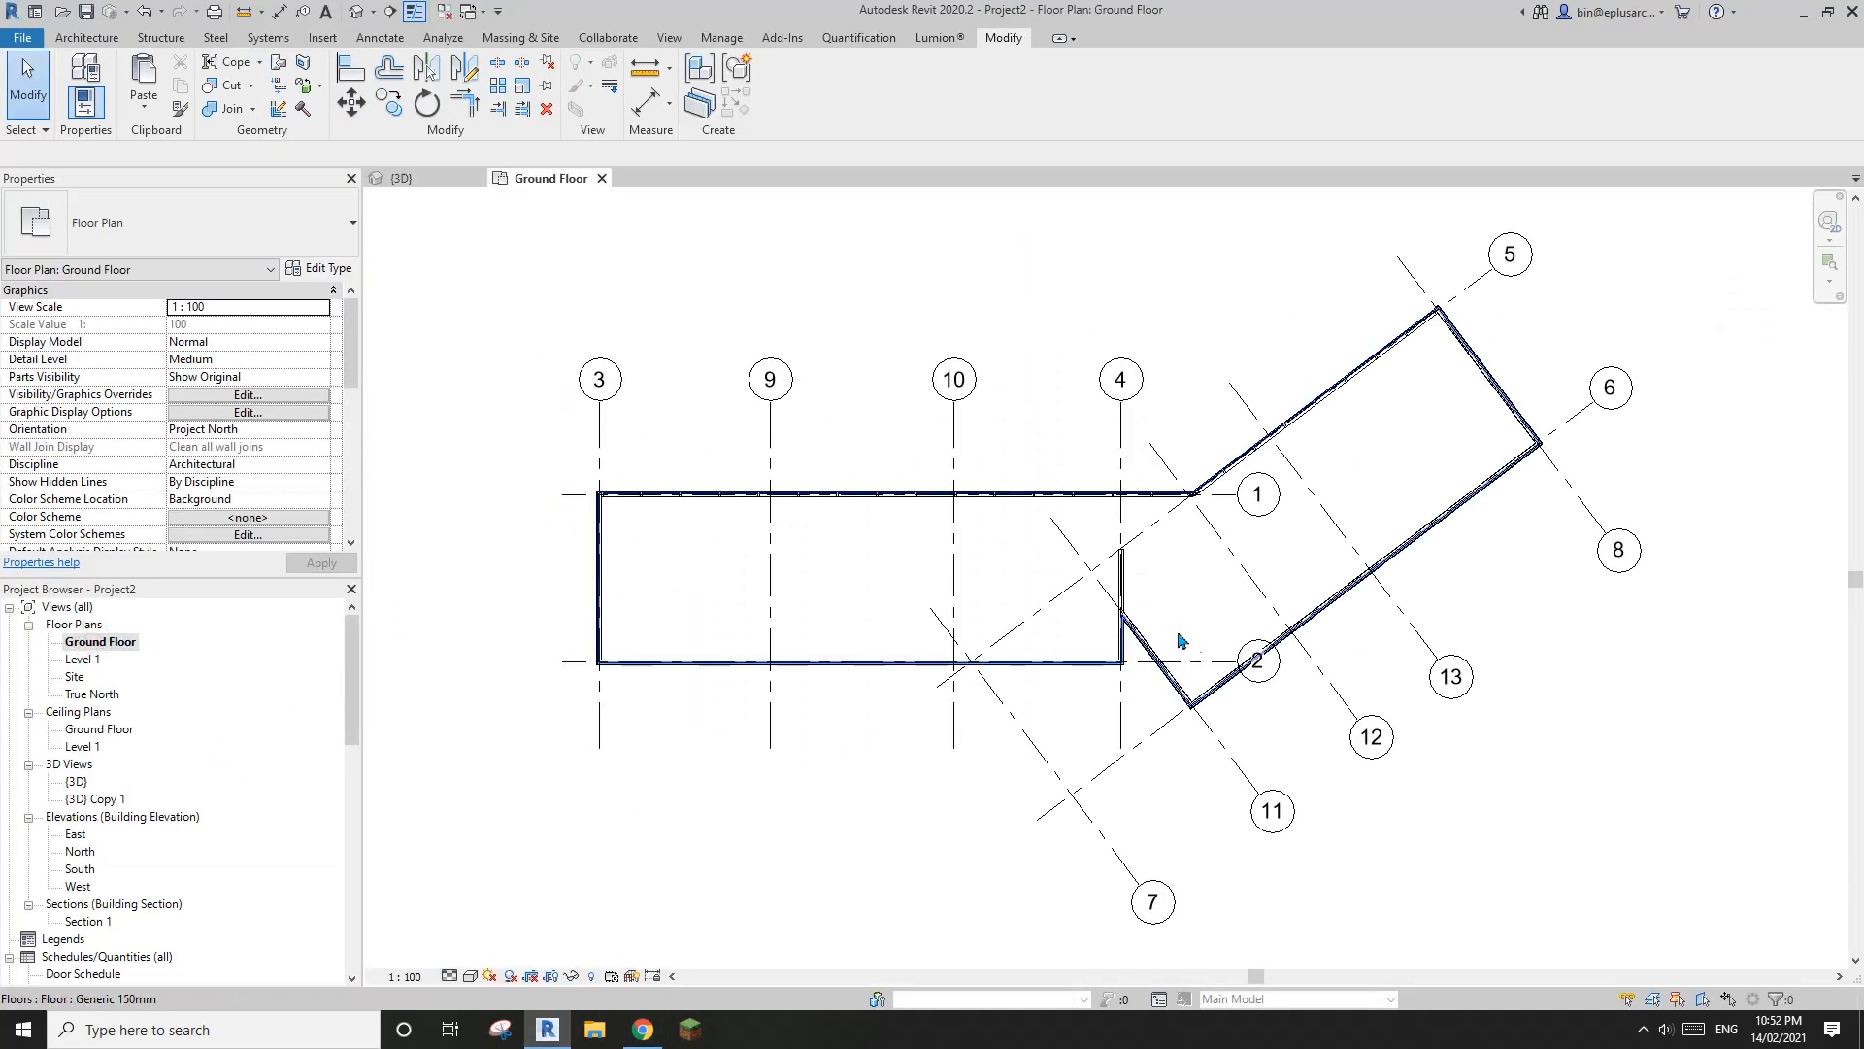
middle_click_drag(990, 716, 921, 737)
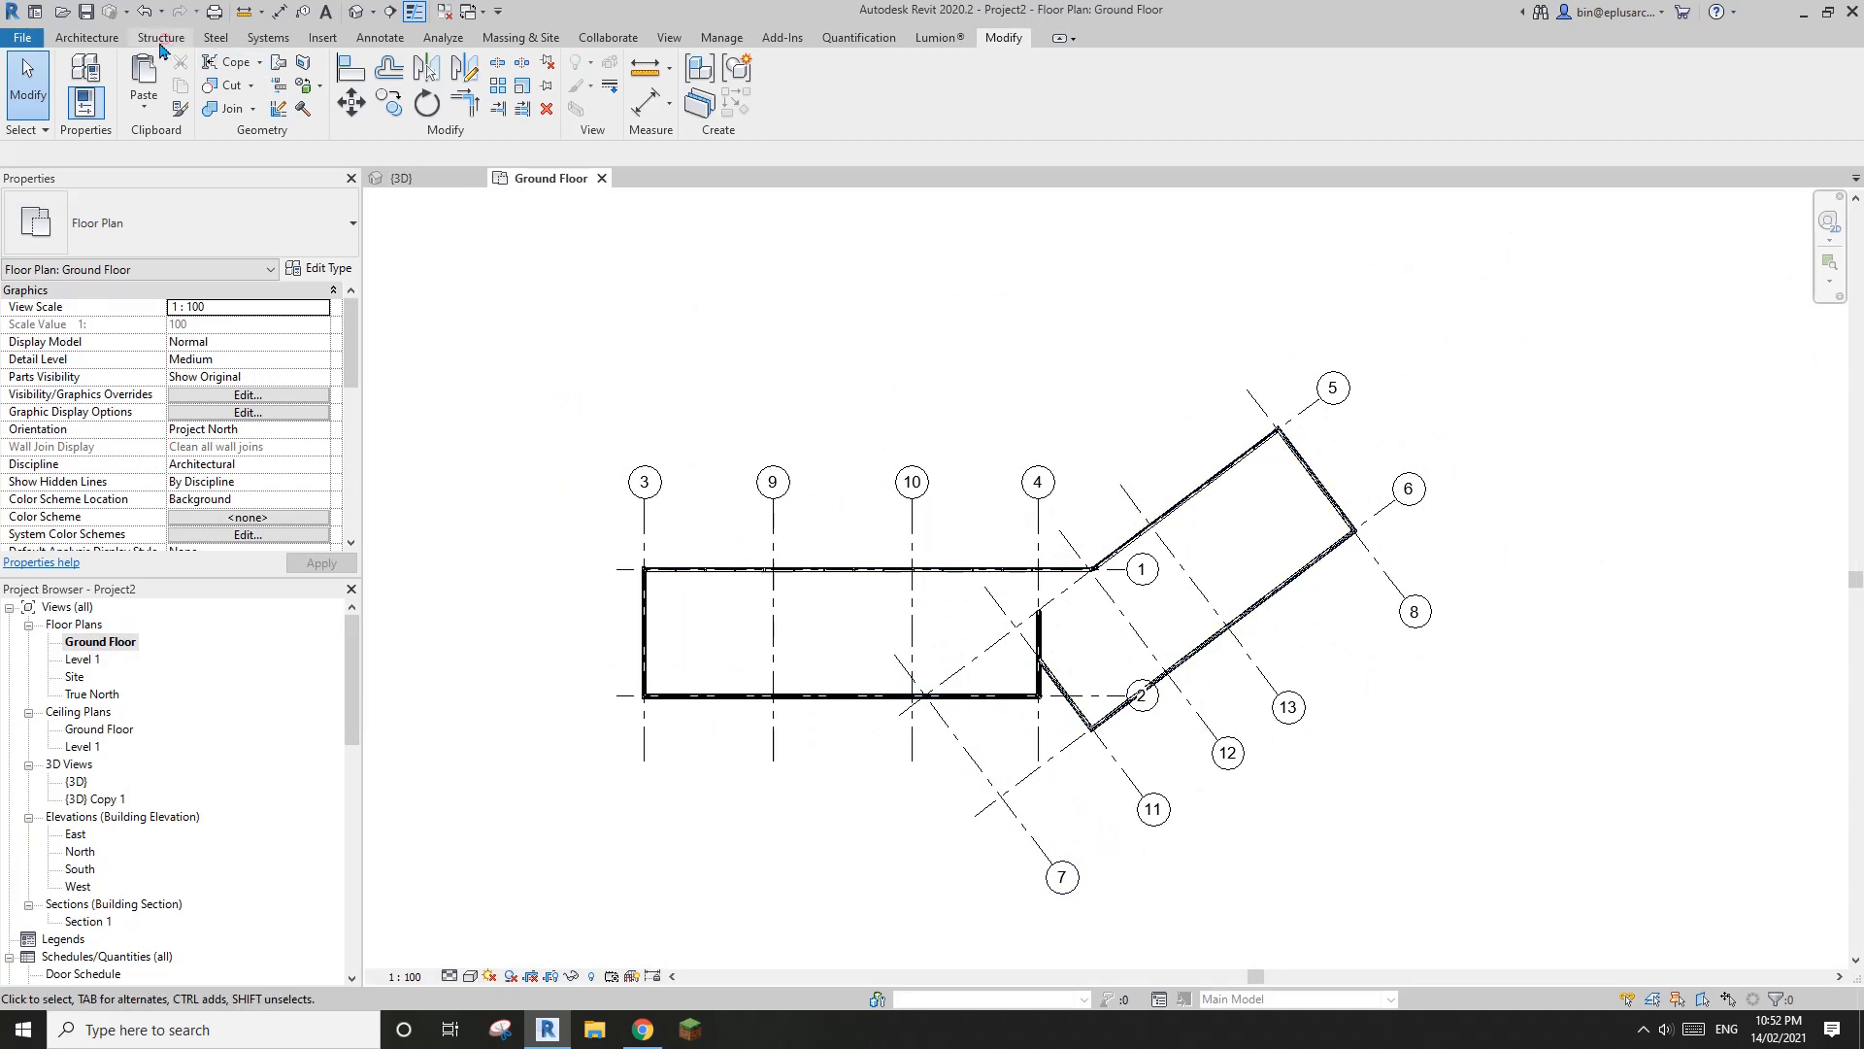
left_click(160, 38)
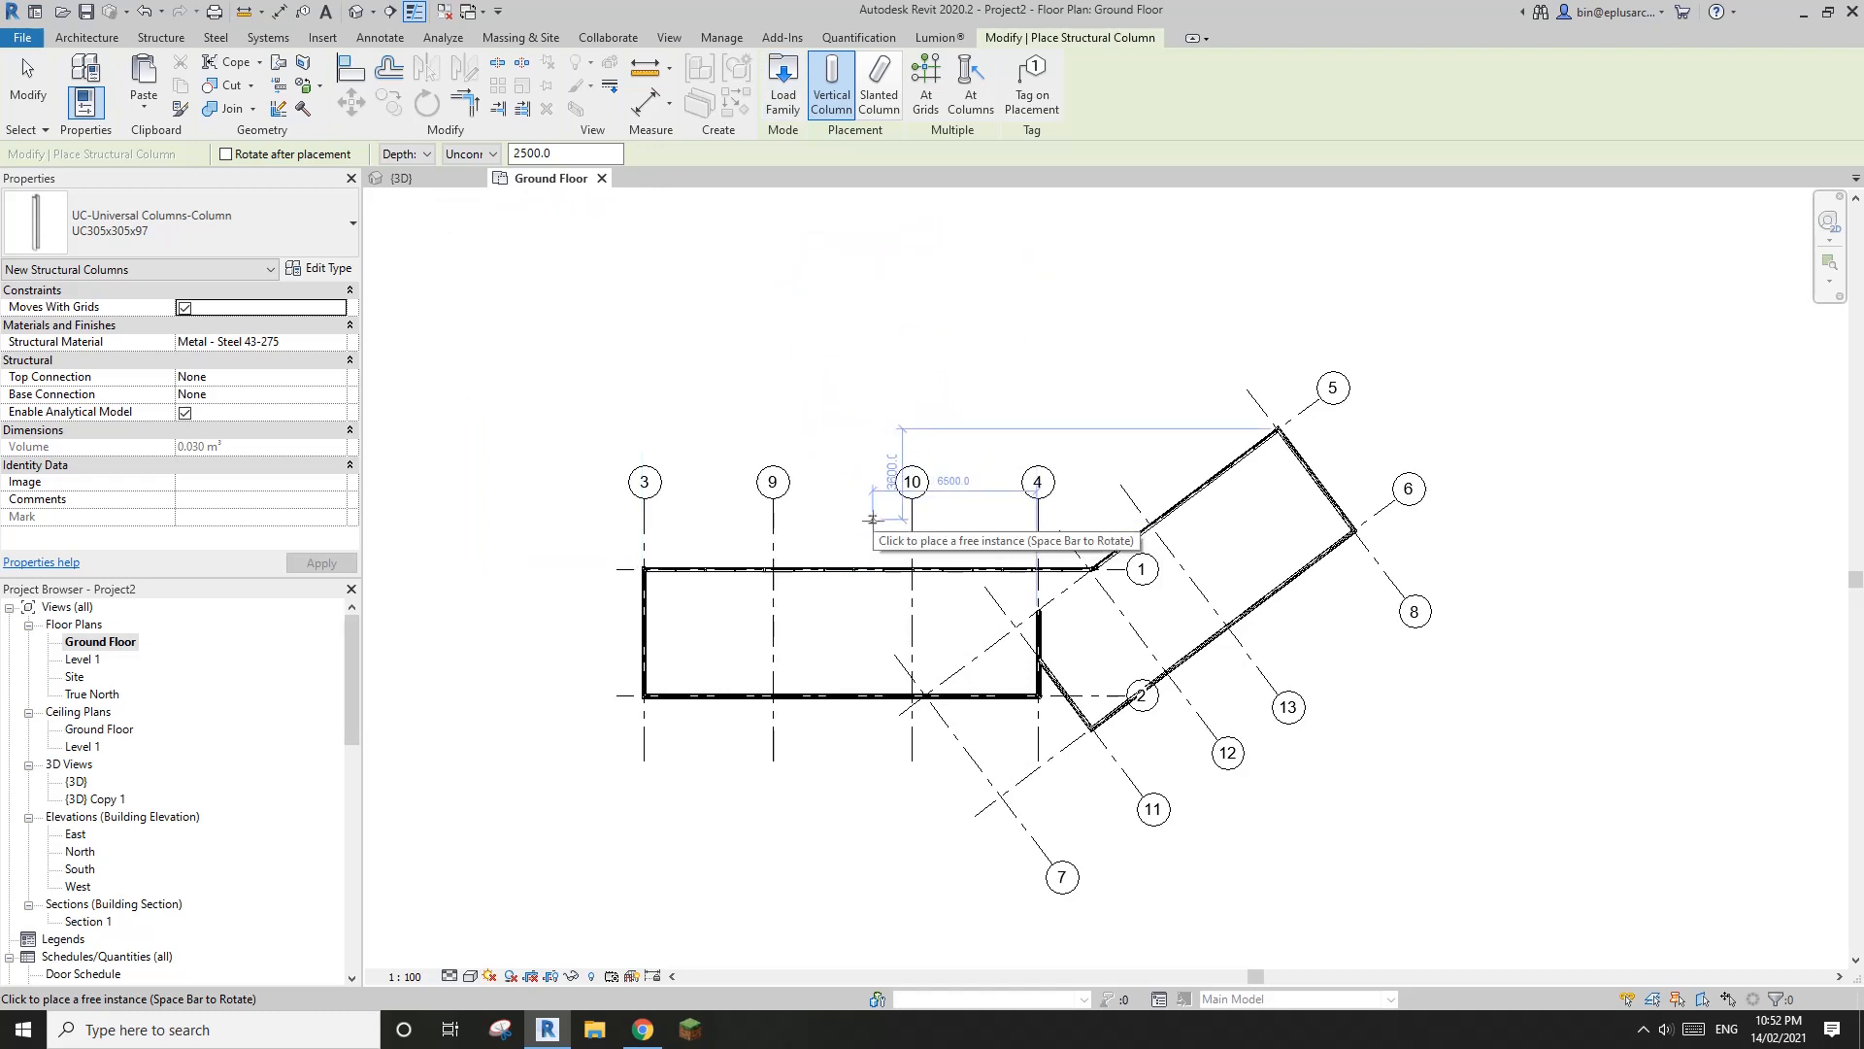
middle_click_drag(830, 495, 795, 414)
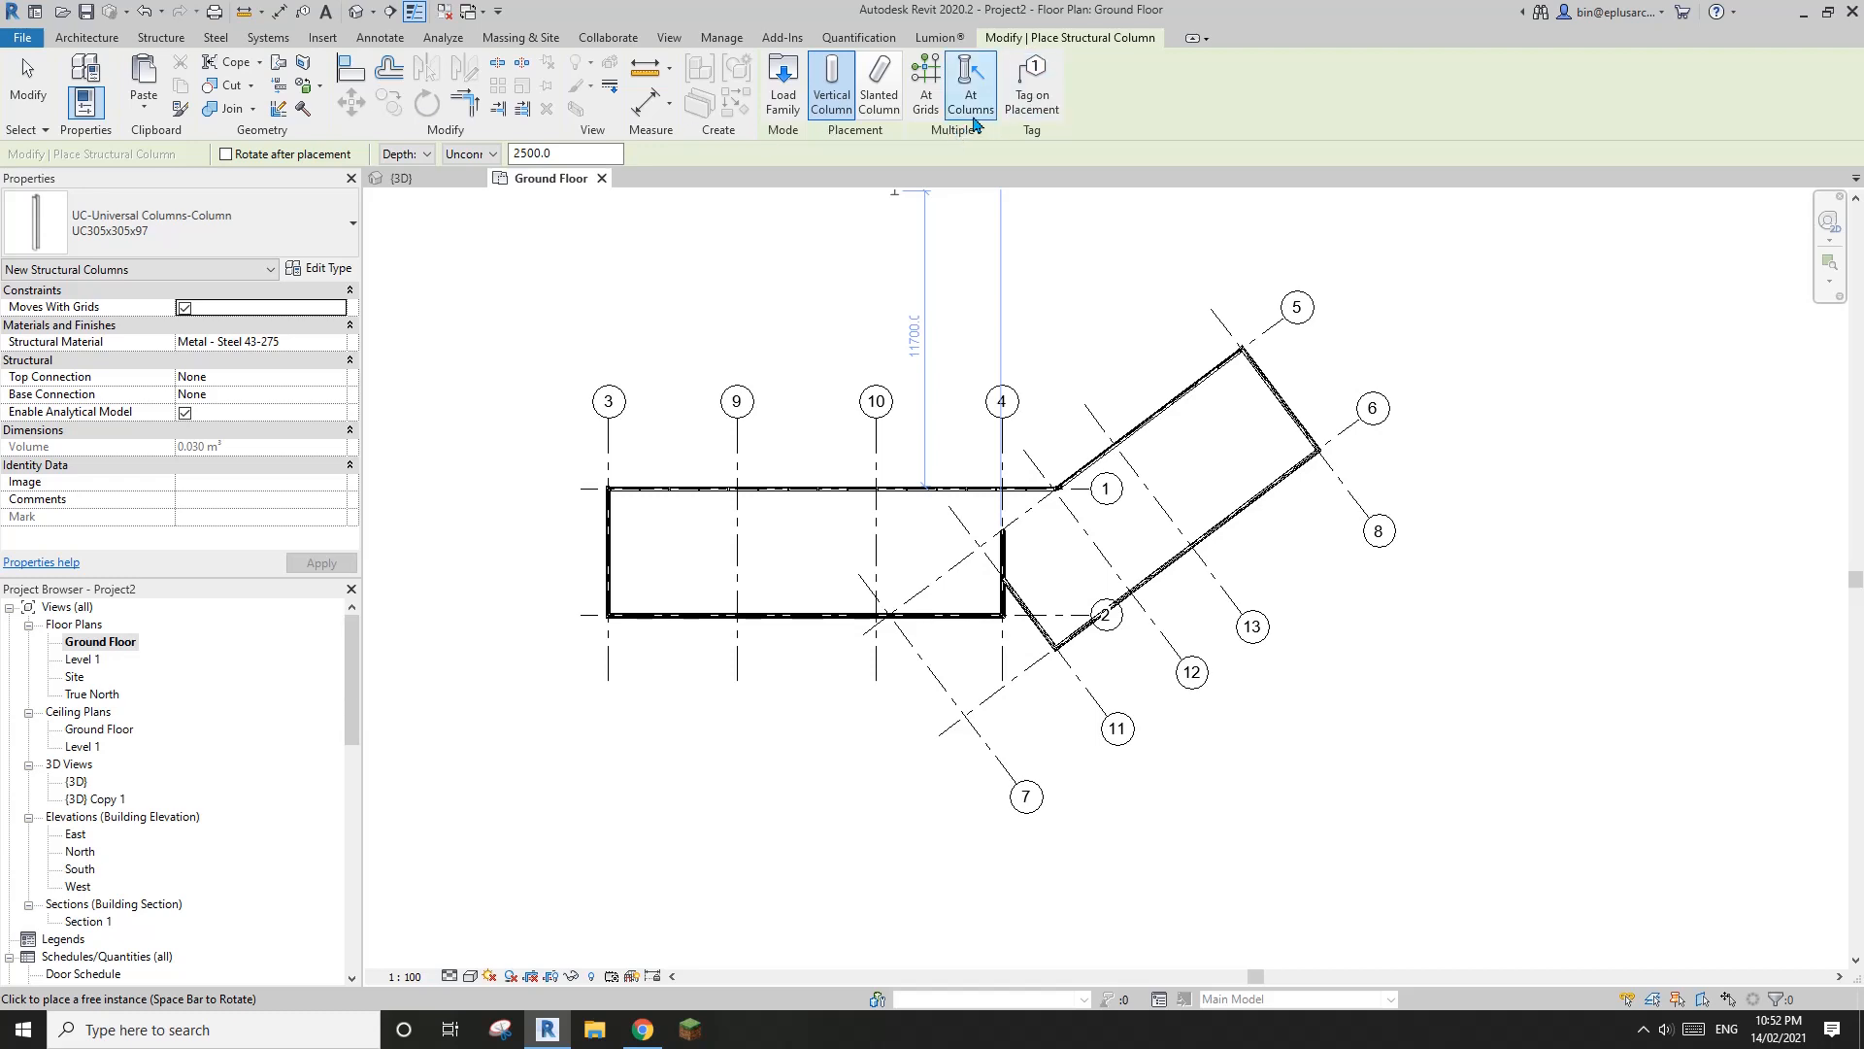
left_click(928, 100)
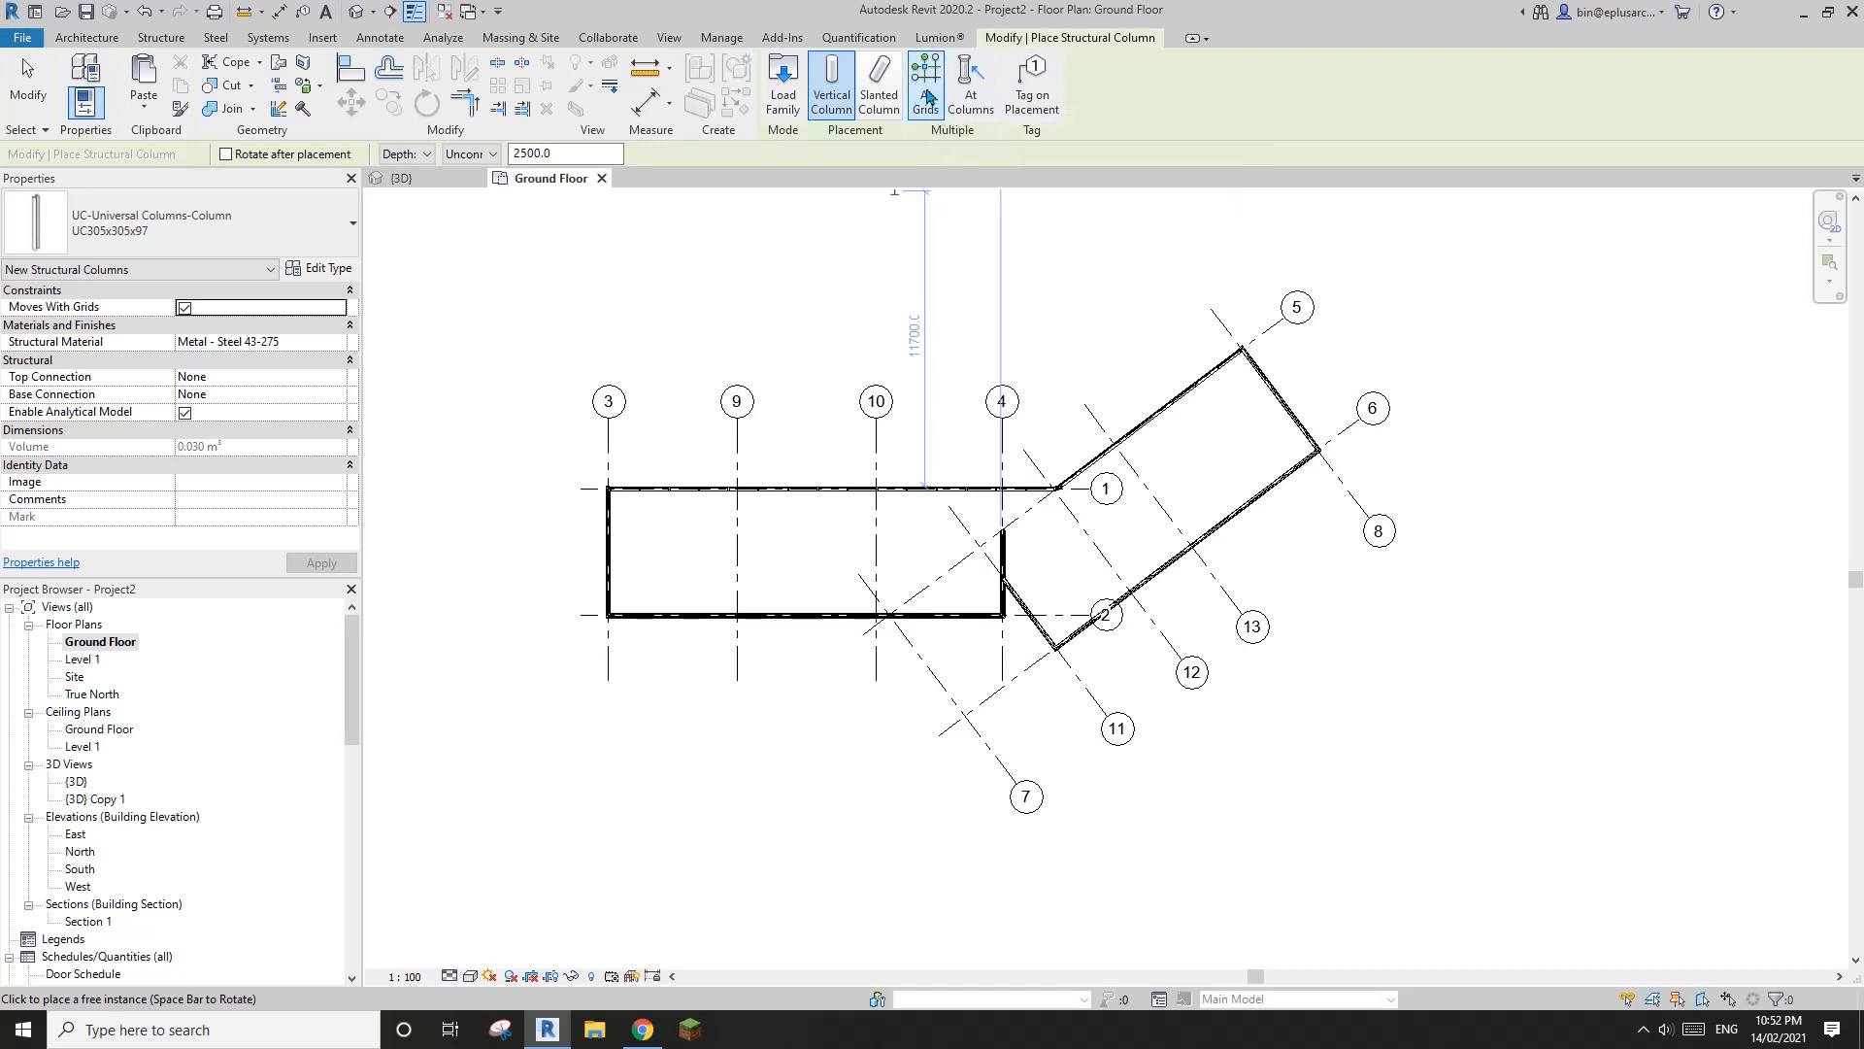
left_click_drag(1036, 345, 856, 403)
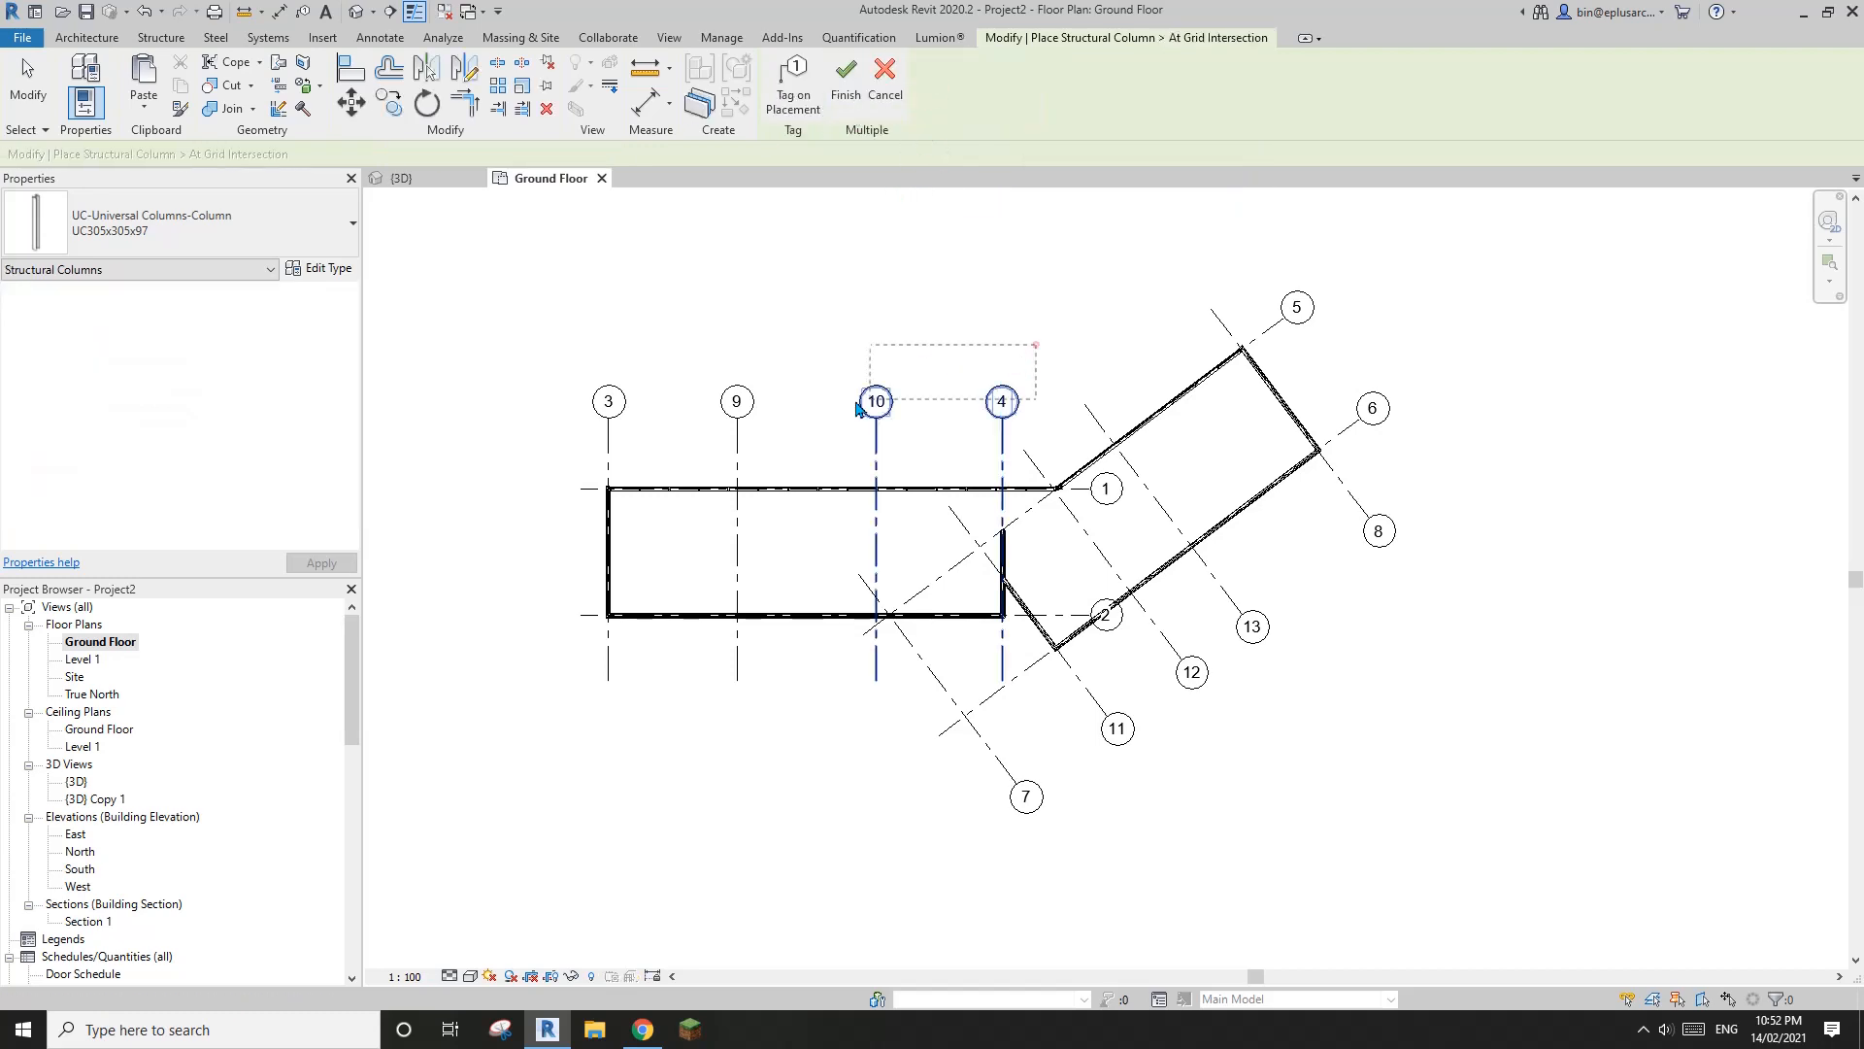
left_click_drag(607, 434, 607, 434)
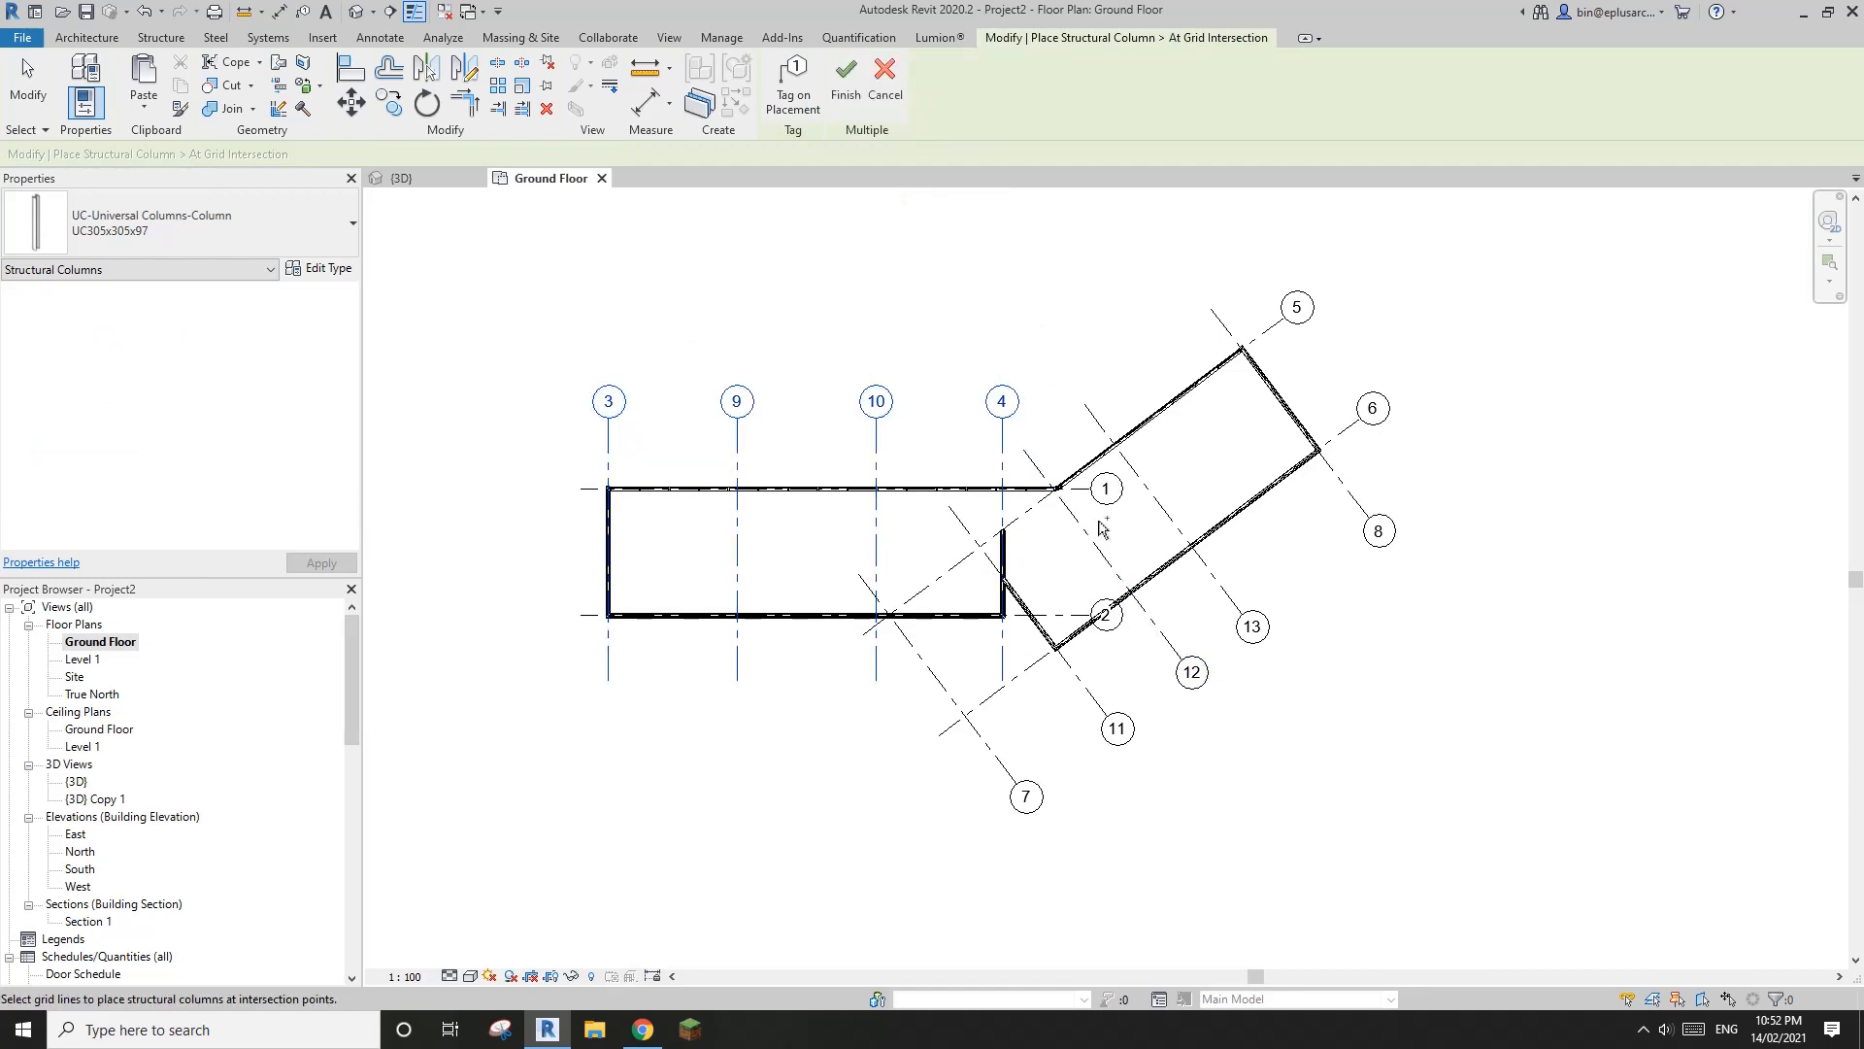
left_click(1065, 613, "ctrl")
left_click(845, 107)
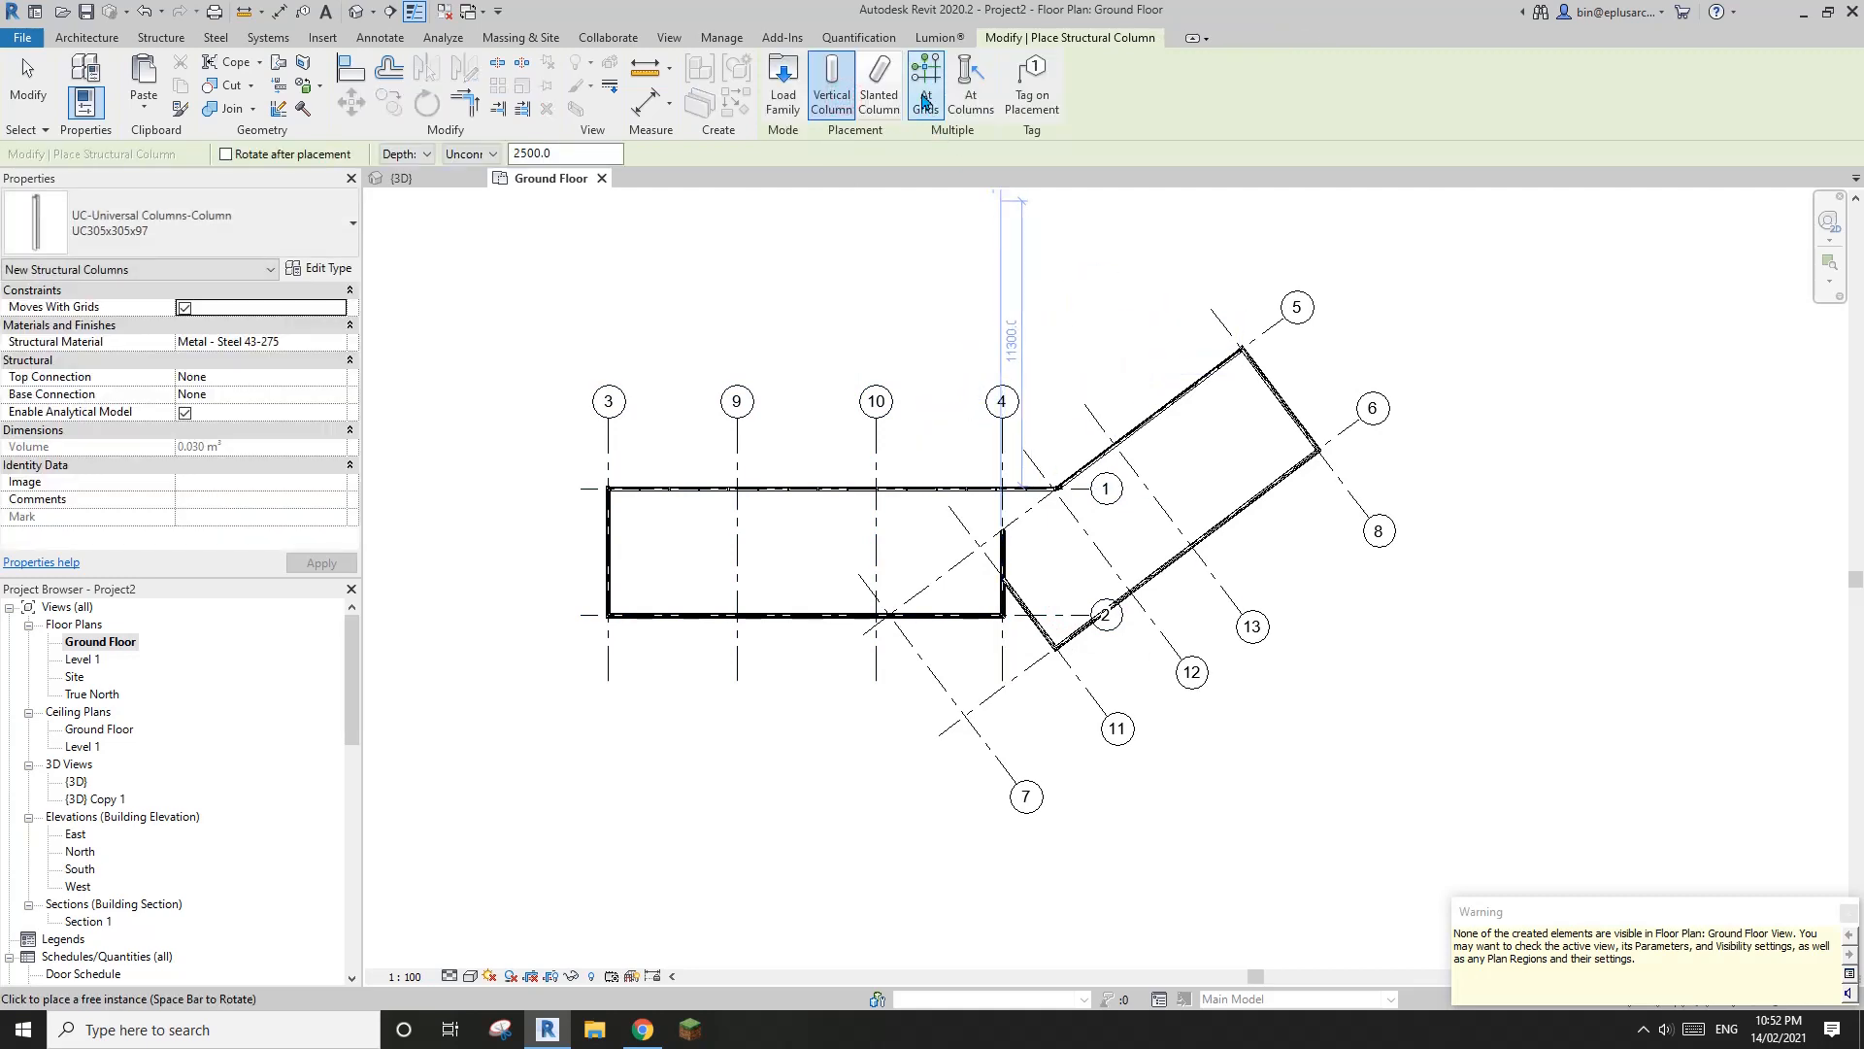
Examine the new structural columns beneath the straight wing of the house in the 3D view
left_click(362, 20)
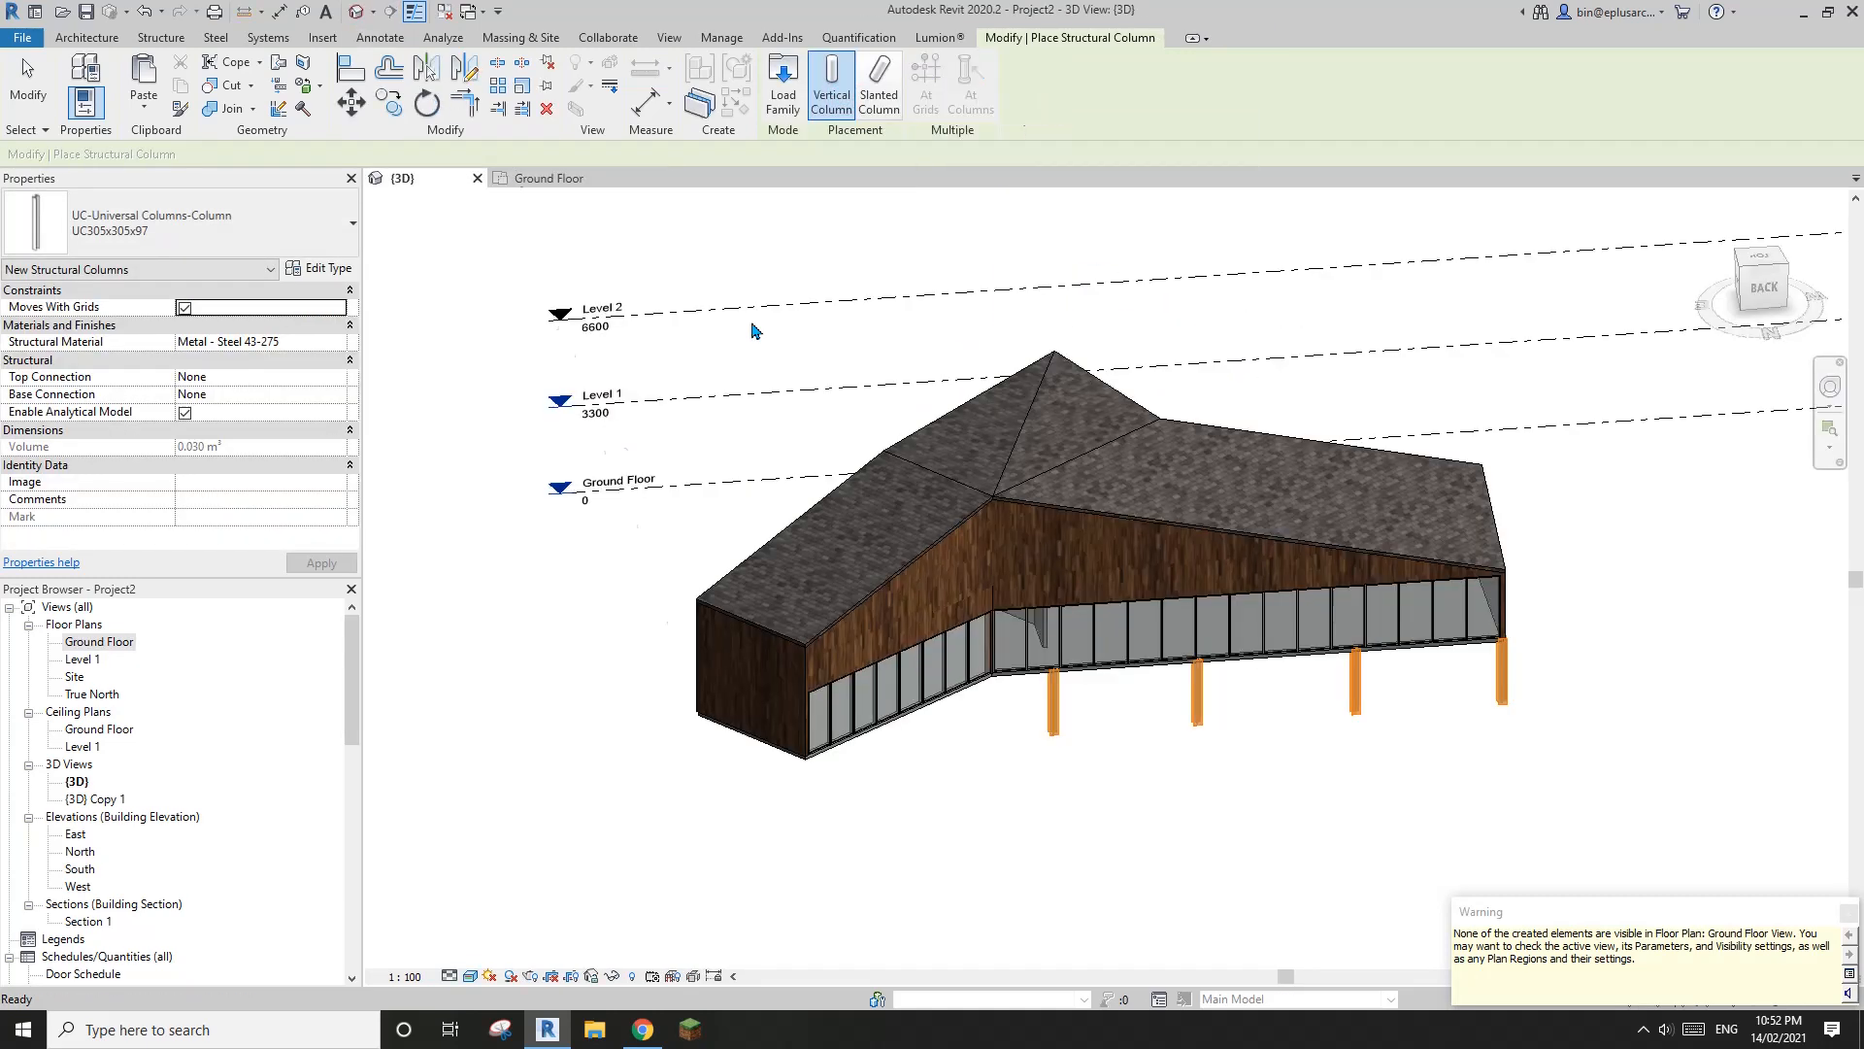
middle_click_drag(985, 538, 1260, 471, "shift")
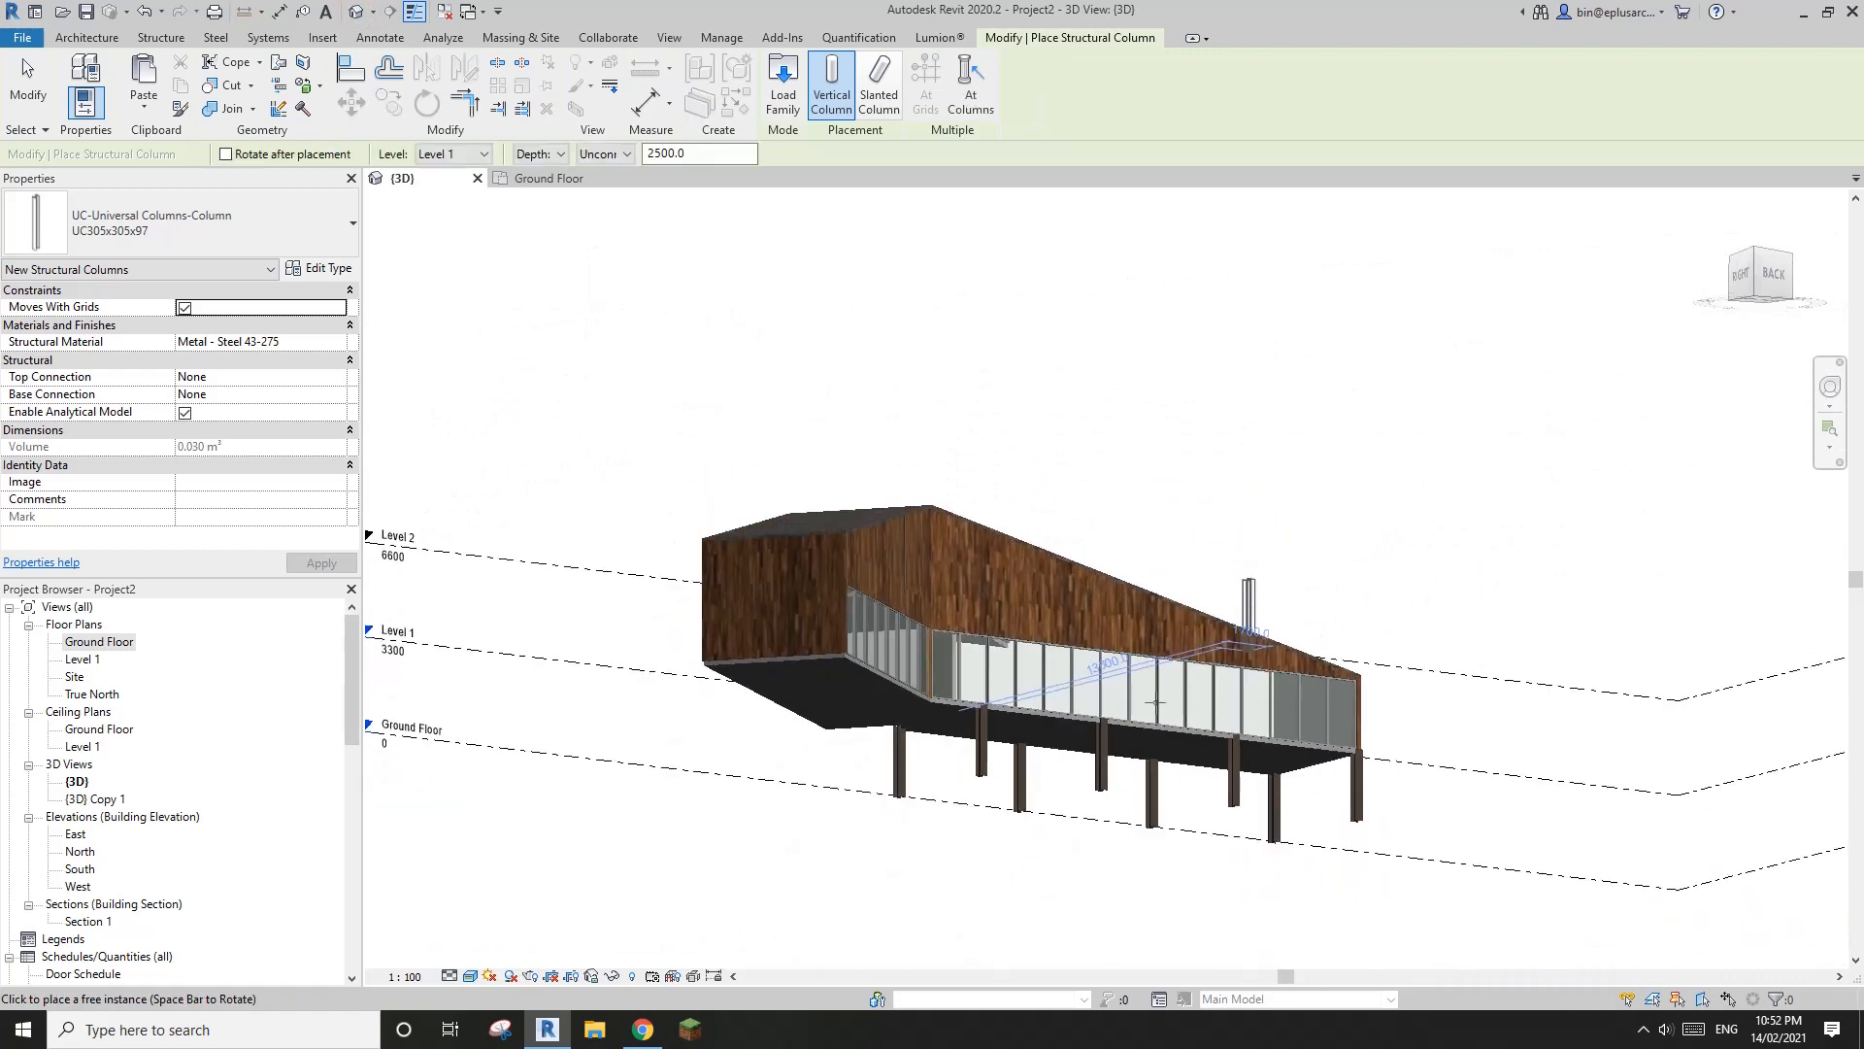
middle_click_drag(1268, 838, 1233, 762, "shift")
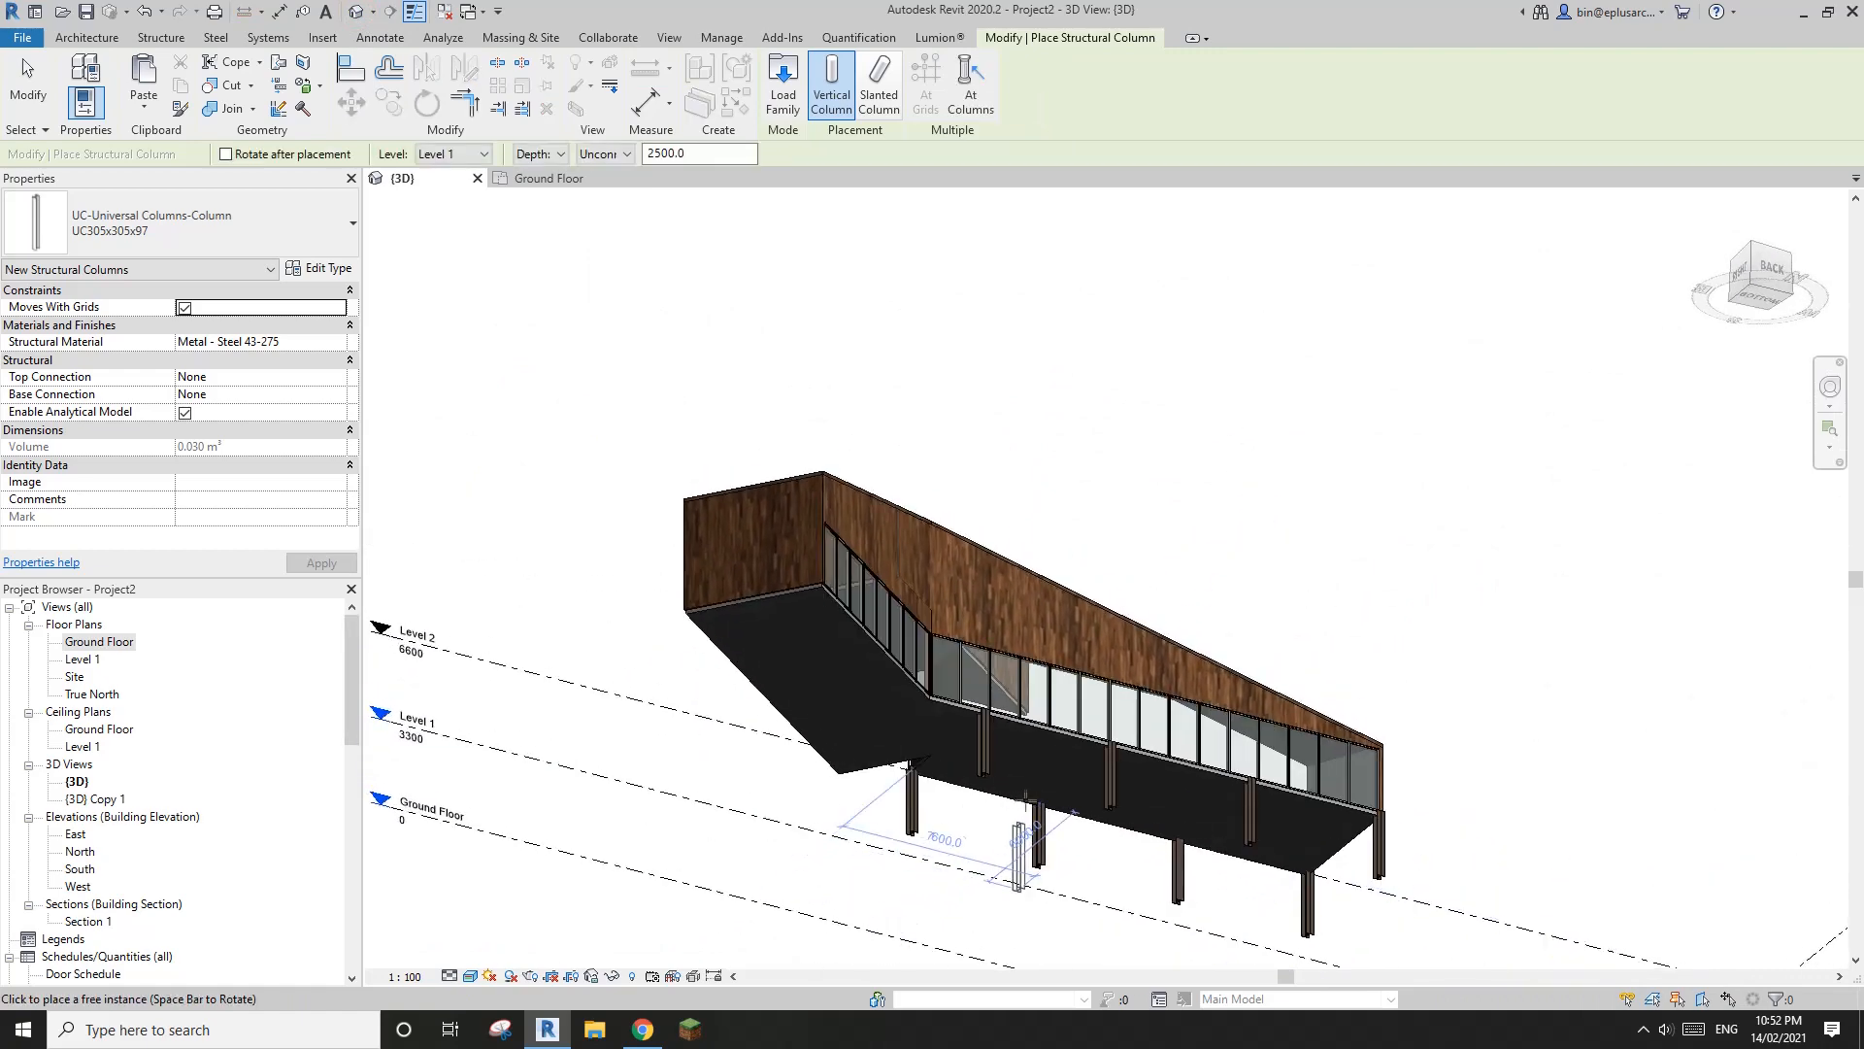
middle_click_drag(1025, 837, 1089, 798, "shift")
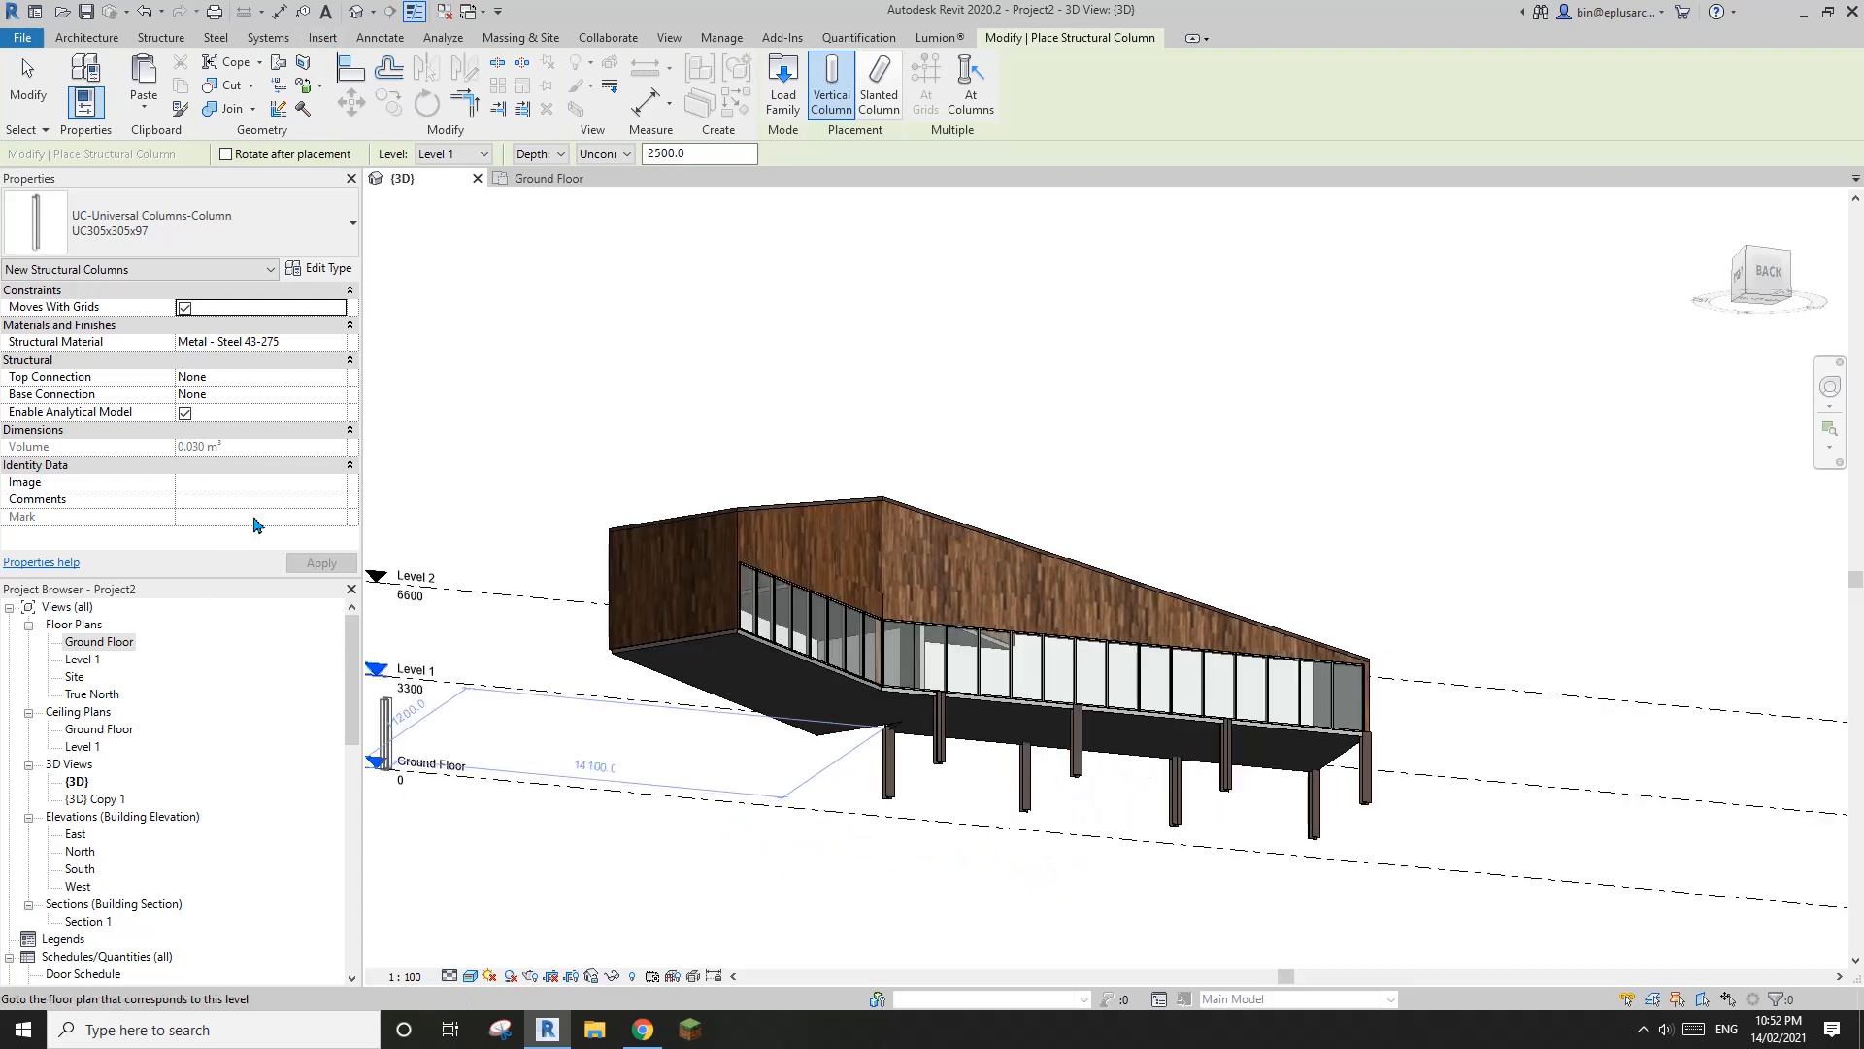
In the Ground Floor plan, place UC305x305x97 structural columns at the intersections of grids 5 and 6 with grids 8, 13, 12, 11 and 7
double_click(101, 642)
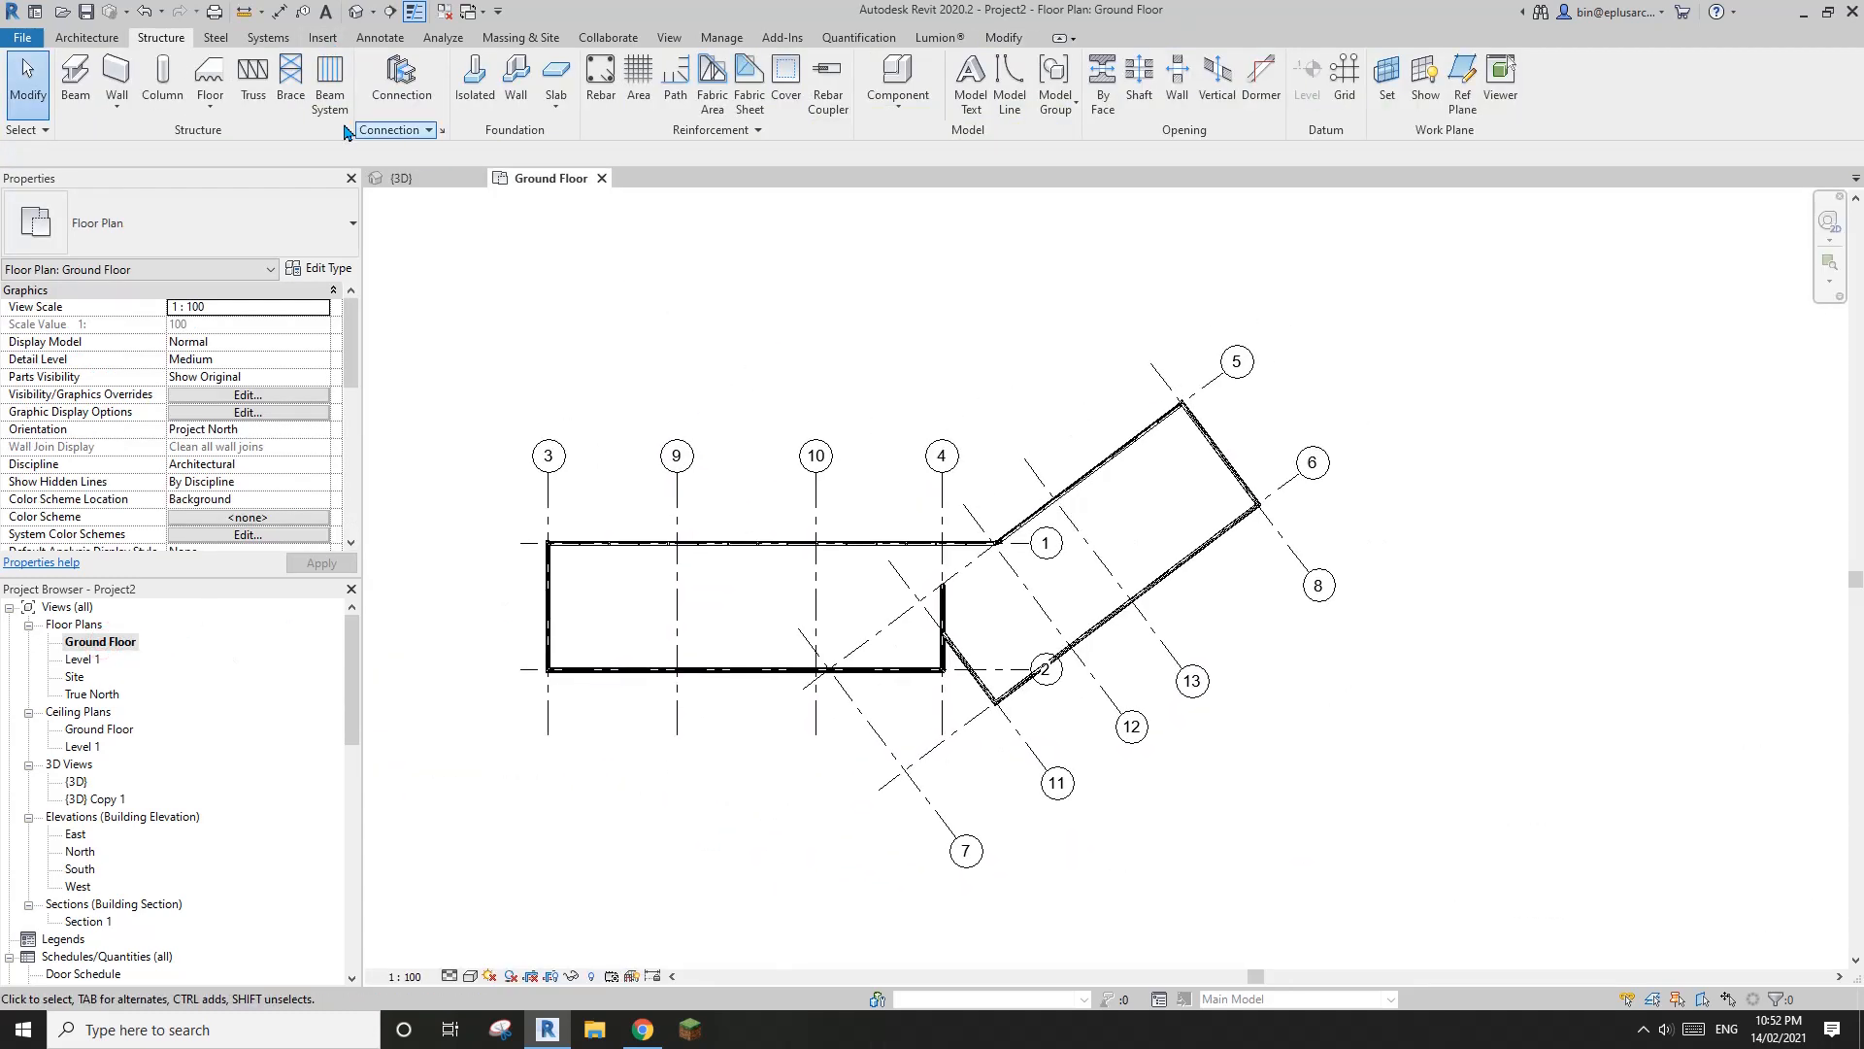
left_click(161, 77)
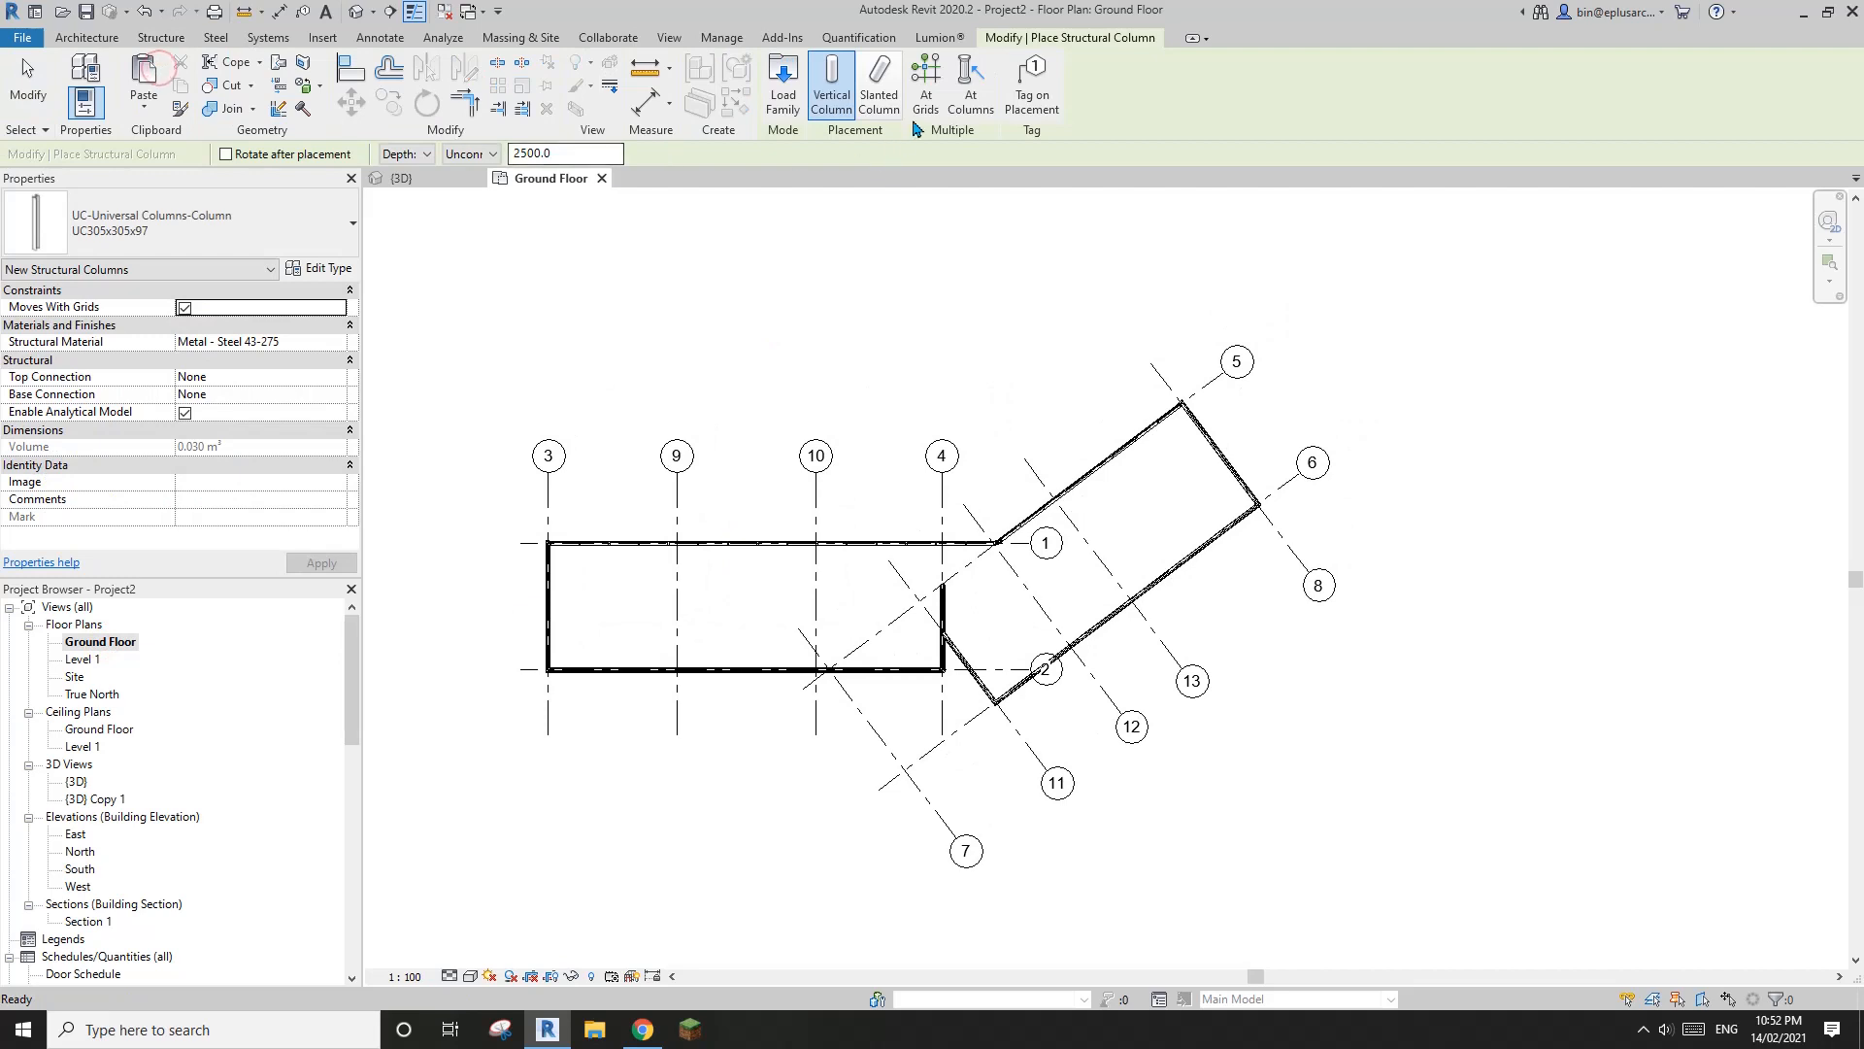
left_click(925, 92)
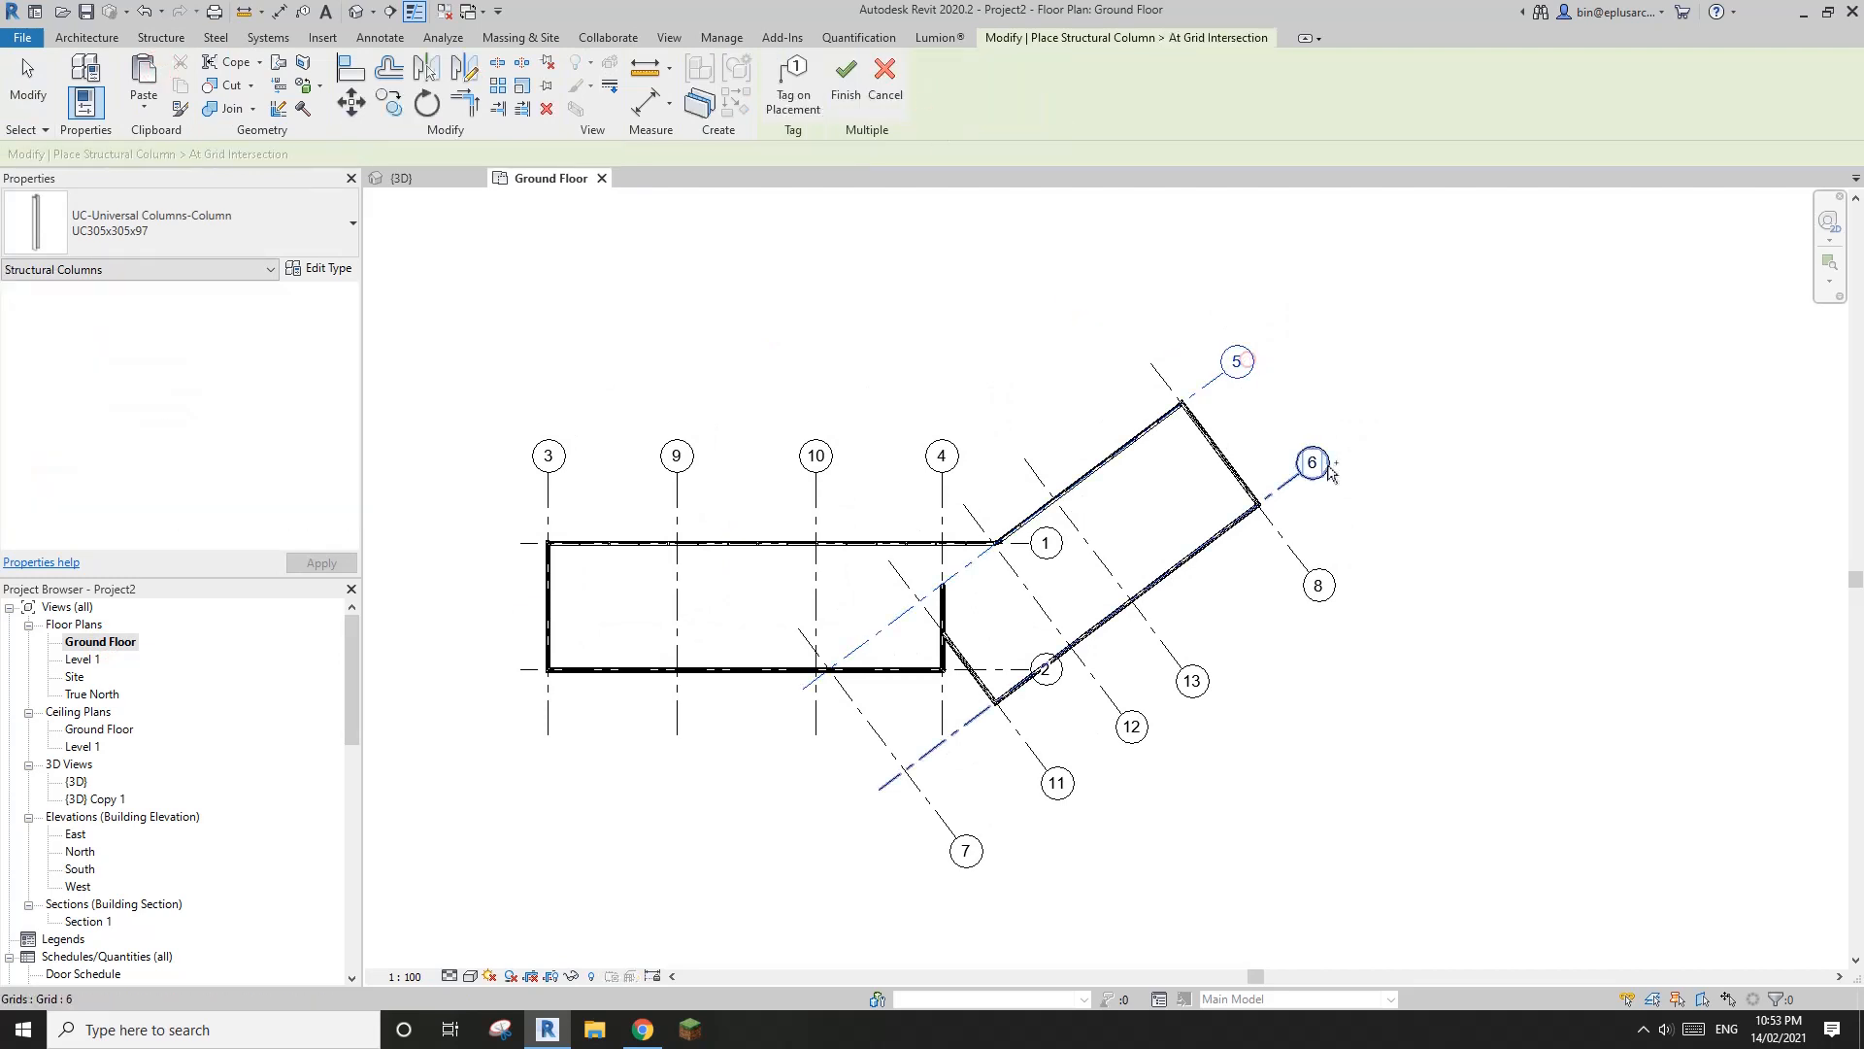
left_click_drag(1364, 581, 1297, 620)
left_click_drag(1243, 642, 1174, 713)
left_click_drag(1169, 737, 1109, 751)
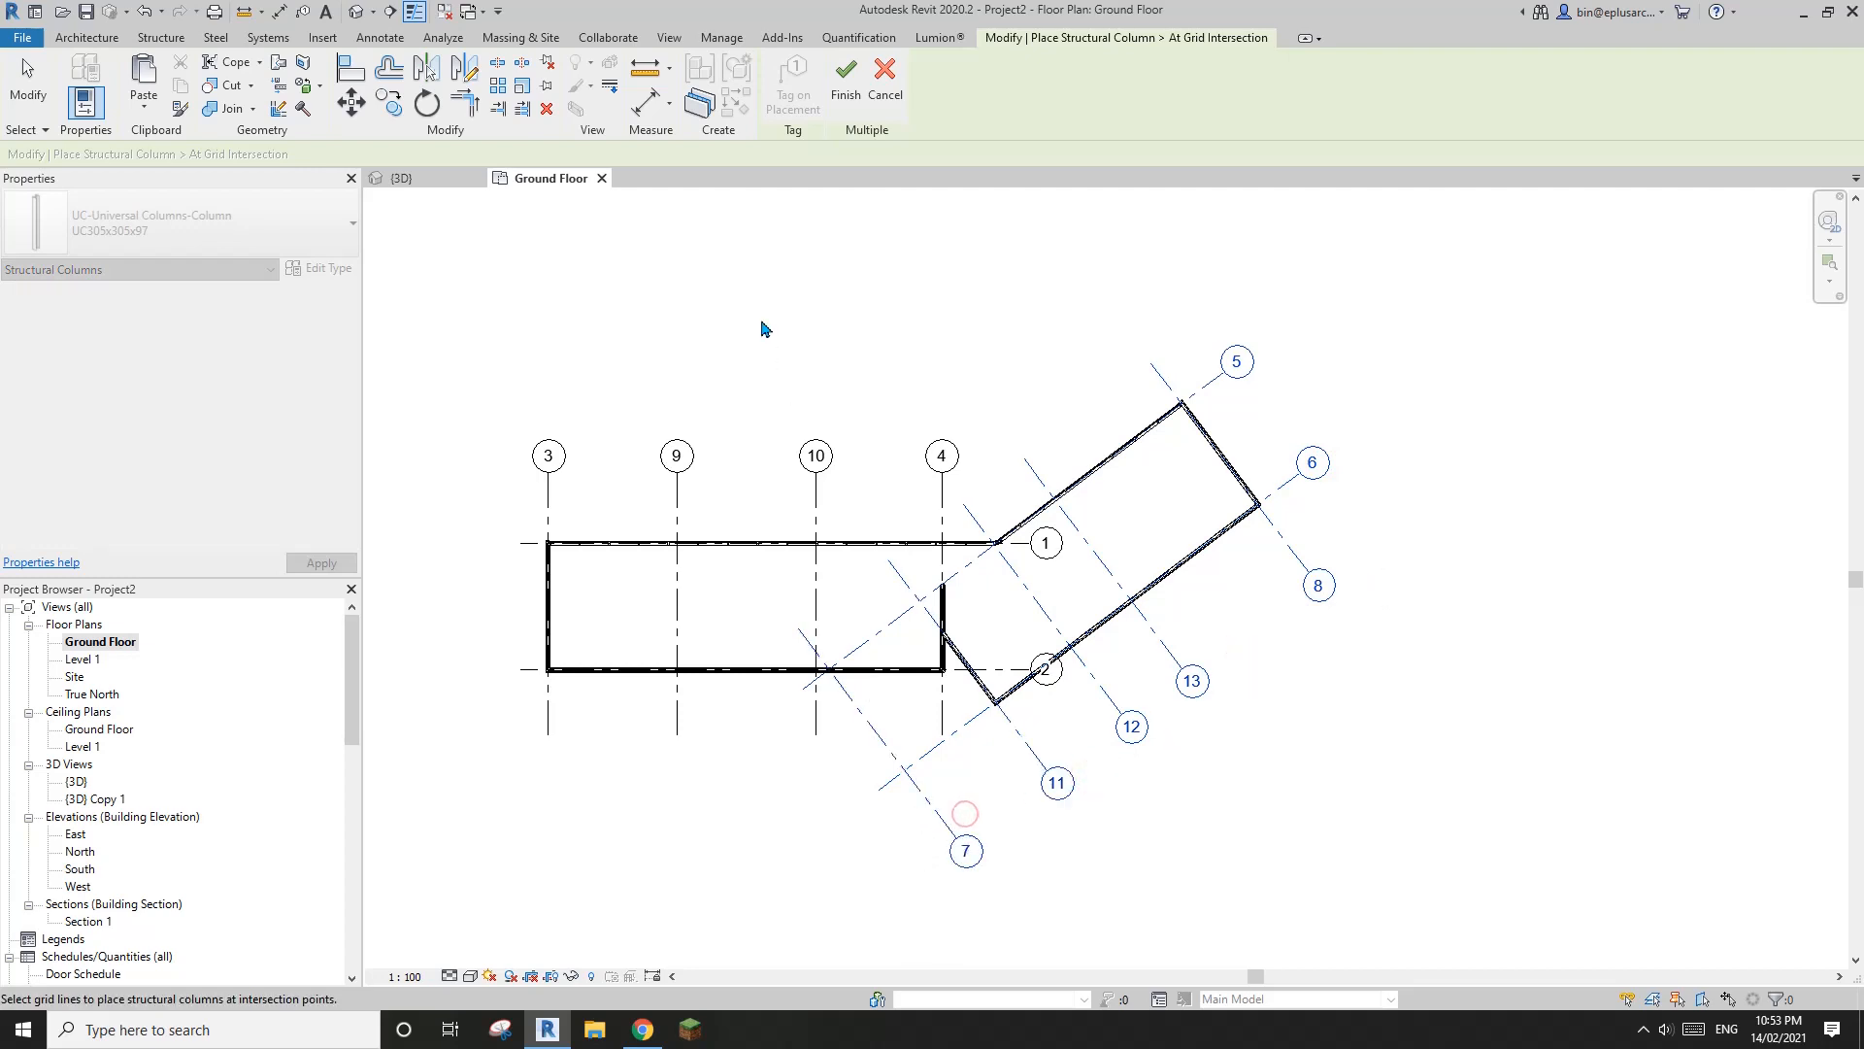
left_click(847, 100)
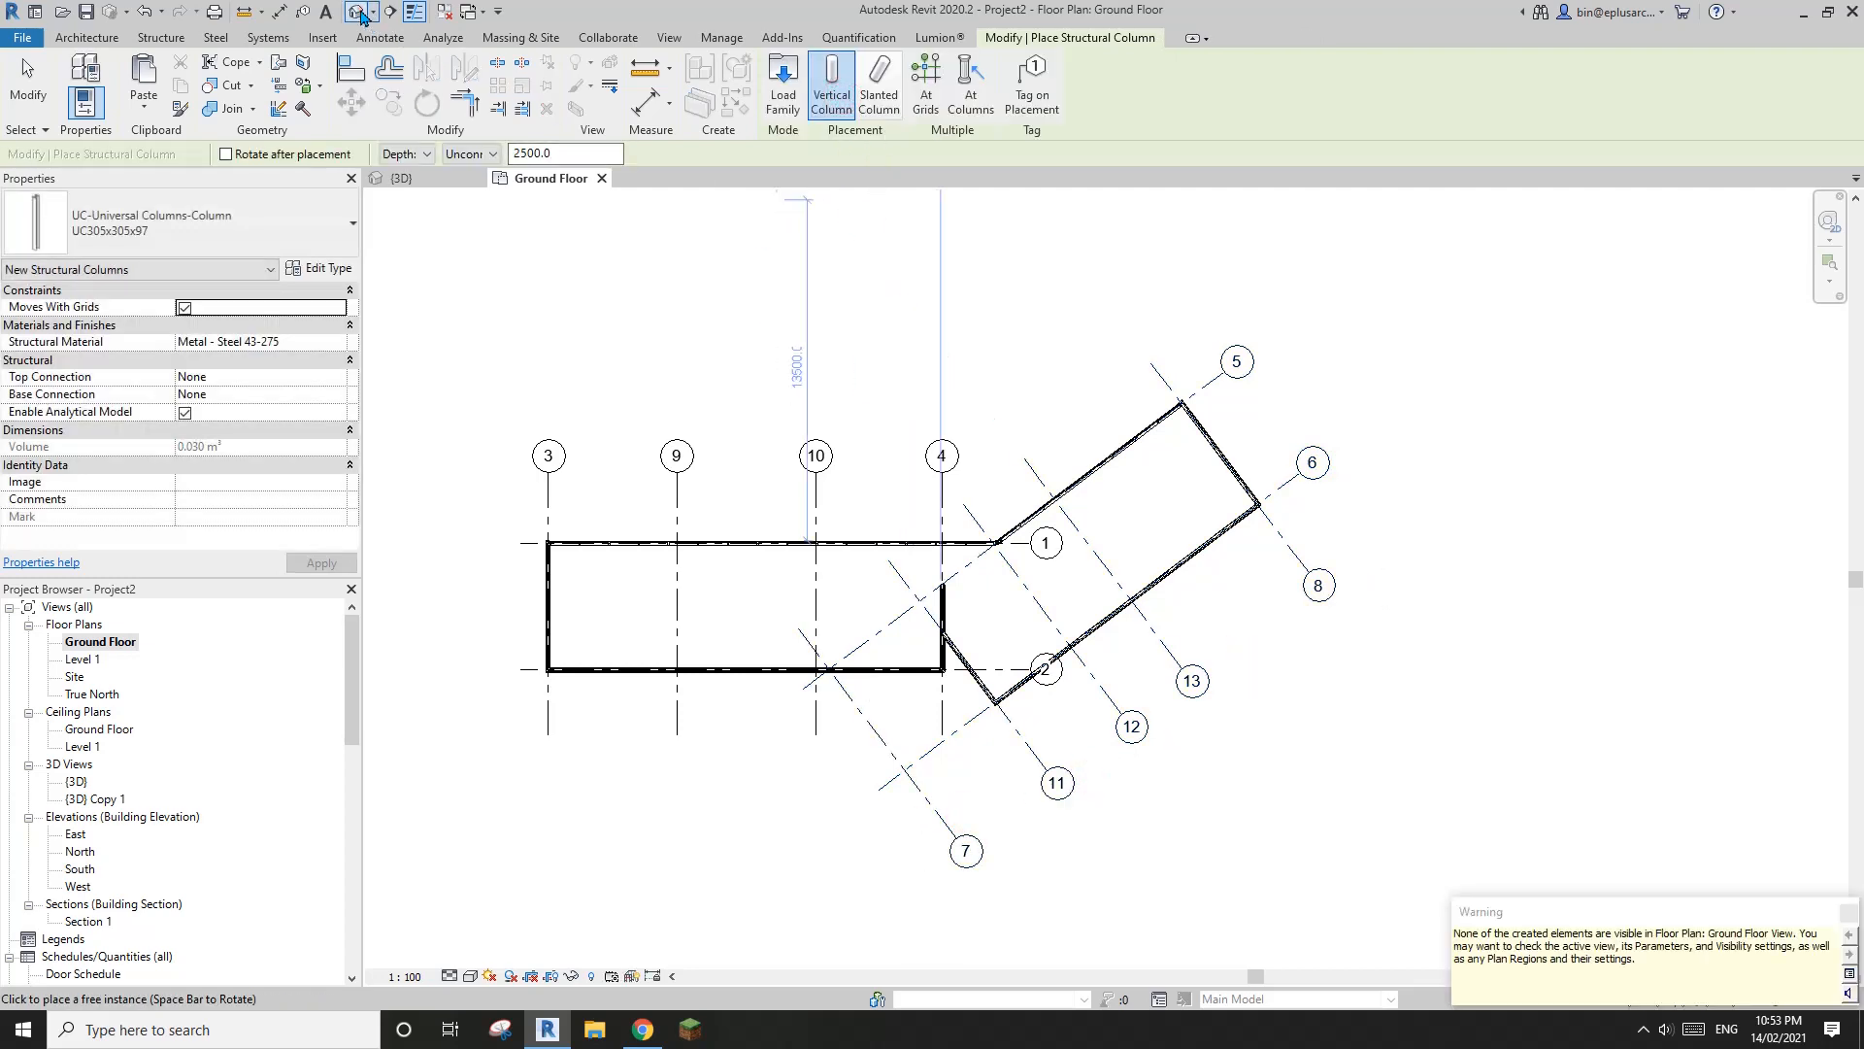
End column placement and examine the columns beneath the angled wing of the house in the 3D view
left_click(360, 17)
middle_click_drag(1040, 420, 1414, 544, "shift")
key("Escape")
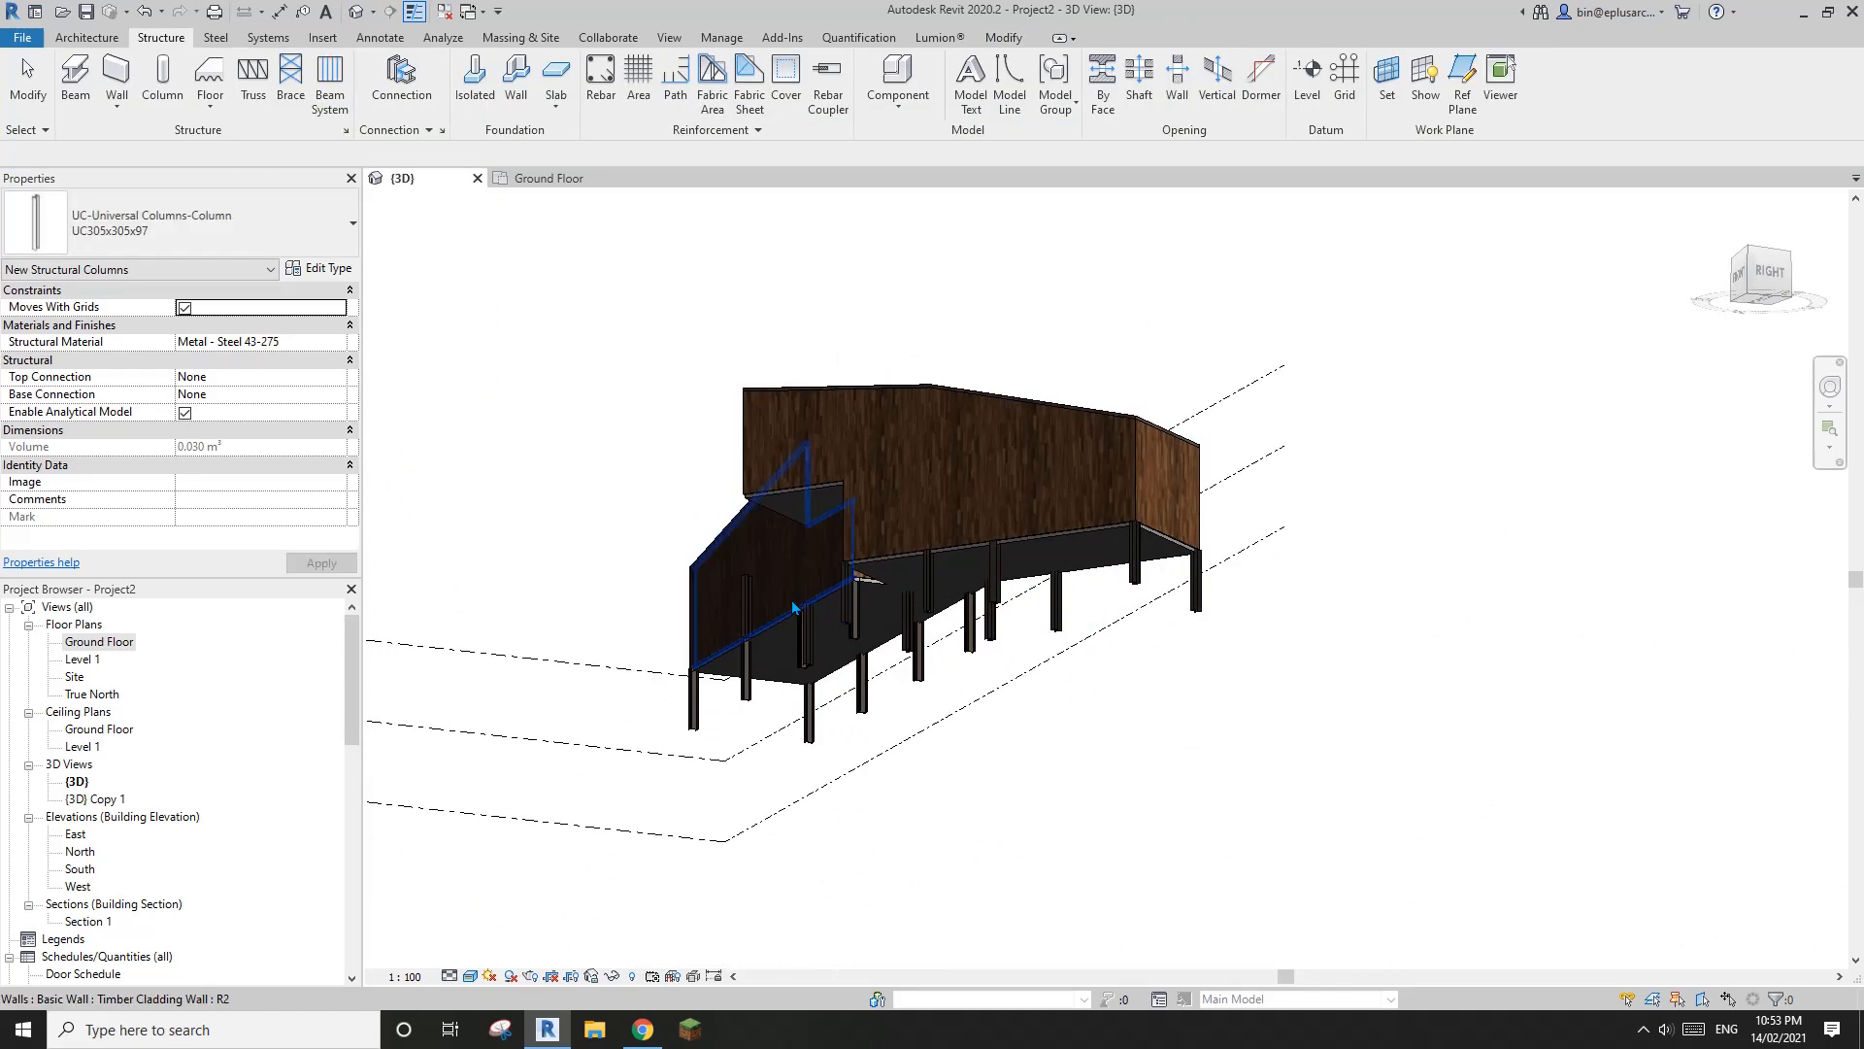
middle_click_drag(793, 608, 657, 487, "shift")
scroll(1103, 697, "up", 2)
scroll(1198, 660, "up", 1)
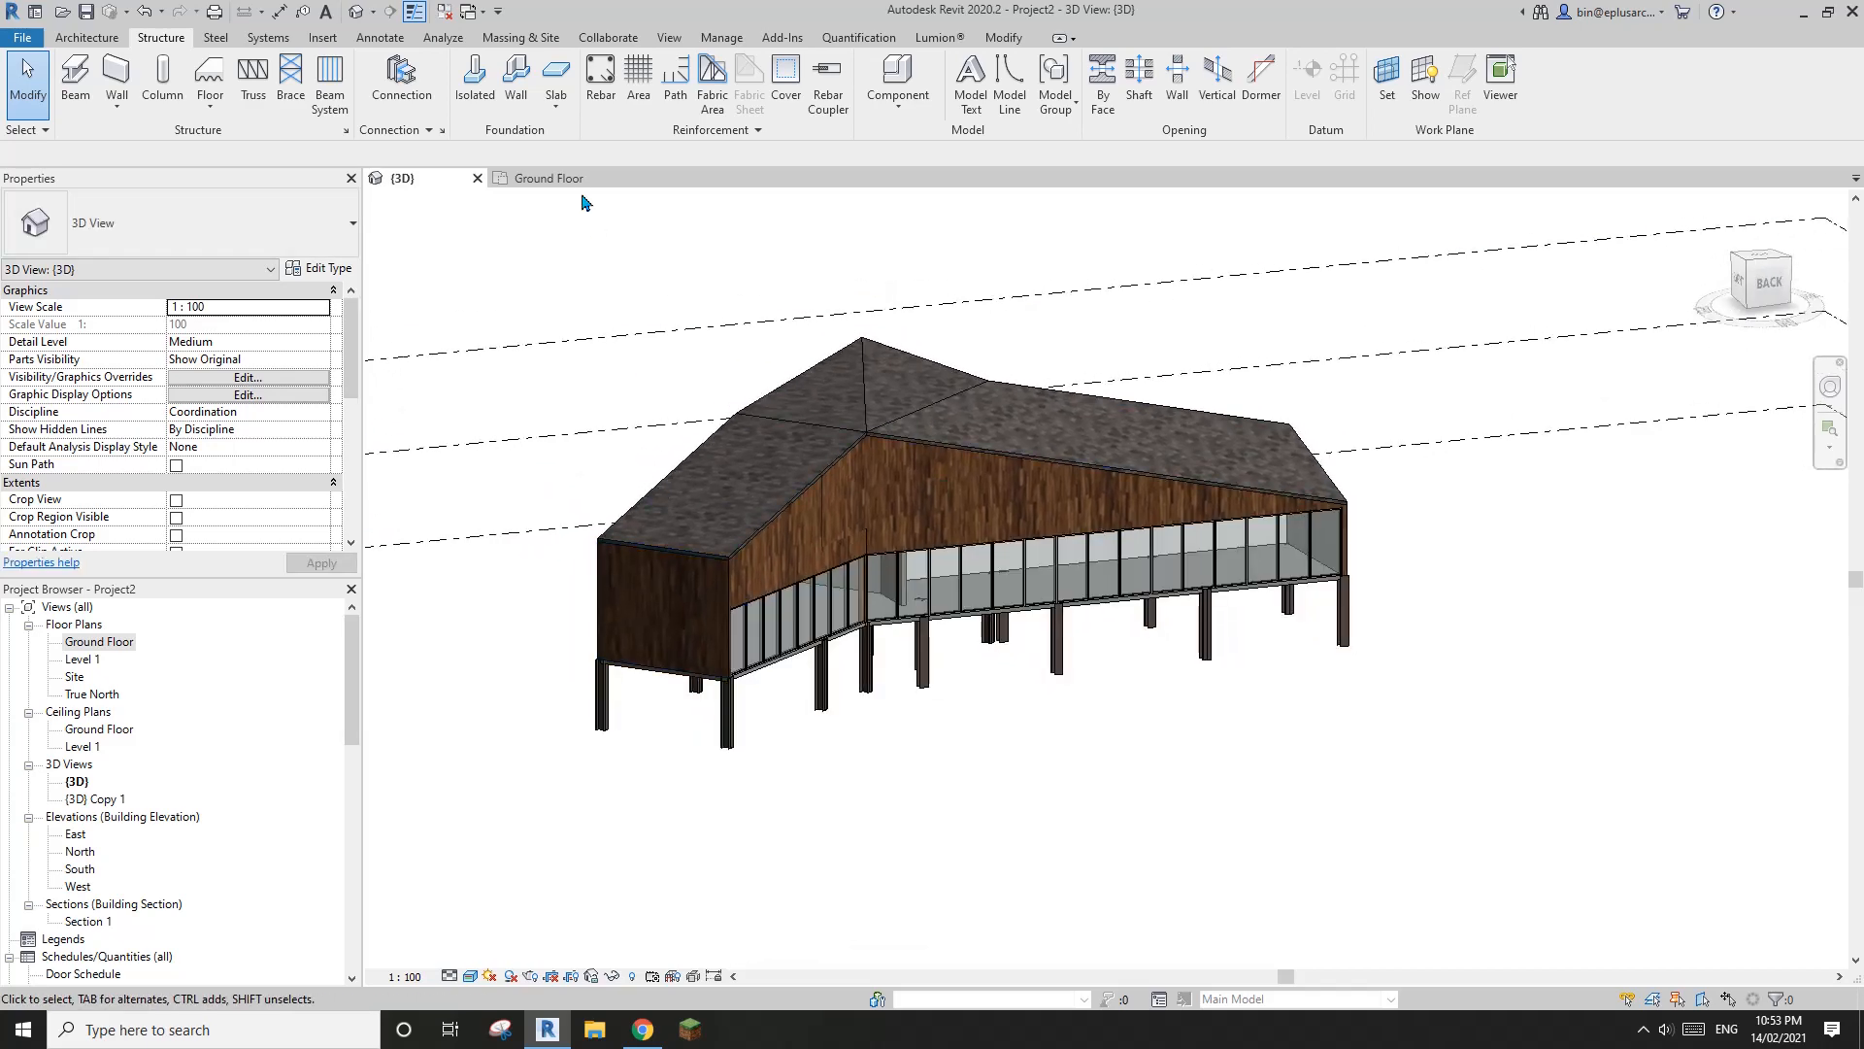
Start an isolated foundation and load the Pile-Steel Pipe family from the Structural Foundations library folder
left_click(474, 93)
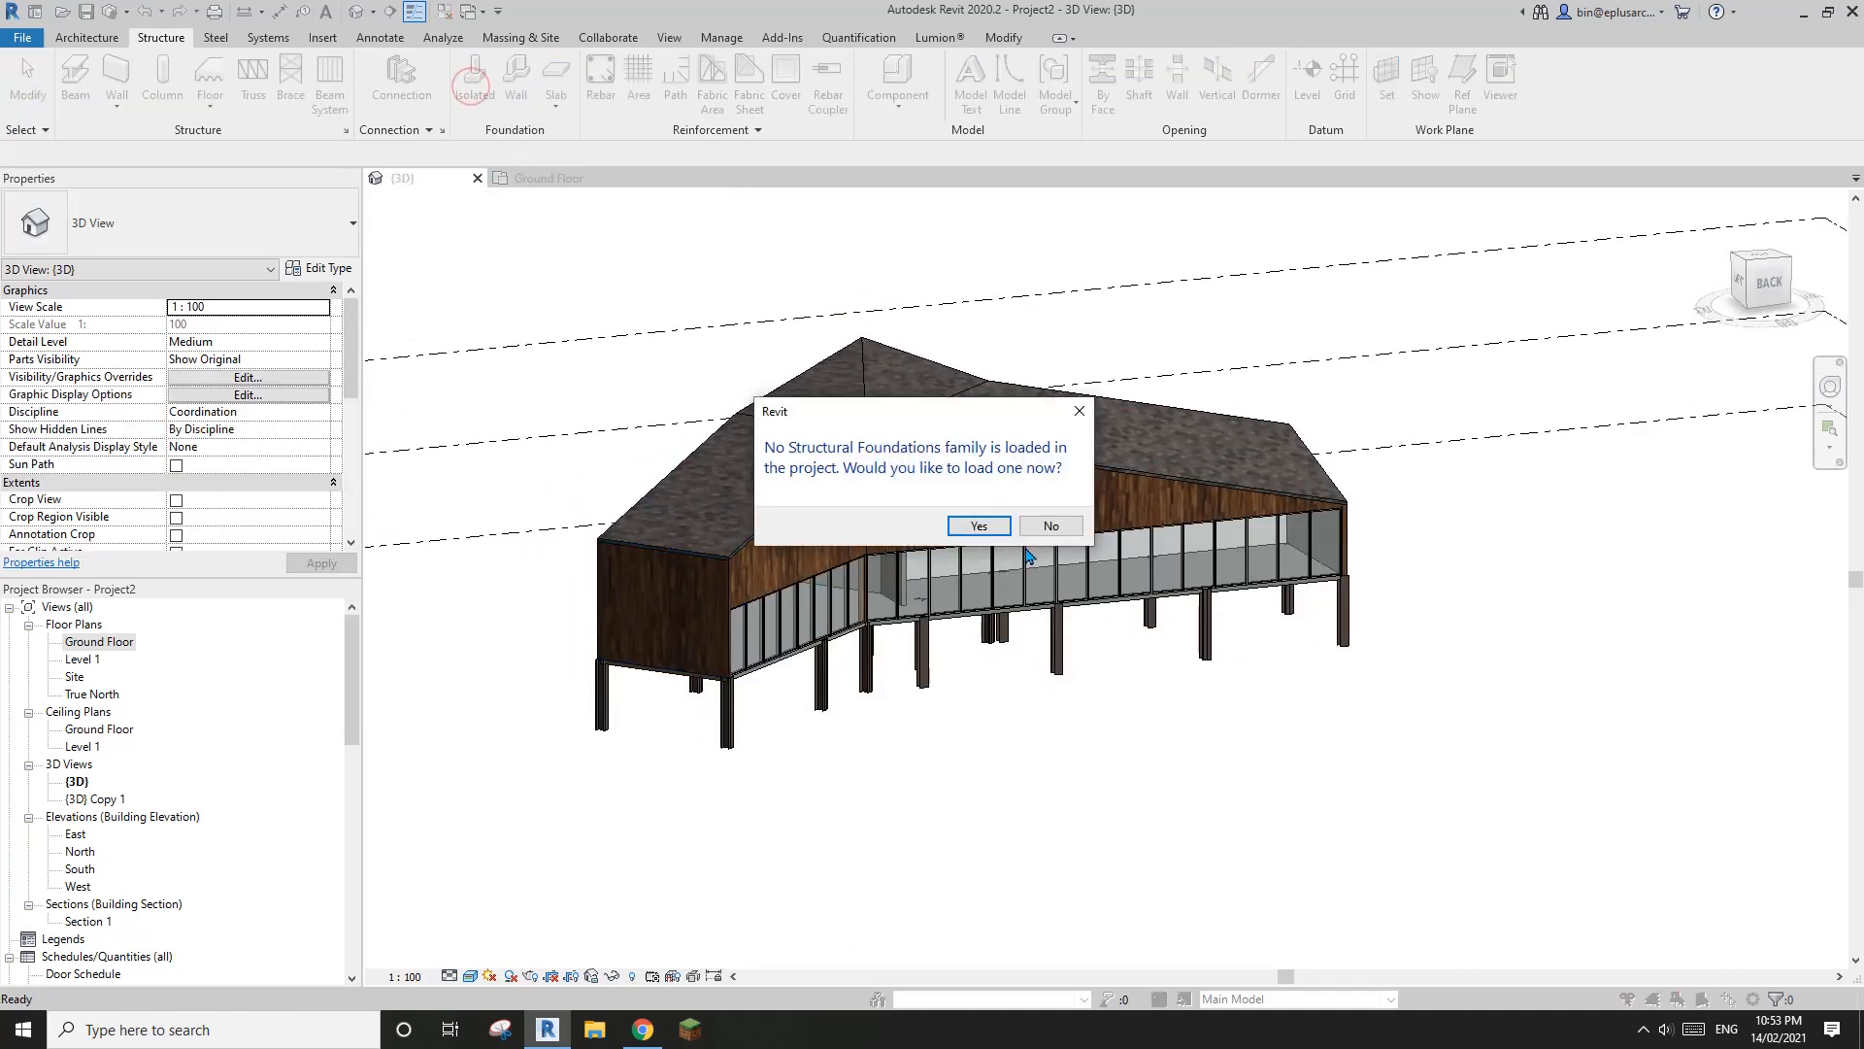
left_click(989, 530)
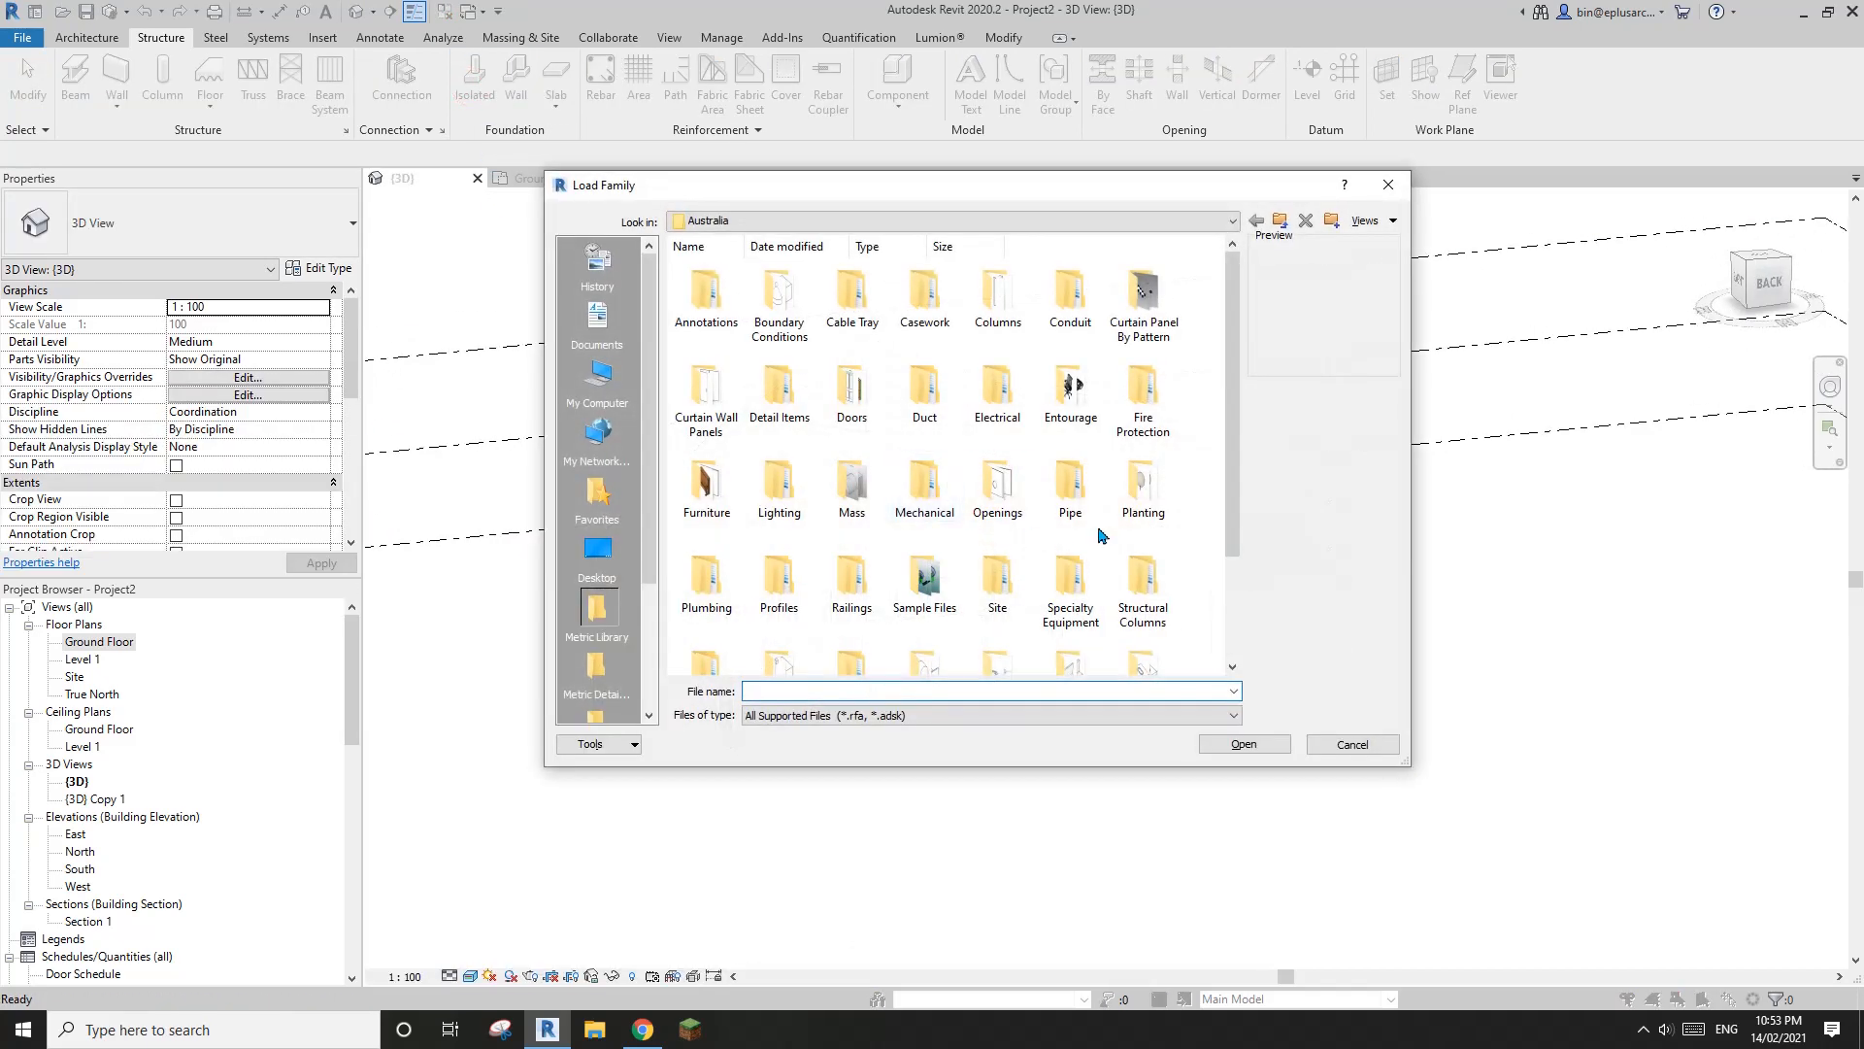
scroll(1088, 568, "down", 3)
double_click(776, 549)
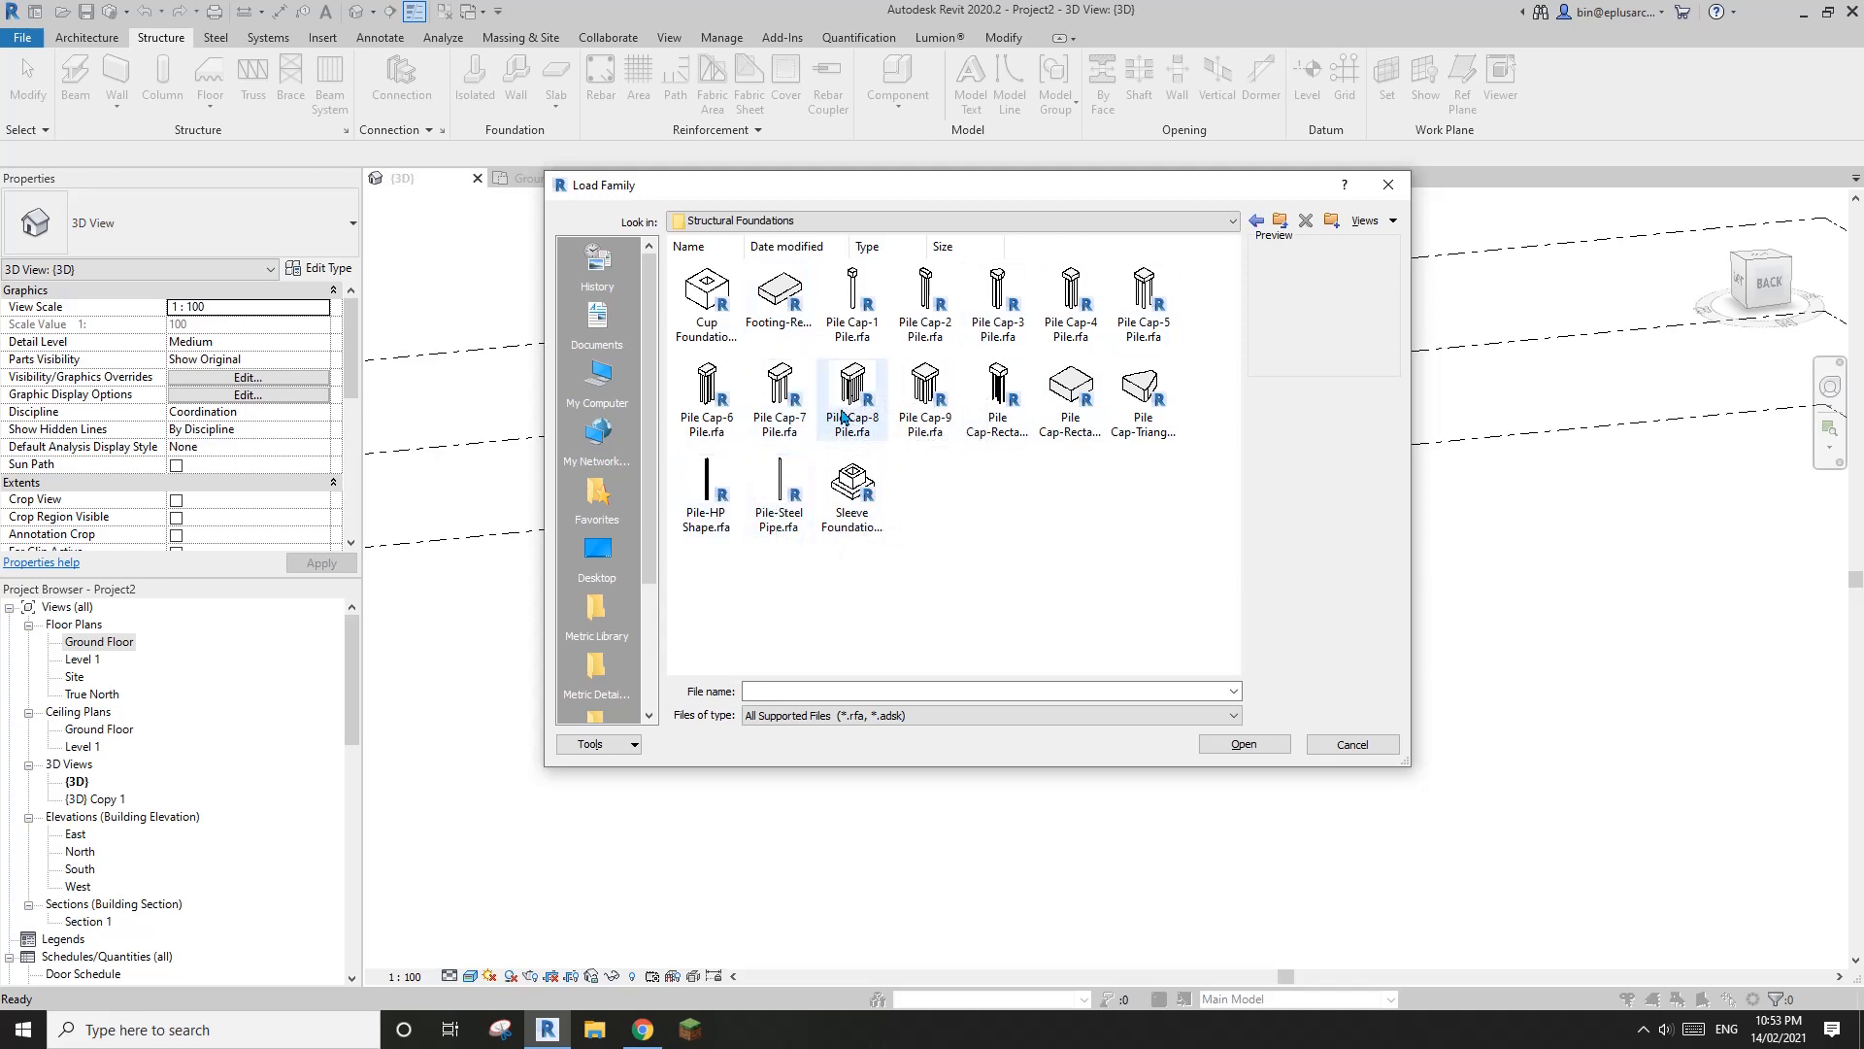
left_click(801, 411)
left_click(699, 412)
left_click(697, 502)
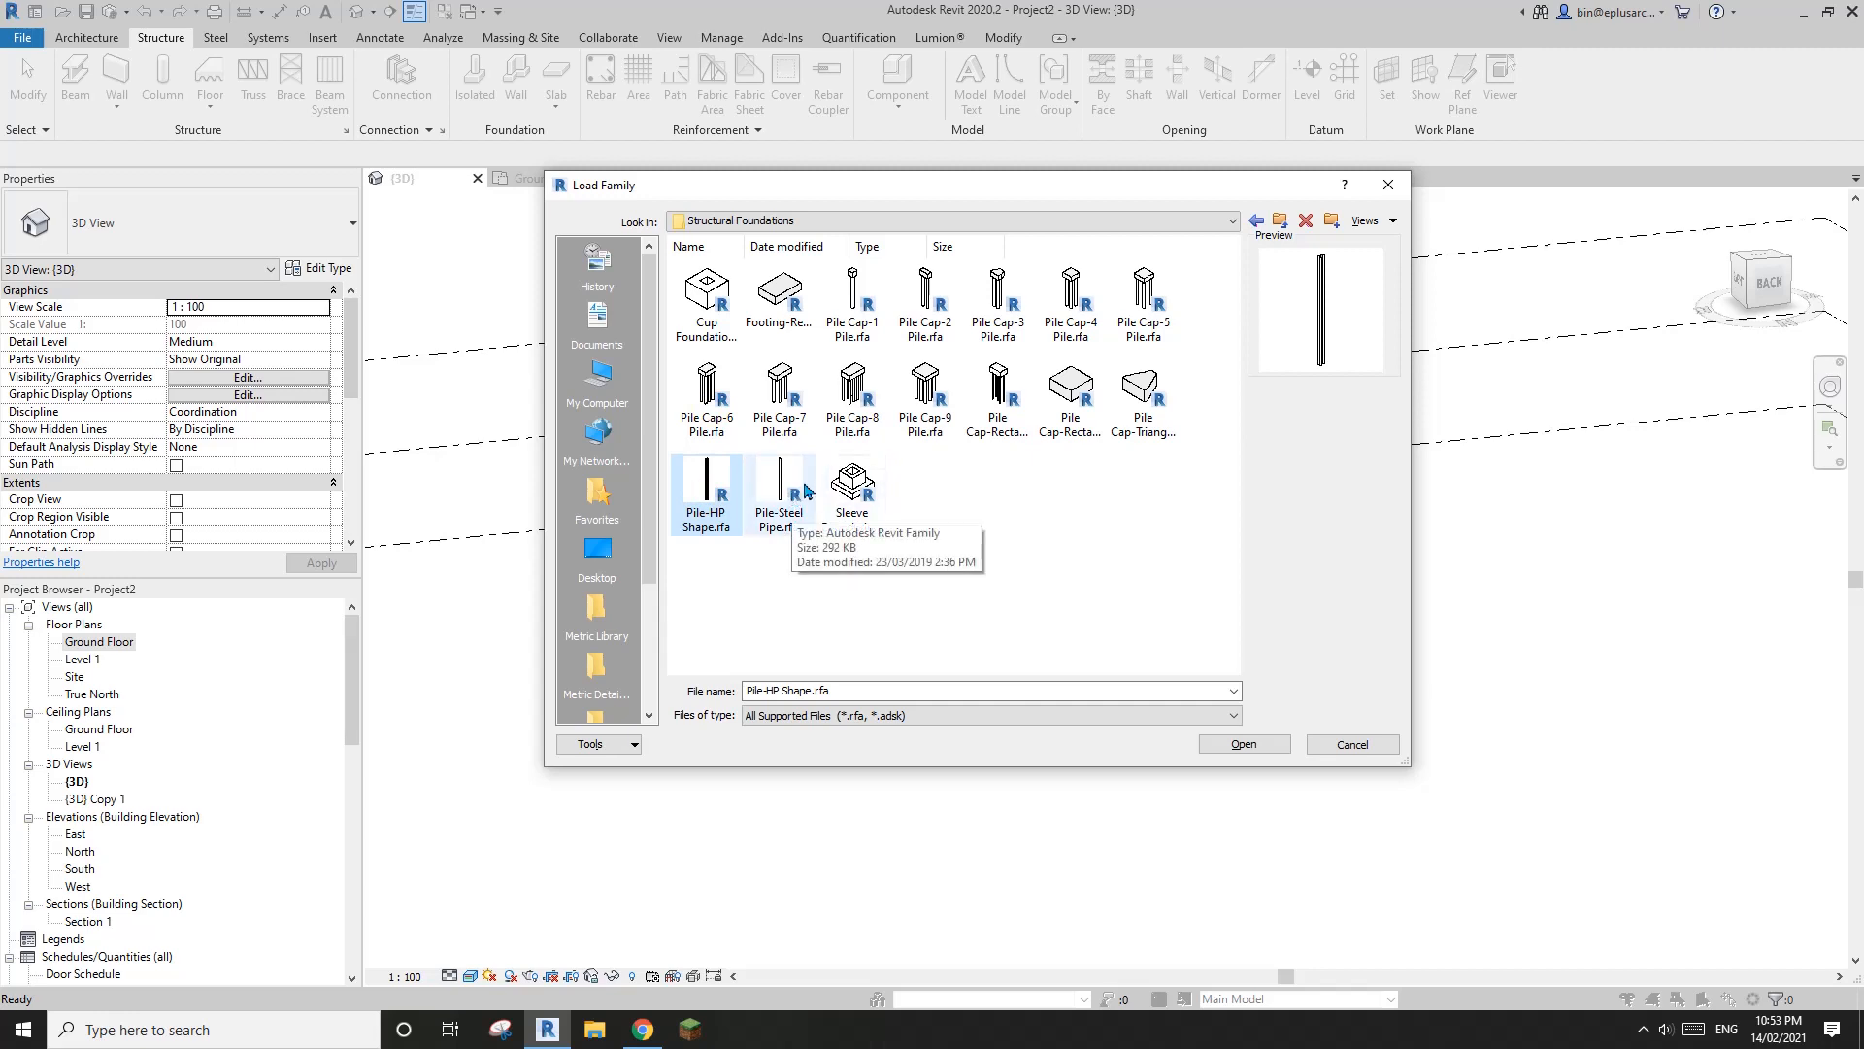
left_click(792, 490)
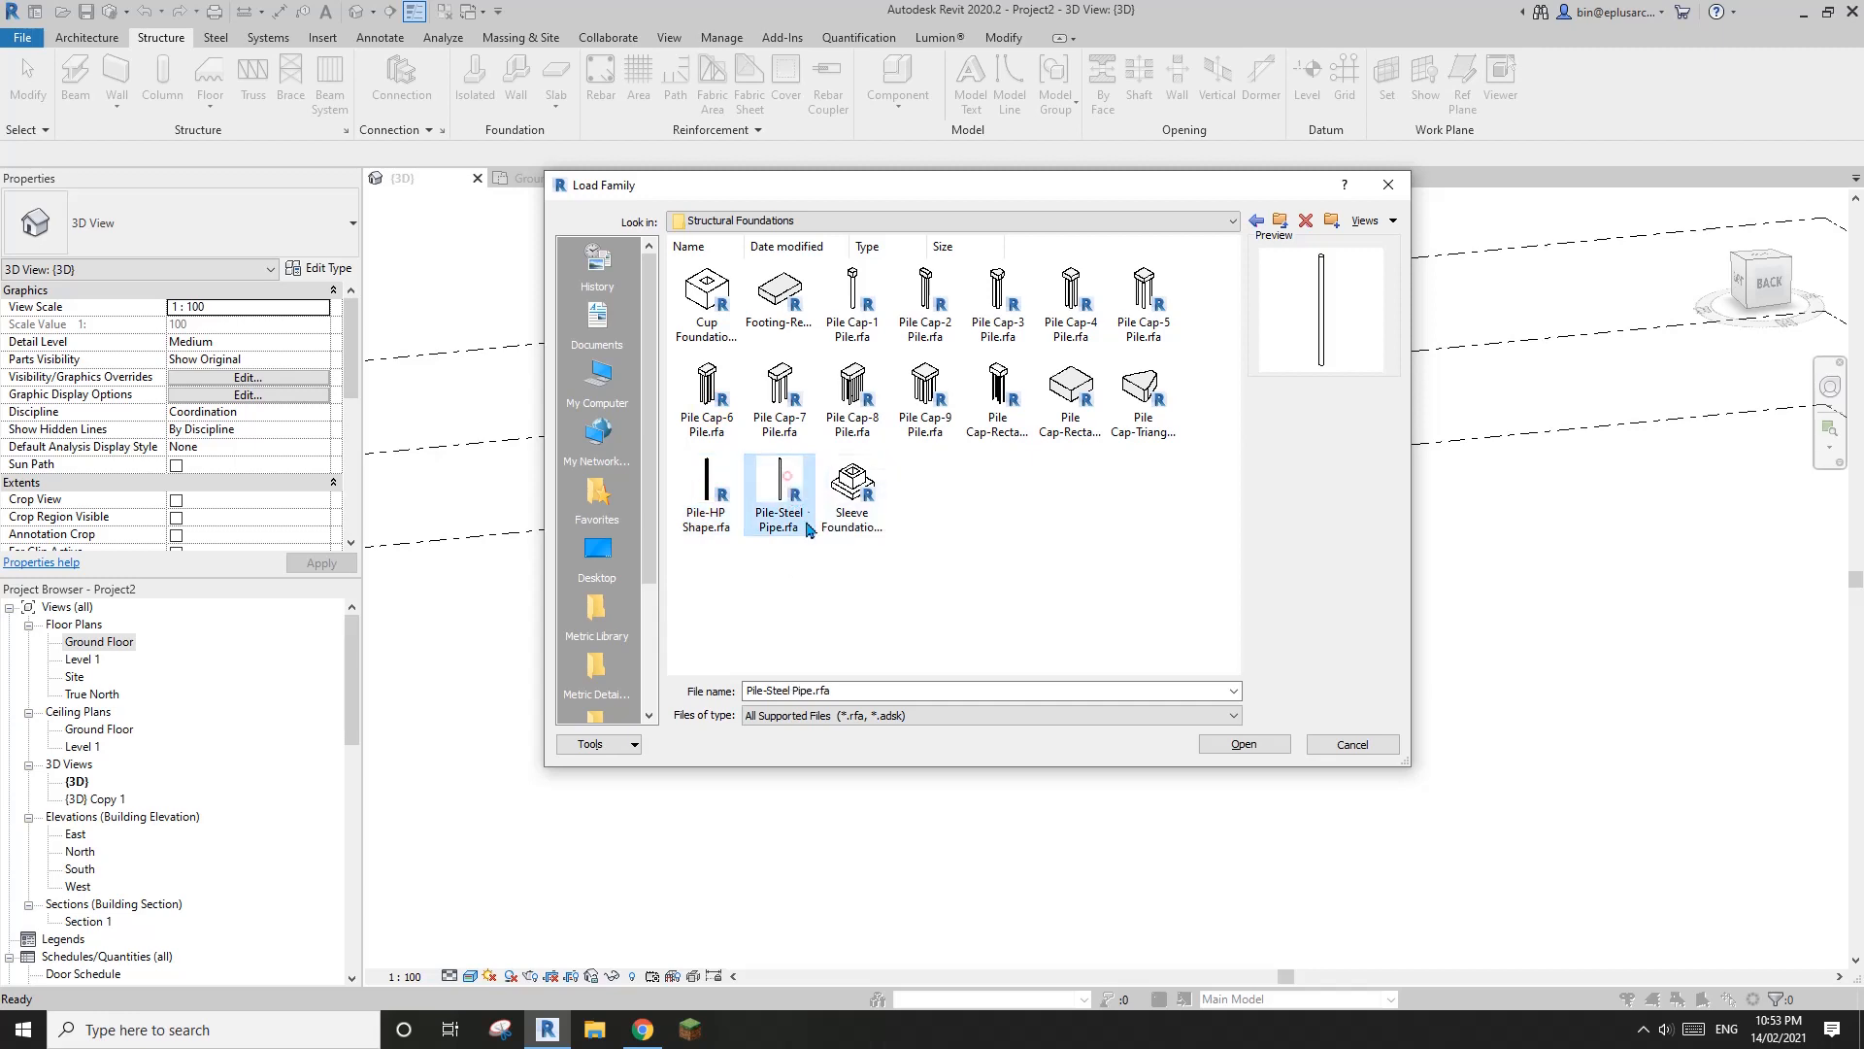
double_click(795, 497)
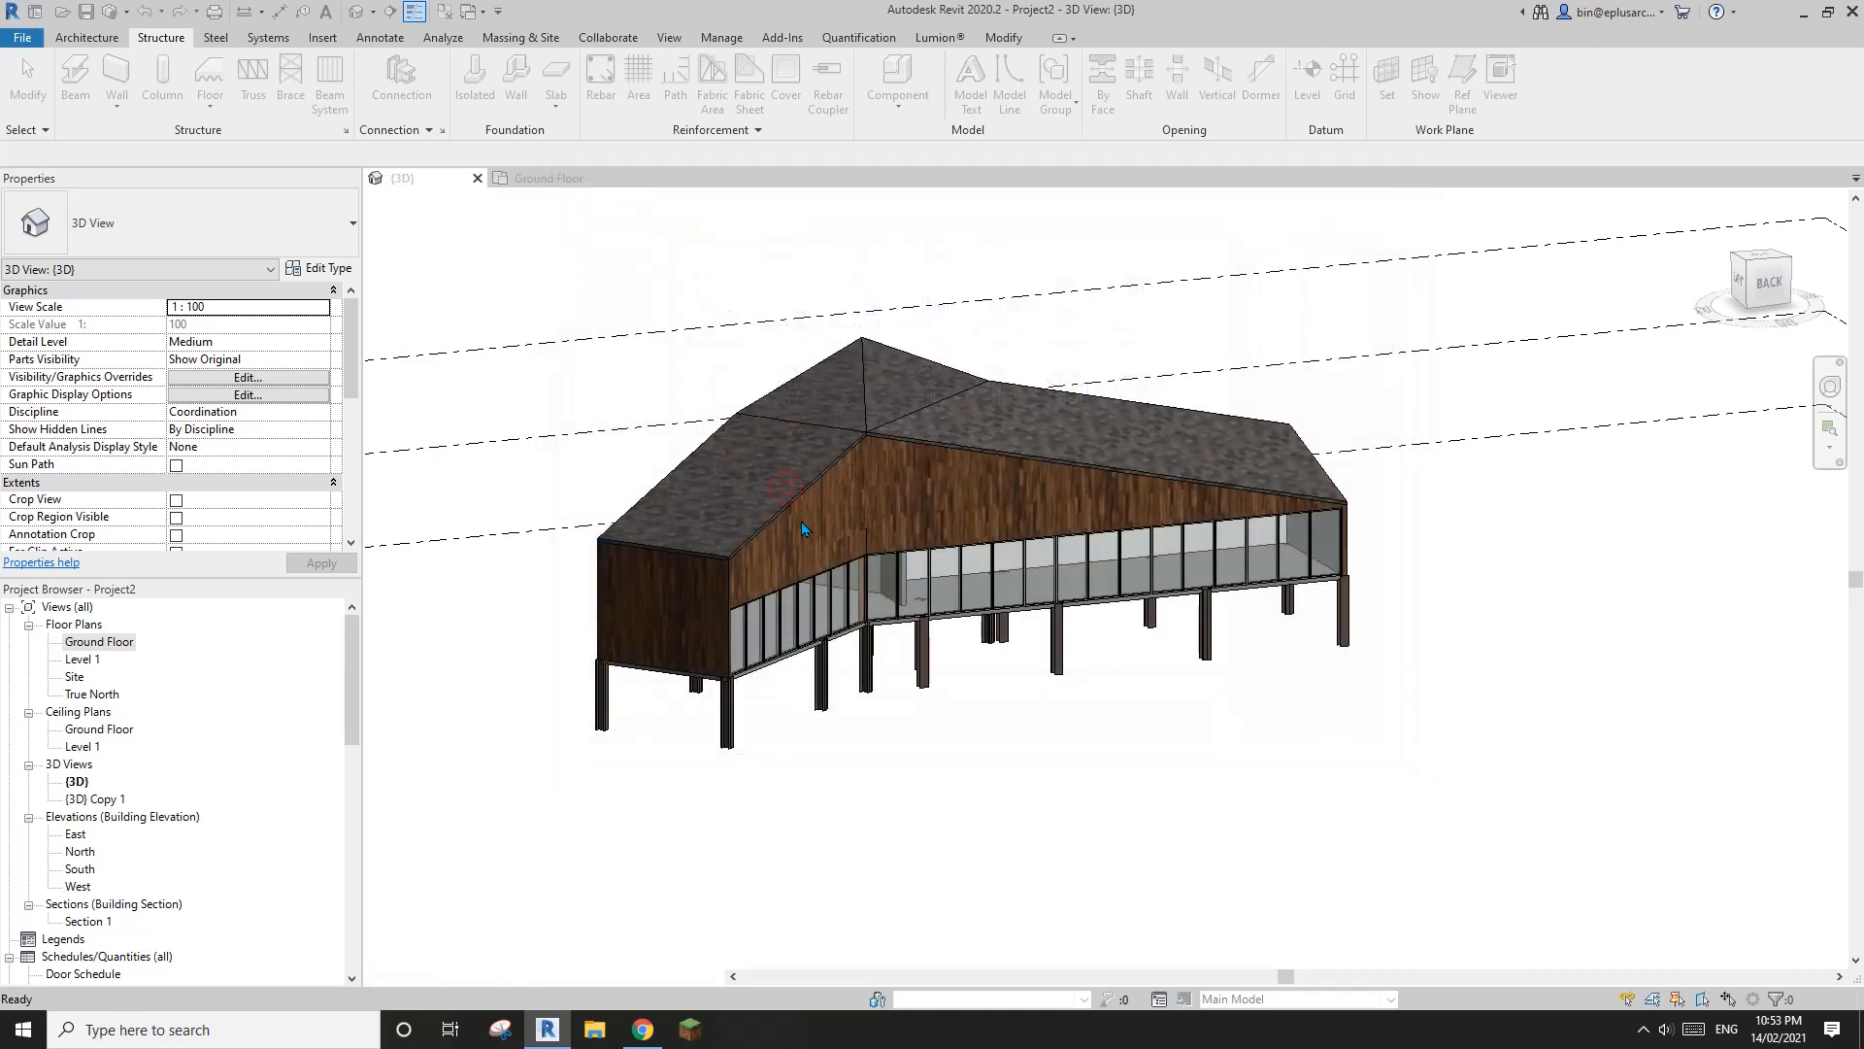
Duplicate the 300mm Diameter pile type as 900depth, set its depth to 900 and change its diameter
left_click(322, 270)
left_click(998, 299)
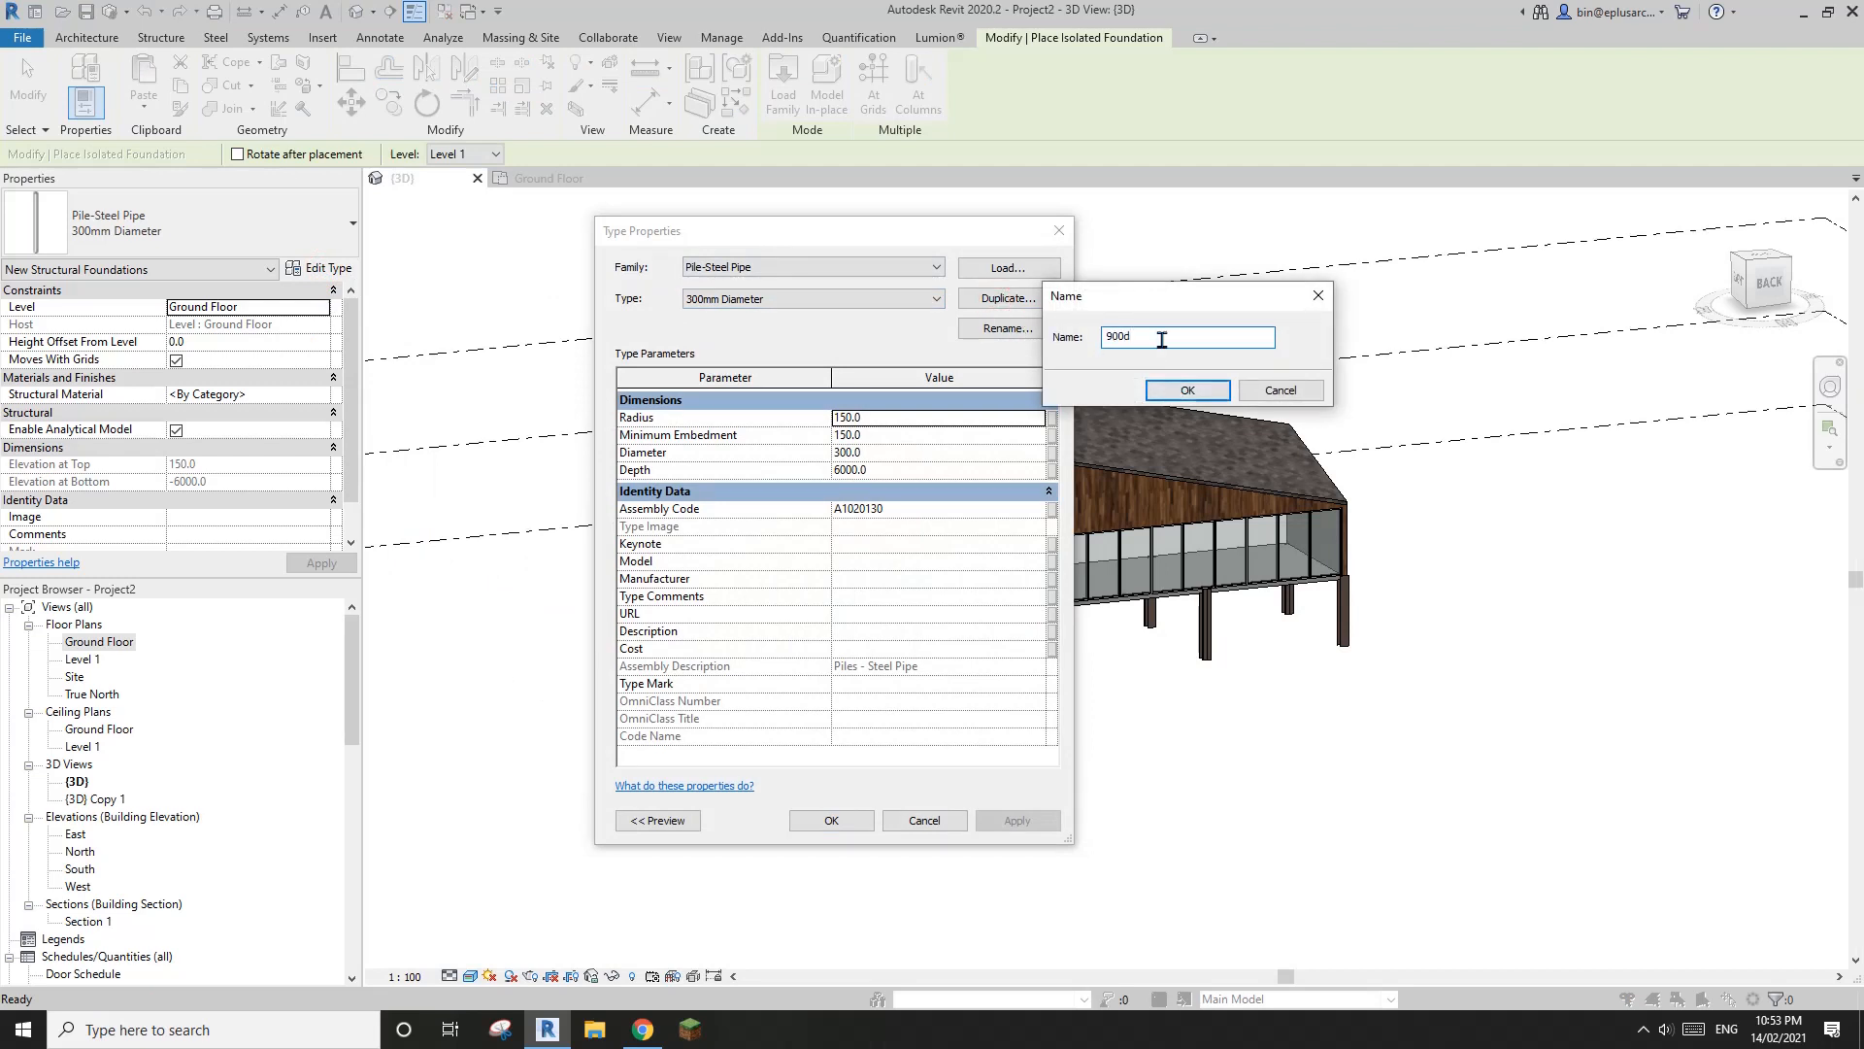
left_click(1175, 388)
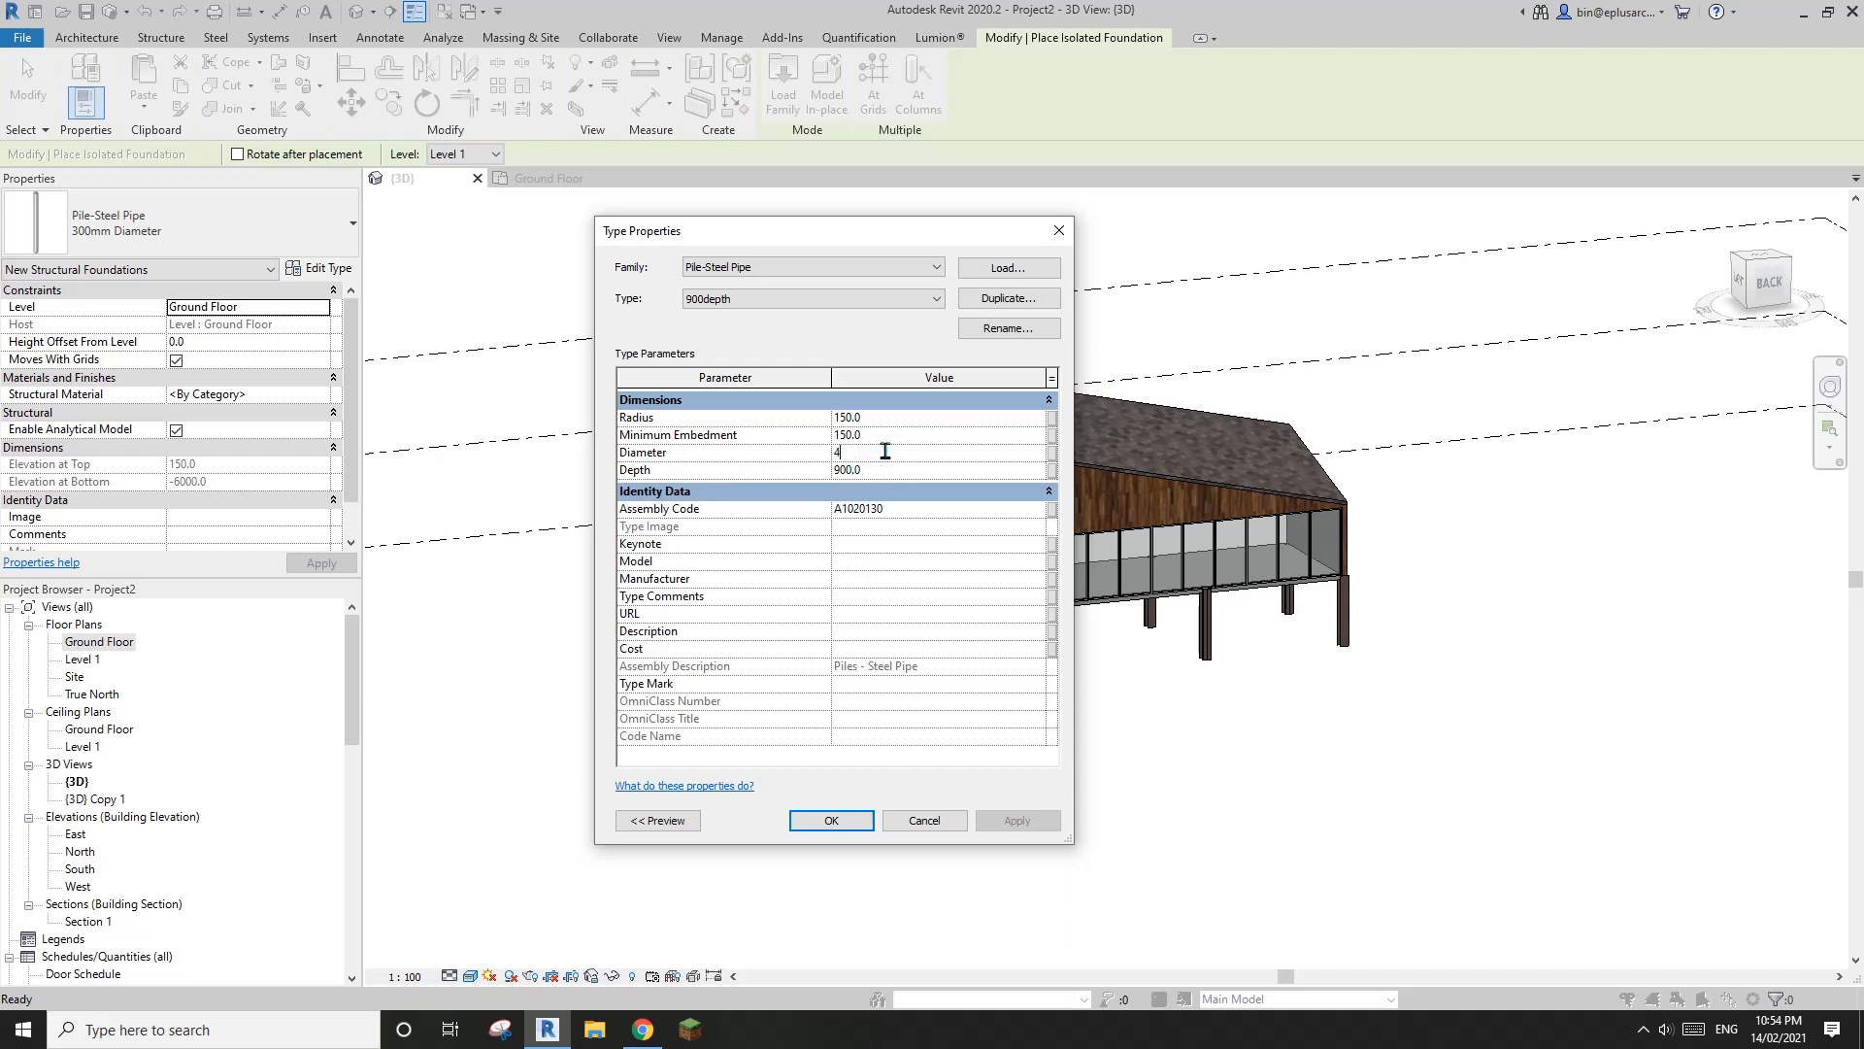
left_click(833, 823)
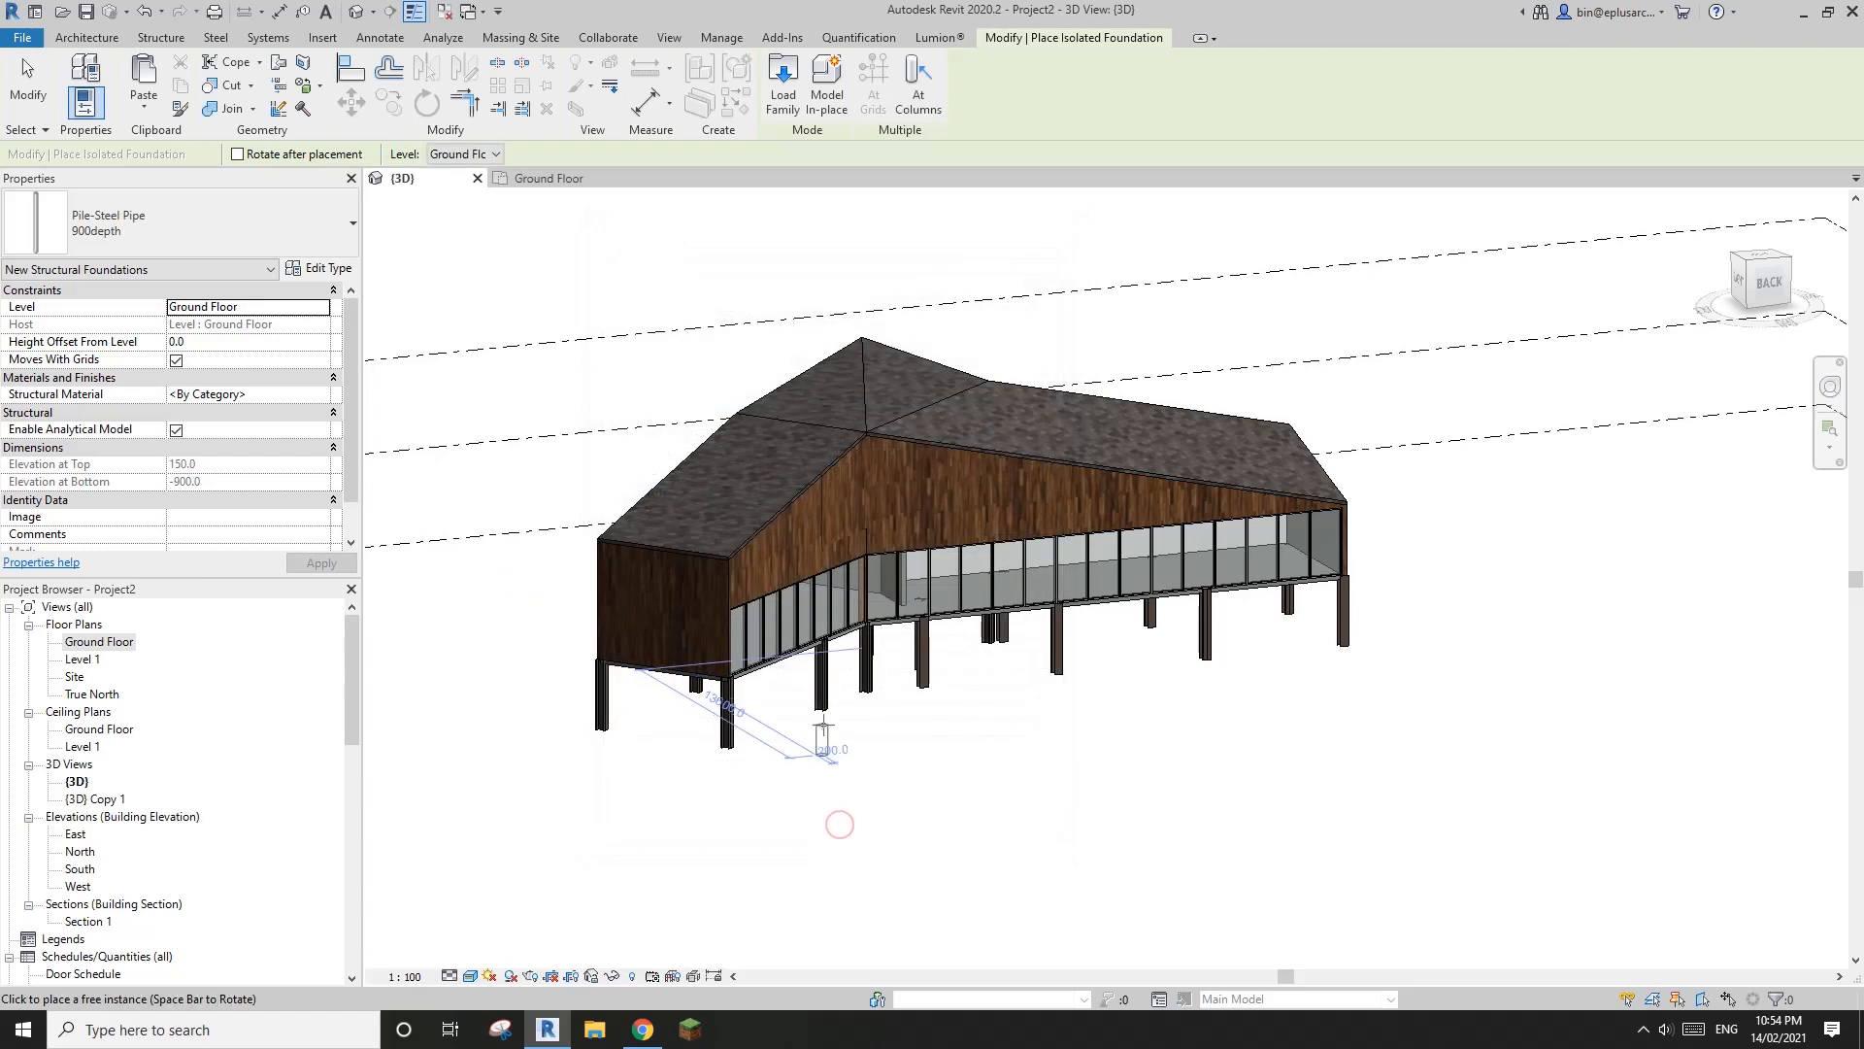
Place 900depth steel pipe piles under all the structural columns of the house, then end foundation placement
left_click(923, 94)
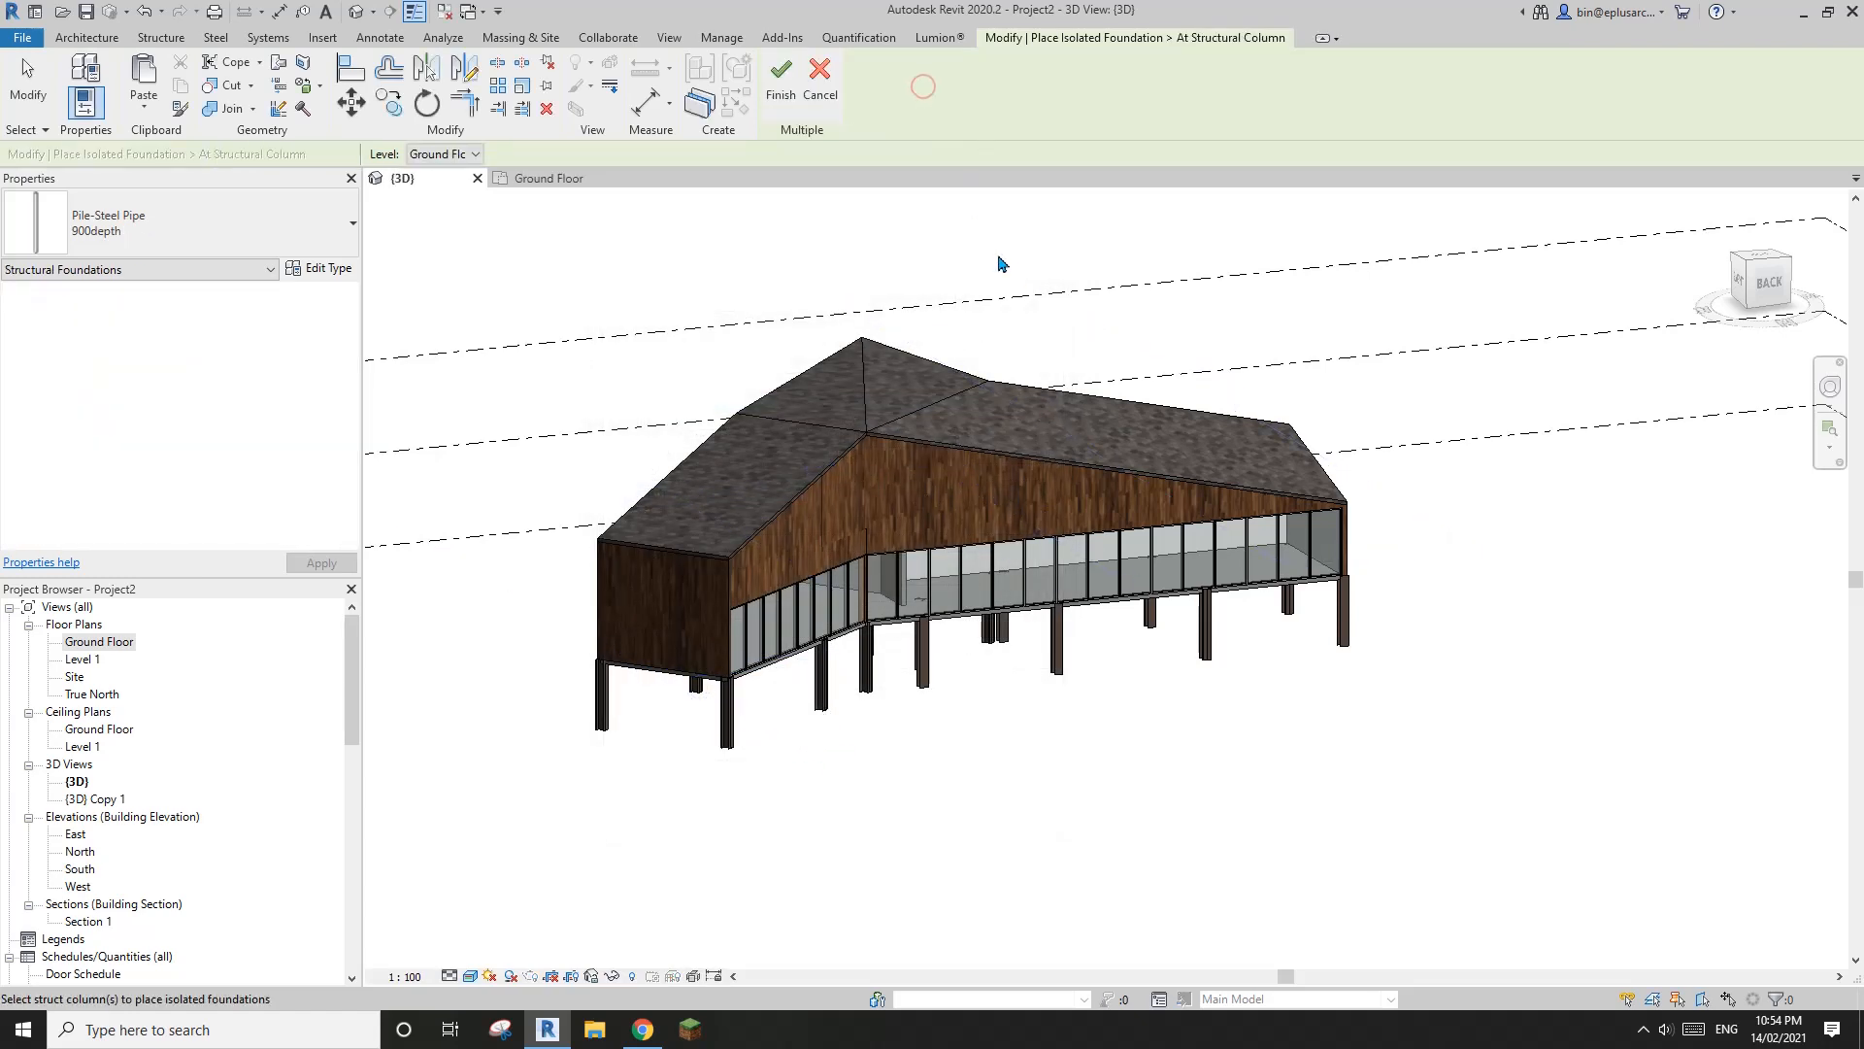
middle_click_drag(999, 259, 1302, 521, "shift")
left_click_drag(1294, 494, 790, 582)
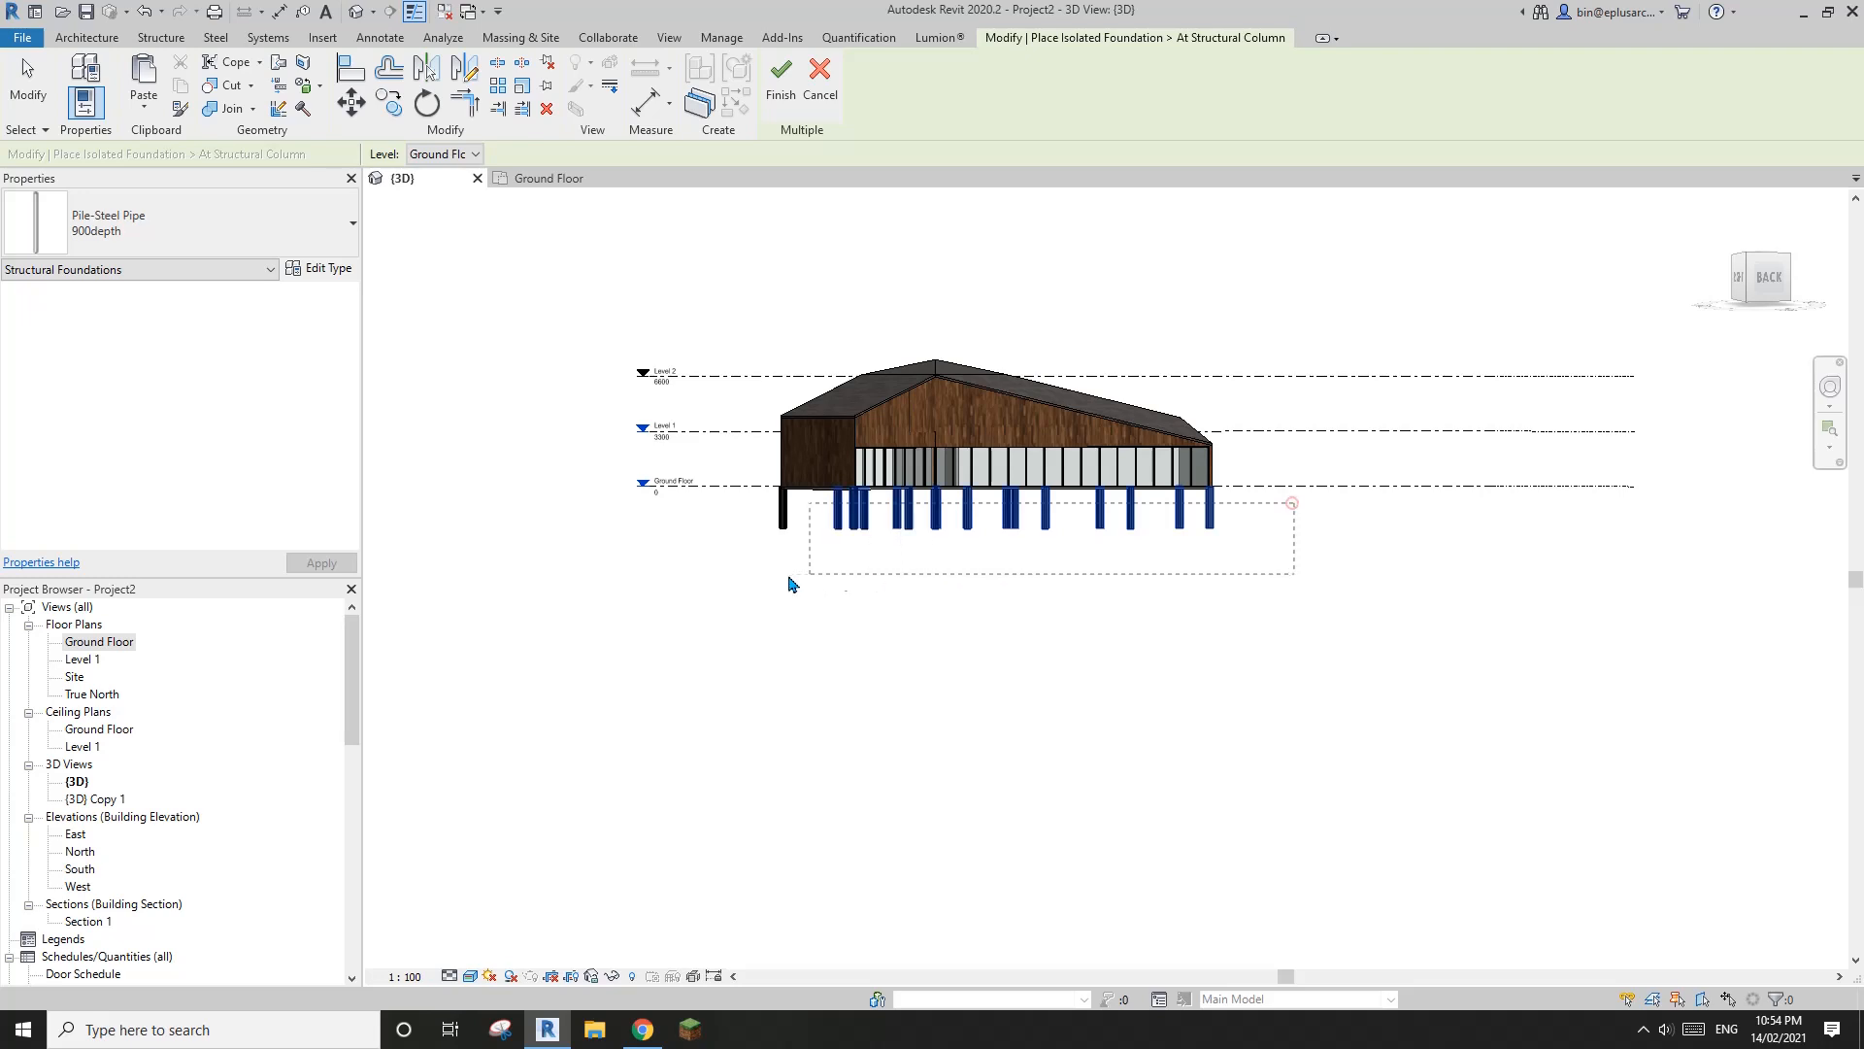
left_click(780, 87)
middle_click_drag(1339, 492, 983, 535, "shift")
scroll(983, 535, "up", 4)
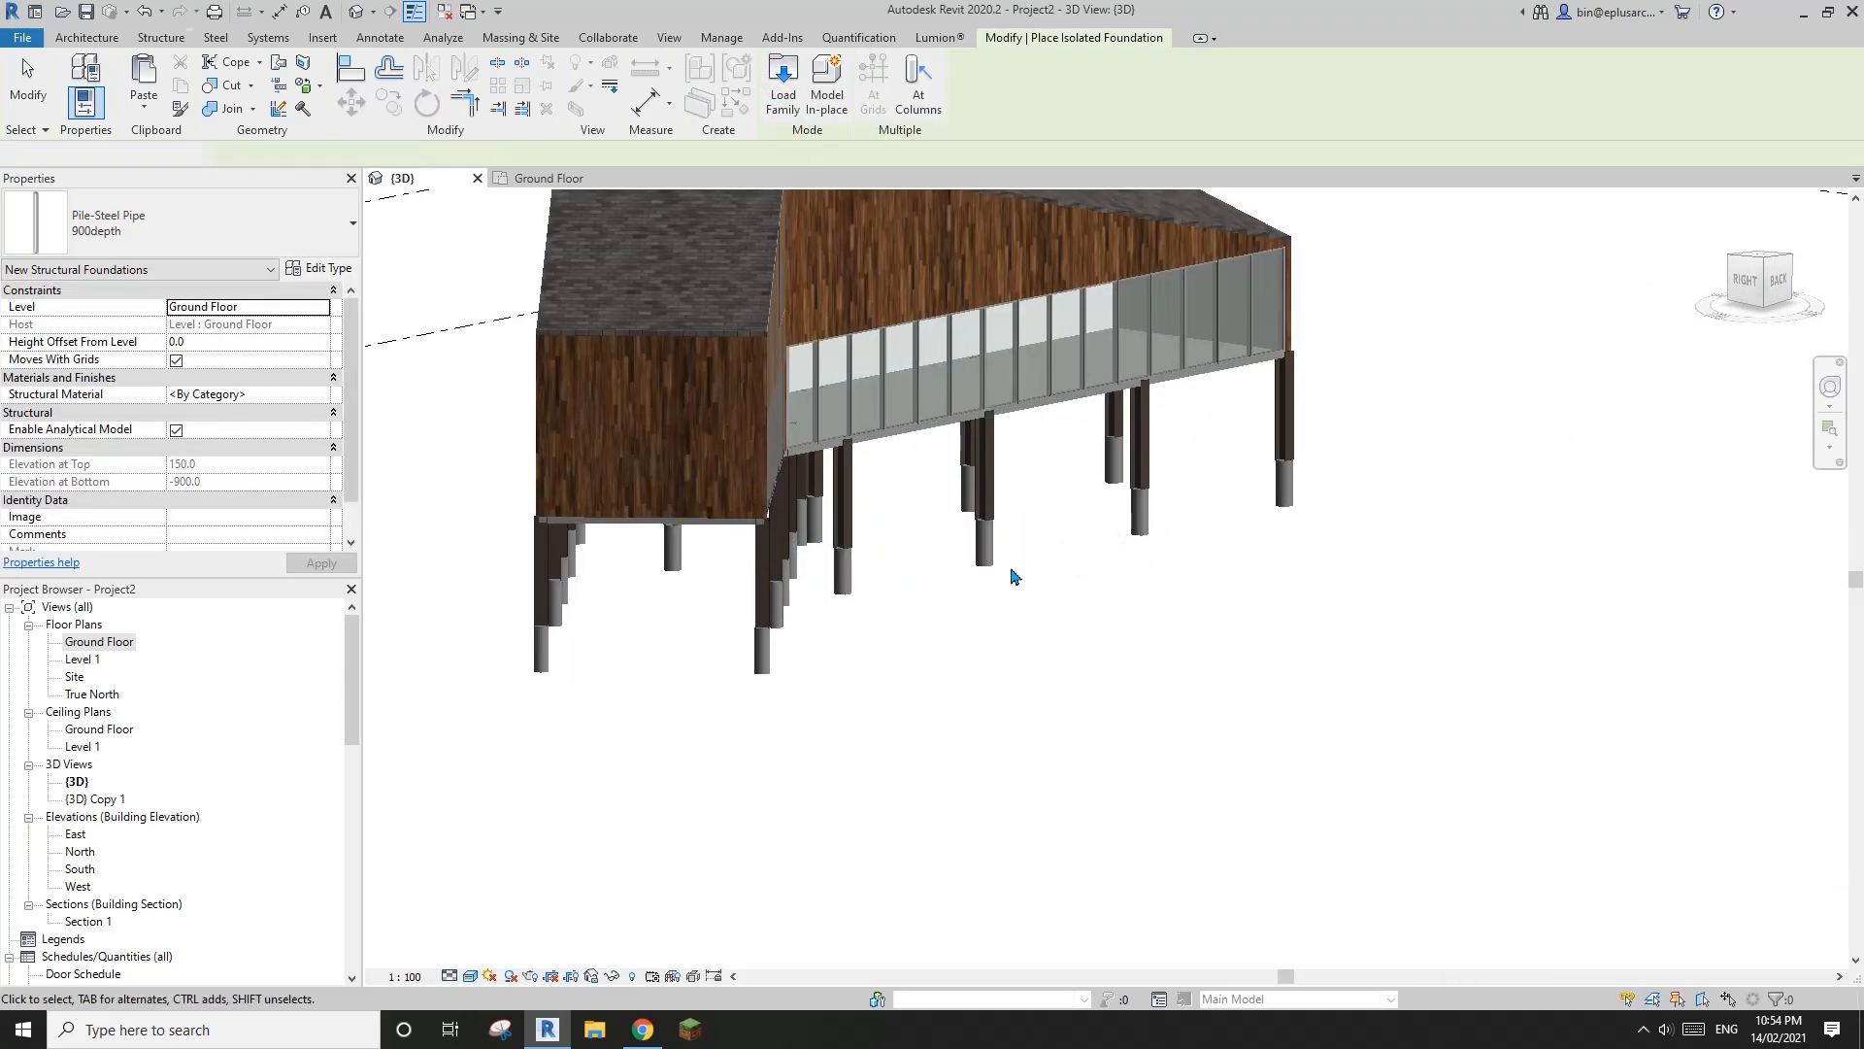
key("Escape")
Examine the structural columns and their pile foundations around the house in the 3D view
scroll(977, 546, "down", 5)
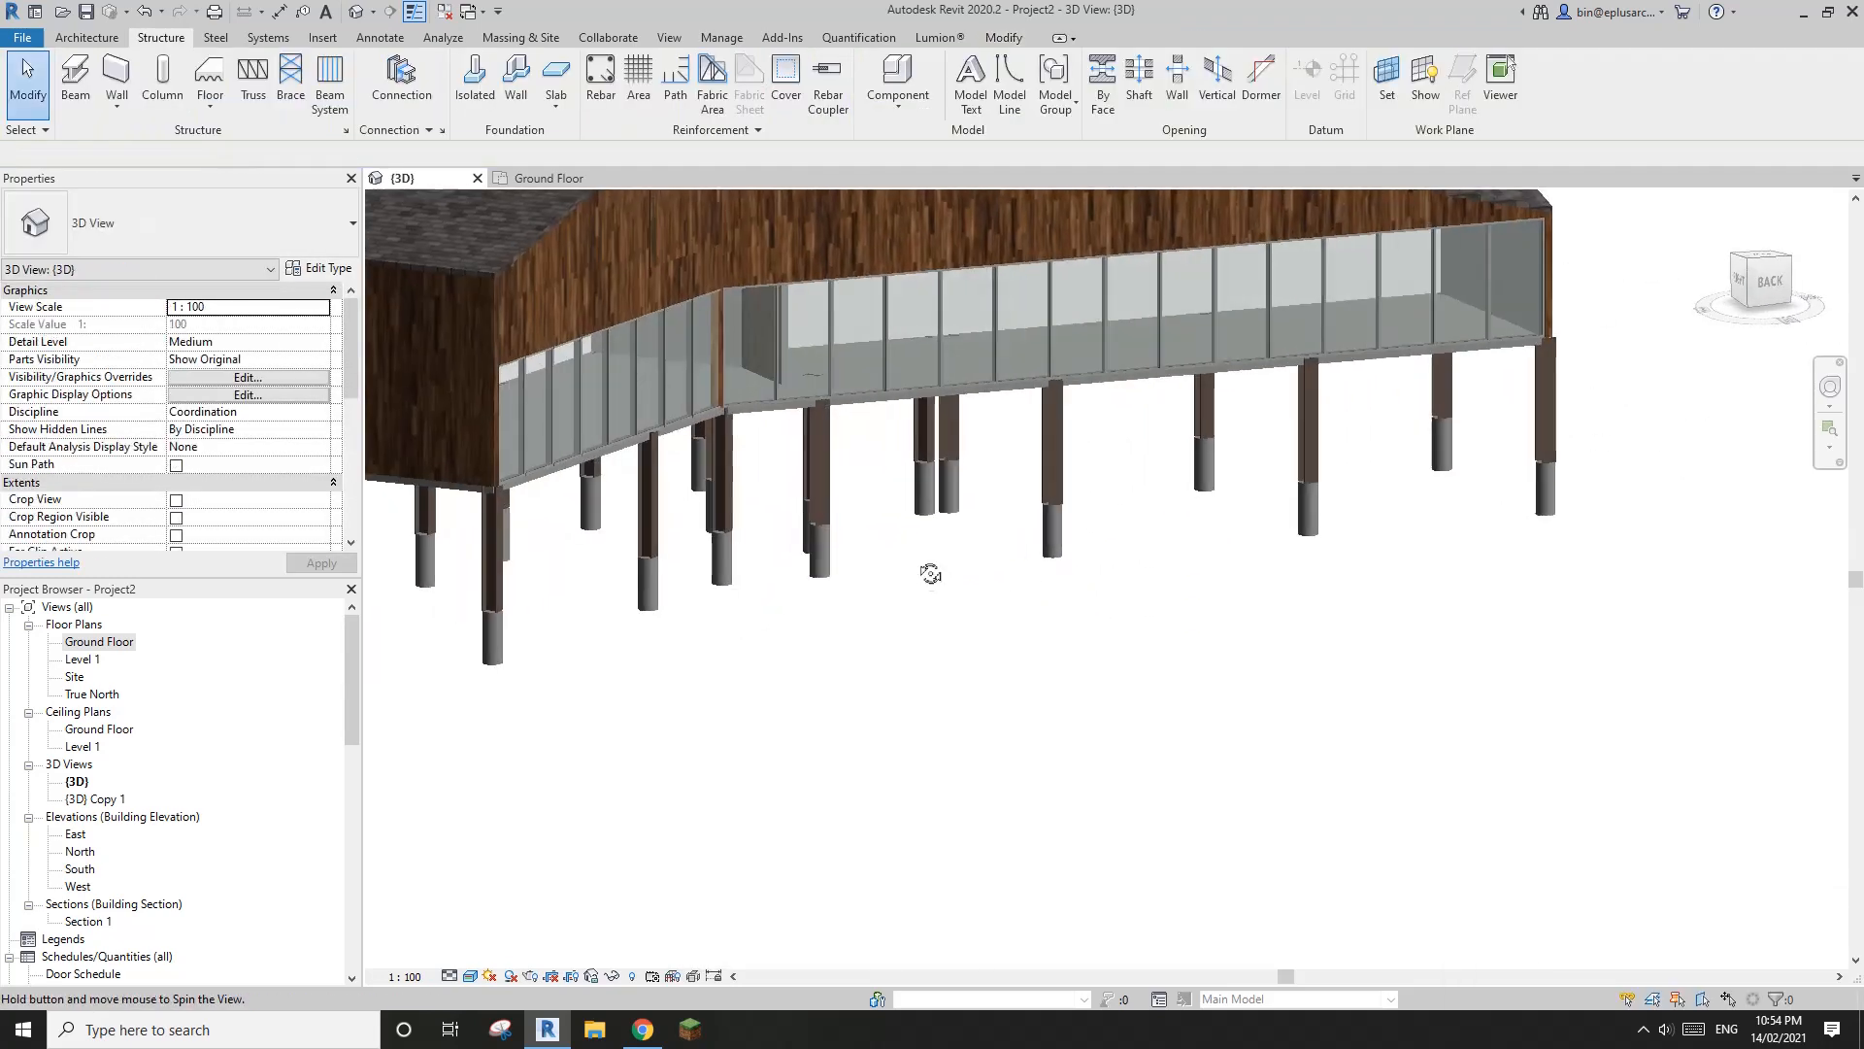
middle_click_drag(932, 570, 1178, 637, "shift")
scroll(925, 552, "up", 3)
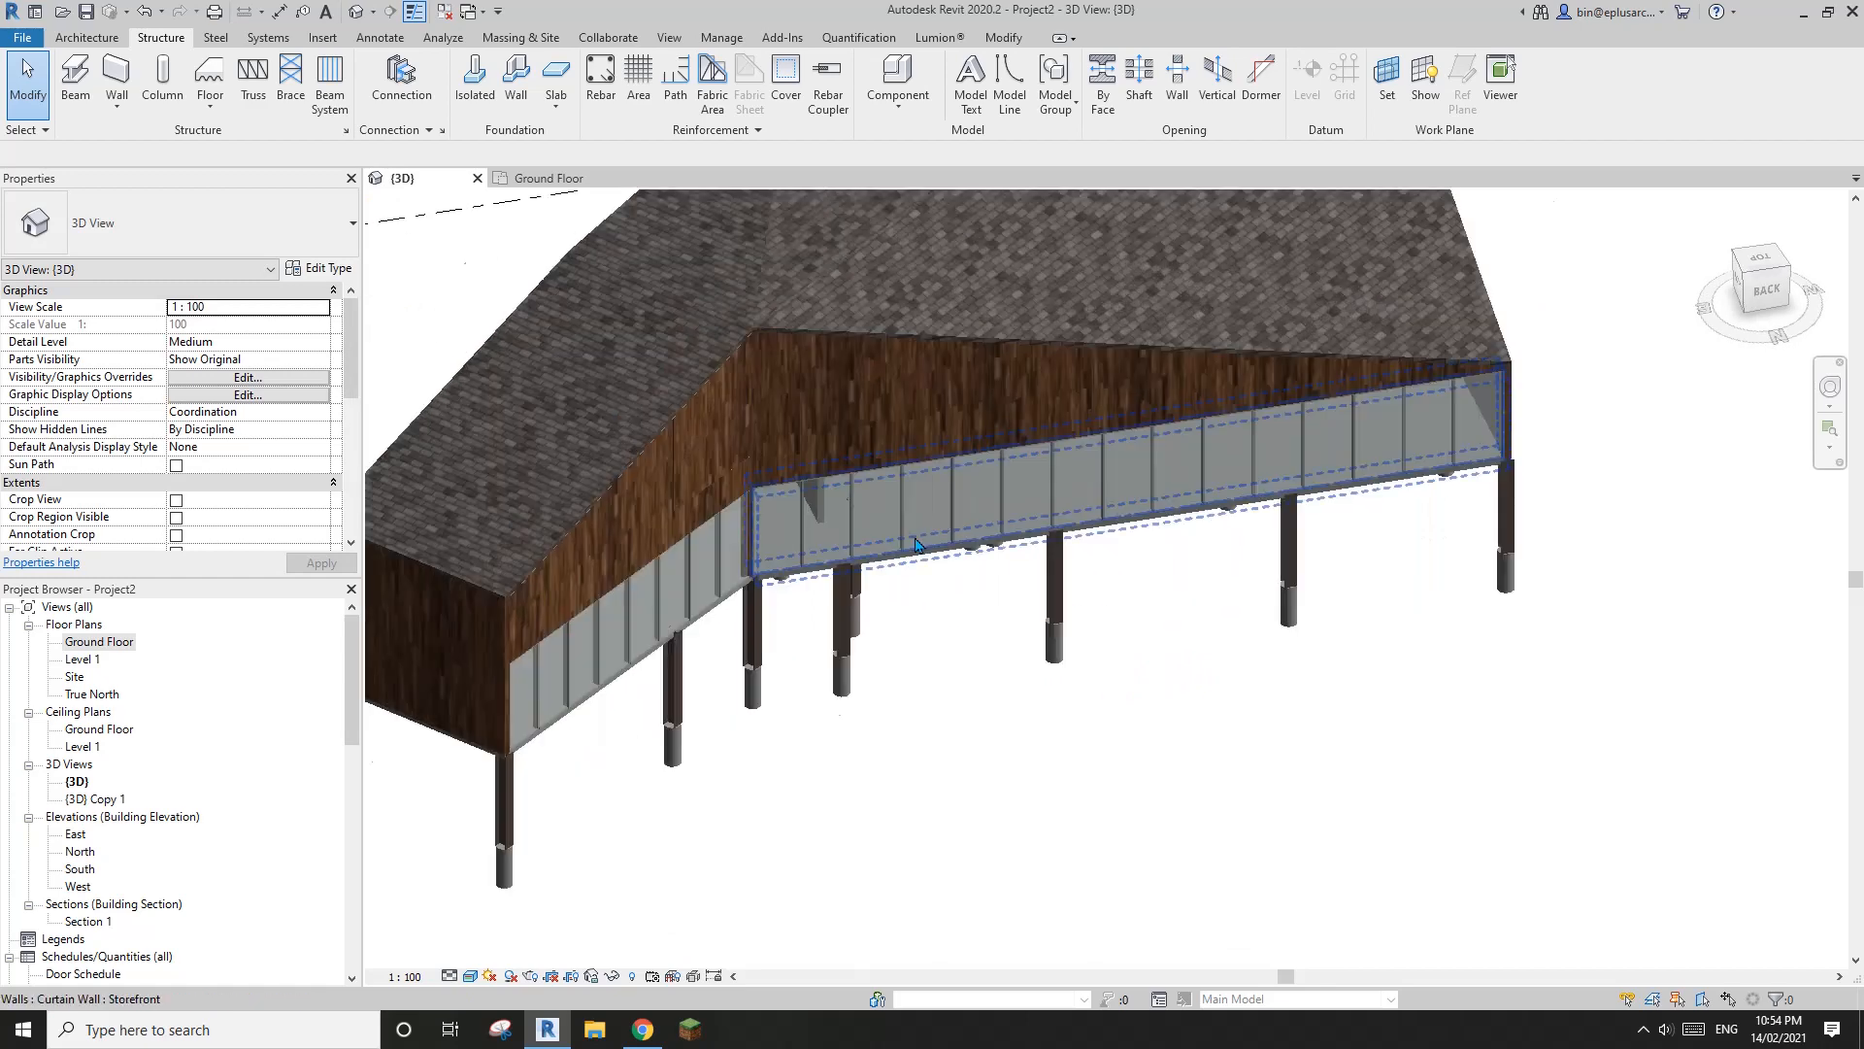
left_click(835, 501)
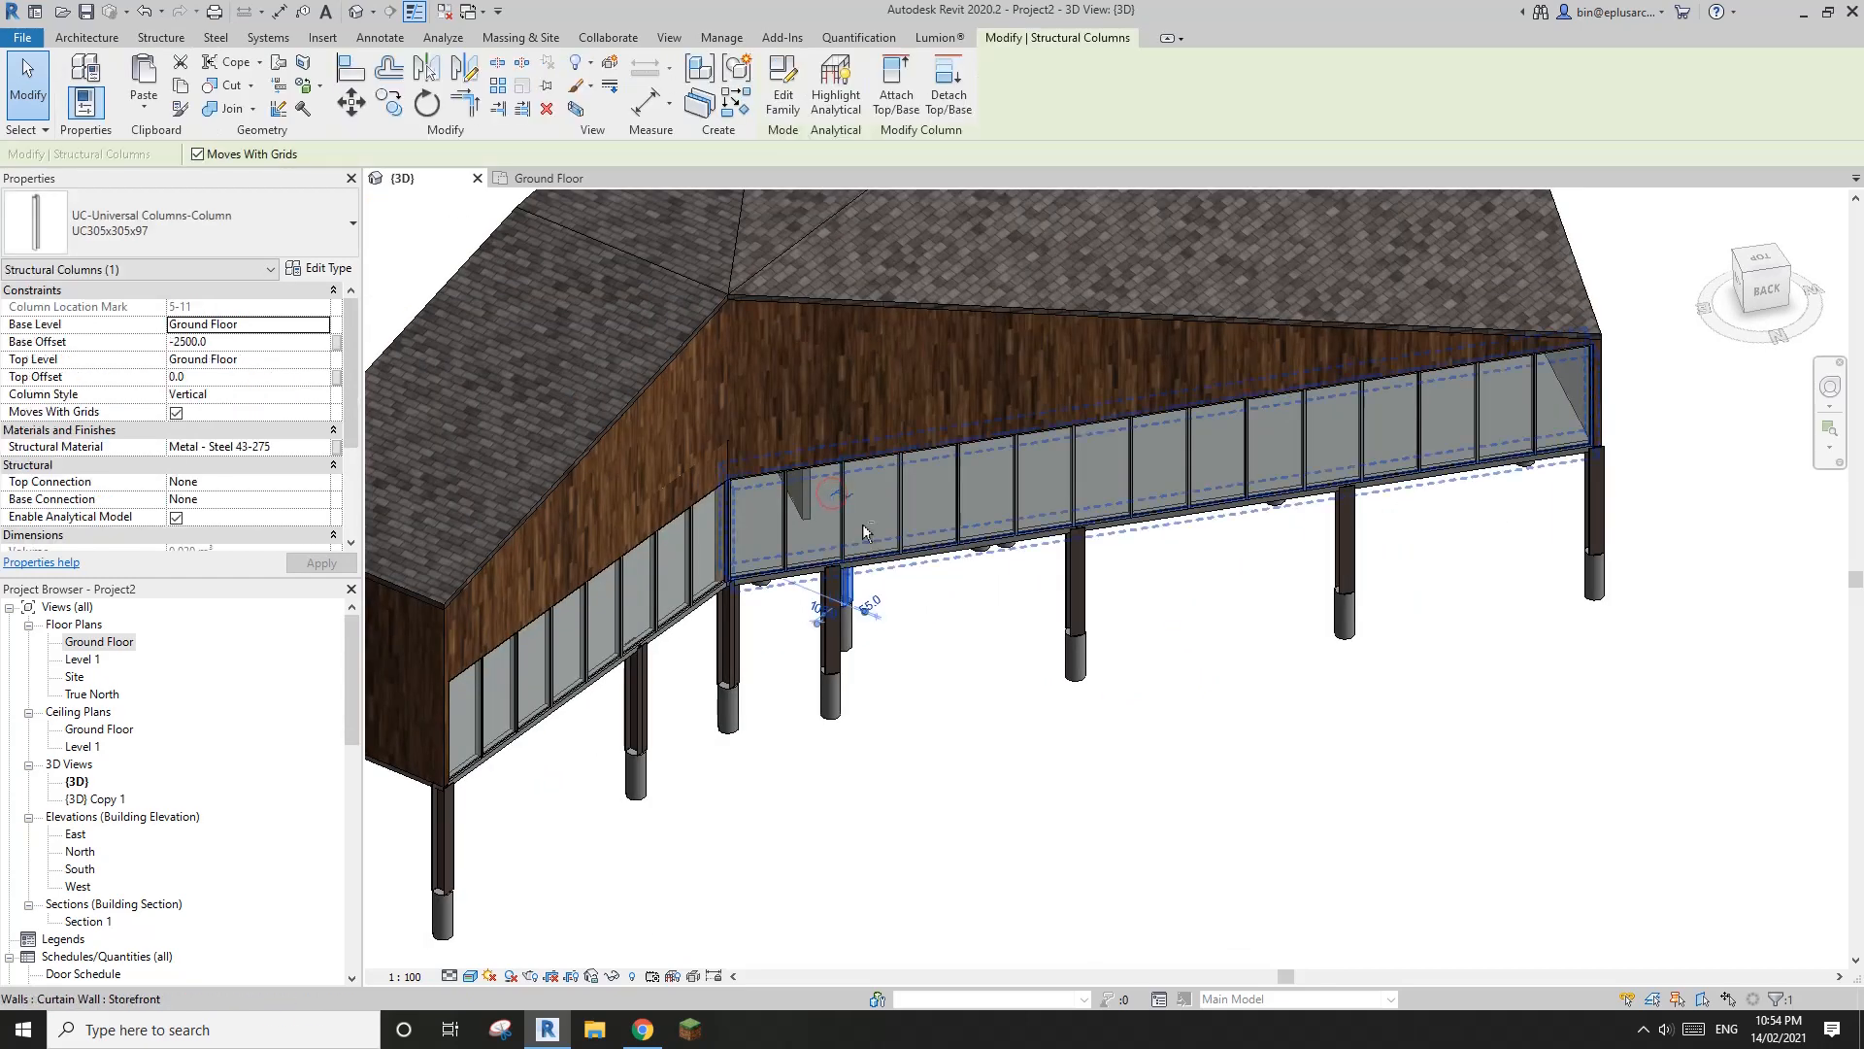
middle_click_drag(864, 530, 901, 541, "shift")
left_click(990, 629)
scroll(990, 629, "down", 2)
middle_click_drag(992, 631, 1233, 462, "shift")
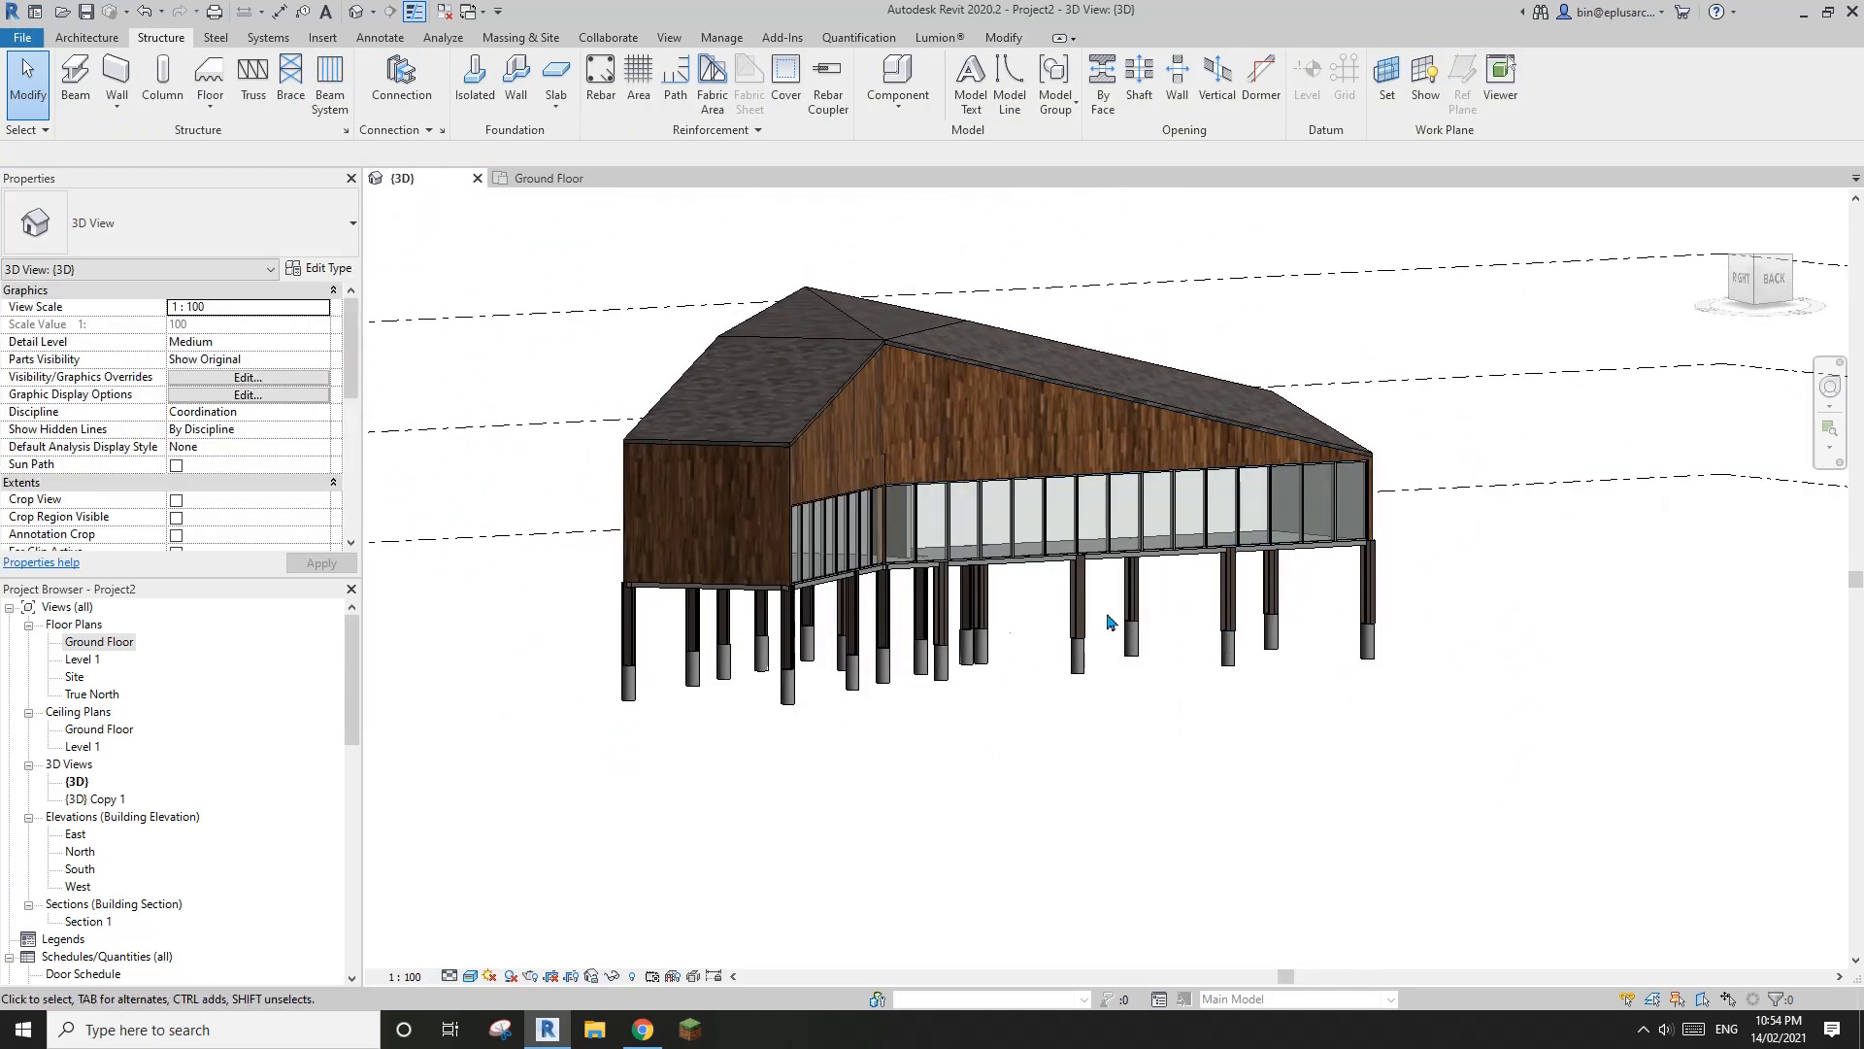
mouse_move(1110, 621)
middle_mouse_down("shift")
mouse_move(1126, 626)
mouse_move(1092, 588)
mouse_move(1100, 620)
middle_mouse_up("shift")
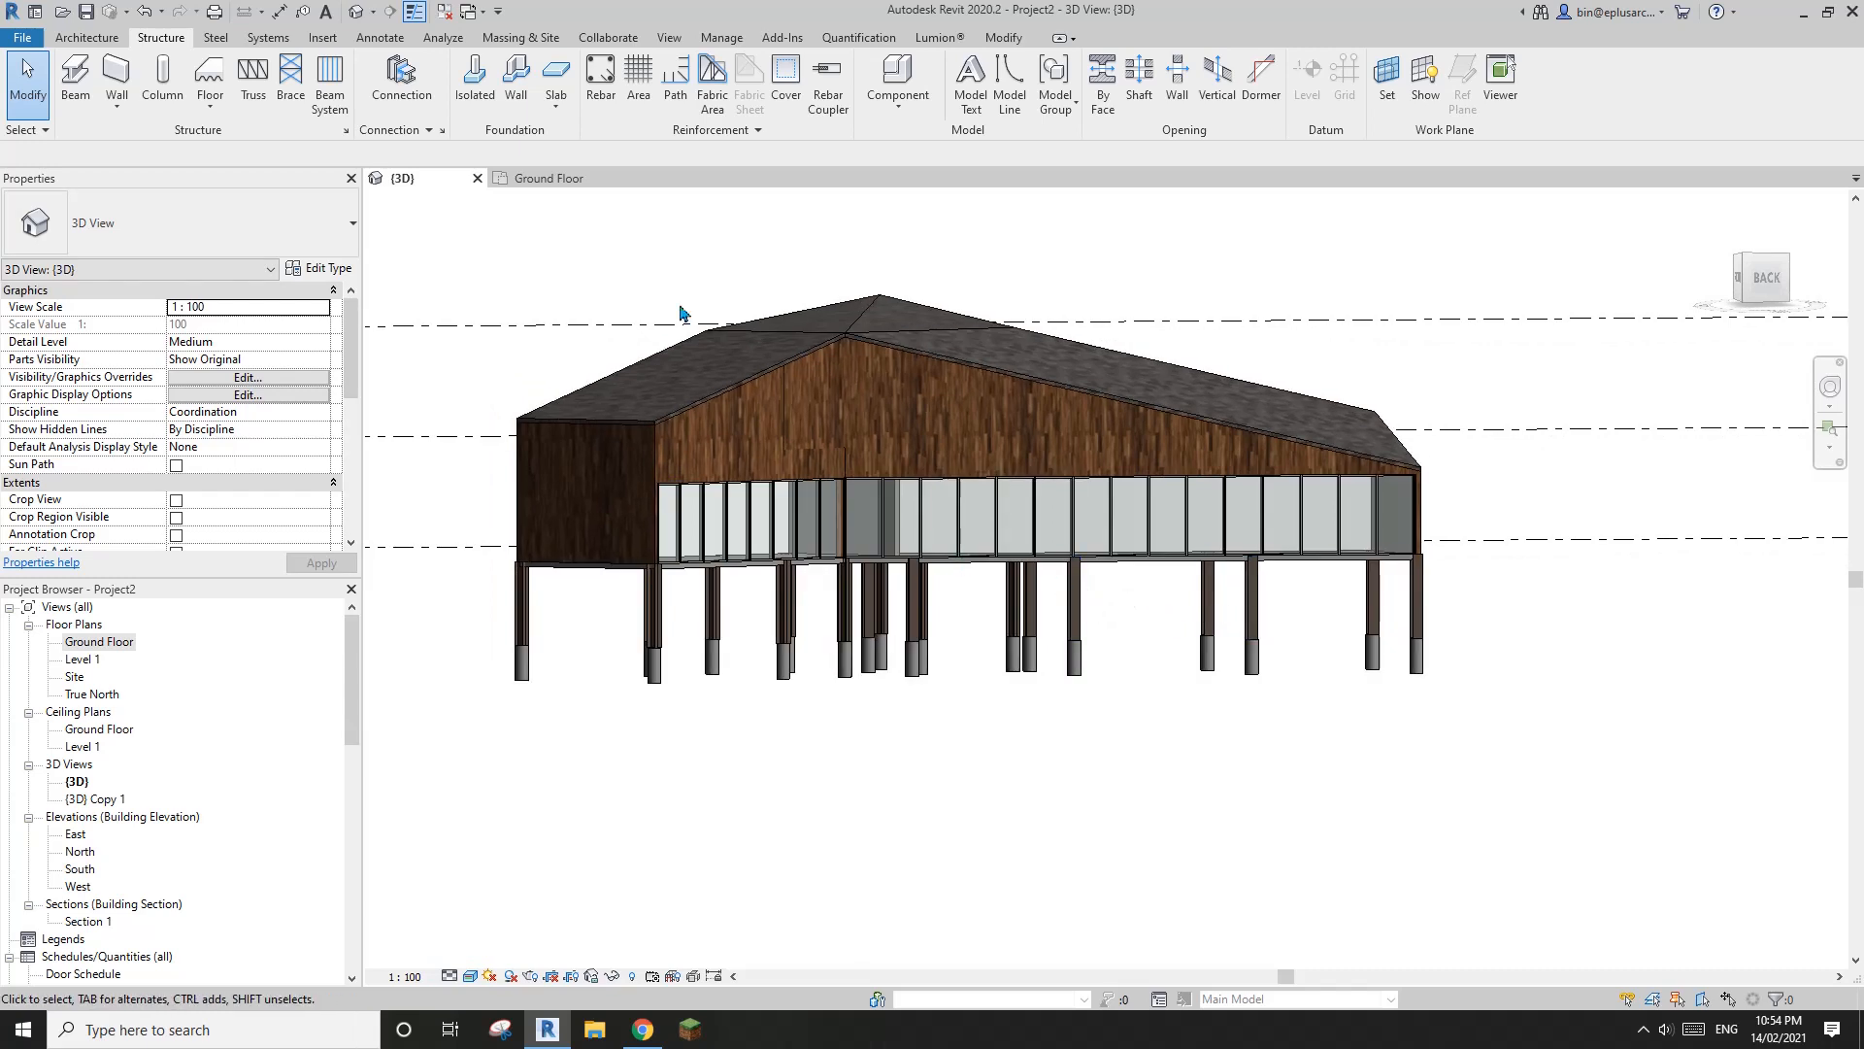
middle_click_drag(711, 428, 684, 438)
middle_click_drag(862, 619, 891, 622)
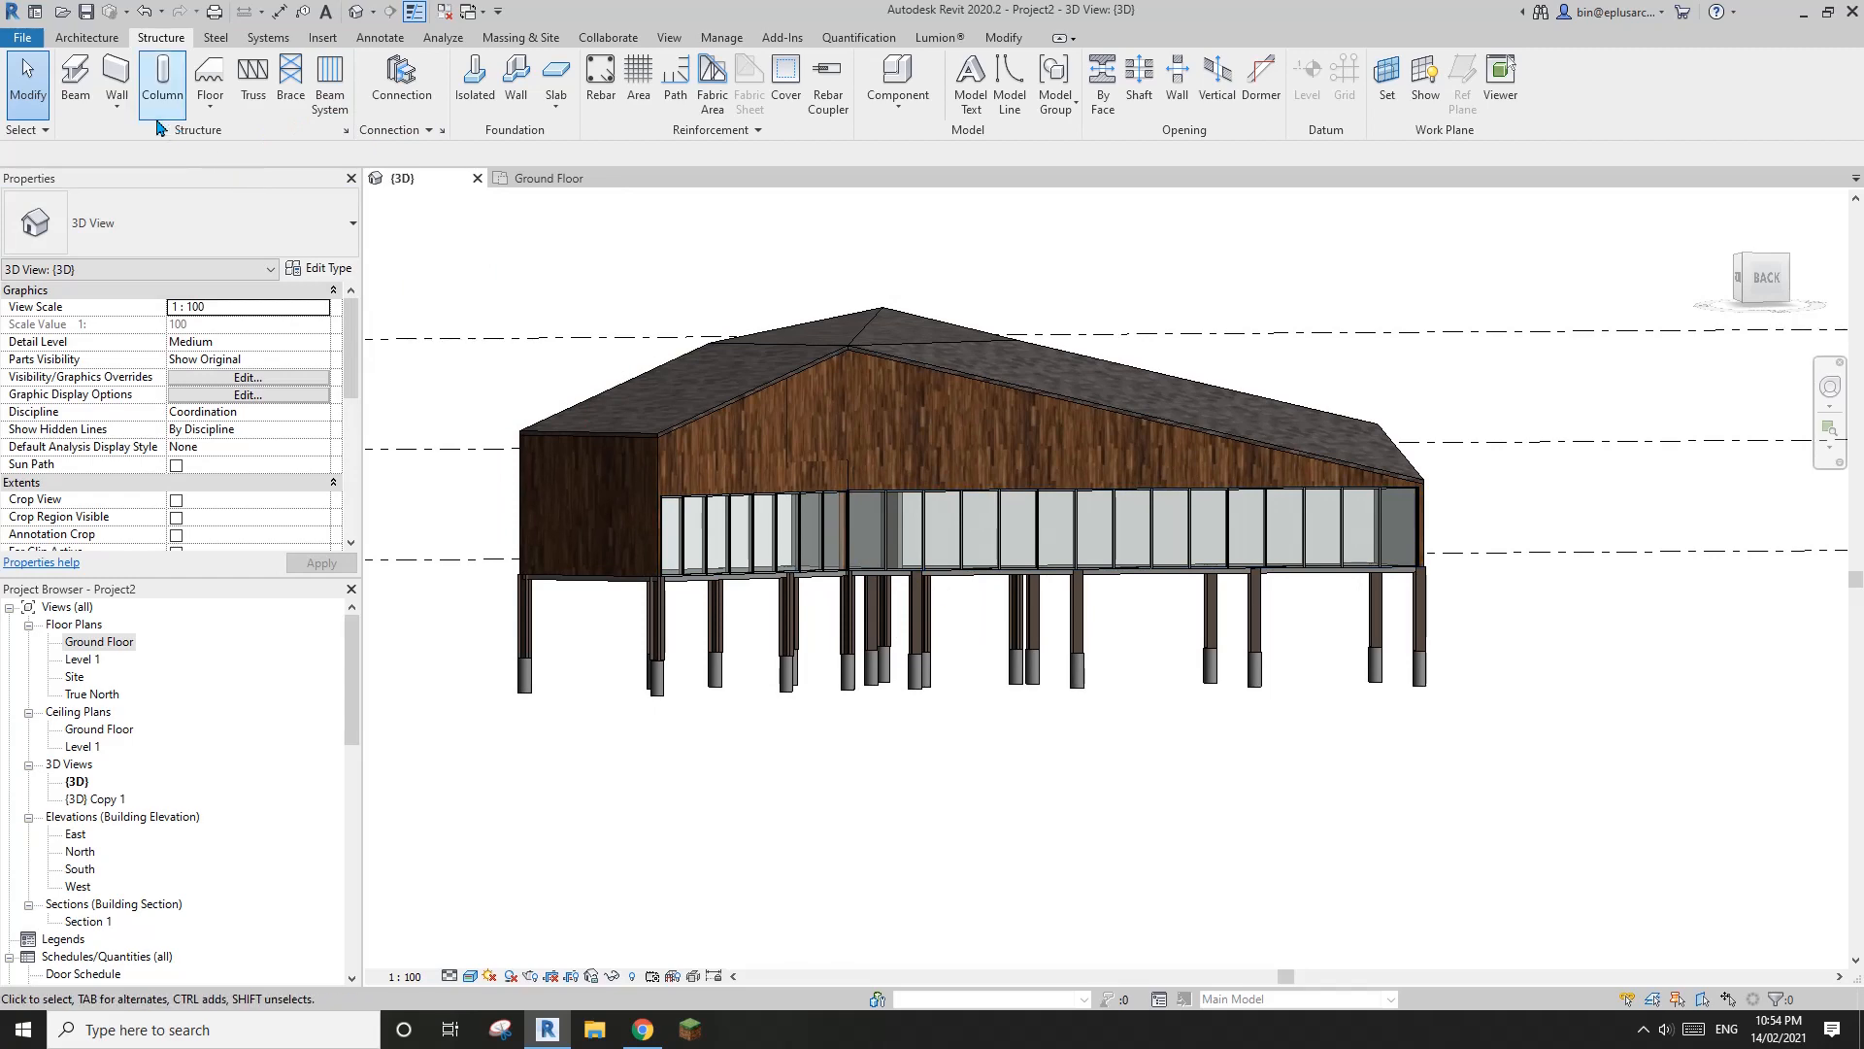
For the column at grids 6 and 12, load the Concrete-Square-Column family from the library's concrete structural columns
left_click(716, 621)
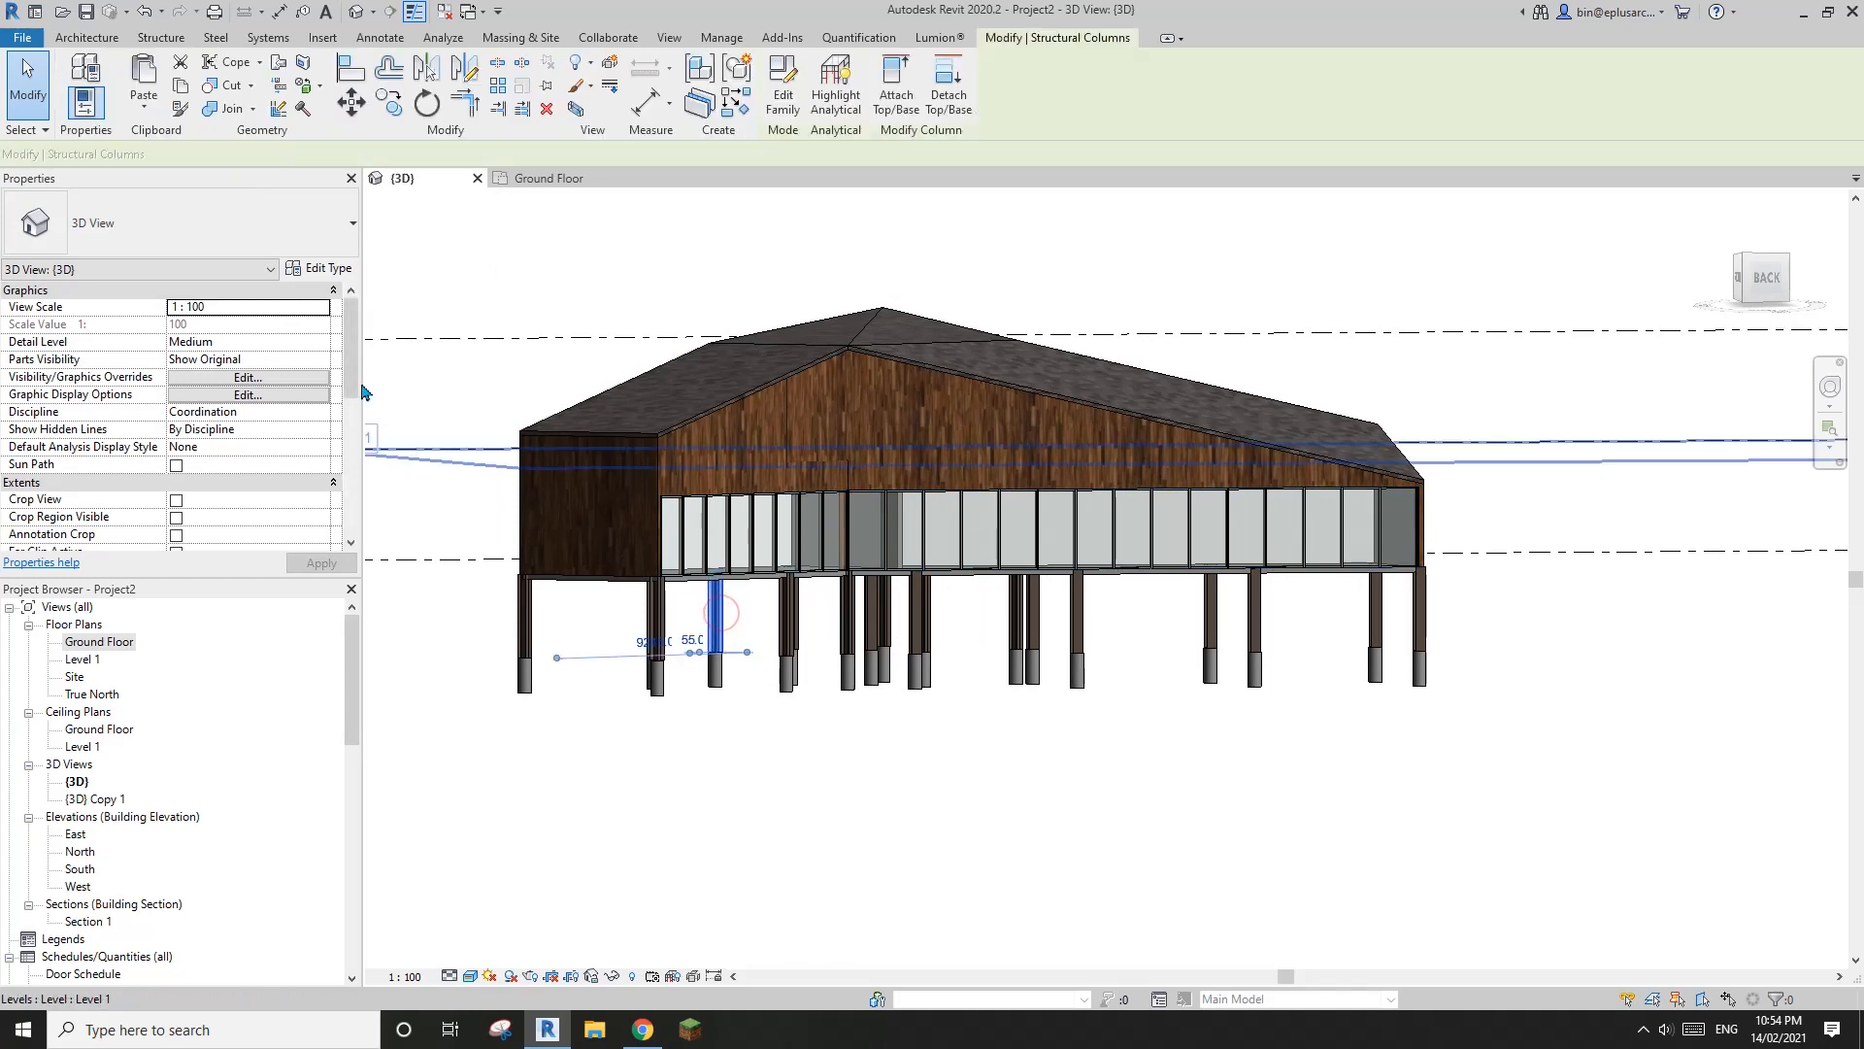
left_click(320, 268)
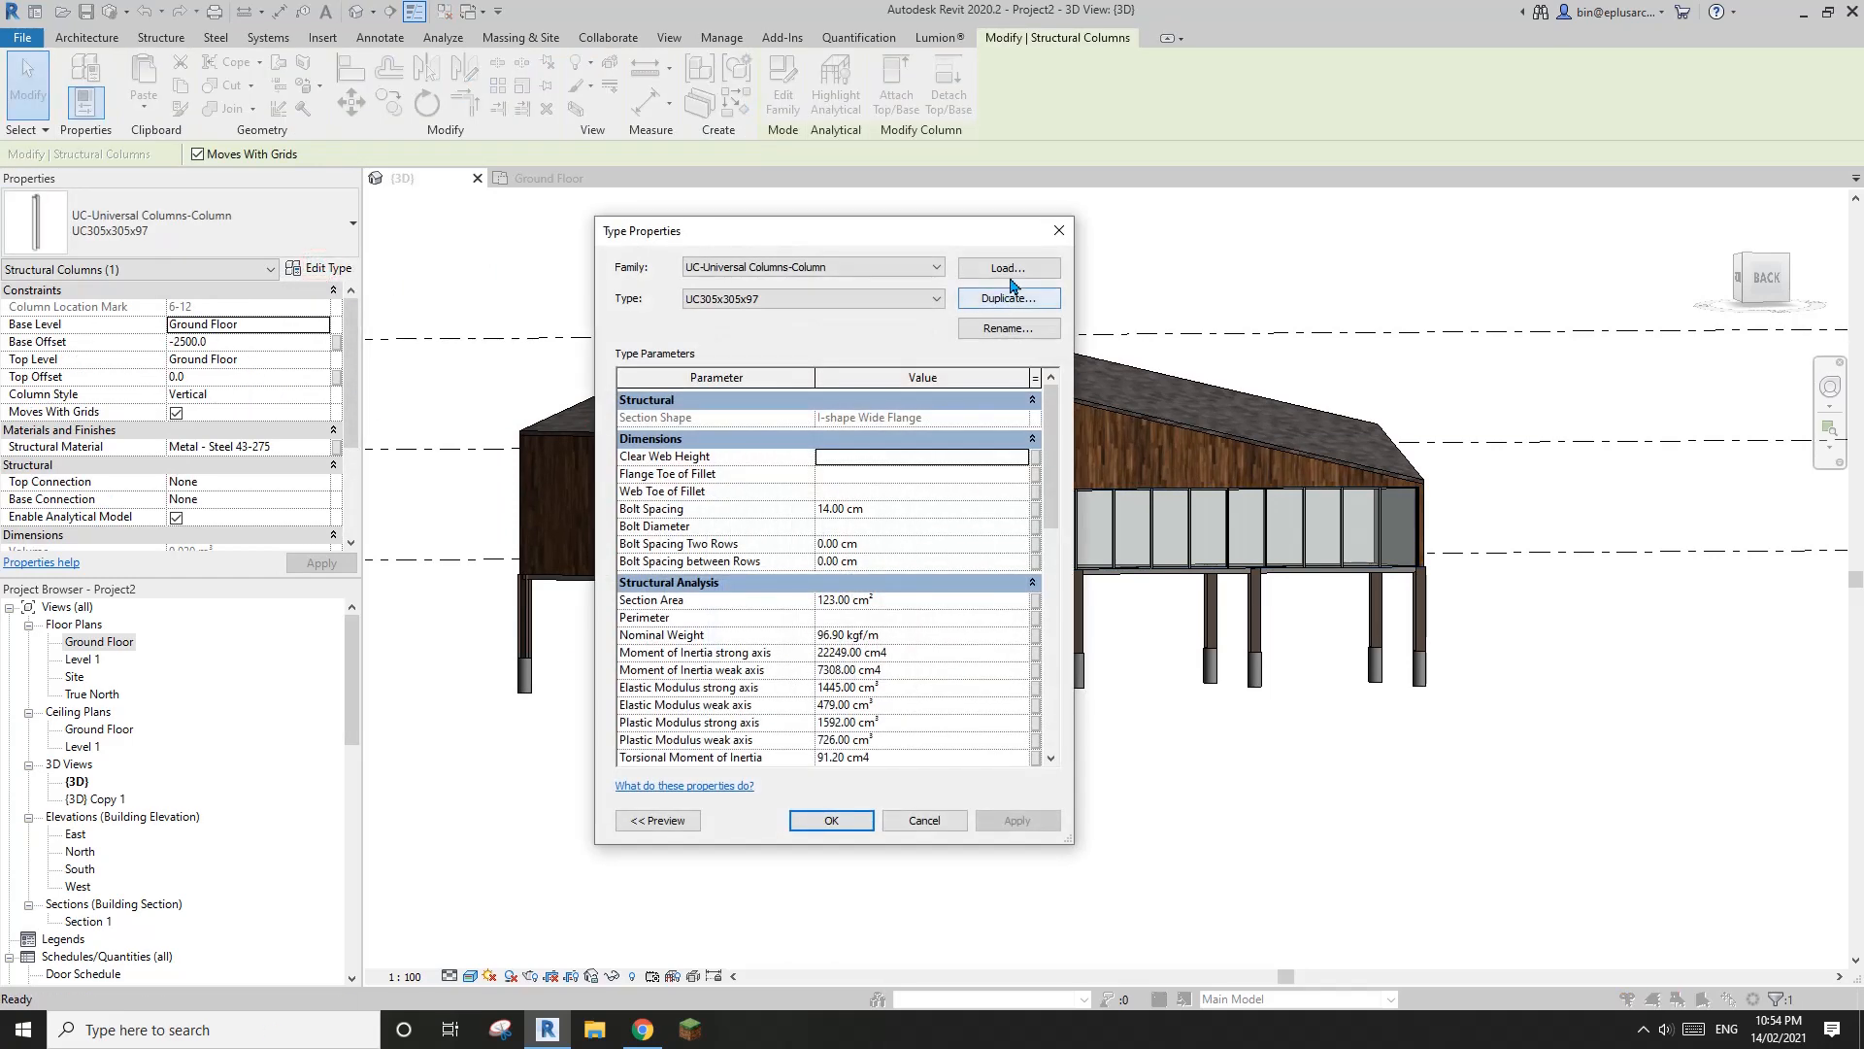
left_click(1010, 275)
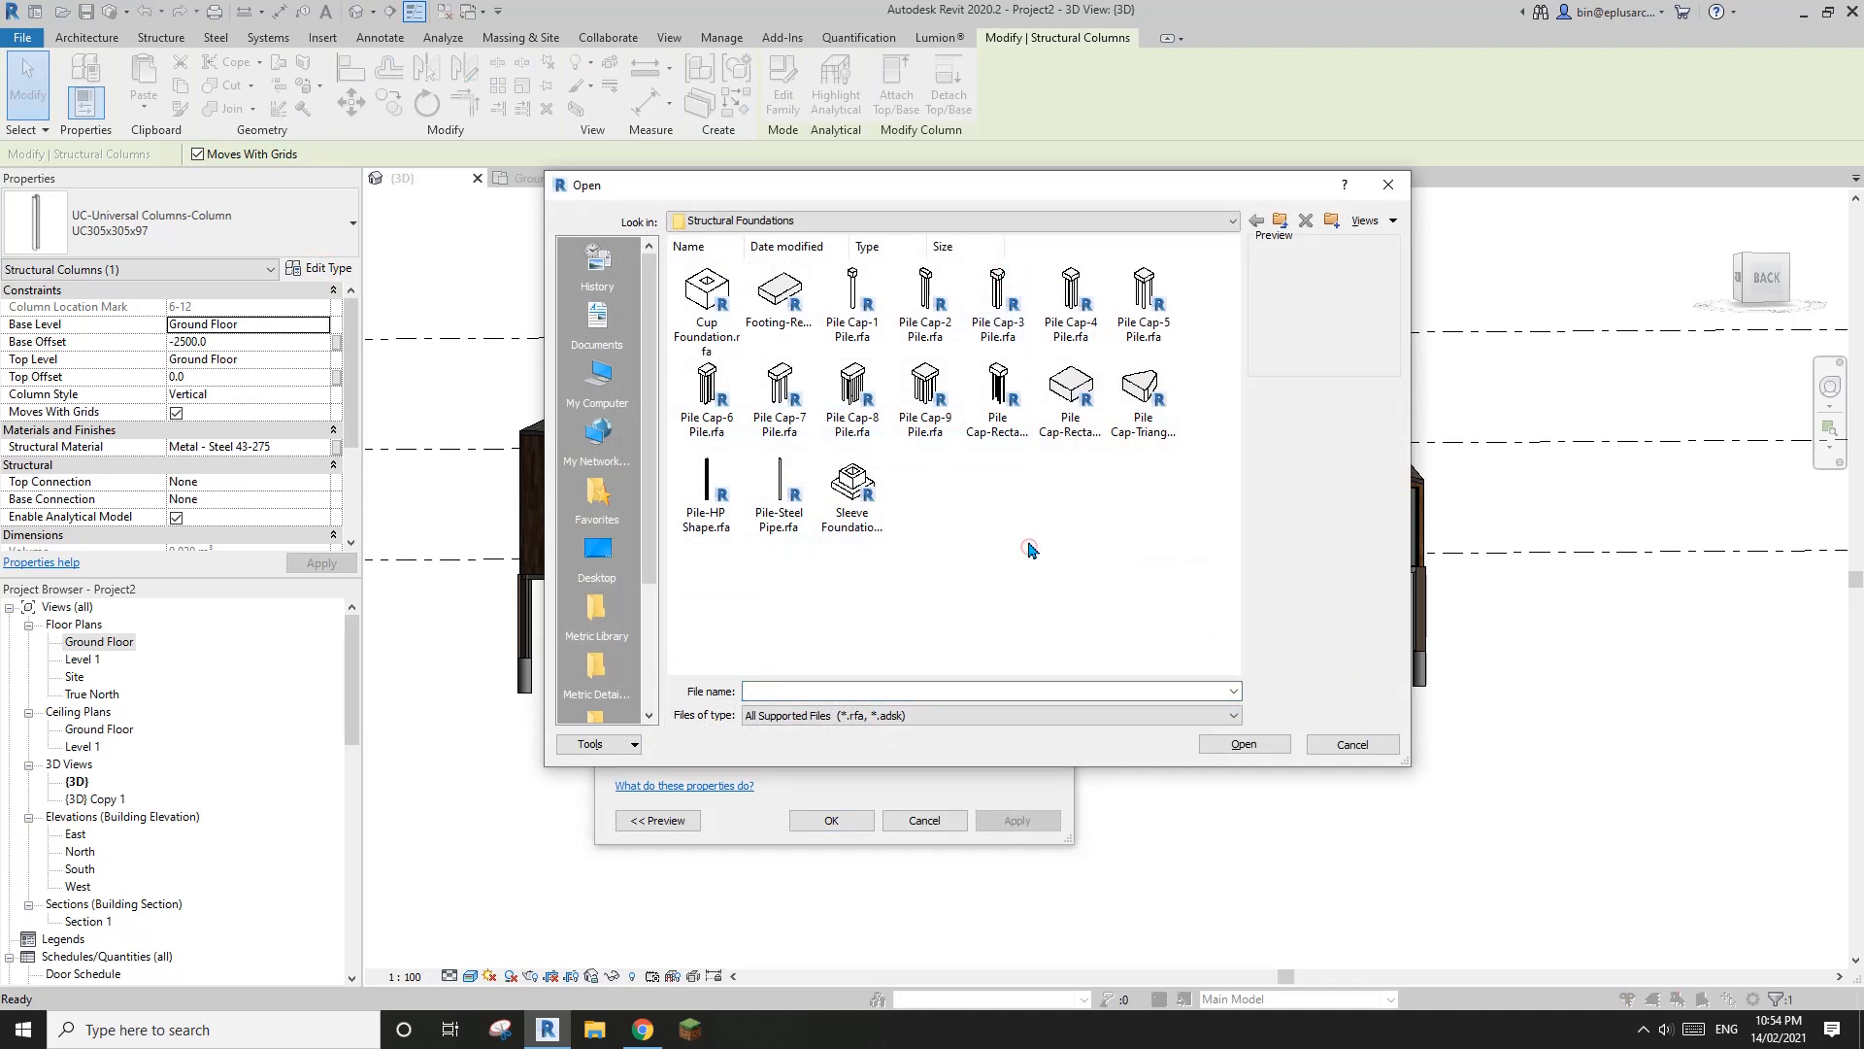
key("BackSpace")
scroll(1031, 550, "down", 2)
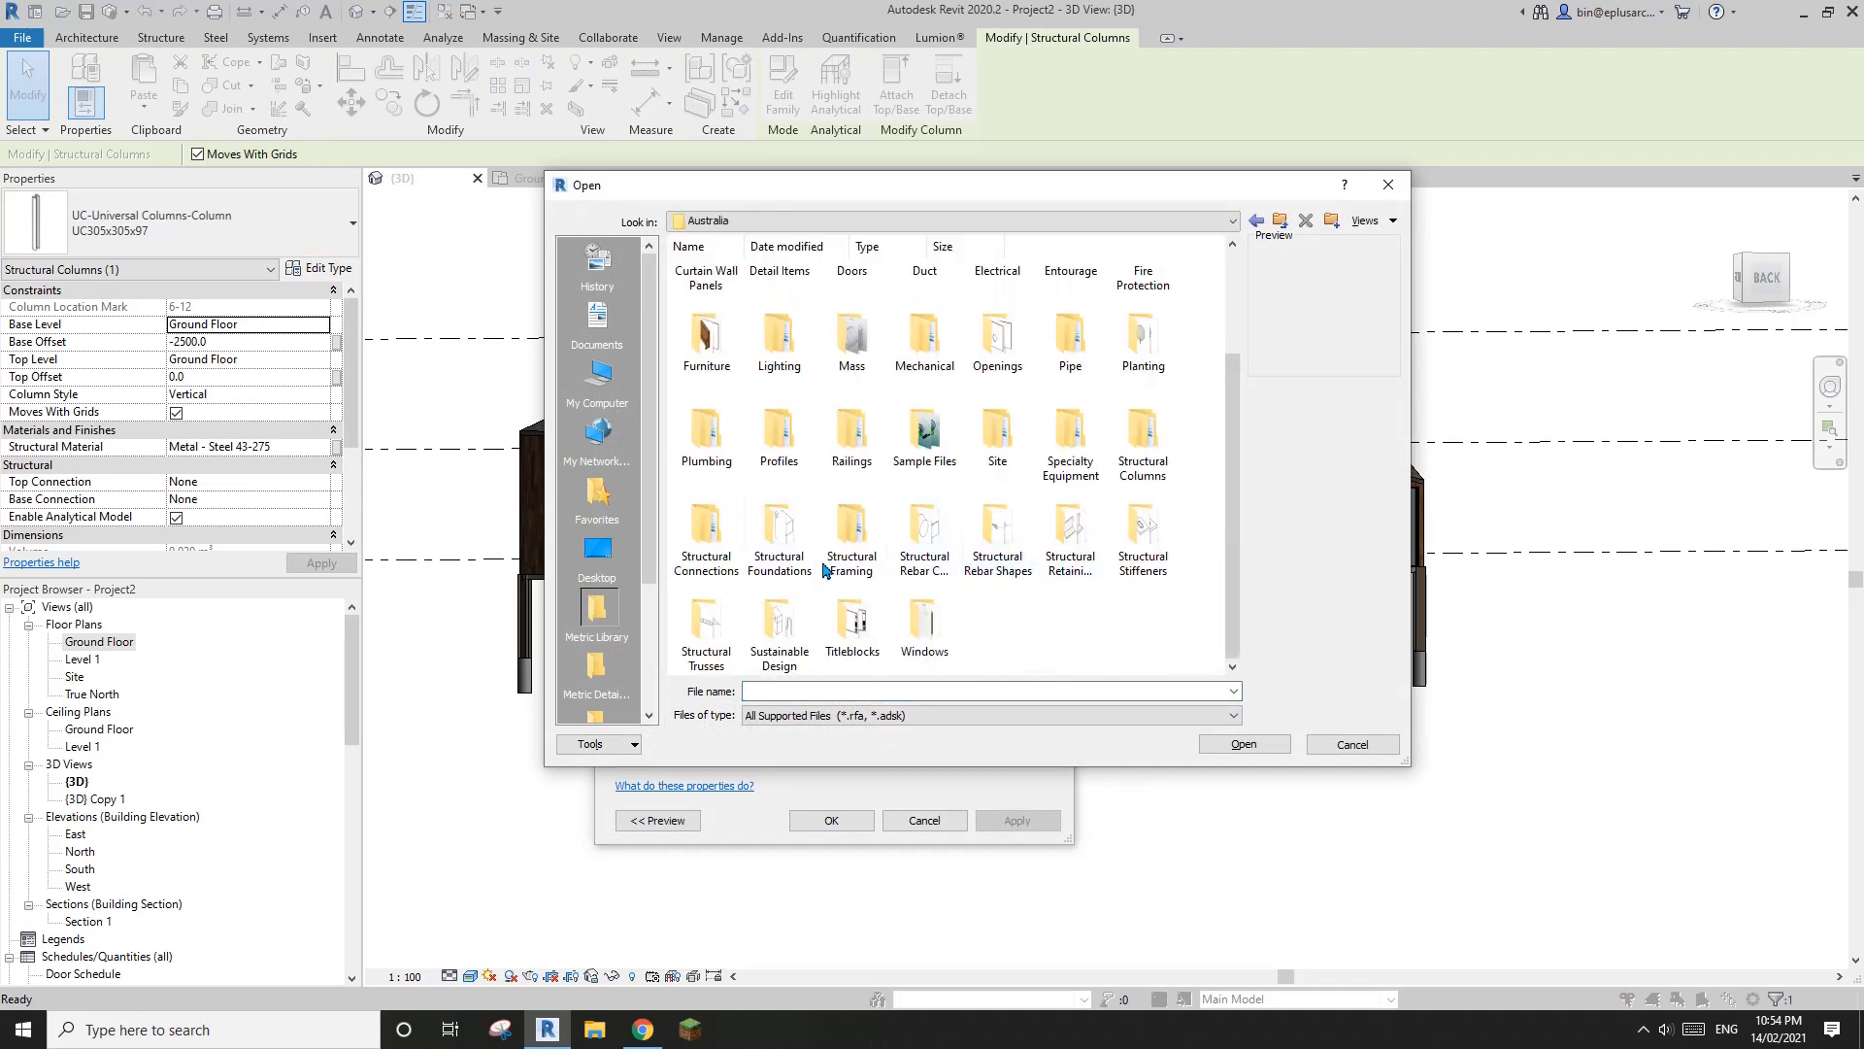
double_click(1144, 455)
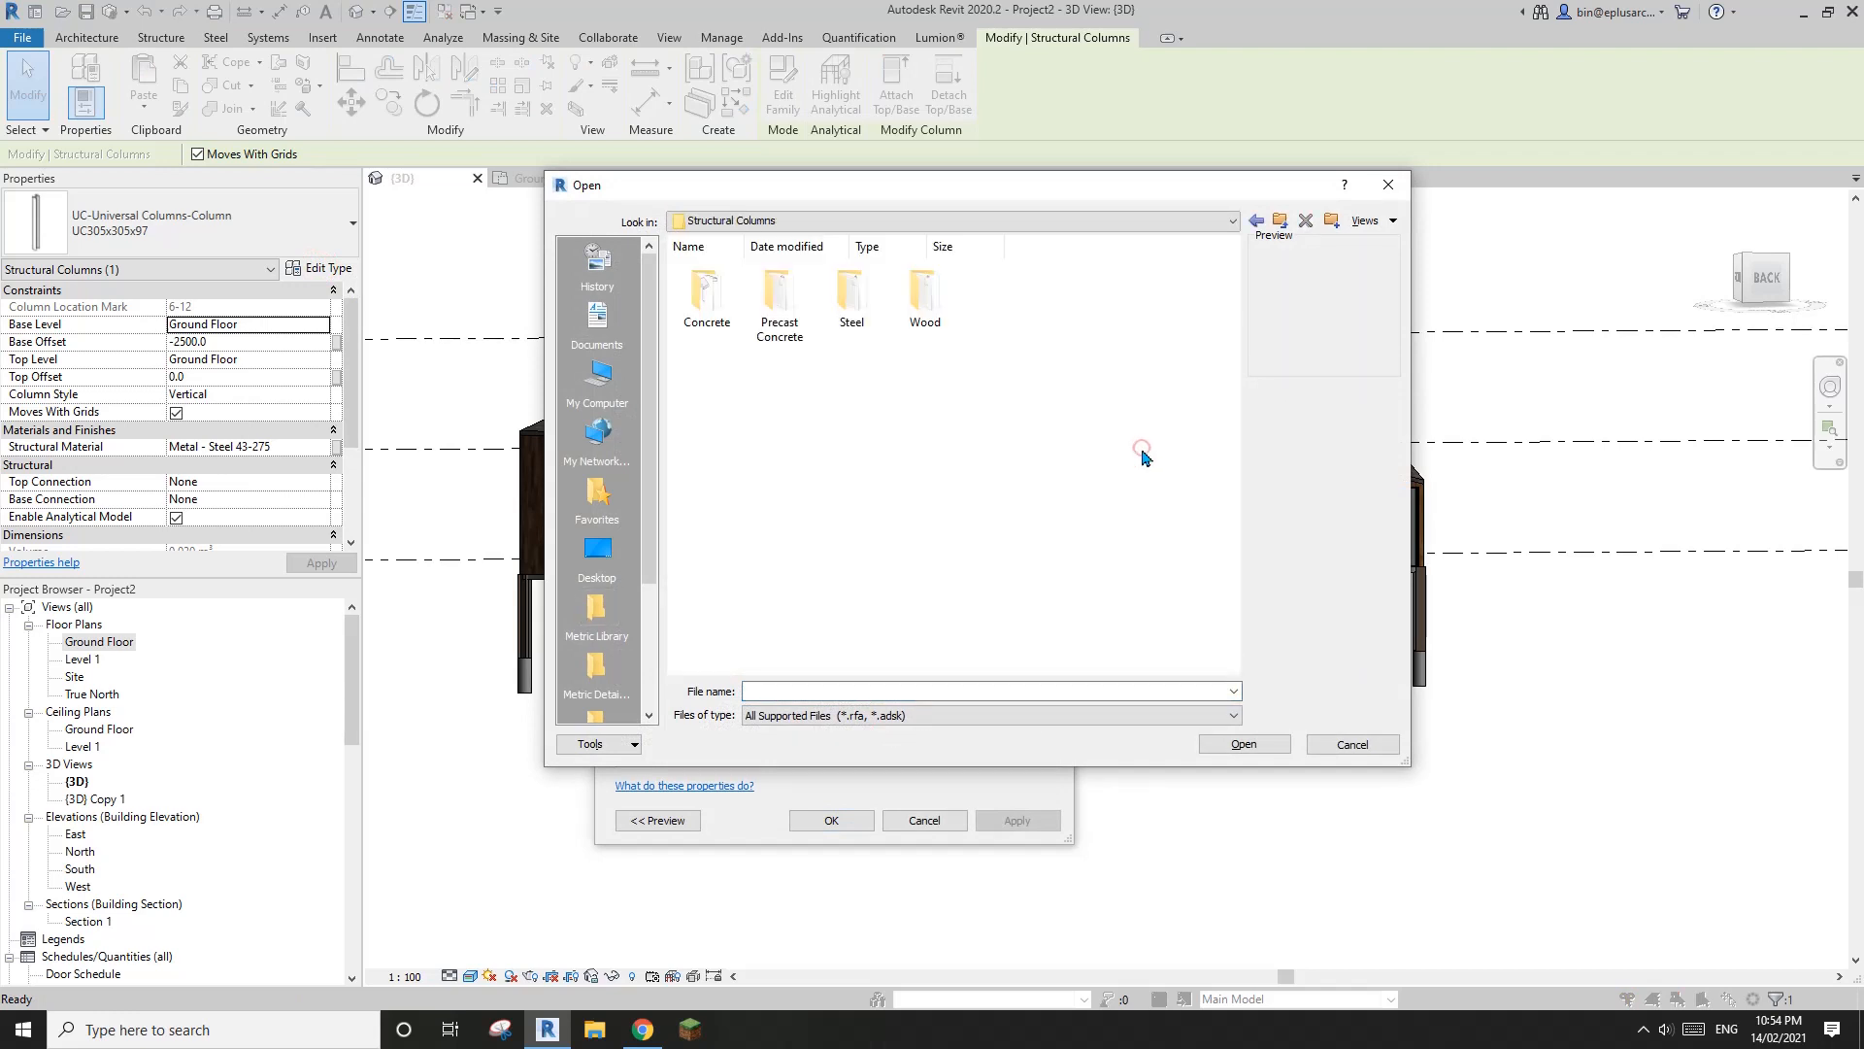
double_click(706, 294)
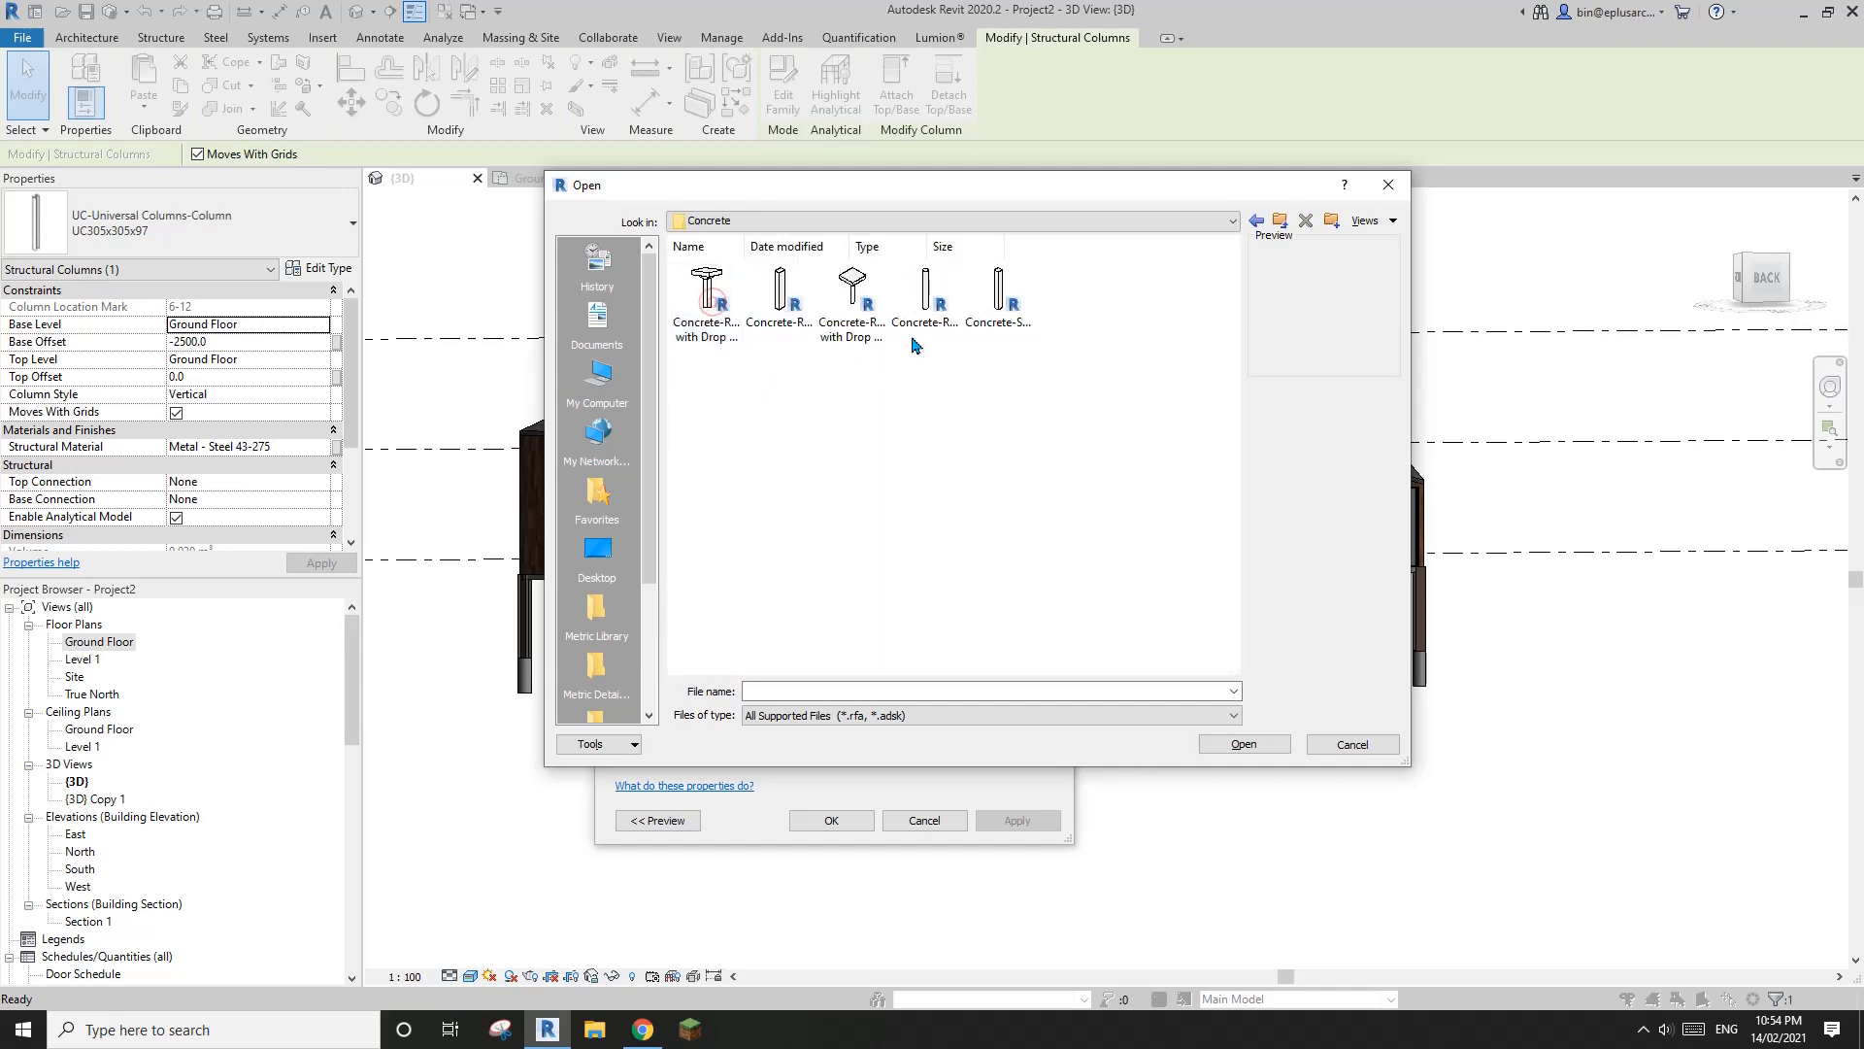
left_click(1013, 309)
left_click(1253, 746)
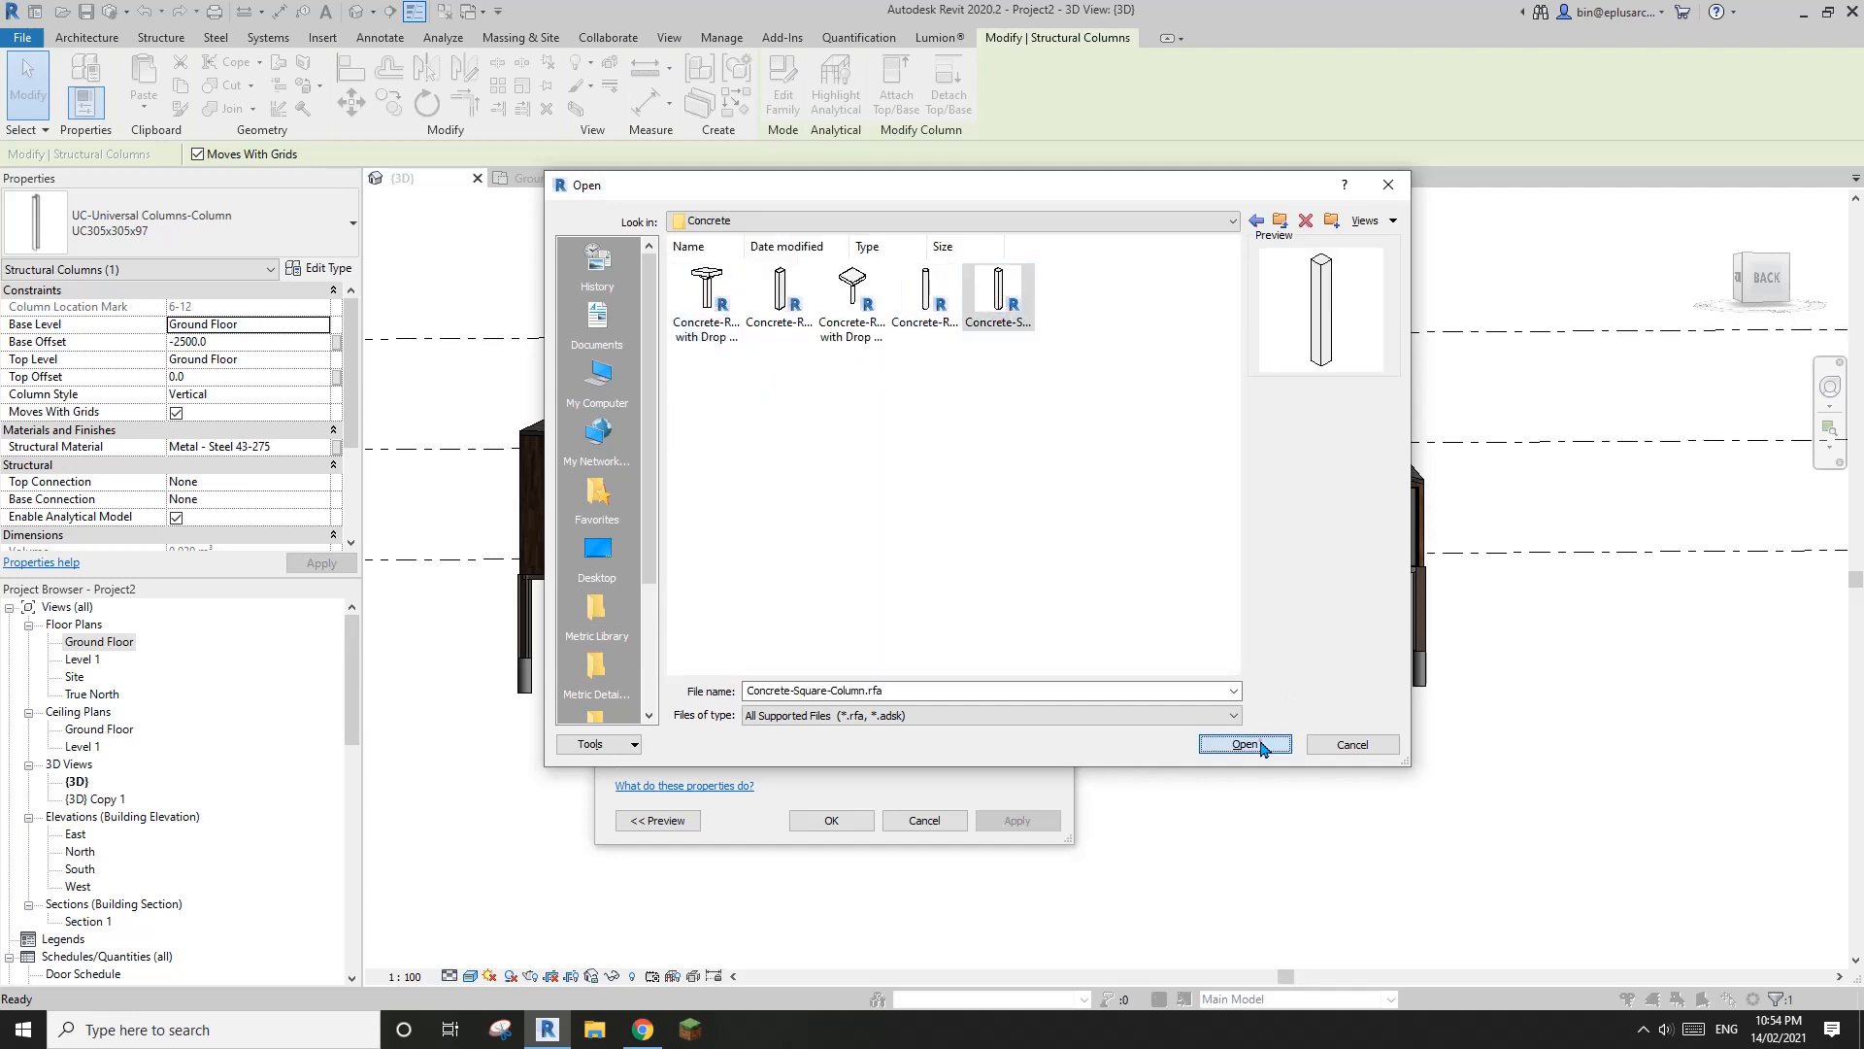
Duplicate the 300 x 300mm concrete column type as 150x150, set dimension b to match, and apply it to the selected column
left_click(792, 299)
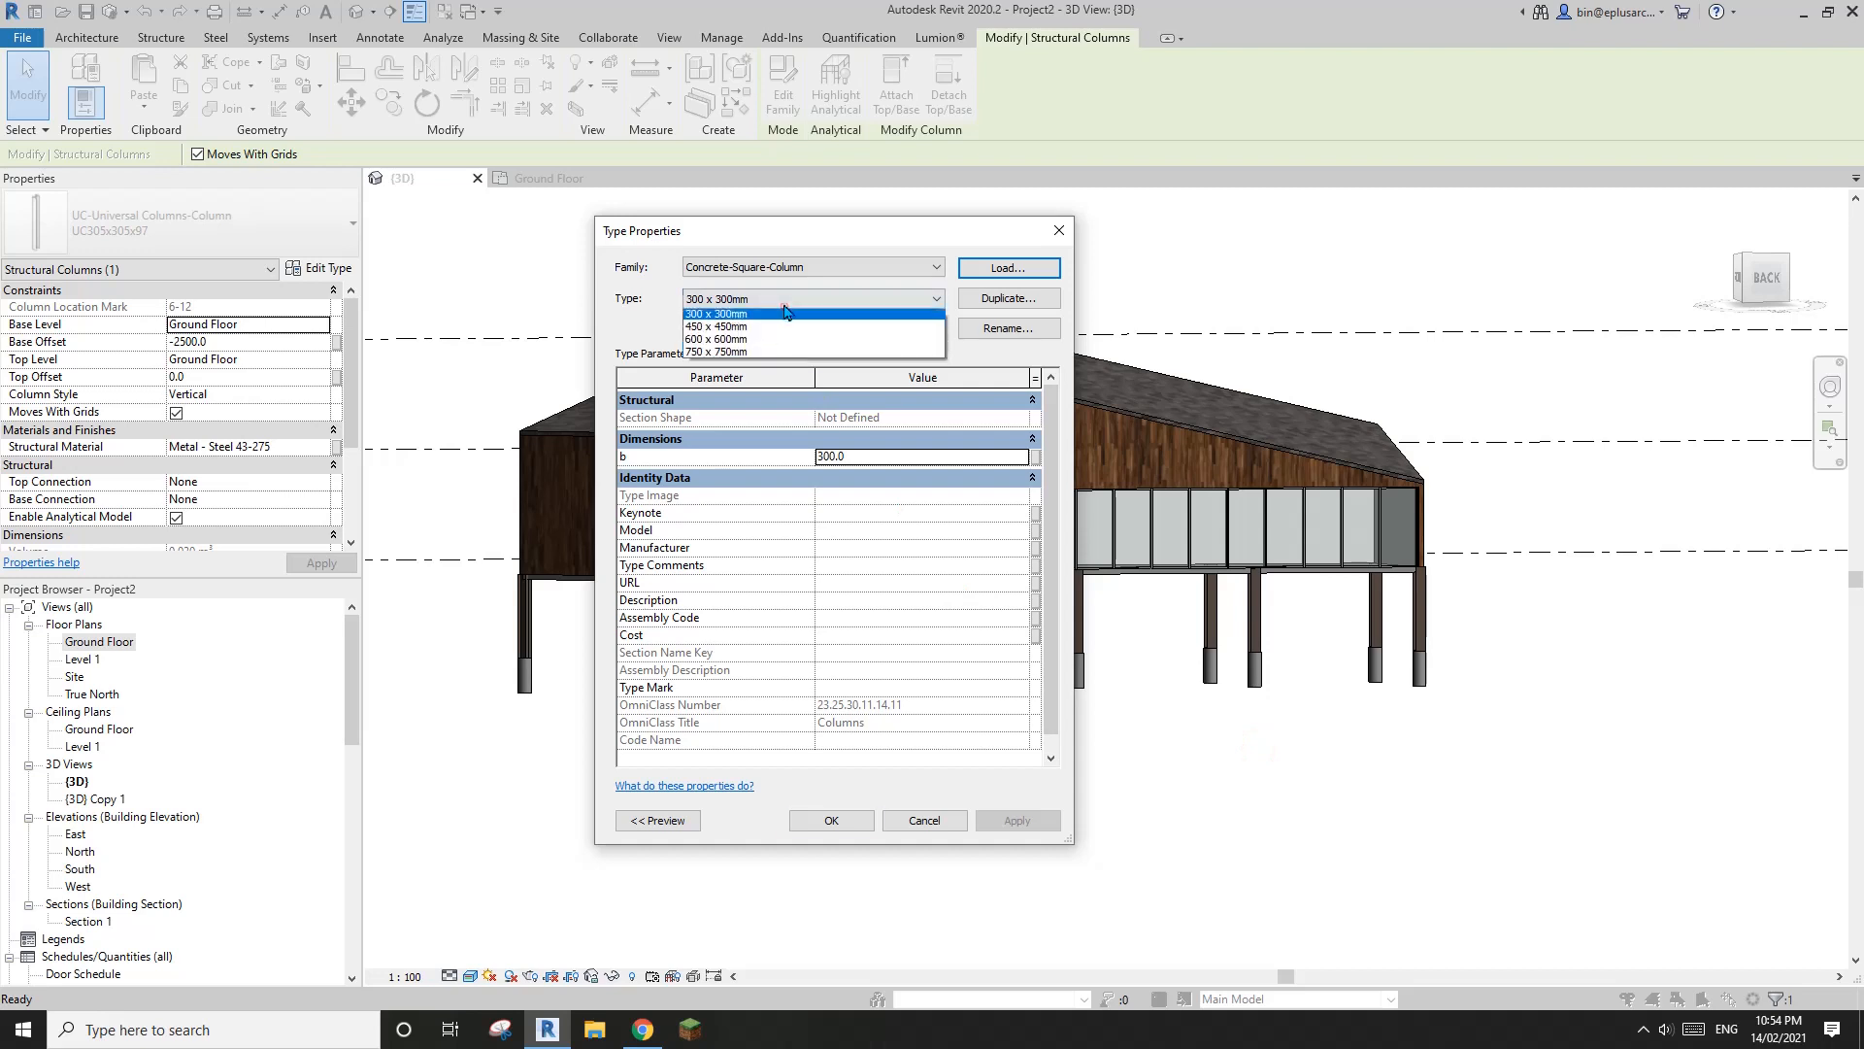
left_click(782, 303)
left_click(1010, 298)
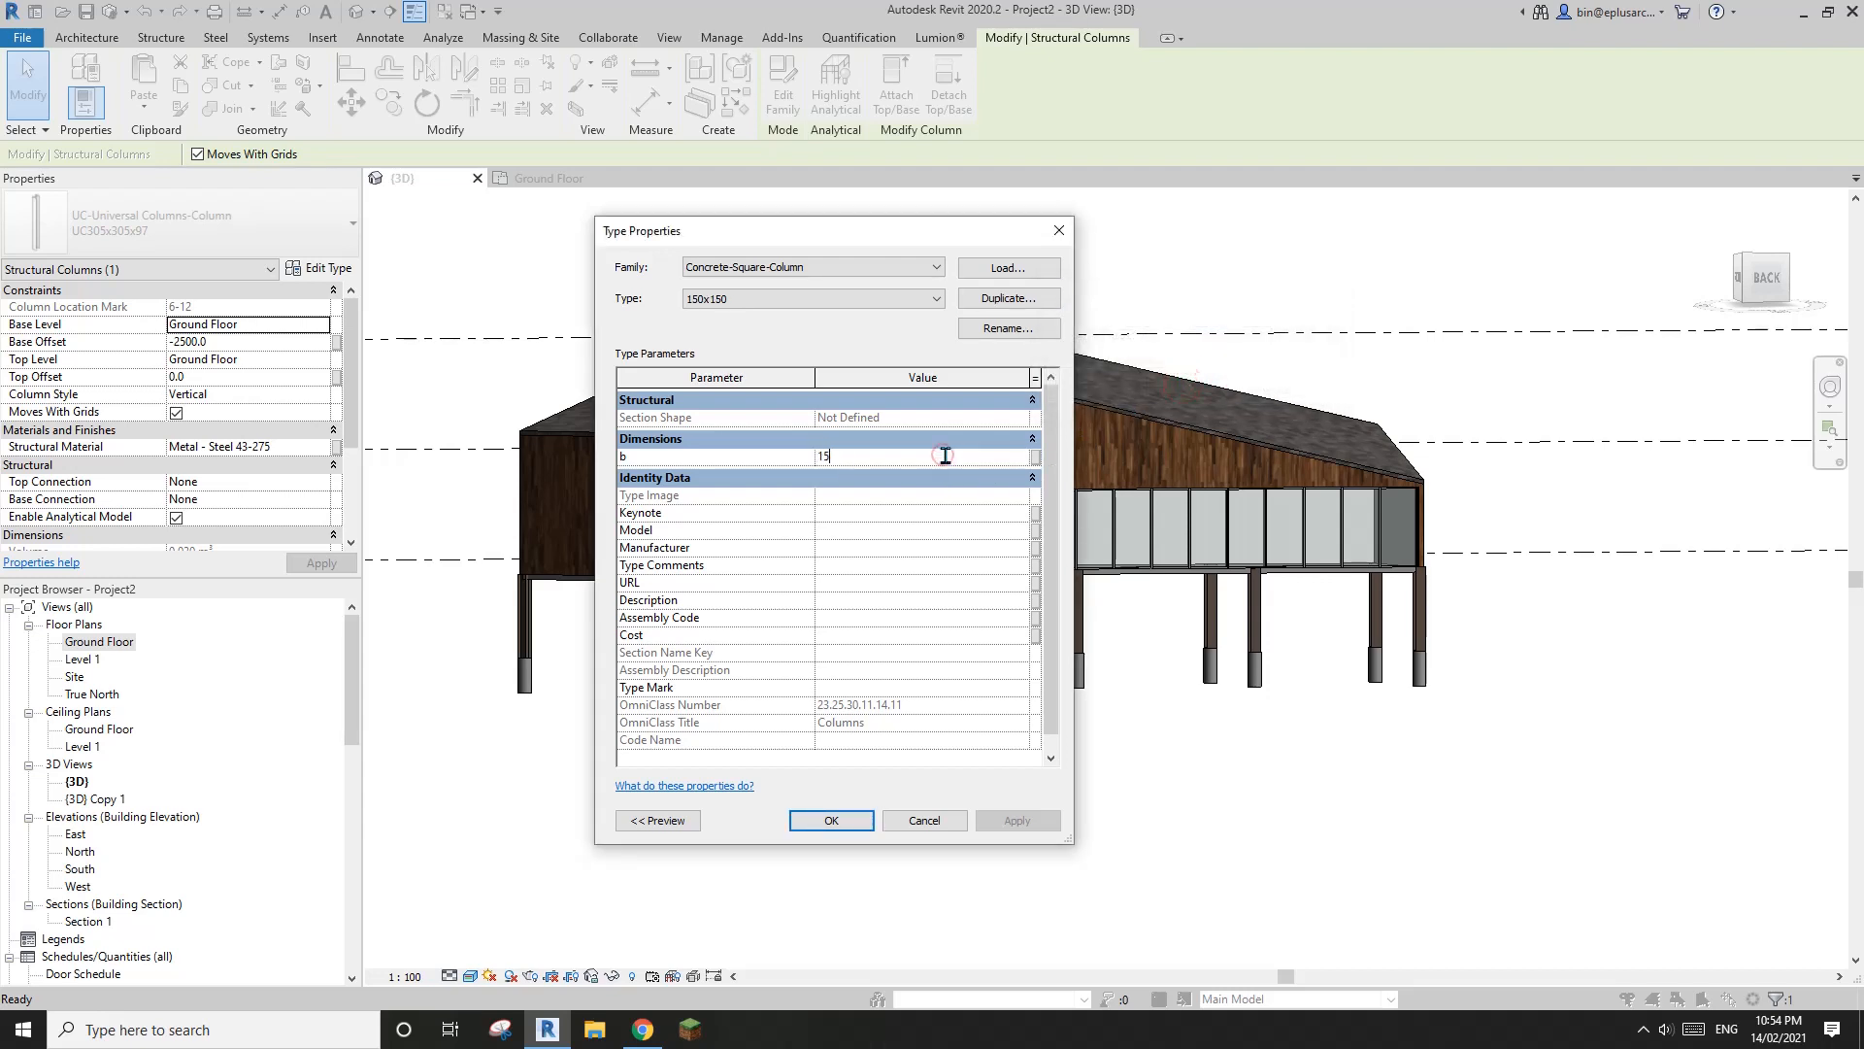
left_click(832, 820)
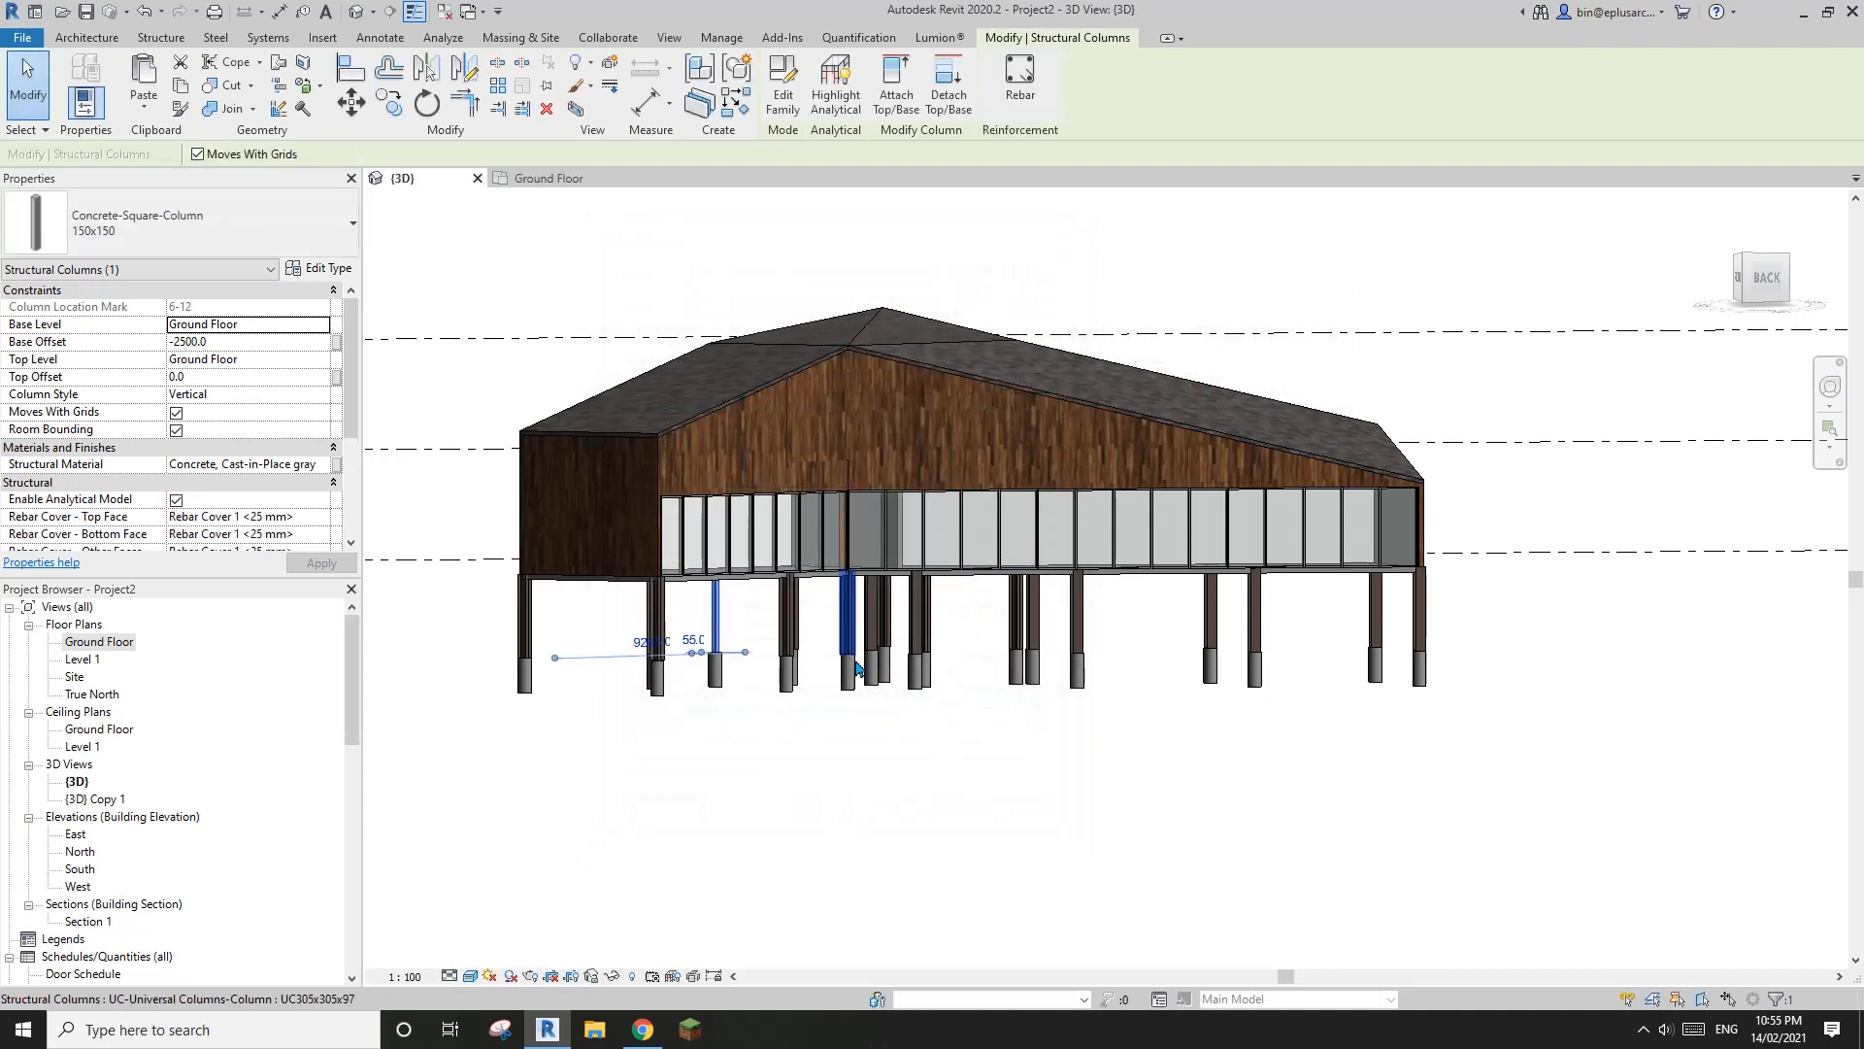
Change all remaining UC305x305x97 columns to the Concrete-Square-Column 150x150 type and clear the selection
left_click(792, 631)
key("s")
key("a")
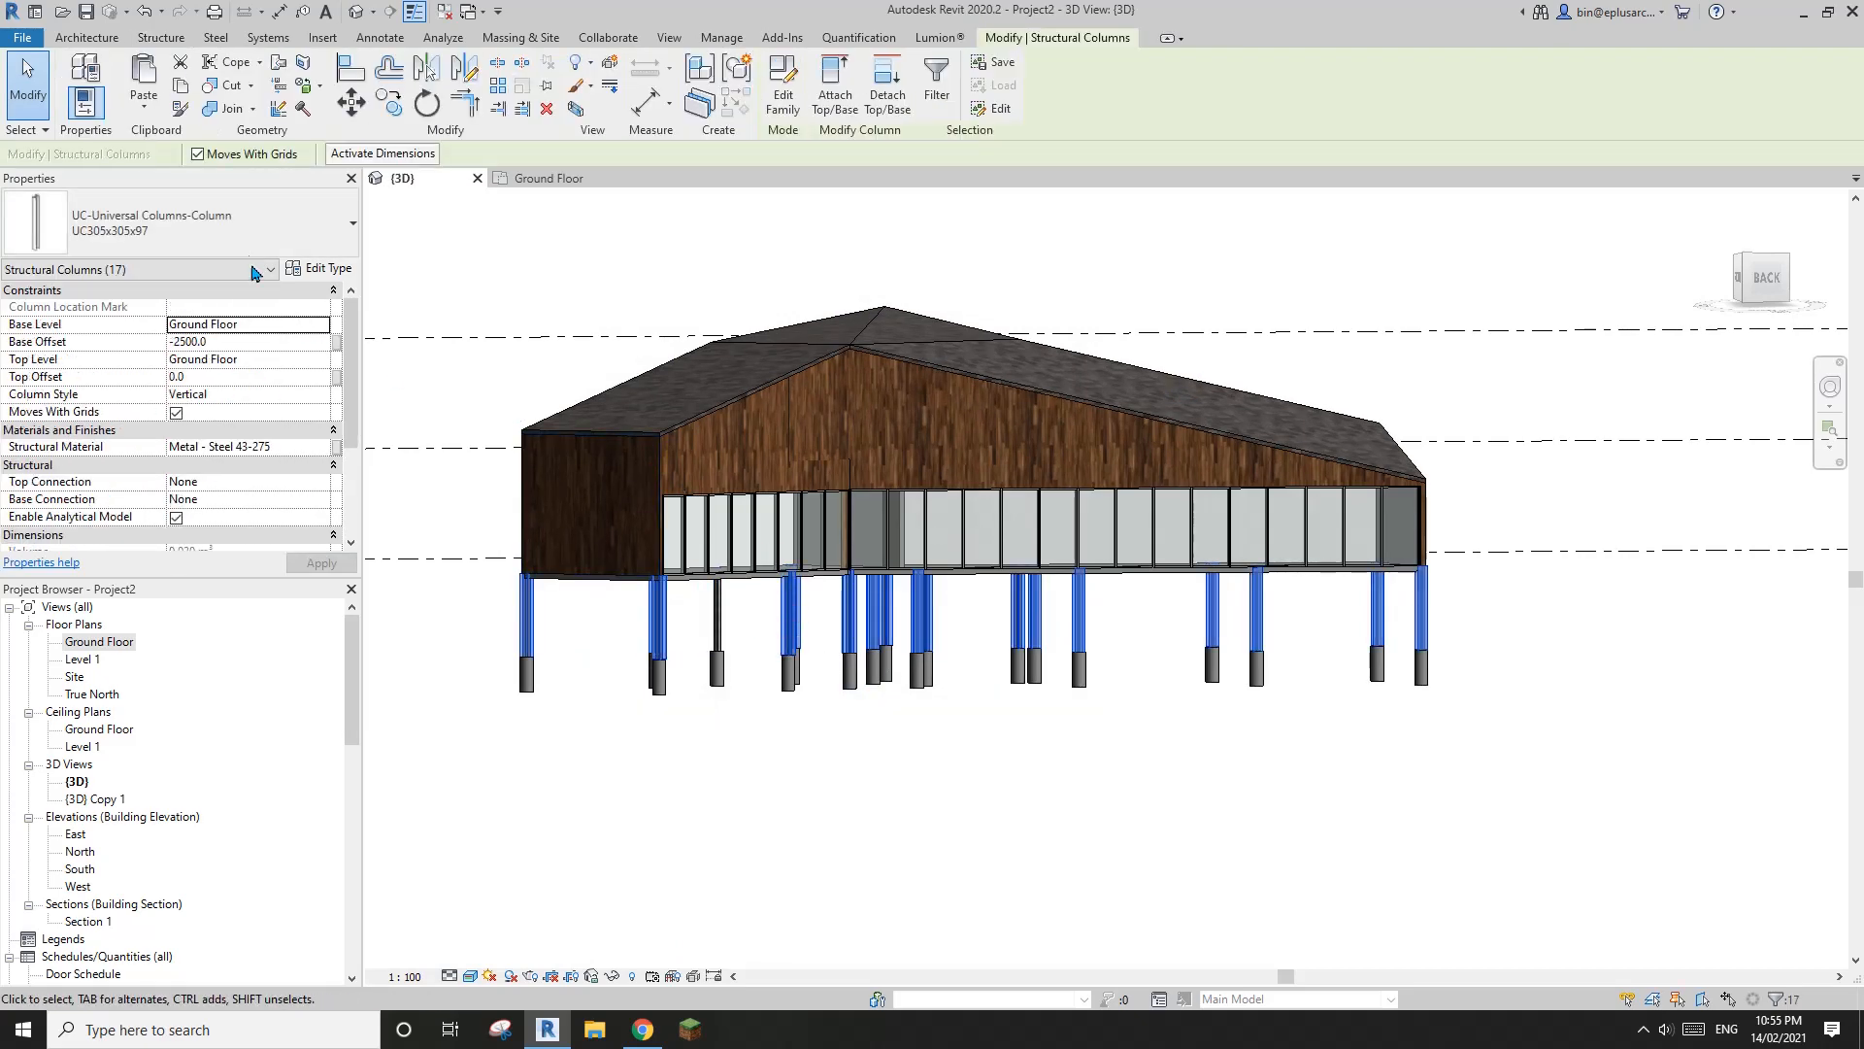
left_click(213, 223)
left_click(200, 333)
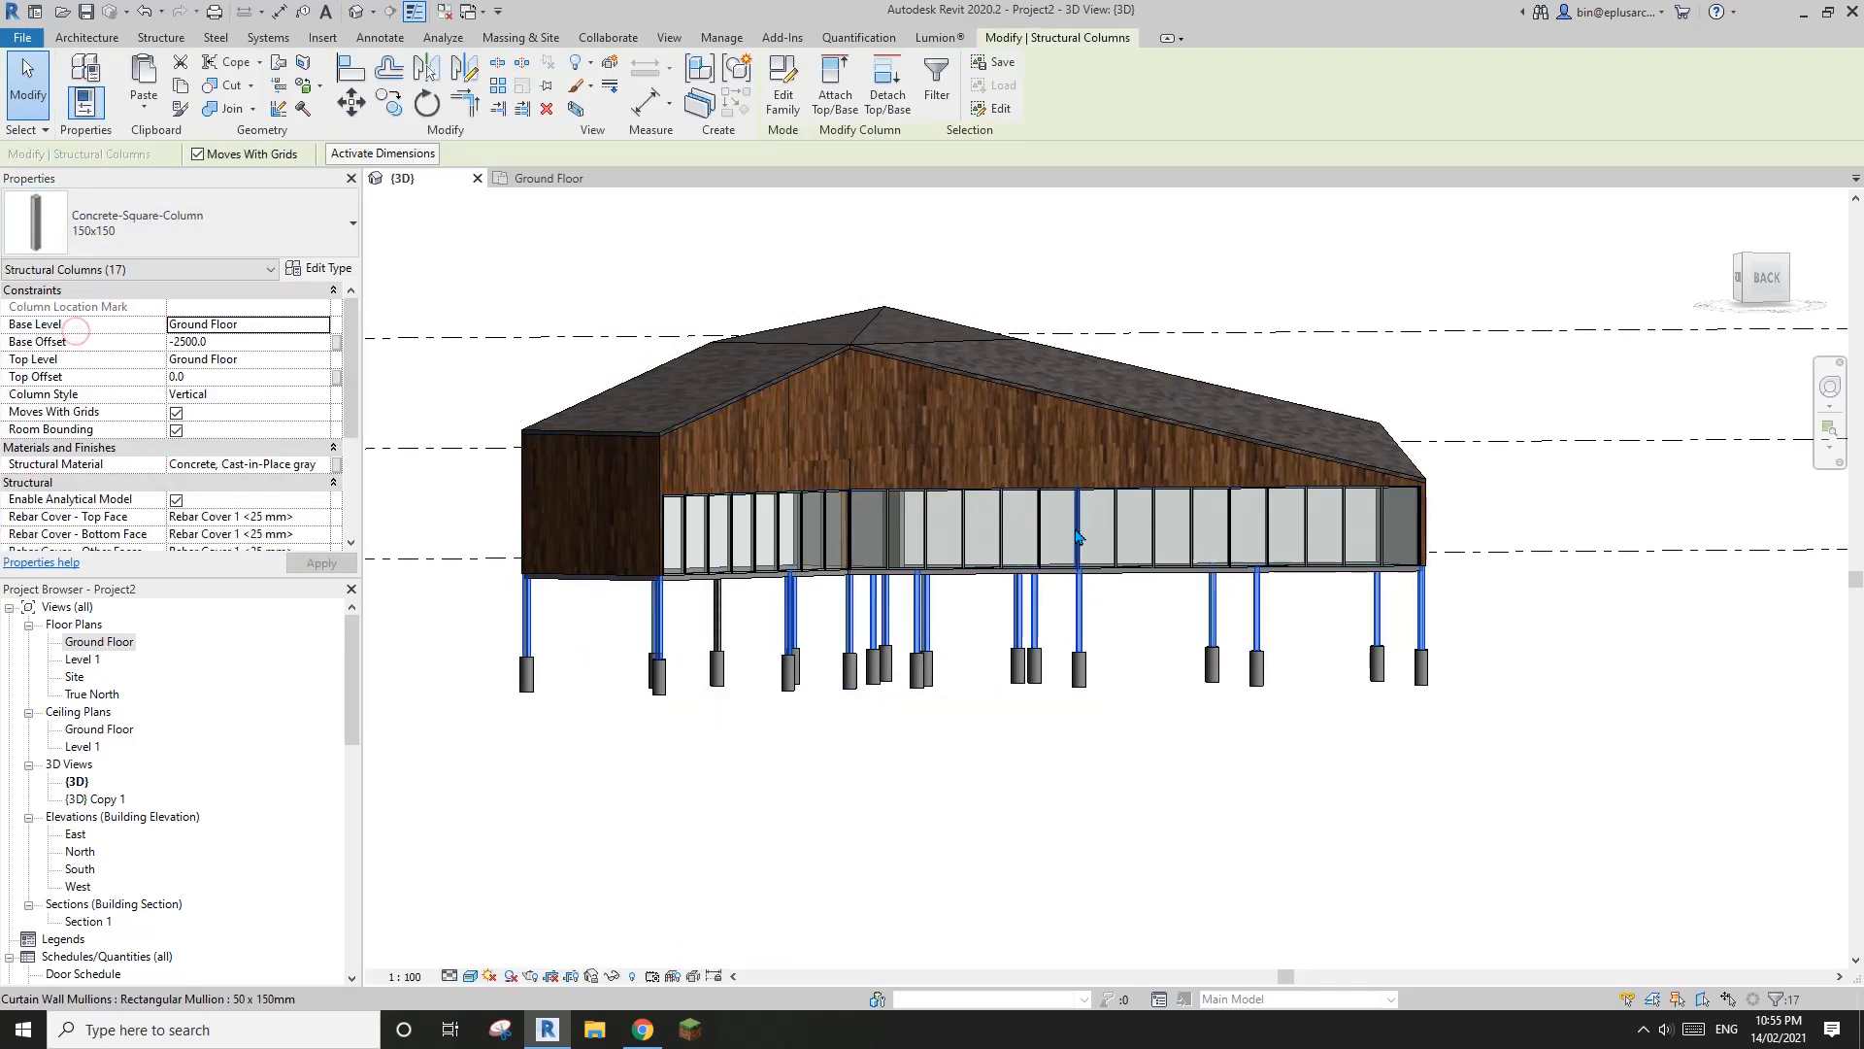
left_click(1069, 753)
Set the base offset of all the structural columns beneath the house to -1500, accepting the move of their attached foundations
mouse_move(1040, 741)
middle_mouse_down()
mouse_move(1020, 745)
mouse_move(1244, 587)
mouse_move(1039, 761)
middle_mouse_up()
scroll(1209, 662, "up", 1)
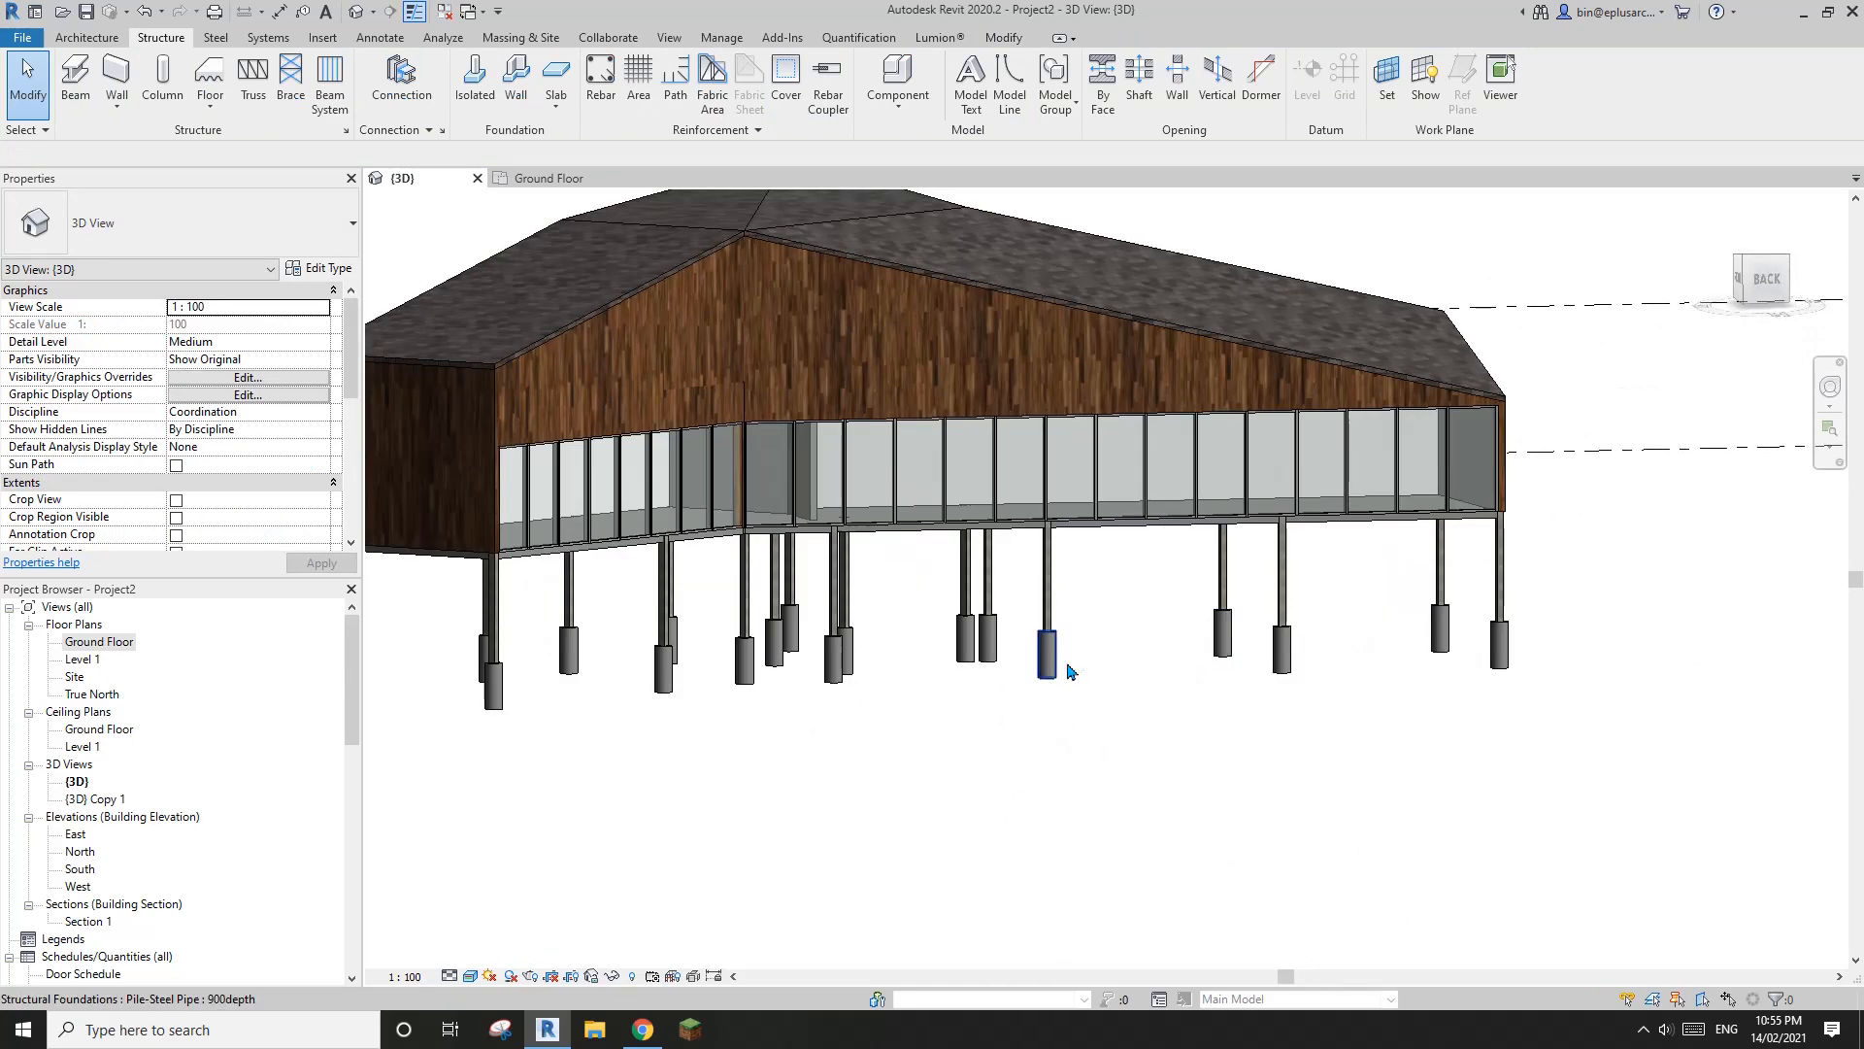
scroll(1068, 671, "down", 1)
middle_click_drag(1068, 671, 1132, 656, "shift")
middle_click_drag(1349, 645, 1407, 624, "shift")
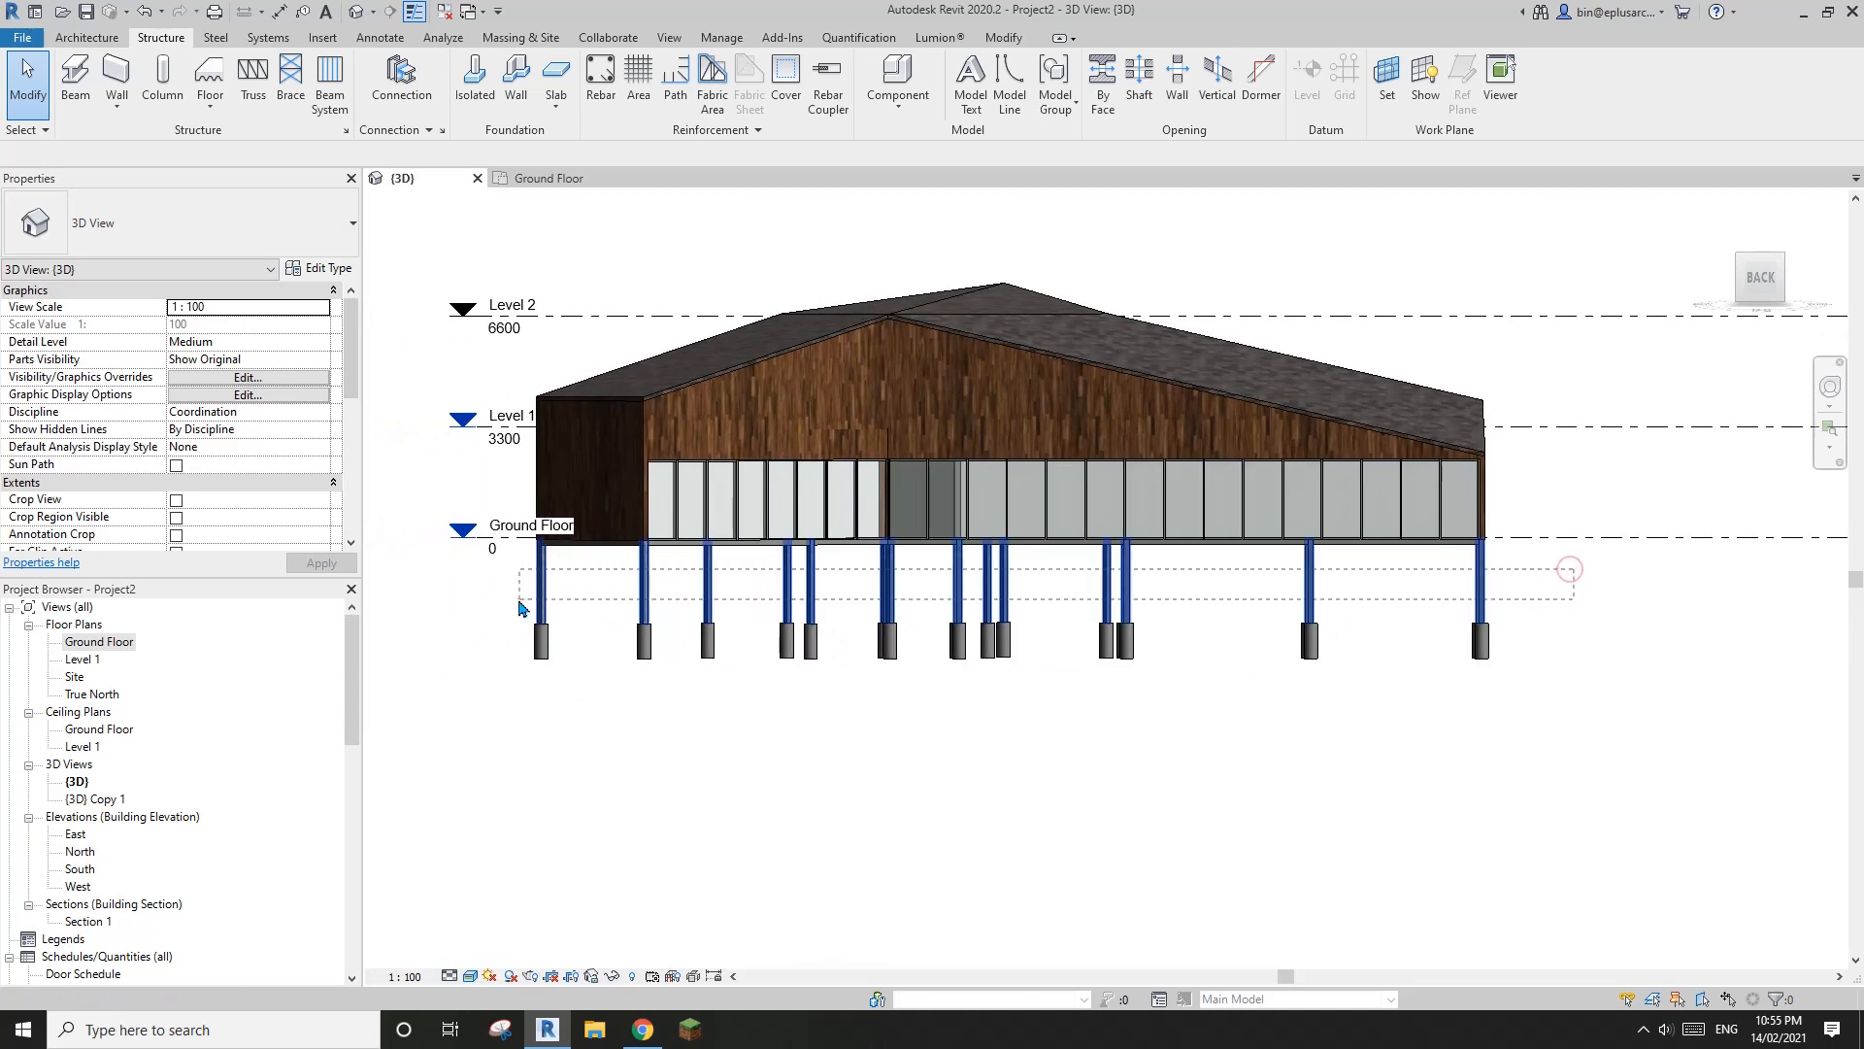
left_click_drag(519, 602, 521, 600)
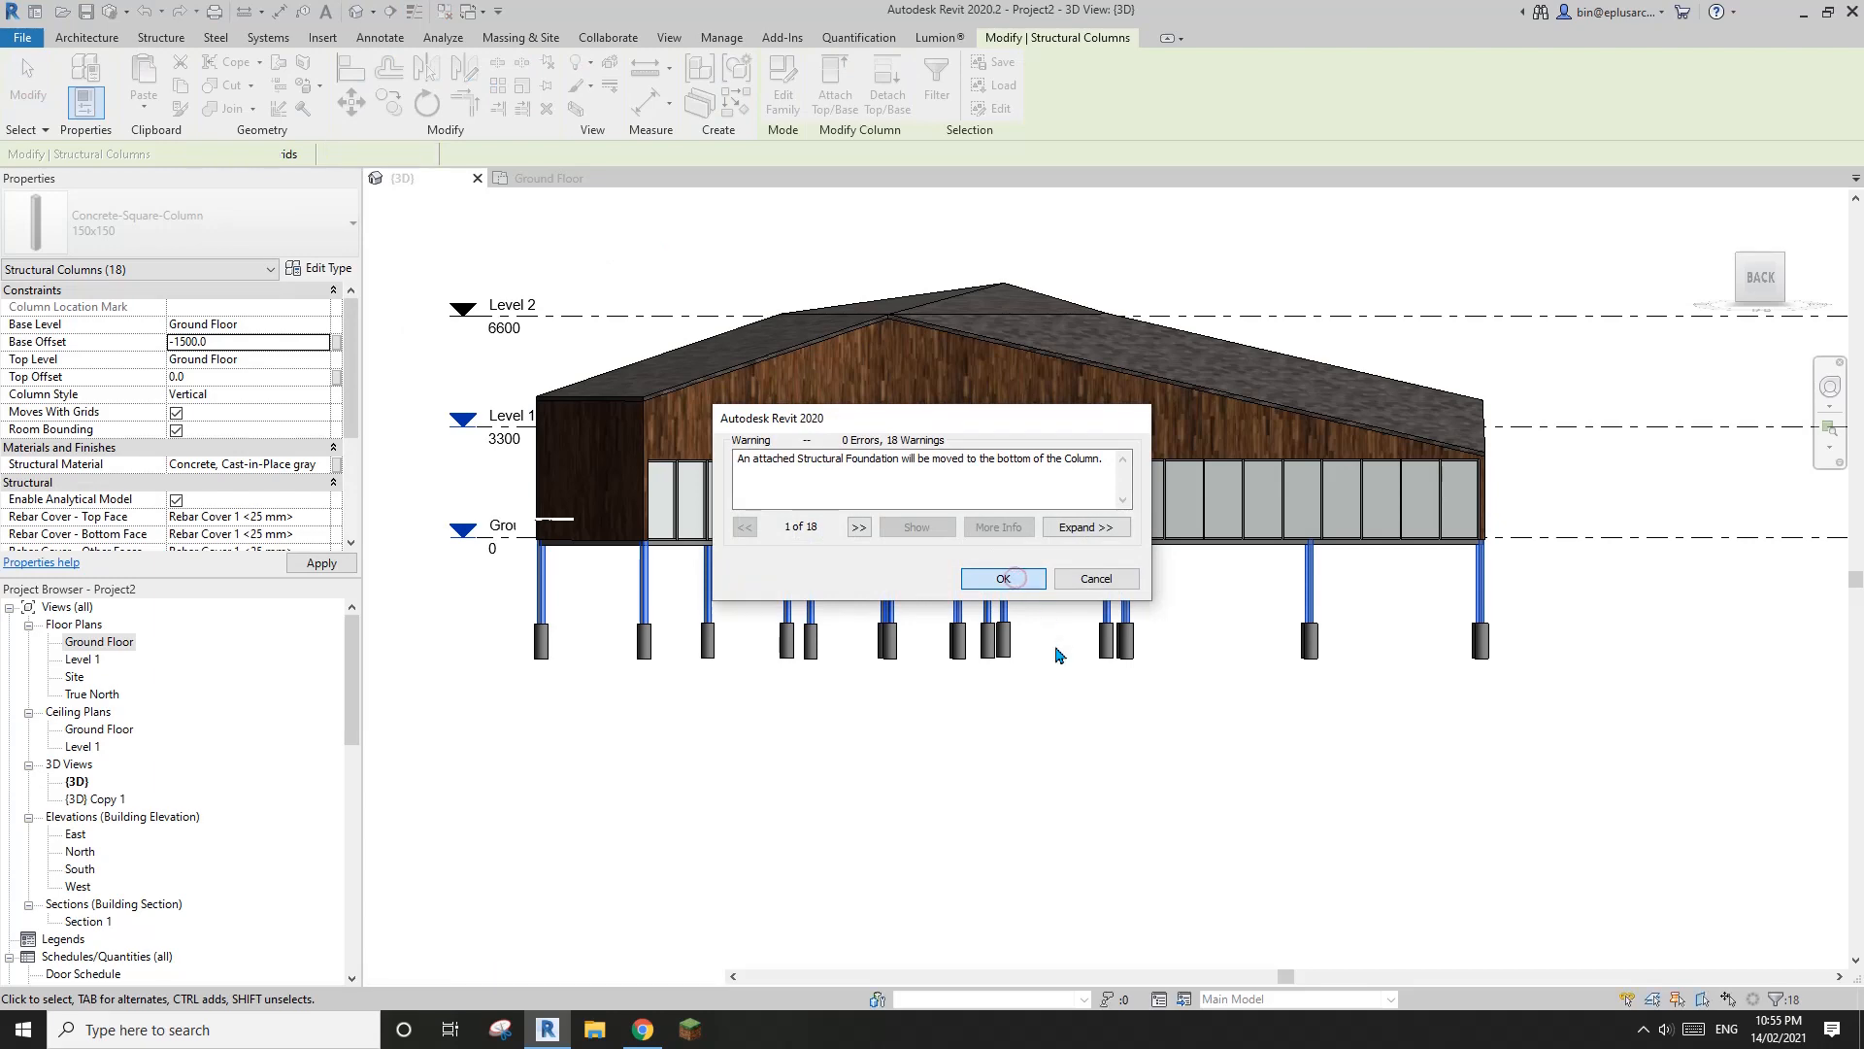
middle_click_drag(1095, 713, 1325, 719, "shift")
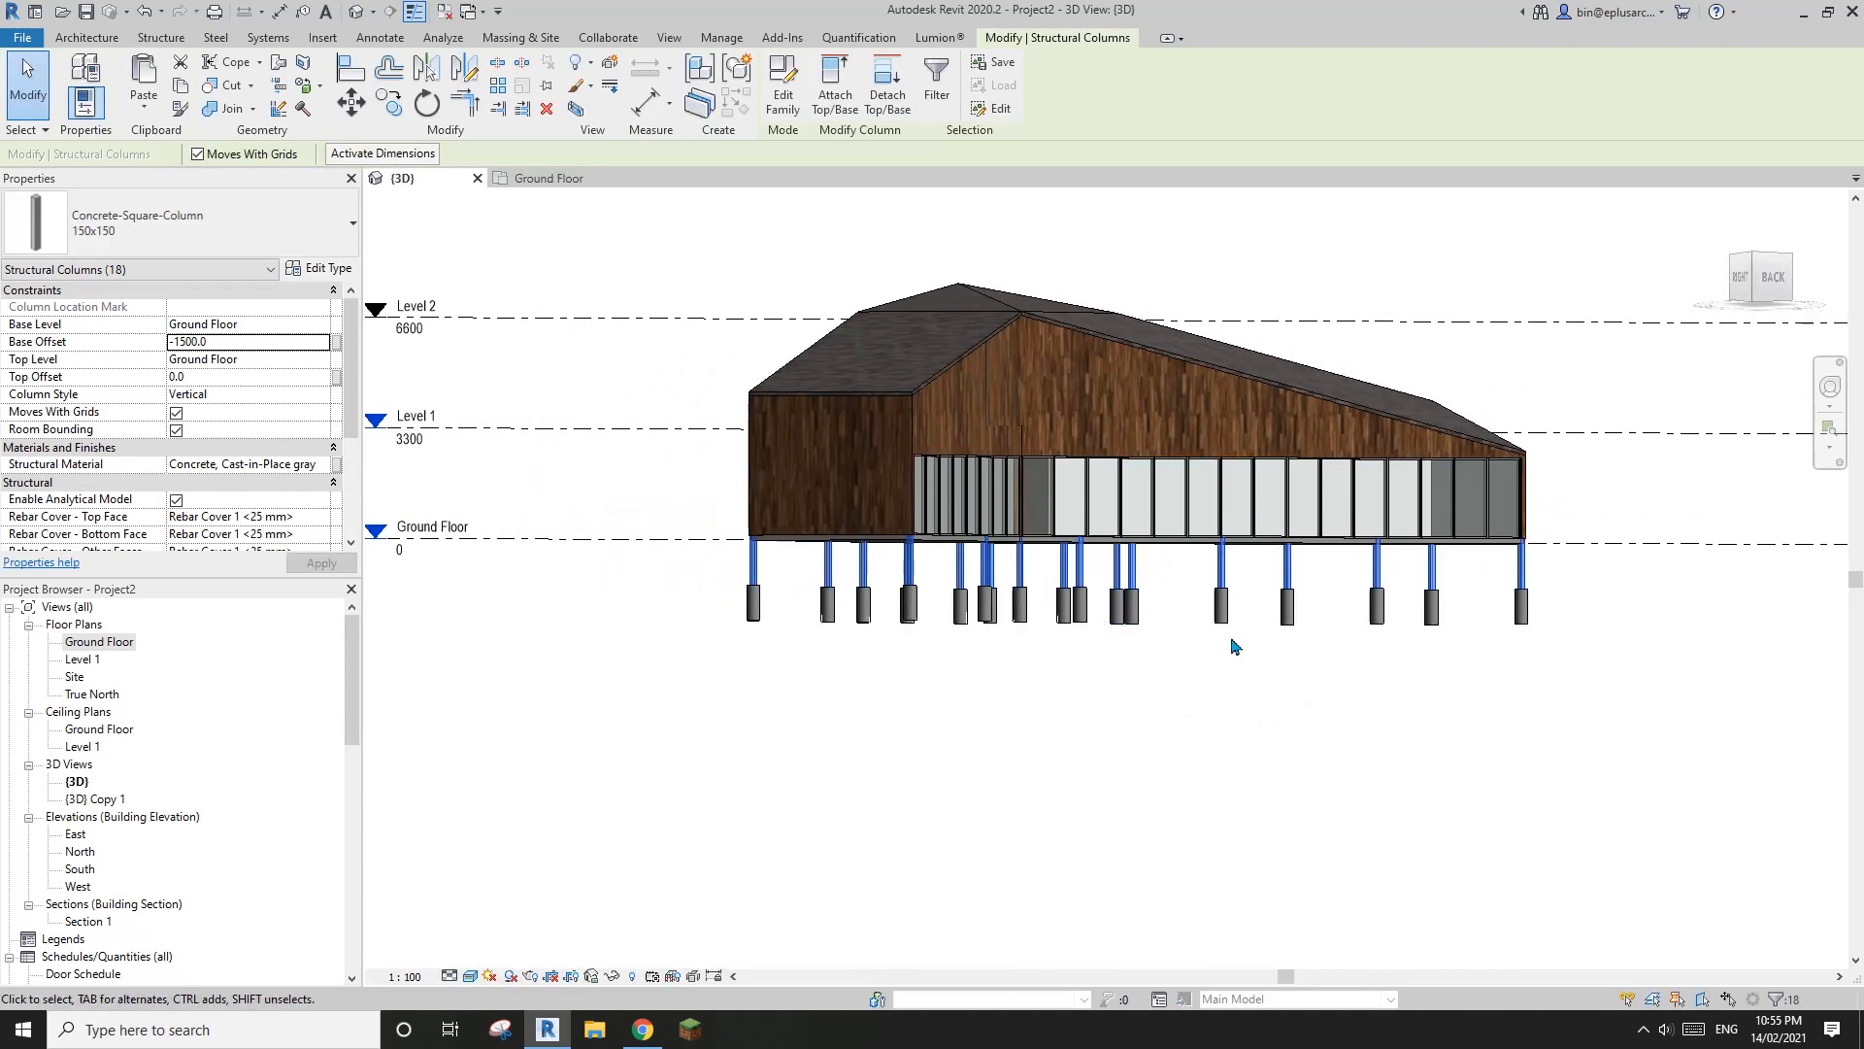
middle_click_drag(1235, 647, 1170, 780, "shift")
left_click(1232, 673)
scroll(1229, 673, "down", 2)
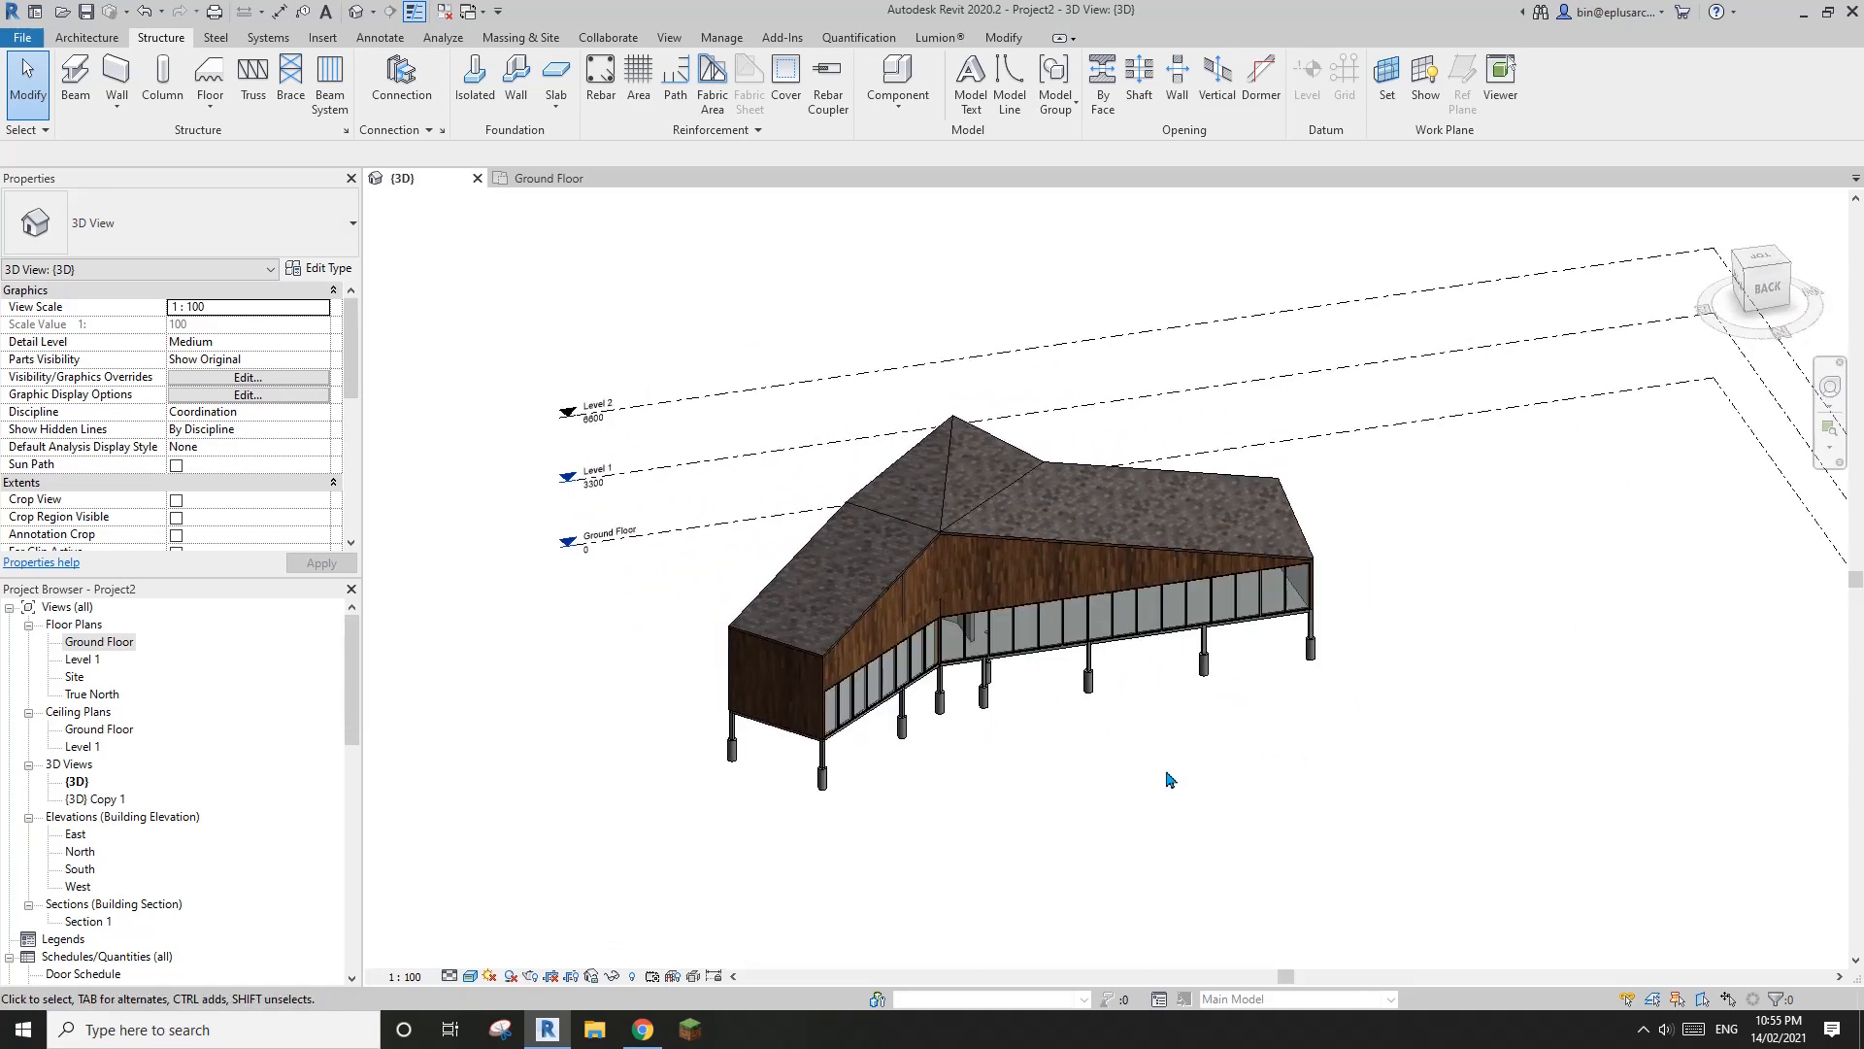
middle_click_drag(1237, 719, 777, 913, "shift")
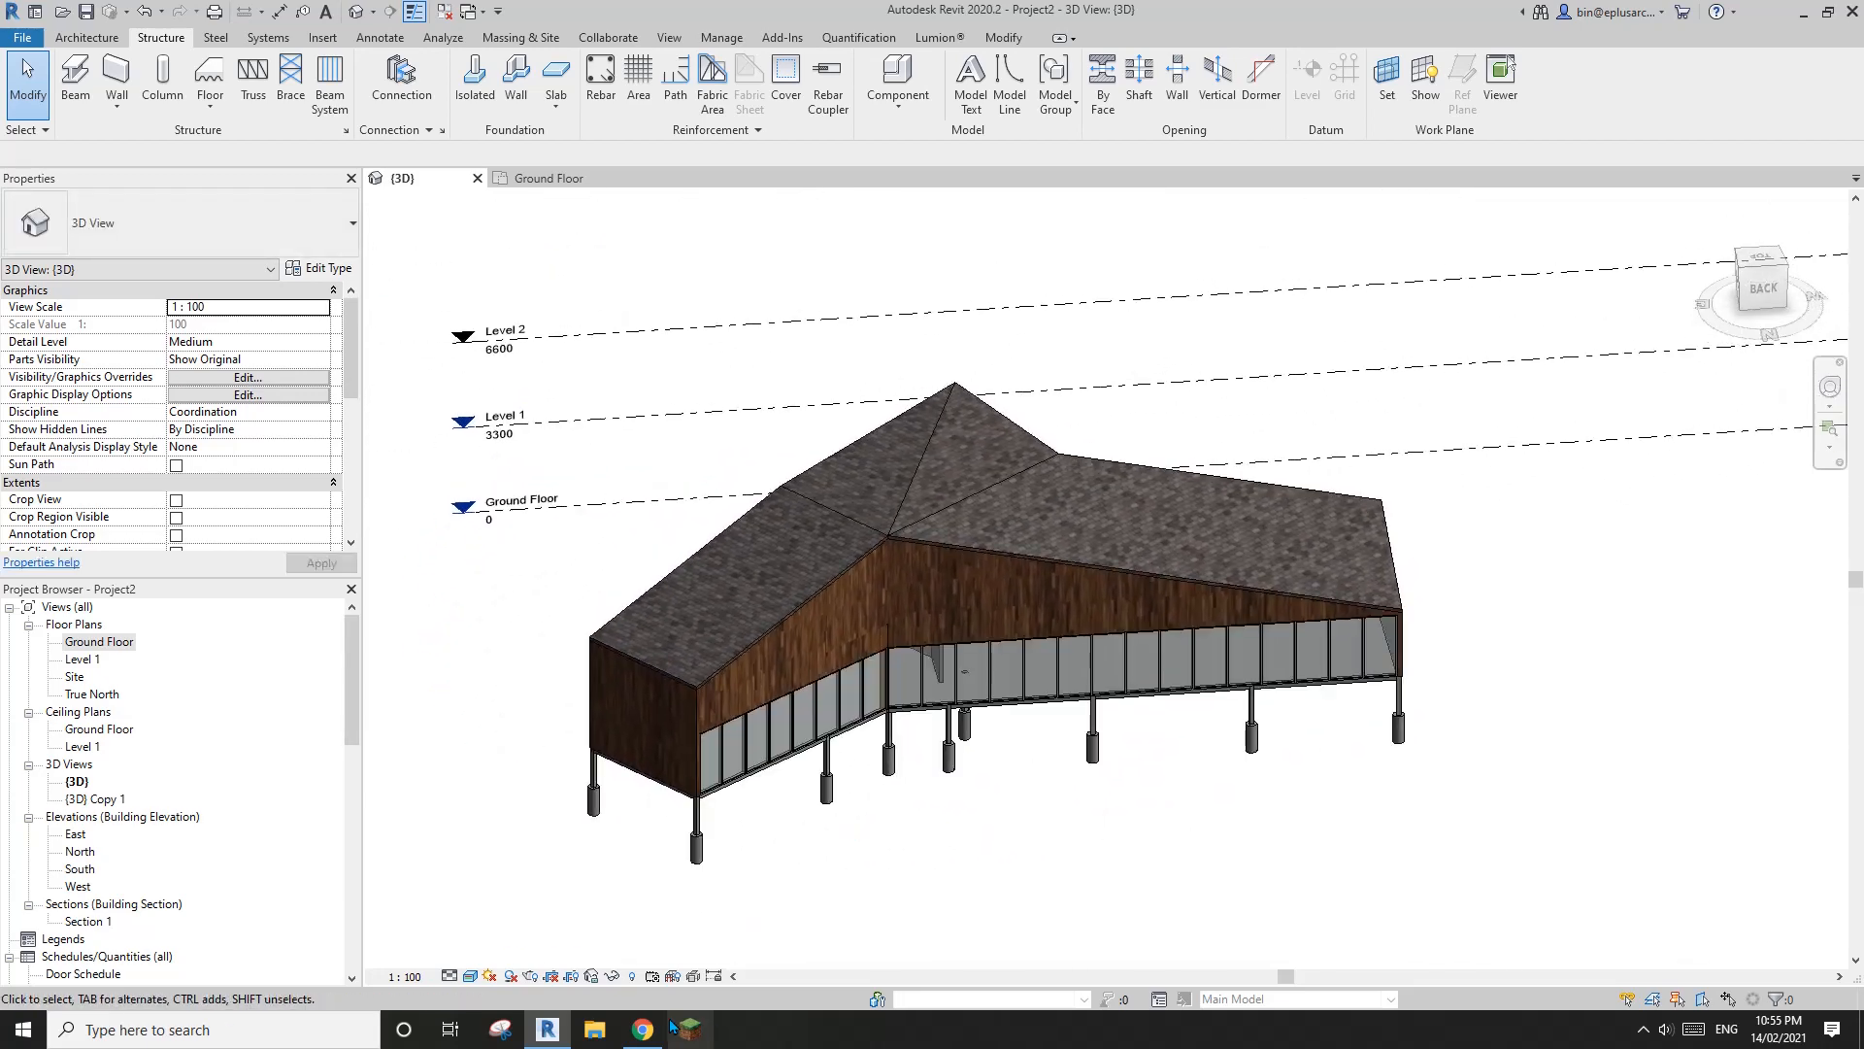
Switch to Chrome to review the Stranded House drawings and photos on ArchDaily, and return to Revit to examine the 3D model
left_click(643, 1030)
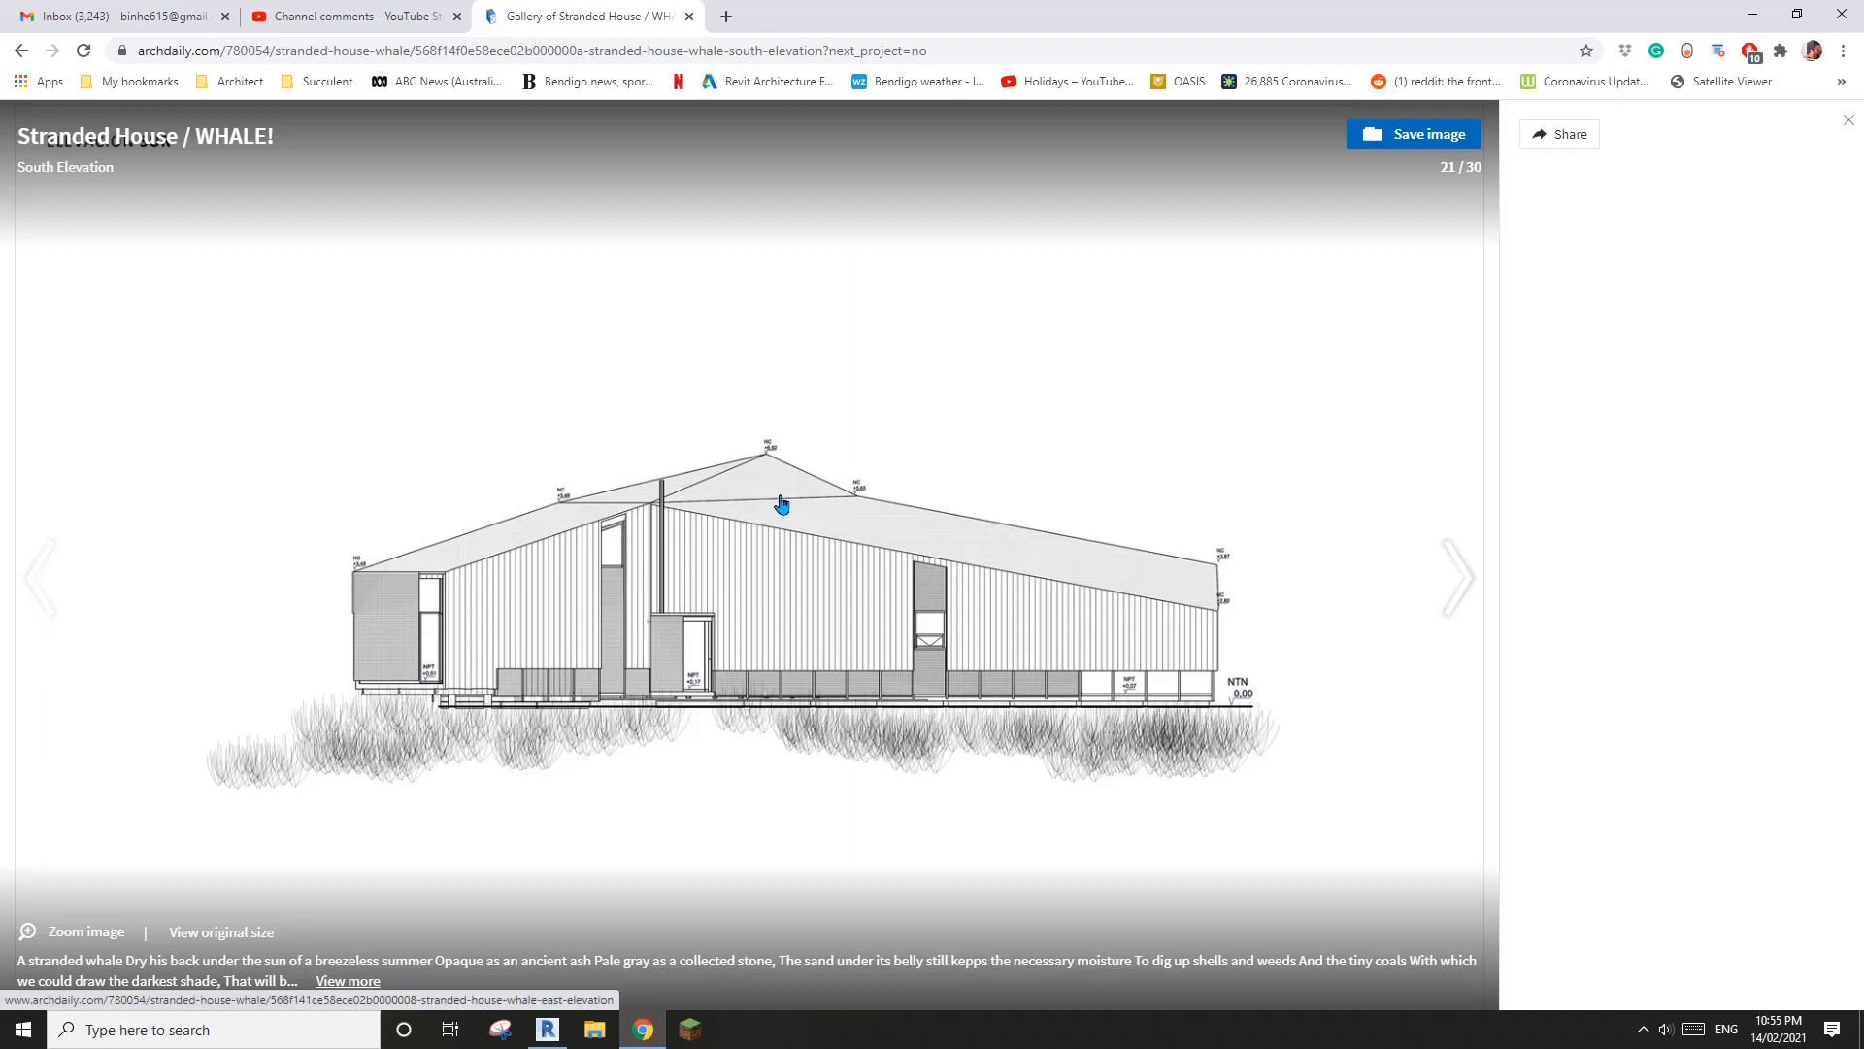
key("Left")
key("Left")
key("Left")
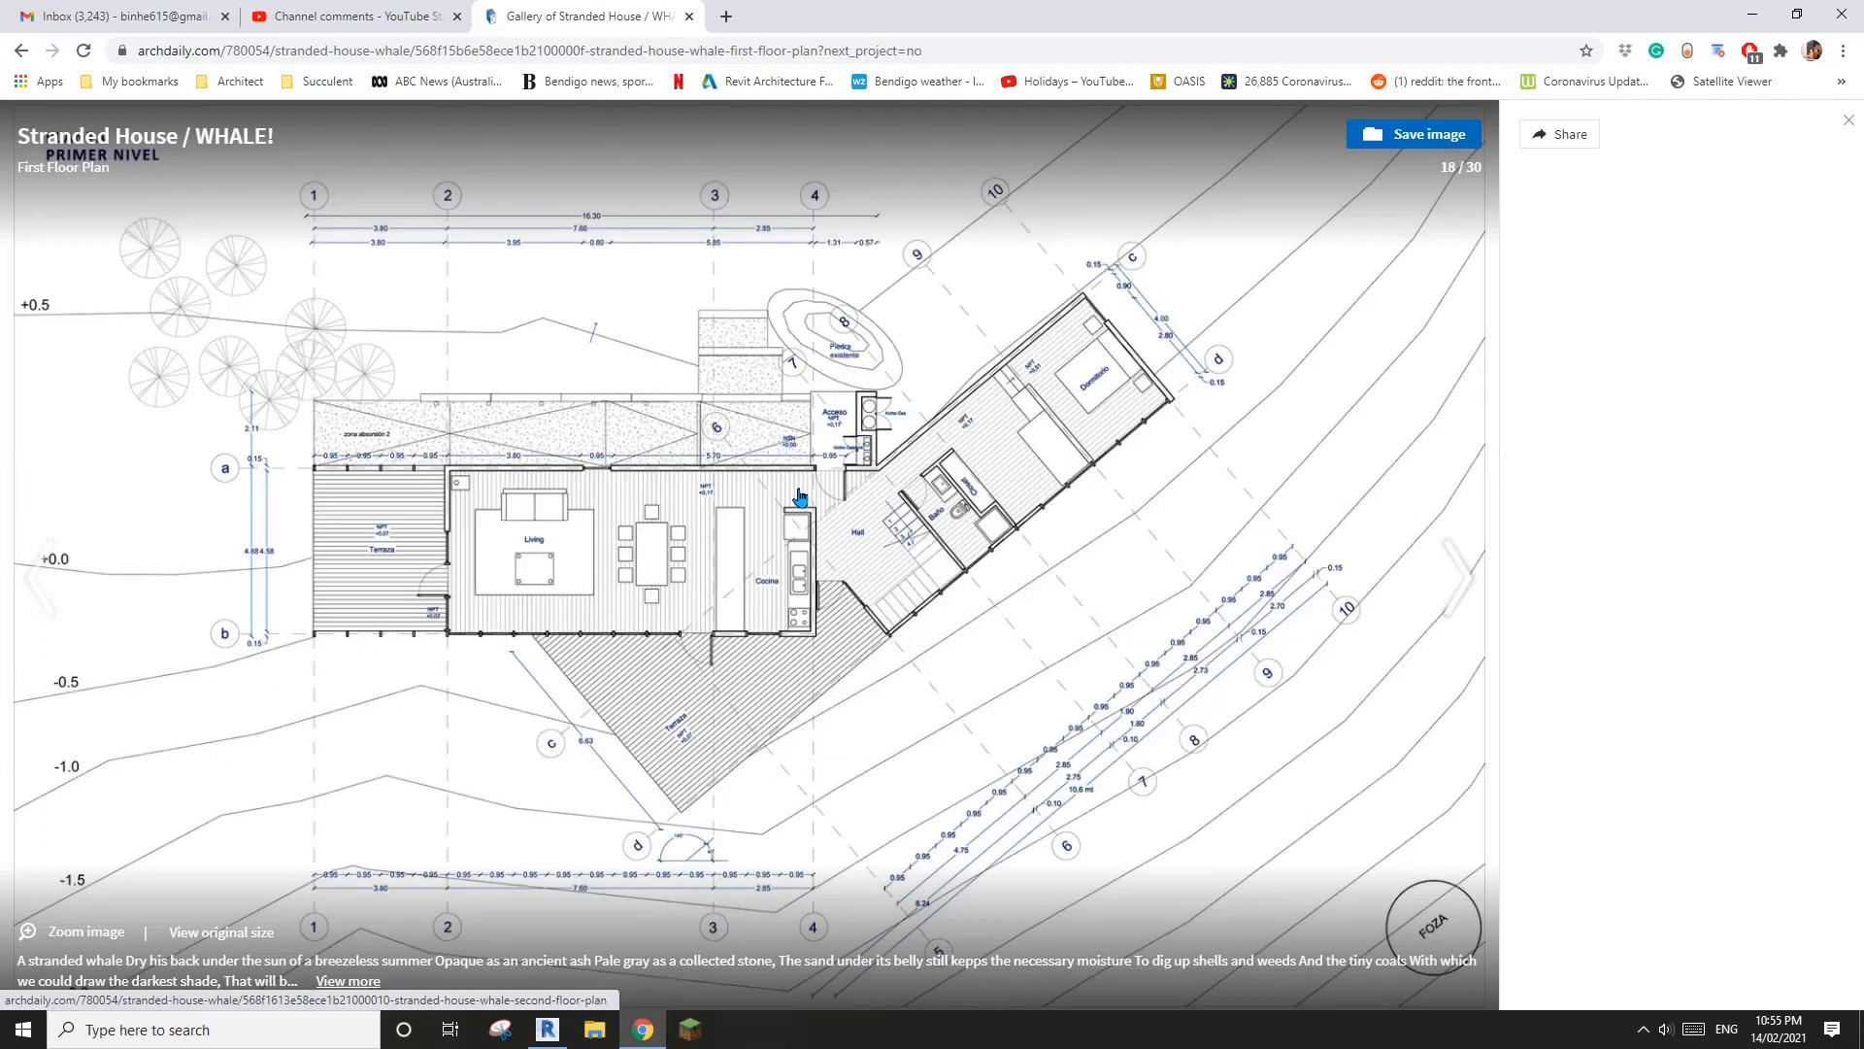
key("Left")
key("Left")
key("Left")
key("Left")
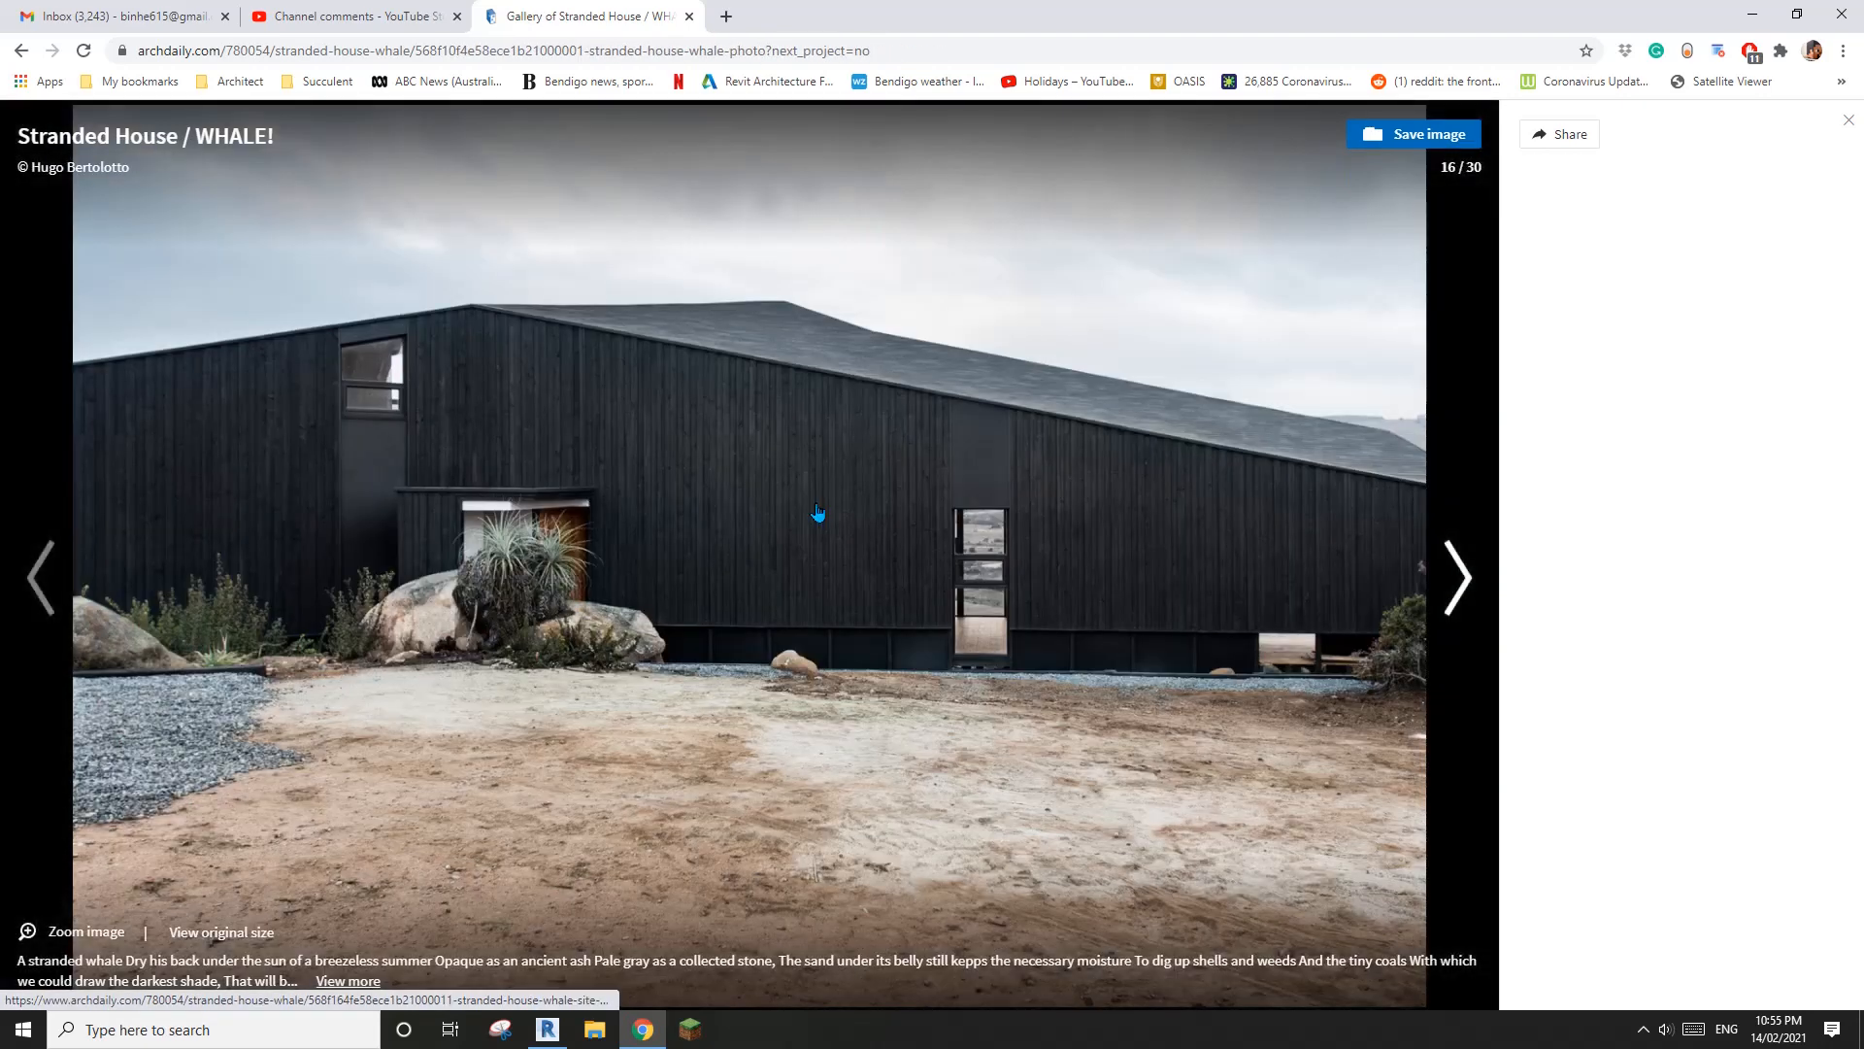
key("Left")
key("Left")
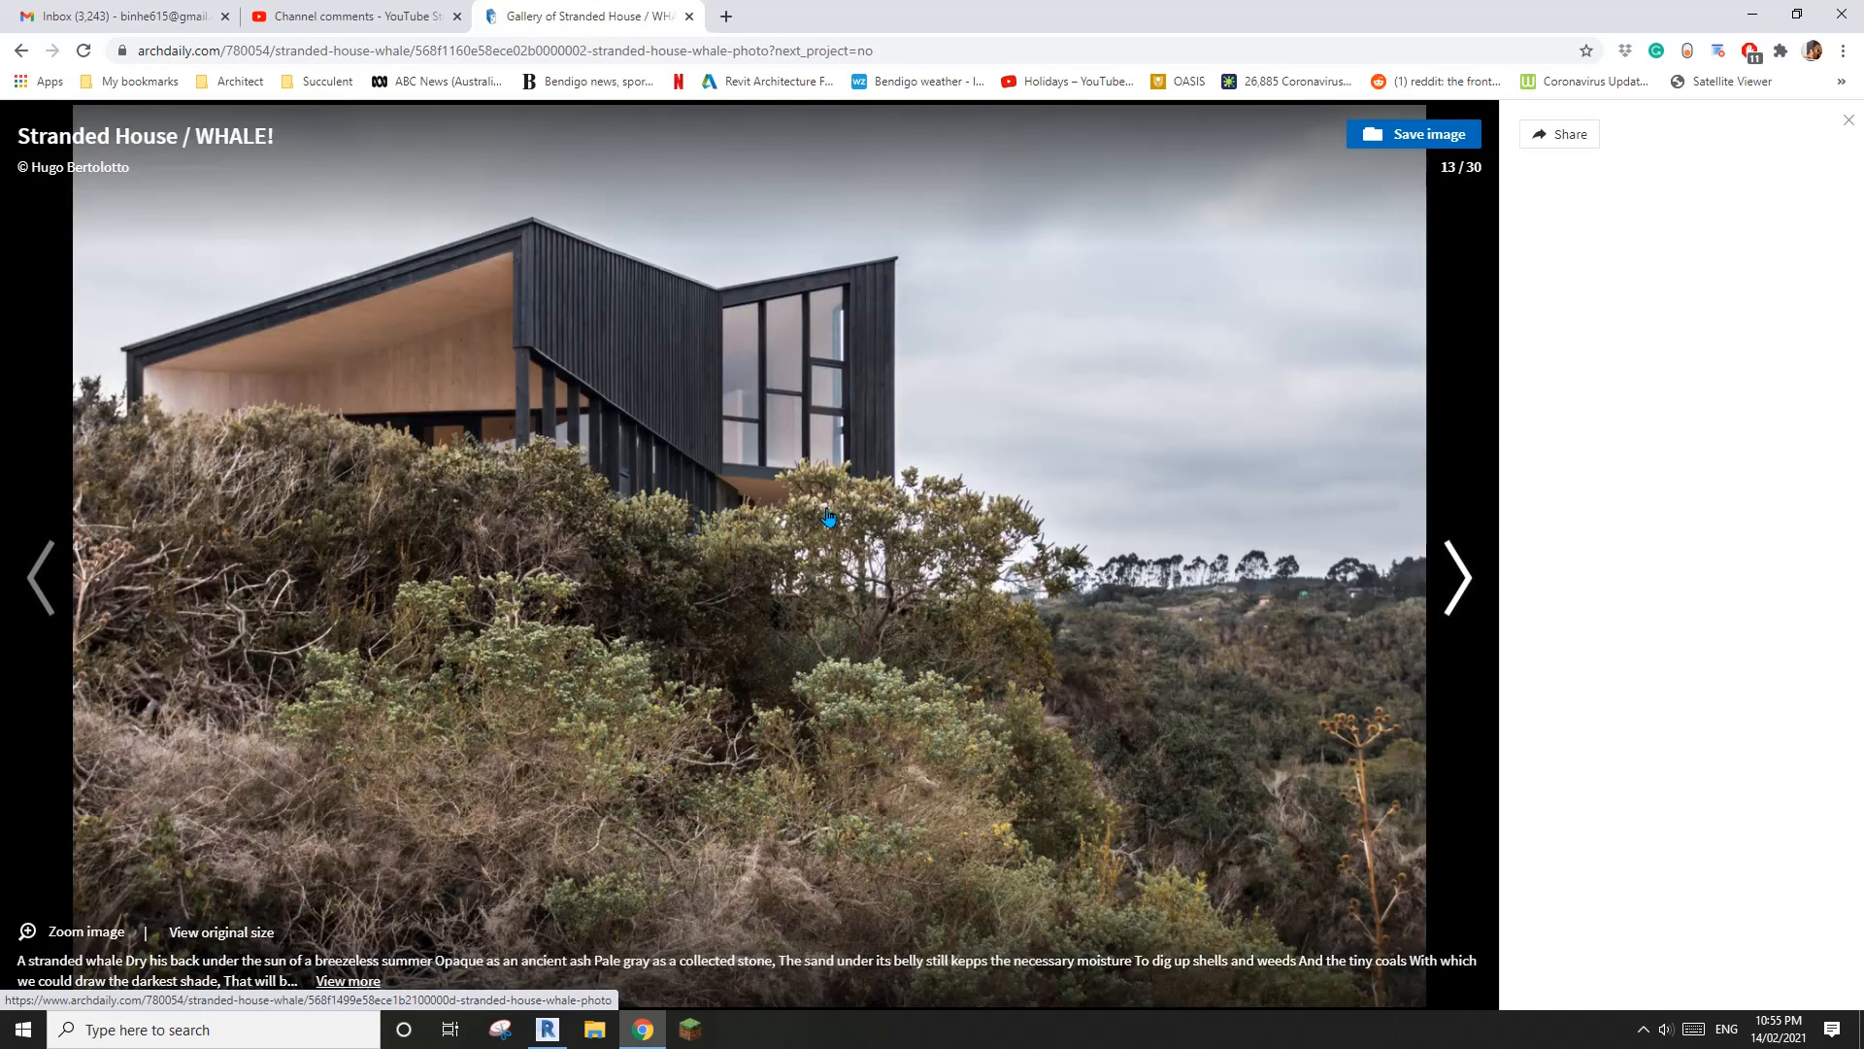
key("Left")
key("Left")
key("Left")
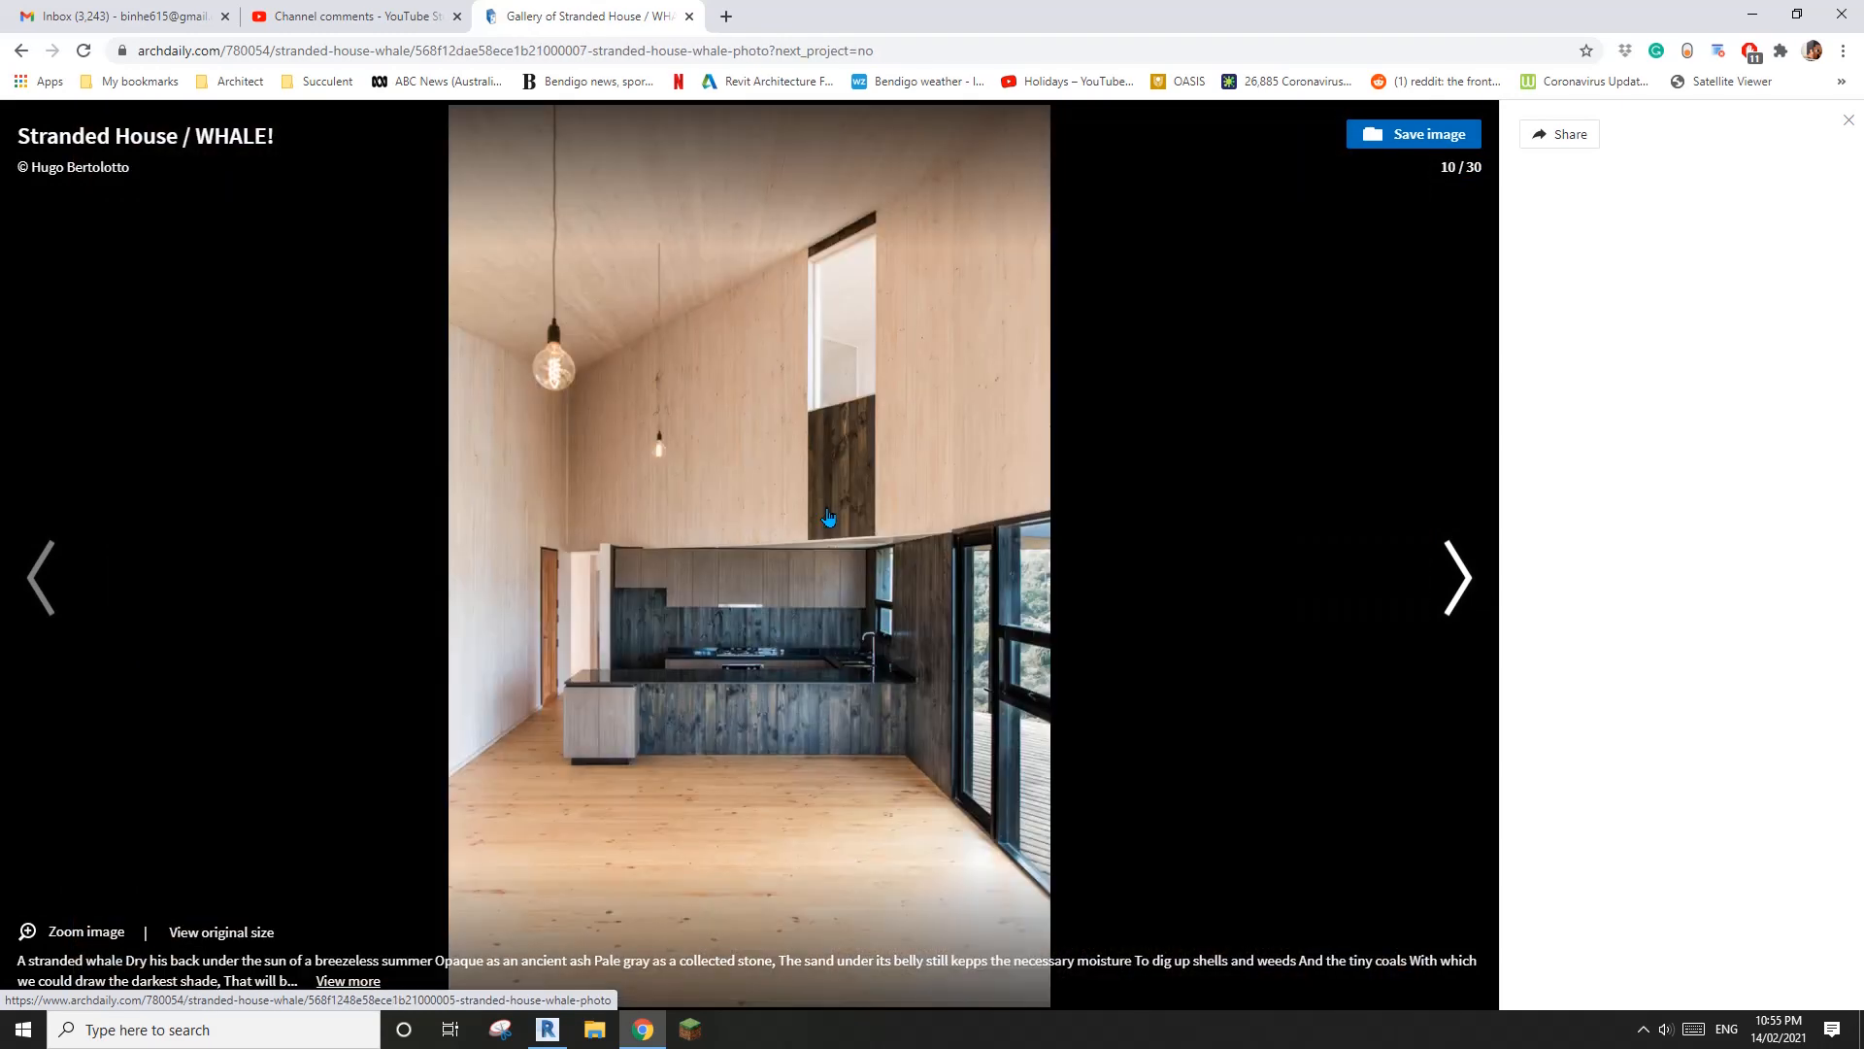
left_click(548, 1029)
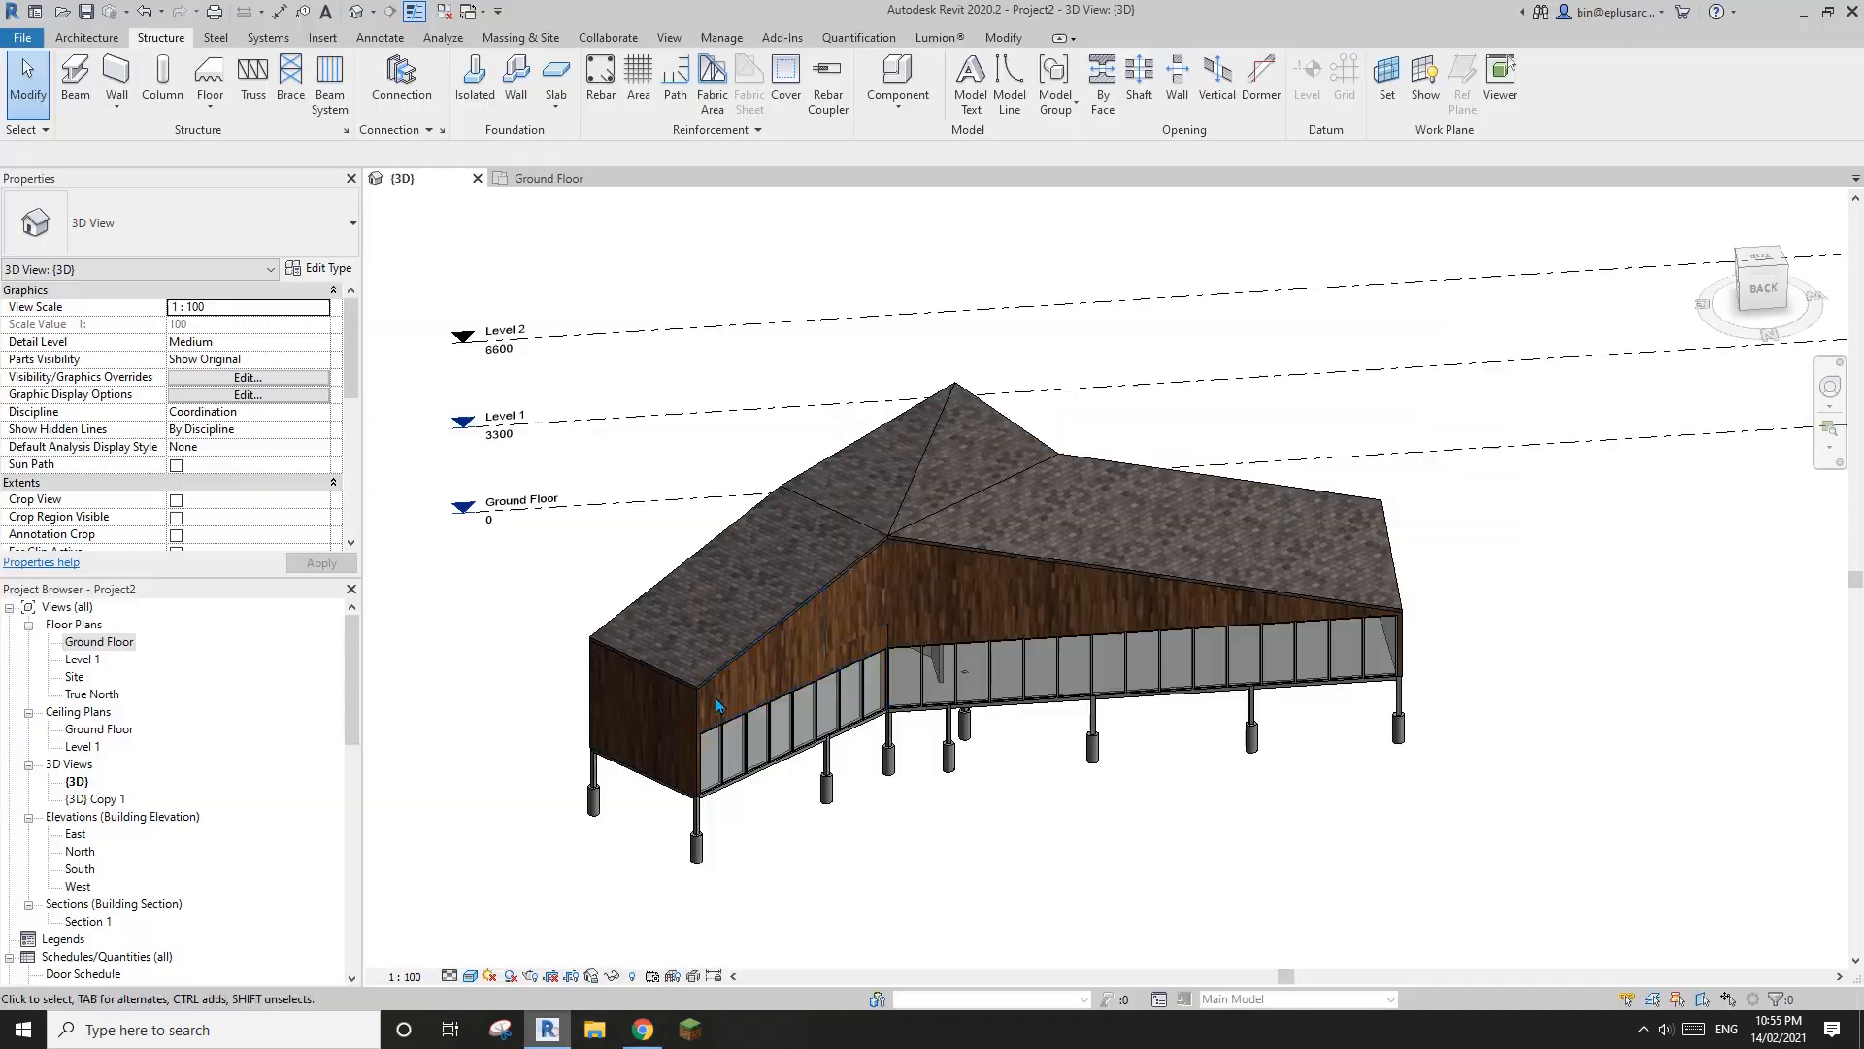
scroll(845, 677, "up", 2)
middle_click_drag(961, 782, 1107, 753)
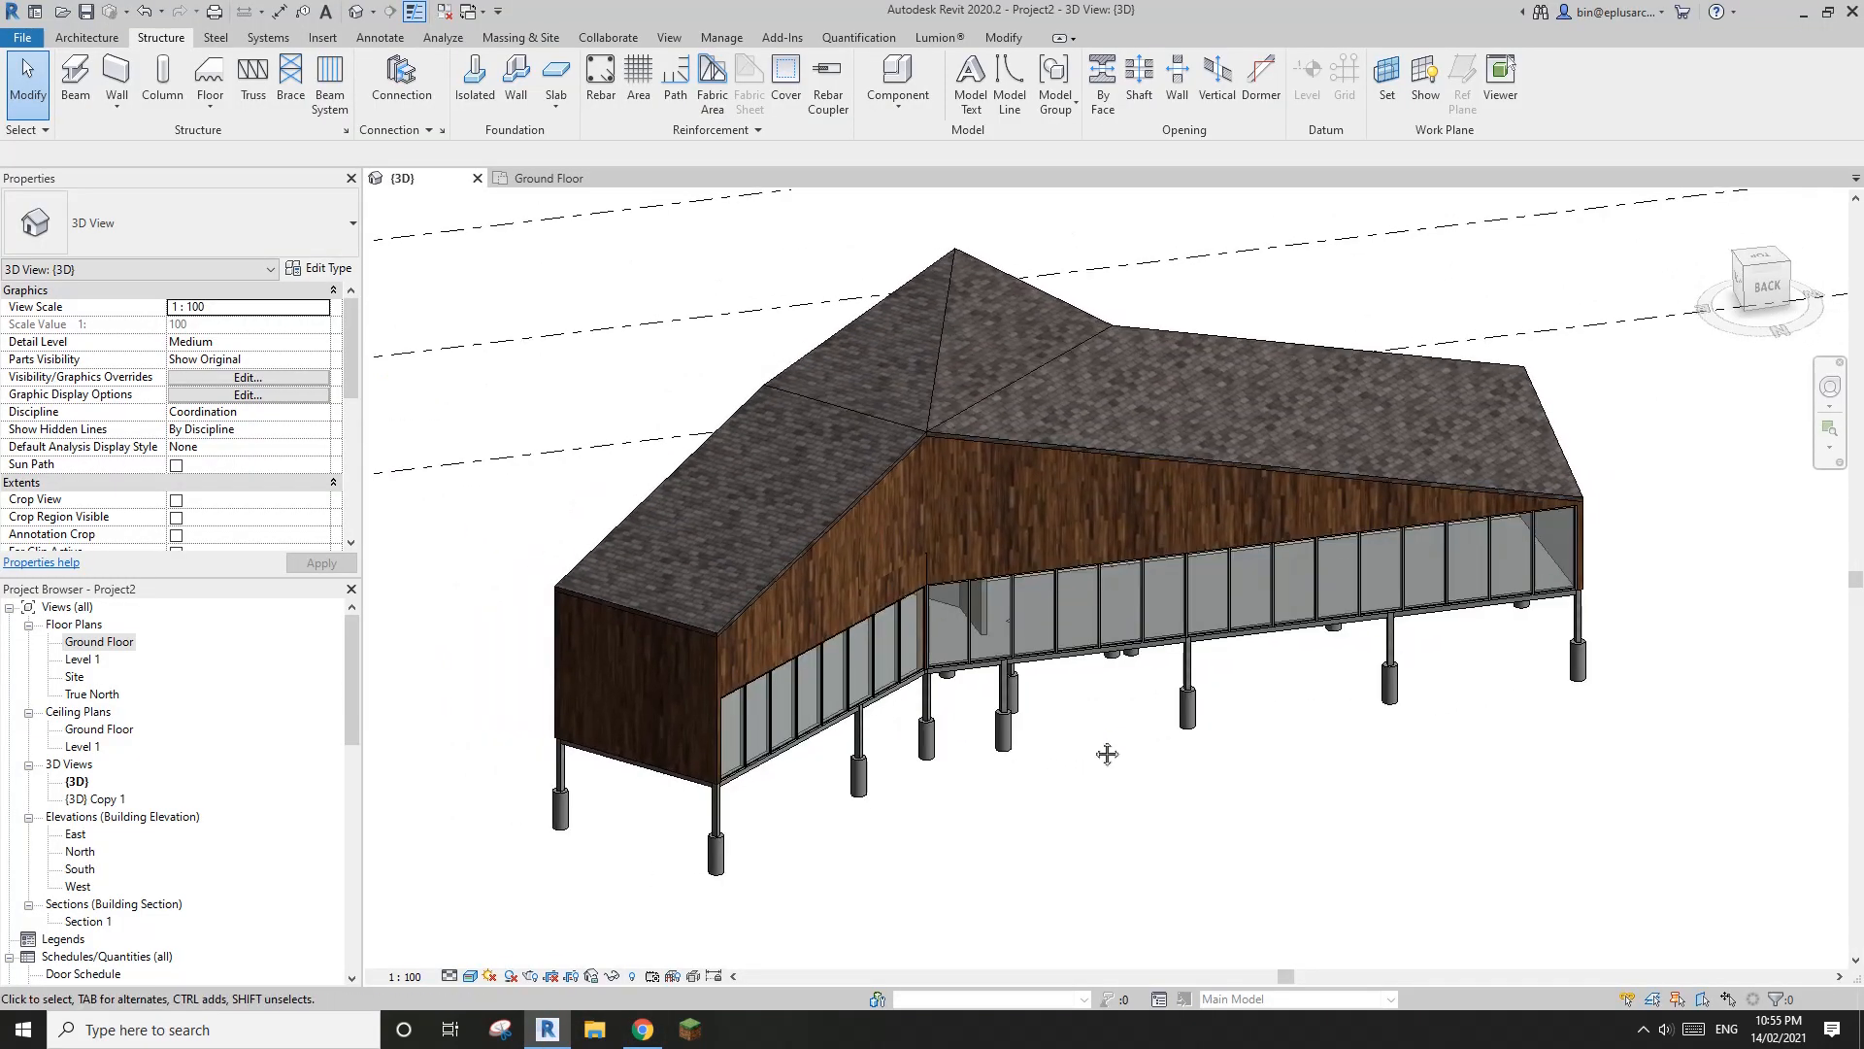